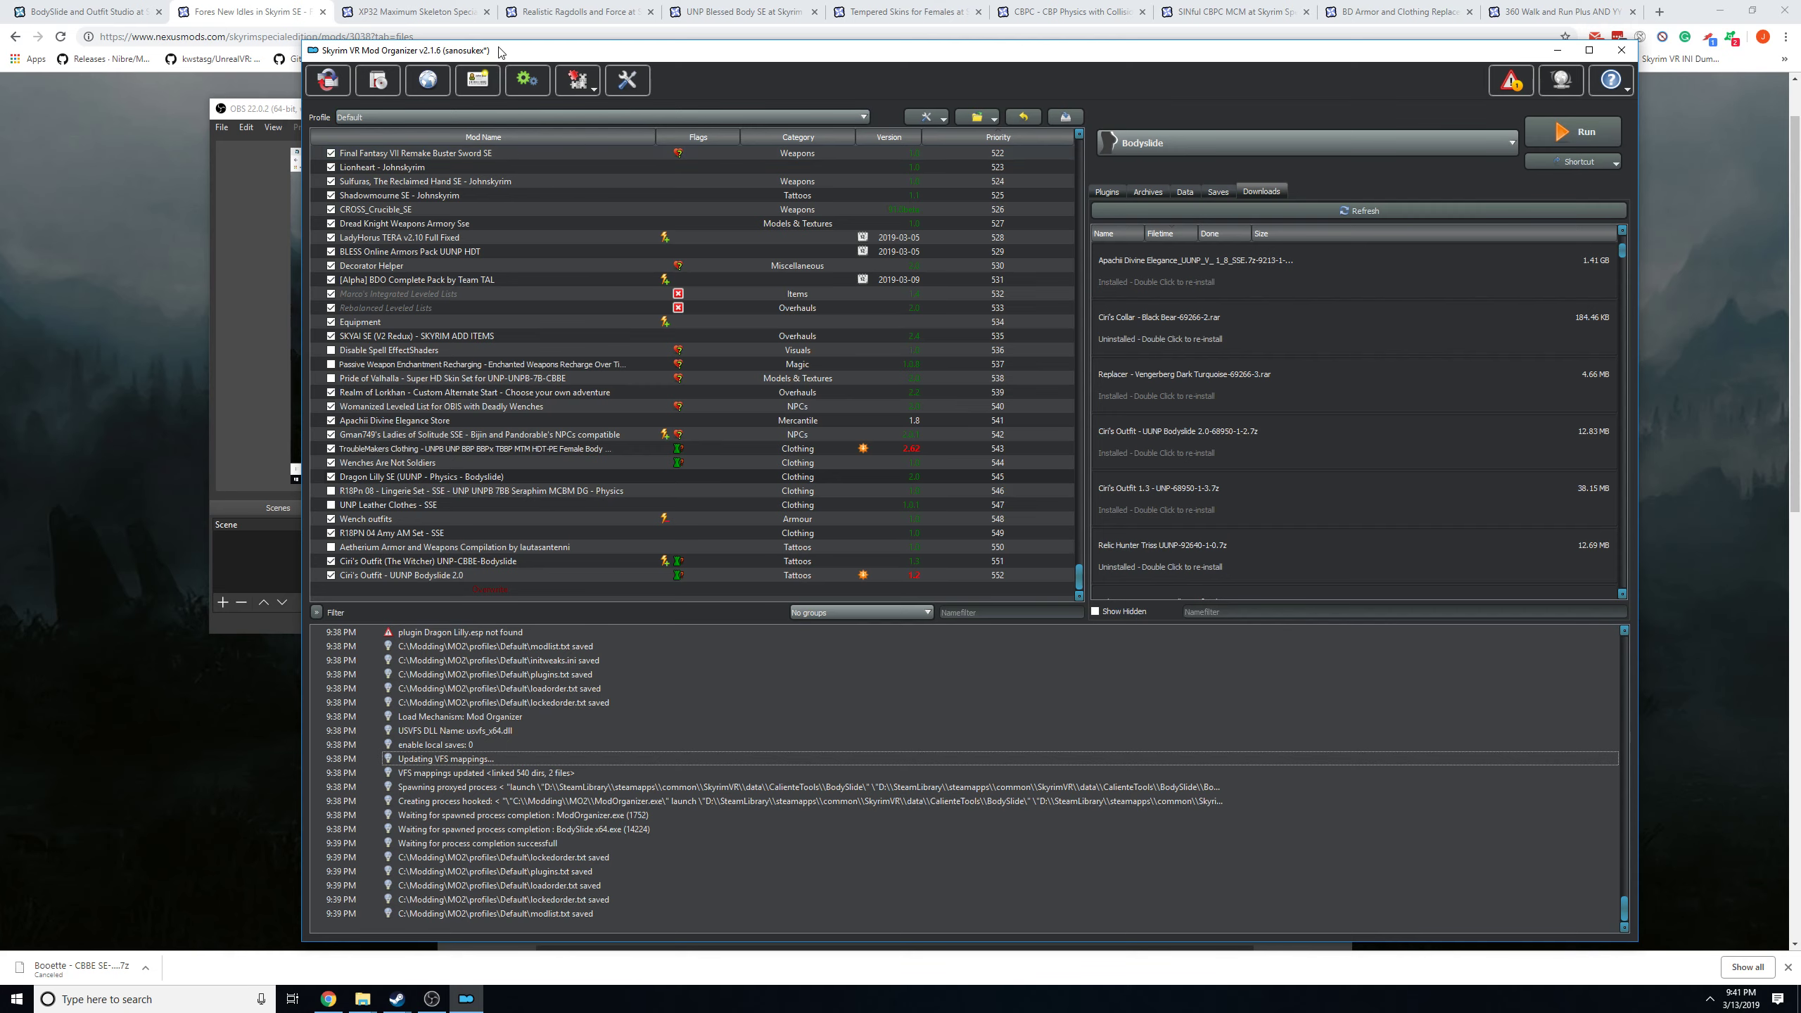
Switch to the browser and locate the FNIS Behavior VR 7_4_5 XXL entry among the FNIS SE mod's optional files.
{"action": "left_click_drag", "start_coordinate": [500, 57], "coordinate": [430, 24]}
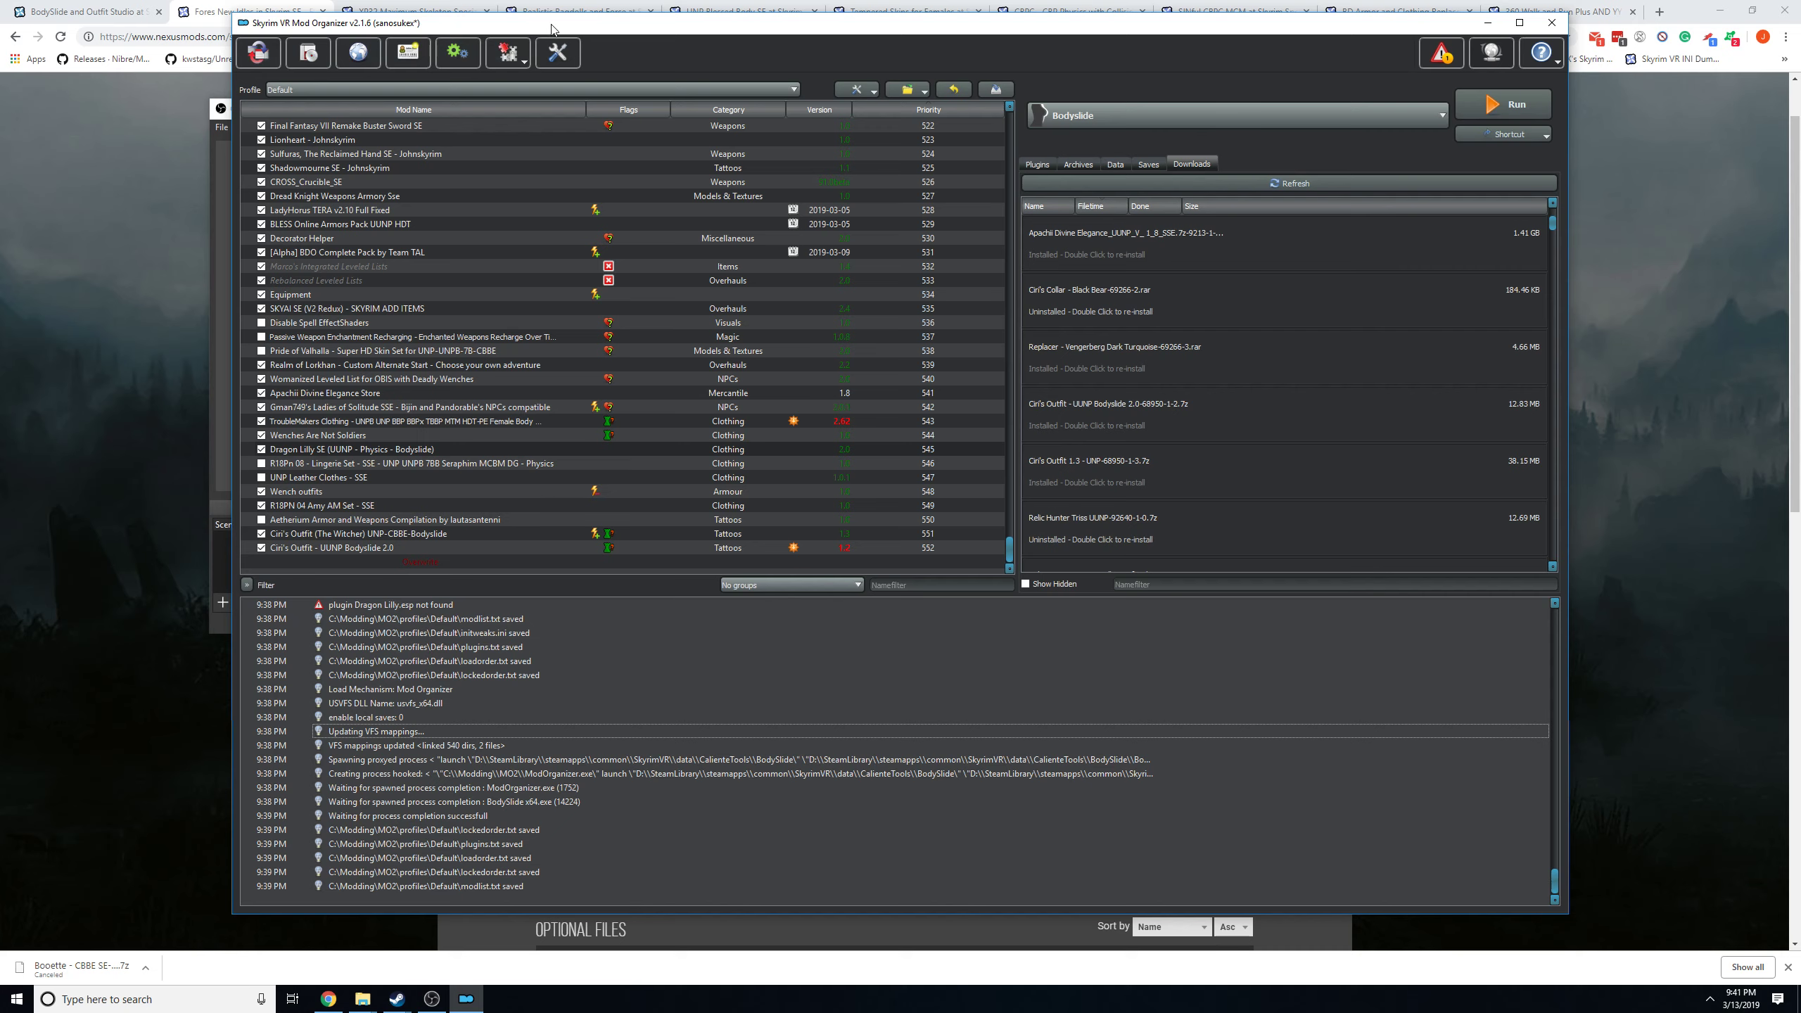
{"action": "left_click", "coordinate": [1693, 214]}
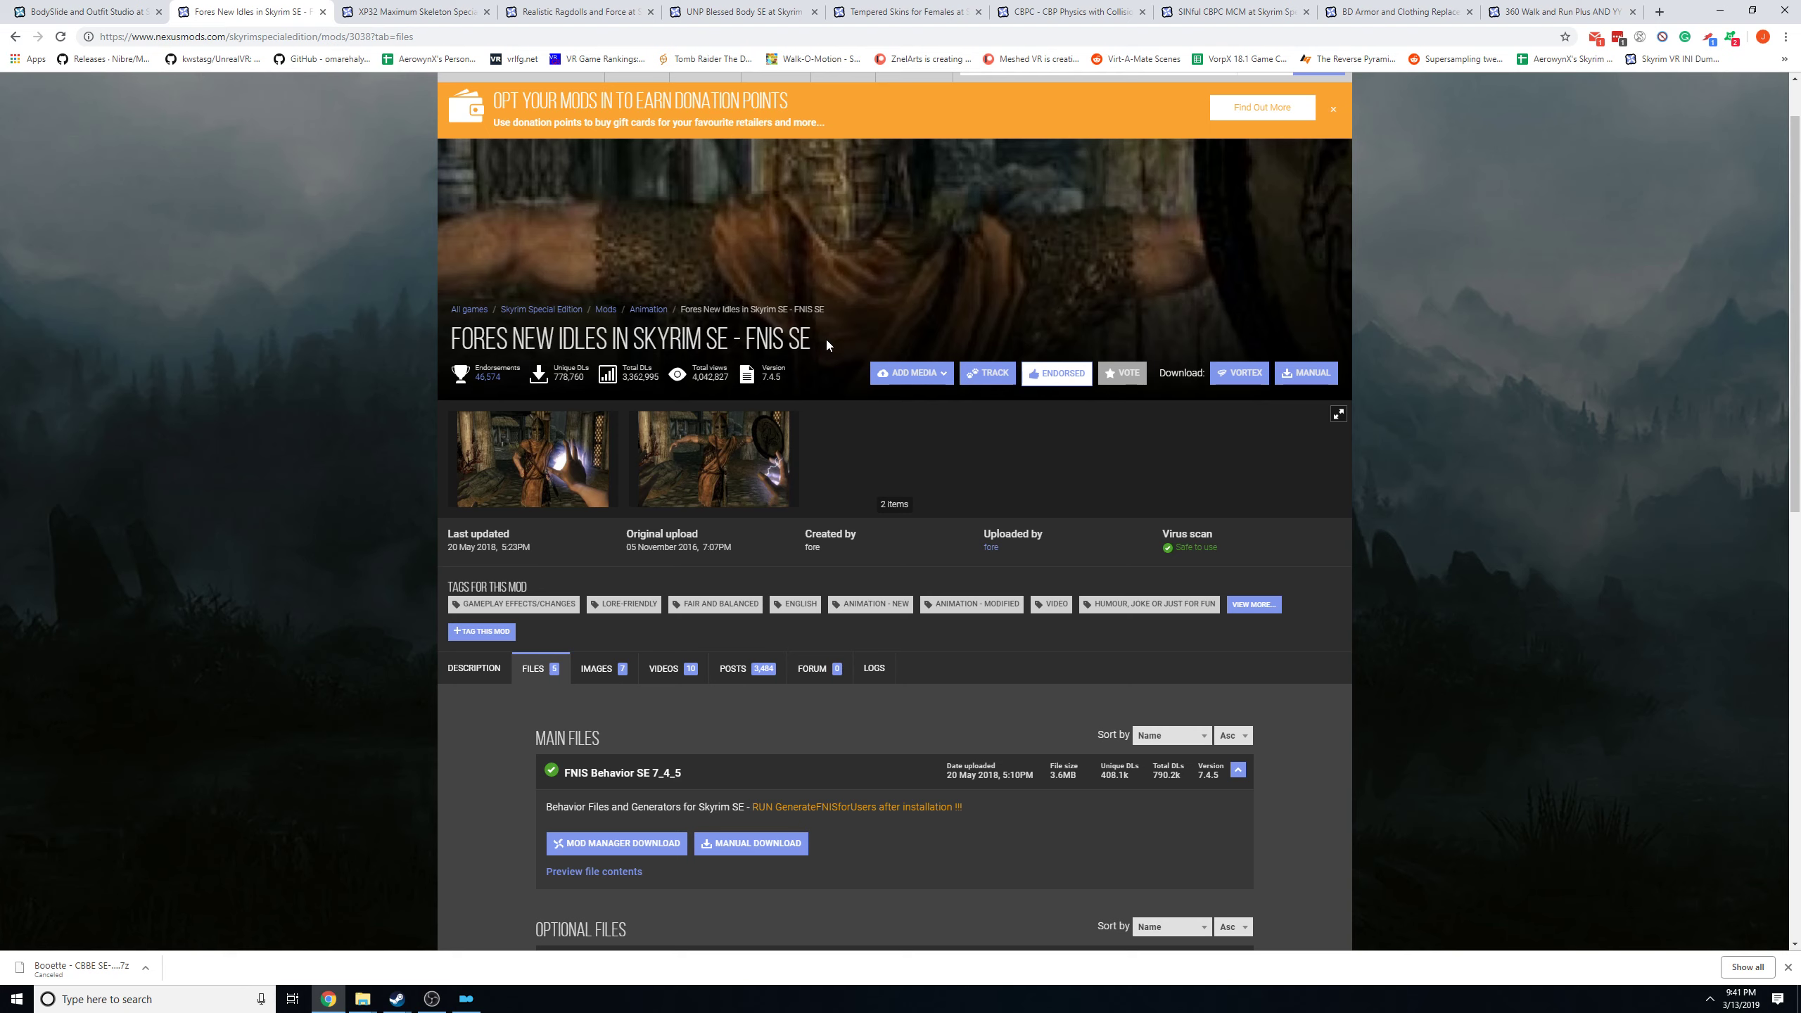
{"action": "left_click_drag", "start_coordinate": [443, 343], "coordinate": [575, 340]}
{"action": "left_click", "coordinate": [575, 341]}
{"action": "scroll", "coordinate": [819, 430], "scroll_direction": "down", "scroll_amount": 4}
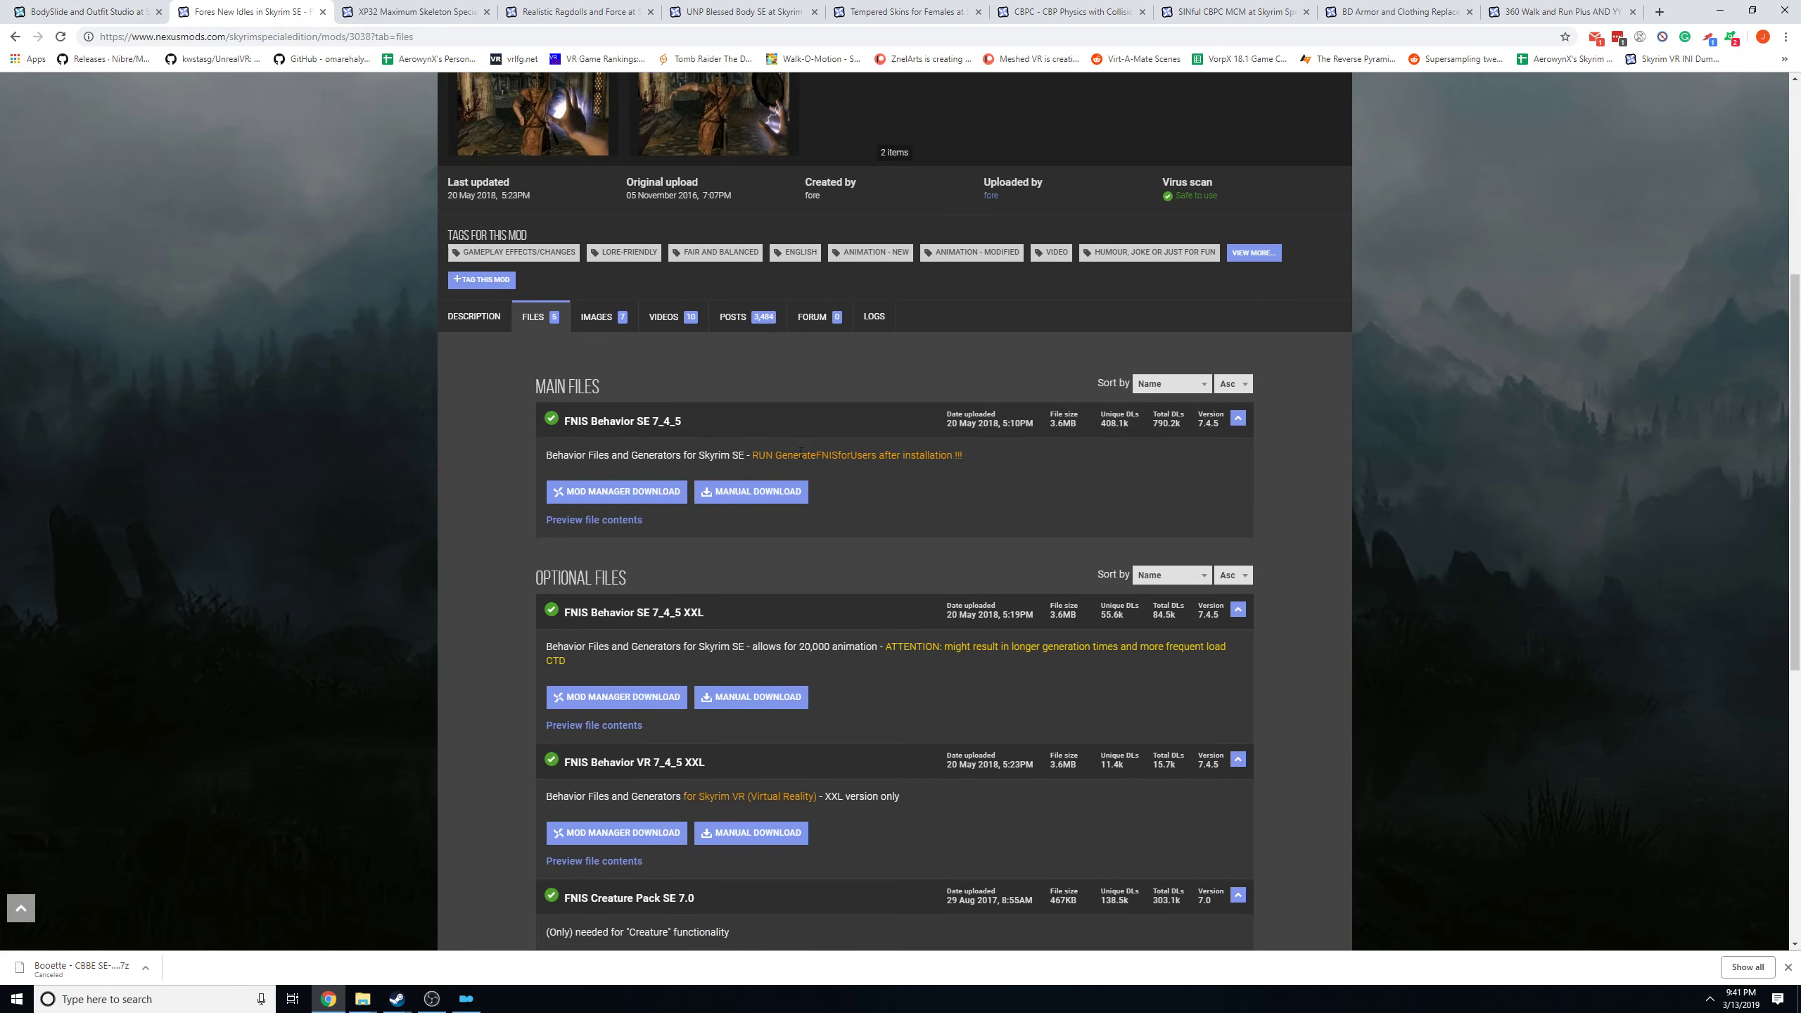
{"action": "scroll", "coordinate": [800, 454], "scroll_direction": "down", "scroll_amount": 3}
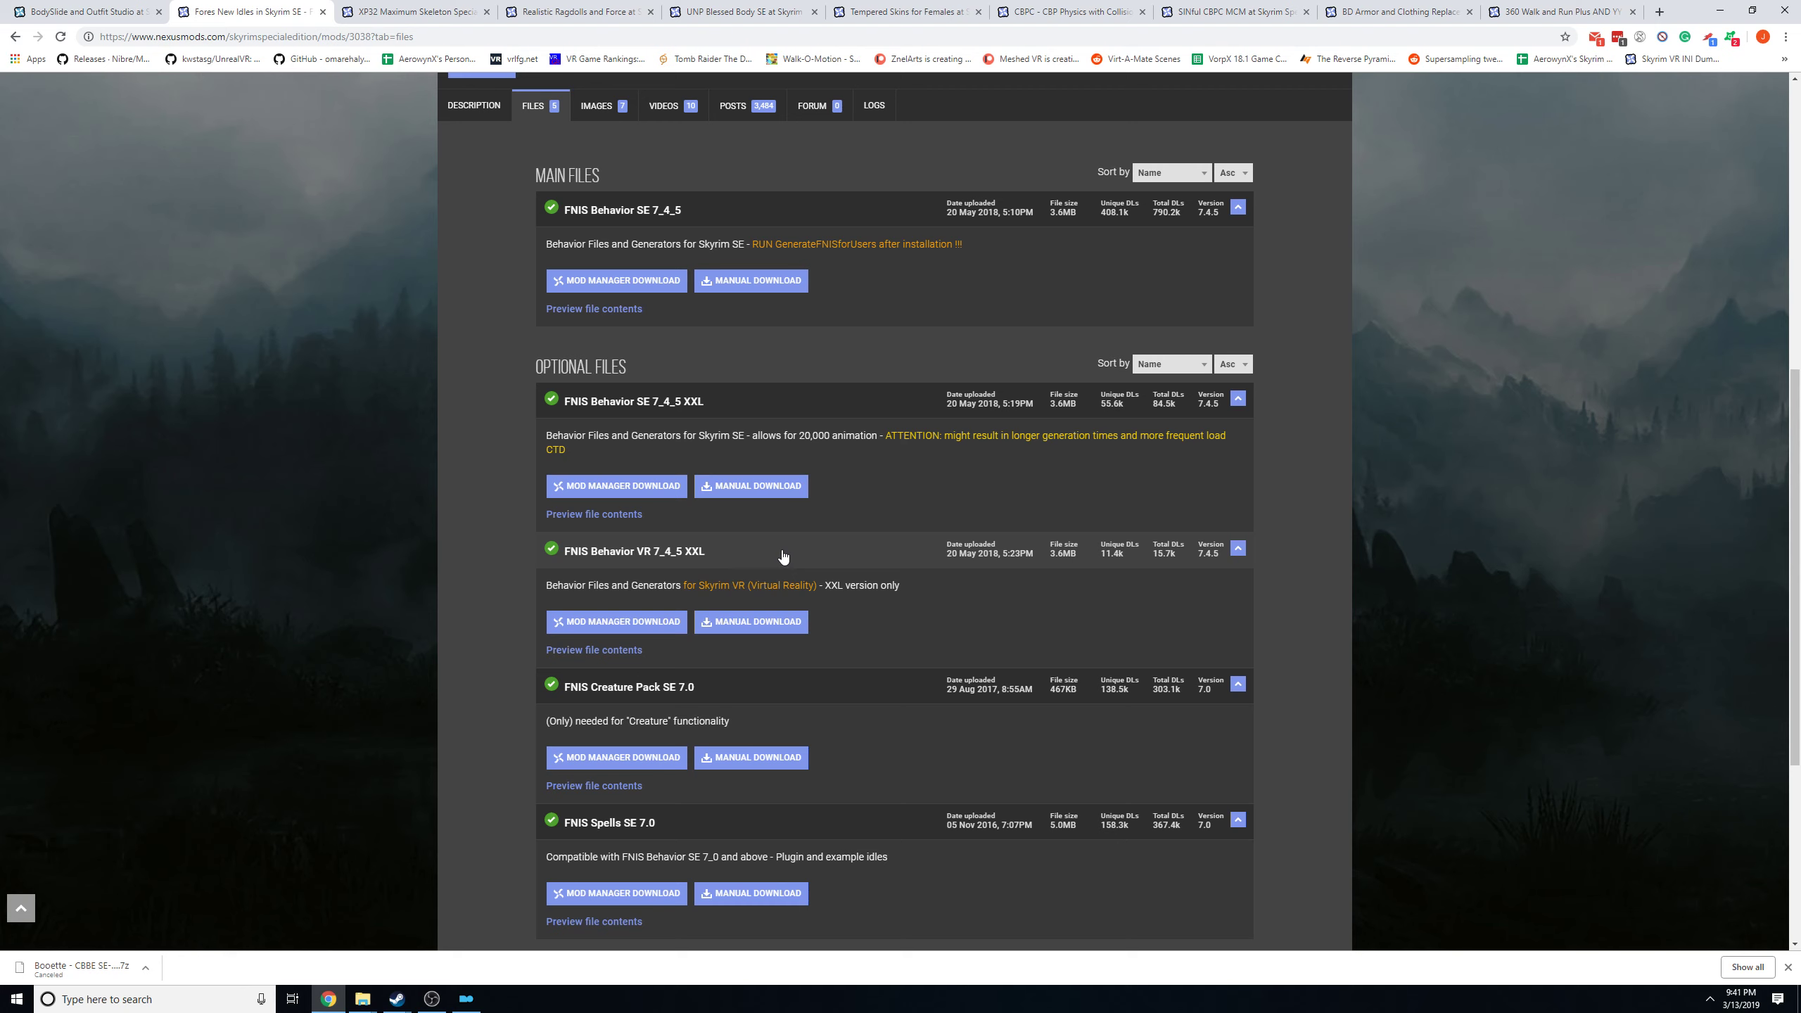
{"action": "left_click_drag", "start_coordinate": [783, 557], "coordinate": [562, 560]}
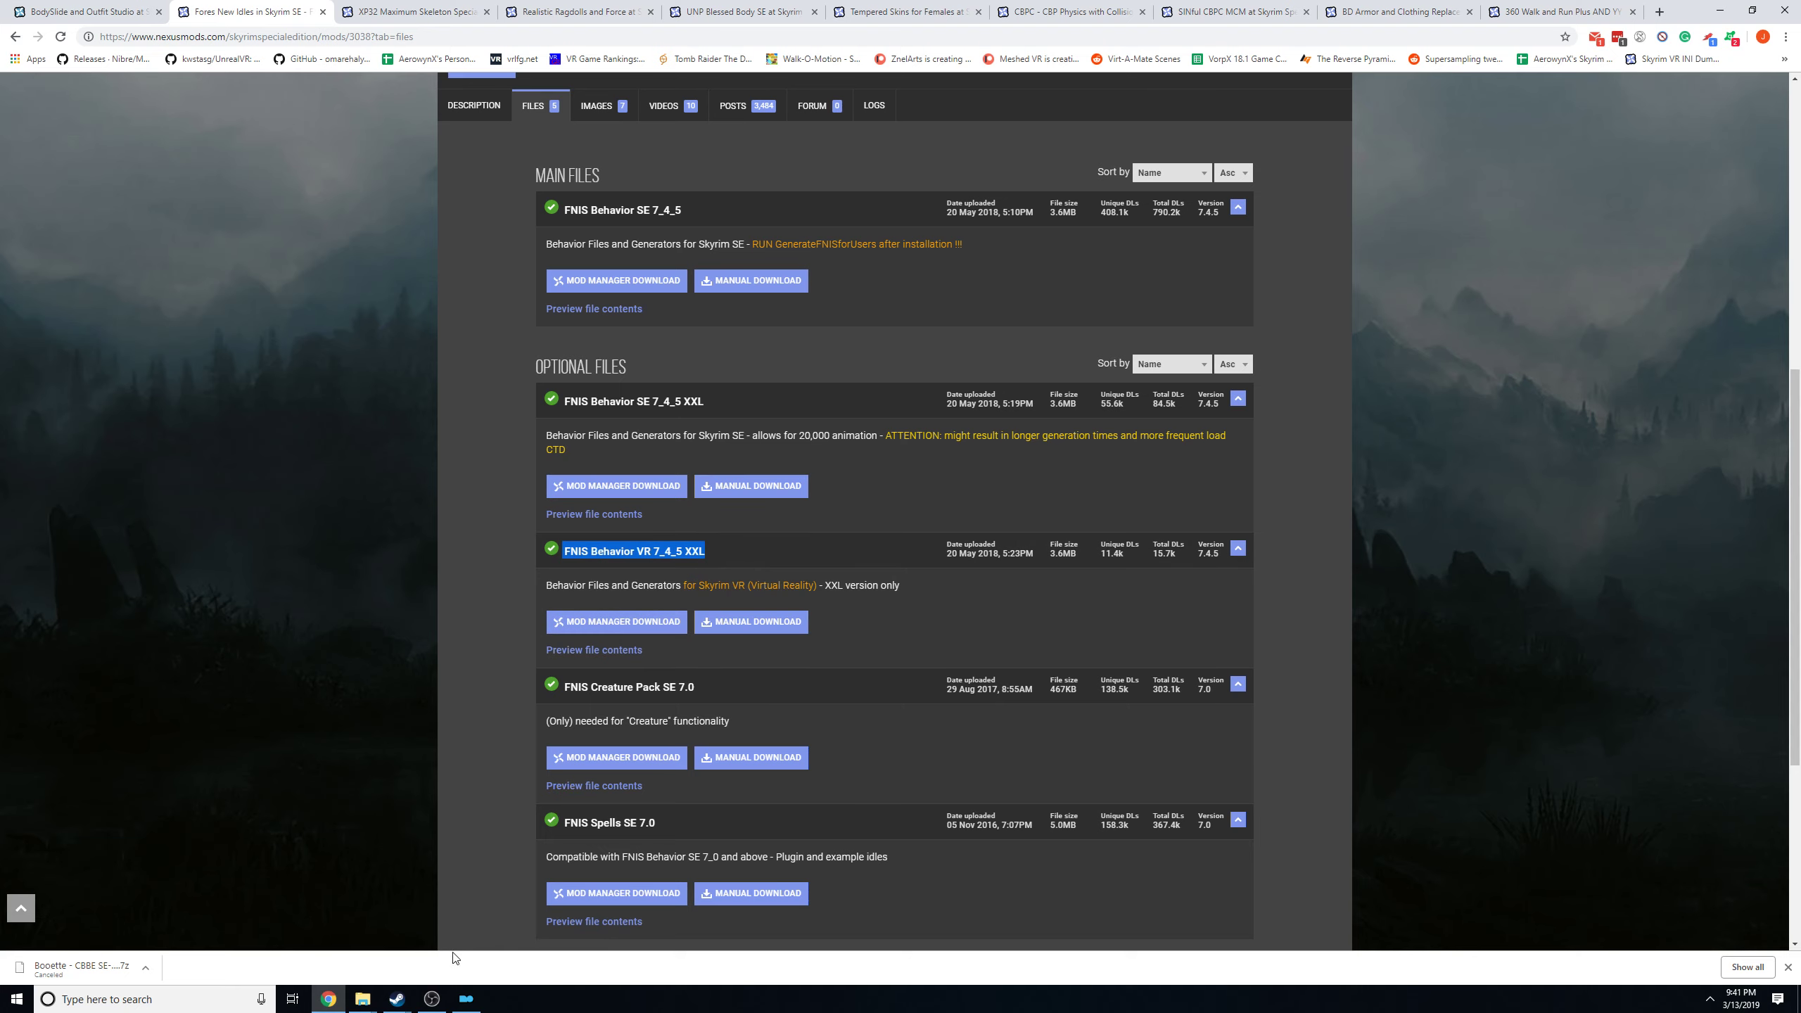
Switch to Mod Organizer, filter the mod list for FNIS and start reinstalling Fores New Idles in Skyrim SE - FNIS SE.
{"action": "left_click", "coordinate": [470, 998]}
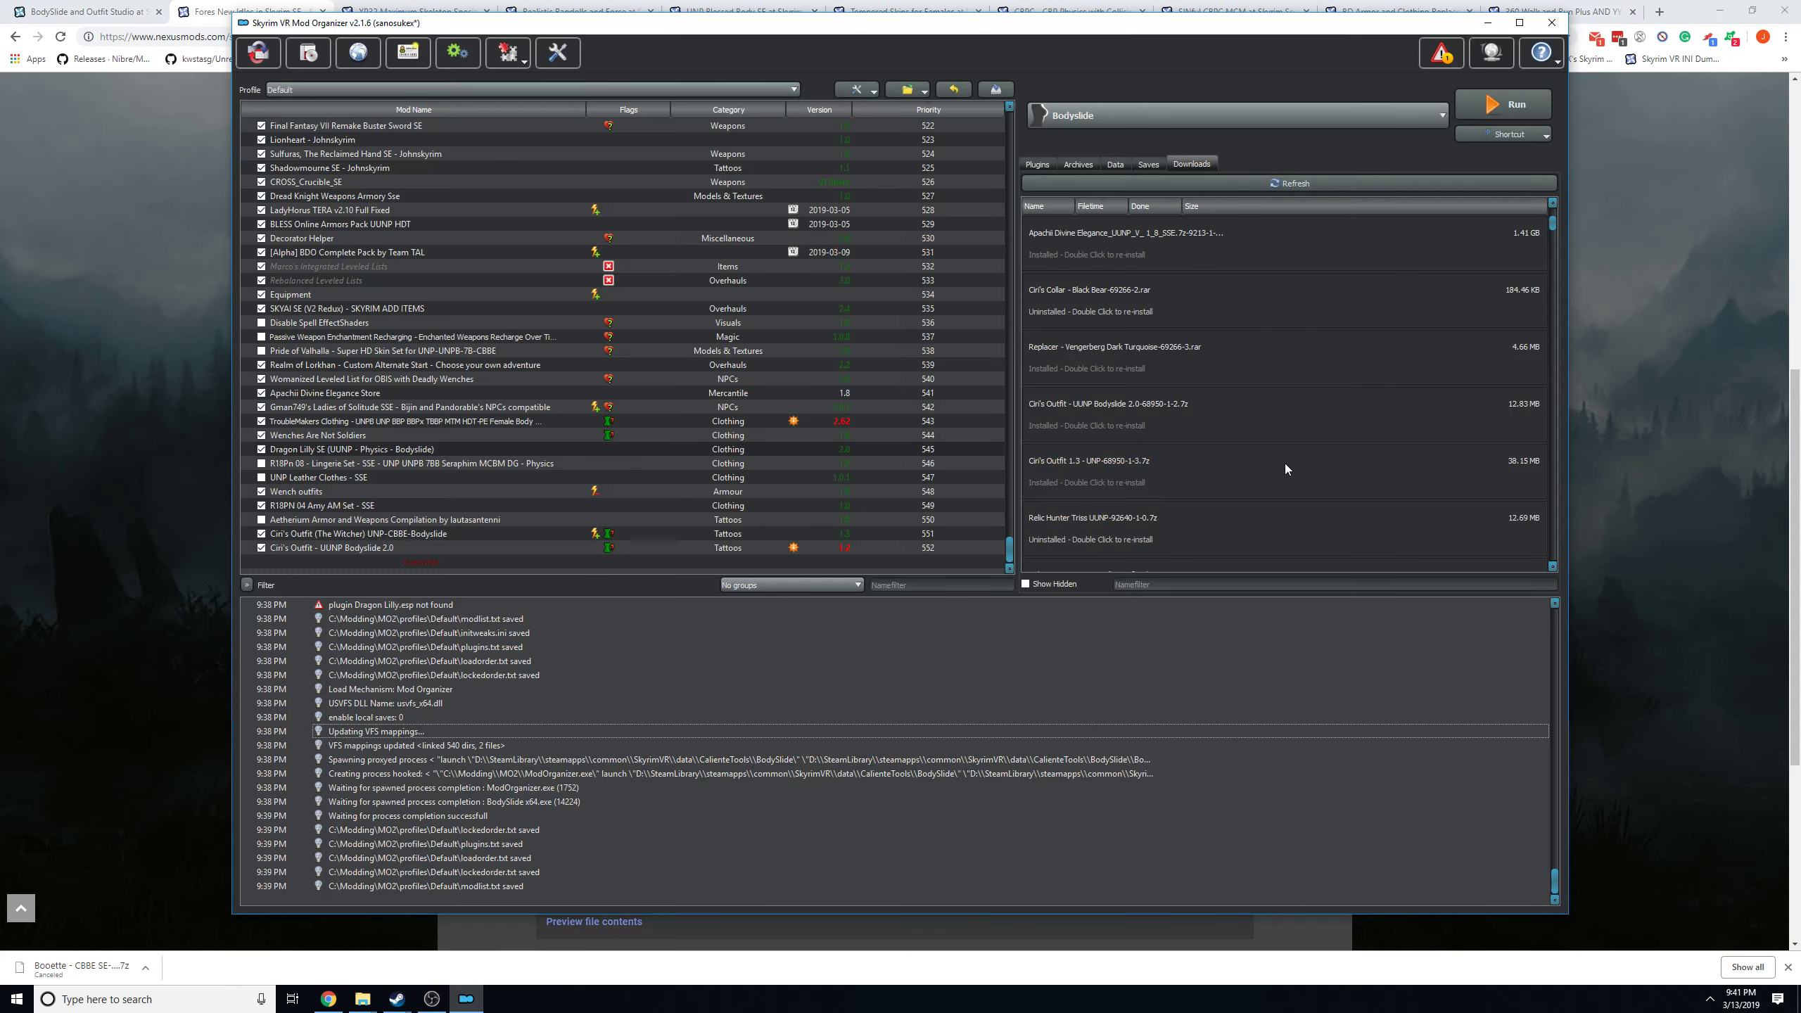
{"action": "left_click", "coordinate": [889, 586]}
{"action": "type", "text": "fnis"}
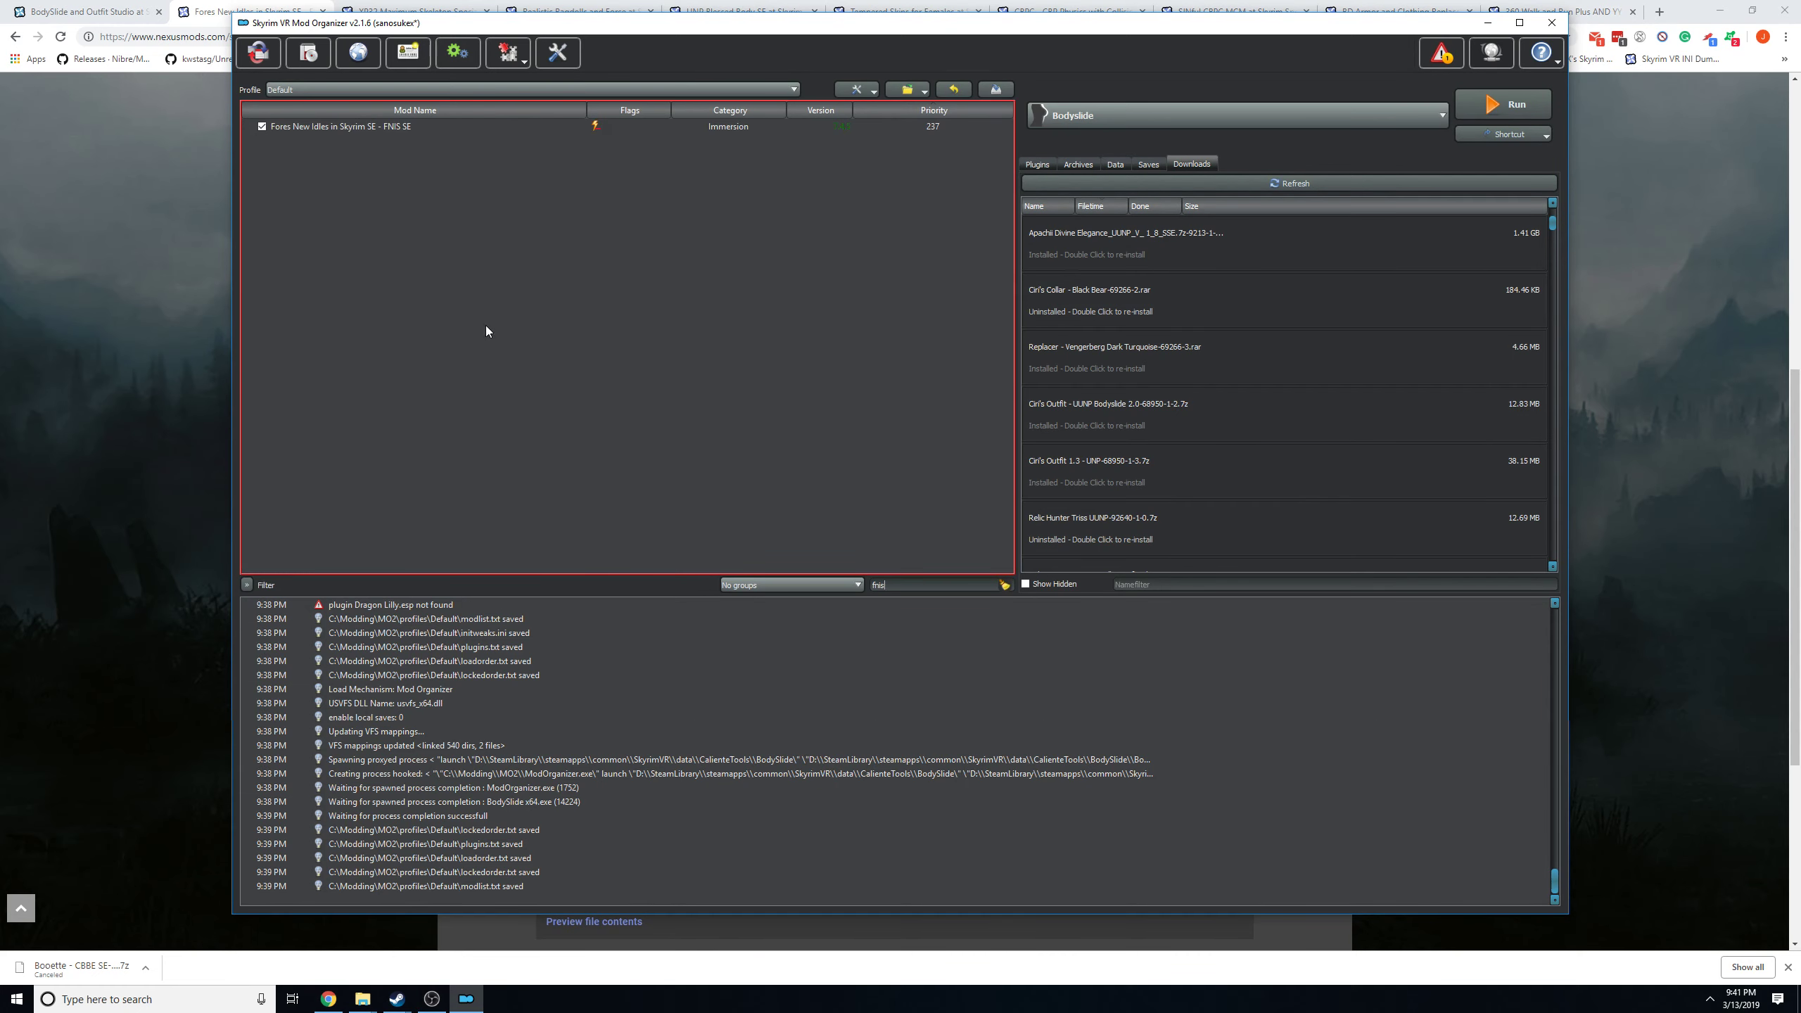
{"action": "right_click", "coordinate": [321, 128]}
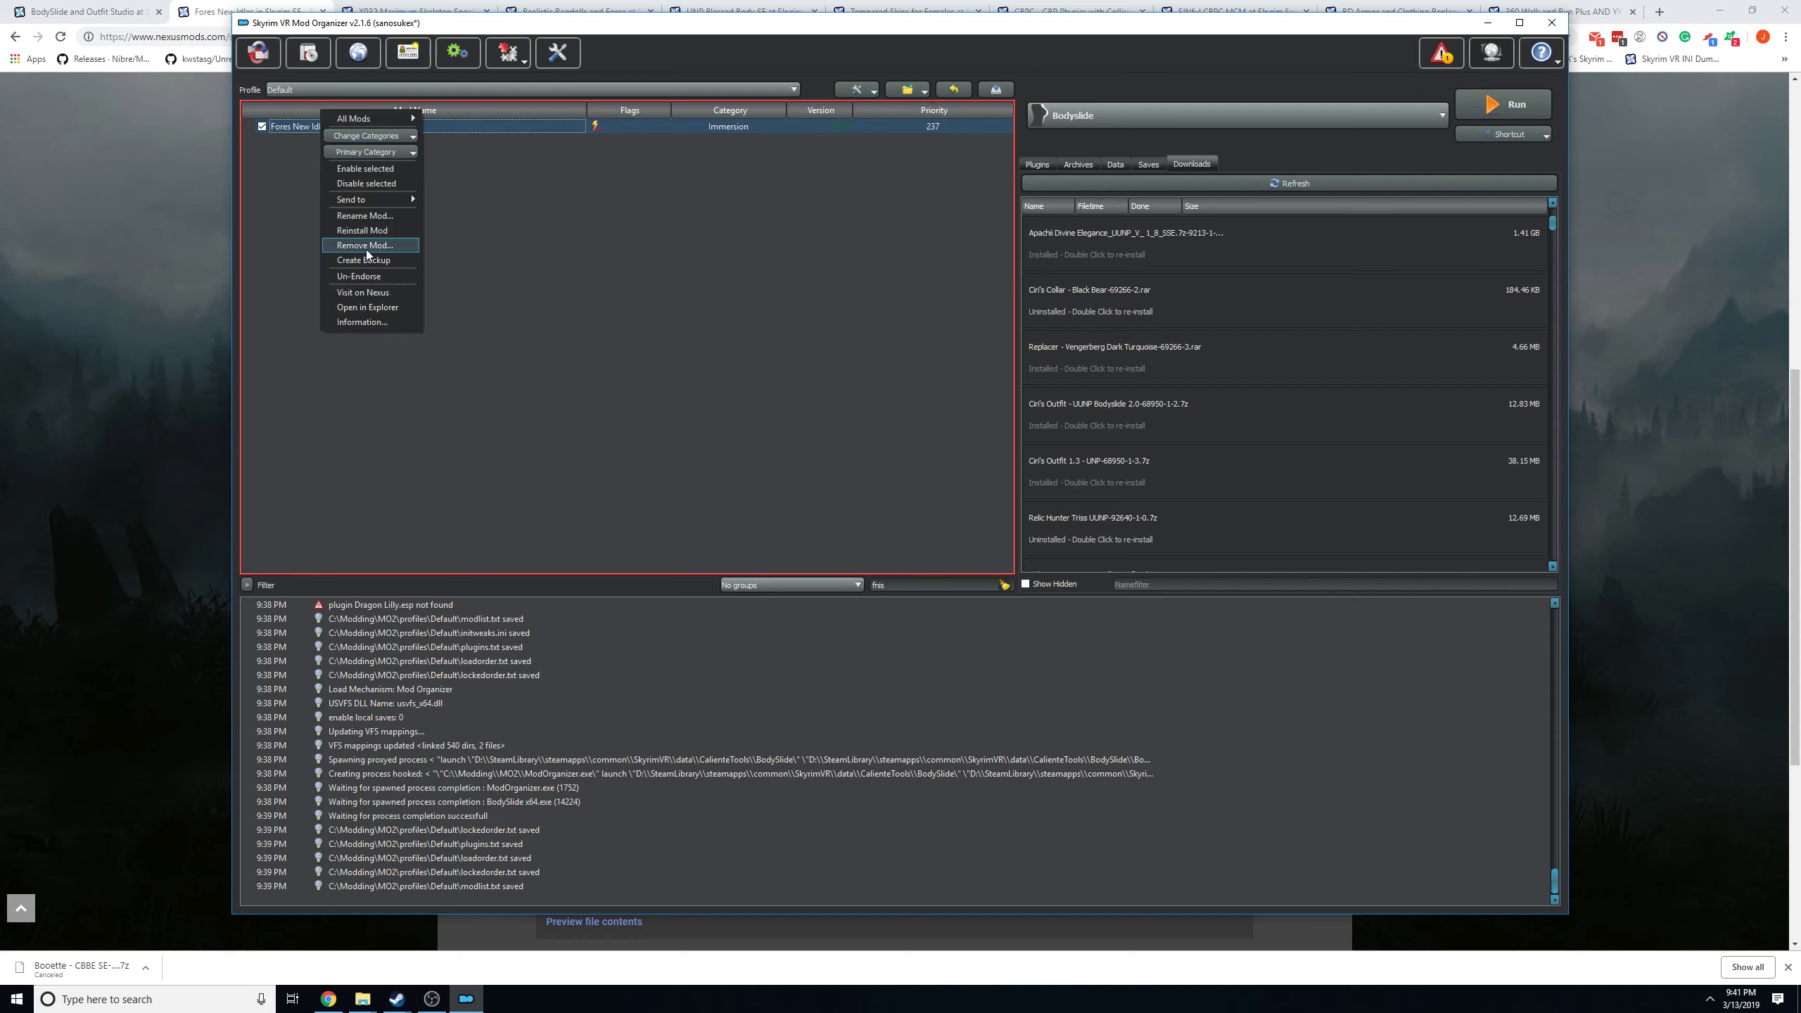
{"action": "left_click", "coordinate": [353, 233]}
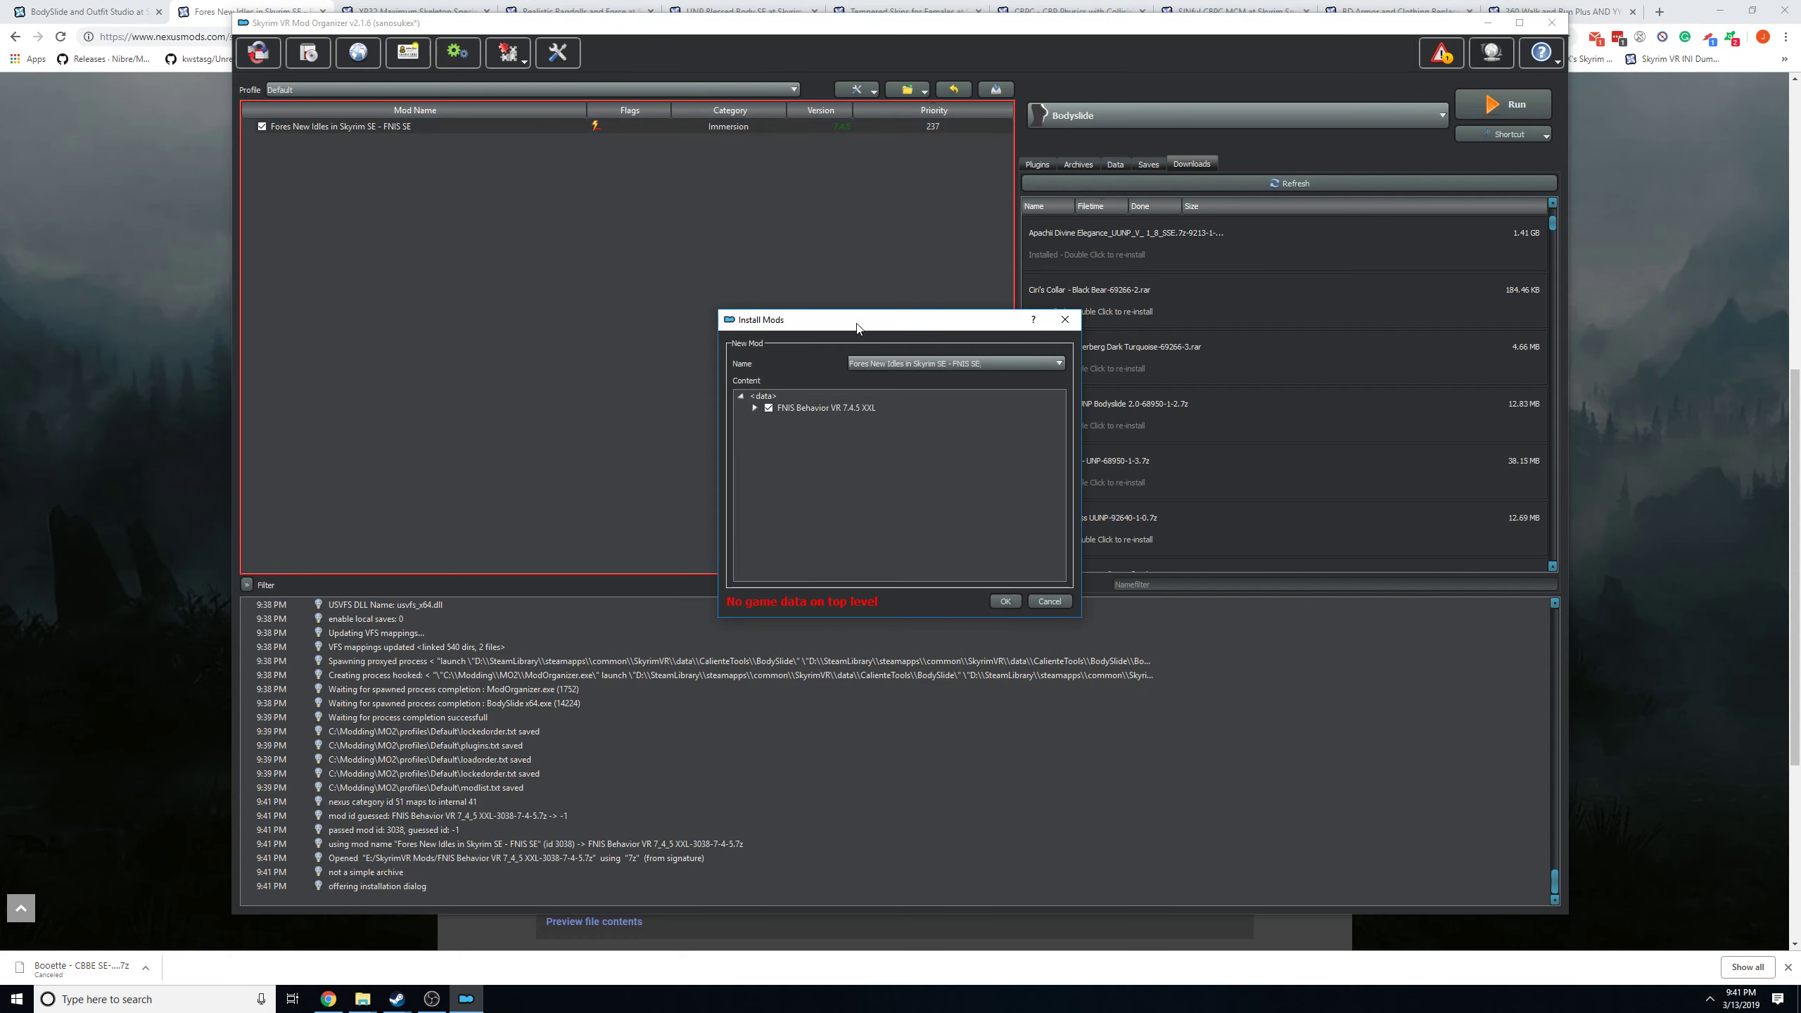
{"action": "left_click_drag", "start_coordinate": [871, 328], "coordinate": [821, 298]}
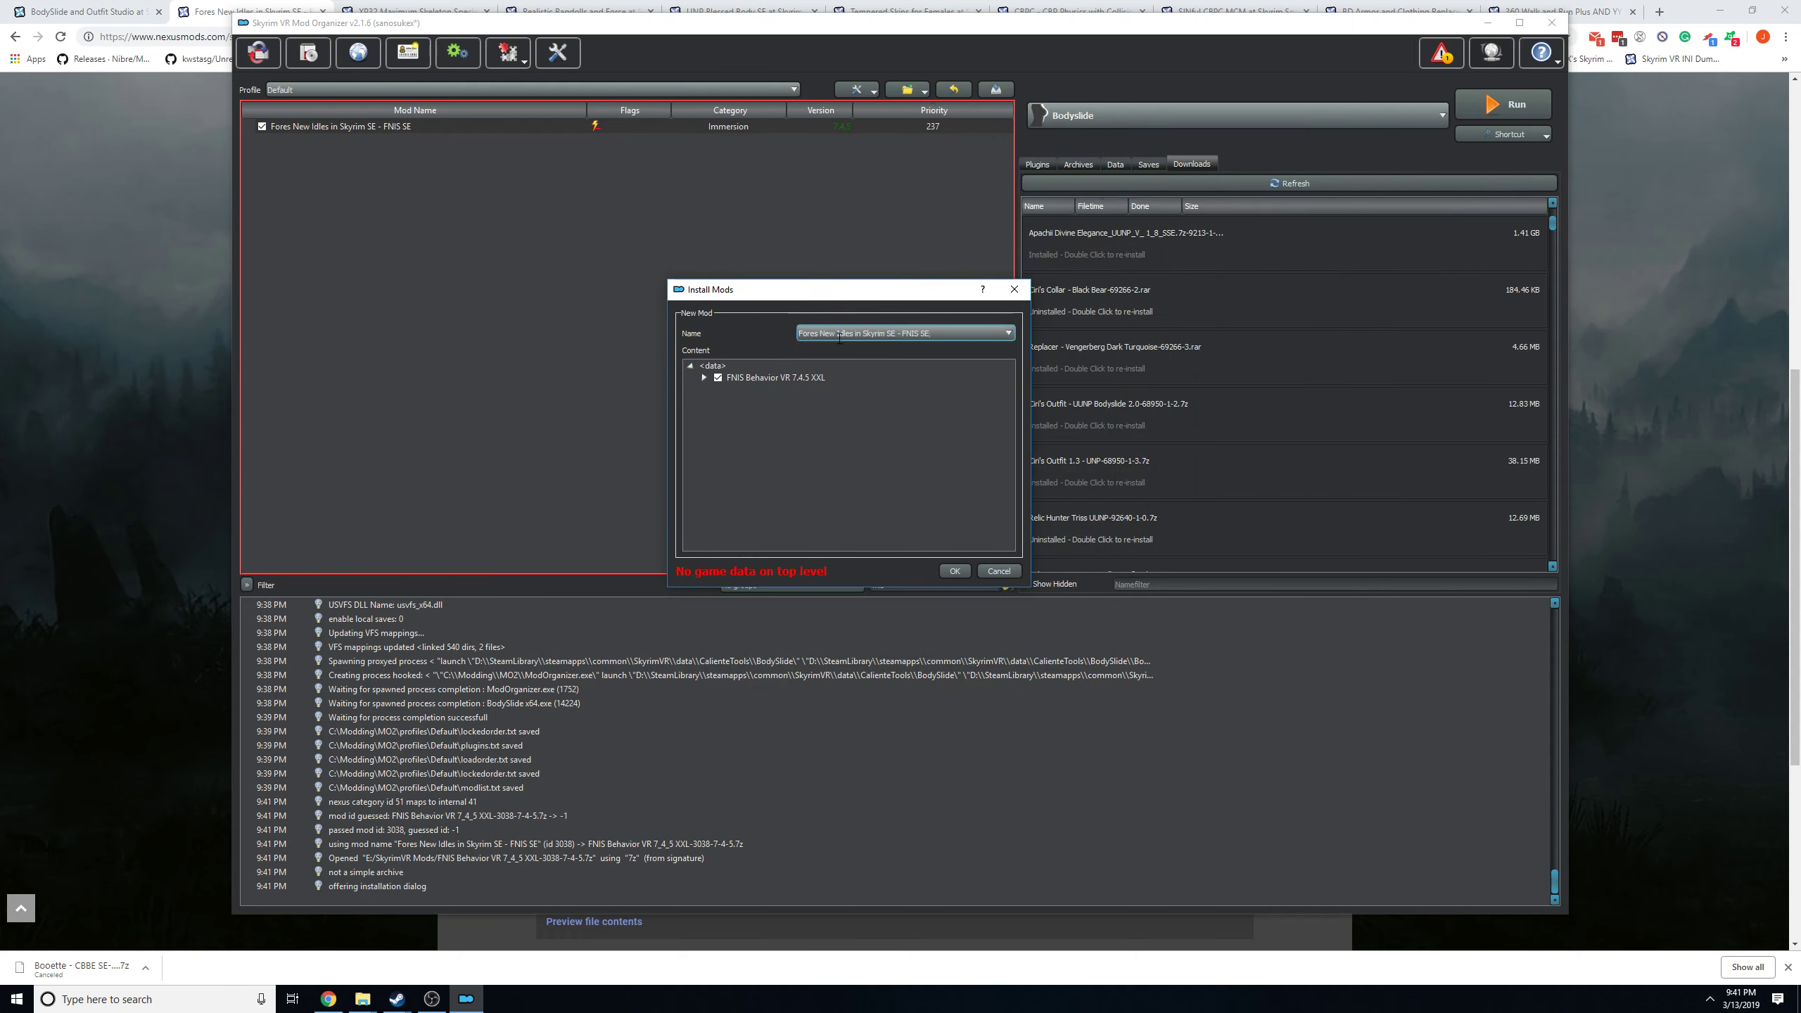
Set the Data folder inside FNIS Behavior VR 7.4.5 XXL as the data directory, and cancel the installation.
{"action": "left_click", "coordinate": [707, 367]}
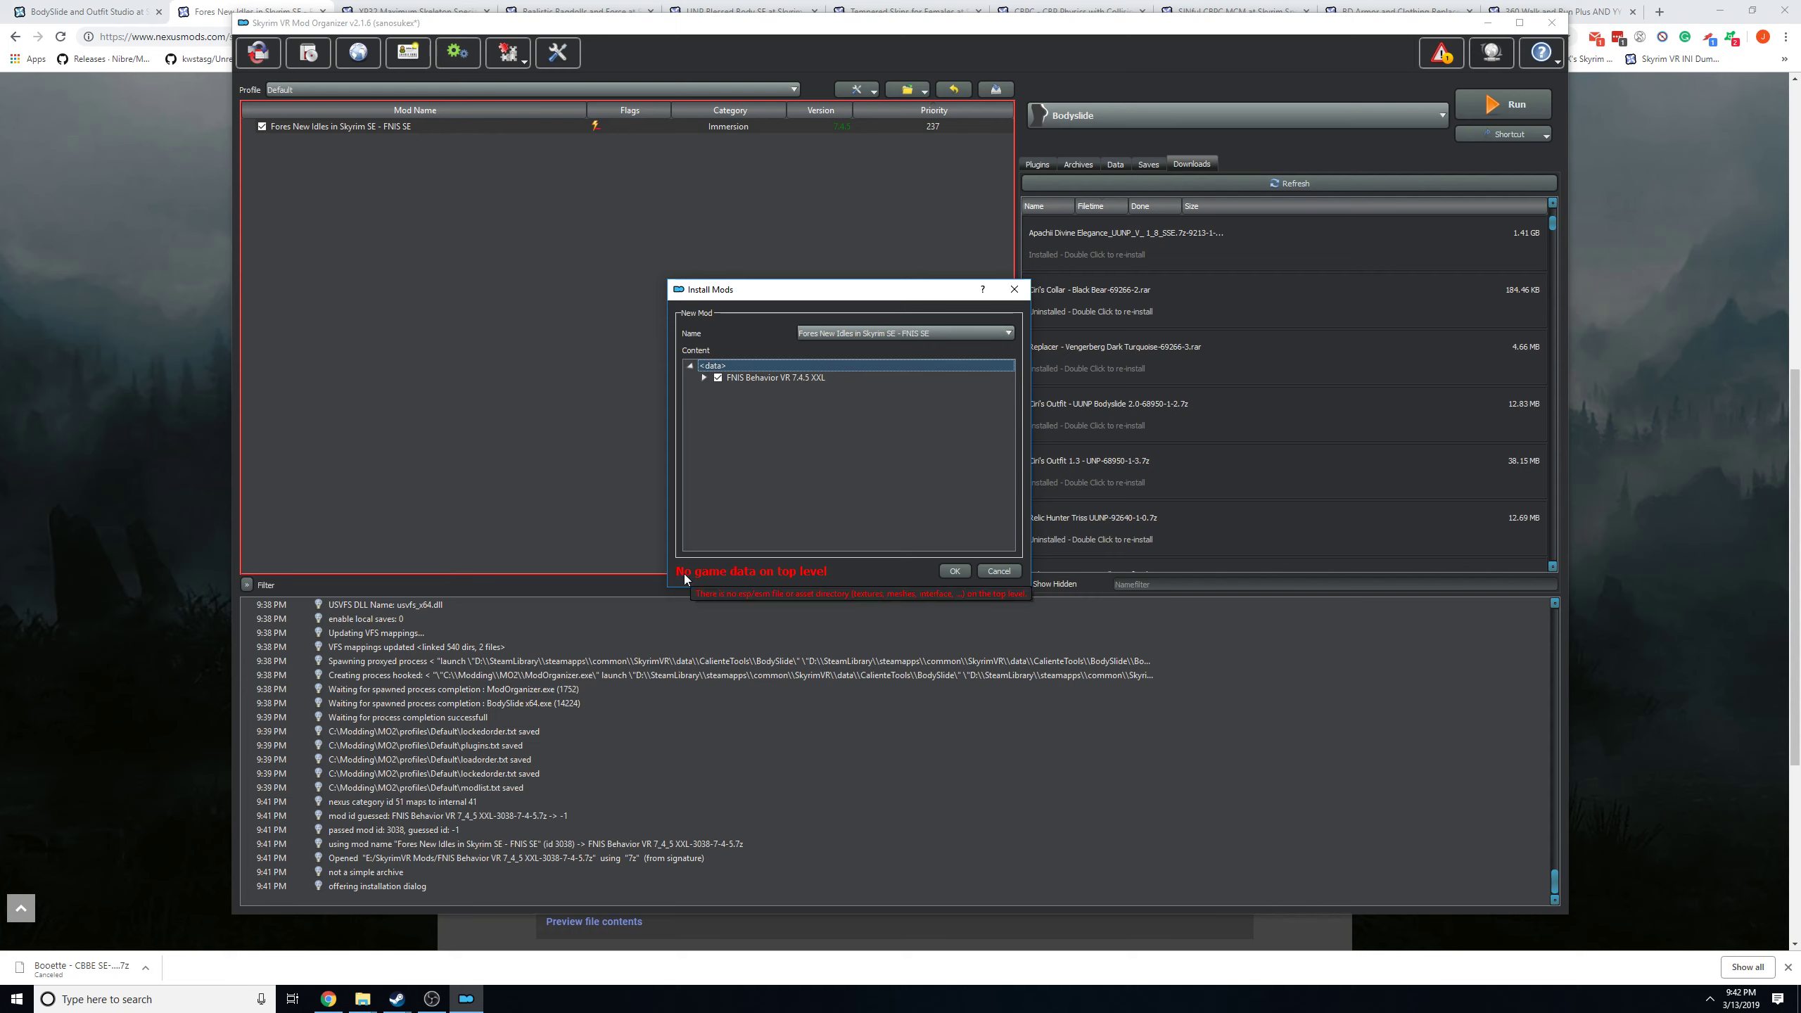
{"action": "left_click", "coordinate": [704, 377]}
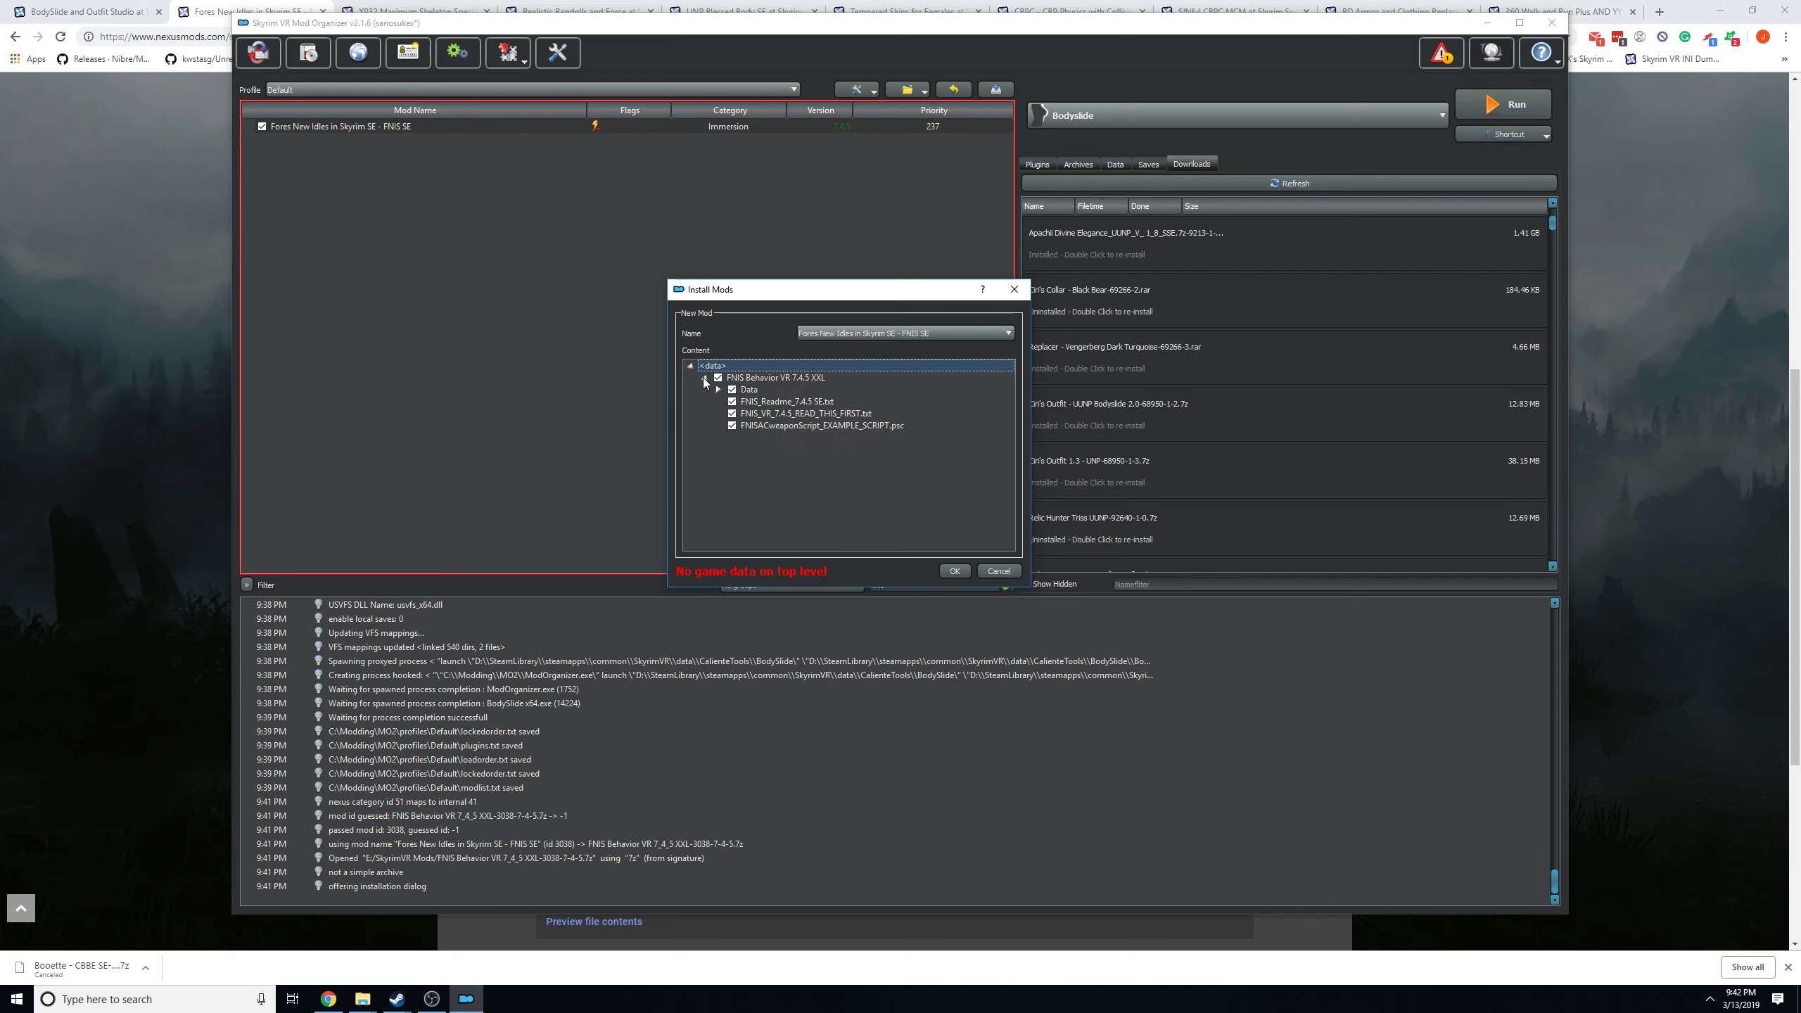
{"action": "left_click", "coordinate": [750, 395]}
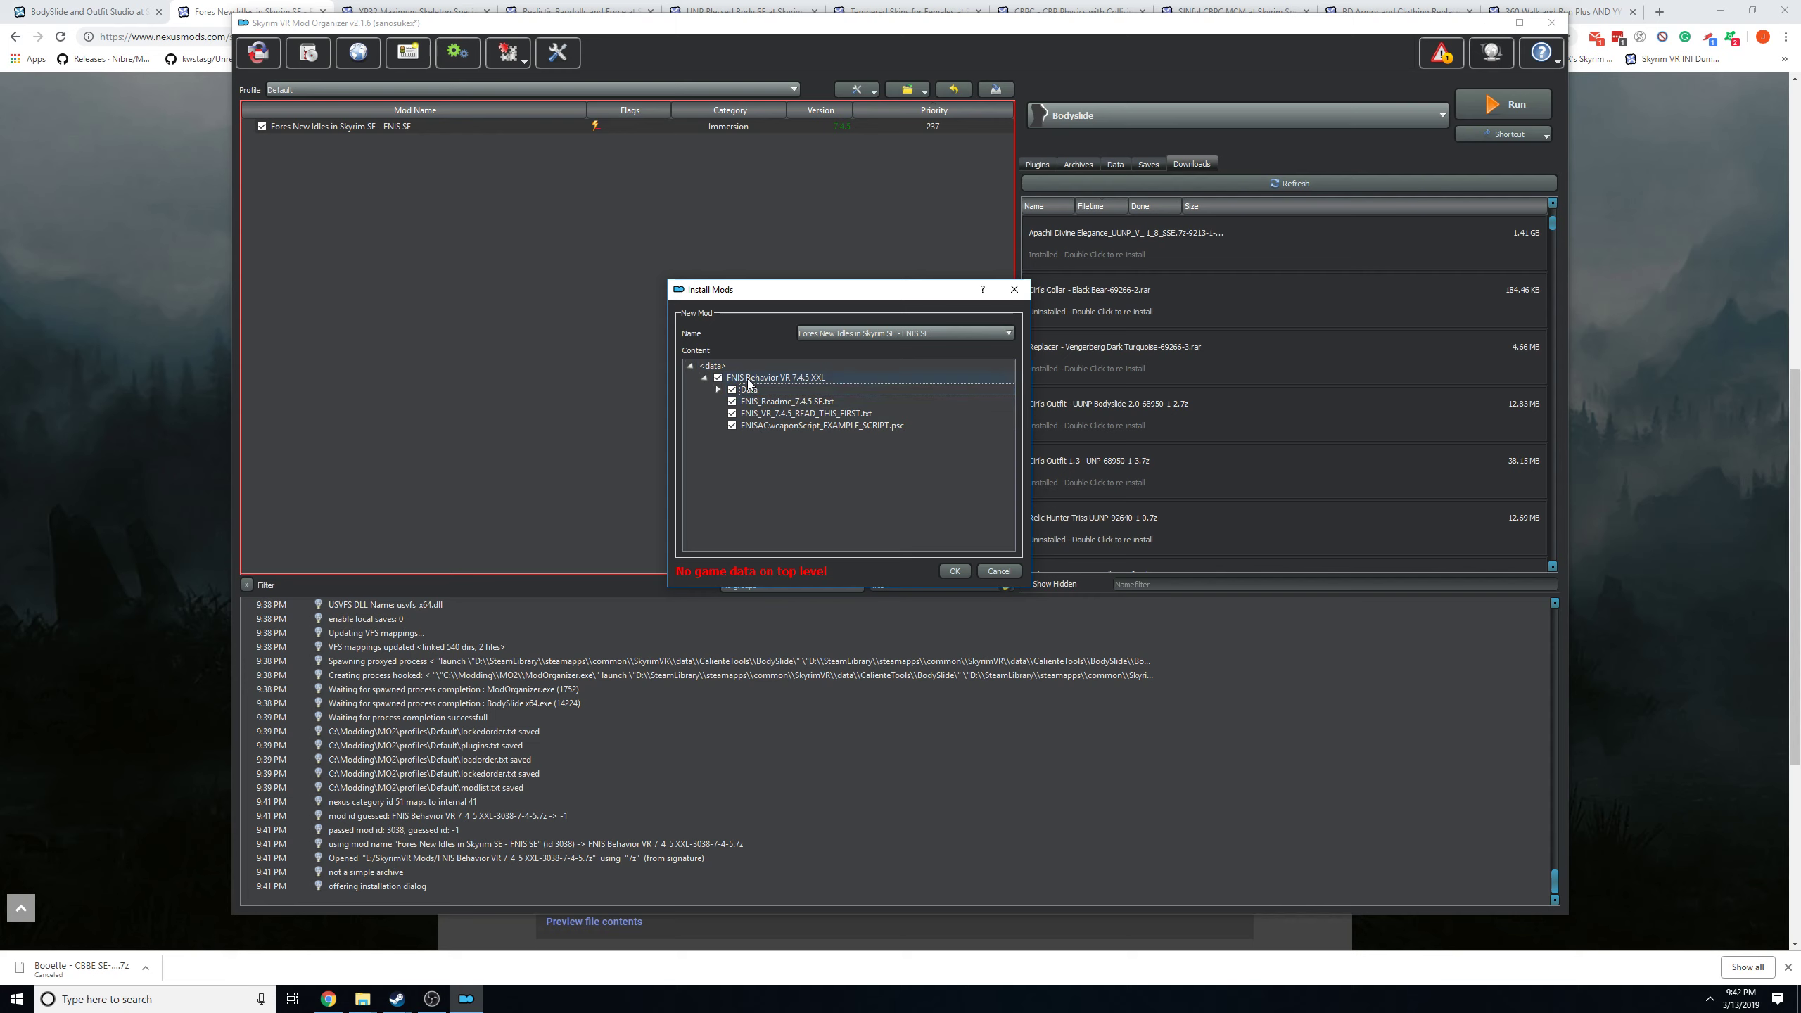
{"action": "right_click", "coordinate": [752, 379]}
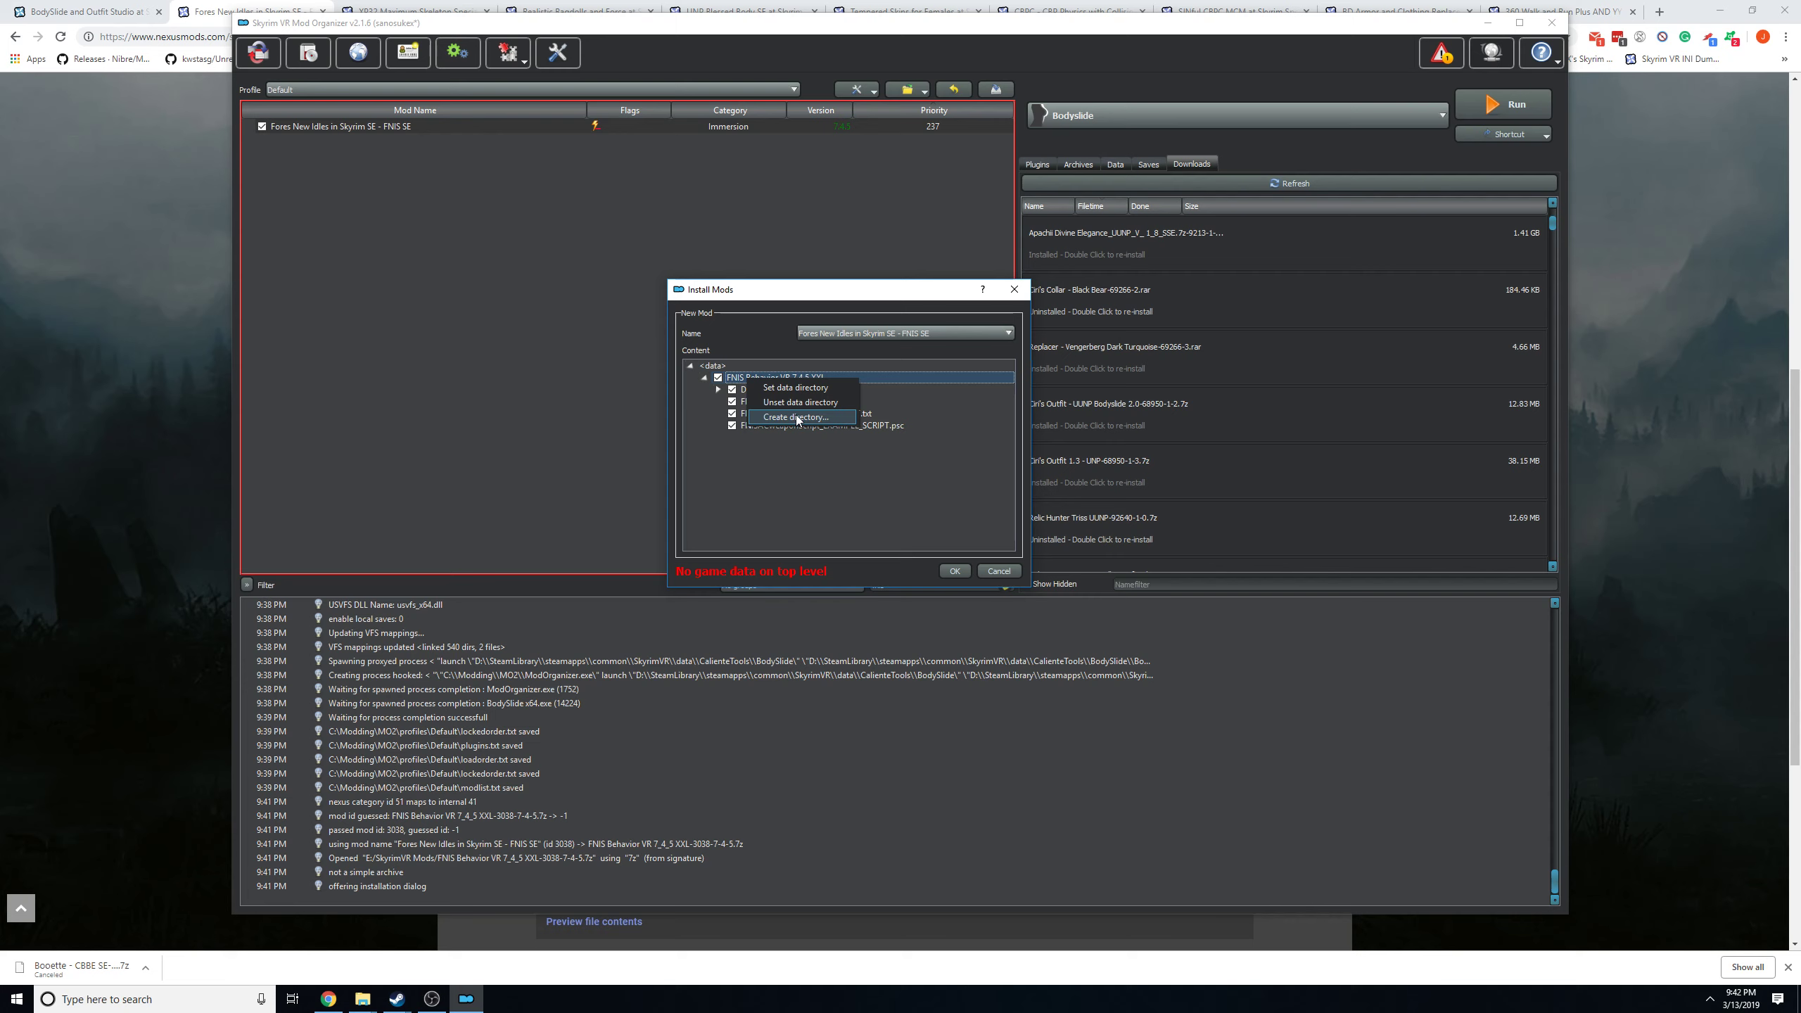
{"action": "left_click", "coordinate": [739, 383]}
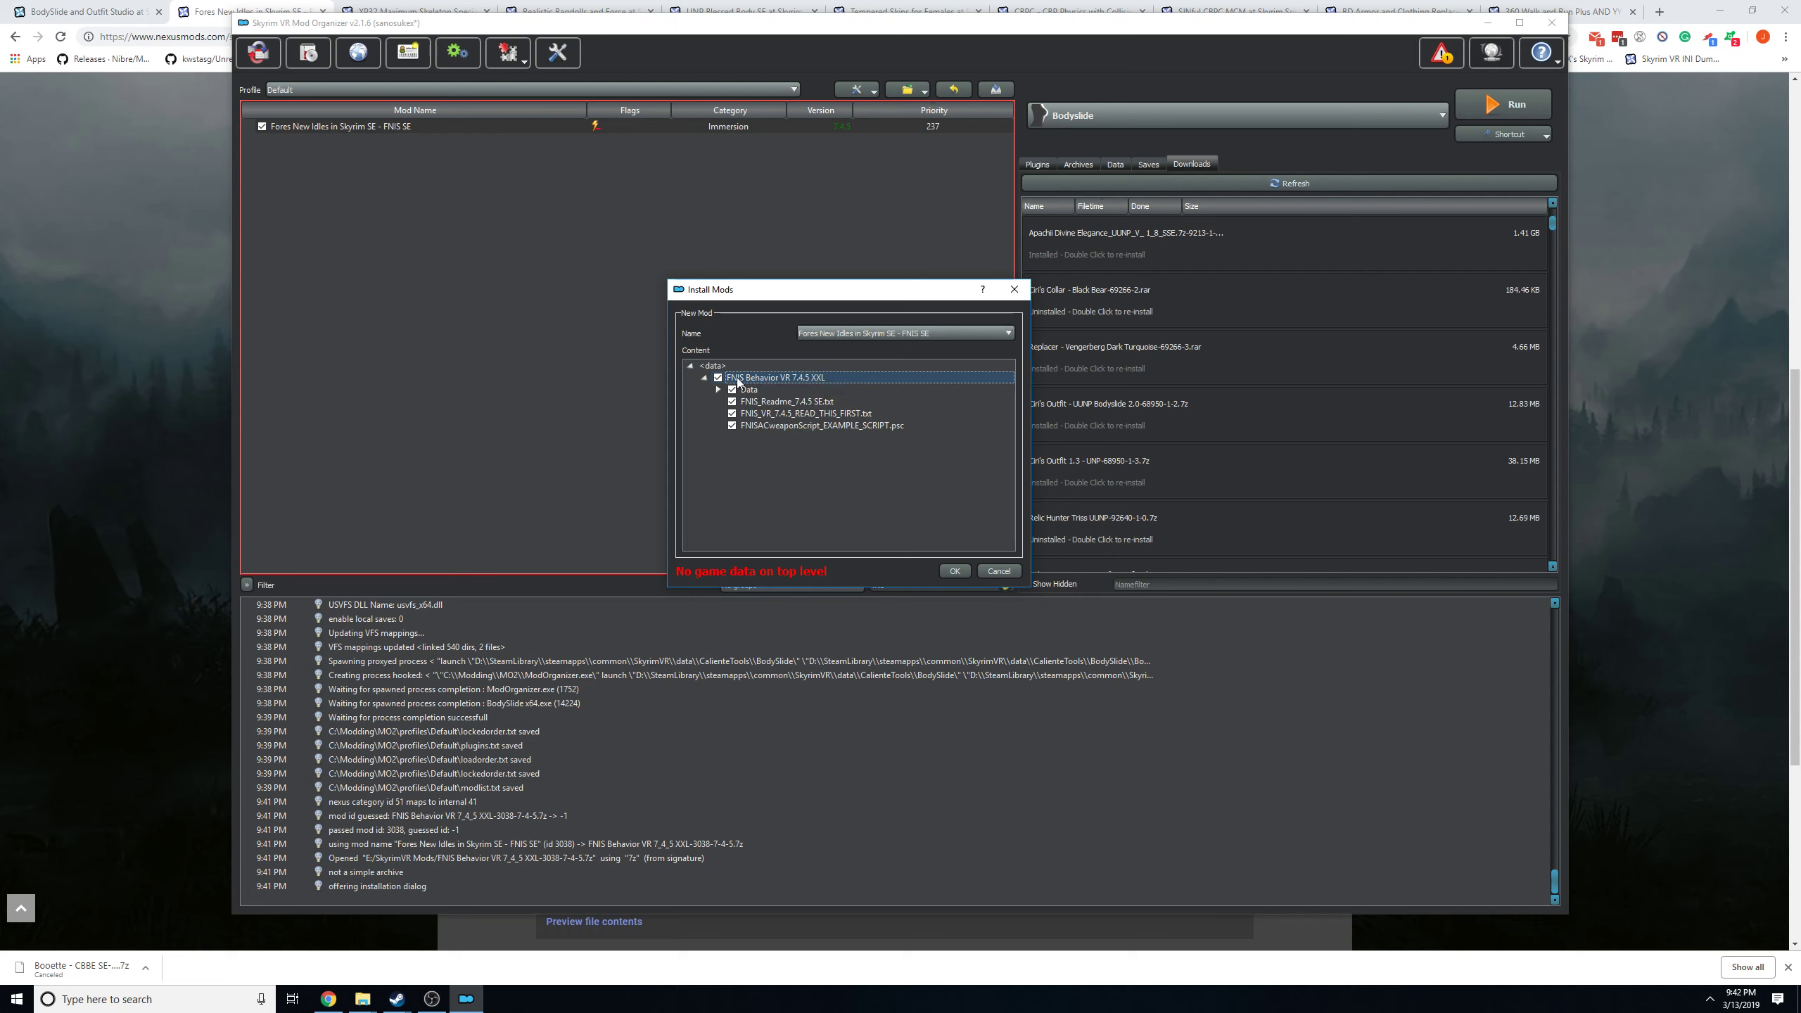
{"action": "right_click", "coordinate": [737, 382]}
{"action": "left_click", "coordinate": [737, 381]}
{"action": "right_click", "coordinate": [742, 395]}
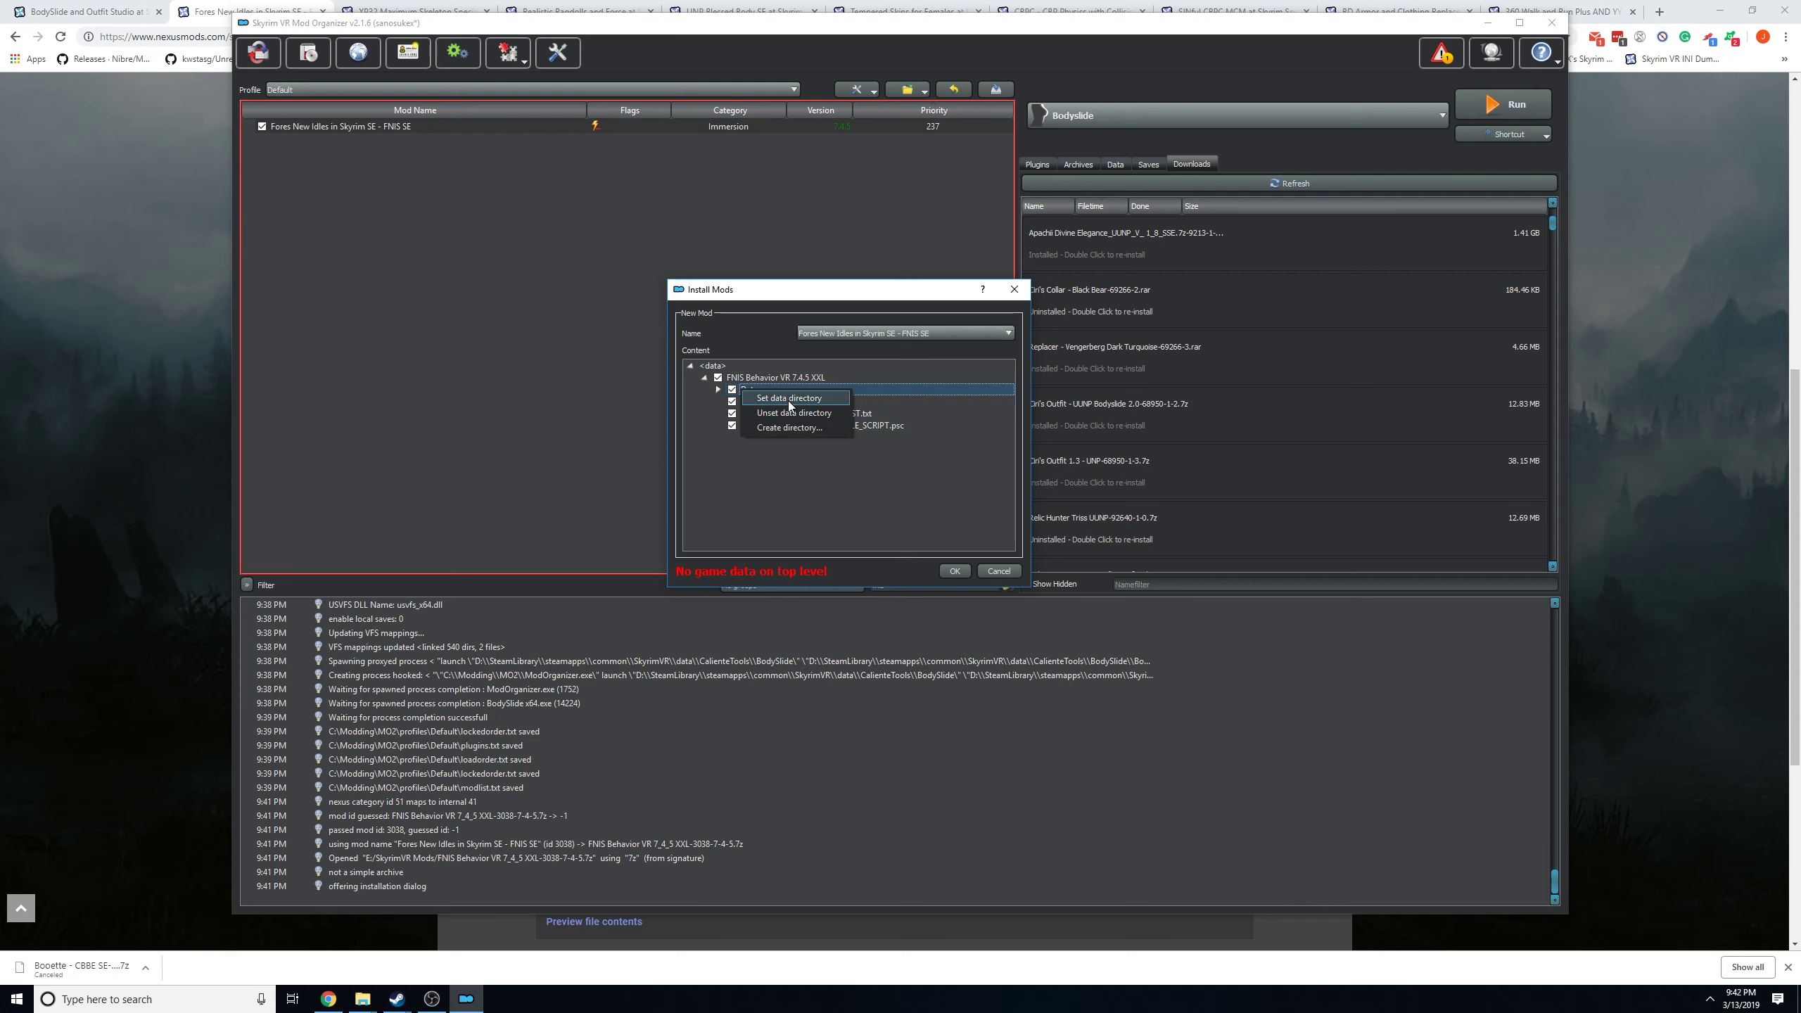
{"action": "left_click", "coordinate": [817, 499]}
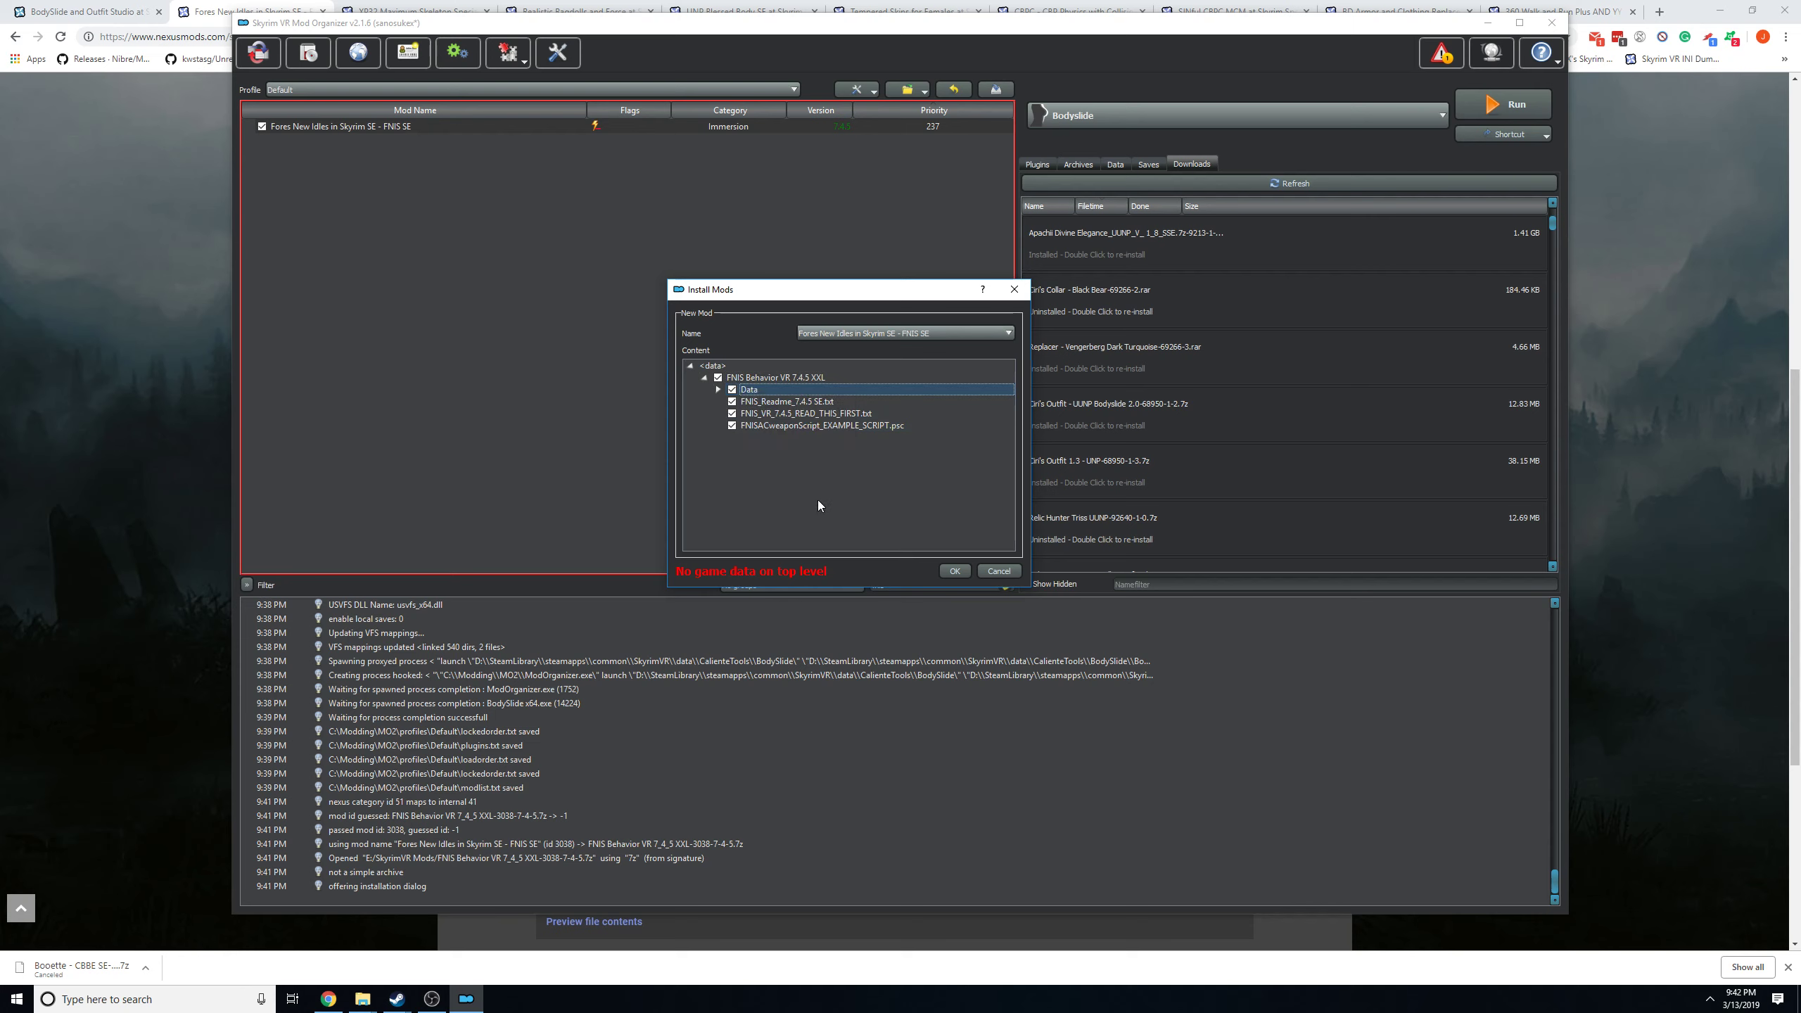
{"action": "right_click", "coordinate": [751, 395]}
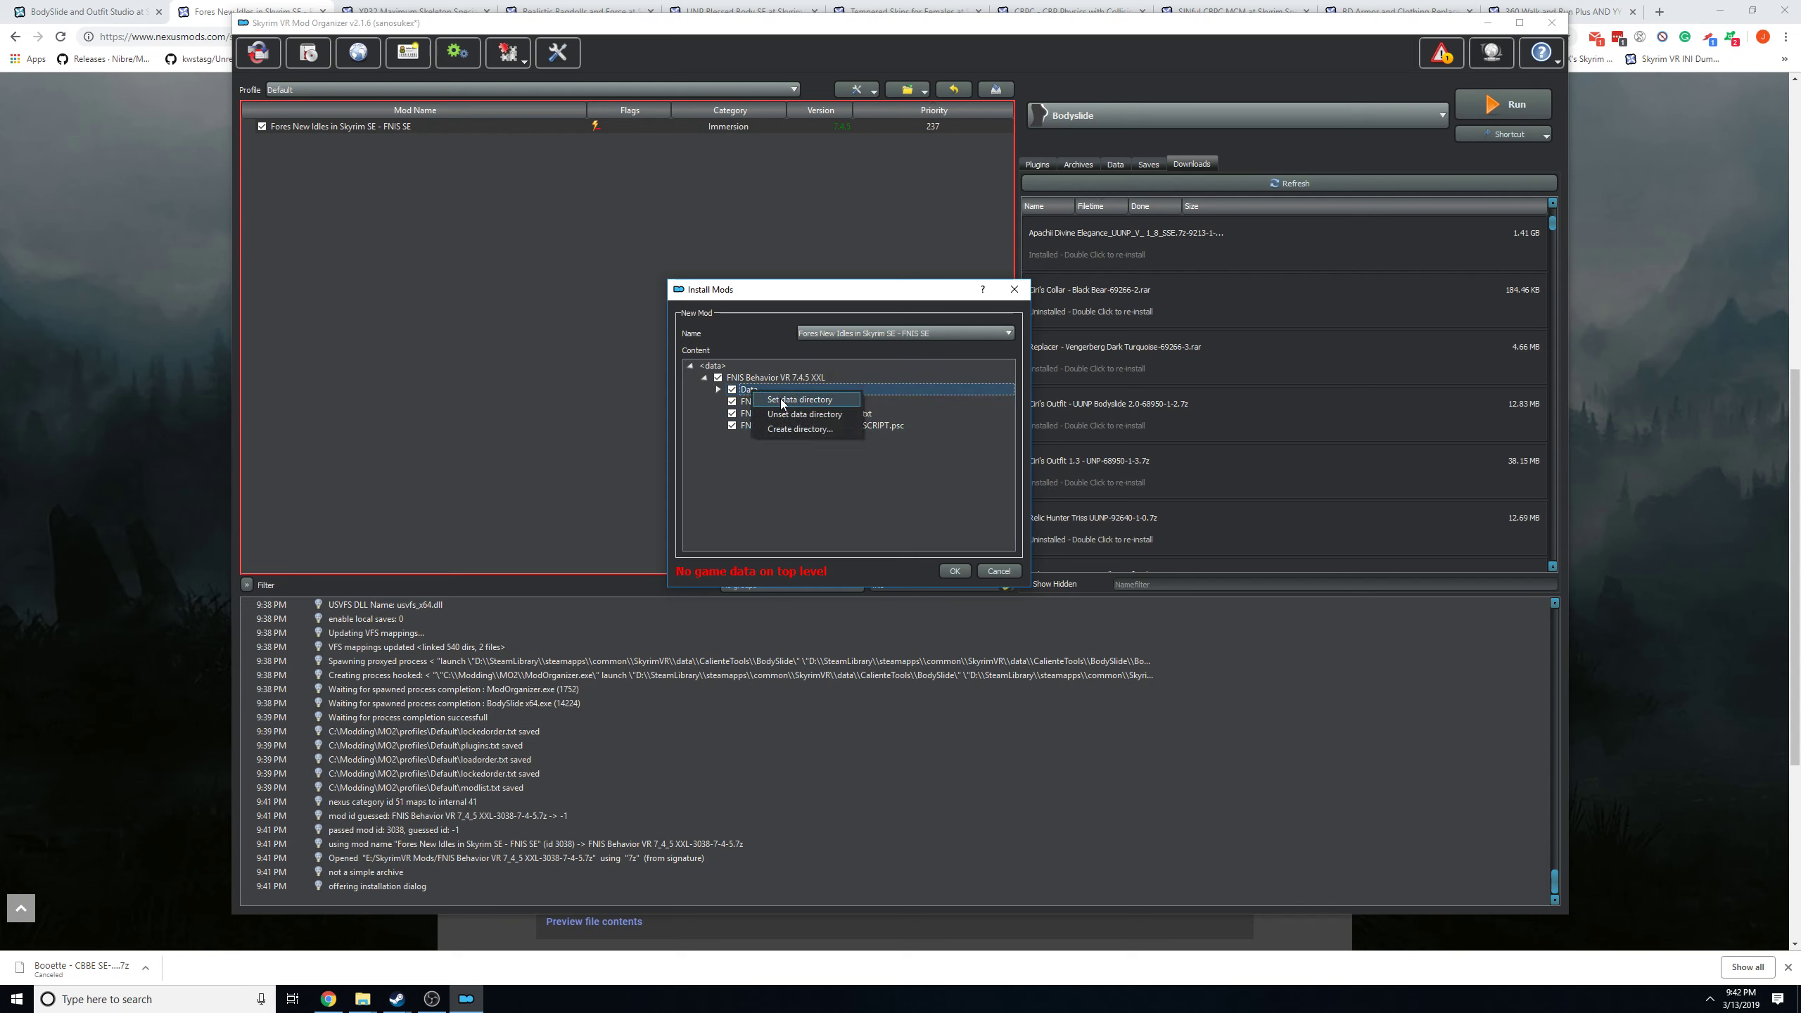
{"action": "left_click", "coordinate": [779, 398]}
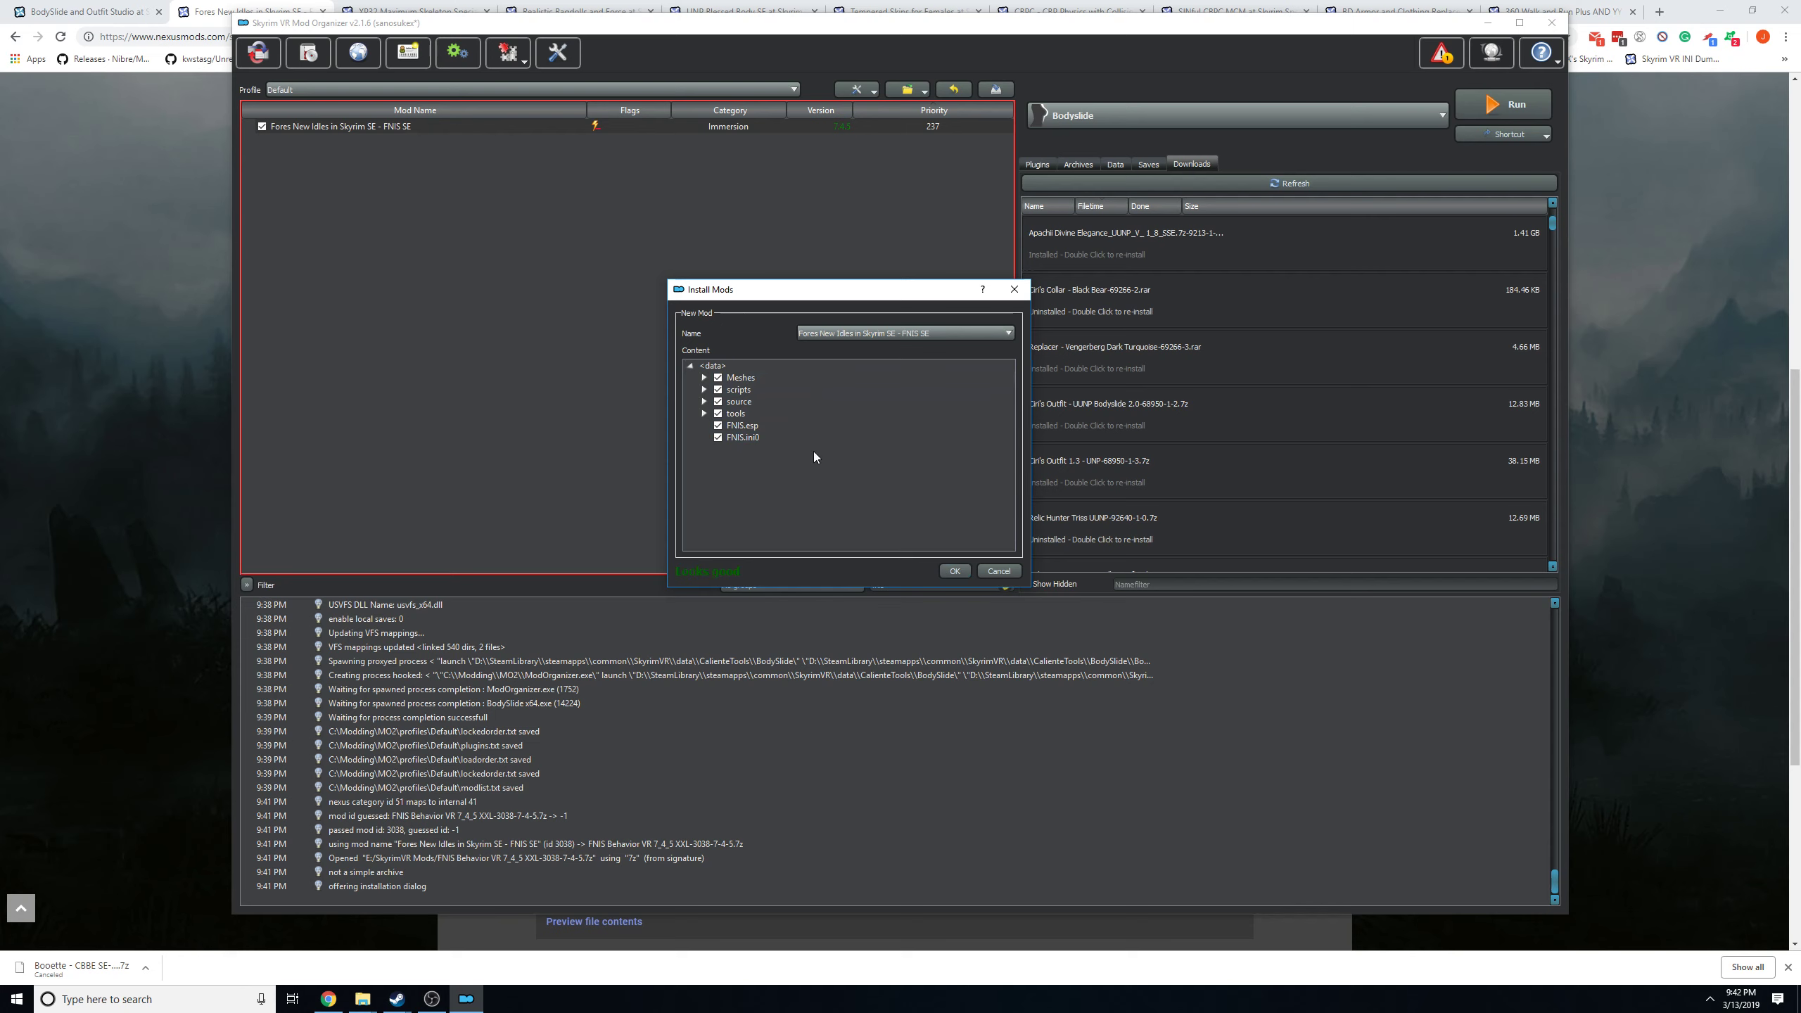
{"action": "left_click", "coordinate": [999, 572]}
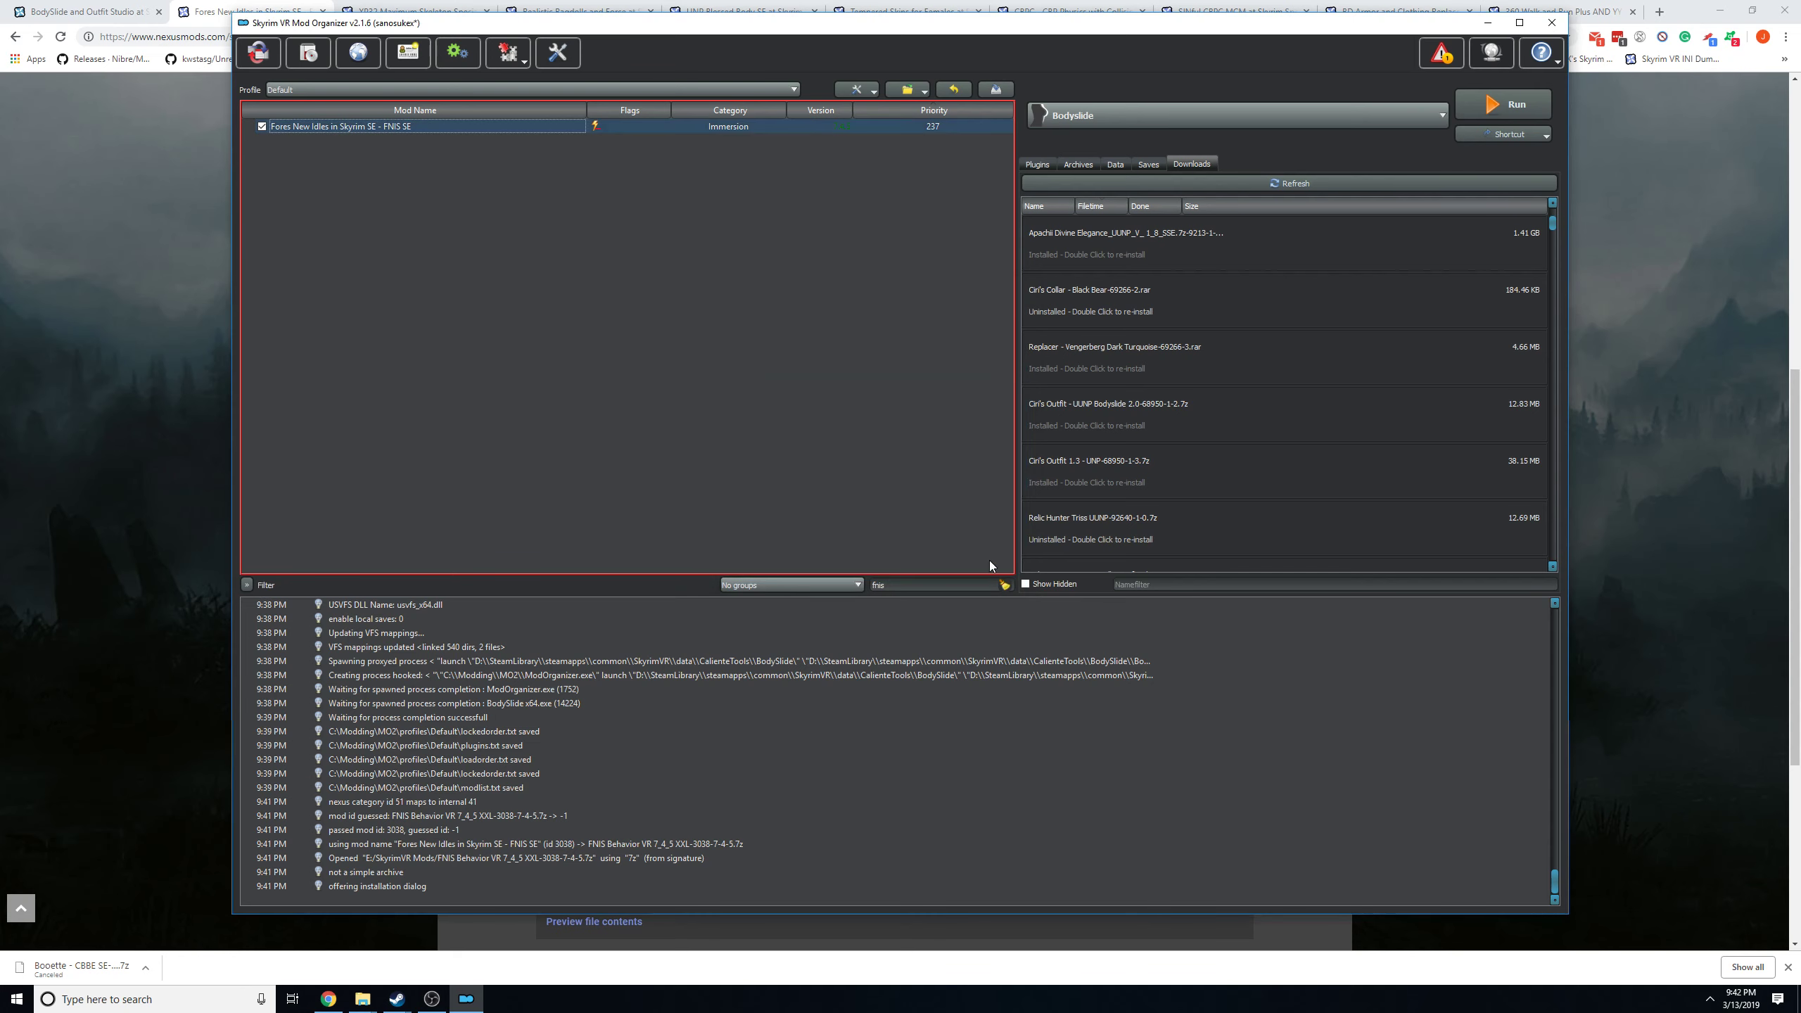
Return to the browser and show the downloadable files of the XP32 Maximum Skeleton Special Extended mod.
{"action": "left_click", "coordinate": [152, 305]}
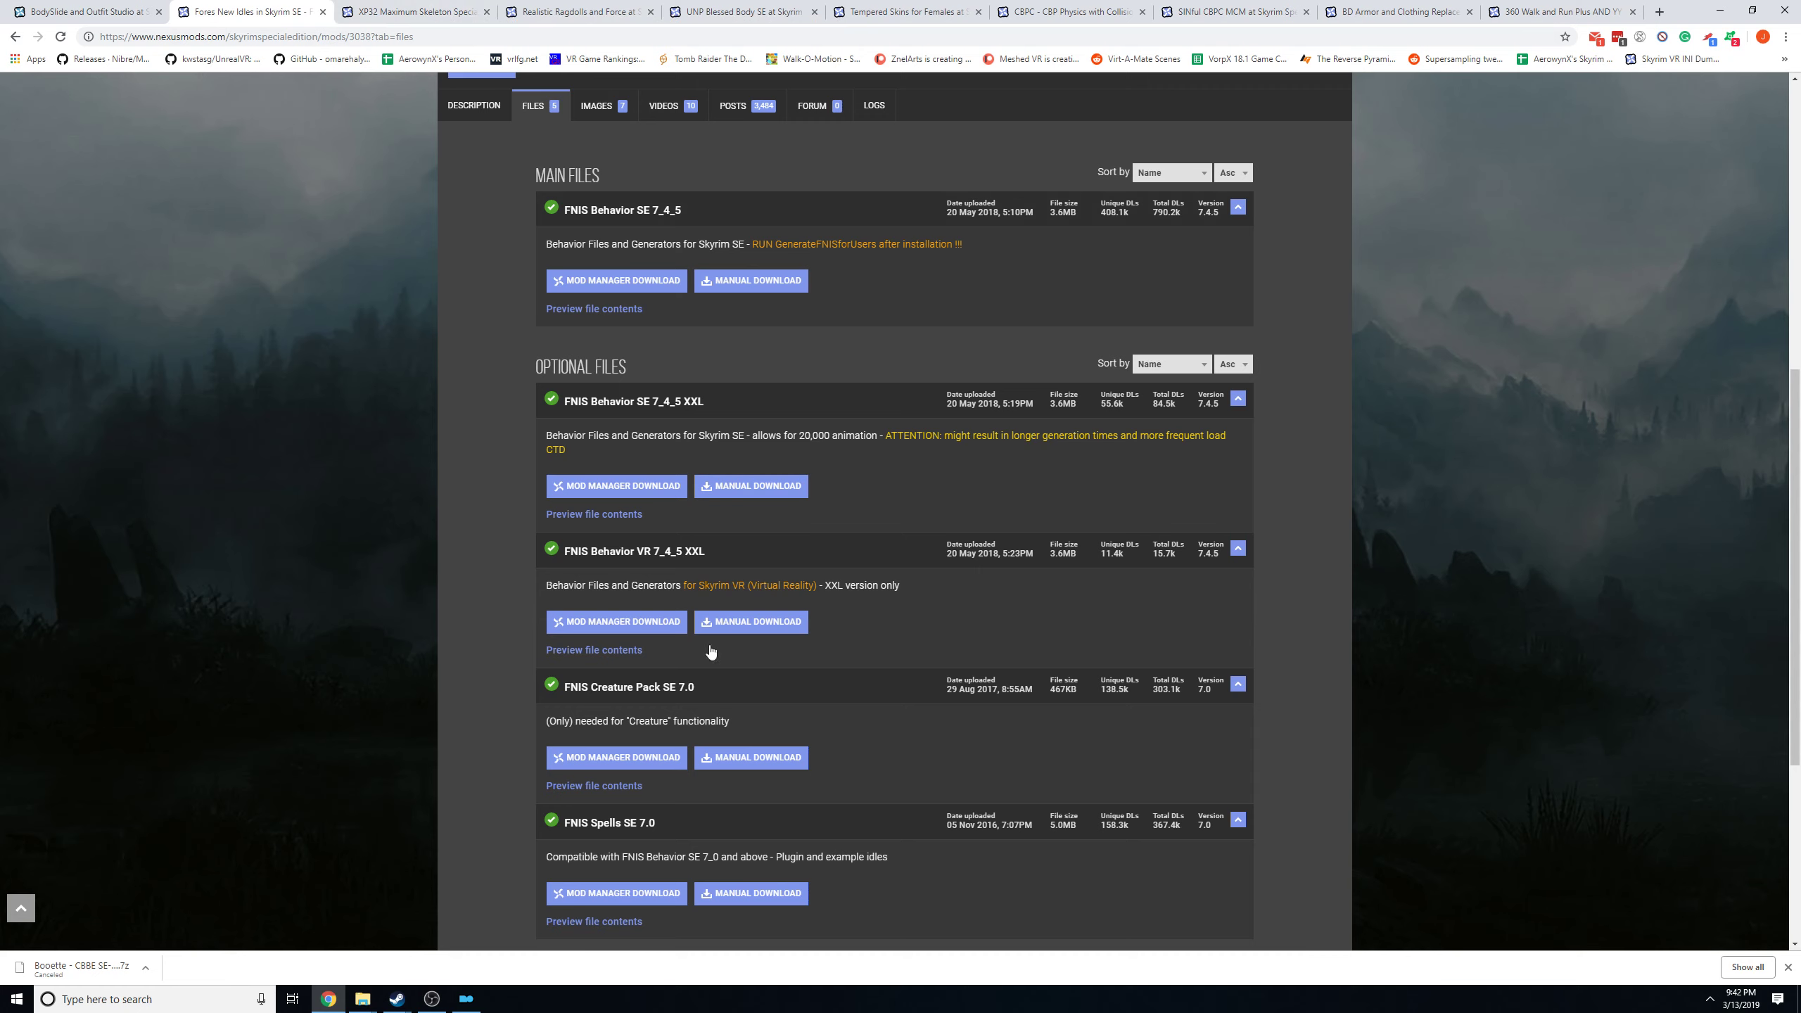
{"action": "scroll", "coordinate": [1247, 614], "scroll_direction": "up", "scroll_amount": 2}
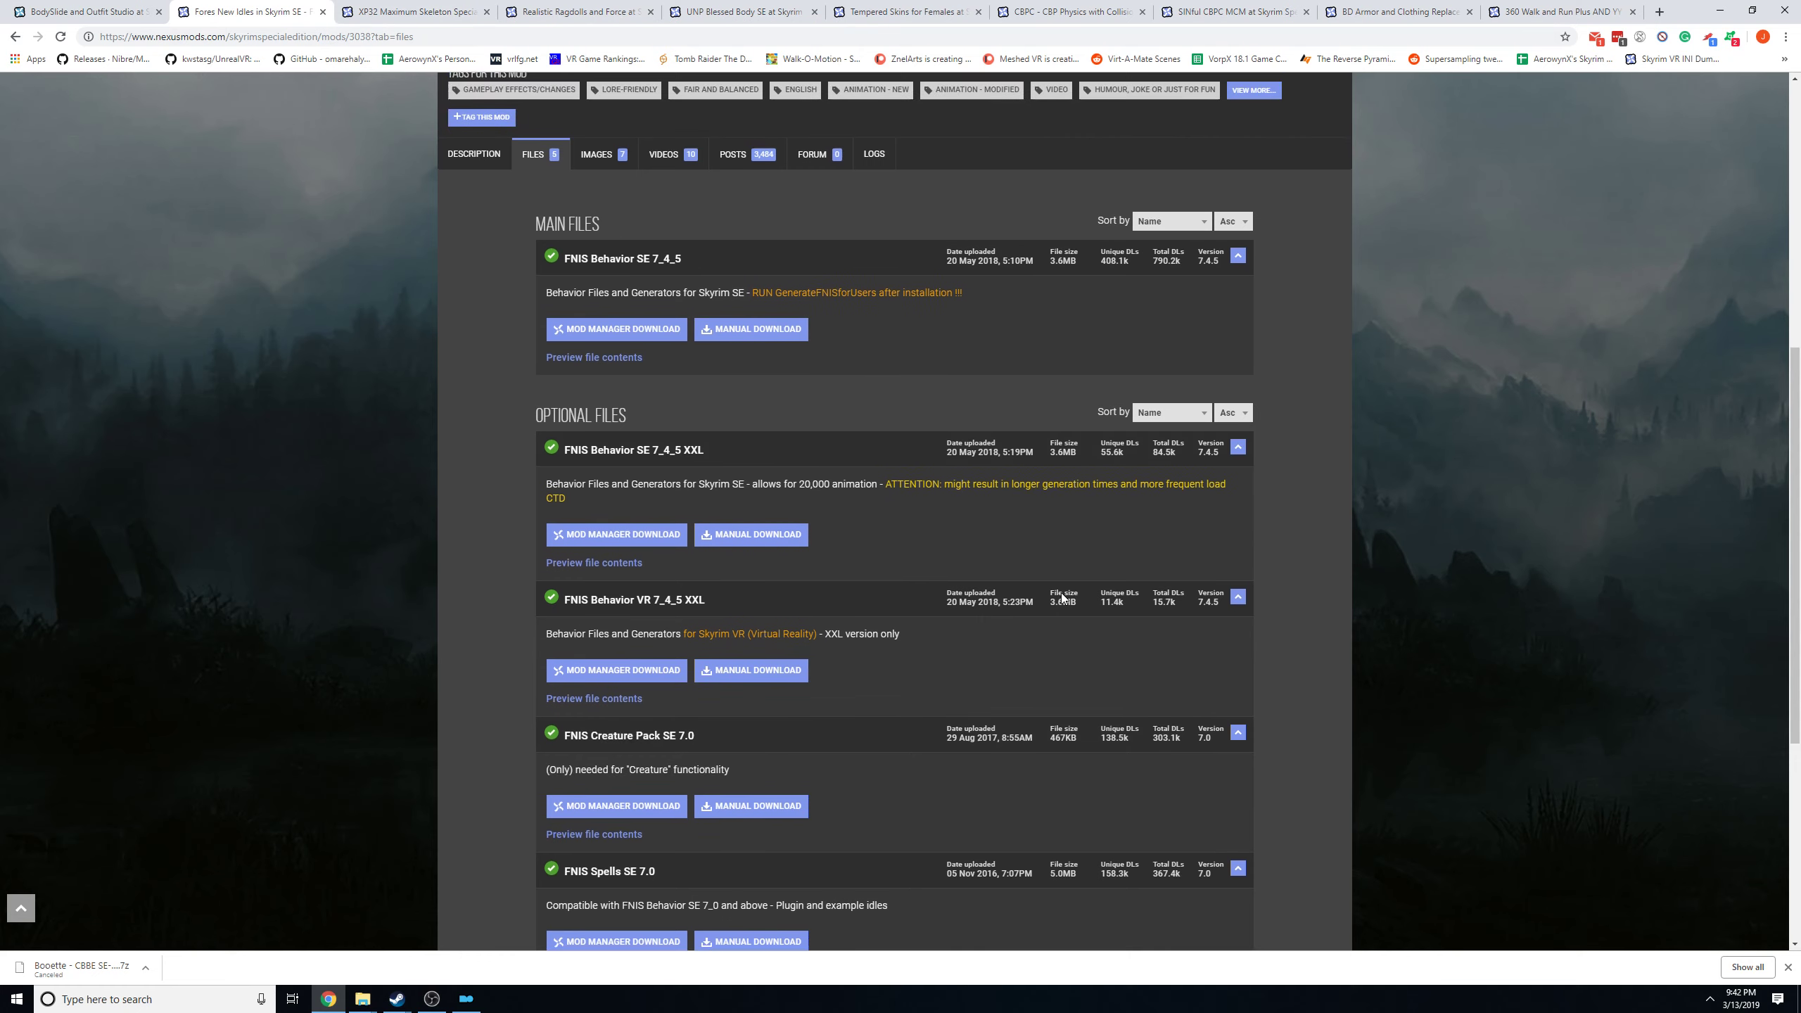
{"action": "left_click", "coordinate": [409, 10]}
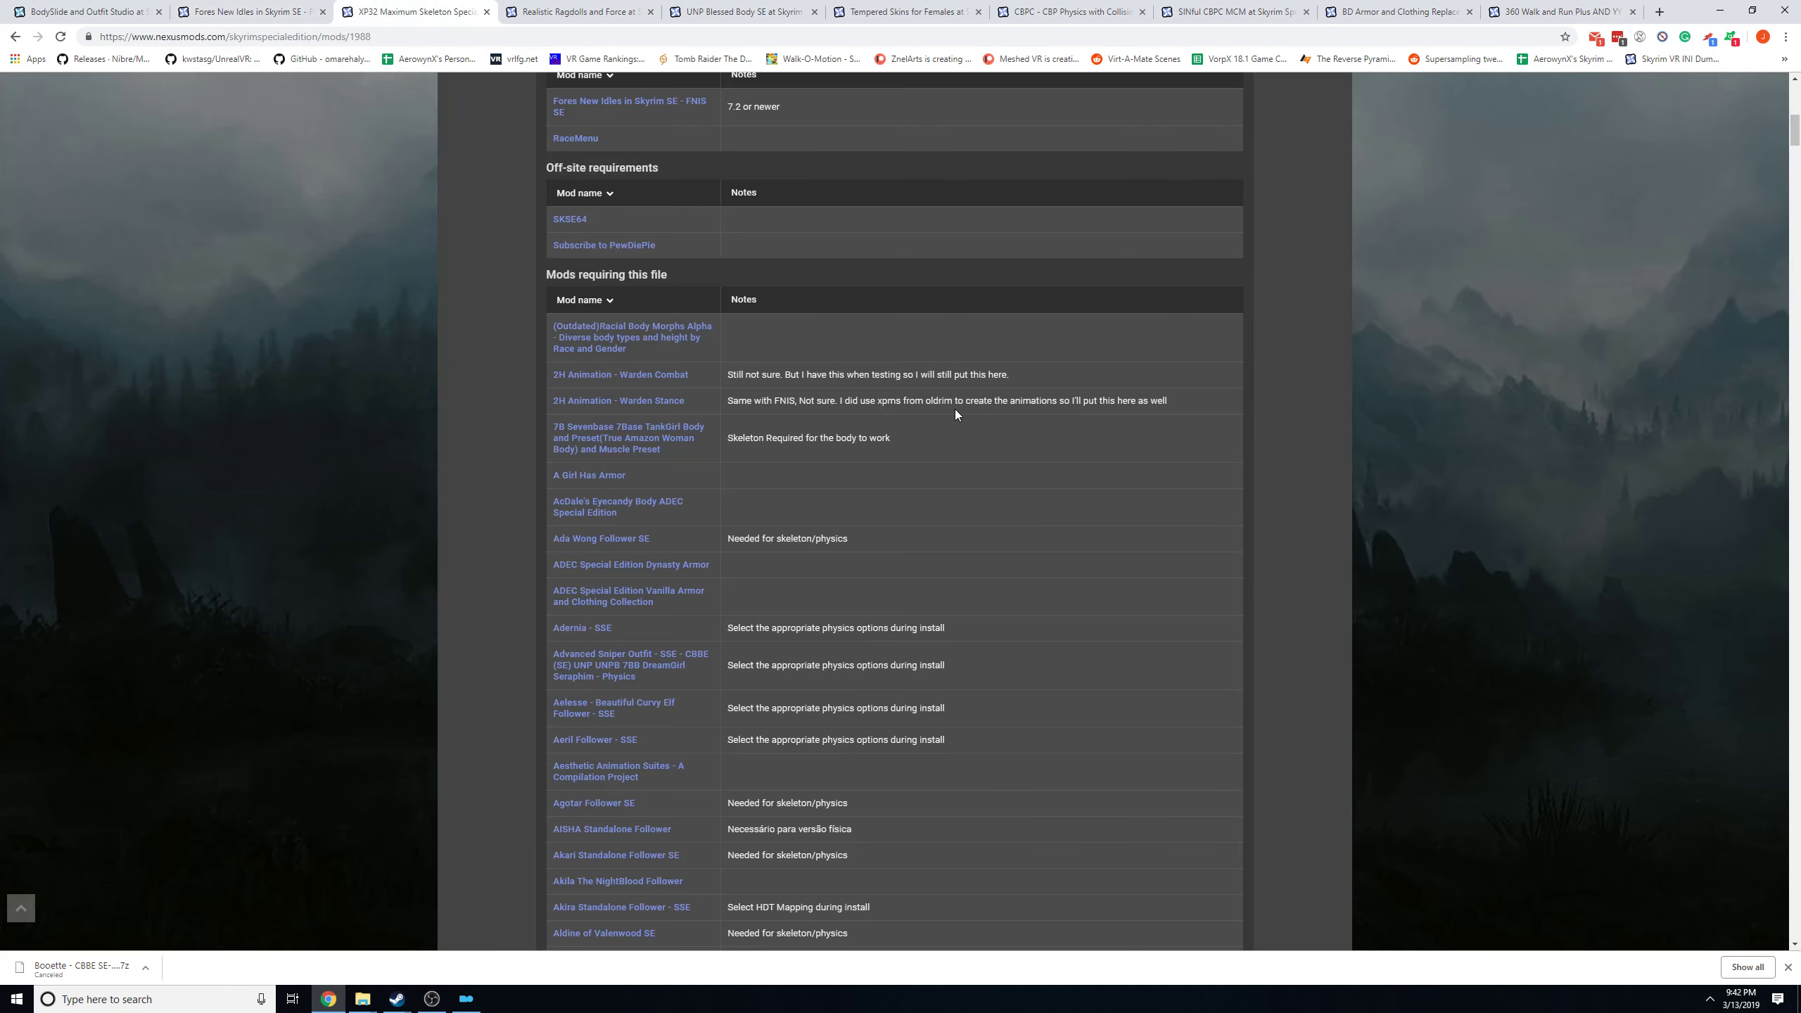
{"action": "scroll", "coordinate": [930, 448], "scroll_direction": "up", "scroll_amount": 5}
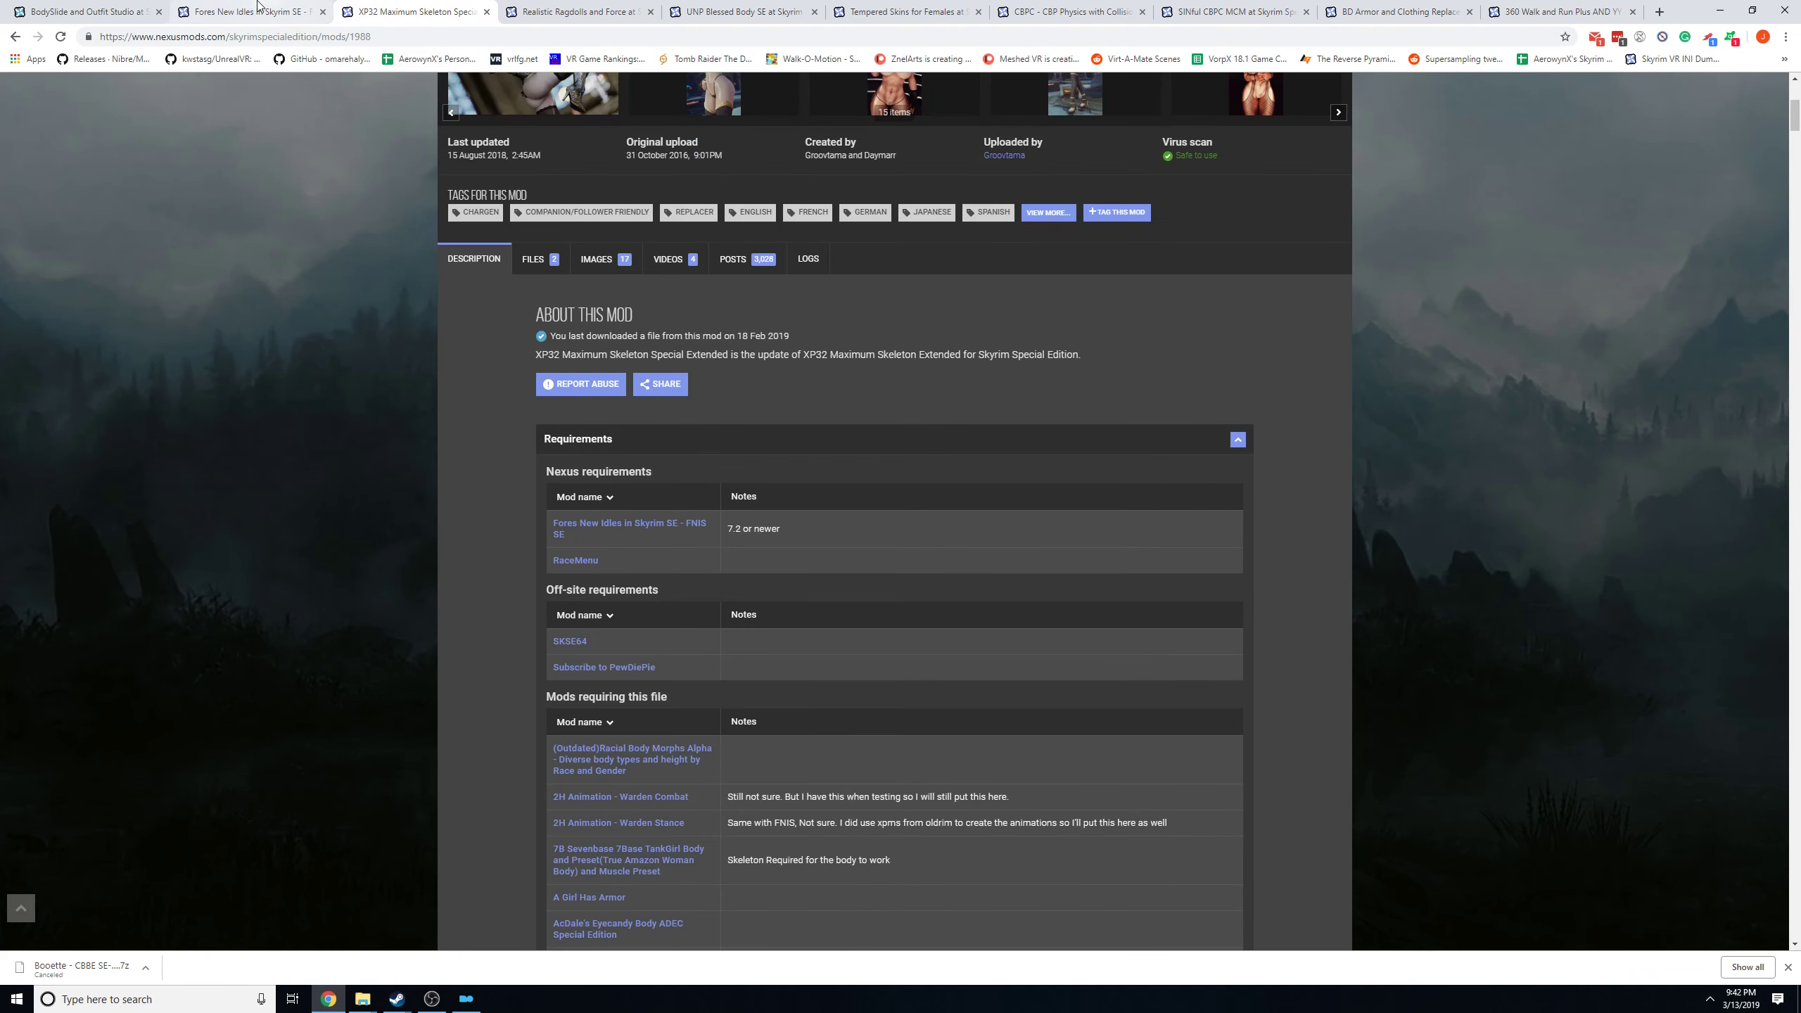
{"action": "scroll", "coordinate": [902, 439], "scroll_direction": "up", "scroll_amount": 4}
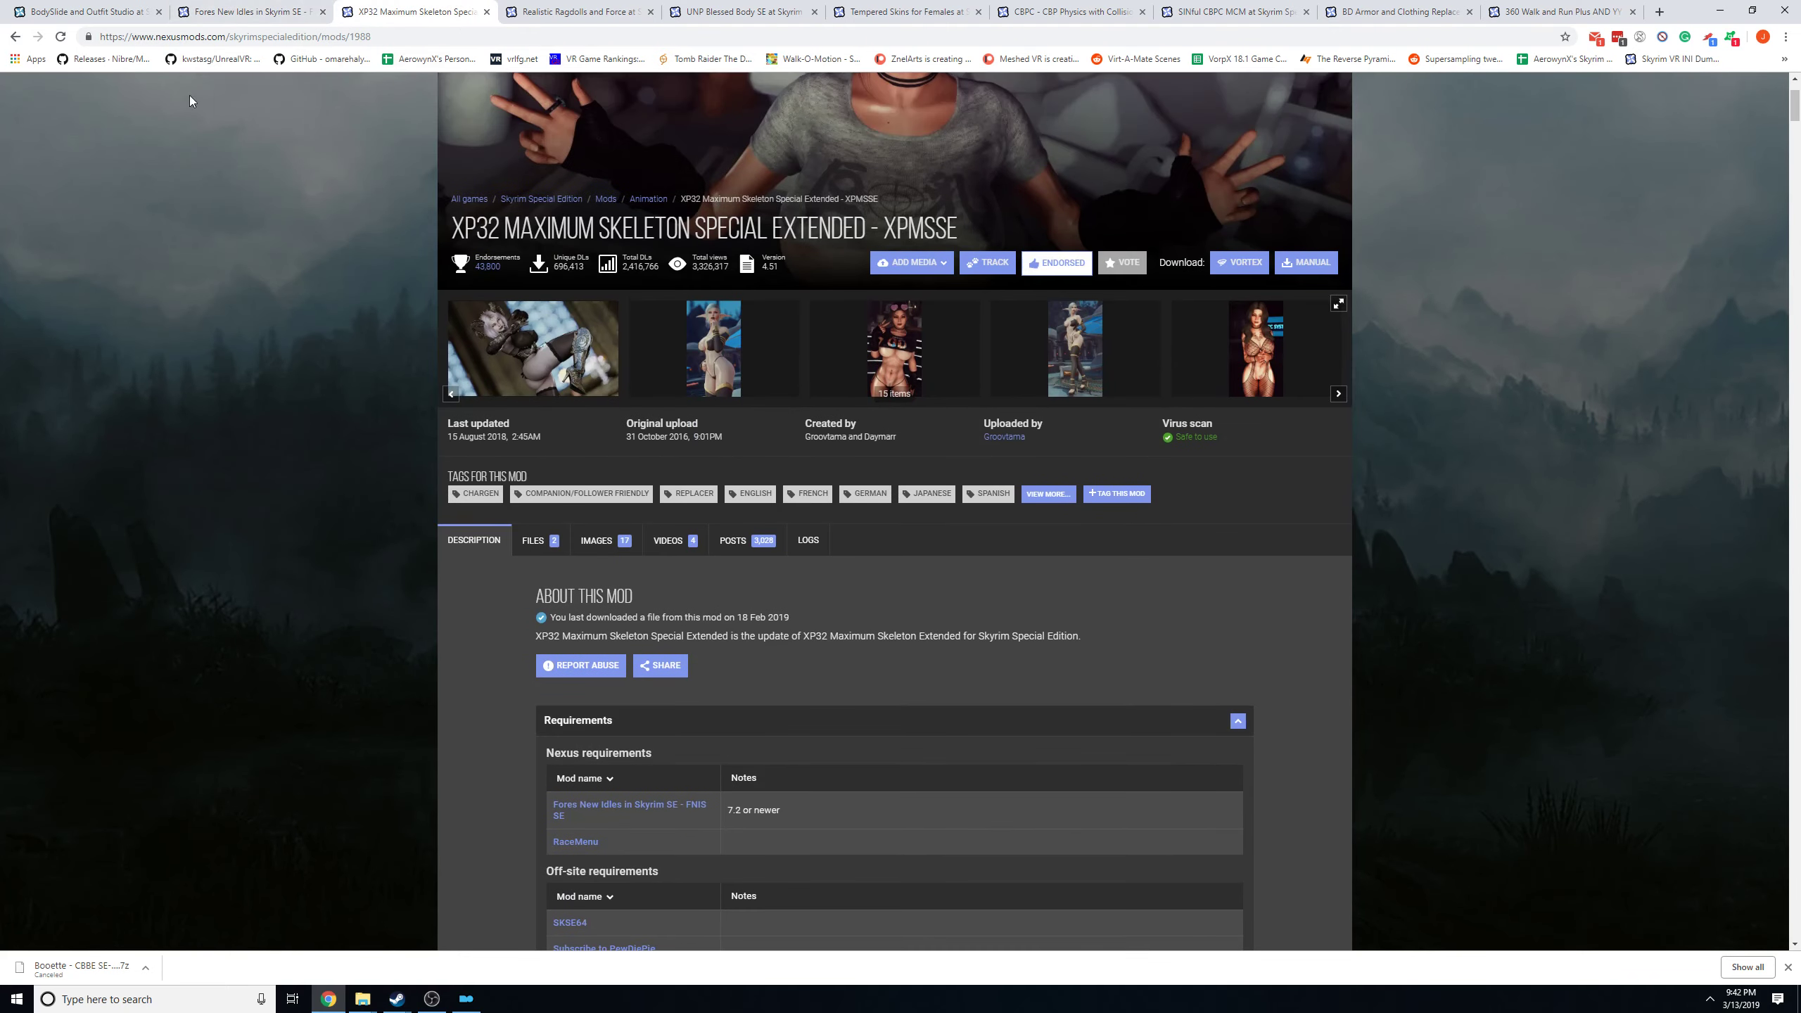
{"action": "left_click", "coordinate": [245, 12]}
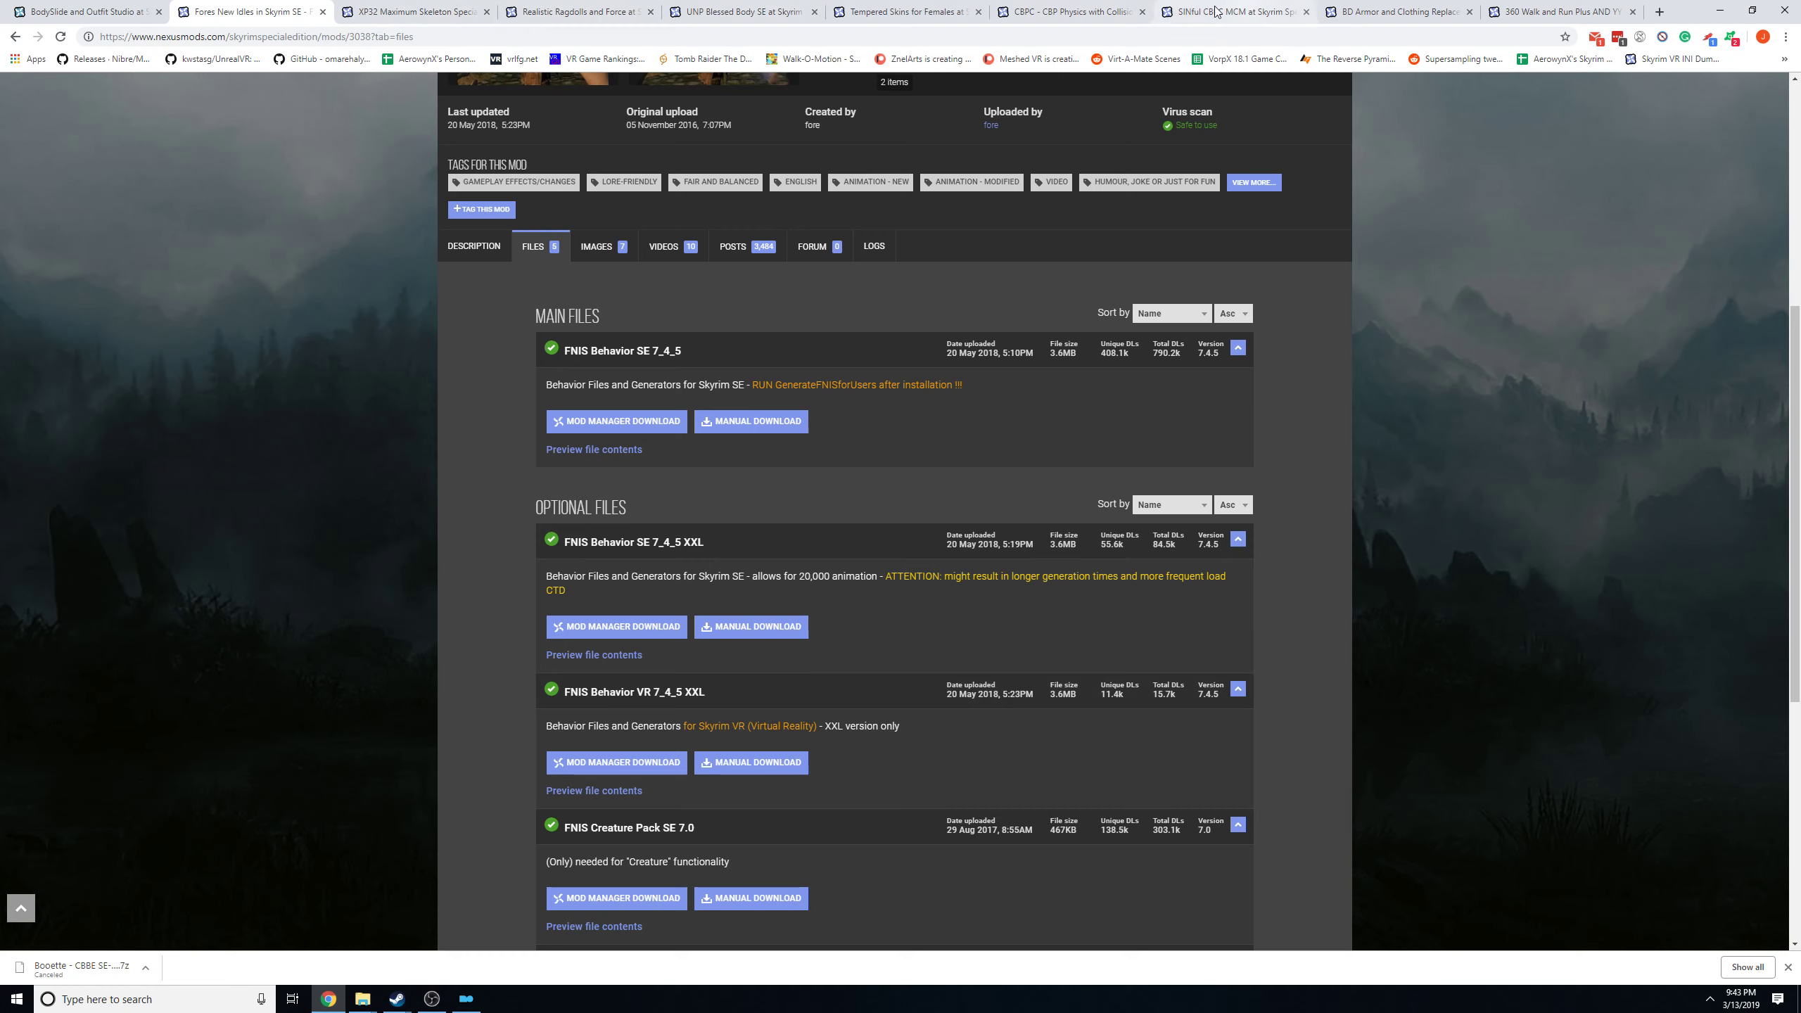
{"action": "left_click", "coordinate": [383, 12]}
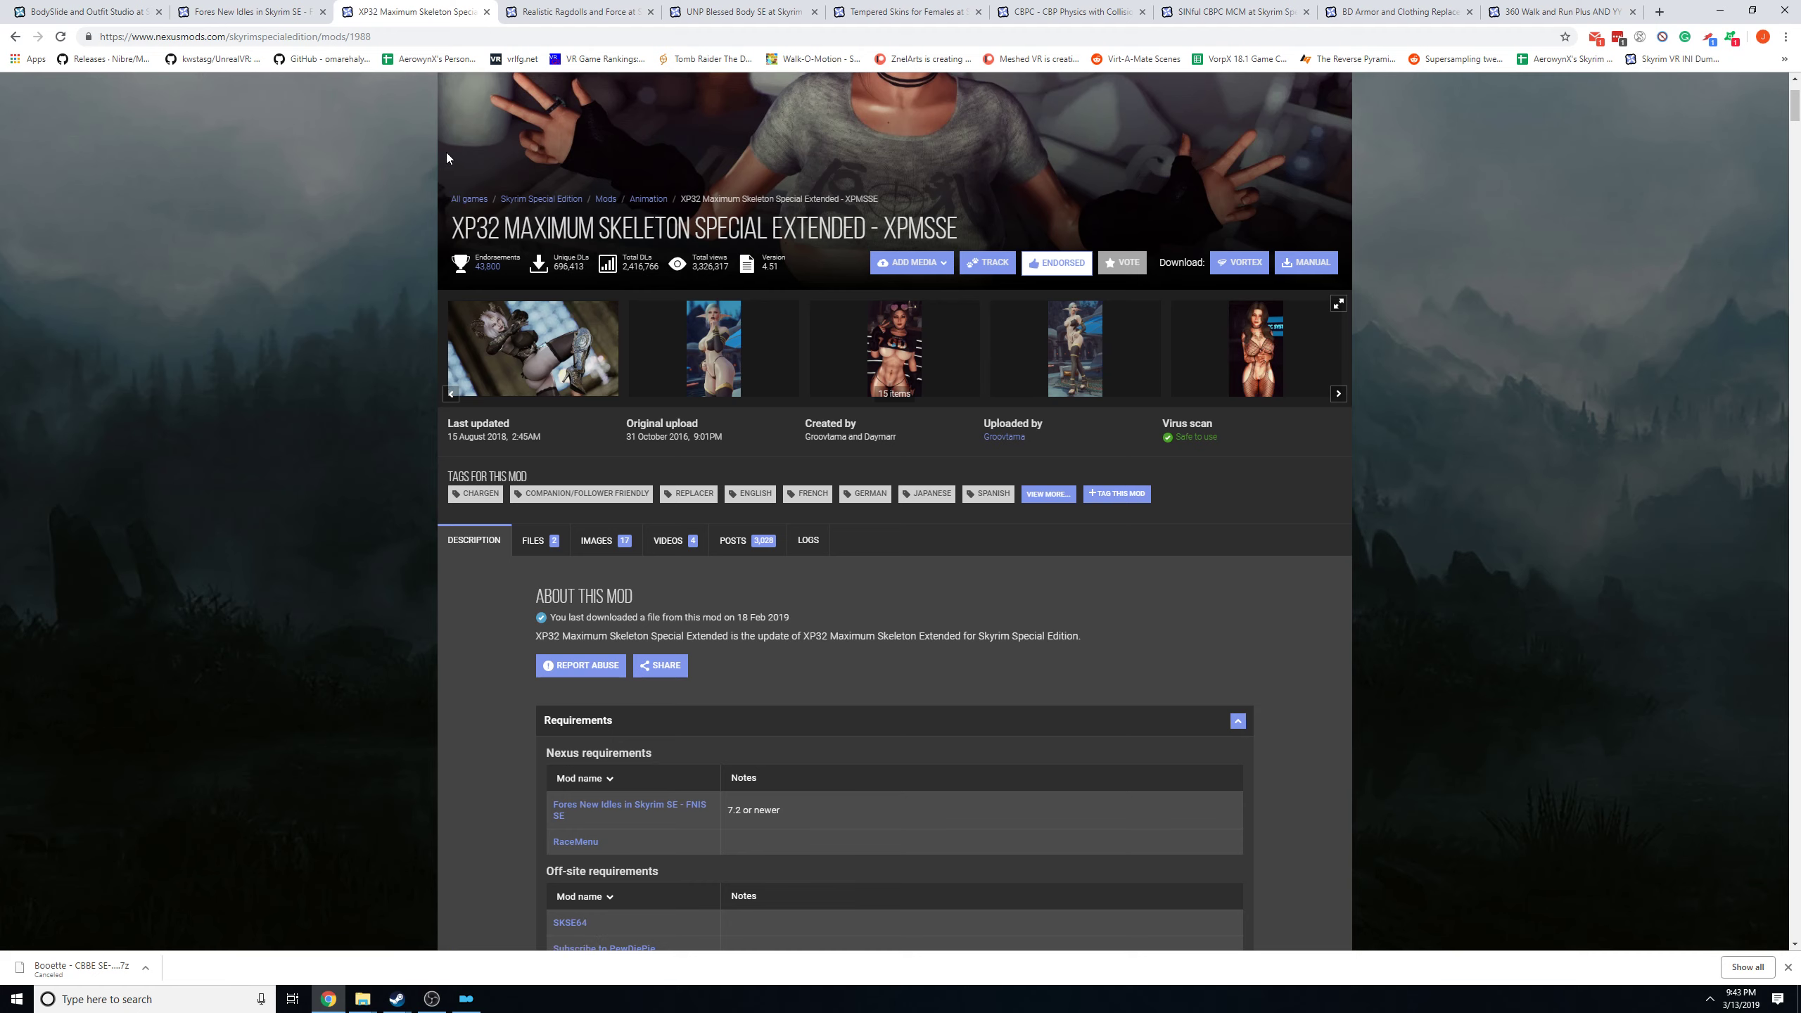
{"action": "left_click", "coordinate": [539, 542]}
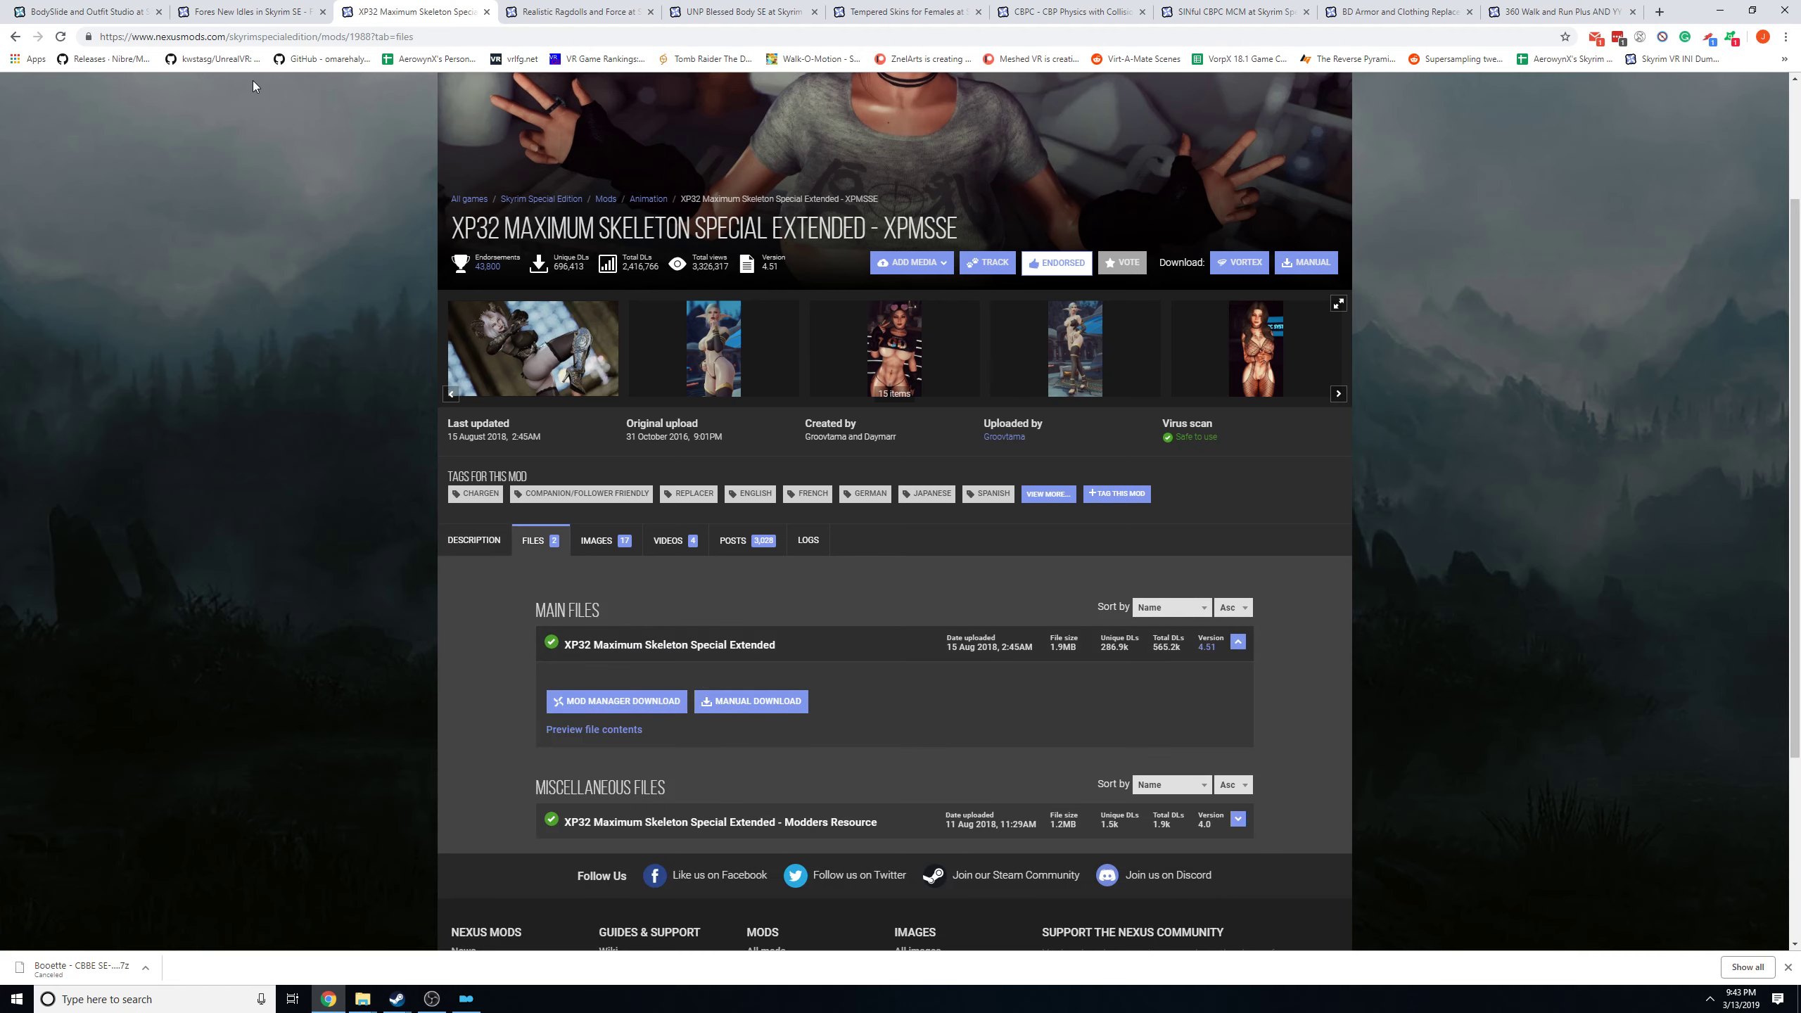
Switch to Mod Organizer, filter the mod list for xp32 and start reinstalling XP32 Maximum Skeleton Special Extended.
{"action": "left_click", "coordinate": [465, 999]}
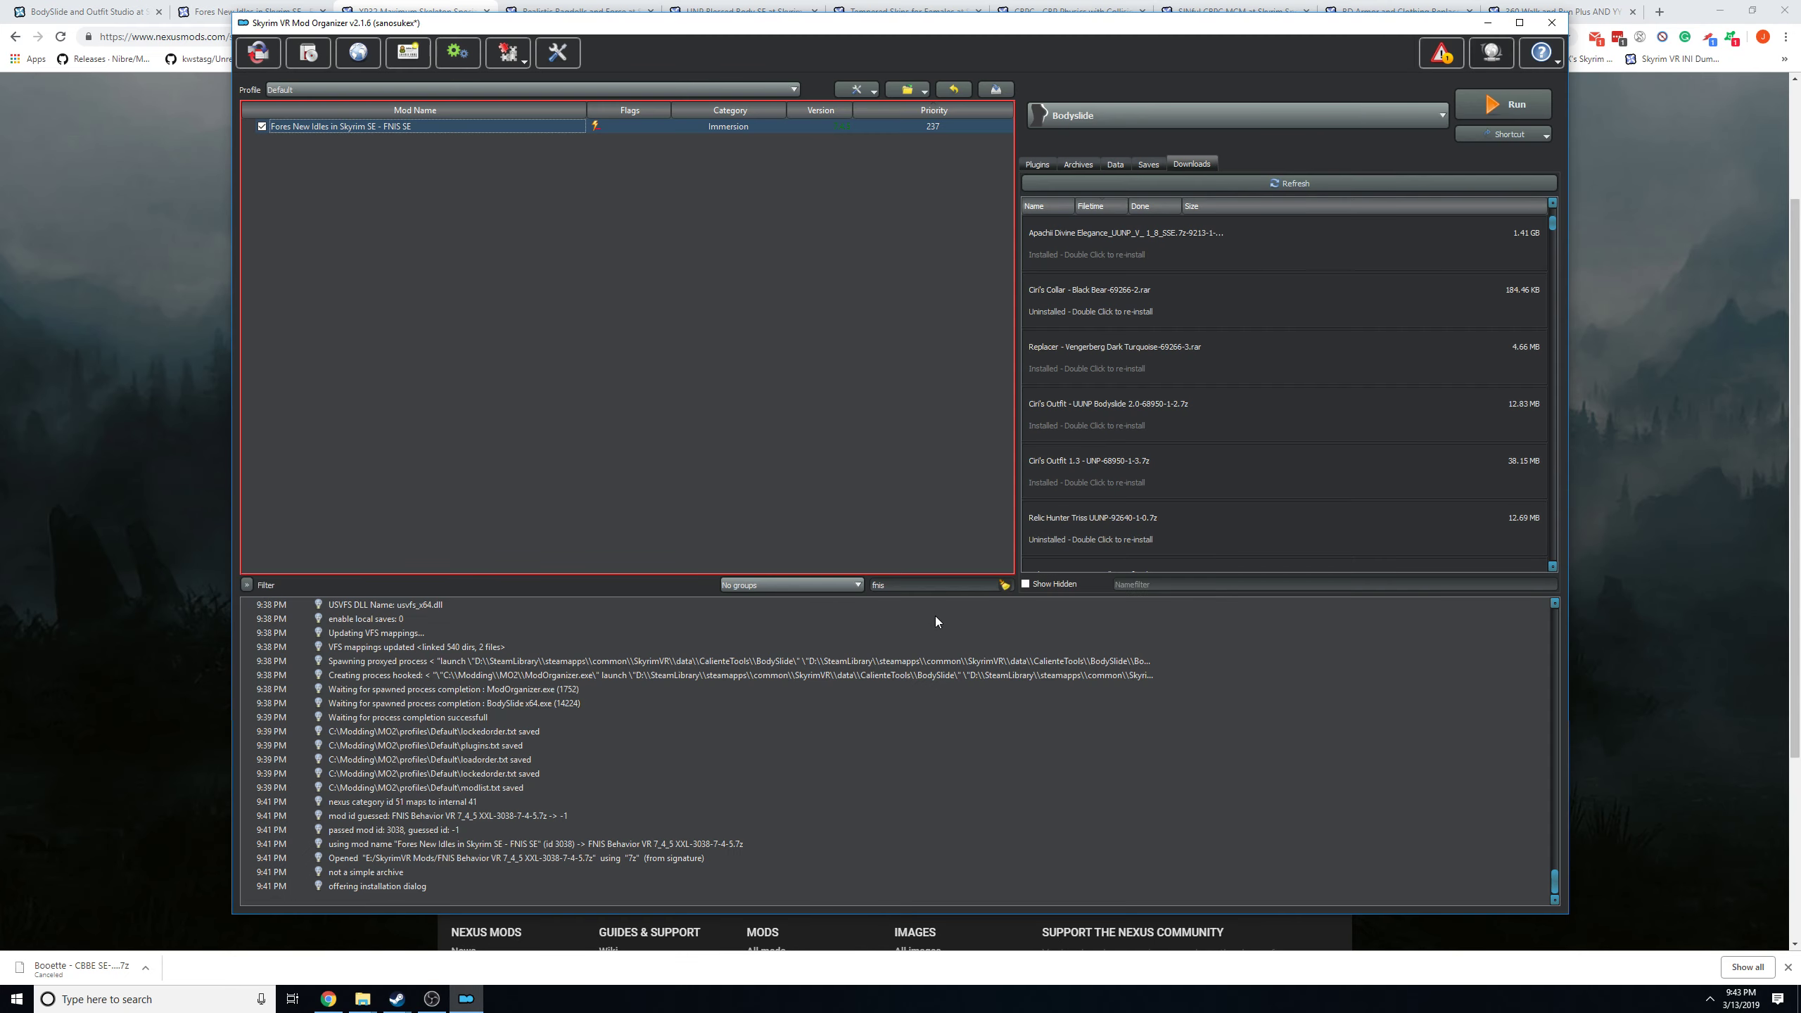
{"action": "left_click_drag", "start_coordinate": [885, 586], "coordinate": [850, 585]}
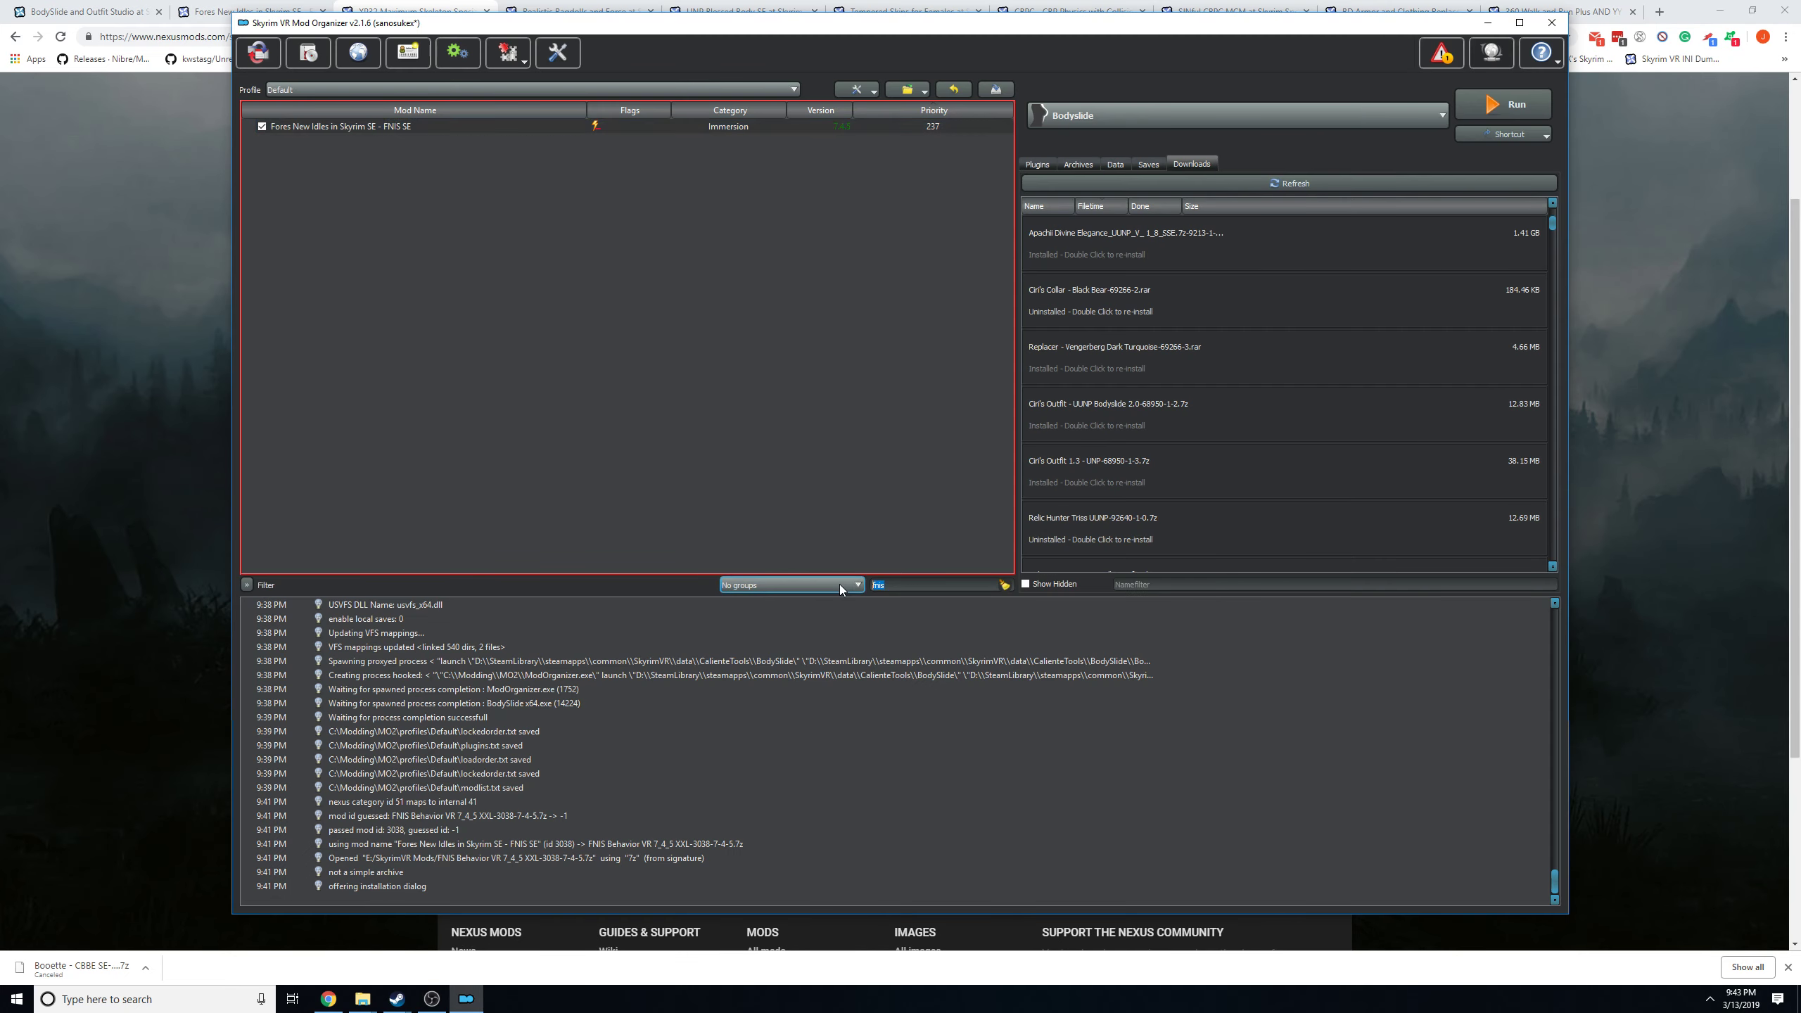
{"action": "type", "text": "xp32"}
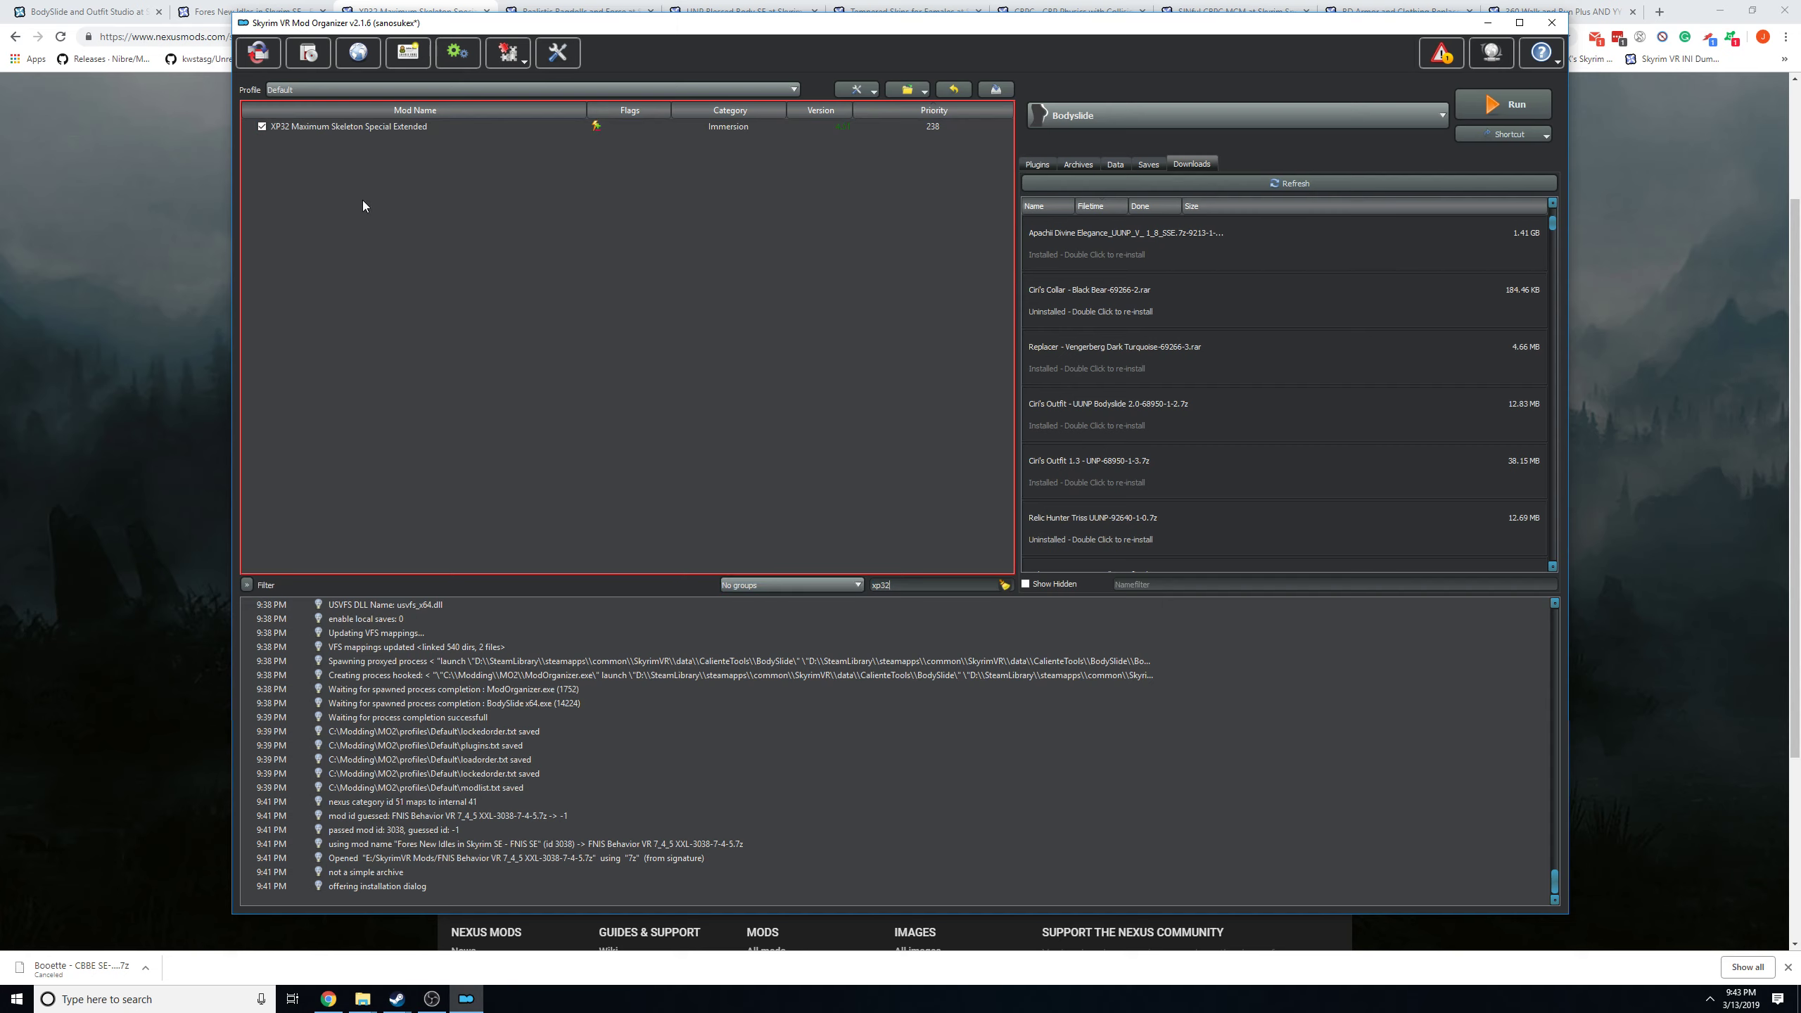
{"action": "right_click", "coordinate": [349, 128]}
{"action": "left_click", "coordinate": [390, 233]}
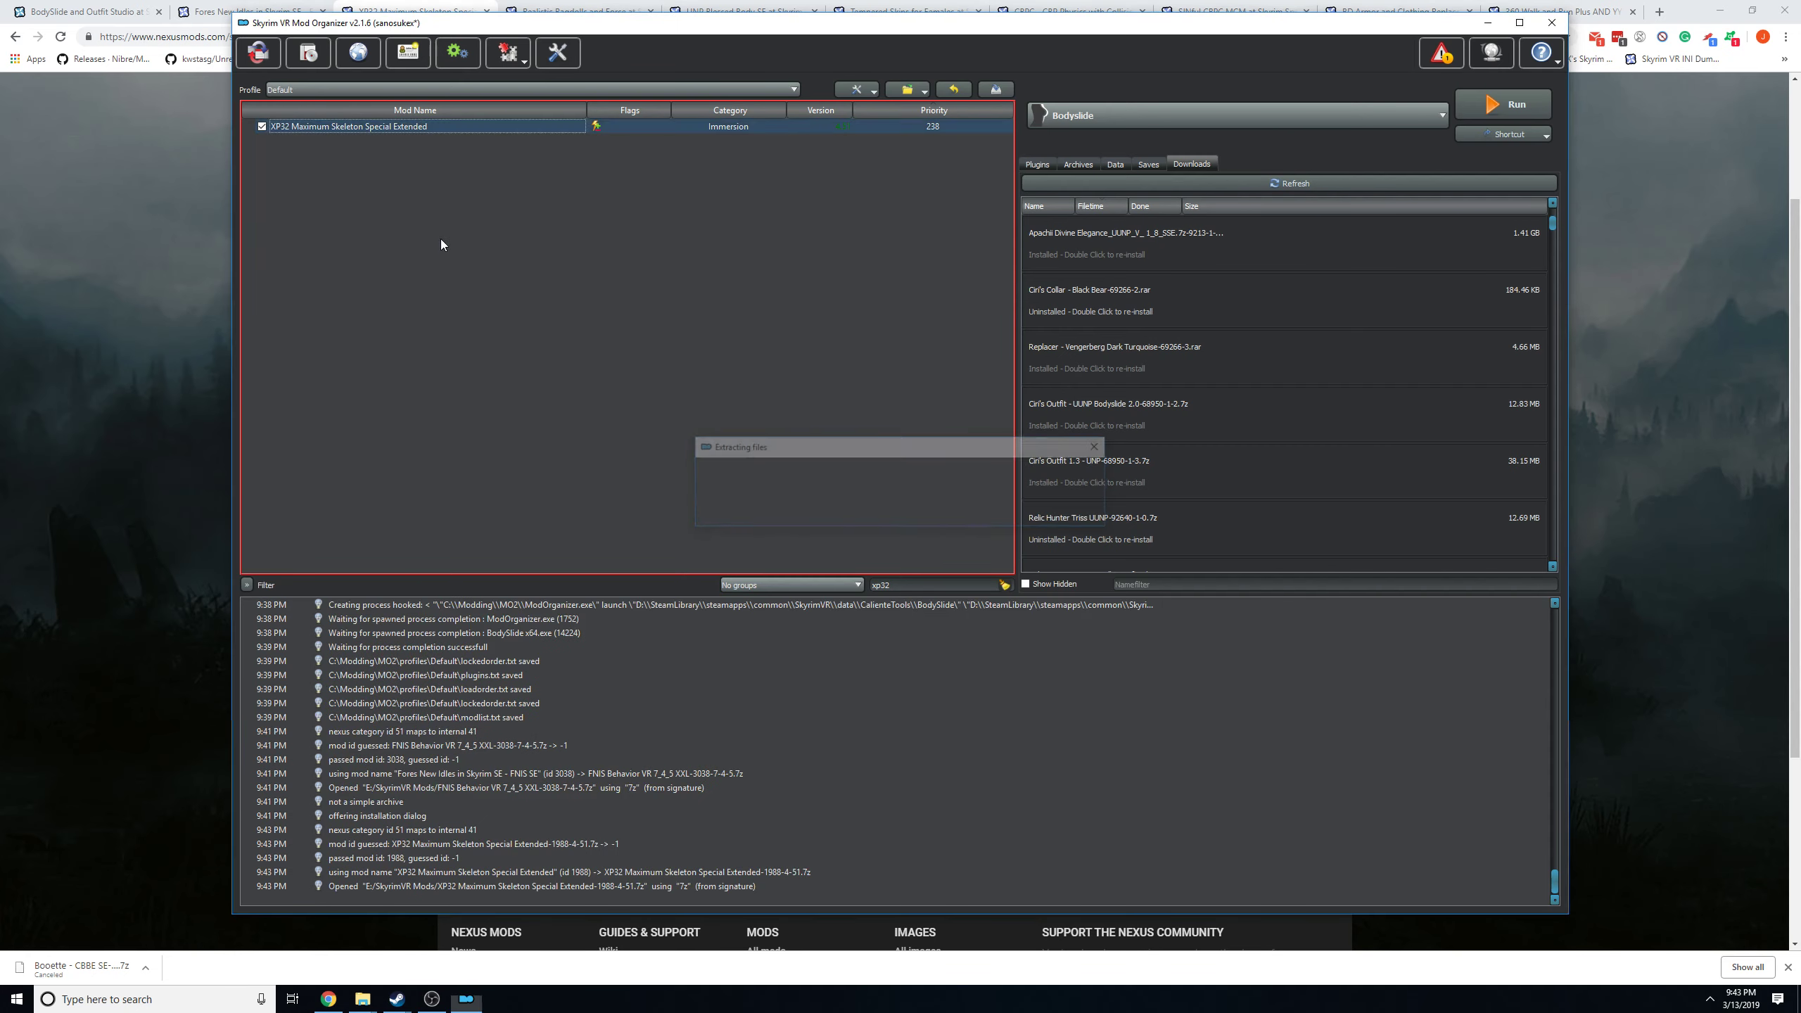
Keep Physics Extensions as the animation rig map and choose MCM for character creation in the XP32 installer.
{"action": "mouse_move", "coordinate": [976, 552]}
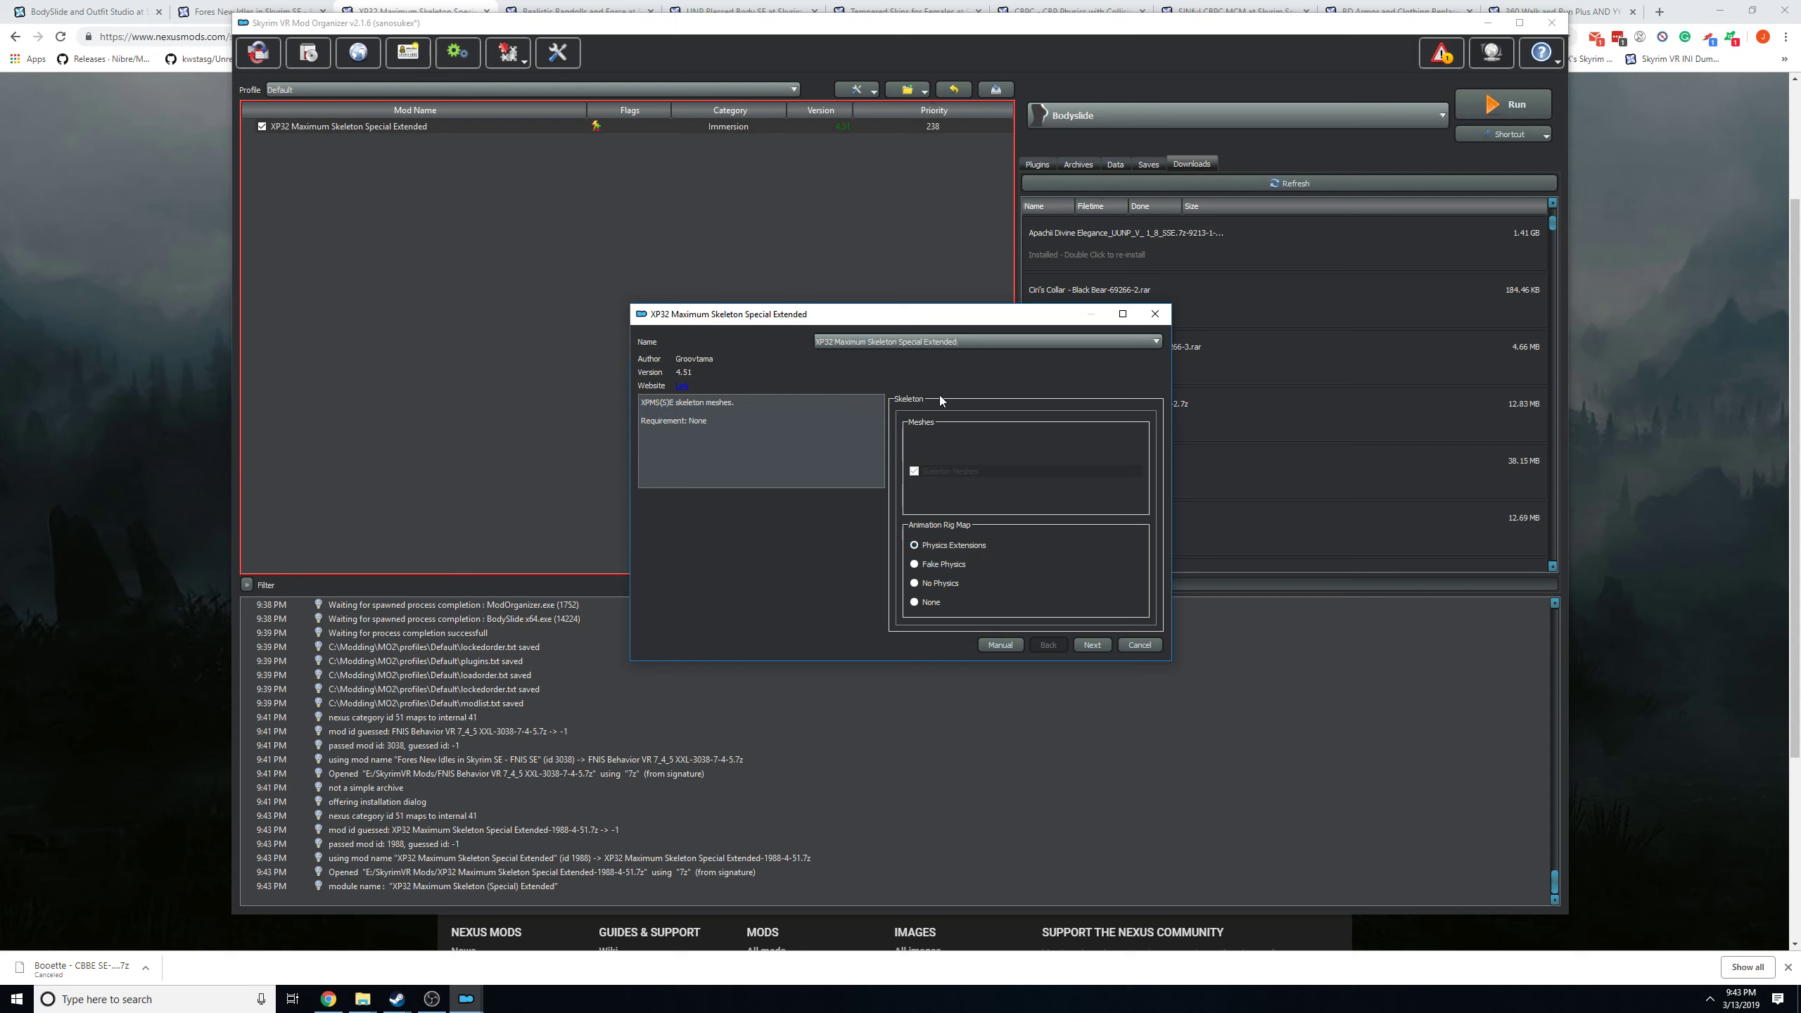
{"action": "left_click", "coordinate": [1092, 645]}
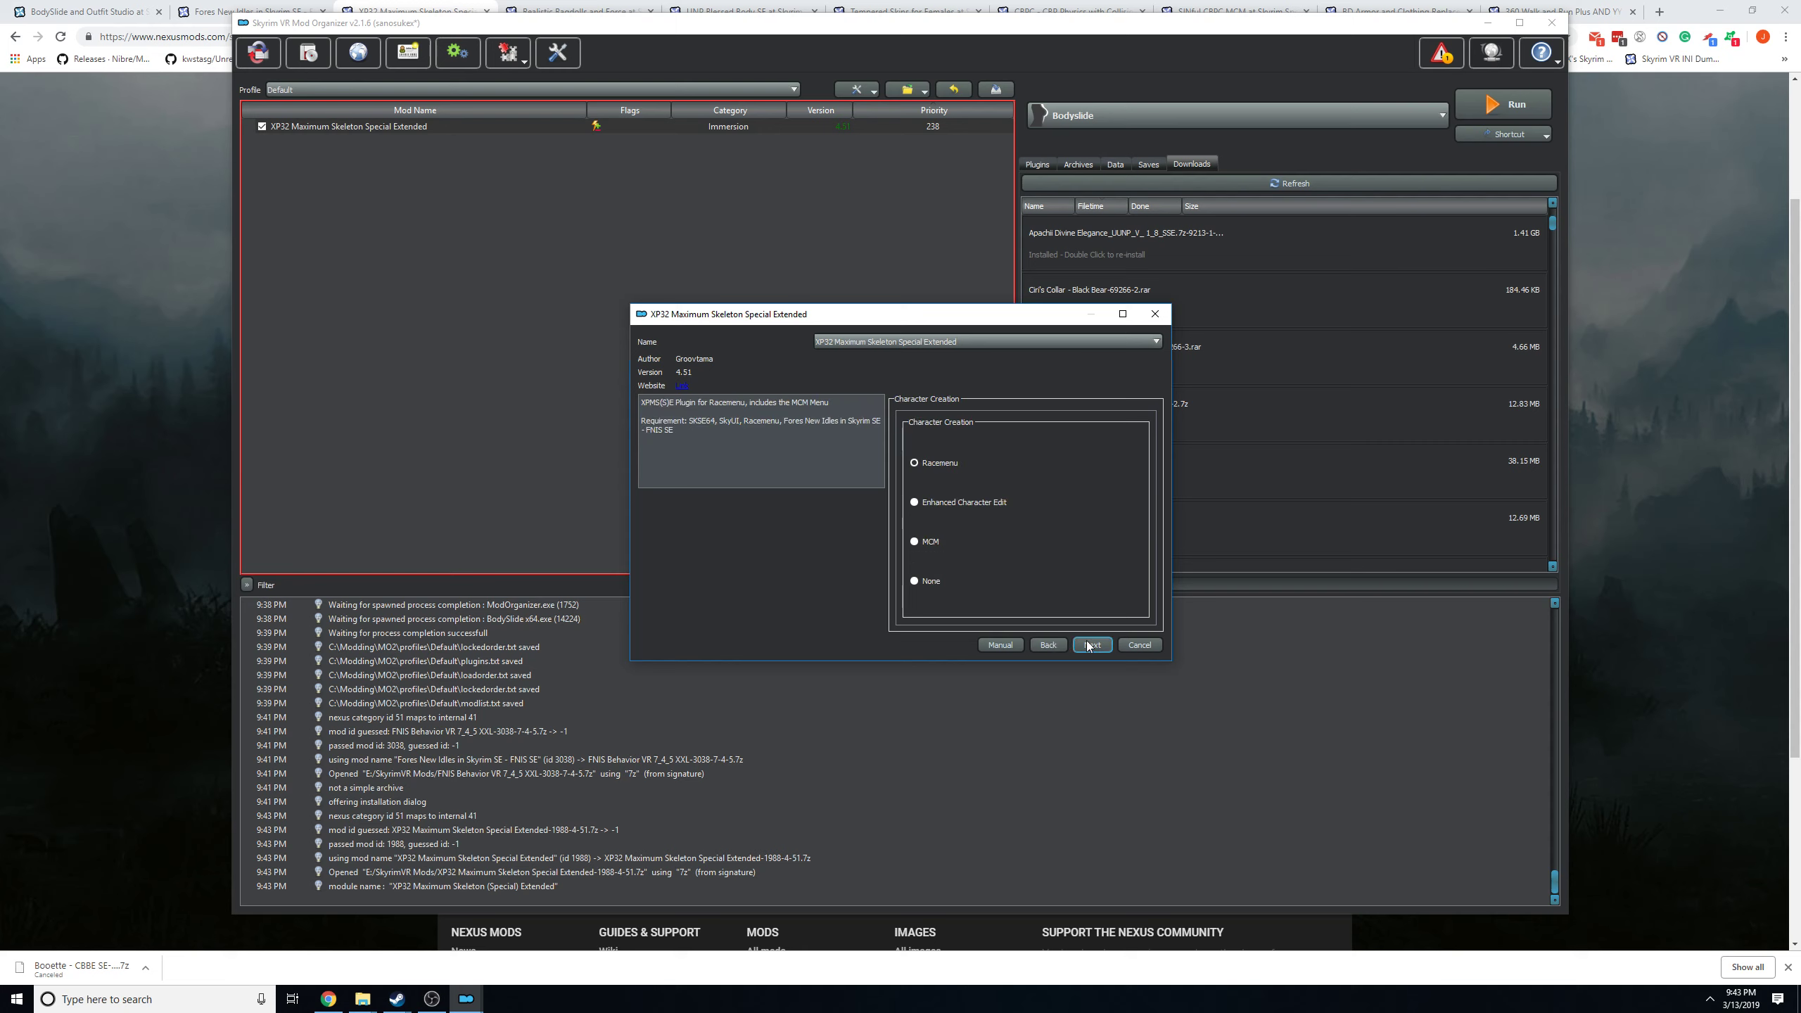
{"action": "left_click", "coordinate": [927, 545]}
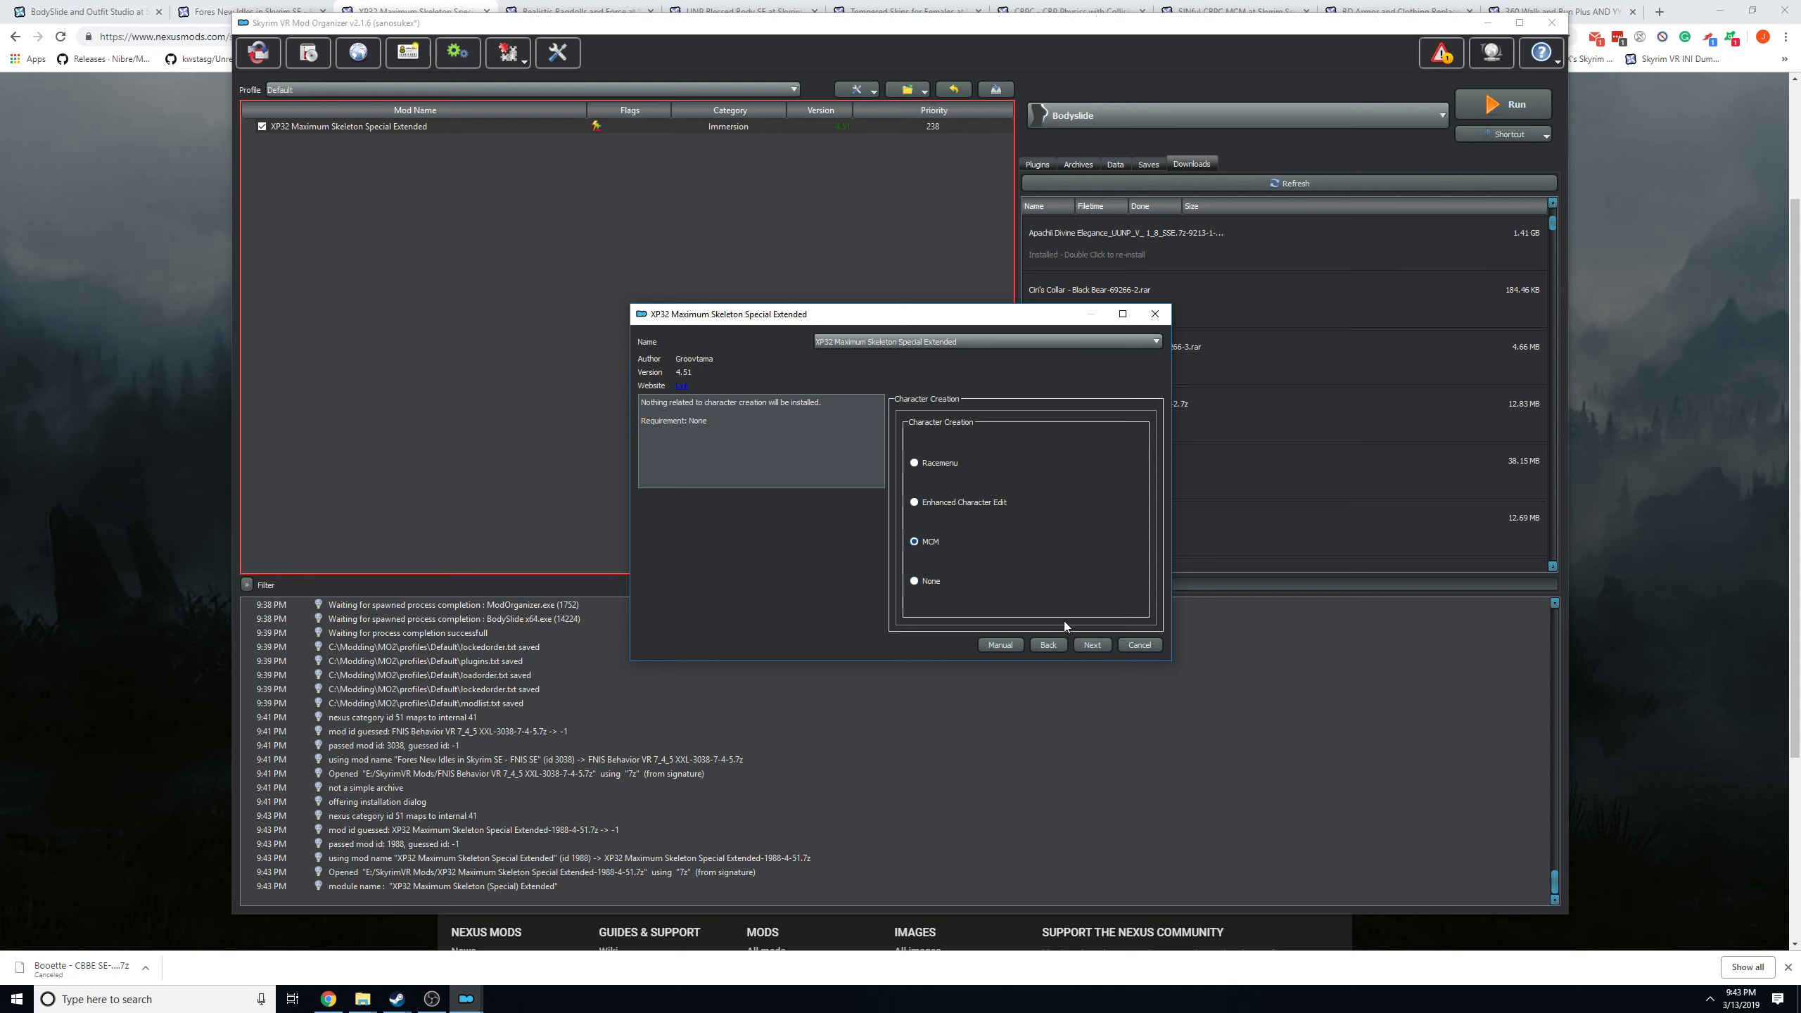
{"action": "left_click", "coordinate": [1090, 644]}
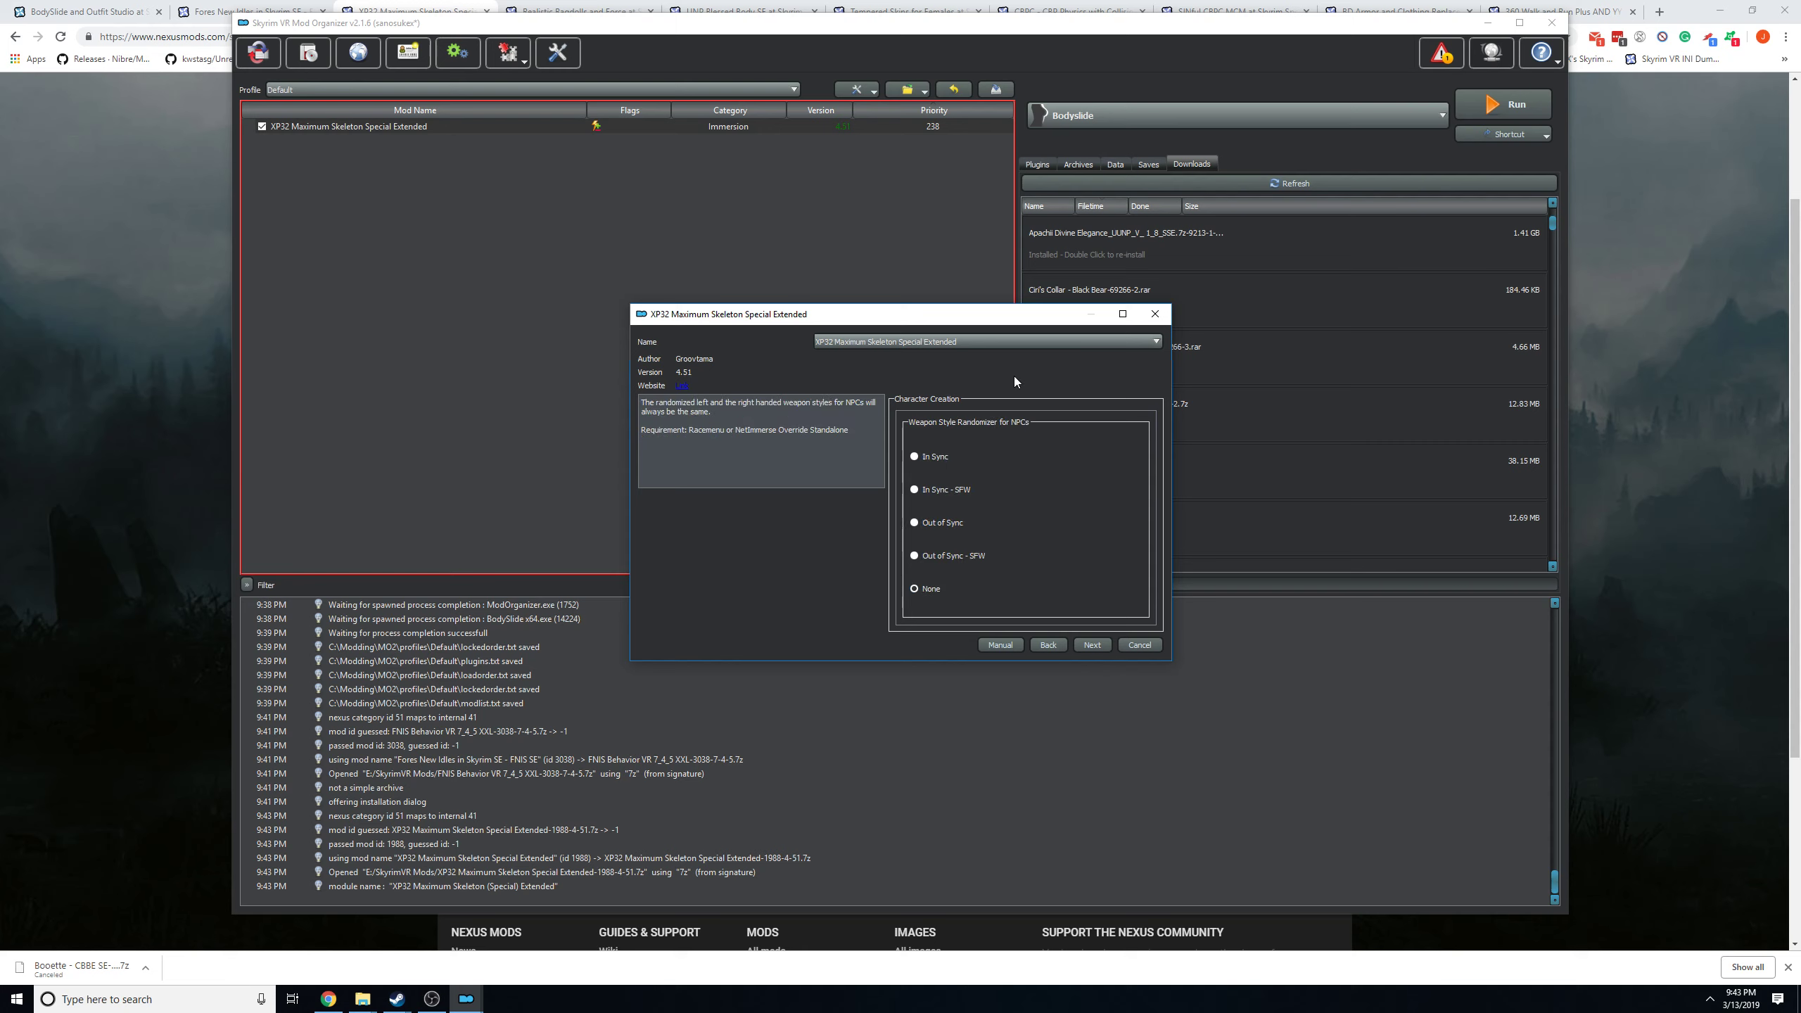
Keep None for the weapon style randomizer and all animation variants in the XP32 installer, reviewing the requirements of the Pretty Combat options.
{"action": "left_click", "coordinate": [1091, 645]}
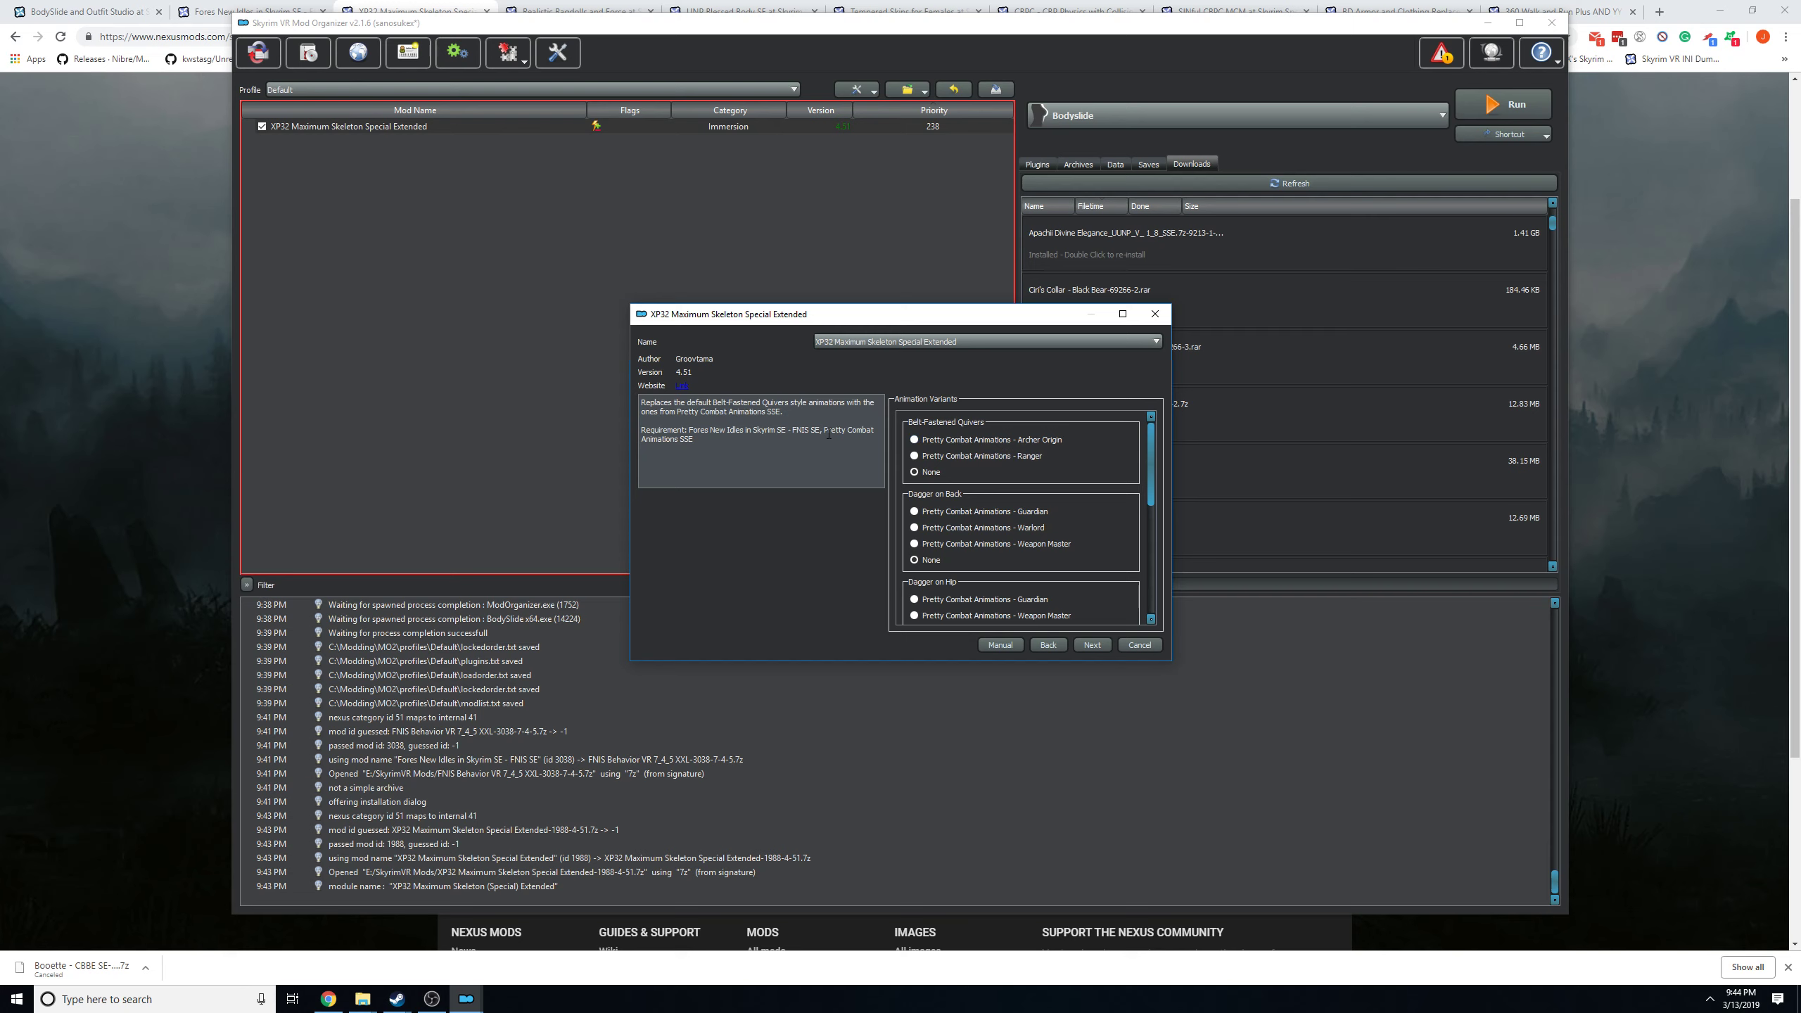
{"action": "left_click_drag", "start_coordinate": [824, 429], "coordinate": [882, 440]}
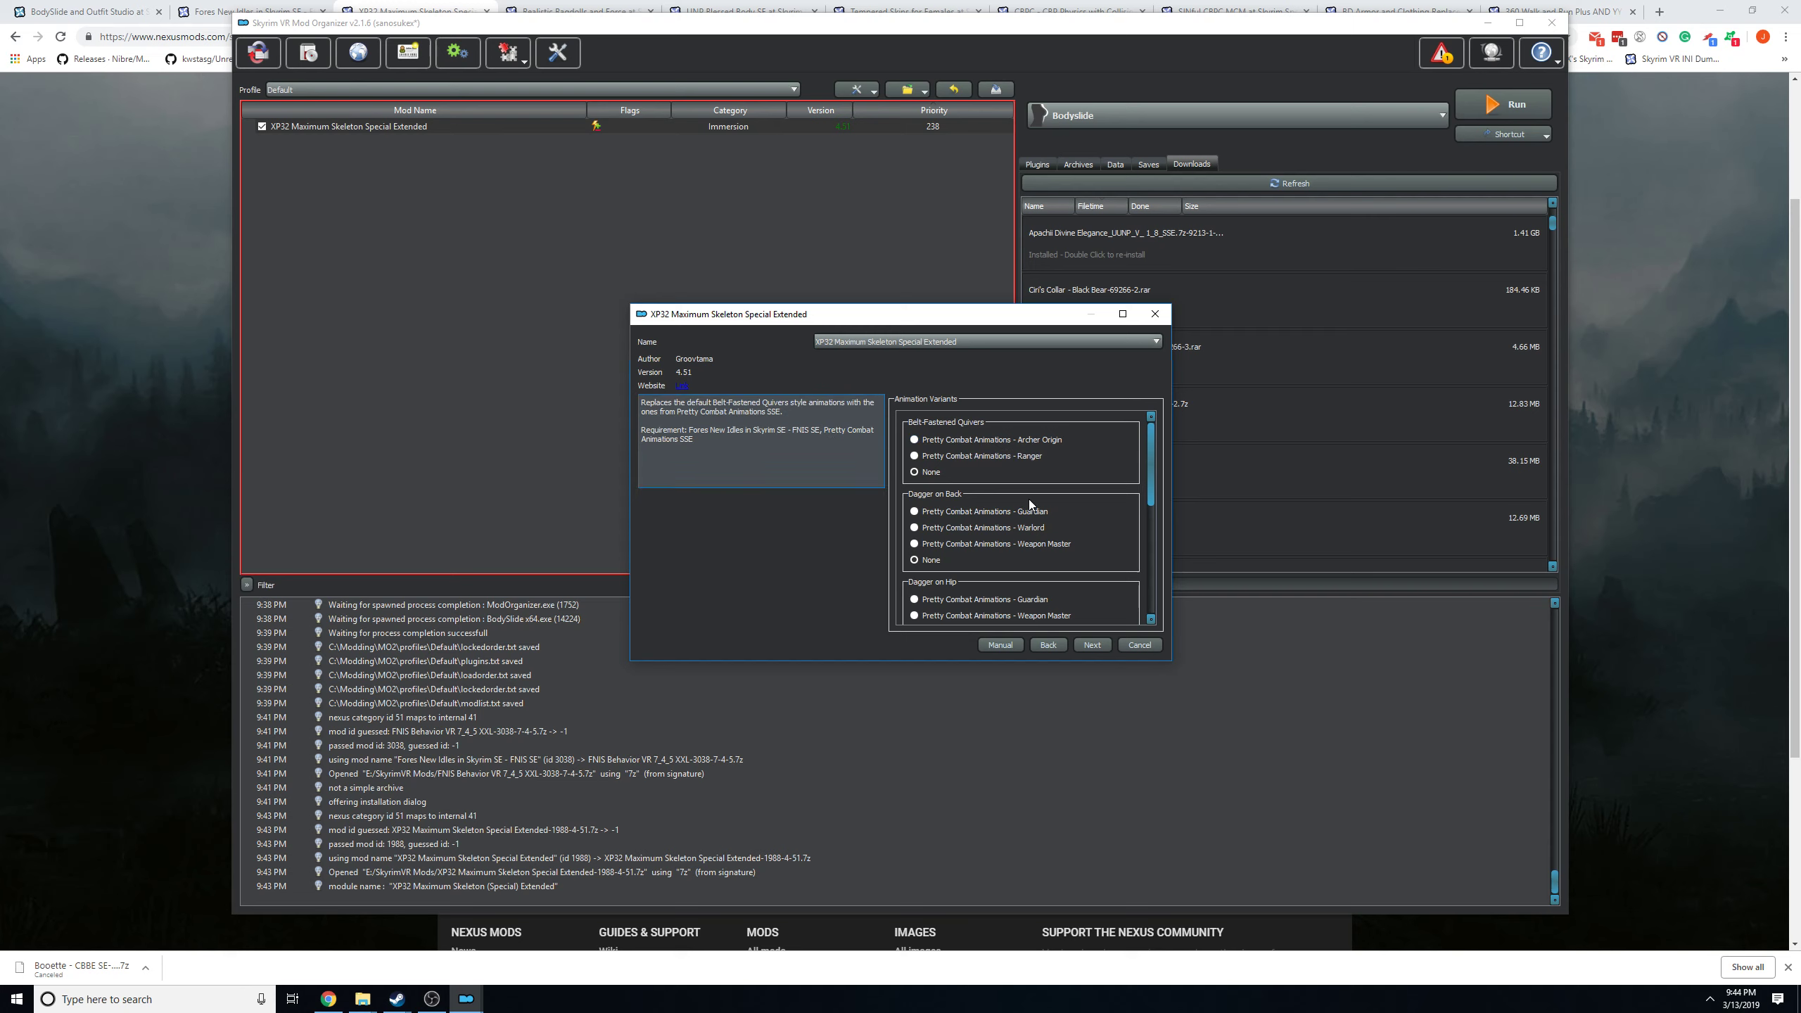
{"action": "scroll", "coordinate": [1038, 509], "scroll_direction": "down", "scroll_amount": 1}
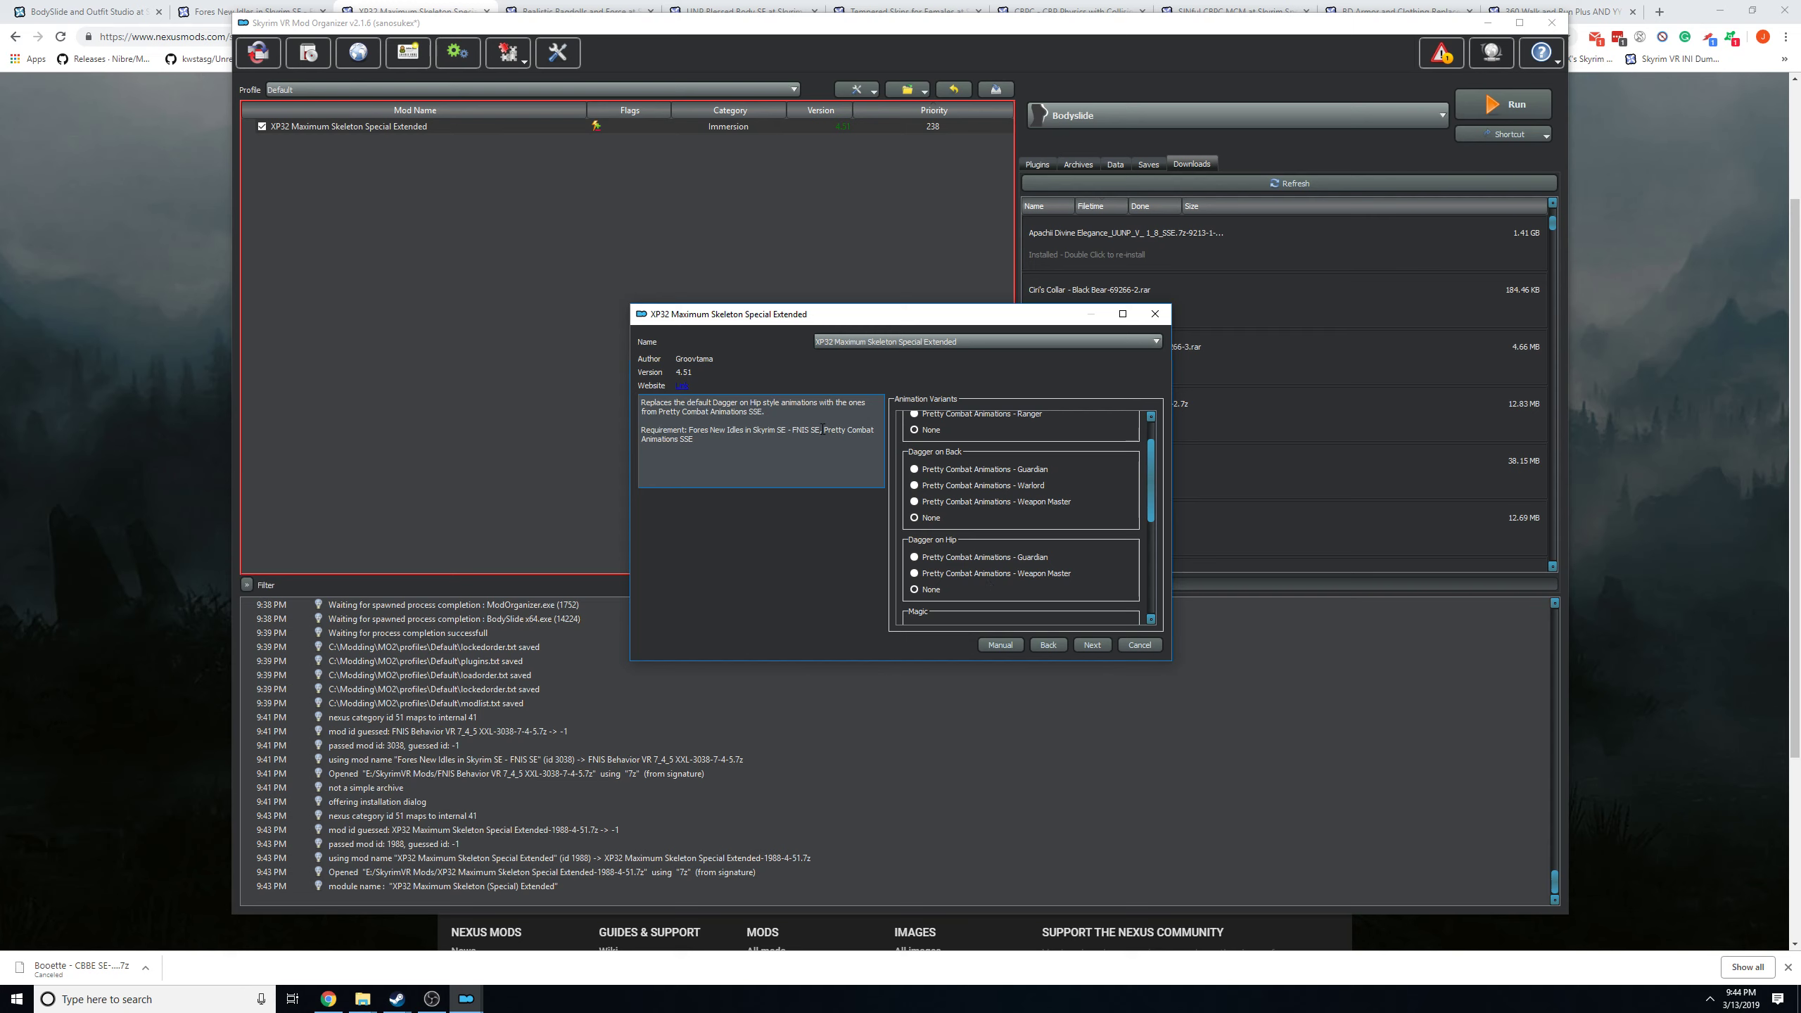
{"action": "left_click_drag", "start_coordinate": [828, 429], "coordinate": [858, 434]}
{"action": "scroll", "coordinate": [982, 505], "scroll_direction": "down", "scroll_amount": 5}
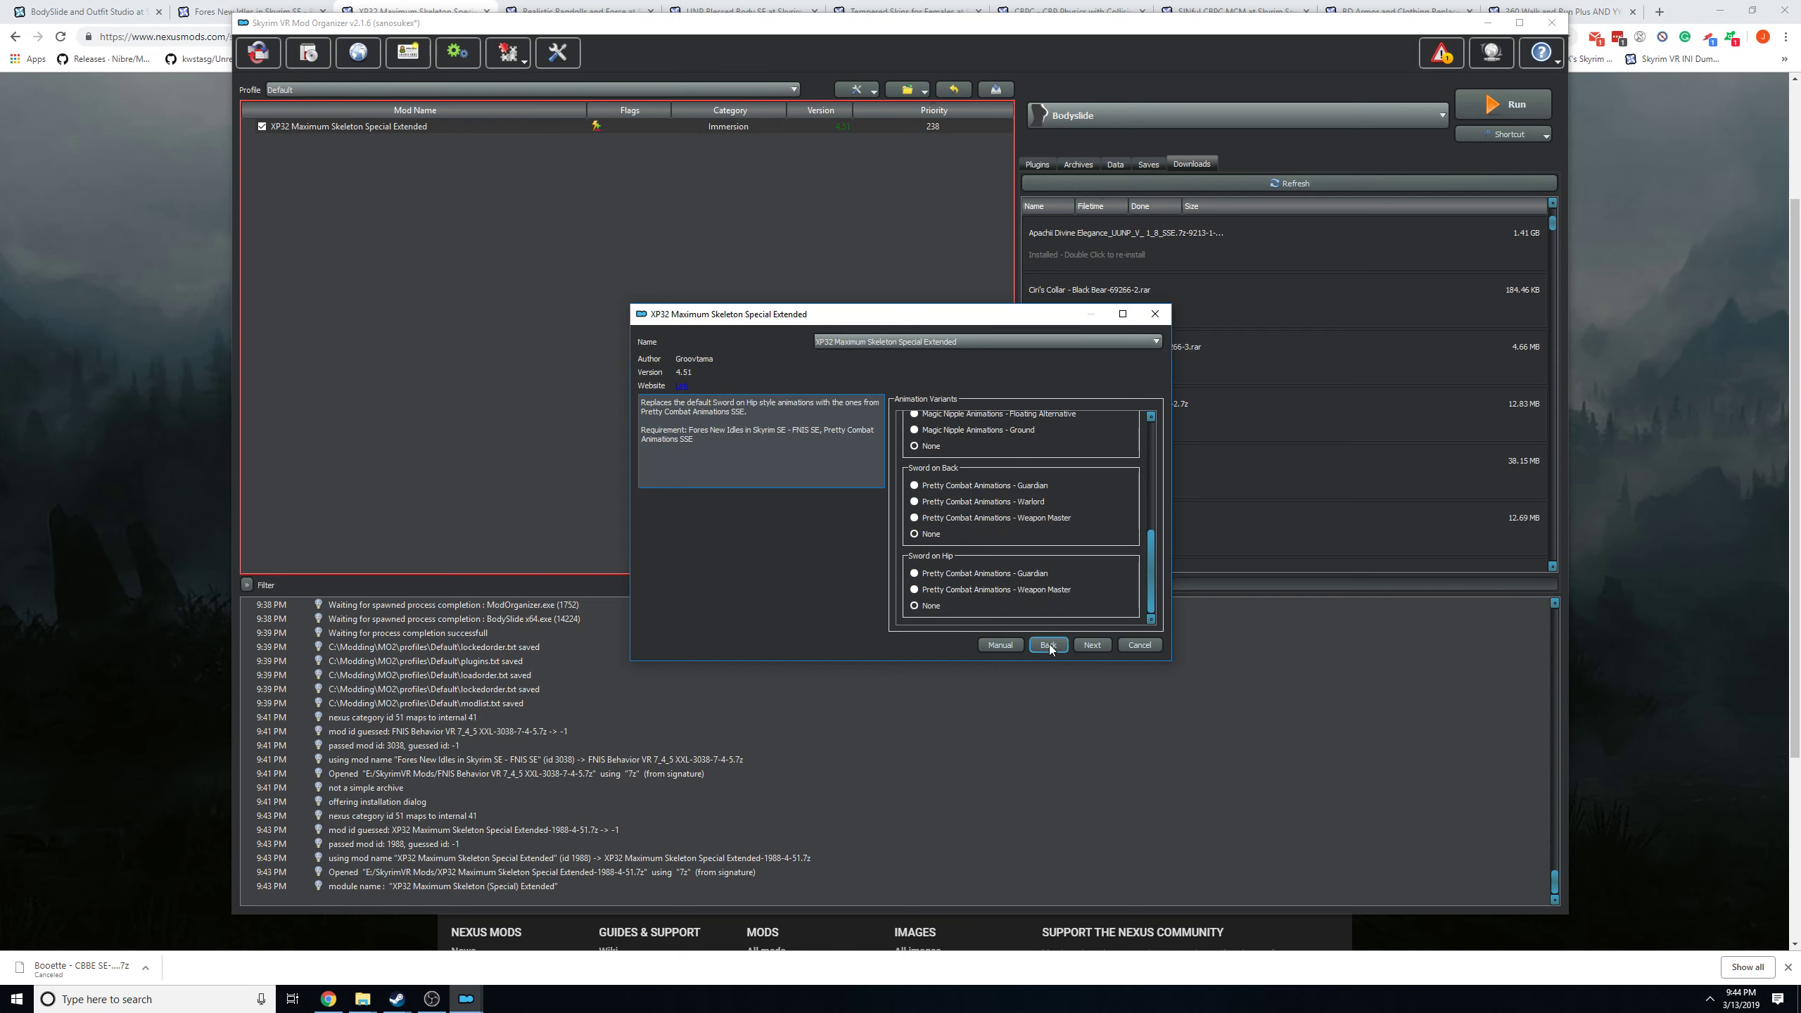
{"action": "left_click", "coordinate": [1091, 645]}
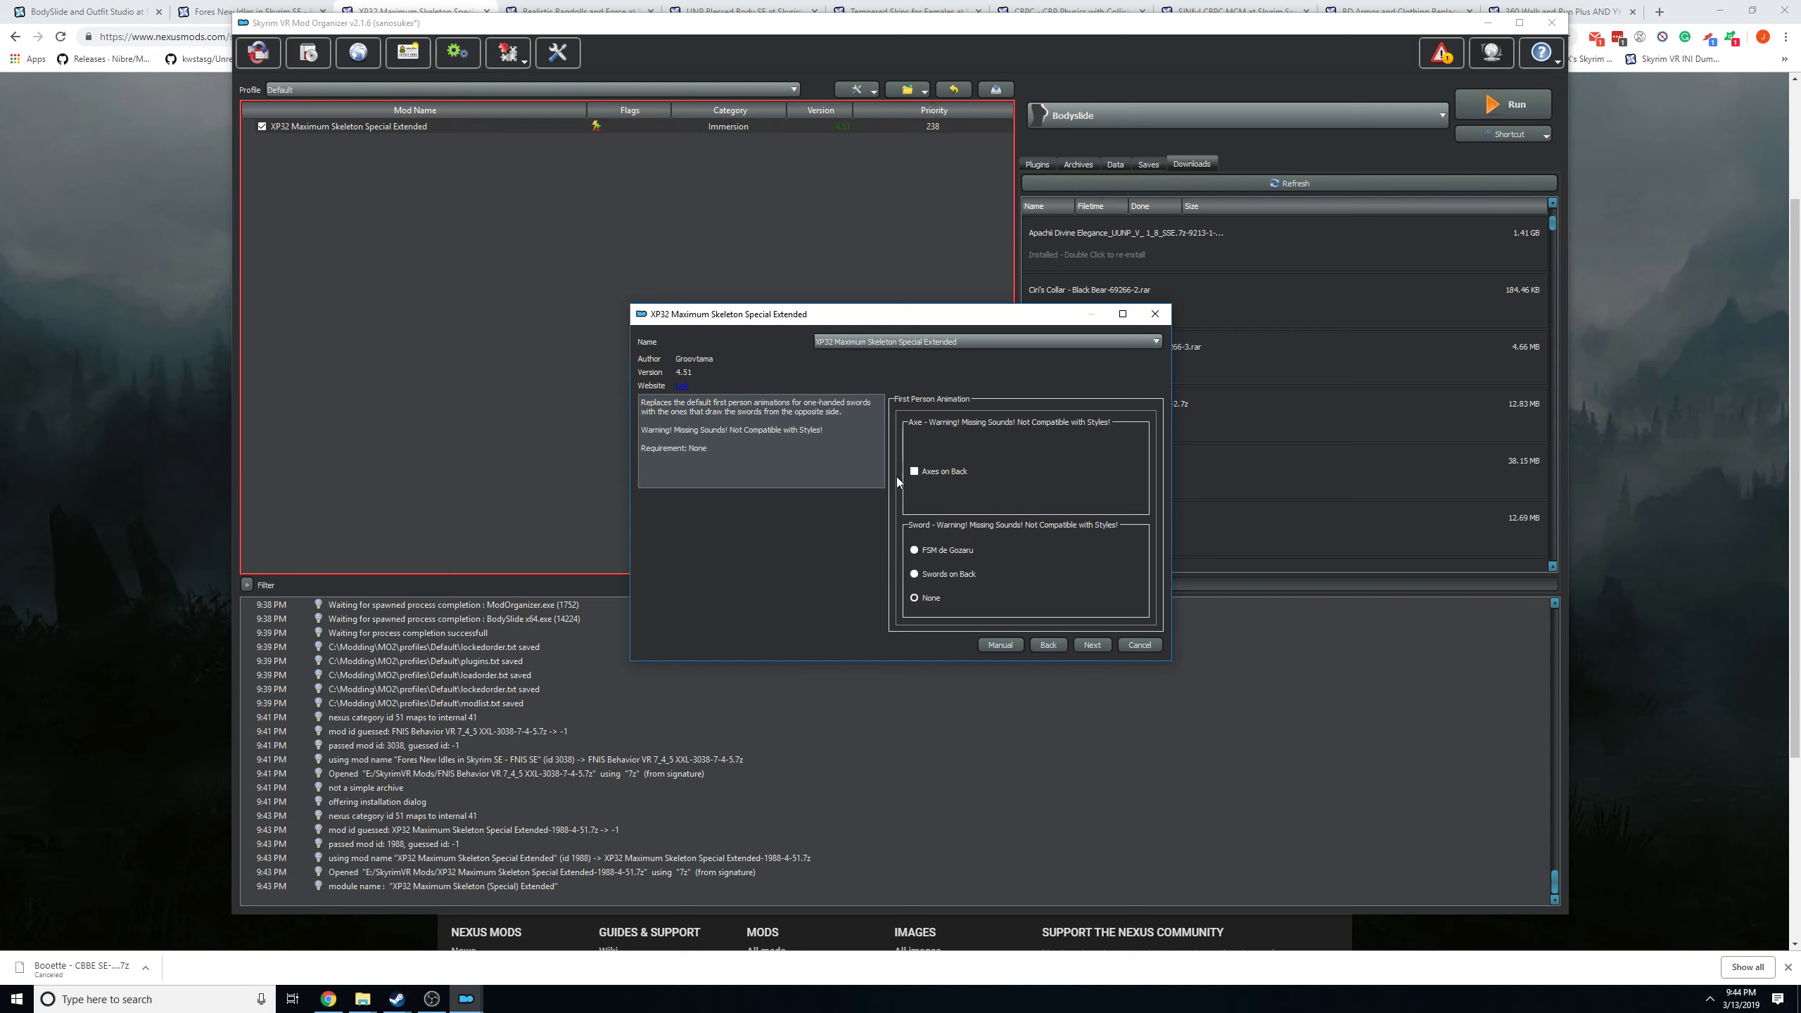
Leave the first person animations unchanged and enable Belt-Fastened Quivers for bows under the mounted combat animations.
{"action": "left_click", "coordinate": [1092, 643]}
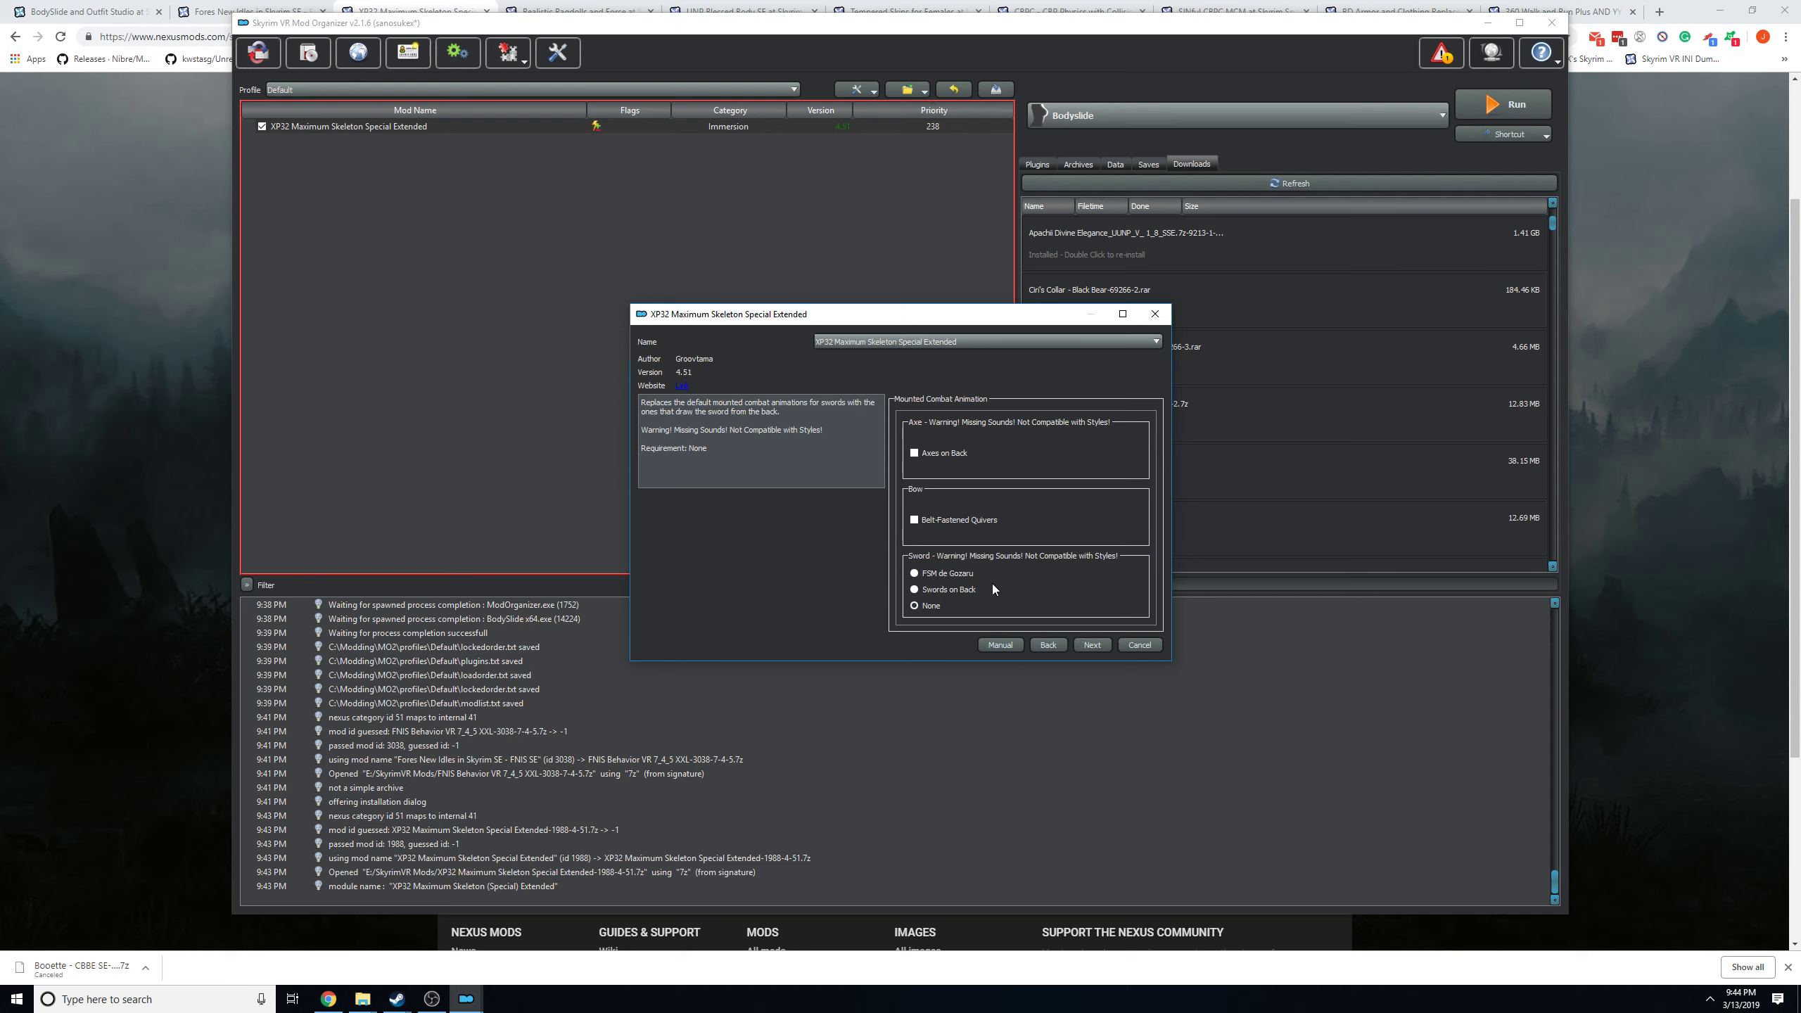
{"action": "left_click", "coordinate": [934, 519]}
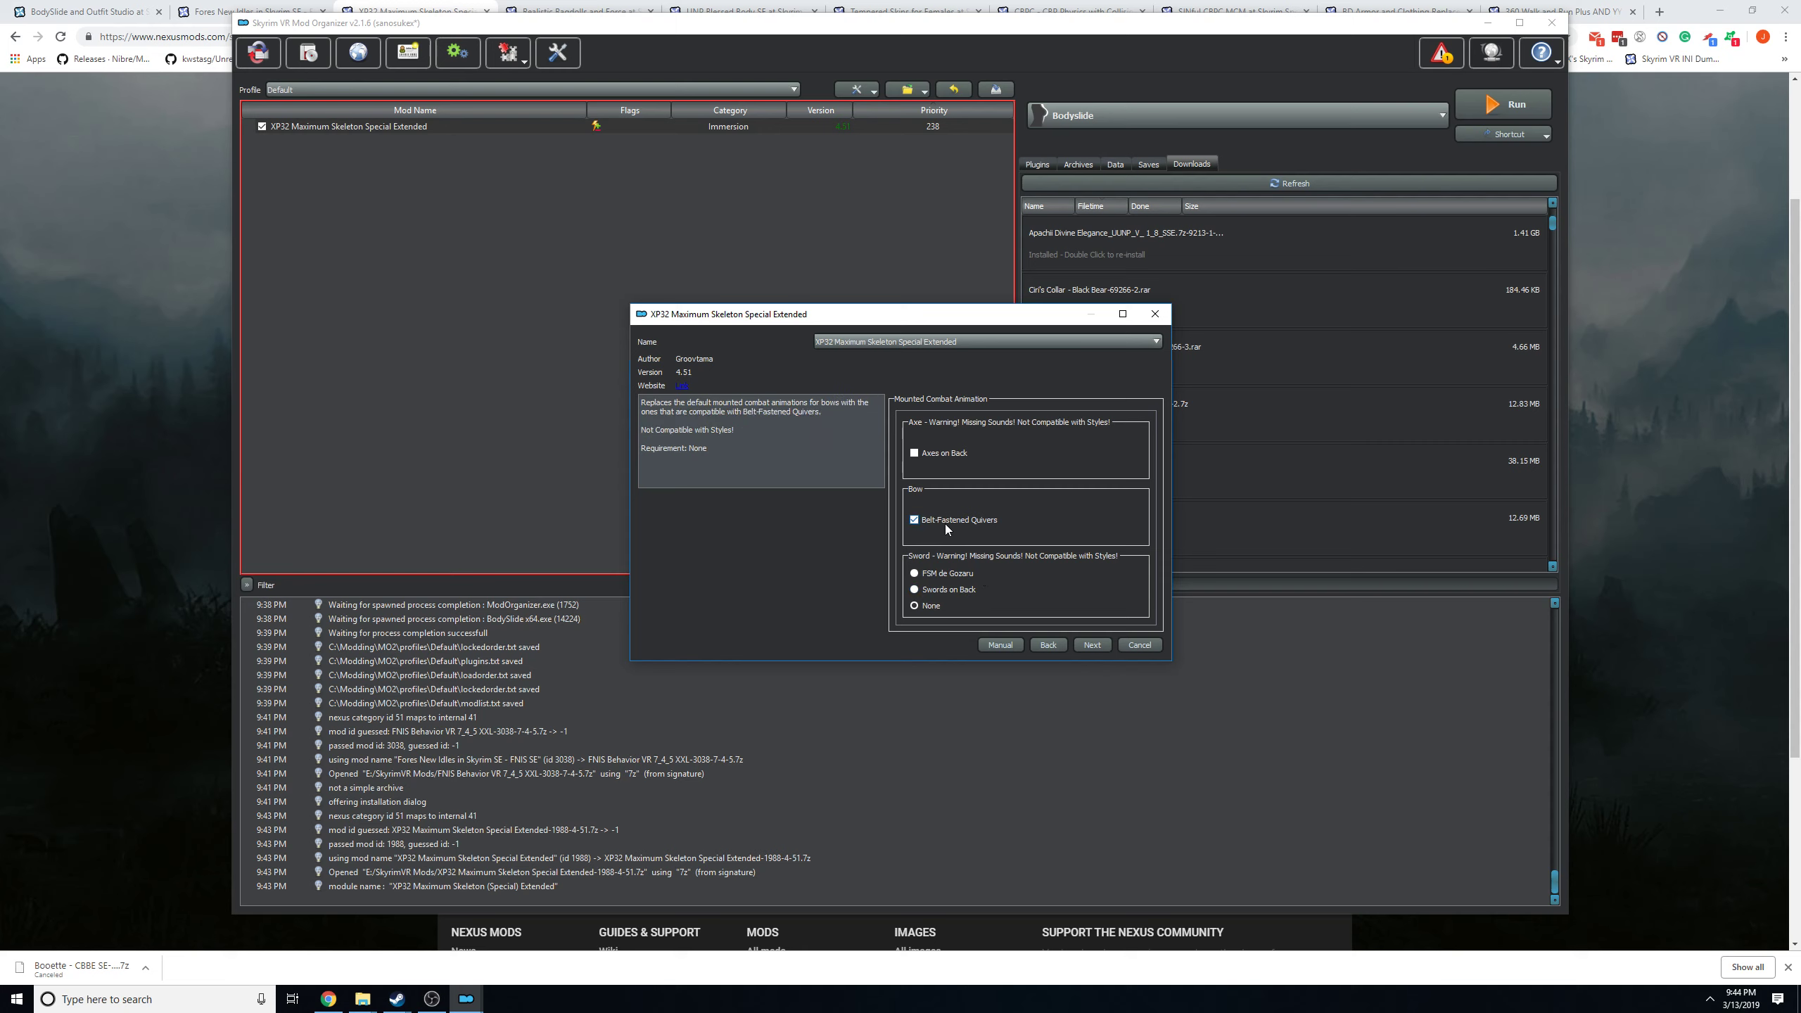
{"action": "left_click", "coordinate": [1095, 643]}
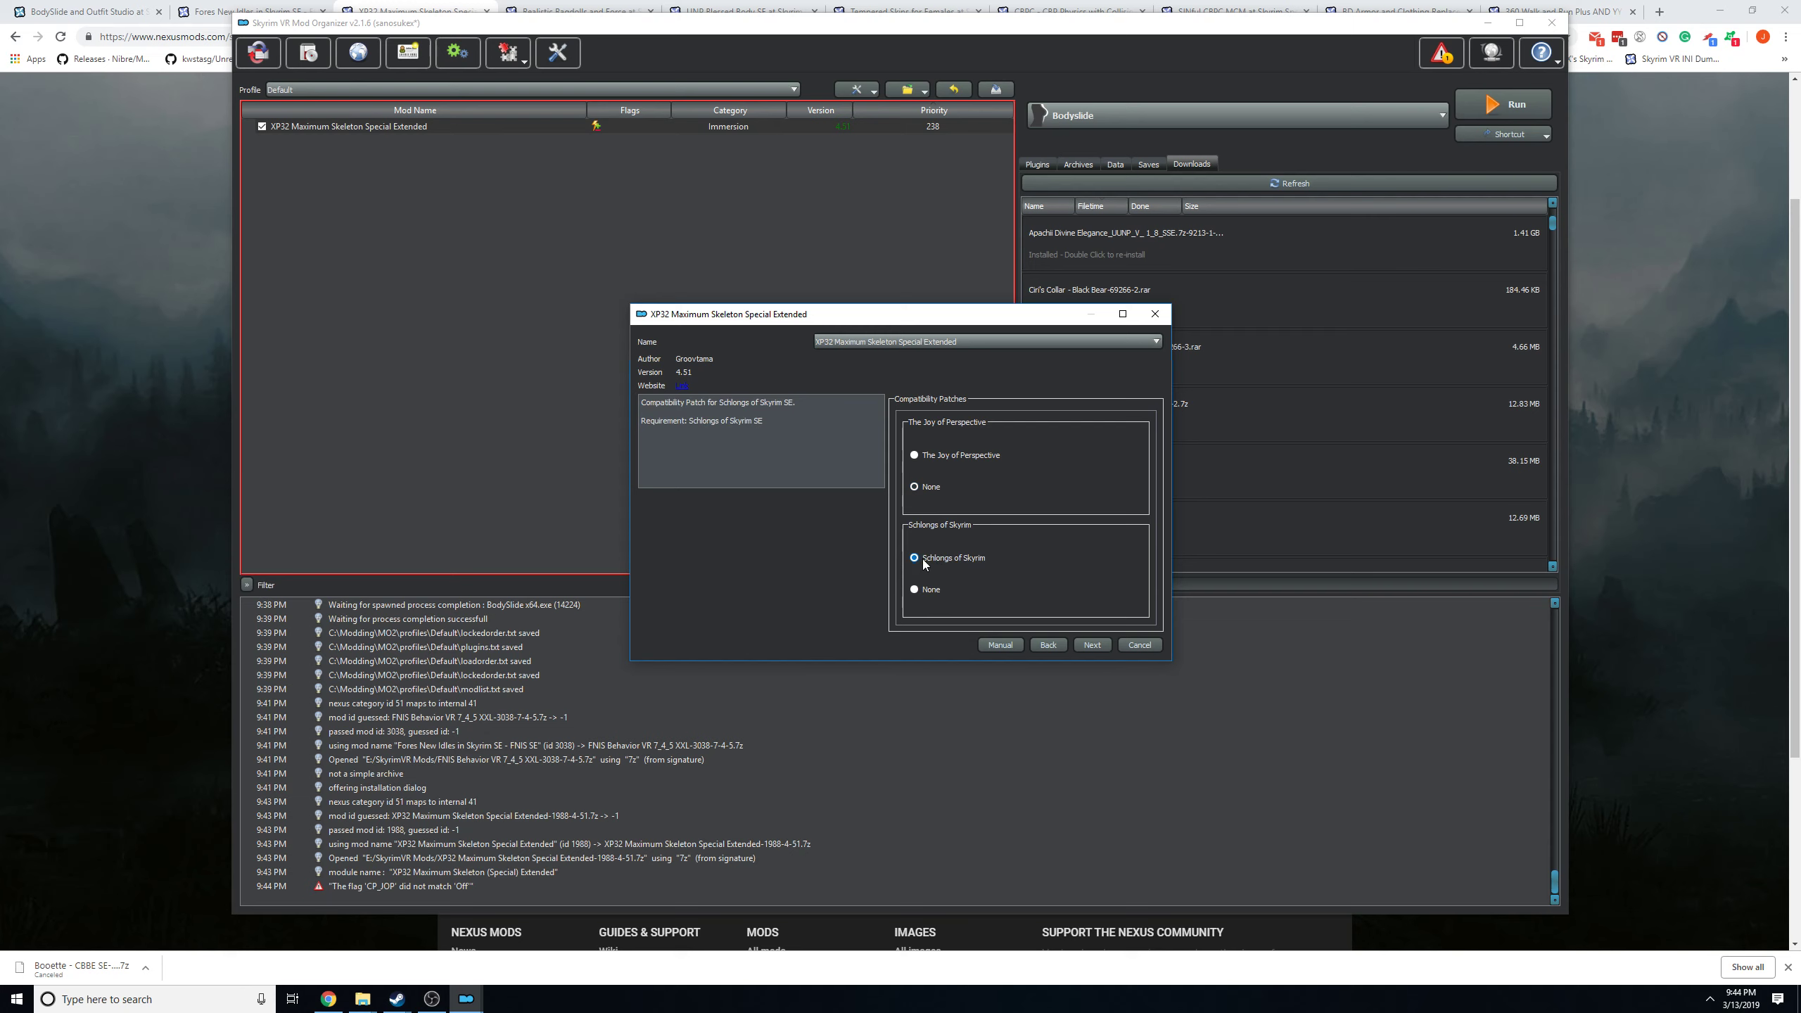
Choose None for the Schlongs of Skyrim, Deadly Mutilation and Enderal compatibility patches, and cancel the XP32 installation.
{"action": "left_click", "coordinate": [933, 589]}
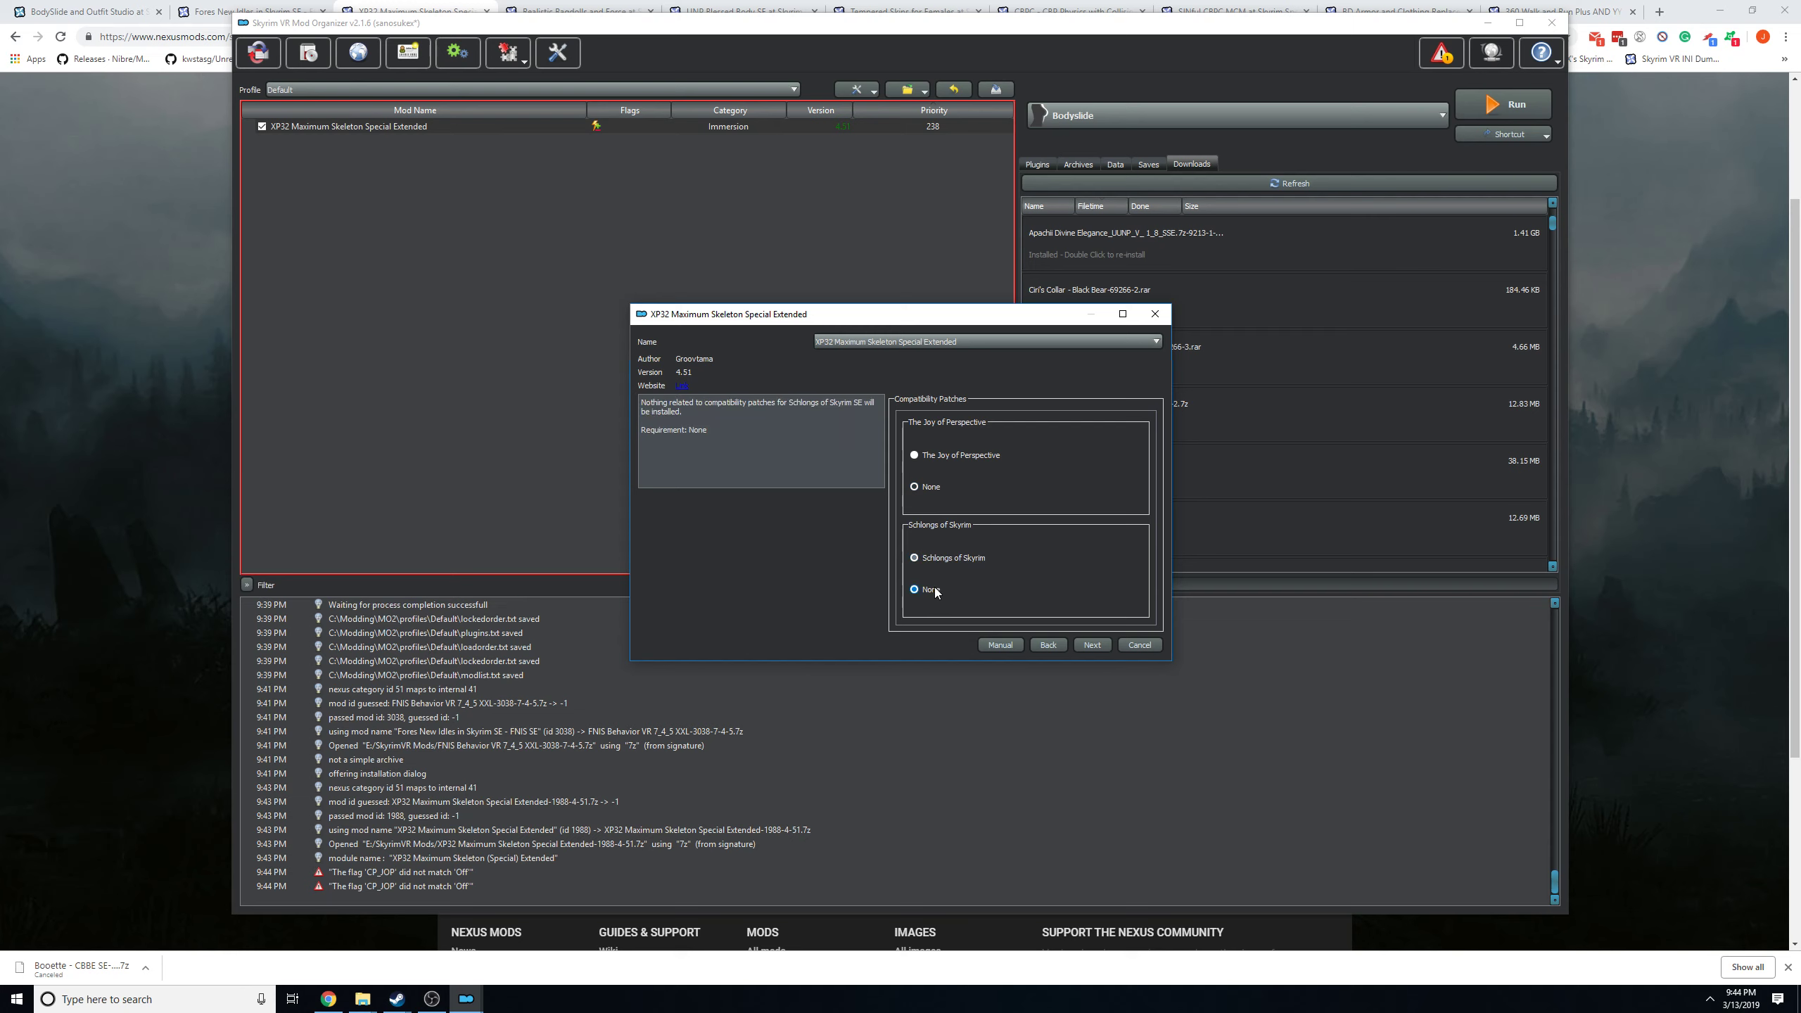
{"action": "left_click", "coordinate": [1082, 647]}
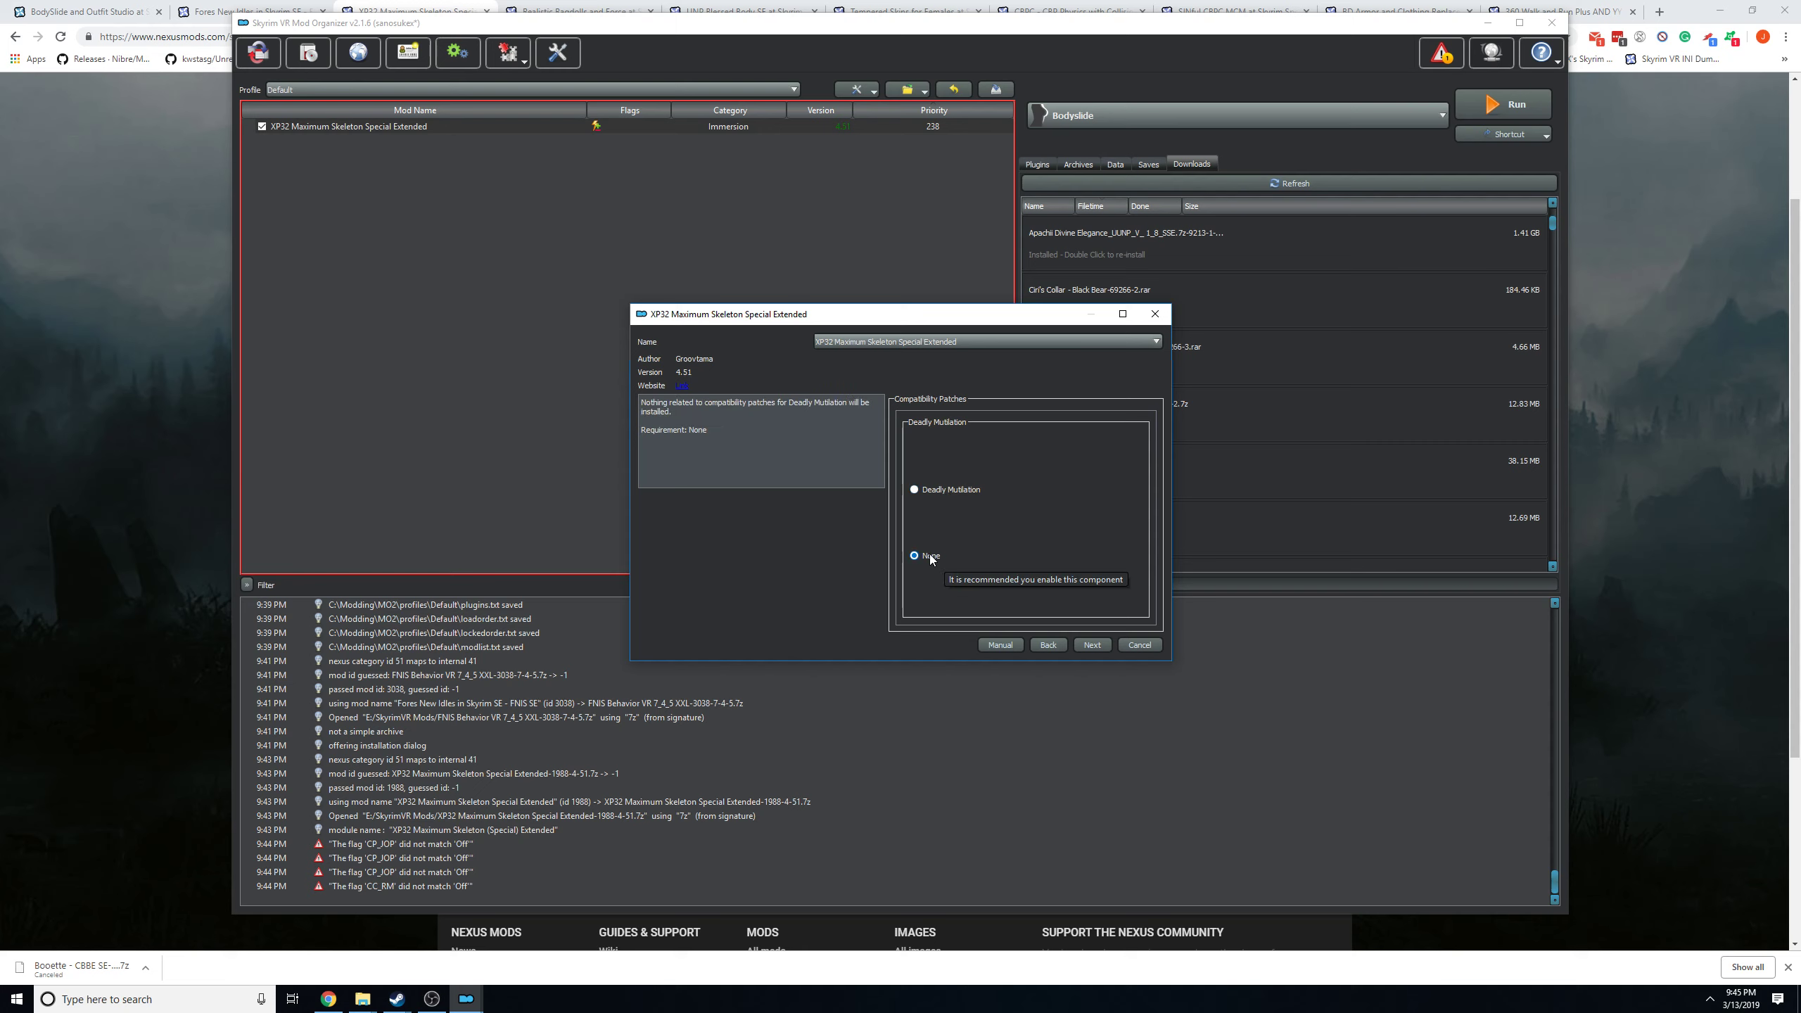
{"action": "left_click", "coordinate": [1091, 644]}
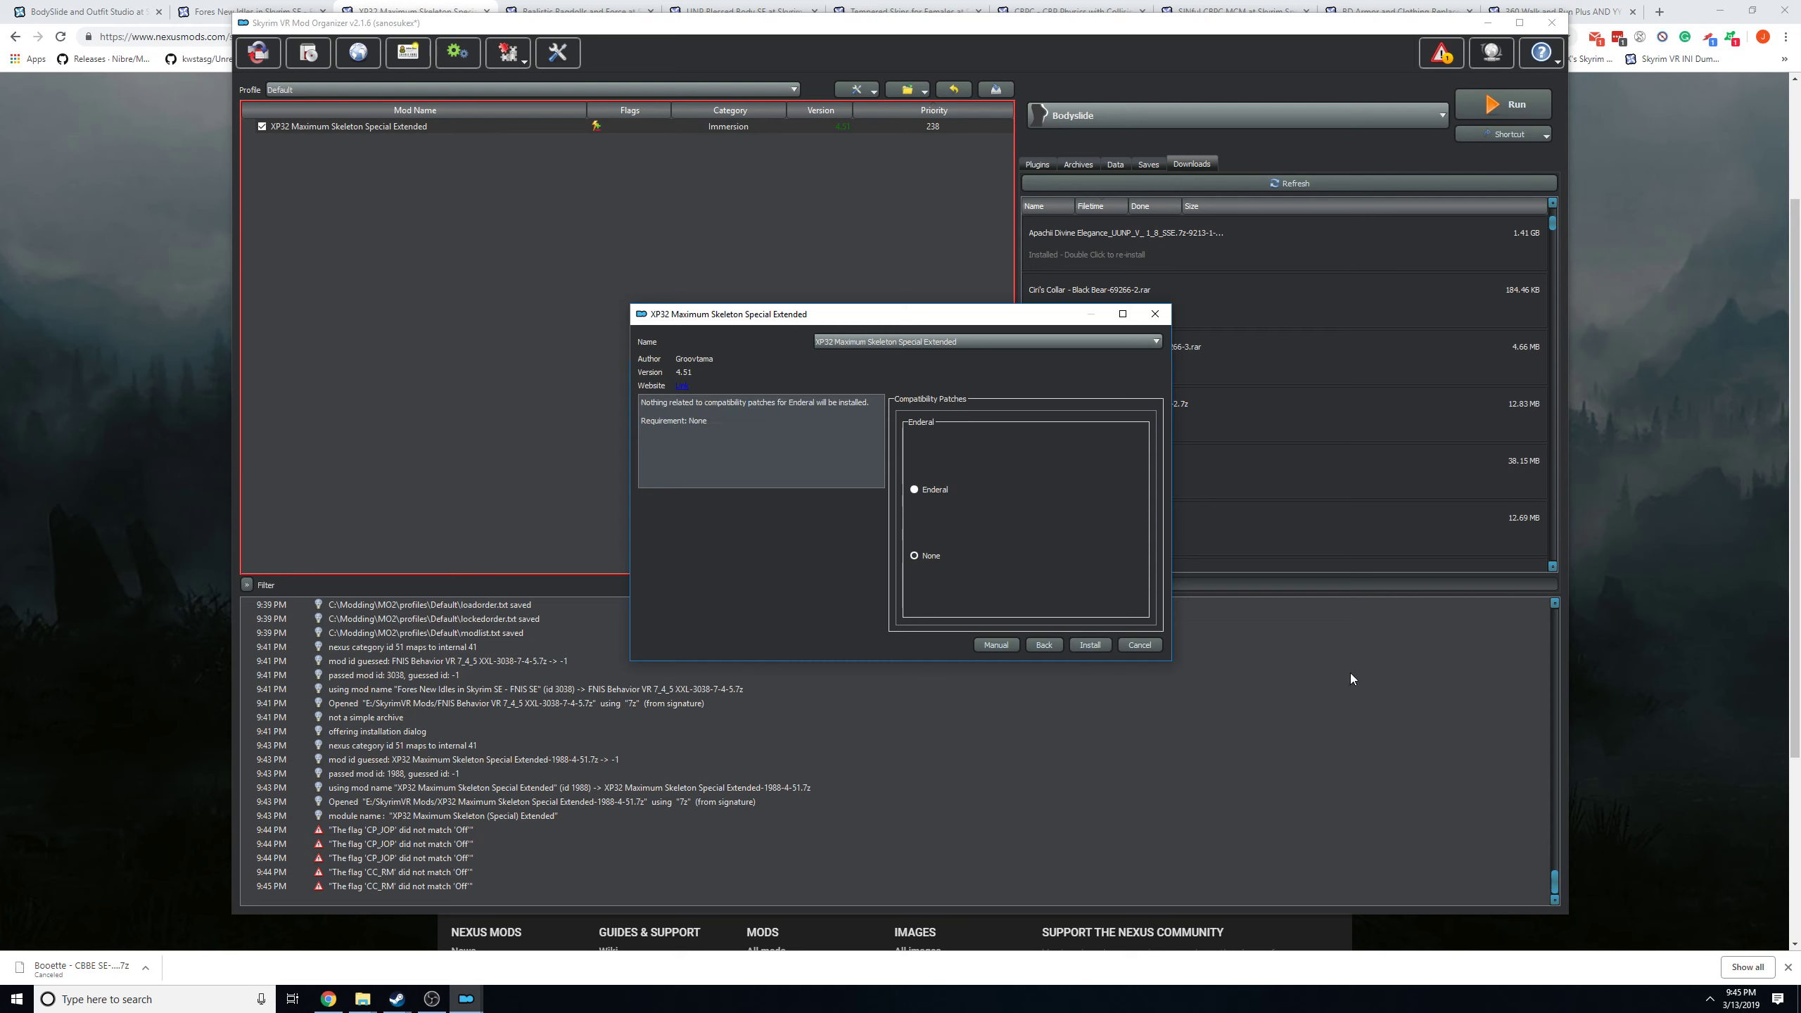
{"action": "left_click", "coordinate": [1146, 647]}
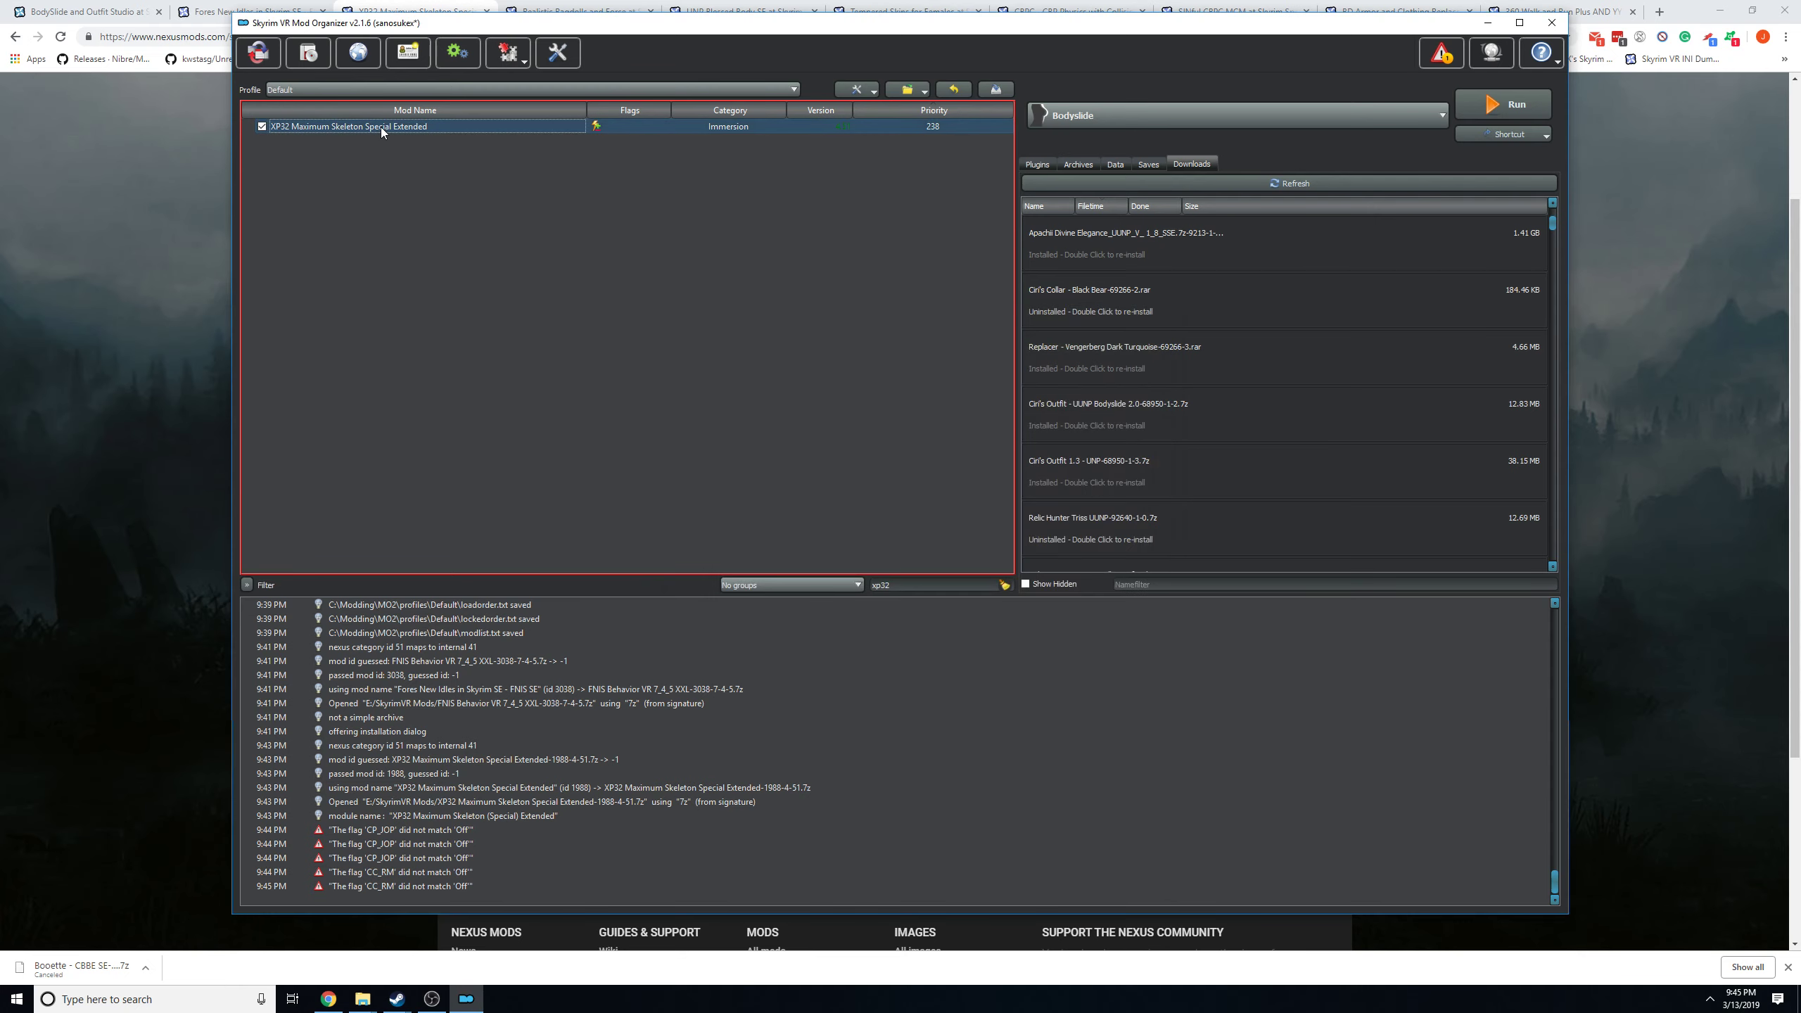
Return to the browser, compare the Realistic Ragdolls and Force page with the XP32 page, and close the Realistic Ragdolls page.
{"action": "left_click", "coordinate": [70, 191]}
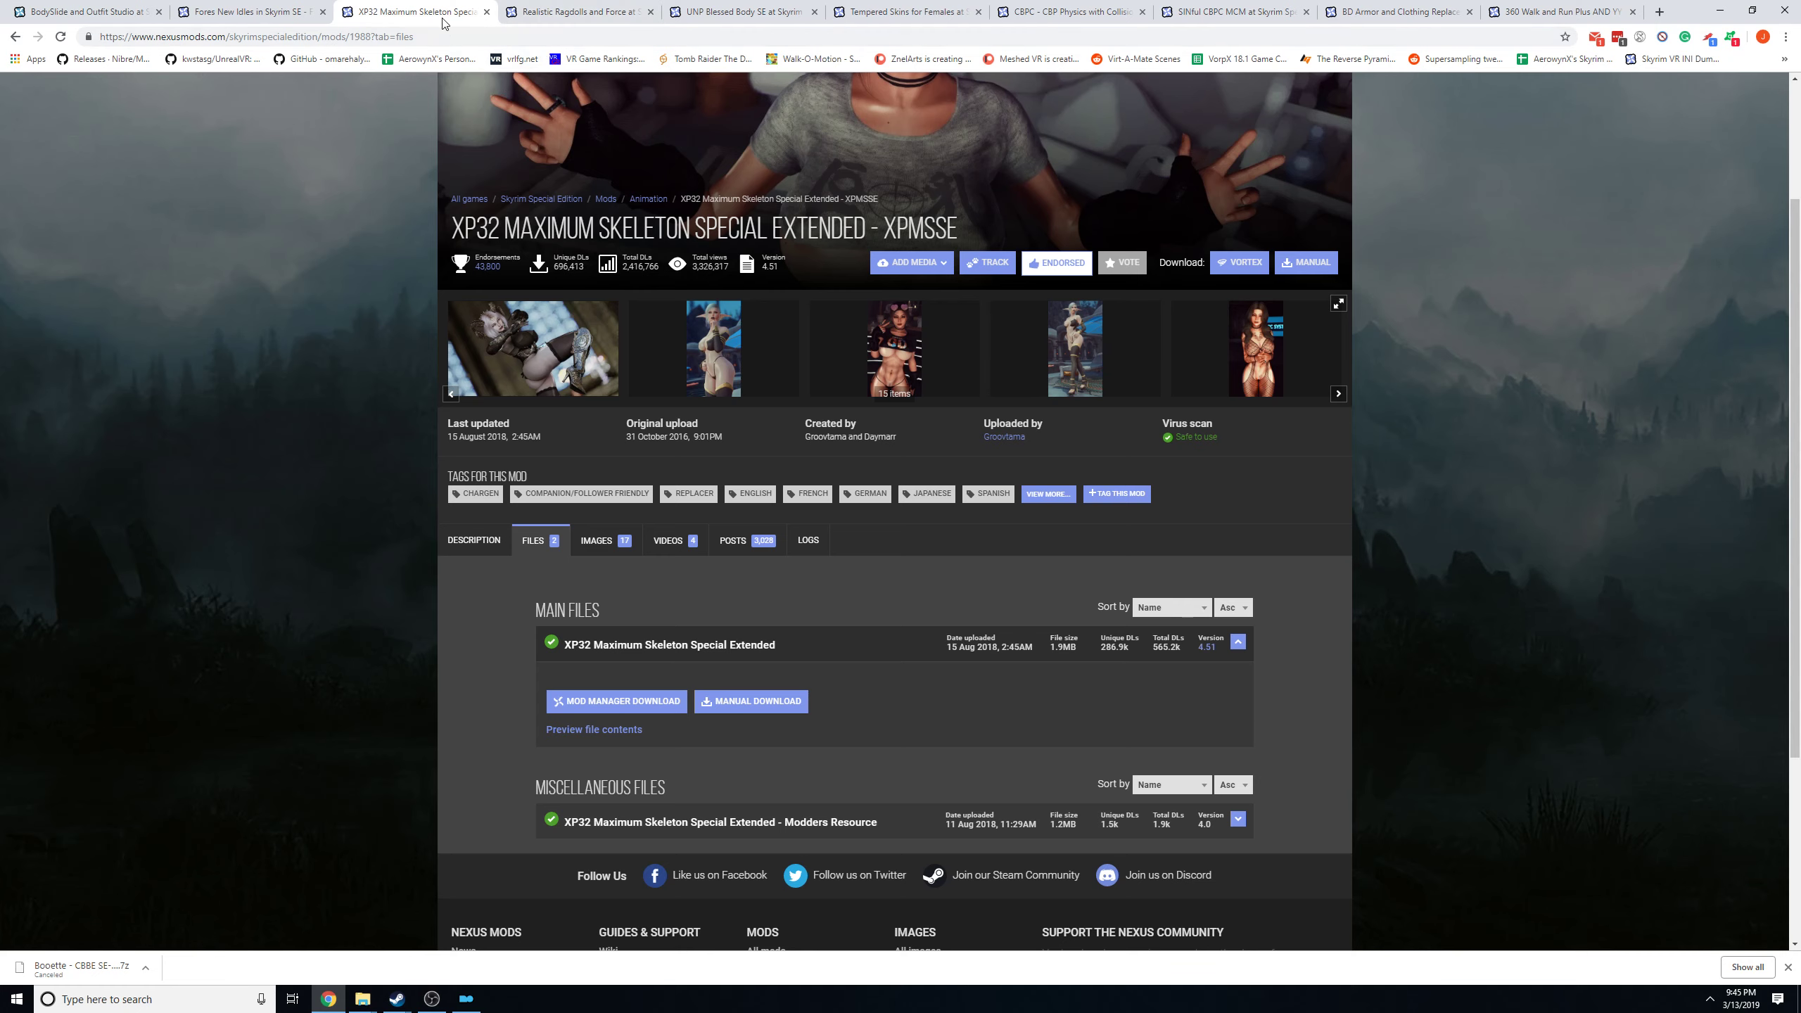
{"action": "left_click", "coordinate": [553, 14]}
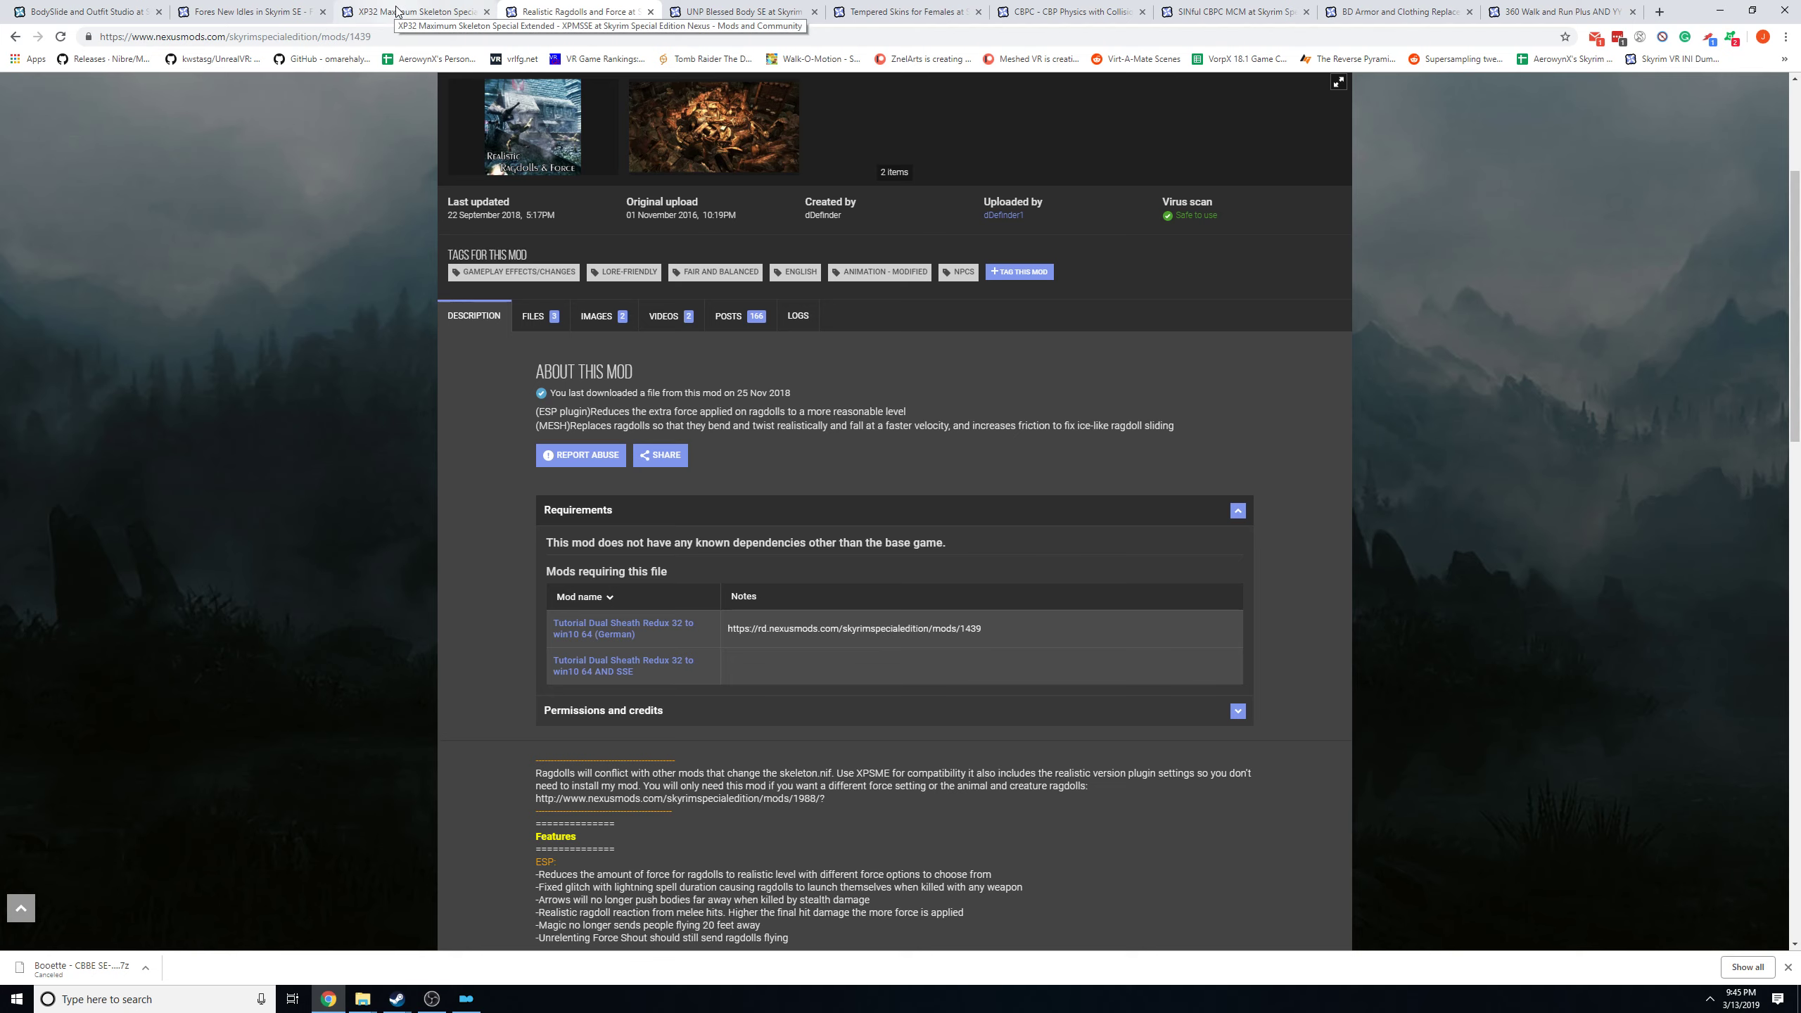
{"action": "left_click", "coordinate": [397, 9]}
{"action": "left_click", "coordinate": [546, 13]}
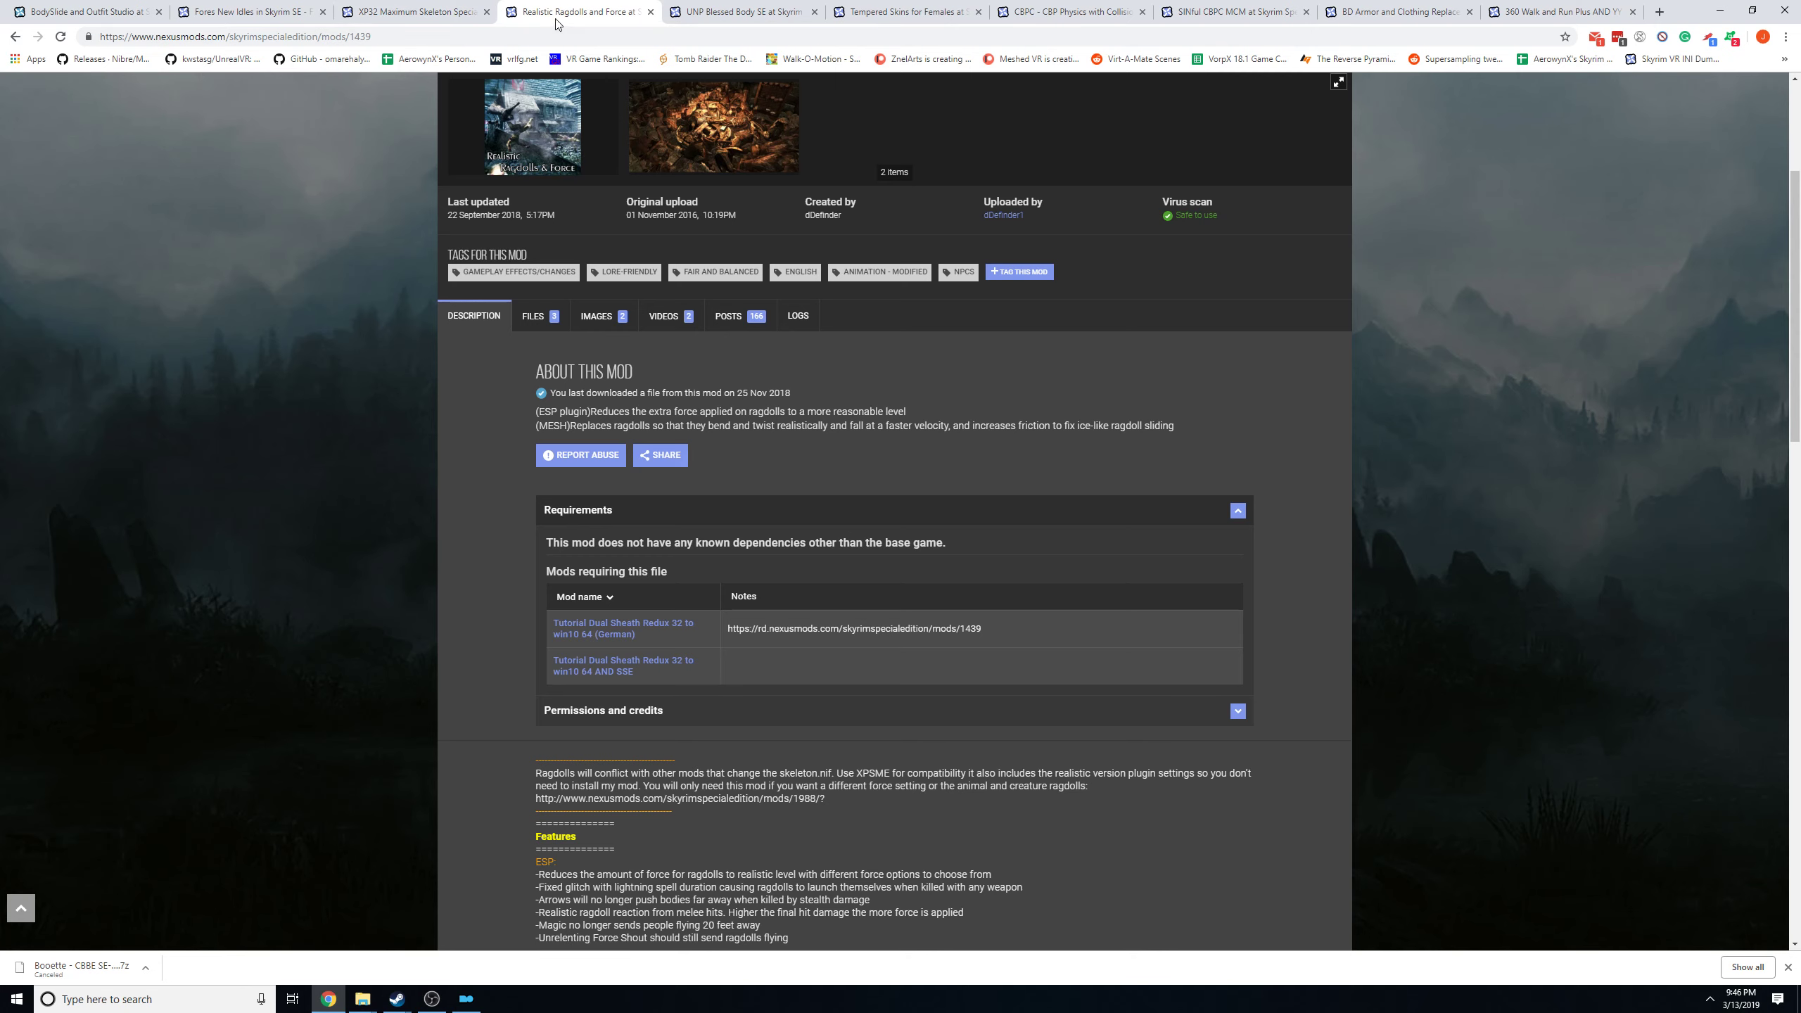
{"action": "left_click", "coordinate": [650, 11]}
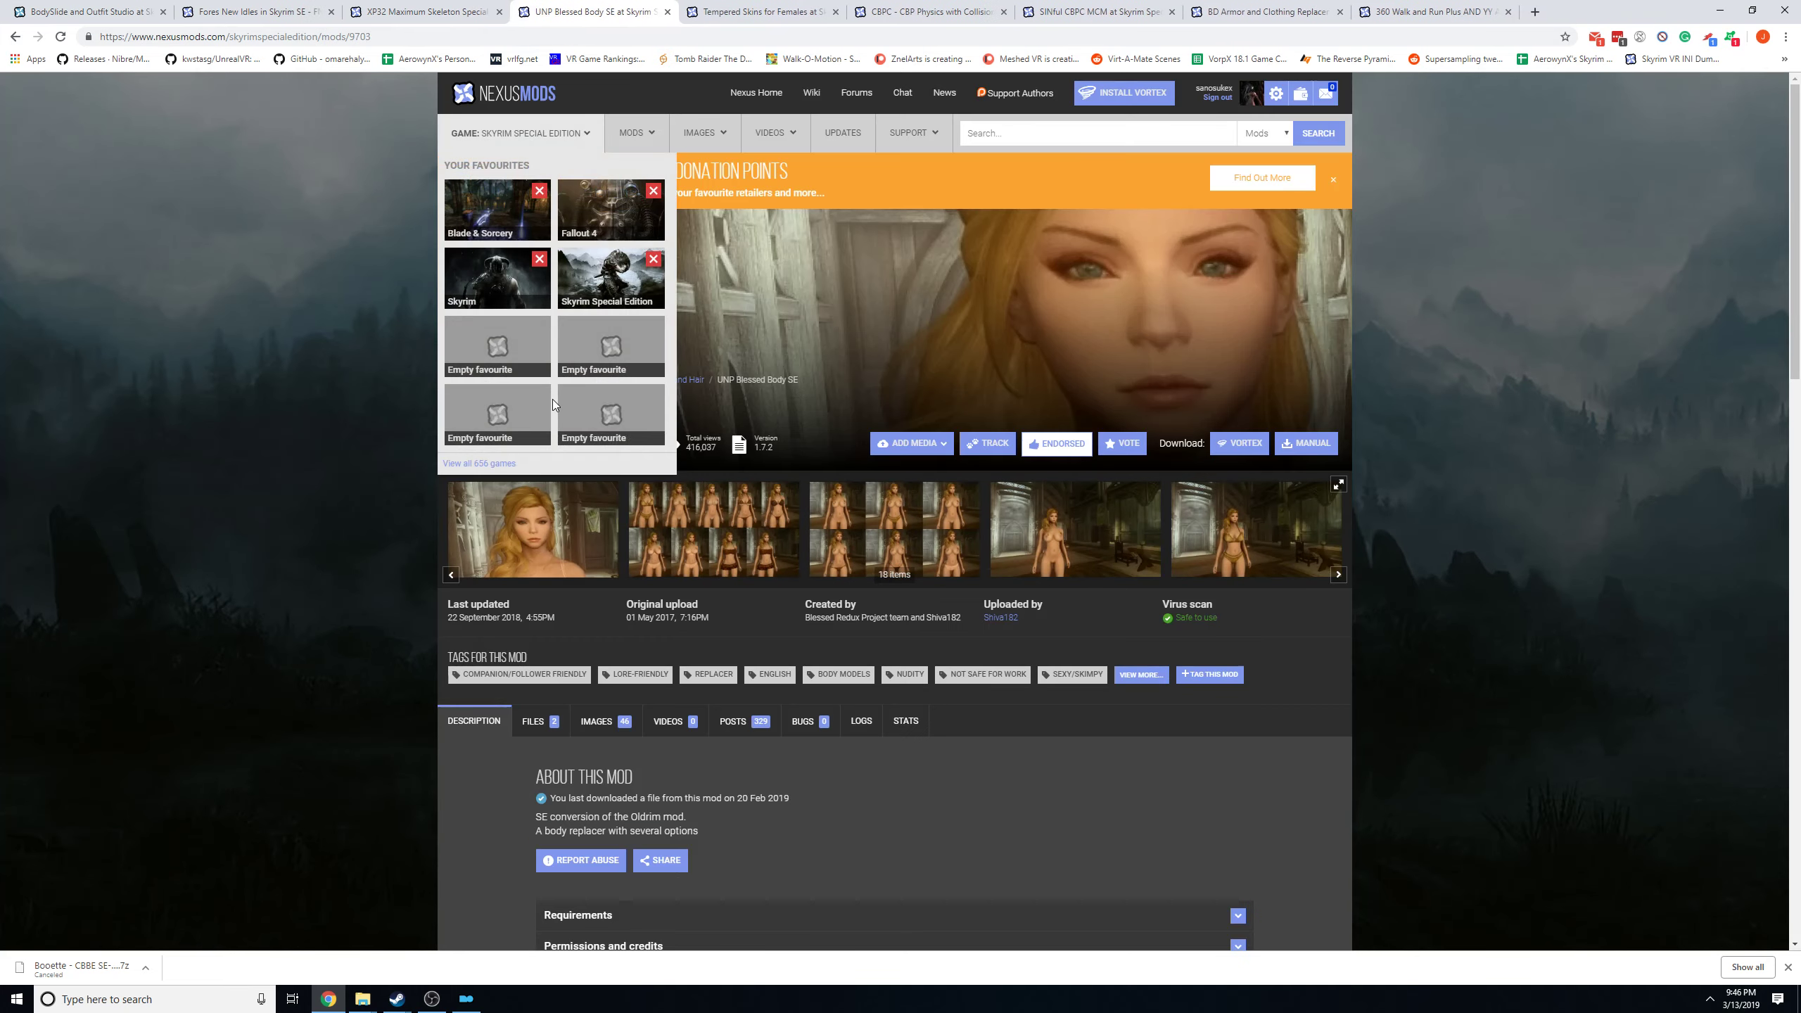
Revisit the XP32 Maximum Skeleton and Fores New Idles download pages.
{"action": "left_click", "coordinate": [418, 11]}
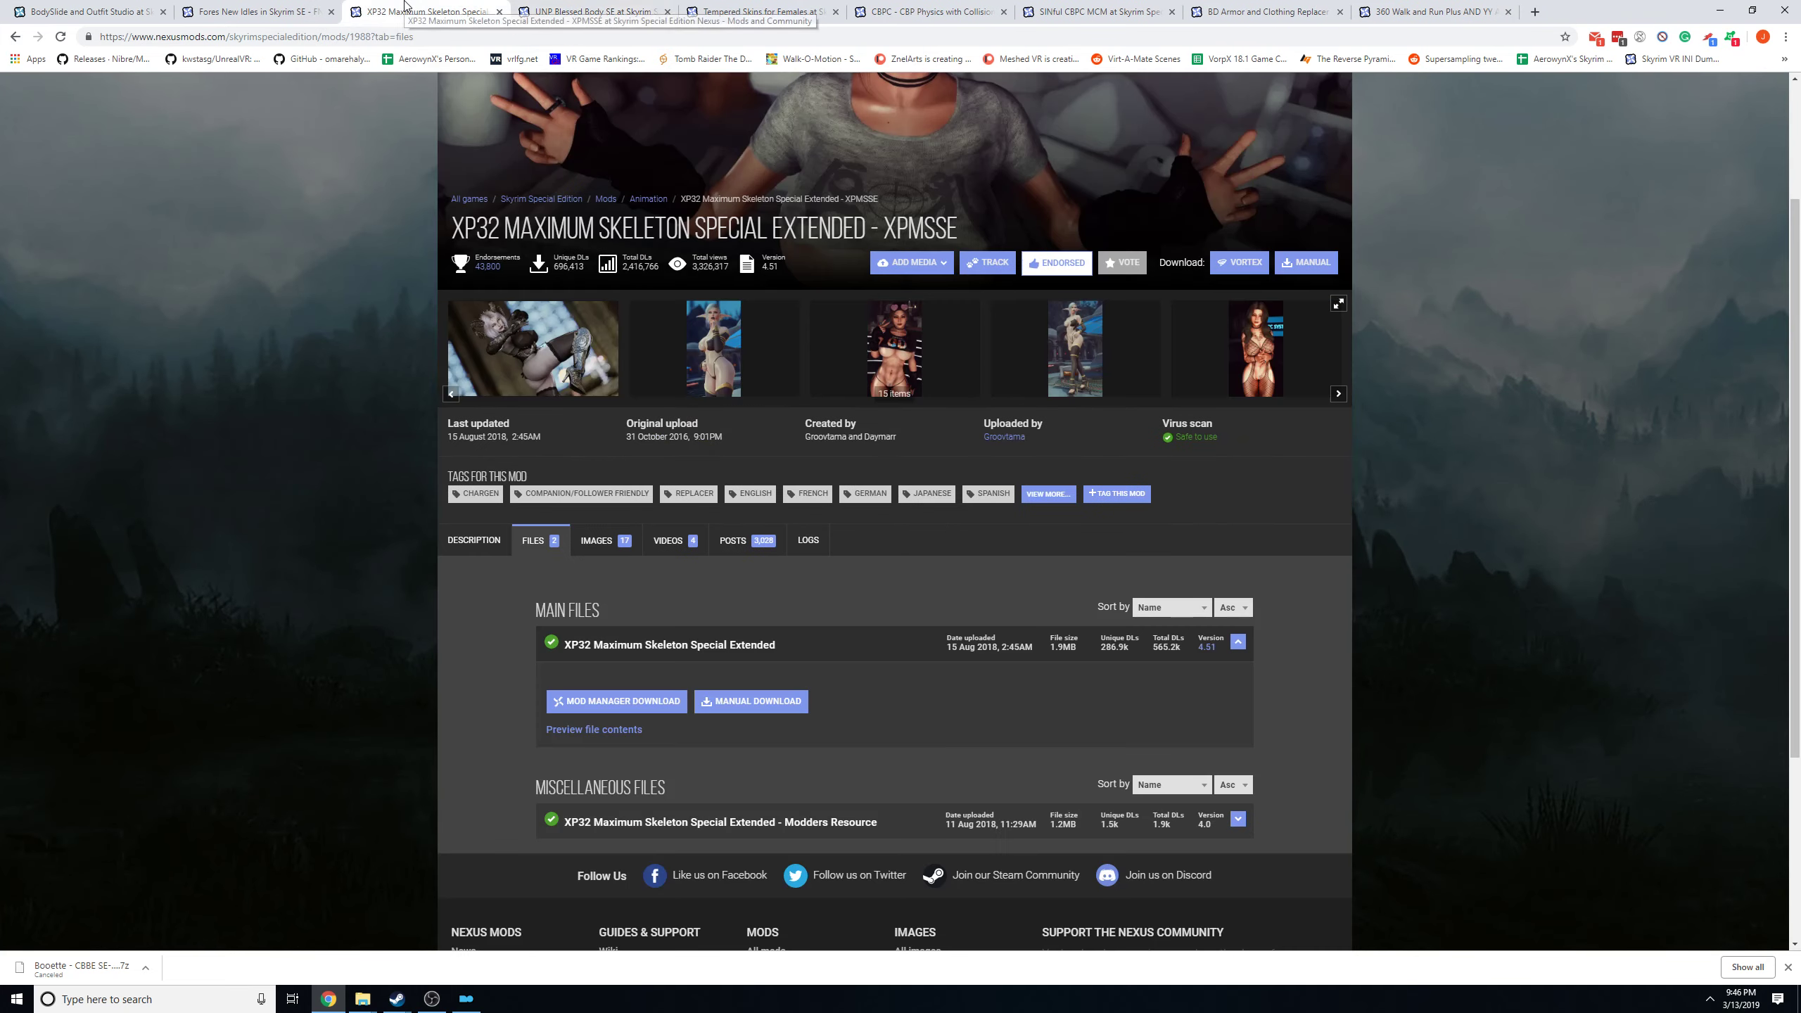
{"action": "left_click", "coordinate": [264, 12]}
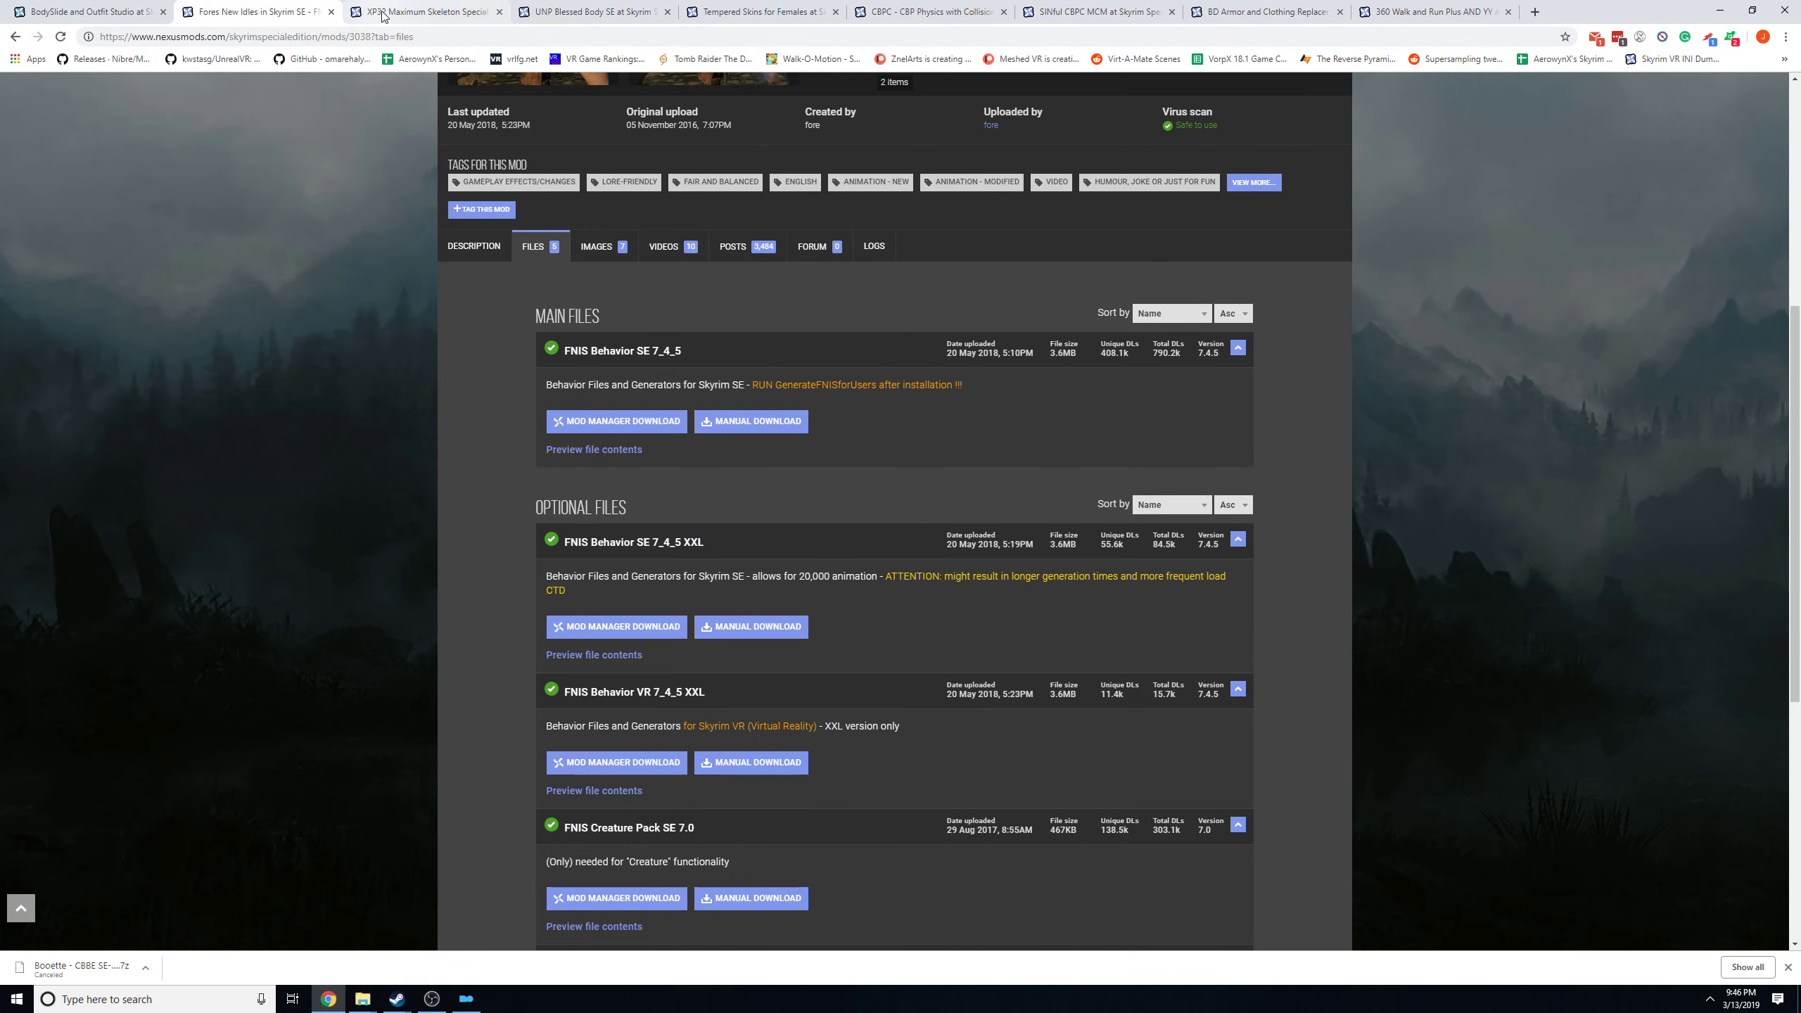
{"action": "left_click", "coordinate": [417, 13]}
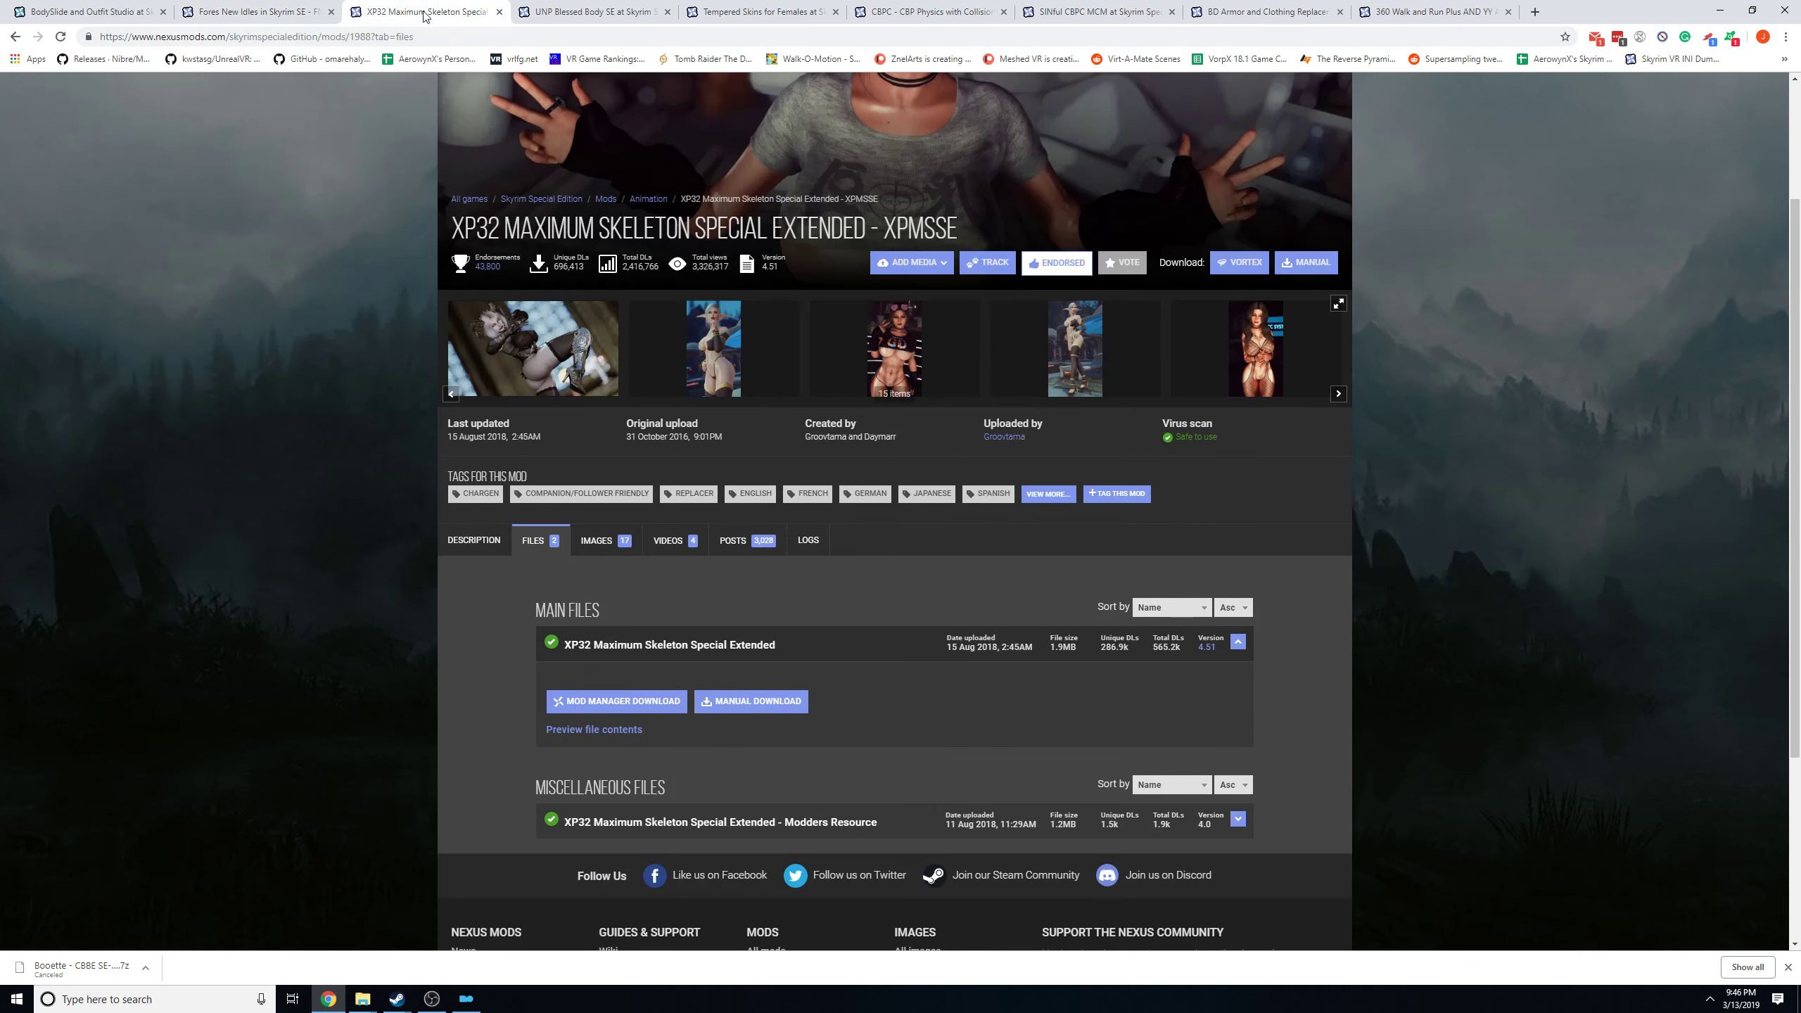
Present the UNP Blessed Body SE mod page, highlighting its title and looking over the description.
{"action": "left_click", "coordinate": [606, 14]}
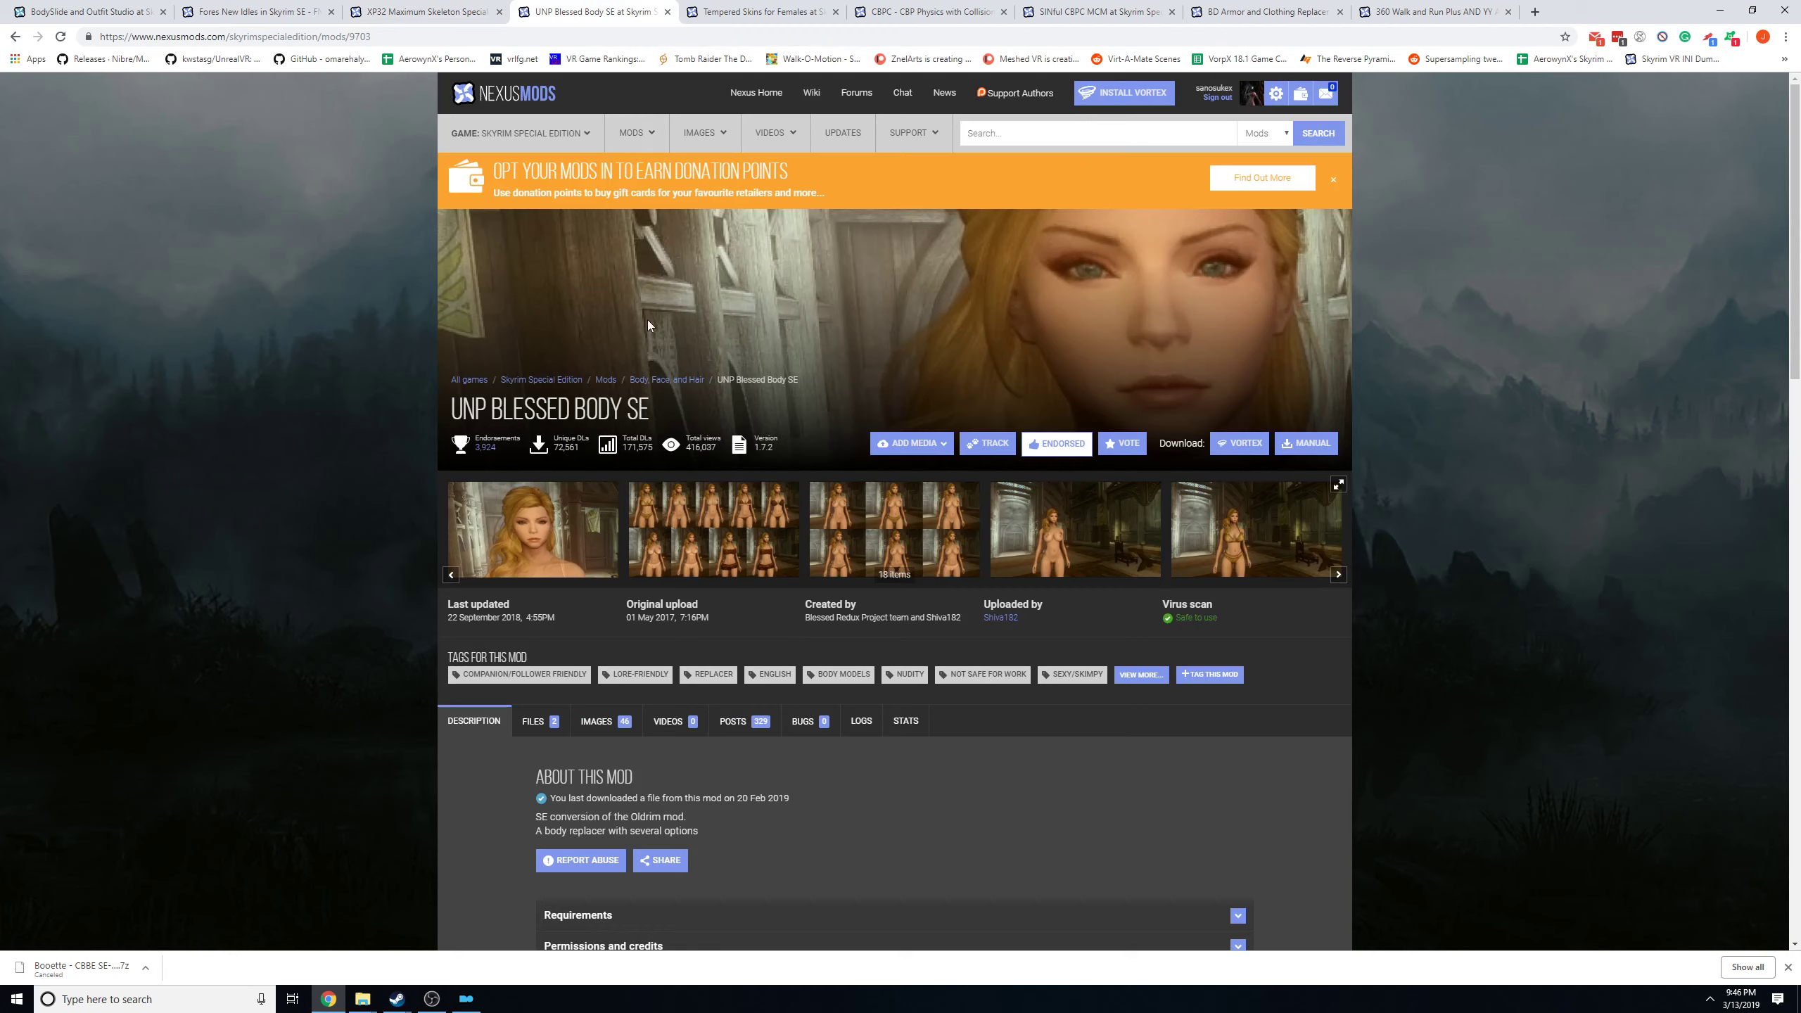
{"action": "left_click_drag", "start_coordinate": [439, 414], "coordinate": [614, 410]}
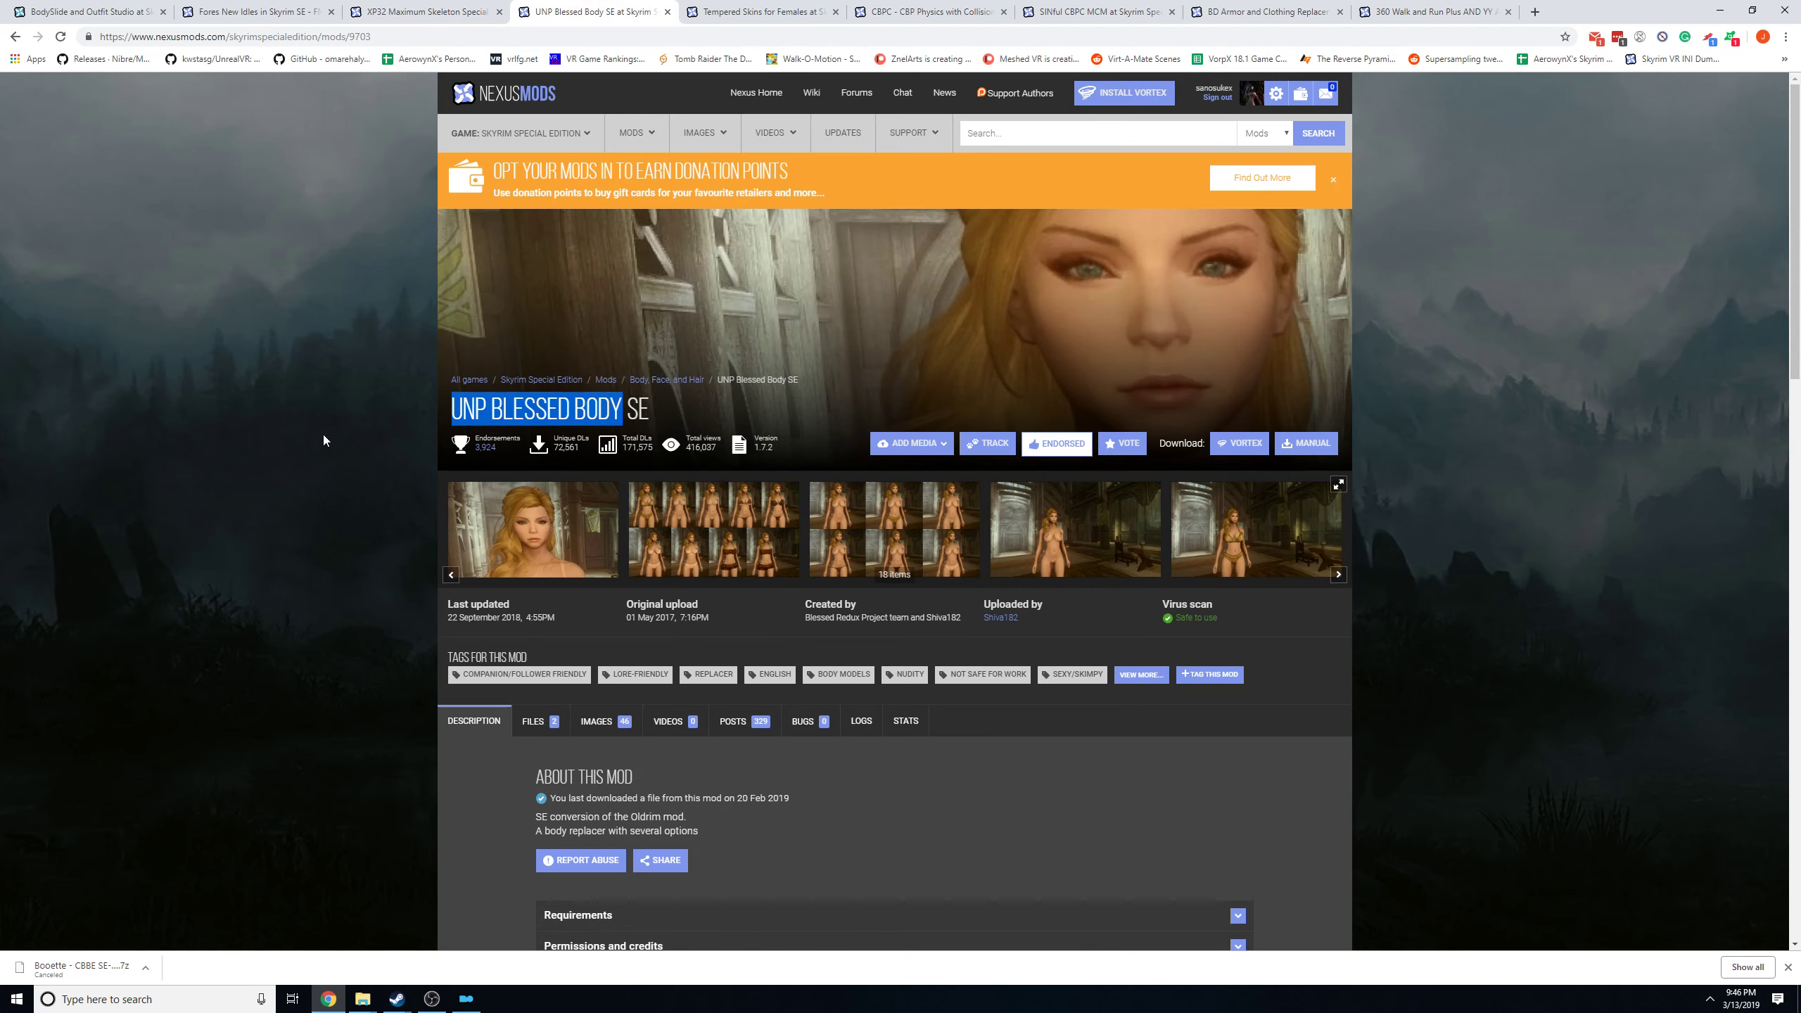
{"action": "left_click", "coordinate": [455, 408]}
{"action": "mouse_move", "coordinate": [452, 409]}
{"action": "left_mouse_down"}
{"action": "mouse_move", "coordinate": [656, 410]}
{"action": "mouse_move", "coordinate": [449, 402]}
{"action": "left_mouse_up"}
{"action": "left_click", "coordinate": [656, 411]}
{"action": "left_click", "coordinate": [462, 408]}
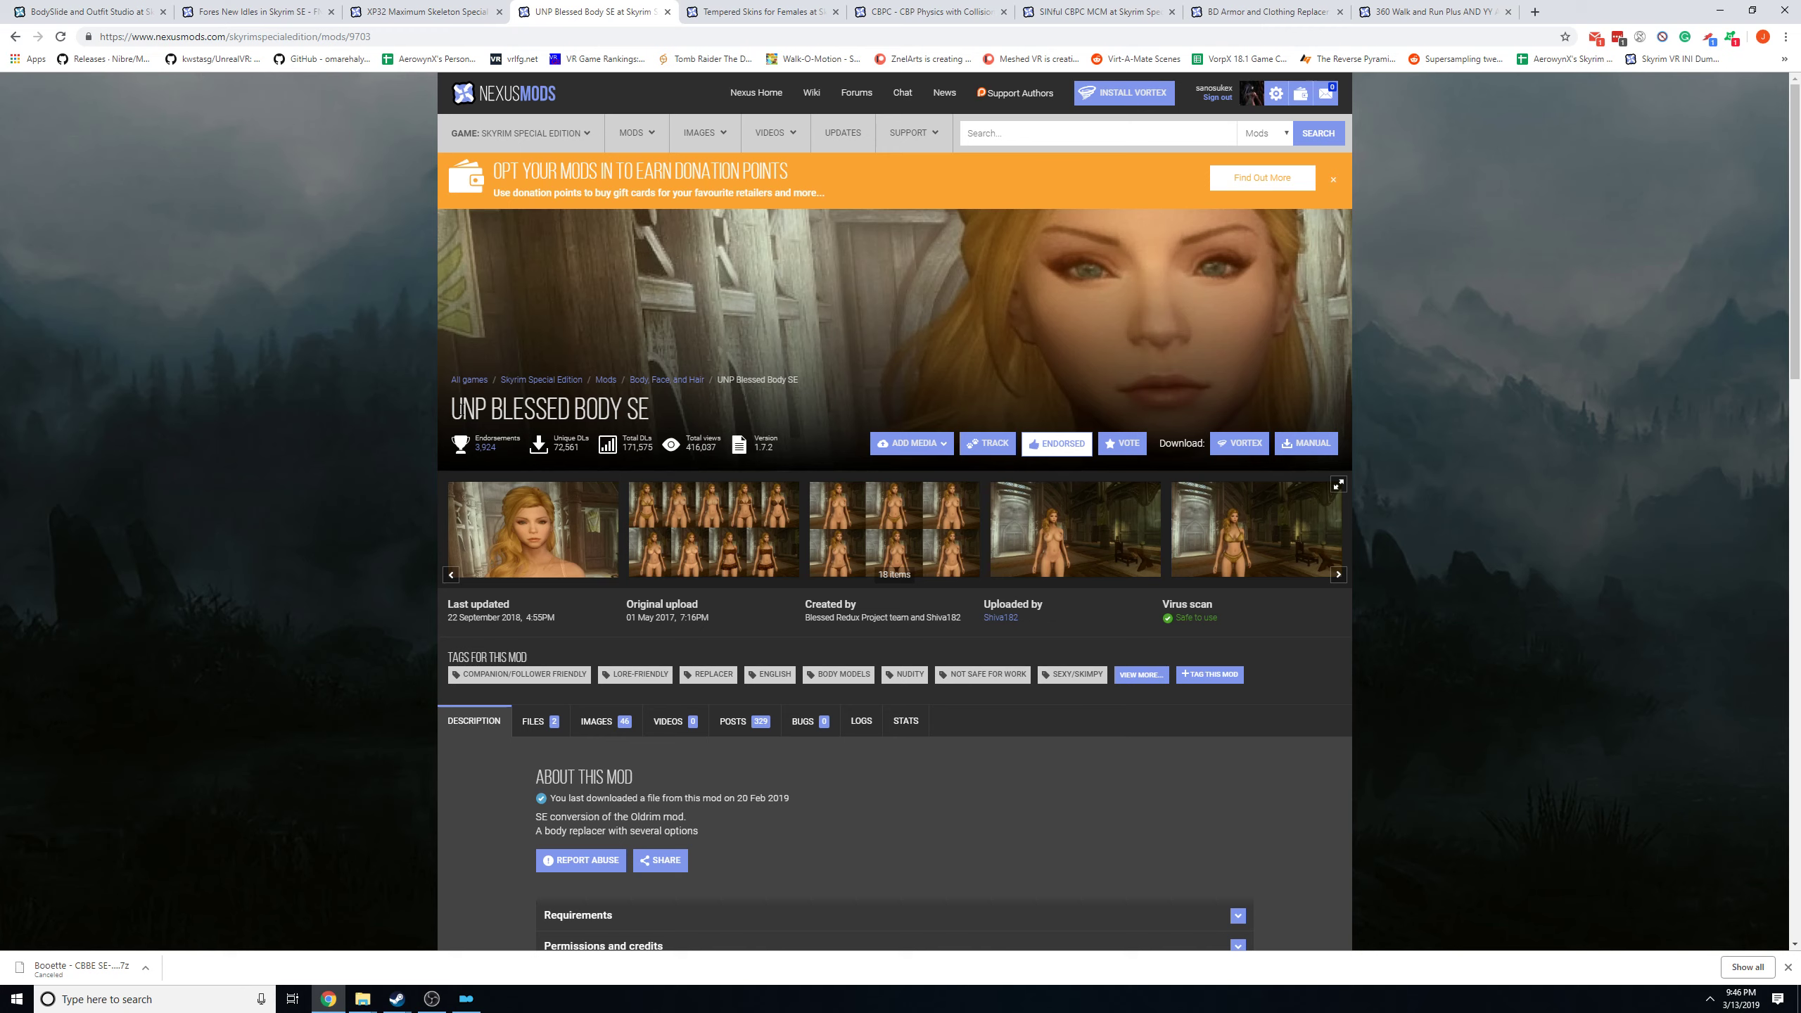
{"action": "left_click_drag", "start_coordinate": [453, 409], "coordinate": [684, 410]}
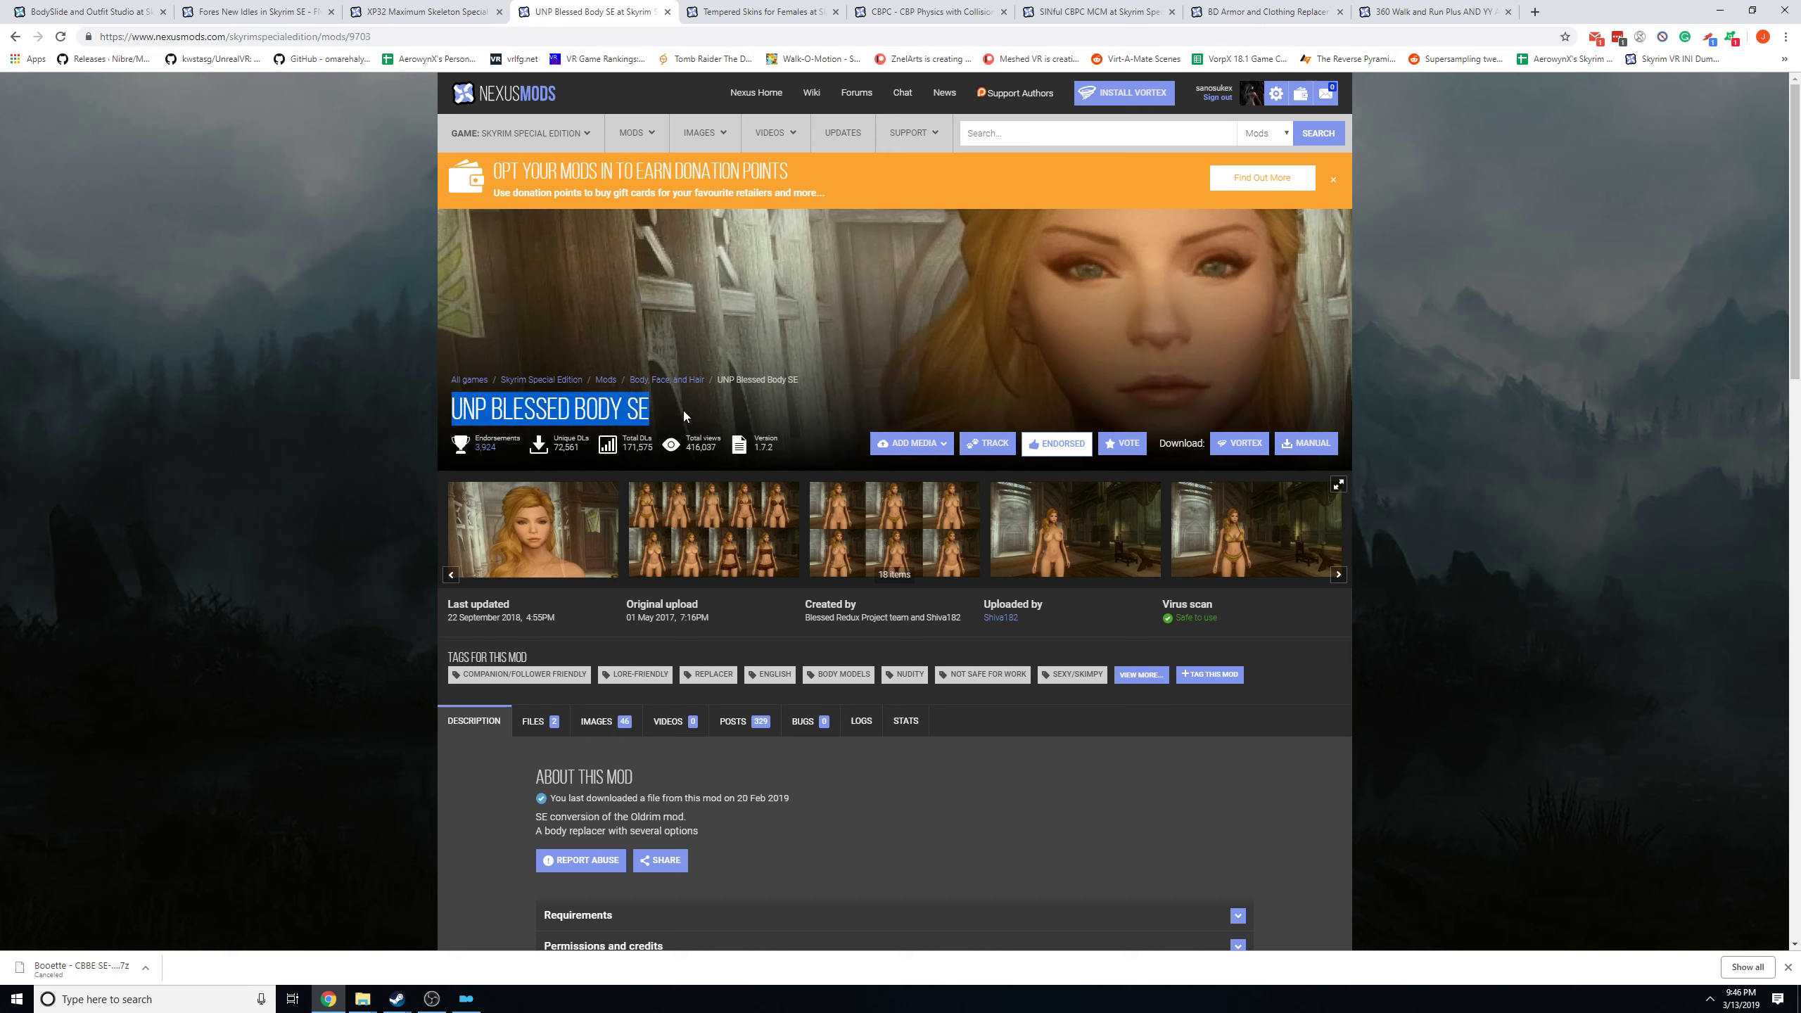
{"action": "left_click", "coordinate": [610, 419]}
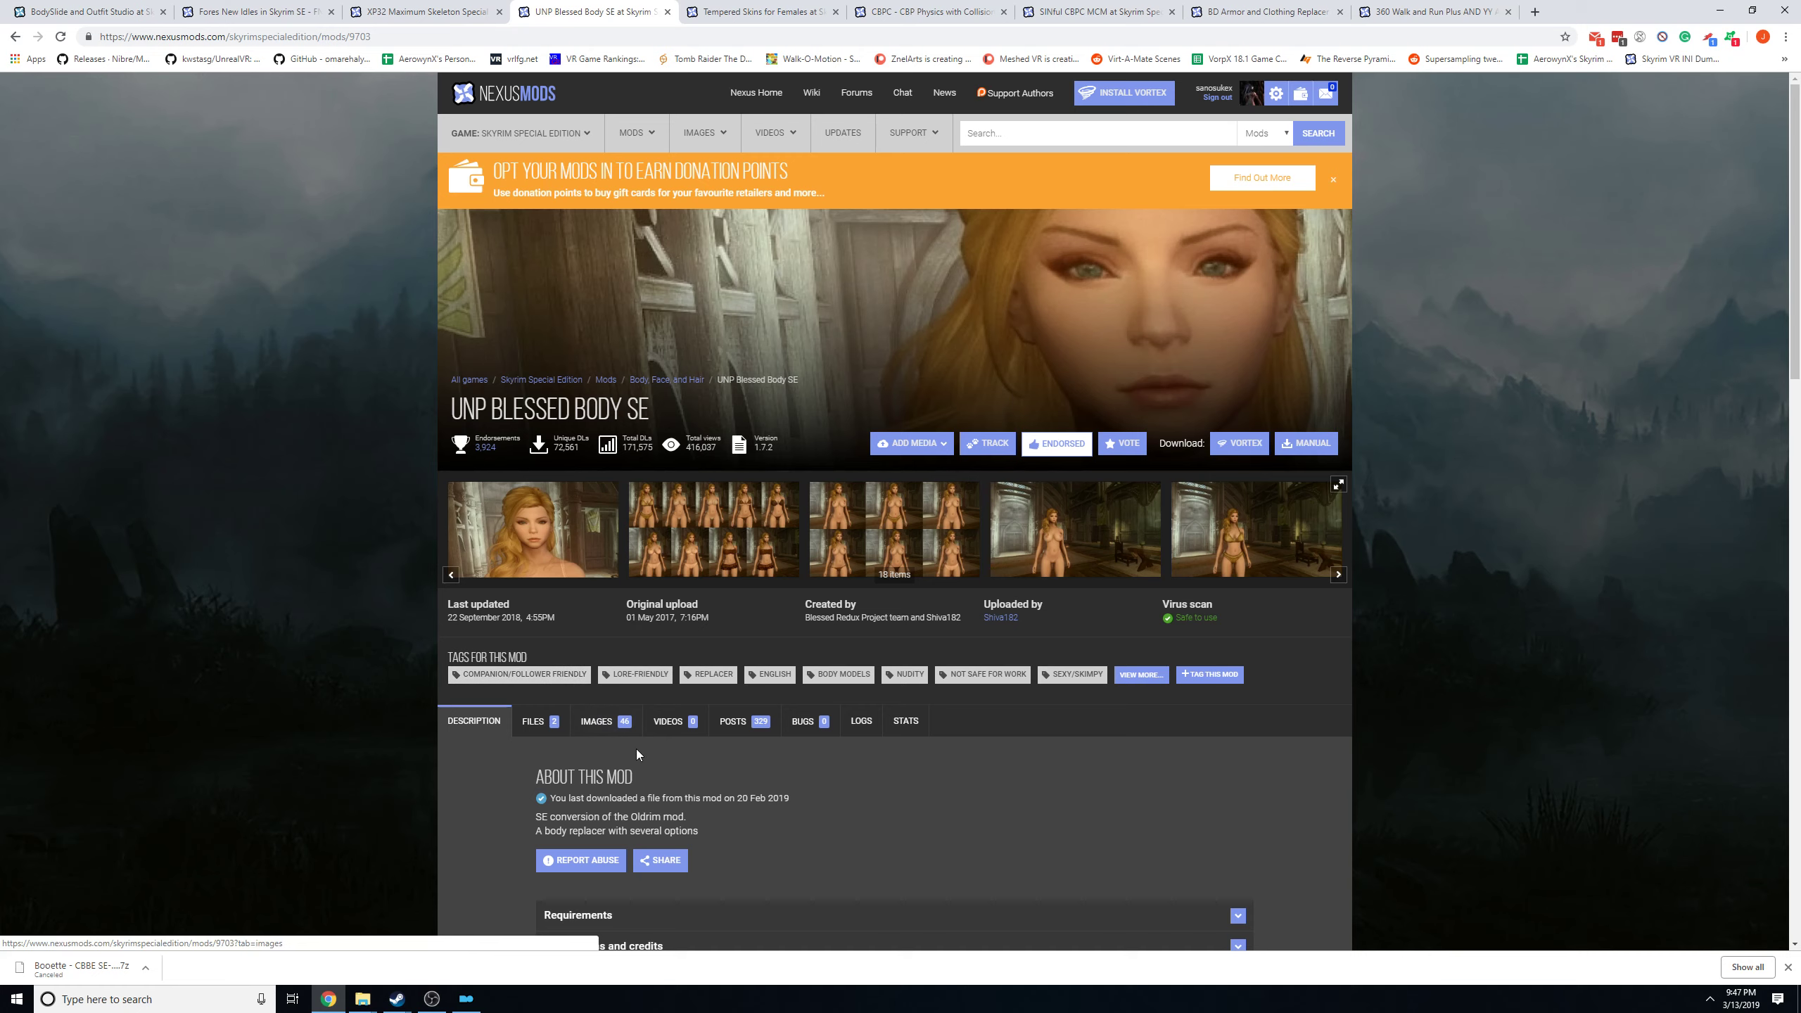
{"action": "scroll", "coordinate": [952, 758], "scroll_direction": "down", "scroll_amount": 4}
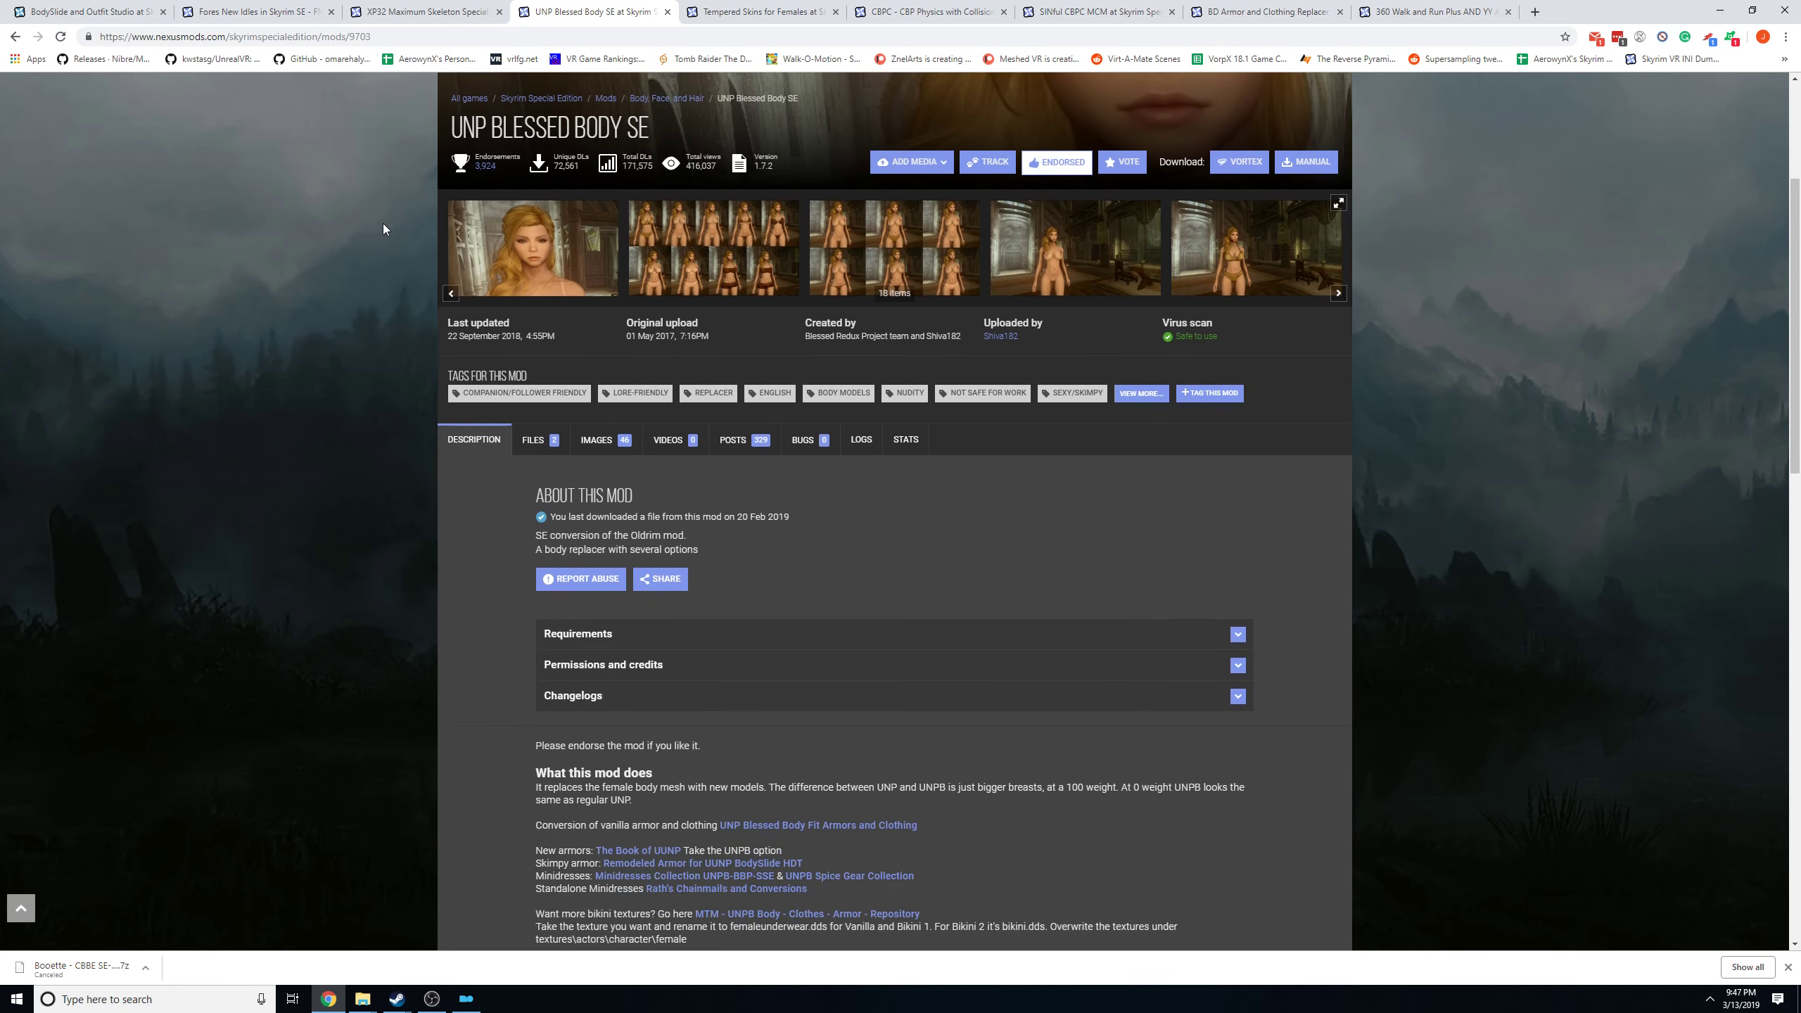
{"action": "scroll", "coordinate": [1077, 574], "scroll_direction": "up", "scroll_amount": 4}
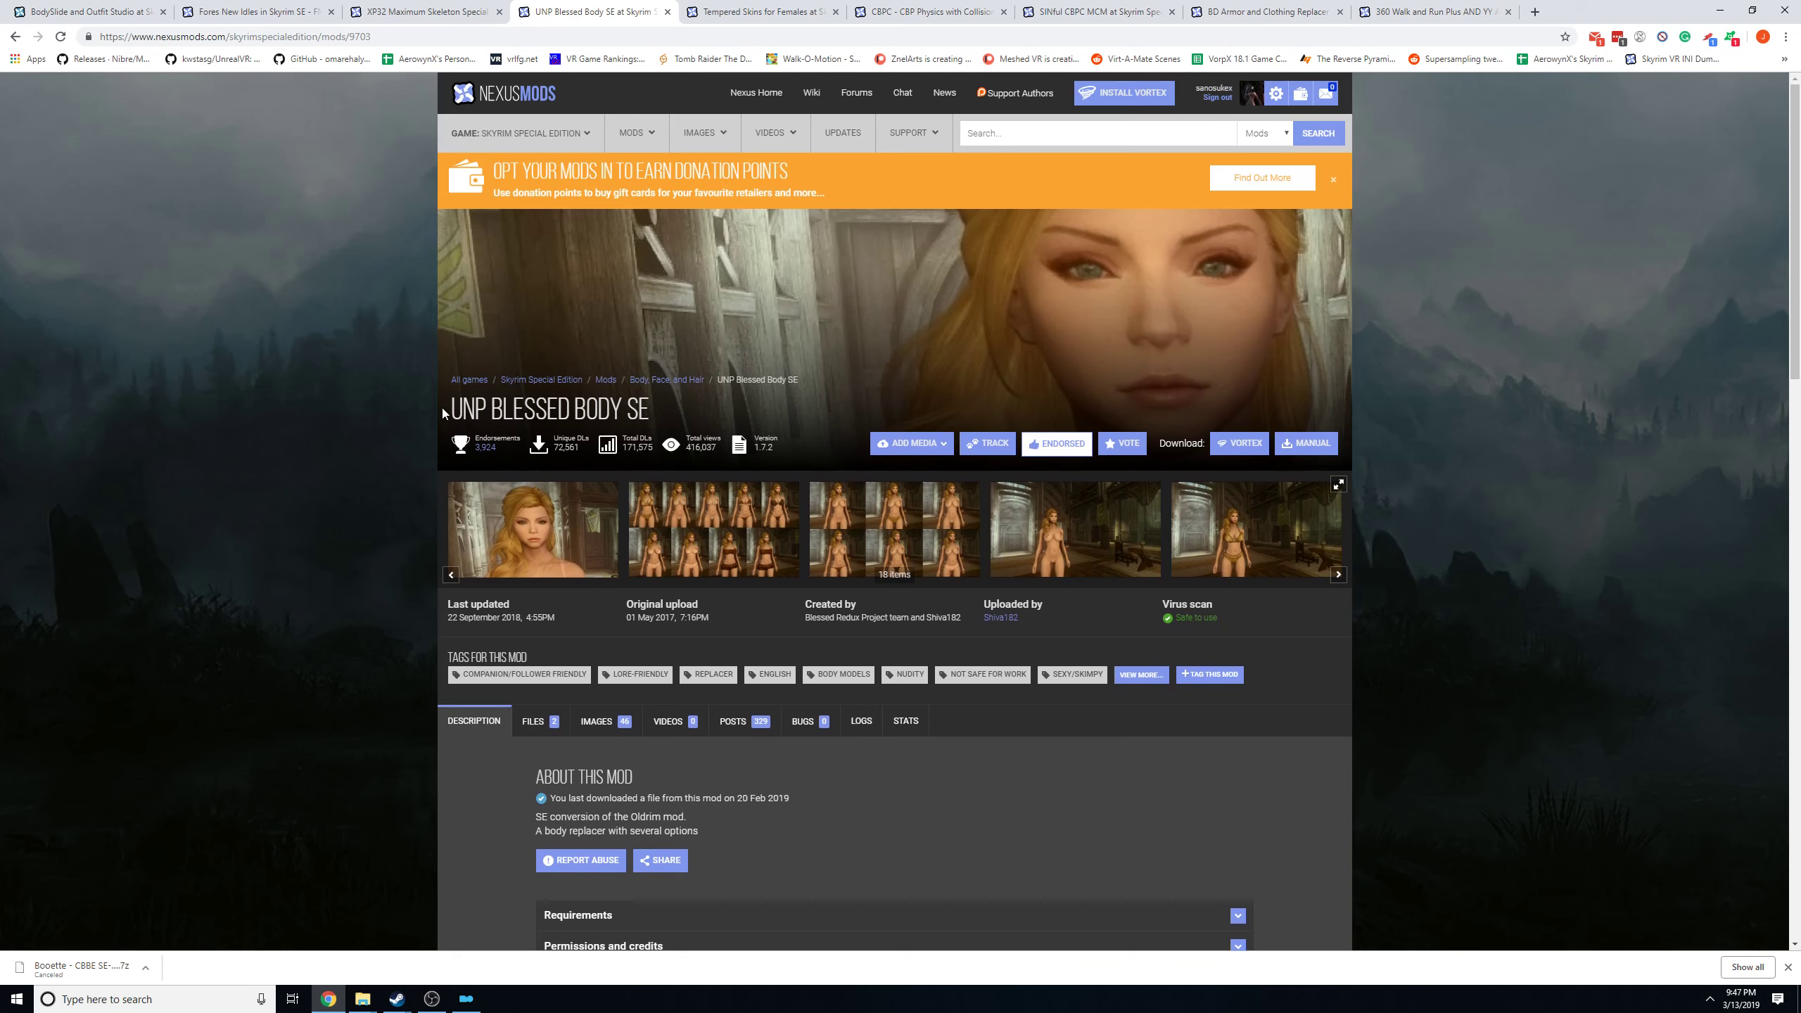
{"action": "left_click_drag", "start_coordinate": [445, 415], "coordinate": [667, 417]}
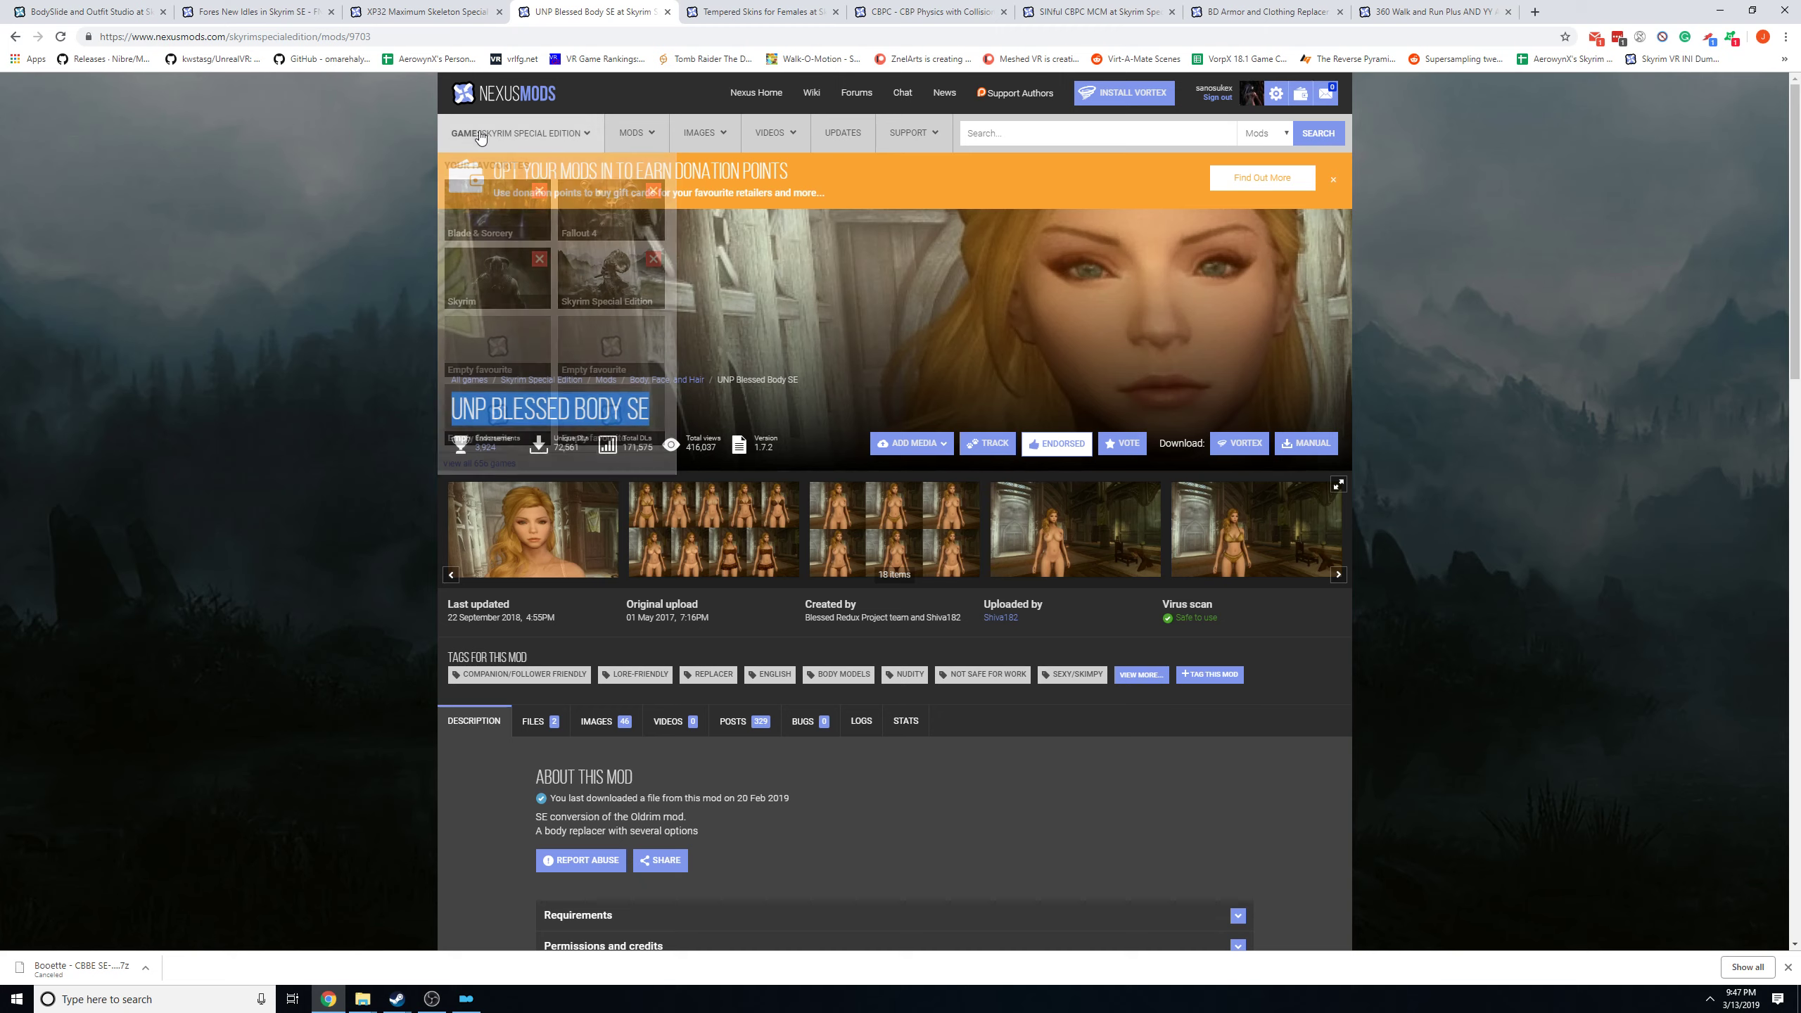
Search Nexus Mods for unp and for cbbe to compare the available body mods.
{"action": "left_click", "coordinate": [1004, 141]}
{"action": "type", "text": "un"}
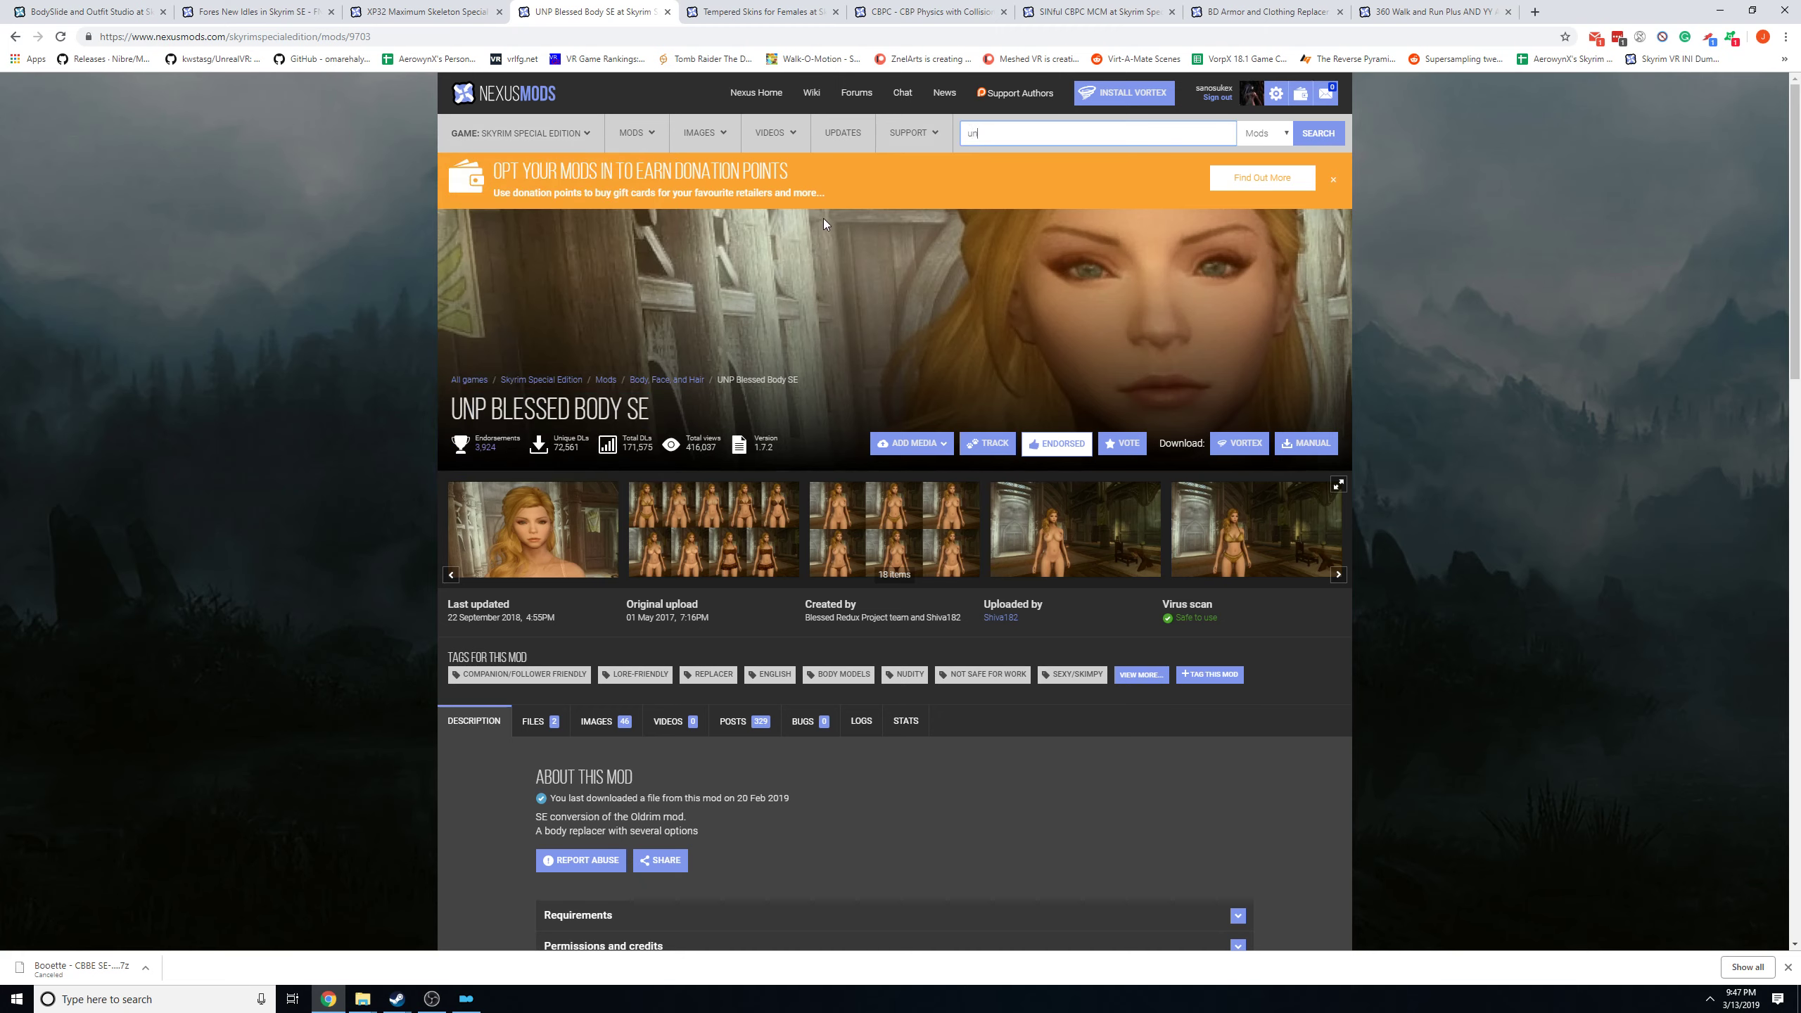
{"action": "type", "text": "p"}
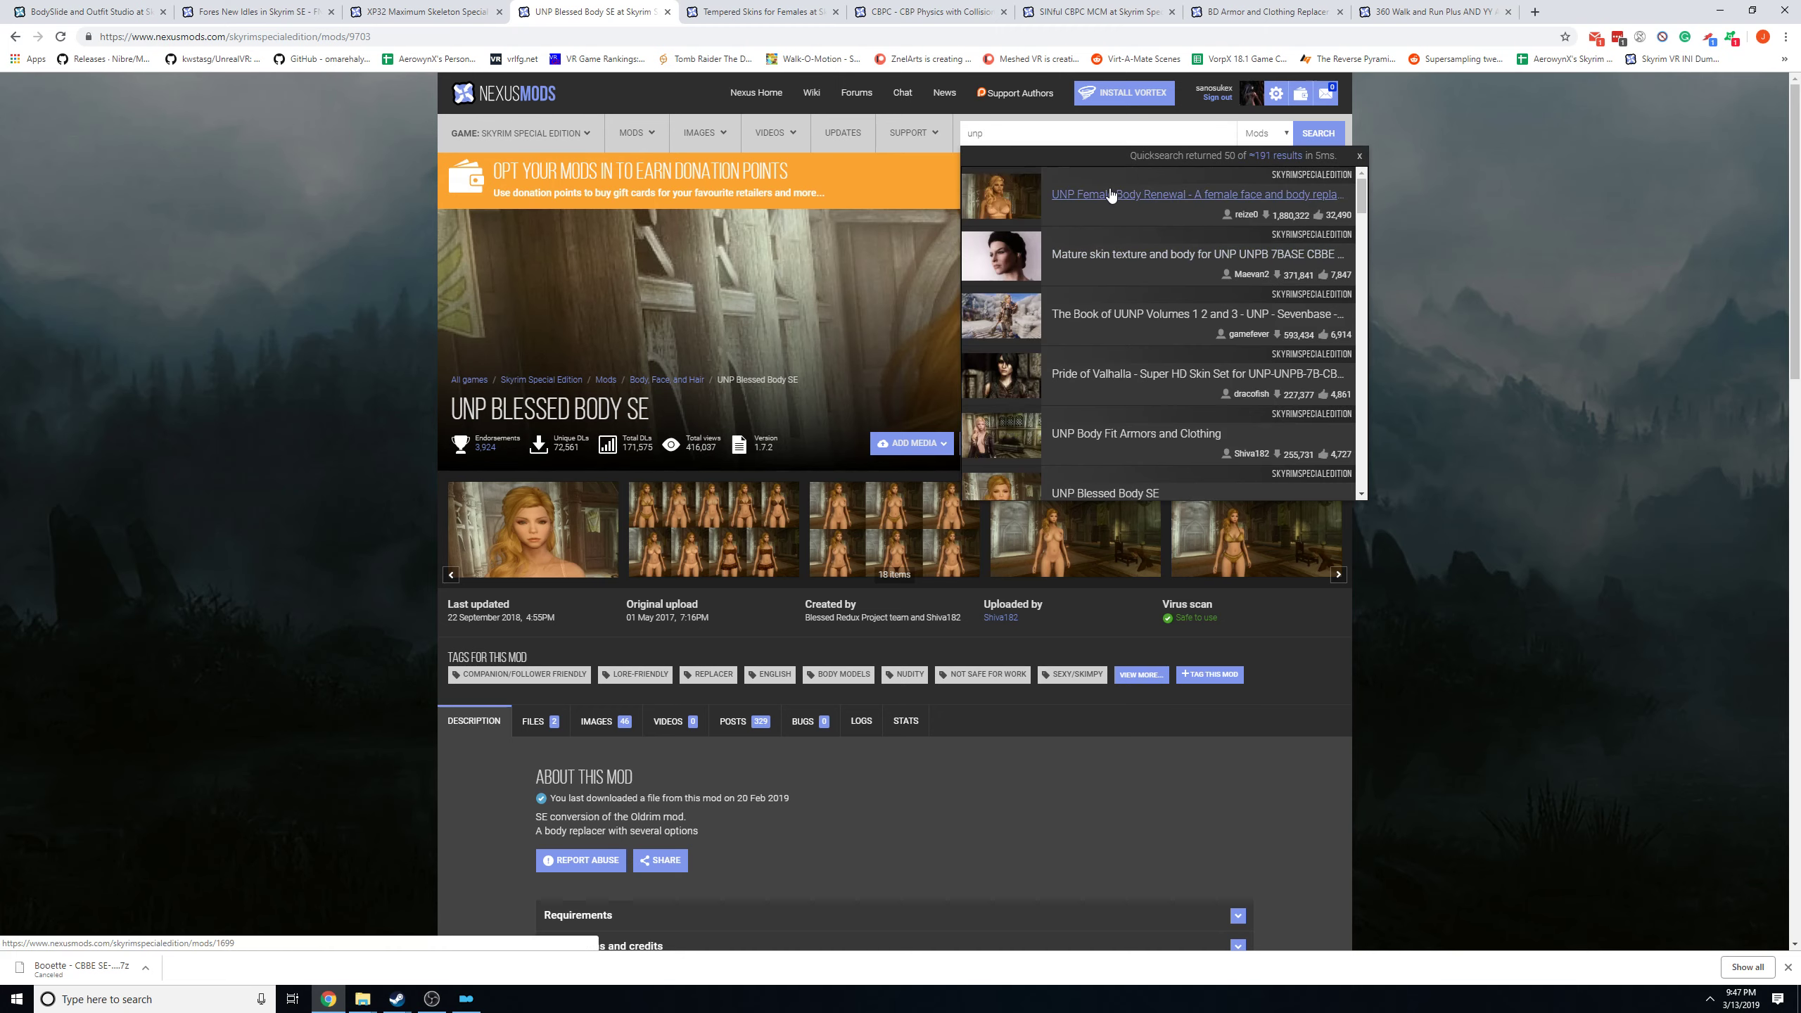
{"action": "left_click_drag", "start_coordinate": [1021, 137], "coordinate": [810, 139]}
{"action": "mouse_move", "coordinate": [793, 146]}
{"action": "type", "text": "cbbe"}
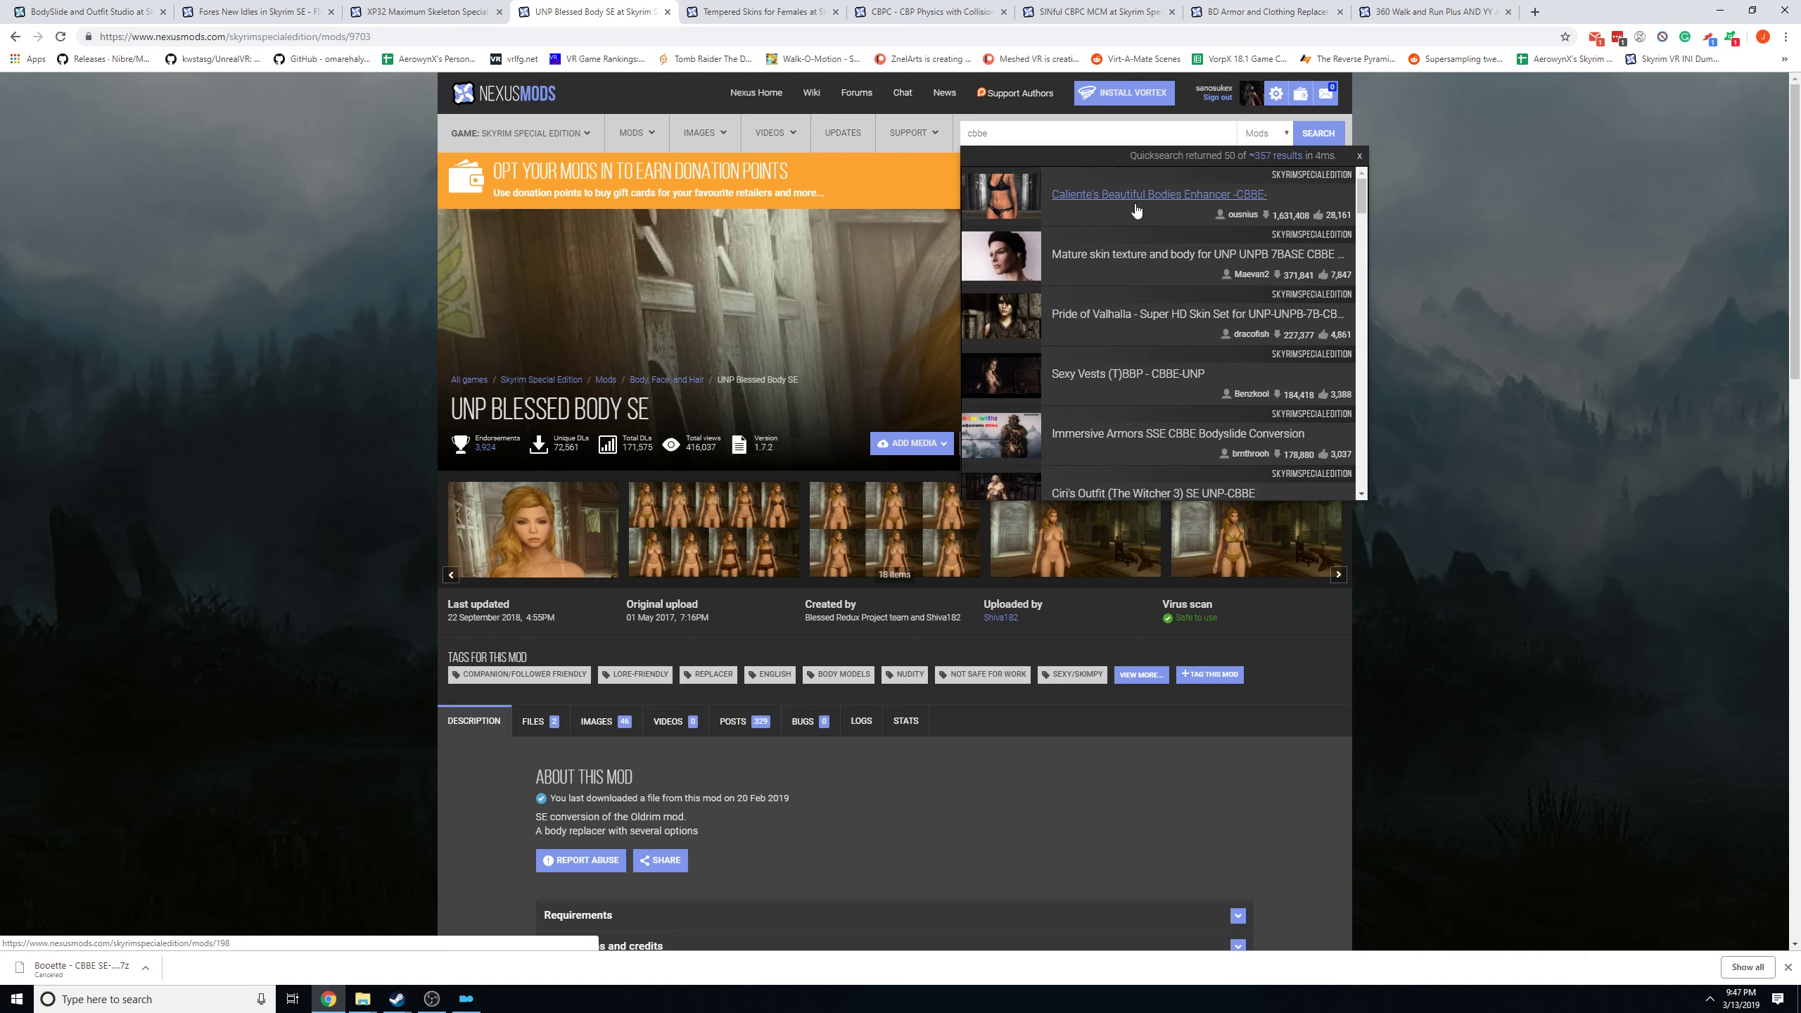
Switch to Mod Organizer, filter the mod list for bless and start reinstalling UNP Blessed Body.
{"action": "left_click", "coordinate": [1719, 8]}
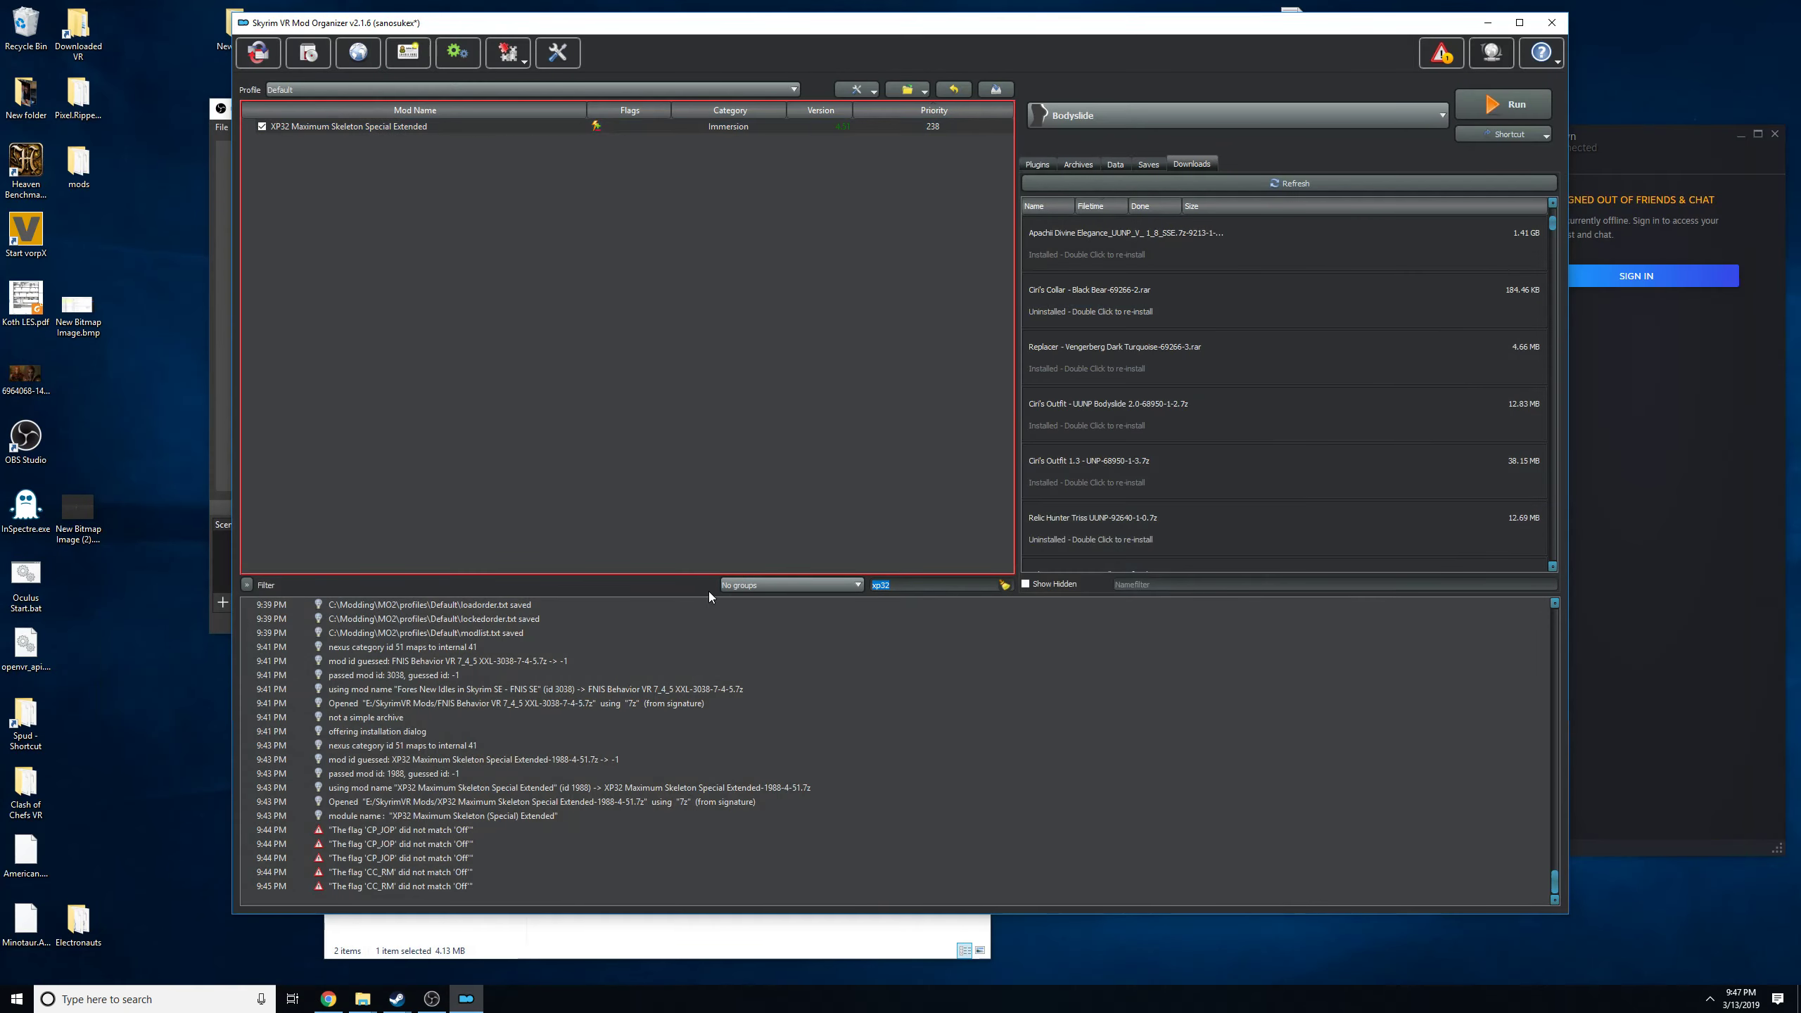
{"action": "type", "text": "bless"}
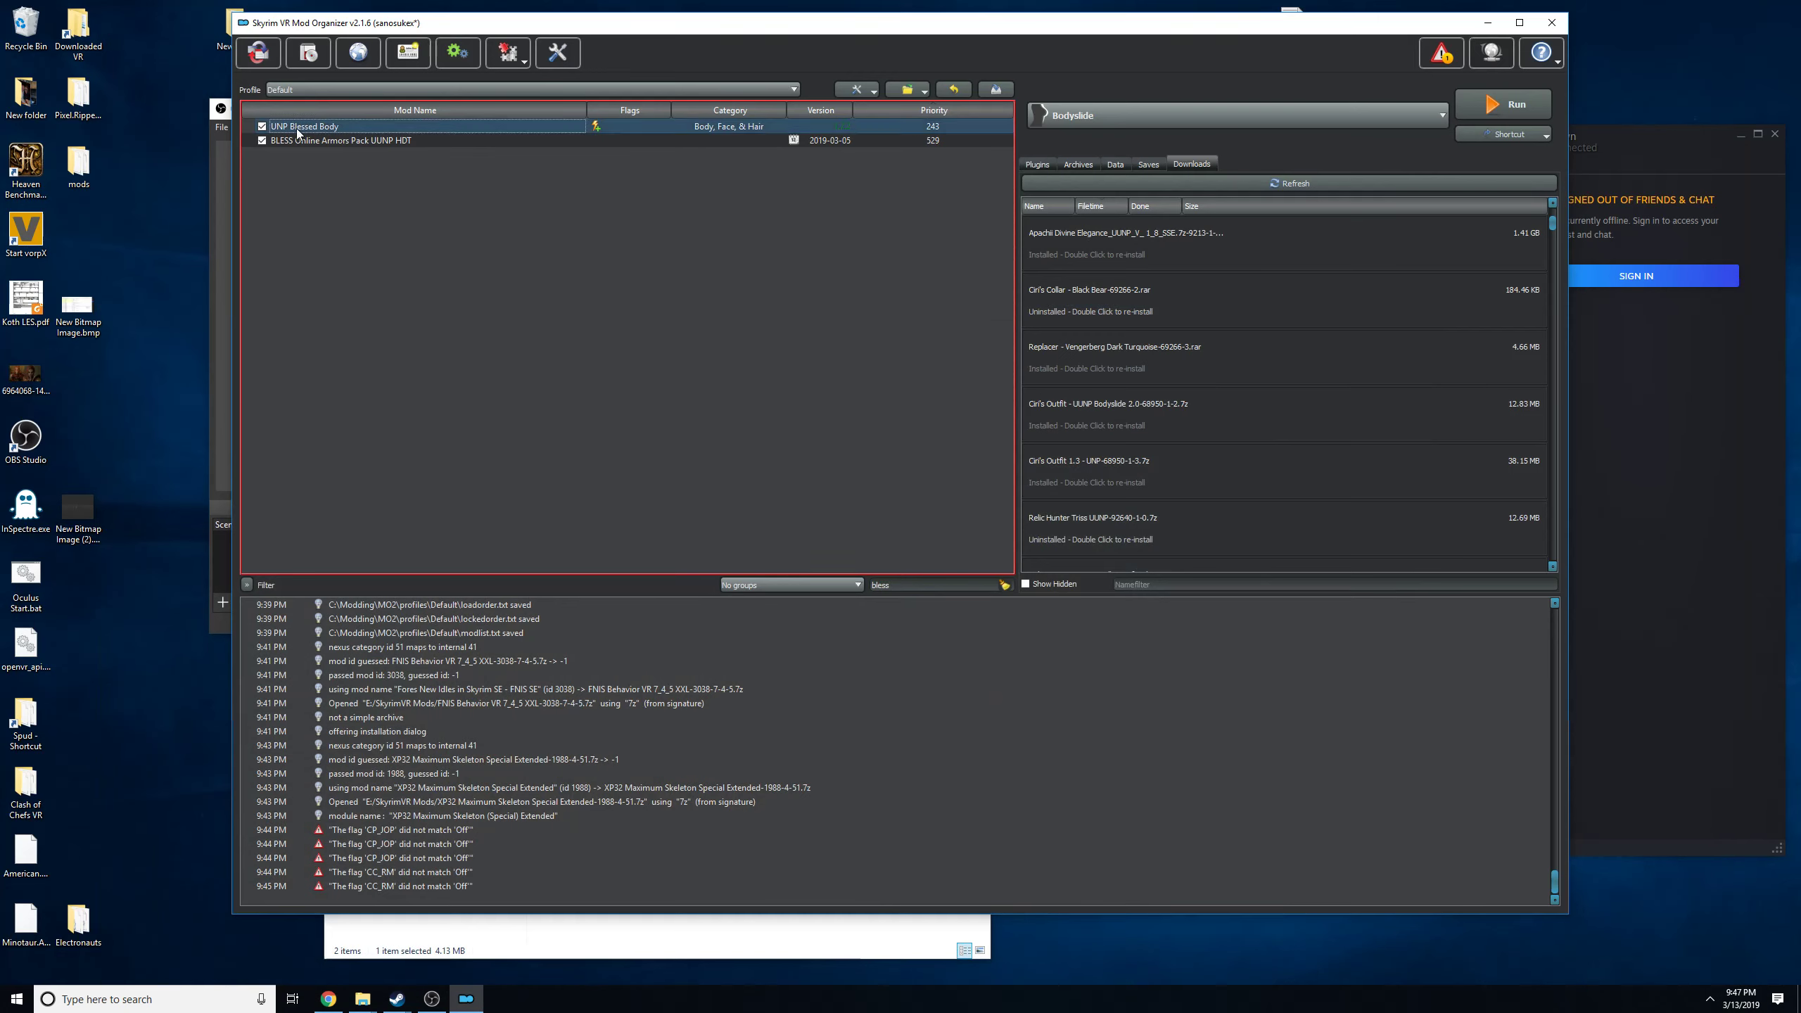
{"action": "right_click", "coordinate": [298, 128]}
{"action": "left_click", "coordinate": [344, 231]}
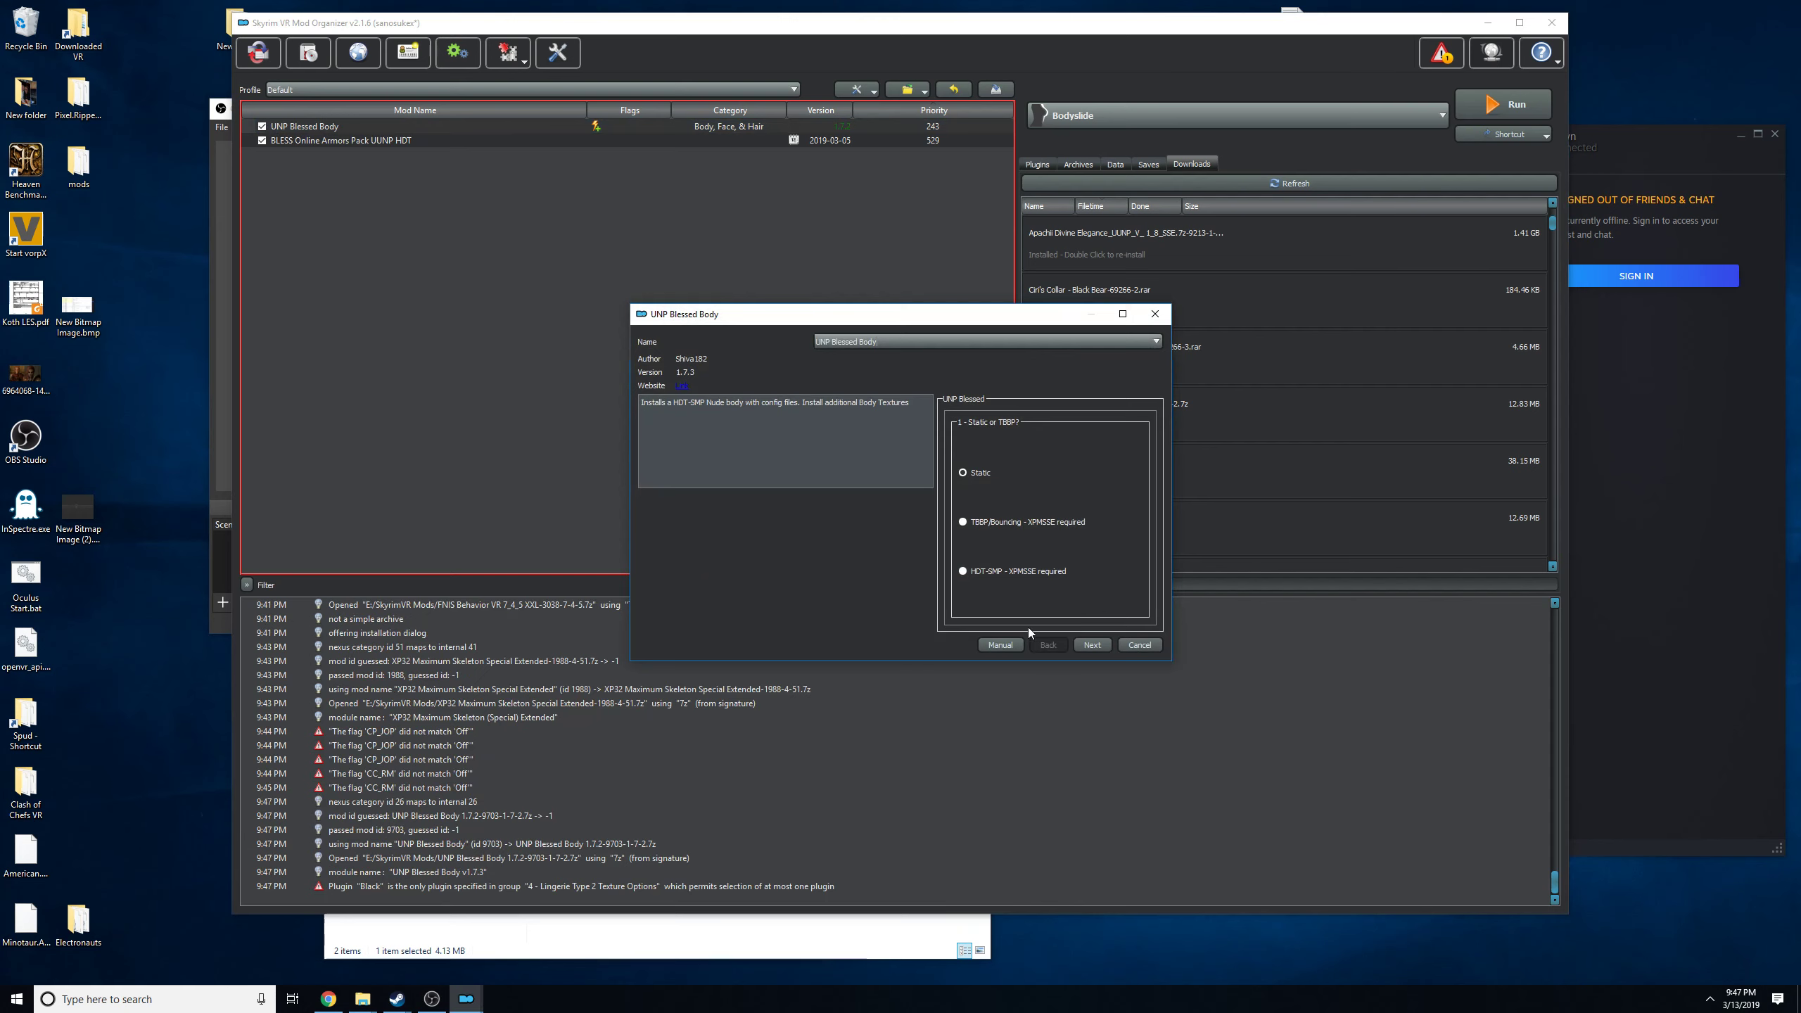
Choose the HDT-SMP body option in the UNP Blessed Body installer, cancel the installation and return to the browser.
{"action": "left_click", "coordinate": [996, 572]}
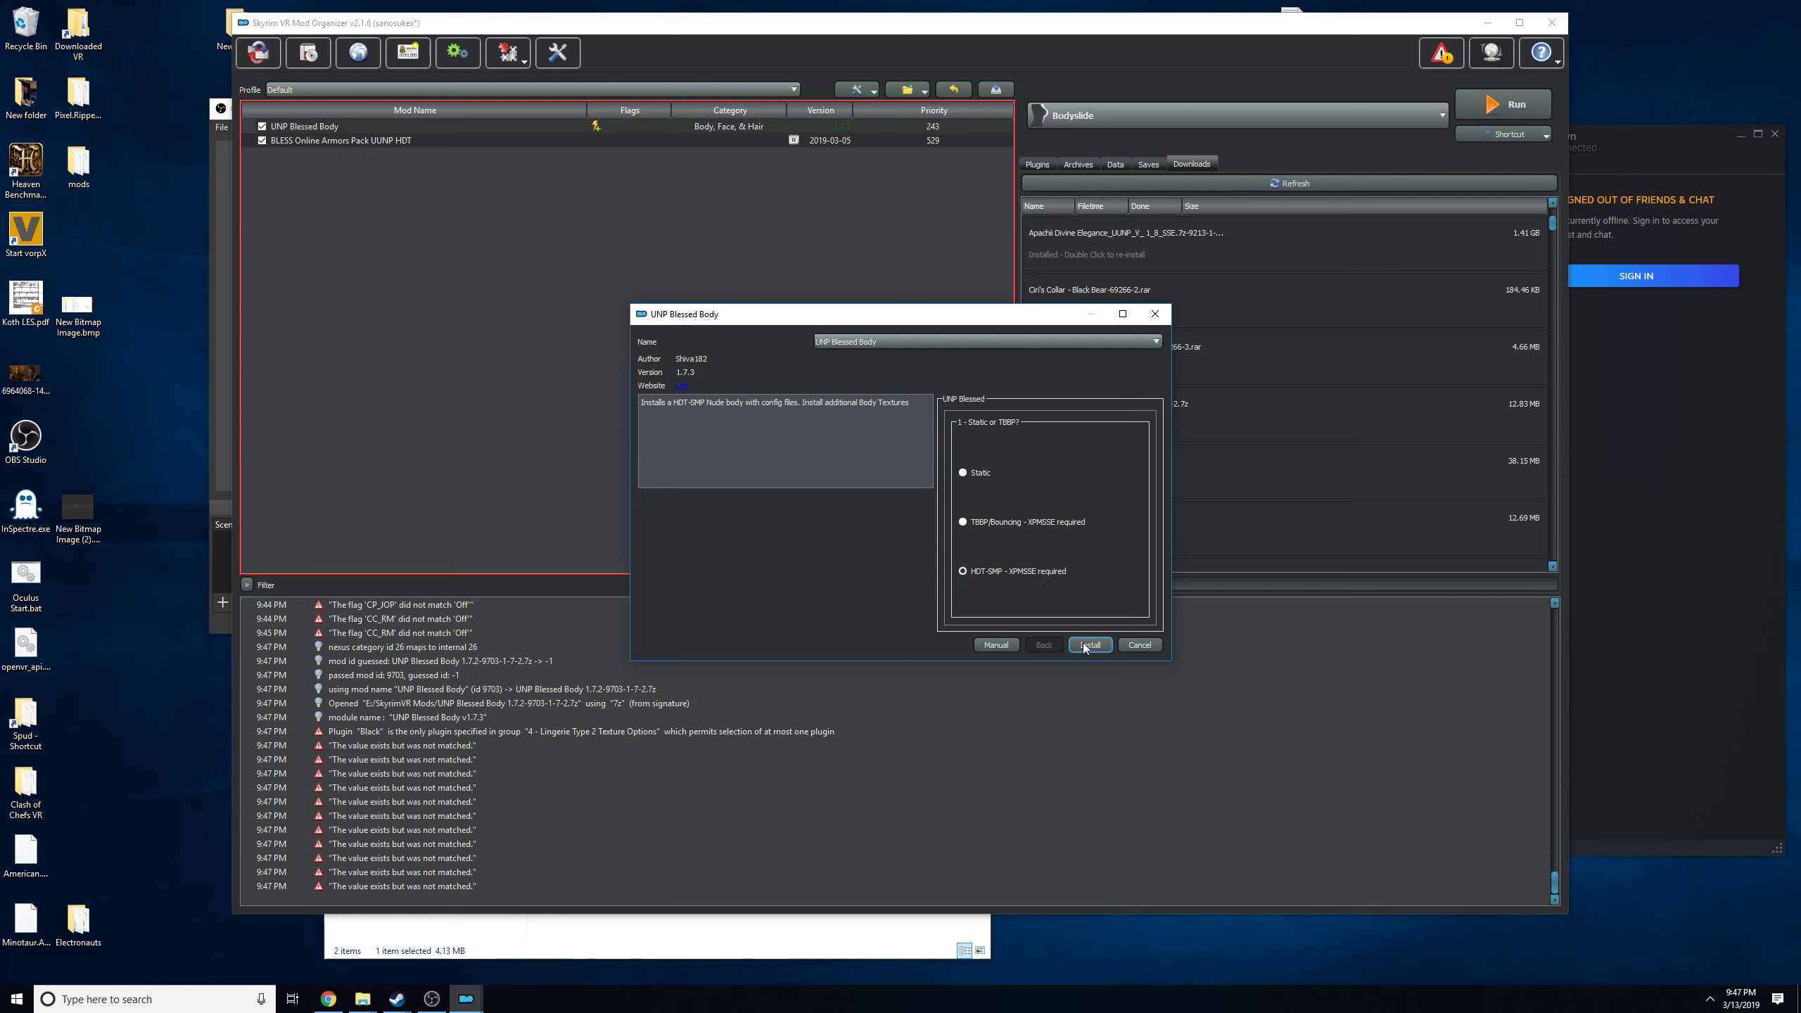
{"action": "left_click", "coordinate": [1139, 644]}
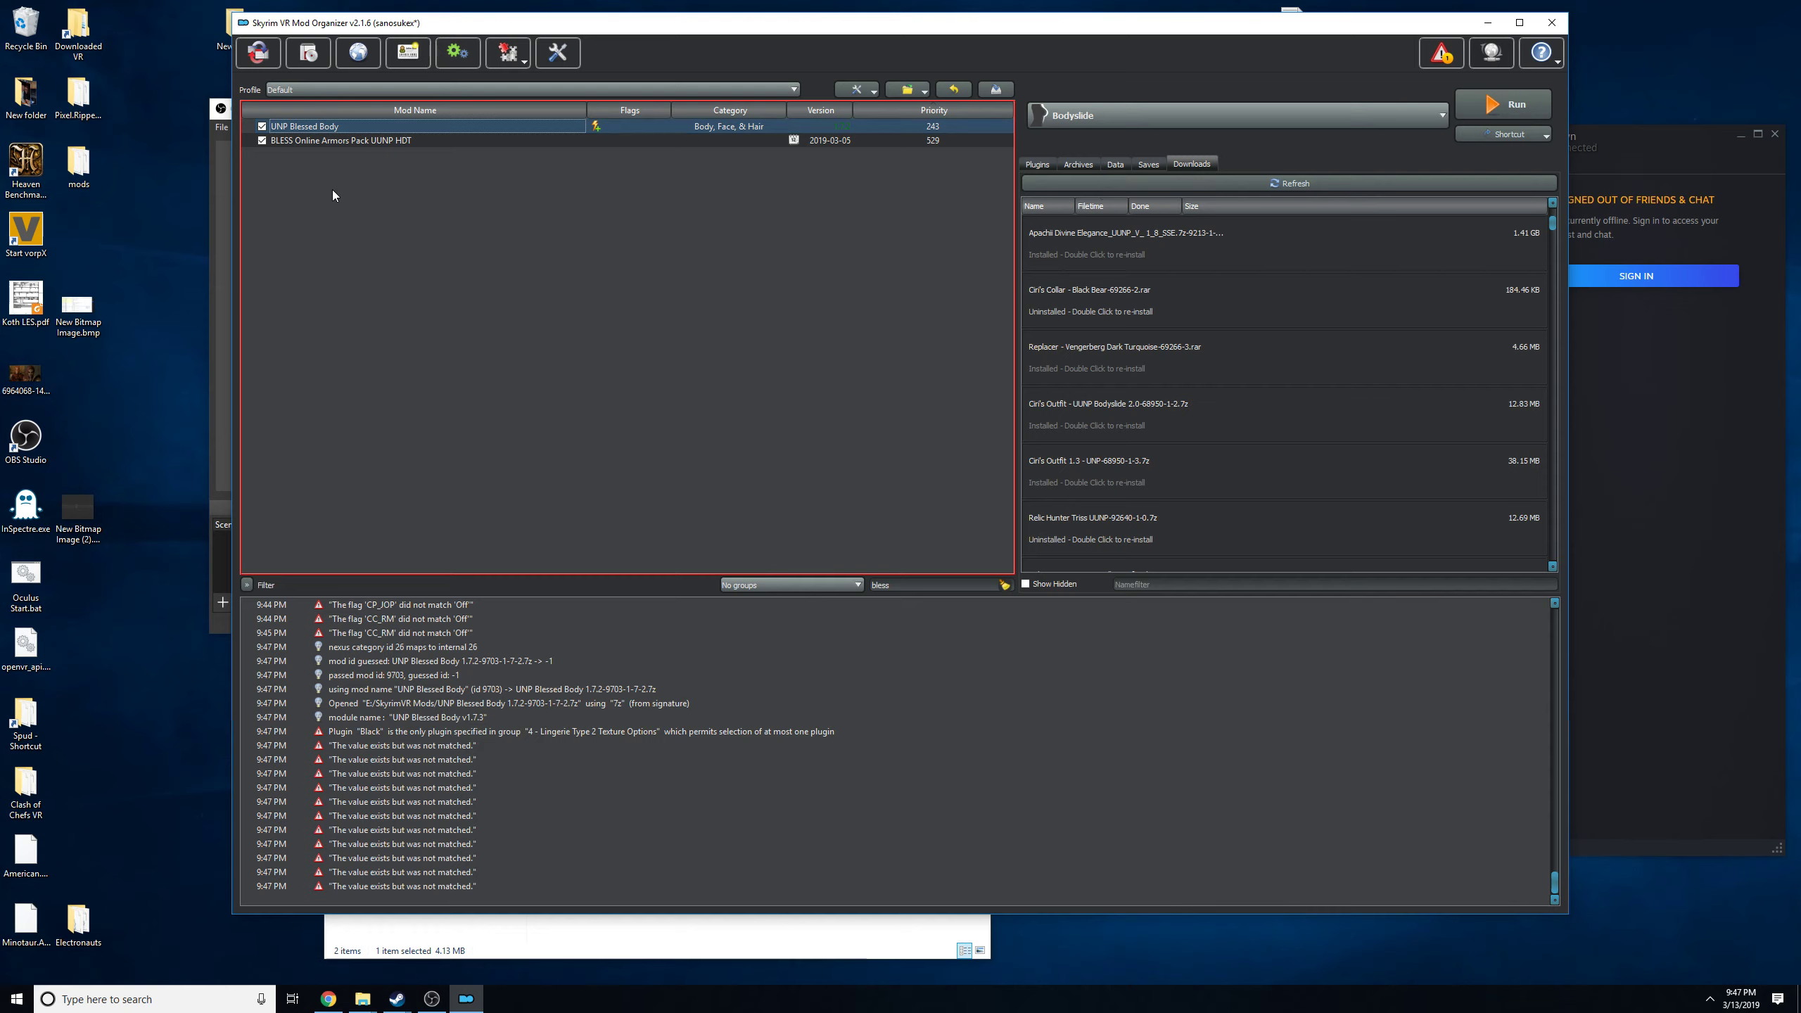
{"action": "left_click", "coordinate": [329, 999]}
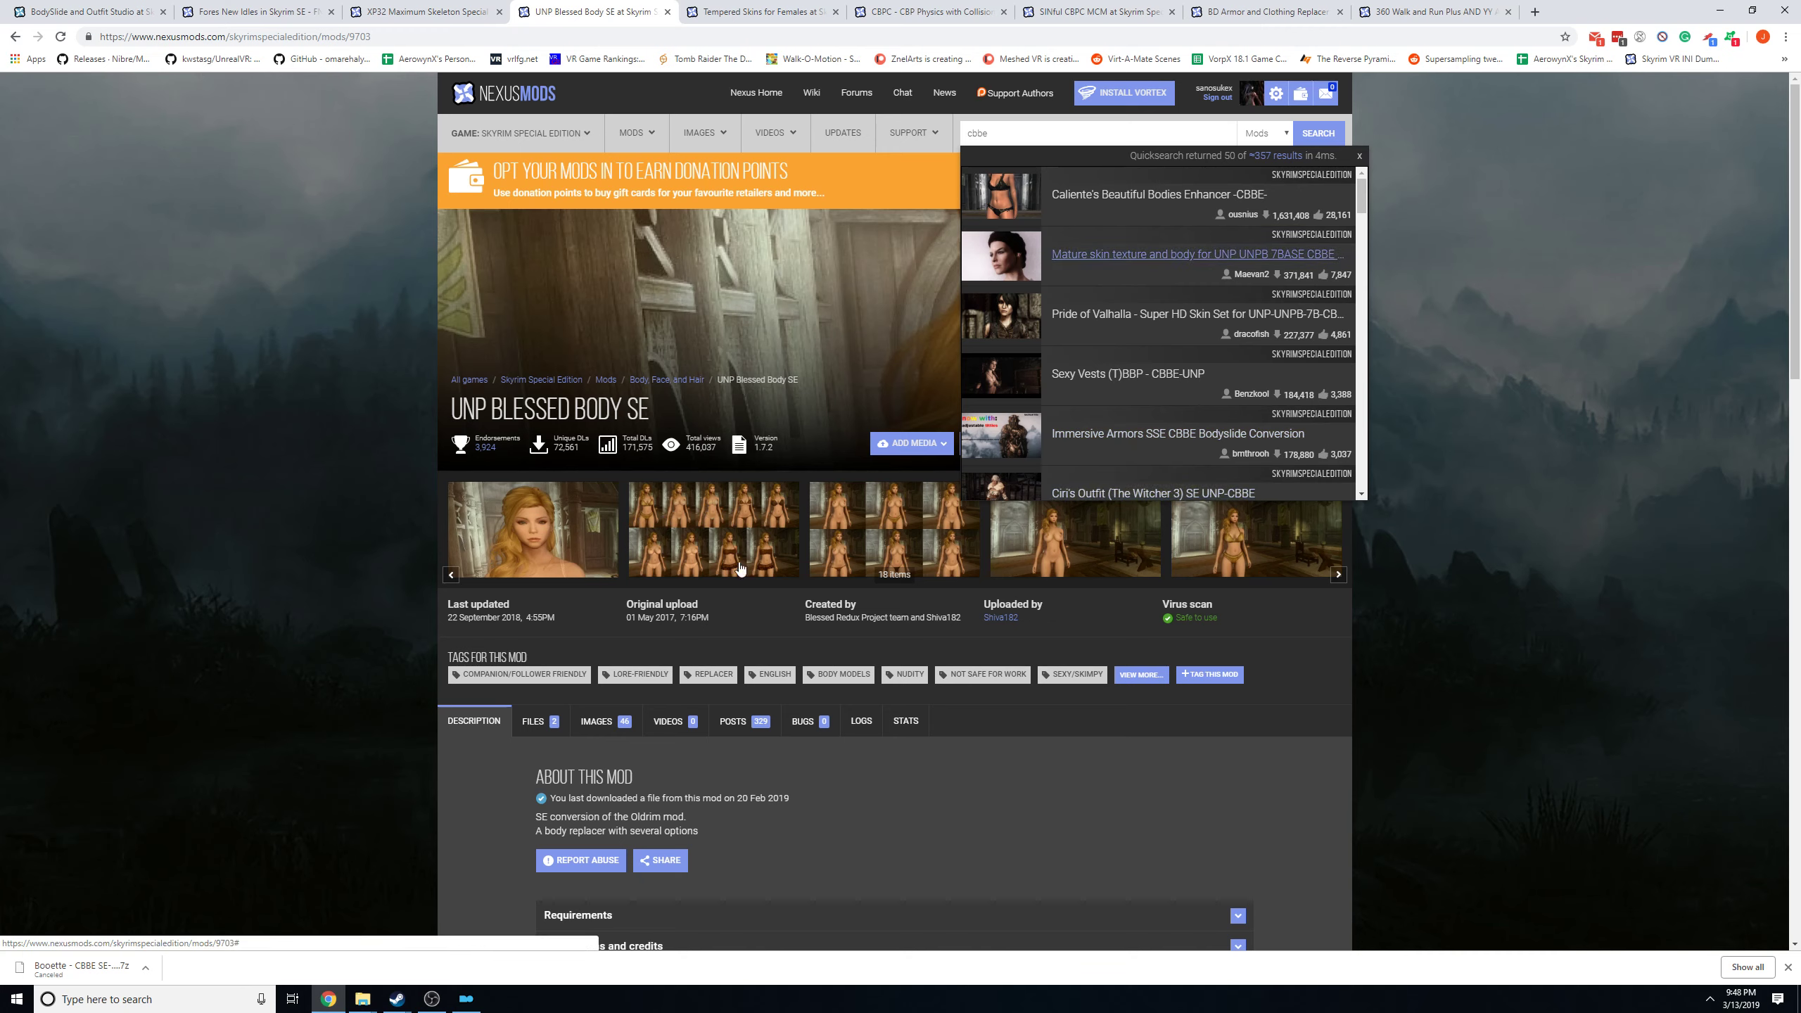
Show the Tempered Skins for Females page, switch to Mod Organizer, filter the mod list for temp and start reinstalling that mod.
{"action": "left_click", "coordinate": [777, 9]}
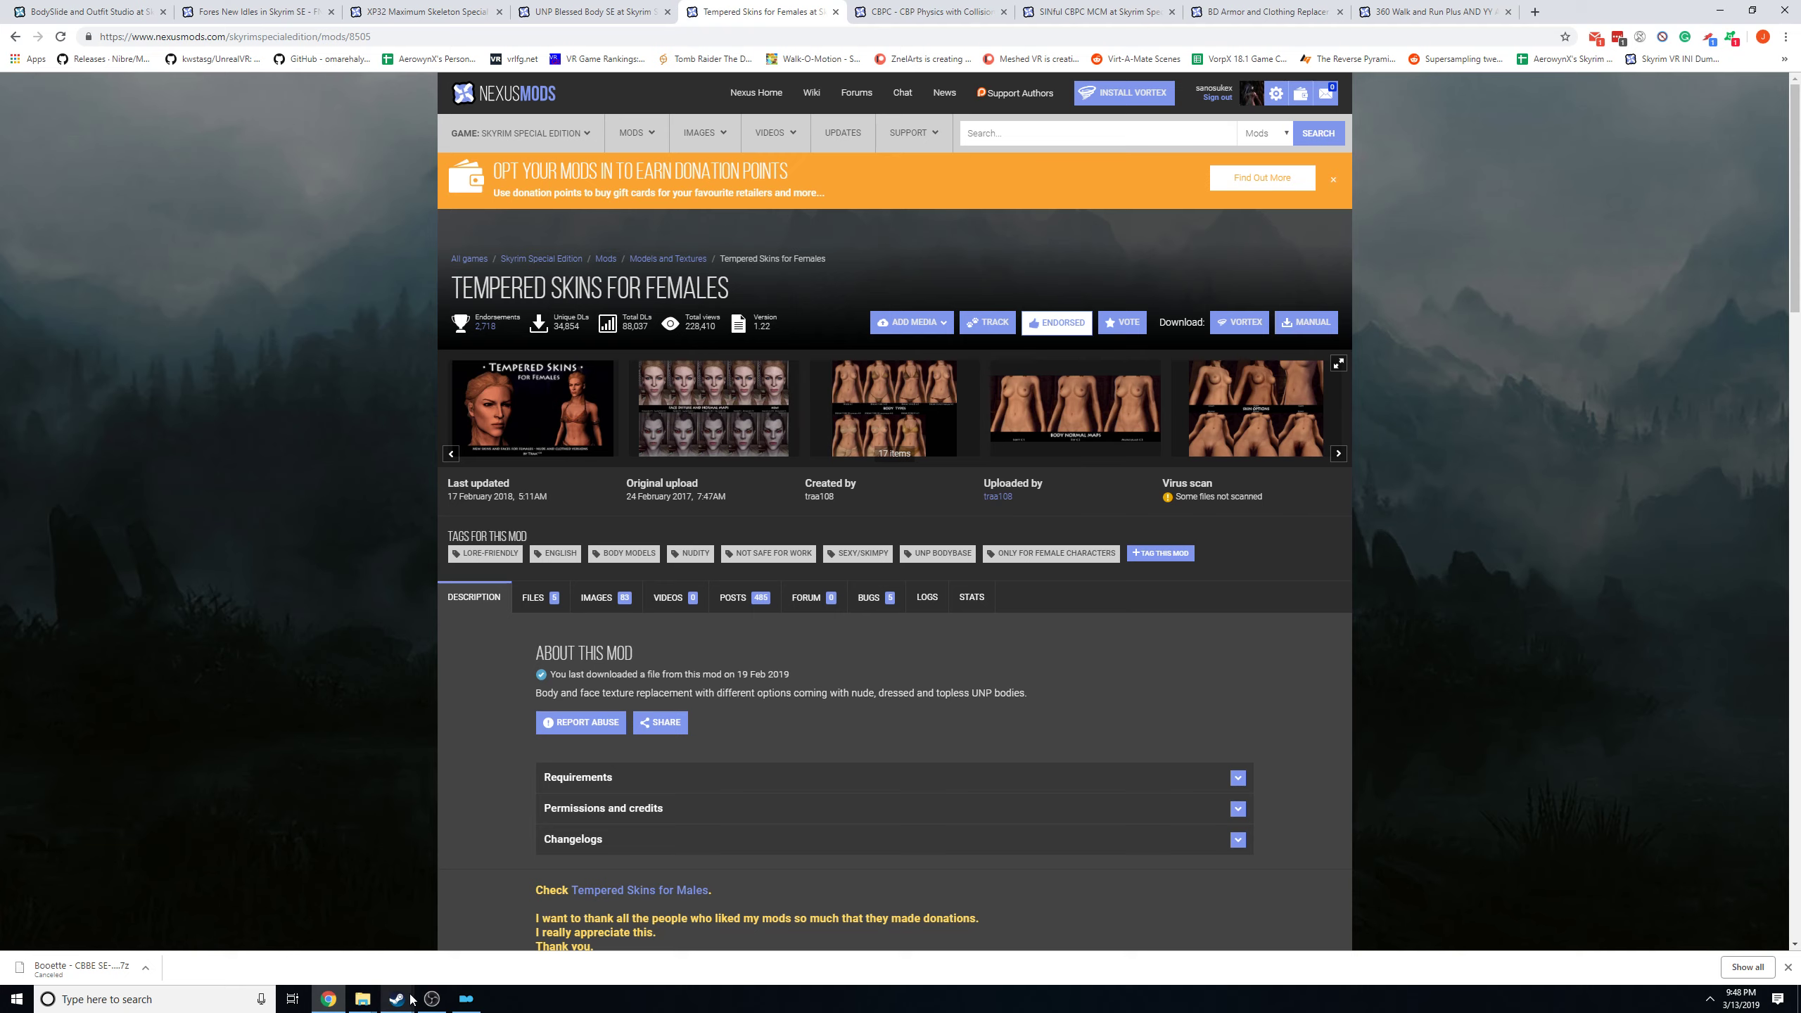
{"action": "left_click", "coordinate": [465, 999]}
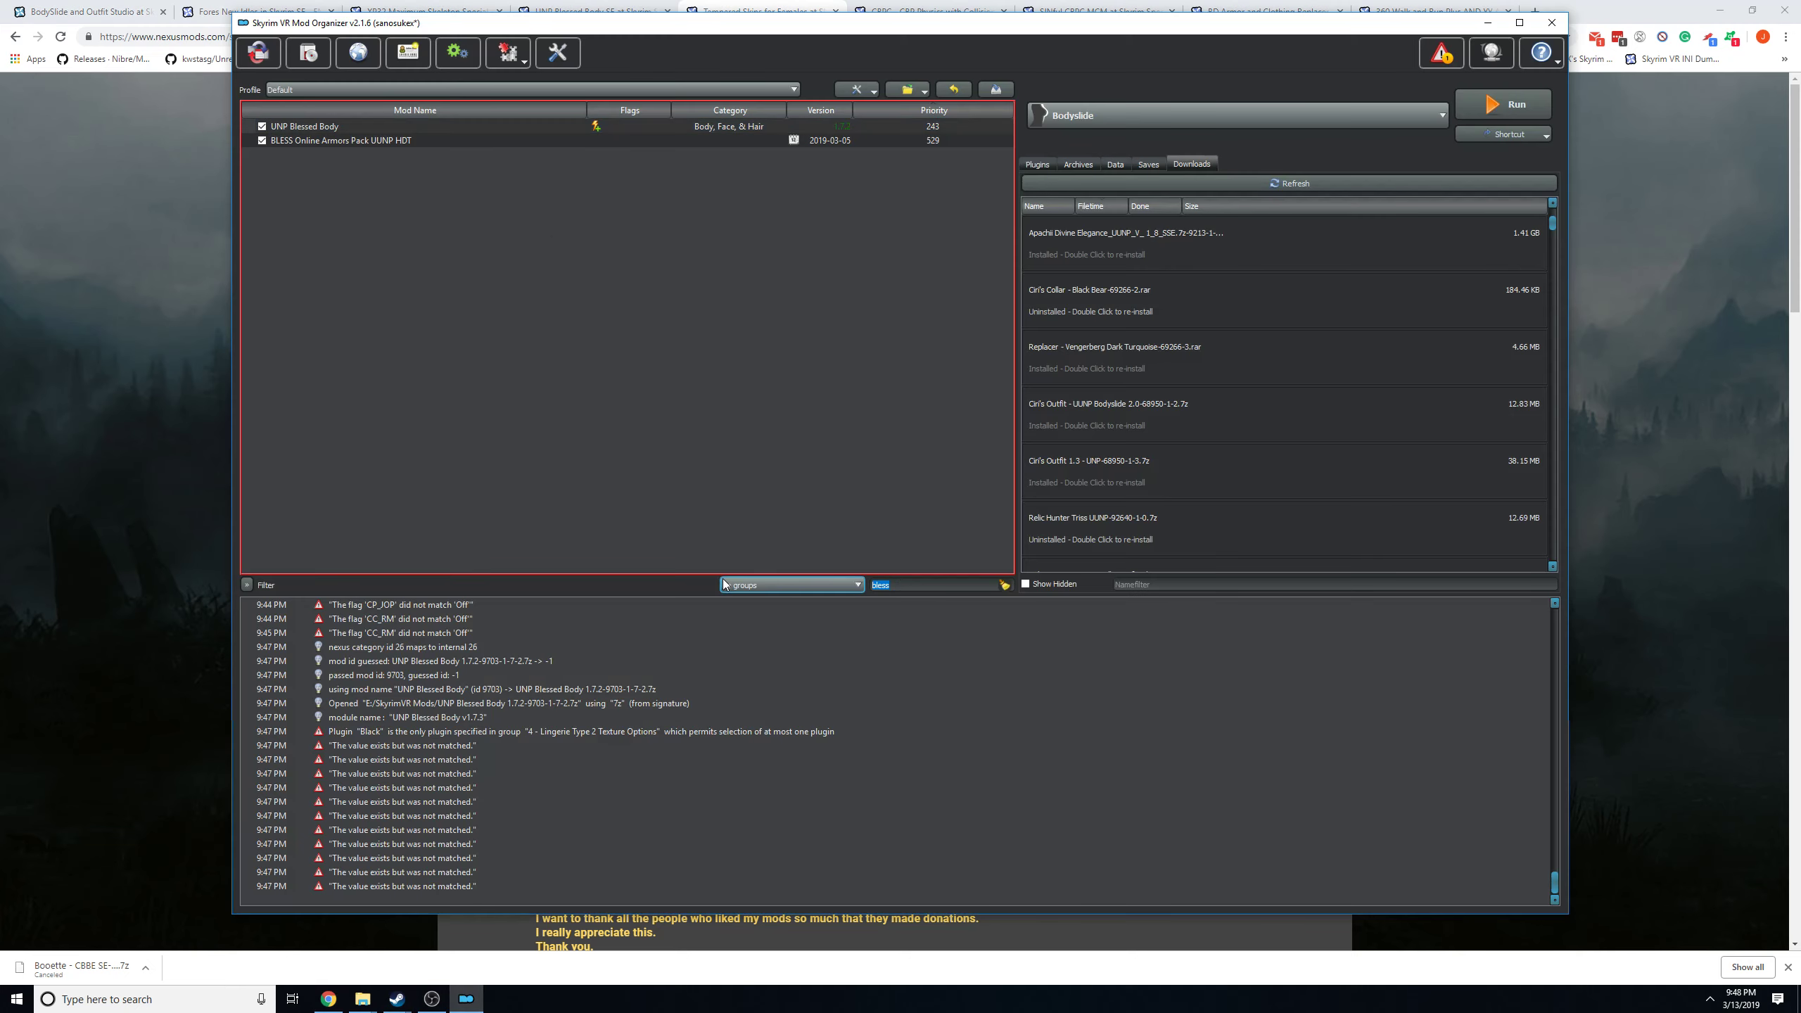
{"action": "type", "text": "temp"}
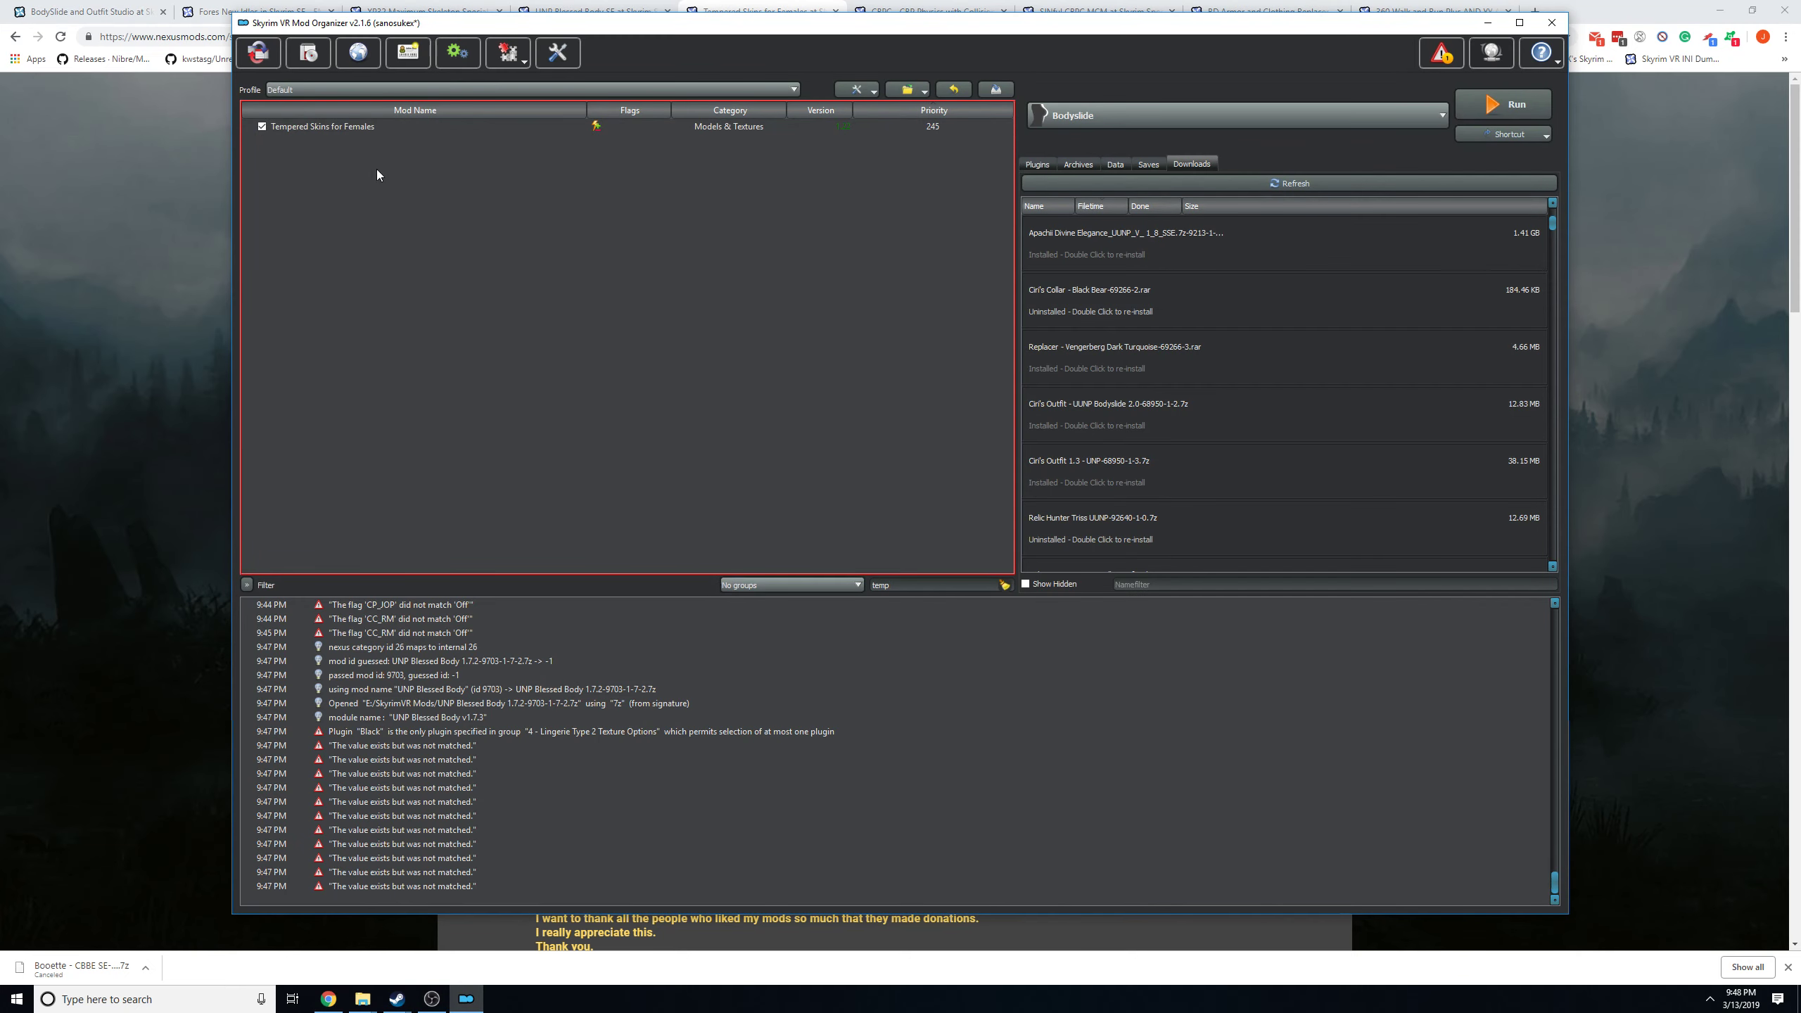
{"action": "right_click", "coordinate": [327, 126]}
{"action": "left_click", "coordinate": [376, 226]}
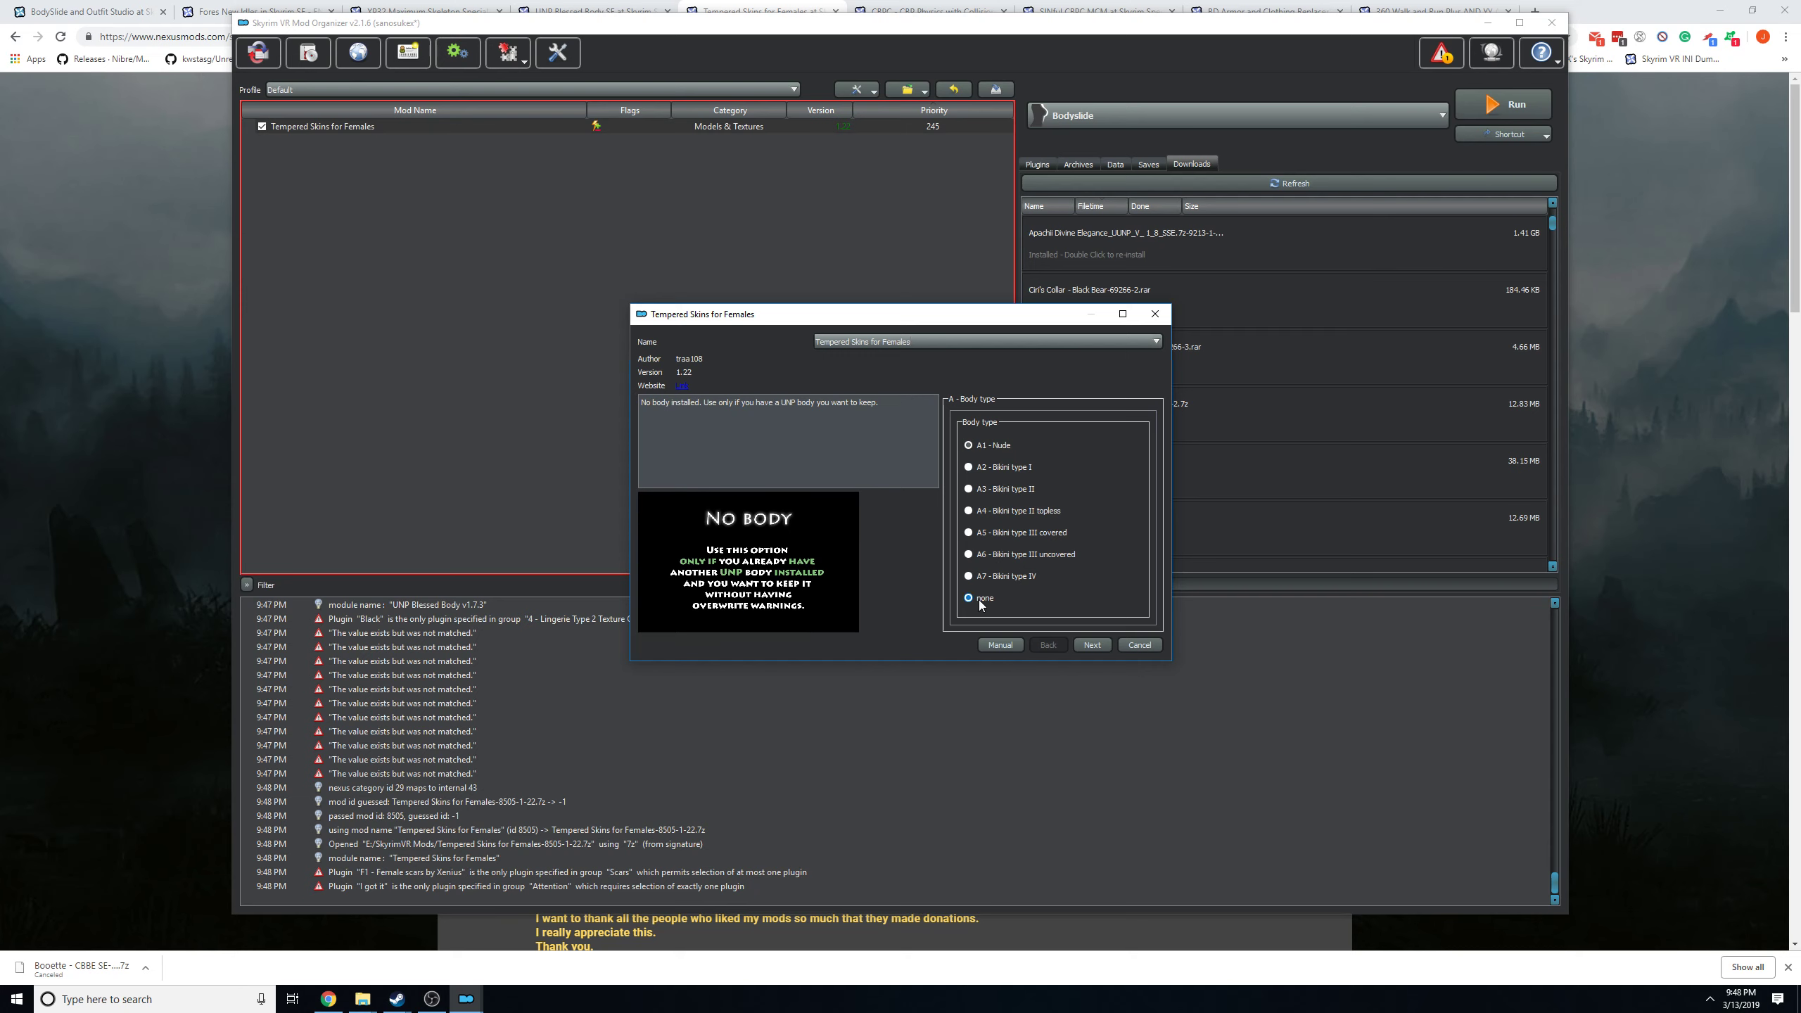
Go through the body type, body diffuse, body normal, face diffuse and face normal pages of the Tempered Skins installer, keeping the preselected options.
{"action": "left_click", "coordinate": [1092, 645]}
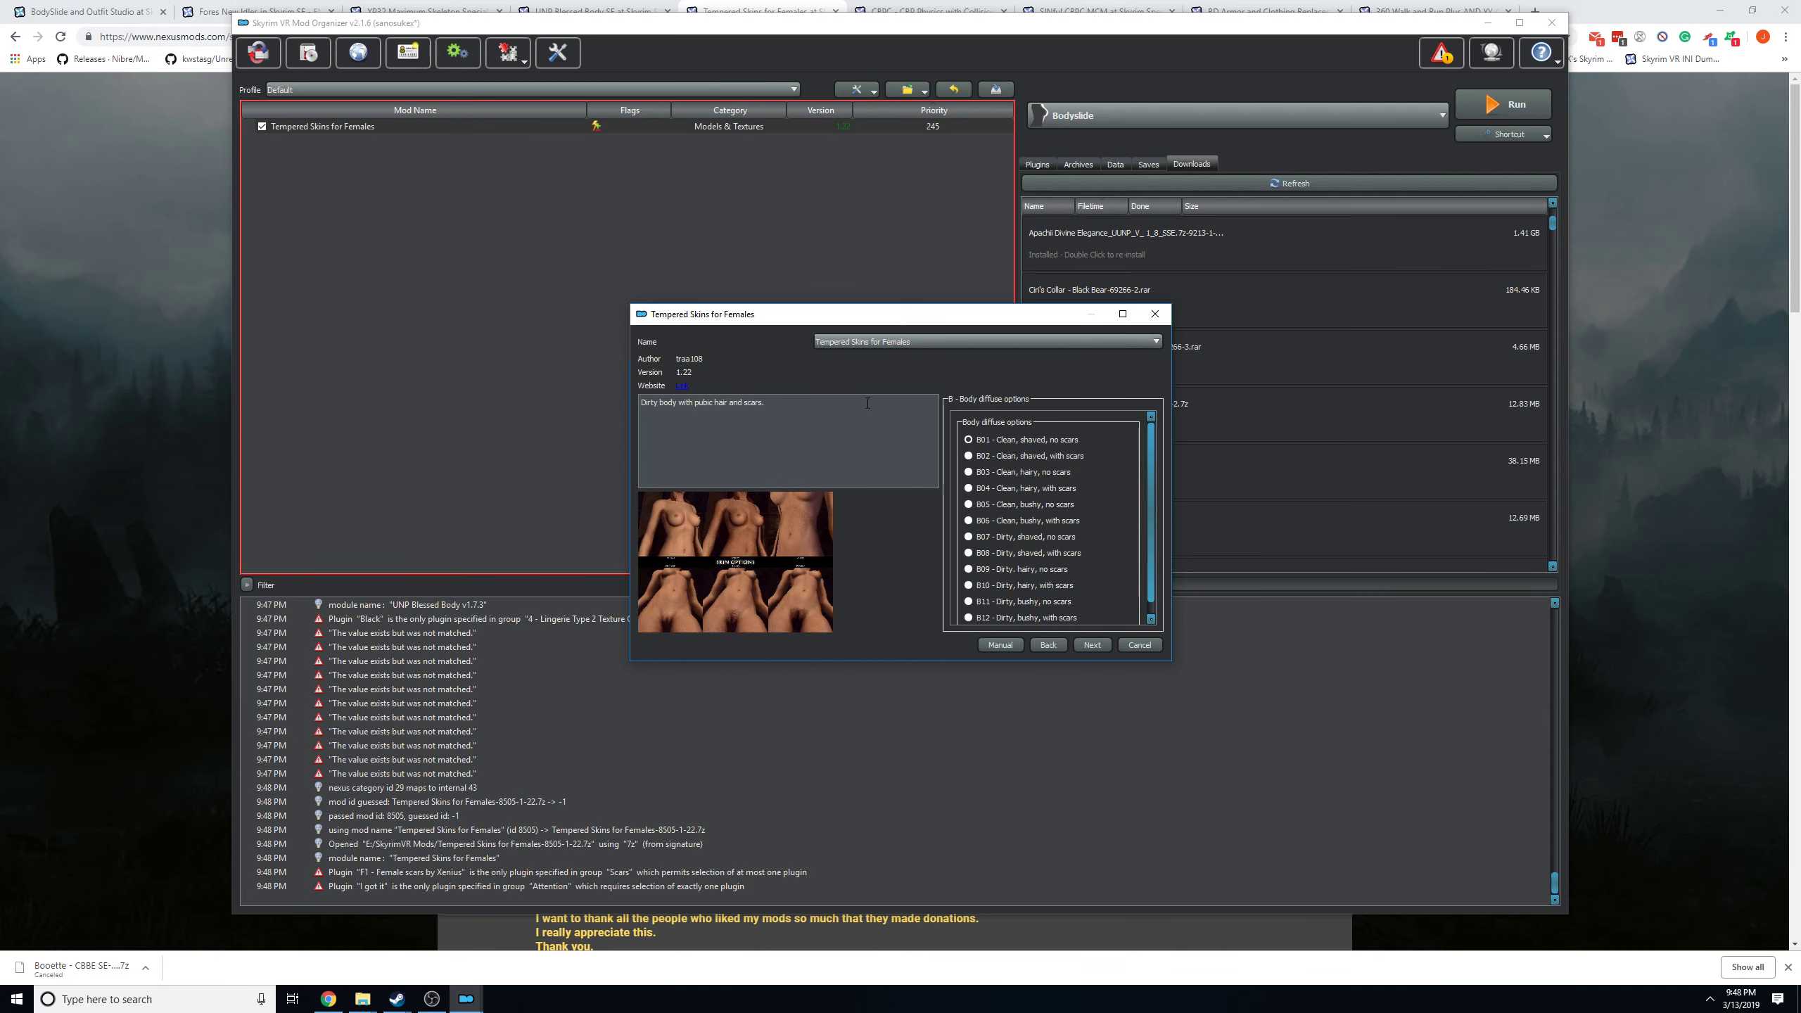
{"action": "scroll", "coordinate": [1019, 569], "scroll_direction": "down", "scroll_amount": 1}
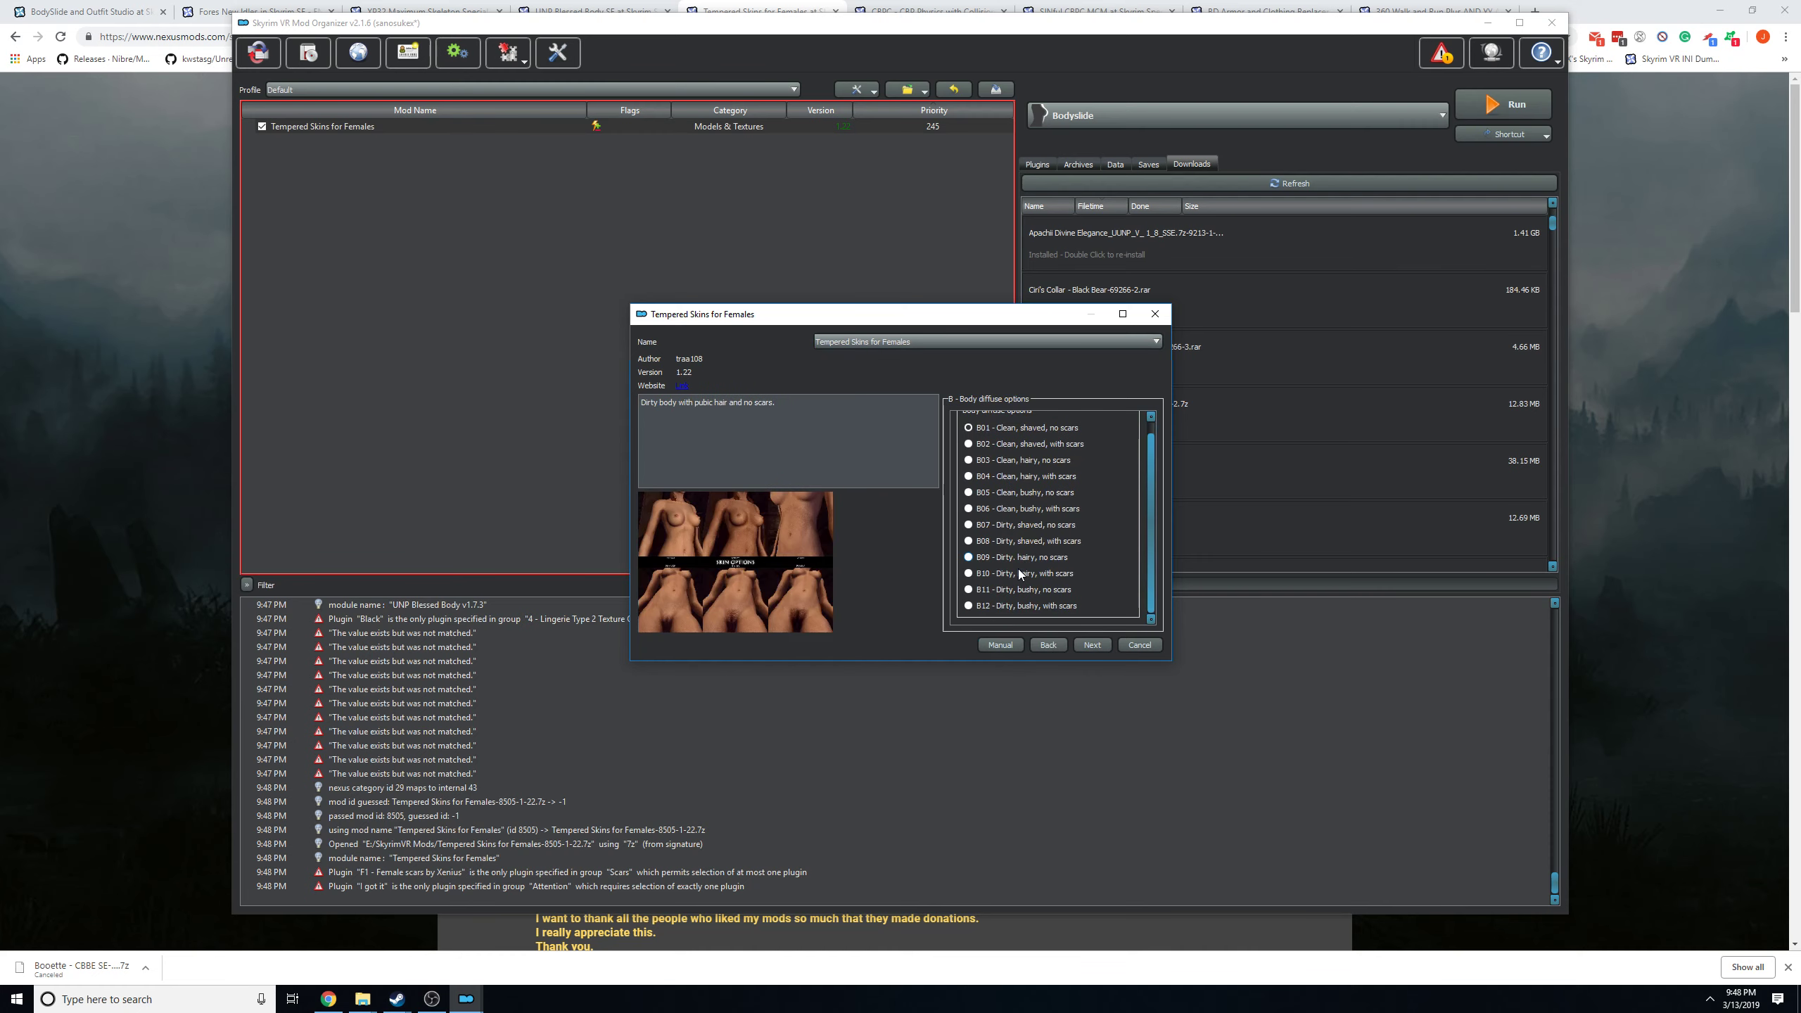
{"action": "left_click", "coordinate": [1092, 645]}
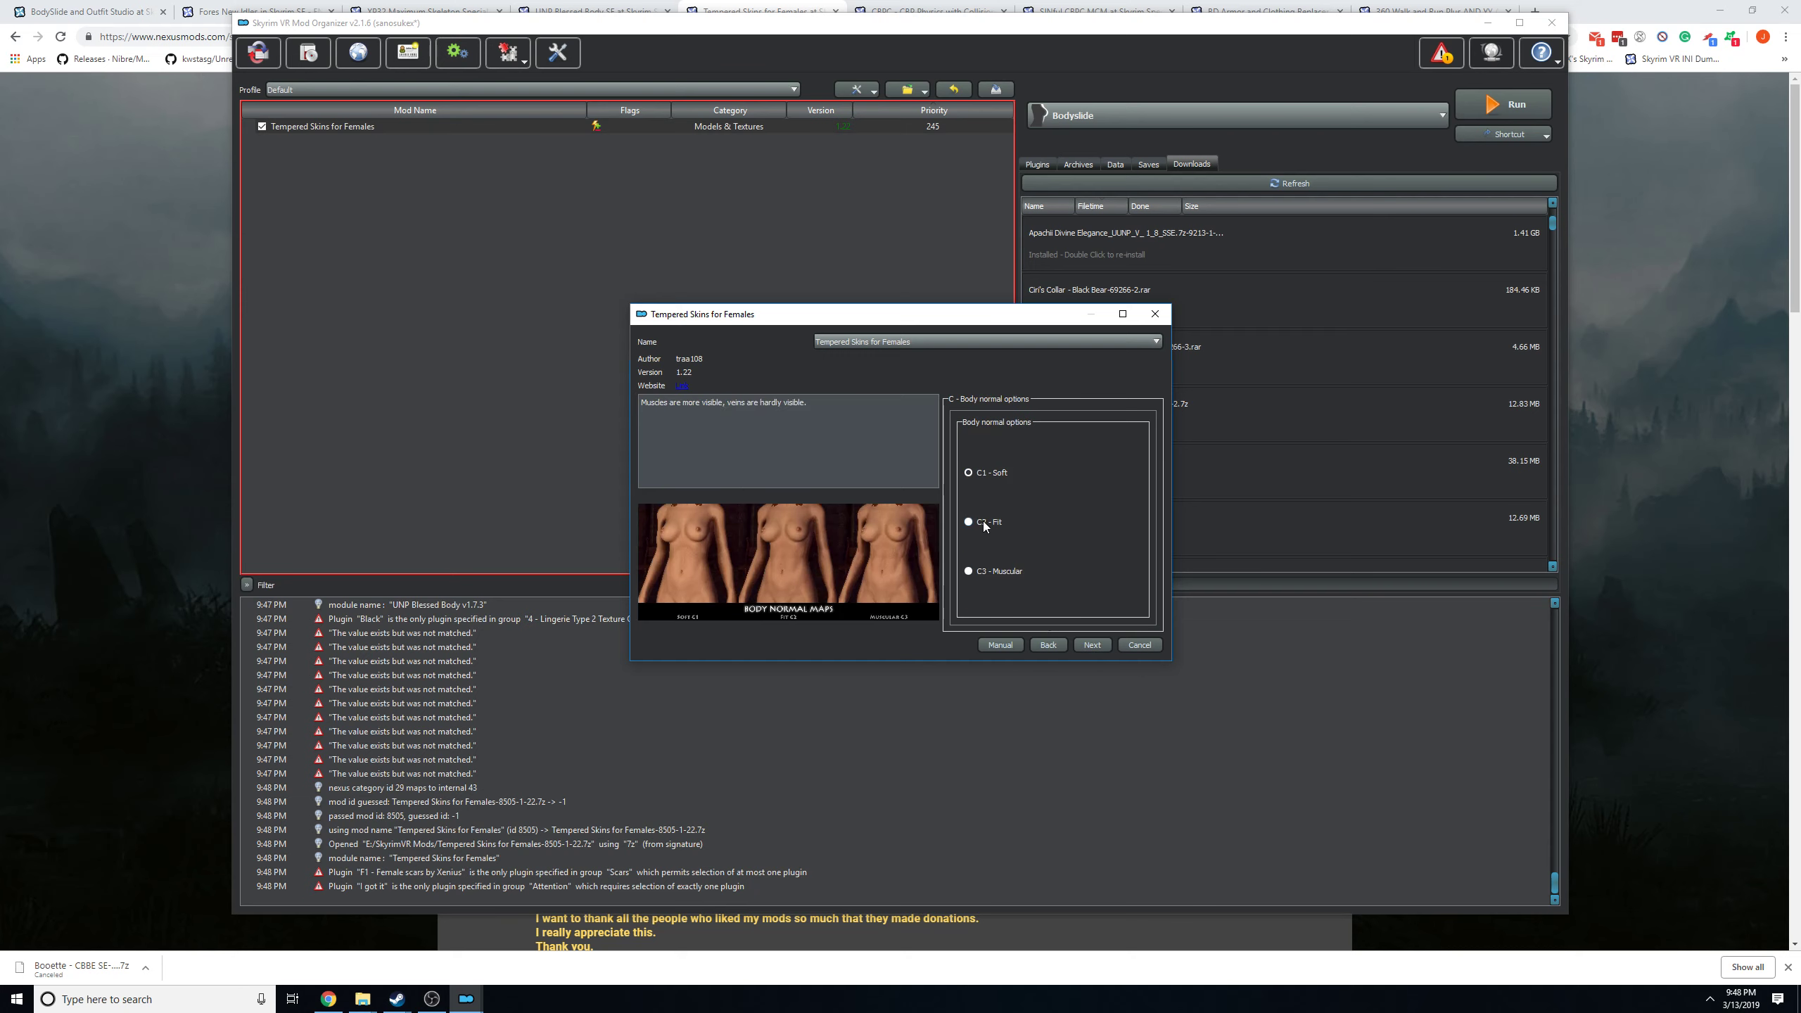
{"action": "left_click", "coordinate": [1092, 645]}
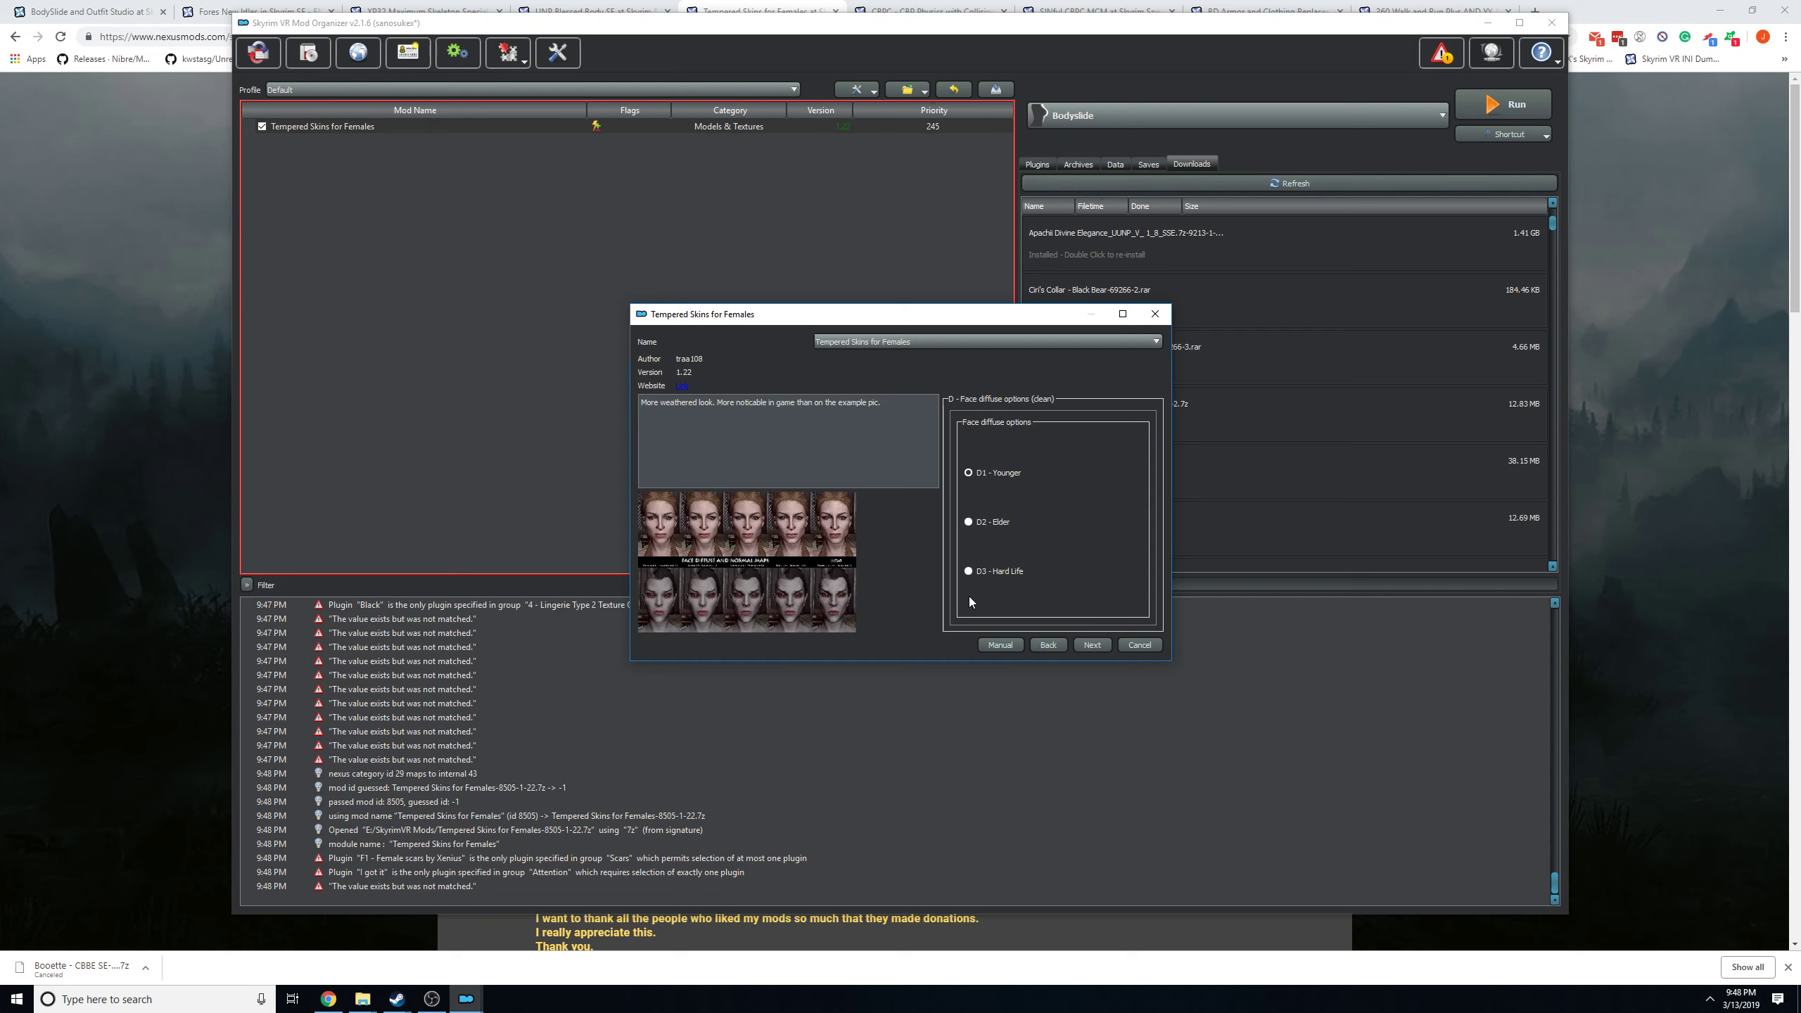
{"action": "left_click", "coordinate": [1086, 646]}
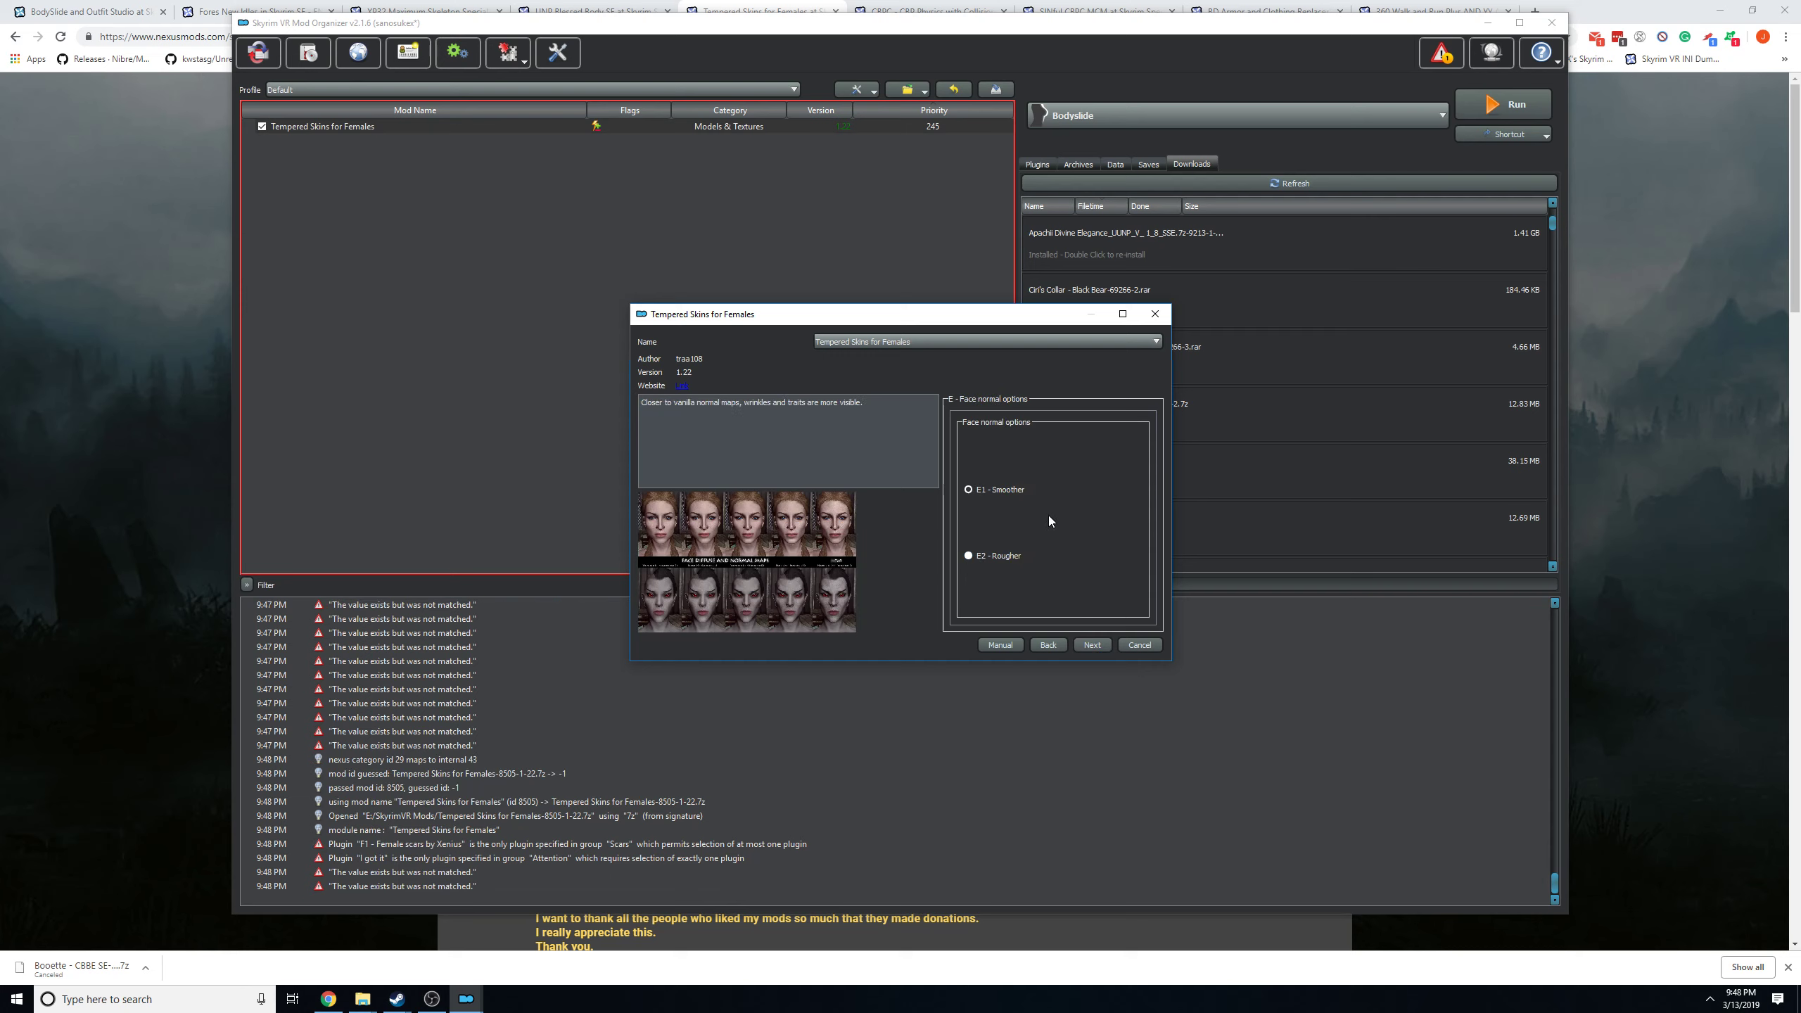
{"action": "left_click", "coordinate": [1092, 646]}
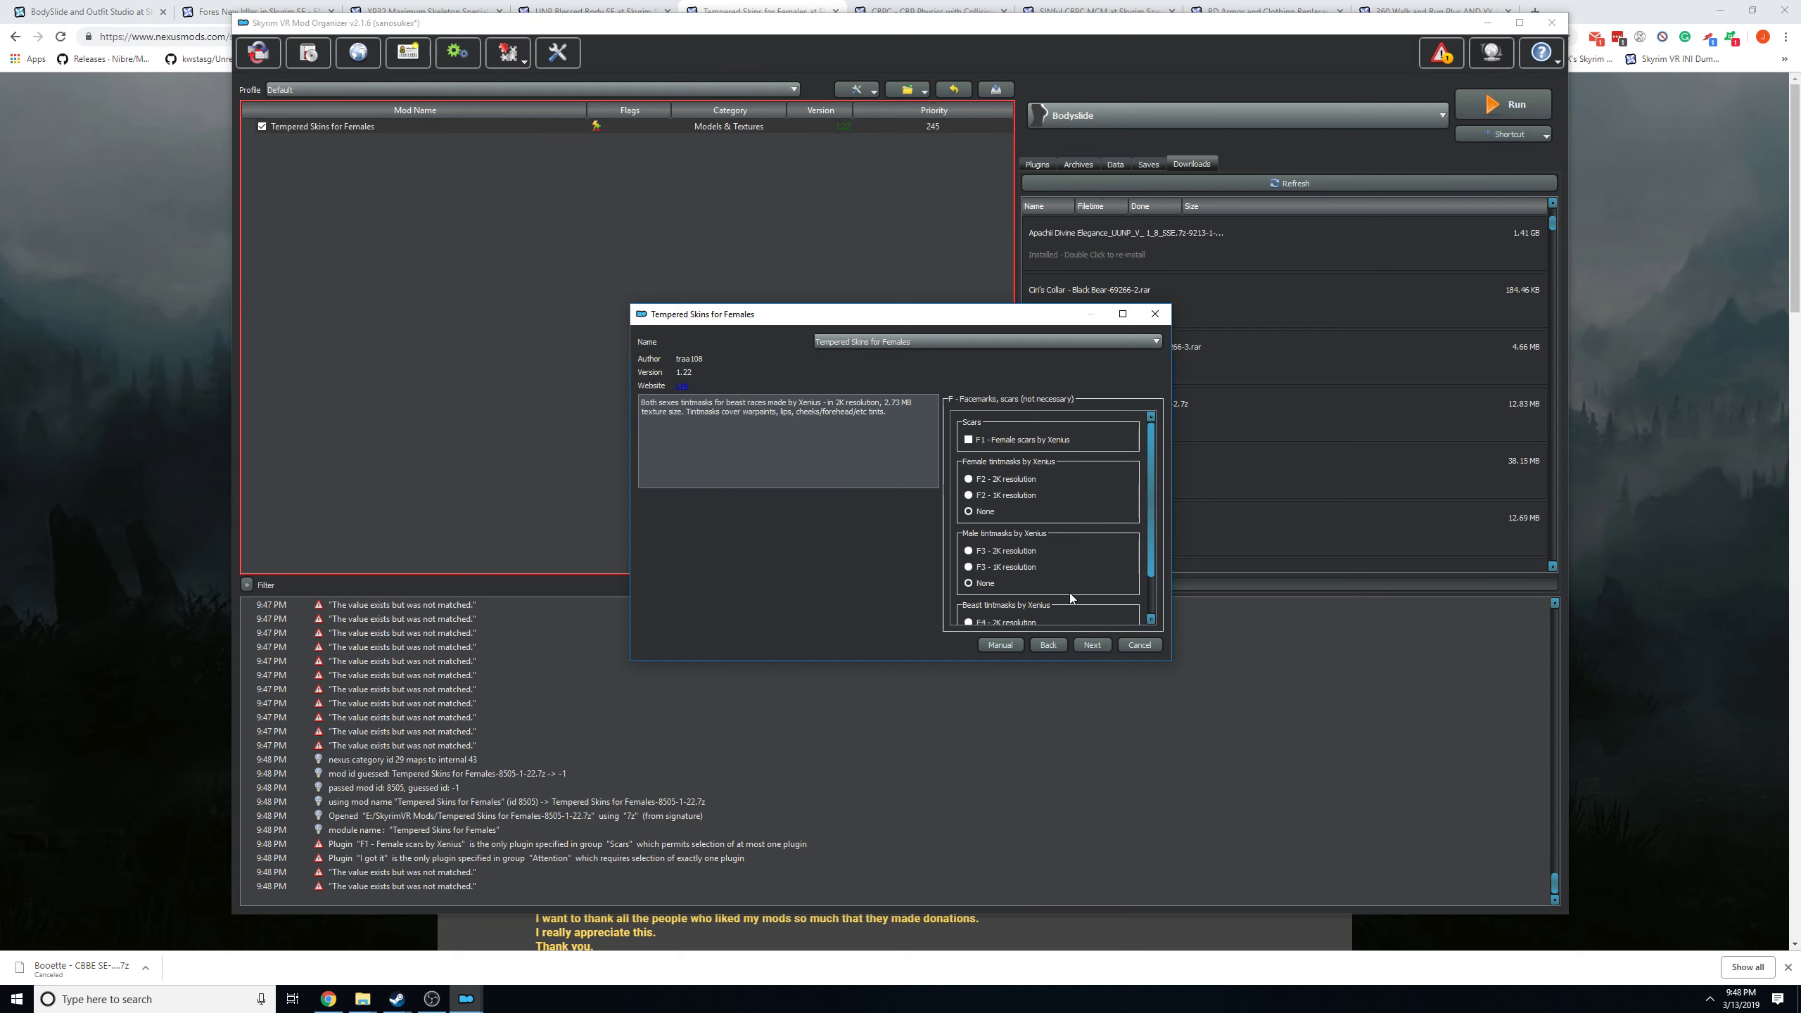
Enable F1 female scars and the 1K female, male and beast tintmasks in the Tempered Skins installer, then cancel the installation.
{"action": "left_click", "coordinate": [1024, 439]}
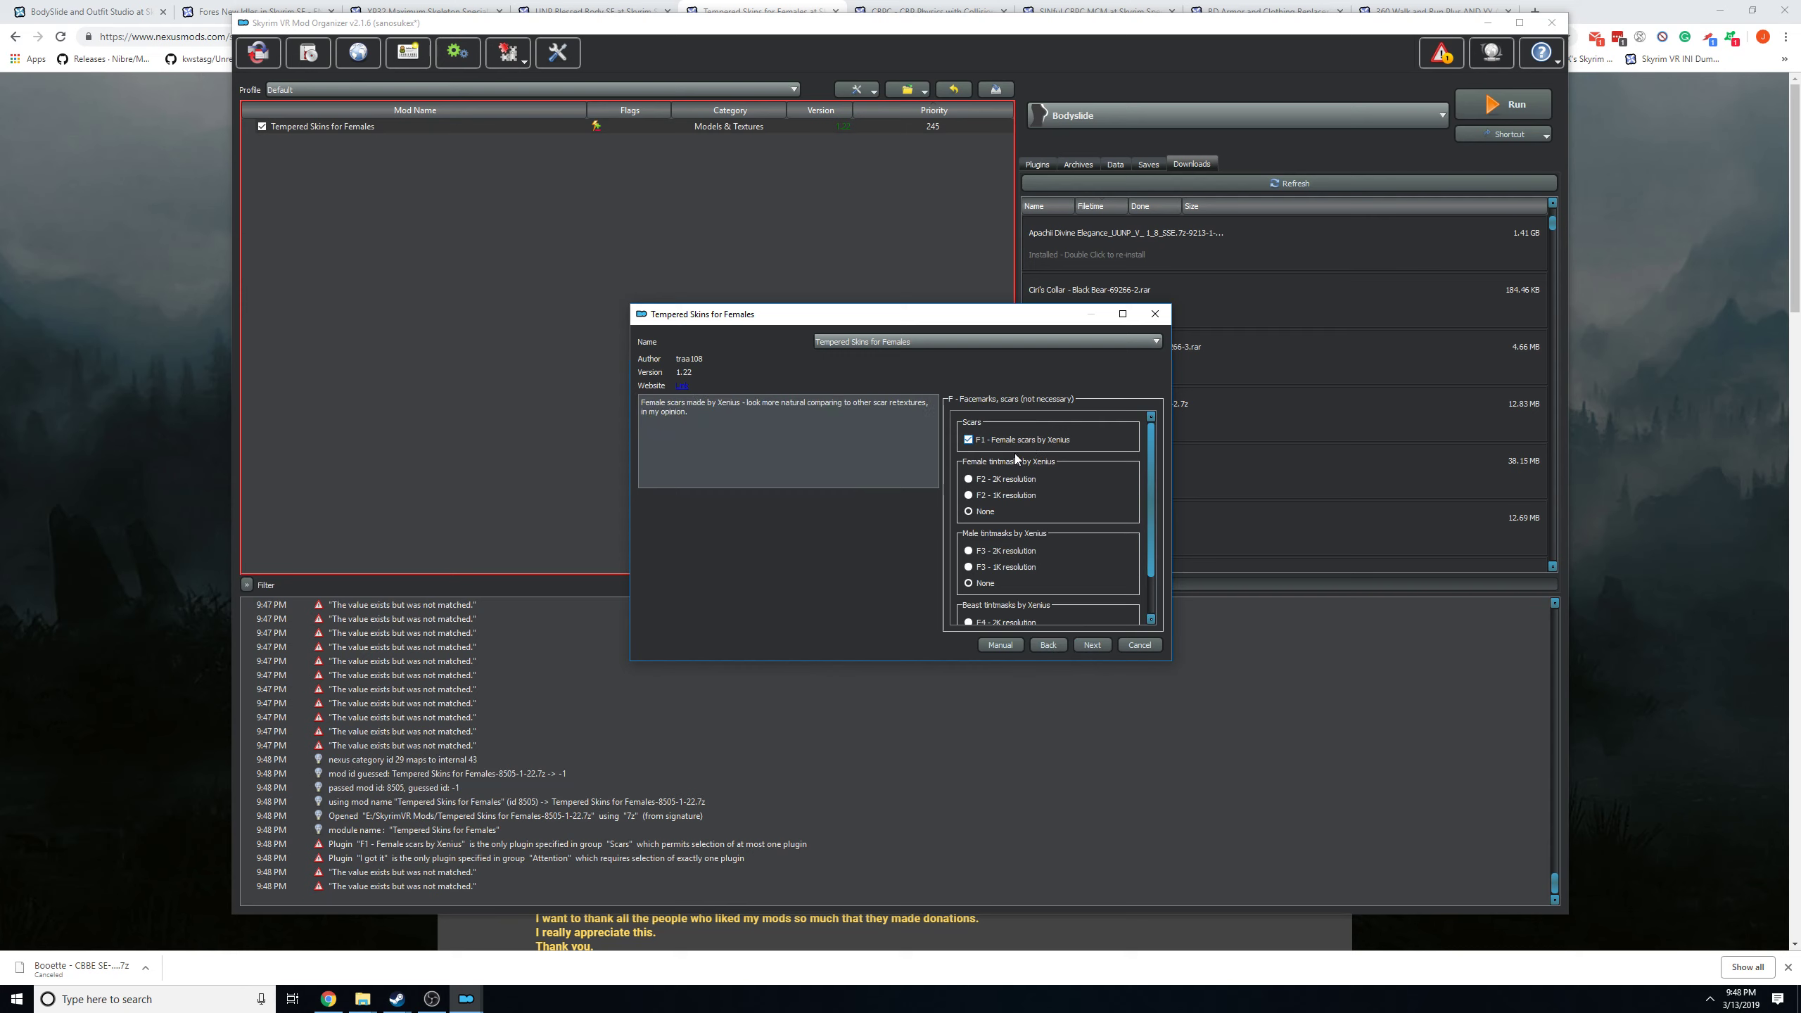
{"action": "left_click", "coordinate": [1014, 495]}
{"action": "left_click", "coordinate": [1014, 568]}
{"action": "scroll", "coordinate": [1014, 567], "scroll_direction": "down", "scroll_amount": 1}
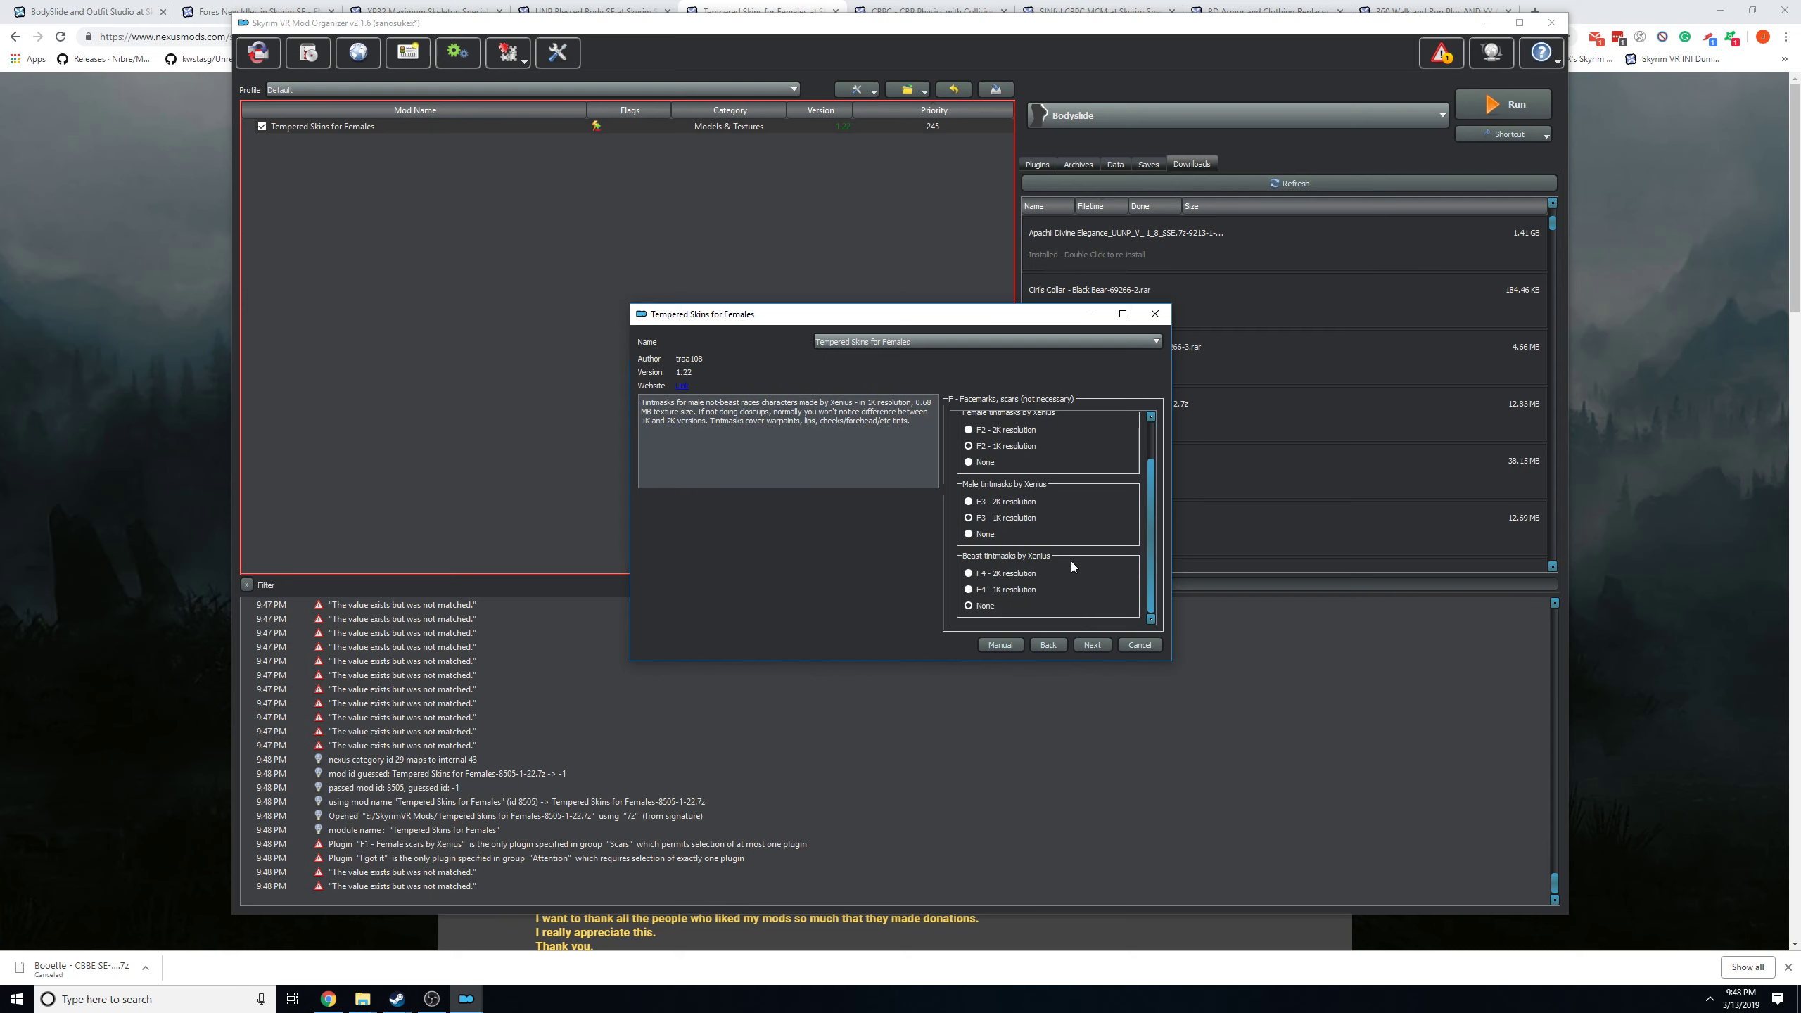
{"action": "left_click", "coordinate": [1016, 589]}
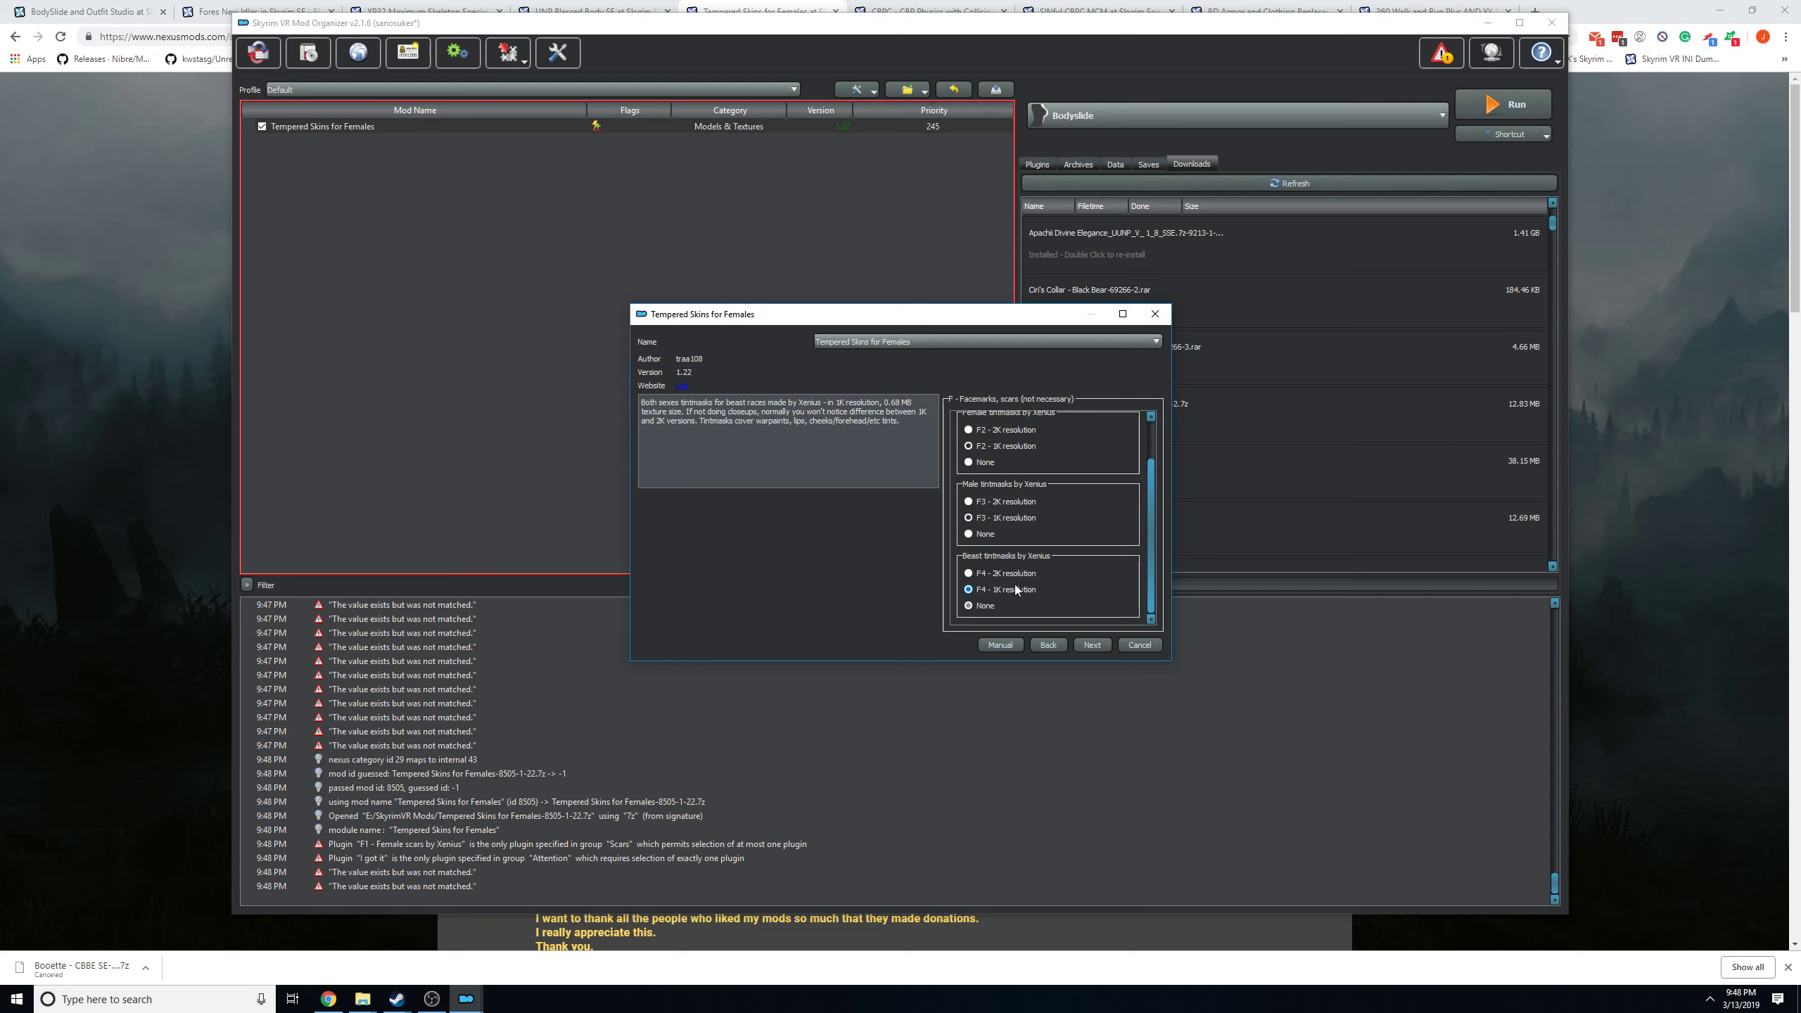
{"action": "left_click", "coordinate": [1091, 643]}
{"action": "left_click", "coordinate": [1142, 644]}
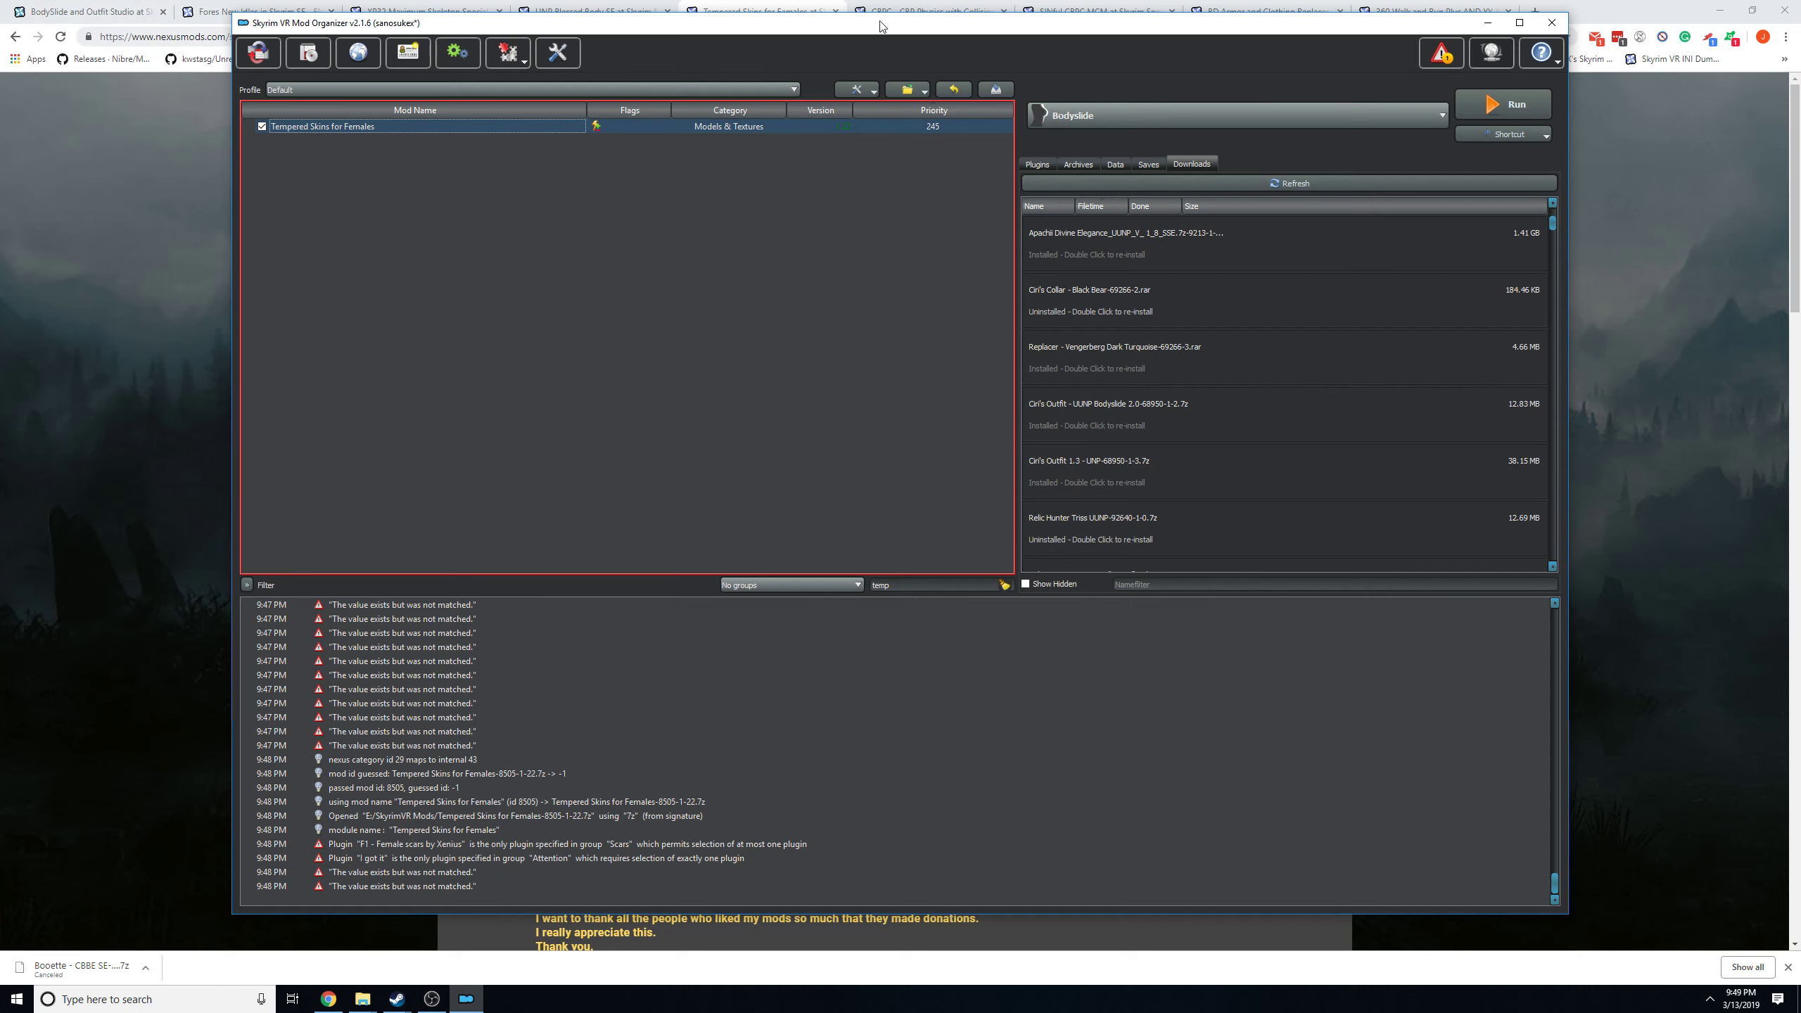
Return to the browser and search Nexus Mods for mat and for unp skin.
{"action": "left_click", "coordinate": [1745, 181]}
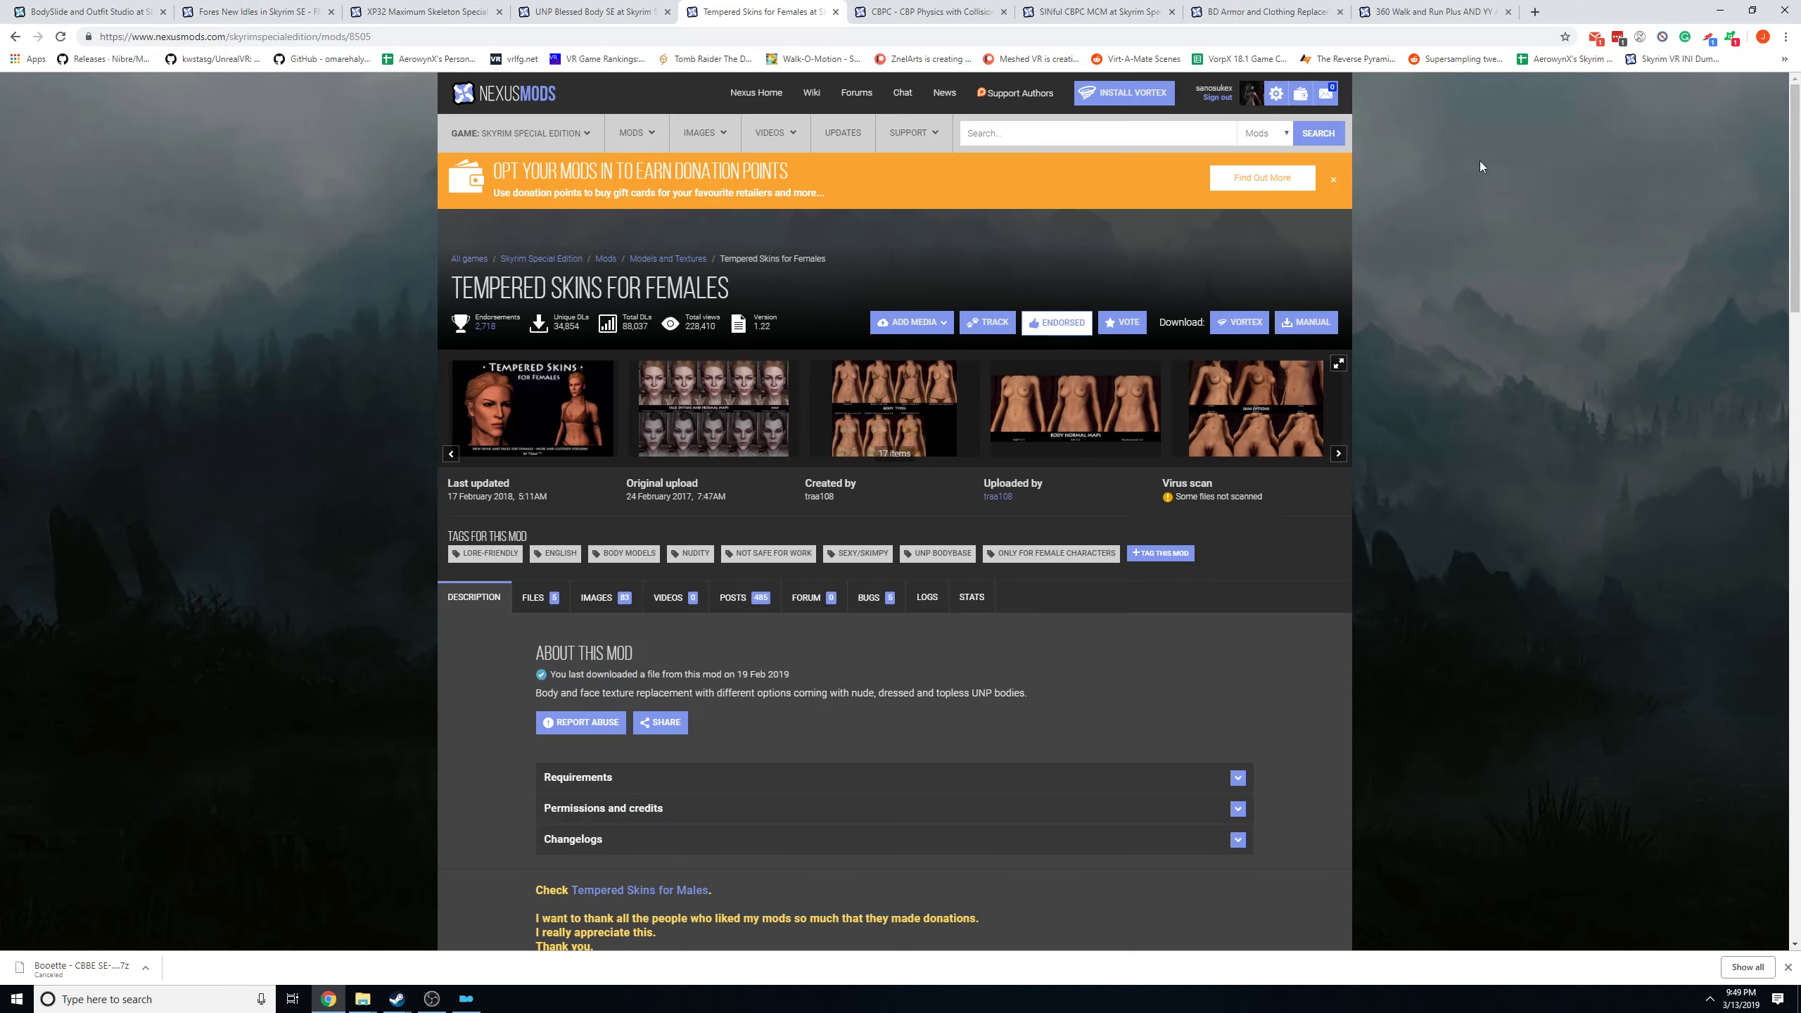
{"action": "left_click", "coordinate": [1087, 135]}
{"action": "type", "text": "m"}
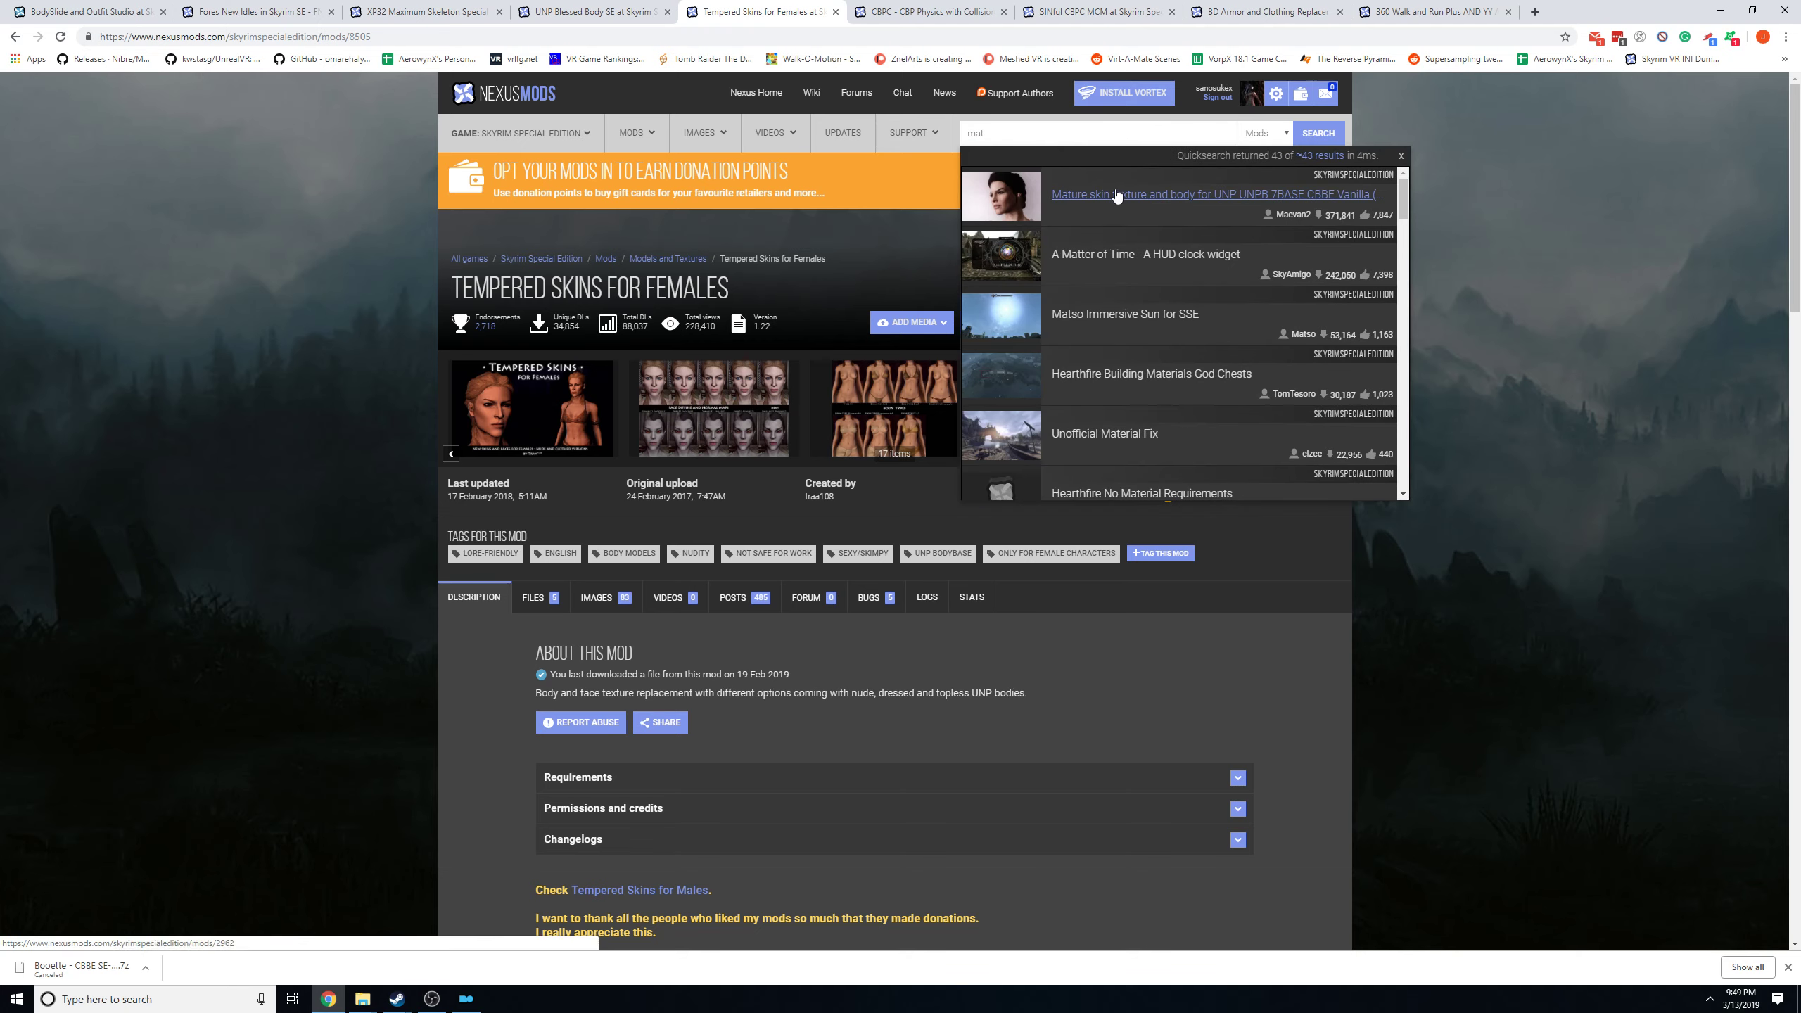
{"action": "type", "text": "at"}
{"action": "key", "text": "BackSpace"}
{"action": "key", "text": "BackSpace"}
{"action": "key", "text": "BackSpace"}
{"action": "type", "text": "un"}
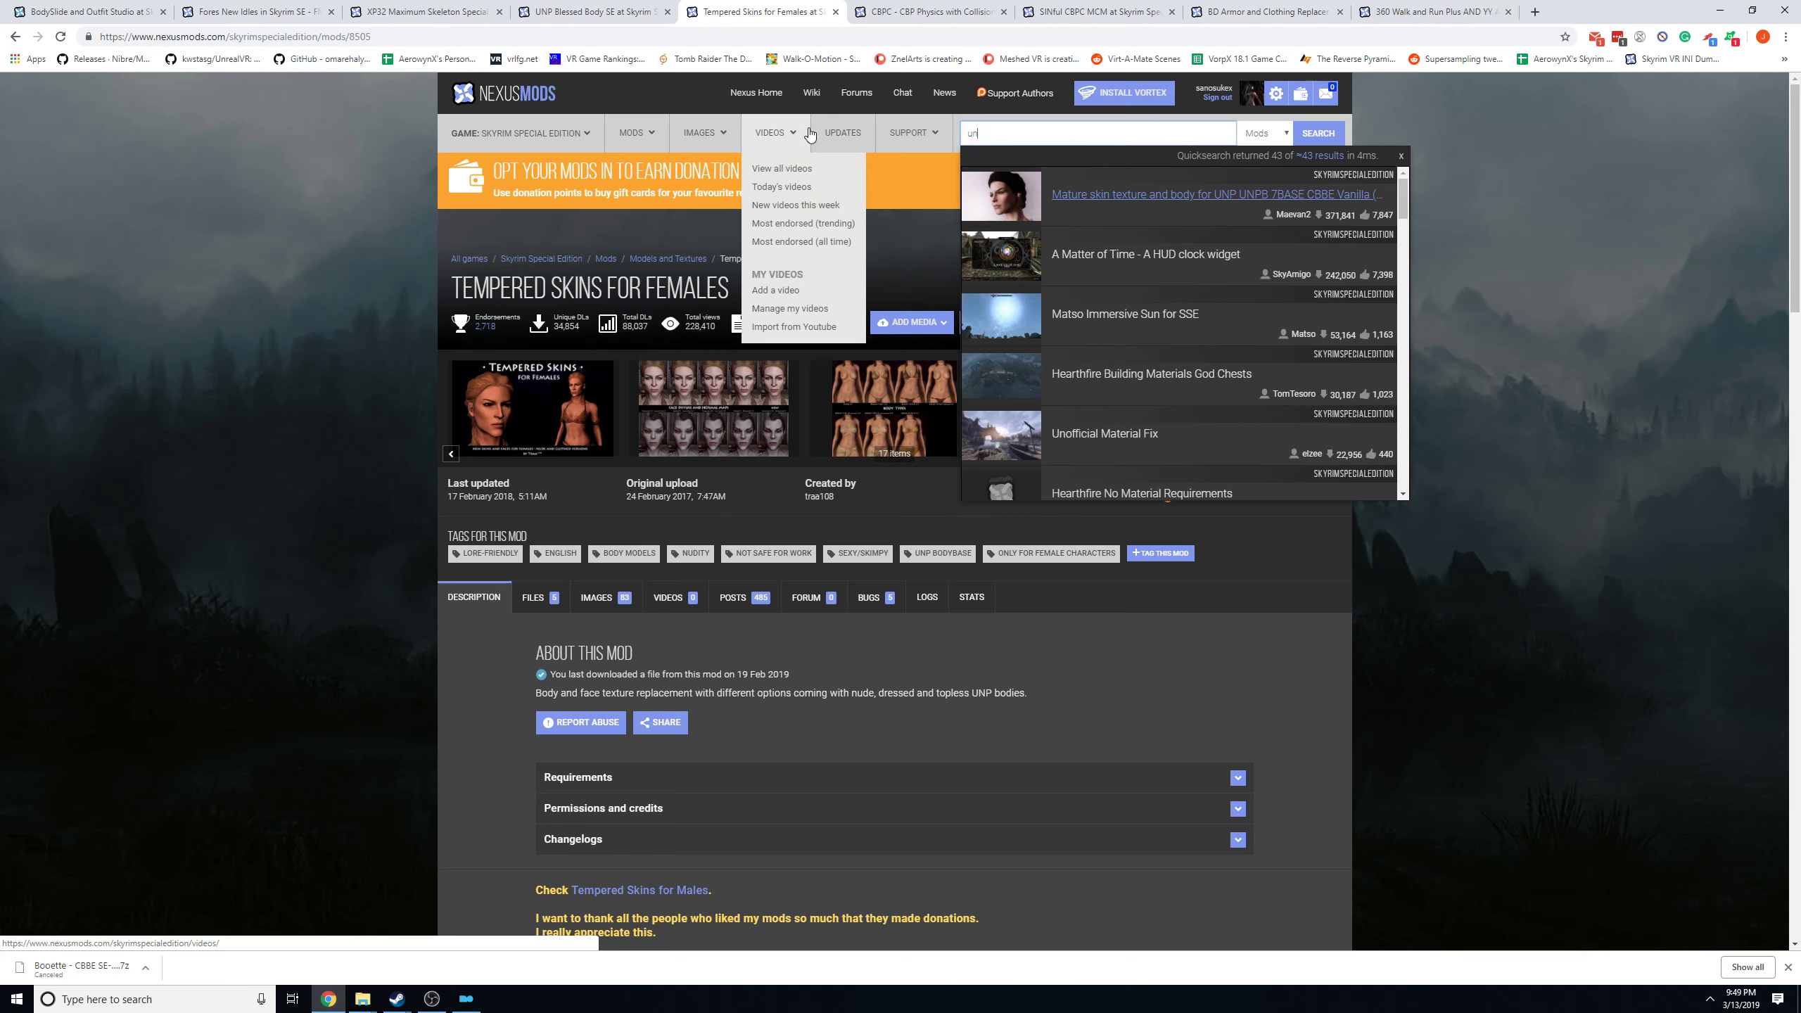
{"action": "type", "text": "p skin"}
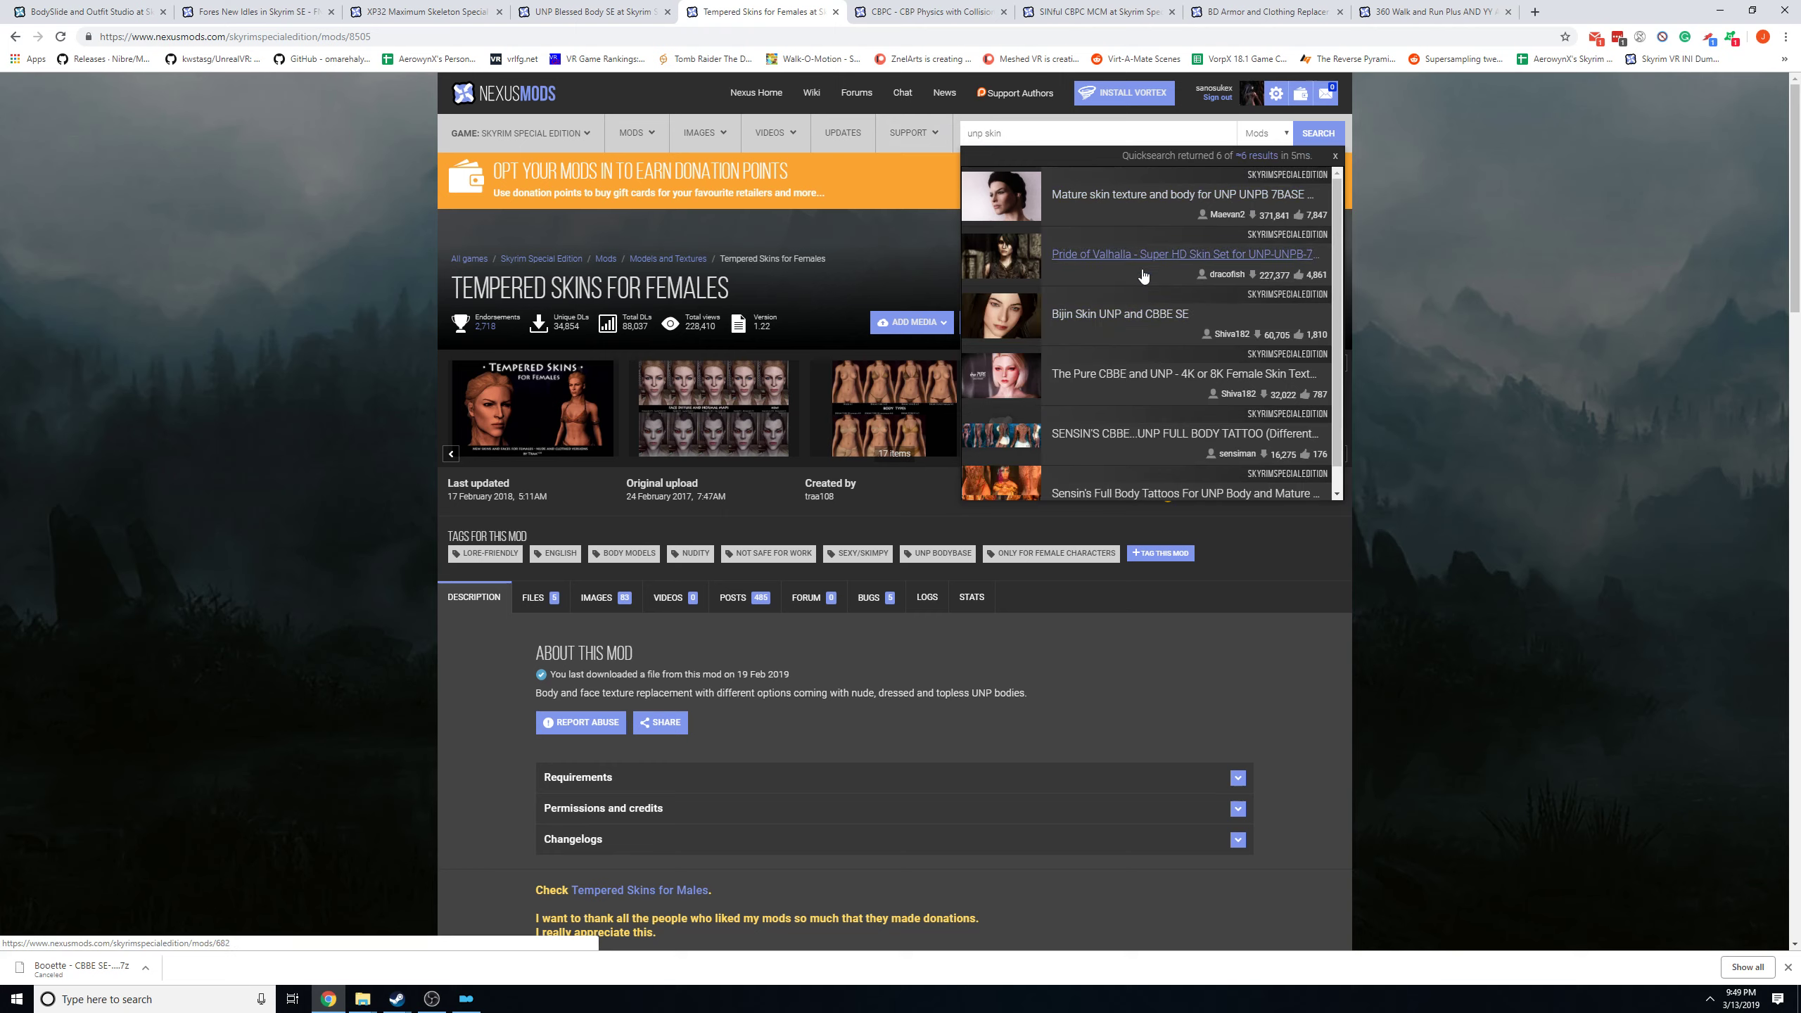
Look over the skin texture mods in the quick search results and clear the search text.
{"action": "scroll", "coordinate": [1113, 271], "scroll_direction": "down", "scroll_amount": 1}
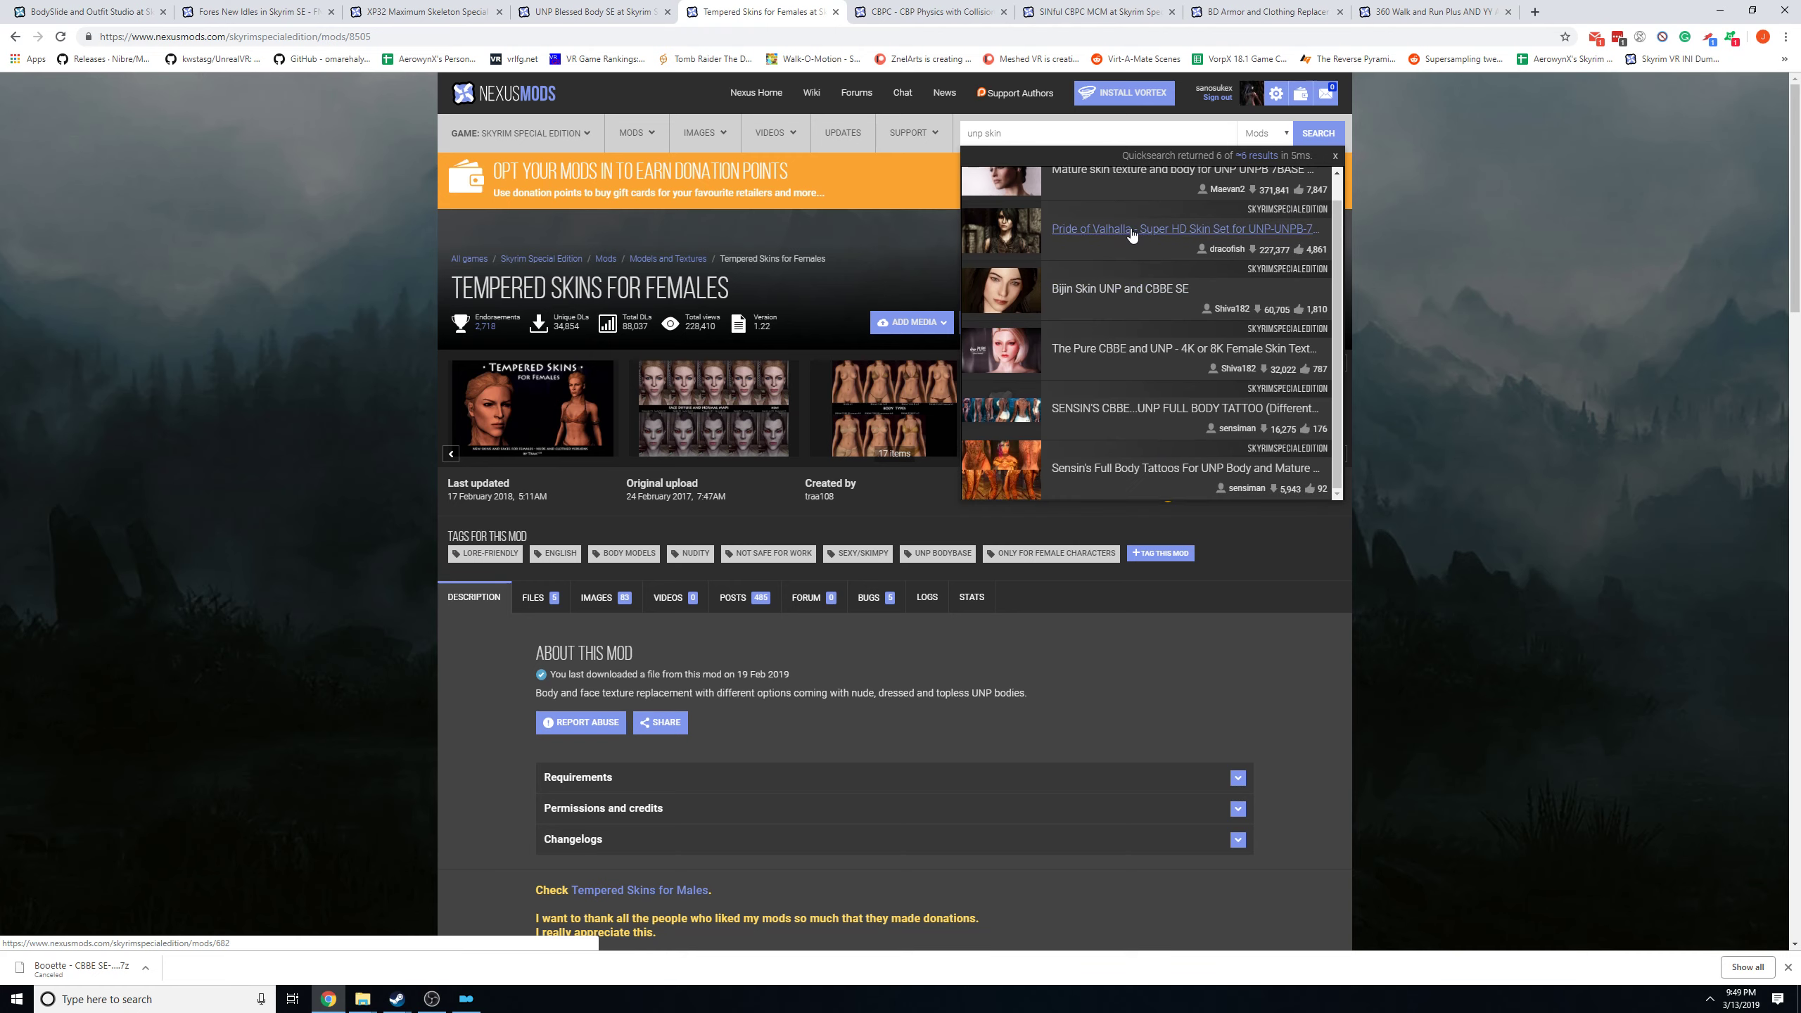
{"action": "scroll", "coordinate": [1170, 347], "scroll_direction": "down", "scroll_amount": 1}
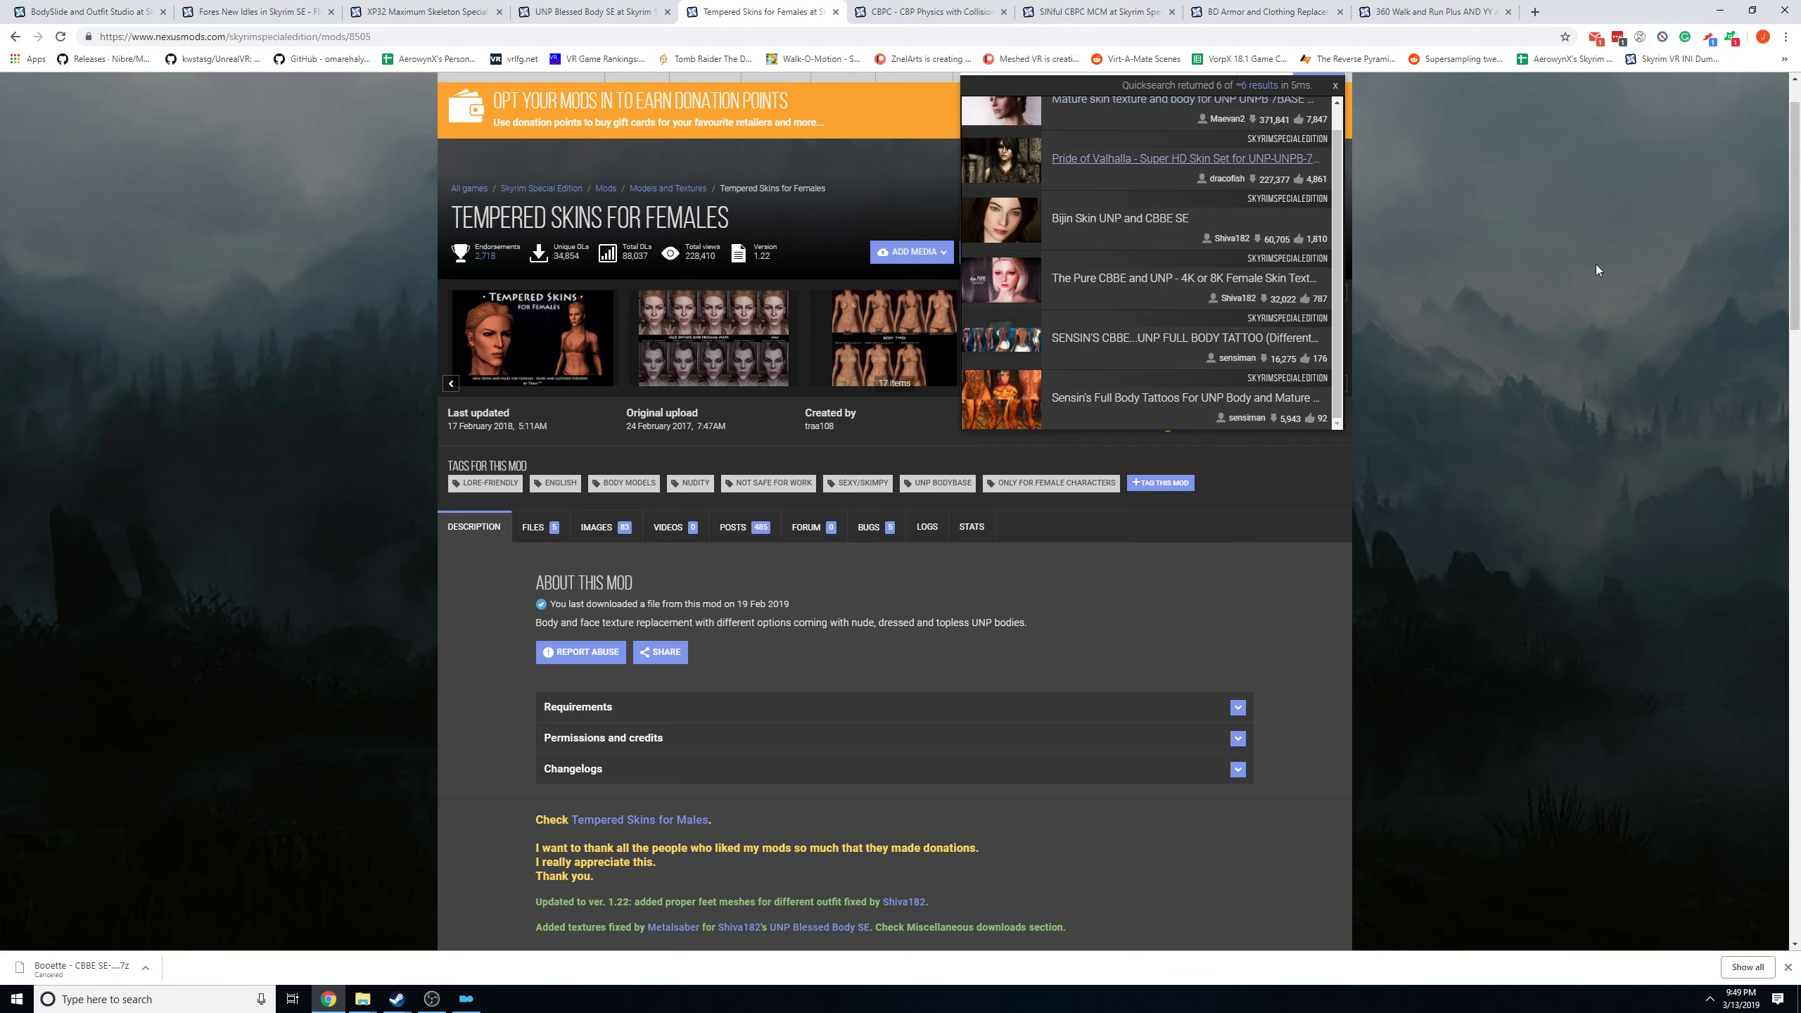
{"action": "scroll", "coordinate": [999, 113], "scroll_direction": "up", "scroll_amount": 1}
{"action": "left_click_drag", "start_coordinate": [1016, 135], "coordinate": [936, 126]}
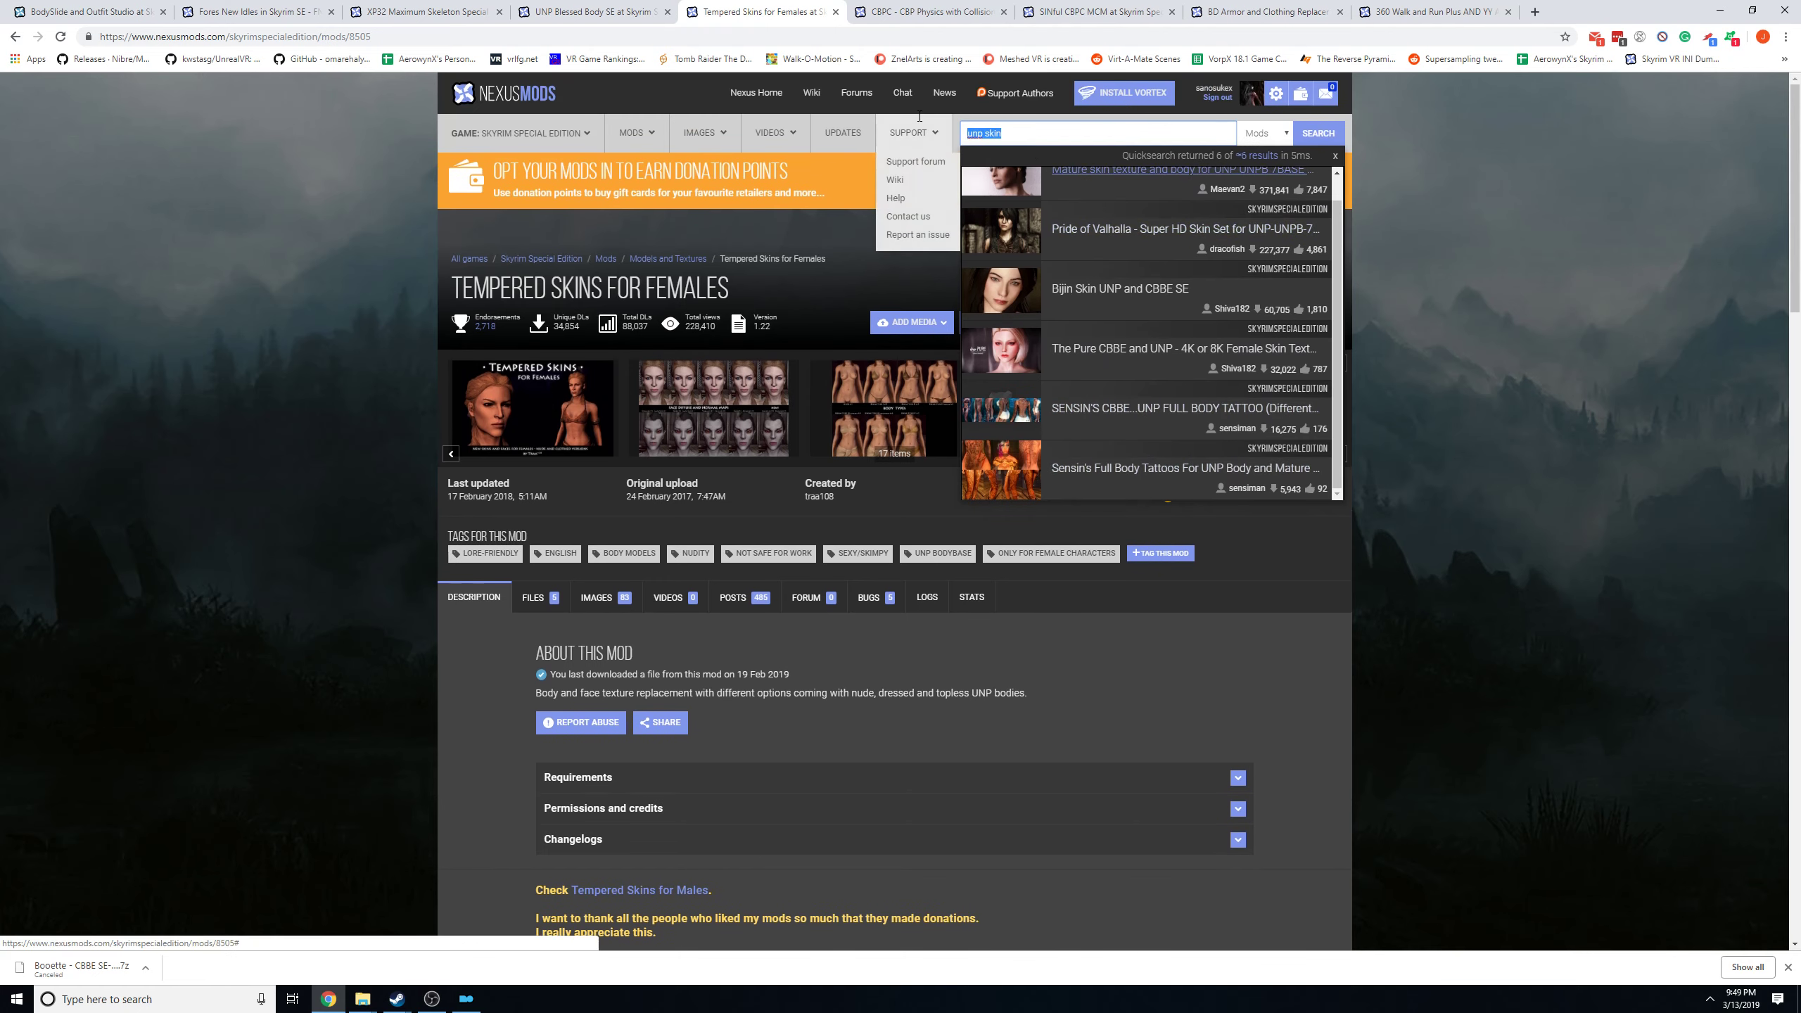
{"action": "key", "text": "BackSpace"}
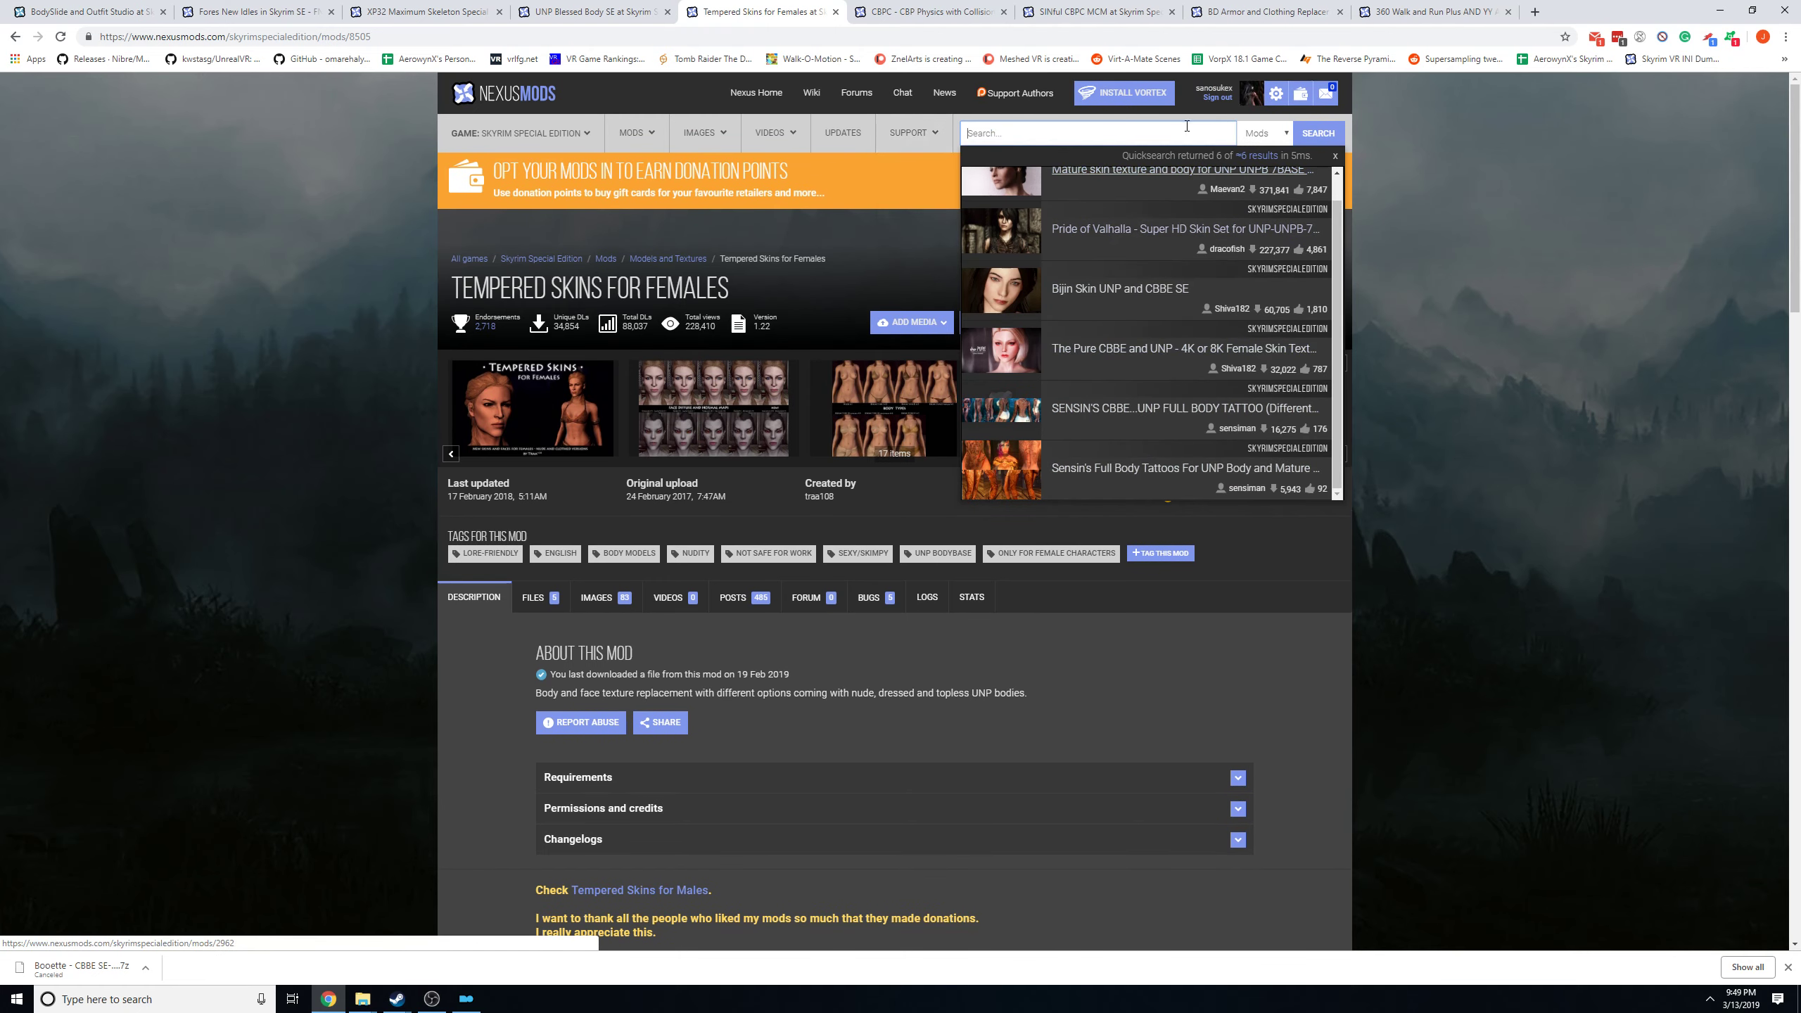
{"action": "left_click", "coordinate": [1572, 372]}
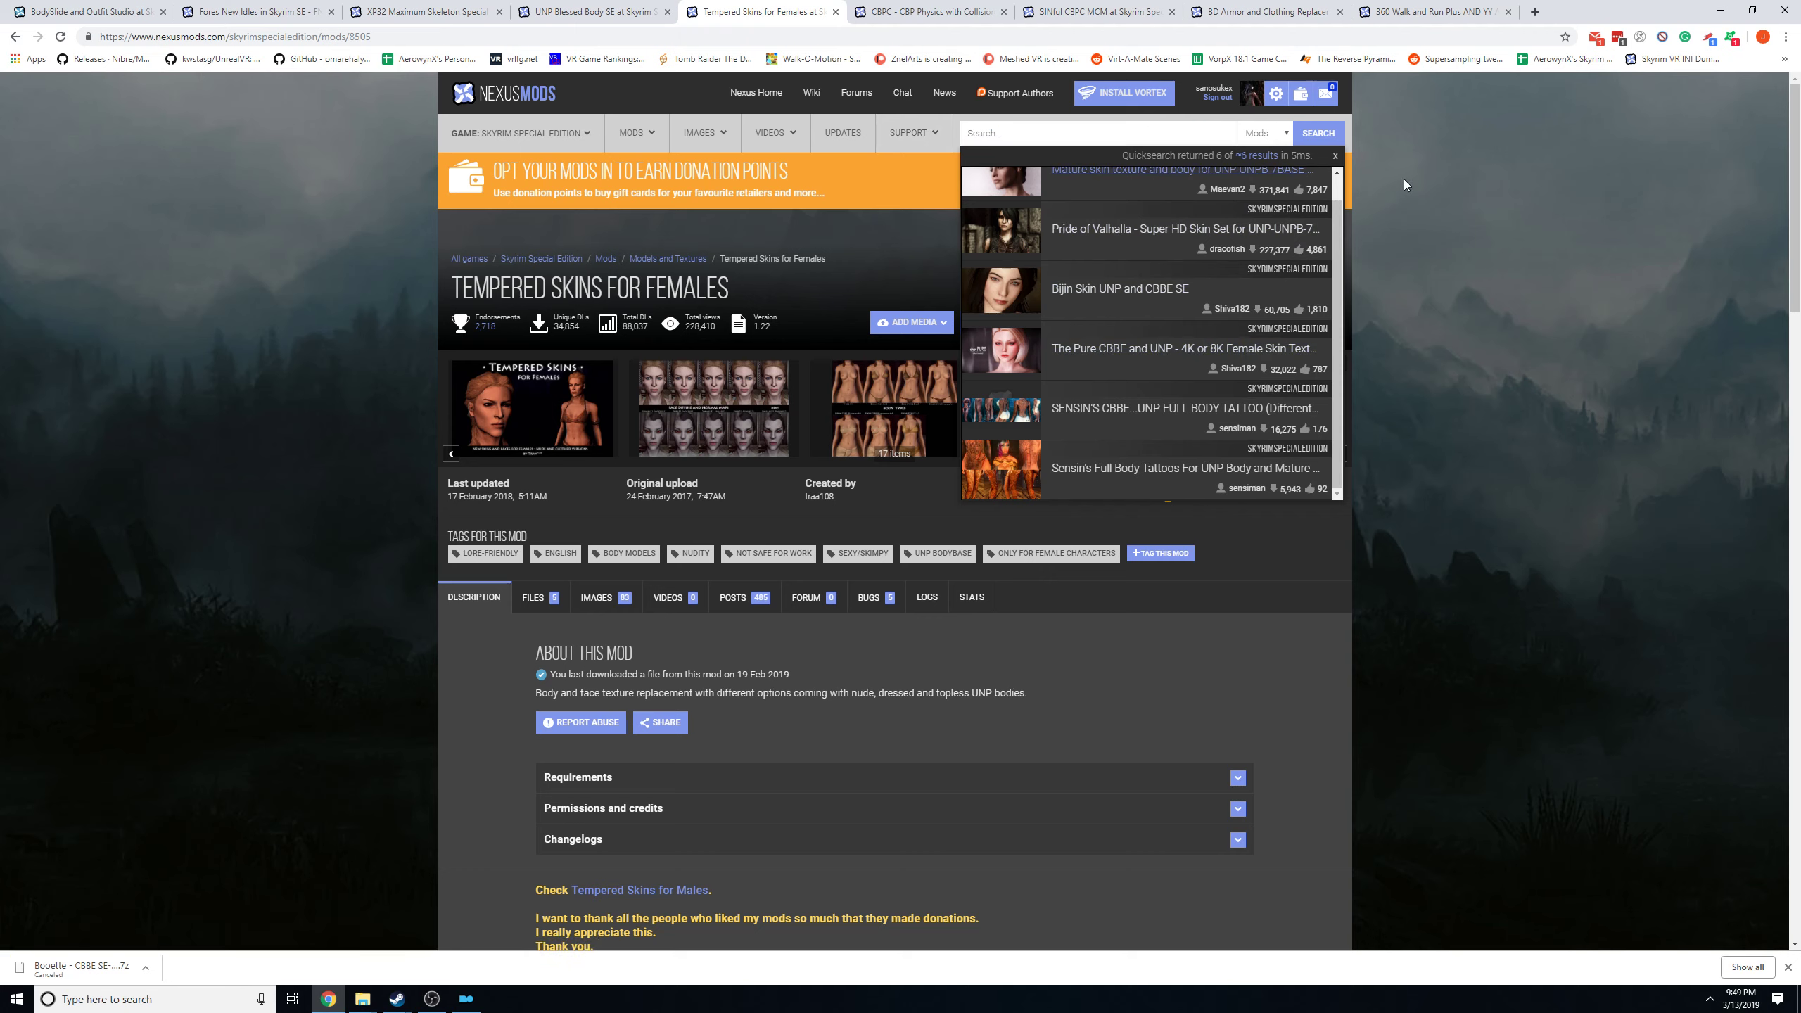
Open the CBPC - CBP Physics with Collisions mod page and show its main file downloads.
{"action": "left_click", "coordinate": [905, 14]}
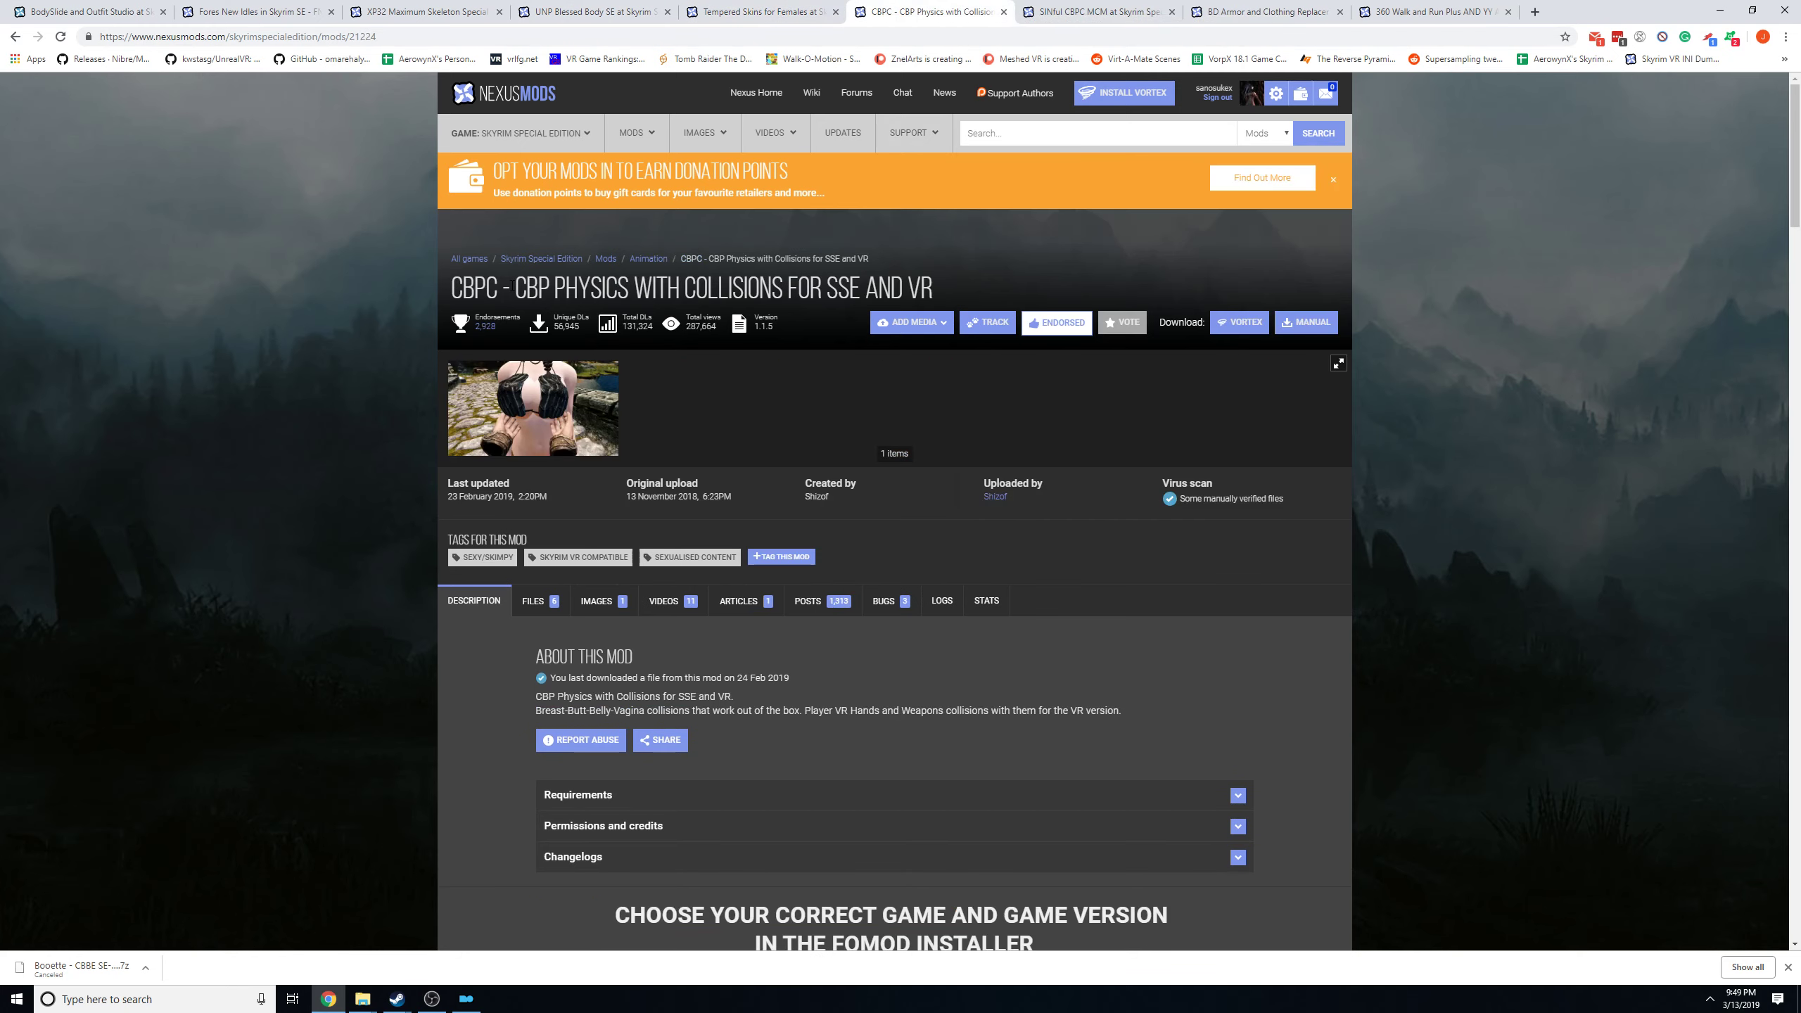
{"action": "left_click", "coordinate": [537, 601]}
{"action": "scroll", "coordinate": [636, 651], "scroll_direction": "down", "scroll_amount": 3}
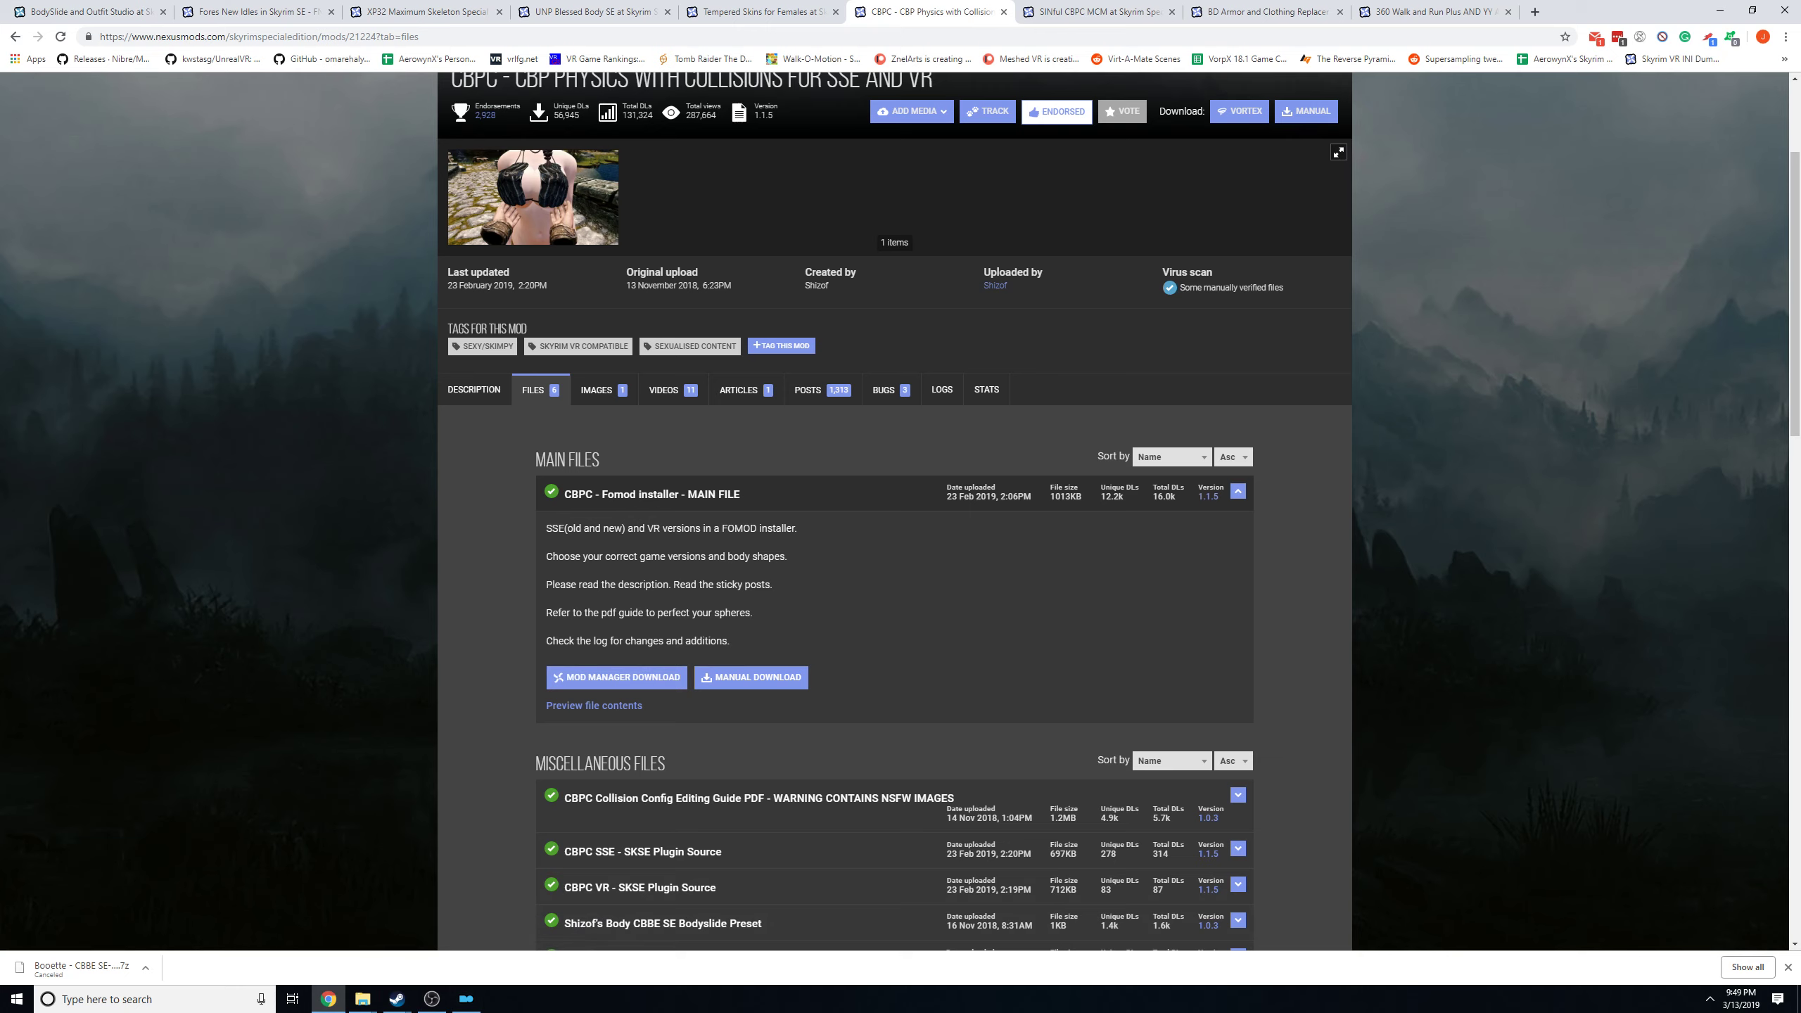
Switch to Mod Organizer, filter the mod list for cbp and start reinstalling CBPC - CBP Physics with Collisions.
{"action": "left_click", "coordinate": [466, 999]}
{"action": "double_click", "coordinate": [883, 585]}
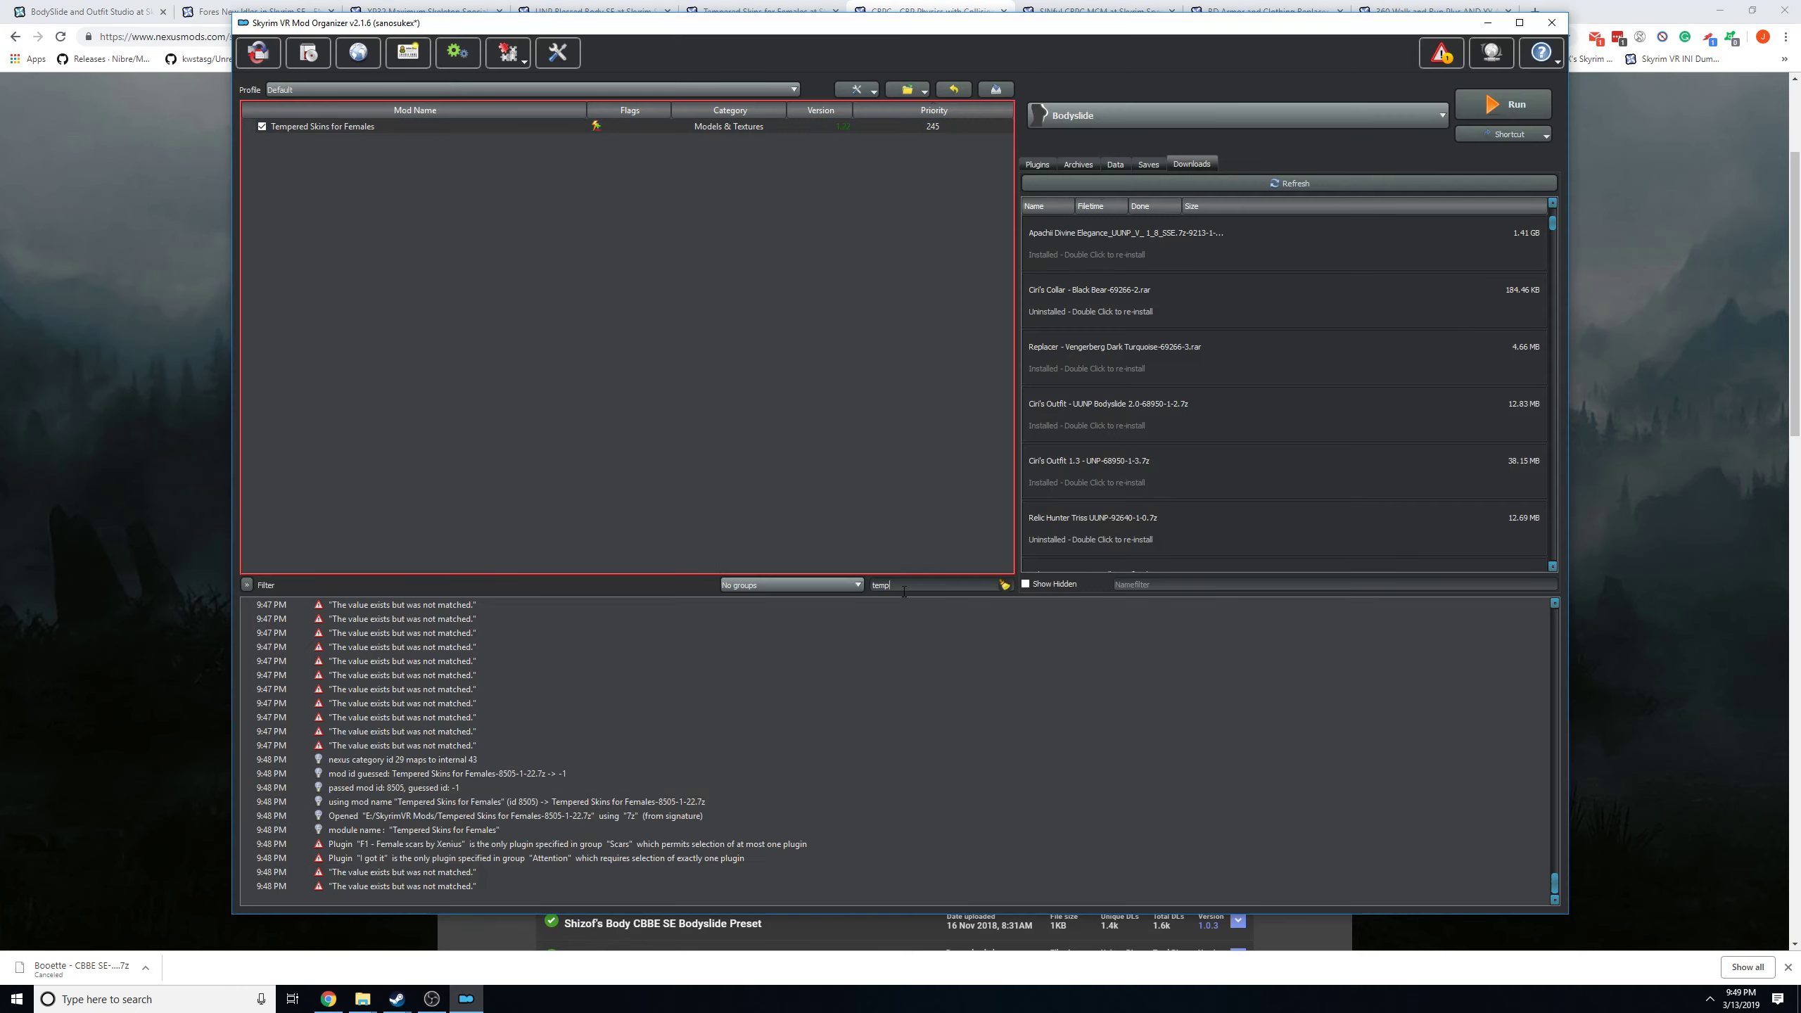
{"action": "type", "text": "cbp"}
{"action": "right_click", "coordinate": [314, 125]}
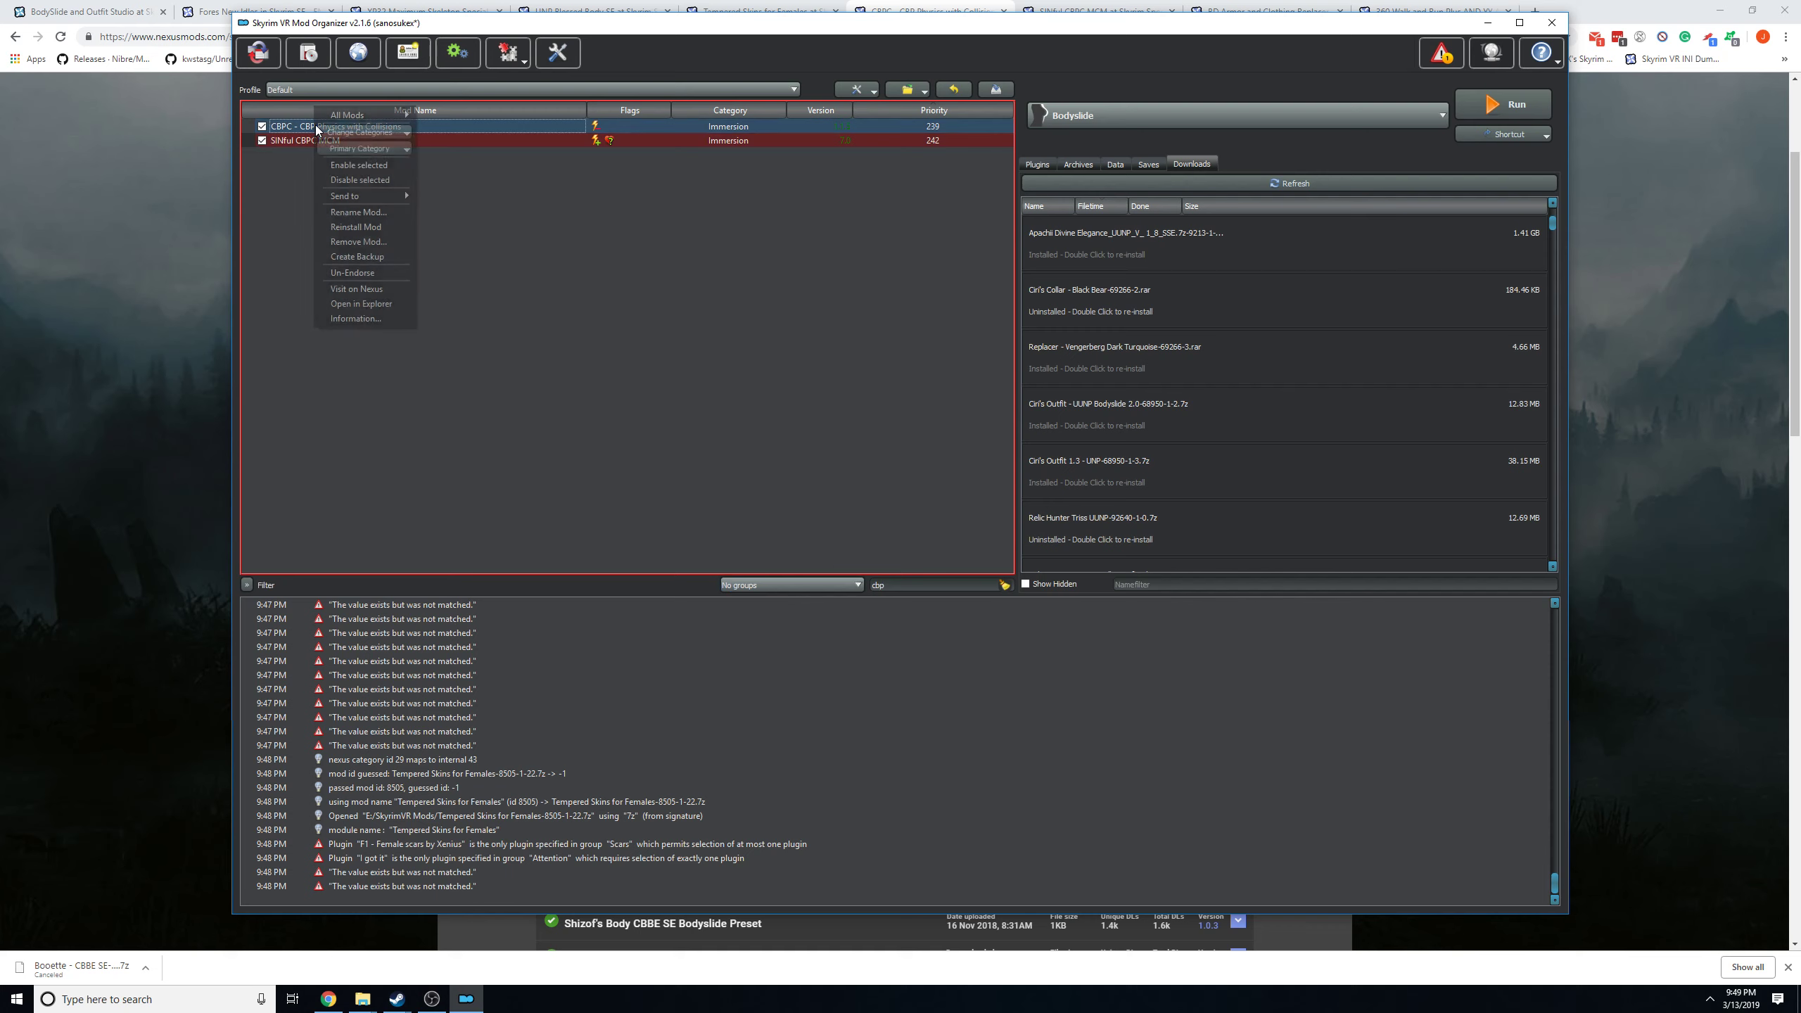
{"action": "left_click", "coordinate": [356, 227]}
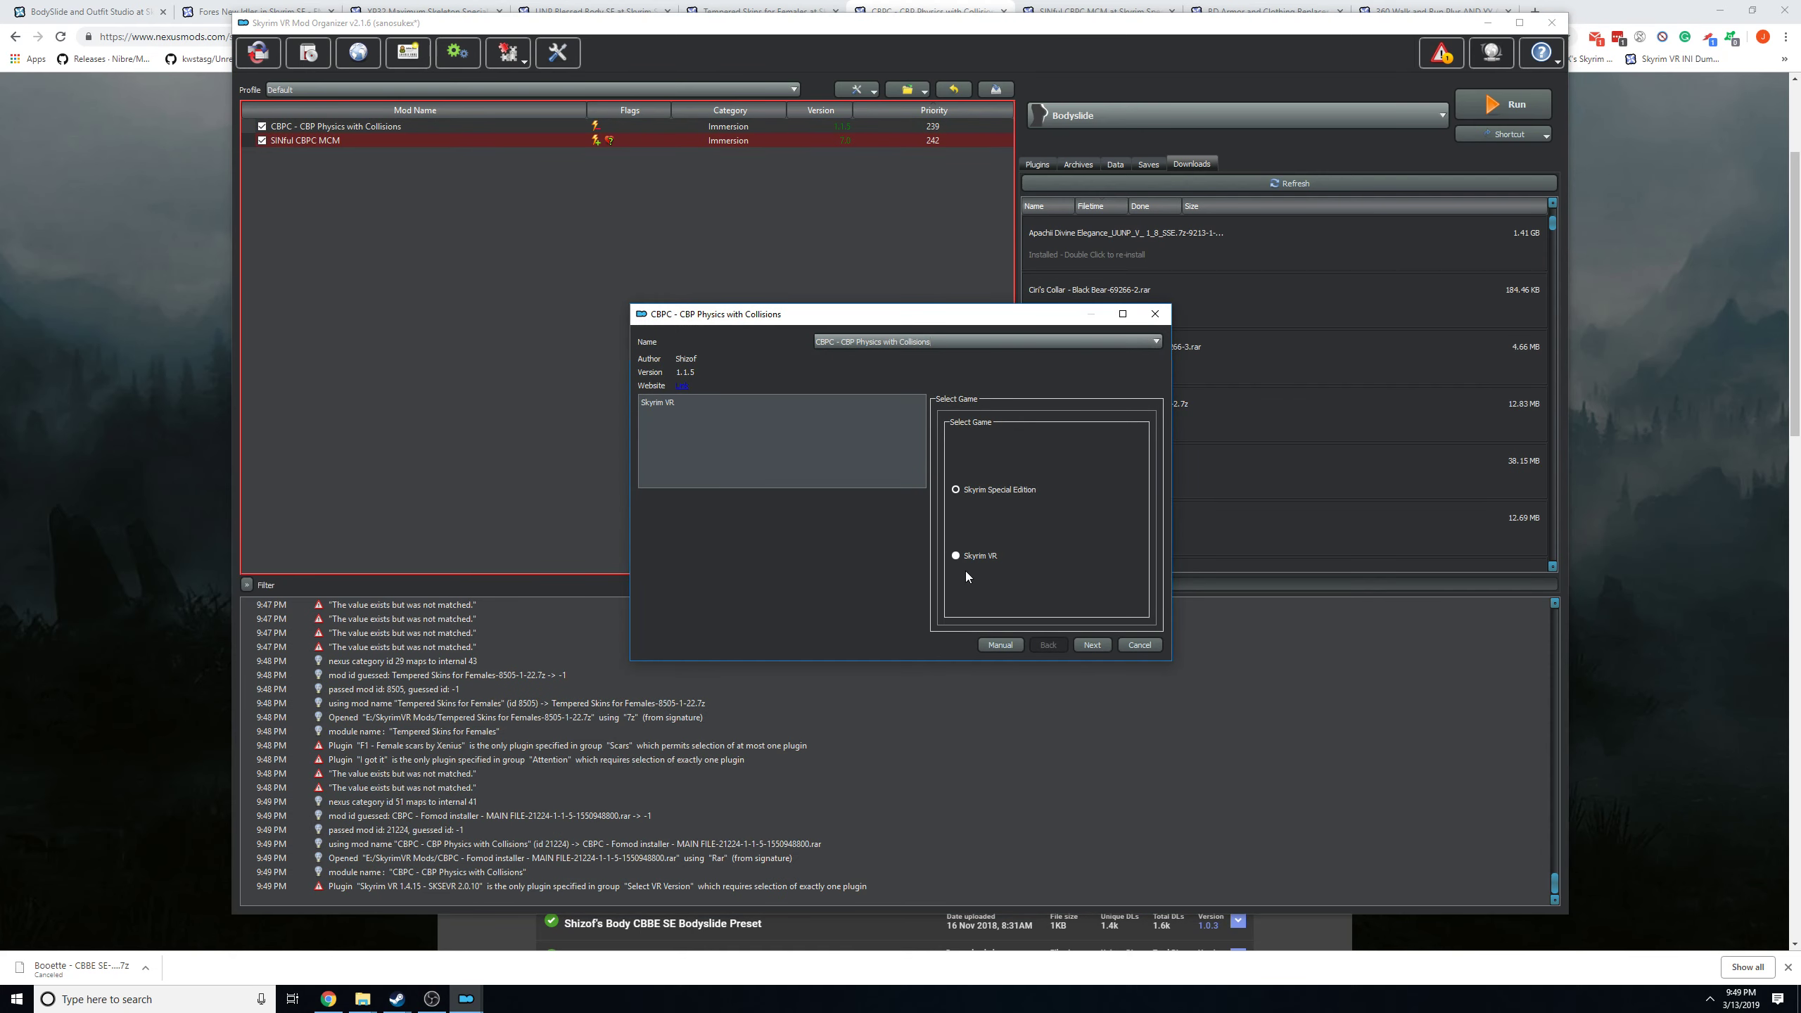
Select Skyrim VR as the game in the CBPC installer, continue to the body shape page and look over its options.
{"action": "left_click", "coordinate": [994, 557]}
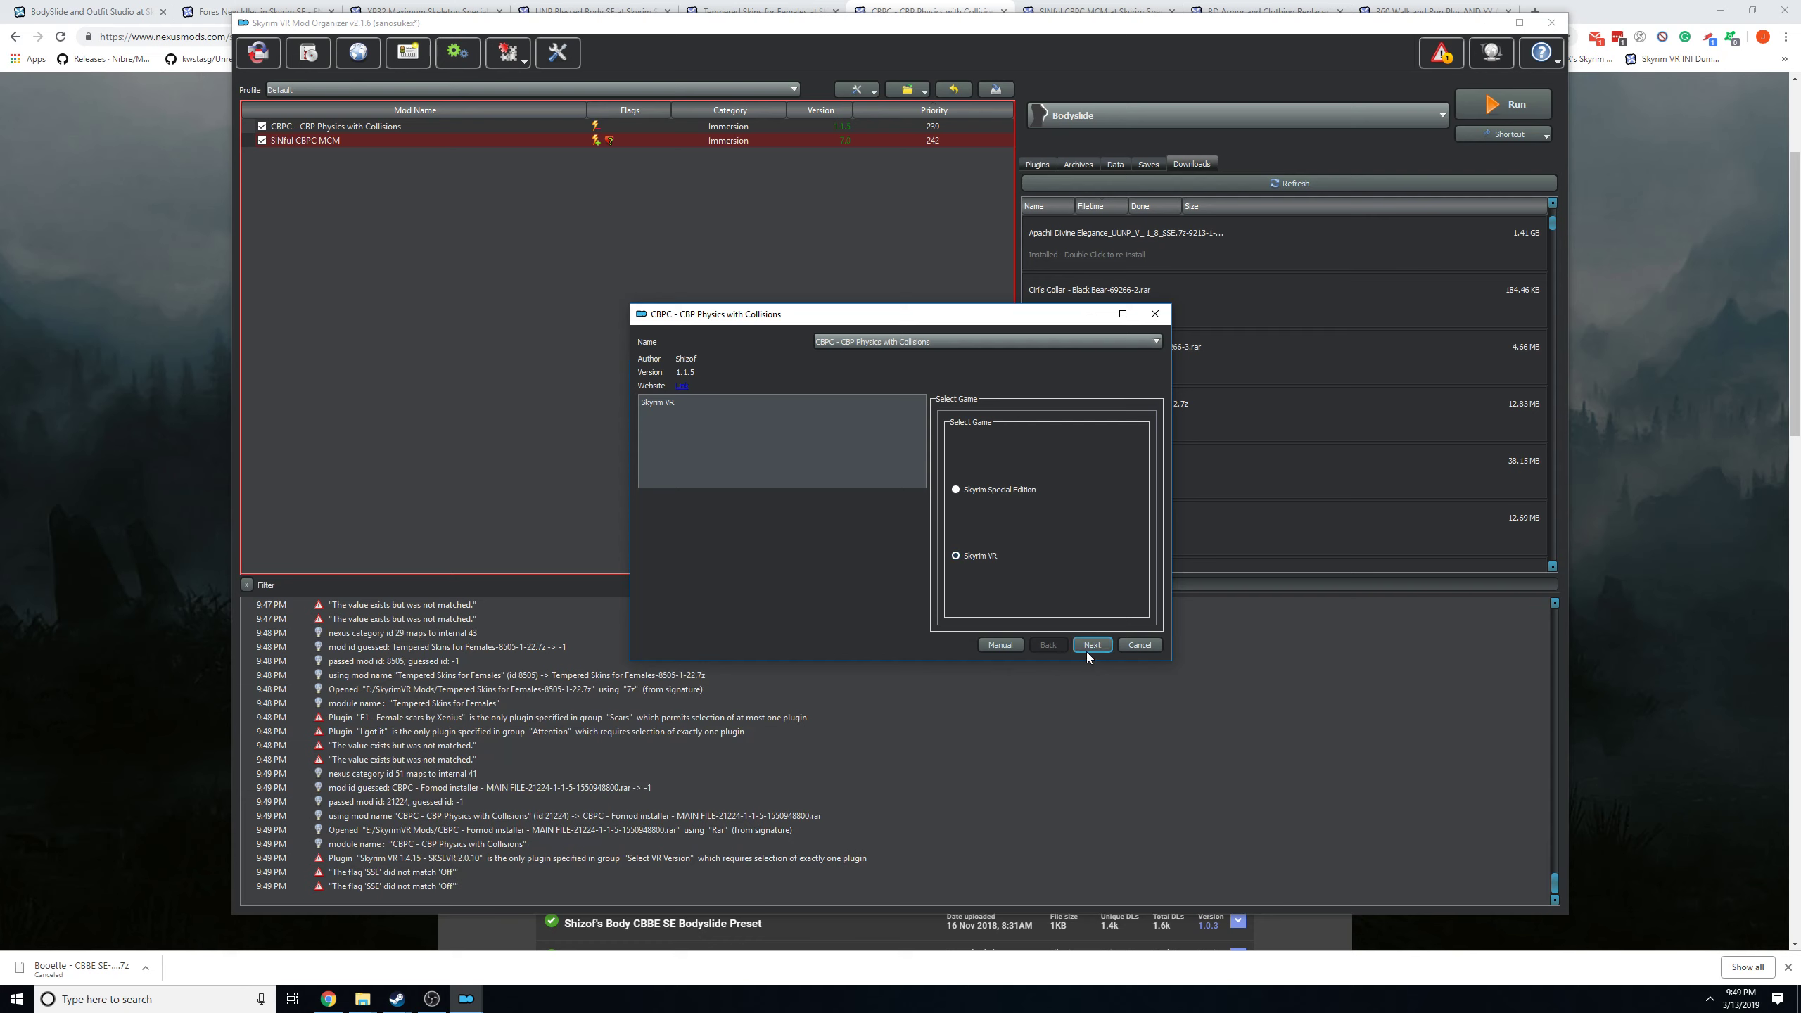
{"action": "left_click", "coordinate": [1086, 647]}
{"action": "left_click", "coordinate": [1086, 646]}
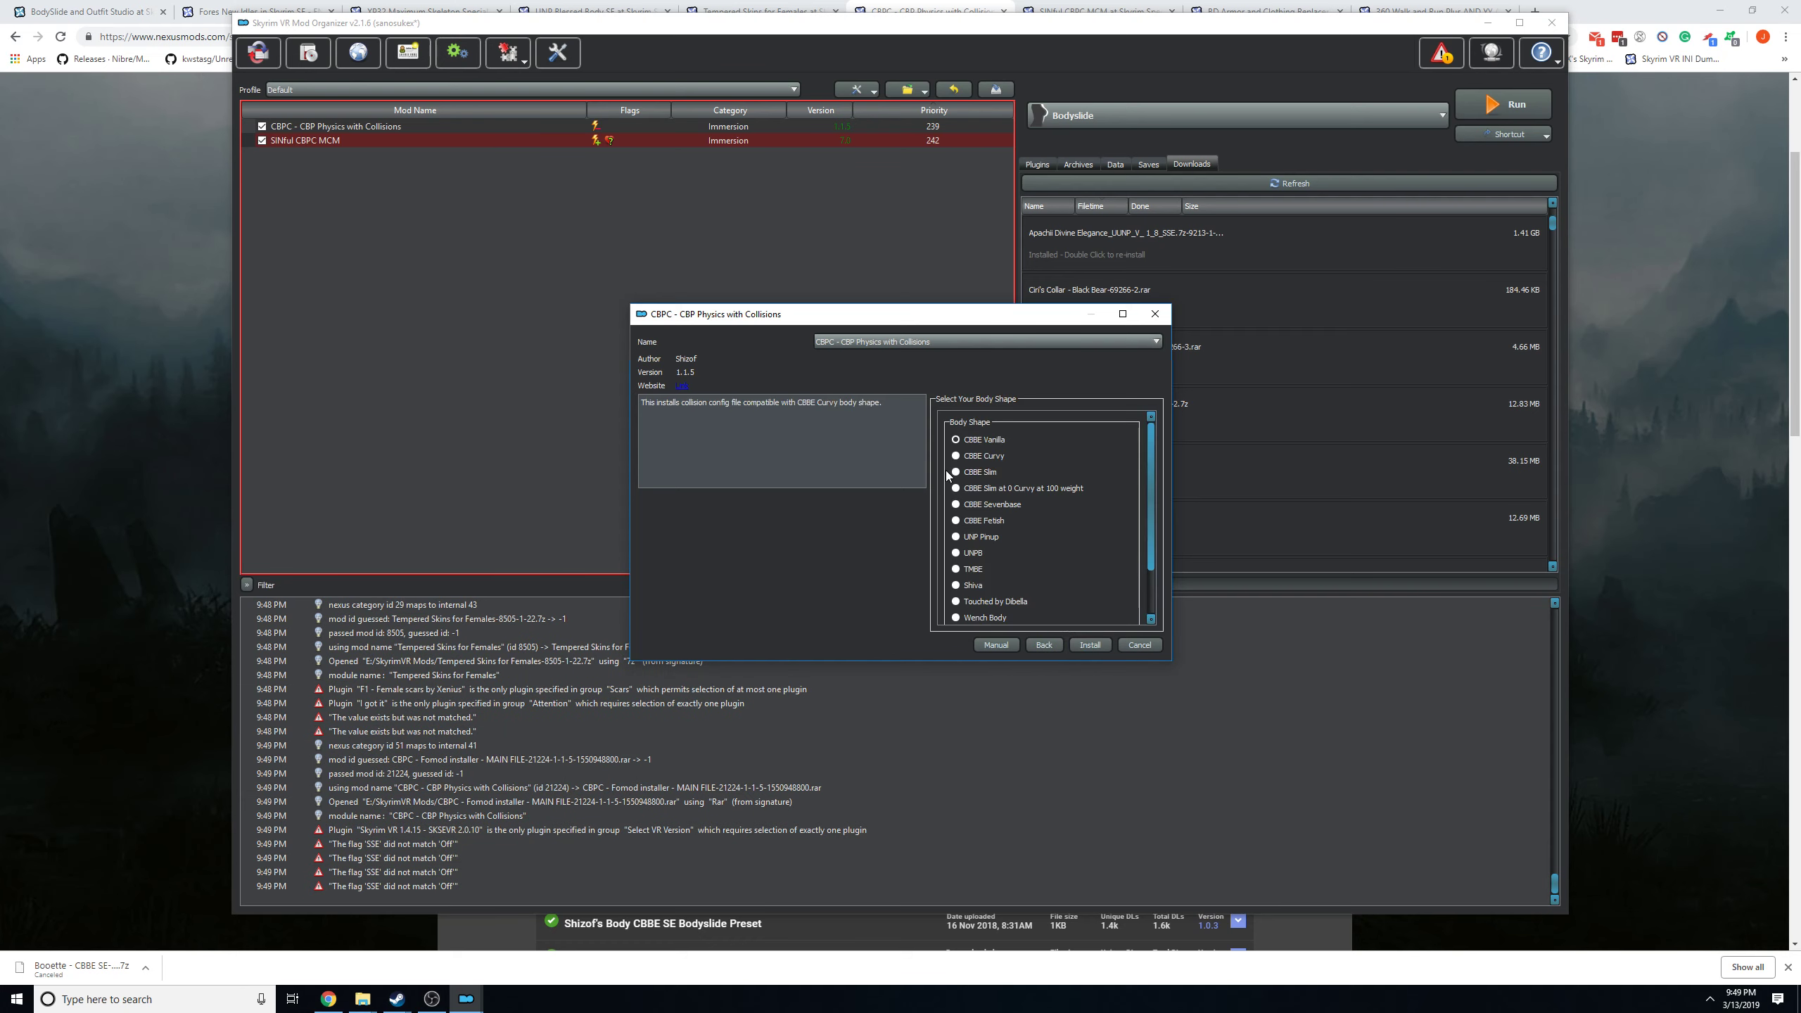
{"action": "scroll", "coordinate": [1038, 558], "scroll_direction": "down", "scroll_amount": 2}
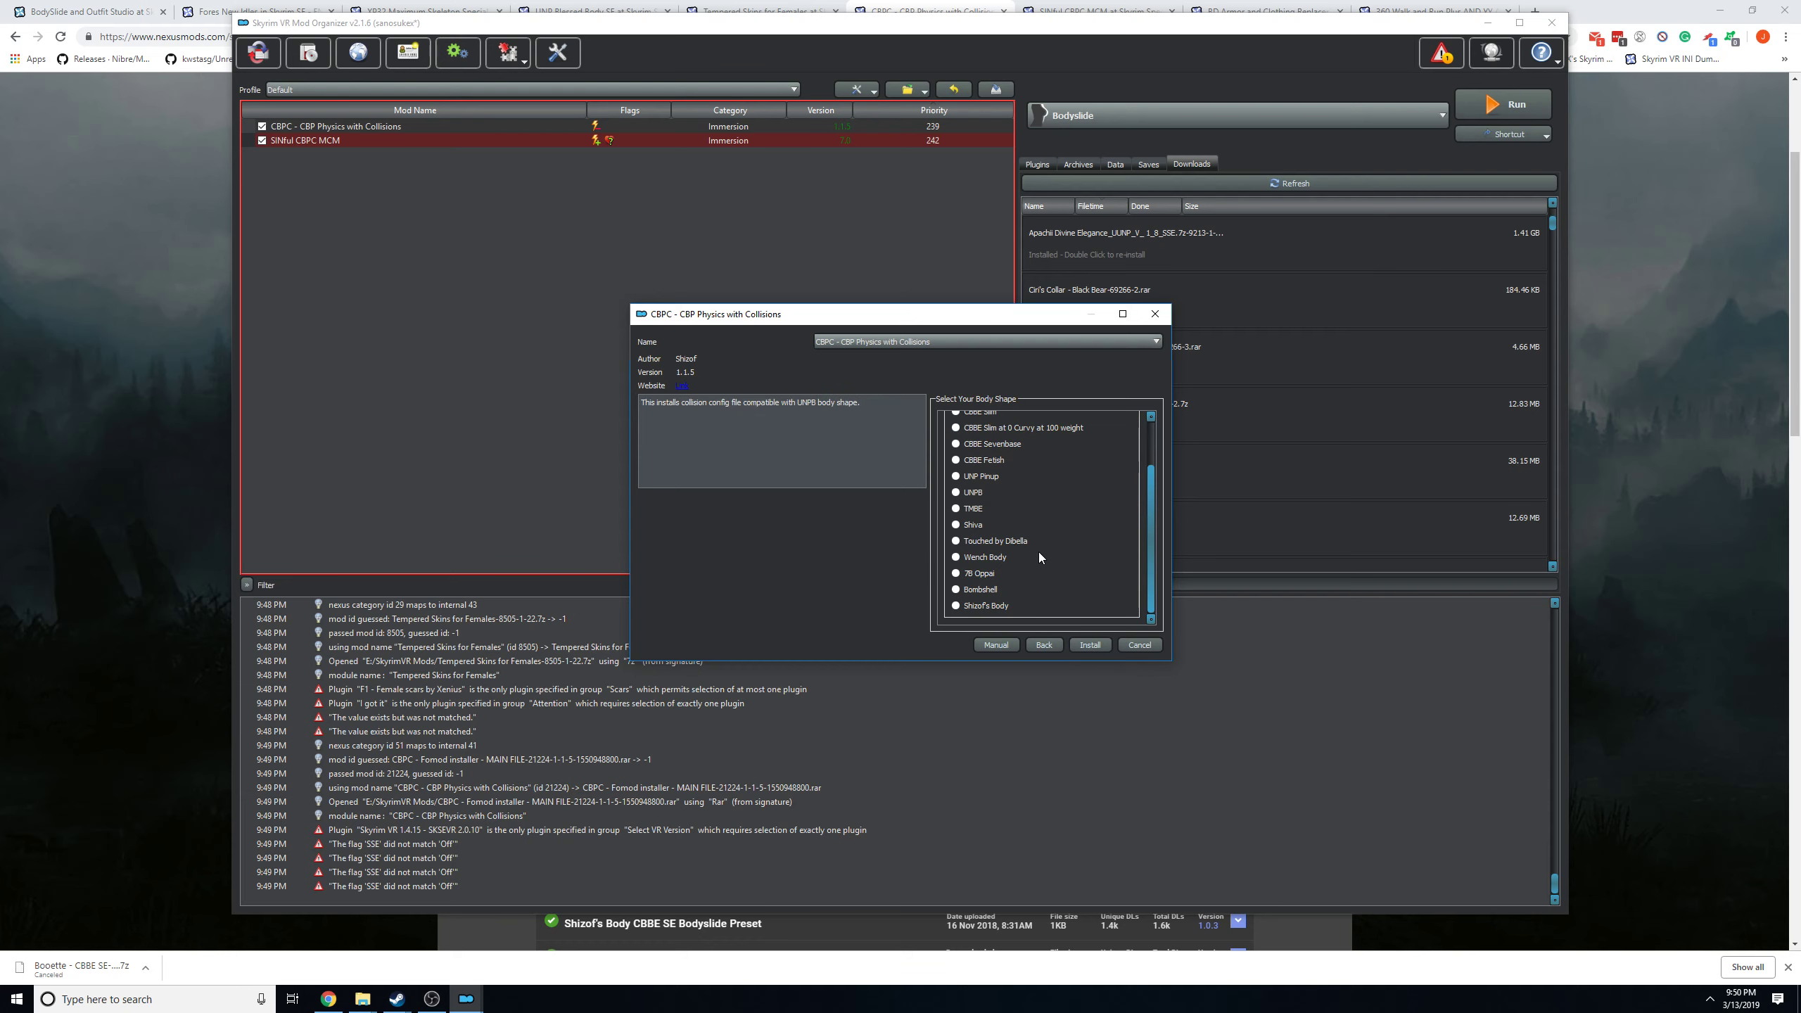
{"action": "scroll", "coordinate": [1079, 585], "scroll_direction": "up", "scroll_amount": 3}
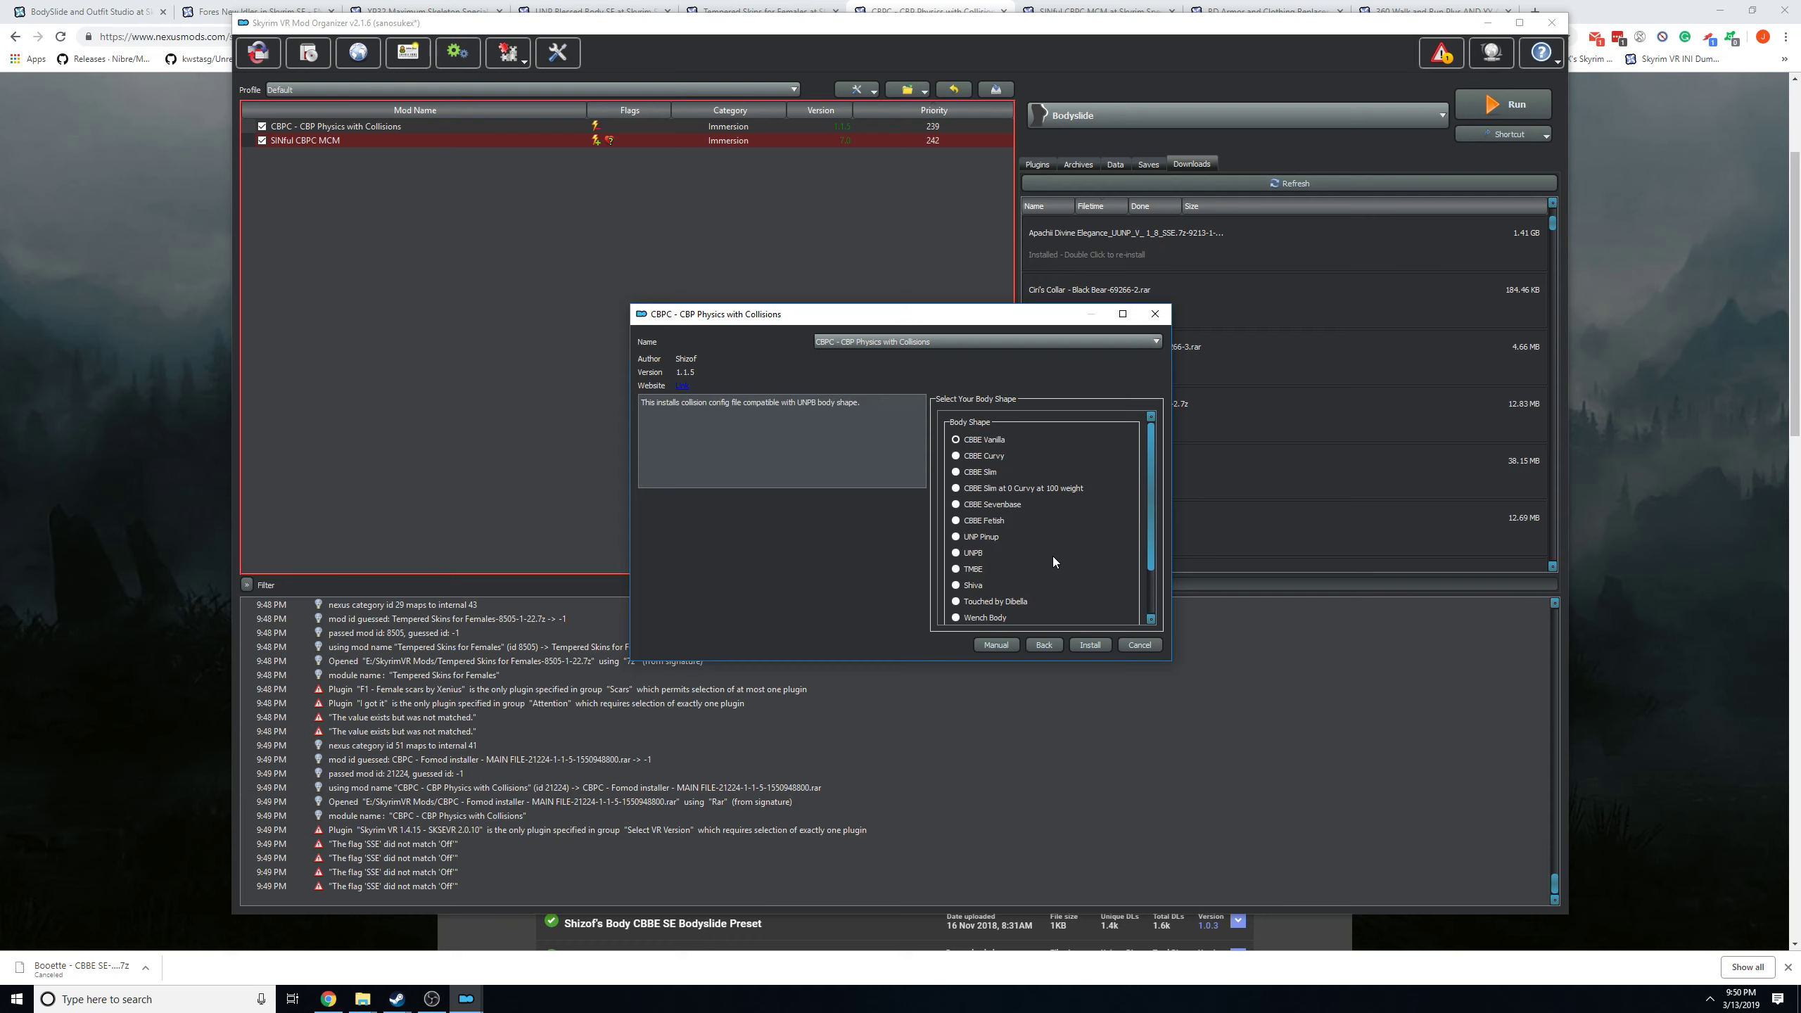
{"action": "scroll", "coordinate": [994, 617], "scroll_direction": "down", "scroll_amount": 2}
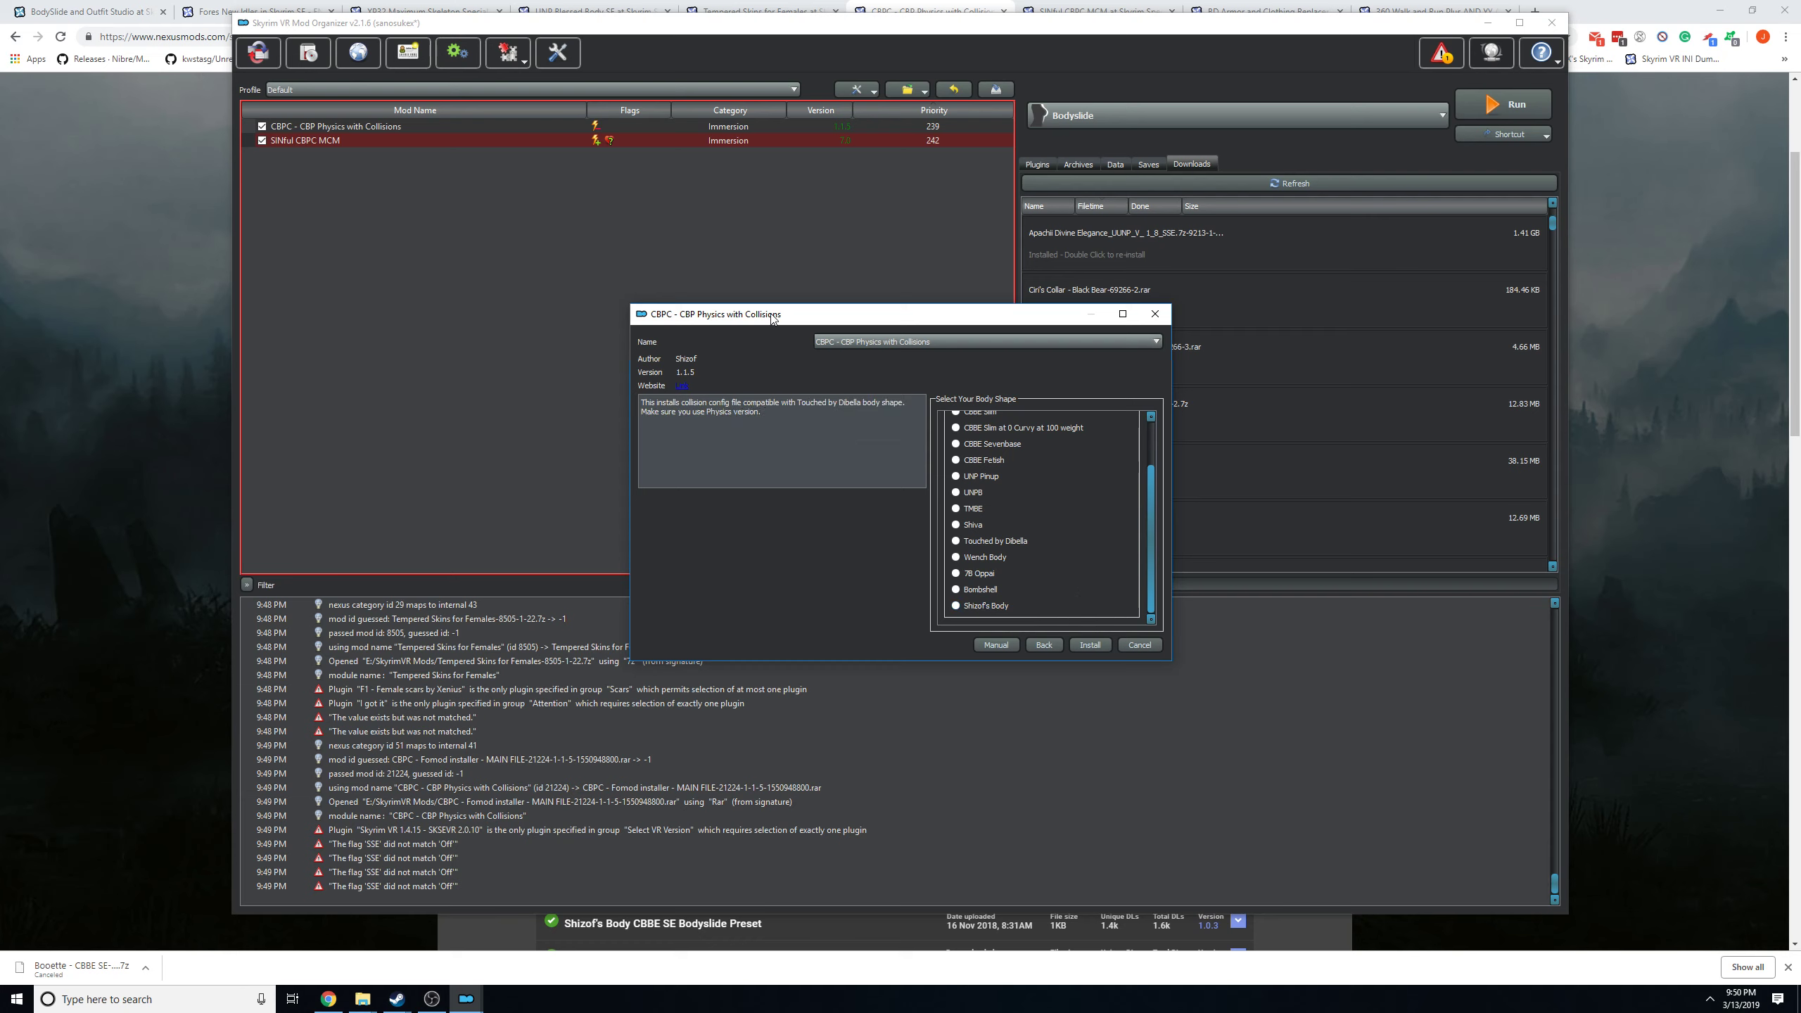
{"action": "left_click_drag", "start_coordinate": [730, 307], "coordinate": [641, 299]}
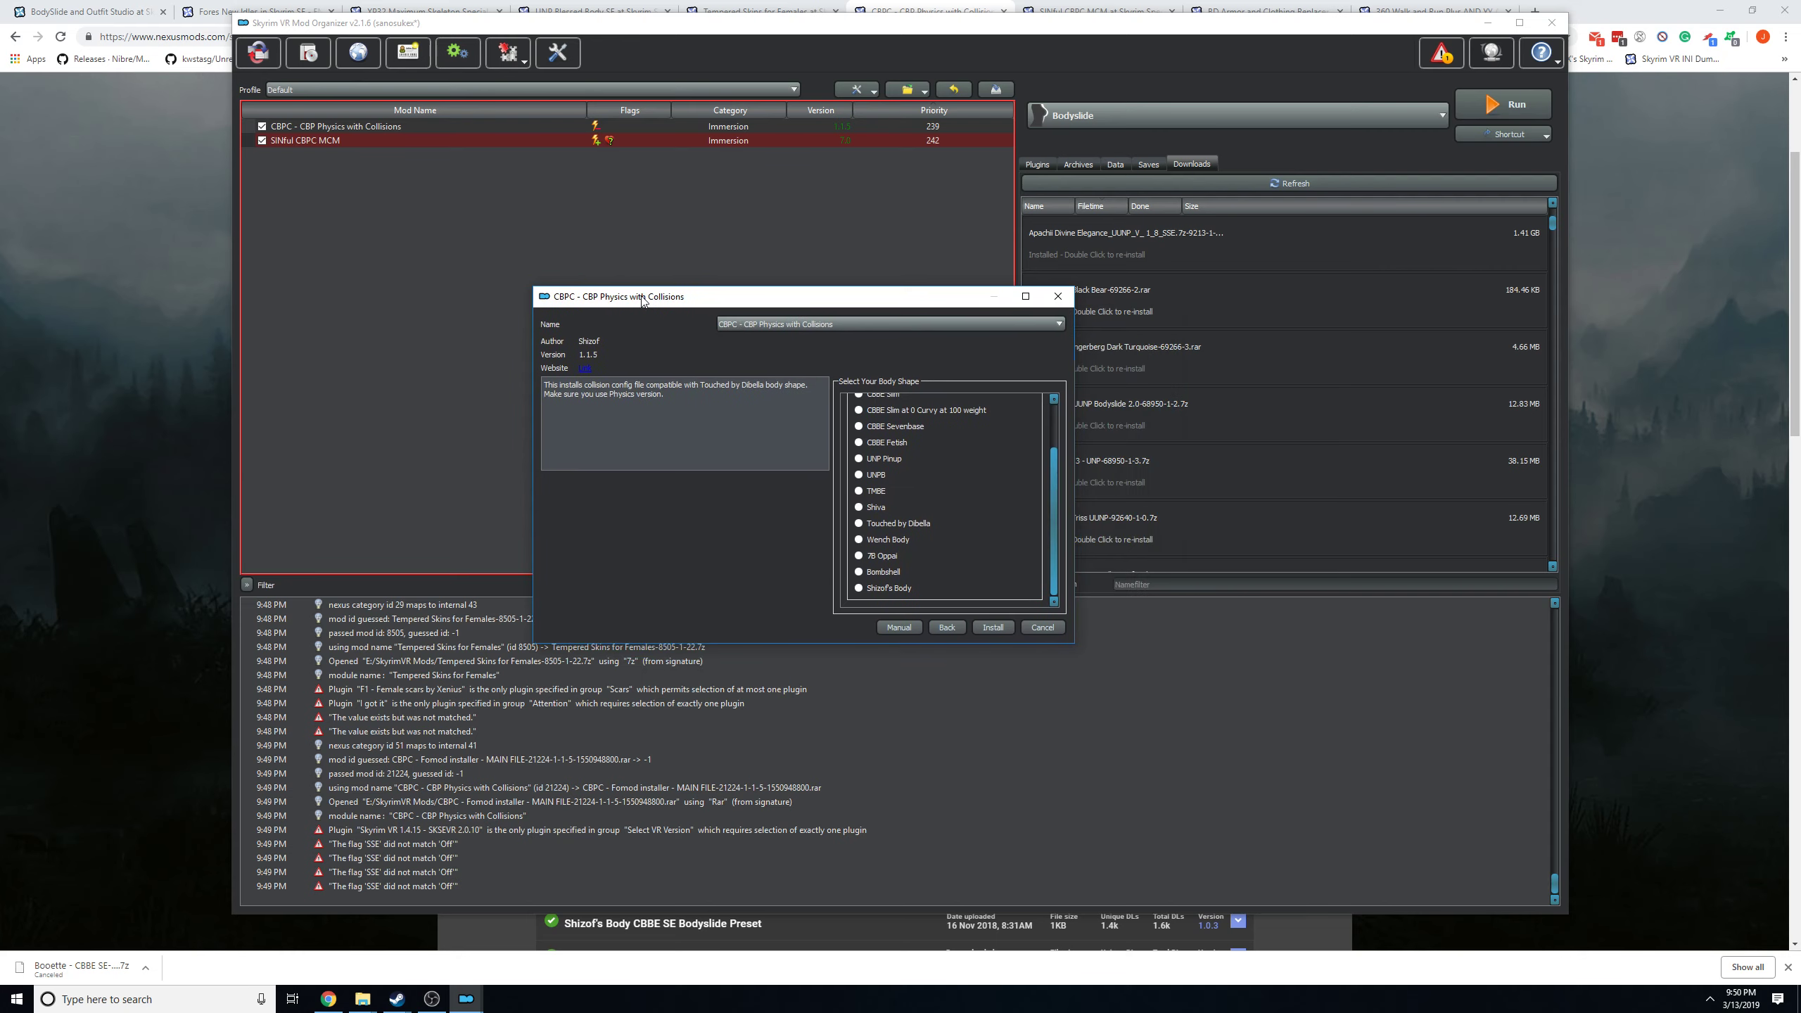
Return to the browser and examine the configuration section of the CBPC mod description.
{"action": "left_click", "coordinate": [69, 220]}
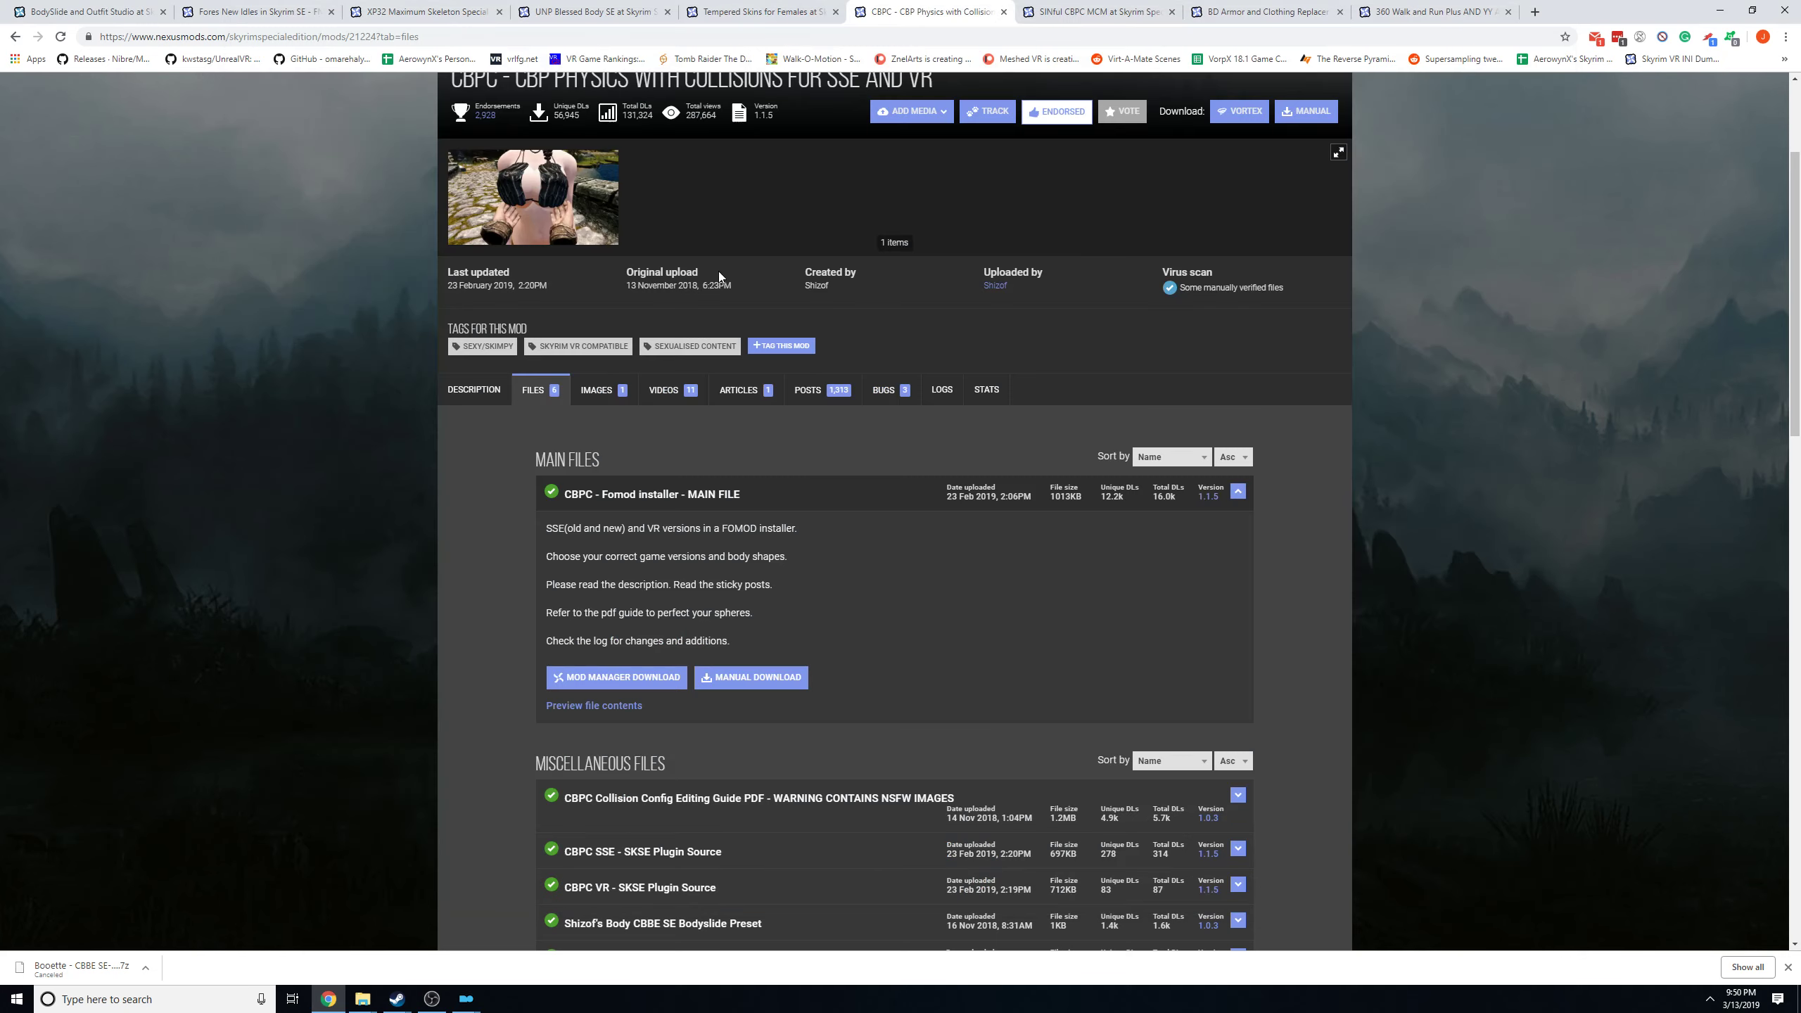
{"action": "left_click", "coordinate": [471, 387]}
{"action": "scroll", "coordinate": [1099, 397], "scroll_direction": "down", "scroll_amount": 20}
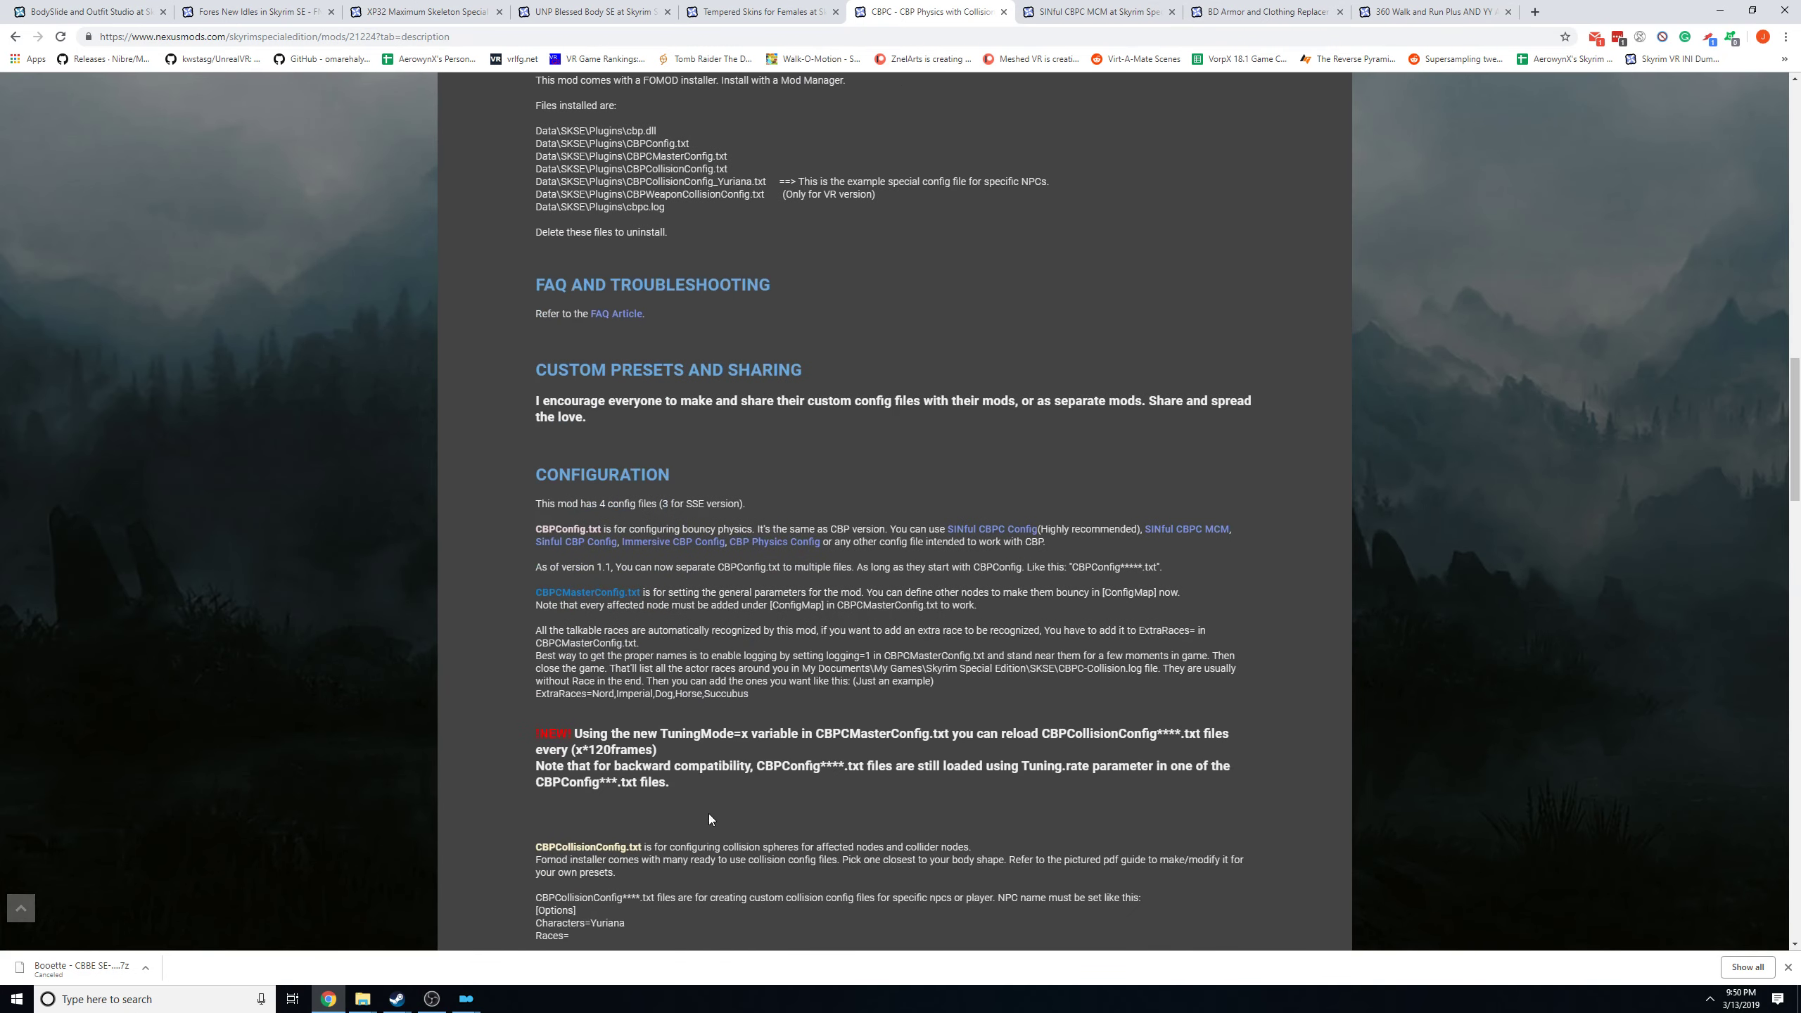
Go back to the CBPC installer window, choose the UNPB body shape and cancel the installation.
{"action": "scroll", "coordinate": [672, 469], "scroll_direction": "up", "scroll_amount": 10}
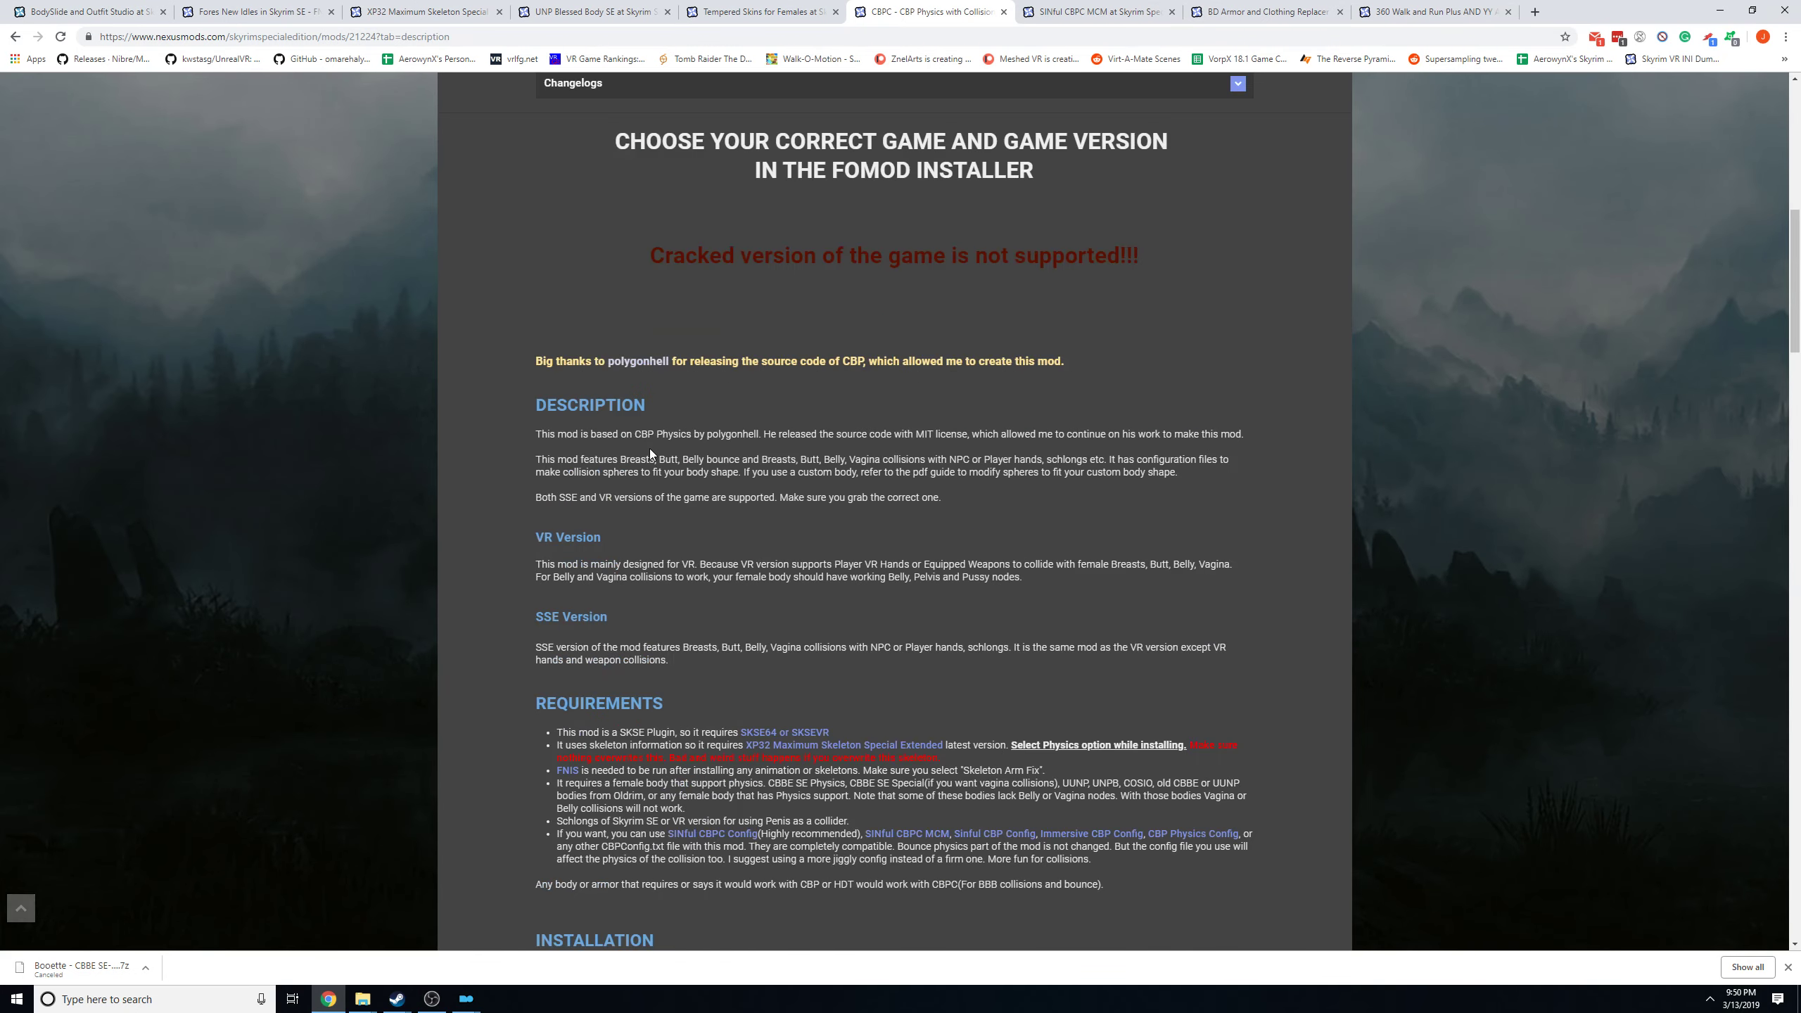
{"action": "scroll", "coordinate": [655, 439], "scroll_direction": "up", "scroll_amount": 5}
{"action": "mouse_move", "coordinate": [466, 997]}
{"action": "left_click", "coordinate": [537, 967]}
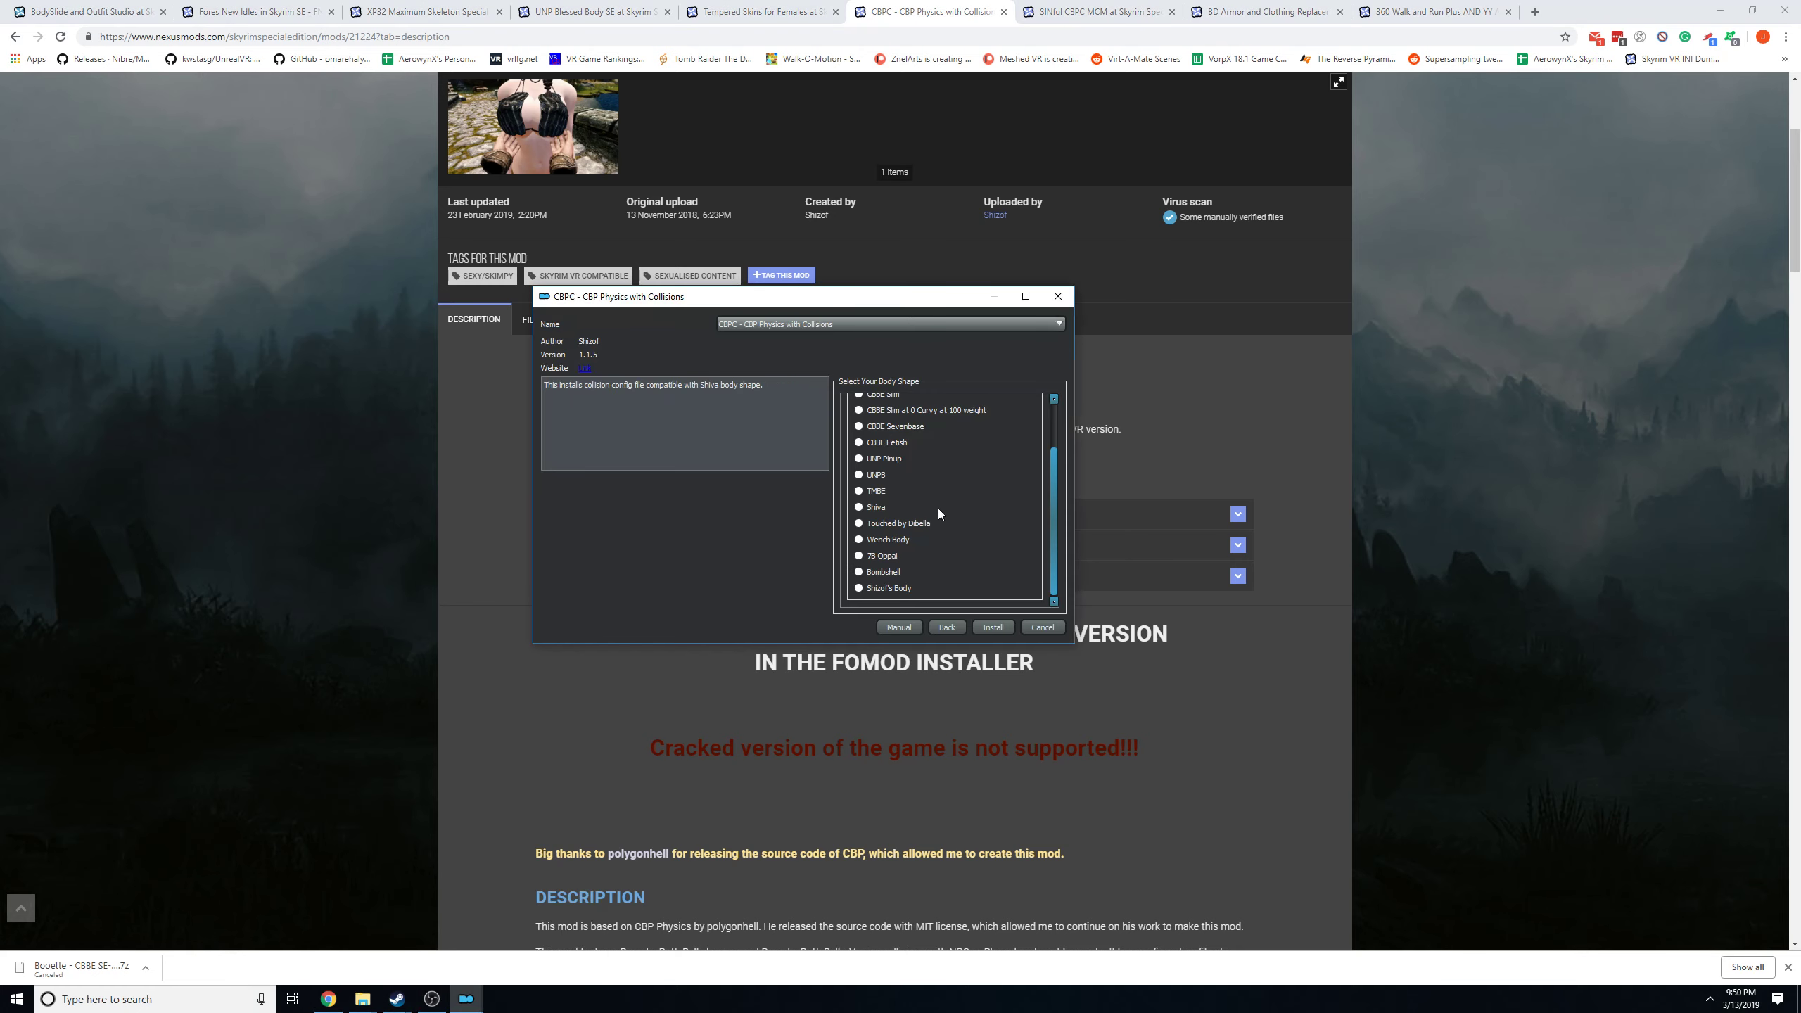
{"action": "scroll", "coordinate": [979, 530], "scroll_direction": "up", "scroll_amount": 2}
{"action": "scroll", "coordinate": [979, 530], "scroll_direction": "down", "scroll_amount": 1}
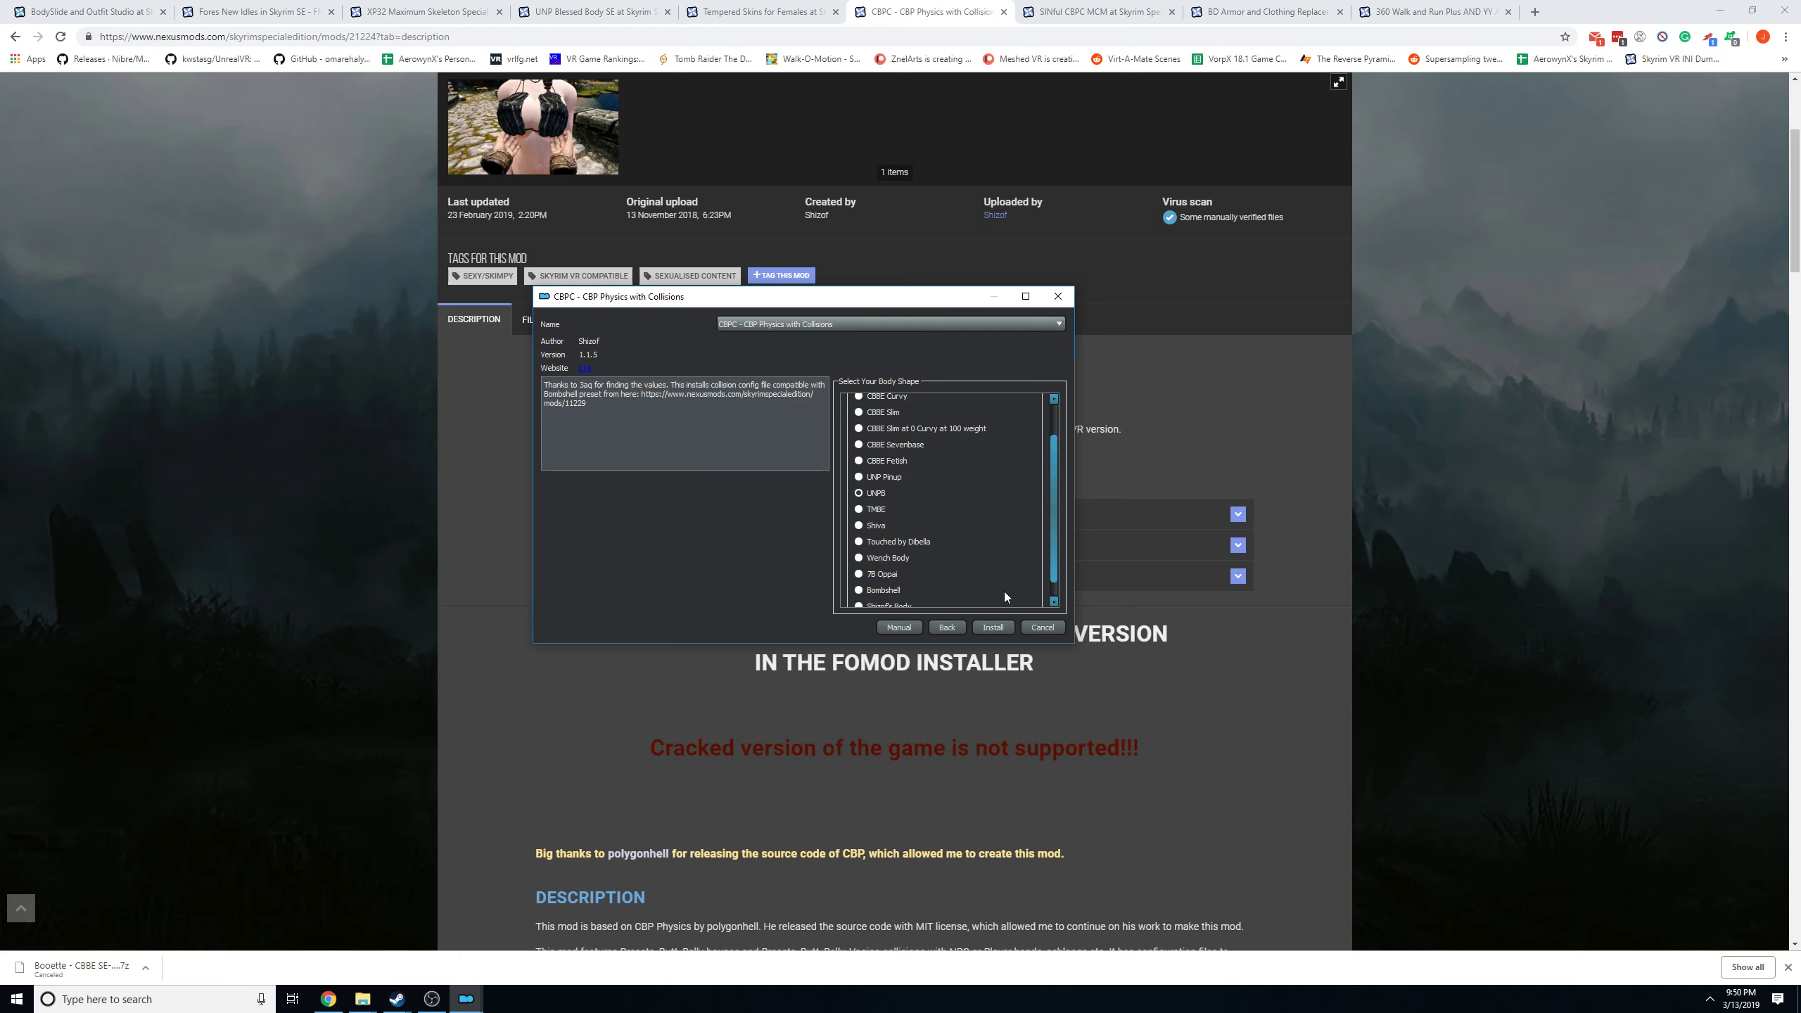
{"action": "left_click", "coordinate": [862, 496]}
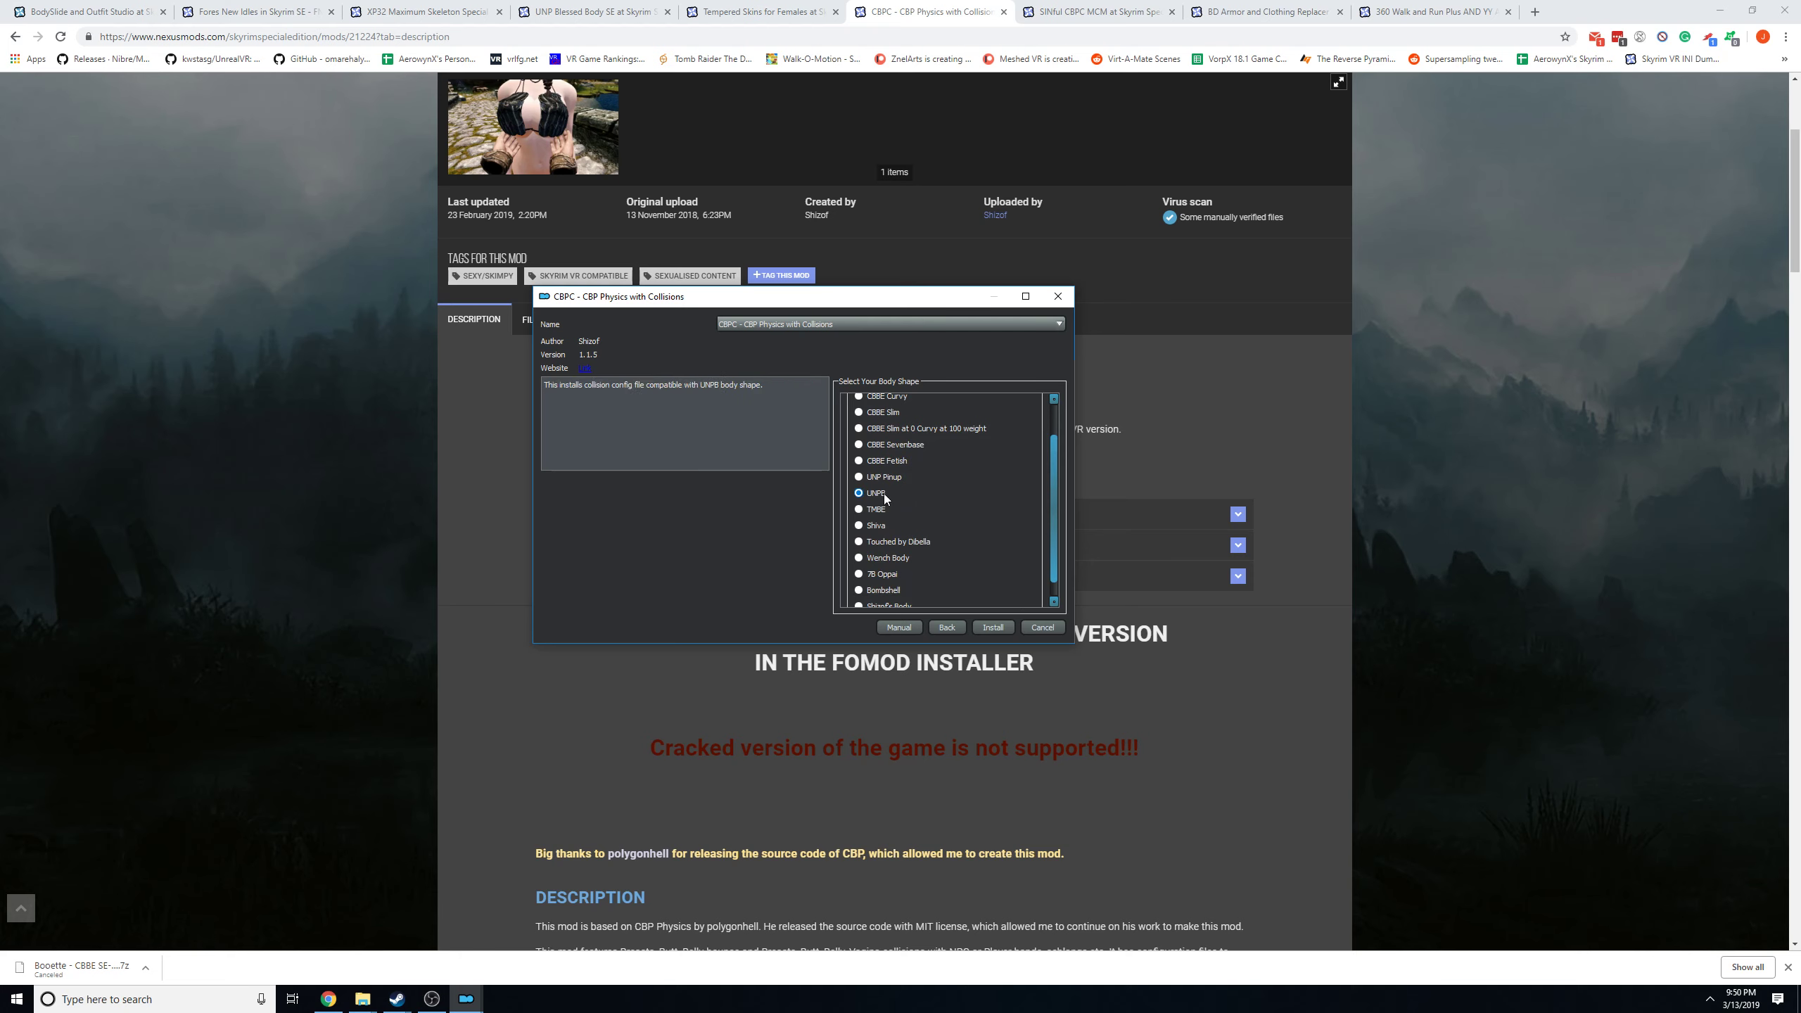
{"action": "left_click", "coordinate": [1048, 631]}
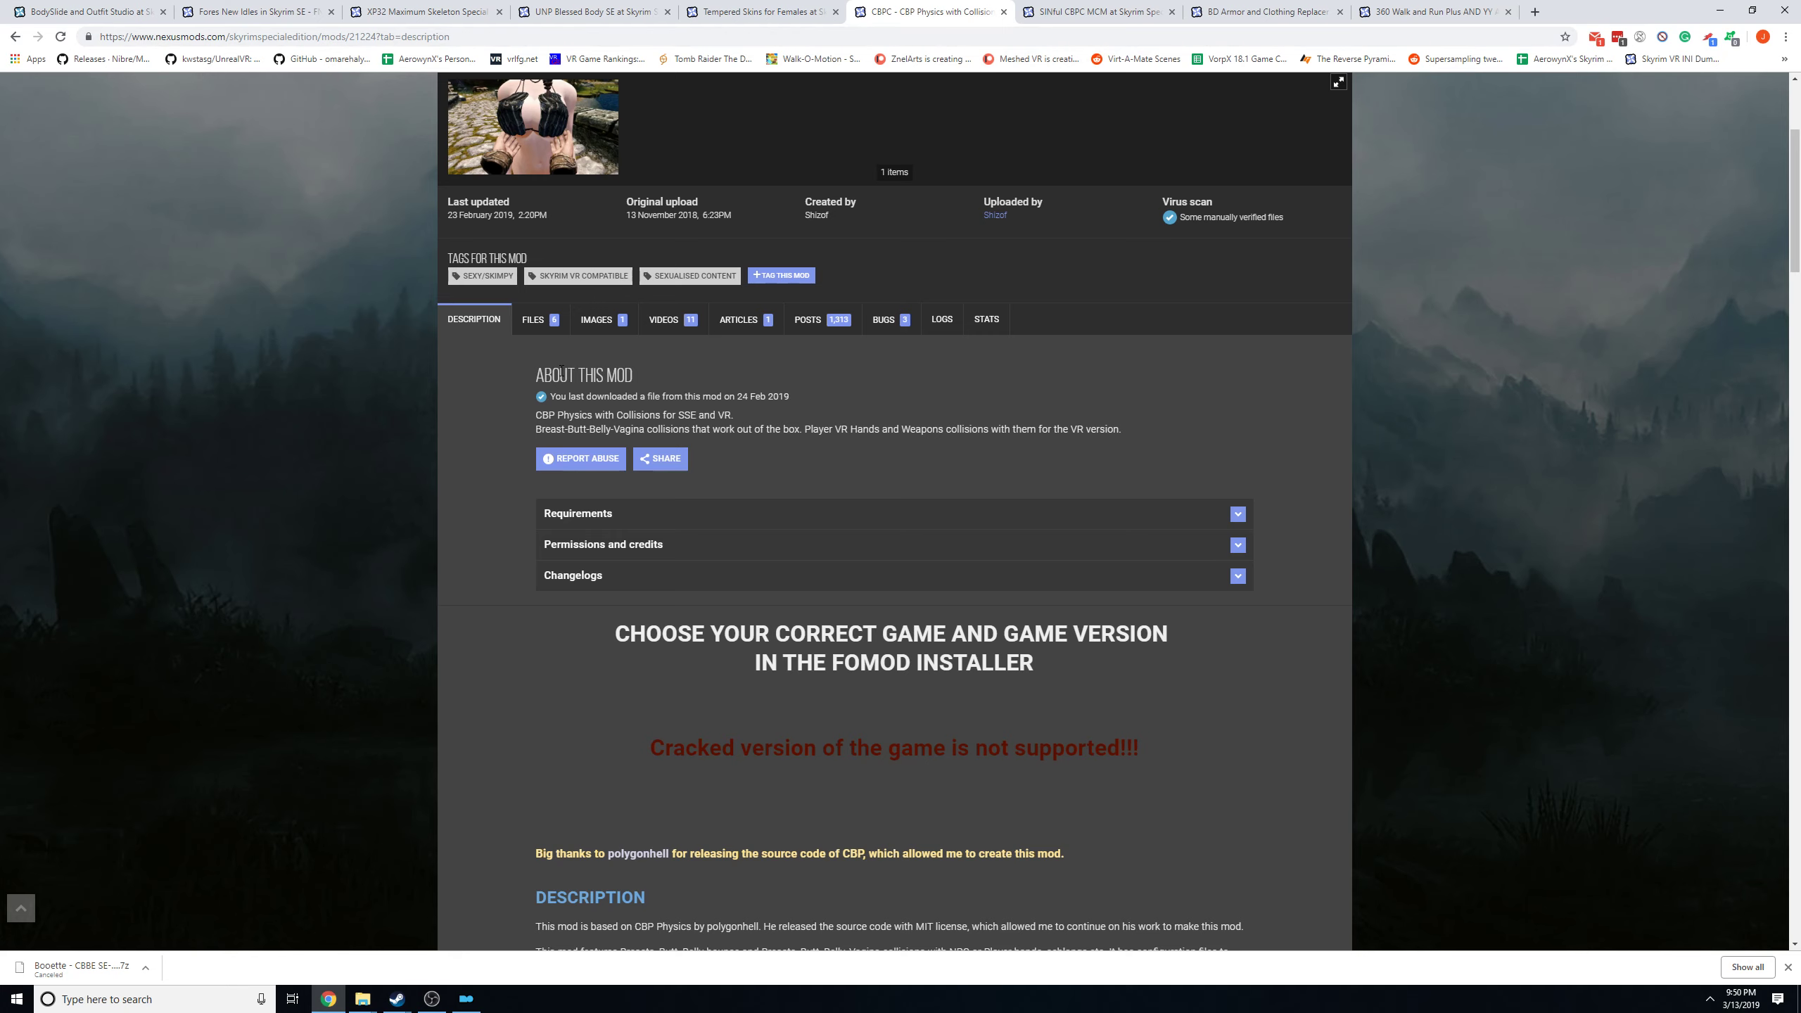
Open the SINful CBPC MCM mod page and show its main file downloads.
{"action": "left_click", "coordinate": [1070, 11]}
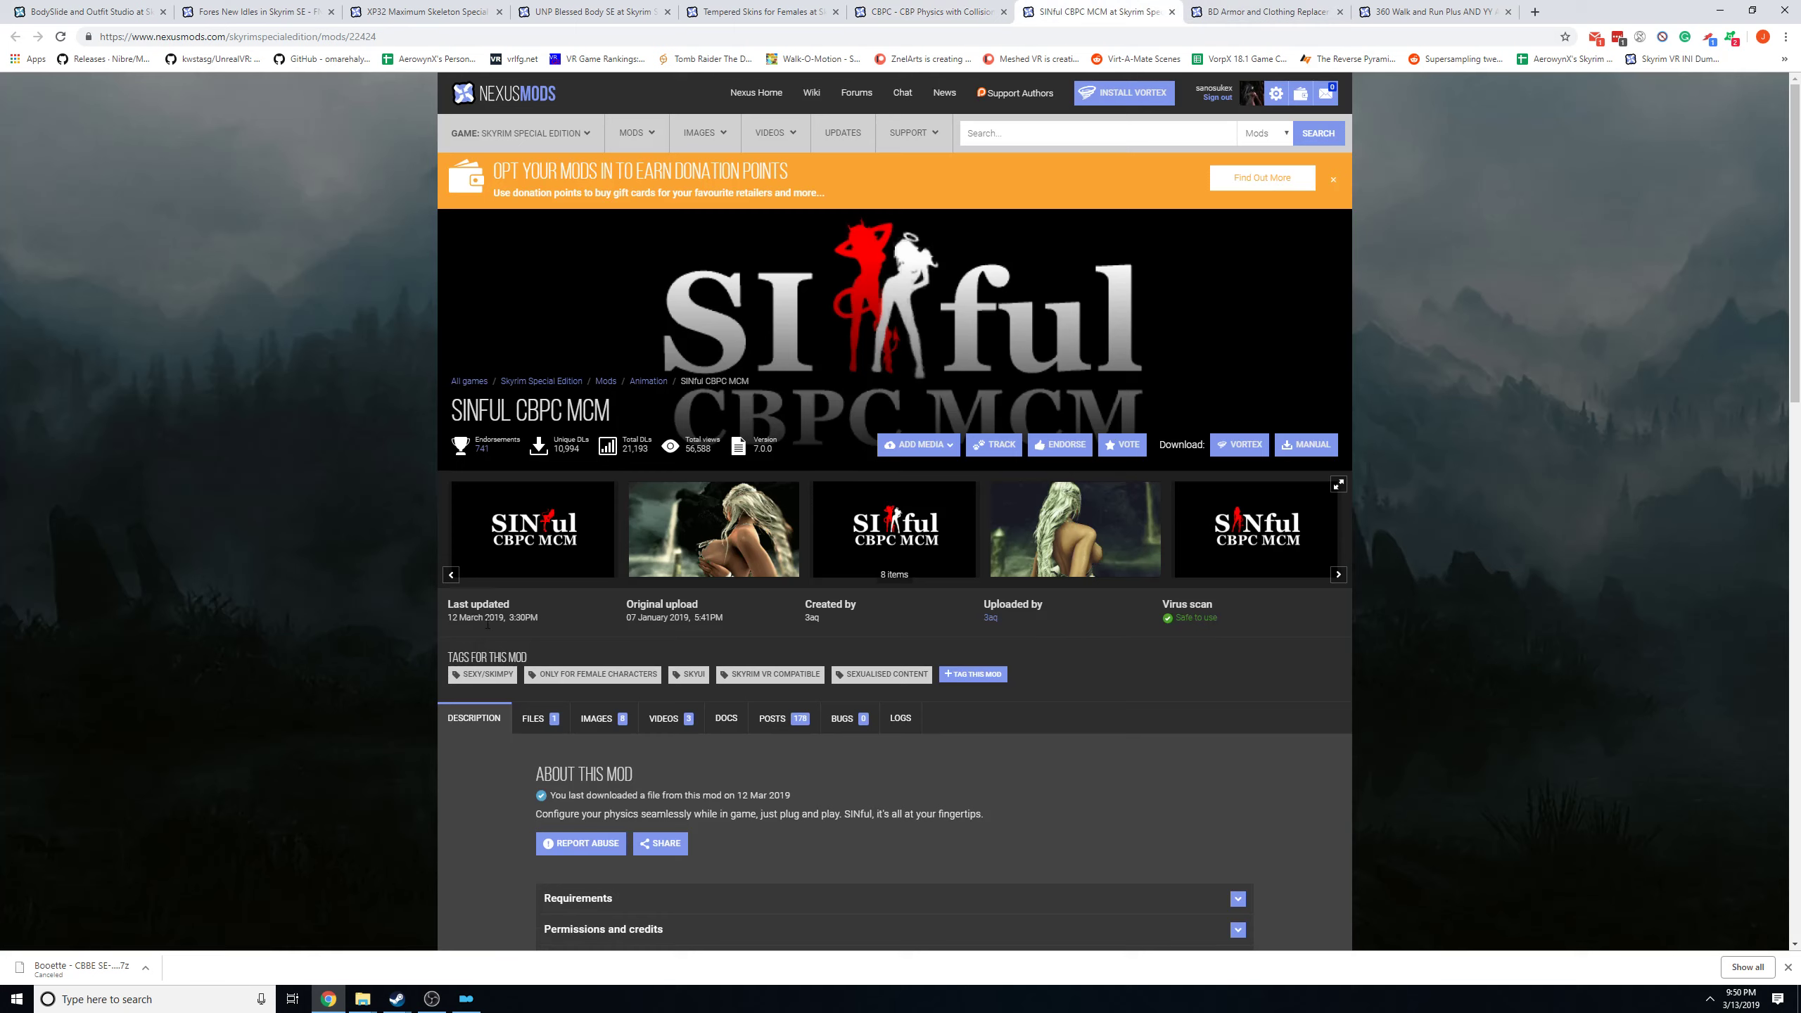
{"action": "scroll", "coordinate": [803, 615], "scroll_direction": "down", "scroll_amount": 3}
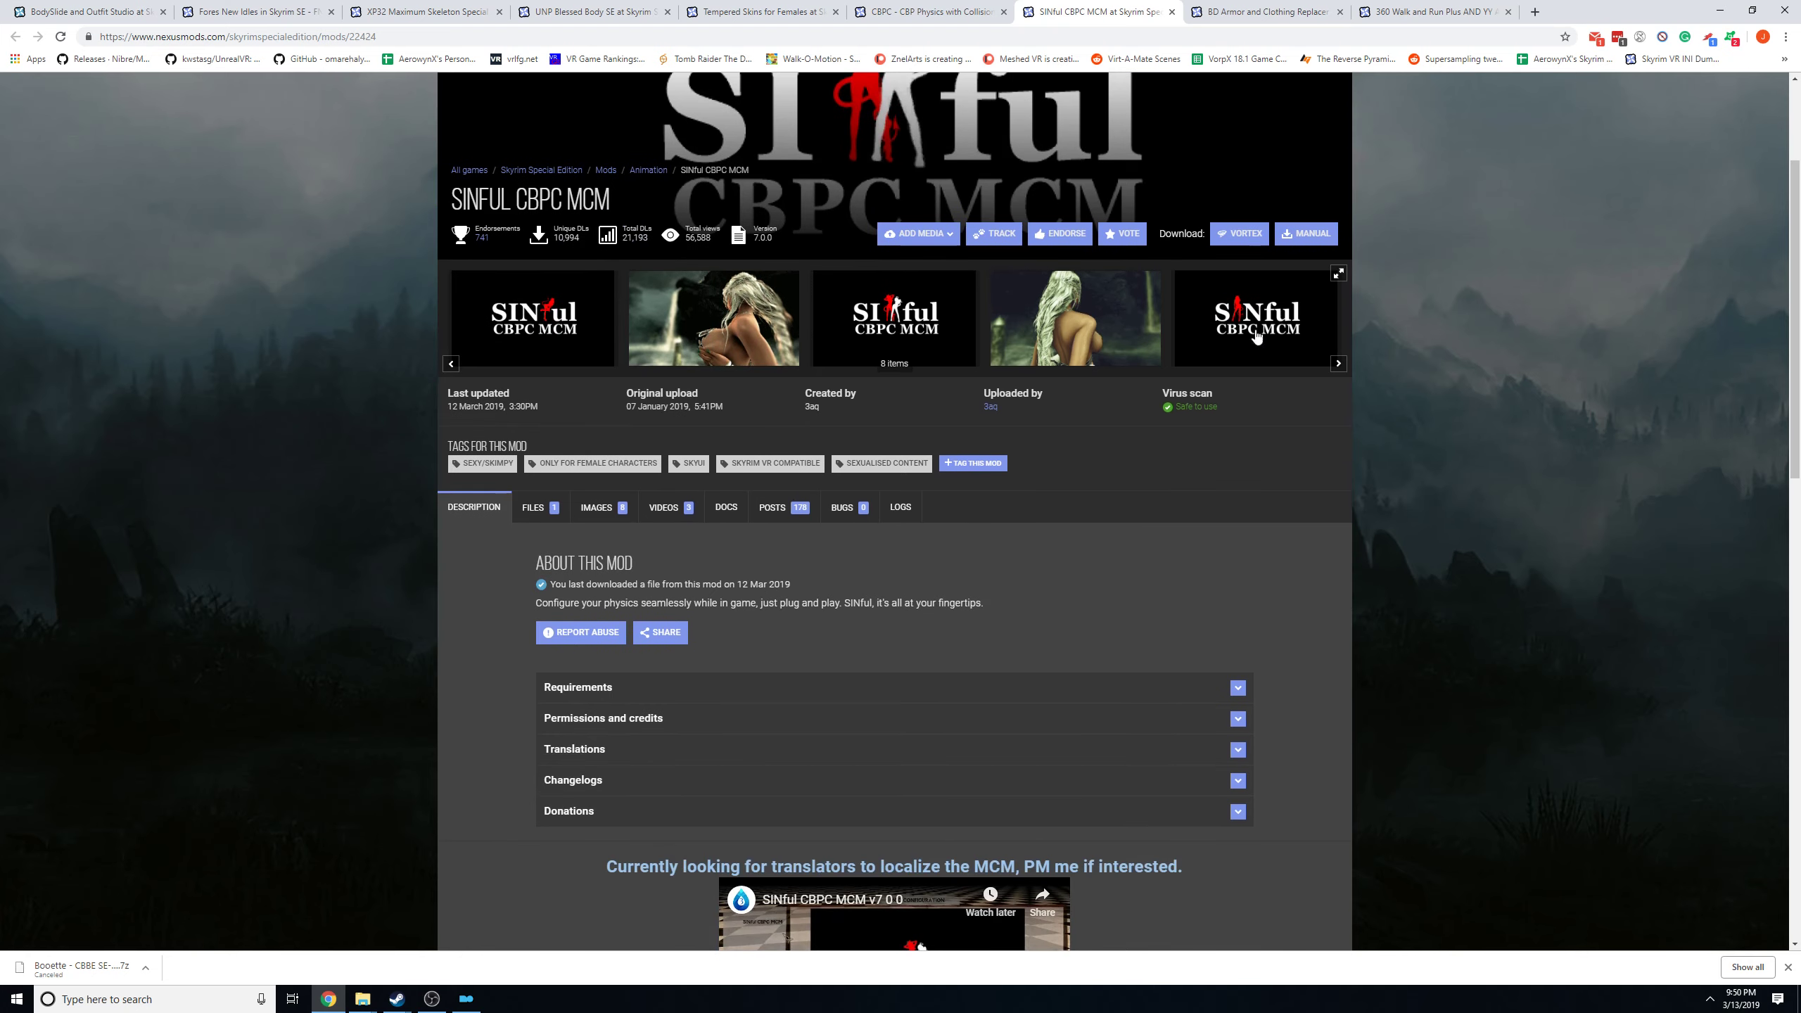
{"action": "left_click", "coordinate": [541, 507]}
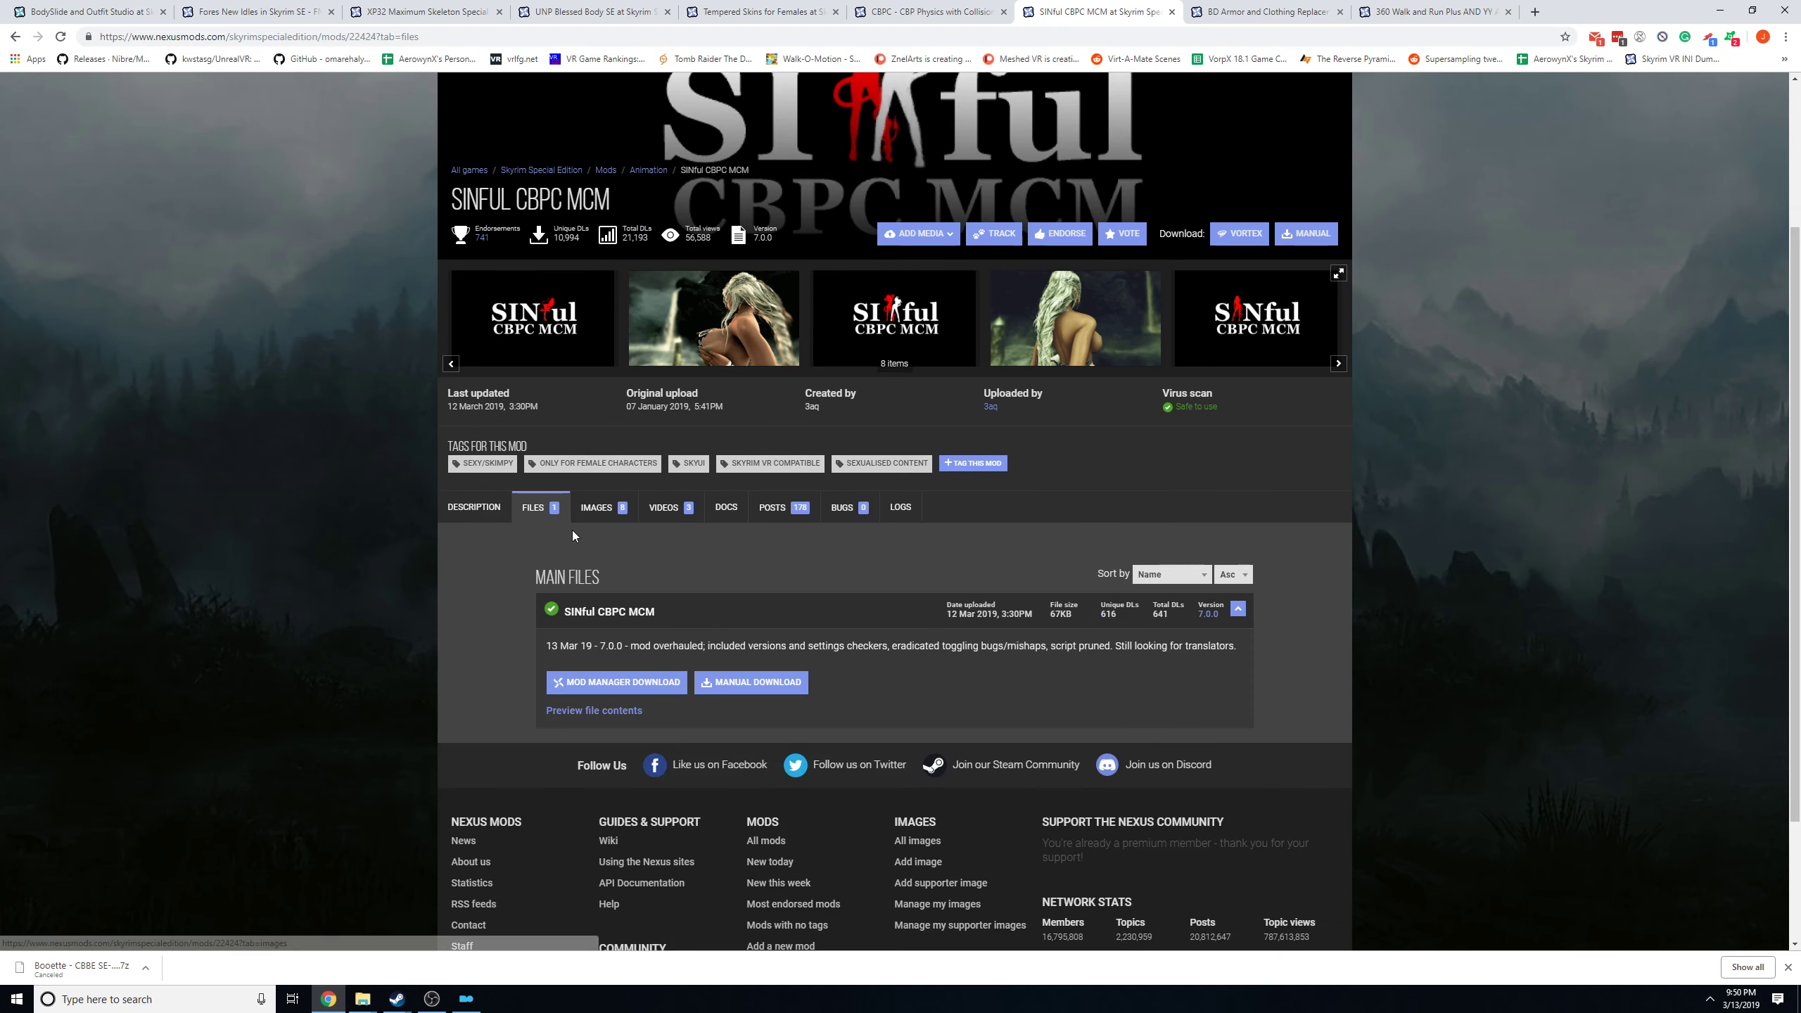
In Mod Organizer, filter the mod list for sin and walk through the SINful CBPC MCM reinstallation to its ESL/ESP options, then cancel it.
{"action": "left_click", "coordinate": [471, 1000]}
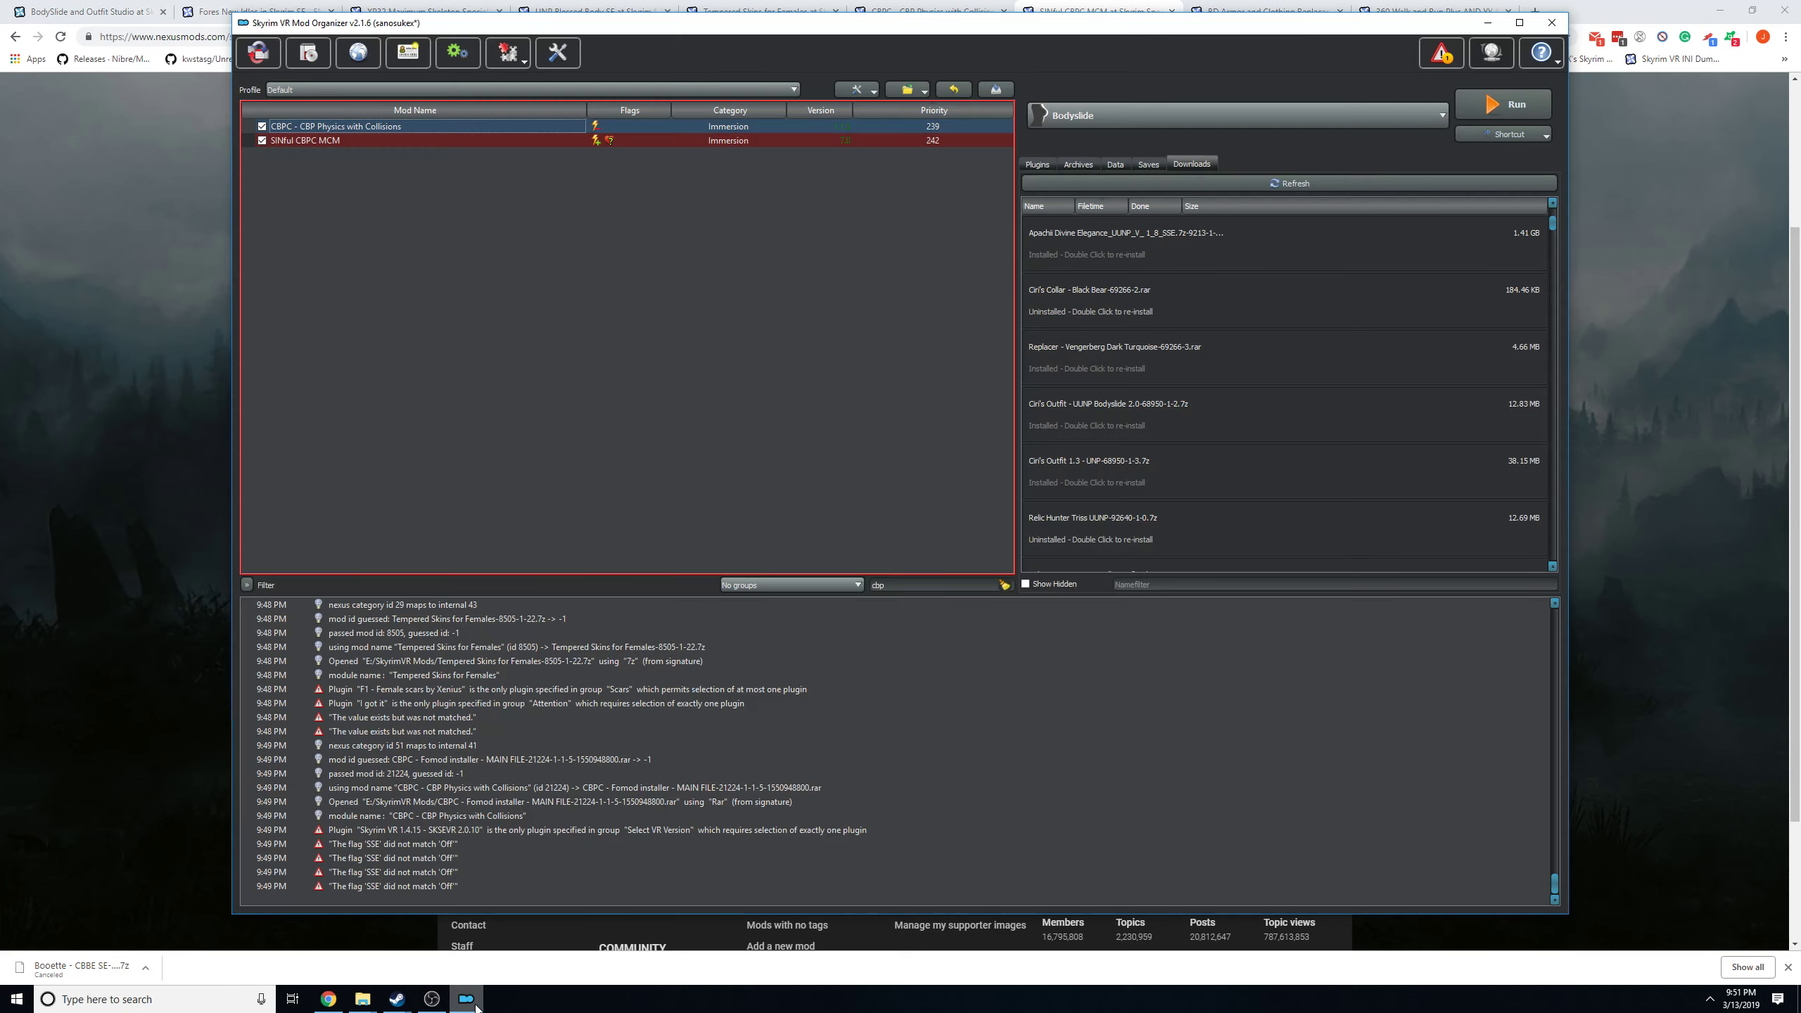
{"action": "type", "text": "sin"}
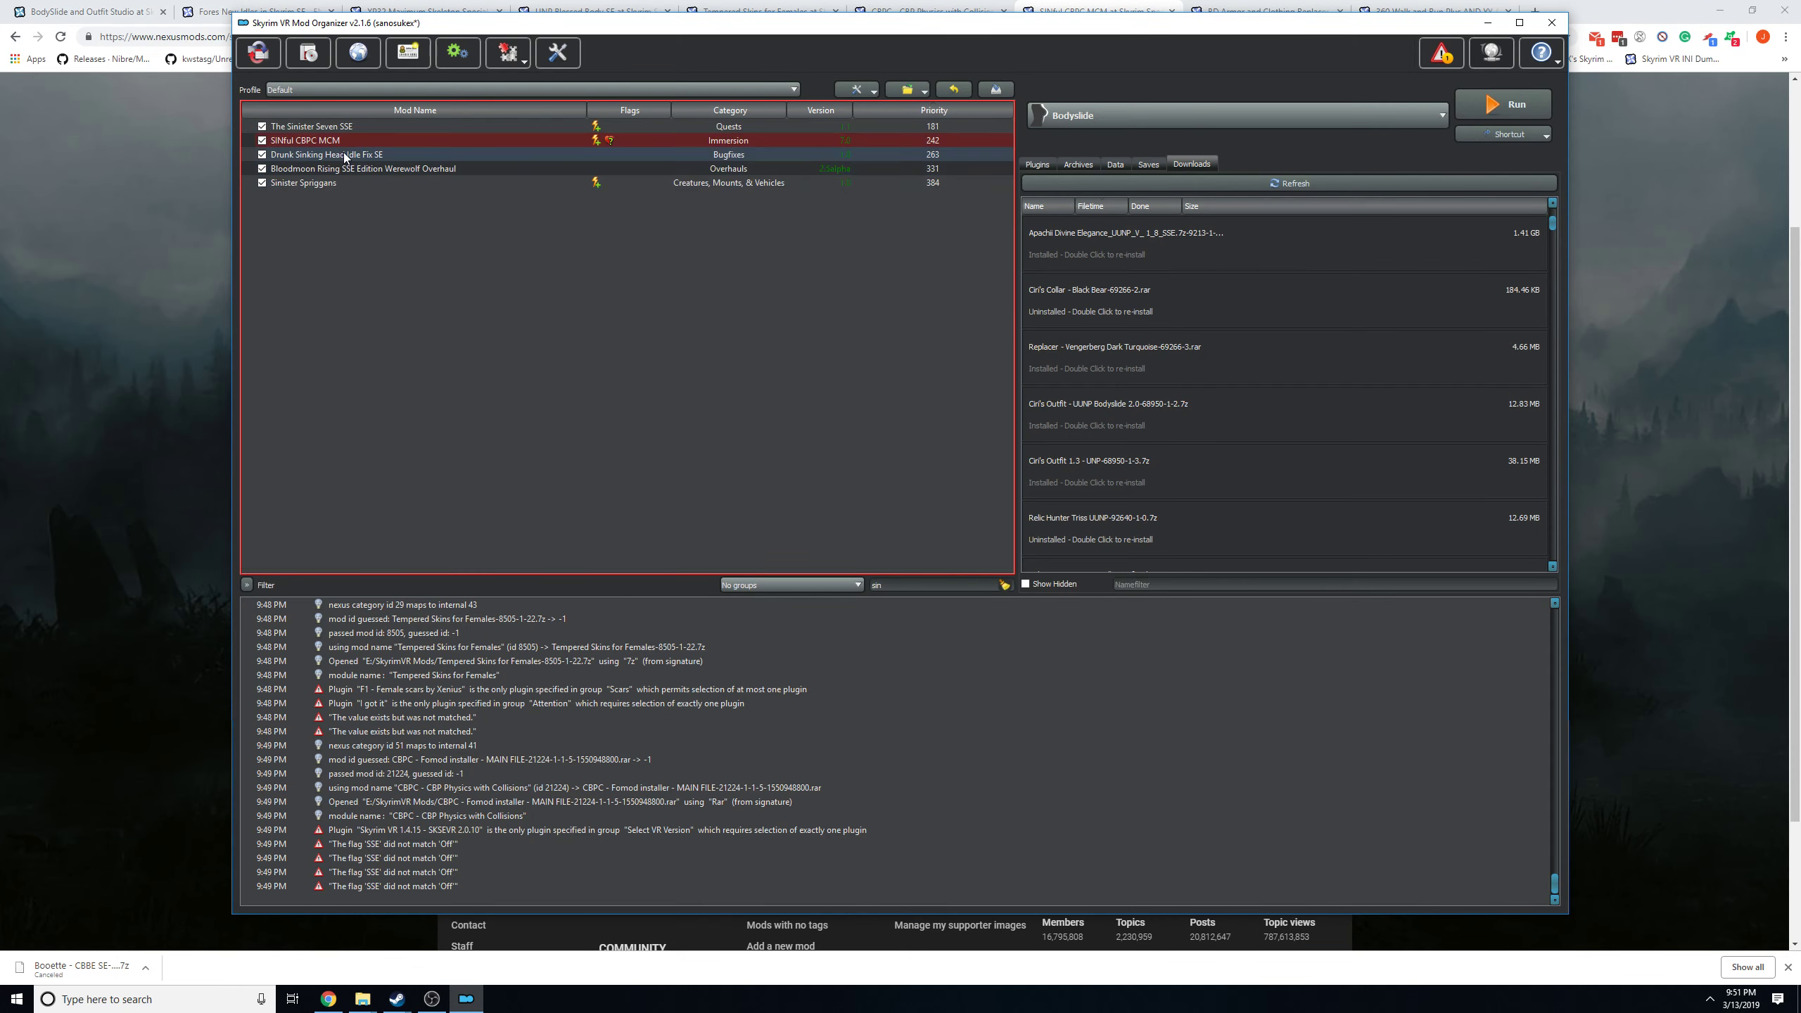
{"action": "right_click", "coordinate": [330, 142]}
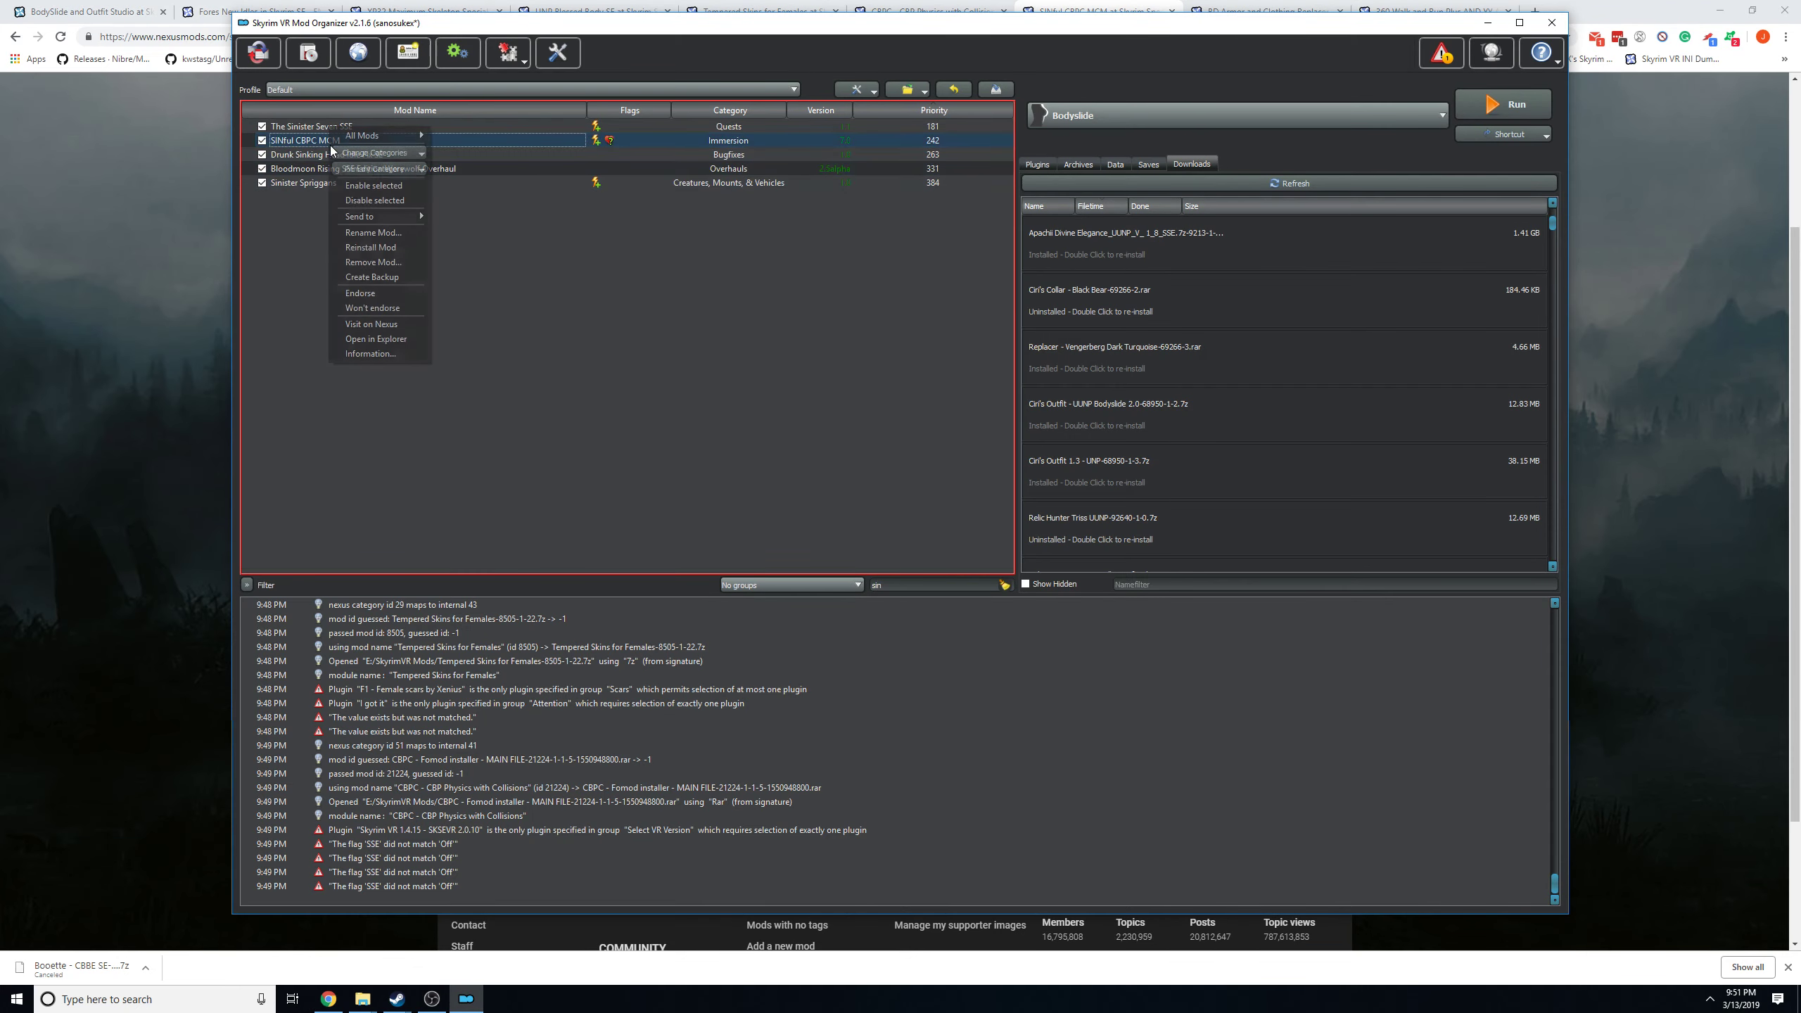
{"action": "left_click", "coordinate": [371, 247]}
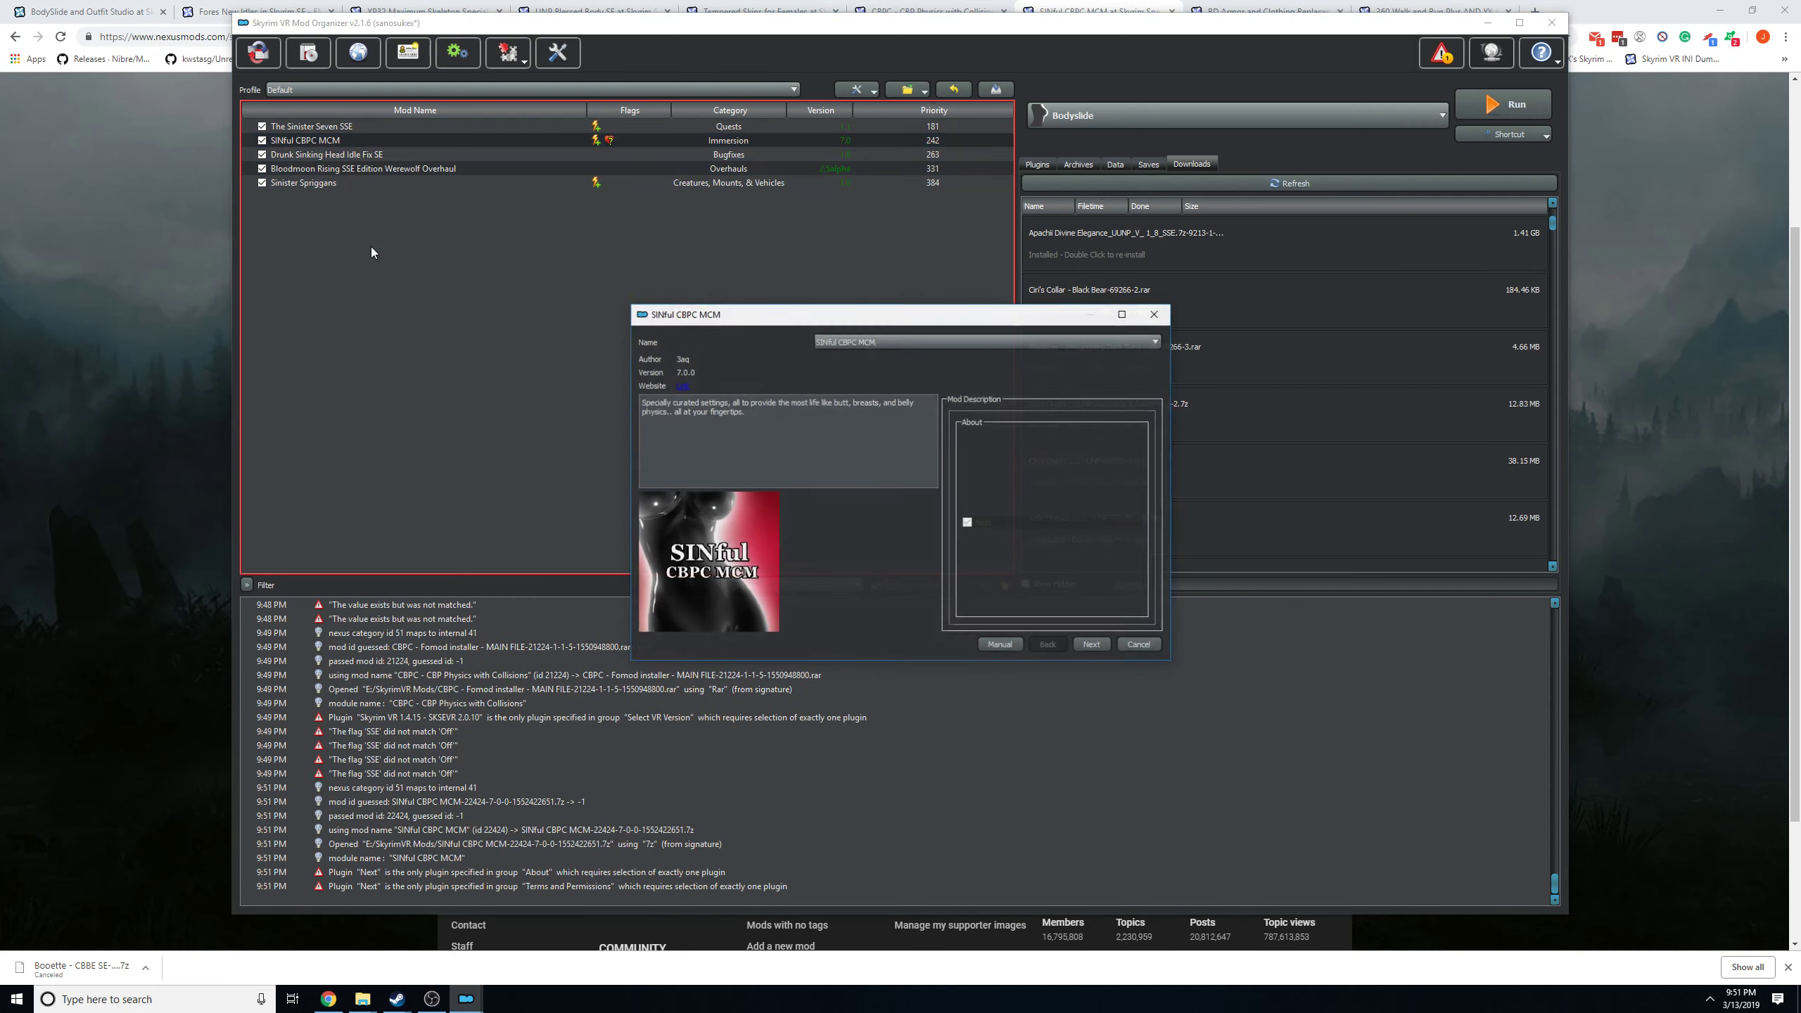
{"action": "left_click", "coordinate": [1080, 650]}
{"action": "left_click", "coordinate": [1092, 645]}
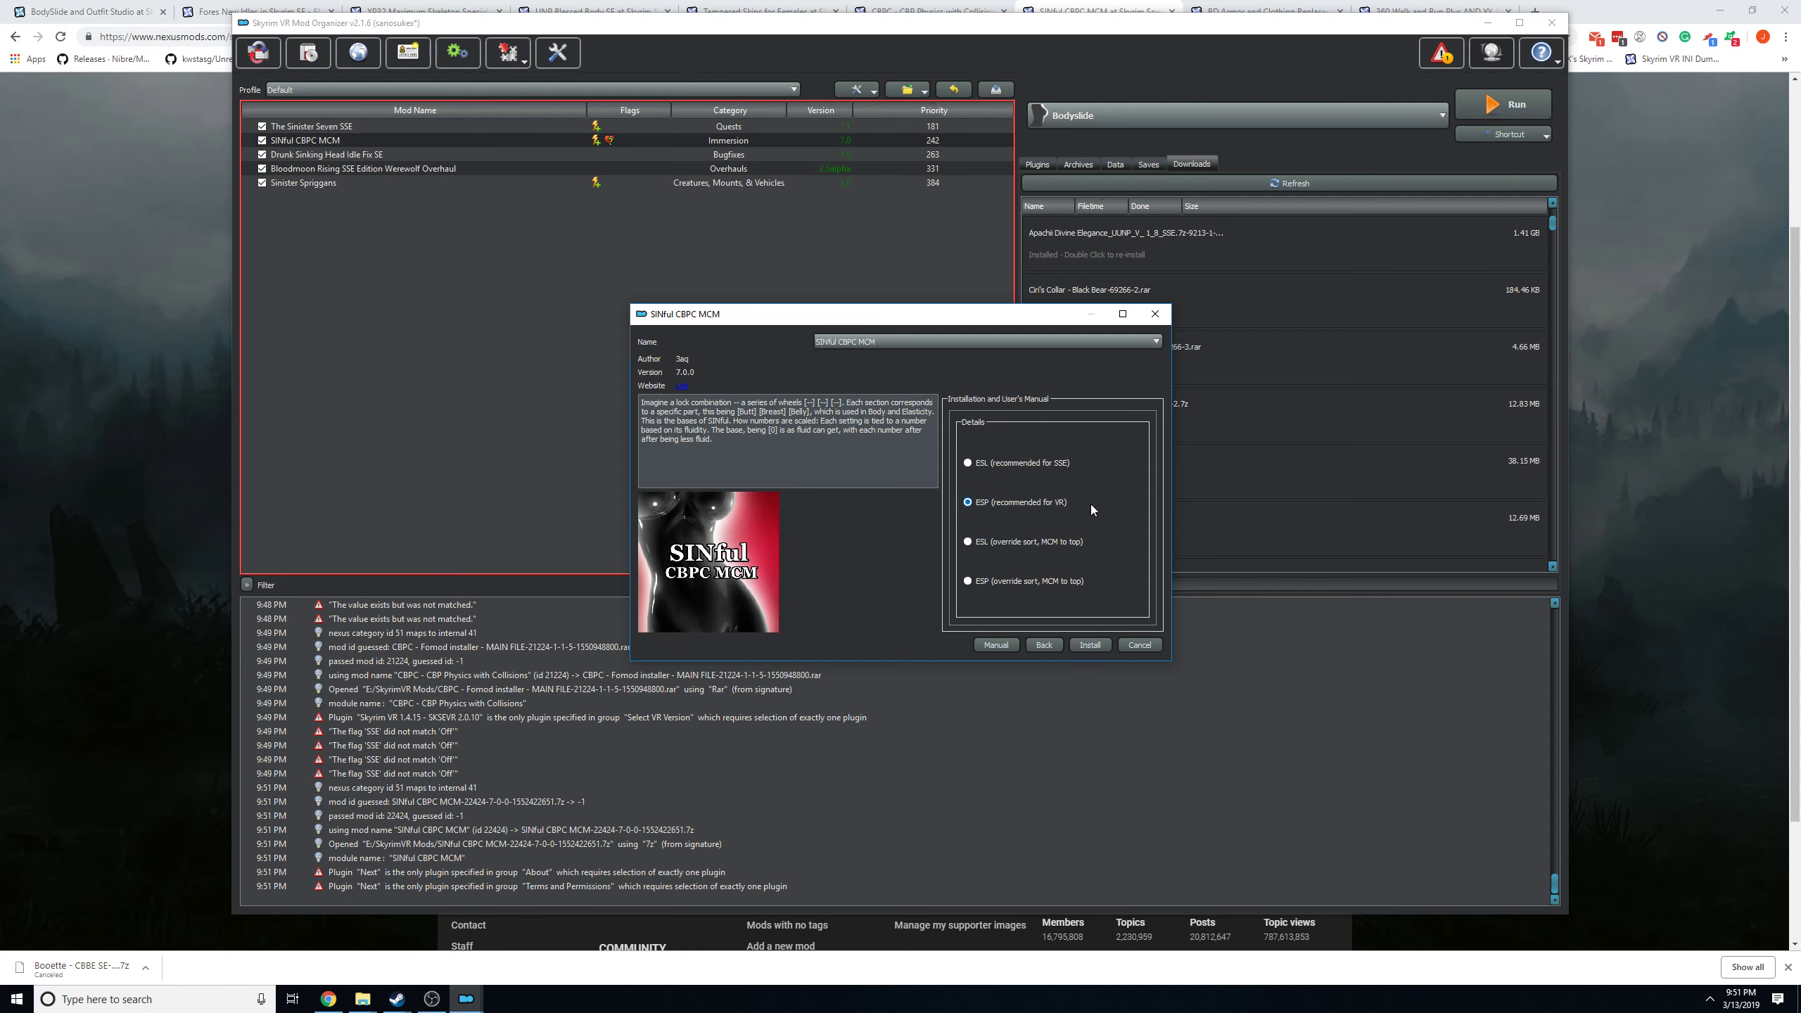
{"action": "left_click", "coordinate": [1155, 645]}
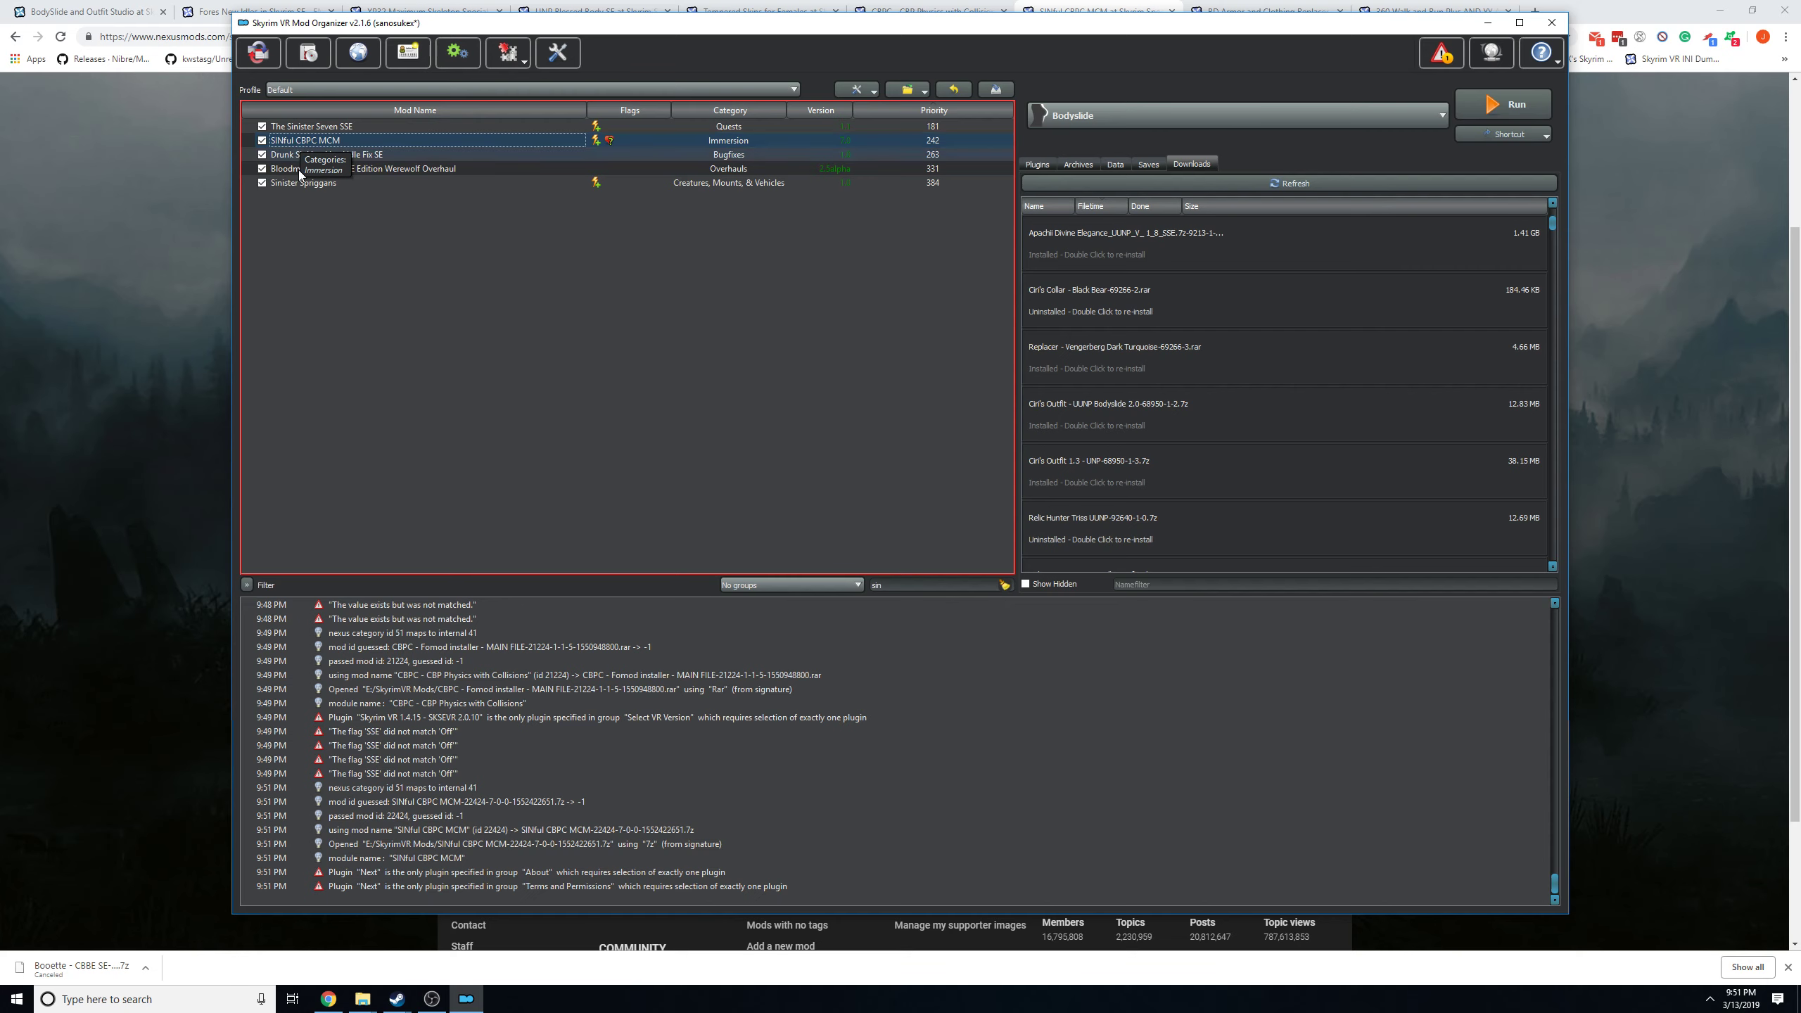
Return to the browser and look through the author images of the SINful CBPC MCM mod.
{"action": "left_click", "coordinate": [132, 368]}
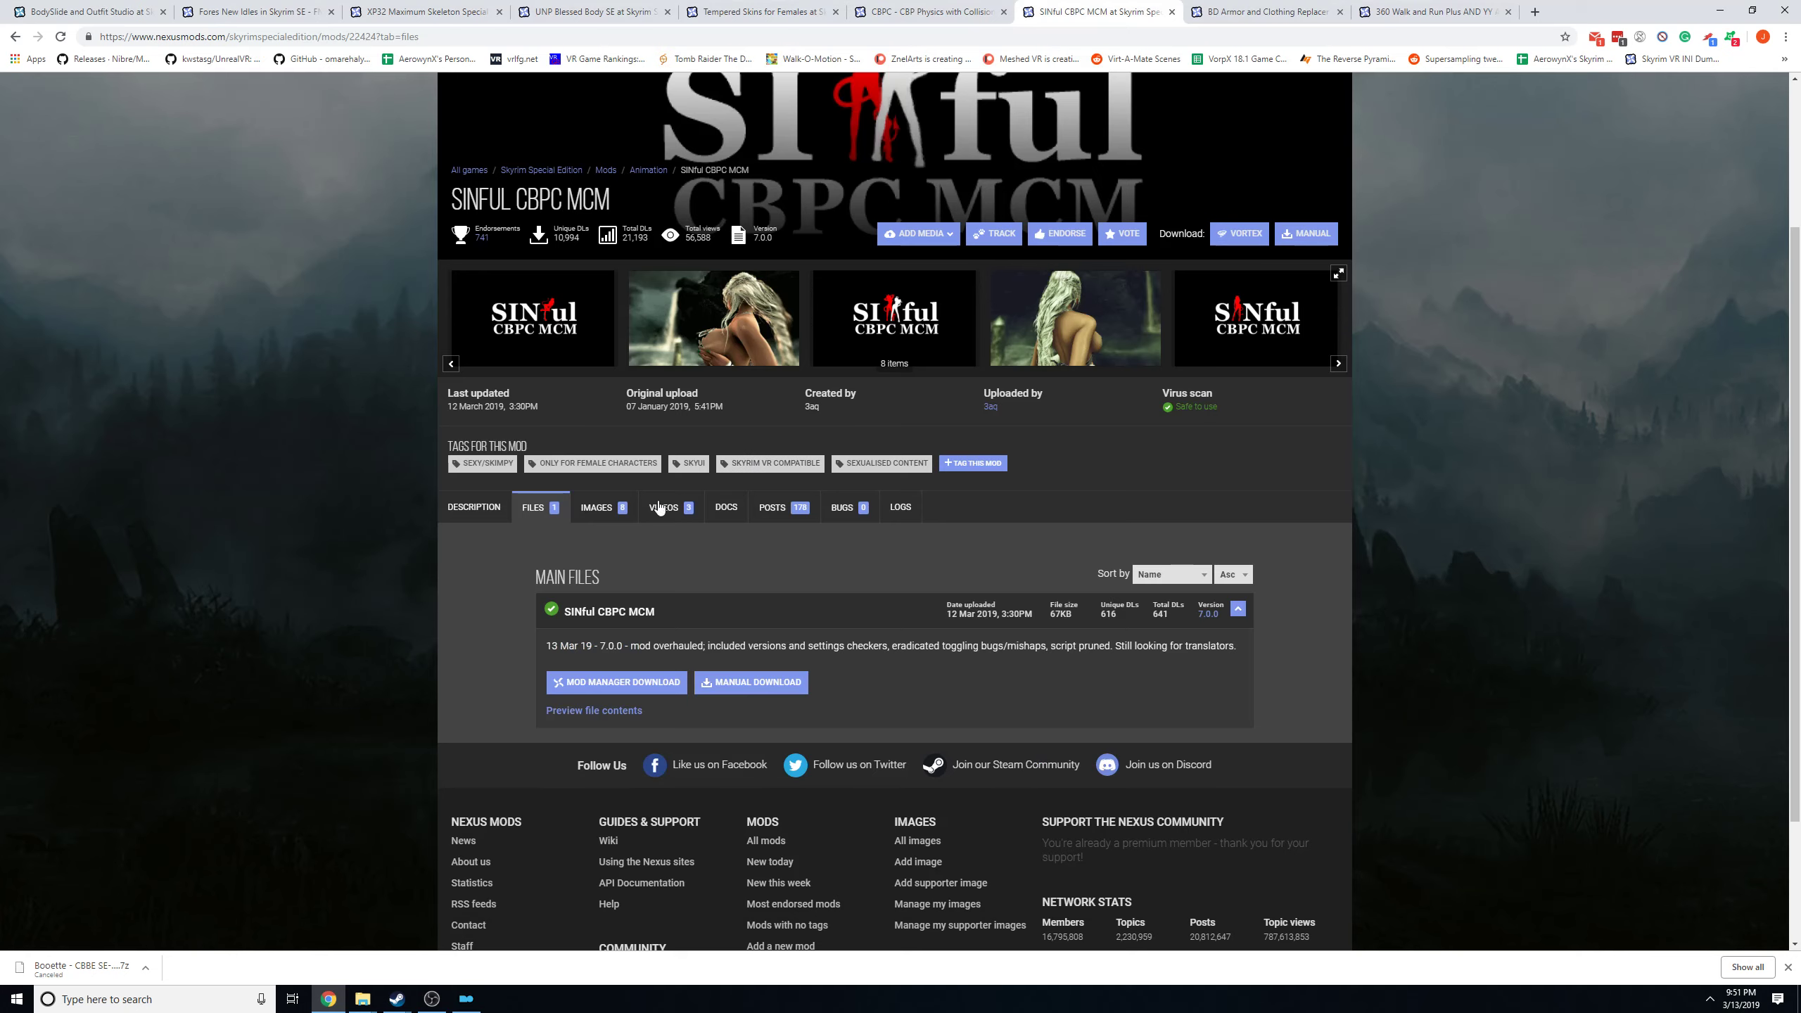
{"action": "left_click", "coordinate": [600, 508]}
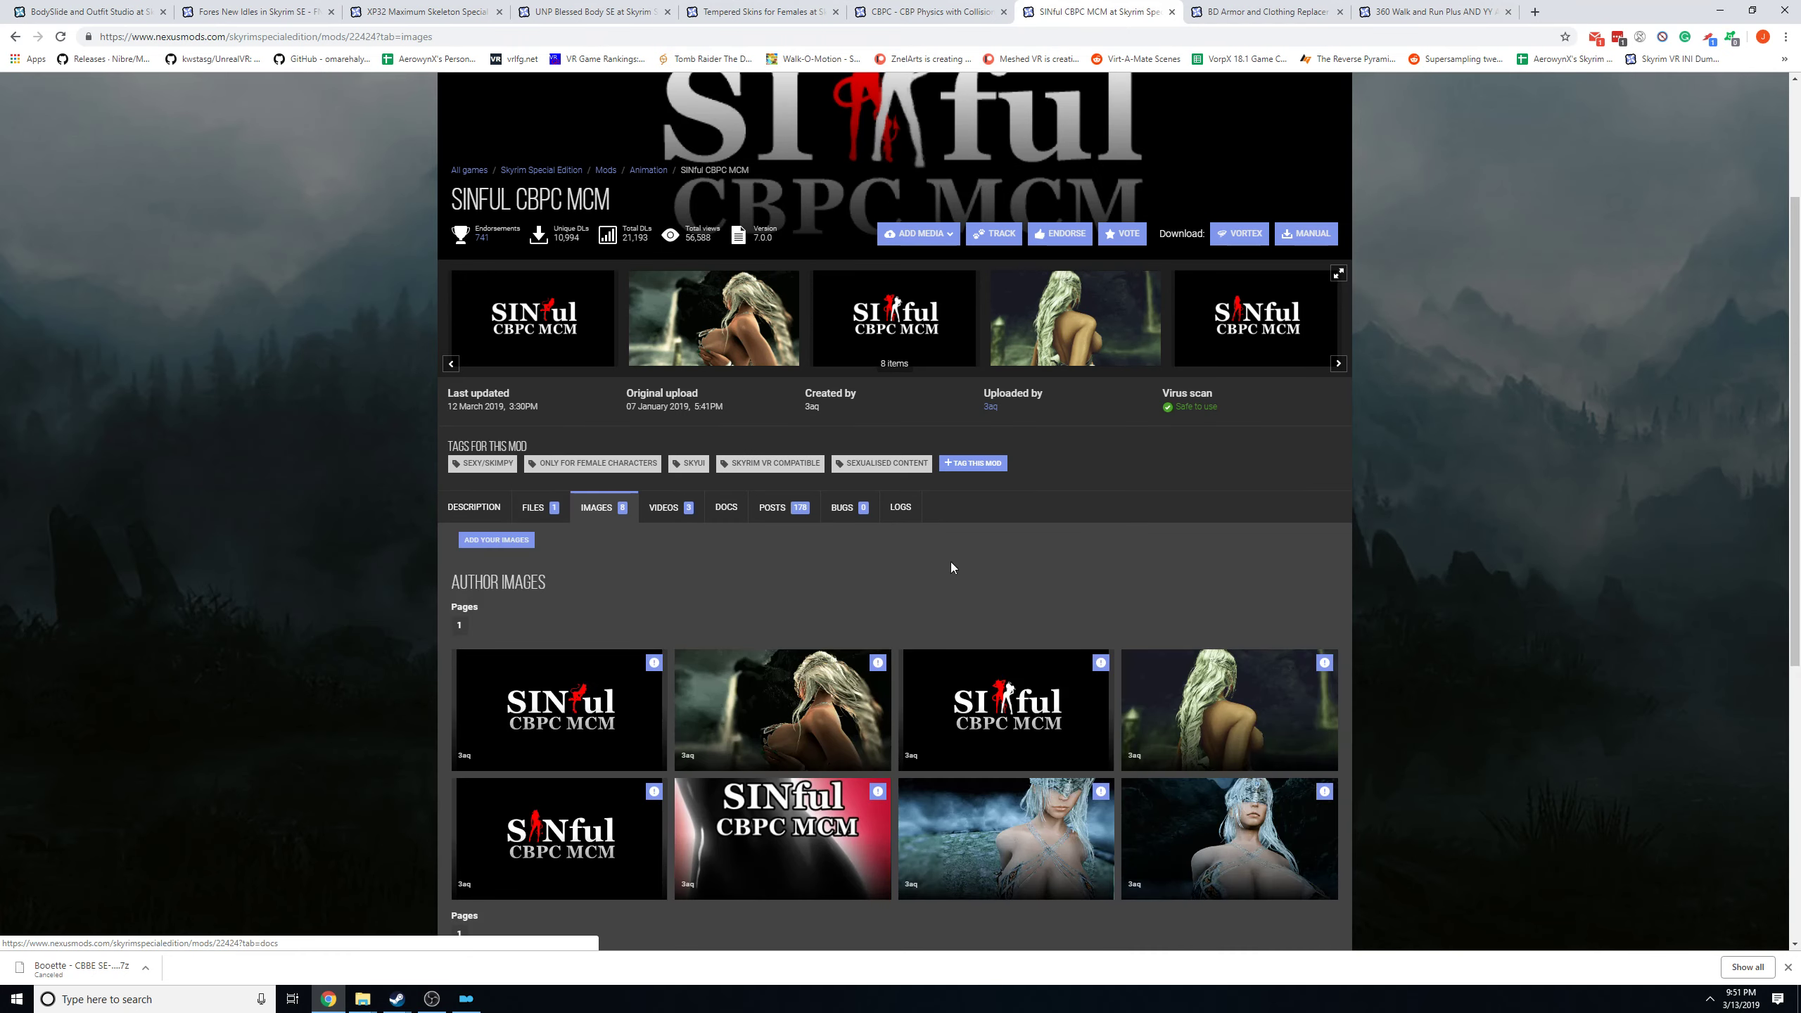
{"action": "scroll", "coordinate": [951, 562], "scroll_direction": "down", "scroll_amount": 5}
{"action": "scroll", "coordinate": [993, 575], "scroll_direction": "up", "scroll_amount": 6}
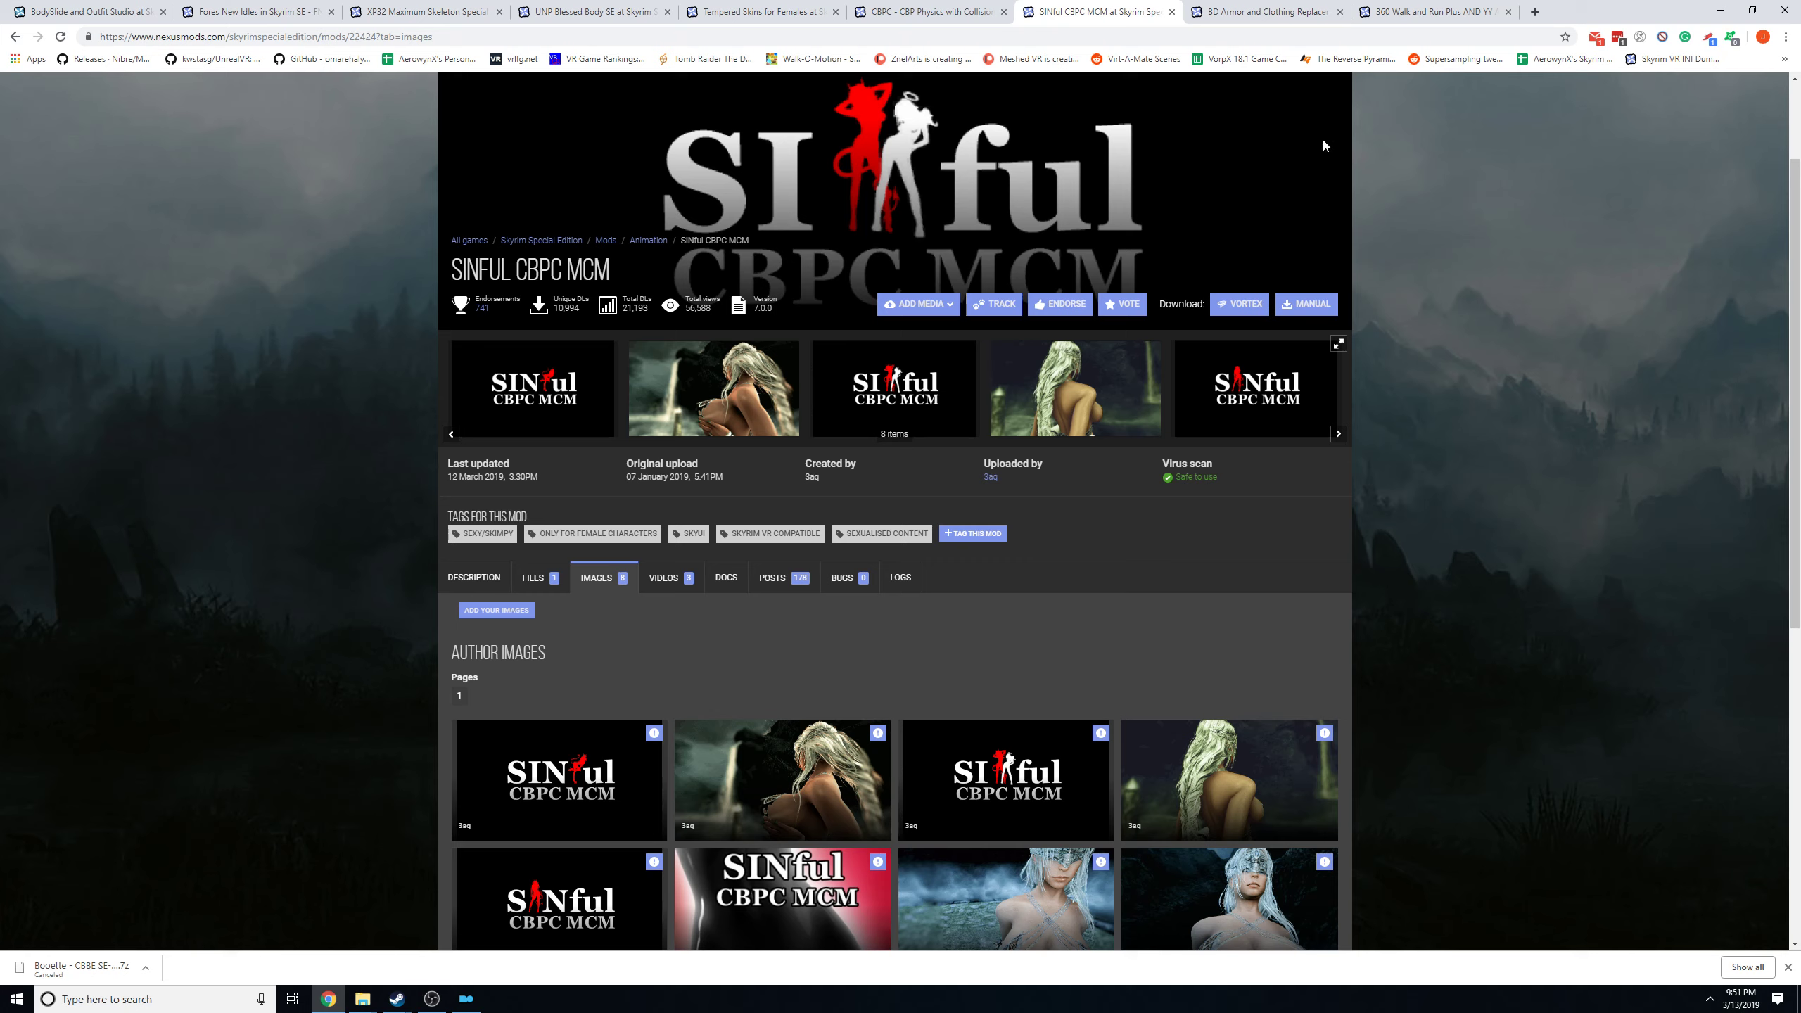
Revisit the CBPC, SINful CBPC MCM and XP32 Maximum Skeleton mod pages, ending on the FNIS file downloads.
{"action": "left_click", "coordinate": [914, 11]}
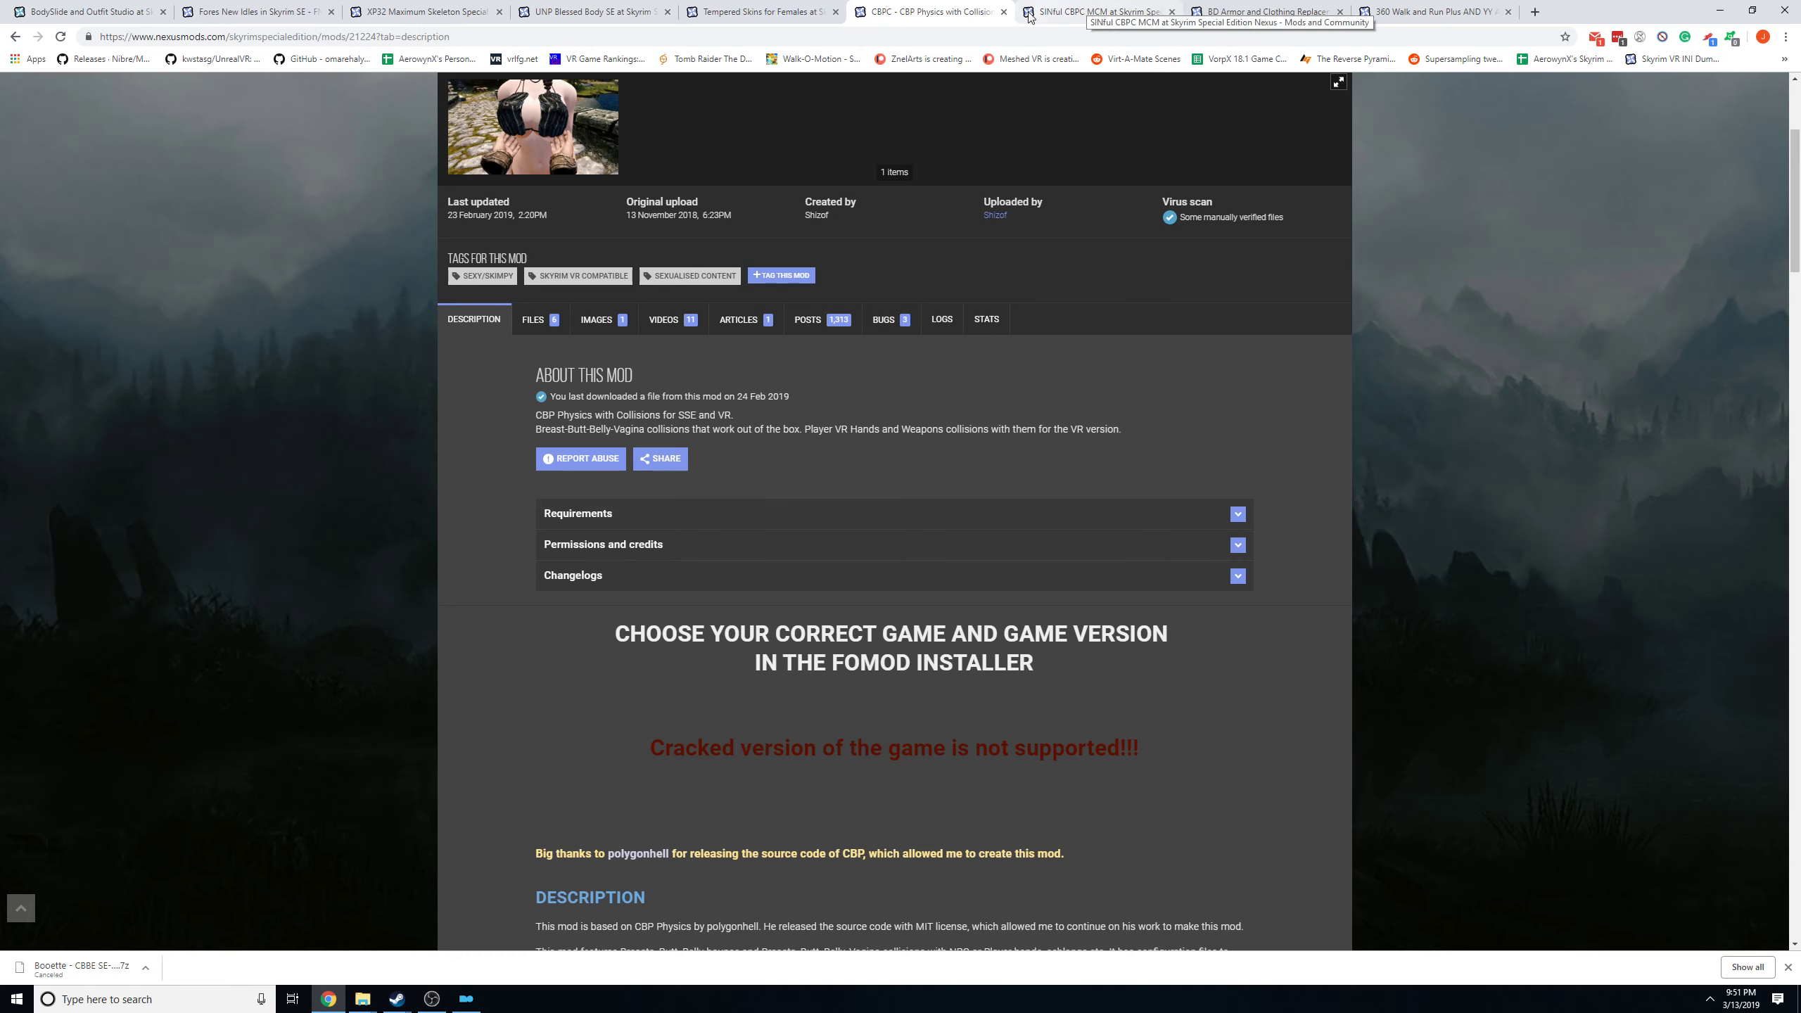
{"action": "left_click", "coordinate": [1080, 7]}
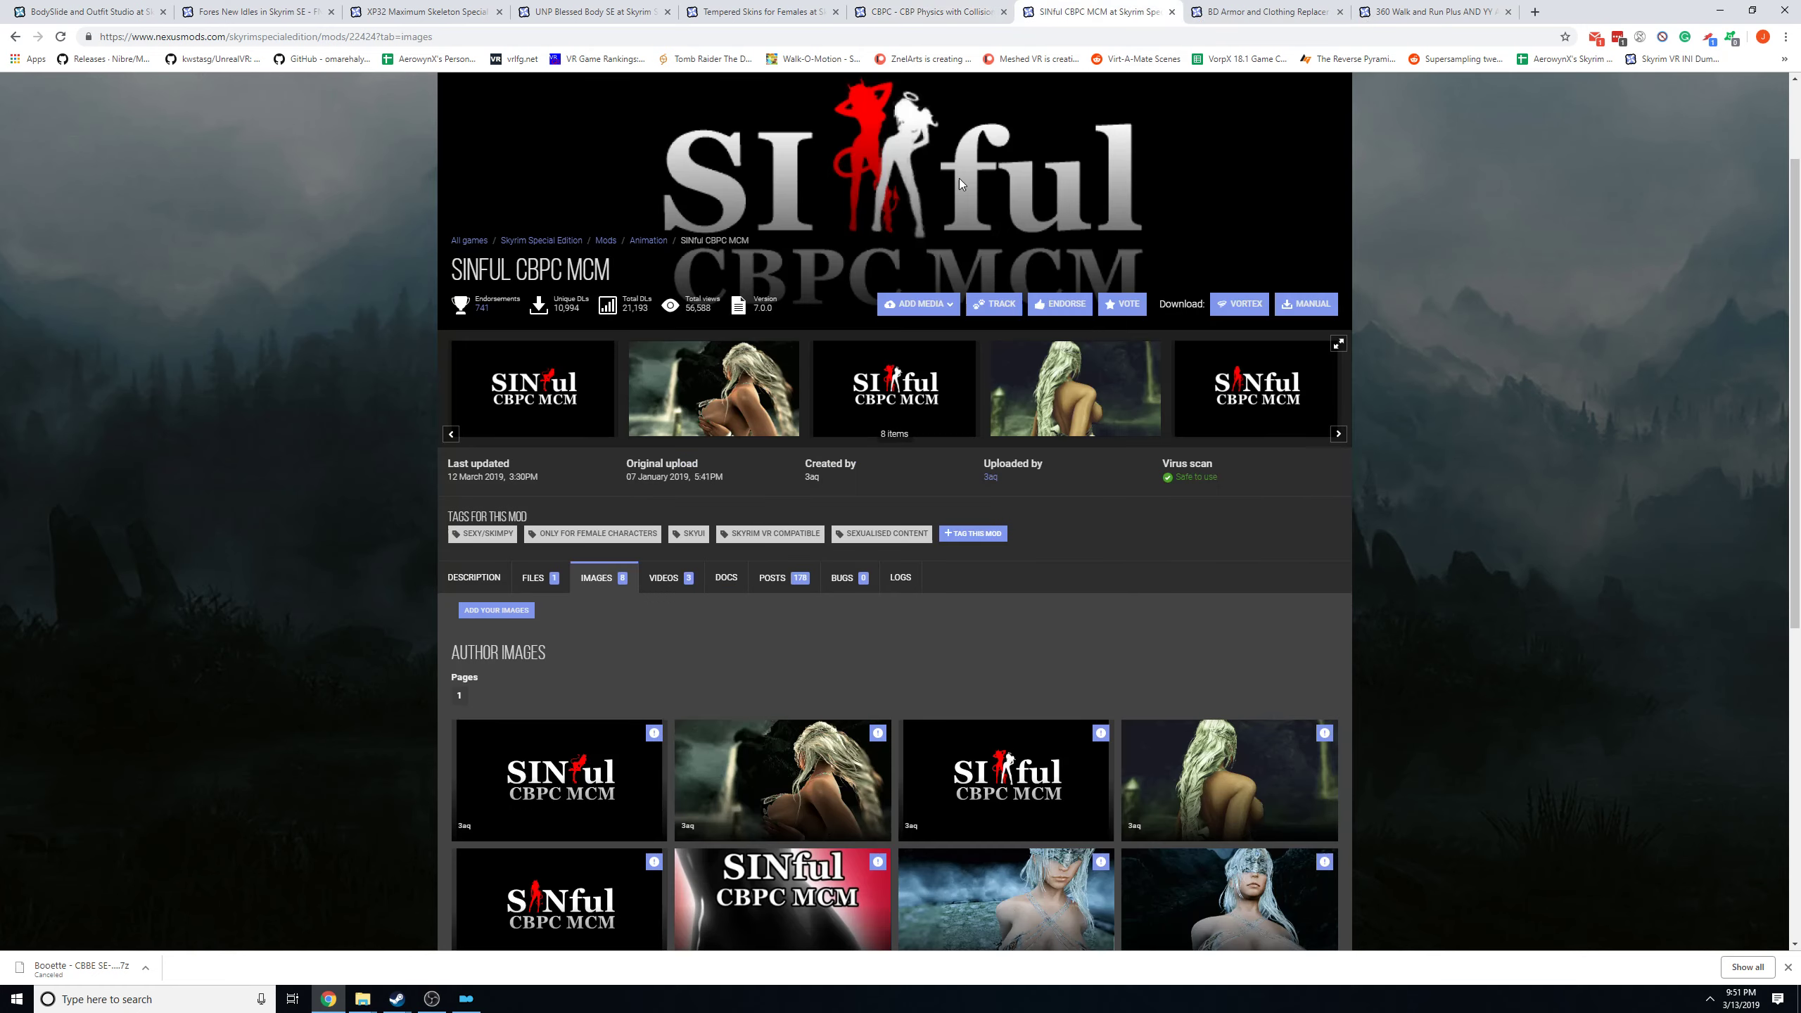
{"action": "left_click", "coordinate": [246, 12]}
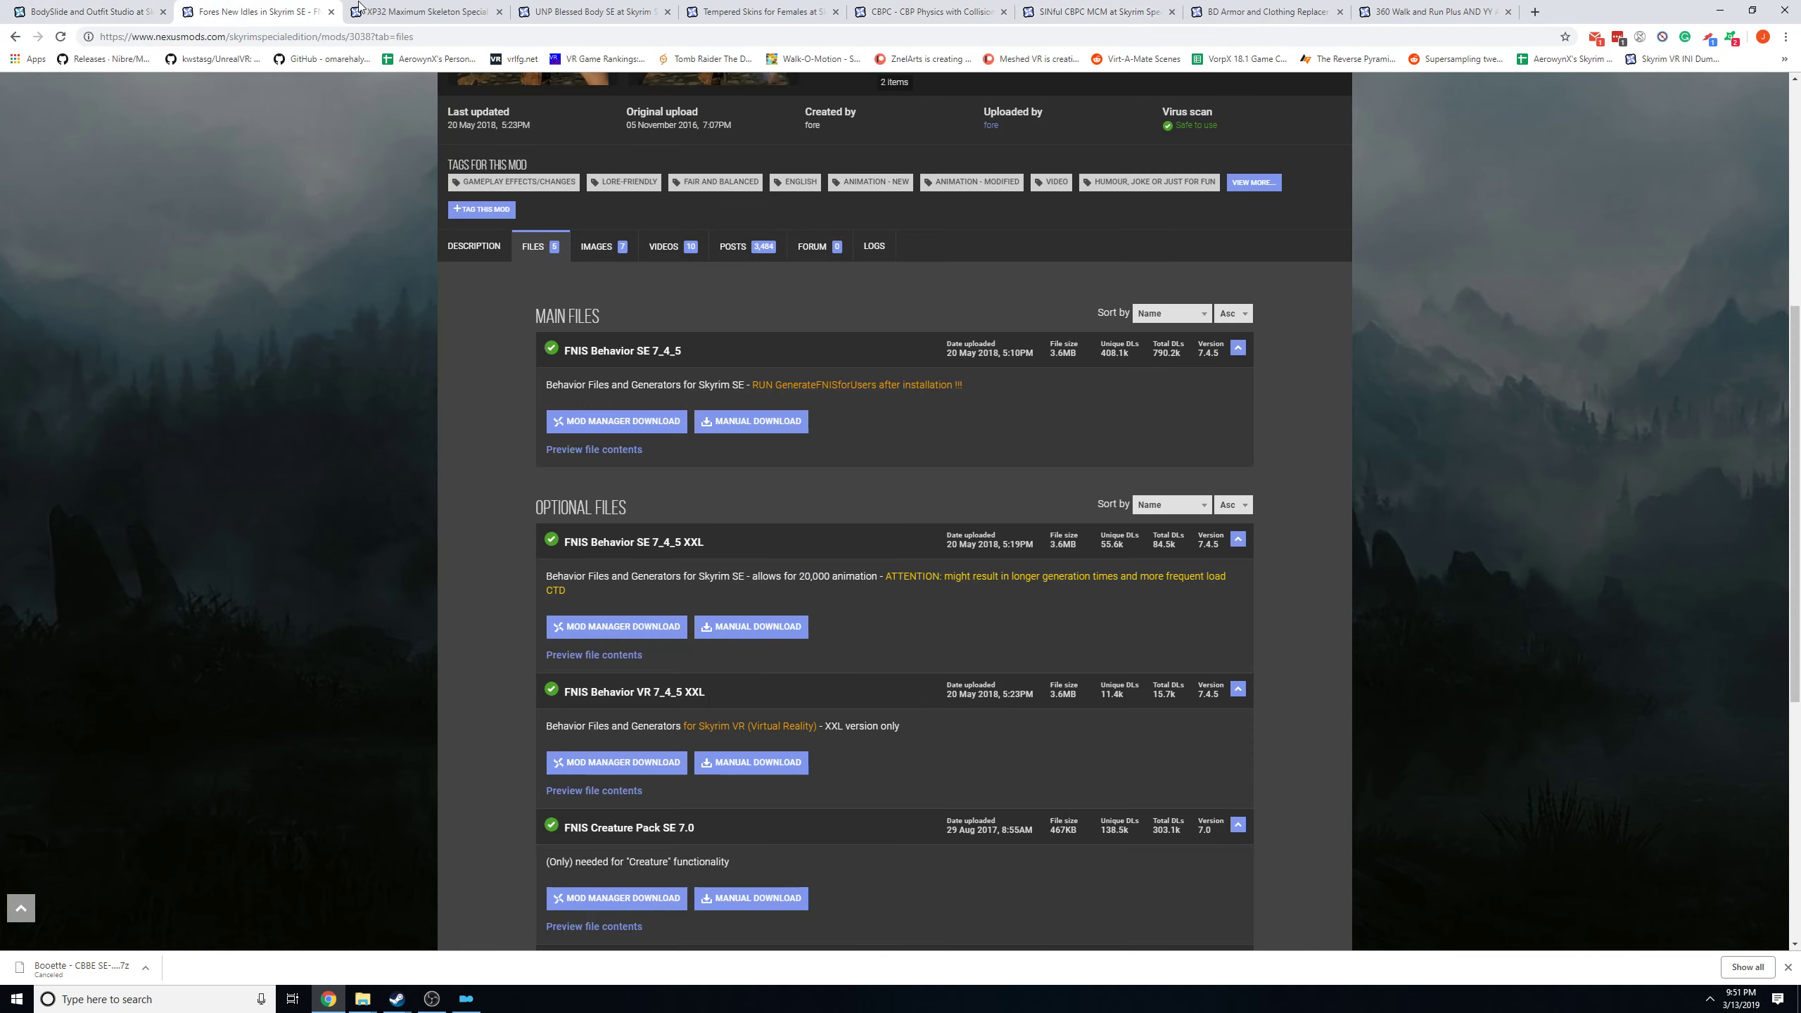
{"action": "left_click", "coordinate": [427, 20]}
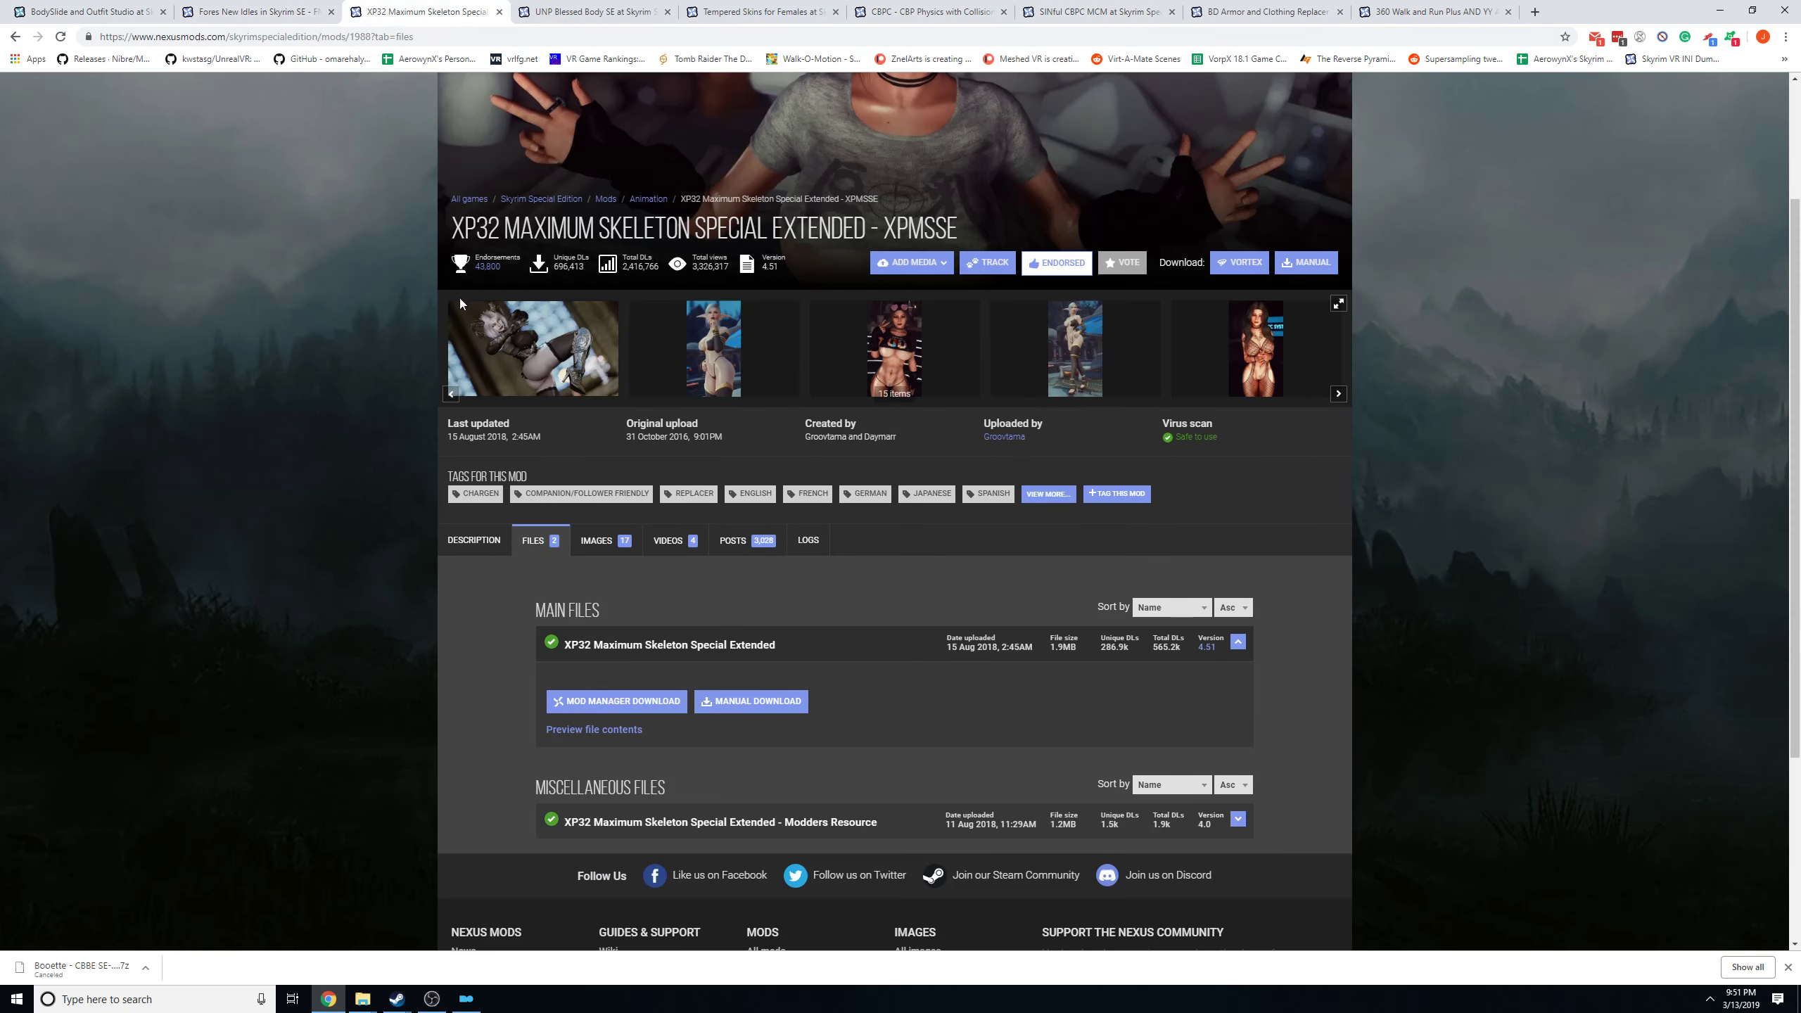
{"action": "left_click", "coordinate": [249, 12]}
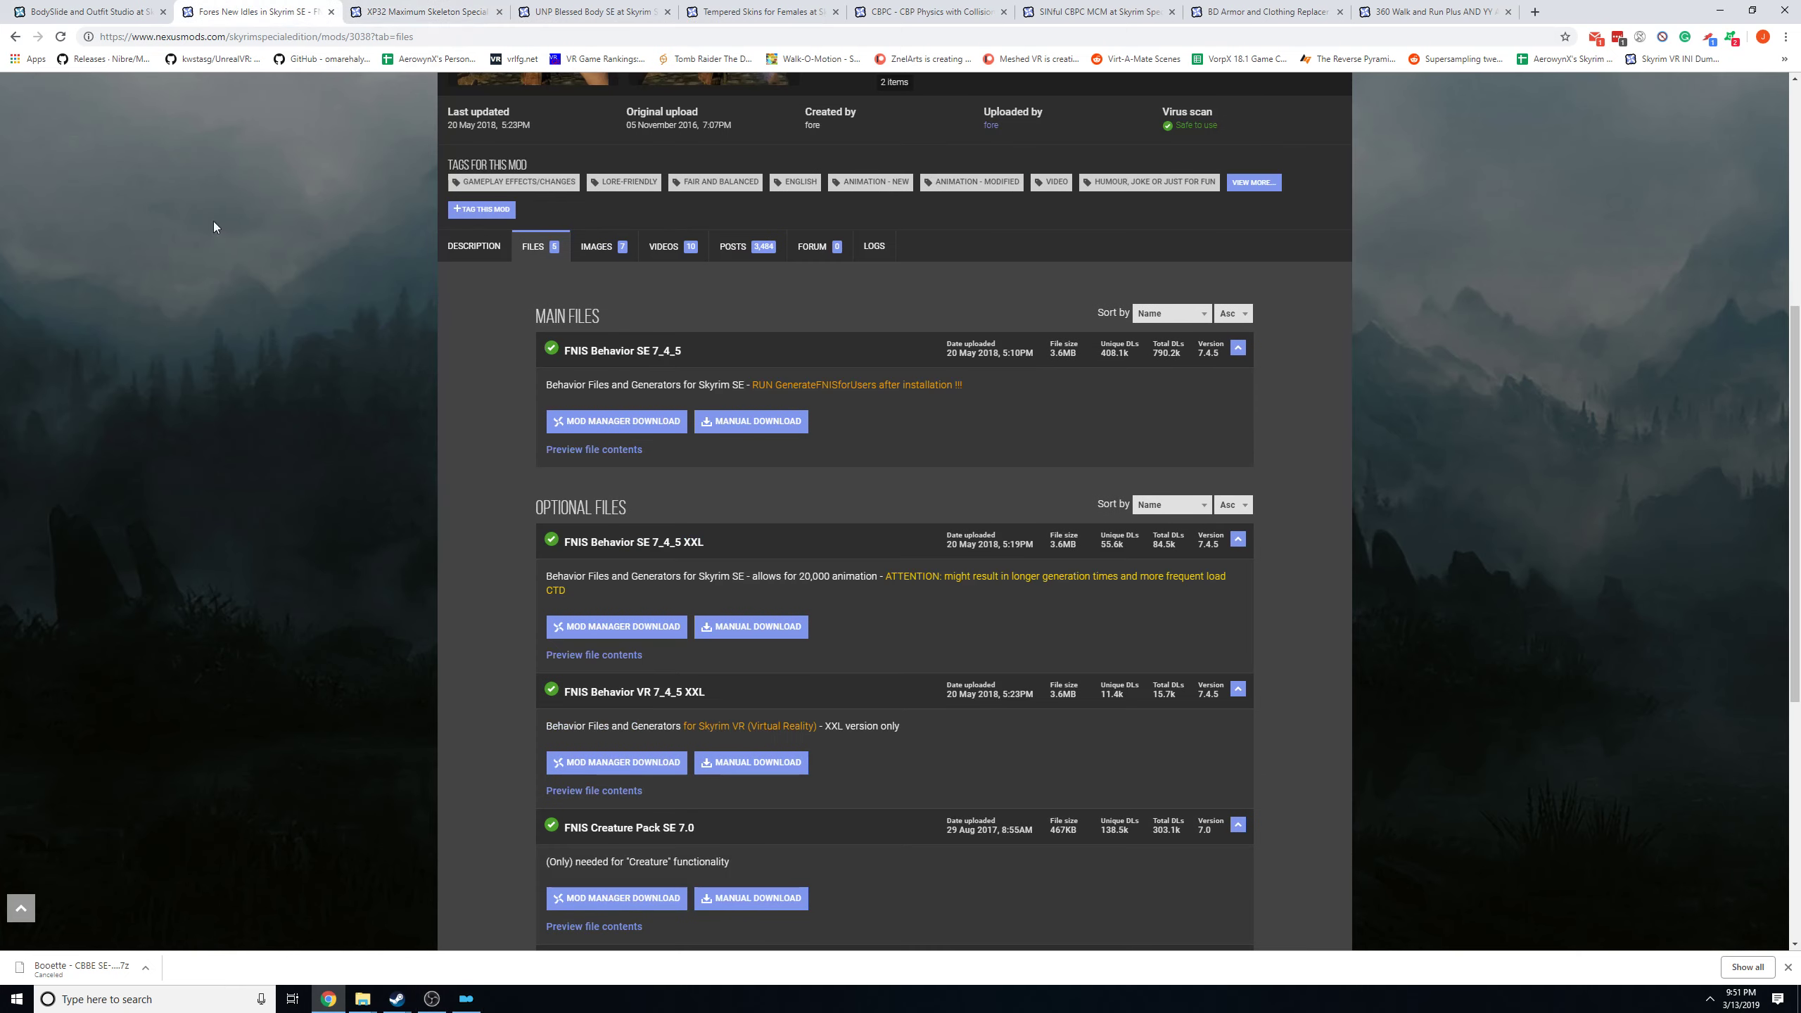
Switch to Mod Organizer and review the title, binary and start-in paths of the FNIS entry in the executables configuration.
{"action": "left_click", "coordinate": [466, 998]}
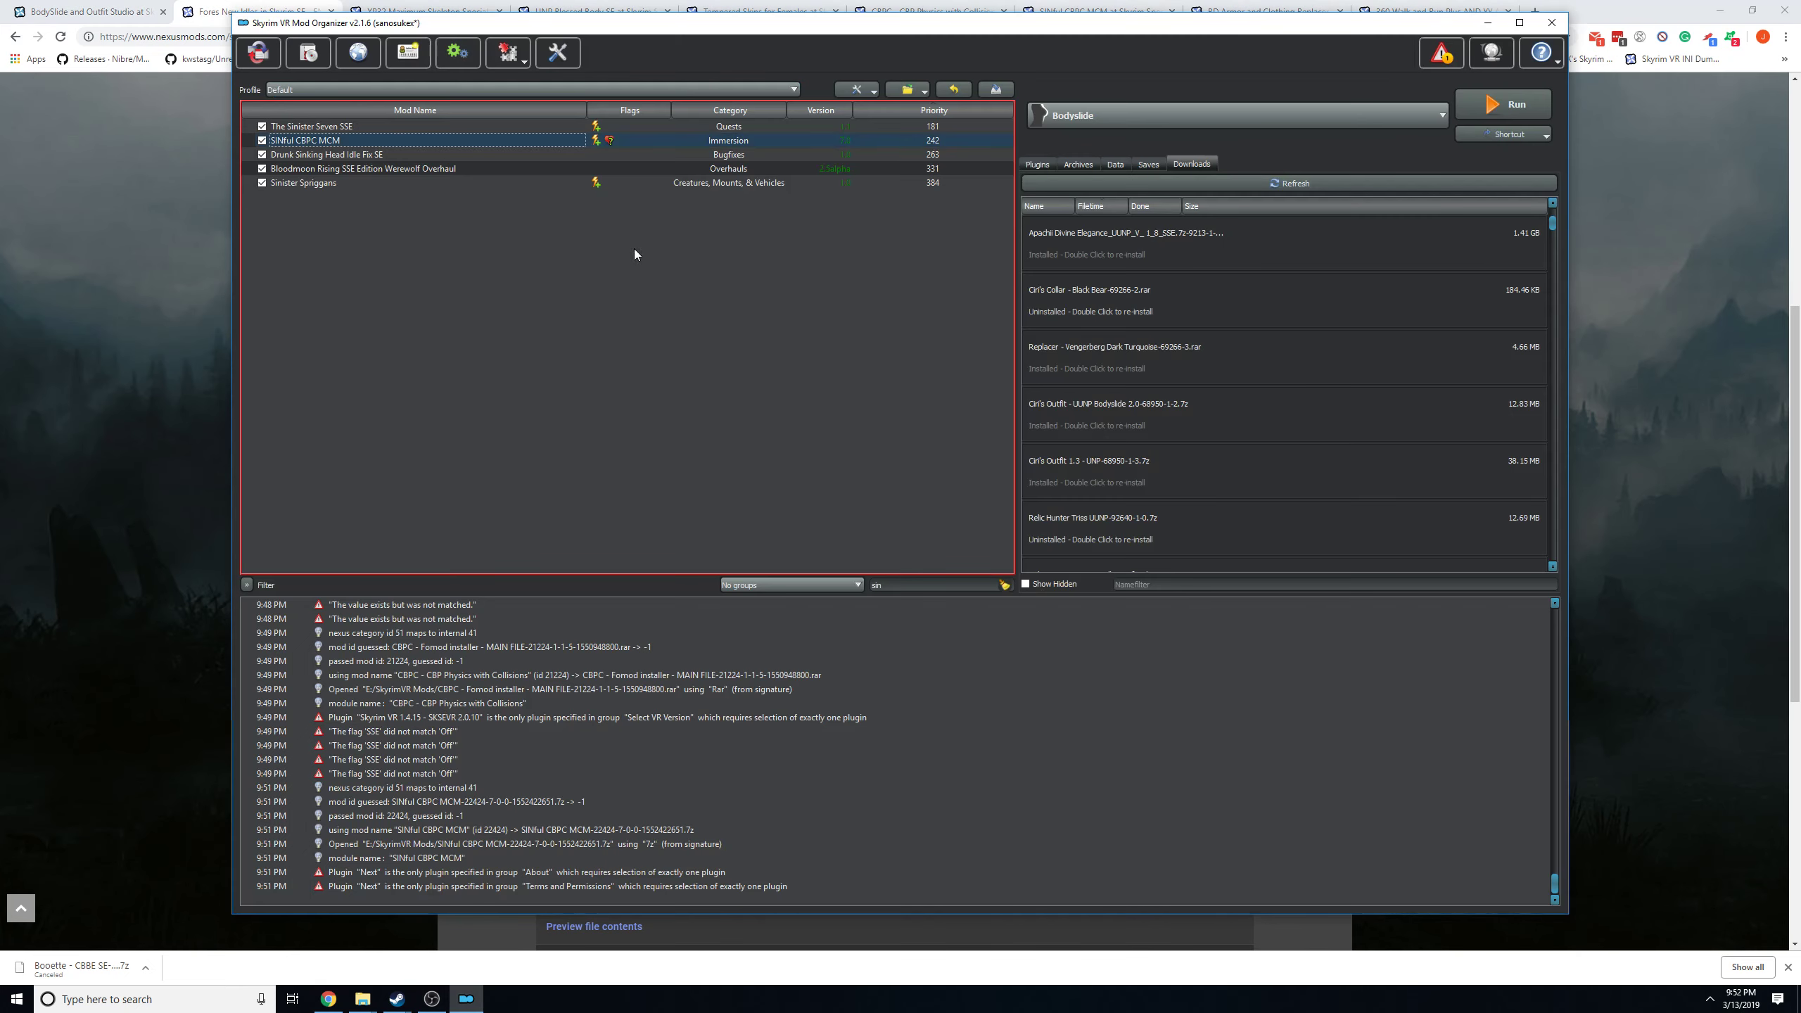
{"action": "left_click_drag", "start_coordinate": [455, 28], "coordinate": [355, 26]}
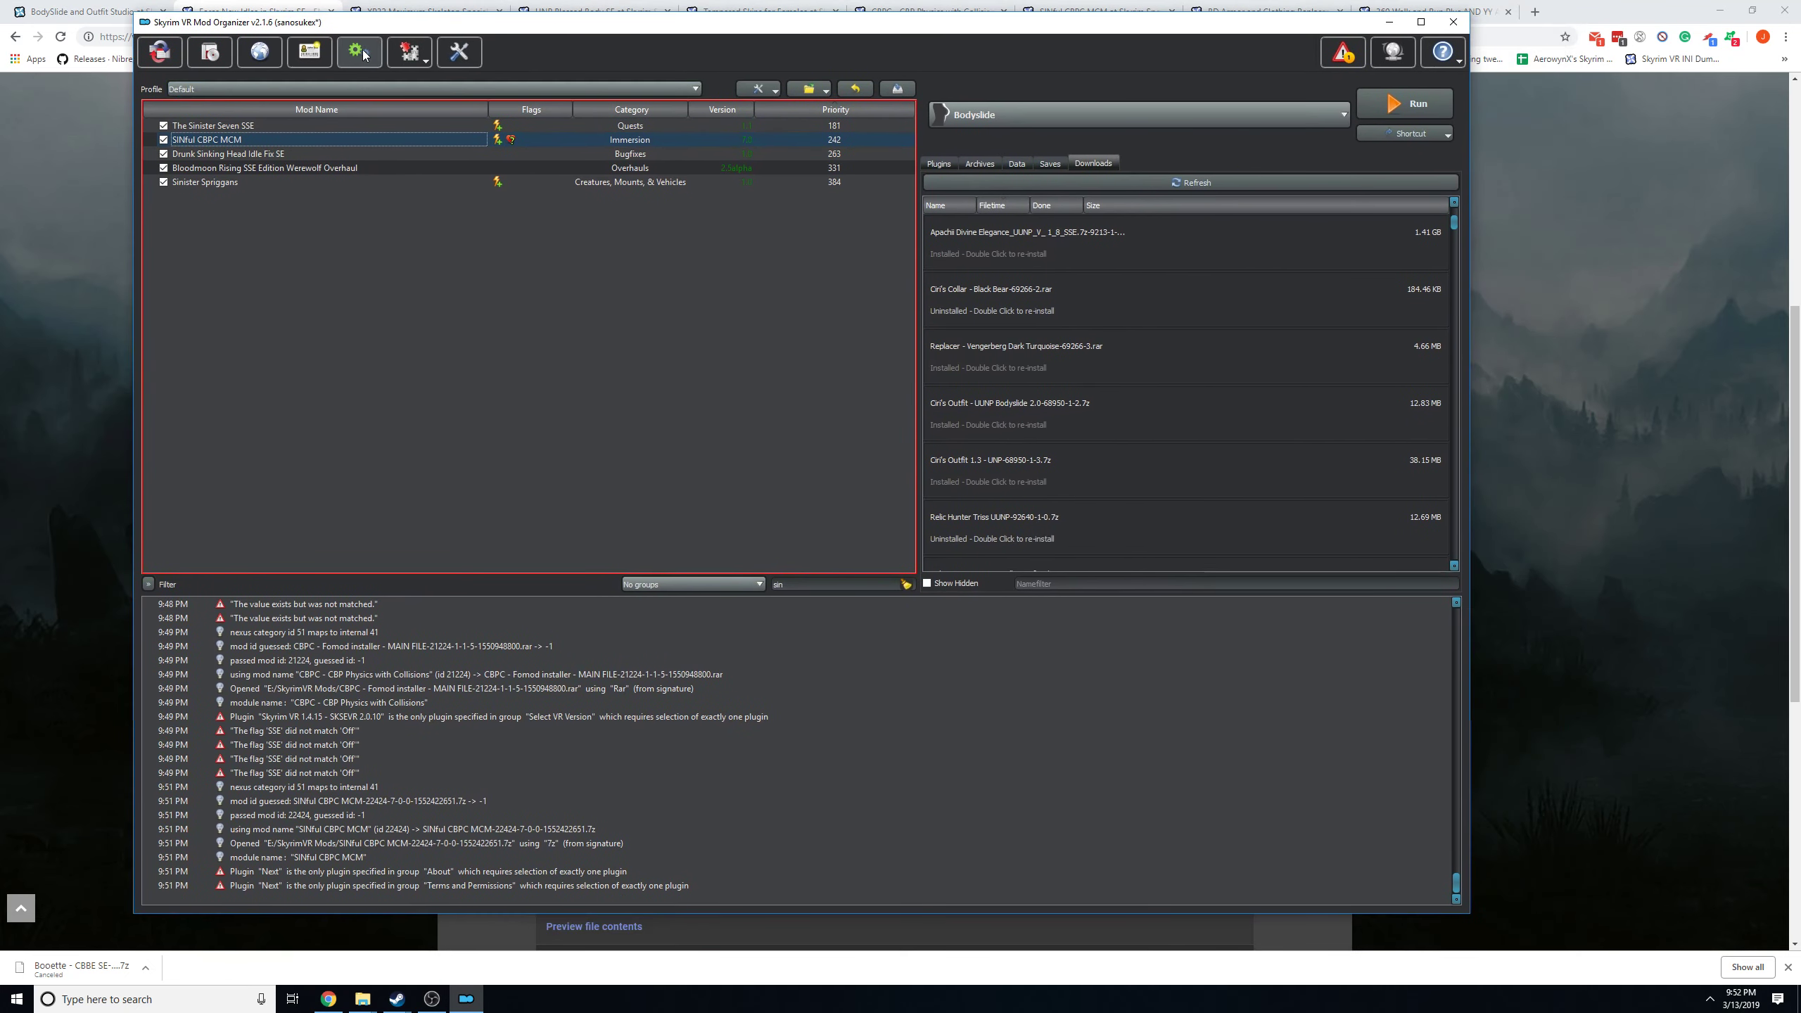
{"action": "left_click", "coordinate": [359, 54]}
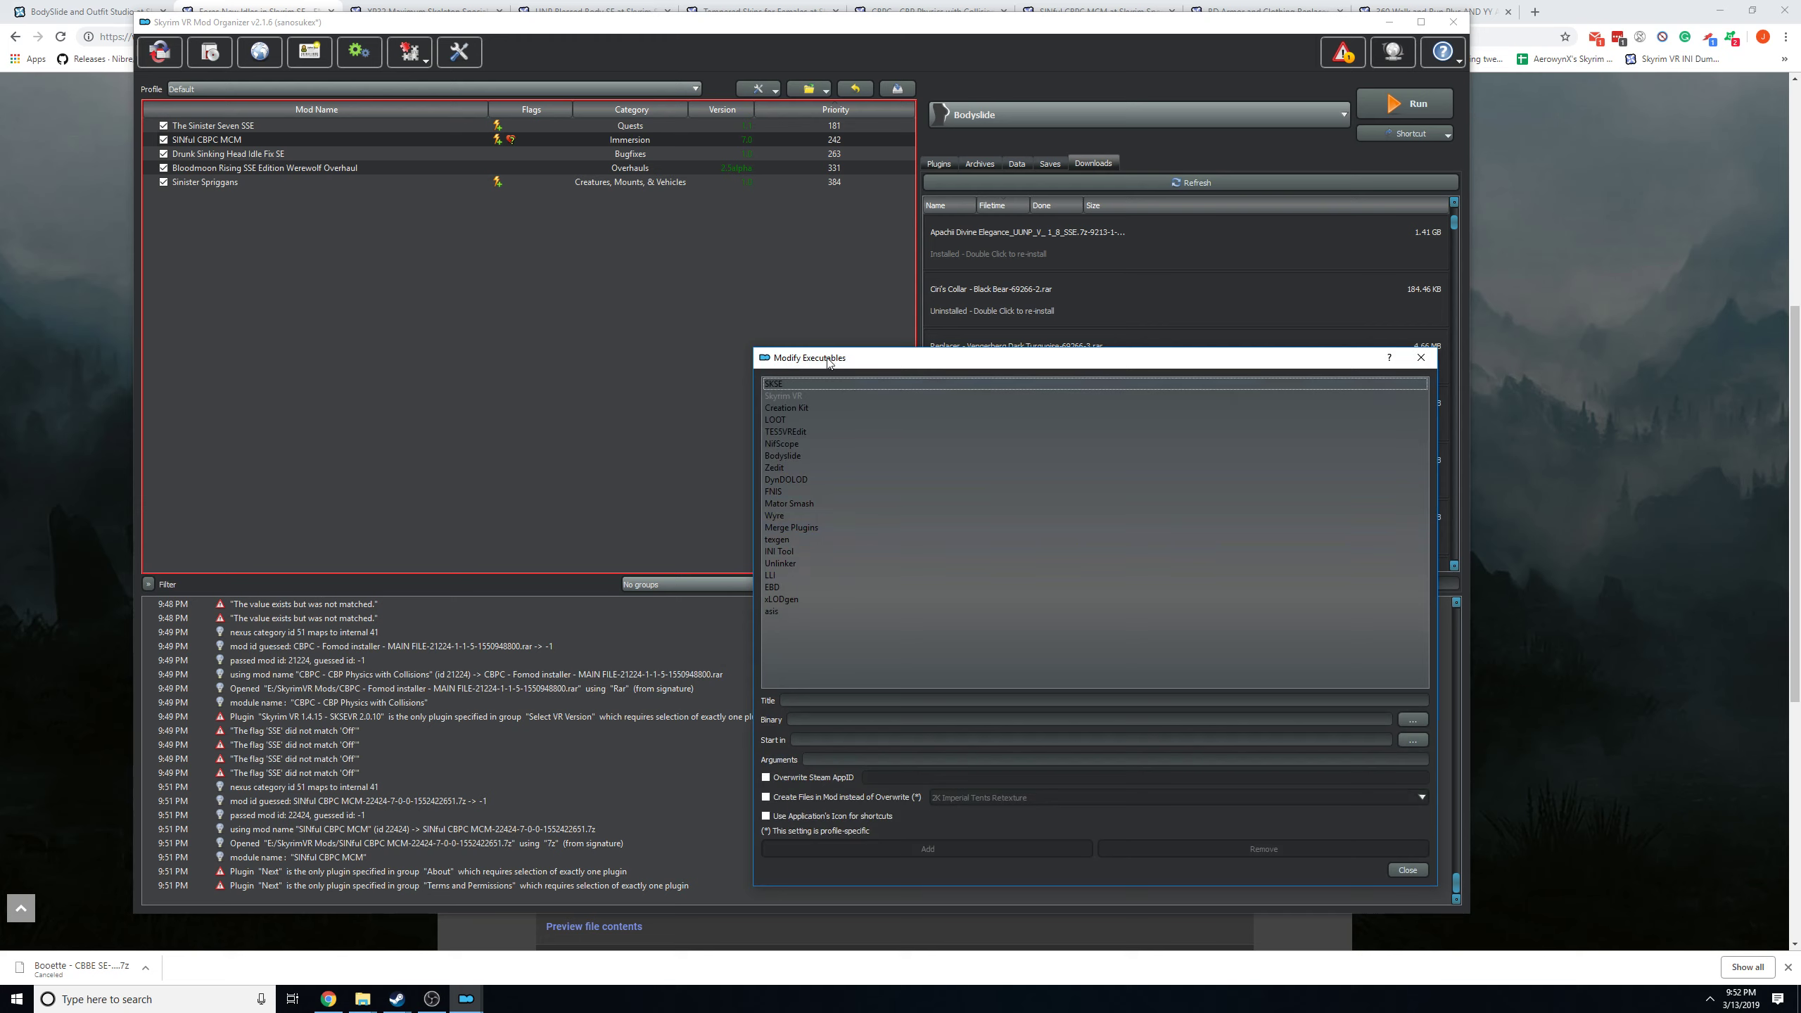
{"action": "left_click", "coordinate": [799, 490]}
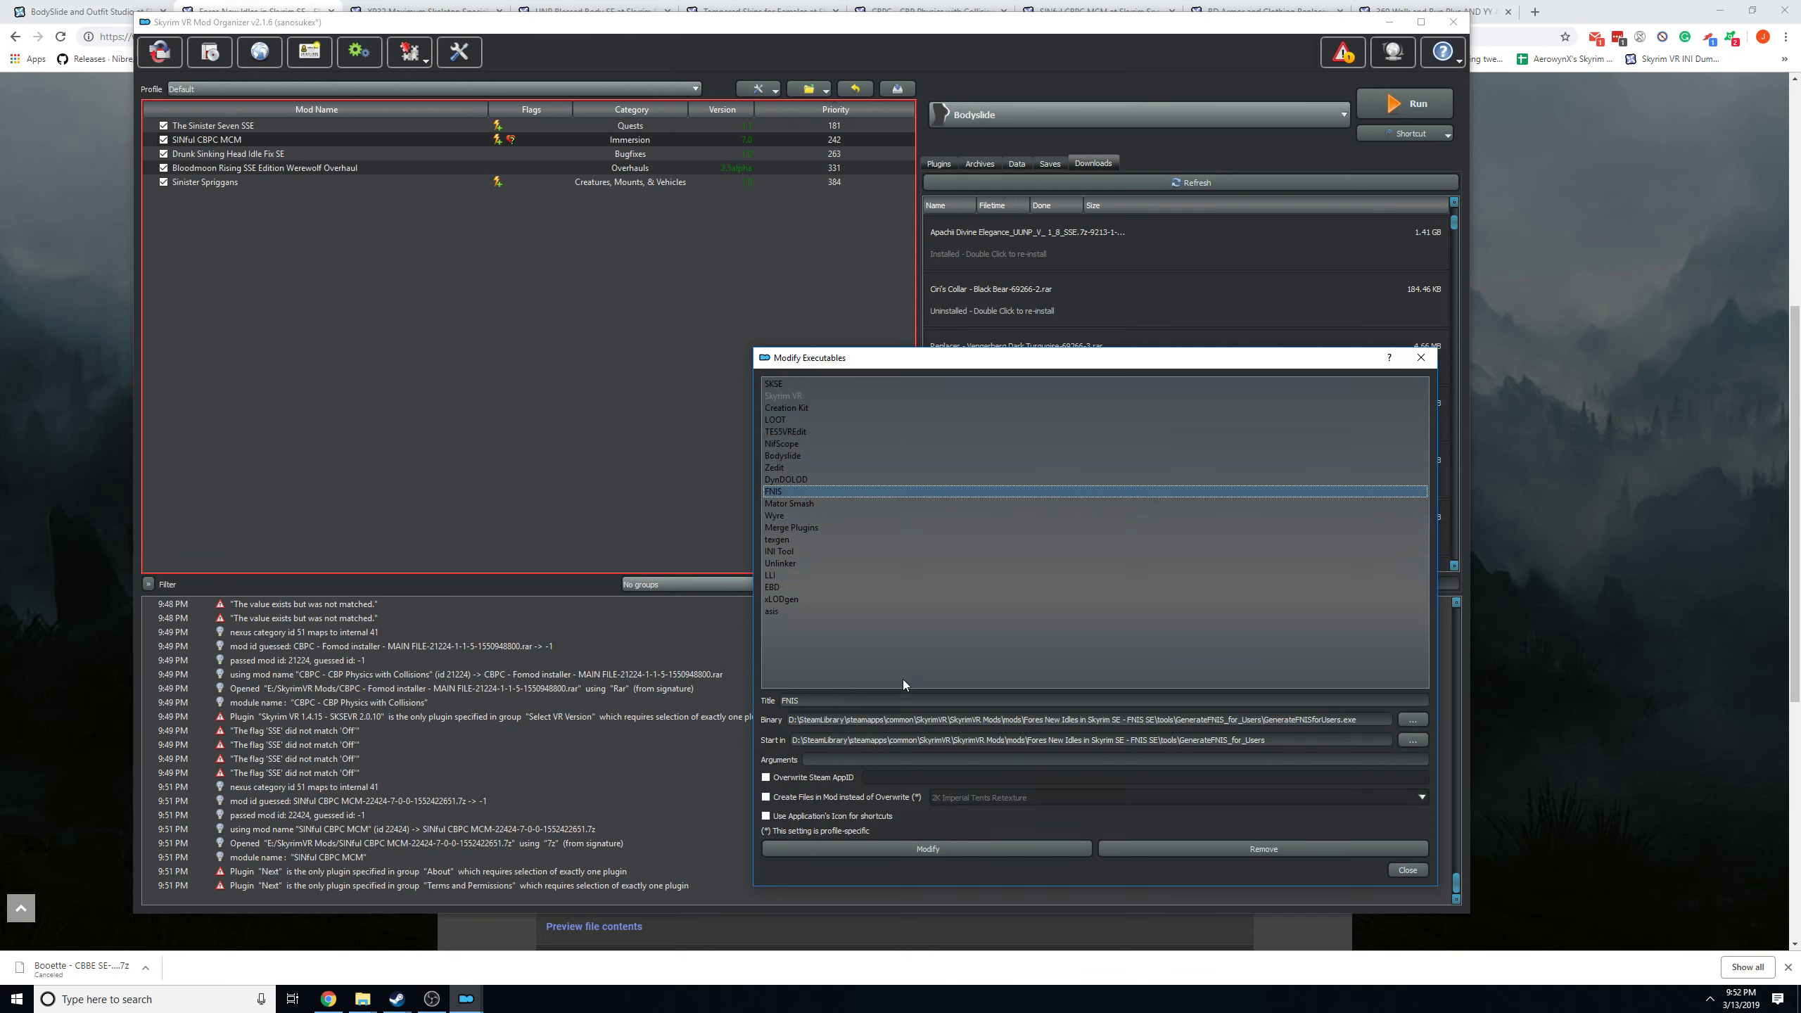
{"action": "left_click_drag", "start_coordinate": [812, 700], "coordinate": [766, 696]}
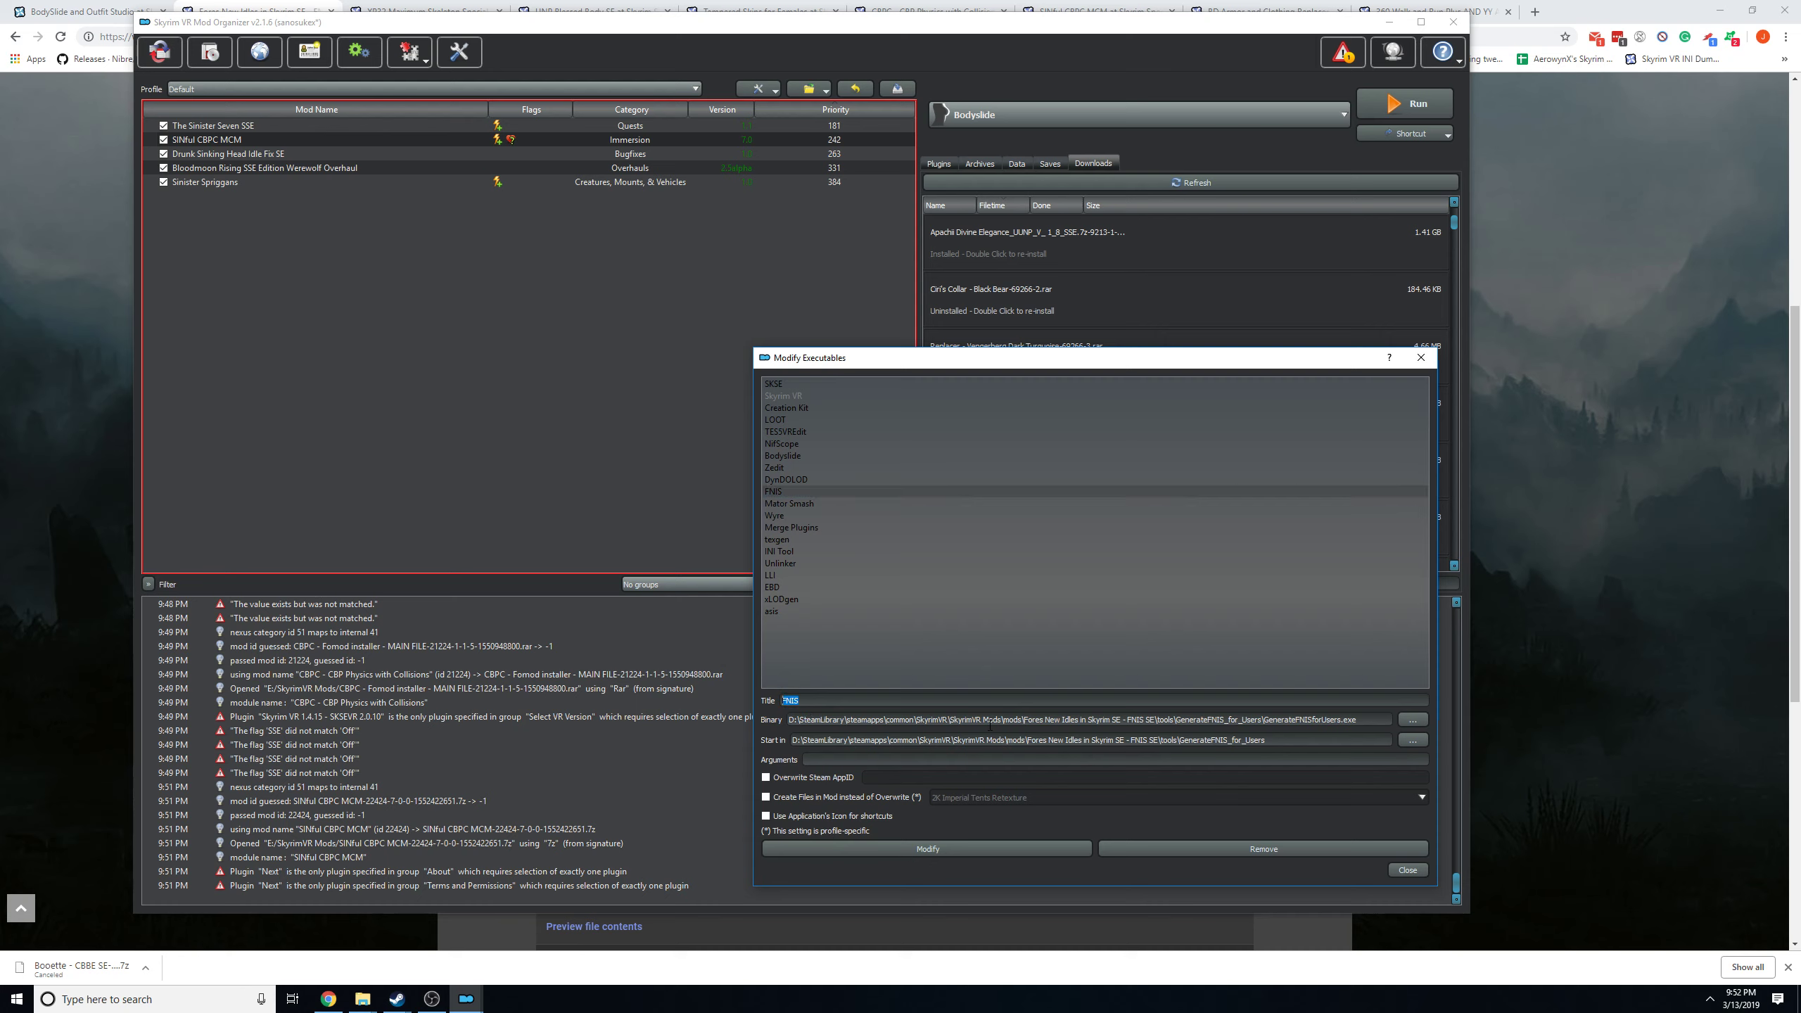
{"action": "left_click_drag", "start_coordinate": [812, 718], "coordinate": [1265, 722]}
{"action": "left_click", "coordinate": [1355, 721]}
{"action": "left_click_drag", "start_coordinate": [826, 740], "coordinate": [1289, 740]}
{"action": "left_click", "coordinate": [1280, 740]}
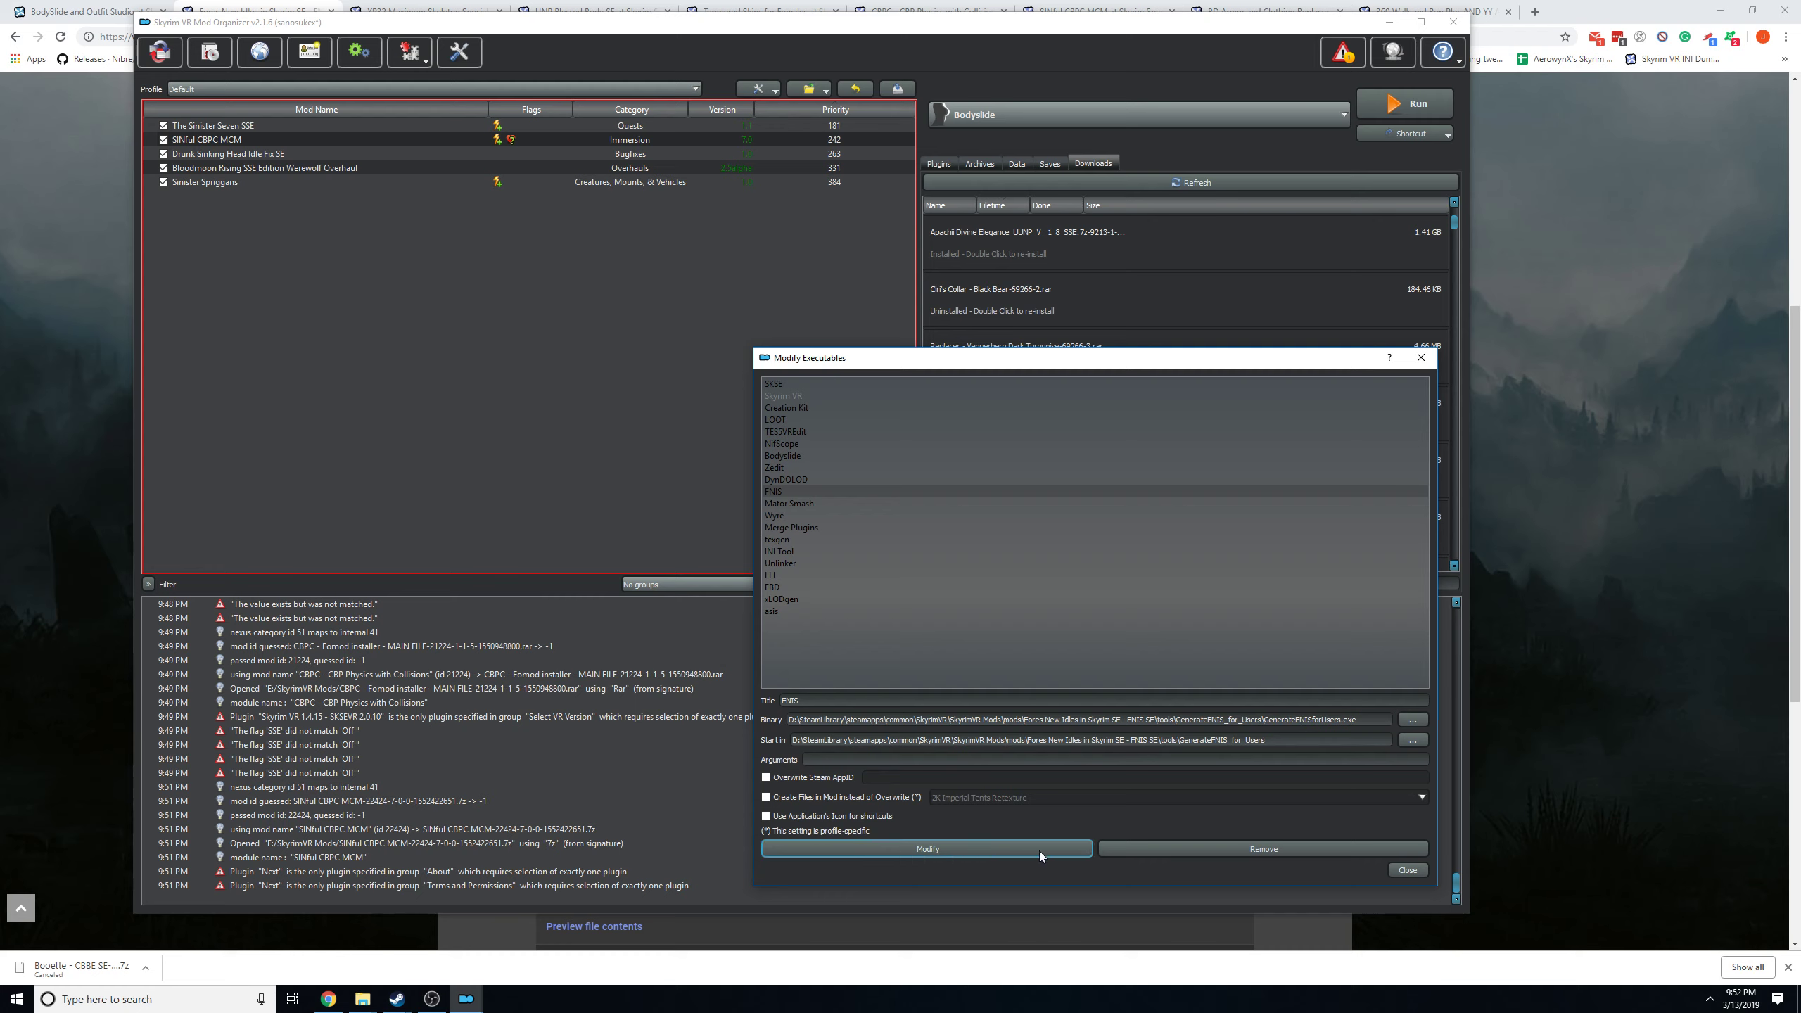
{"action": "left_click", "coordinate": [1406, 870]}
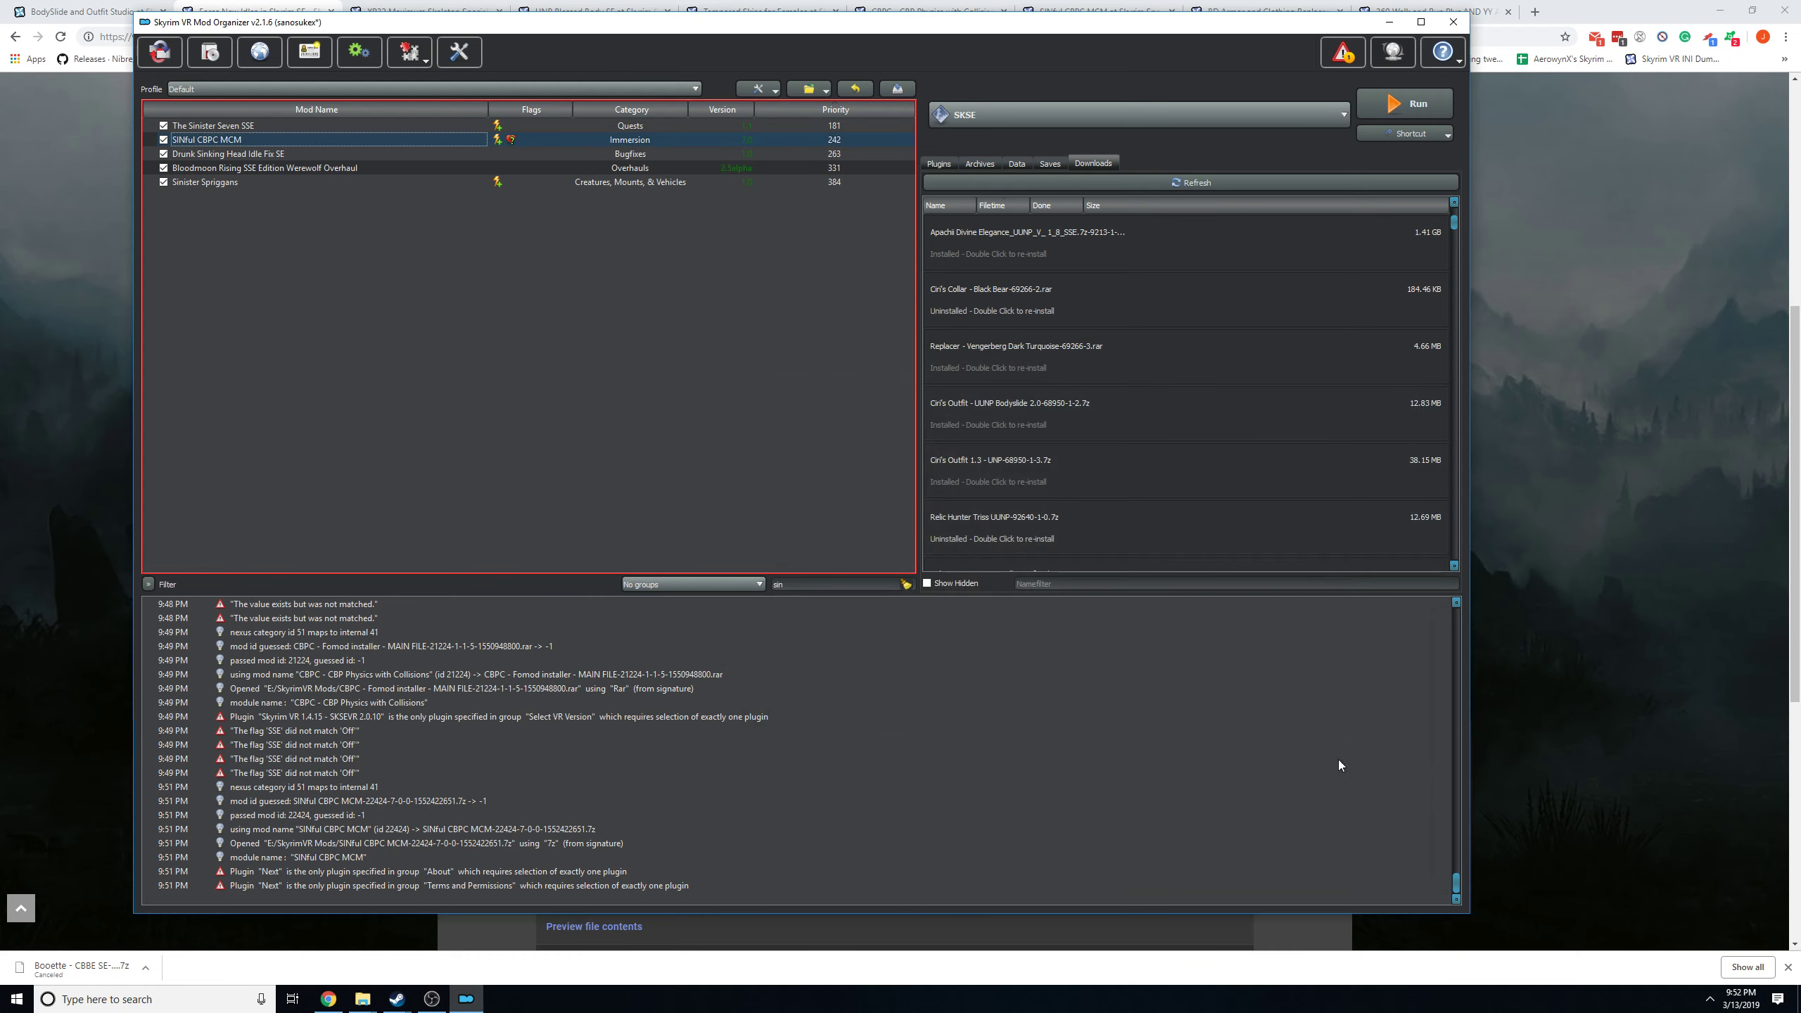
Select FNIS as the executable in Mod Organizer, run it and reposition the generator window.
{"action": "left_click", "coordinate": [1134, 121]}
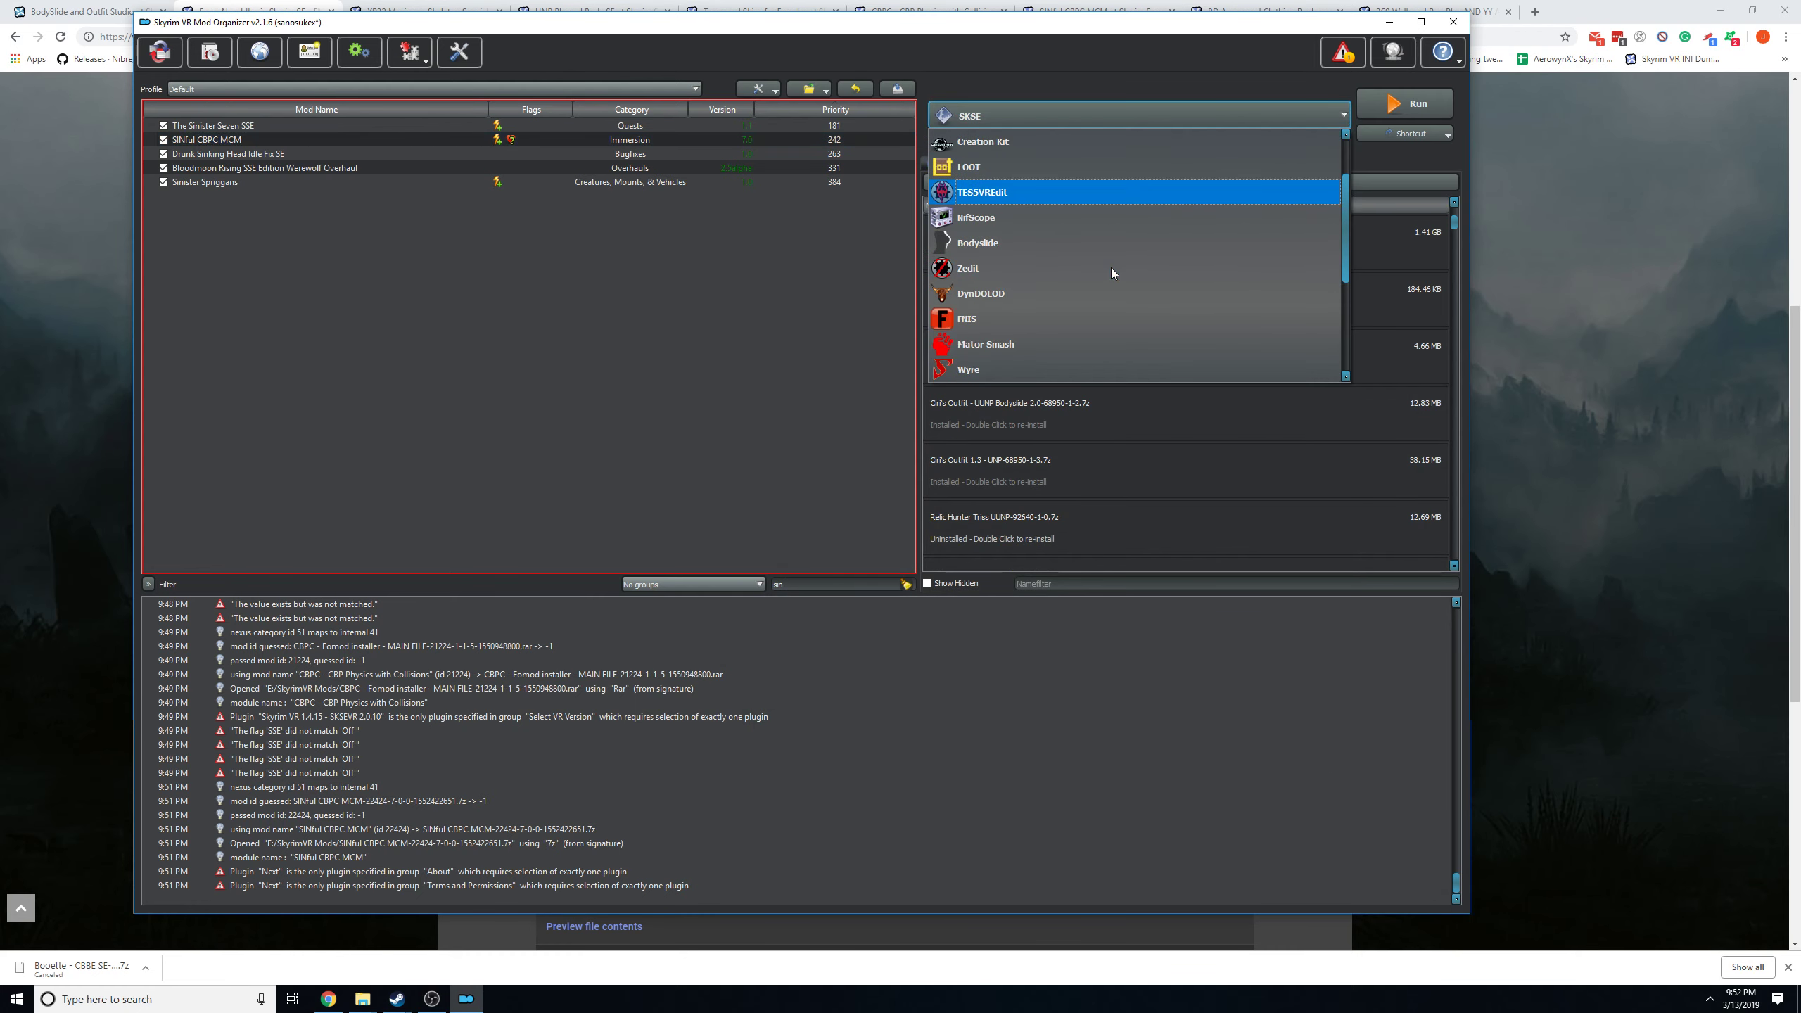
{"action": "left_click", "coordinate": [1054, 316]}
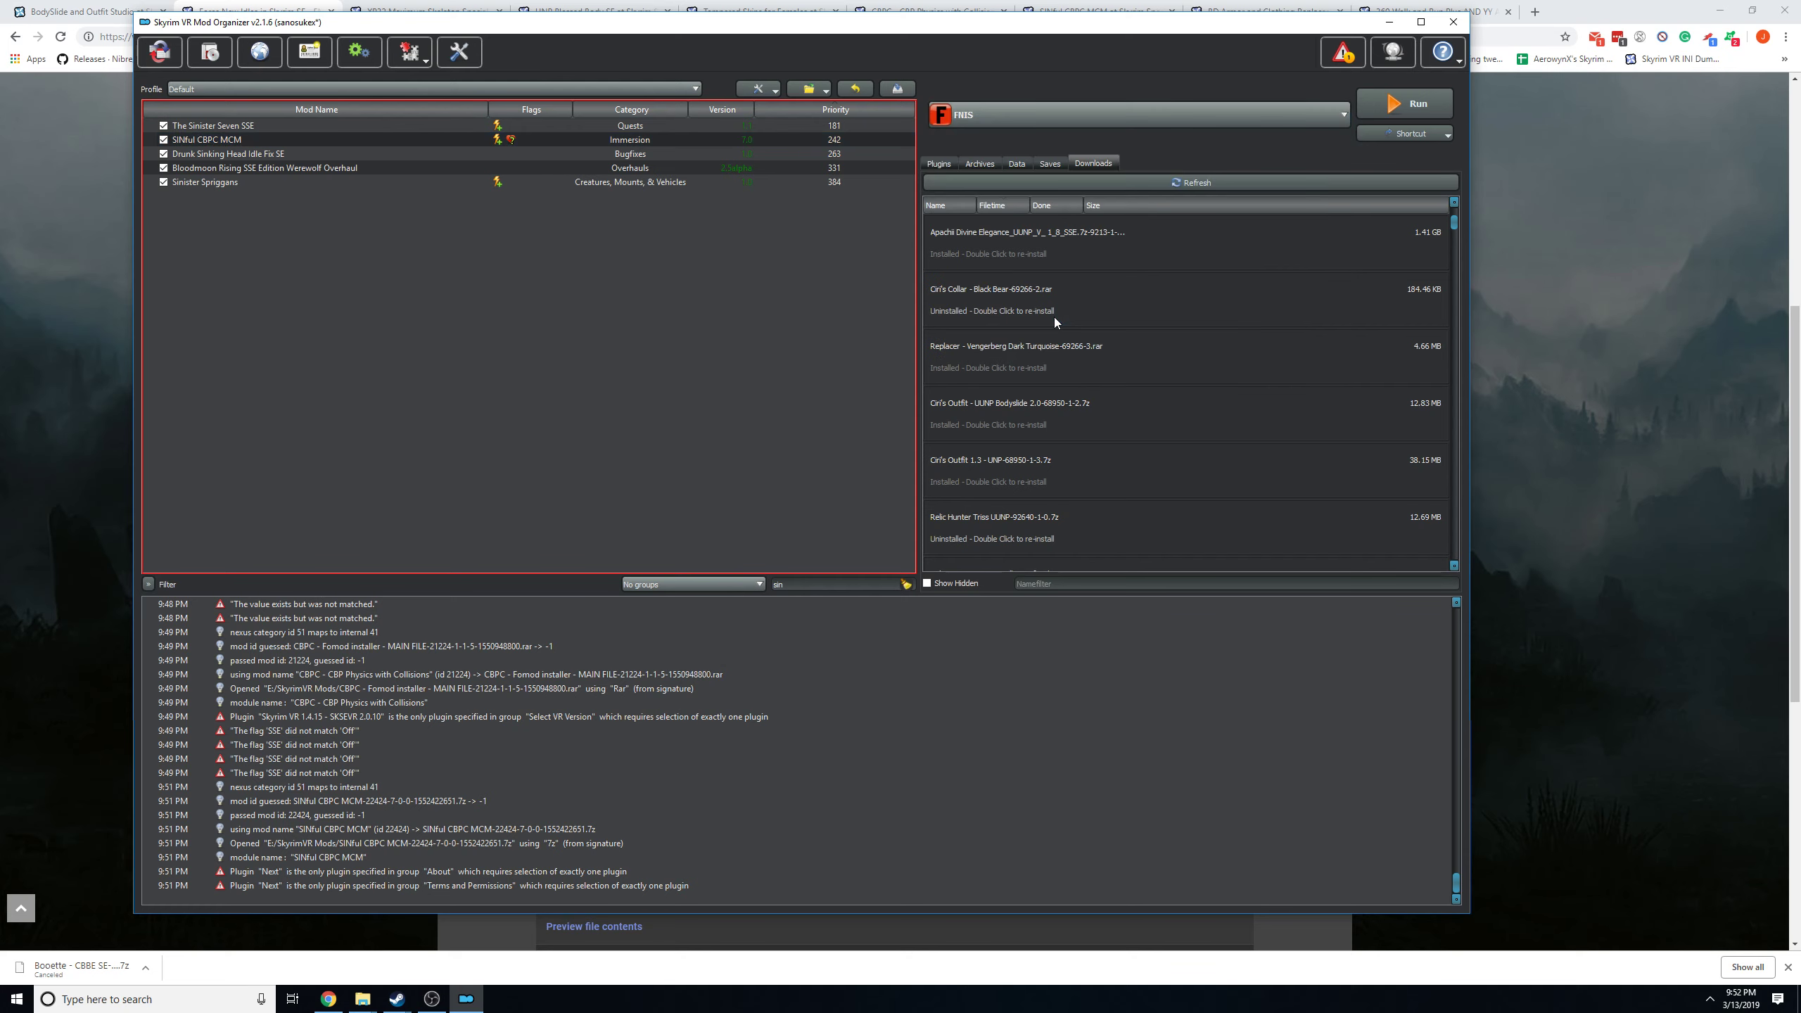
{"action": "left_click", "coordinate": [1422, 106]}
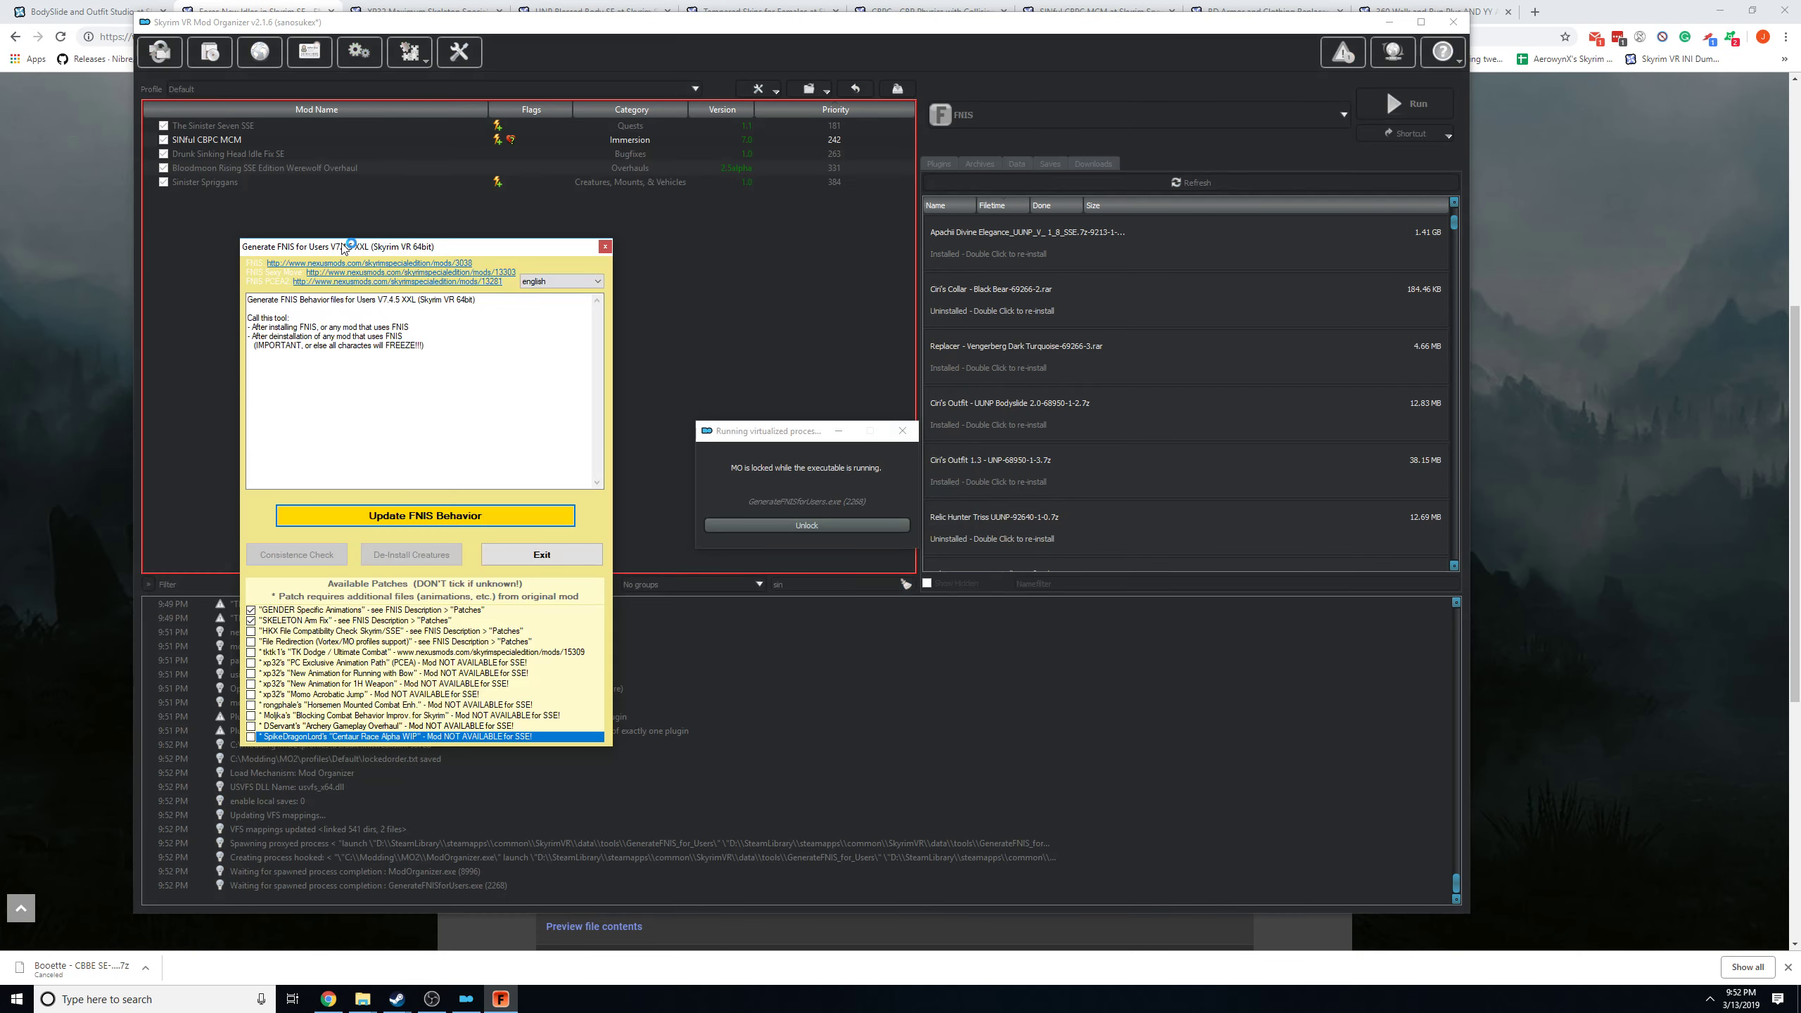
{"action": "left_click_drag", "start_coordinate": [336, 247], "coordinate": [626, 135]}
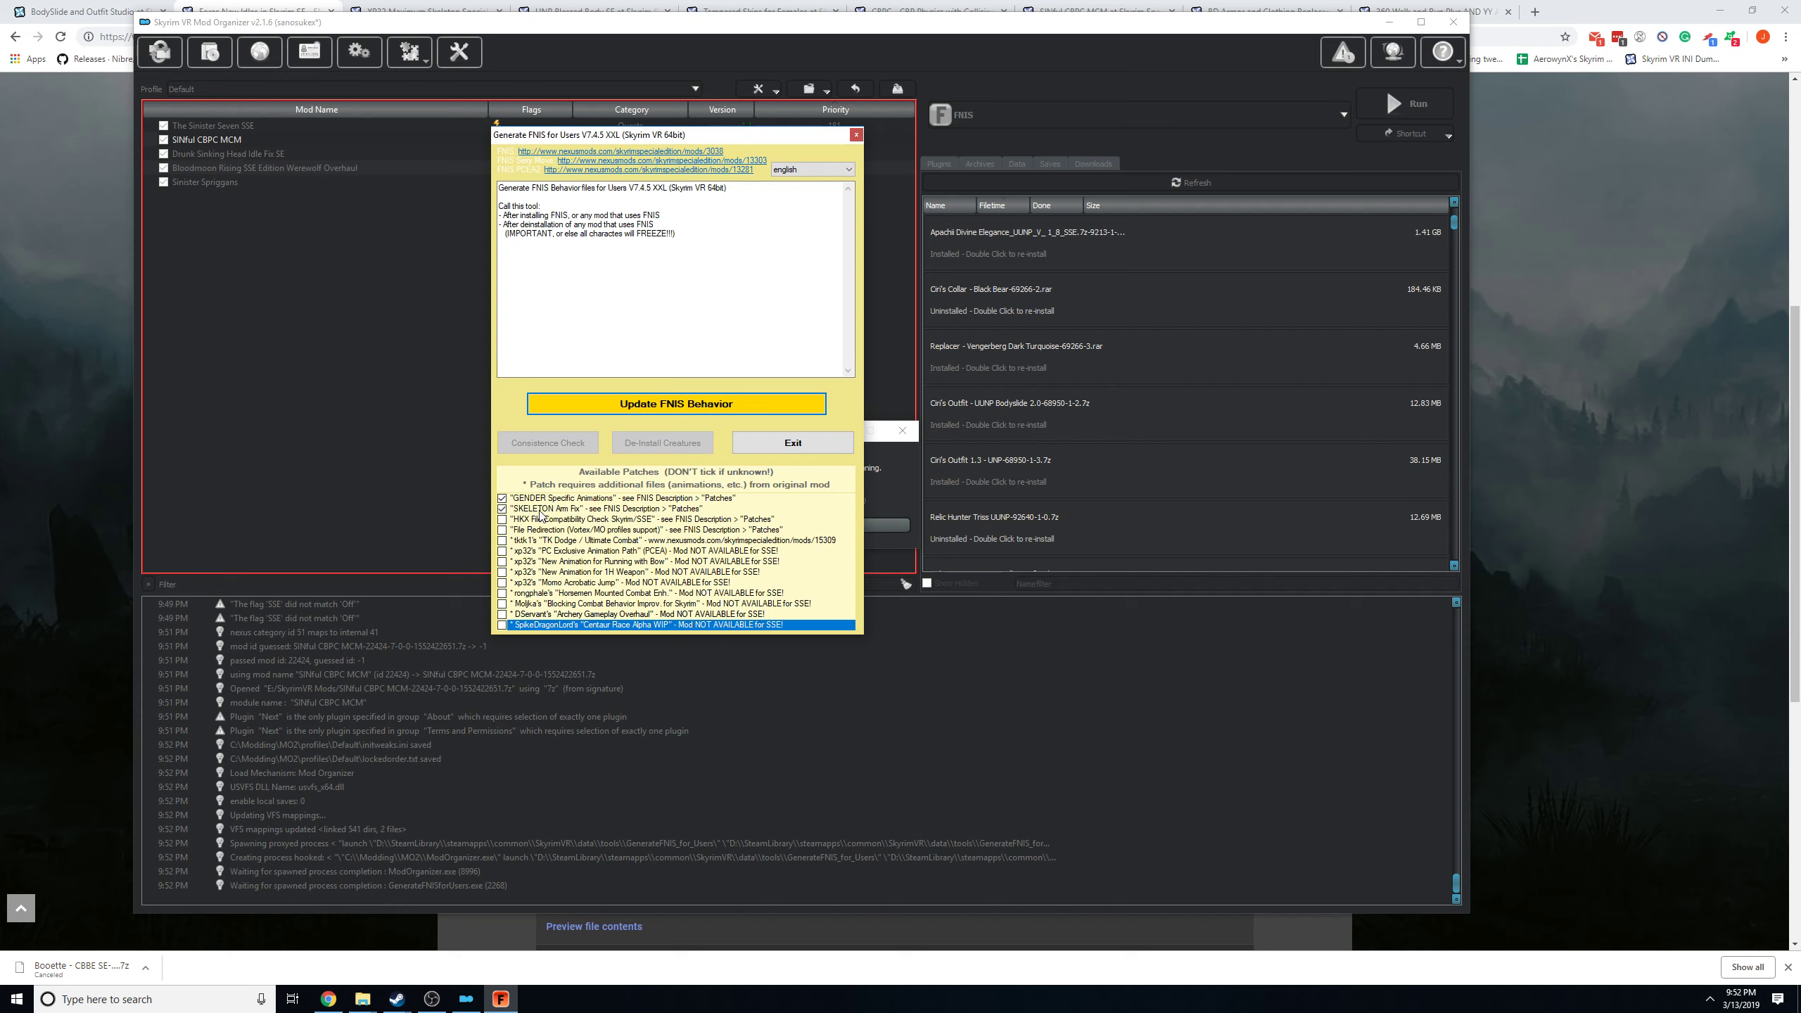
Untick the SKELETON Arm Fix patch in the FNIS generator and enable it again.
{"action": "left_click", "coordinate": [559, 510]}
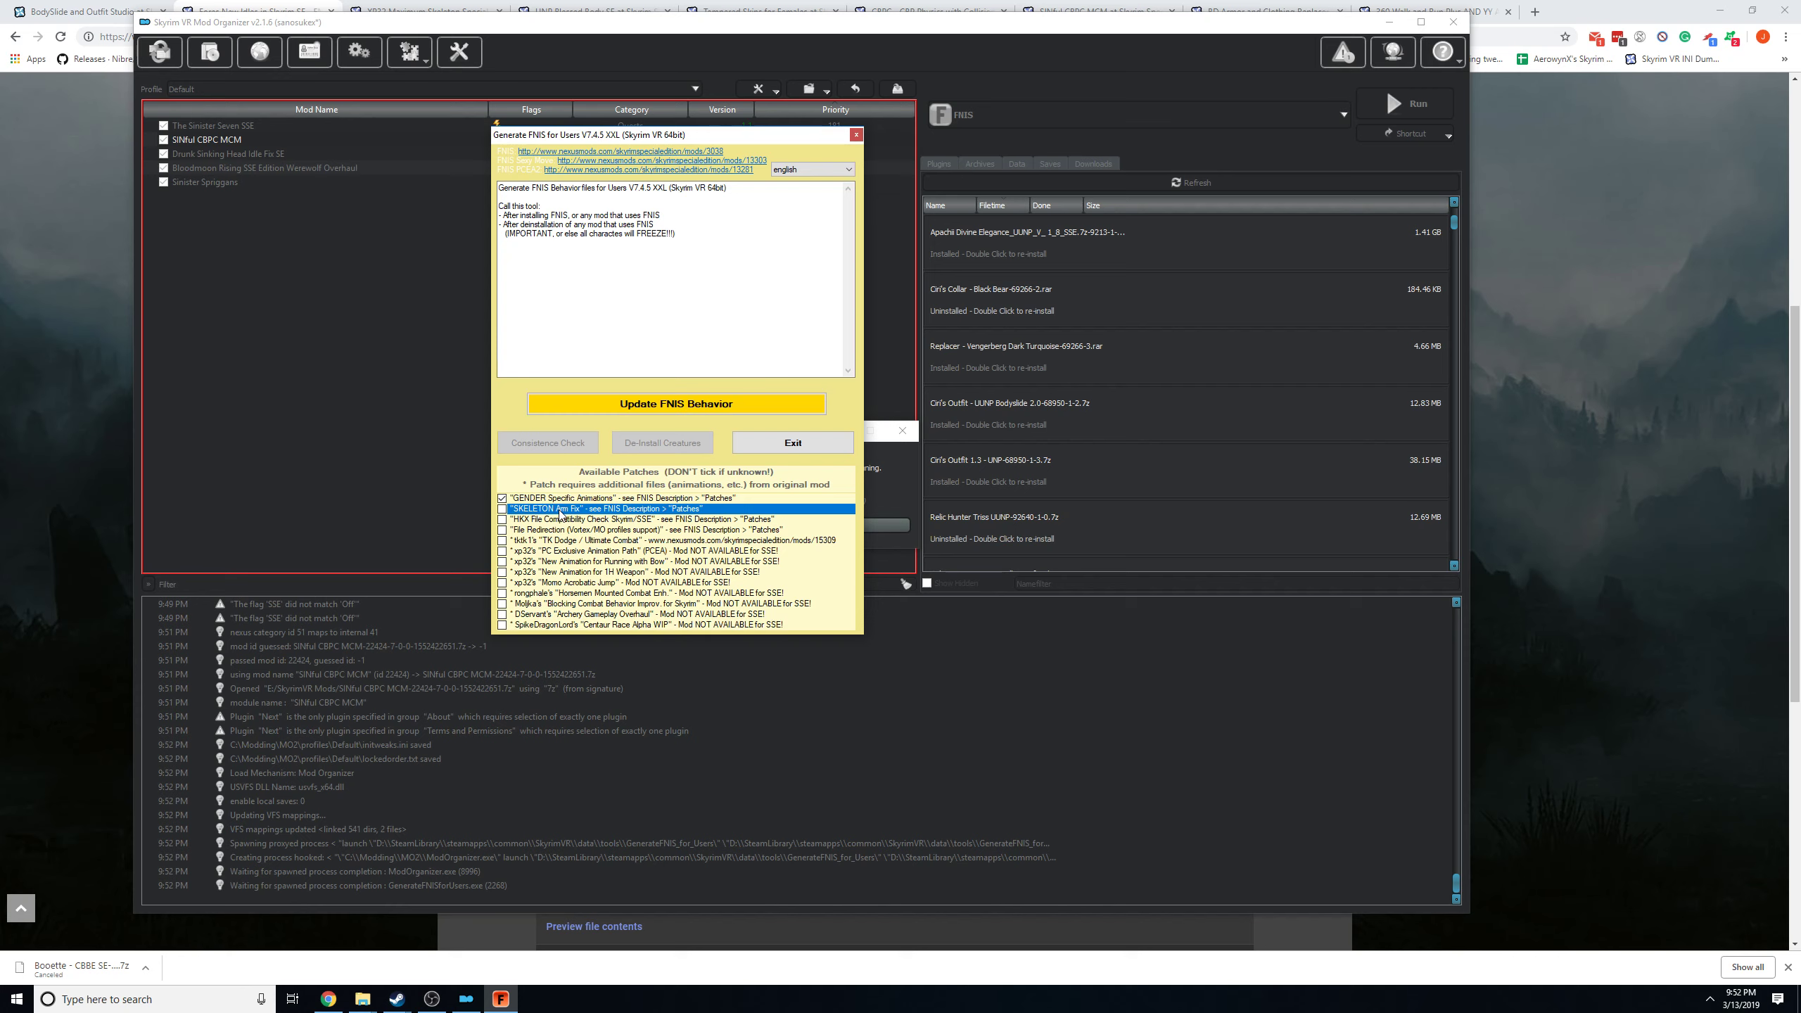
{"action": "left_click", "coordinate": [503, 508]}
{"action": "left_click", "coordinate": [502, 498]}
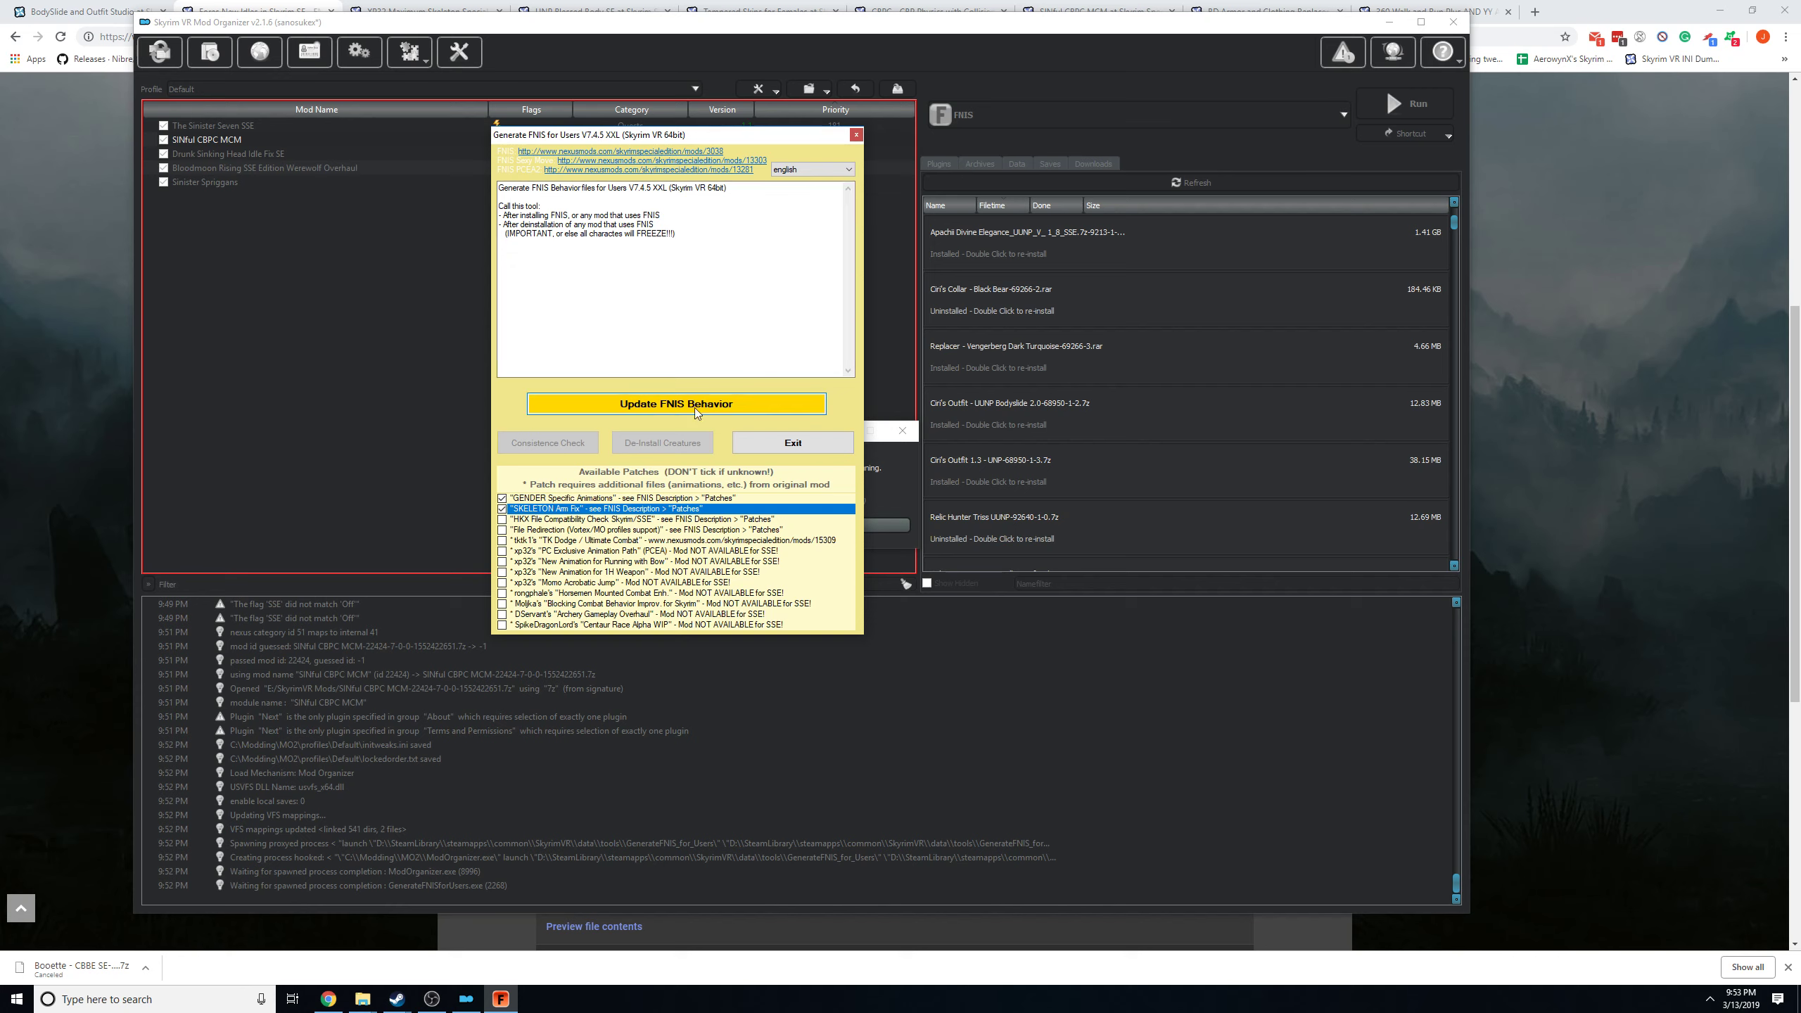
Update the FNIS behavior files and move the generator window clear of the lock dialog.
{"action": "left_click", "coordinate": [716, 406]}
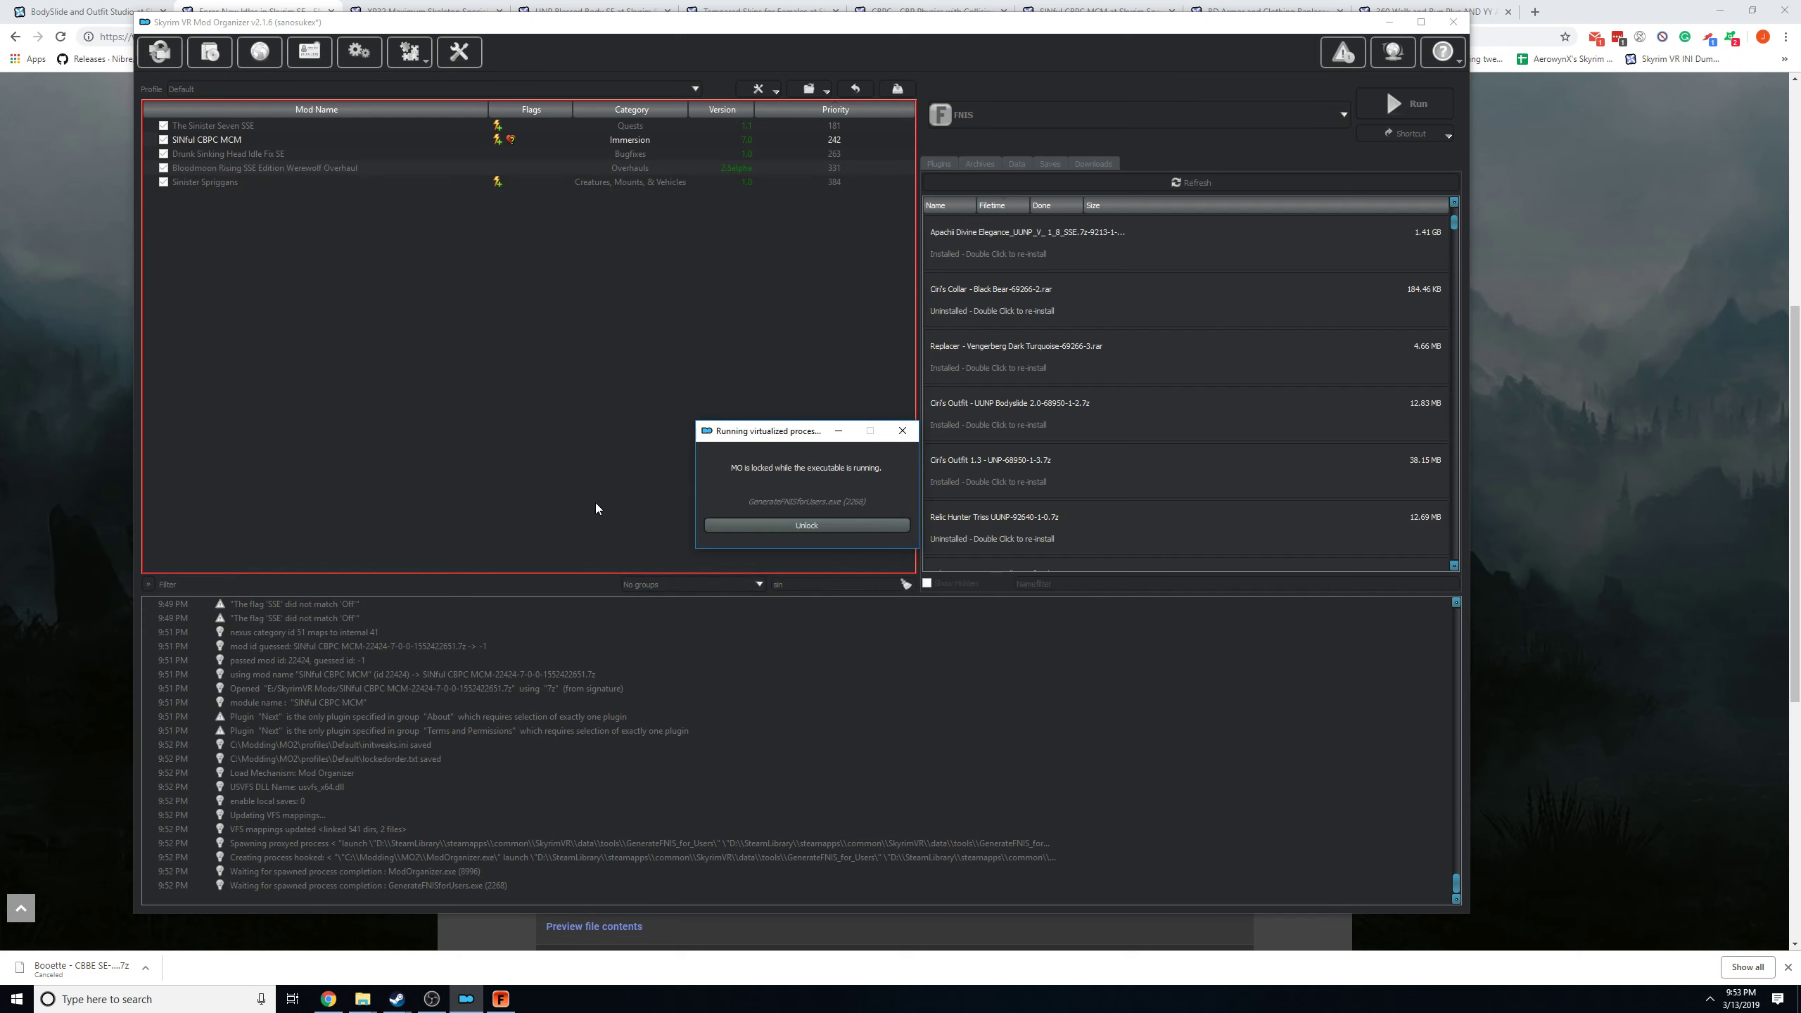
{"action": "left_click", "coordinate": [508, 1004]}
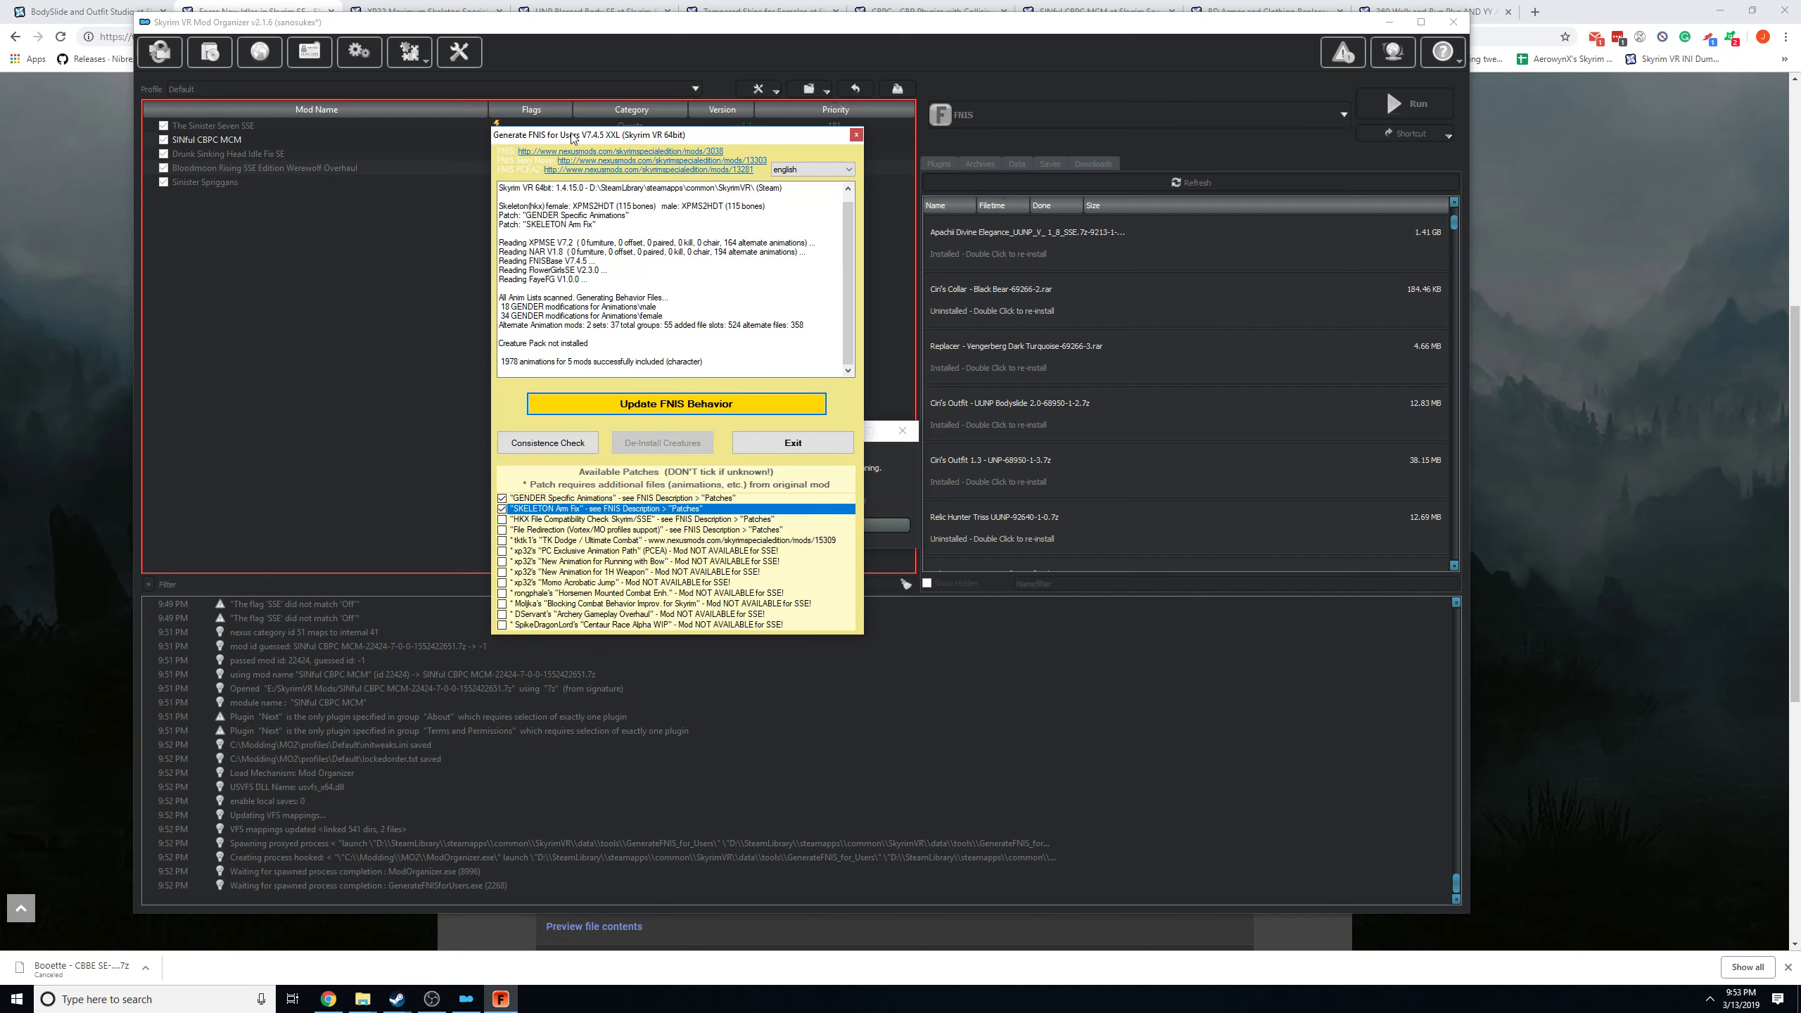
{"action": "left_click_drag", "start_coordinate": [610, 140], "coordinate": [454, 219]}
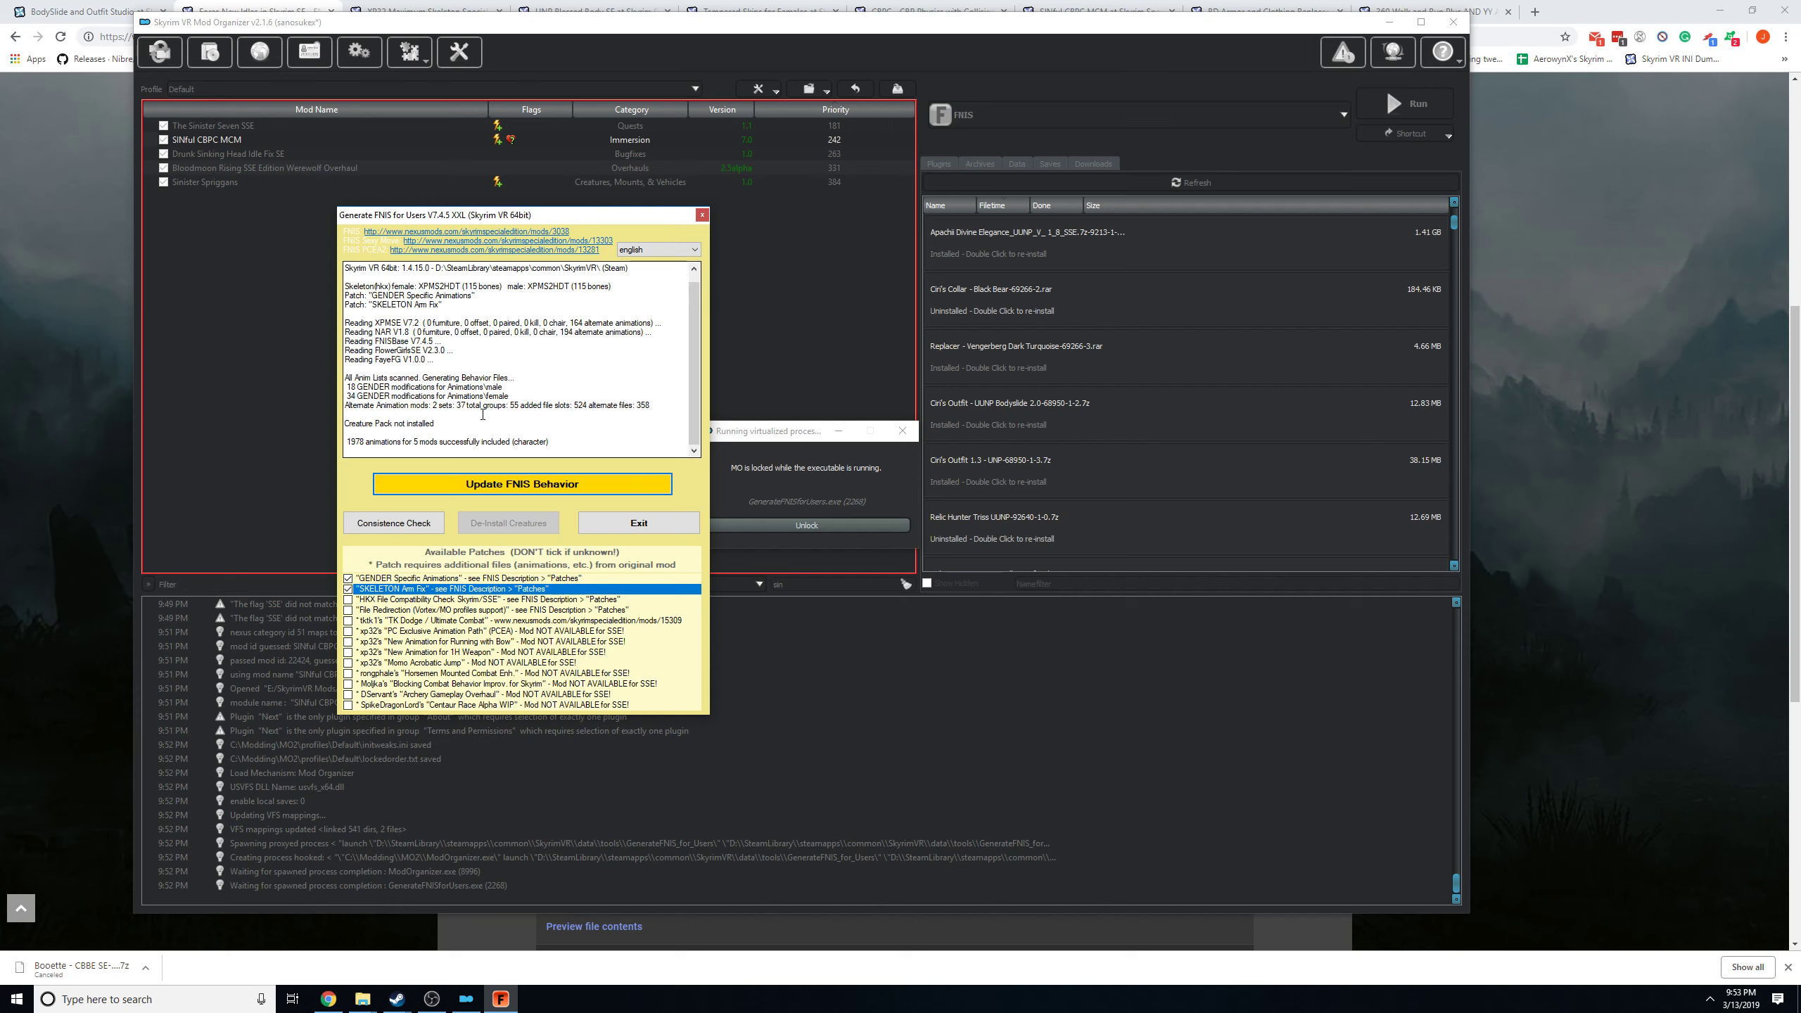
Check the female and male skeleton line in the FNIS log, then exit the generator and decline the desktop shortcut.
{"action": "left_click_drag", "start_coordinate": [344, 286], "coordinate": [610, 287]}
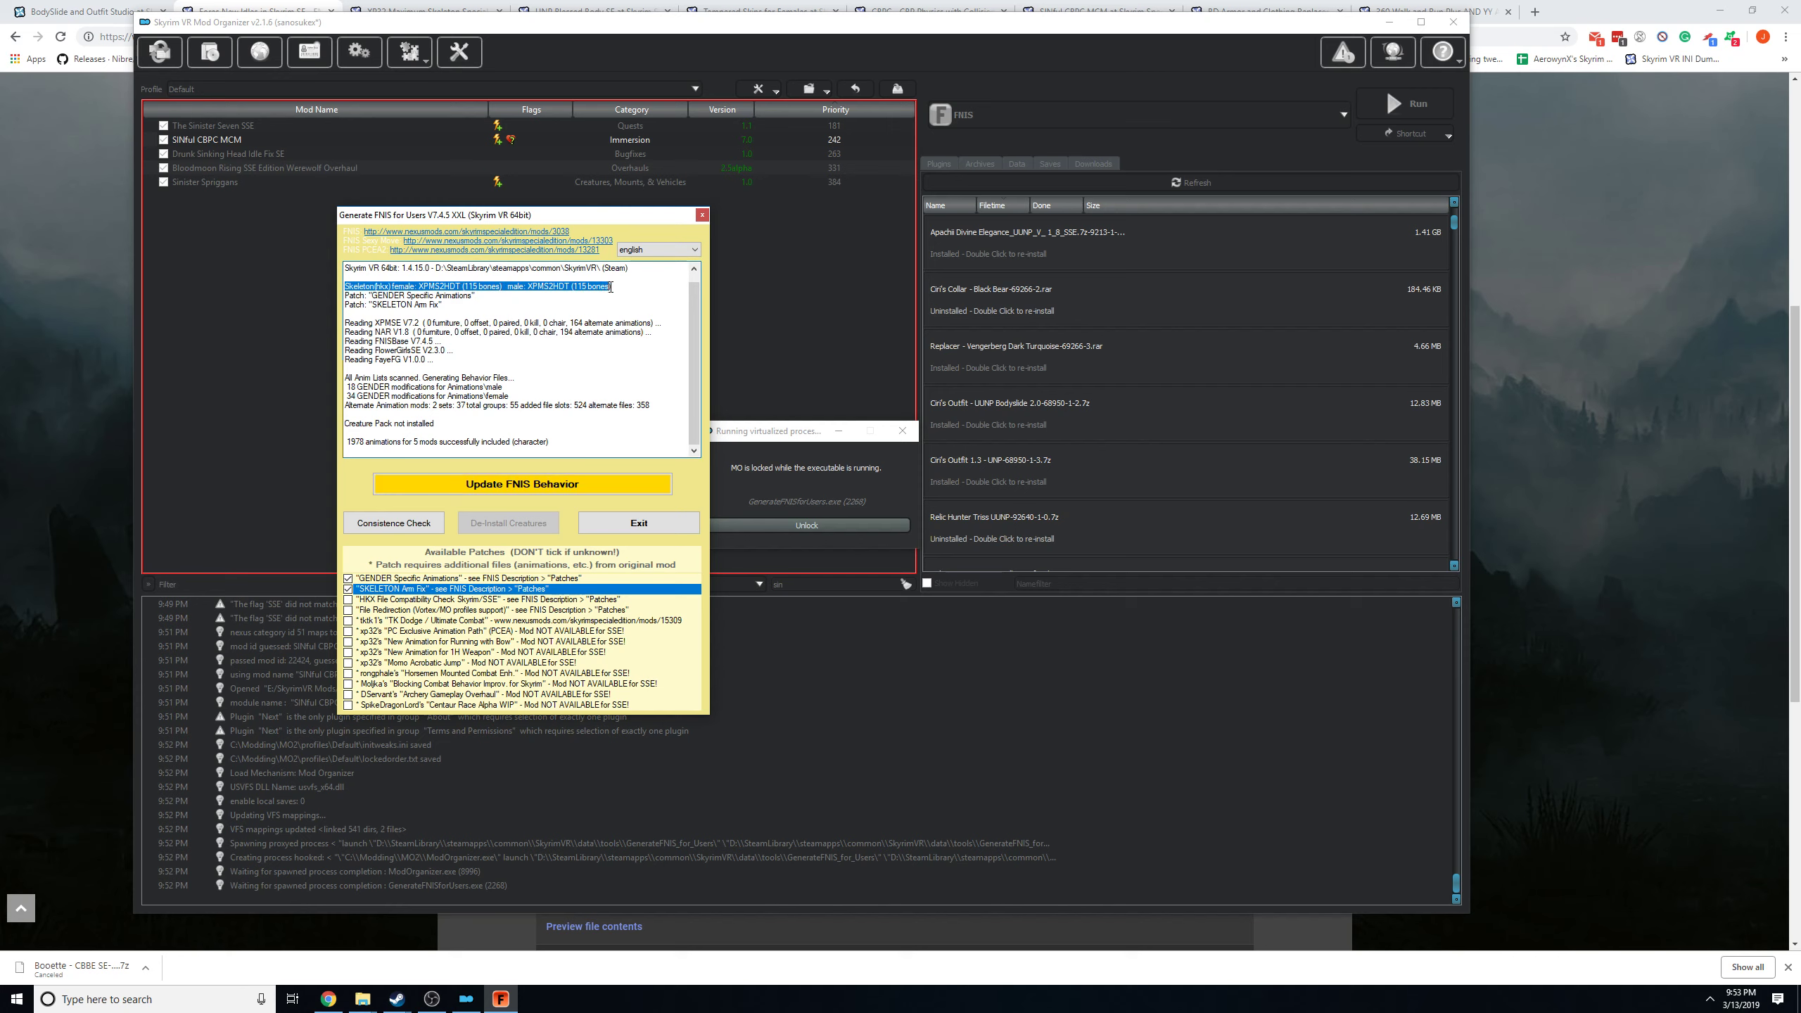
{"action": "left_click", "coordinate": [434, 287]}
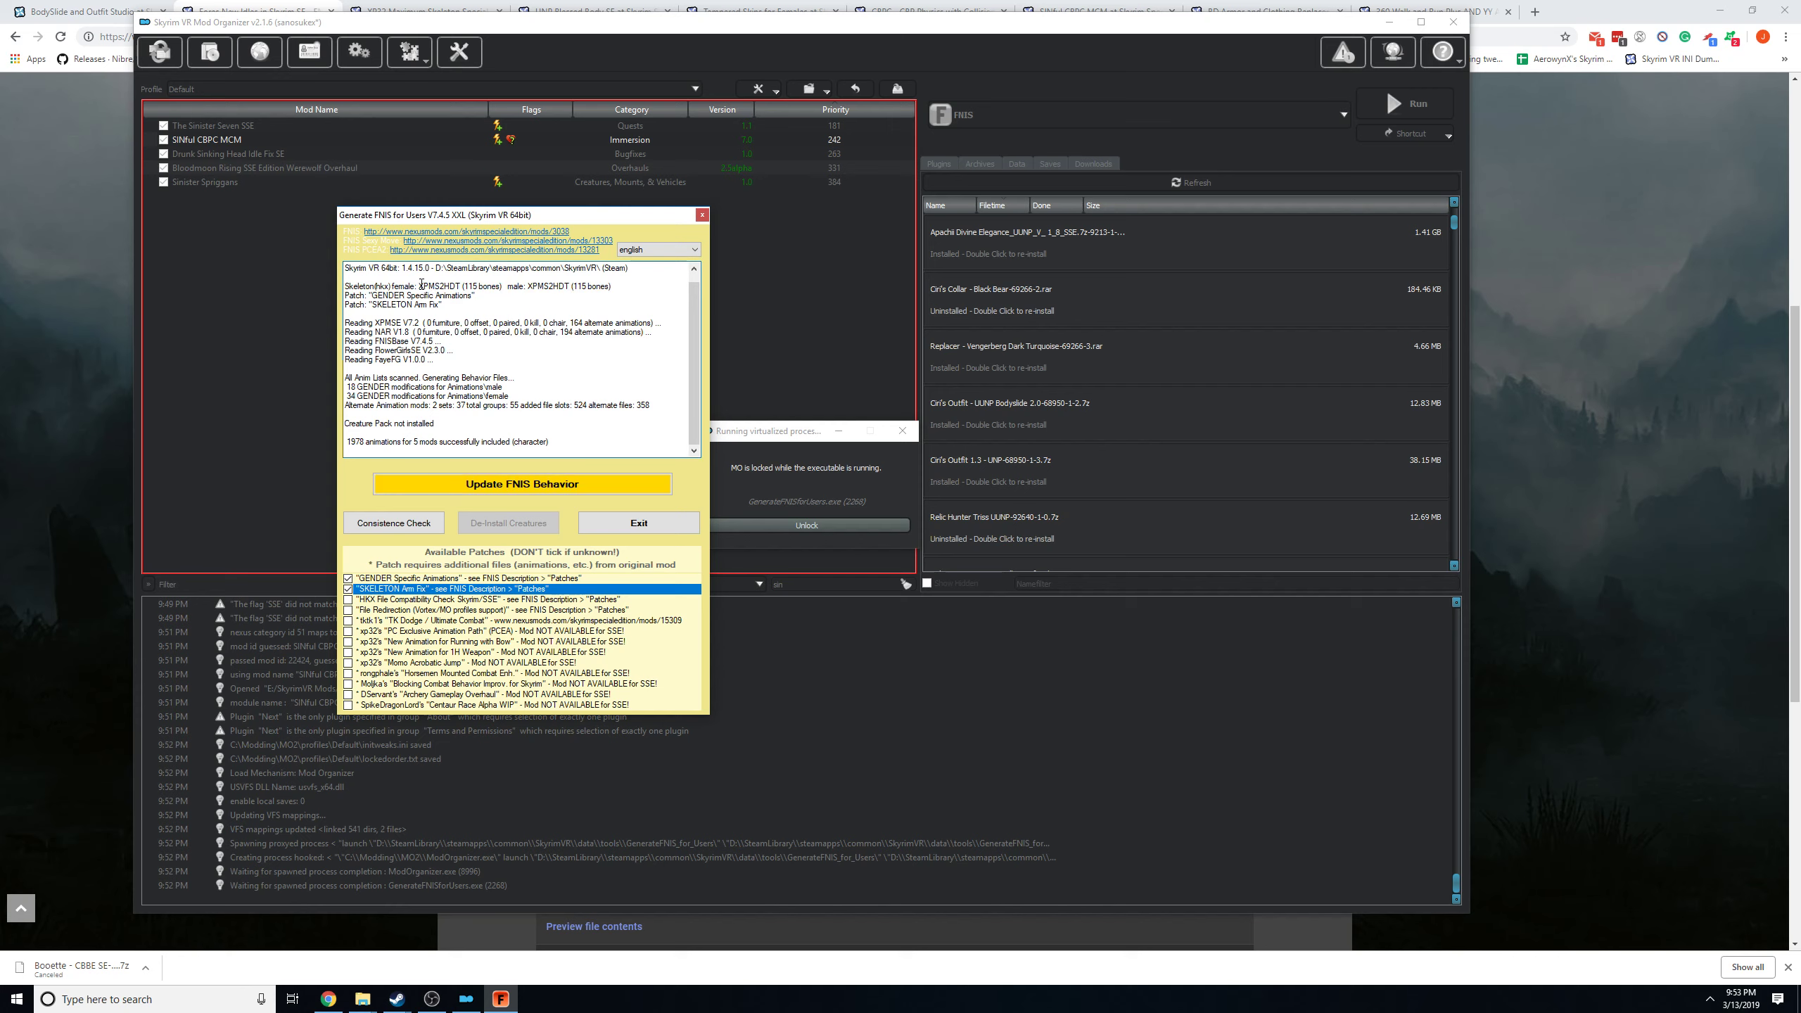
{"action": "left_click_drag", "start_coordinate": [419, 286], "coordinate": [585, 287]}
{"action": "left_click_drag", "start_coordinate": [363, 285], "coordinate": [573, 285]}
{"action": "left_click", "coordinate": [346, 286]}
{"action": "left_click", "coordinate": [652, 521]}
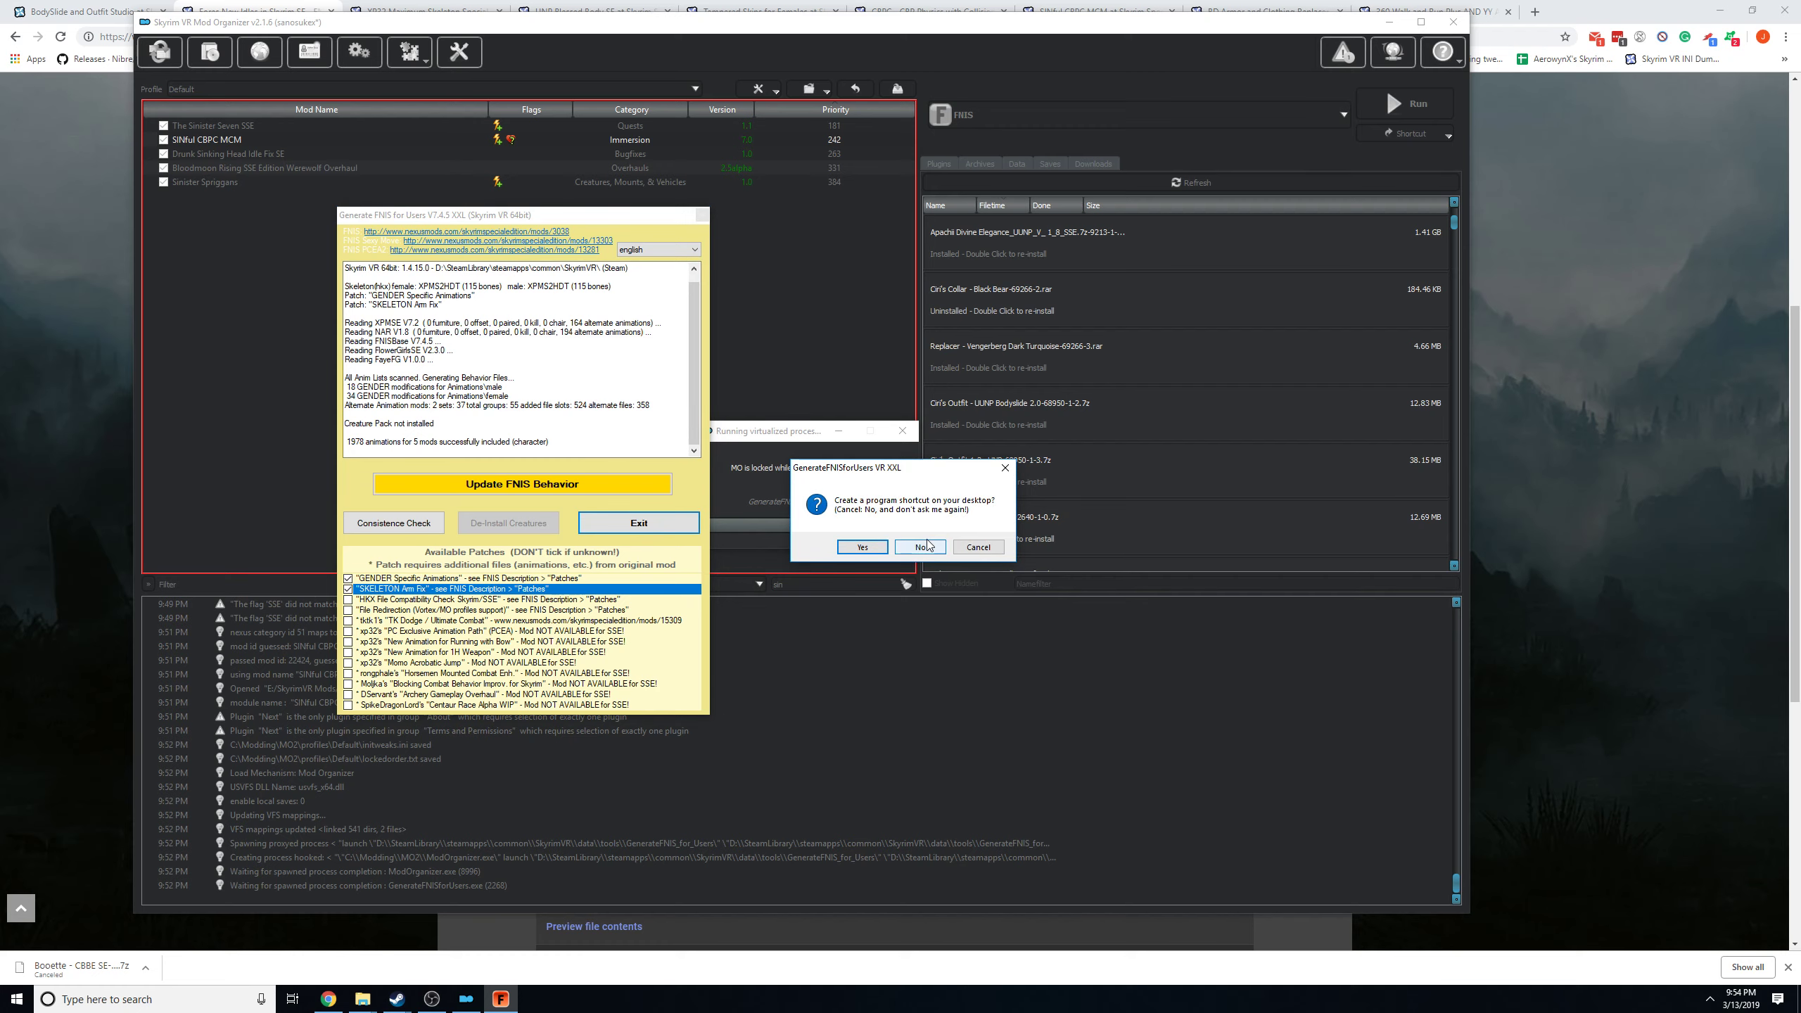
{"action": "left_click", "coordinate": [921, 546]}
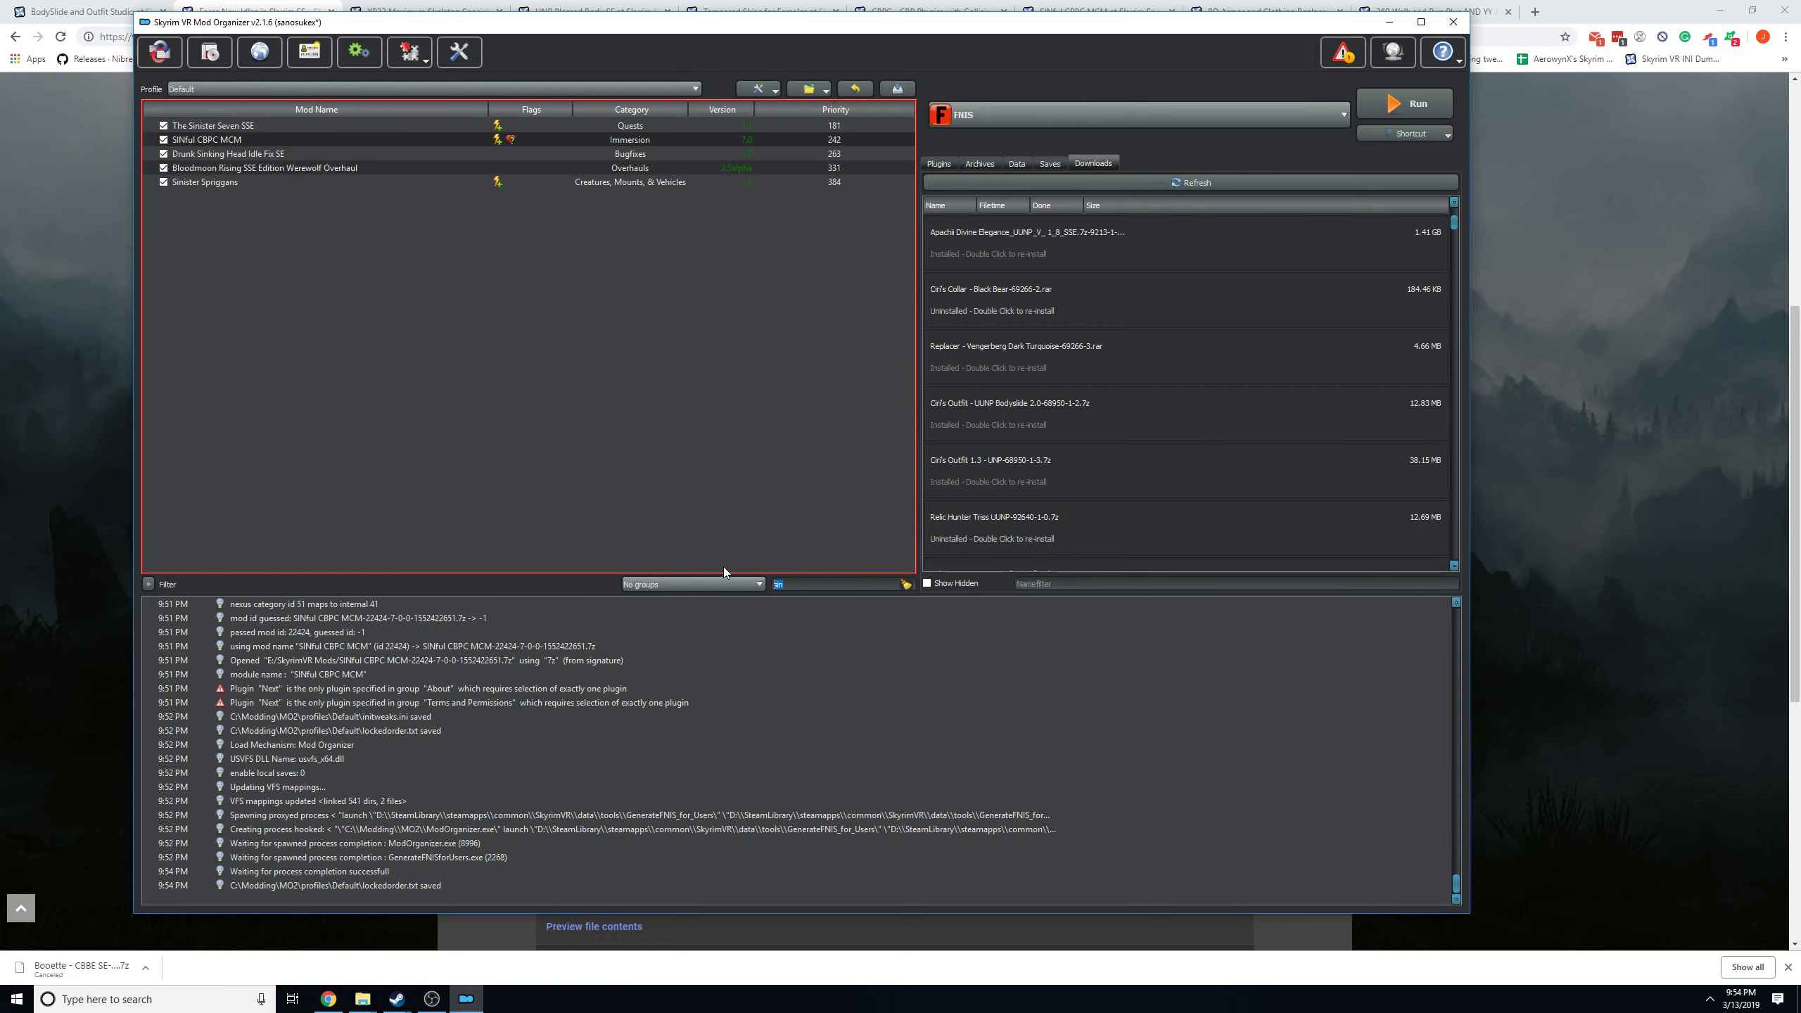
Clear the mod list filter, open the Overwrite entry at the end of the list and move its window aside.
{"action": "key", "text": "BackSpace"}
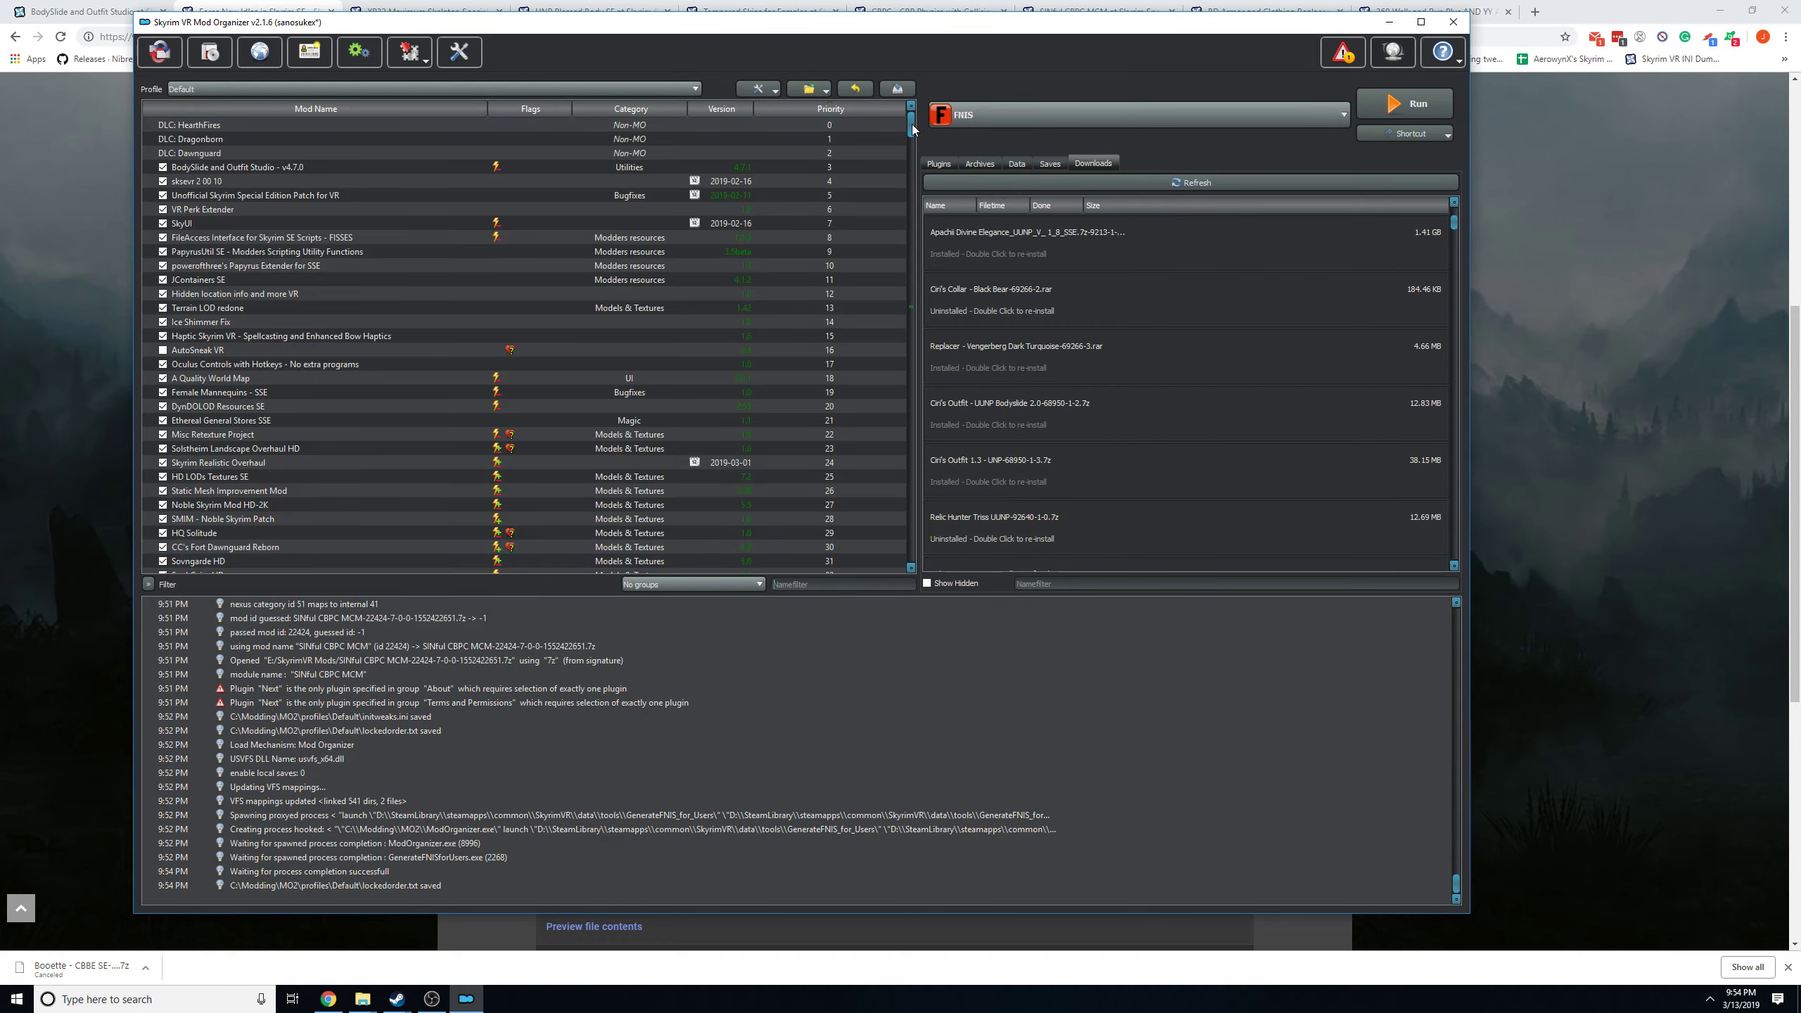
{"action": "left_click_drag", "start_coordinate": [911, 126], "coordinate": [891, 554]}
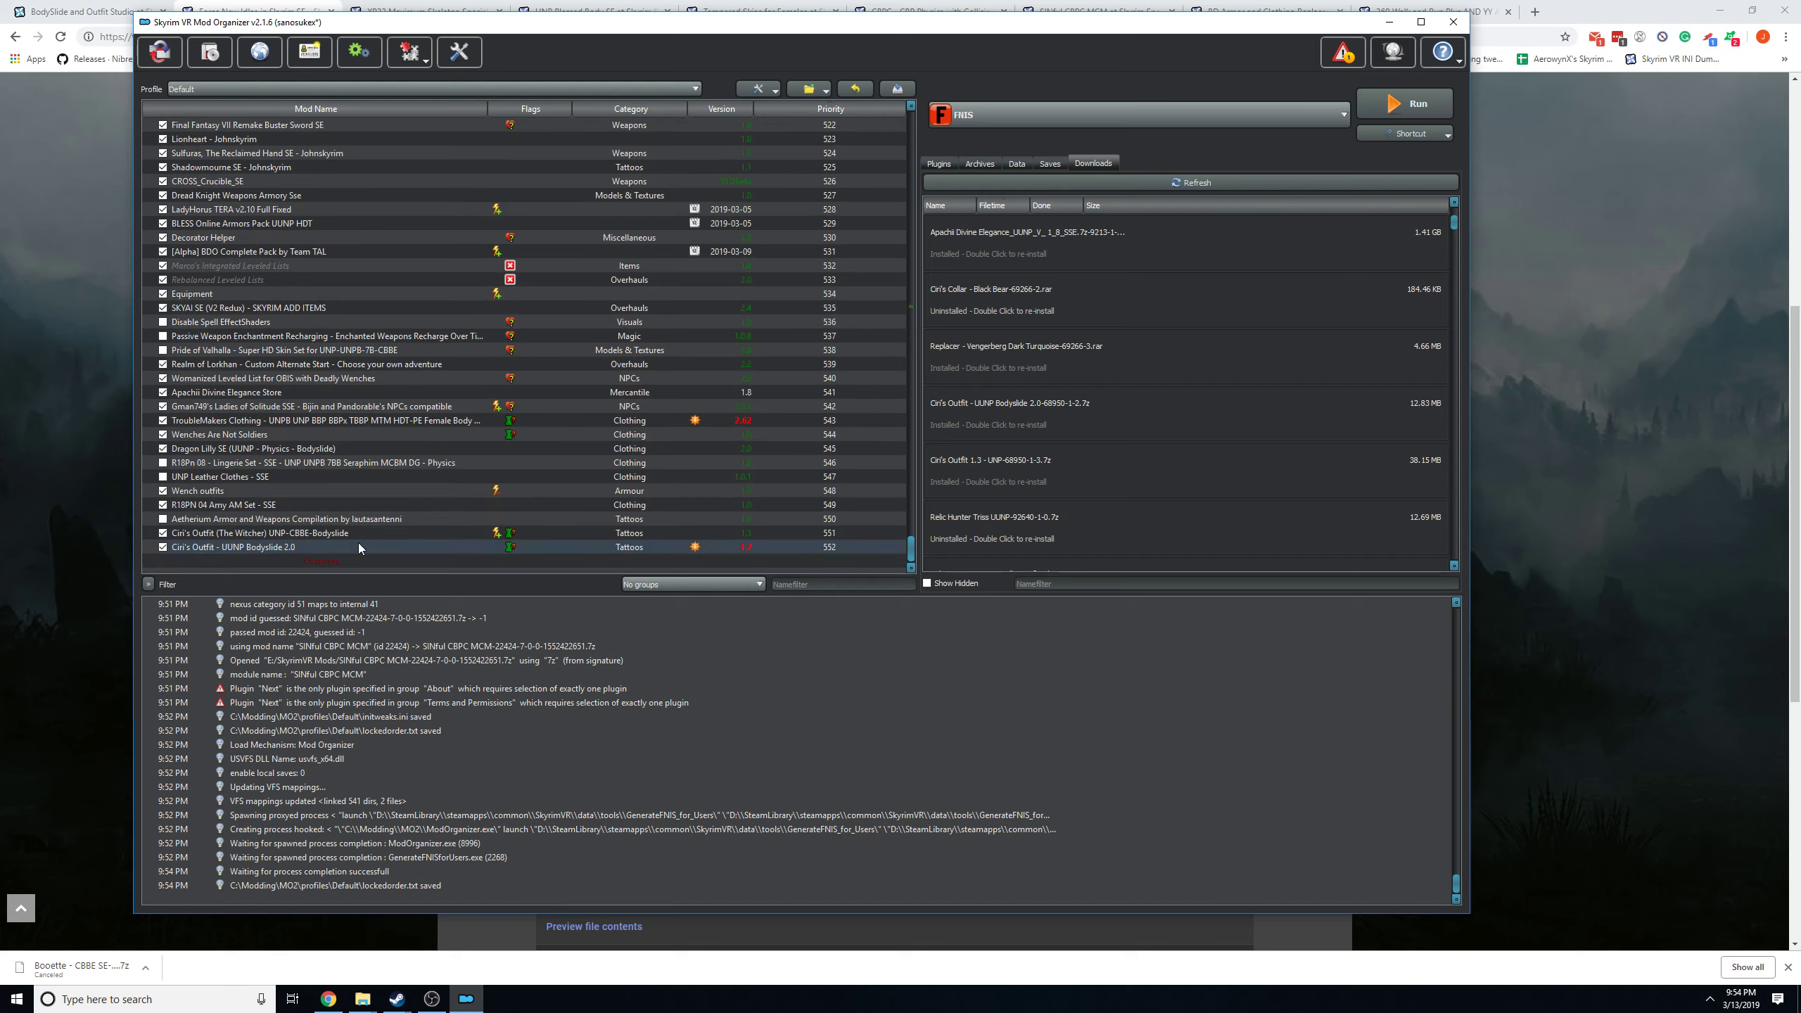
{"action": "double_click", "coordinate": [297, 561]}
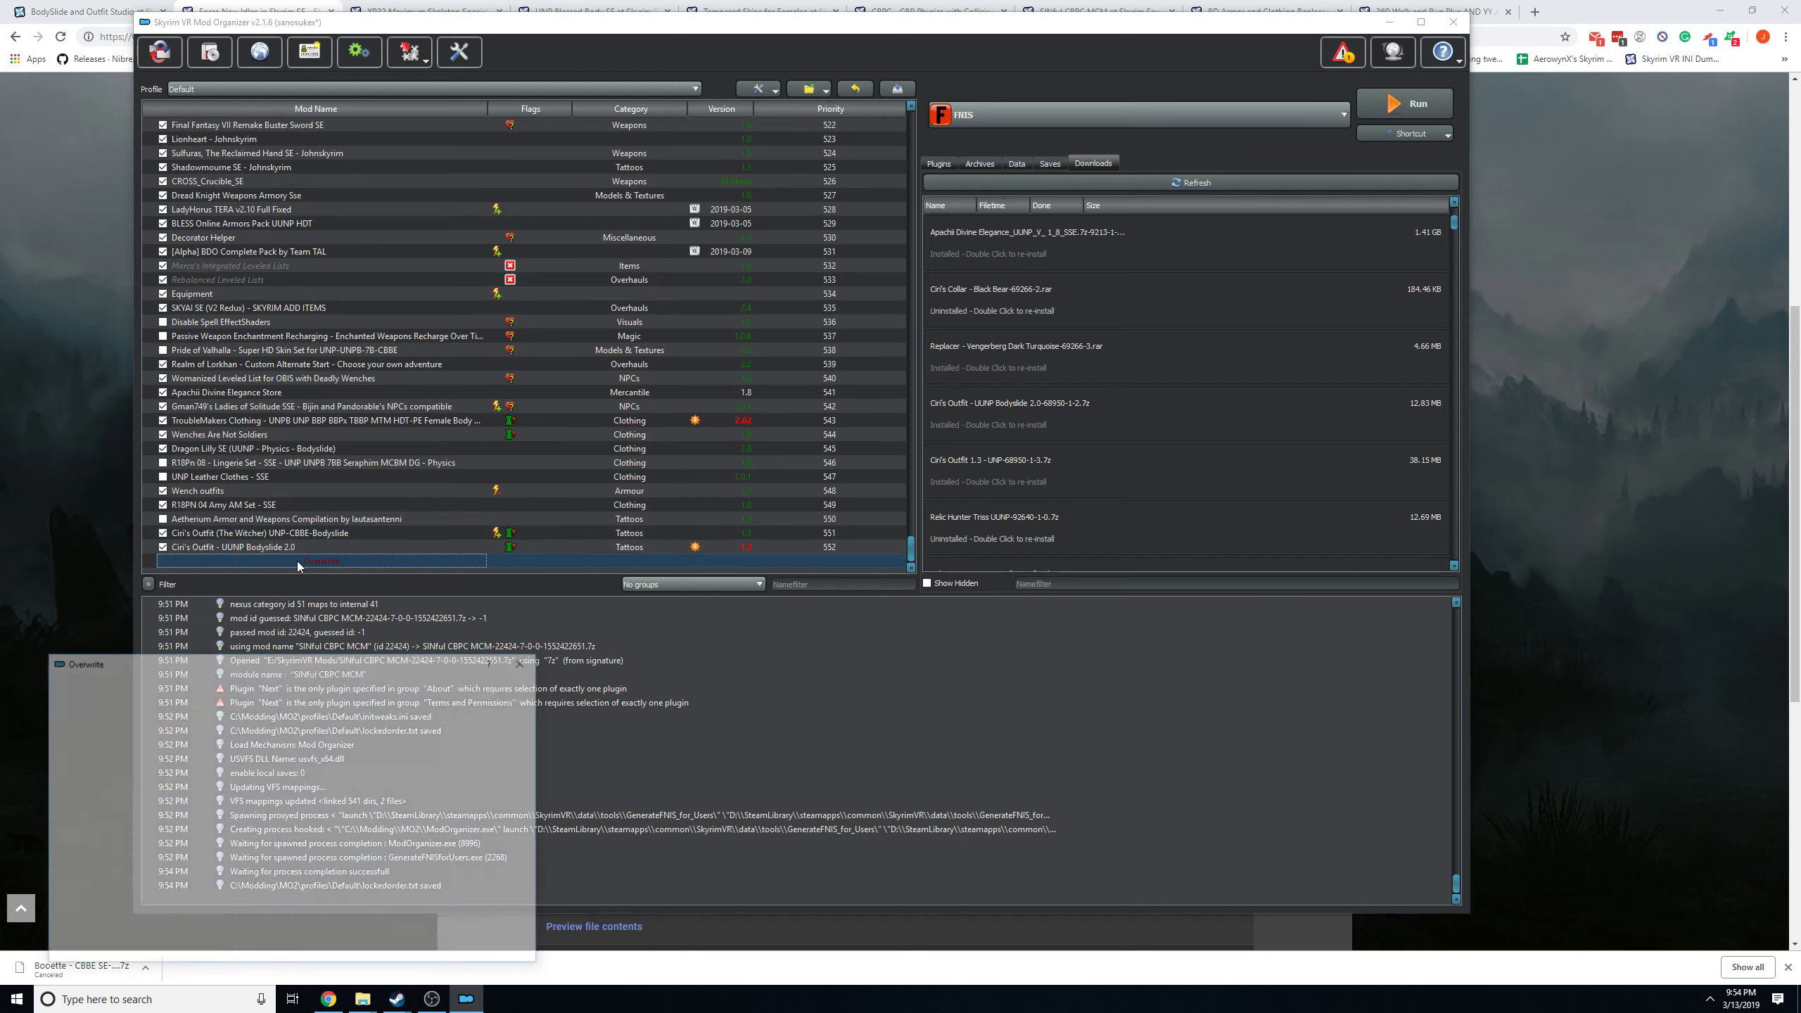
{"action": "left_click_drag", "start_coordinate": [221, 665], "coordinate": [1480, 373]}
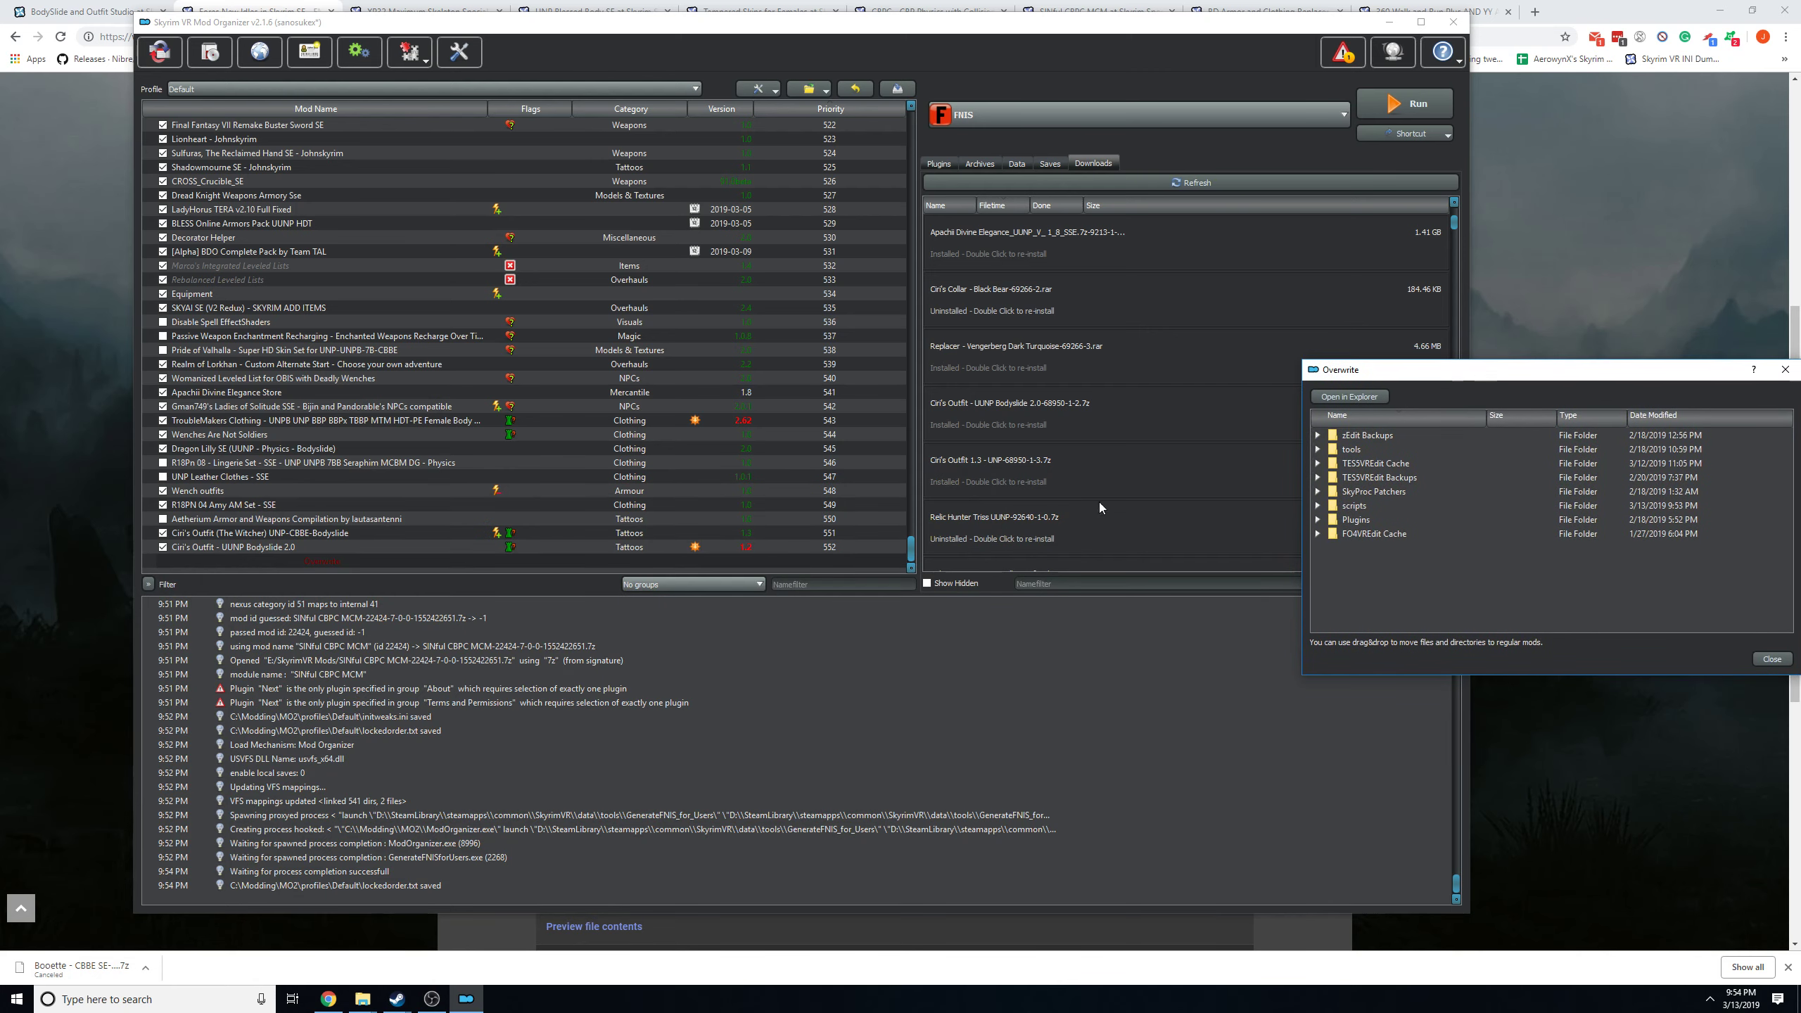
Filter the mod list by "fnis", move the scripts folder from Overwrite into Fores New Idles in Skyrim SE, and close Overwrite.
{"action": "left_click", "coordinate": [799, 582]}
{"action": "type", "text": "fnis"}
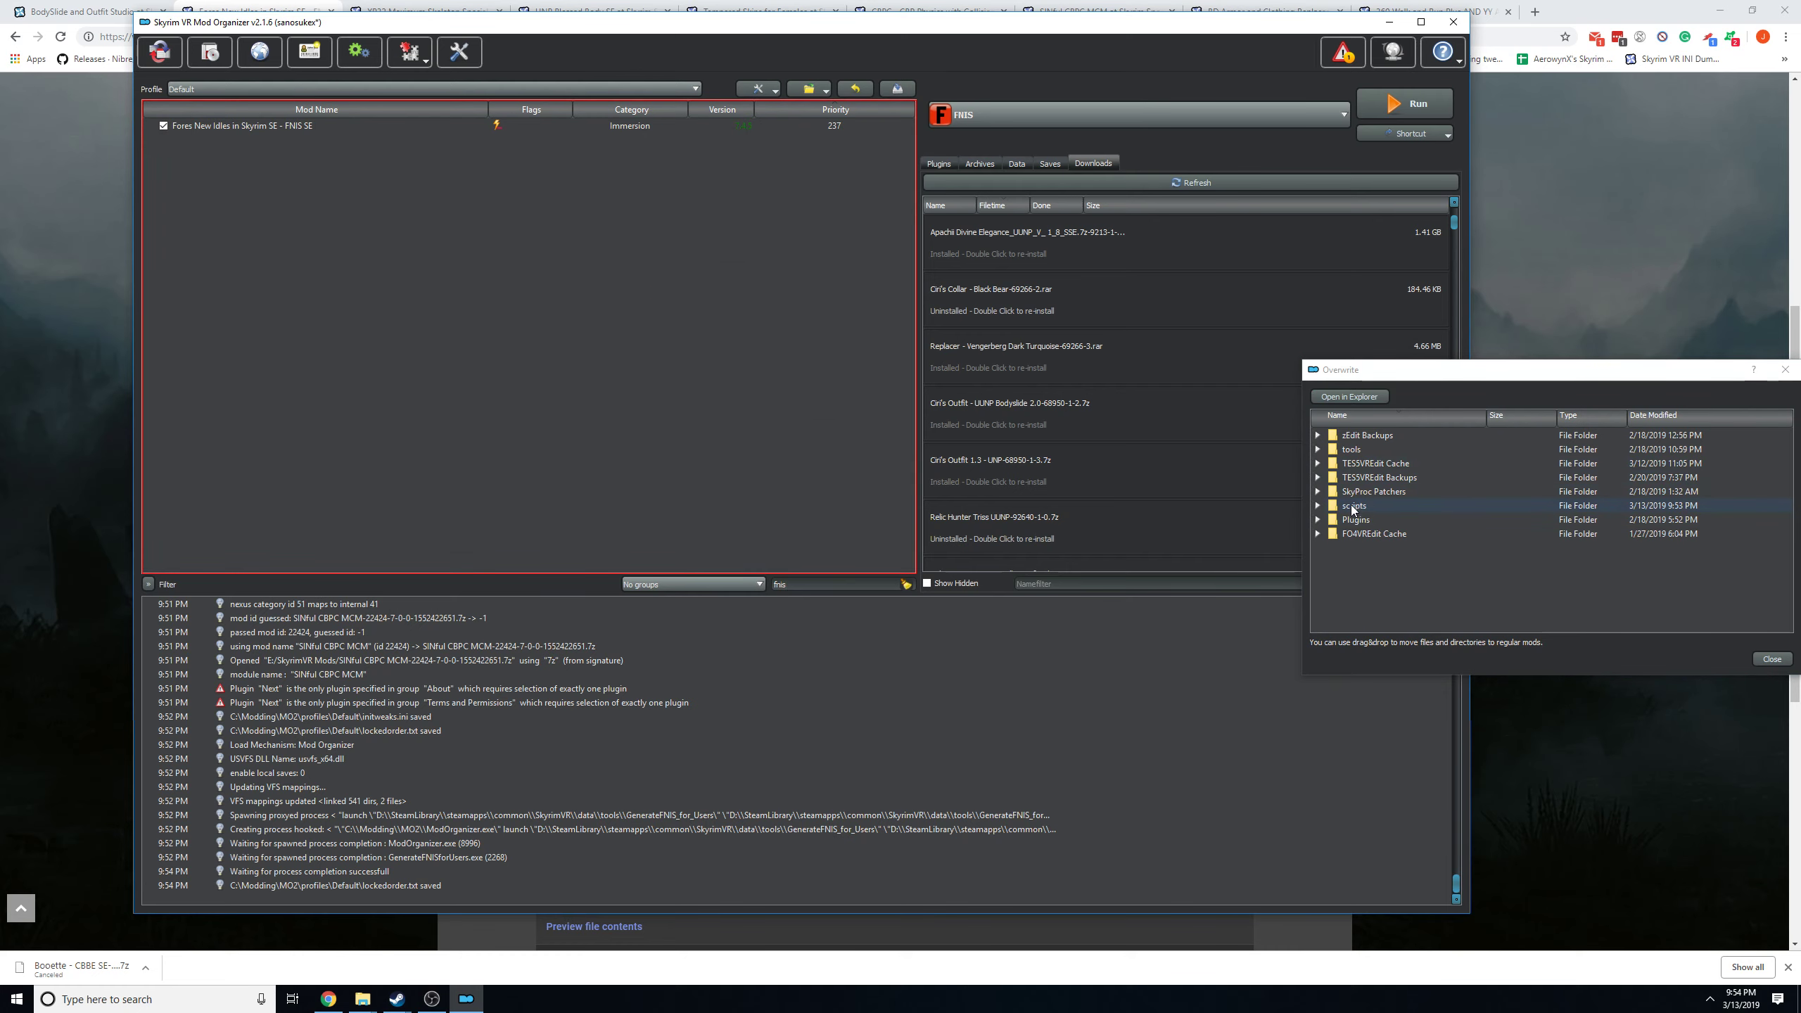
{"action": "left_click_drag", "start_coordinate": [1350, 503], "coordinate": [210, 124]}
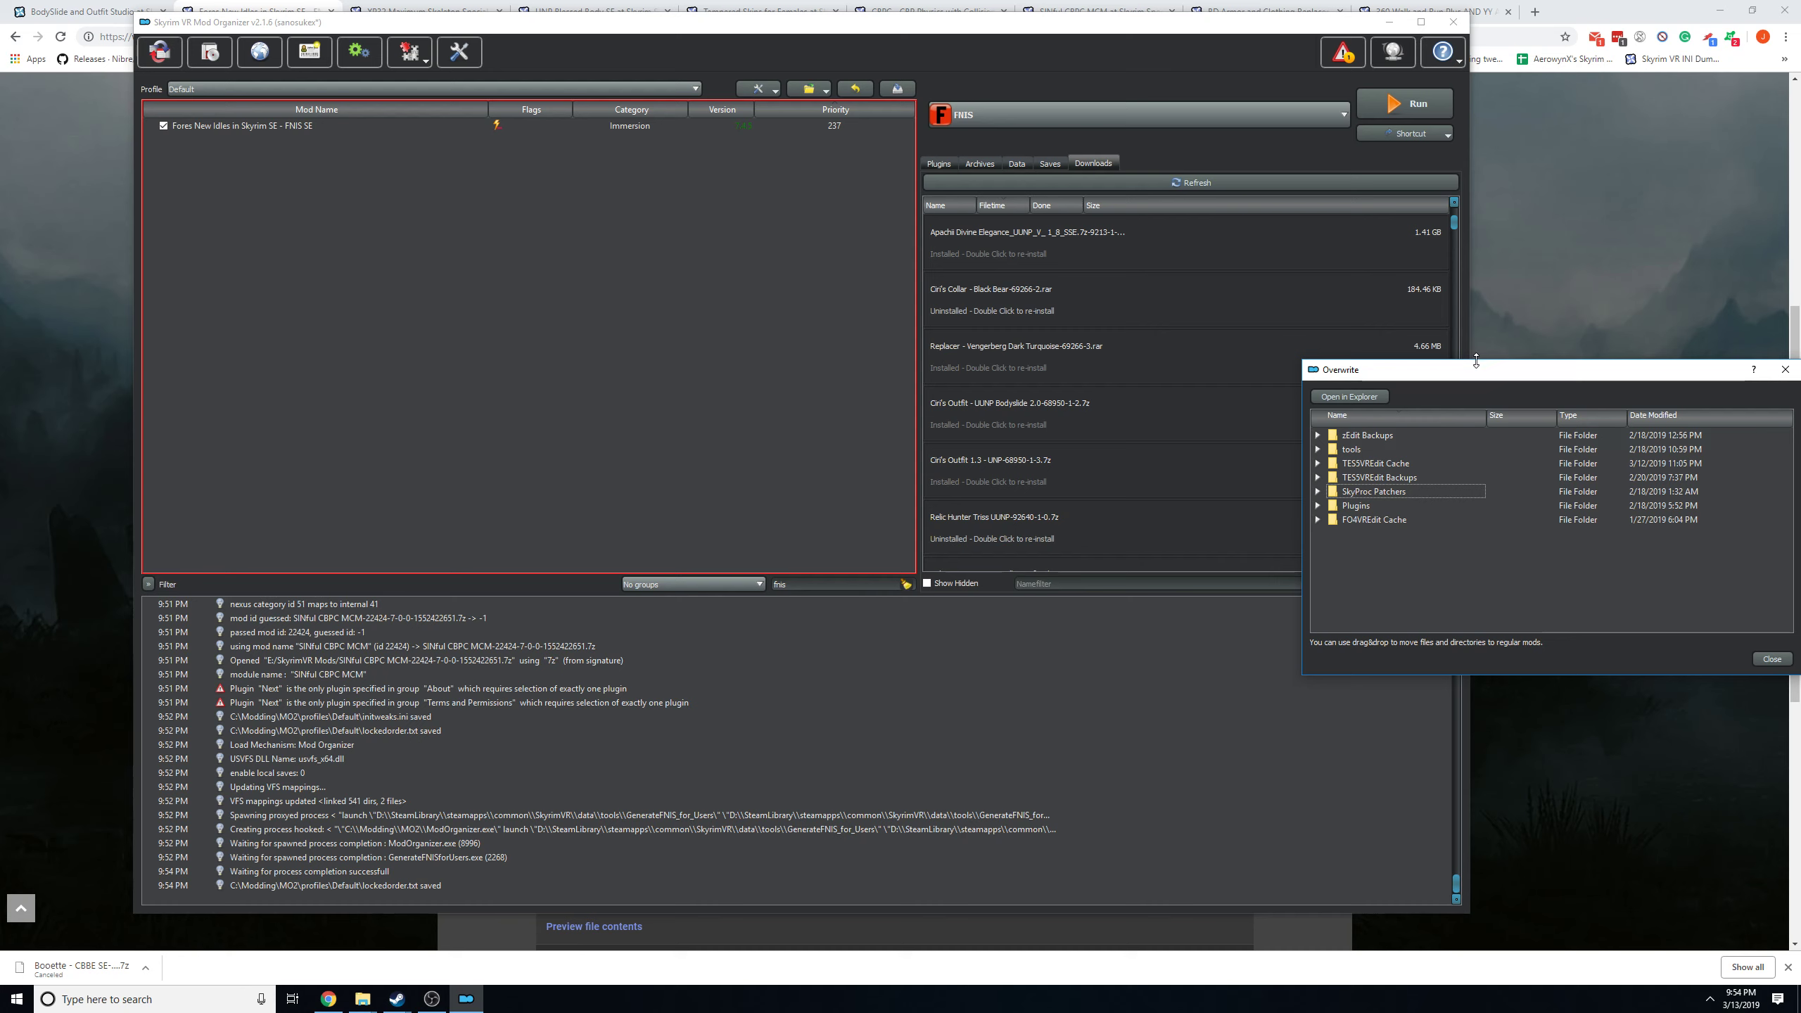
{"action": "left_click_drag", "start_coordinate": [1490, 376], "coordinate": [685, 387]}
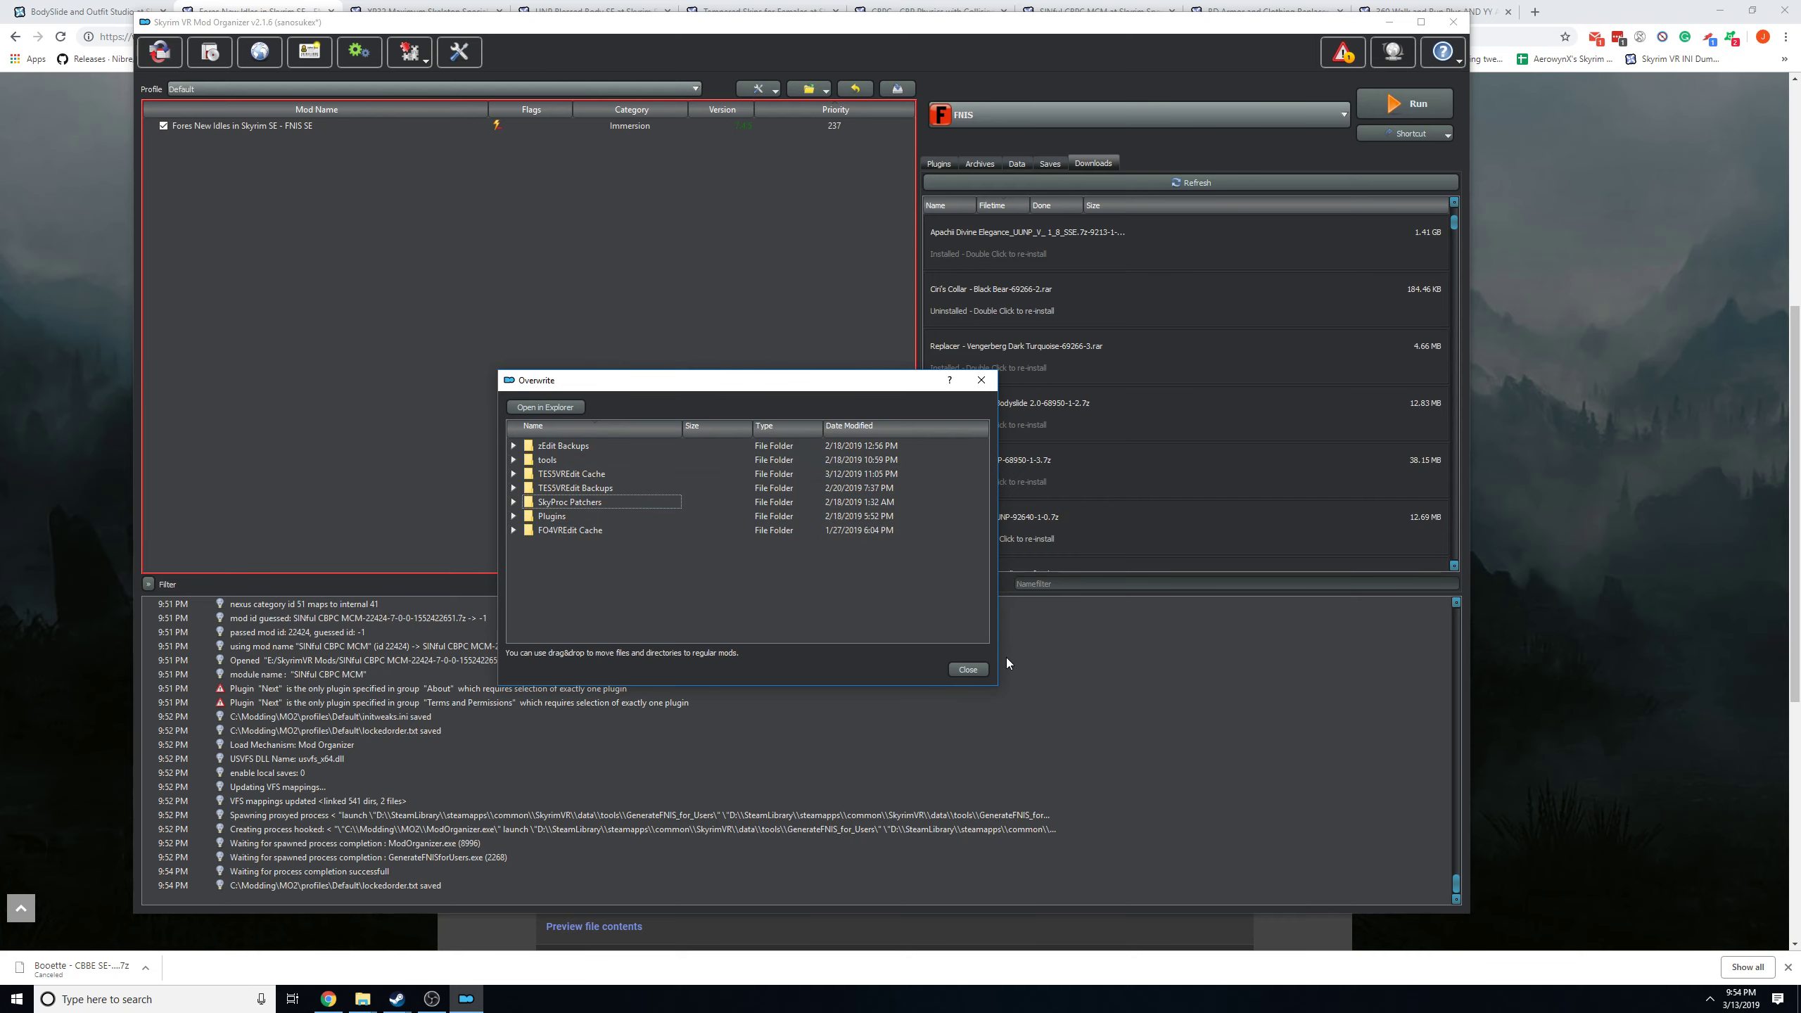
{"action": "left_click", "coordinate": [969, 670]}
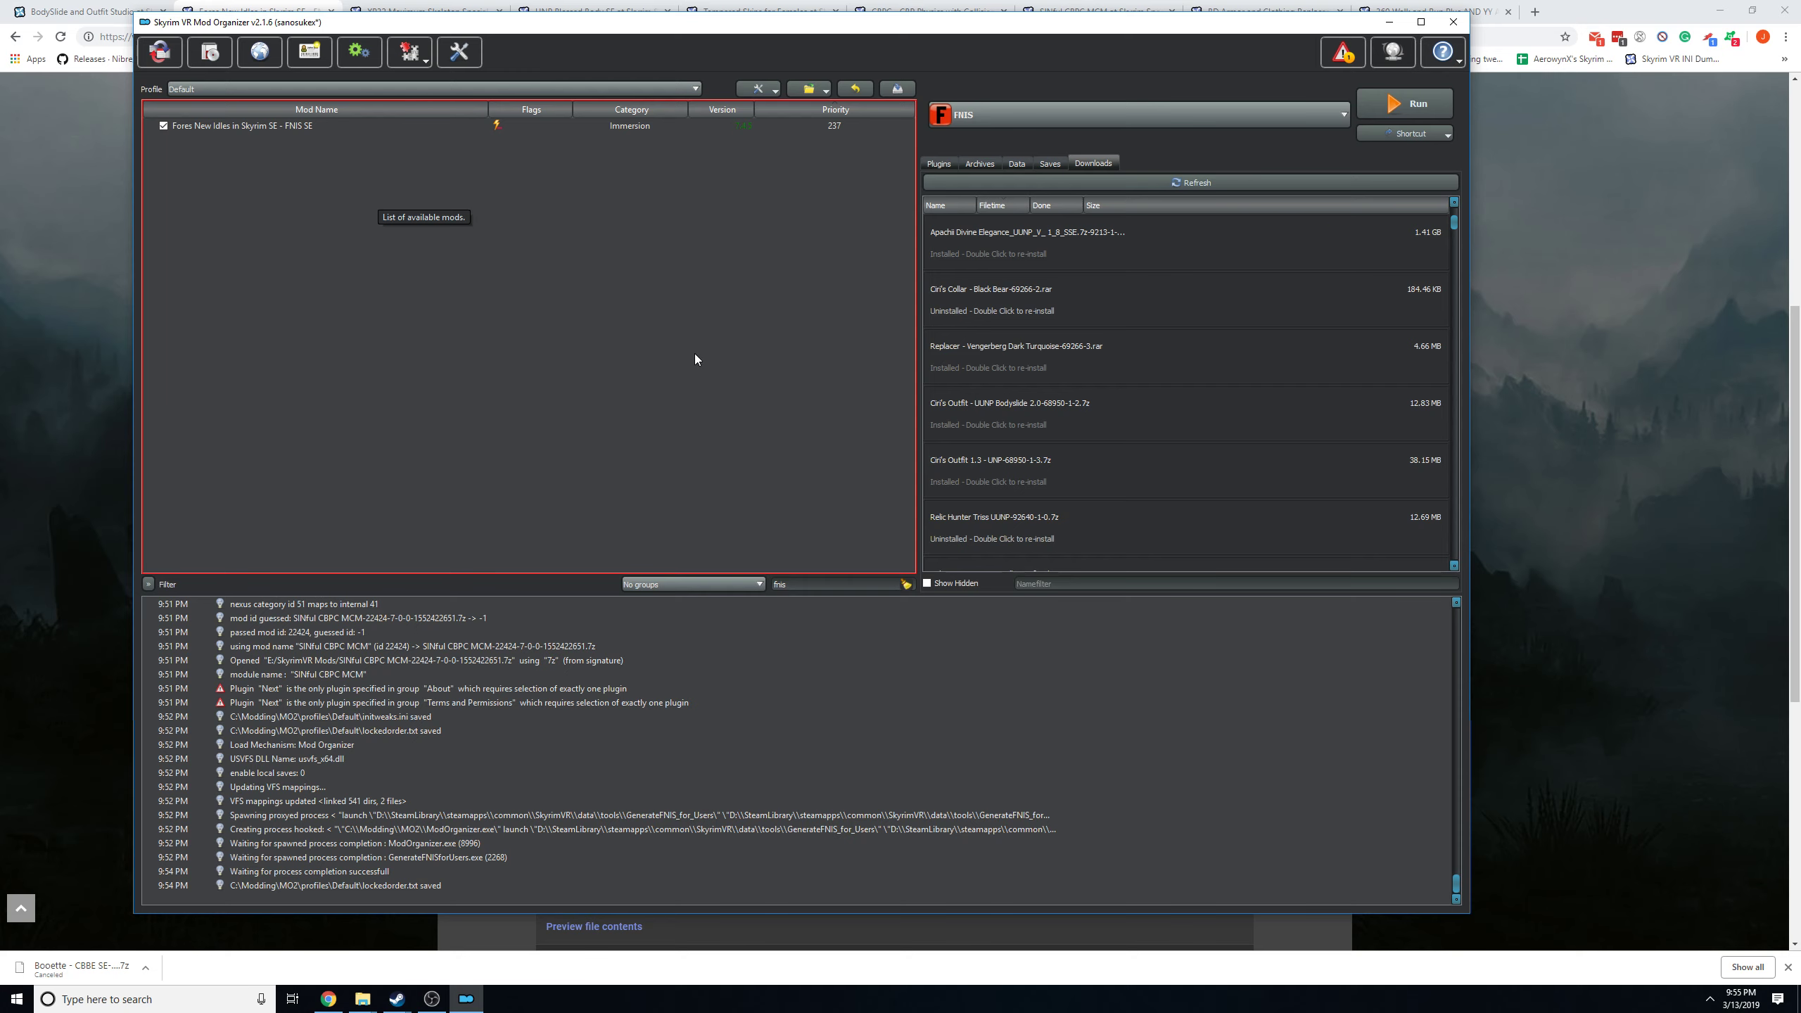
Switch to the browser and review the BD Armor and Clothing Replacer for SSE mod page.
{"action": "left_click_drag", "start_coordinate": [548, 26], "coordinate": [649, 34]}
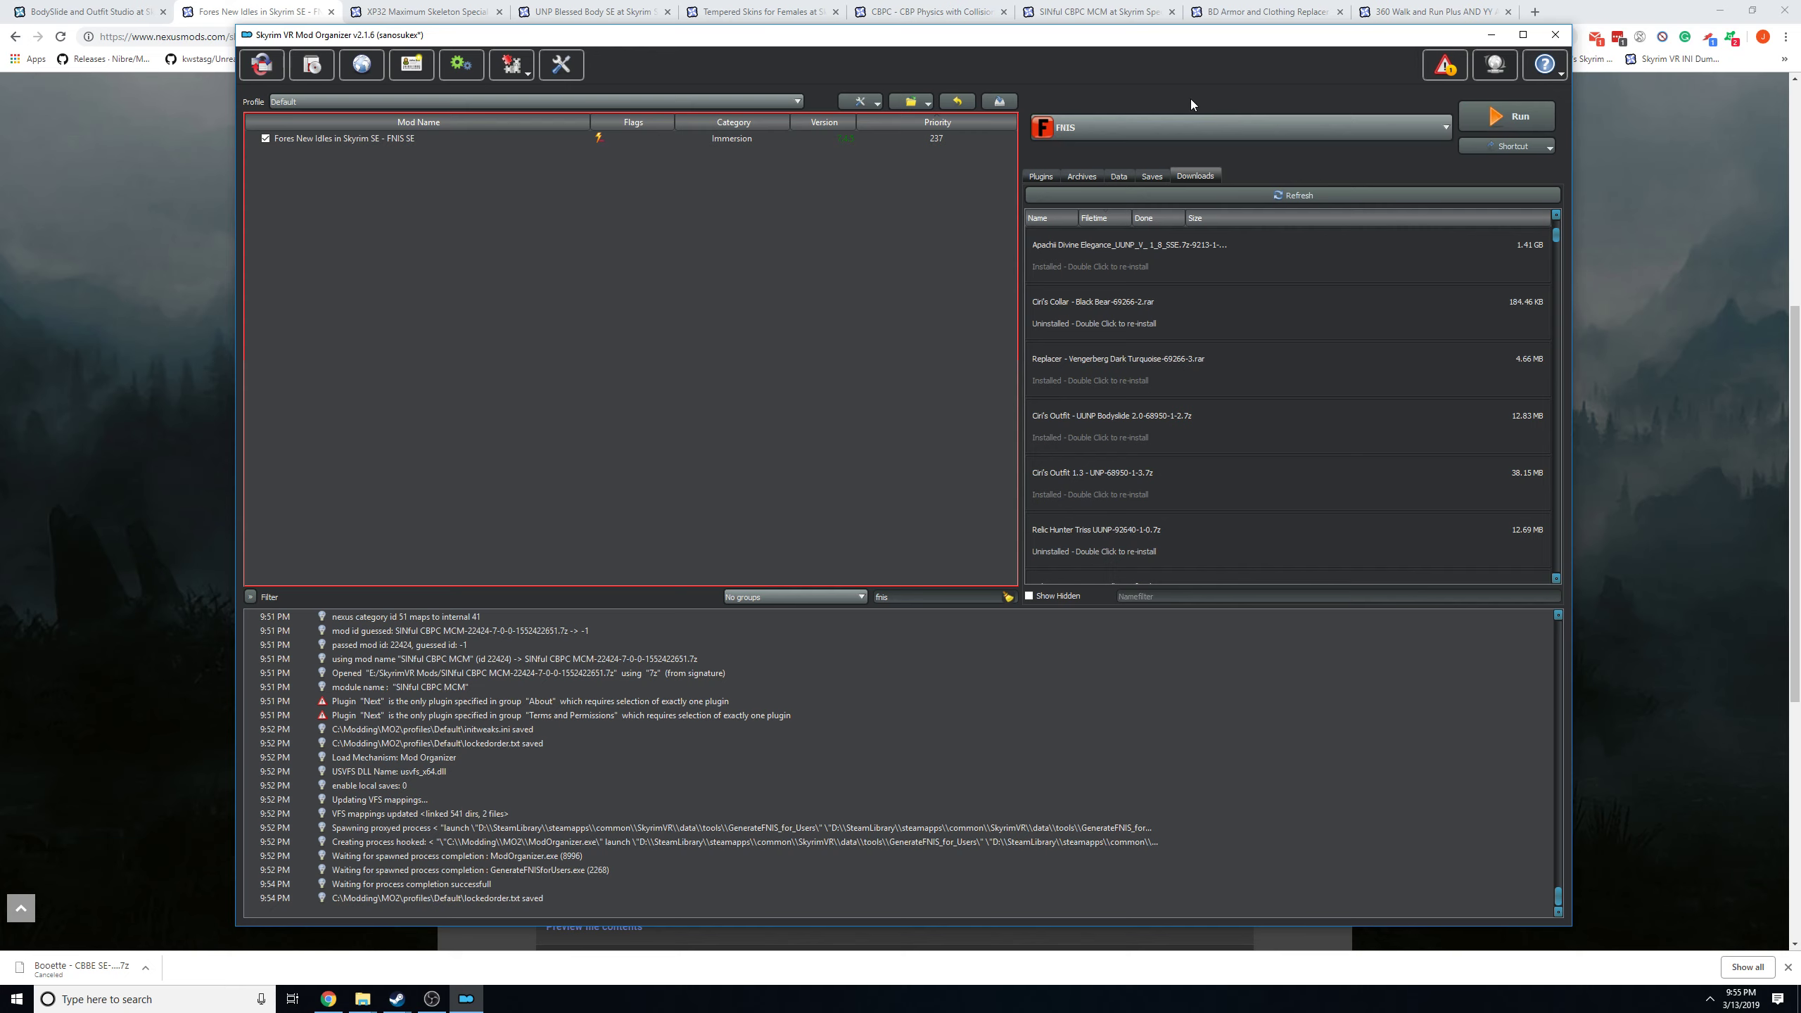
{"action": "left_click", "coordinate": [1272, 12]}
{"action": "scroll", "coordinate": [408, 561], "scroll_direction": "down", "scroll_amount": 4}
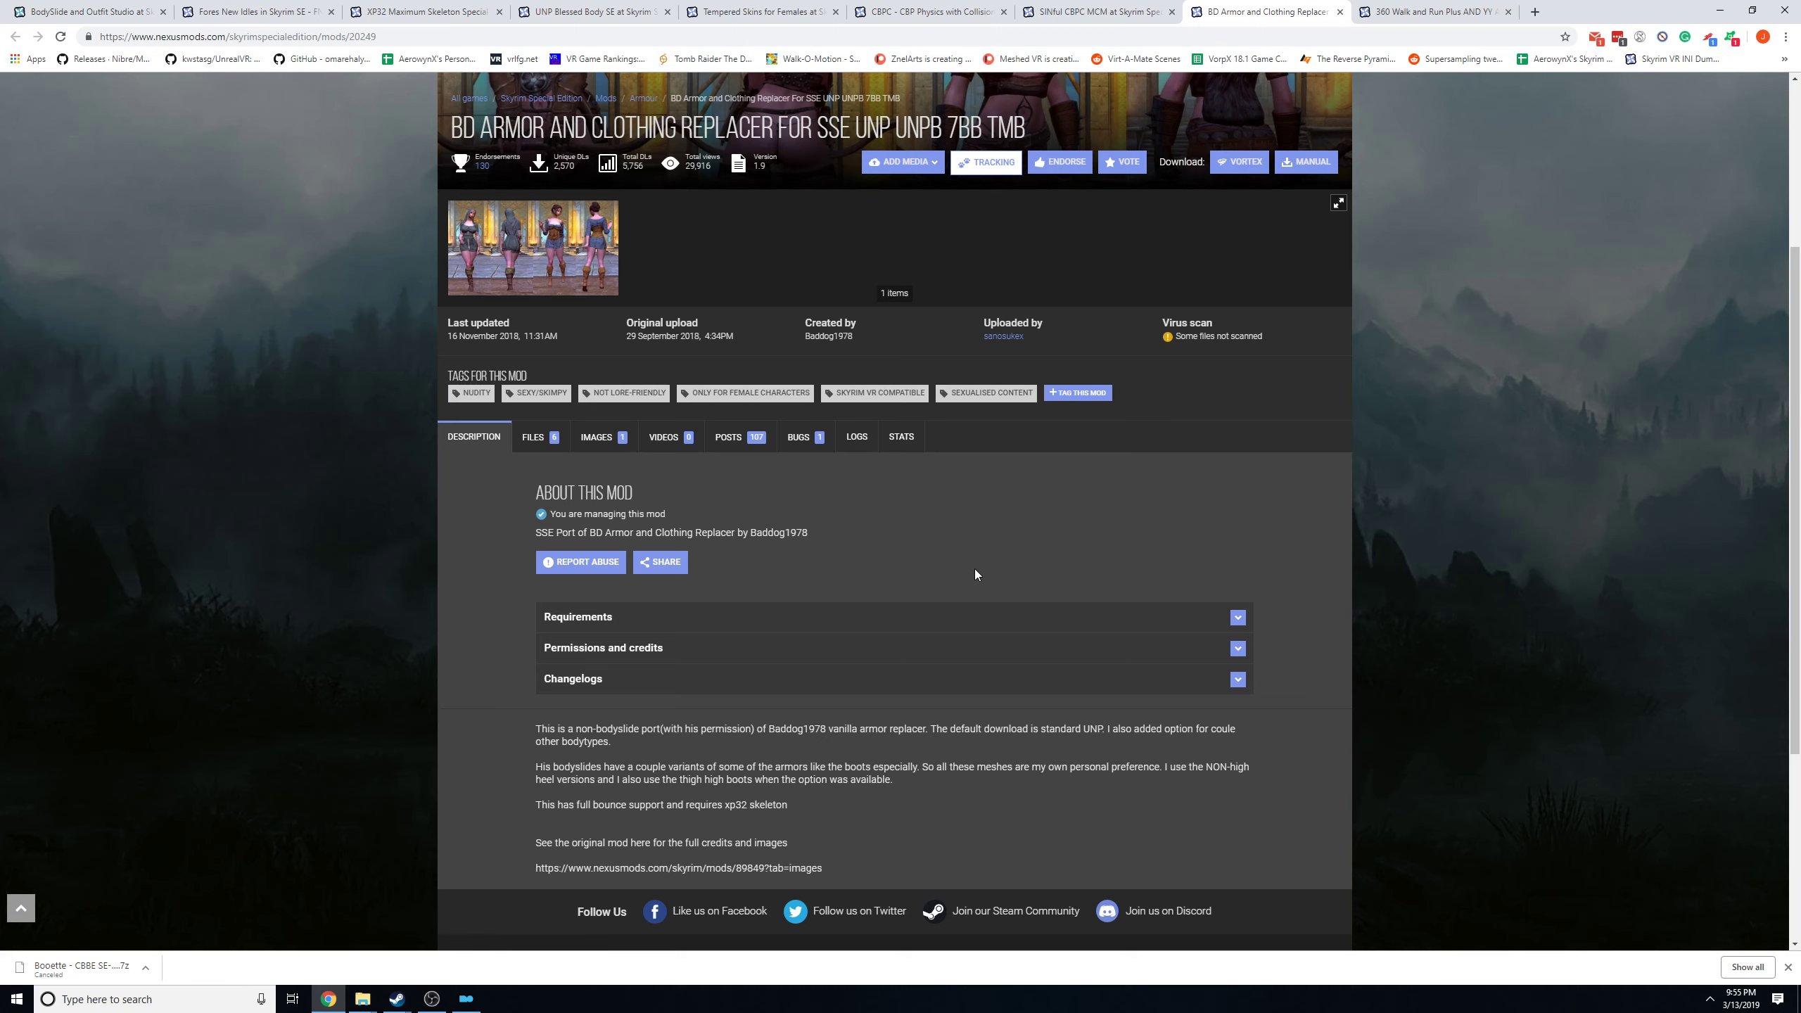
{"action": "scroll", "coordinate": [879, 544], "scroll_direction": "up", "scroll_amount": 4}
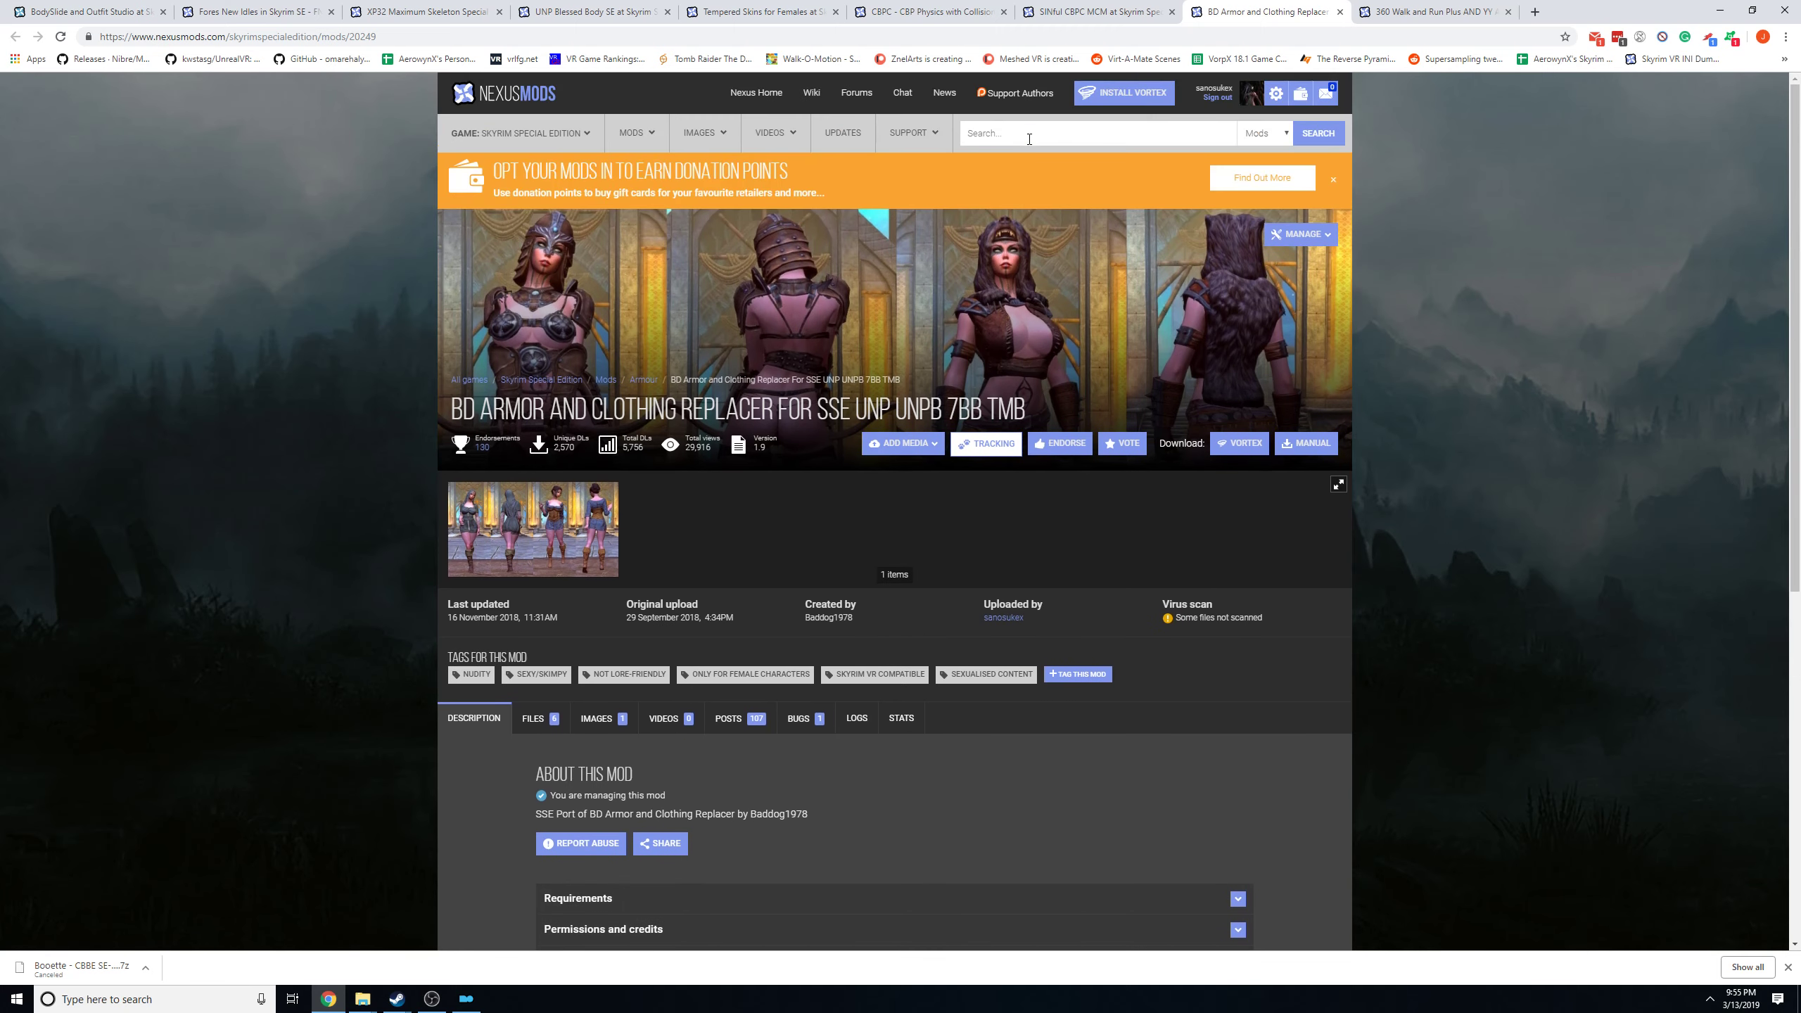
Search the mods for "blessed" and open the UNP Blessed Body Fit Armors and Clothing page.
{"action": "left_click", "coordinate": [1006, 133]}
{"action": "type", "text": "blessed"}
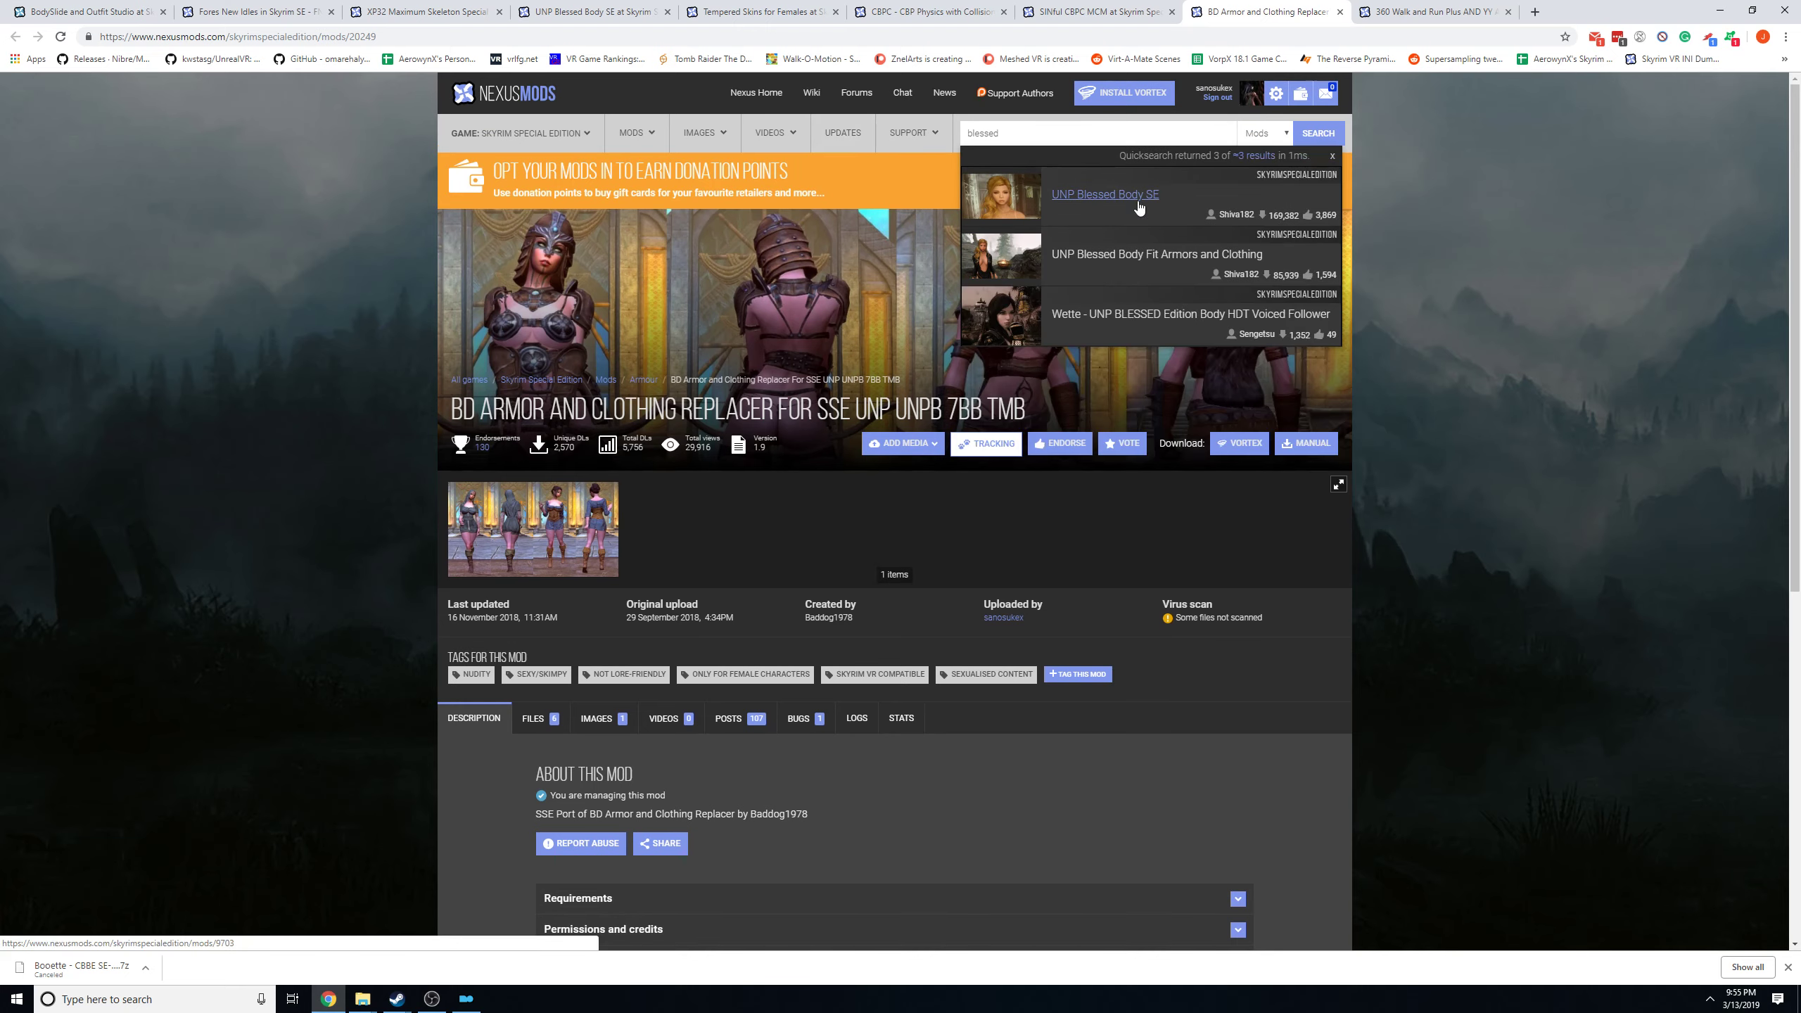
{"action": "left_click", "coordinate": [1229, 258]}
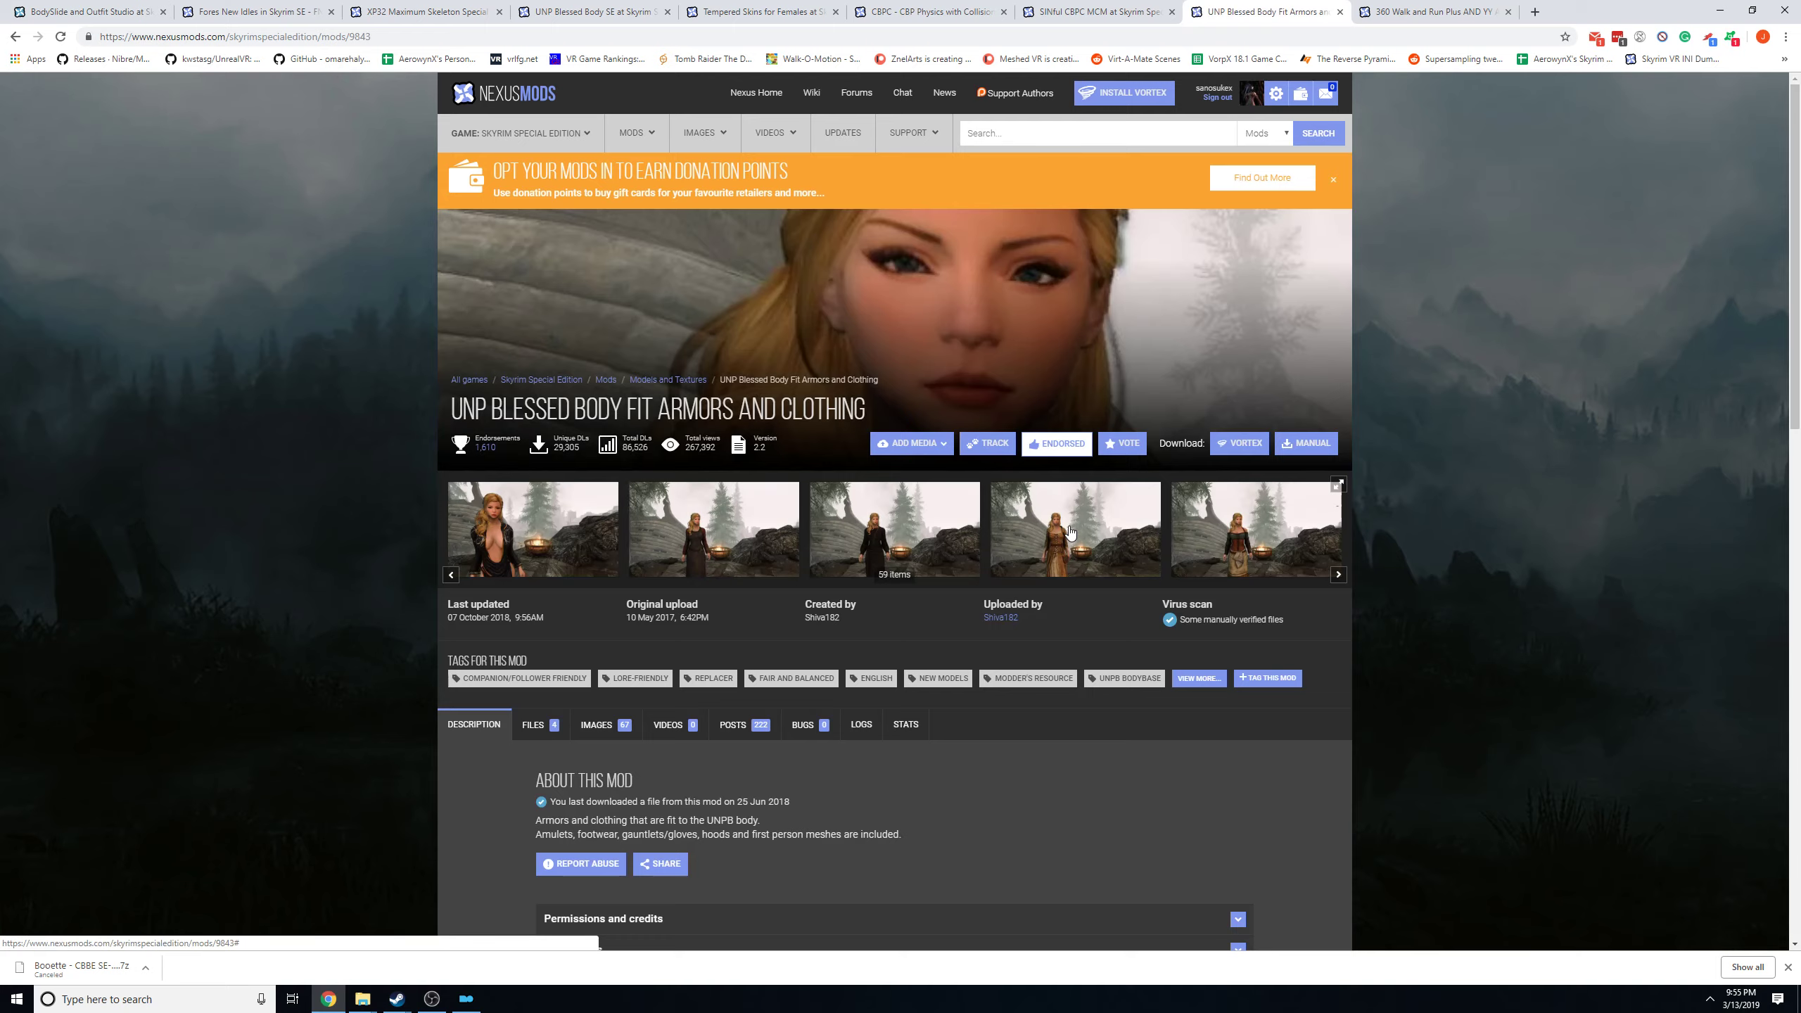
Browse several outfit screenshots in the mod's image gallery and close the gallery.
{"action": "left_click", "coordinate": [1070, 533]}
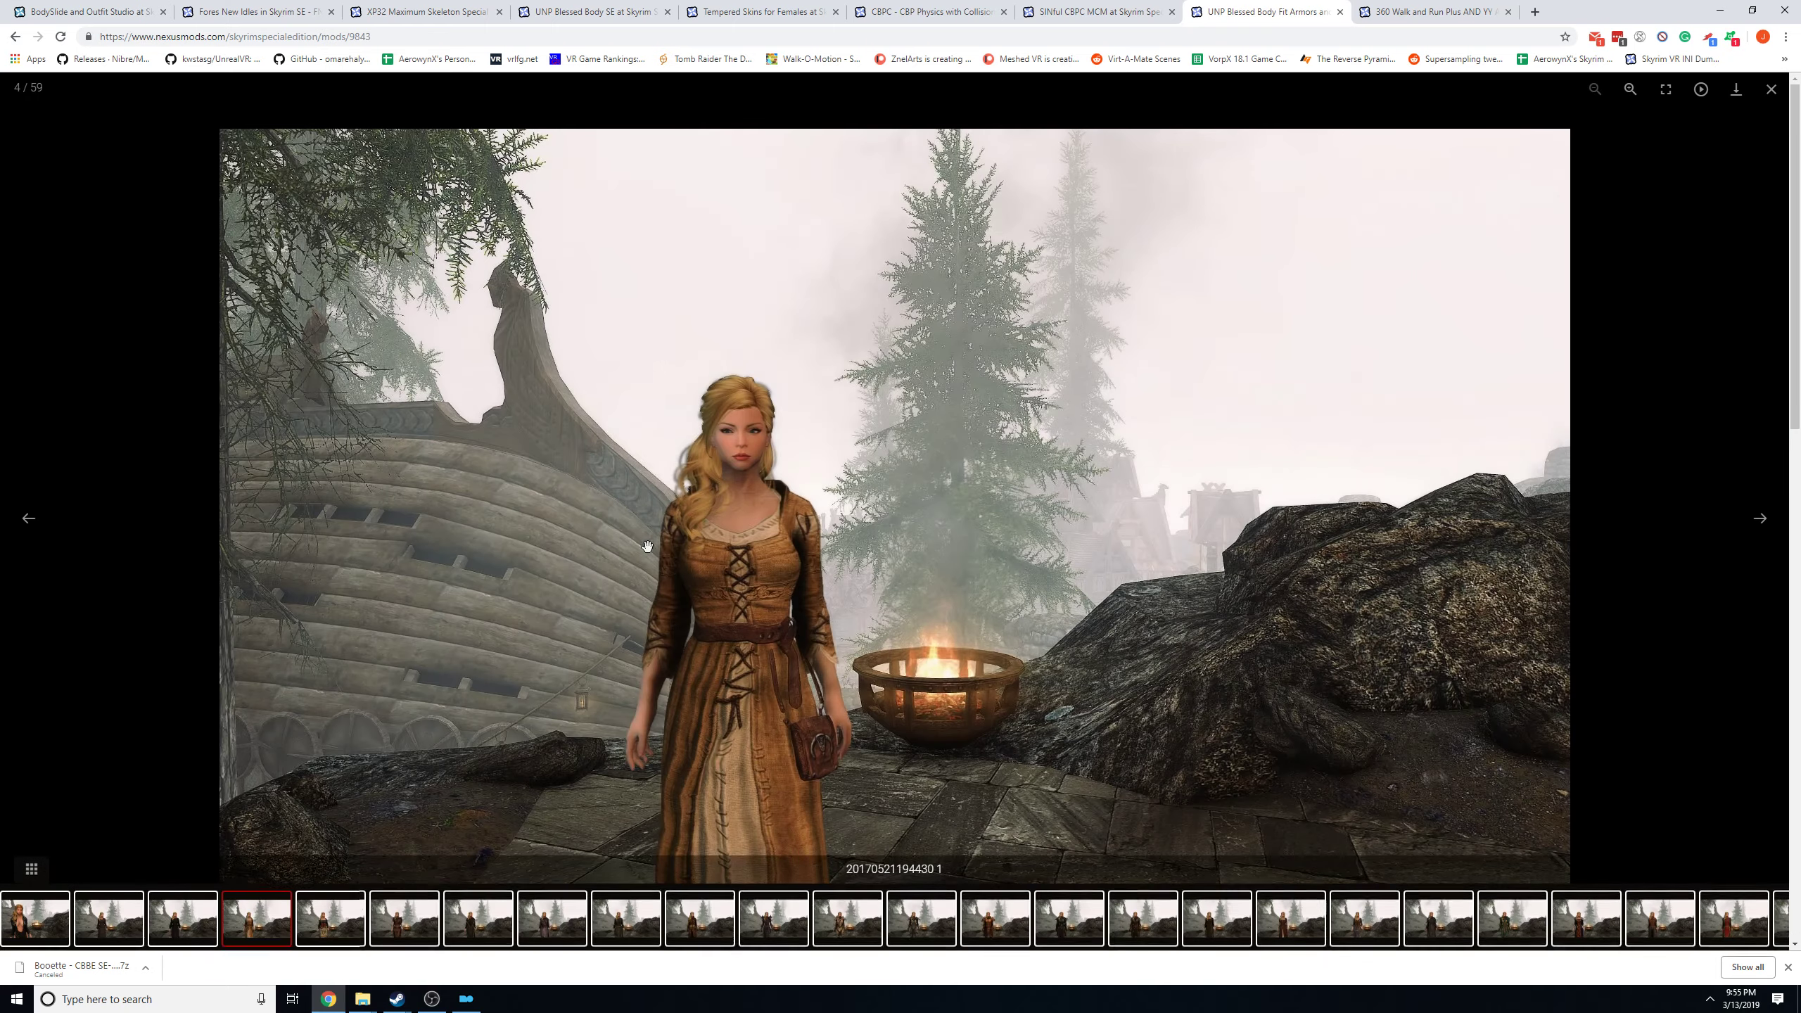
{"action": "left_click", "coordinate": [1755, 526]}
{"action": "left_click", "coordinate": [1755, 526]}
{"action": "left_click", "coordinate": [1755, 526]}
{"action": "left_click", "coordinate": [1755, 526]}
{"action": "left_click", "coordinate": [1755, 526]}
{"action": "left_click", "coordinate": [1755, 526]}
{"action": "left_click", "coordinate": [1770, 89]}
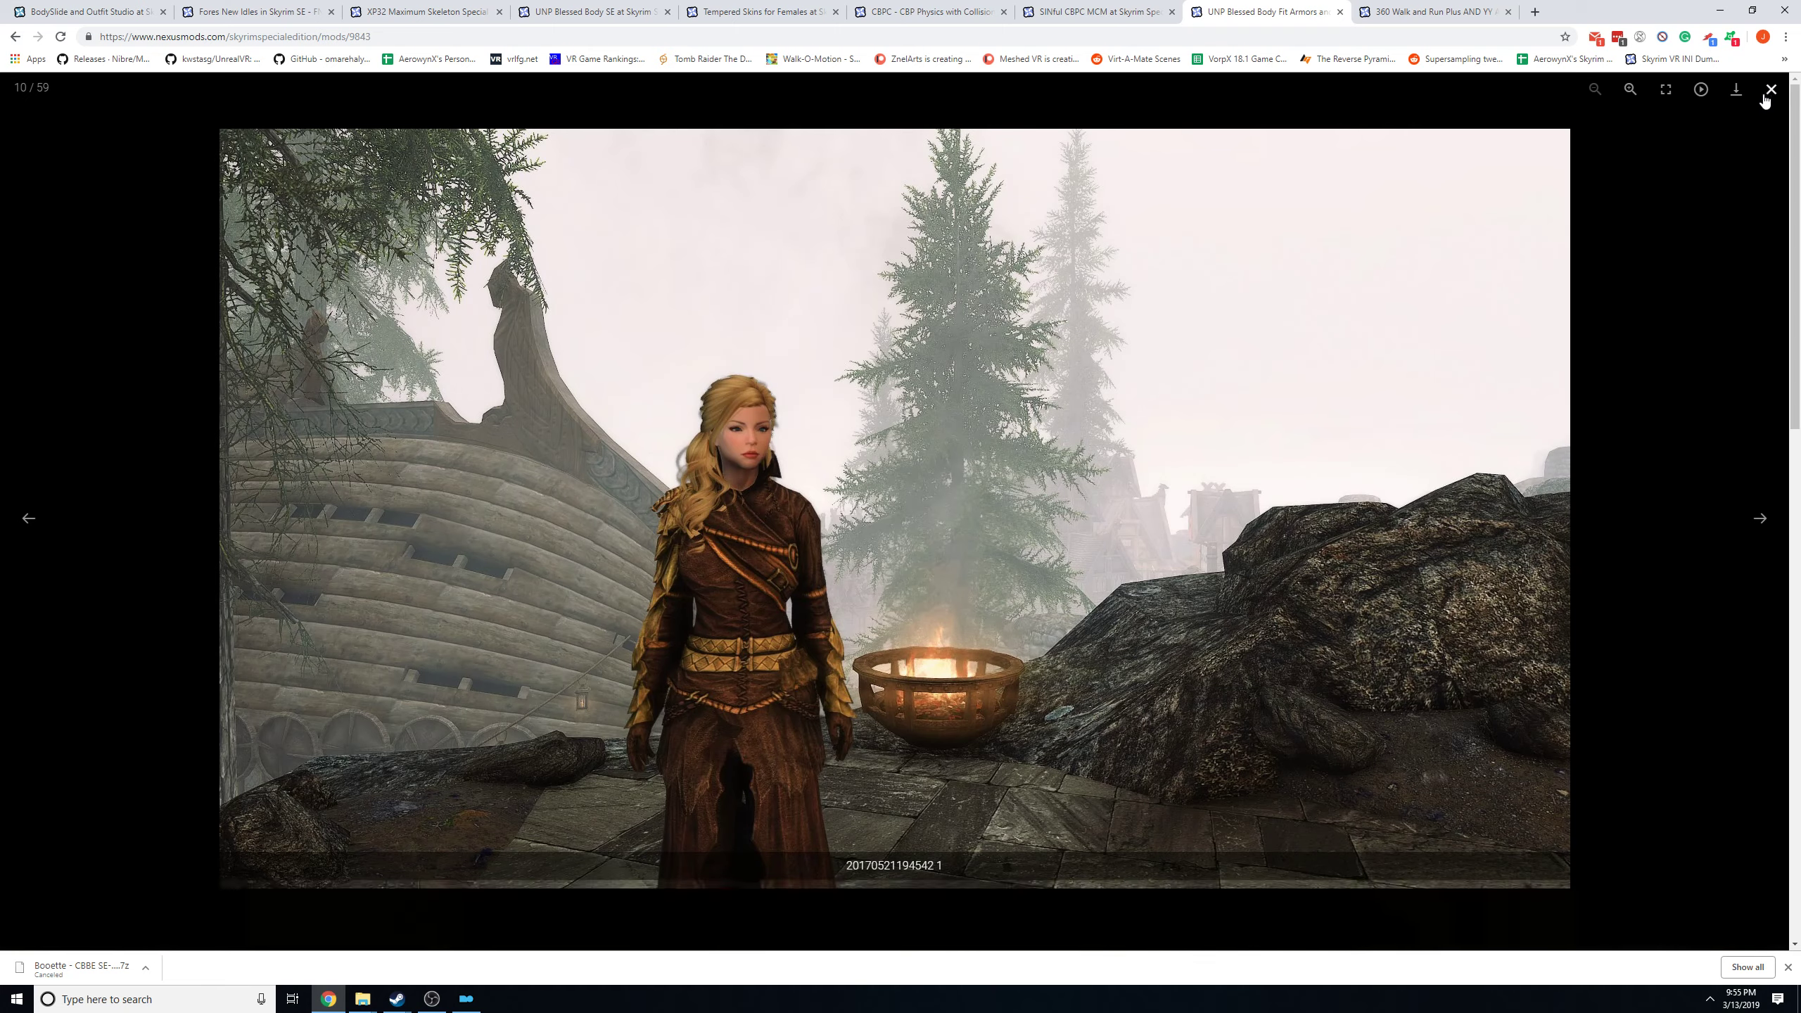
Open the mod's file downloads and read the TBBP and Immersive TBBP options of the UNP Blessed Body Fit Armors and Clothing 2.2 file.
{"action": "scroll", "coordinate": [559, 460], "scroll_direction": "down", "scroll_amount": 3}
{"action": "left_click", "coordinate": [556, 461]}
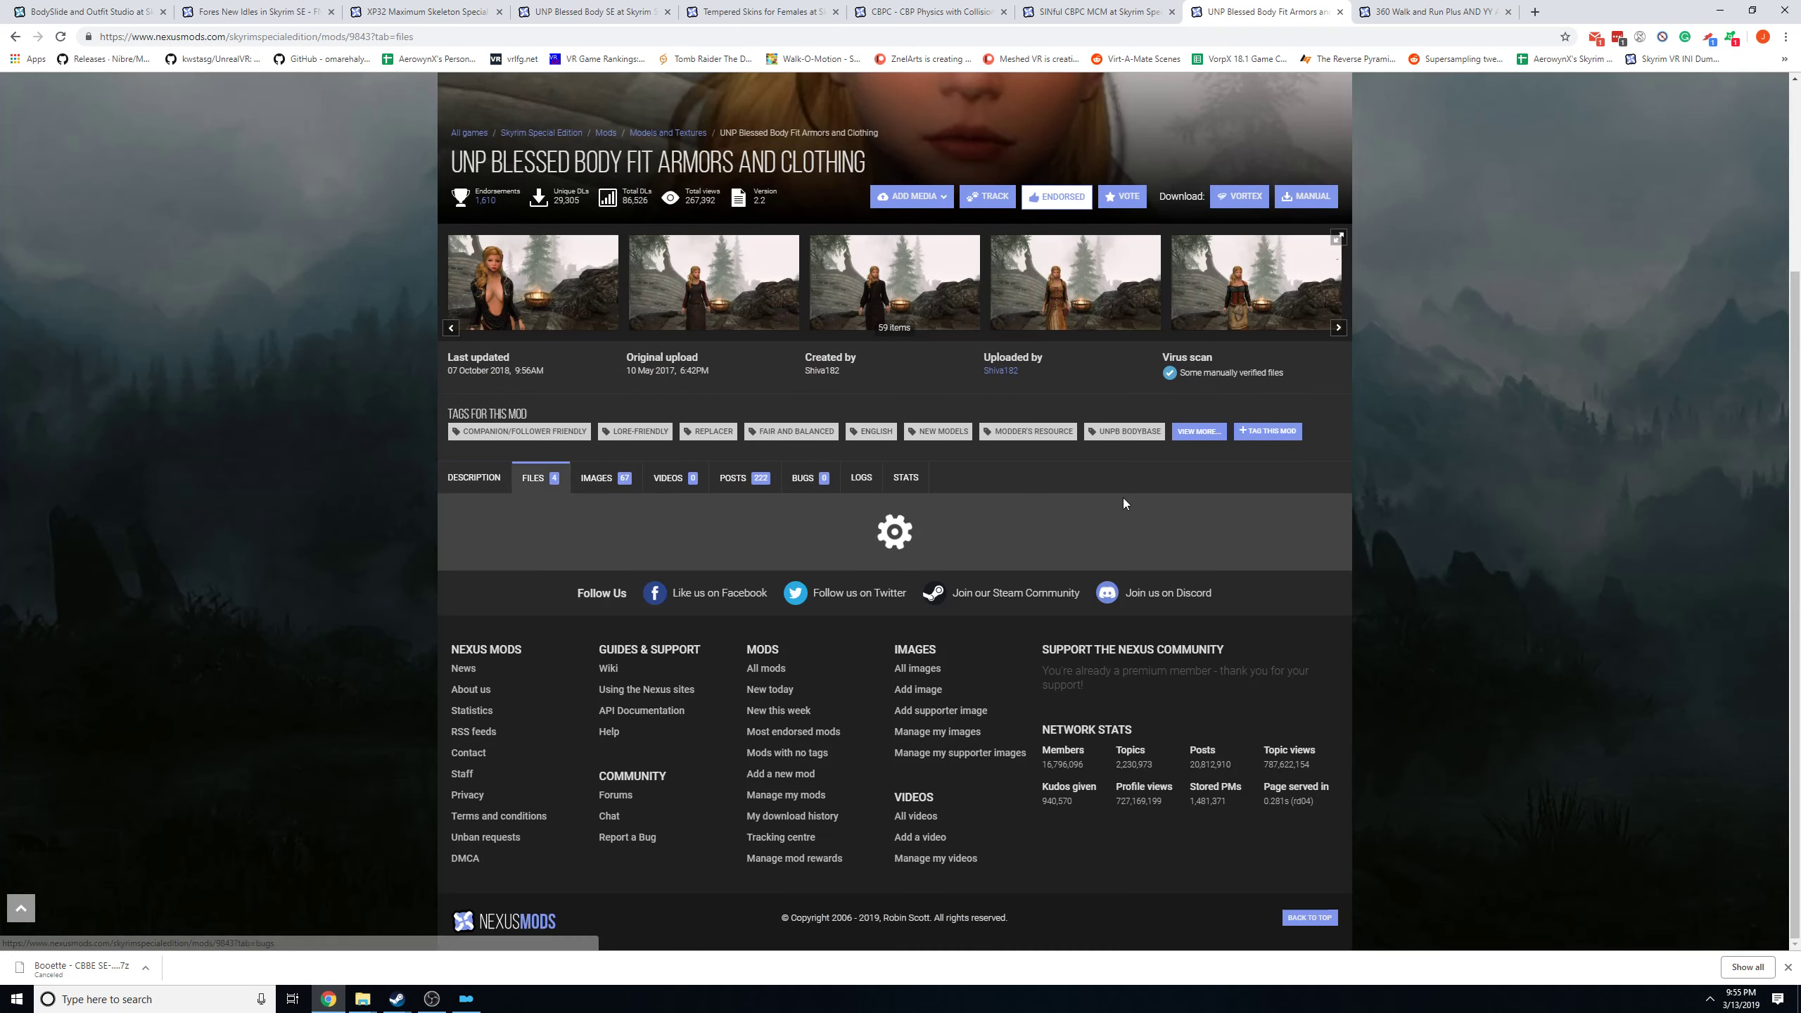
{"action": "scroll", "coordinate": [1107, 493], "scroll_direction": "down", "scroll_amount": 3}
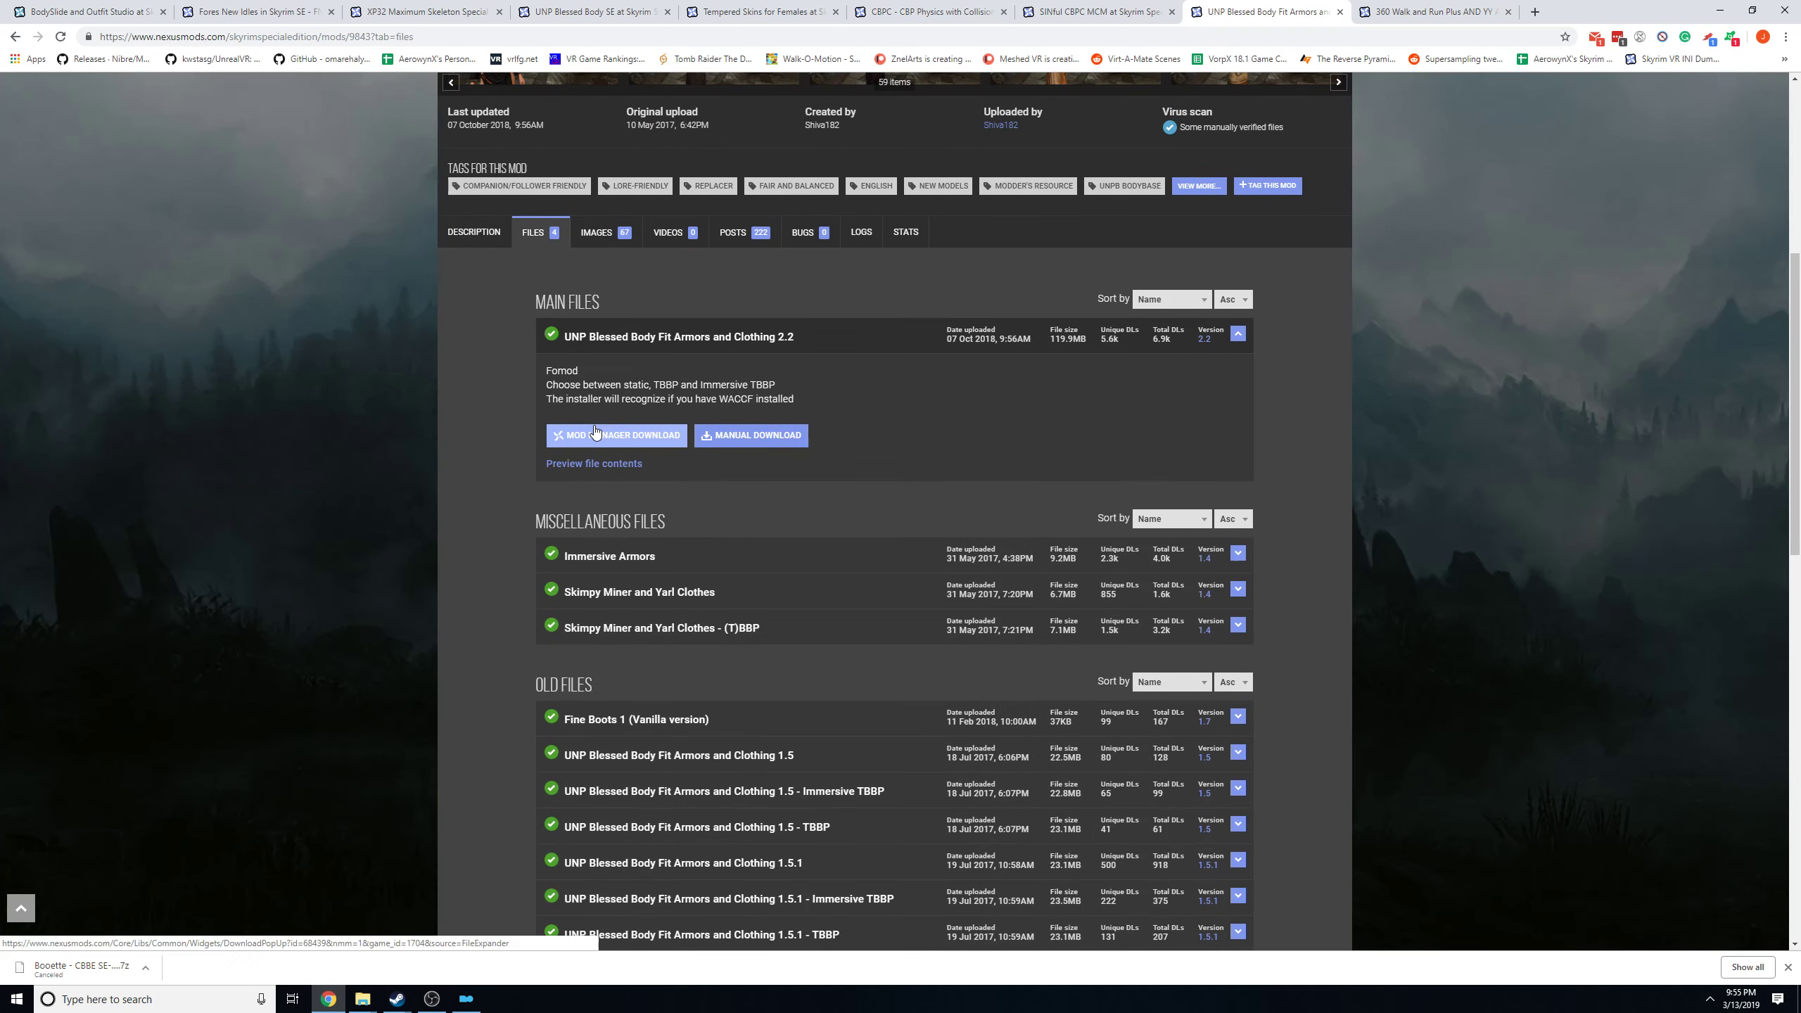
{"action": "left_click_drag", "start_coordinate": [543, 386], "coordinate": [681, 384]}
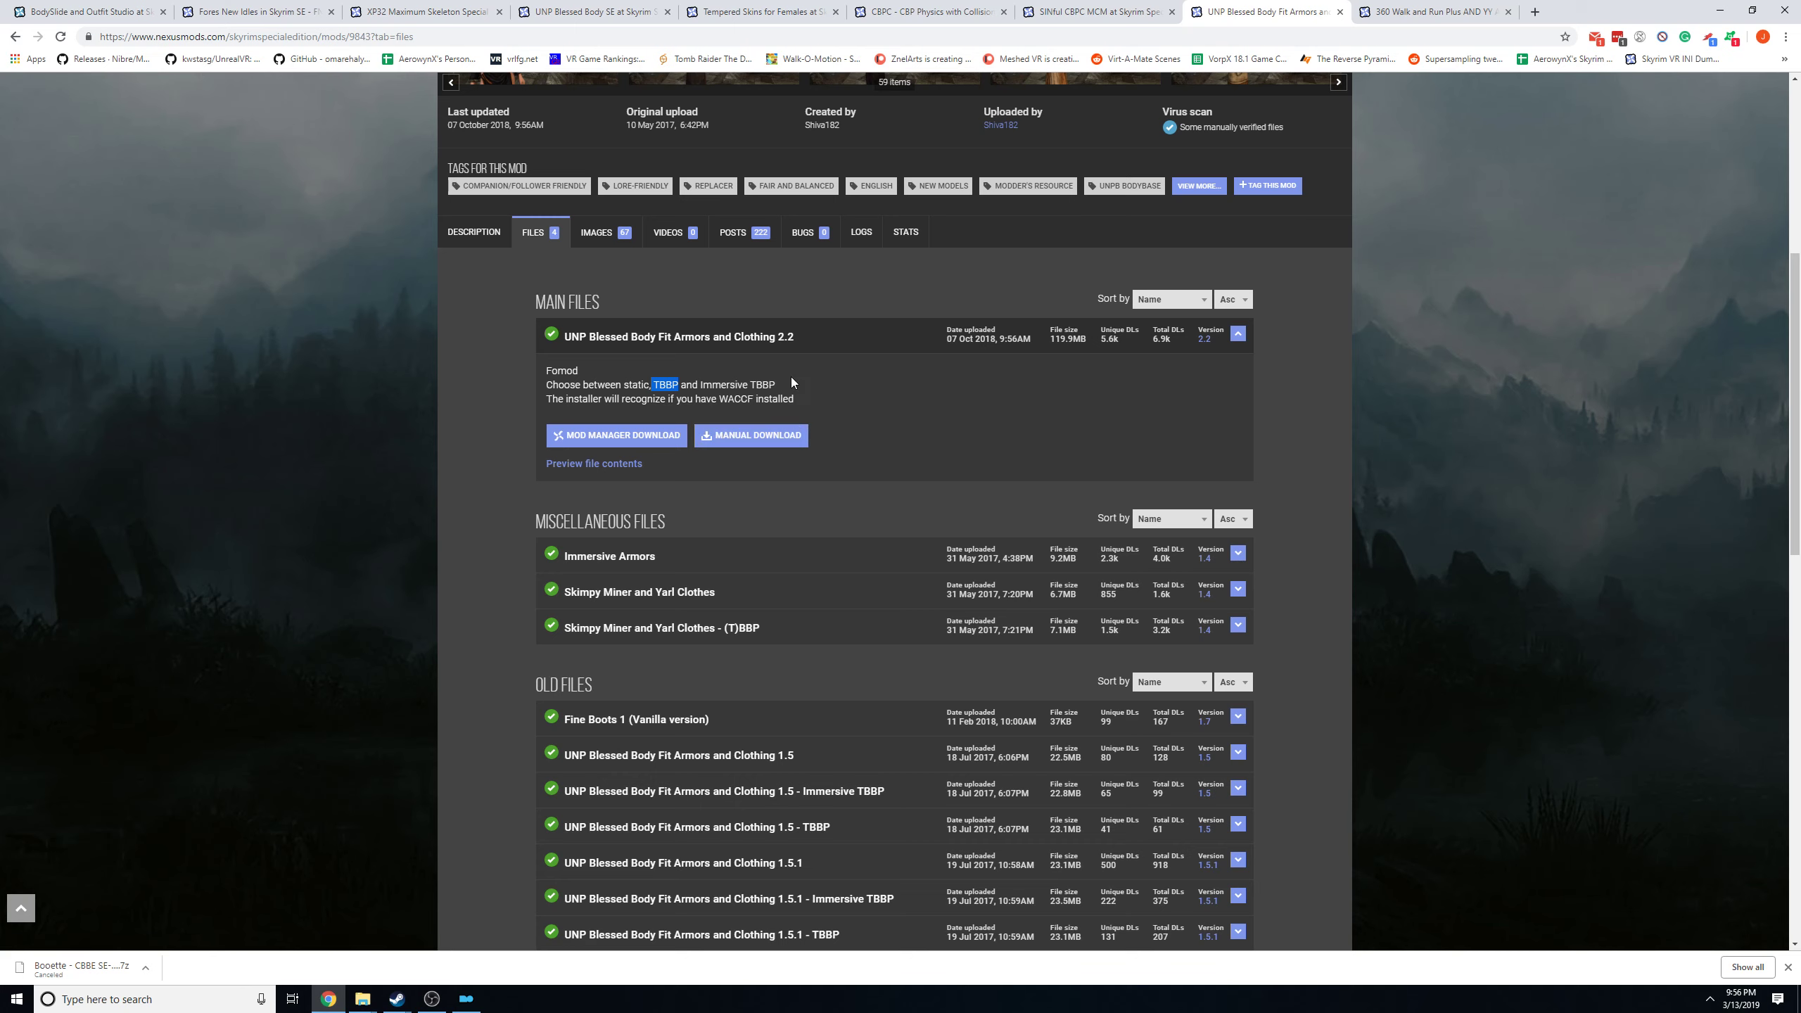
{"action": "left_click_drag", "start_coordinate": [777, 386], "coordinate": [748, 385]}
{"action": "left_click_drag", "start_coordinate": [808, 403], "coordinate": [720, 386]}
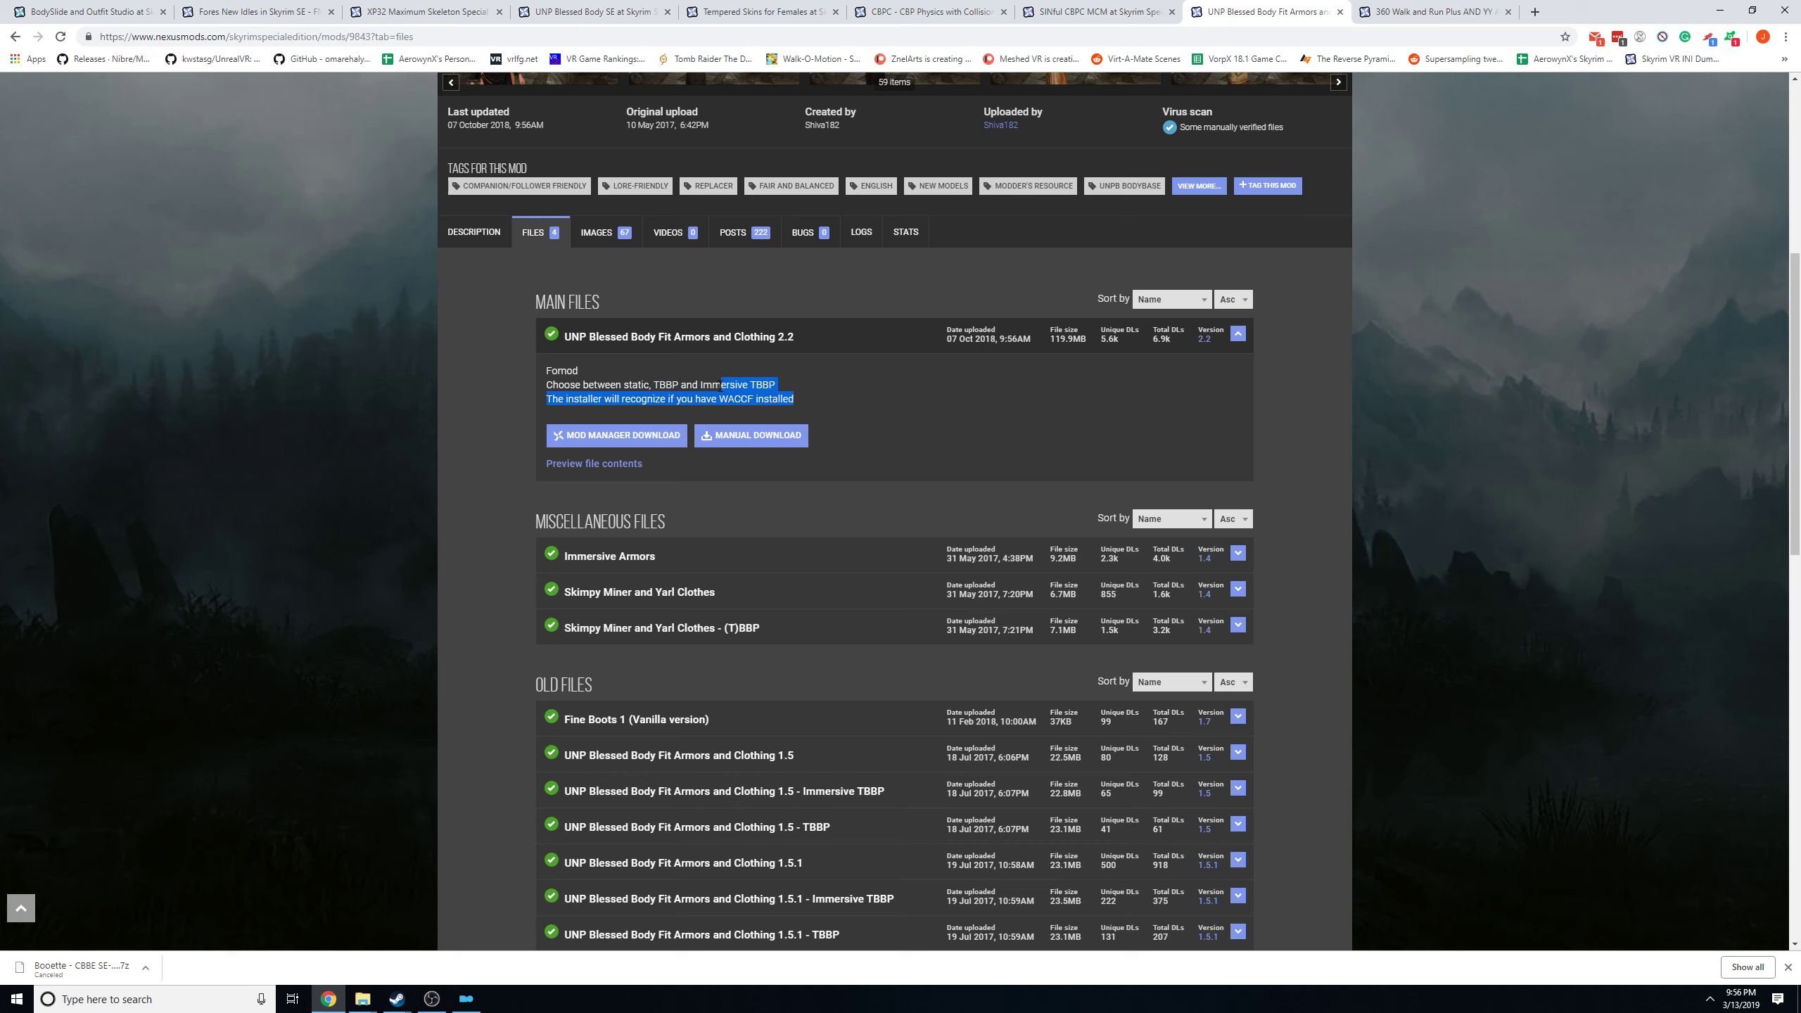
{"action": "left_click", "coordinate": [839, 396]}
Look over the main, miscellaneous and old files offered for UNP Blessed Body Fit Armors and Clothing.
{"action": "scroll", "coordinate": [872, 411], "scroll_direction": "up", "scroll_amount": 3}
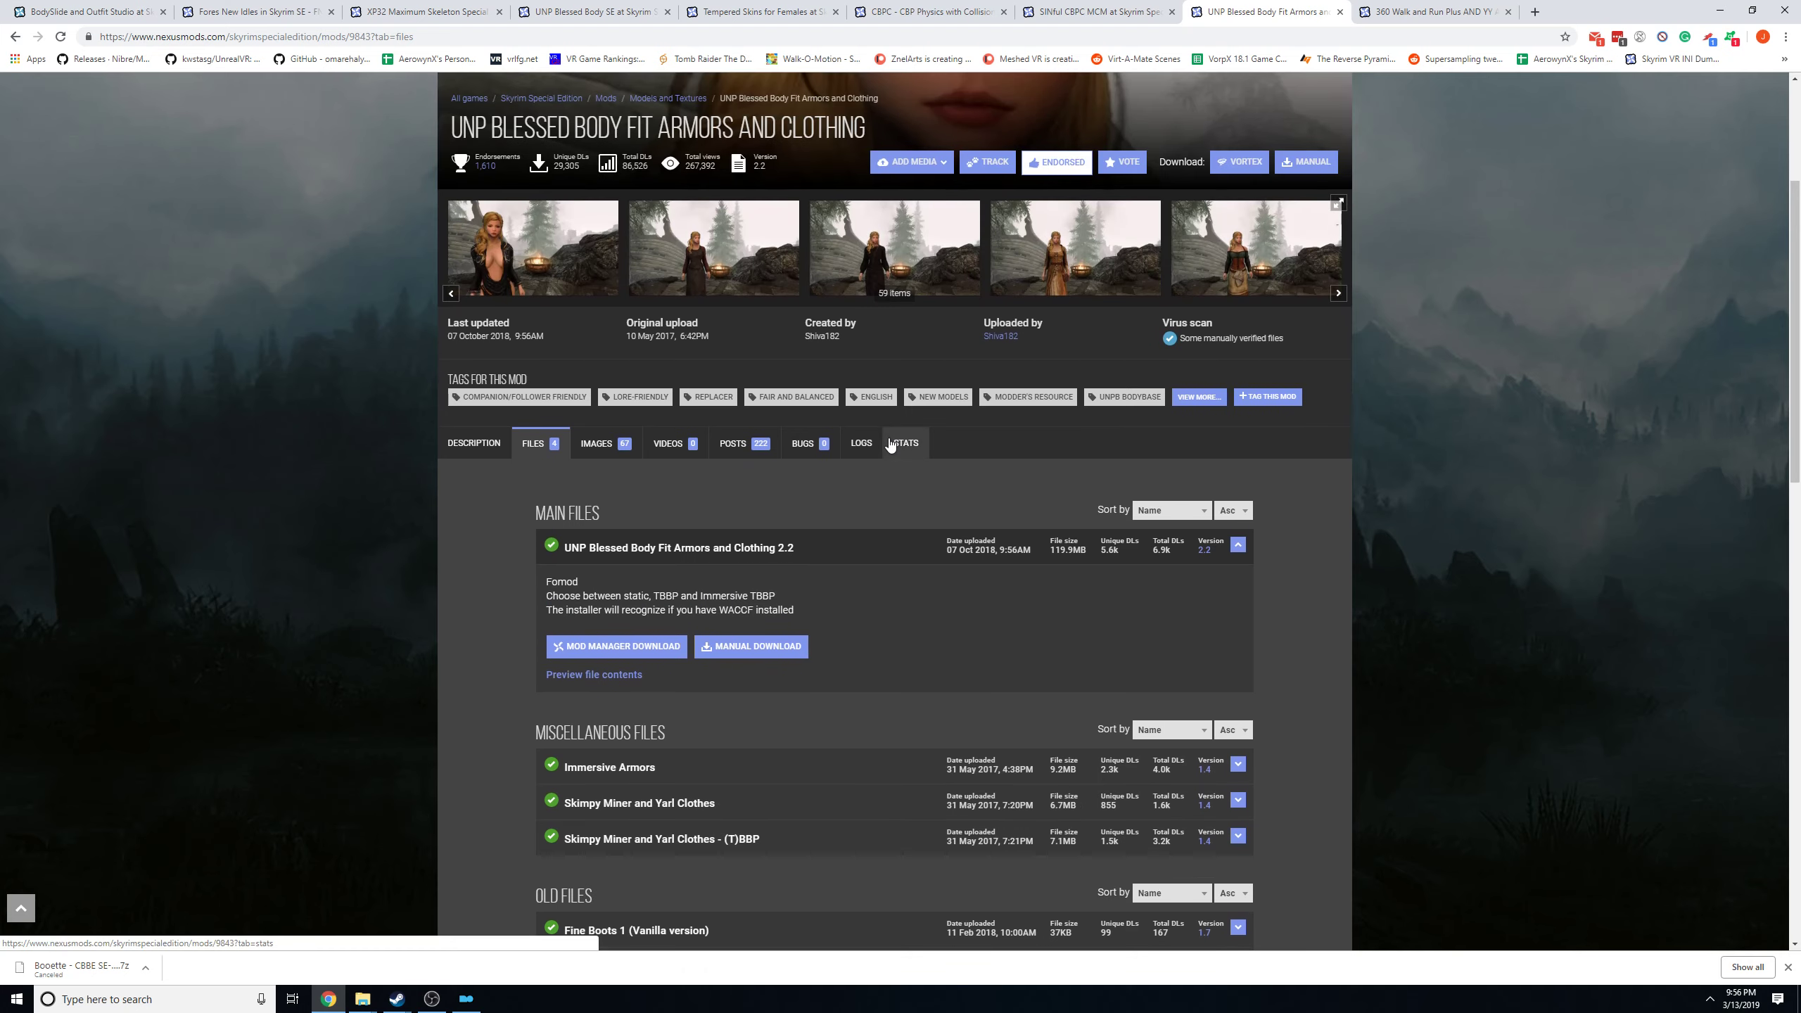
{"action": "scroll", "coordinate": [890, 444], "scroll_direction": "up", "scroll_amount": 4}
{"action": "scroll", "coordinate": [794, 539], "scroll_direction": "down", "scroll_amount": 4}
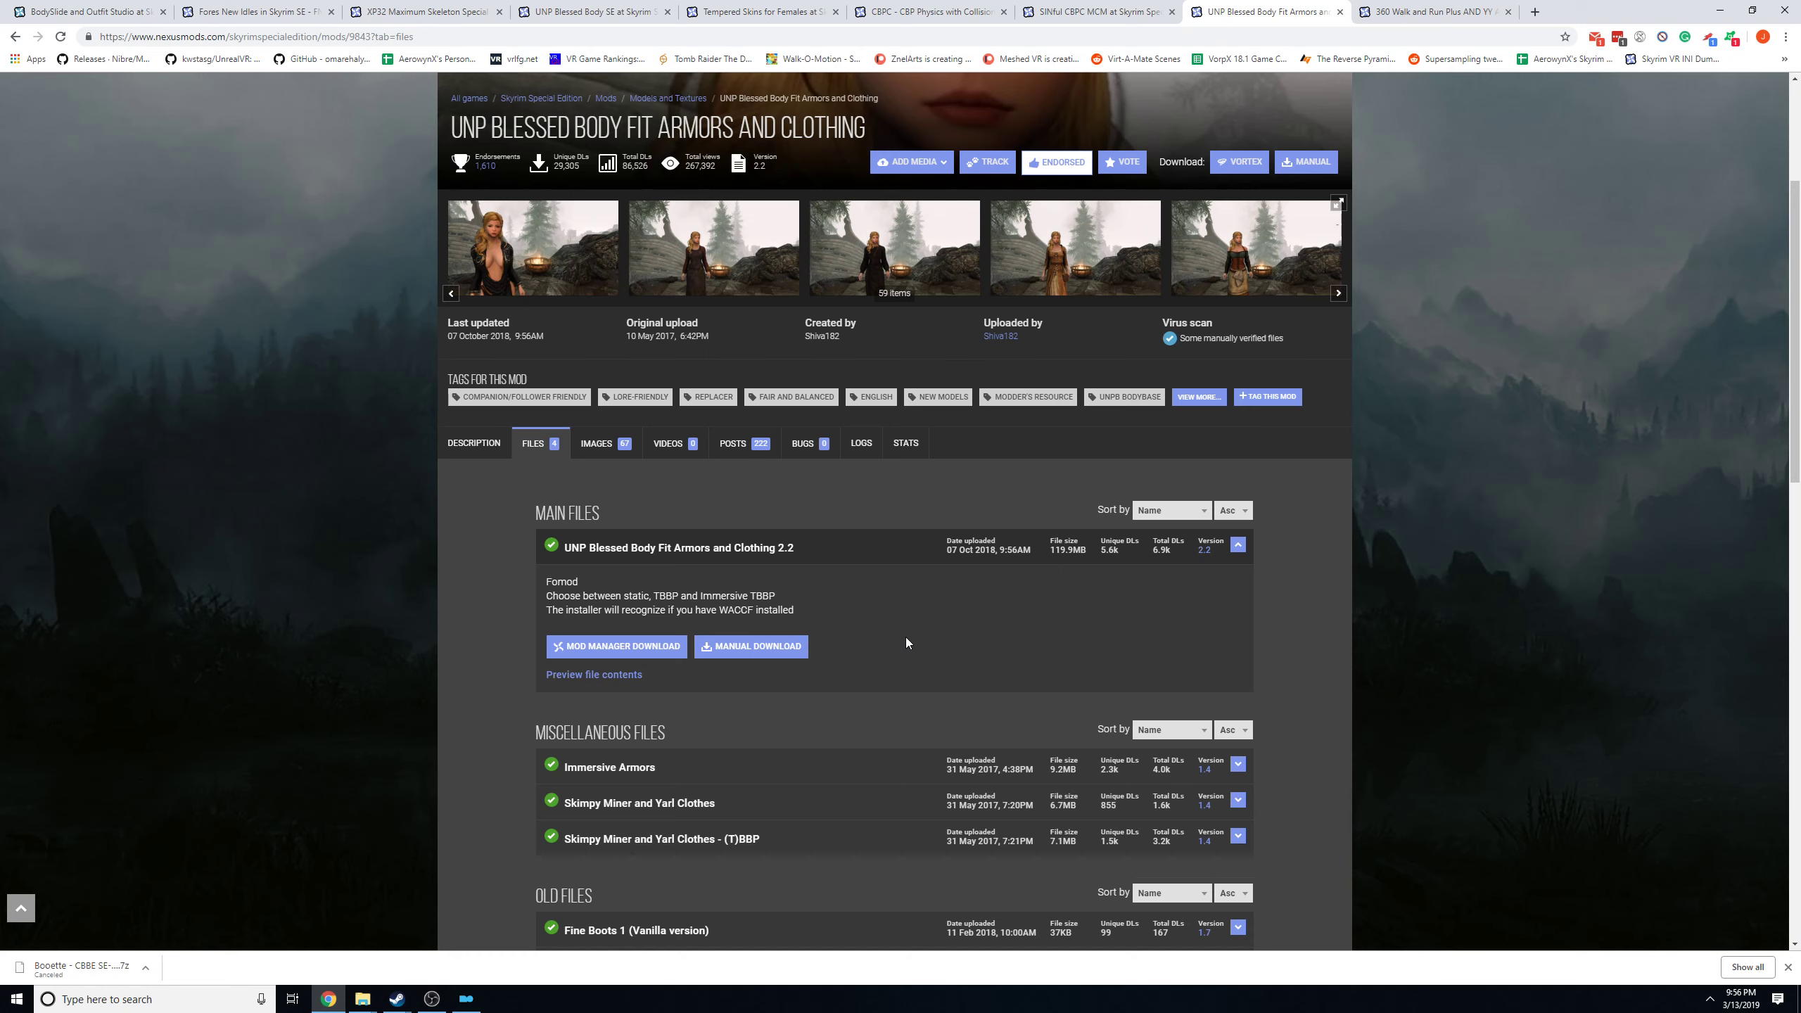
{"action": "scroll", "coordinate": [906, 639], "scroll_direction": "down", "scroll_amount": 4}
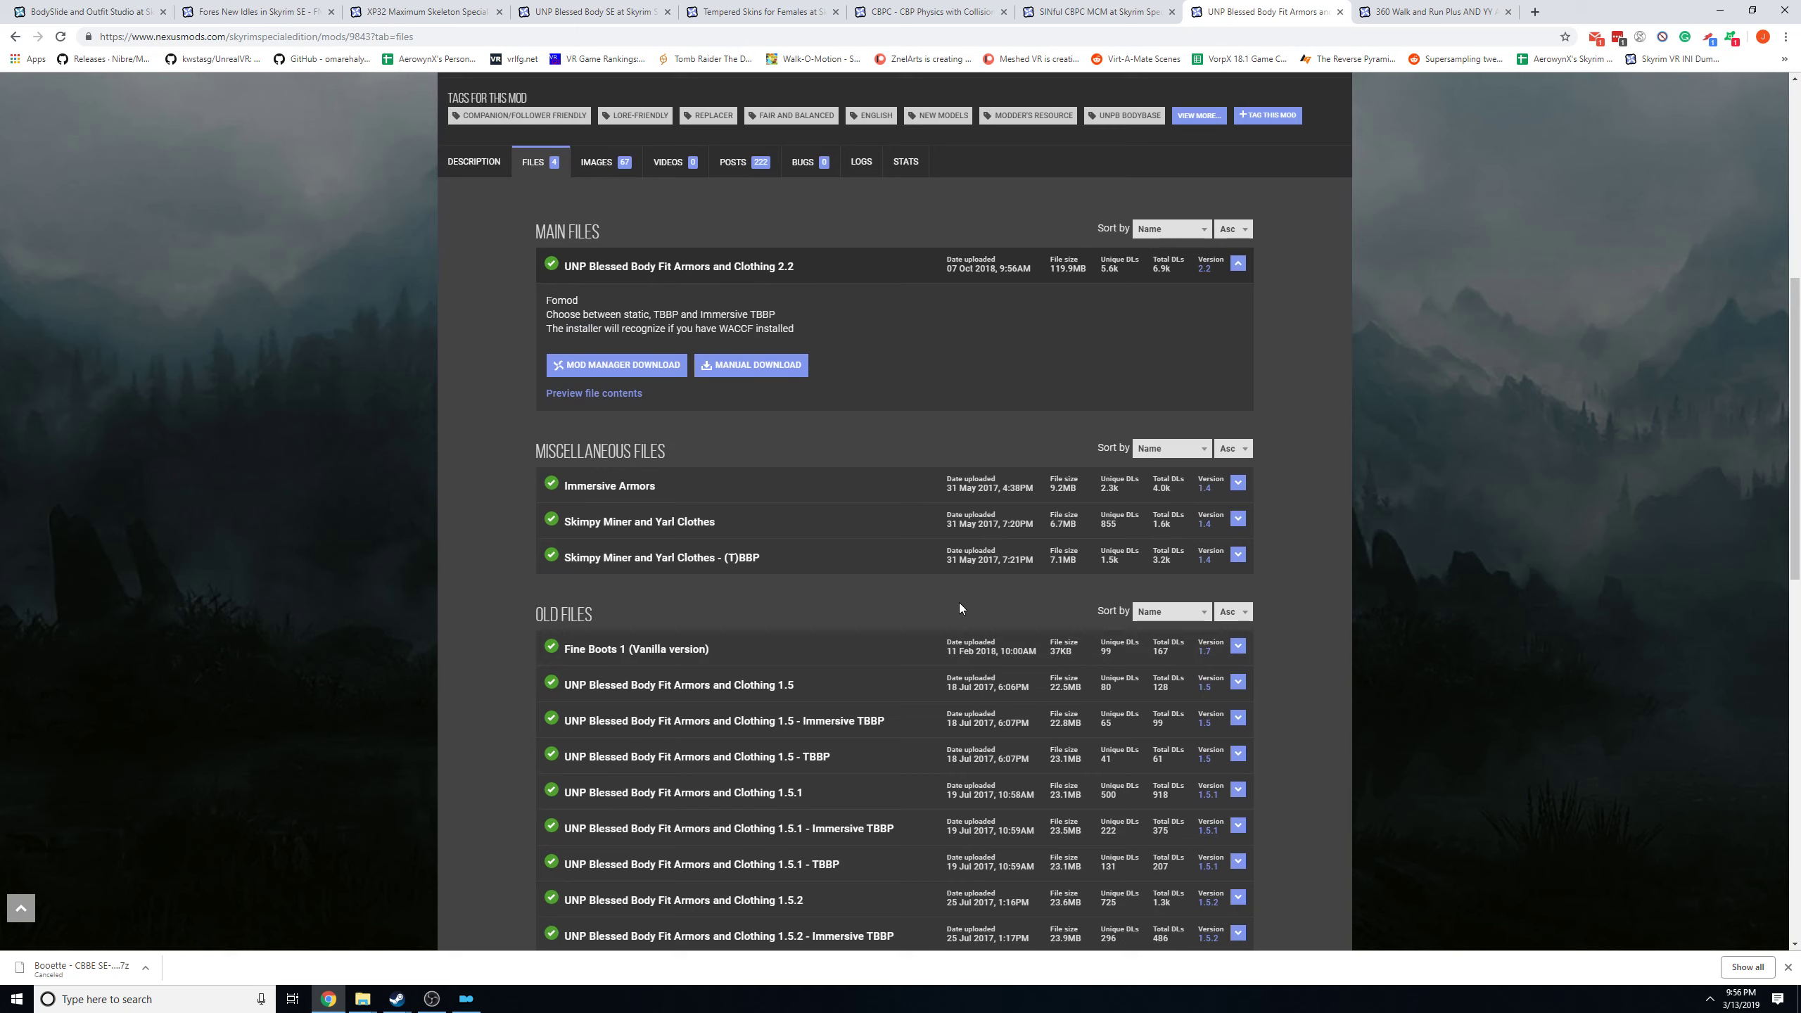
{"action": "left_click_drag", "start_coordinate": [960, 604], "coordinate": [958, 564]}
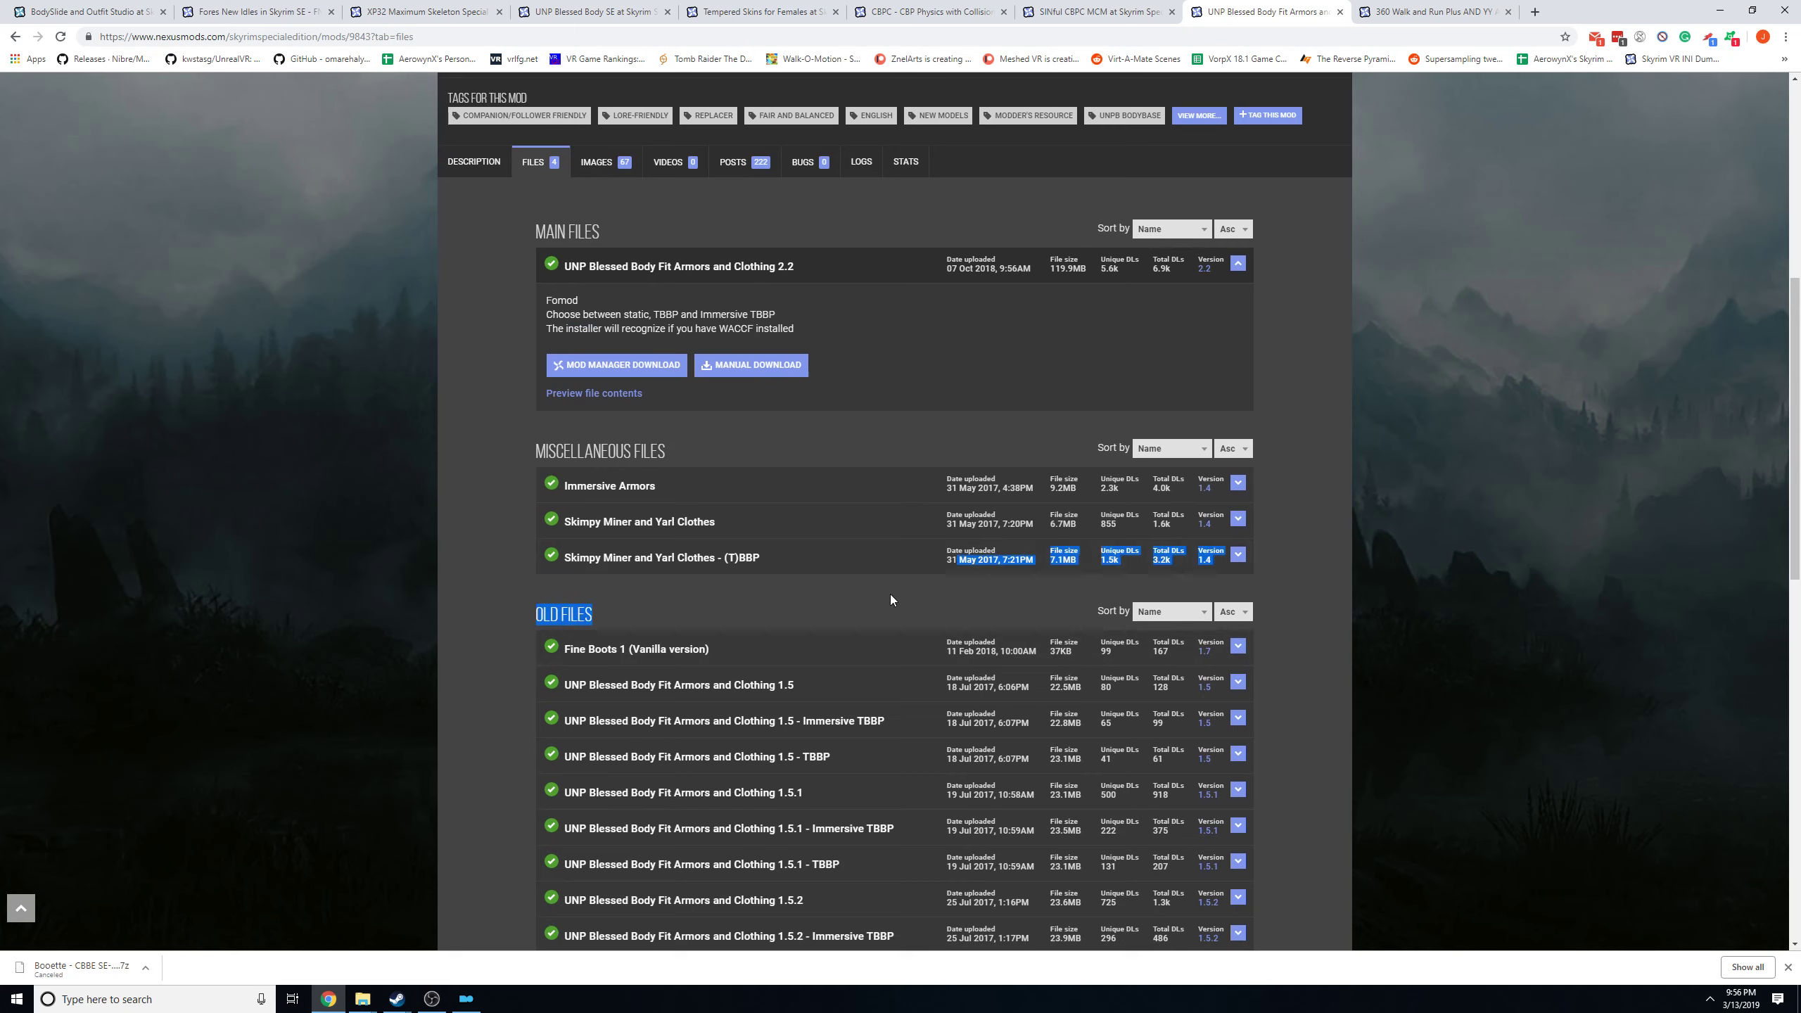
{"action": "left_click", "coordinate": [870, 613]}
{"action": "scroll", "coordinate": [870, 616], "scroll_direction": "up", "scroll_amount": 4}
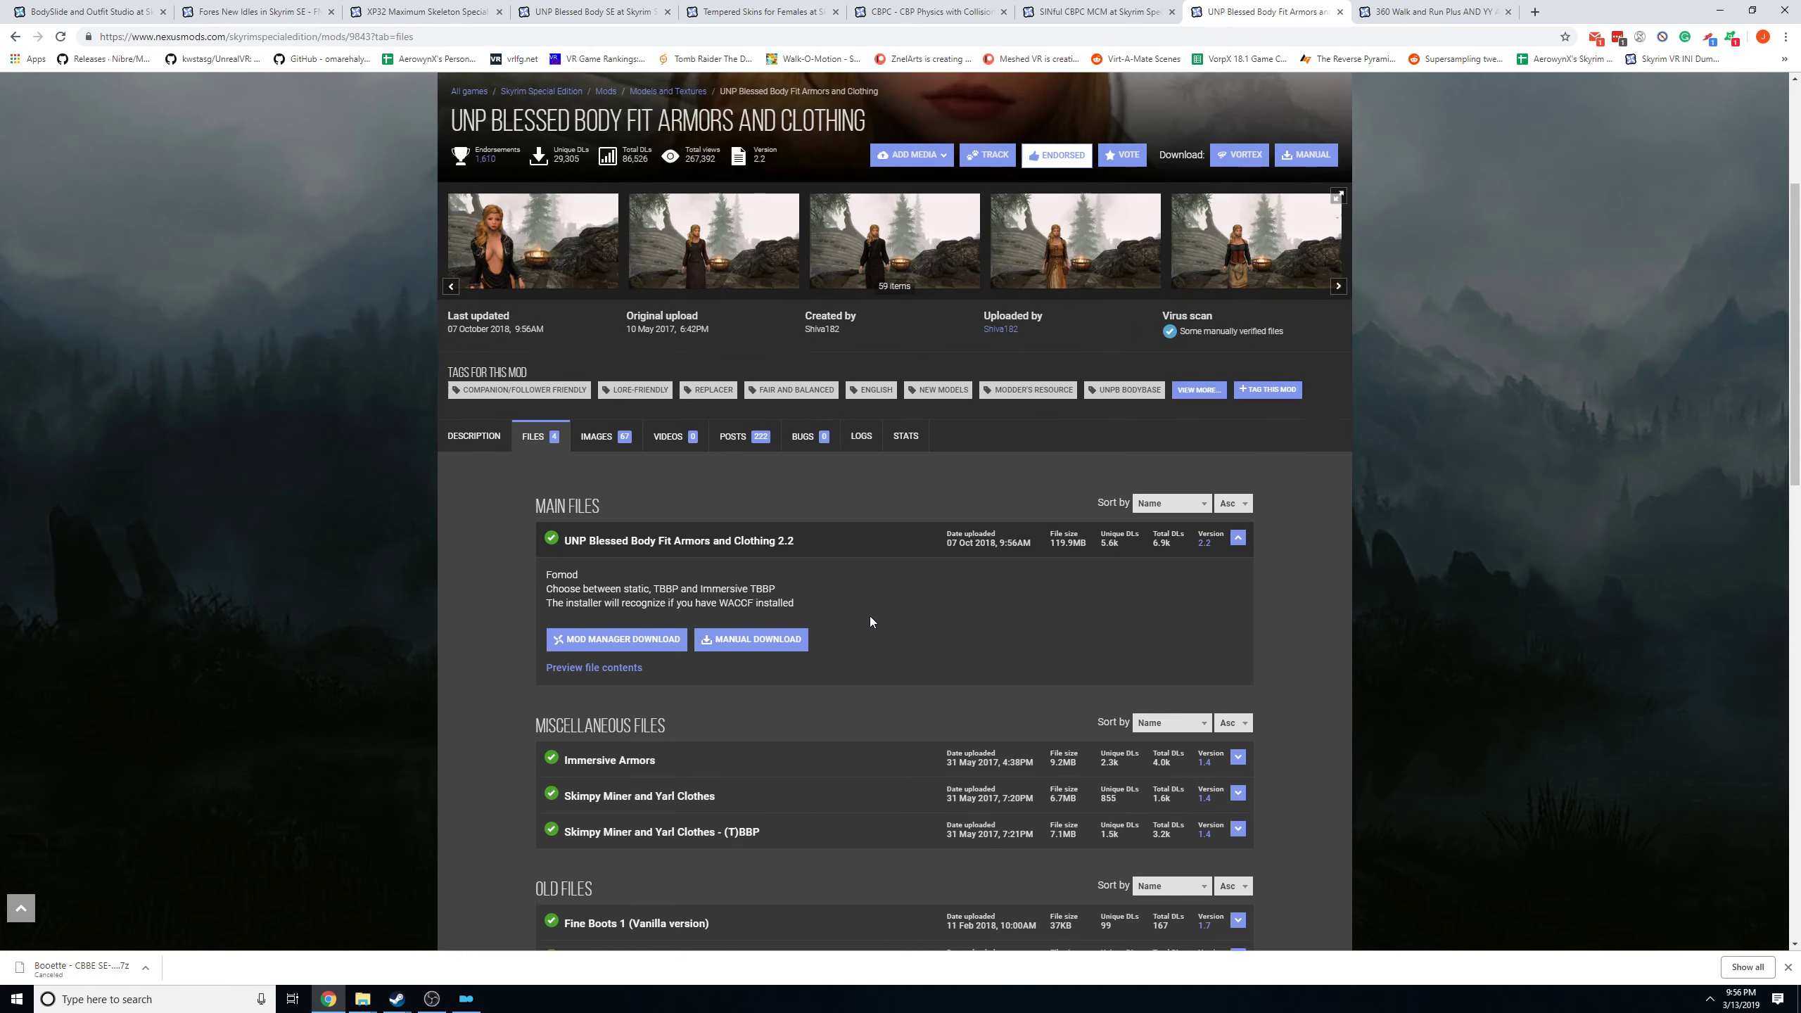
{"action": "scroll", "coordinate": [886, 327], "scroll_direction": "up", "scroll_amount": 4}
Search the mods for "blessed" again and open the UNP Blessed Body SE page.
{"action": "left_click", "coordinate": [1075, 140]}
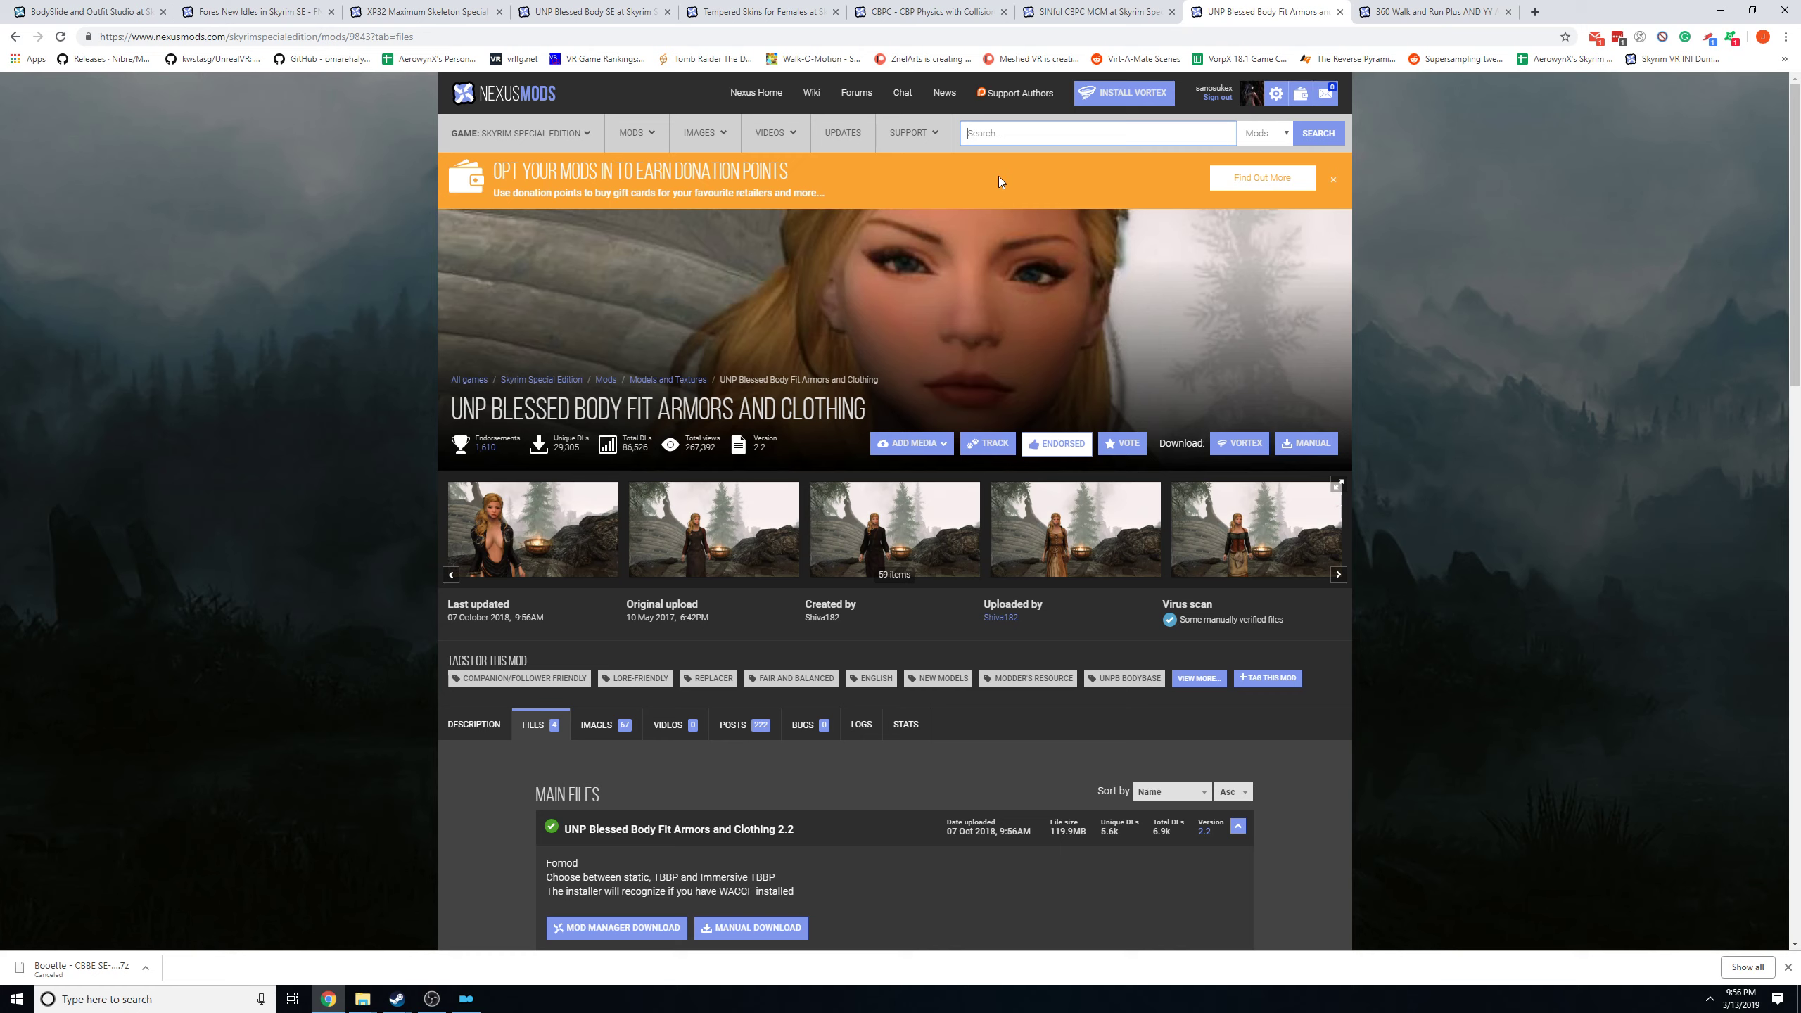
{"action": "type", "text": "bl"}
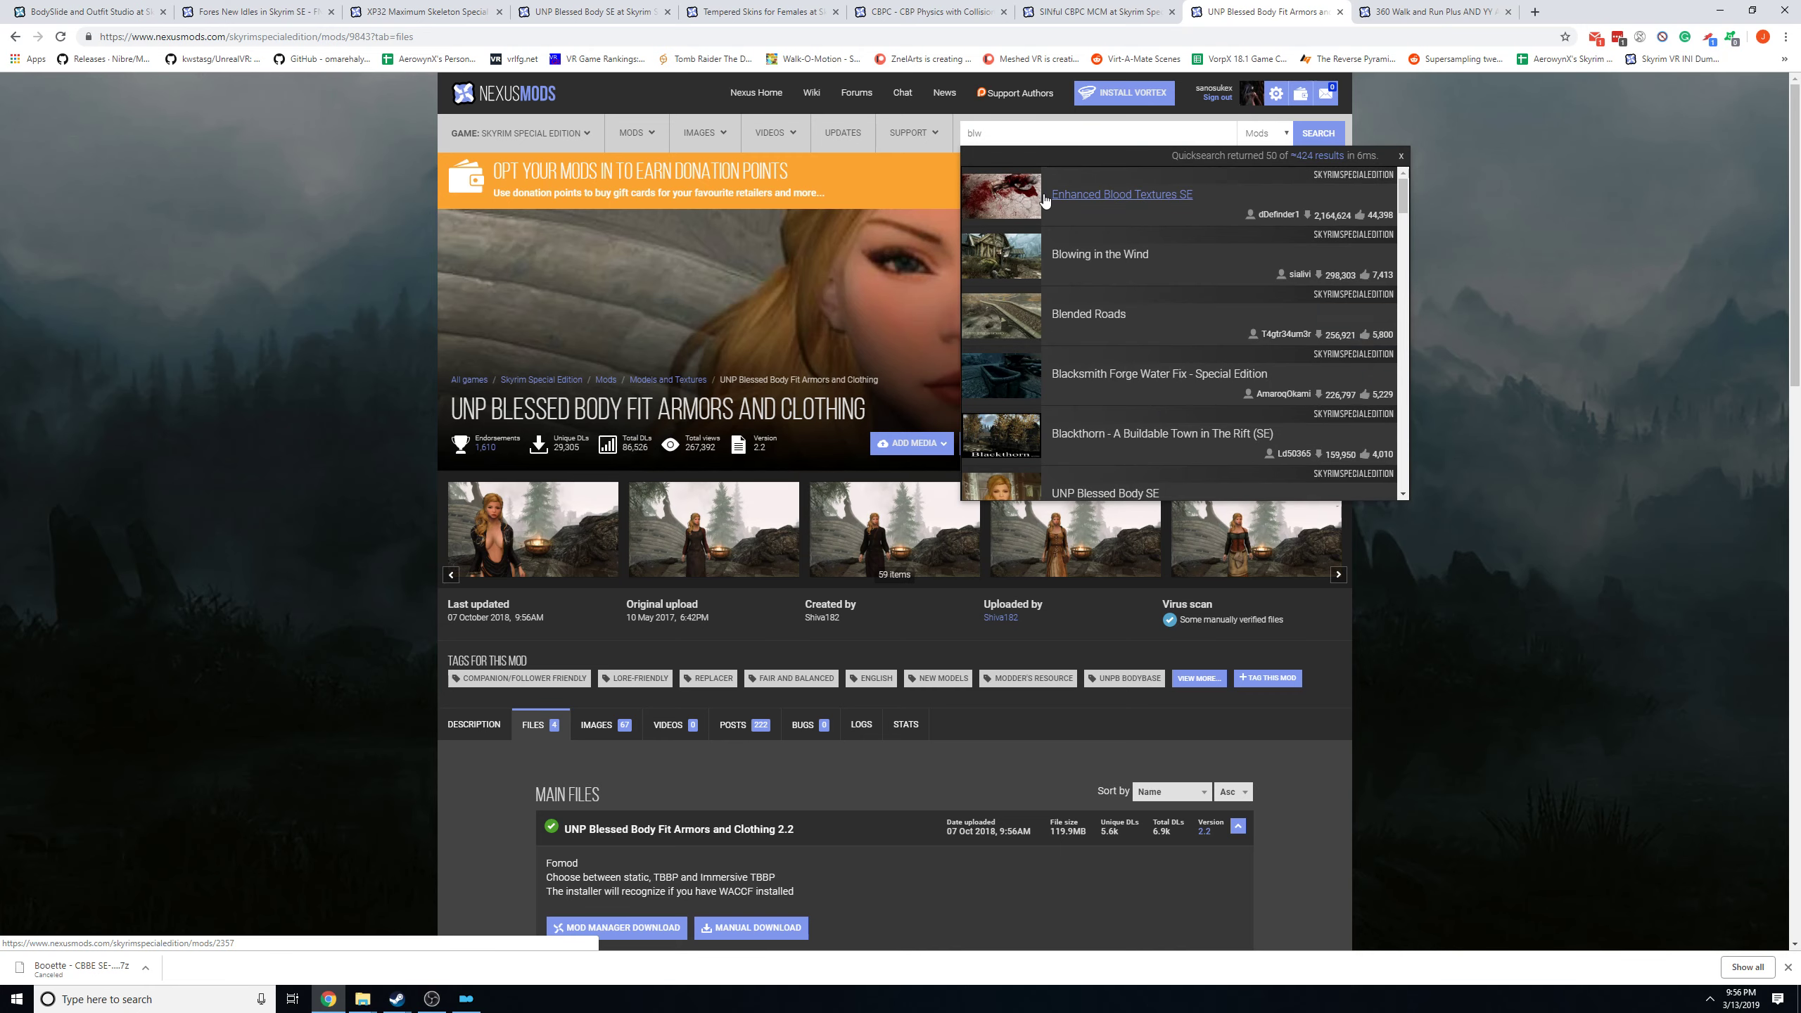
{"action": "type", "text": "essed"}
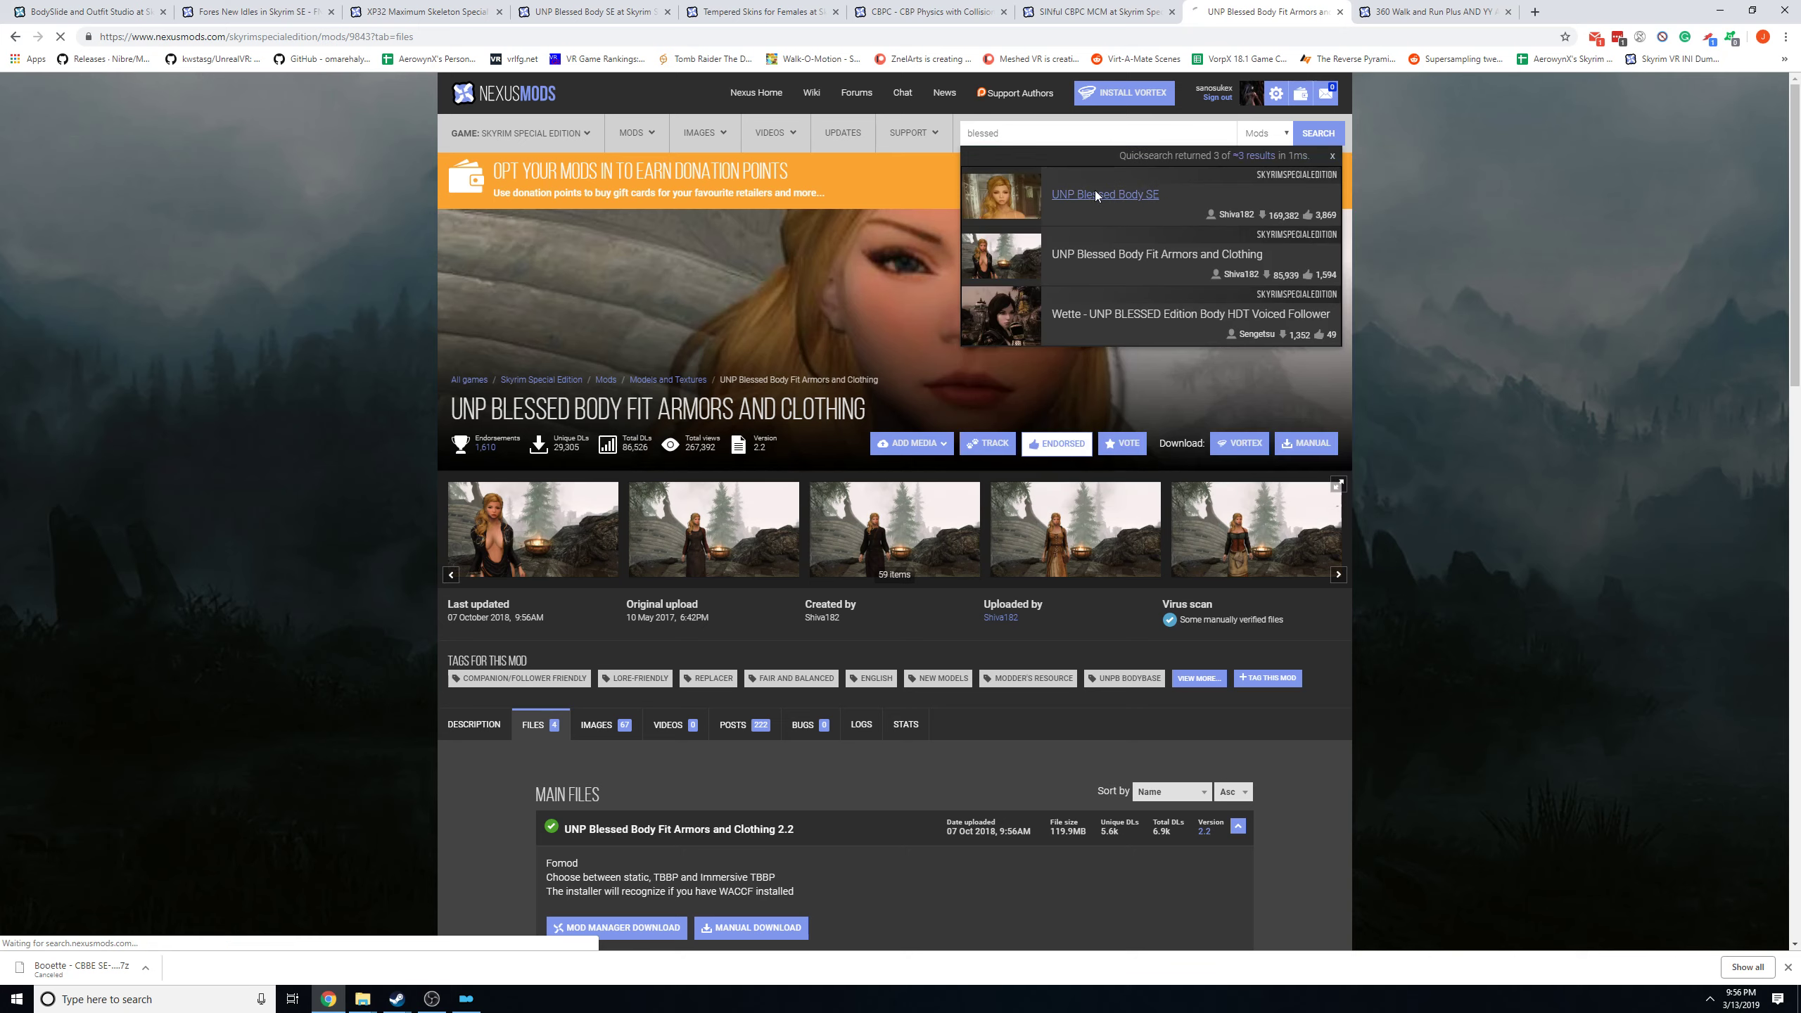
{"action": "left_click", "coordinate": [1095, 194]}
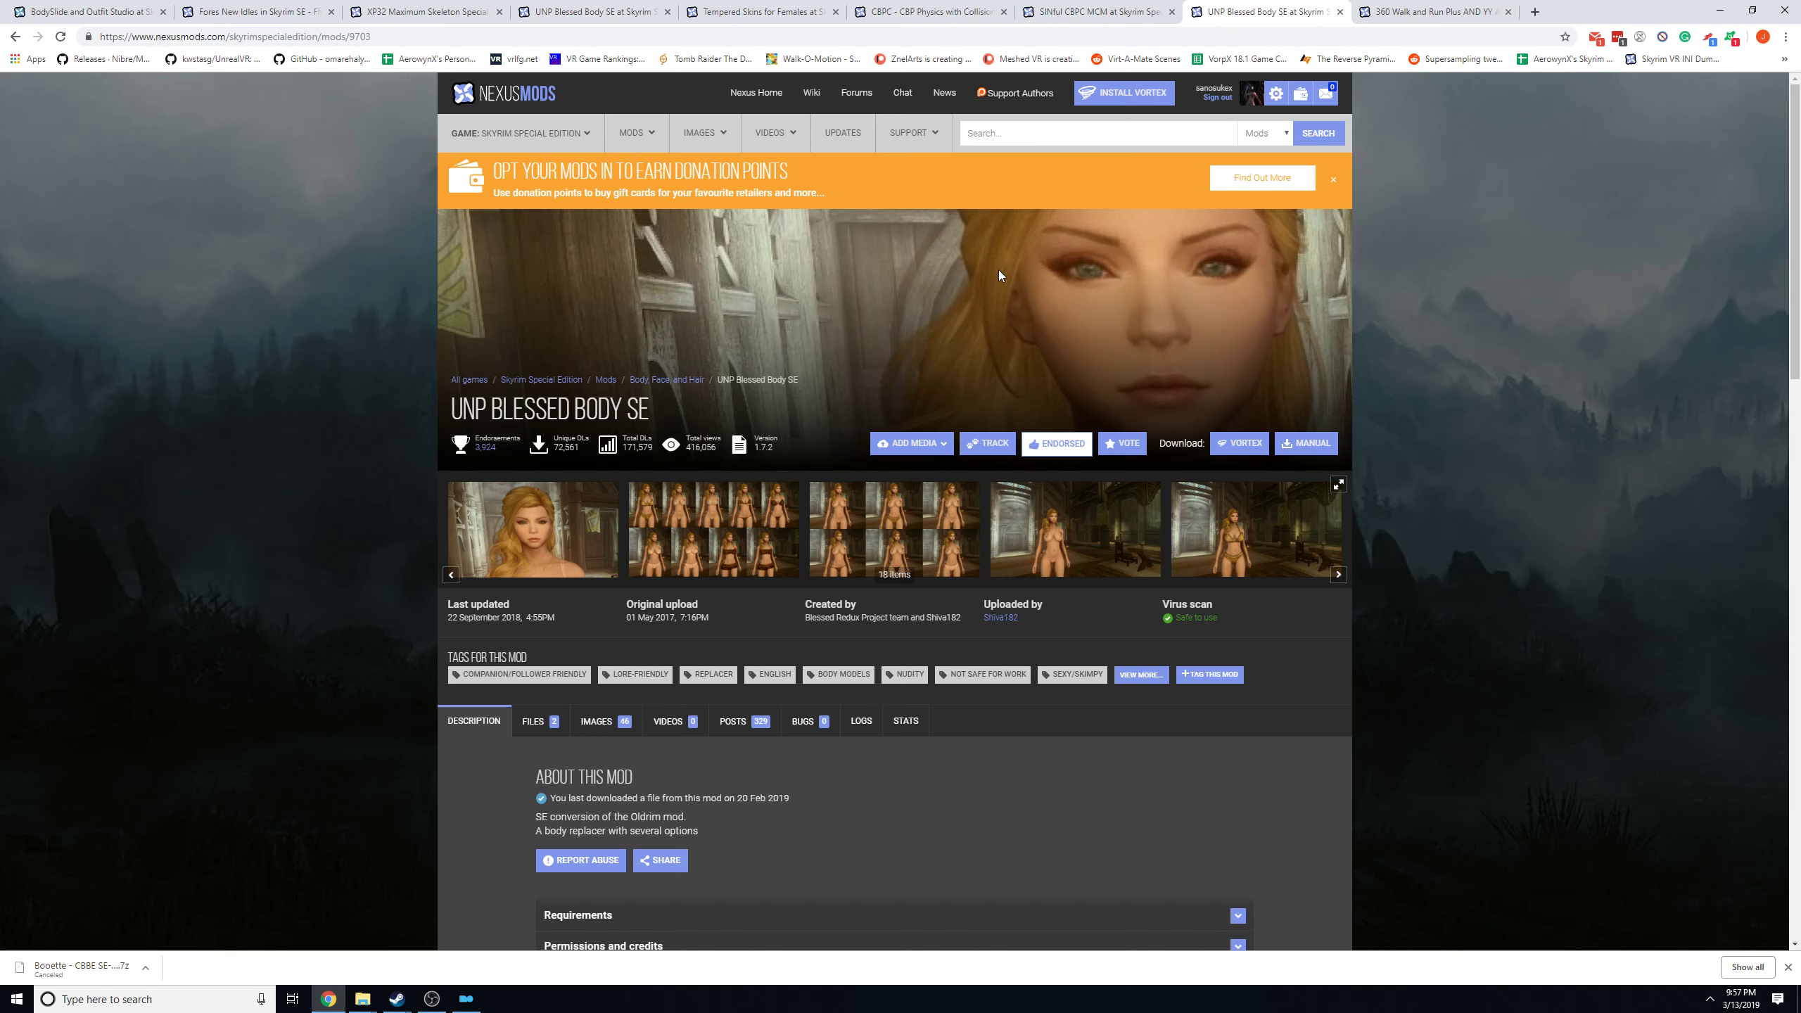
Look over the preview images and description of the UNP Blessed Body SE page.
{"action": "left_click", "coordinate": [1033, 137]}
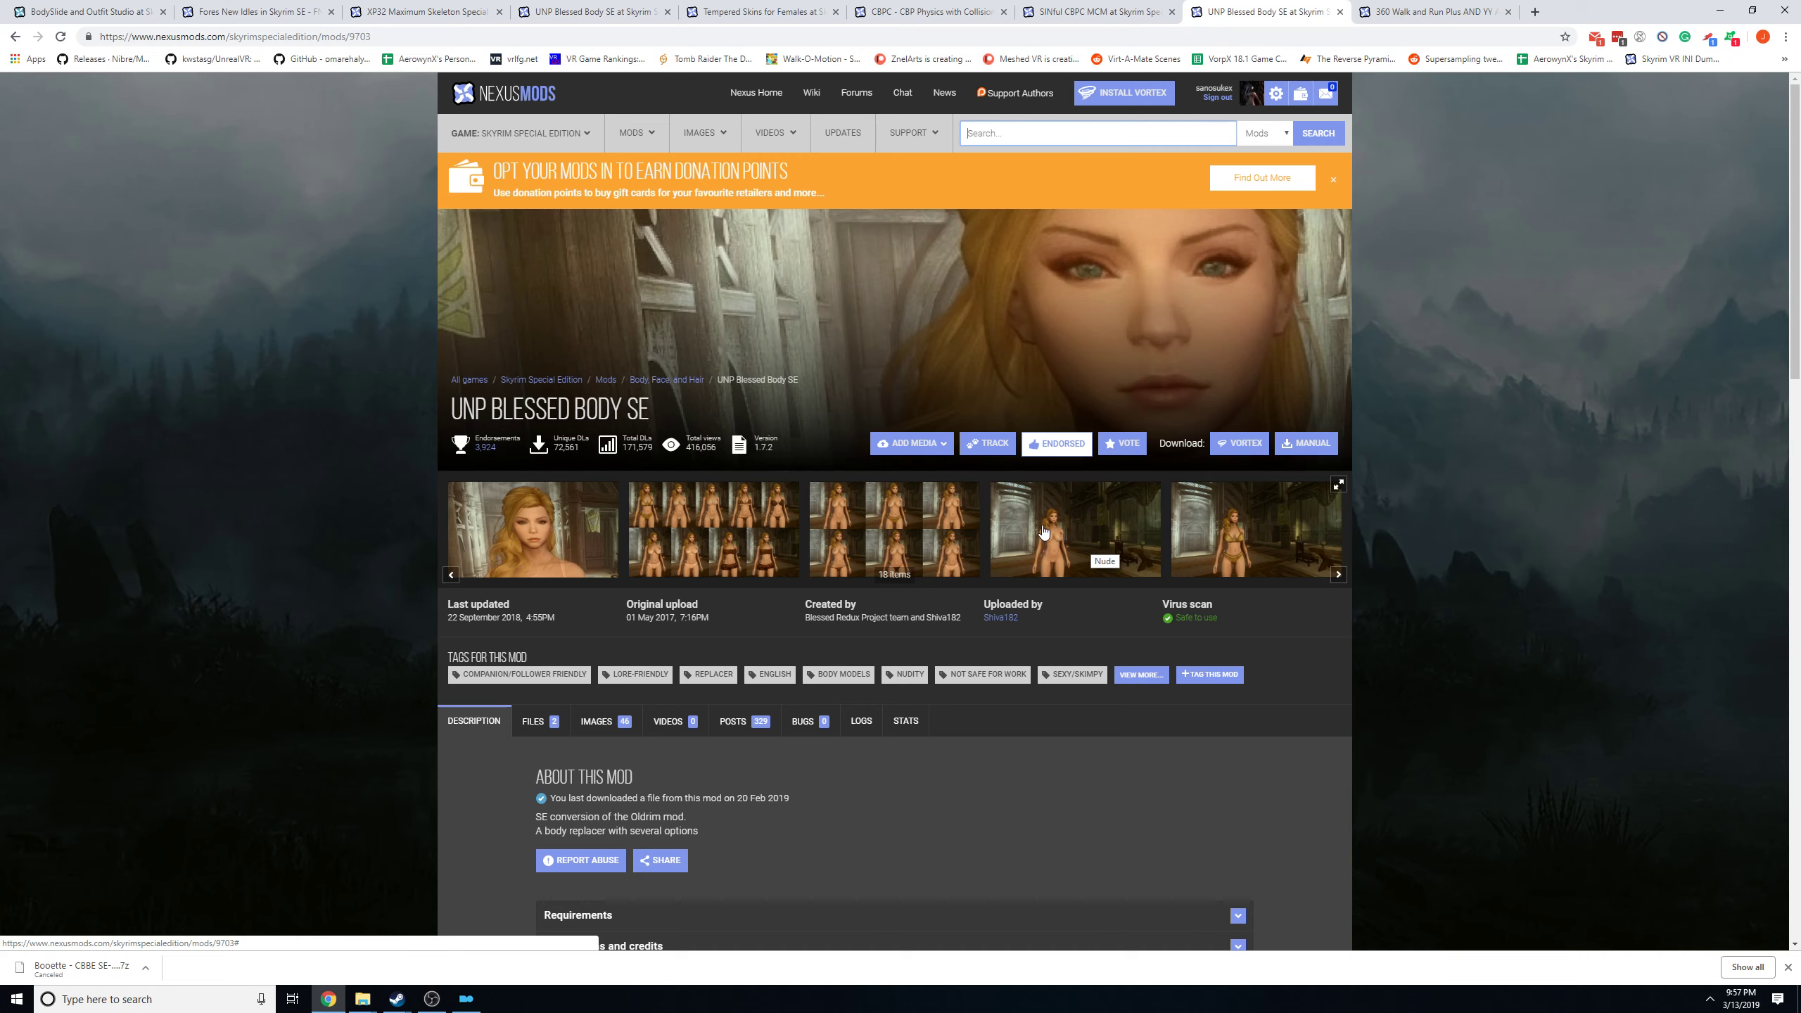
{"action": "scroll", "coordinate": [847, 479], "scroll_direction": "down", "scroll_amount": 3}
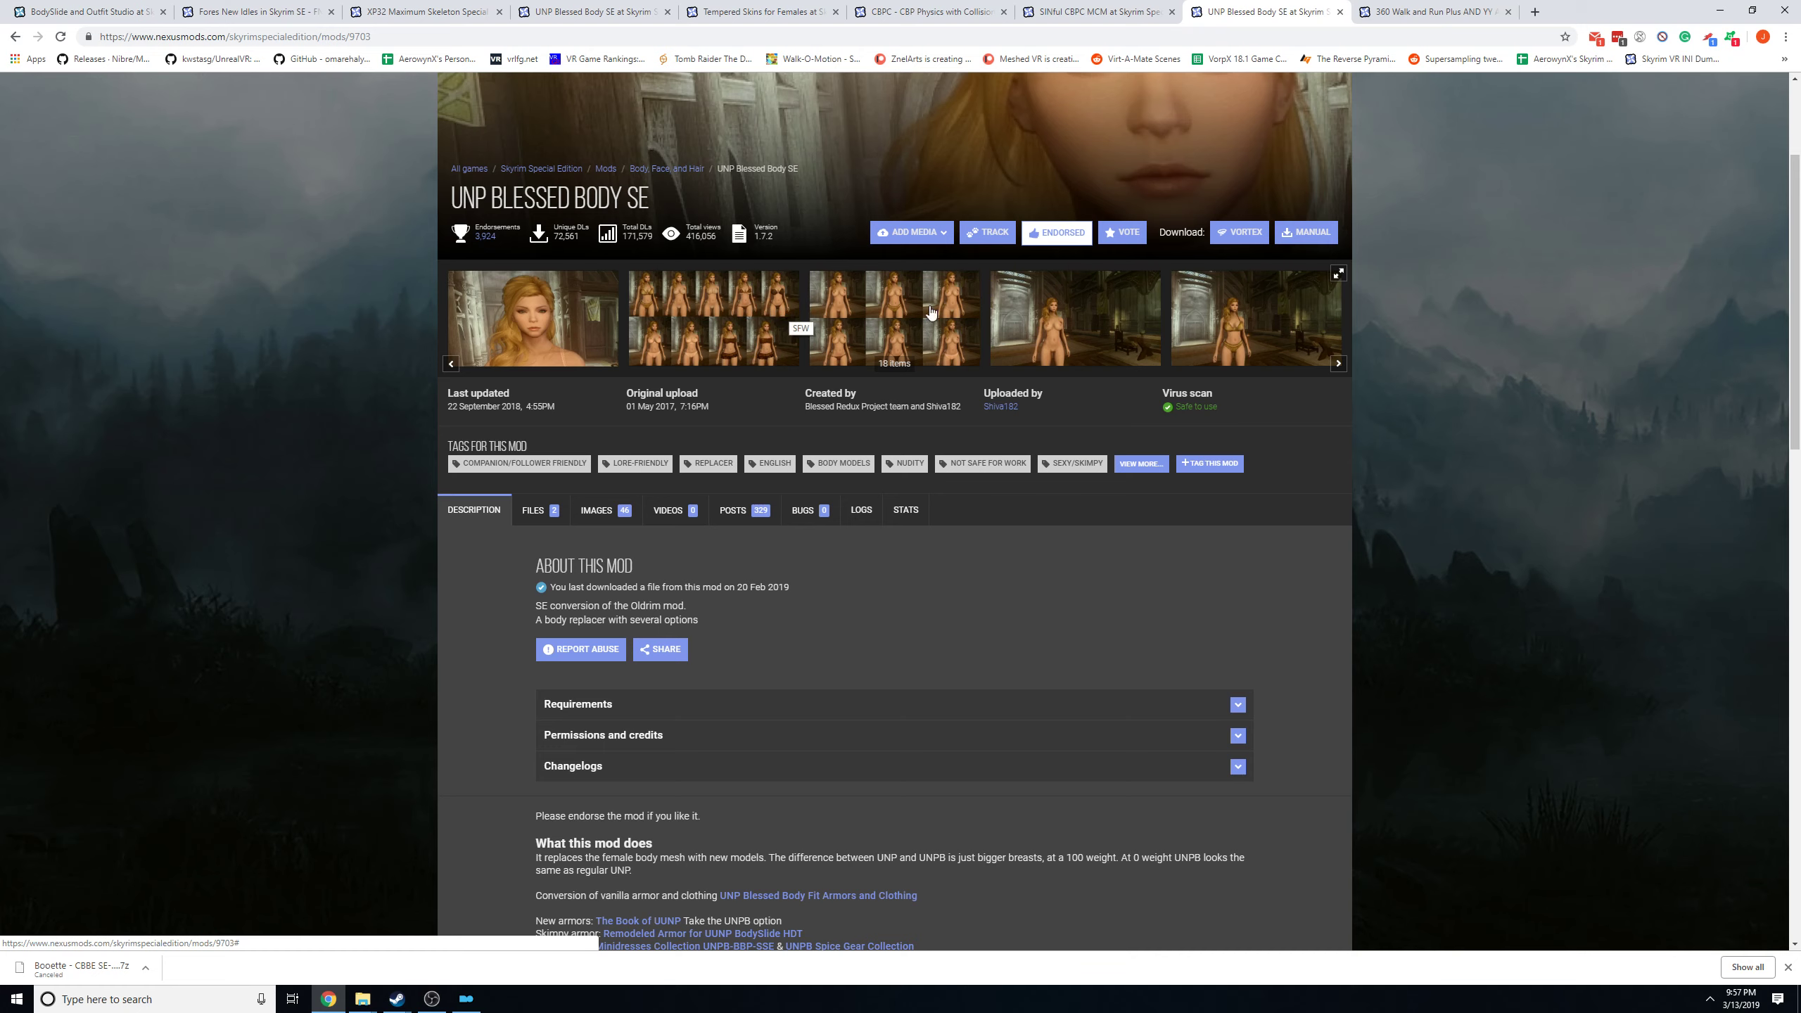
{"action": "scroll", "coordinate": [1072, 442], "scroll_direction": "down", "scroll_amount": 2}
{"action": "scroll", "coordinate": [1044, 444], "scroll_direction": "up", "scroll_amount": 3}
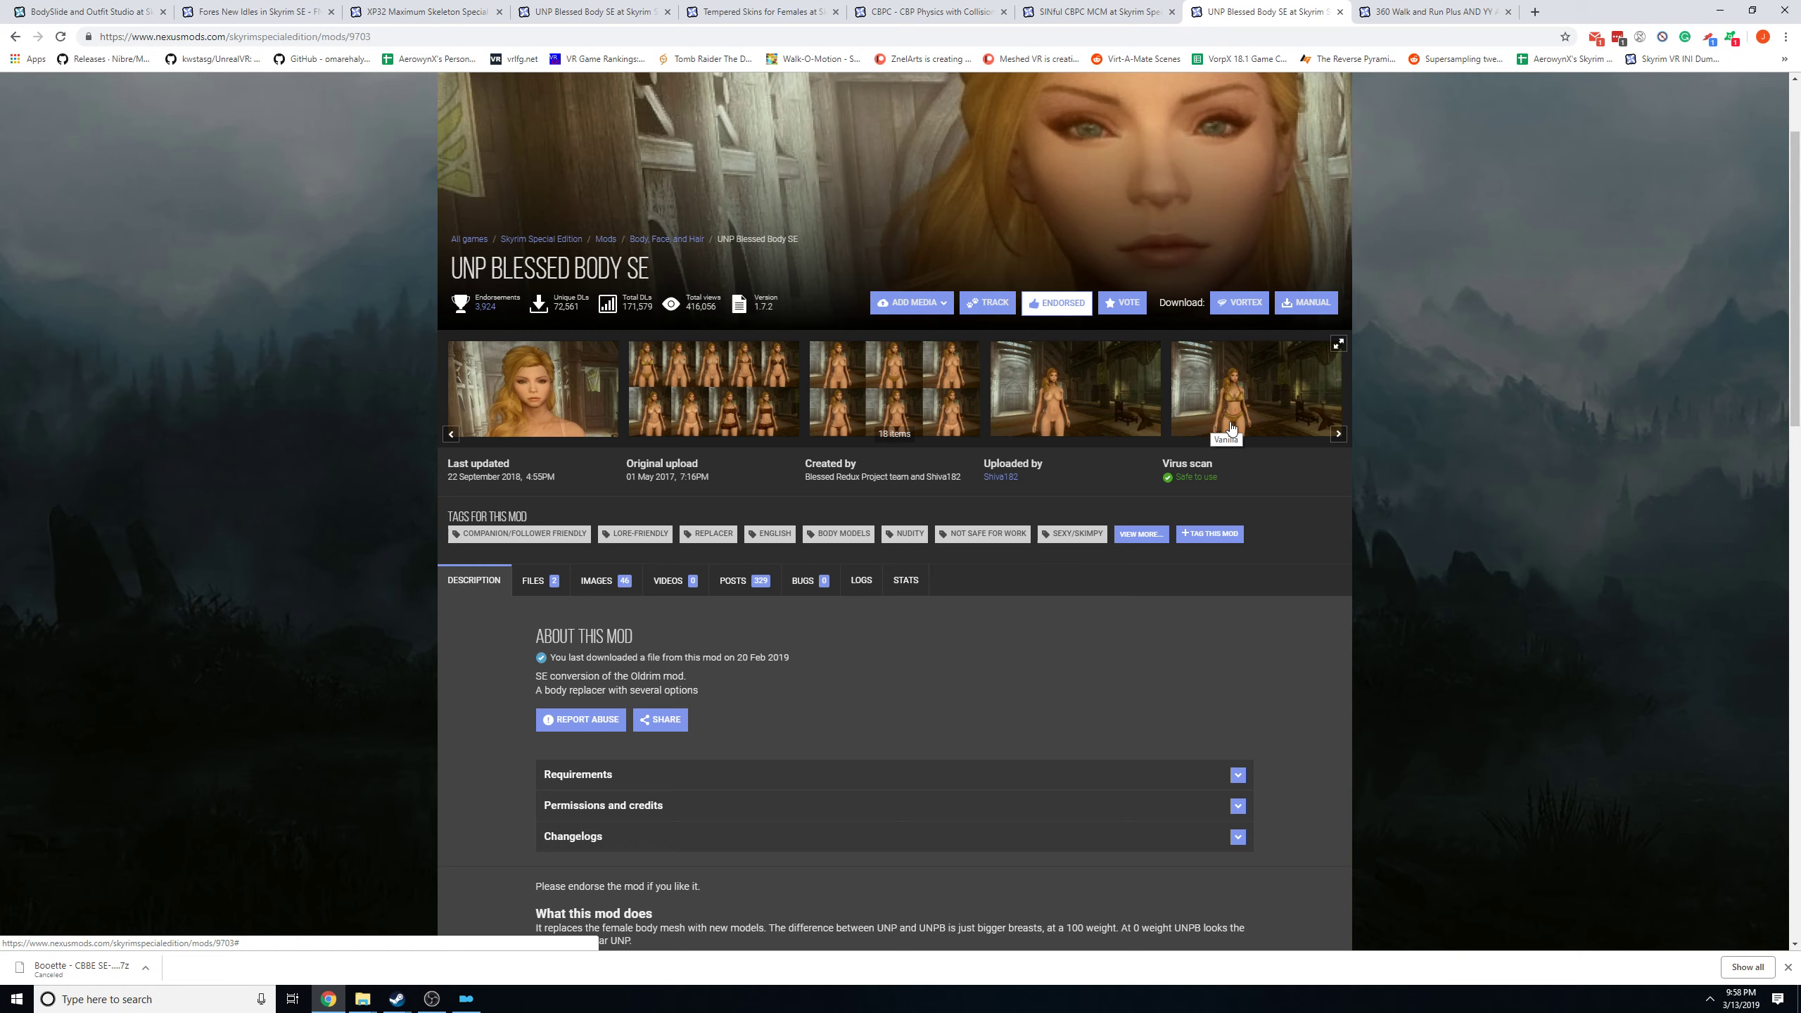
{"action": "scroll", "coordinate": [1189, 478], "scroll_direction": "down", "scroll_amount": 1}
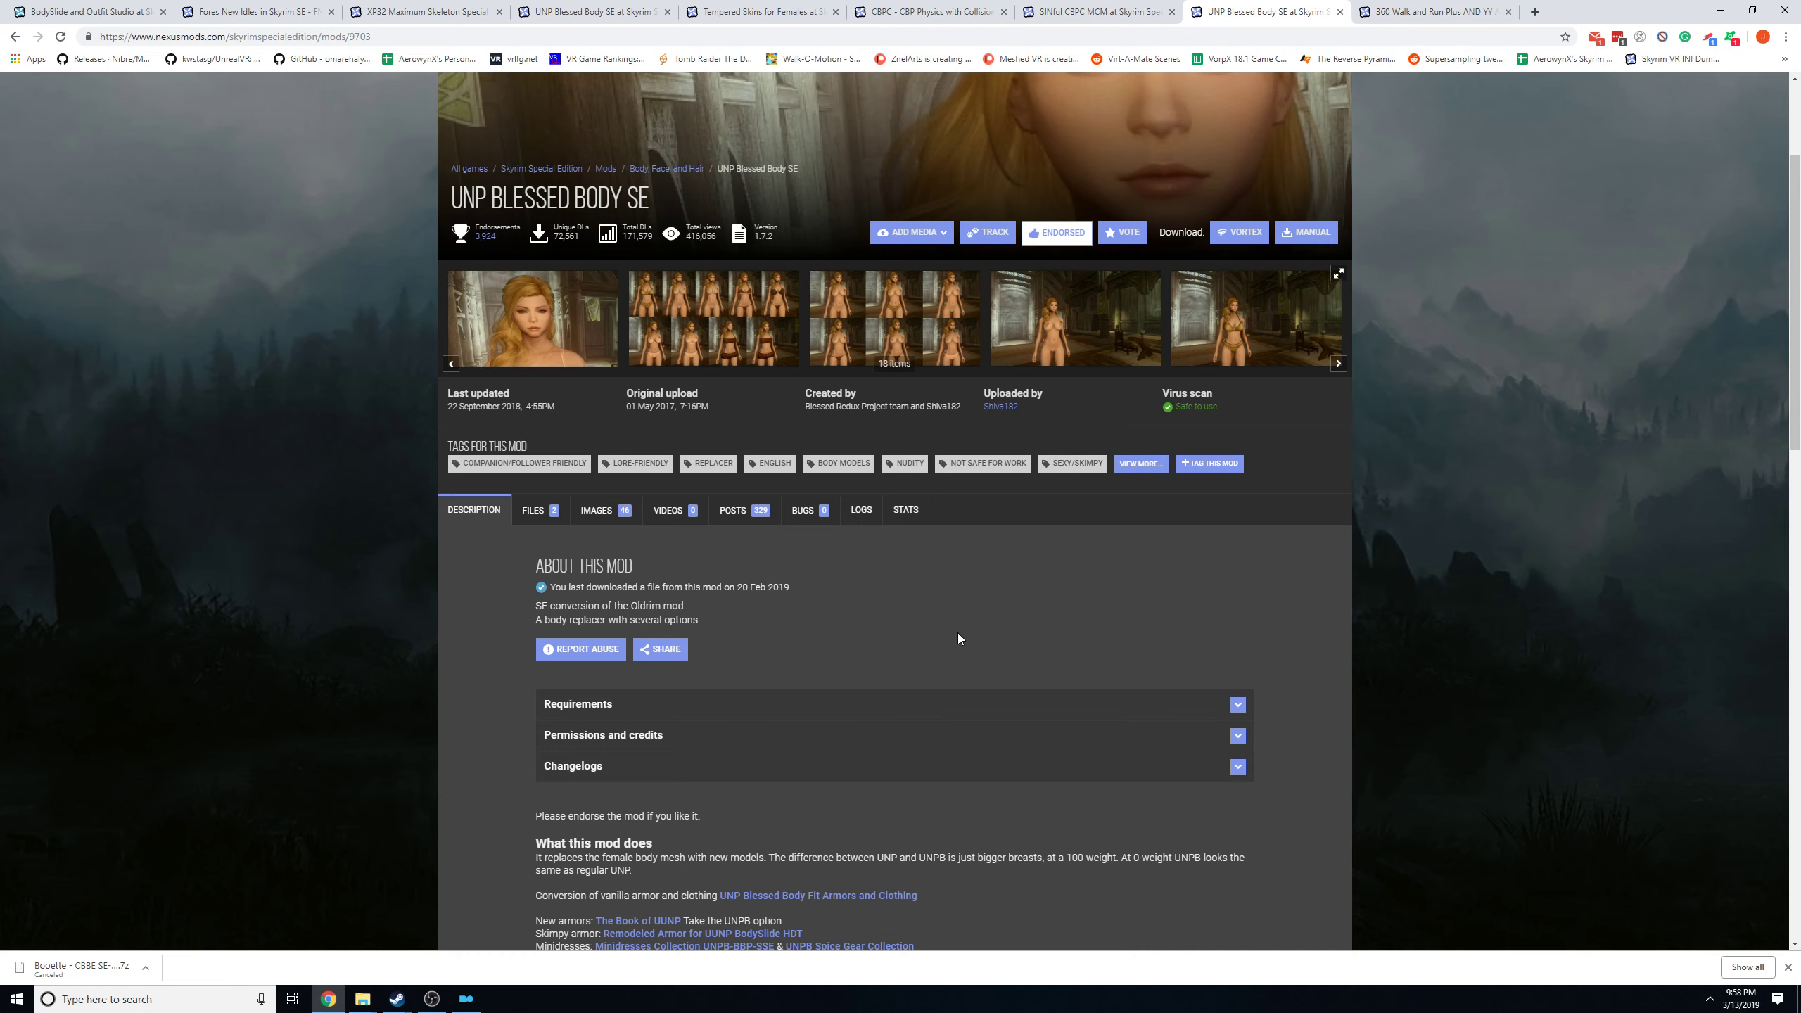
{"action": "scroll", "coordinate": [958, 637], "scroll_direction": "down", "scroll_amount": 3}
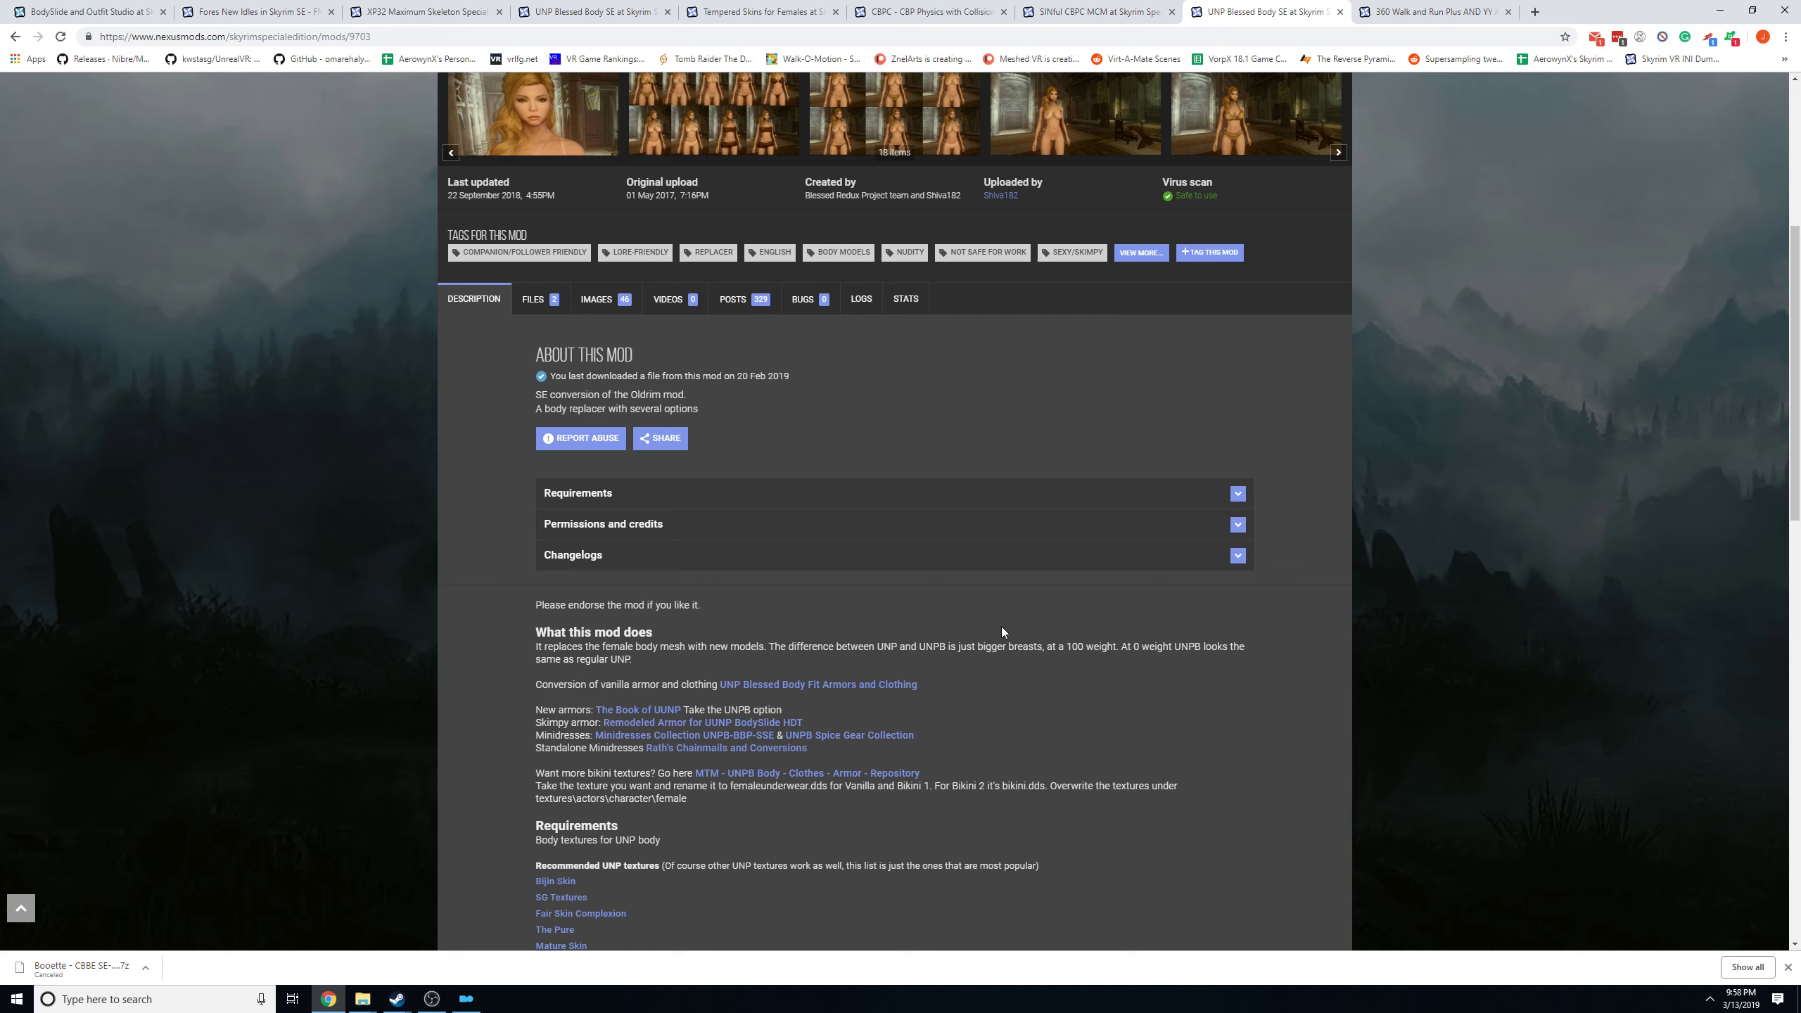
{"action": "scroll", "coordinate": [1005, 625], "scroll_direction": "up", "scroll_amount": 5}
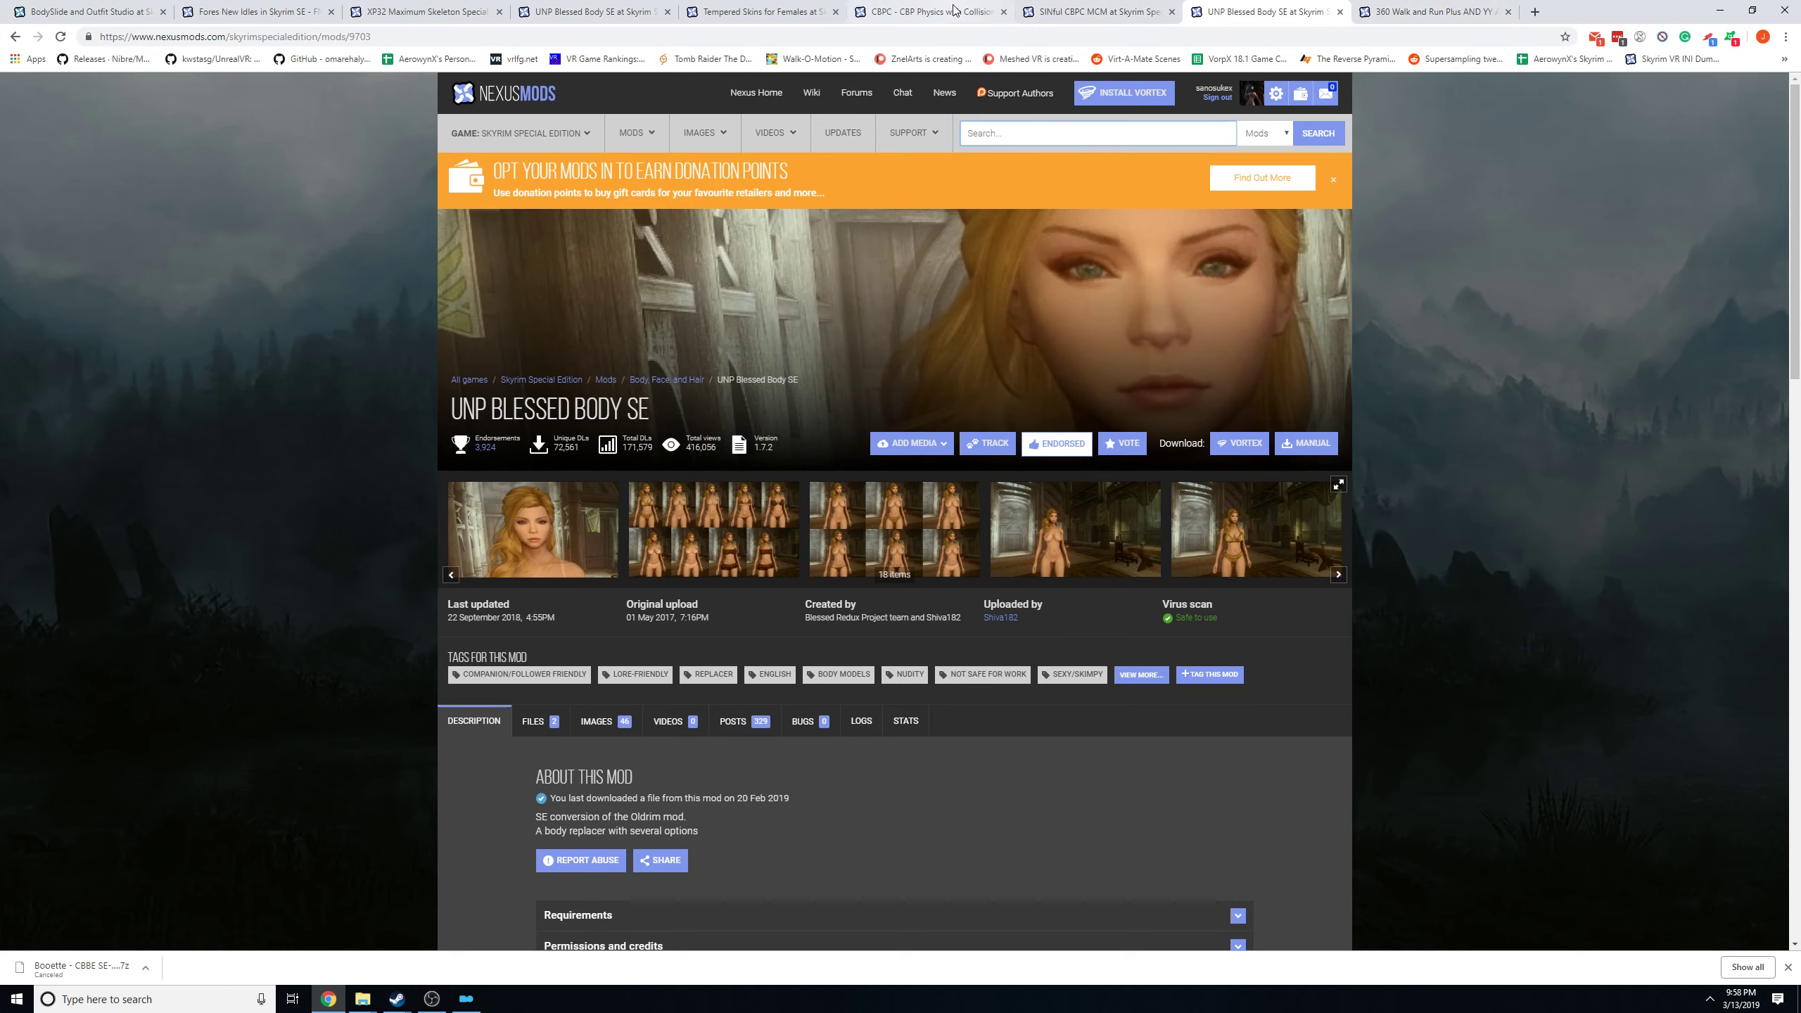
{"action": "left_click", "coordinate": [921, 12]}
{"action": "left_click", "coordinate": [1289, 20]}
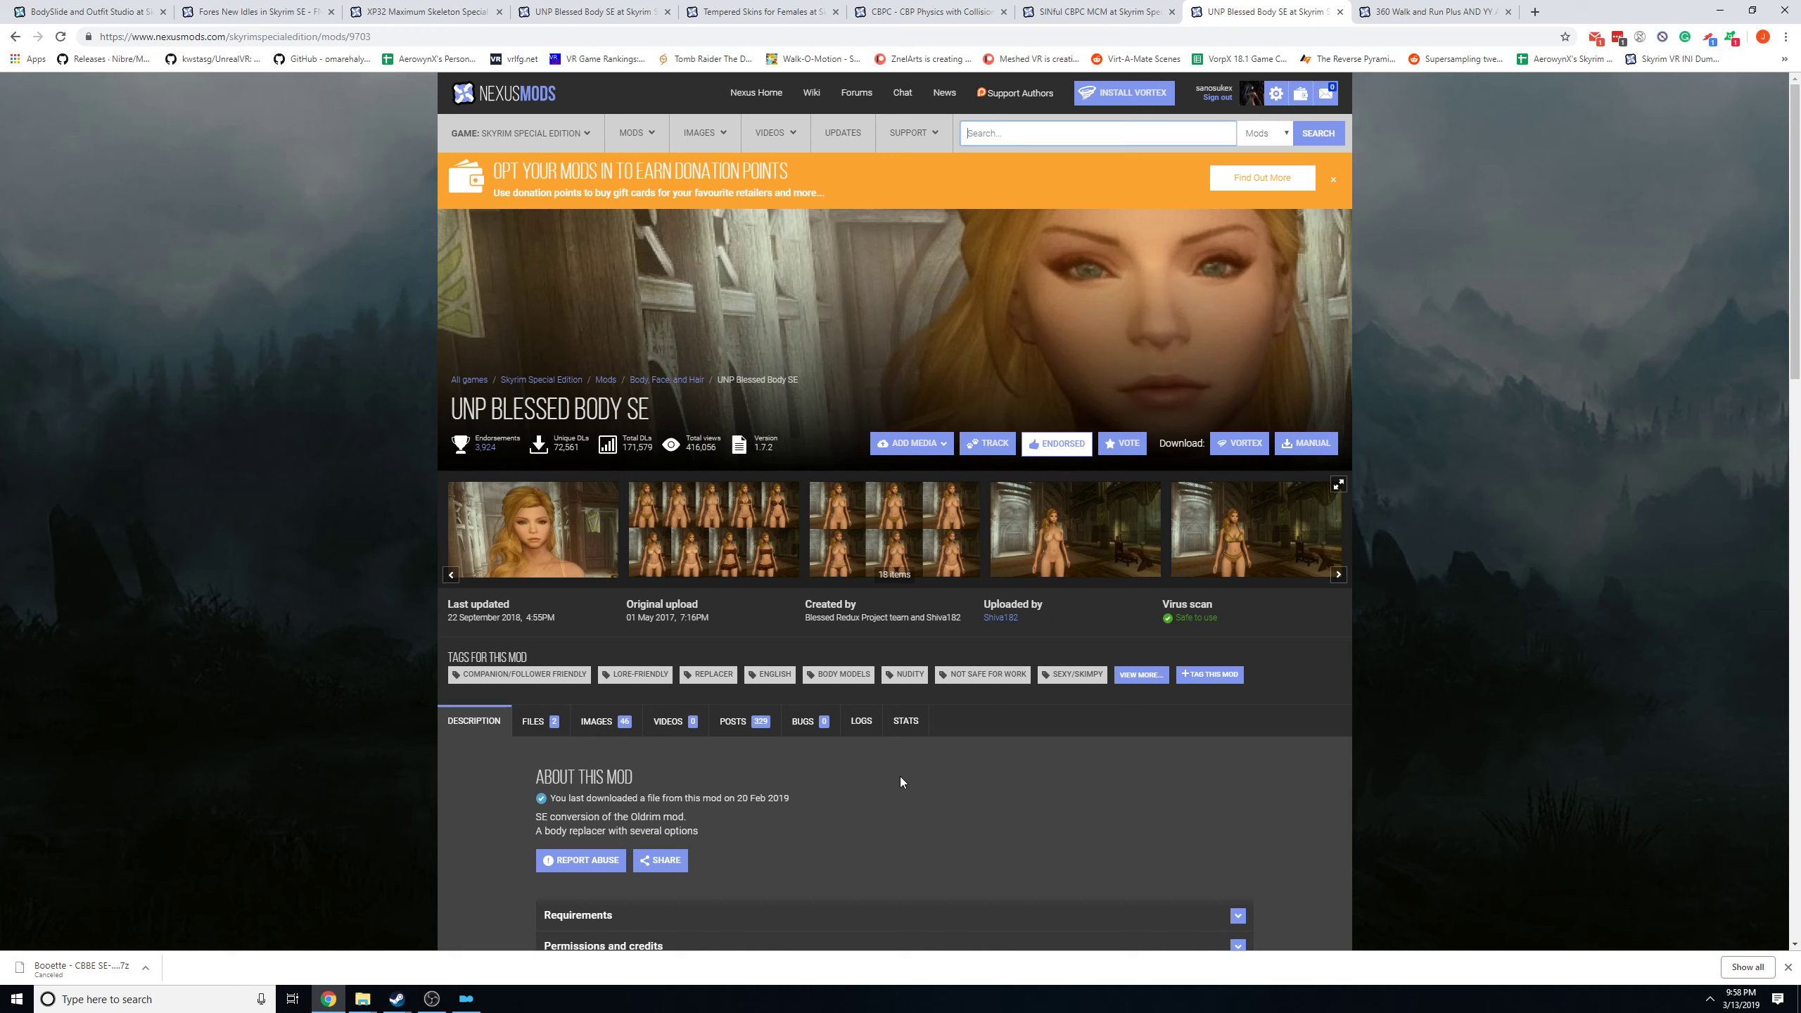
{"action": "left_click", "coordinate": [1094, 804]}
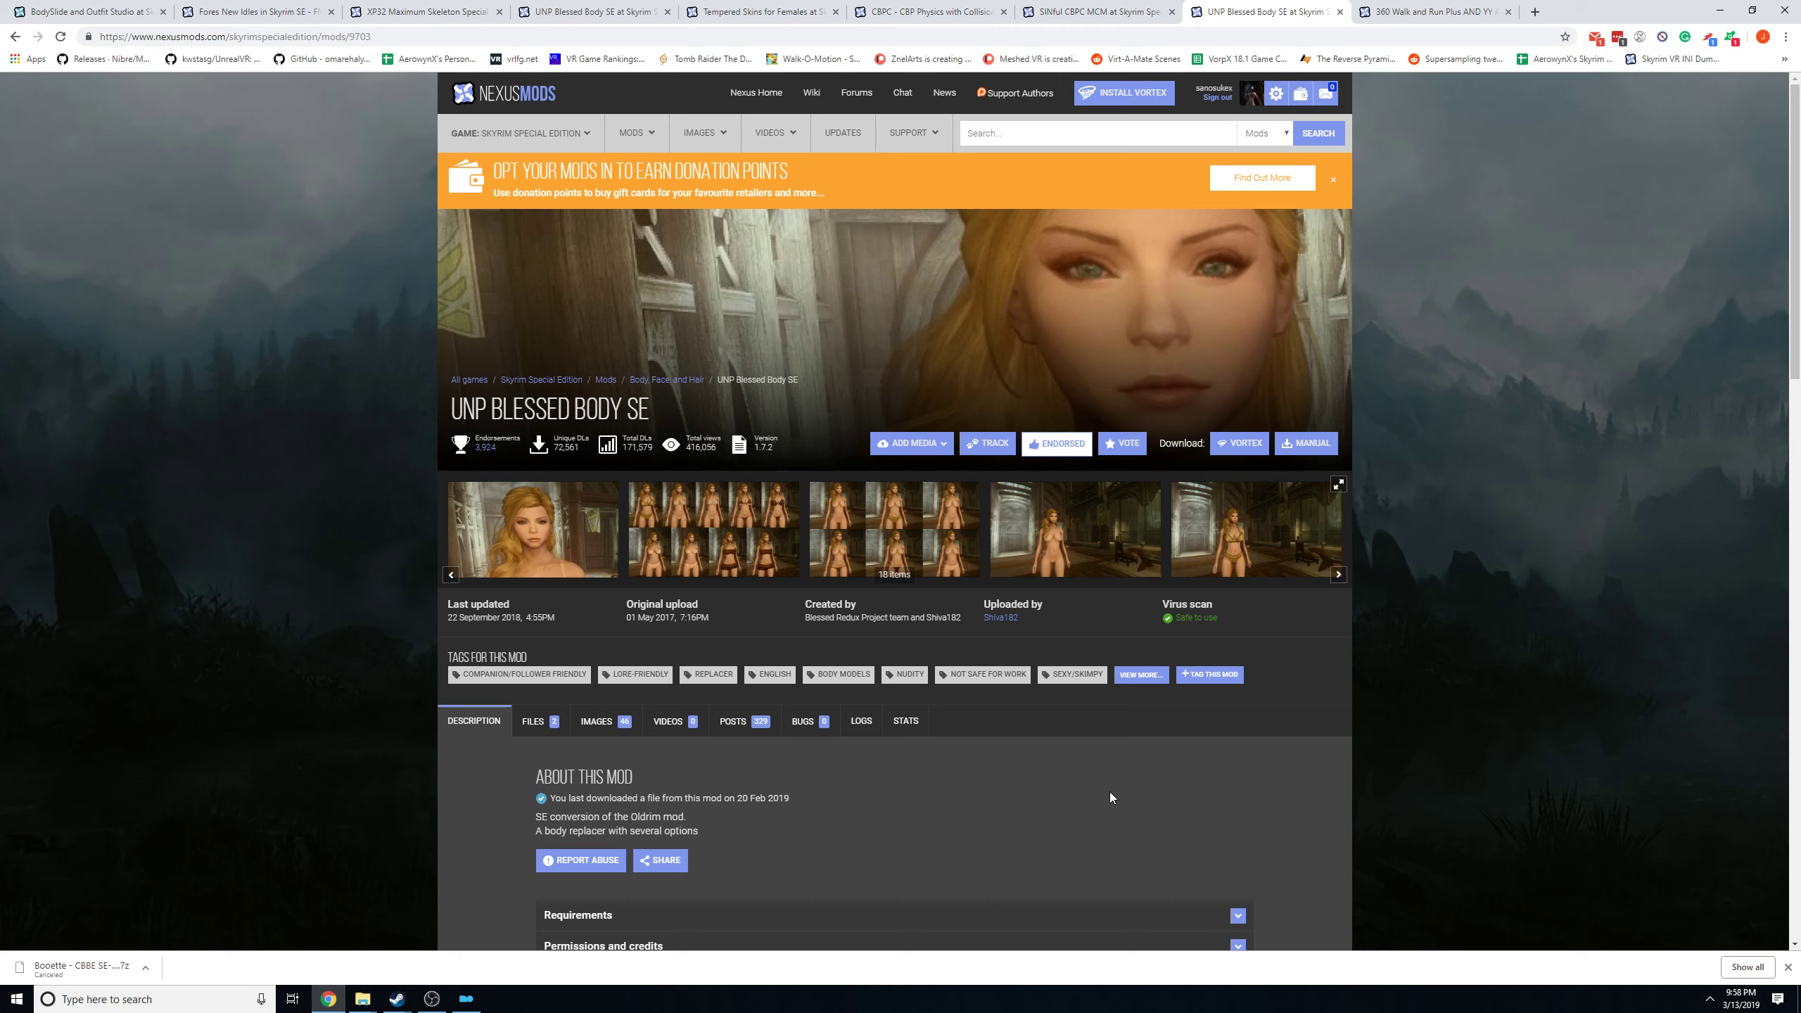
{"action": "left_click", "coordinate": [1149, 134]}
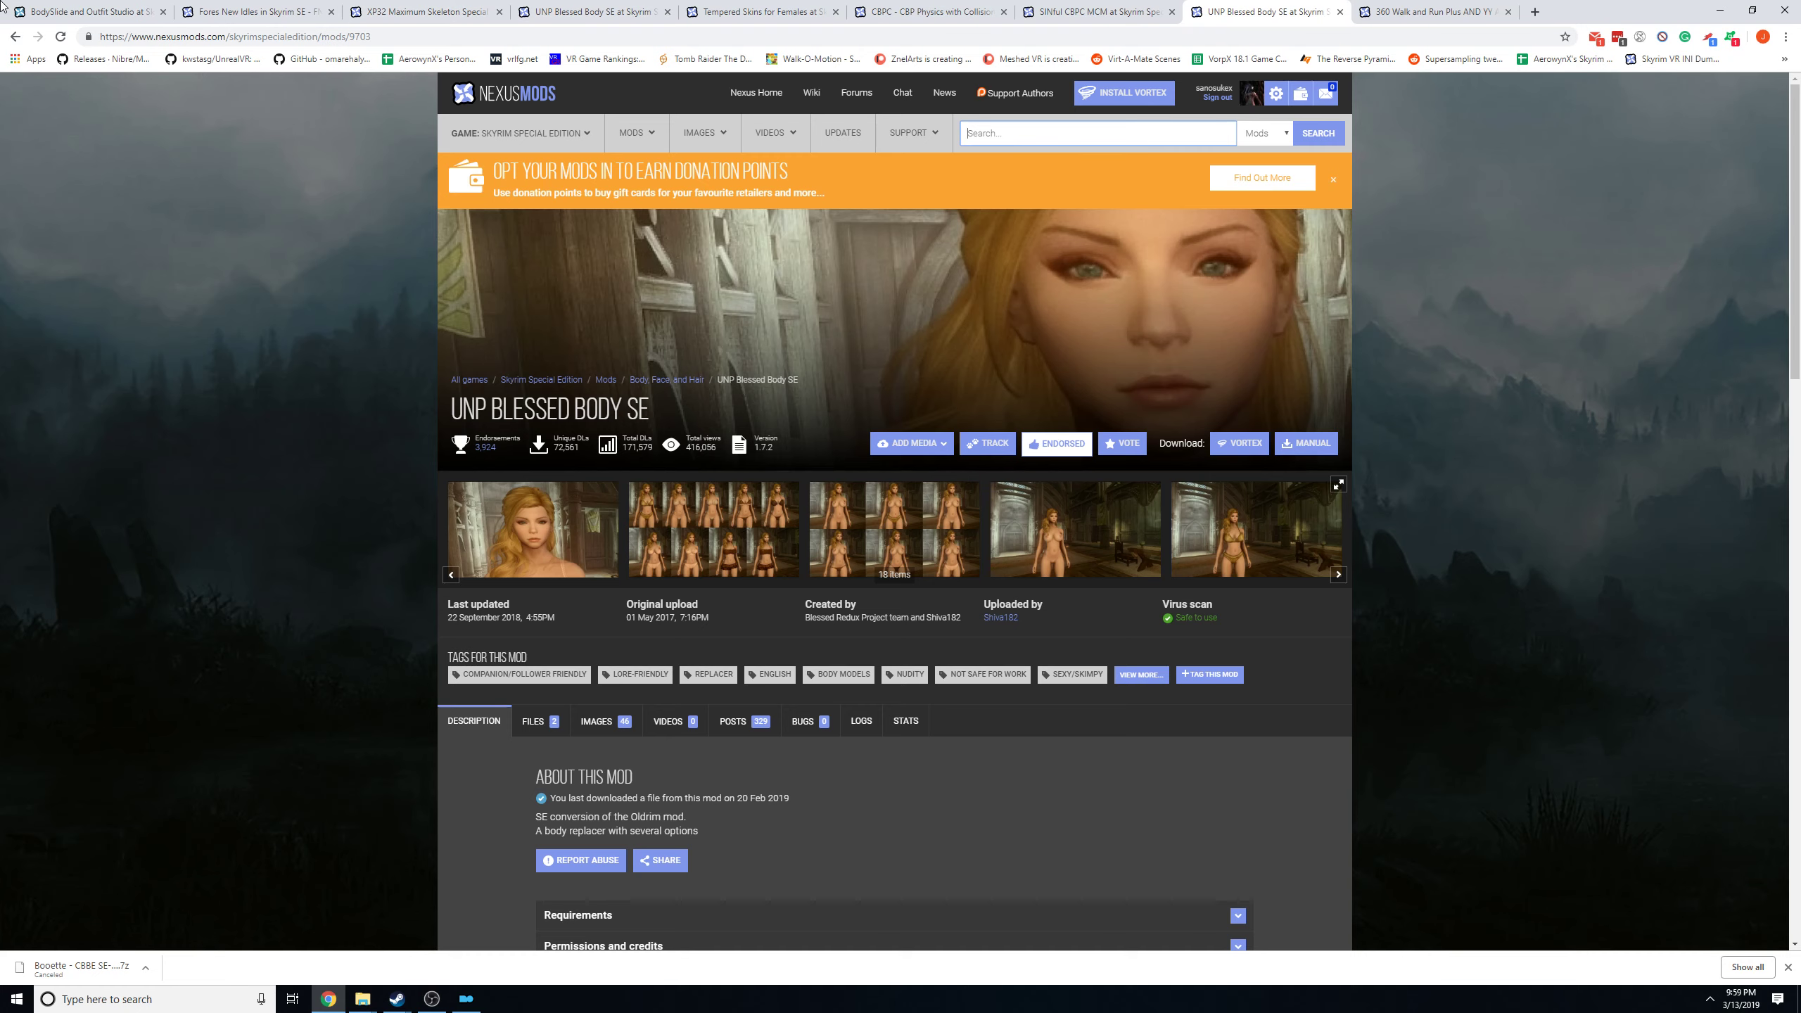
Open the Skyrim BodySlide and Outfit Studio page and highlight the two tool names in its title.
{"action": "left_click", "coordinate": [64, 10]}
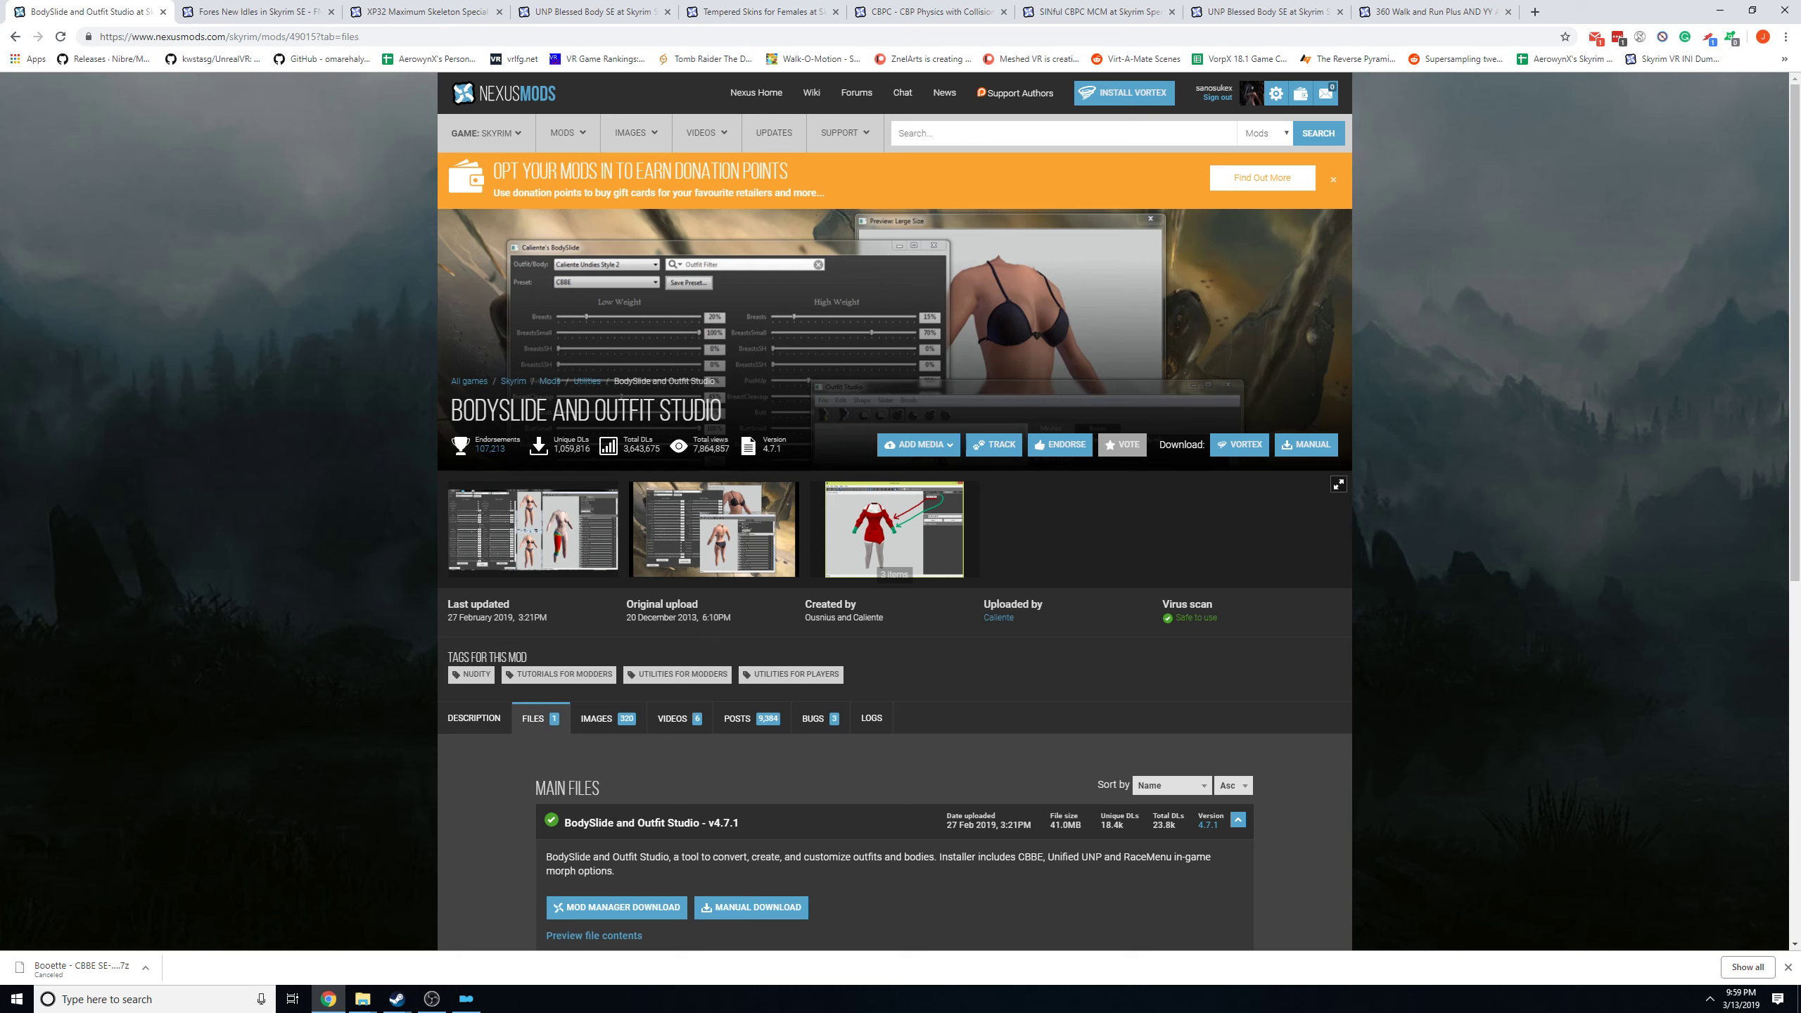
{"action": "left_click_drag", "start_coordinate": [594, 412], "coordinate": [723, 414]}
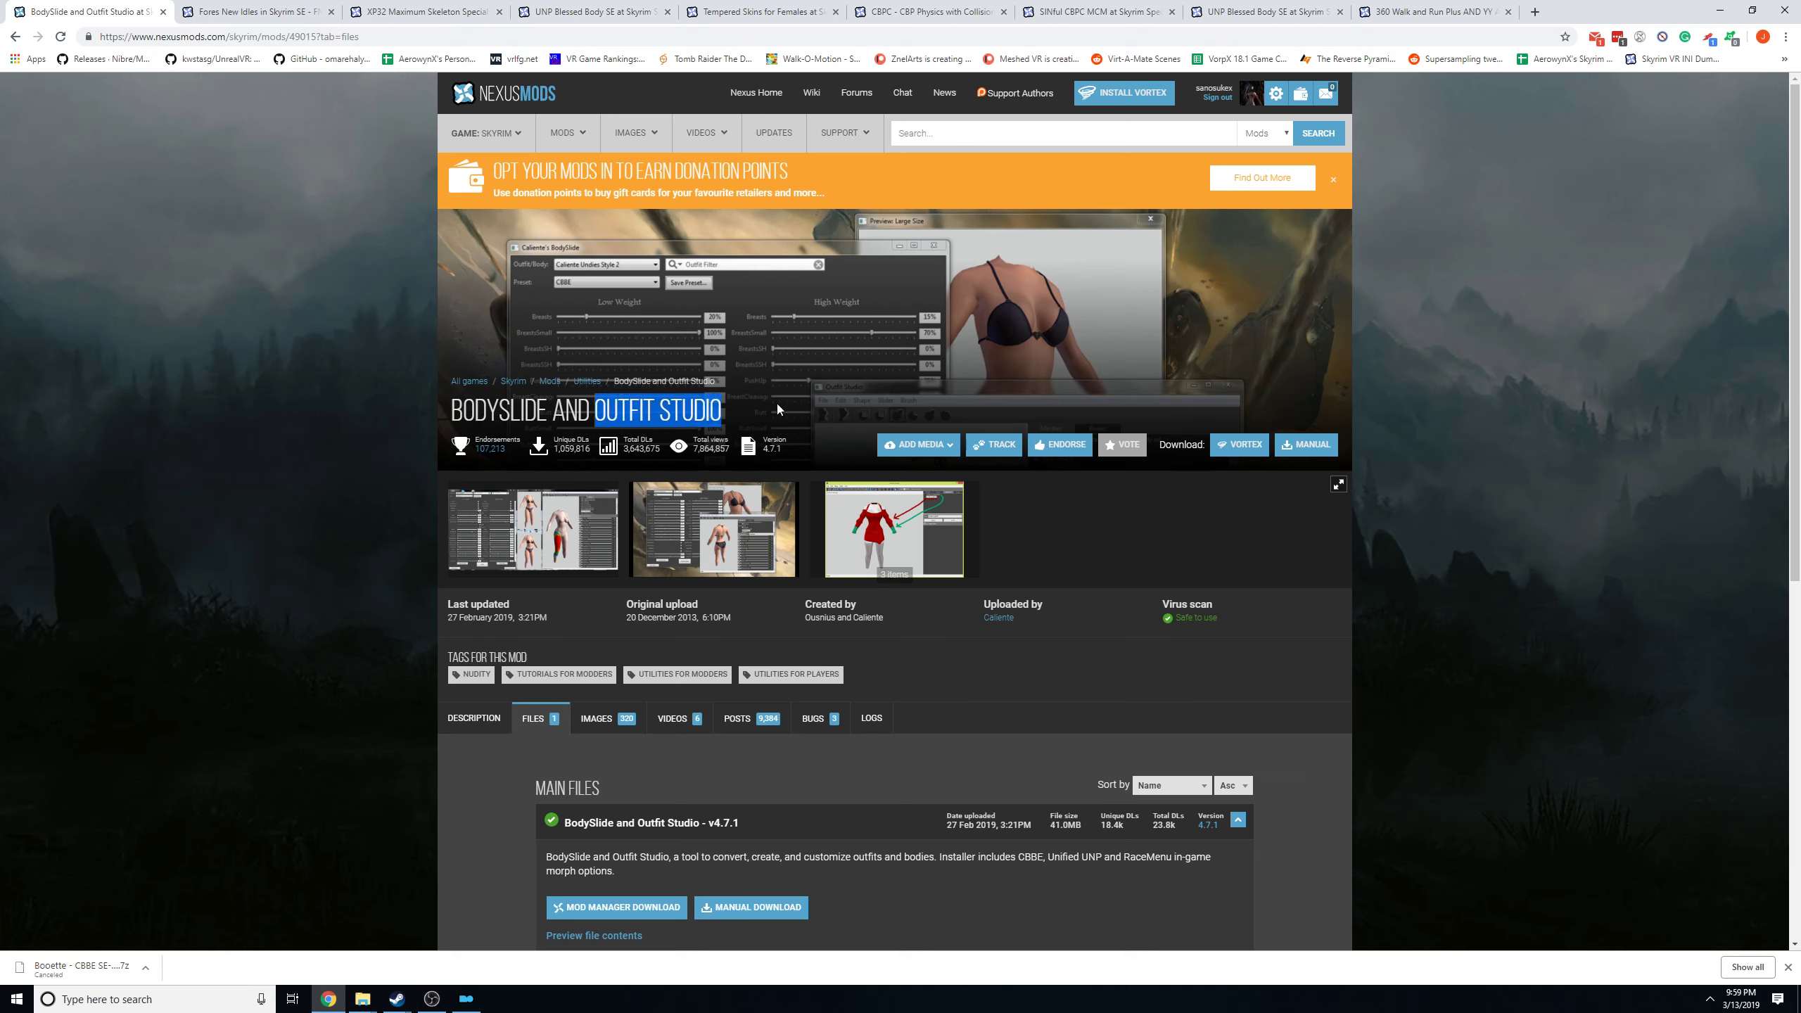
{"action": "left_click", "coordinate": [721, 412]}
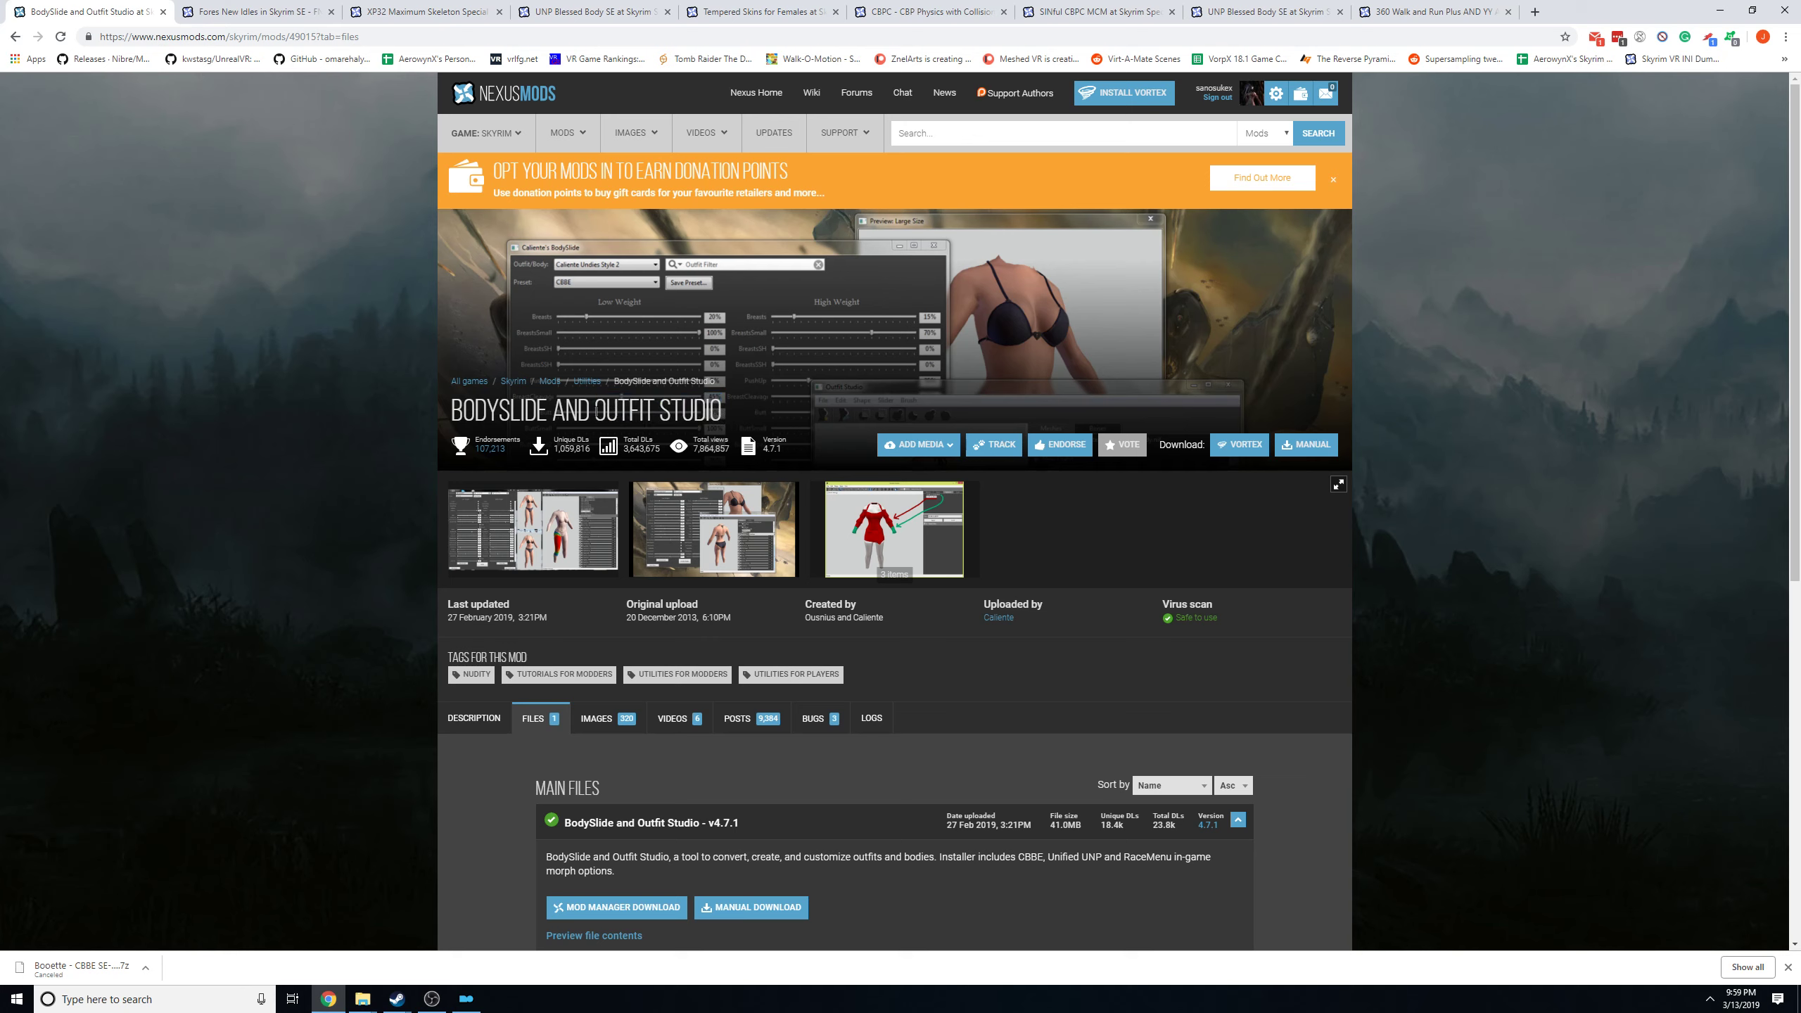
{"action": "left_click_drag", "start_coordinate": [594, 411], "coordinate": [740, 417]}
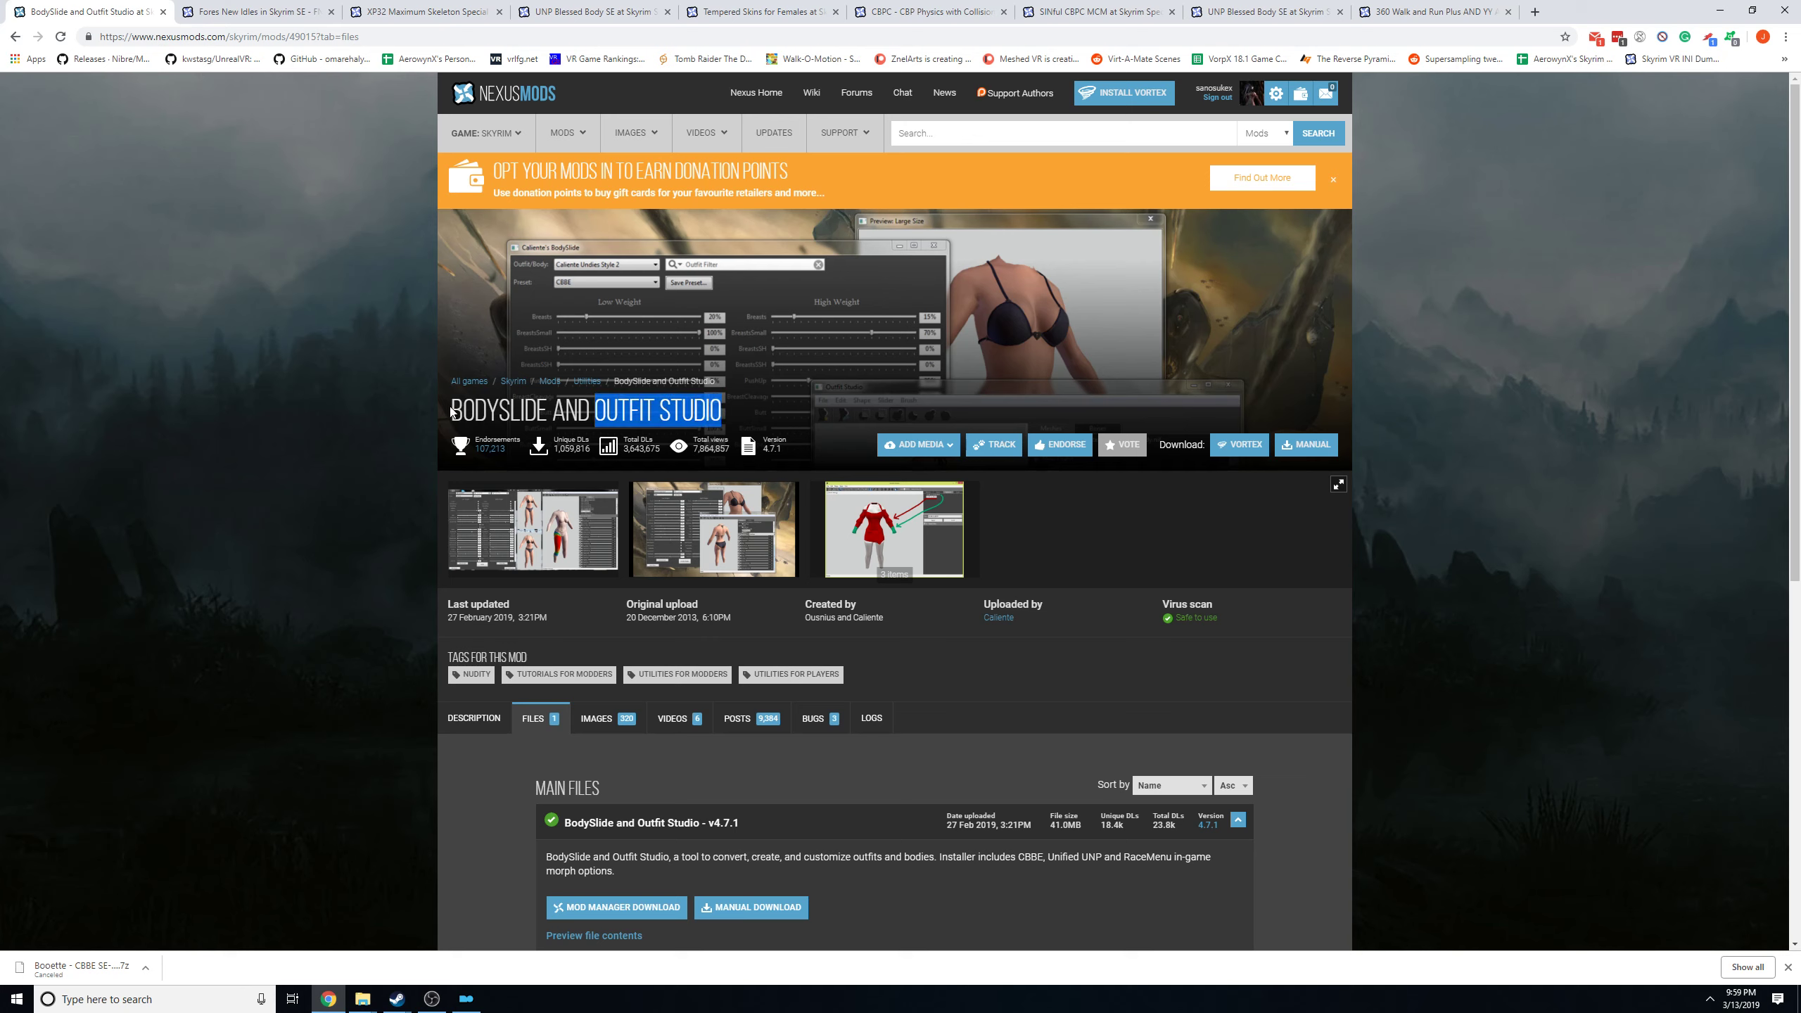
{"action": "left_click_drag", "start_coordinate": [451, 411], "coordinate": [553, 411]}
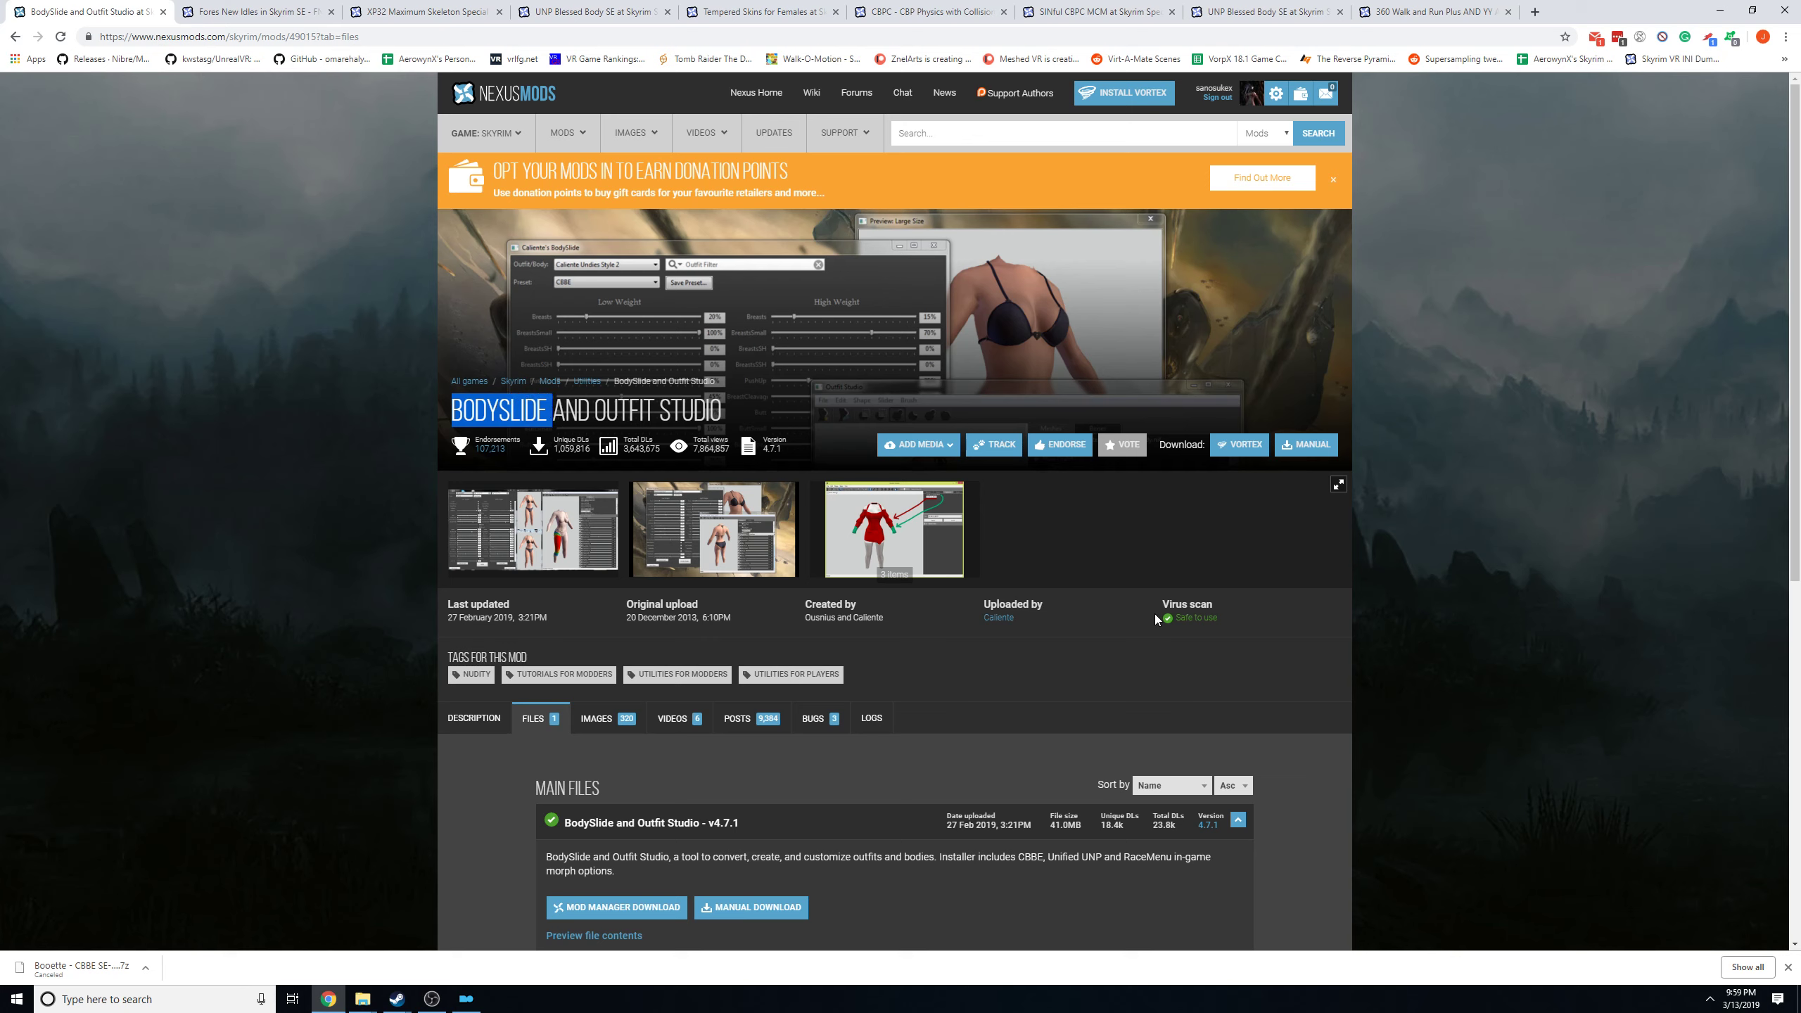
{"action": "left_click", "coordinate": [1051, 719]}
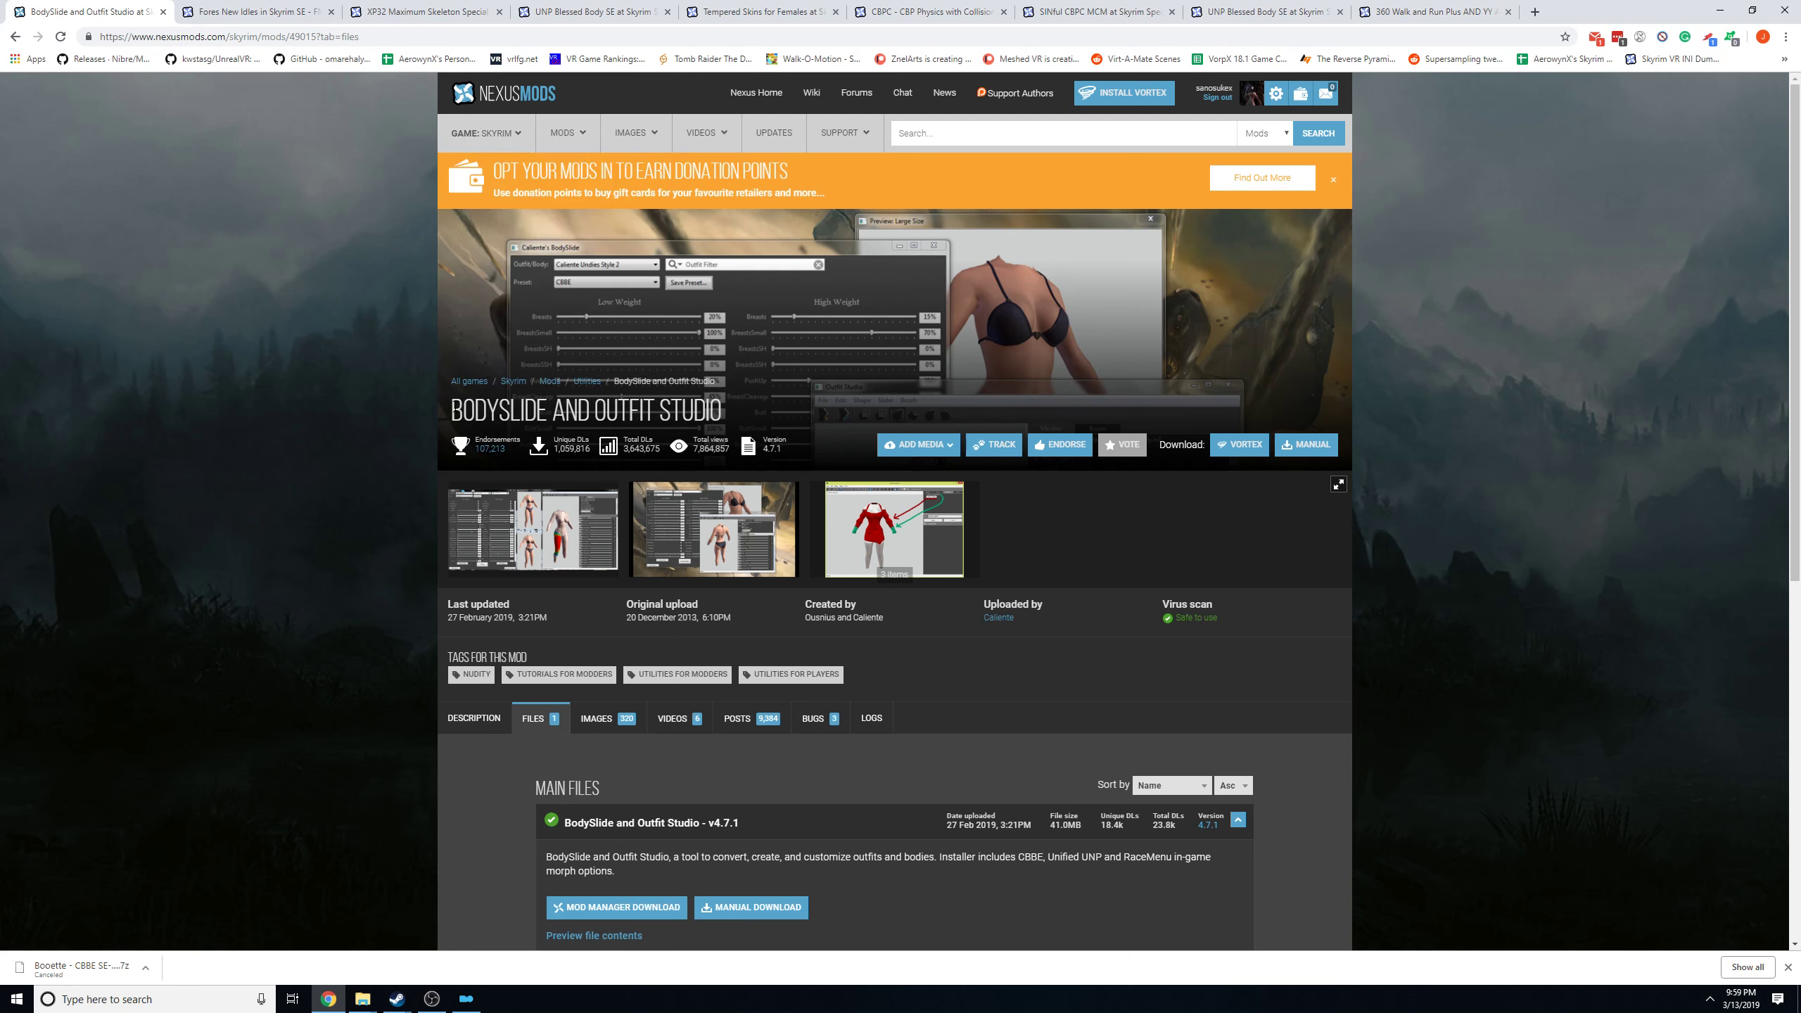
{"action": "left_click_drag", "start_coordinate": [453, 411], "coordinate": [735, 413]}
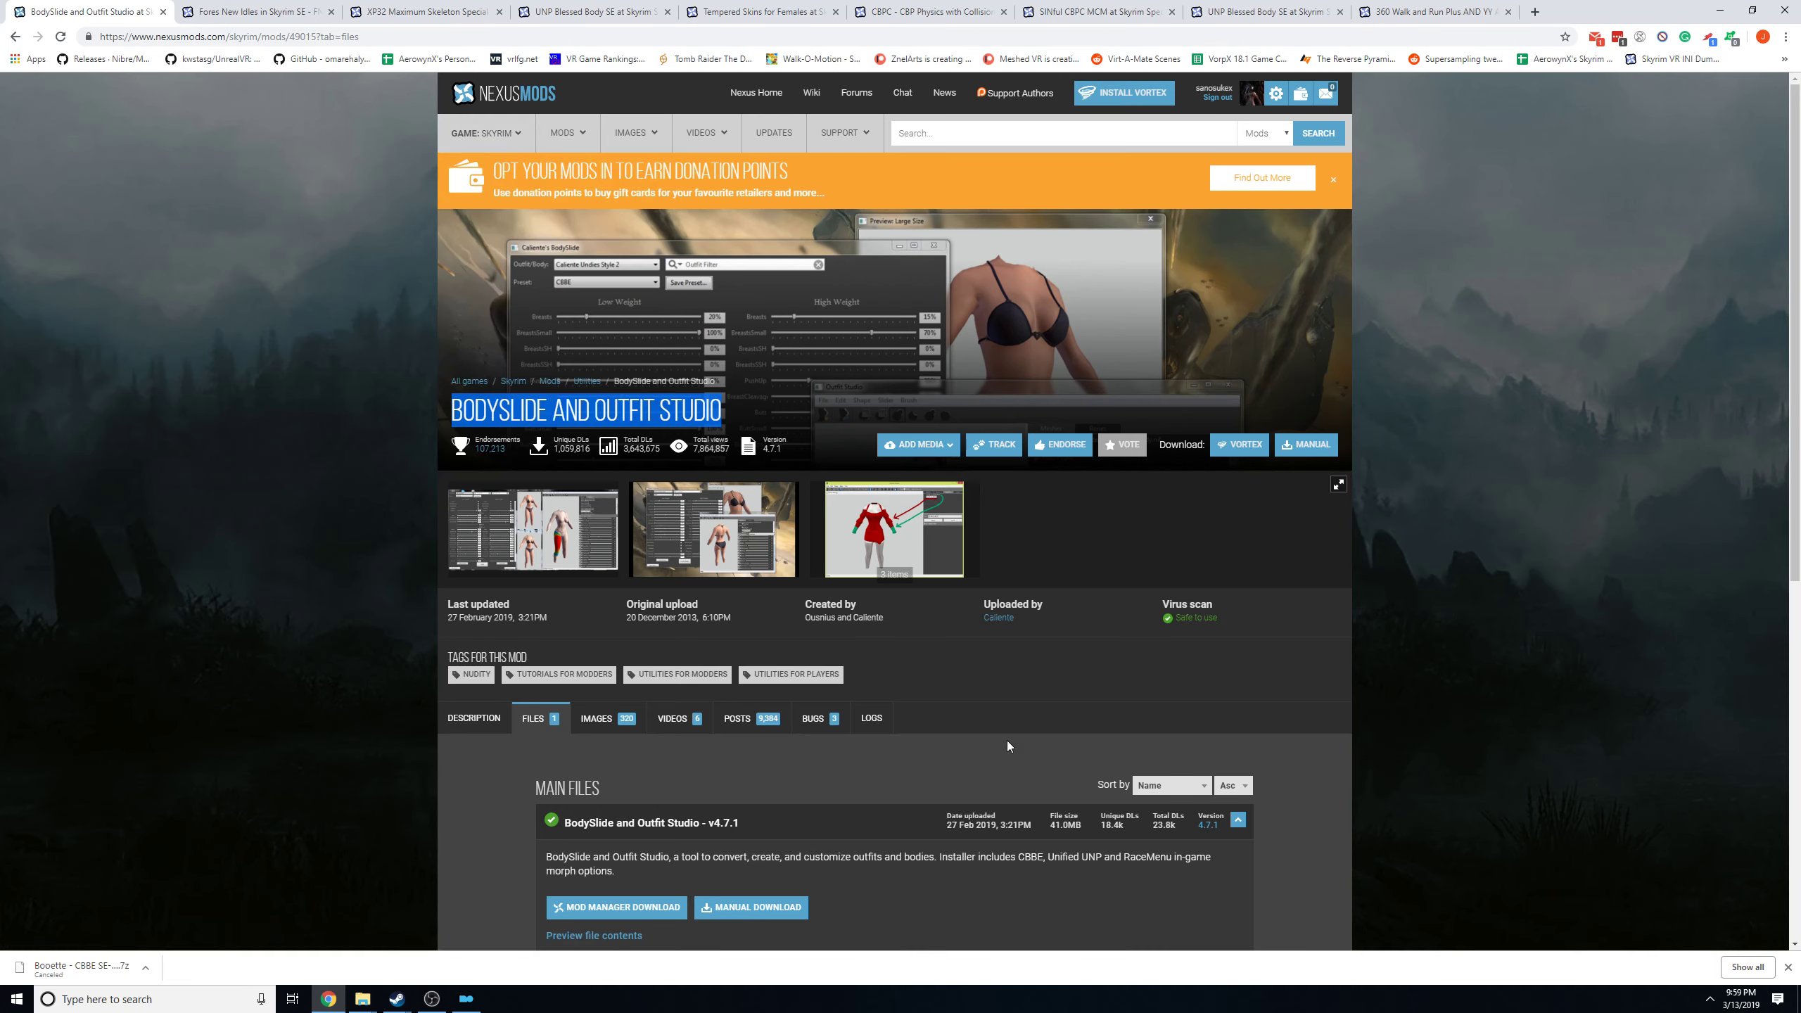
Highlight "Unified UNP" in the v4.7.1 main file's description and look over the main and old files.
{"action": "left_click_drag", "start_coordinate": [1049, 857], "coordinate": [1097, 857]}
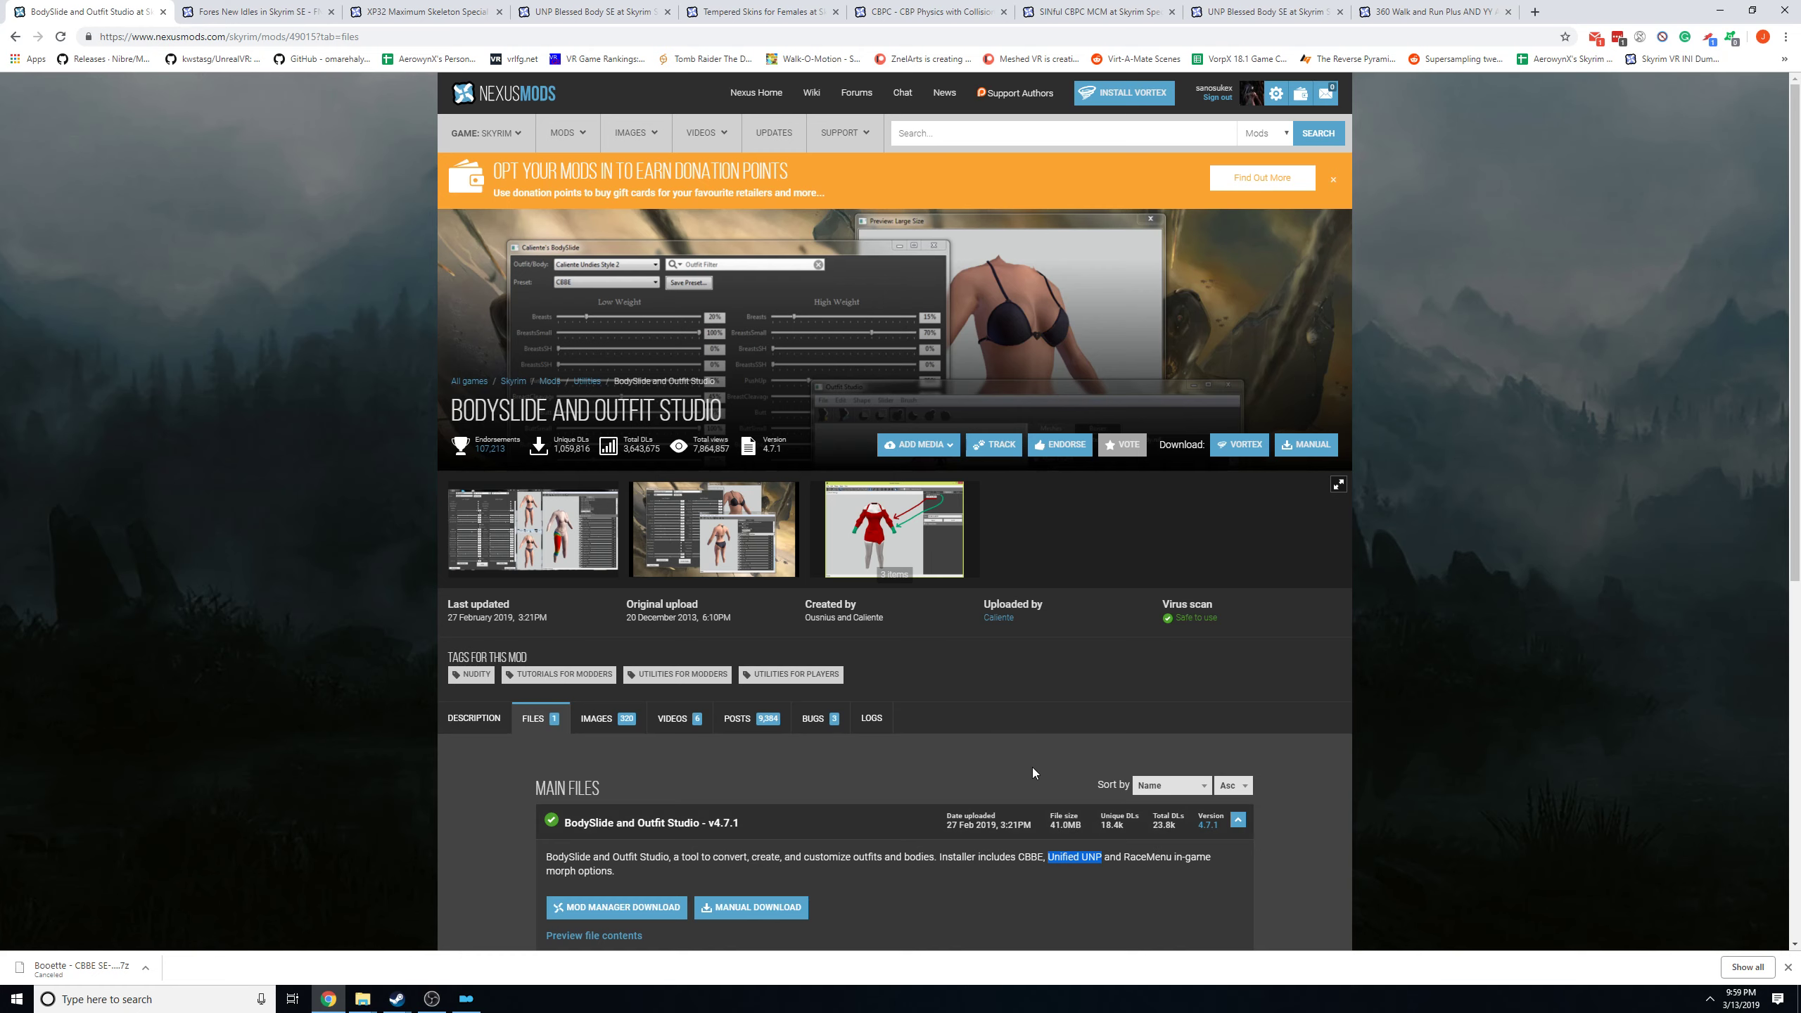
{"action": "scroll", "coordinate": [1059, 602], "scroll_direction": "down", "scroll_amount": 4}
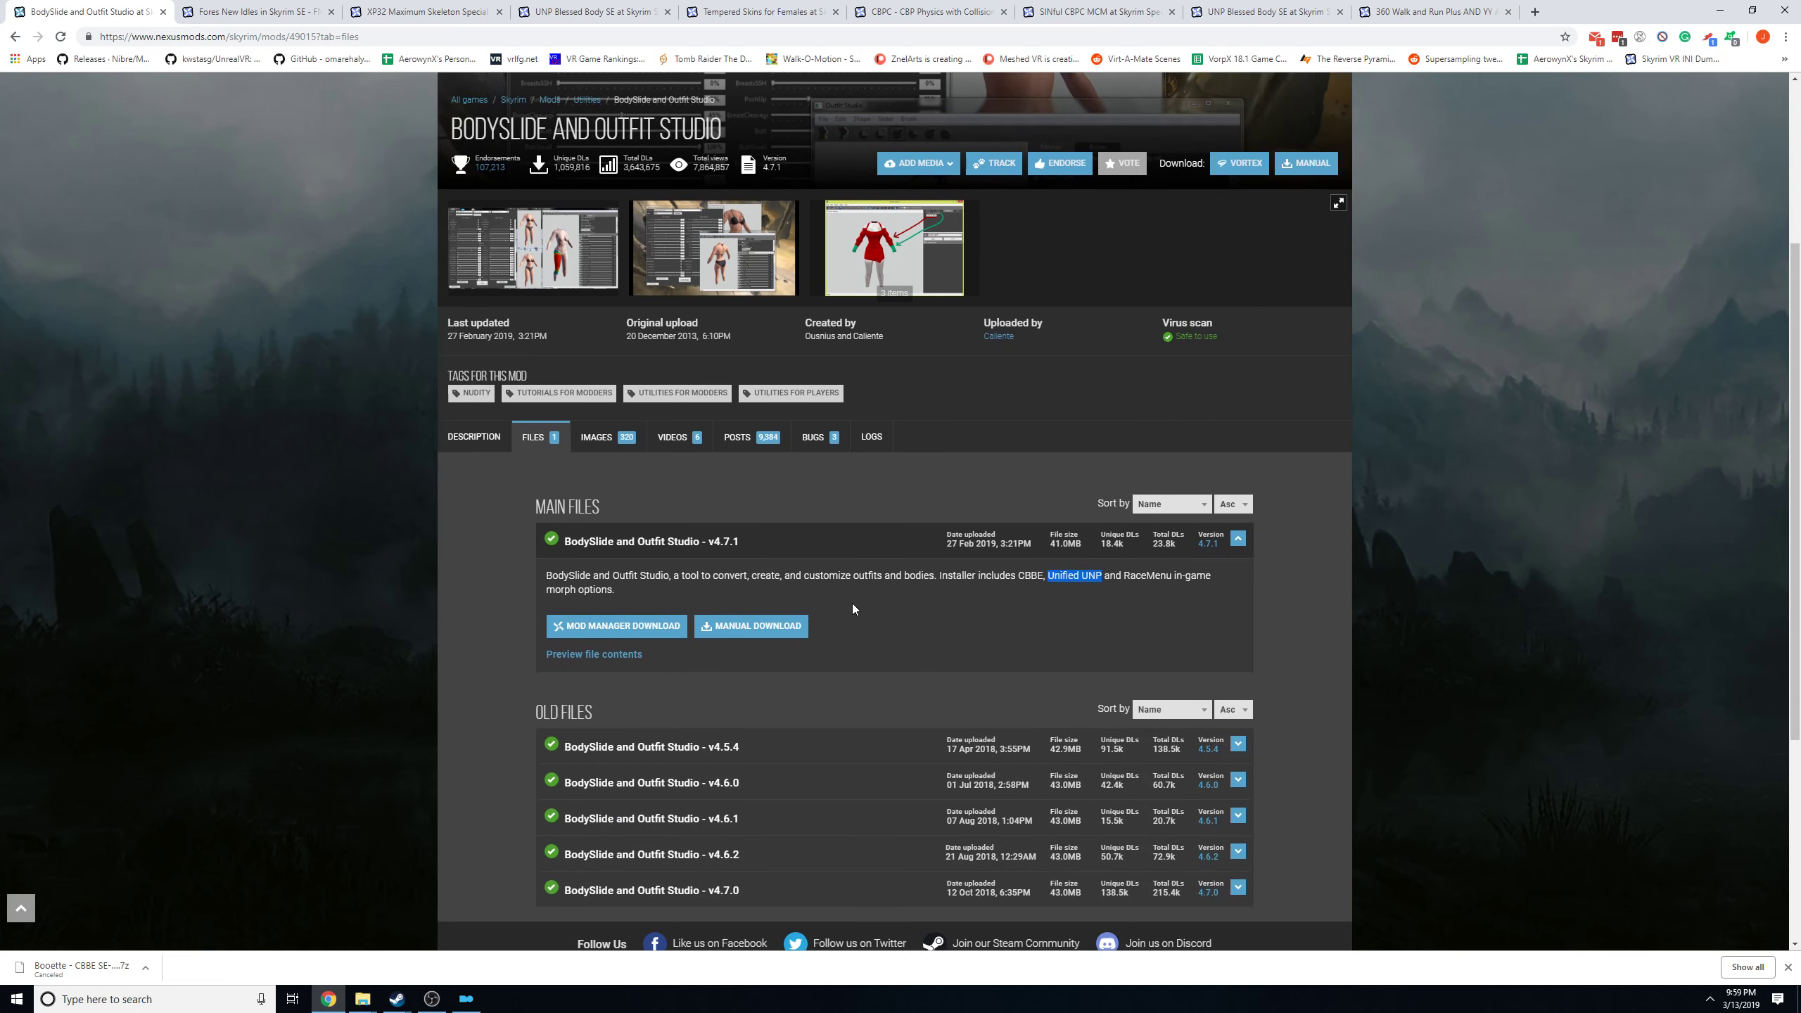
{"action": "scroll", "coordinate": [1053, 474], "scroll_direction": "up", "scroll_amount": 4}
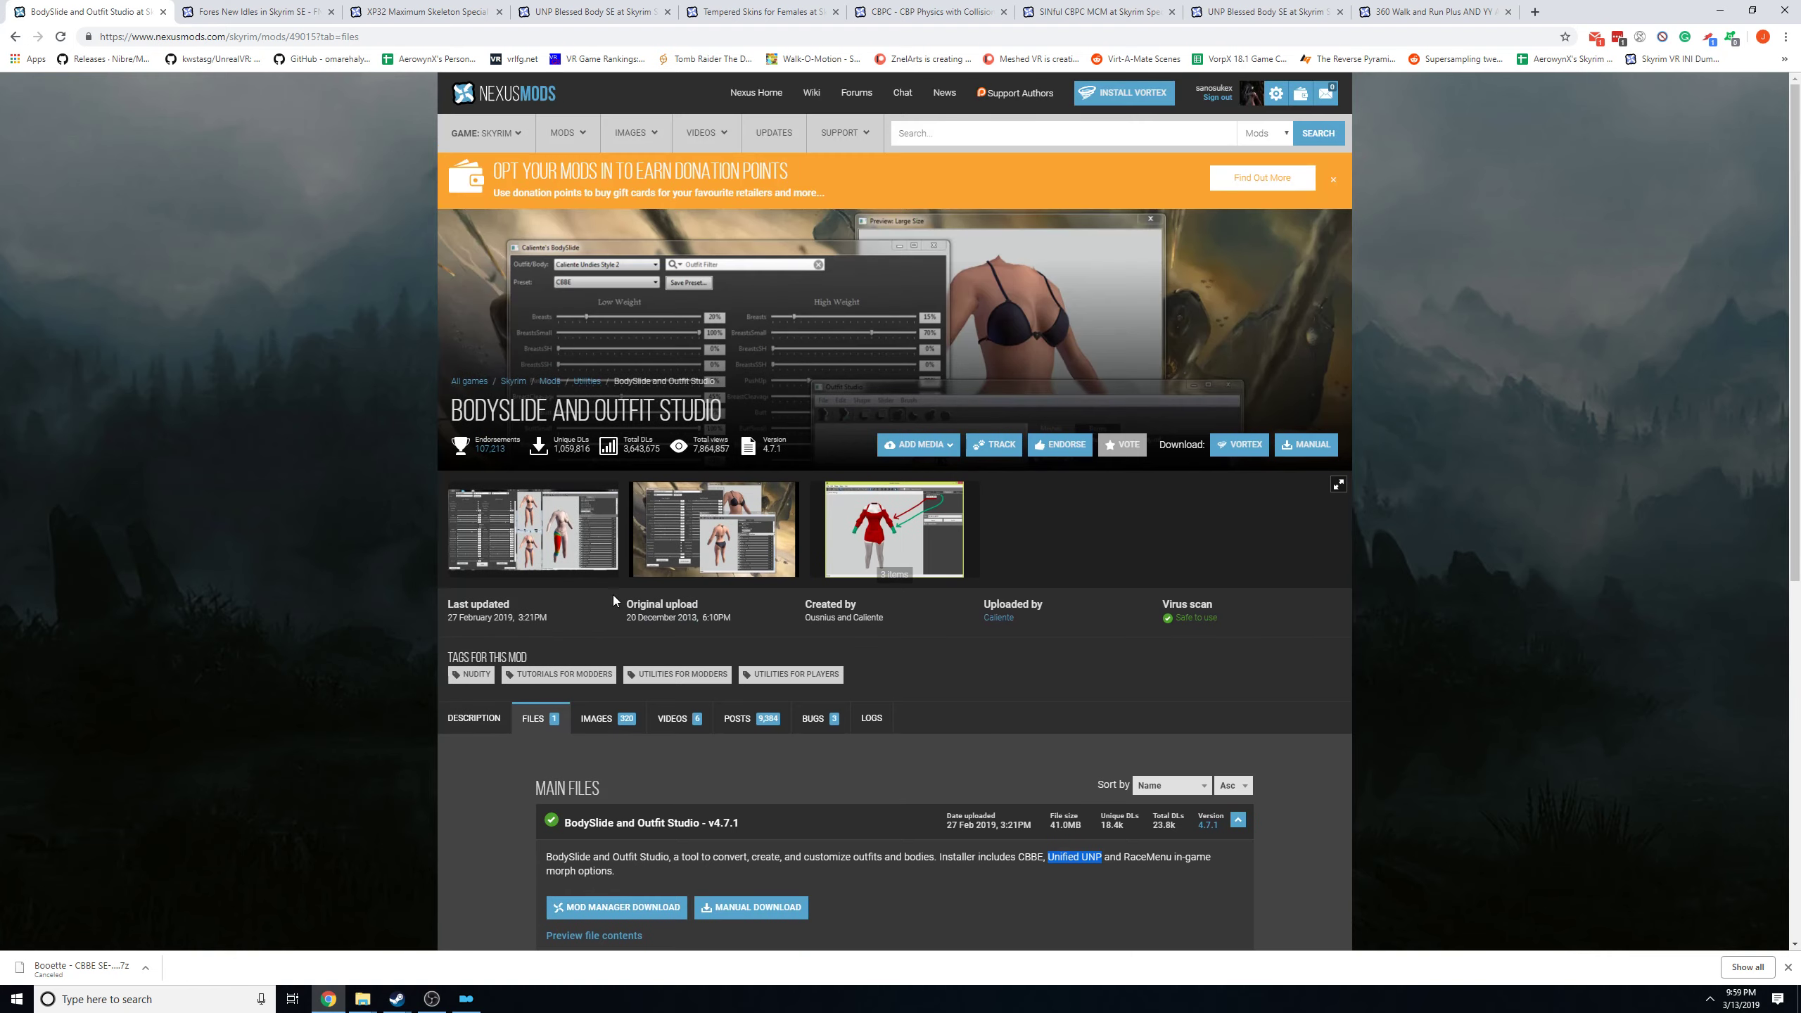
Switch to Mod Organizer and start the installer of the downloaded BodySlide and Outfit Studio v4.7.1 archive.
{"action": "left_click", "coordinate": [1719, 9]}
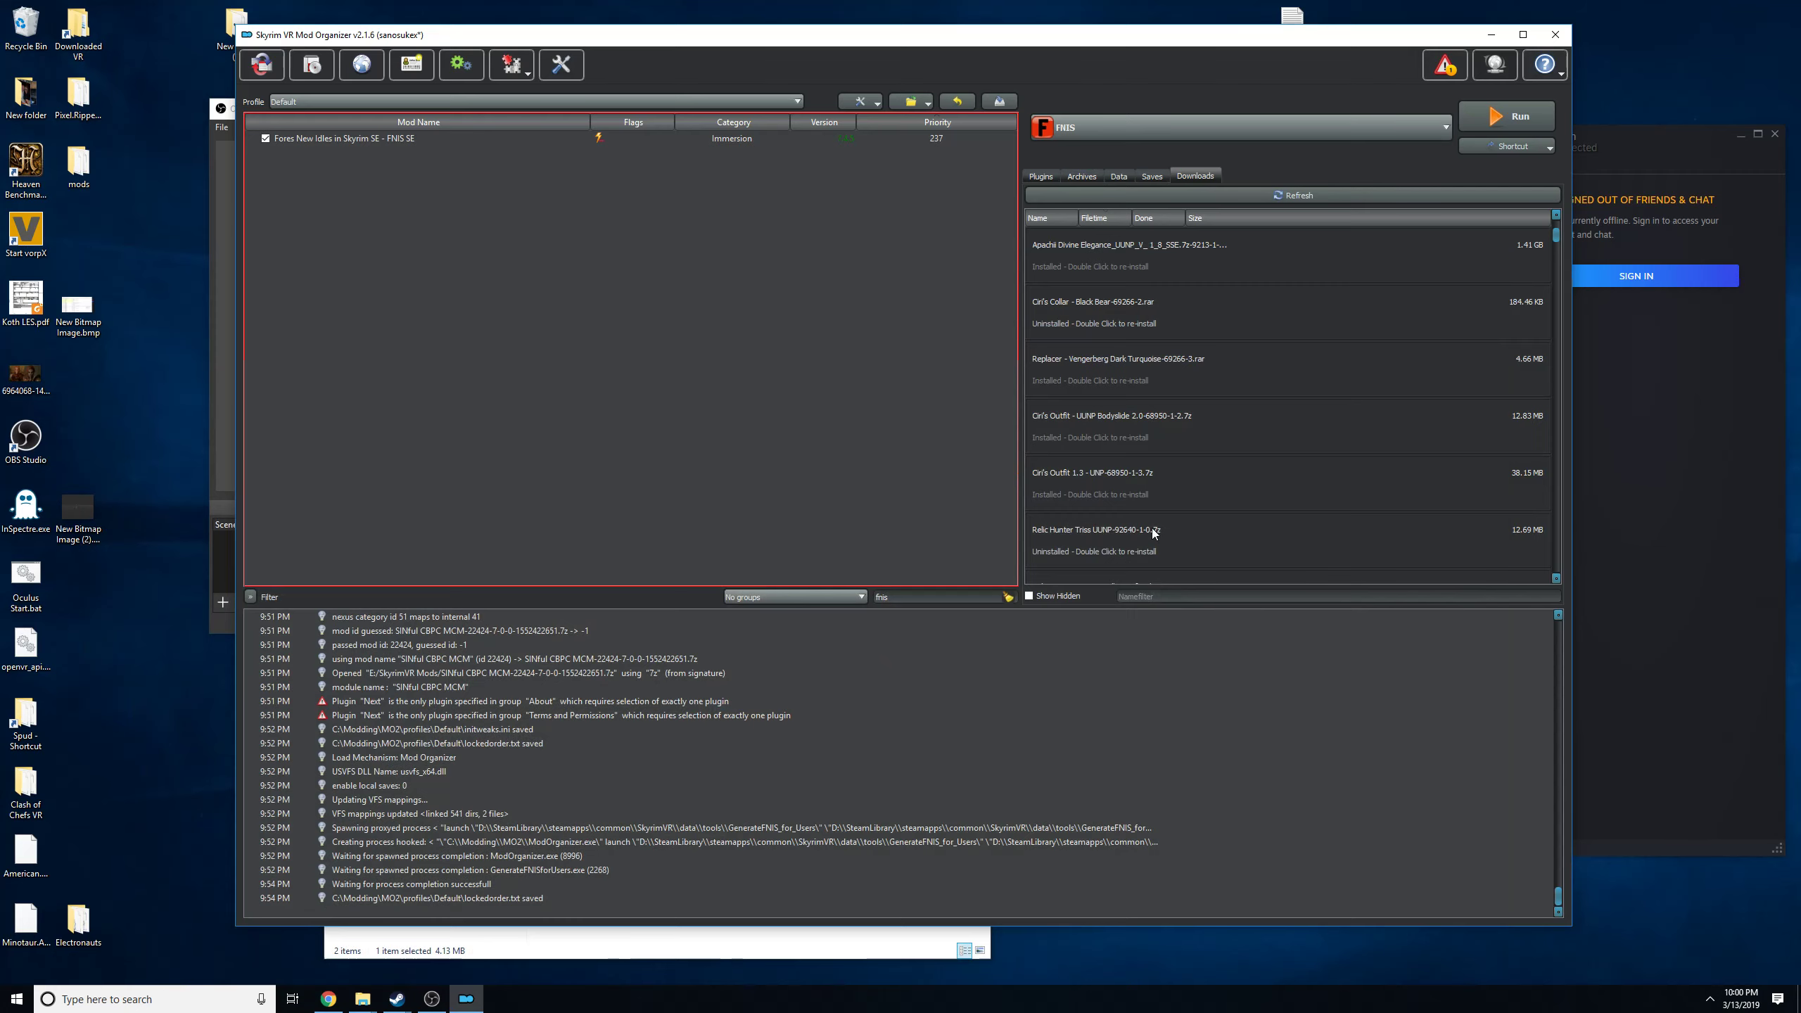
{"action": "left_click", "coordinate": [1037, 177]}
{"action": "left_click", "coordinate": [1195, 175]}
{"action": "scroll", "coordinate": [1191, 398], "scroll_direction": "up", "scroll_amount": 3}
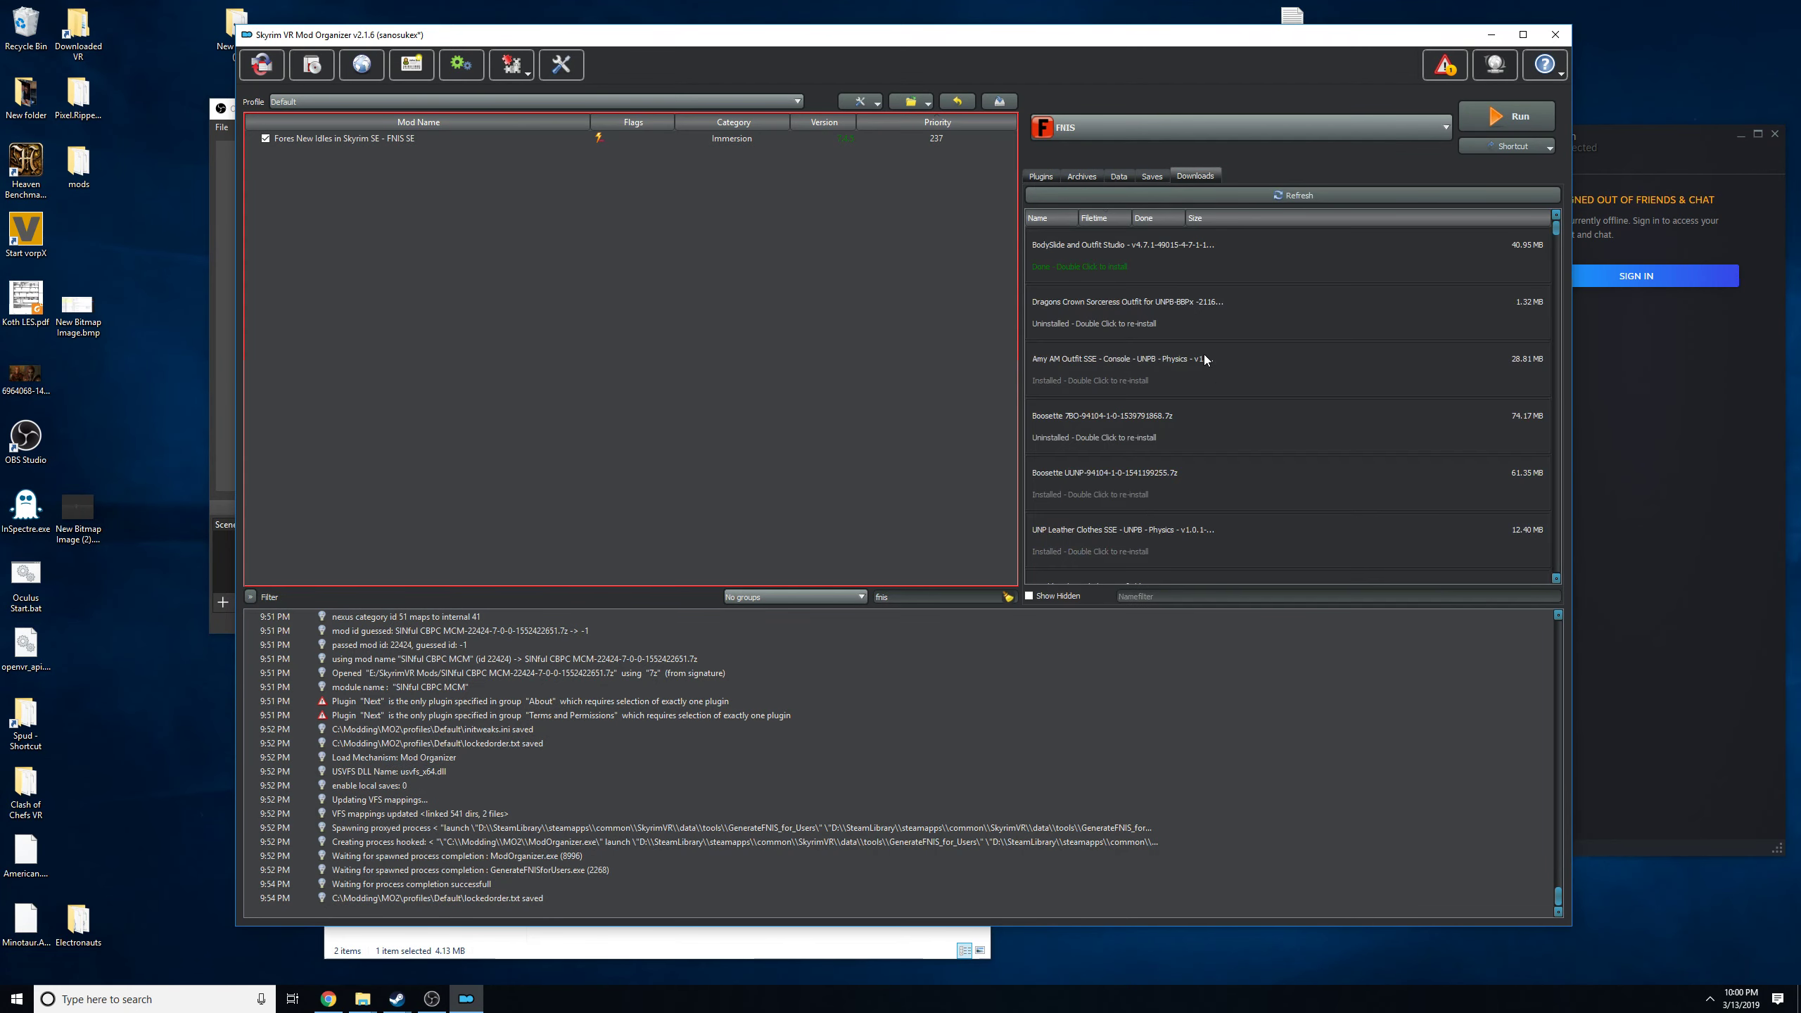
{"action": "double_click", "coordinate": [1114, 253]}
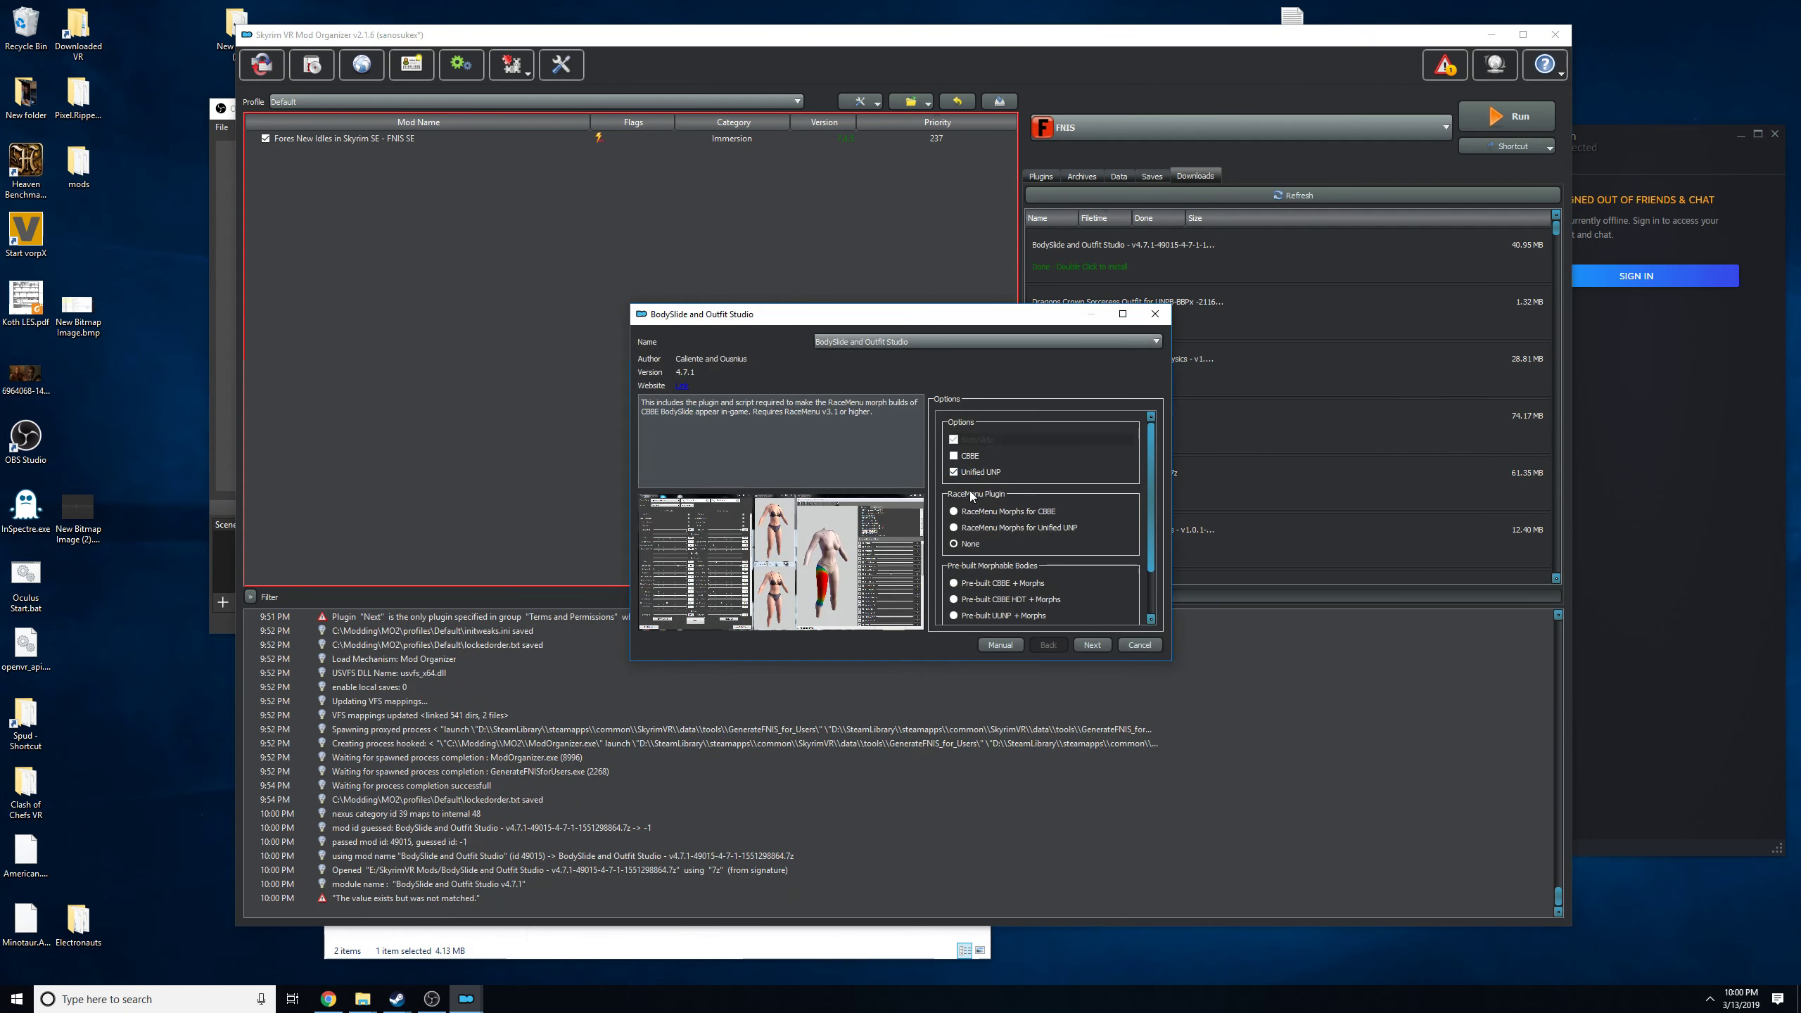
Go through the installer with Unified UNP selected, clear 1st Person Meshes and TexBlend, and cancel the installation.
{"action": "left_click", "coordinate": [955, 472]}
{"action": "scroll", "coordinate": [968, 550], "scroll_direction": "down", "scroll_amount": 2}
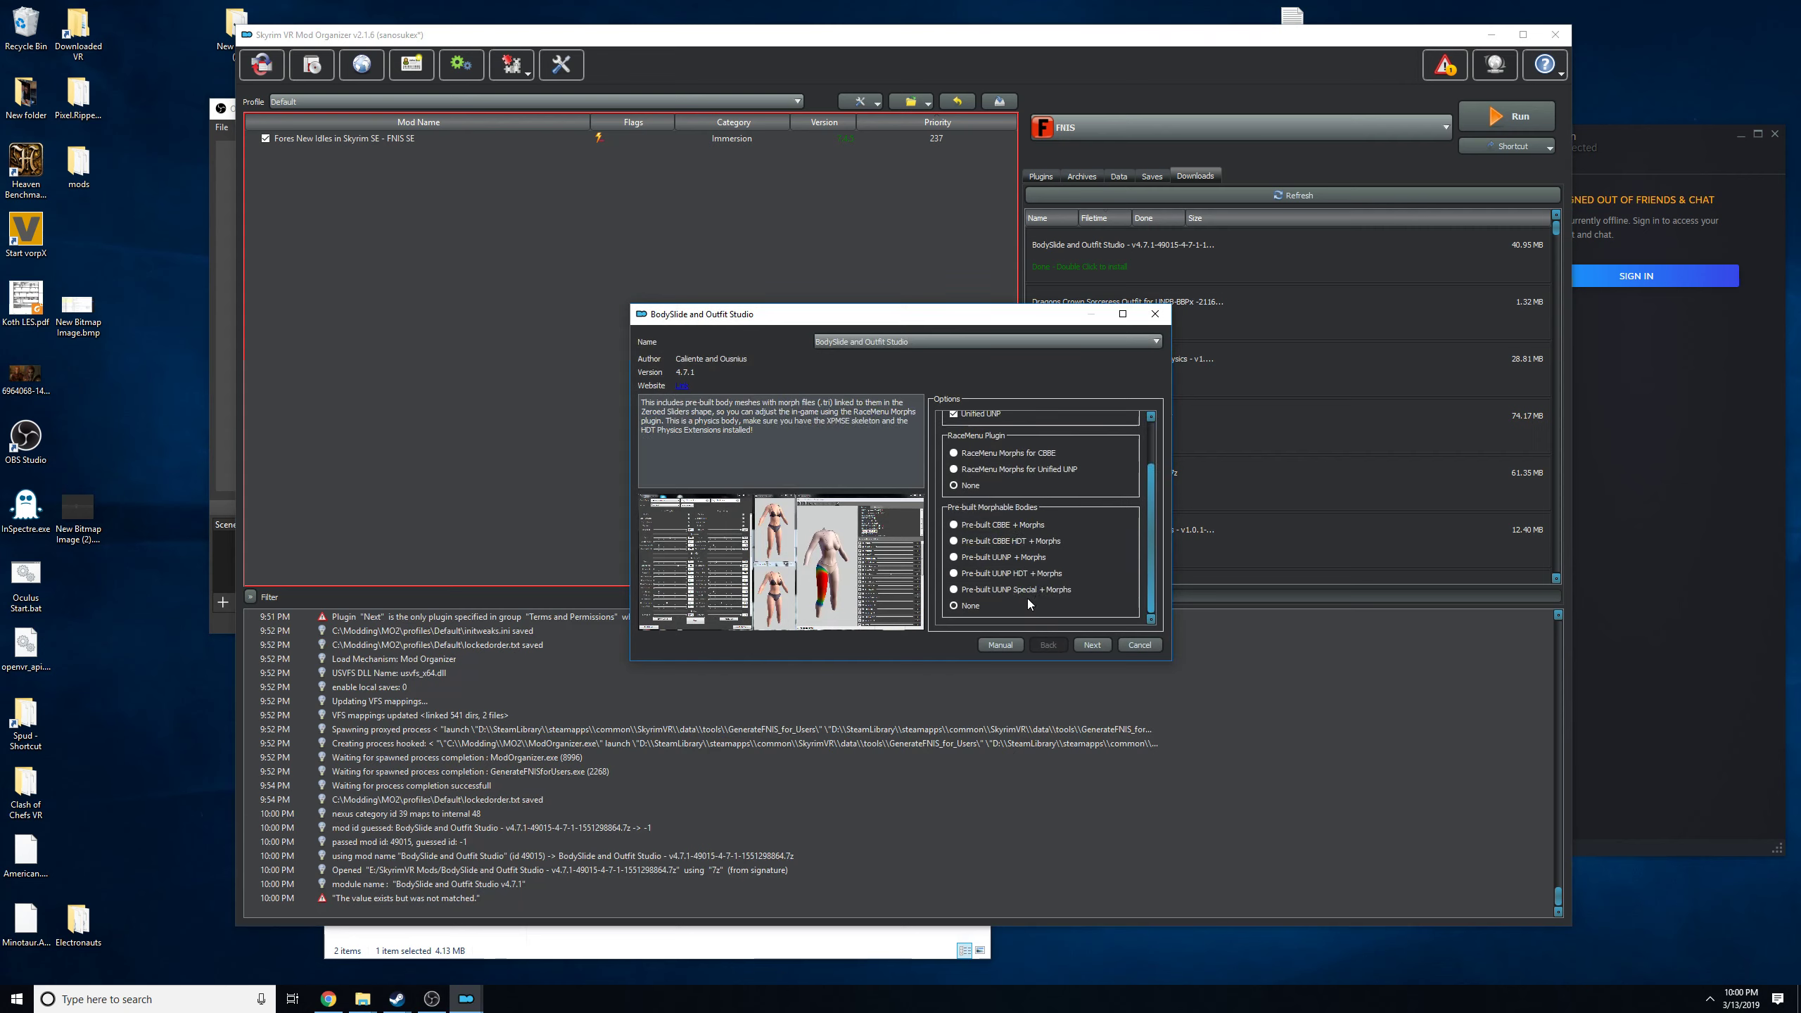
{"action": "left_click", "coordinate": [1092, 645]}
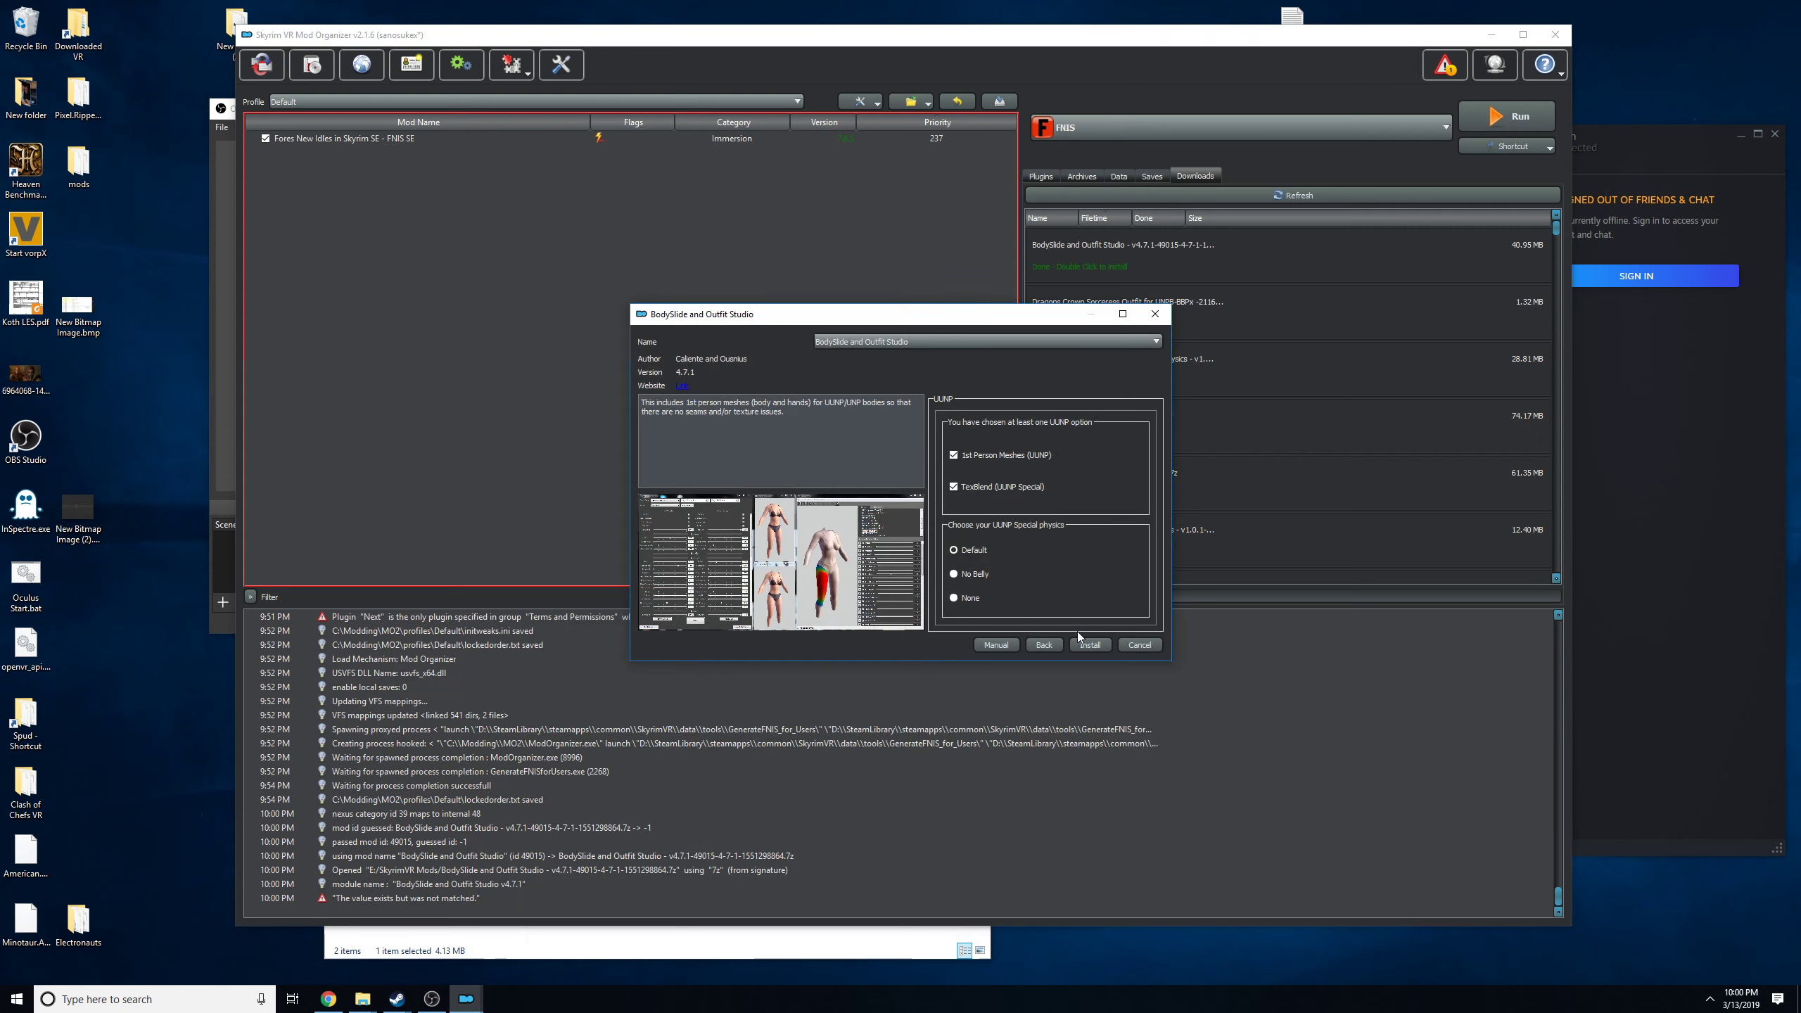
{"action": "left_click", "coordinate": [1007, 489]}
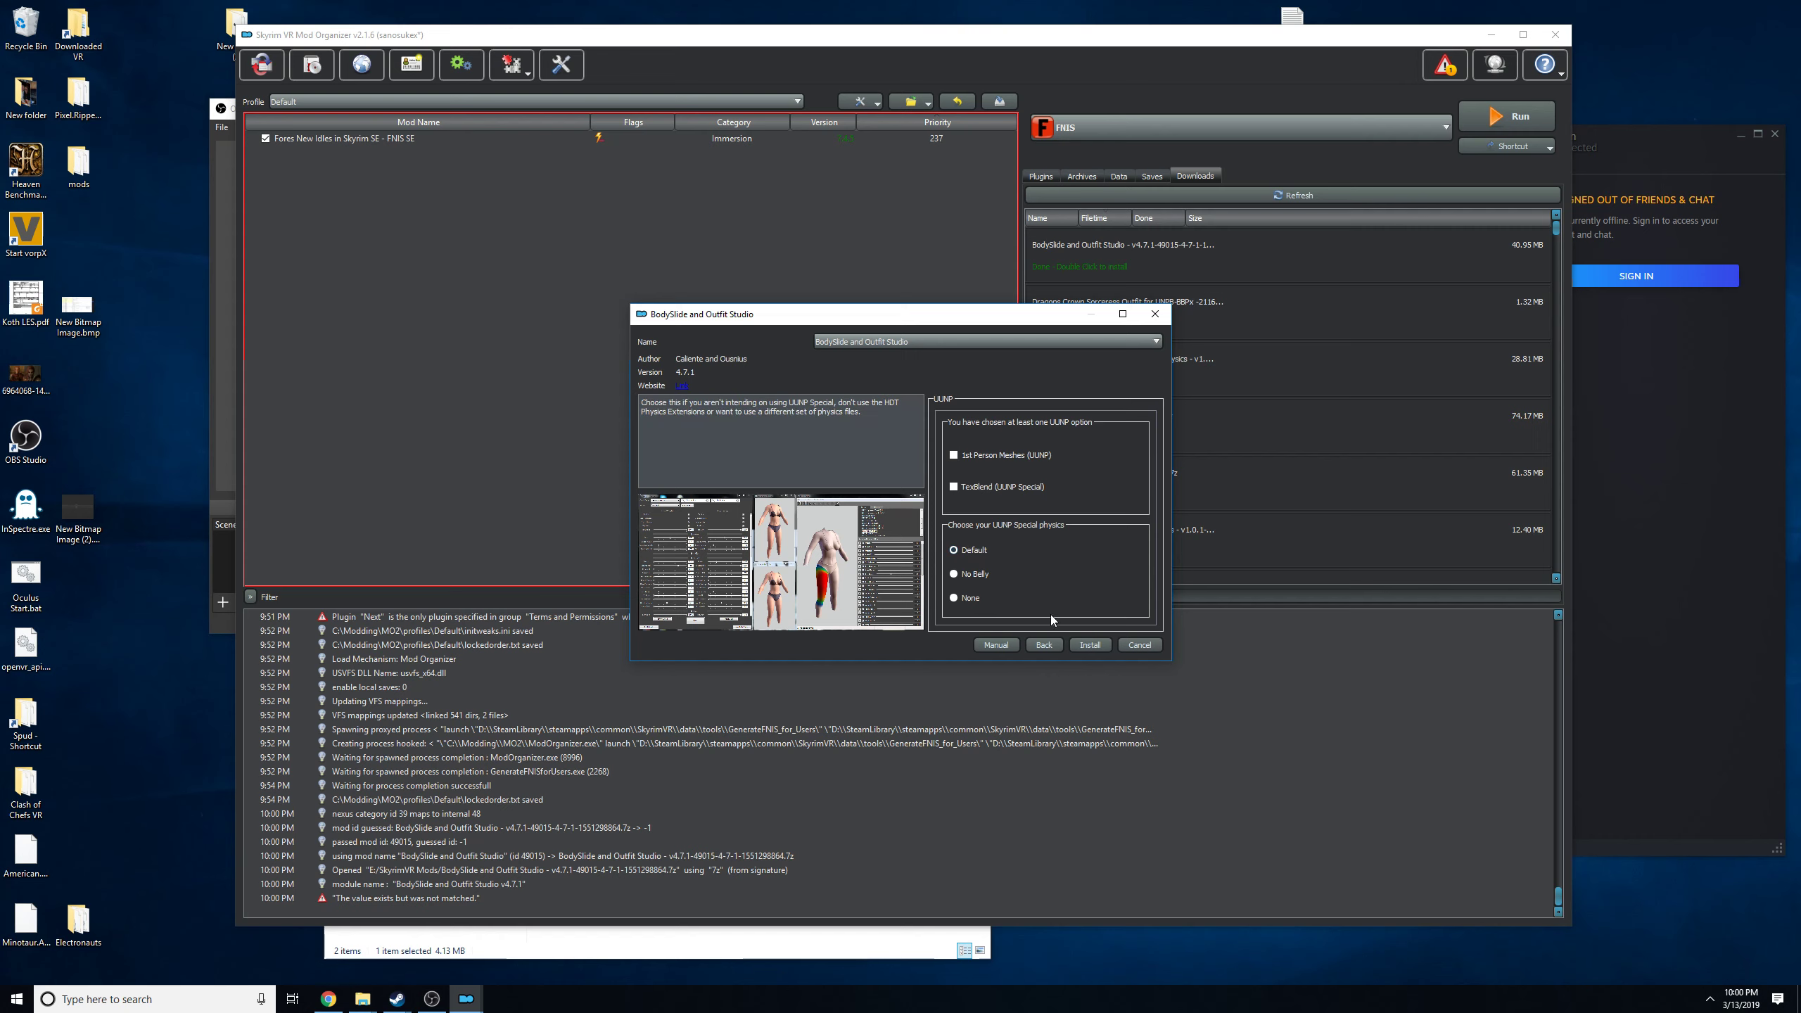
{"action": "left_click", "coordinate": [1139, 644]}
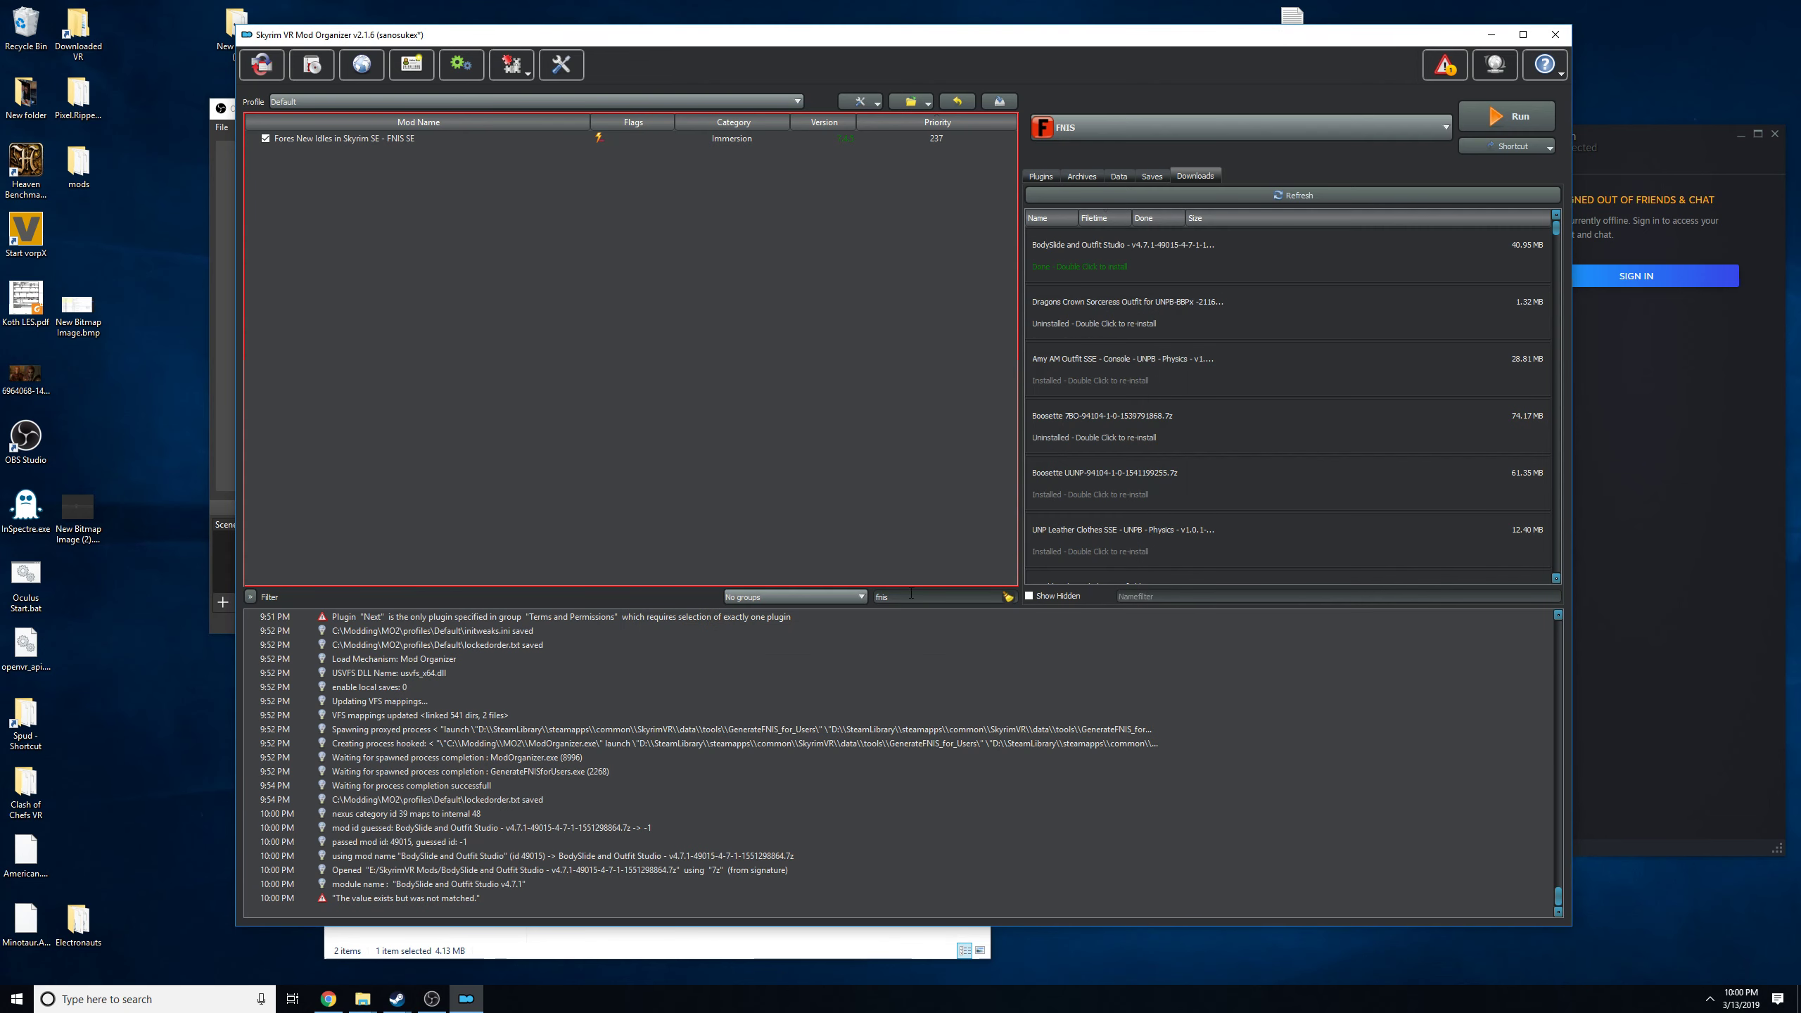
Clear the name filter of the mod list to show all installed mods.
{"action": "double_click", "coordinate": [913, 597]}
{"action": "key", "text": "BackSpace"}
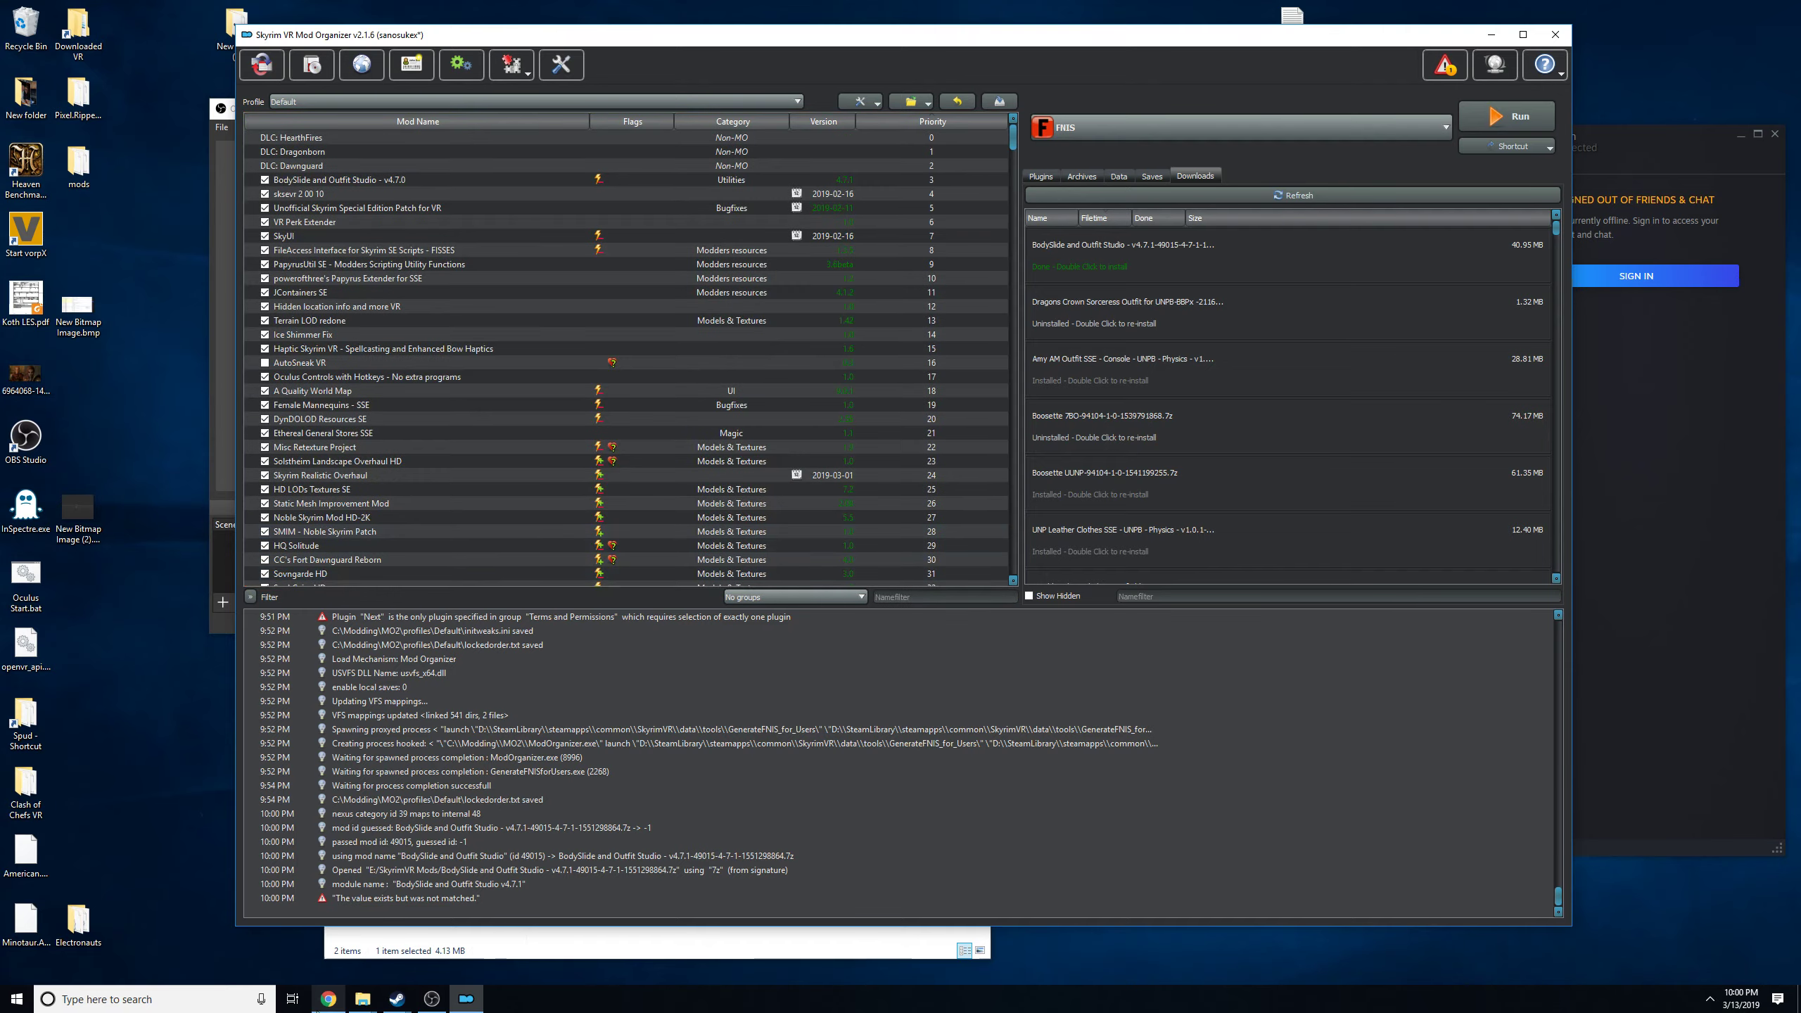
Switch to Chrome, search the Skyrim Special Edition mods for "bodyslide" and open the BodySlide and Outfit Studio page.
{"action": "left_click", "coordinate": [328, 999]}
{"action": "mouse_move", "coordinate": [489, 133]}
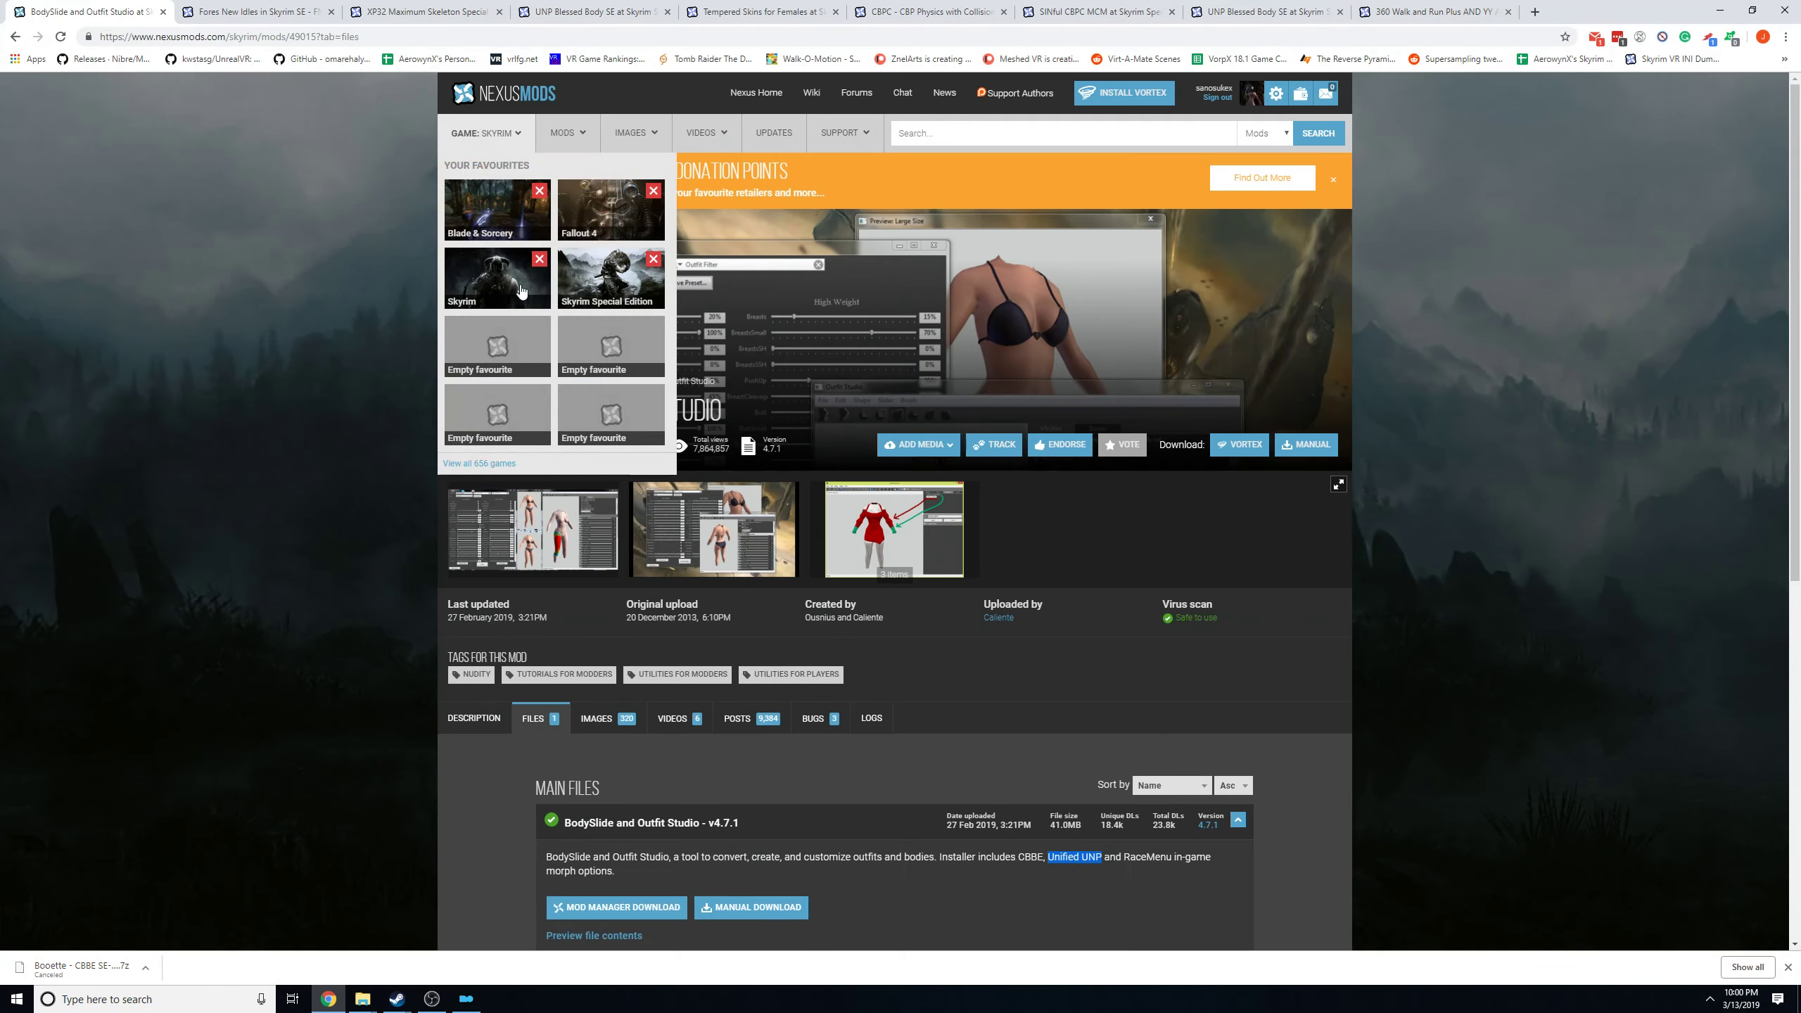
{"action": "left_click", "coordinate": [600, 282]}
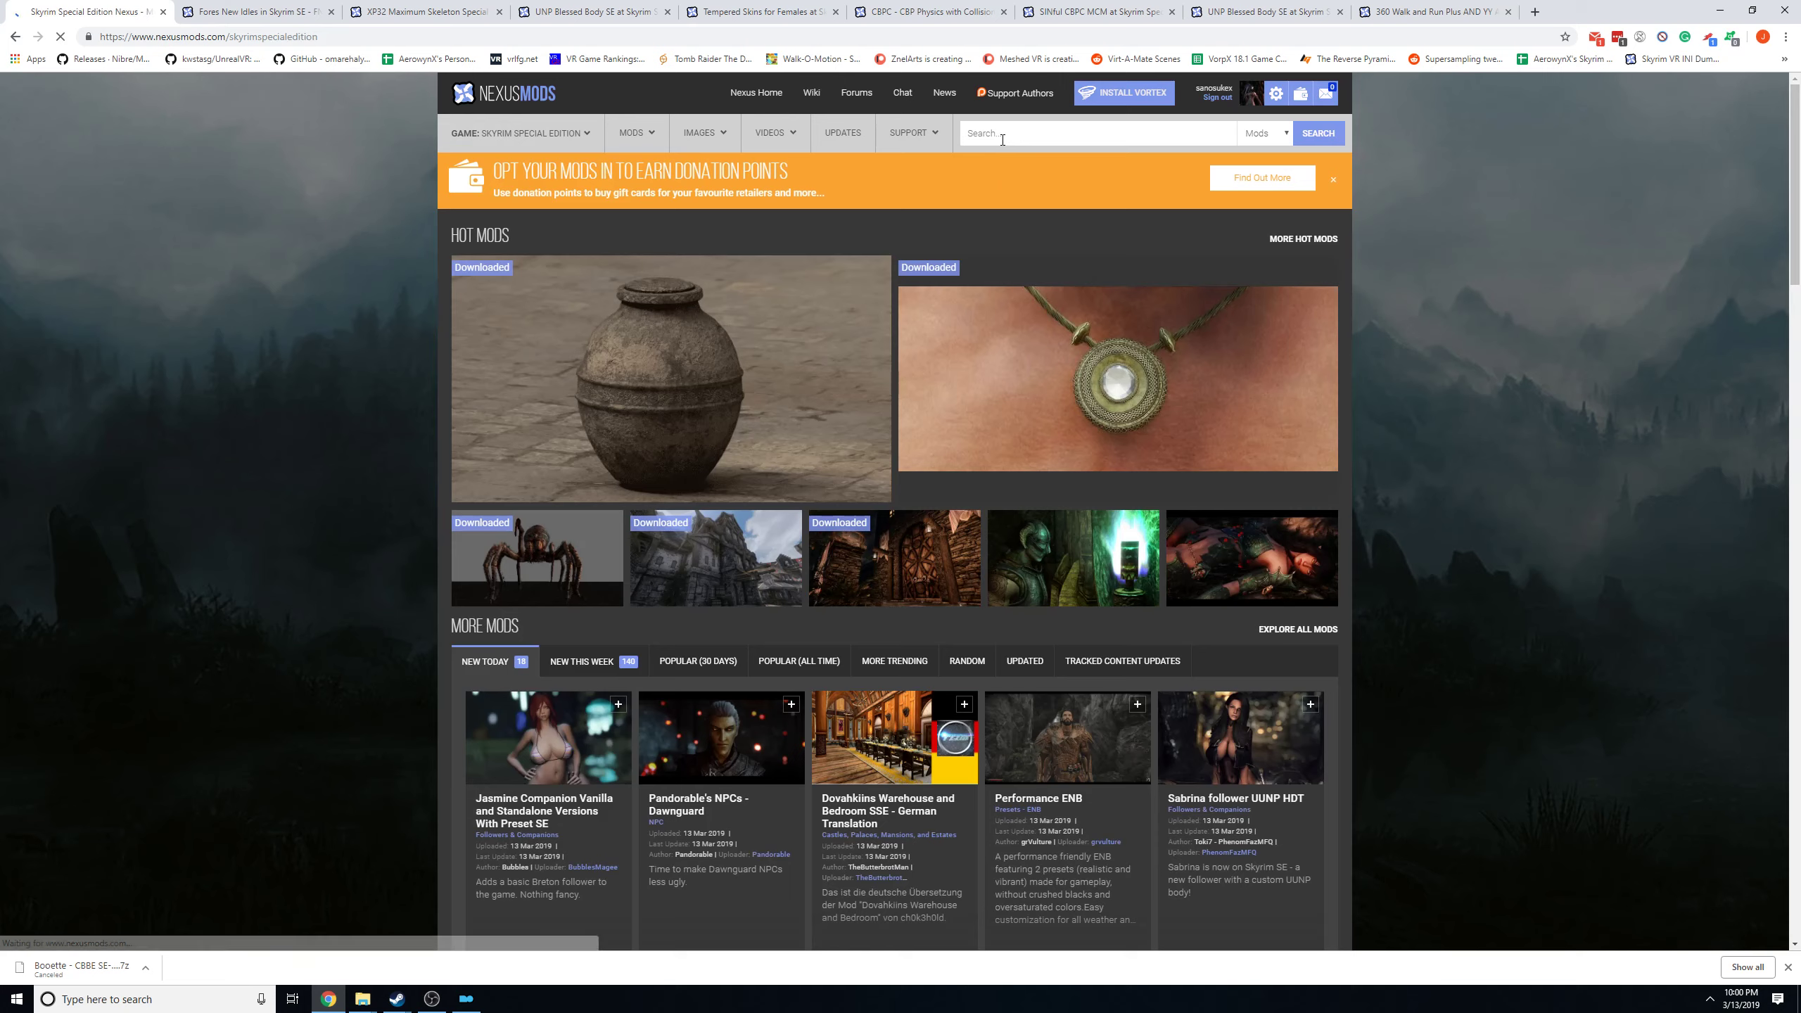
{"action": "left_click", "coordinate": [988, 133]}
{"action": "type", "text": "bodyslide"}
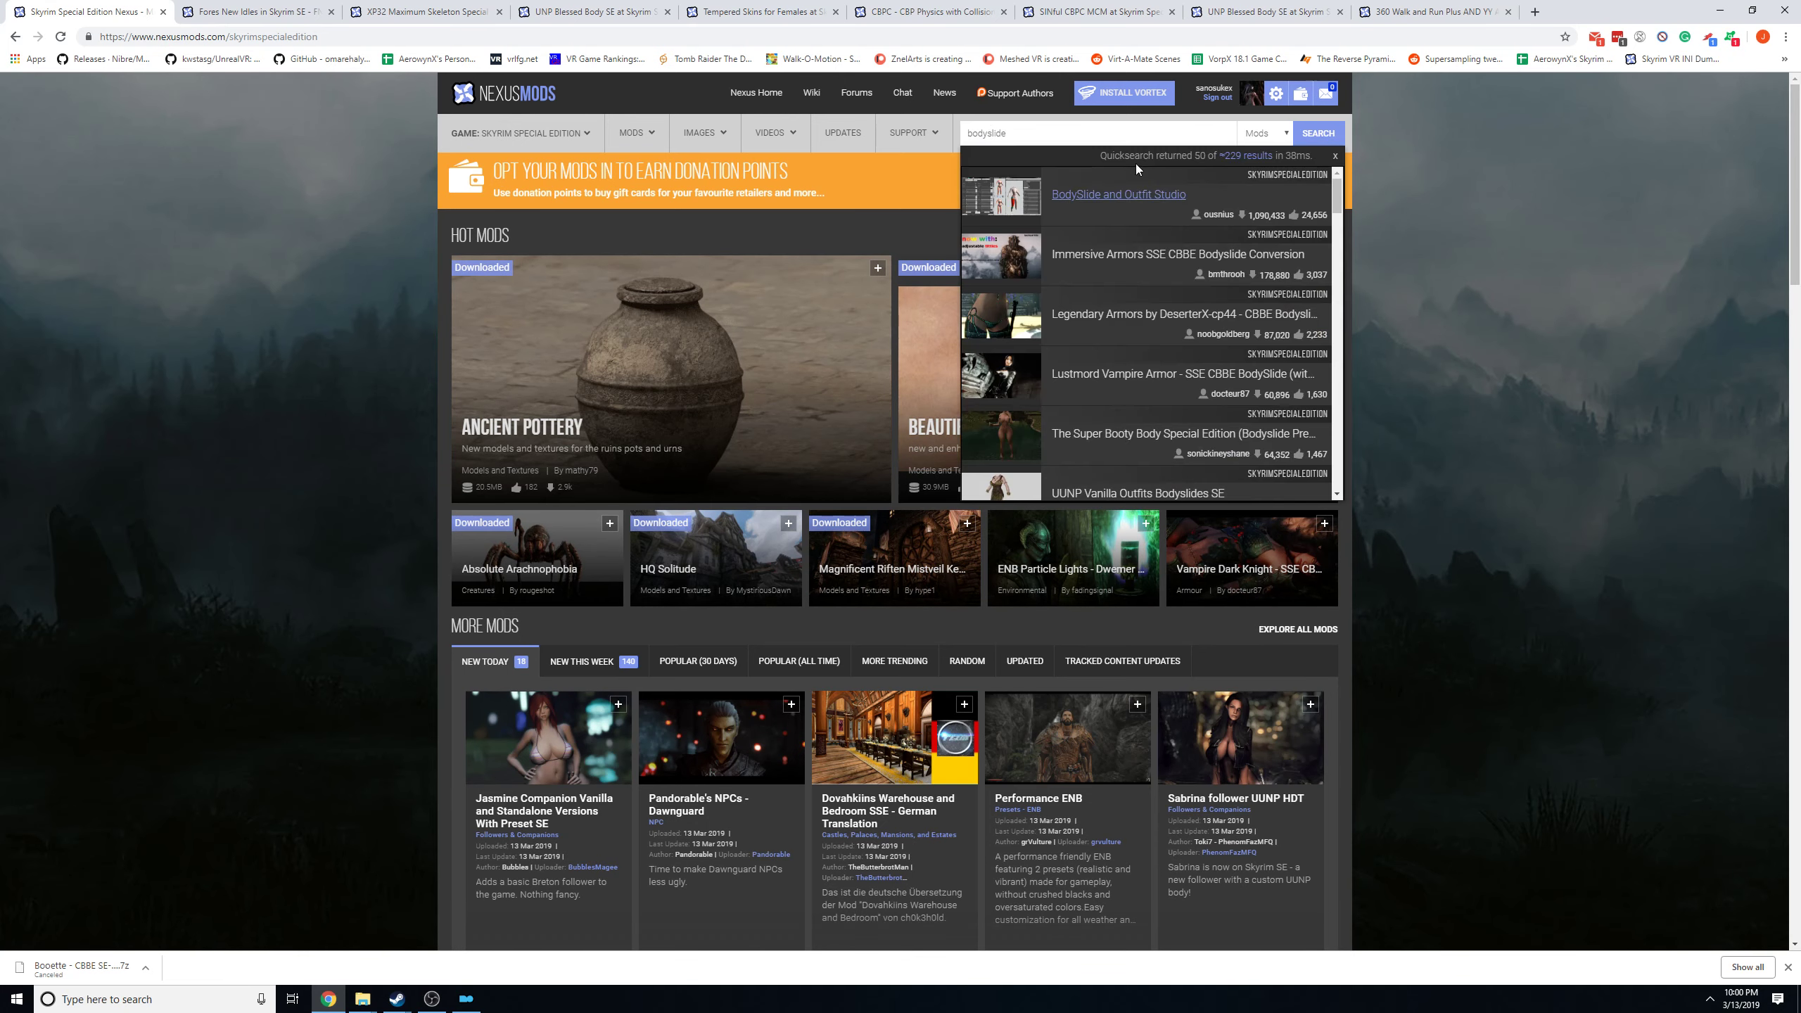
{"action": "left_click", "coordinate": [1119, 198]}
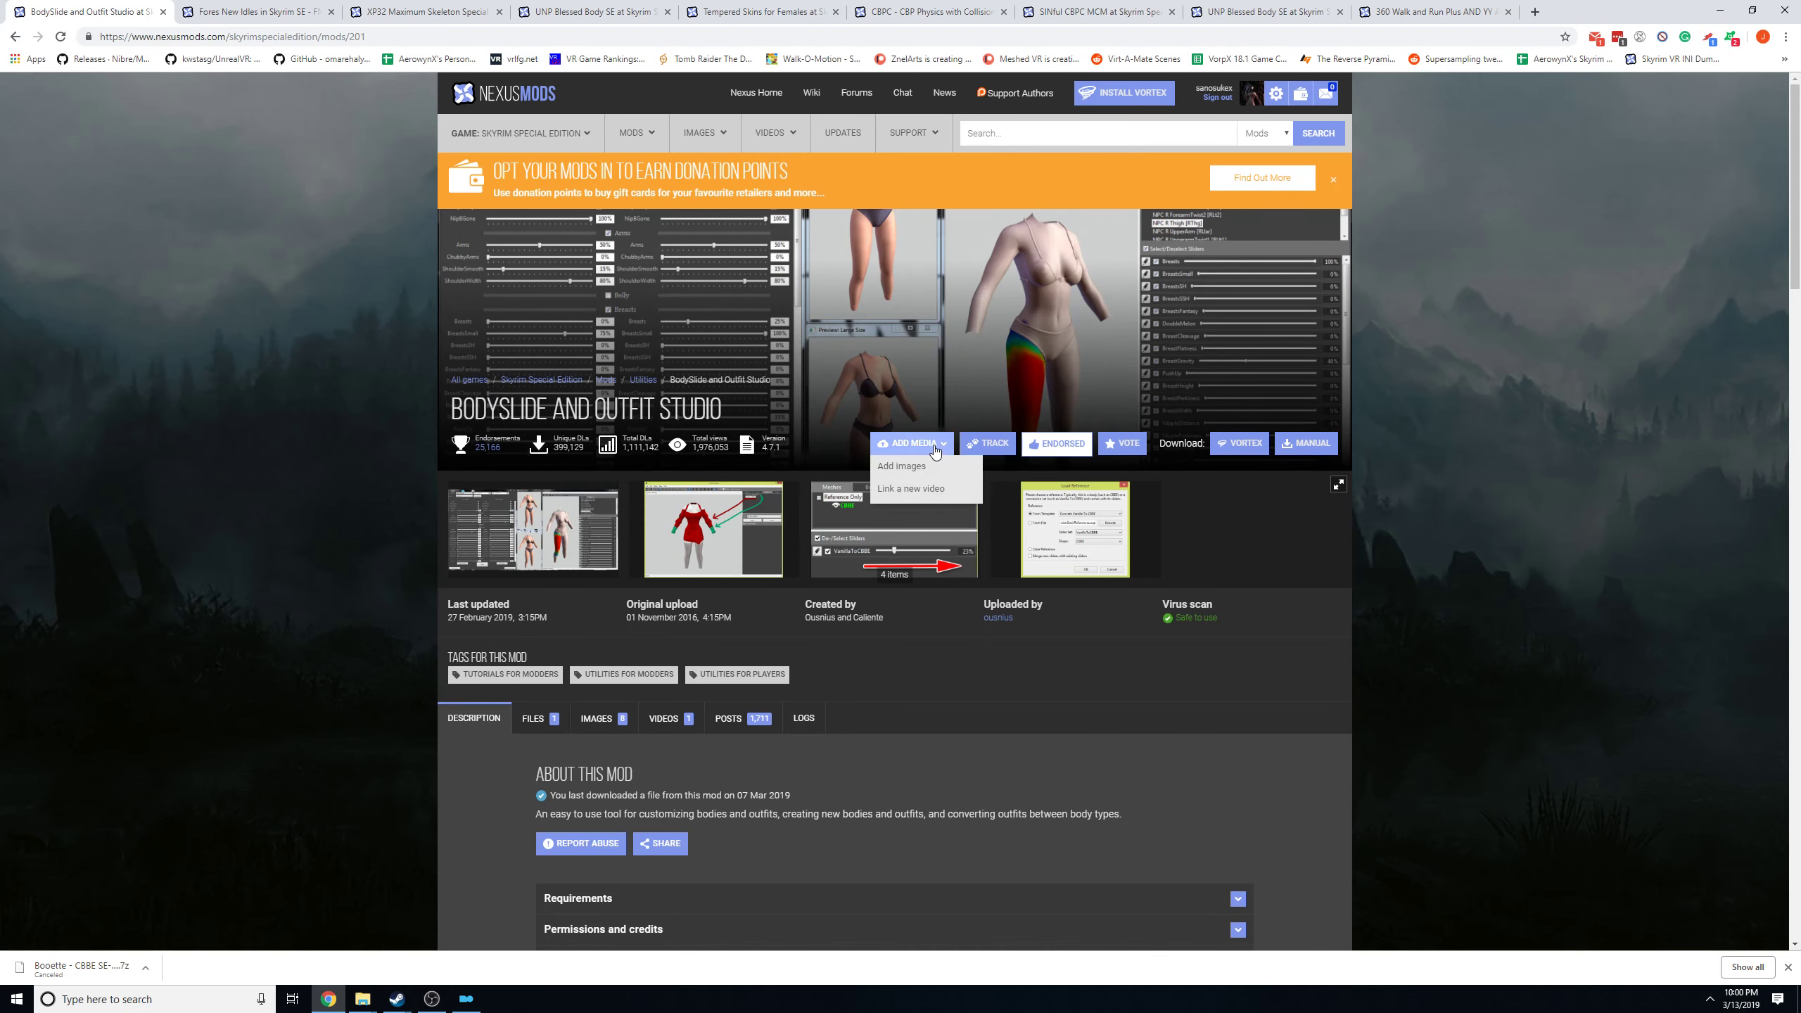
Open the mod's file downloads and read the description of the BodySlide and Outfit Studio v4.7.1 main file.
{"action": "scroll", "coordinate": [935, 469], "scroll_direction": "down", "scroll_amount": 3}
{"action": "left_click", "coordinate": [512, 514]}
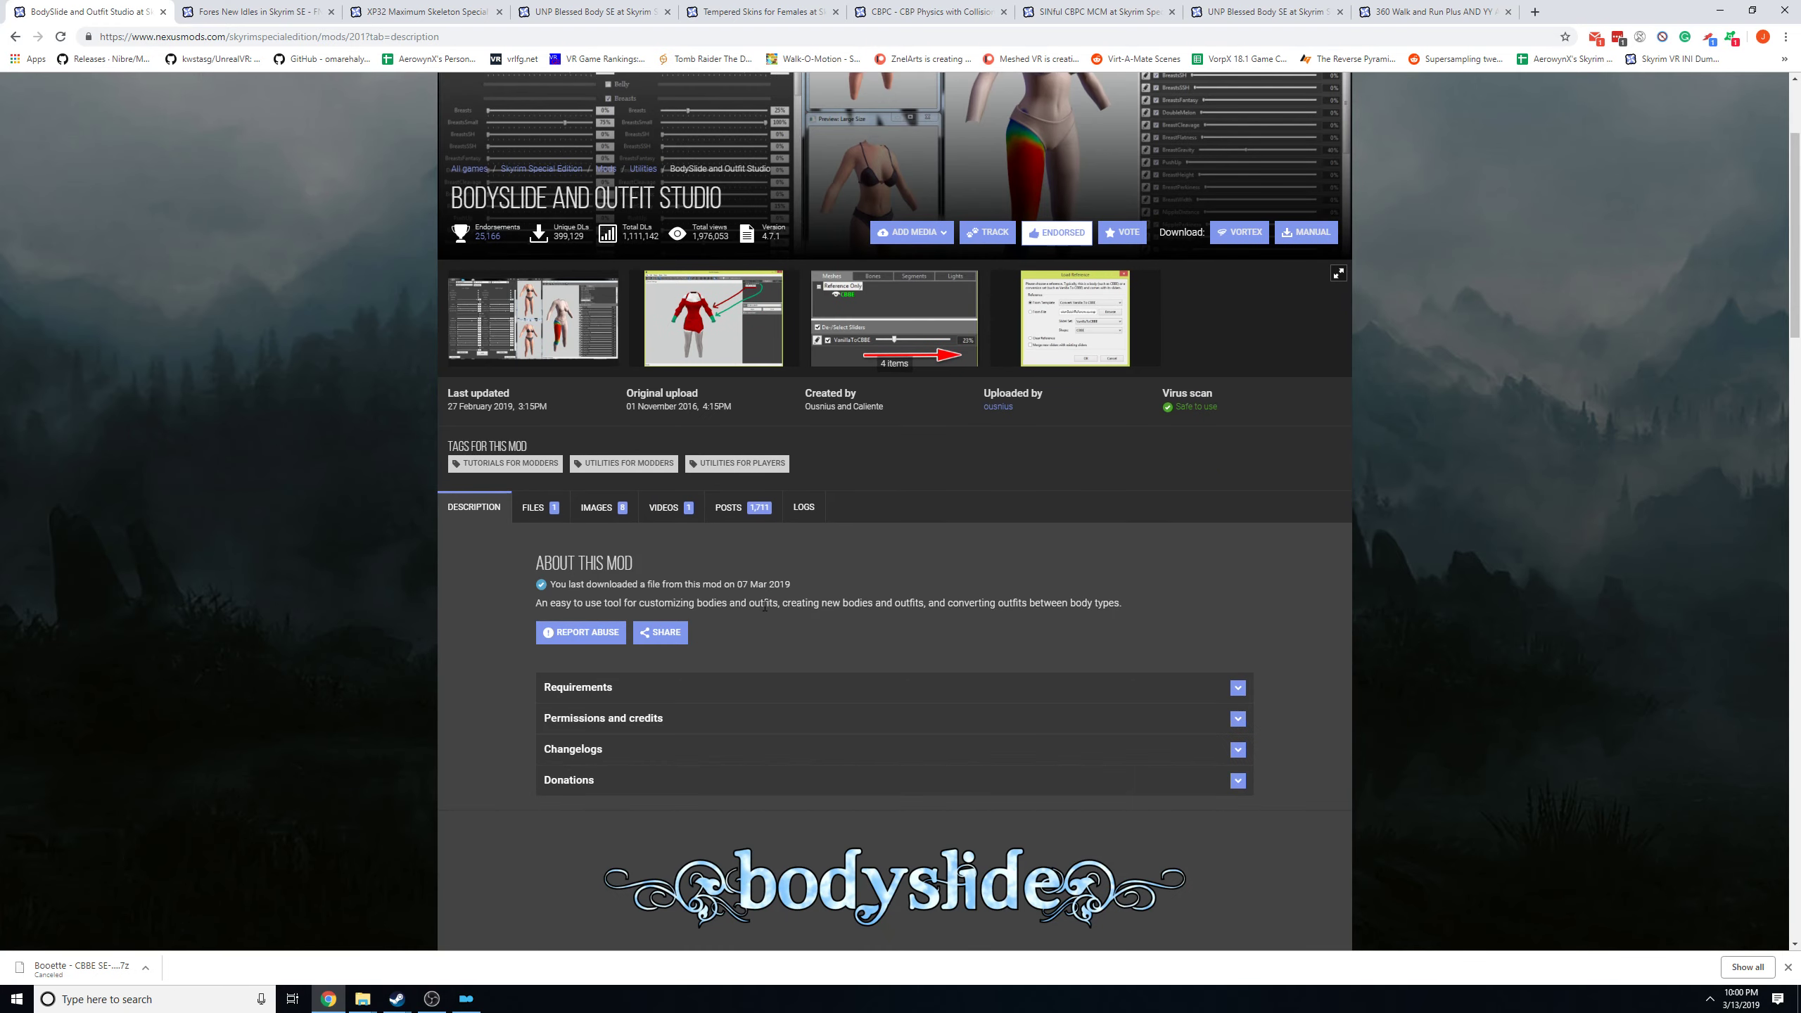
{"action": "left_click", "coordinate": [539, 507]}
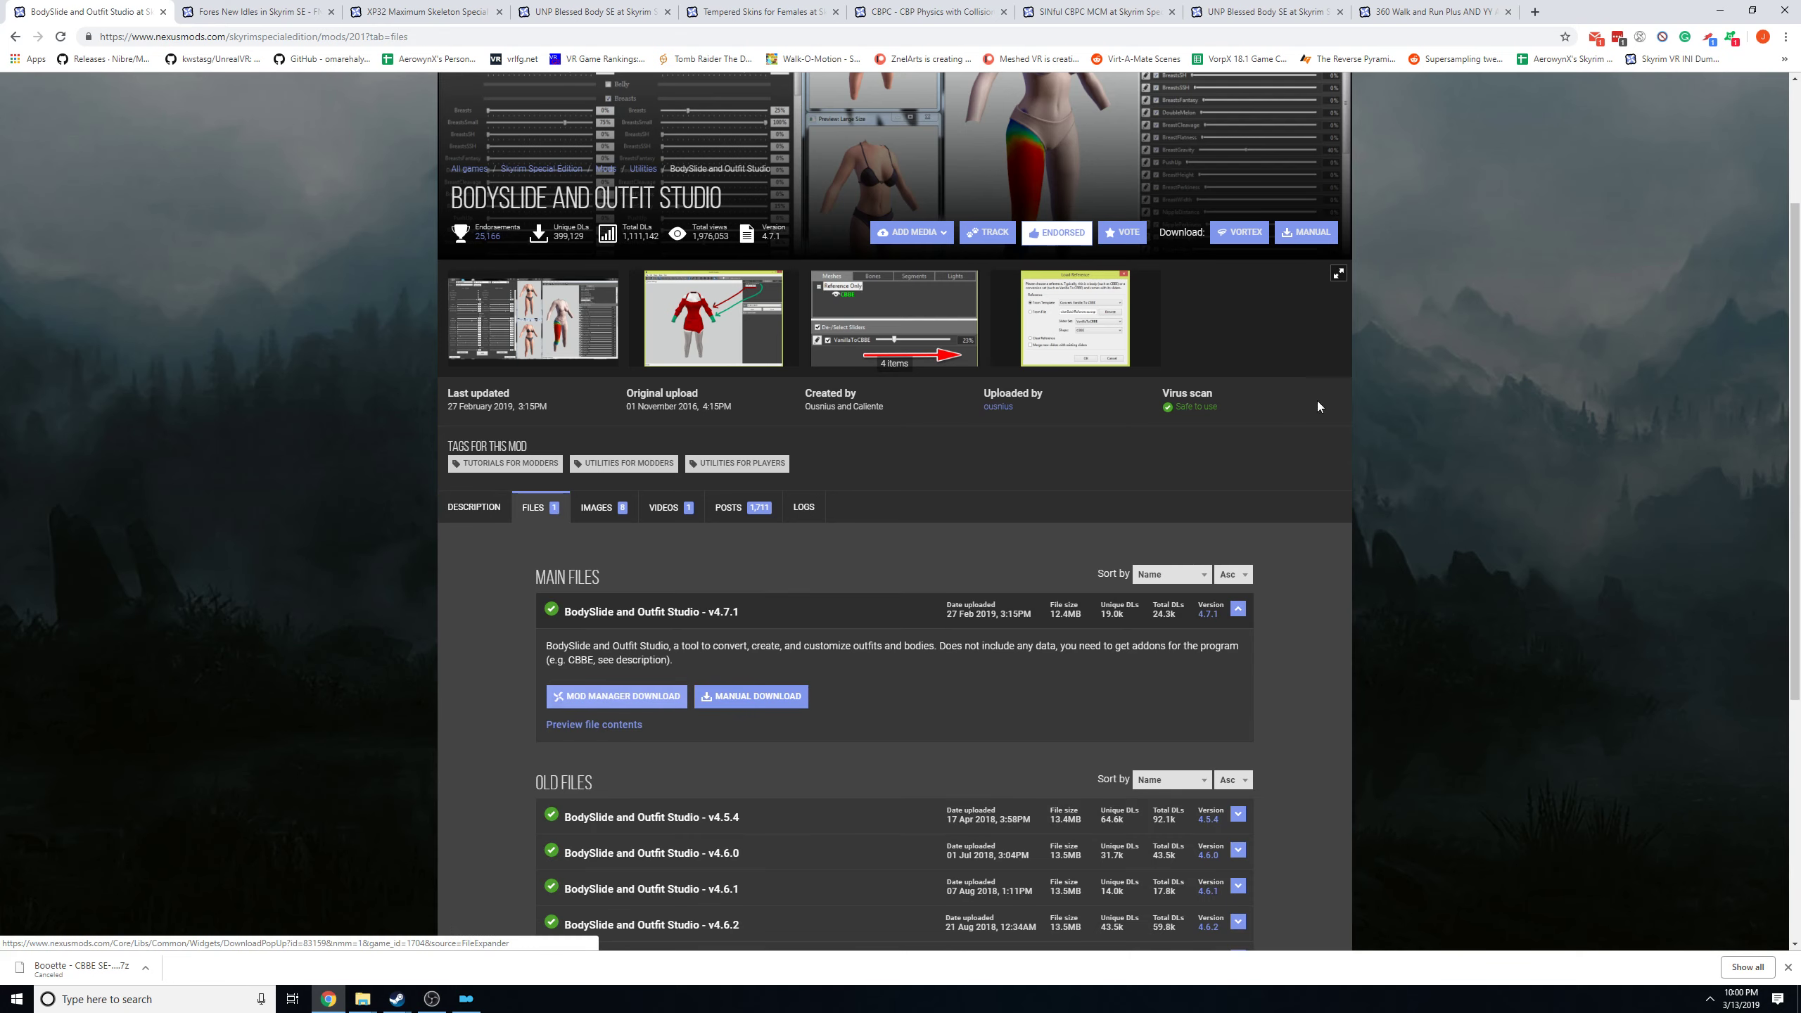
Switch to Mod Organizer and filter the downloaded archives by "bodysl".
{"action": "left_click", "coordinate": [1719, 10]}
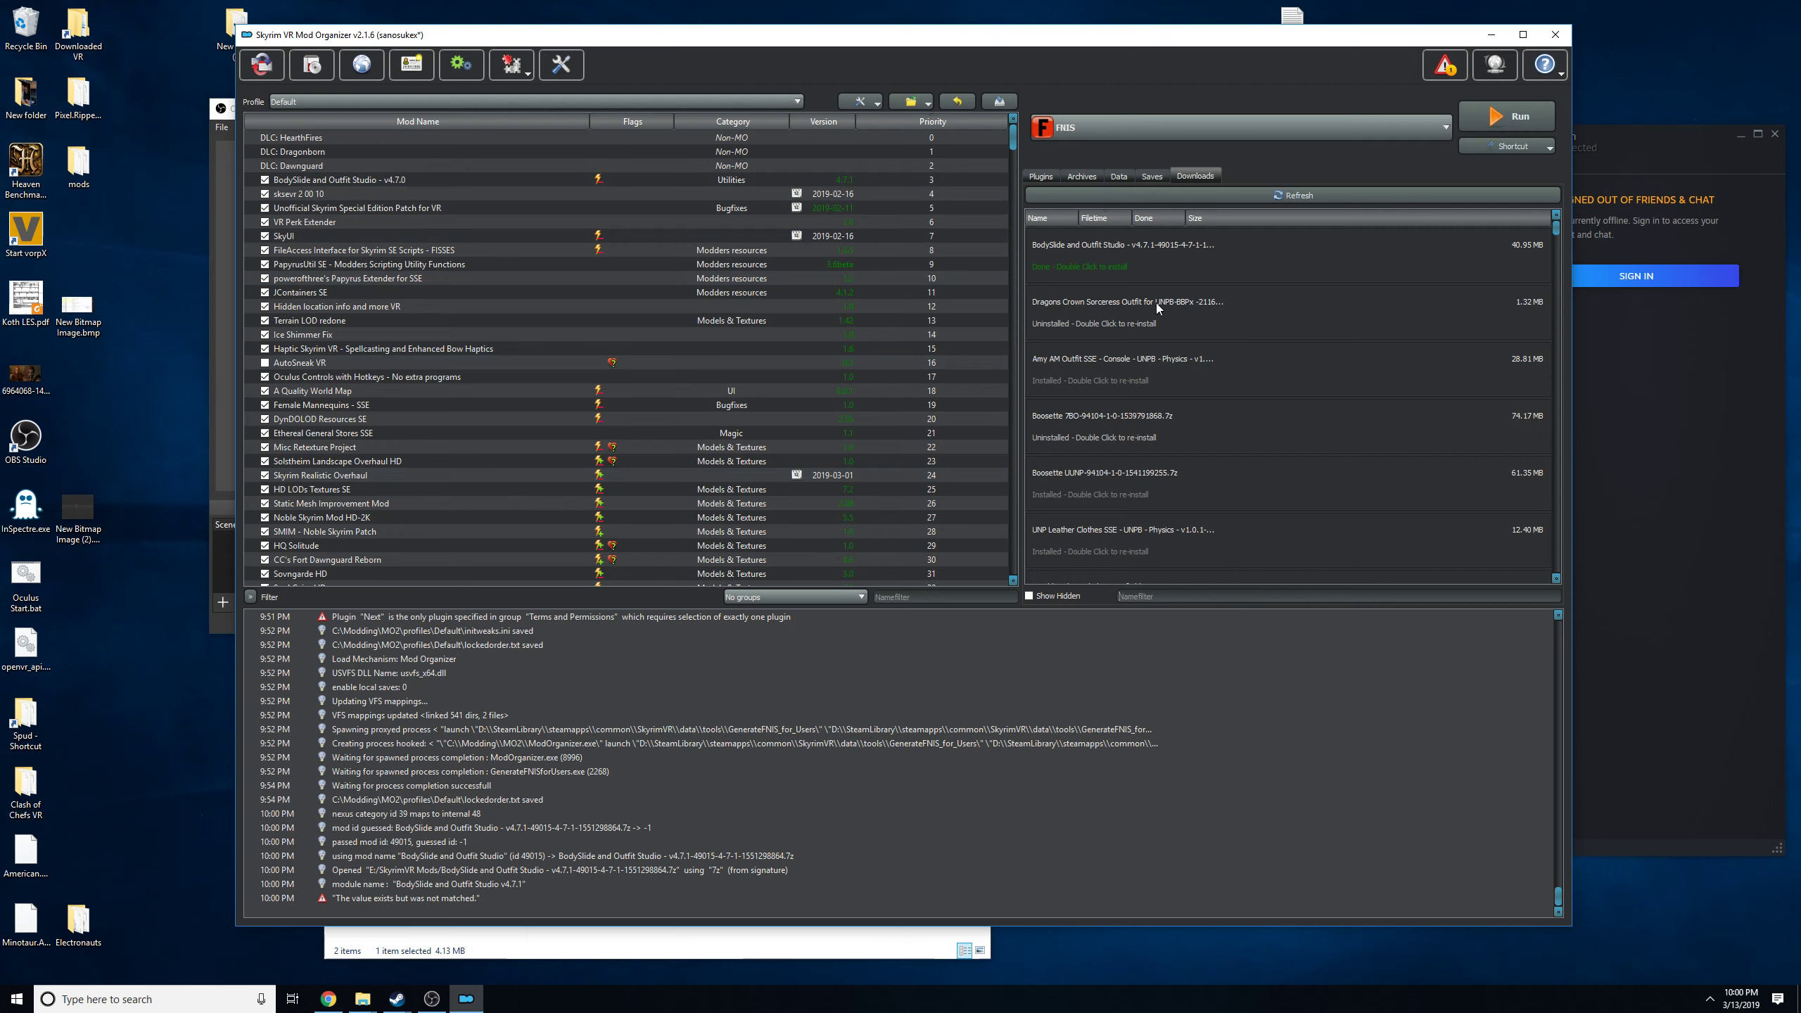
{"action": "type", "text": "bodyslide"}
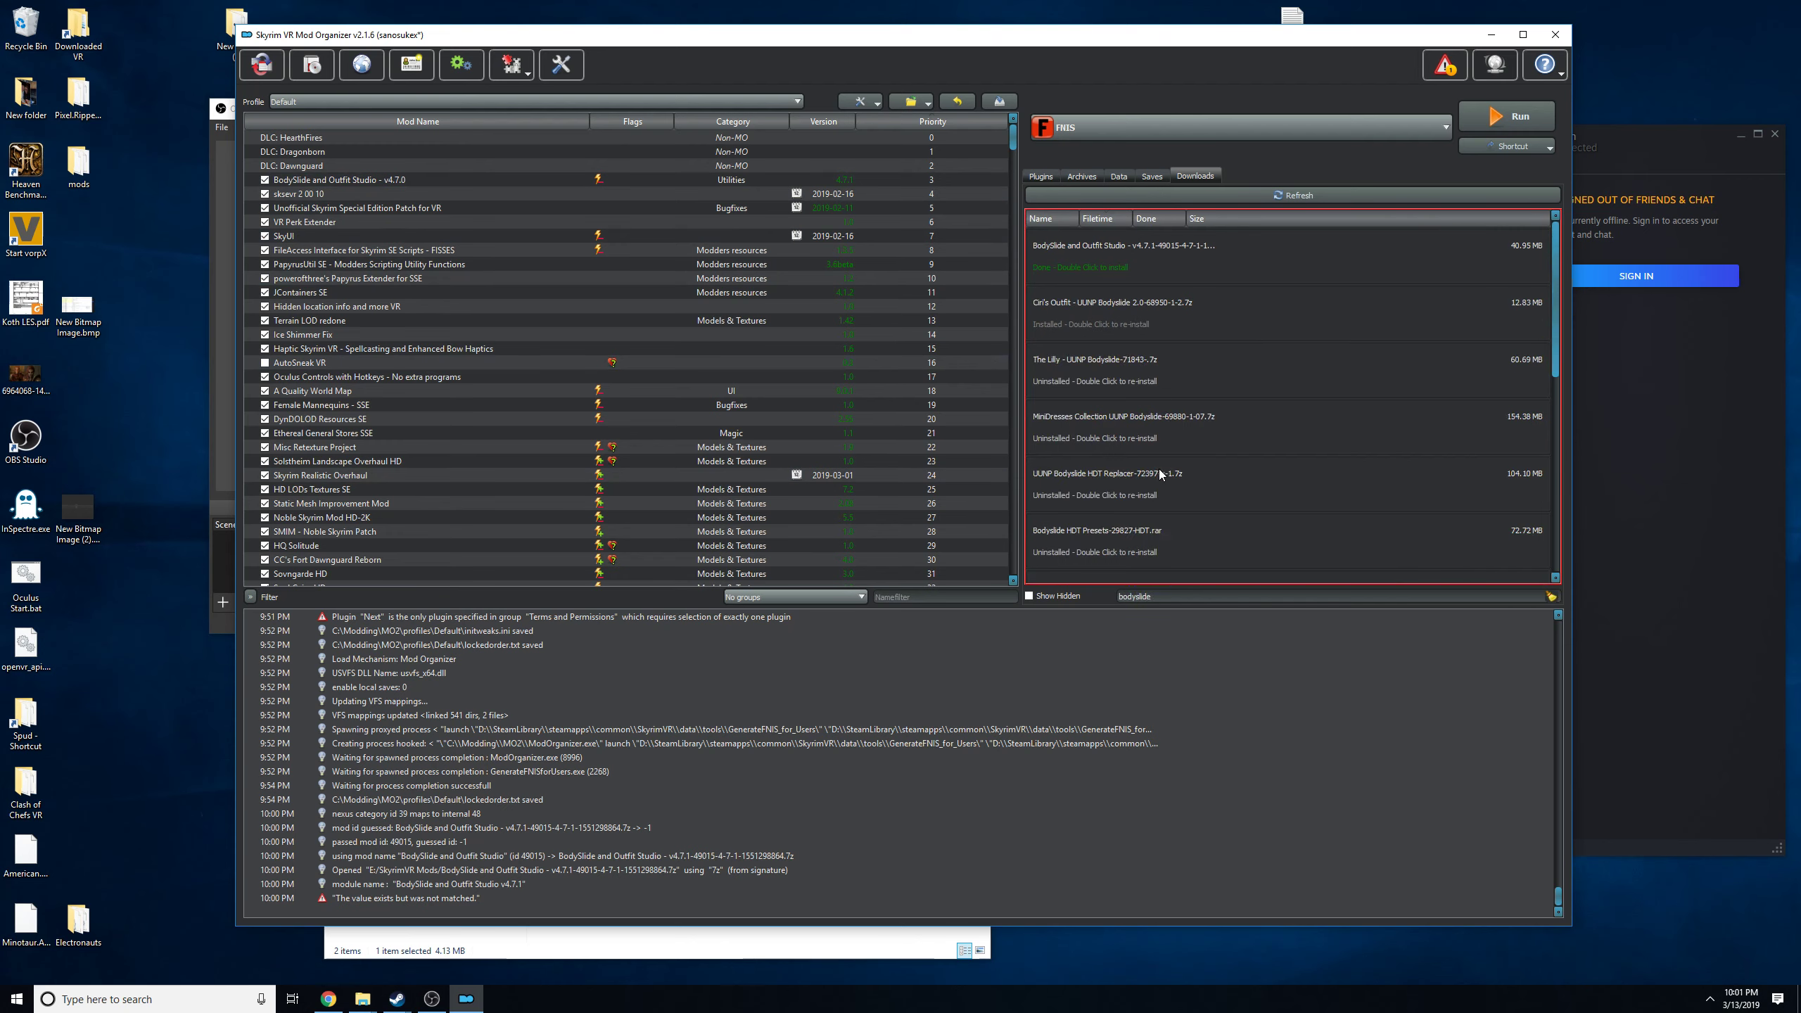
{"action": "scroll", "coordinate": [1160, 469], "scroll_direction": "down", "scroll_amount": 5}
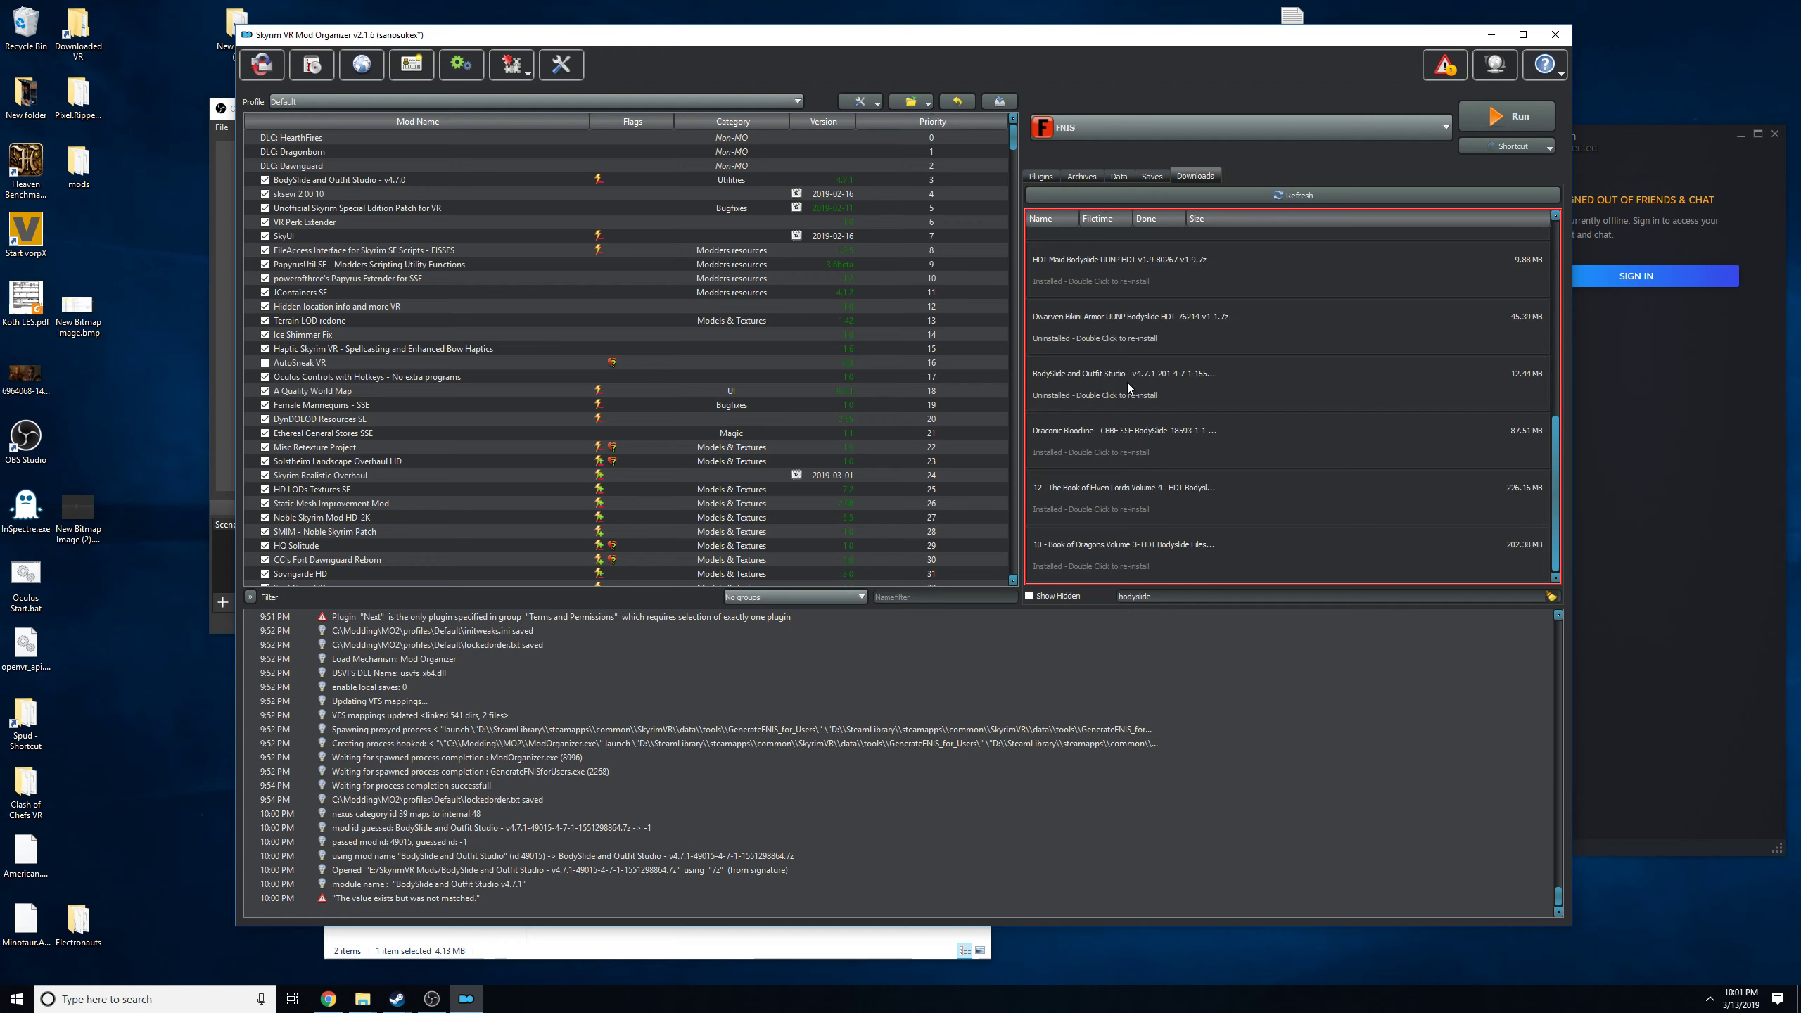
{"action": "double_click", "coordinate": [1127, 383]}
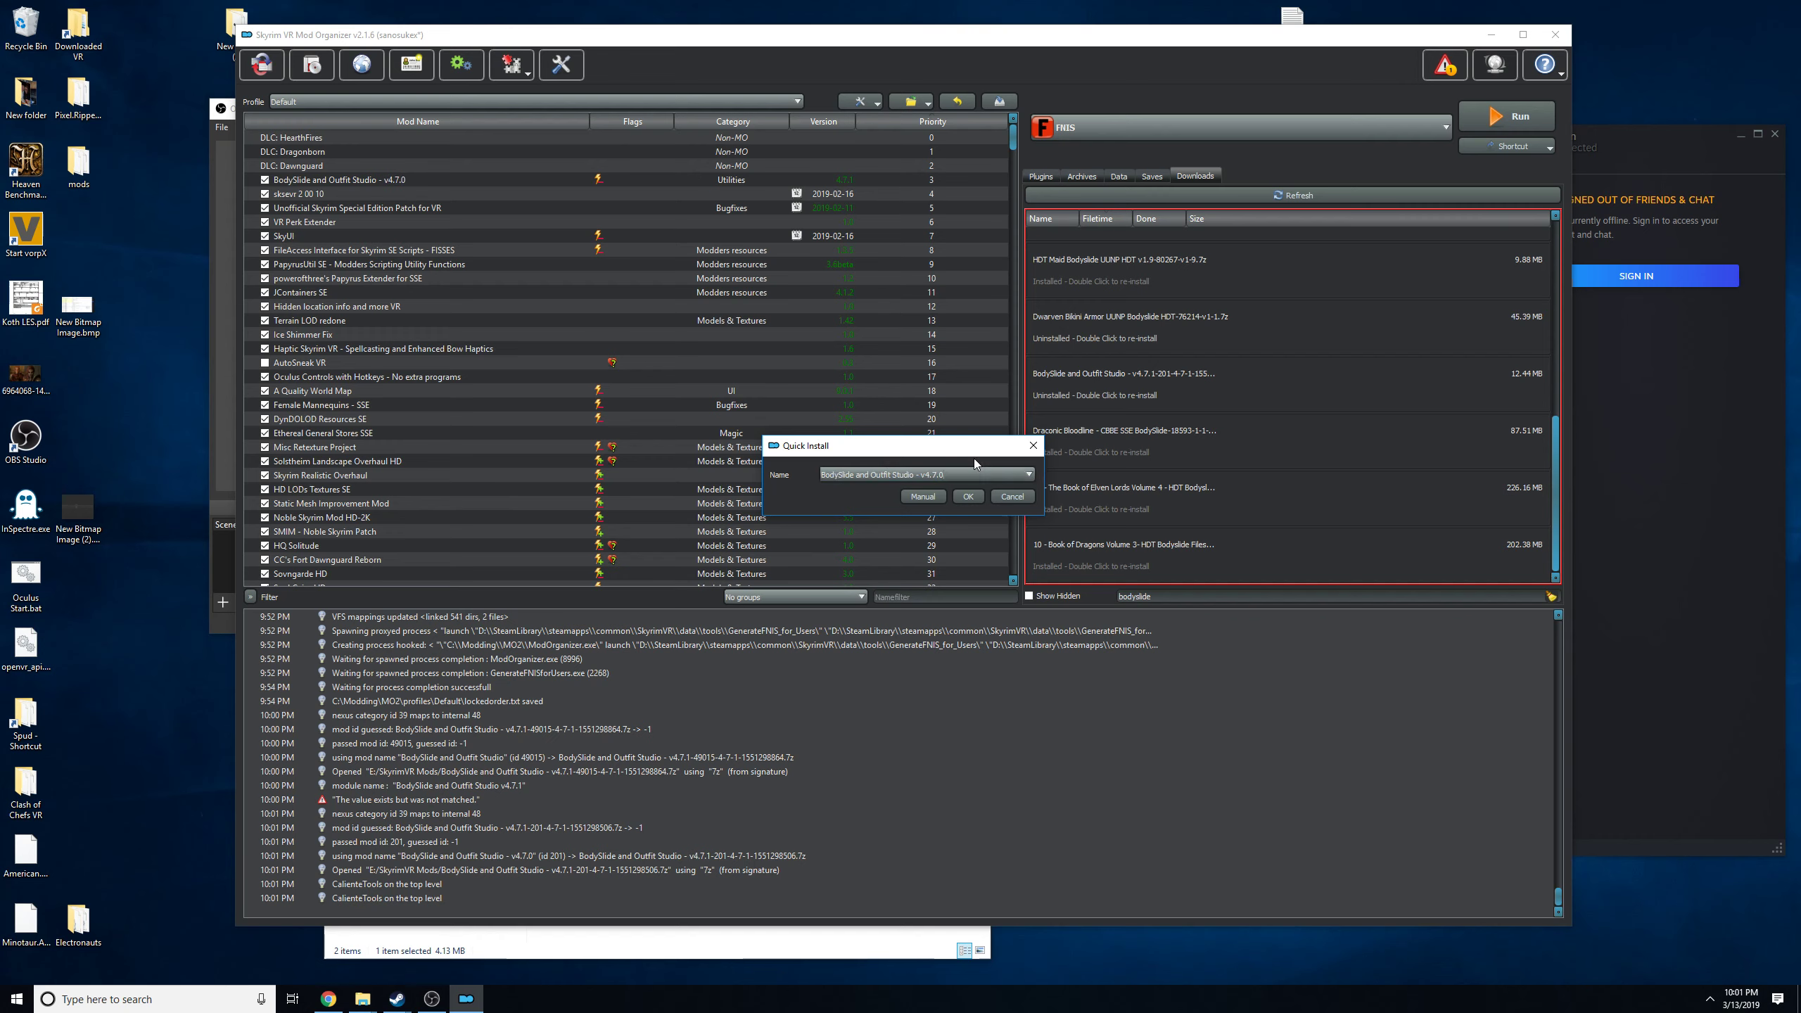
{"action": "left_click", "coordinate": [968, 496]}
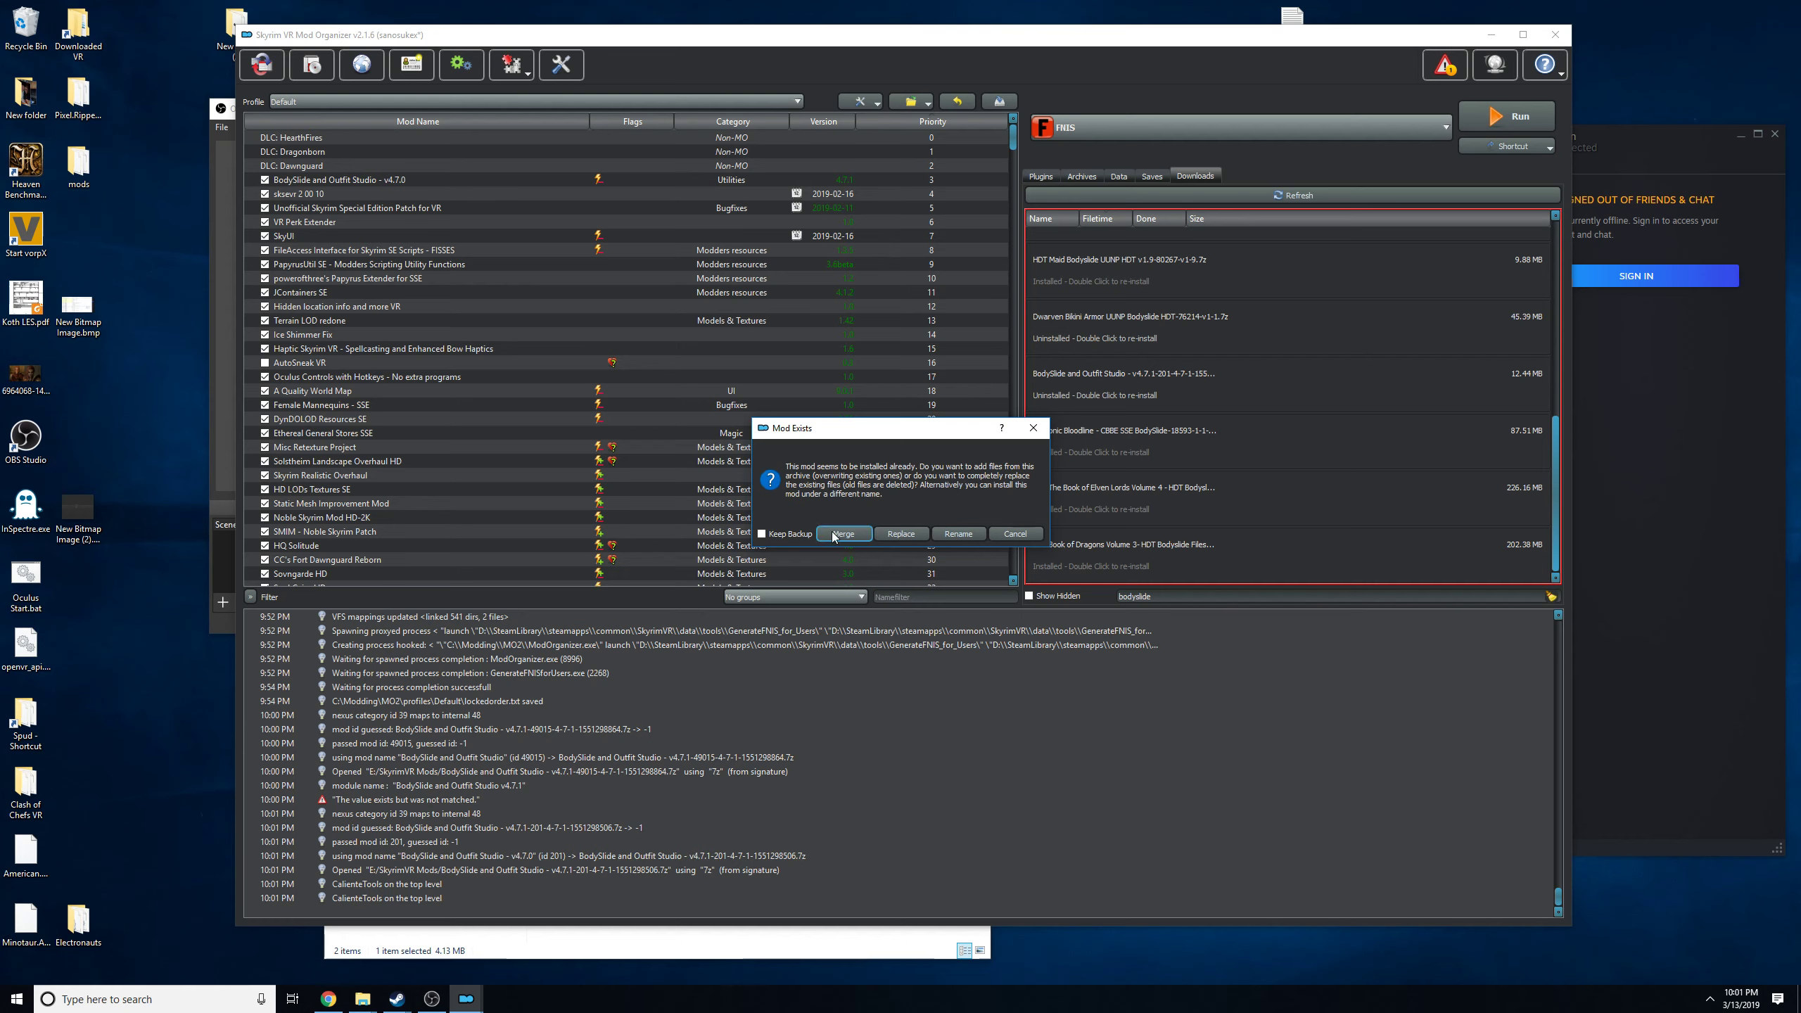
{"action": "left_click", "coordinate": [1020, 533]}
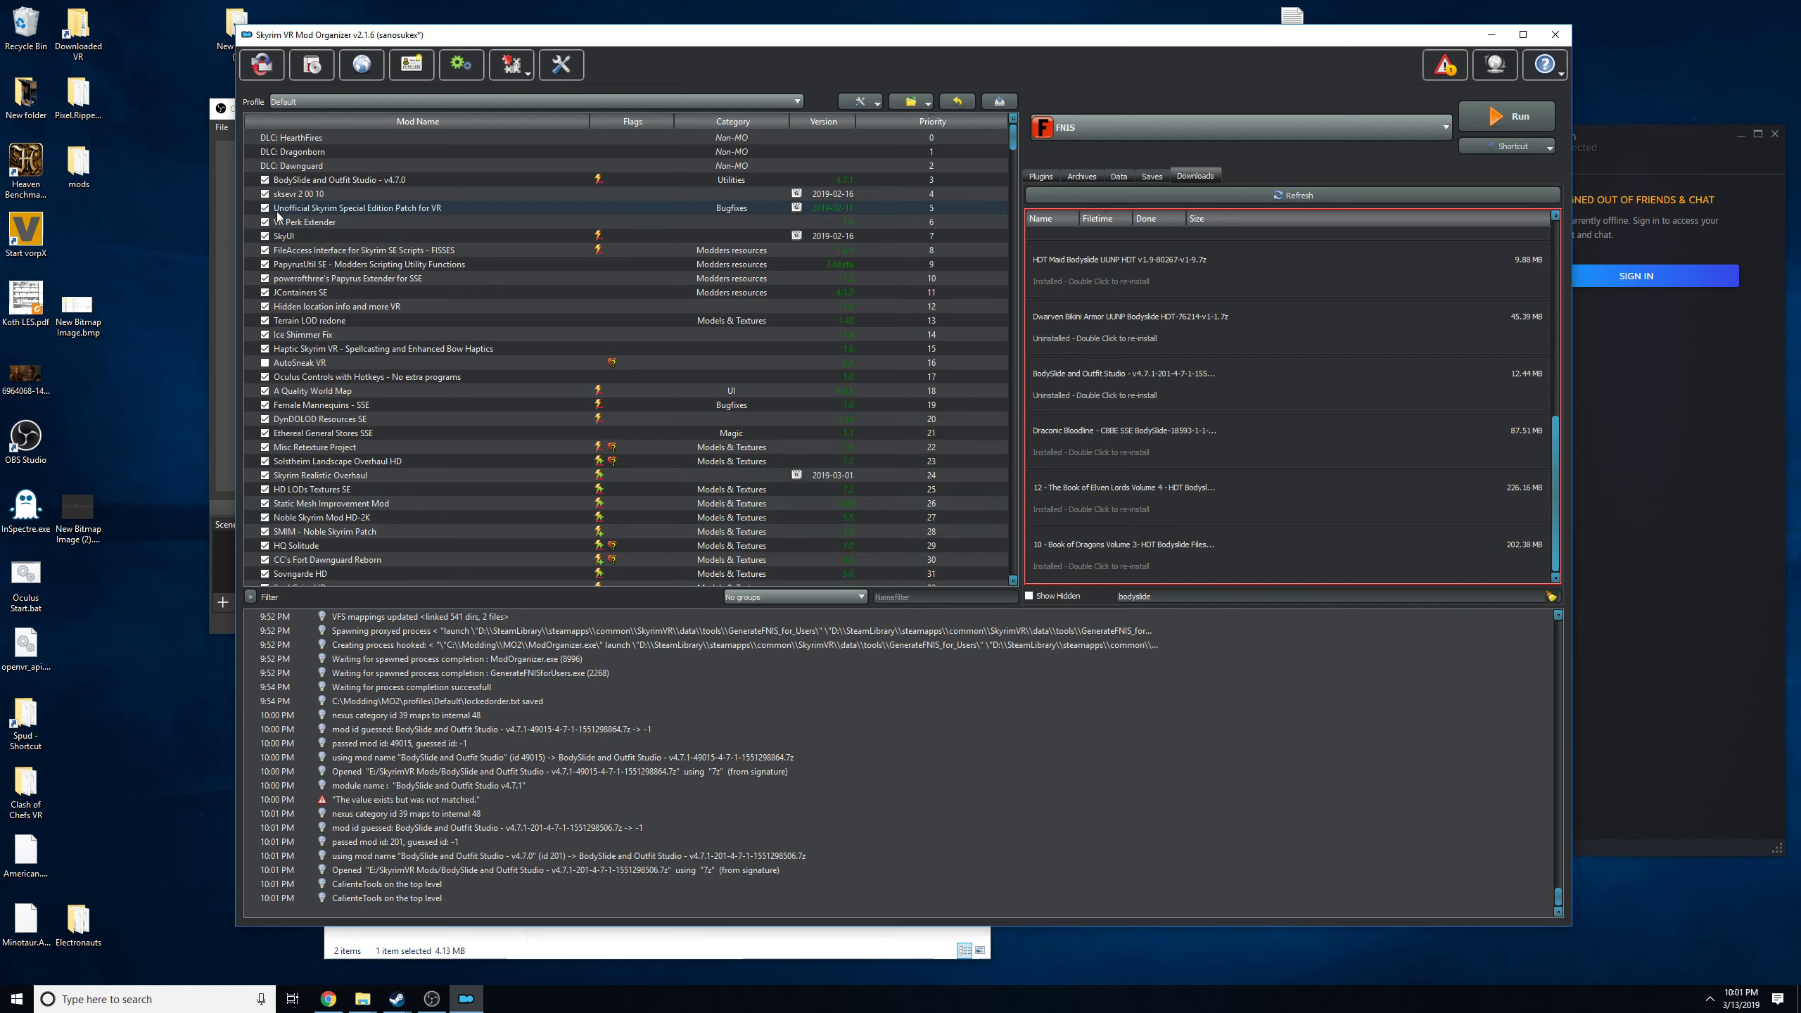
Examine the Bodyslide executable's configured binary and start-in paths for the installed BodySlide and Outfit Studio mod.
{"action": "left_click", "coordinate": [356, 182]}
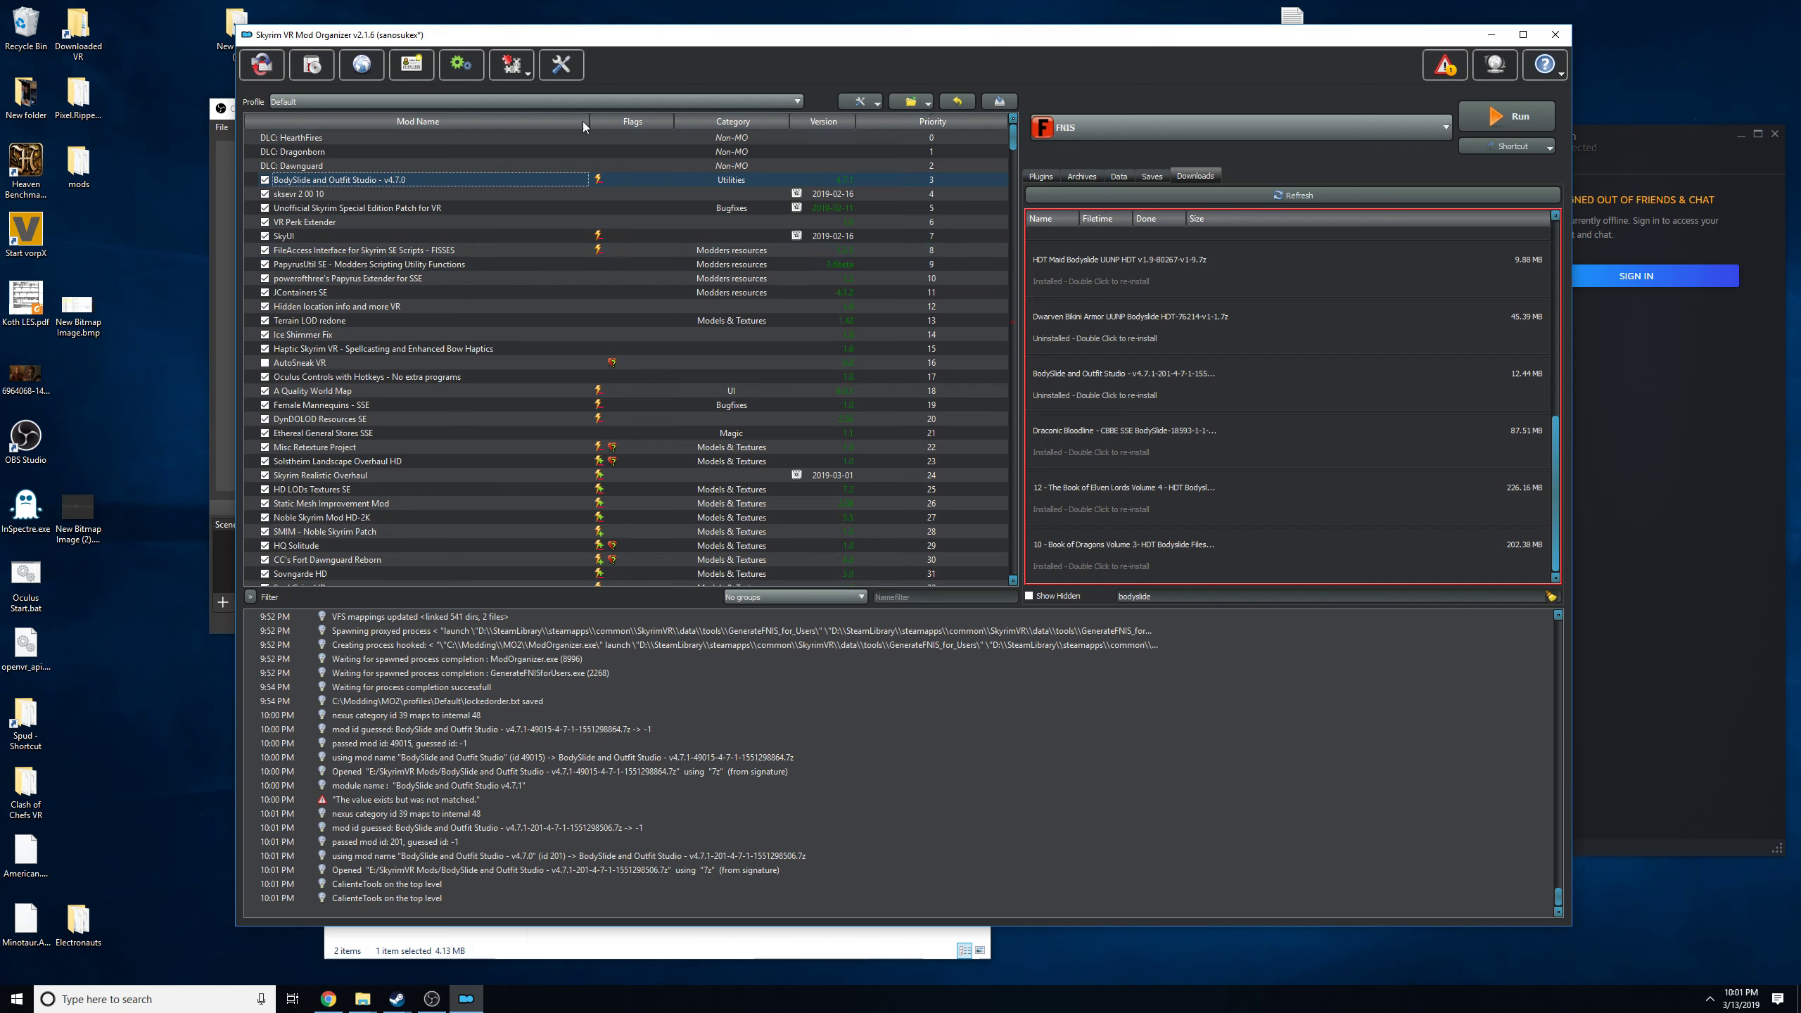
{"action": "left_click", "coordinate": [458, 70]}
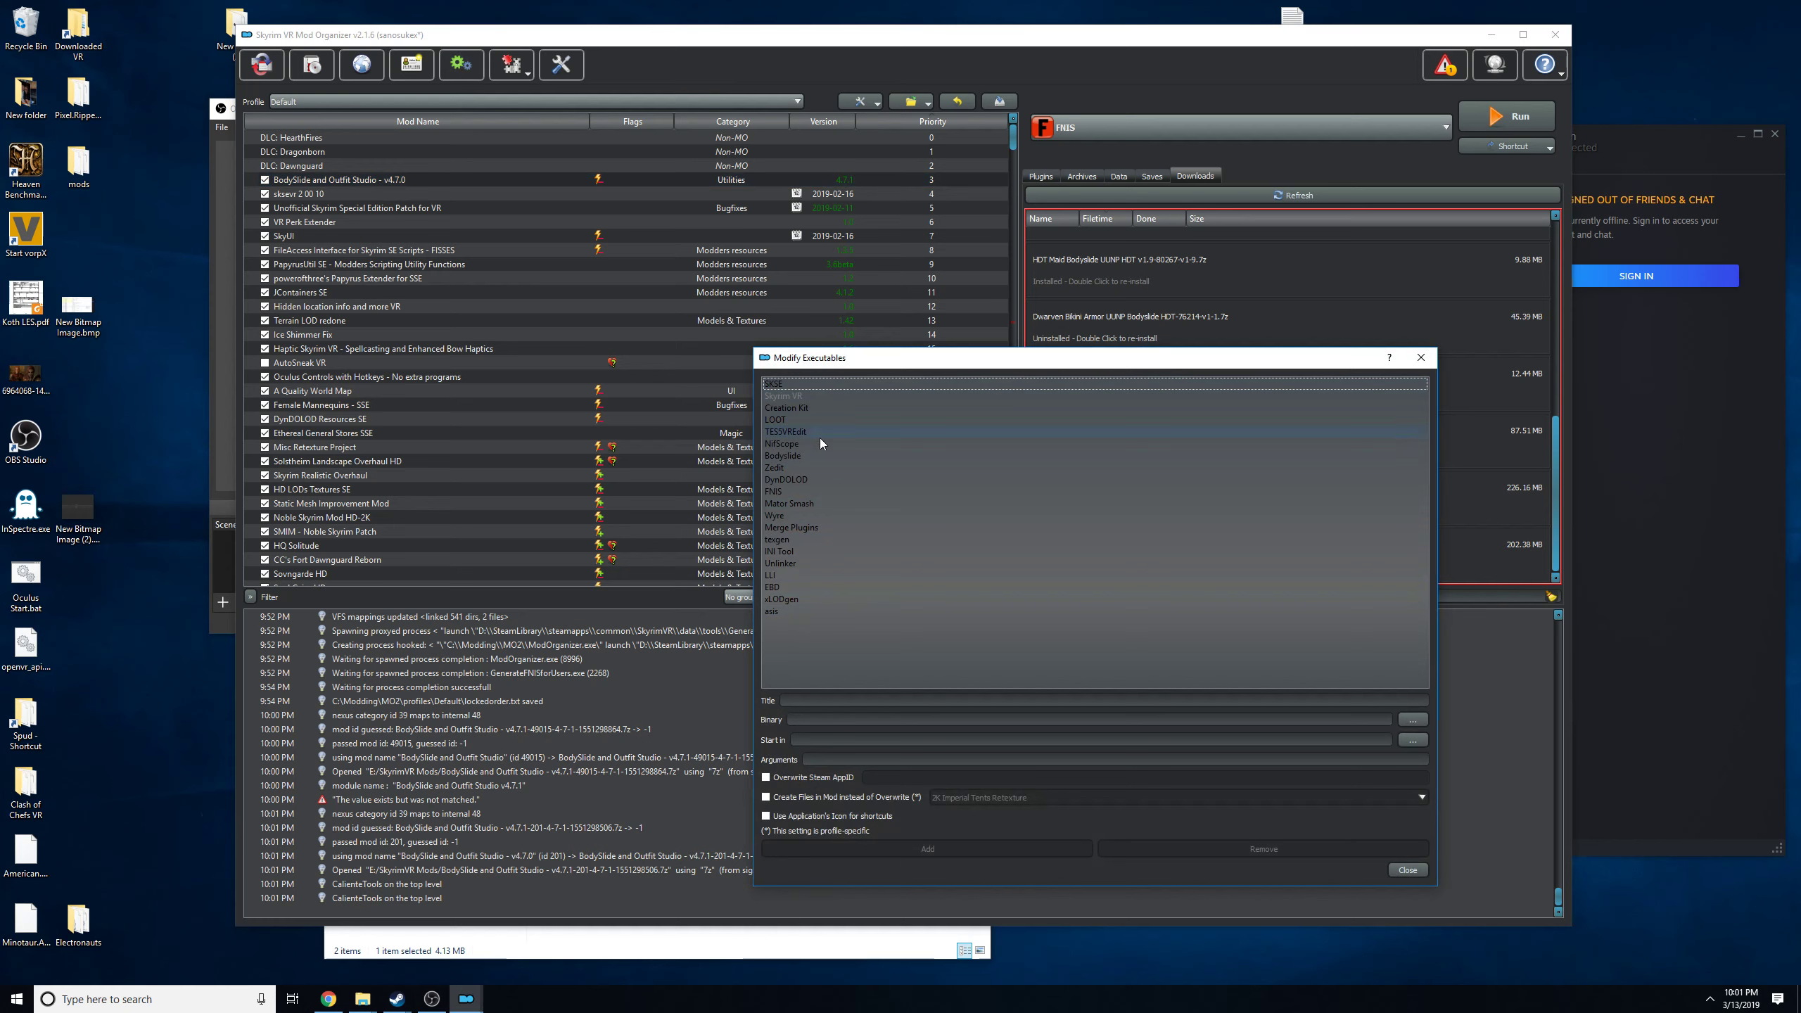
{"action": "left_click", "coordinate": [793, 457]}
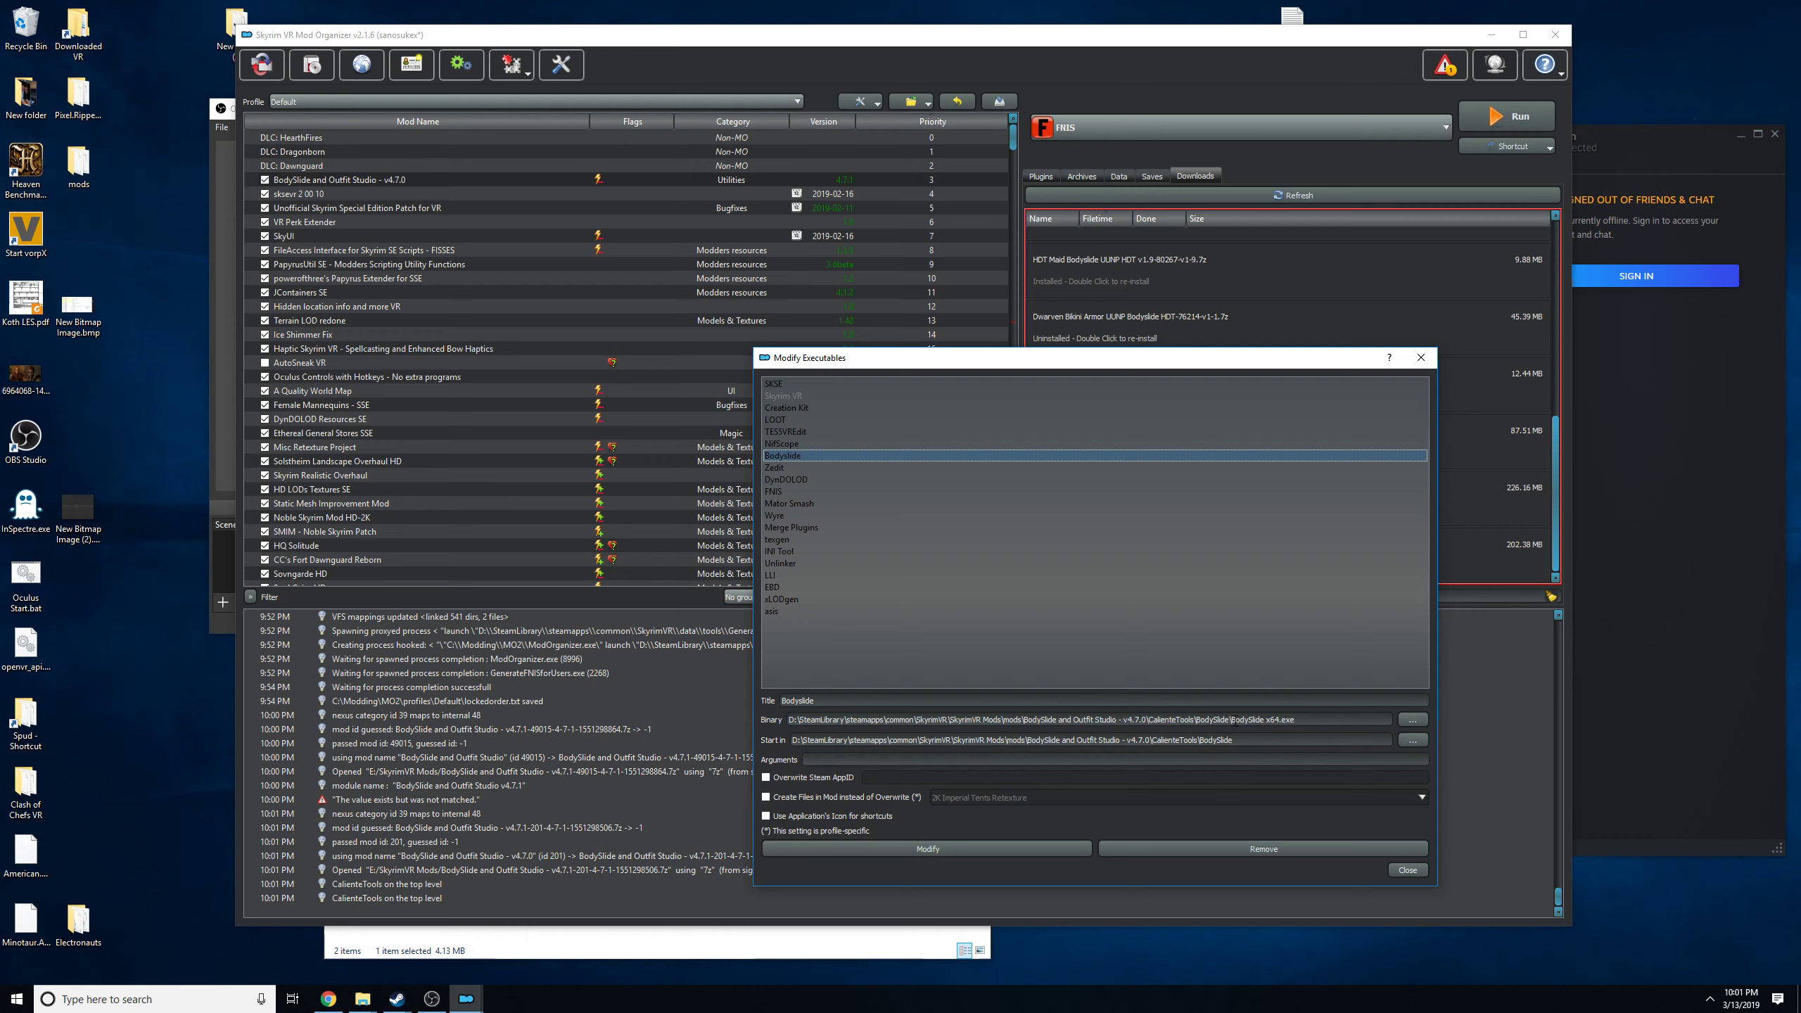
{"action": "left_click_drag", "start_coordinate": [1231, 721], "coordinate": [1301, 725]}
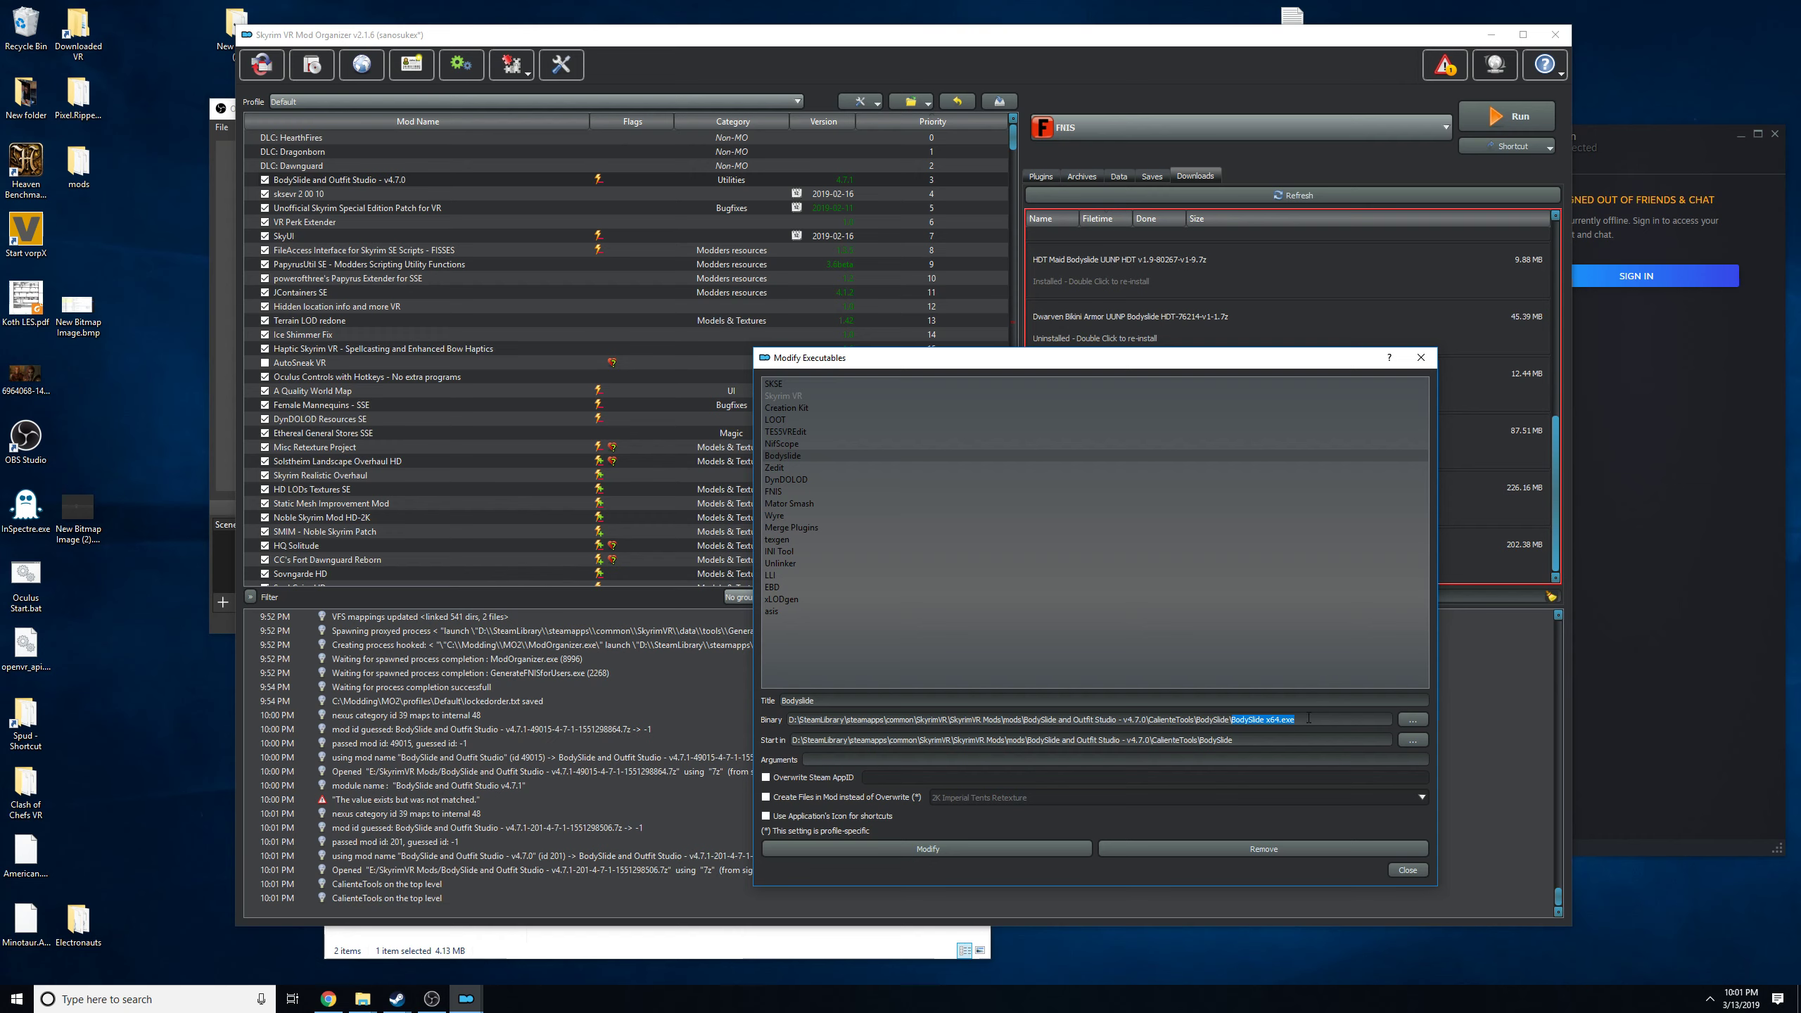
{"action": "left_click_drag", "start_coordinate": [802, 740], "coordinate": [1252, 754]}
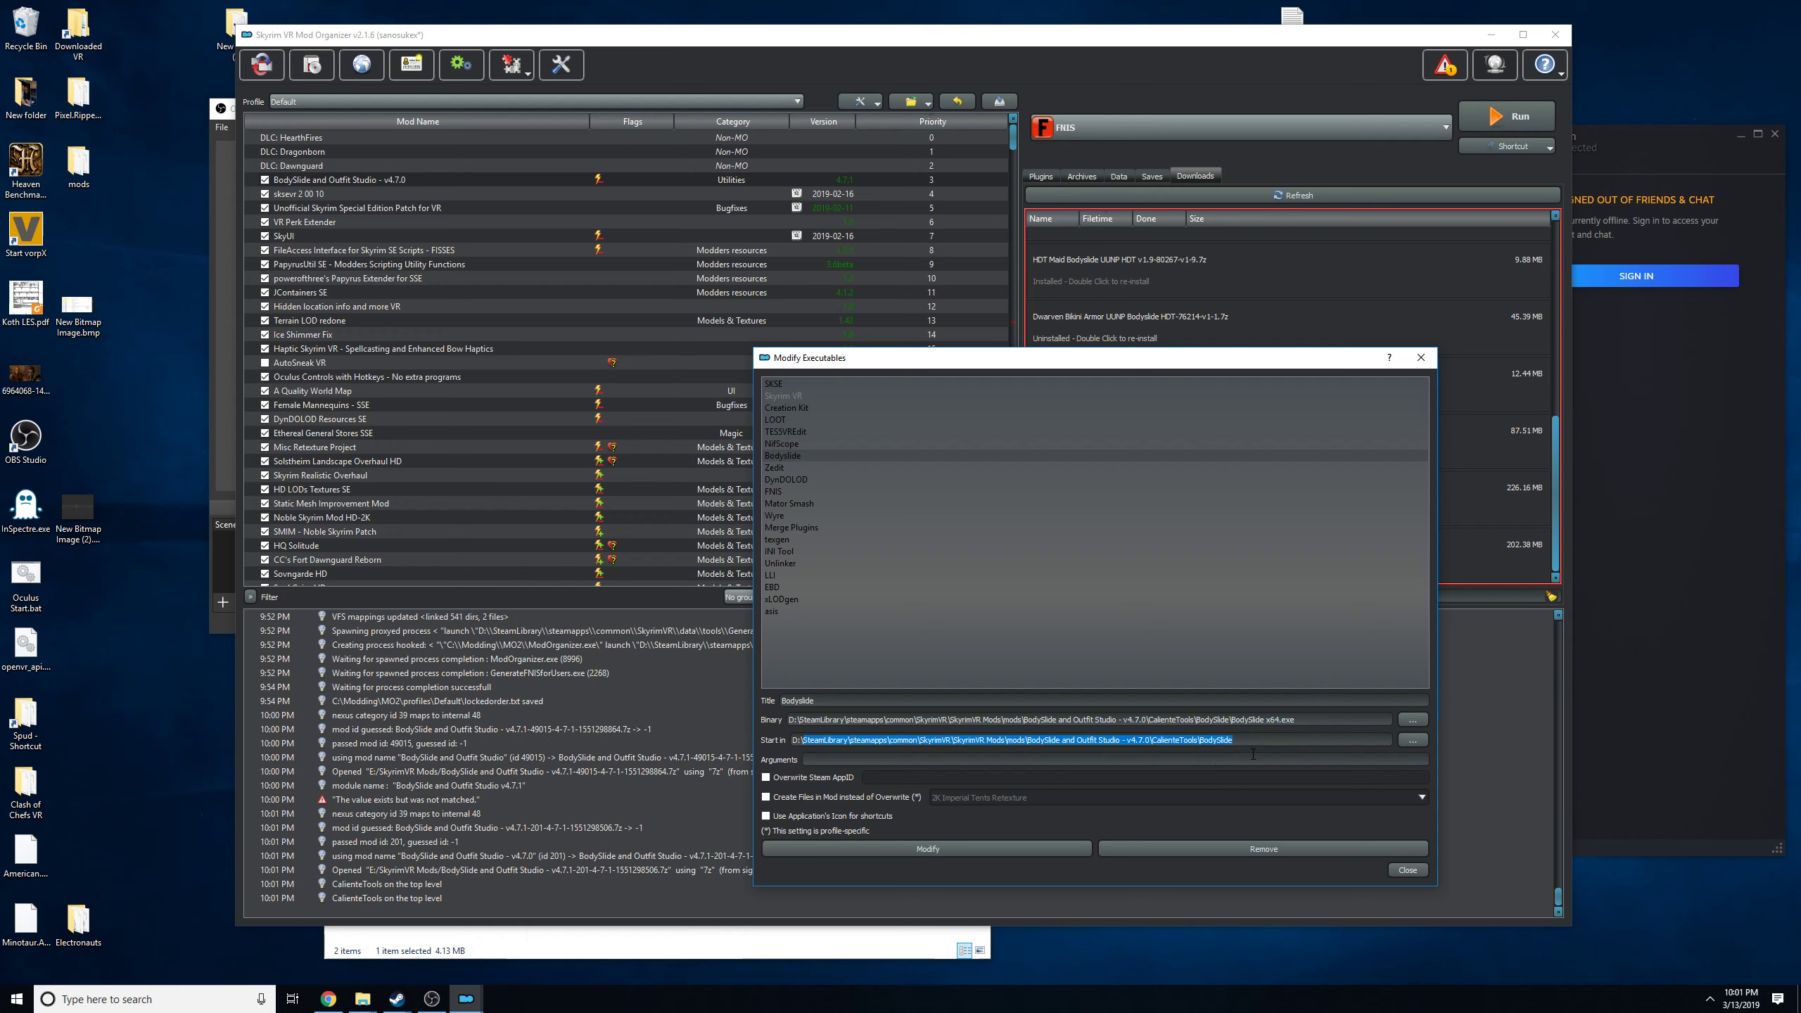
{"action": "left_click", "coordinate": [1407, 869]}
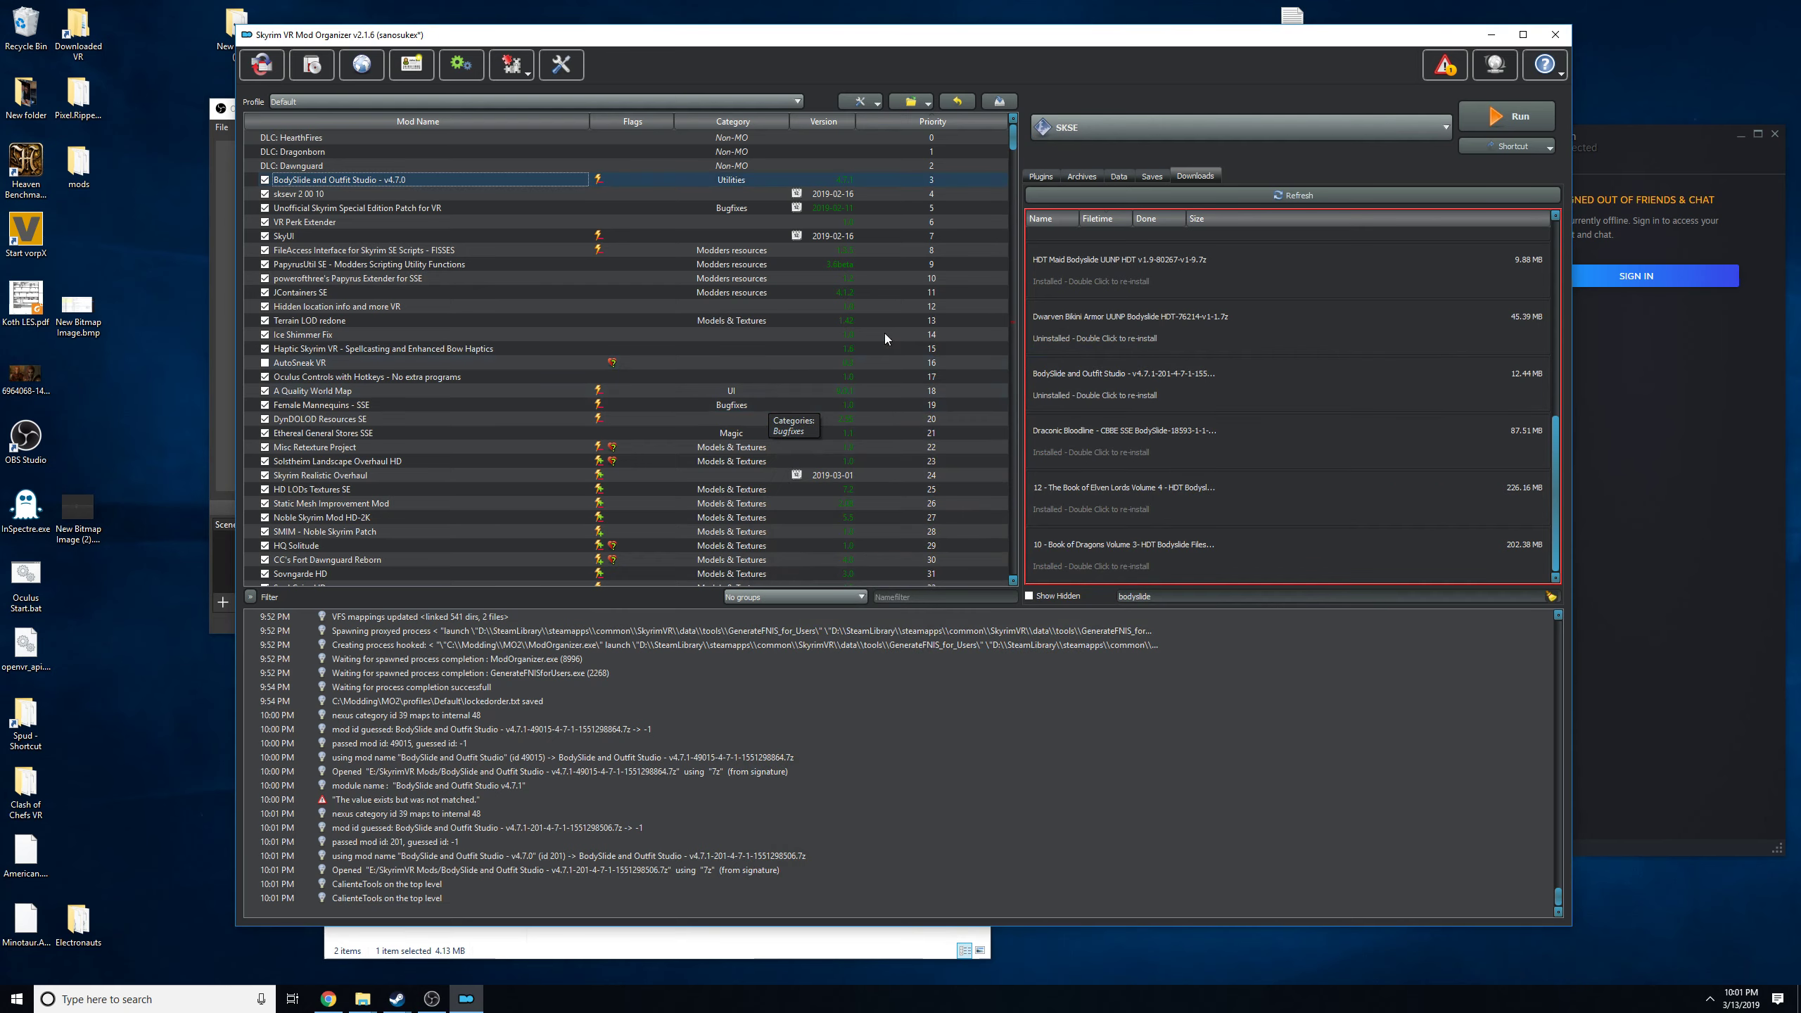
Launch Bodyslide through Mod Organizer and move its window to a clear working position.
{"action": "left_click", "coordinate": [1113, 126]}
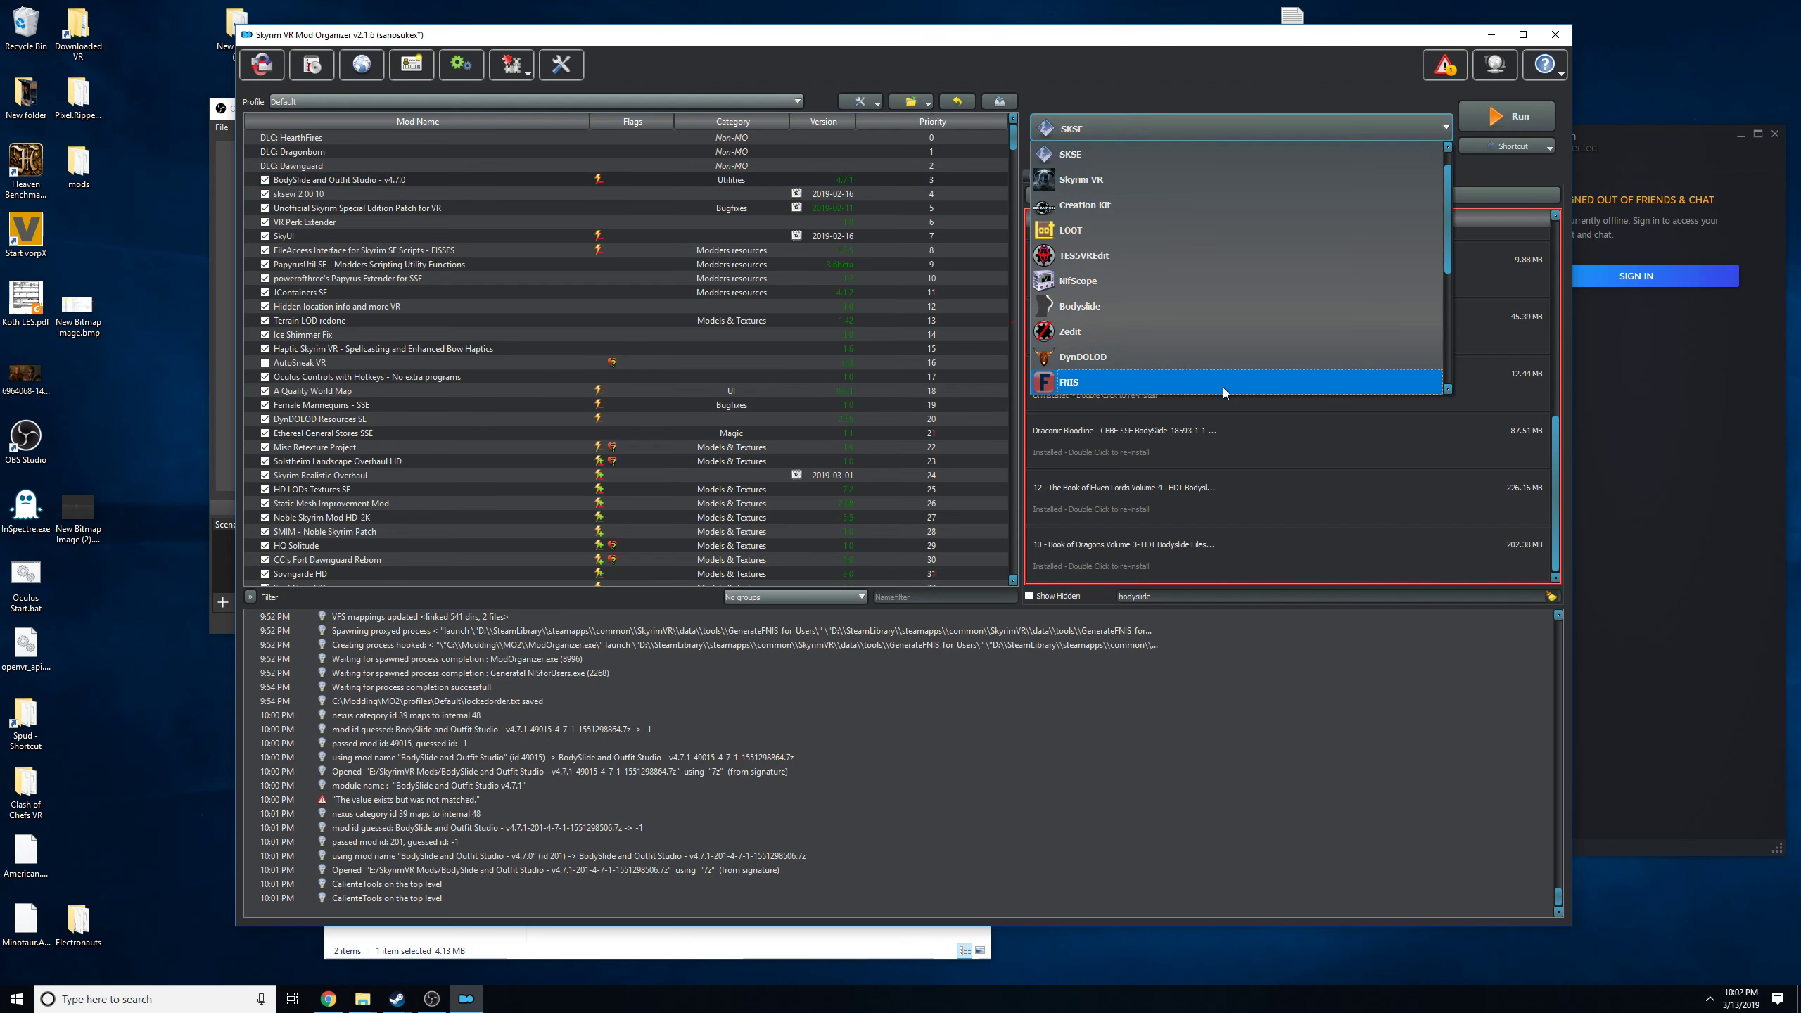
{"action": "left_click", "coordinate": [1085, 305]}
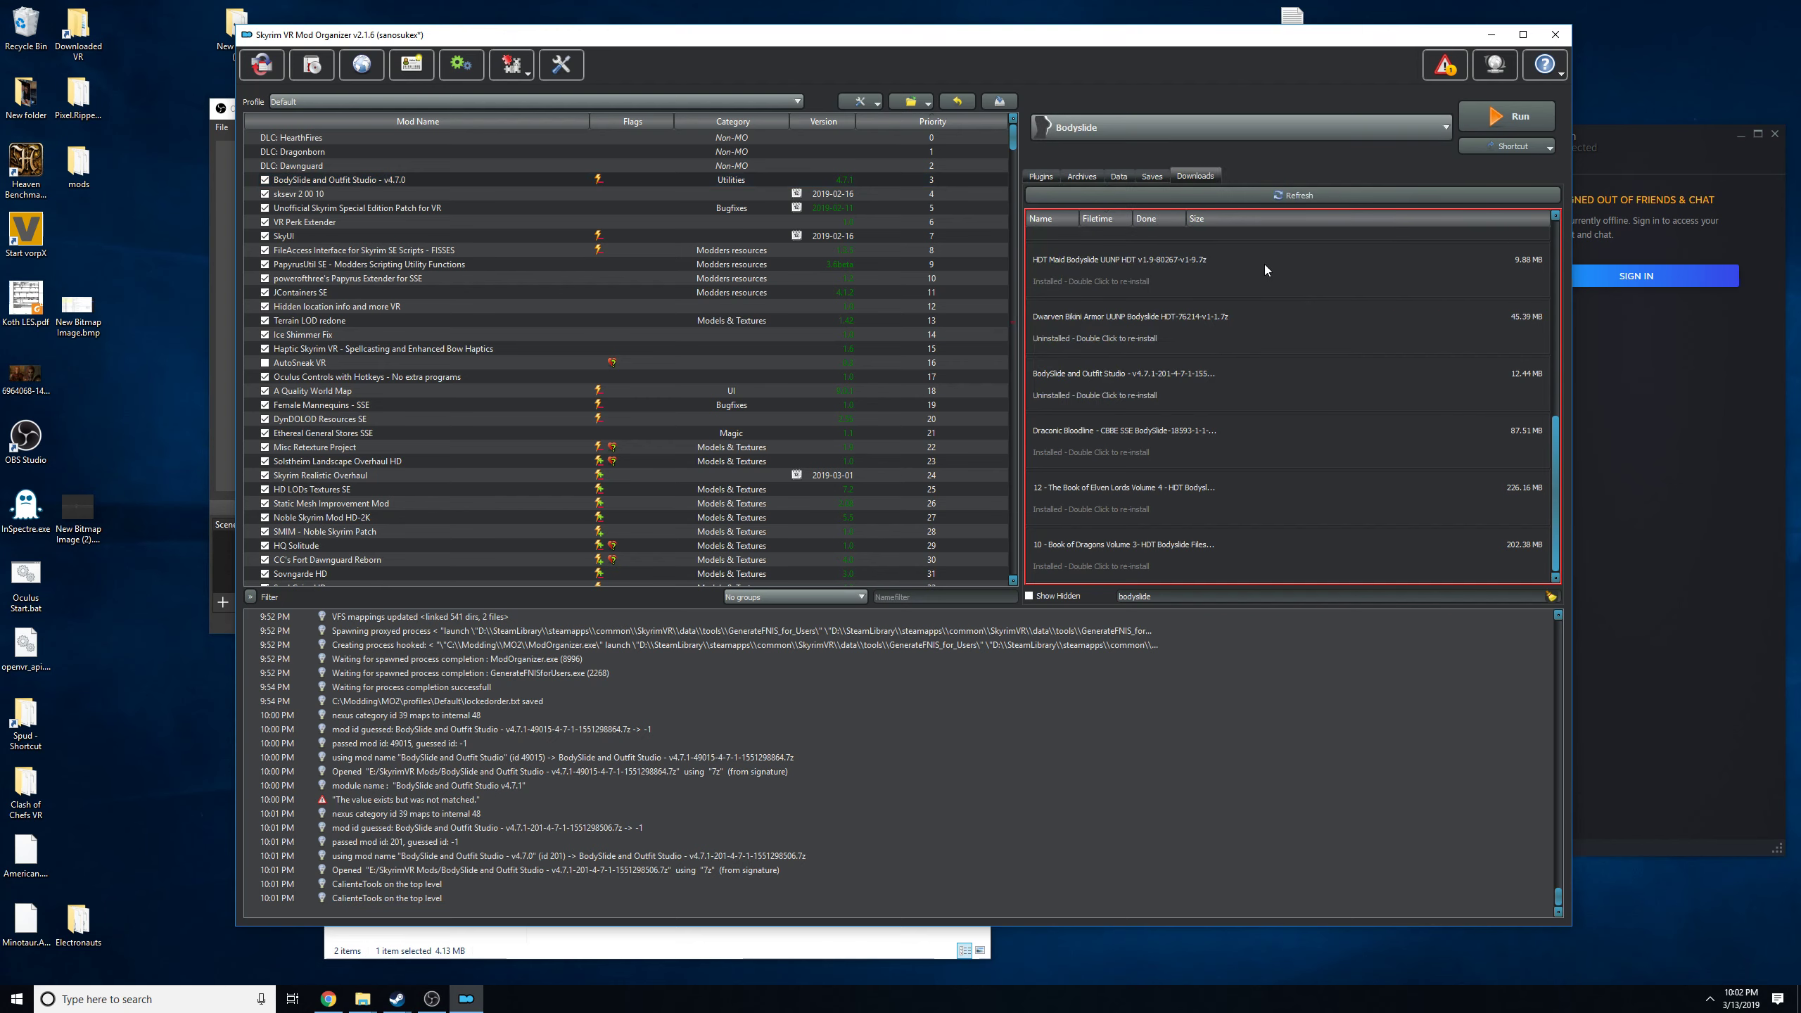
{"action": "left_click", "coordinate": [1504, 119]}
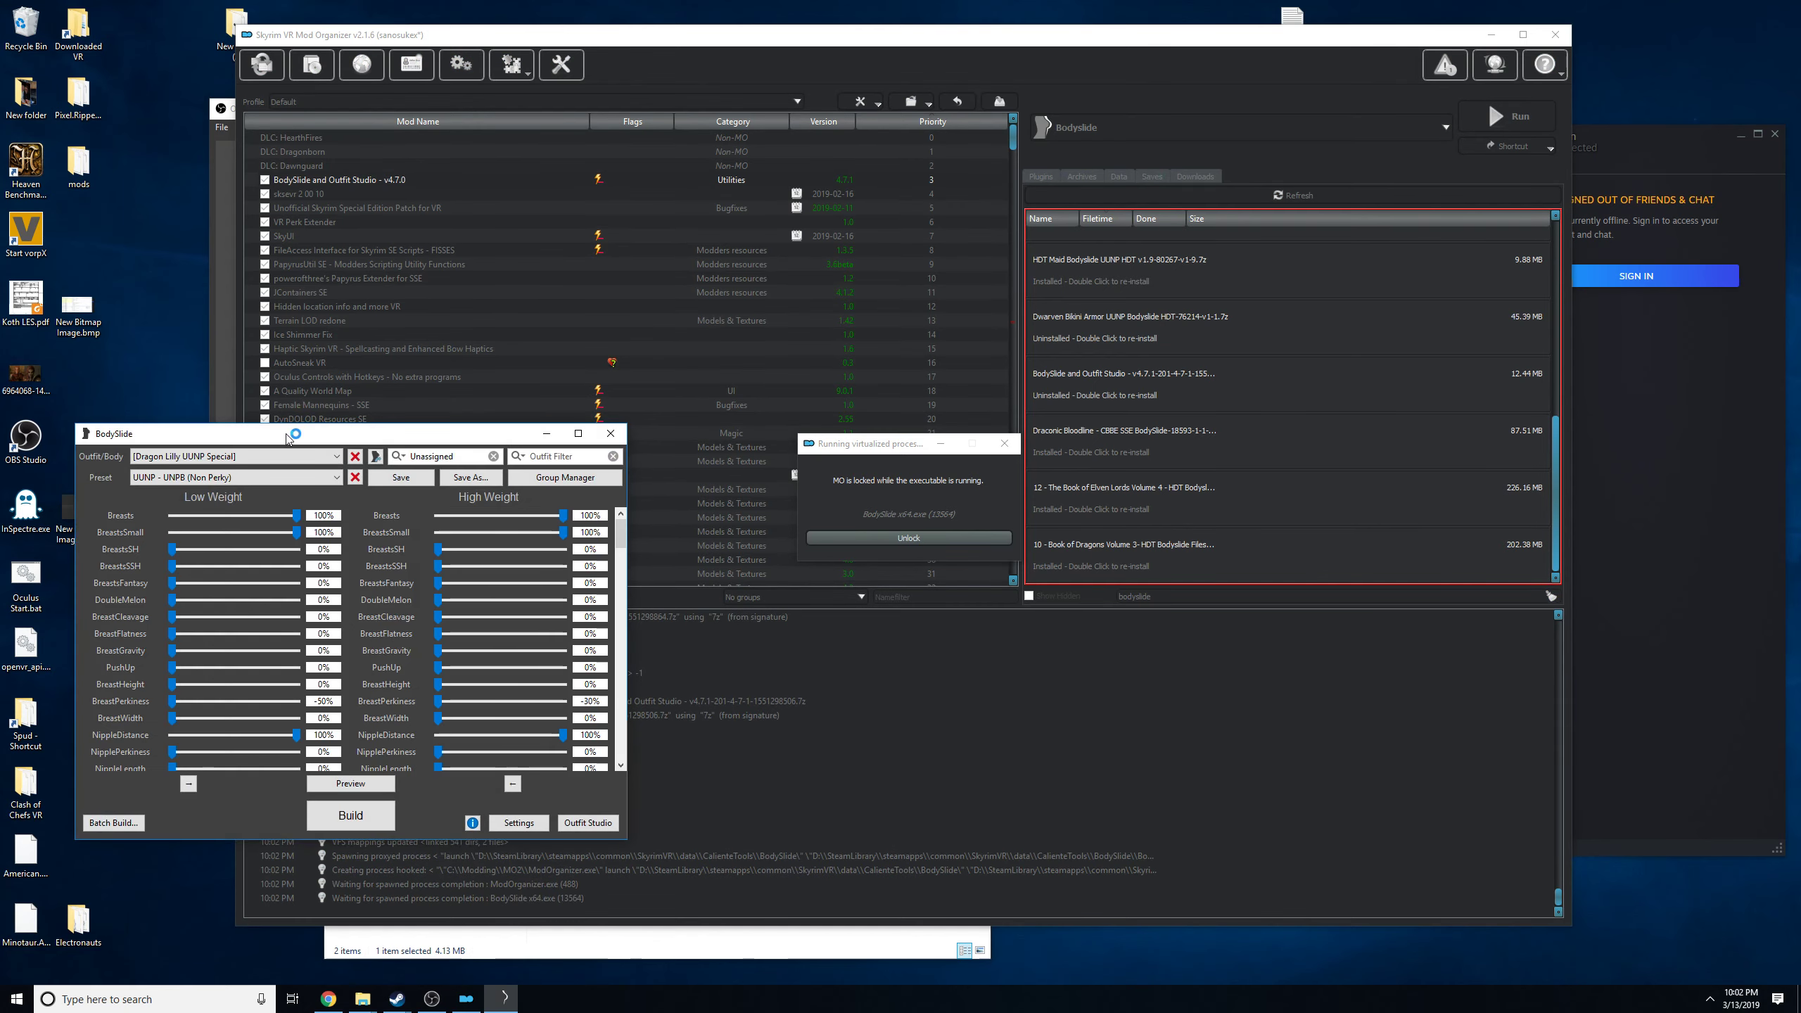
{"action": "left_click_drag", "start_coordinate": [285, 433], "coordinate": [826, 237]}
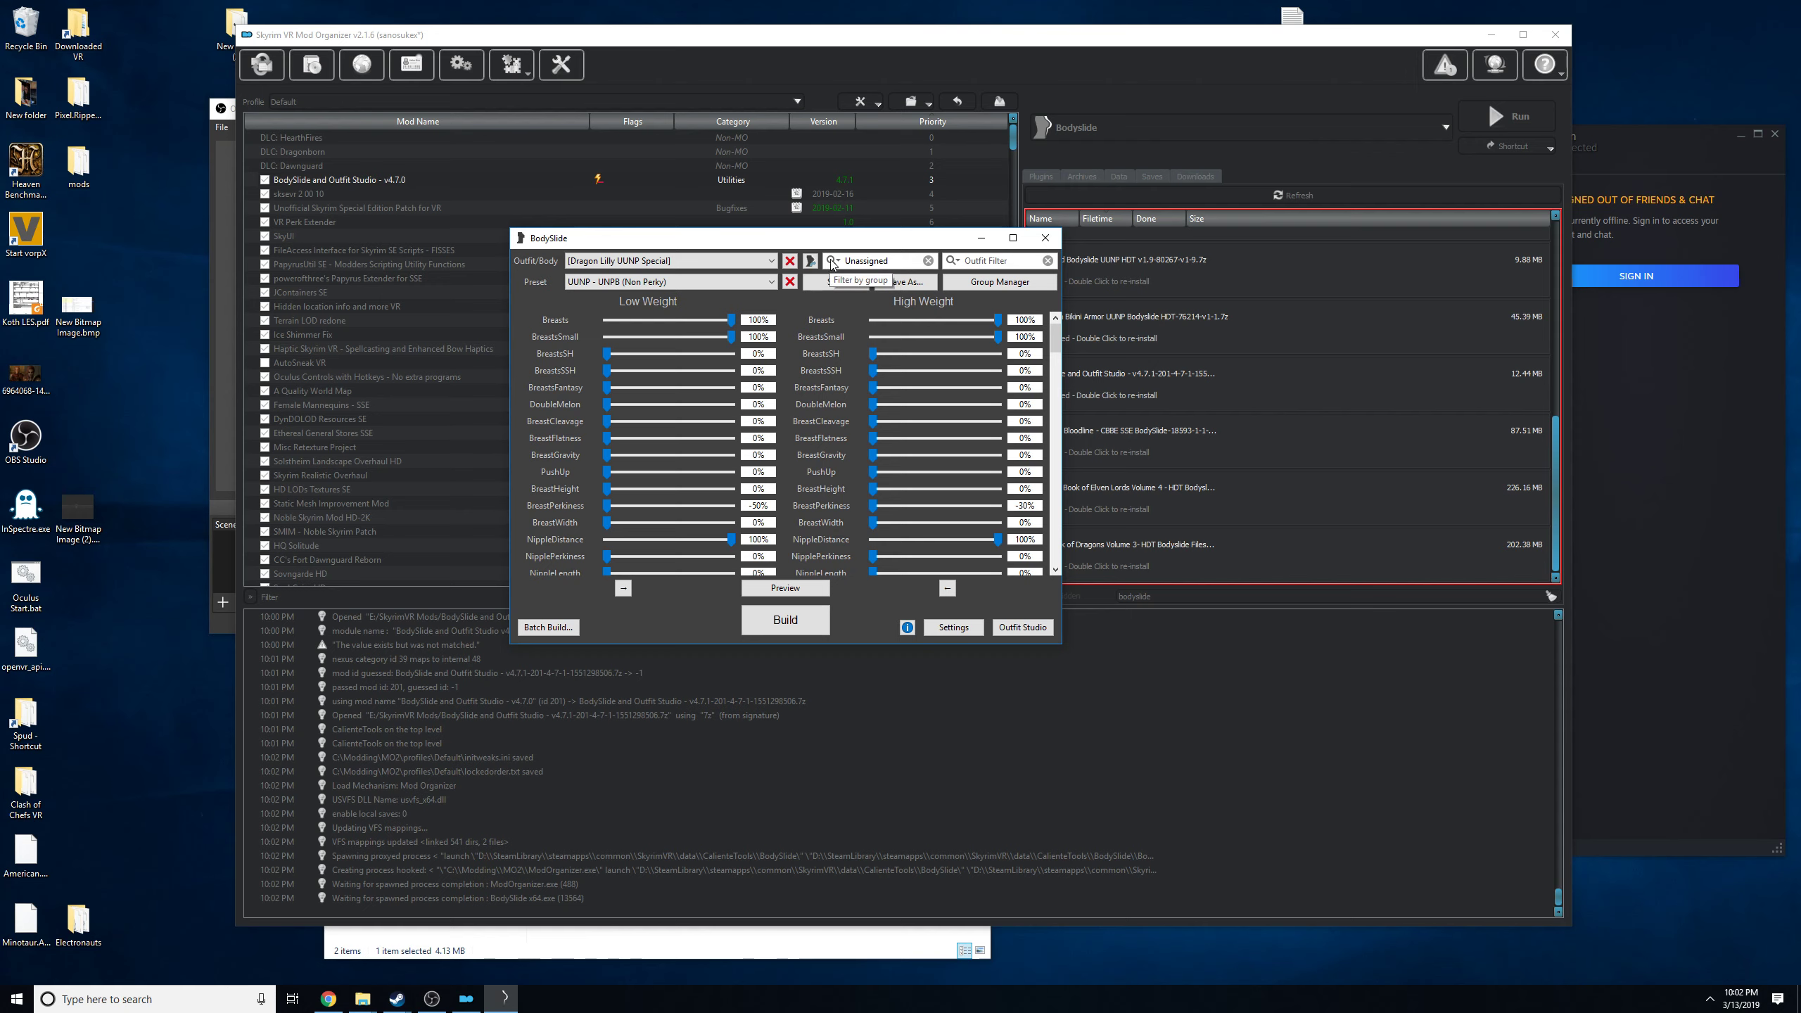
Filter the outfit list by the Unified UNP group and choose Unified UNP HDT as the outfit/body.
{"action": "left_click", "coordinate": [837, 263]}
{"action": "left_click", "coordinate": [886, 284]}
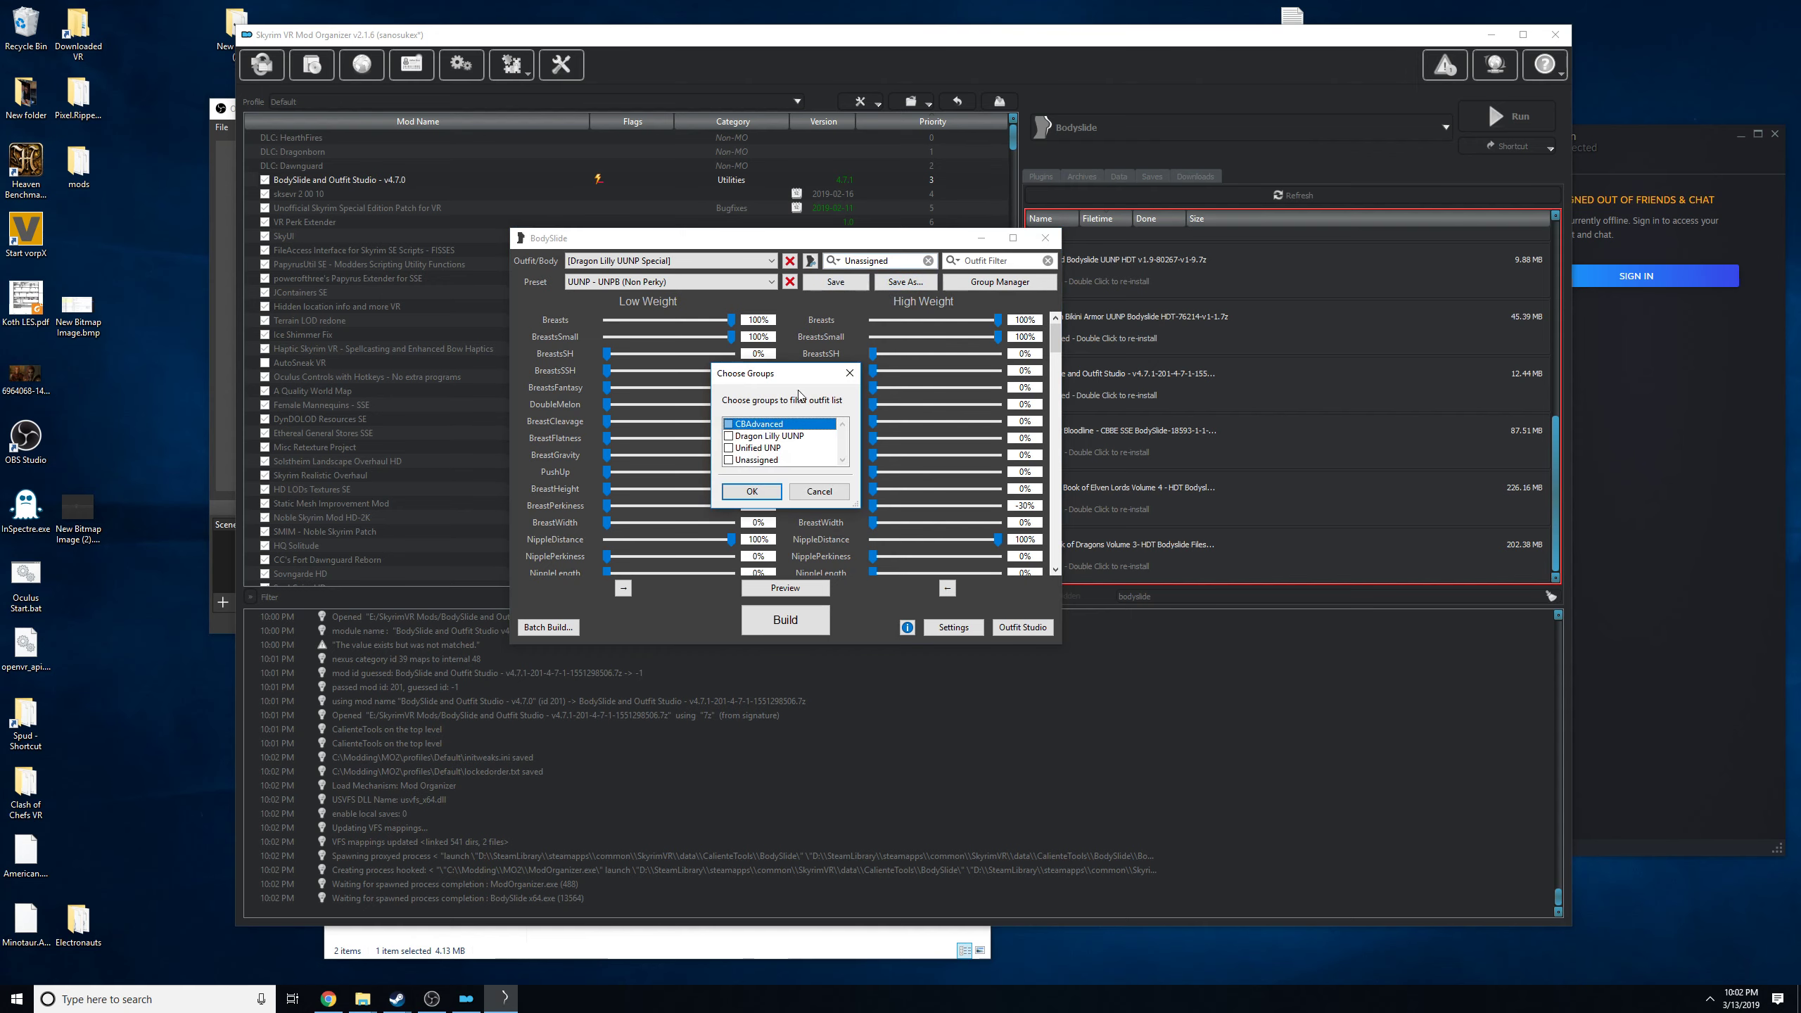
{"action": "left_click", "coordinate": [728, 447]}
{"action": "left_click", "coordinate": [764, 493]}
{"action": "left_click", "coordinate": [751, 260]}
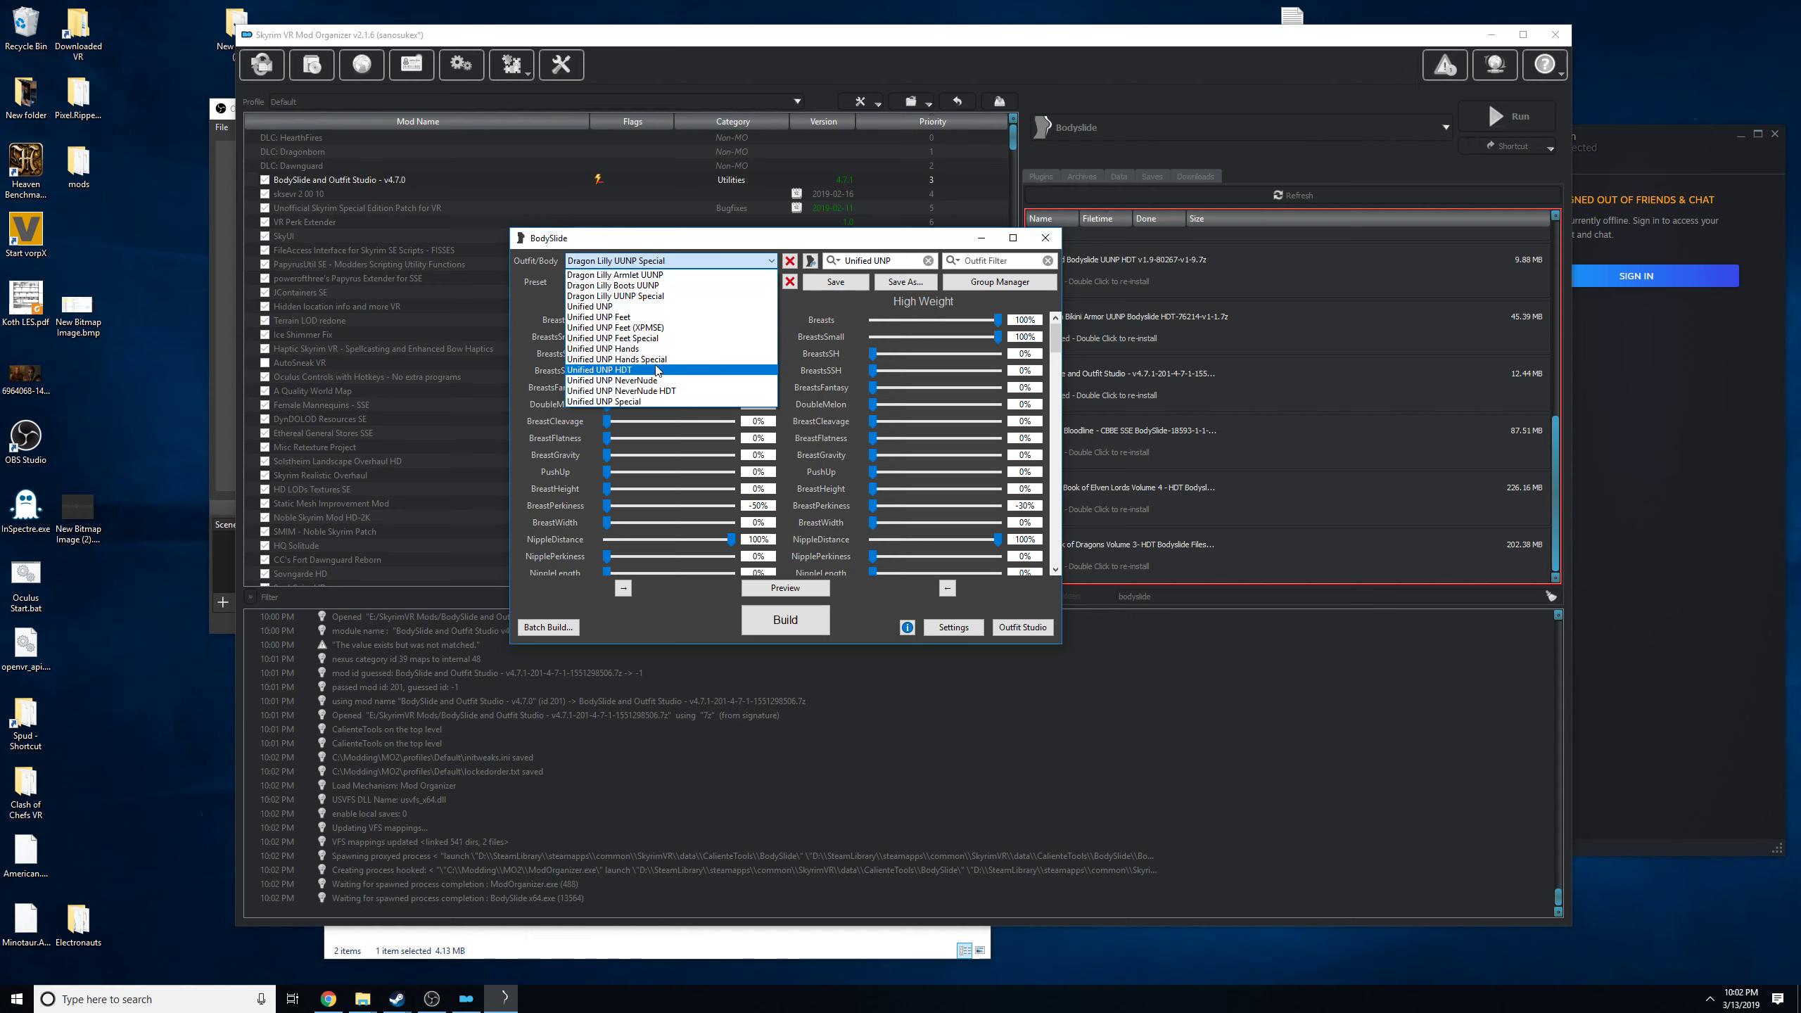
{"action": "left_click", "coordinate": [612, 371]}
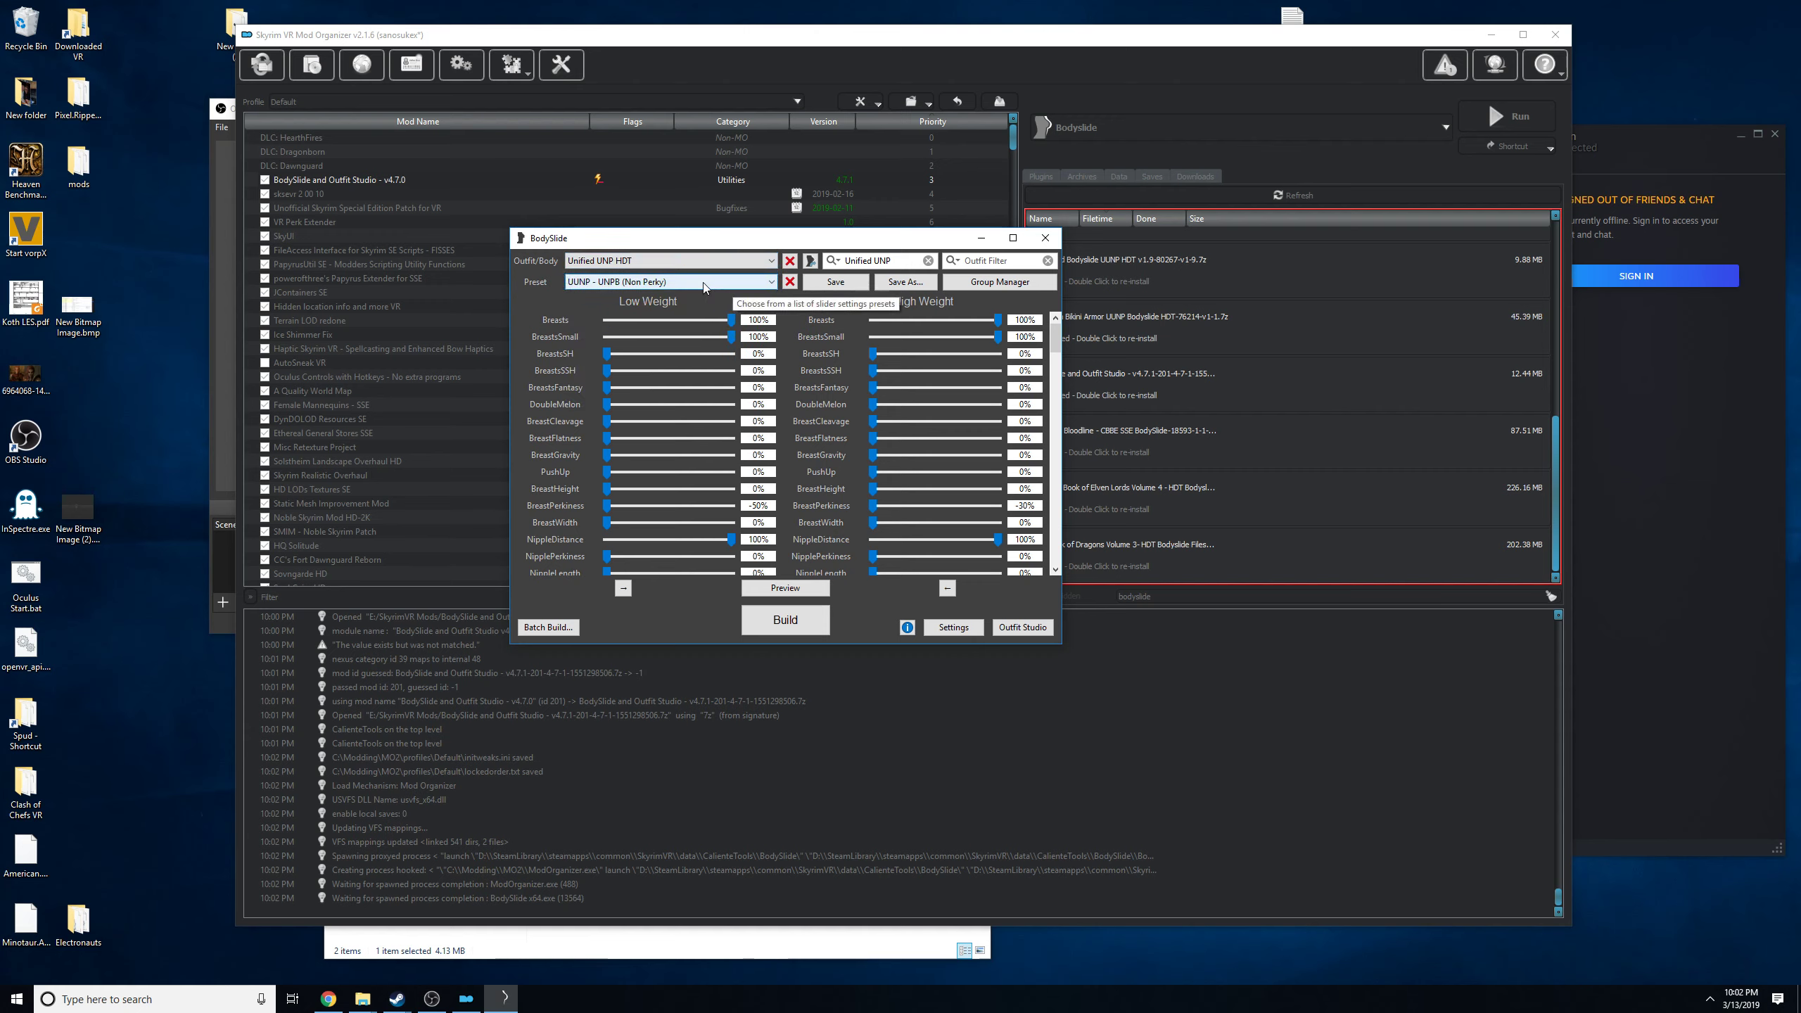
Open the body preview and arrange it beside the BodySlide window.
{"action": "left_click_drag", "start_coordinate": [714, 248], "coordinate": [845, 226]}
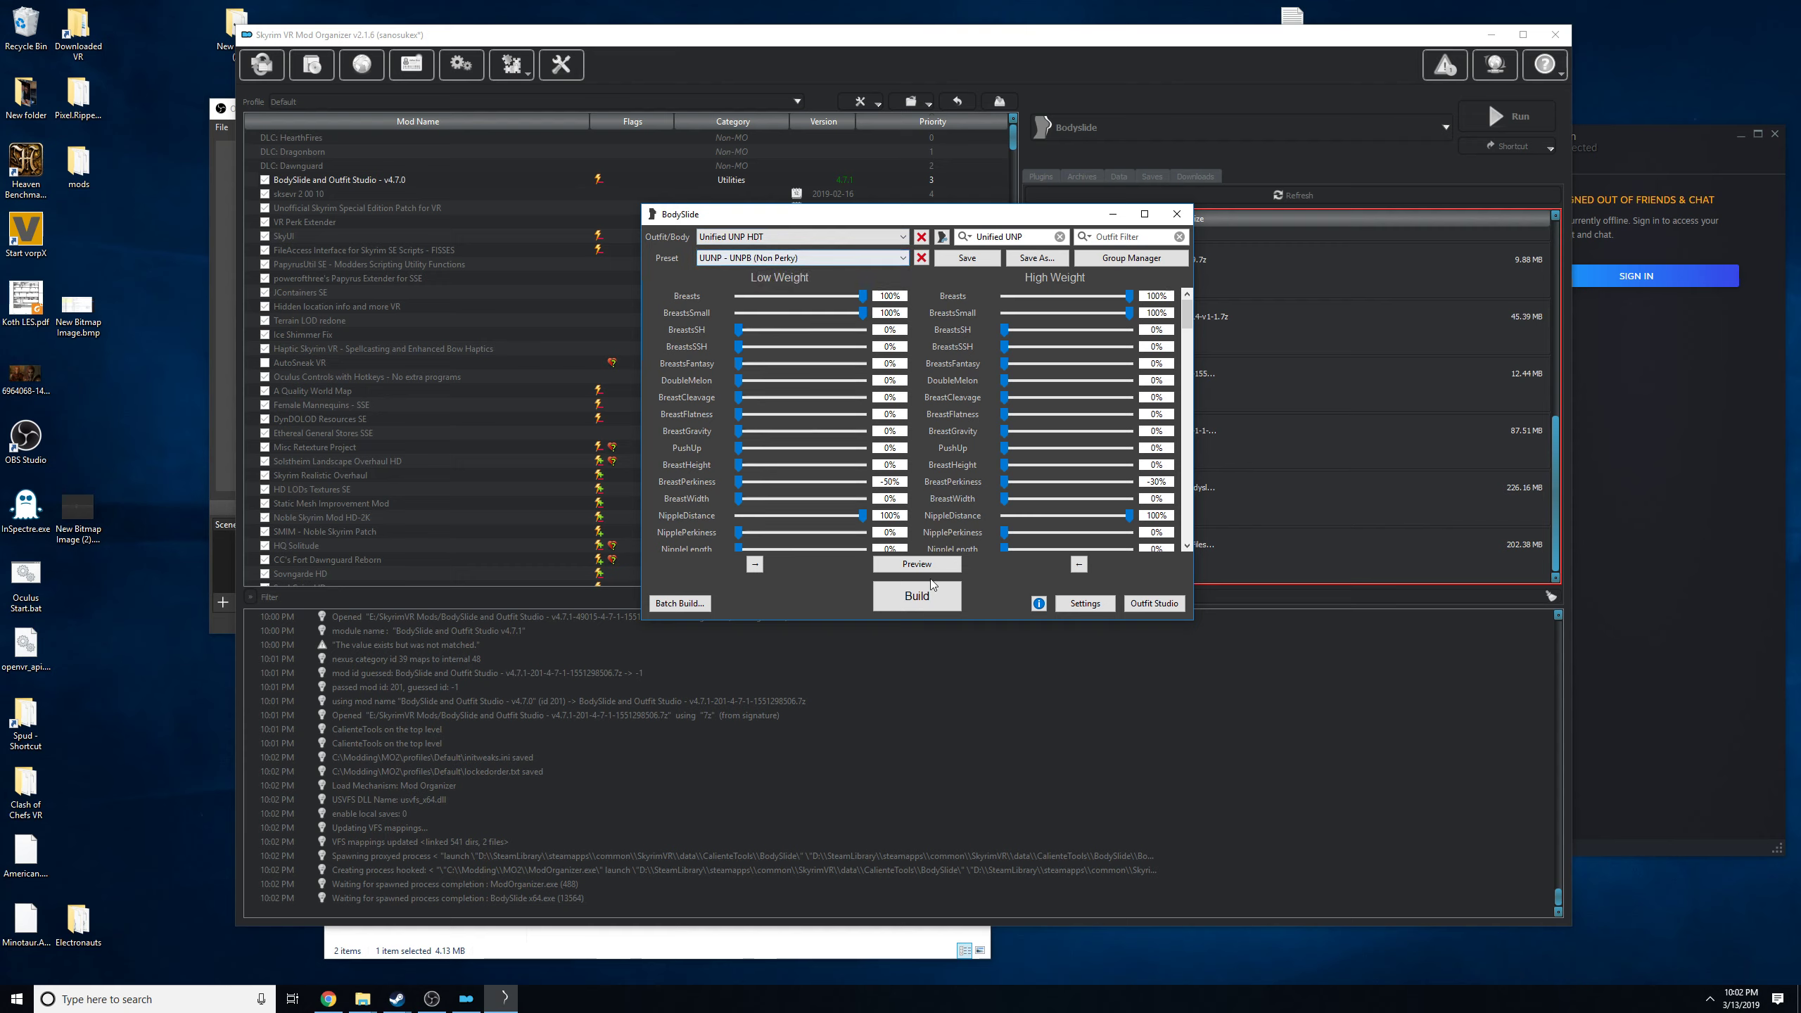
{"action": "left_click", "coordinate": [916, 565]}
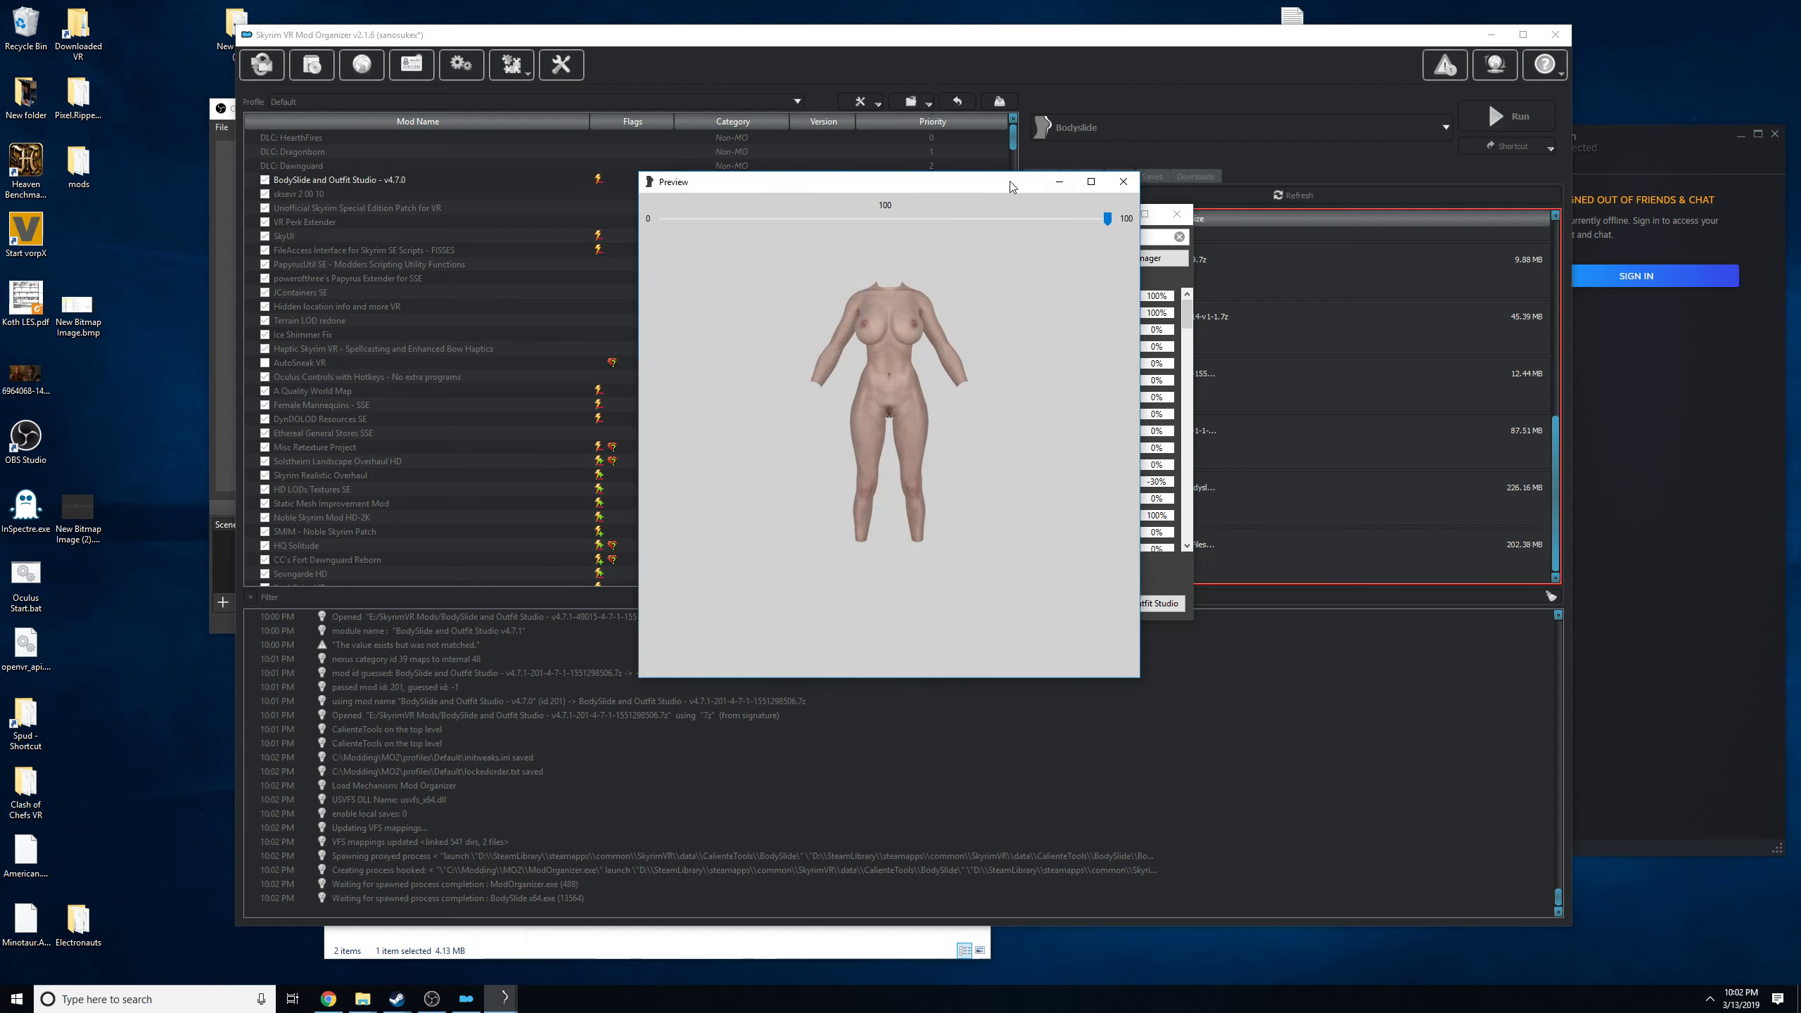
{"action": "left_click_drag", "start_coordinate": [919, 188], "coordinate": [373, 179]}
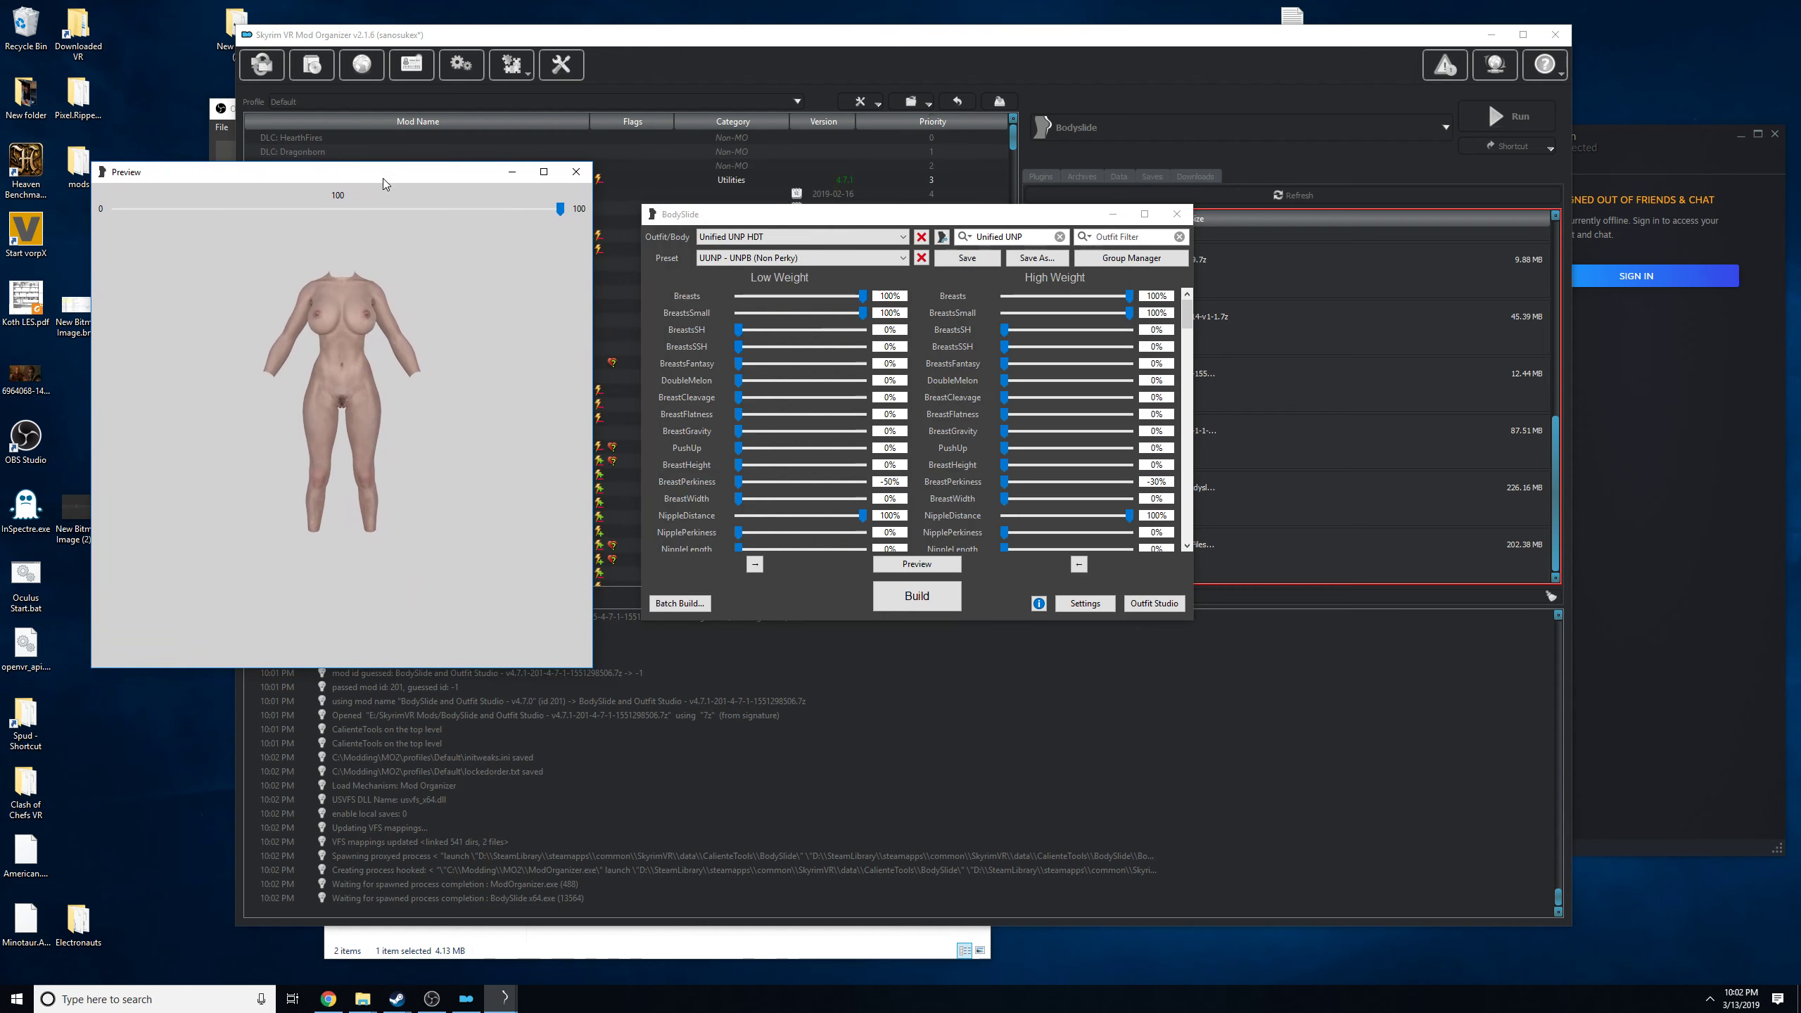
Try the UUNP - 7B Bombshell and UUNP - 7BUNP presets on the previewed body.
{"action": "left_click", "coordinate": [851, 258]}
{"action": "scroll", "coordinate": [900, 410], "scroll_direction": "down", "scroll_amount": 2}
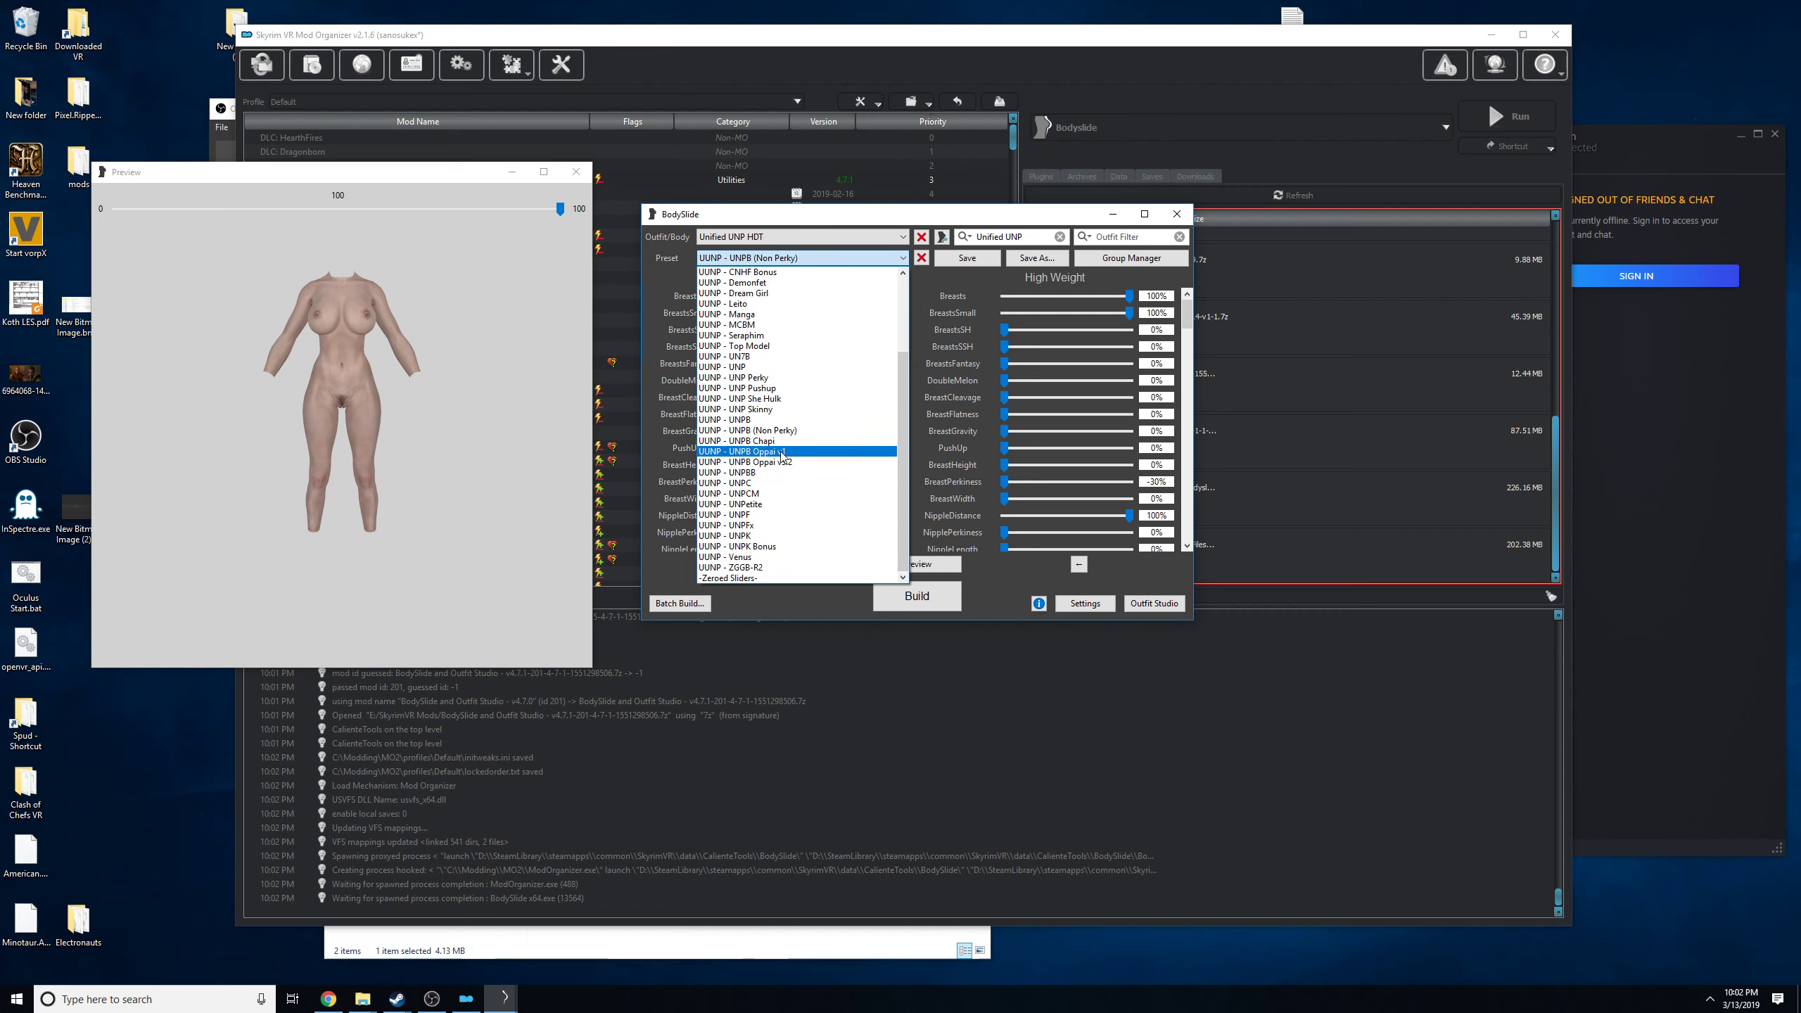
{"action": "scroll", "coordinate": [787, 446], "scroll_direction": "up", "scroll_amount": 4}
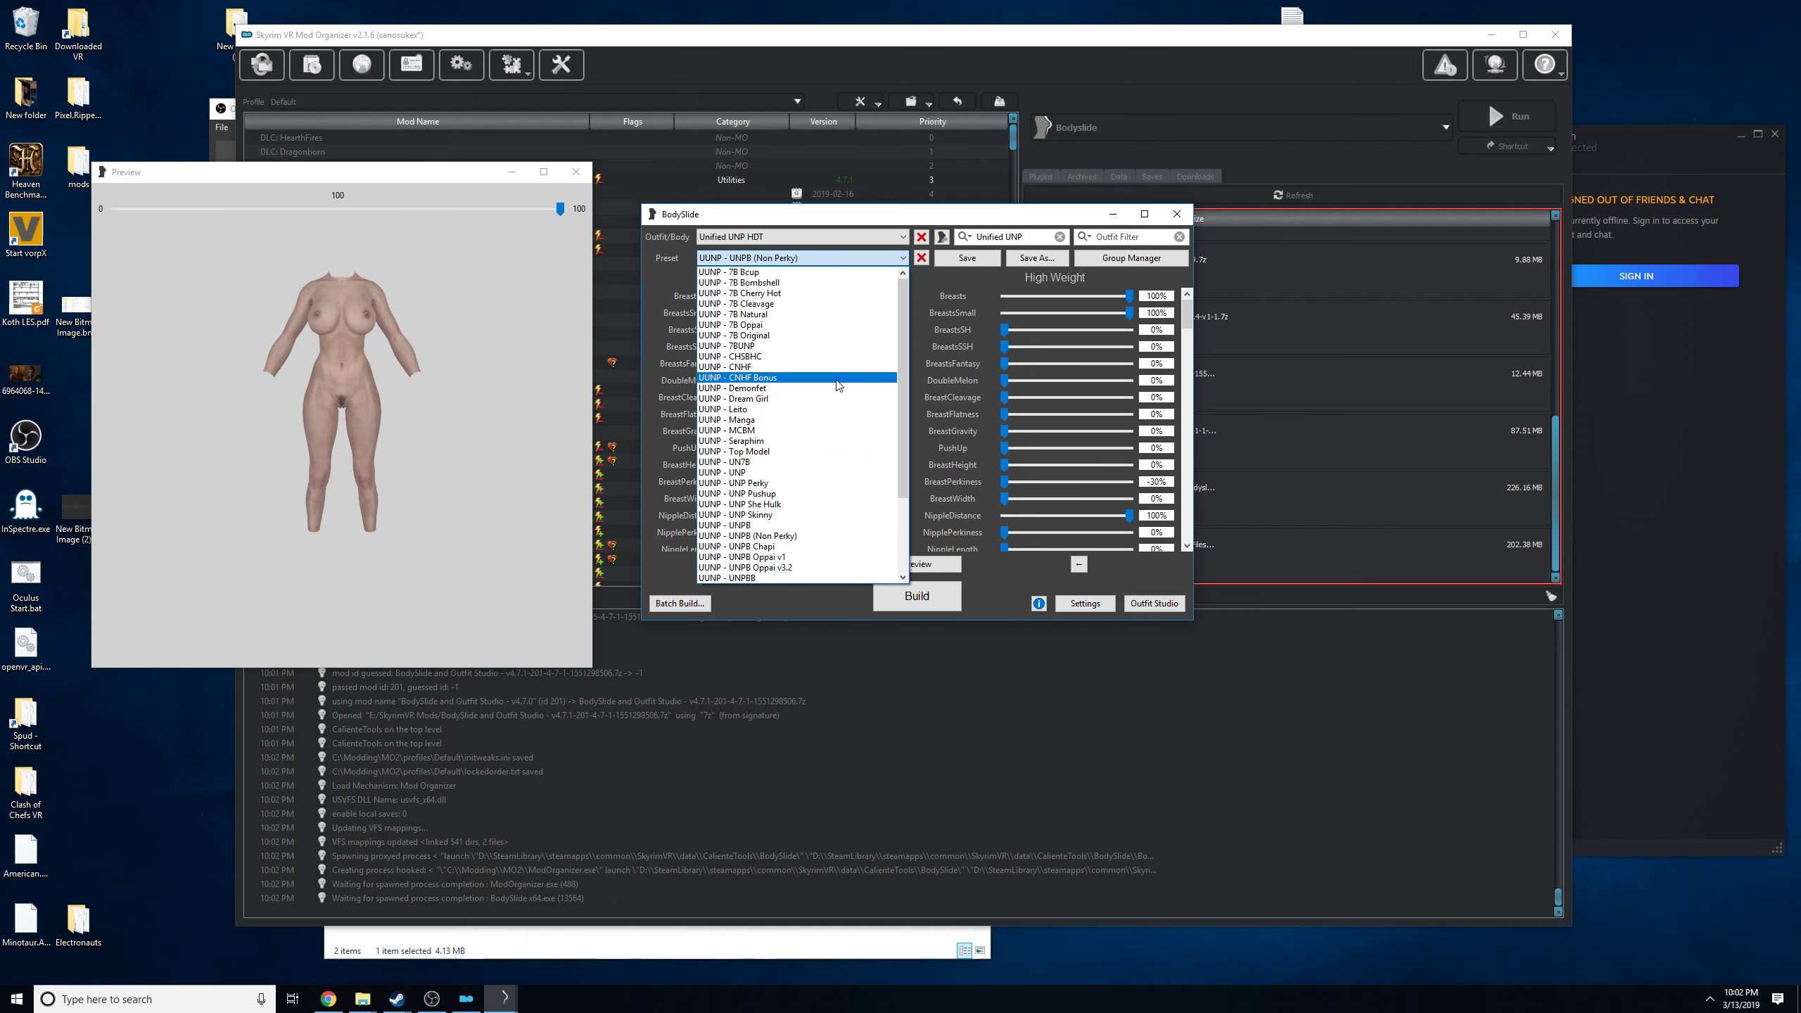
{"action": "left_click", "coordinate": [780, 282]}
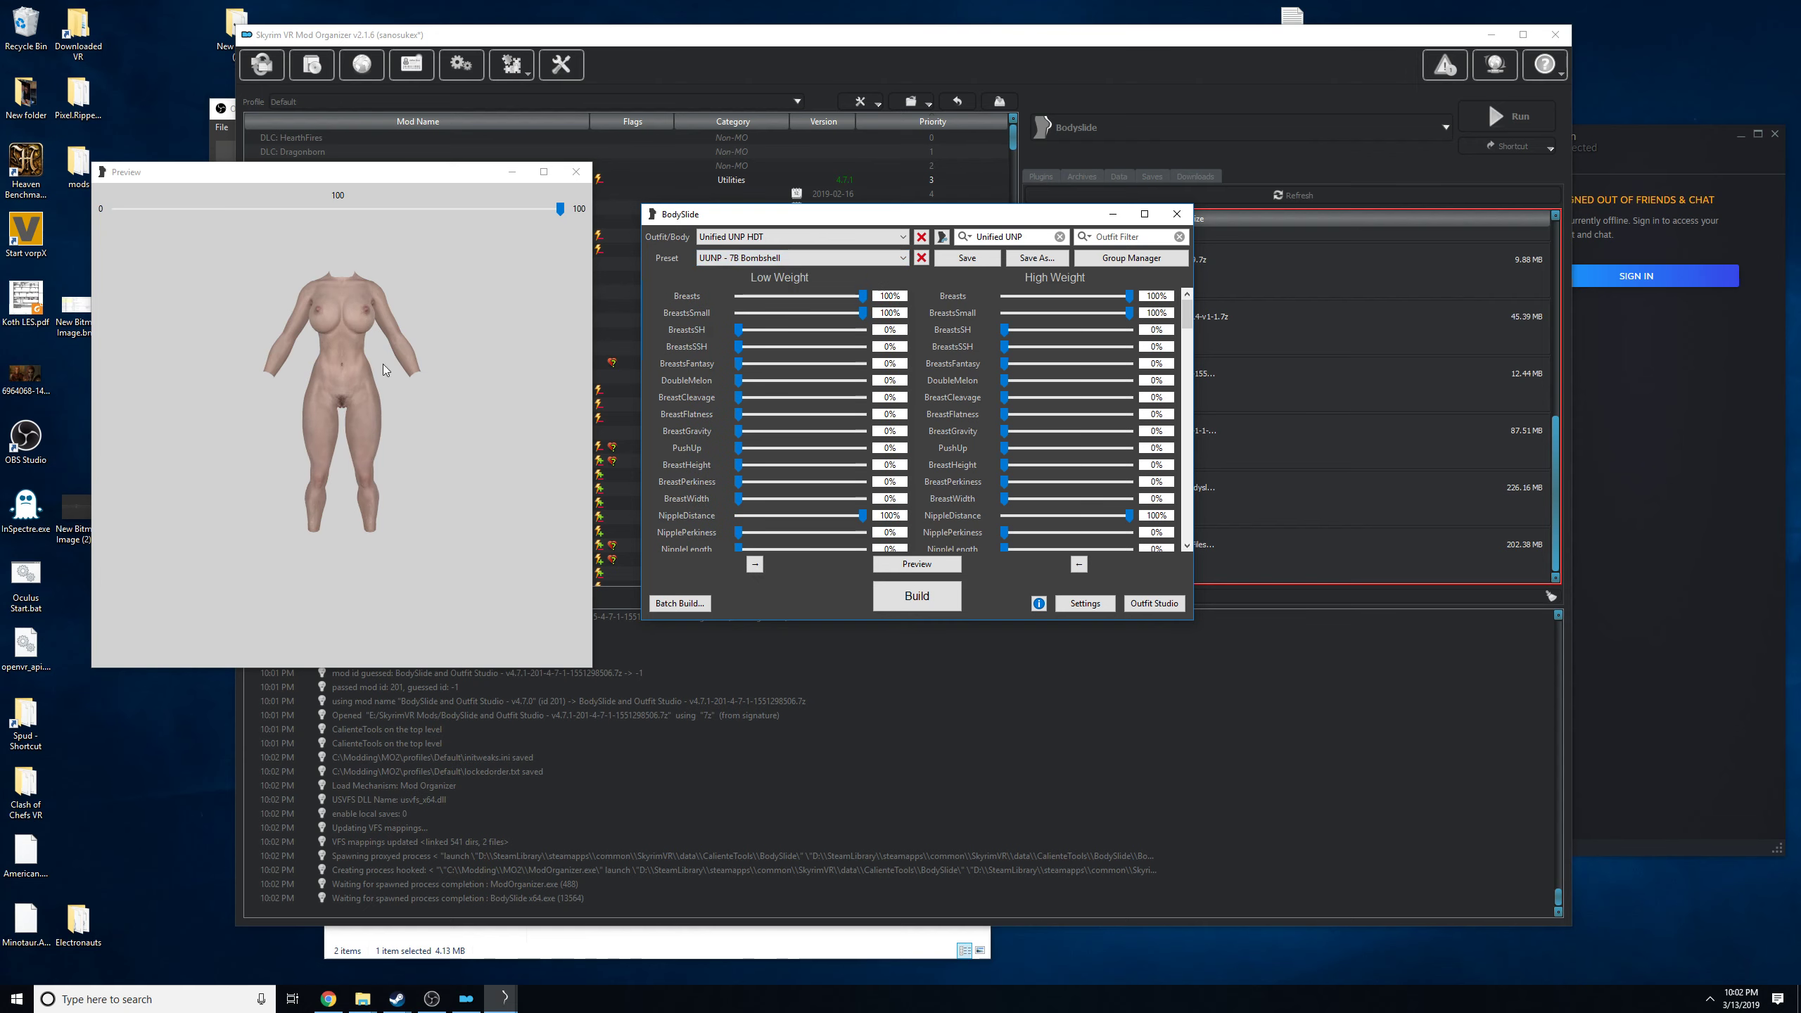
{"action": "mouse_move", "coordinate": [347, 335]}
{"action": "left_mouse_down"}
{"action": "mouse_move", "coordinate": [388, 335]}
{"action": "mouse_move", "coordinate": [343, 333]}
{"action": "left_mouse_up"}
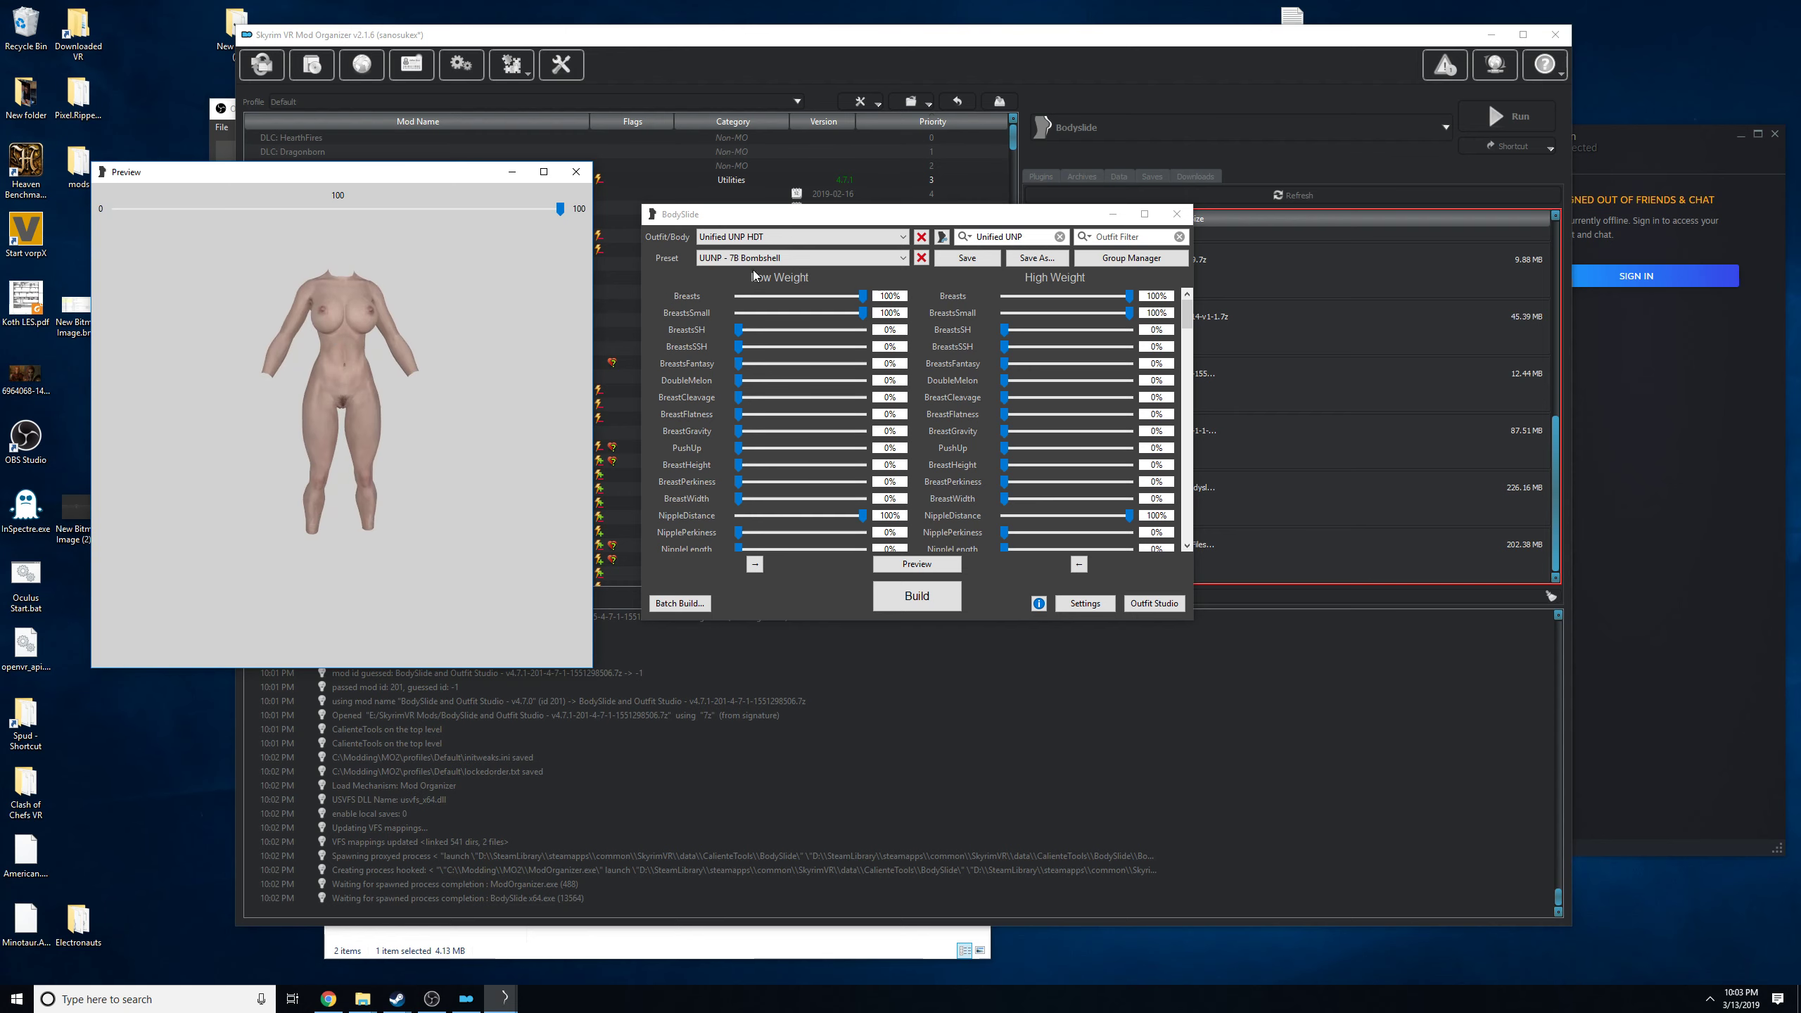
{"action": "left_click", "coordinate": [780, 258]}
{"action": "left_click", "coordinate": [787, 335]}
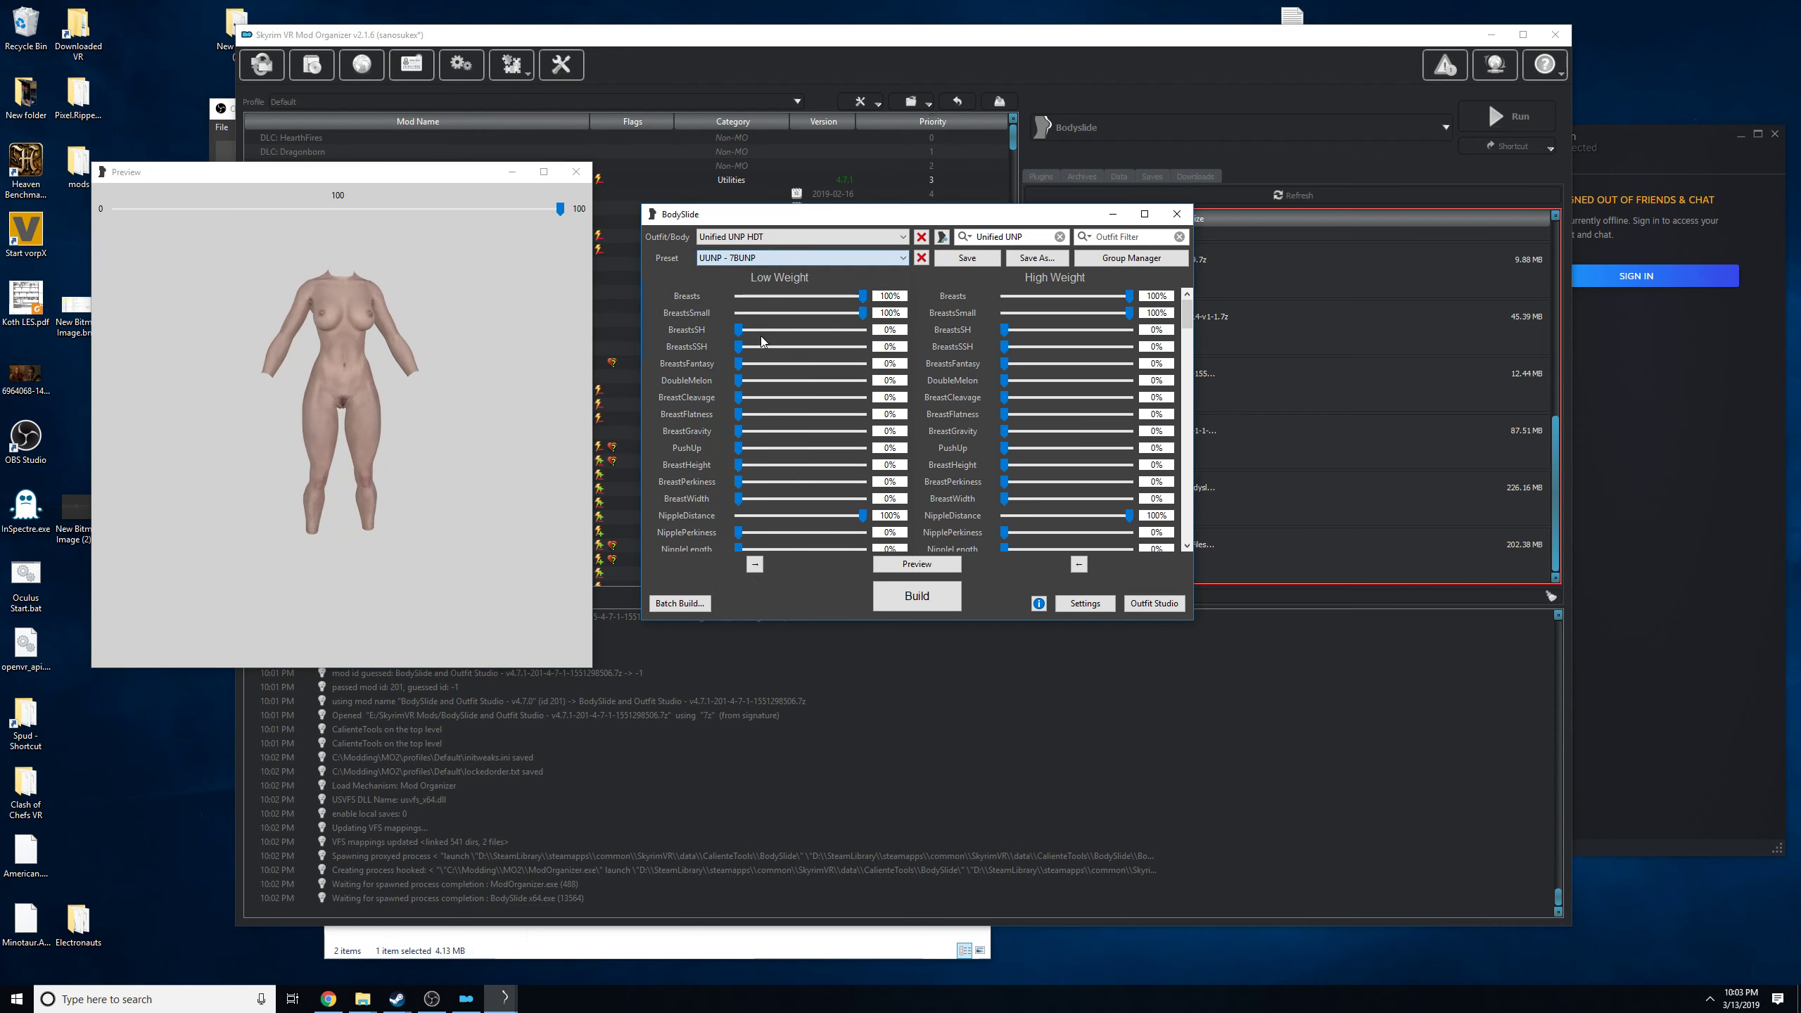
Select the UUNP - UNPB (Non Perky) preset and inspect the body in the preview.
{"action": "left_click", "coordinate": [806, 261]}
{"action": "scroll", "coordinate": [773, 426], "scroll_direction": "down", "scroll_amount": 3}
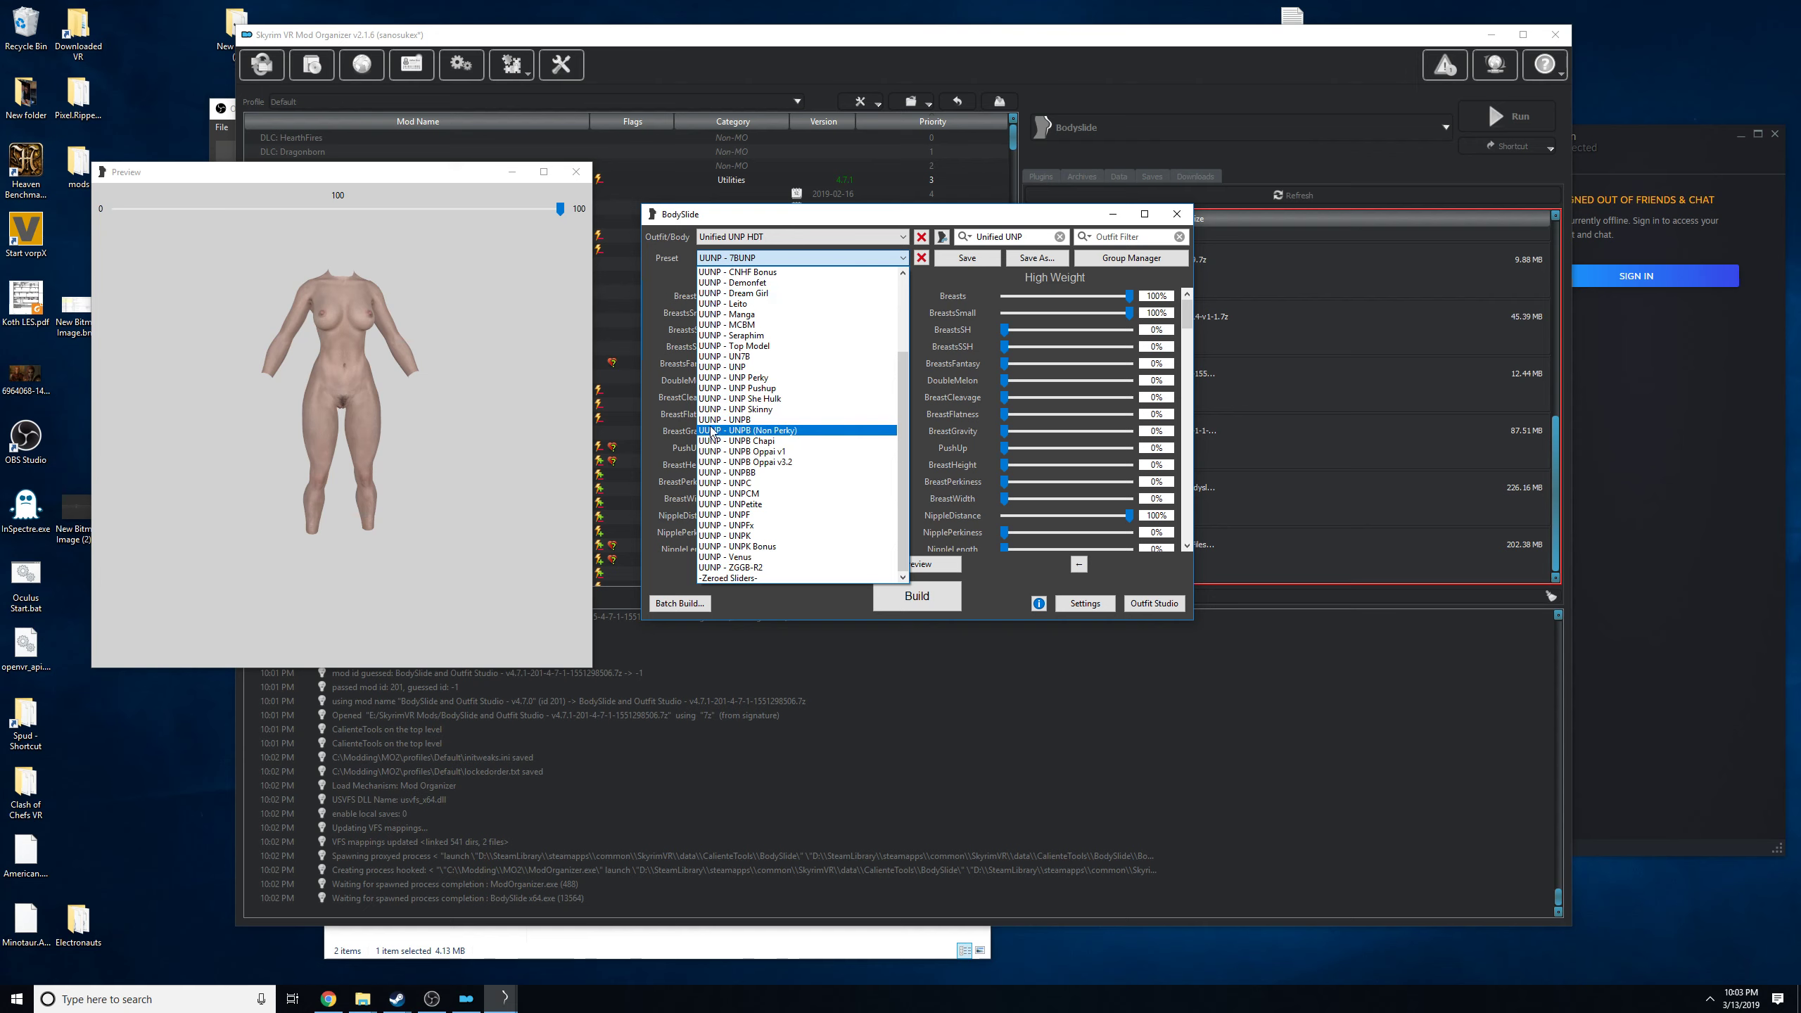
{"action": "left_click", "coordinate": [739, 431]}
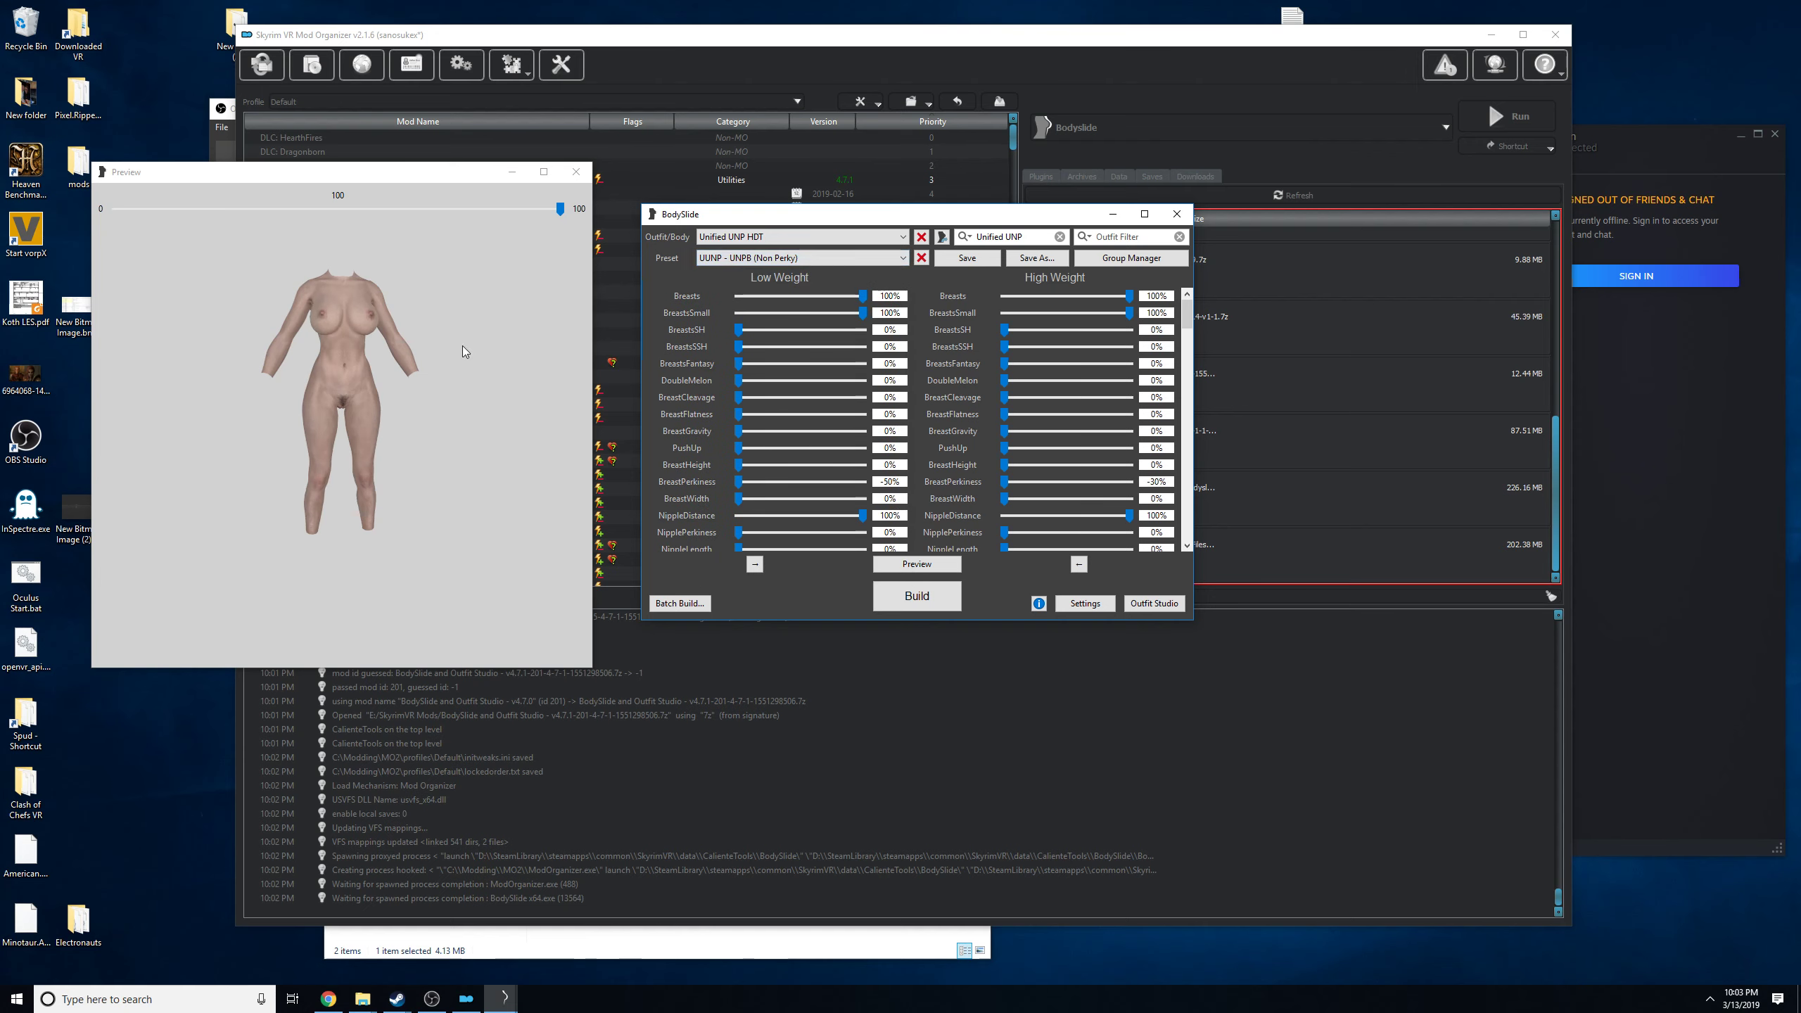
{"action": "left_click_drag", "start_coordinate": [462, 346], "coordinate": [423, 333]}
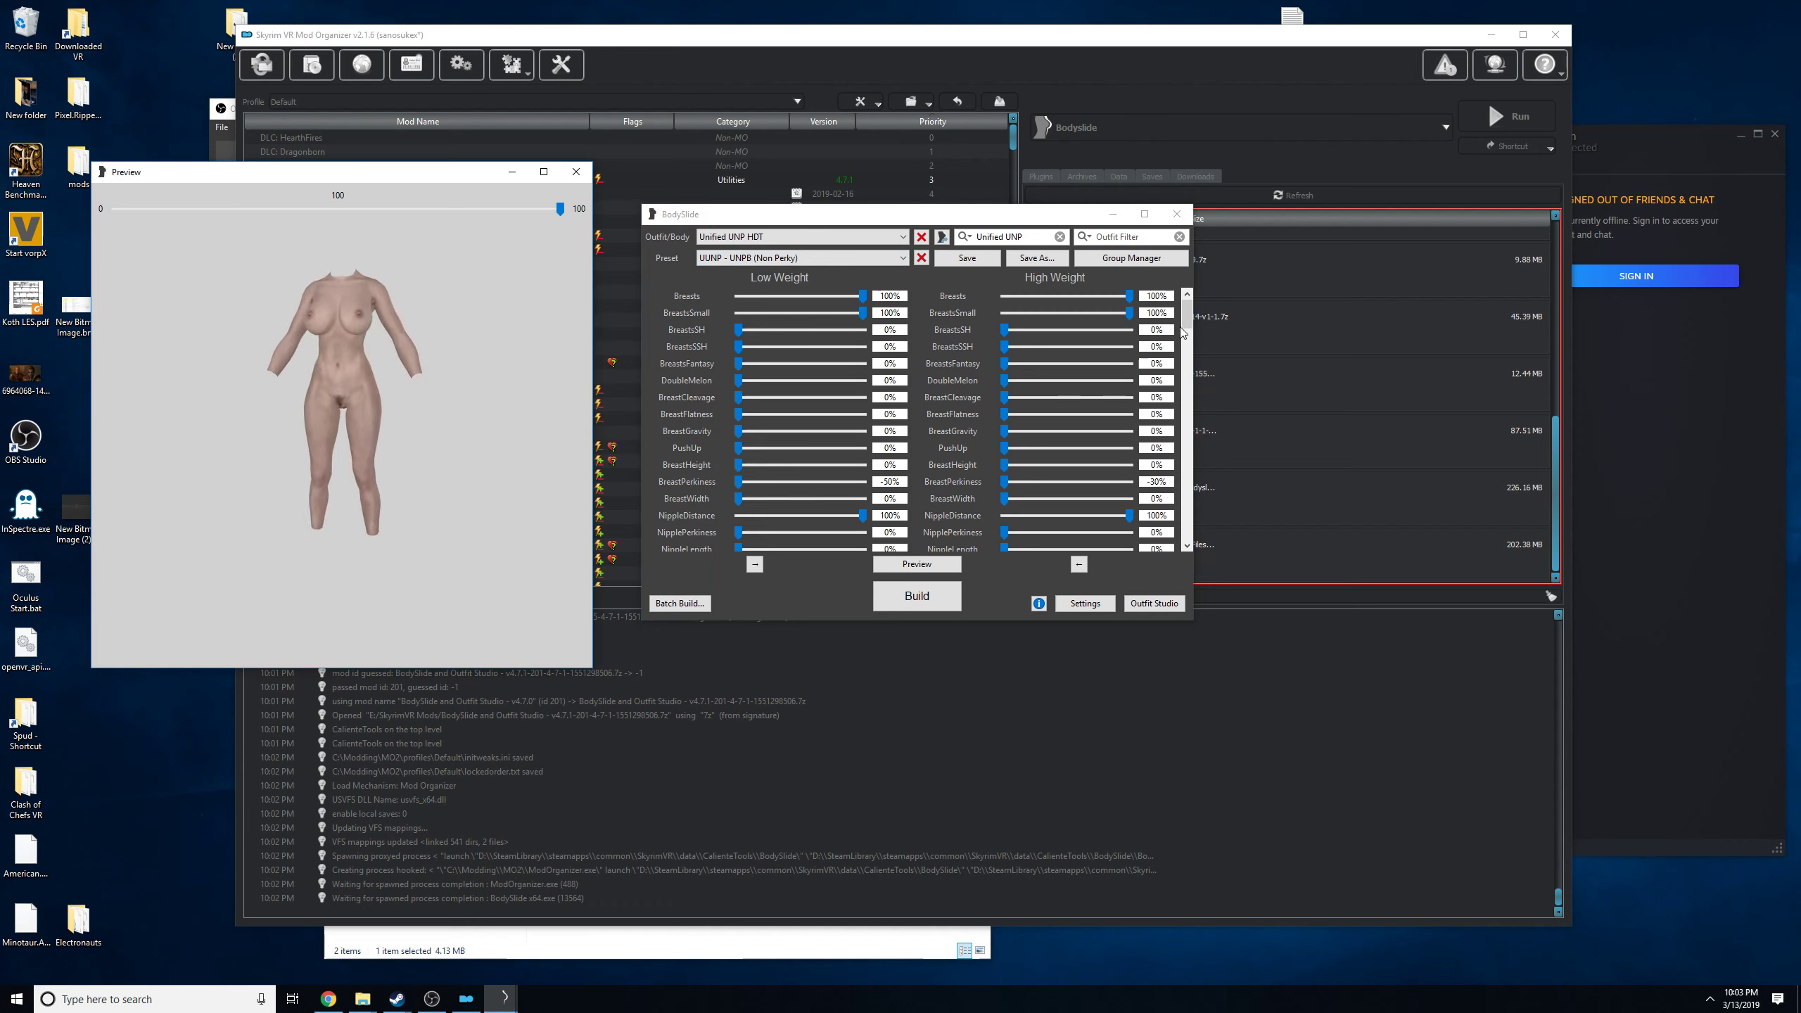
Look through the Unified UNP low-weight and high-weight sliders of the selected preset.
{"action": "left_click", "coordinate": [1191, 354]}
{"action": "left_click_drag", "start_coordinate": [1195, 350], "coordinate": [1149, 443]}
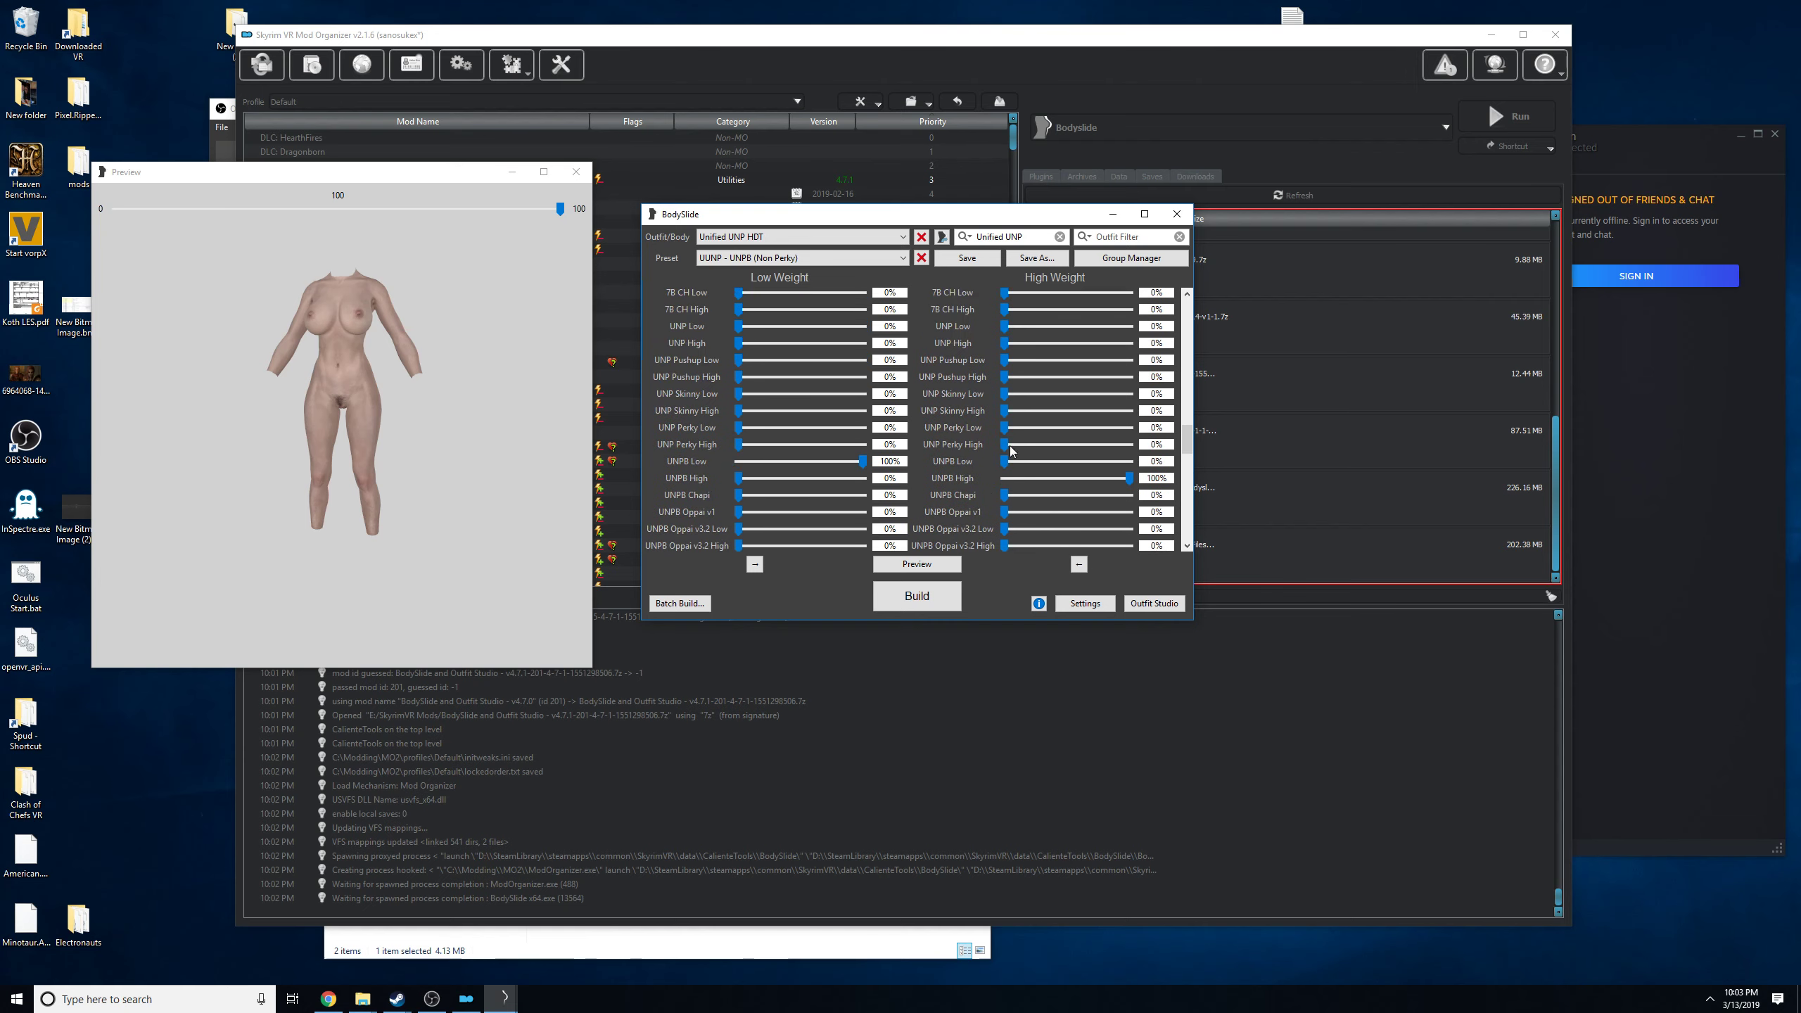
{"action": "mouse_move", "coordinate": [310, 374]}
{"action": "left_mouse_down"}
{"action": "mouse_move", "coordinate": [411, 381]}
{"action": "mouse_move", "coordinate": [314, 375]}
{"action": "left_mouse_up"}
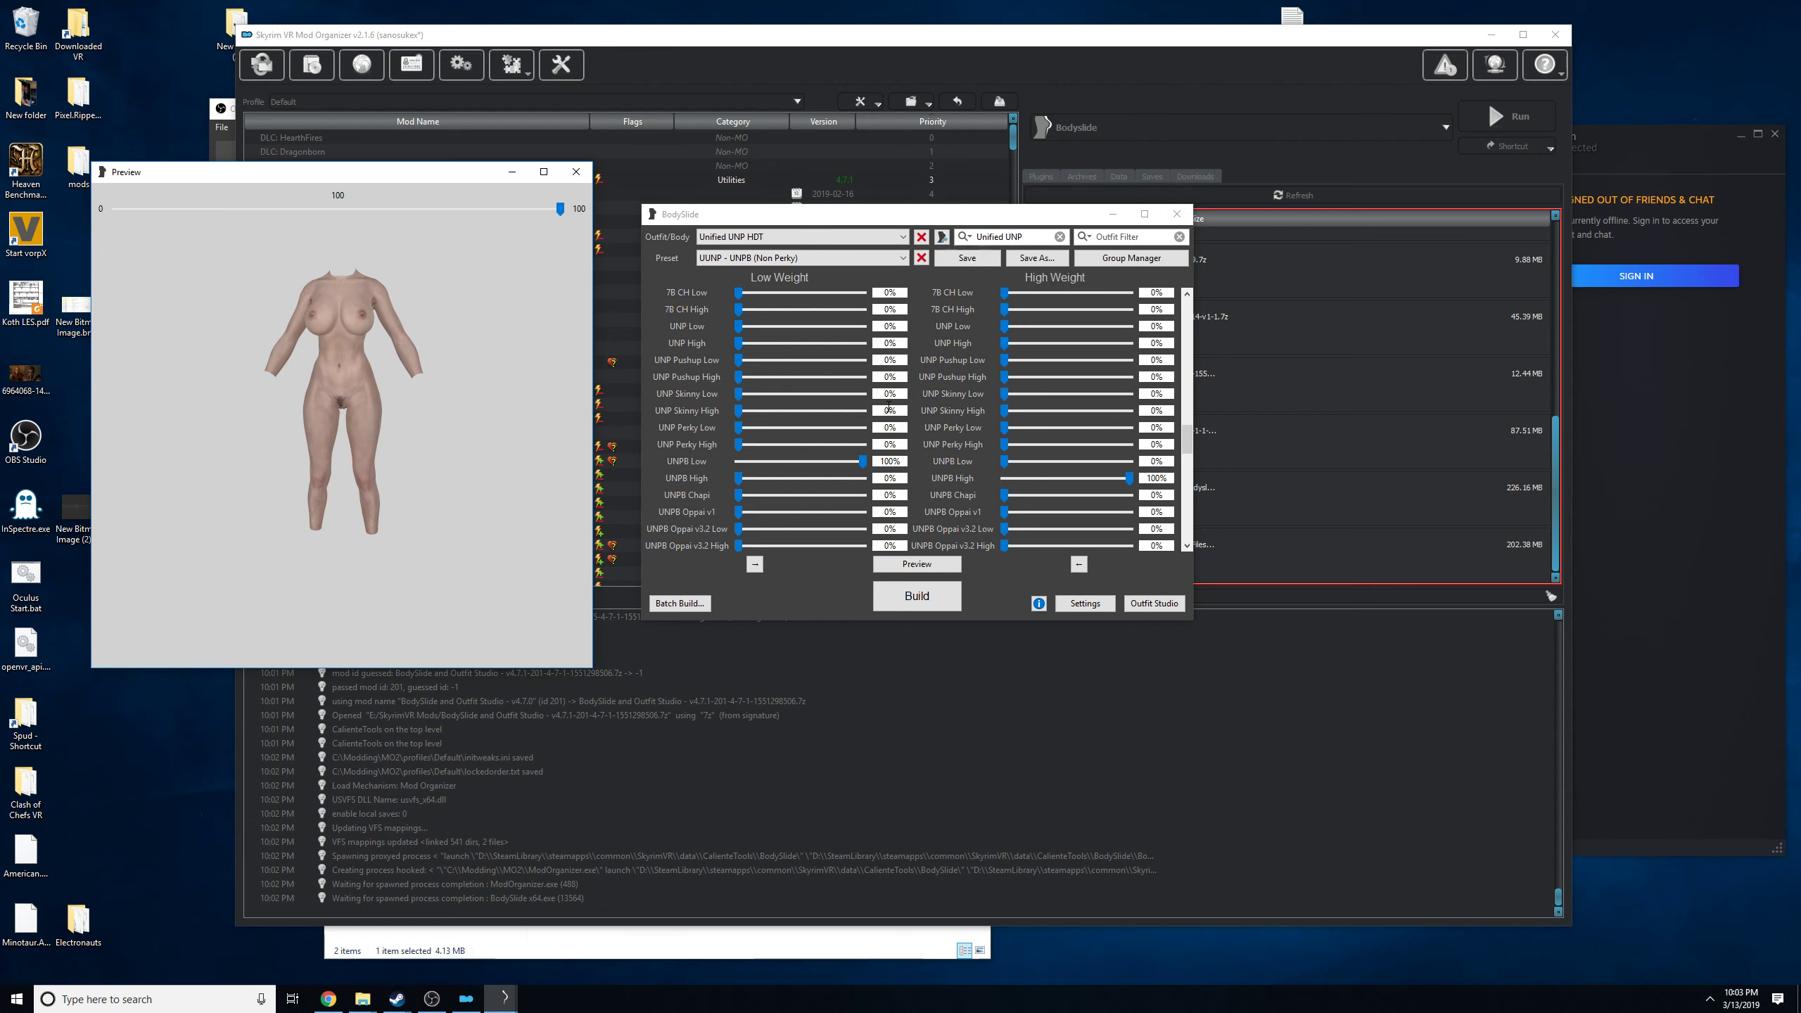
{"action": "left_click", "coordinate": [1103, 393]}
{"action": "scroll", "coordinate": [1101, 394], "scroll_direction": "up", "scroll_amount": 2}
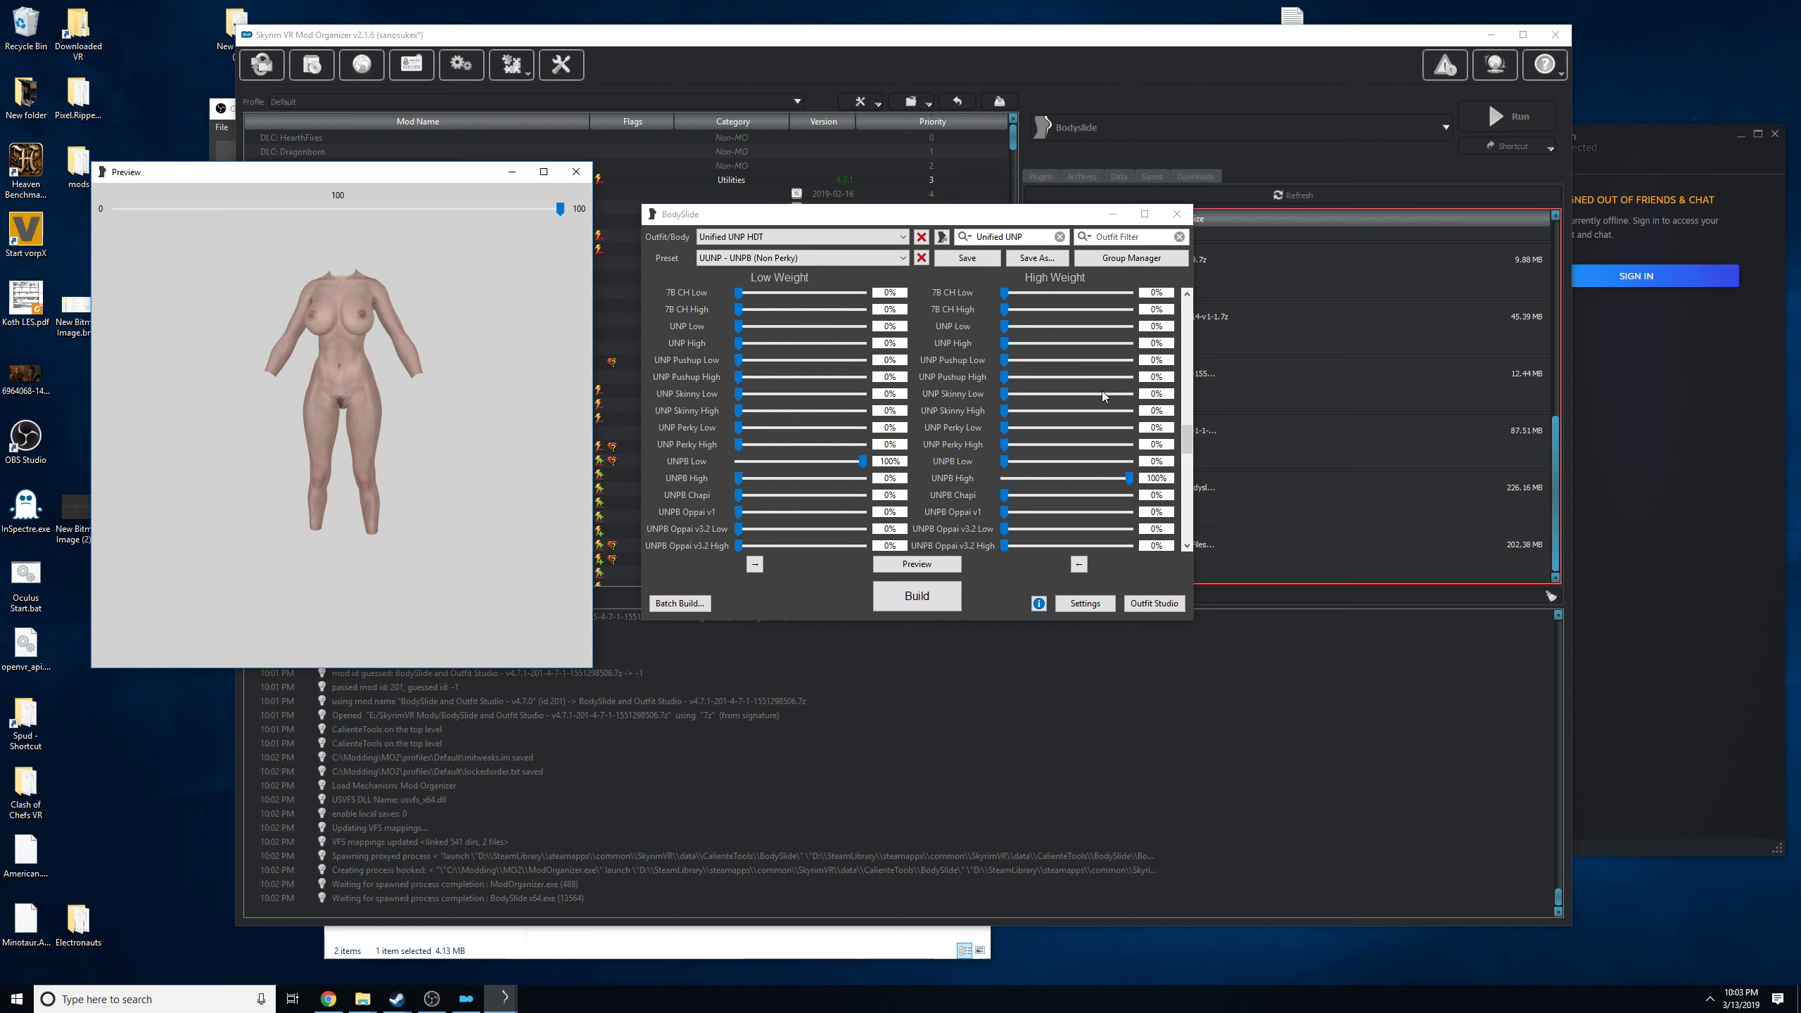
{"action": "left_click", "coordinate": [1185, 411]}
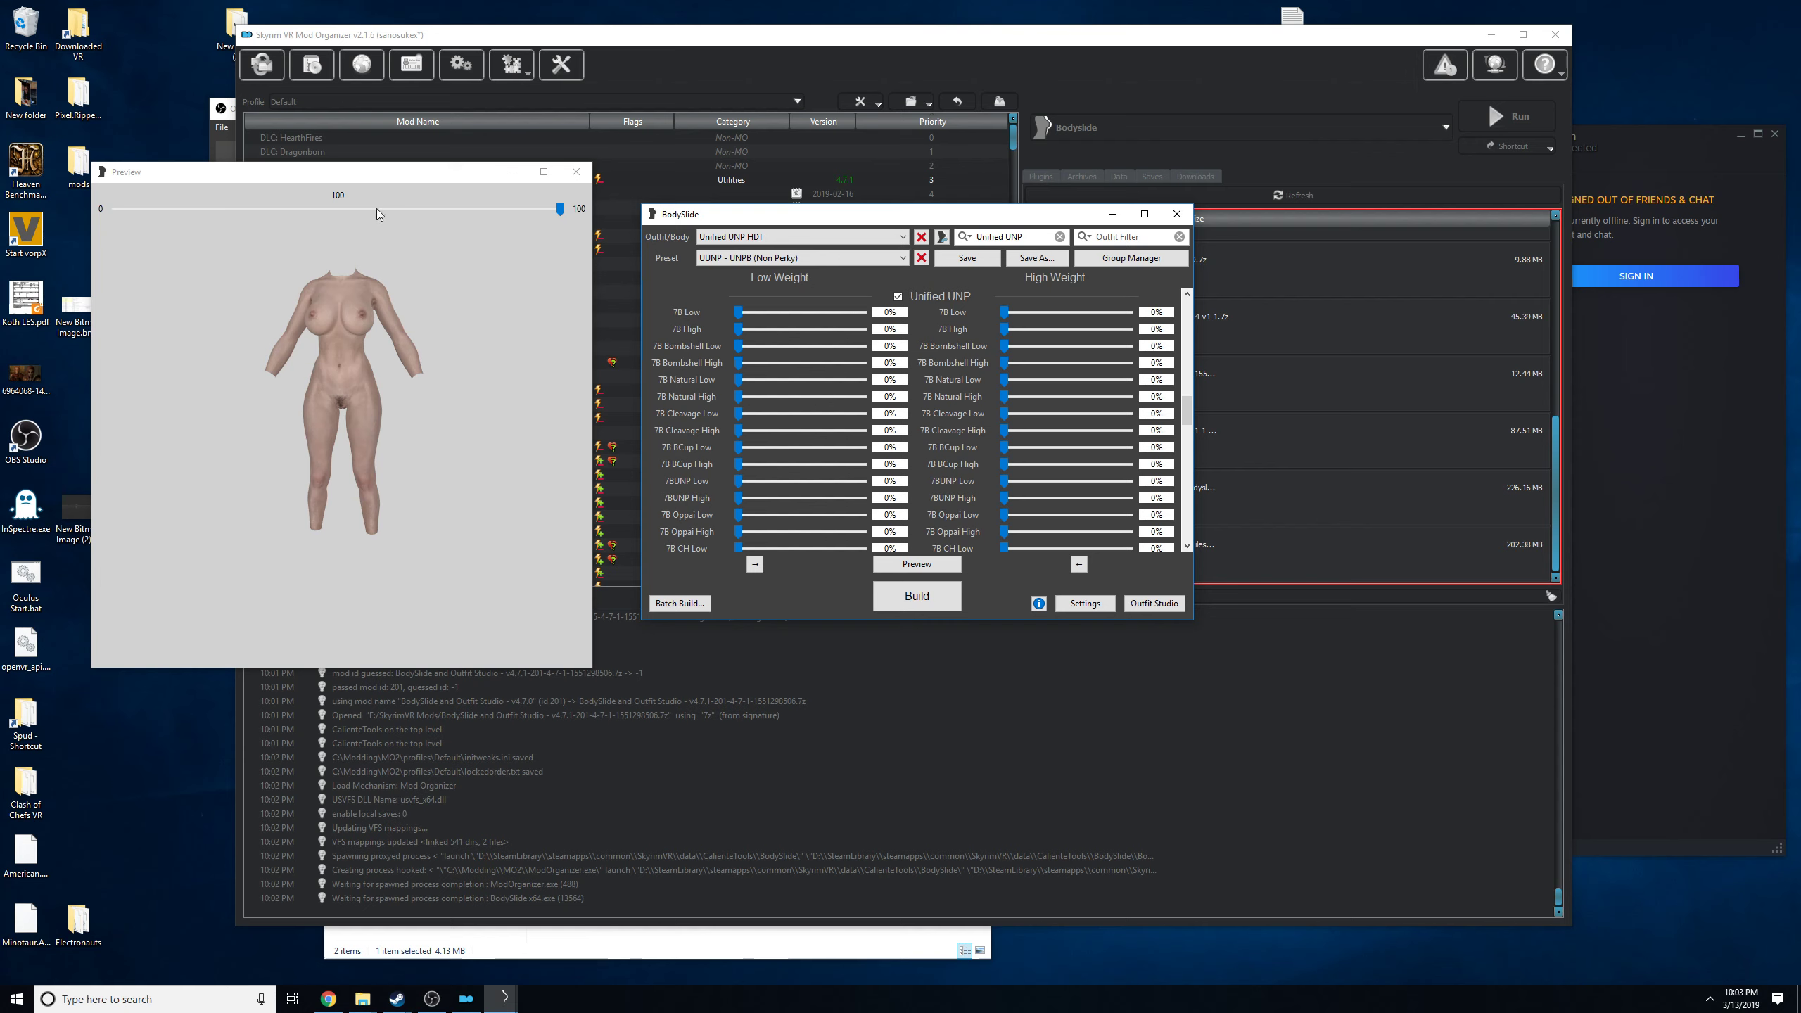
Compare the previewed body at weight 0 and at weight 100.
{"action": "mouse_move", "coordinate": [402, 173]}
{"action": "left_mouse_down"}
{"action": "mouse_move", "coordinate": [443, 173]}
{"action": "mouse_move", "coordinate": [417, 173]}
{"action": "left_mouse_up"}
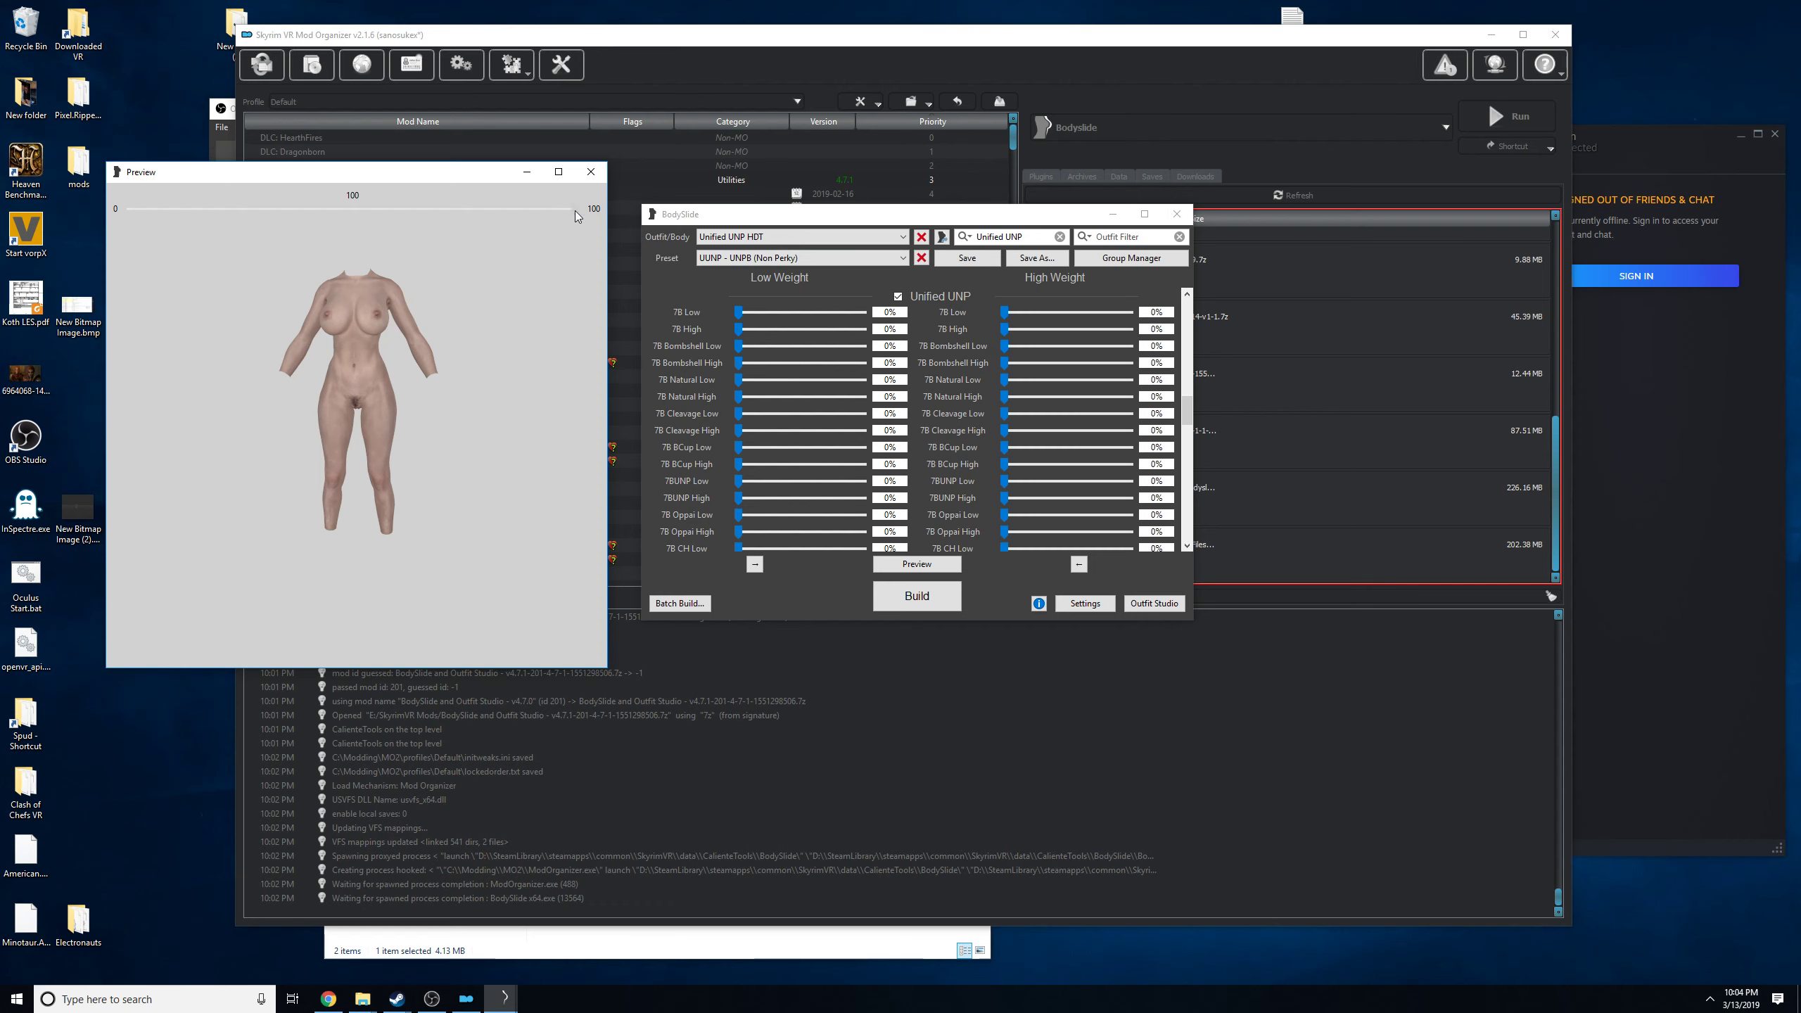
{"action": "left_click_drag", "start_coordinate": [574, 211], "coordinate": [6, 213]}
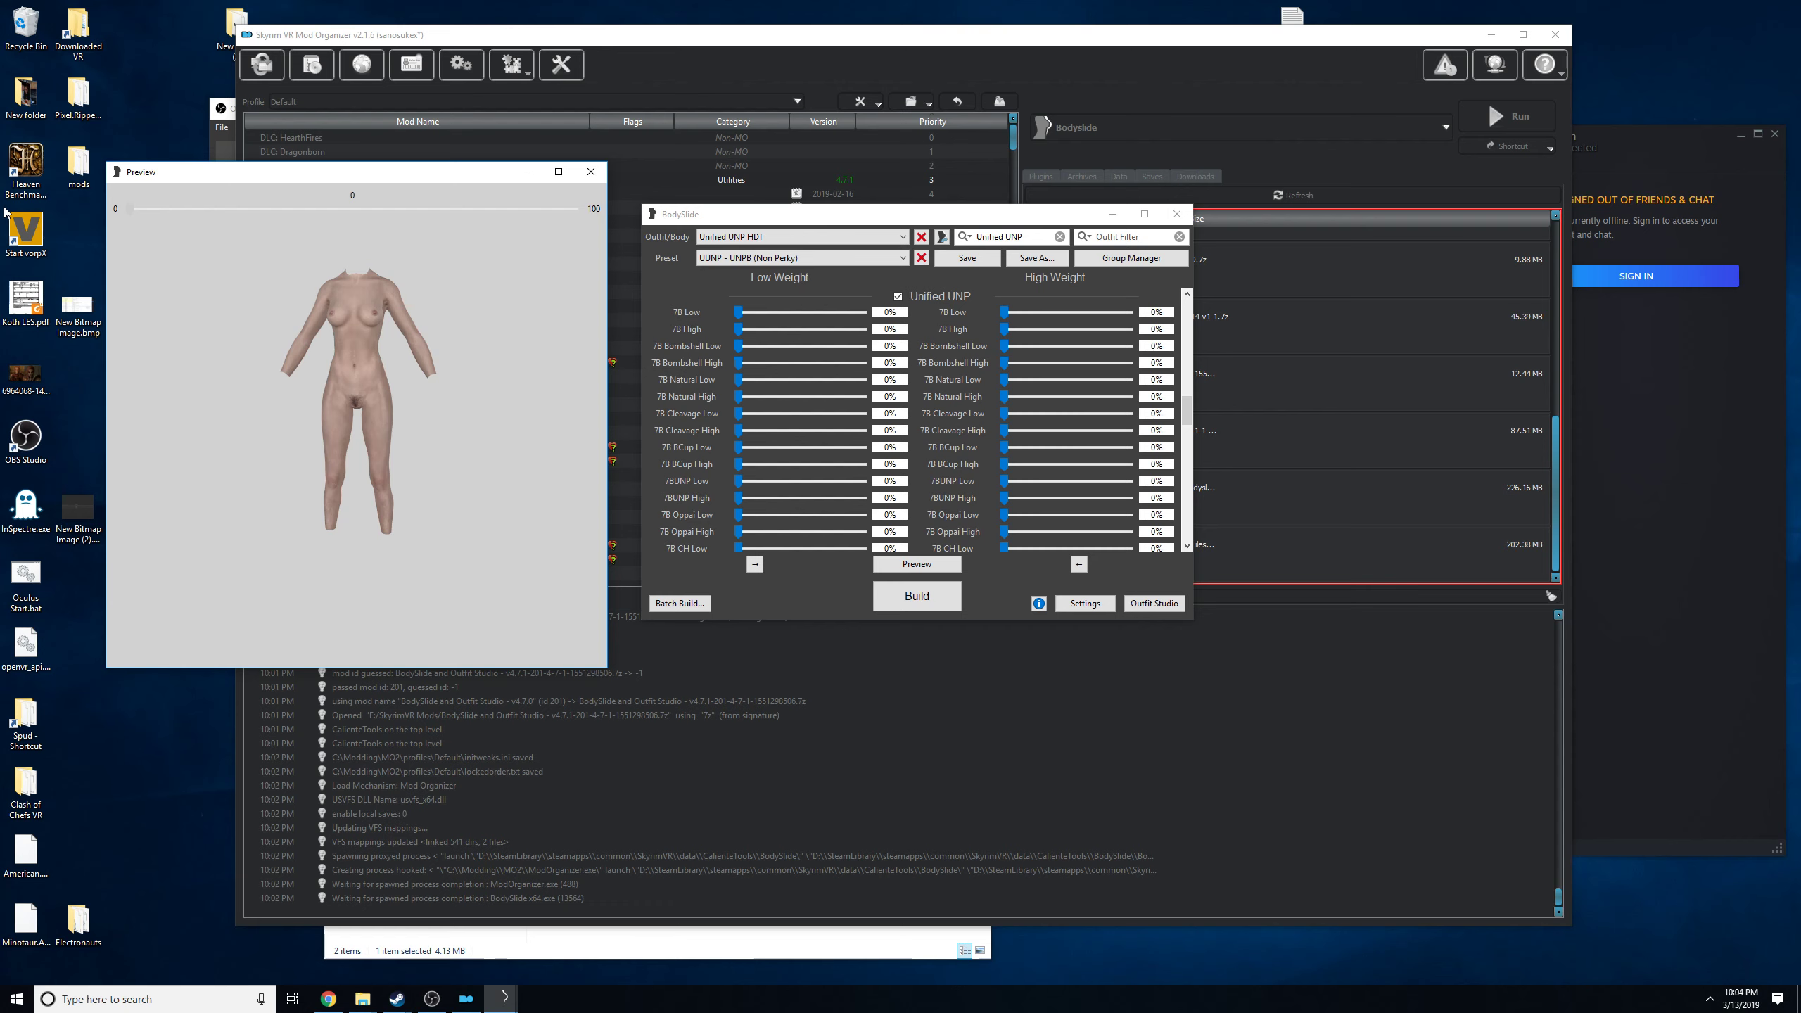
{"action": "left_click_drag", "start_coordinate": [6, 214], "coordinate": [709, 238]}
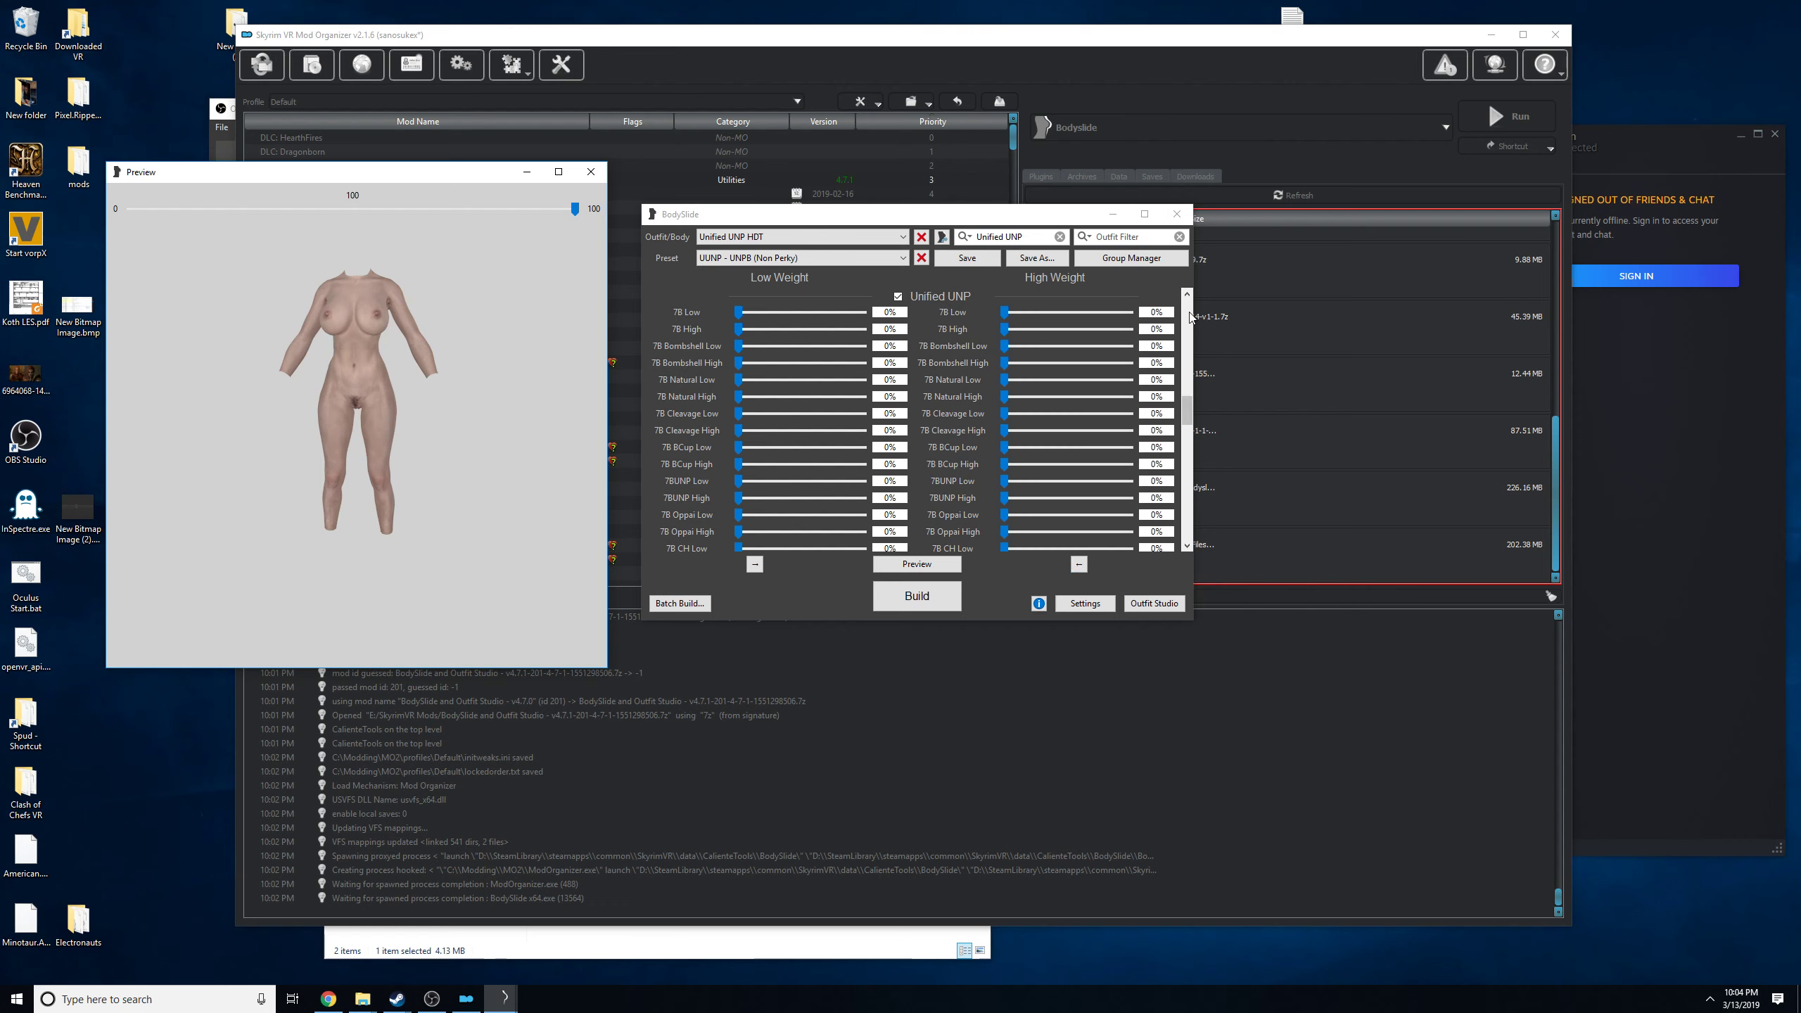
Try the high-weight BreastsSH slider on the previewed body and return it to 0%.
{"action": "left_click_drag", "start_coordinate": [1186, 412], "coordinate": [1145, 307]}
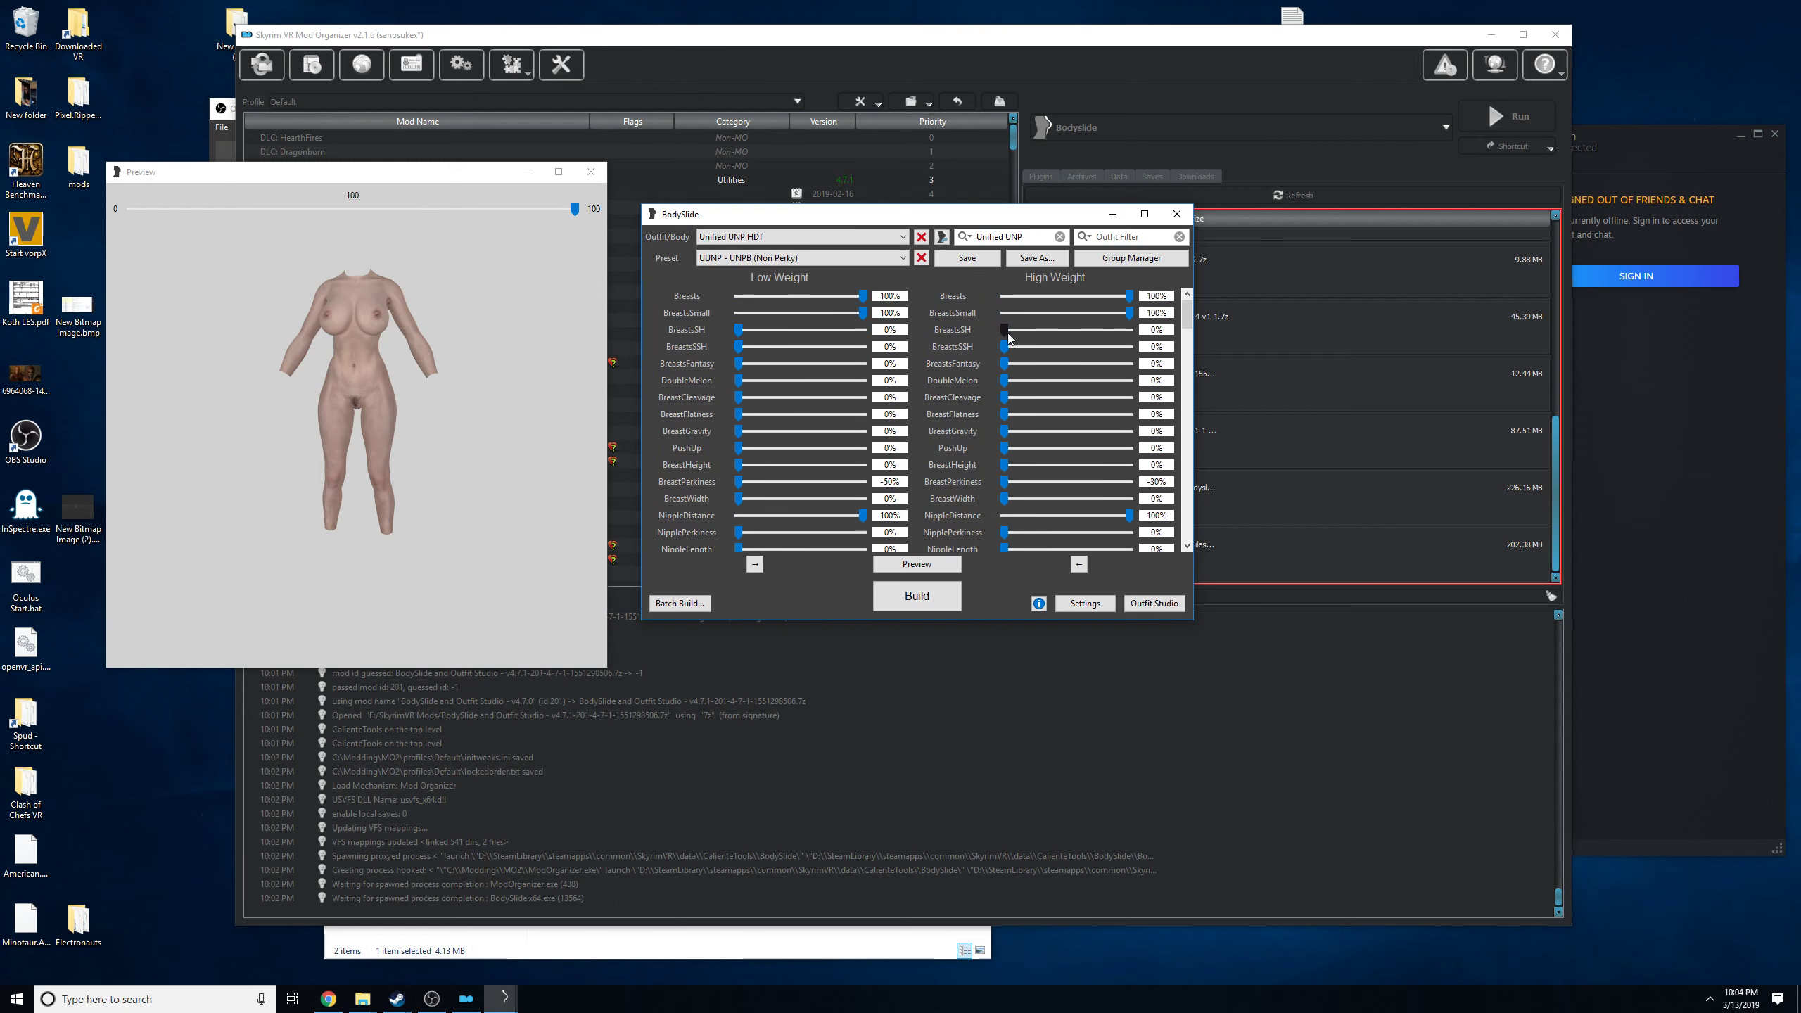
{"action": "left_click_drag", "start_coordinate": [1003, 331], "coordinate": [909, 372]}
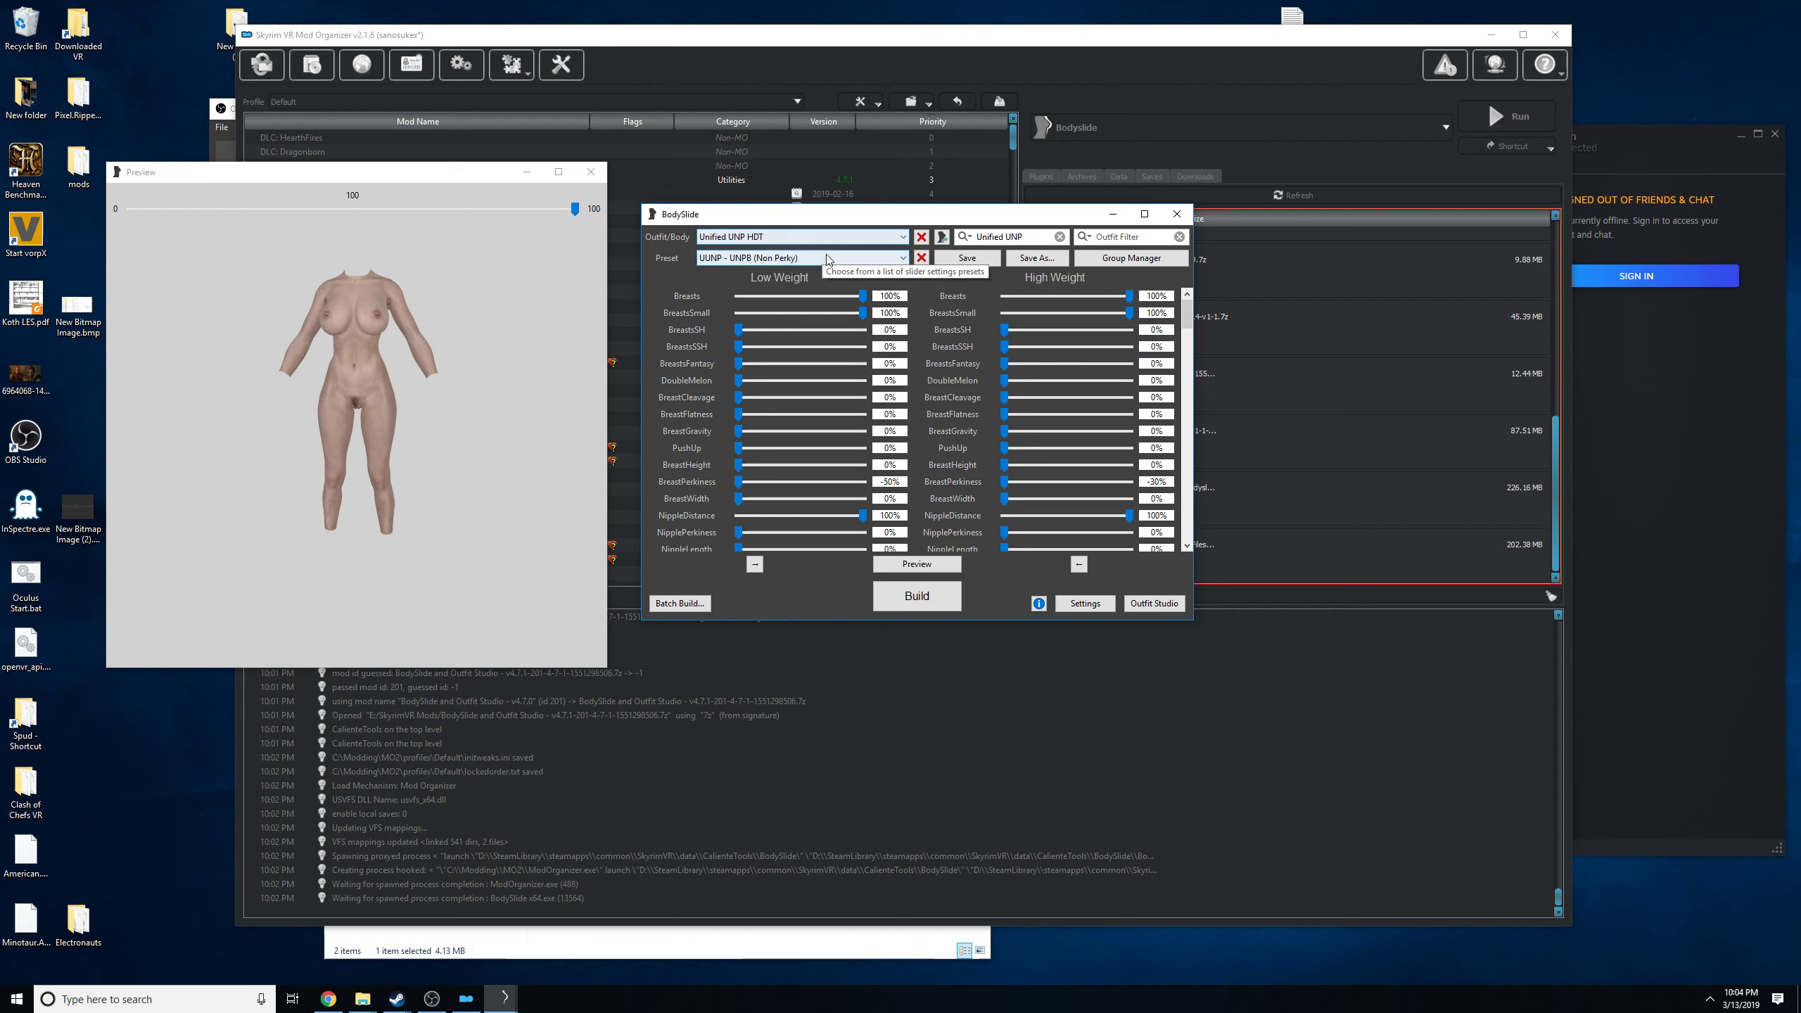
Keep Unified UNP HDT as the outfit and start a batch build with the active slider values.
{"action": "left_click", "coordinate": [783, 237]}
{"action": "left_click", "coordinate": [766, 218]}
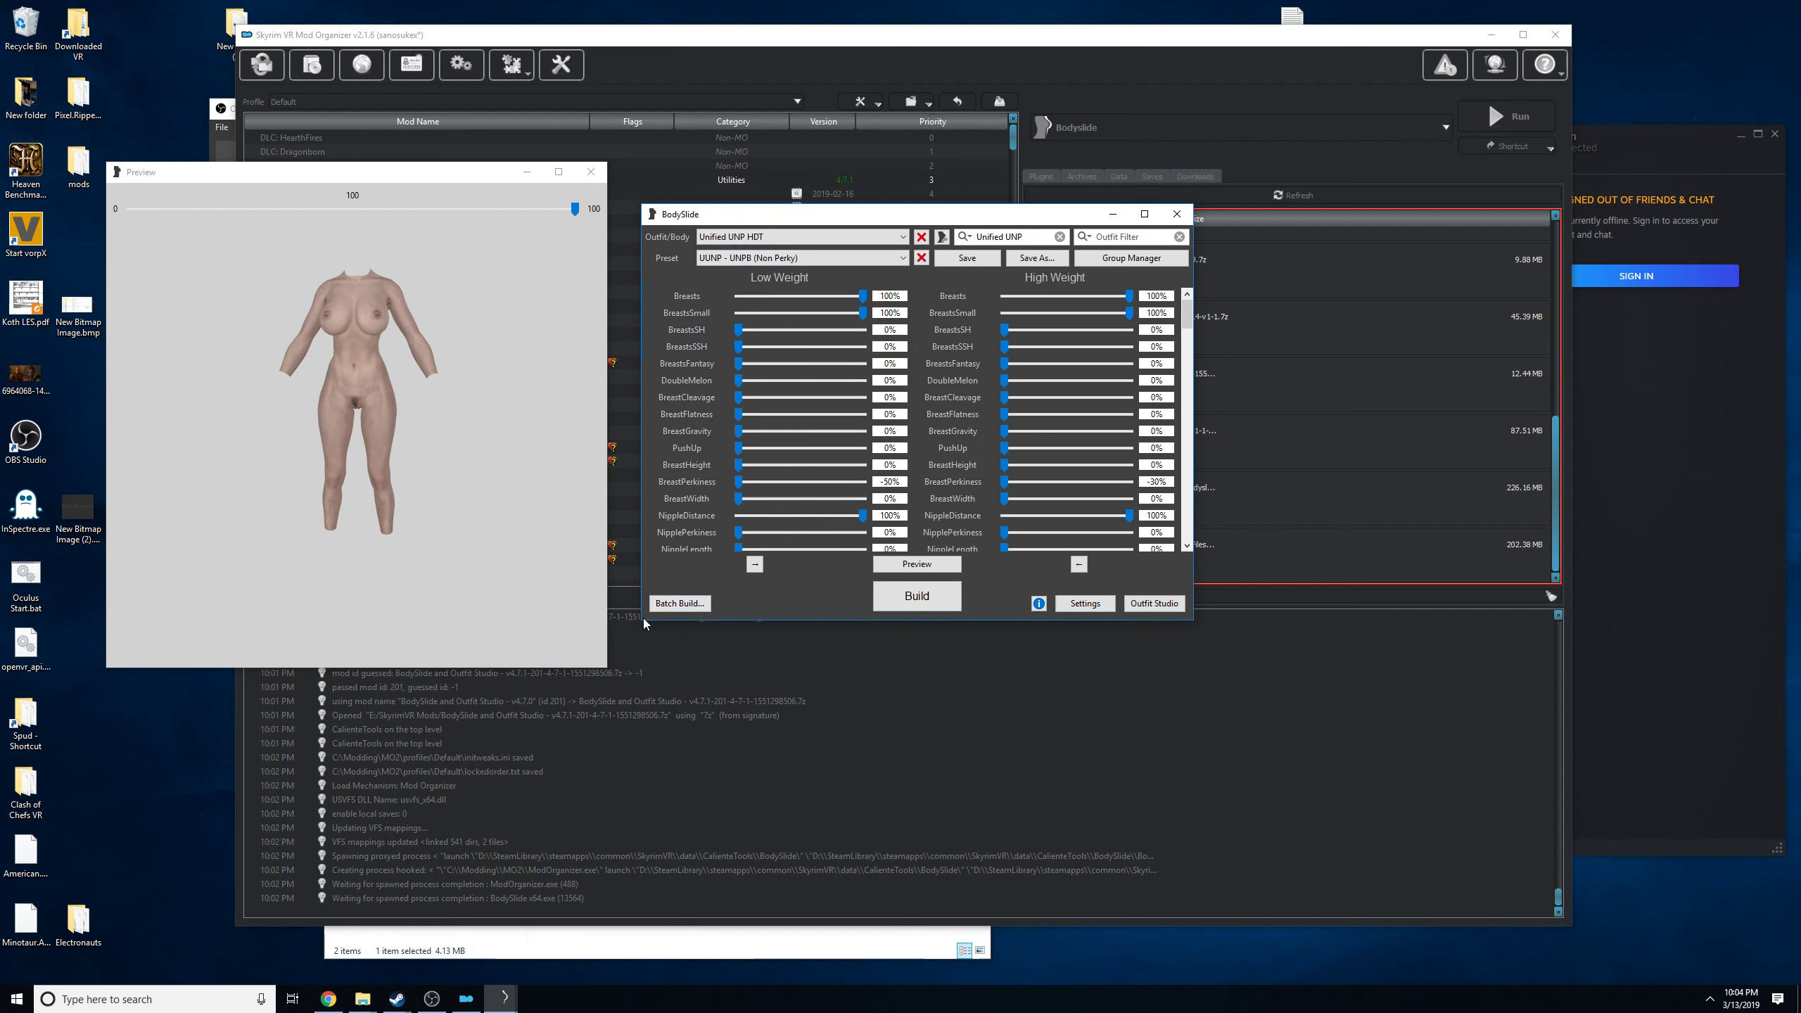
{"action": "left_click", "coordinate": [689, 606]}
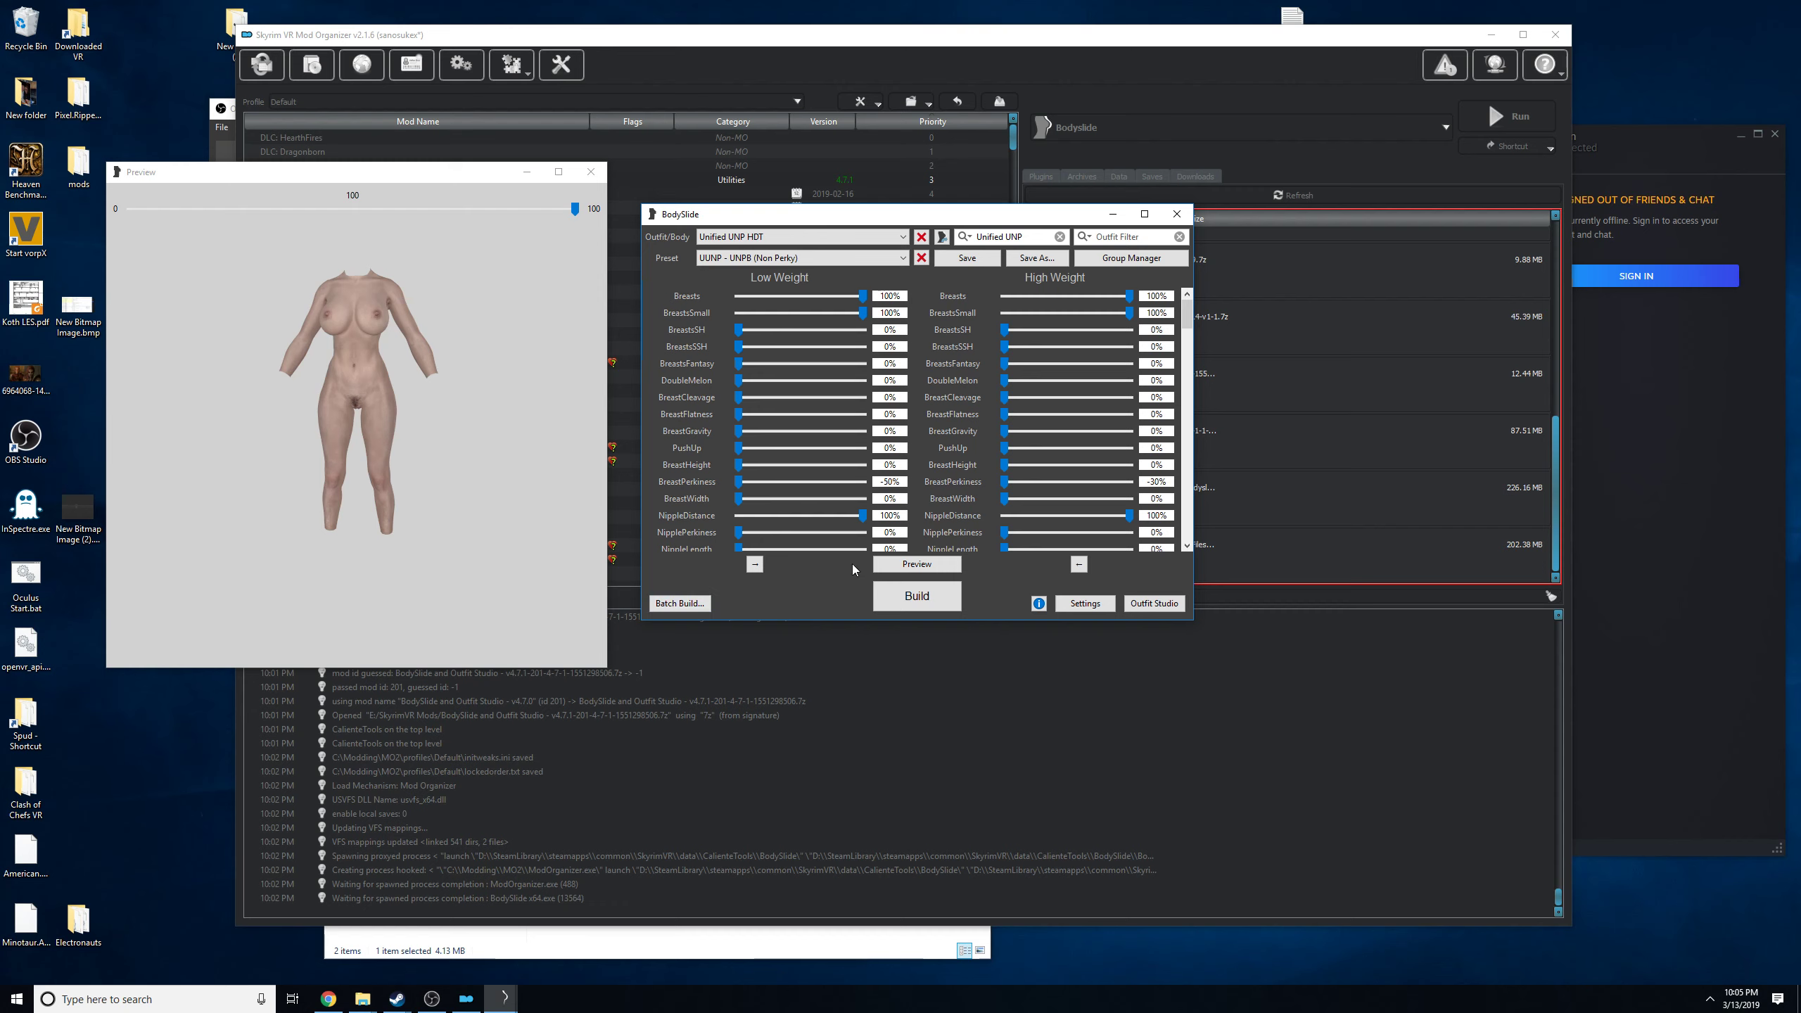
Limit the batch build to Unified UNP HDT, Unified UNP Hands and Unified UNP Feet (XPMSE).
{"action": "left_click", "coordinate": [694, 605]}
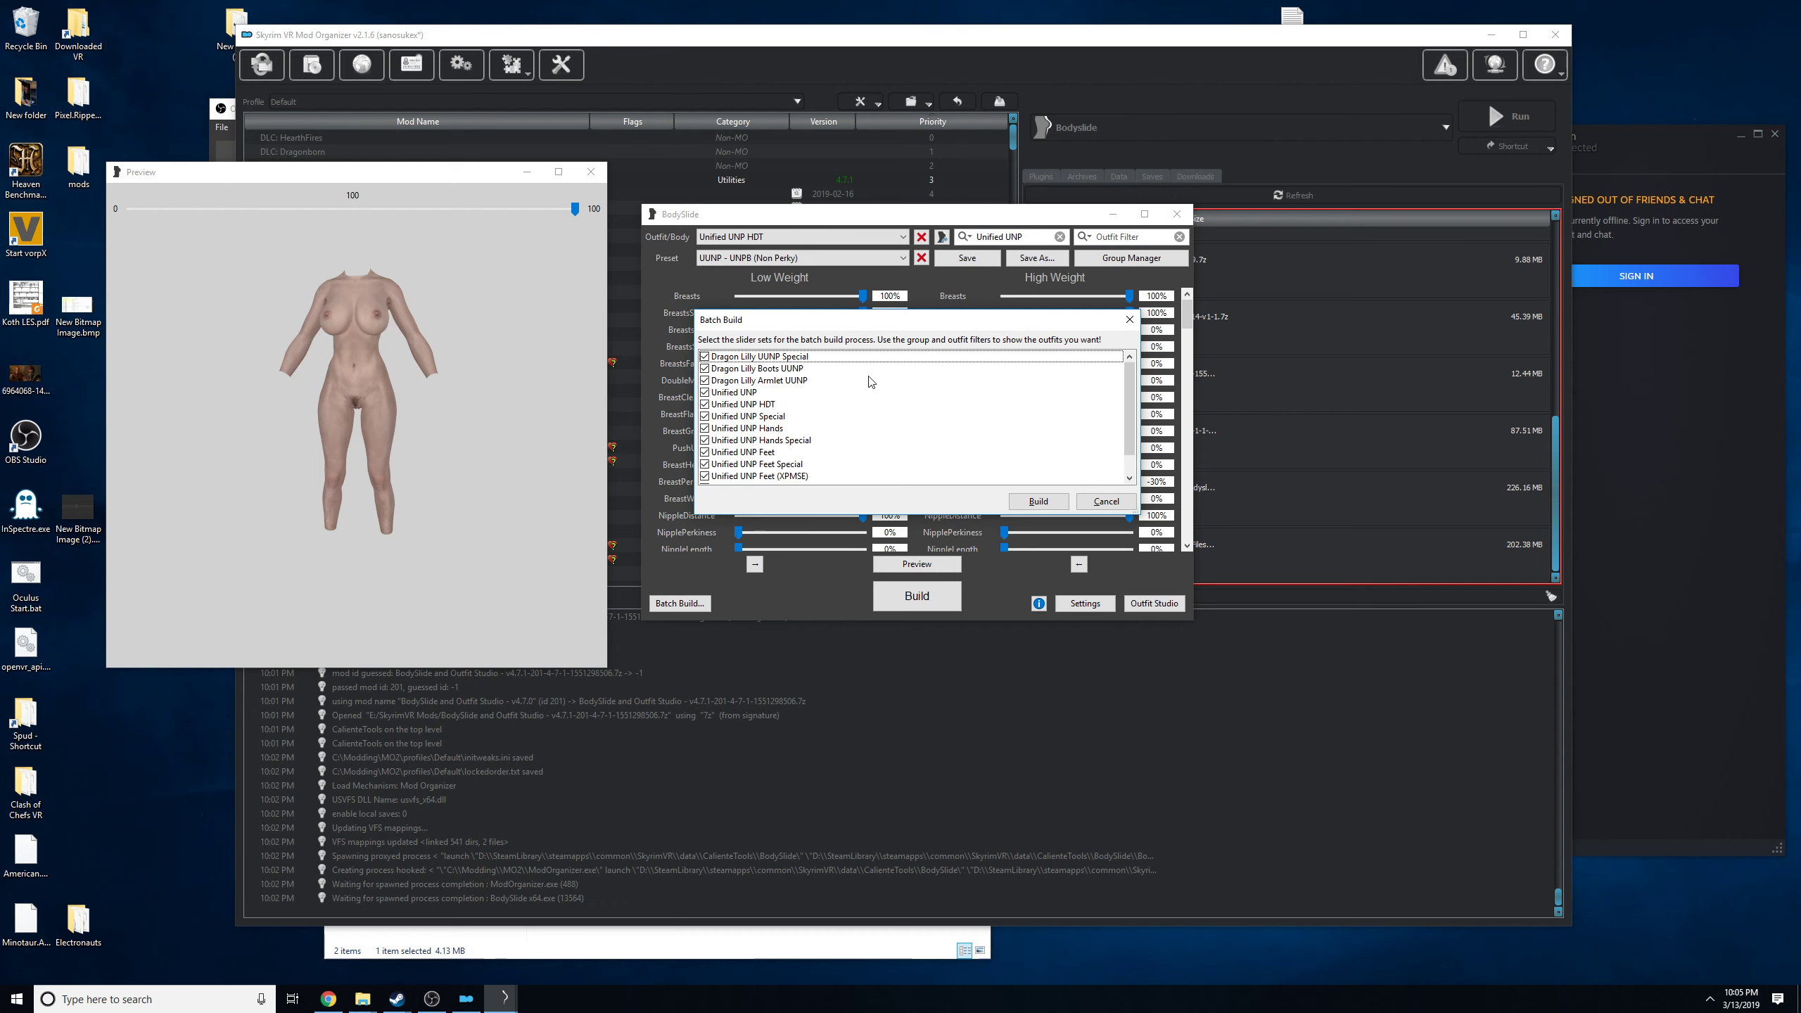
{"action": "right_click", "coordinate": [776, 411]}
{"action": "left_click", "coordinate": [822, 431]}
{"action": "scroll", "coordinate": [803, 475], "scroll_direction": "down", "scroll_amount": 1}
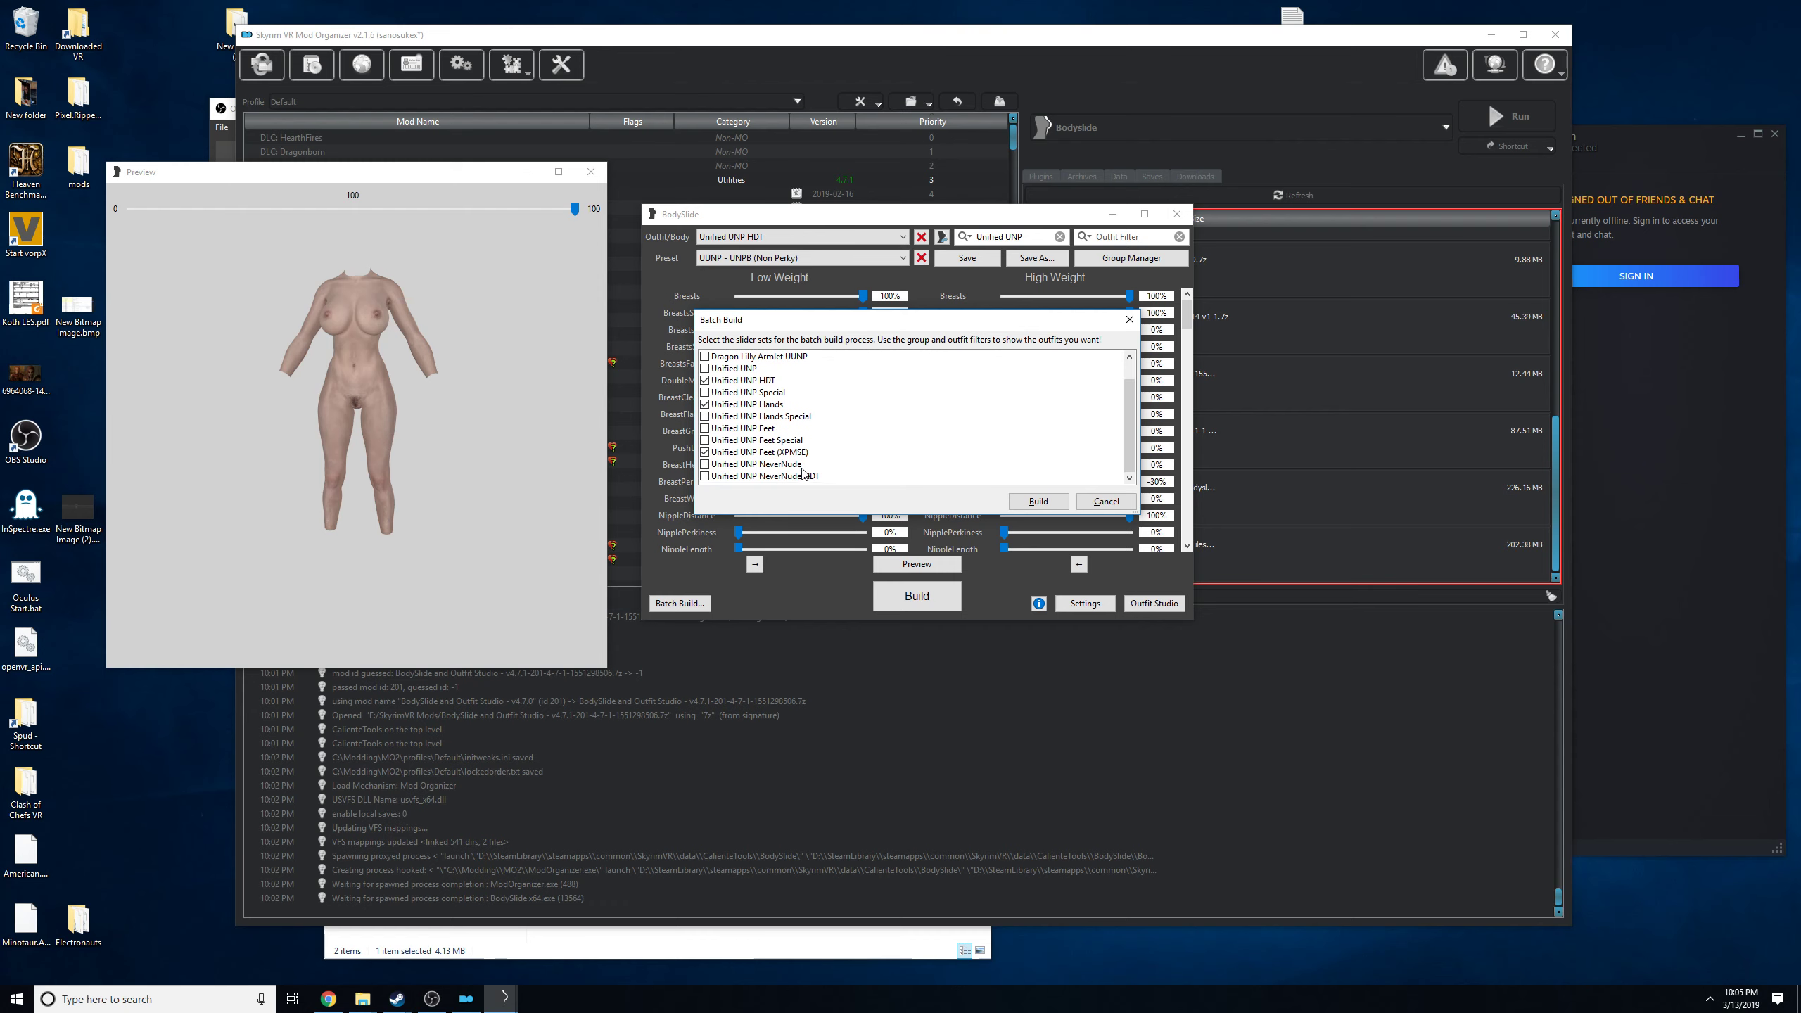
{"action": "scroll", "coordinate": [803, 473], "scroll_direction": "up", "scroll_amount": 1}
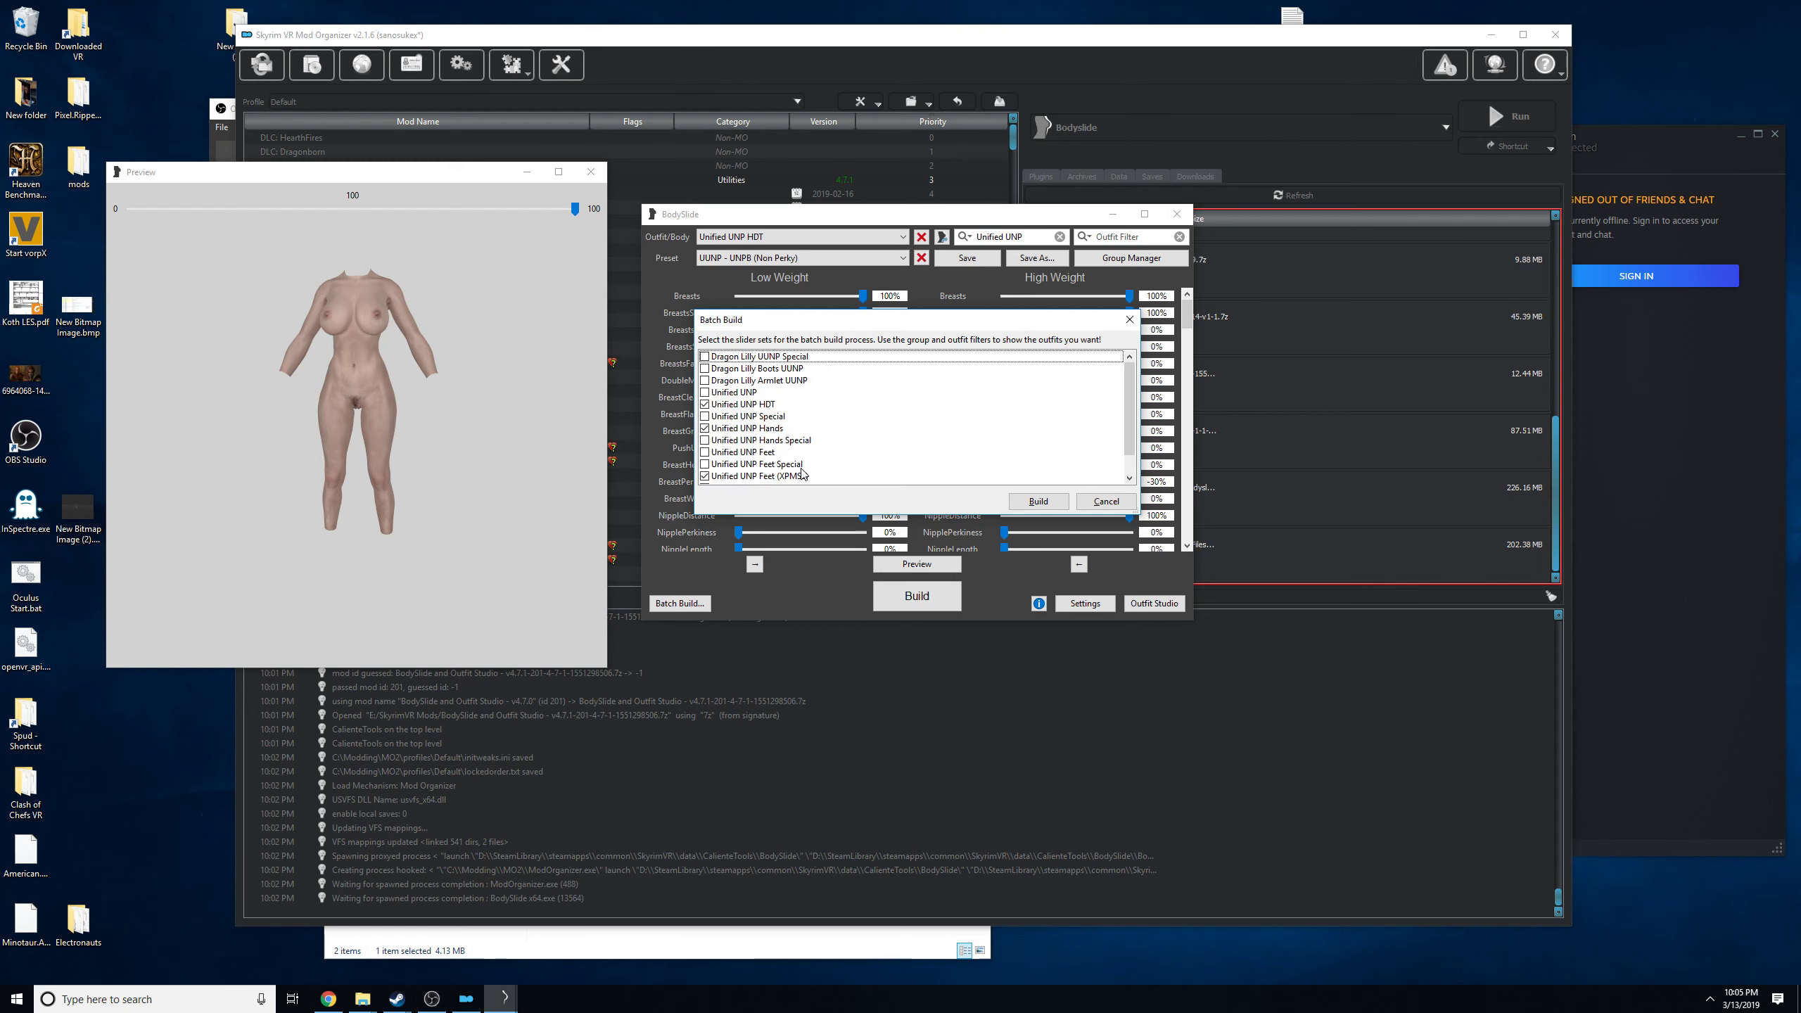
Batch build the chosen sets into the C:\Modding\MO2\overwrite folder, then close the preview and BodySlide.
{"action": "left_click", "coordinate": [1035, 500]}
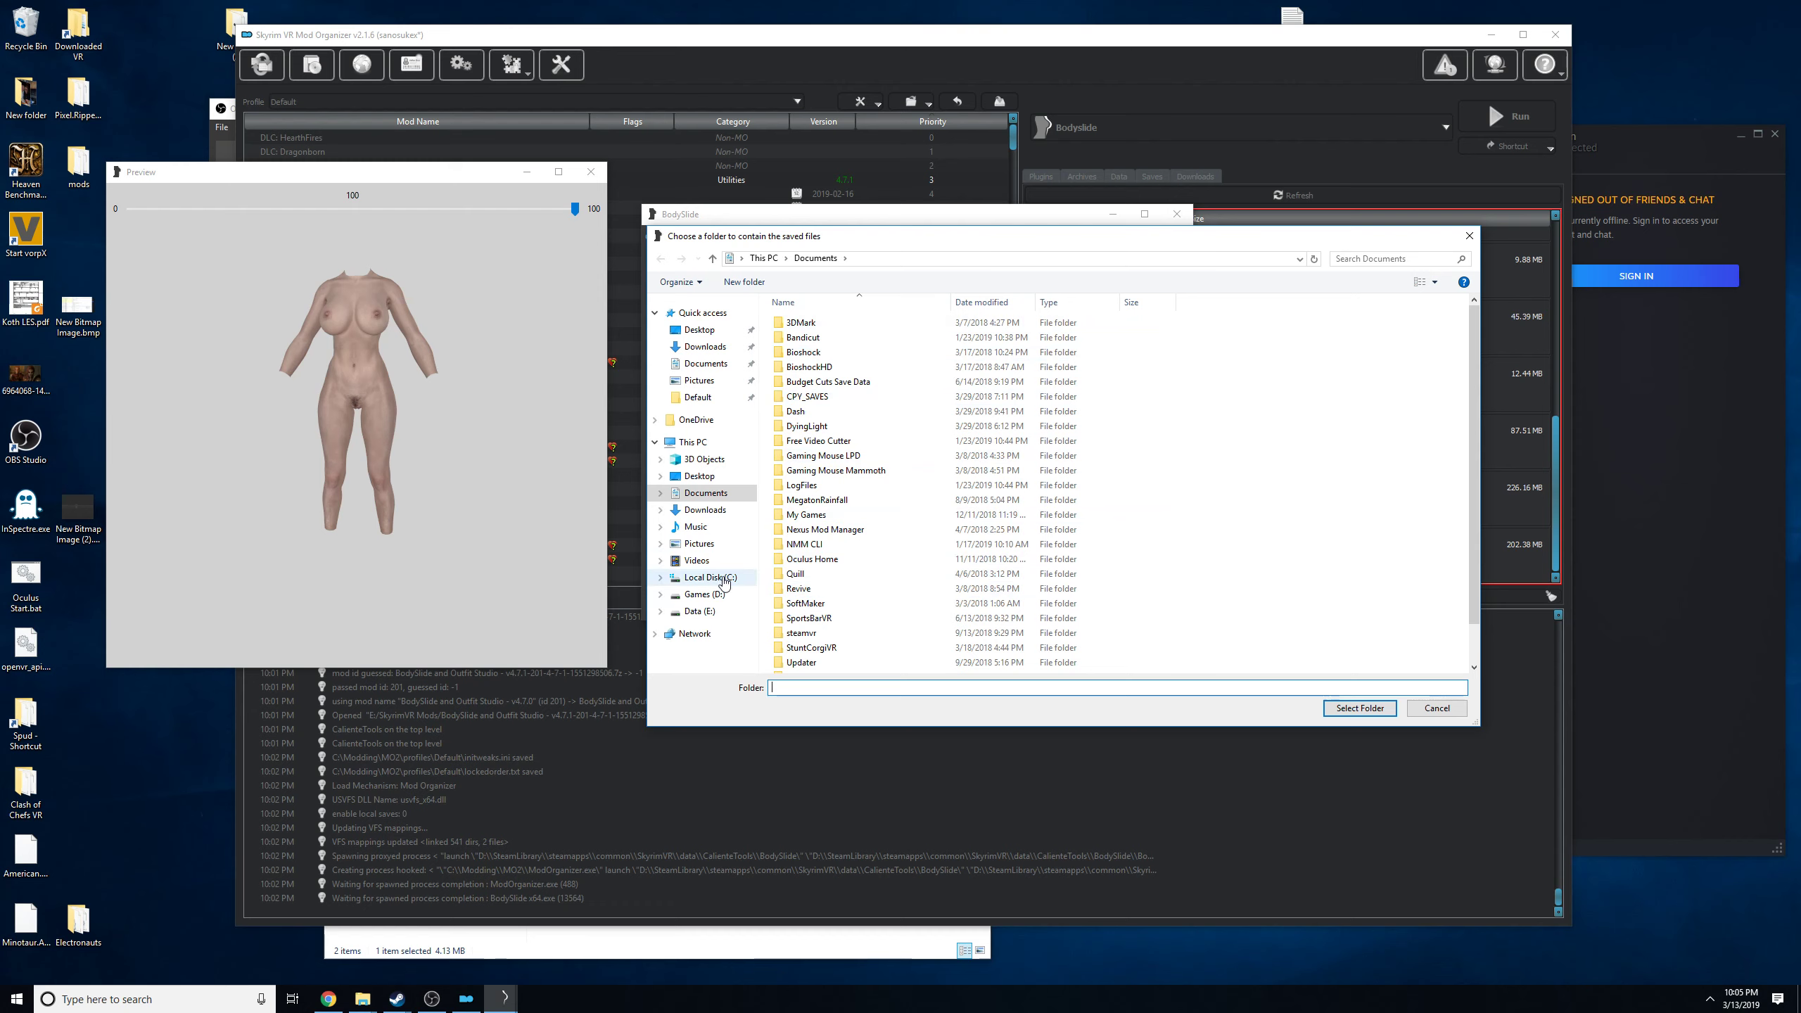
{"action": "left_click", "coordinate": [723, 577]}
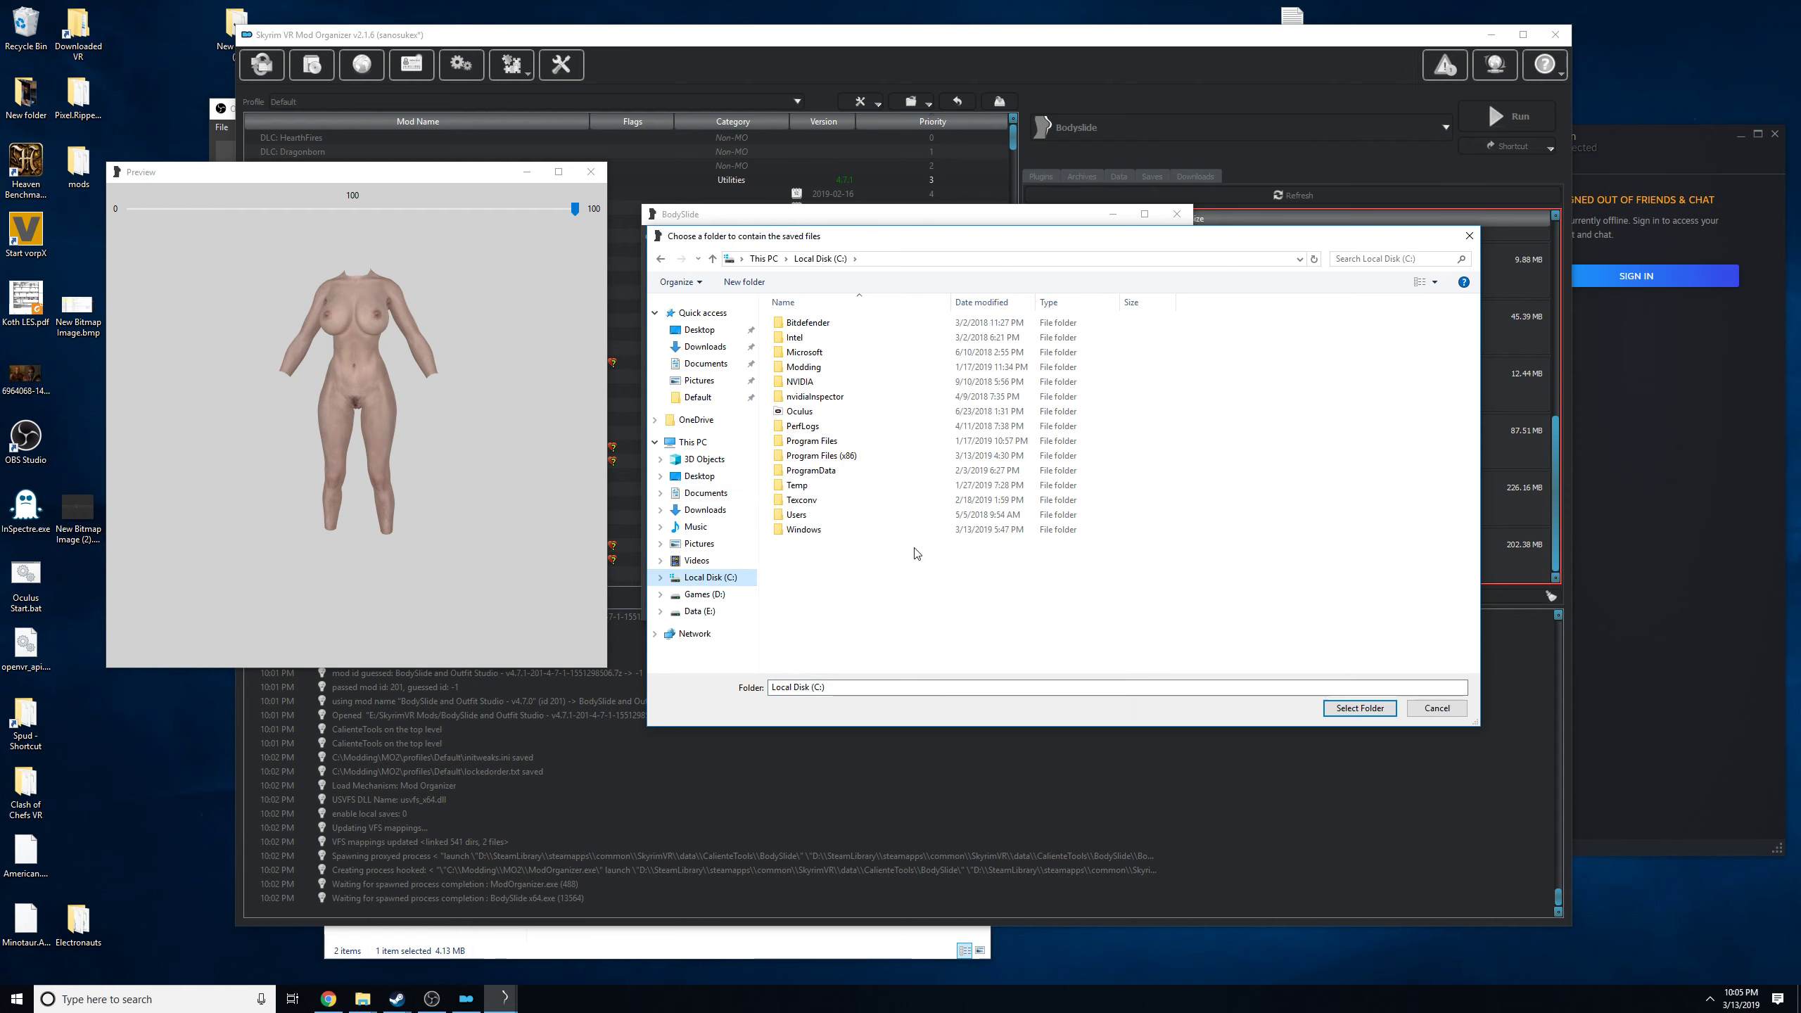
{"action": "double_click", "coordinate": [819, 367]}
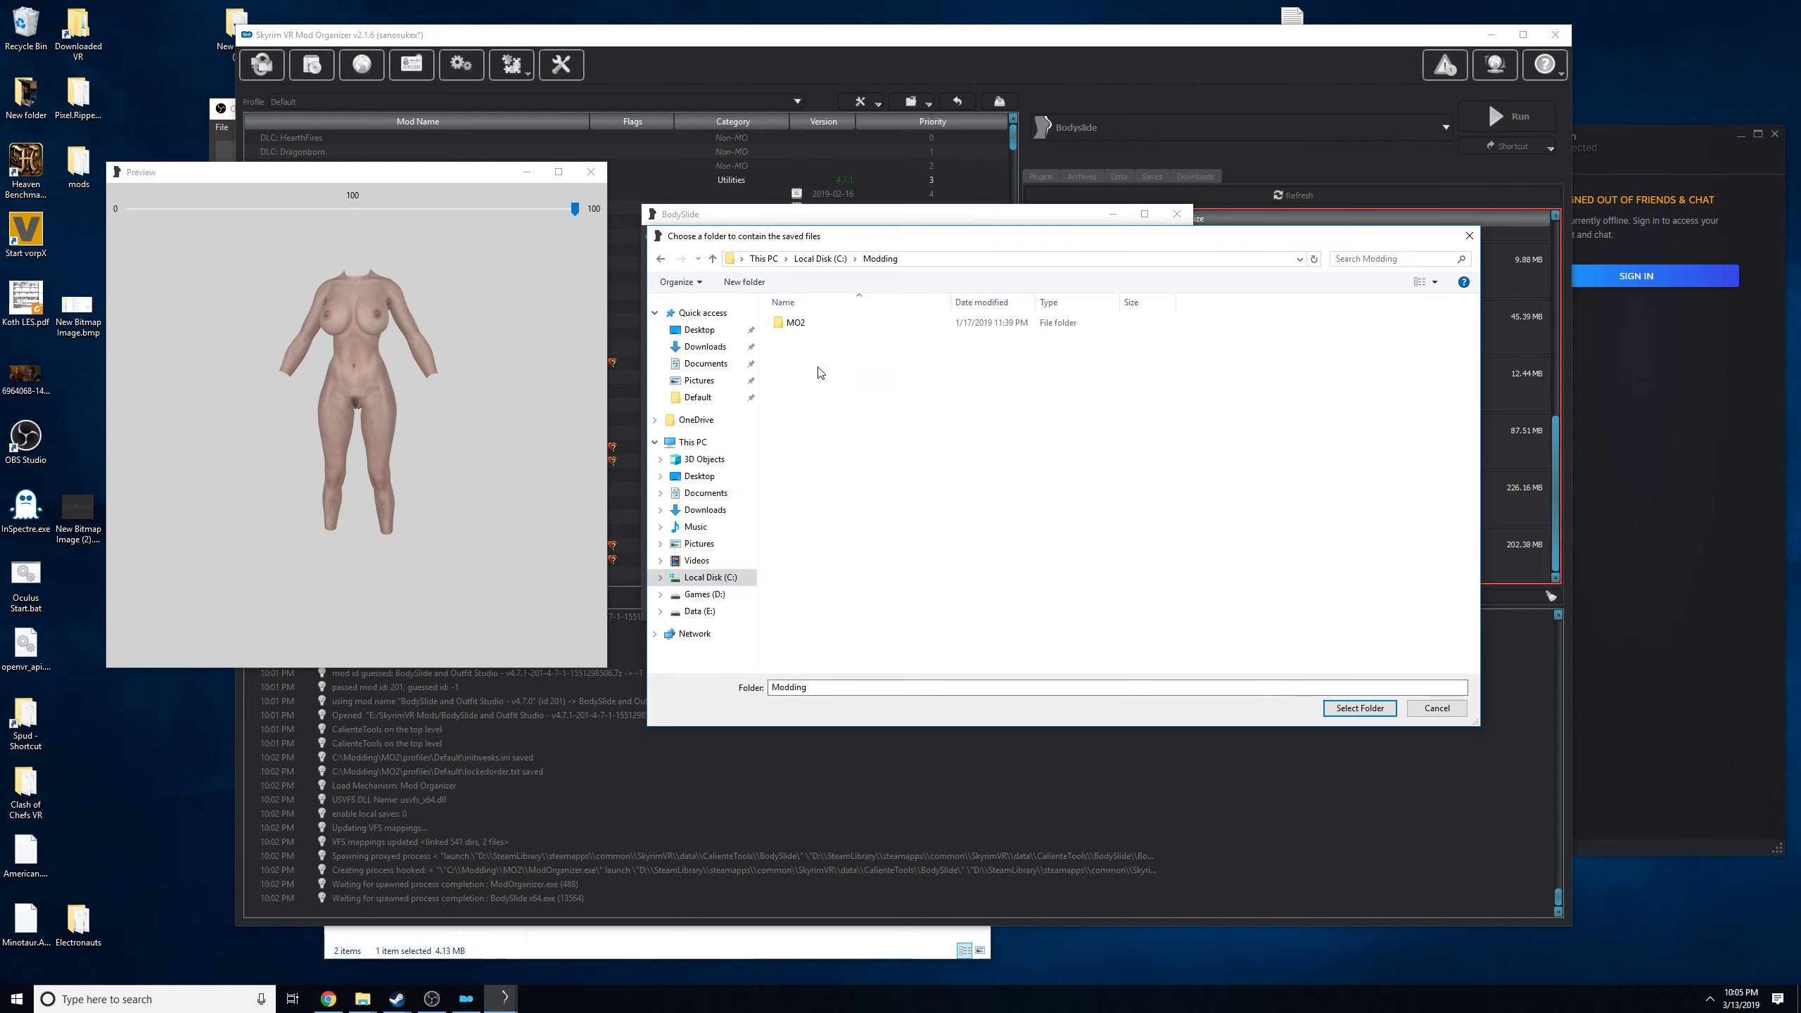
{"action": "double_click", "coordinate": [797, 323]}
{"action": "left_click", "coordinate": [803, 440]}
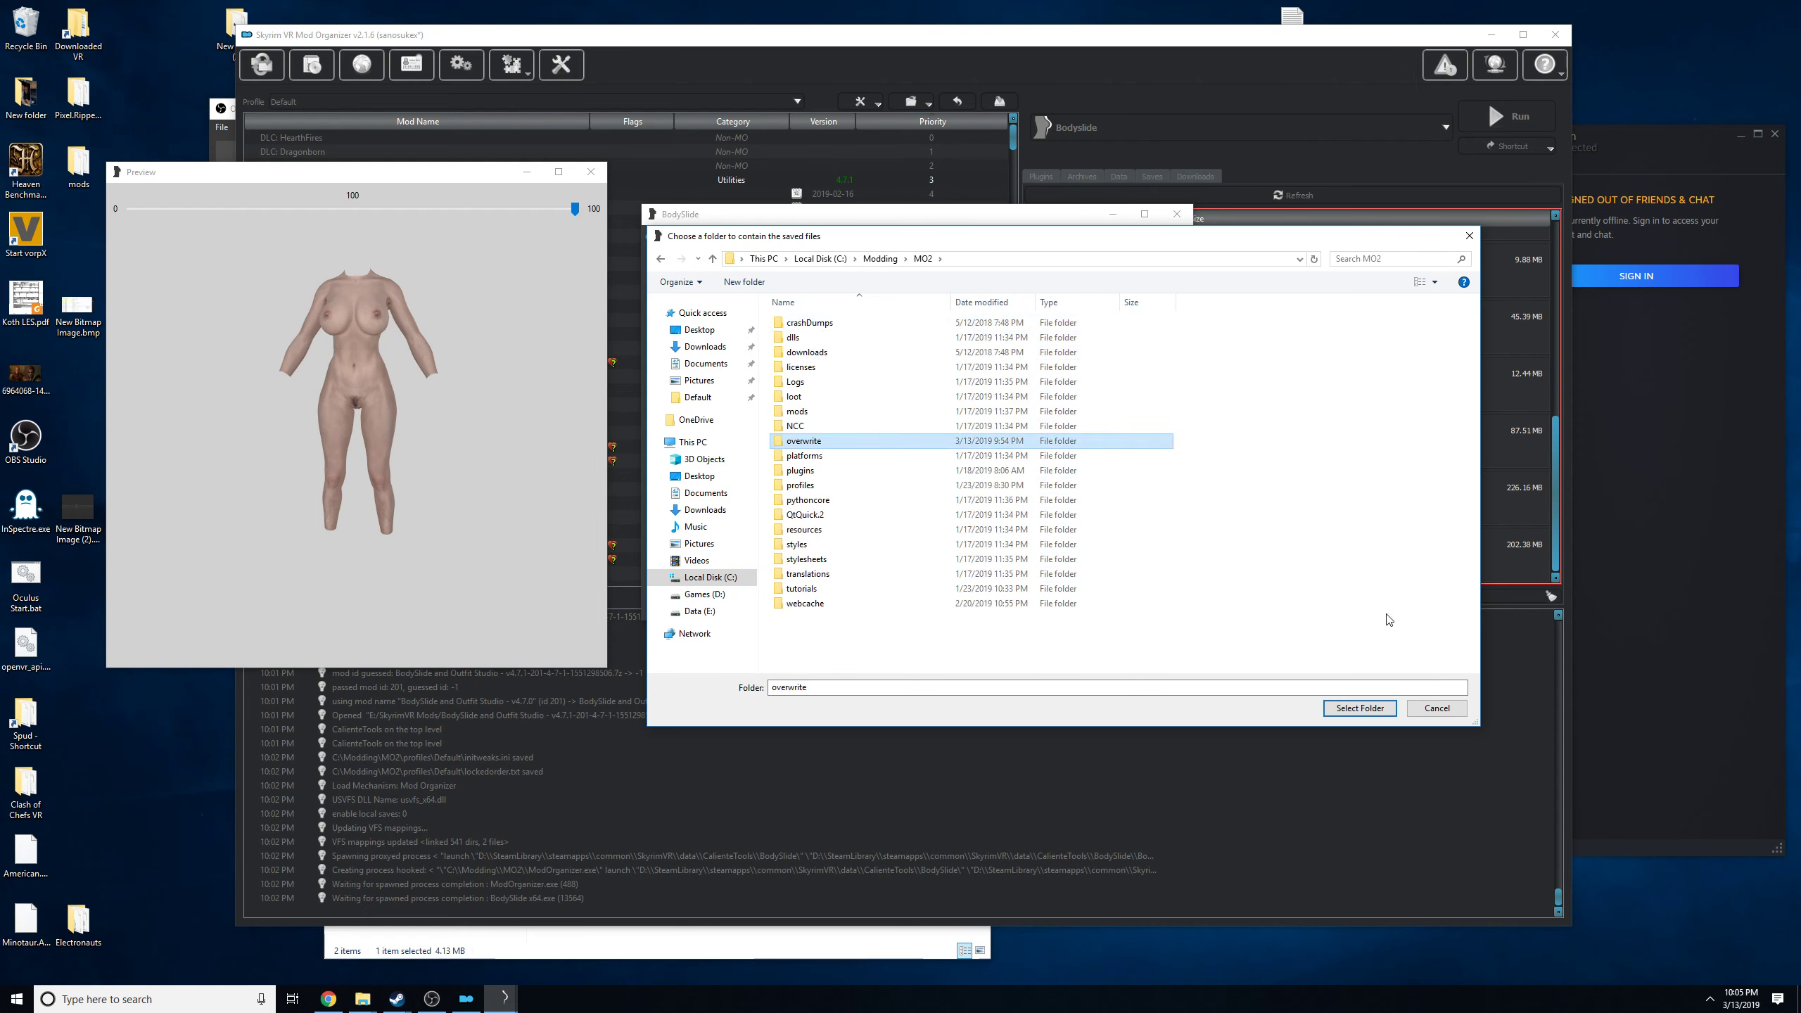
{"action": "left_click", "coordinate": [1380, 708]}
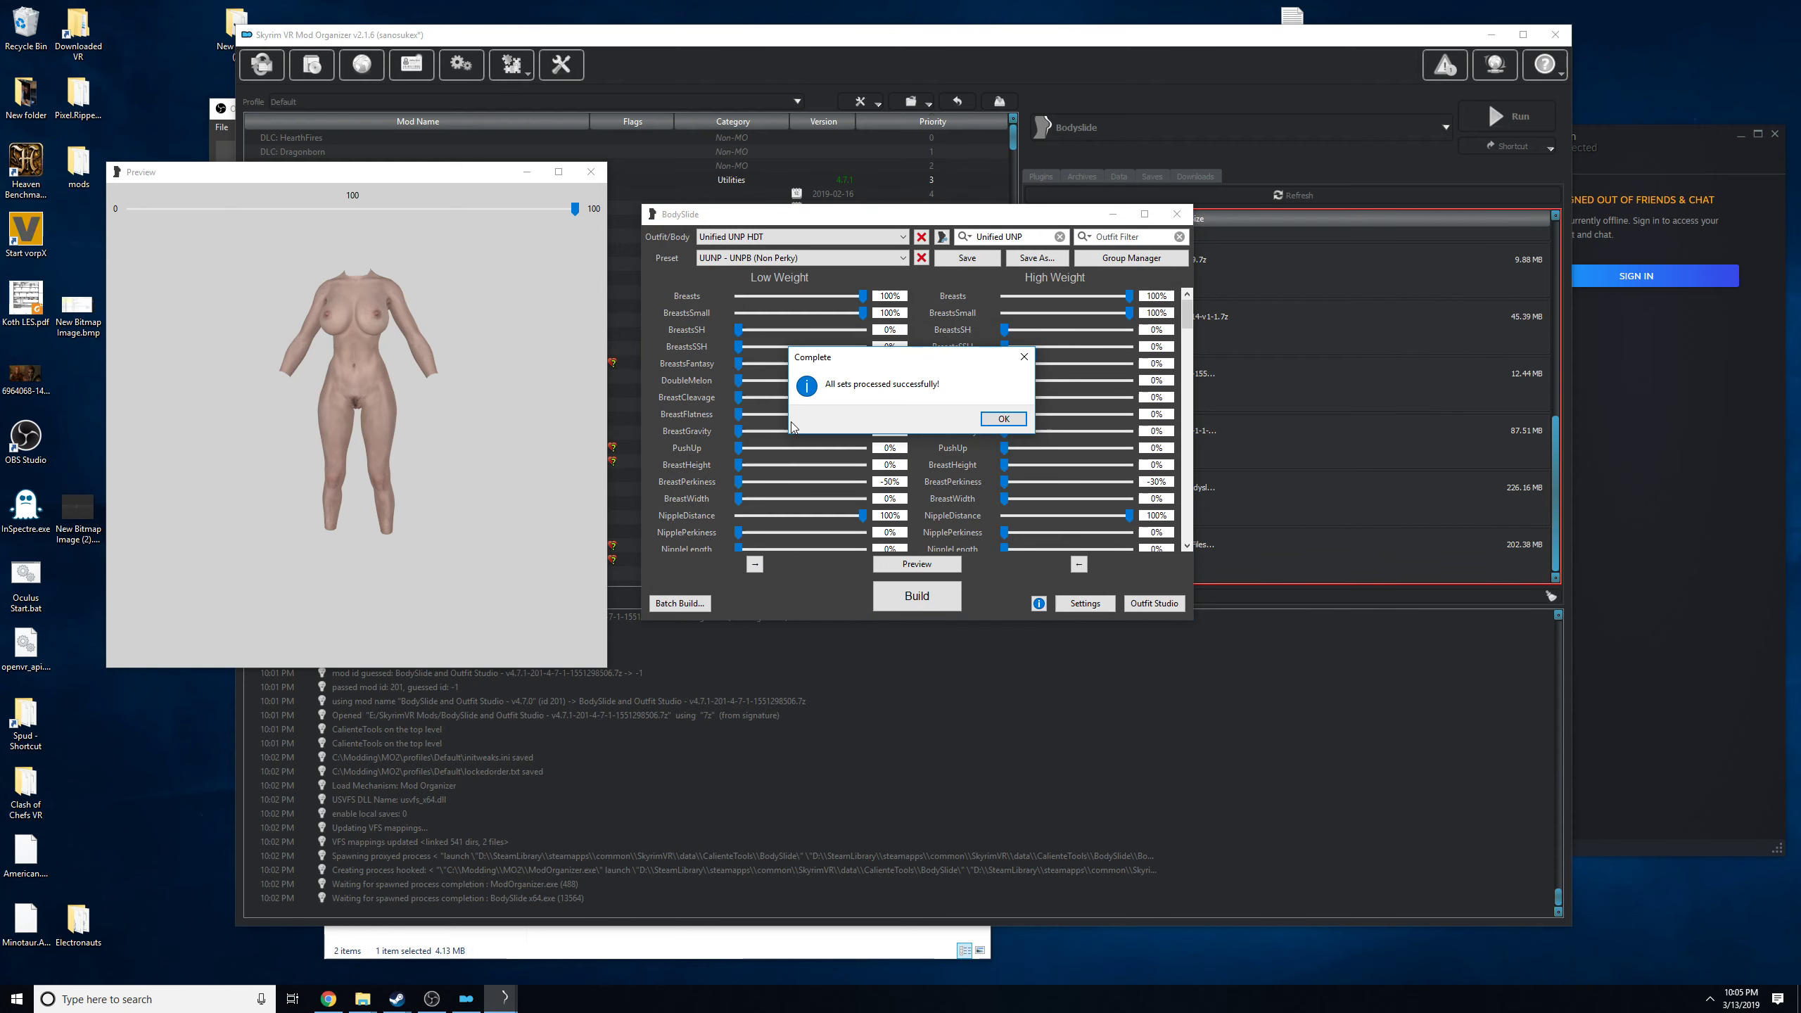
{"action": "left_click", "coordinate": [1004, 419]}
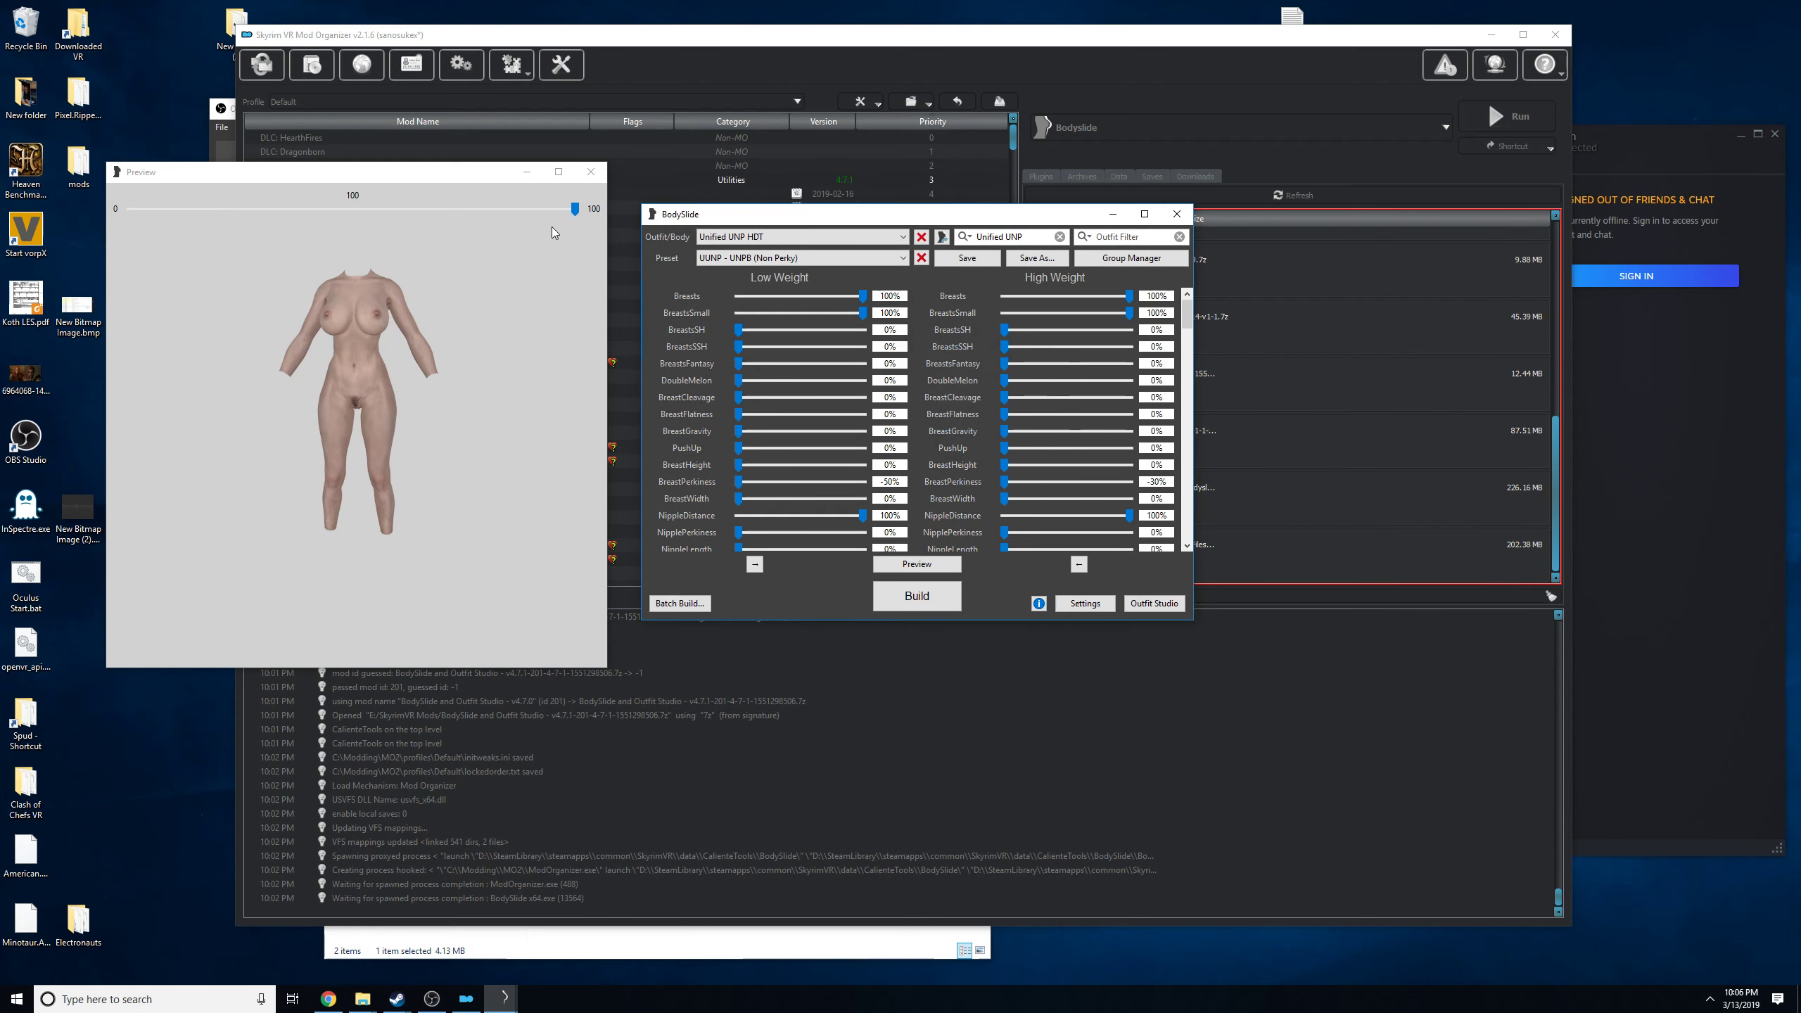
{"action": "left_click", "coordinate": [591, 171]}
{"action": "left_click", "coordinate": [1176, 214]}
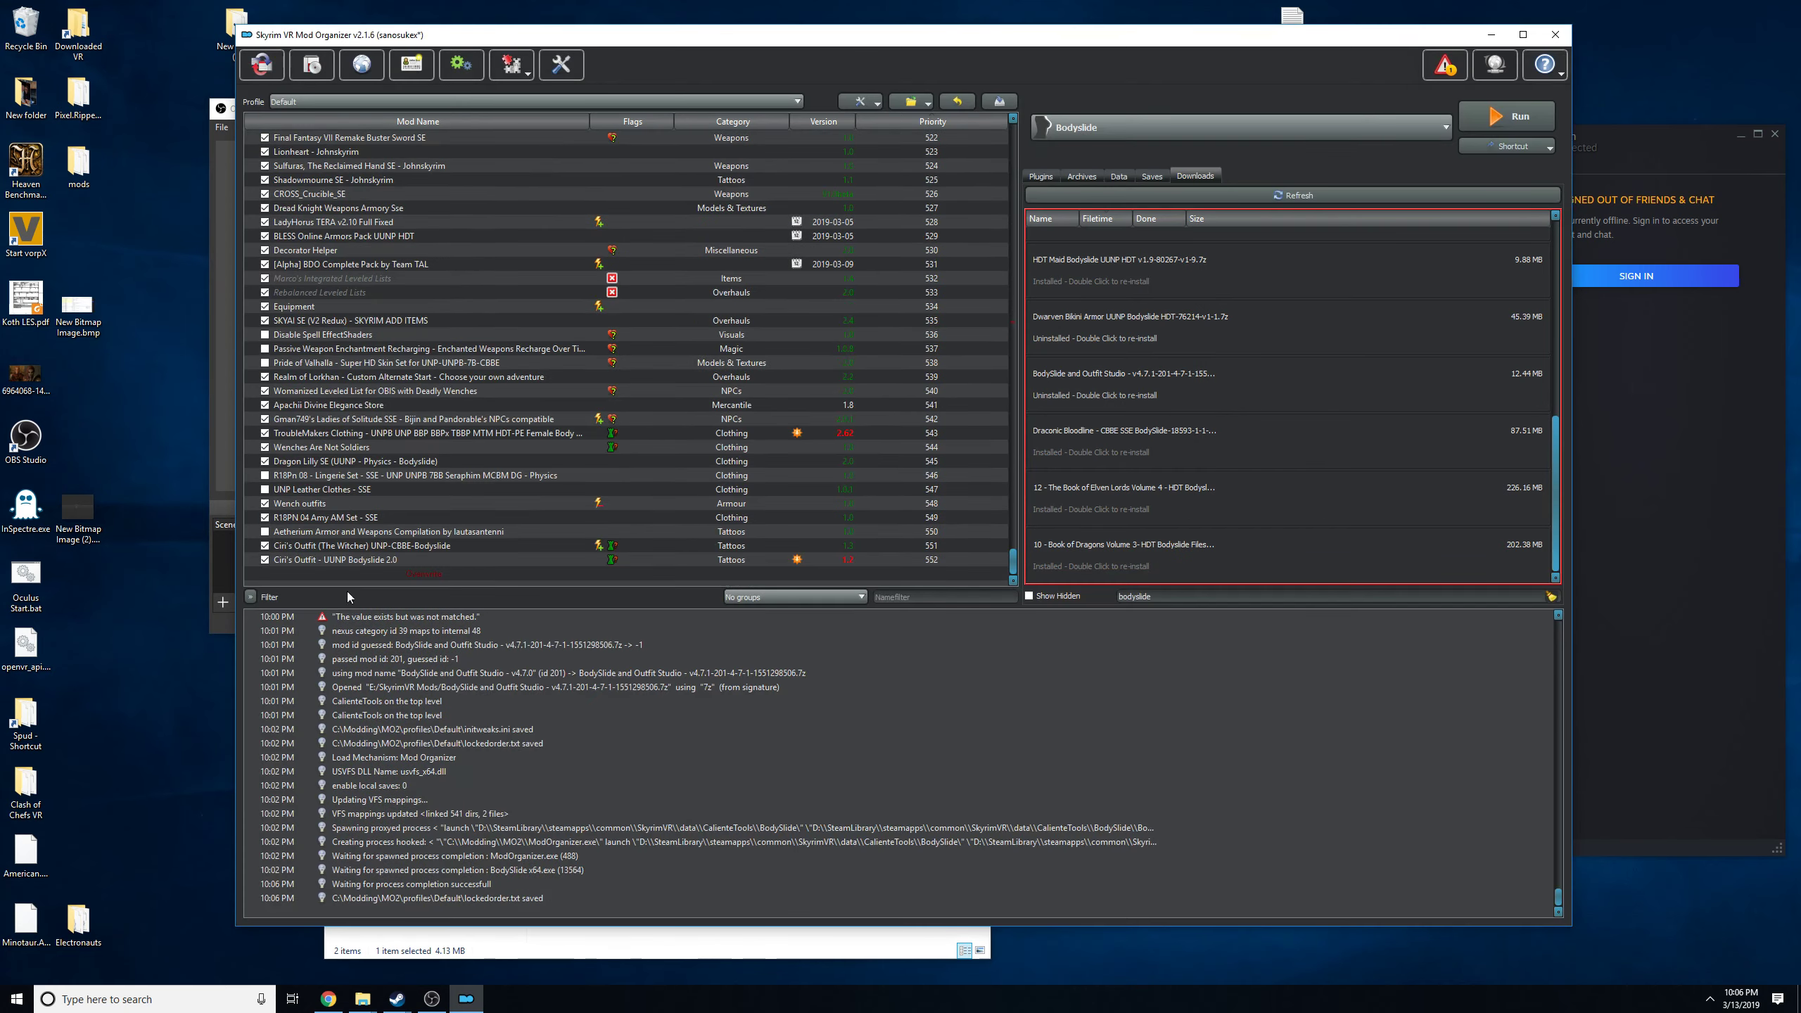
Inspect the built meshes in the overwrite folder under meshes\actors\character\character assets, then close the overwrite windows.
{"action": "double_click", "coordinate": [360, 576]}
{"action": "left_click_drag", "start_coordinate": [631, 384], "coordinate": [357, 403]}
{"action": "left_click", "coordinate": [275, 425]}
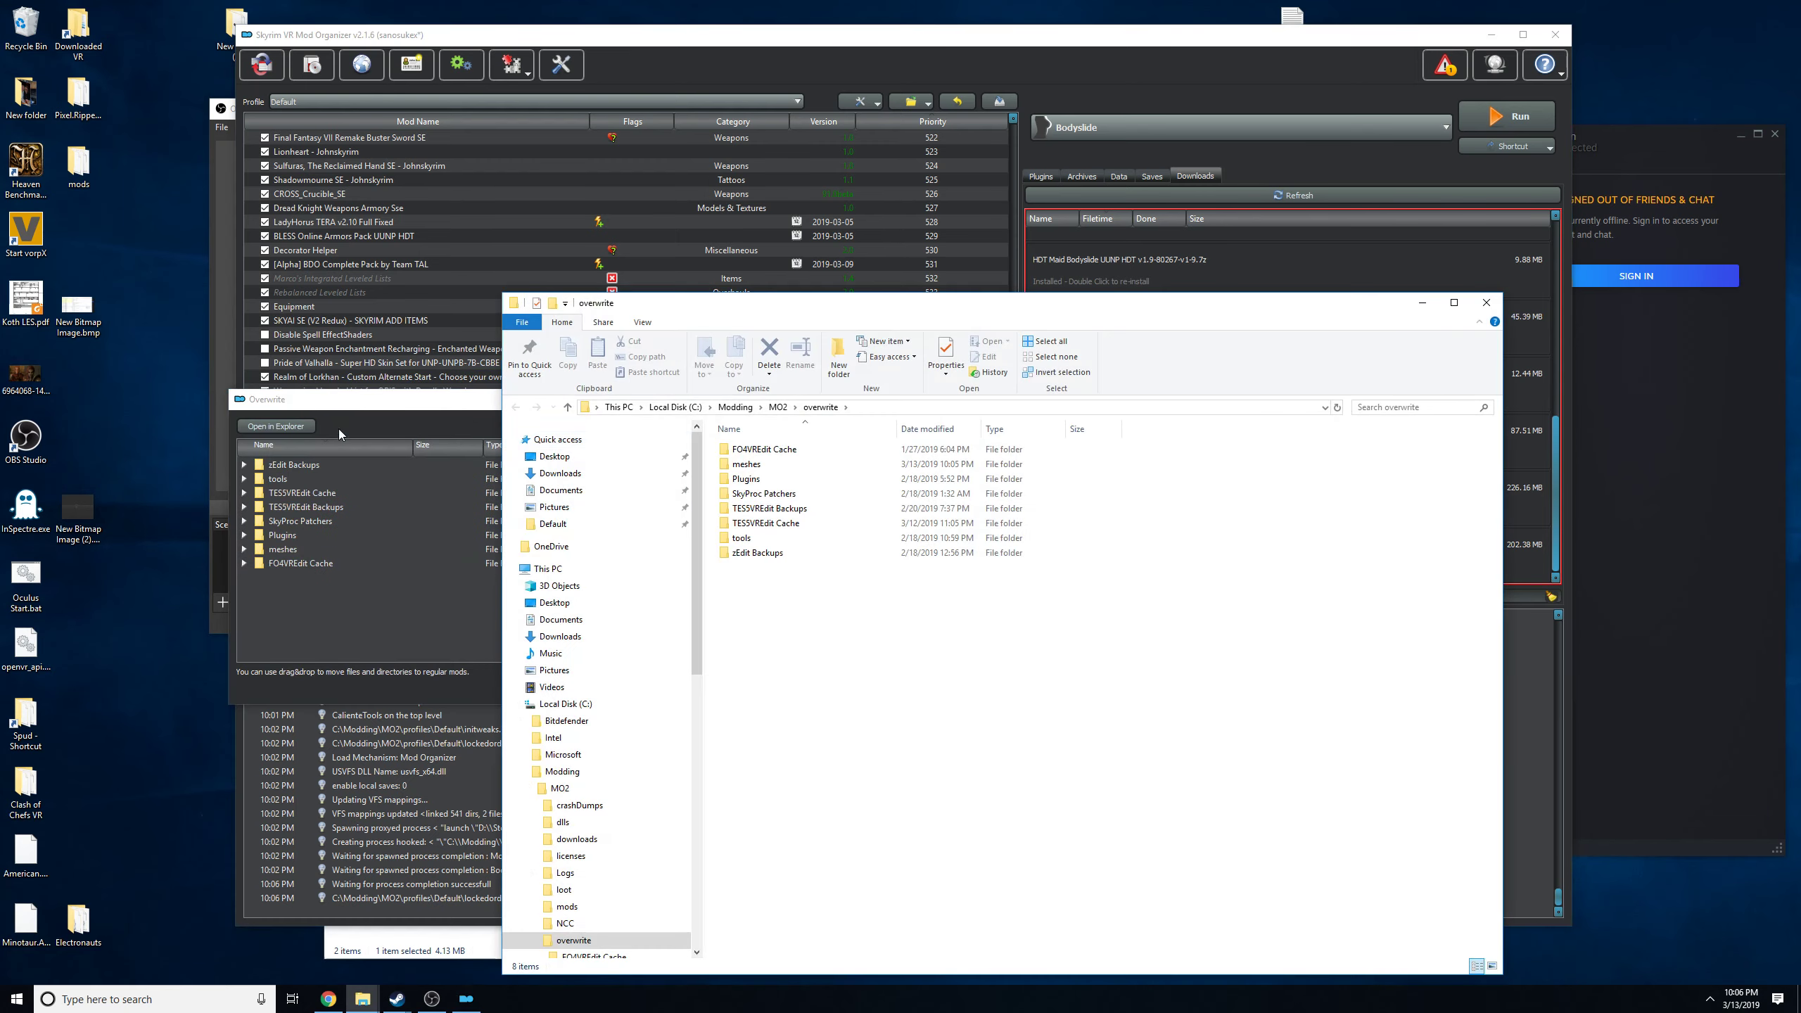
{"action": "double_click", "coordinate": [780, 466]}
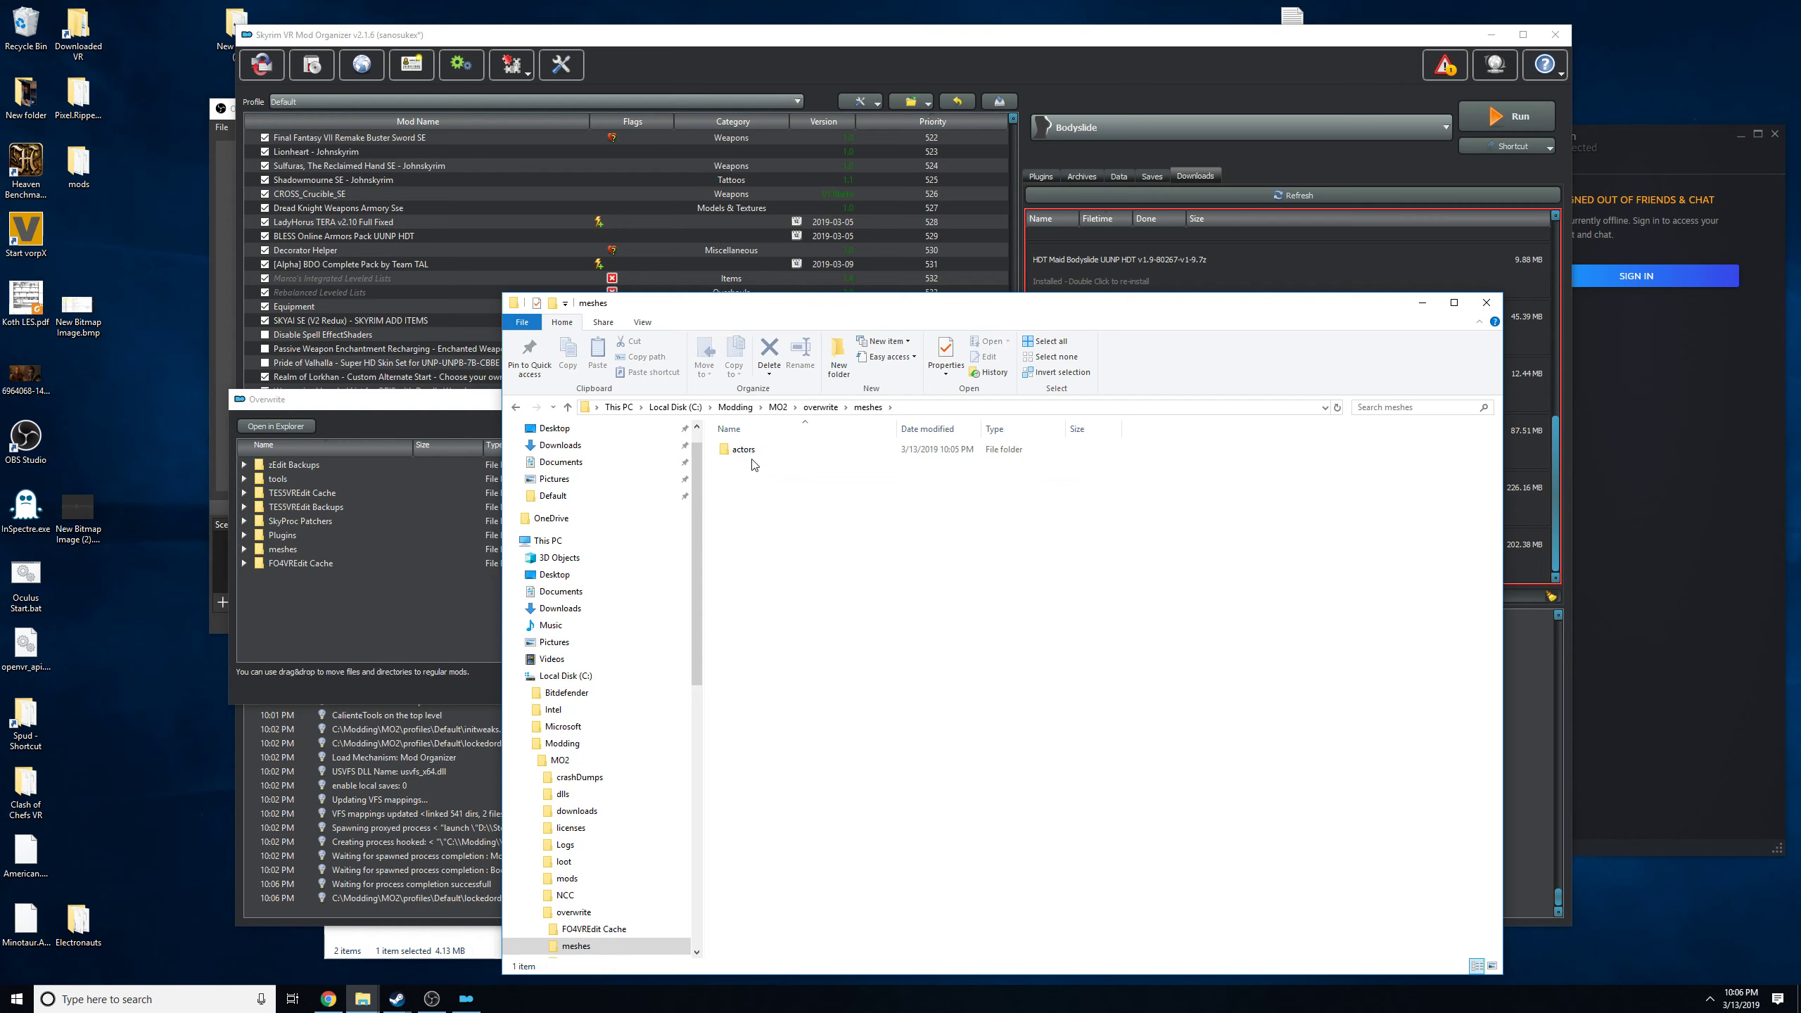
{"action": "double_click", "coordinate": [753, 449]}
{"action": "double_click", "coordinate": [753, 450]}
{"action": "double_click", "coordinate": [757, 450]}
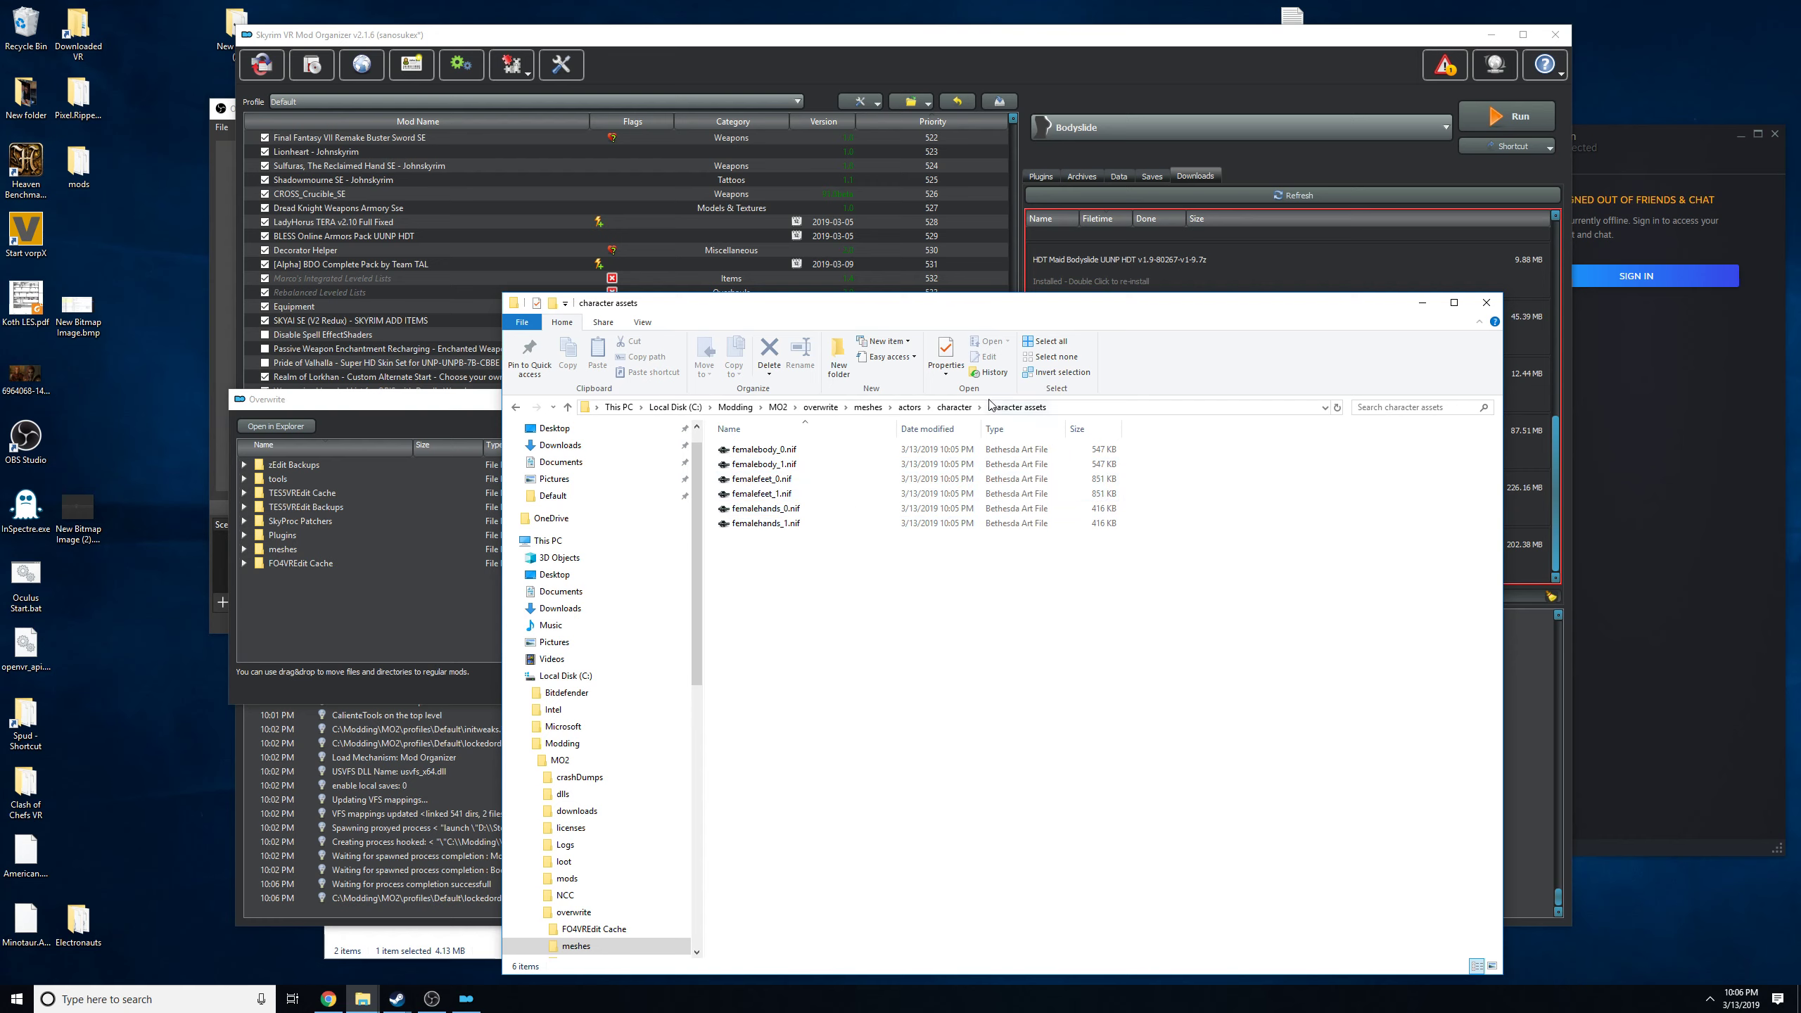
{"action": "left_click", "coordinate": [1485, 305]}
{"action": "left_click", "coordinate": [699, 687]}
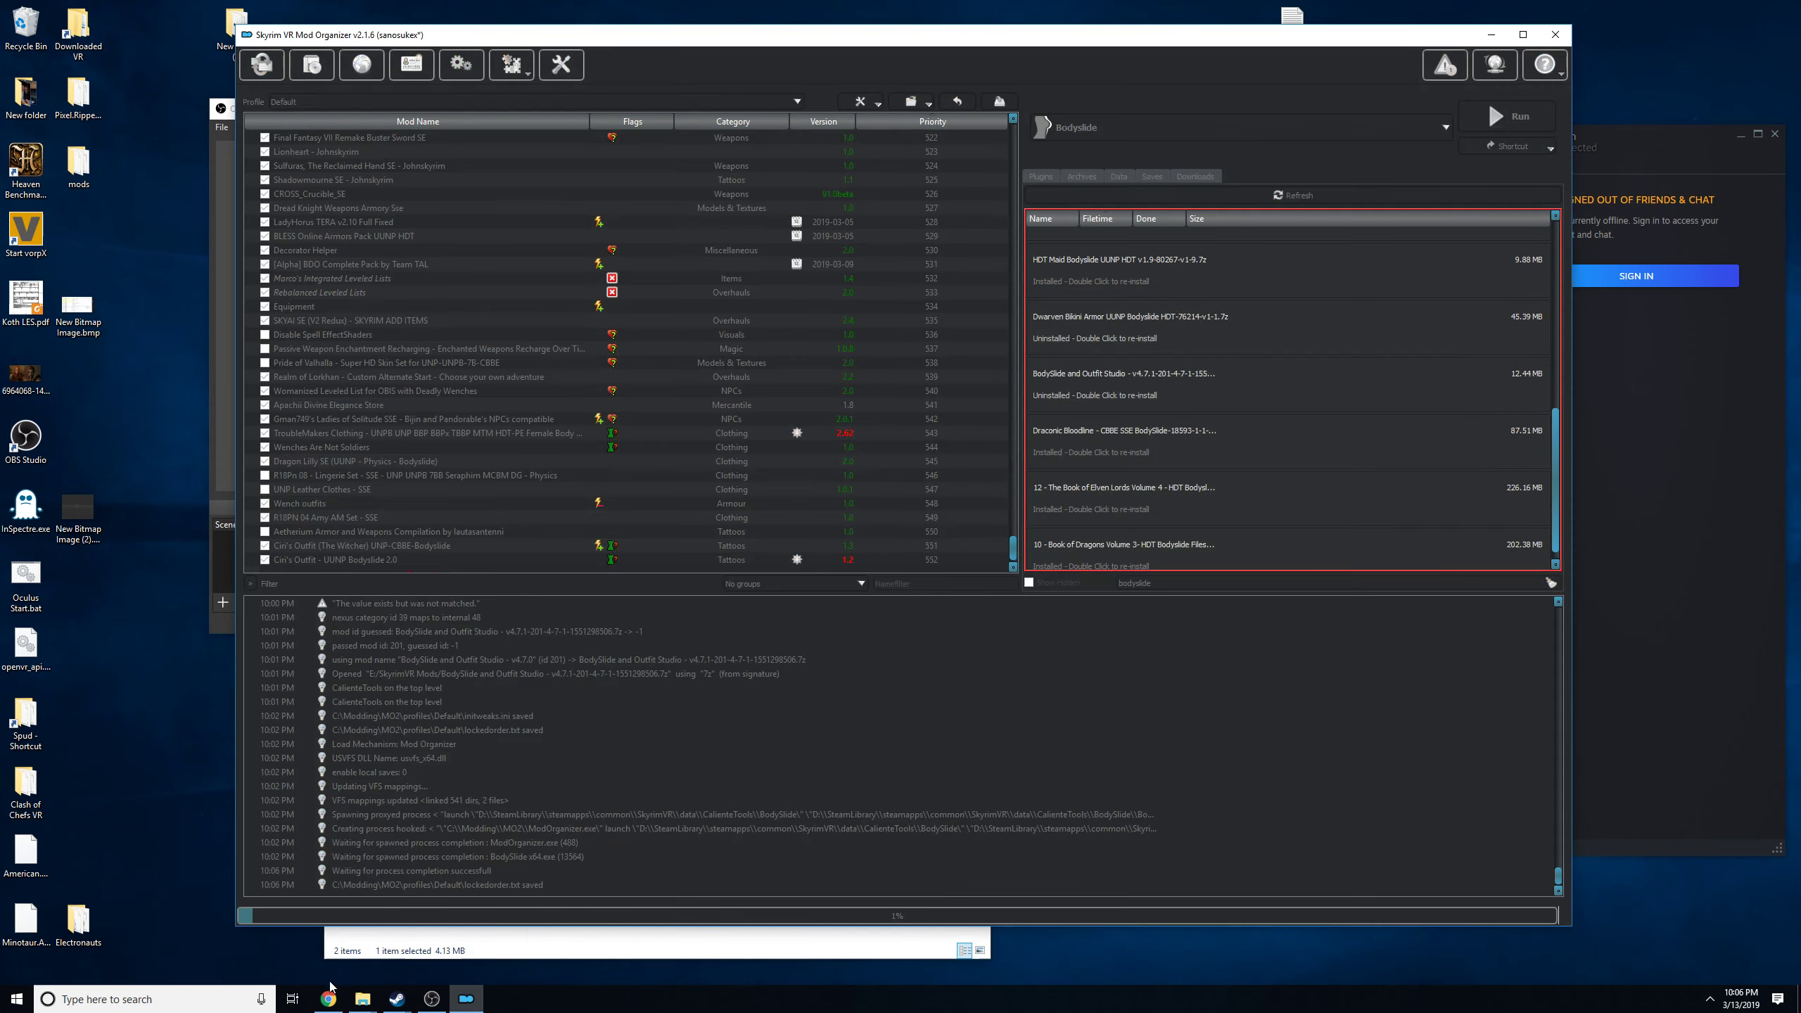
Switch to Chrome and search Nexus Mods for nifsco, shortening the search term to nif.
{"action": "left_click", "coordinate": [328, 999]}
{"action": "scroll", "coordinate": [125, 147], "scroll_direction": "up", "scroll_amount": 3}
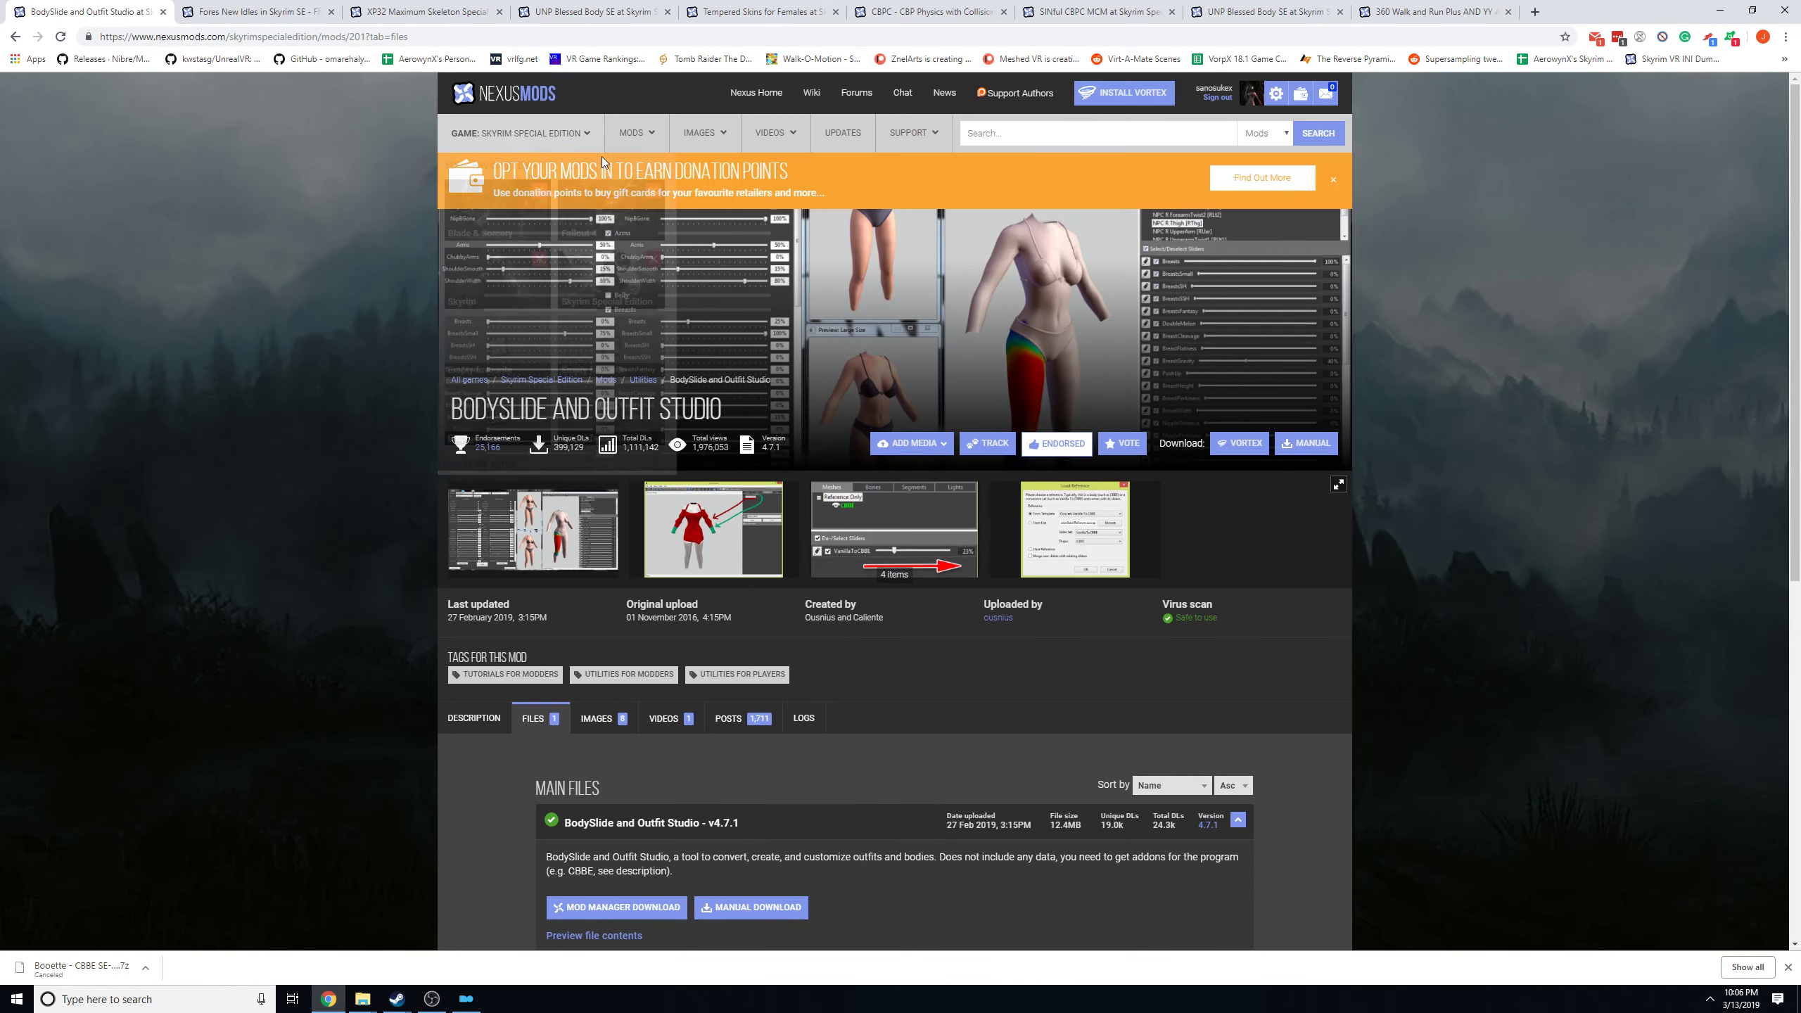
{"action": "left_click", "coordinate": [1135, 122]}
{"action": "type", "text": "ni"}
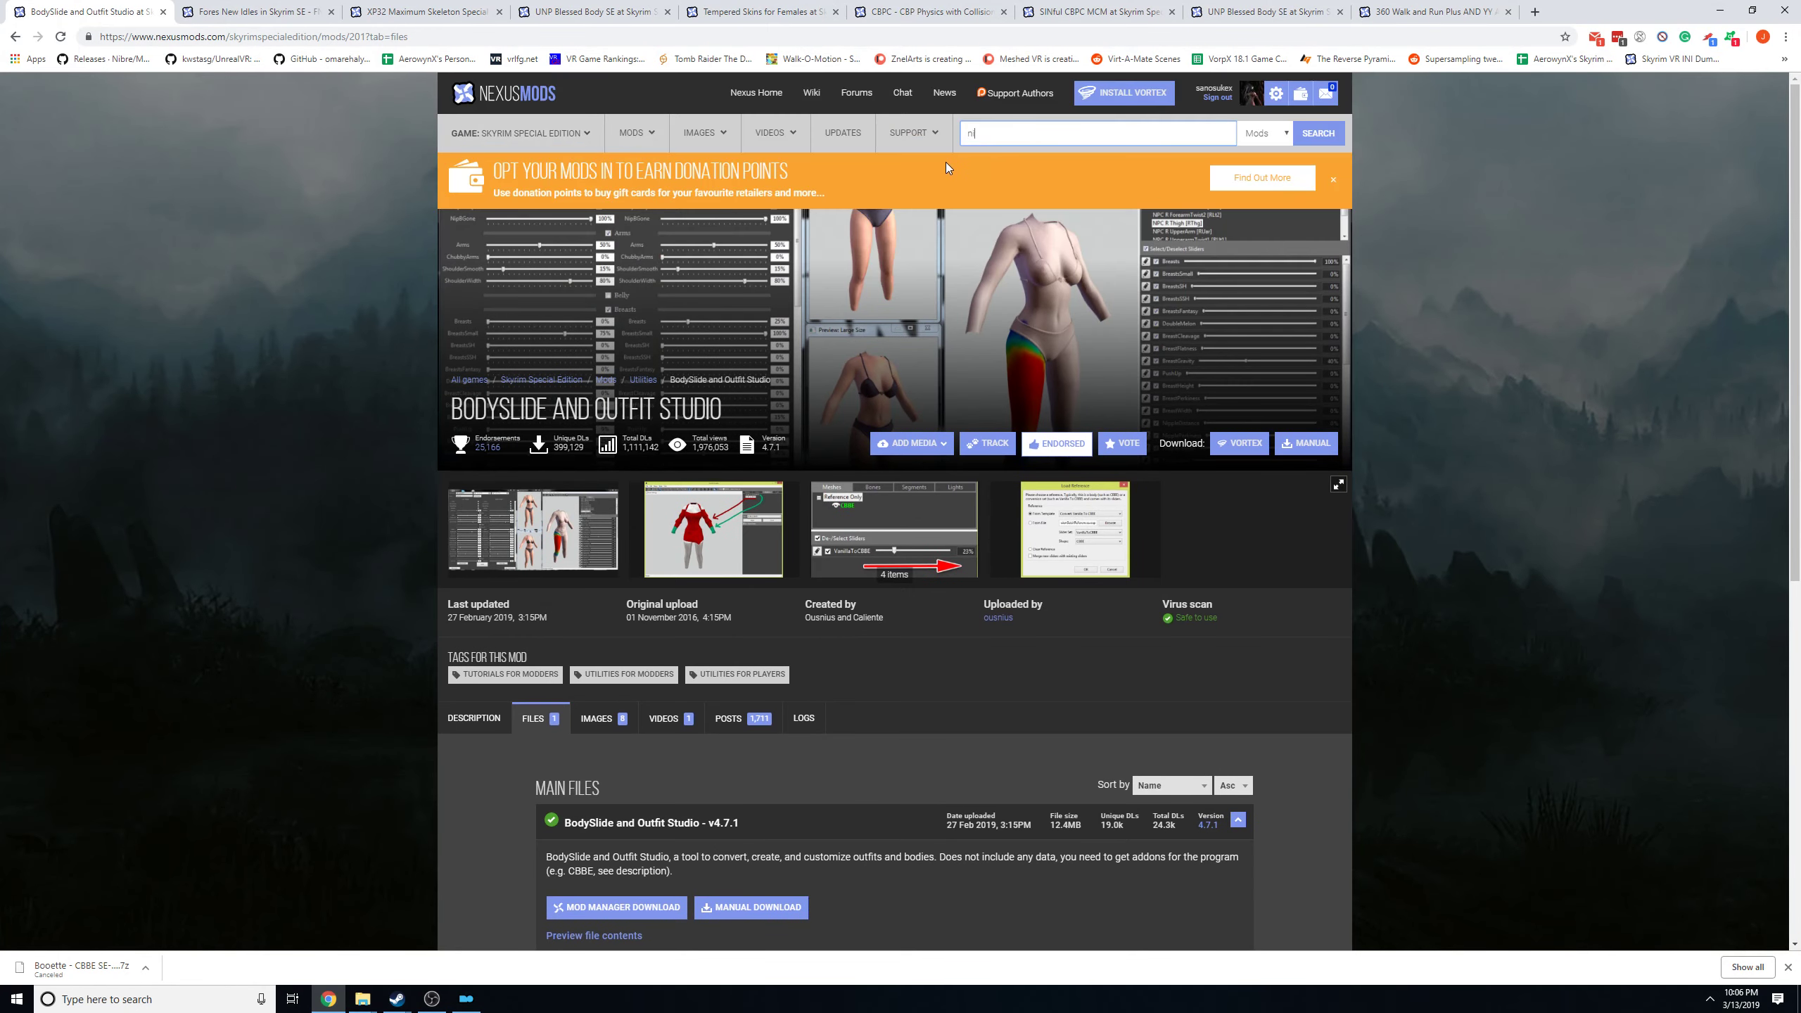
{"action": "type", "text": "fsco"}
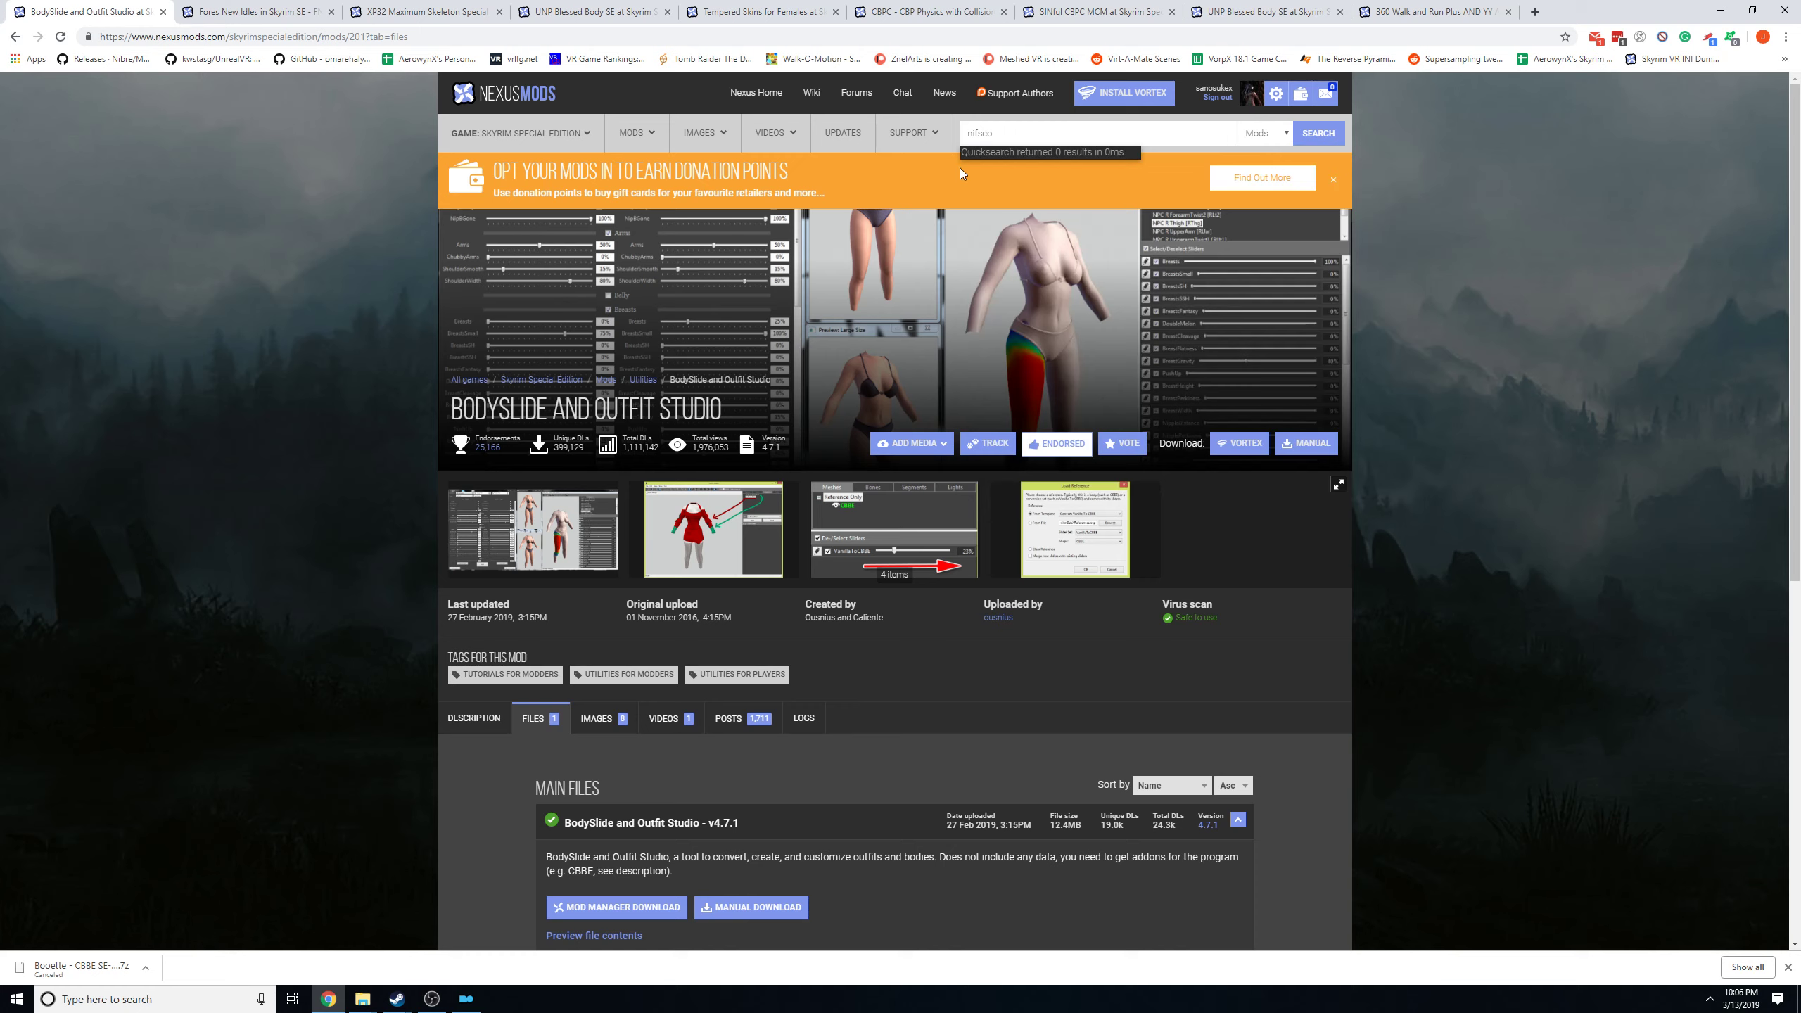
{"action": "key", "text": "BackSpace"}
{"action": "key", "text": "BackSpace"}
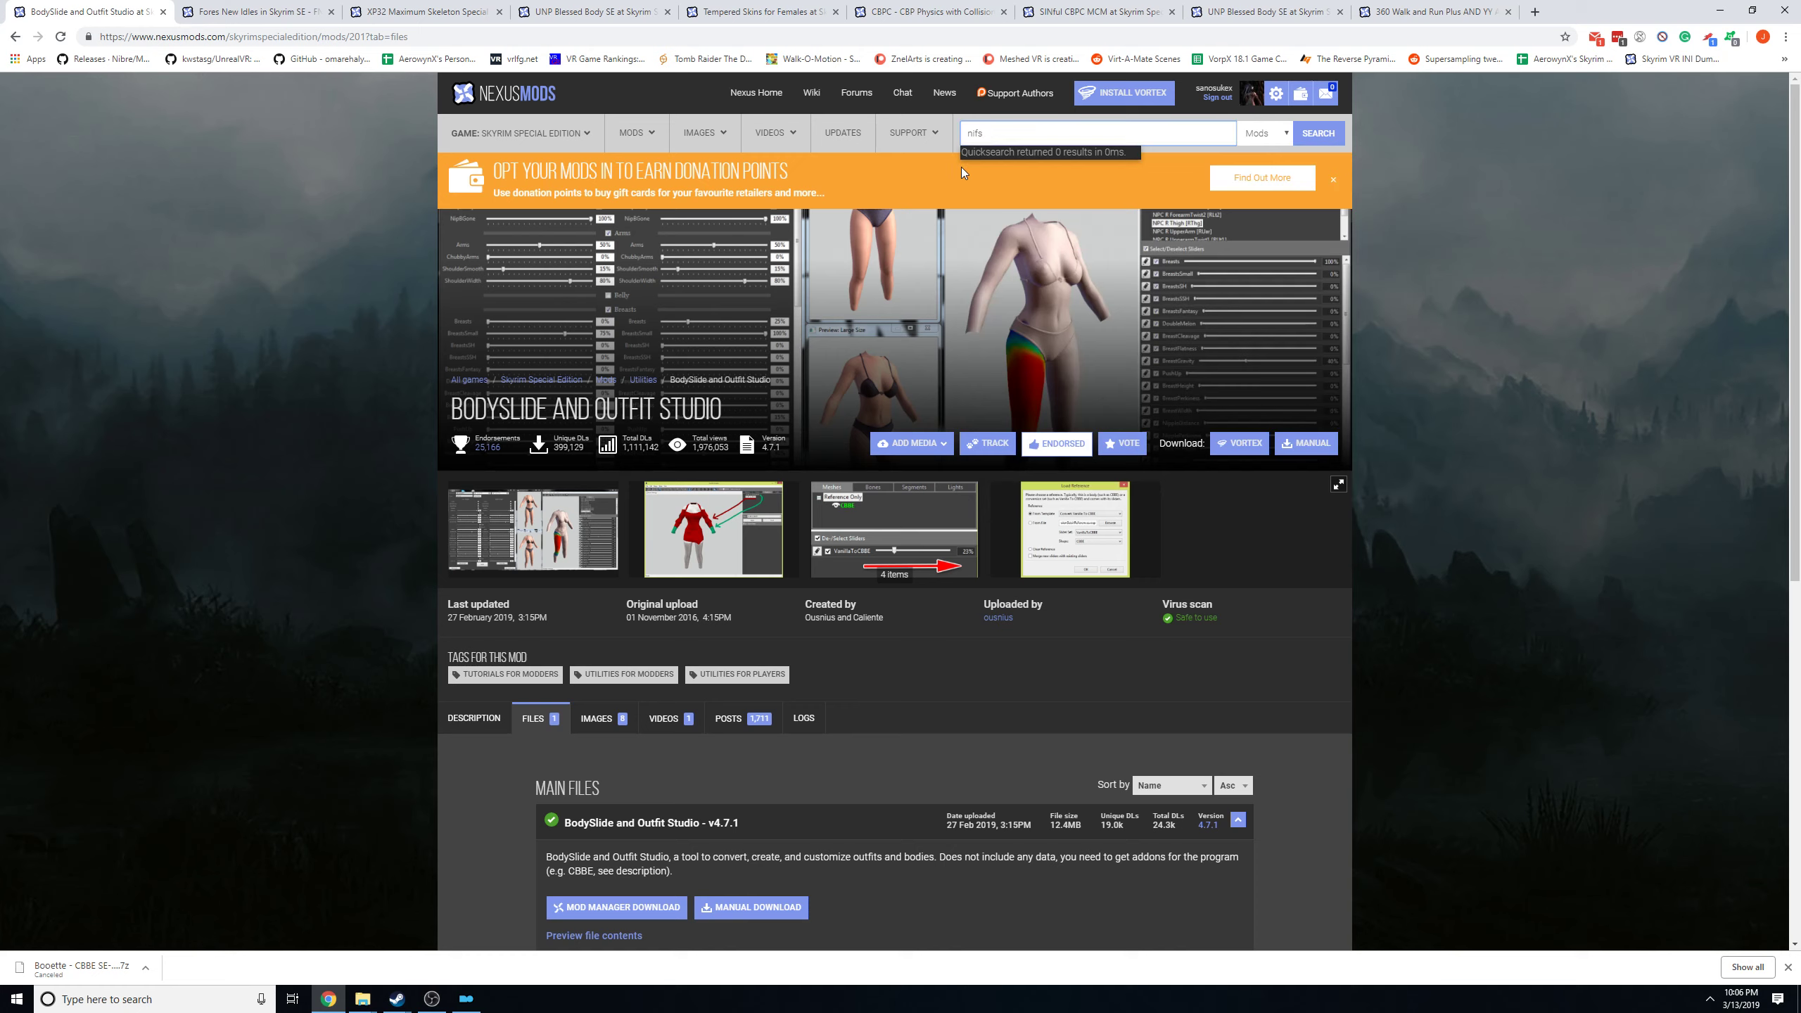
{"action": "key", "text": "BackSpace"}
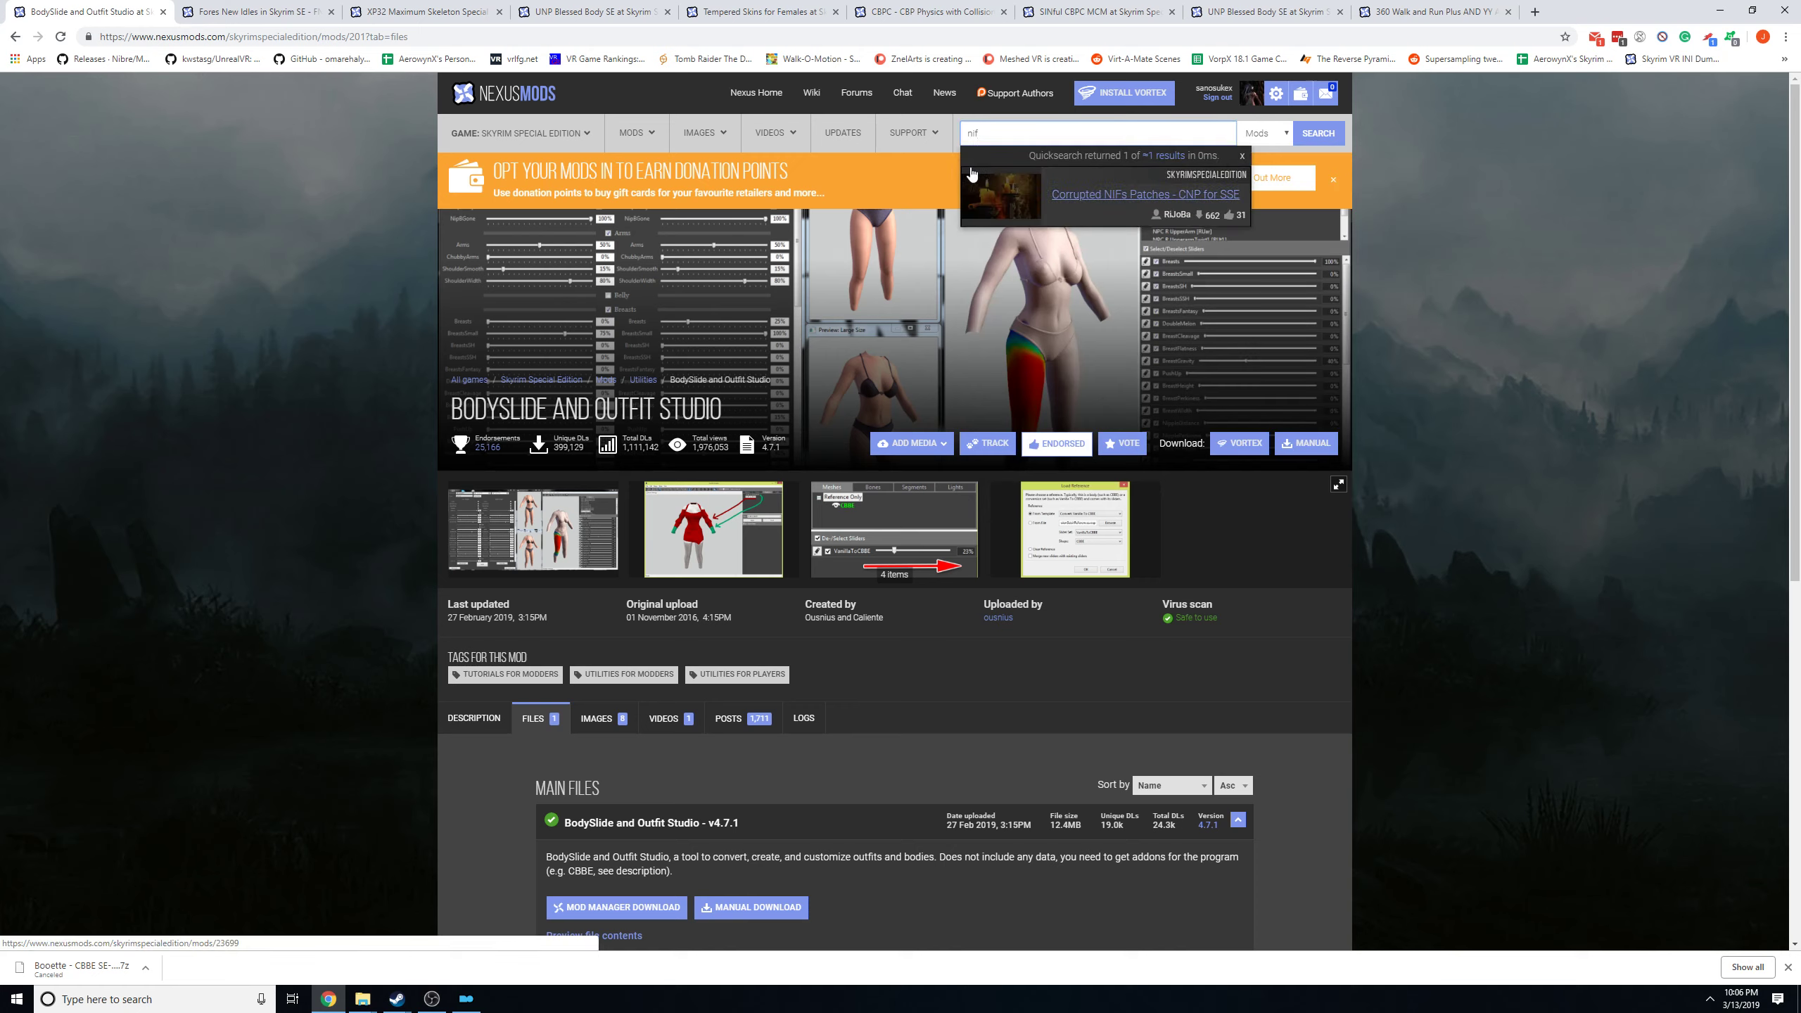
Search Google for nifscope in a new tab and open the niftools/nifskope releases page on GitHub.
{"action": "left_click", "coordinate": [1534, 11]}
{"action": "type", "text": "nifs"}
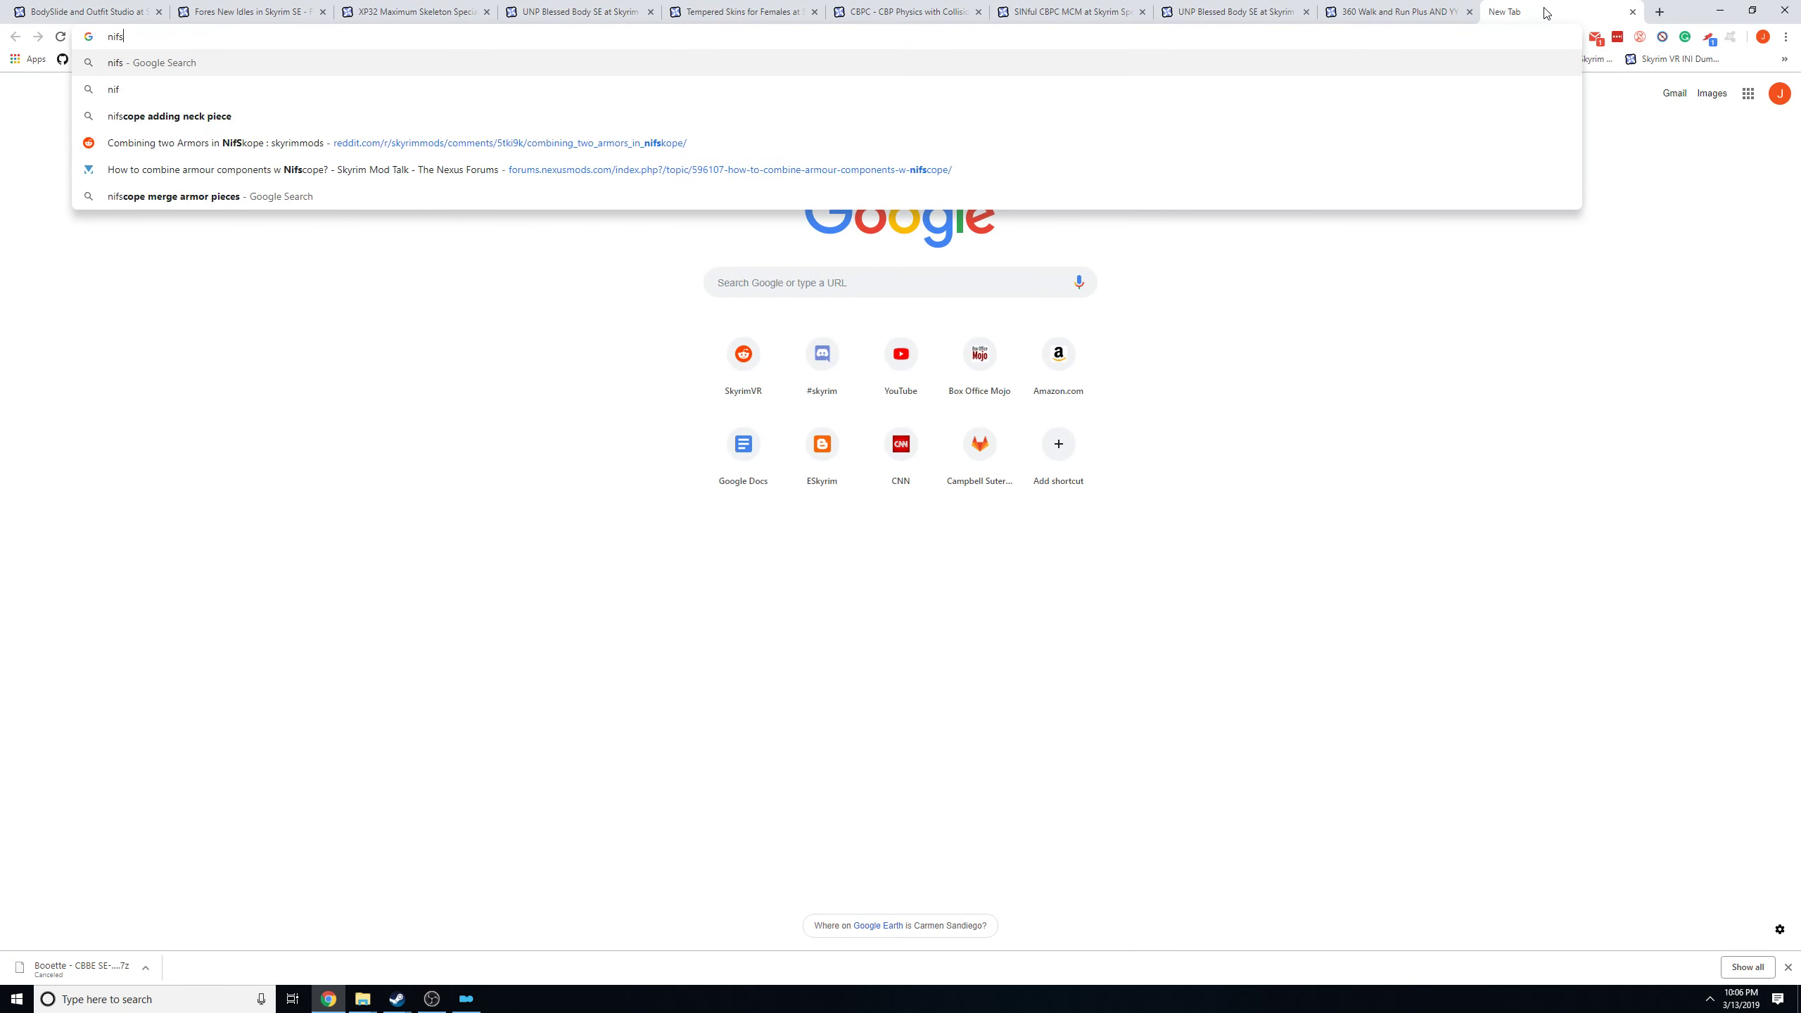
{"action": "type", "text": "cope"}
{"action": "key", "text": "Return"}
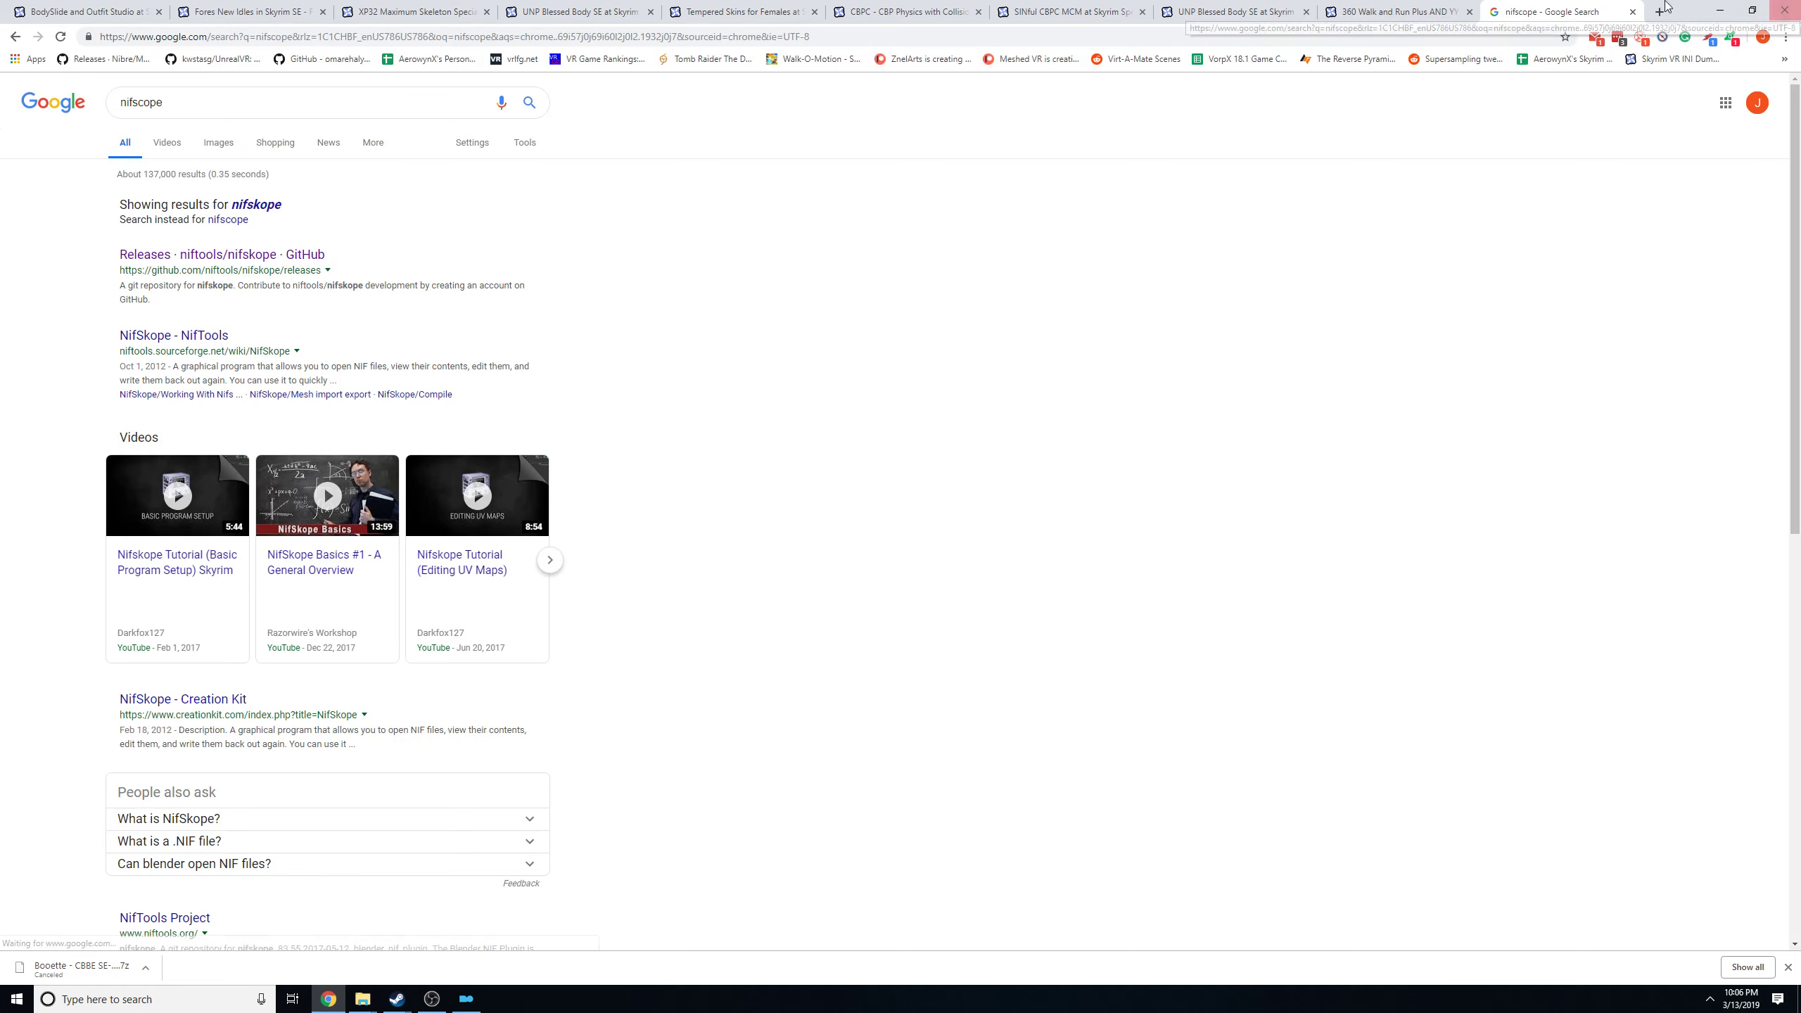
{"action": "left_click", "coordinate": [259, 255]}
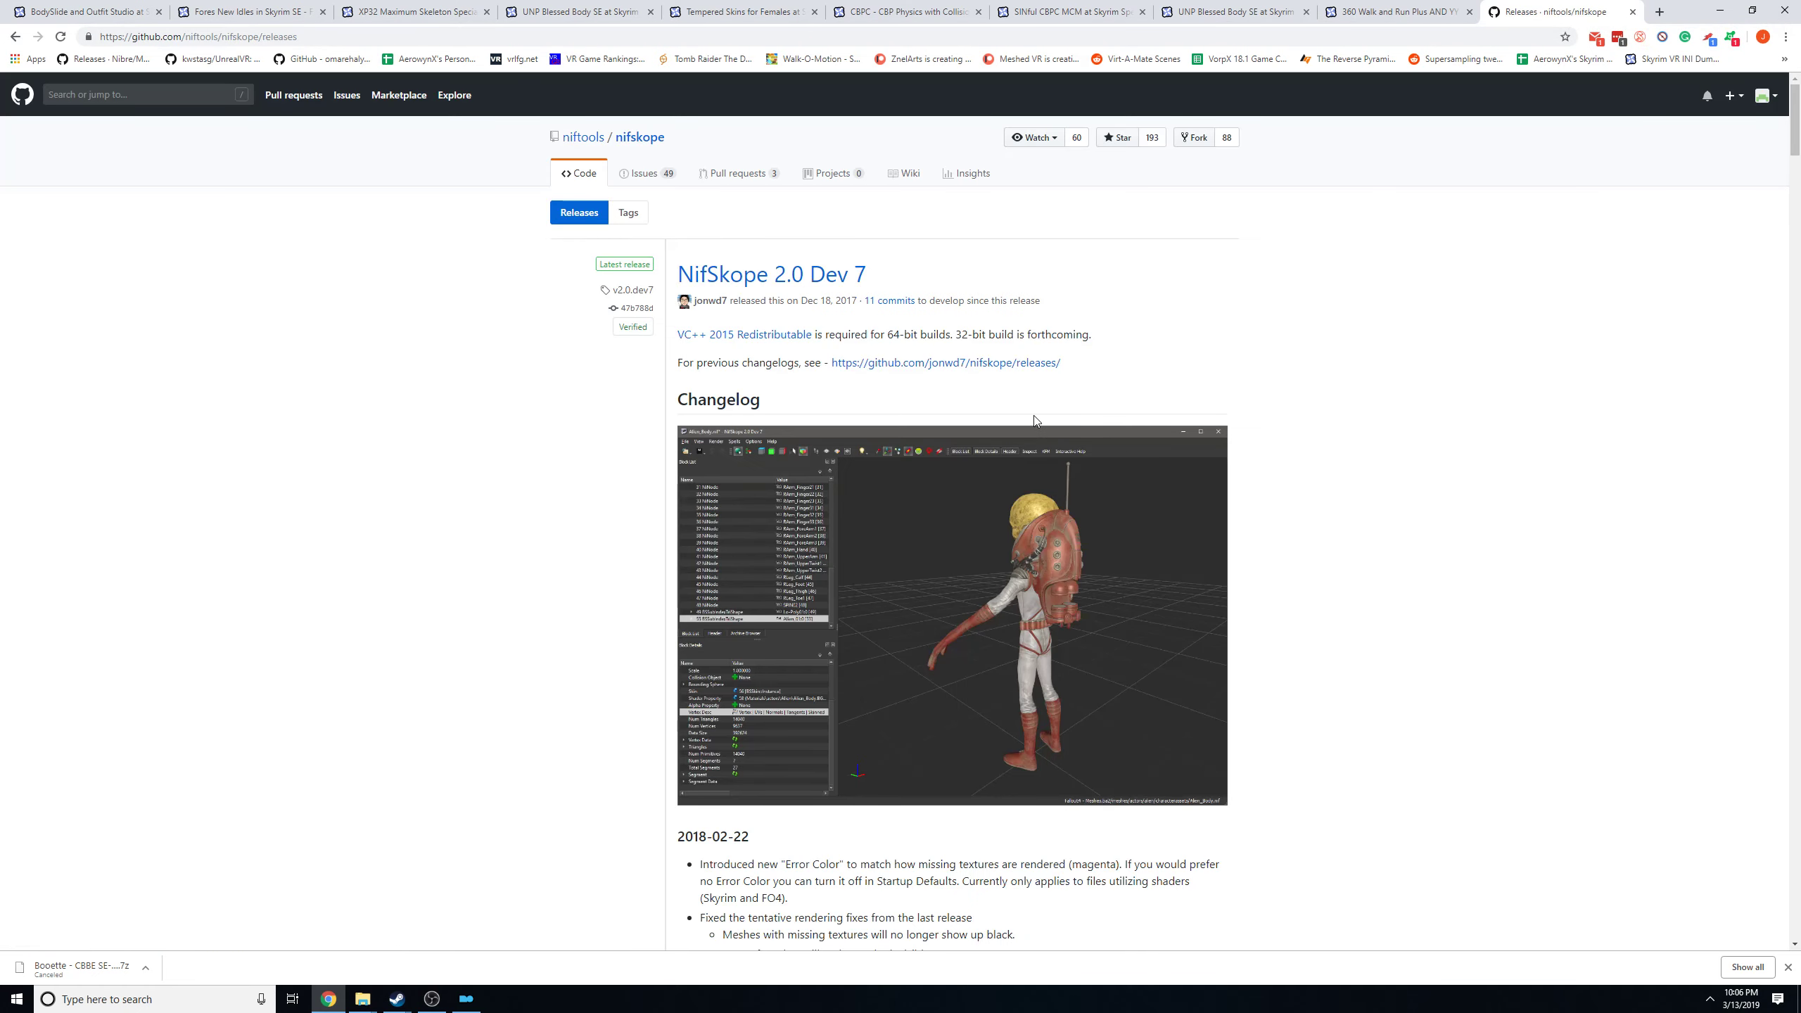
Open the NifSkope 2.0 Dev 7 release from the linked releases page and find its downloadable assets.
{"action": "scroll", "coordinate": [942, 383], "scroll_direction": "down", "scroll_amount": 10}
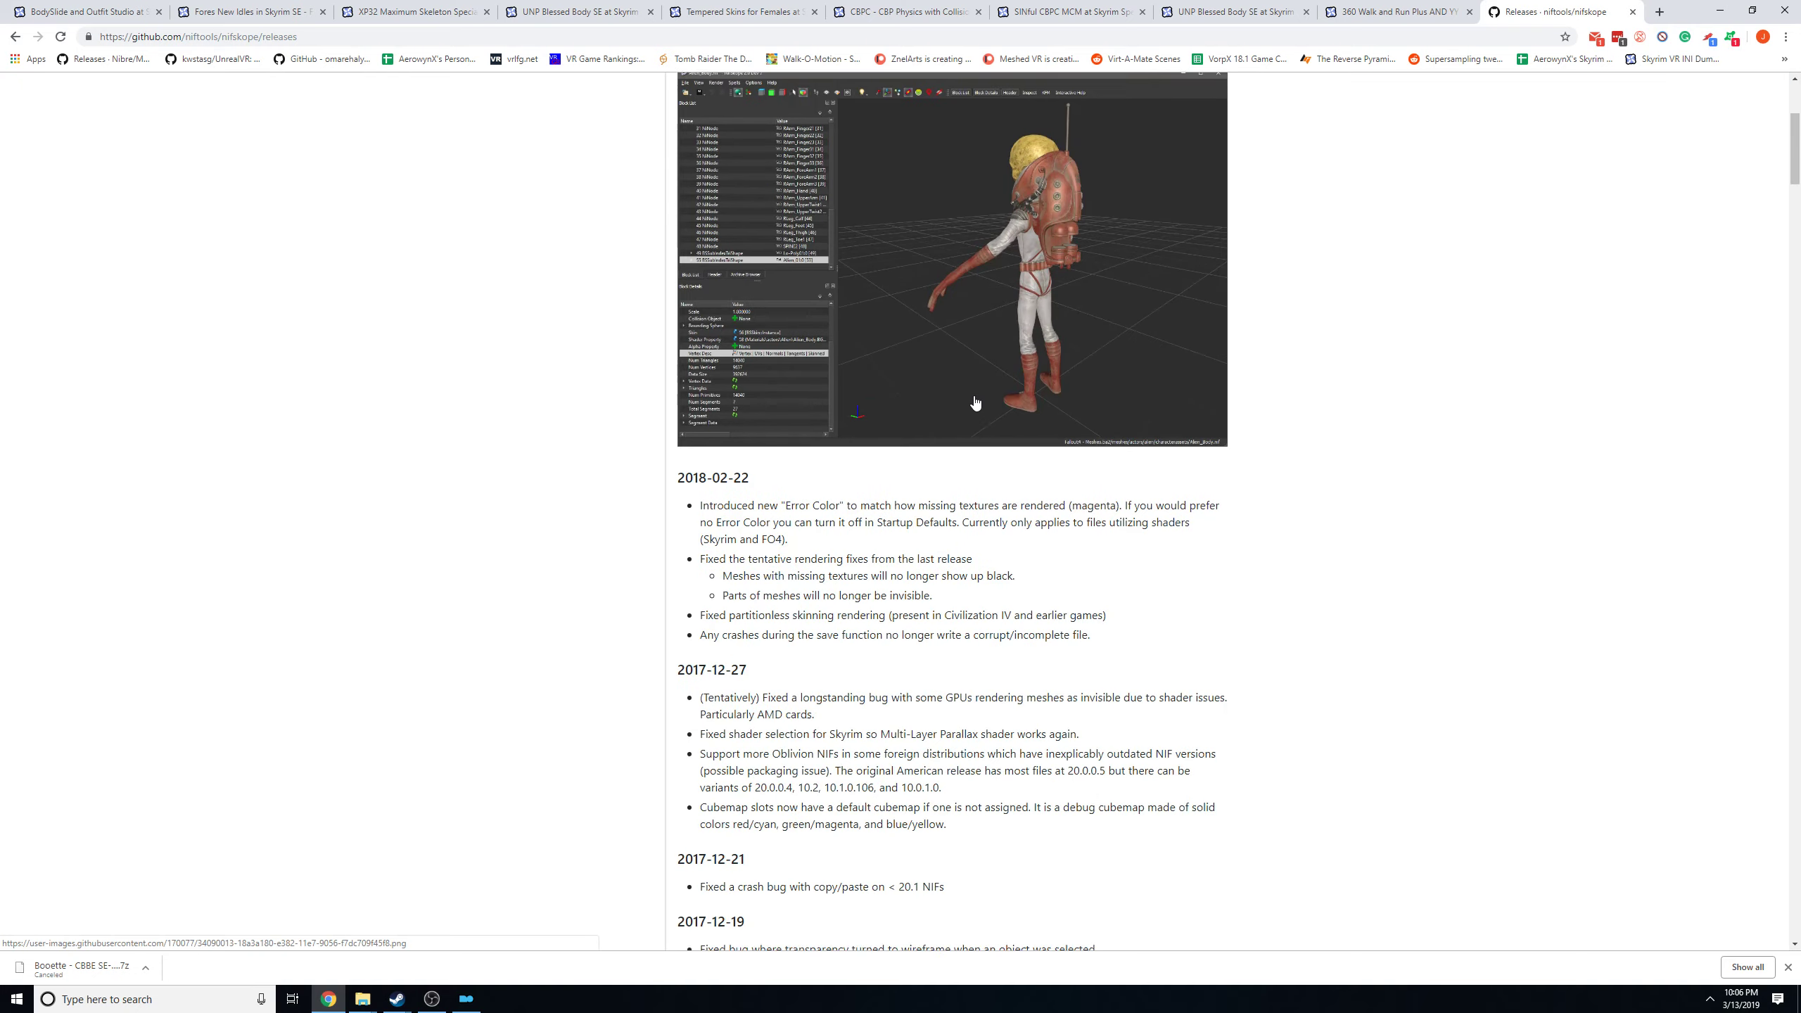
{"action": "scroll", "coordinate": [998, 407], "scroll_direction": "up", "scroll_amount": 11}
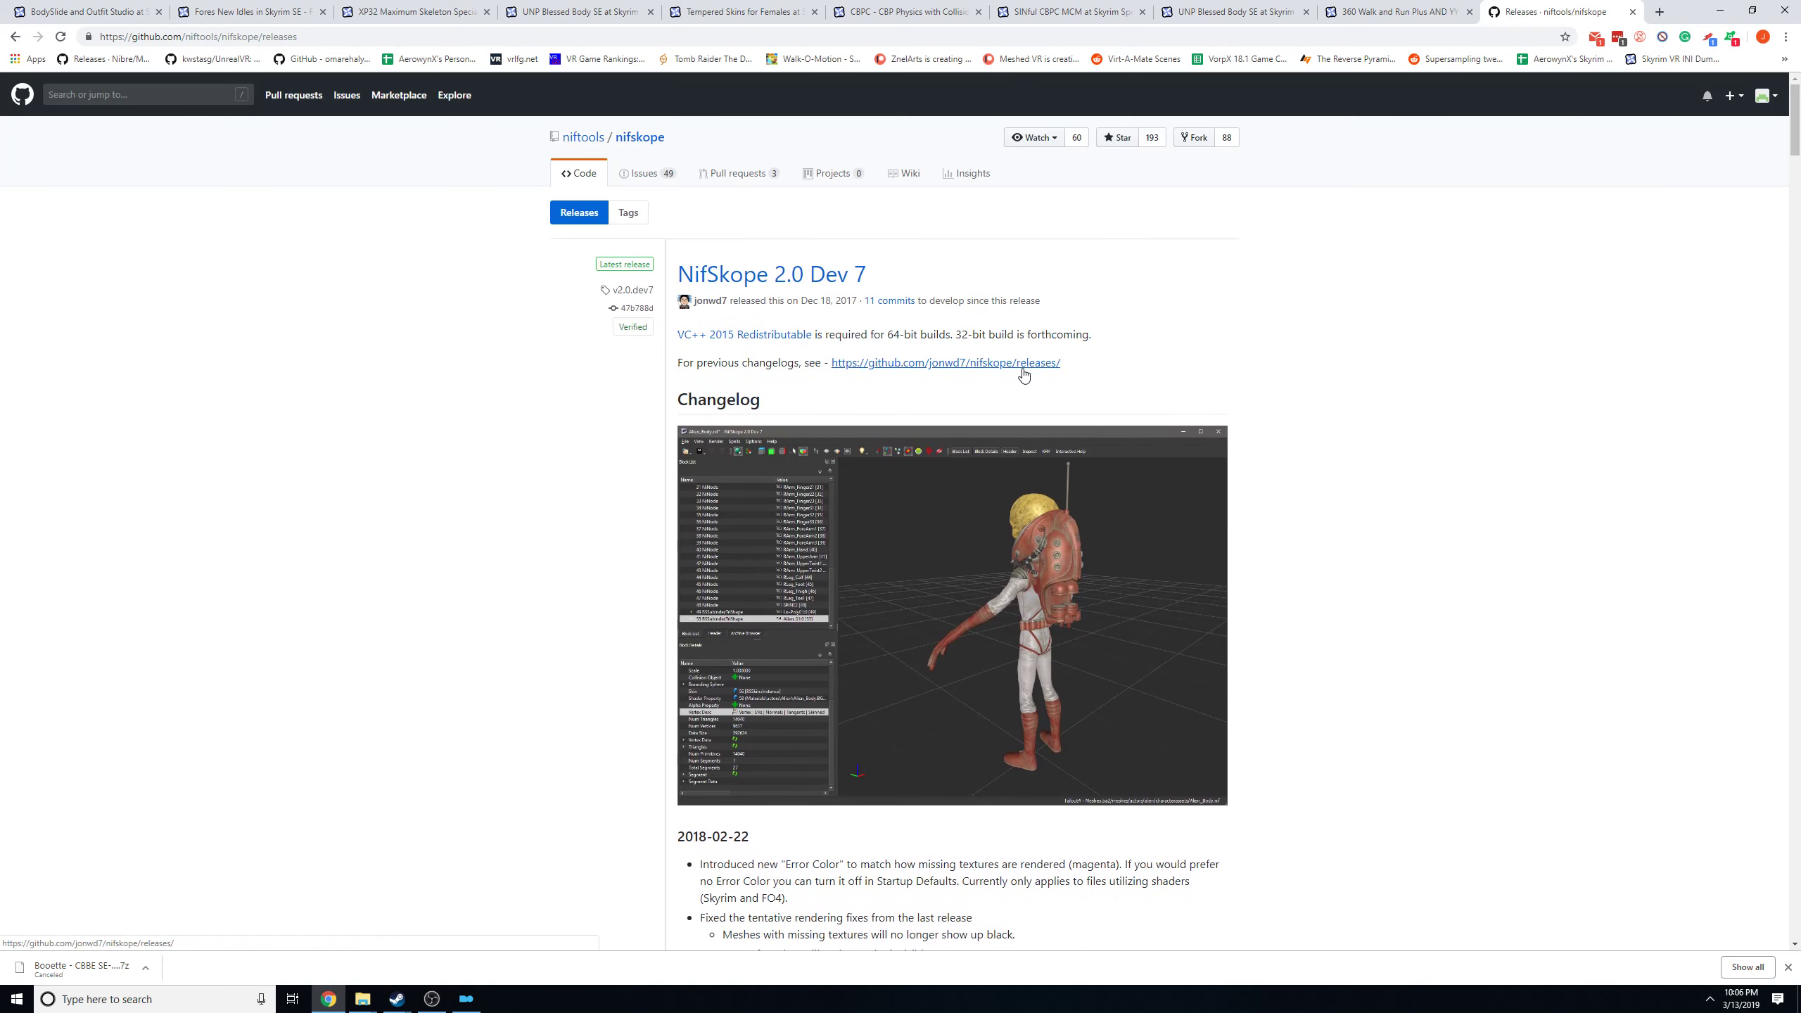
{"action": "left_click", "coordinate": [1021, 365]}
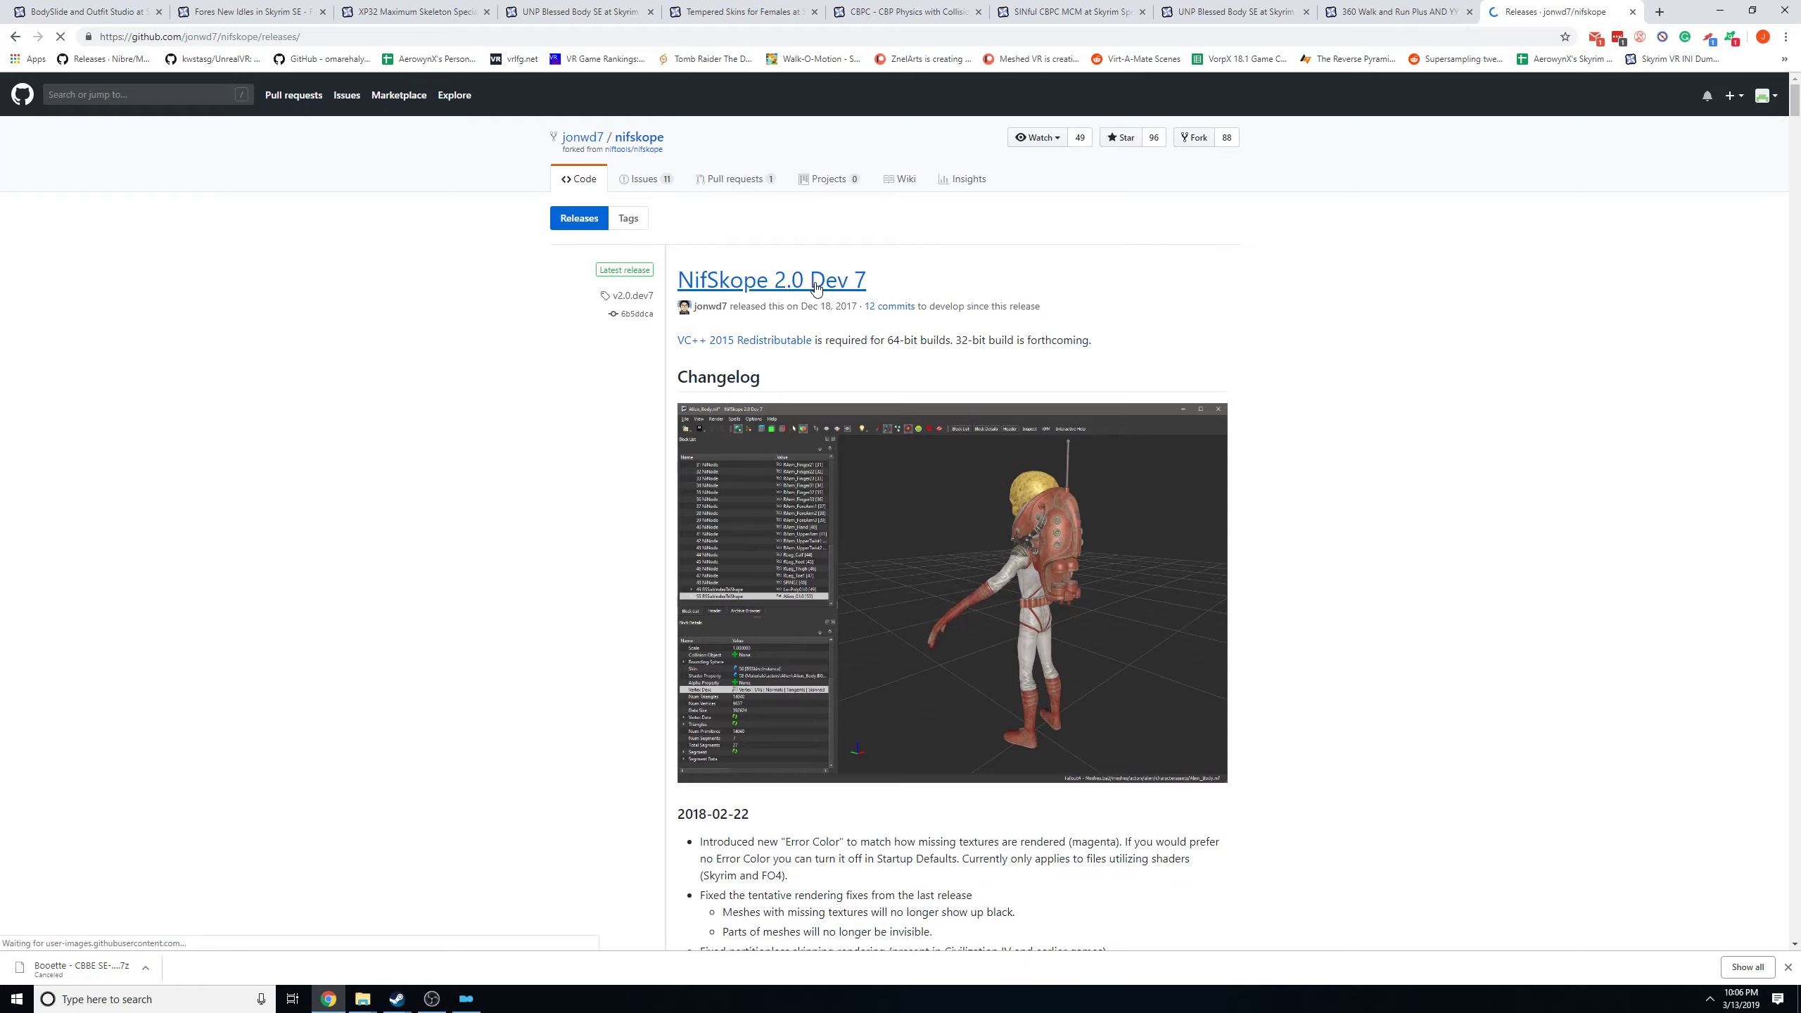
{"action": "scroll", "coordinate": [932, 334], "scroll_direction": "down", "scroll_amount": 20}
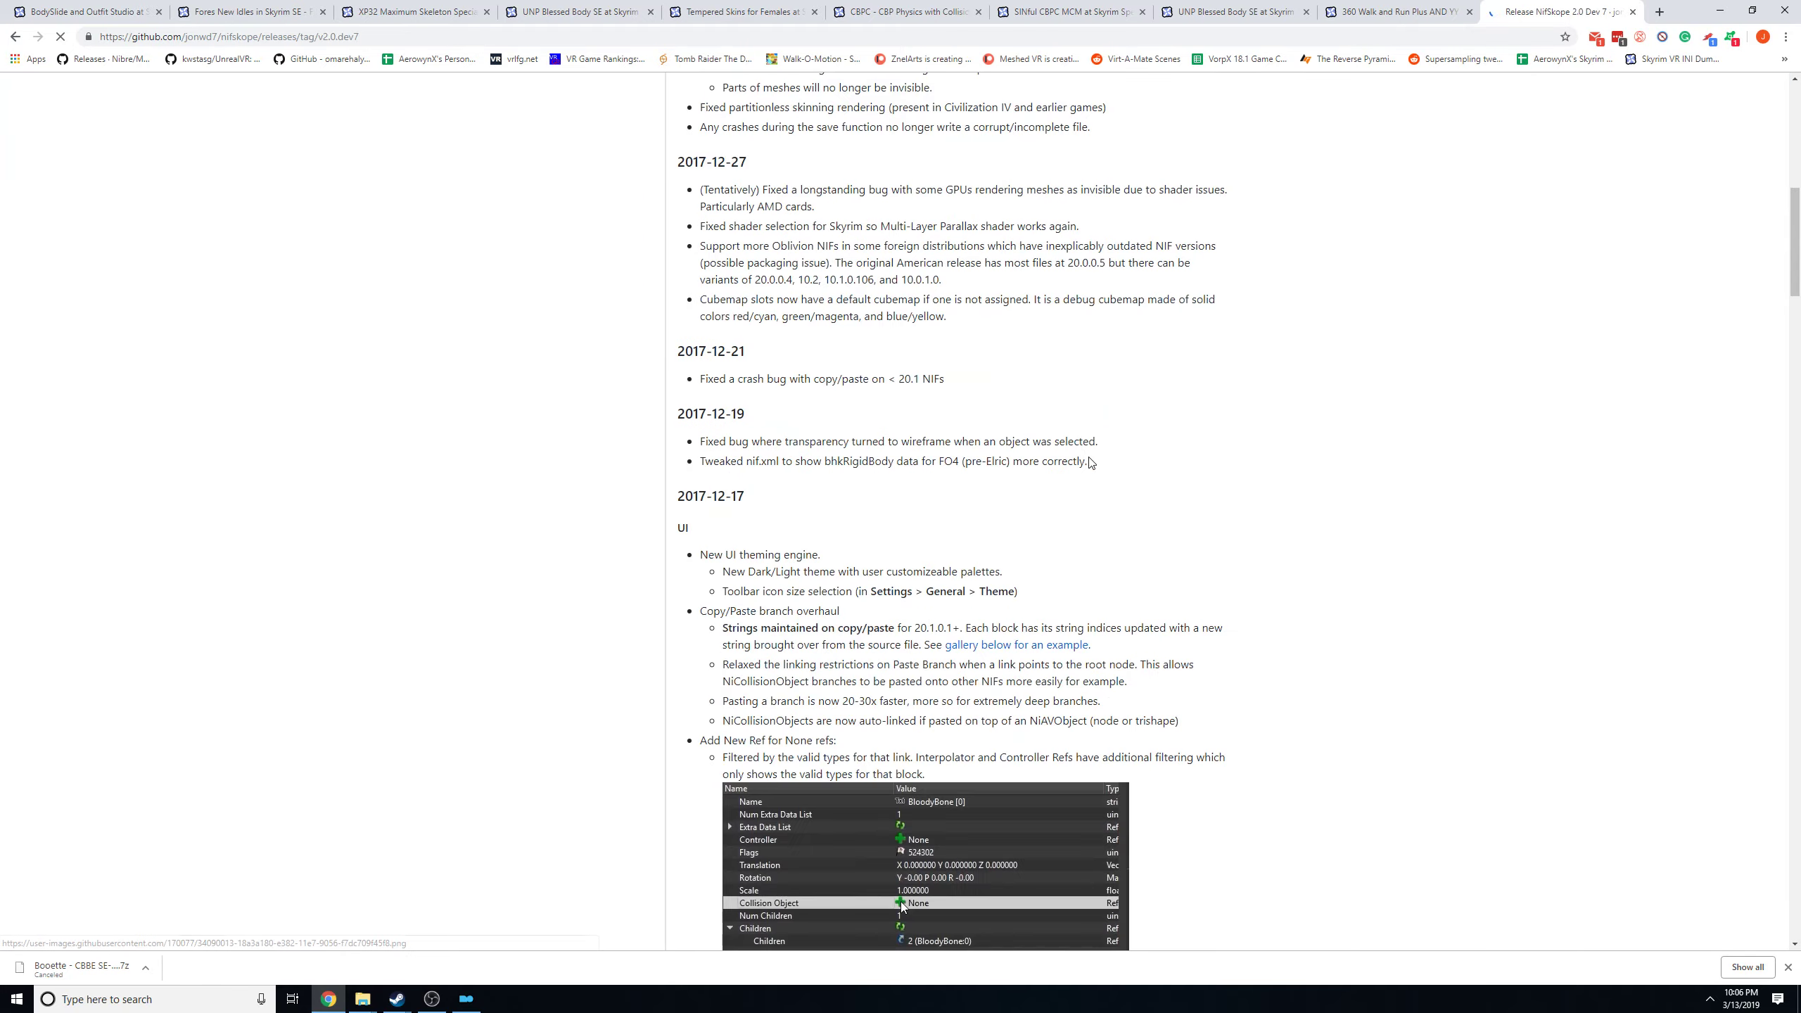
{"action": "scroll", "coordinate": [1069, 467], "scroll_direction": "down", "scroll_amount": 13}
{"action": "left_click_drag", "start_coordinate": [1793, 454], "coordinate": [1764, 910]}
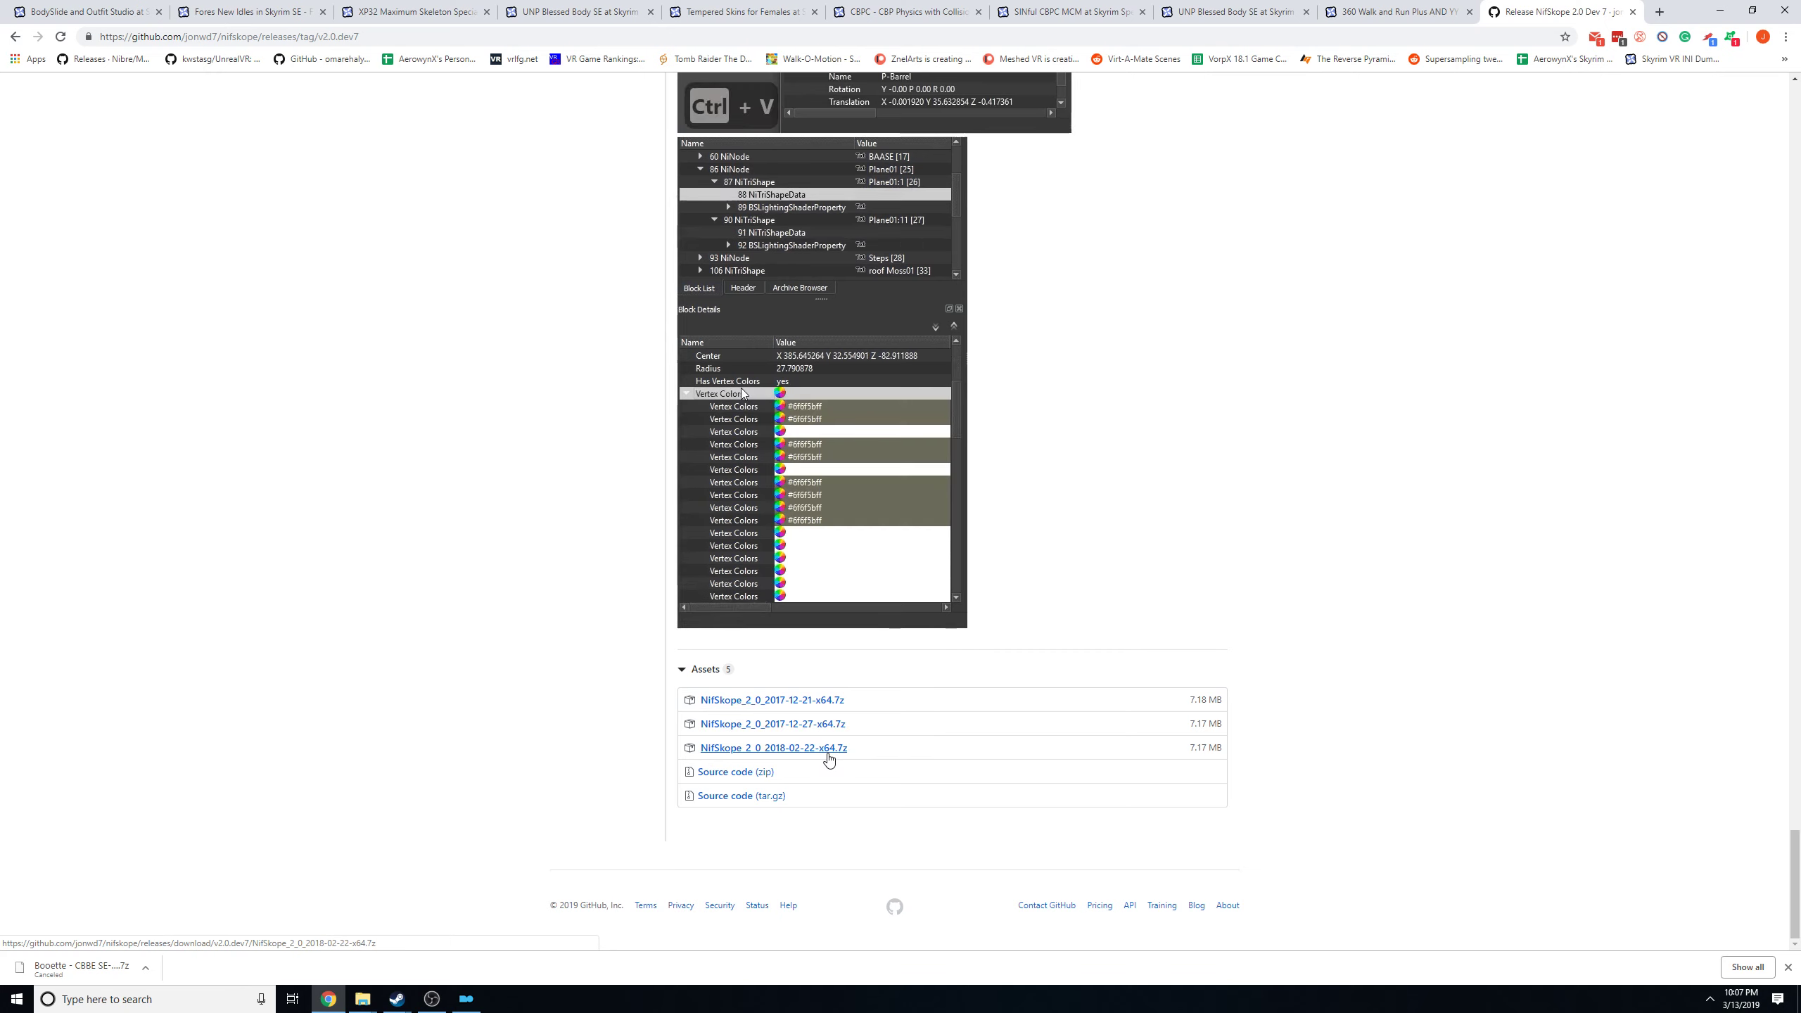
Return to Mod Organizer and examine the binary path of the NifSkope entry among the configured executables.
{"action": "left_click", "coordinate": [1719, 11]}
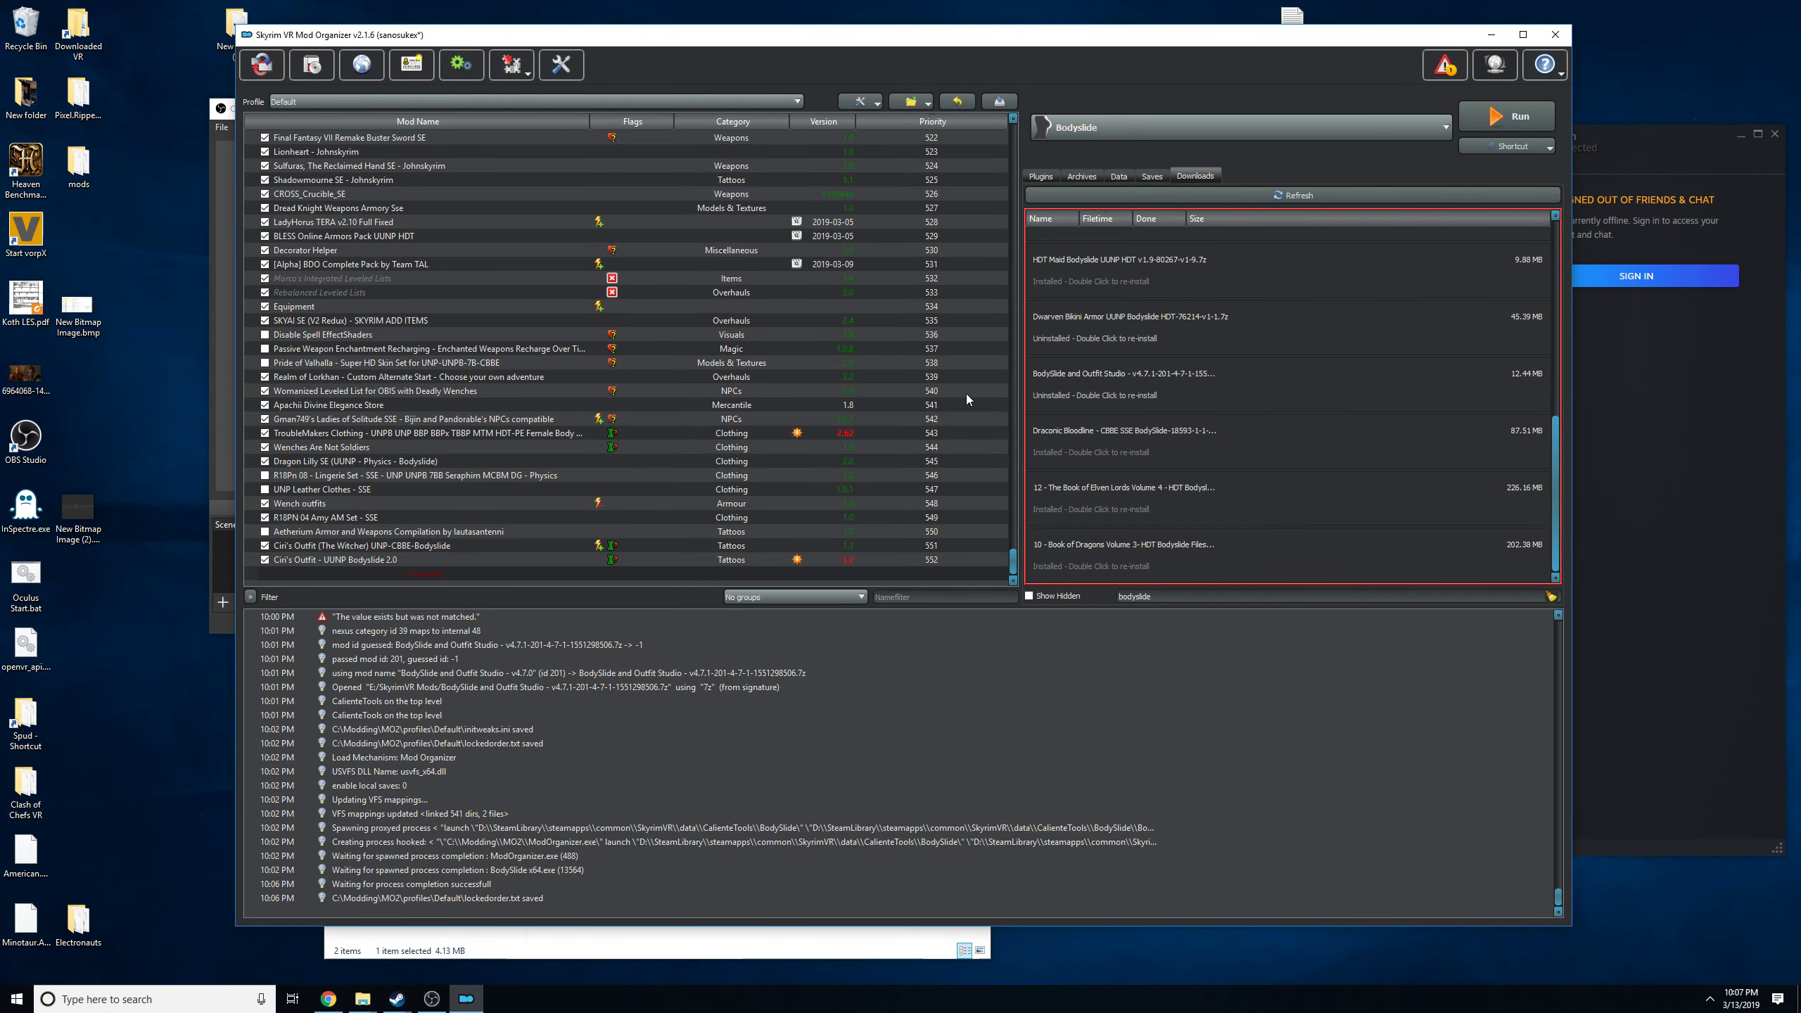
{"action": "left_click", "coordinate": [511, 65]}
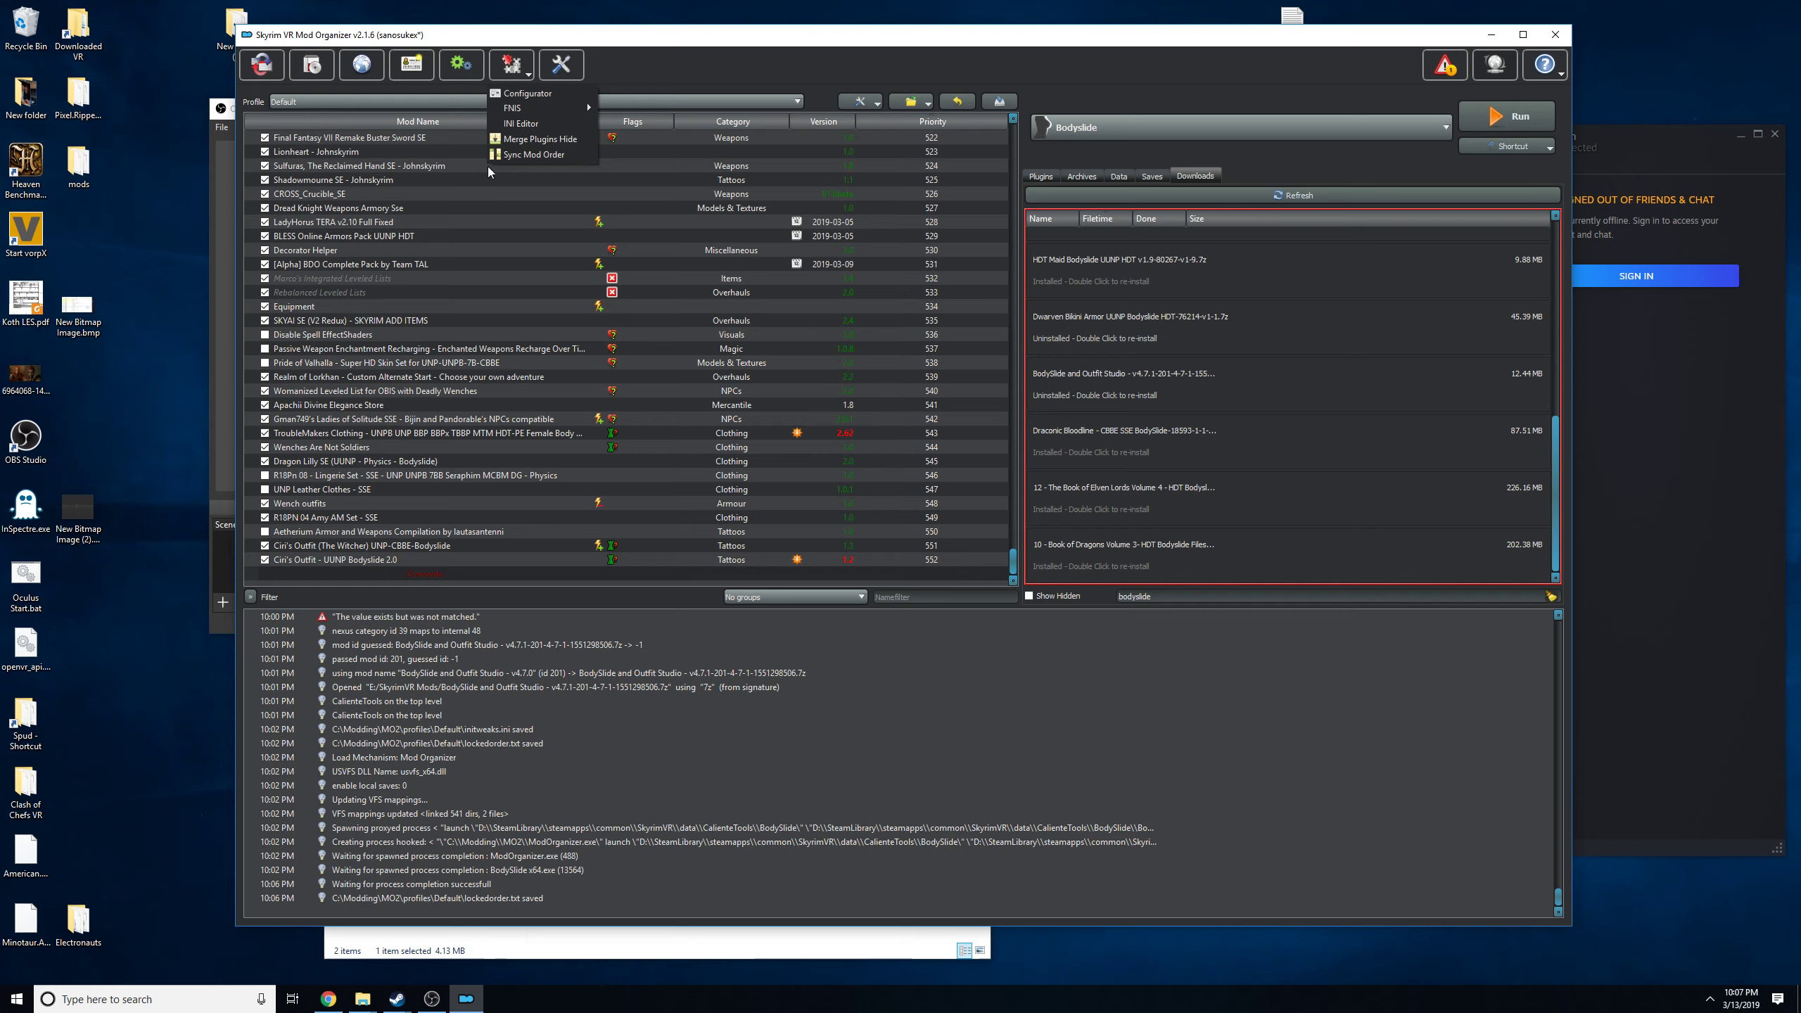
{"action": "left_click", "coordinate": [453, 65]}
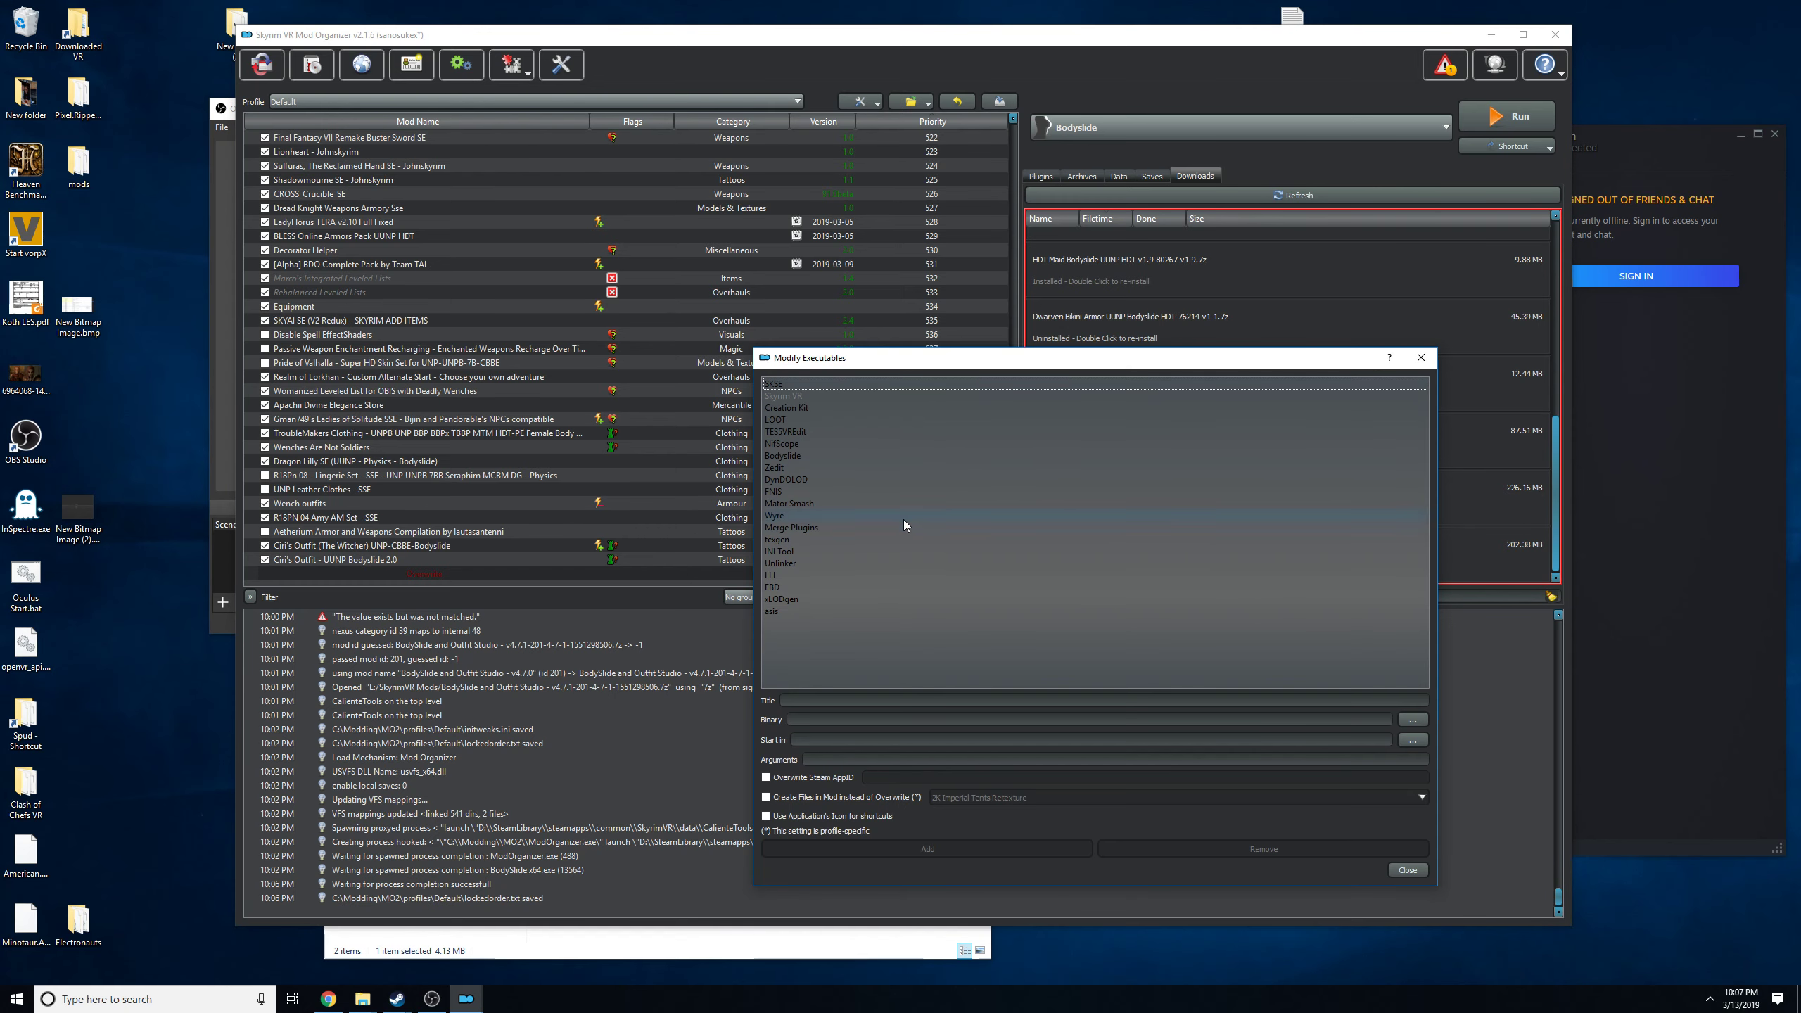
{"action": "left_click", "coordinate": [805, 445]}
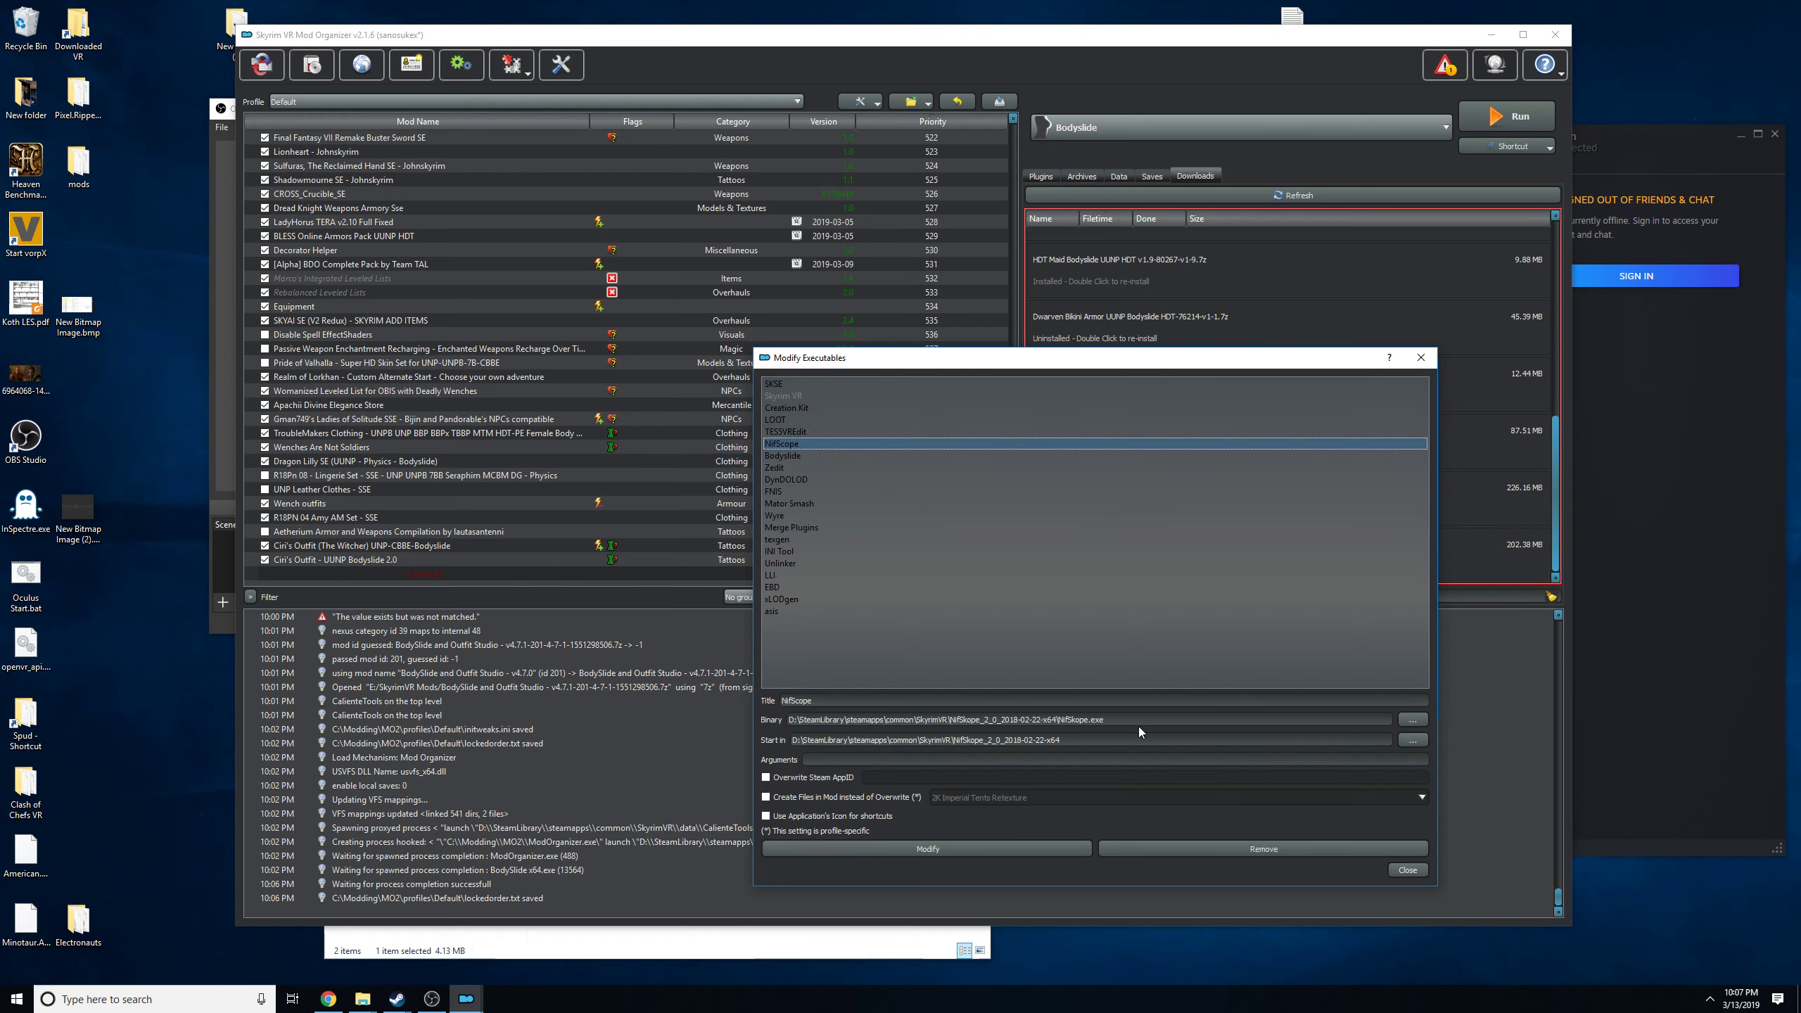
{"action": "left_click_drag", "start_coordinate": [814, 721], "coordinate": [1087, 725]}
Open the SkyrimVR game folder, locate the NifSkope_2_0_2018-02-22-x64 folder, and close the window.
{"action": "left_click", "coordinate": [4, 991]}
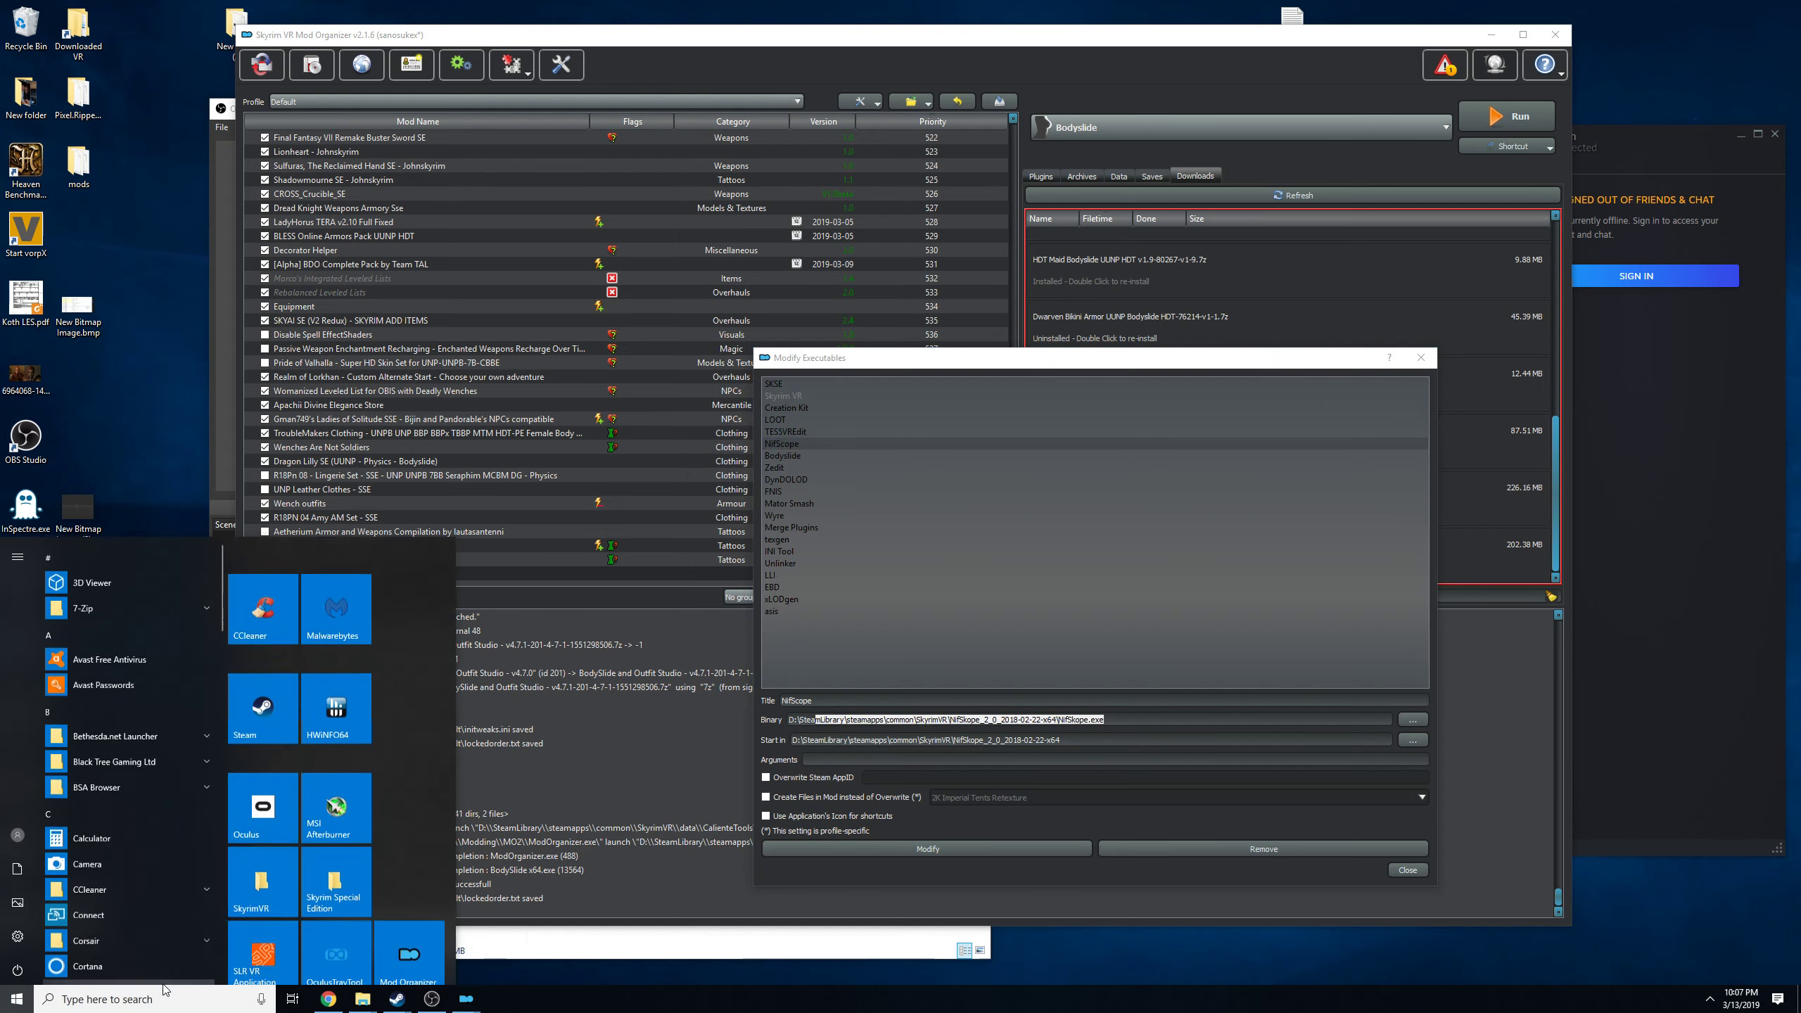
{"action": "left_click", "coordinate": [262, 879]}
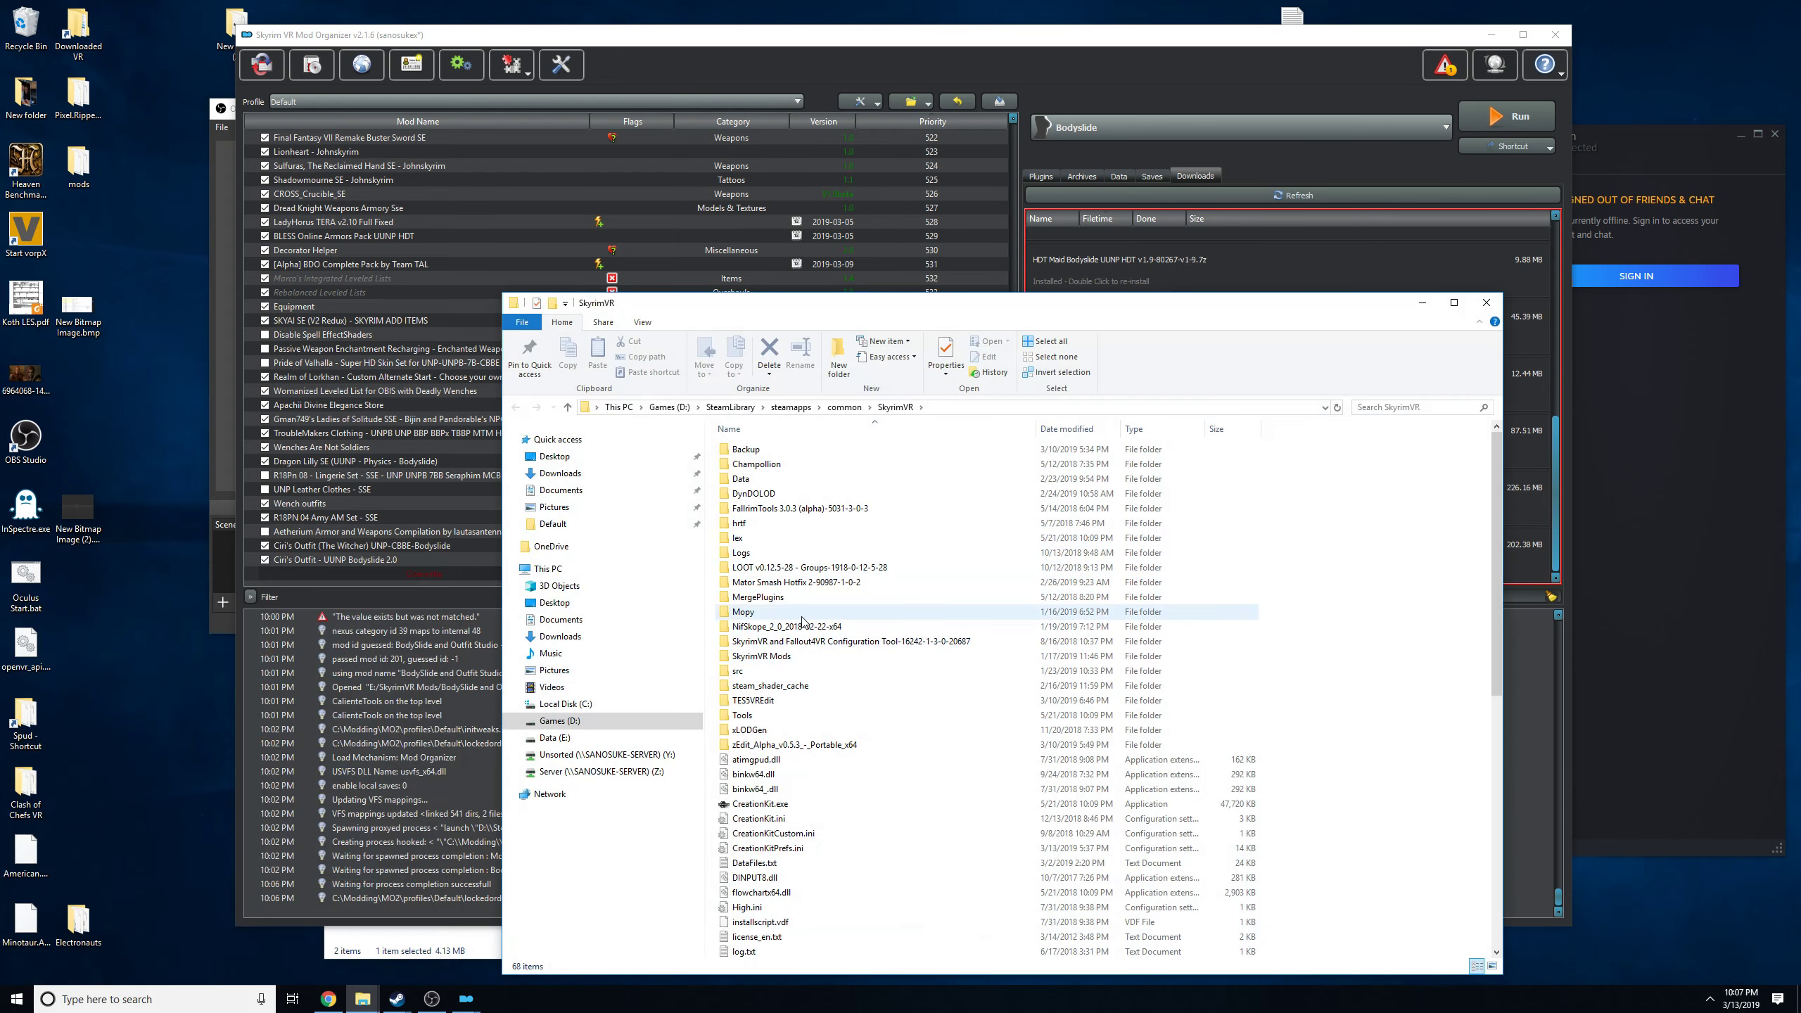
{"action": "left_click", "coordinate": [826, 628]}
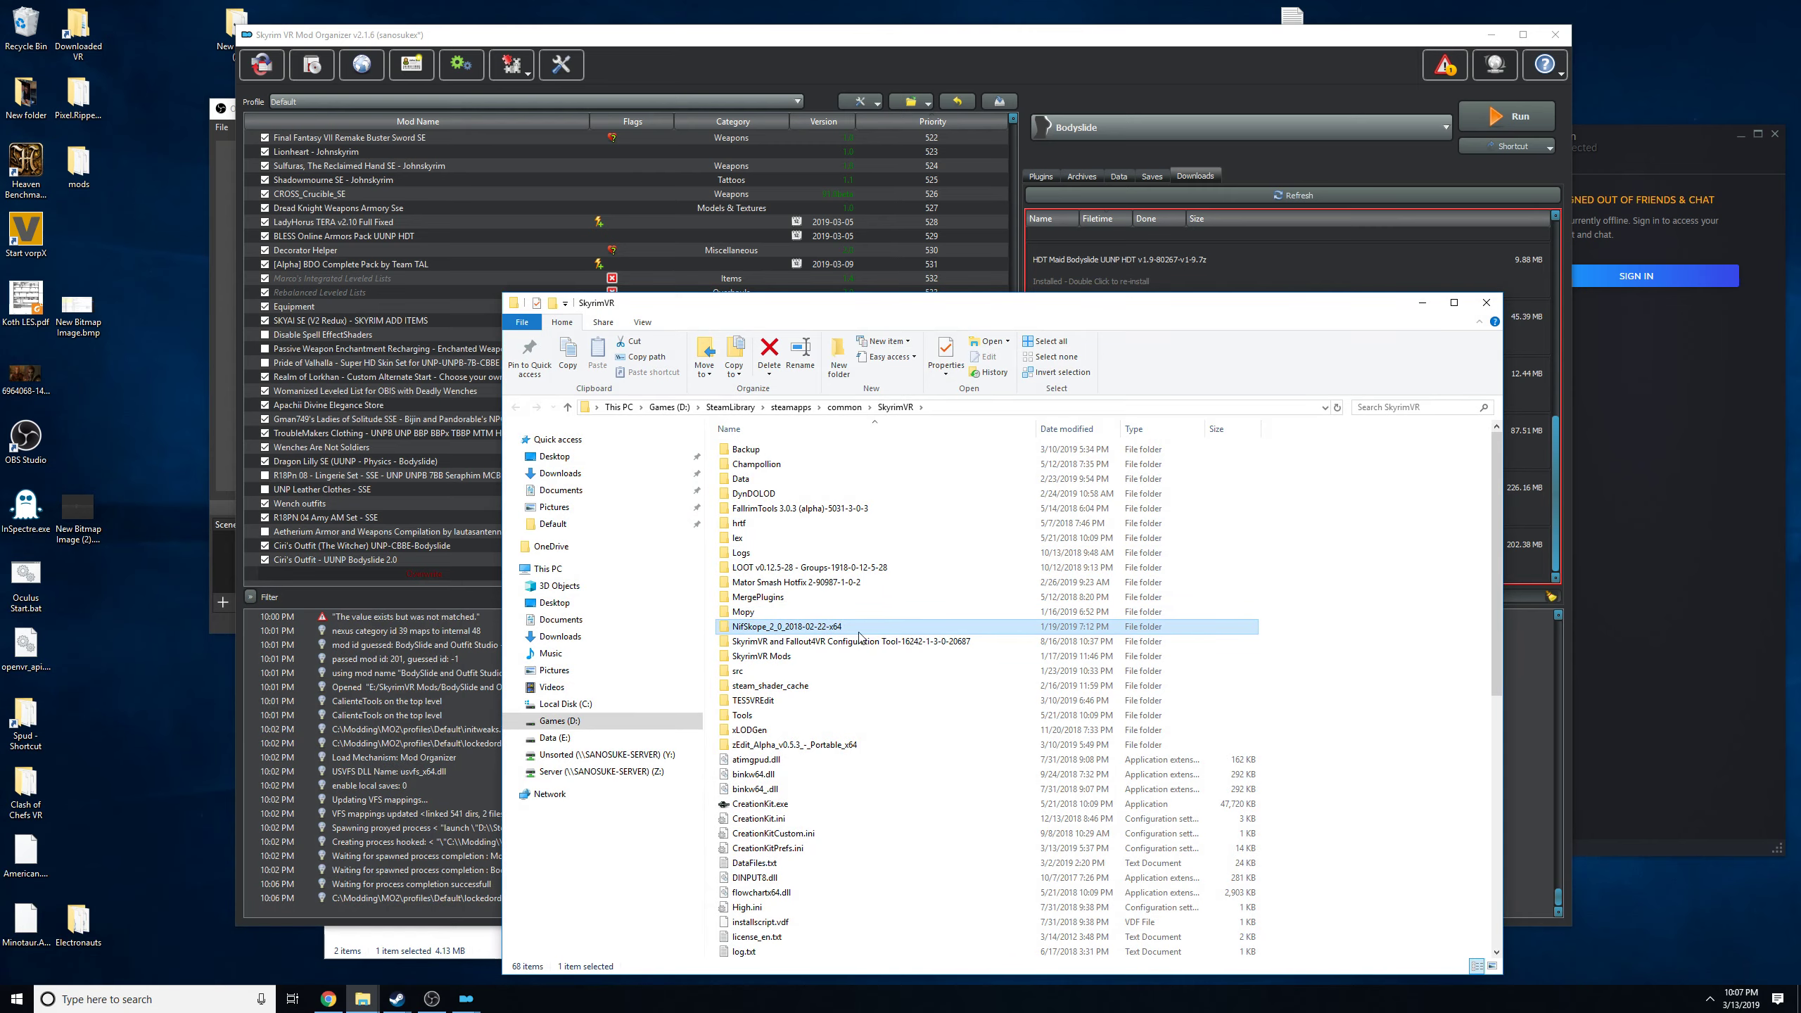
{"action": "left_click", "coordinate": [1487, 302]}
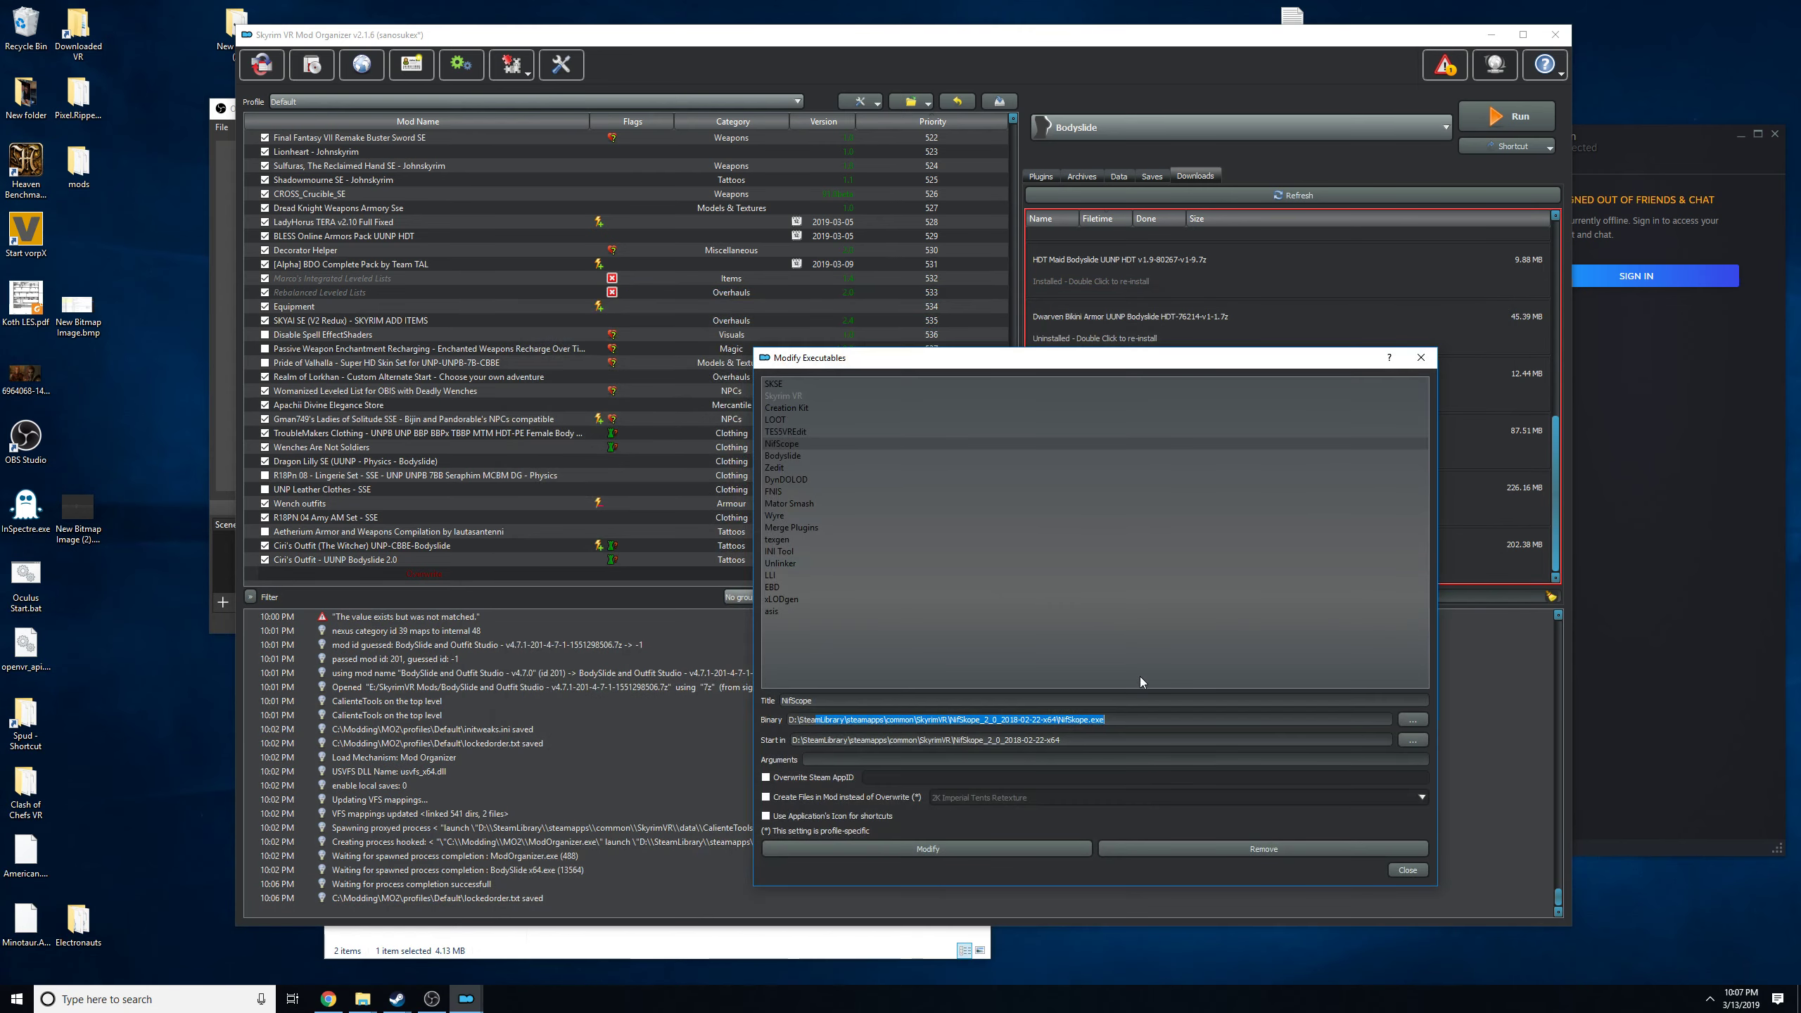
Close the Modify Executables dialog and run NifSkope through Mod Organizer.
{"action": "left_click_drag", "start_coordinate": [1090, 722], "coordinate": [1061, 721]}
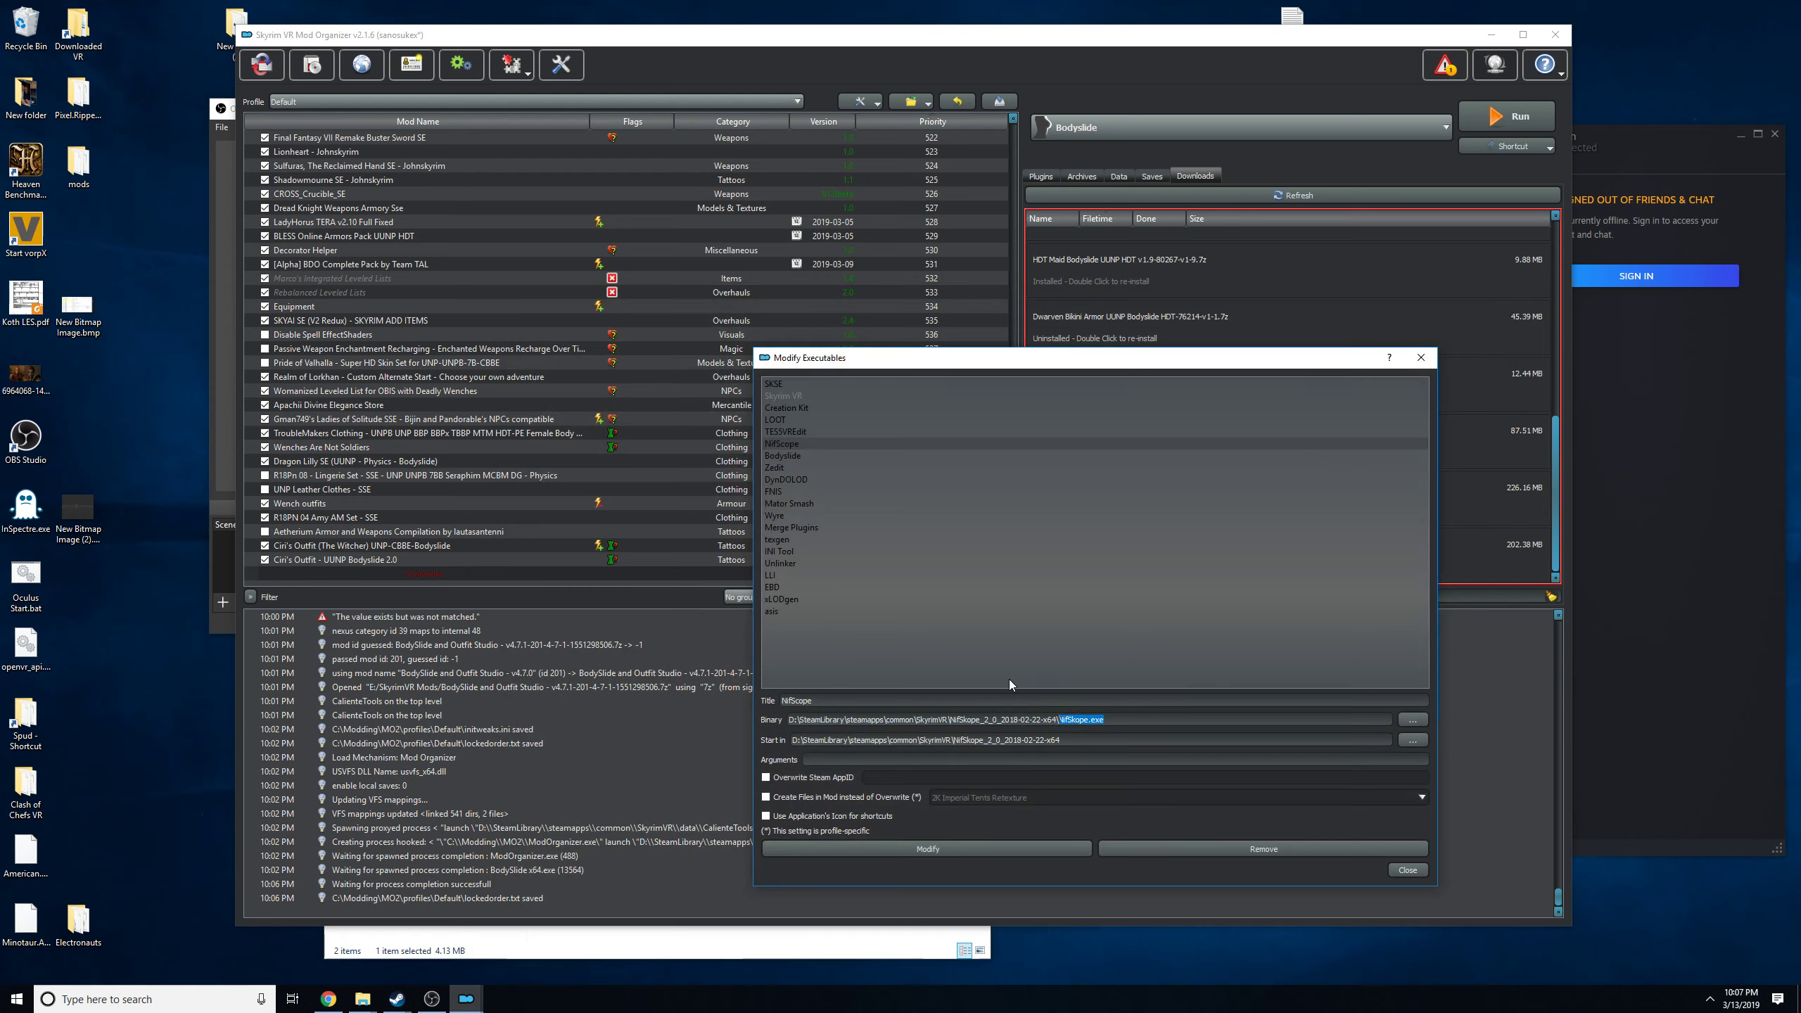
{"action": "left_click", "coordinate": [1398, 878]}
{"action": "left_click", "coordinate": [1407, 870]}
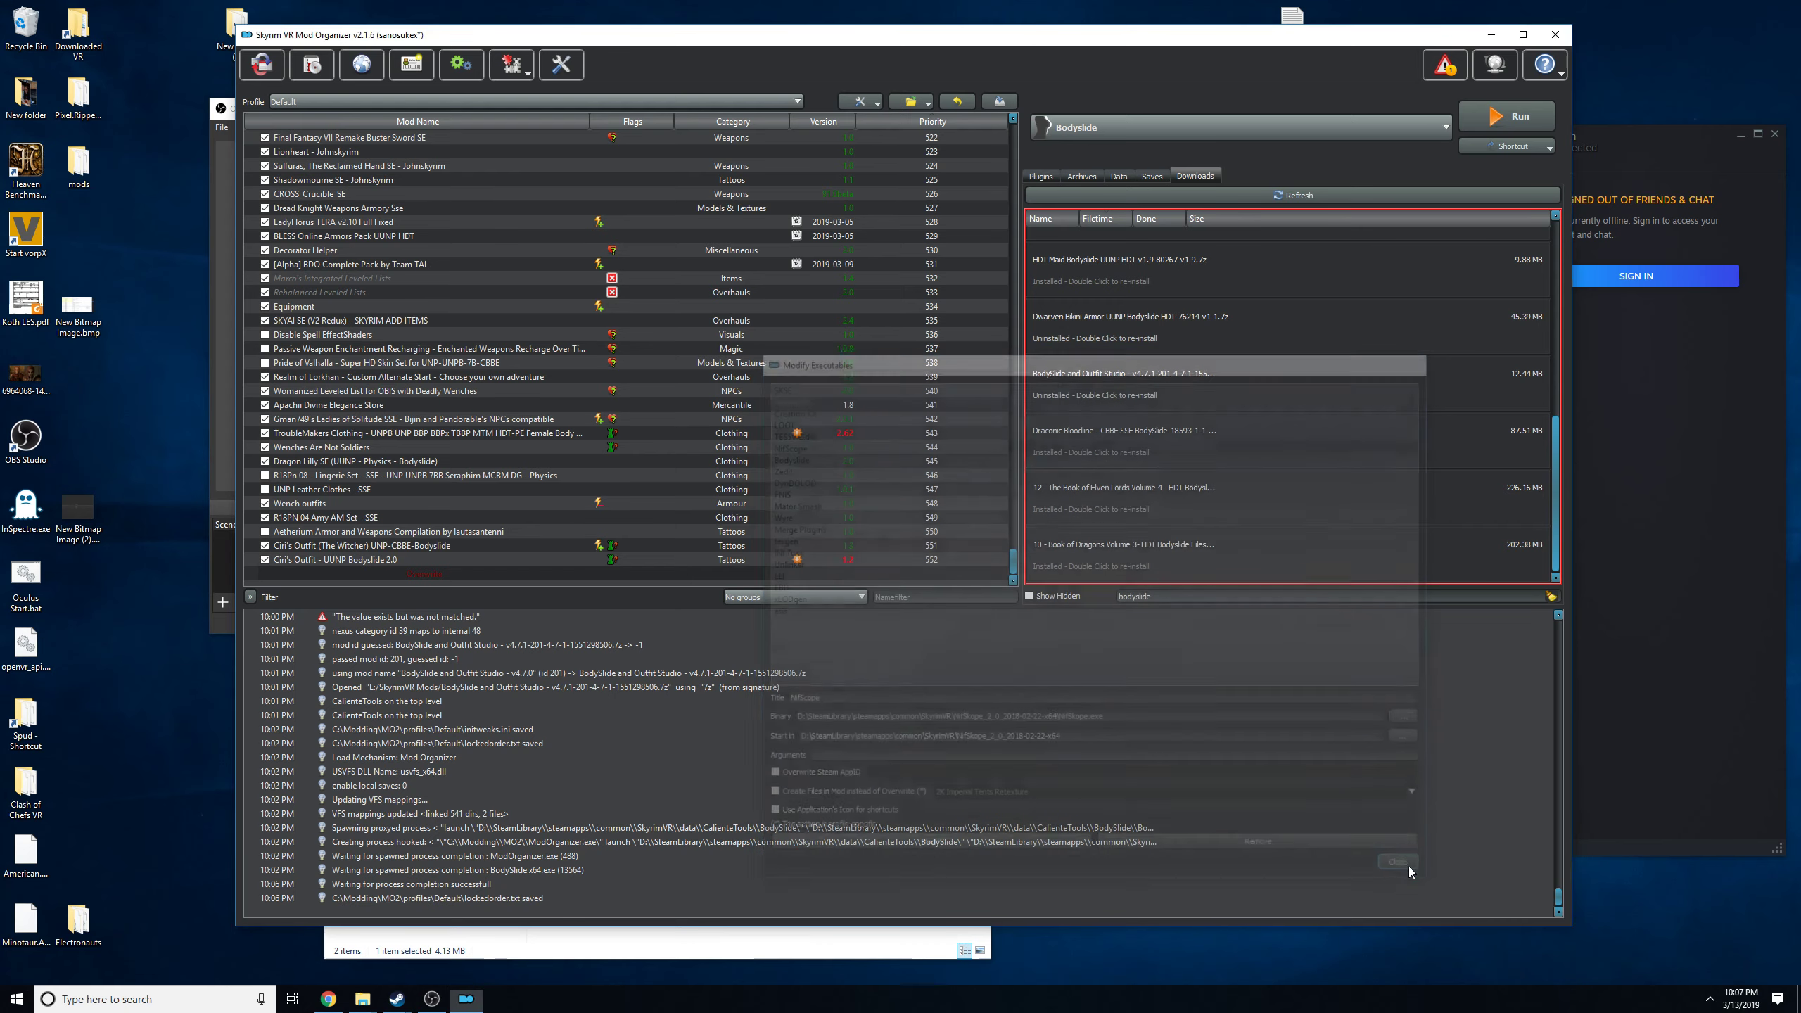
{"action": "left_click", "coordinate": [1152, 130]}
{"action": "left_click", "coordinate": [1120, 290]}
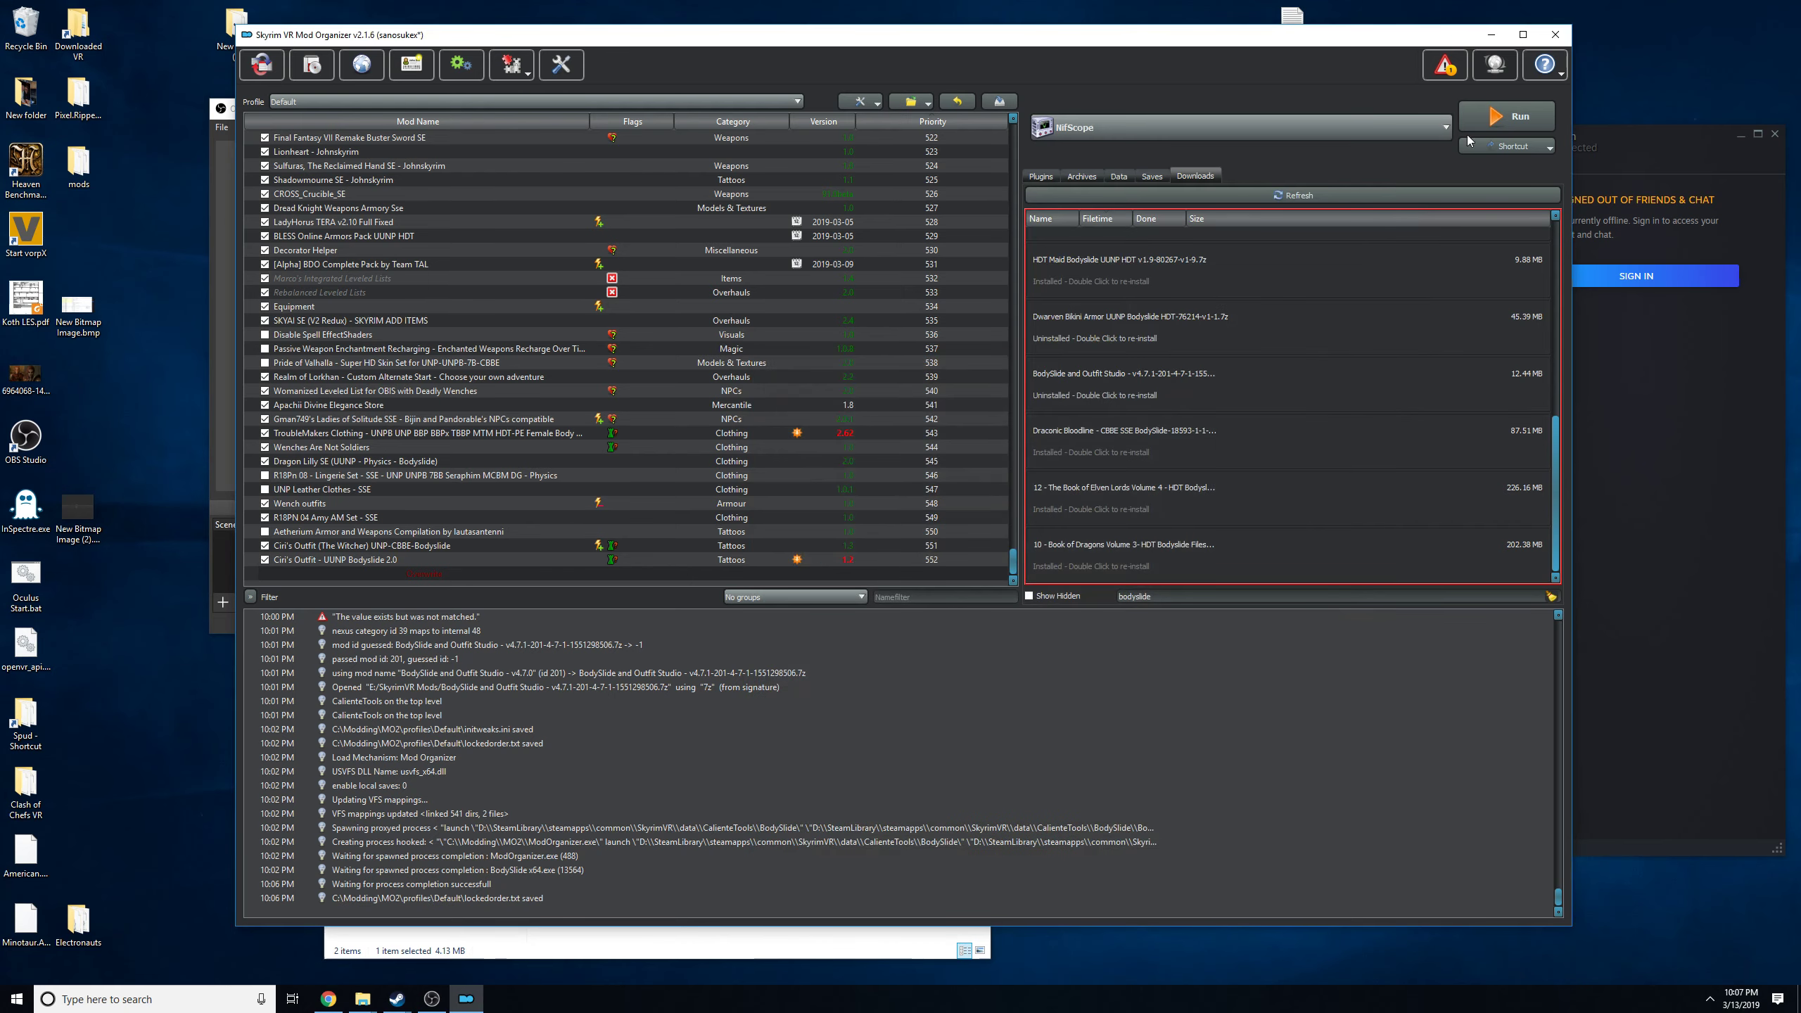
{"action": "left_click", "coordinate": [1510, 119]}
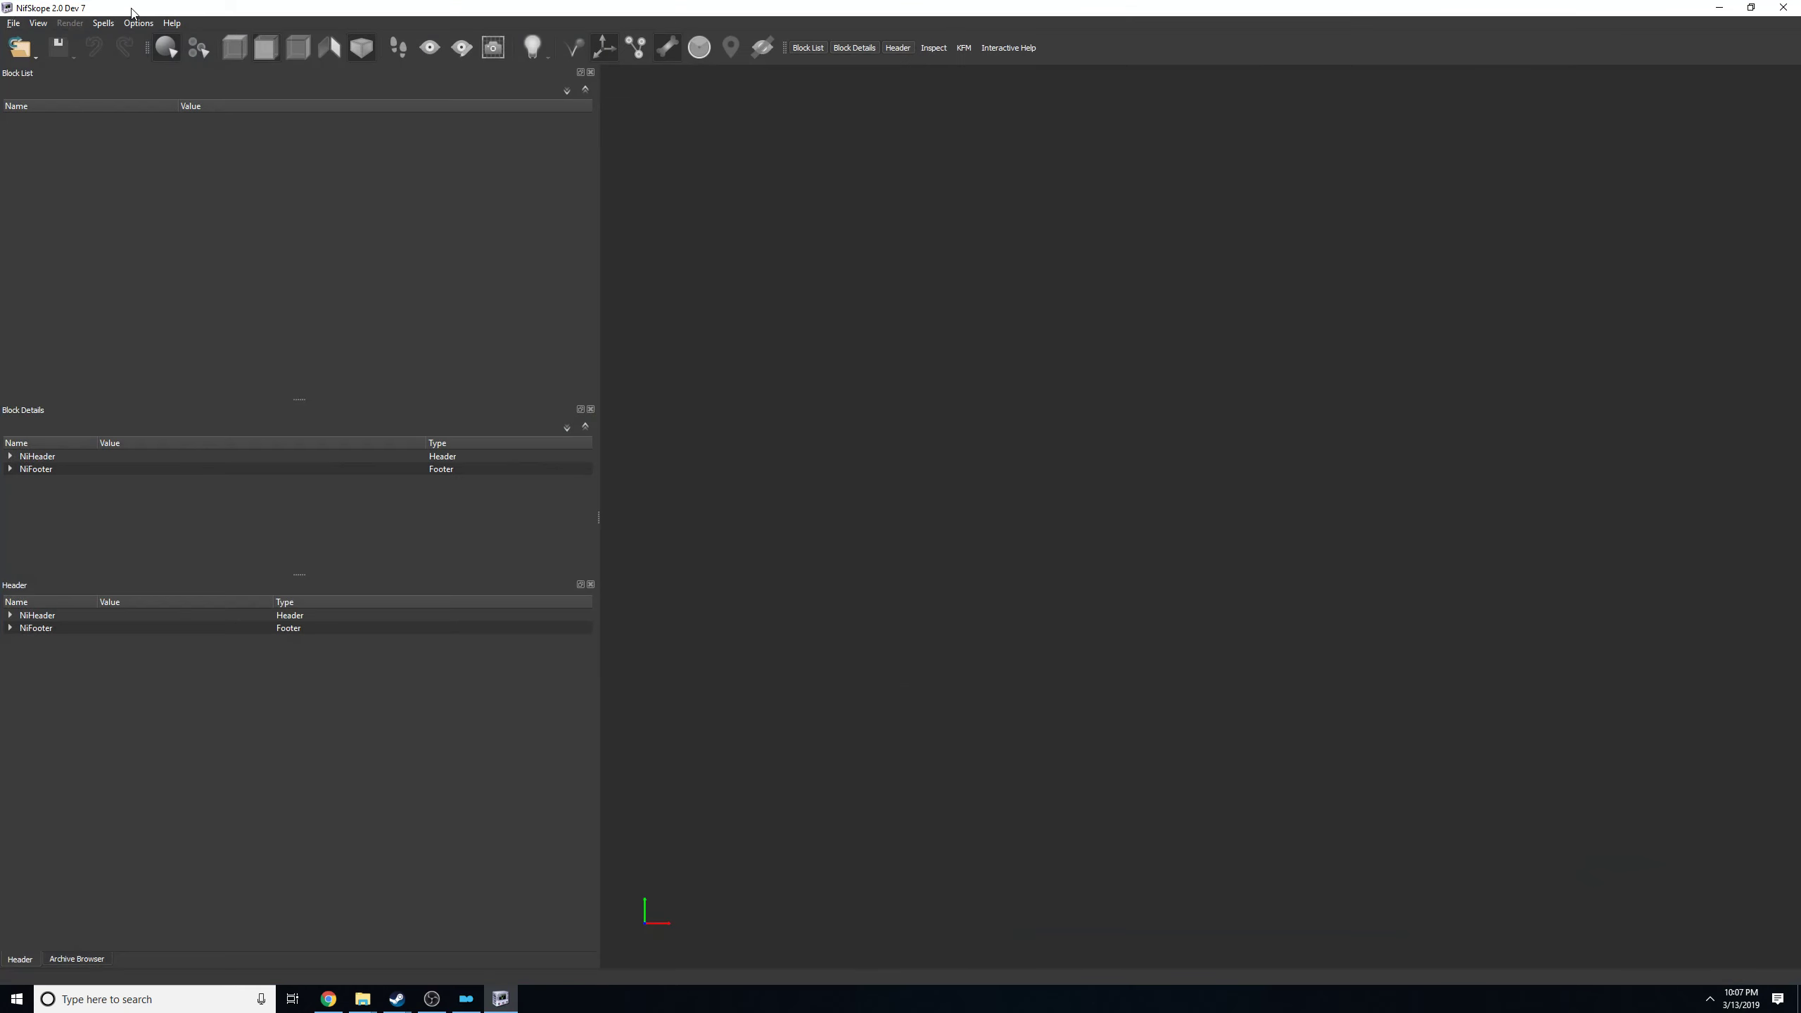
Open the NifSkope settings and review the resource folder paths and the list of loaded archives.
{"action": "left_click_drag", "start_coordinate": [131, 9], "coordinate": [384, 38]}
{"action": "double_click", "coordinate": [418, 41]}
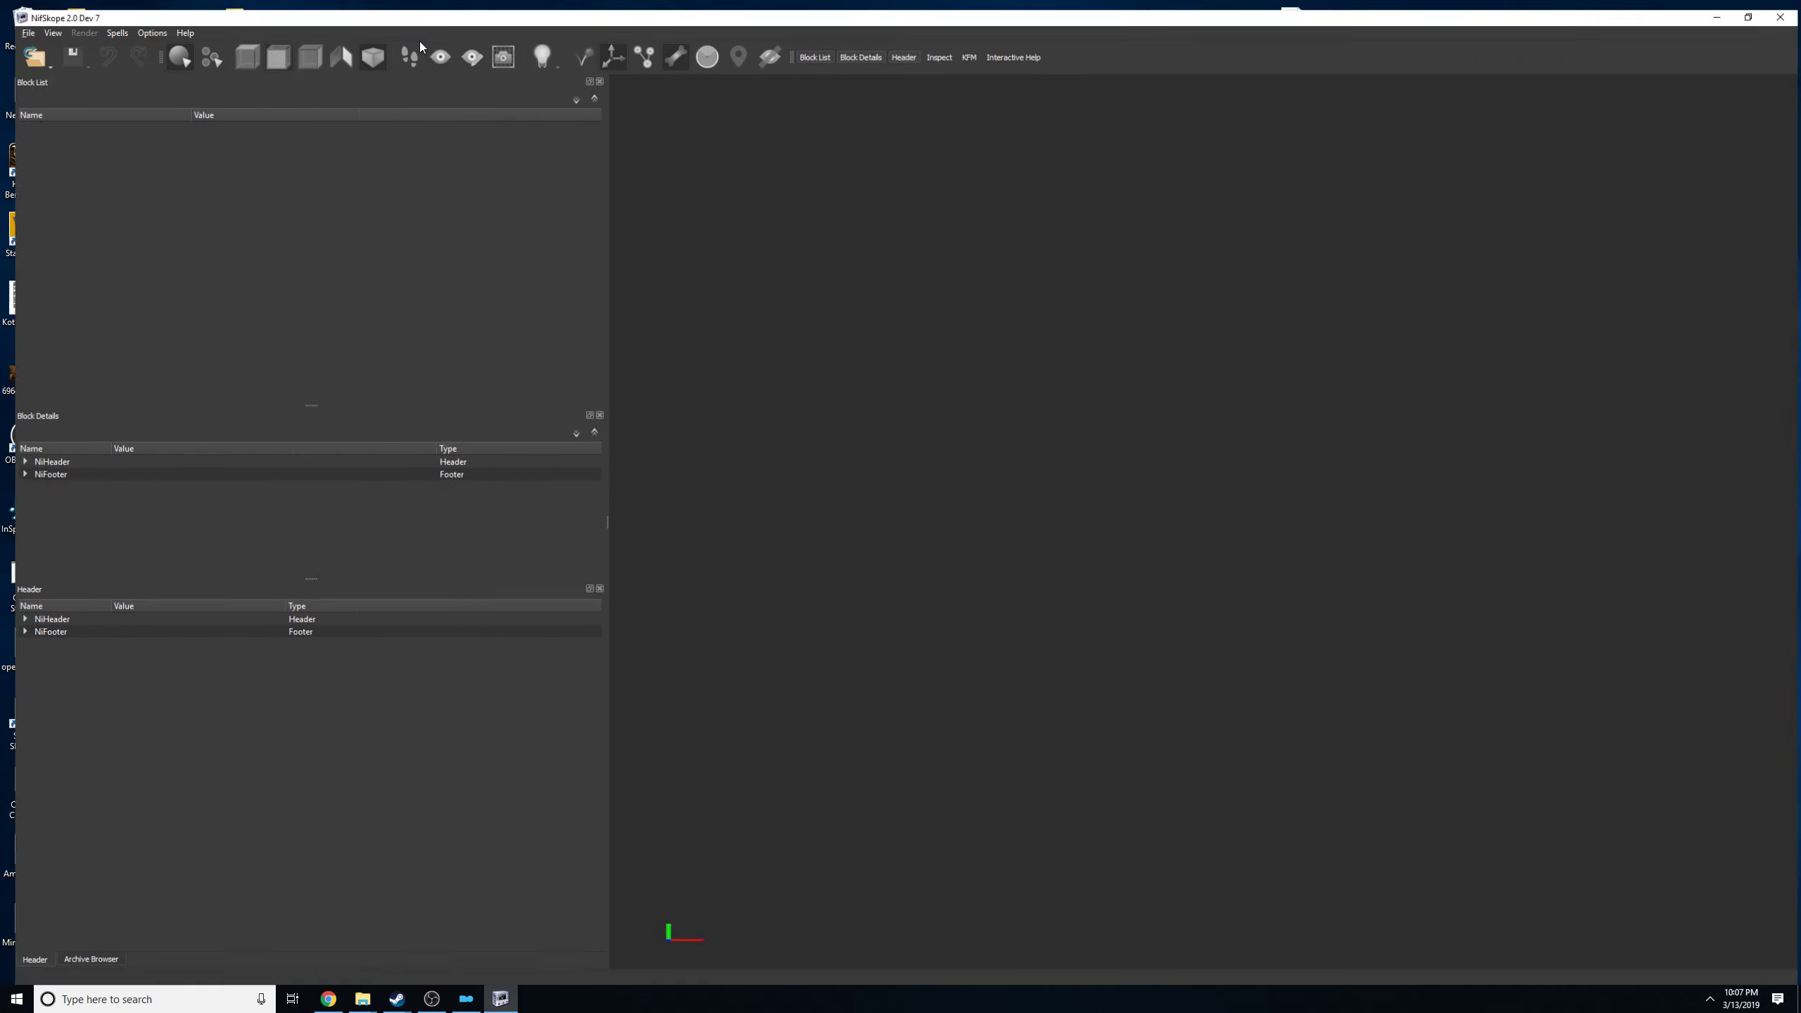
{"action": "left_click", "coordinate": [15, 26]}
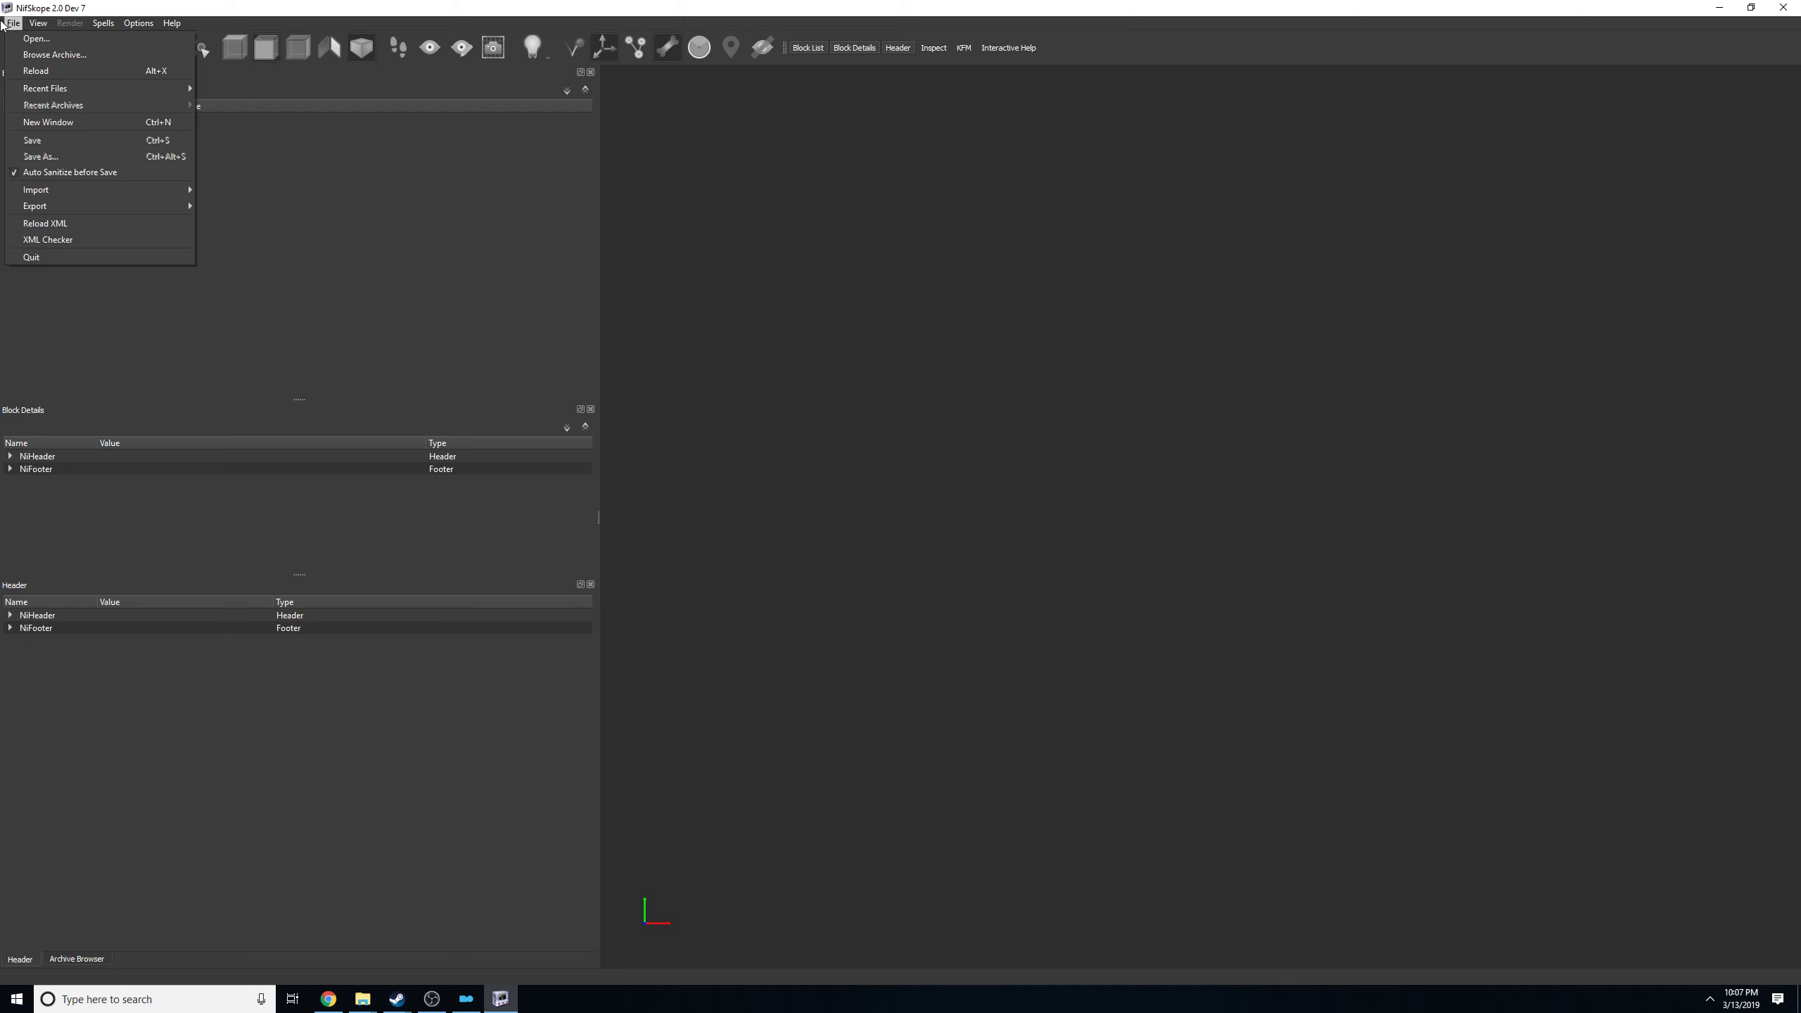
{"action": "mouse_move", "coordinate": [139, 22]}
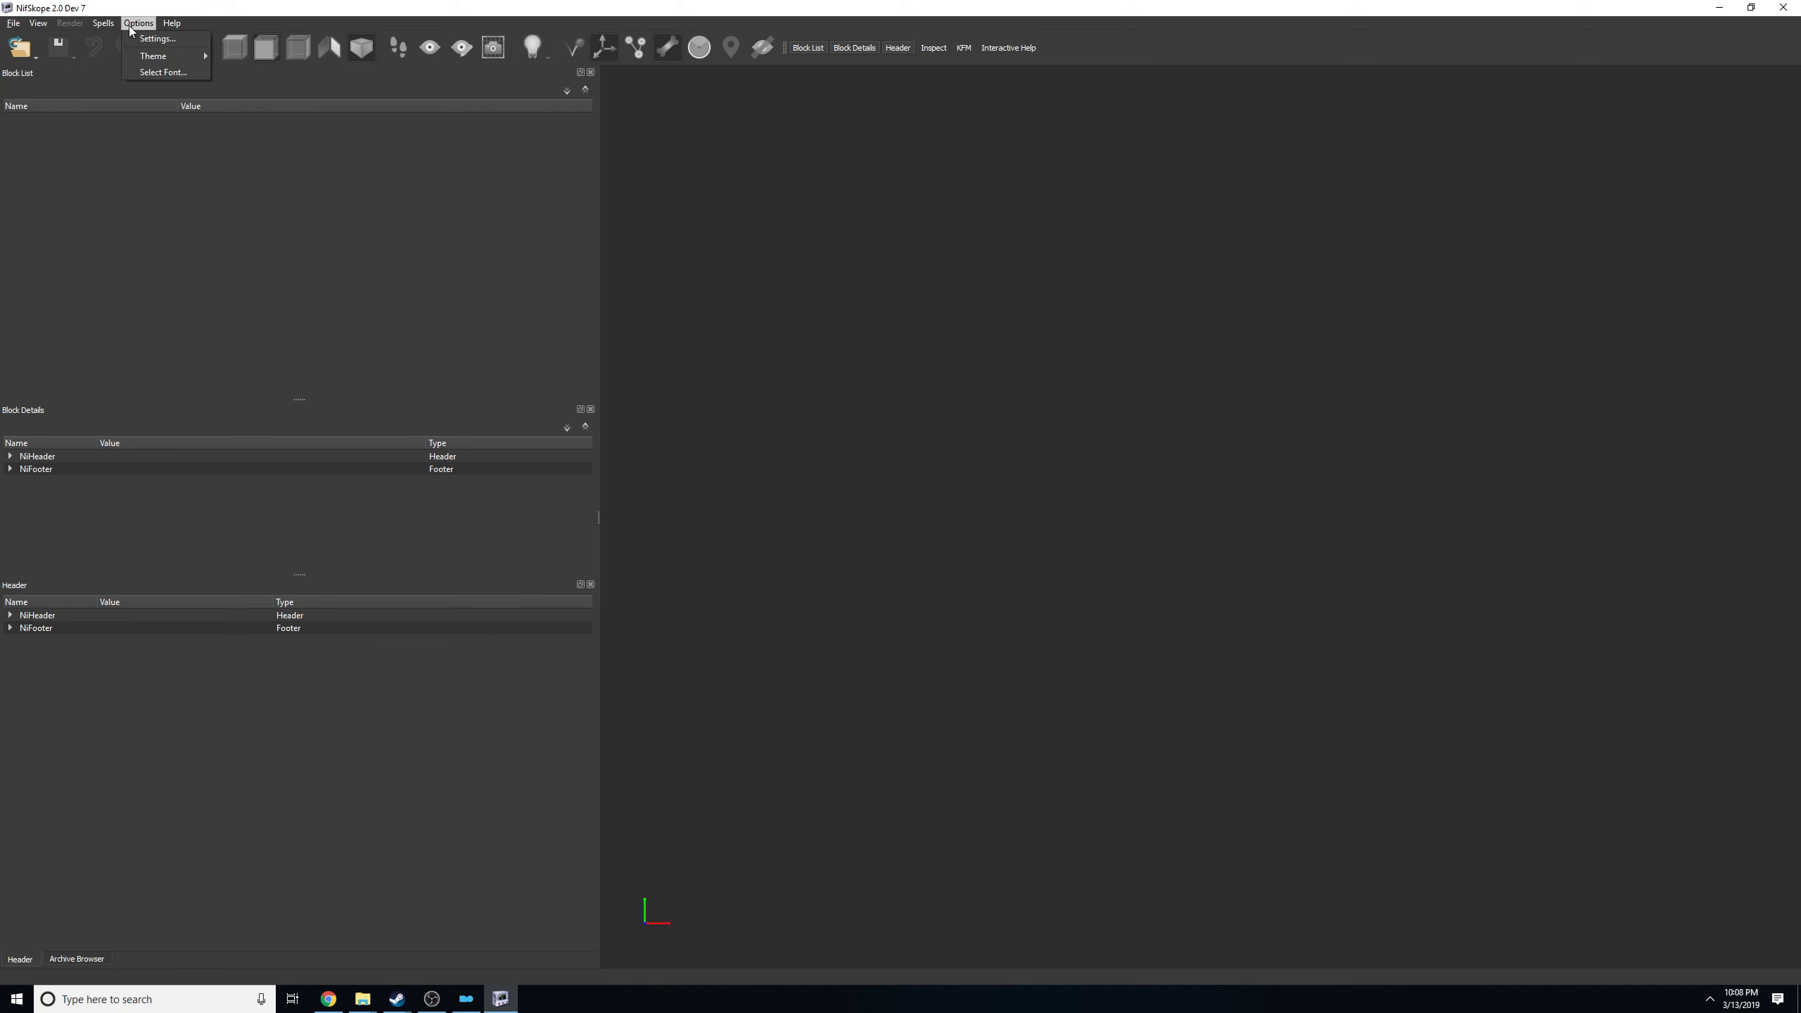
{"action": "left_click", "coordinate": [157, 38]}
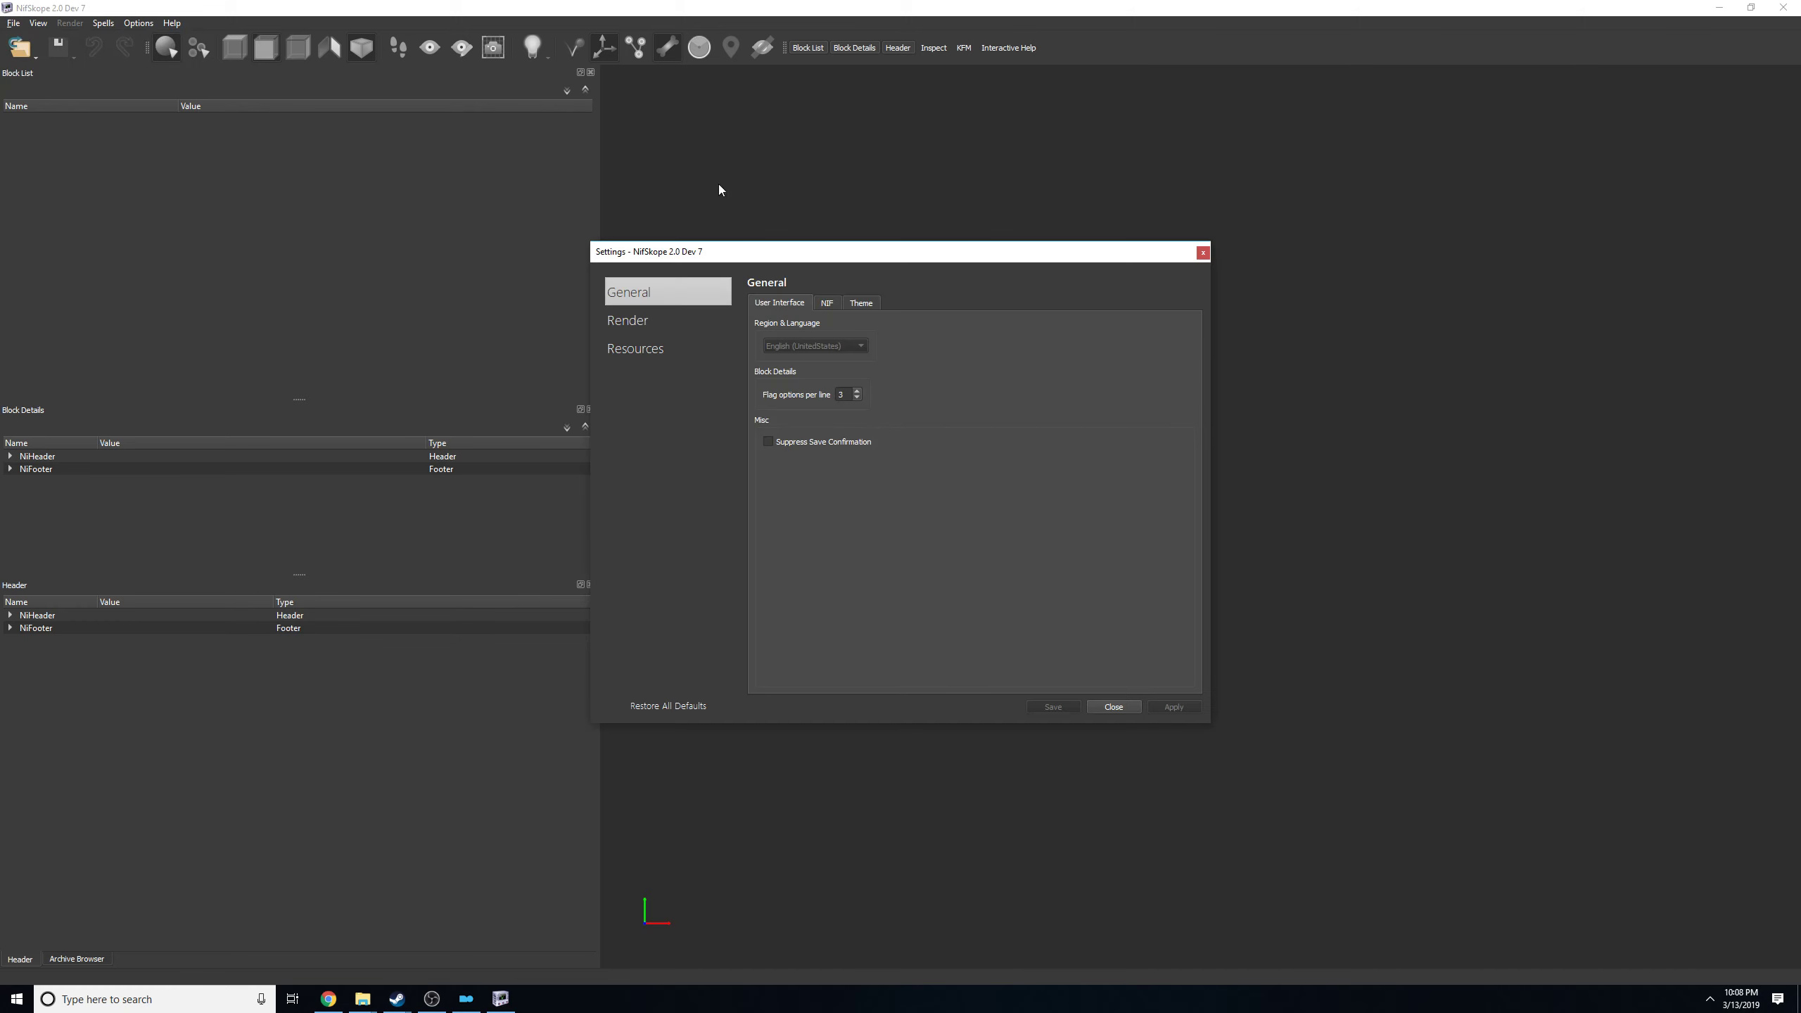
{"action": "left_click", "coordinate": [640, 350]}
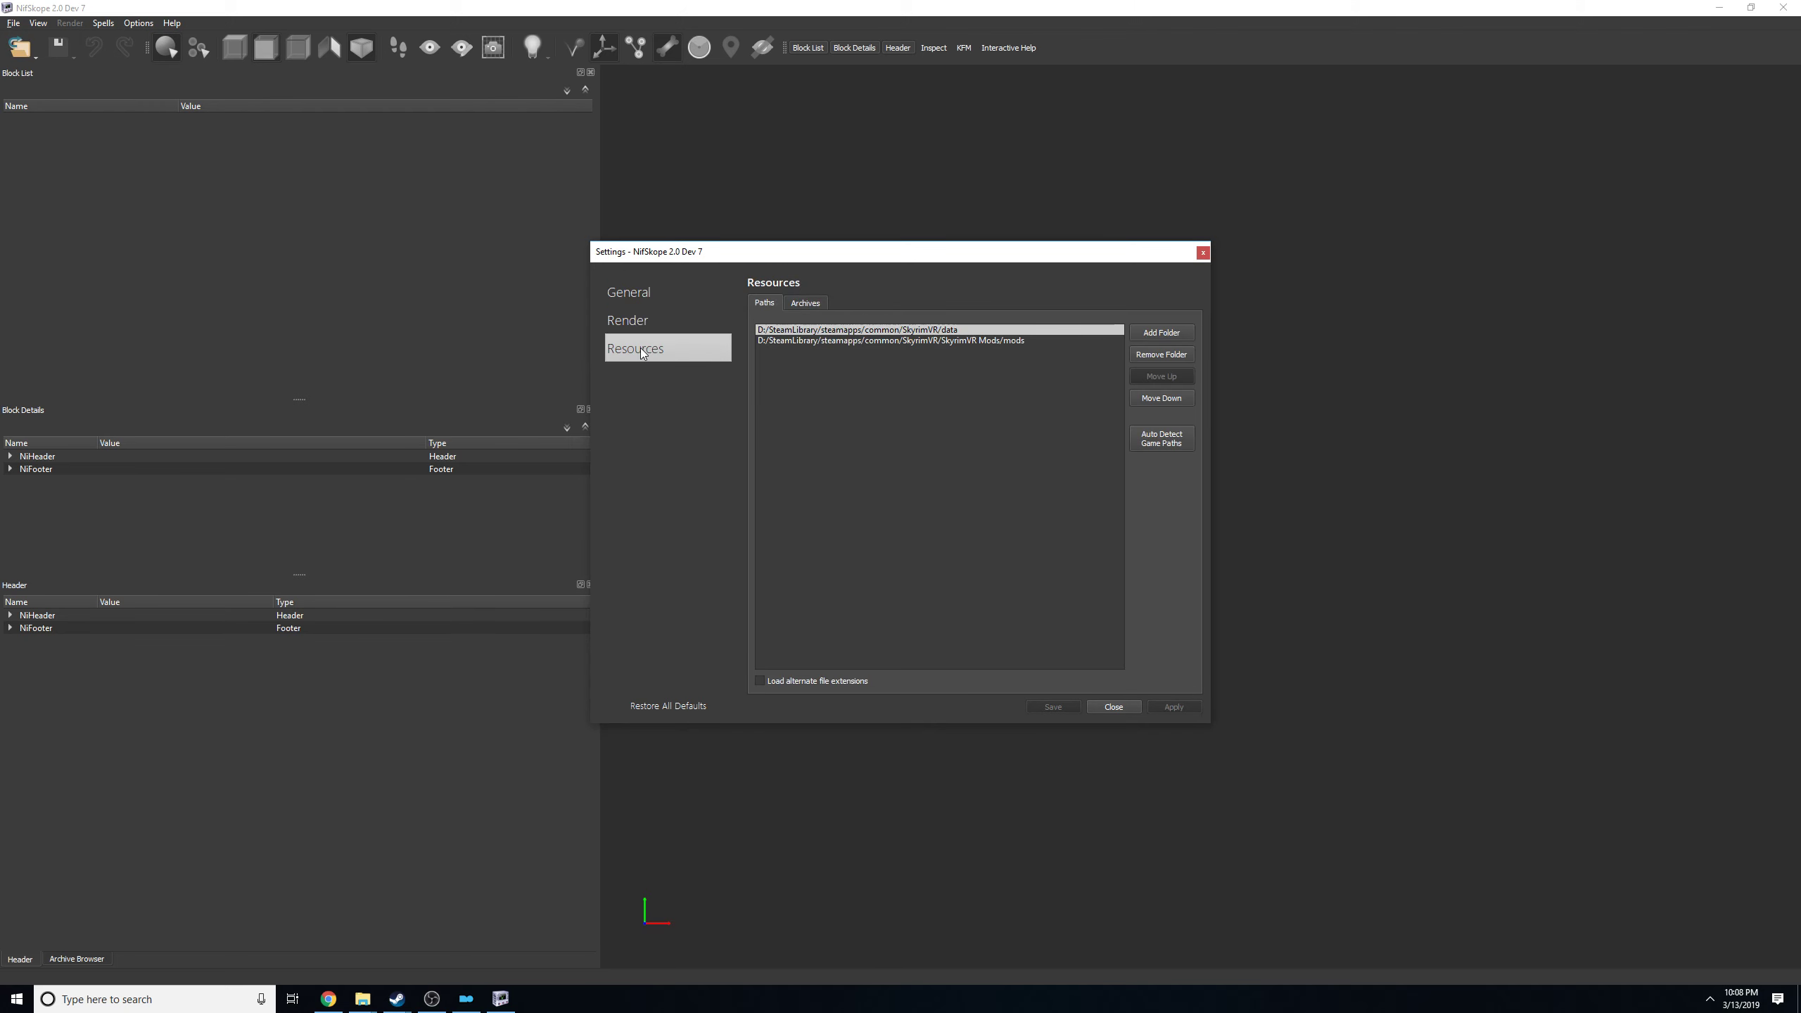
{"action": "left_click", "coordinate": [804, 303]}
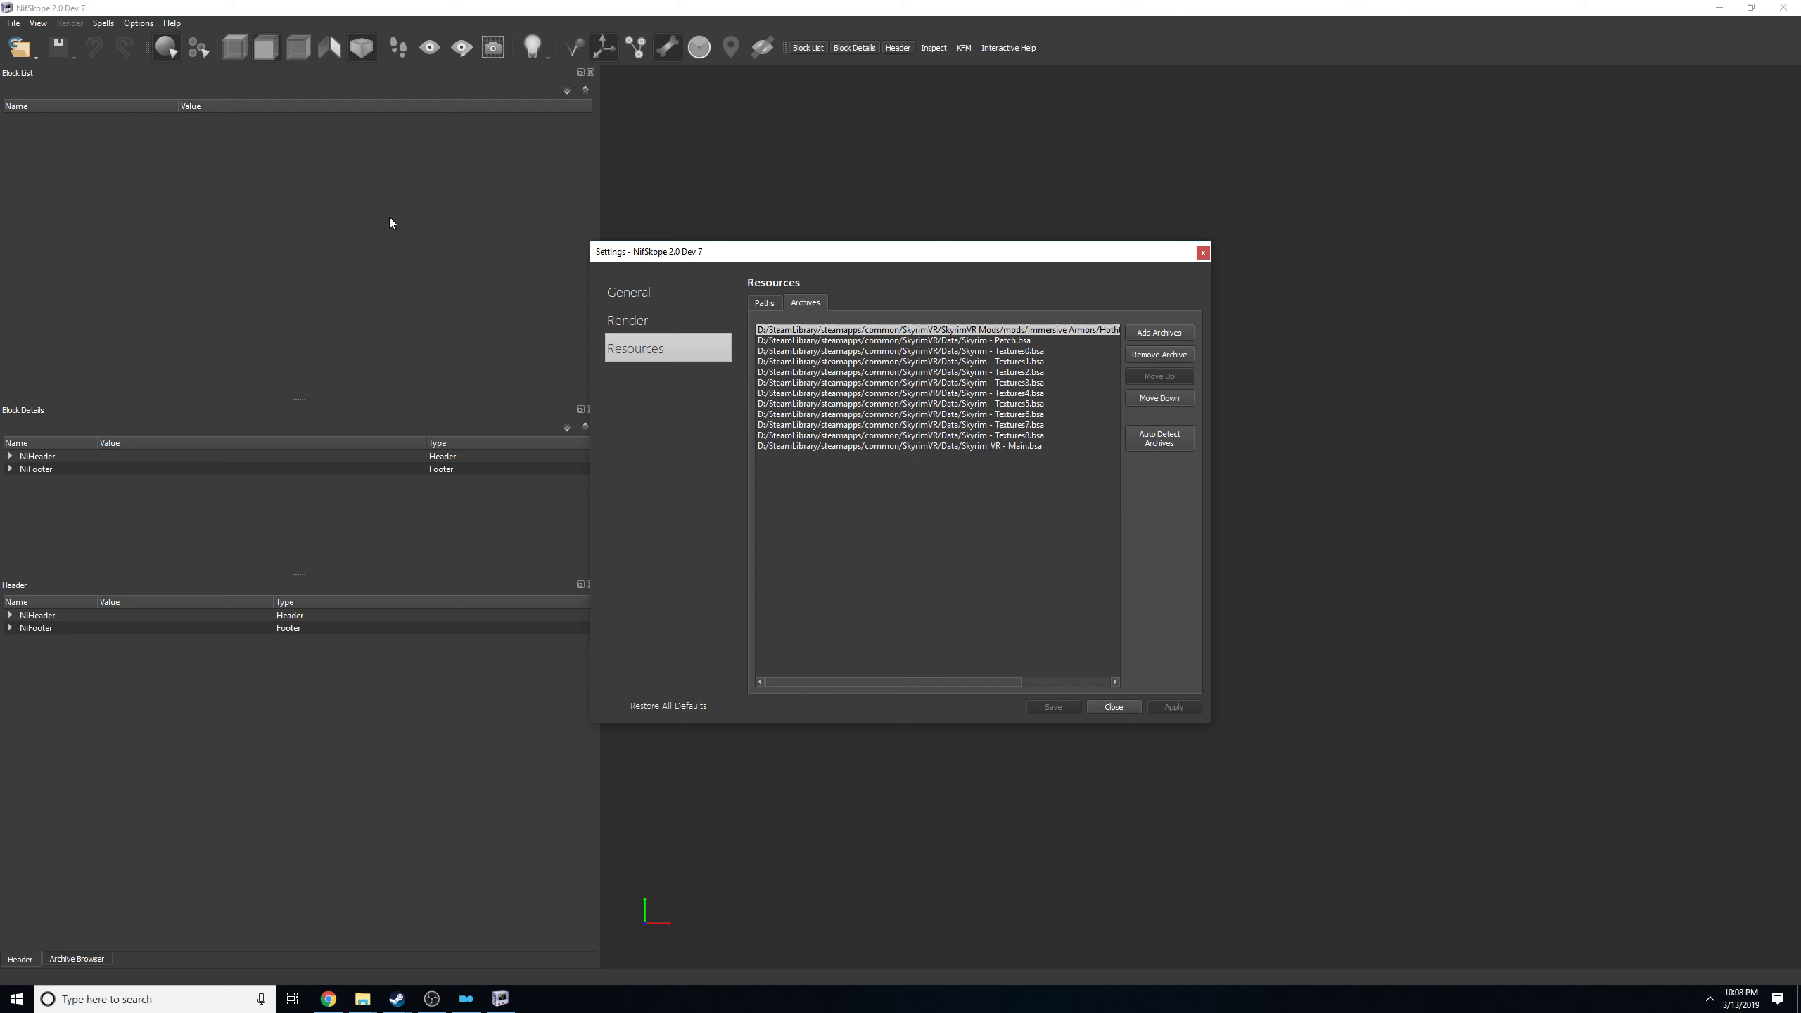
Begin adding resource archives and open the SkyrimVR Data folder in a separate File Explorer window.
{"action": "left_click", "coordinate": [1141, 339]}
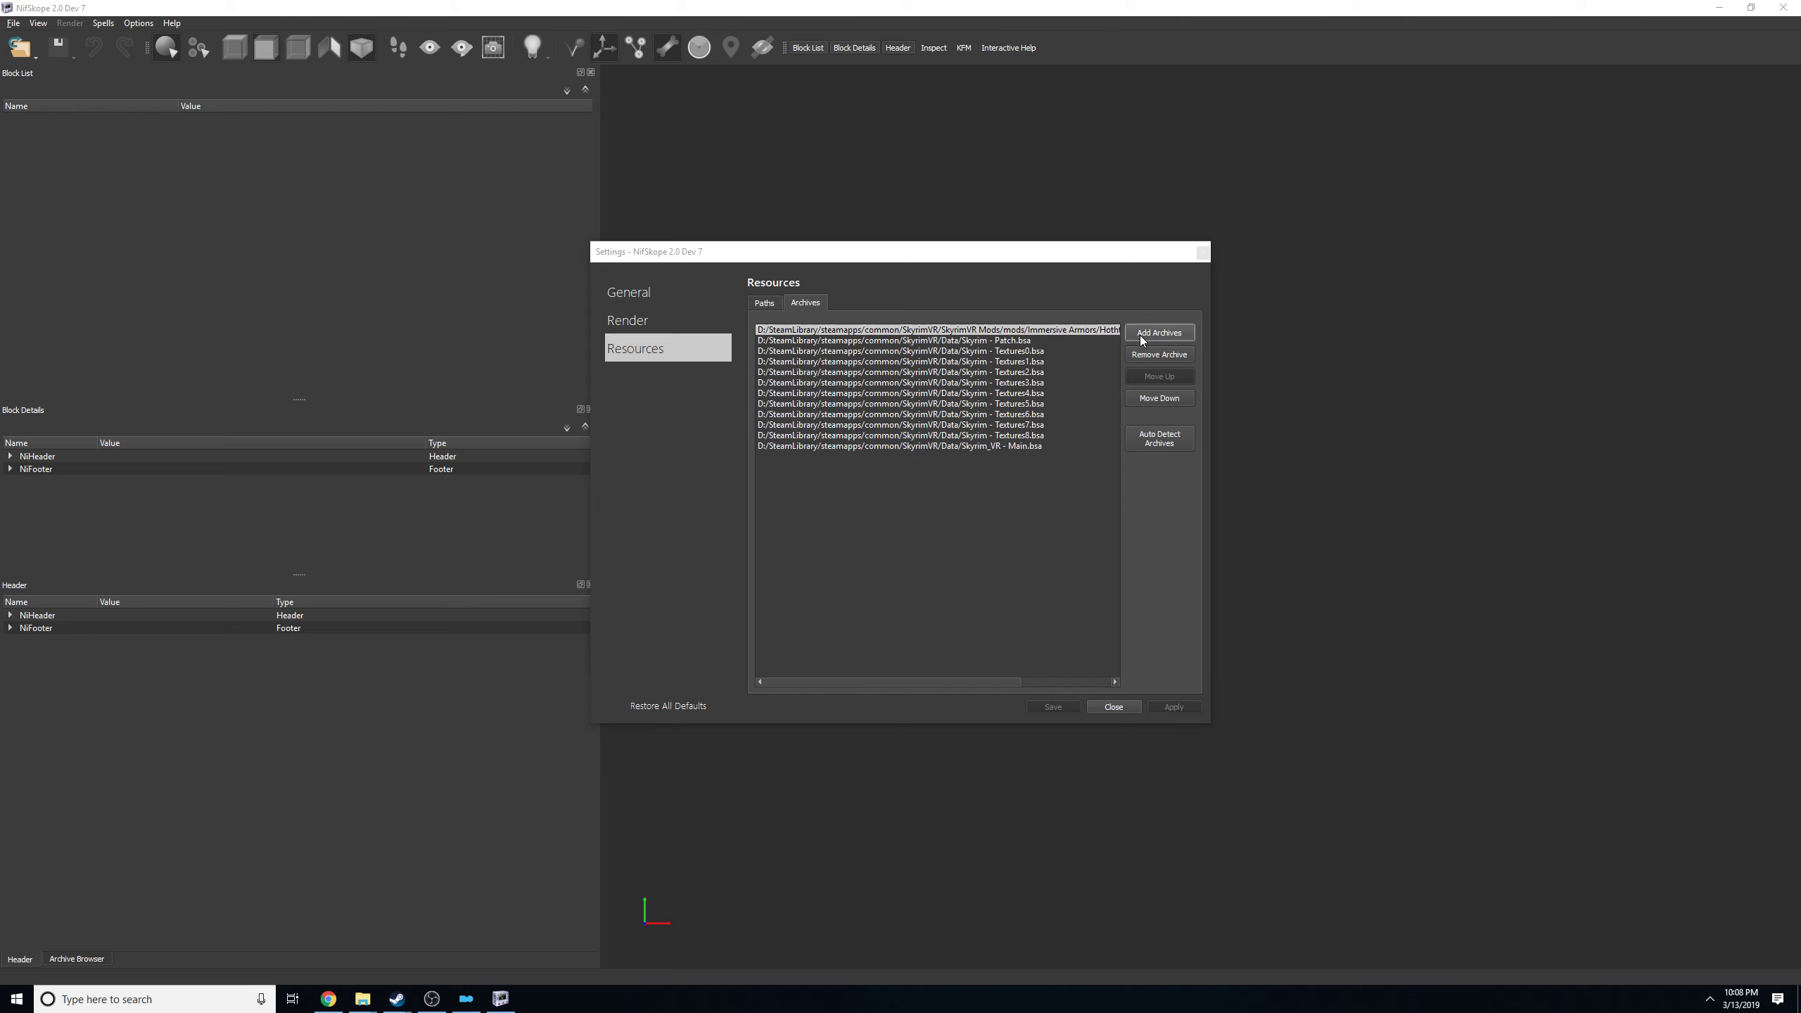
{"action": "left_click", "coordinate": [17, 999]}
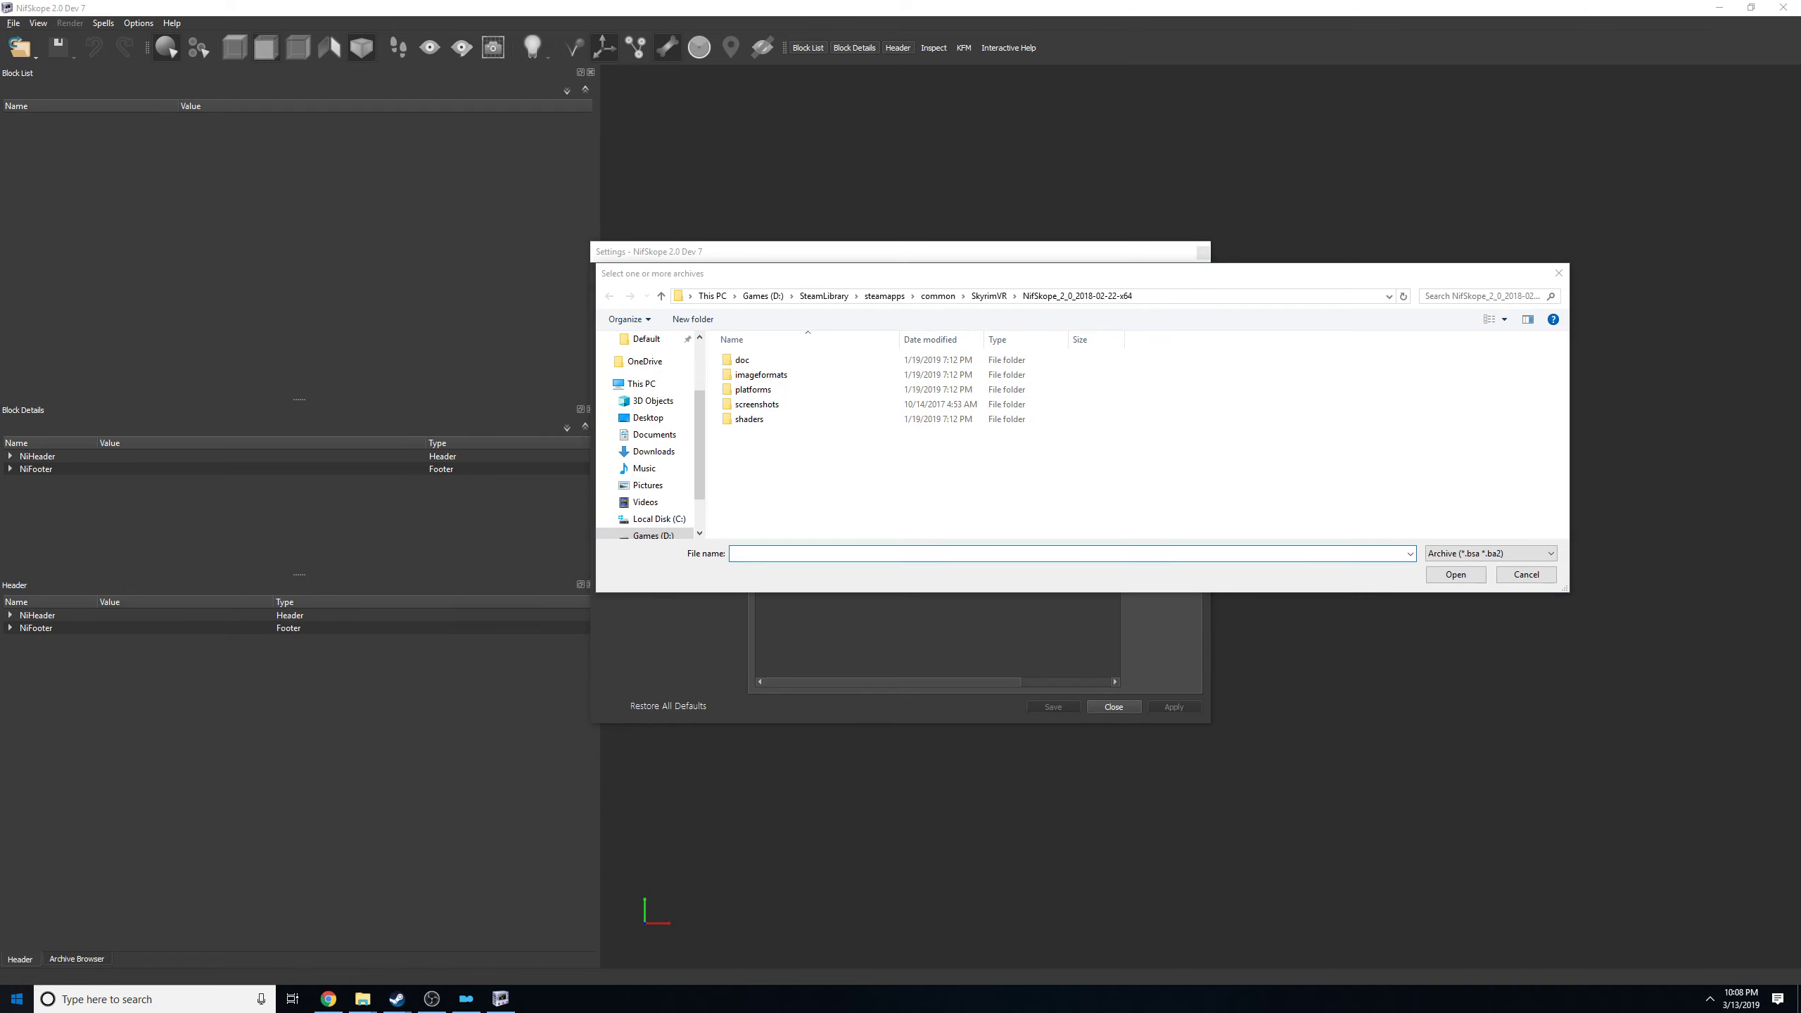
{"action": "left_click", "coordinate": [263, 893]}
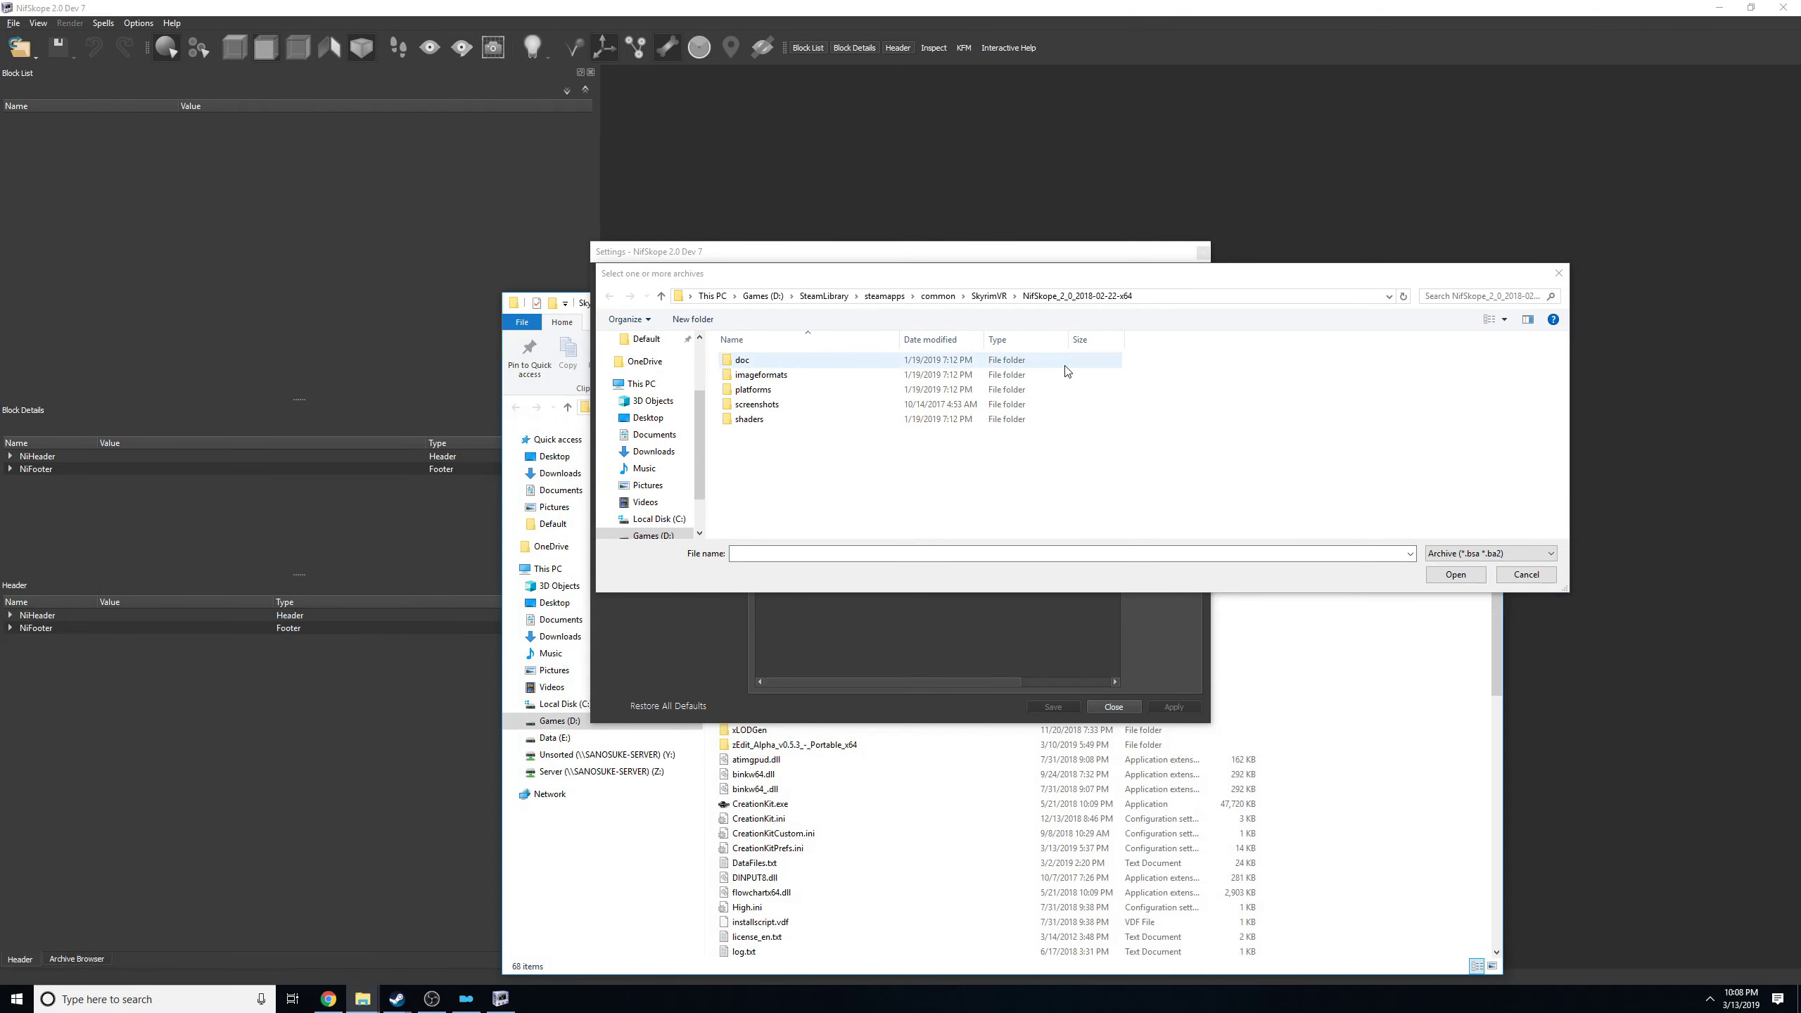
{"action": "left_click", "coordinate": [987, 296]}
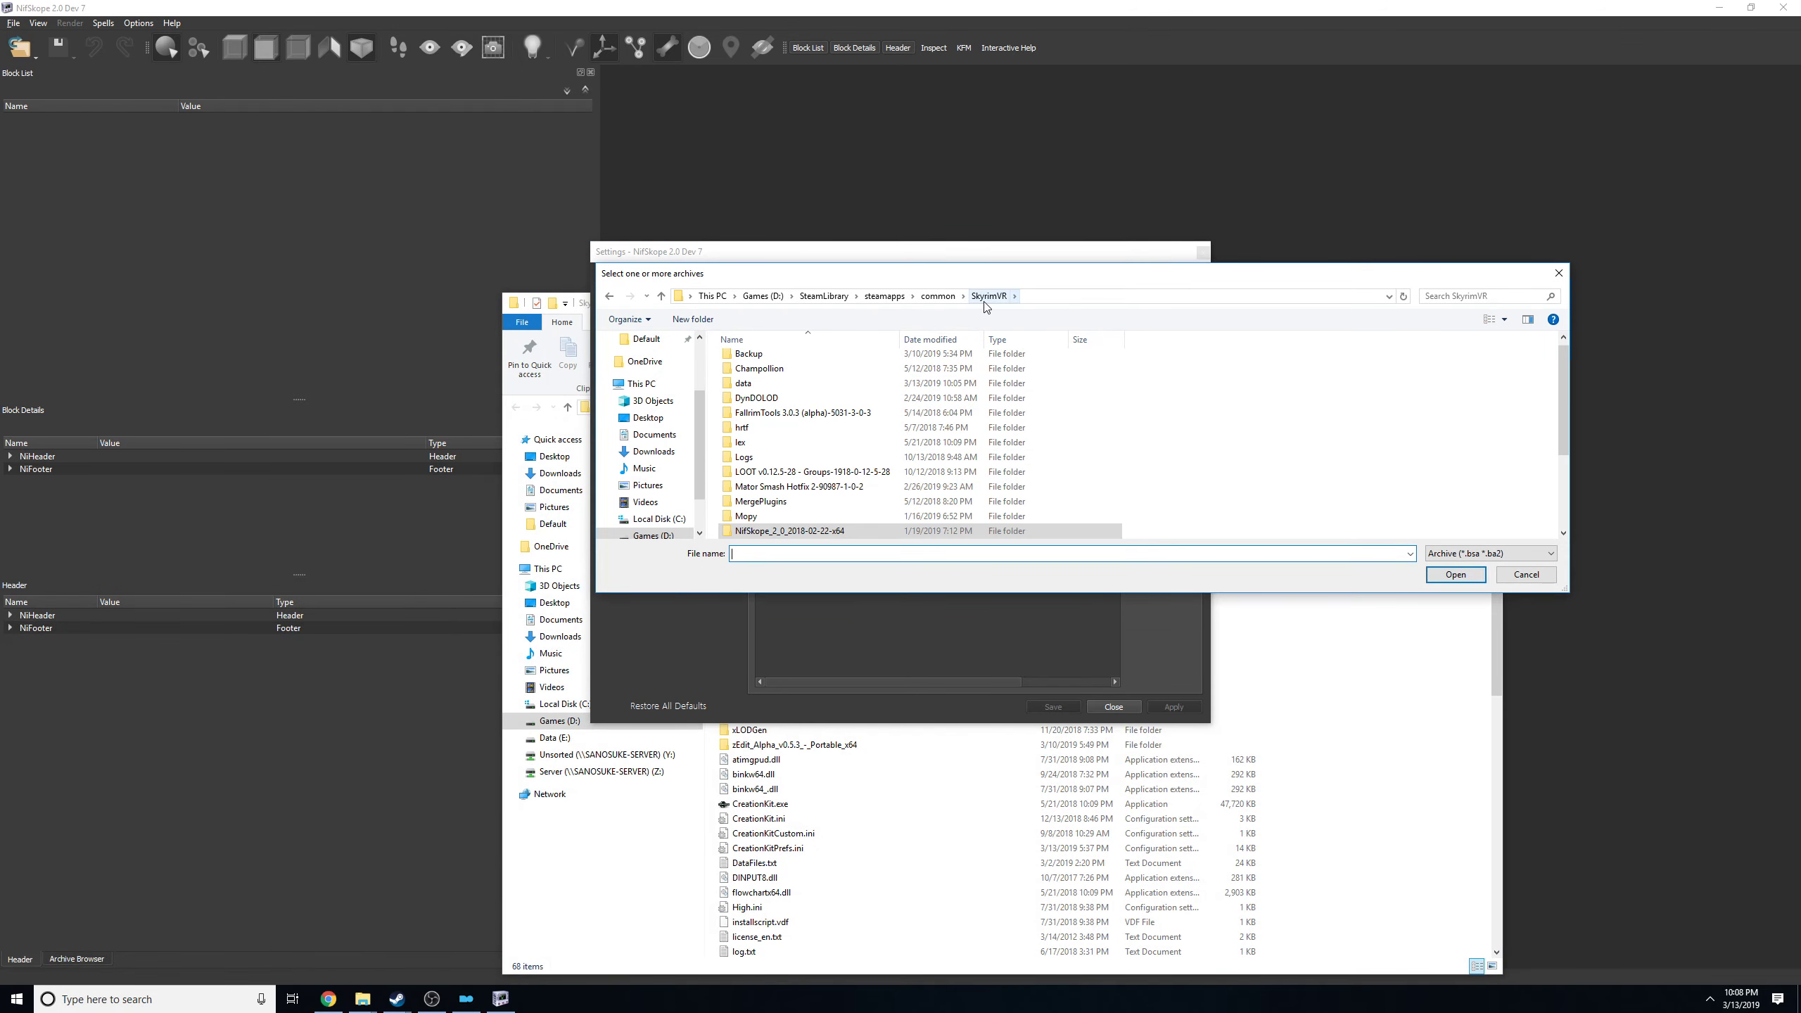
{"action": "scroll", "coordinate": [843, 481], "scroll_direction": "down", "scroll_amount": 3}
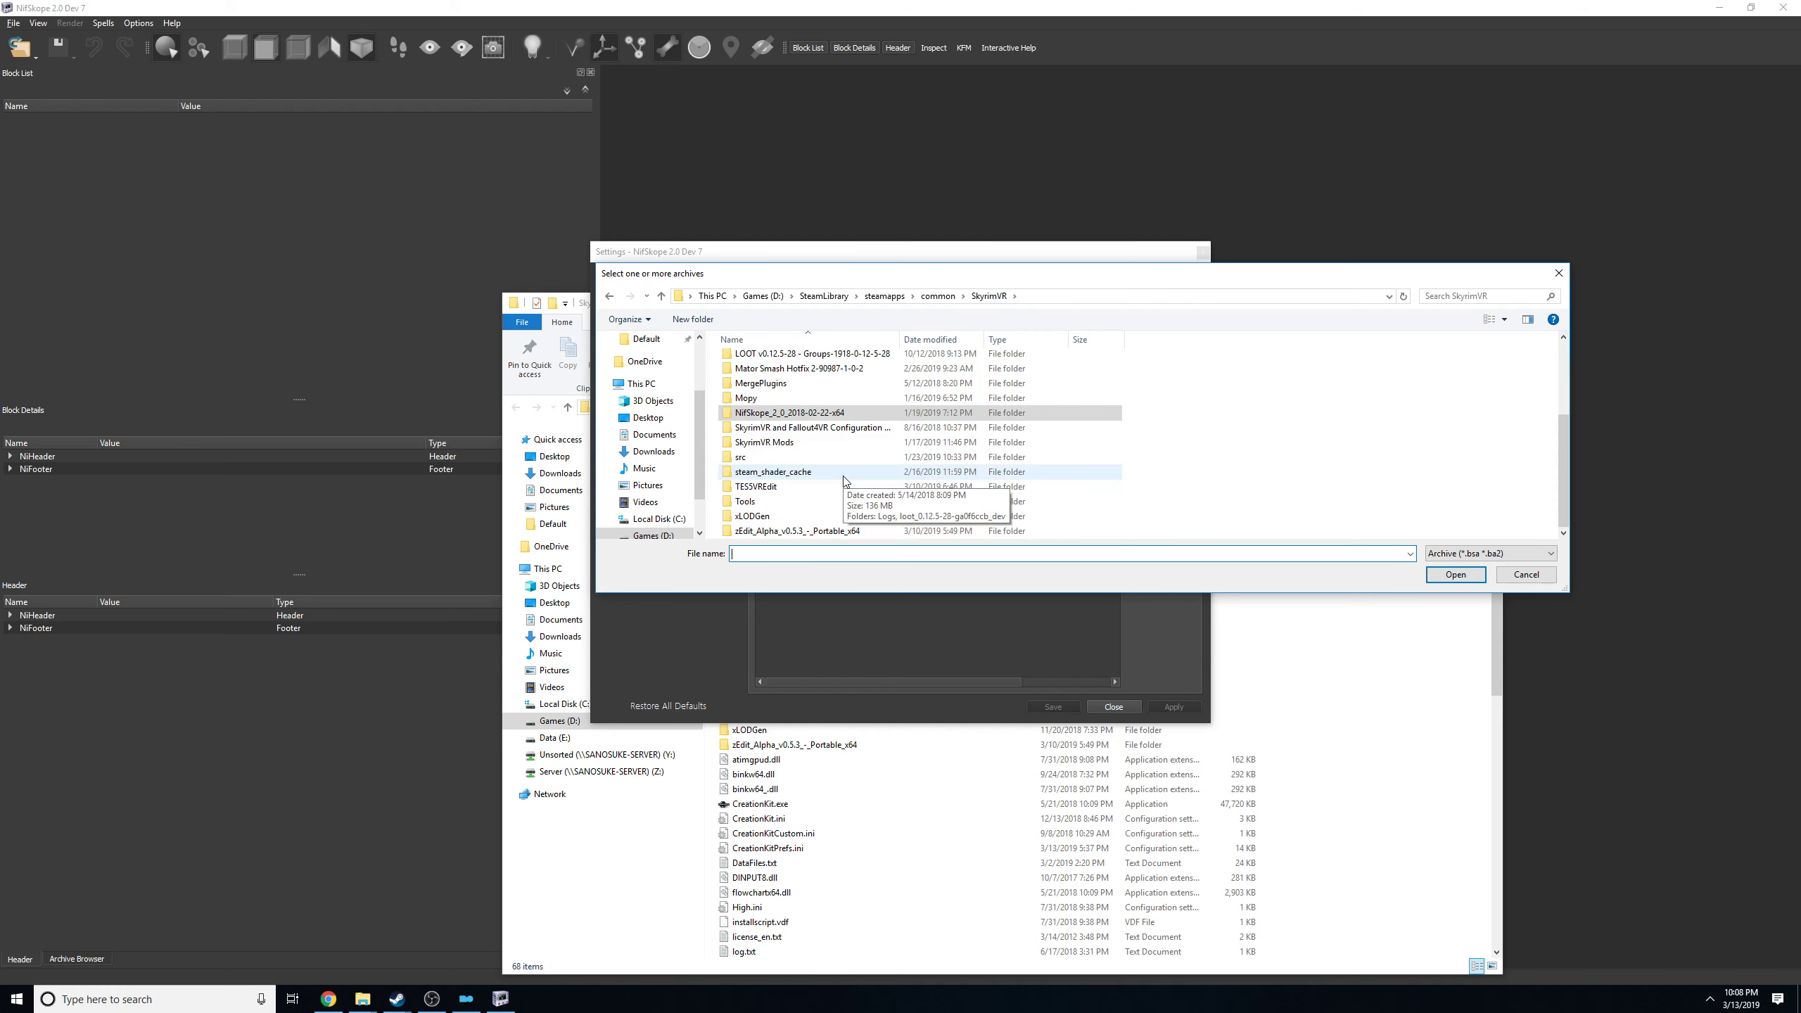
{"action": "scroll", "coordinate": [843, 480], "scroll_direction": "up", "scroll_amount": 3}
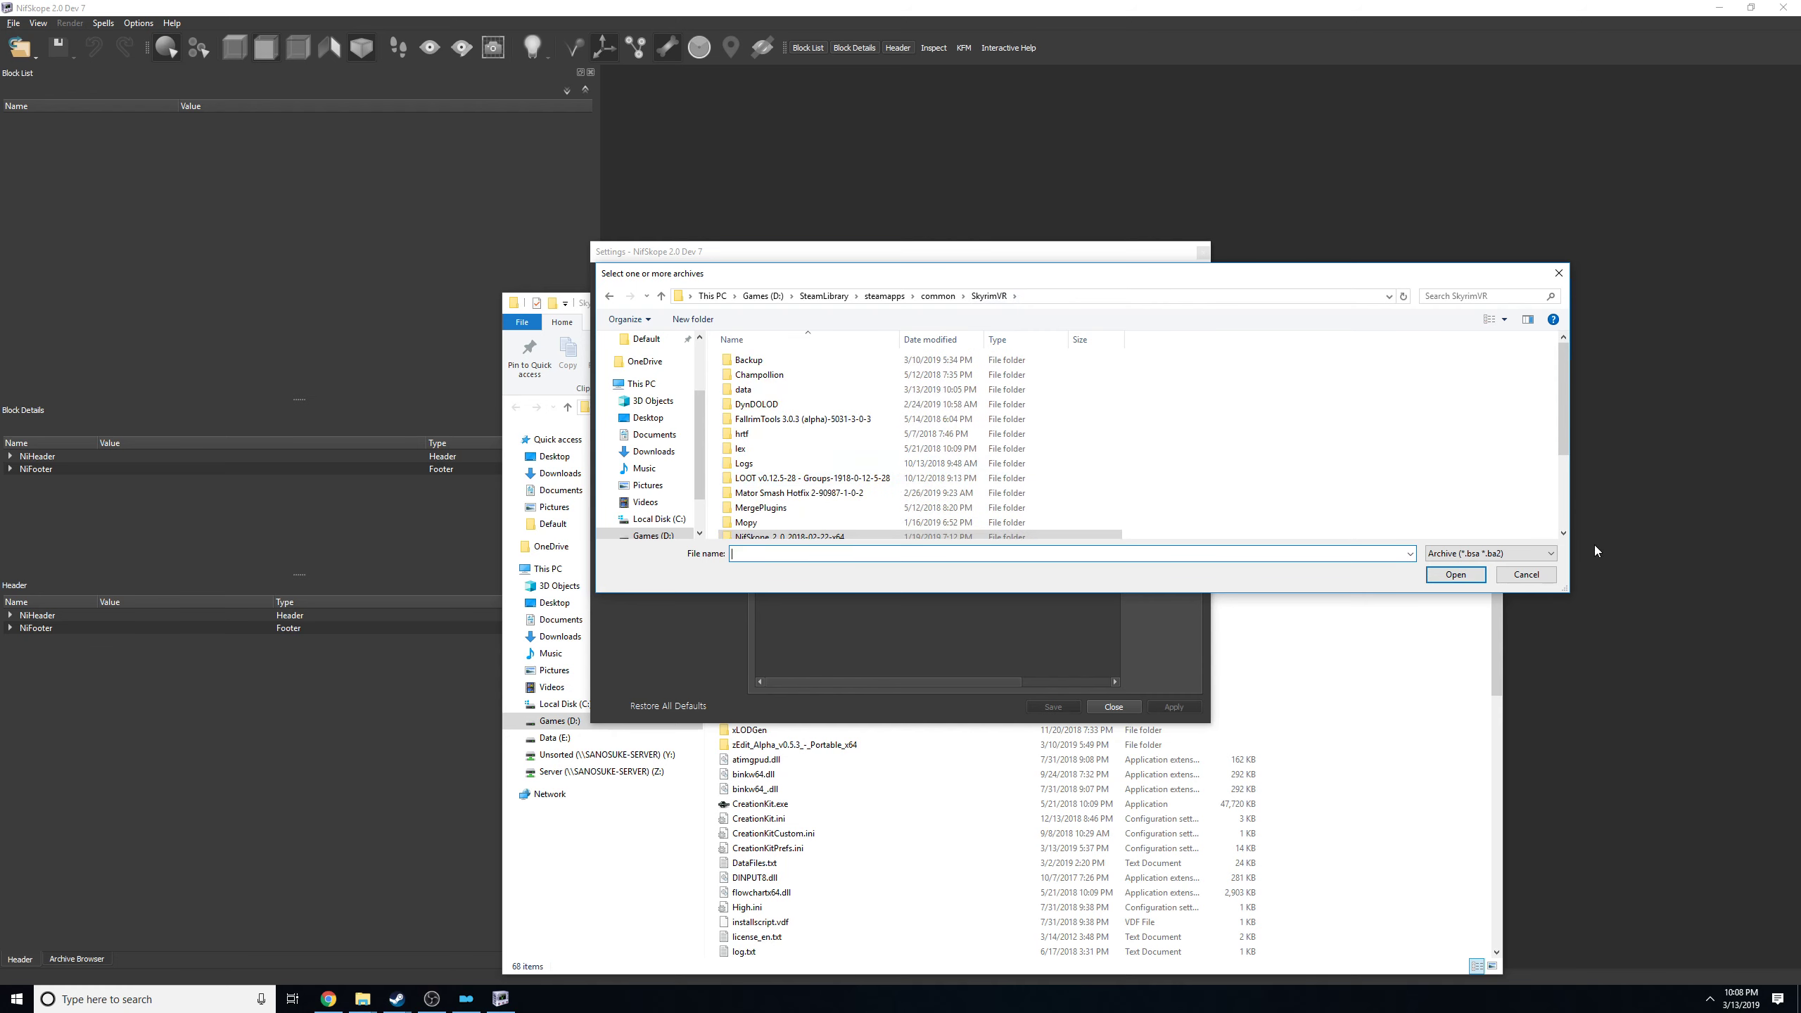
{"action": "scroll", "coordinate": [815, 454], "scroll_direction": "down", "scroll_amount": 3}
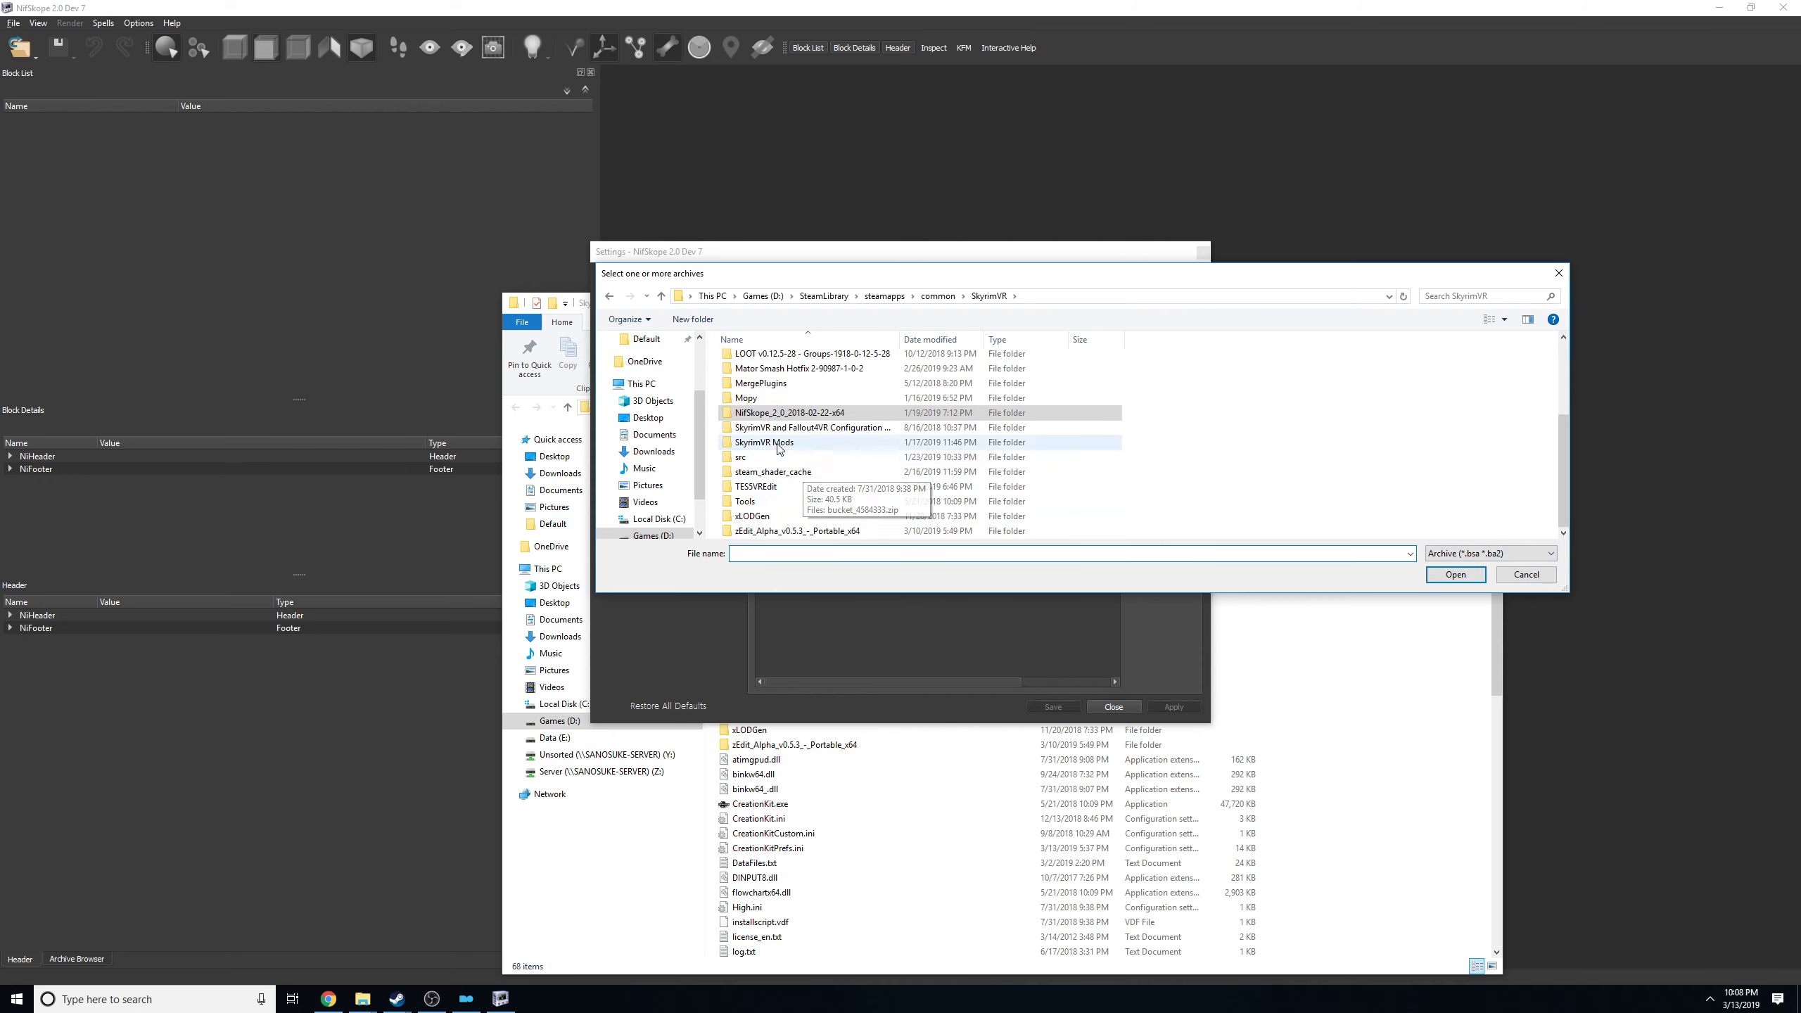
{"action": "left_click", "coordinate": [773, 848]}
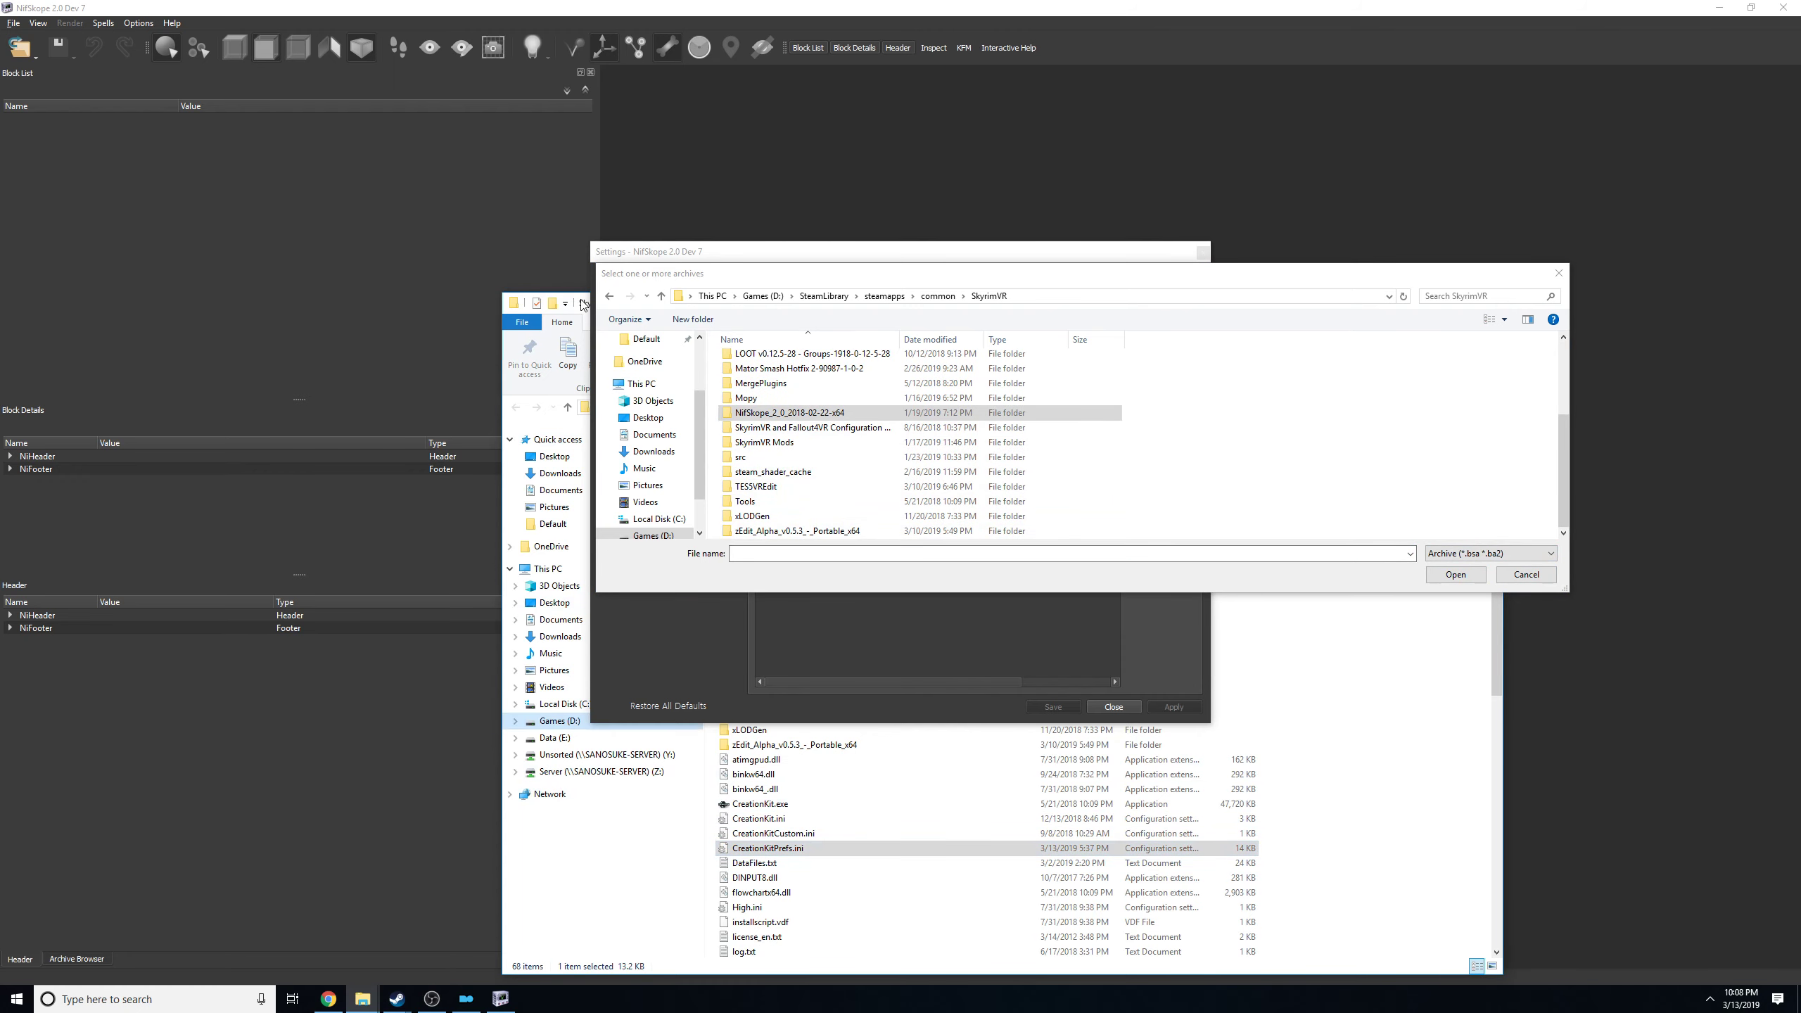
{"action": "left_click_drag", "start_coordinate": [582, 306], "coordinate": [95, 339]}
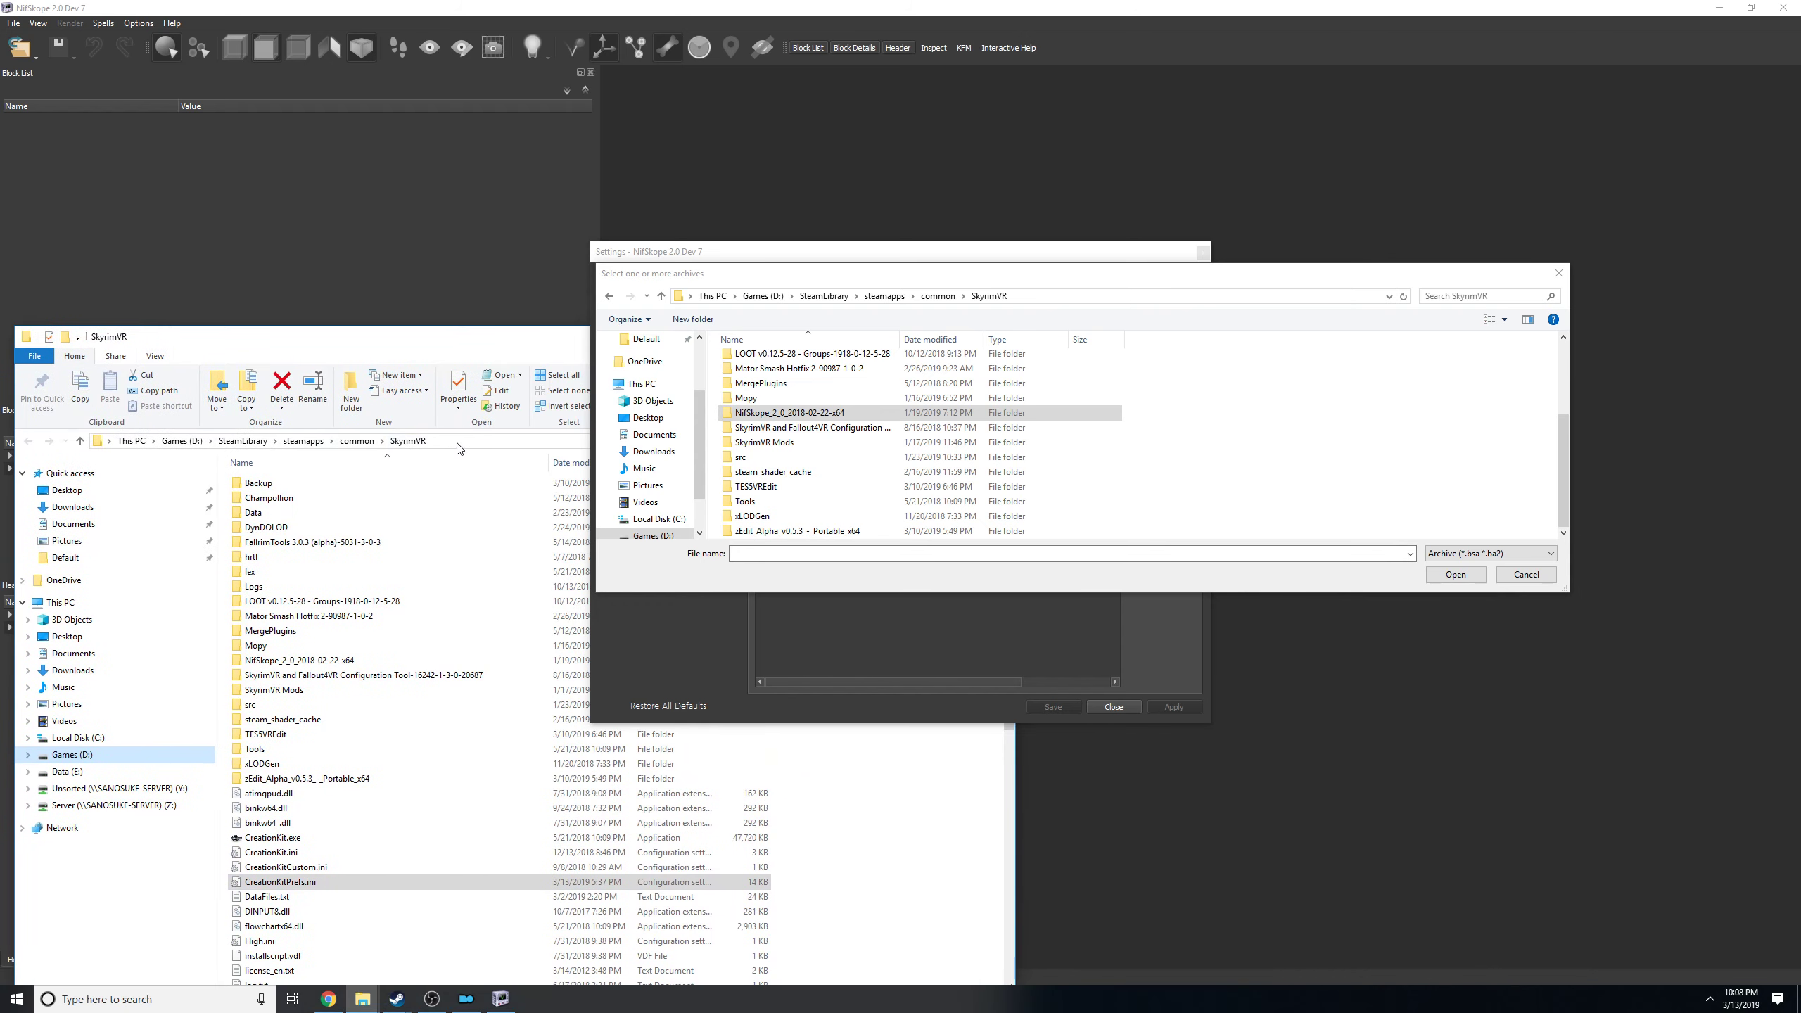
{"action": "double_click", "coordinate": [254, 512]}
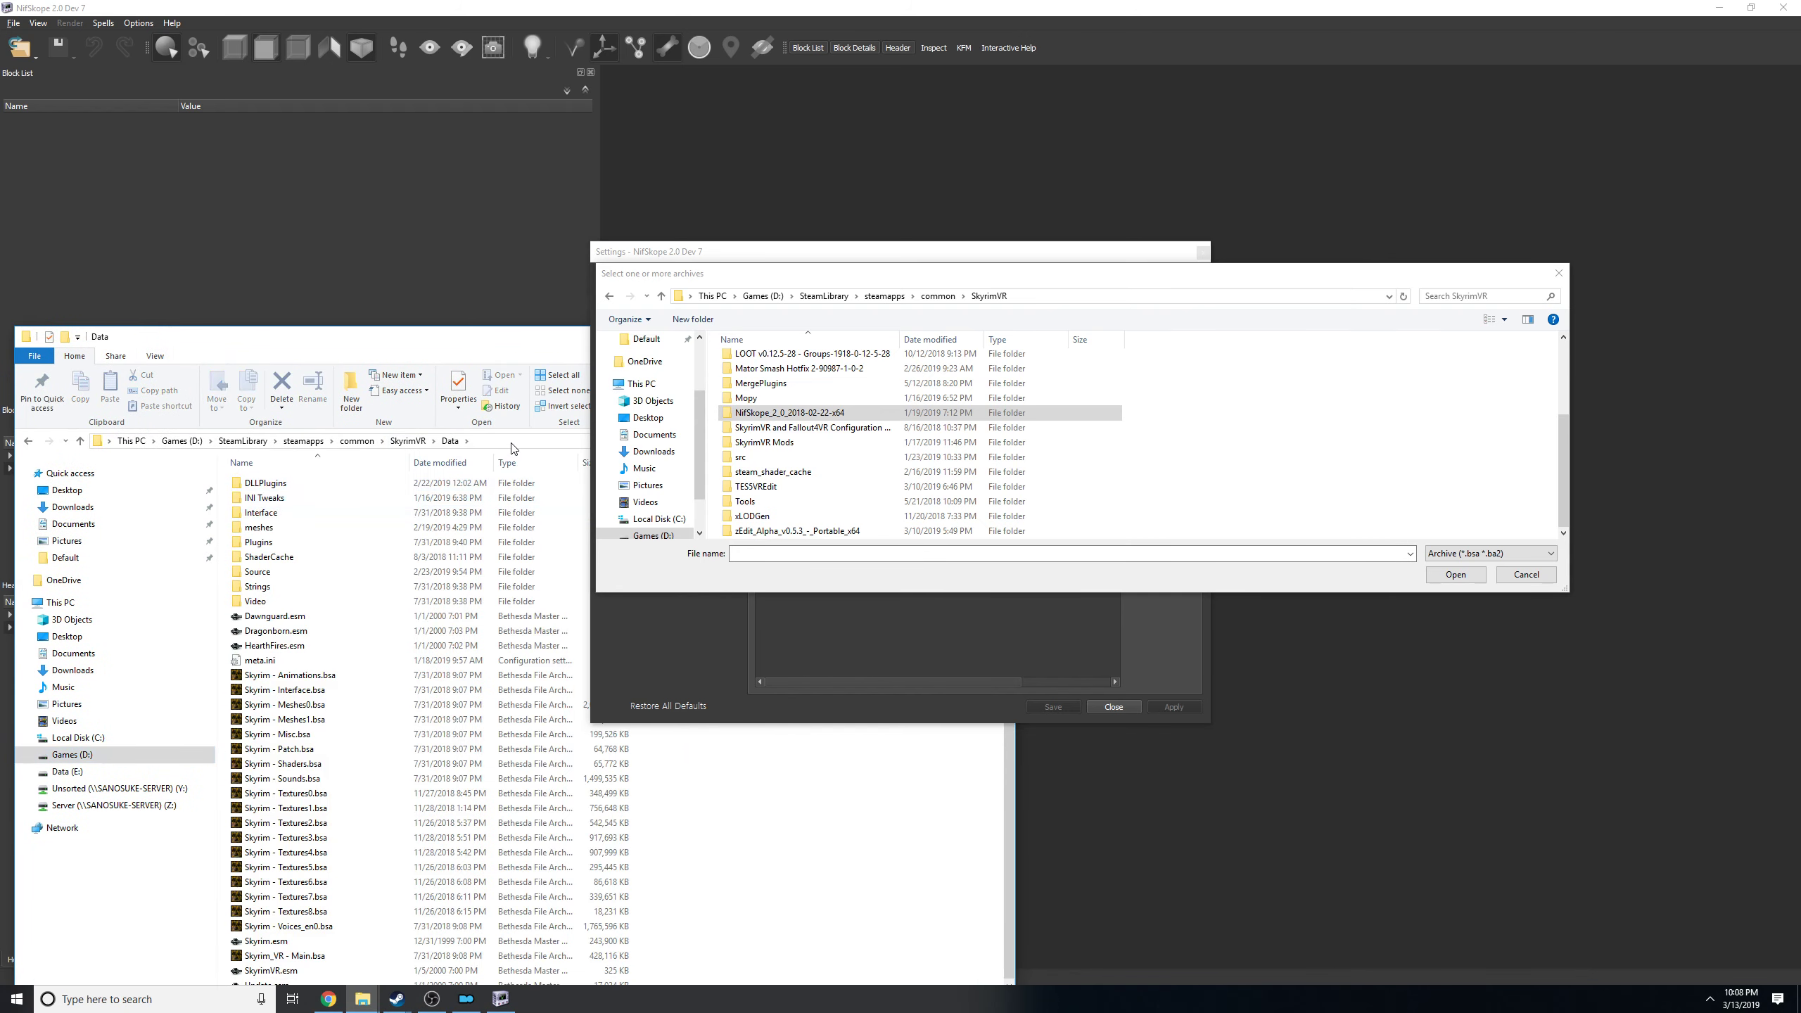
Copy the Data folder's path into the archive selection dialog to browse D:\SteamLibrary\steamapps\common\SkyrimVR\Data.
{"action": "left_click", "coordinate": [512, 447]}
{"action": "key", "text": "ctrl+c"}
{"action": "left_click", "coordinate": [1054, 296]}
{"action": "key", "text": "ctrl+v"}
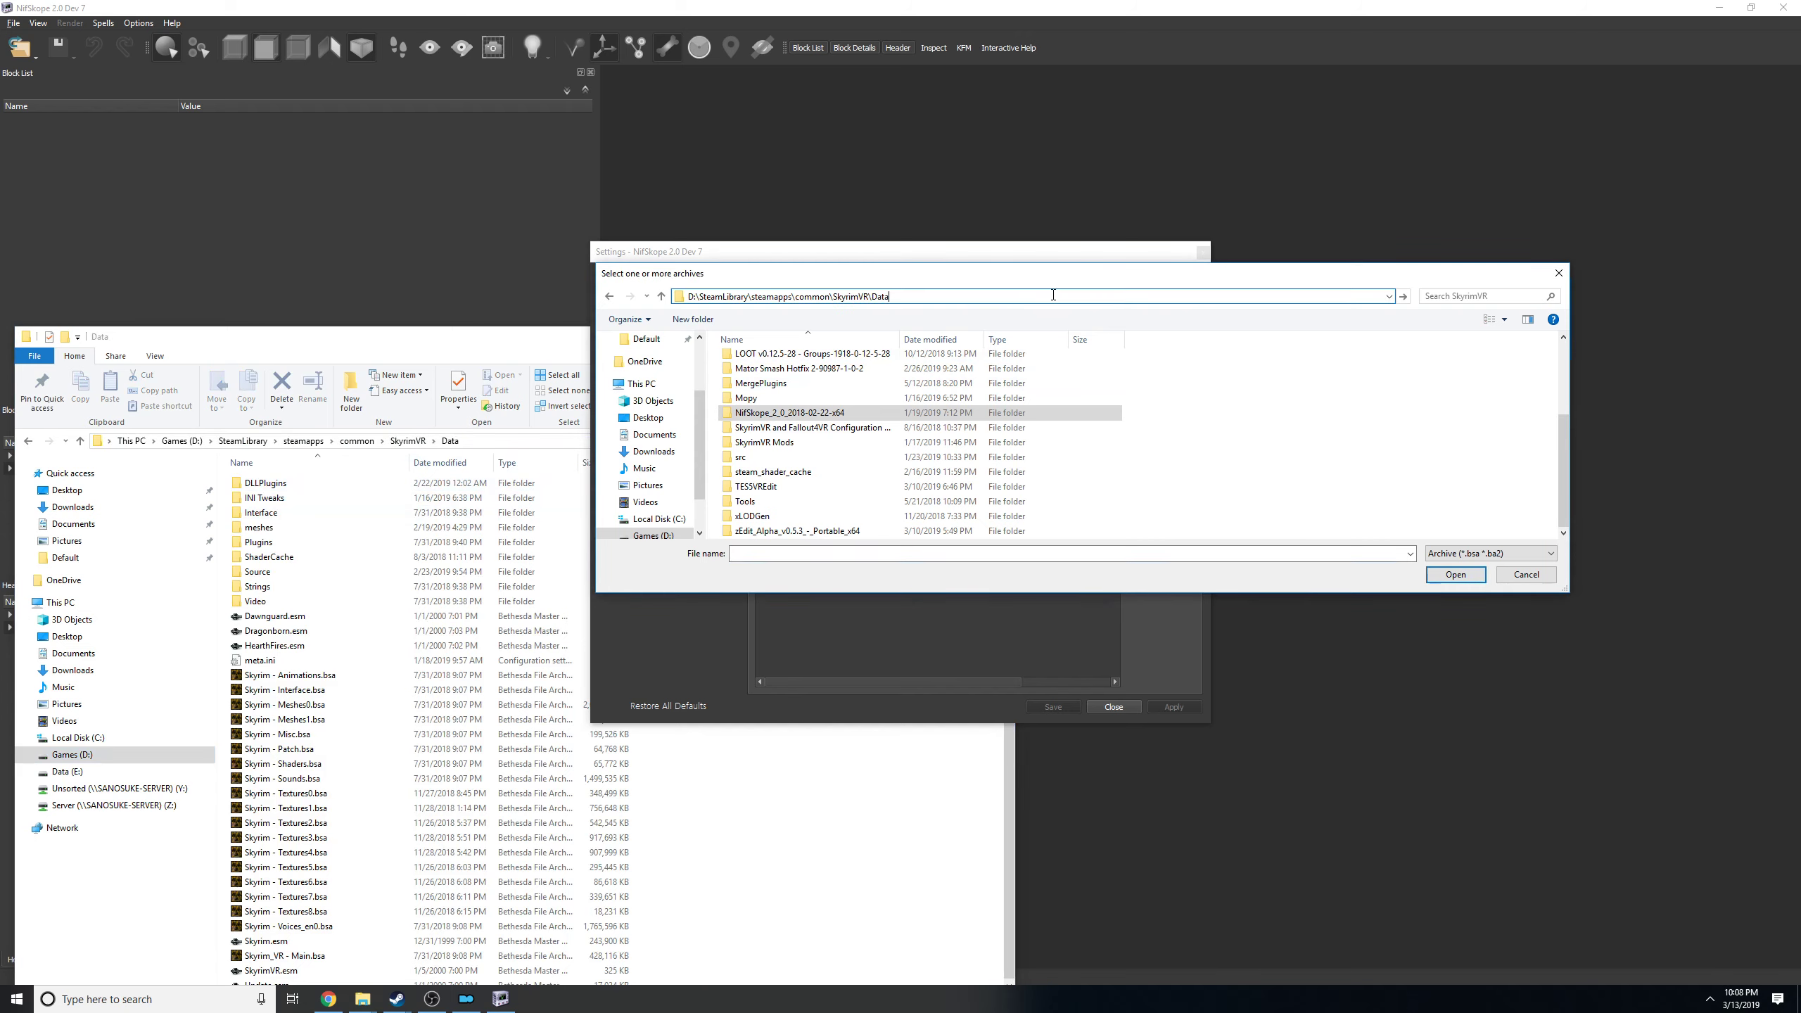
{"action": "key", "text": "Return"}
{"action": "scroll", "coordinate": [956, 459], "scroll_direction": "down", "scroll_amount": 4}
{"action": "scroll", "coordinate": [955, 459], "scroll_direction": "down", "scroll_amount": 10}
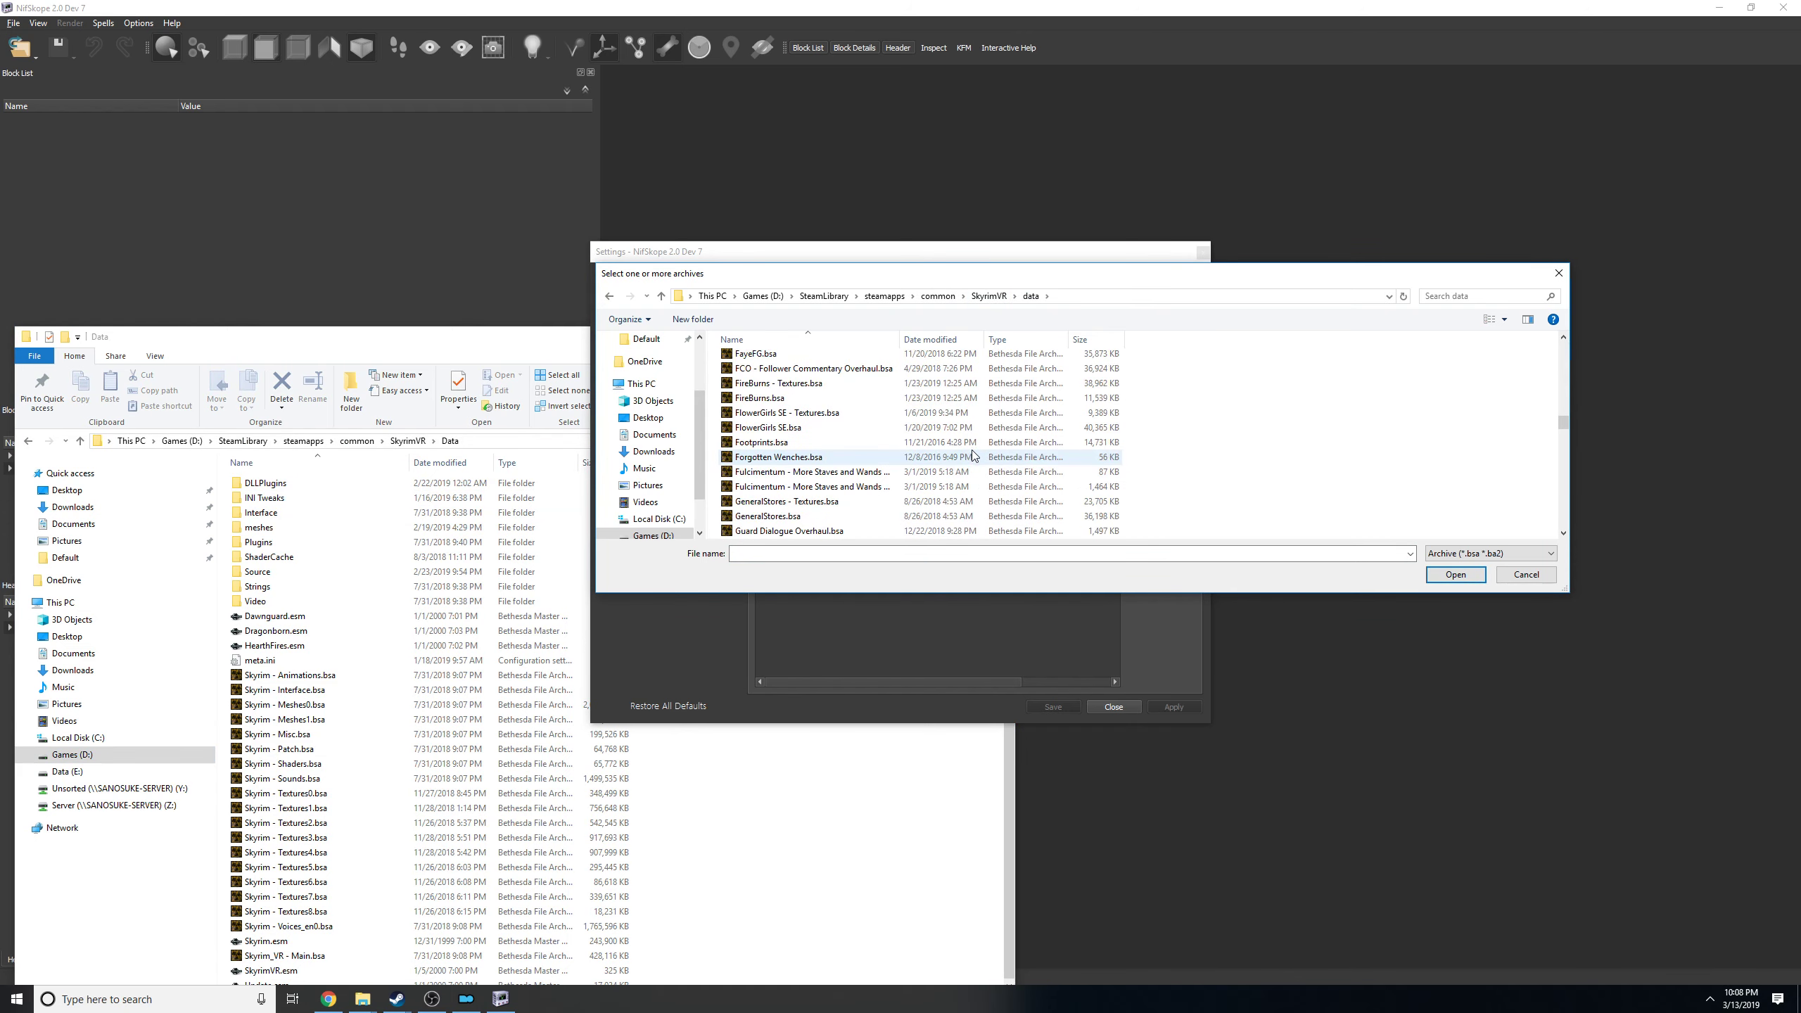
{"action": "scroll", "coordinate": [969, 440], "scroll_direction": "up", "scroll_amount": 4}
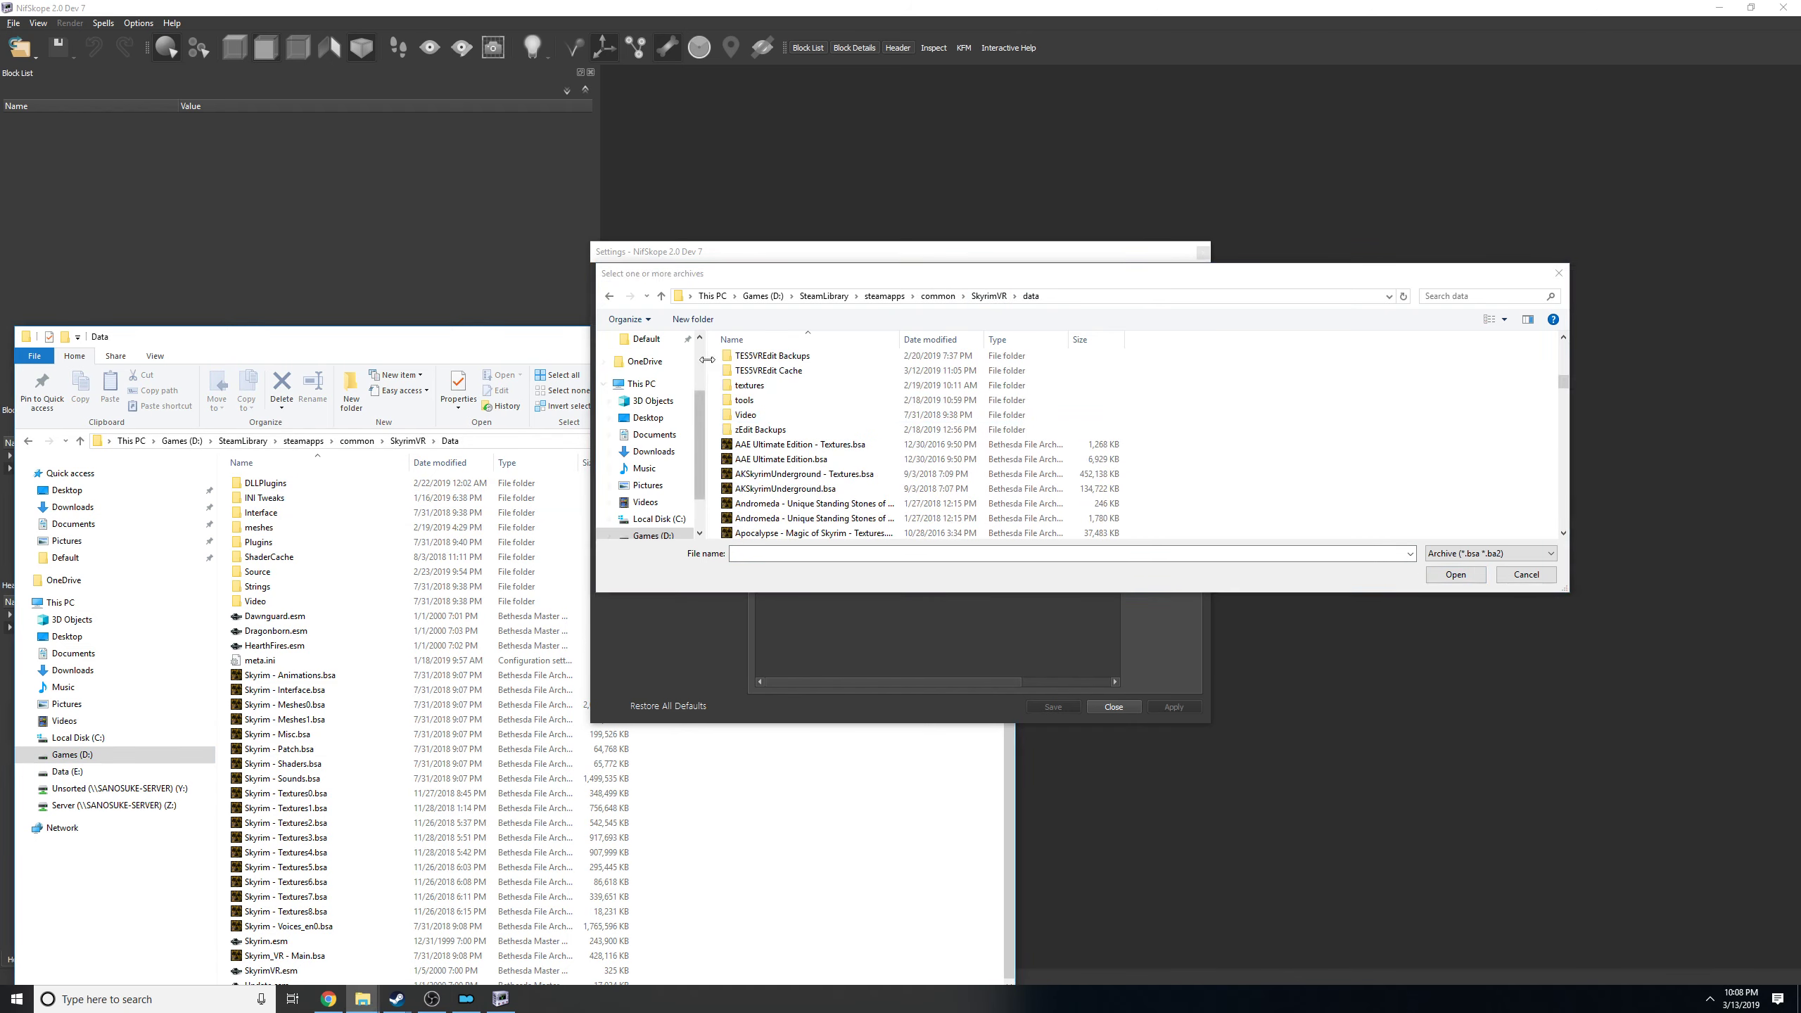
Select the archives Skyrim - Textures0.bsa through Skyrim - Textures8.bsa in the data folder.
{"action": "left_click_drag", "start_coordinate": [1043, 279], "coordinate": [779, 167]}
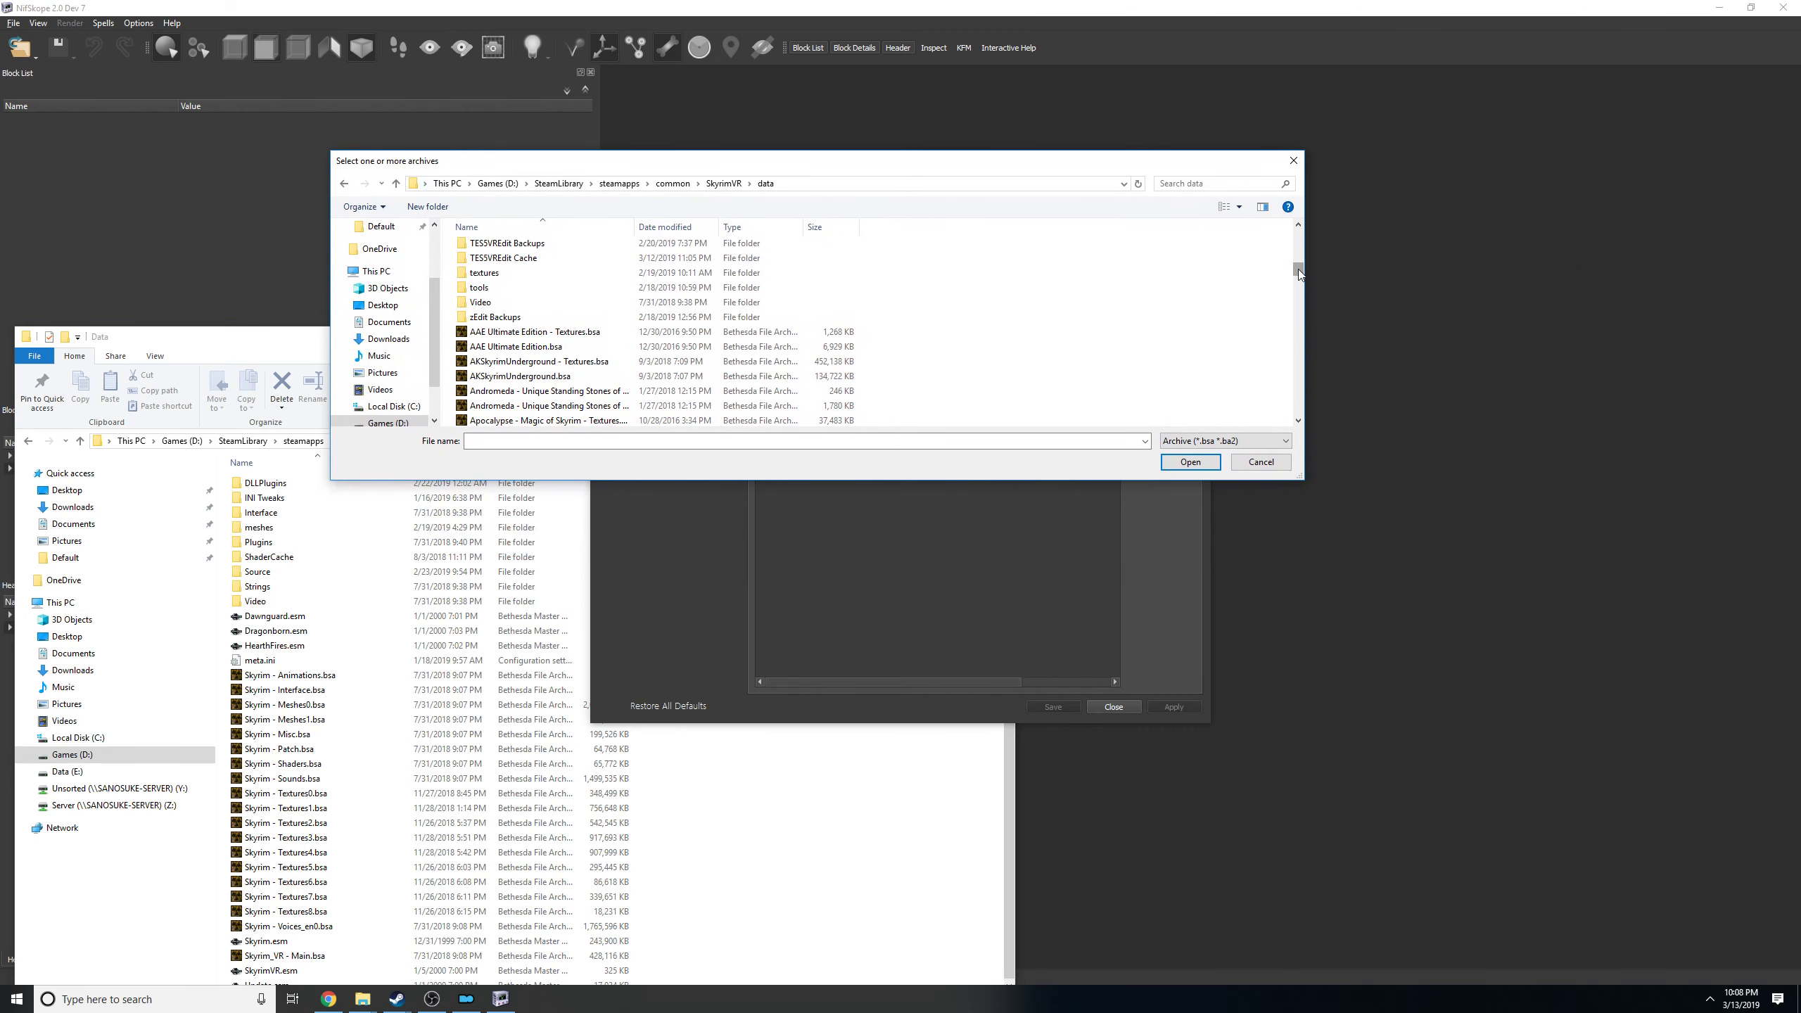
{"action": "left_click_drag", "start_coordinate": [1297, 269], "coordinate": [1261, 379]}
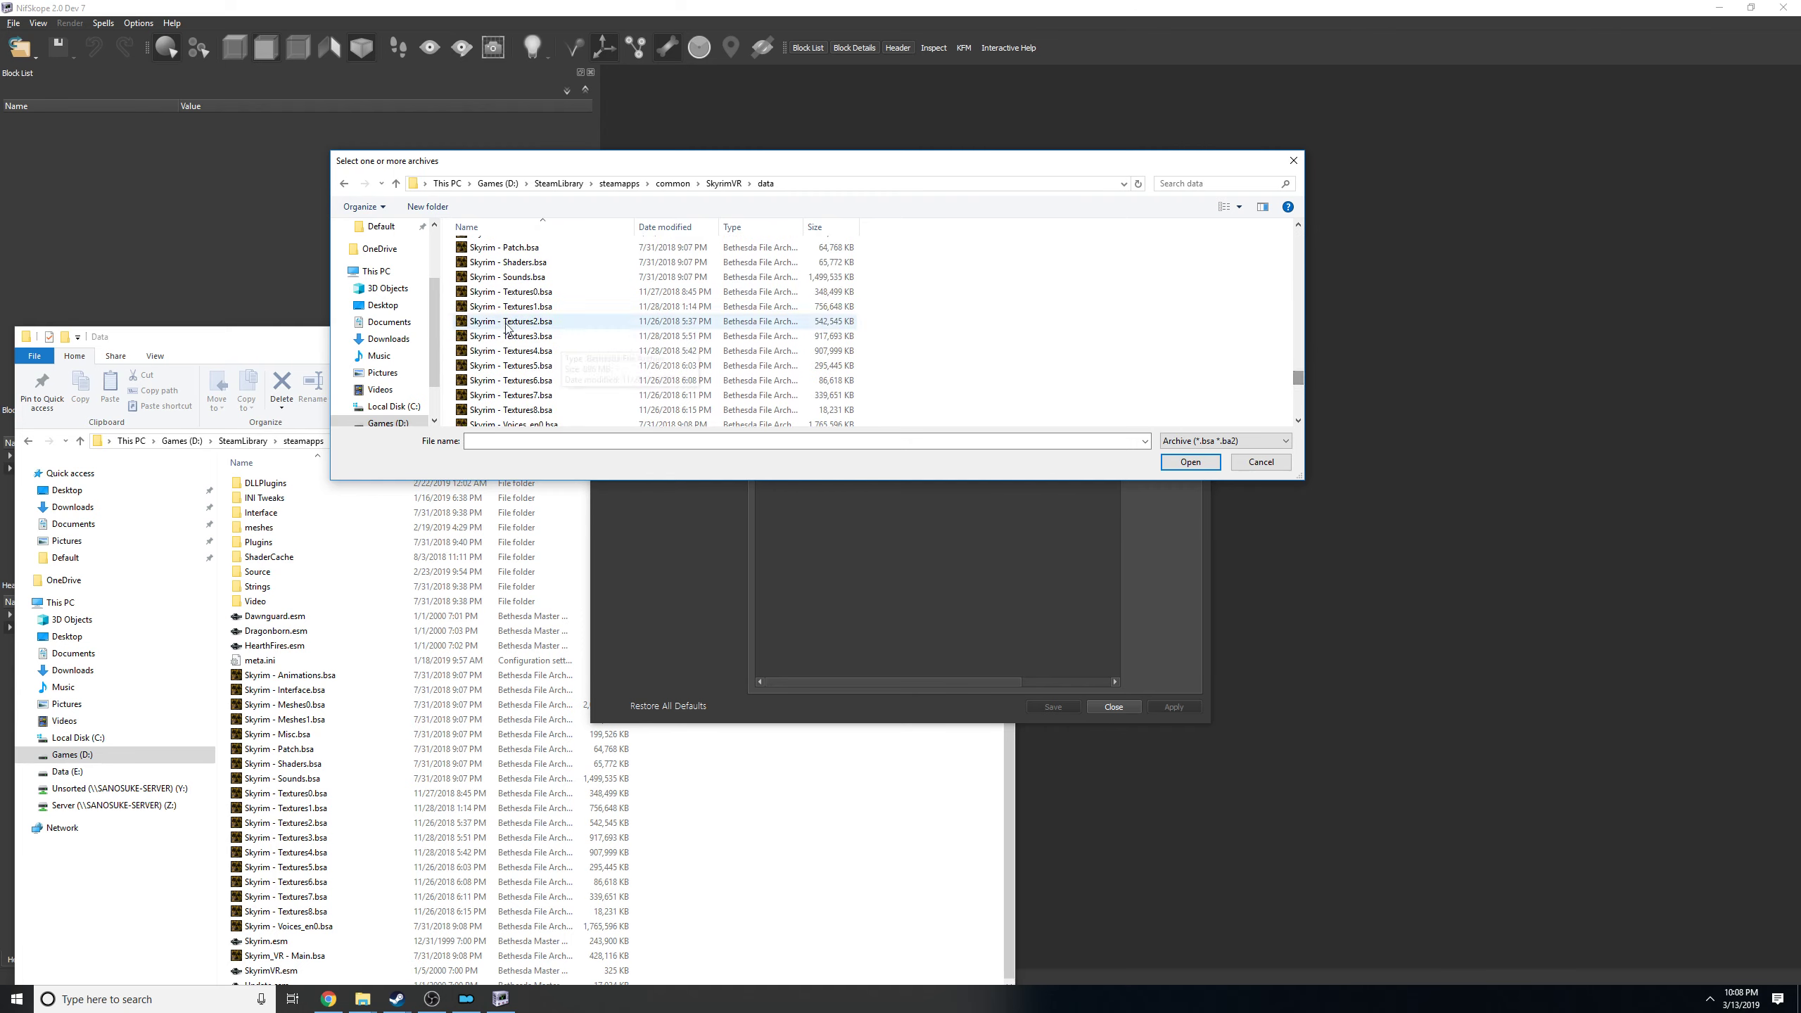
{"action": "left_click", "coordinate": [511, 292]}
{"action": "left_click", "coordinate": [680, 396], "text": "shift"}
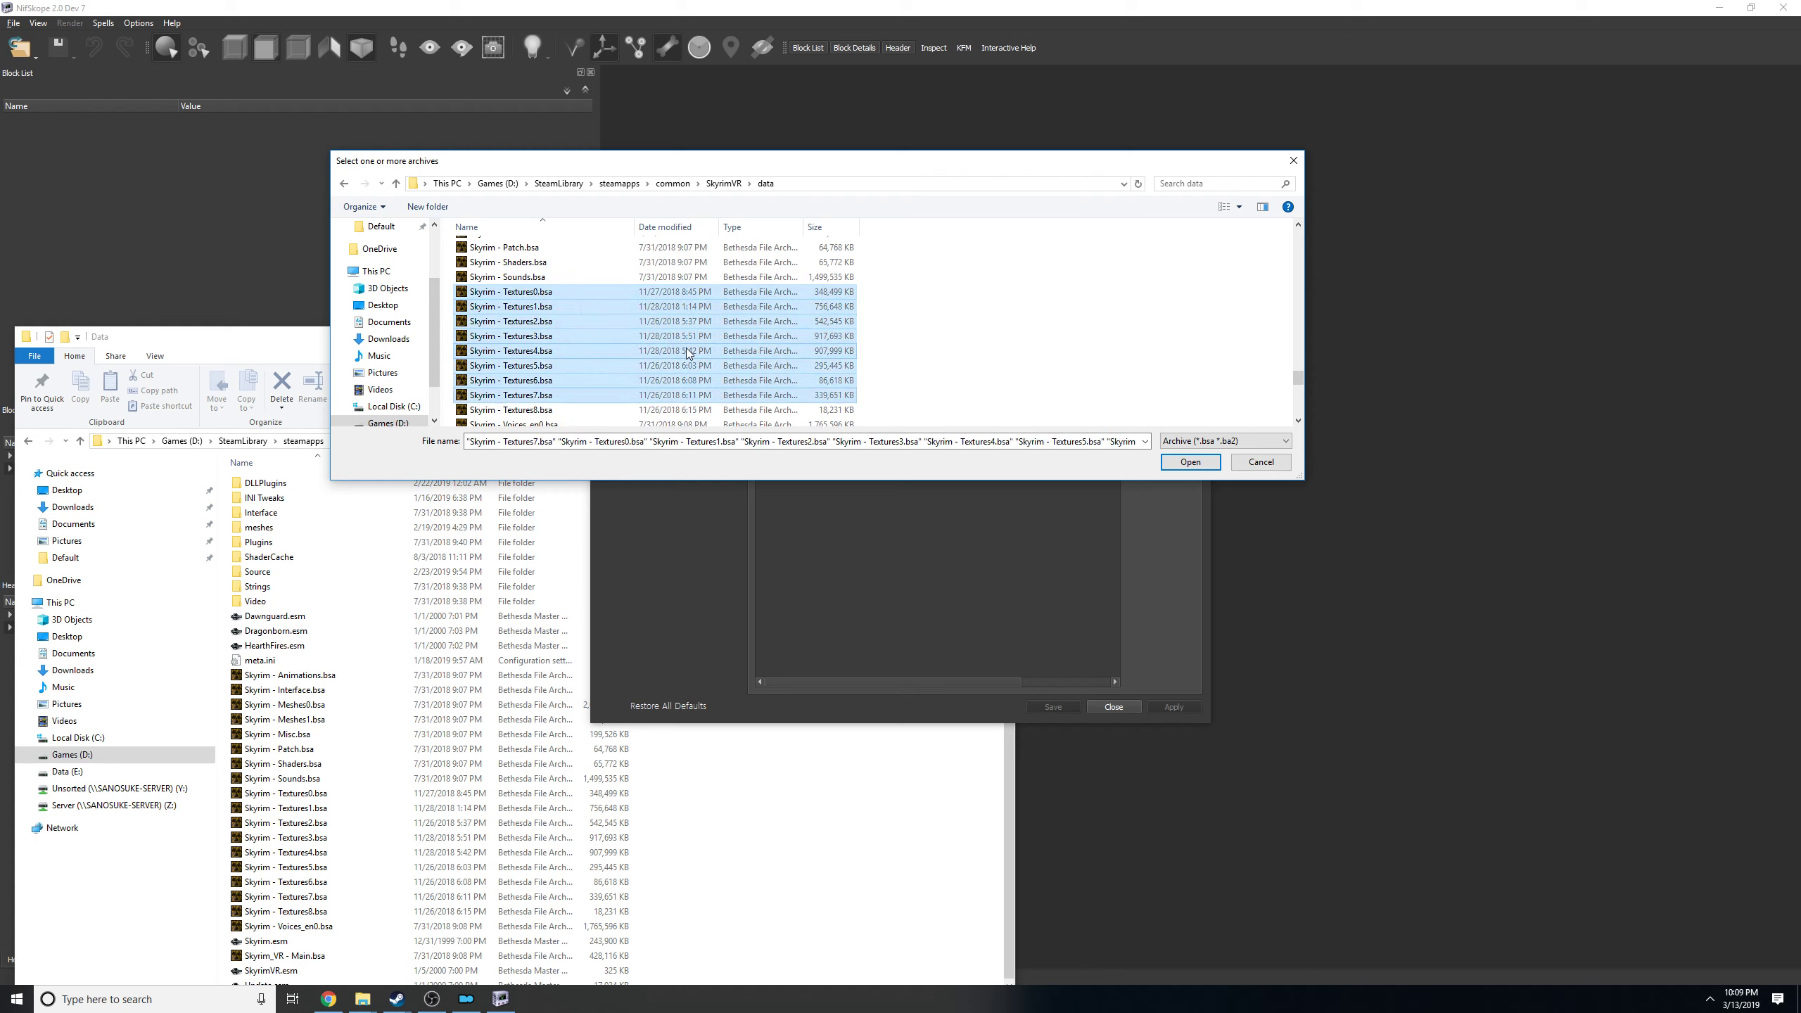
{"action": "scroll", "coordinate": [687, 349], "scroll_direction": "down", "scroll_amount": 1}
{"action": "left_click", "coordinate": [681, 373], "text": "shift"}
{"action": "scroll", "coordinate": [915, 389], "scroll_direction": "up", "scroll_amount": 6}
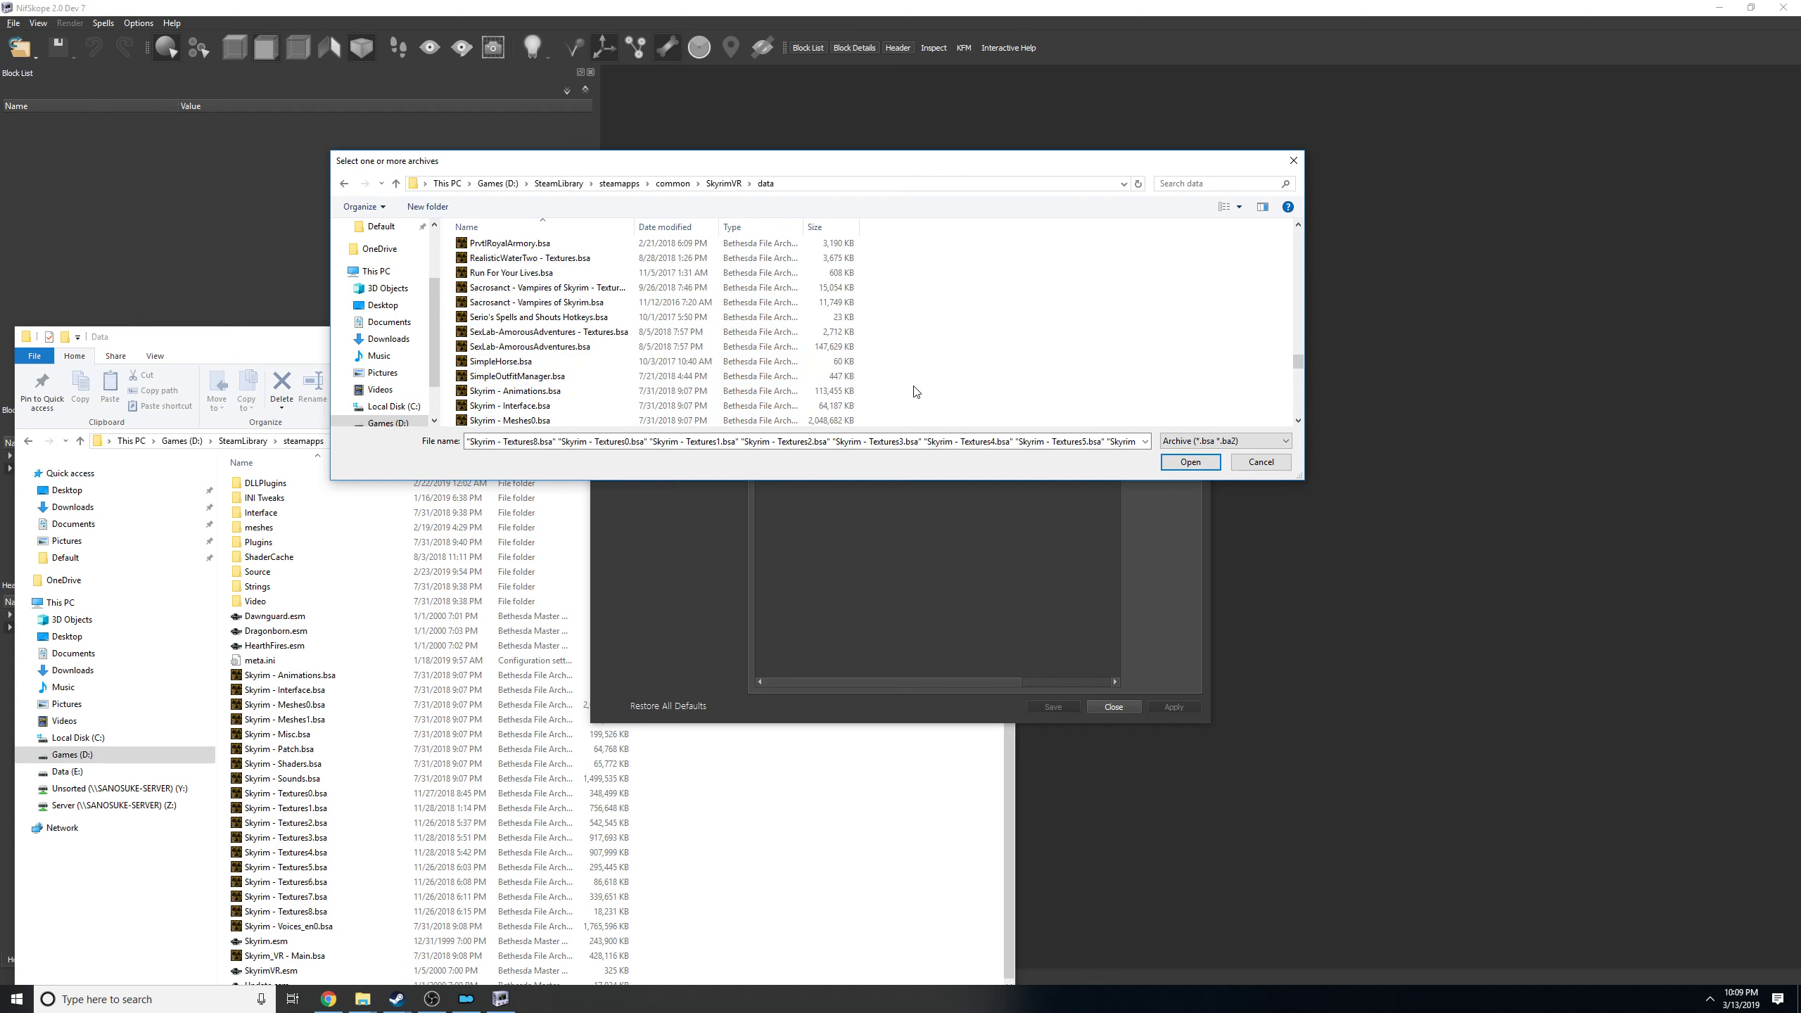
Cancel the archive selection, then save the NifSkope settings and close the Data folder window.
{"action": "scroll", "coordinate": [916, 391], "scroll_direction": "up", "scroll_amount": 10}
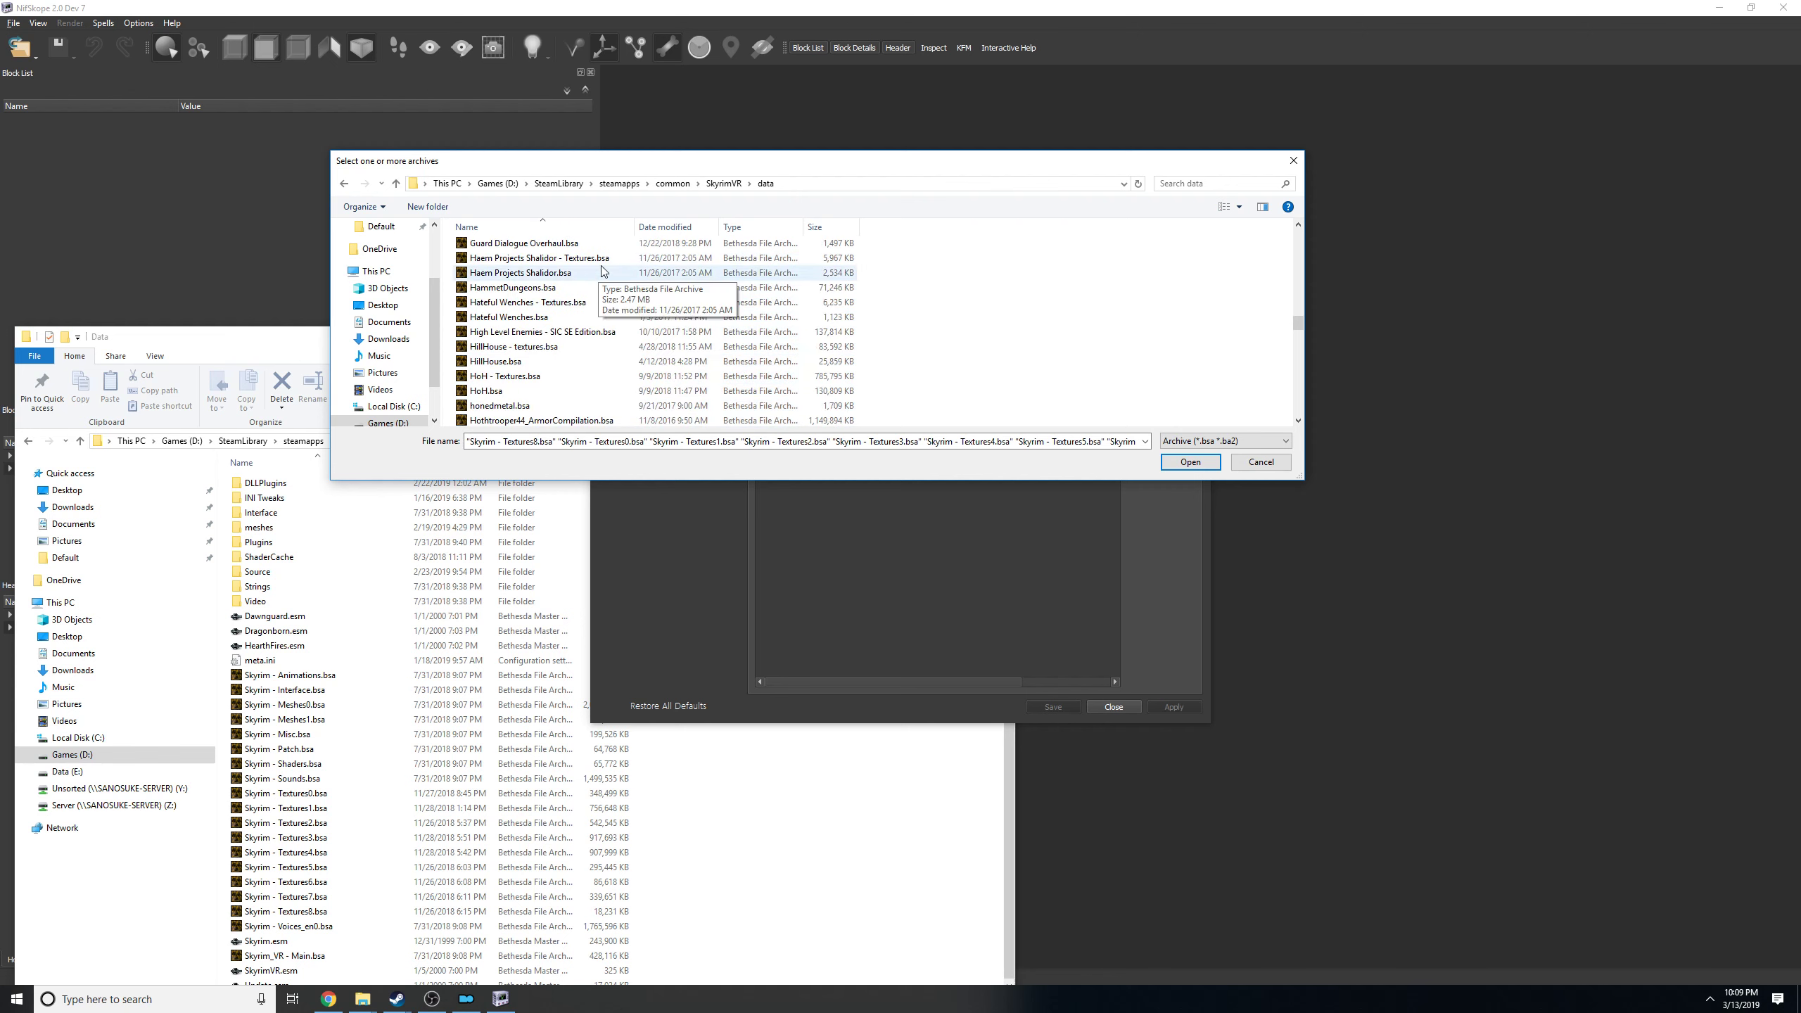
{"action": "scroll", "coordinate": [603, 268], "scroll_direction": "down", "scroll_amount": 12}
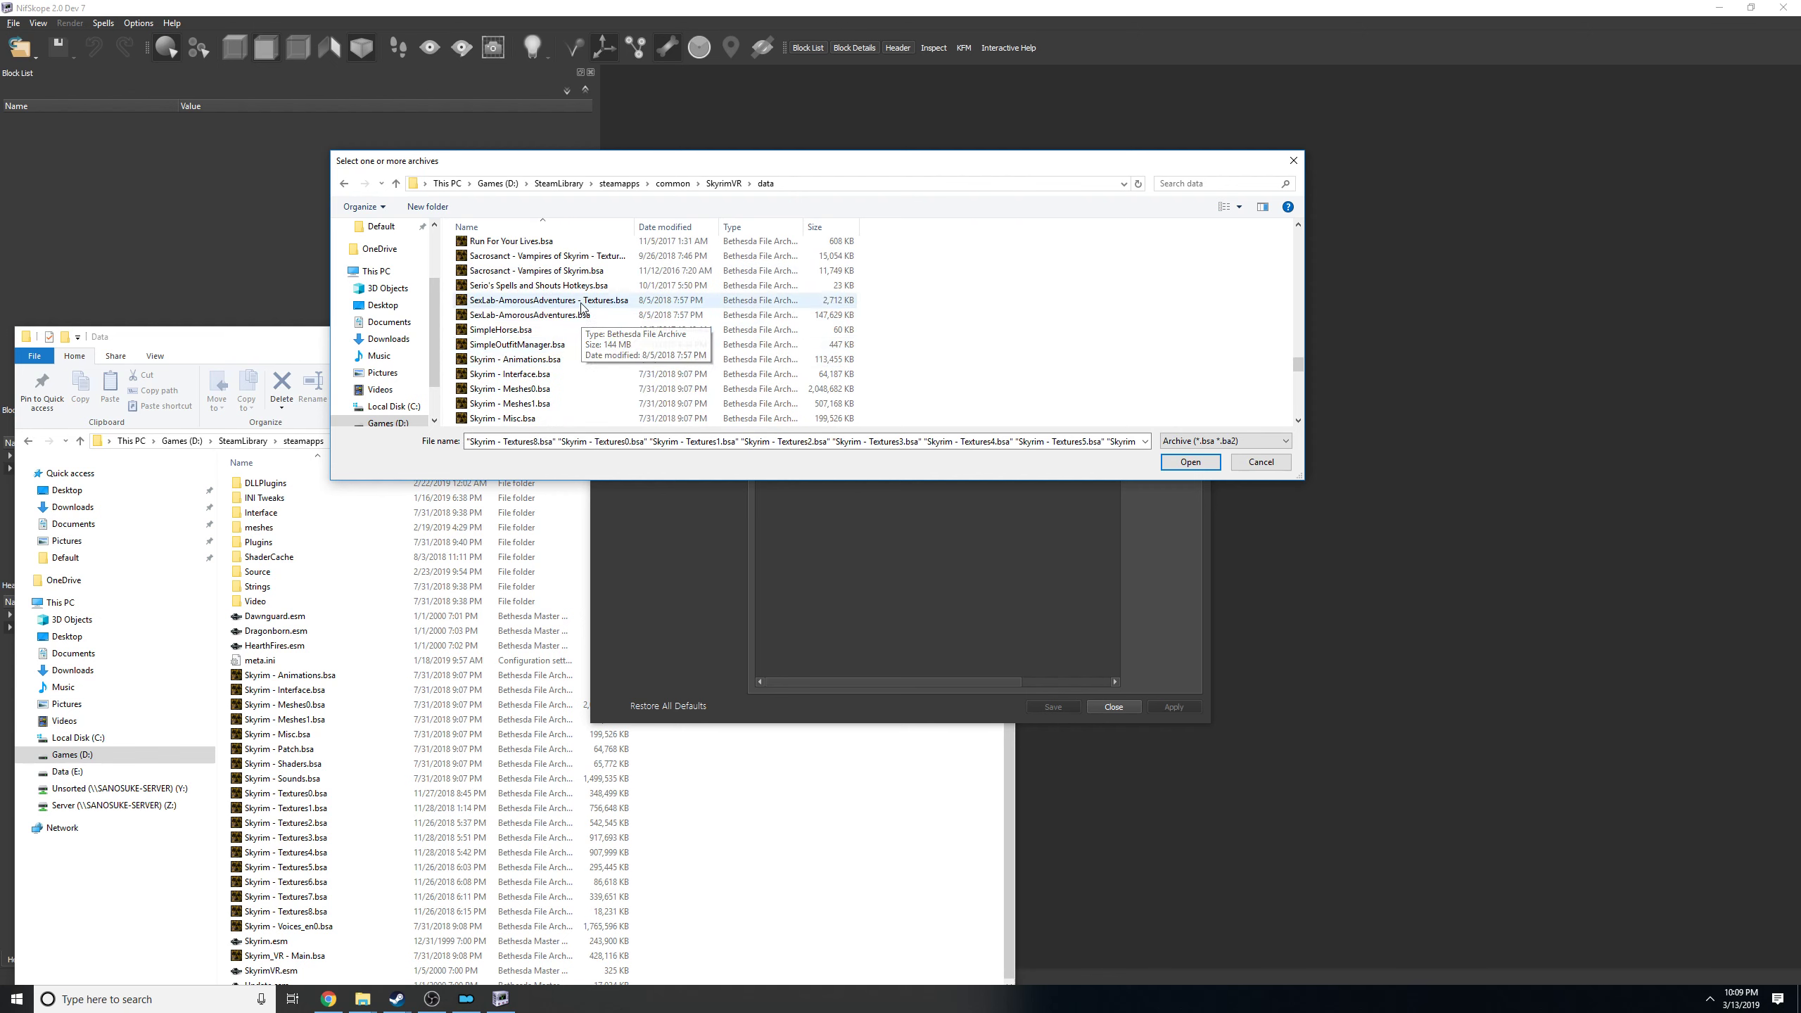
{"action": "scroll", "coordinate": [605, 287], "scroll_direction": "down", "scroll_amount": 4}
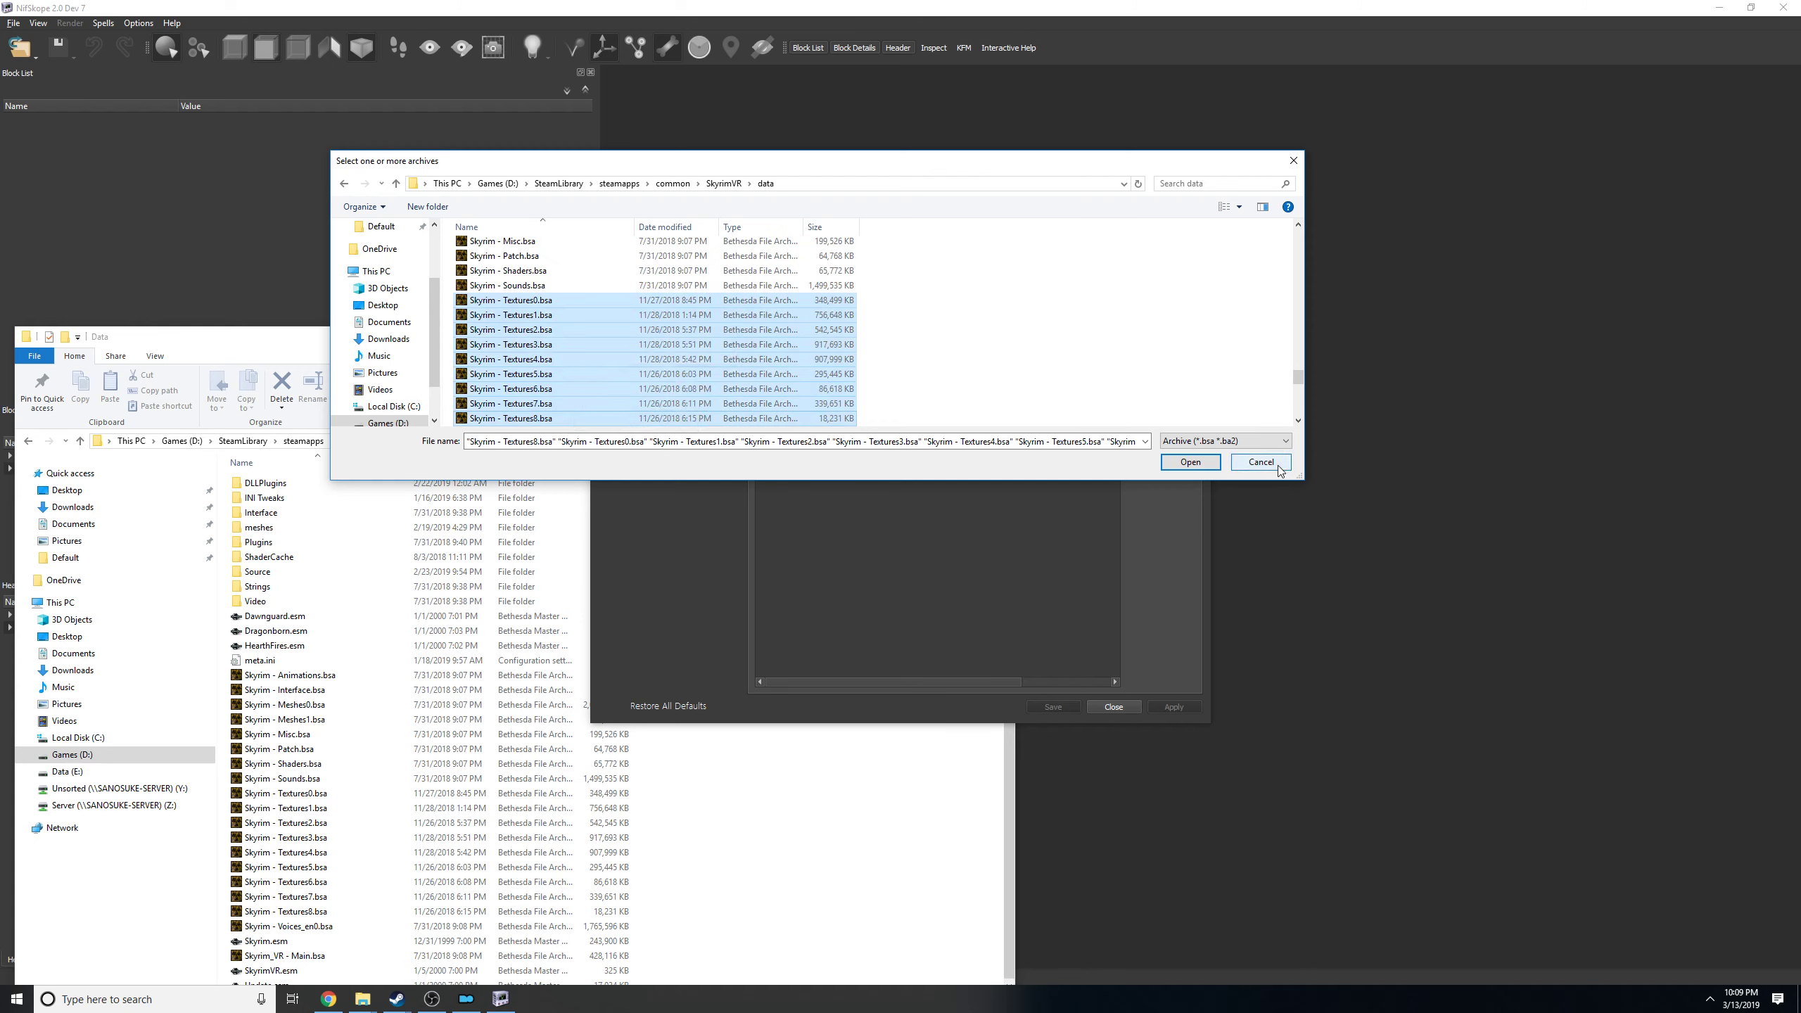
{"action": "scroll", "coordinate": [703, 350], "scroll_direction": "down", "scroll_amount": 10}
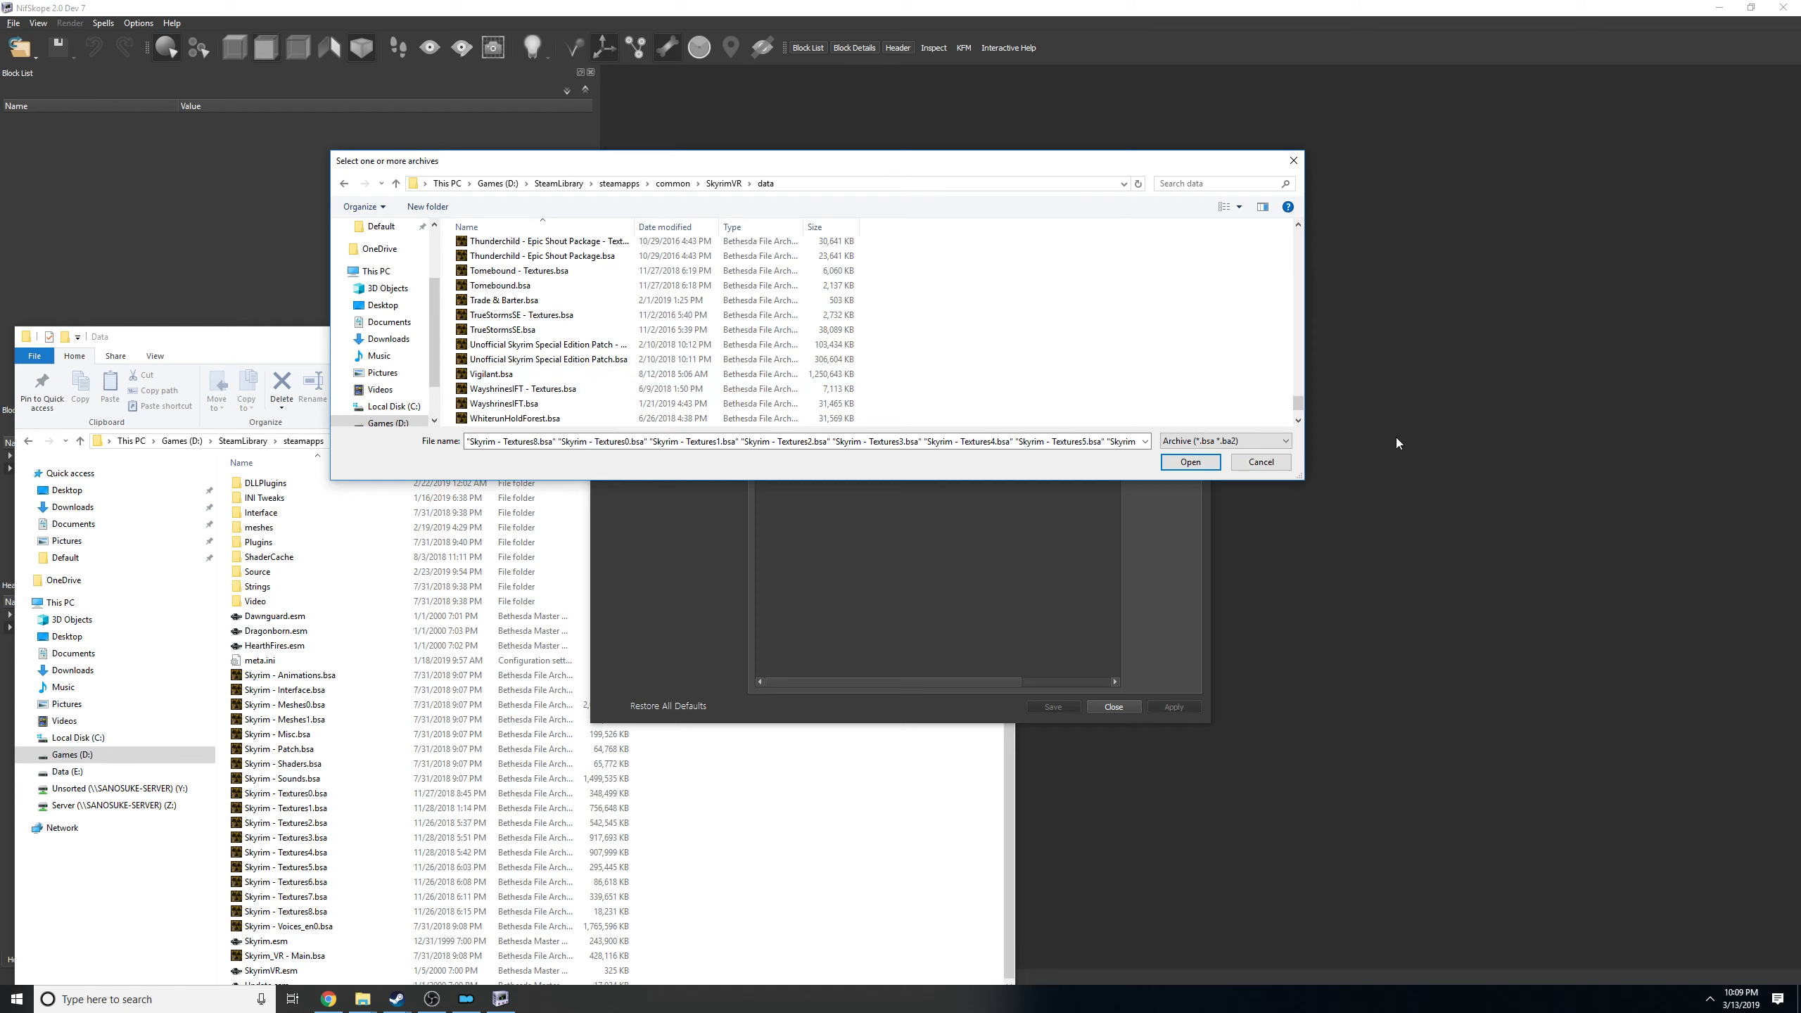
{"action": "left_click", "coordinate": [1280, 467]}
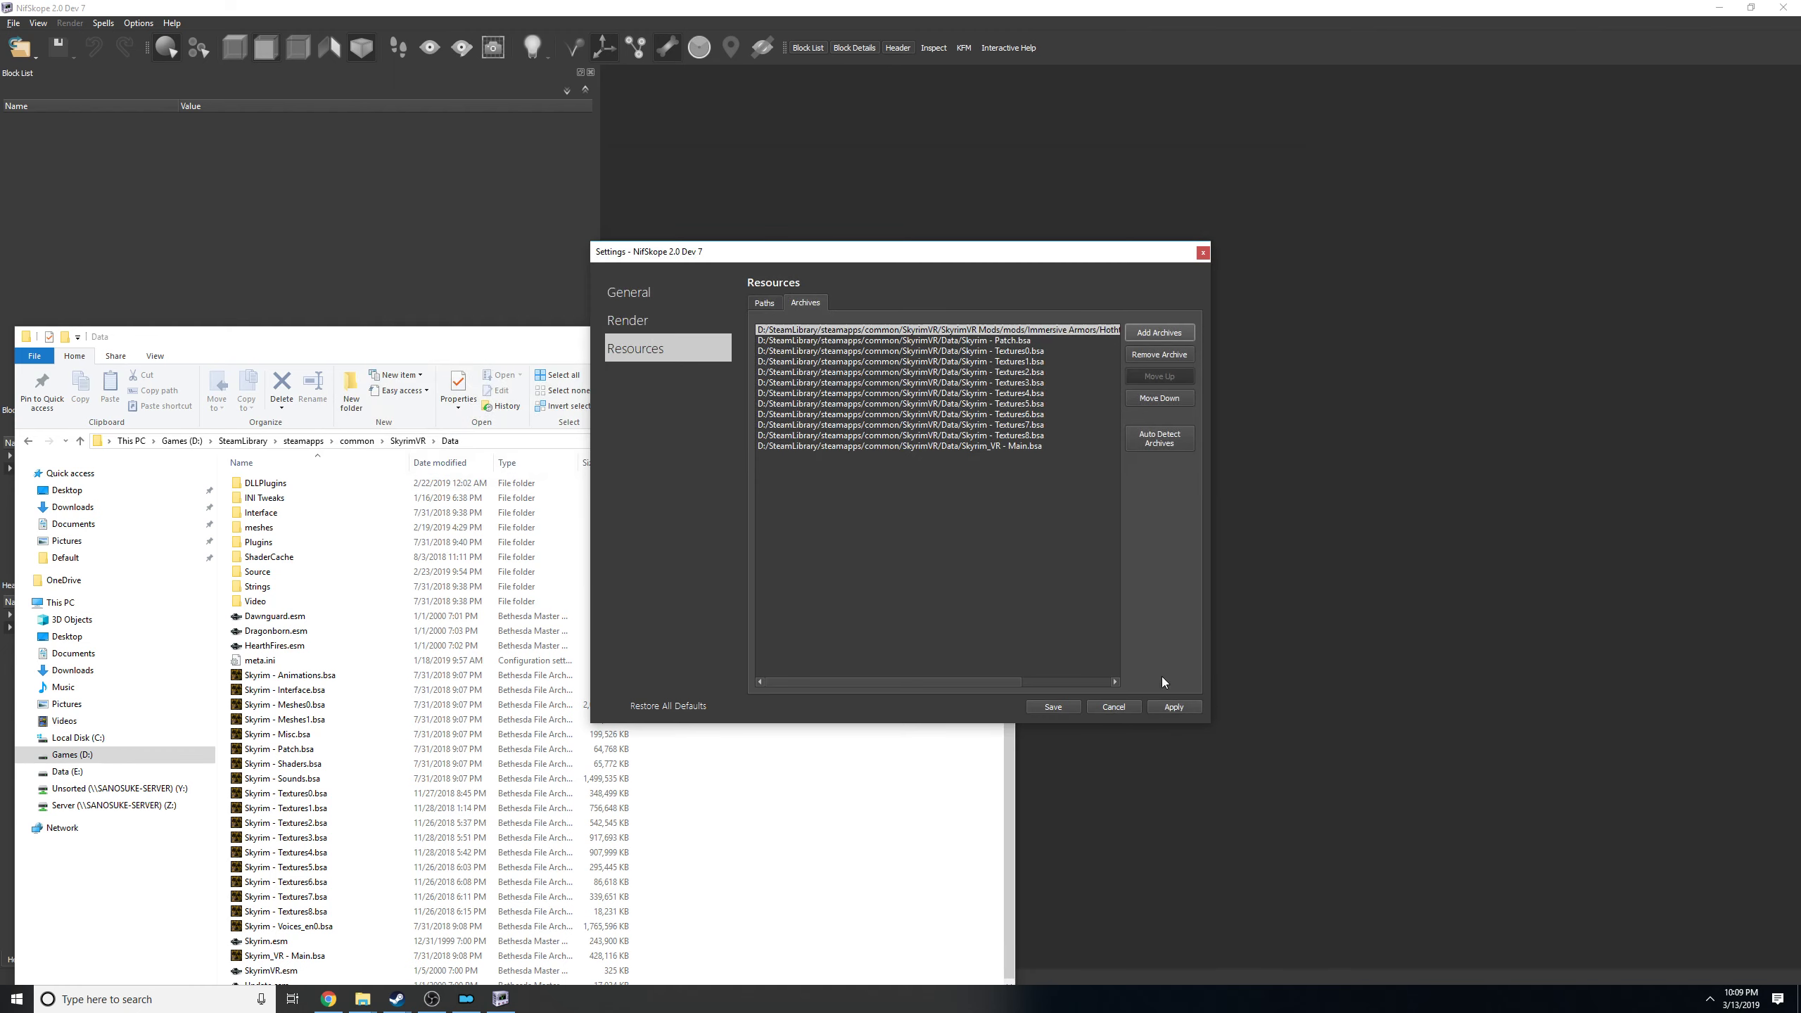
{"action": "left_click", "coordinate": [1043, 706]}
{"action": "left_click", "coordinate": [1000, 336]}
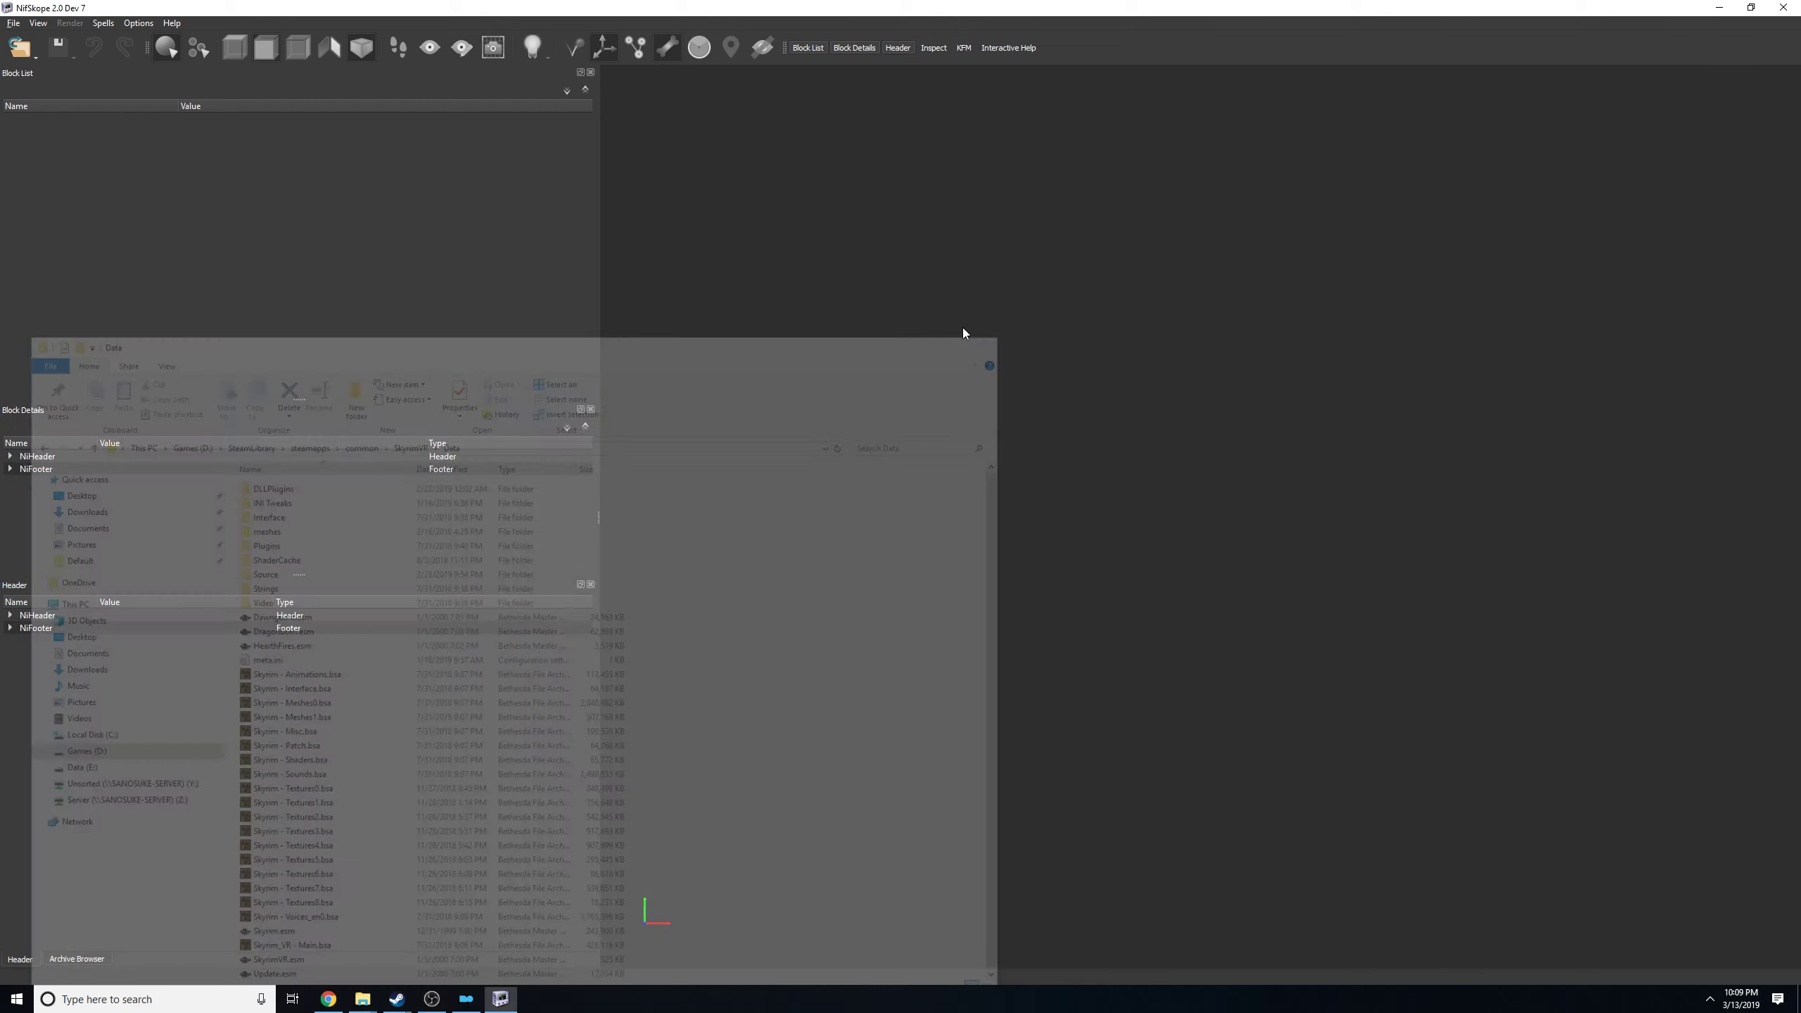
Start opening a mesh file in NifSkope and browse to the C:\Modding\MO2\overwrite folder.
{"action": "left_click", "coordinate": [22, 48]}
{"action": "left_click", "coordinate": [48, 72]}
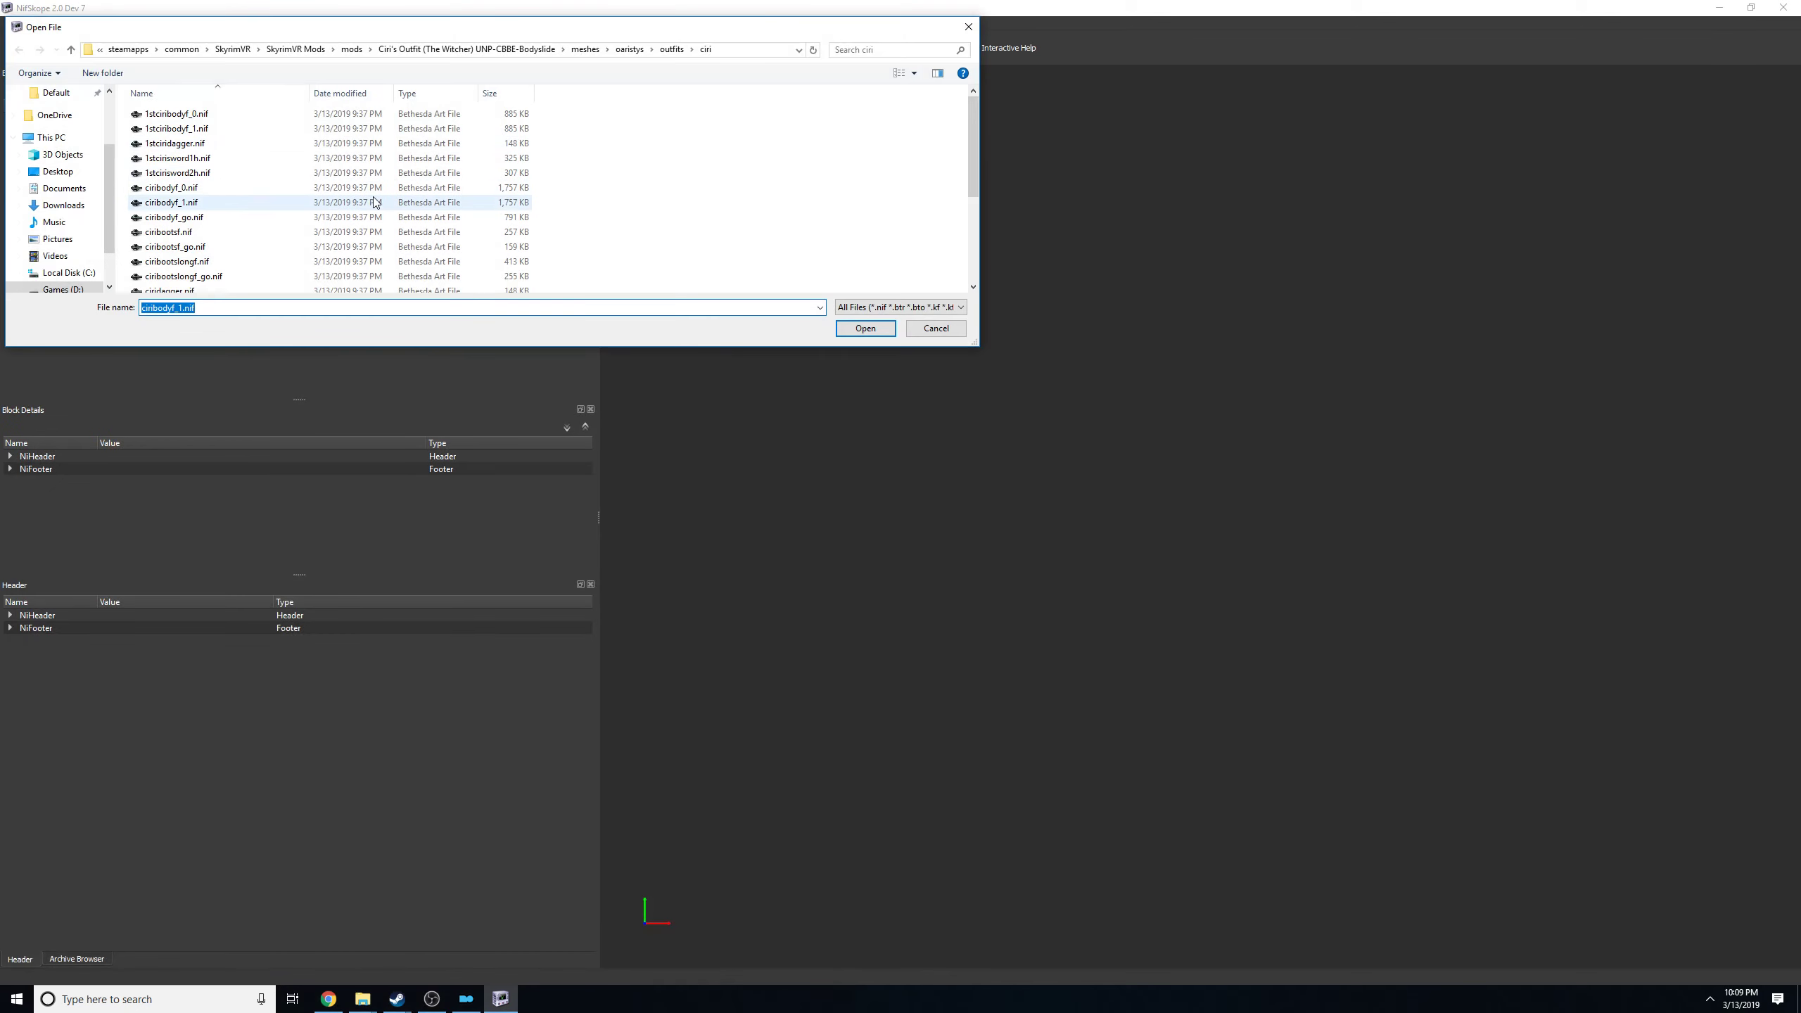
{"action": "left_click", "coordinate": [110, 116]}
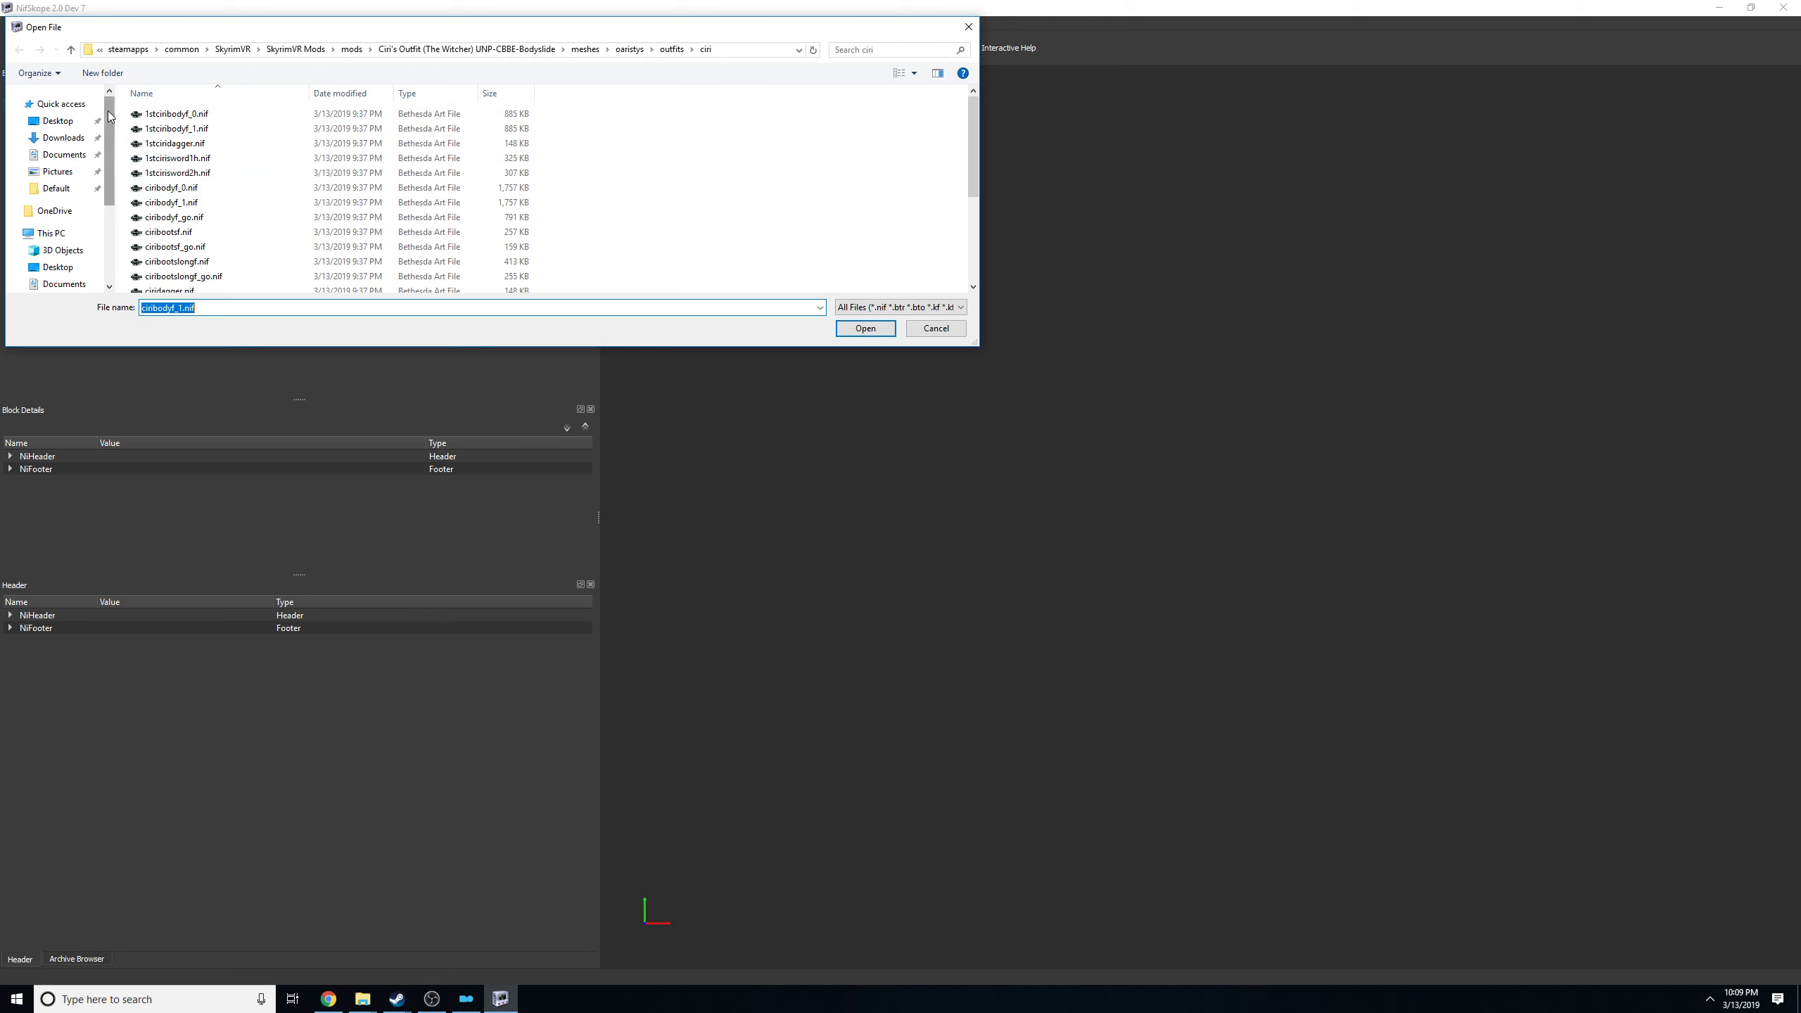
{"action": "scroll", "coordinate": [92, 198], "scroll_direction": "down", "scroll_amount": 2}
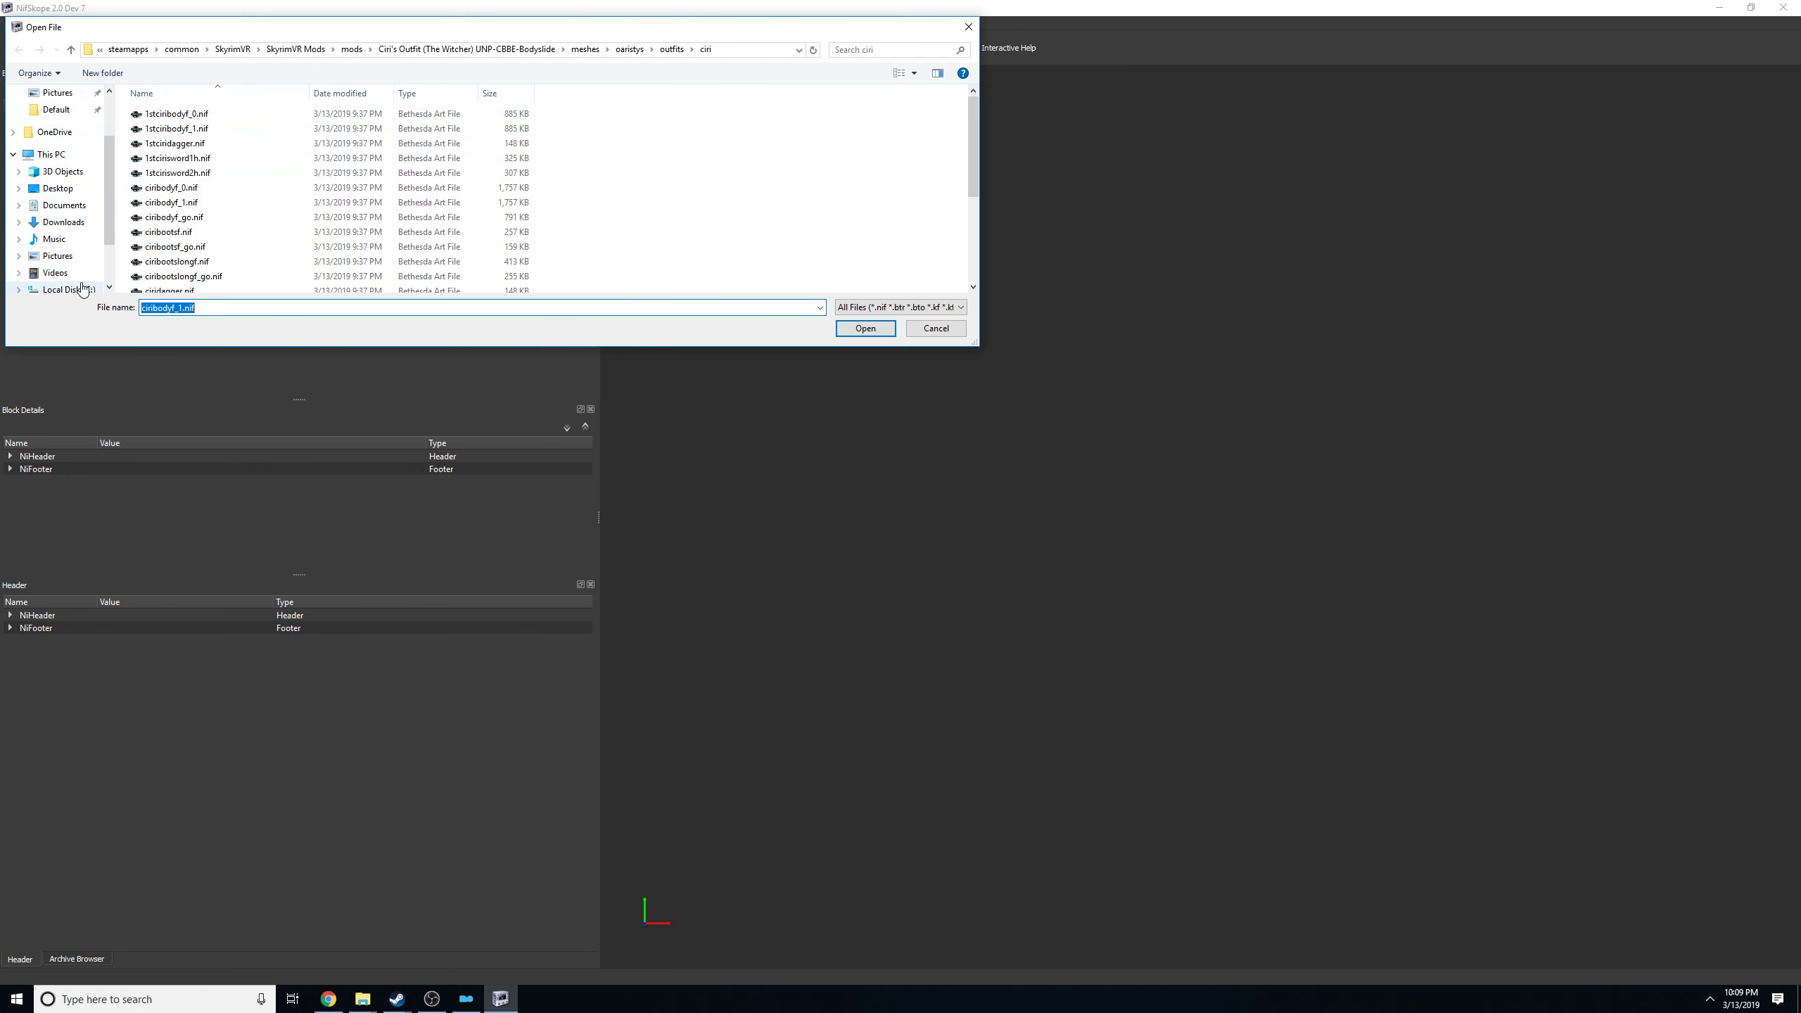
{"action": "left_click", "coordinate": [83, 287]}
{"action": "double_click", "coordinate": [193, 143]}
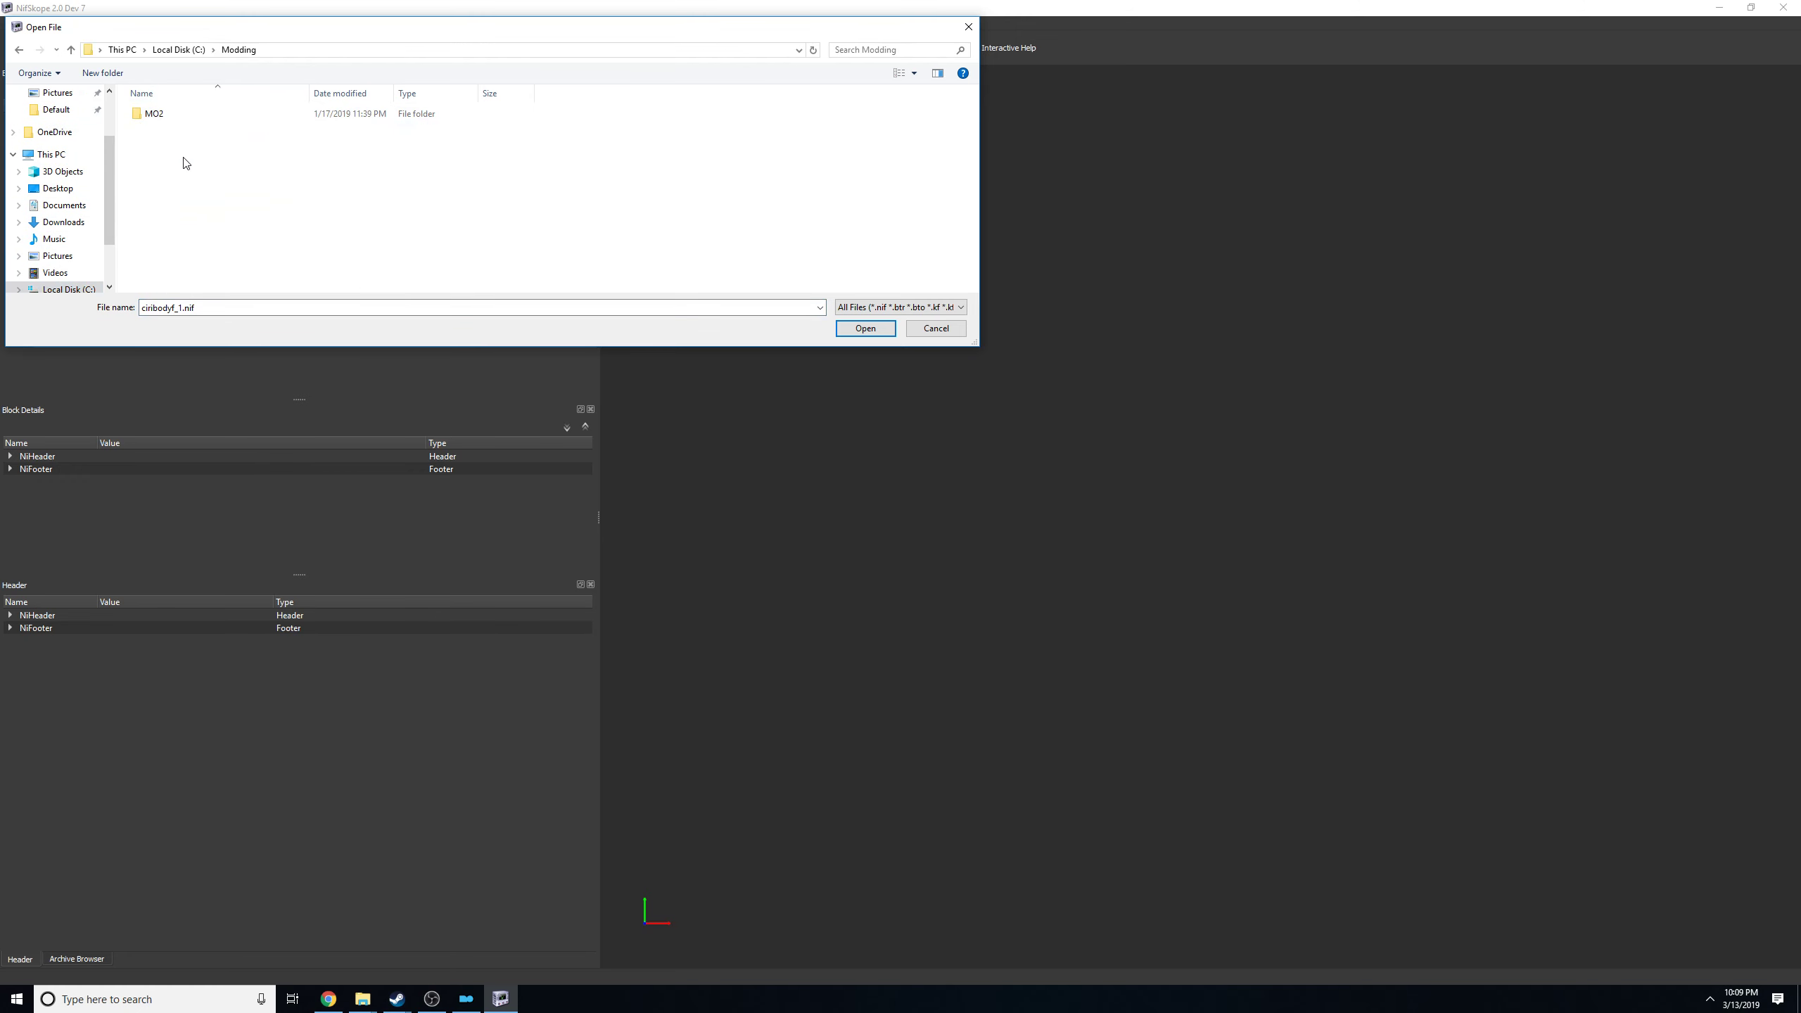
{"action": "double_click", "coordinate": [156, 114]}
{"action": "double_click", "coordinate": [161, 229]}
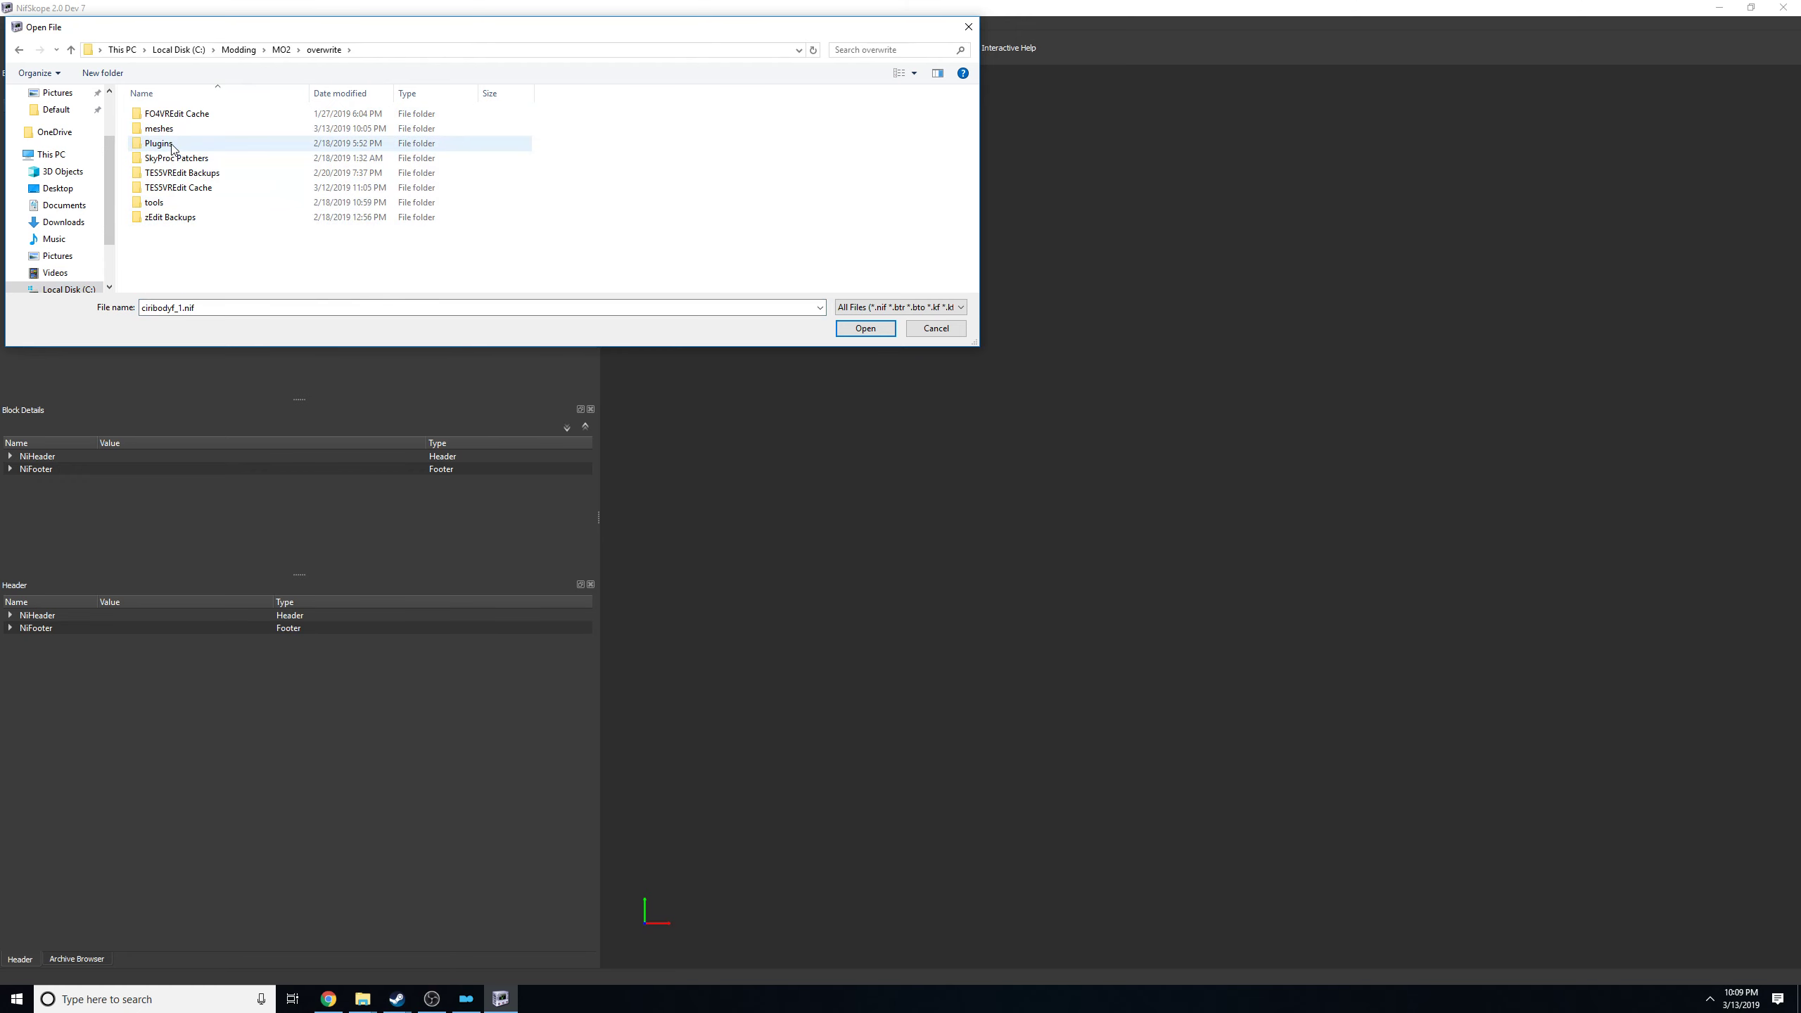
Open femalebody_1.nif from the meshes\actors\character\character assets subfolder.
{"action": "double_click", "coordinate": [160, 129]}
{"action": "double_click", "coordinate": [165, 114]}
{"action": "double_click", "coordinate": [170, 116]}
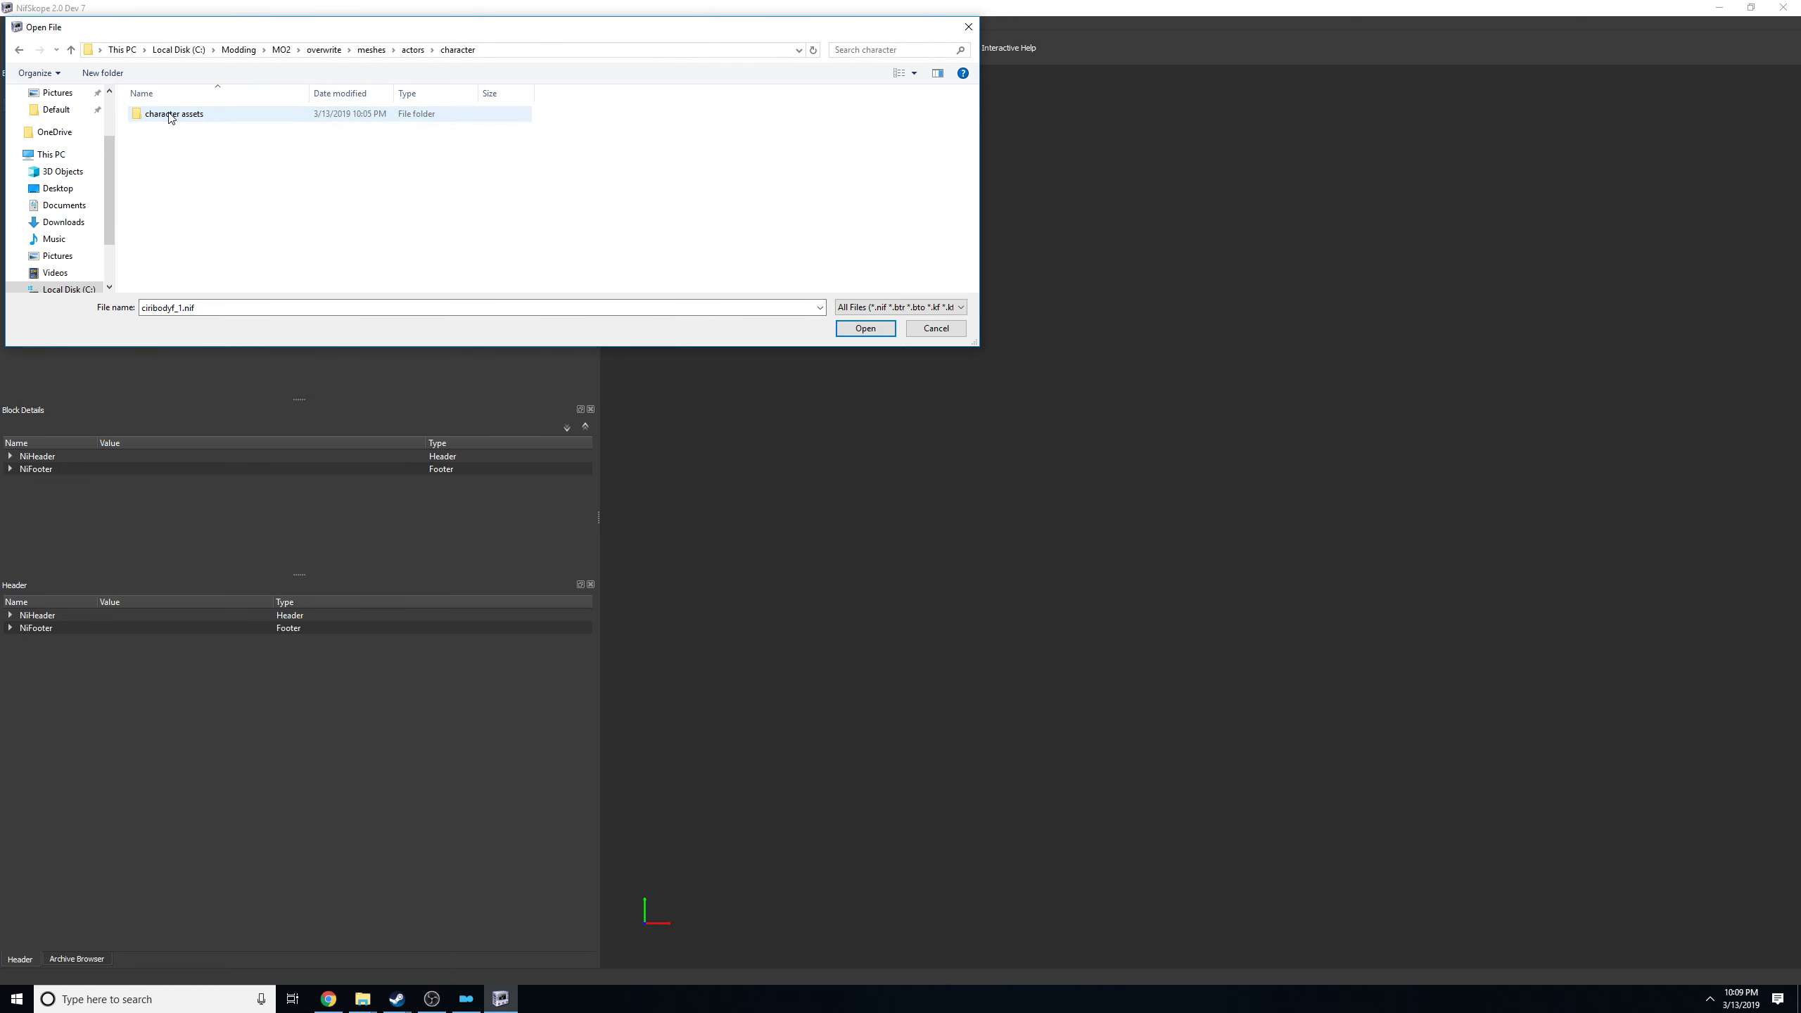
{"action": "double_click", "coordinate": [170, 115]}
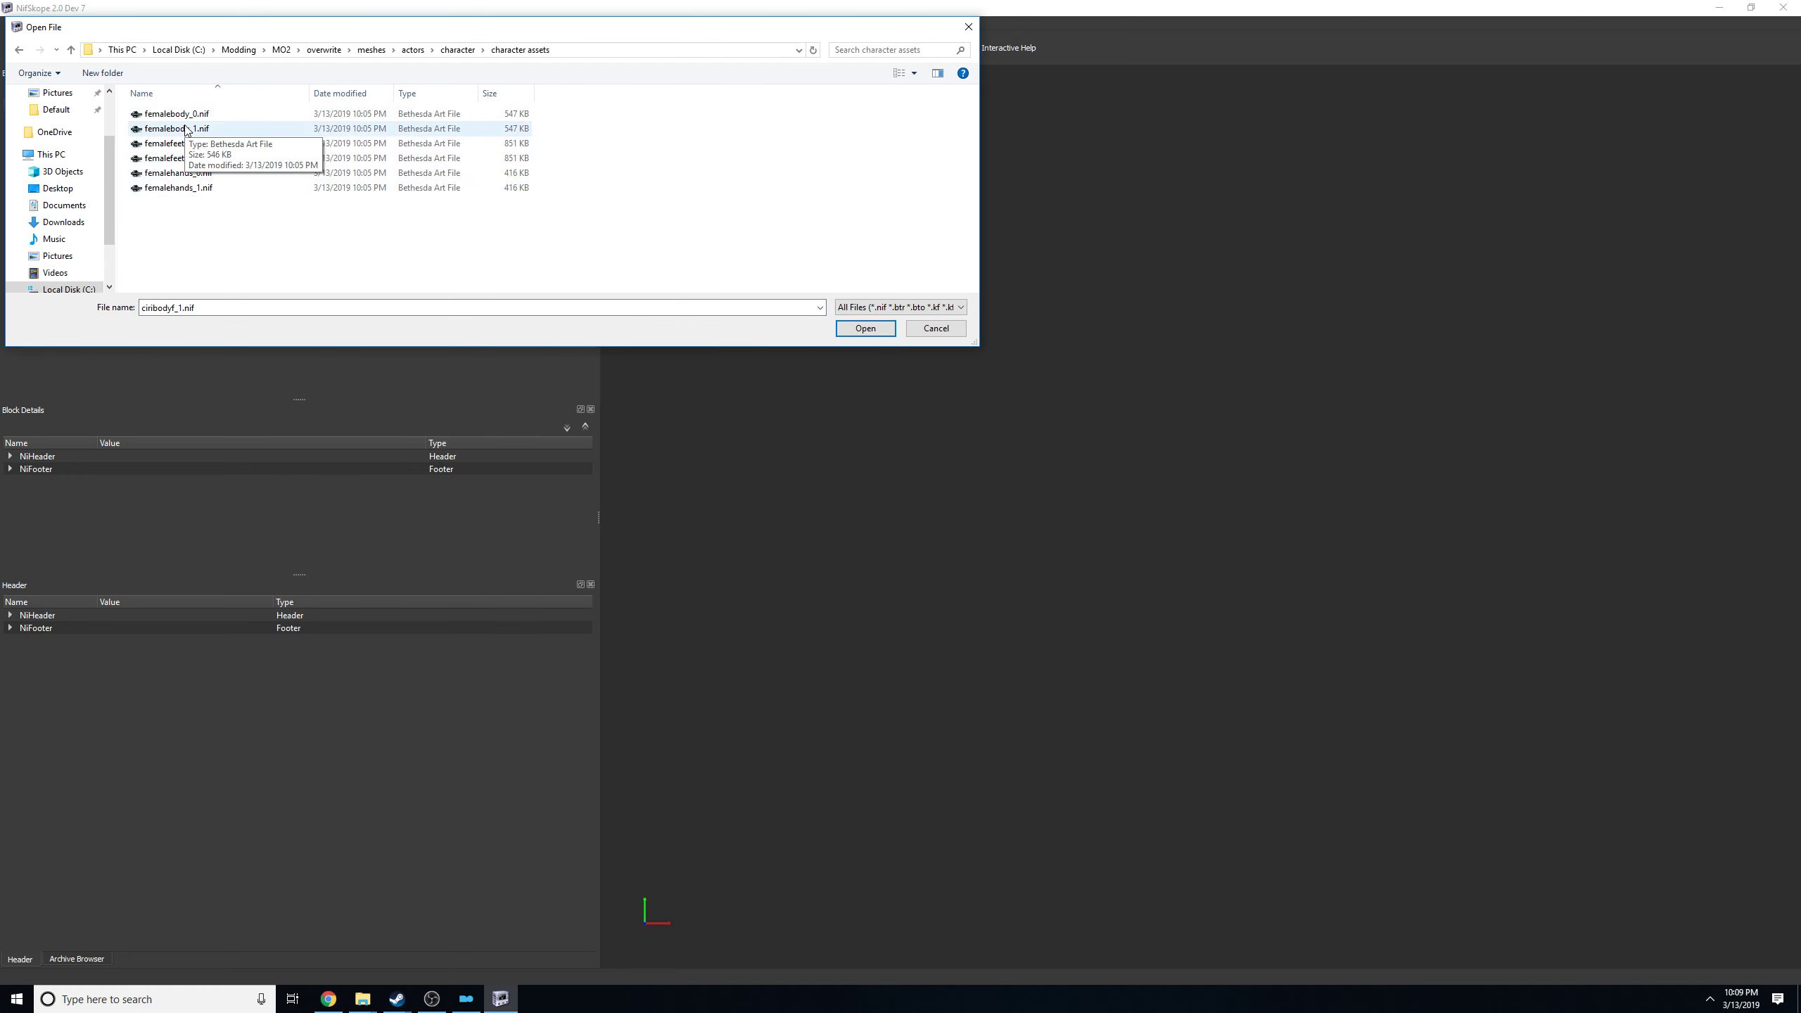
{"action": "double_click", "coordinate": [187, 129]}
Inspect the textured body mesh from the front and back, then close NifSkope.
{"action": "mouse_move", "coordinate": [1559, 365]}
{"action": "left_mouse_down"}
{"action": "mouse_move", "coordinate": [1186, 366]}
{"action": "mouse_move", "coordinate": [1632, 346]}
{"action": "mouse_move", "coordinate": [1554, 352]}
{"action": "left_mouse_up"}
{"action": "left_click_drag", "start_coordinate": [1094, 345], "coordinate": [1301, 439]}
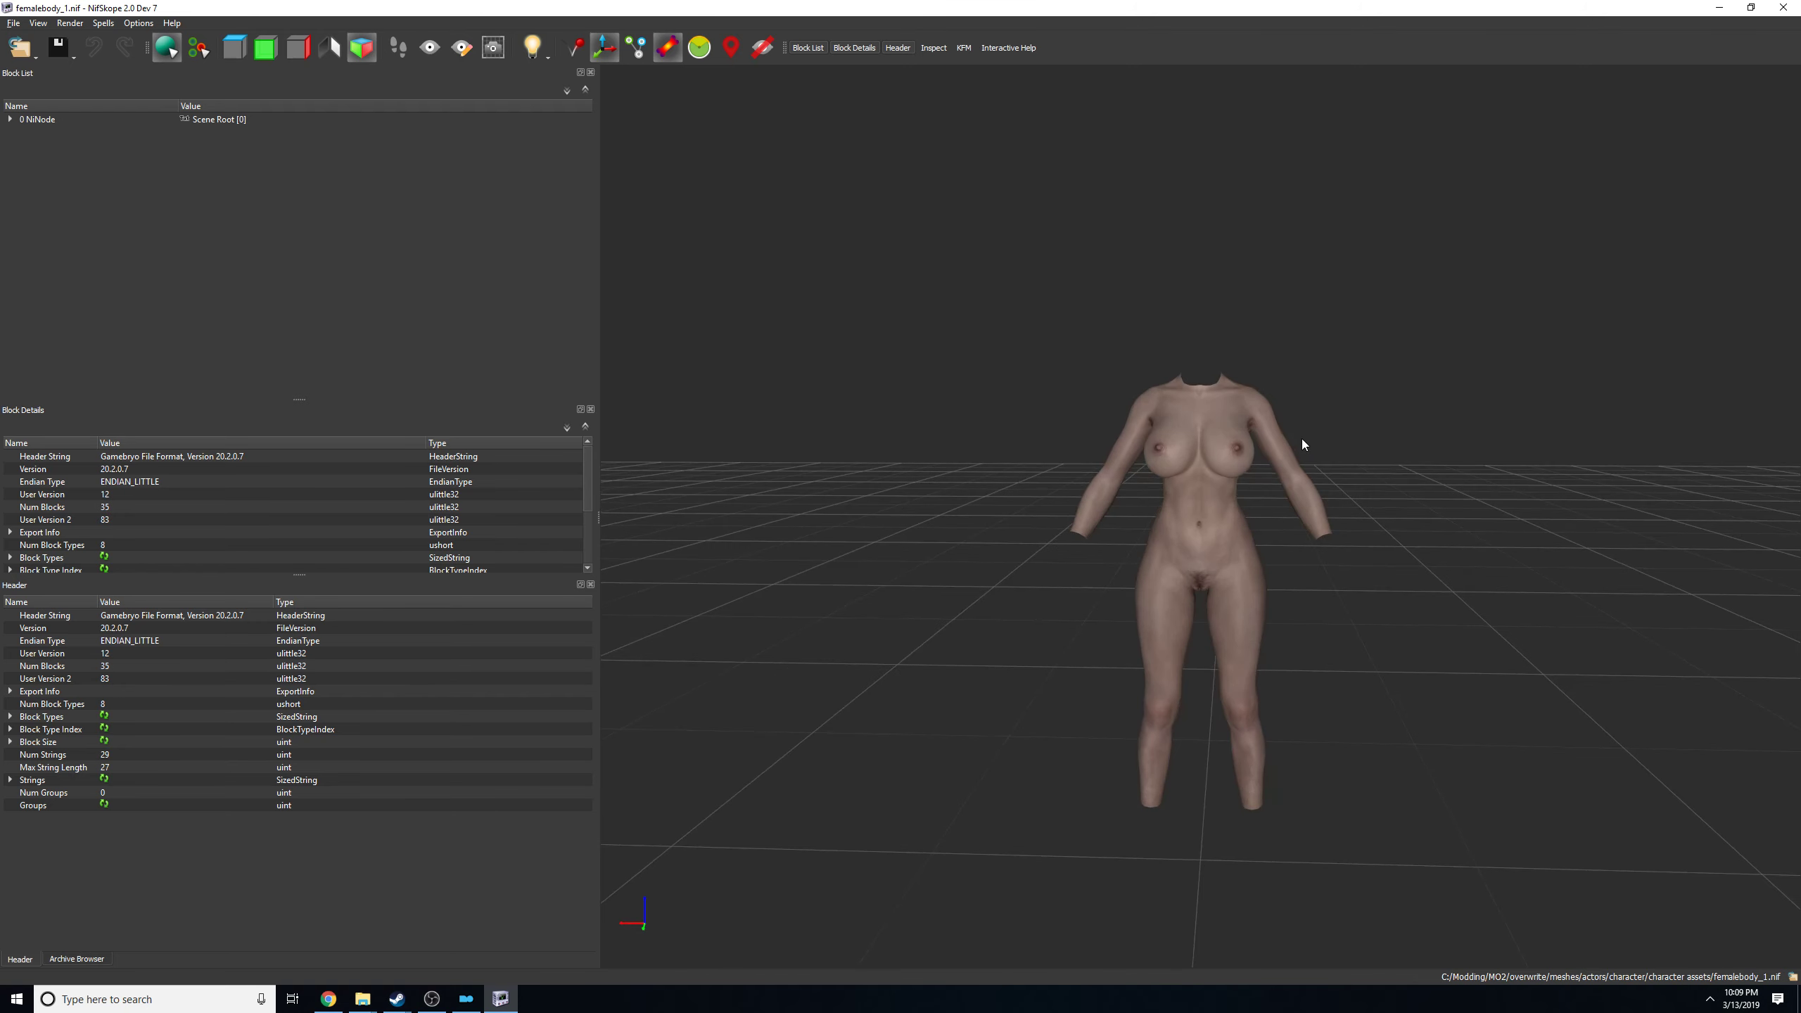
{"action": "left_click_drag", "start_coordinate": [807, 446], "coordinate": [1048, 448]}
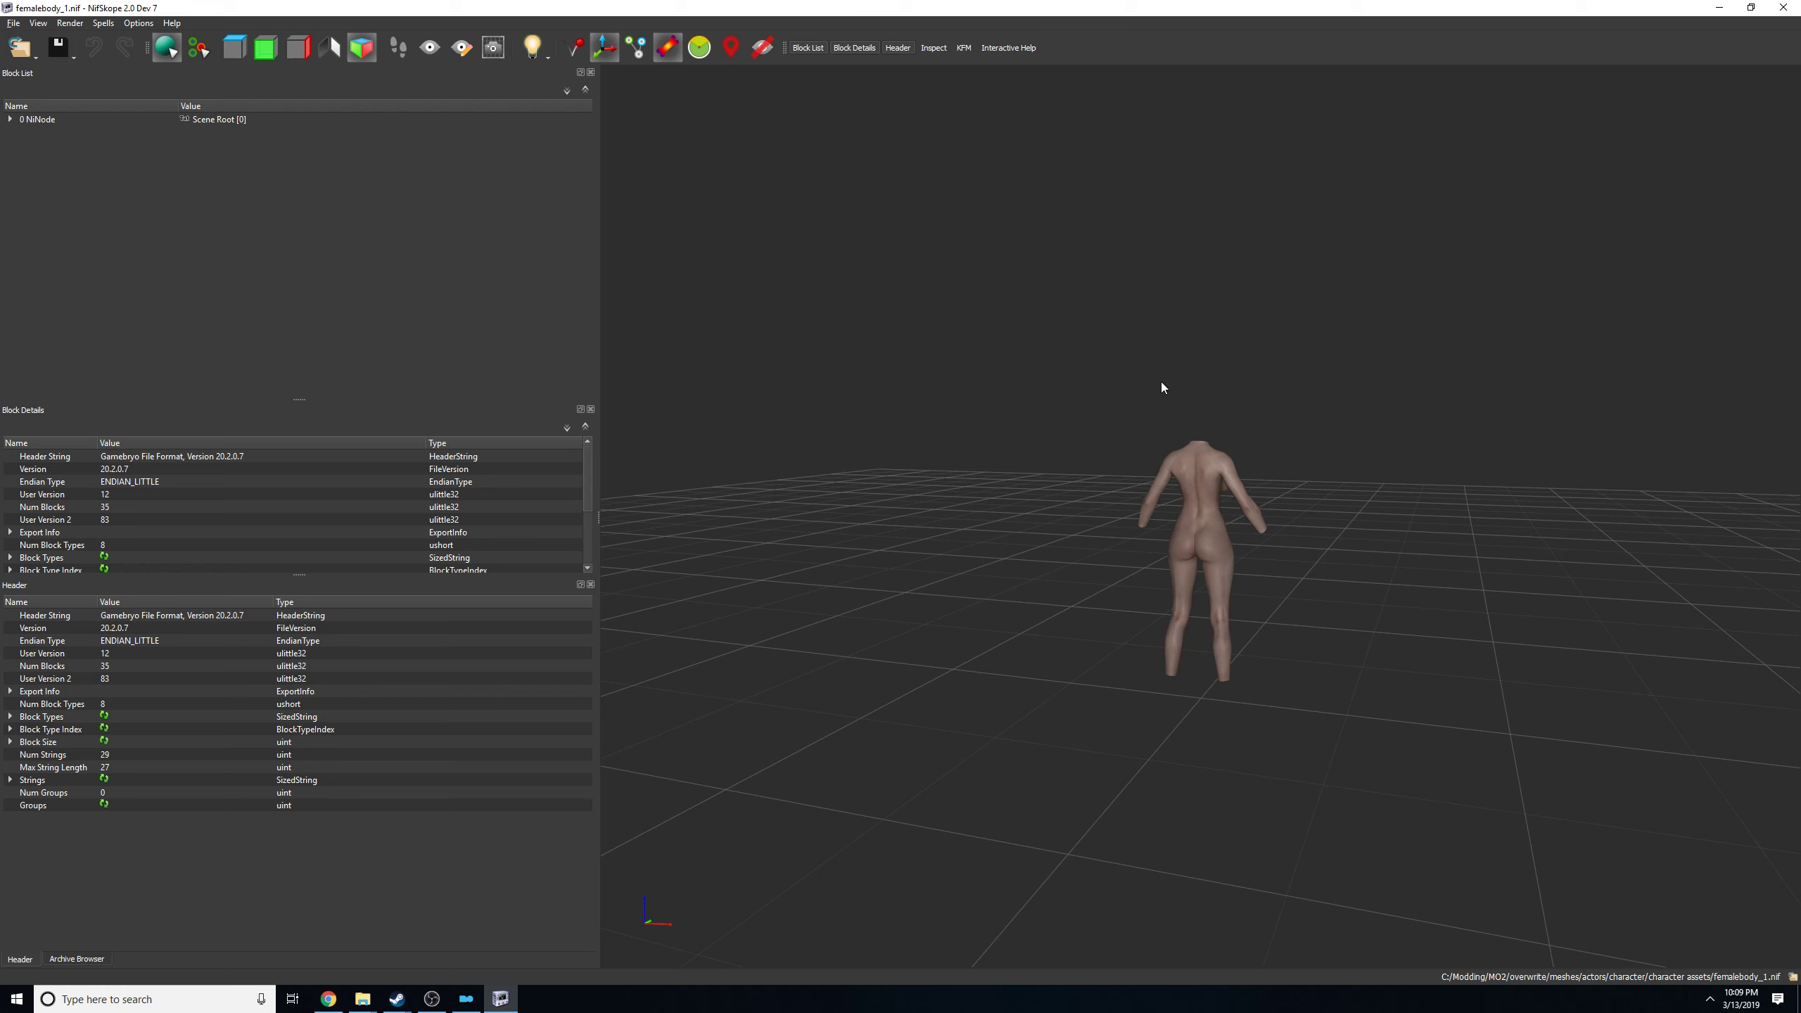
{"action": "left_click", "coordinate": [1782, 7]}
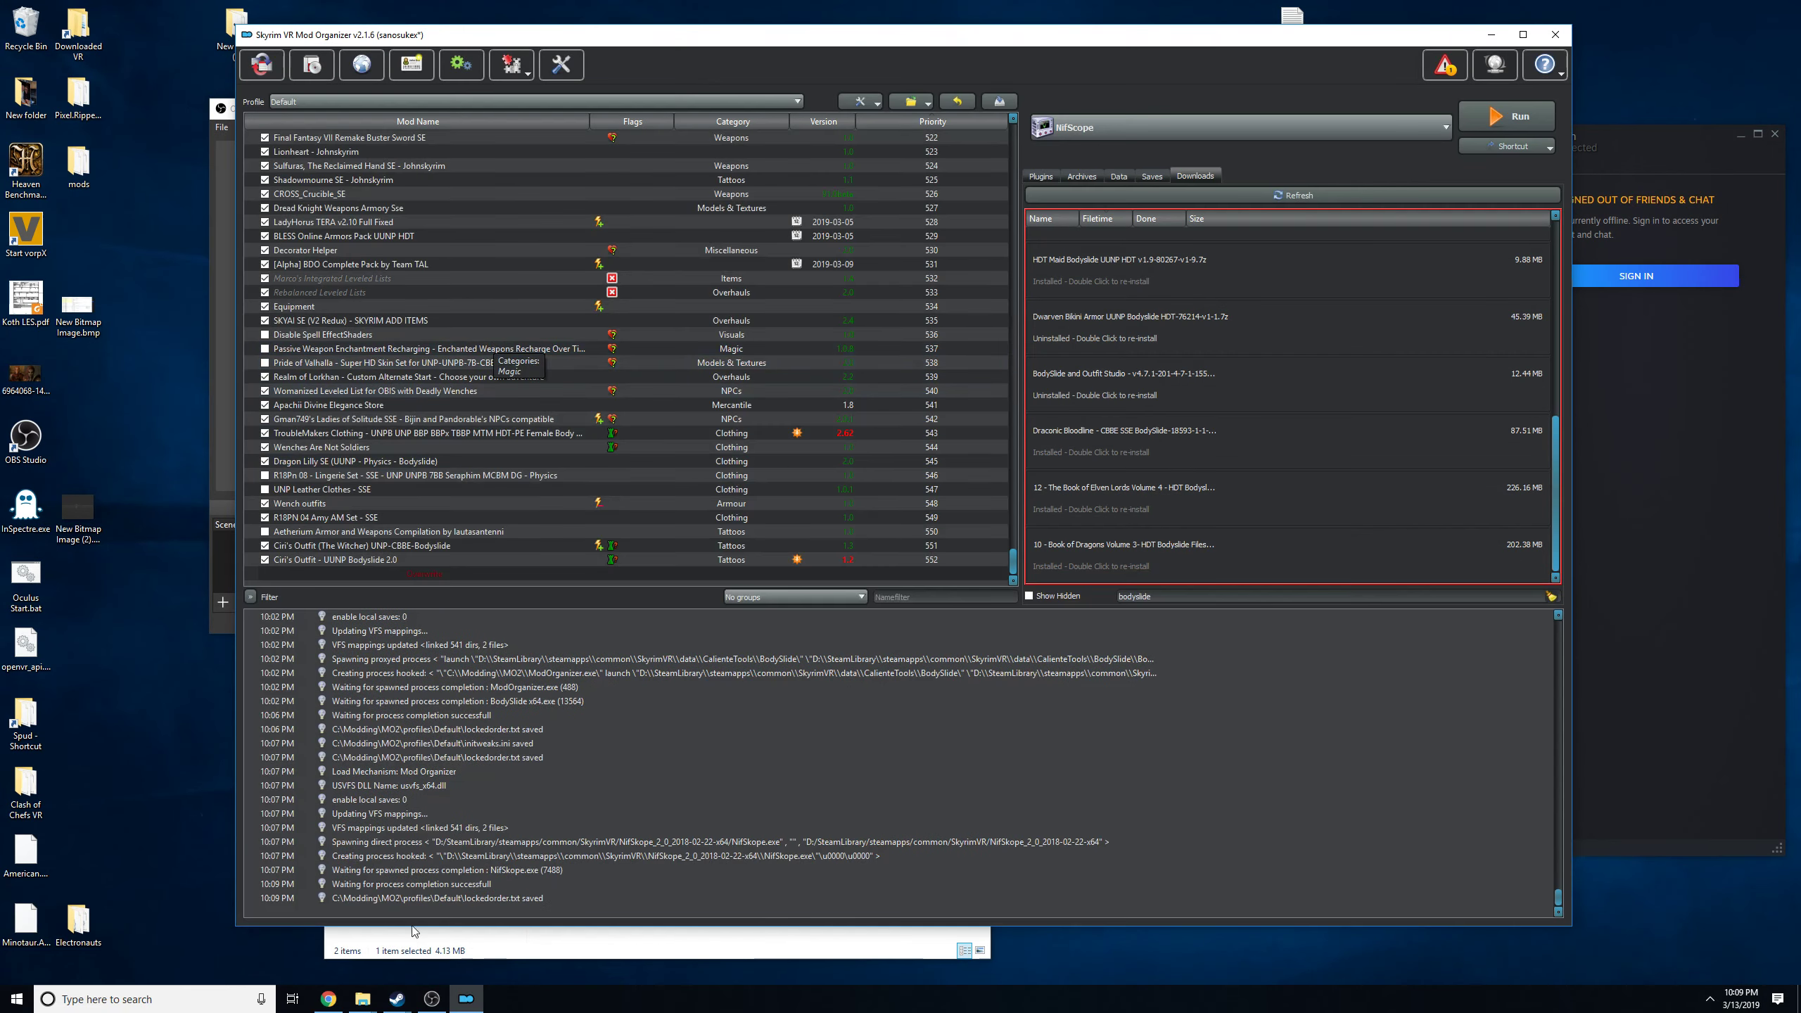
Switch to Chrome, search Nexus Mods for "bd u" and open the BD Armor and Clothing Replacer page.
{"action": "left_click", "coordinate": [330, 1004]}
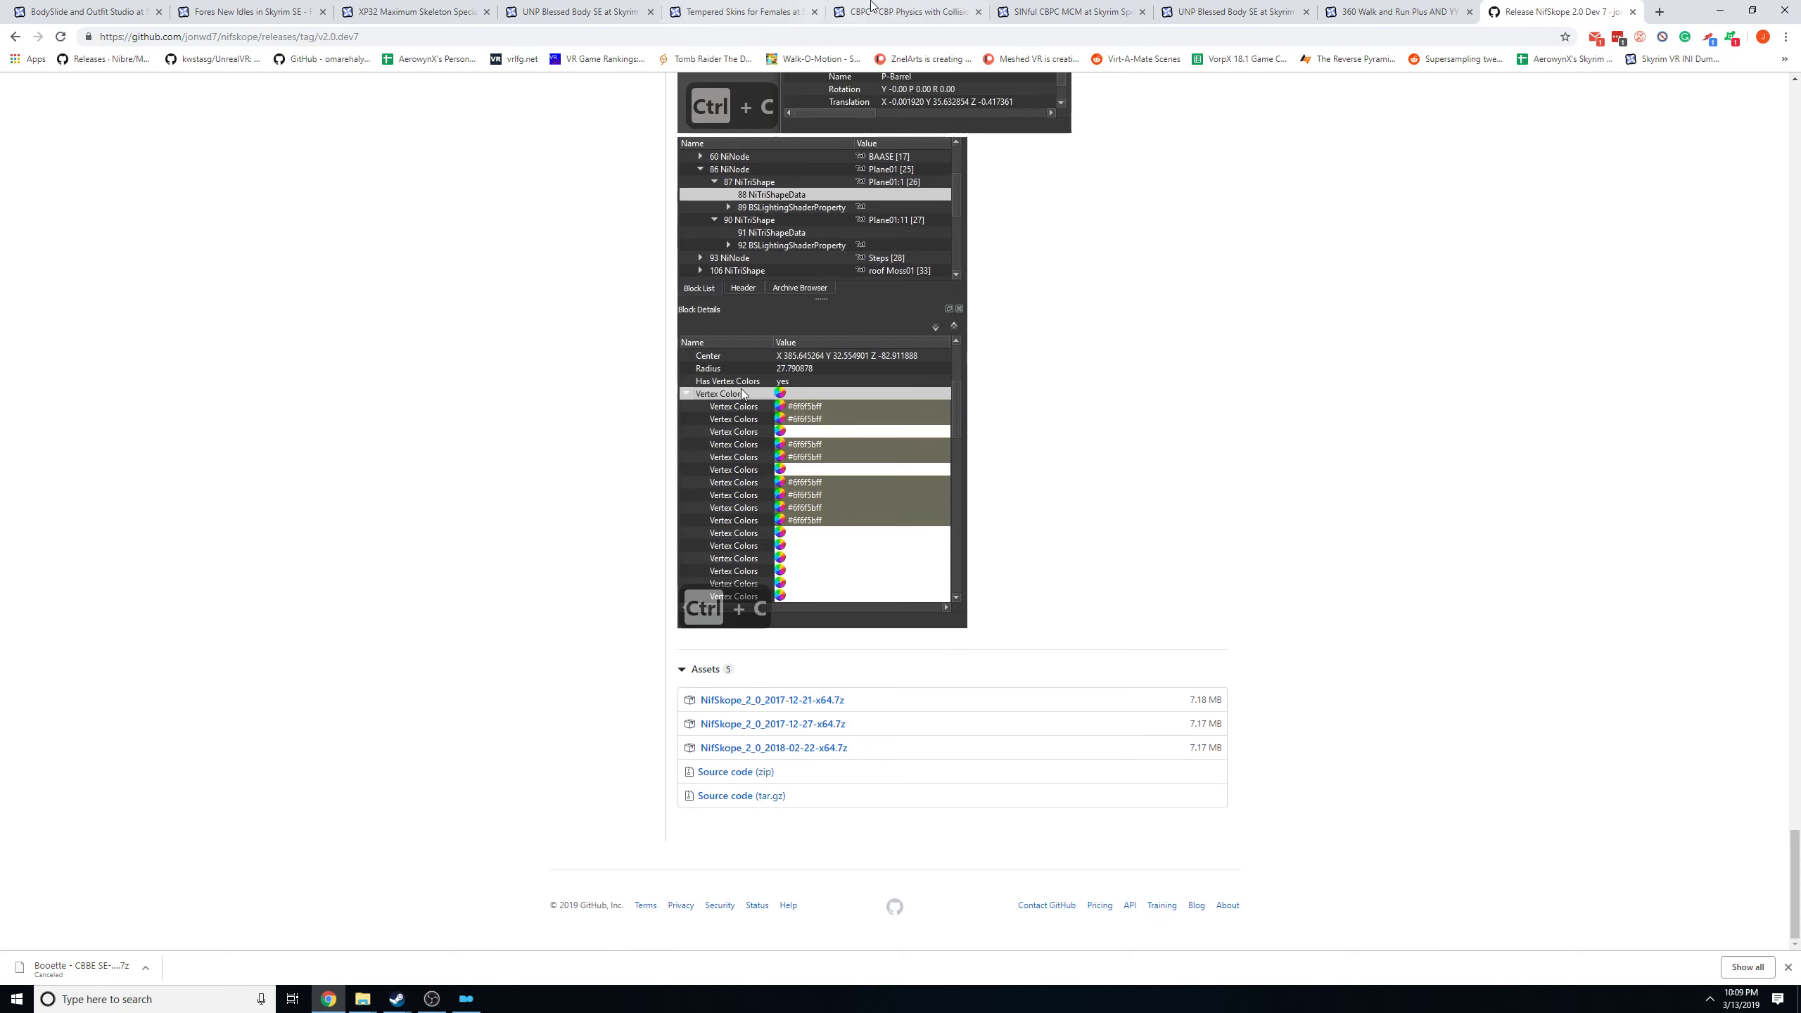
{"action": "left_click", "coordinate": [1031, 11]}
{"action": "scroll", "coordinate": [1065, 217], "scroll_direction": "up", "scroll_amount": 2}
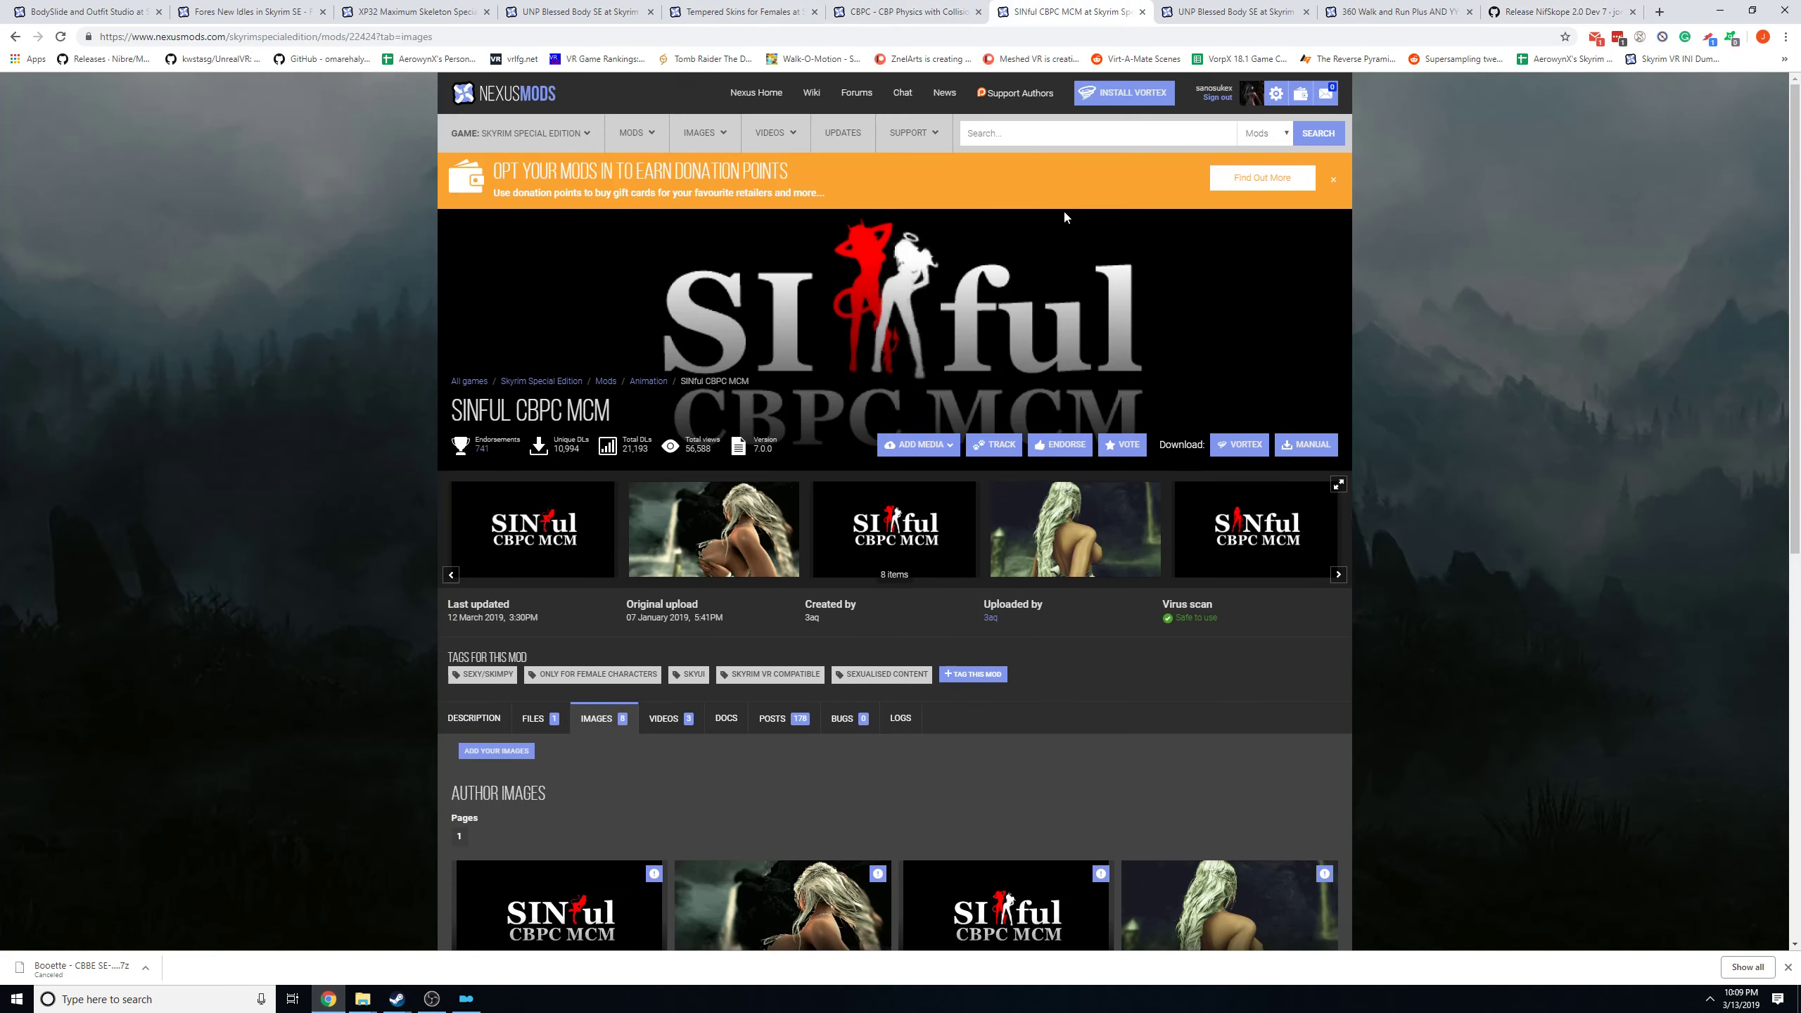
{"action": "left_click", "coordinate": [984, 141]}
{"action": "type", "text": "bd"}
{"action": "mouse_move", "coordinate": [930, 151]}
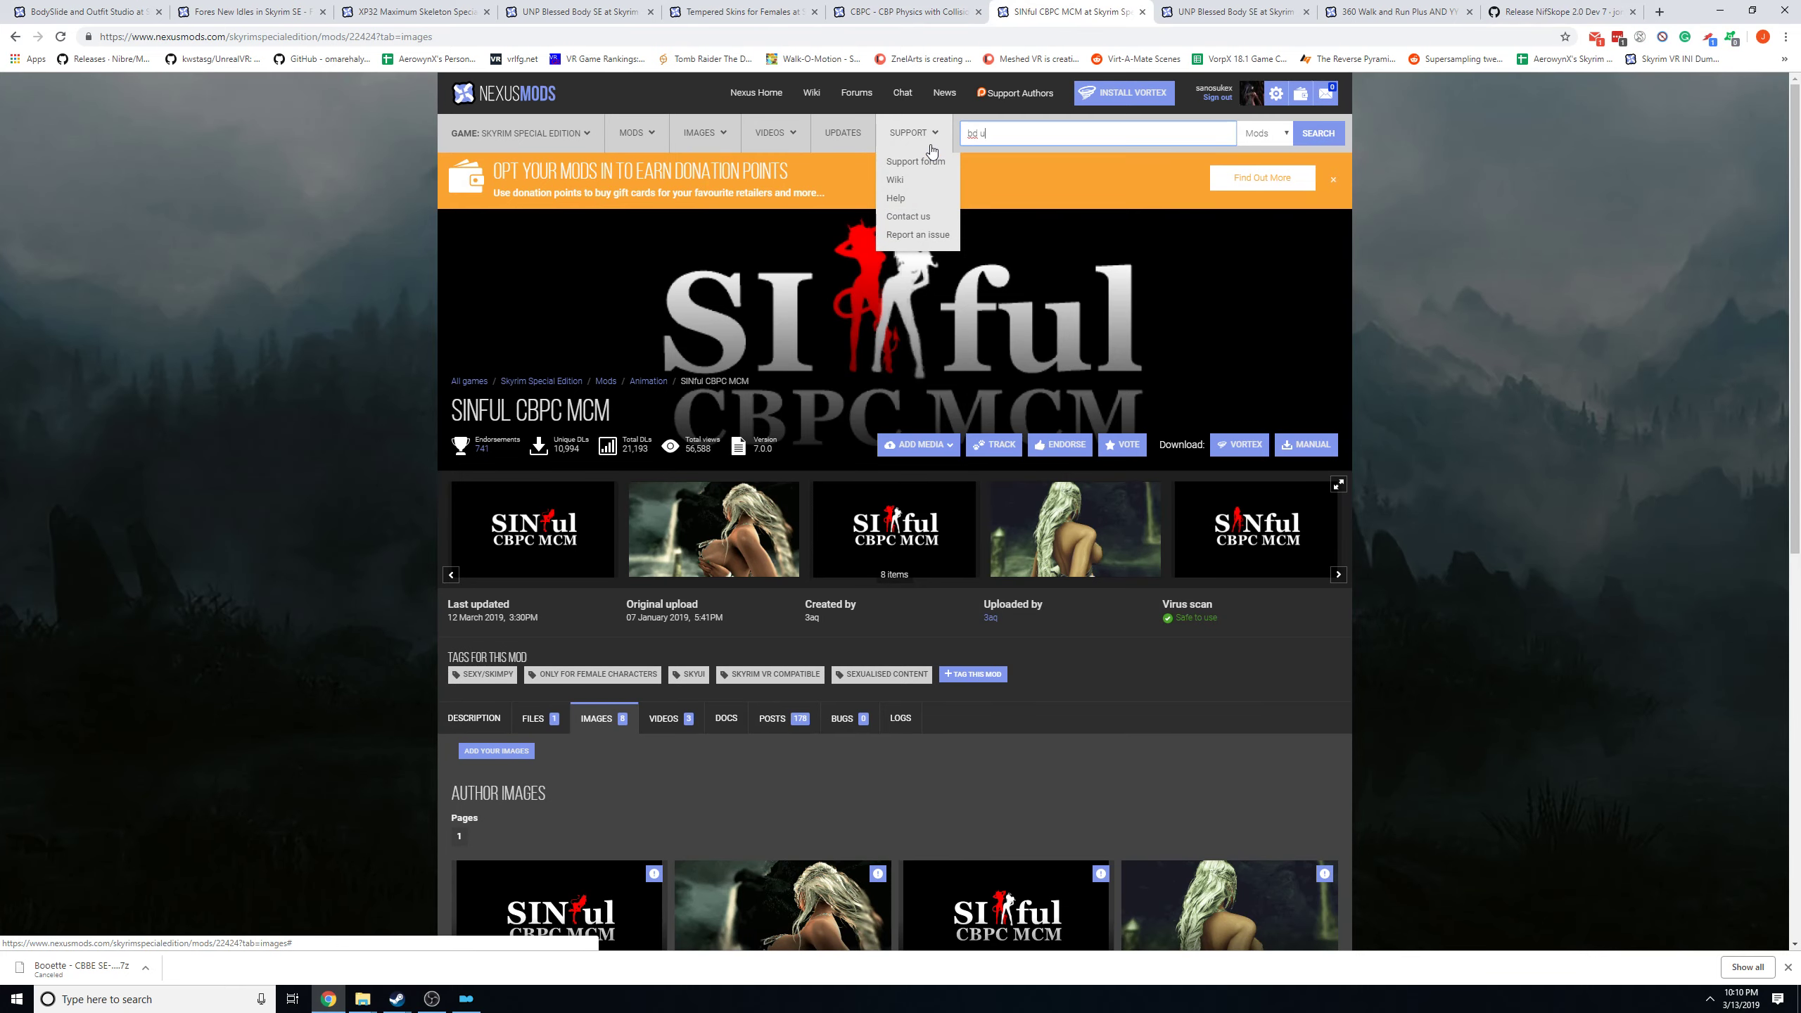
{"action": "left_click", "coordinate": [1135, 203]}
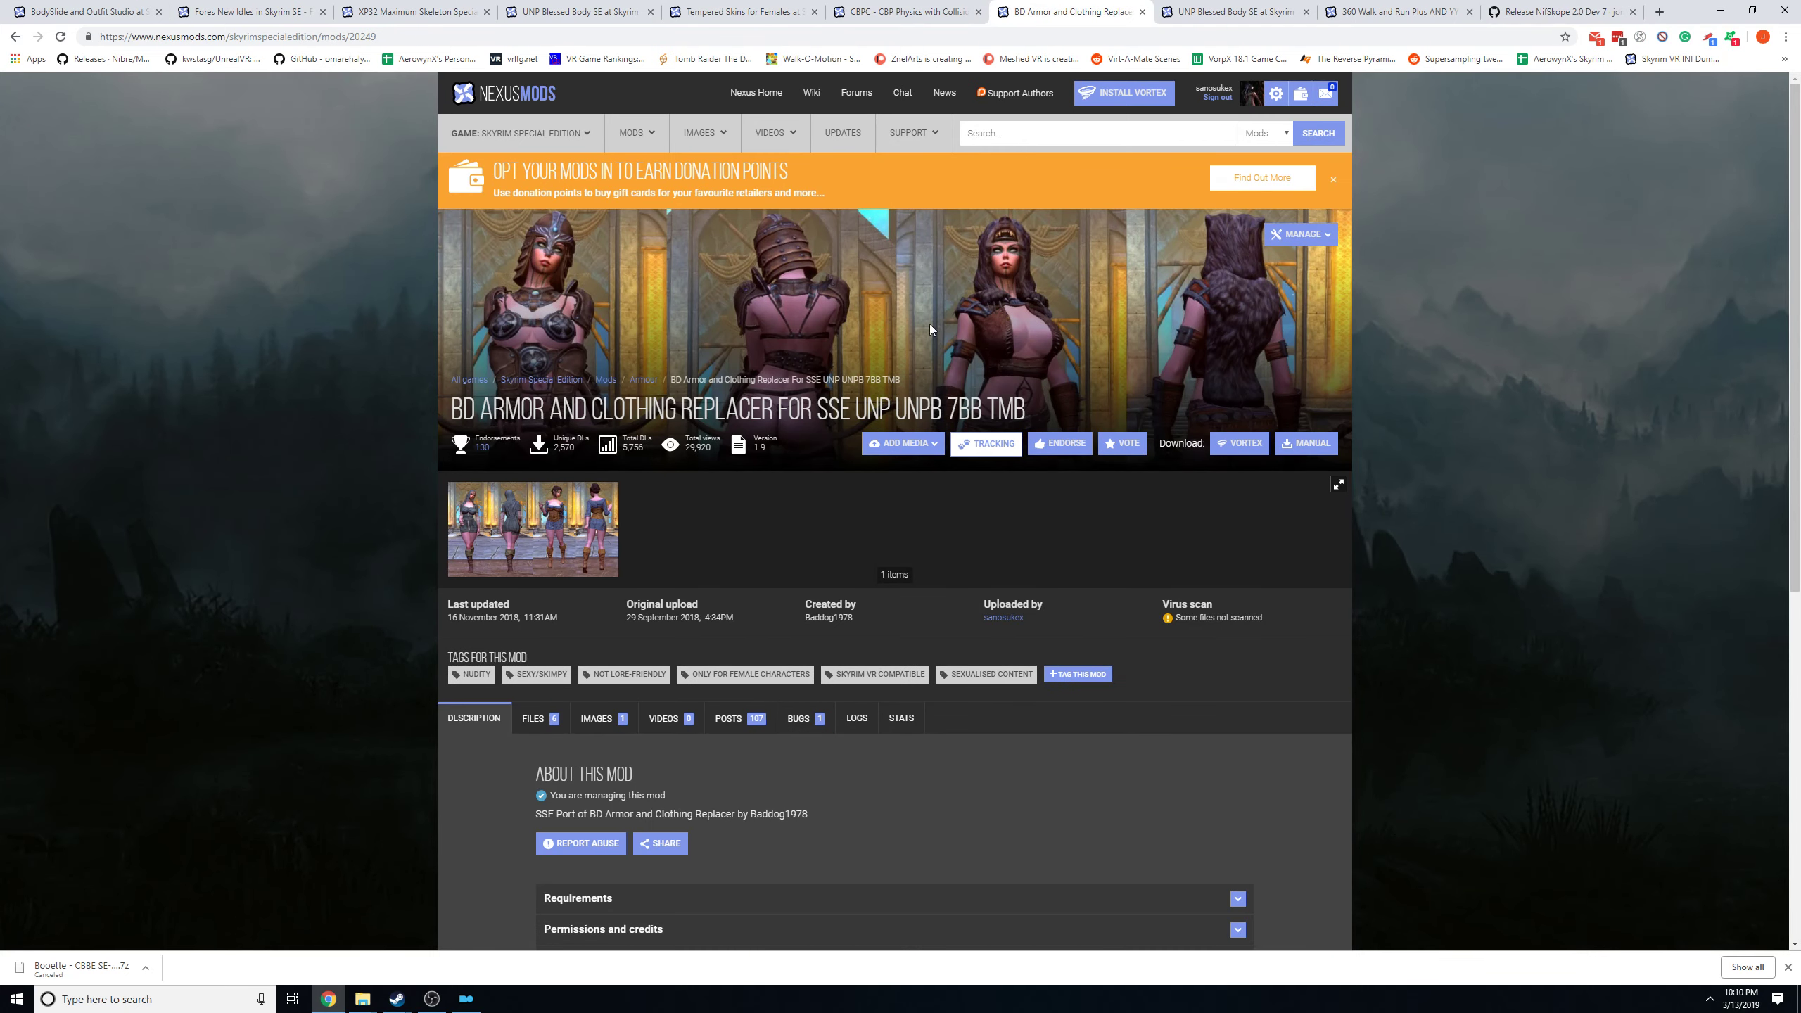
Read the armor replacer's description, highlighting the line about bounce support and the required skeleton.
{"action": "scroll", "coordinate": [655, 574], "scroll_direction": "down", "scroll_amount": 5}
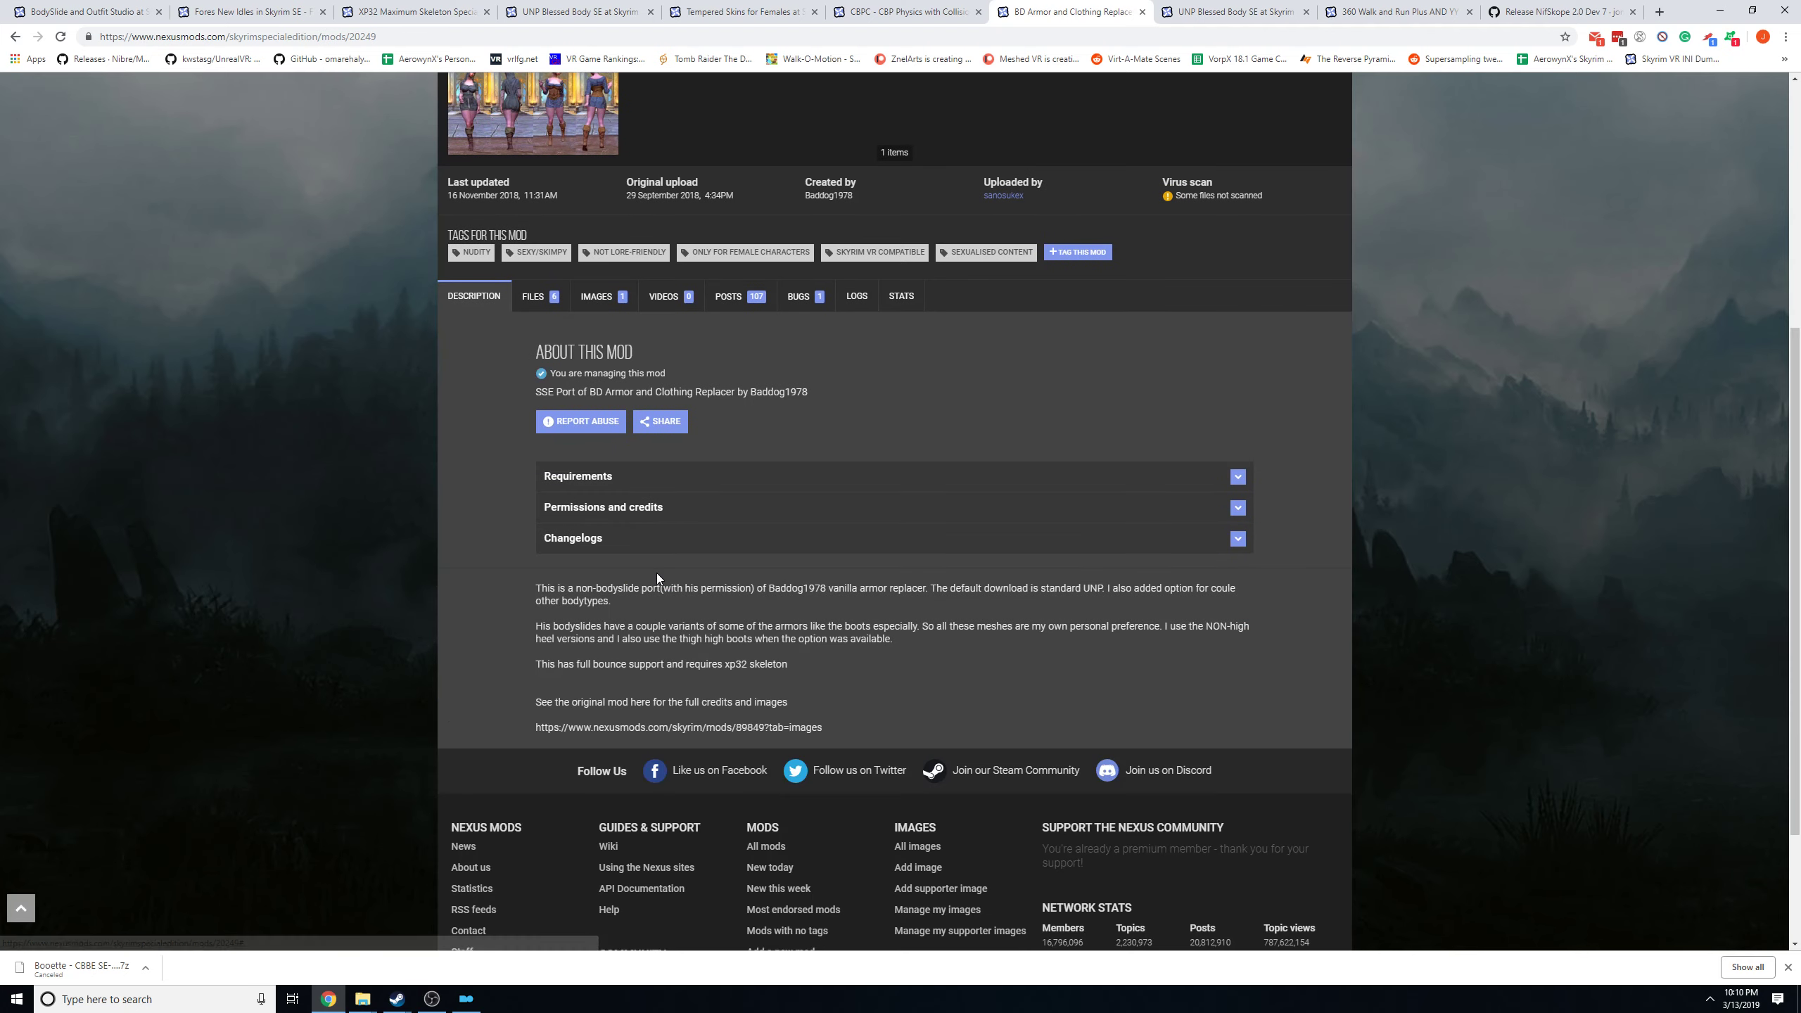
{"action": "left_click_drag", "start_coordinate": [853, 668], "coordinate": [546, 666]}
{"action": "left_click", "coordinate": [810, 643]}
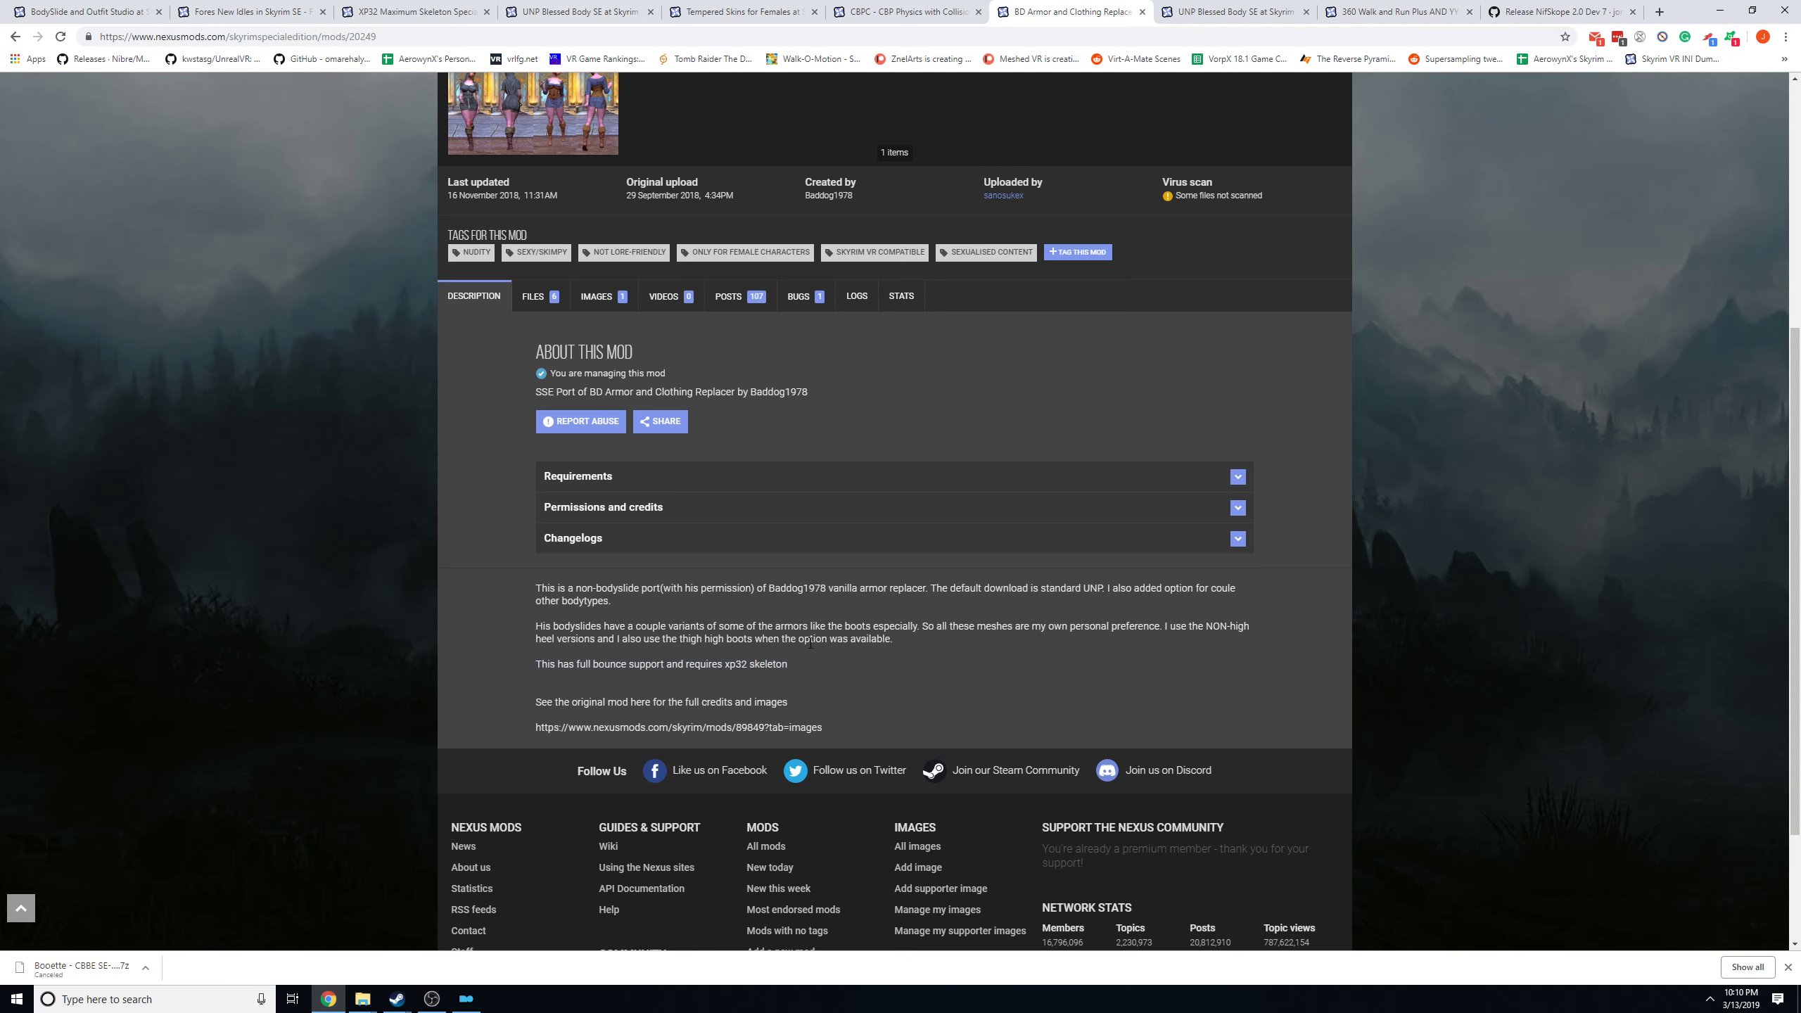
{"action": "scroll", "coordinate": [859, 626], "scroll_direction": "up", "scroll_amount": 4}
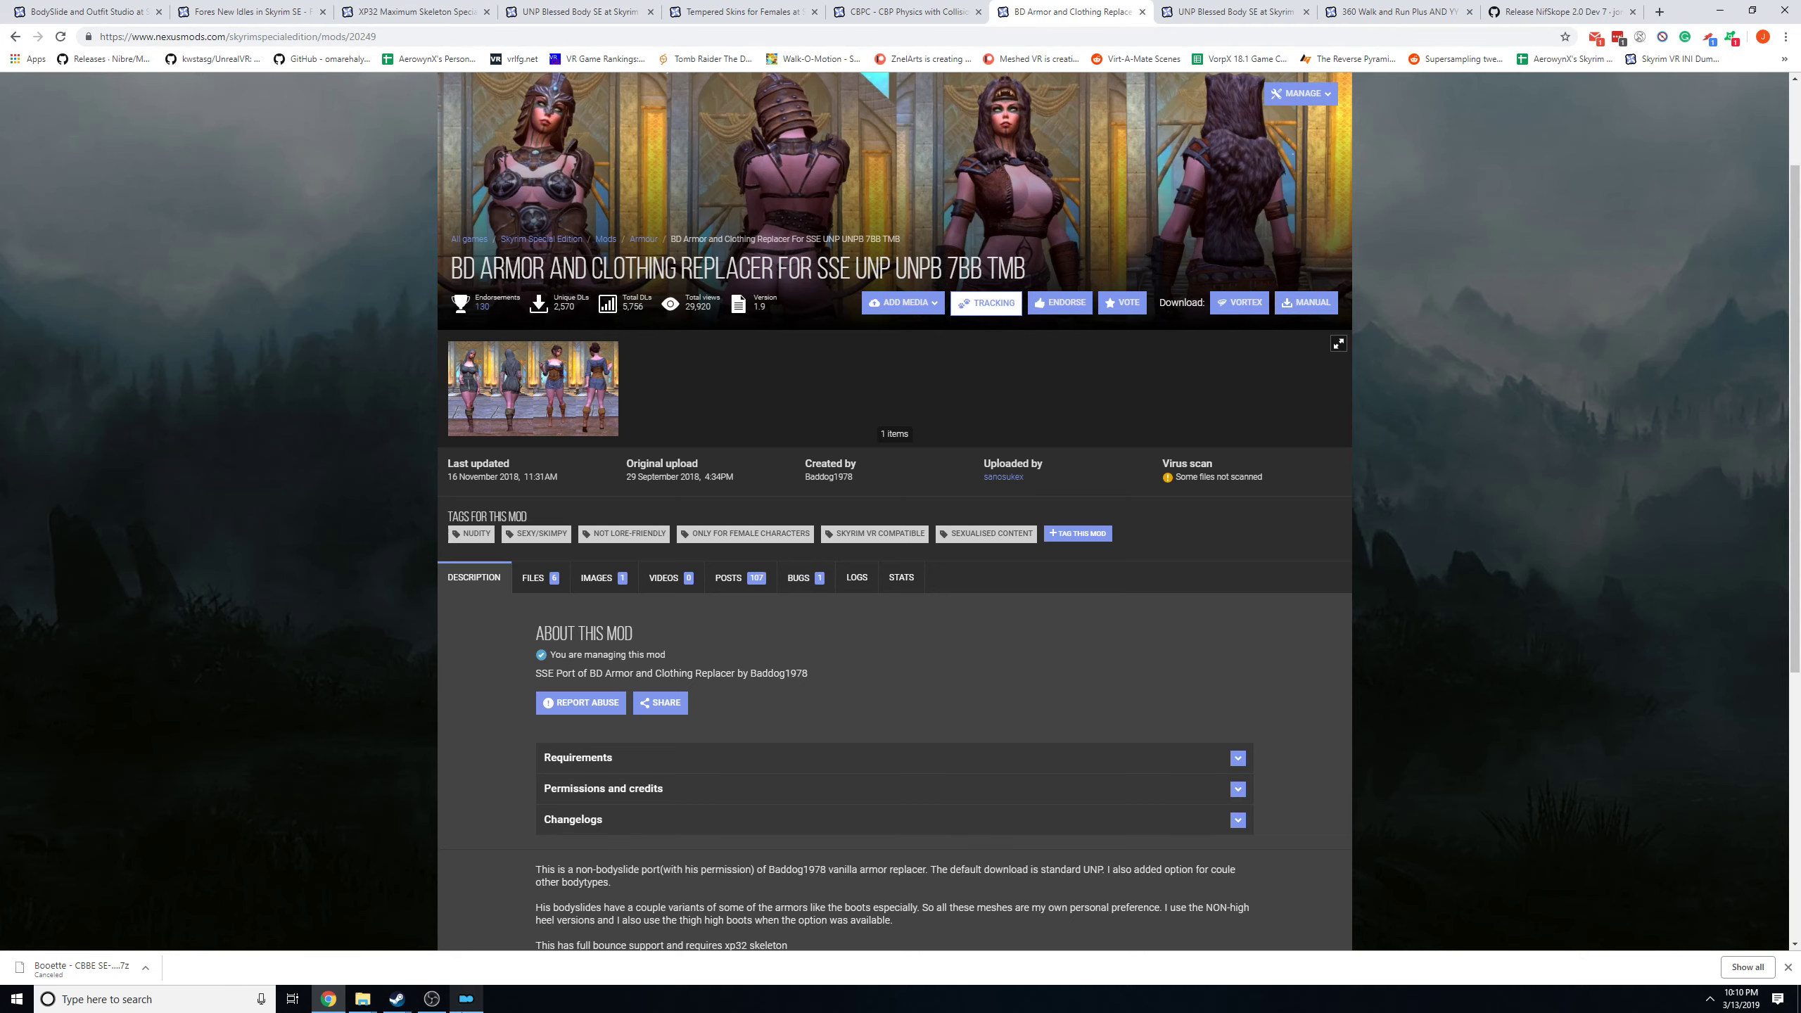
Switch to Mod Organizer, visit the Nexus page of Dragon Lilly SE and highlight "Physics" in its title.
{"action": "left_click", "coordinate": [465, 999]}
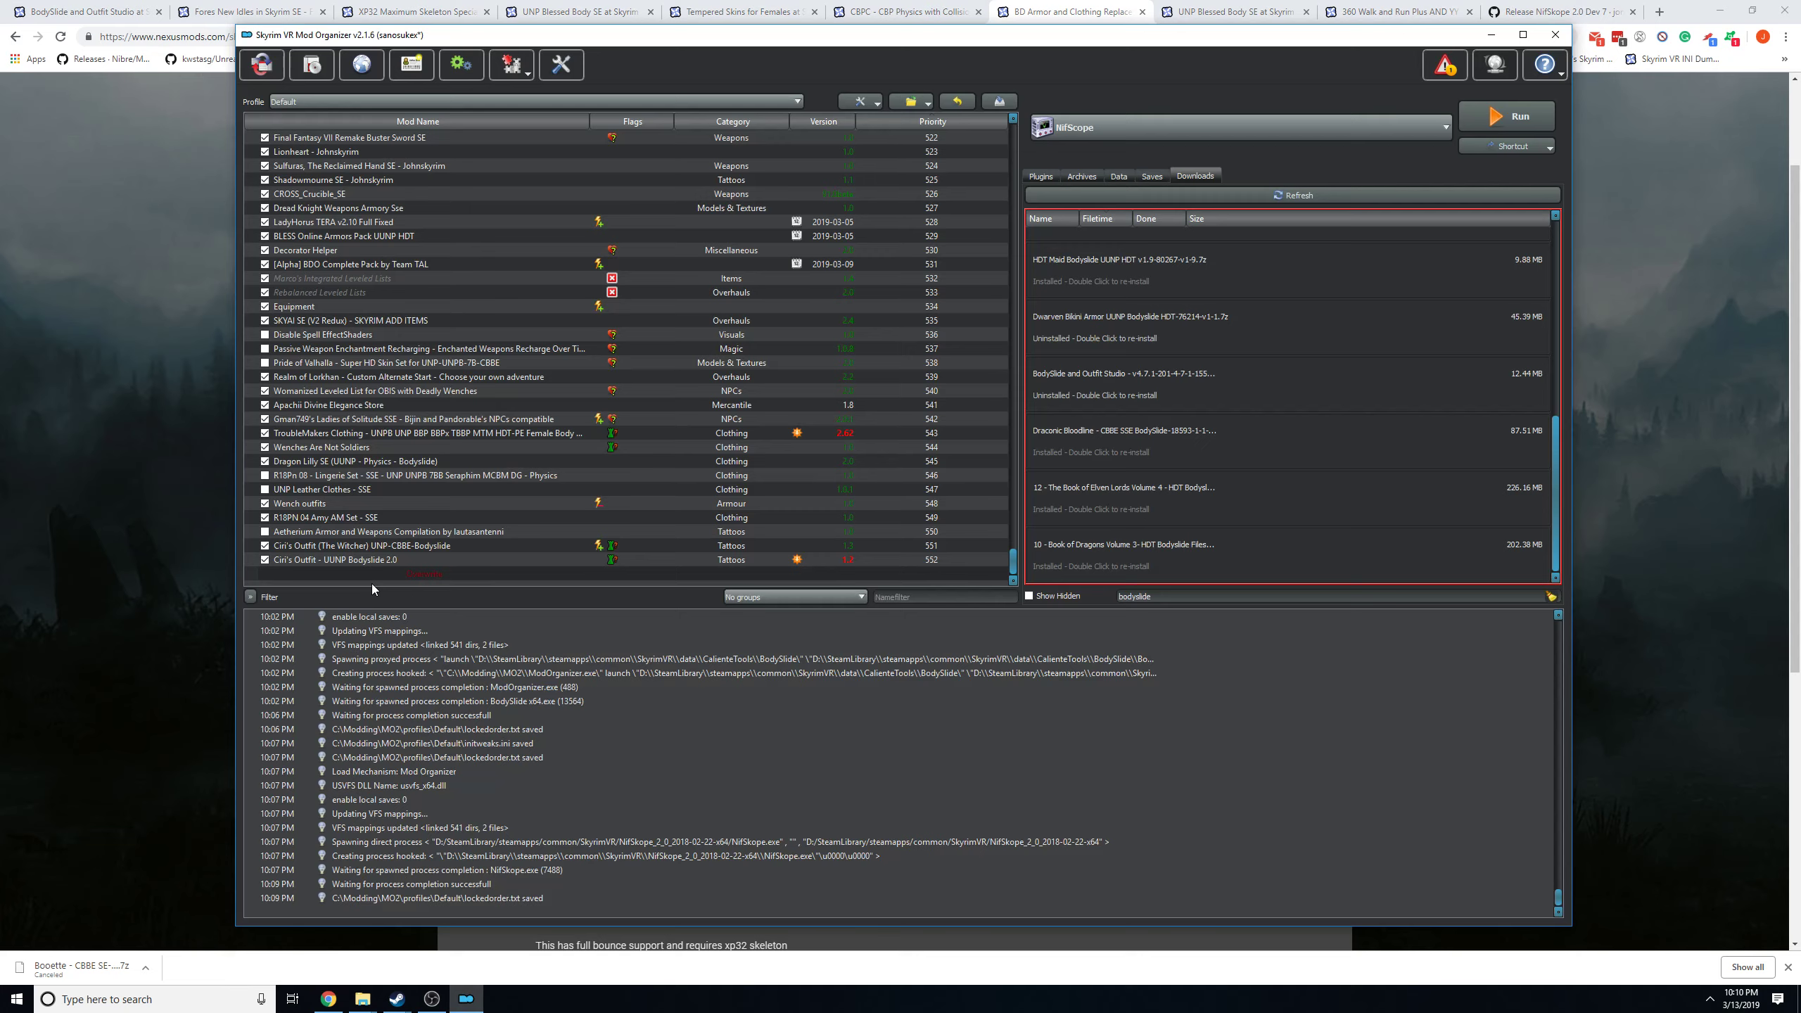
{"action": "right_click", "coordinate": [329, 461]}
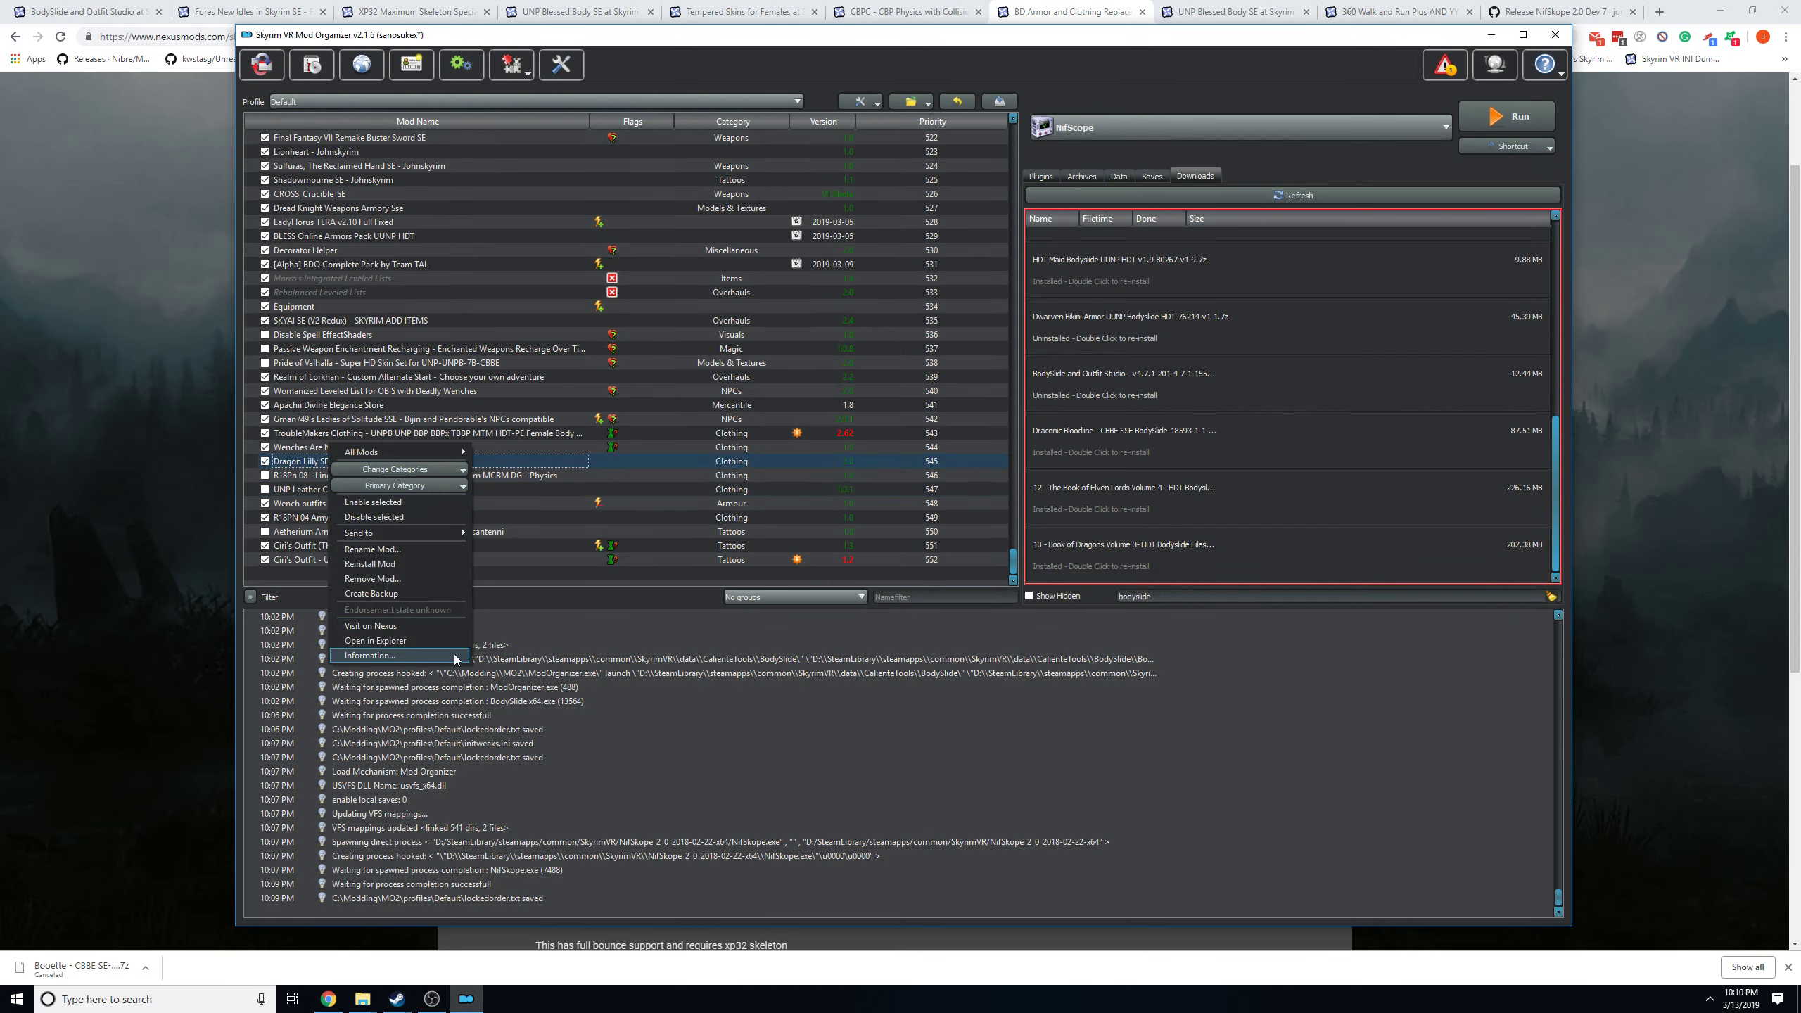
{"action": "left_click", "coordinate": [425, 624]}
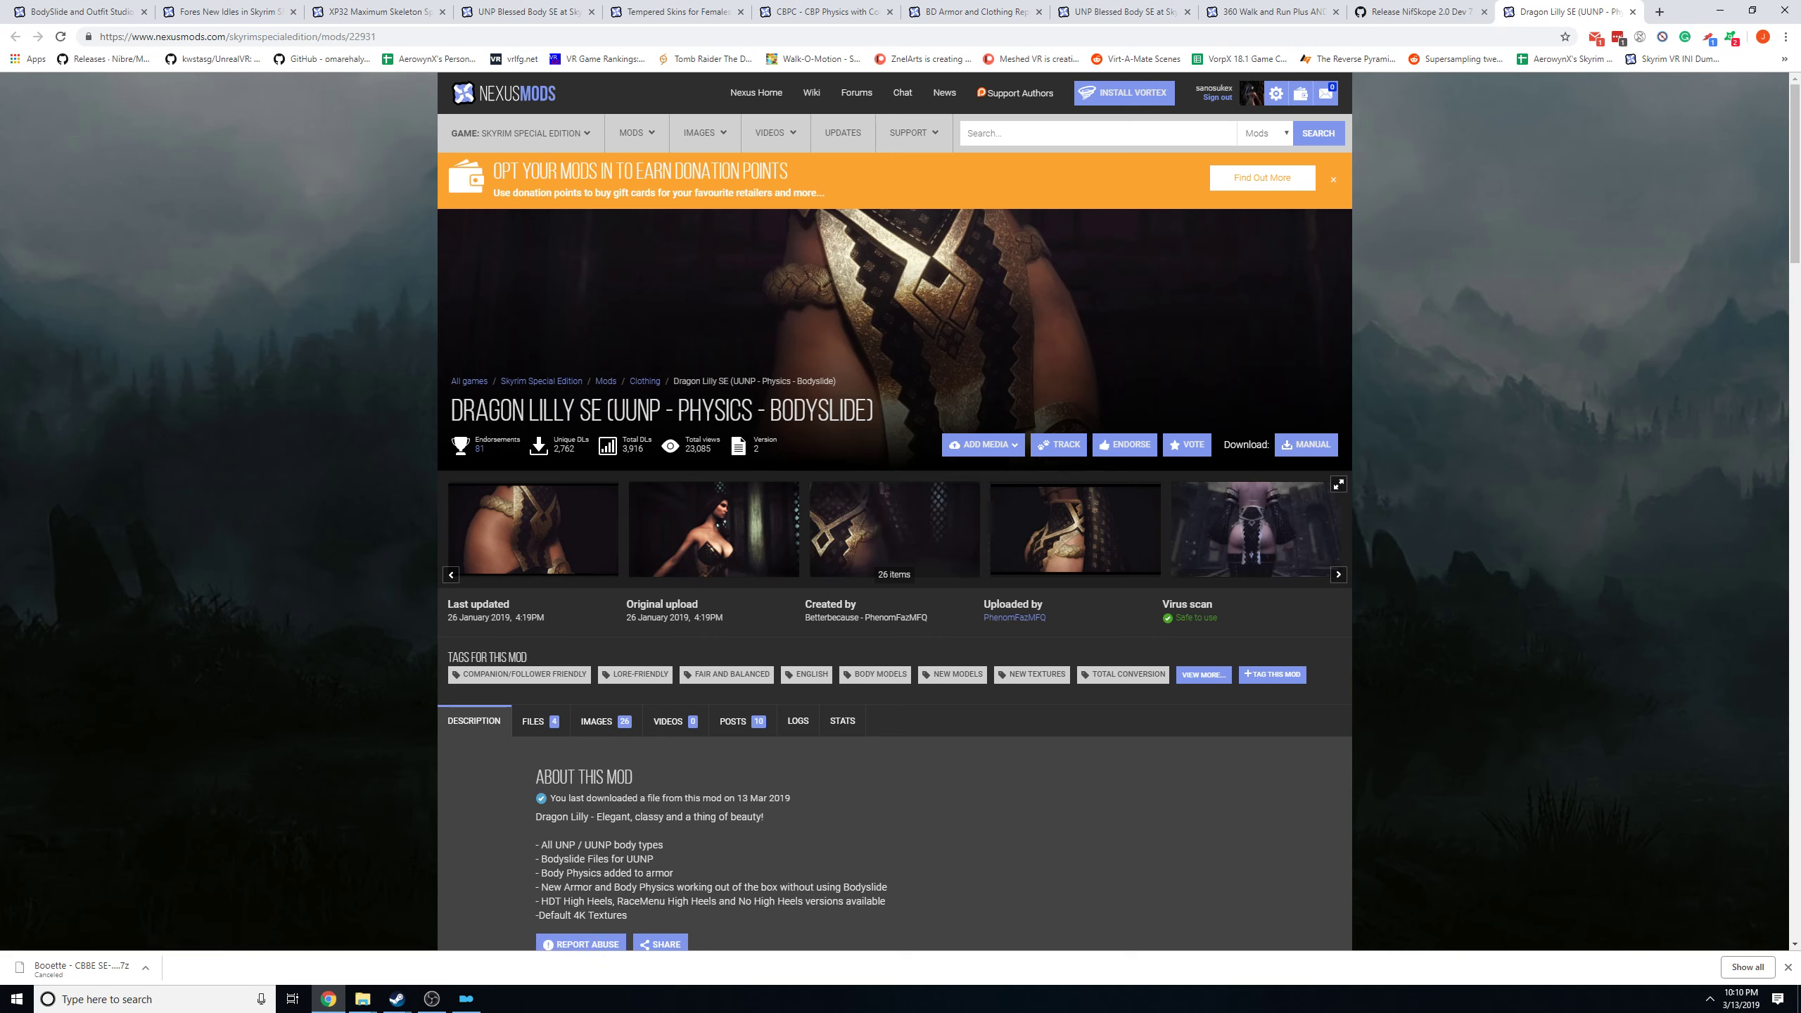
{"action": "left_click_drag", "start_coordinate": [678, 410], "coordinate": [782, 410]}
Review Dragon Lilly SE's downloadable files, highlighting the HDT High Heels requirement and previewing the NO HH file's contents.
{"action": "left_click", "coordinate": [537, 721]}
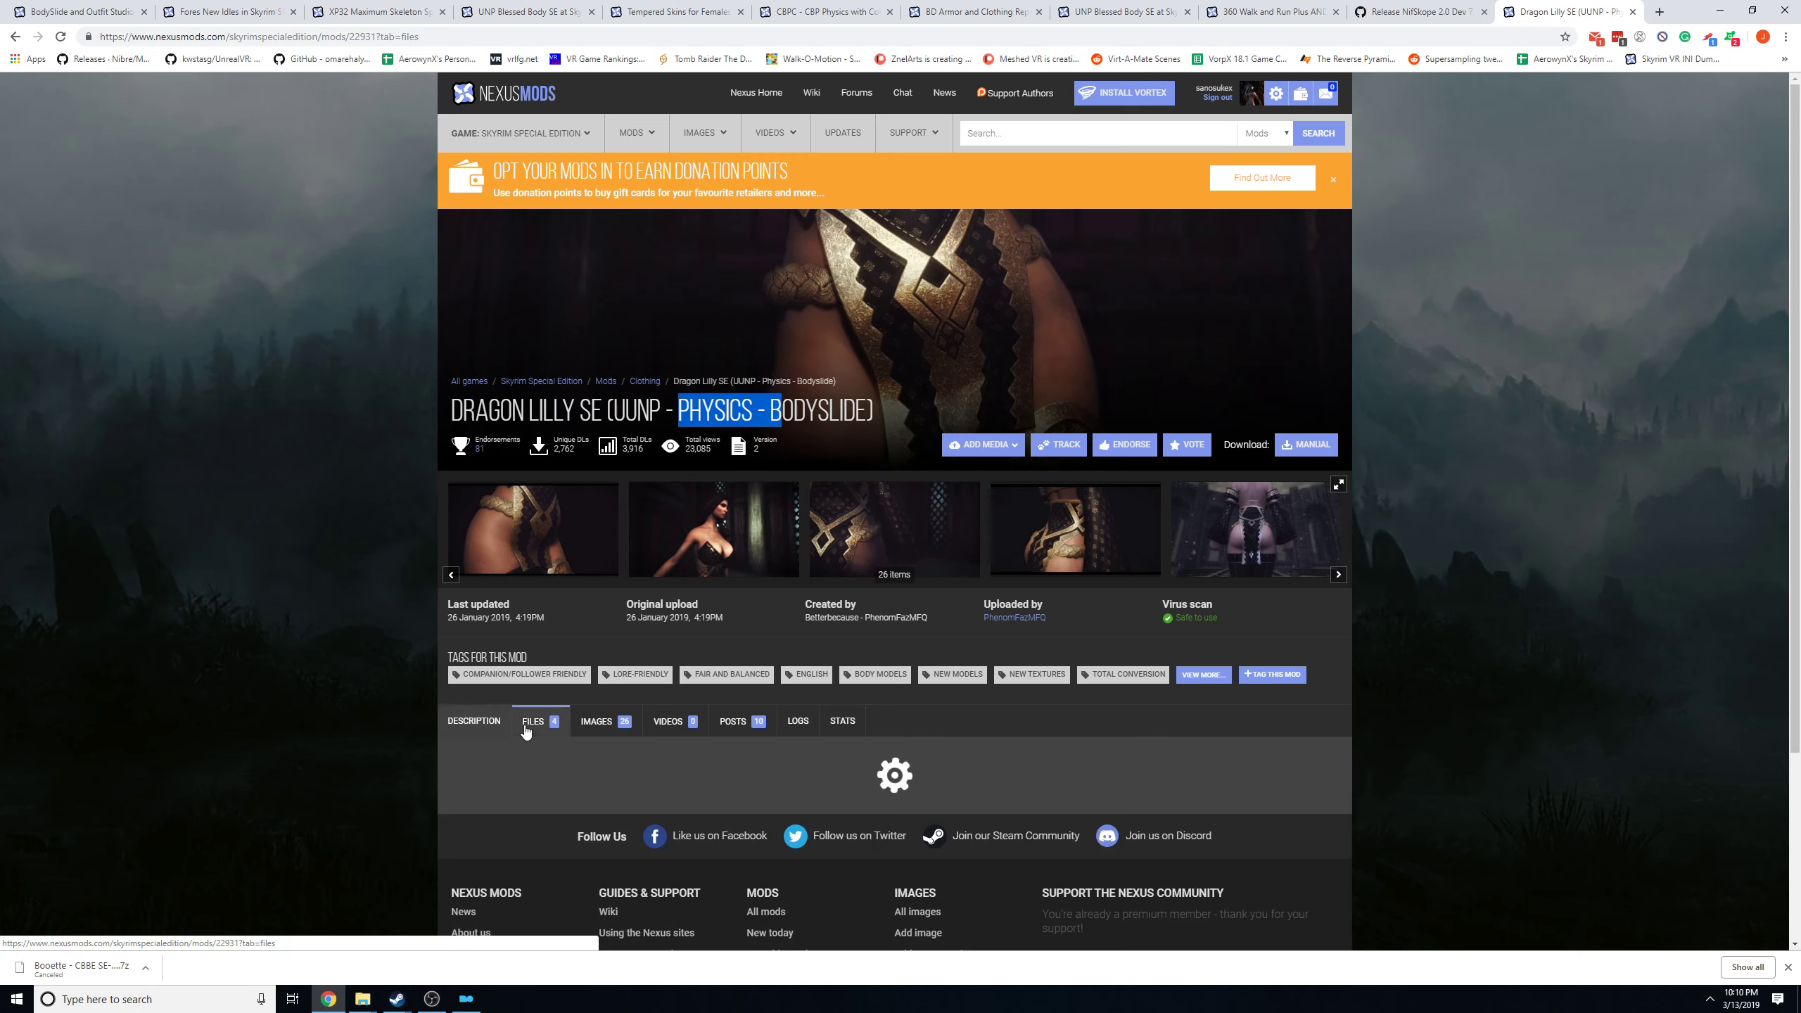
{"action": "scroll", "coordinate": [1323, 307], "scroll_direction": "down", "scroll_amount": 1}
{"action": "scroll", "coordinate": [1322, 308], "scroll_direction": "down", "scroll_amount": 8}
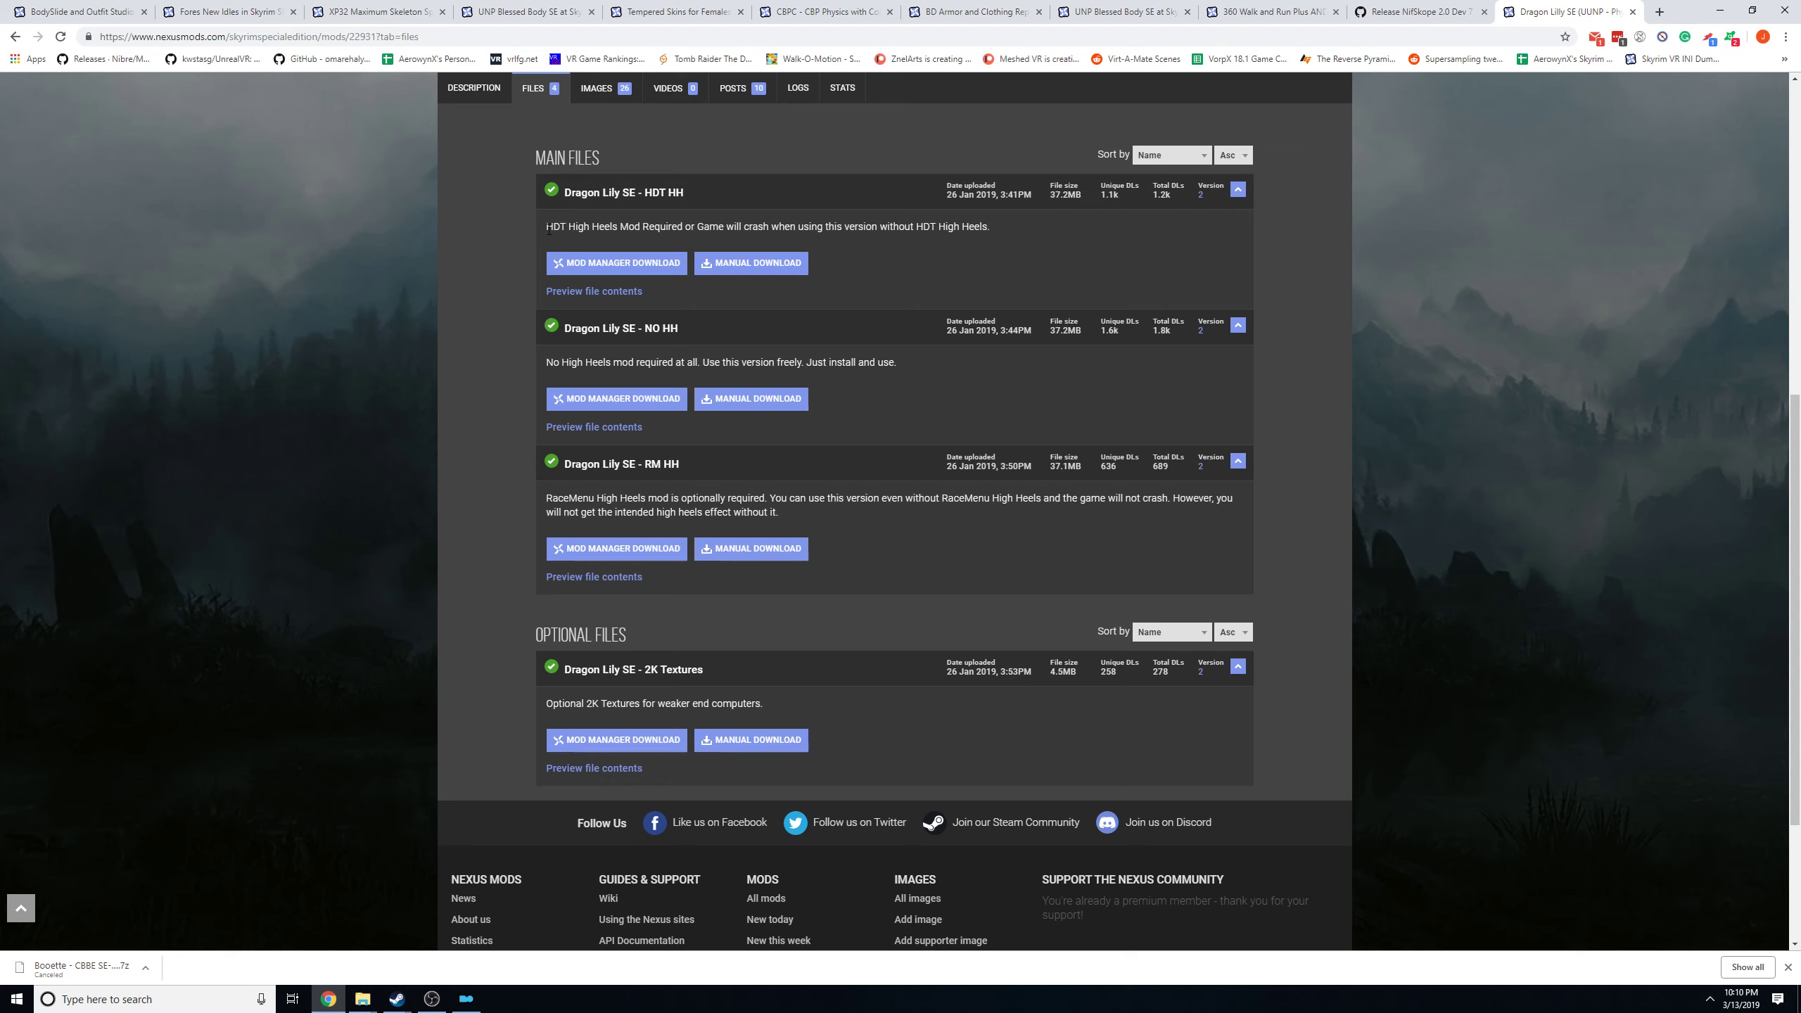
{"action": "left_click_drag", "start_coordinate": [548, 229], "coordinate": [776, 241]}
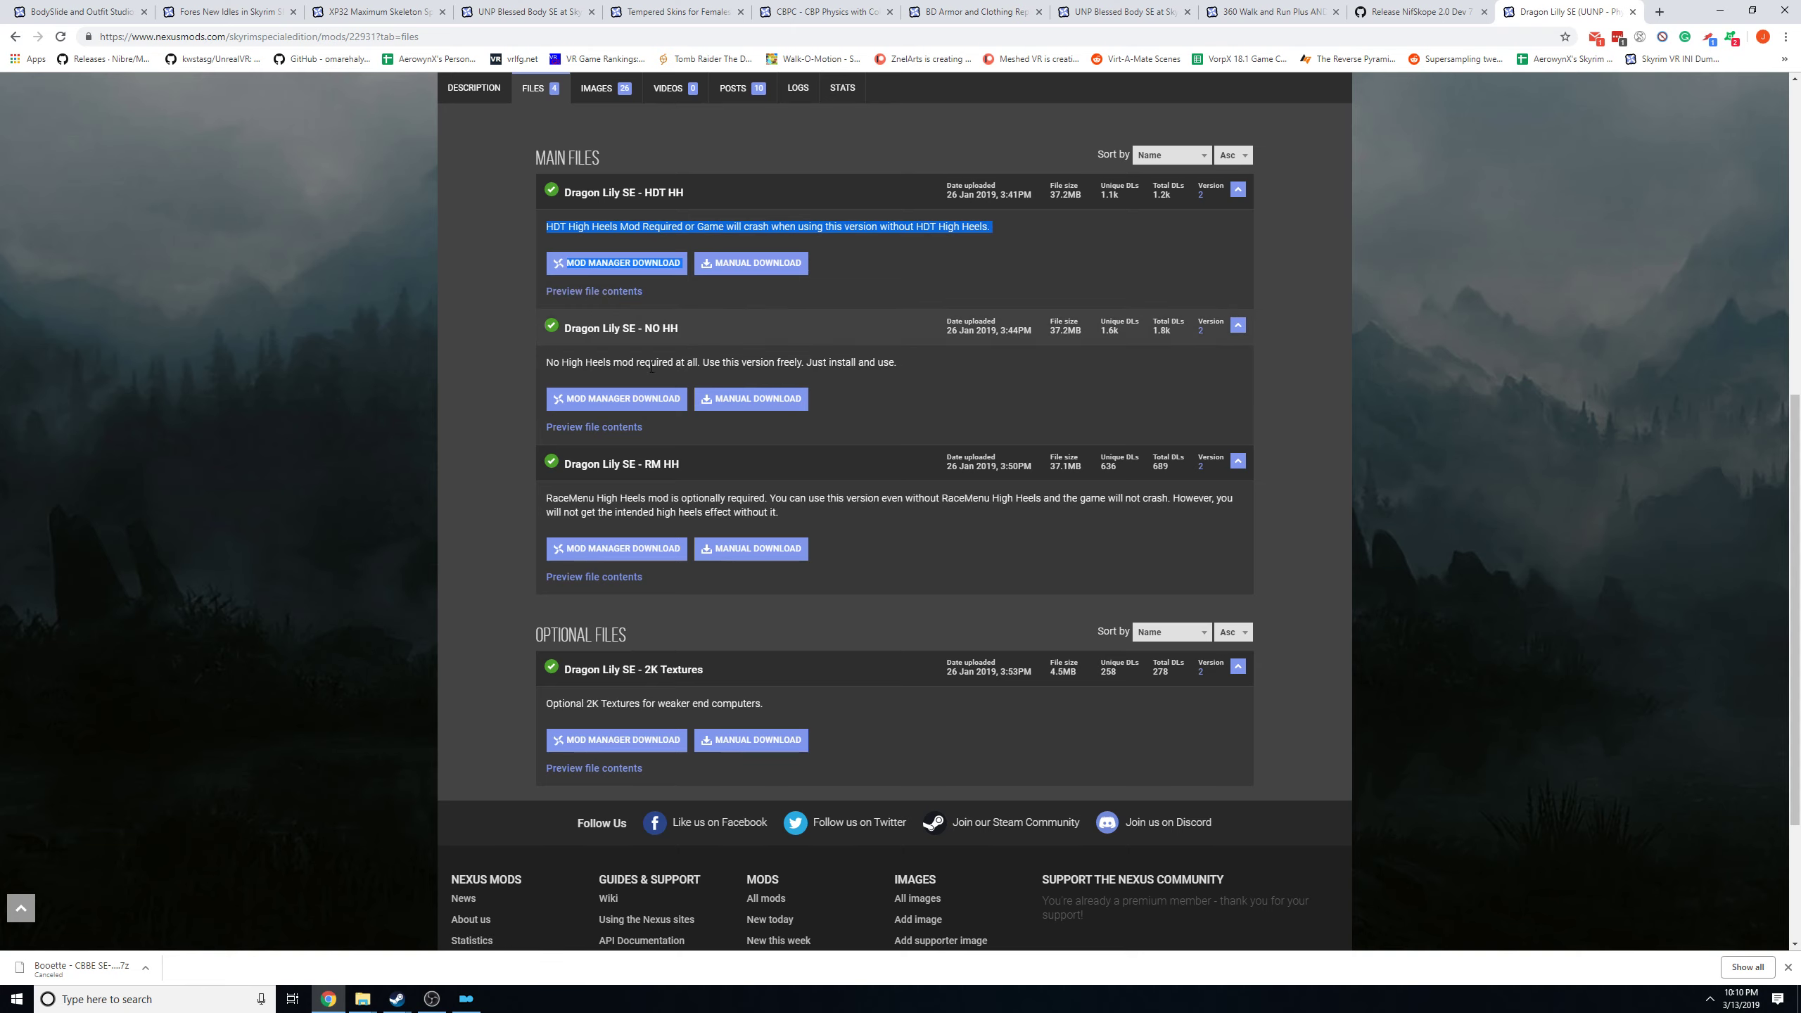
{"action": "left_click", "coordinate": [617, 427]}
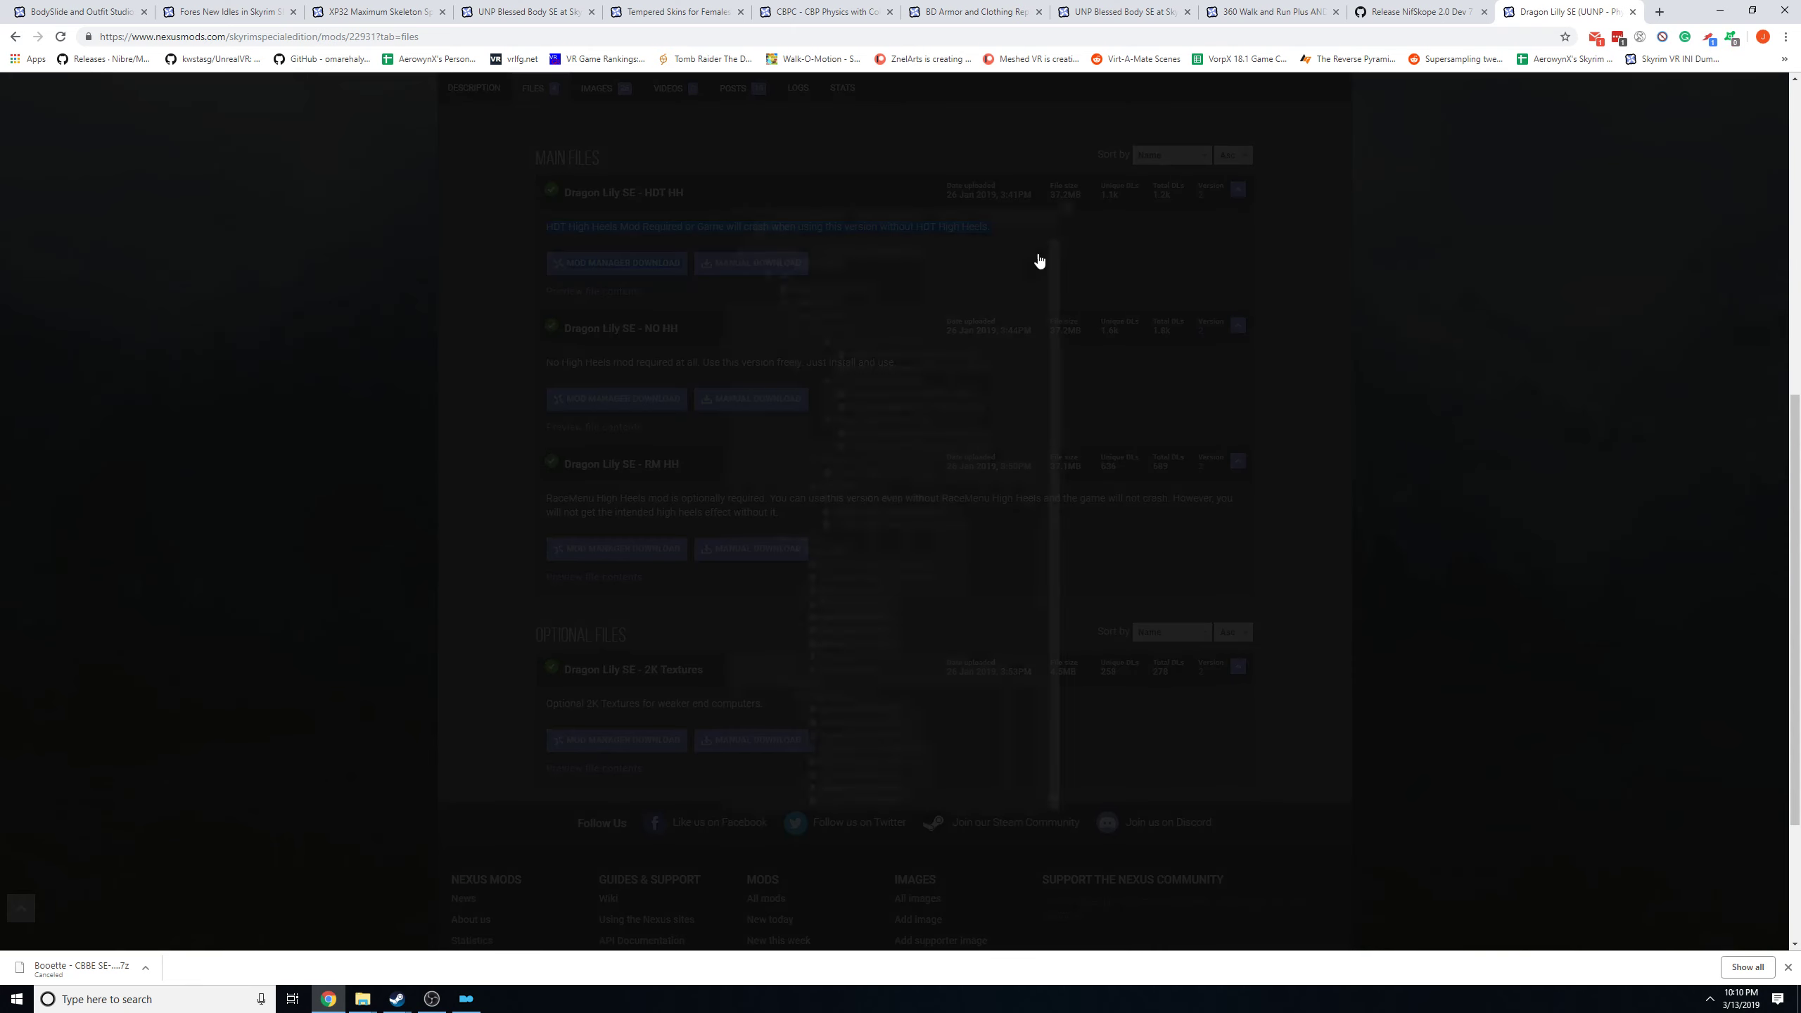
{"action": "left_click", "coordinate": [1107, 141]}
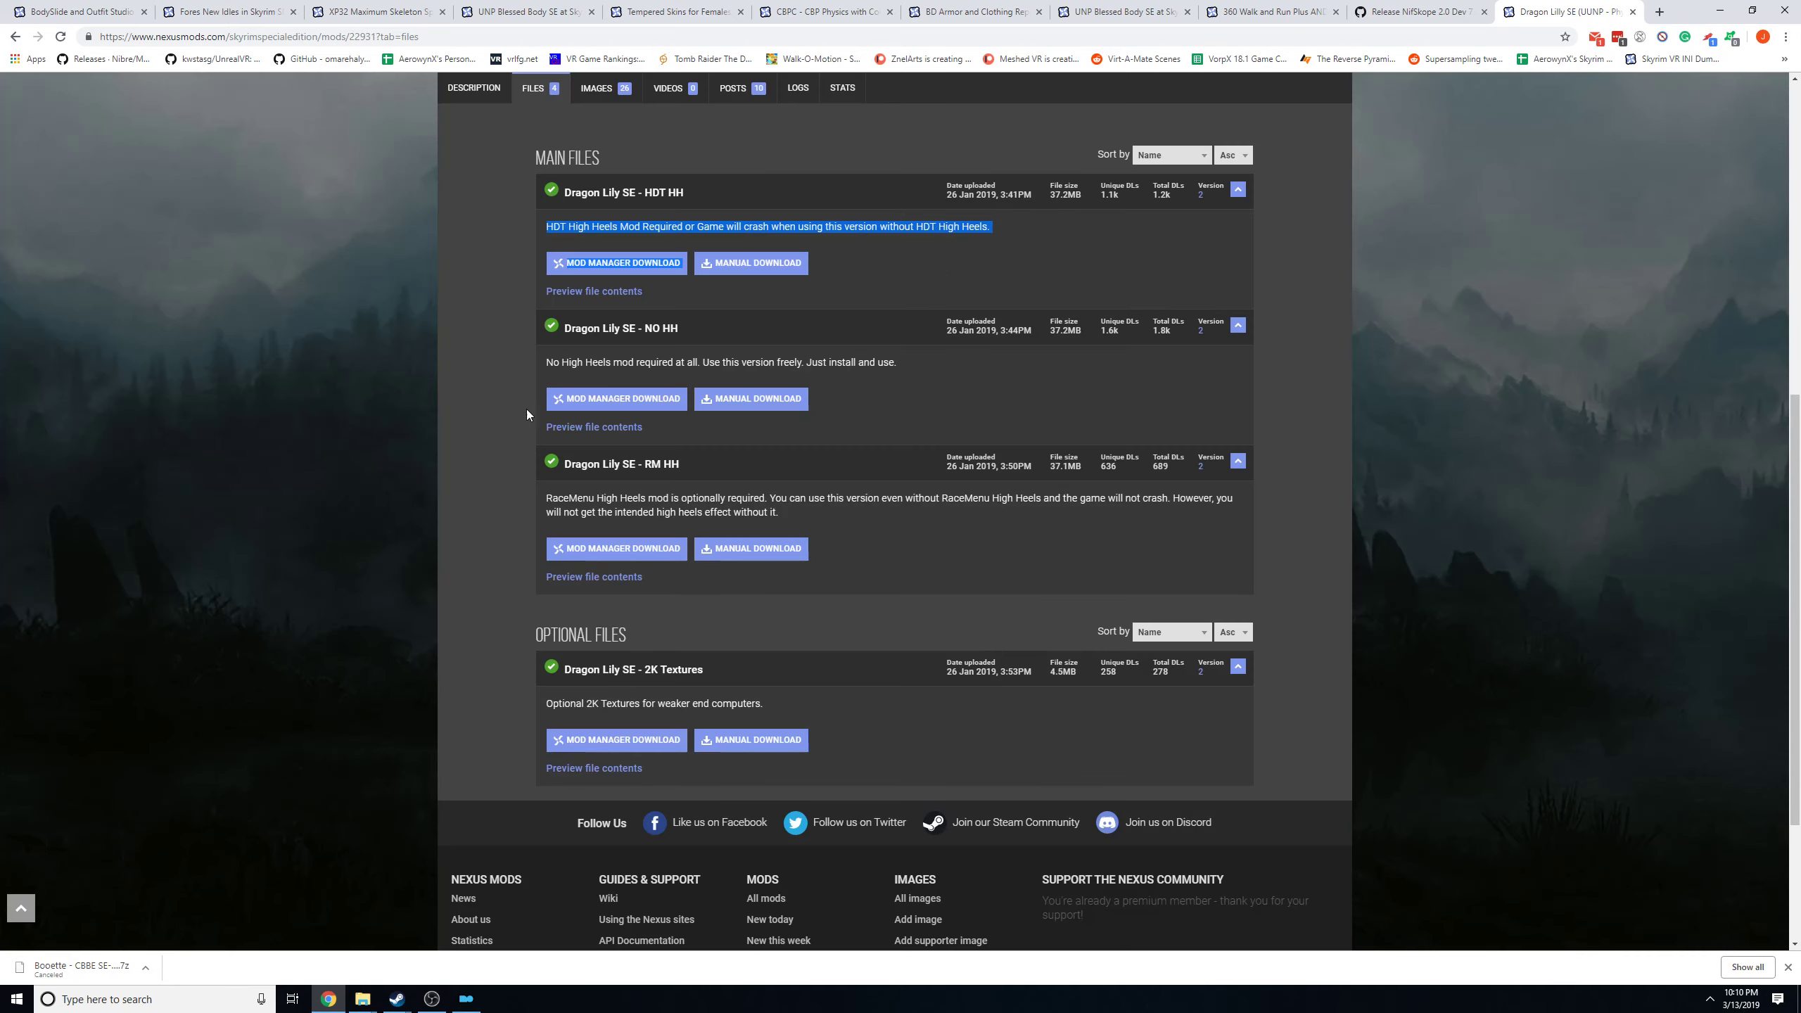
Minimize the browser, maximize Mod Organizer and open the Dragon Lilly SE mod's folder in File Explorer.
{"action": "left_click", "coordinate": [1751, 10]}
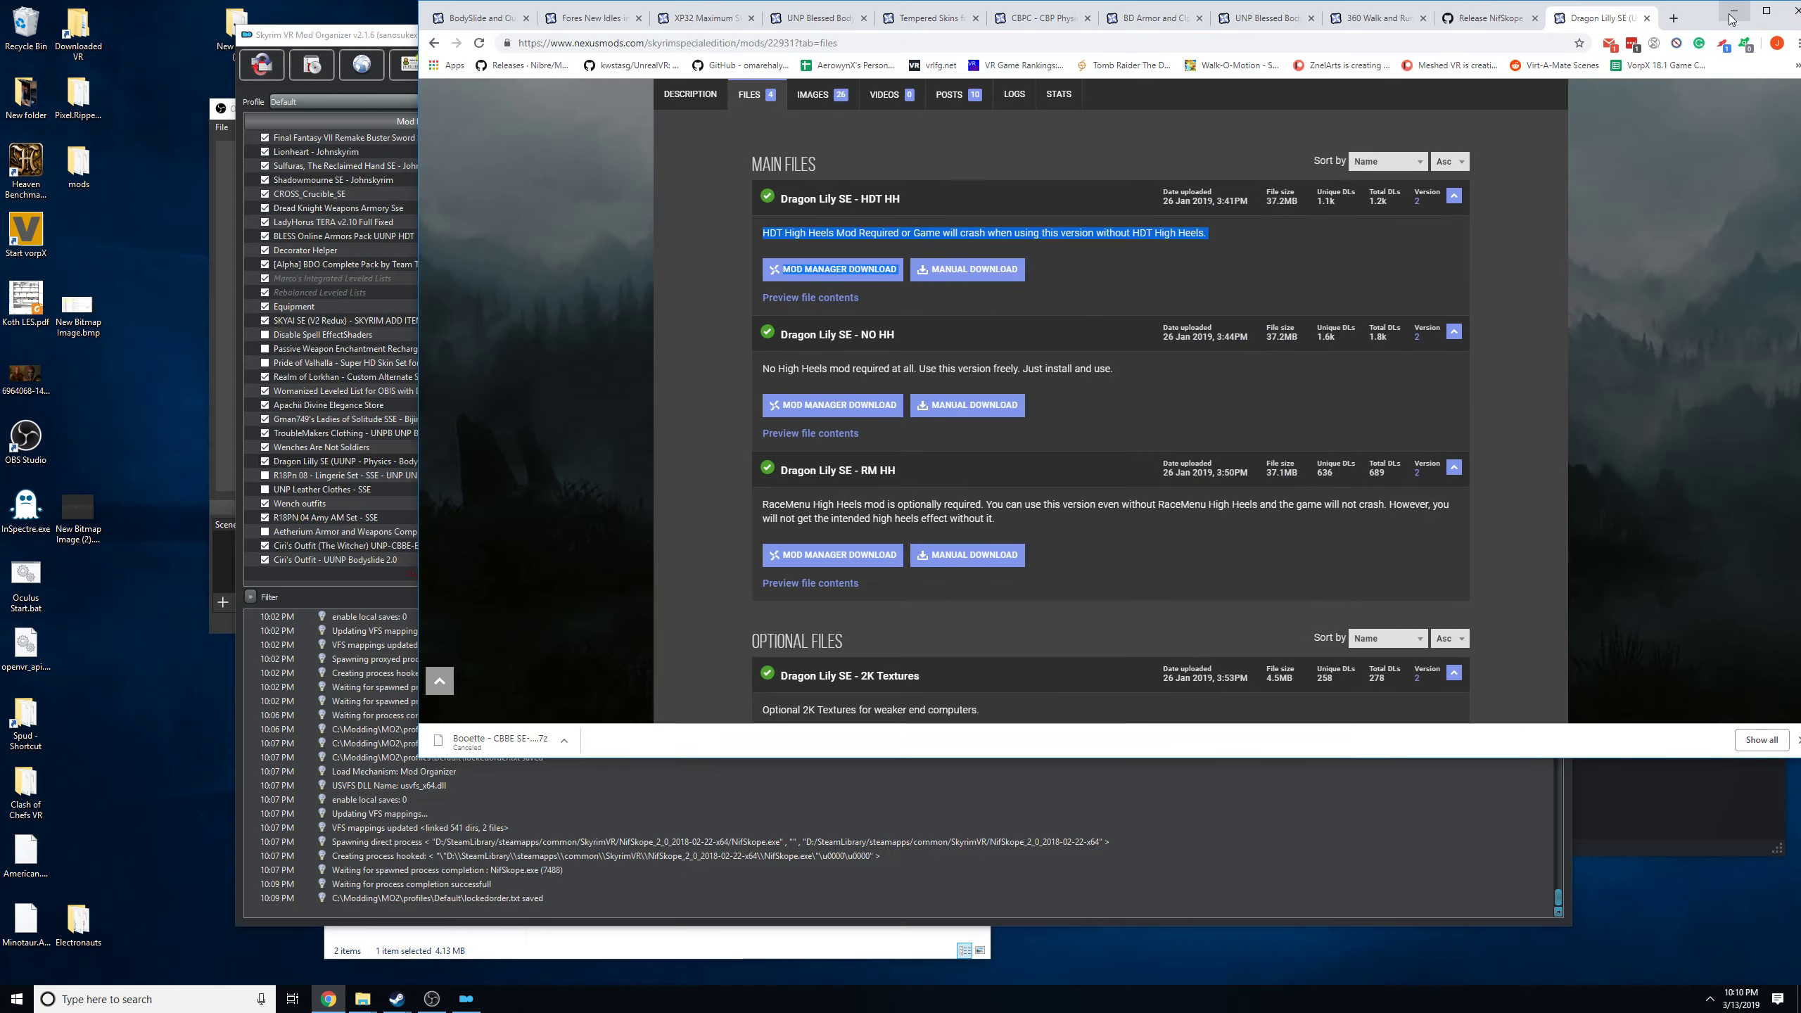
{"action": "left_click", "coordinate": [1733, 10]}
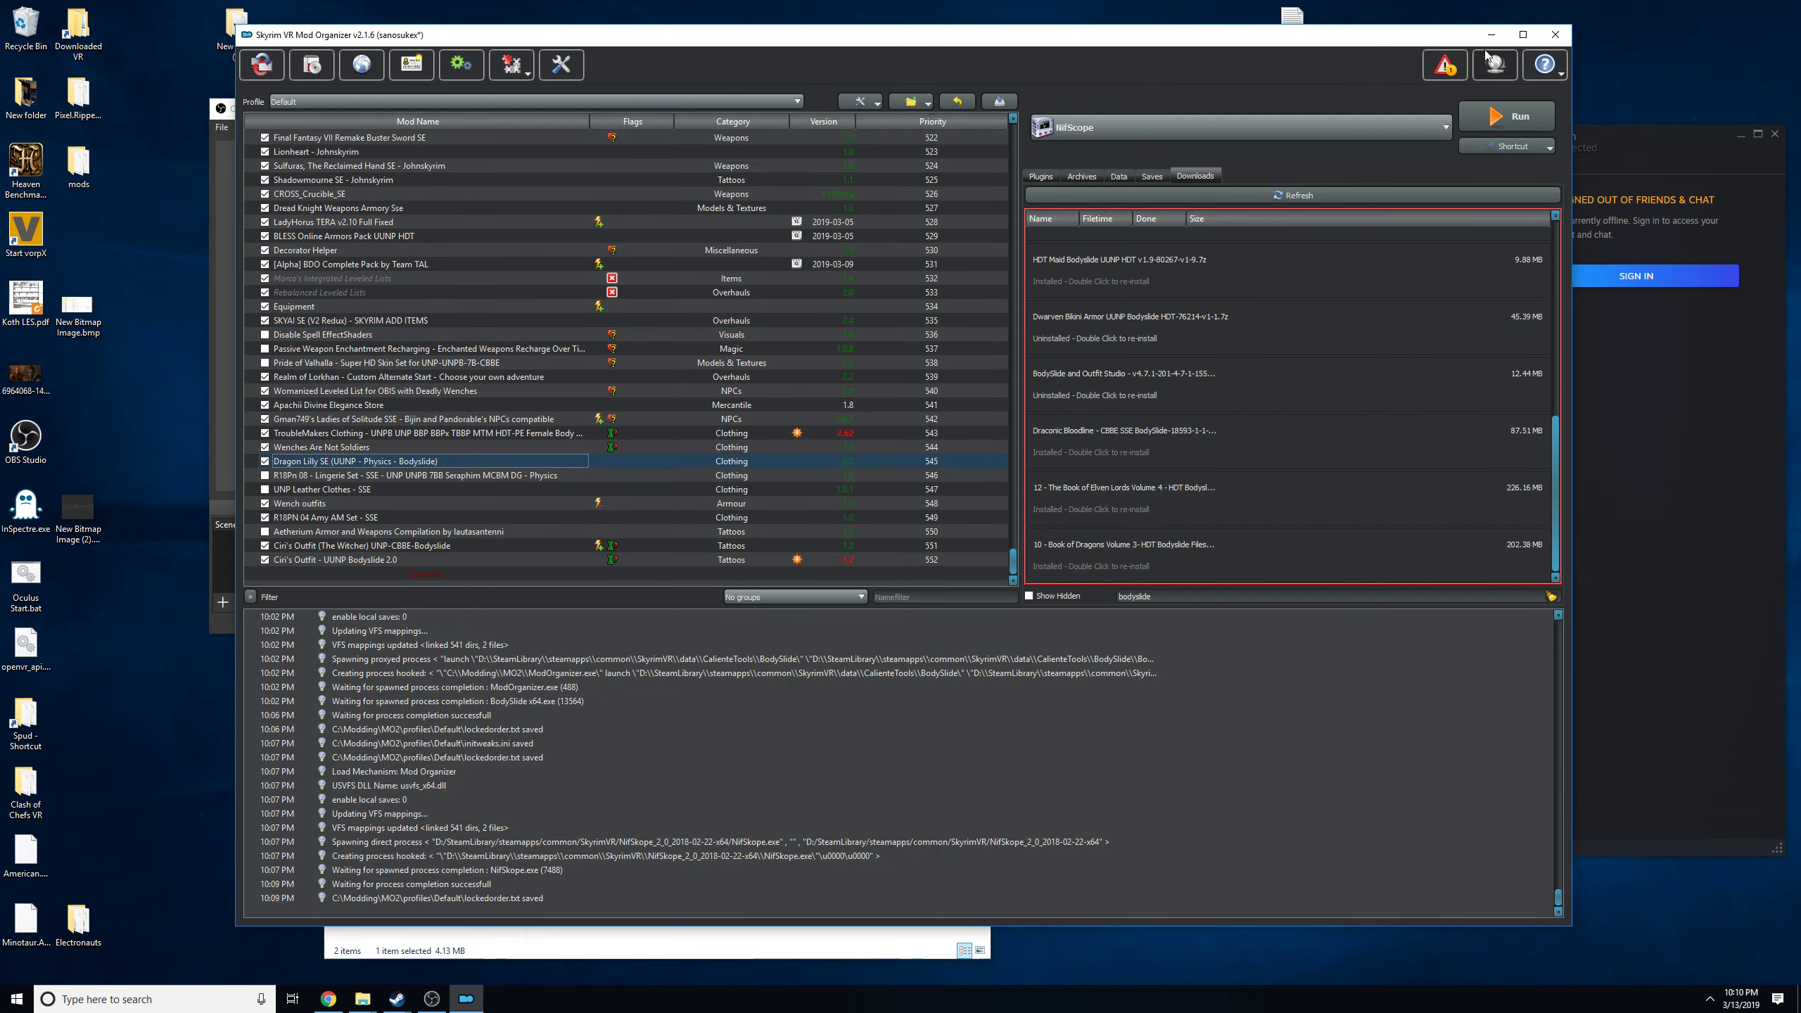
{"action": "left_click", "coordinate": [1522, 33]}
{"action": "right_click", "coordinate": [93, 490]}
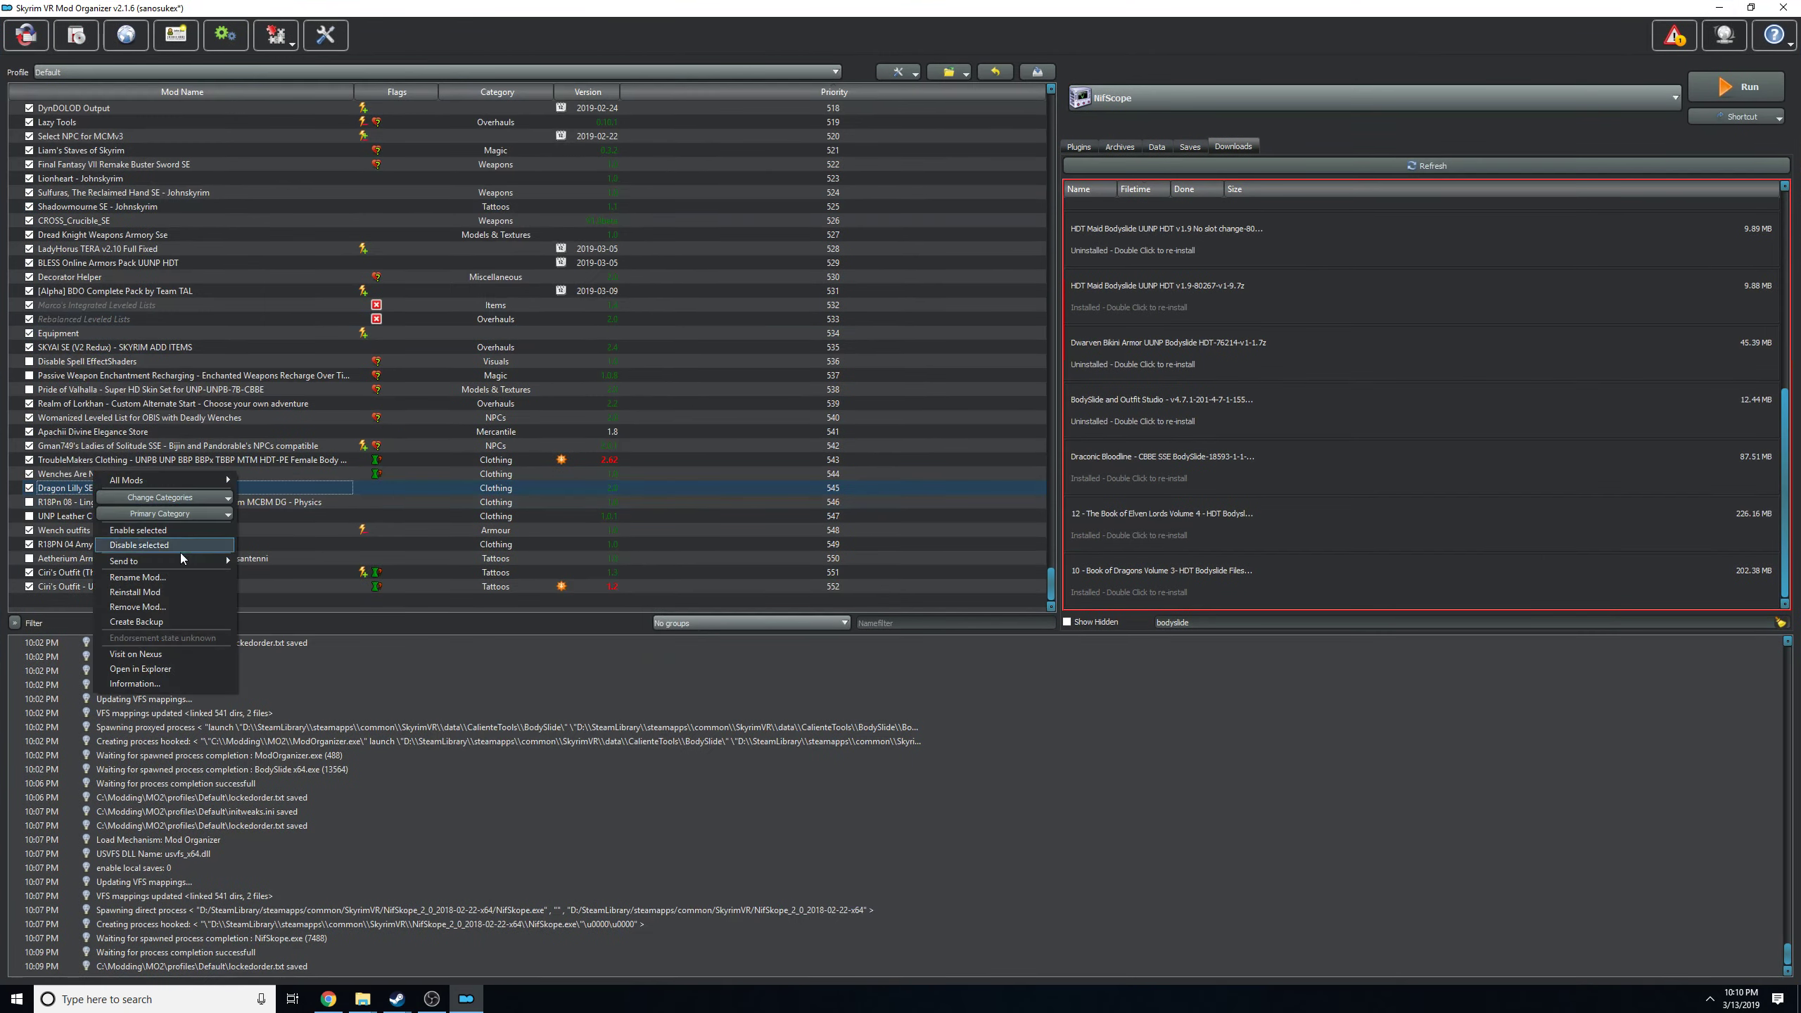
{"action": "left_click", "coordinate": [152, 668]}
{"action": "left_click_drag", "start_coordinate": [466, 300], "coordinate": [1010, 159]}
Examine the mod's CalienteTools\BodySlide folder for BodySlide files, then close the File Explorer window.
{"action": "left_click", "coordinate": [812, 316]}
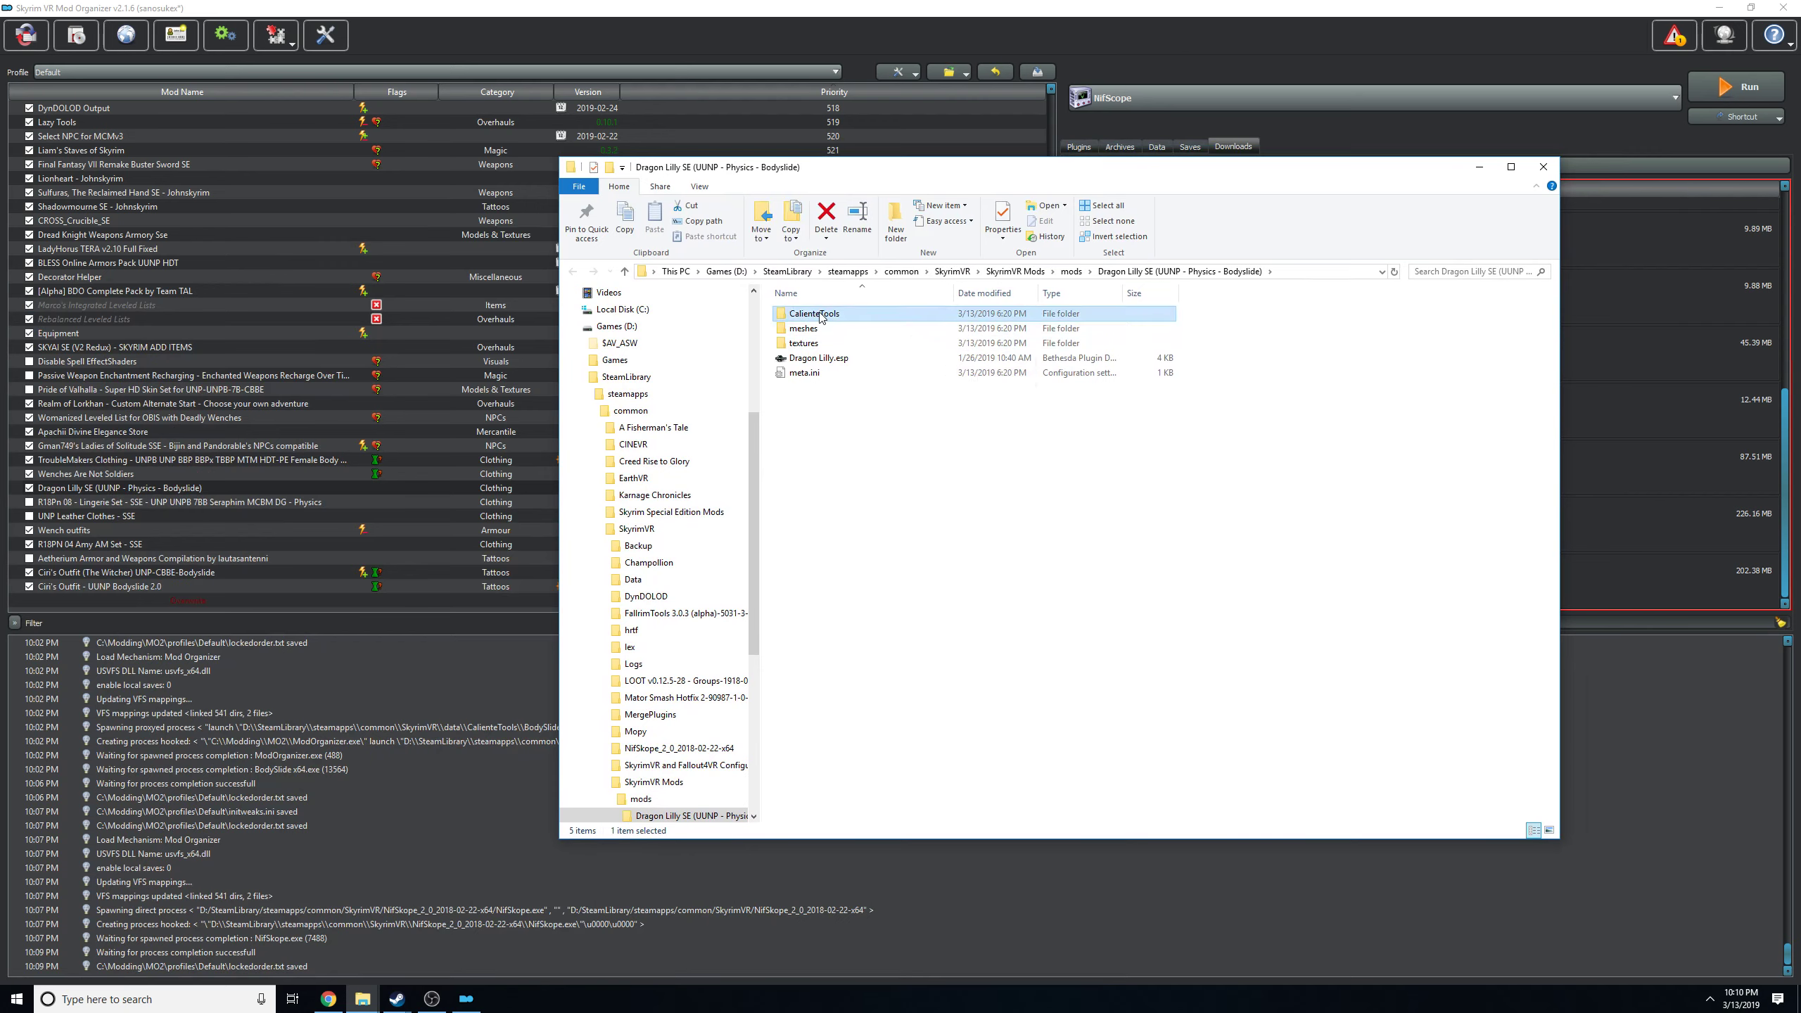
{"action": "double_click", "coordinate": [788, 316]}
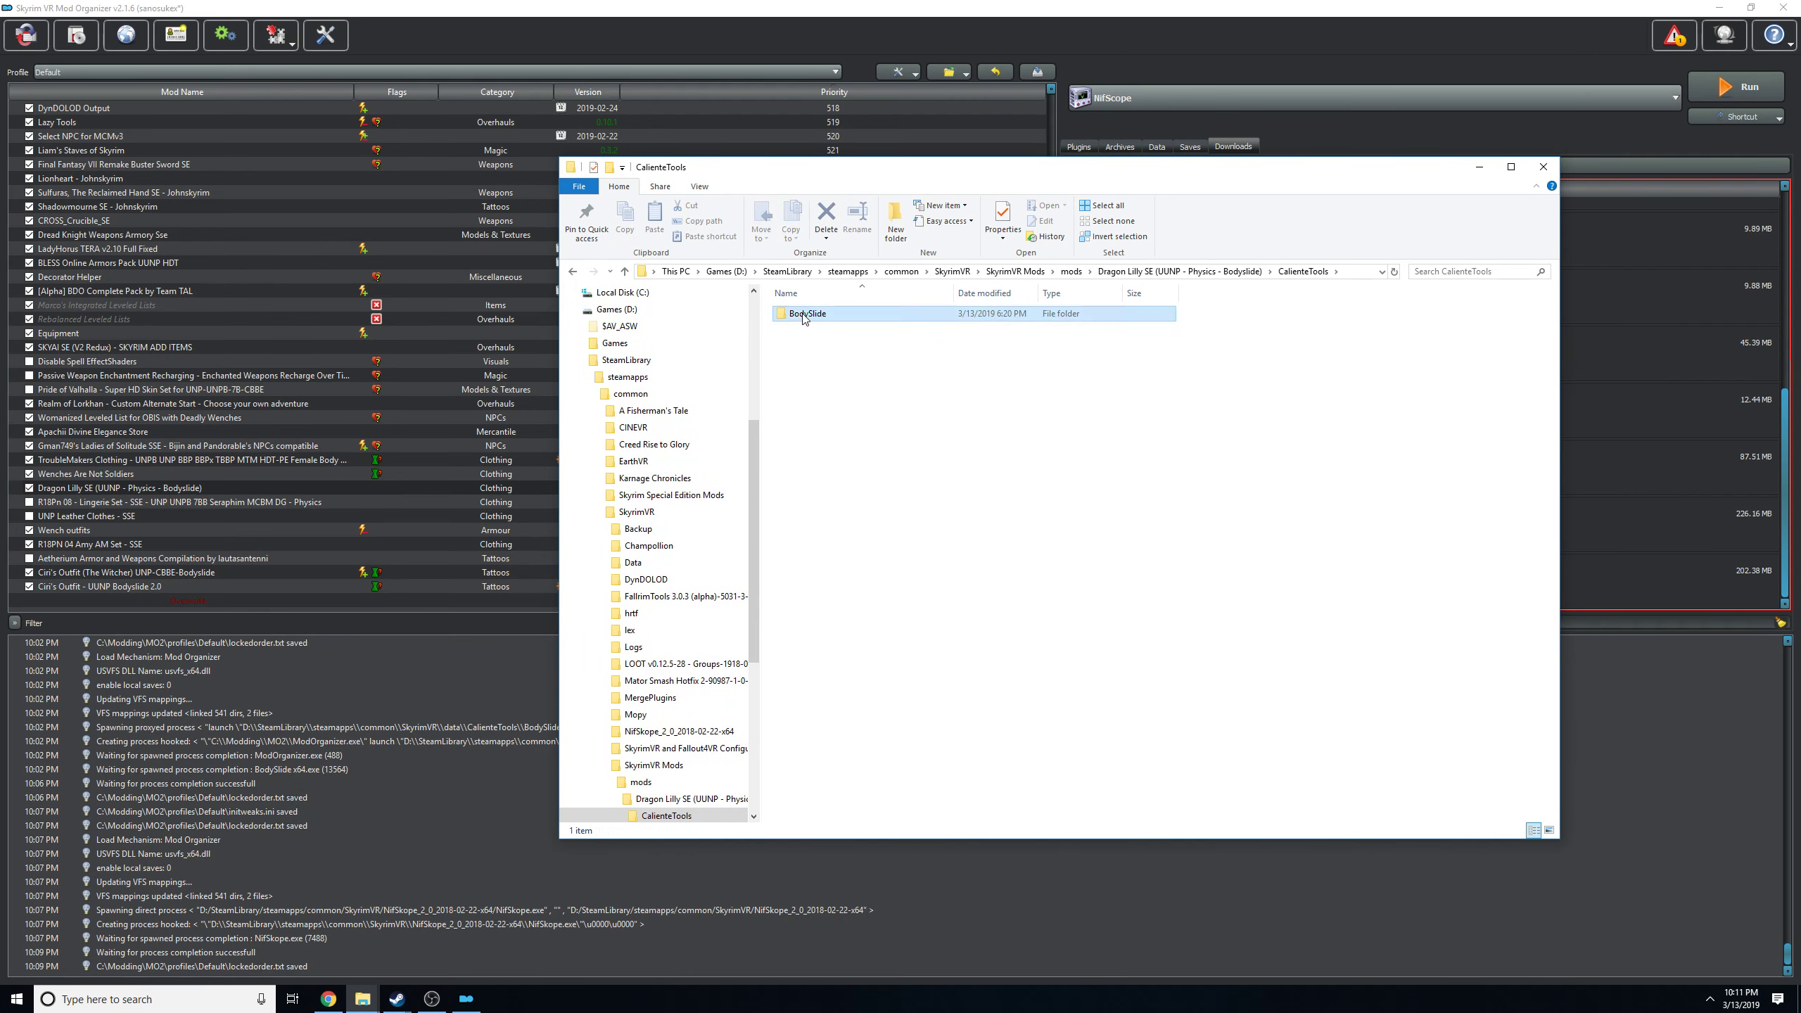
{"action": "double_click", "coordinate": [794, 316]}
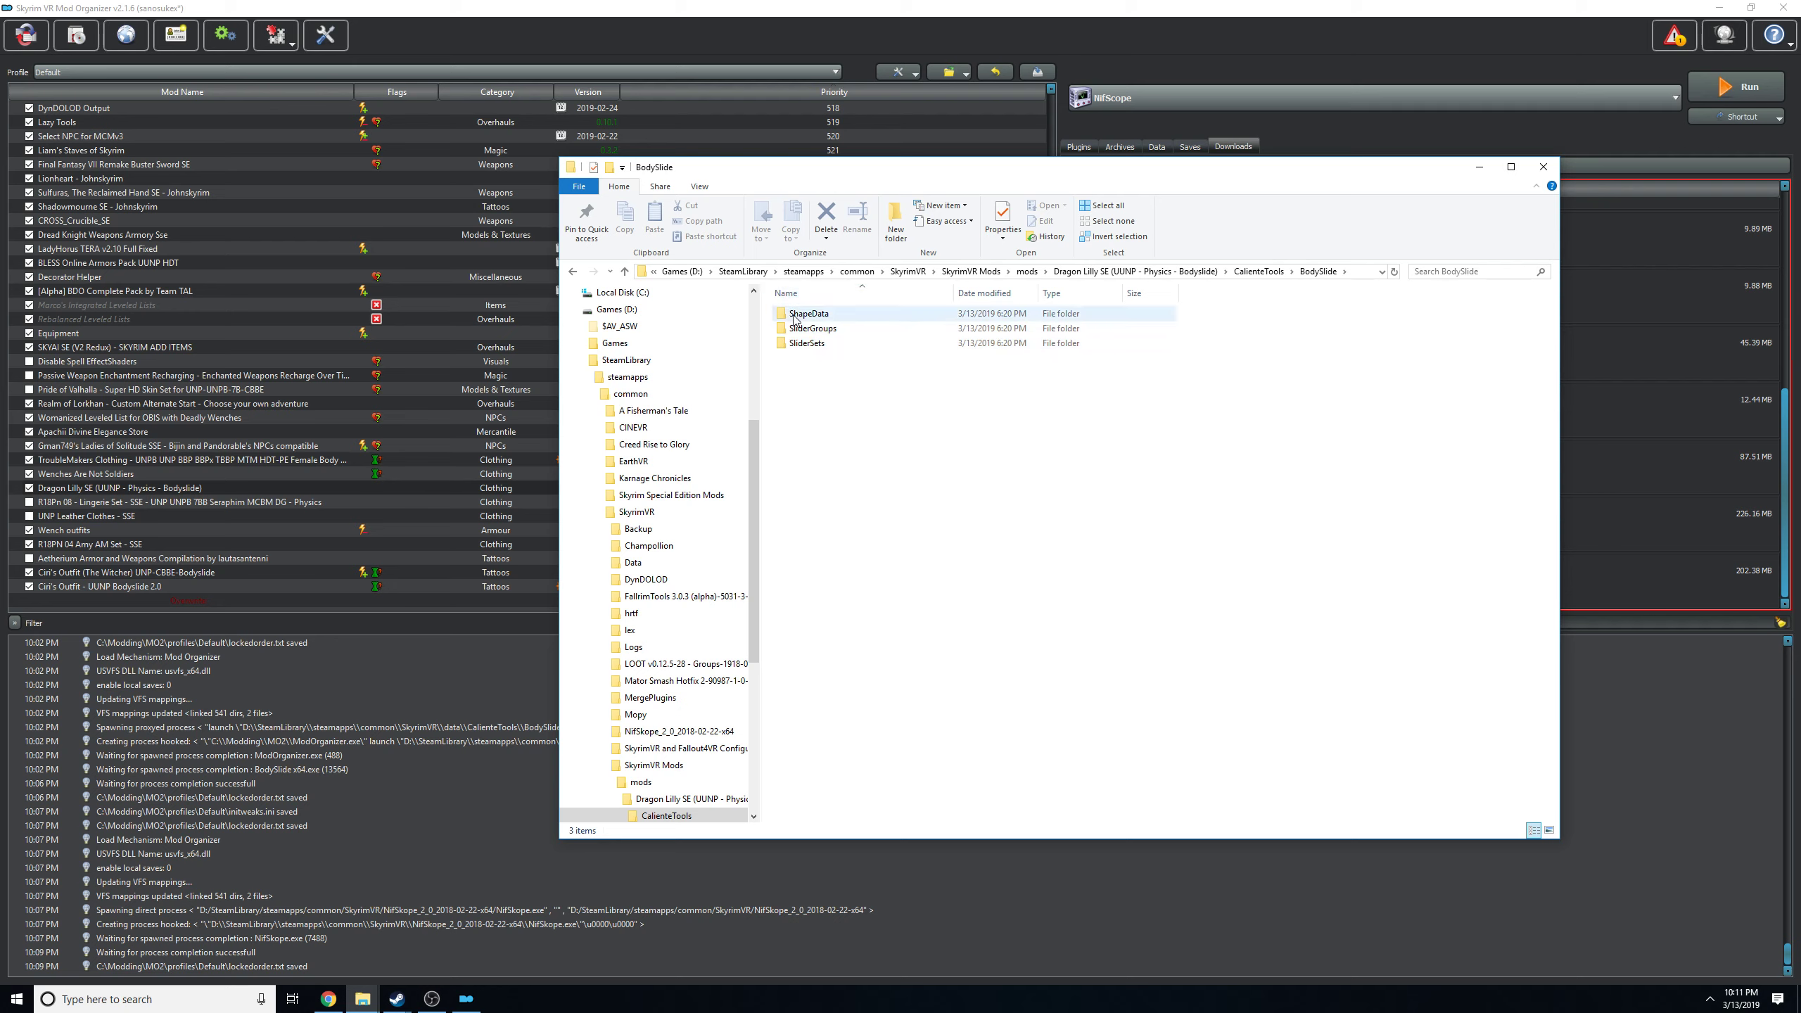
{"action": "left_click", "coordinate": [573, 272]}
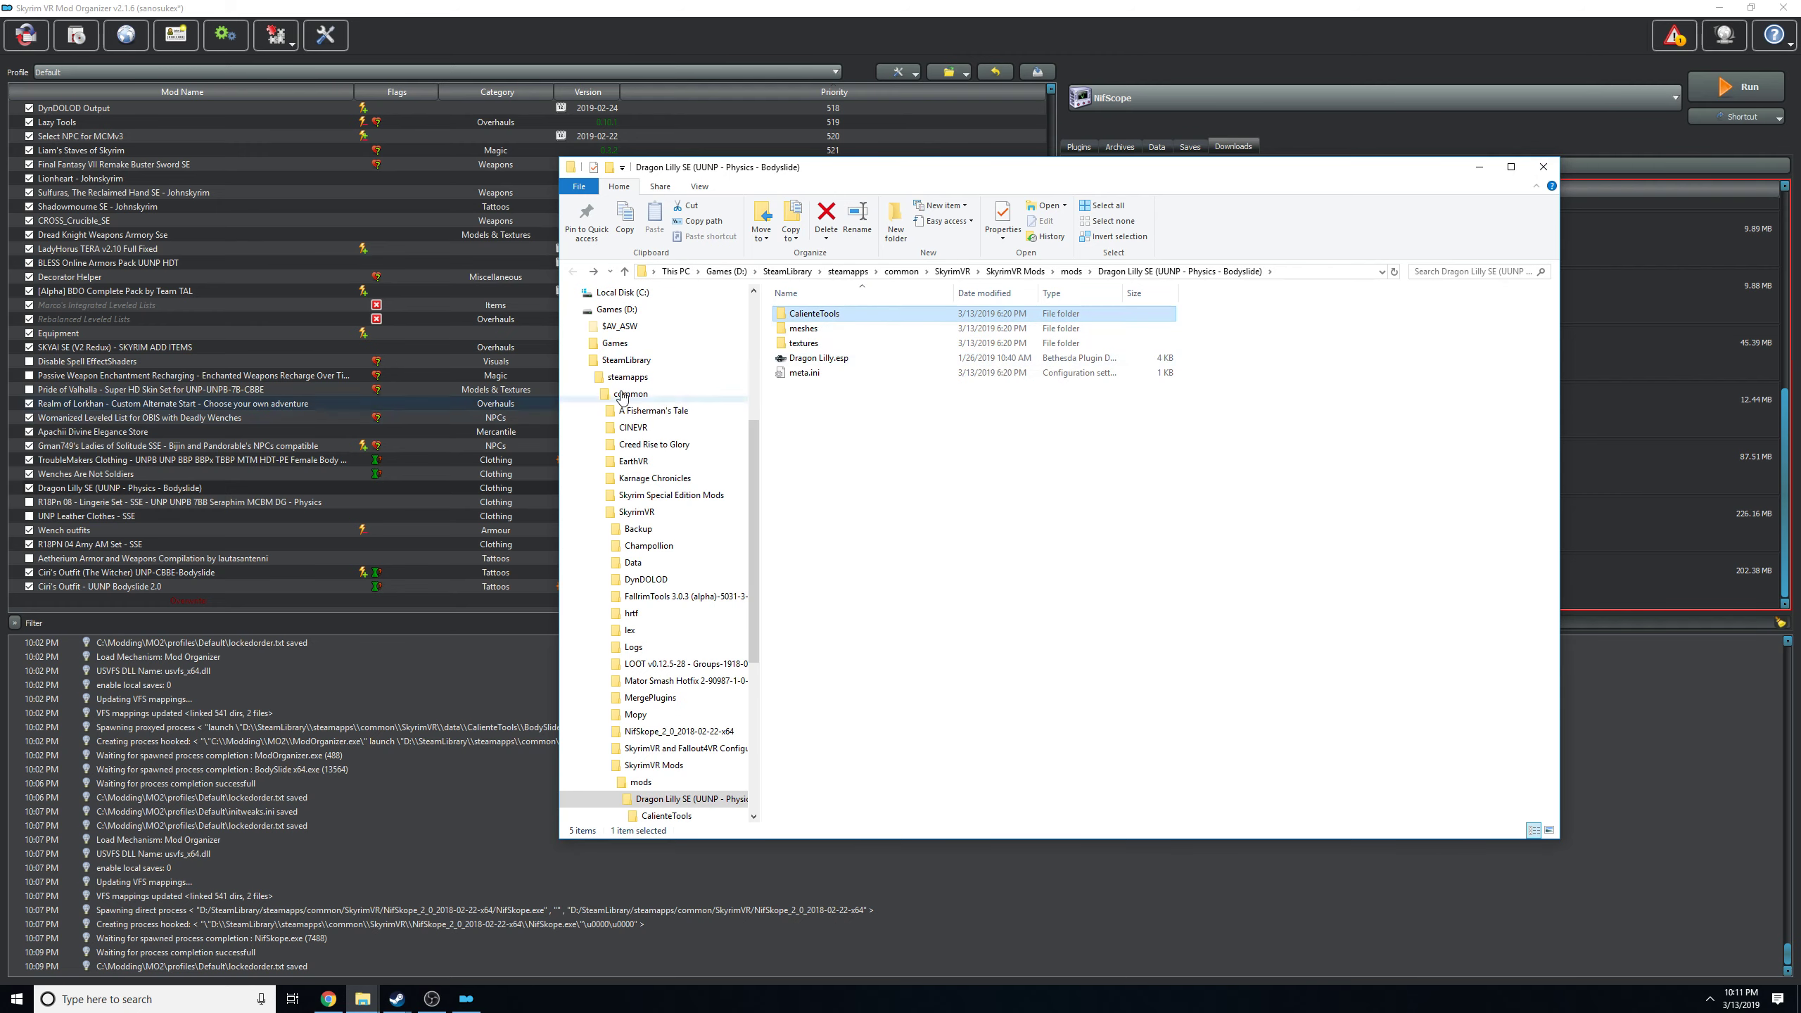
{"action": "left_click", "coordinate": [1542, 167]}
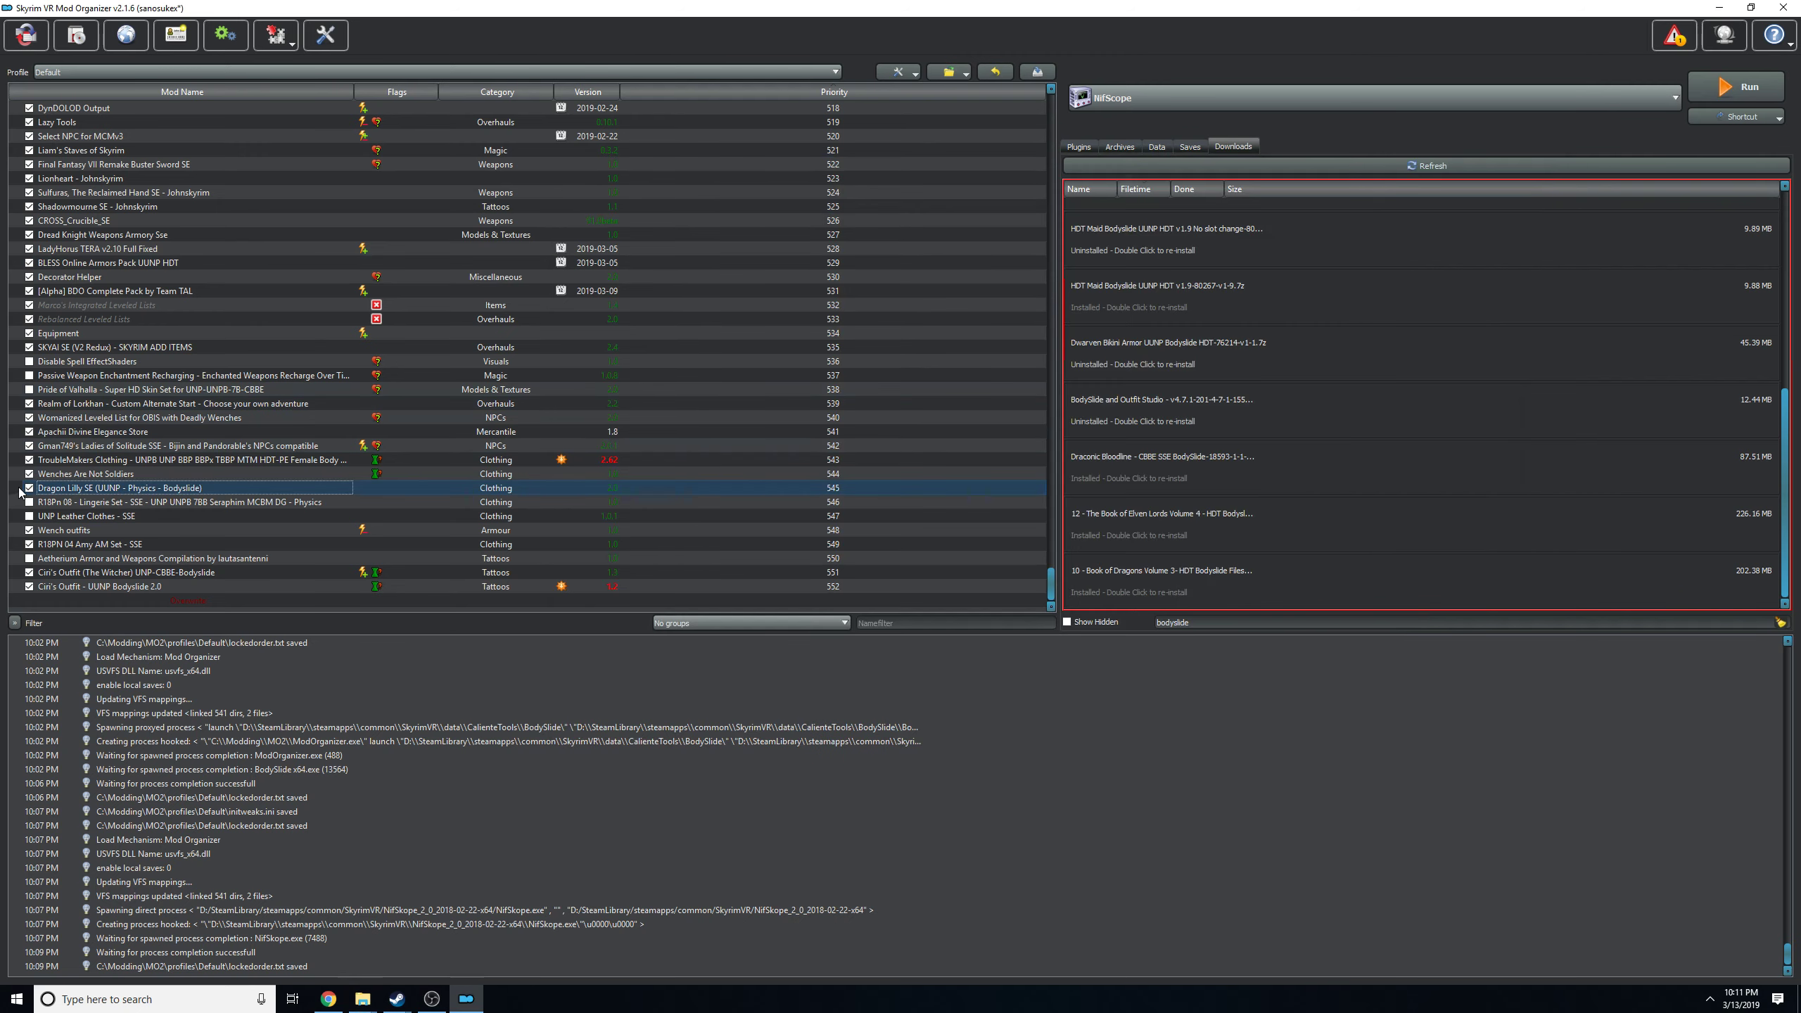
Choose Bodyslide as the executable in Mod Organizer and run it.
{"action": "left_click", "coordinate": [1473, 105]}
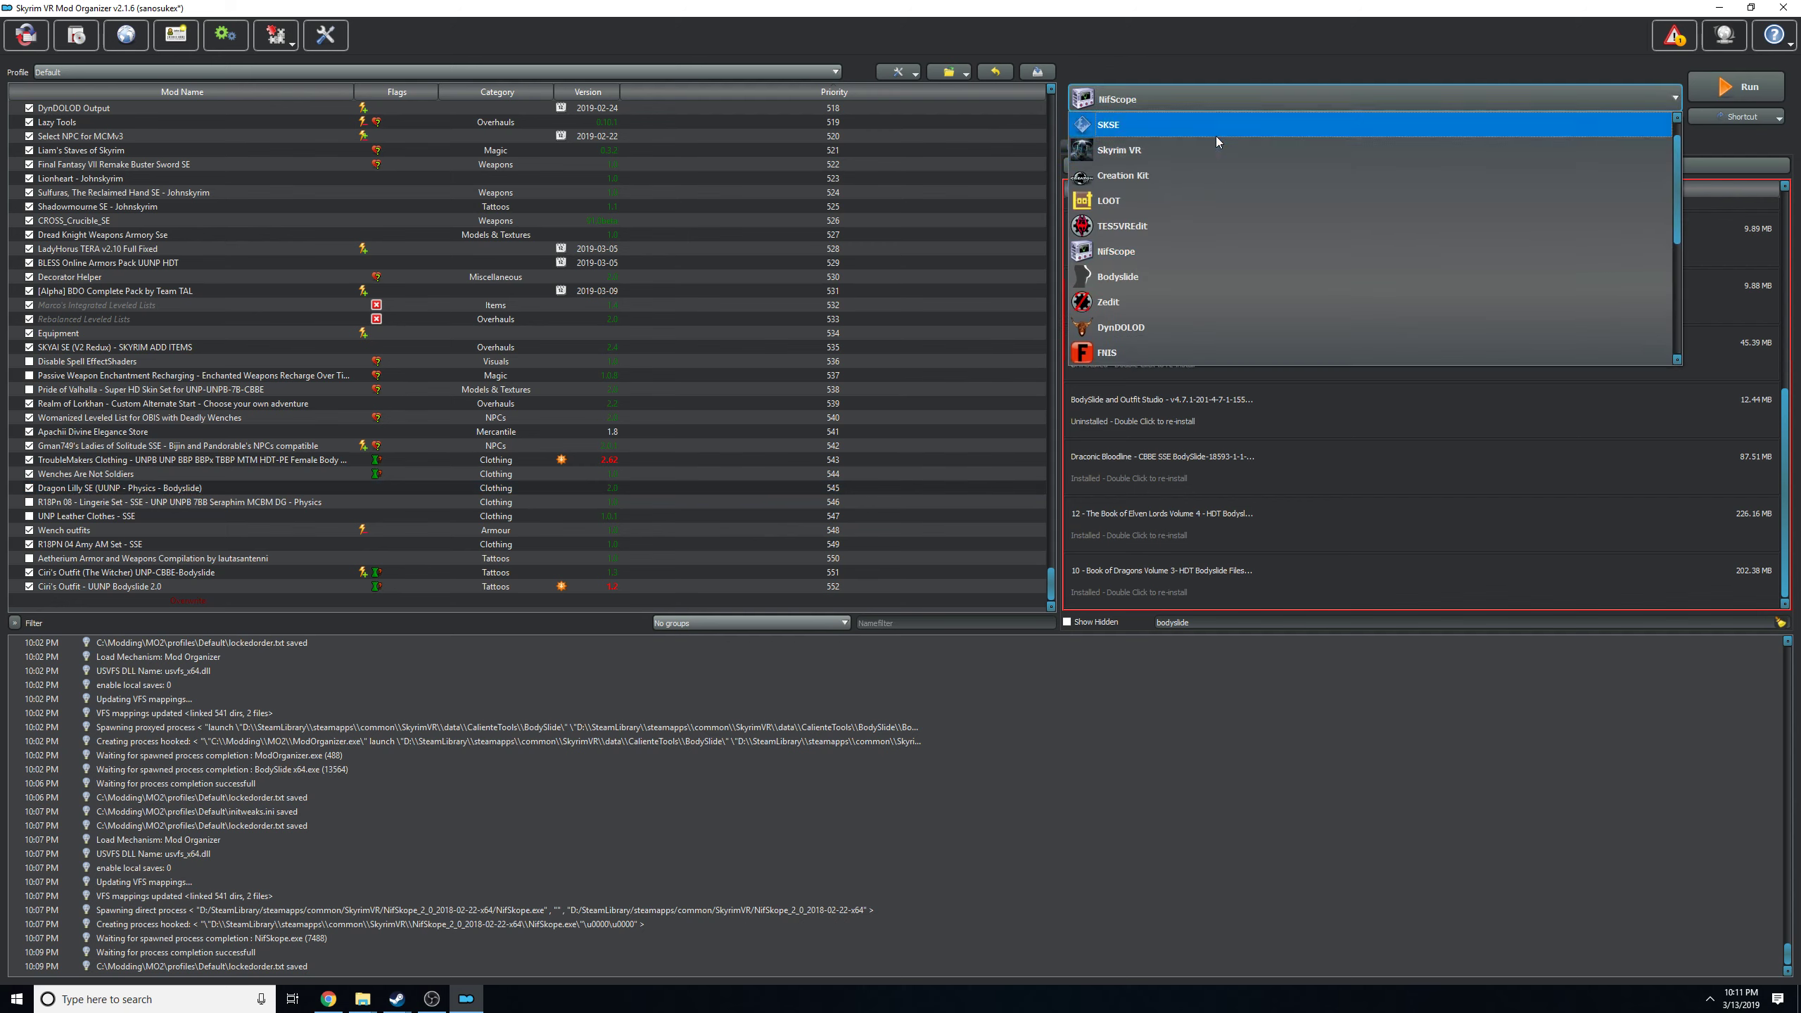
{"action": "left_click", "coordinate": [1161, 276]}
{"action": "left_click", "coordinate": [1737, 87]}
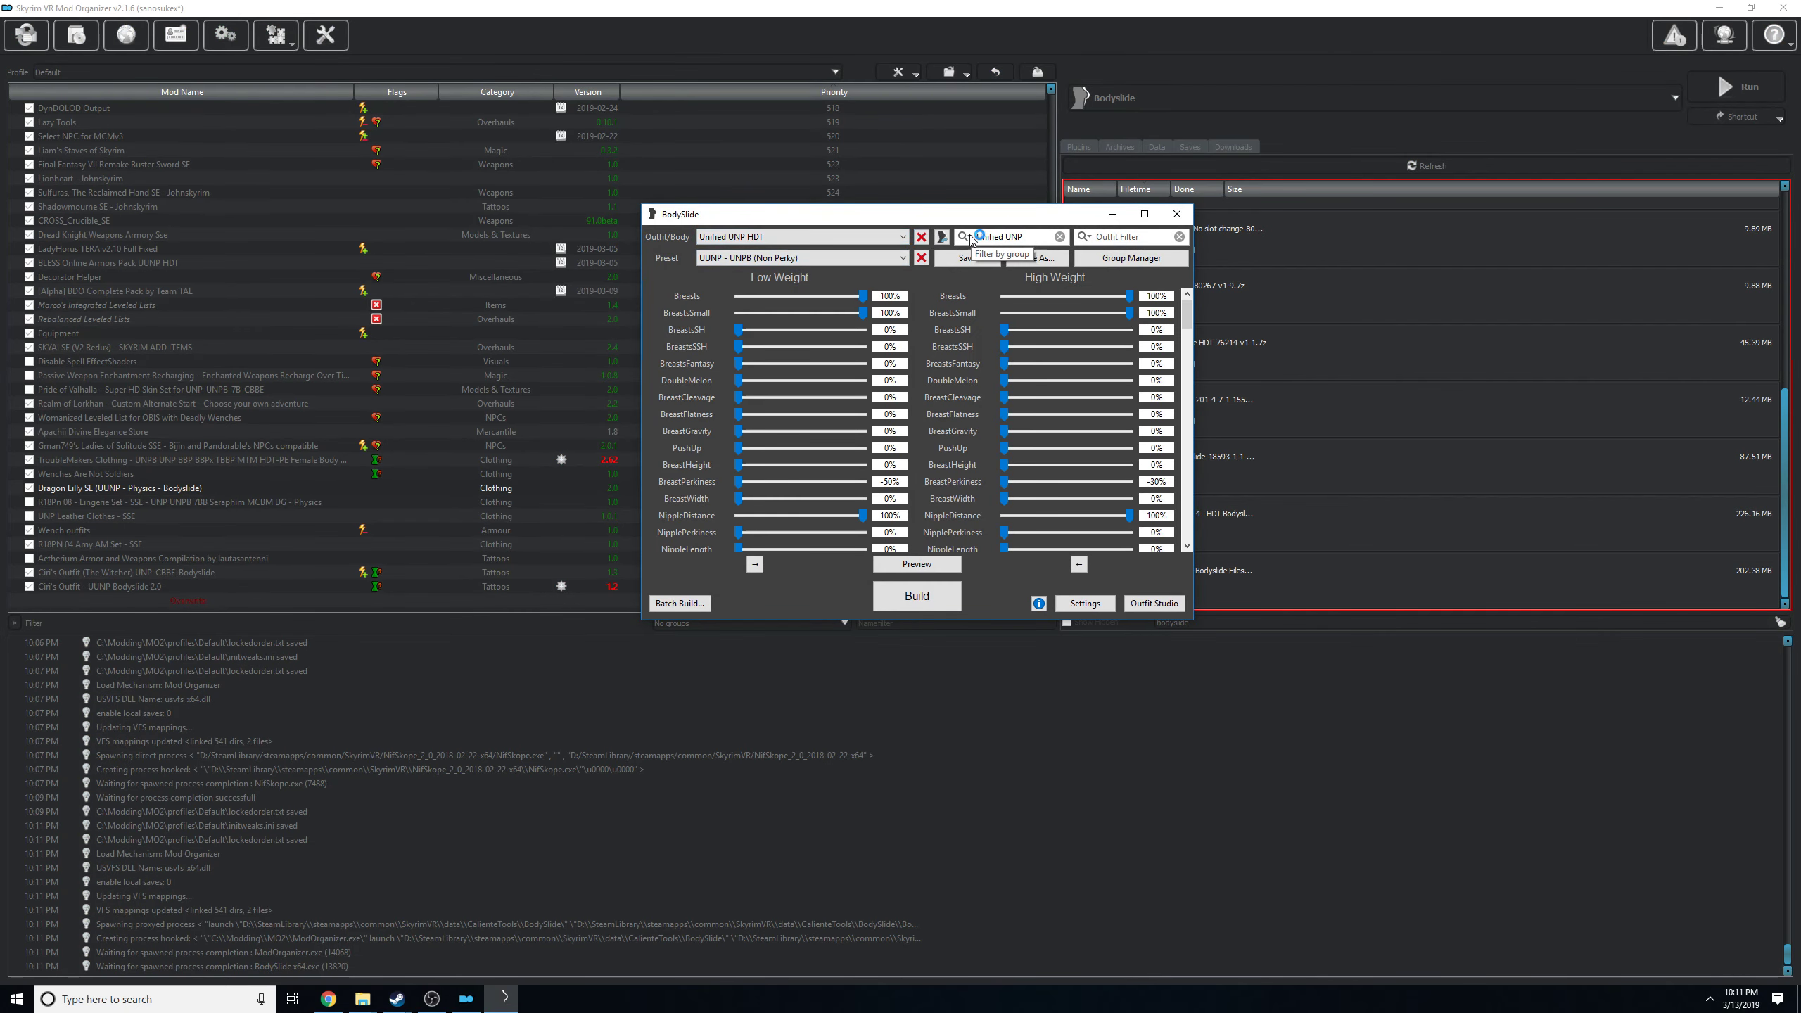
{"action": "left_click", "coordinate": [966, 237]}
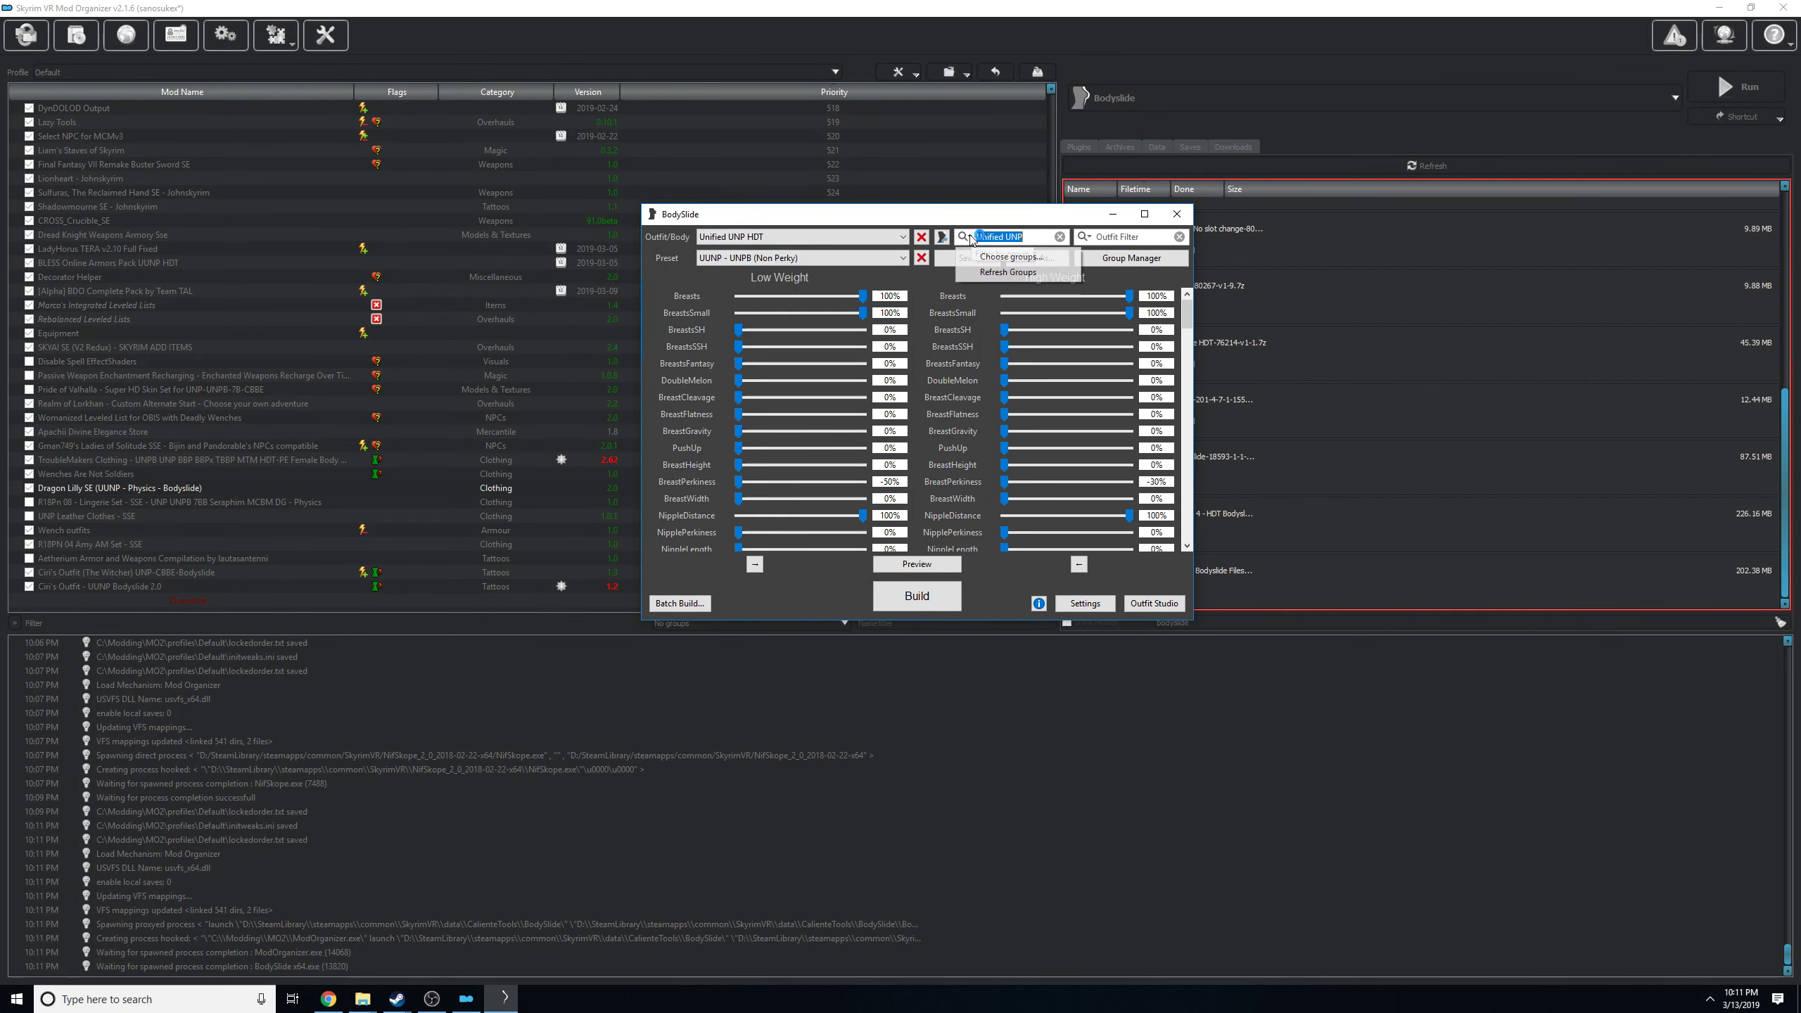
{"action": "left_click", "coordinate": [996, 260]}
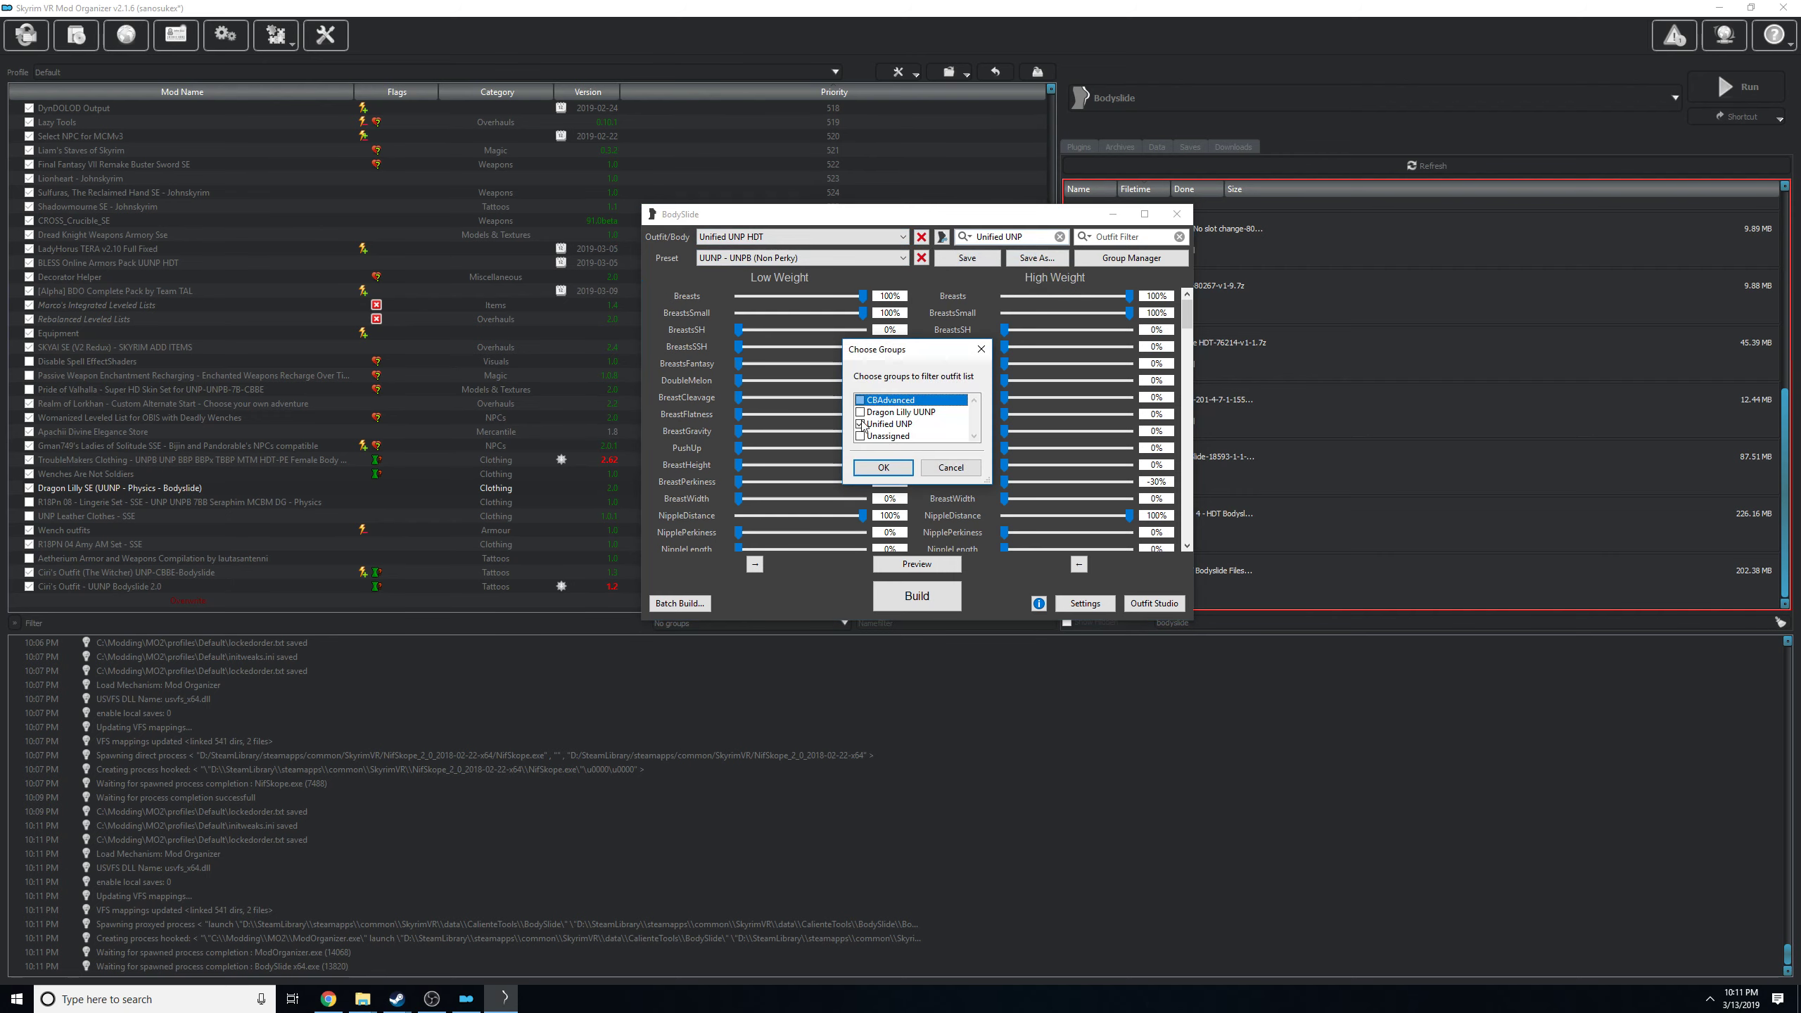
{"action": "left_click", "coordinate": [886, 424]}
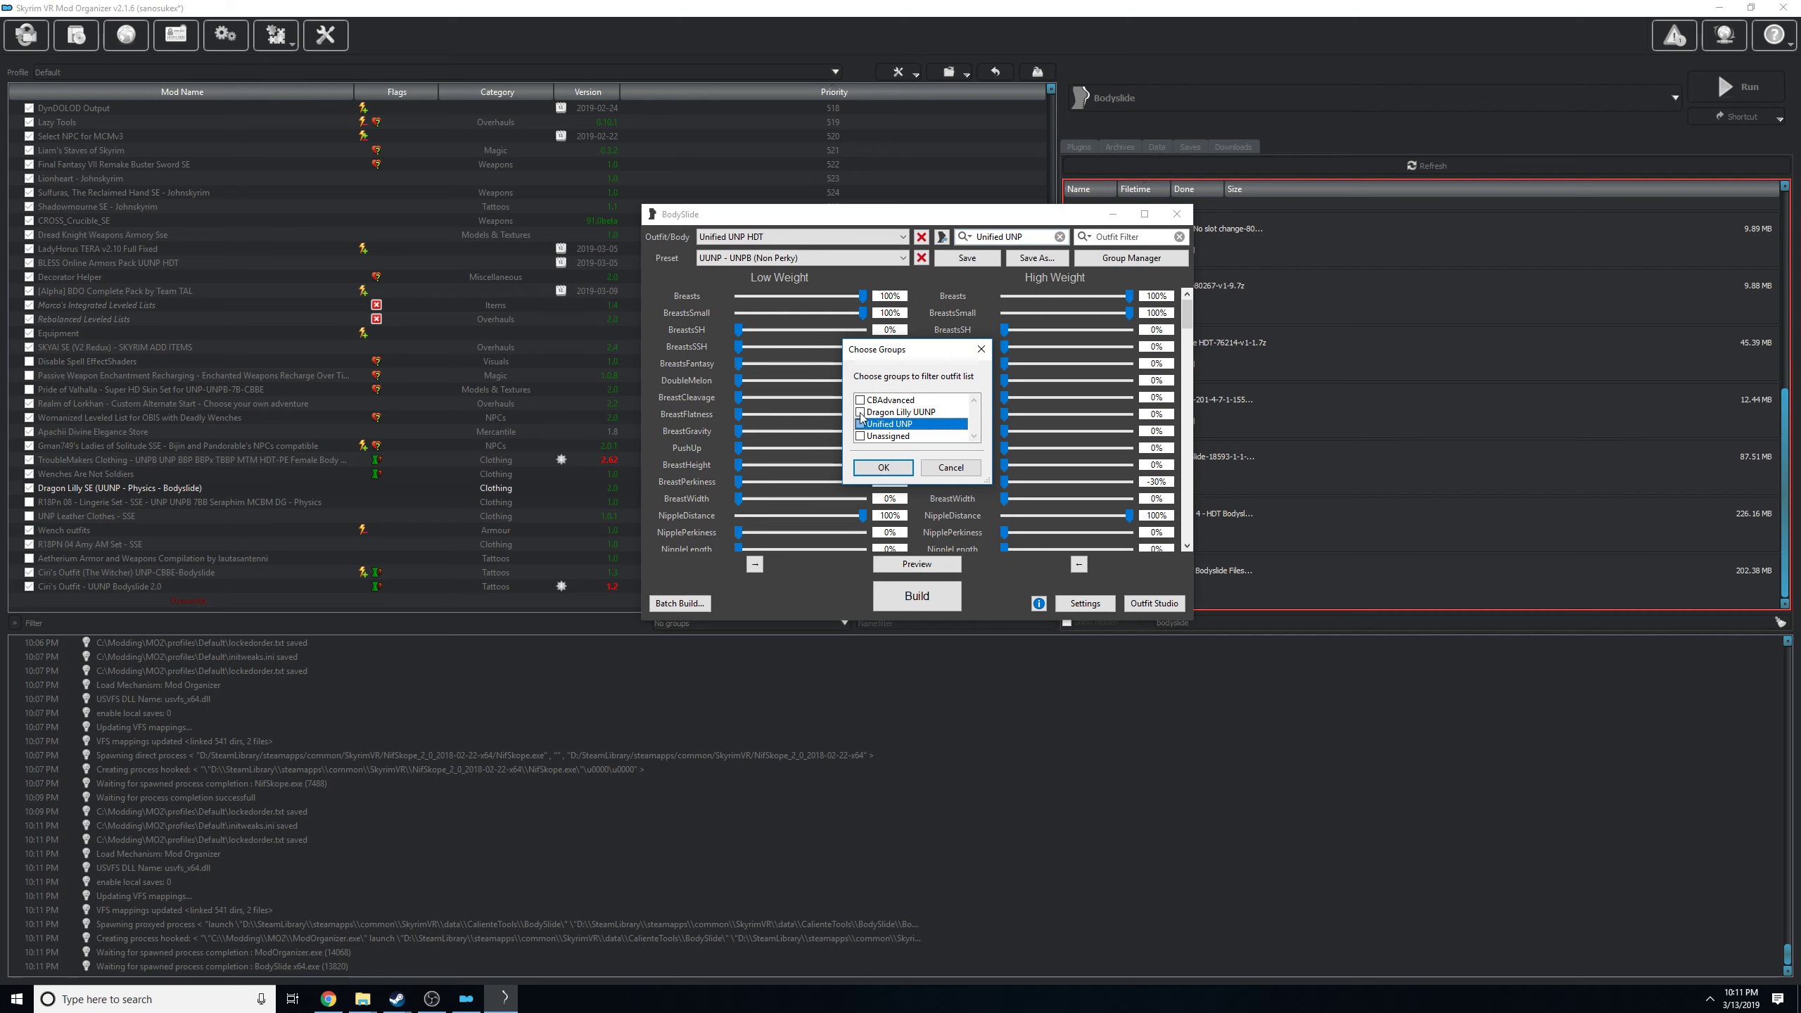
{"action": "left_click", "coordinate": [976, 468]}
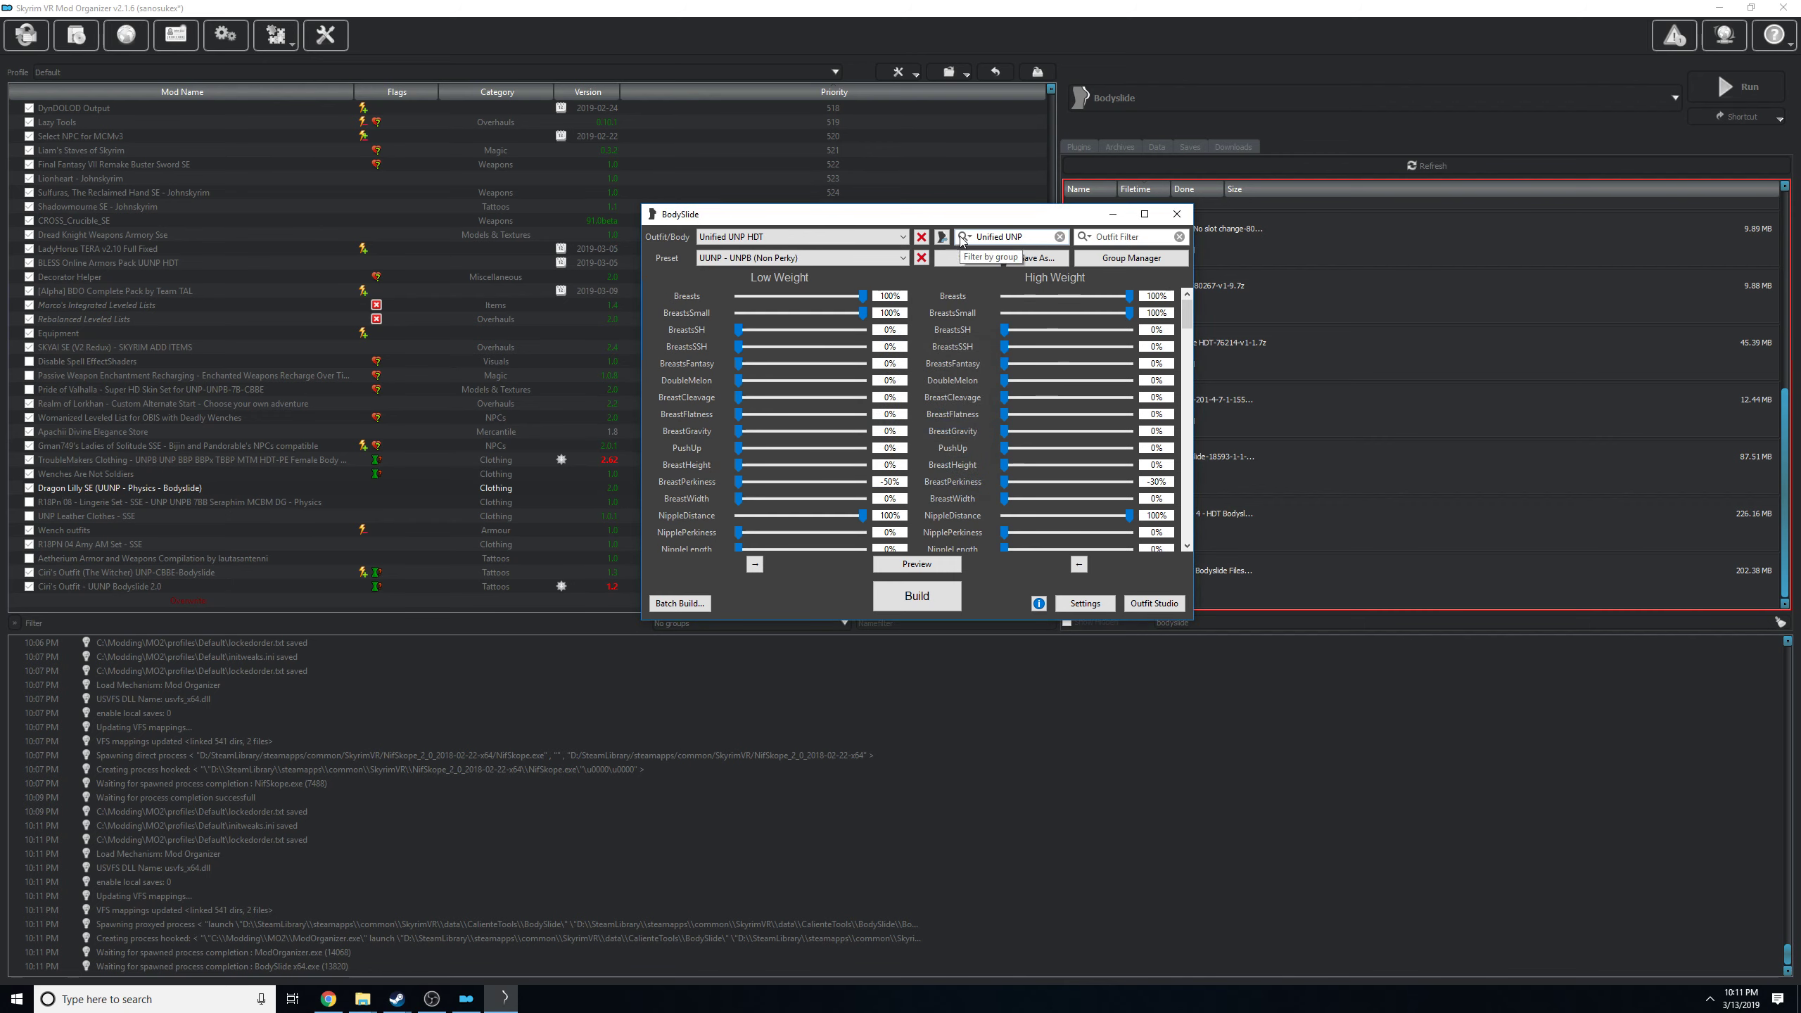
Filter the outfit list to show only the Dragon Lilly UUNP group.
{"action": "left_click", "coordinate": [962, 239]}
{"action": "left_click", "coordinate": [1006, 262]}
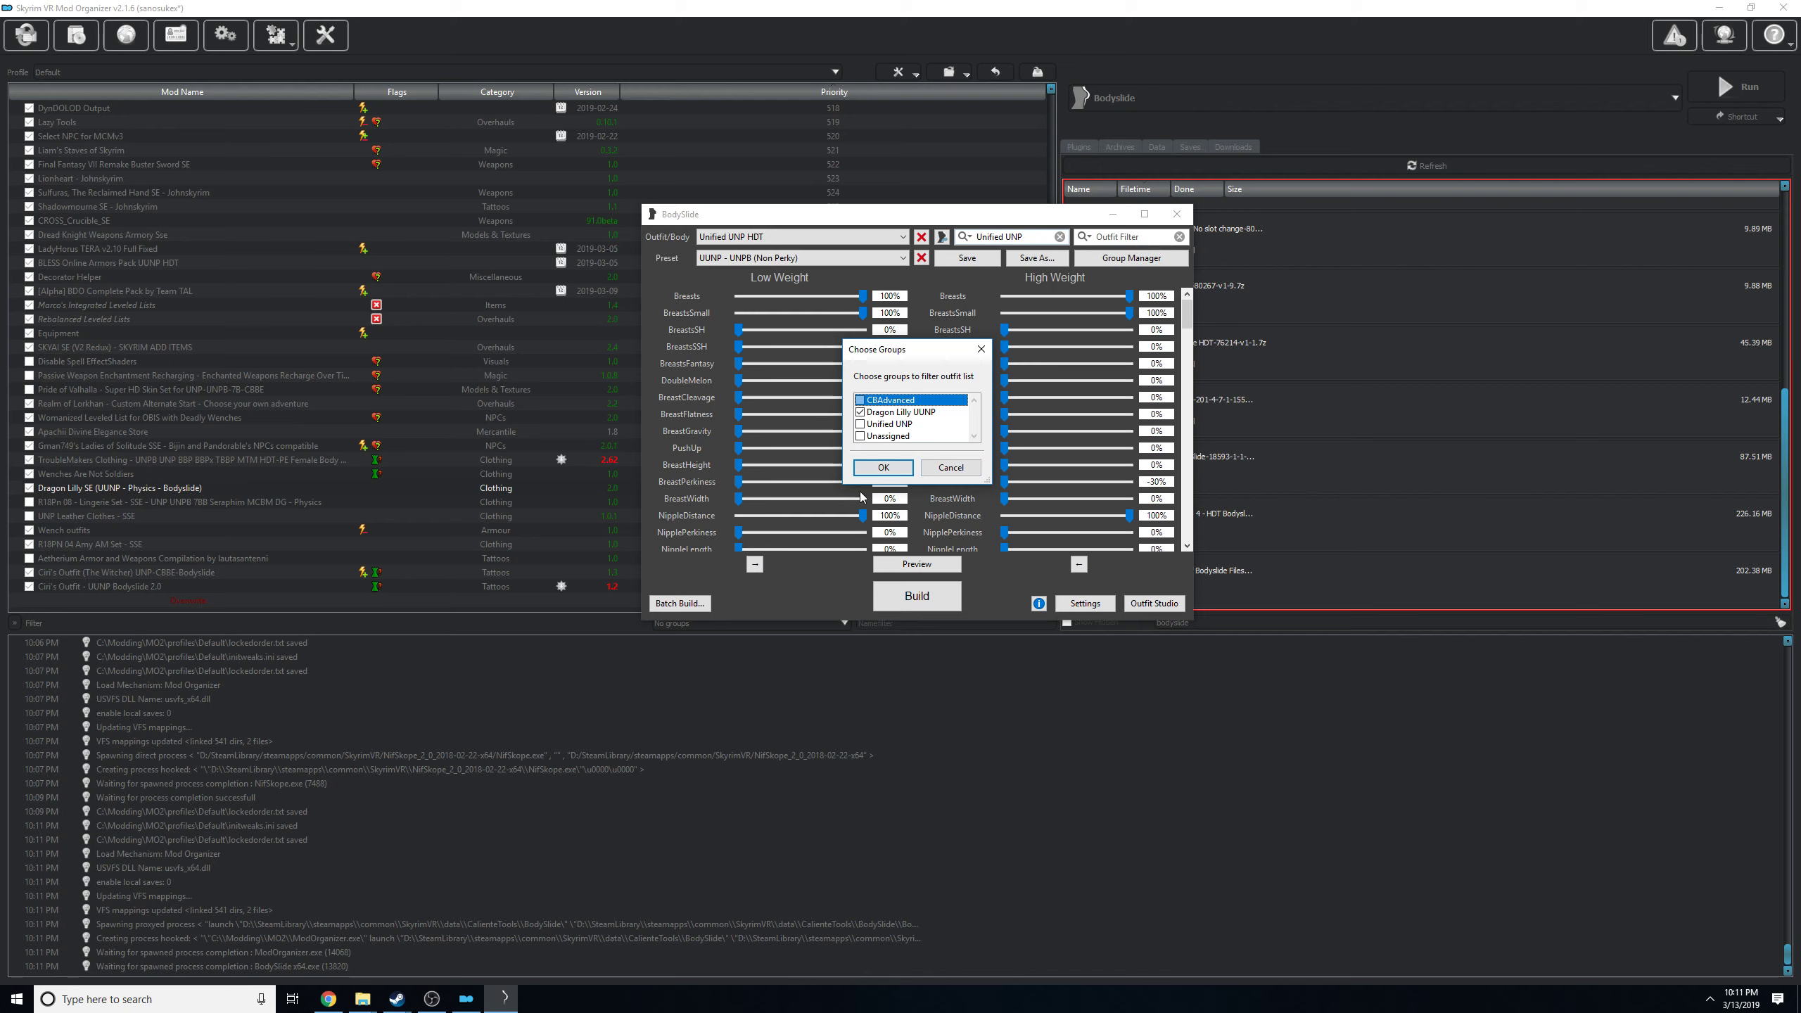
{"action": "left_click", "coordinate": [892, 467]}
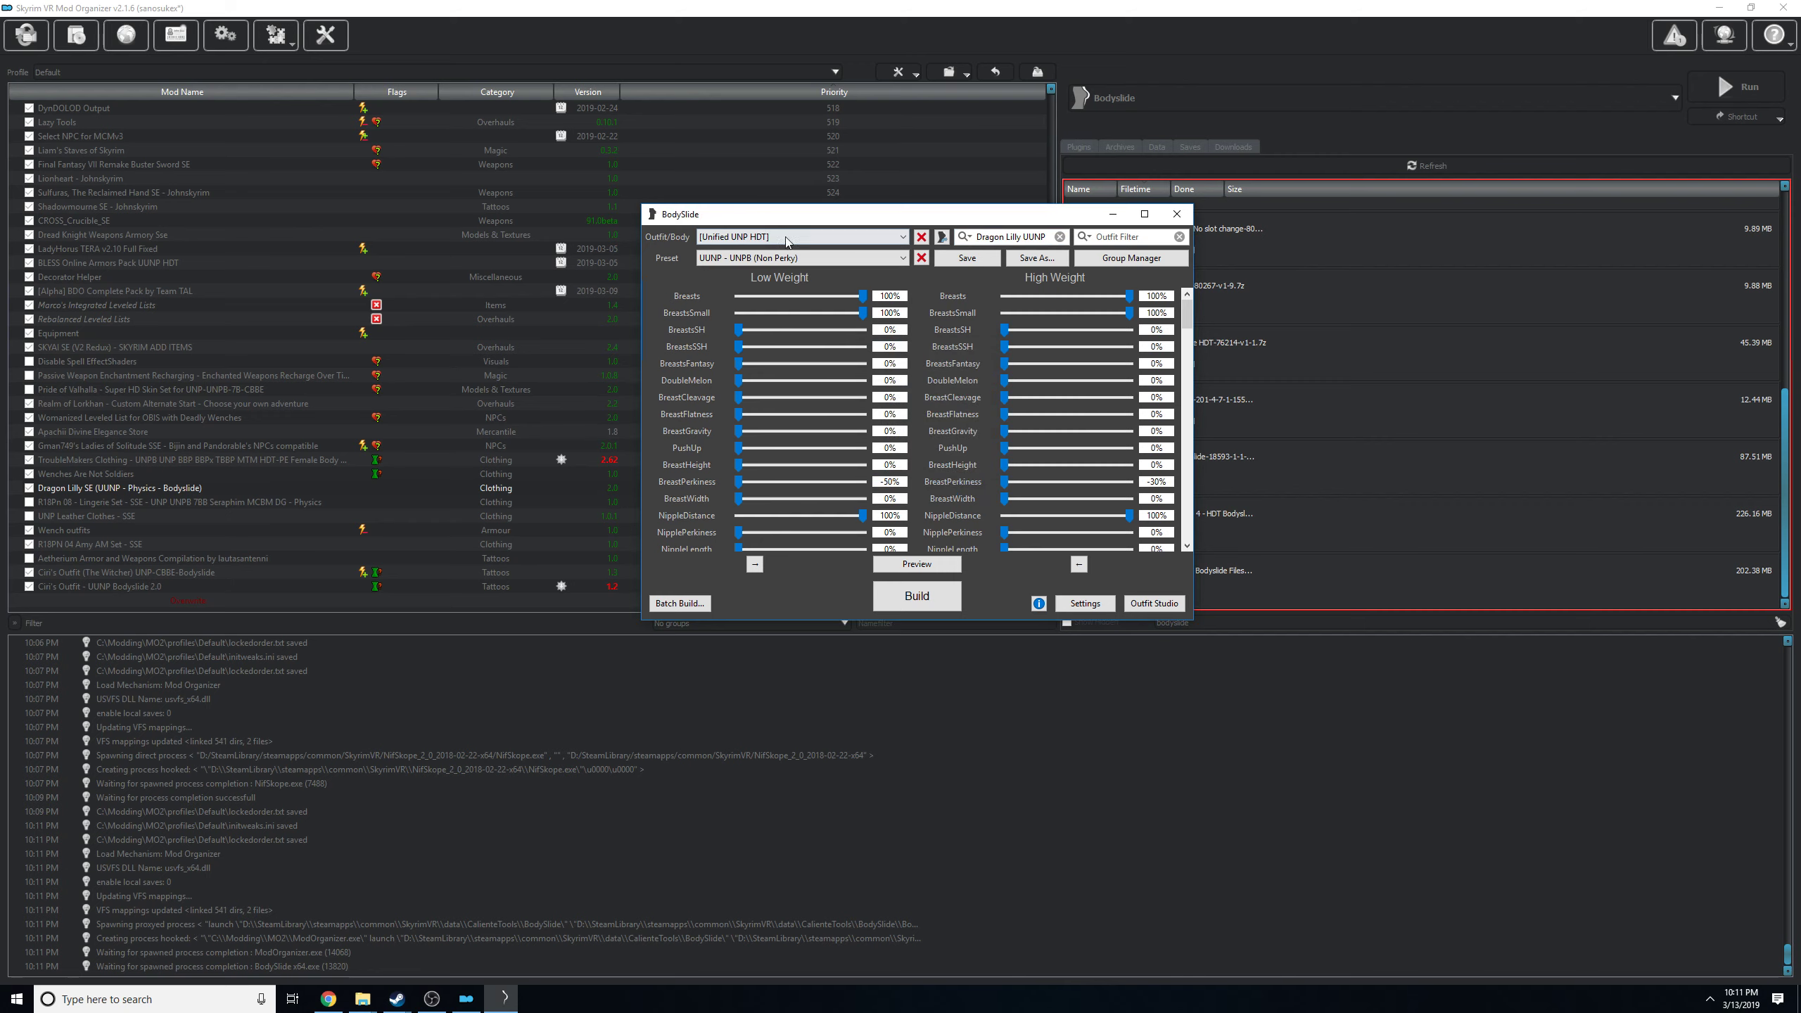
Select the Dragon Lilly UUNP Special outfit and preview it, placing the preview and BodySlide windows side by side.
{"action": "left_click", "coordinate": [882, 243]}
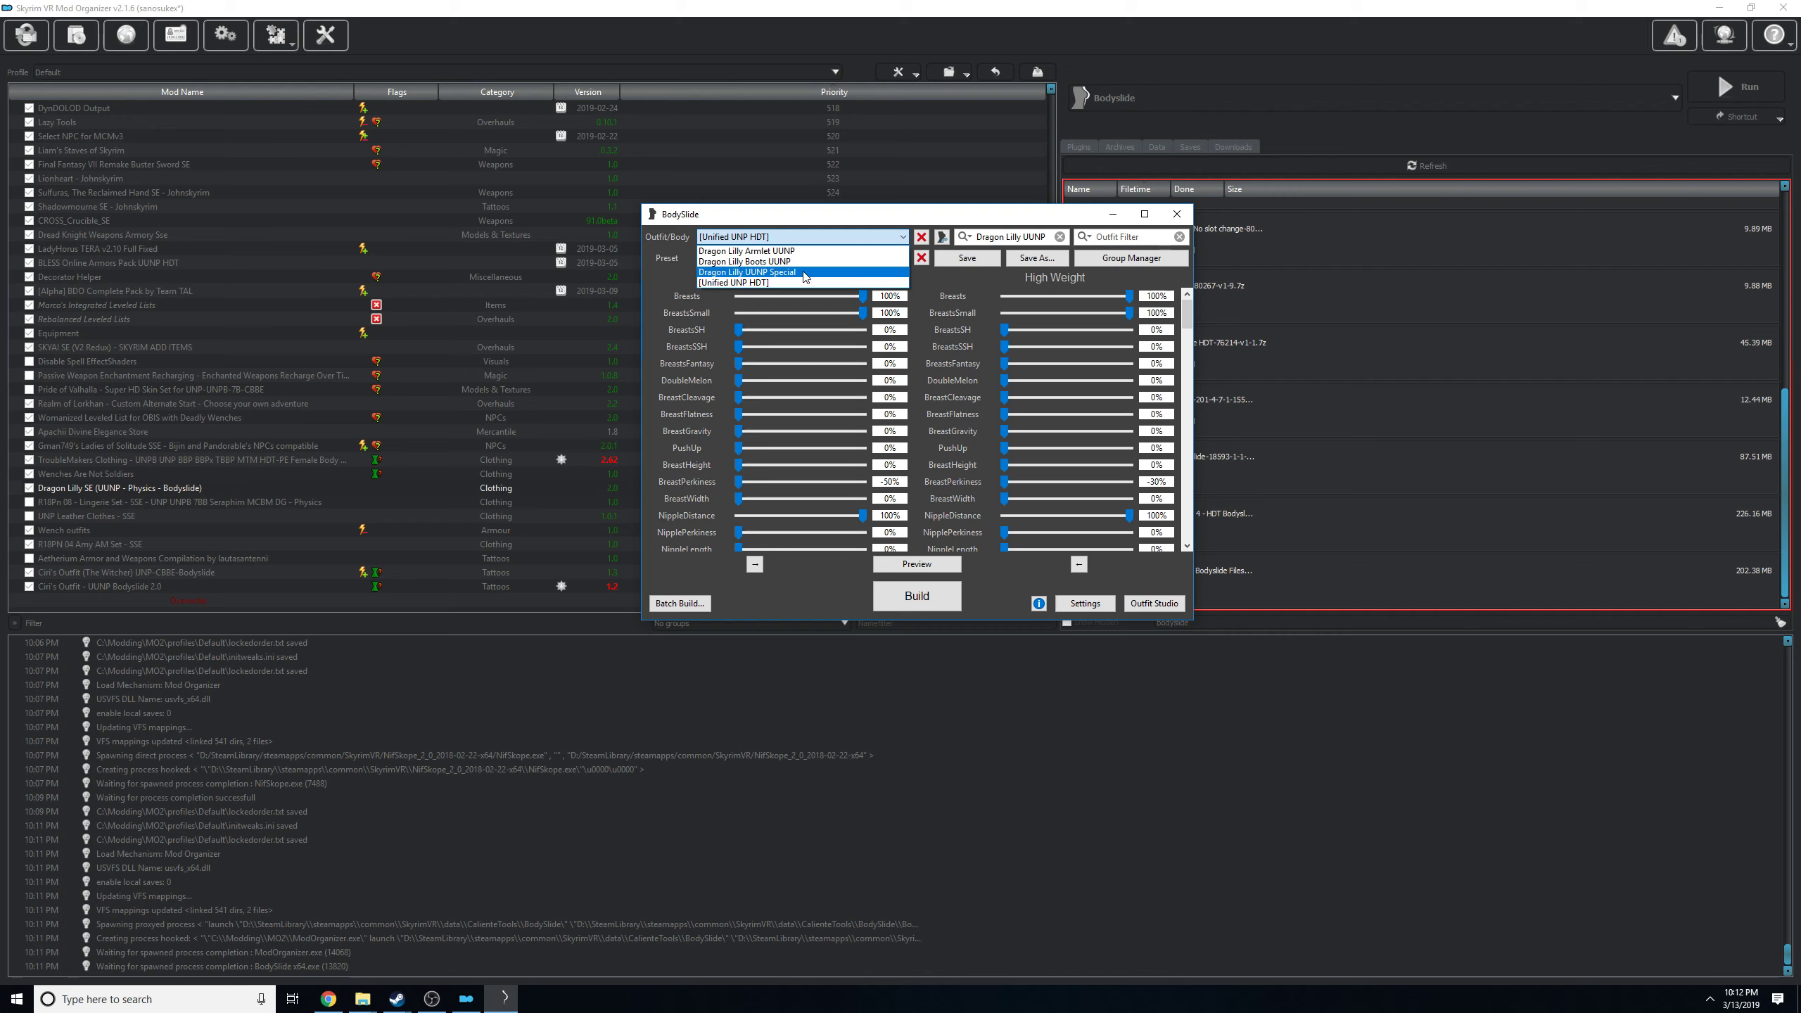
{"action": "left_click", "coordinate": [741, 273]}
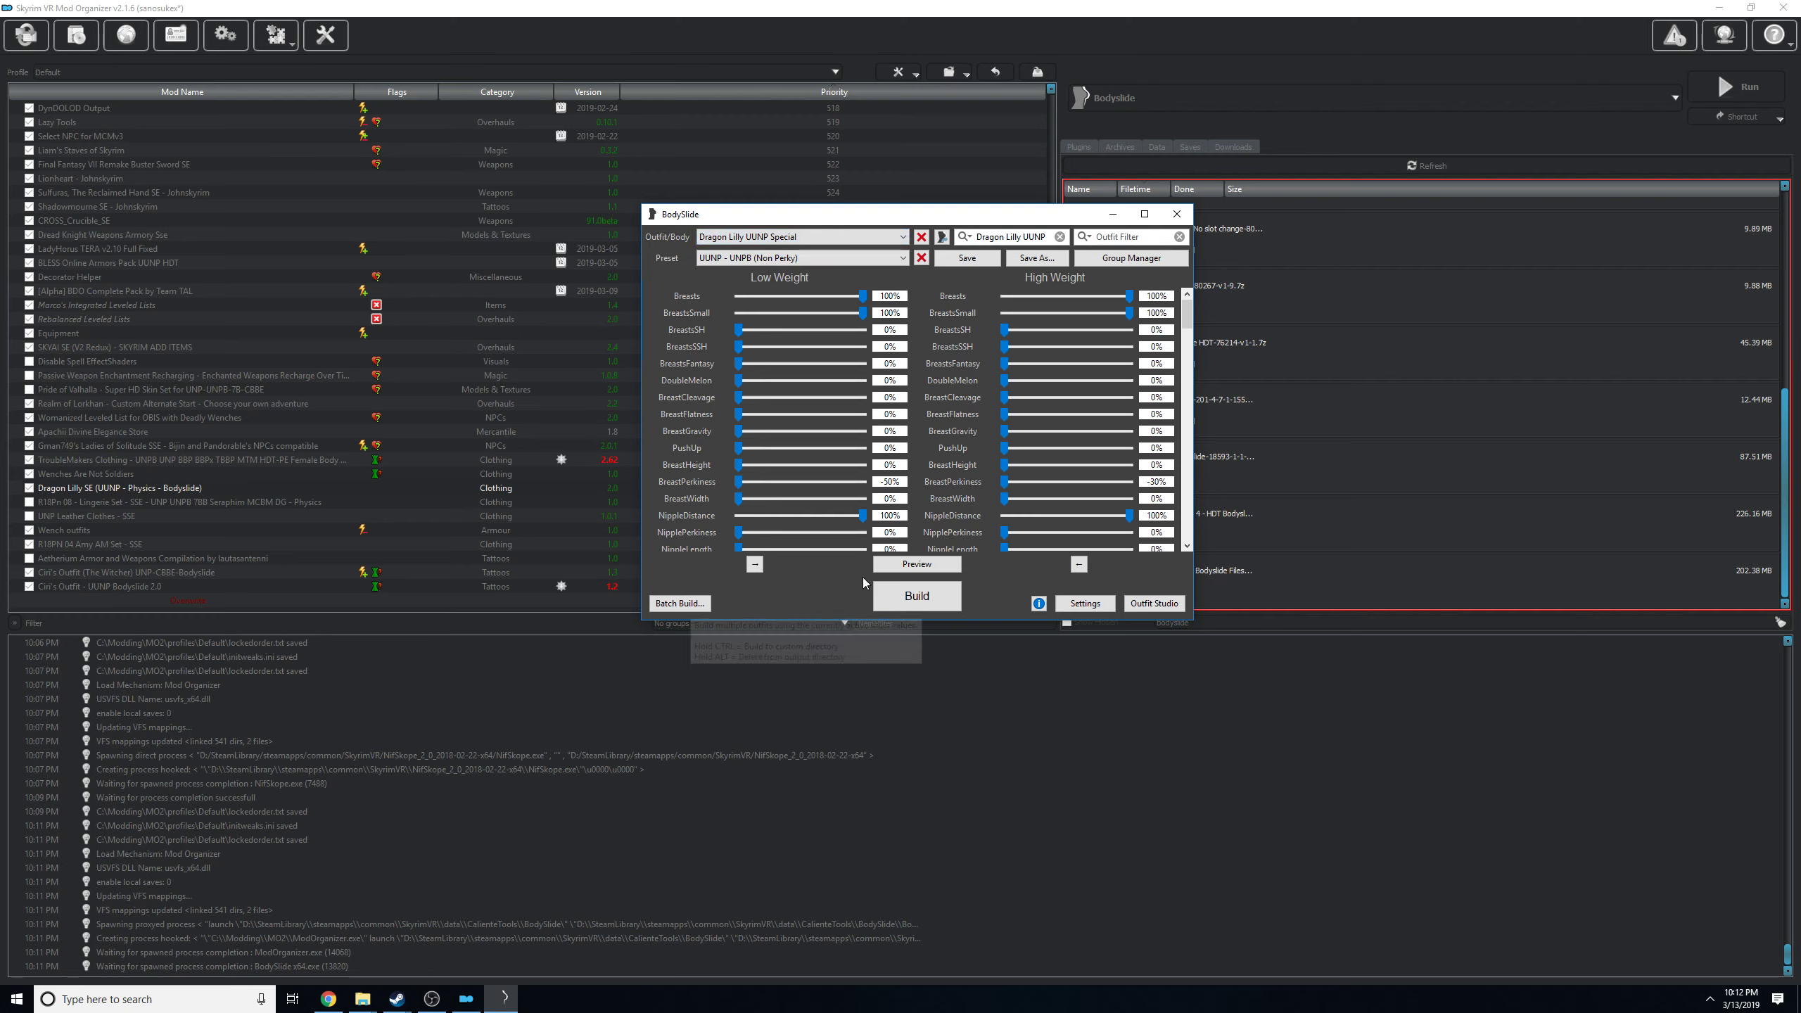
{"action": "left_click", "coordinate": [917, 564]}
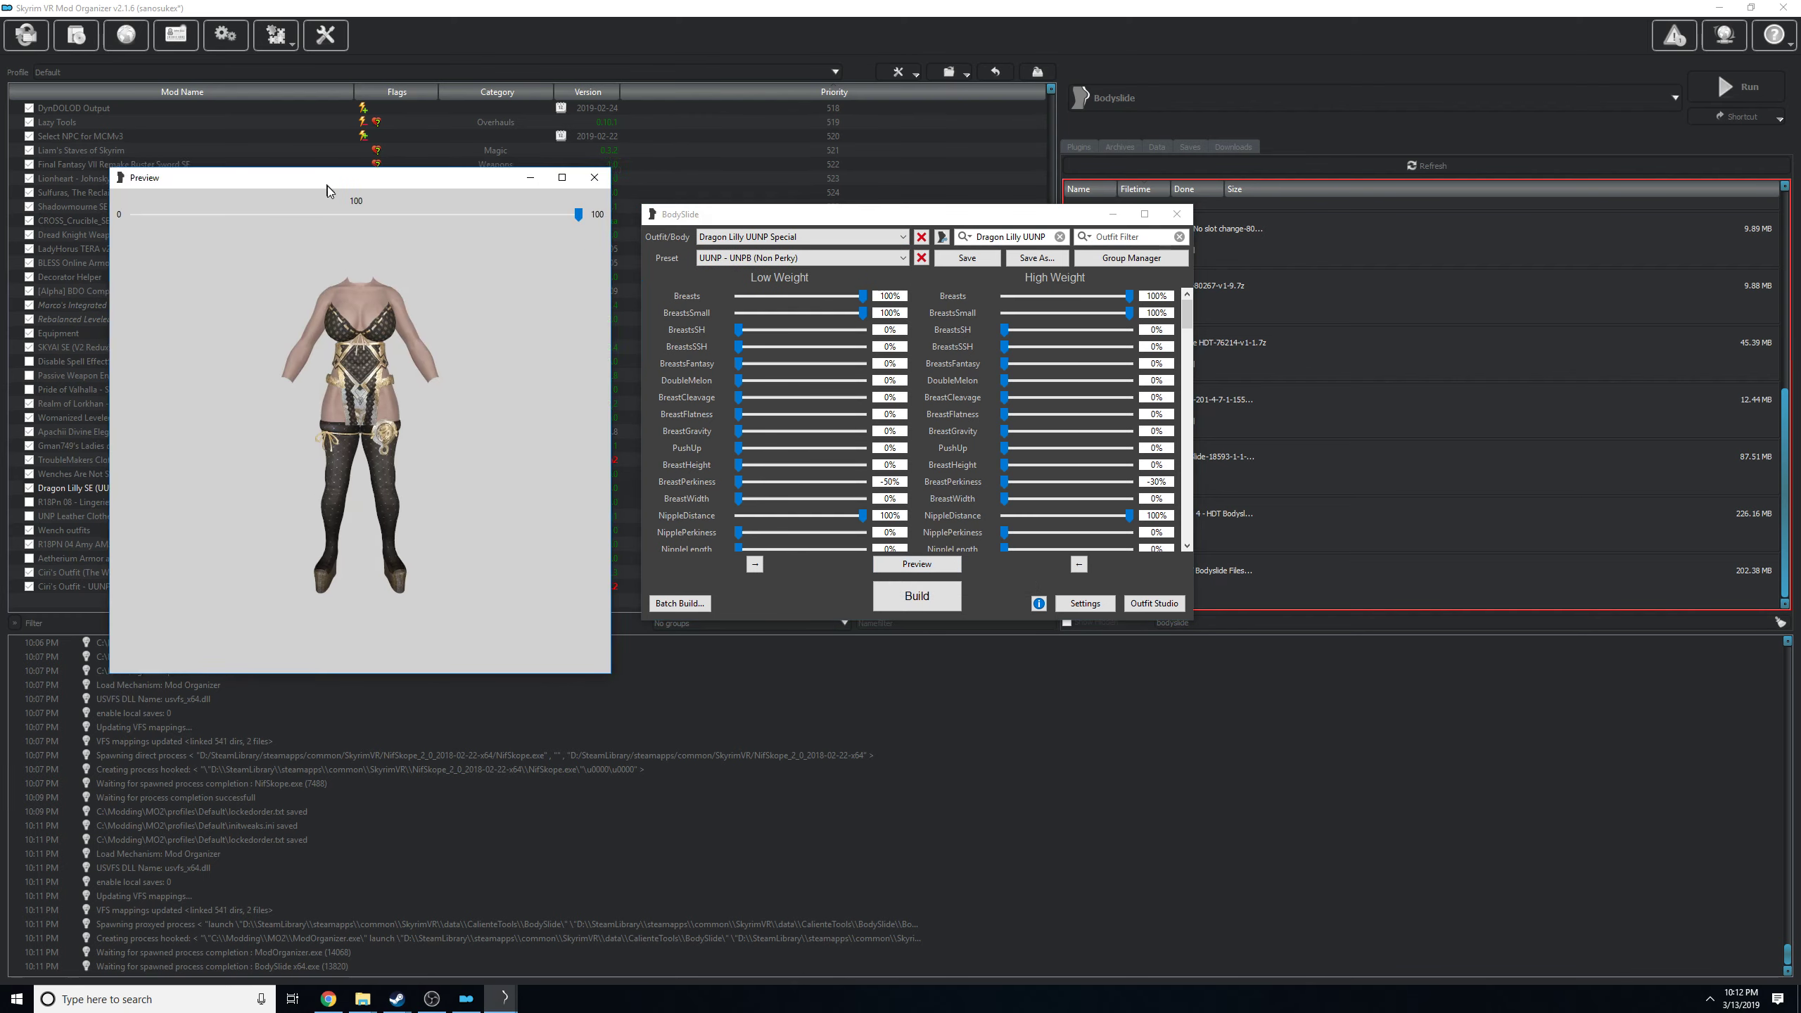
{"action": "left_click_drag", "start_coordinate": [322, 178], "coordinate": [328, 217]}
{"action": "left_click_drag", "start_coordinate": [354, 365], "coordinate": [417, 364]}
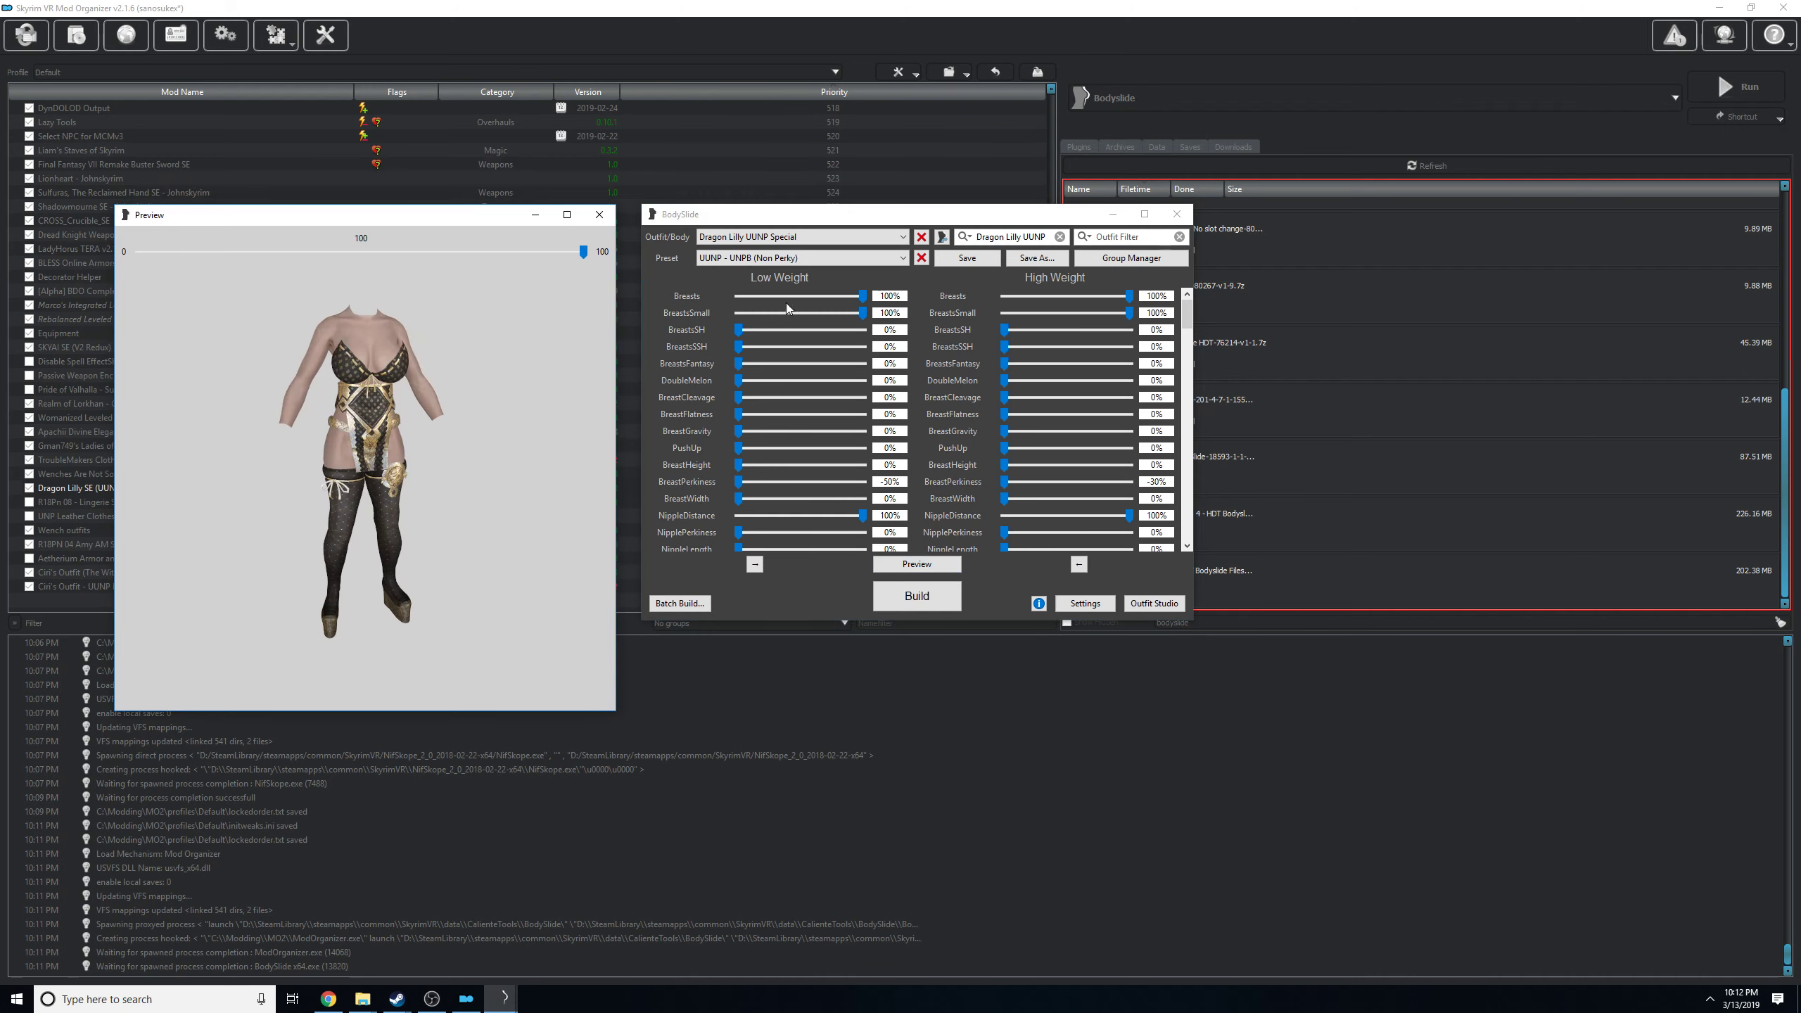
{"action": "left_click_drag", "start_coordinate": [805, 219], "coordinate": [883, 237]}
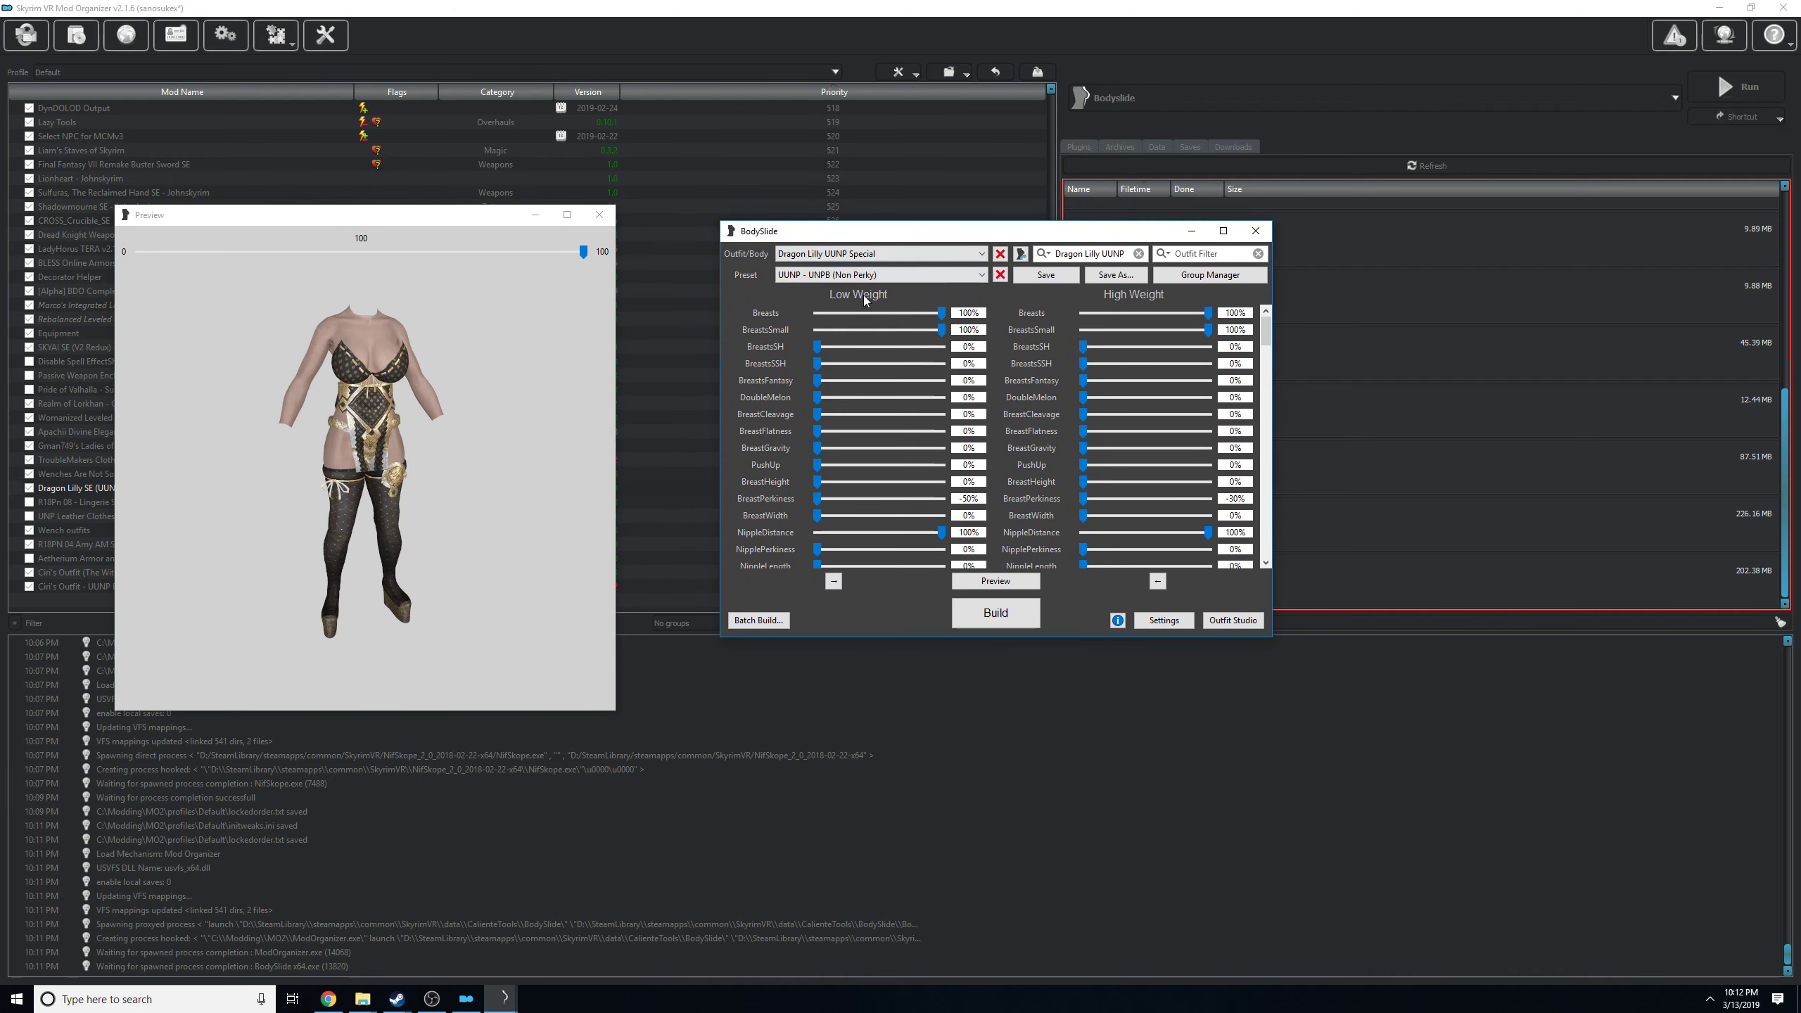
Try the UUNP presets 7B Oppai, Top Model and UNPB Oppai v3.2 on the outfit and return to UNPB (Non Perky).
{"action": "left_click", "coordinate": [831, 277]}
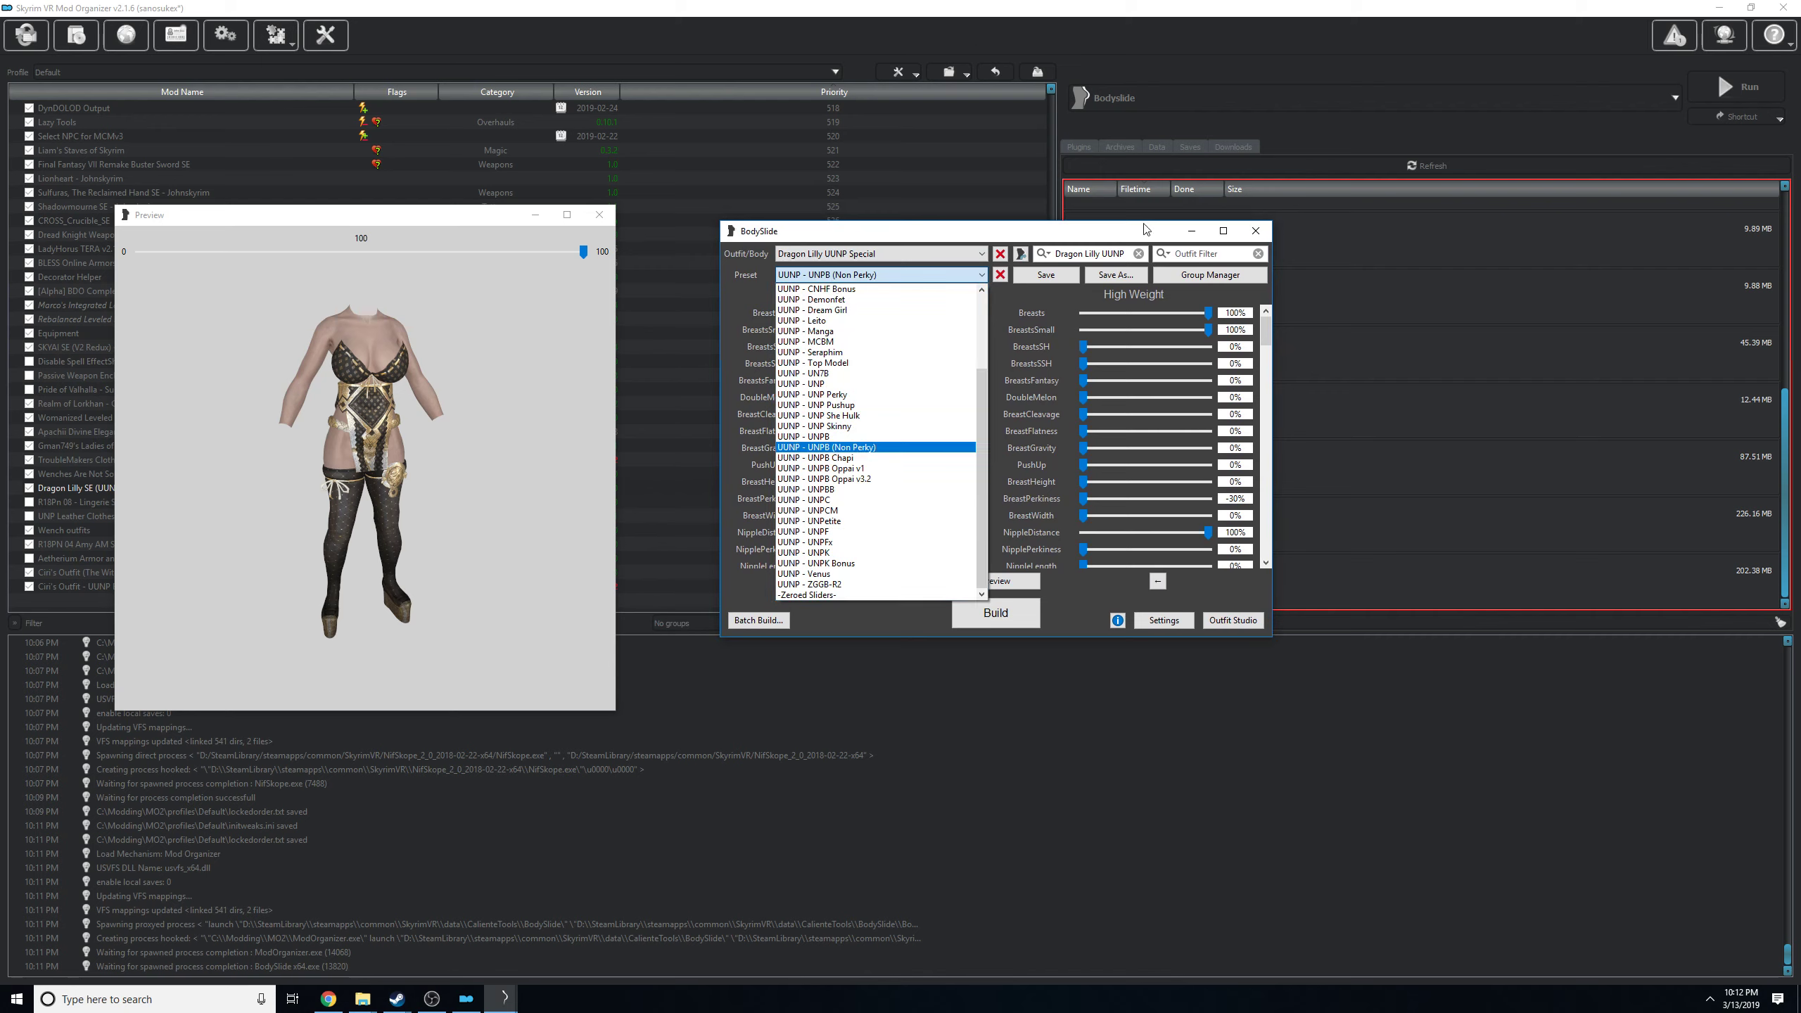
{"action": "left_click", "coordinate": [1045, 301]}
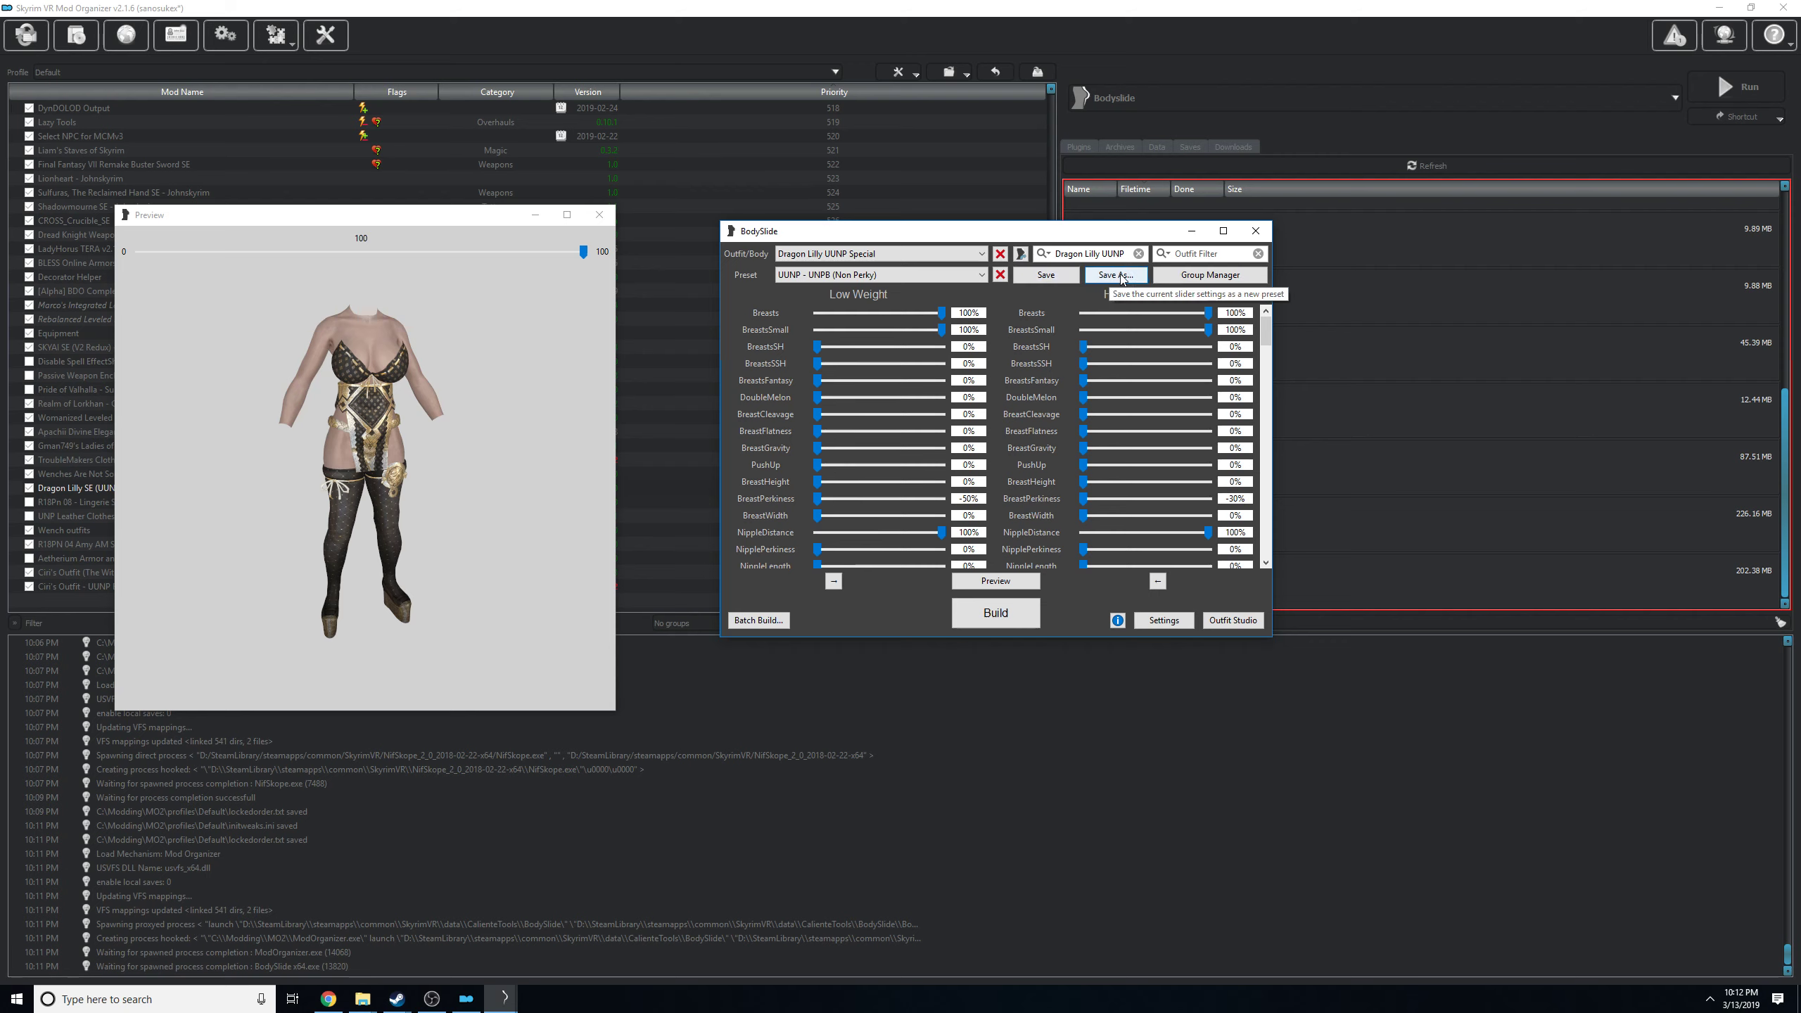
{"action": "left_click", "coordinate": [873, 276]}
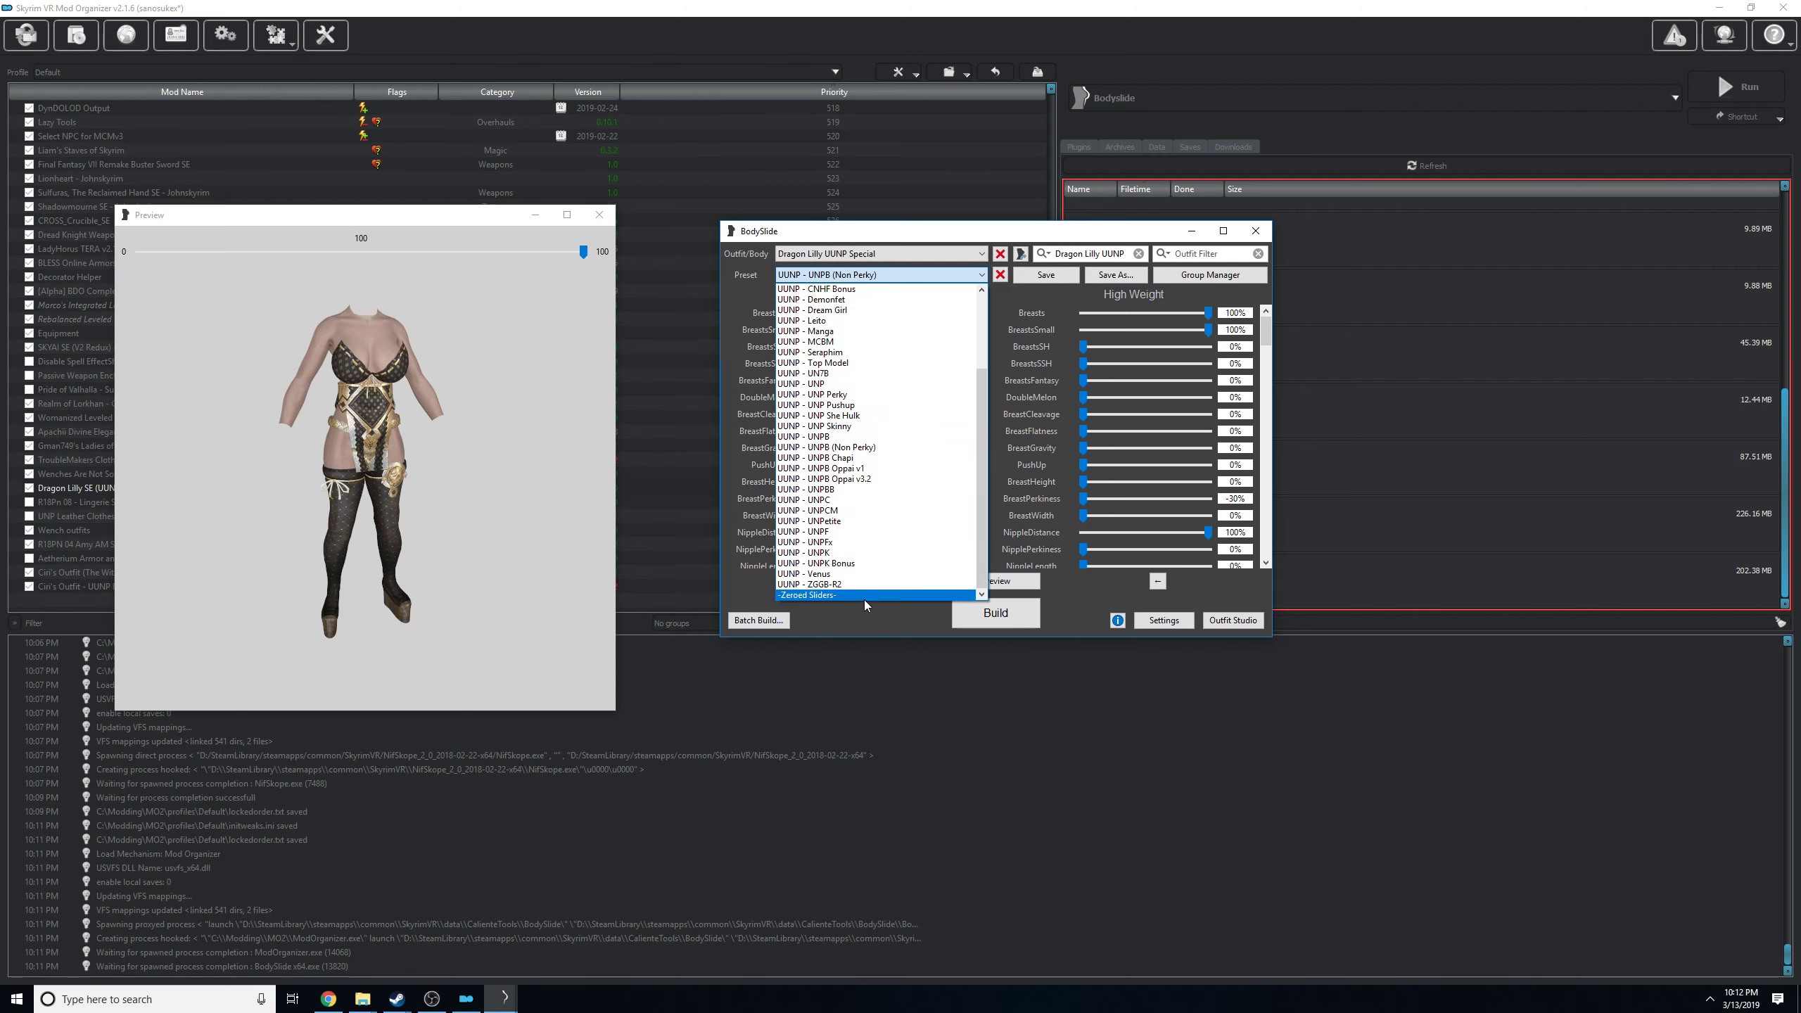
{"action": "scroll", "coordinate": [906, 426], "scroll_direction": "up", "scroll_amount": 3}
{"action": "left_click", "coordinate": [879, 331]}
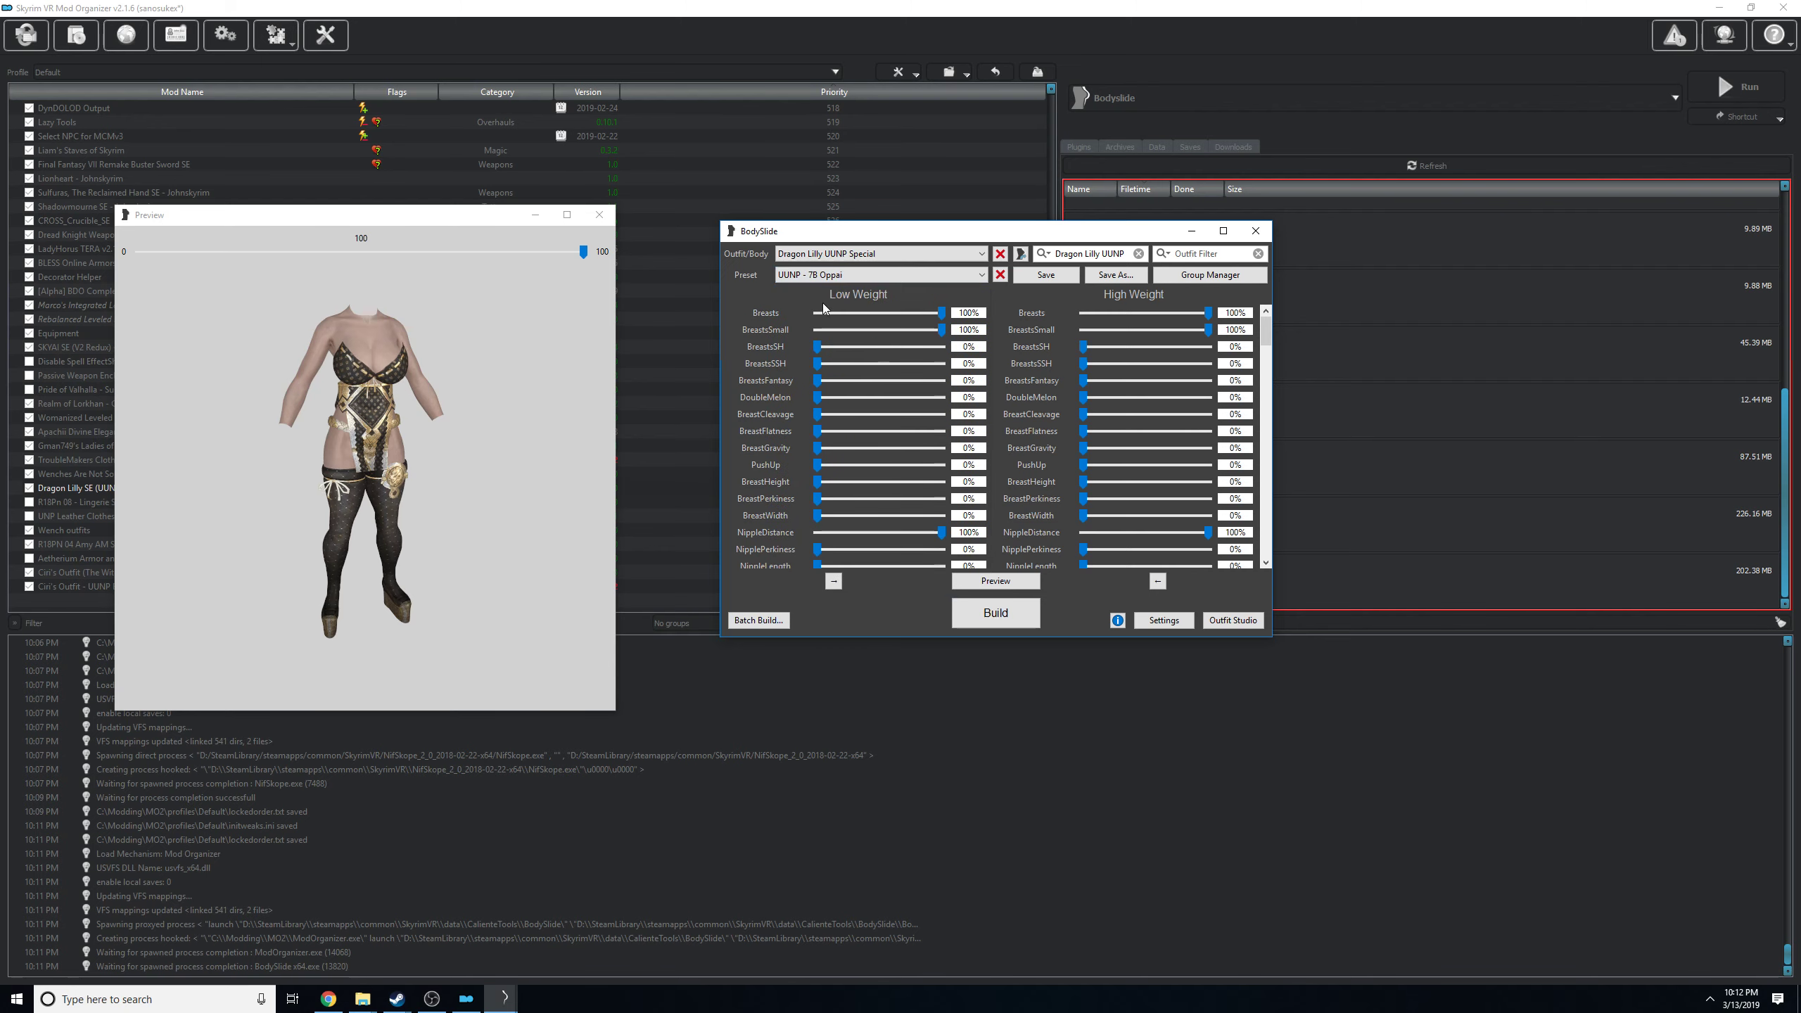
{"action": "left_click", "coordinate": [850, 274]}
{"action": "left_click", "coordinate": [880, 417]}
{"action": "left_click", "coordinate": [851, 276]}
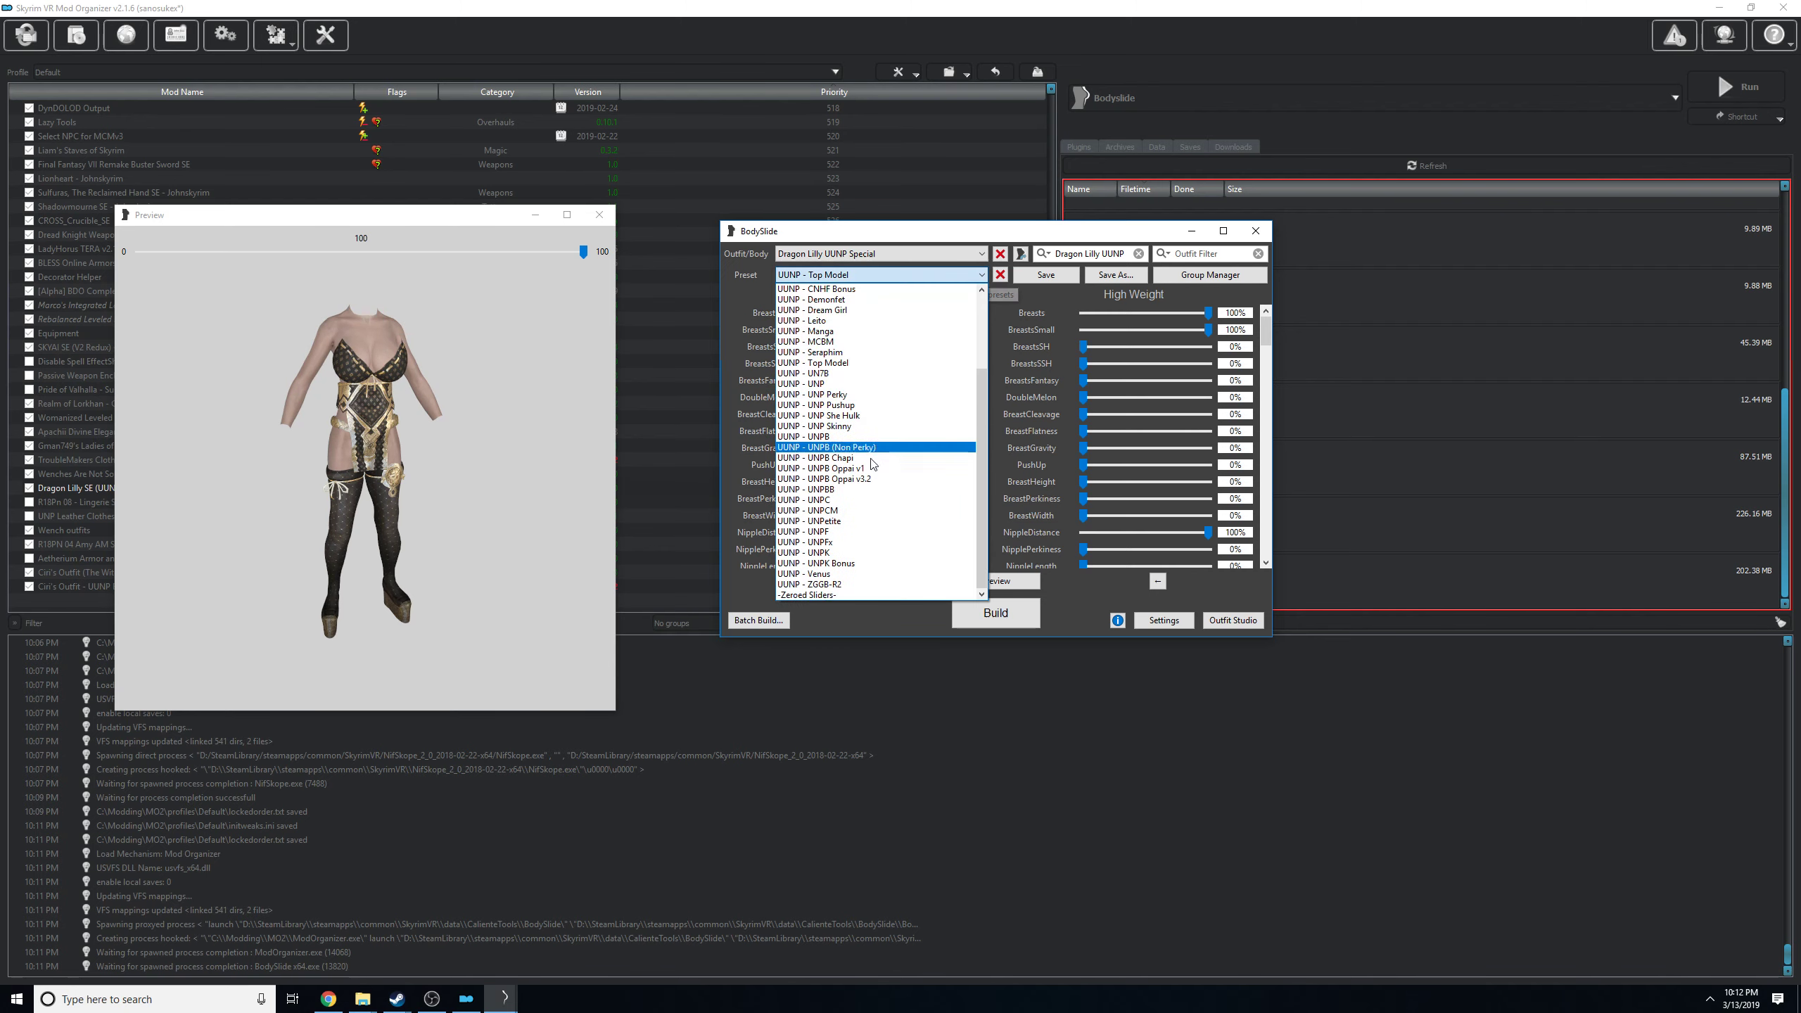
{"action": "left_click", "coordinate": [872, 479]}
{"action": "left_click", "coordinate": [824, 280]}
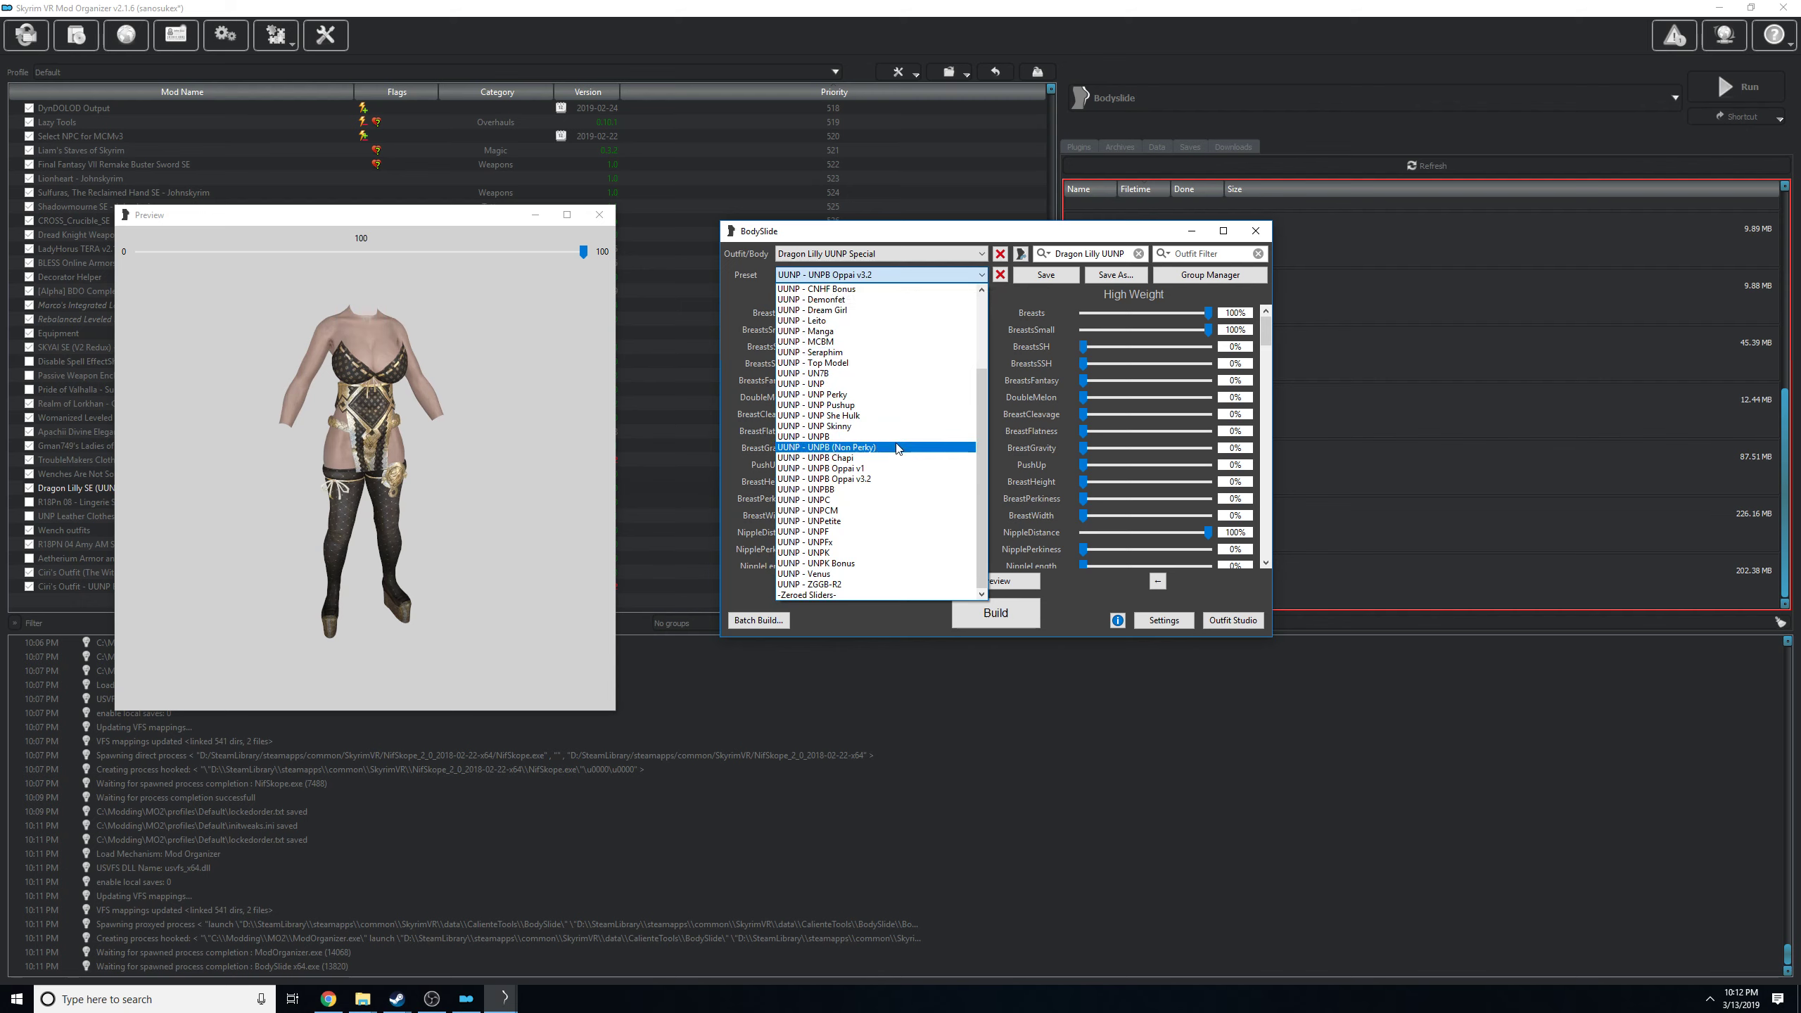
{"action": "left_click", "coordinate": [879, 445]}
Enlarge the preview window and inspect the Dragon Lilly UUNP Special outfit from the front and sides.
{"action": "left_click_drag", "start_coordinate": [352, 222], "coordinate": [377, 237]}
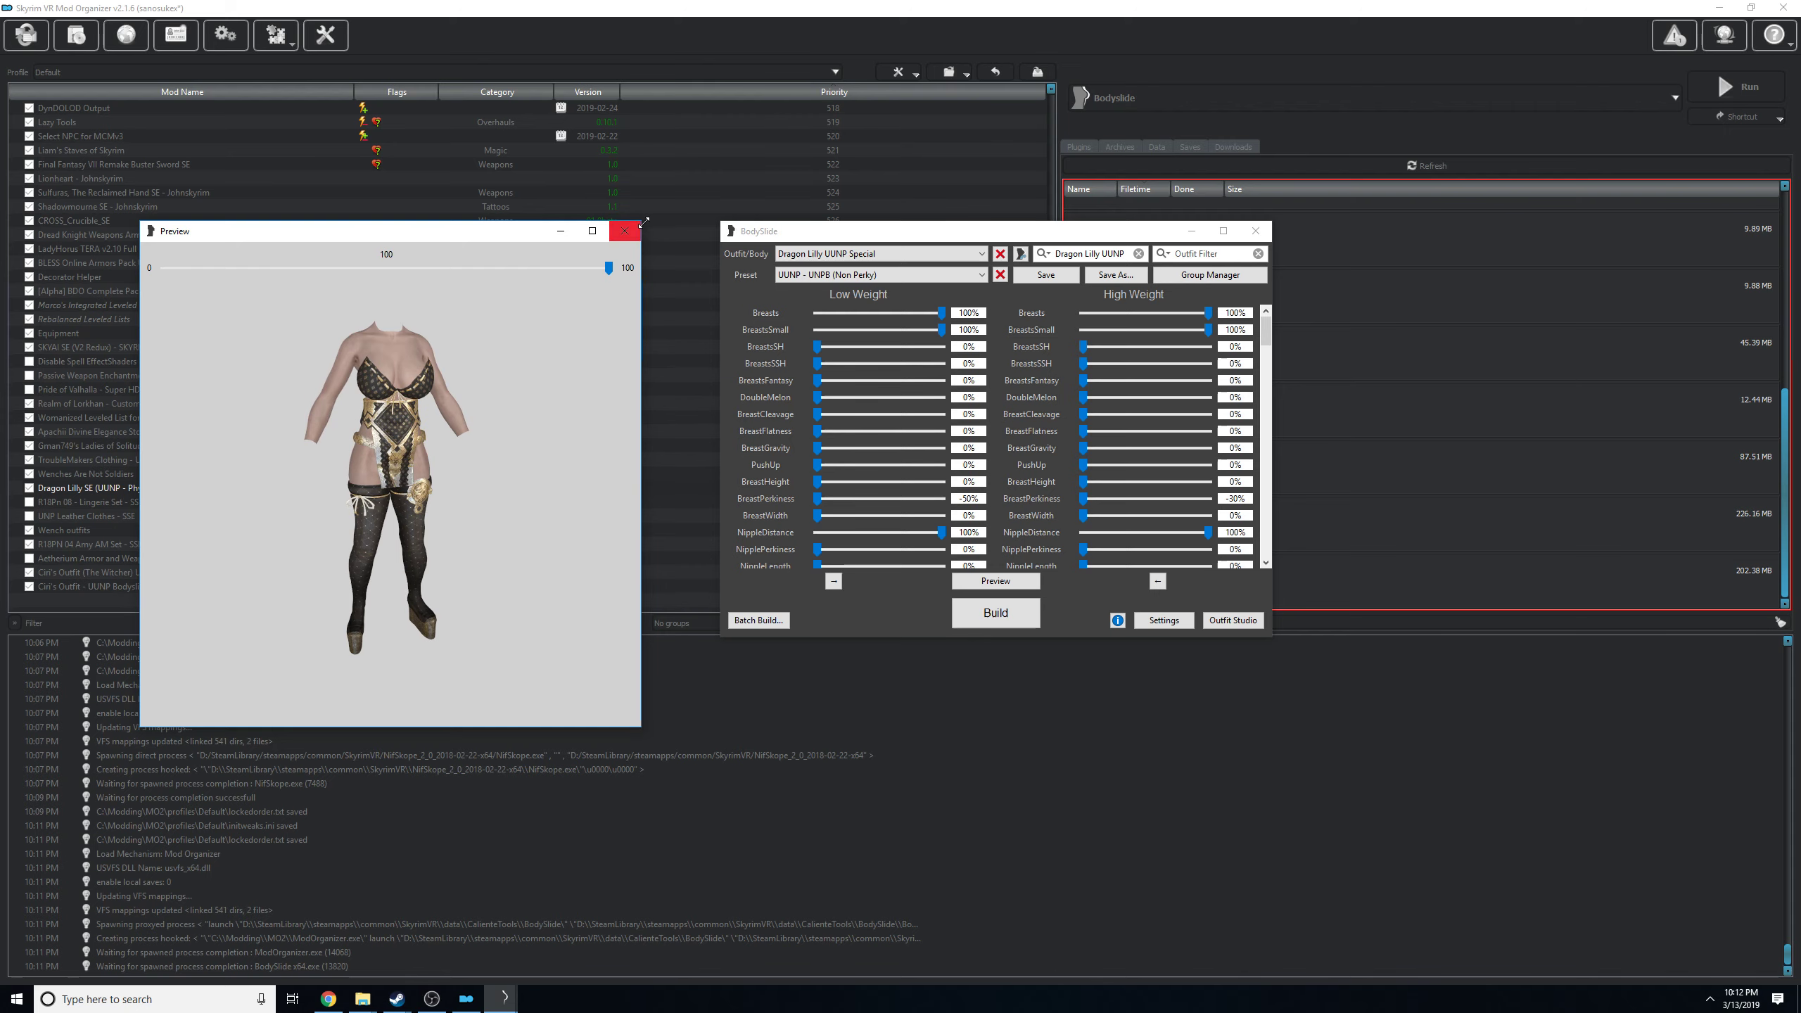
{"action": "left_click_drag", "start_coordinate": [640, 223], "coordinate": [1194, 94]}
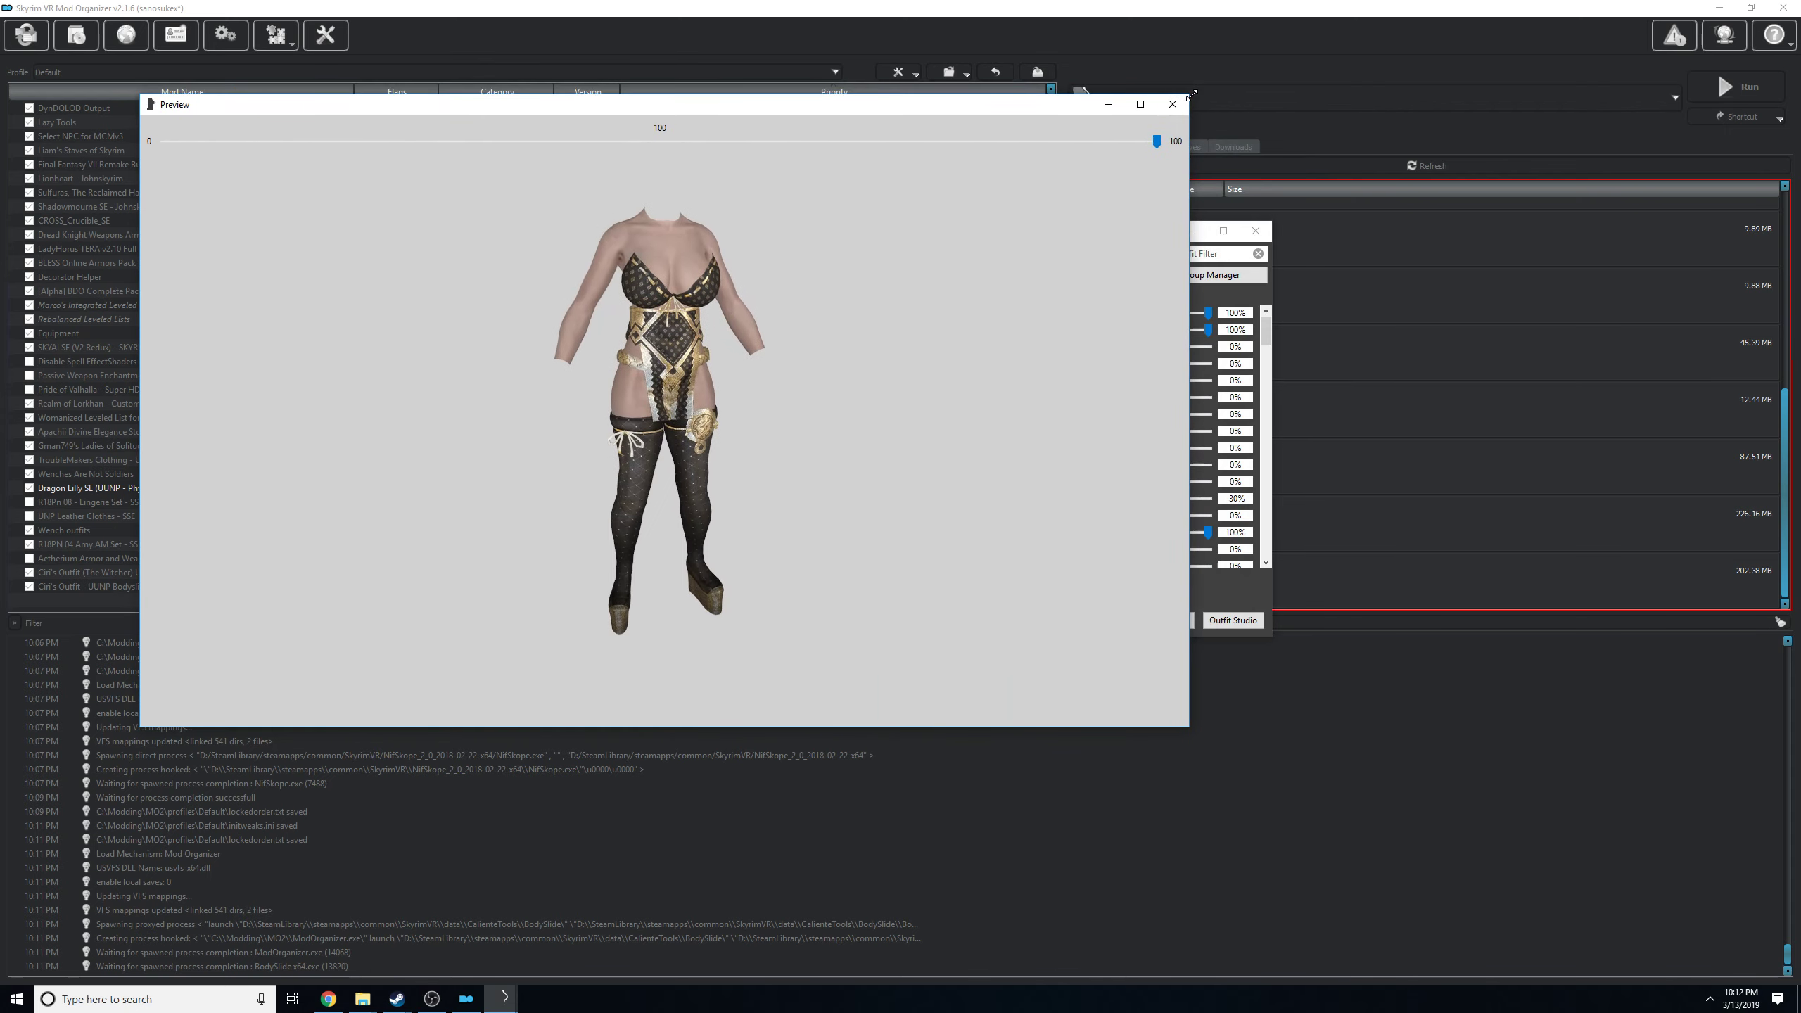
{"action": "left_click_drag", "start_coordinate": [971, 106], "coordinate": [930, 295]}
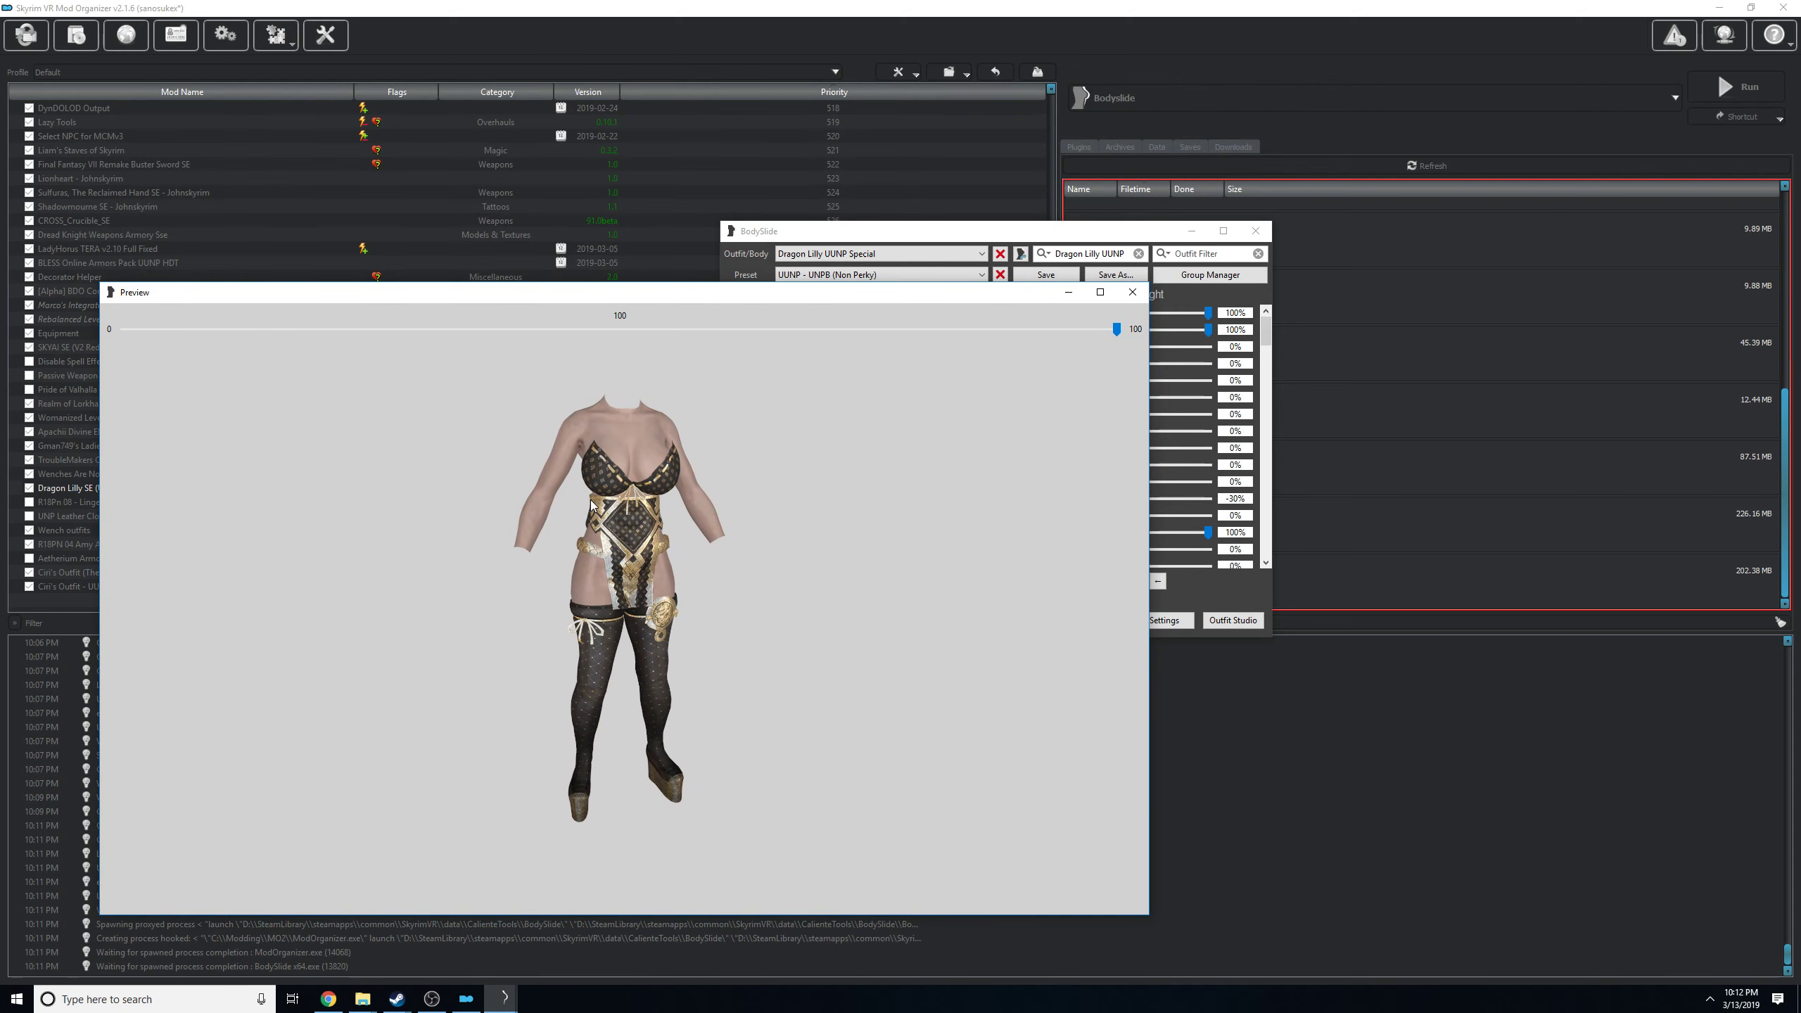
{"action": "left_click_drag", "start_coordinate": [537, 489], "coordinate": [475, 493]}
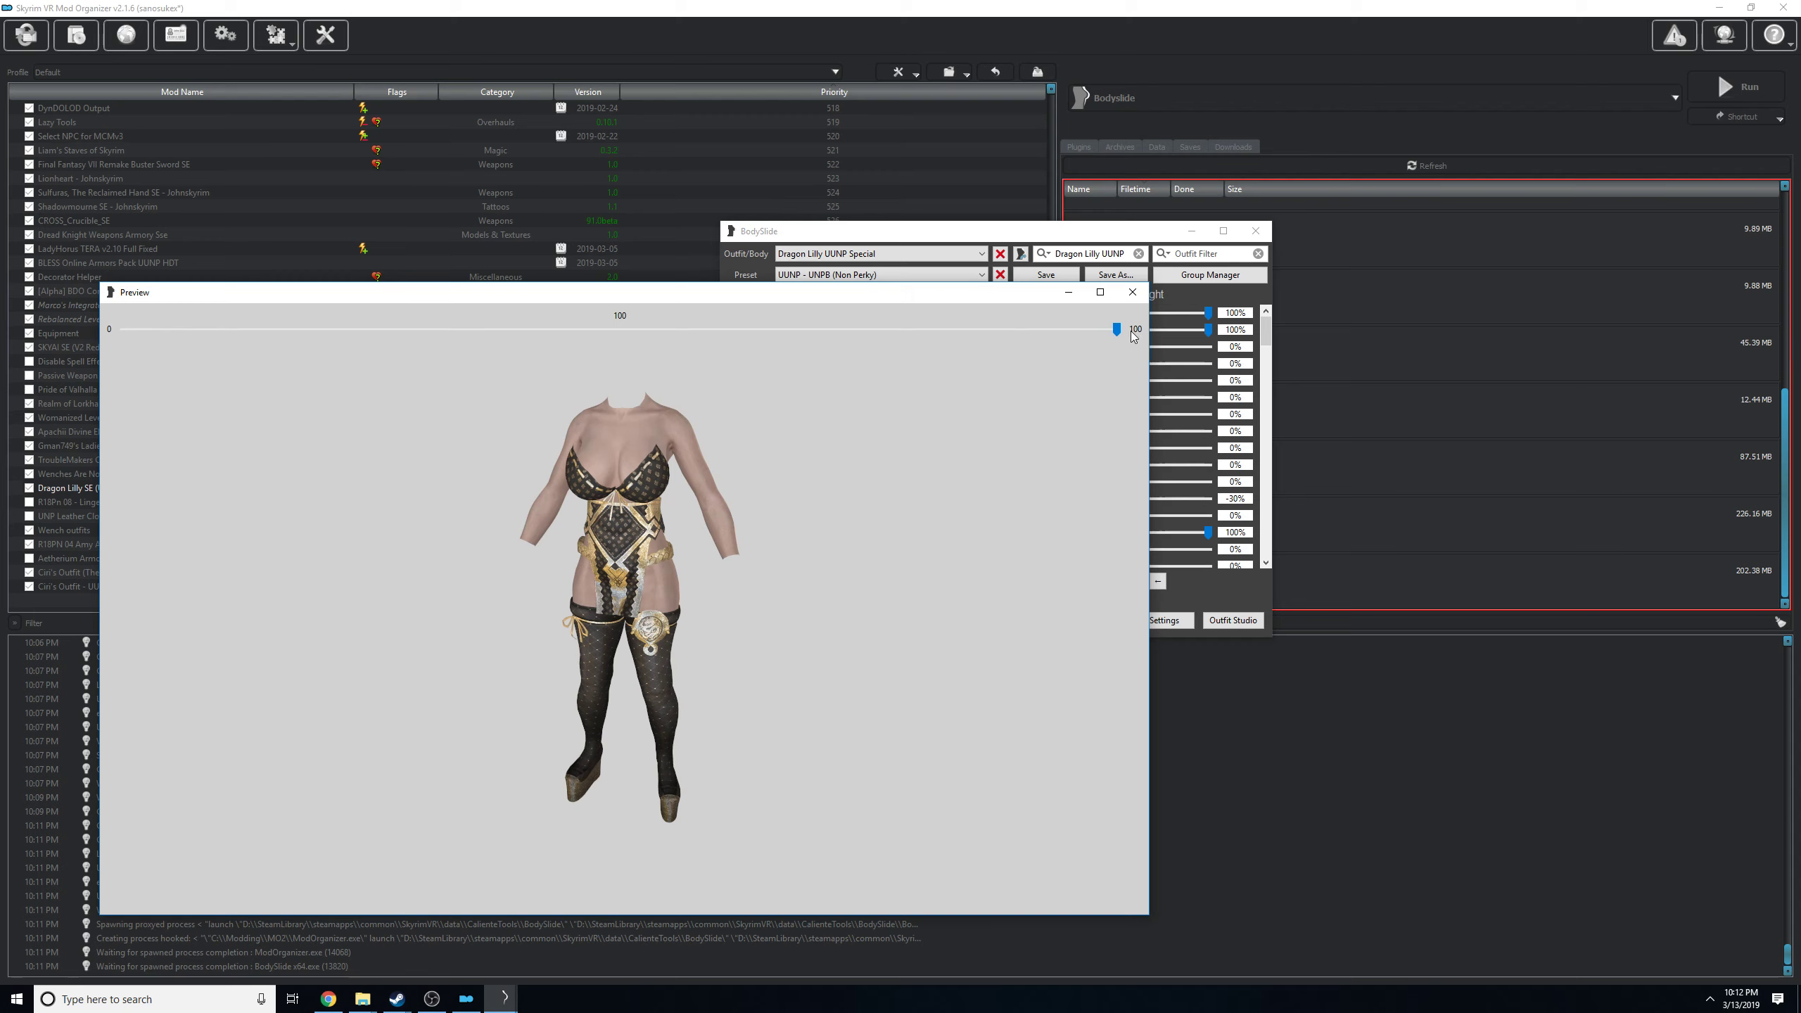
{"action": "left_click_drag", "start_coordinate": [872, 408], "coordinate": [591, 462]}
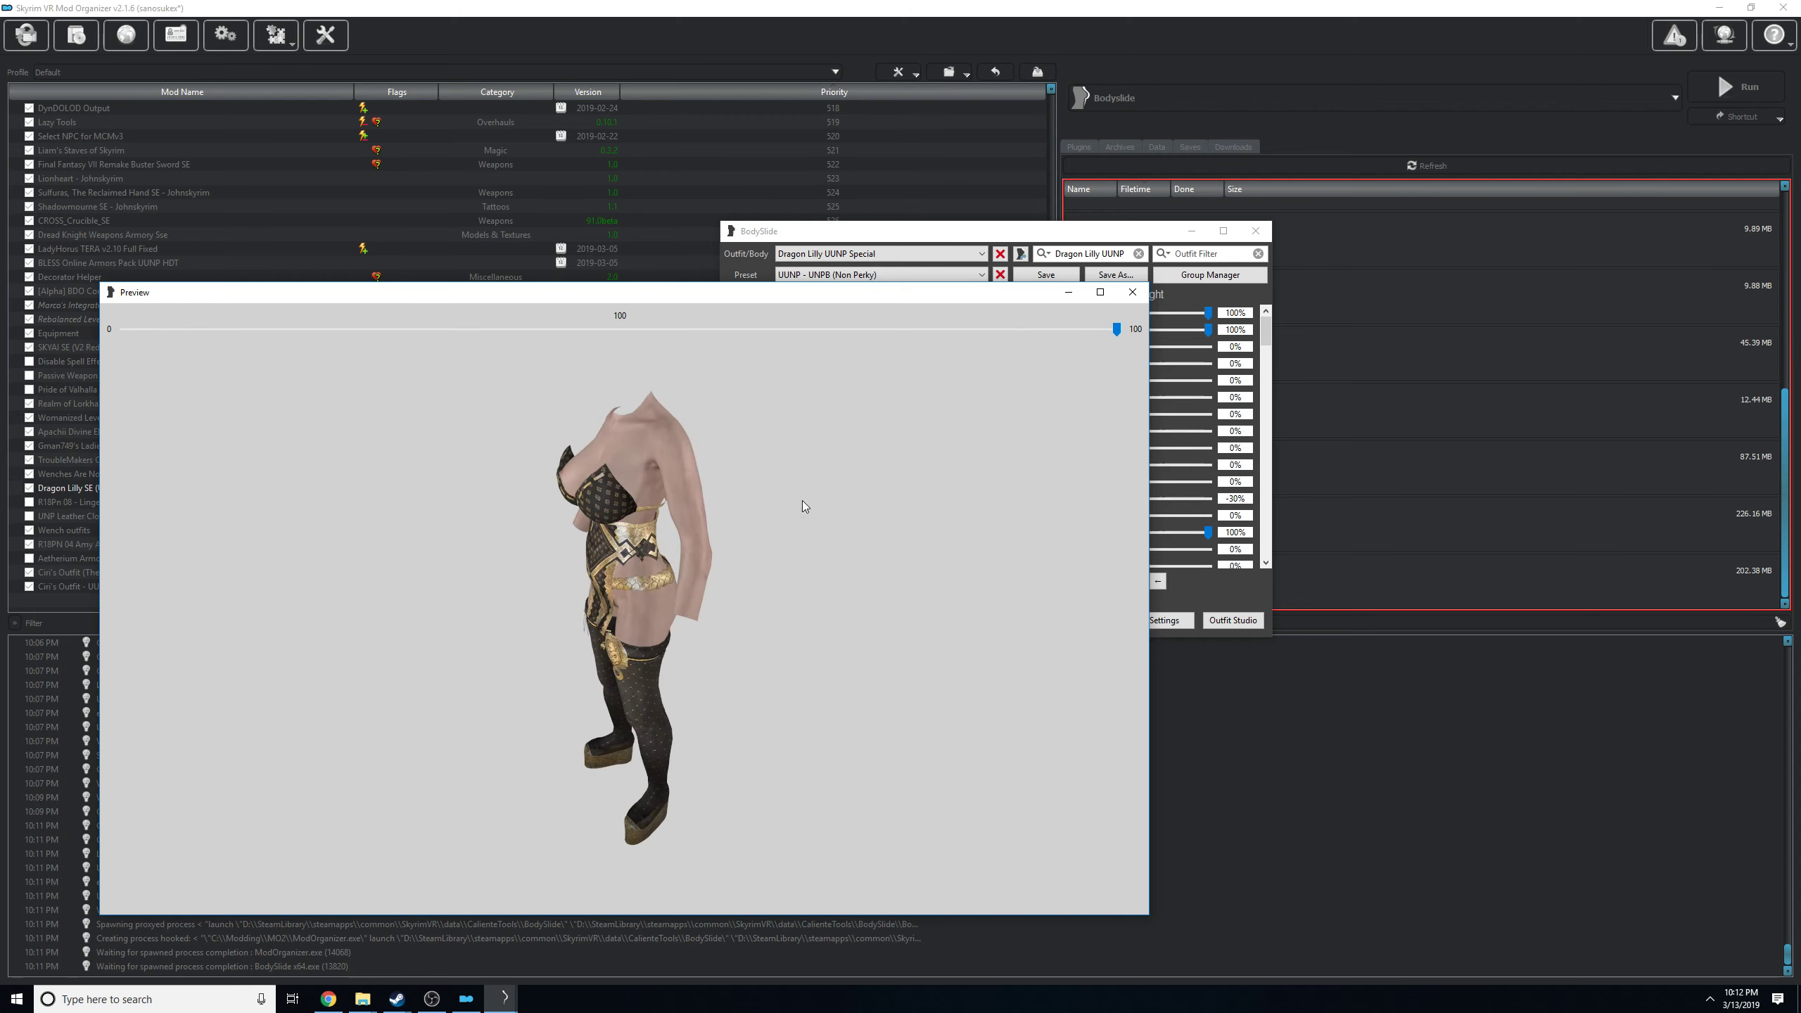
{"action": "left_click_drag", "start_coordinate": [804, 505], "coordinate": [597, 479]}
{"action": "left_click_drag", "start_coordinate": [720, 450], "coordinate": [1033, 436]}
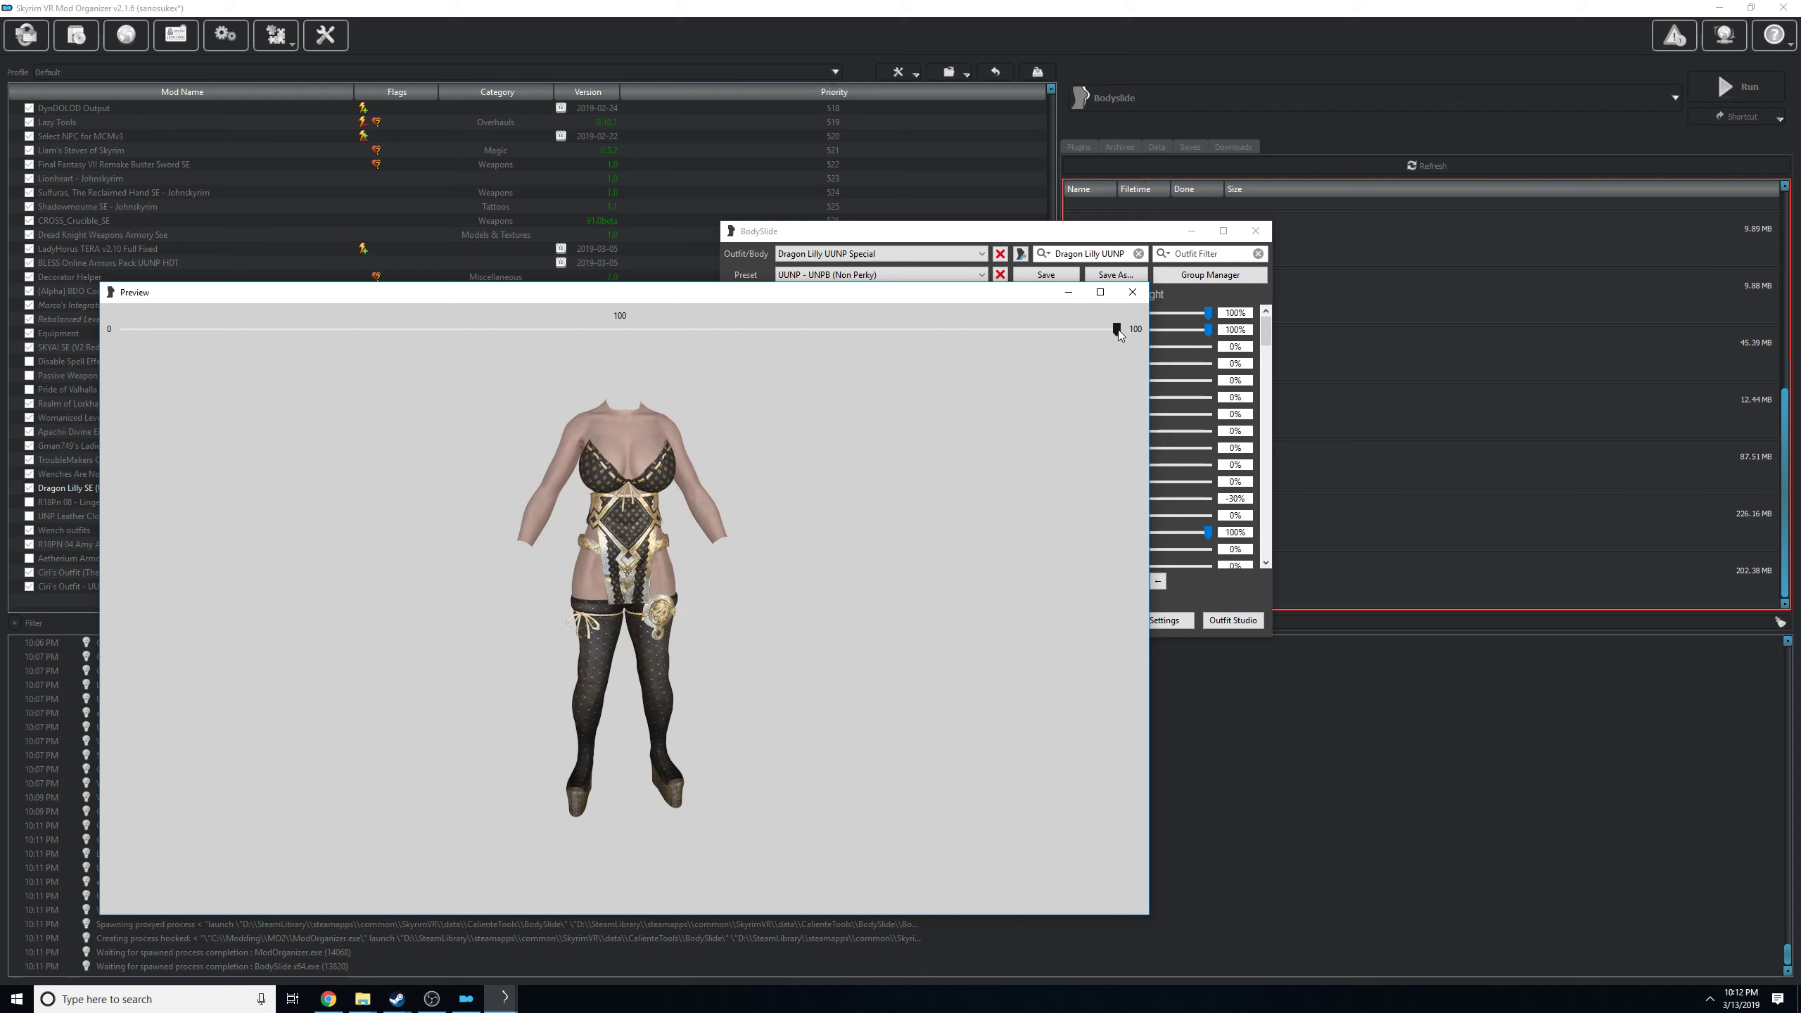
Compare the previewed outfit at weight 0 and weight 100, and close the preview.
{"action": "left_click_drag", "start_coordinate": [1118, 333], "coordinate": [9, 384]}
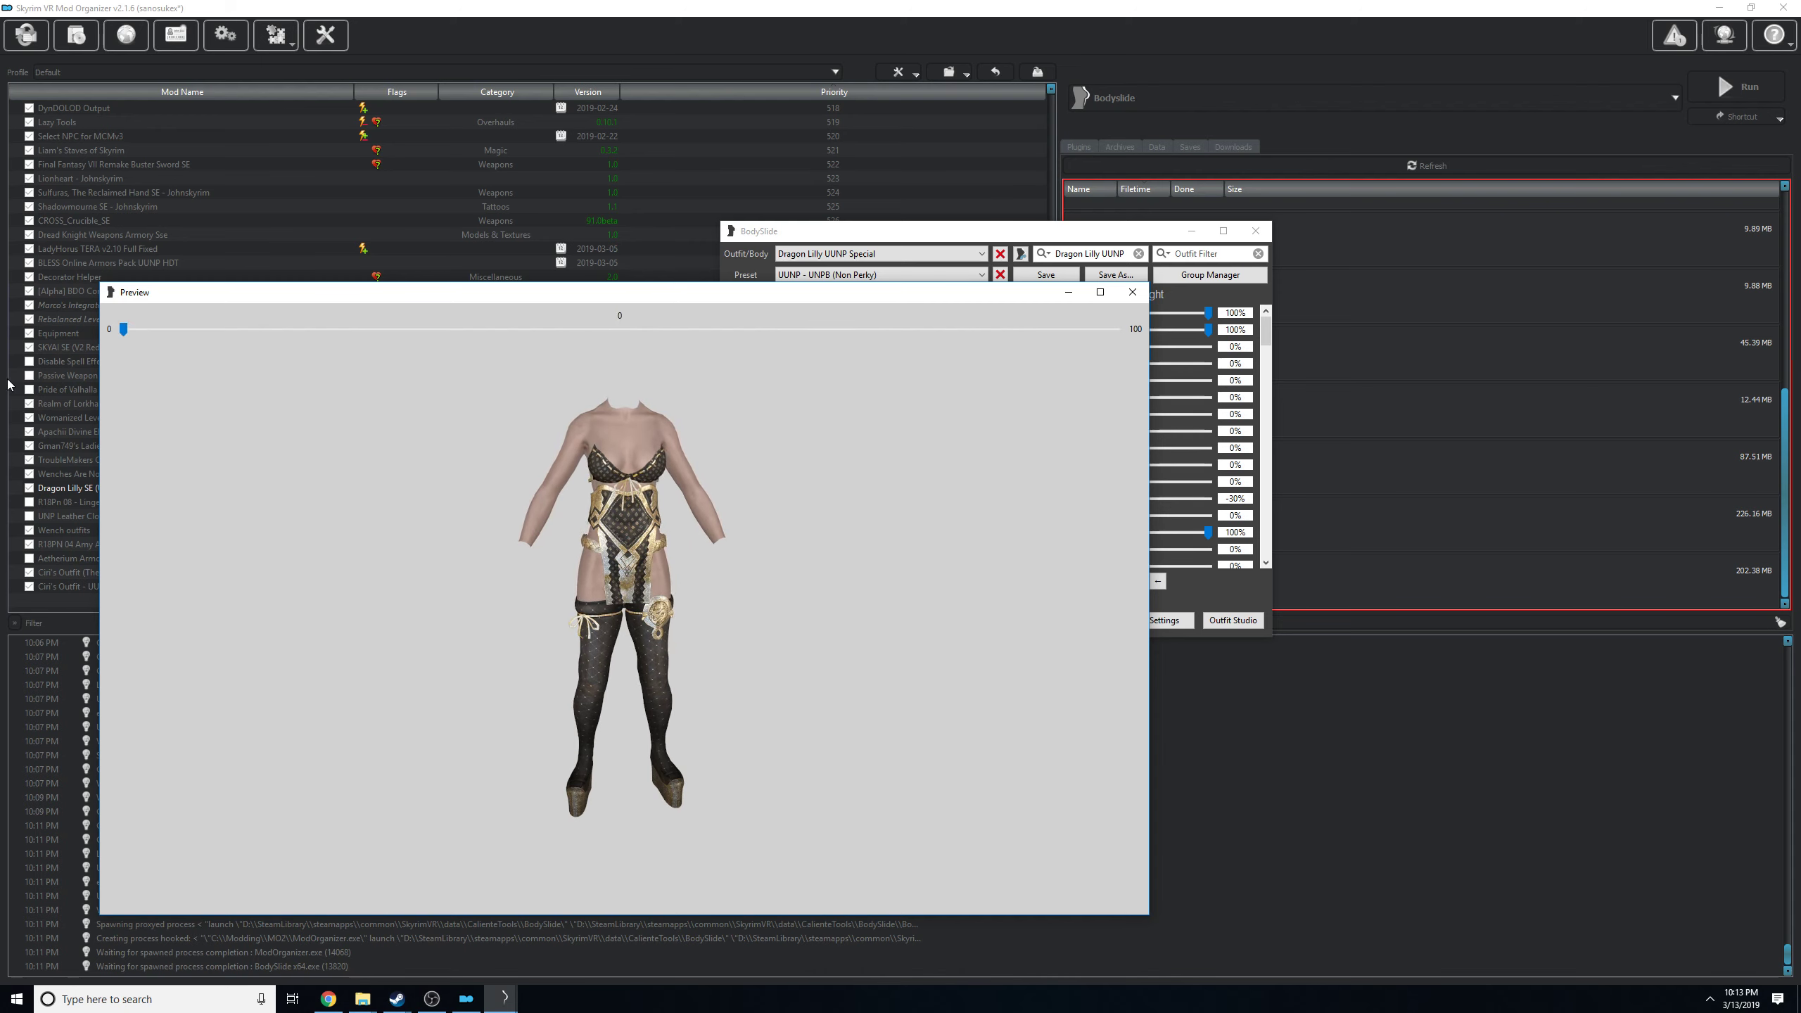
{"action": "left_click_drag", "start_coordinate": [638, 490], "coordinate": [574, 495]}
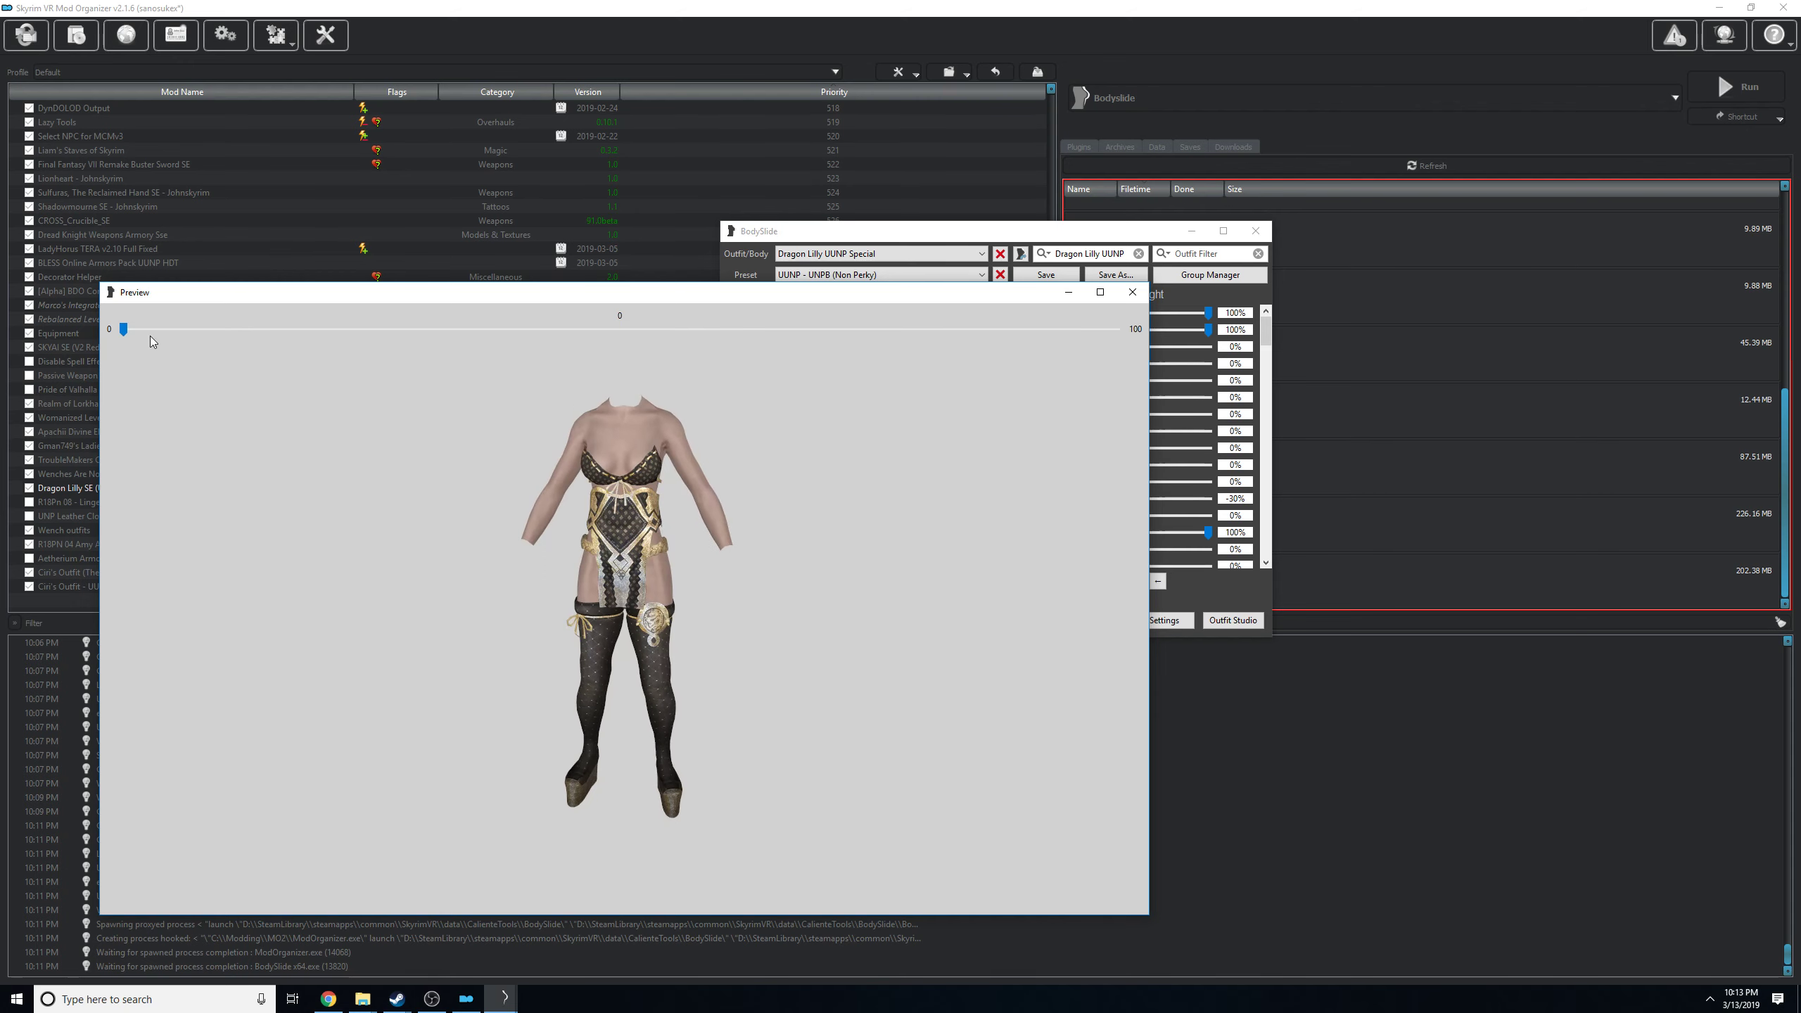
{"action": "left_click_drag", "start_coordinate": [123, 329], "coordinate": [1134, 342]}
{"action": "left_click_drag", "start_coordinate": [1013, 431], "coordinate": [685, 425]}
{"action": "left_click", "coordinate": [1132, 292]}
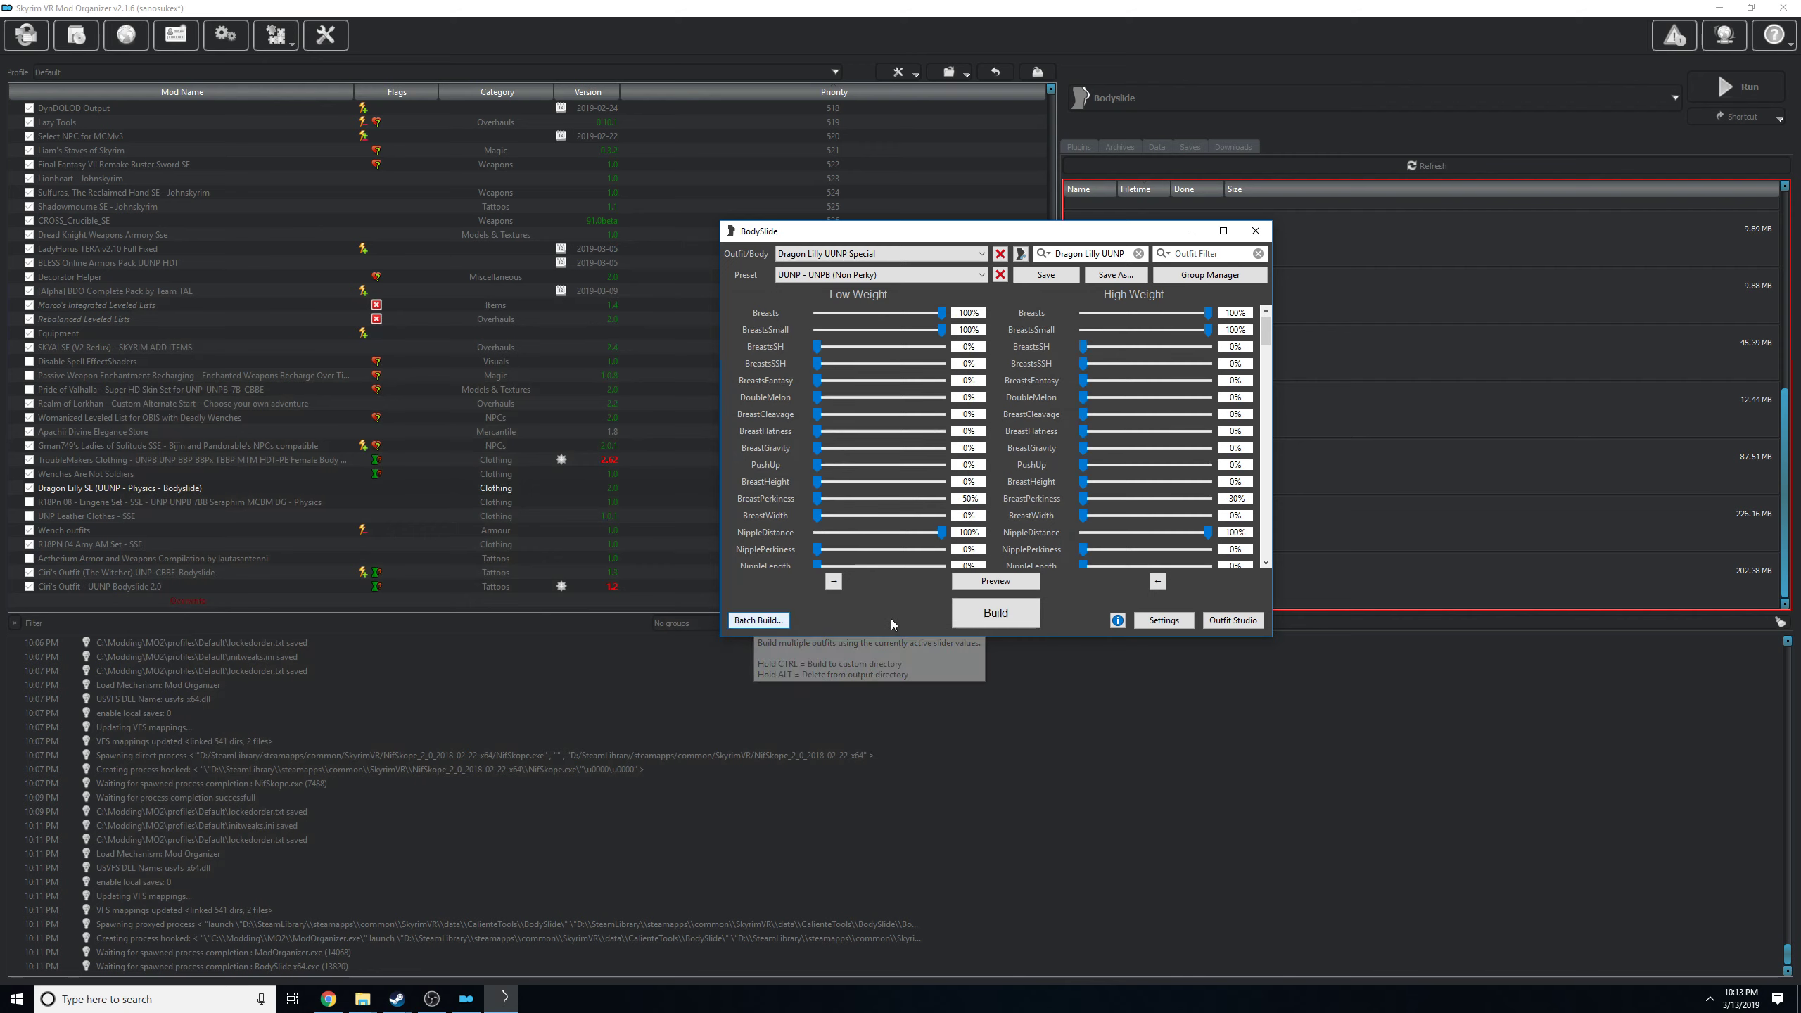
Select the Dragon Lilly Boots UUNP outfit, inspect its preview from several angles and close the preview.
{"action": "left_click", "coordinate": [808, 257]}
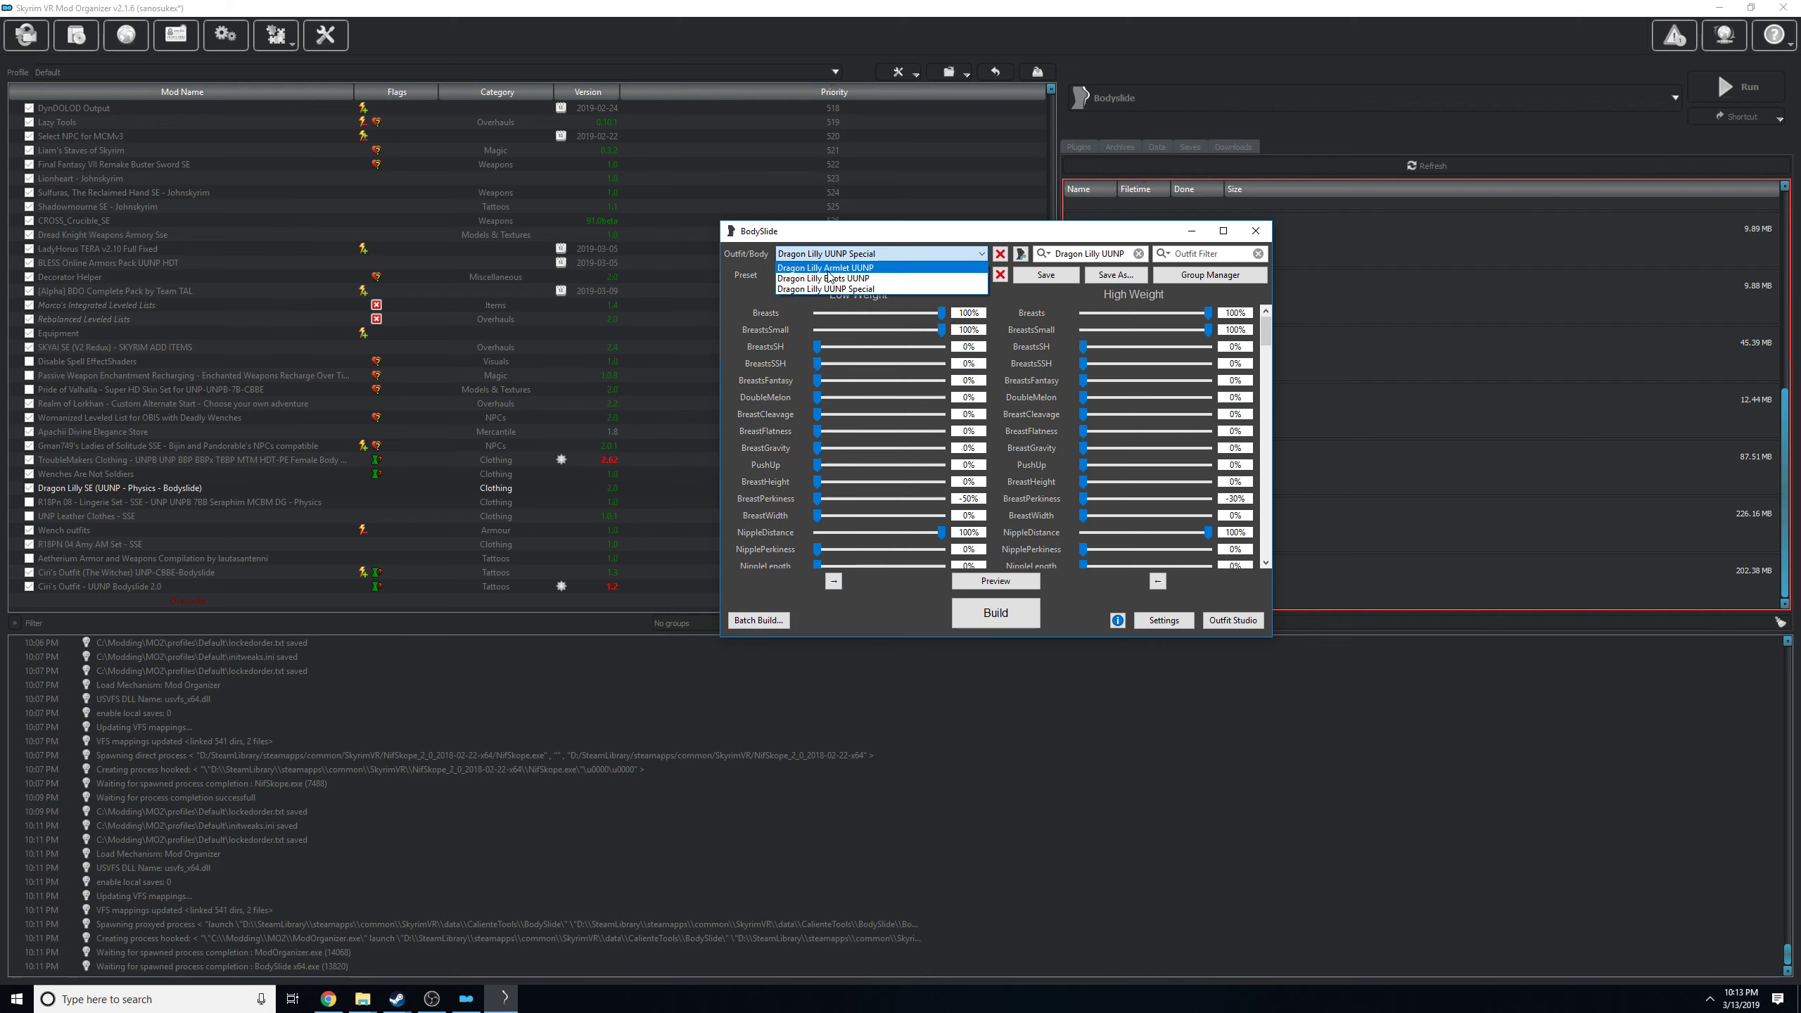
{"action": "left_click", "coordinate": [877, 278]}
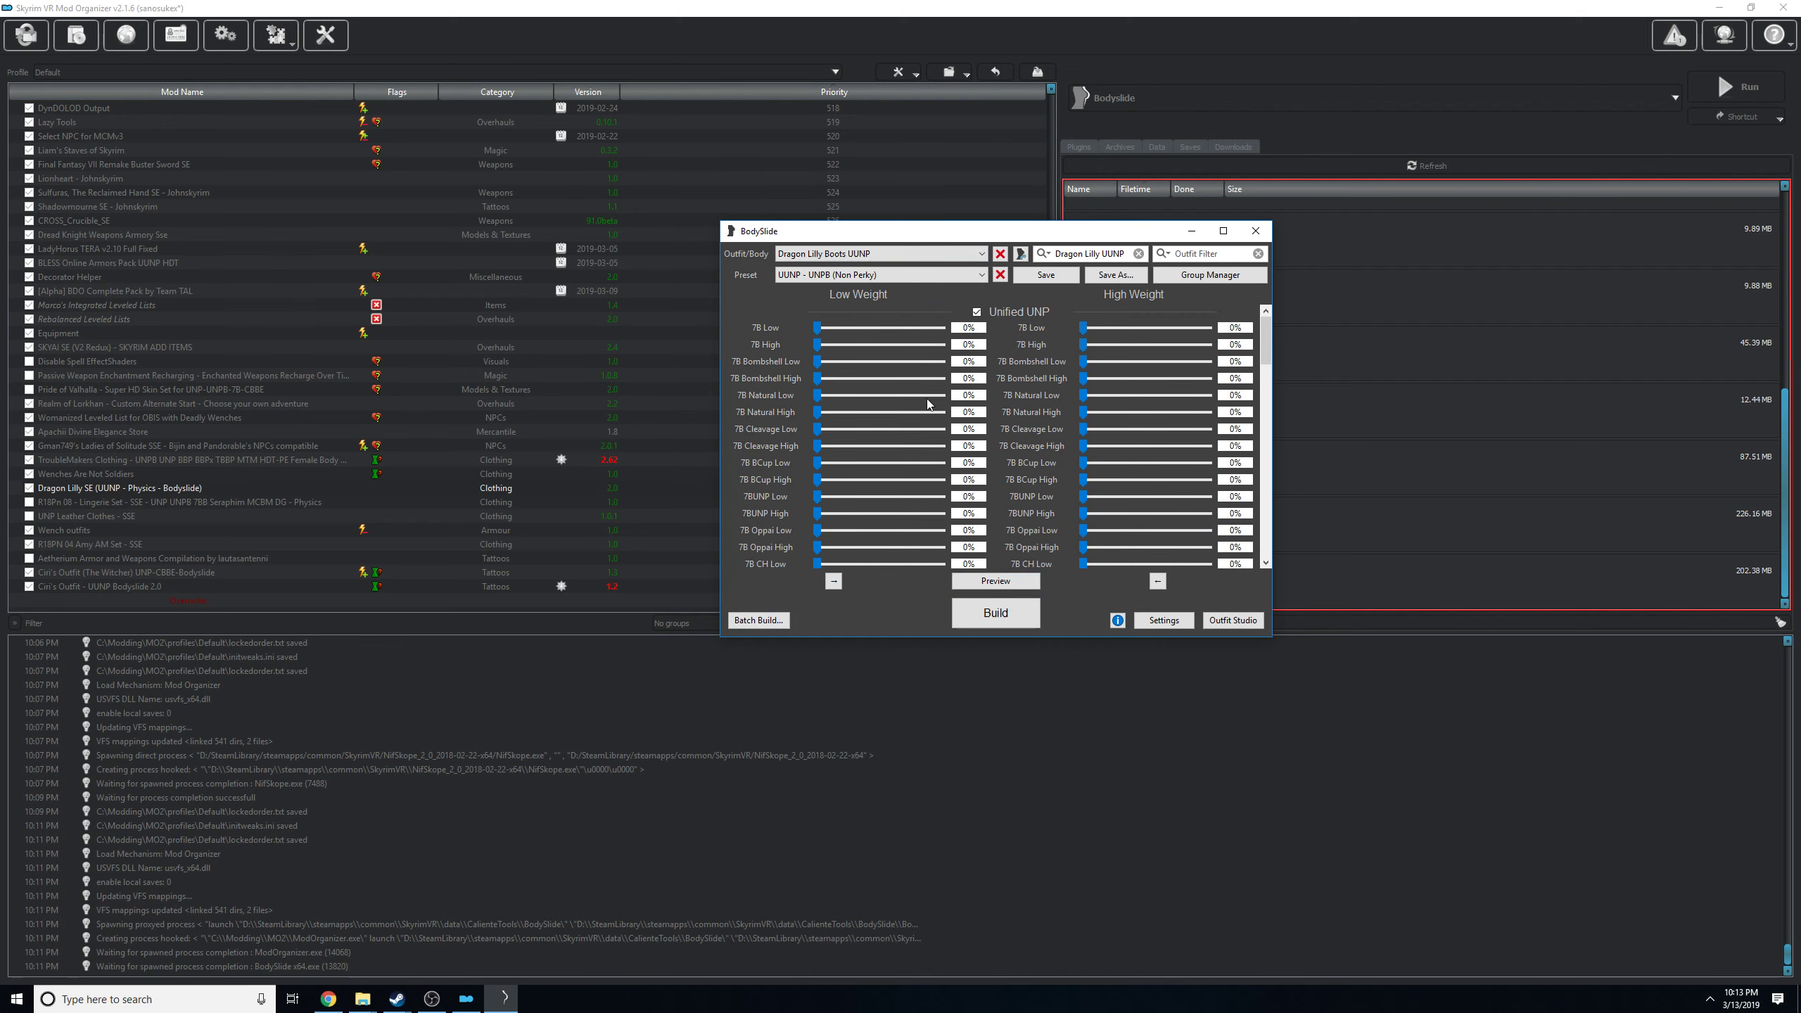
{"action": "left_click", "coordinate": [996, 580]}
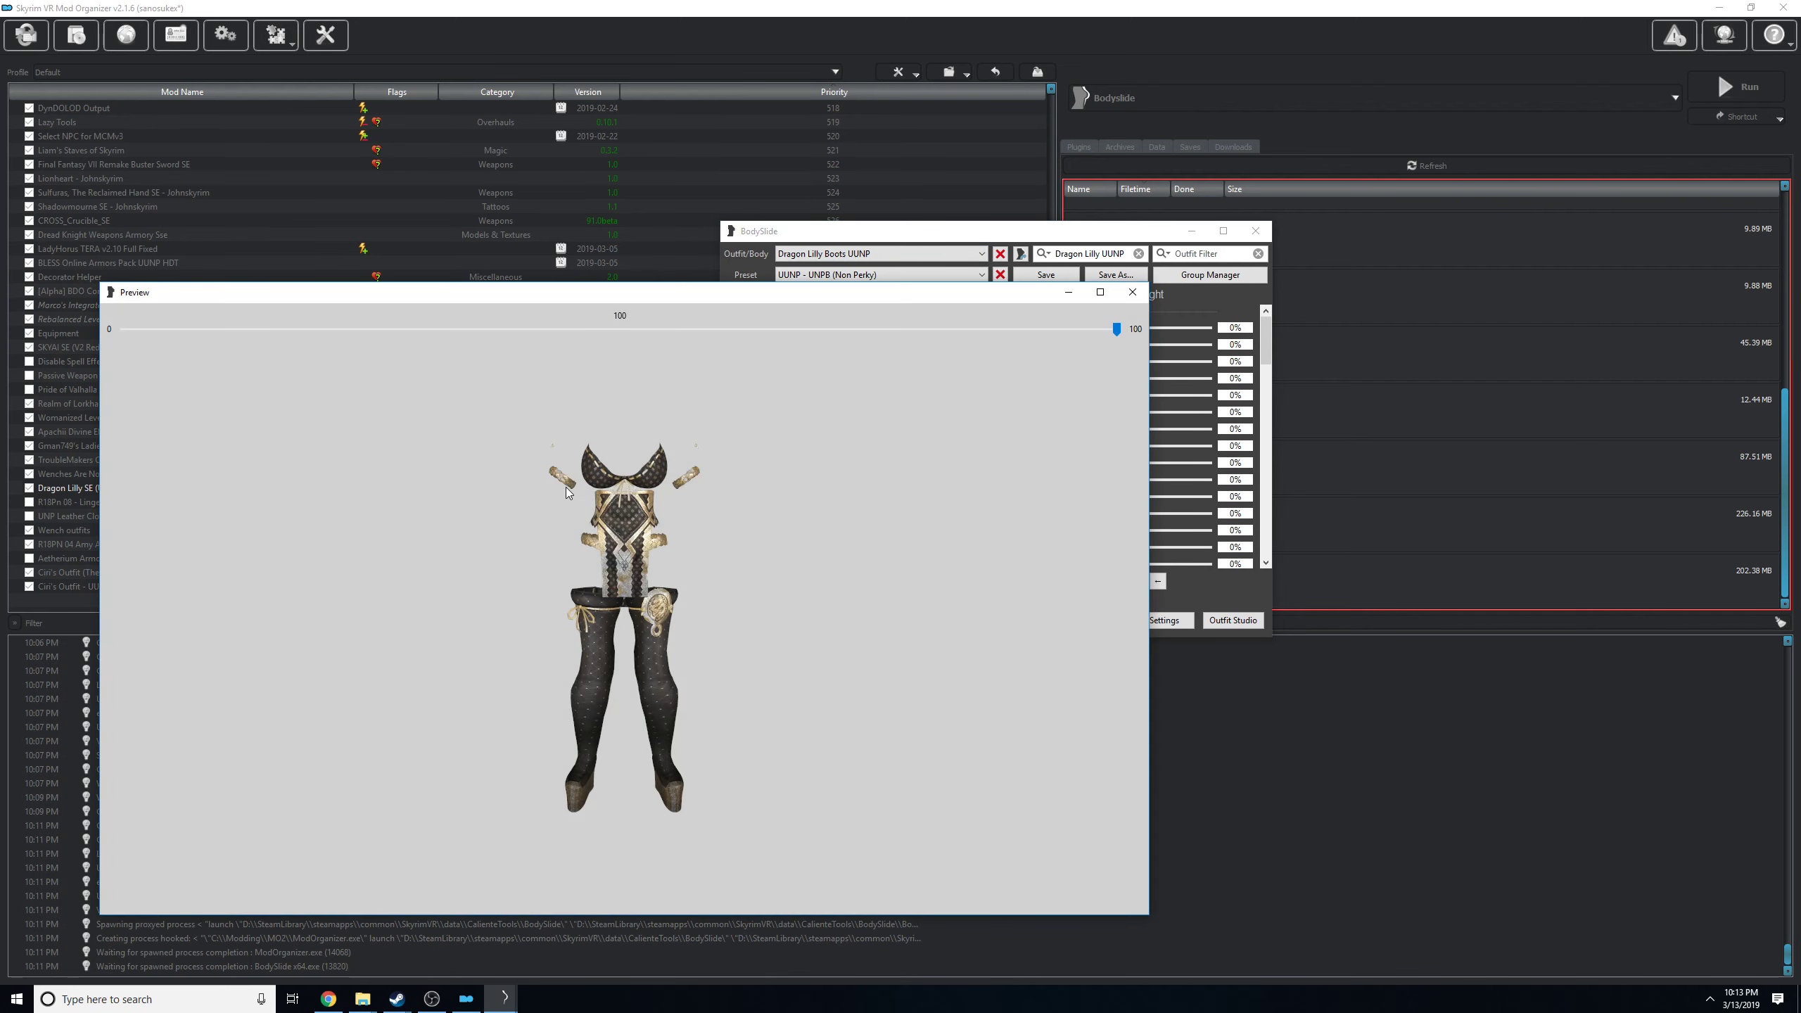
{"action": "left_click_drag", "start_coordinate": [598, 500], "coordinate": [656, 518]}
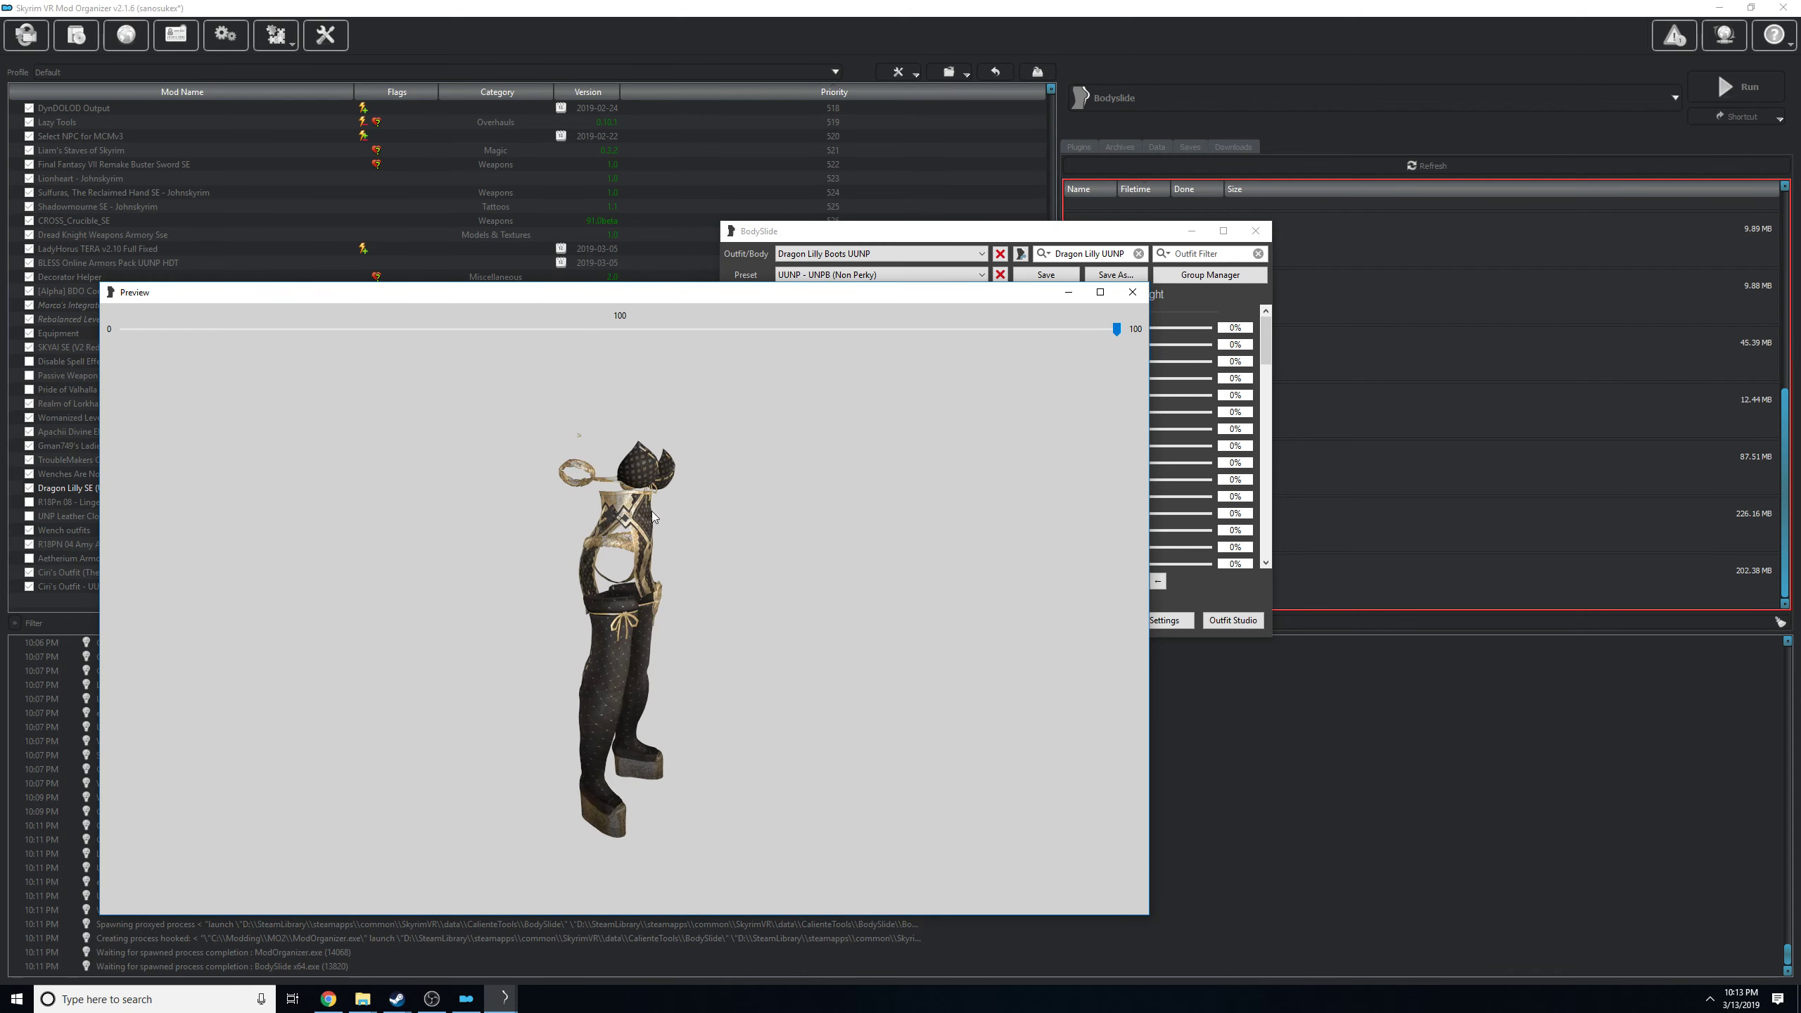
{"action": "left_click_drag", "start_coordinate": [833, 478], "coordinate": [623, 507]}
{"action": "left_click_drag", "start_coordinate": [1116, 329], "coordinate": [1156, 312]}
{"action": "left_click", "coordinate": [1132, 291]}
Select the Dragon Lilly Armlet UUNP outfit, inspect its preview from the front and side, and close the preview.
{"action": "left_click", "coordinate": [880, 254]}
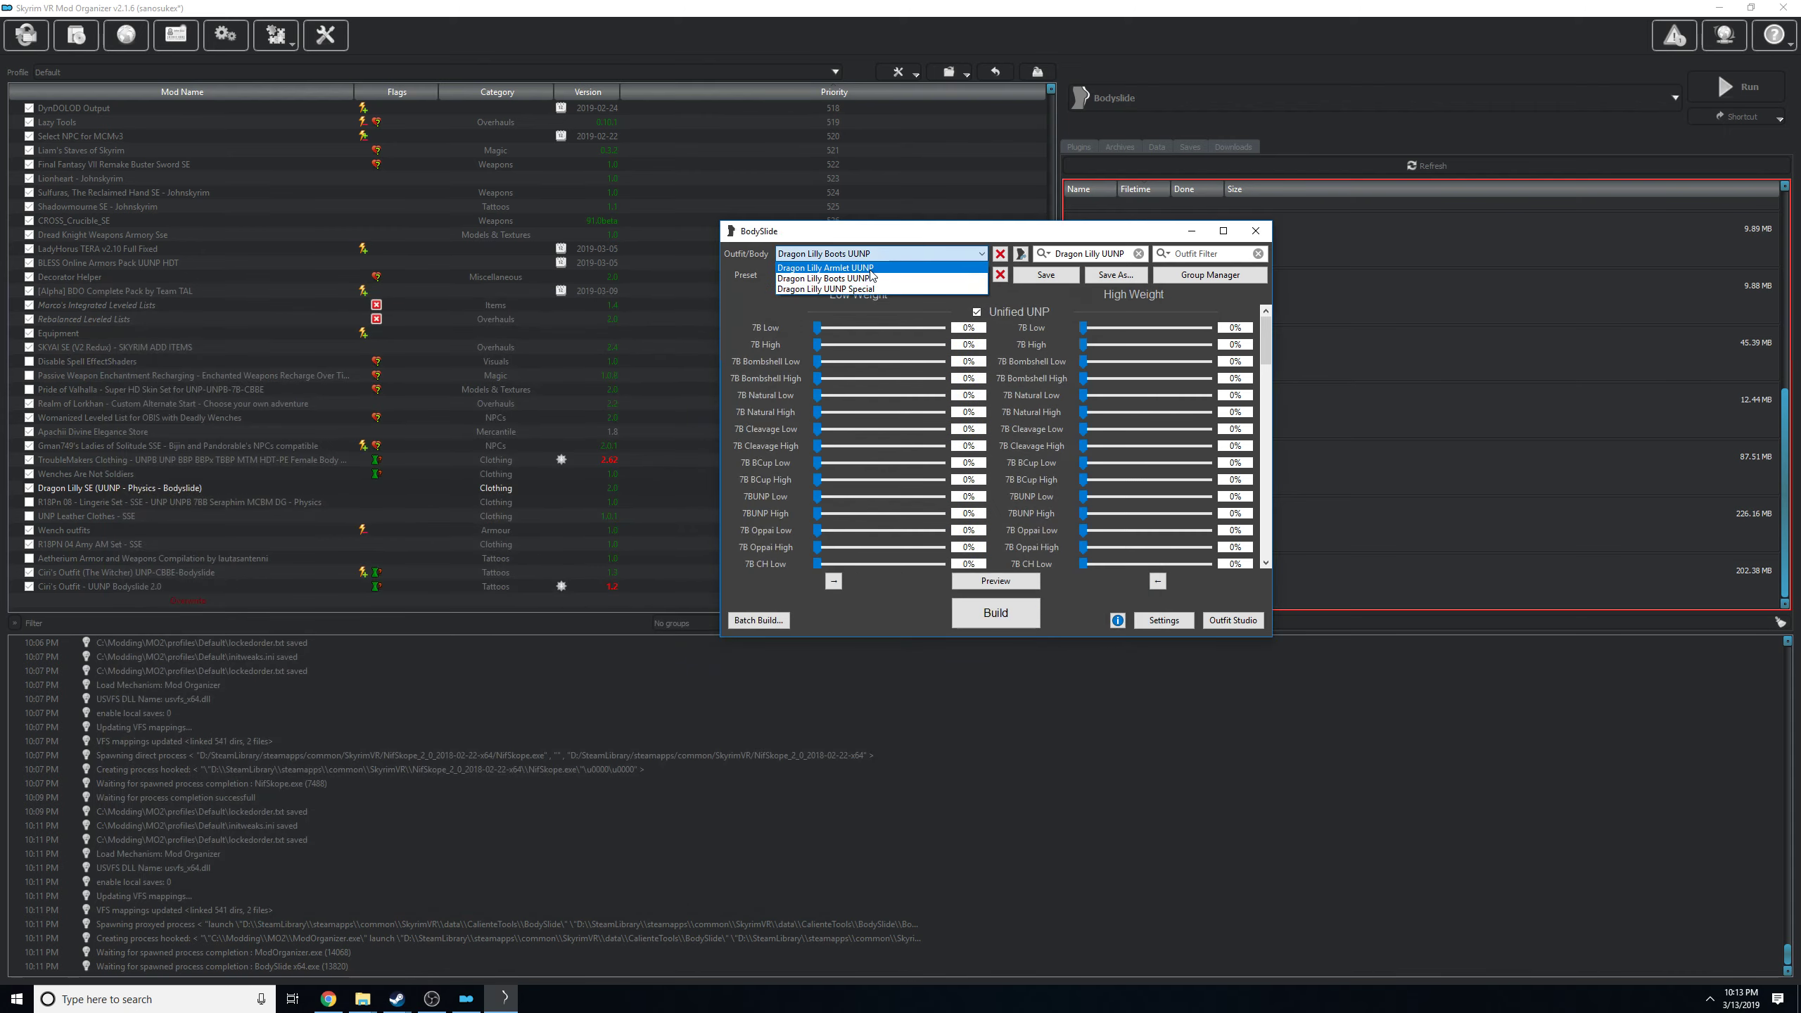
{"action": "left_click", "coordinate": [836, 404]}
{"action": "left_click", "coordinate": [995, 580]}
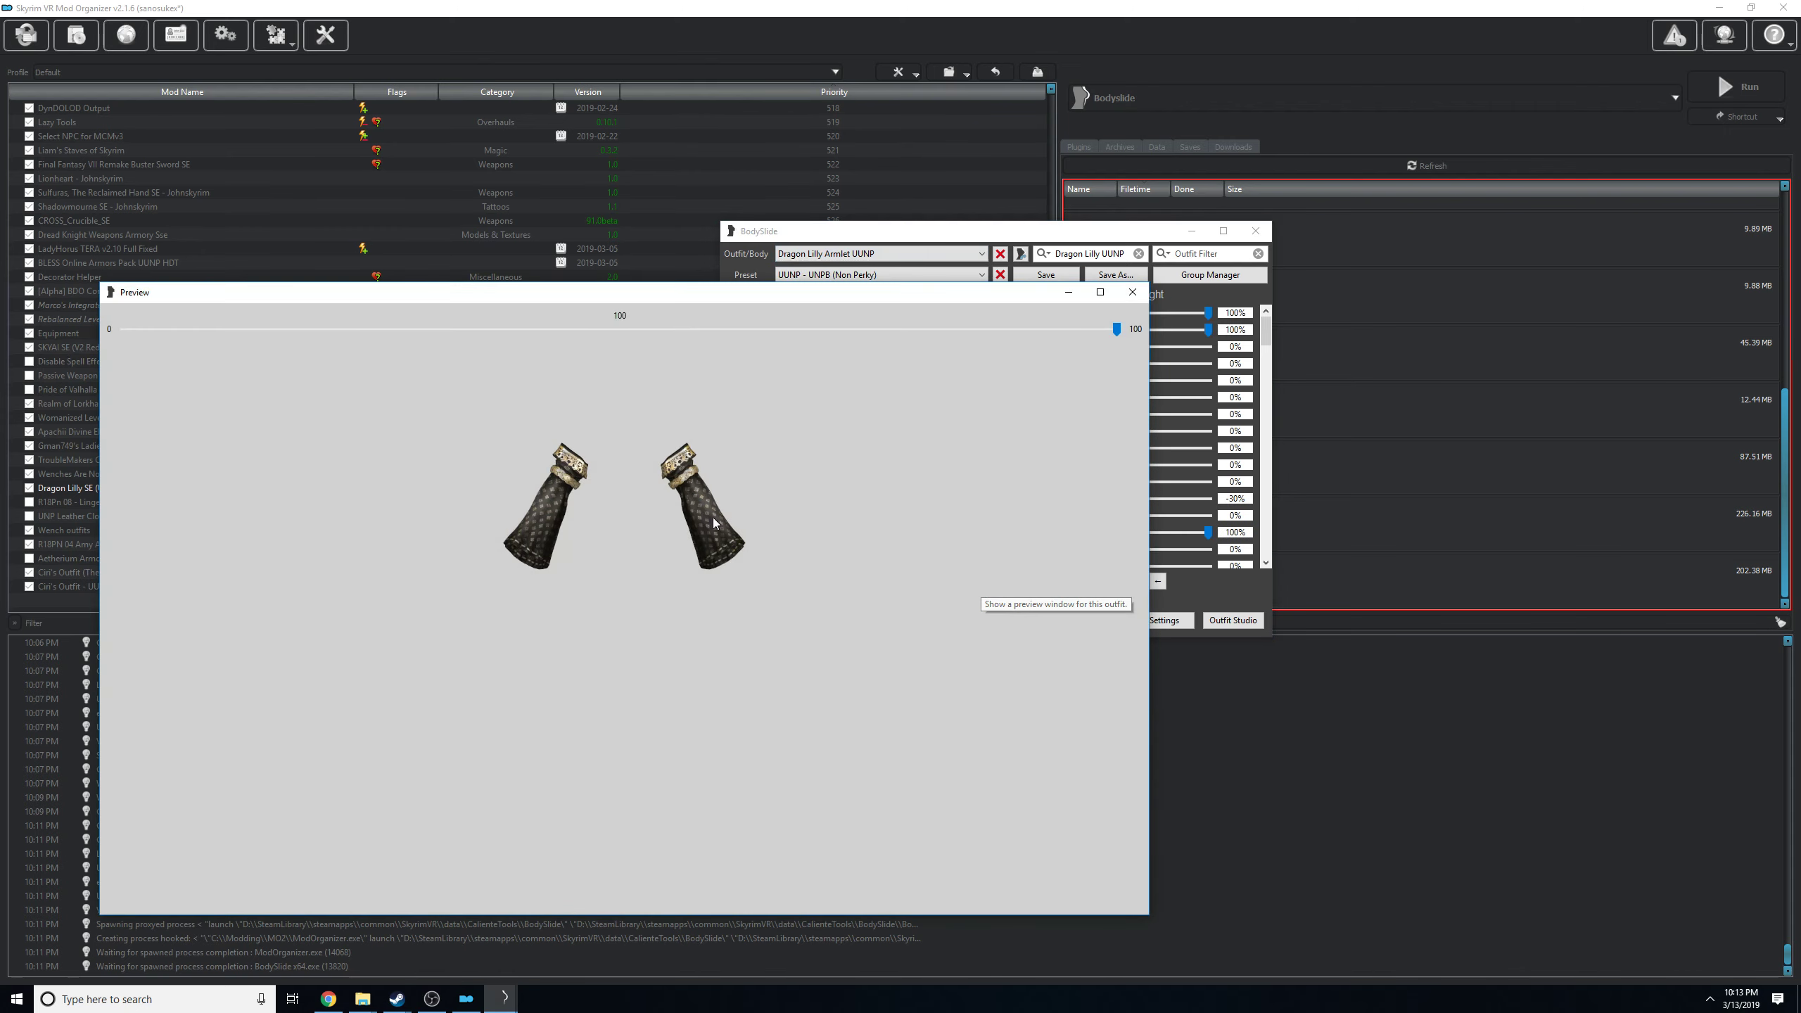
{"action": "left_click_drag", "start_coordinate": [624, 484], "coordinate": [810, 491]}
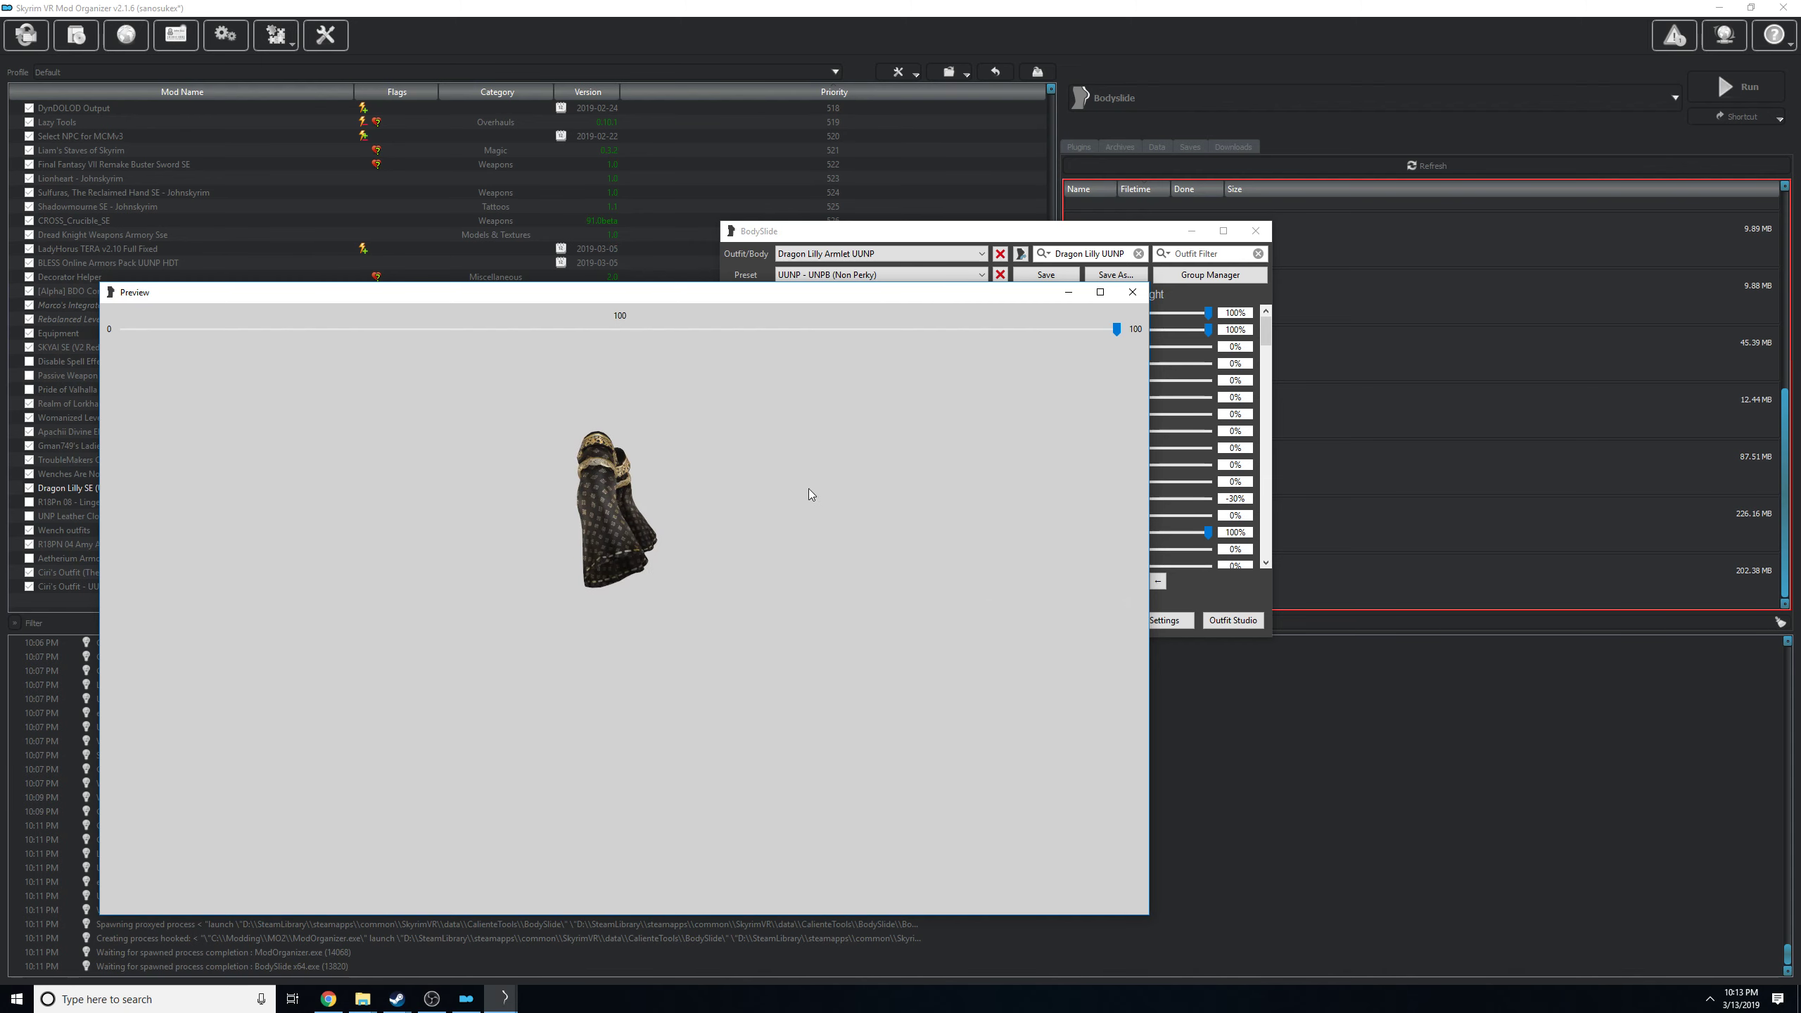
{"action": "left_click", "coordinate": [1132, 293]}
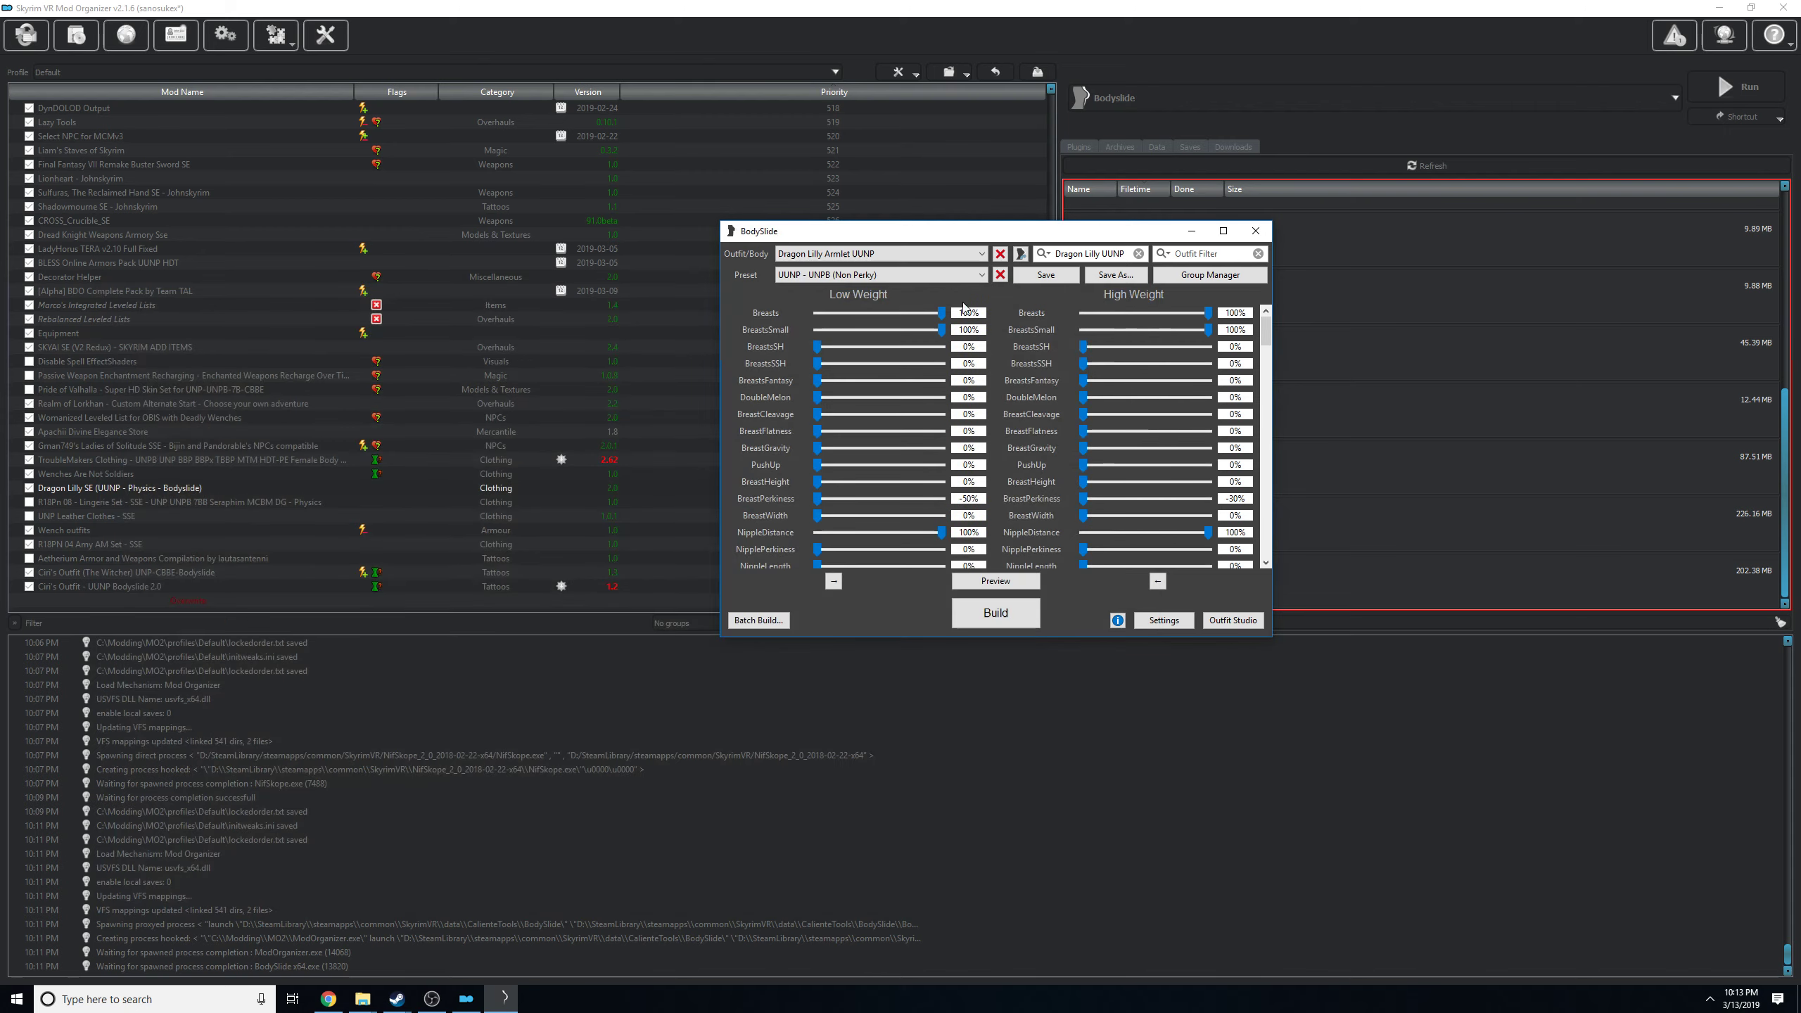
Unlock Mod Organizer and open the Dragon Lilly SE mod's meshes\Dragon Lilly folder to examine the mesh files' modification dates.
{"action": "left_click", "coordinate": [770, 619]}
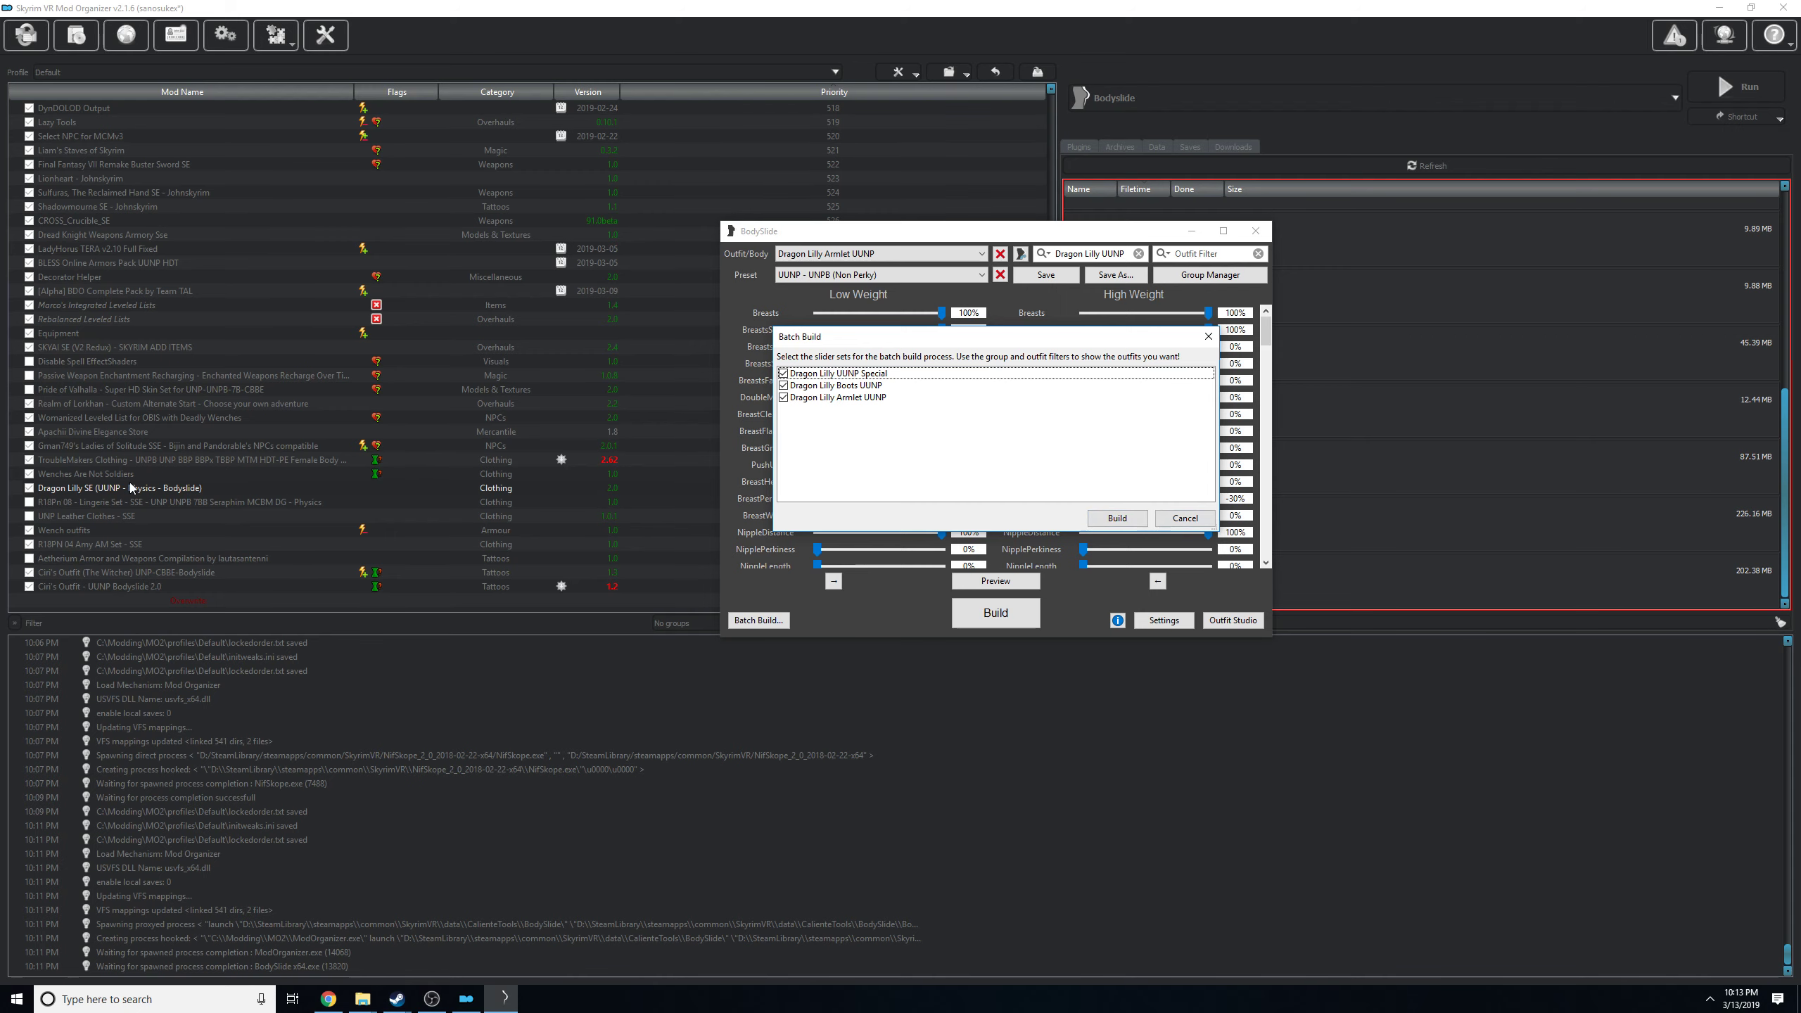
{"action": "left_click", "coordinate": [1183, 518]}
{"action": "left_click", "coordinate": [903, 559]}
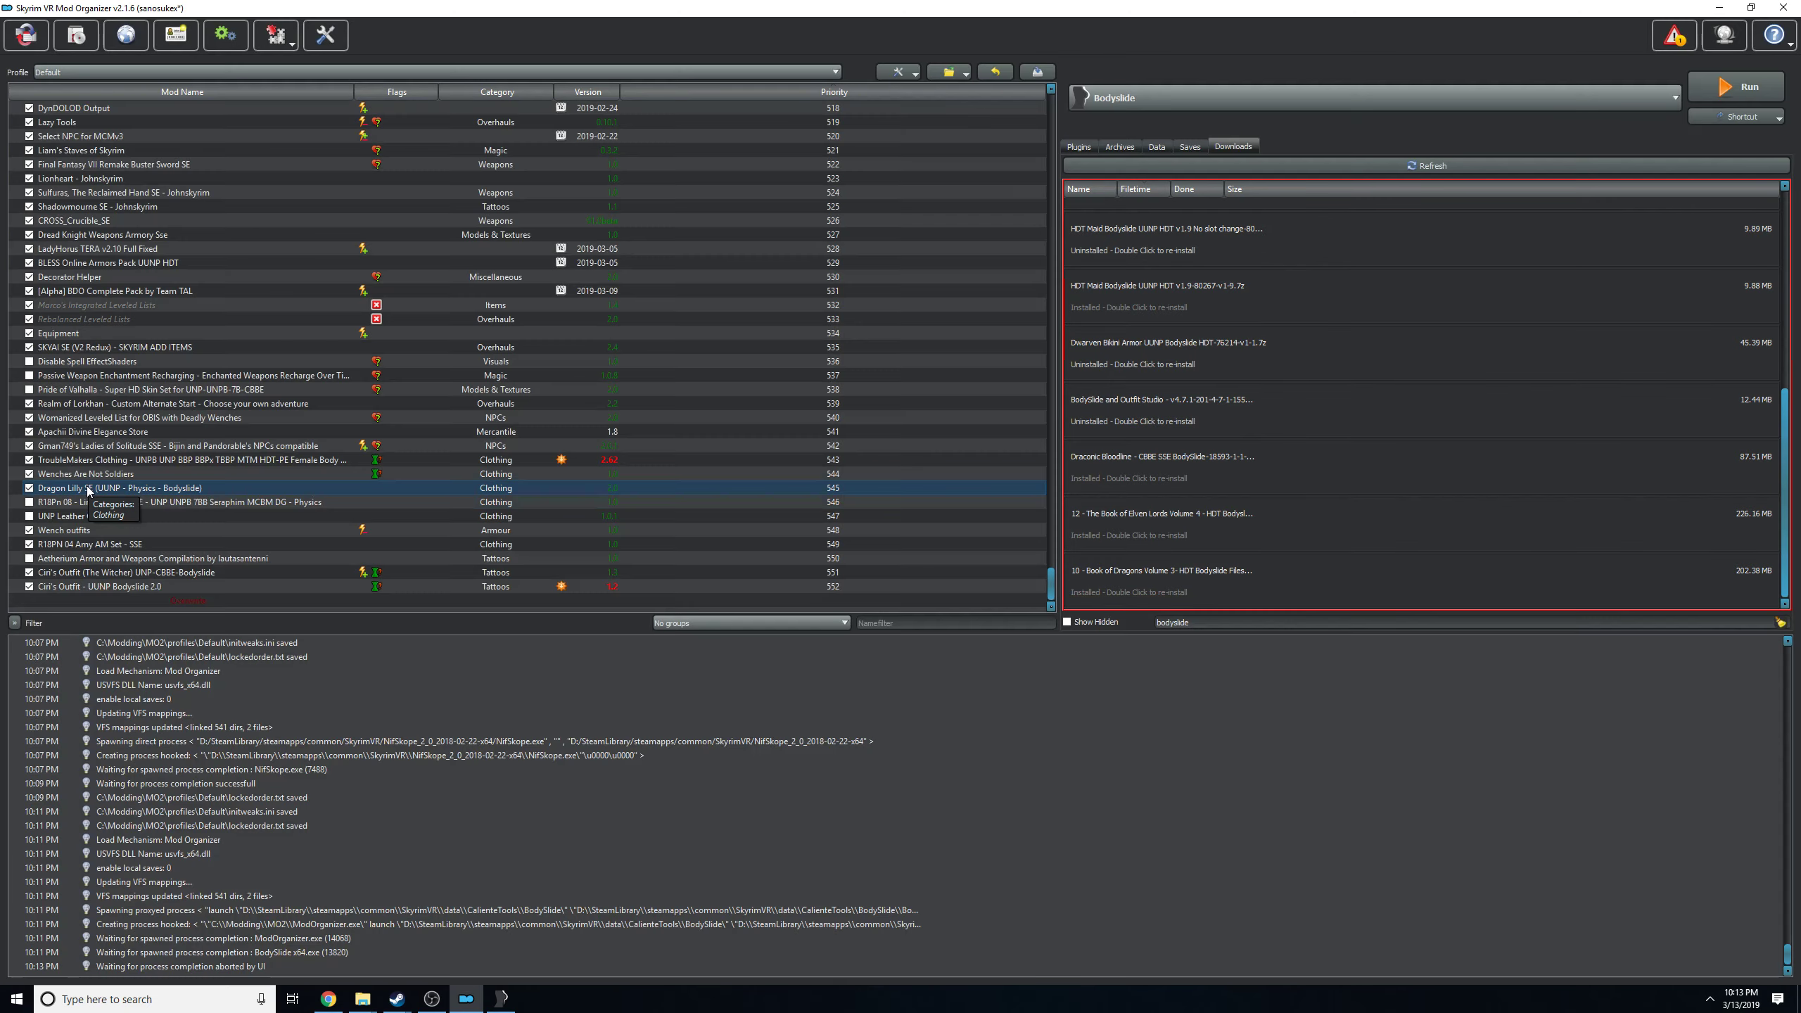
{"action": "right_click", "coordinate": [89, 488]}
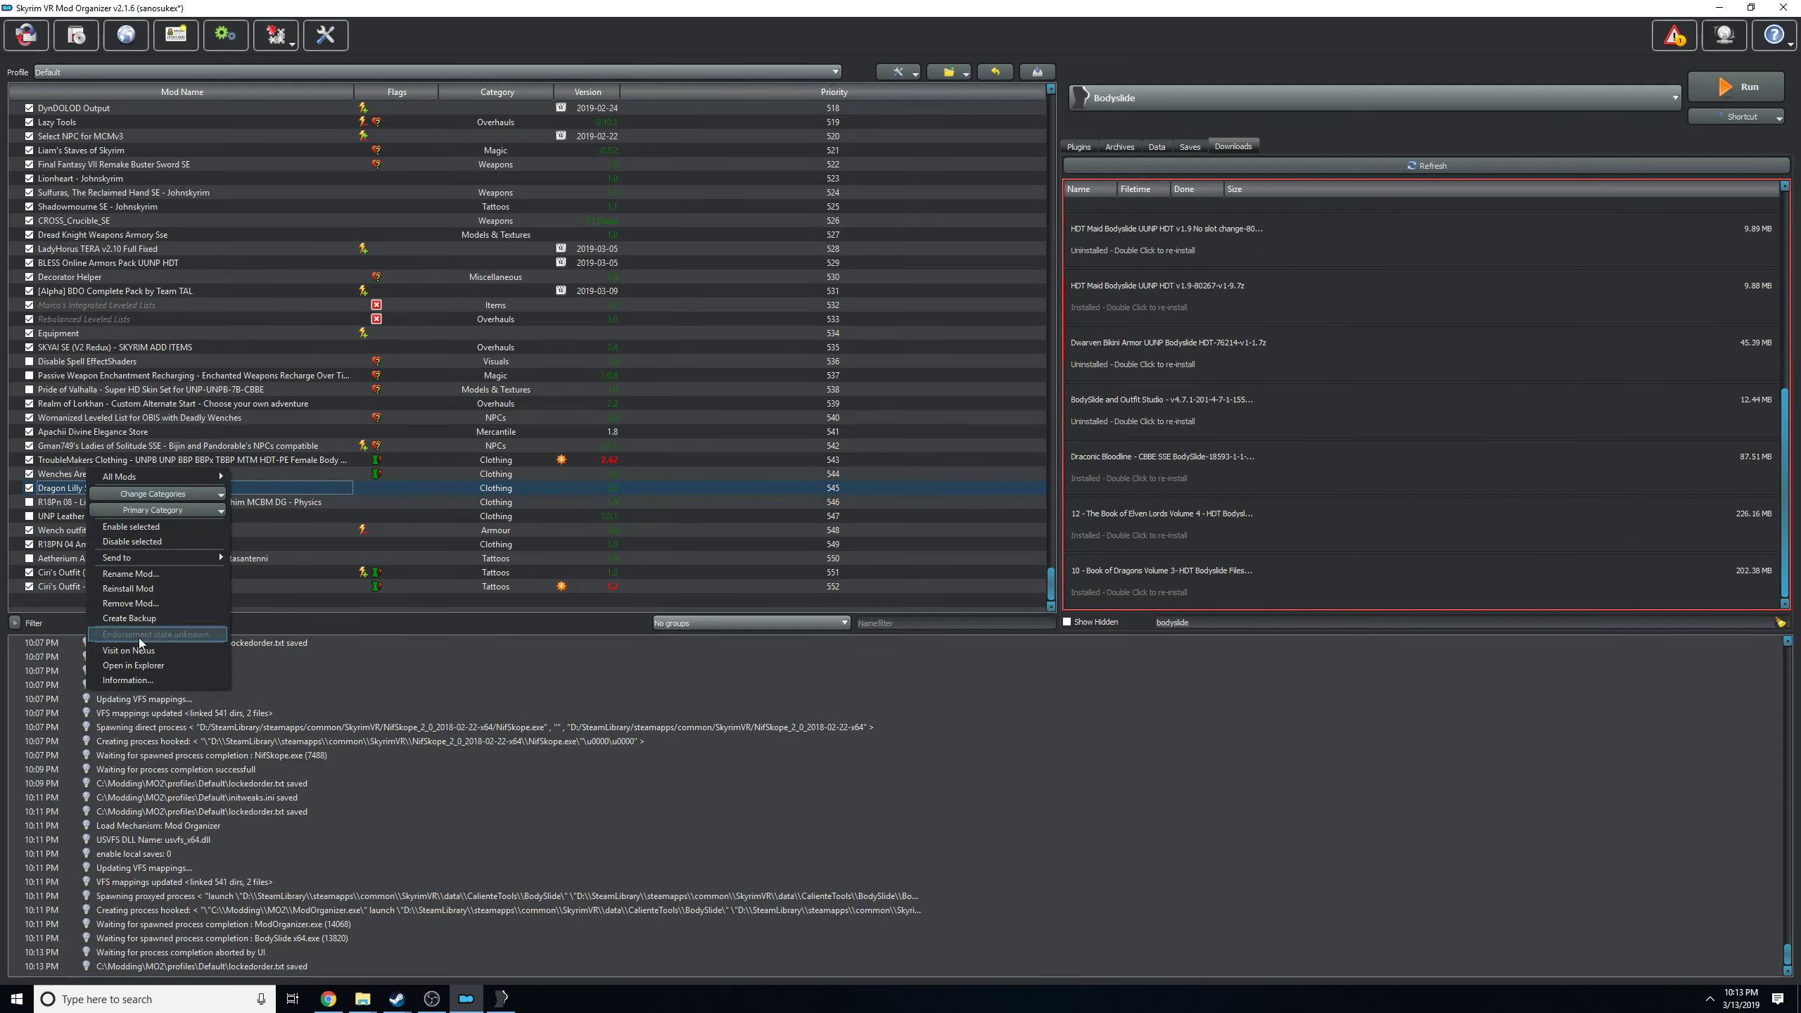
{"action": "left_click", "coordinate": [127, 666]}
{"action": "double_click", "coordinate": [816, 330]}
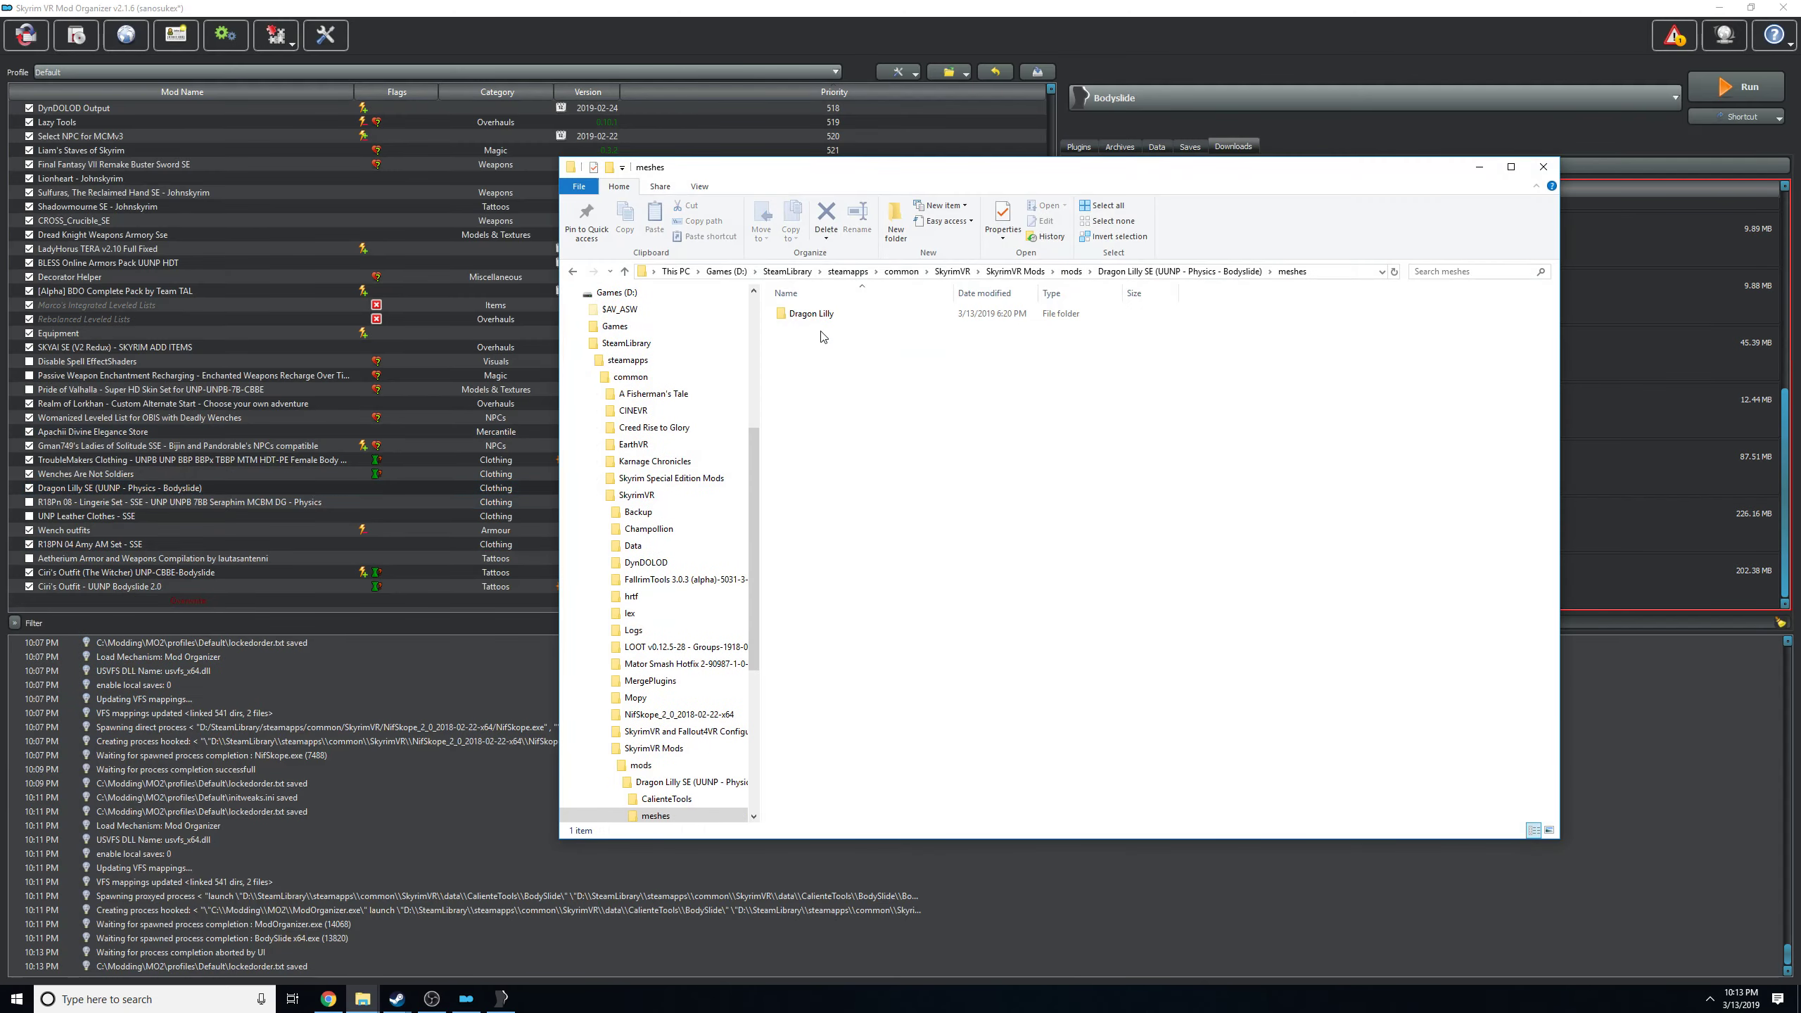
{"action": "left_click", "coordinate": [812, 317]}
{"action": "double_click", "coordinate": [811, 317]}
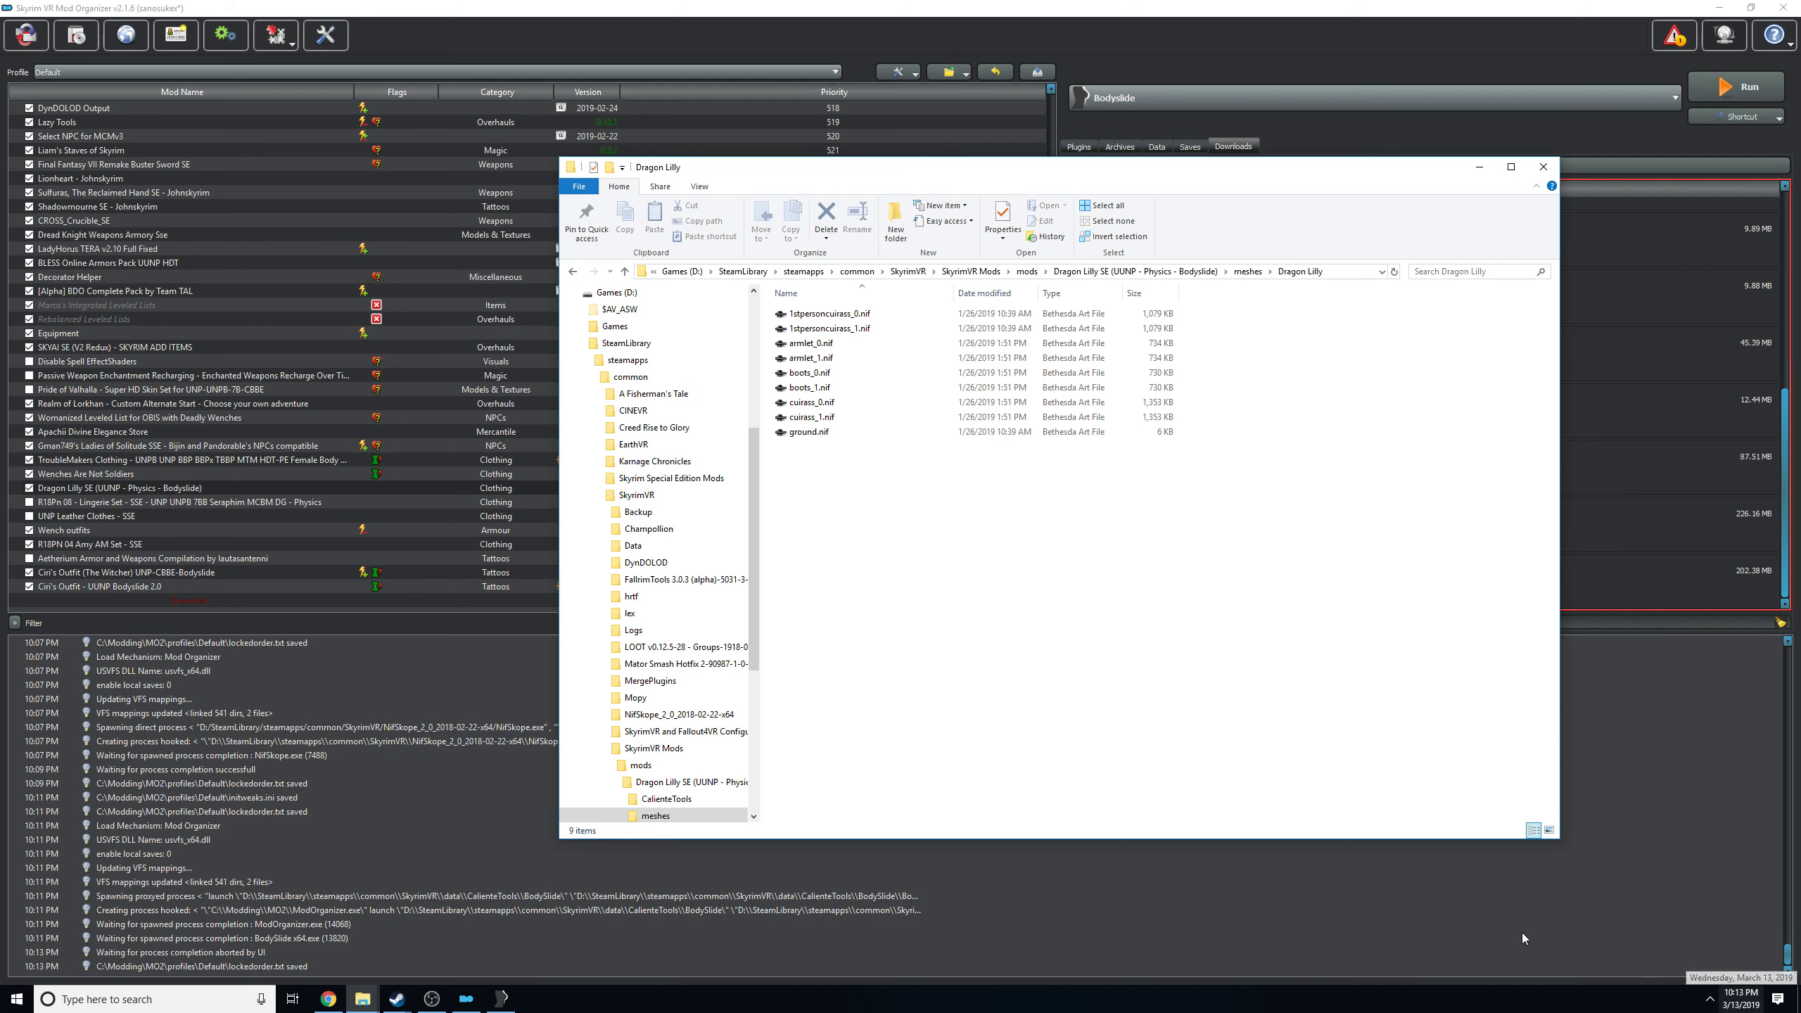
{"action": "left_click_drag", "start_coordinate": [1001, 496], "coordinate": [999, 340]}
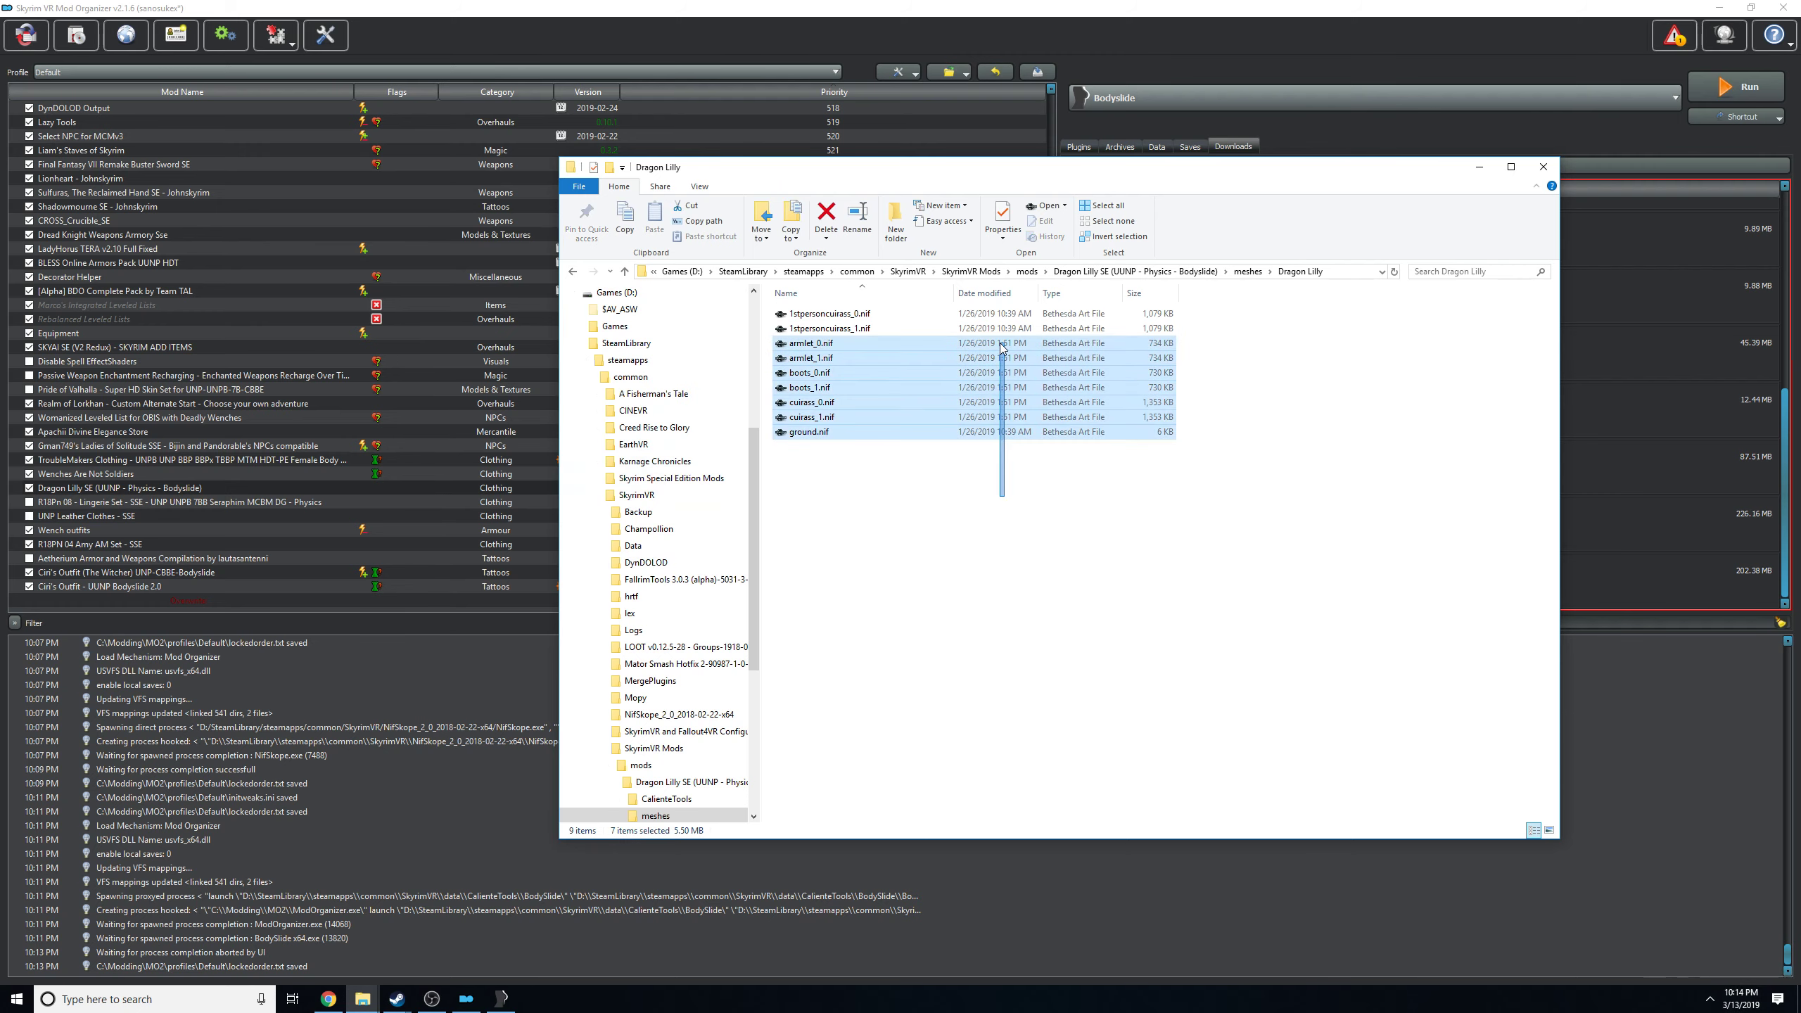
{"action": "left_click", "coordinate": [1111, 598]}
Switch to BodySlide and batch build the Dragon Lilly UUNP Special, Boots UUNP and Armlet UUNP sets.
{"action": "left_click", "coordinate": [505, 998]}
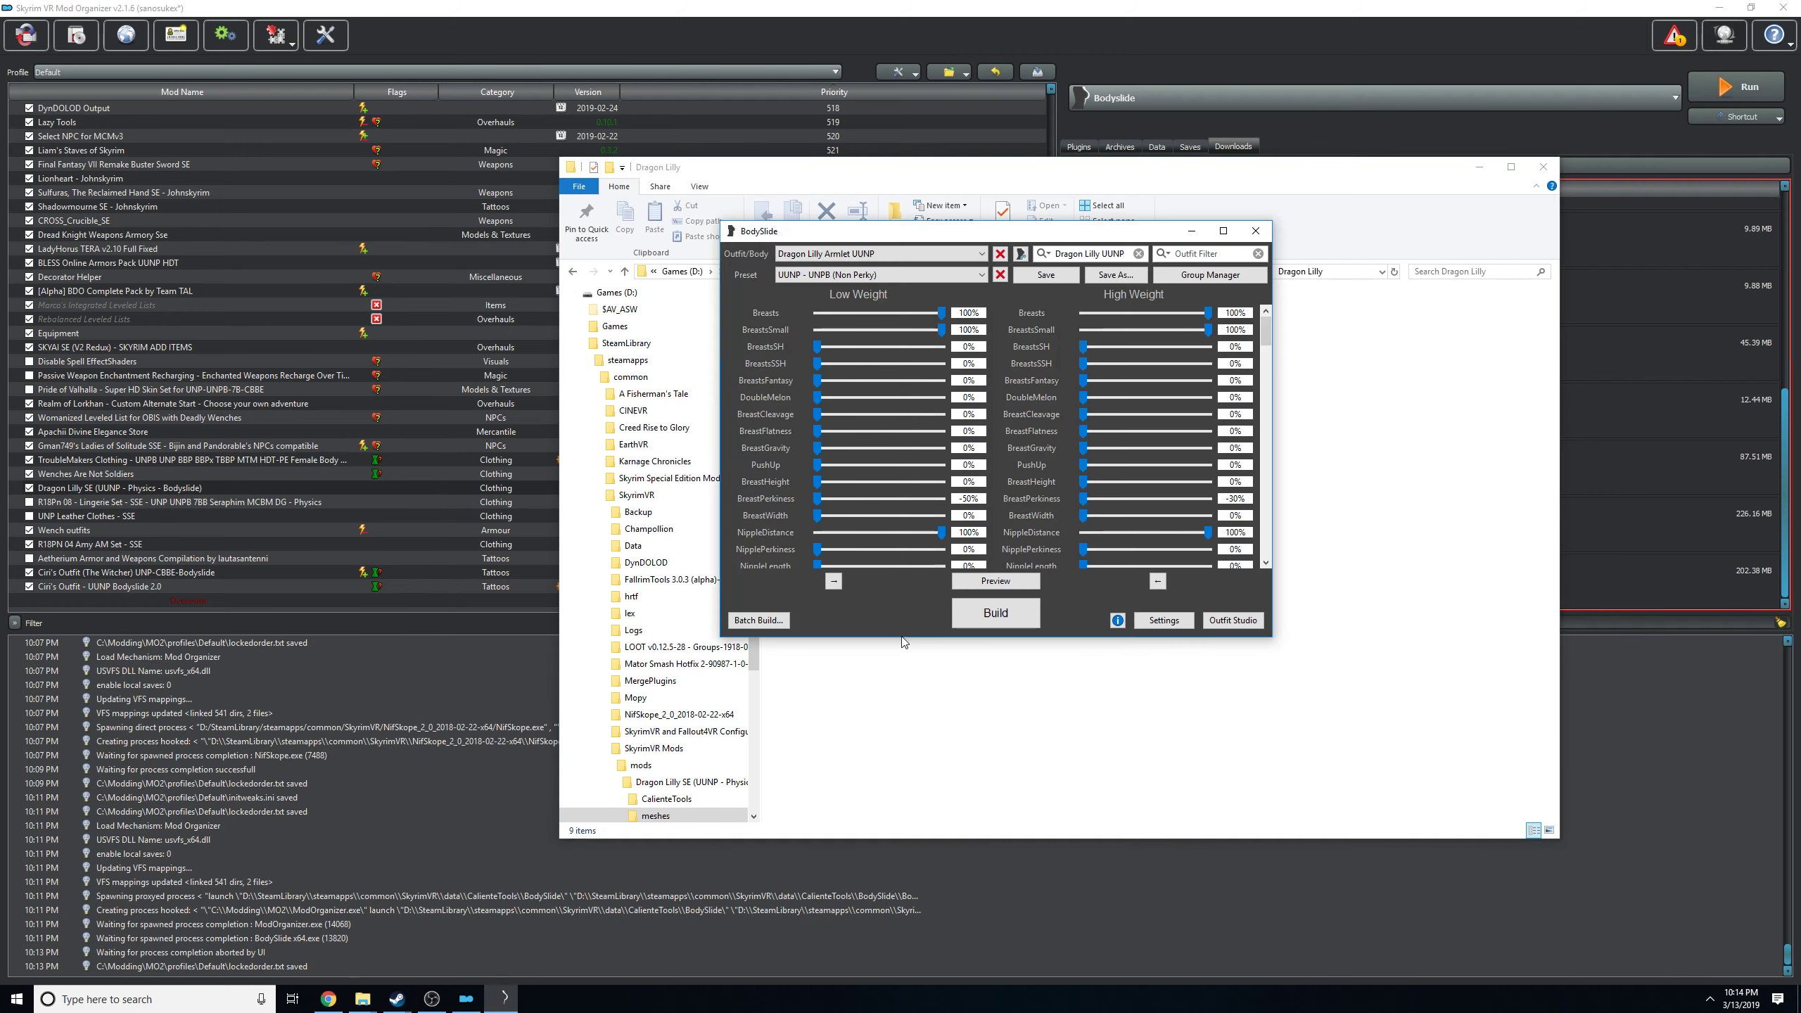
{"action": "left_click", "coordinate": [769, 621]}
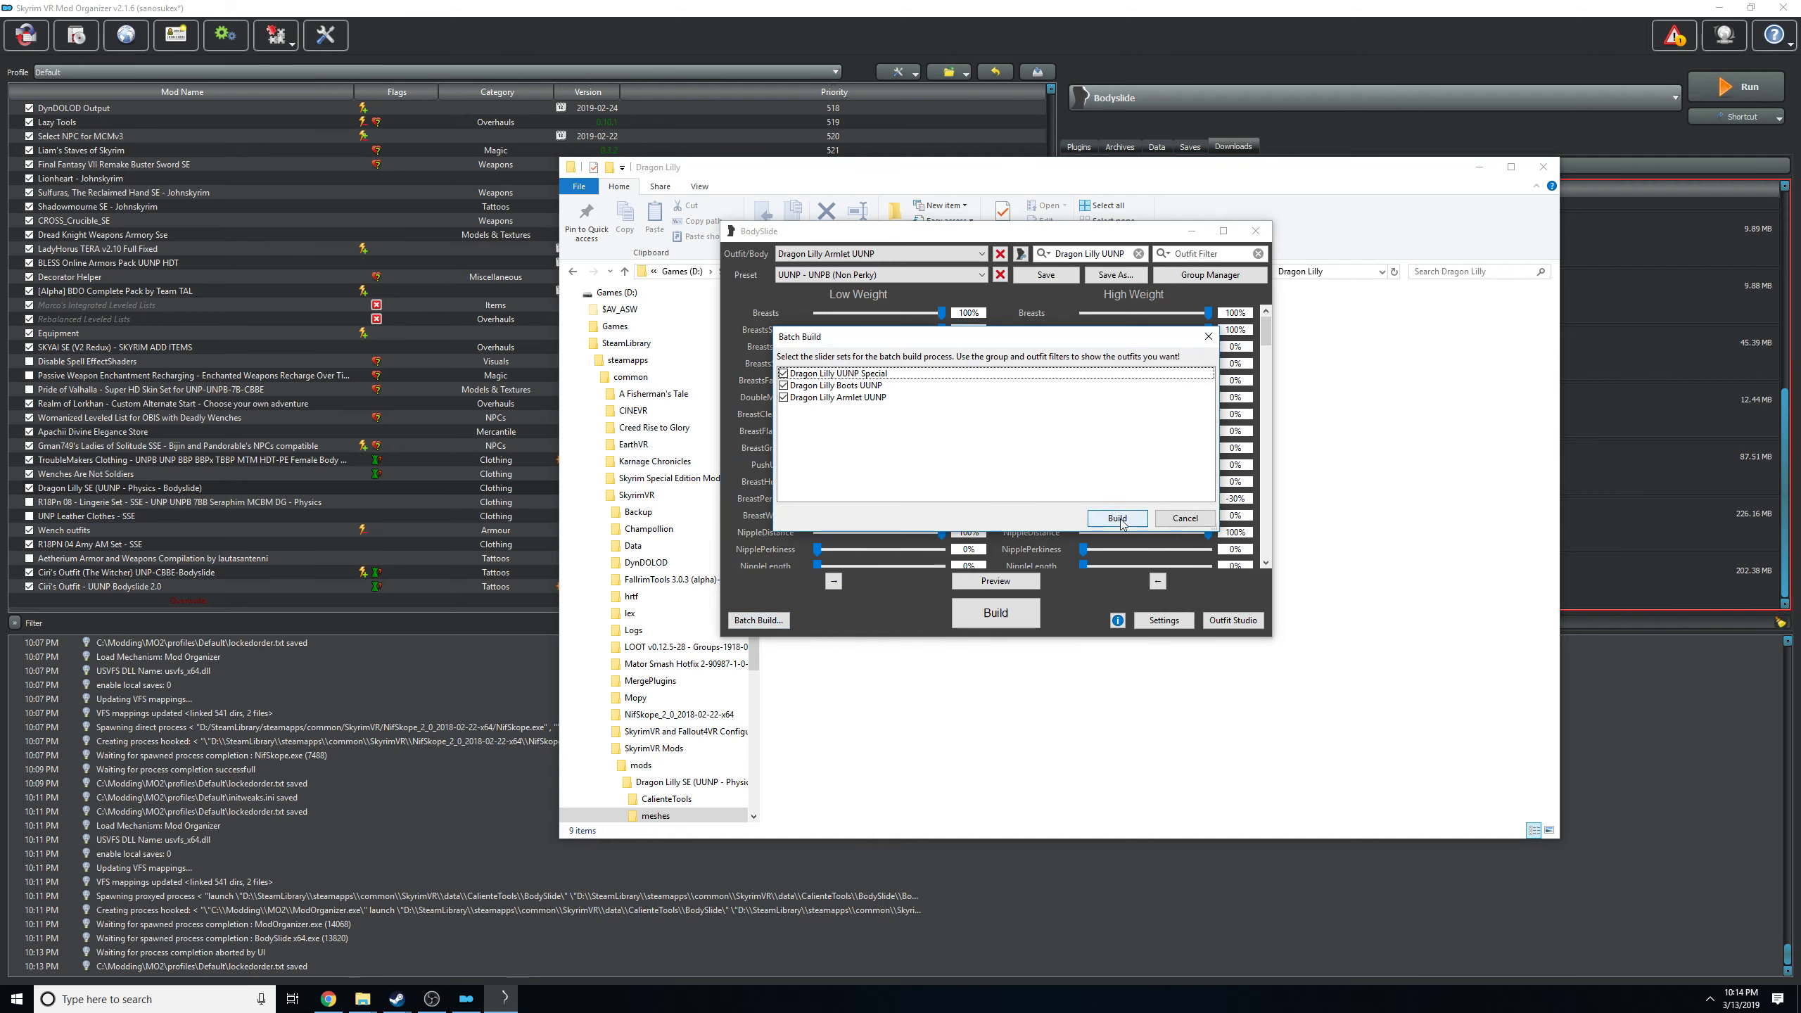
{"action": "left_click", "coordinate": [1111, 515]}
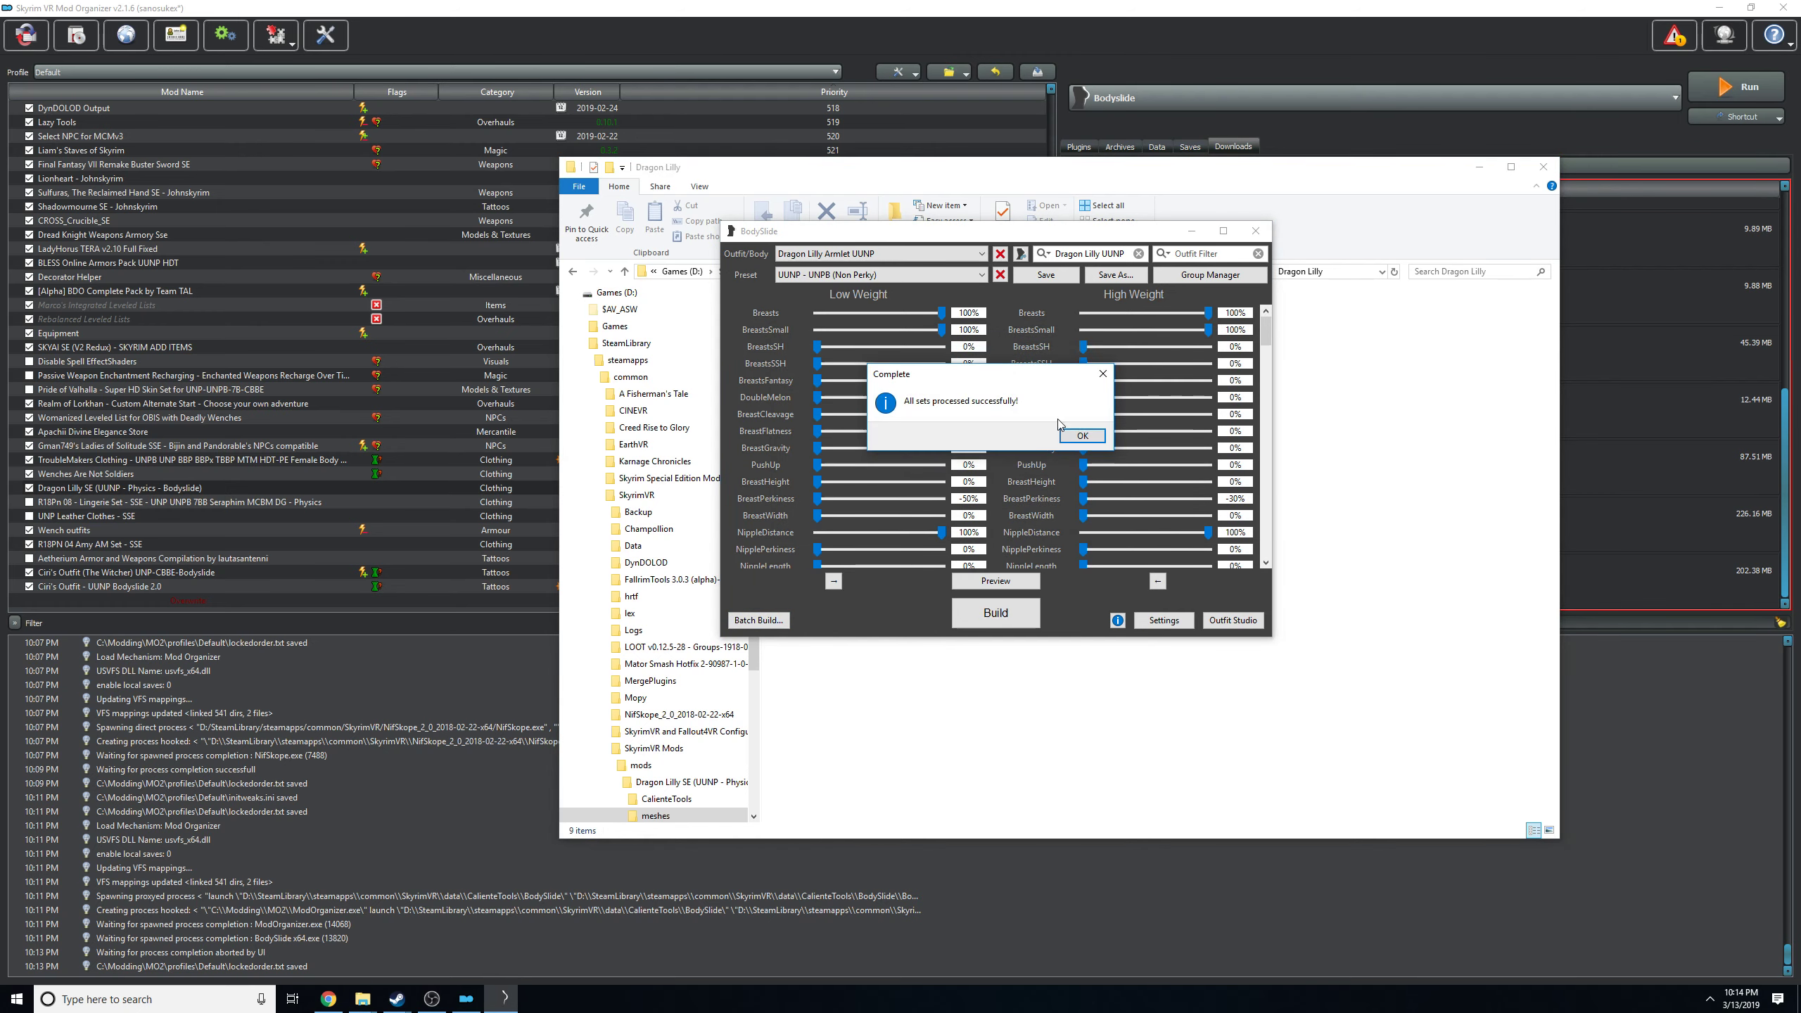
{"action": "left_click", "coordinate": [1080, 431]}
Refresh the Dragon Lilly meshes folder and check the modification dates of the armlet, boots and cuirass NIF files.
{"action": "left_click", "coordinate": [1404, 417]}
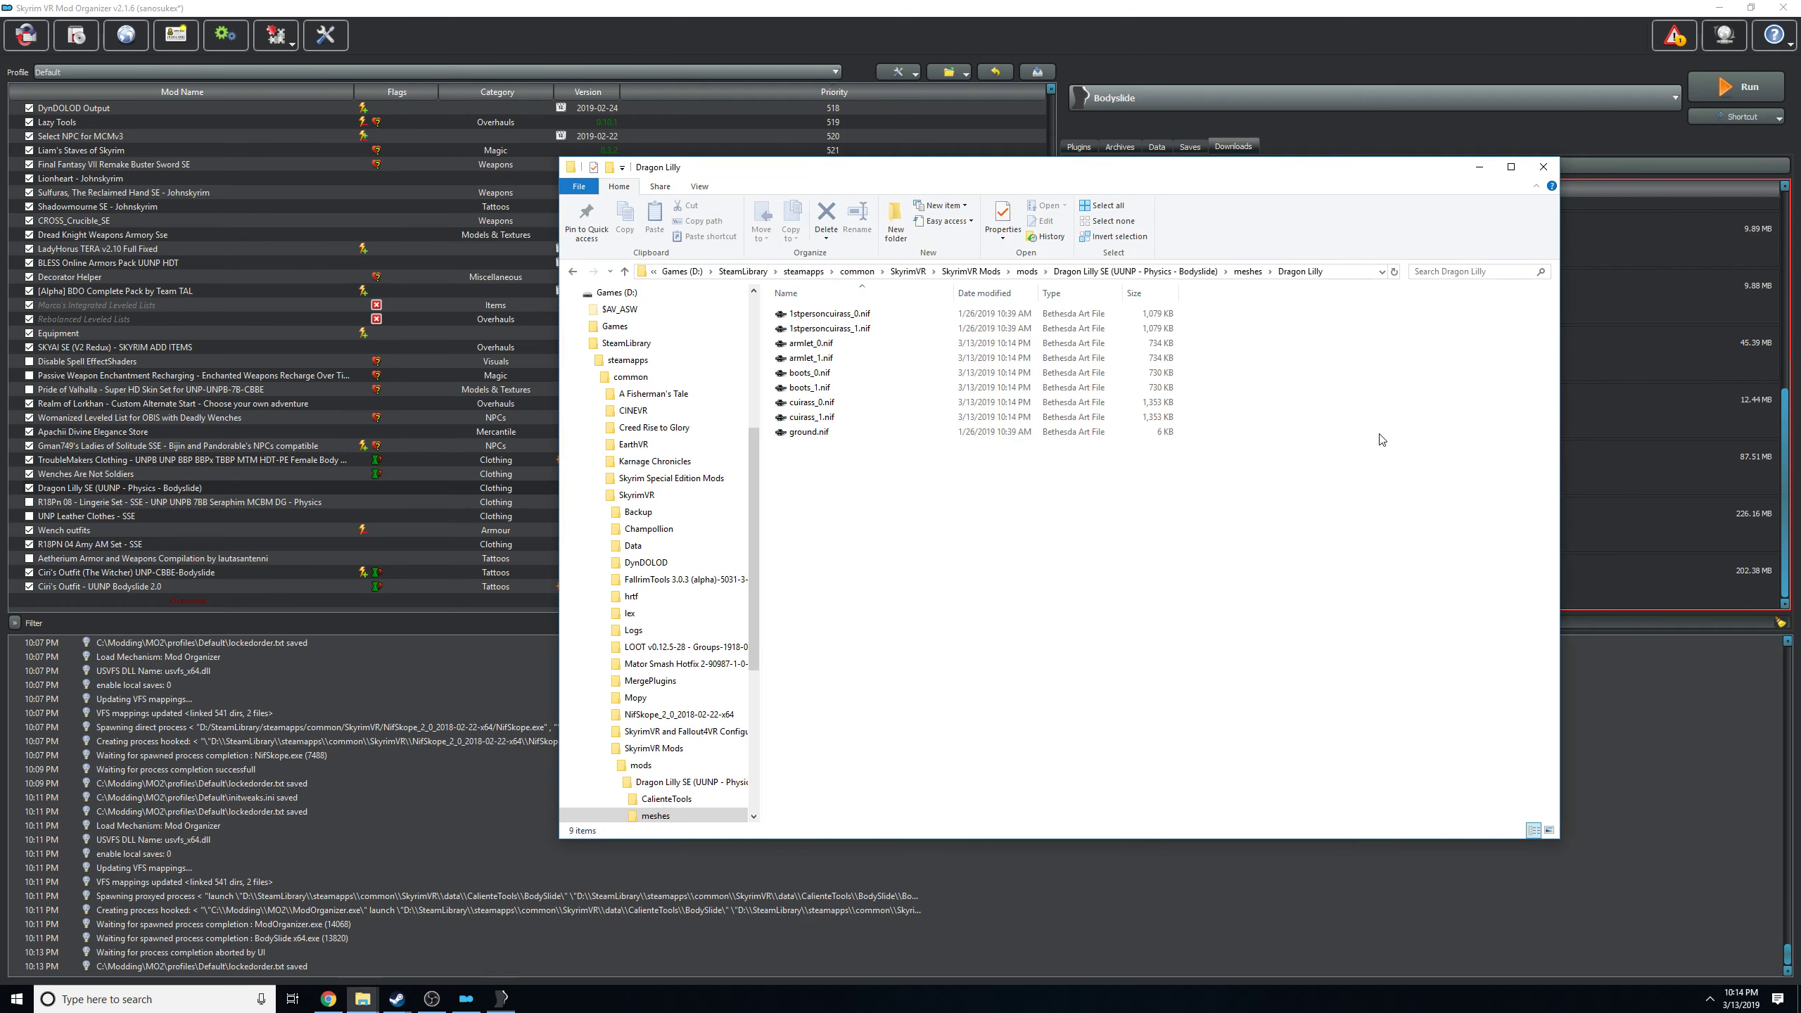
{"action": "right_click", "coordinate": [869, 538]}
{"action": "left_click", "coordinate": [975, 603]}
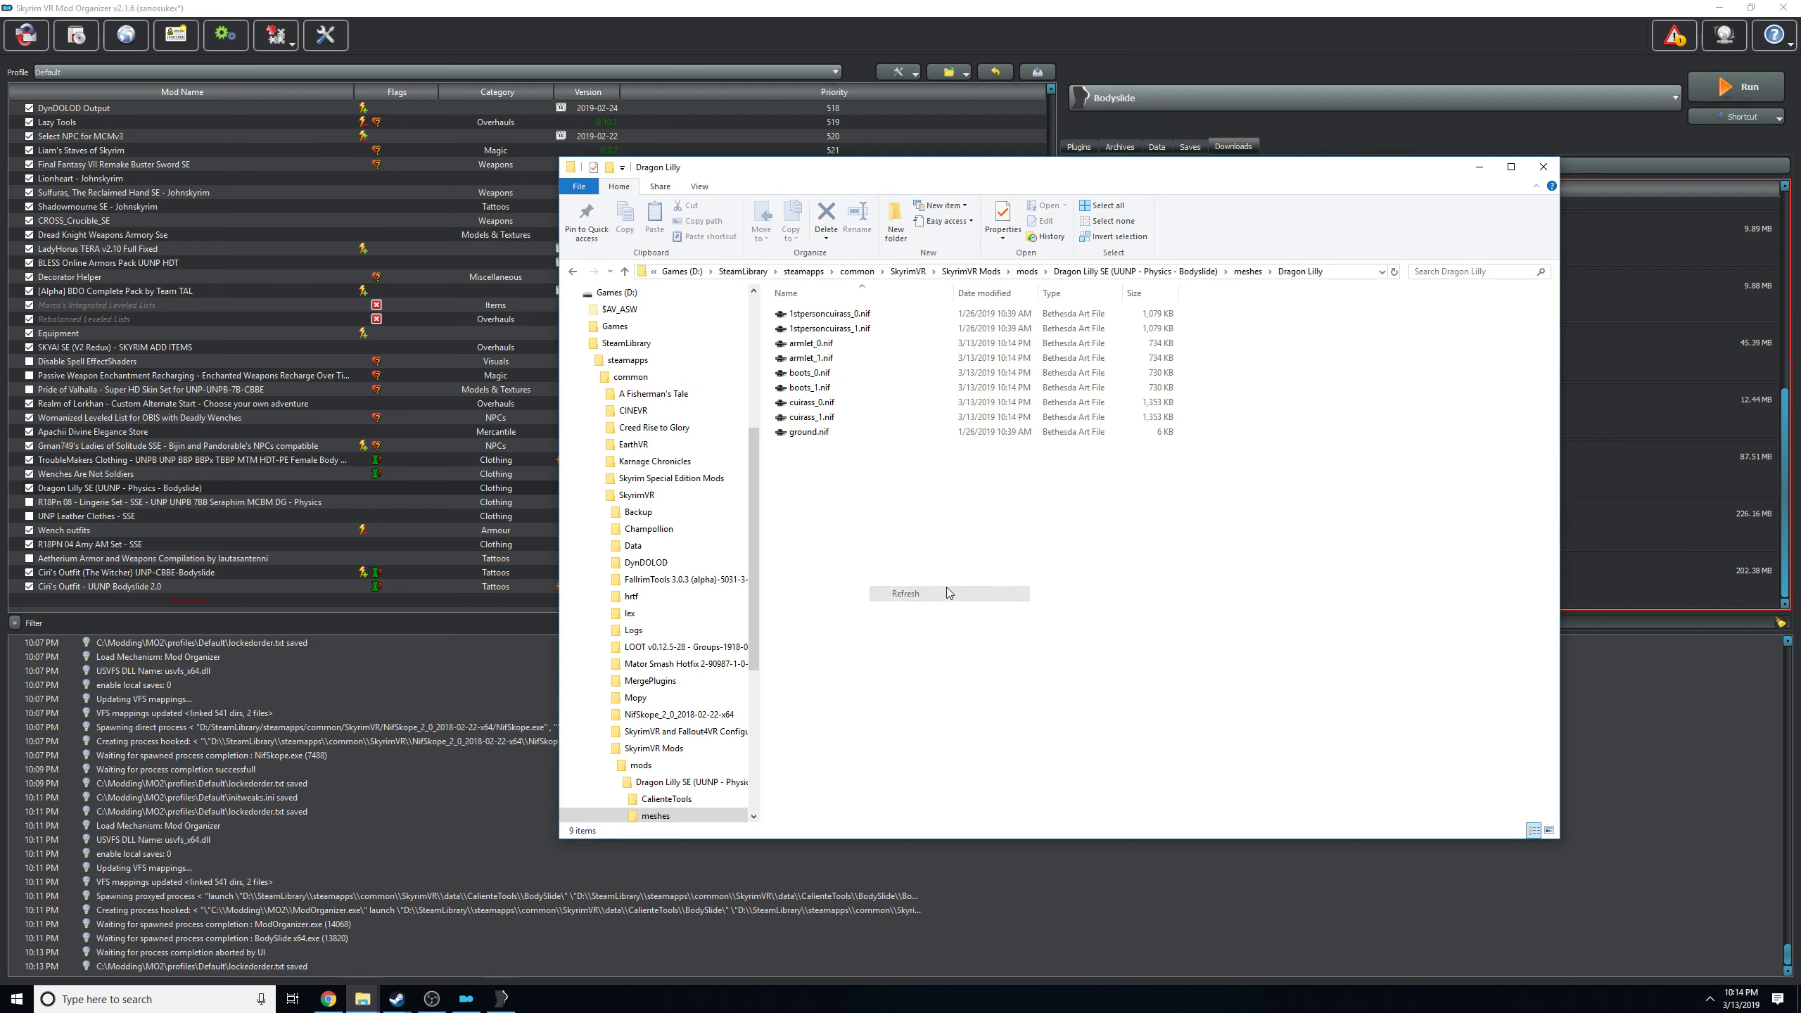
{"action": "left_click", "coordinate": [970, 347]}
{"action": "left_click", "coordinate": [969, 360]}
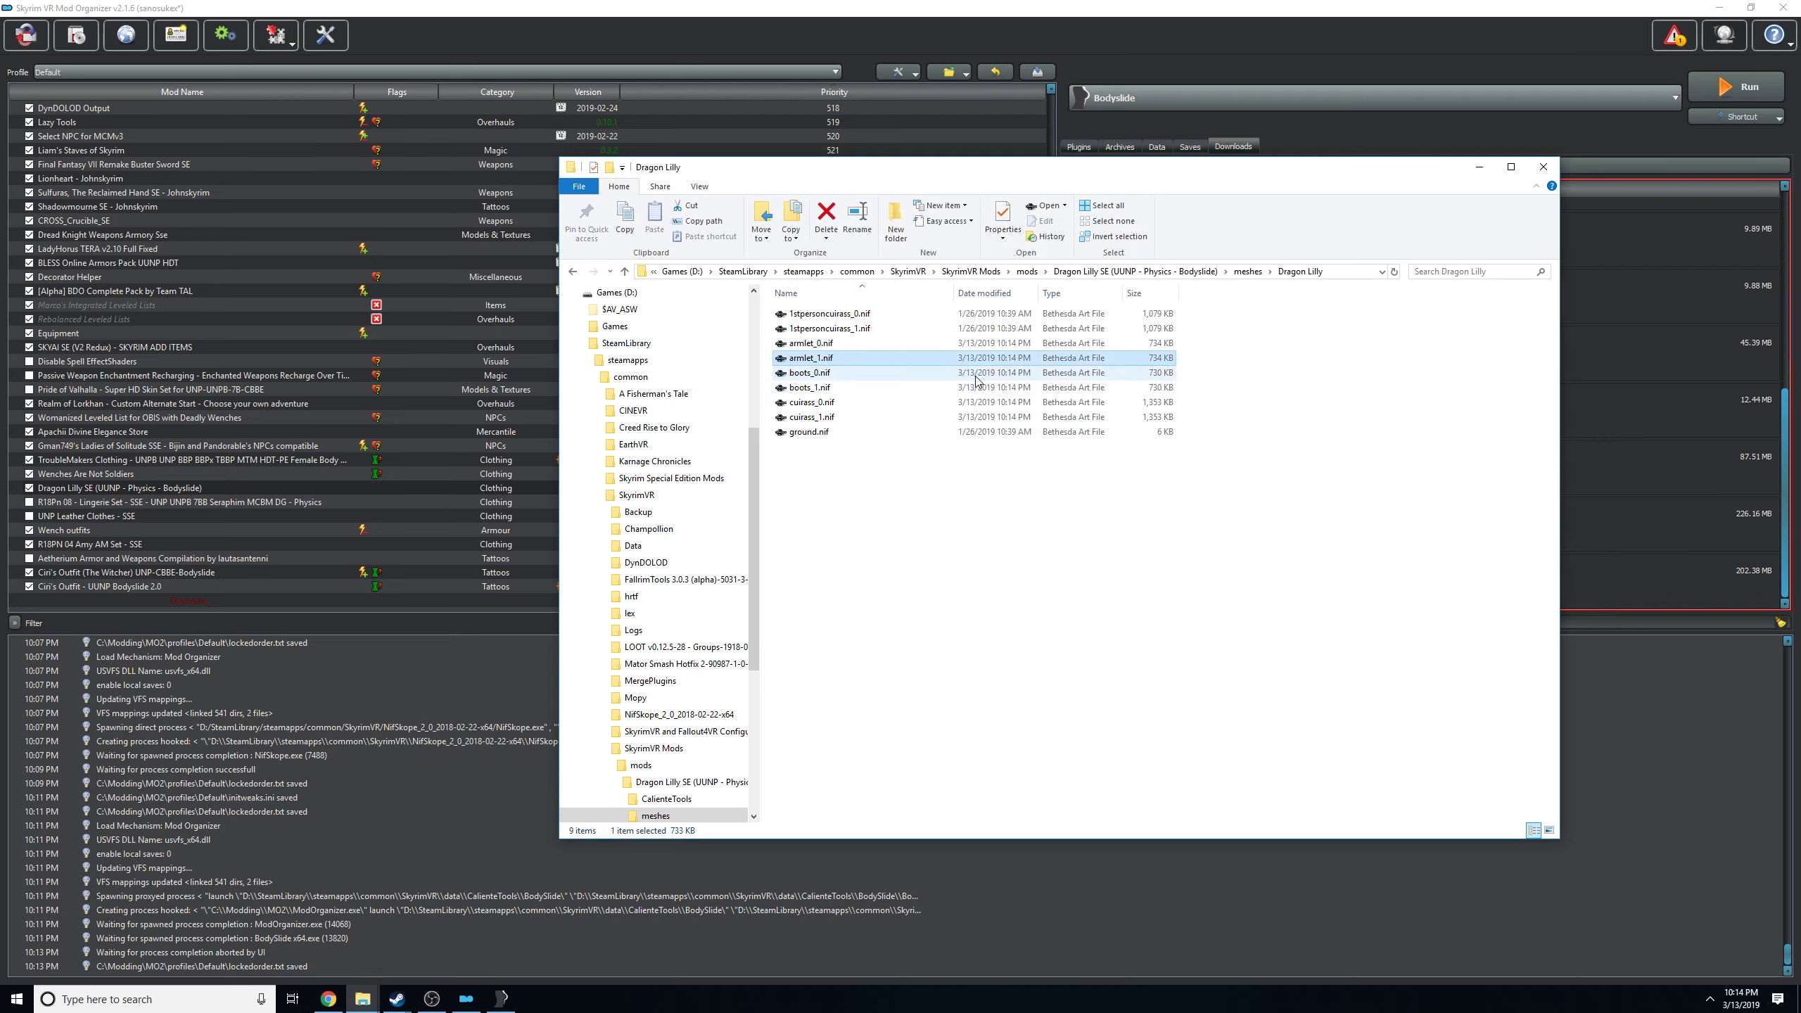
{"action": "left_click", "coordinate": [970, 374]}
{"action": "left_click", "coordinate": [970, 387]}
{"action": "left_click", "coordinate": [969, 401]}
{"action": "left_click", "coordinate": [969, 417]}
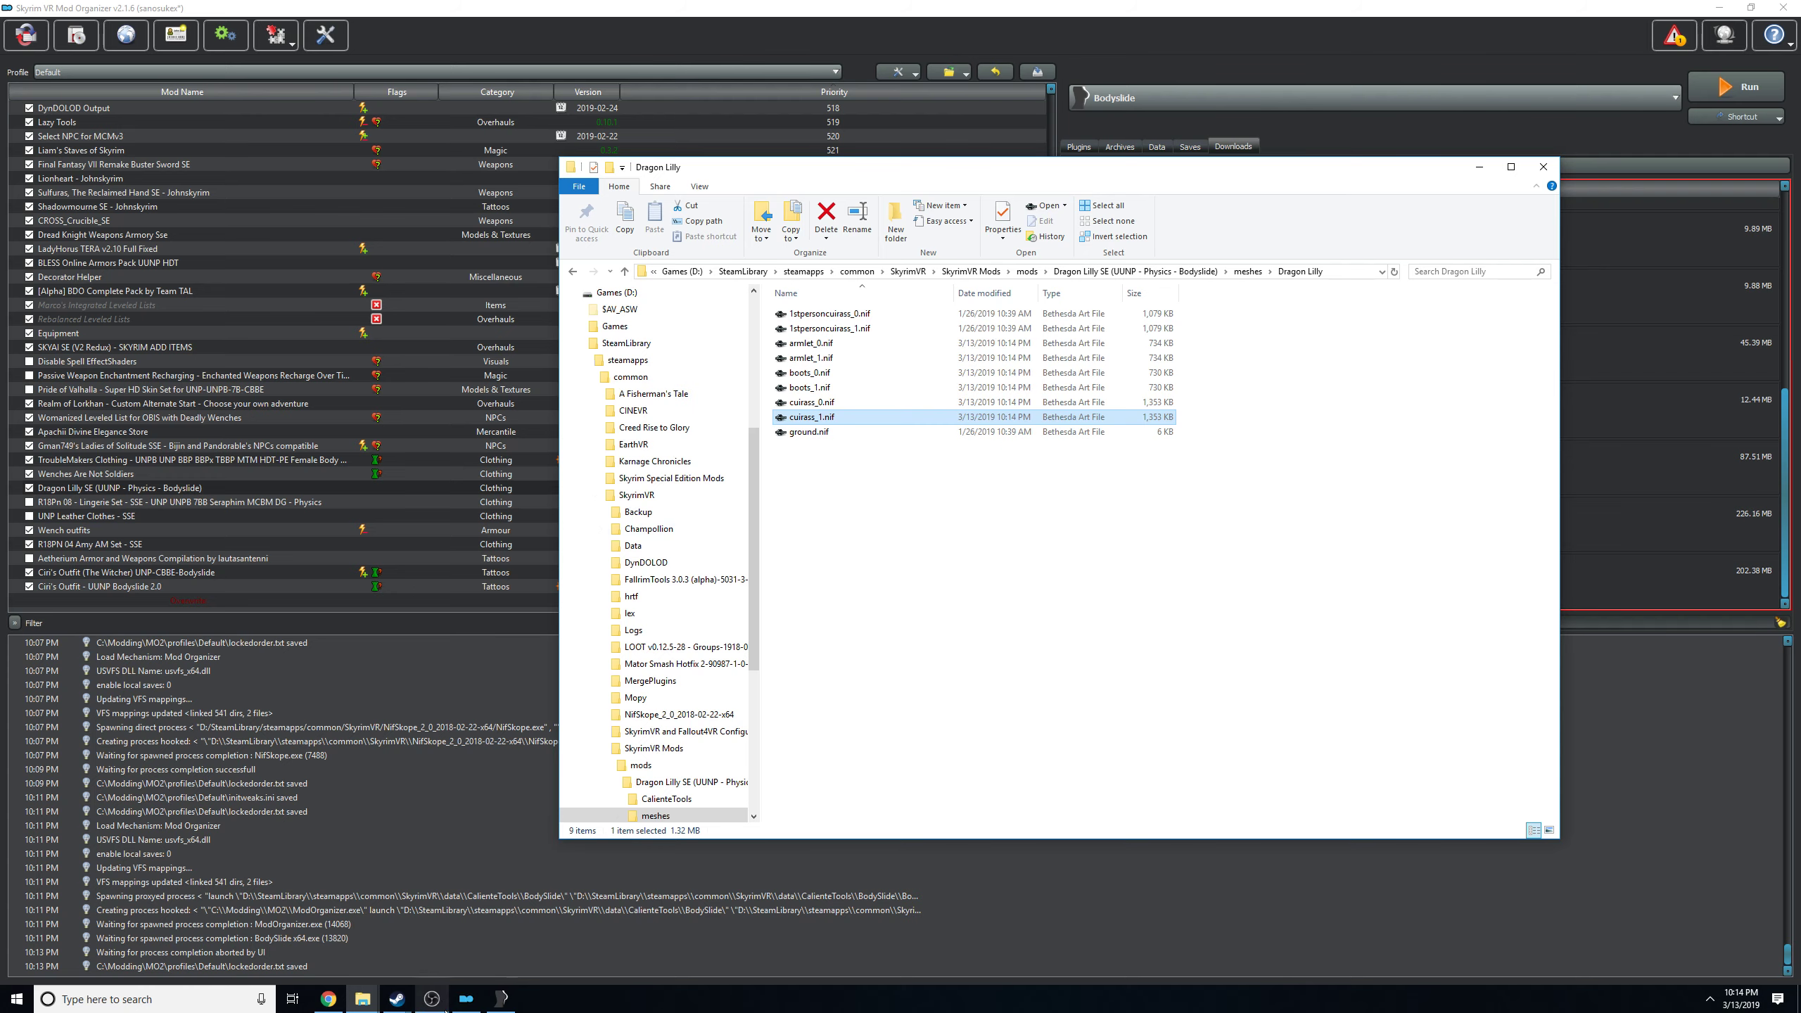
{"action": "left_click", "coordinate": [501, 999]}
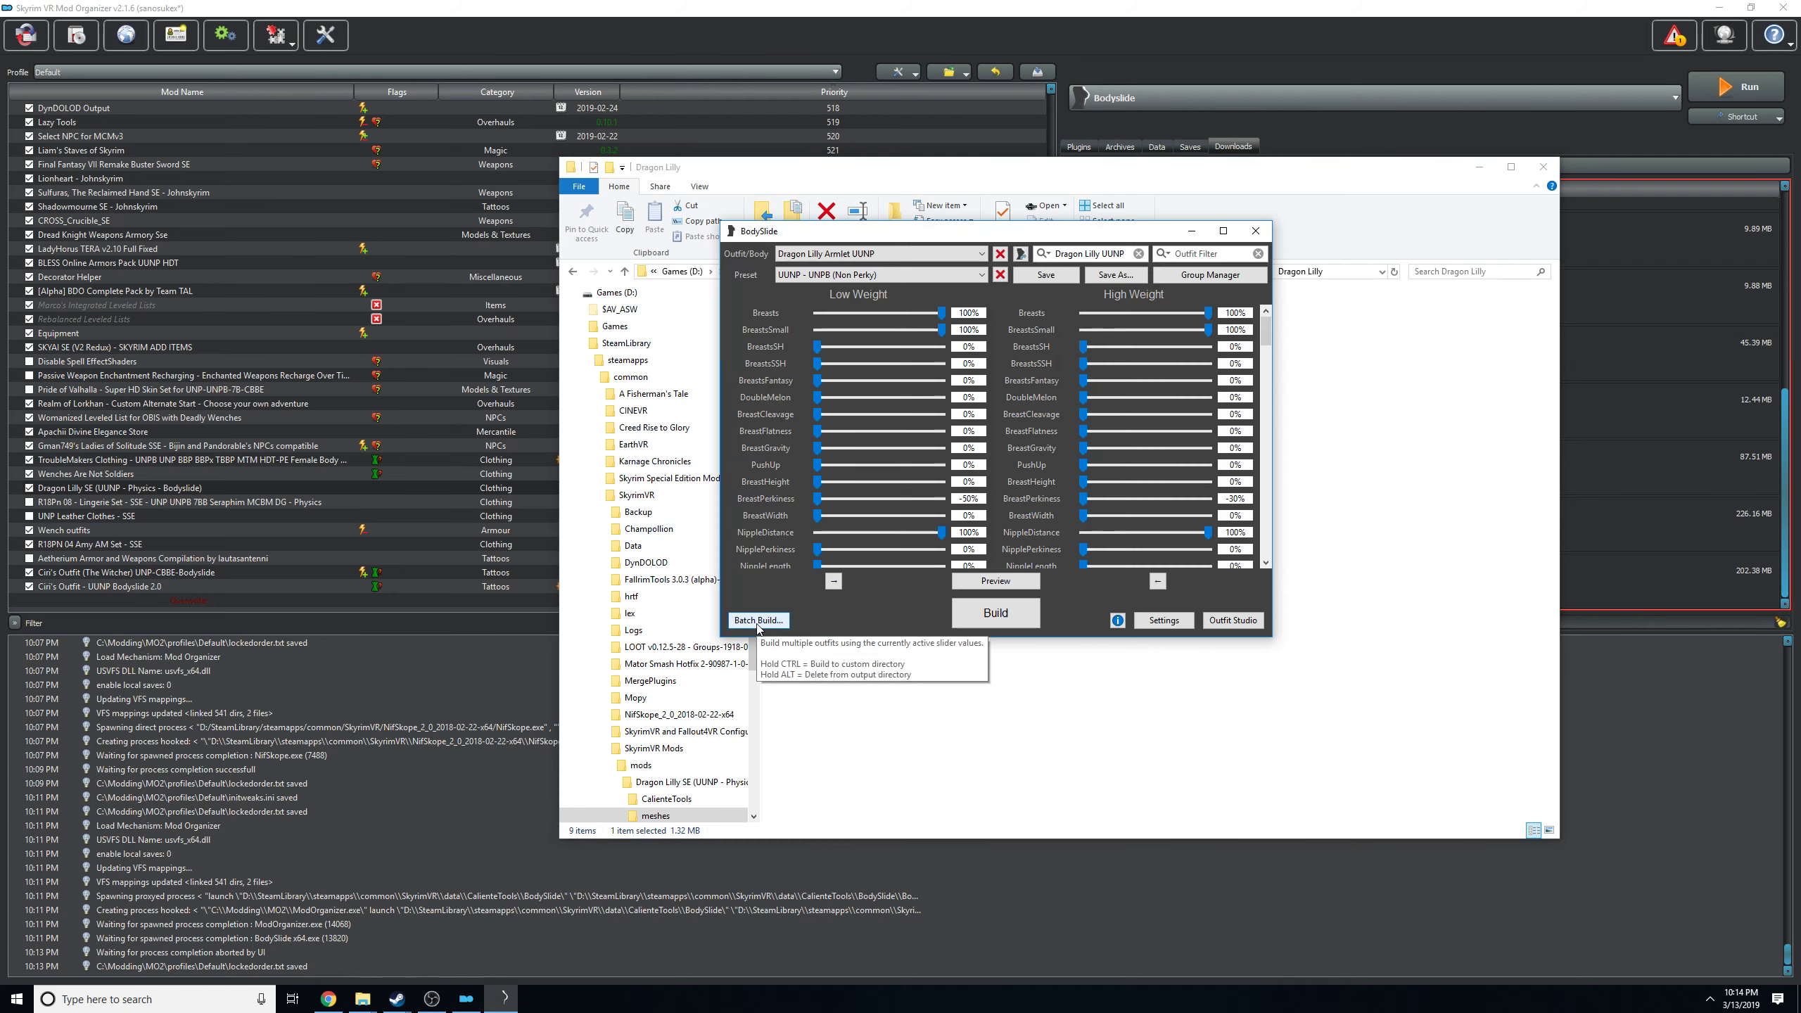
{"action": "left_click", "coordinate": [435, 700]}
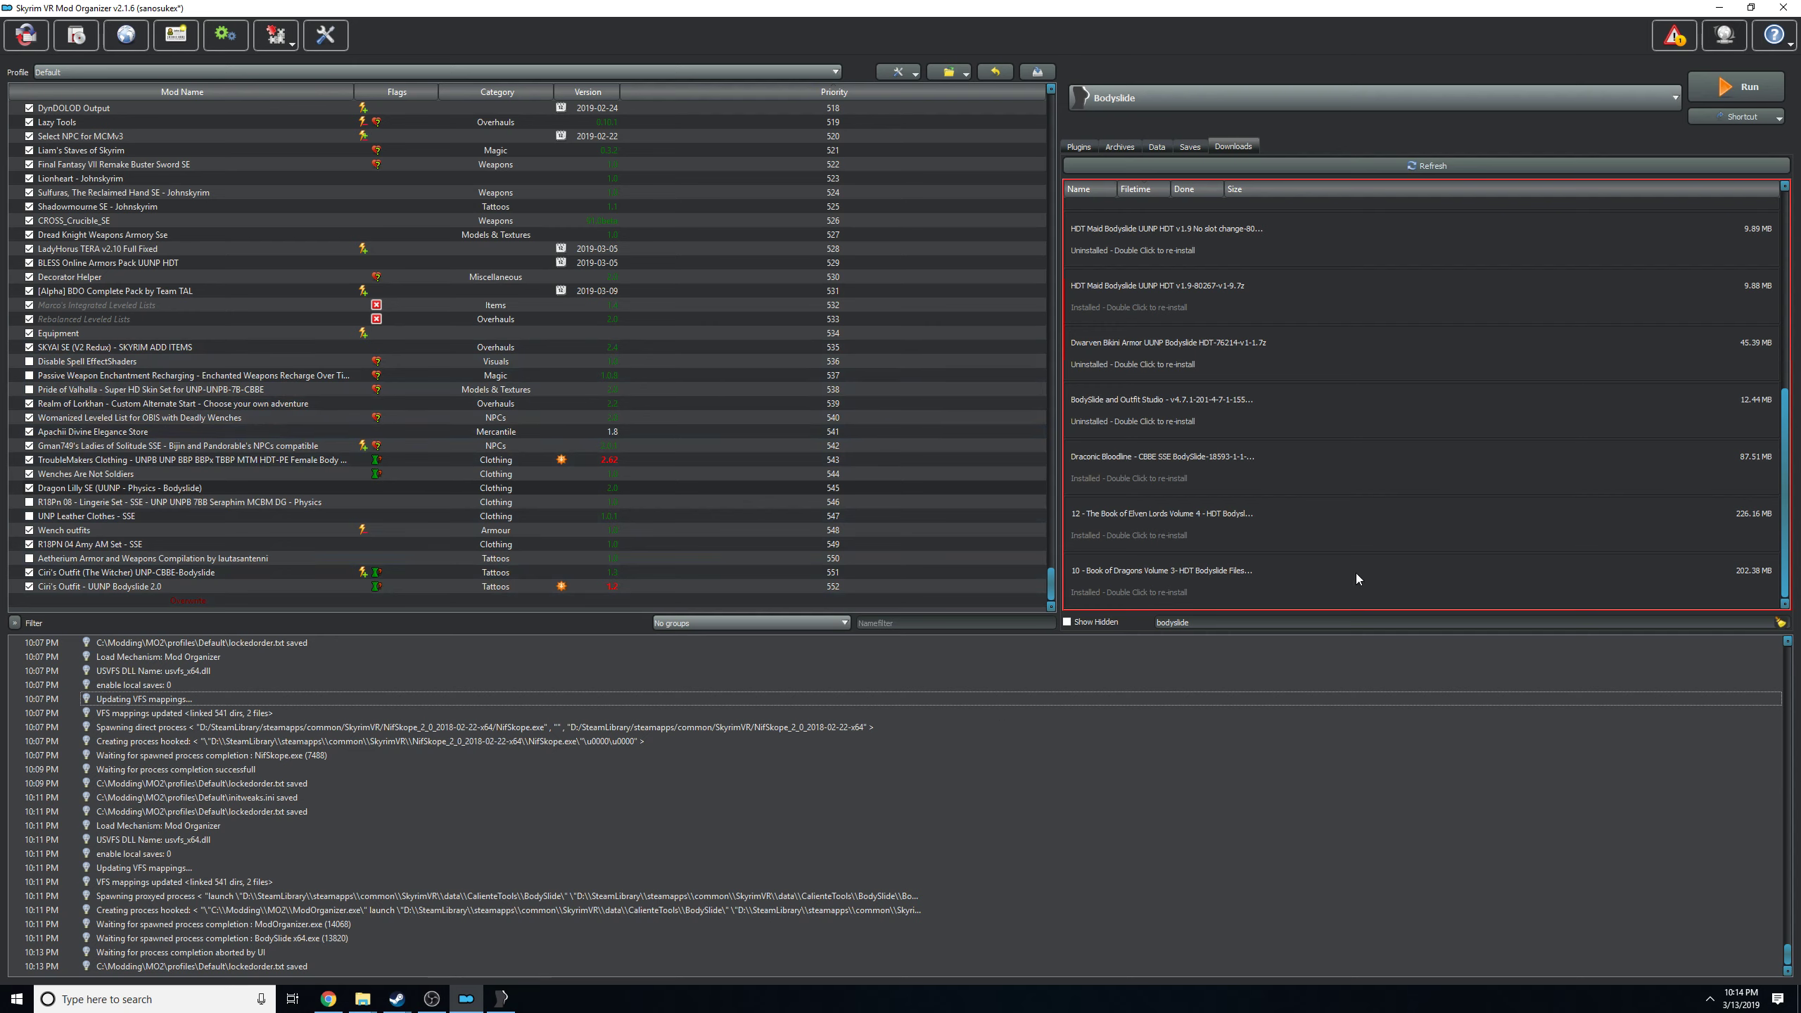
{"action": "left_click", "coordinate": [1565, 102]}
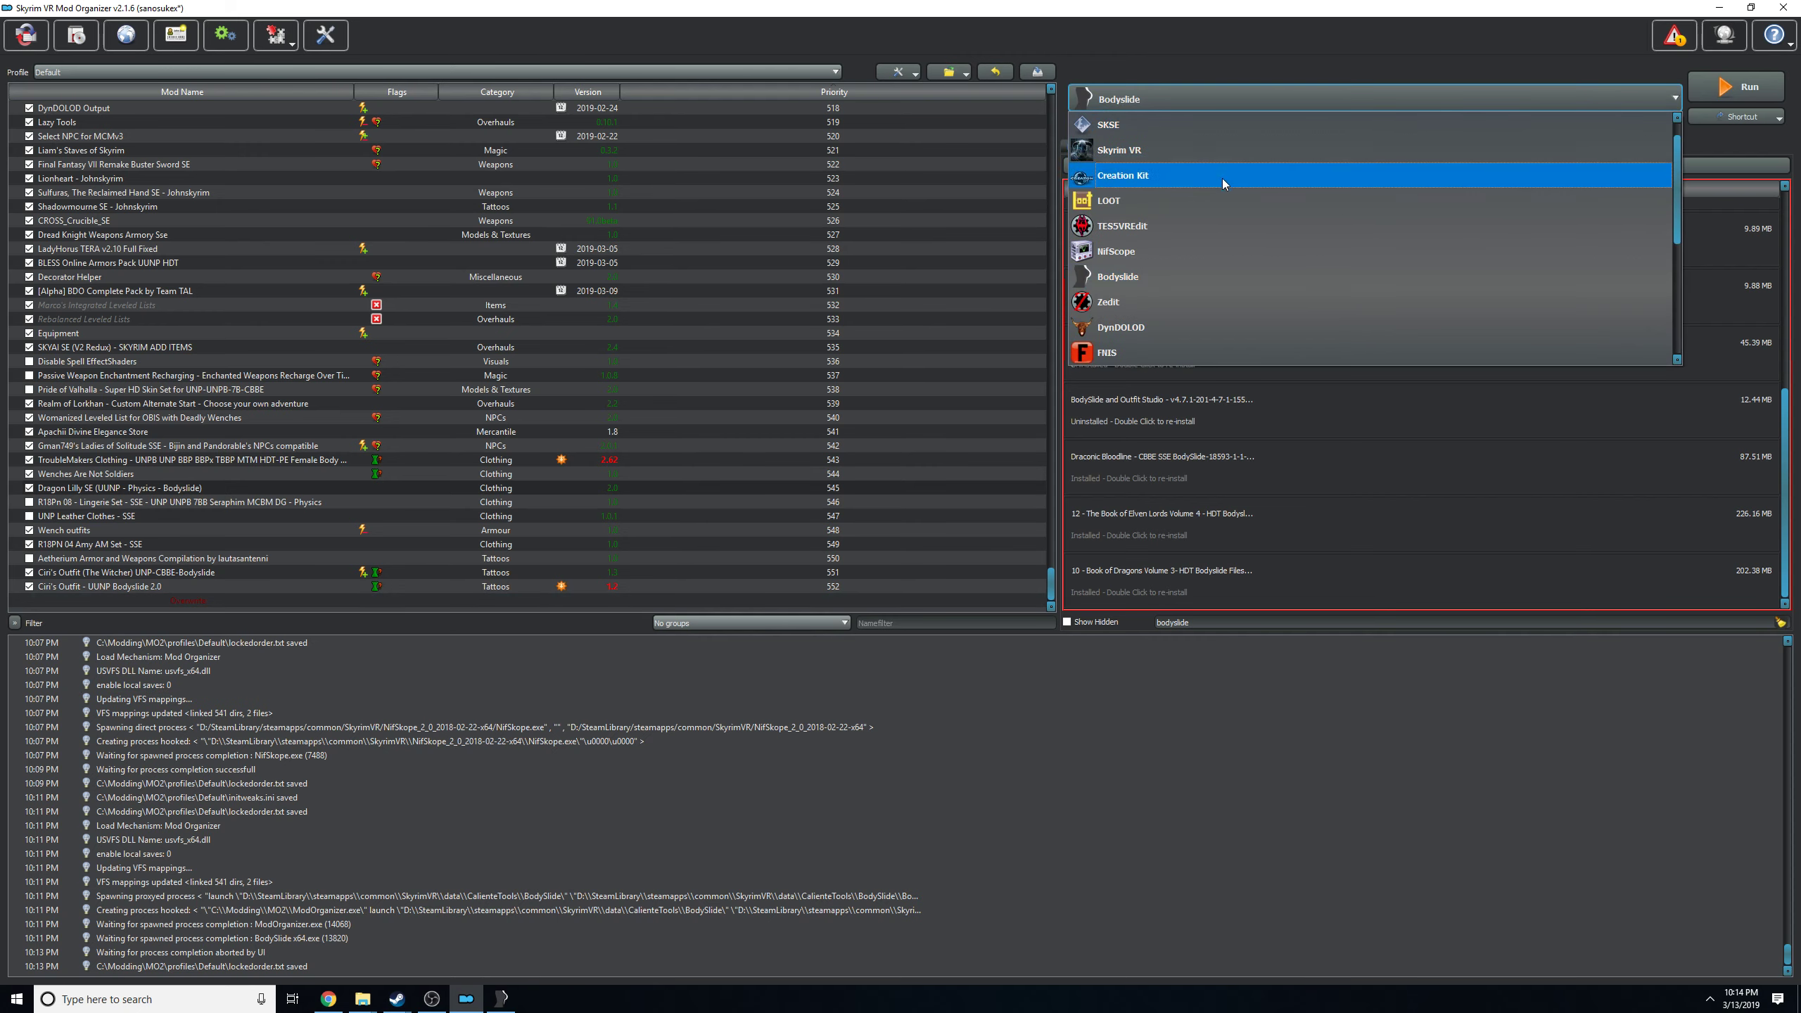
{"action": "left_click", "coordinate": [931, 740]}
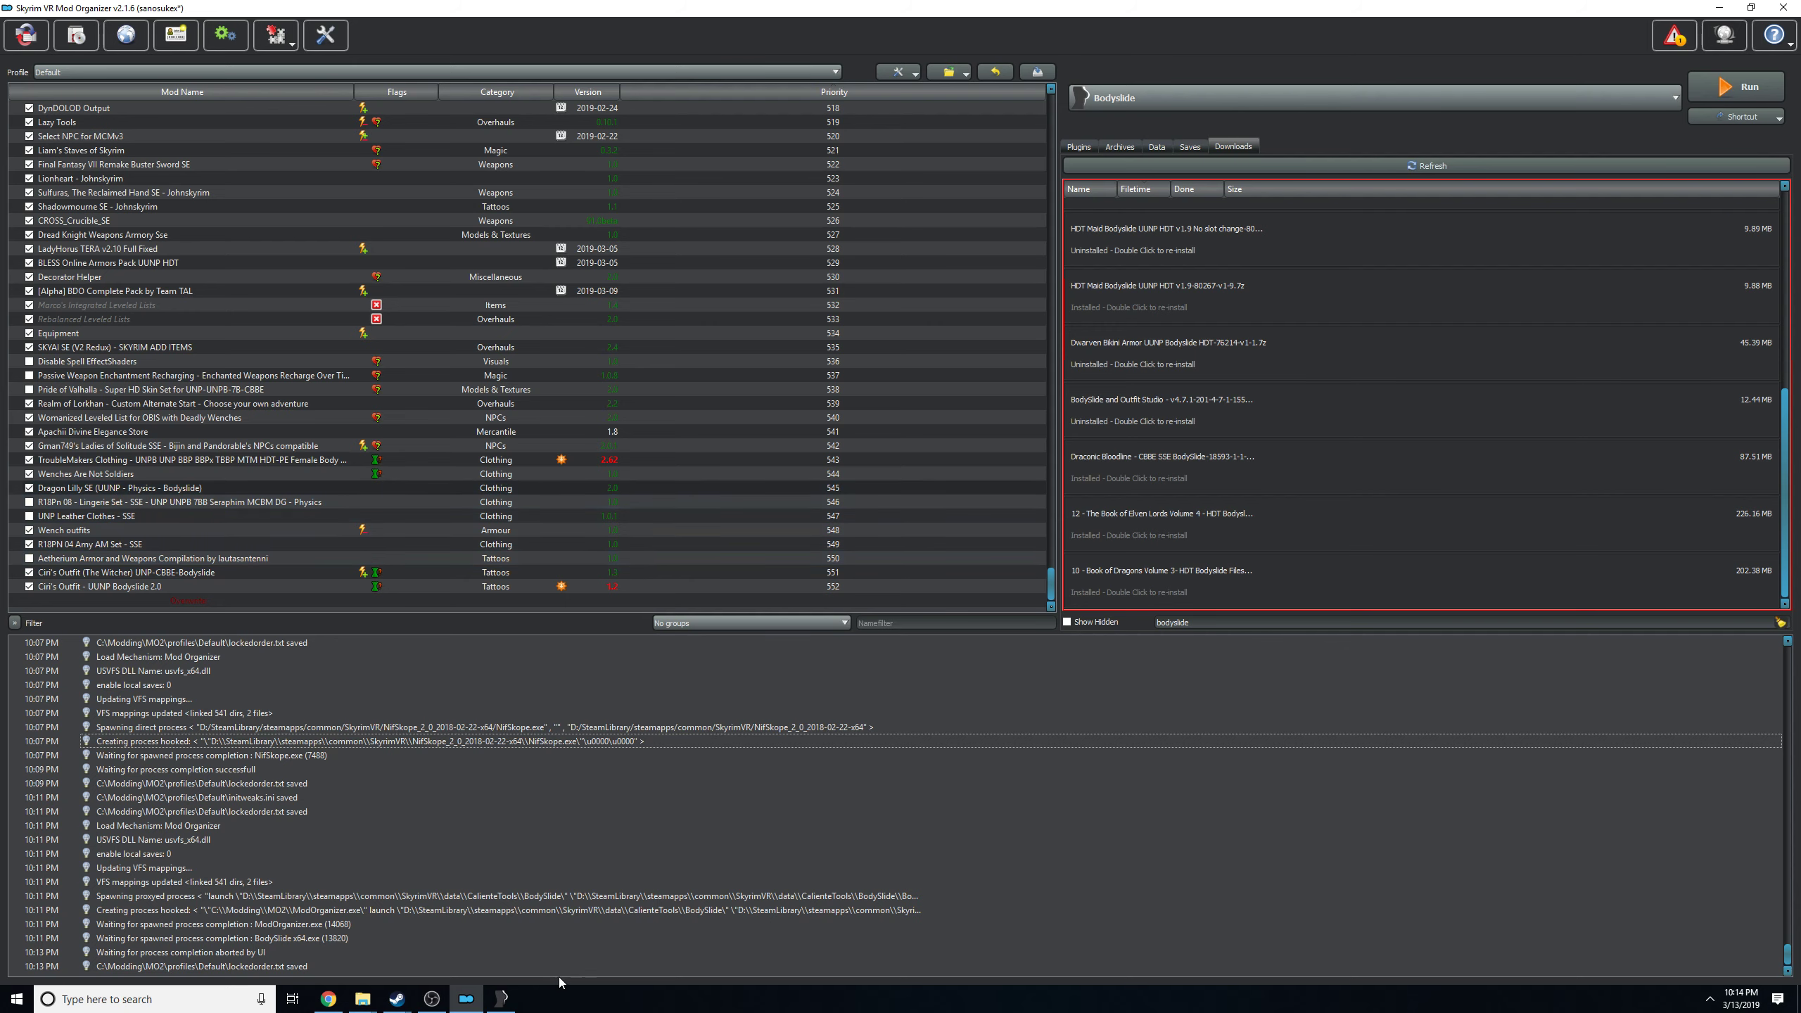
Select the Dragon Lilly Boots UUNP outfit in BodySlide and close the program.
{"action": "left_click", "coordinate": [515, 993]}
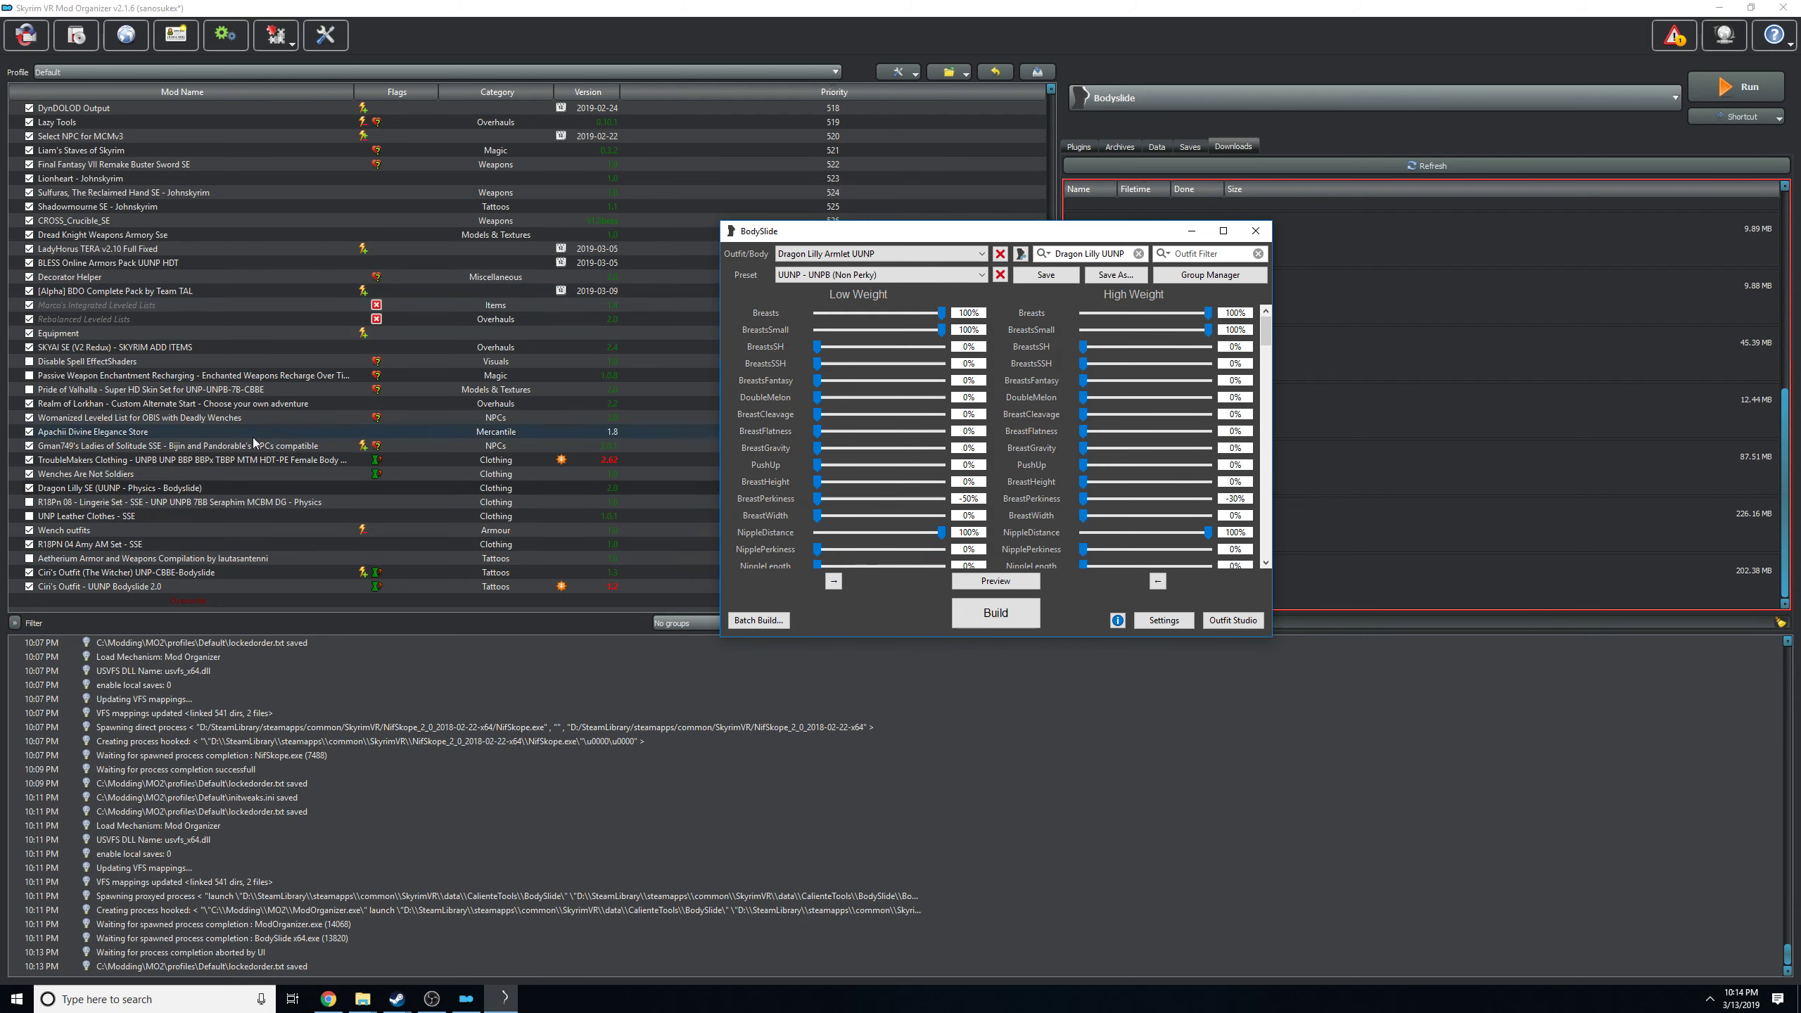
{"action": "left_click", "coordinate": [76, 488]}
{"action": "left_click", "coordinate": [932, 255]}
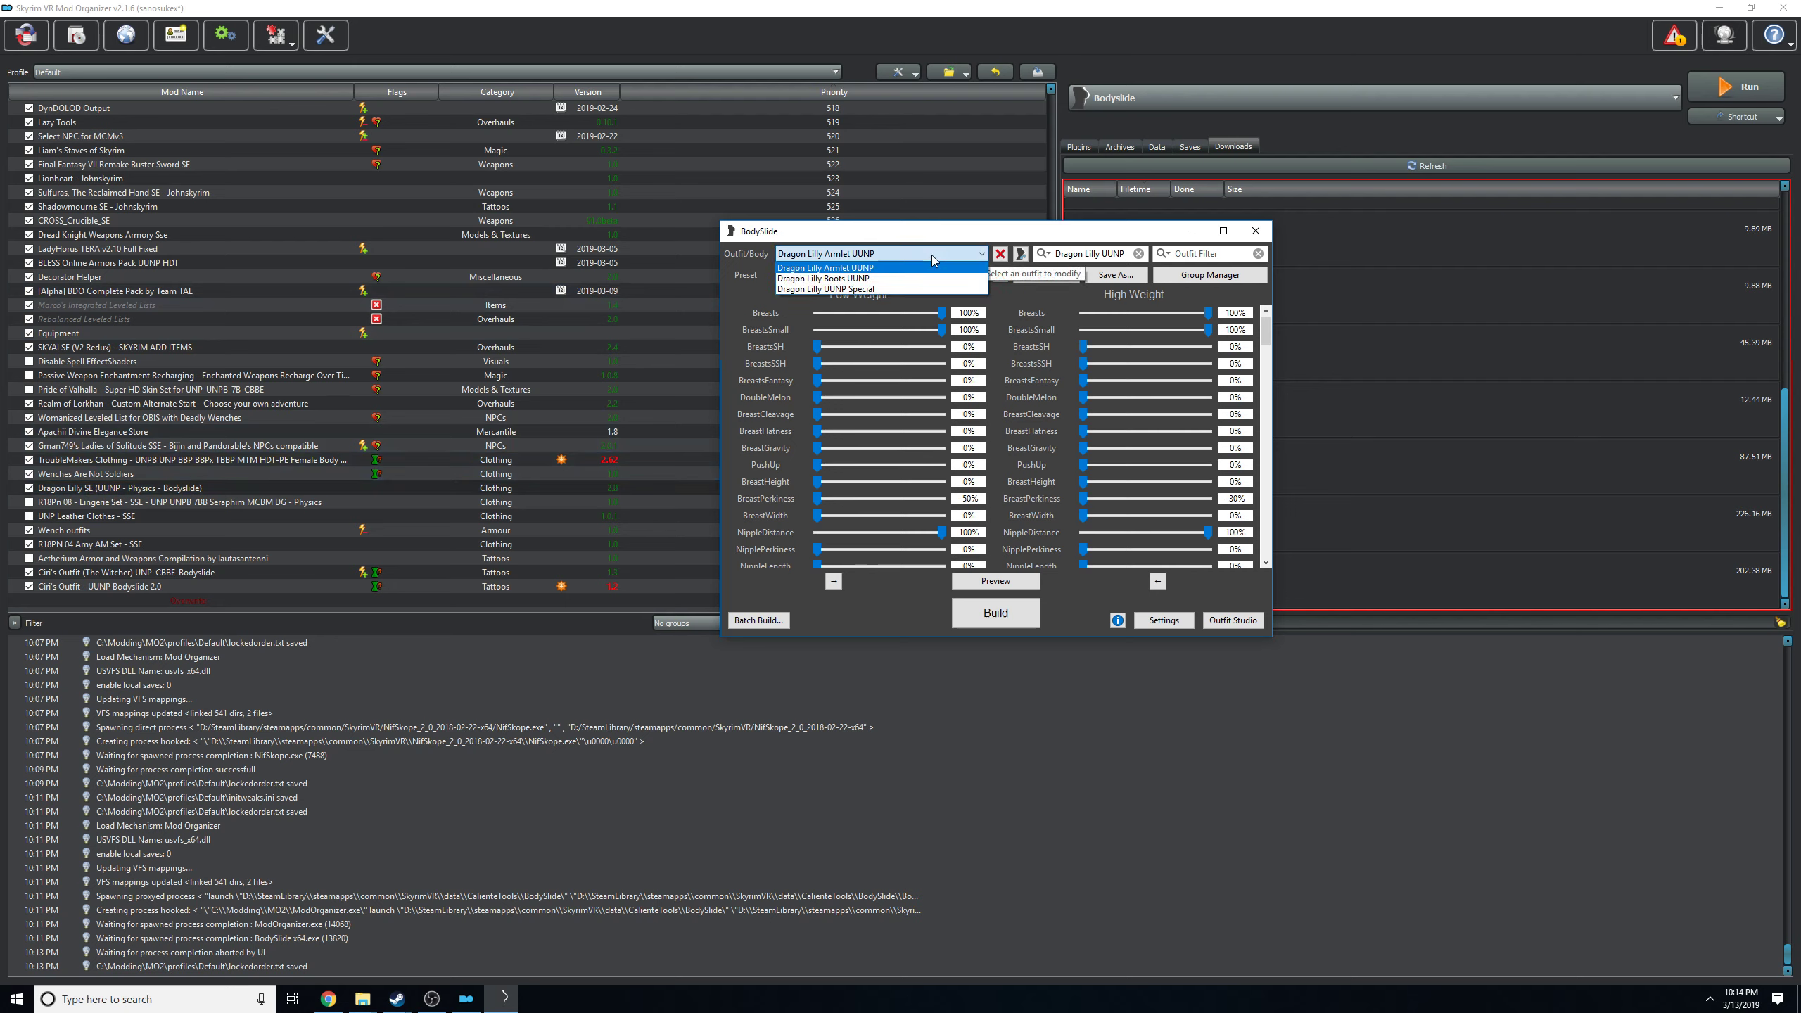
{"action": "left_click", "coordinate": [914, 278]}
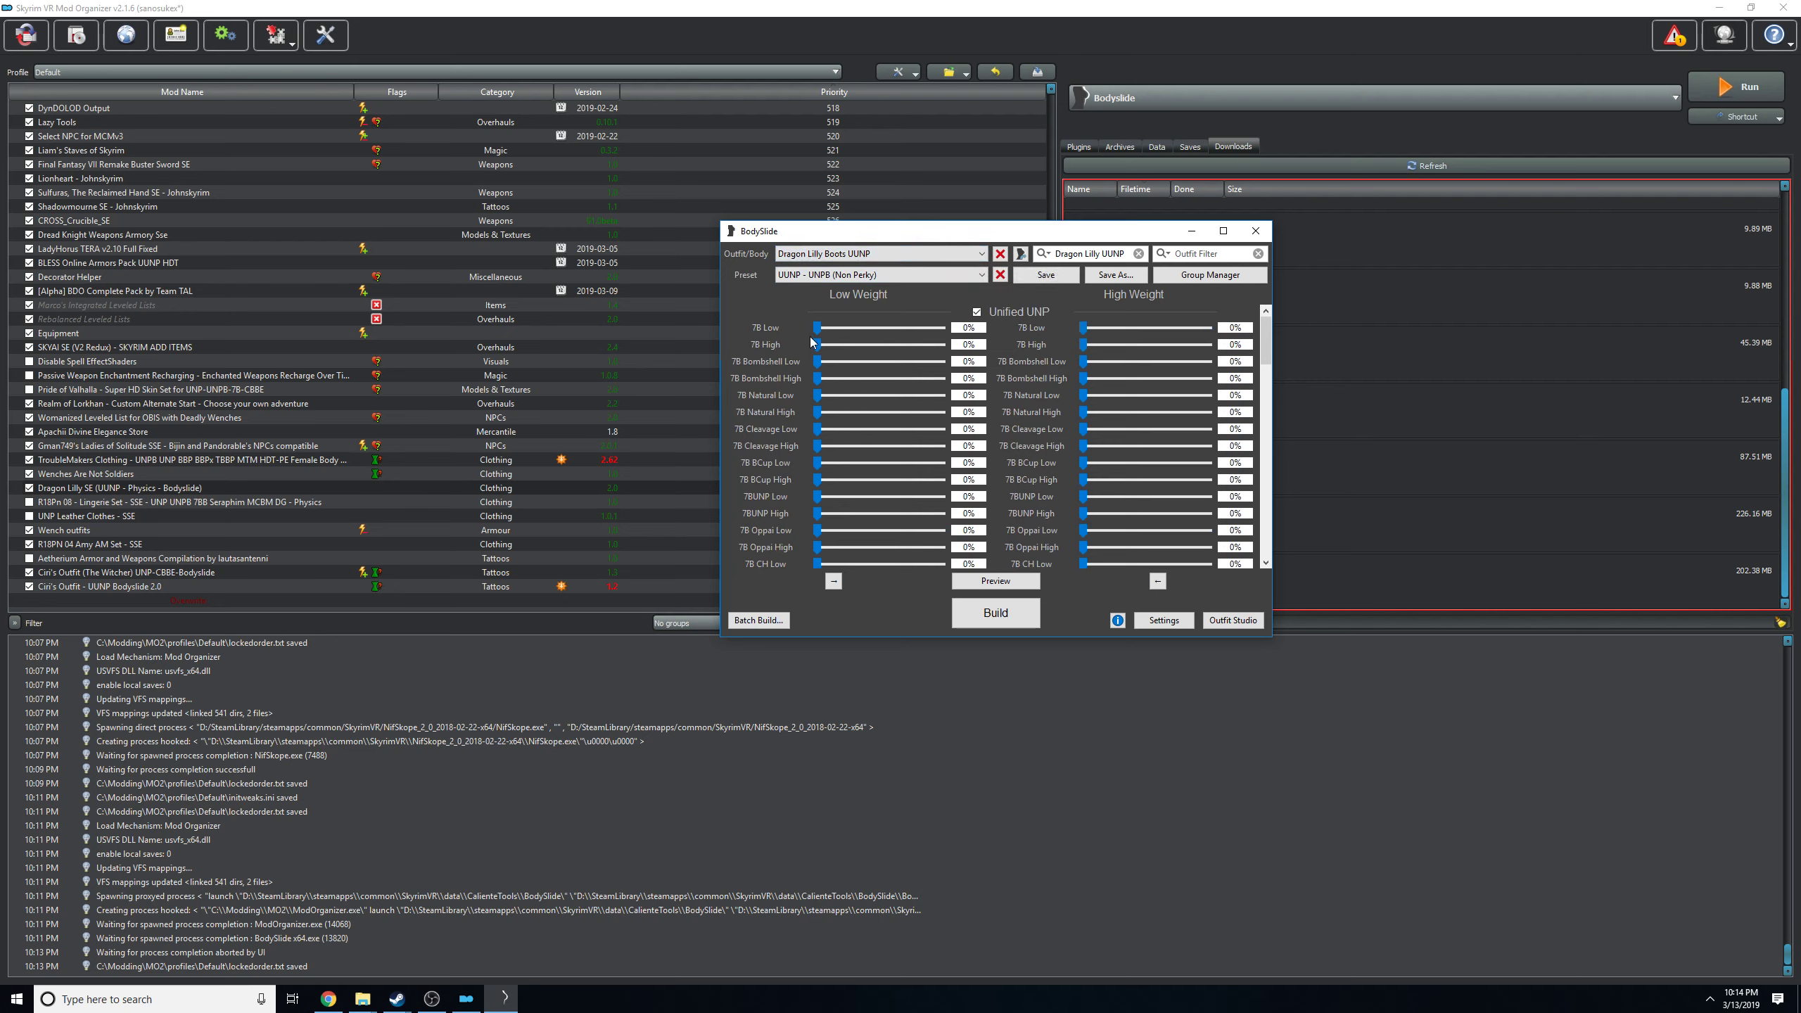
{"action": "left_click", "coordinate": [1255, 232]}
Delete the CalienteTools folder from the Dragon Lilly SE (UUNP - Physics - Bodyslide) mod's directory and close the folder window.
{"action": "right_click", "coordinate": [126, 489]}
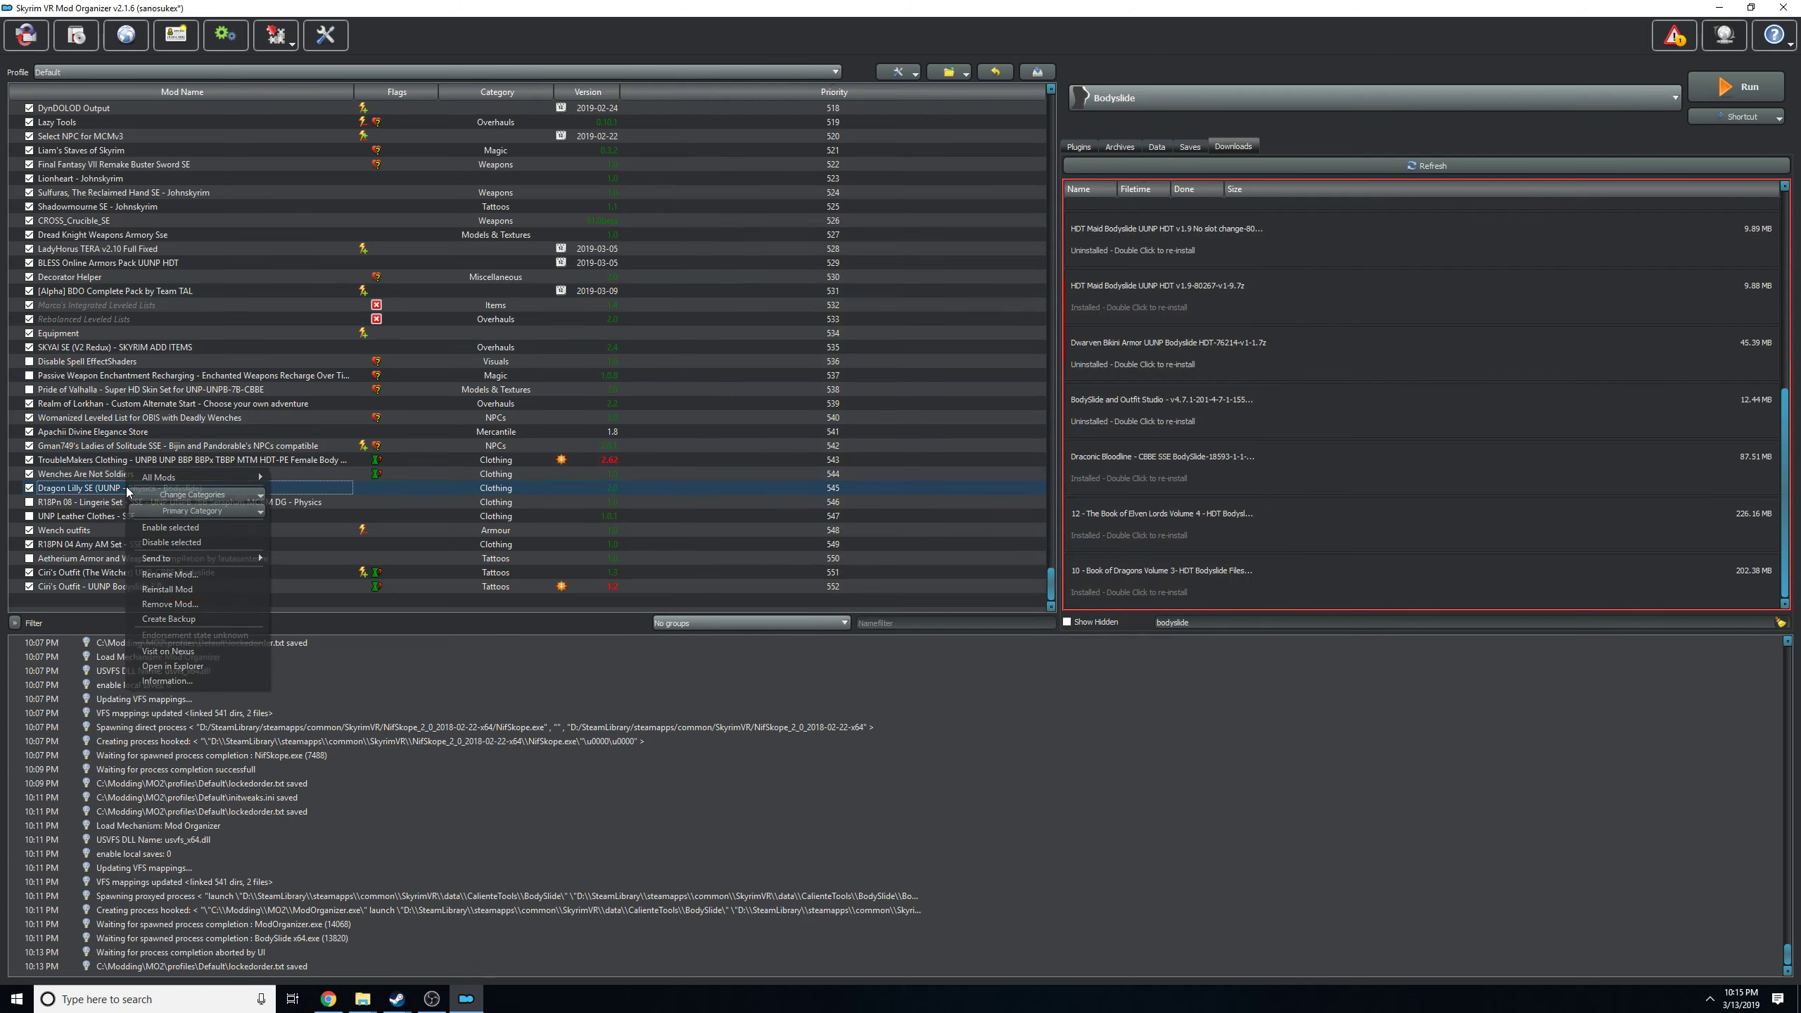
{"action": "left_click", "coordinate": [224, 664]}
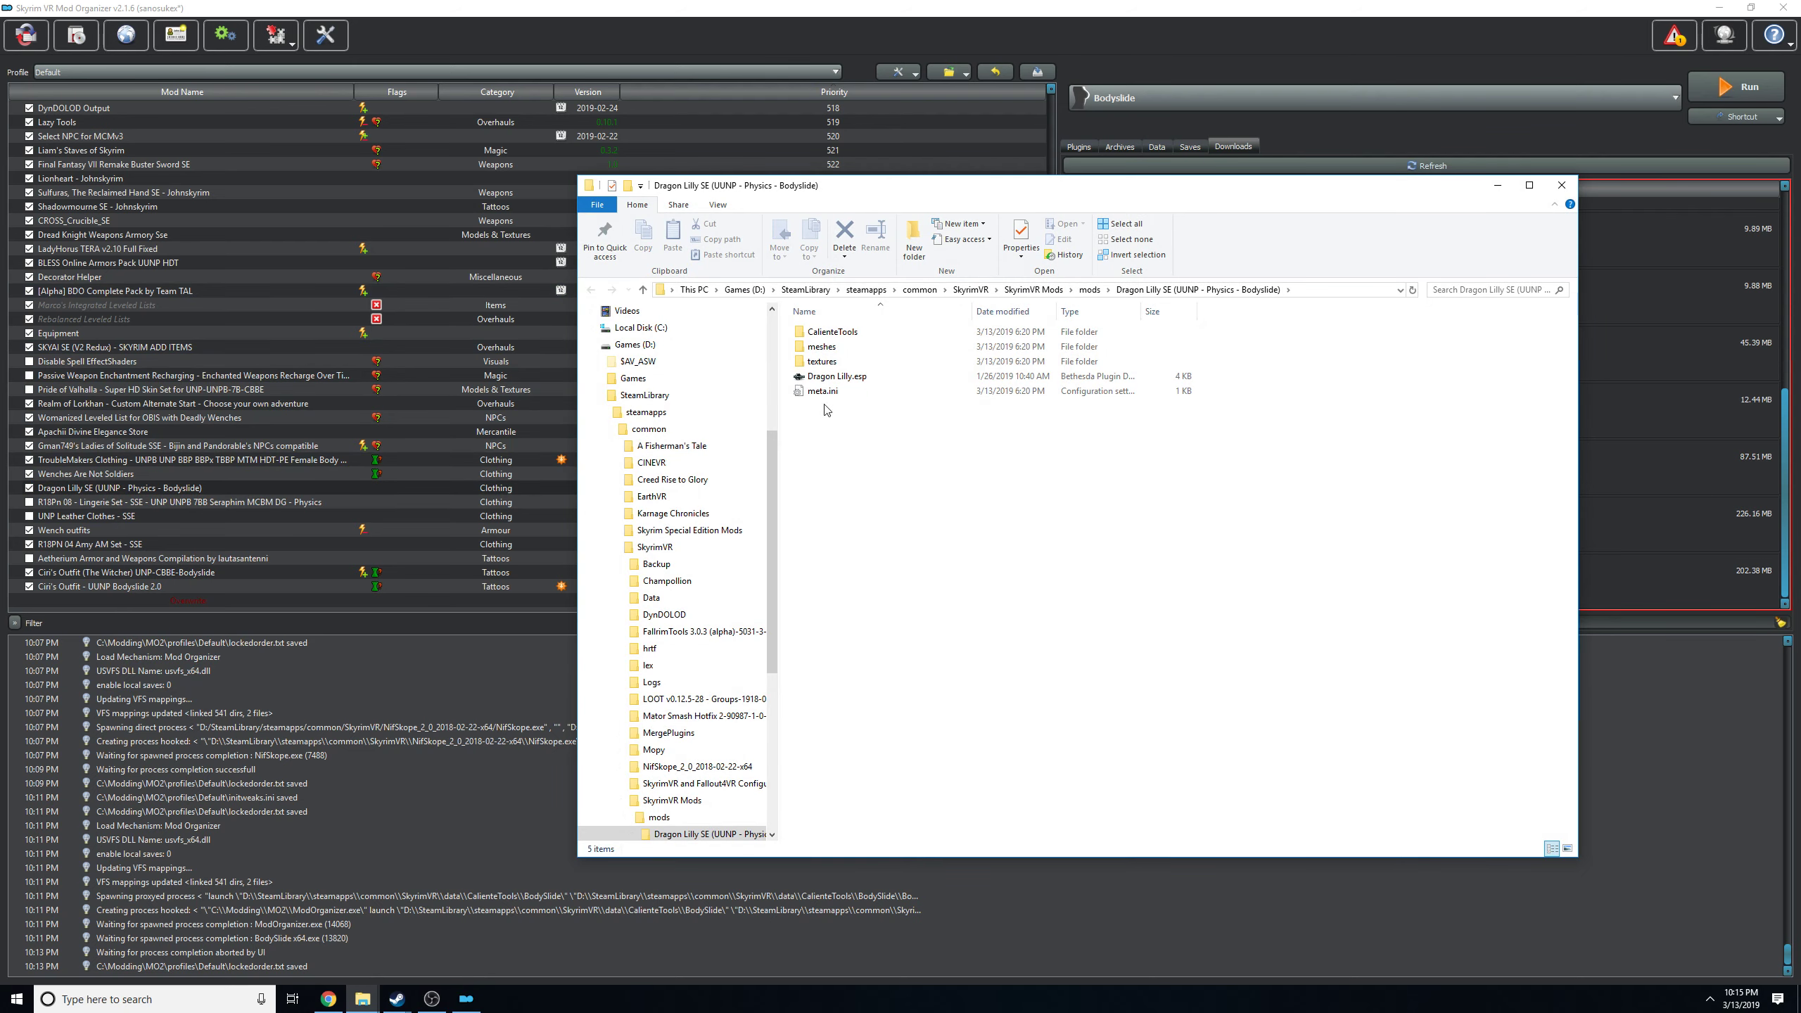
{"action": "left_click", "coordinate": [837, 337]}
{"action": "right_click", "coordinate": [837, 336]}
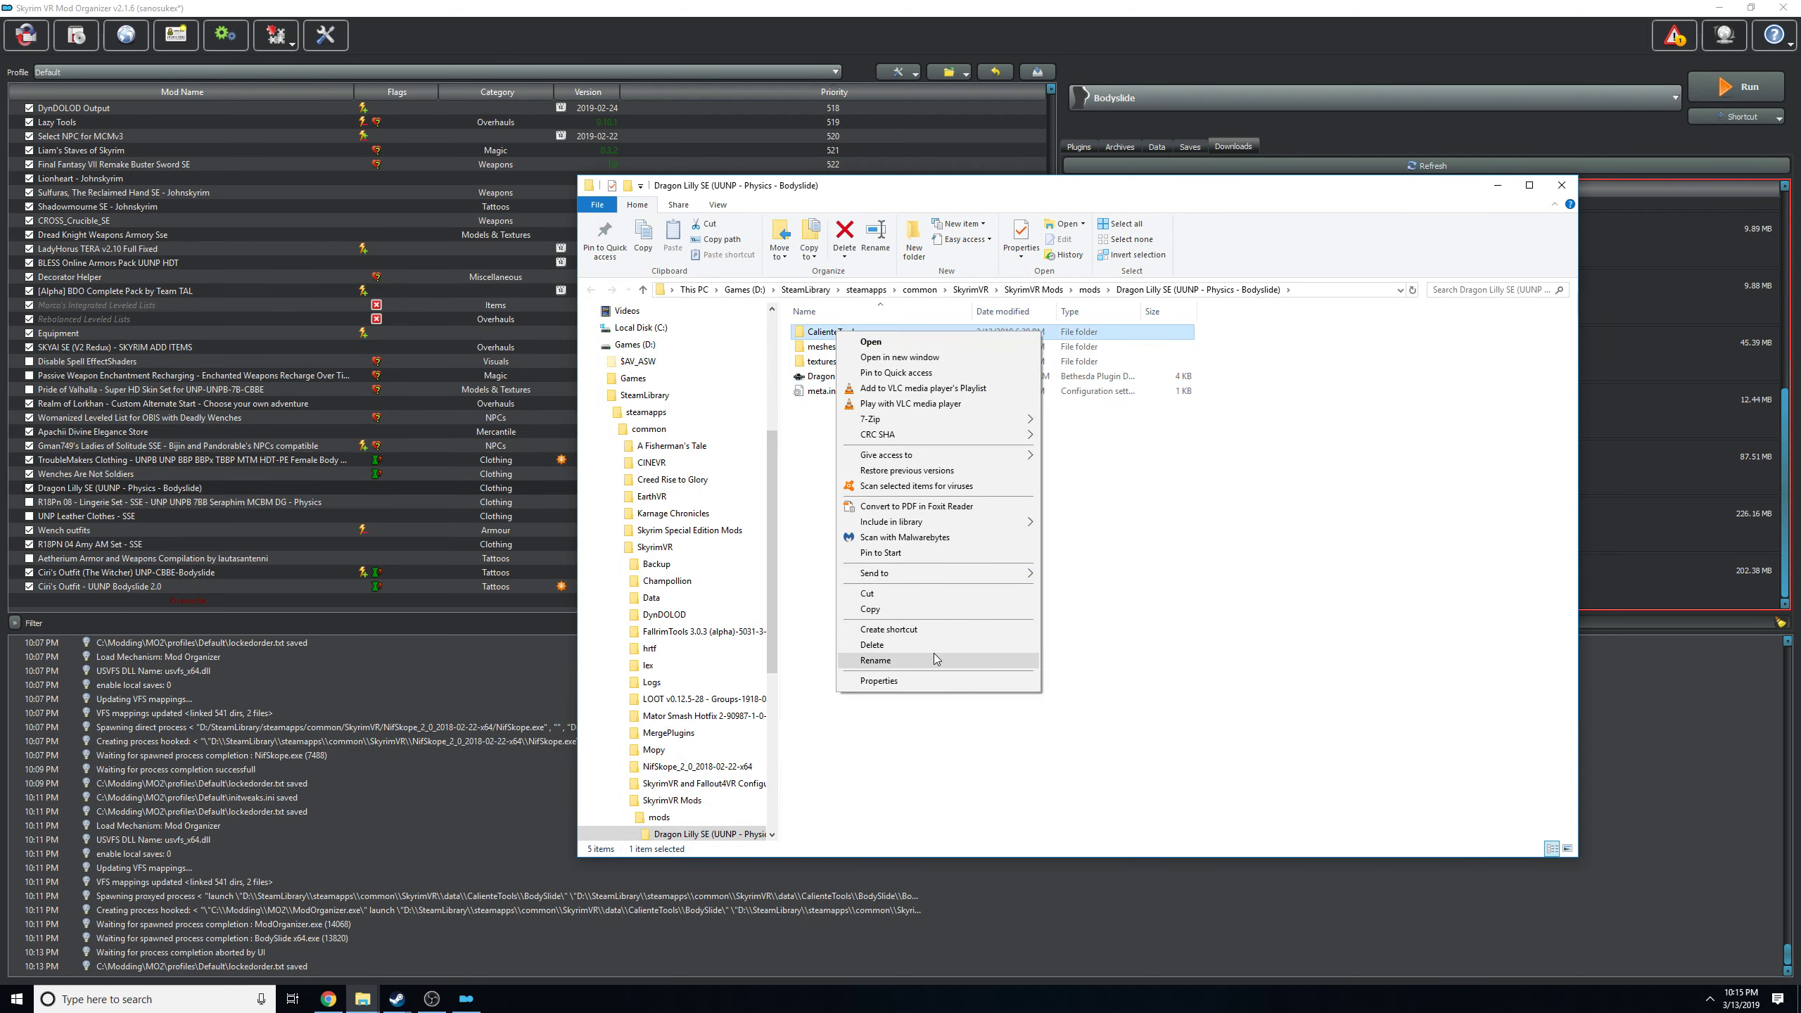
{"action": "left_click", "coordinate": [1262, 507]}
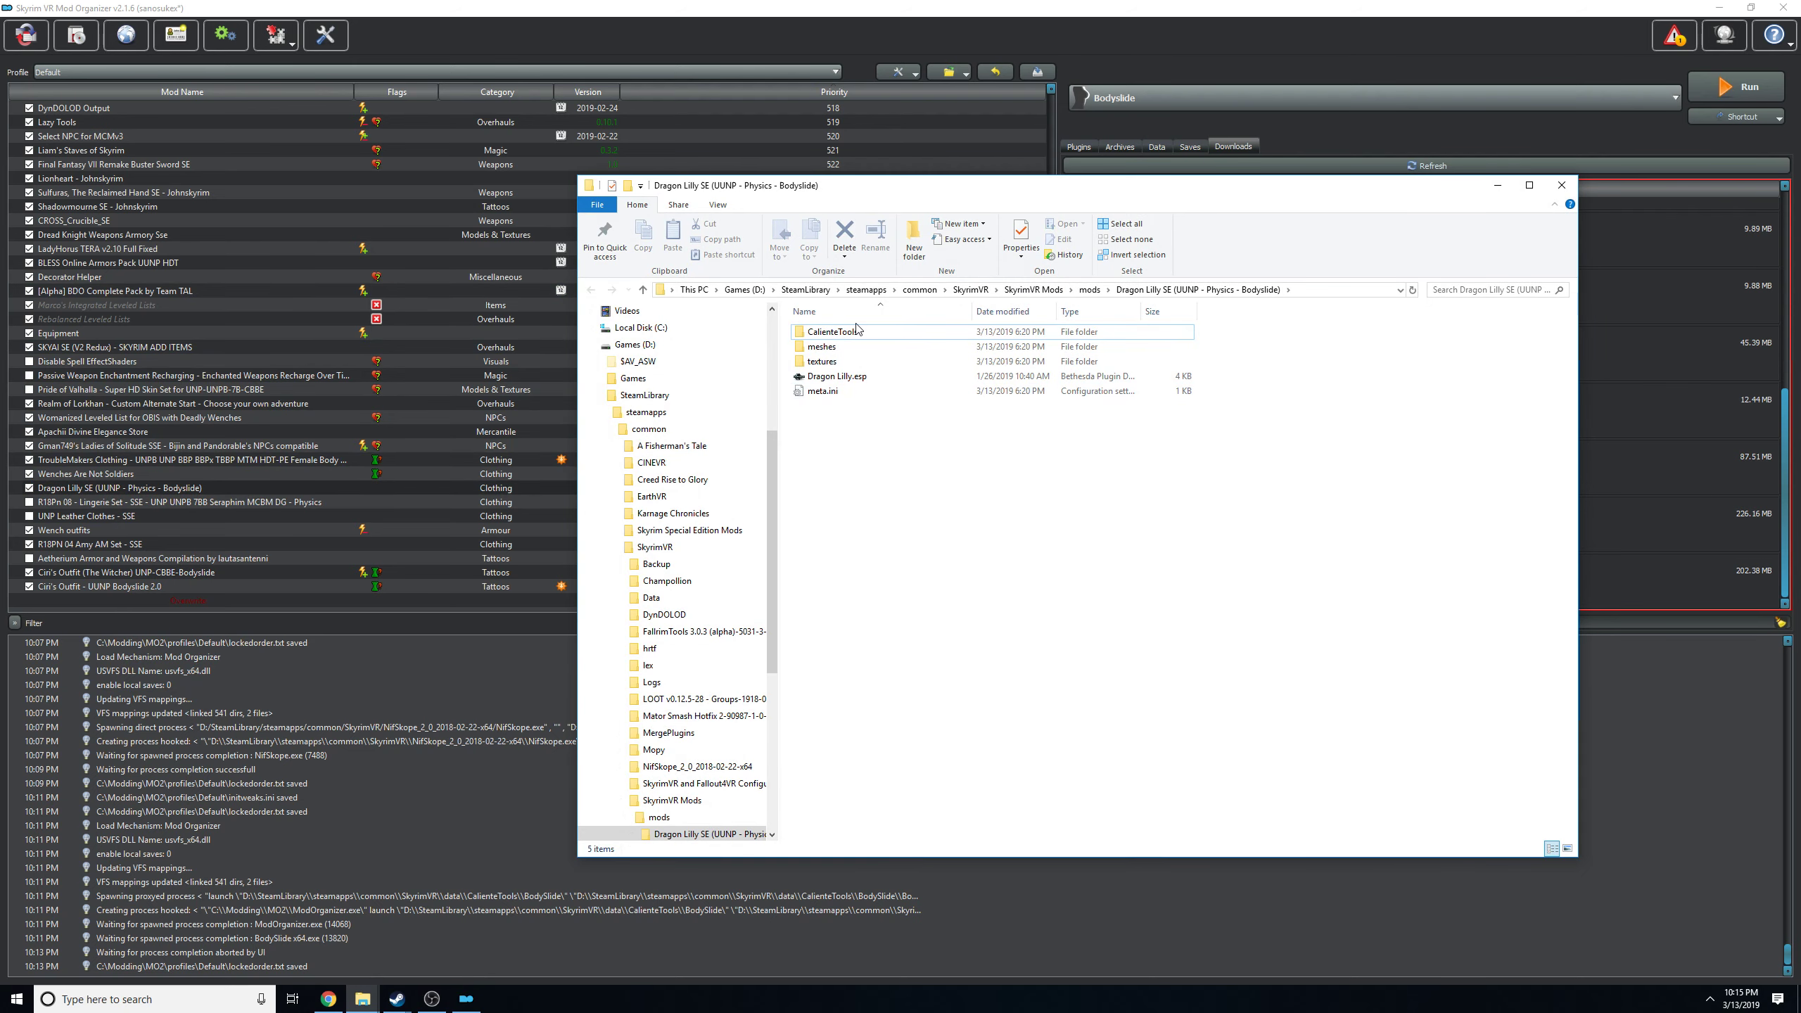
{"action": "right_click", "coordinate": [830, 332]}
{"action": "left_click", "coordinate": [917, 645]}
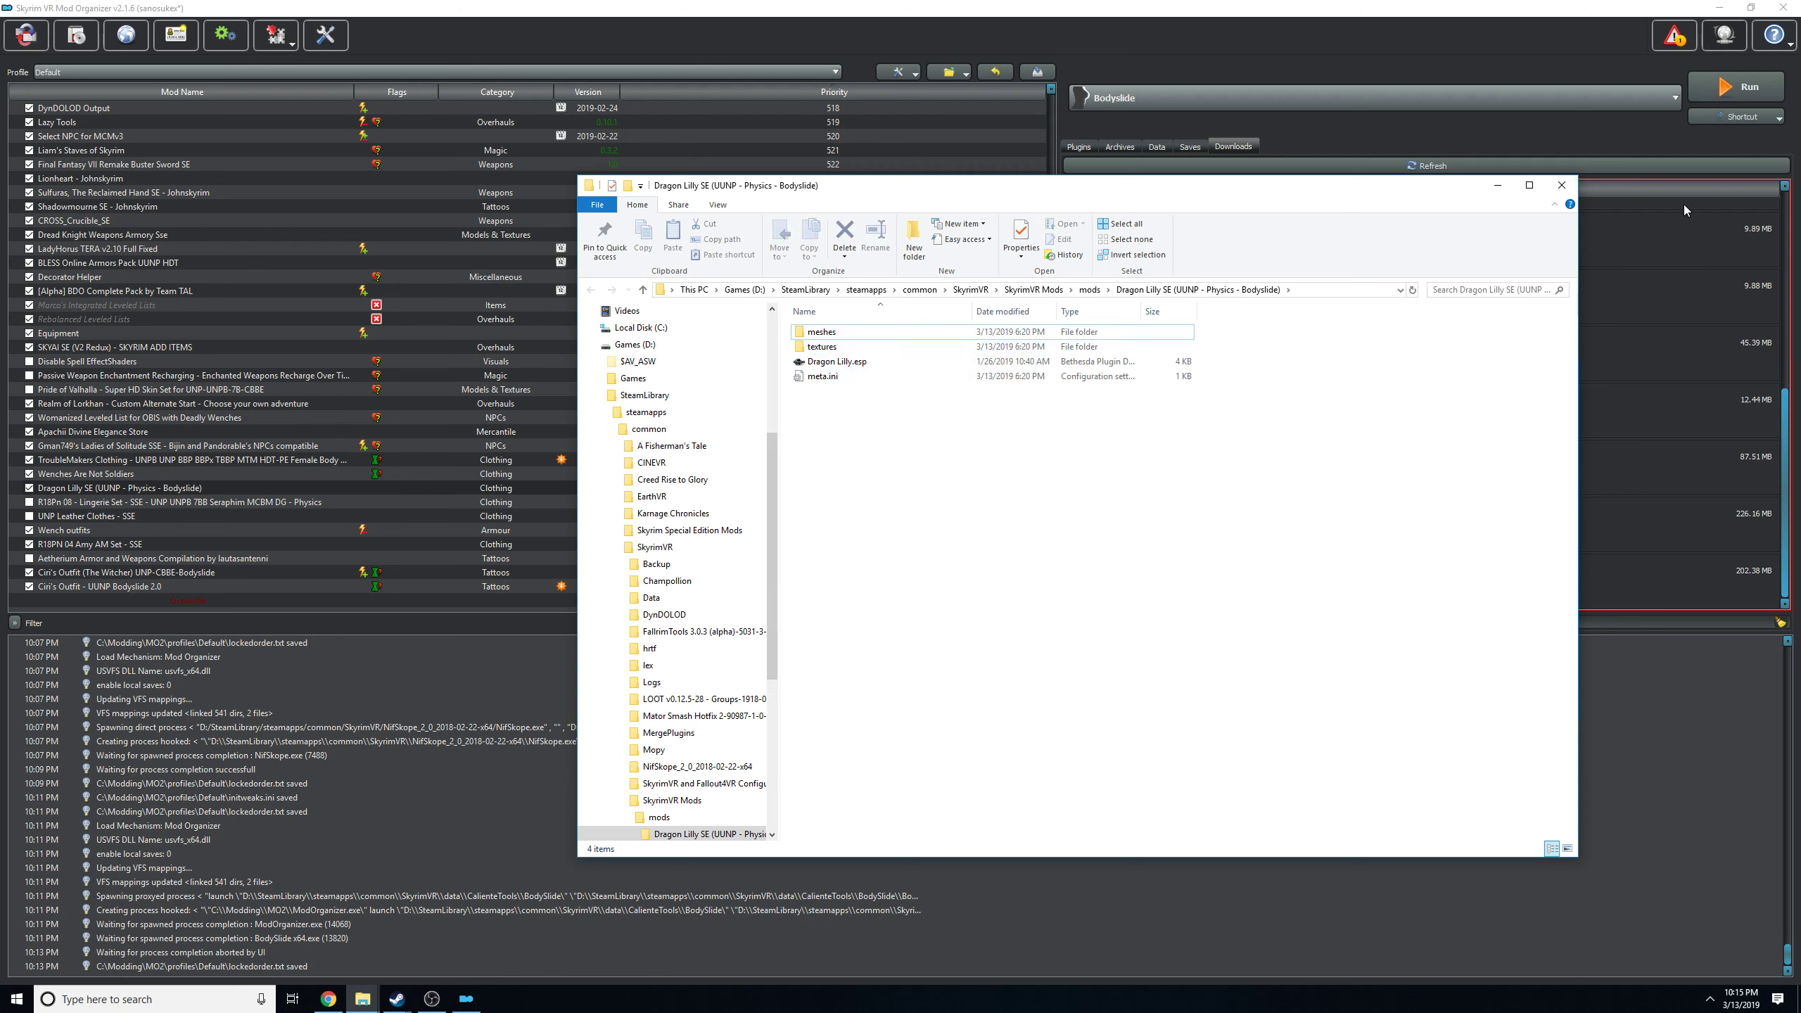
{"action": "left_click", "coordinate": [1549, 185]}
{"action": "left_click", "coordinate": [1560, 186]}
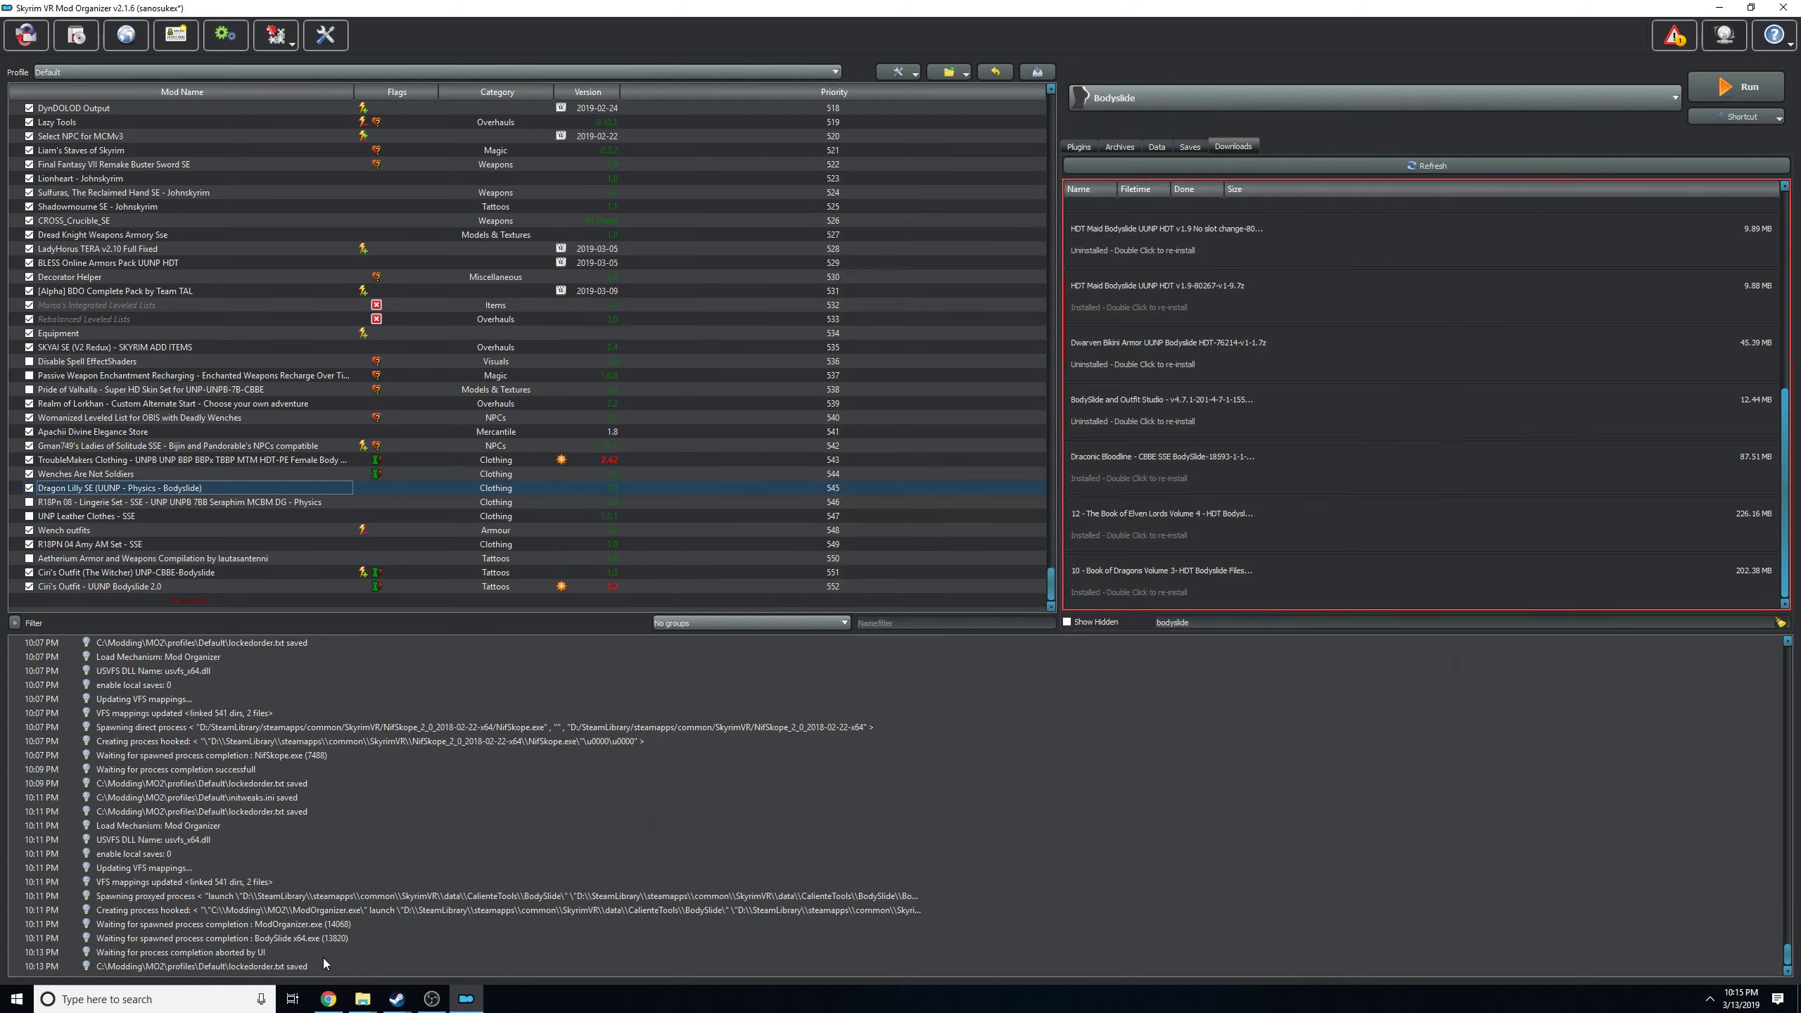
Switch to Chrome and review the files offered on the BD Armor and Clothing Replacer for SSE page on Nexus Mods.
{"action": "left_click", "coordinate": [328, 925]}
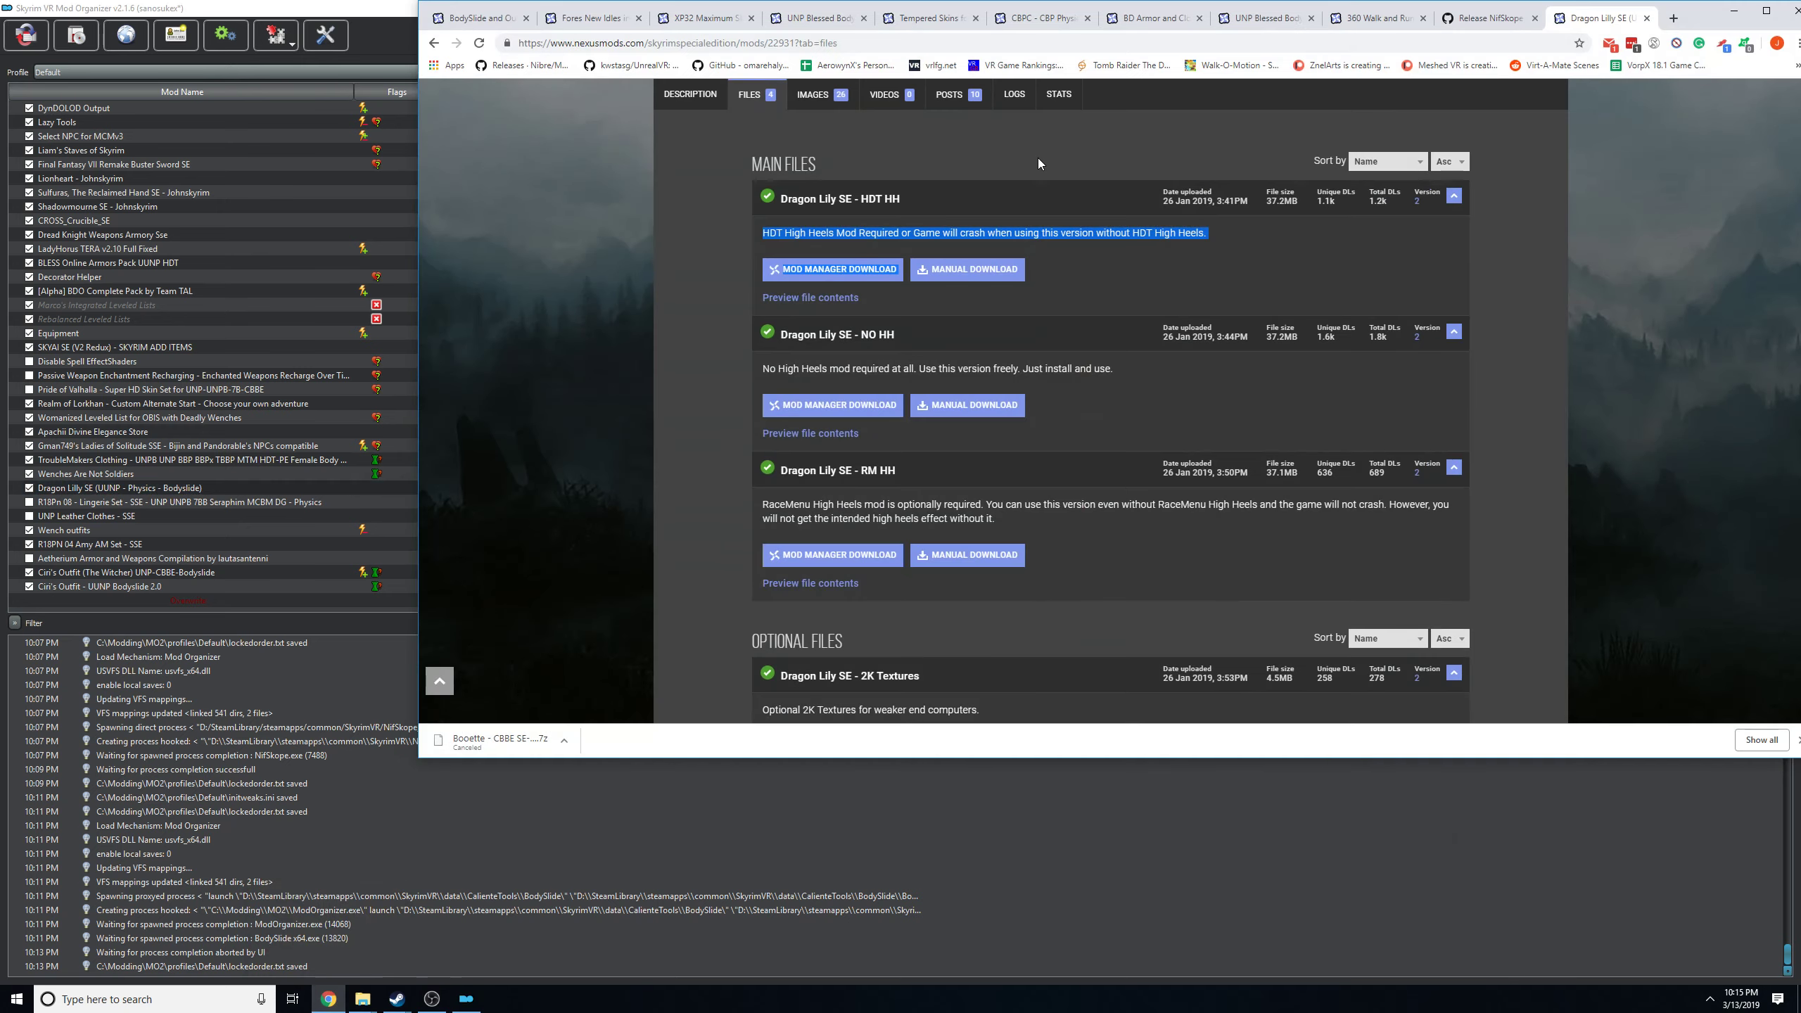
{"action": "left_click", "coordinate": [1156, 17]}
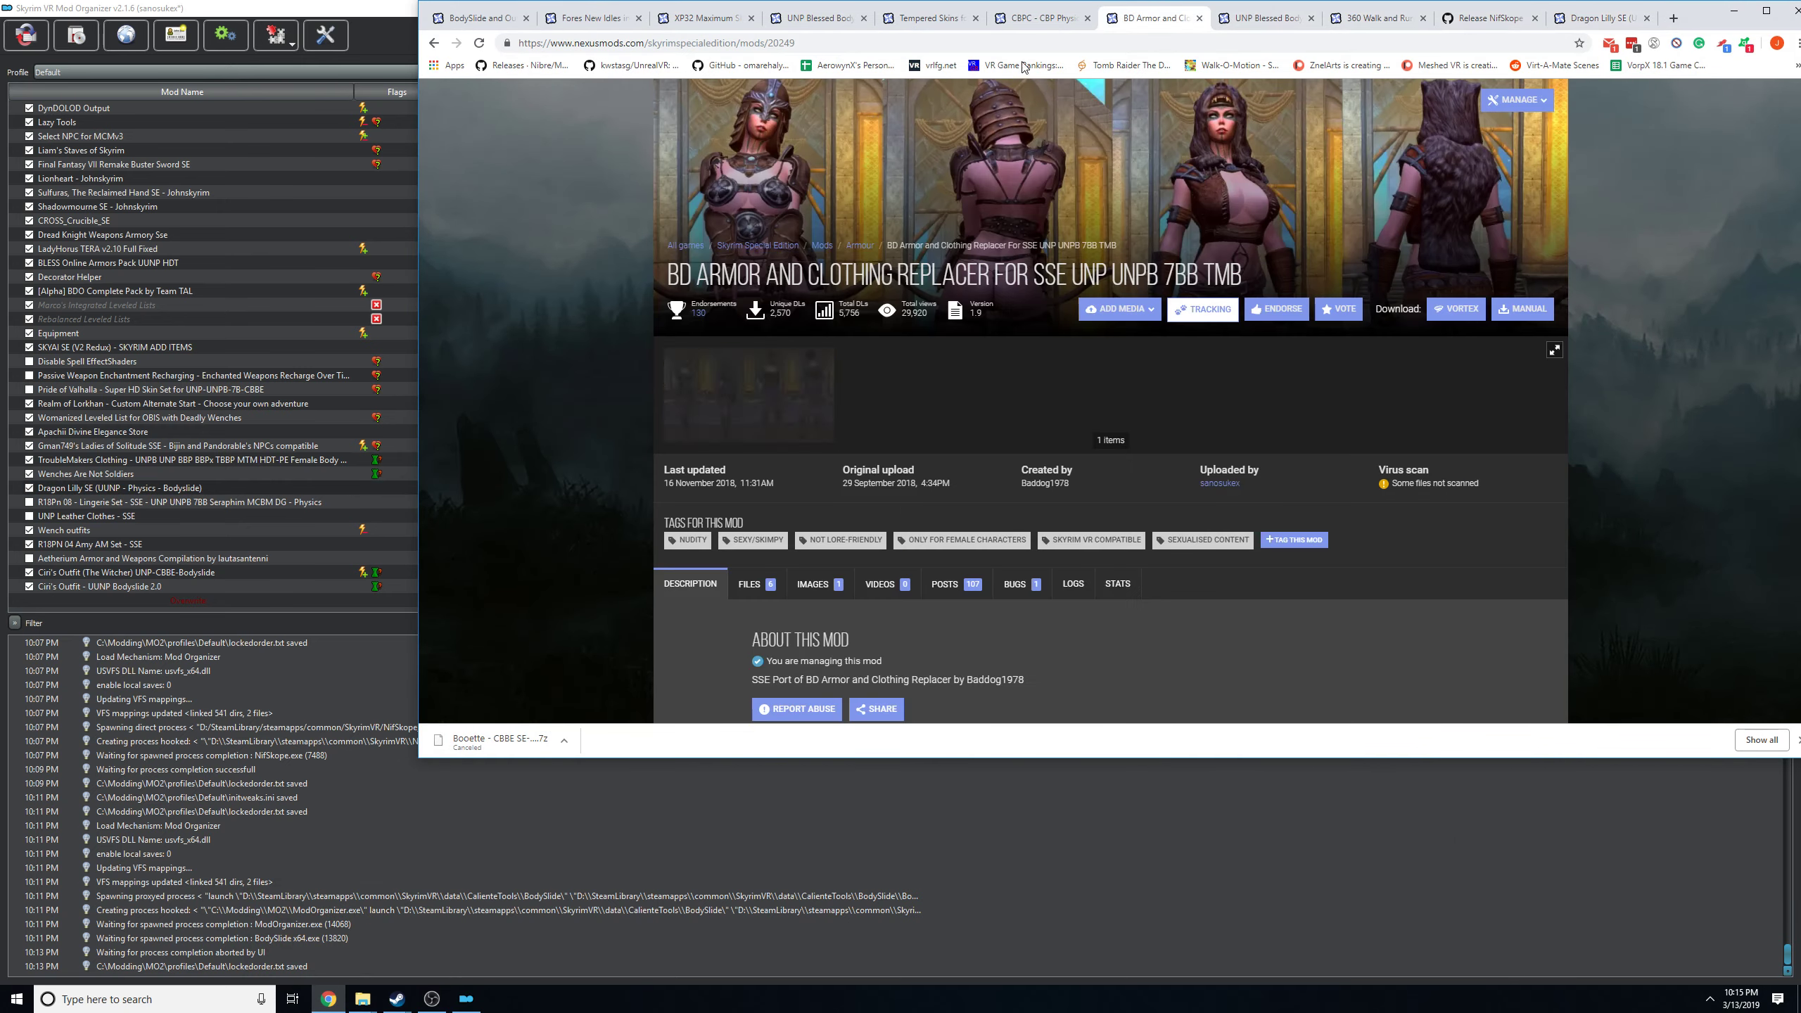
{"action": "scroll", "coordinate": [999, 413], "scroll_direction": "down", "scroll_amount": 4}
{"action": "left_click", "coordinate": [755, 302]}
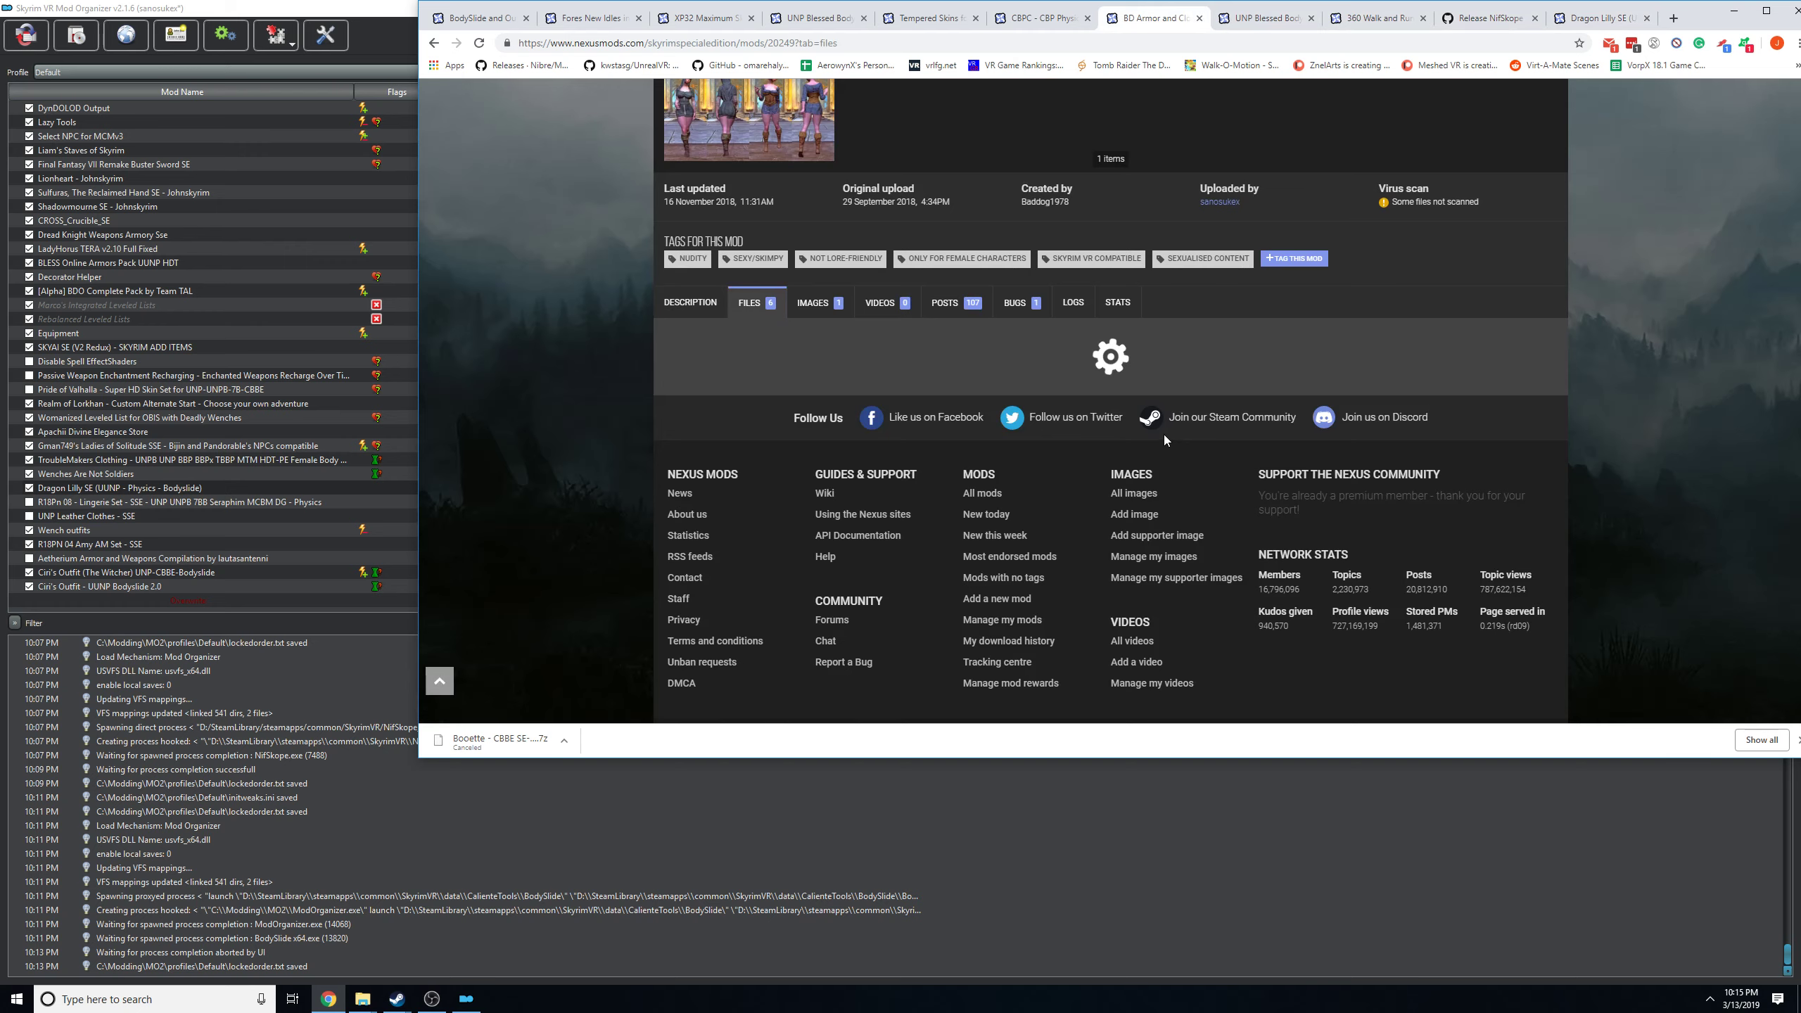
{"action": "scroll", "coordinate": [1163, 433], "scroll_direction": "down", "scroll_amount": 5}
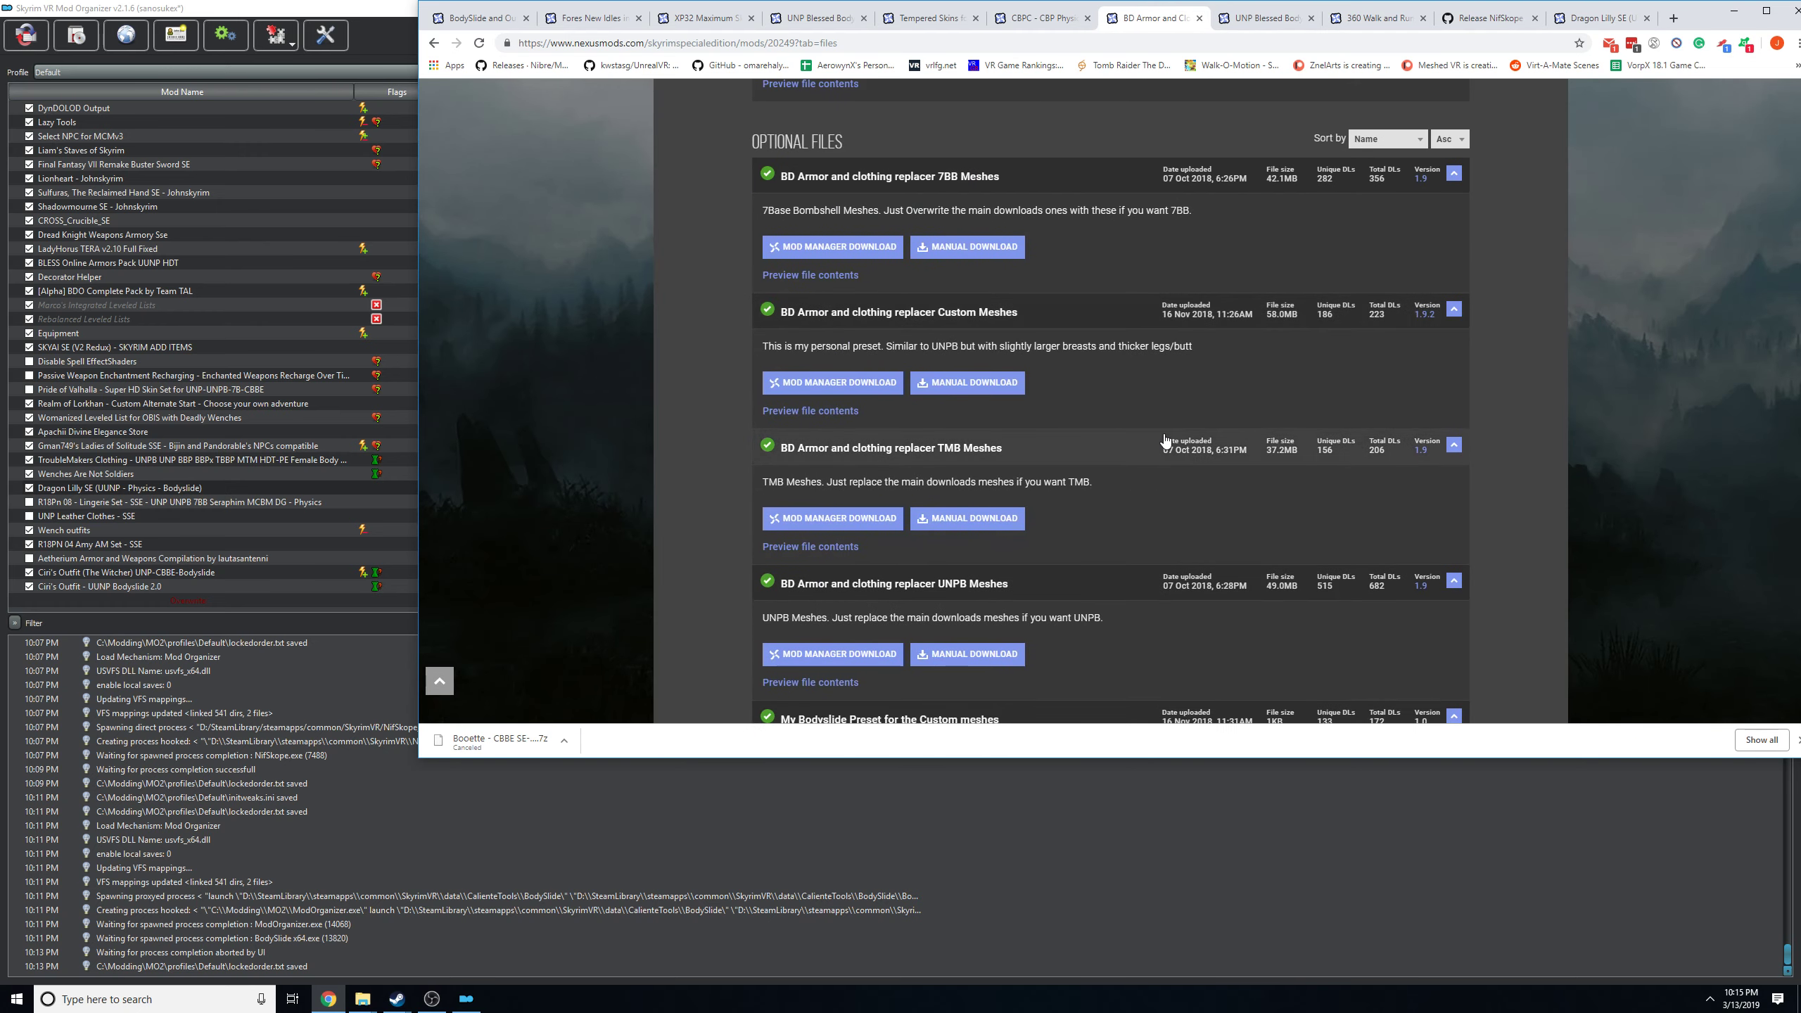
{"action": "scroll", "coordinate": [1163, 439], "scroll_direction": "down", "scroll_amount": 6}
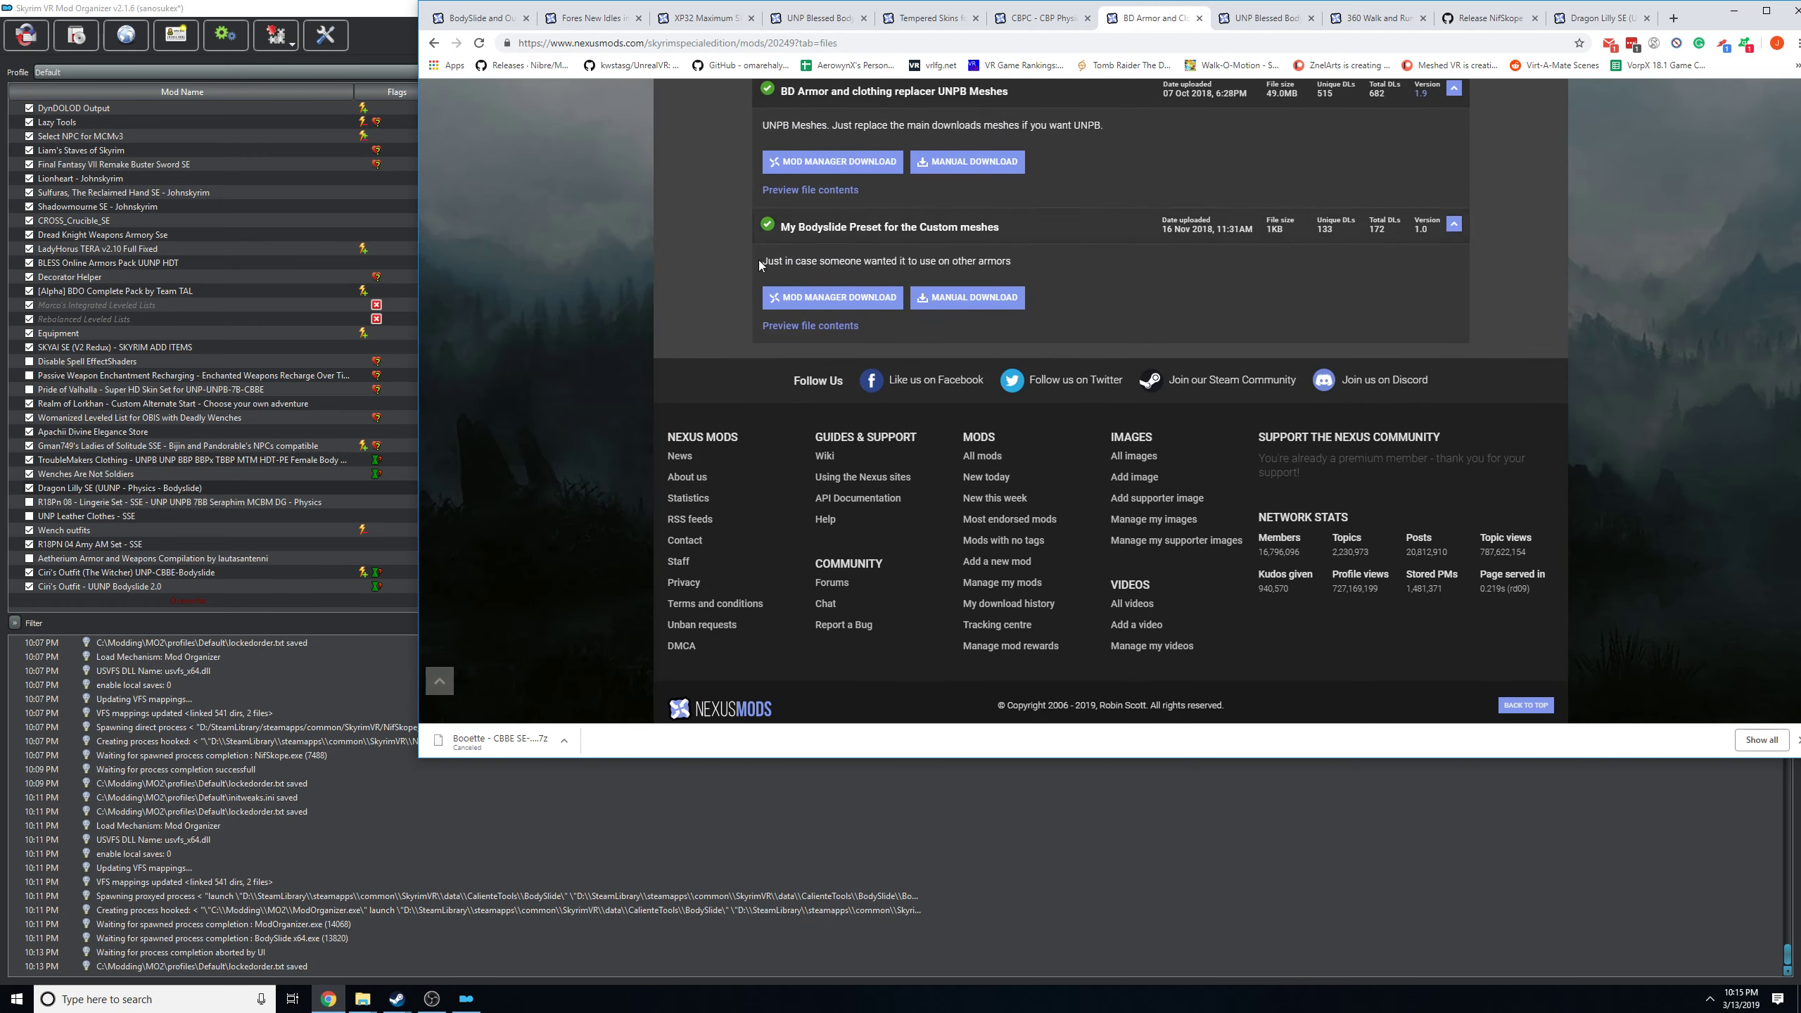
{"action": "left_click_drag", "start_coordinate": [1699, 11], "coordinate": [1515, 87]}
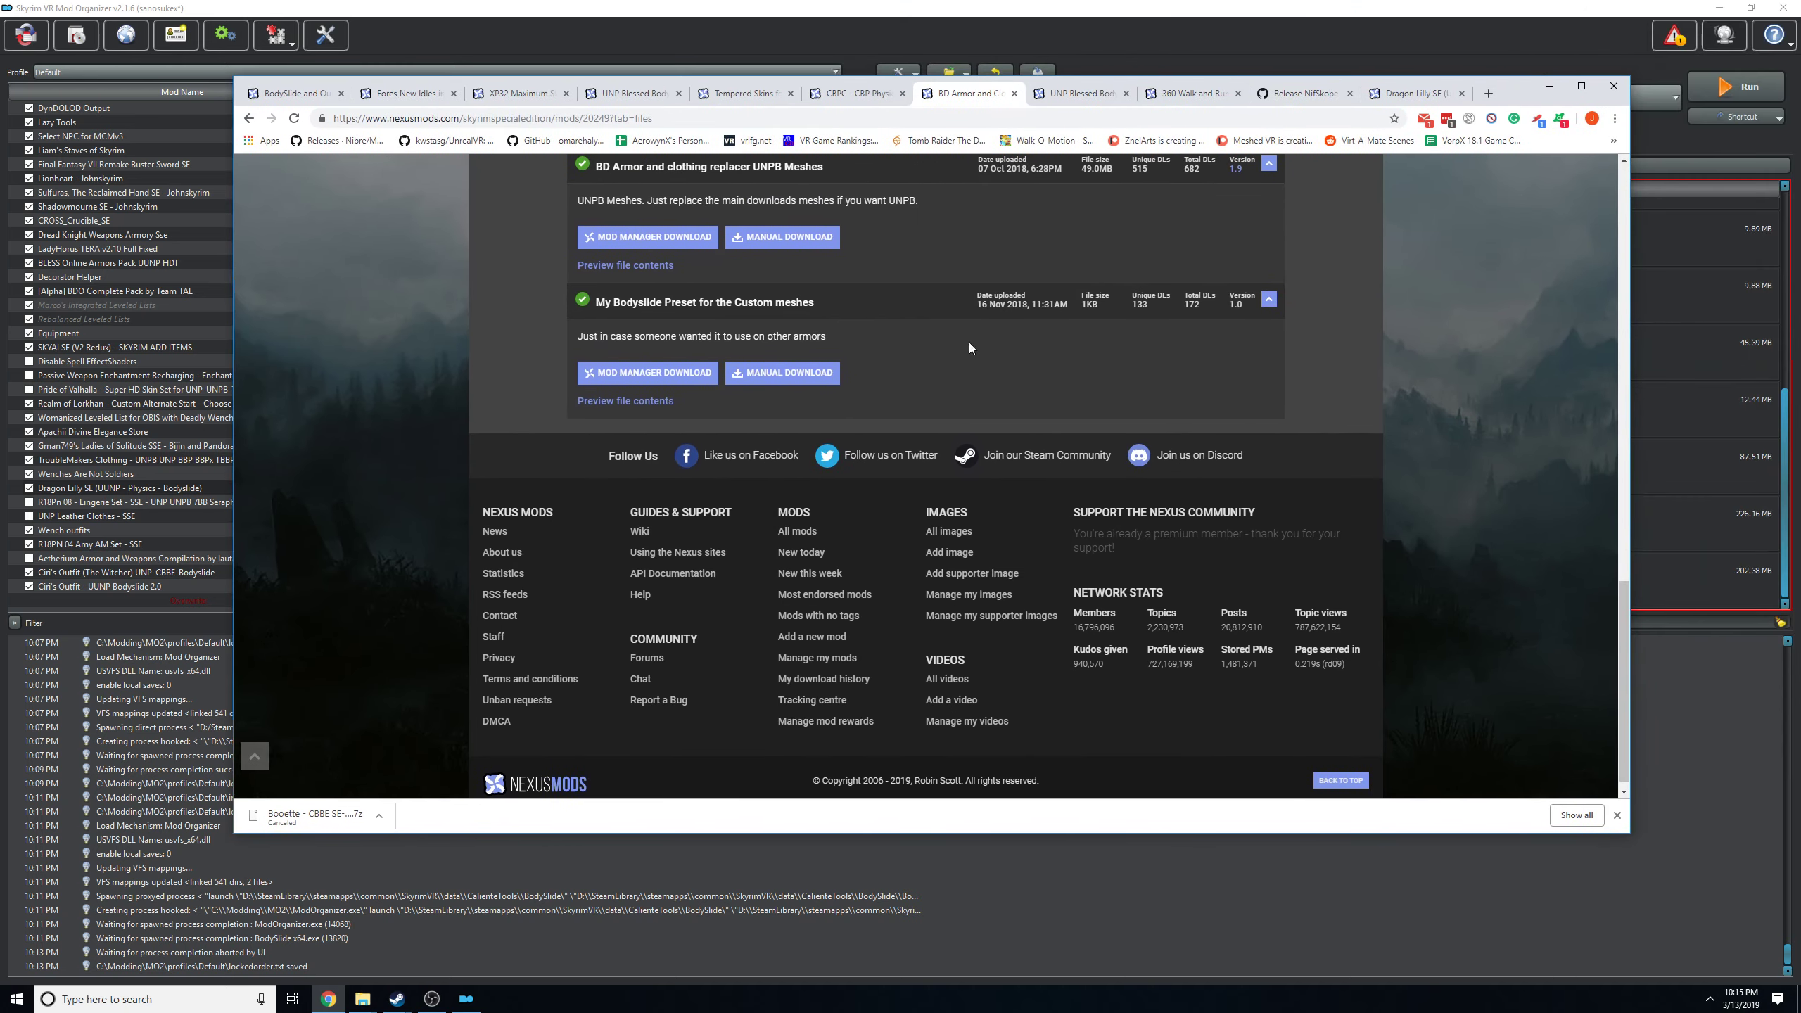
{"action": "scroll", "coordinate": [970, 346], "scroll_direction": "up", "scroll_amount": 15}
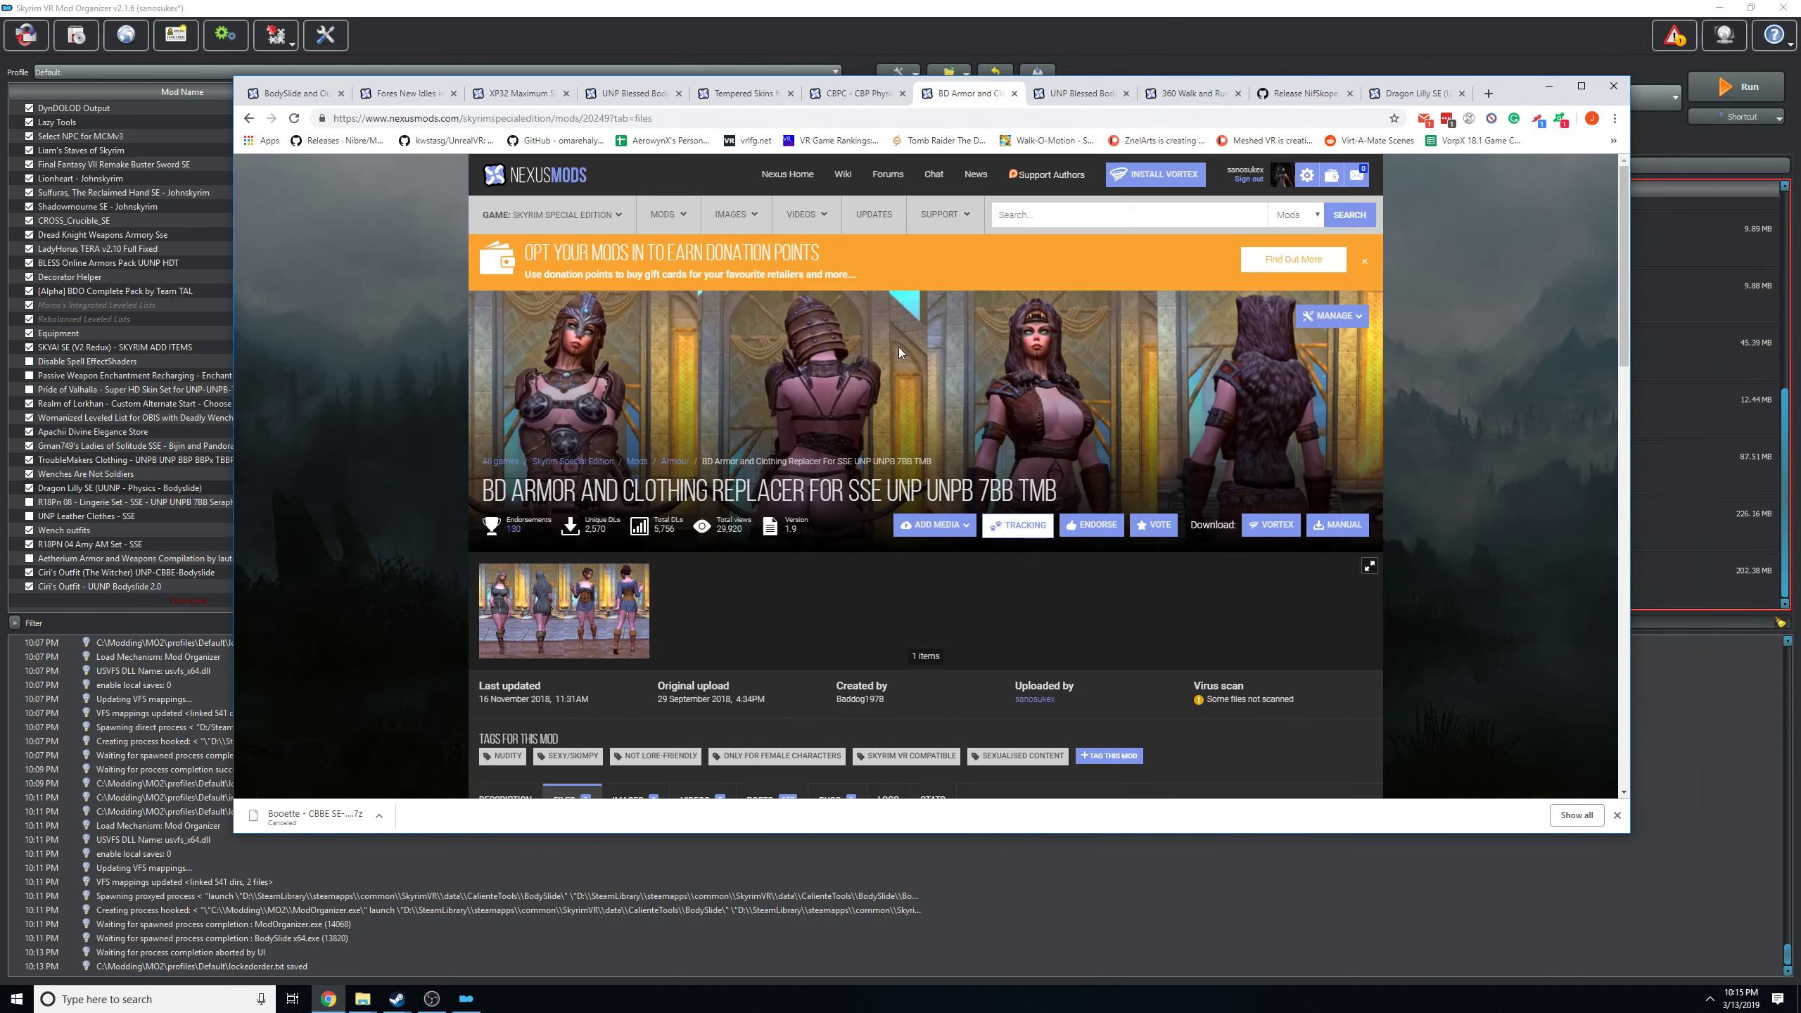
Open the Skyrim game page on Nexus Mods and return to Mod Organizer.
{"action": "mouse_move", "coordinate": [500, 215]}
{"action": "left_click", "coordinate": [529, 370]}
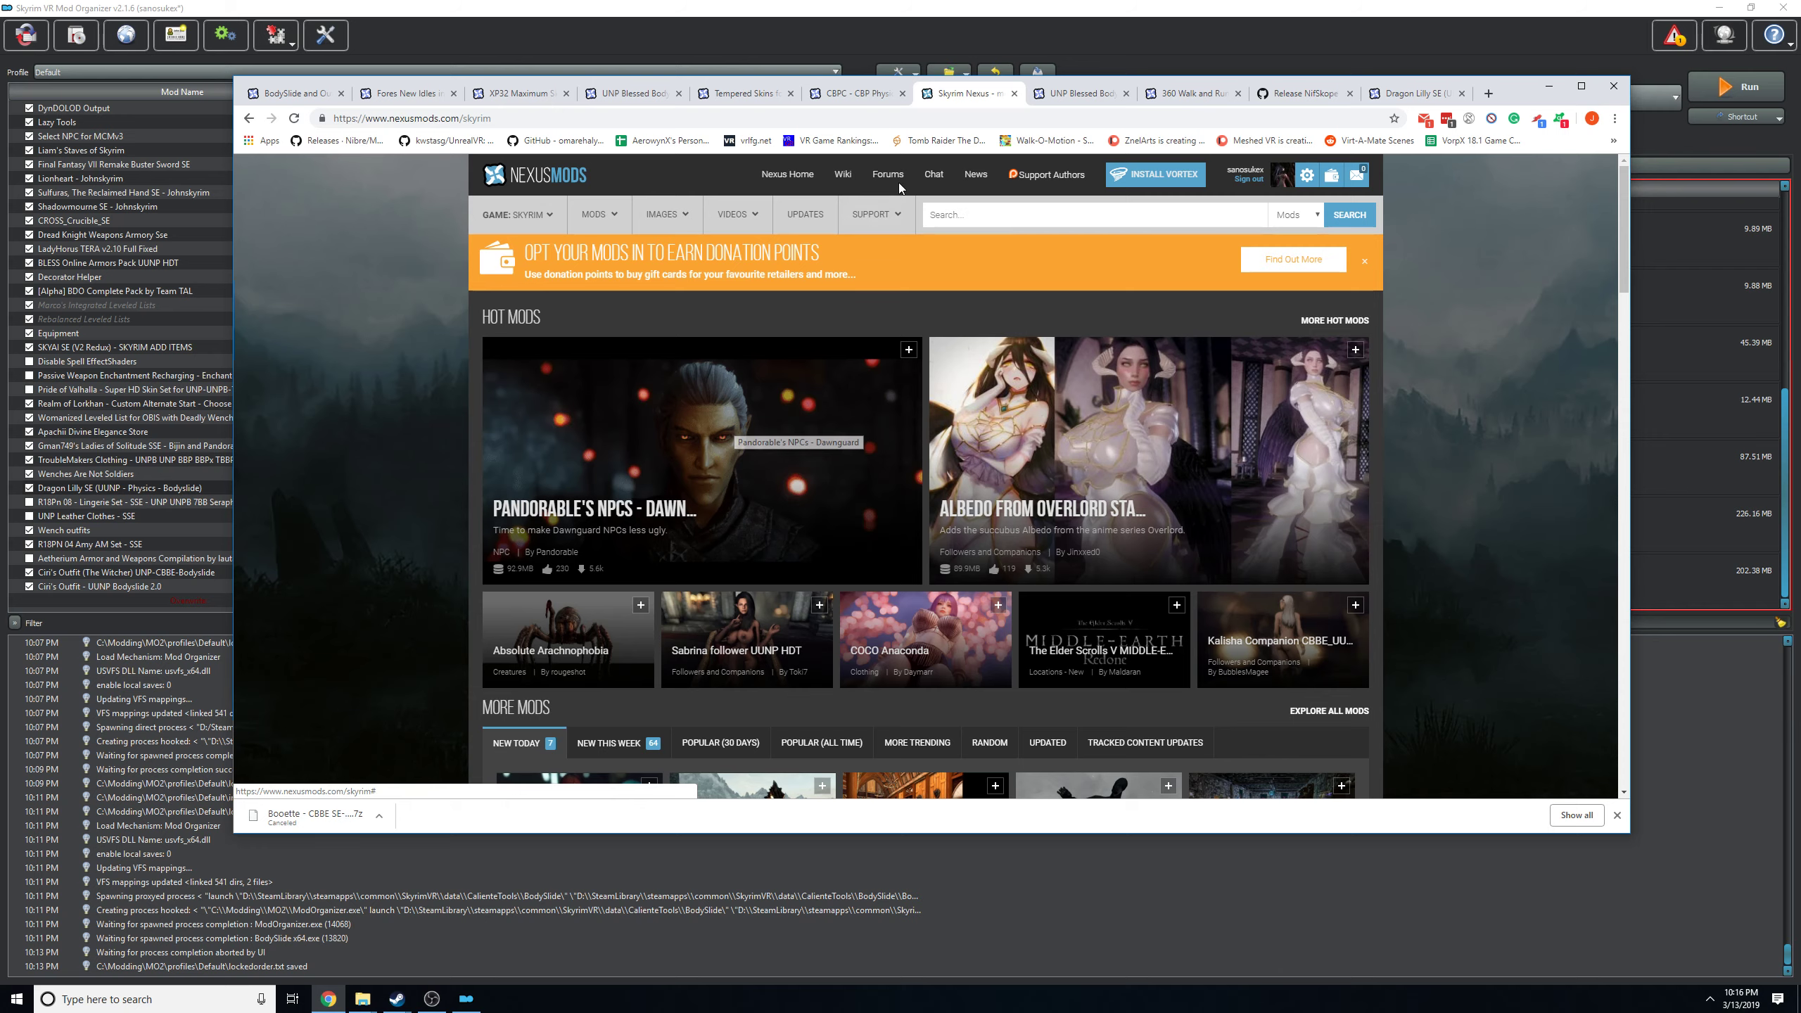
{"action": "left_click", "coordinate": [1477, 21]}
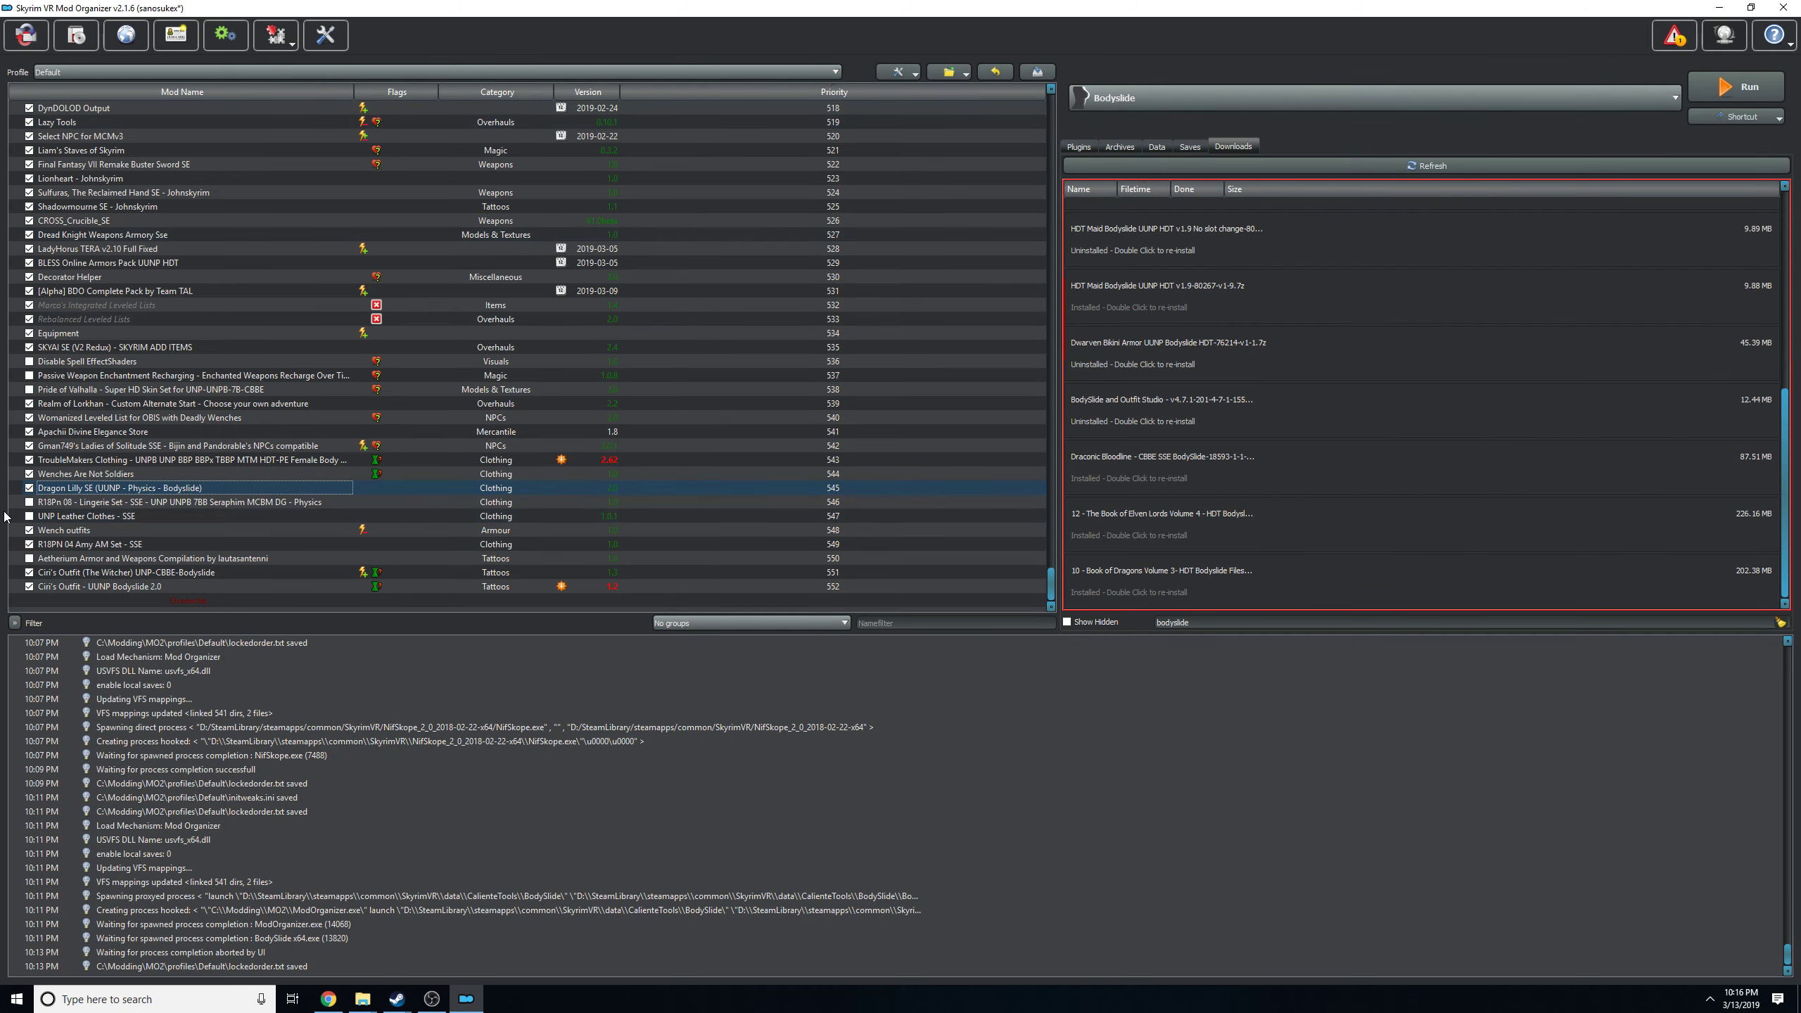
Select the Ciri's Outfit (The Witcher) UNP-CBBE-Bodyslide mod and launch BodySlide from Mod Organizer.
{"action": "left_click", "coordinate": [60, 588]}
{"action": "left_click", "coordinate": [85, 578]}
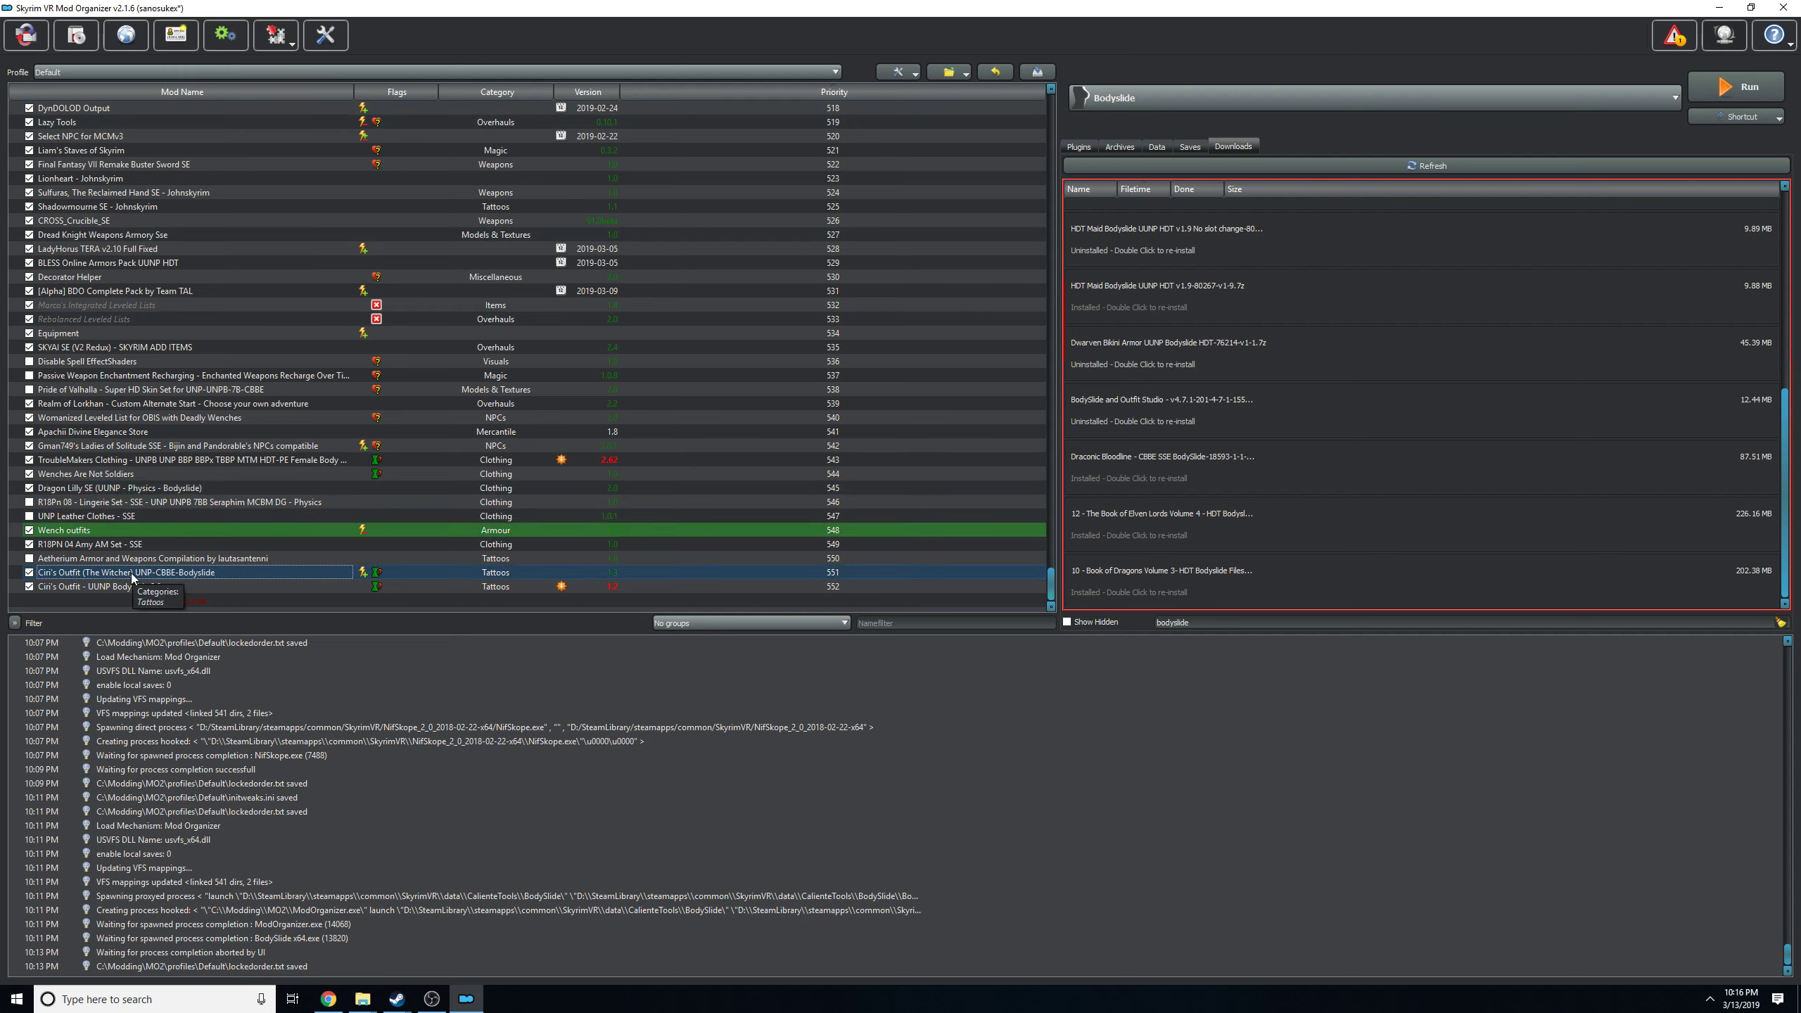
{"action": "left_click", "coordinate": [90, 586]}
{"action": "left_click", "coordinate": [128, 578]}
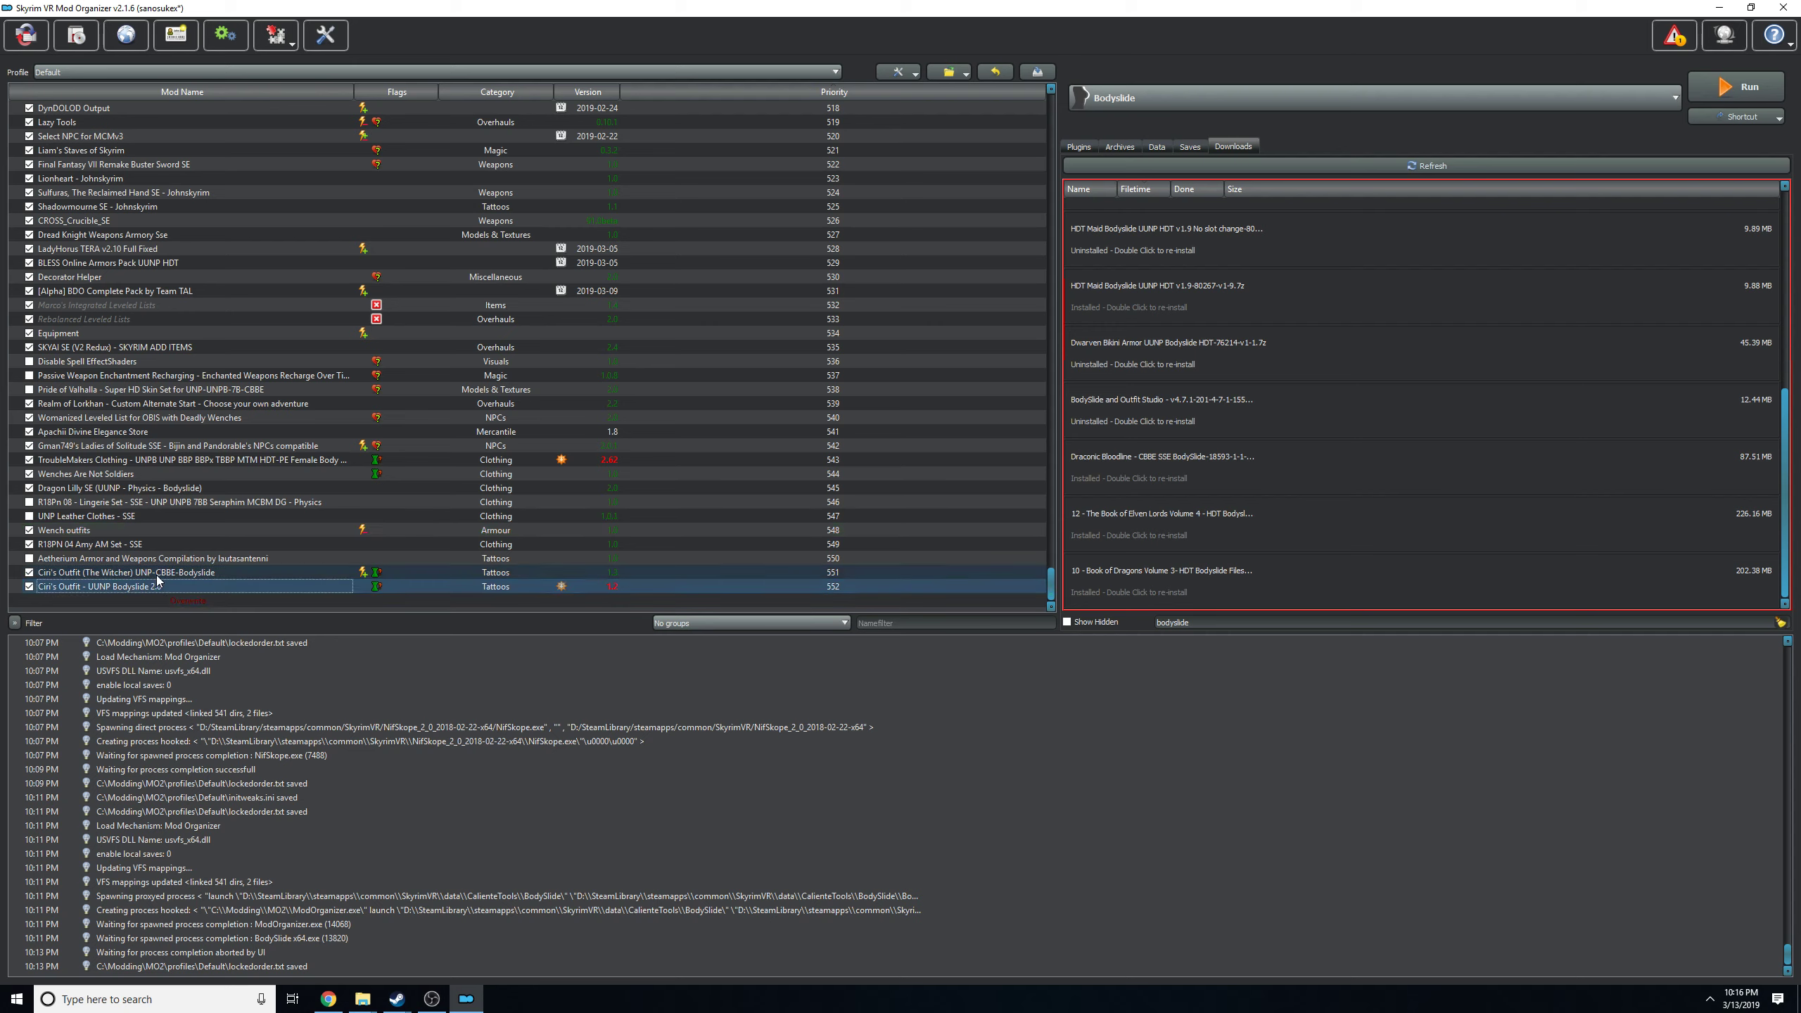
{"action": "left_click", "coordinate": [1172, 94]}
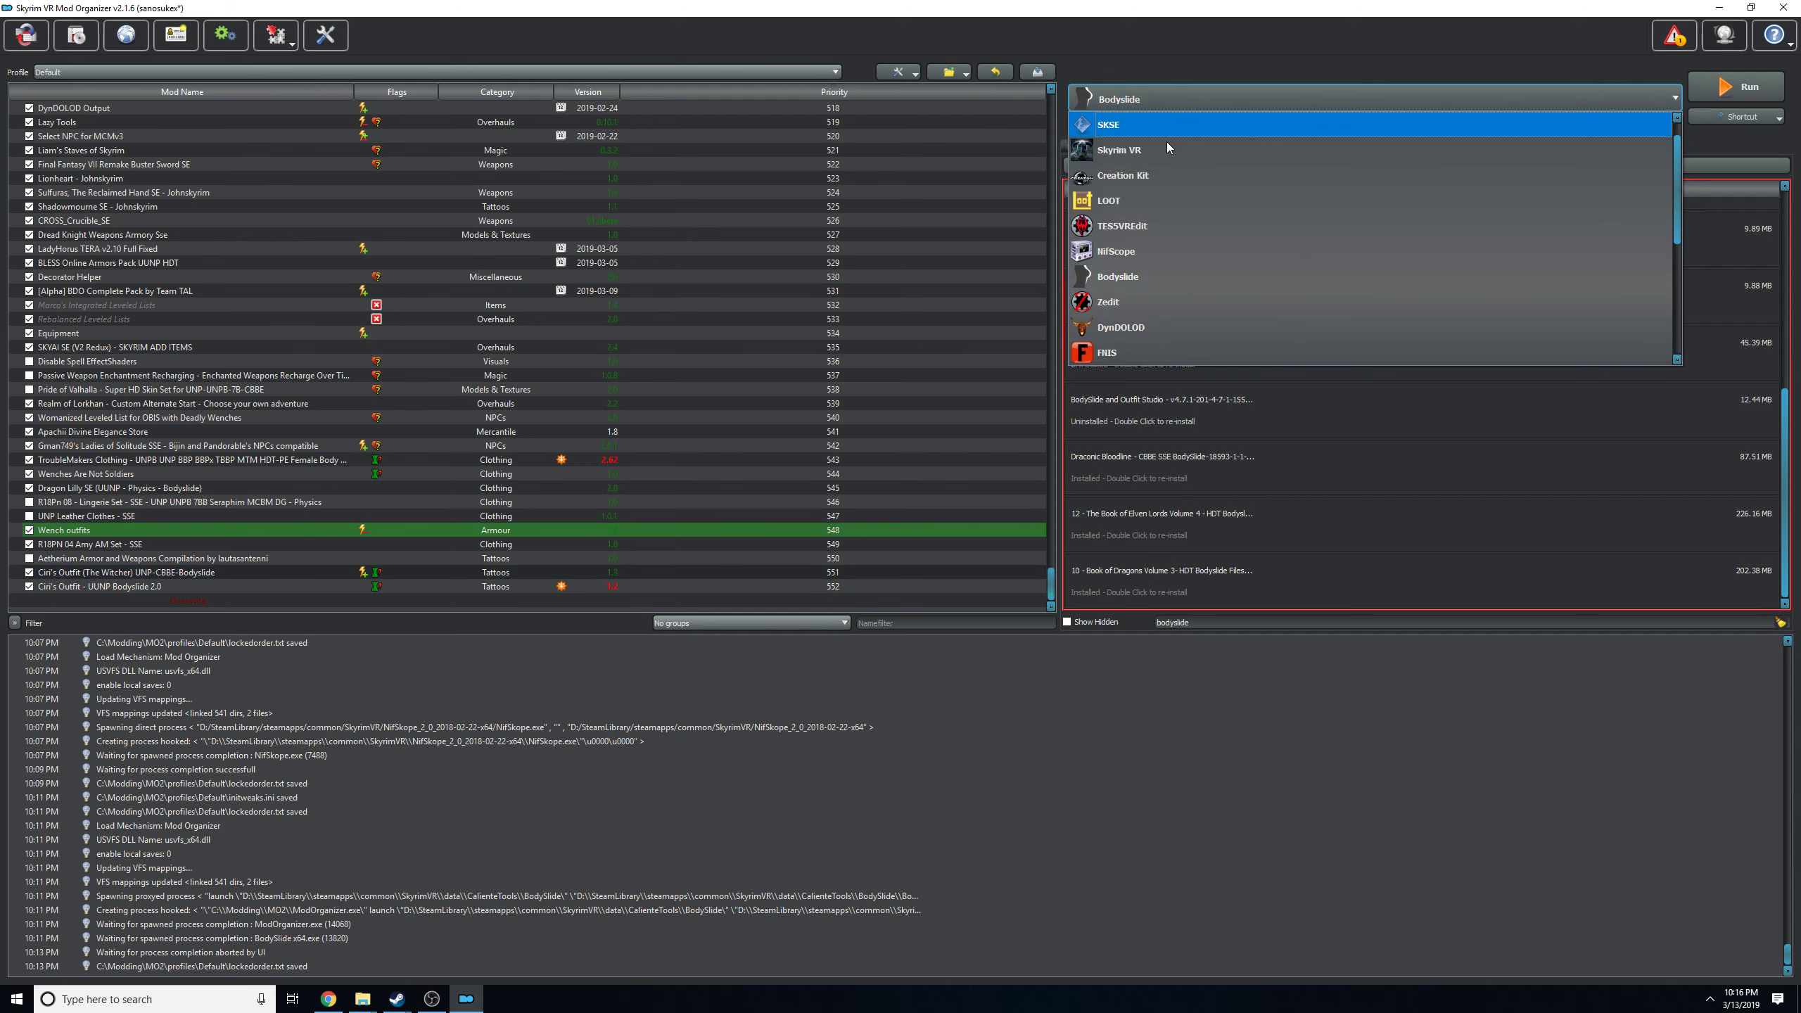
{"action": "left_click", "coordinate": [1119, 279]}
{"action": "left_click", "coordinate": [1733, 84]}
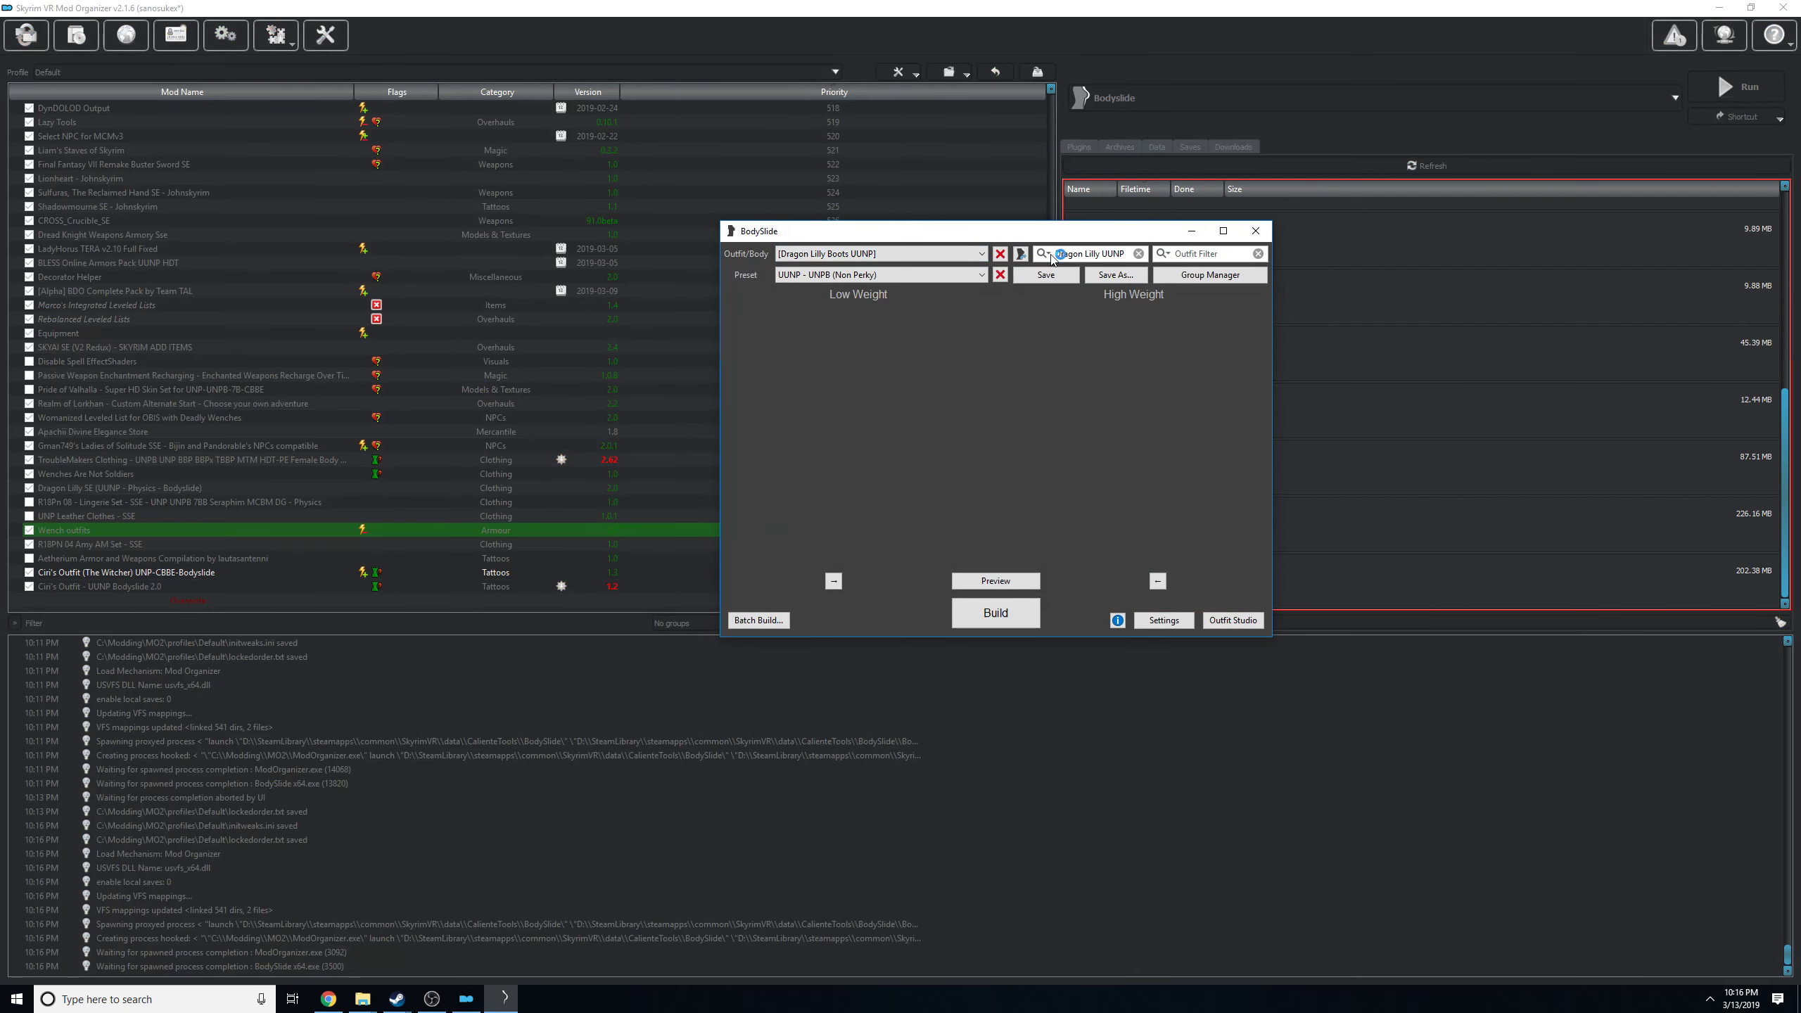
Filter the outfit list to the Unassigned group and select the Ciri's Outfit - UUNP outfit.
{"action": "left_click", "coordinate": [1047, 254]}
{"action": "left_click", "coordinate": [1060, 270]}
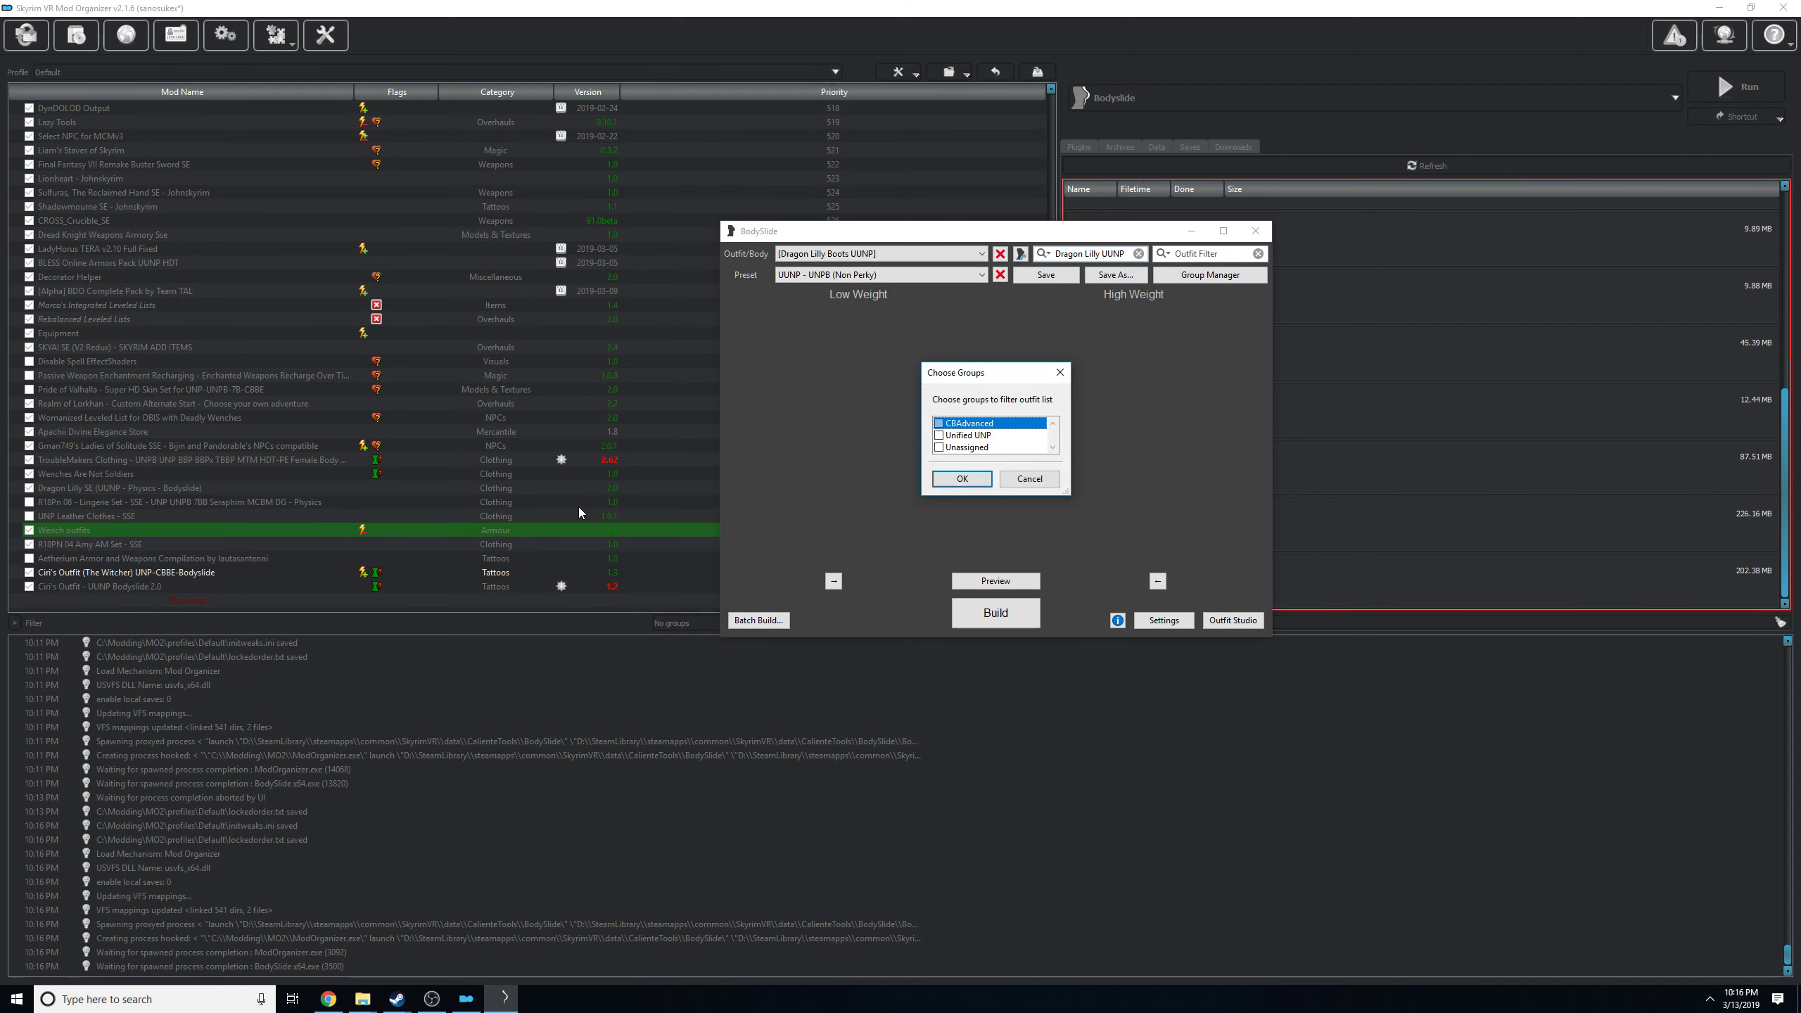
{"action": "left_click", "coordinate": [939, 447]}
{"action": "left_click", "coordinate": [962, 479]}
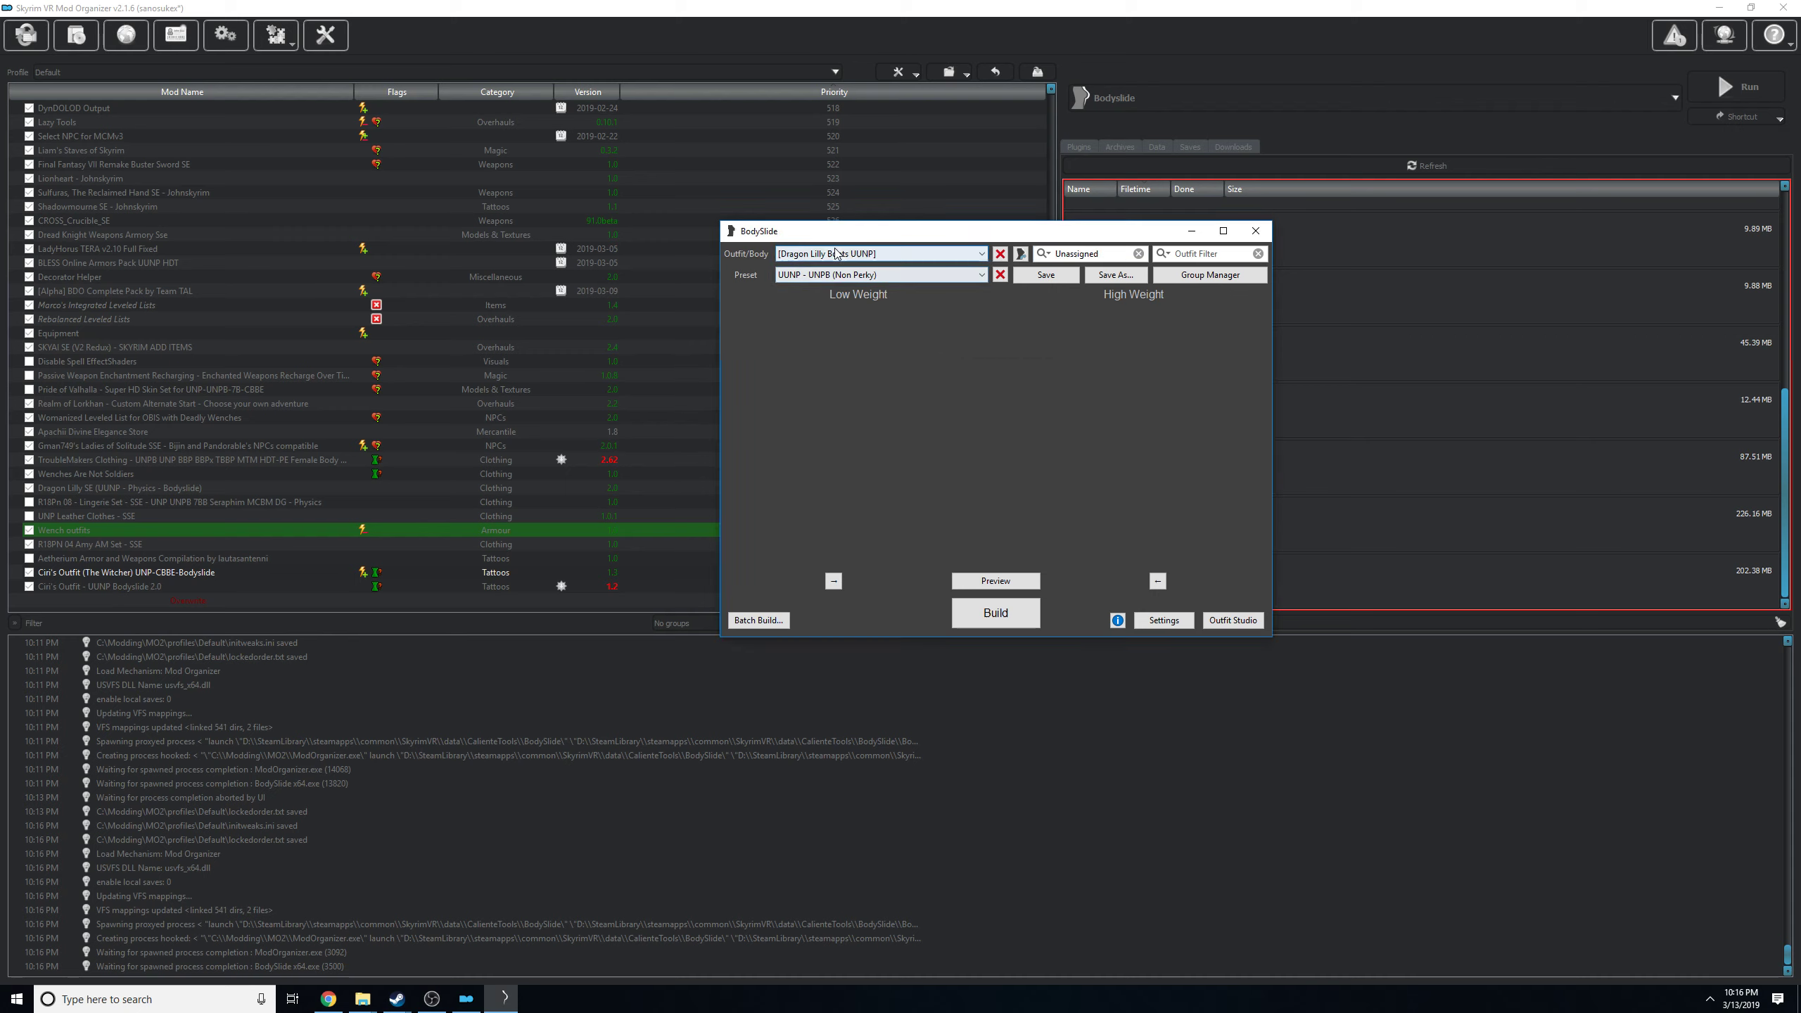
{"action": "left_click", "coordinate": [880, 253]}
{"action": "key", "text": "Up"}
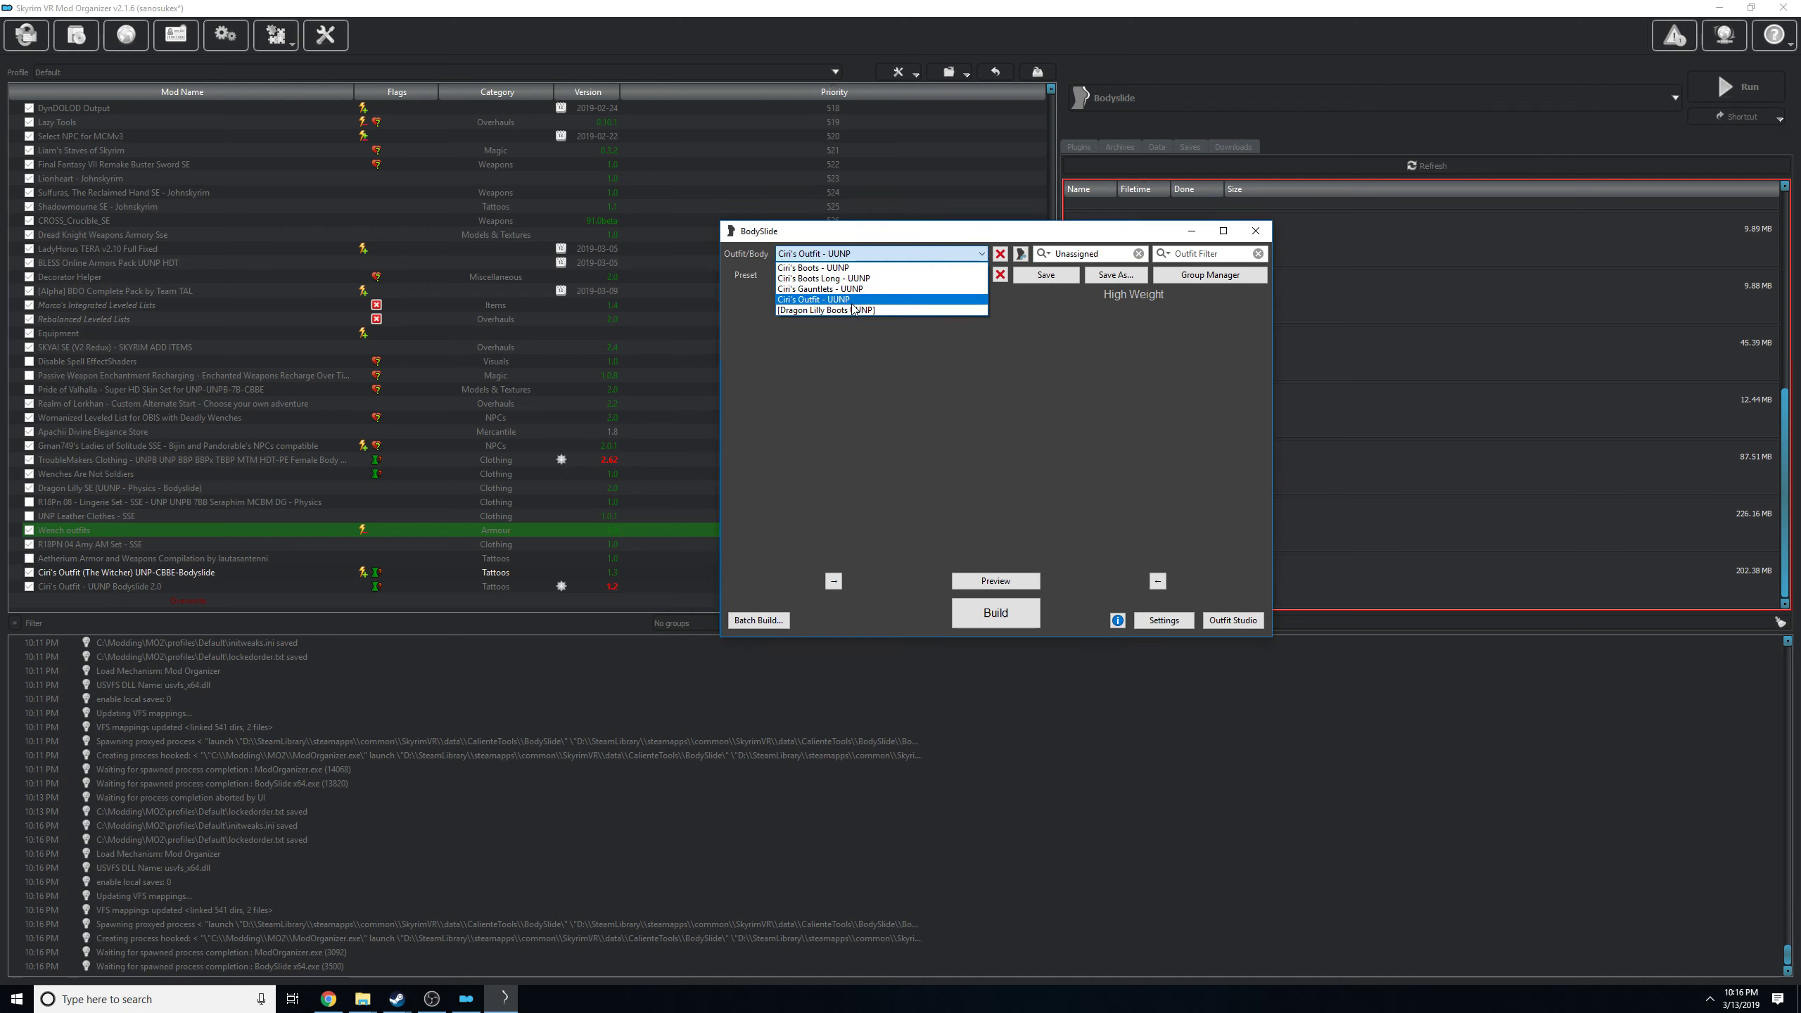
{"action": "key", "text": "Return"}
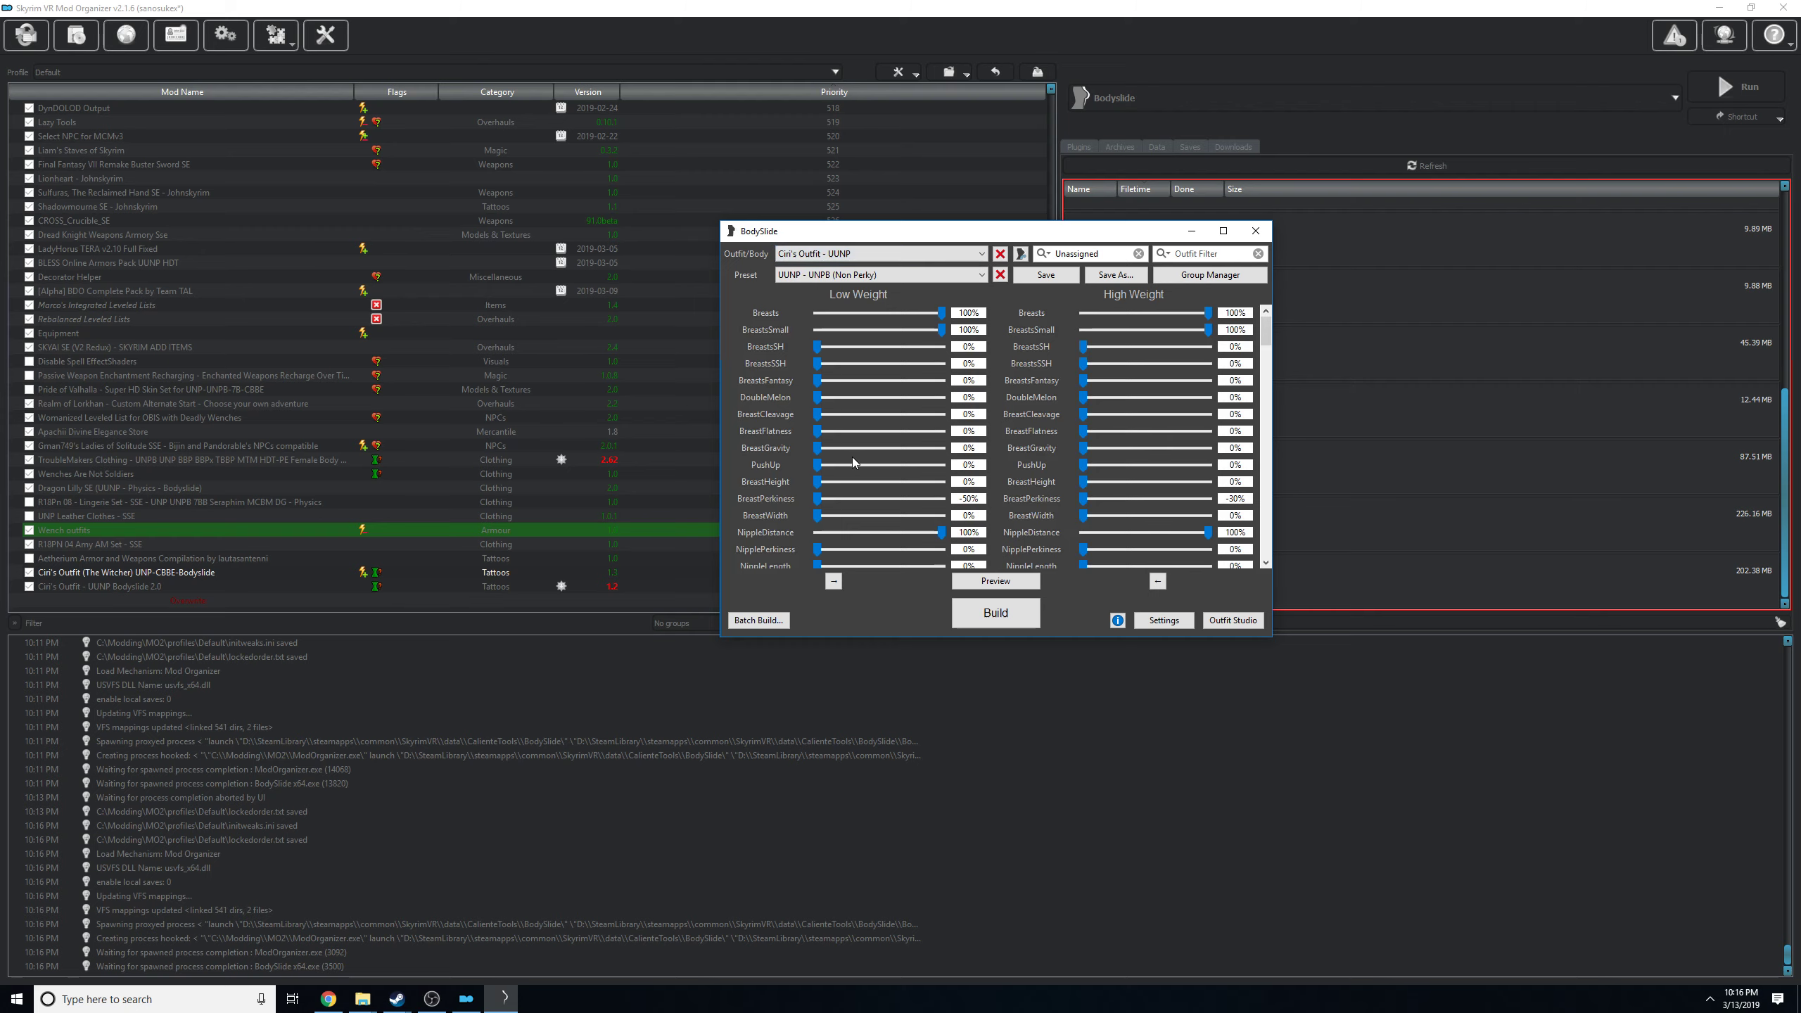
Preview Ciri's outfit, compare its shape at weights 0 and 100, and close the preview.
{"action": "left_click", "coordinate": [1017, 582]}
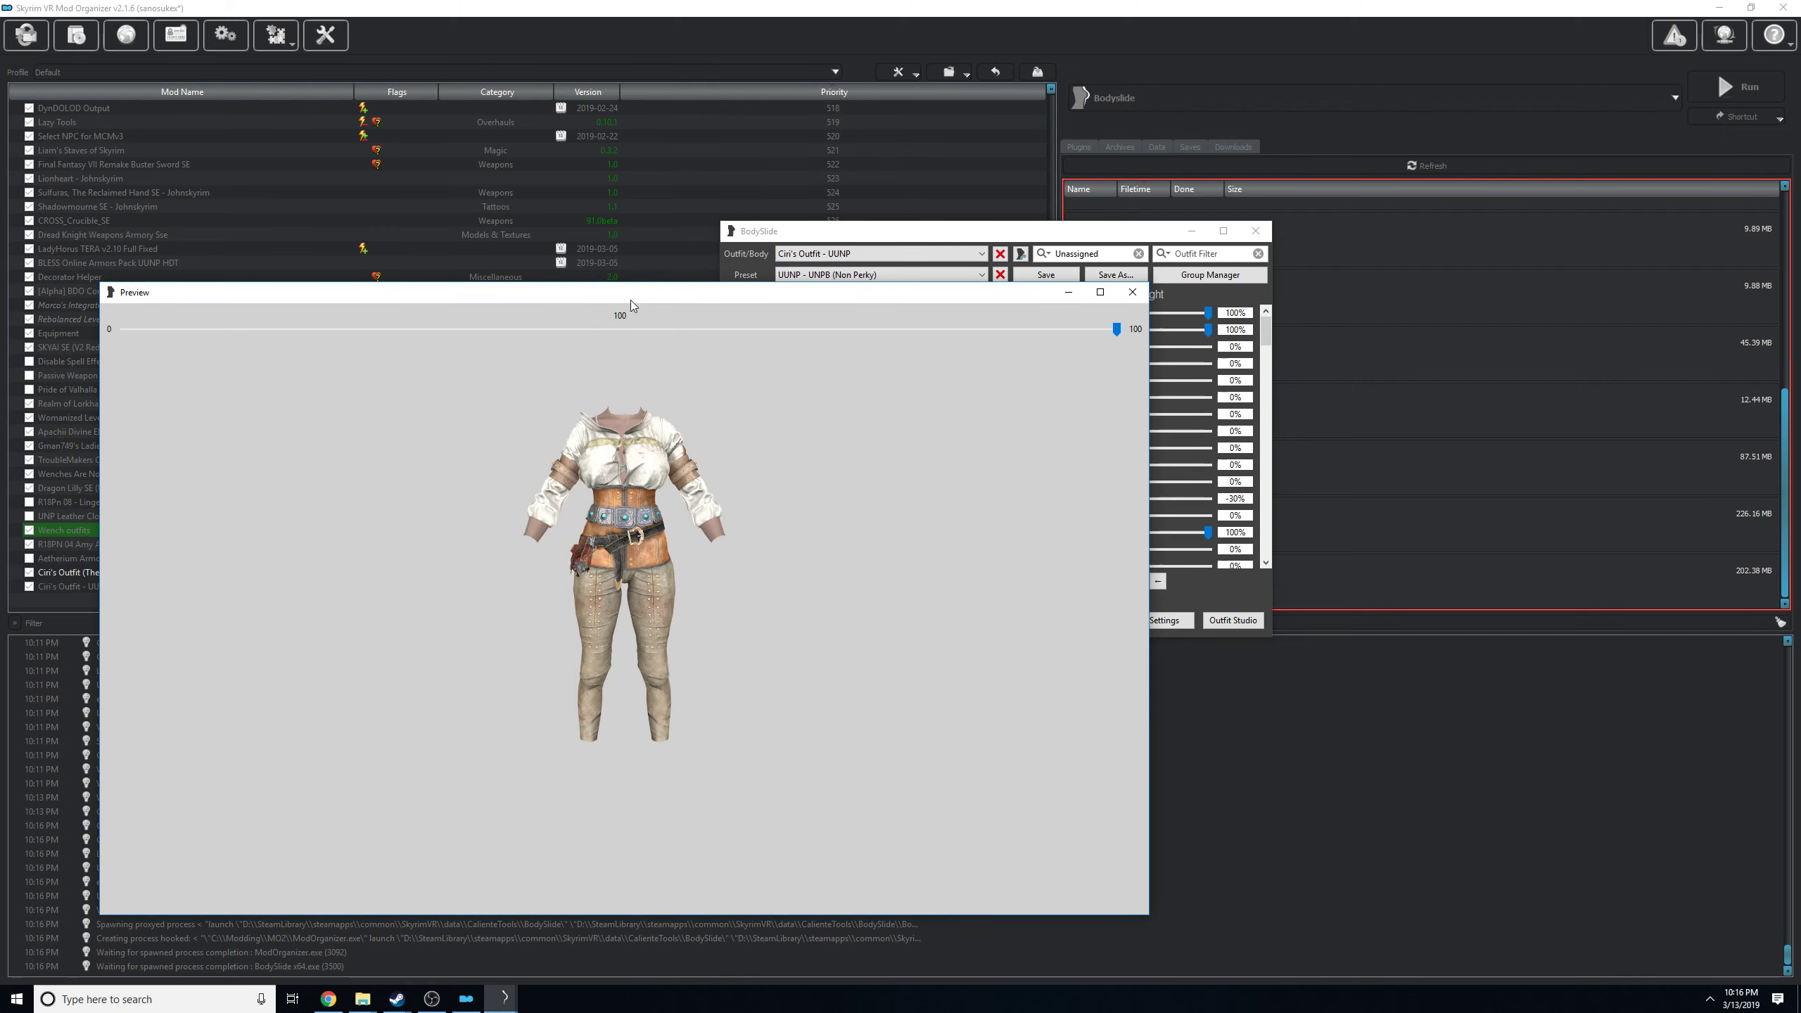
{"action": "left_click_drag", "start_coordinate": [630, 301], "coordinate": [1212, 306]}
{"action": "left_click_drag", "start_coordinate": [1182, 448], "coordinate": [1221, 425]}
{"action": "left_click_drag", "start_coordinate": [1204, 297], "coordinate": [558, 239]}
{"action": "left_click_drag", "start_coordinate": [1119, 236], "coordinate": [1506, 249]}
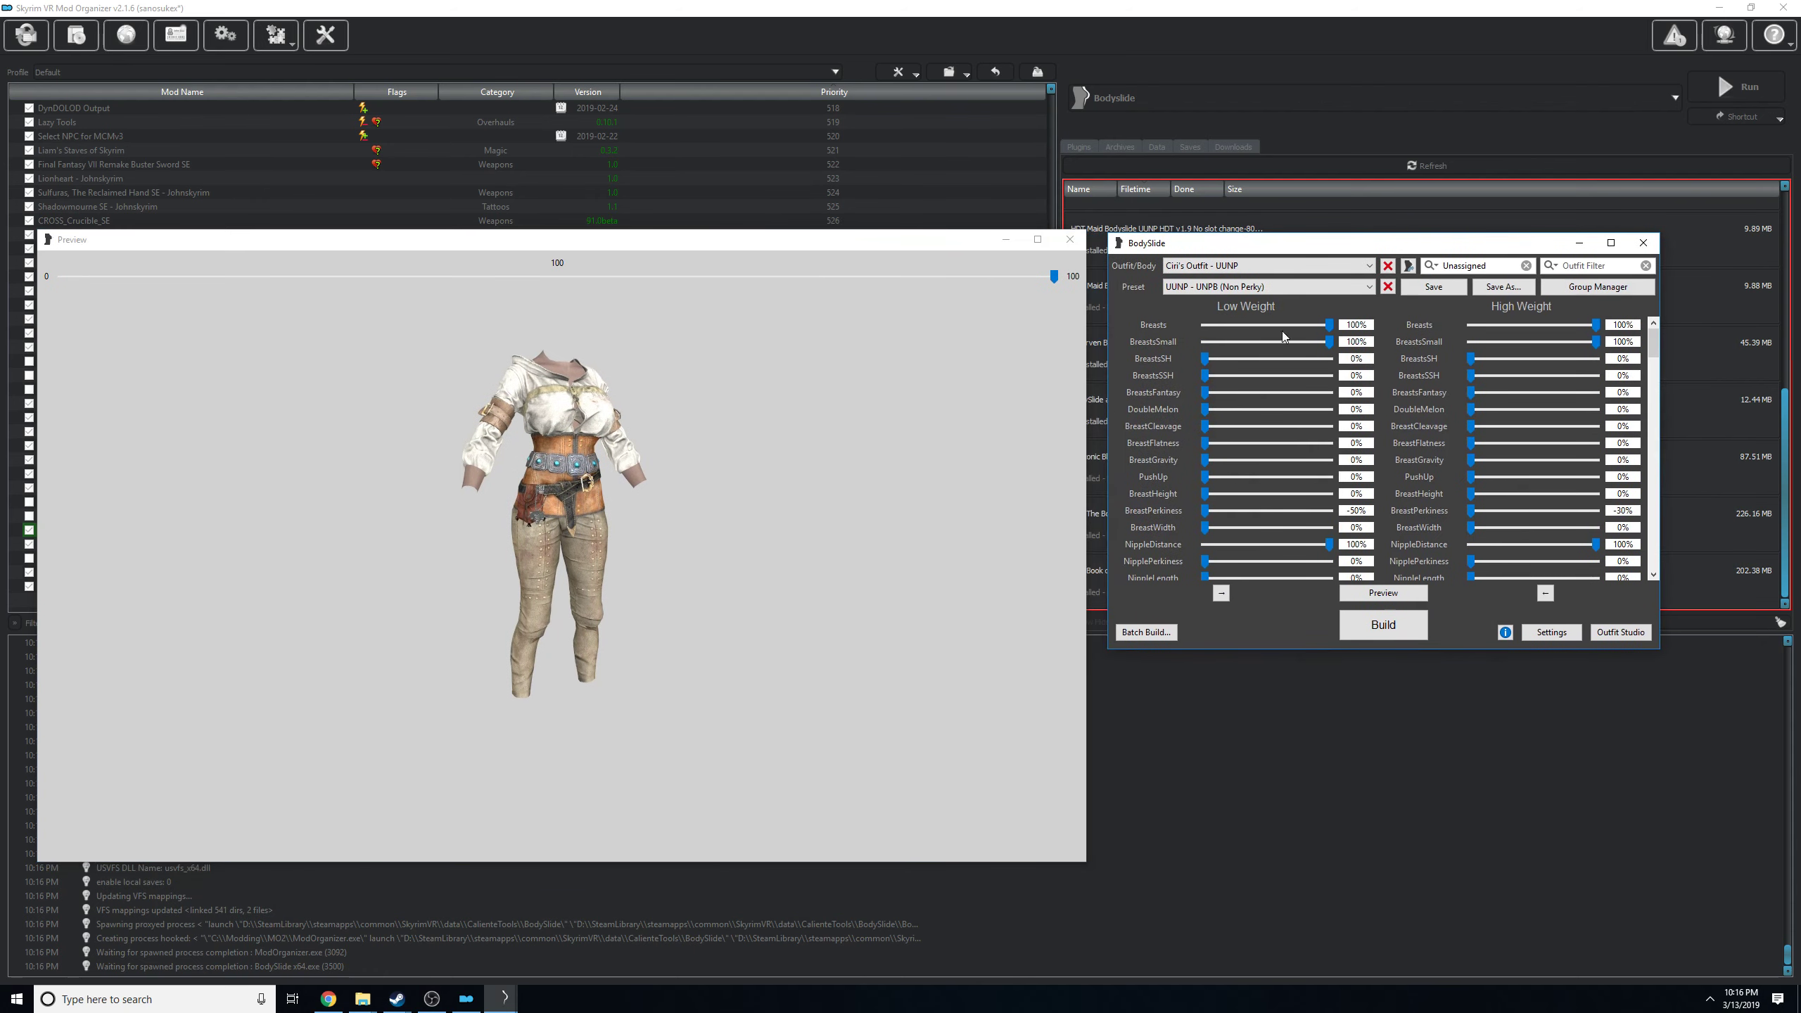
{"action": "left_click_drag", "start_coordinate": [1054, 276], "coordinate": [54, 301]}
{"action": "left_click_drag", "start_coordinate": [417, 390], "coordinate": [537, 369]}
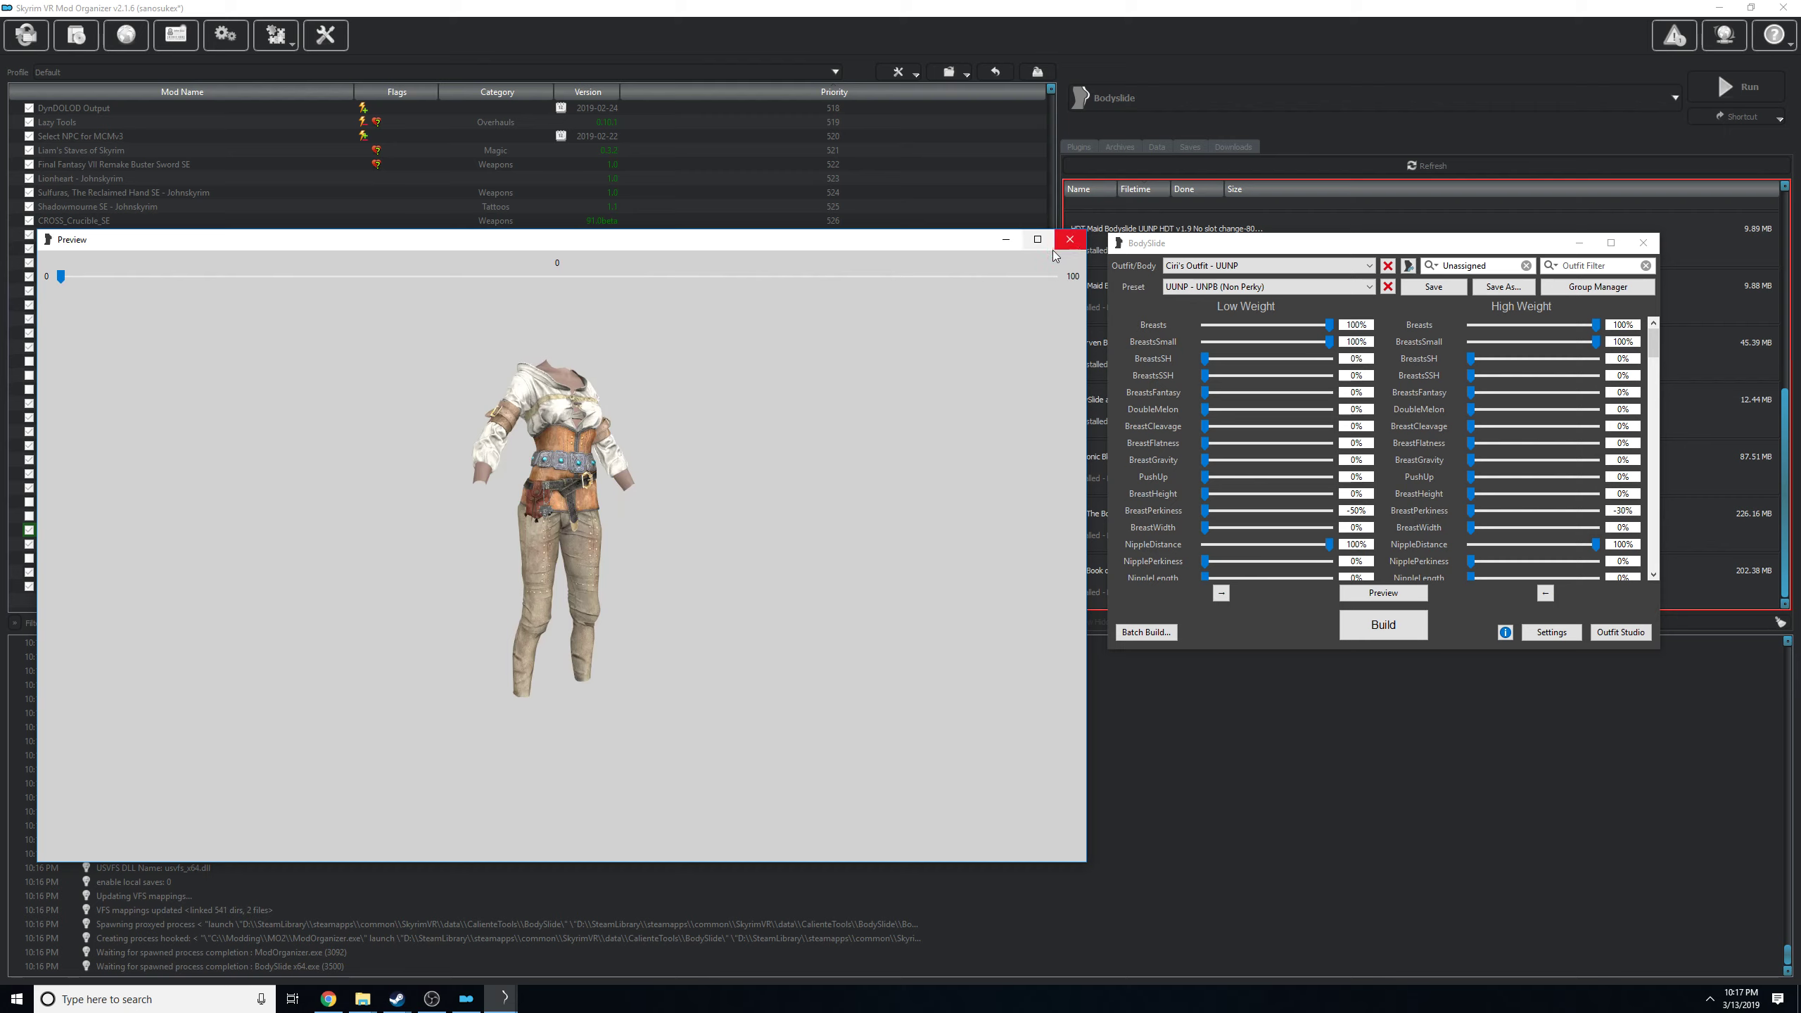
{"action": "left_click_drag", "start_coordinate": [61, 276], "coordinate": [1060, 278]}
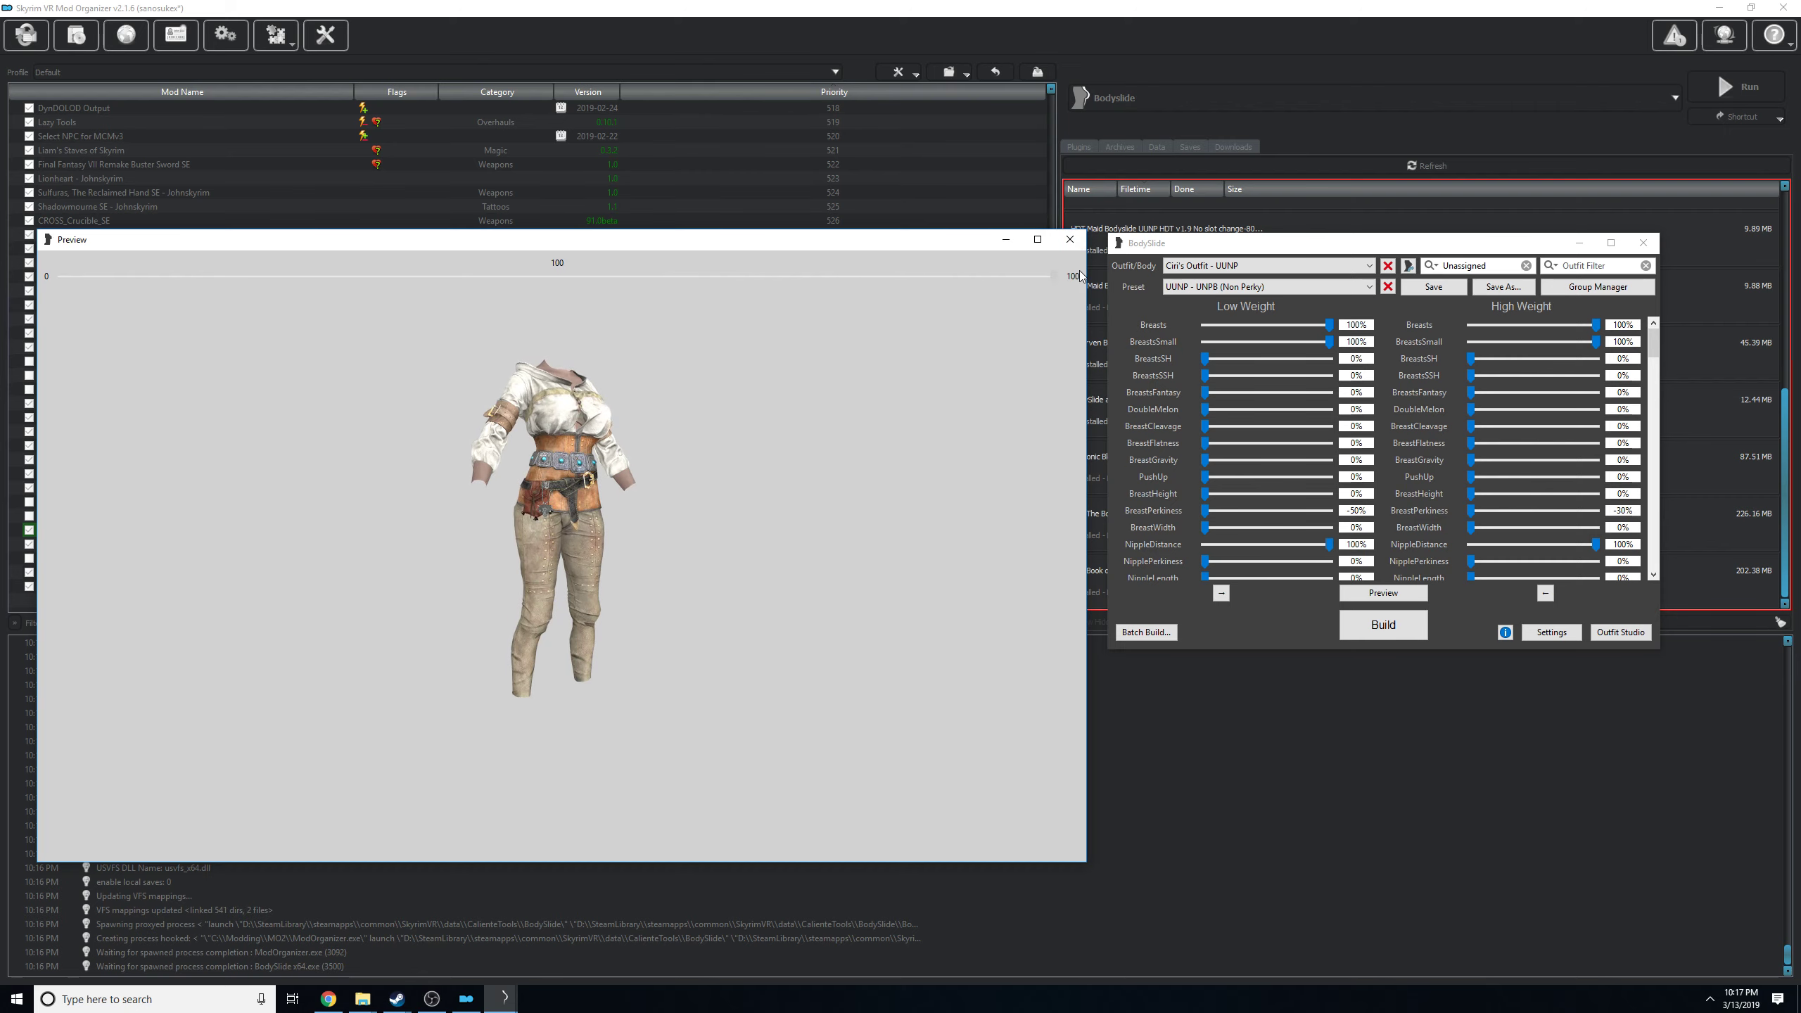
{"action": "left_click", "coordinate": [1064, 248]}
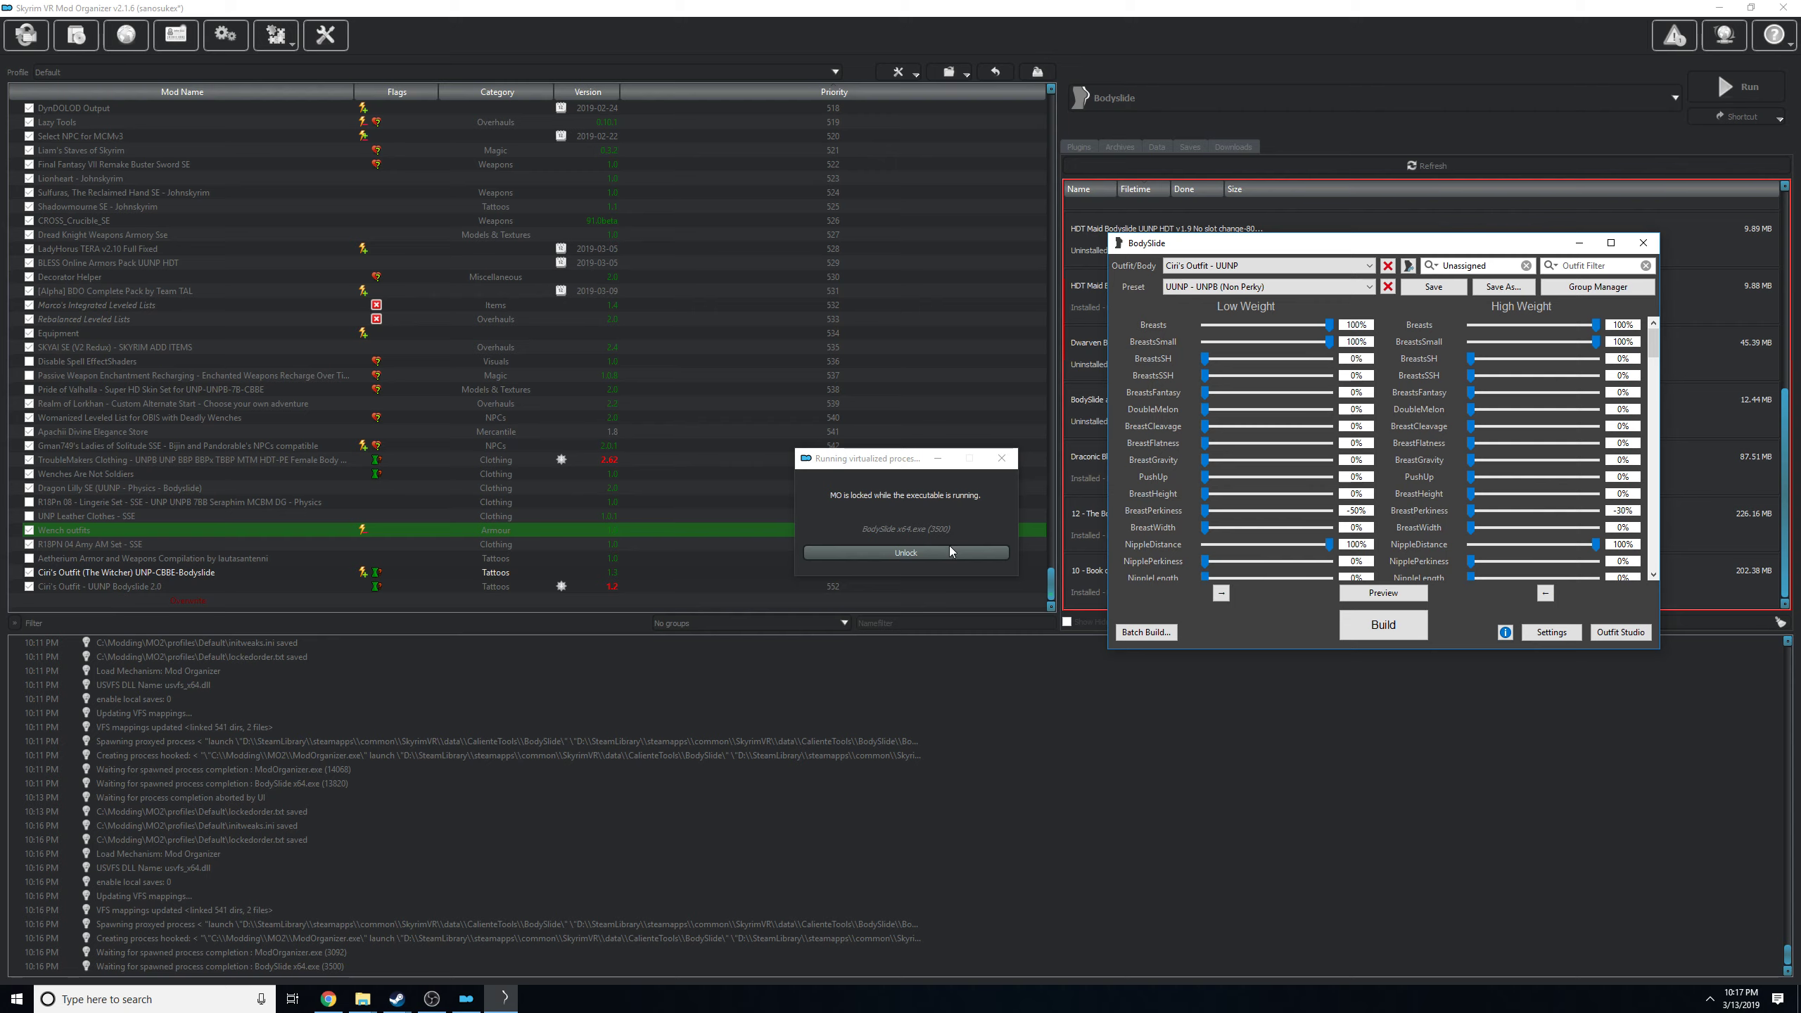
Unlock Mod Organizer and open the ciri outfit meshes folder of the Ciri's Outfit (The Witcher) UNP-CBBE-Bodyslide mod in Explorer.
{"action": "left_click", "coordinate": [950, 552]}
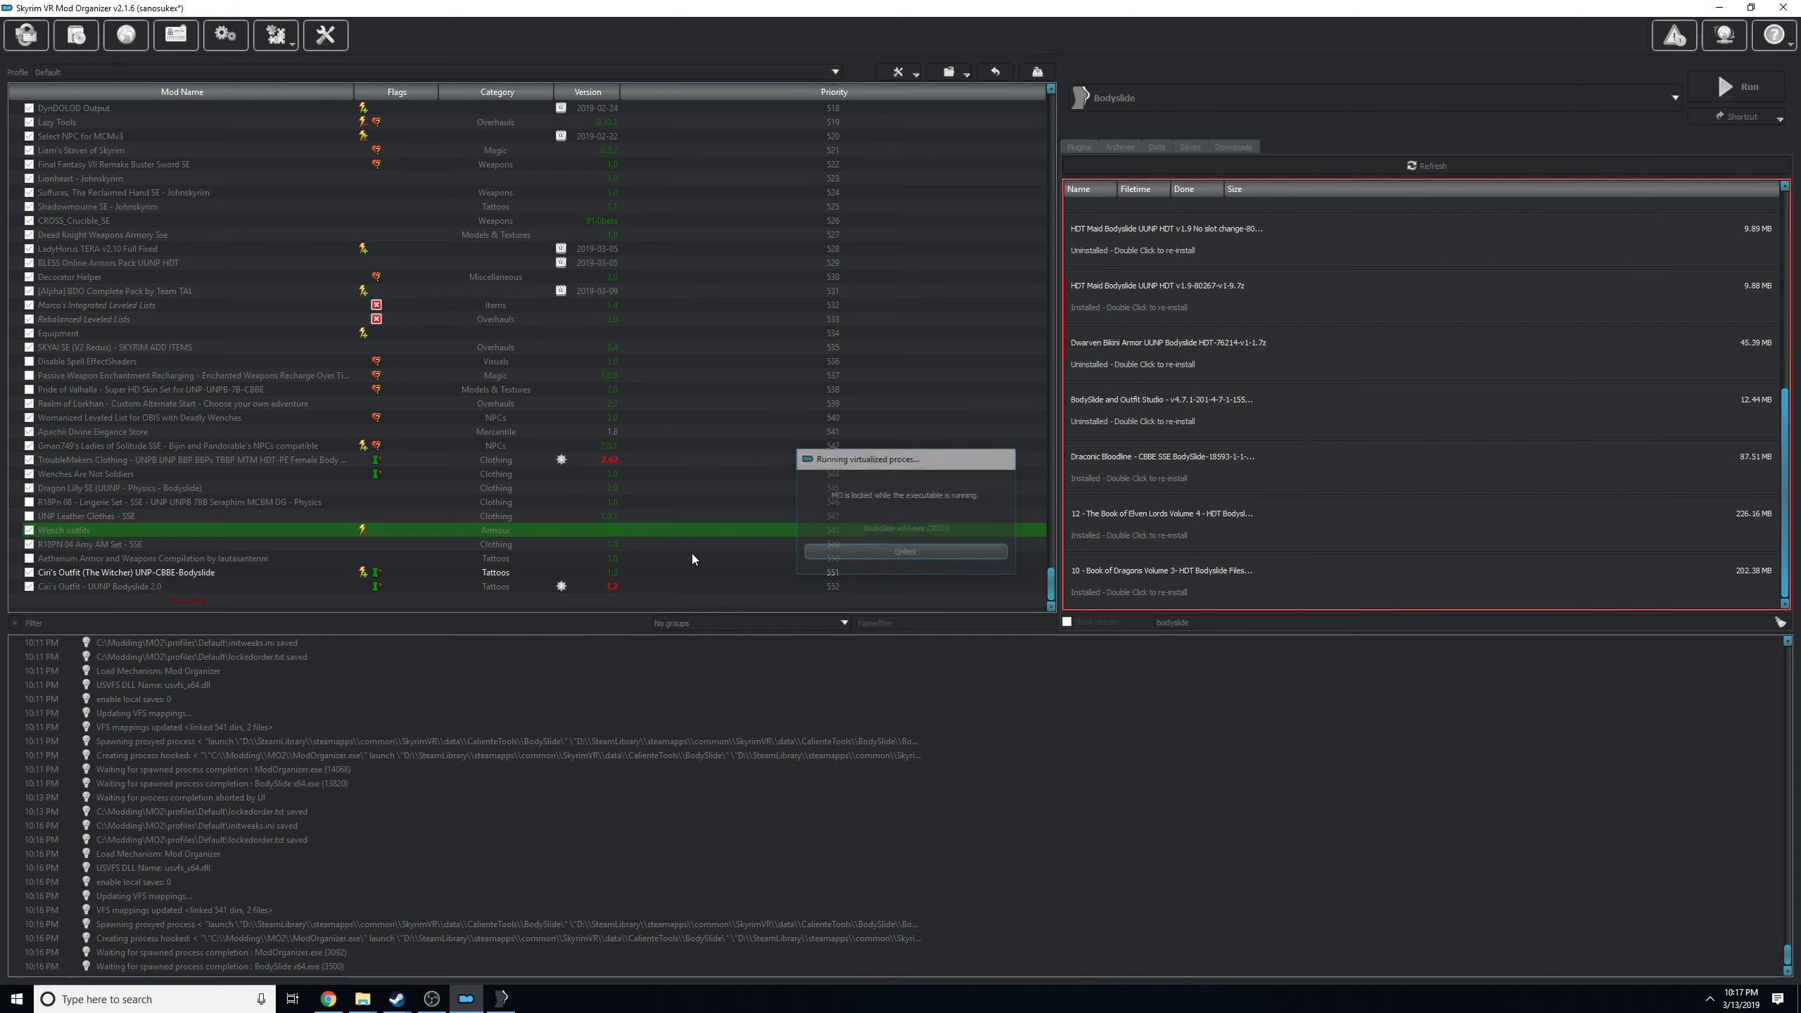
{"action": "left_click", "coordinate": [73, 573]}
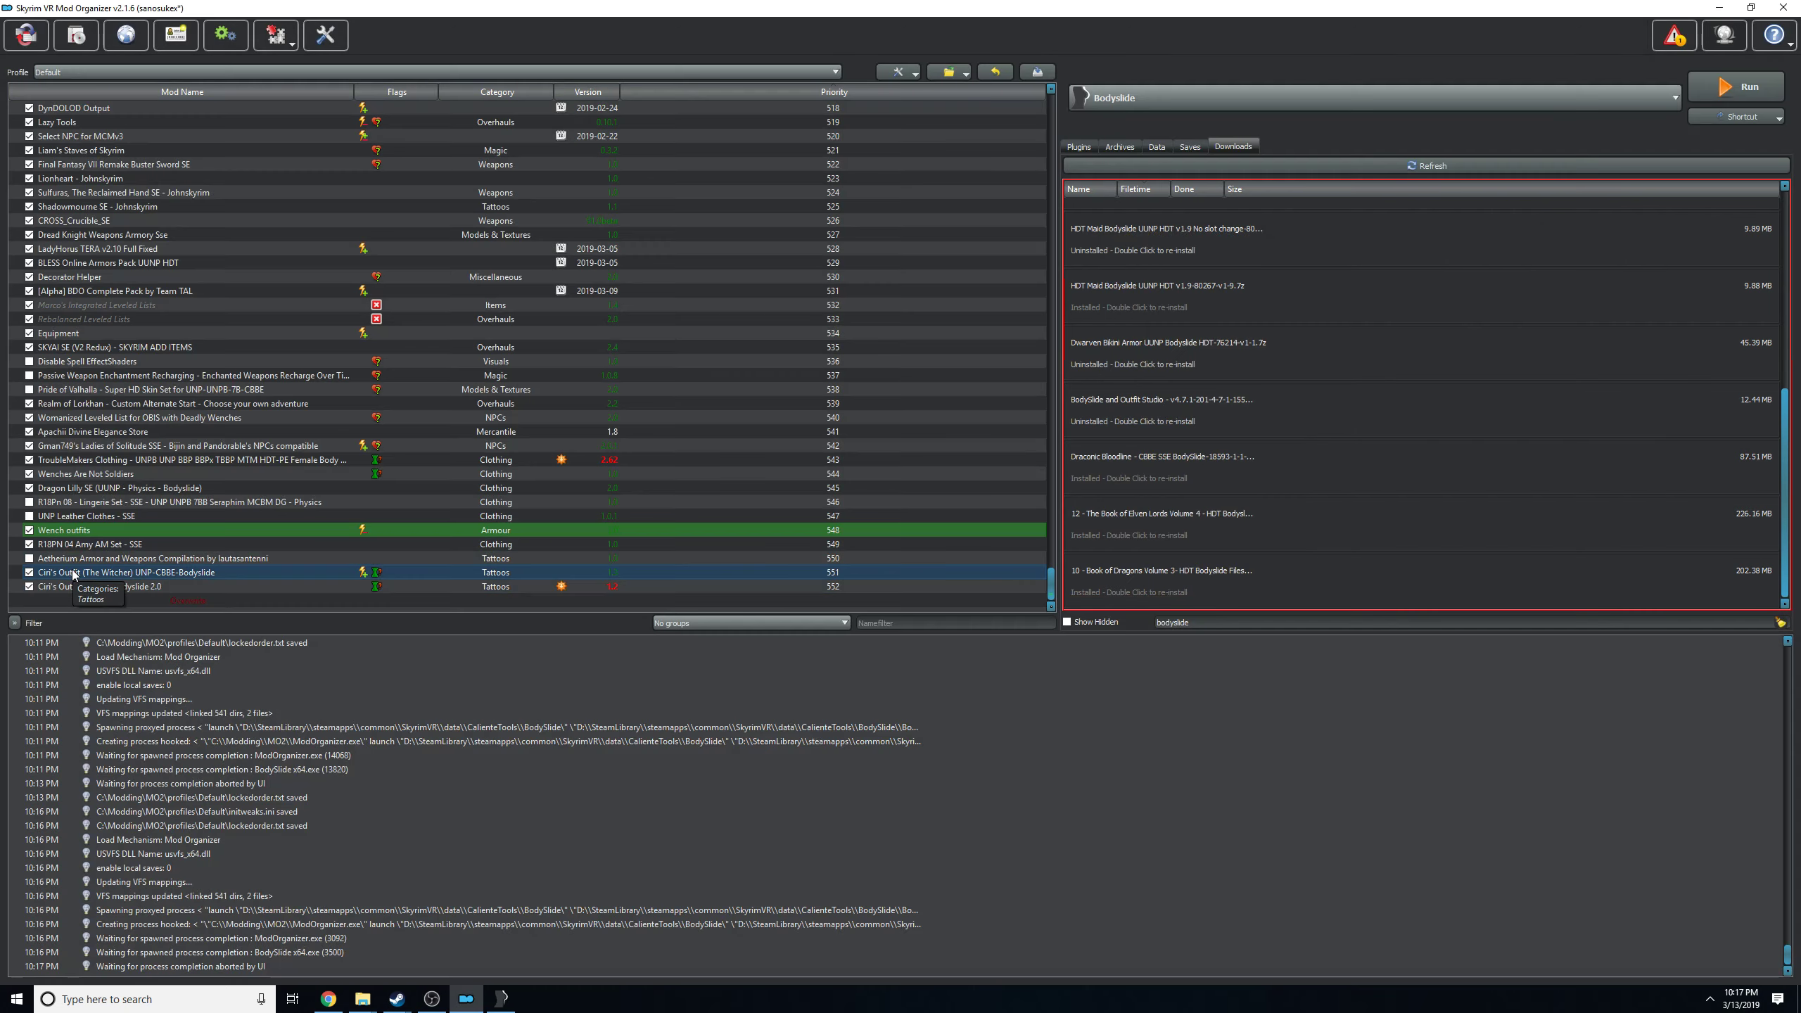
{"action": "right_click", "coordinate": [73, 573]}
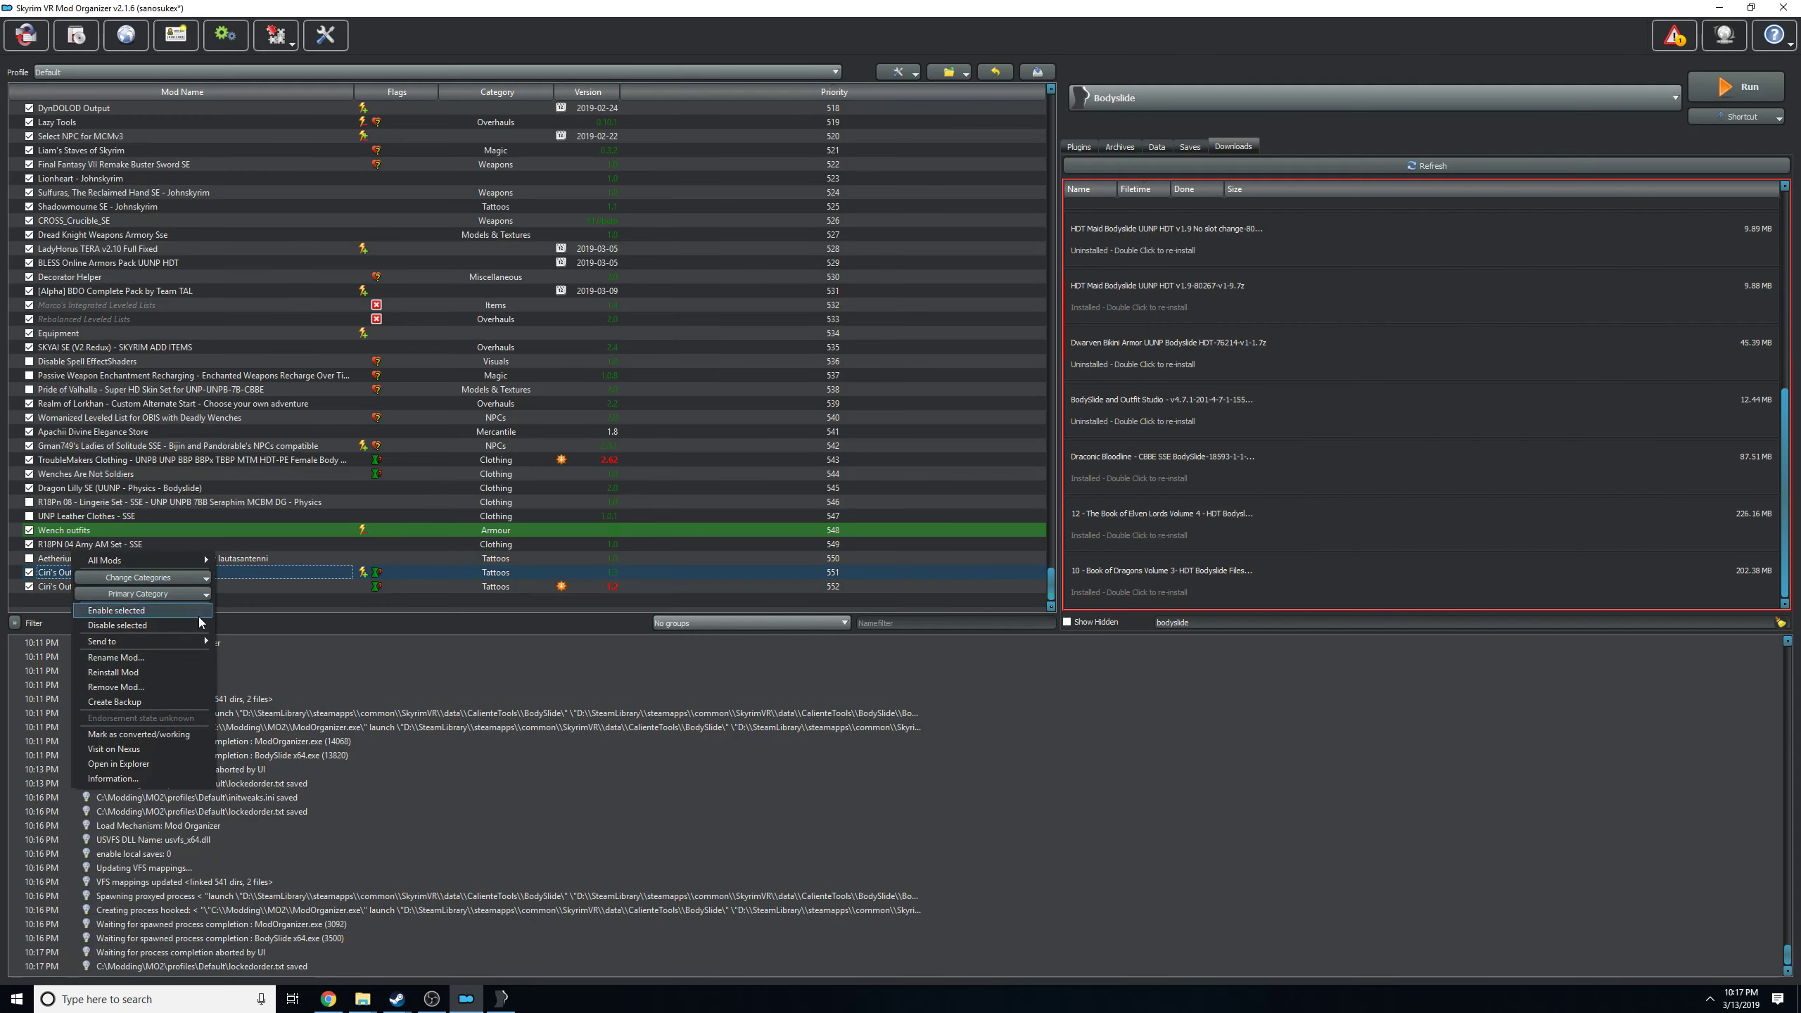
{"action": "left_click", "coordinate": [104, 764]}
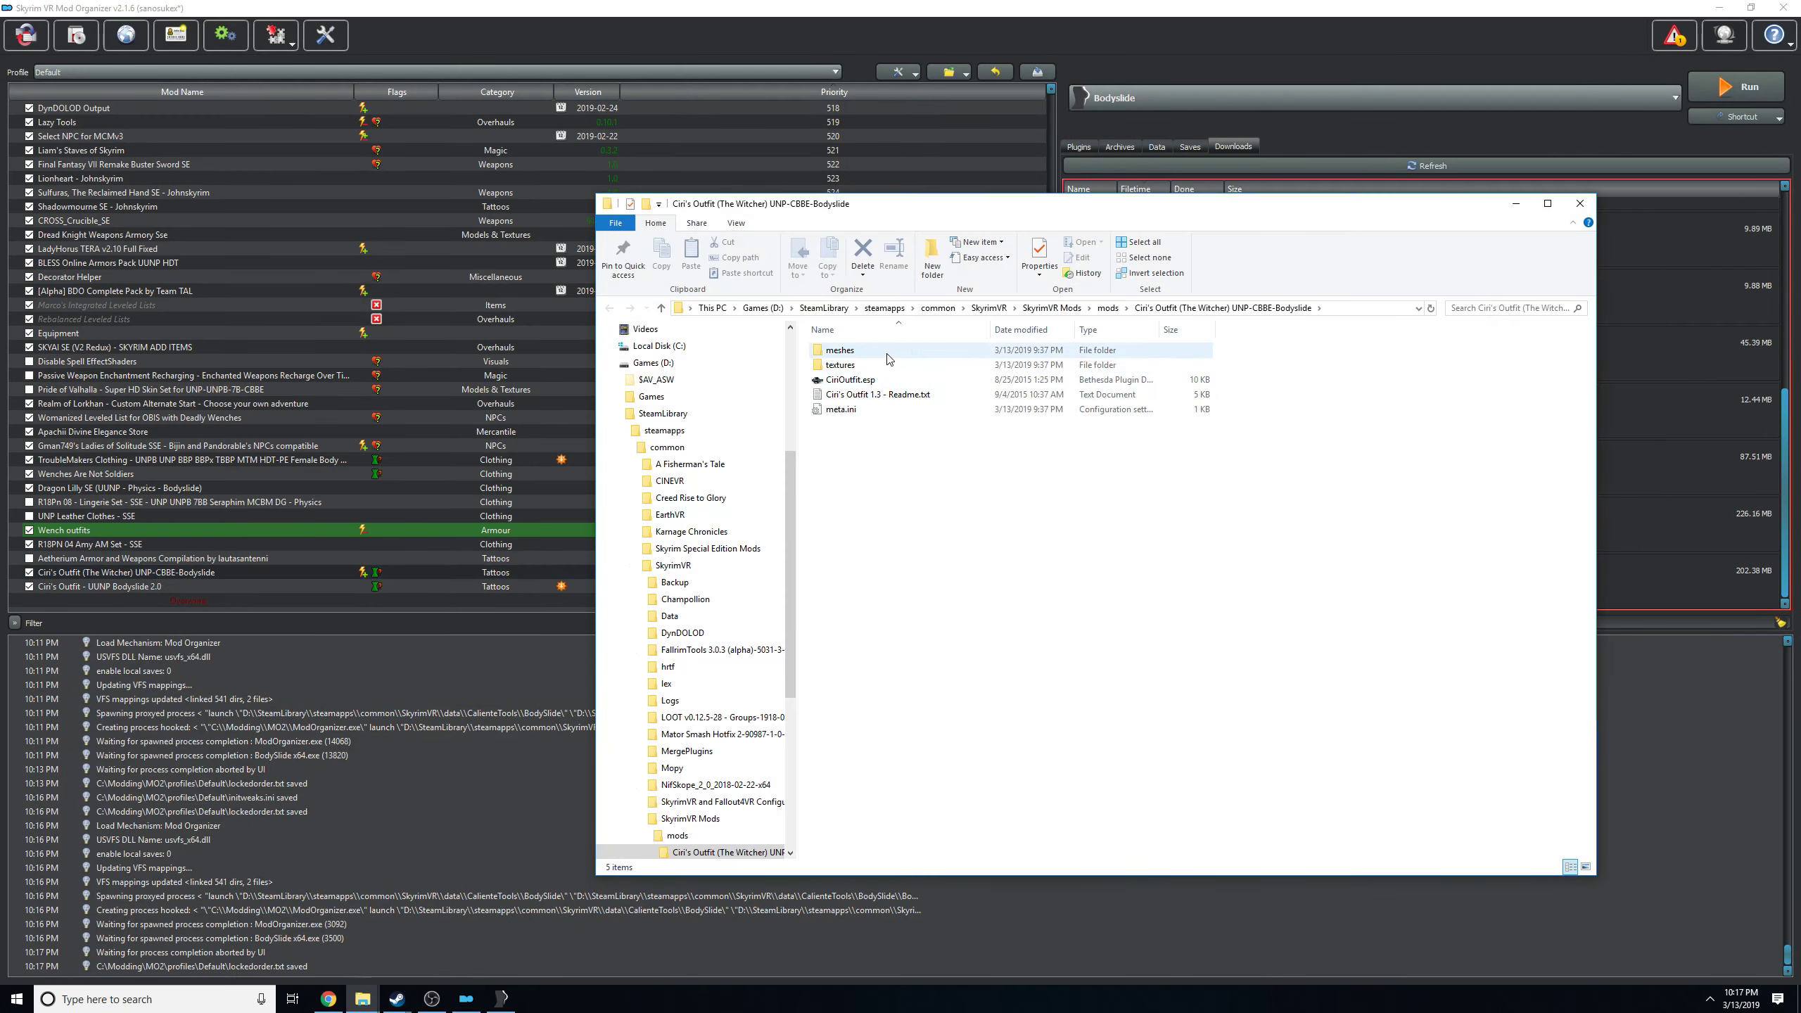
{"action": "double_click", "coordinate": [884, 351]}
{"action": "double_click", "coordinate": [885, 351]}
{"action": "double_click", "coordinate": [885, 351]}
{"action": "double_click", "coordinate": [886, 351]}
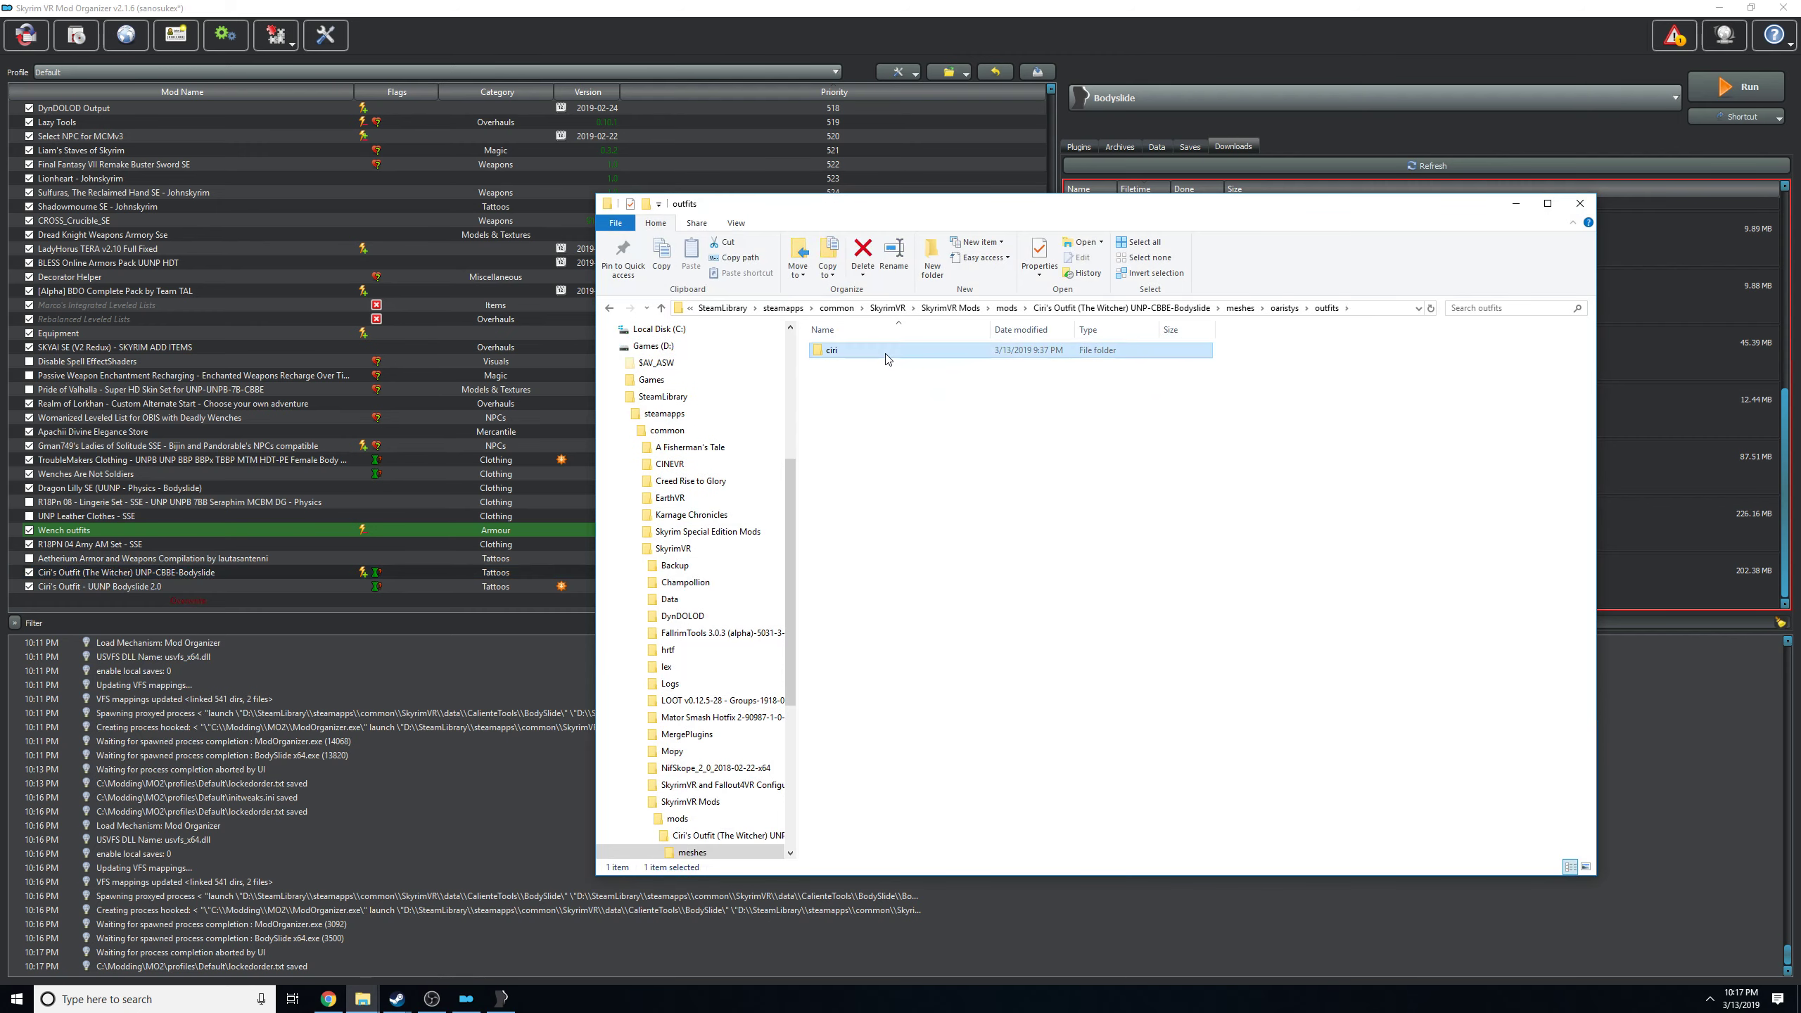
Batch build the Ciri outfit sets in BodySlide and close the program.
{"action": "left_click", "coordinate": [503, 999]}
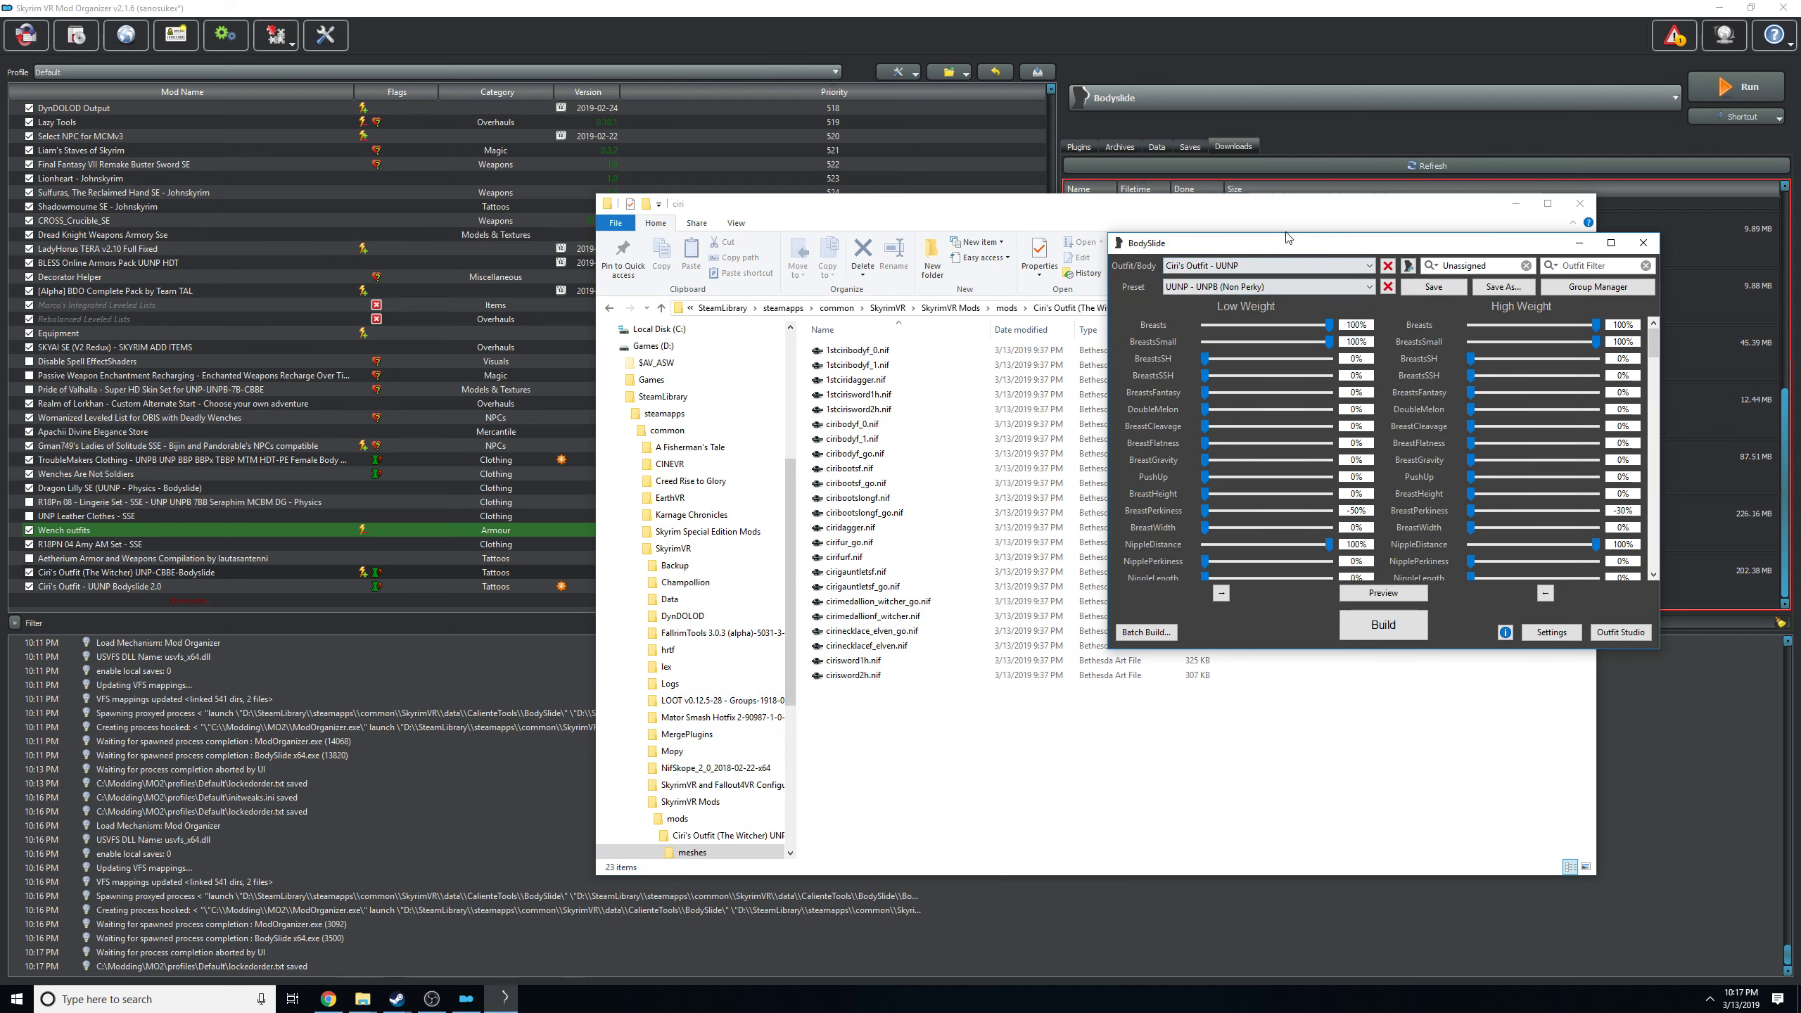
{"action": "left_click_drag", "start_coordinate": [1290, 241], "coordinate": [1000, 290]}
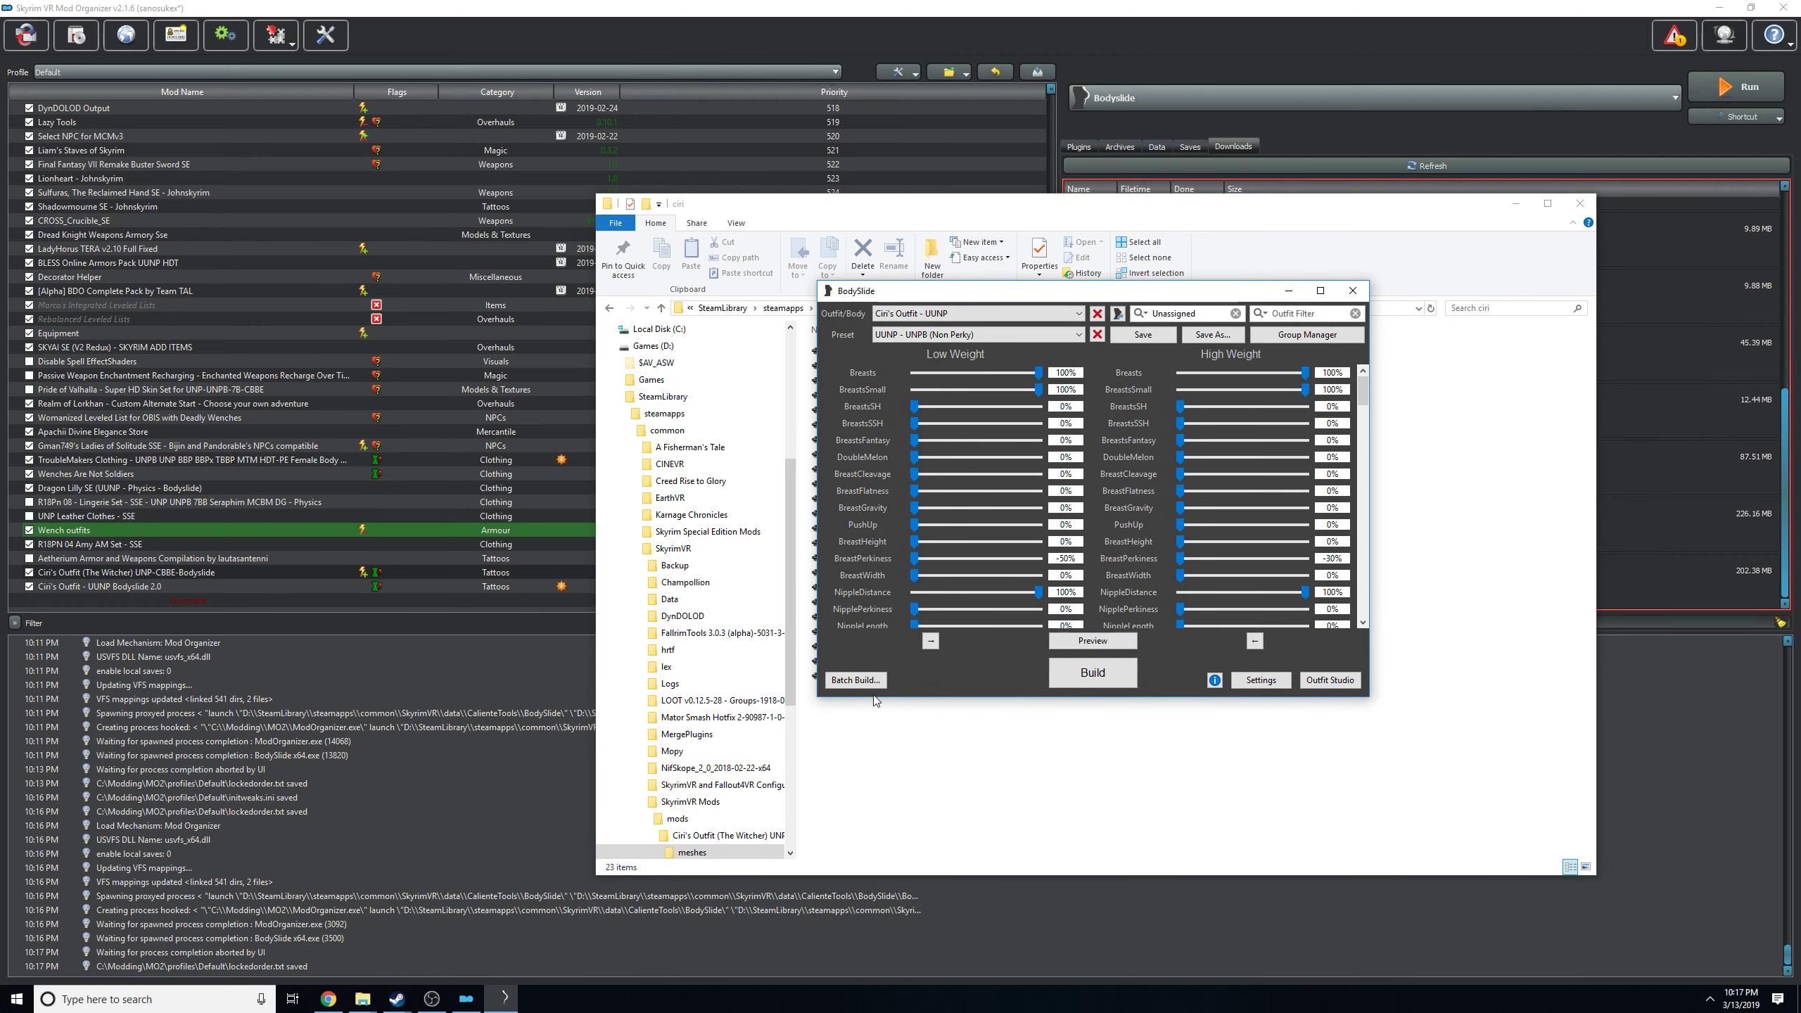
{"action": "left_click", "coordinate": [858, 679]}
{"action": "left_click", "coordinate": [1213, 578]}
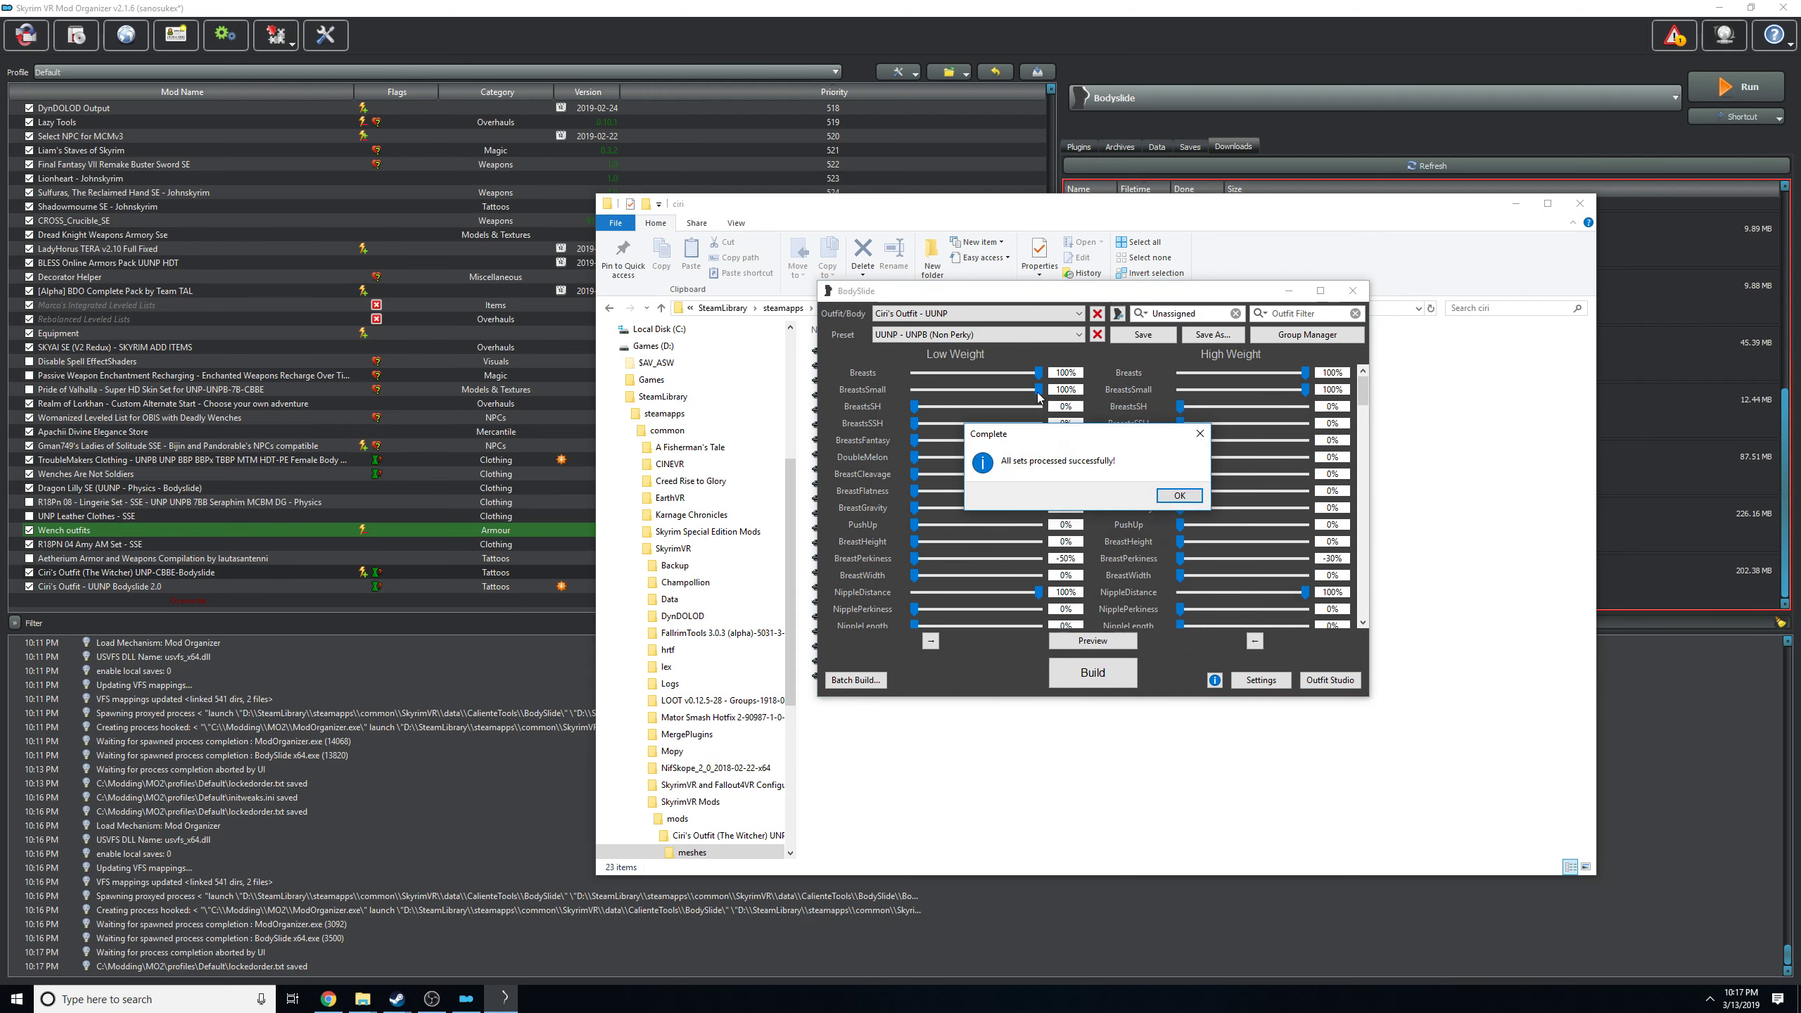
{"action": "left_click", "coordinate": [1179, 496]}
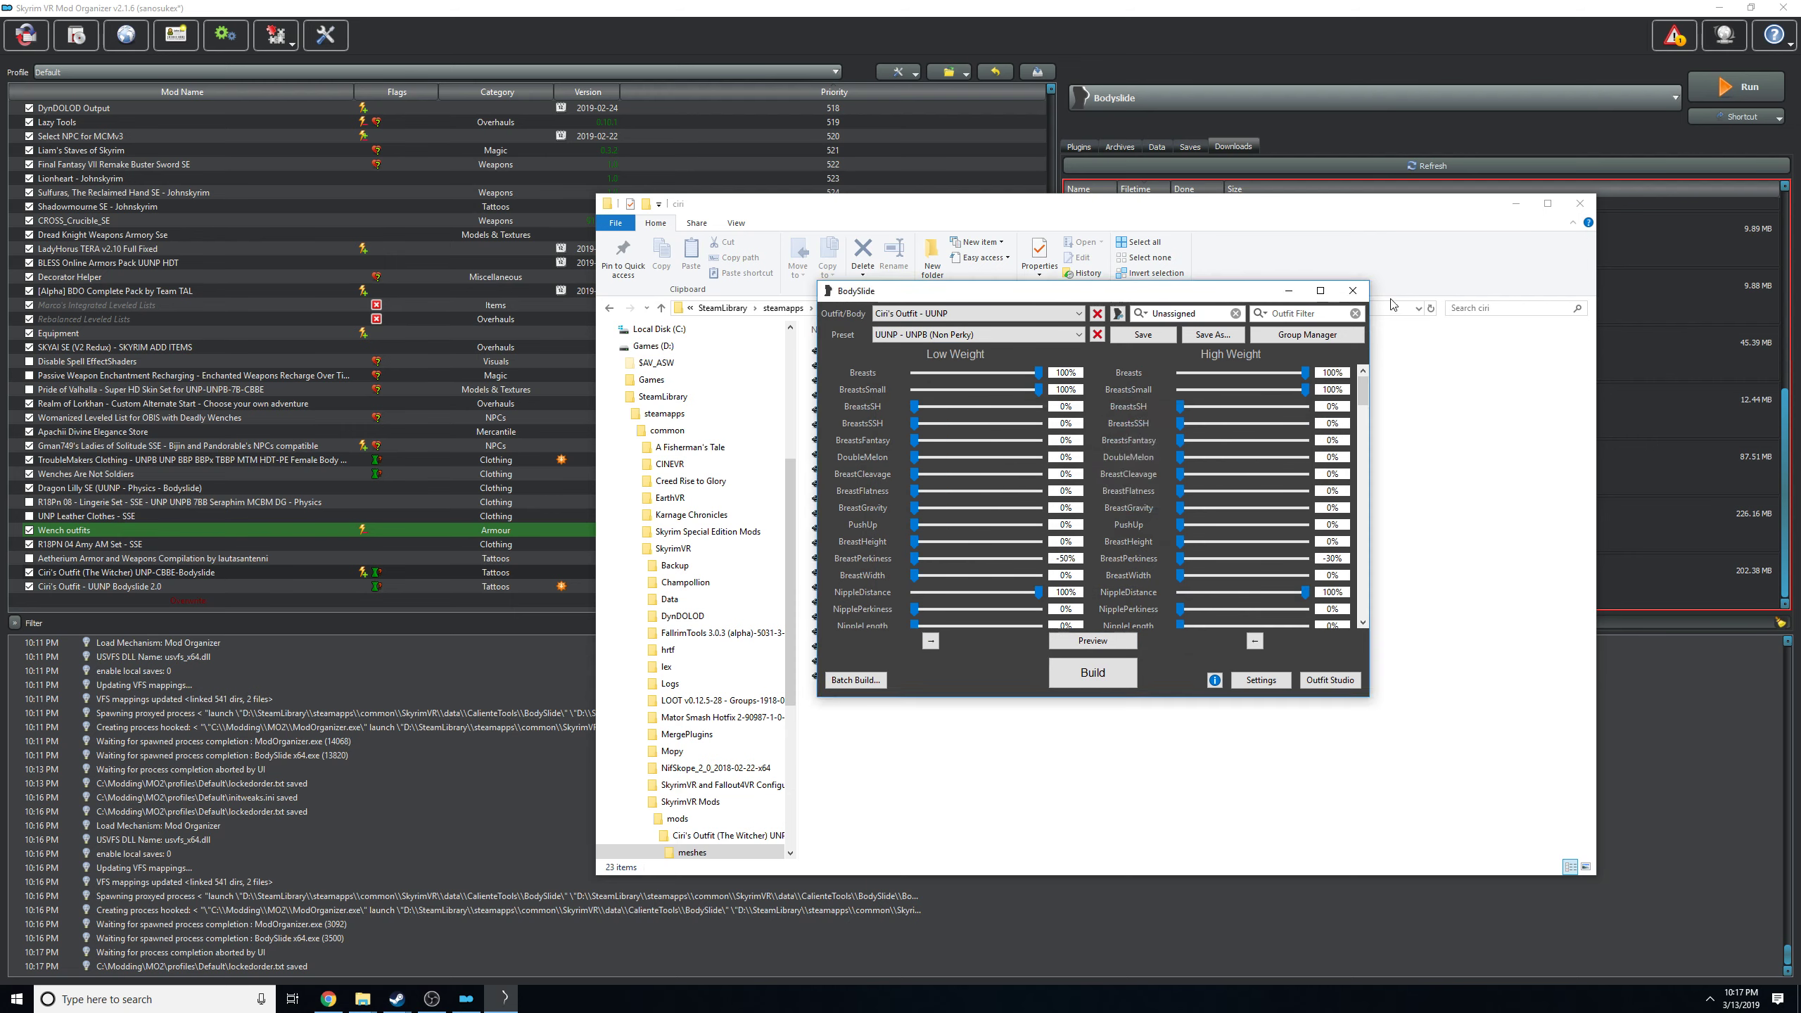
{"action": "left_click", "coordinate": [1349, 292]}
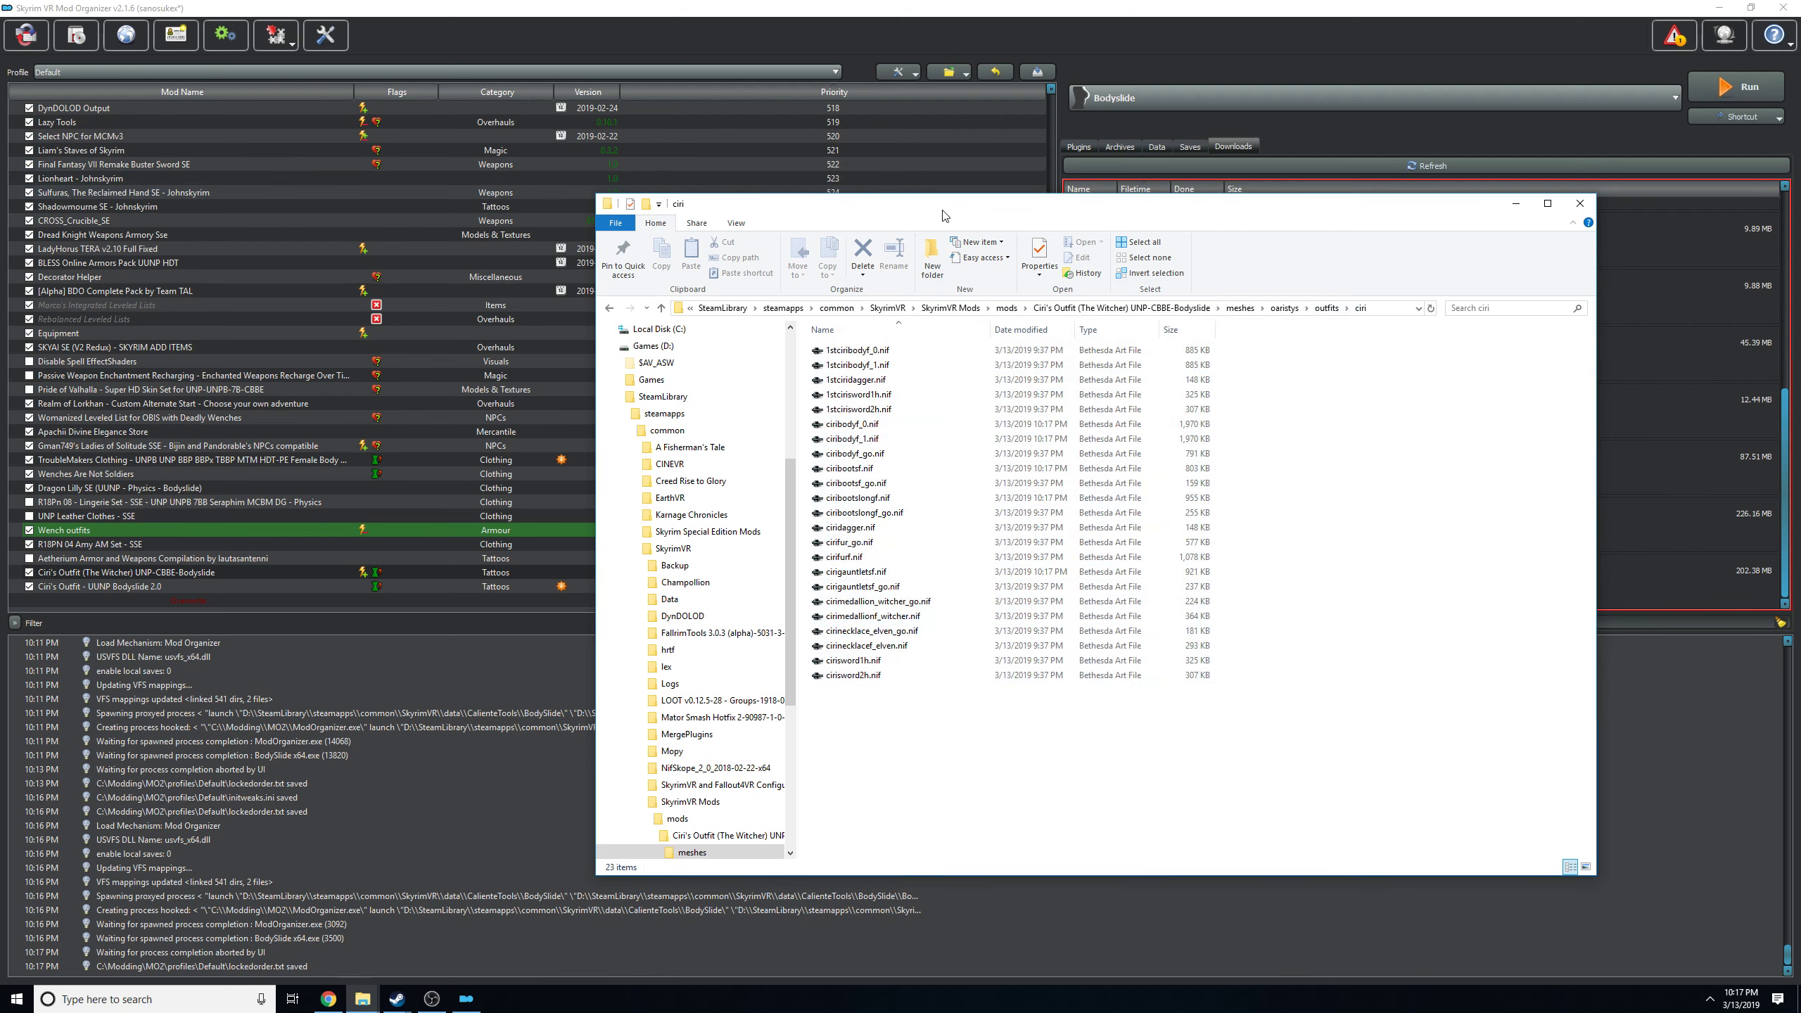
Launch NifSkope from Mod Organizer and bring up its Open File dialog.
{"action": "left_click_drag", "start_coordinate": [940, 209], "coordinate": [416, 165]}
{"action": "left_click", "coordinate": [1277, 118]}
{"action": "left_click", "coordinate": [1278, 111]}
{"action": "left_click", "coordinate": [1327, 229]}
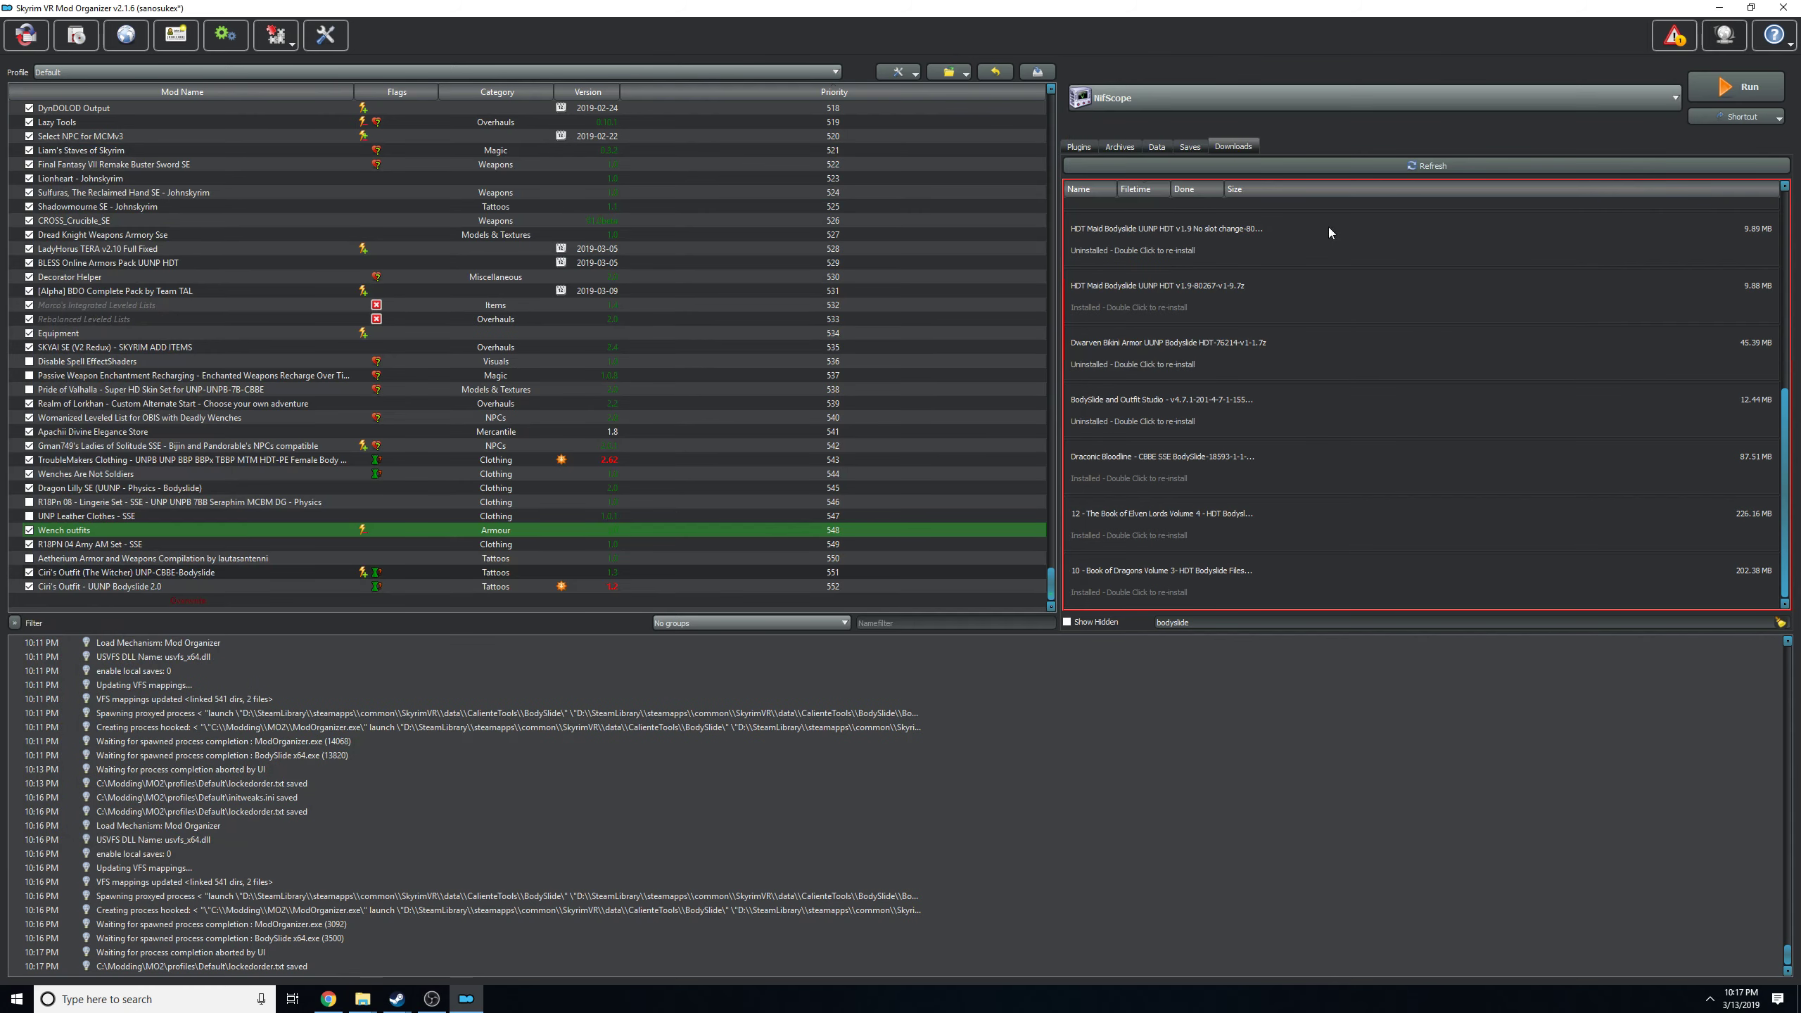
{"action": "left_click", "coordinate": [1722, 100]}
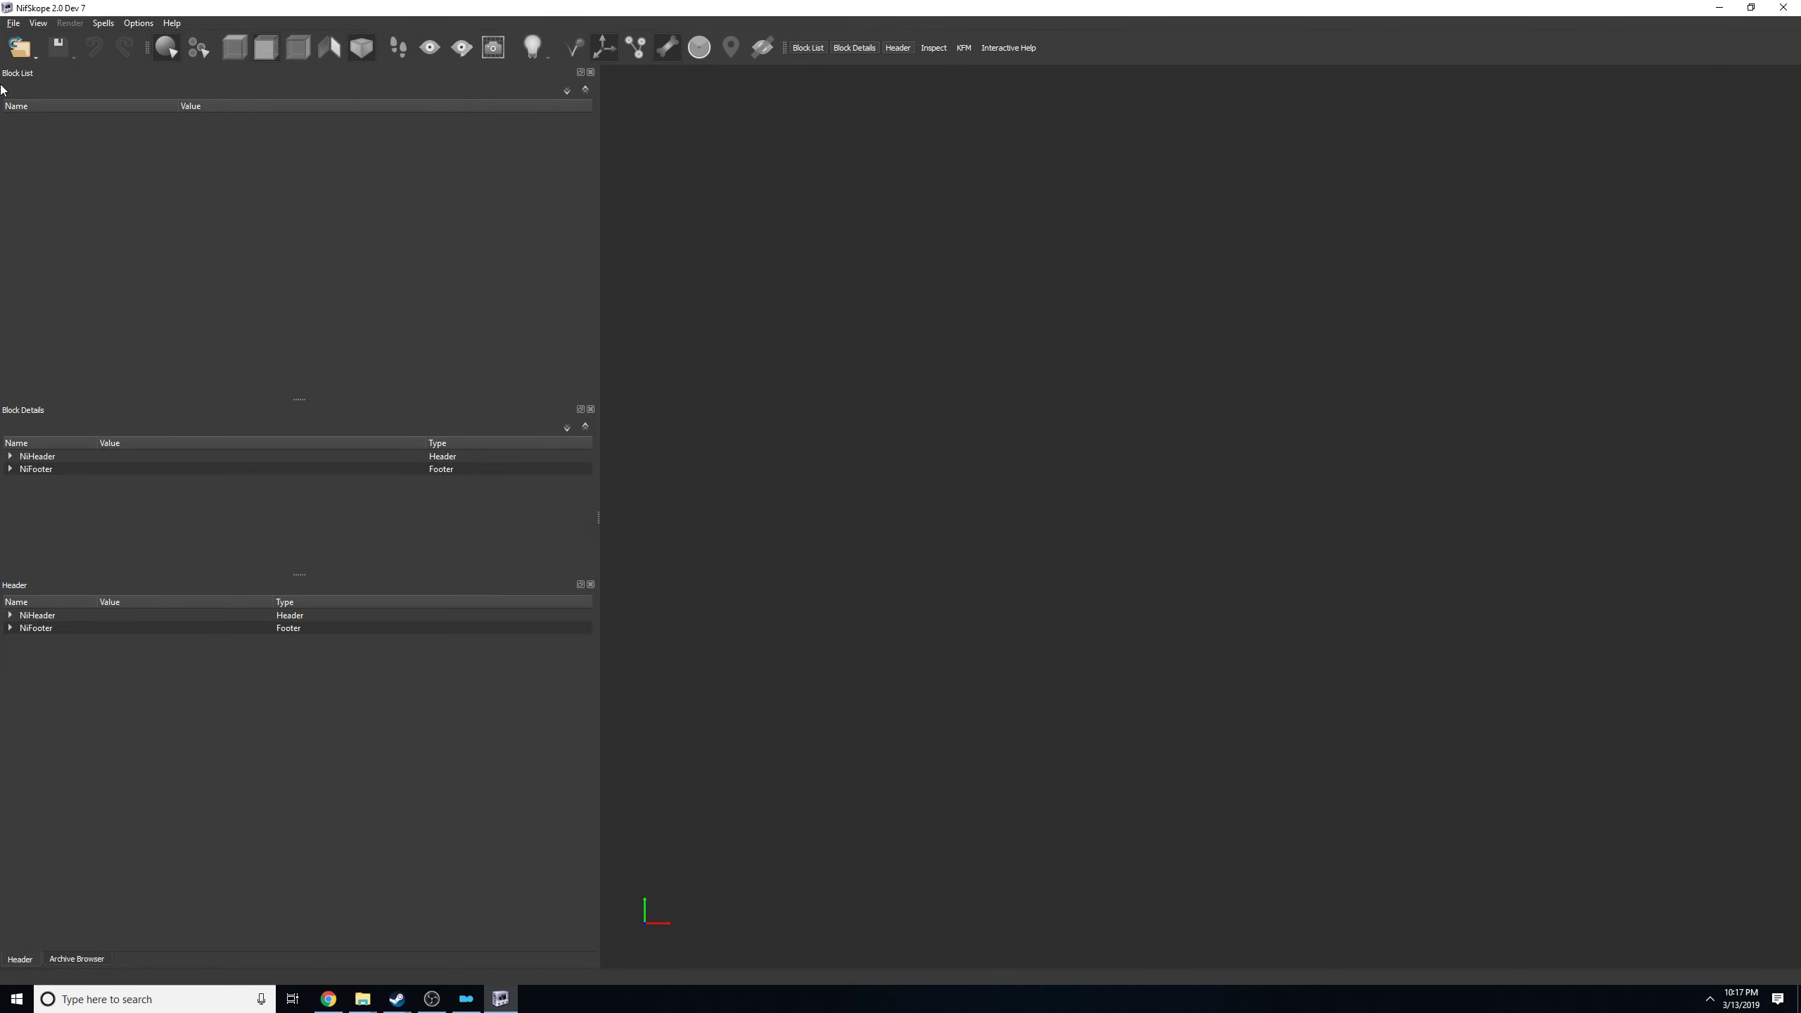
{"action": "left_click", "coordinate": [12, 56]}
{"action": "left_click", "coordinate": [31, 70]}
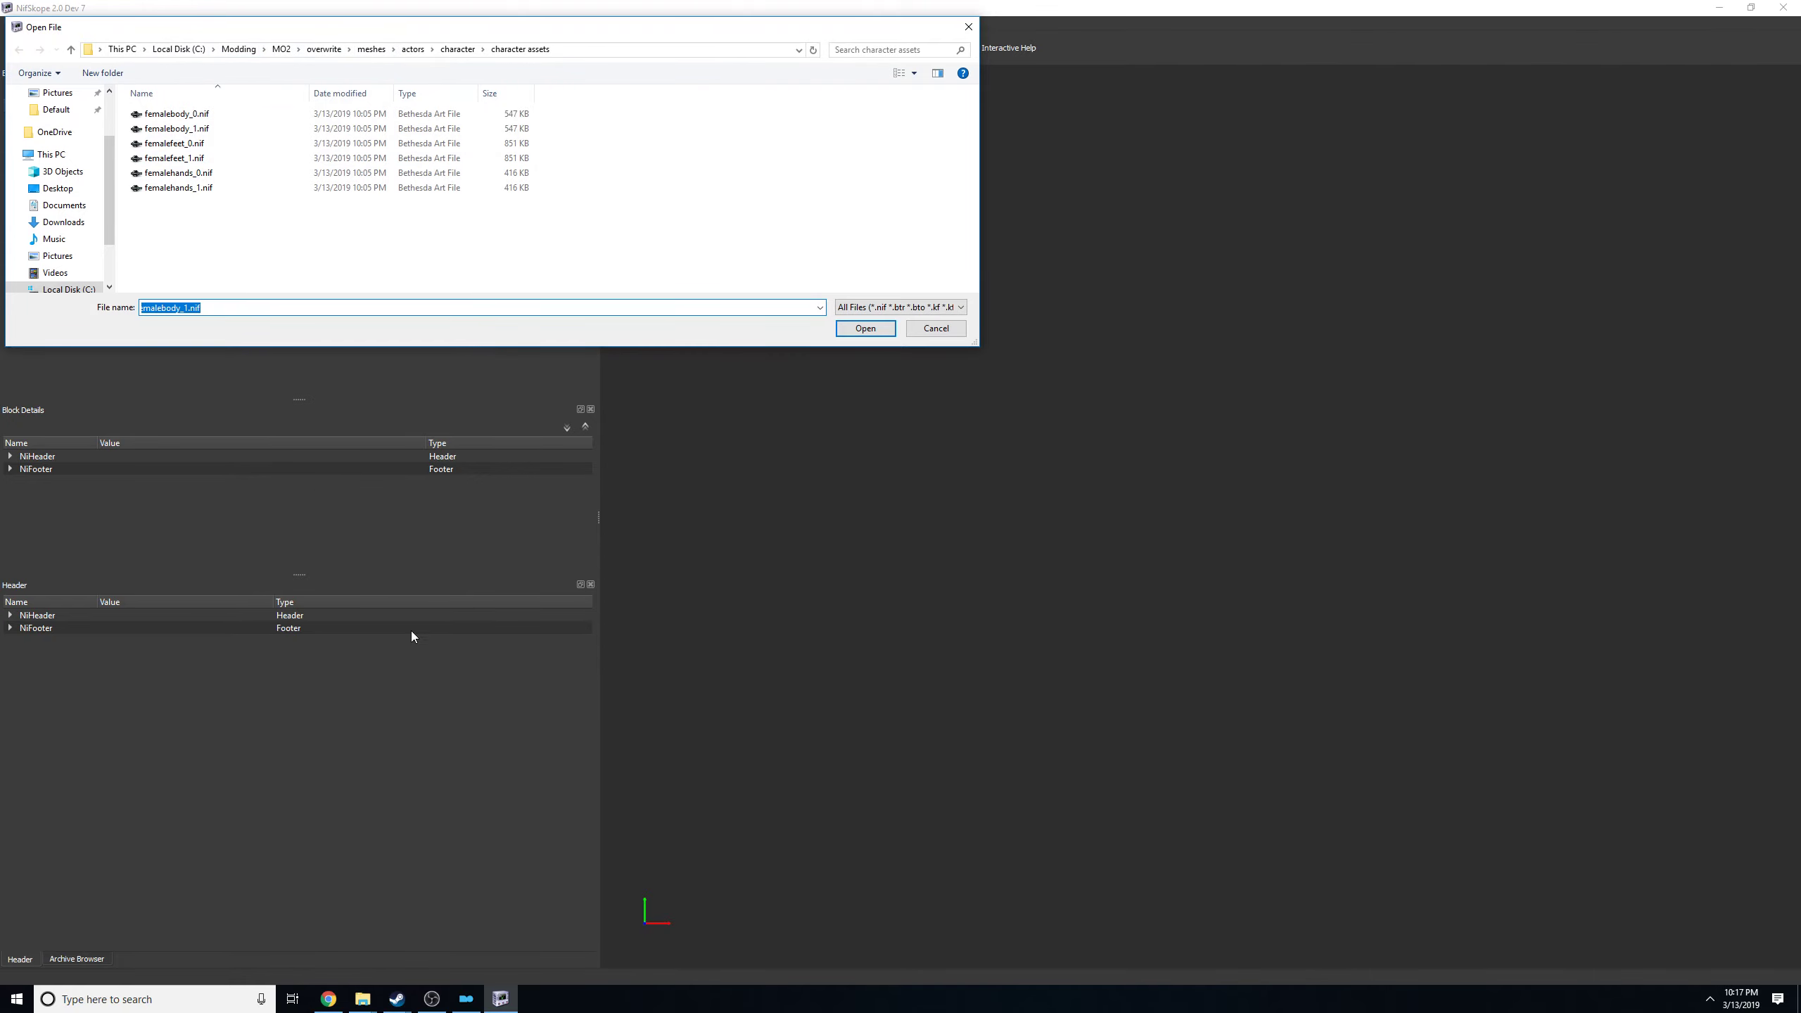
Return to Mod Organizer and copy the folder path of the Ciri's Outfit (The Witcher) UNP-CBBE-Bodyslide mod, closing its folder window.
{"action": "left_click", "coordinate": [373, 995]}
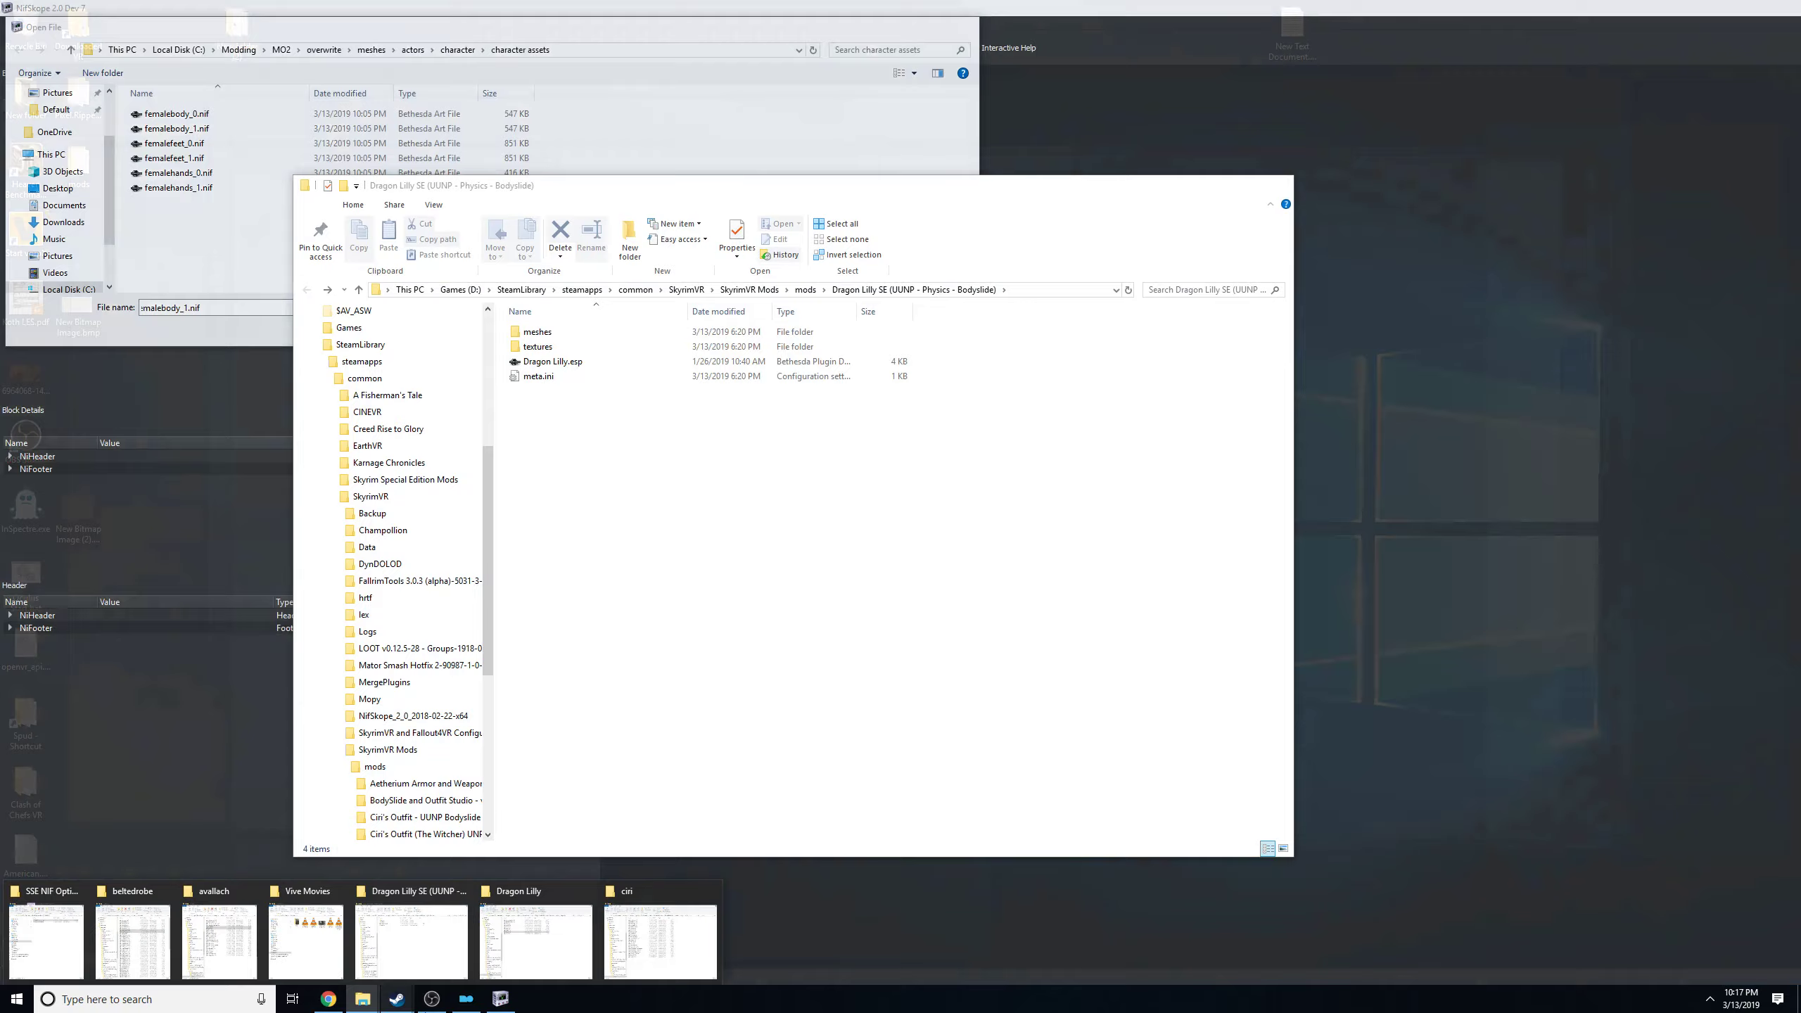
{"action": "left_click", "coordinate": [466, 999]}
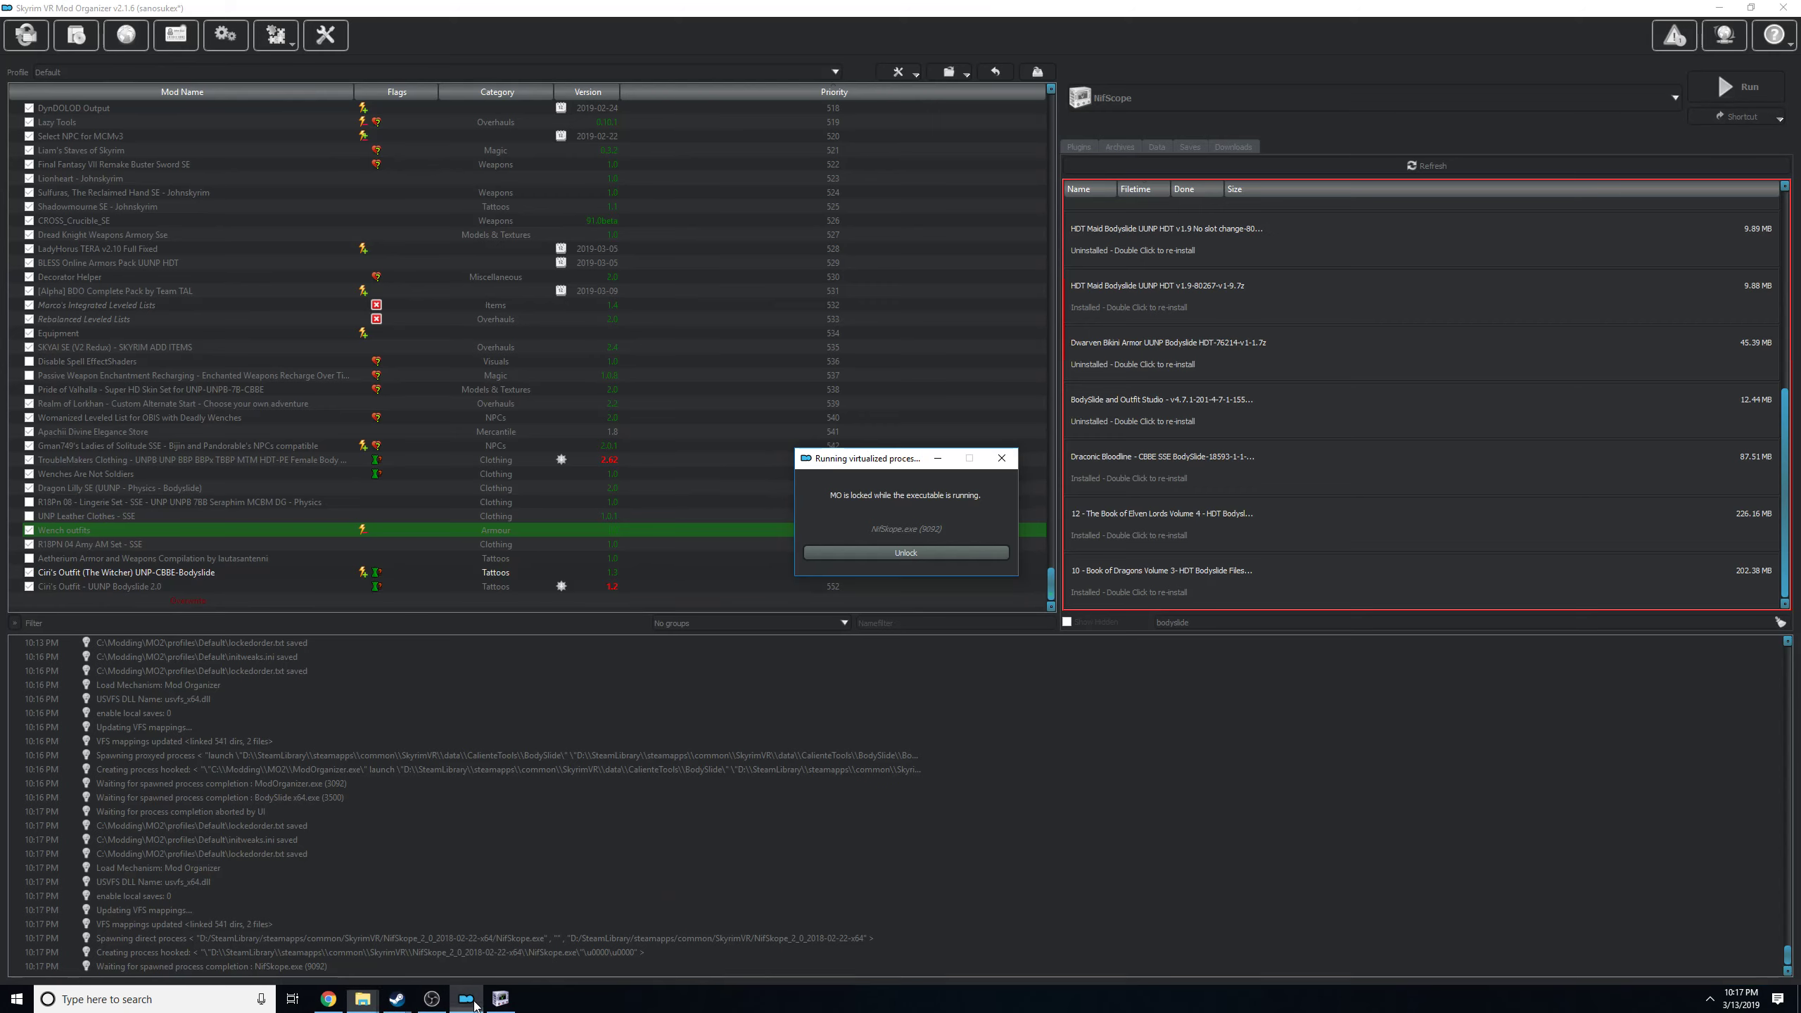
{"action": "left_click", "coordinate": [916, 557]}
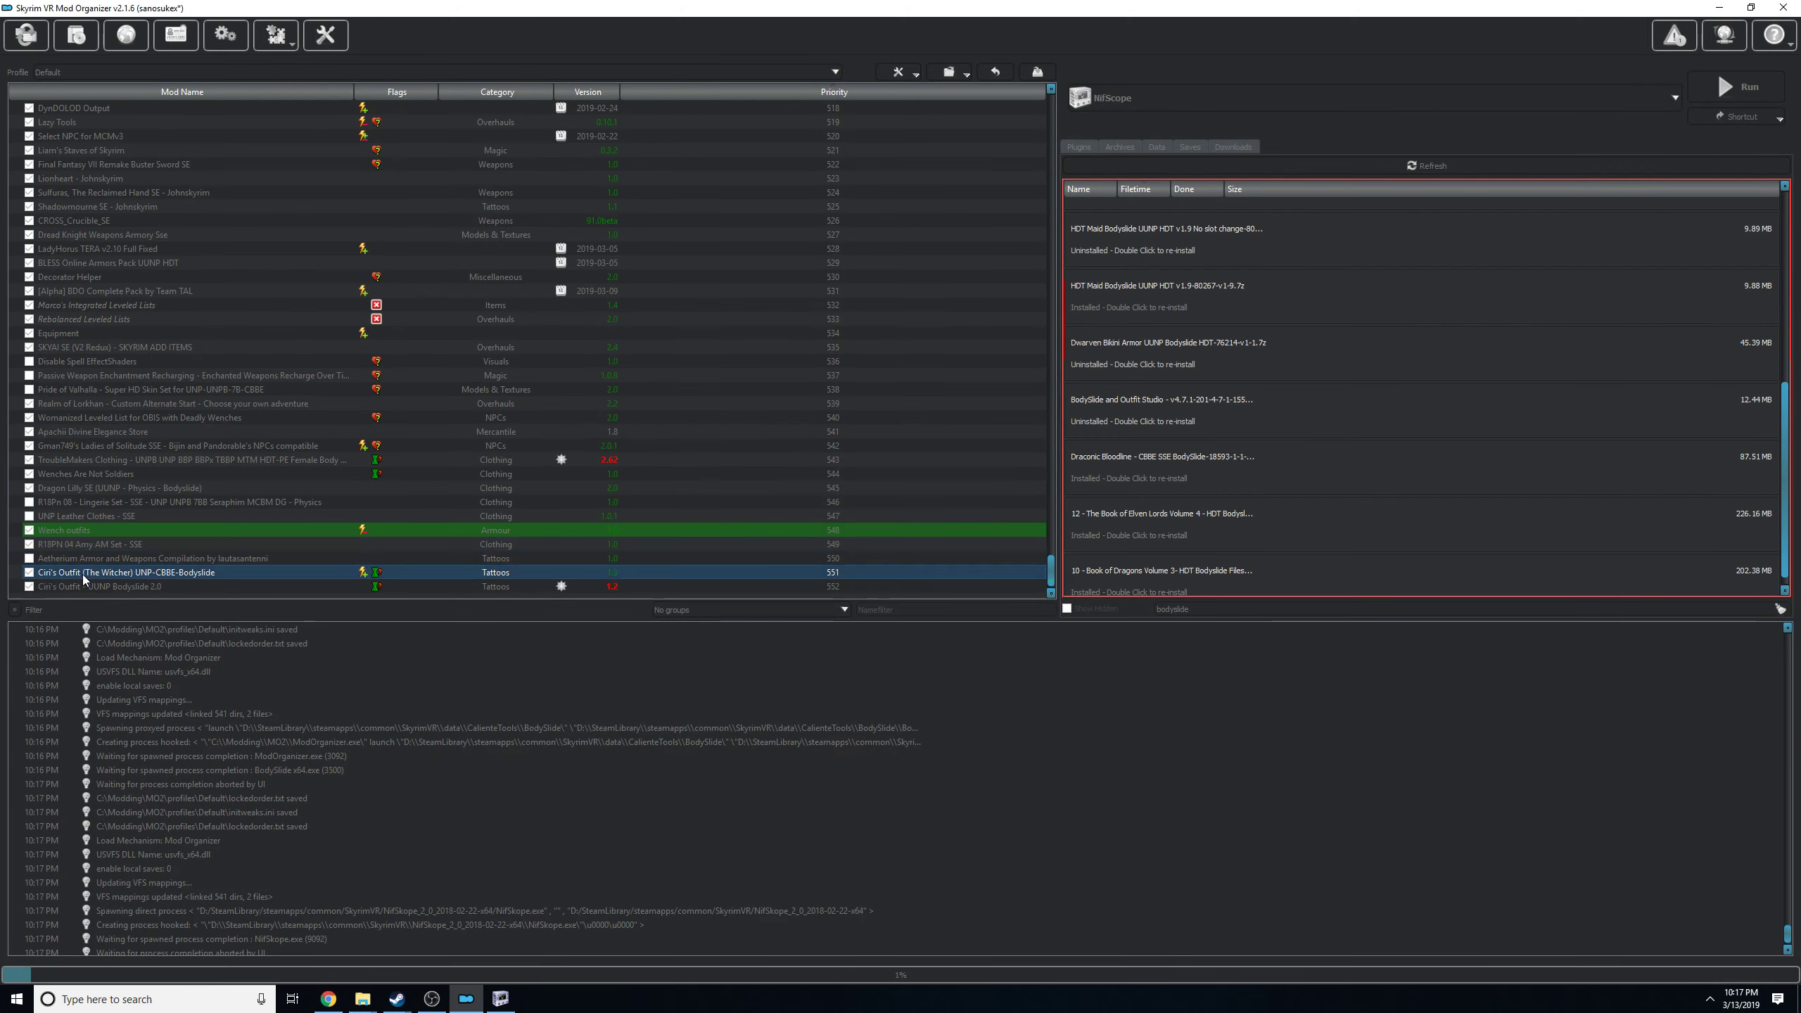
{"action": "right_click", "coordinate": [74, 576]}
{"action": "left_click", "coordinate": [58, 576]}
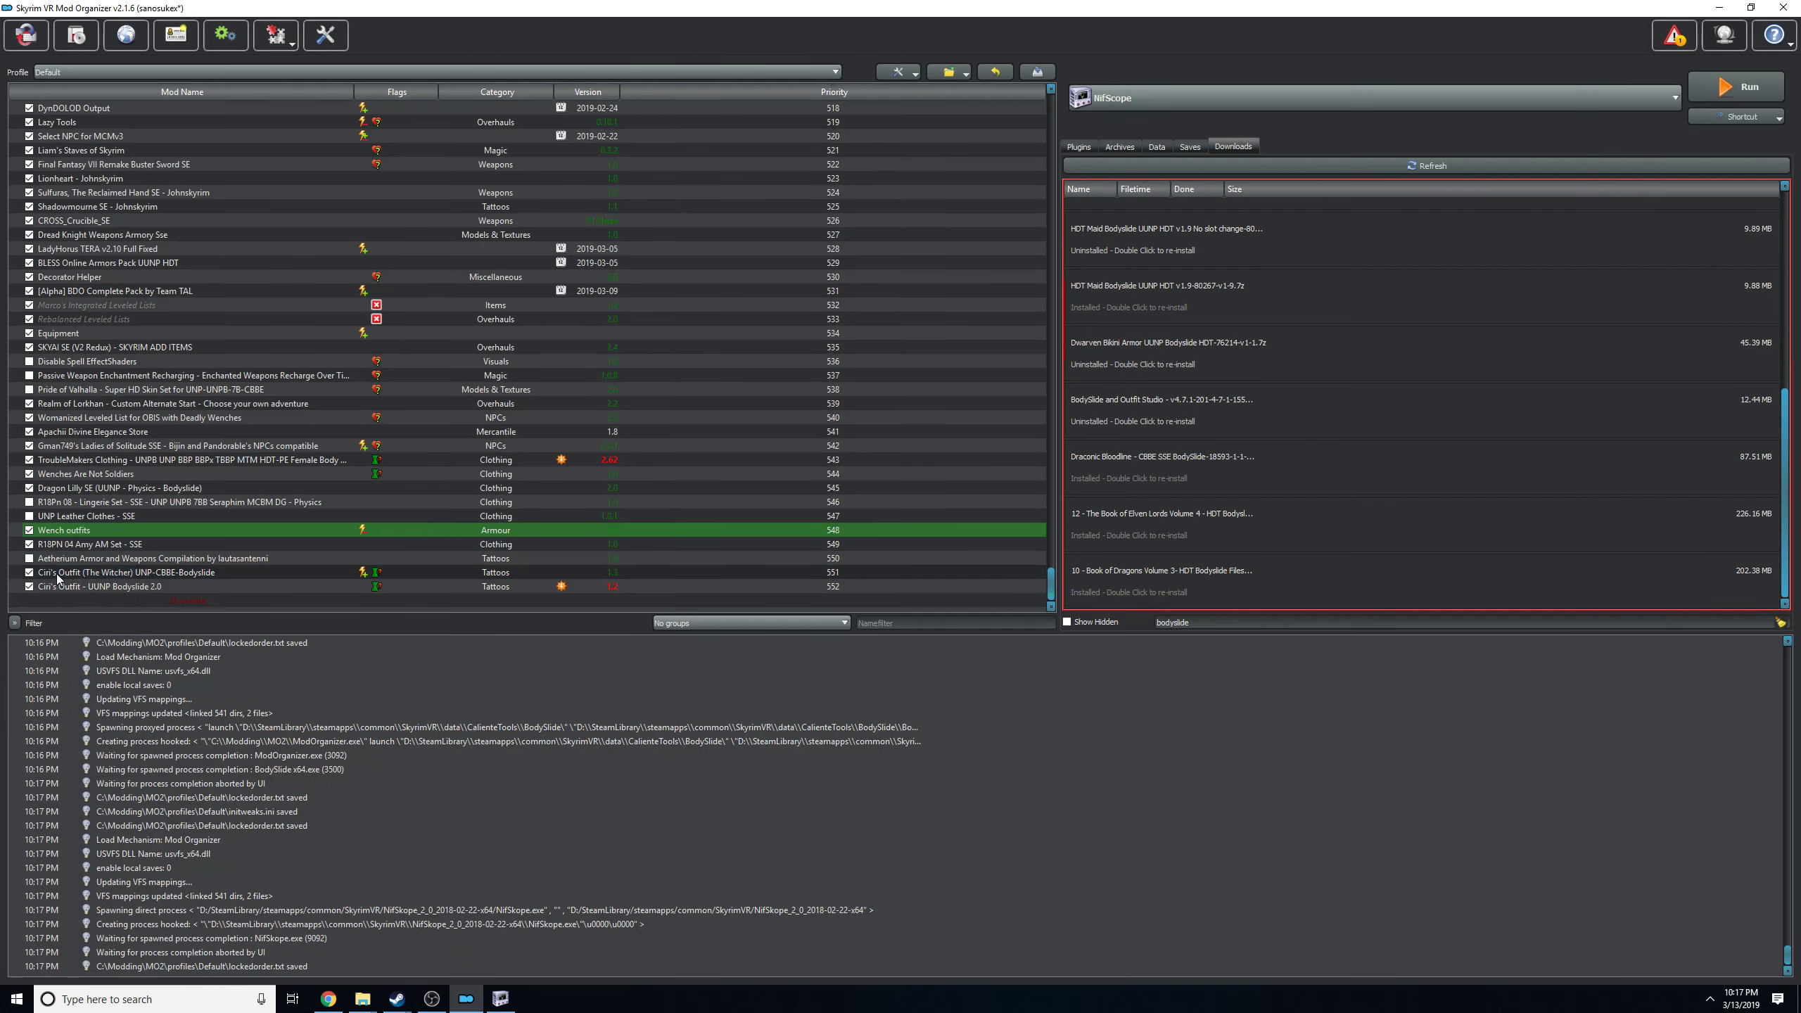
{"action": "right_click", "coordinate": [58, 573]}
{"action": "left_click", "coordinate": [139, 770]}
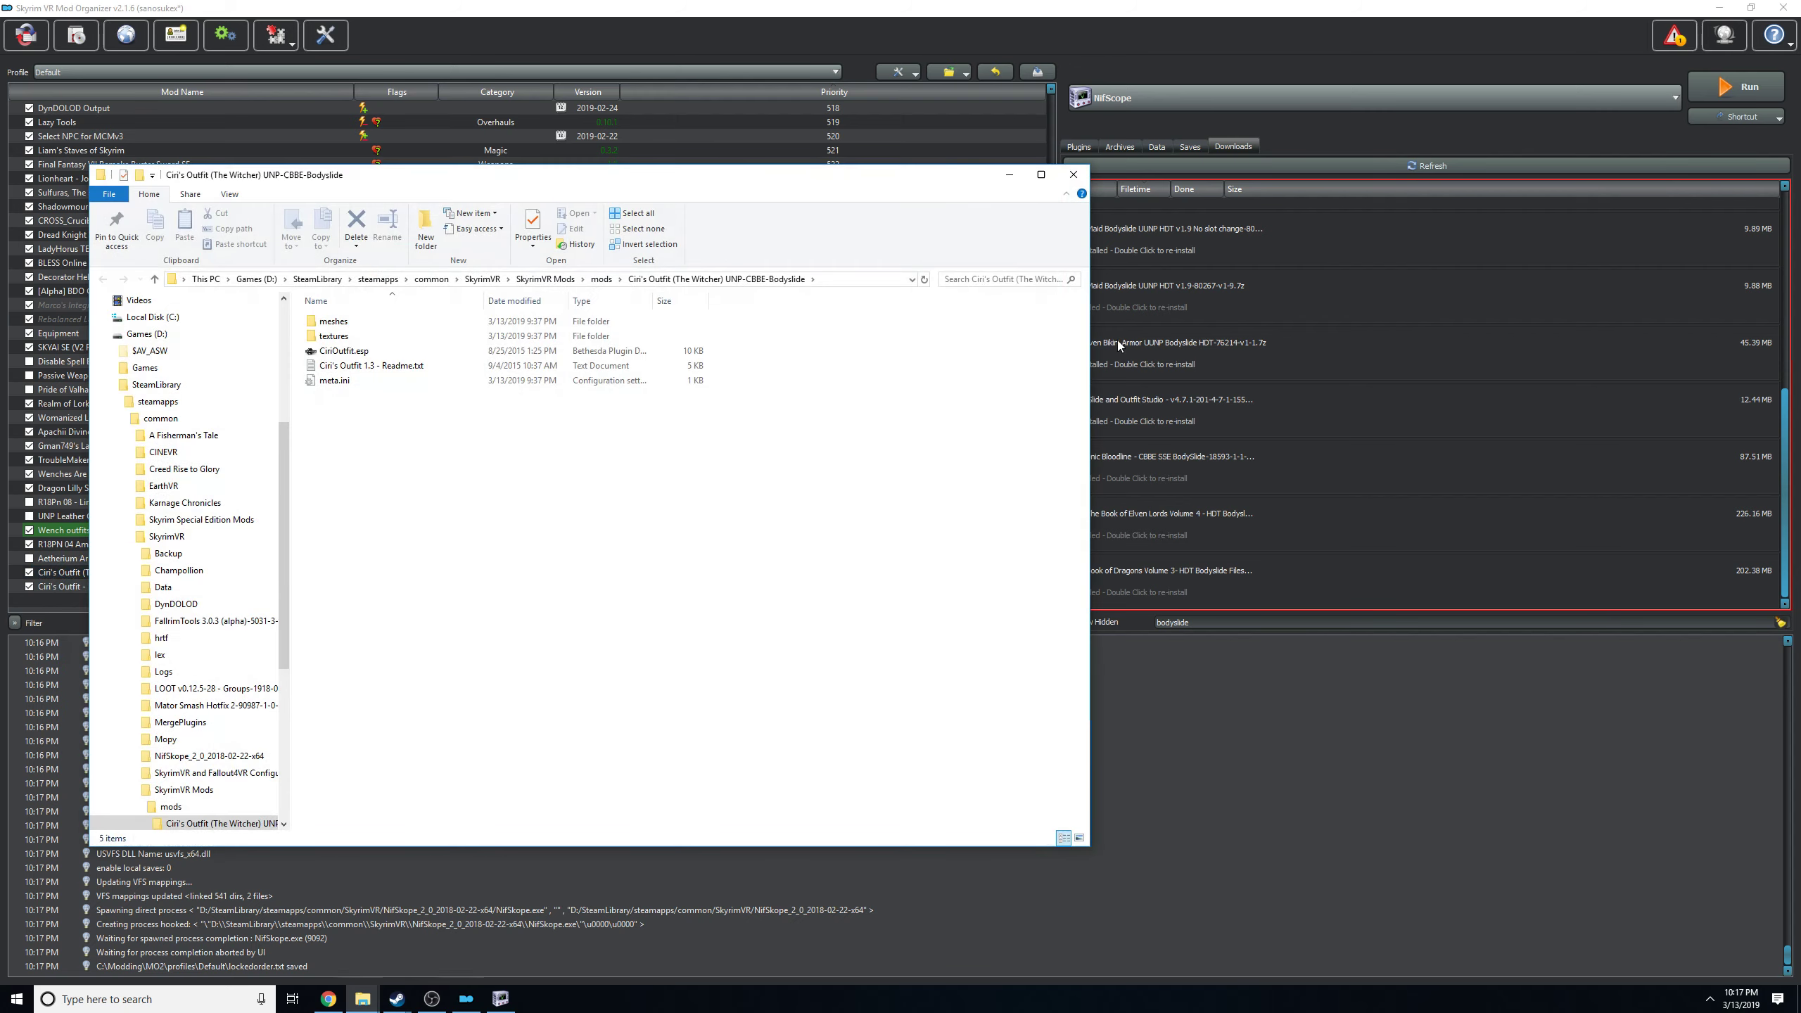
{"action": "left_click", "coordinate": [852, 283]}
{"action": "key", "text": "ctrl+c"}
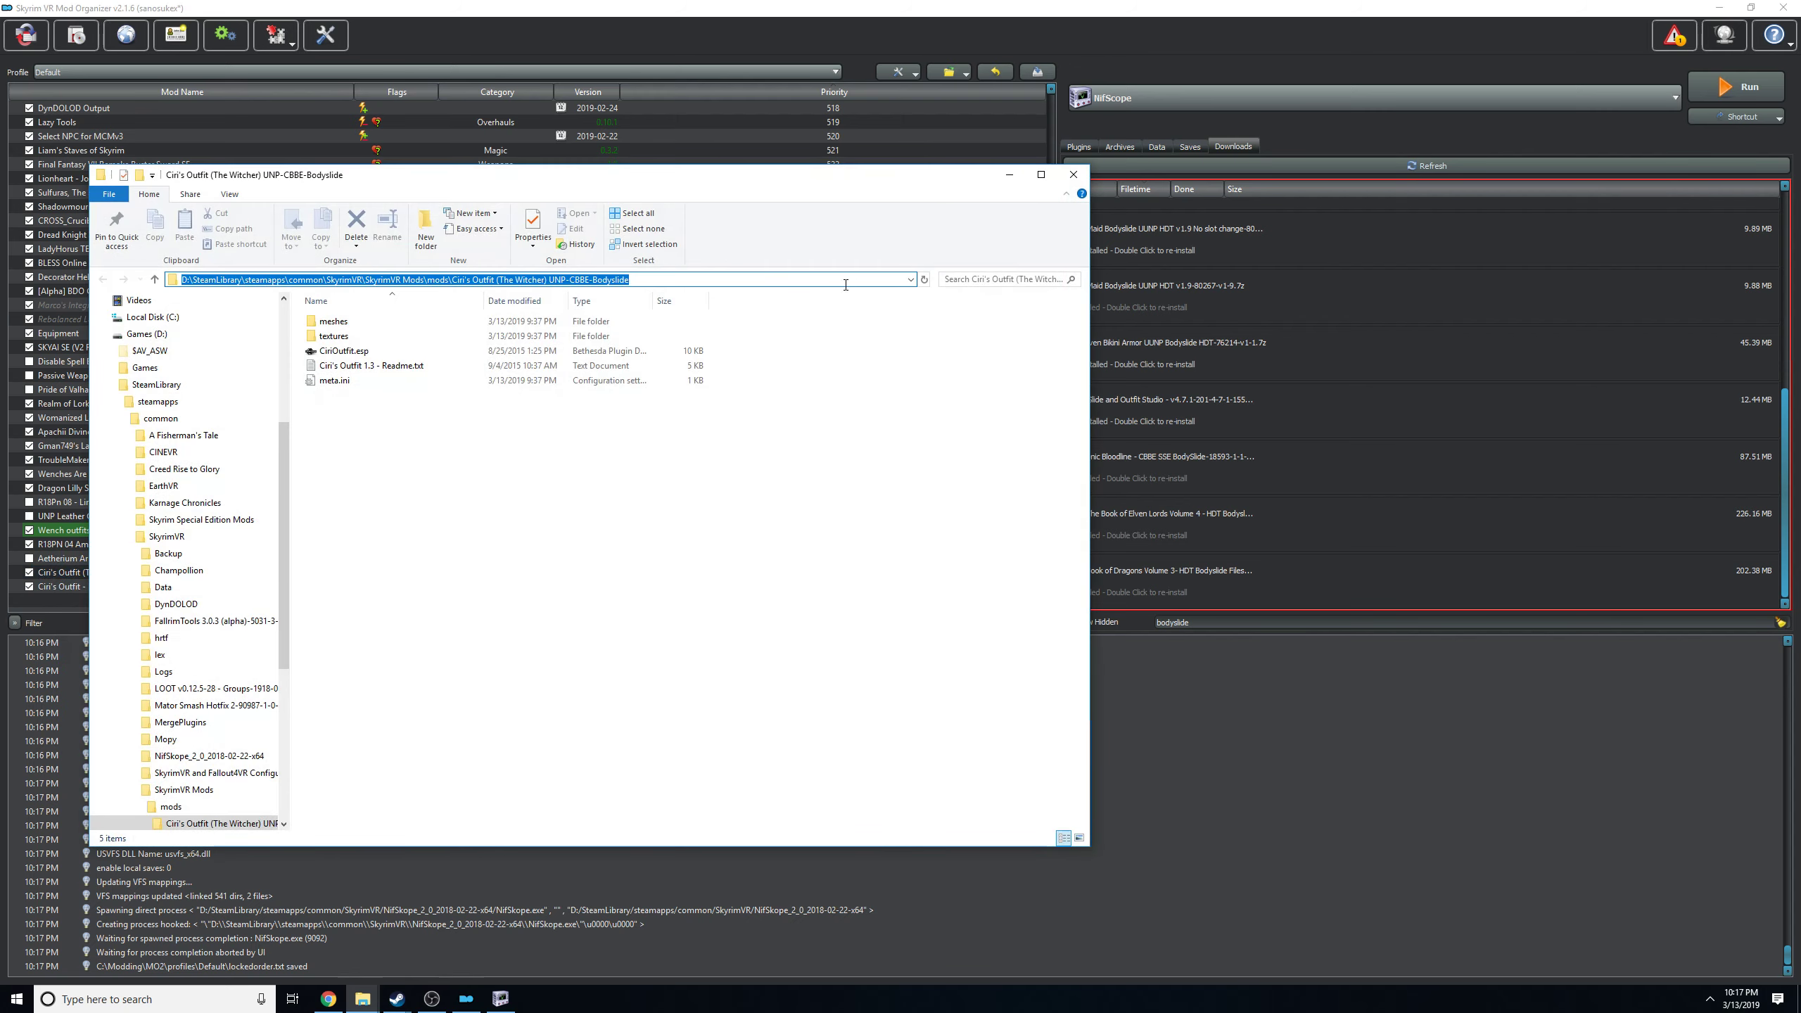
{"action": "left_click", "coordinate": [1074, 174]}
Switch to NifSkope and open ciribodyf_1.nif from the ciri outfit folder under the copied mod path's meshes.
{"action": "left_click", "coordinate": [501, 998]}
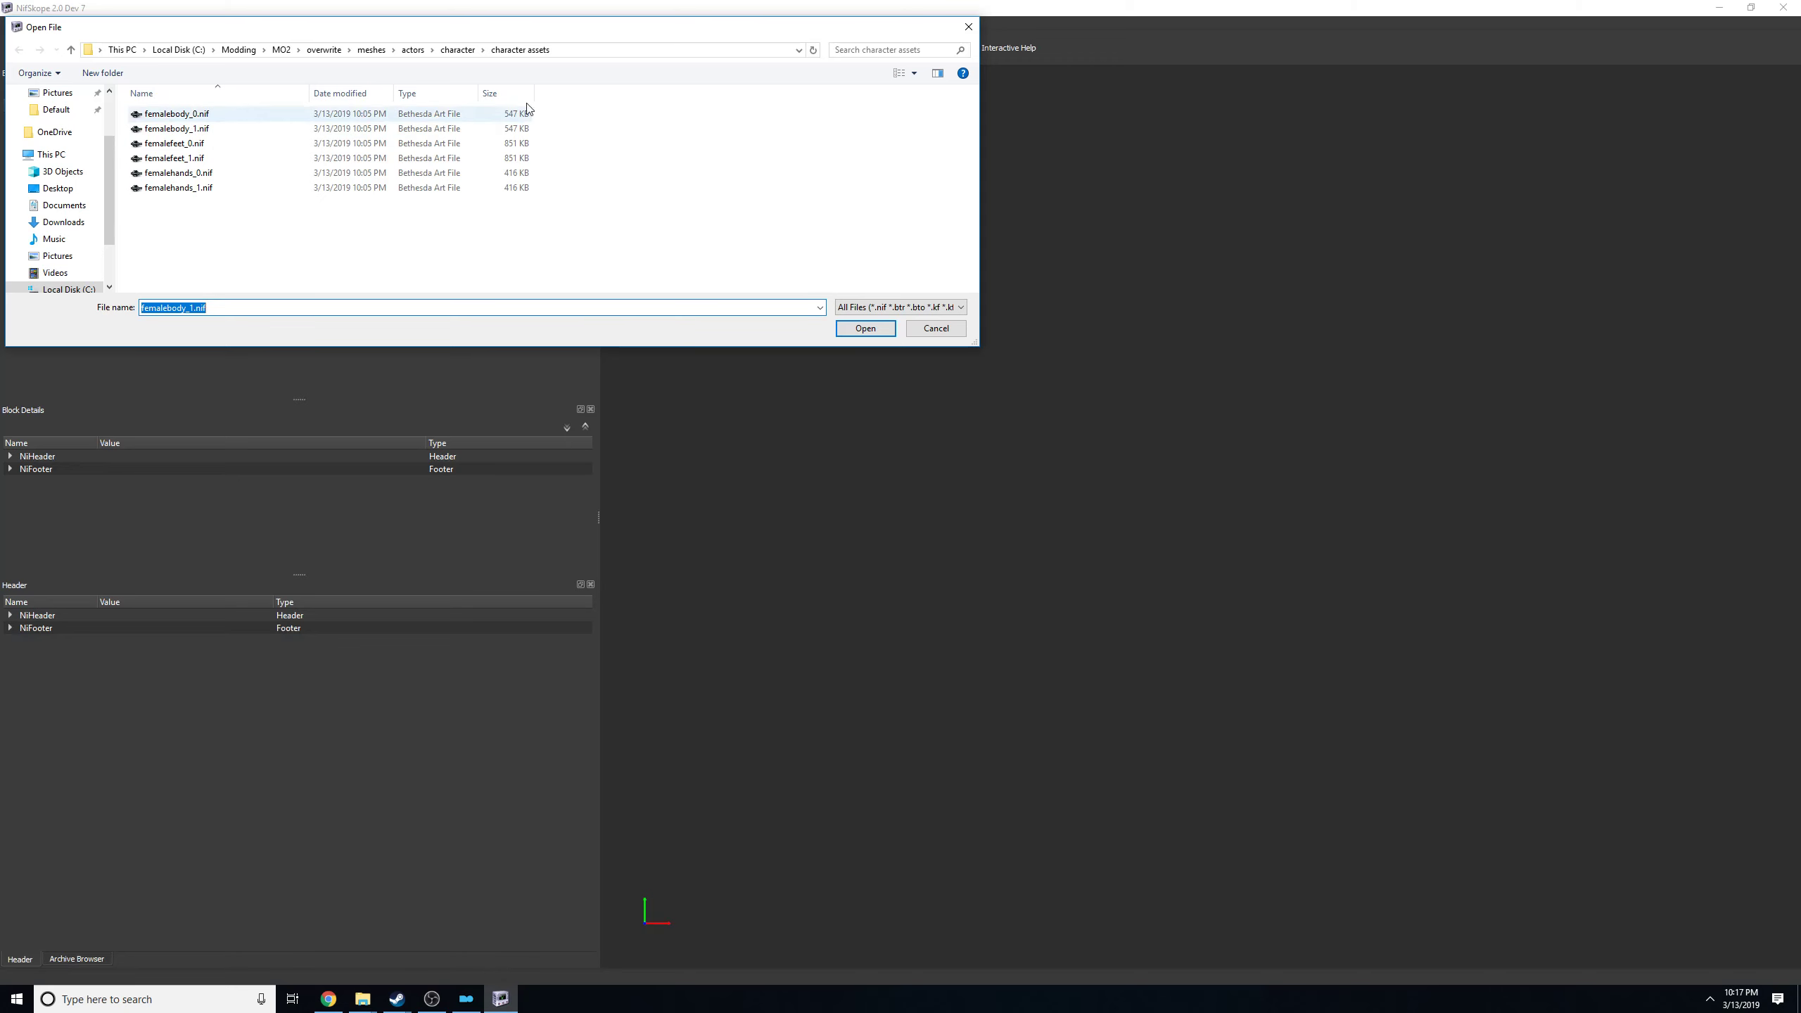
{"action": "left_click", "coordinate": [574, 48]}
{"action": "key", "text": "ctrl+v"}
{"action": "key", "text": "Return"}
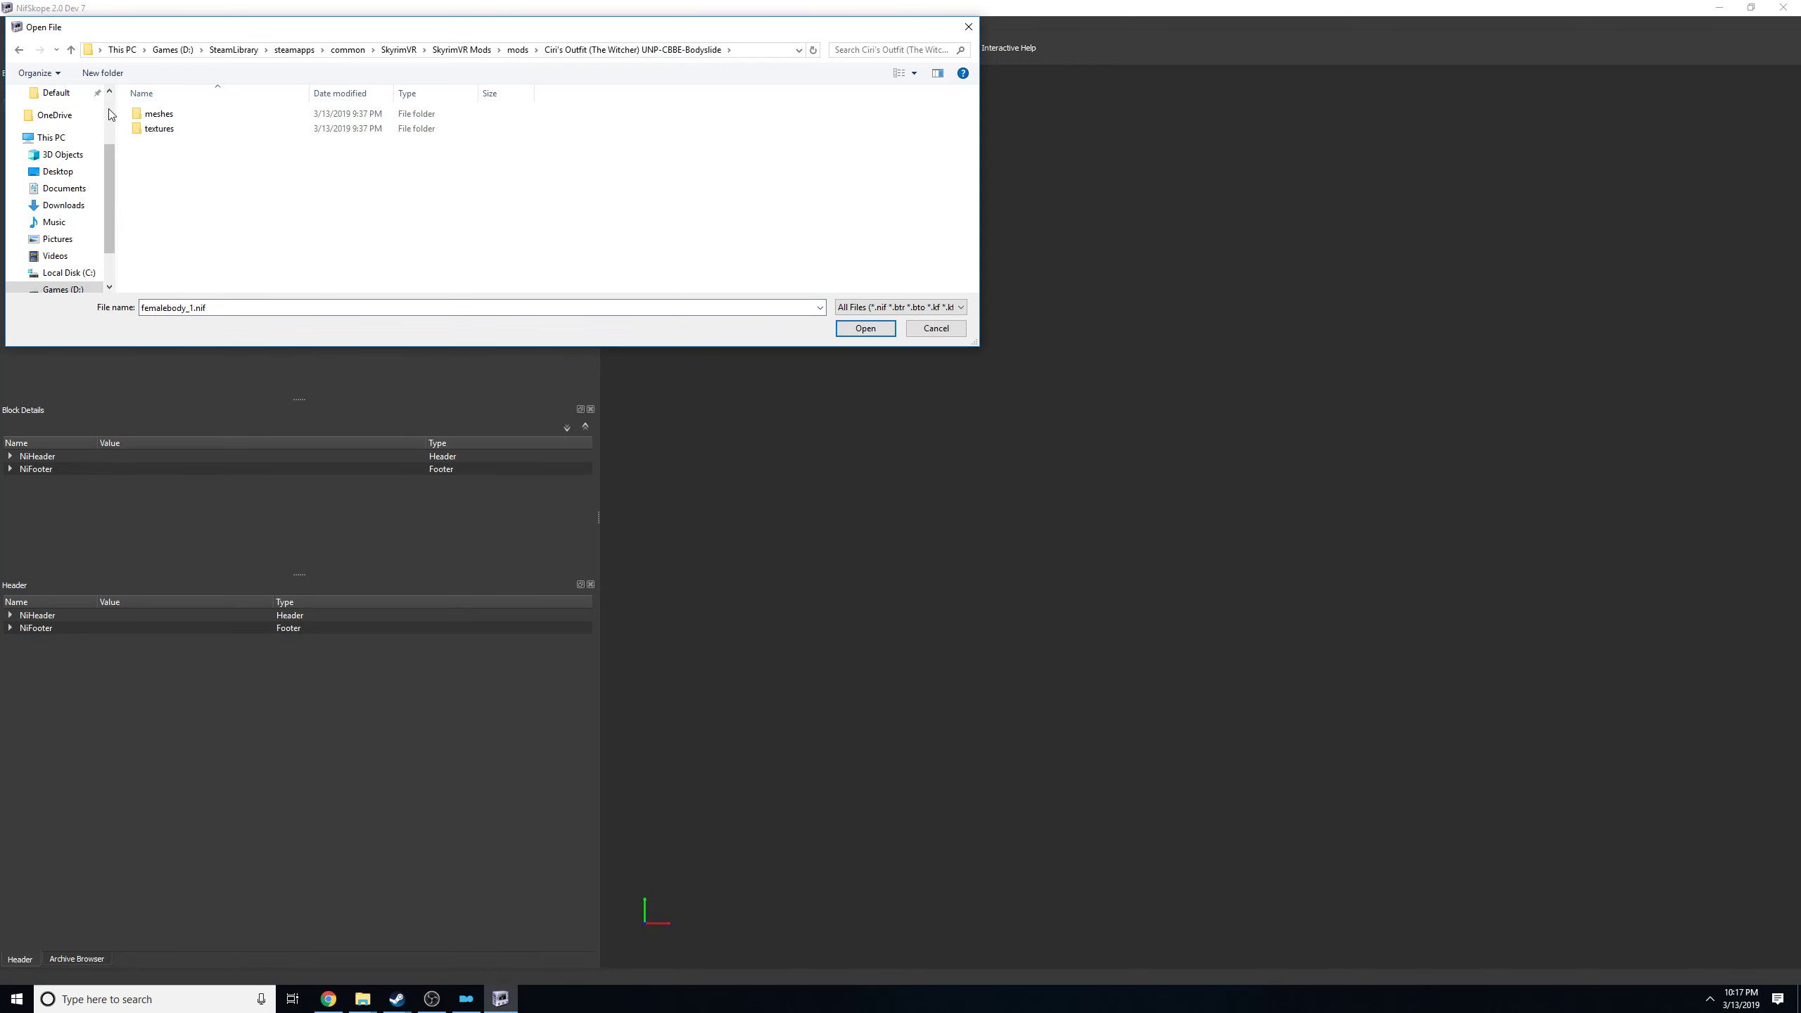
{"action": "double_click", "coordinate": [159, 115]}
{"action": "double_click", "coordinate": [160, 115]}
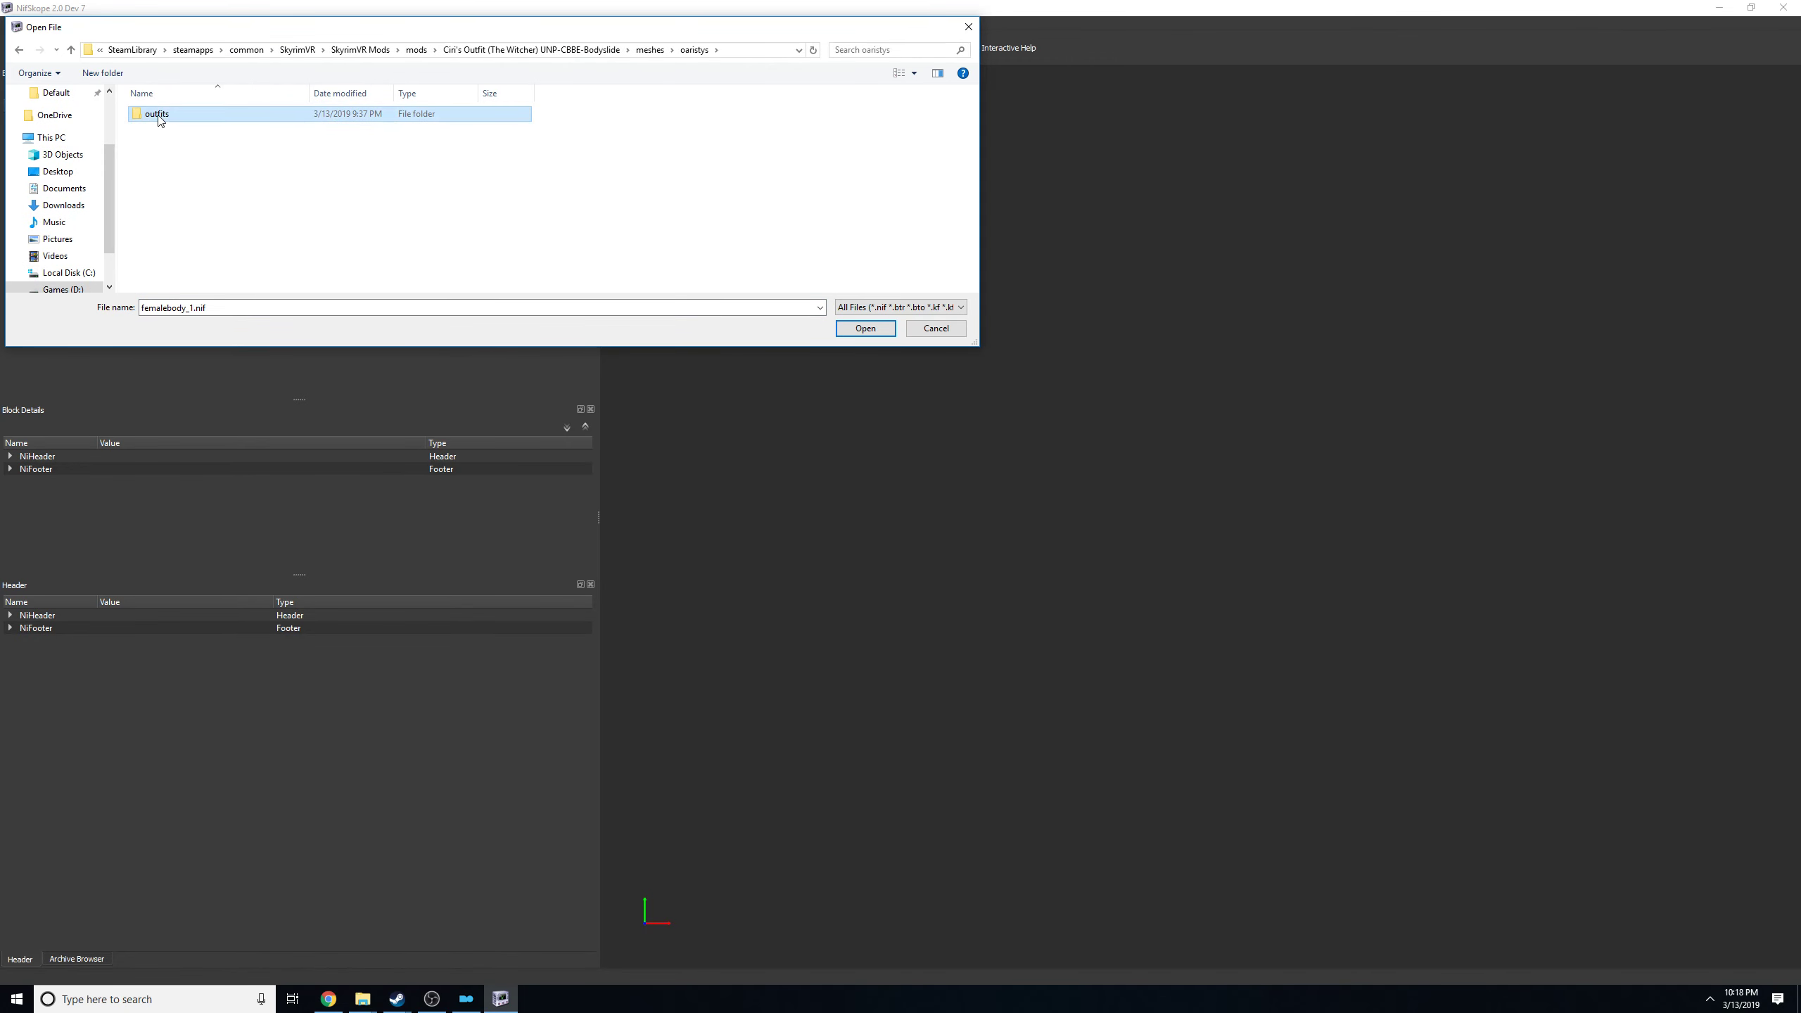
{"action": "double_click", "coordinate": [162, 115]}
{"action": "double_click", "coordinate": [163, 115]}
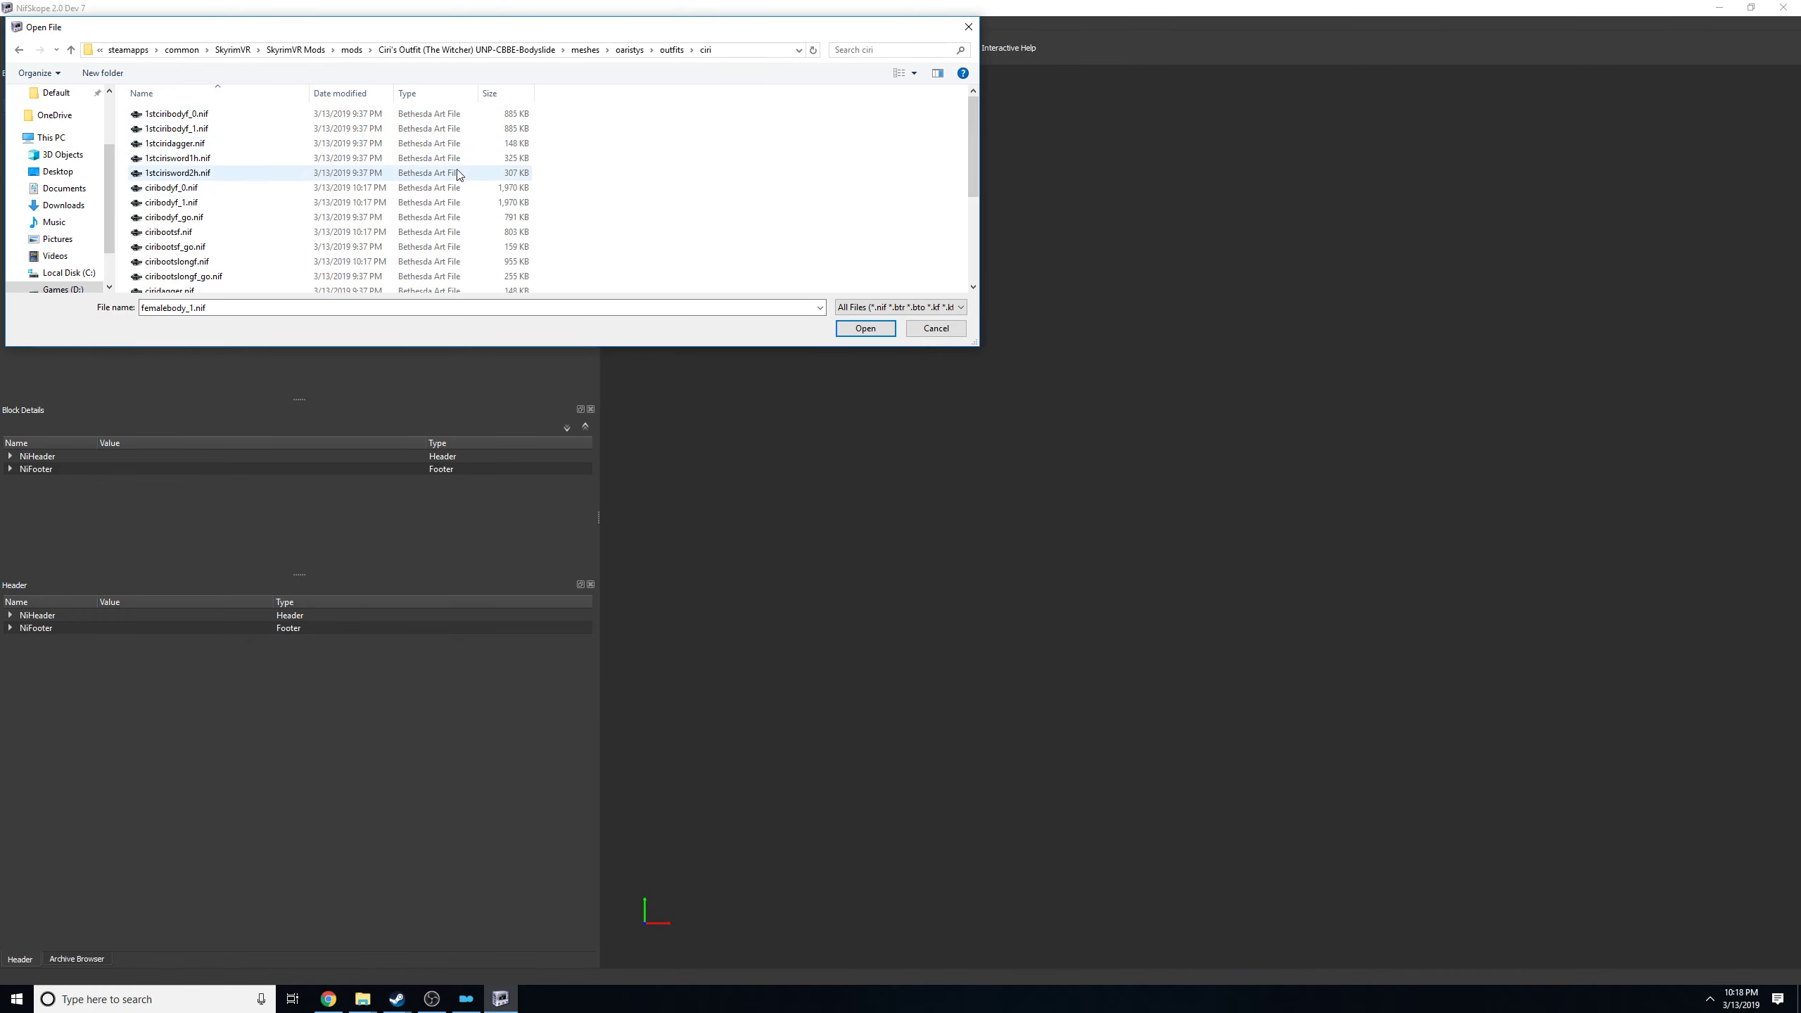
{"action": "double_click", "coordinate": [348, 206]}
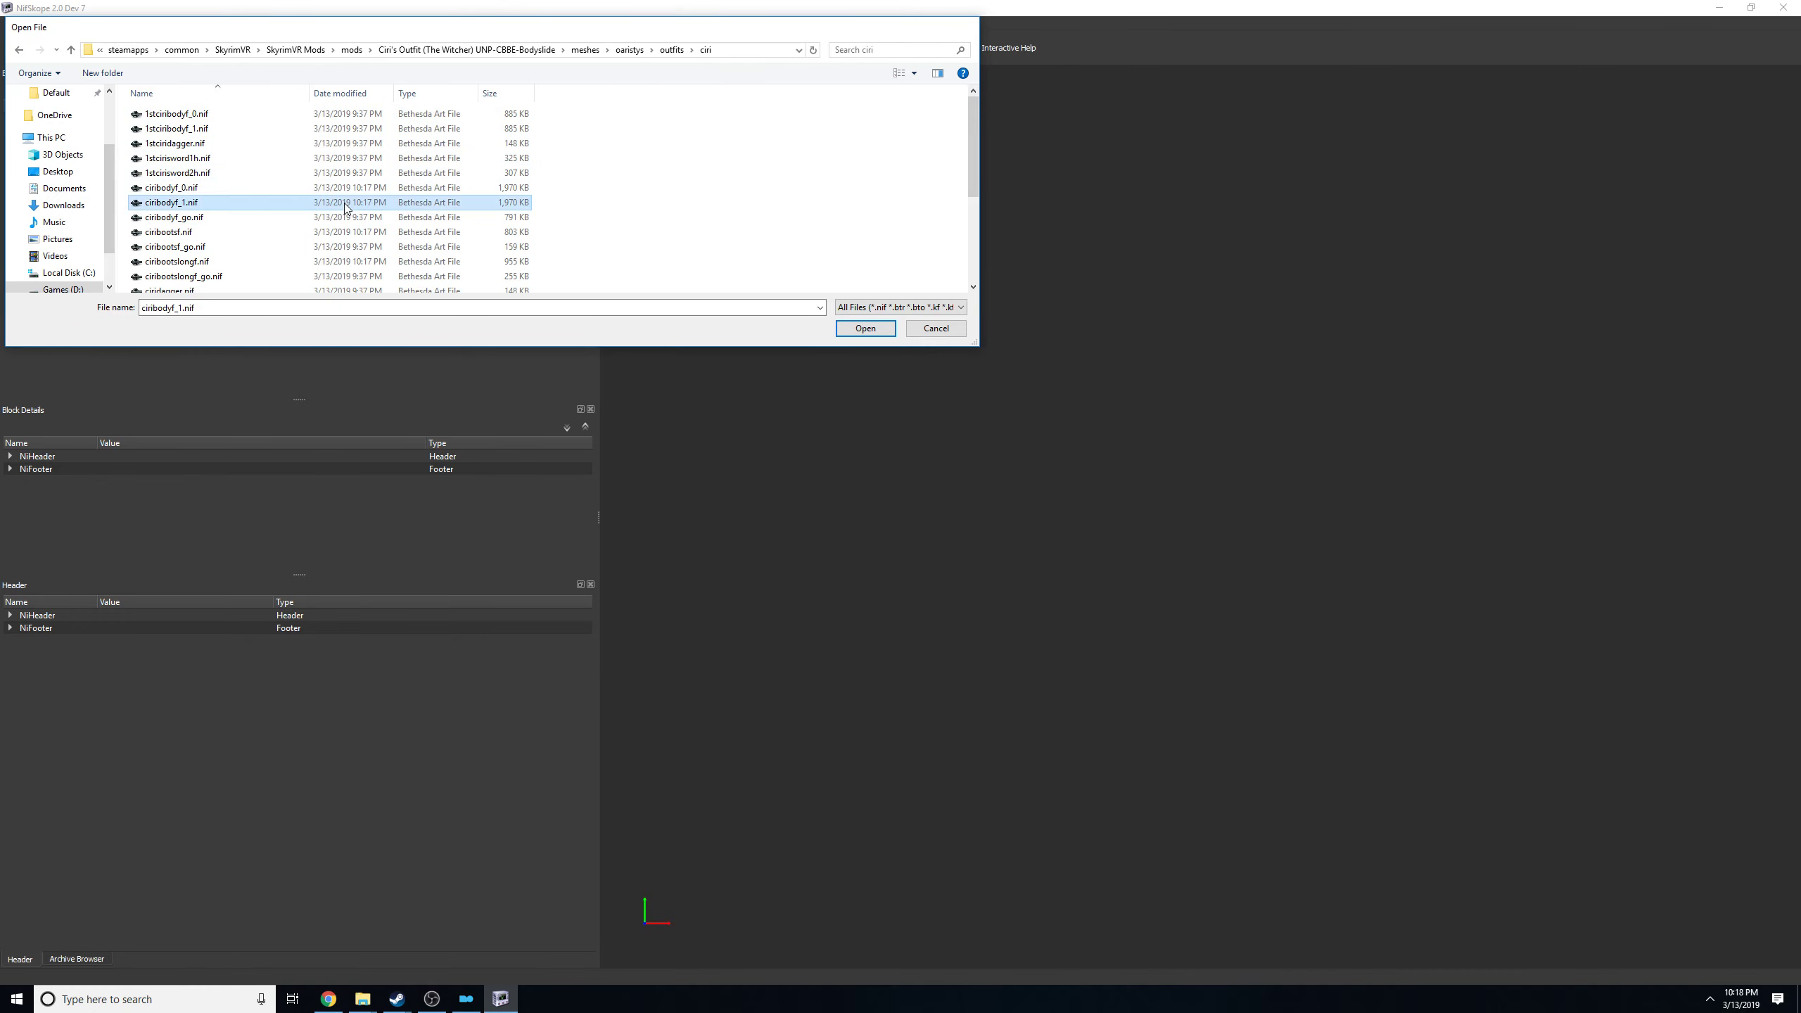
Examine the outfit from the front and select its exposed UUNP body mesh in the 3D view.
{"action": "mouse_move", "coordinate": [1188, 321]}
{"action": "left_mouse_down"}
{"action": "mouse_move", "coordinate": [1056, 350]}
{"action": "mouse_move", "coordinate": [1230, 353]}
{"action": "mouse_move", "coordinate": [1117, 392]}
{"action": "mouse_move", "coordinate": [1182, 354]}
{"action": "mouse_move", "coordinate": [980, 343]}
{"action": "mouse_move", "coordinate": [1097, 349]}
{"action": "mouse_move", "coordinate": [1197, 313]}
{"action": "left_mouse_up"}
{"action": "left_click", "coordinate": [1200, 309]}
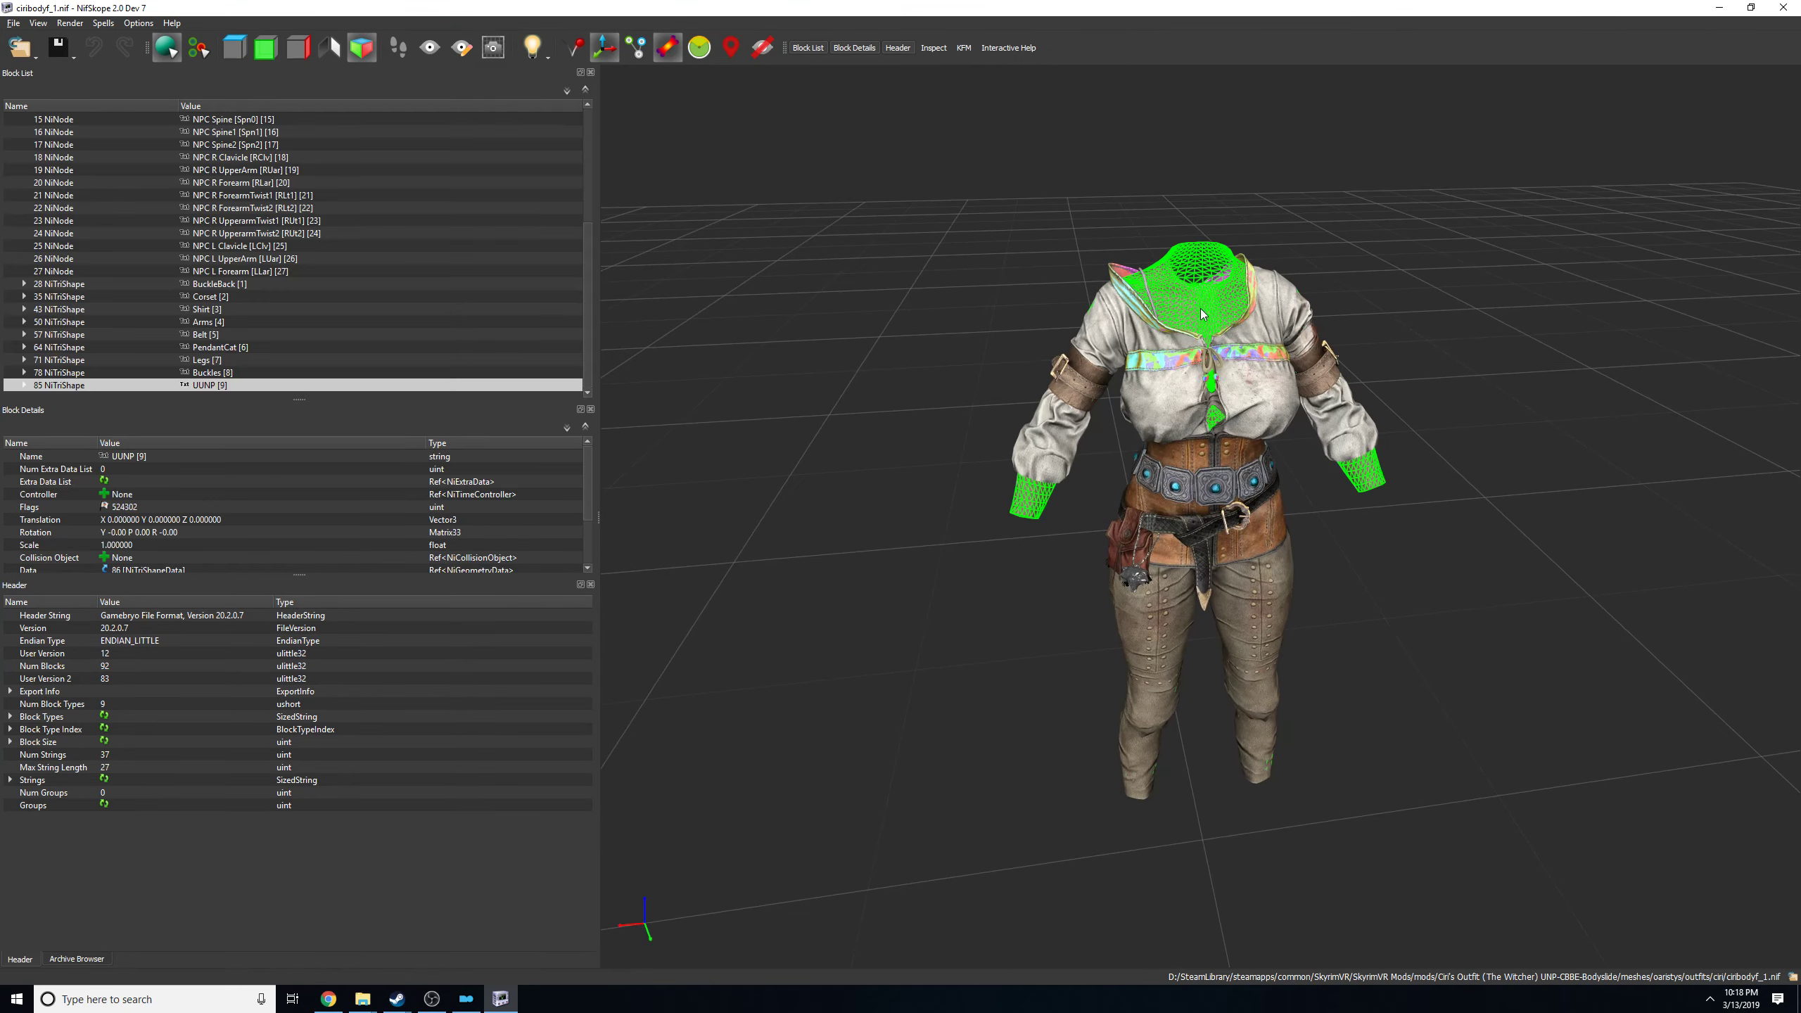
{"action": "left_click", "coordinate": [958, 588]}
{"action": "left_click_drag", "start_coordinate": [975, 242], "coordinate": [874, 305]}
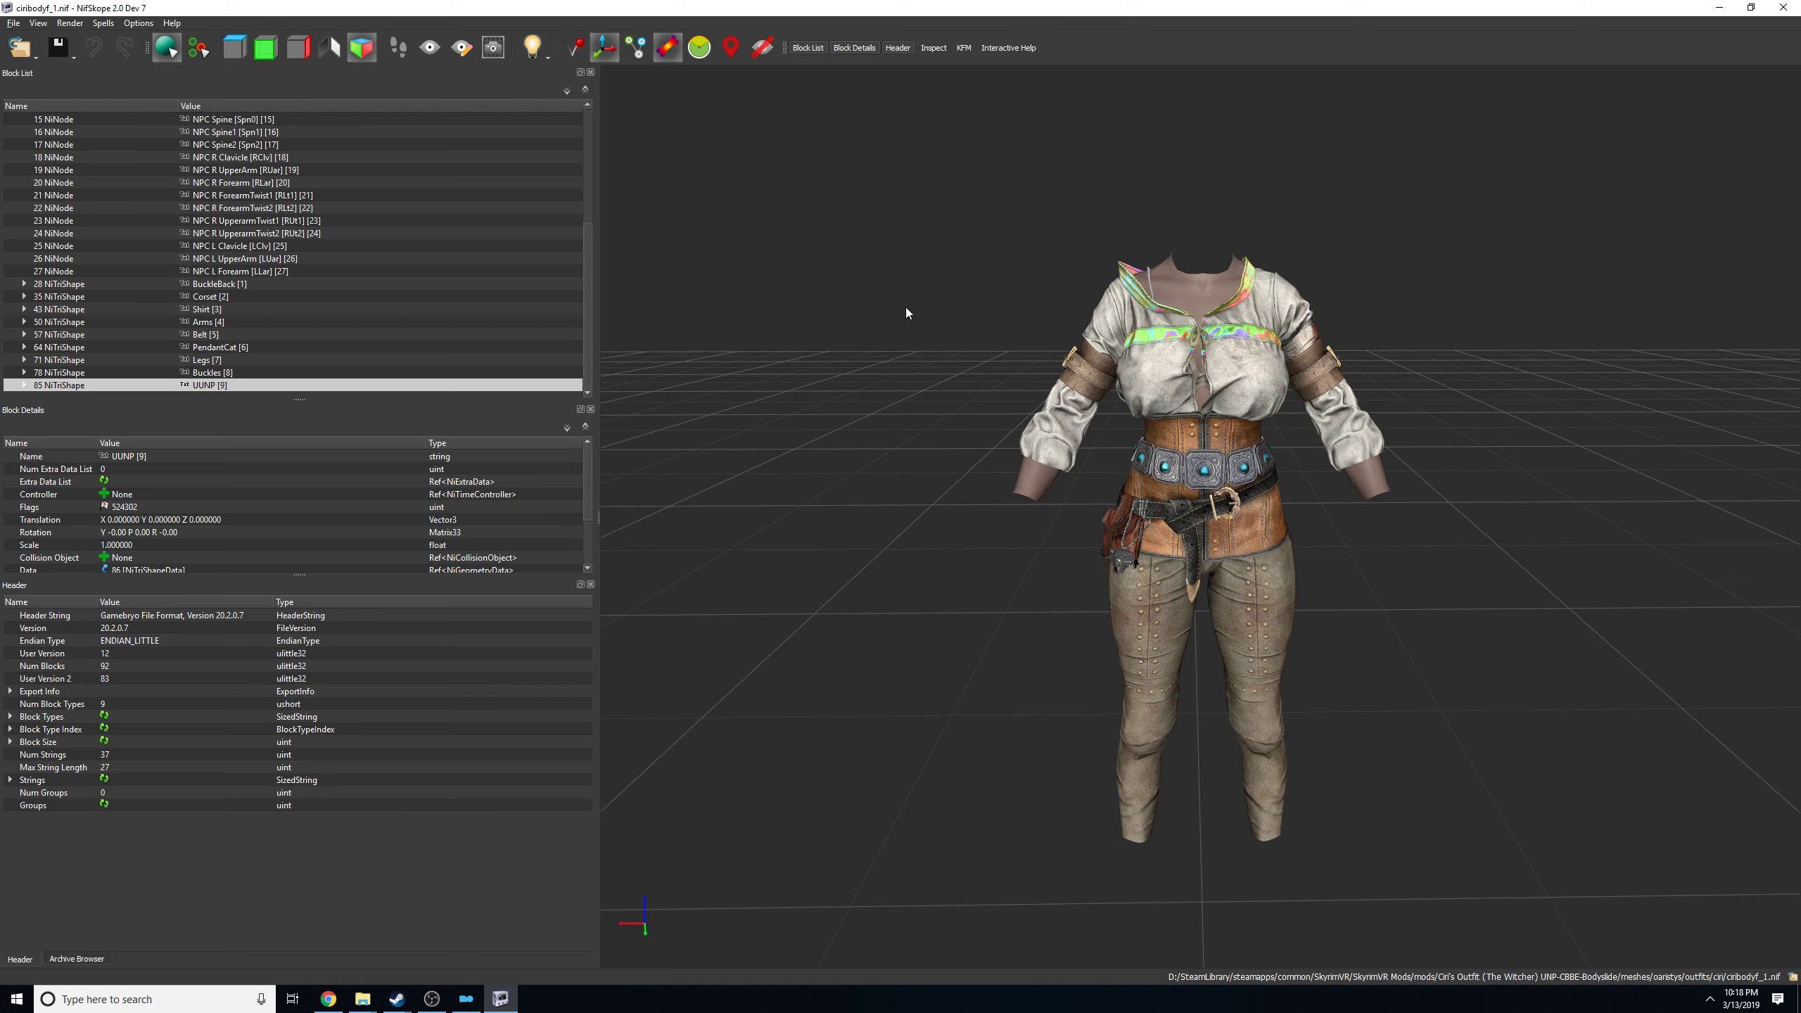
{"action": "left_click", "coordinate": [1204, 298]}
{"action": "left_click", "coordinate": [989, 654]}
{"action": "left_click", "coordinate": [1192, 288]}
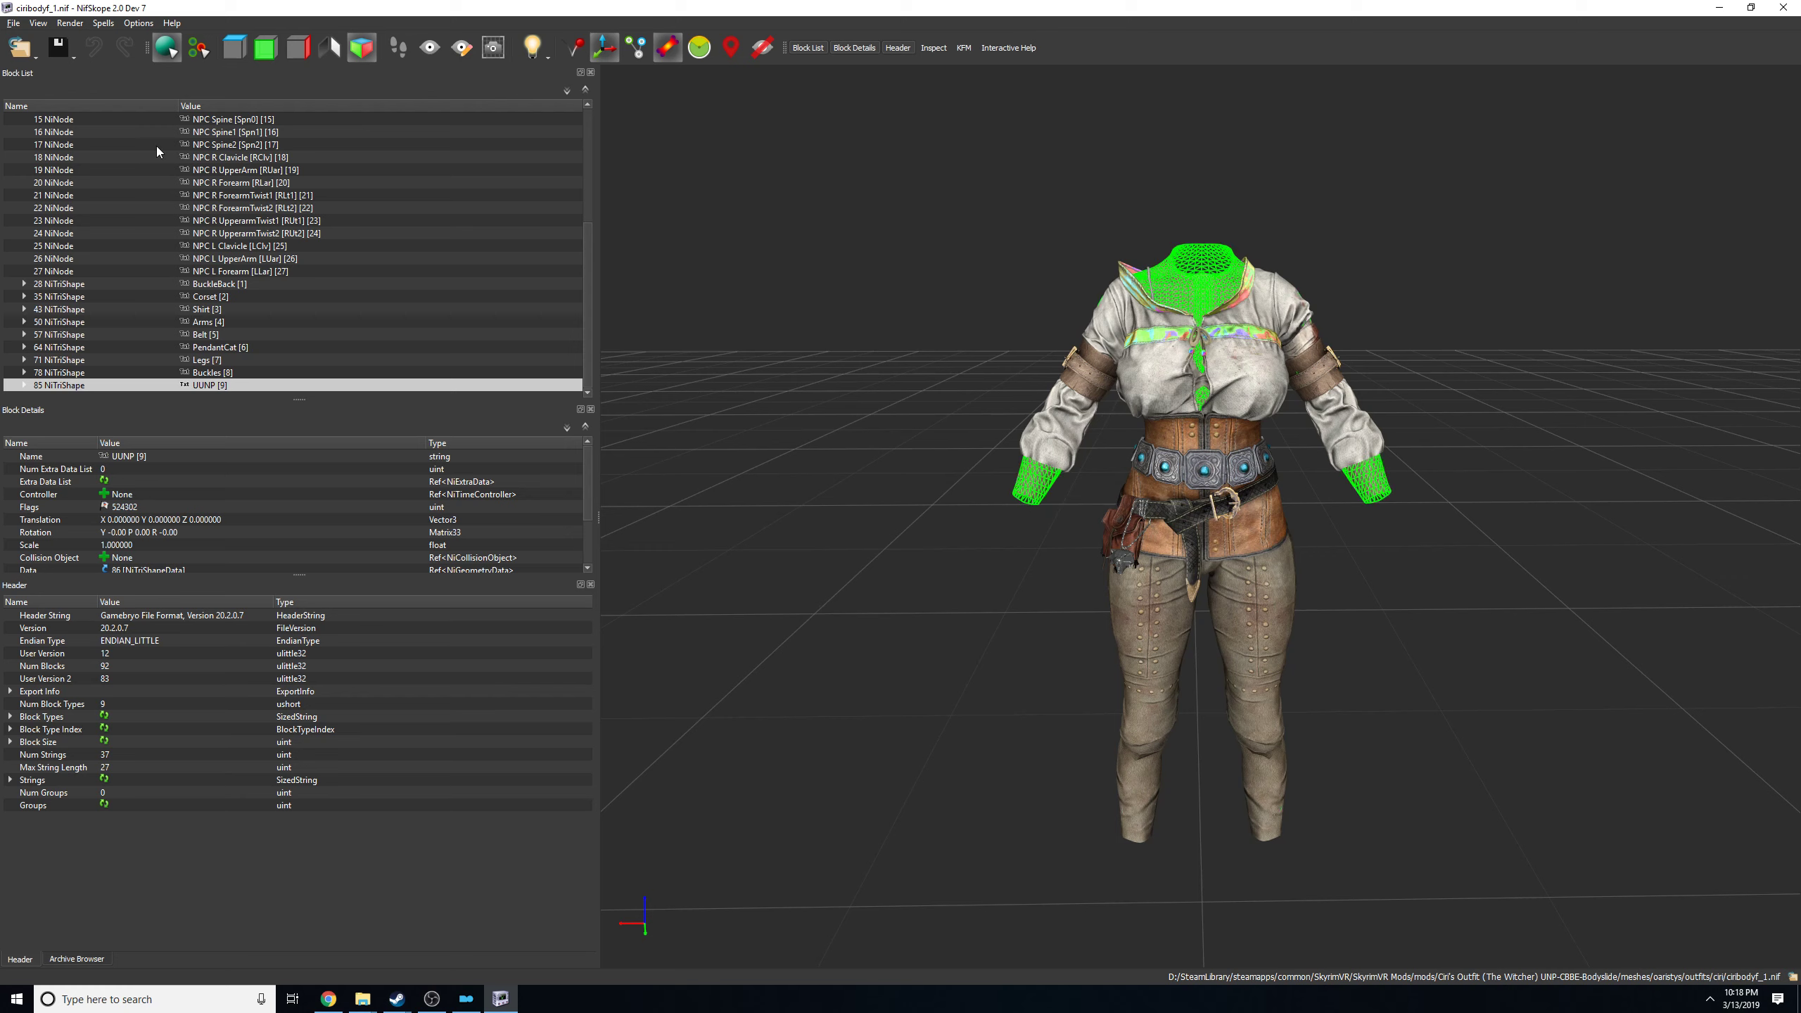
Expand the UUNP shape and its BSLightingShaderProperty, and inspect the texture paths in BSShaderTextureSet.
{"action": "left_click", "coordinate": [26, 385]}
{"action": "left_click", "coordinate": [143, 385]}
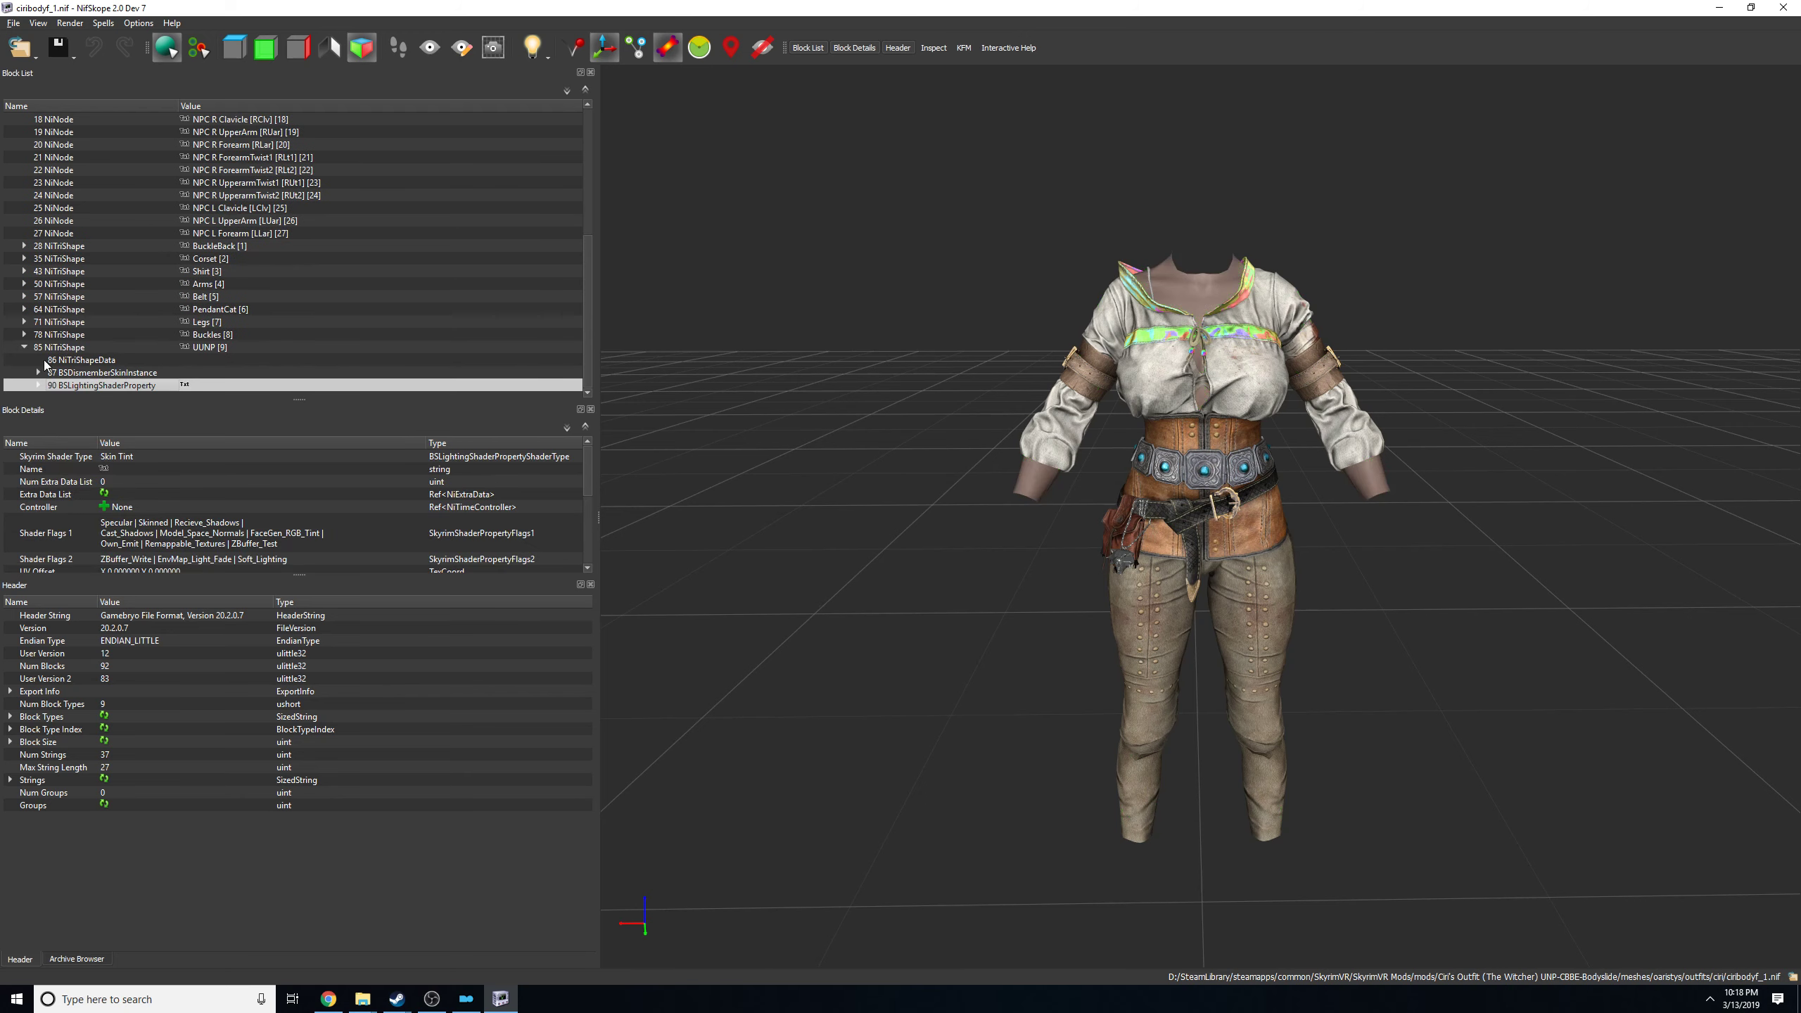
{"action": "left_click", "coordinate": [24, 347]}
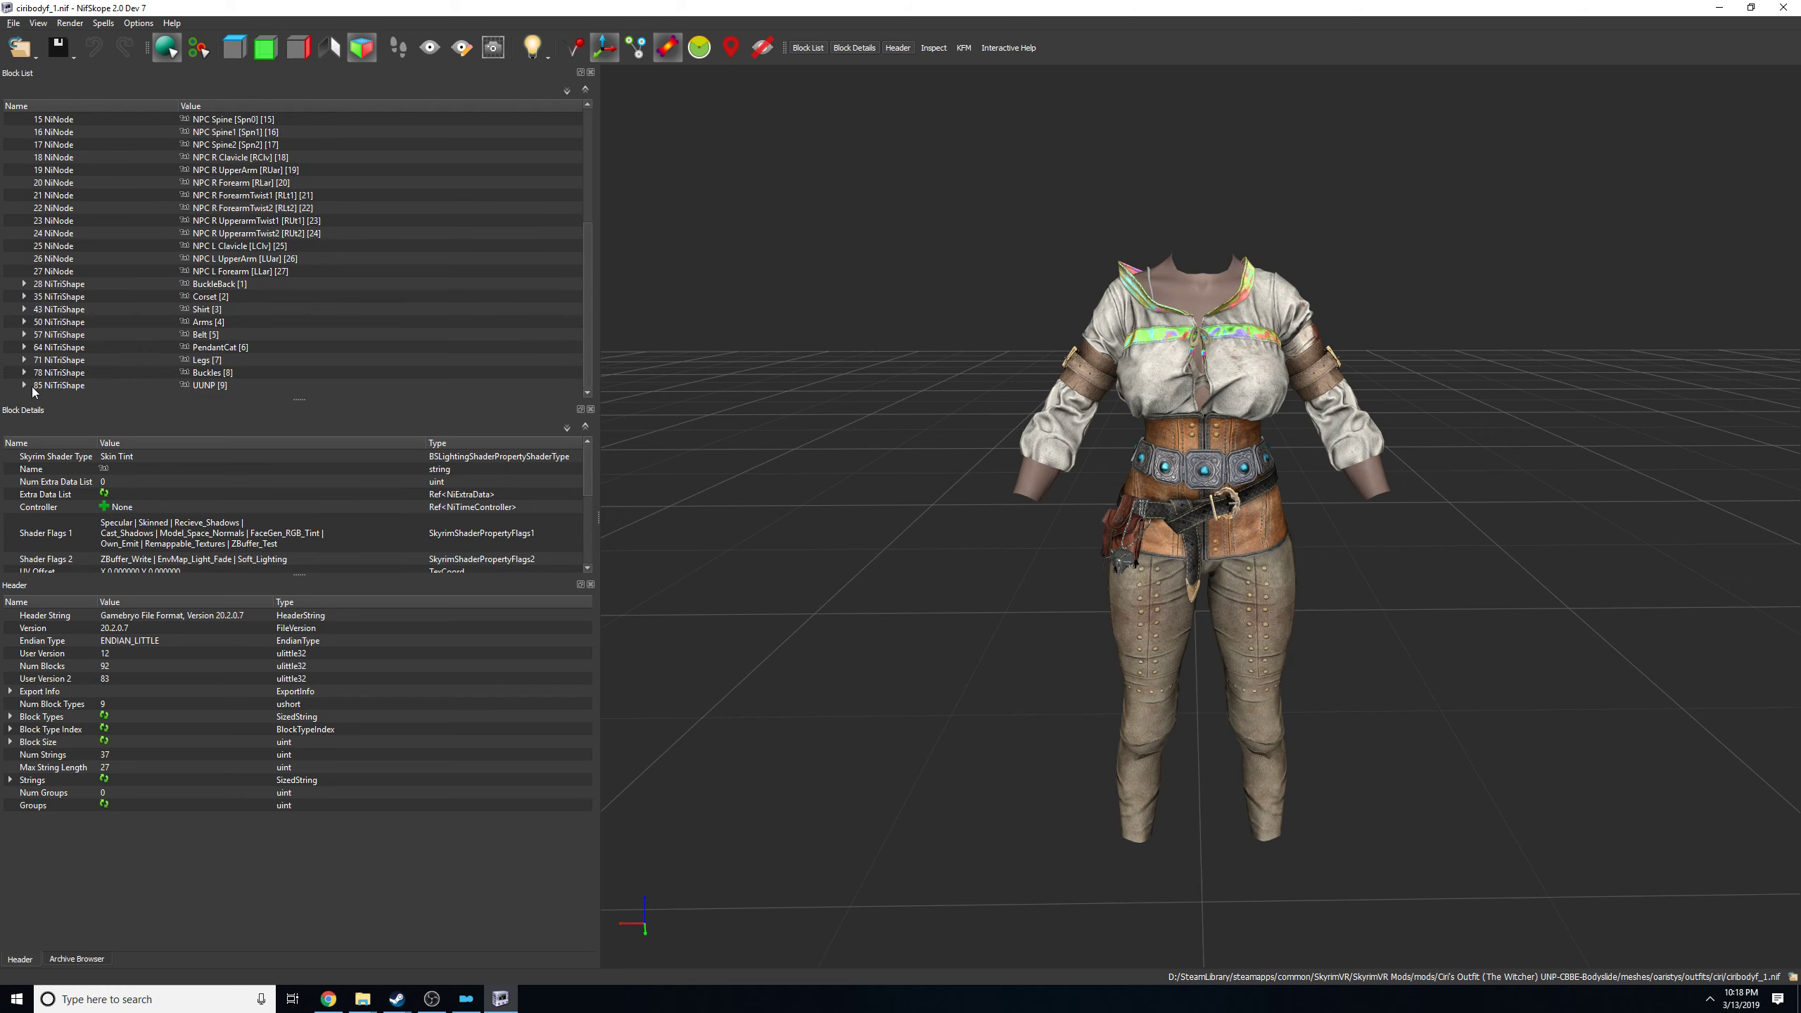
{"action": "left_click", "coordinate": [24, 386]}
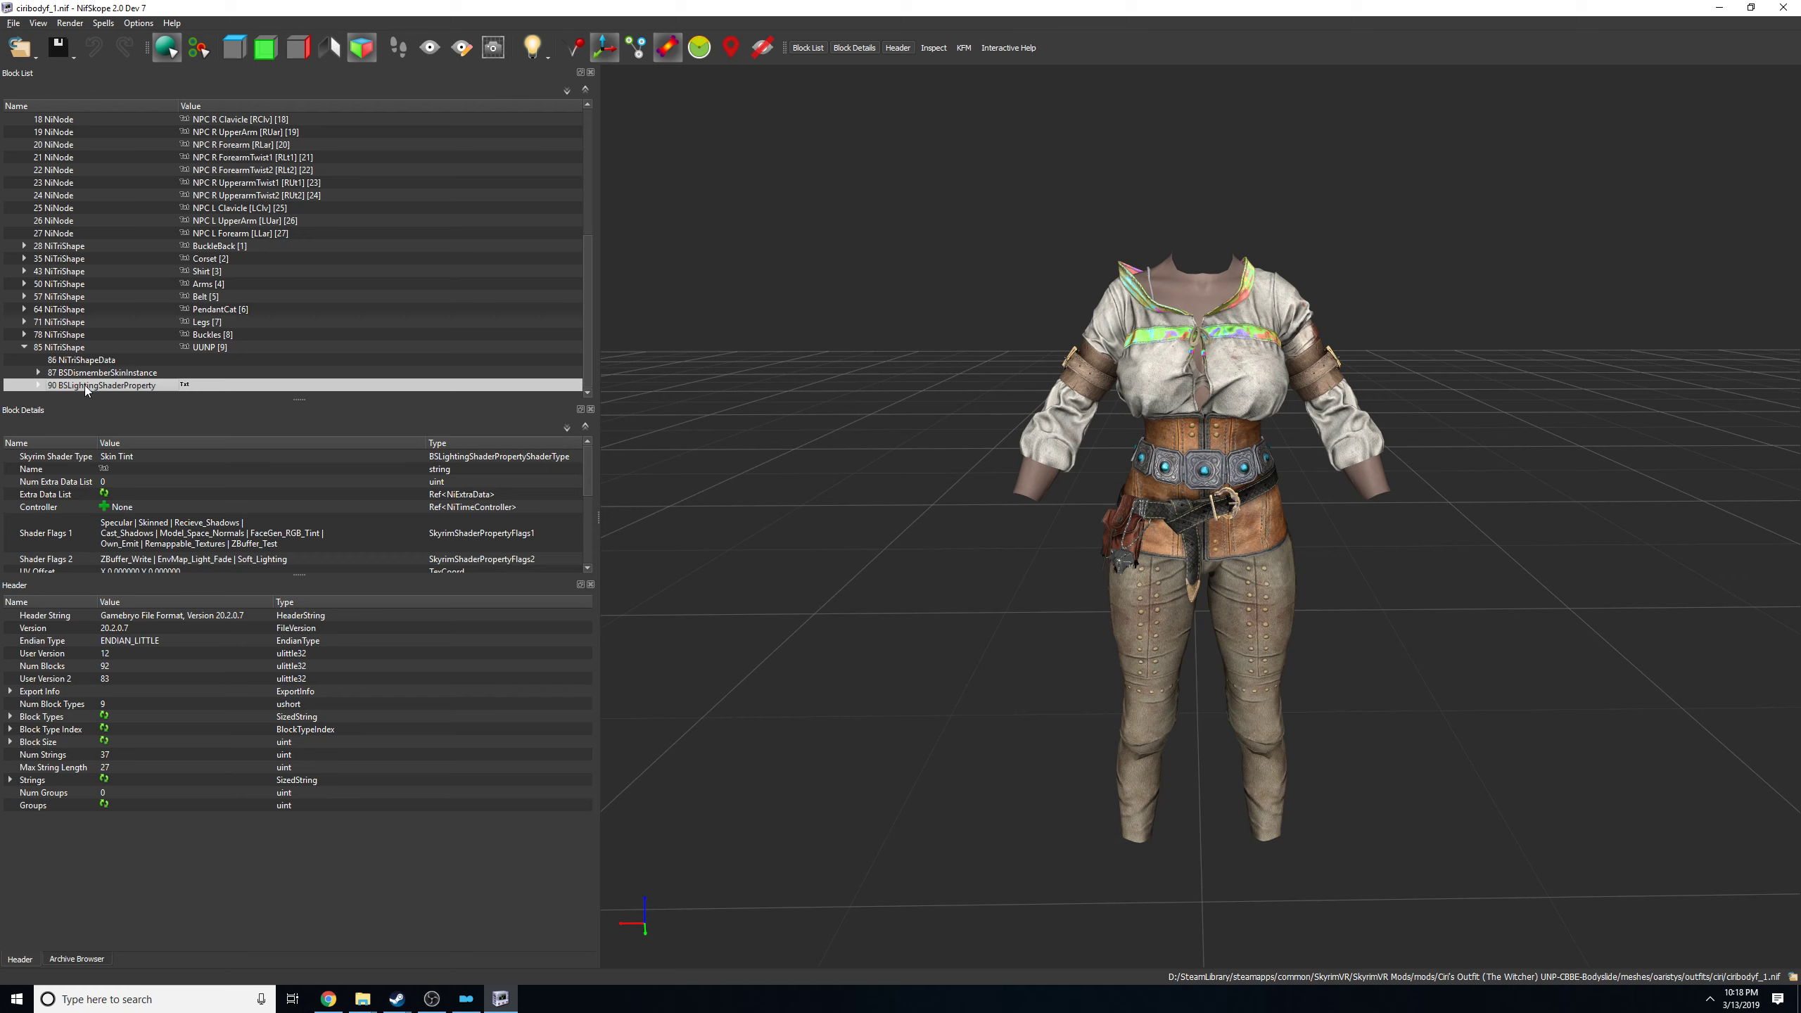
{"action": "left_click", "coordinate": [37, 385]}
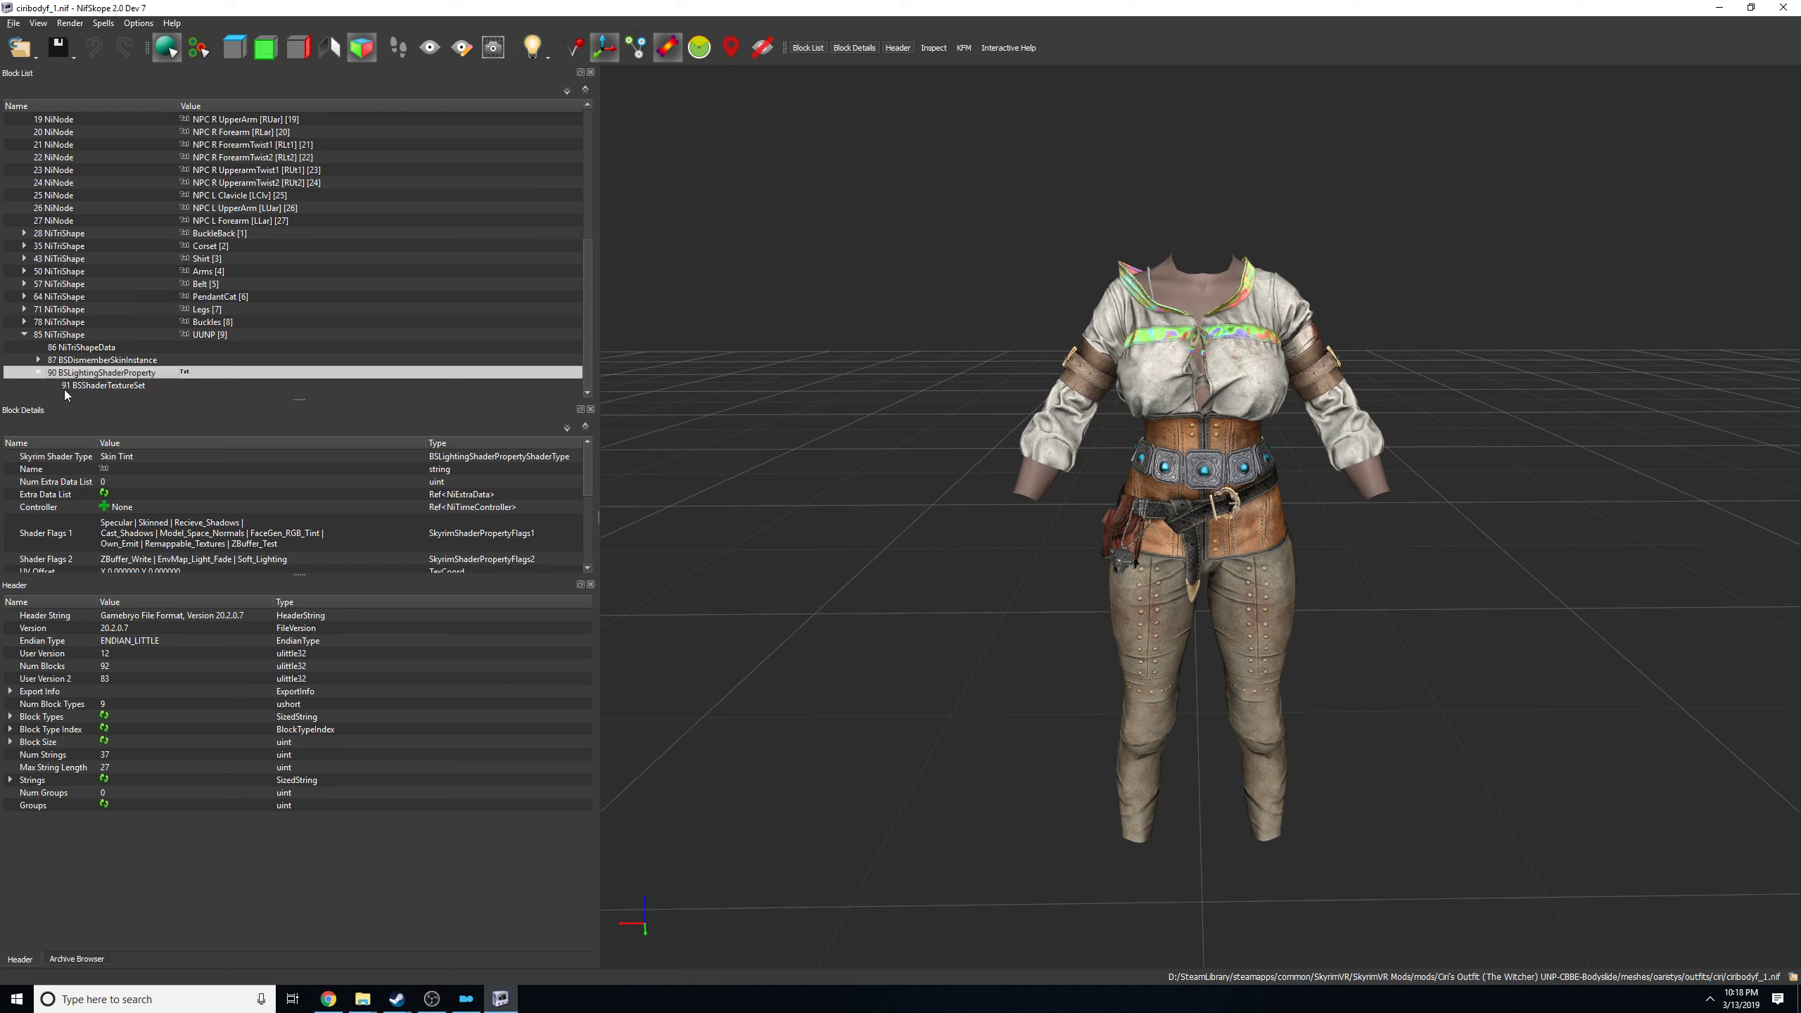
{"action": "left_click", "coordinate": [102, 386]}
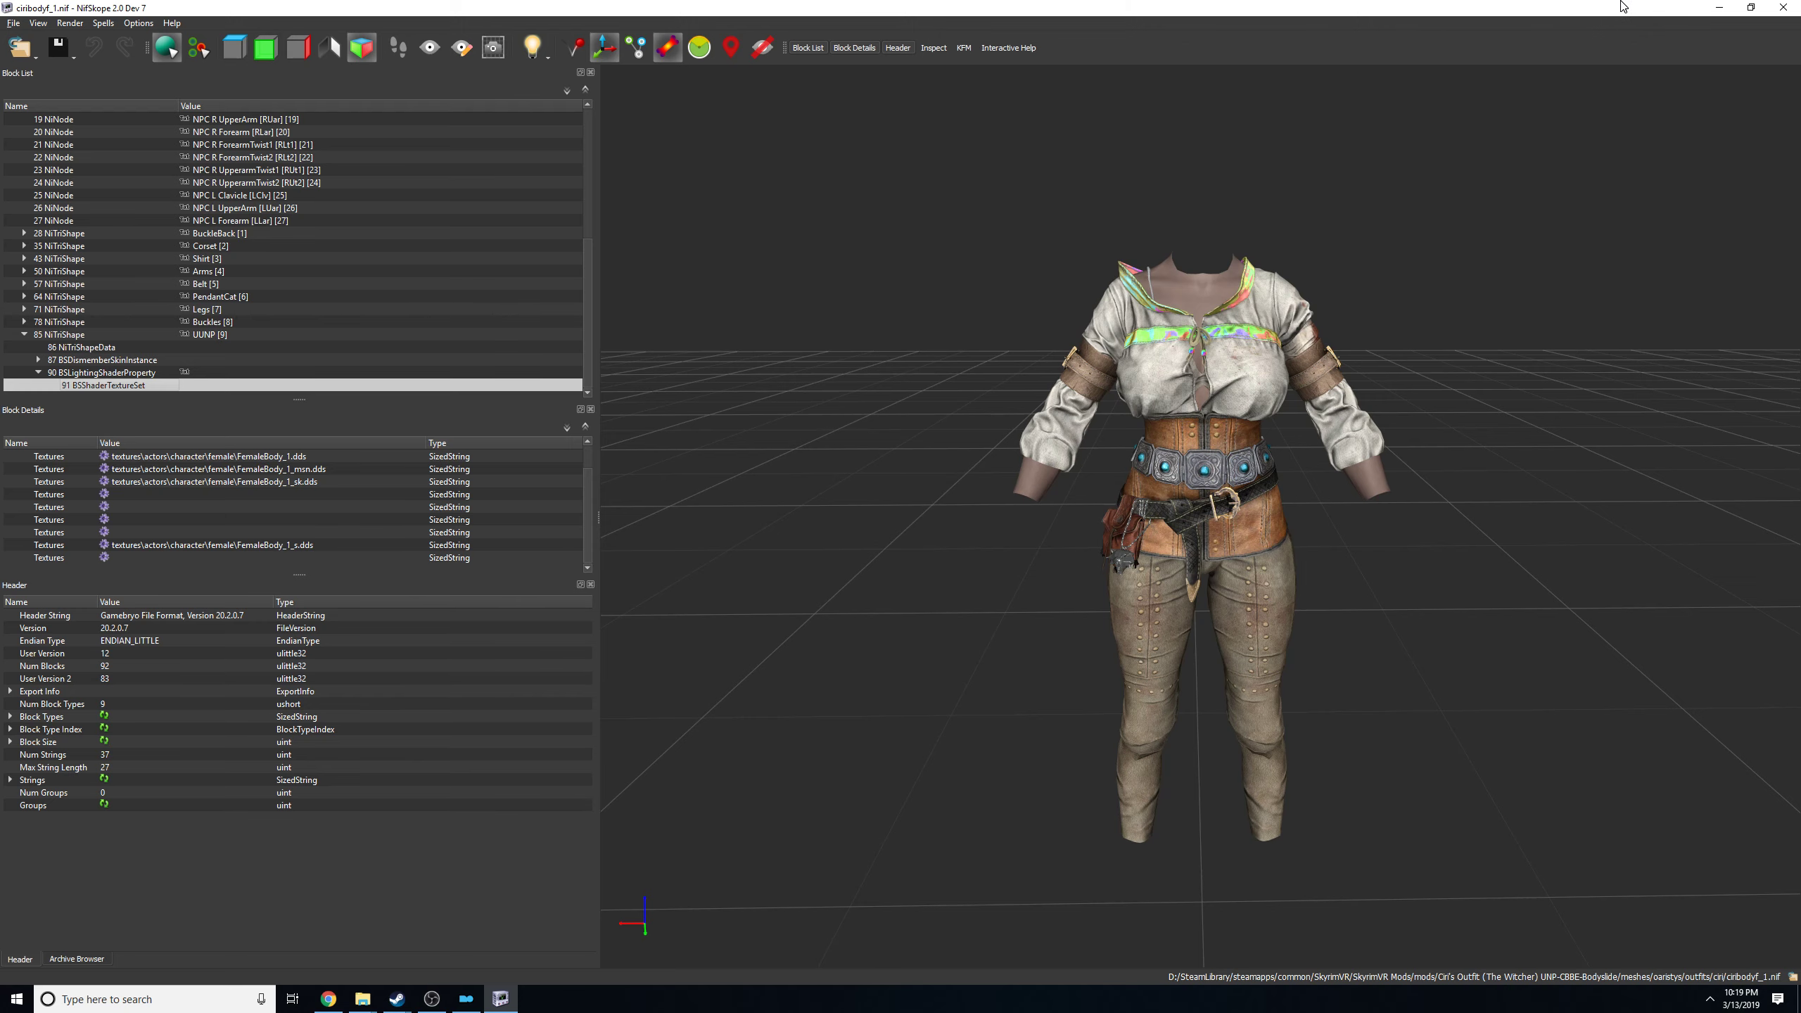
Switch to Mod Organizer and replace the downloads filter "bodyslide" with "ciri".
{"action": "left_click_drag", "start_coordinate": [1620, 5], "coordinate": [965, 72]}
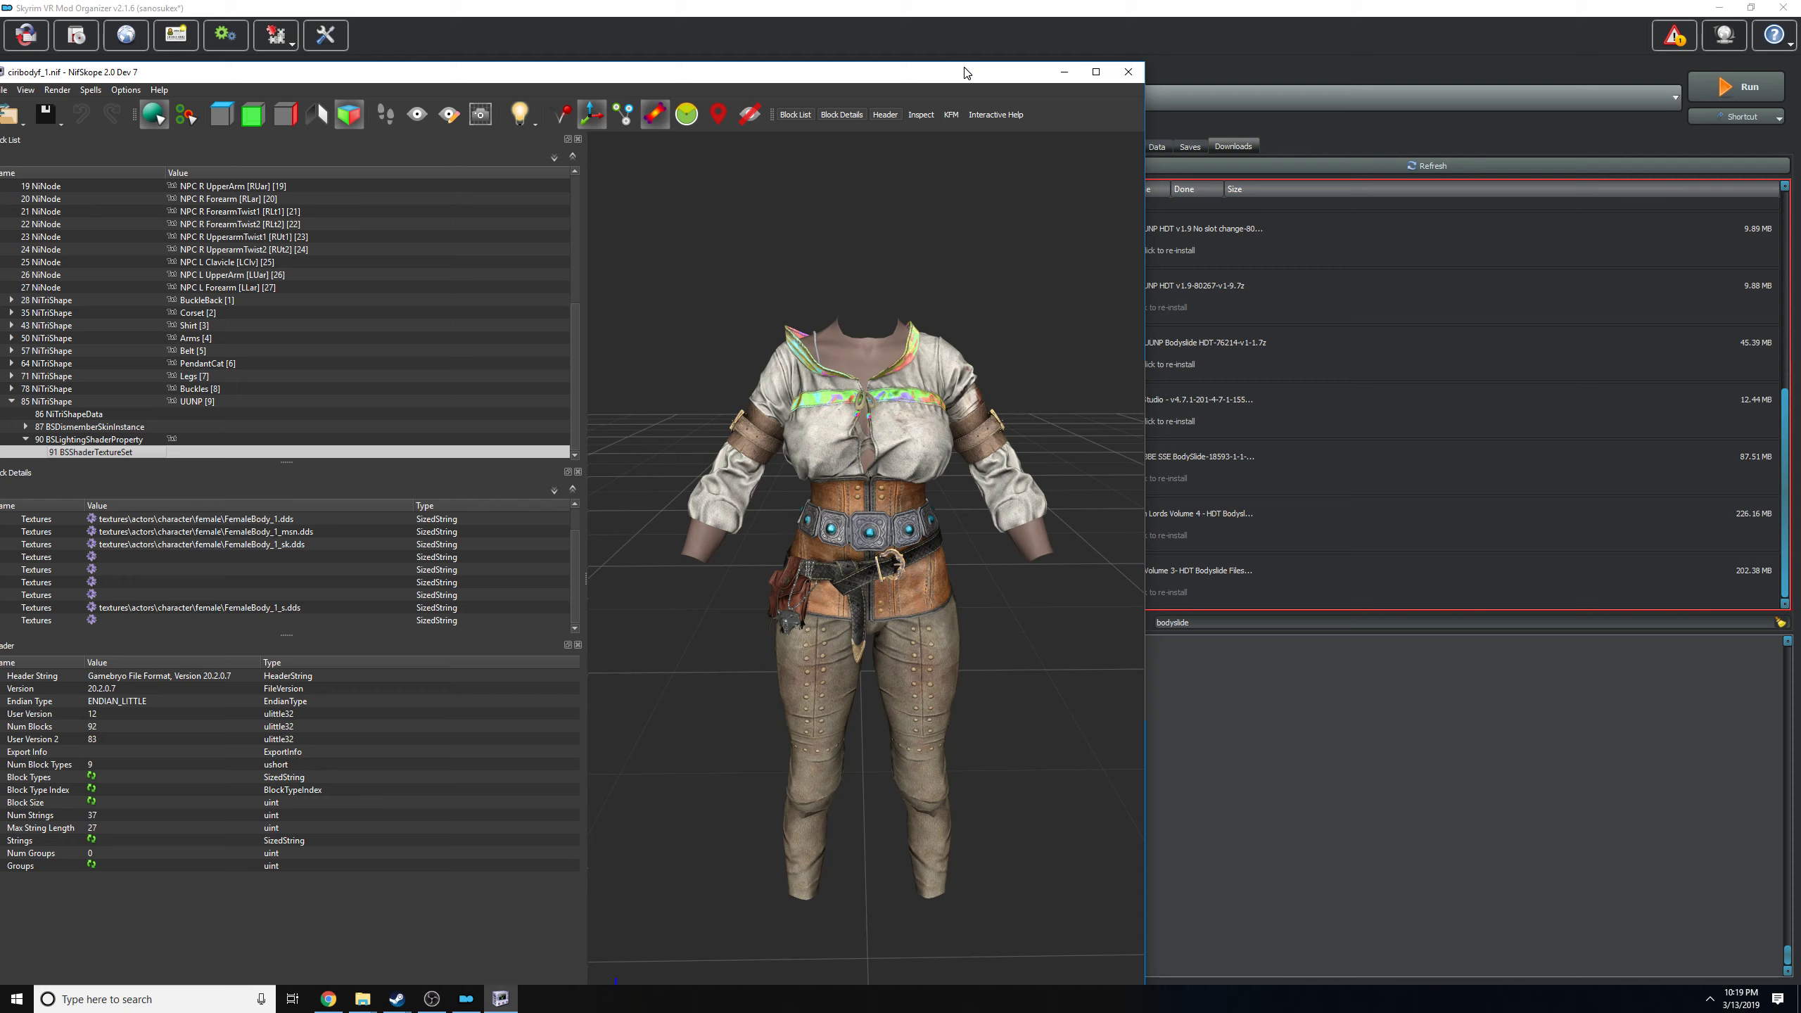
{"action": "left_click", "coordinate": [1235, 764]}
{"action": "scroll", "coordinate": [1359, 323], "scroll_direction": "up", "scroll_amount": 5}
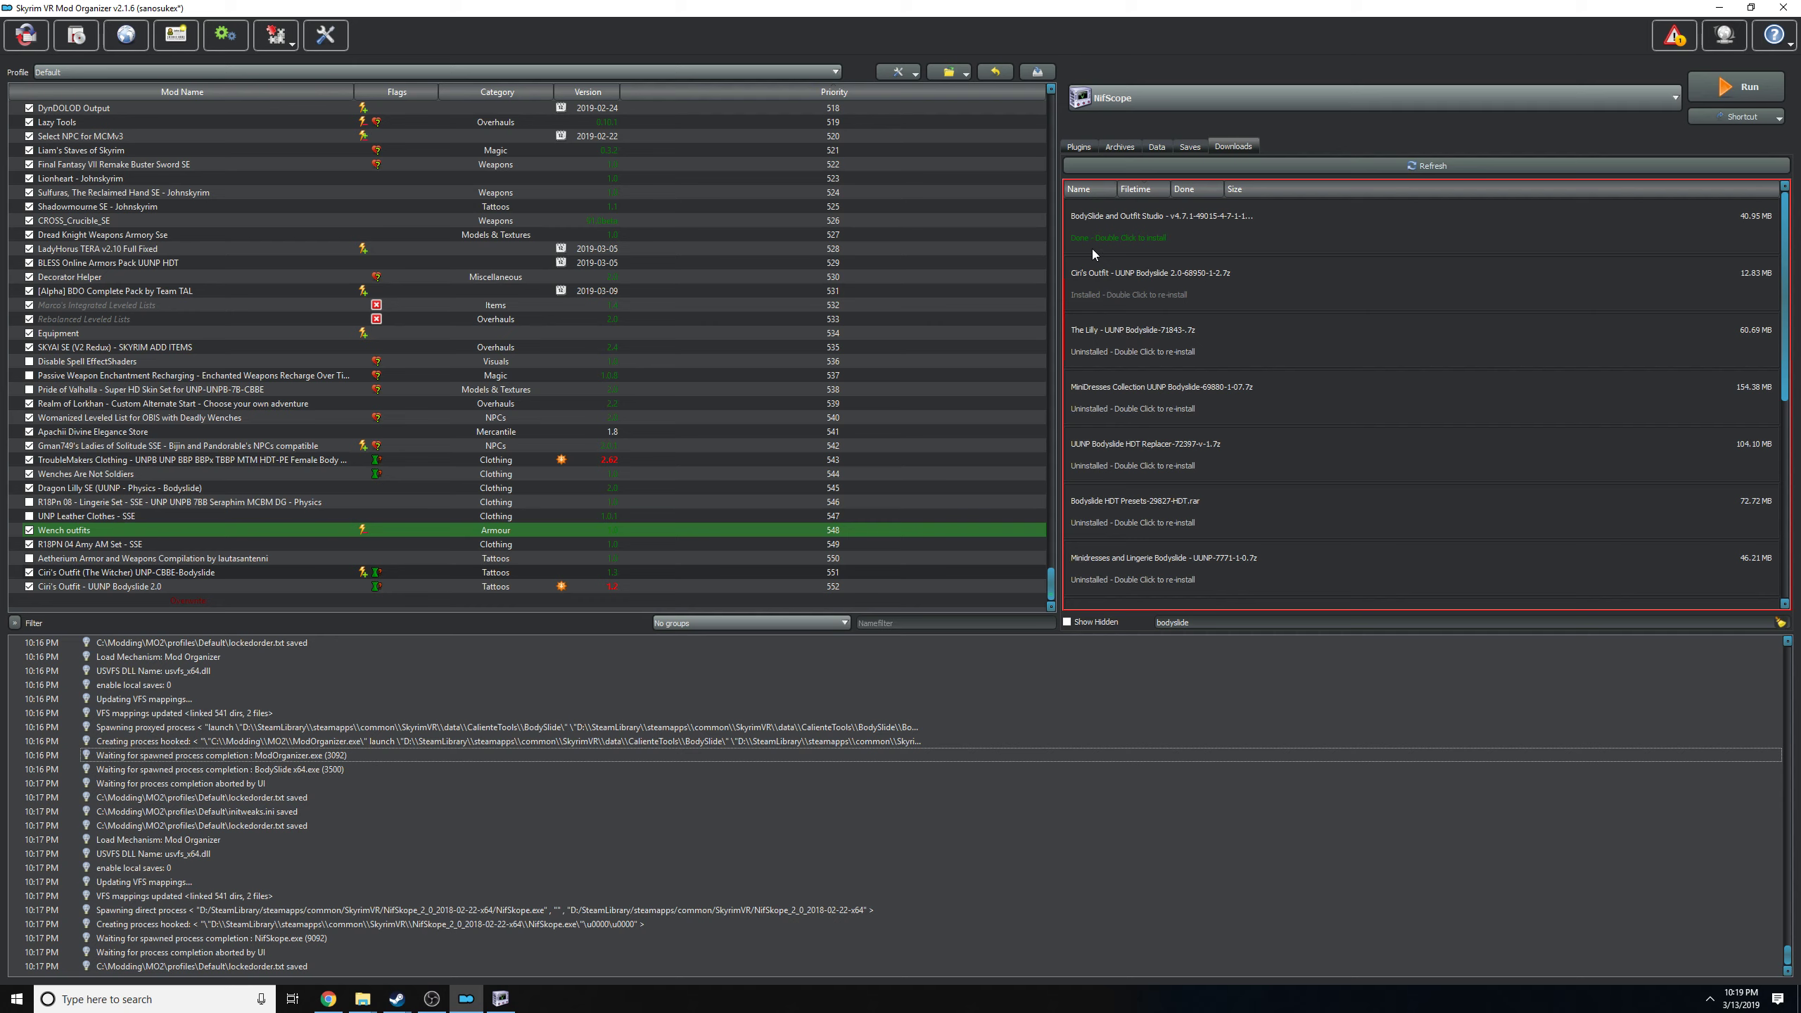
{"action": "left_click", "coordinate": [1253, 619]}
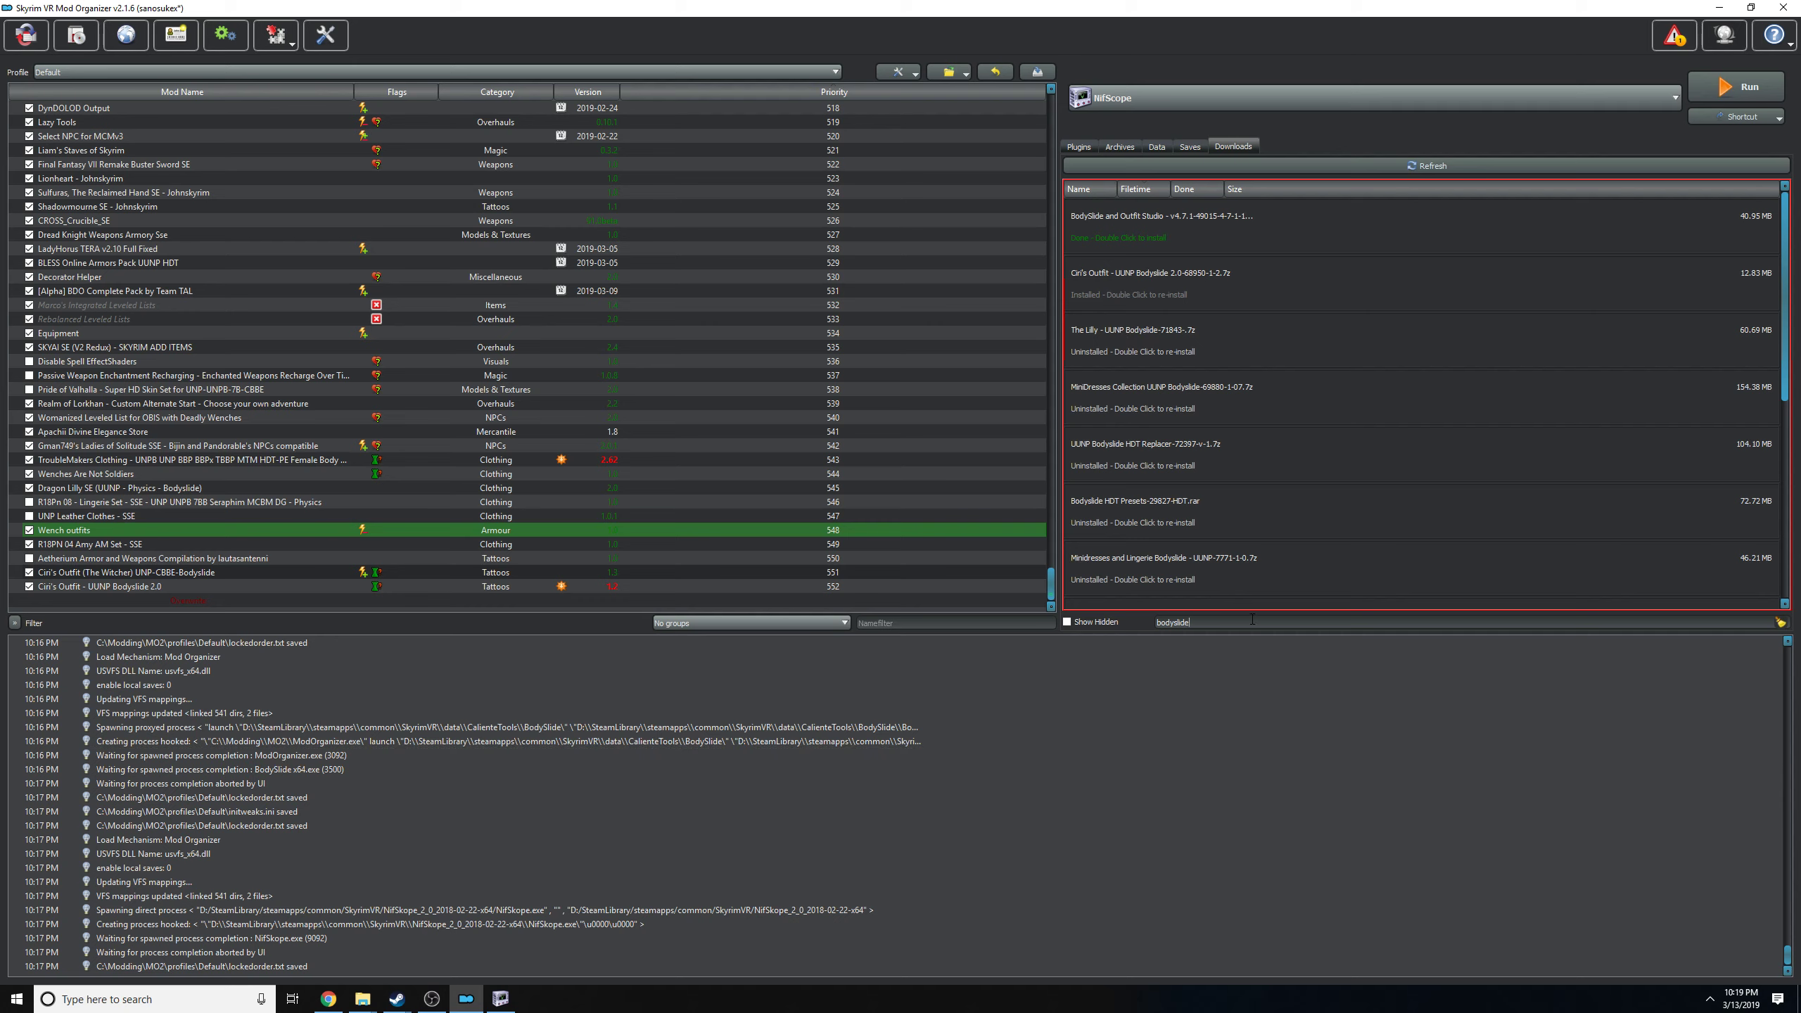
{"action": "key", "text": "BackSpace"}
{"action": "key", "text": "BackSpace"}
{"action": "key", "text": "BackSpace"}
{"action": "key", "text": "BackSpace"}
{"action": "key", "text": "BackSpace"}
{"action": "key", "text": "BackSpace"}
{"action": "key", "text": "BackSpace"}
{"action": "key", "text": "BackSpace"}
{"action": "key", "text": "BackSpace"}
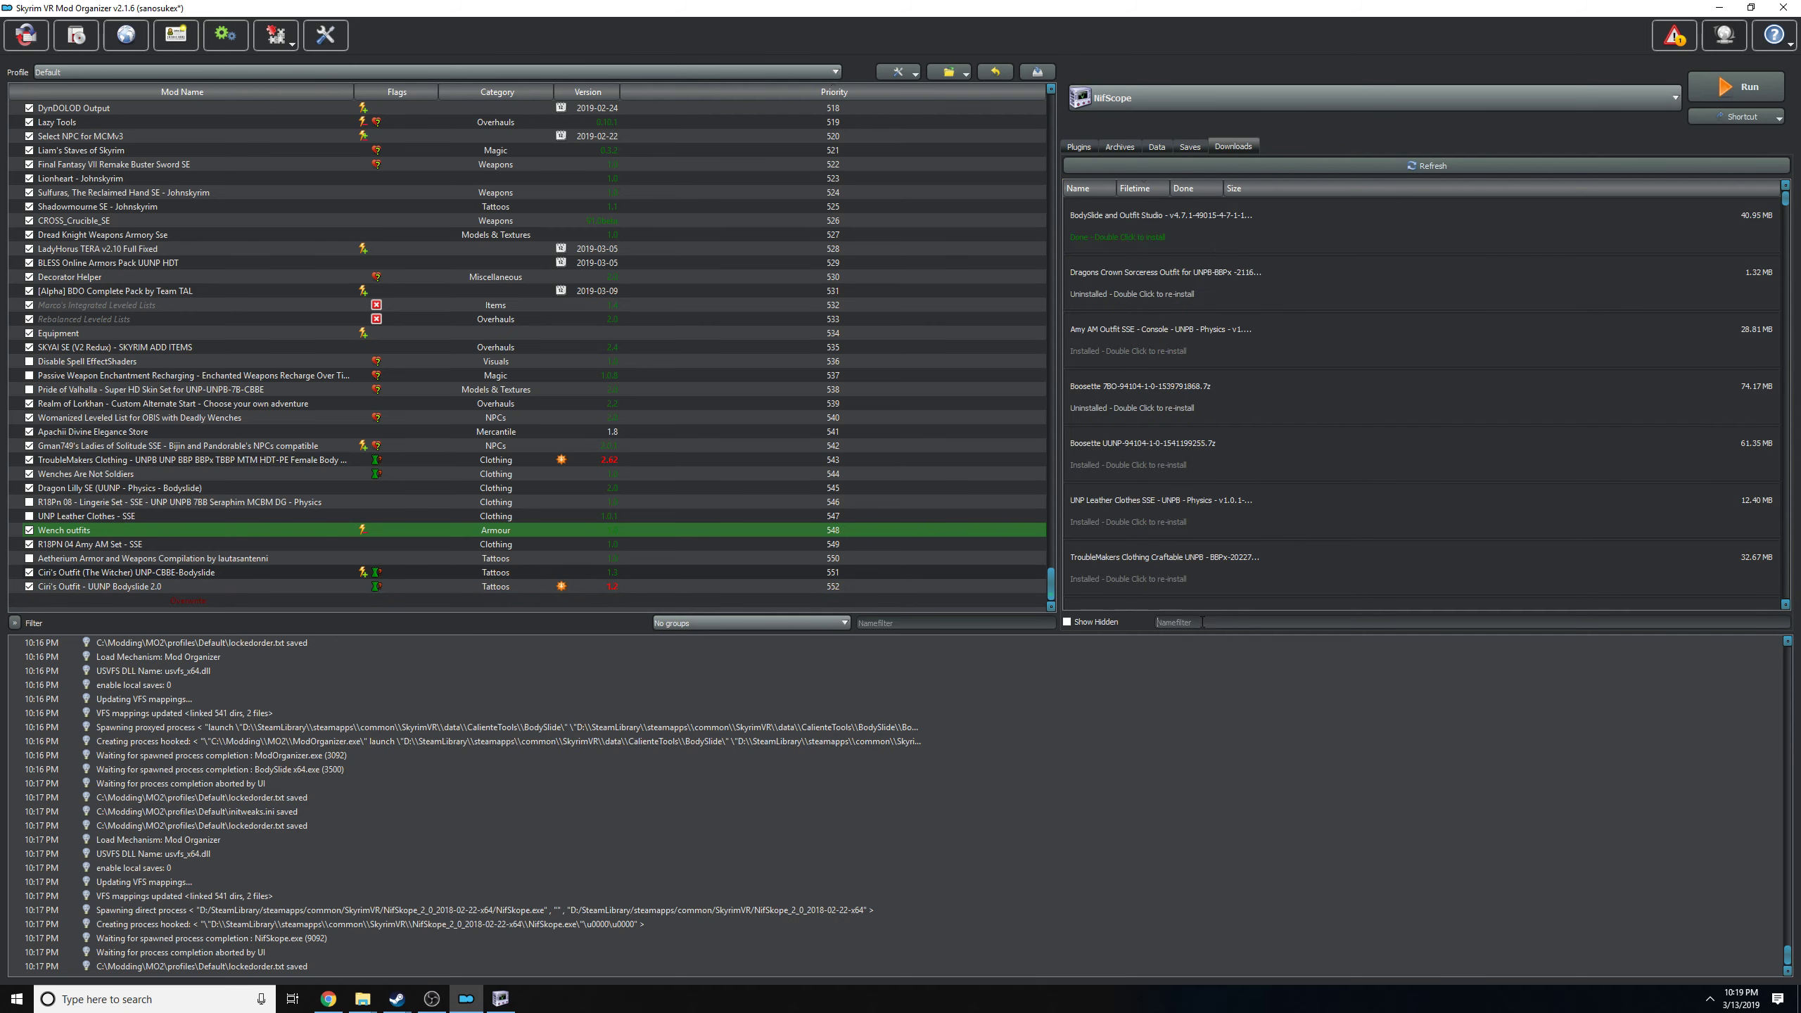
{"action": "type", "text": "ciri"}
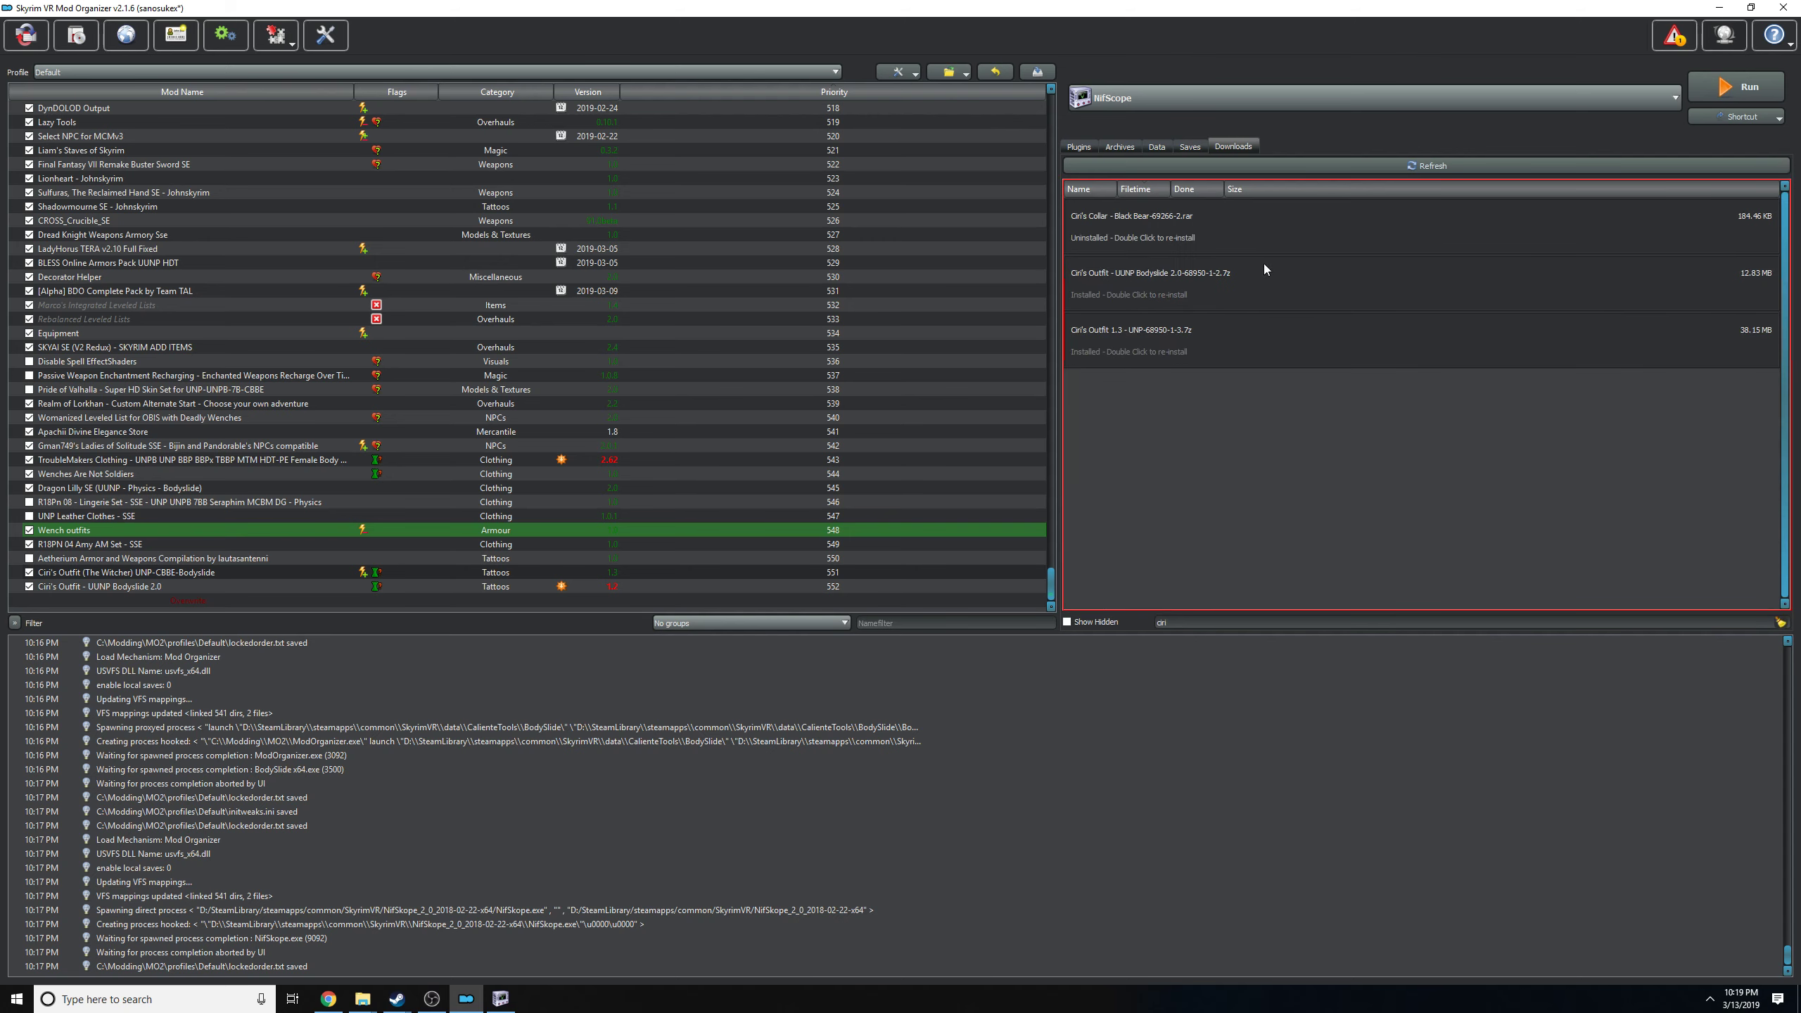
Install the Ciri's Outfit 1.3 download as a separate mod named Ciri's Outfit 1.3 - UNP-68950-1-3 and enable it.
{"action": "double_click", "coordinate": [1134, 350]}
{"action": "left_click", "coordinate": [1026, 489]}
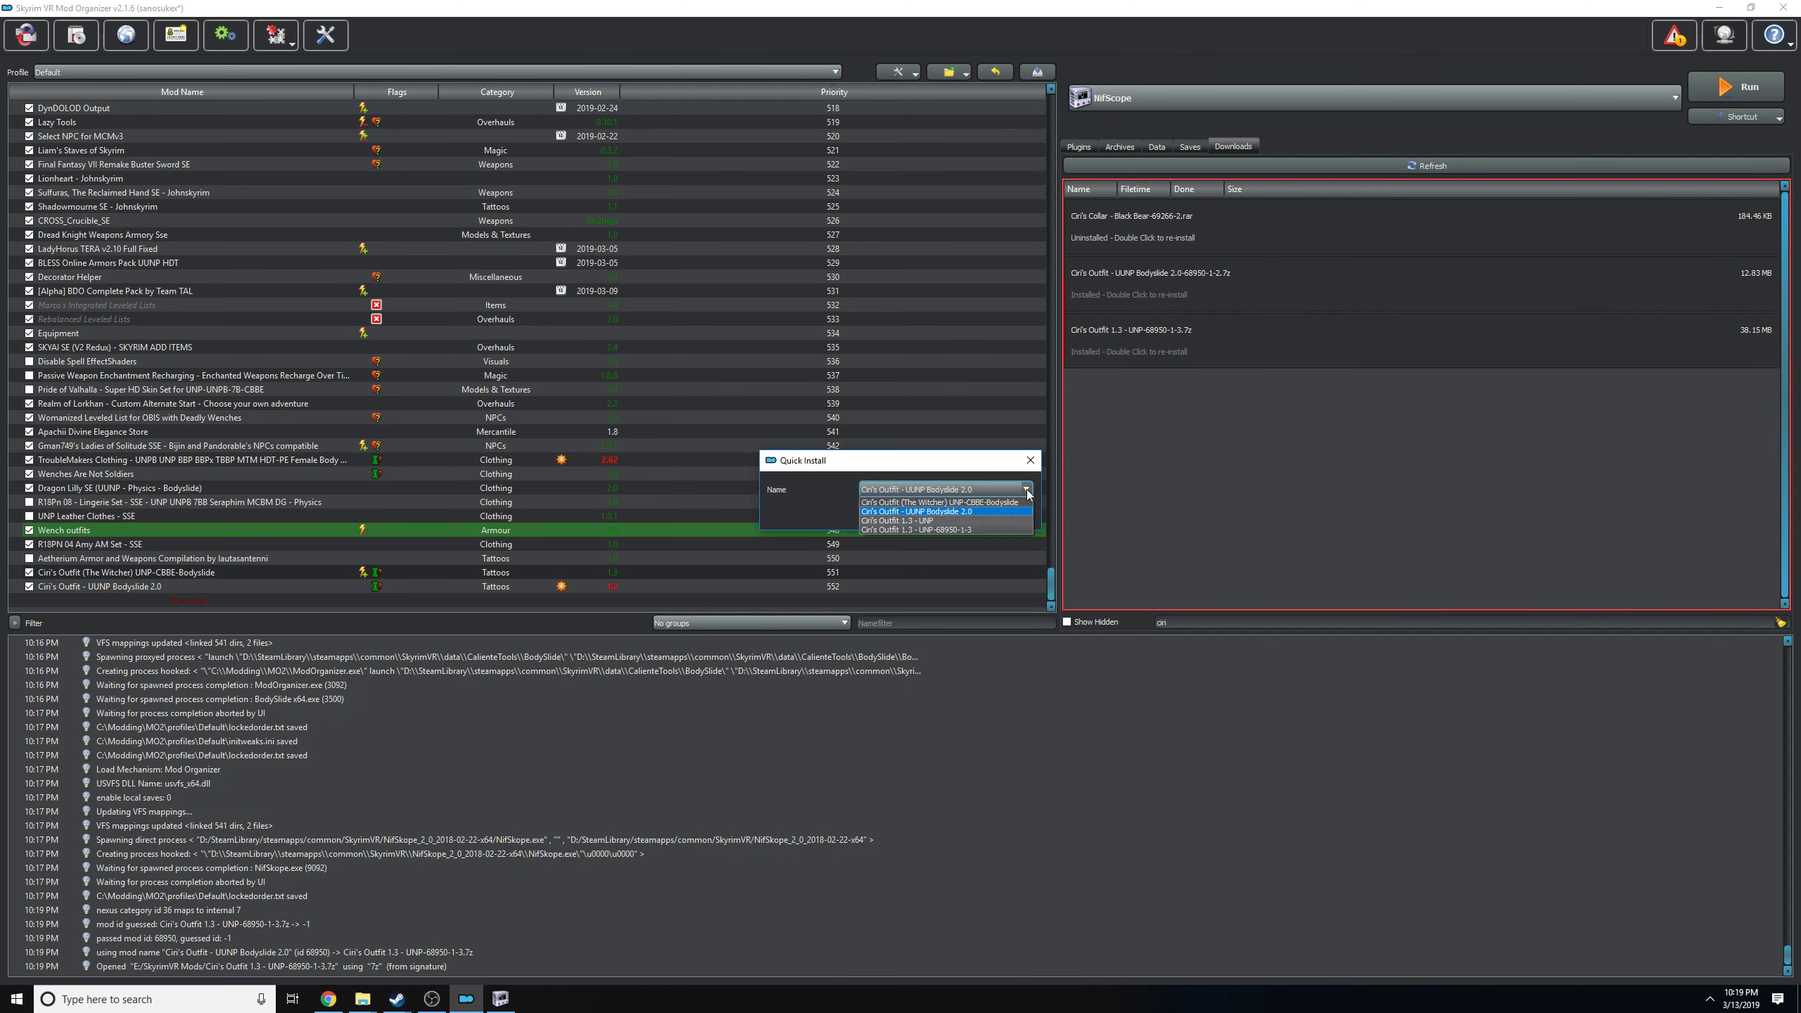
{"action": "left_click", "coordinate": [986, 529]}
{"action": "left_click", "coordinate": [966, 510]}
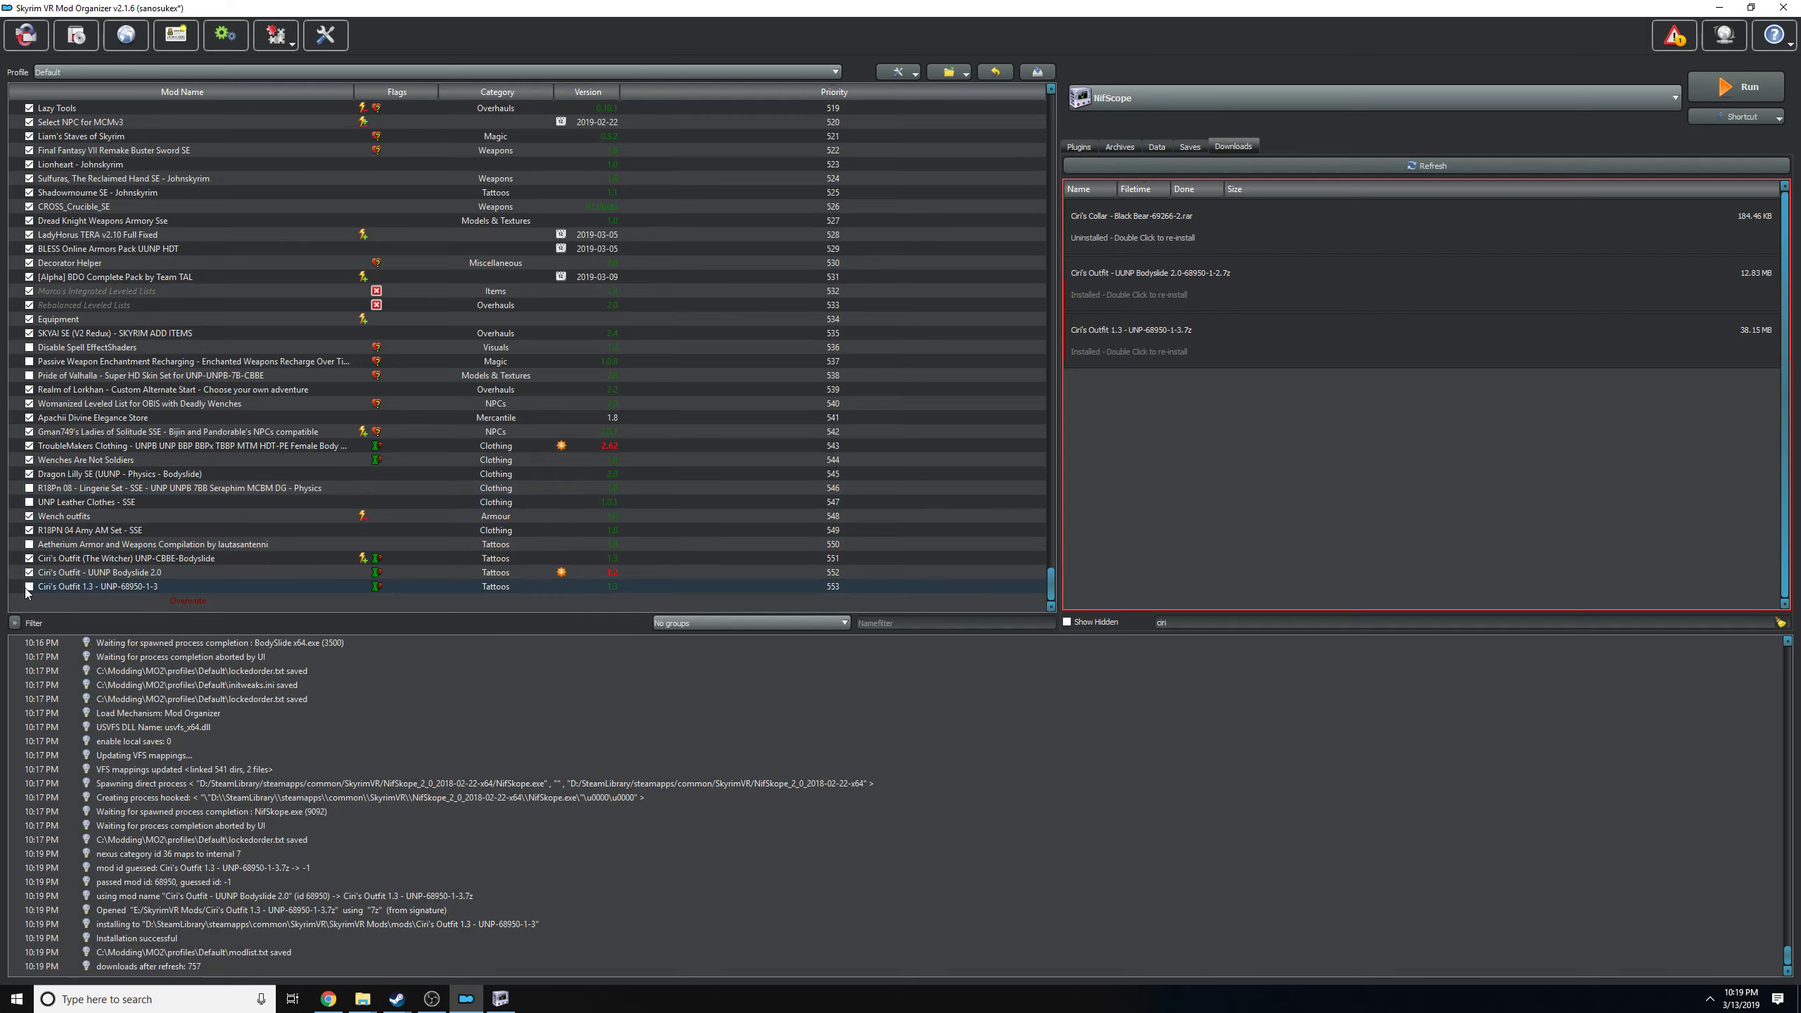
{"action": "left_click", "coordinate": [28, 588]}
Close NifSkope, relaunch it from Mod Organizer, and unlock Mod Organizer while it runs.
{"action": "left_click", "coordinate": [501, 999]}
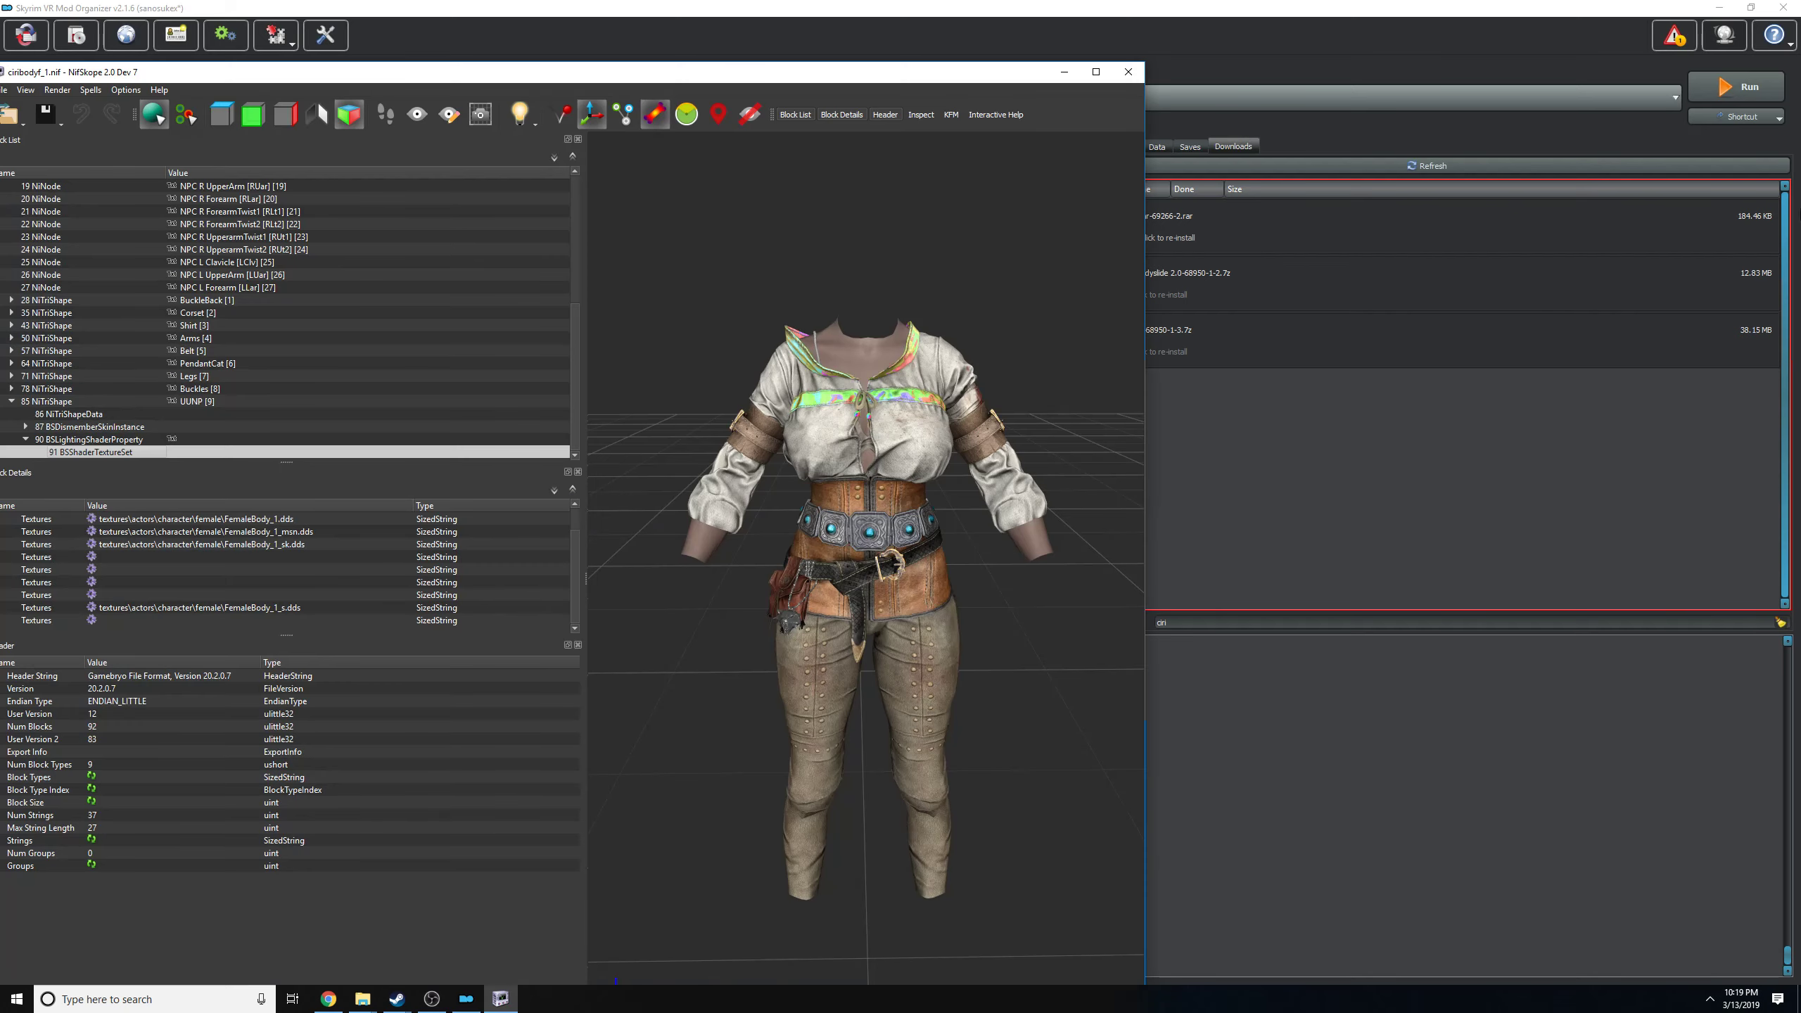
{"action": "left_click", "coordinate": [1128, 71]}
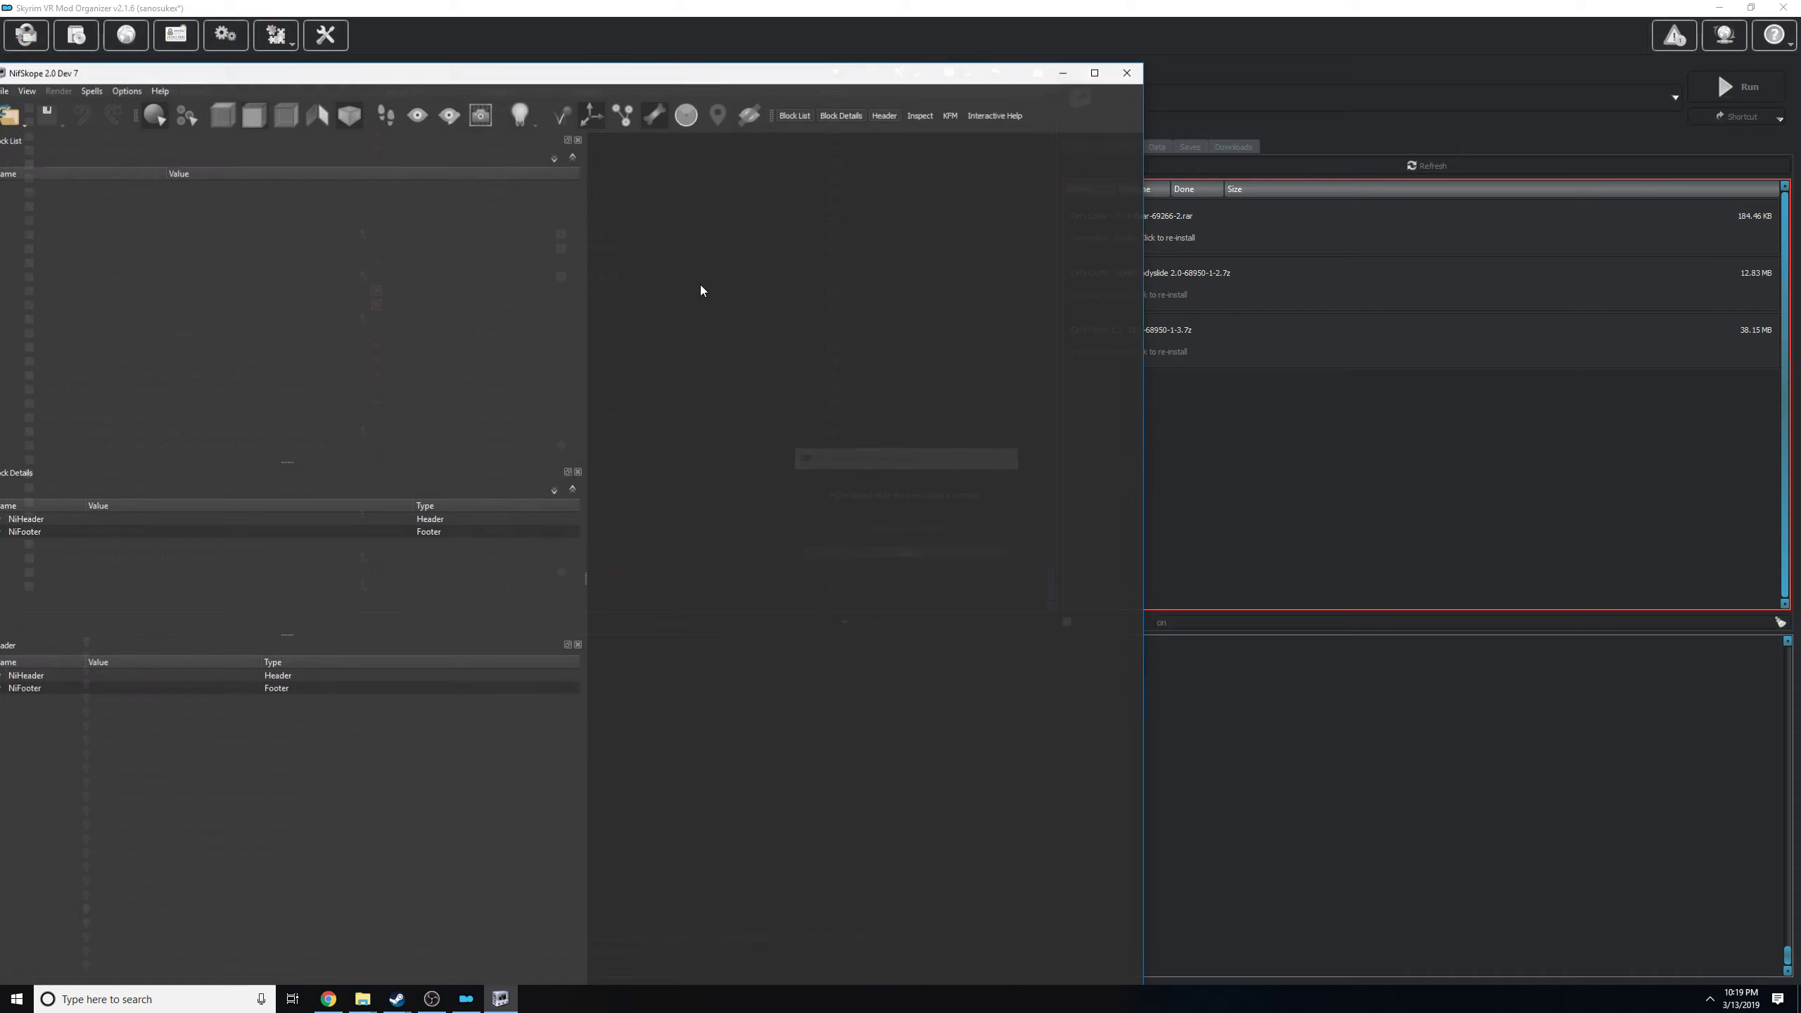
{"action": "left_click_drag", "start_coordinate": [401, 69], "coordinate": [815, 83]}
{"action": "left_click", "coordinate": [107, 586]}
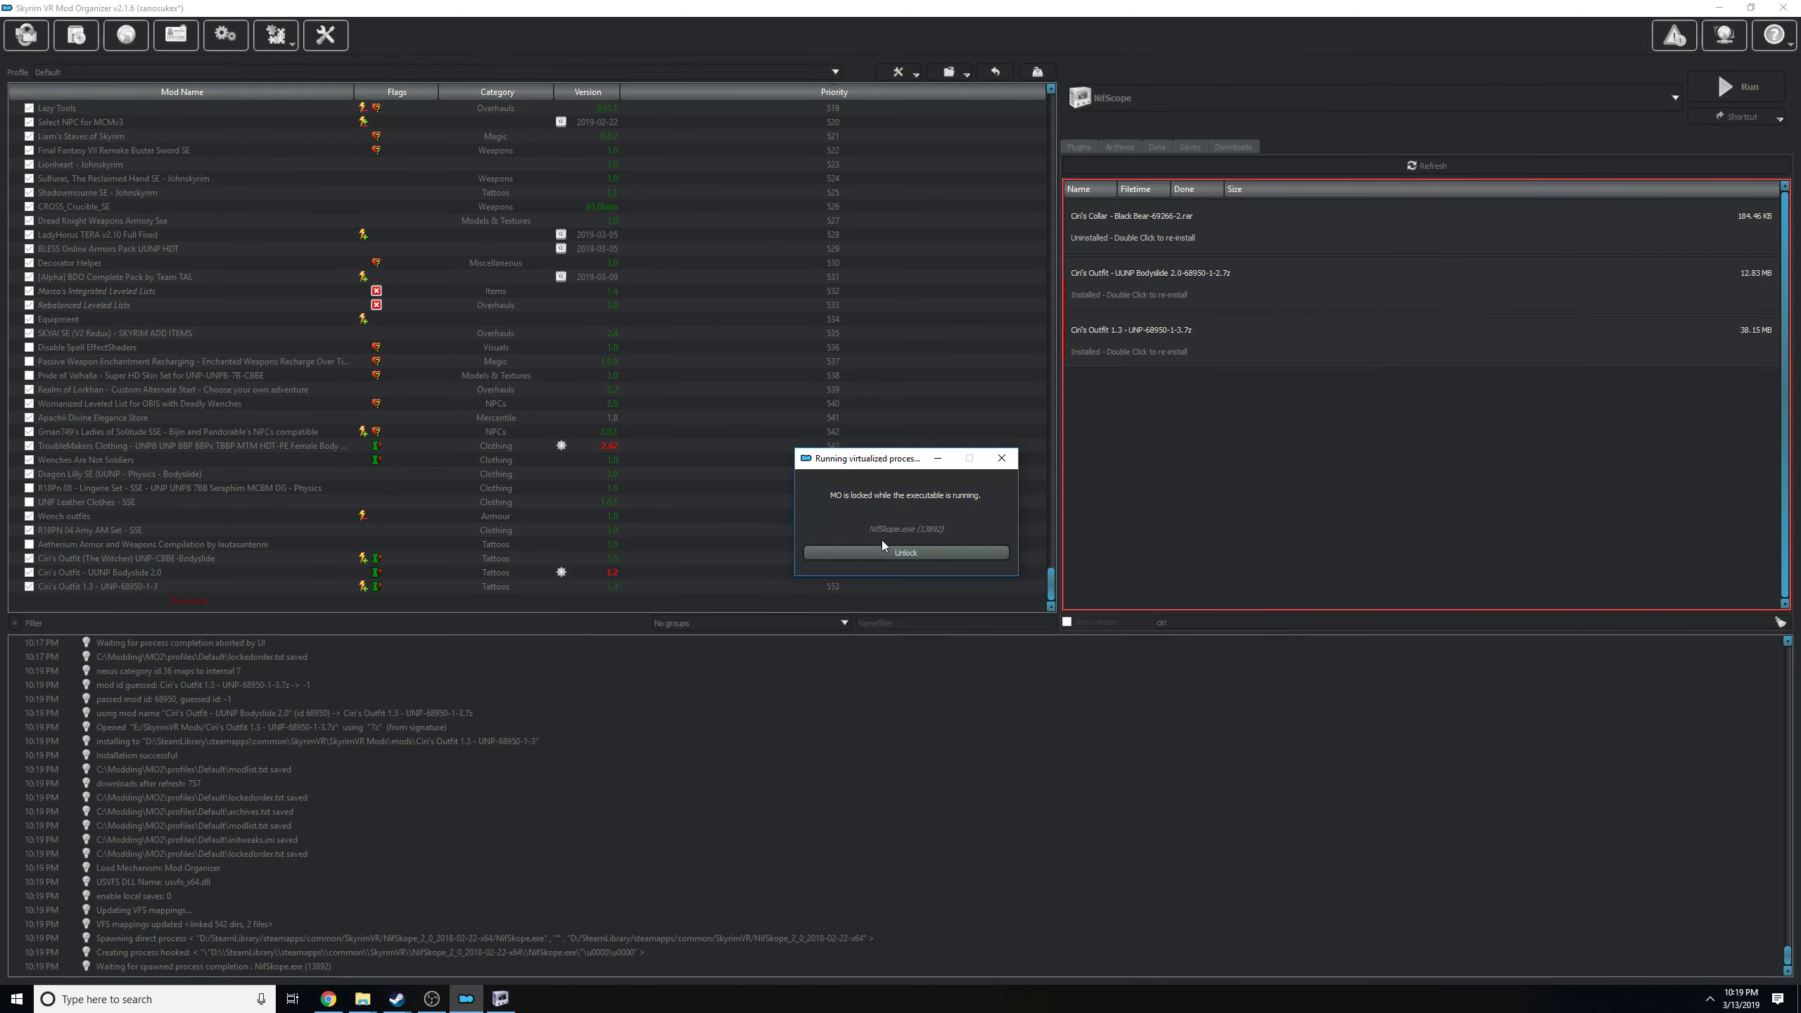
{"action": "left_click", "coordinate": [882, 547]}
Open the Ciri's Outfit 1.3 - UNP-68950-1-3 mod folder in Explorer and copy its path.
{"action": "right_click", "coordinate": [85, 582]}
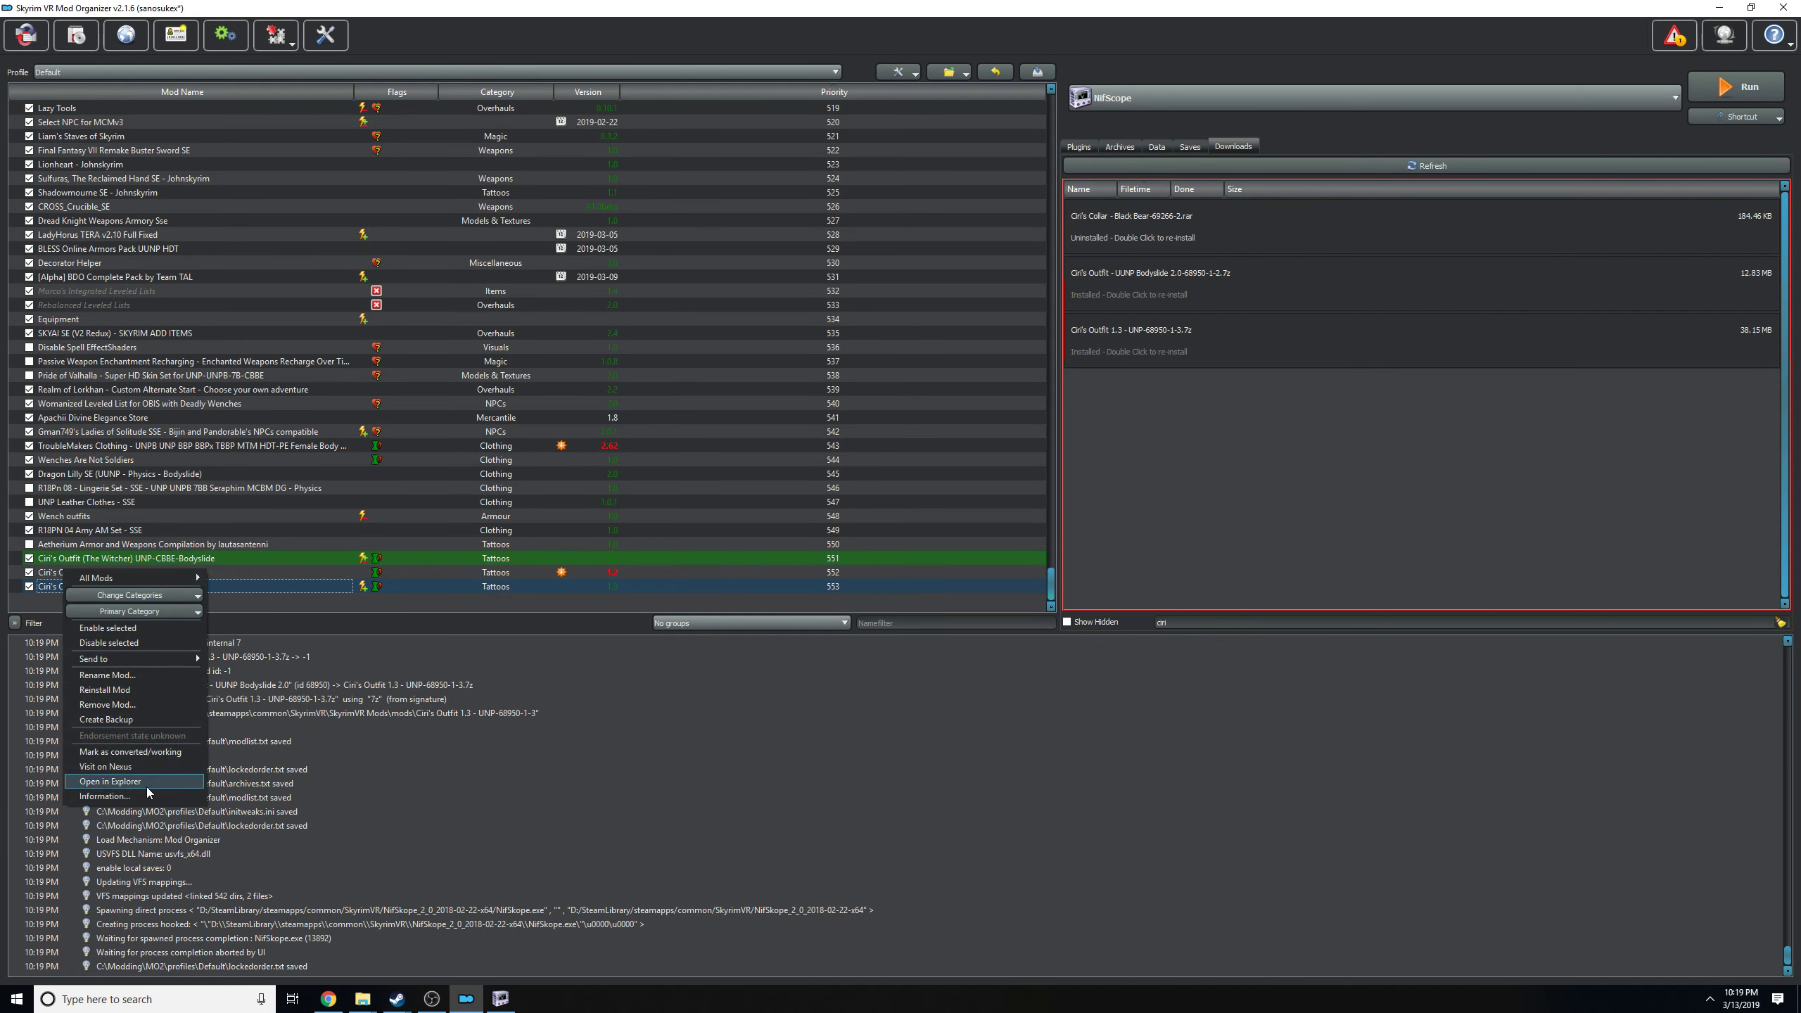
{"action": "left_click", "coordinate": [146, 782]}
{"action": "left_click", "coordinate": [807, 299]}
{"action": "key", "text": "ctrl+c"}
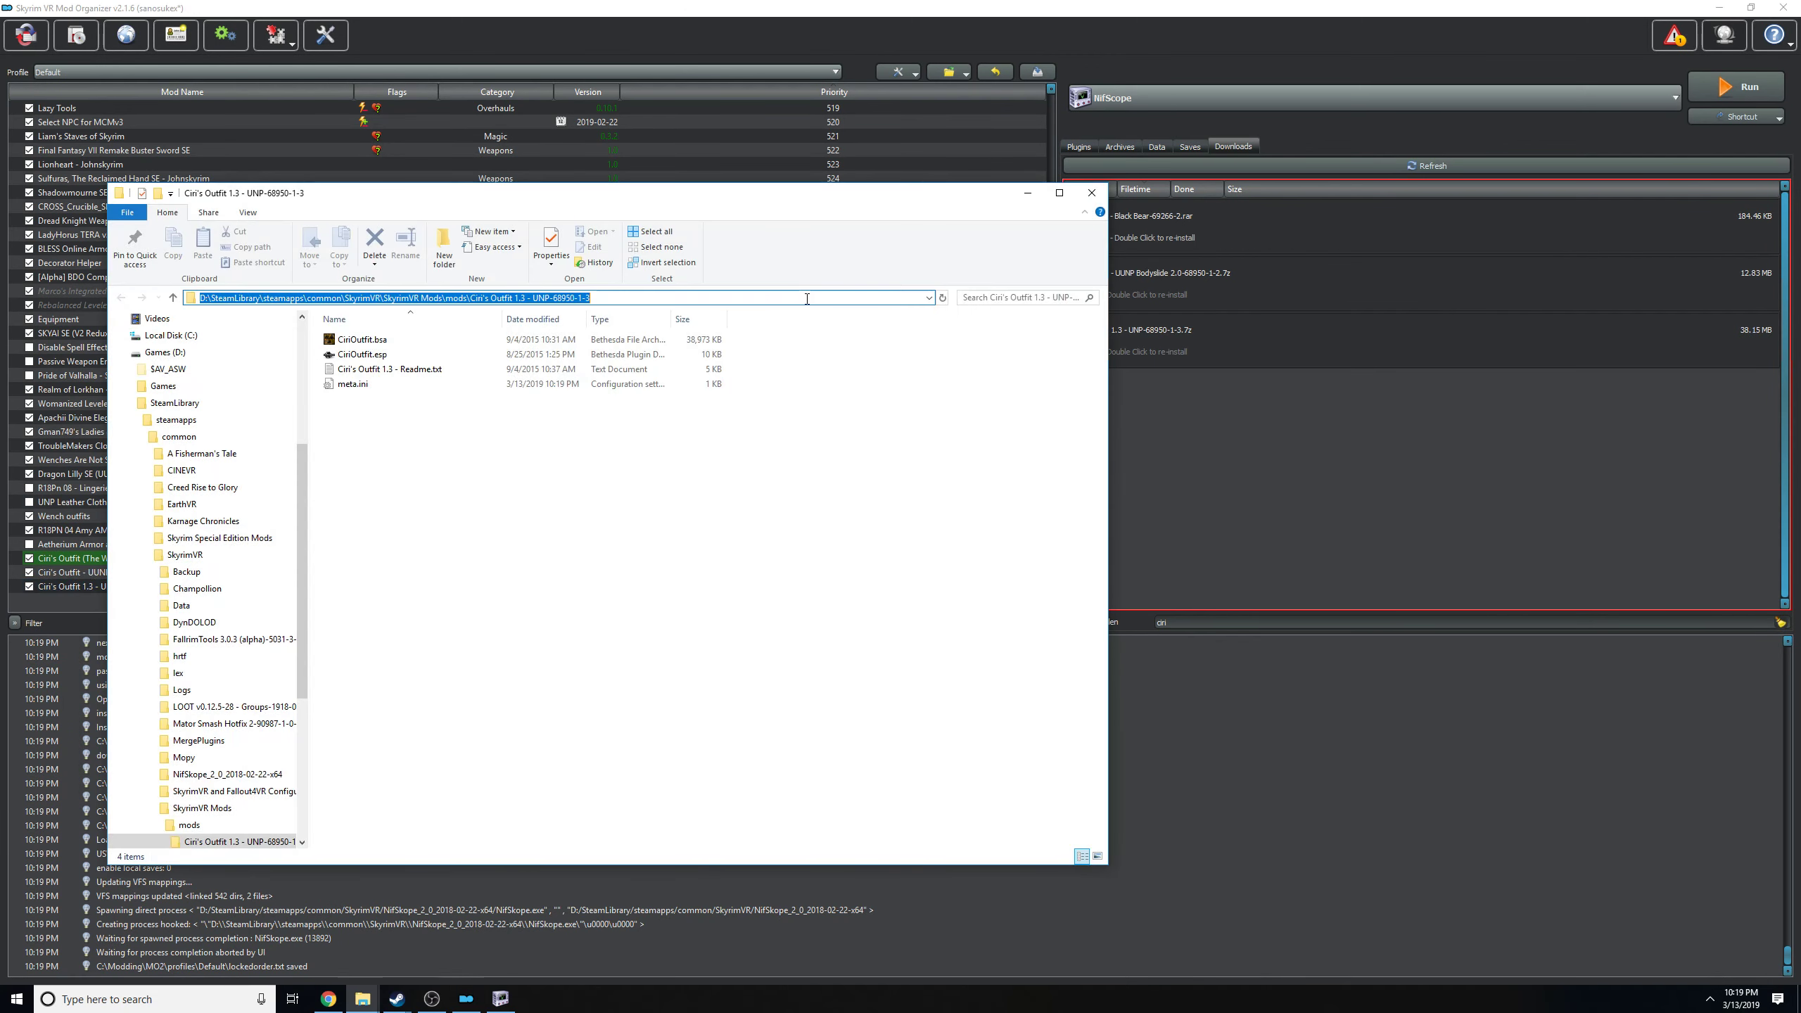
{"action": "left_click", "coordinate": [501, 999]}
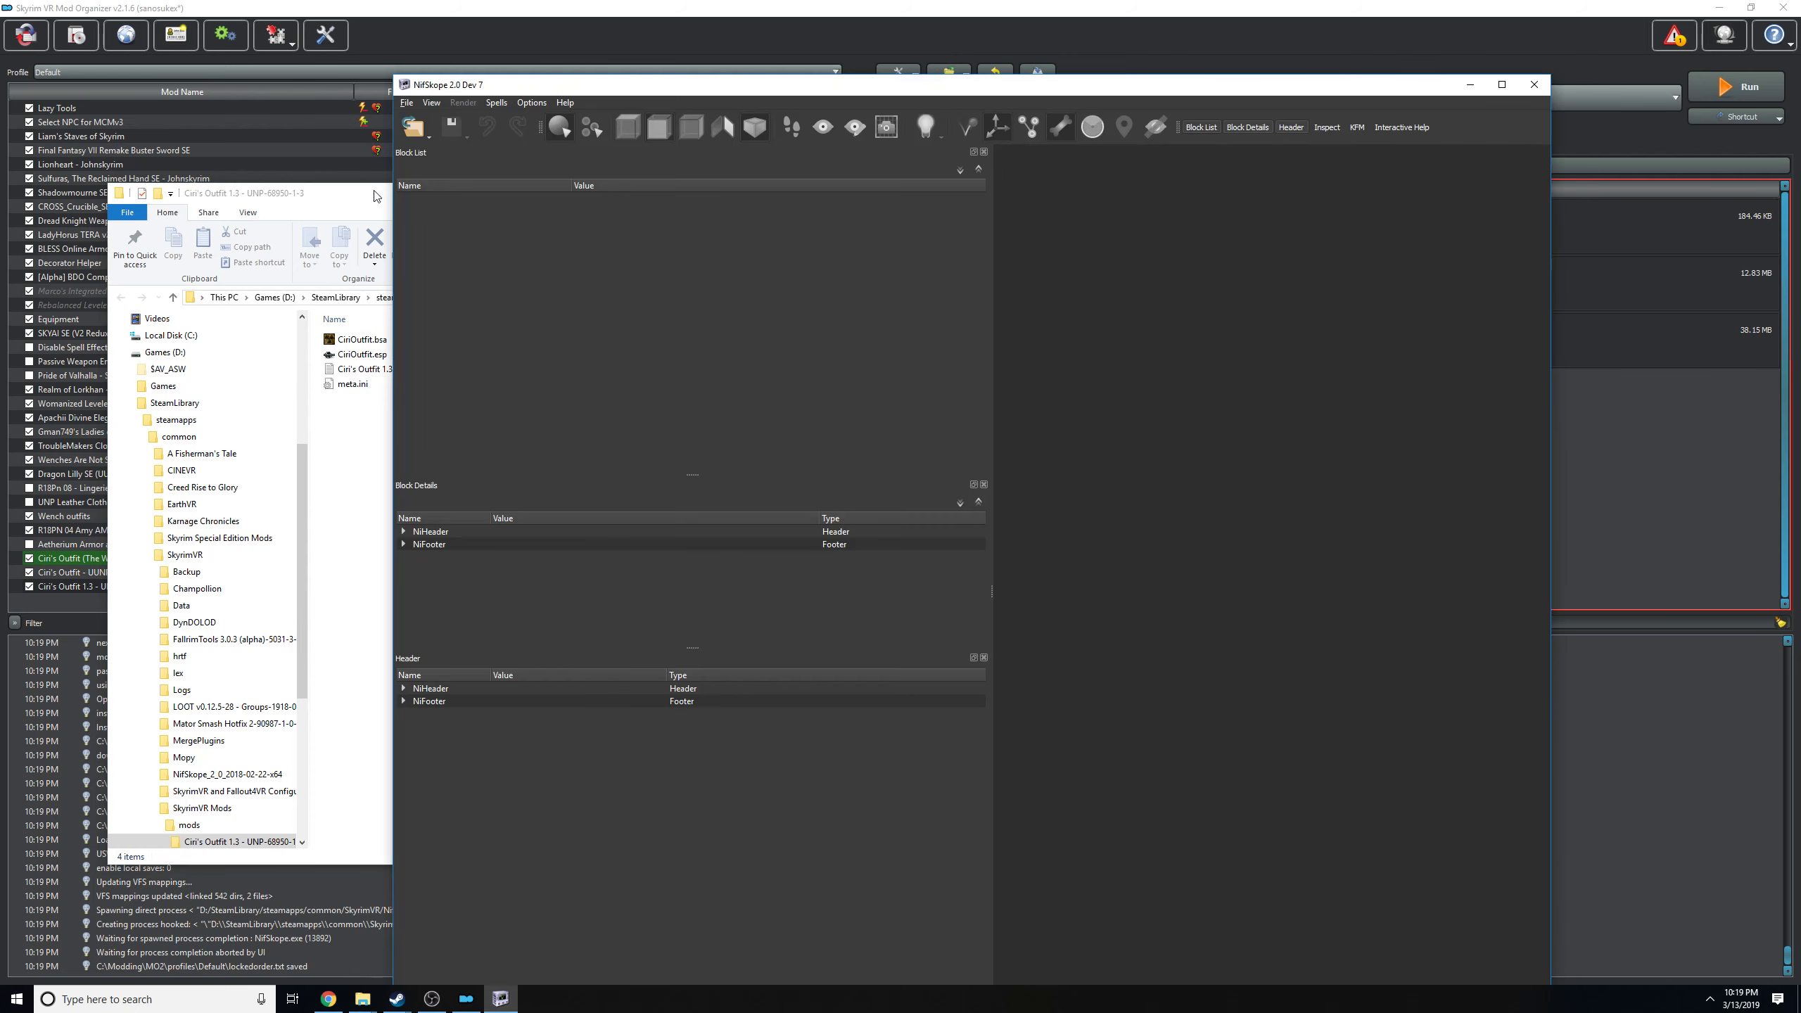
{"action": "left_click", "coordinate": [414, 129]}
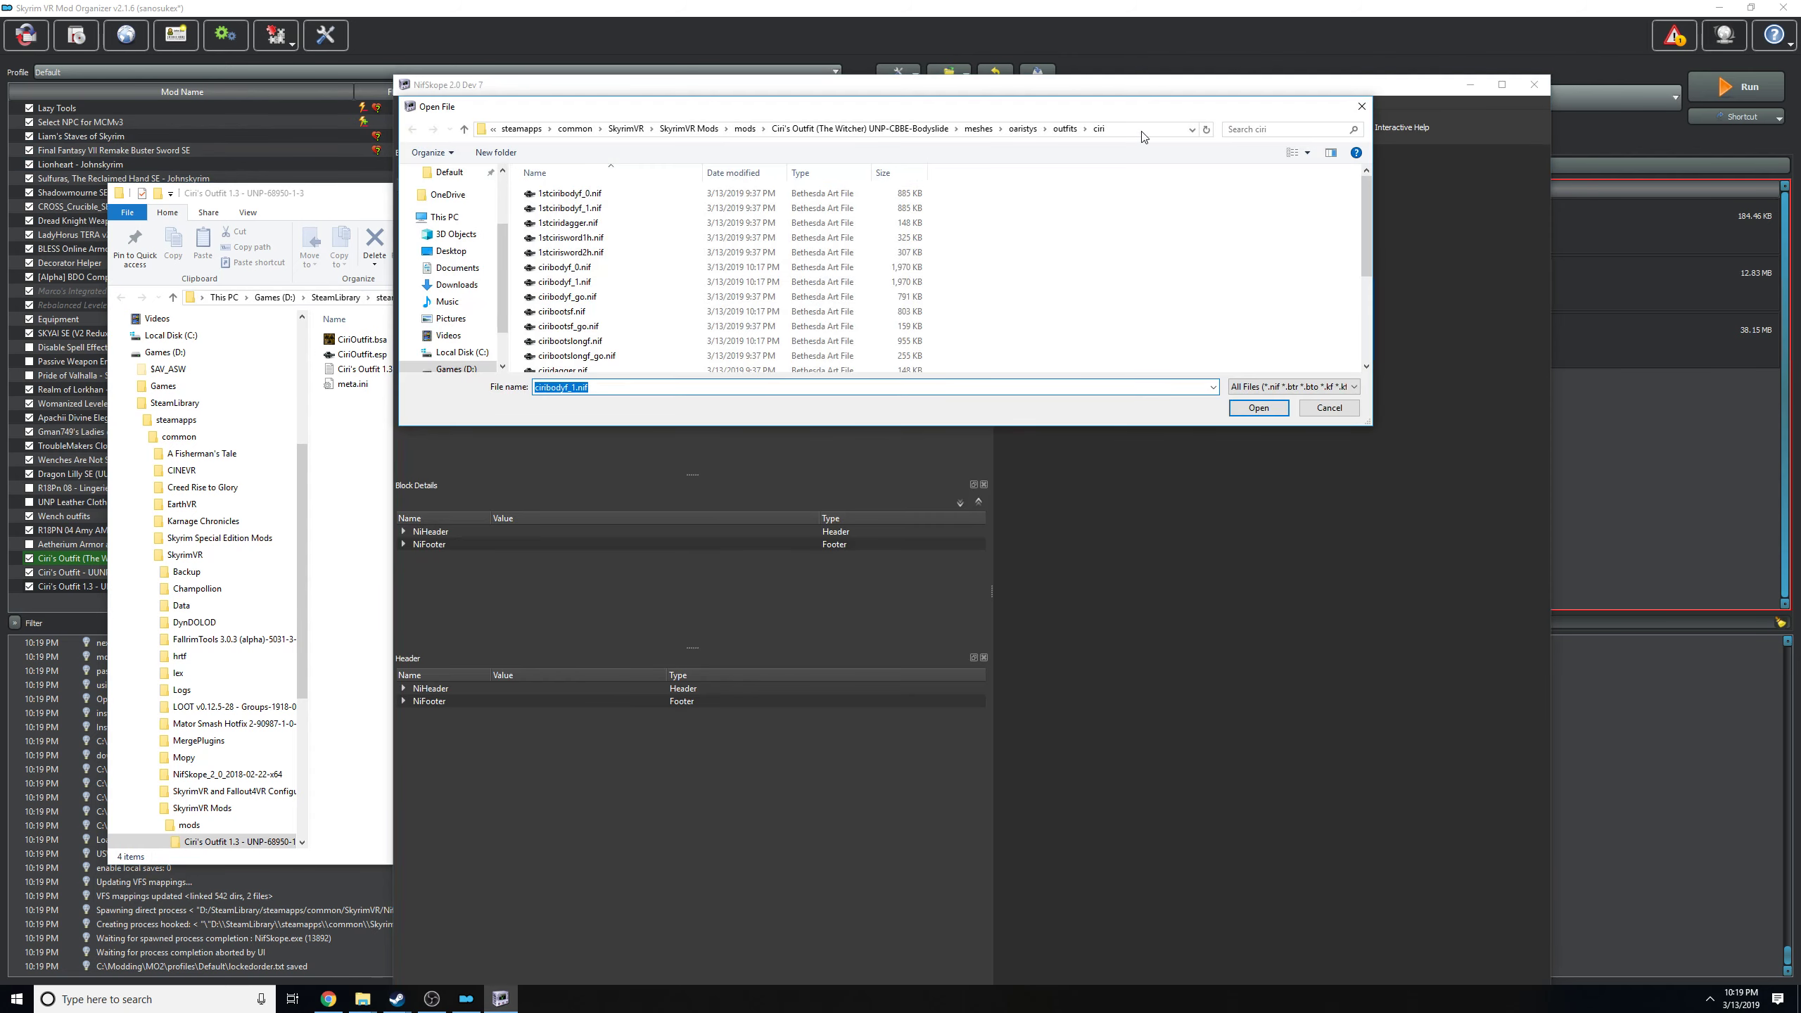
{"action": "left_click", "coordinate": [1116, 133]}
{"action": "key", "text": "ctrl+v"}
{"action": "key", "text": "Return"}
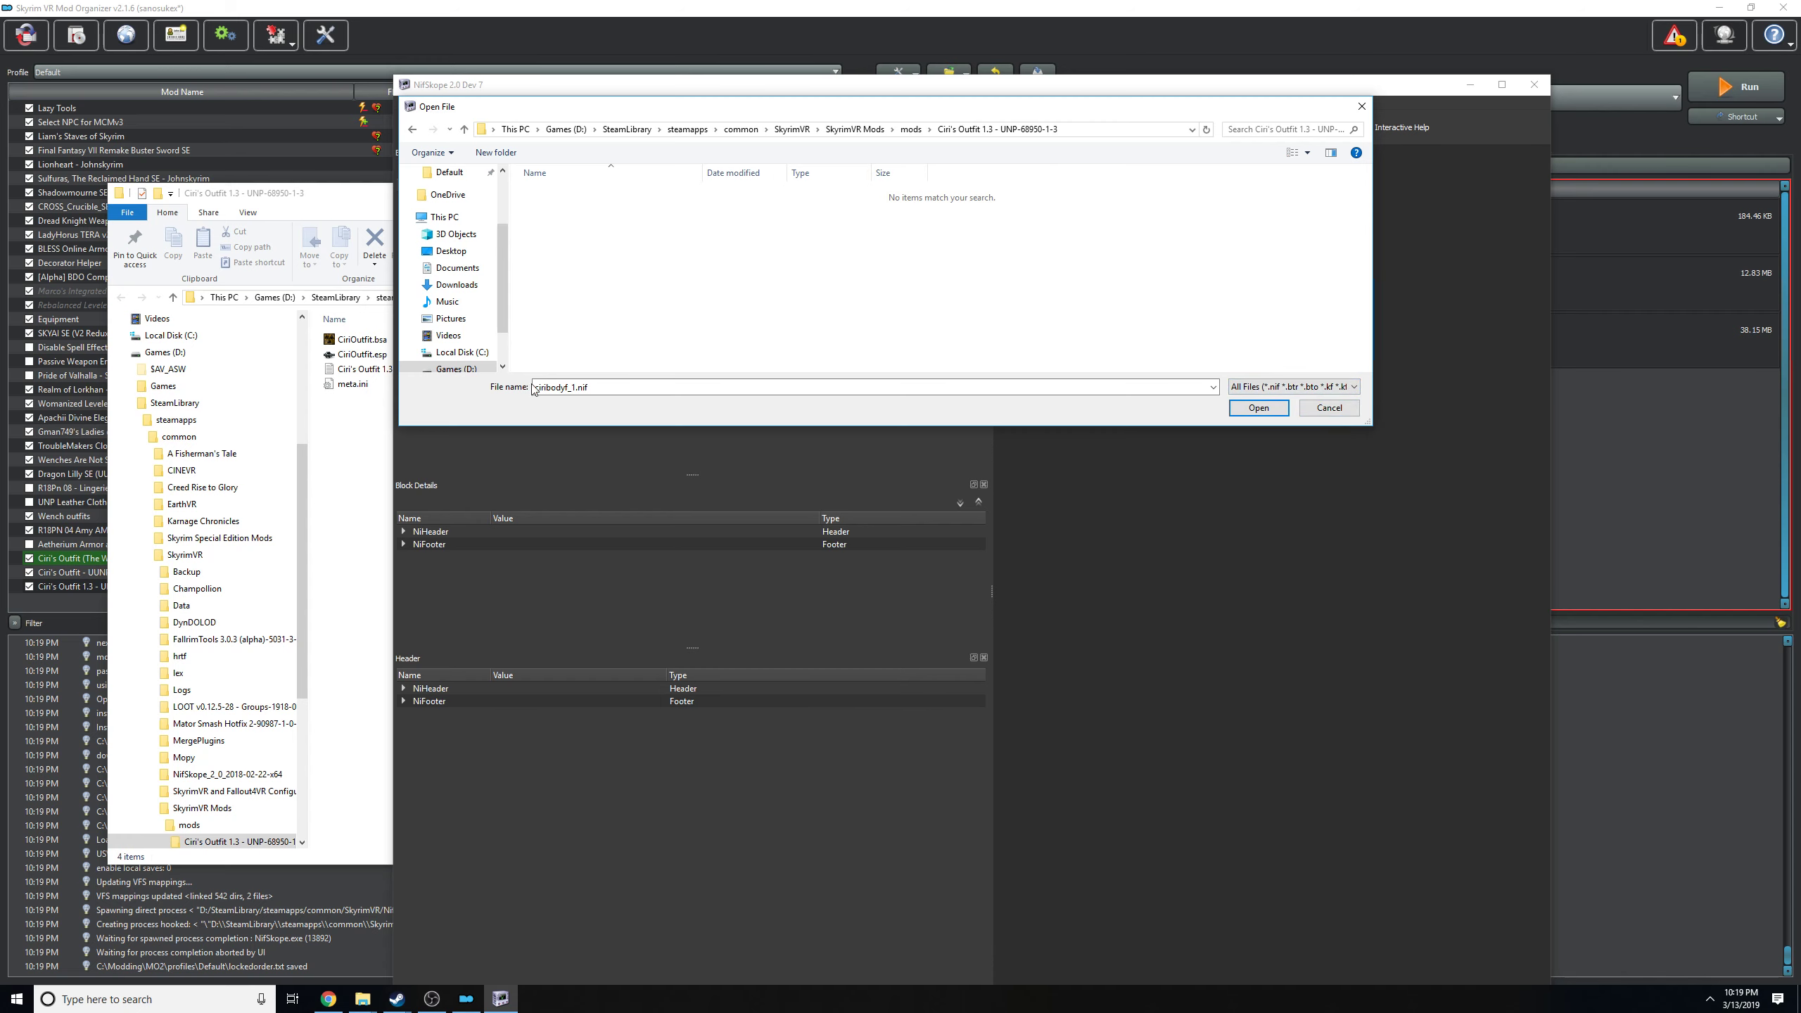
{"action": "left_click", "coordinate": [1333, 406]}
Open CiriOutfit.bsa from the mod's Explorer window in BSA Browser and extract its folders into the Ciri's Outfit 1.3 - UNP-68950-1-3 folder.
{"action": "left_click", "coordinate": [363, 572]}
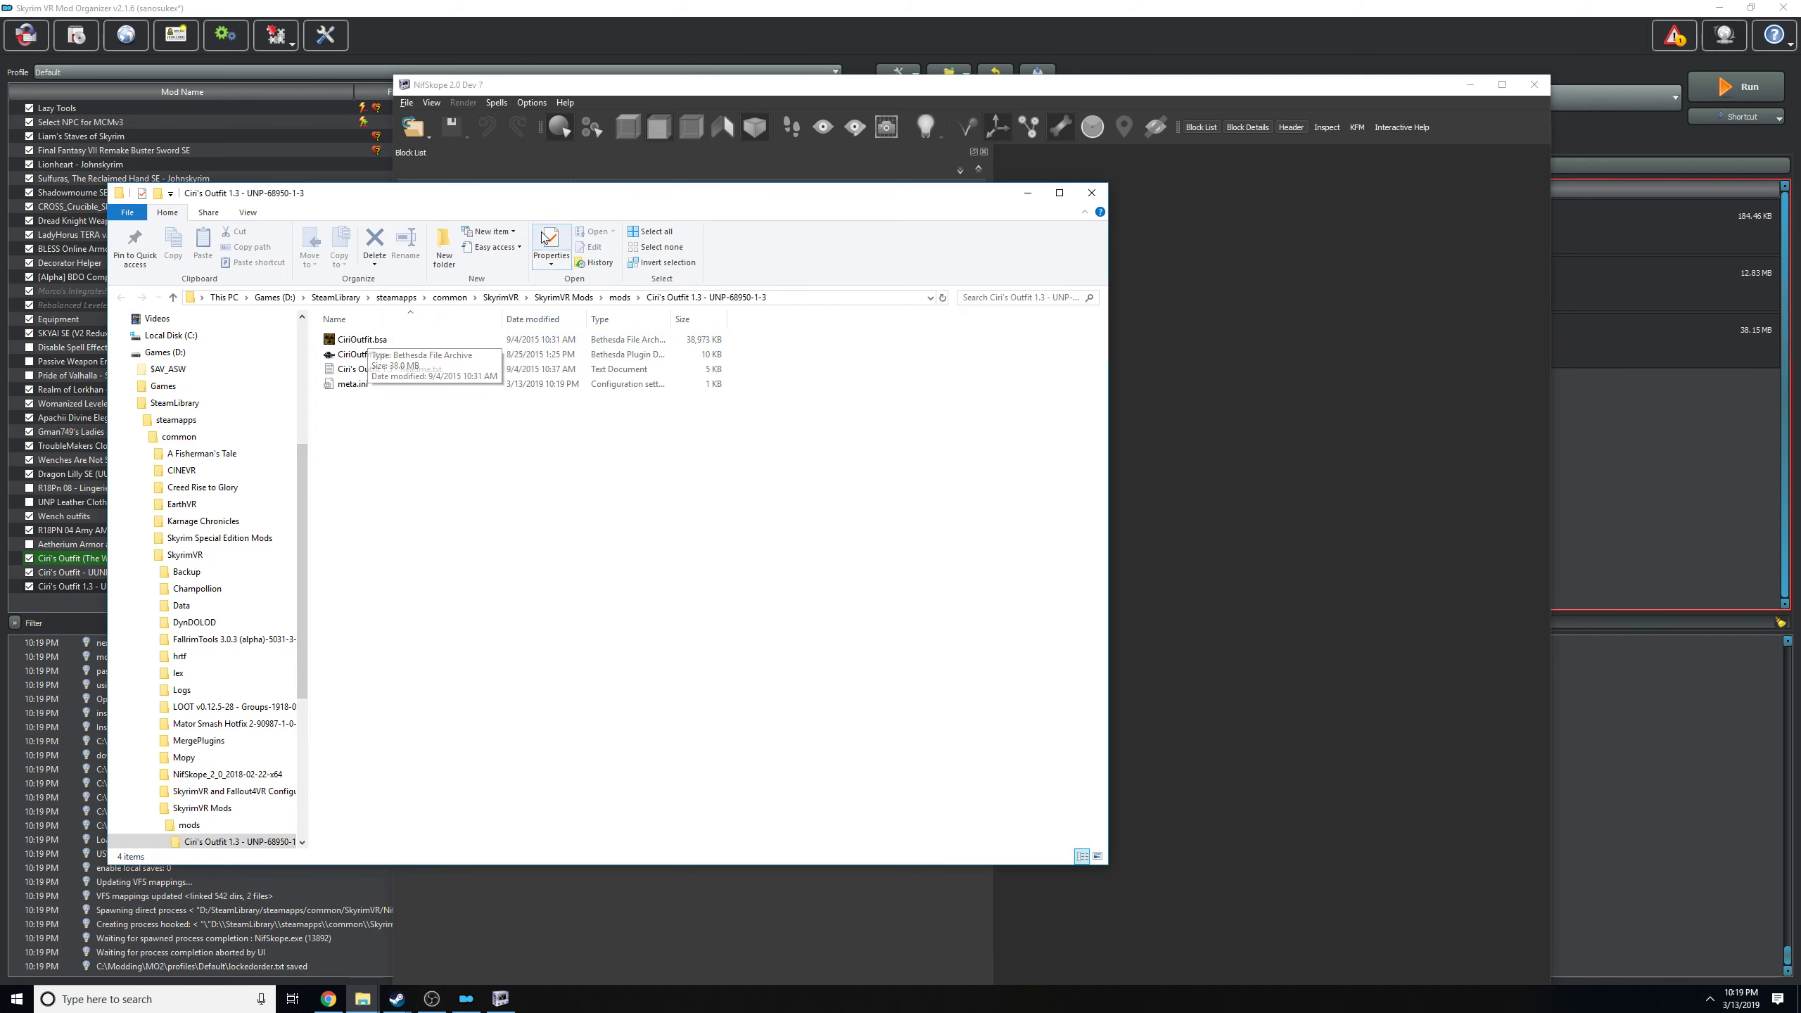
{"action": "left_click_drag", "start_coordinate": [519, 196], "coordinate": [552, 220]}
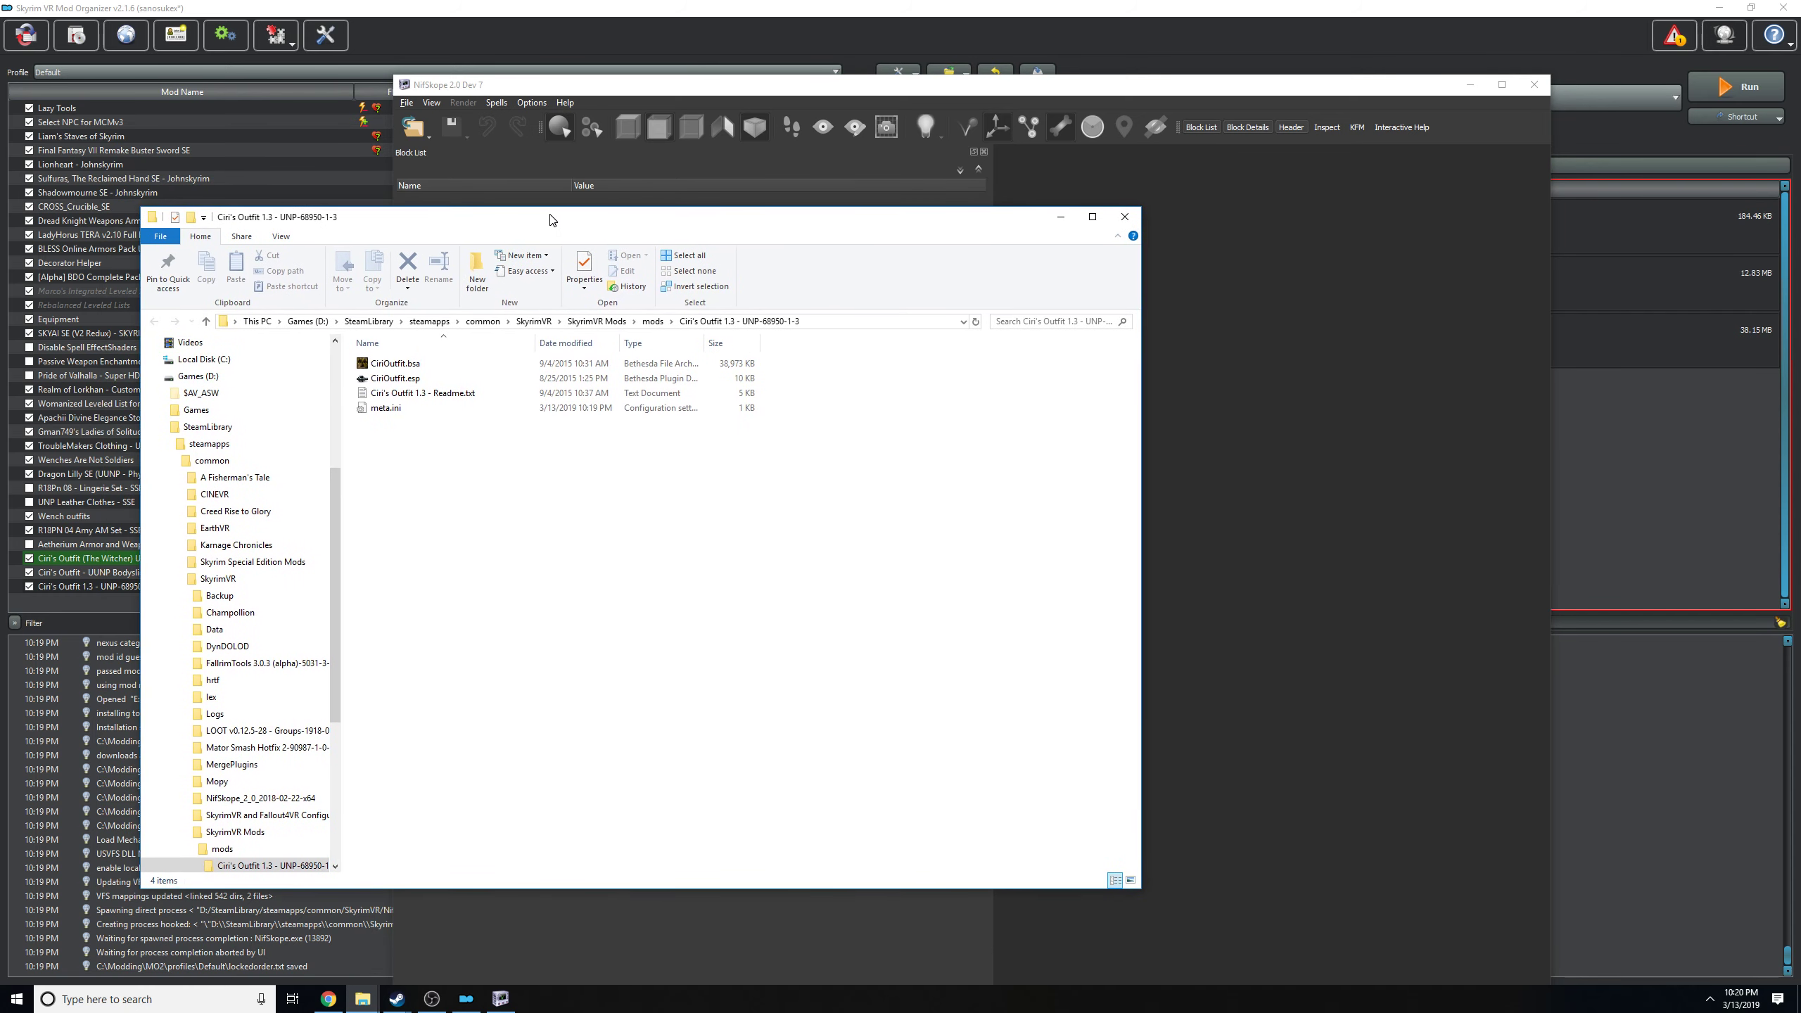
{"action": "double_click", "coordinate": [456, 366]}
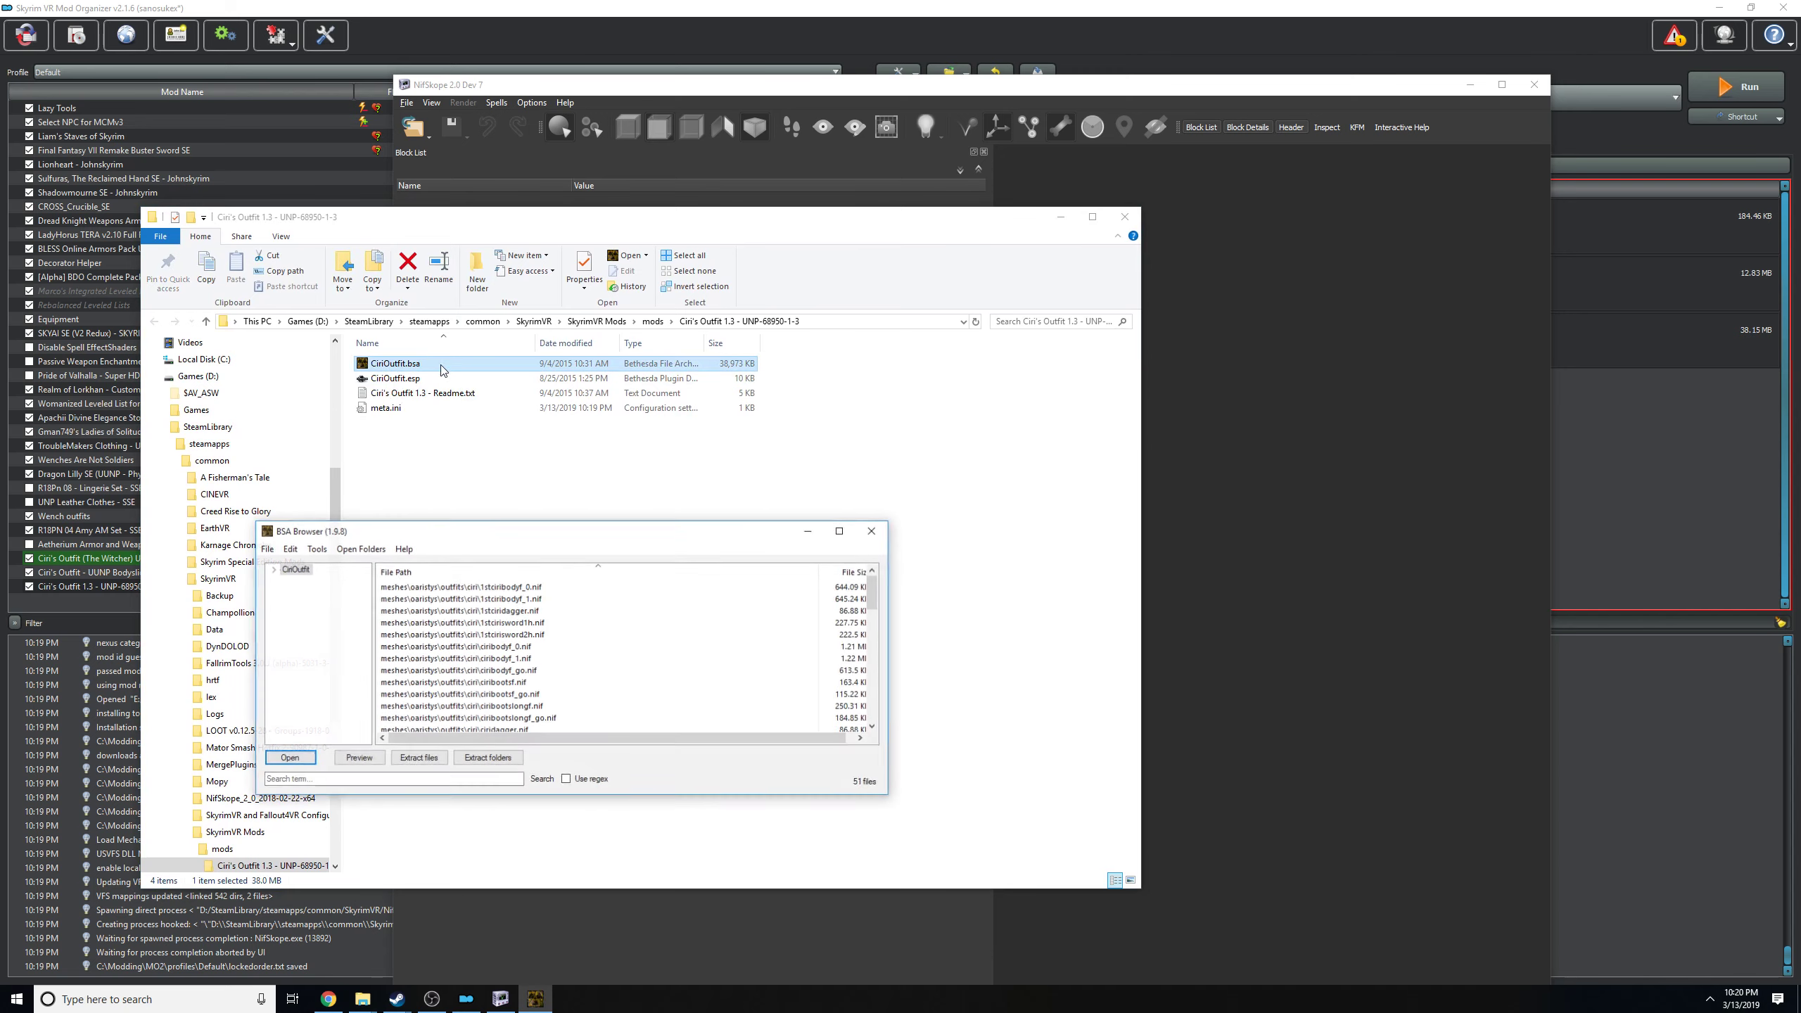
{"action": "left_click", "coordinate": [488, 758]}
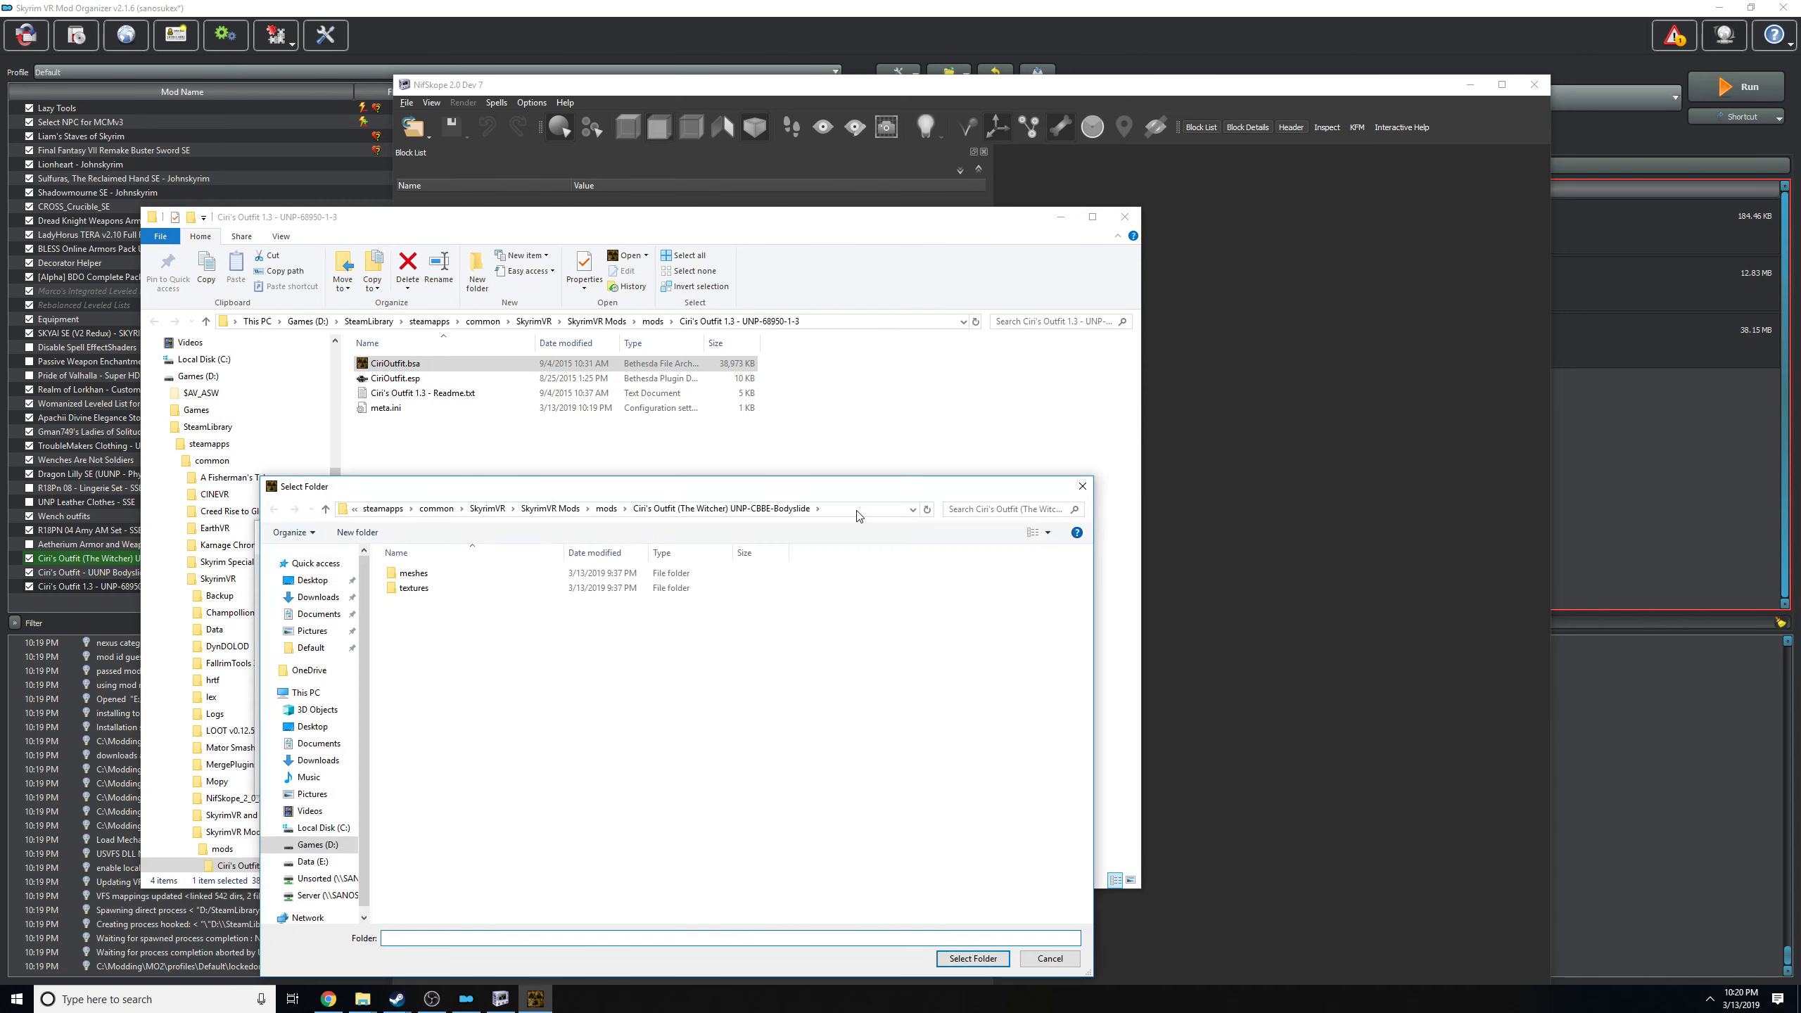
{"action": "left_click", "coordinate": [812, 323]}
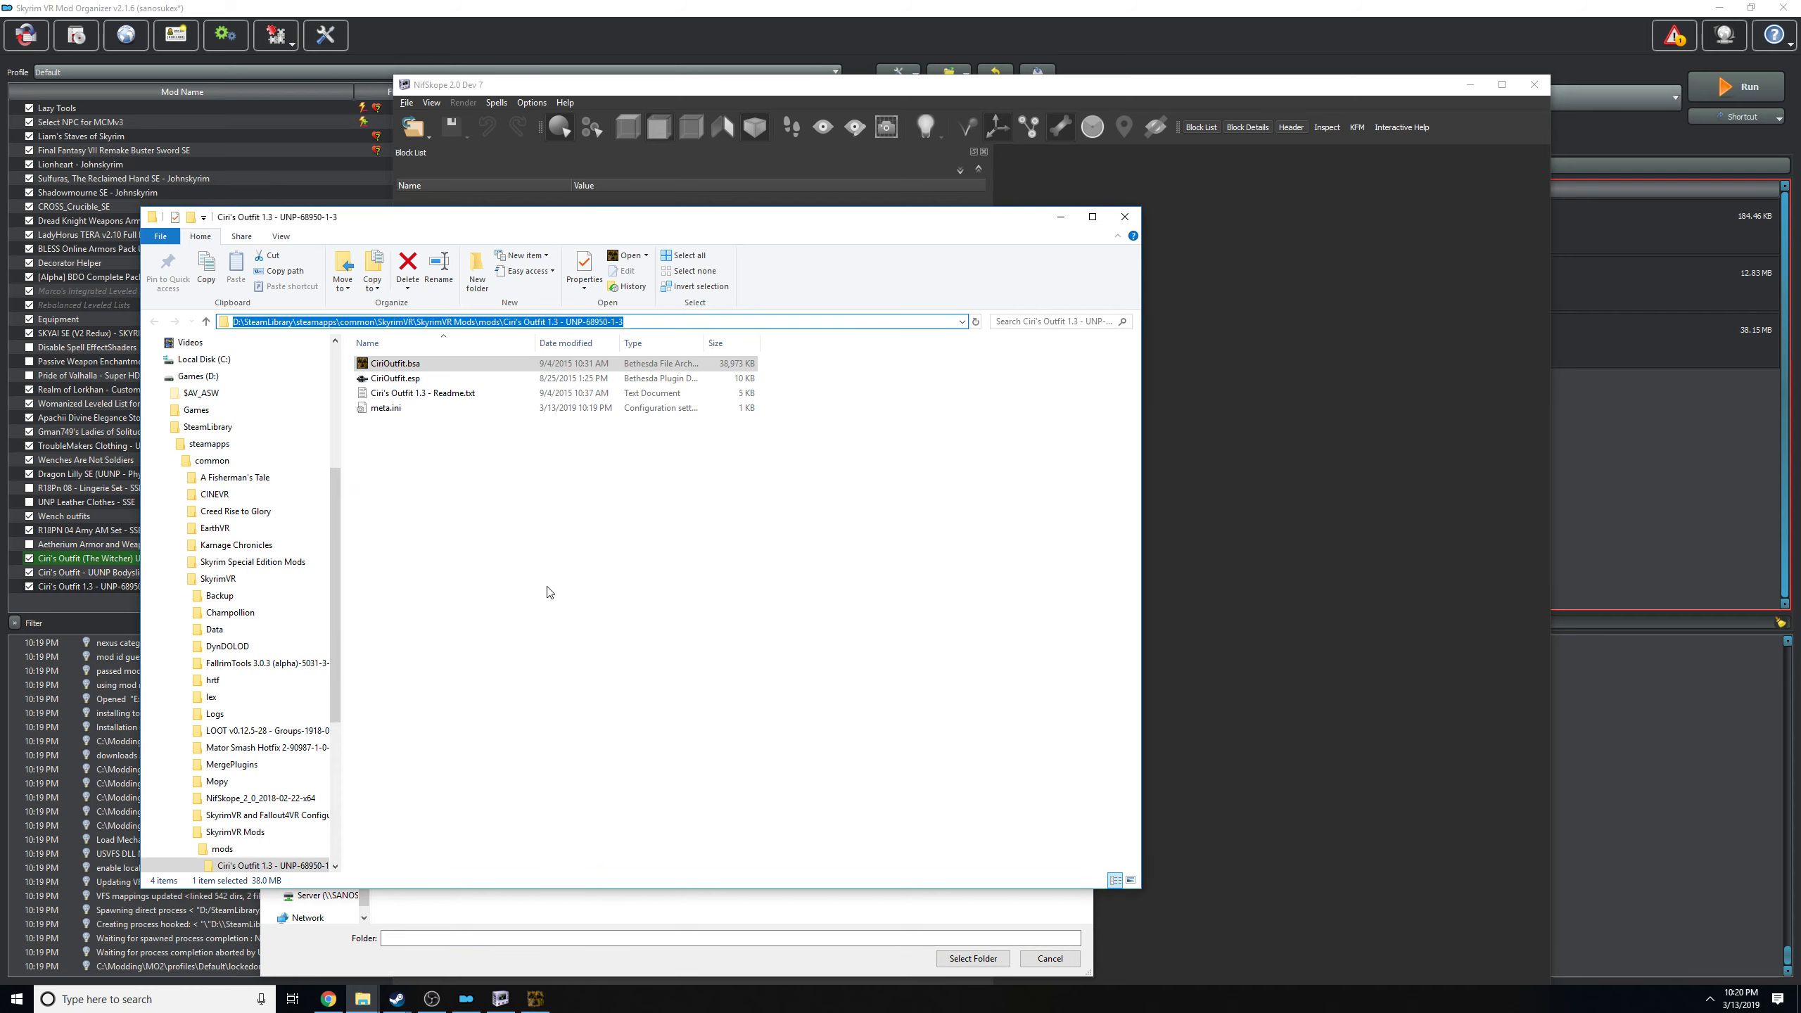
{"action": "key", "text": "ctrl+c"}
{"action": "left_click", "coordinate": [496, 904]}
{"action": "left_click", "coordinate": [886, 517]}
{"action": "key", "text": "ctrl+v"}
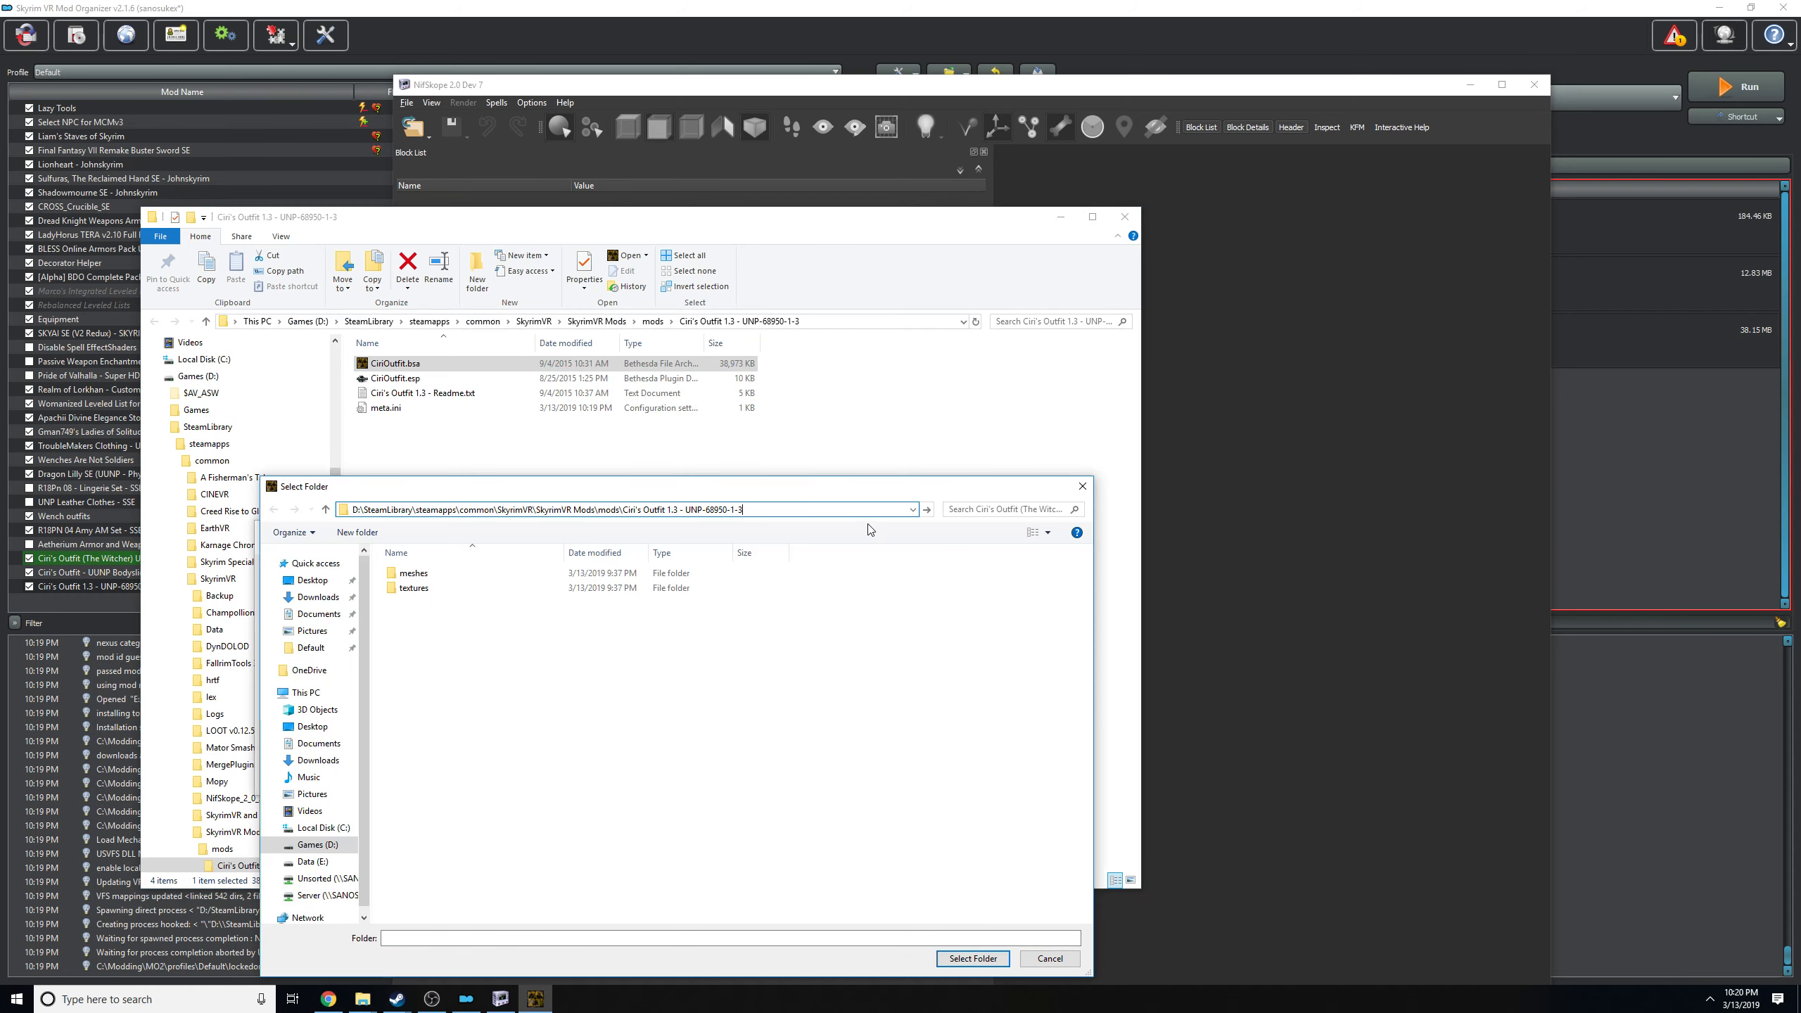
{"action": "key", "text": "Return"}
{"action": "left_click", "coordinate": [973, 958]}
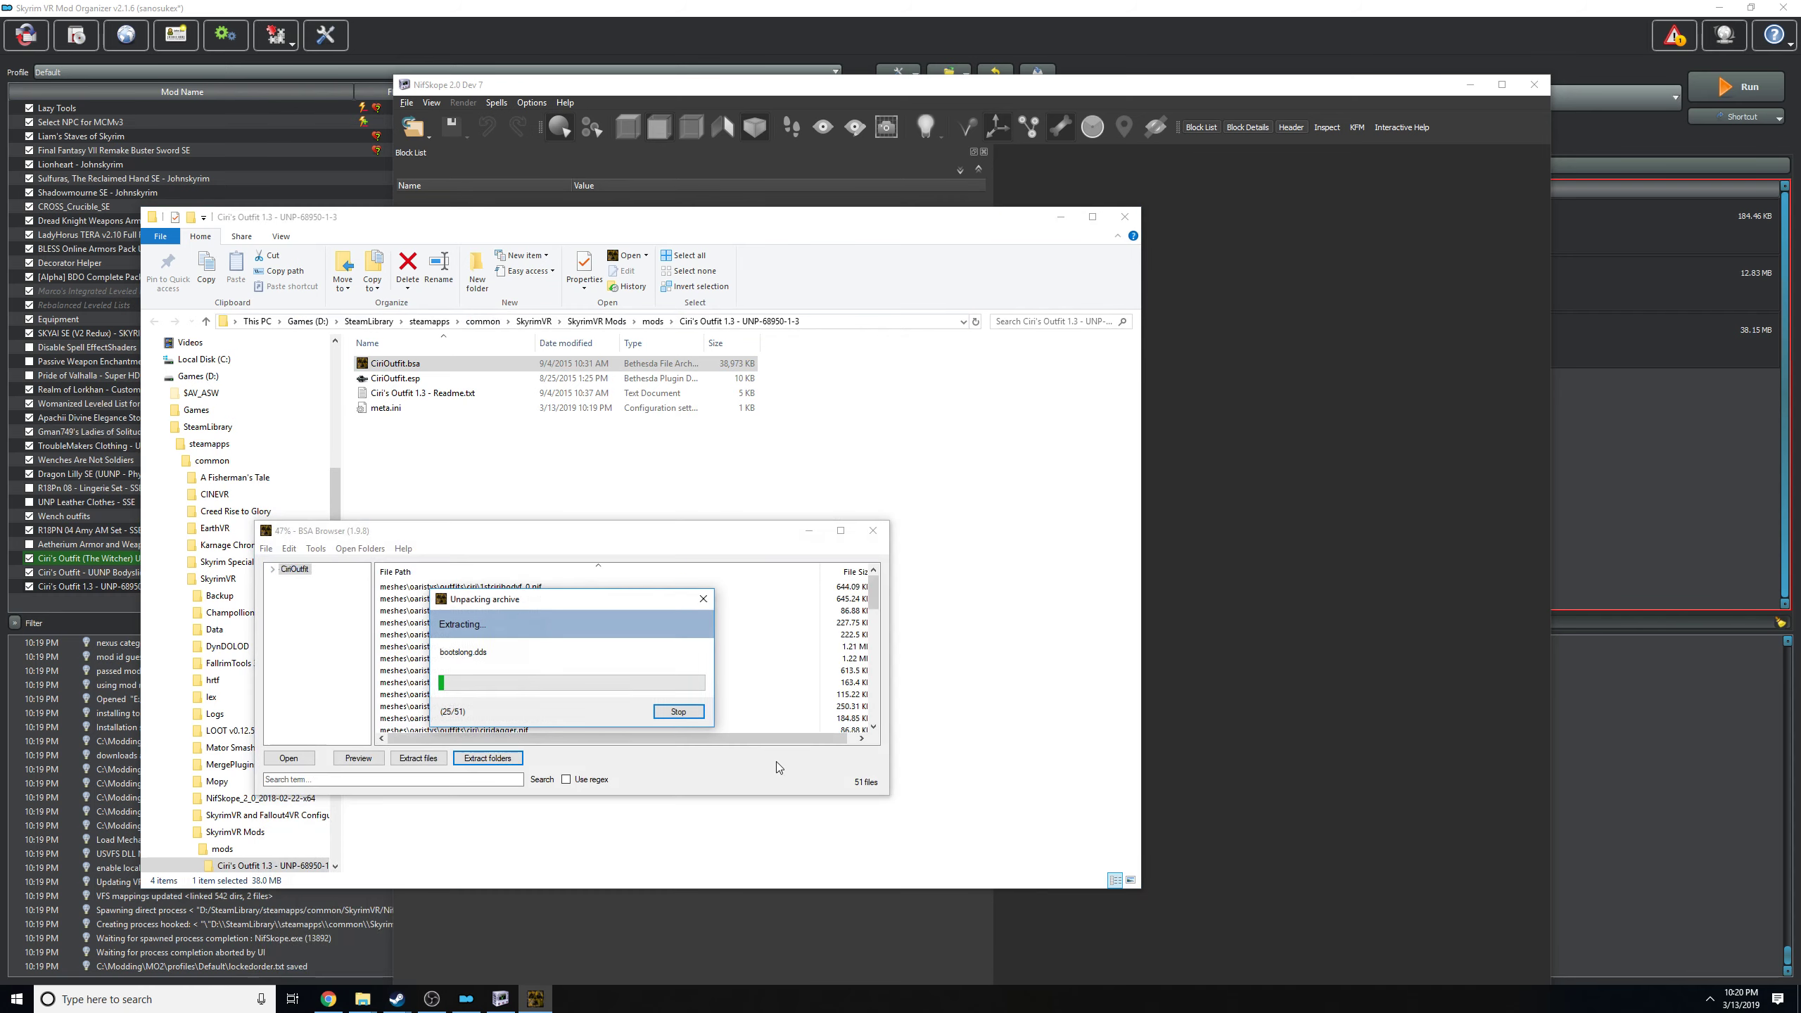
Close BSA Browser and delete CiriOutfit.bsa from the mod folder.
{"action": "left_click", "coordinate": [873, 530]}
{"action": "right_click", "coordinate": [737, 394]}
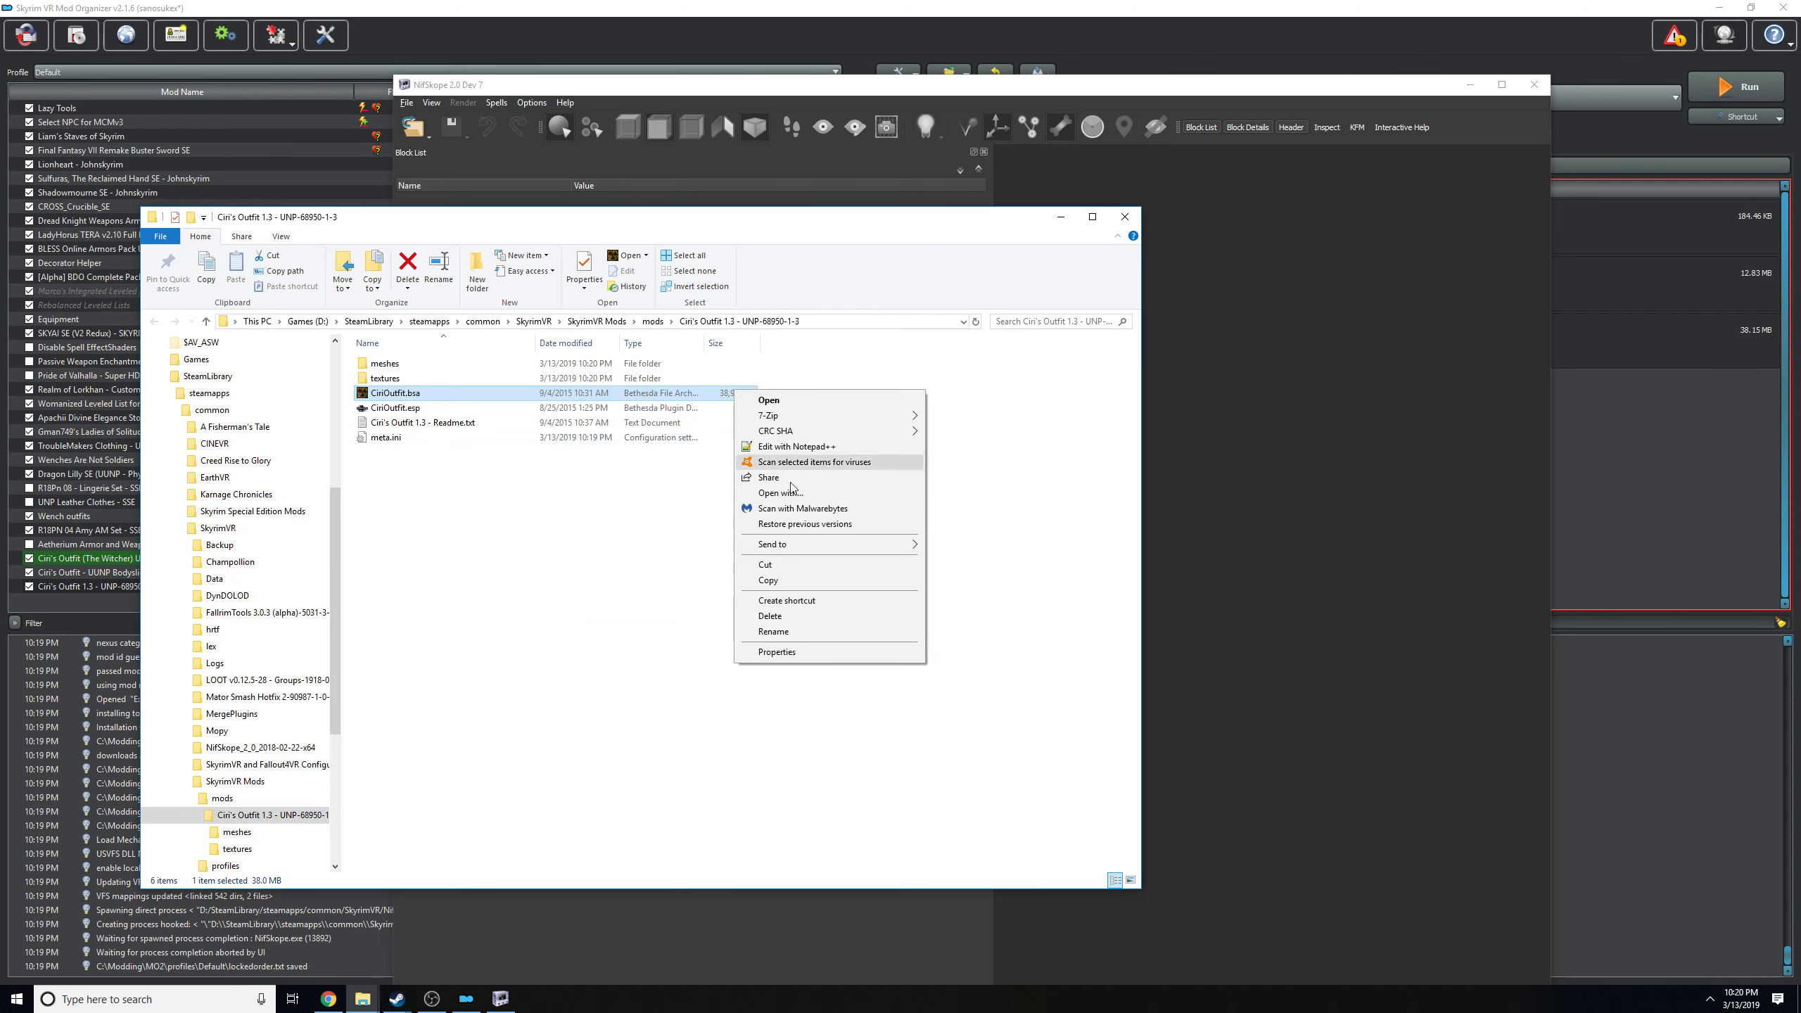
{"action": "left_click", "coordinate": [769, 615]}
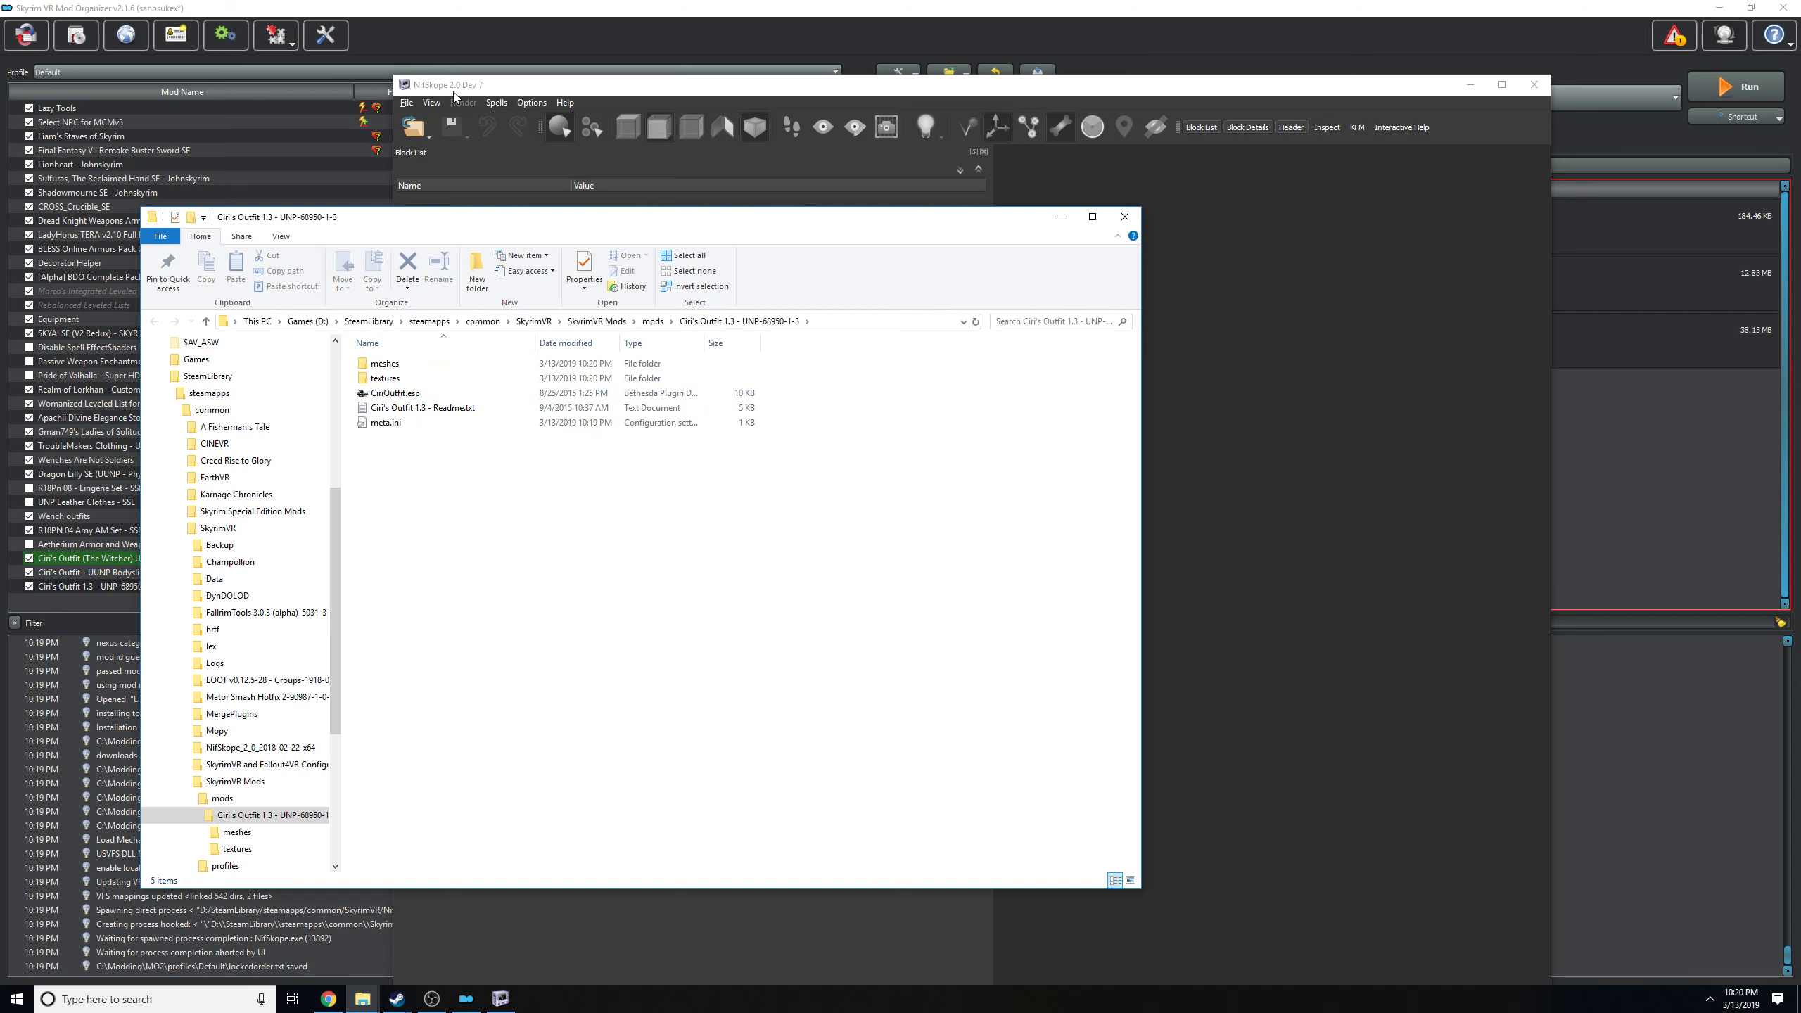
Switch to NifSkope and open ciribodyf_1.nif from the UNP-CBBE-Bodyslide mod's meshes ciri folder.
{"action": "left_click", "coordinate": [455, 97]}
{"action": "left_click", "coordinate": [415, 128]}
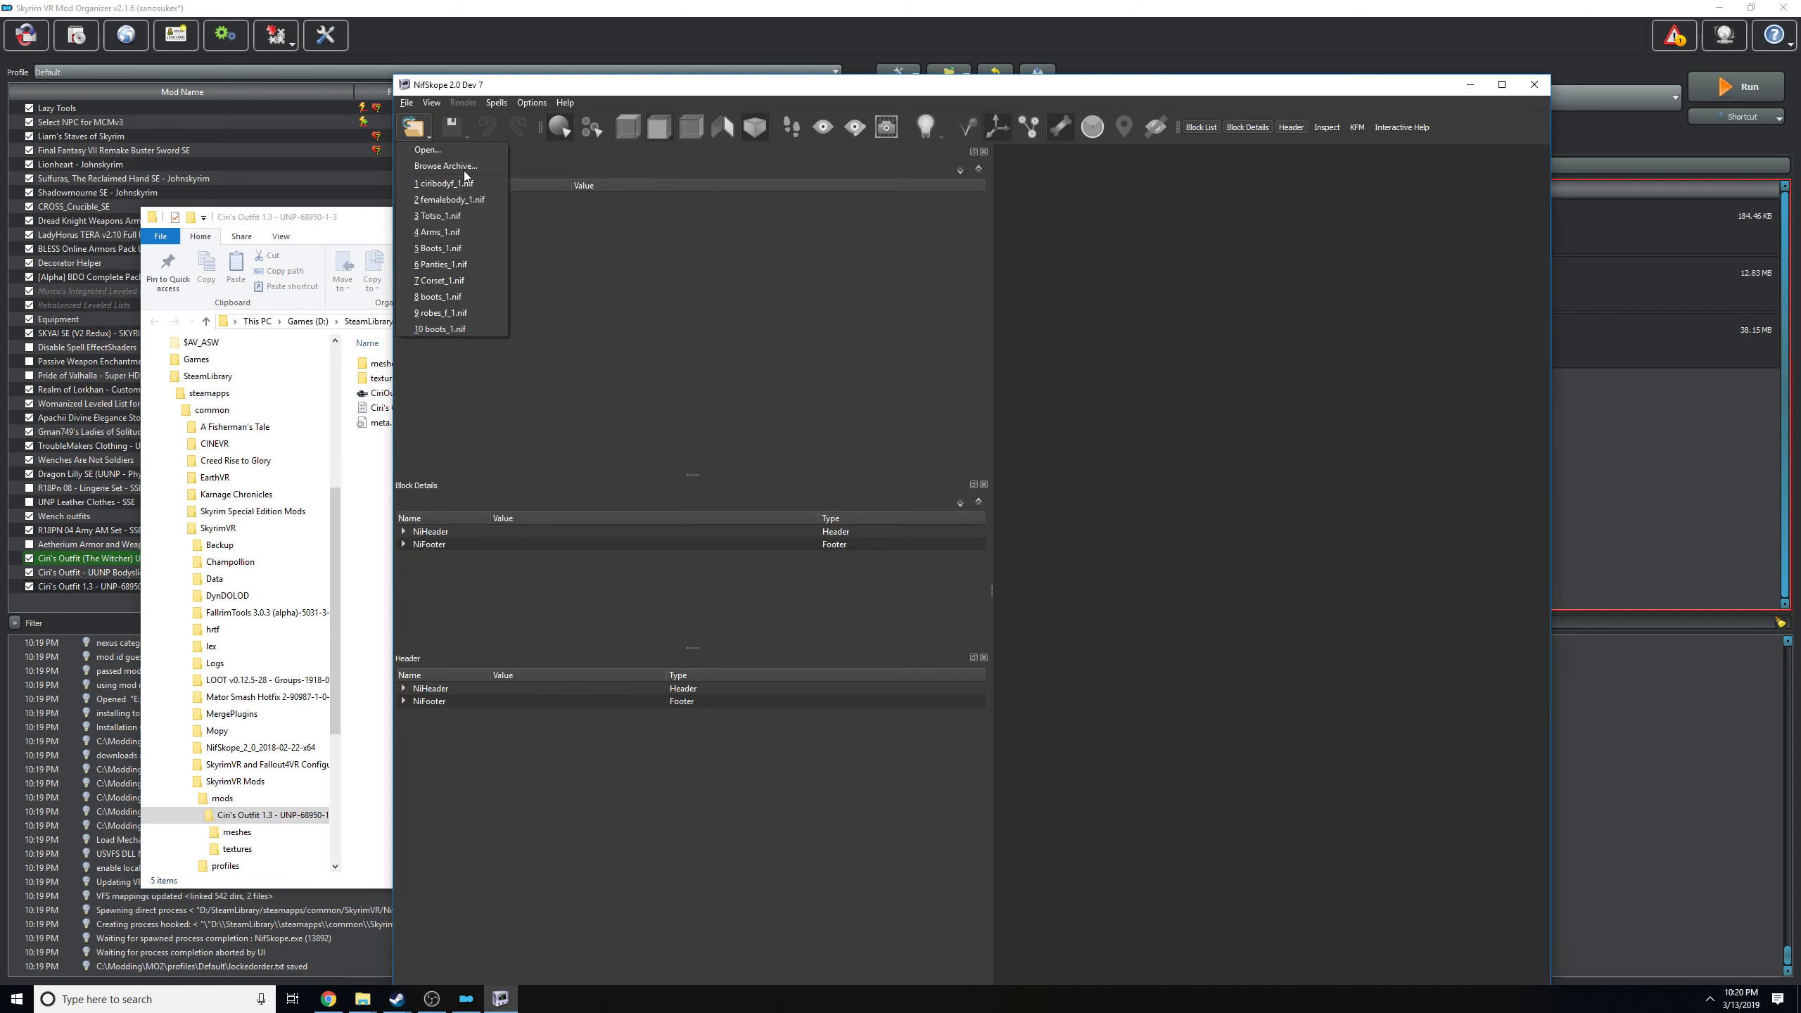
{"action": "left_click", "coordinate": [429, 150]}
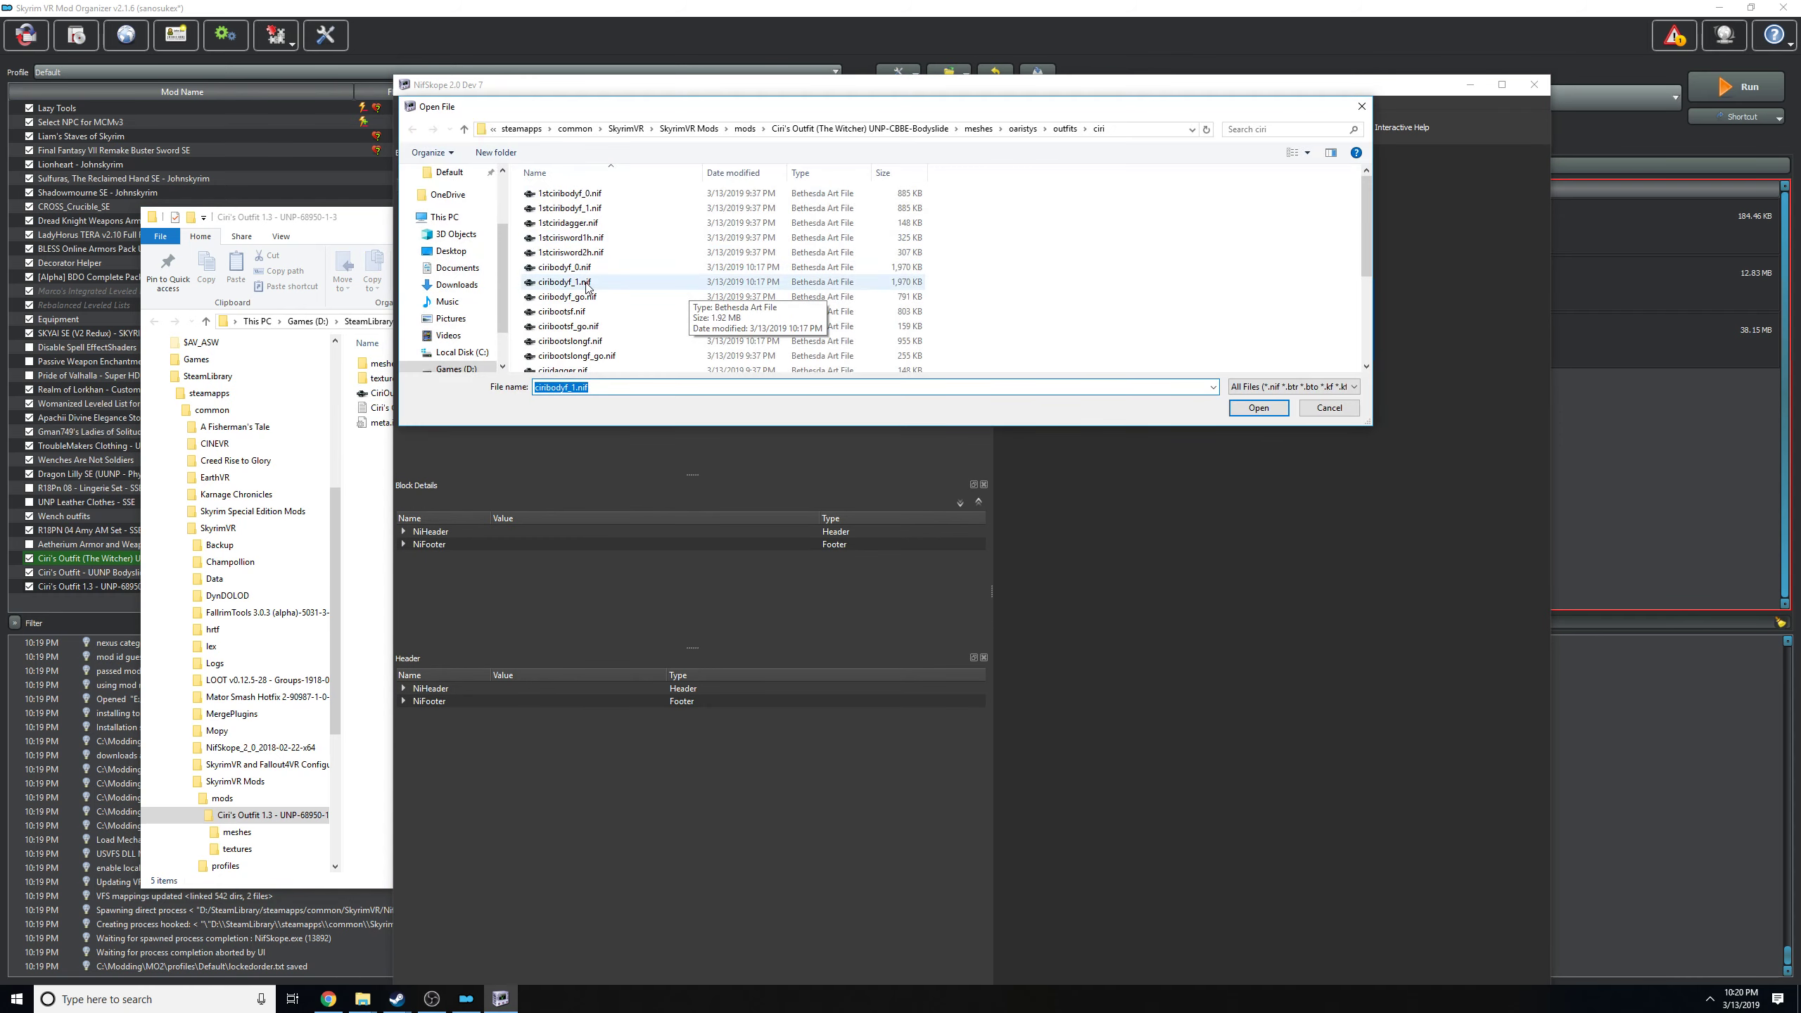
{"action": "double_click", "coordinate": [586, 283]}
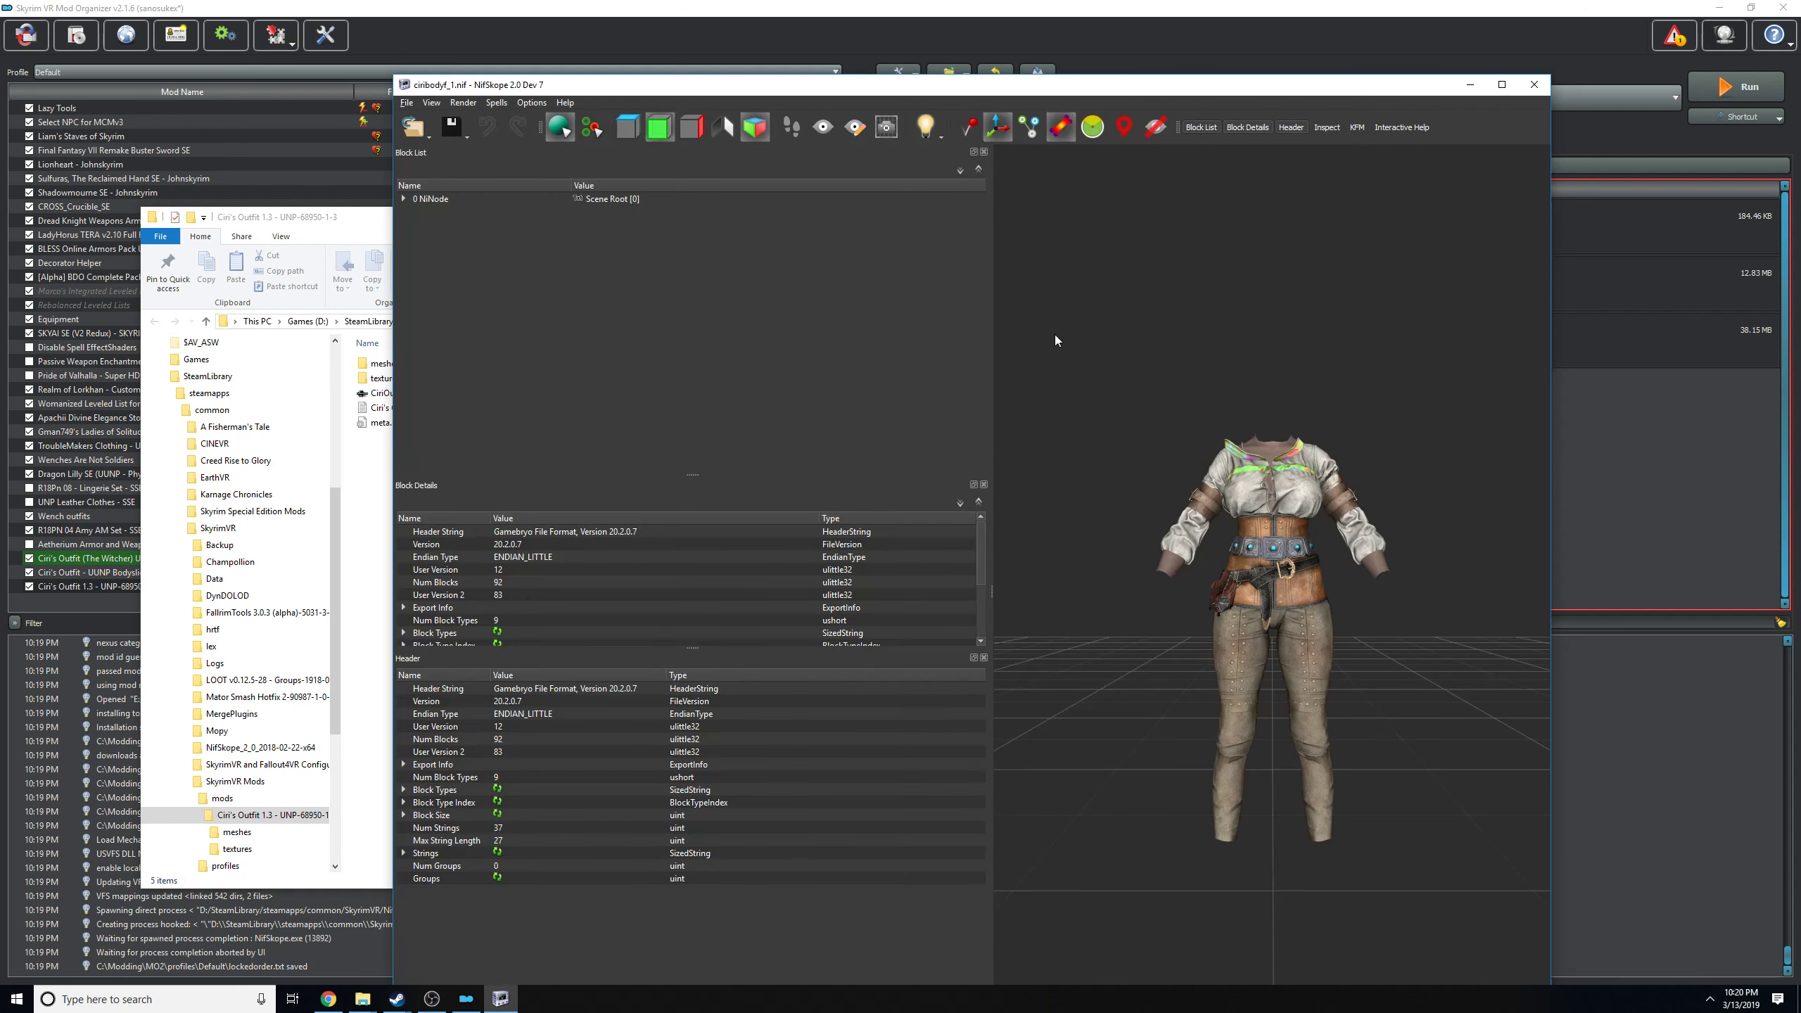
Copy the Ciri's Outfit 1.3 - UNP-68950-1-3 folder path from Explorer and go to that folder in NifSkope's file-opening dialog.
{"action": "left_click", "coordinate": [415, 128]}
{"action": "left_click", "coordinate": [366, 474]}
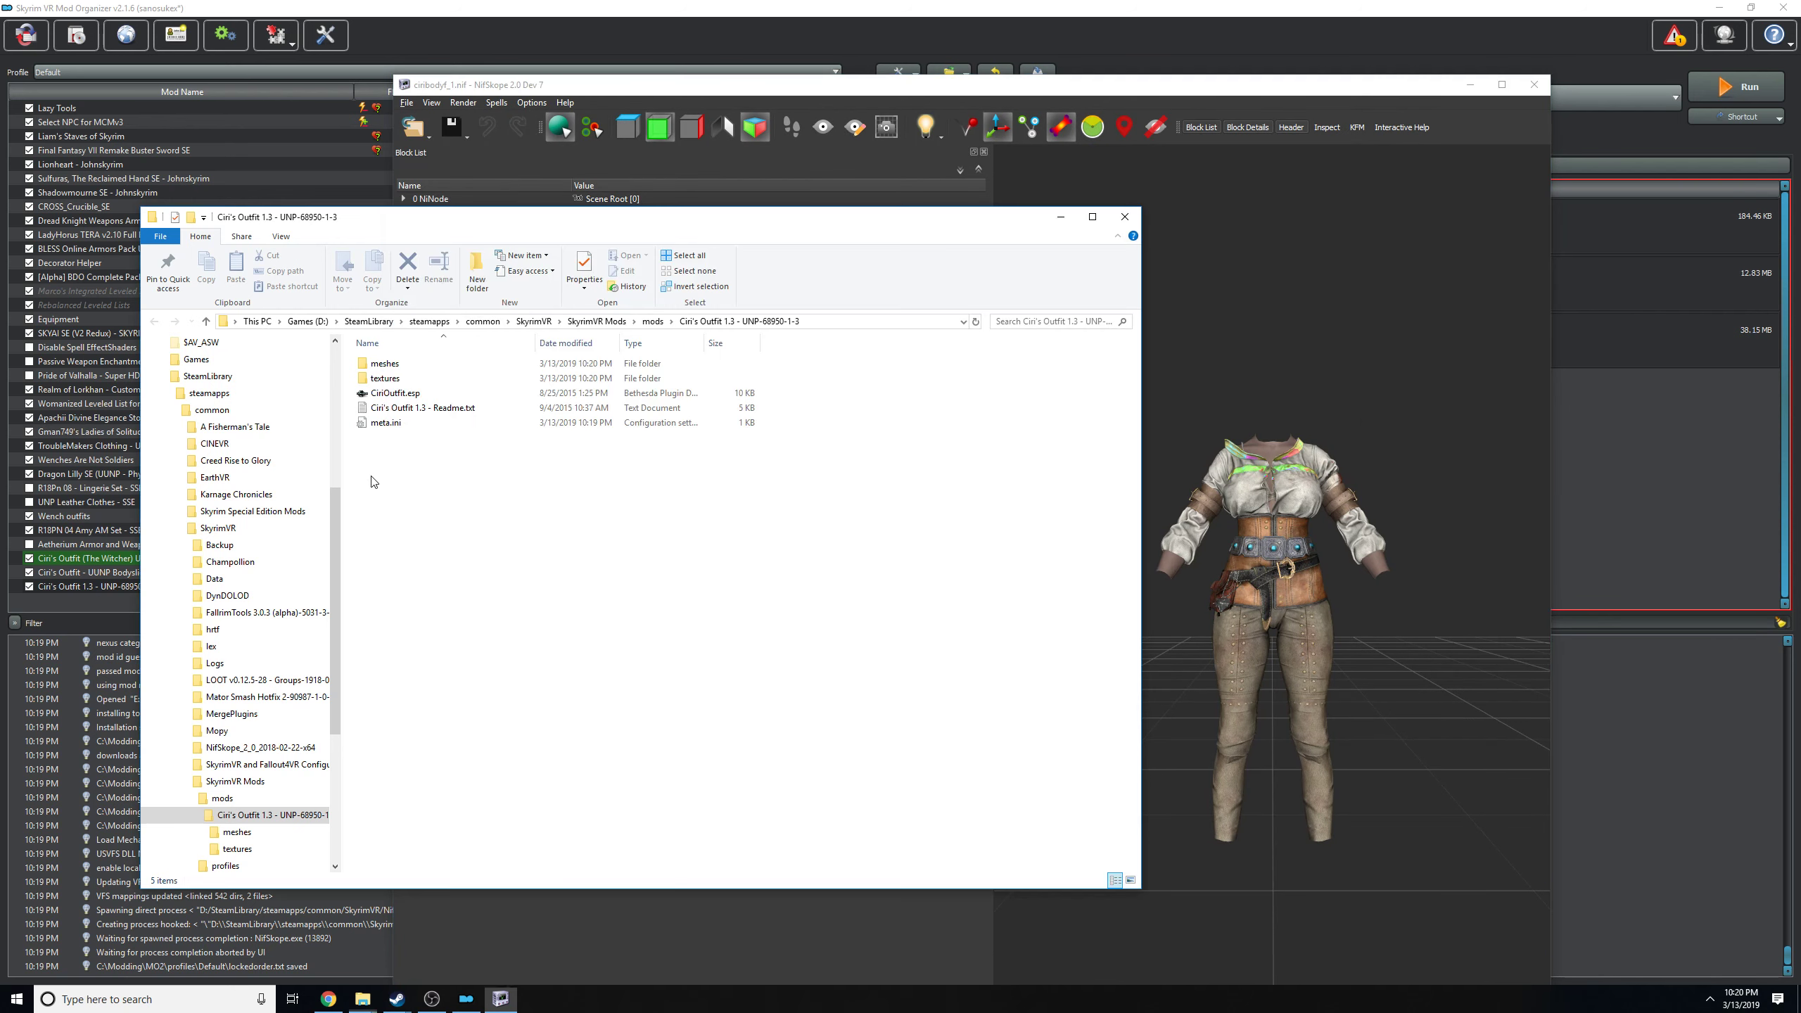
{"action": "left_click", "coordinate": [867, 323]}
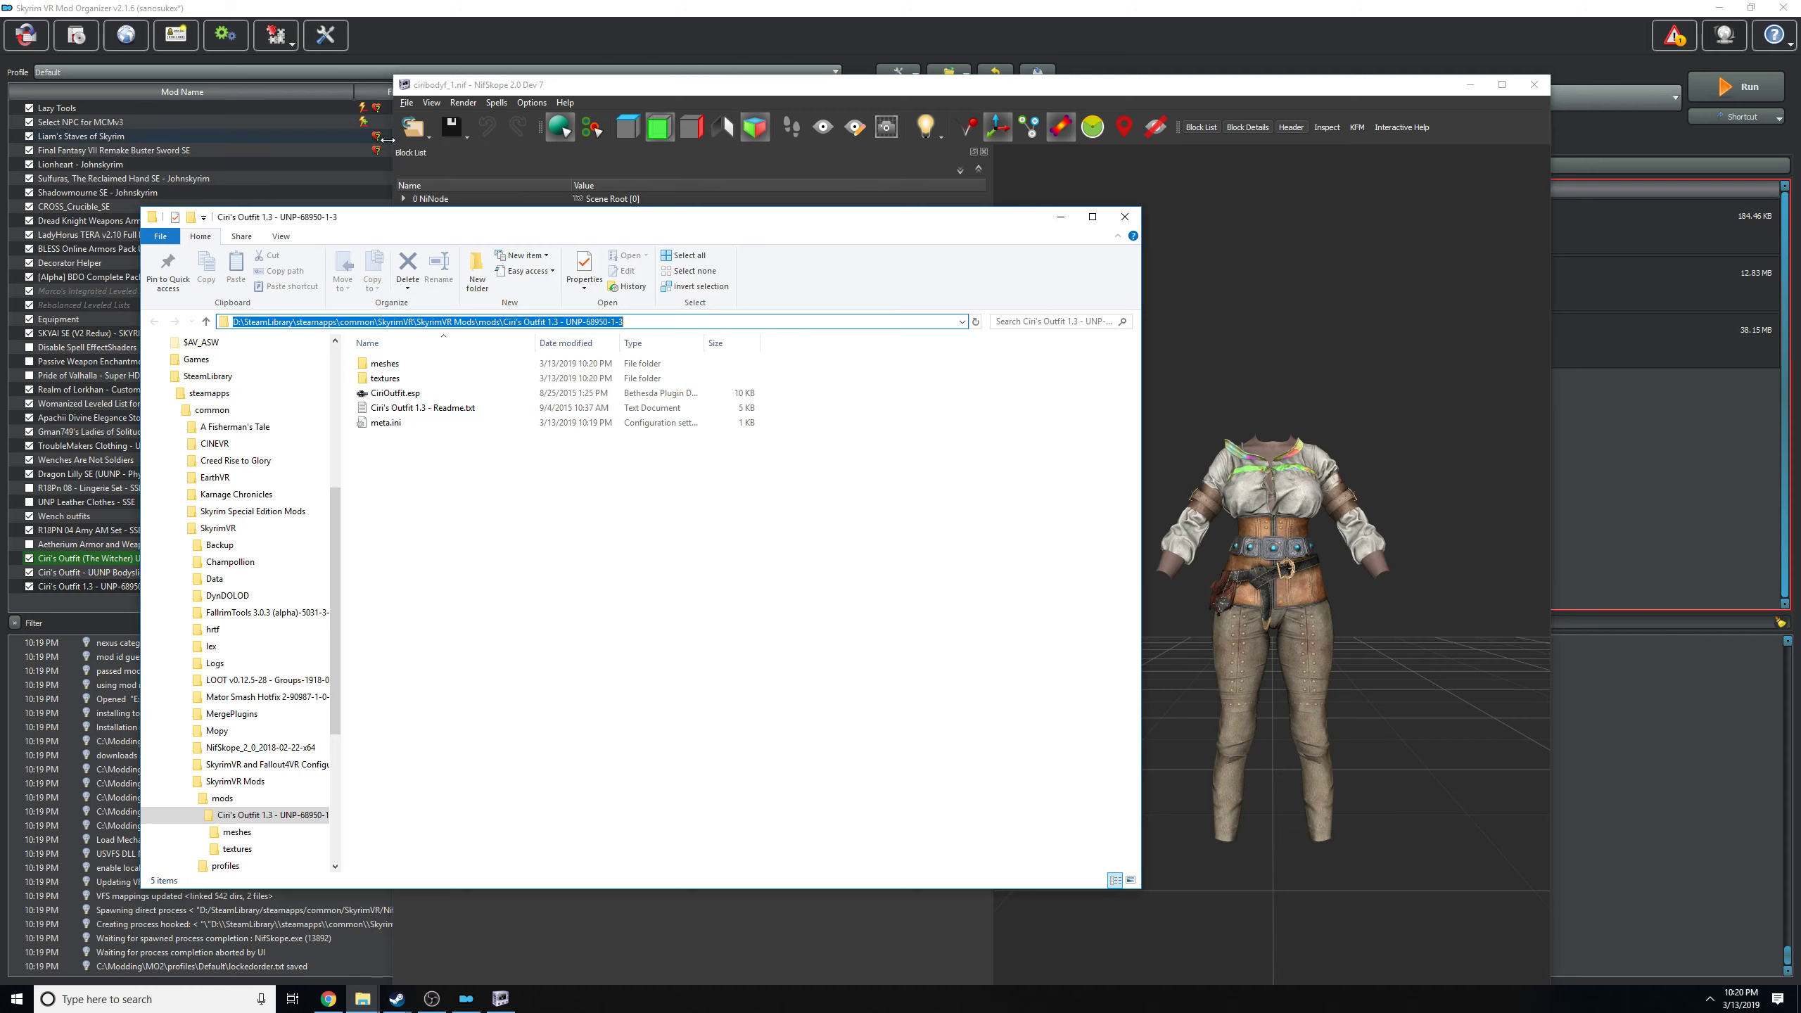
{"action": "left_click", "coordinate": [415, 128]}
{"action": "left_click", "coordinate": [434, 148]}
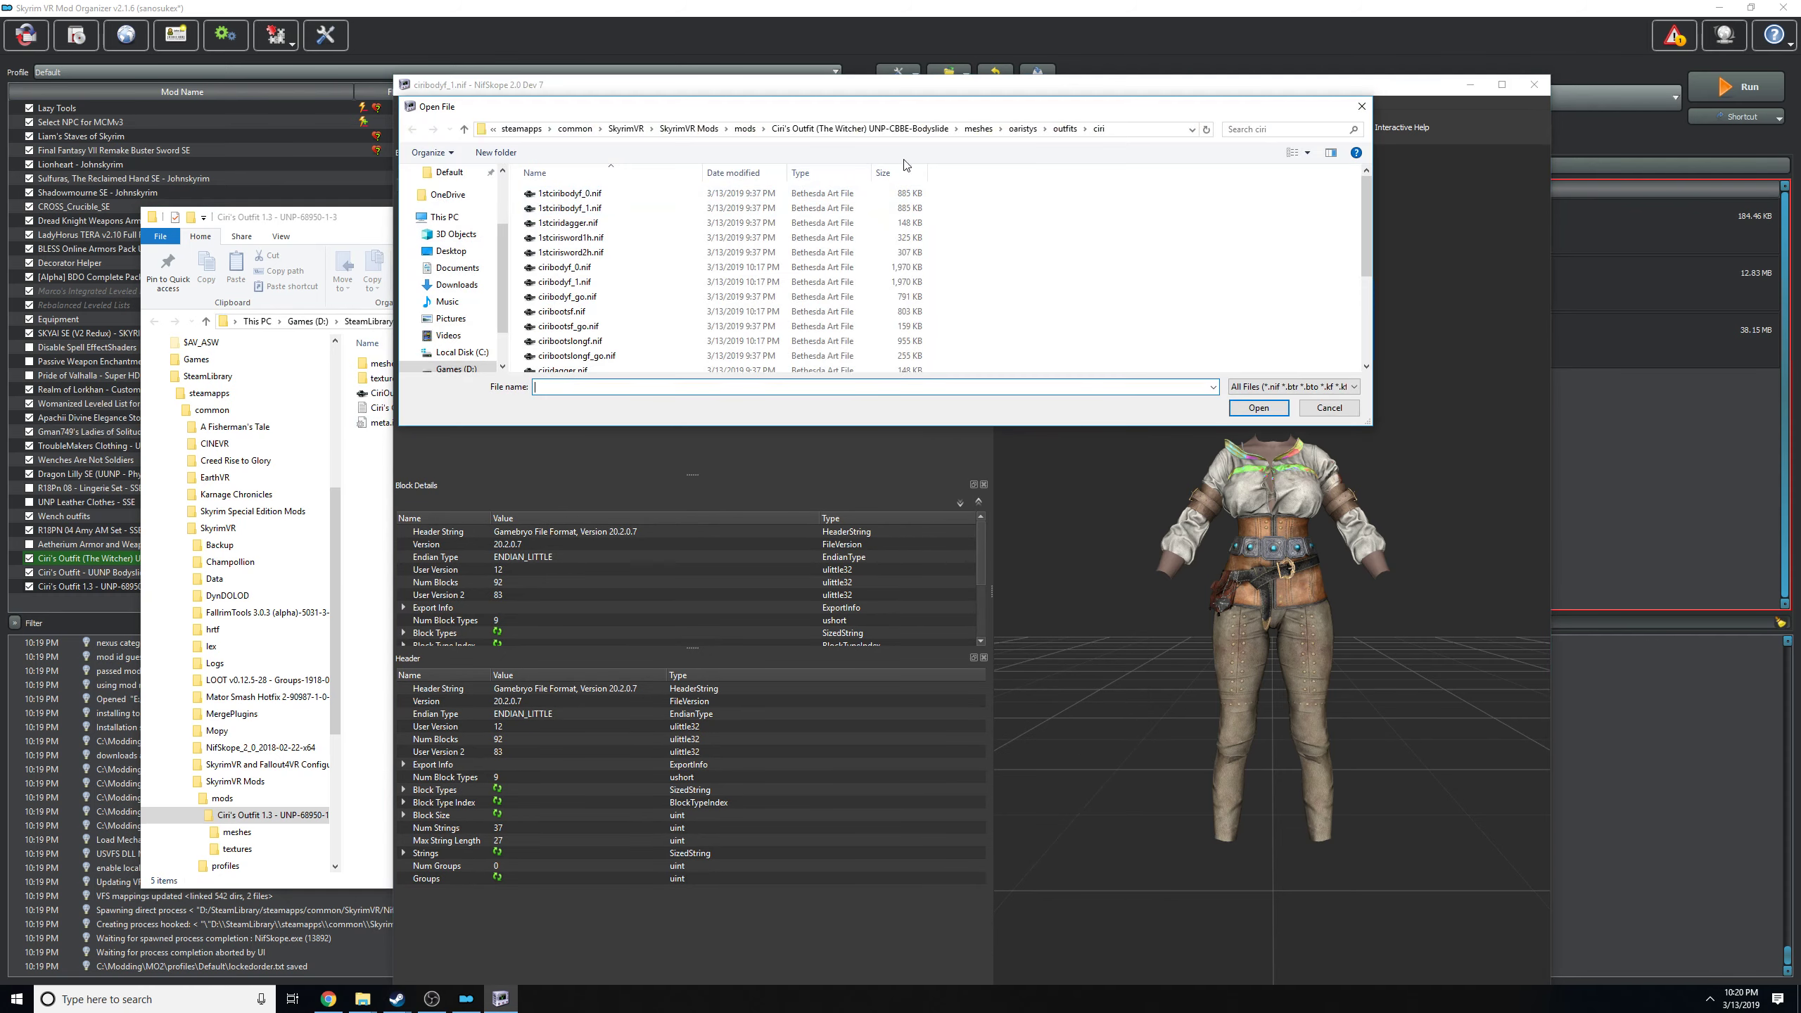
{"action": "left_click", "coordinate": [1128, 135]}
{"action": "key", "text": "ctrl+v"}
{"action": "key", "text": "Return"}
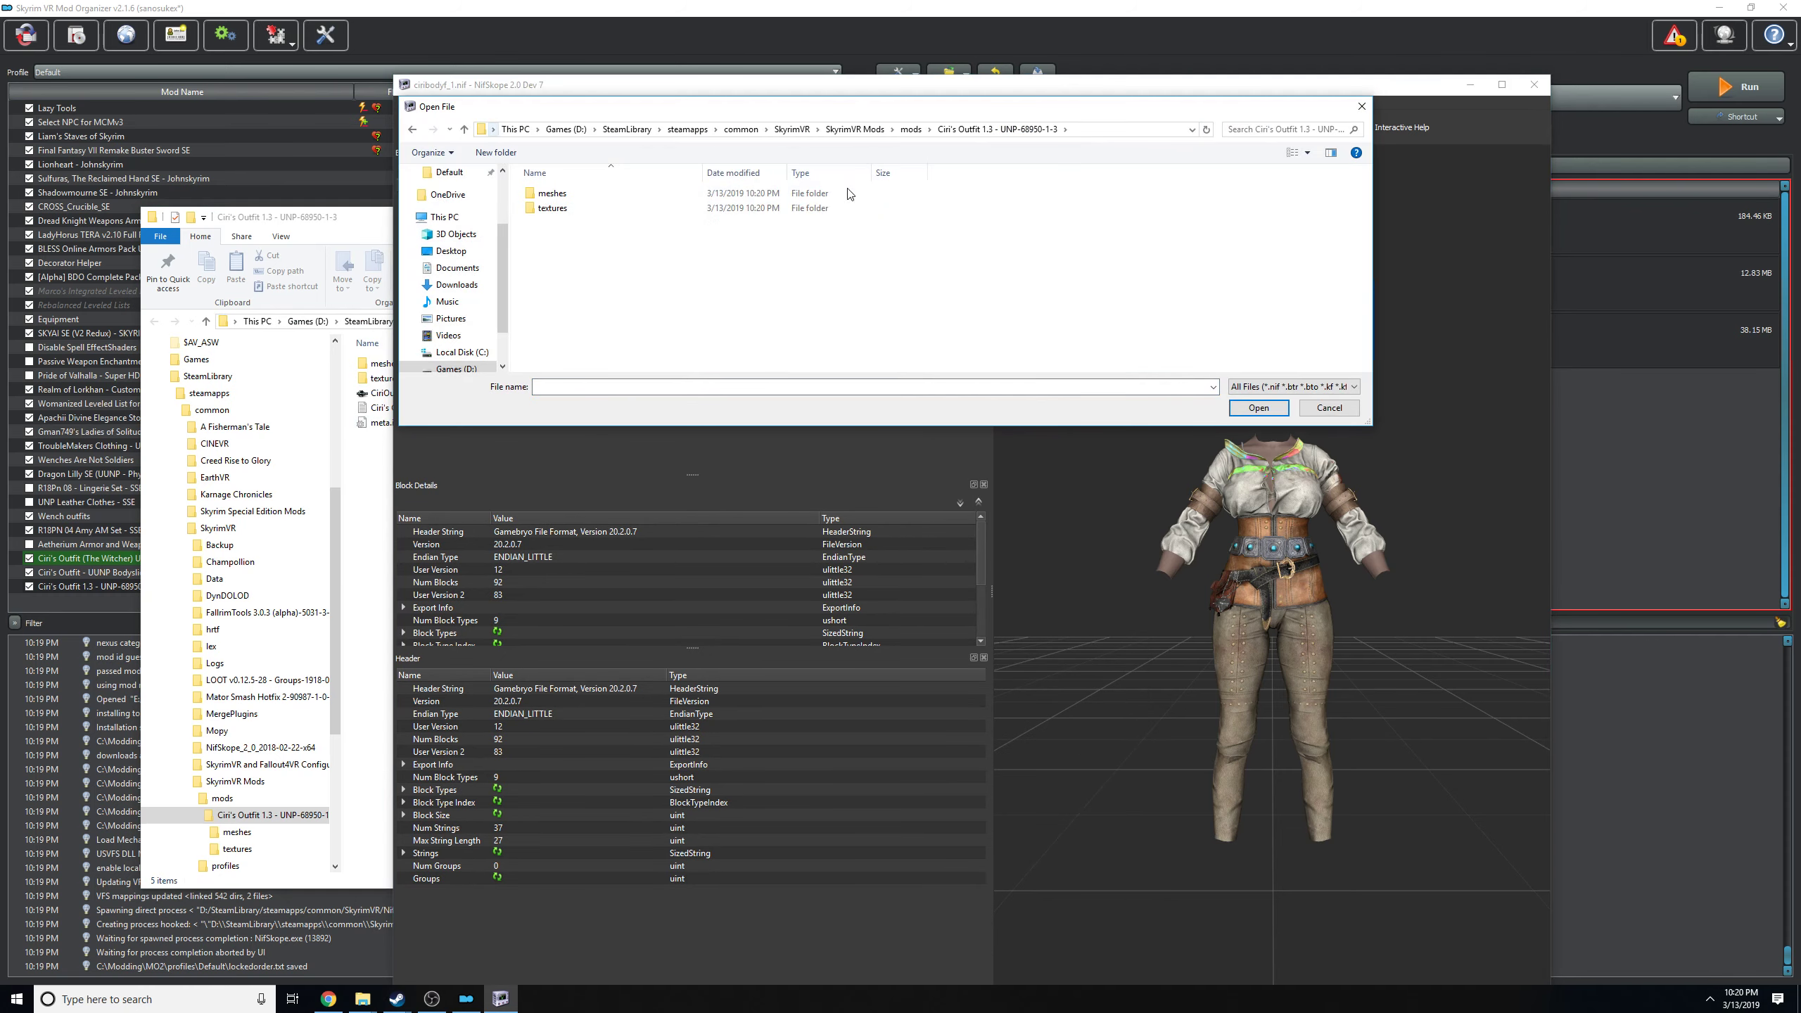
Open ciribodyf_1.nif from the mod's meshes, oaristys, outfits, ciri folder.
{"action": "double_click", "coordinate": [571, 192]}
{"action": "double_click", "coordinate": [576, 193]}
{"action": "double_click", "coordinate": [582, 194]}
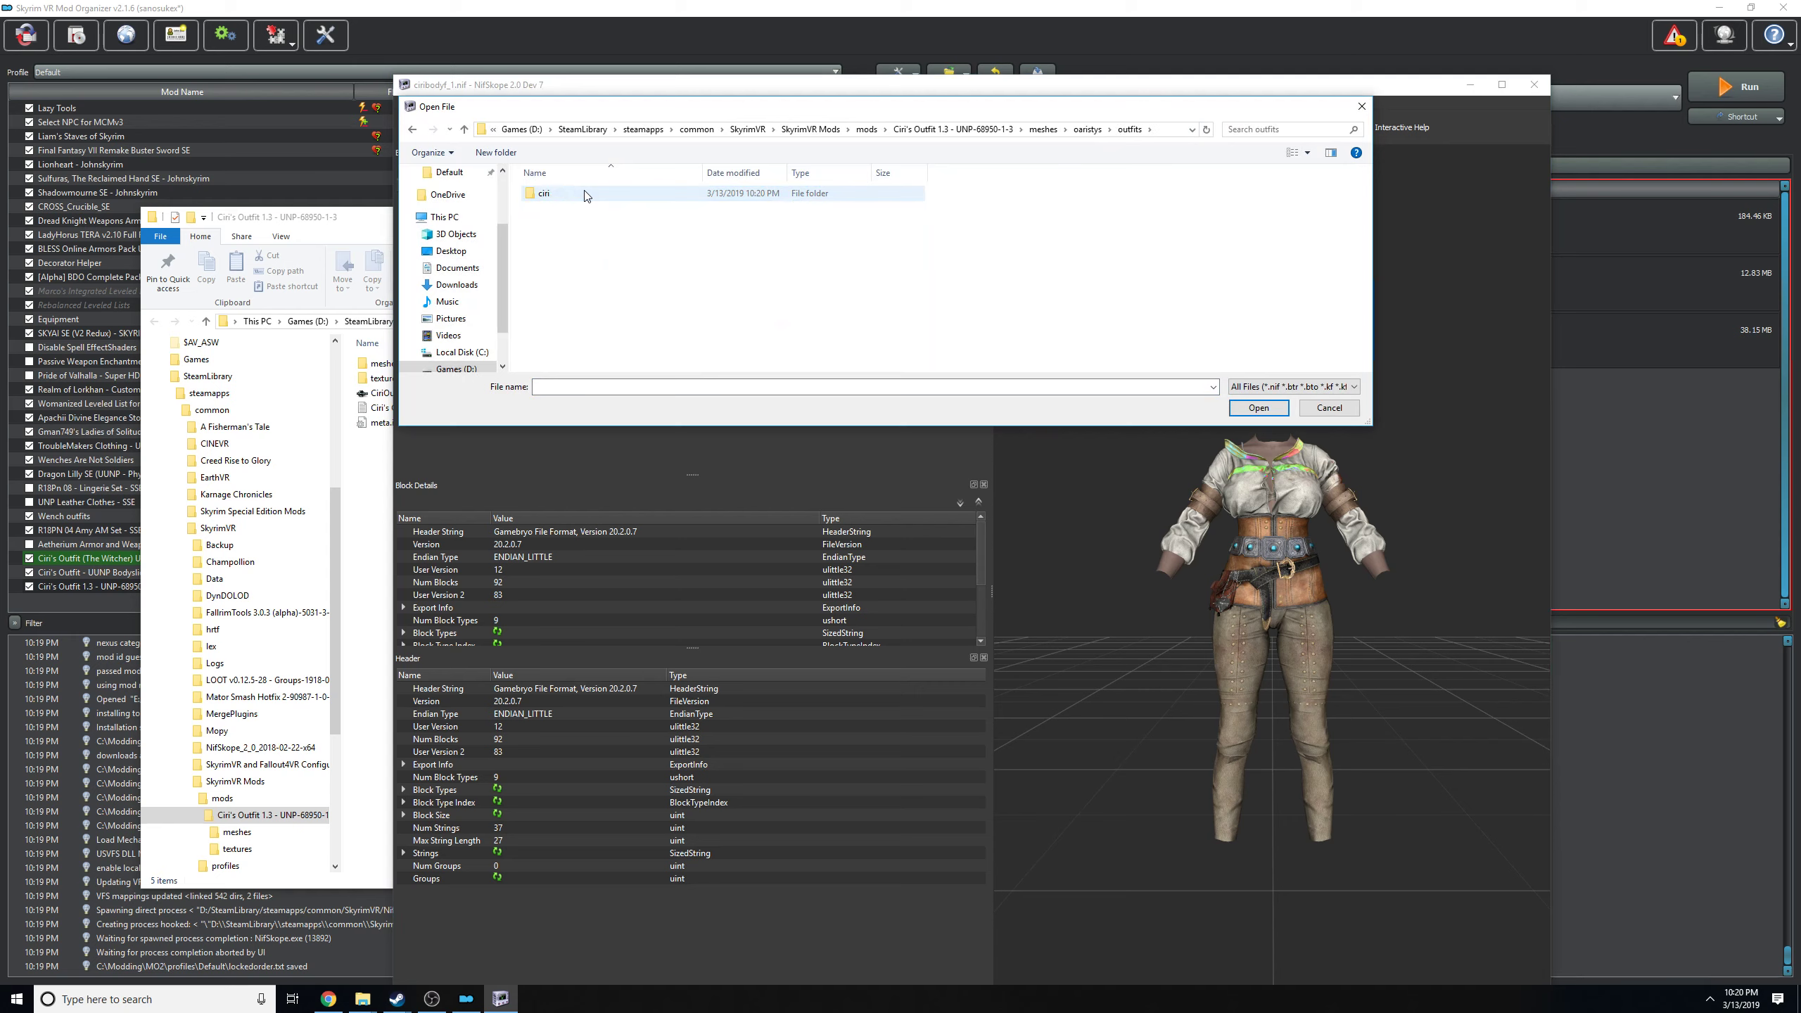
{"action": "double_click", "coordinate": [594, 195]}
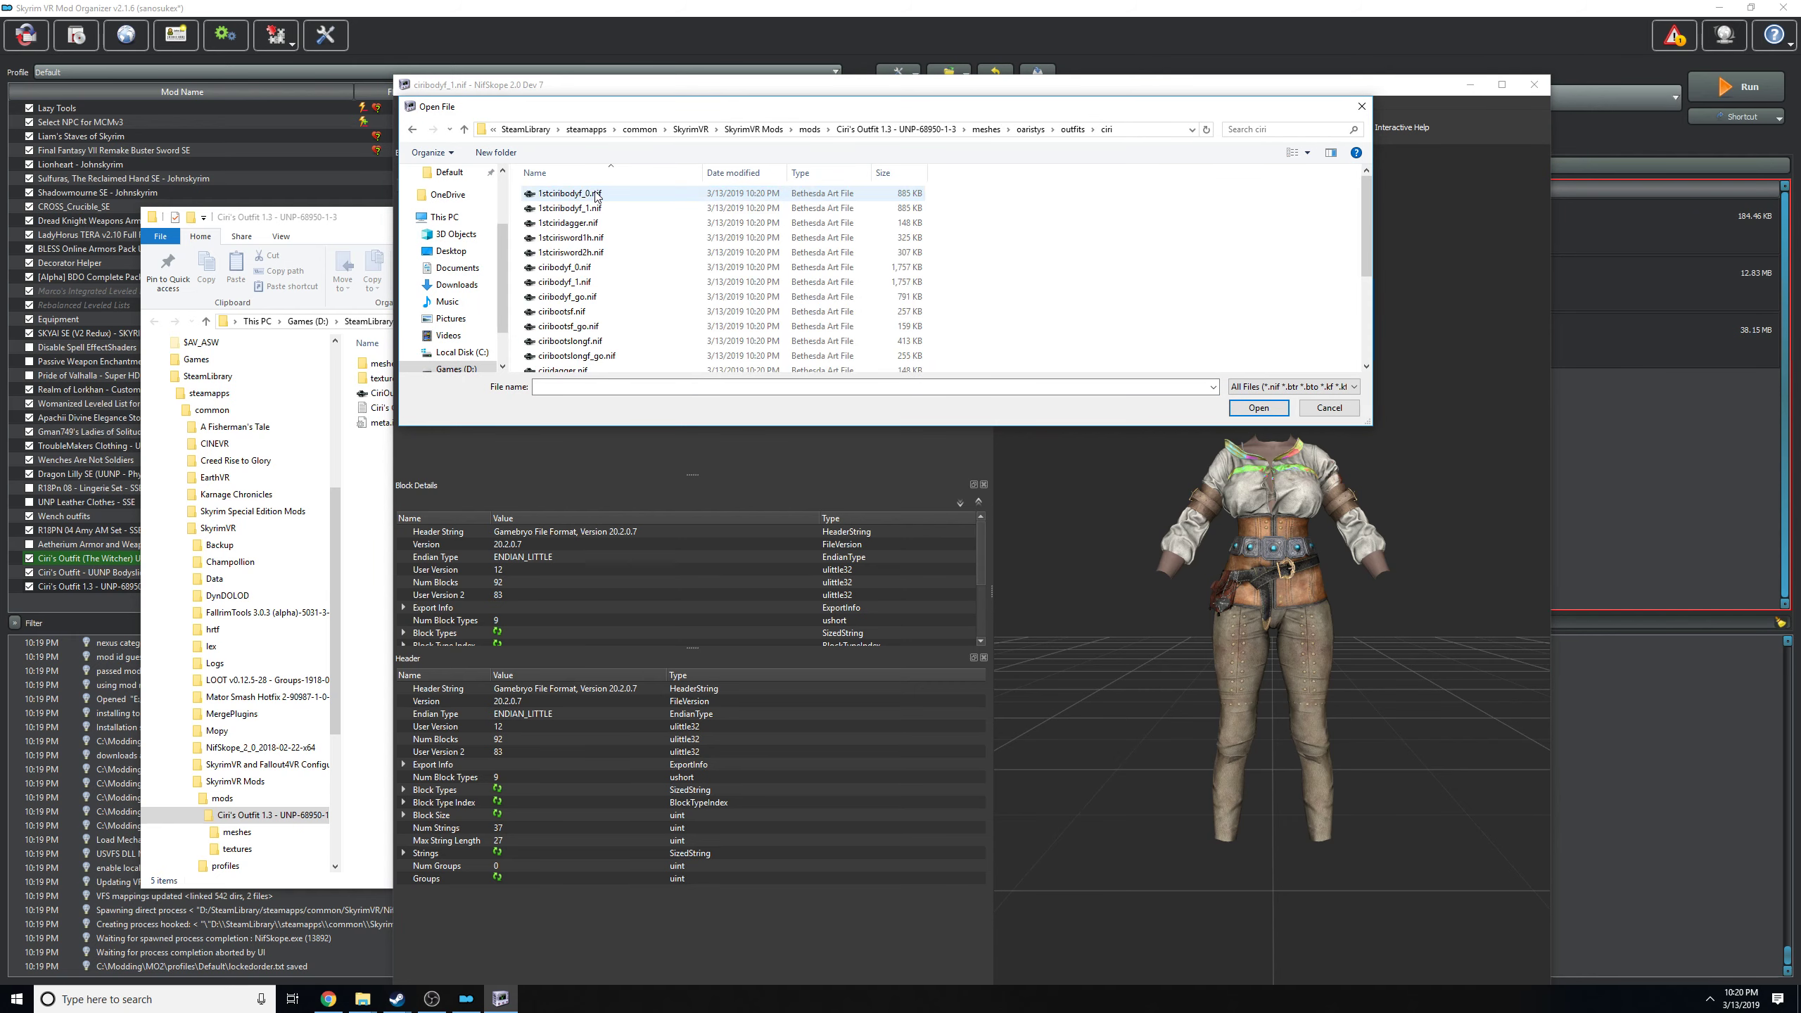
{"action": "left_click", "coordinate": [655, 287]}
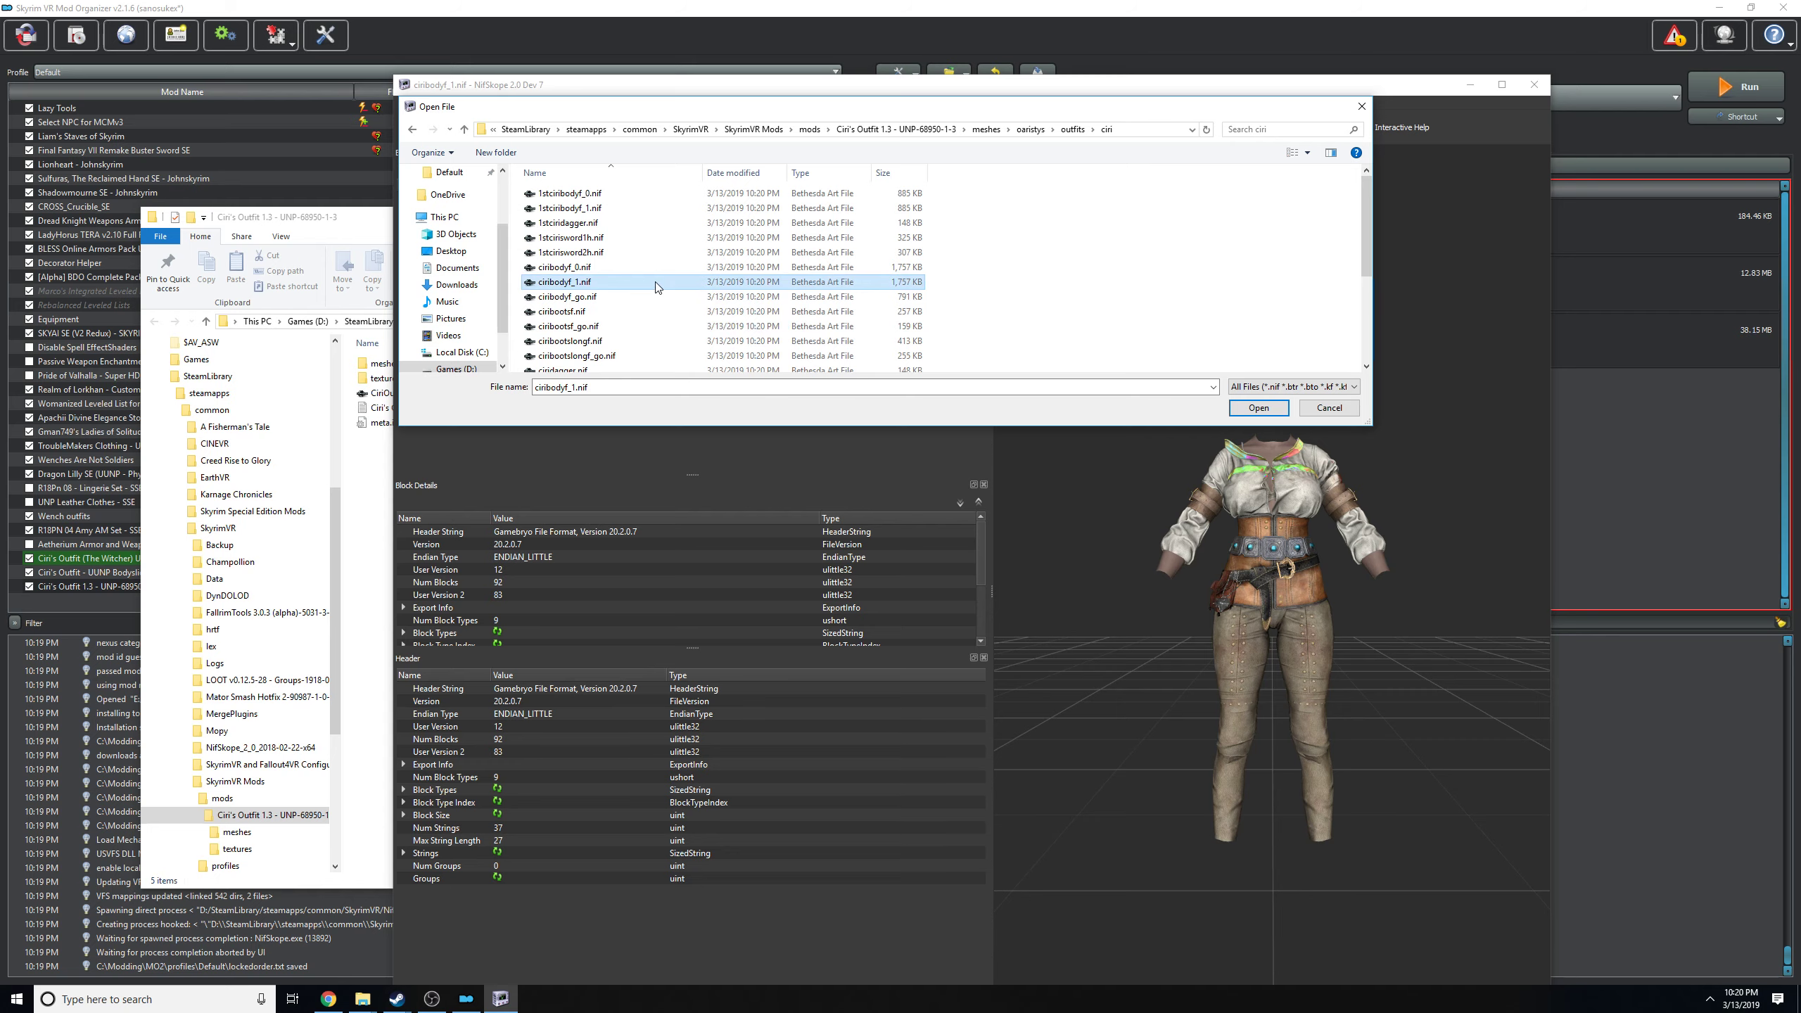
{"action": "left_click", "coordinate": [655, 287]}
{"action": "double_click", "coordinate": [534, 284]}
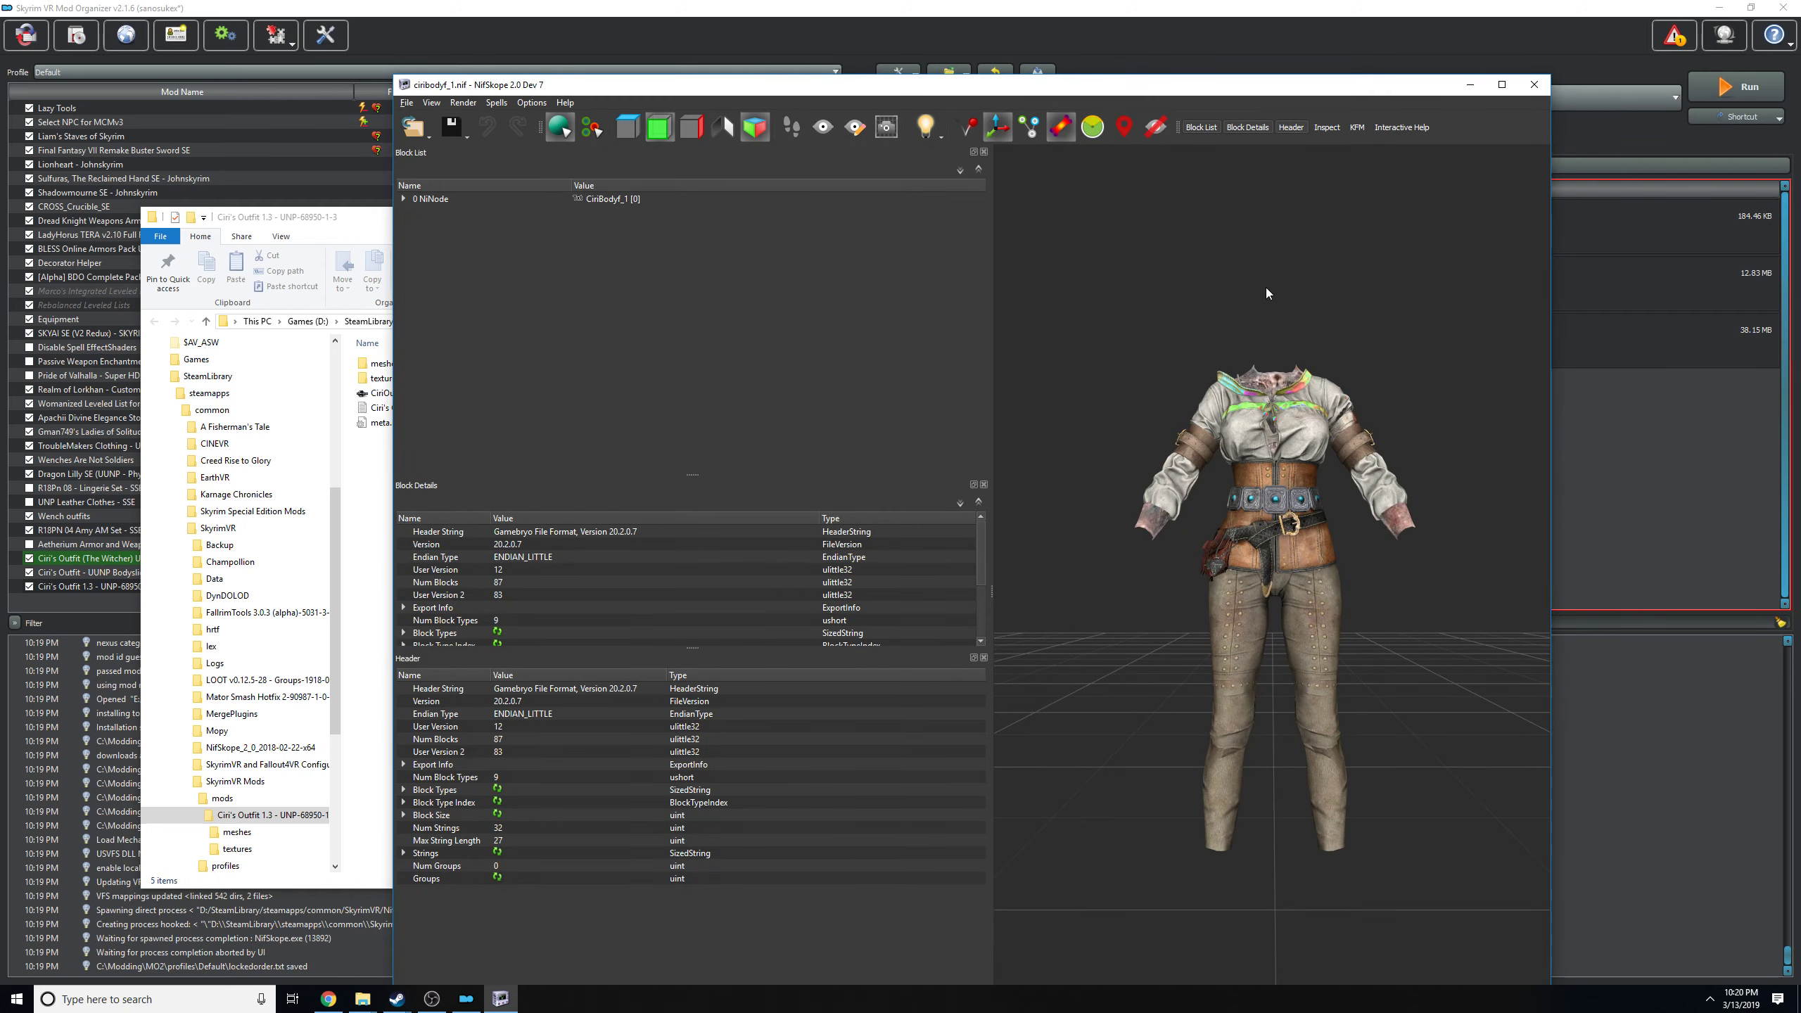
Inspect the loaded outfit, select its exposed body shape UNP_1, and view the texture paths in its BSShaderTextureSet.
{"action": "left_click_drag", "start_coordinate": [1266, 287], "coordinate": [1292, 406]}
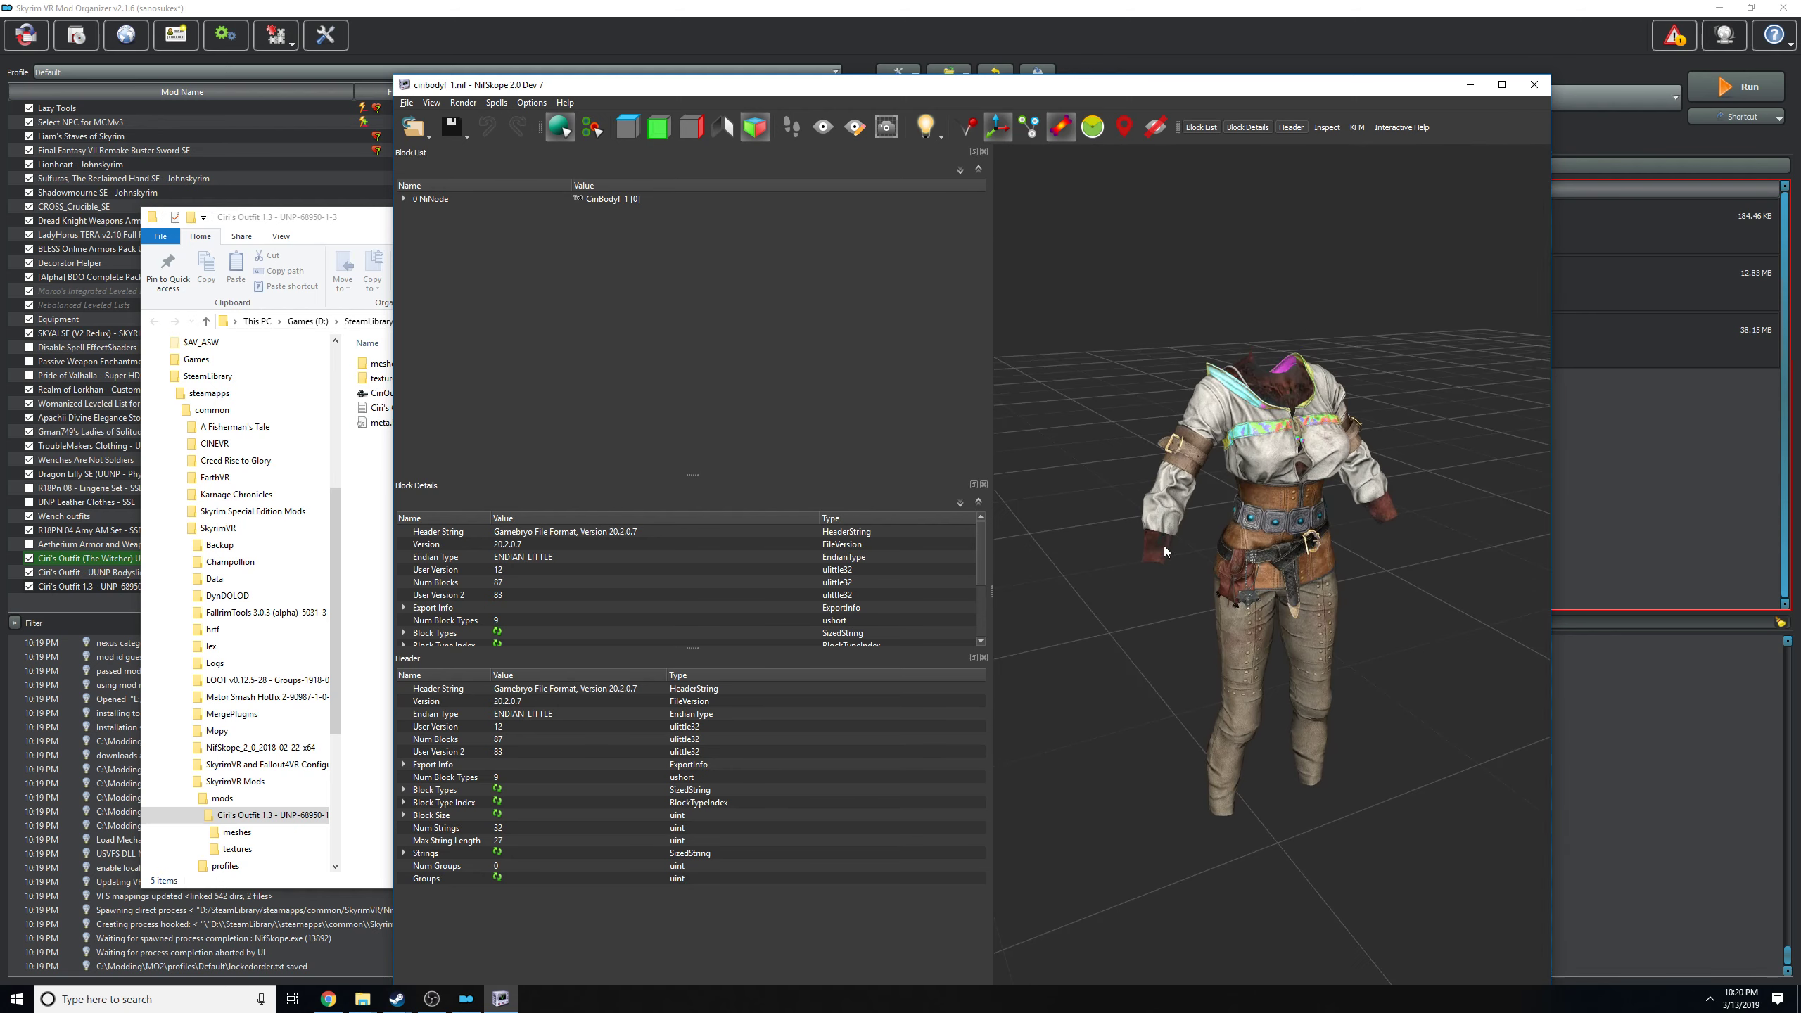
{"action": "left_click_drag", "start_coordinate": [1163, 546], "coordinate": [1360, 358]}
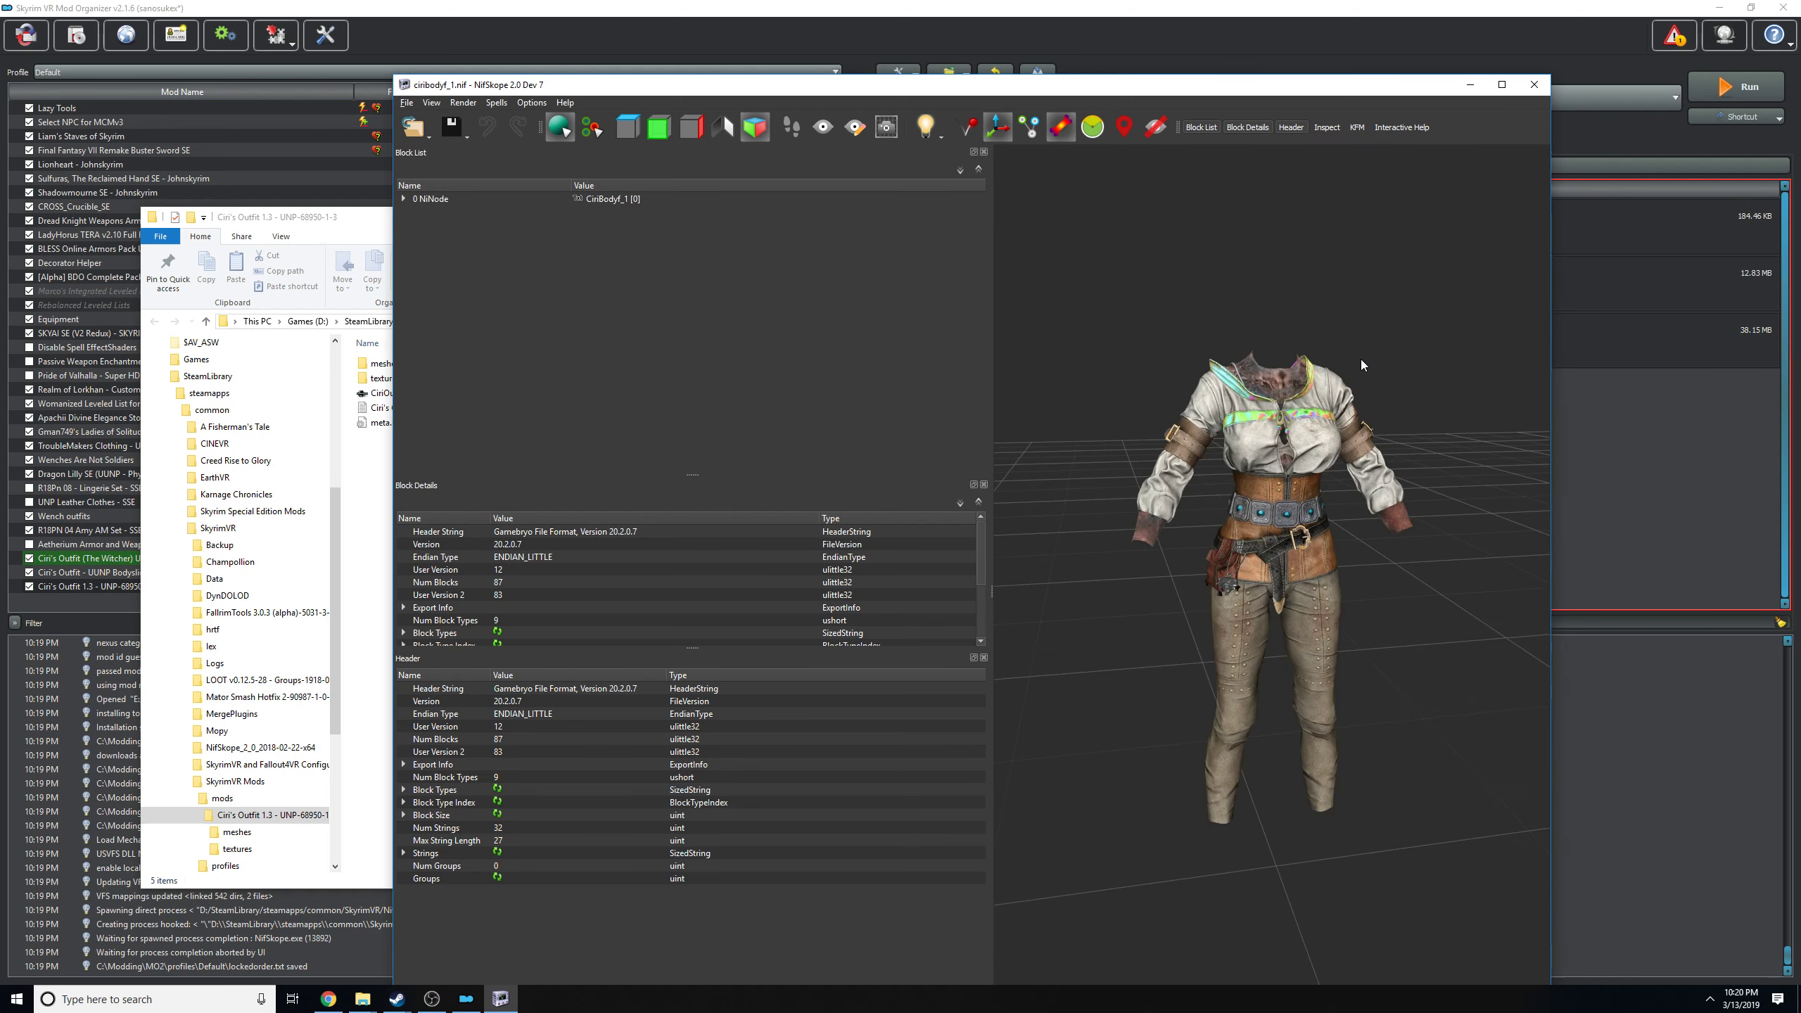
{"action": "left_click", "coordinate": [1280, 383]}
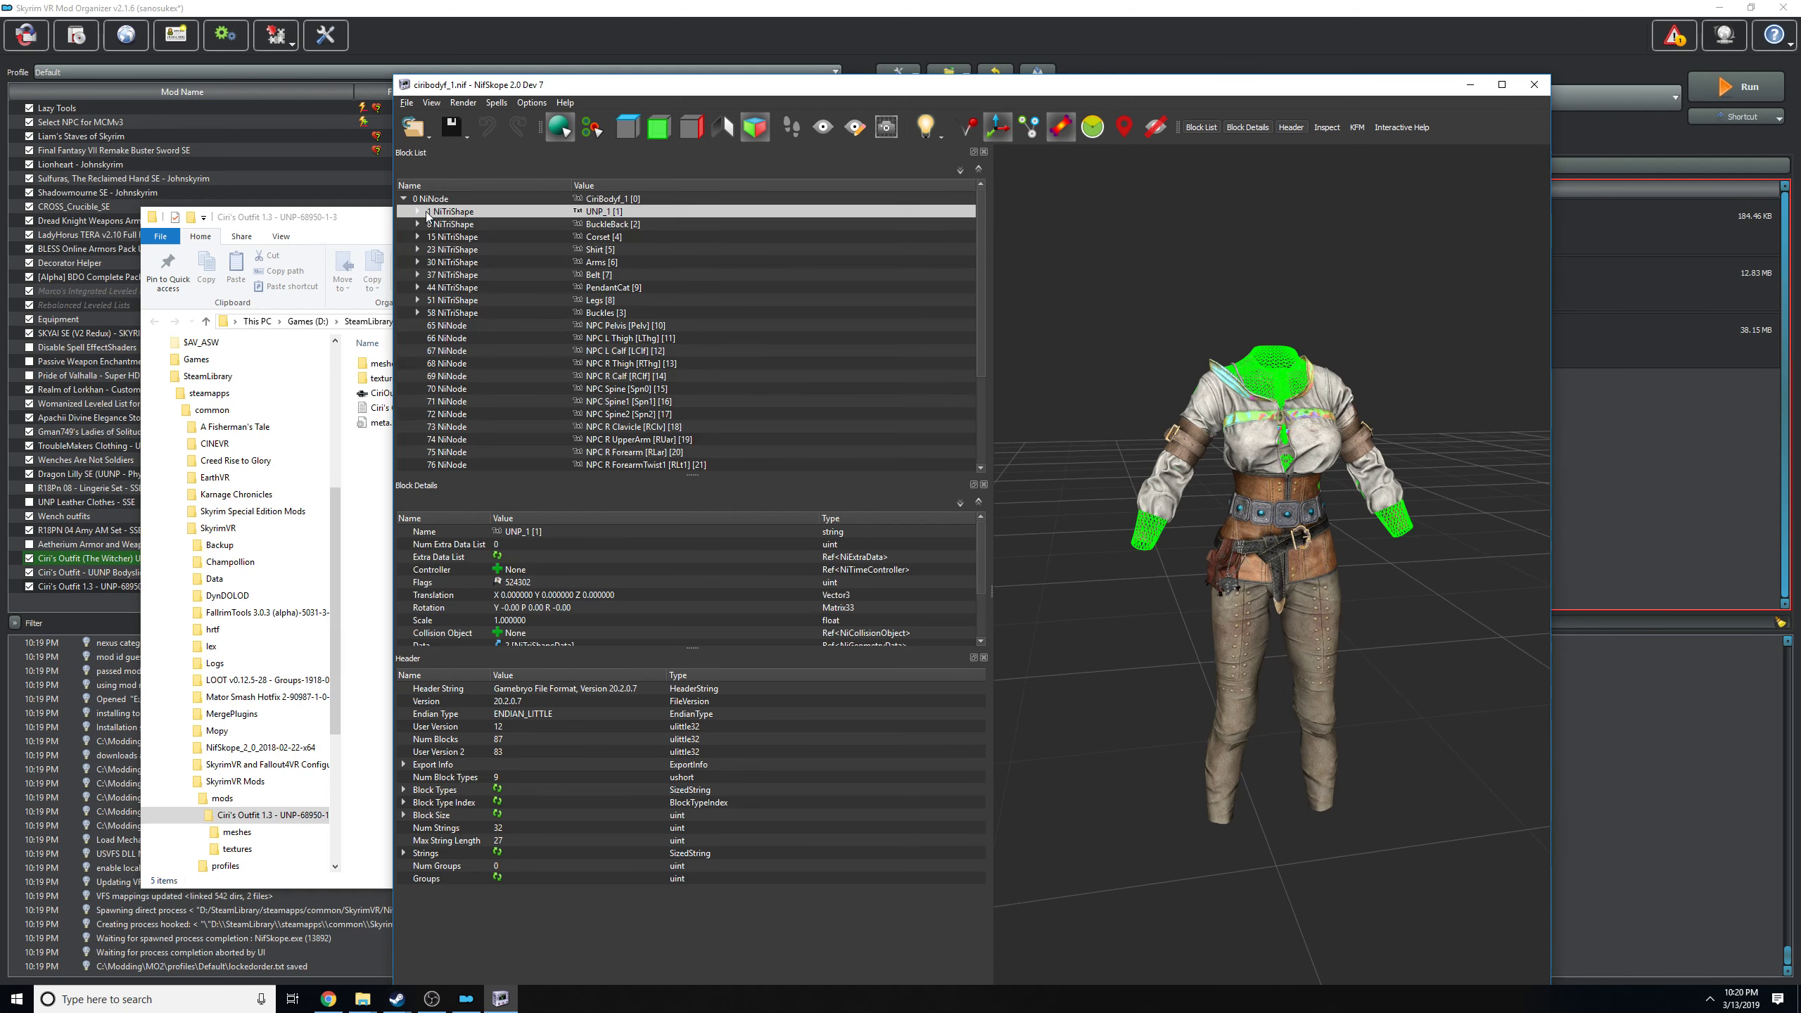
{"action": "left_click", "coordinate": [418, 212]}
{"action": "left_click", "coordinate": [432, 250]}
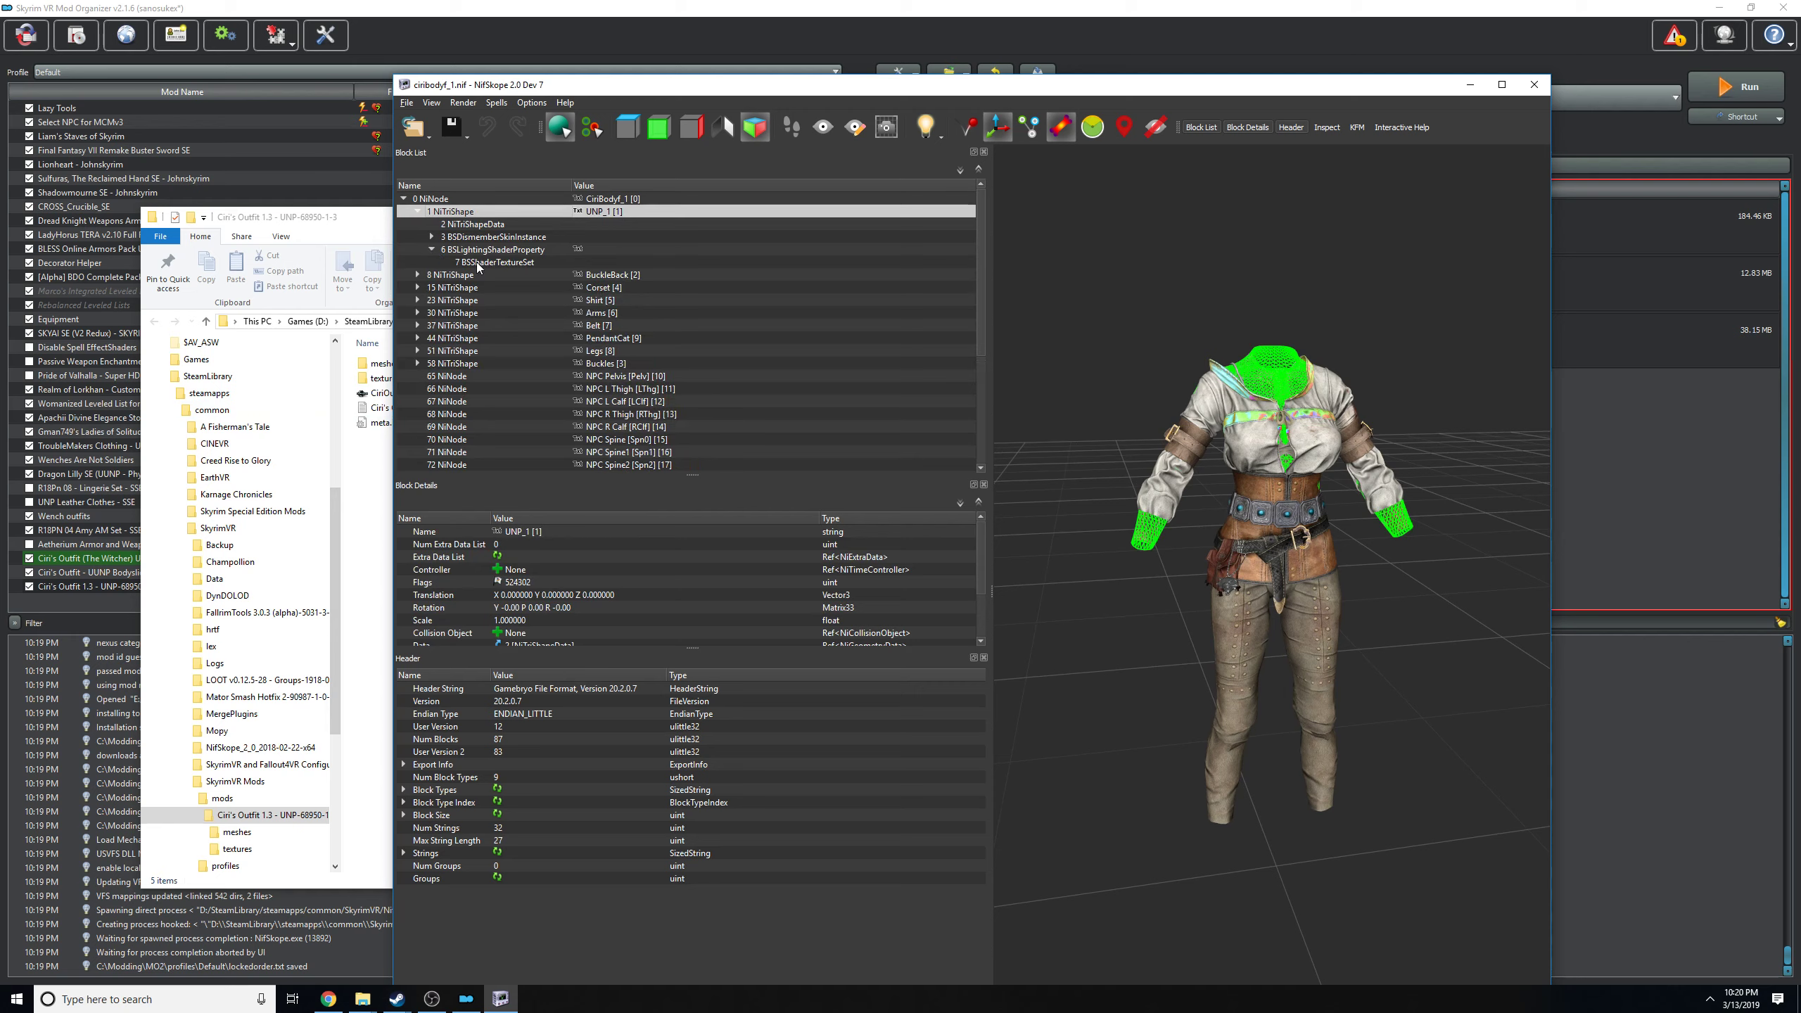
{"action": "left_click", "coordinate": [475, 261]}
{"action": "scroll", "coordinate": [703, 622], "scroll_direction": "down", "scroll_amount": 1}
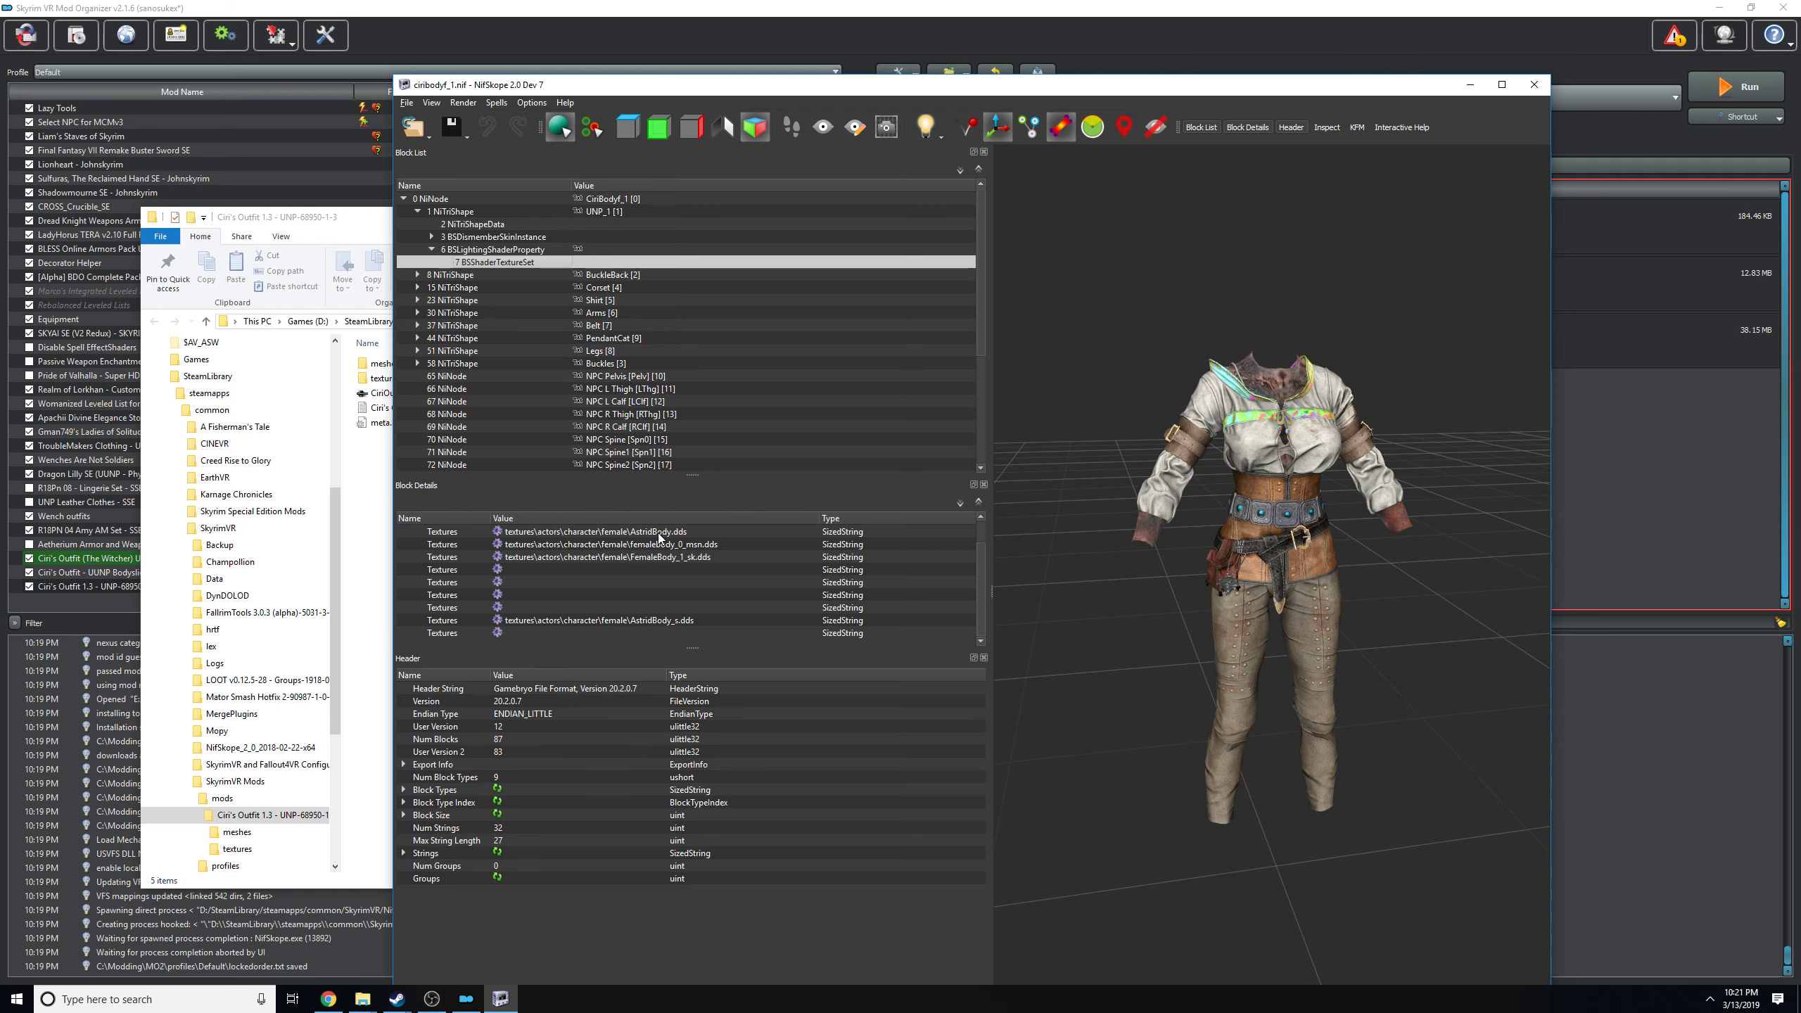
Highlight the exposed UNP_1 body shape on the outfit model, move the ciribodyf_1.nif window aside, and clear the selection.
{"action": "left_click", "coordinate": [1144, 536]}
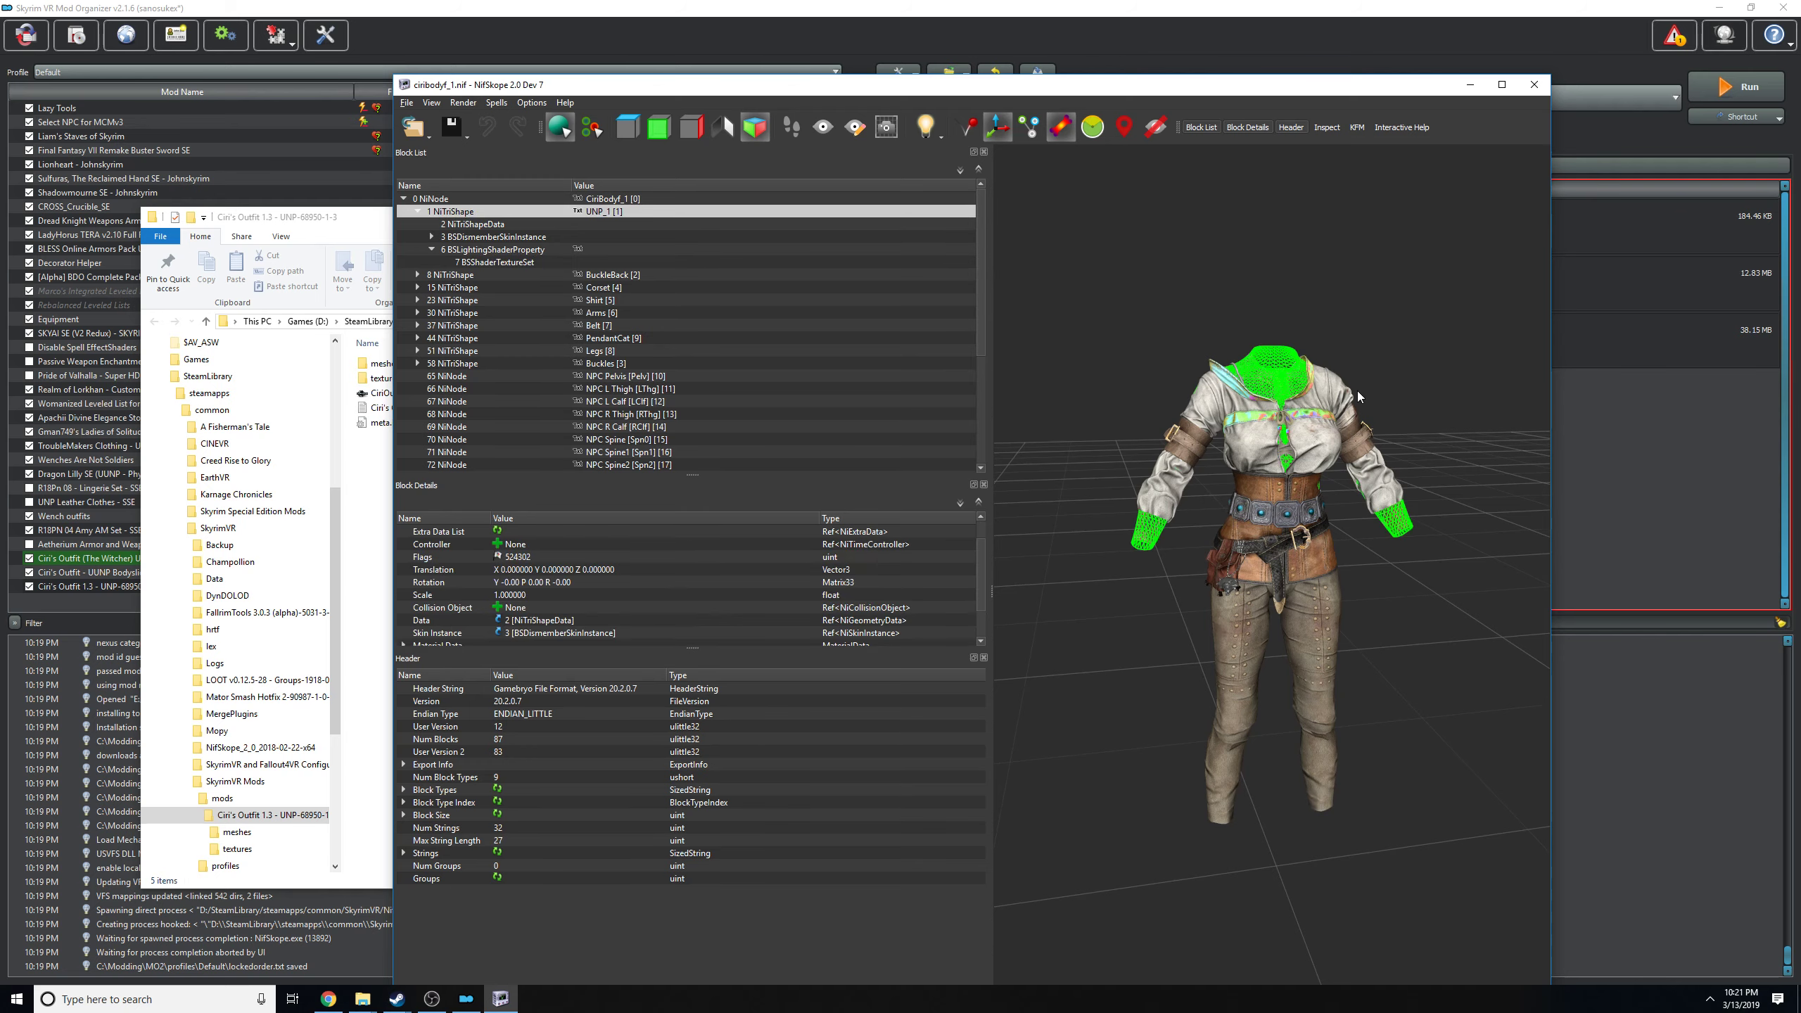
{"action": "left_click_drag", "start_coordinate": [1088, 486], "coordinate": [1019, 441]}
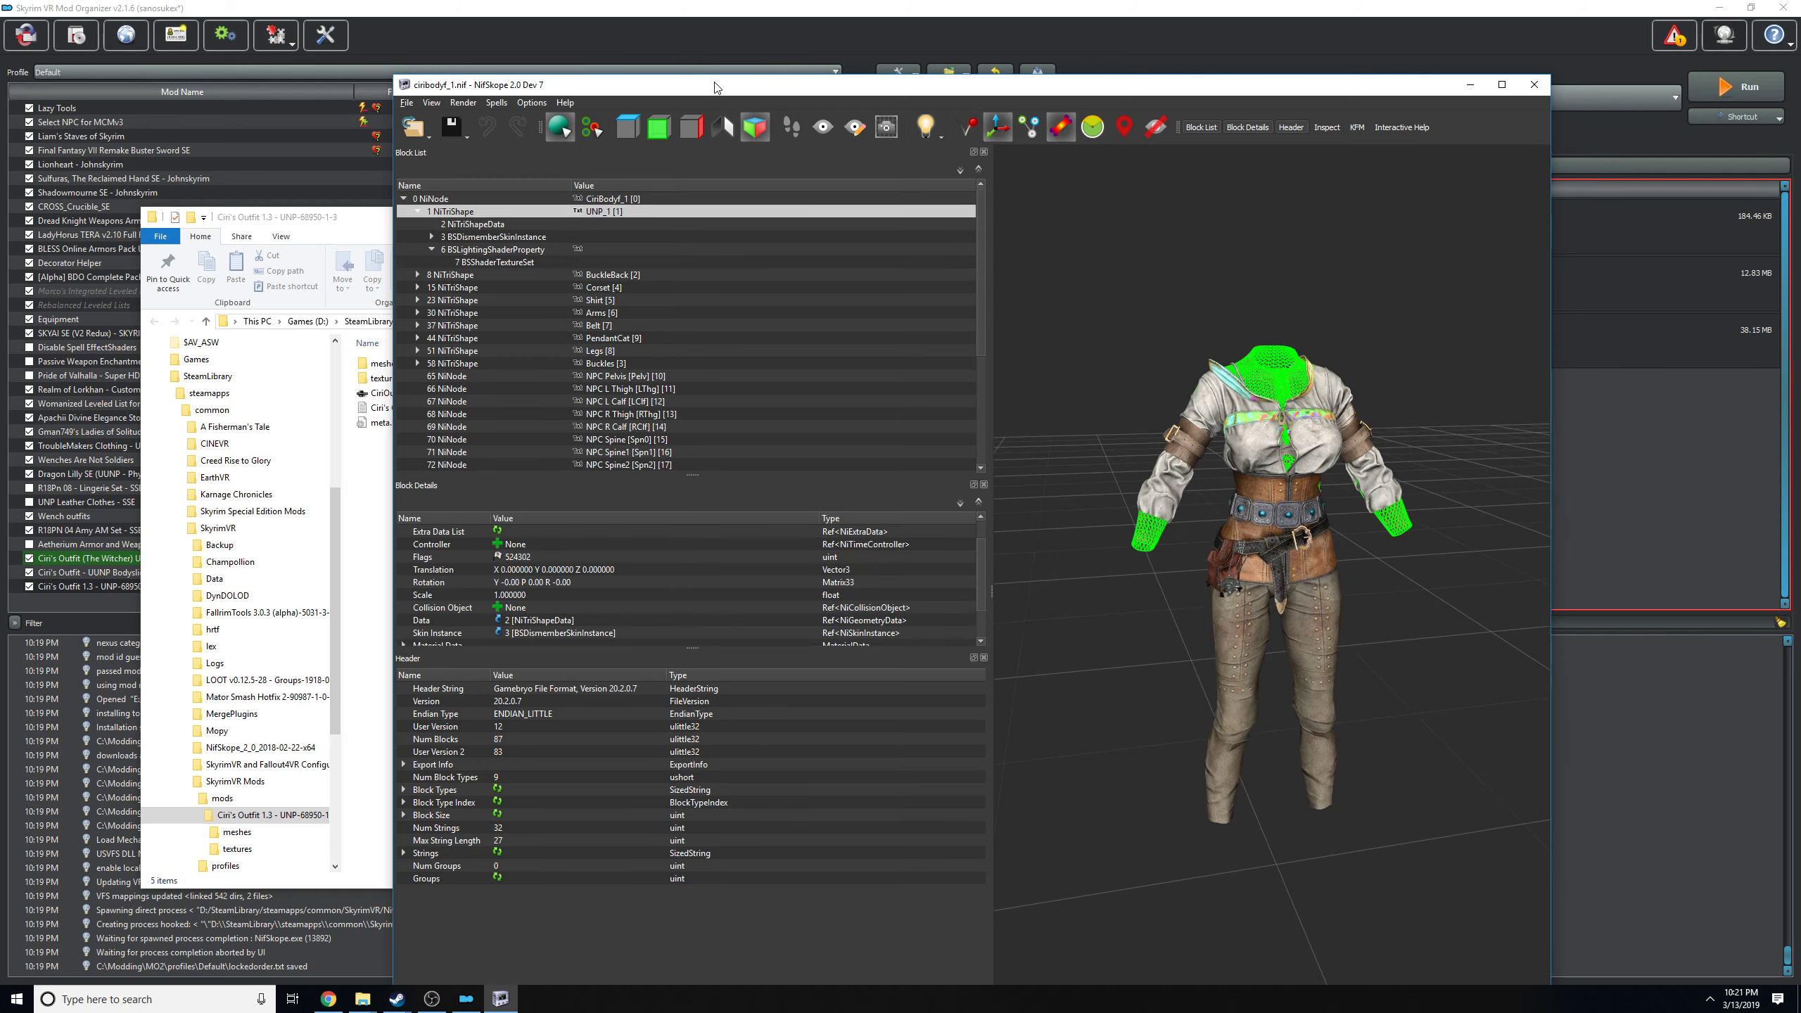
{"action": "left_click_drag", "start_coordinate": [716, 87], "coordinate": [452, 24]}
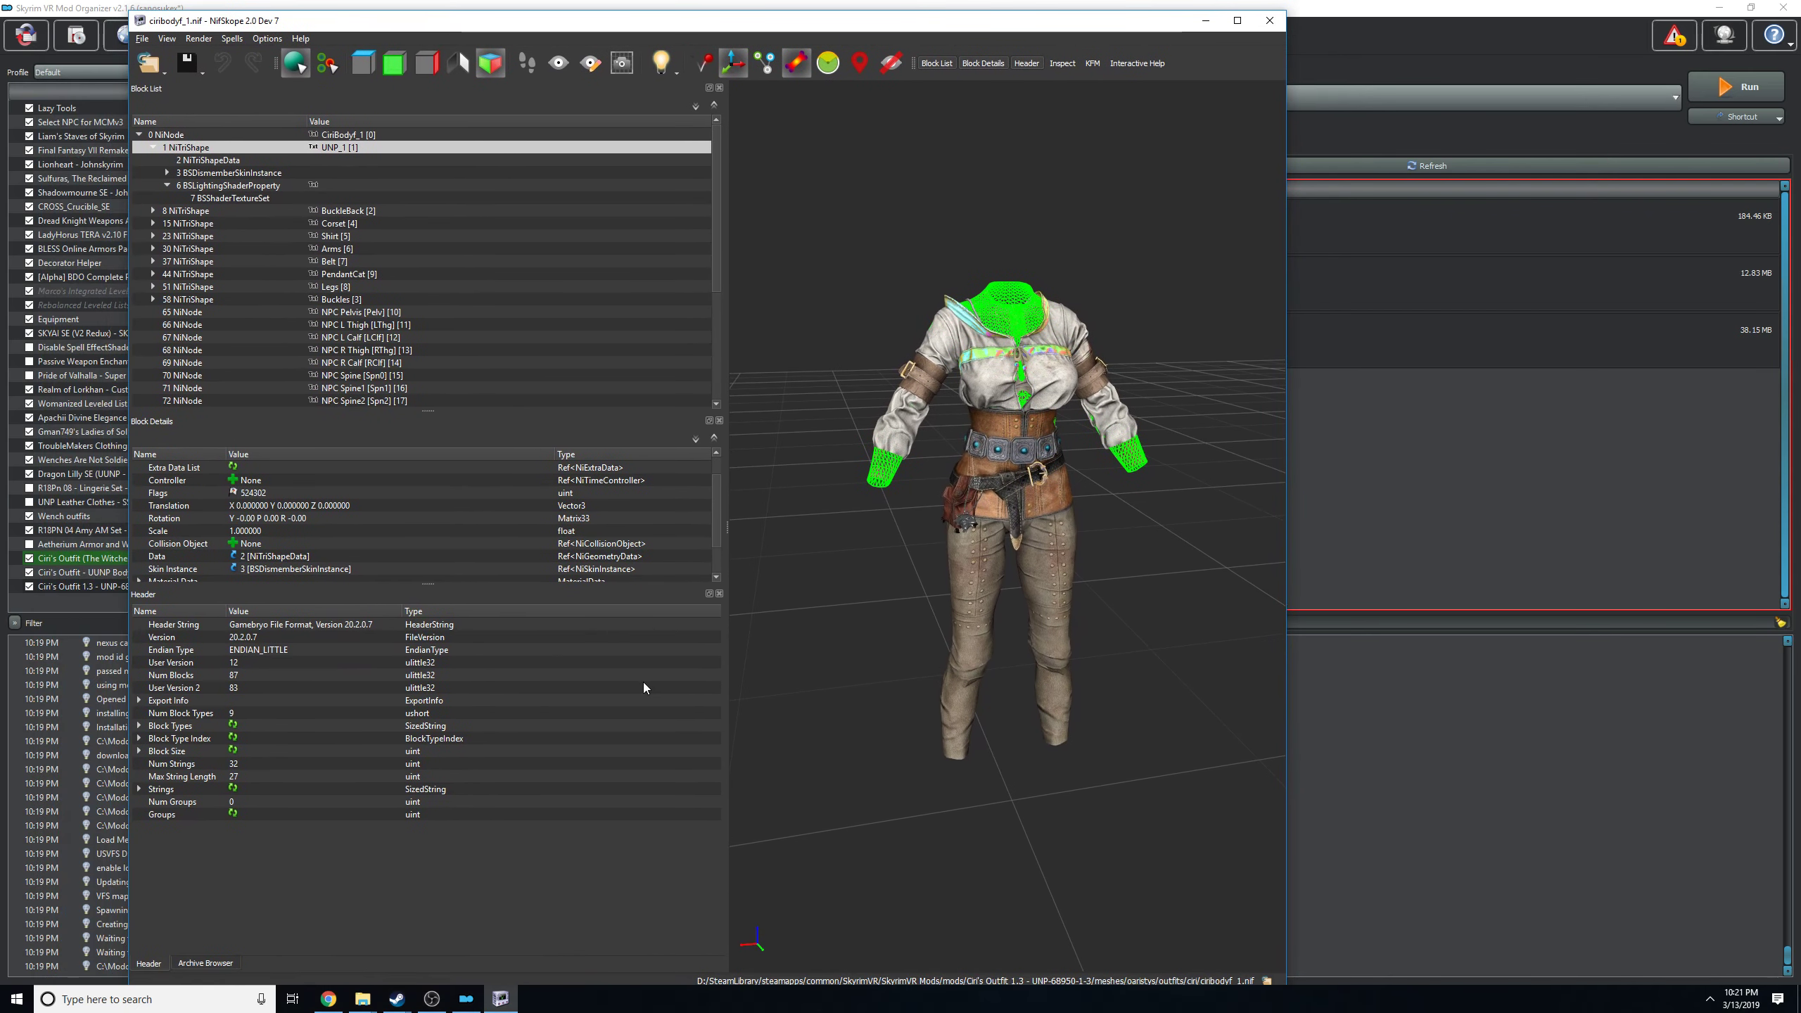
{"action": "left_click", "coordinate": [1129, 654]}
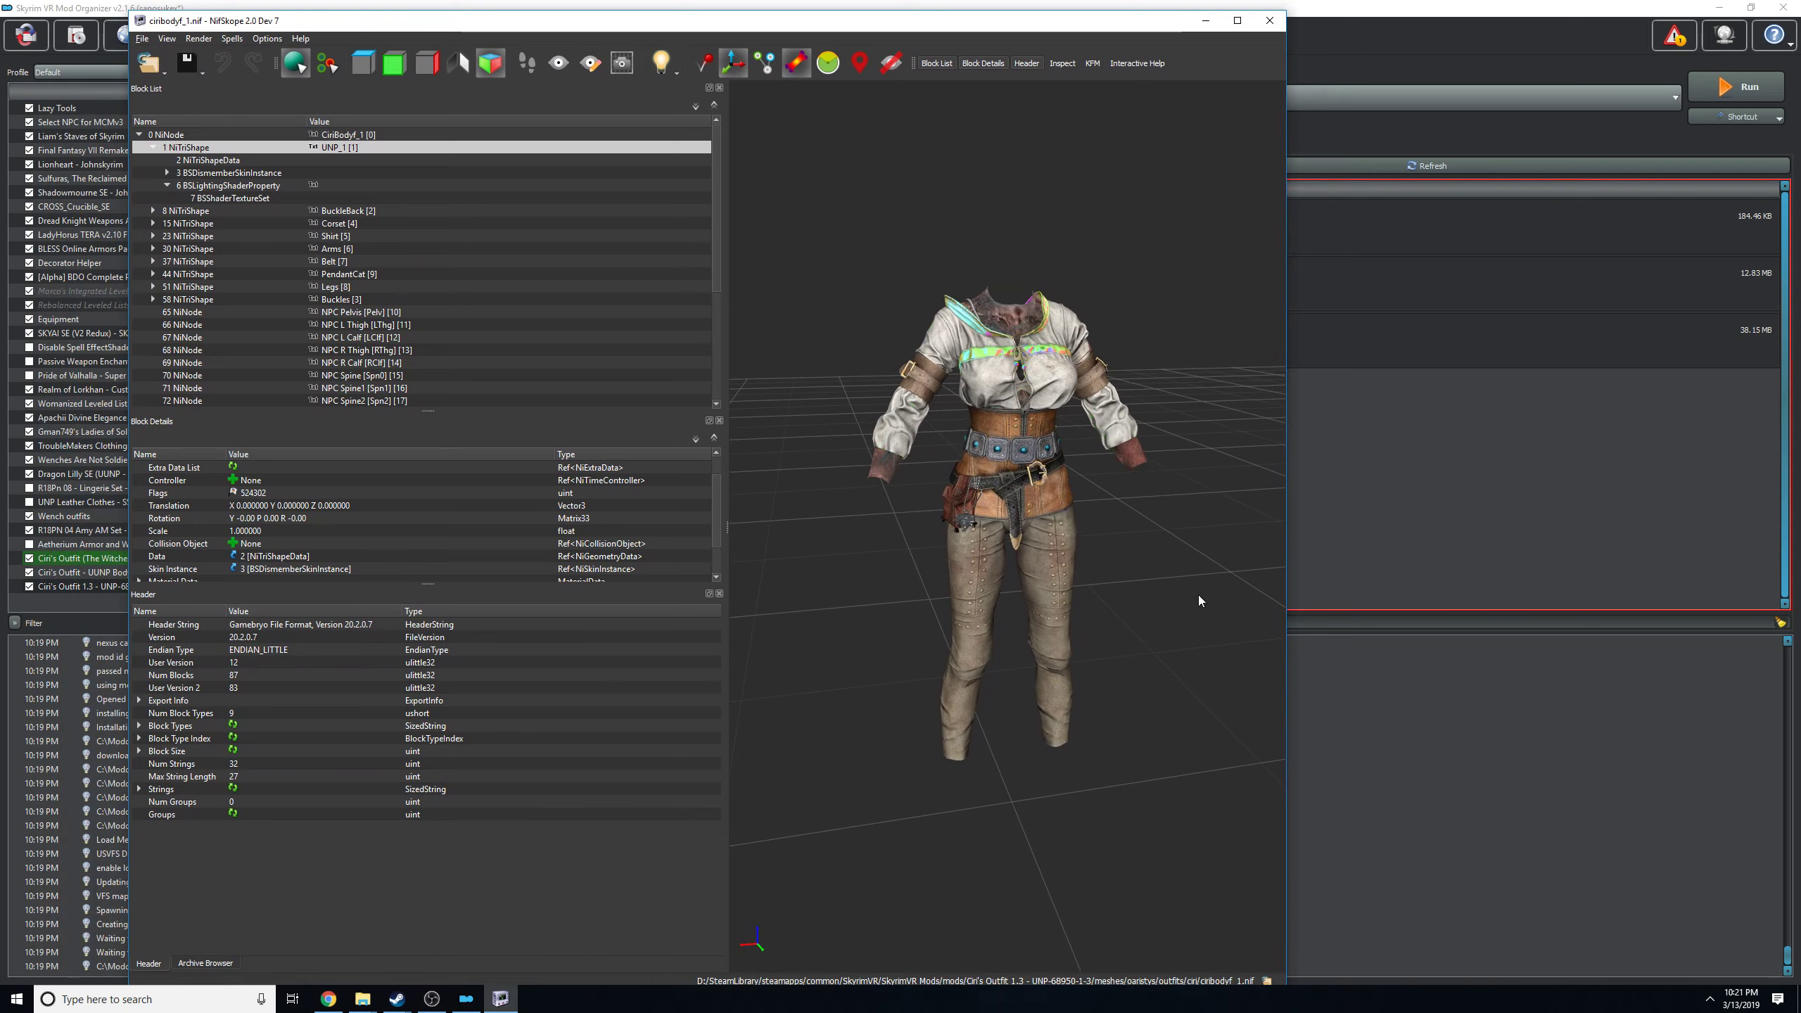
Switch to Mod Organizer and launch a second NifSkope instance, bringing its empty window to the front.
{"action": "left_click", "coordinate": [1401, 495]}
{"action": "left_click", "coordinate": [1736, 87]}
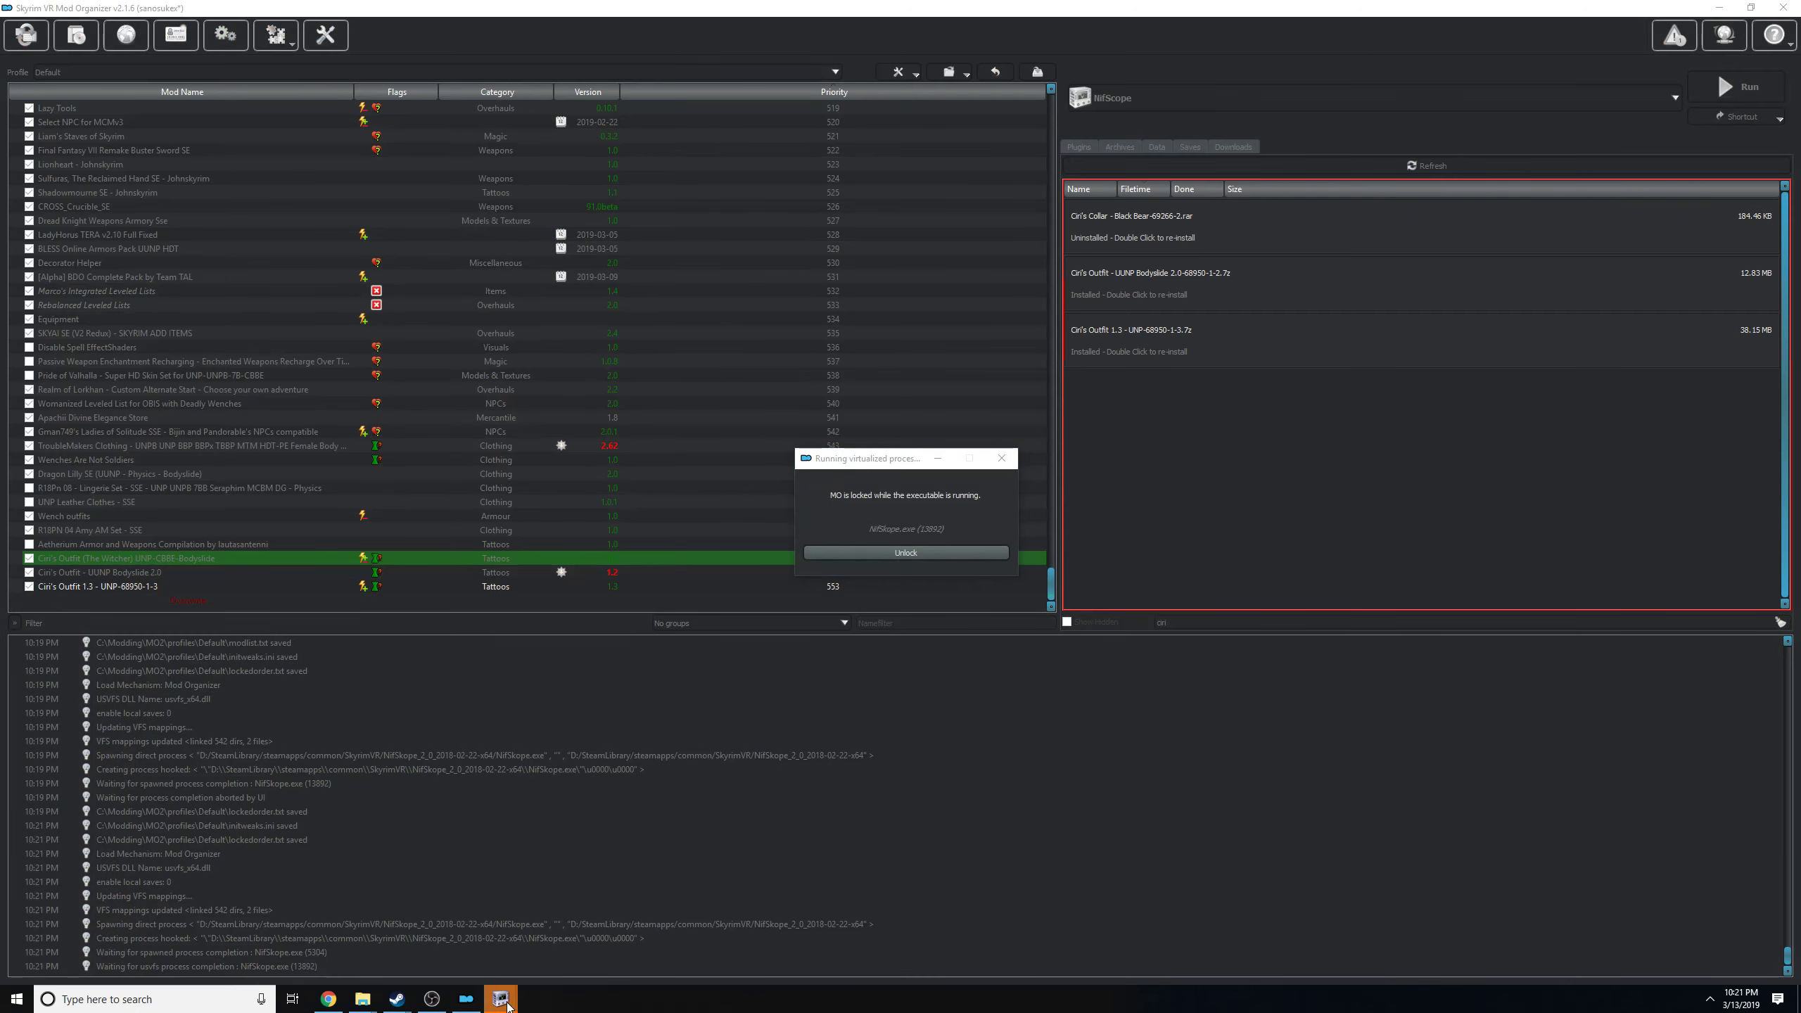
{"action": "mouse_move", "coordinate": [501, 996]}
{"action": "left_click", "coordinate": [546, 936]}
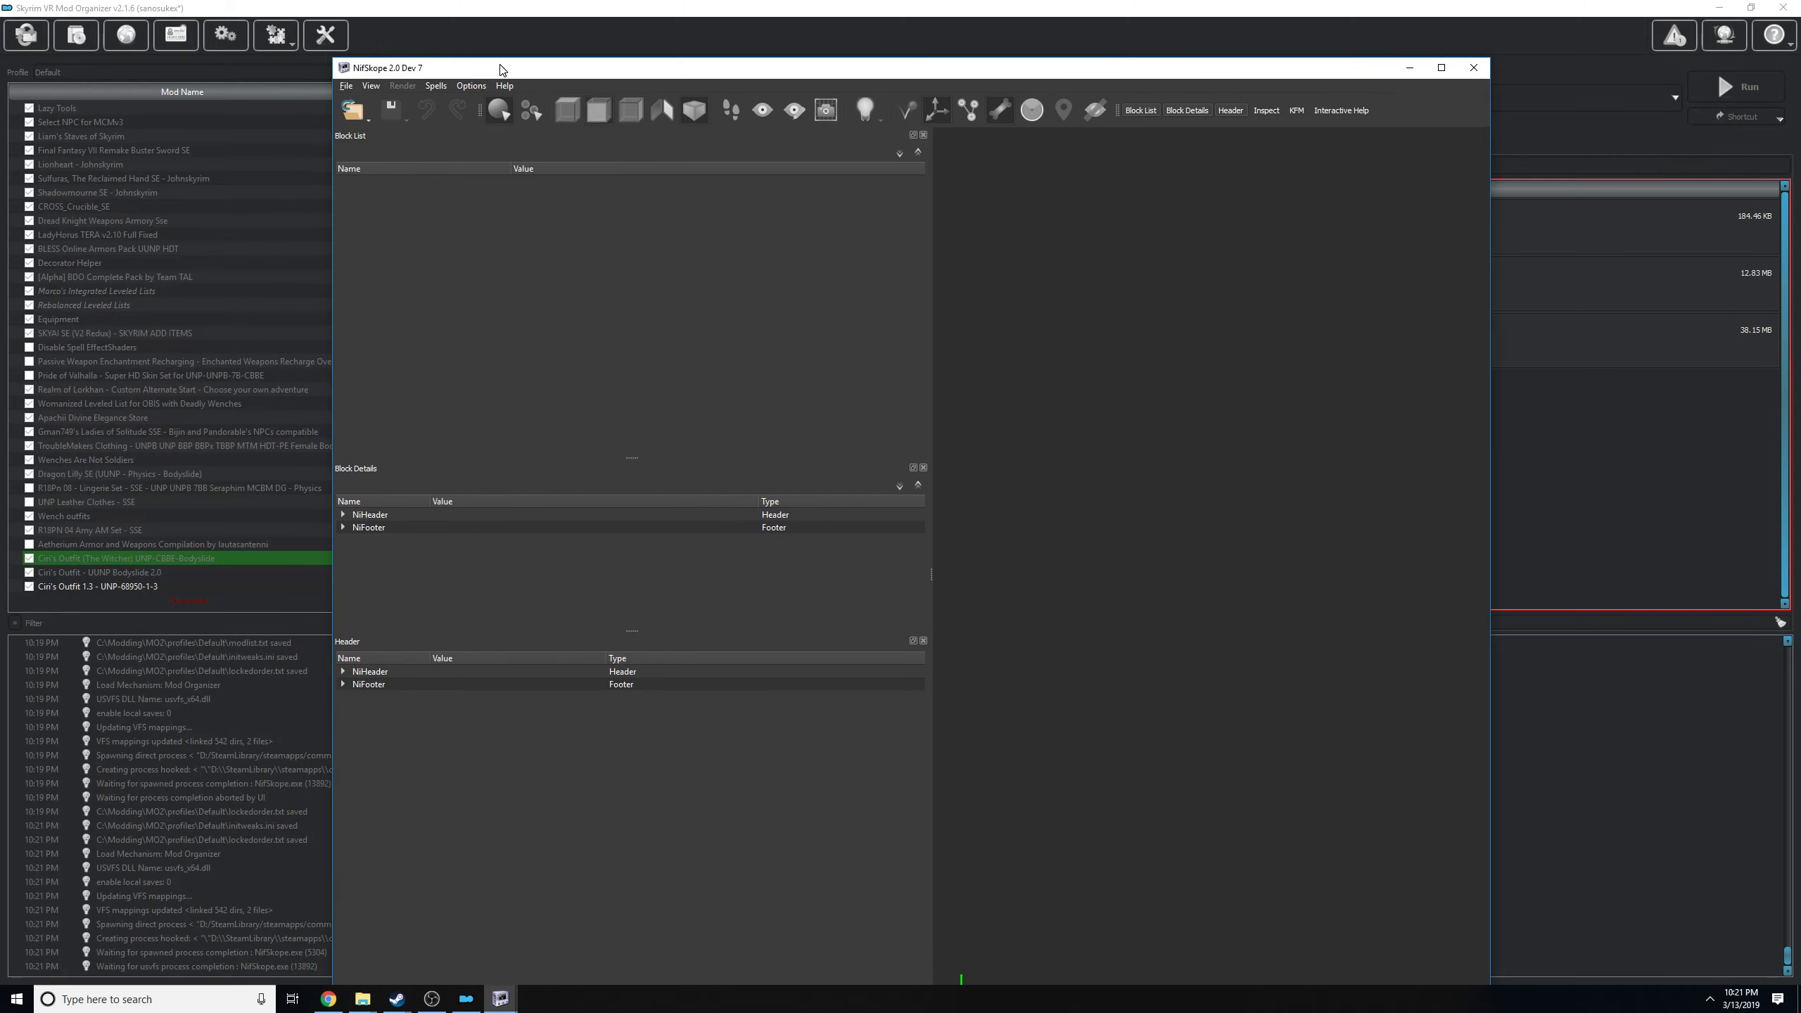
Start opening a file in the new NifSkope window and go to the UNP Blessed Body folder under mods.
{"action": "left_click", "coordinate": [342, 117]}
{"action": "left_click", "coordinate": [749, 111]}
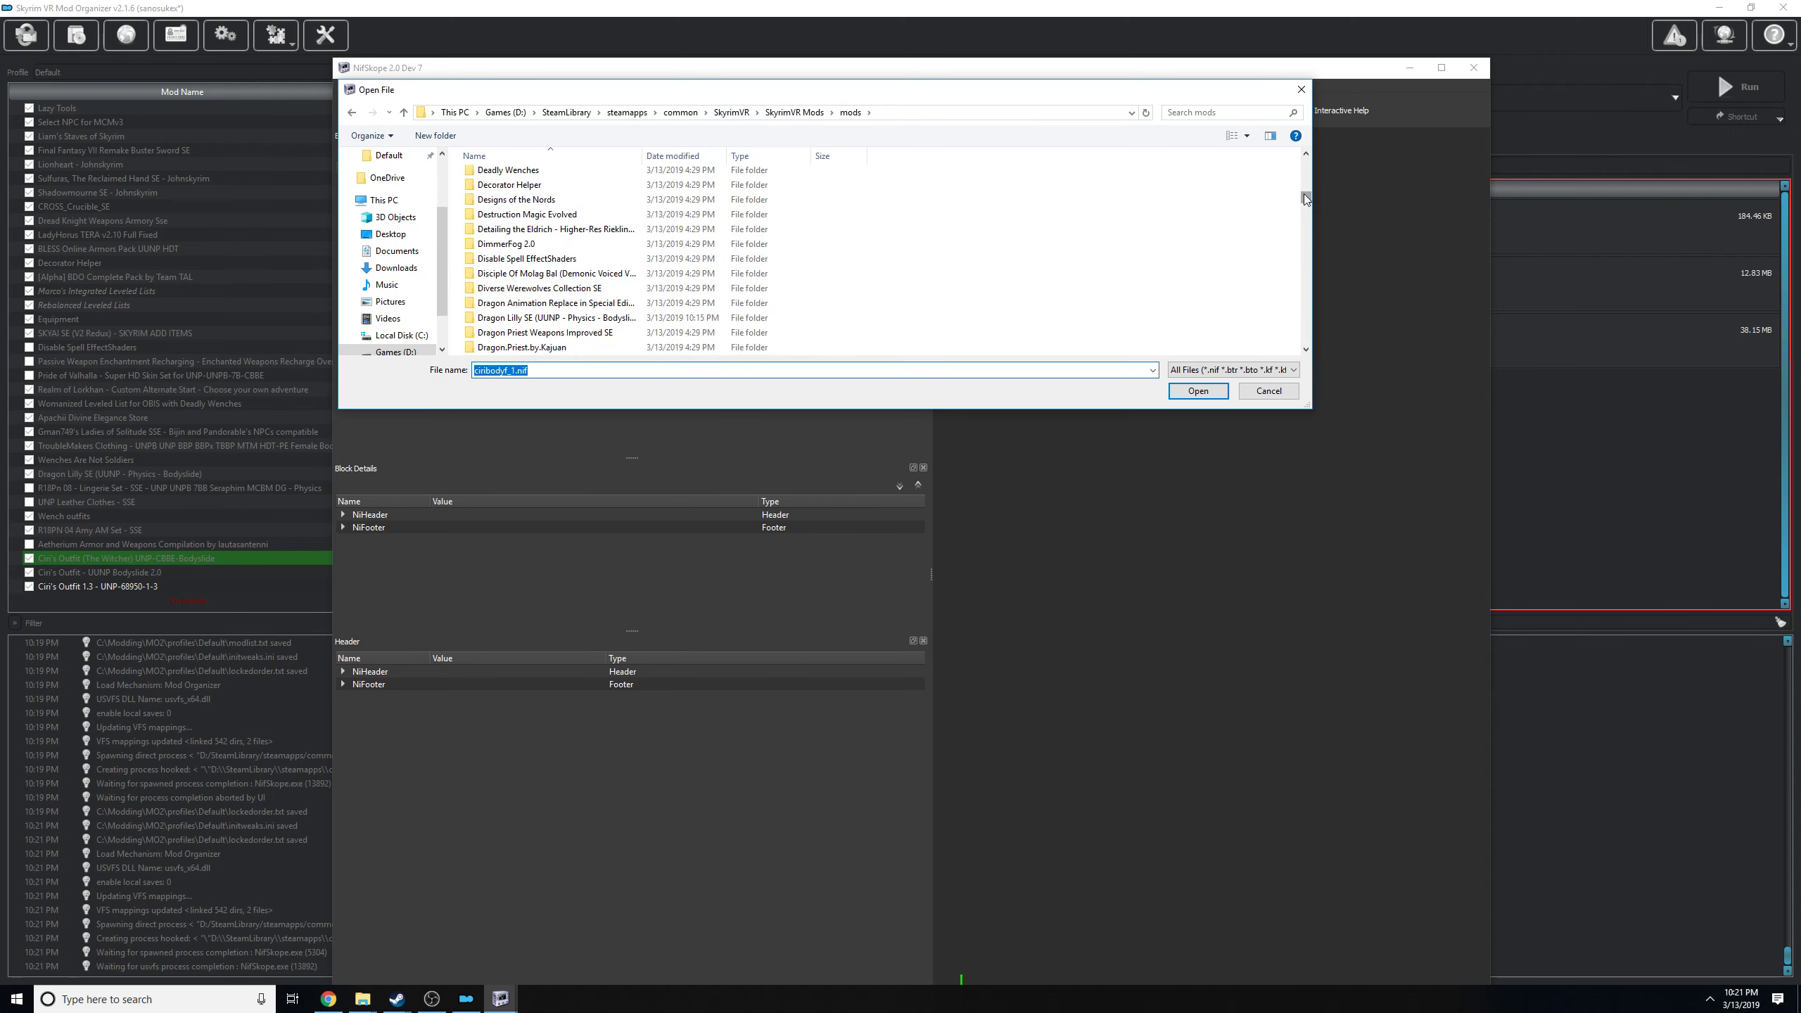
{"action": "left_click_drag", "start_coordinate": [1303, 194], "coordinate": [1325, 300]}
{"action": "scroll", "coordinate": [681, 283], "scroll_direction": "down", "scroll_amount": 10}
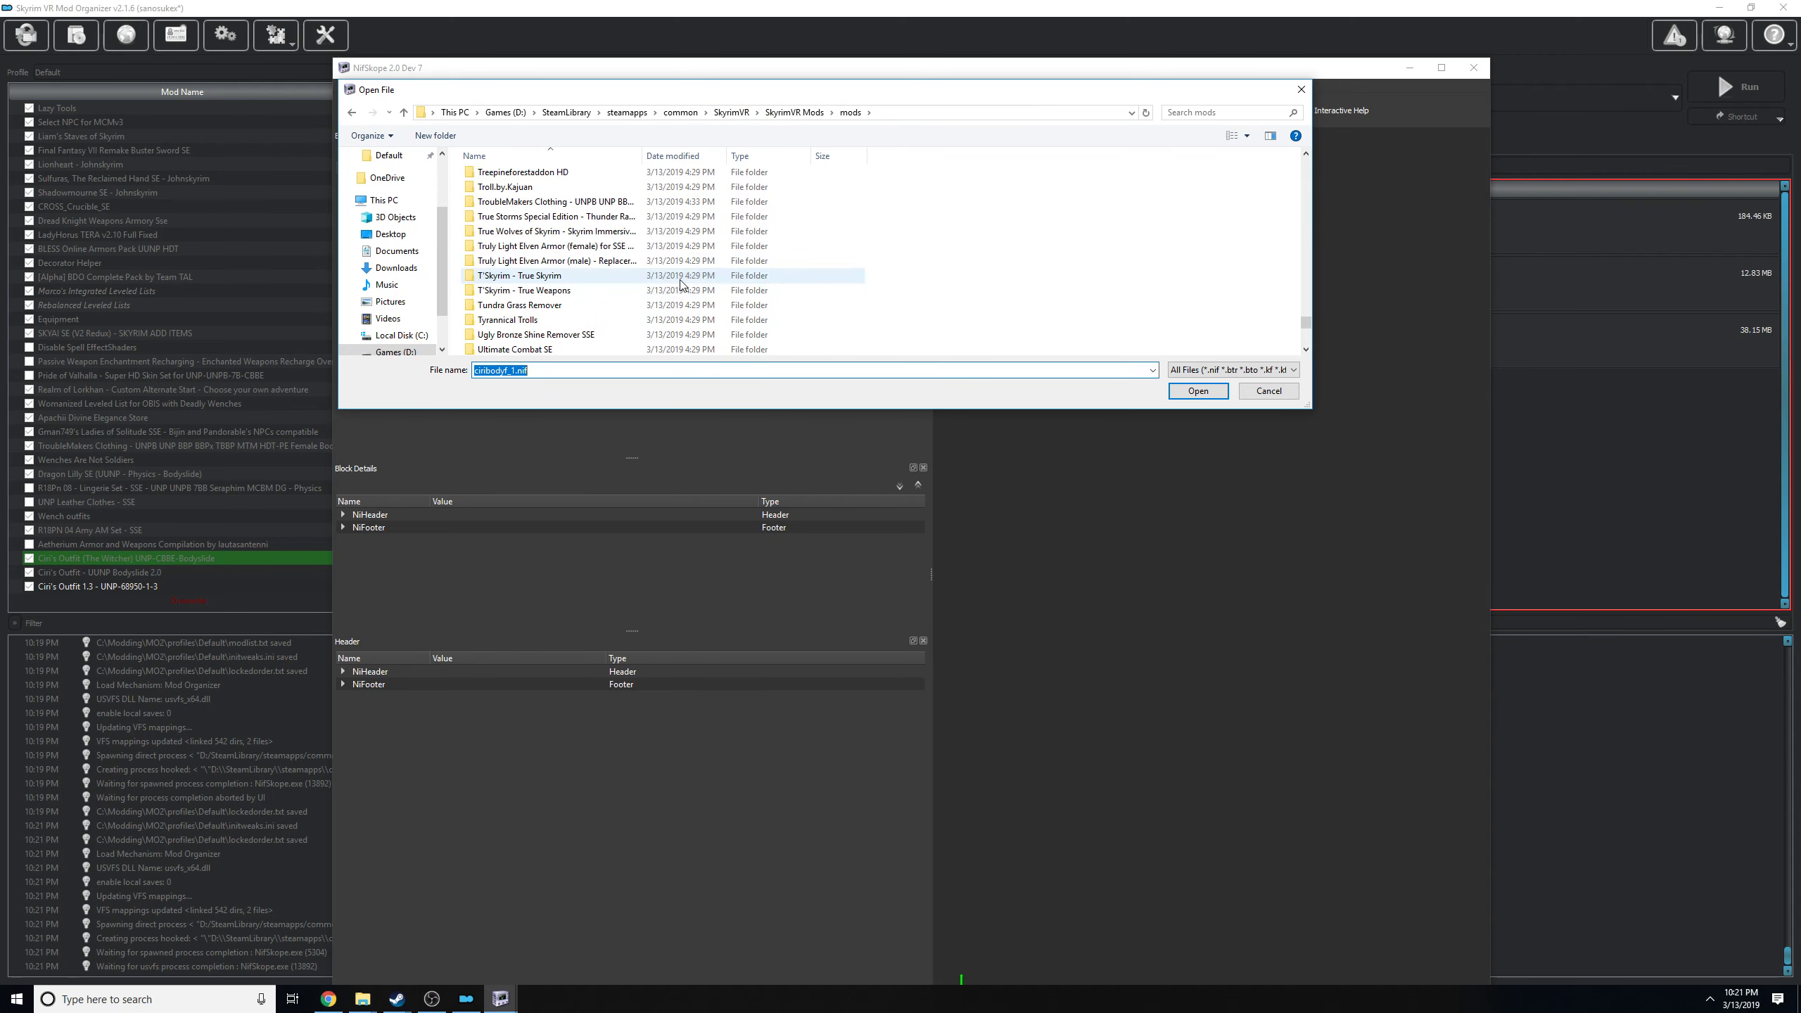
{"action": "scroll", "coordinate": [567, 270], "scroll_direction": "down", "scroll_amount": 4}
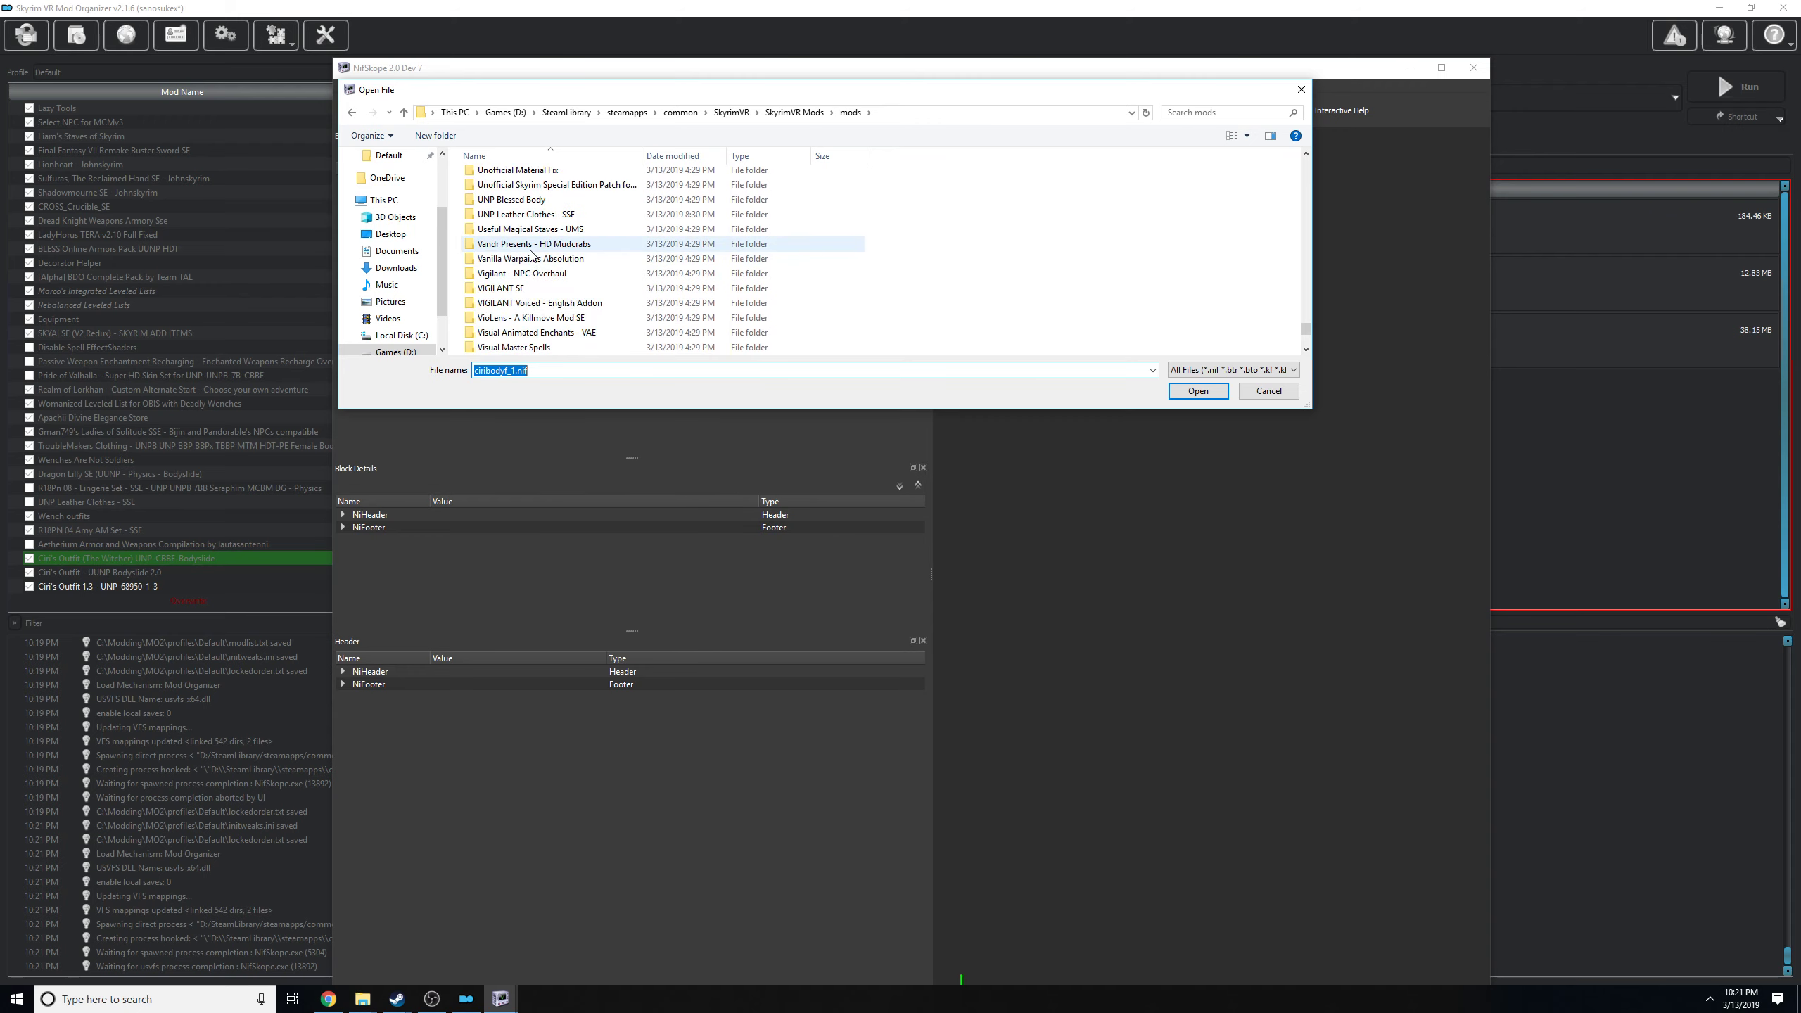
{"action": "double_click", "coordinate": [515, 201]}
Open femalebody_1.nif from the mod's Meshes, actors, character, character assets folder.
{"action": "double_click", "coordinate": [516, 179]}
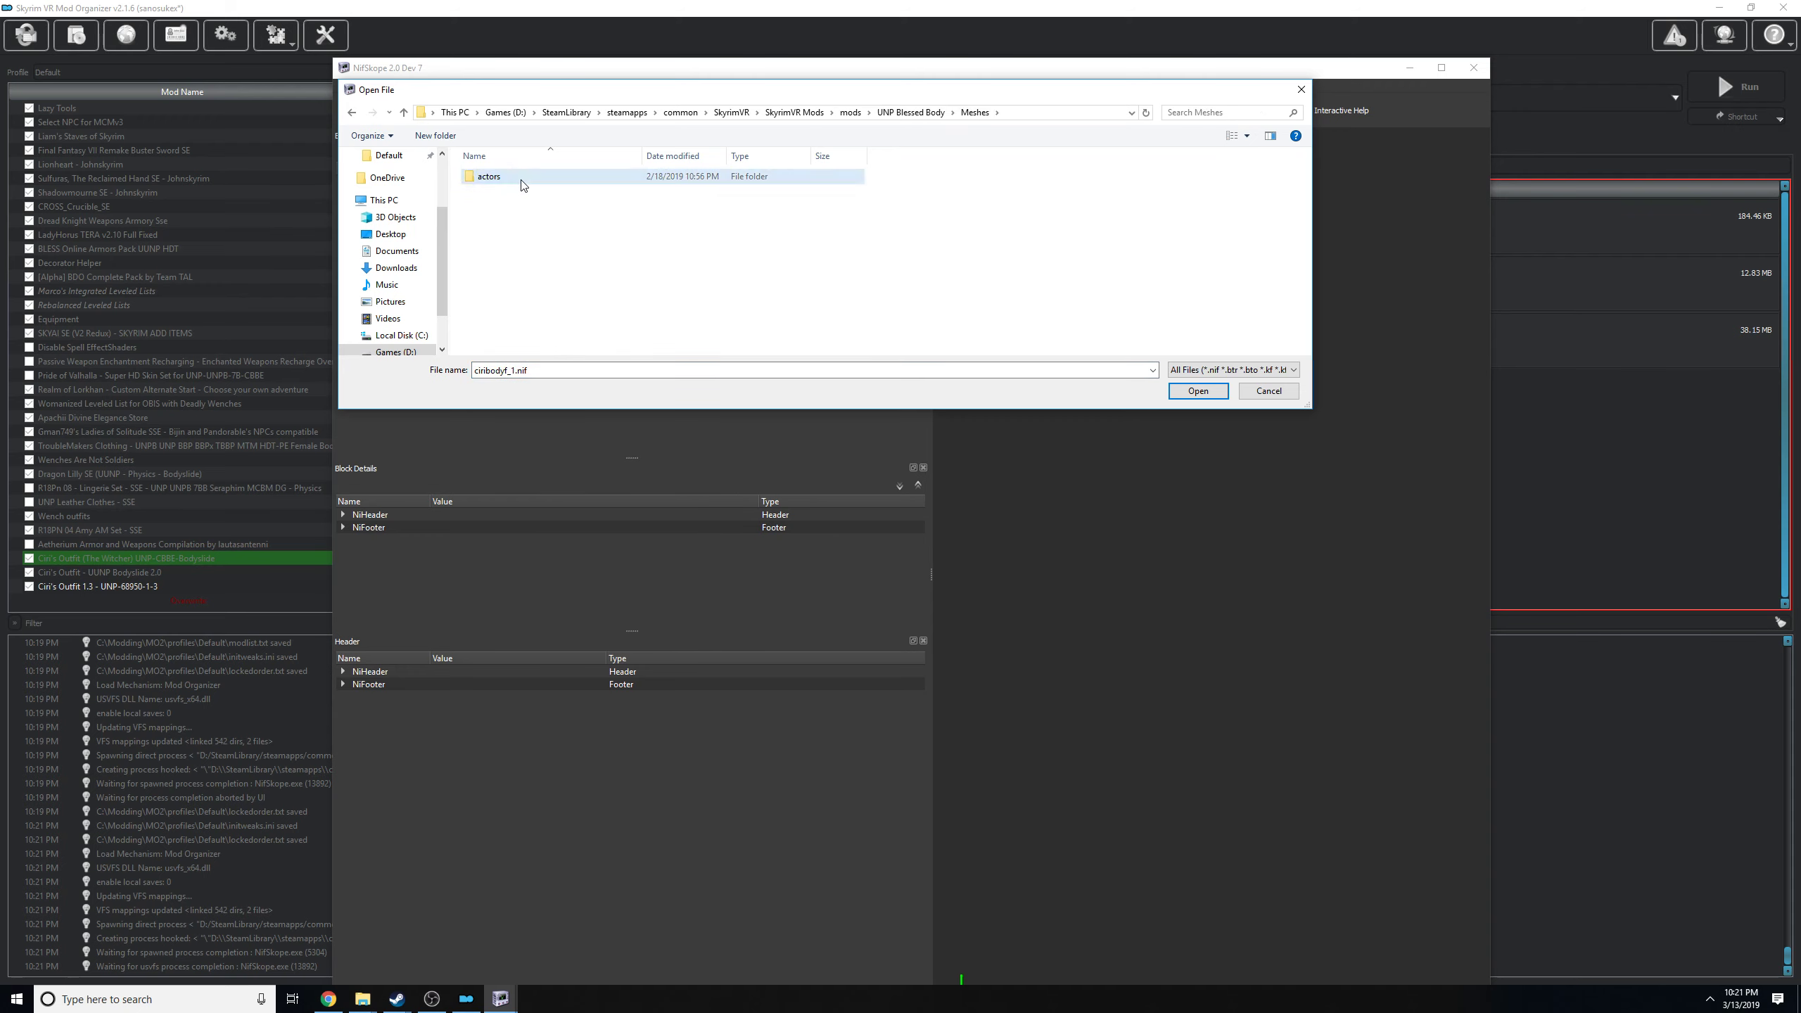
{"action": "double_click", "coordinate": [521, 181]}
{"action": "double_click", "coordinate": [521, 183]}
{"action": "double_click", "coordinate": [522, 179]}
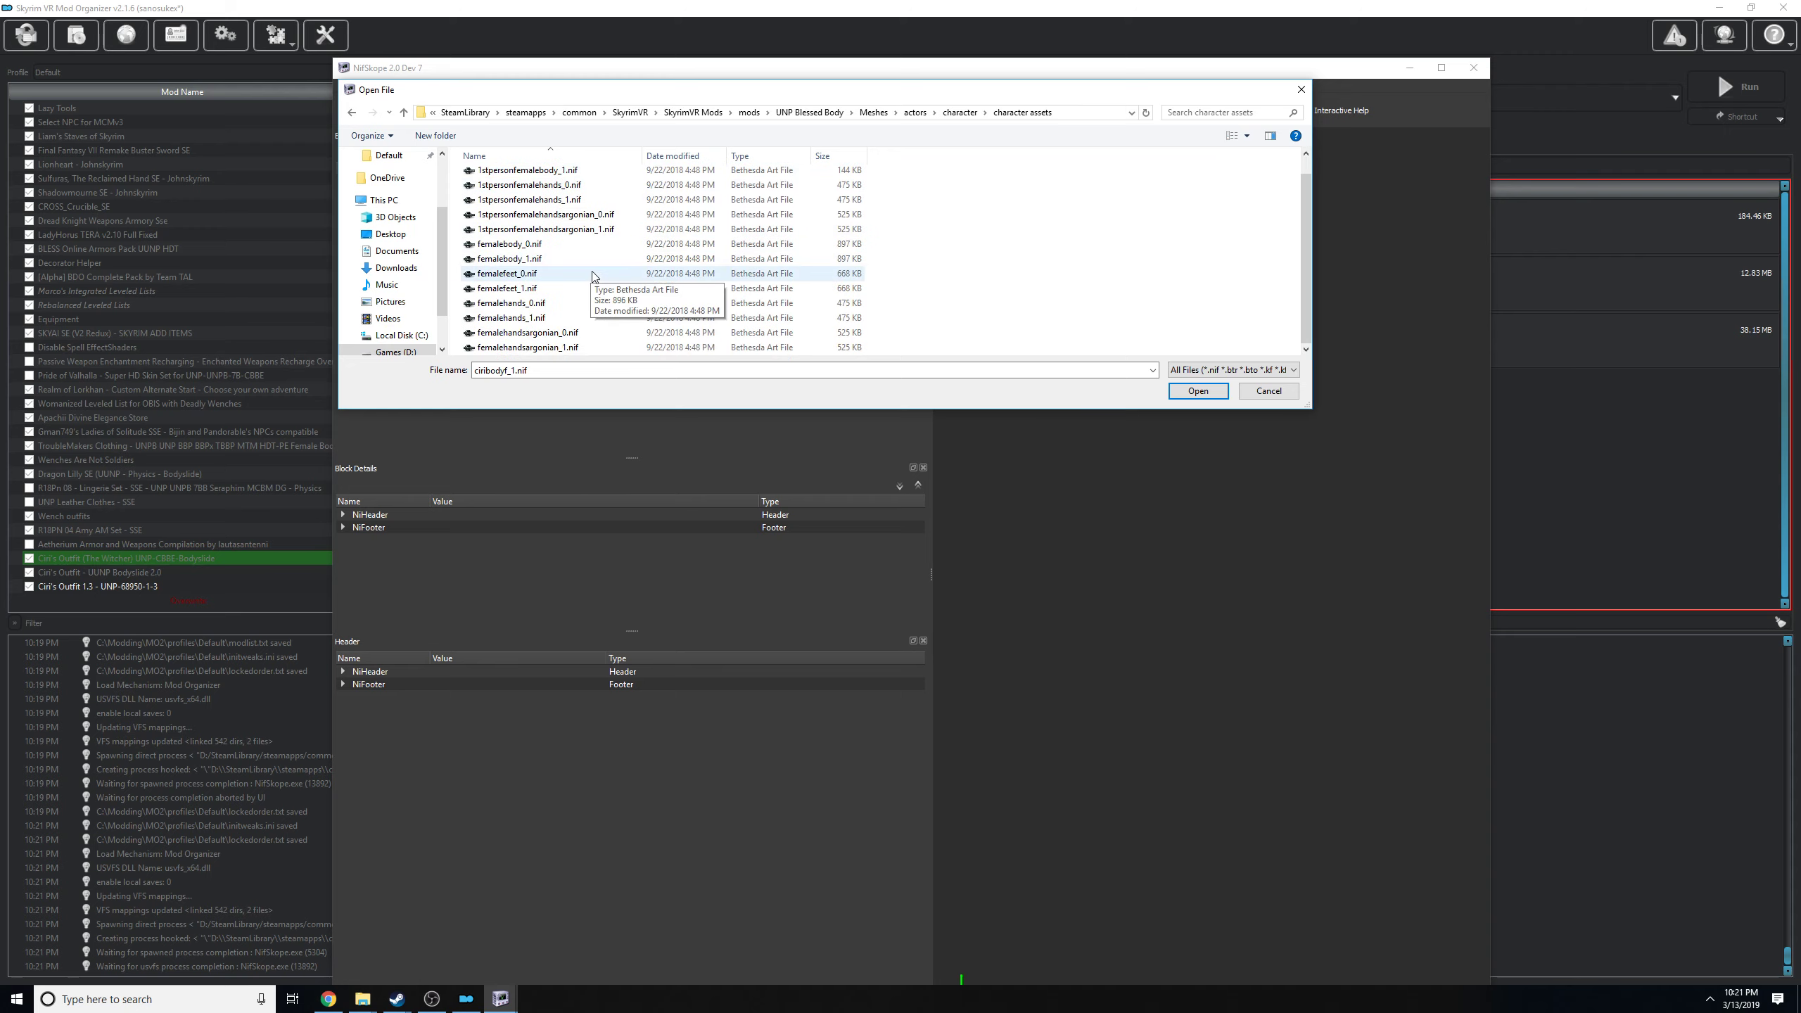
{"action": "double_click", "coordinate": [528, 258]}
Inspect the loaded body, select its UNPB shape, and view the texture paths in its BSShaderTextureSet.
{"action": "left_click_drag", "start_coordinate": [1079, 412], "coordinate": [1210, 511]}
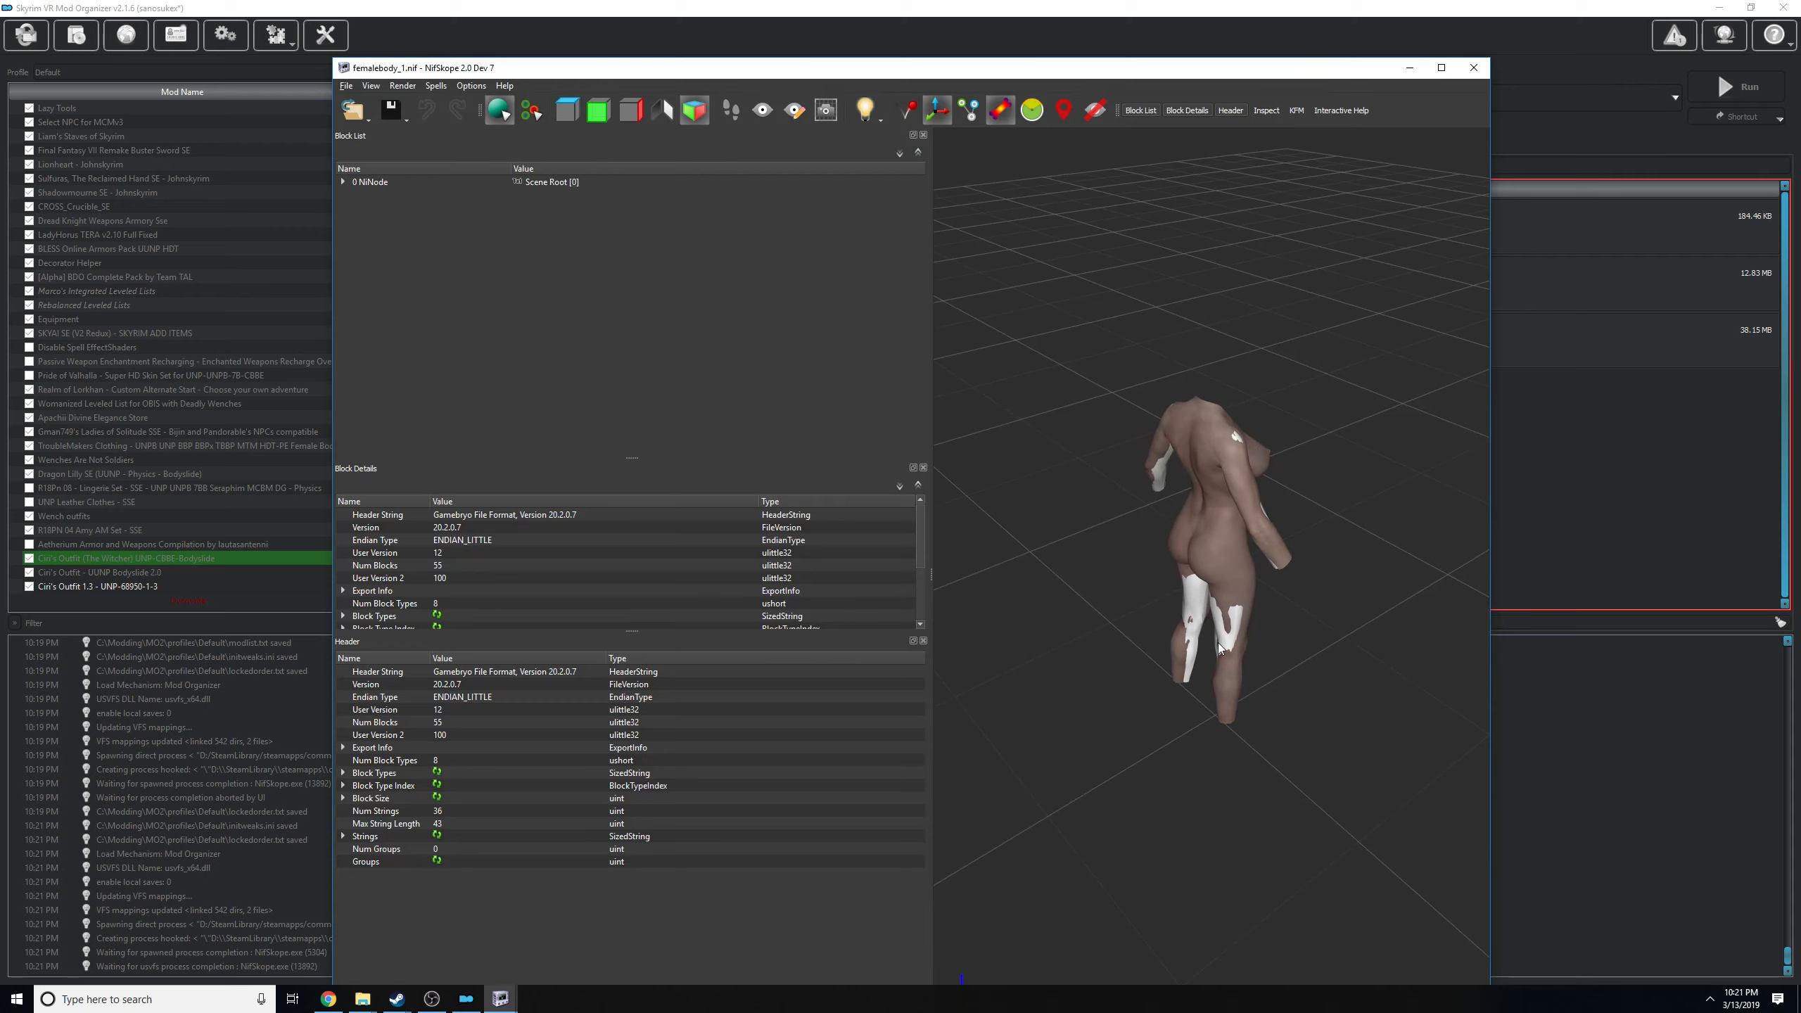
{"action": "mouse_move", "coordinate": [1154, 469]}
{"action": "left_mouse_down"}
{"action": "mouse_move", "coordinate": [1317, 430]}
{"action": "mouse_move", "coordinate": [1140, 398]}
{"action": "mouse_move", "coordinate": [1154, 456]}
{"action": "left_mouse_up"}
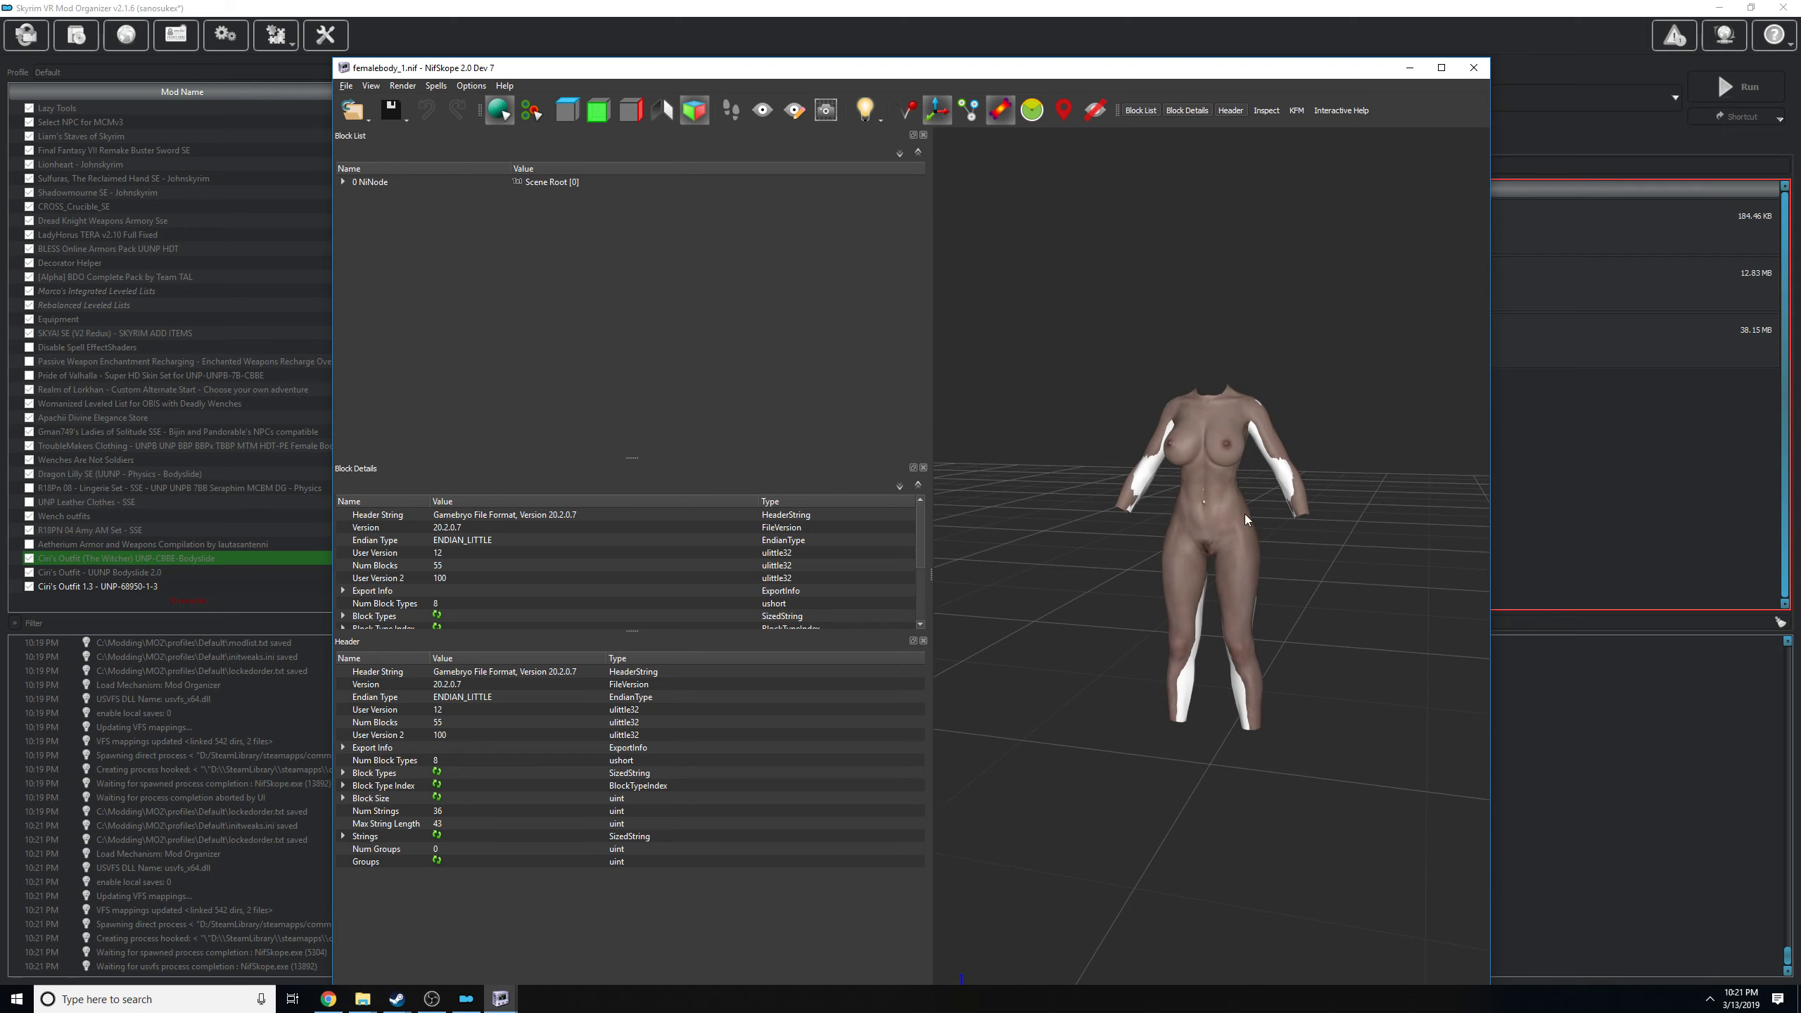
{"action": "left_click_drag", "start_coordinate": [1246, 519], "coordinate": [1182, 453]}
{"action": "left_click", "coordinate": [1218, 416]}
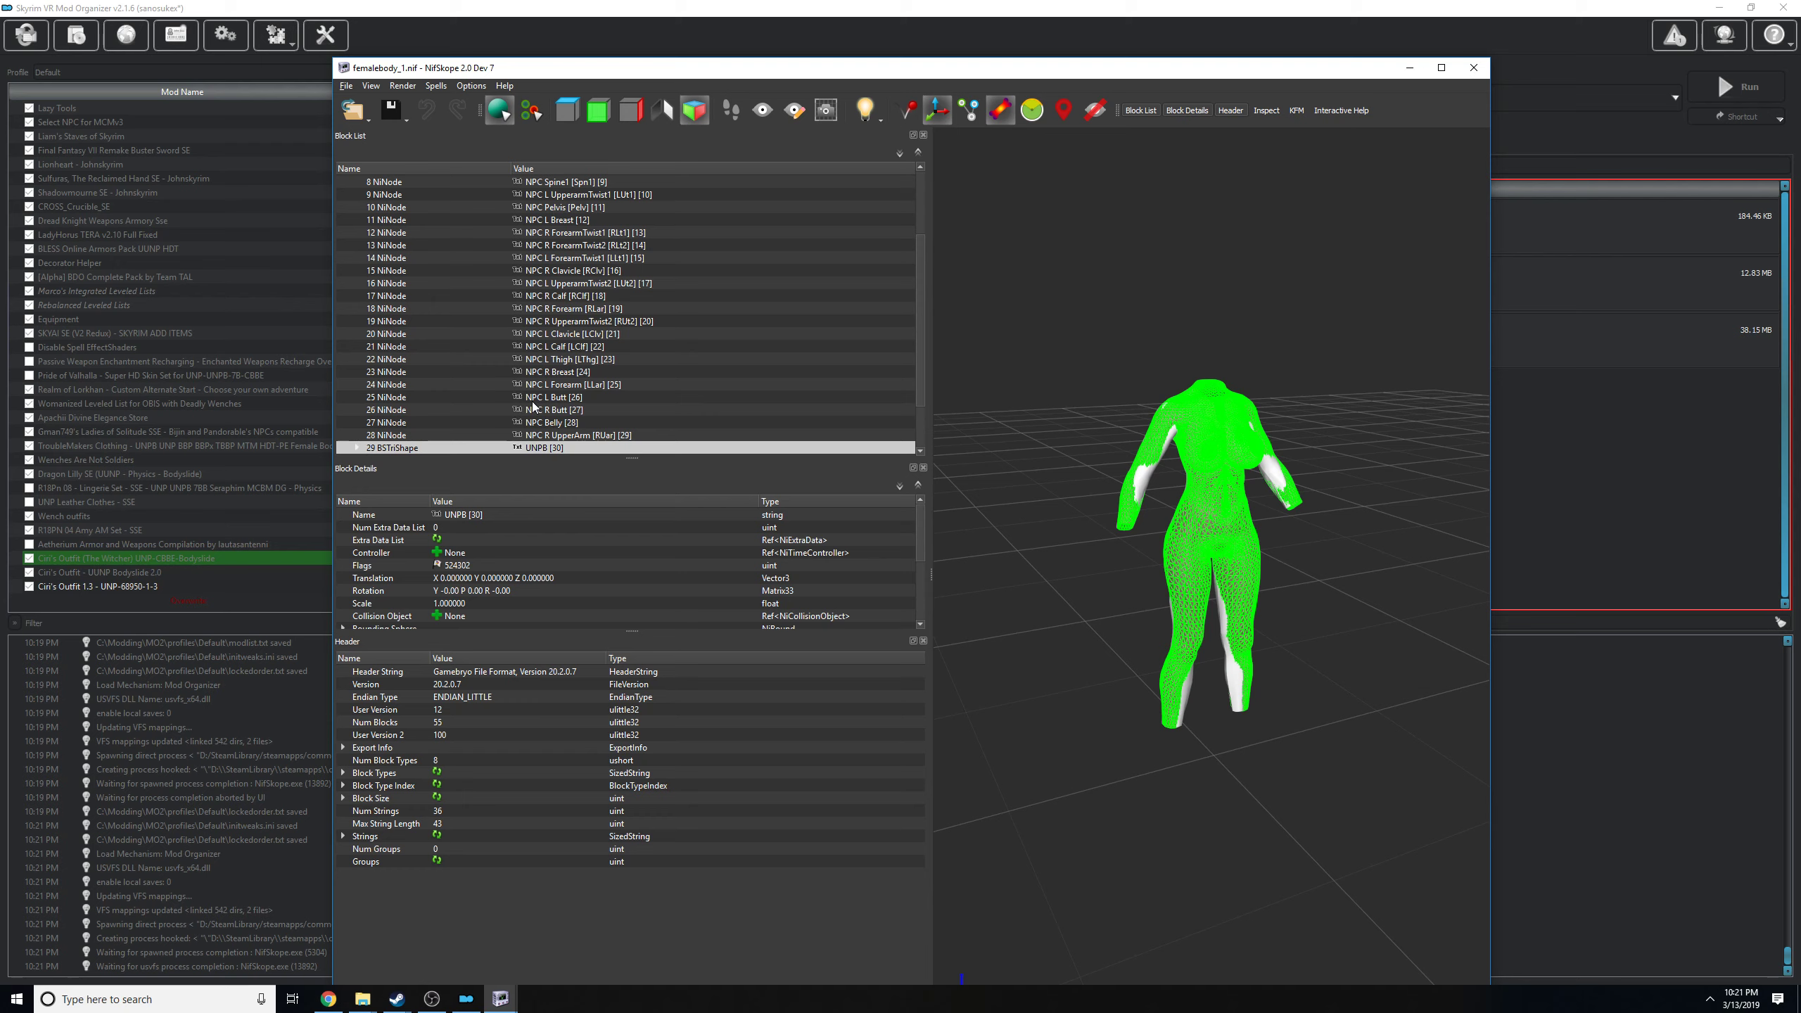
{"action": "left_click", "coordinate": [358, 447]}
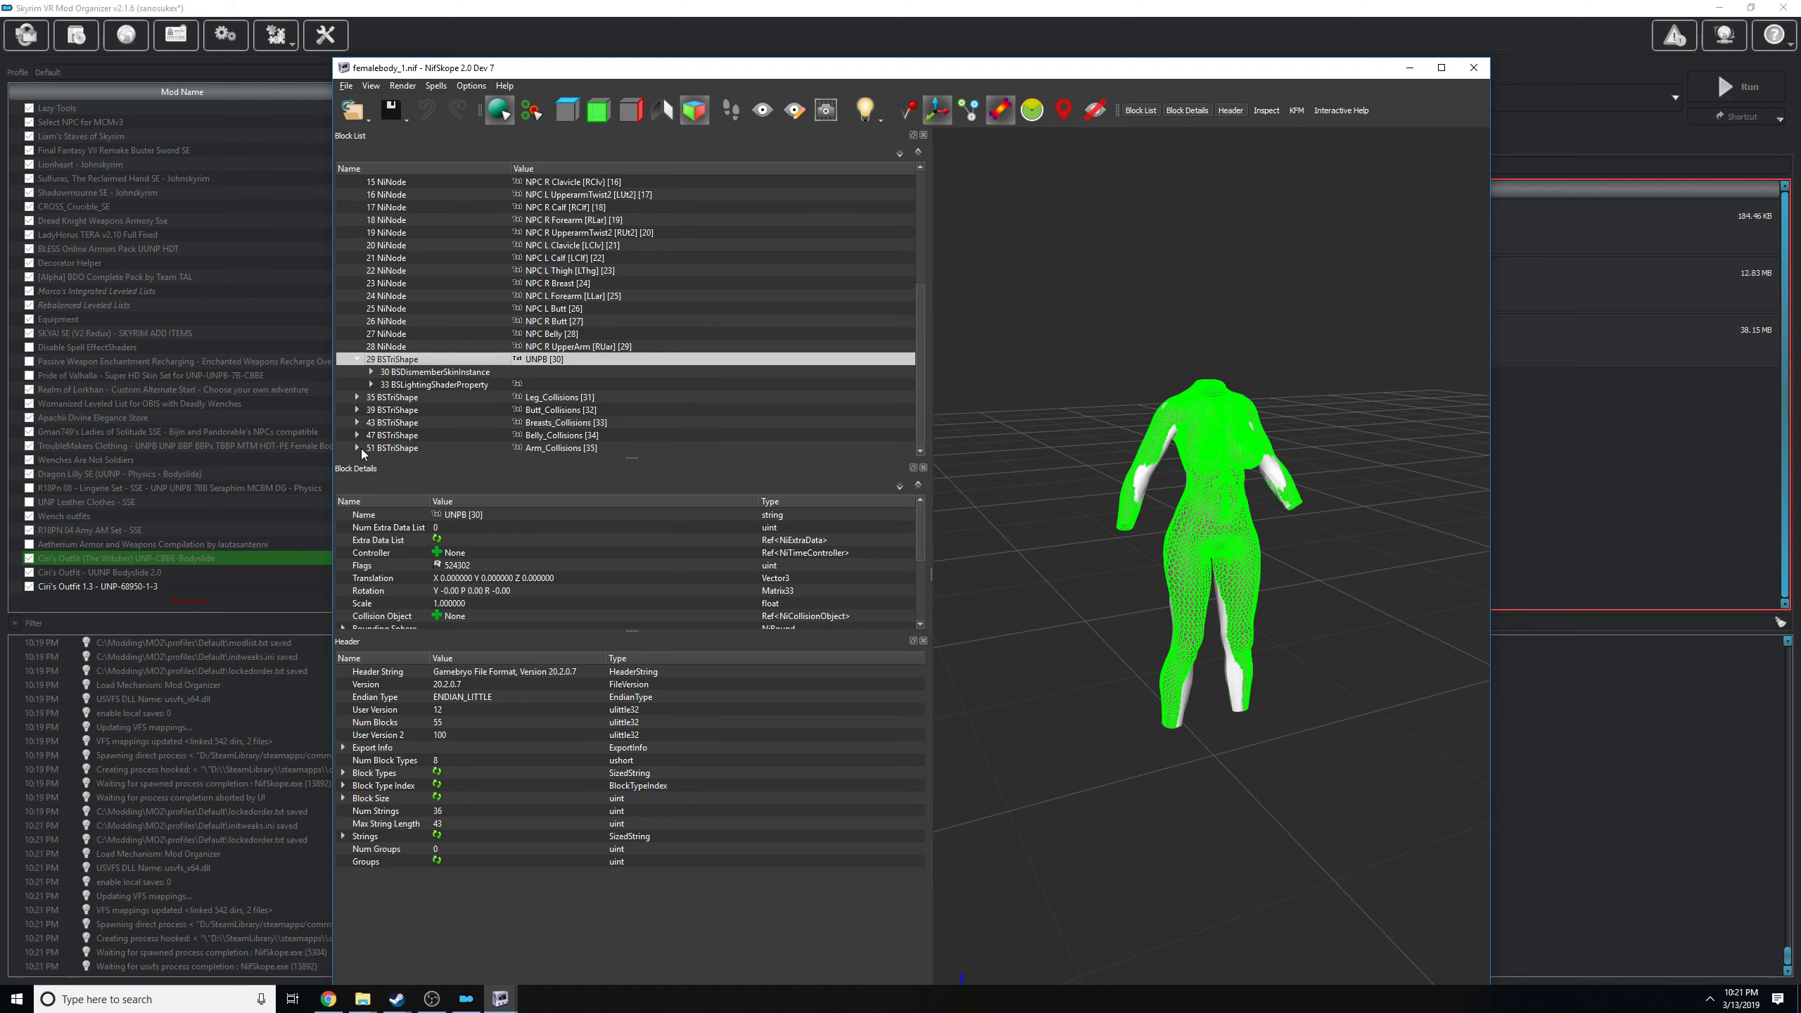
{"action": "left_click", "coordinate": [370, 384]}
{"action": "left_click", "coordinate": [415, 385]}
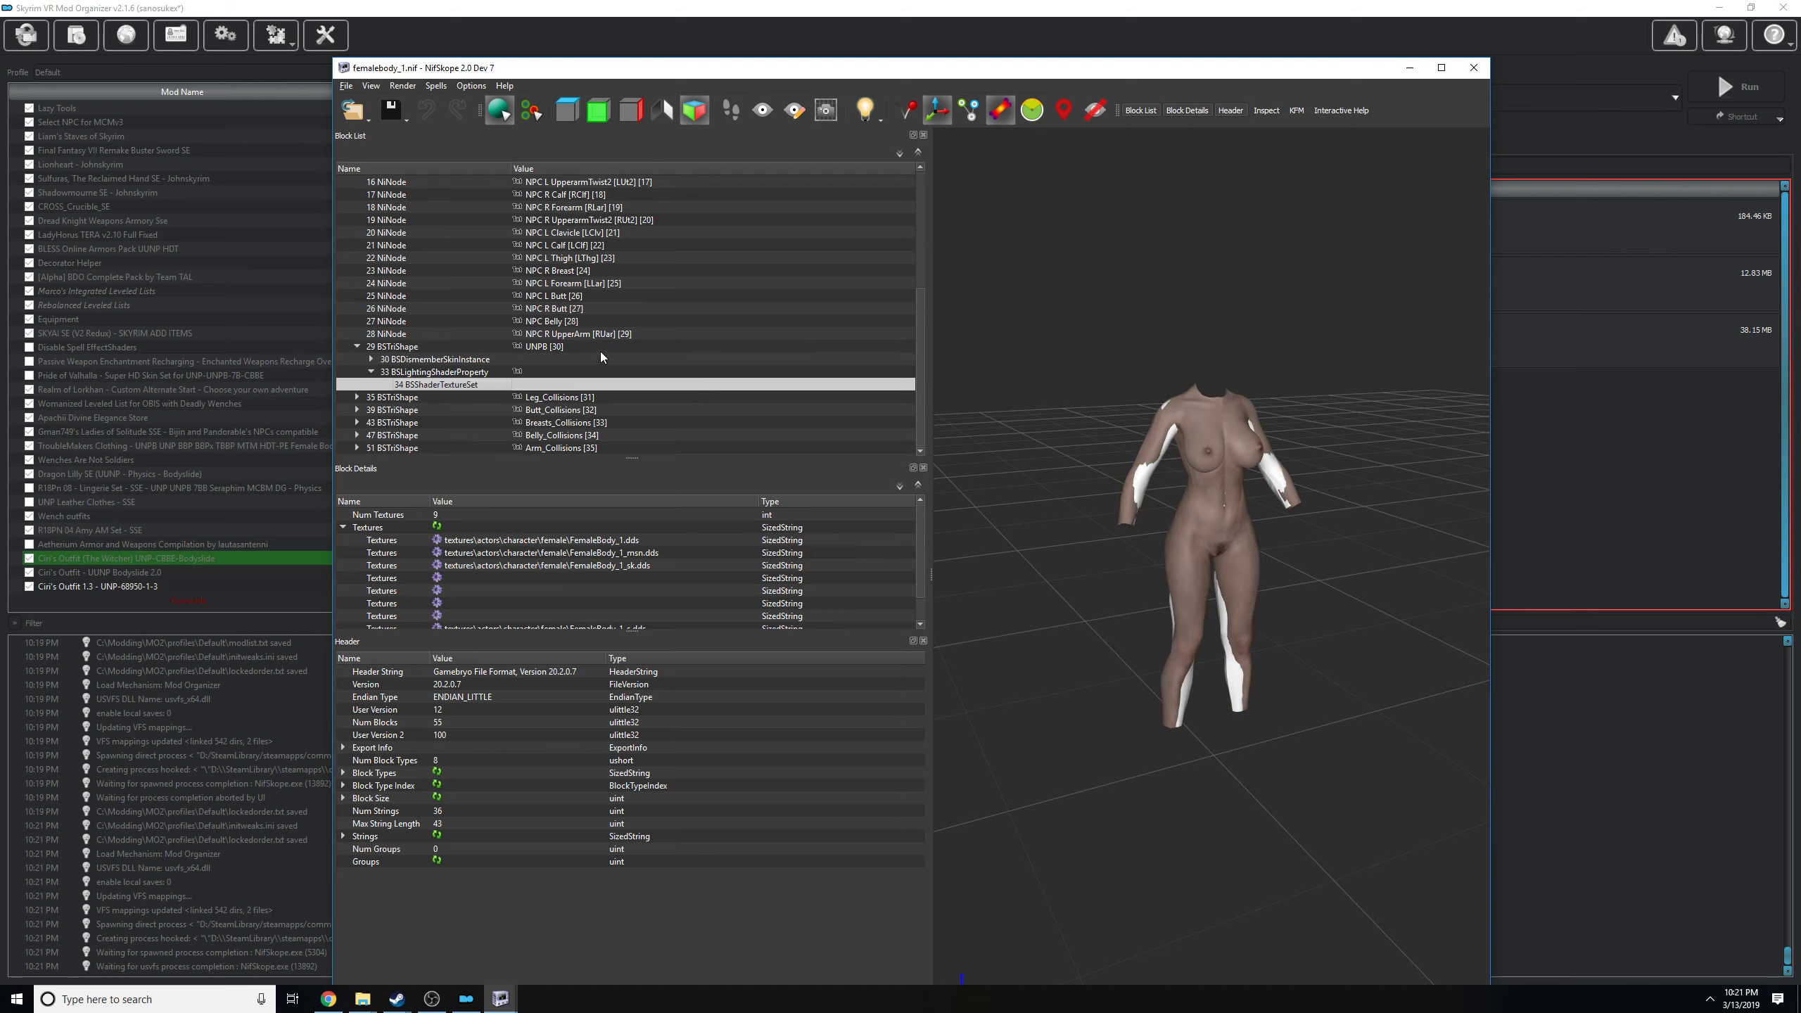
Arrange the ciribodyf_1.nif and femalebody_1.nif windows side by side, each filling half the screen.
{"action": "left_click_drag", "start_coordinate": [637, 68], "coordinate": [1000, 22]}
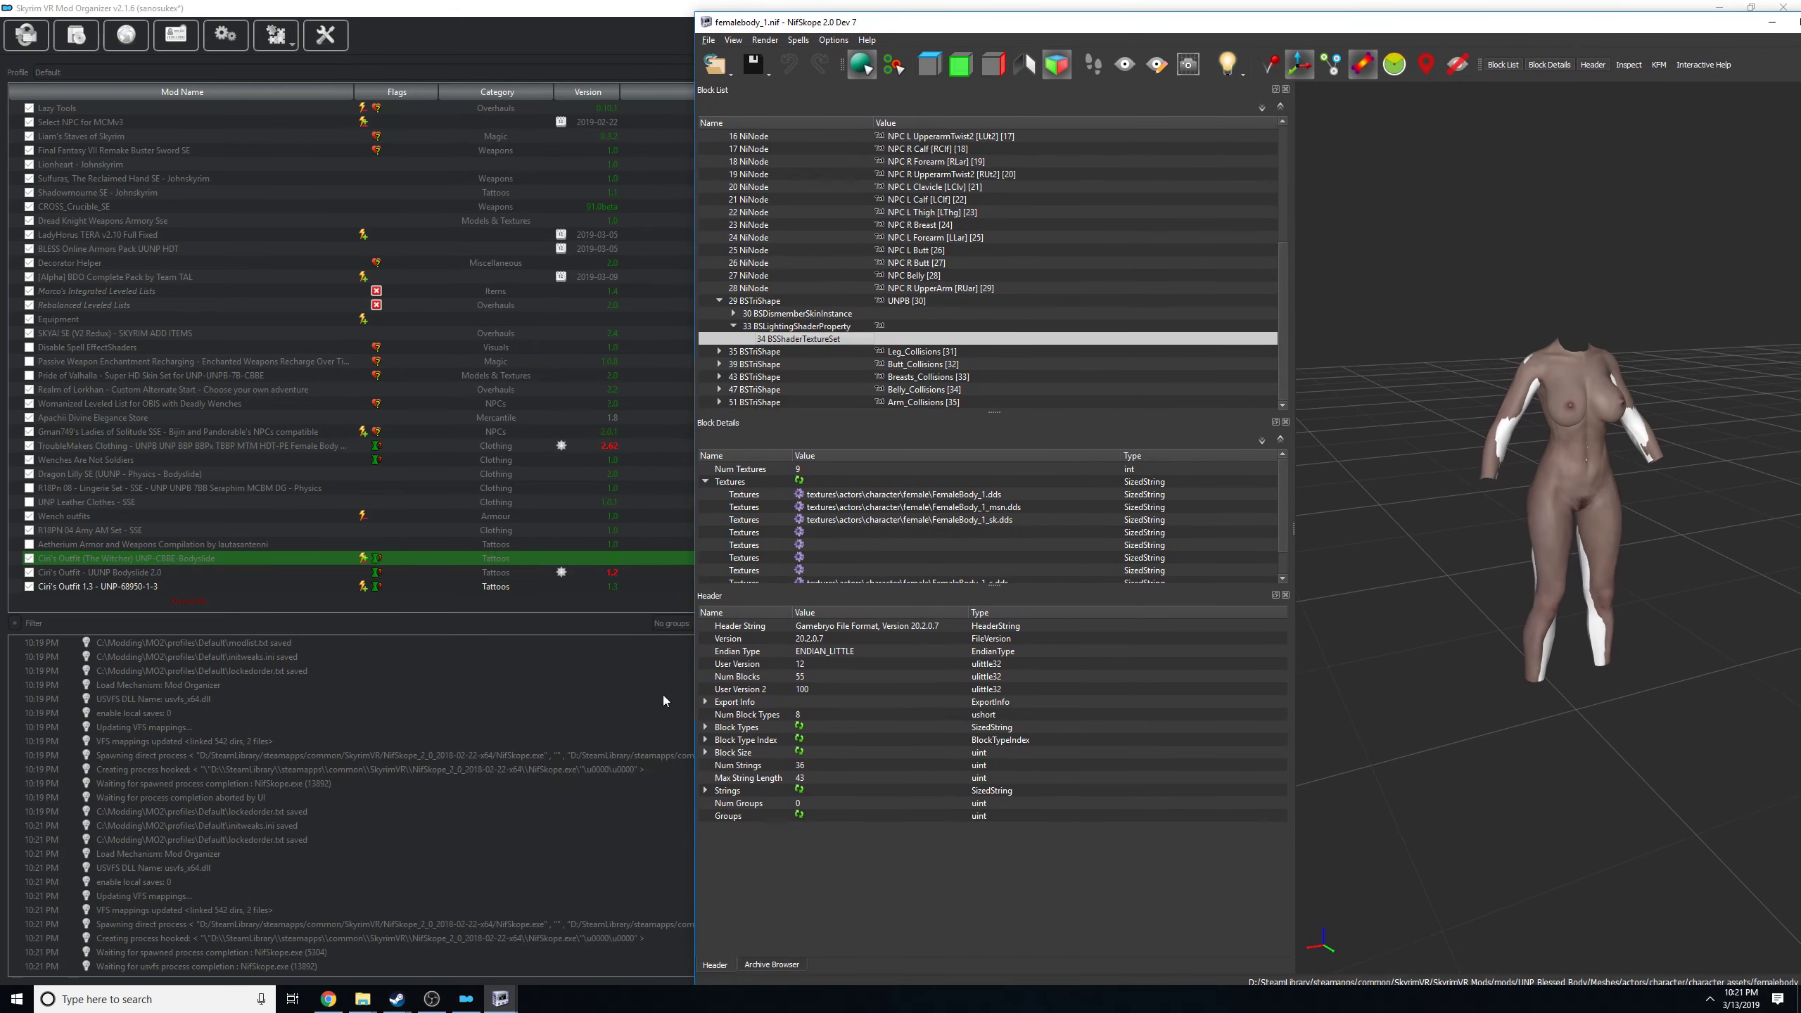
{"action": "mouse_move", "coordinate": [500, 999]}
{"action": "left_click", "coordinate": [446, 929]}
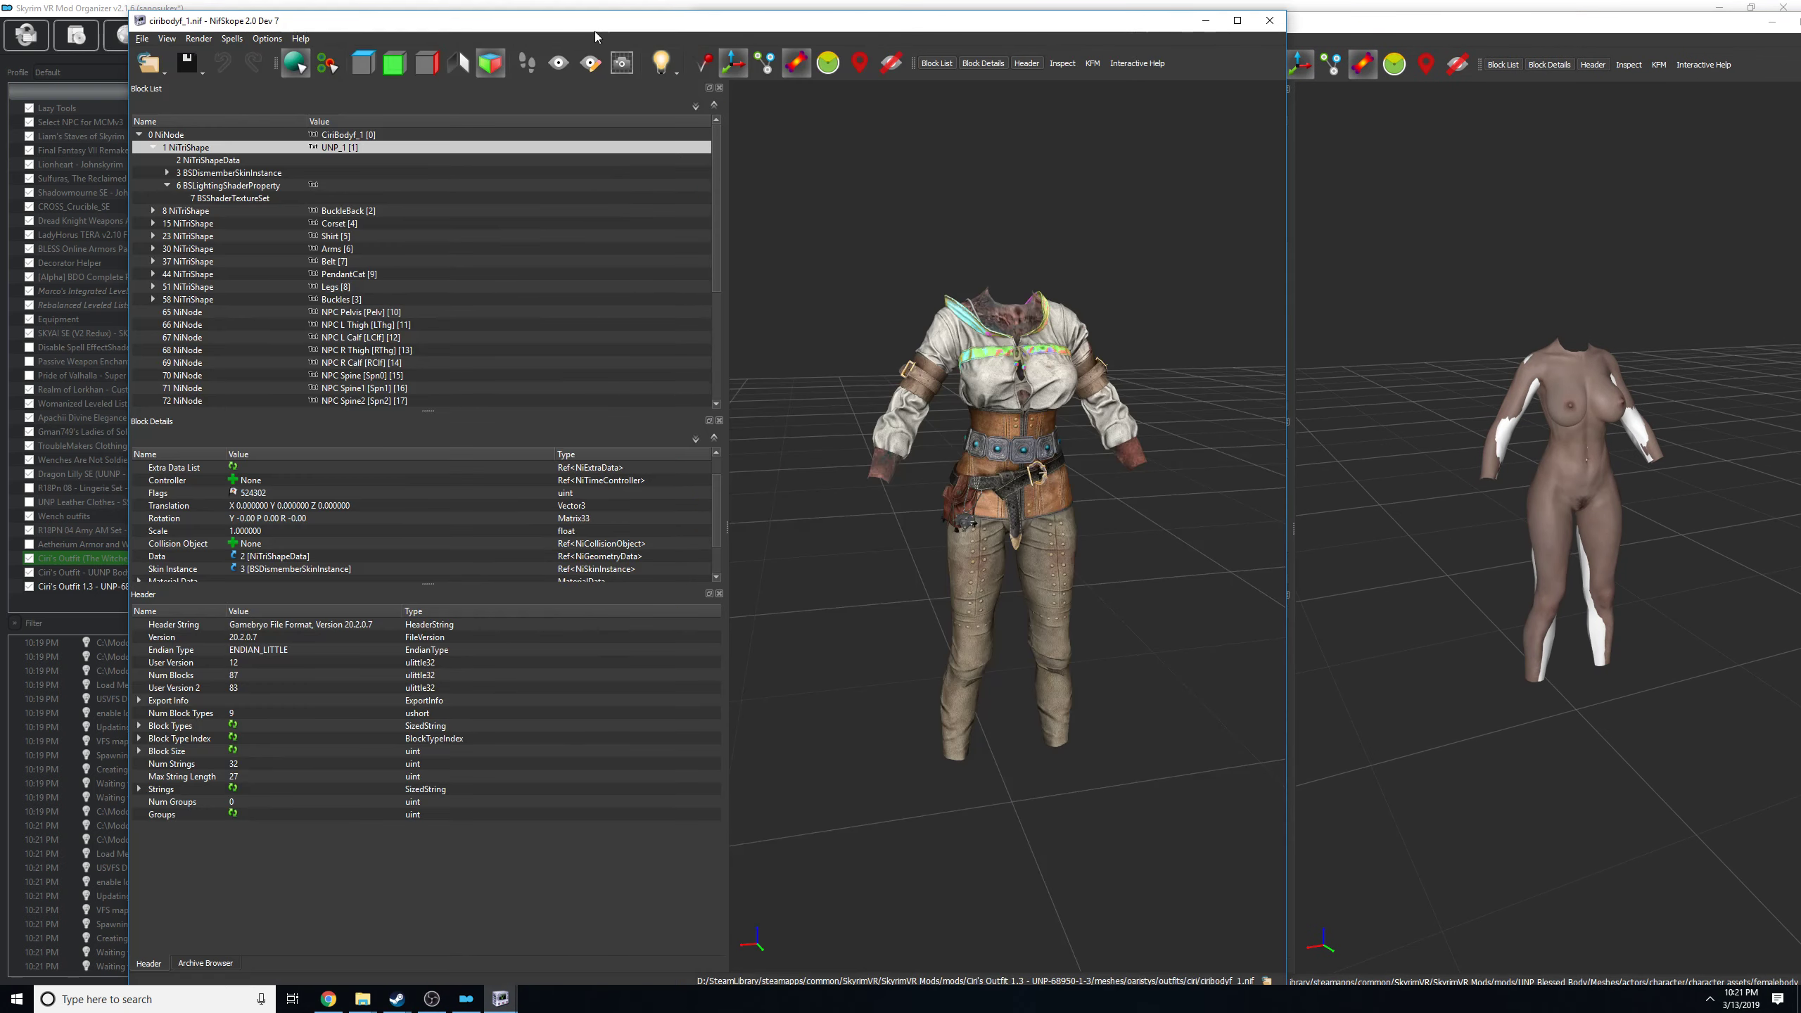
{"action": "left_click_drag", "start_coordinate": [596, 37], "coordinate": [1, 31]}
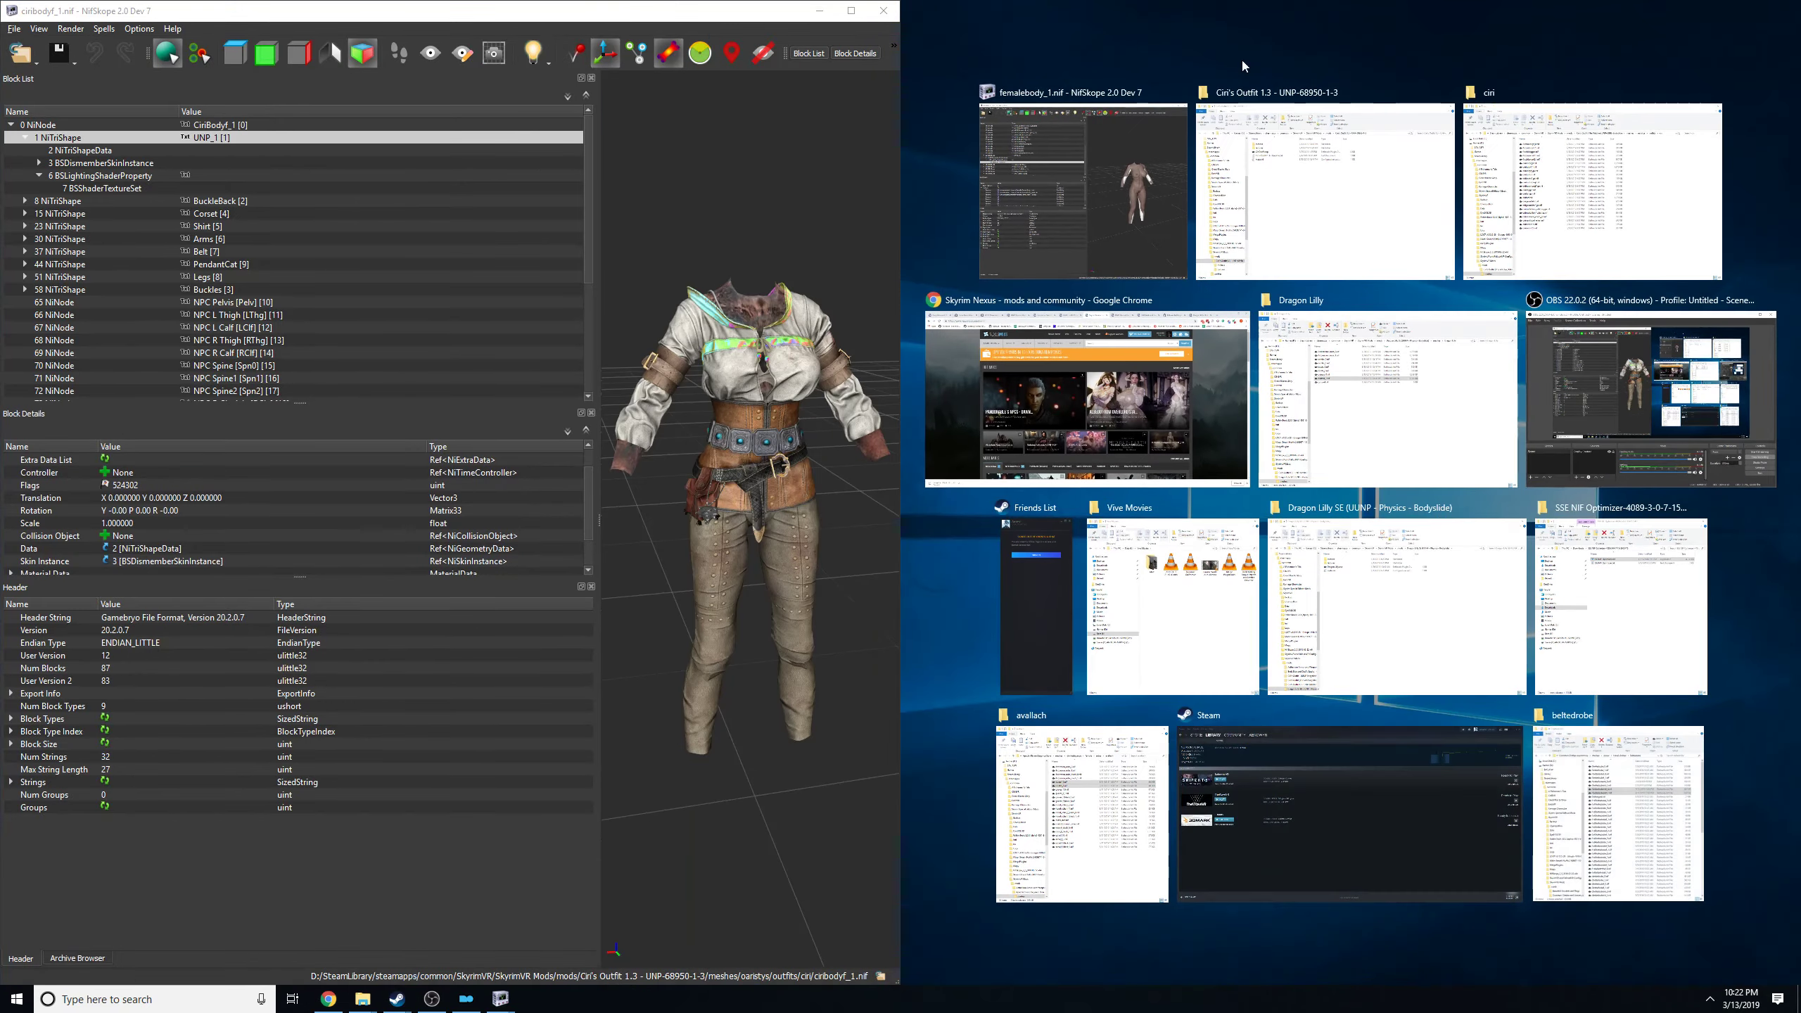
{"action": "left_click", "coordinate": [1111, 179]}
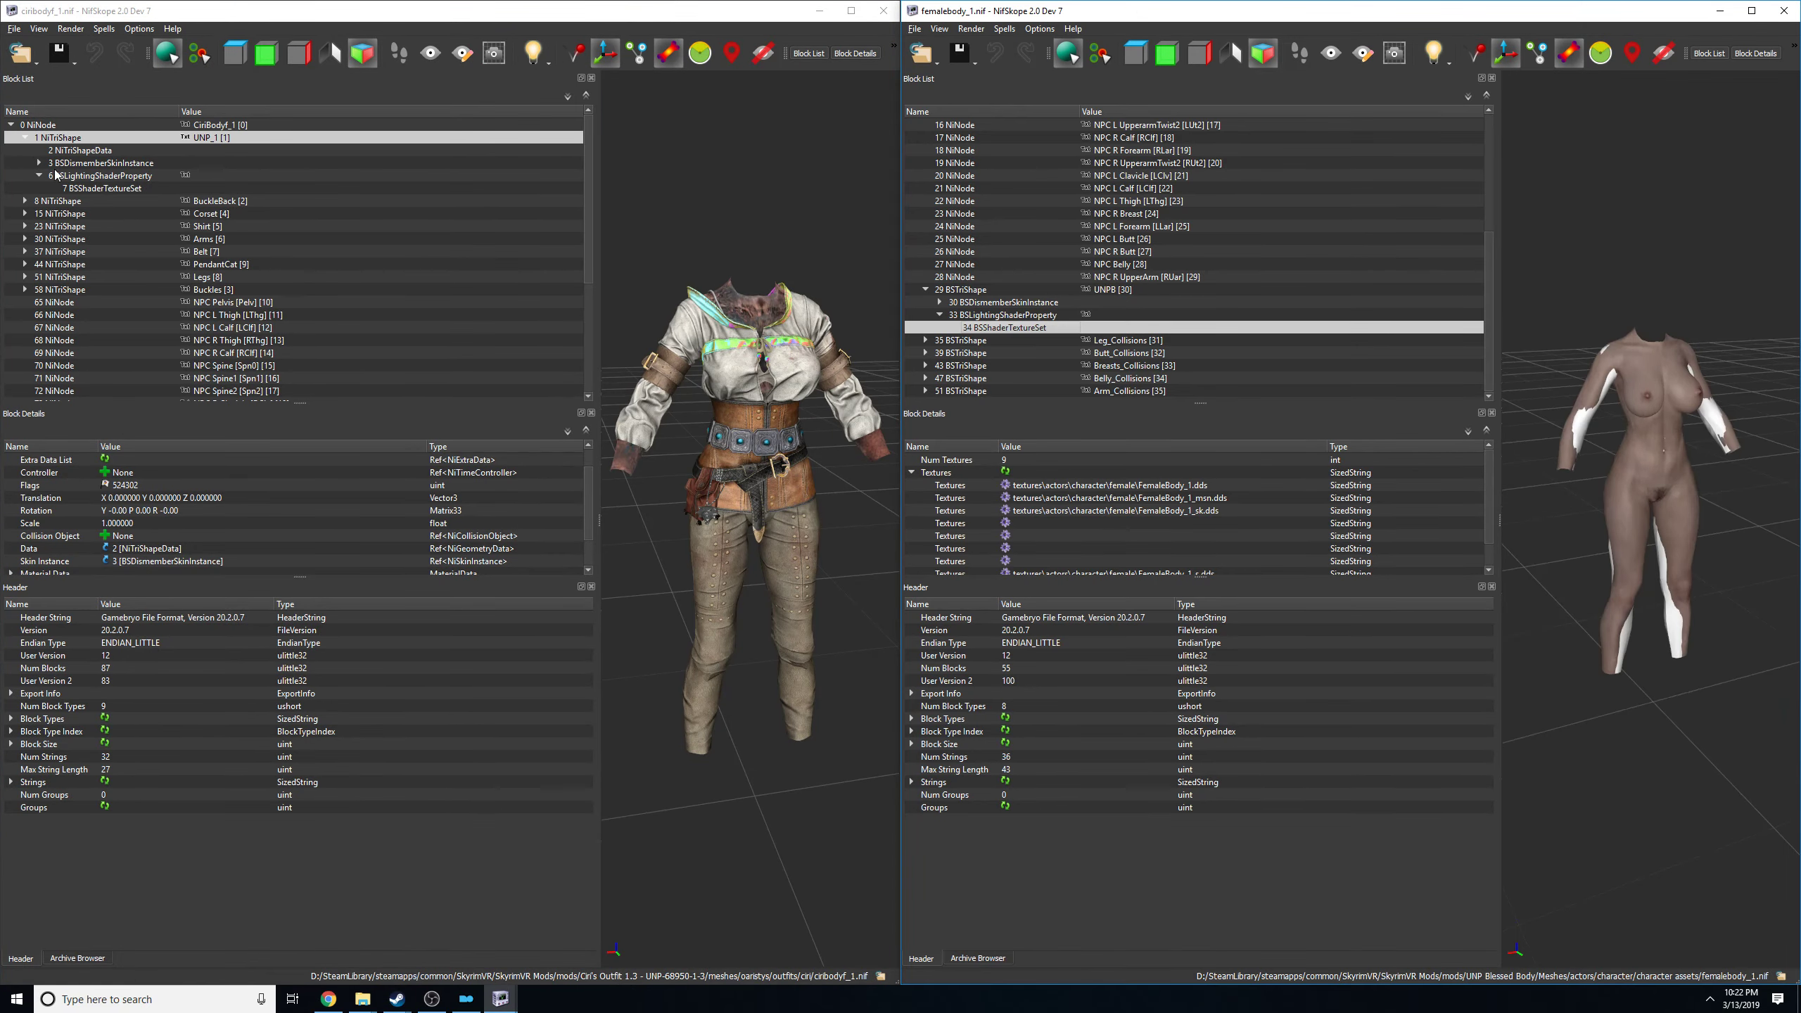
In the outfit's UNP_1 texture set, replace the AstridBody.dds path with textures\actors\character\female\FemaleBody_1.dds copied from the reference body.
{"action": "left_click", "coordinate": [104, 189]}
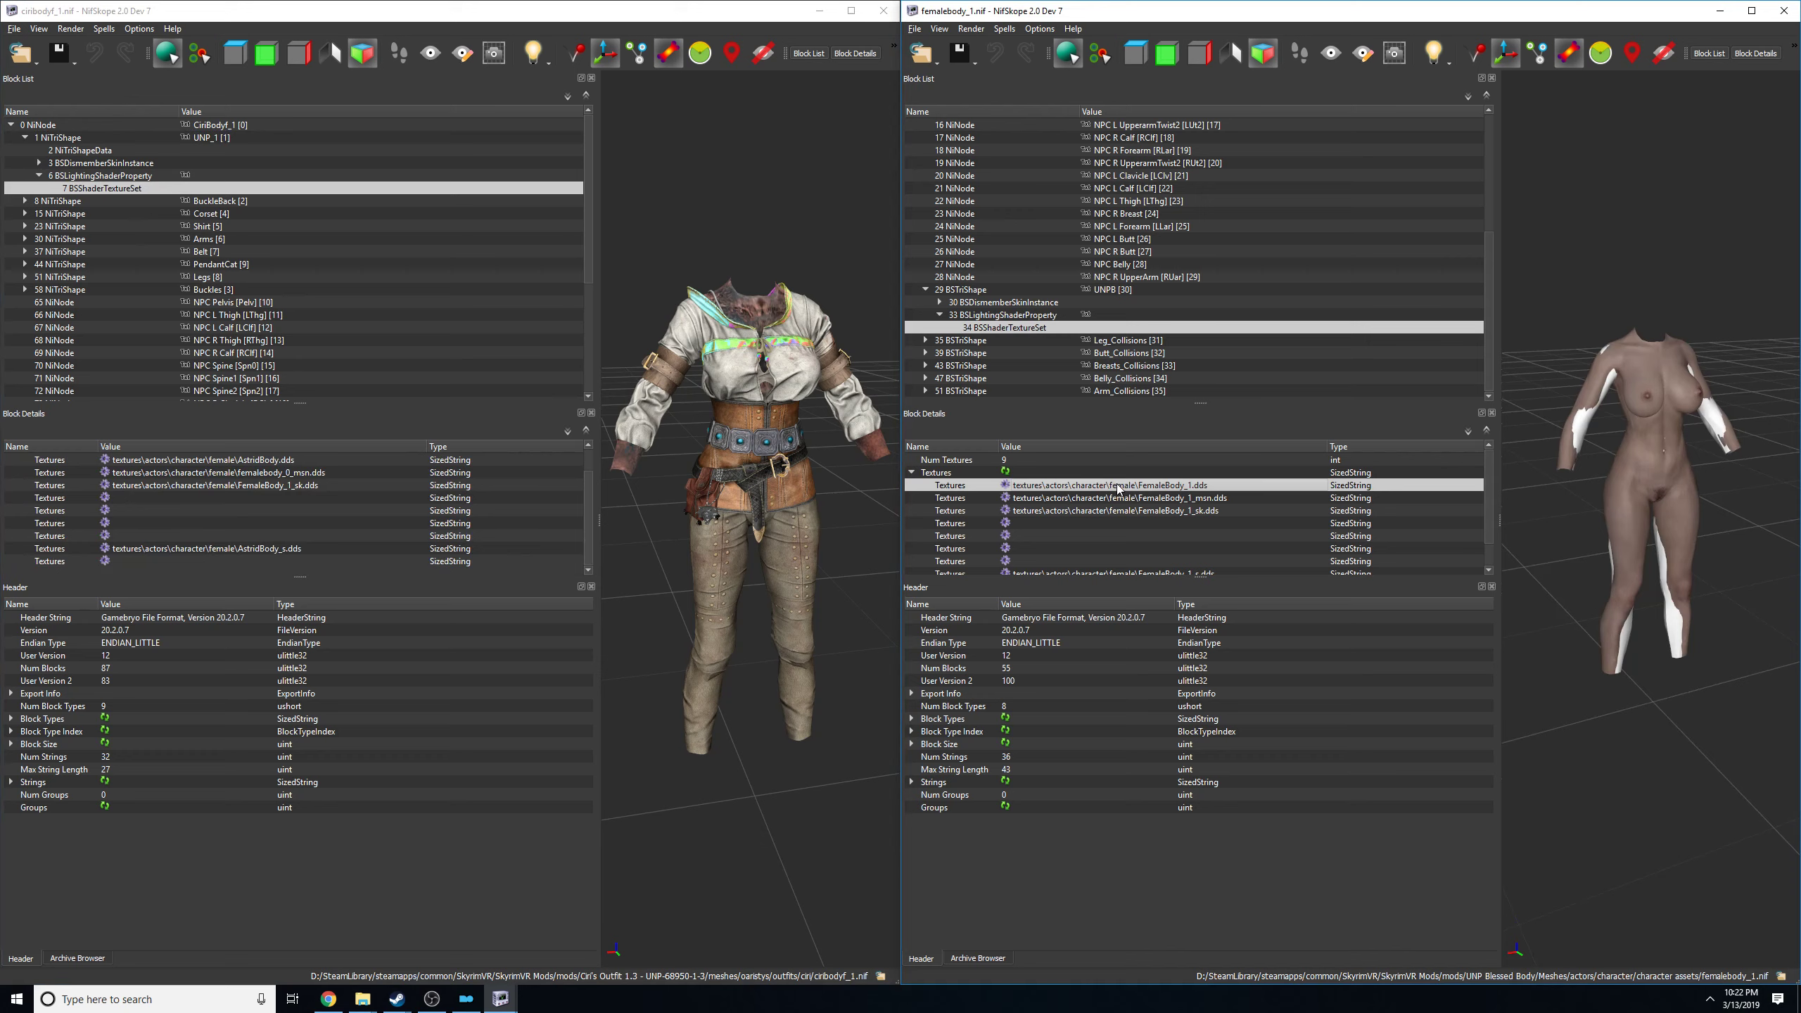
{"action": "double_click", "coordinate": [1081, 485]}
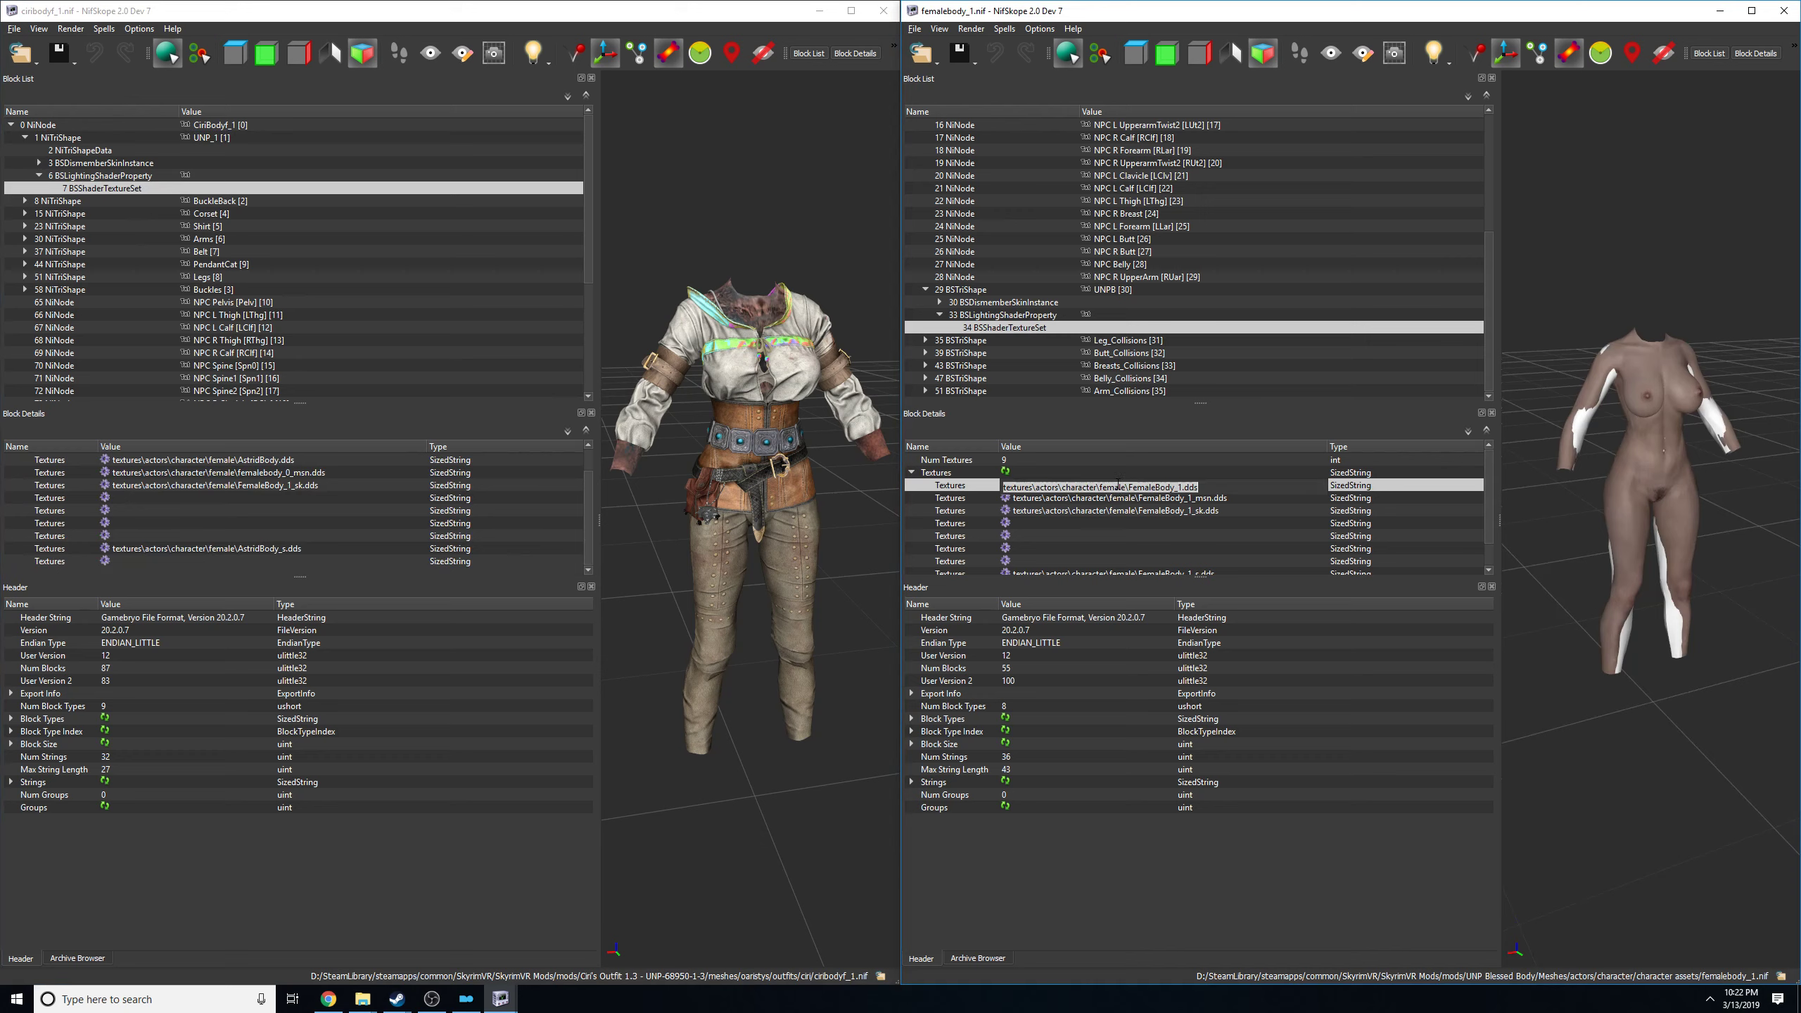
{"action": "left_click", "coordinate": [199, 461]}
{"action": "type", "text": "textures\\actors\\character\\female\\FemaleBody_1.dds"}
{"action": "left_click", "coordinate": [302, 489]}
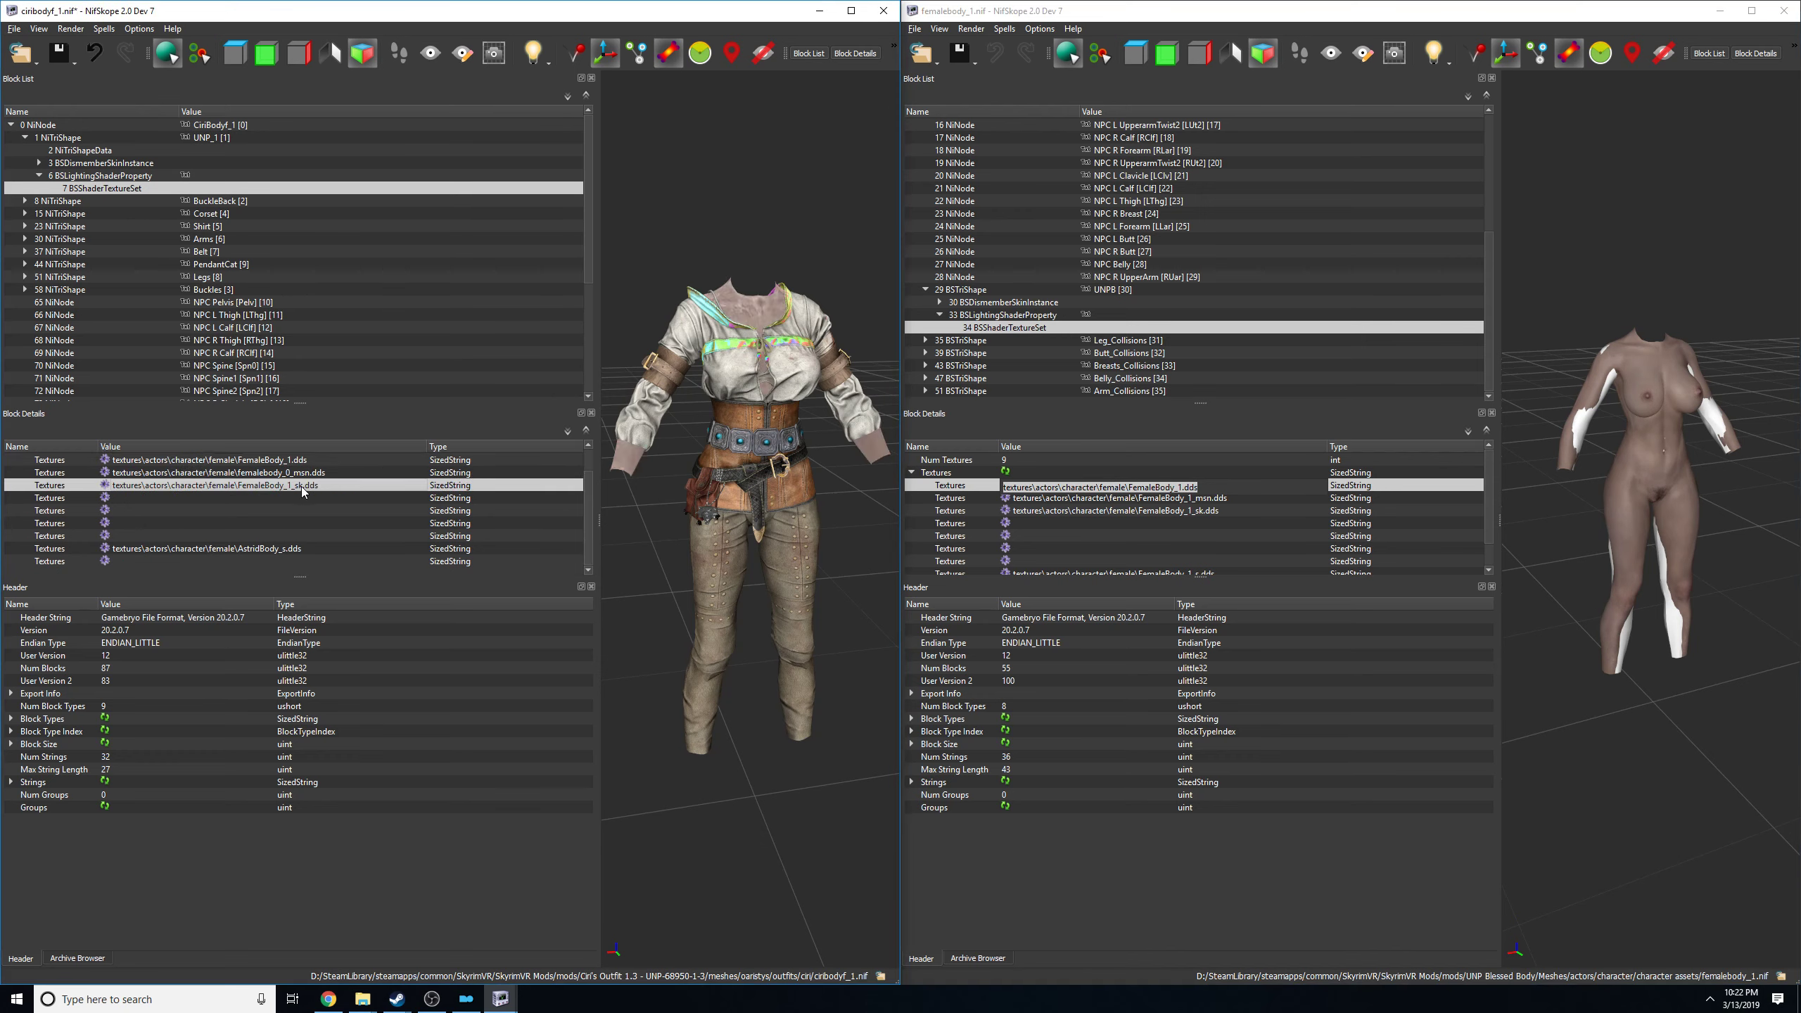
Replace the outfit's femalebody_0_msn.dds path with textures\actors\character\female\FemaleBody_1_msn.dds copied from the reference body.
{"action": "double_click", "coordinate": [1083, 499]}
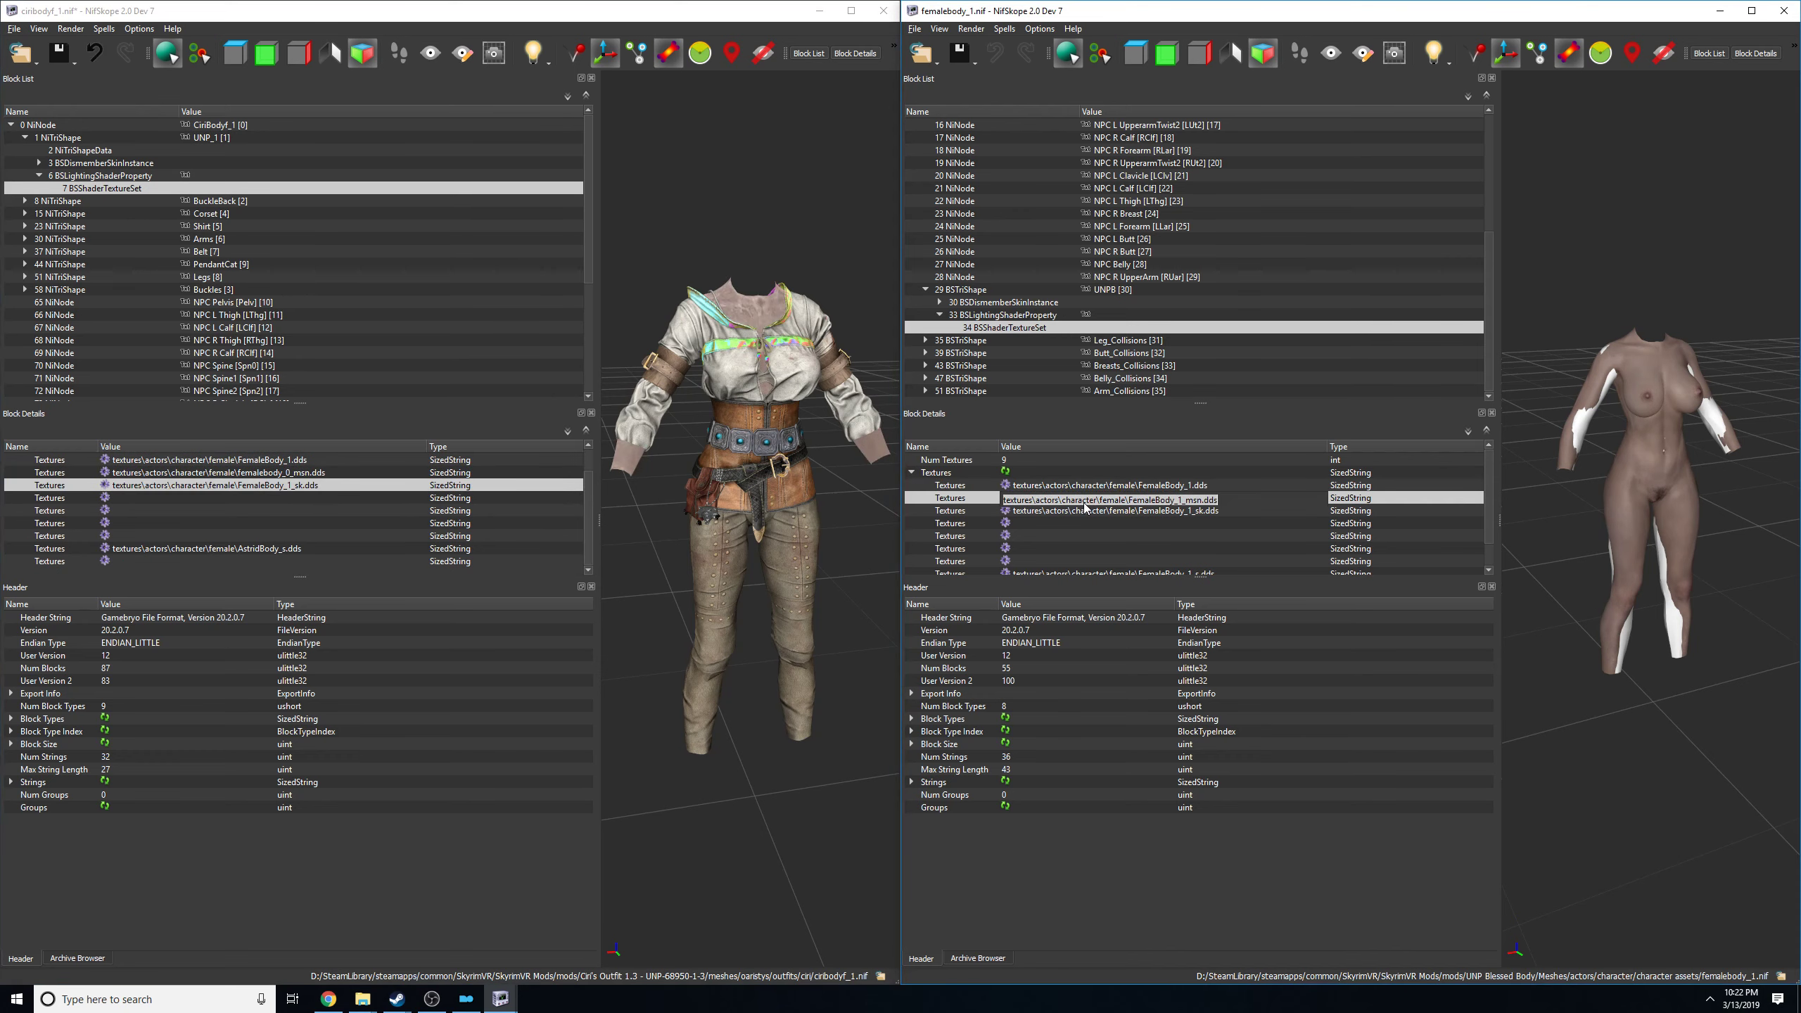
{"action": "left_click", "coordinate": [213, 474]}
{"action": "type", "text": "textures\\actors\\character\\female\\FemaleBody_1_msn.dds"}
{"action": "left_click", "coordinate": [335, 512]}
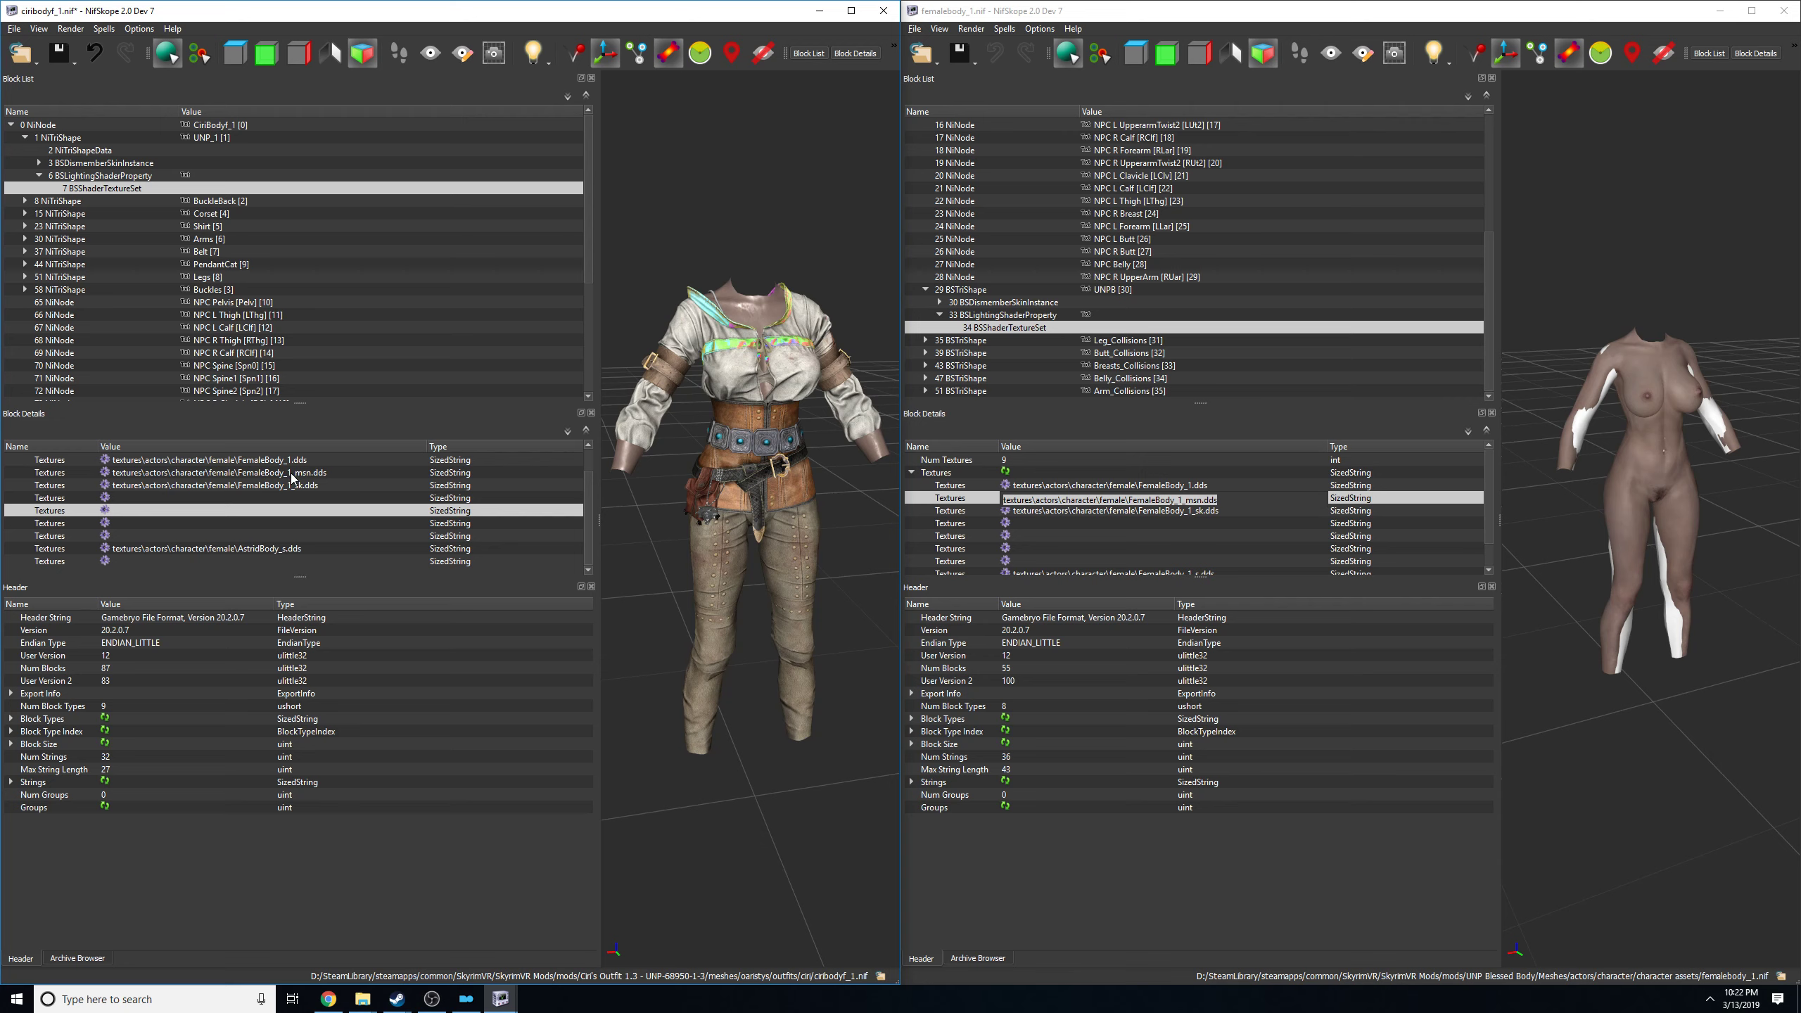
Copy the reference body's FemaleBody_1_sk.dds texture path over the outfit's matching _sk texture entry.
{"action": "left_click", "coordinate": [1096, 511]}
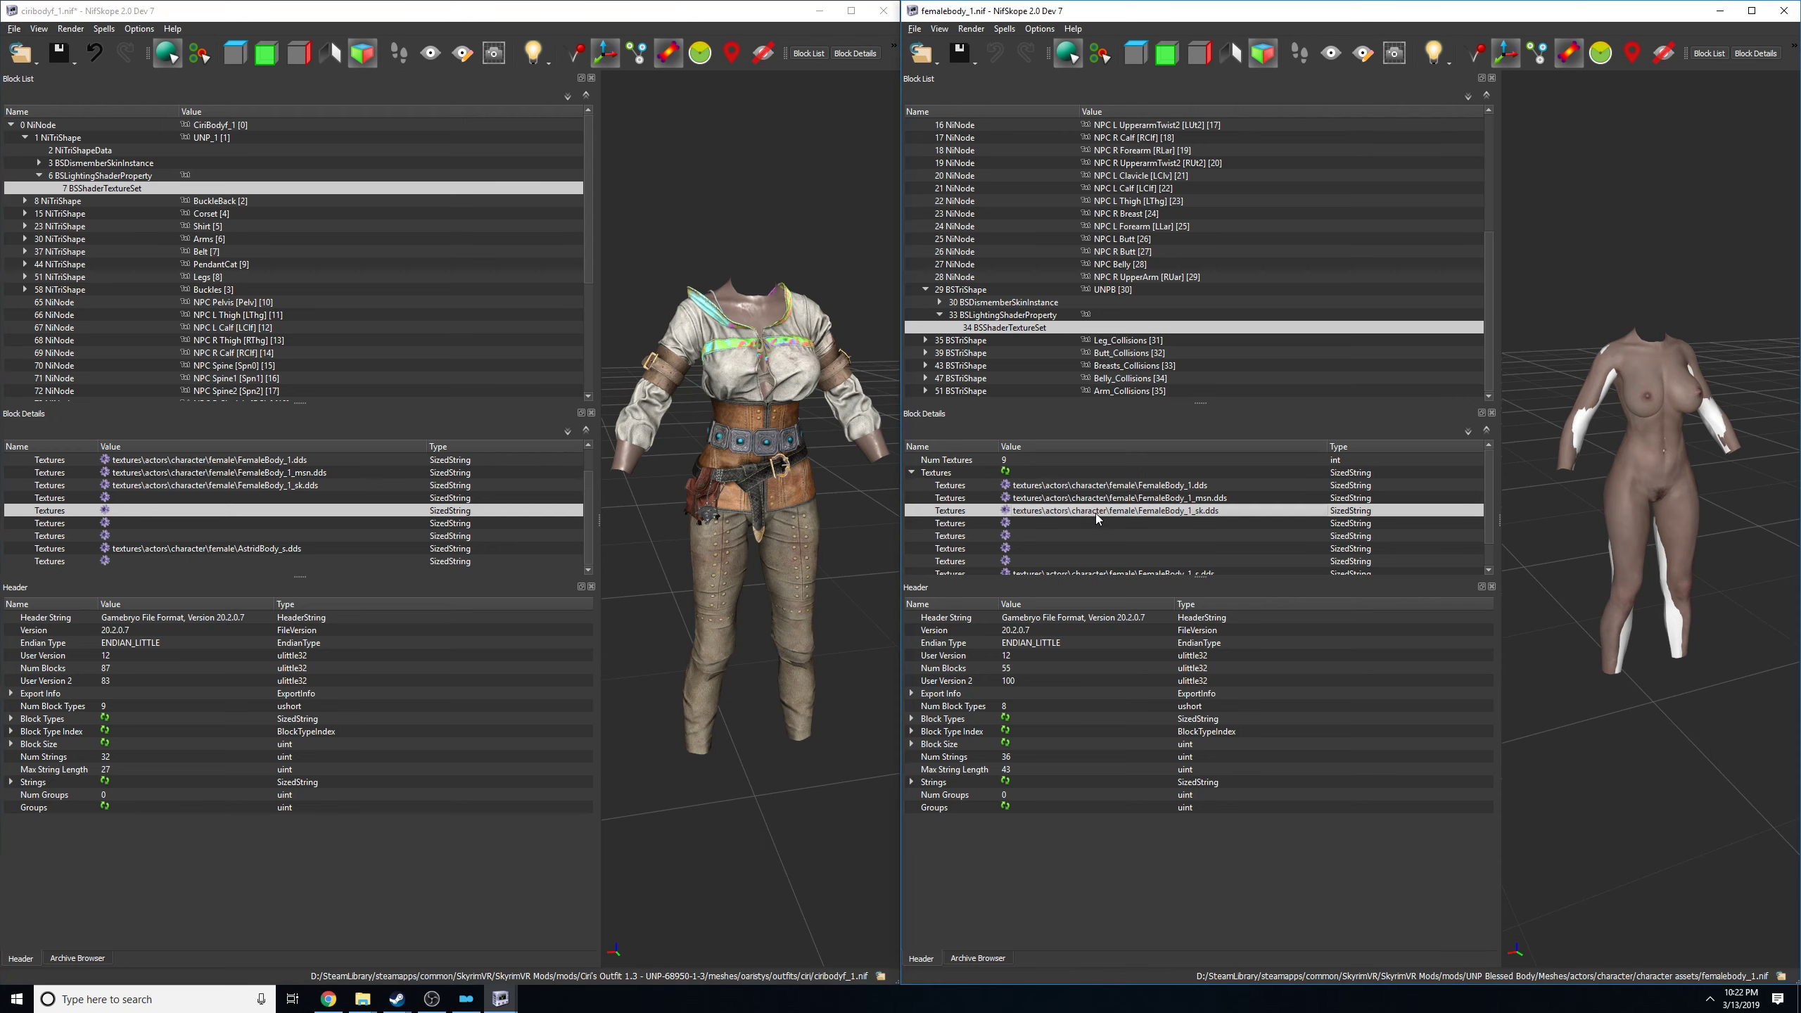
{"action": "left_click", "coordinate": [1141, 513]}
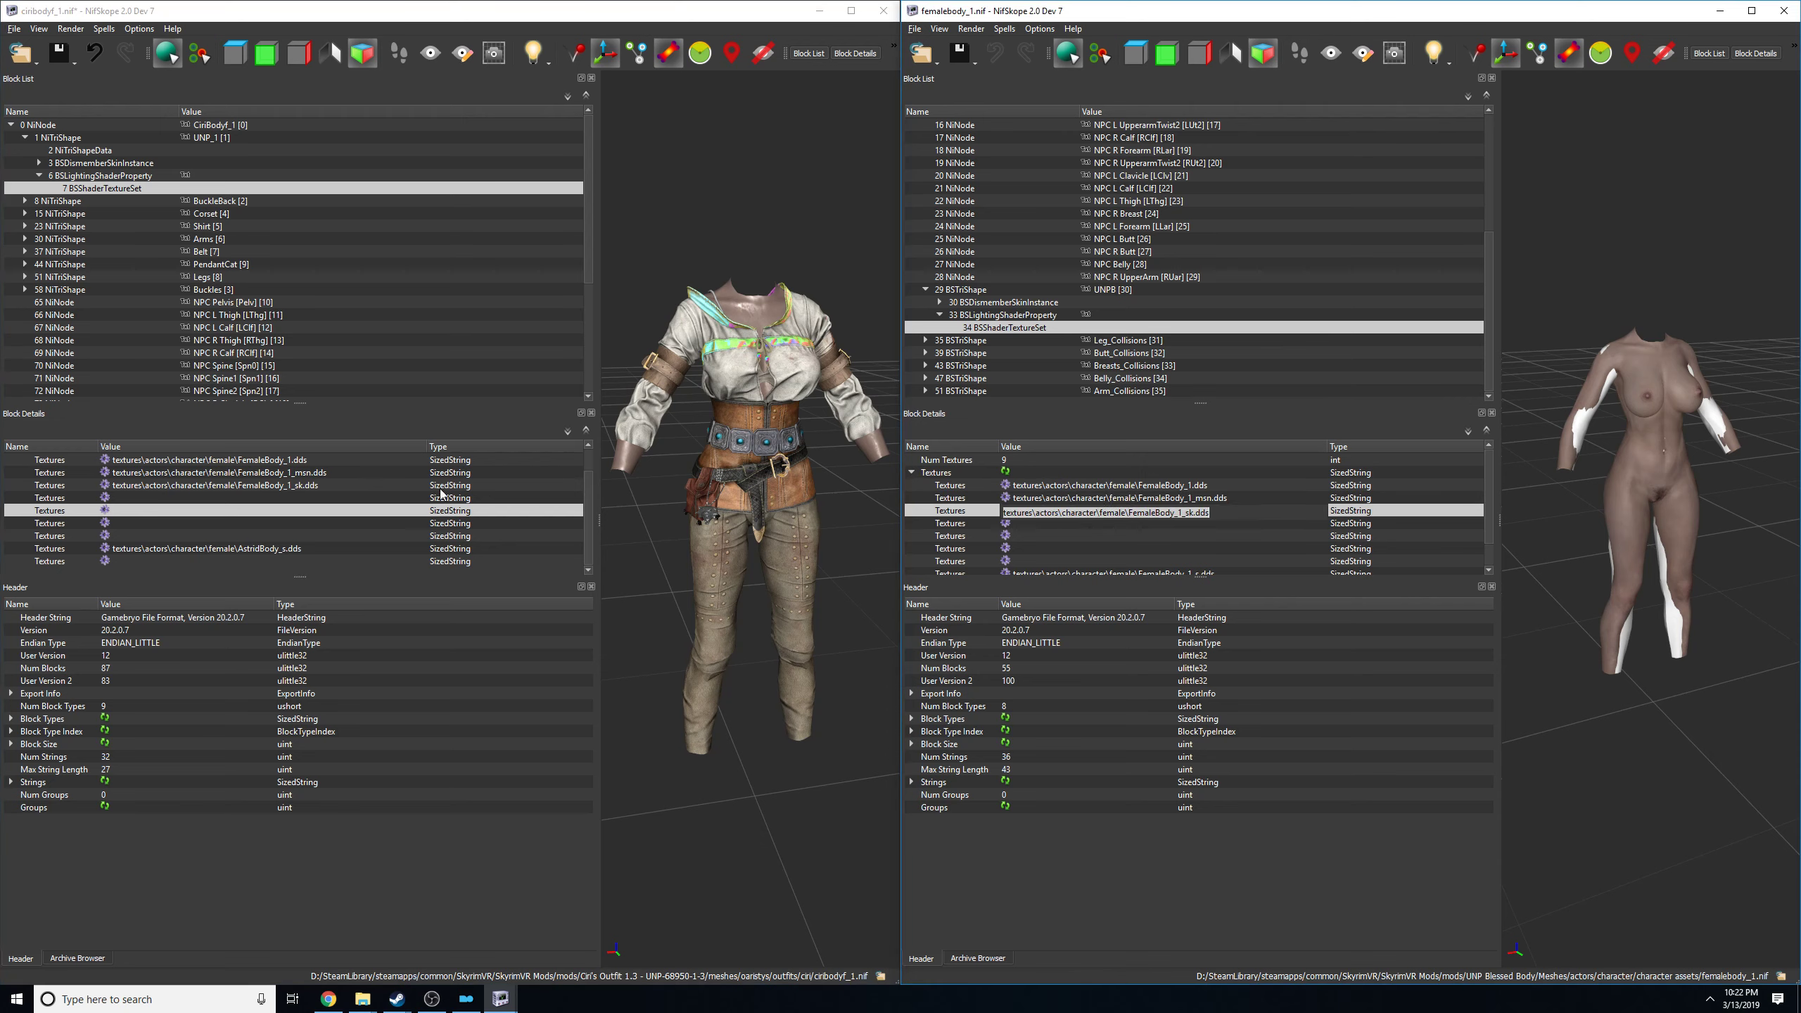
{"action": "double_click", "coordinate": [260, 489]}
{"action": "type", "text": "textures\\actors\\character\\female\\FemaleBody_1_sk.dds"}
{"action": "left_click", "coordinate": [391, 519]}
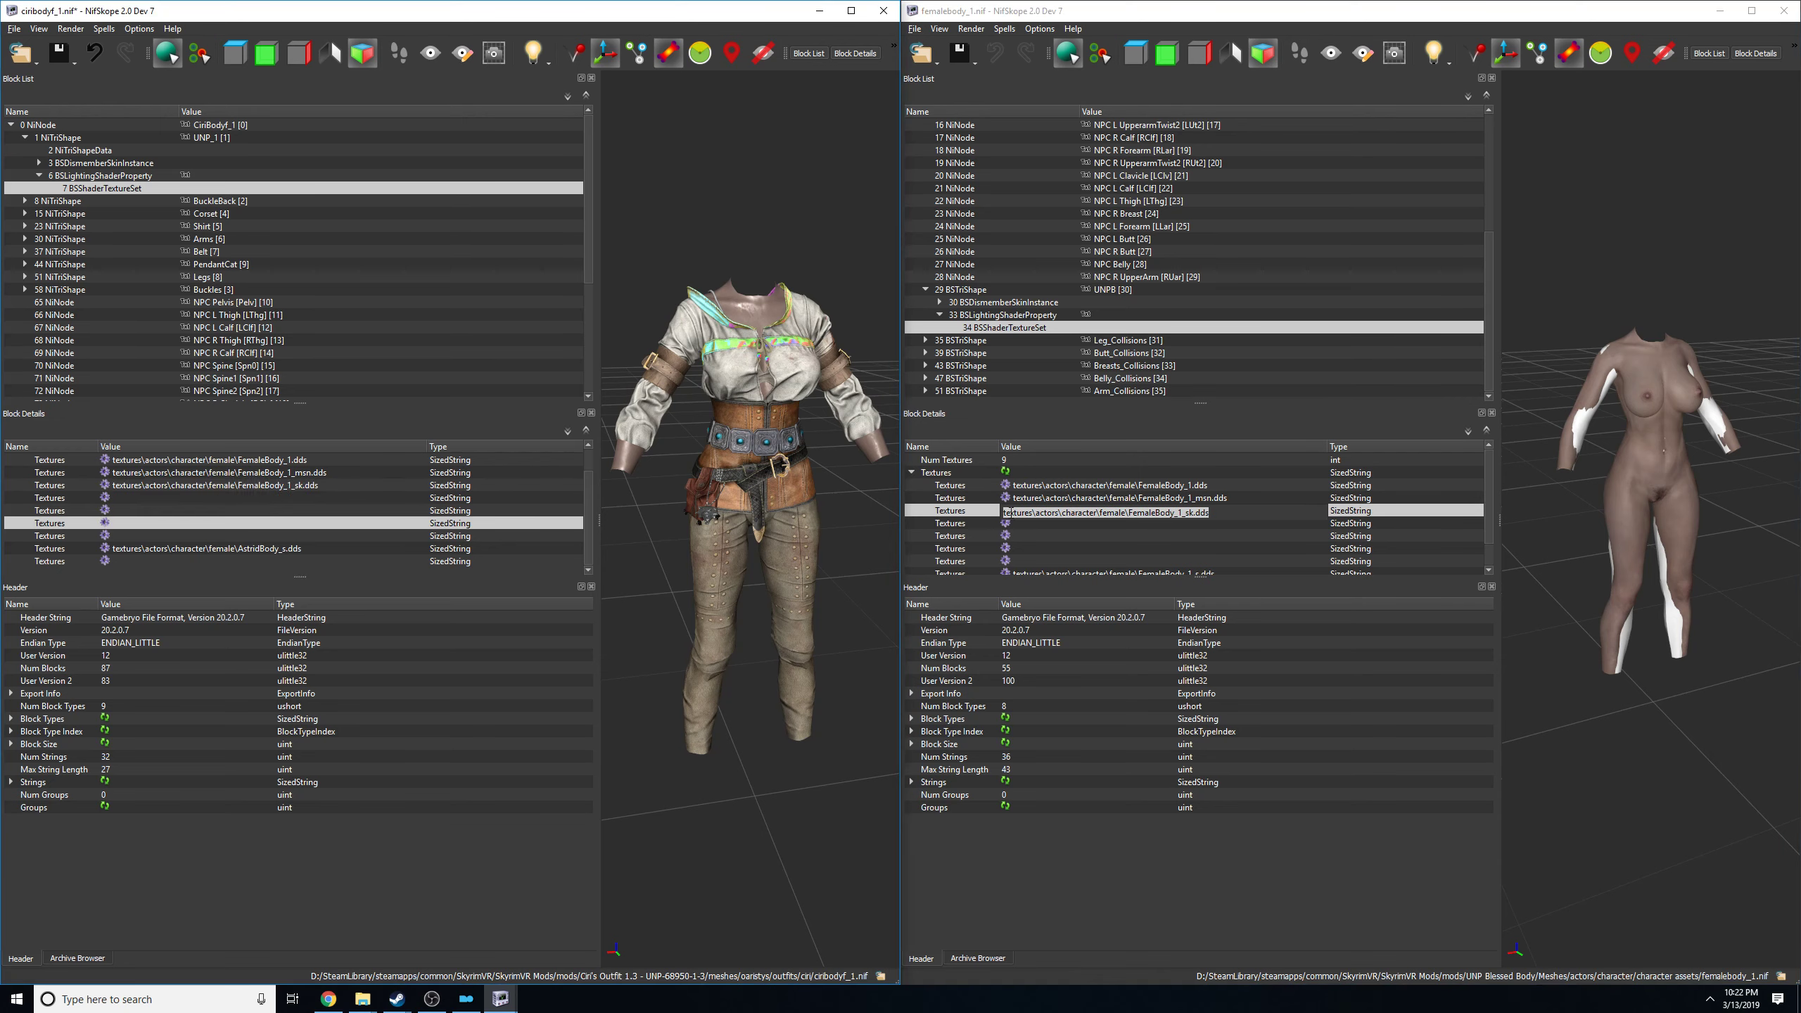
Replace the outfit's AstridBody_s.dds path with the reference body's textures\actors\character\female\FemaleBody_1_s.dds and save ciribodyf_1.nif.
{"action": "scroll", "coordinate": [1219, 554], "scroll_direction": "down", "scroll_amount": 1}
{"action": "left_click", "coordinate": [1203, 552]}
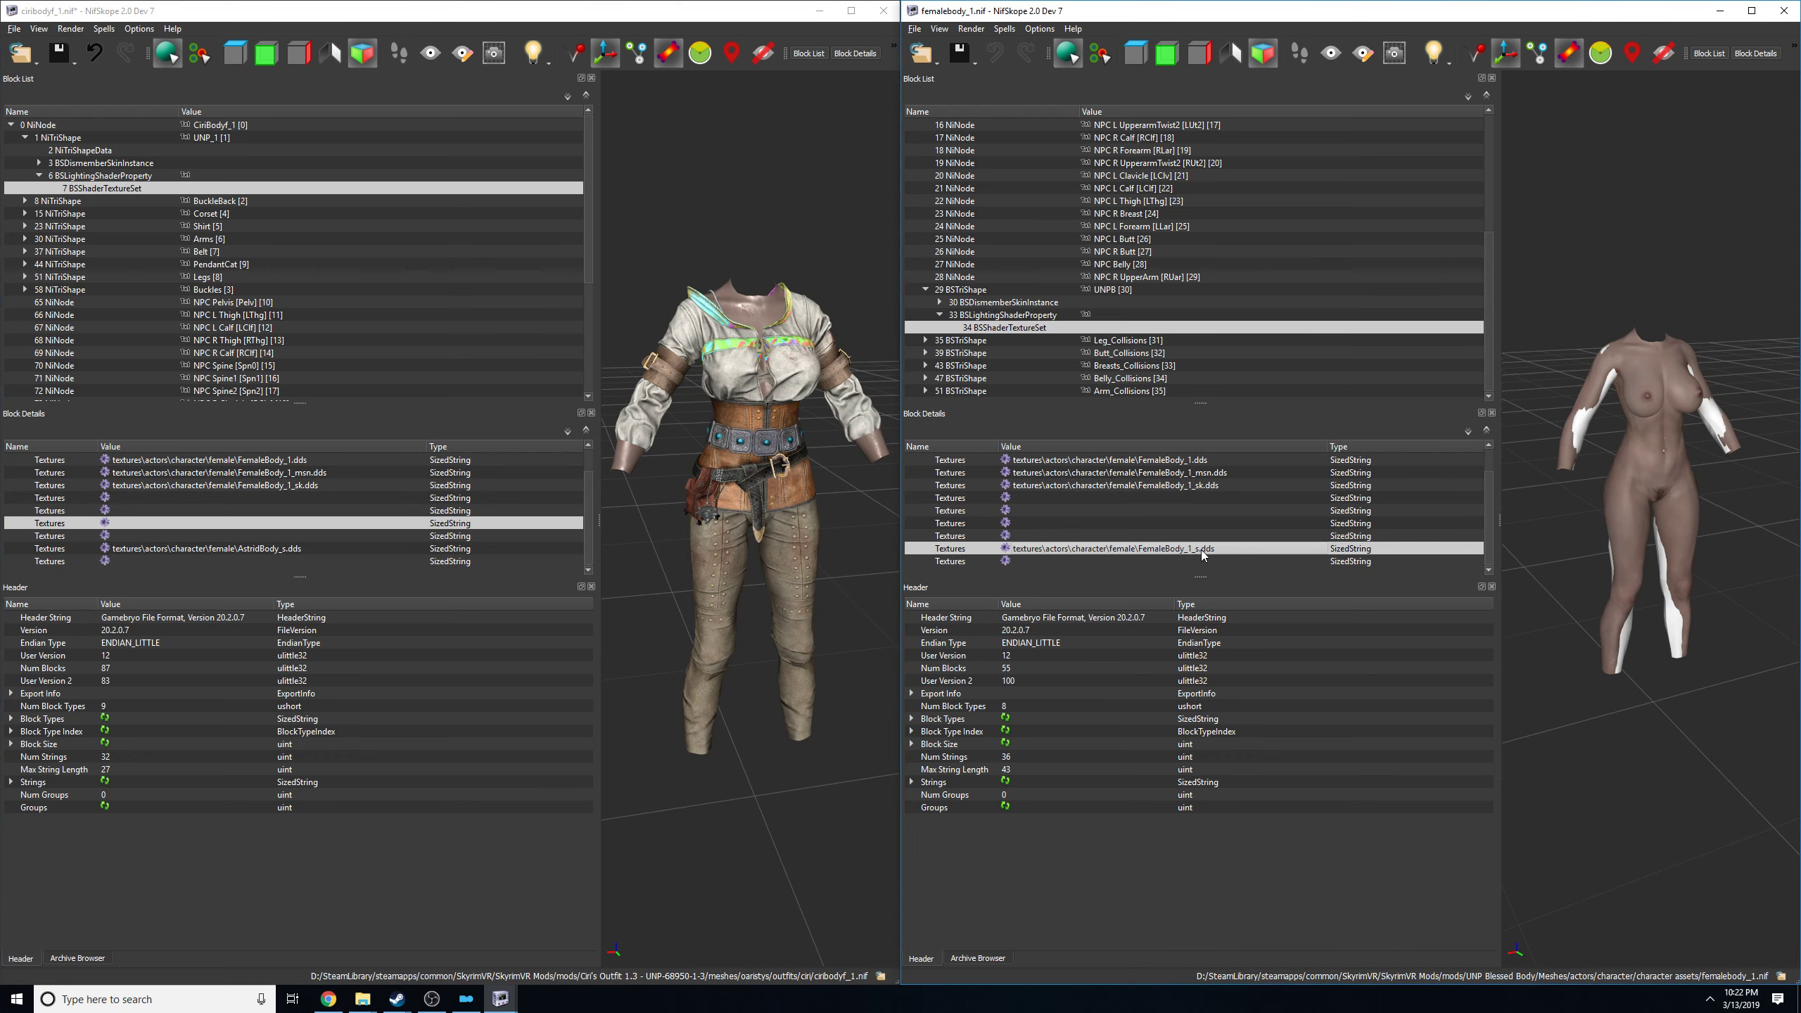
{"action": "left_click", "coordinate": [1203, 552]}
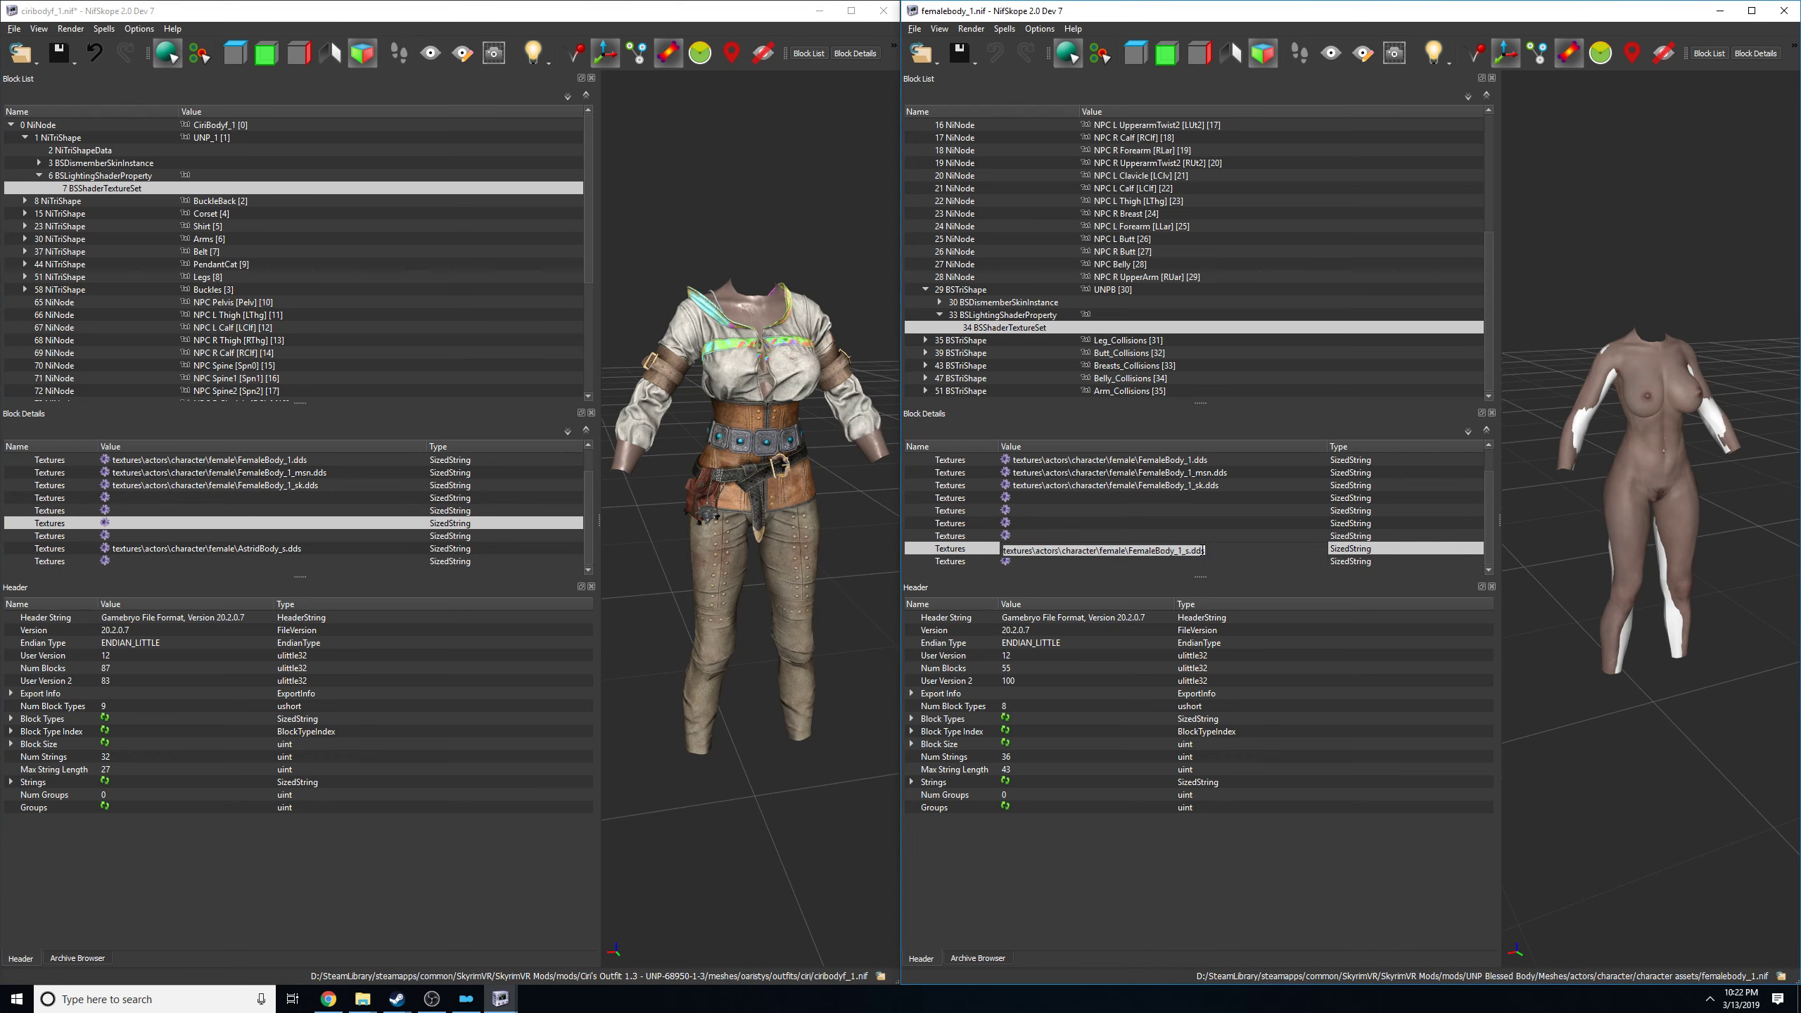
{"action": "left_click", "coordinate": [314, 548]}
{"action": "left_click", "coordinate": [314, 550]}
{"action": "type", "text": "textures\\actors\\character\\female\\FemaleBody_1_s.dds"}
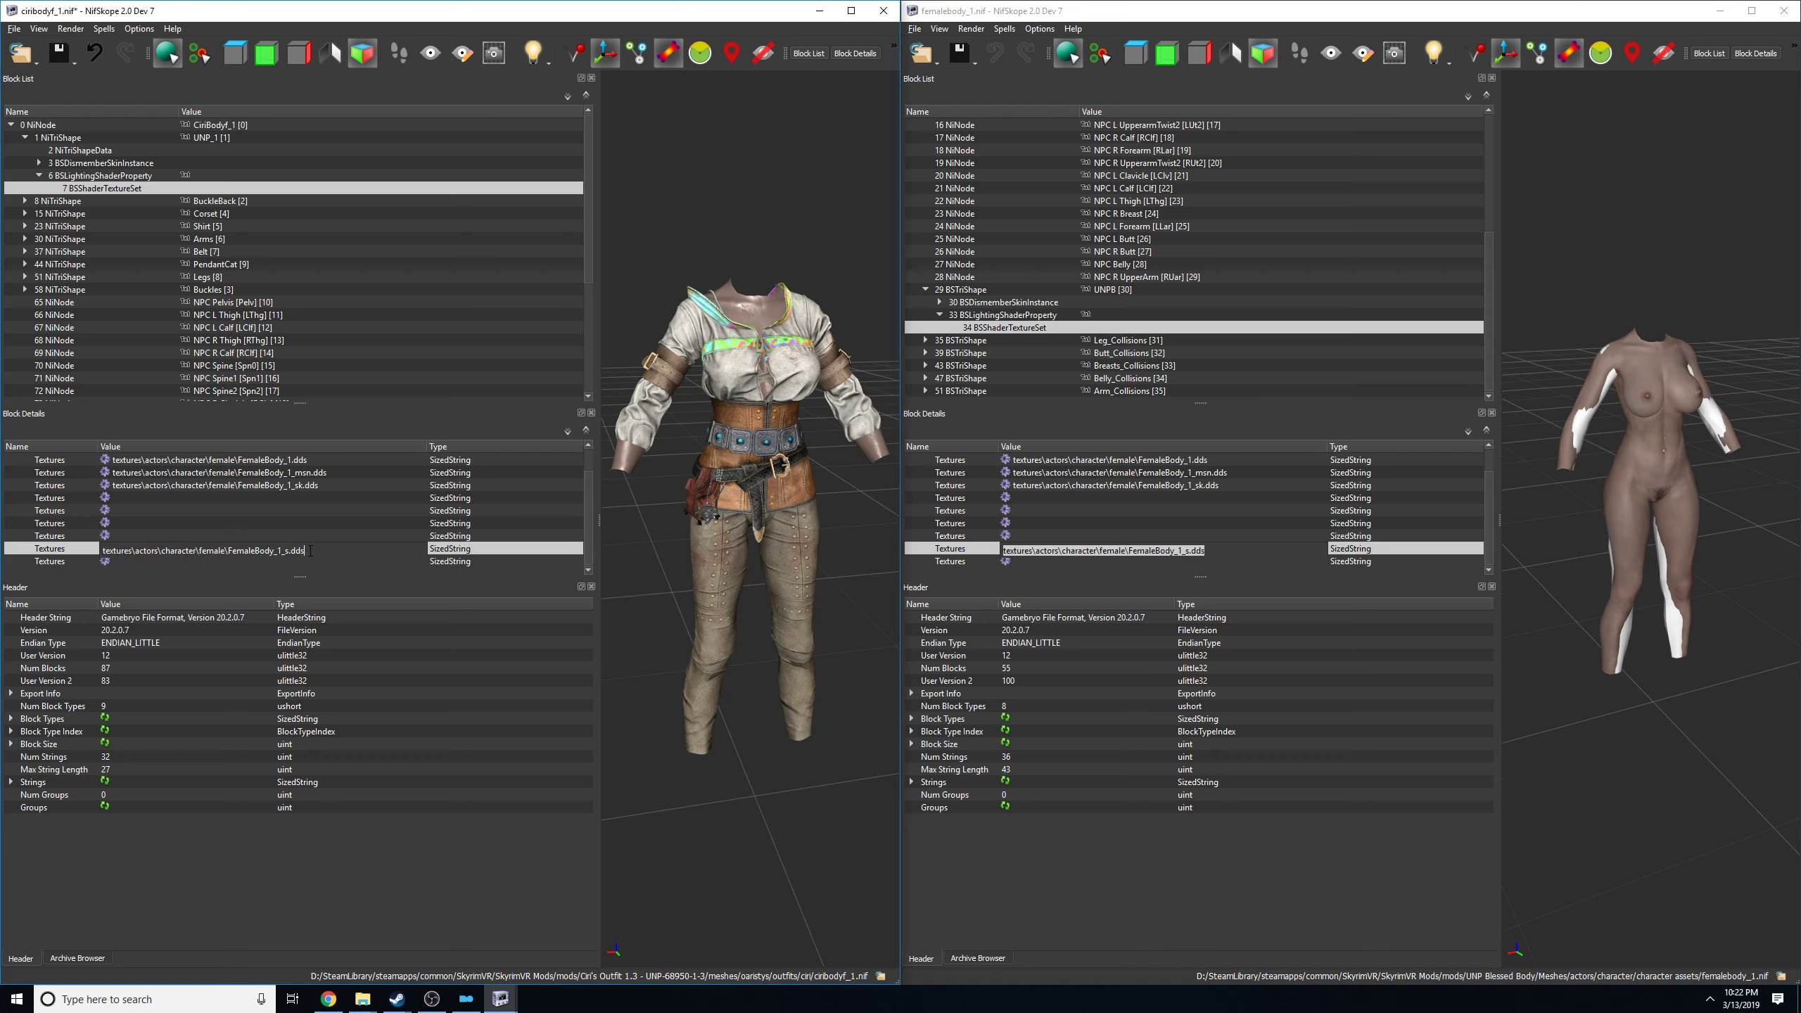
{"action": "left_click", "coordinate": [301, 531]}
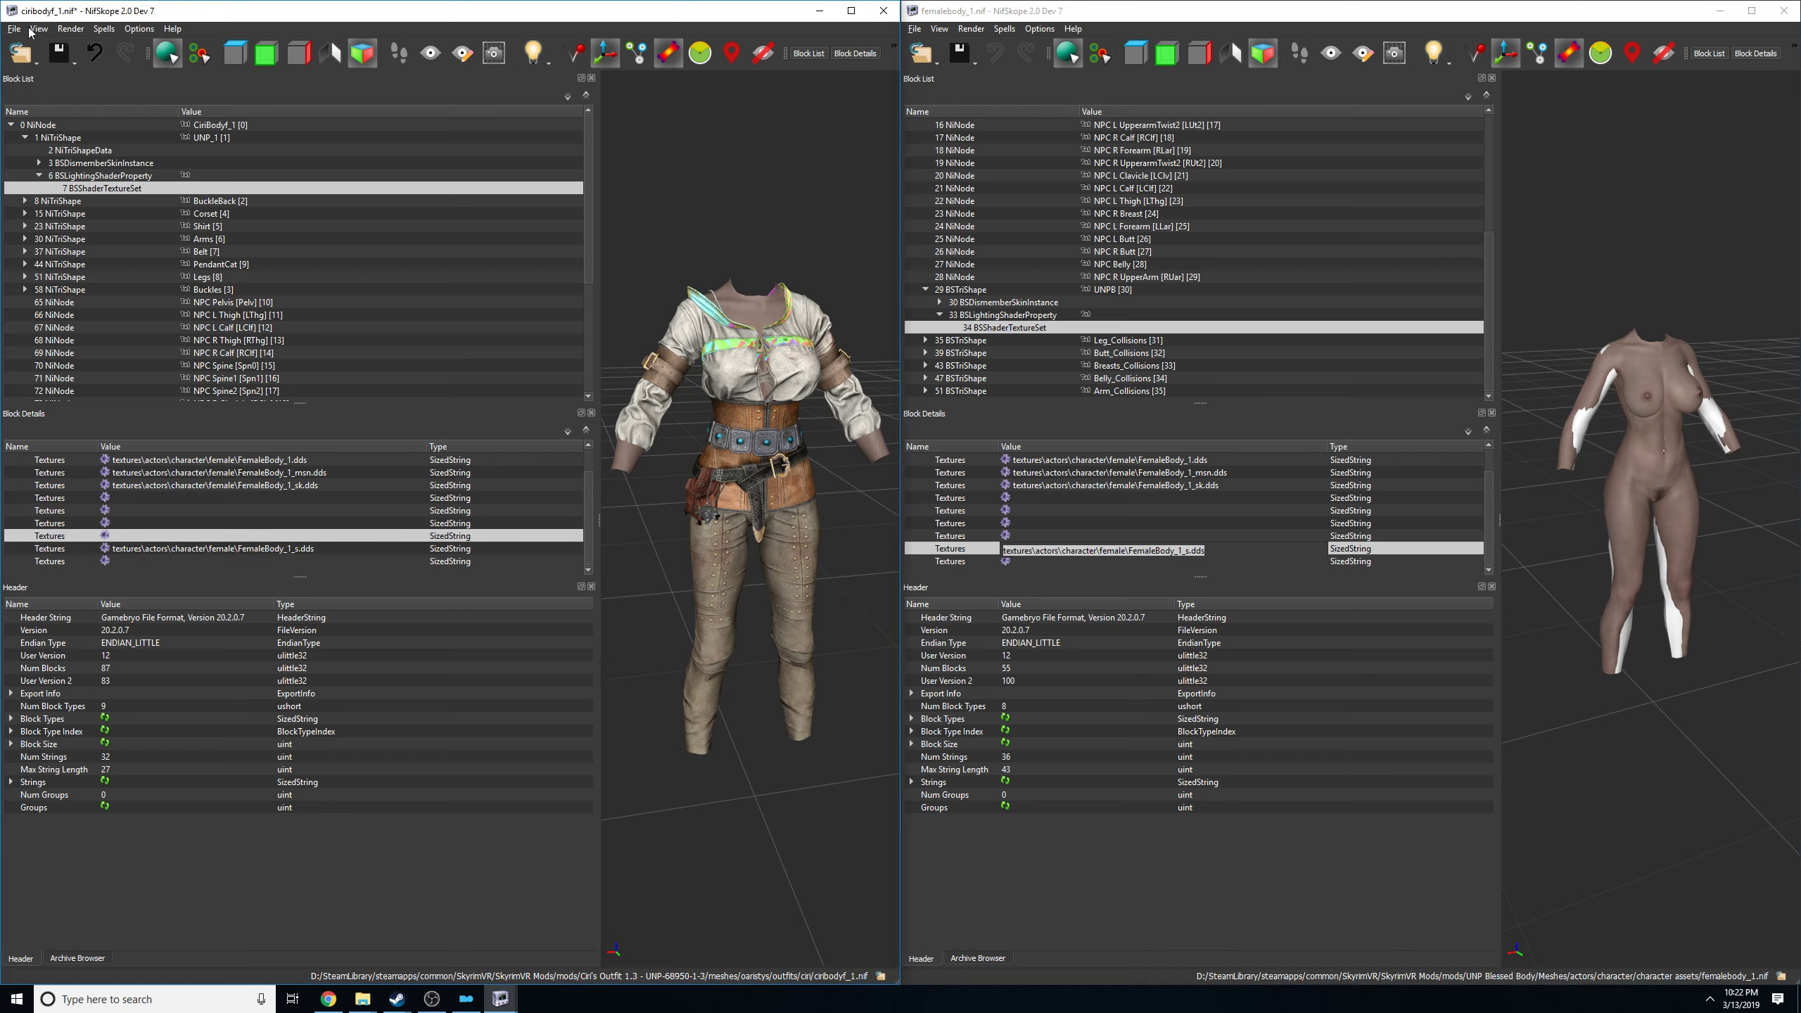
{"action": "left_click", "coordinate": [29, 30]}
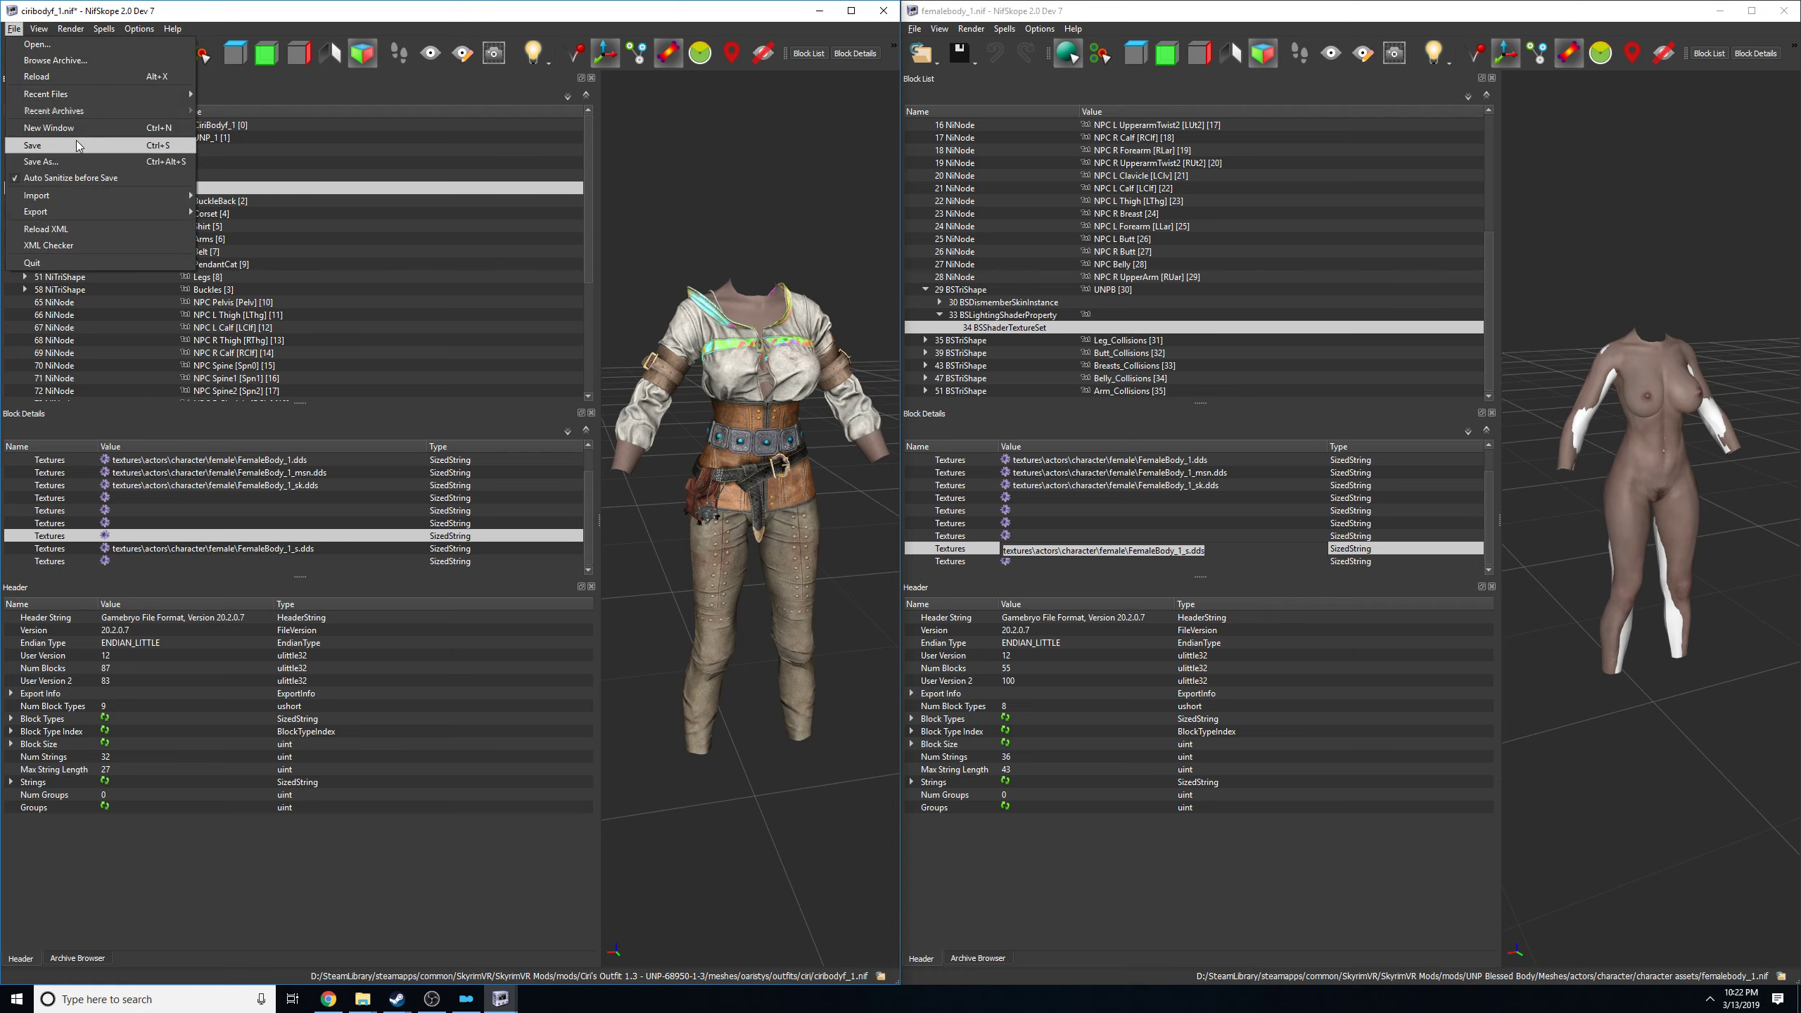
{"action": "left_click", "coordinate": [78, 145]}
Open ciribodyf_0.nif from the outfit's ciri folder and select the BSShaderTextureSet of its UNP_0 body shape.
{"action": "left_click", "coordinate": [21, 53]}
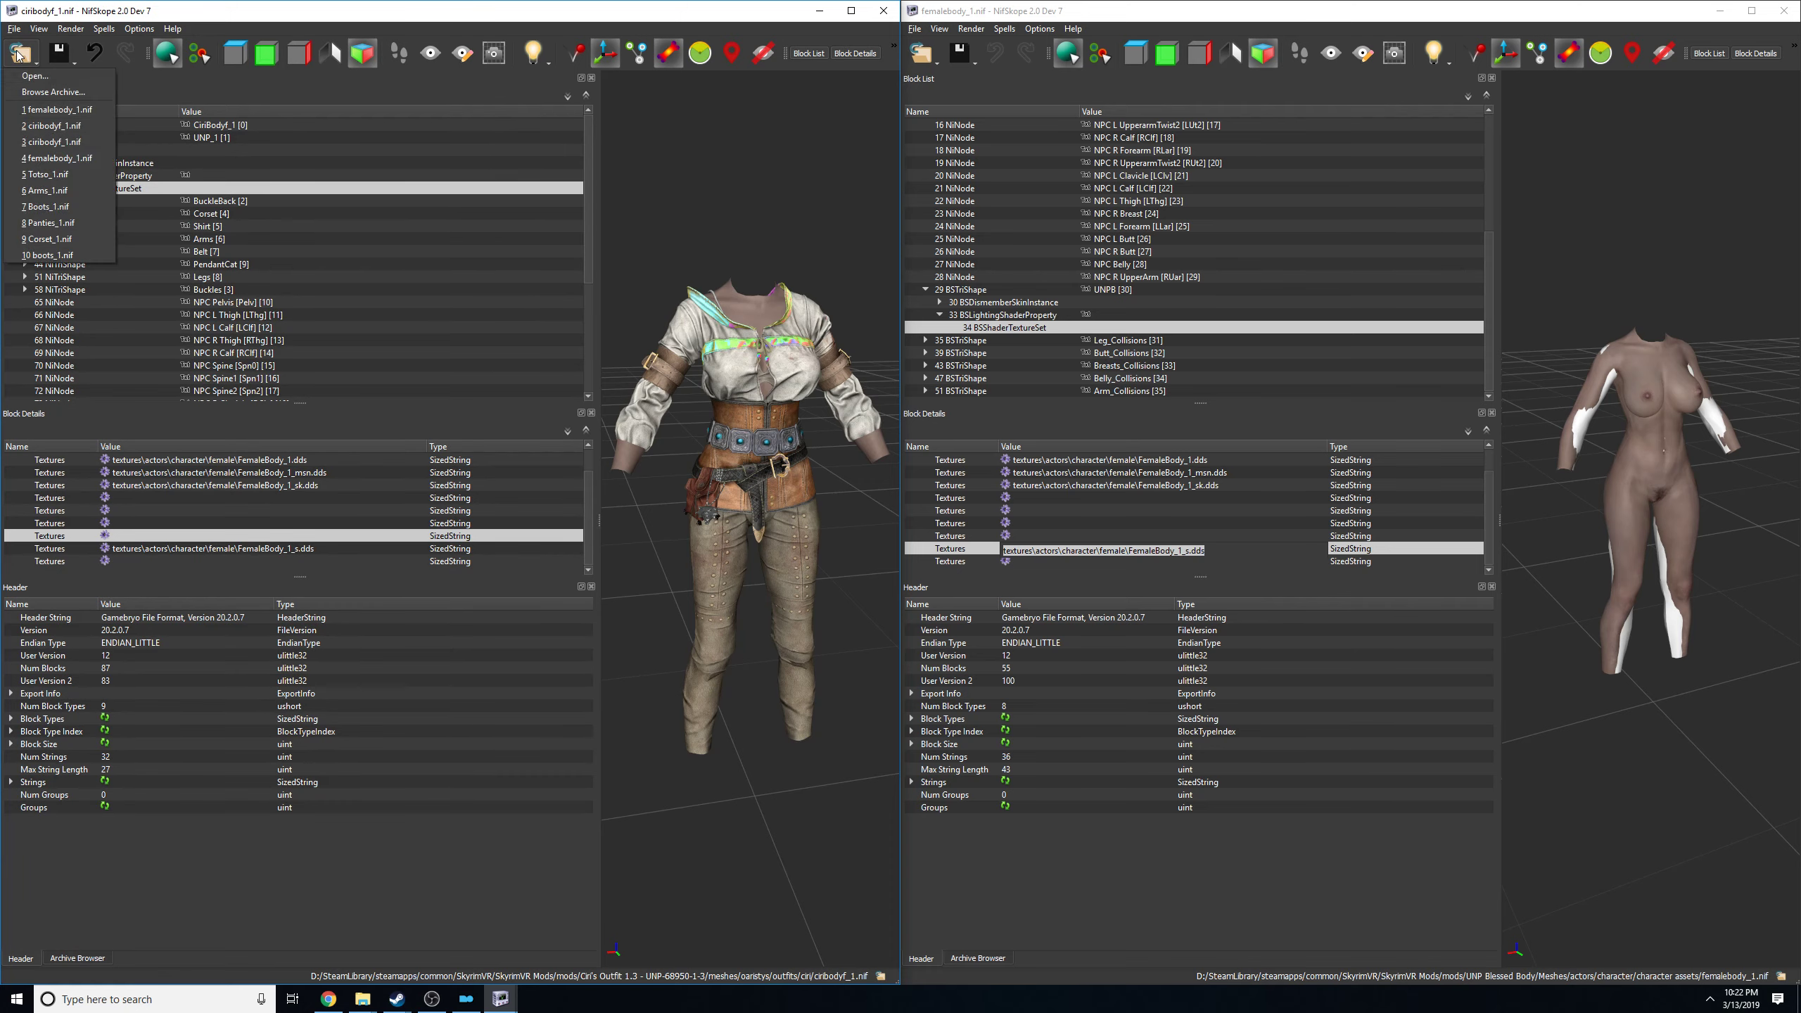
{"action": "left_click", "coordinate": [39, 84]}
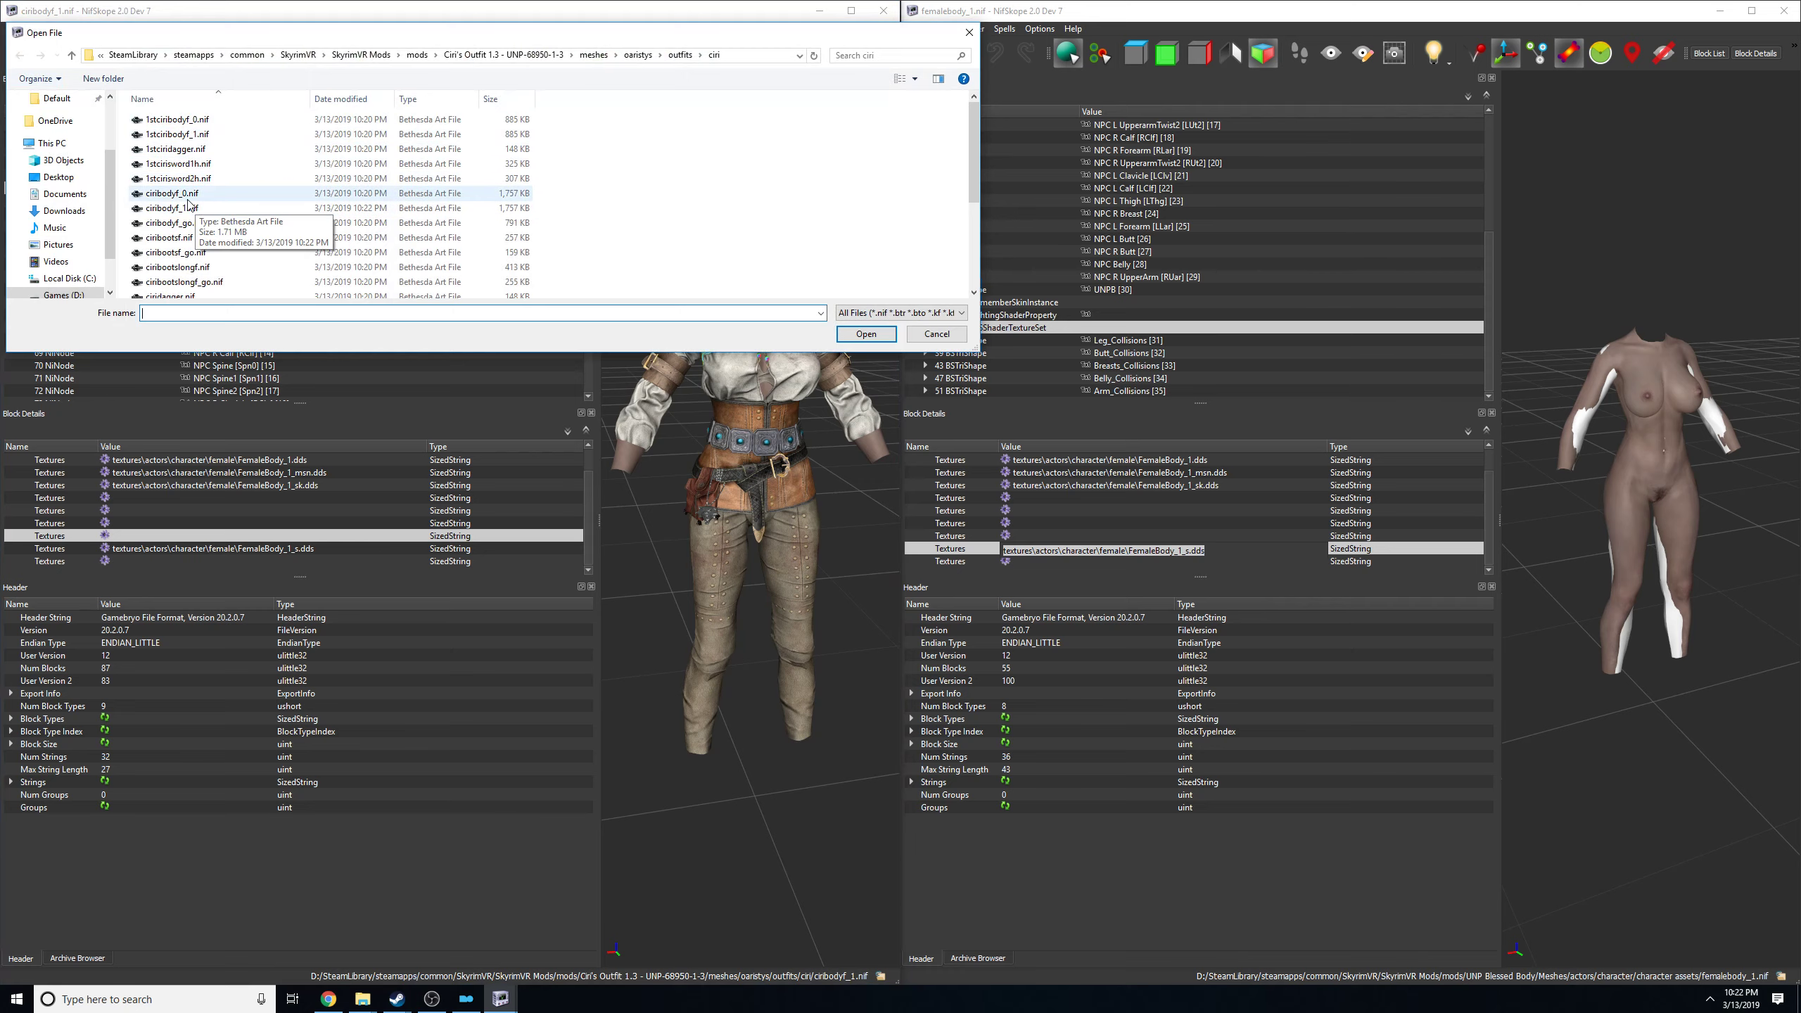
{"action": "double_click", "coordinate": [177, 195]}
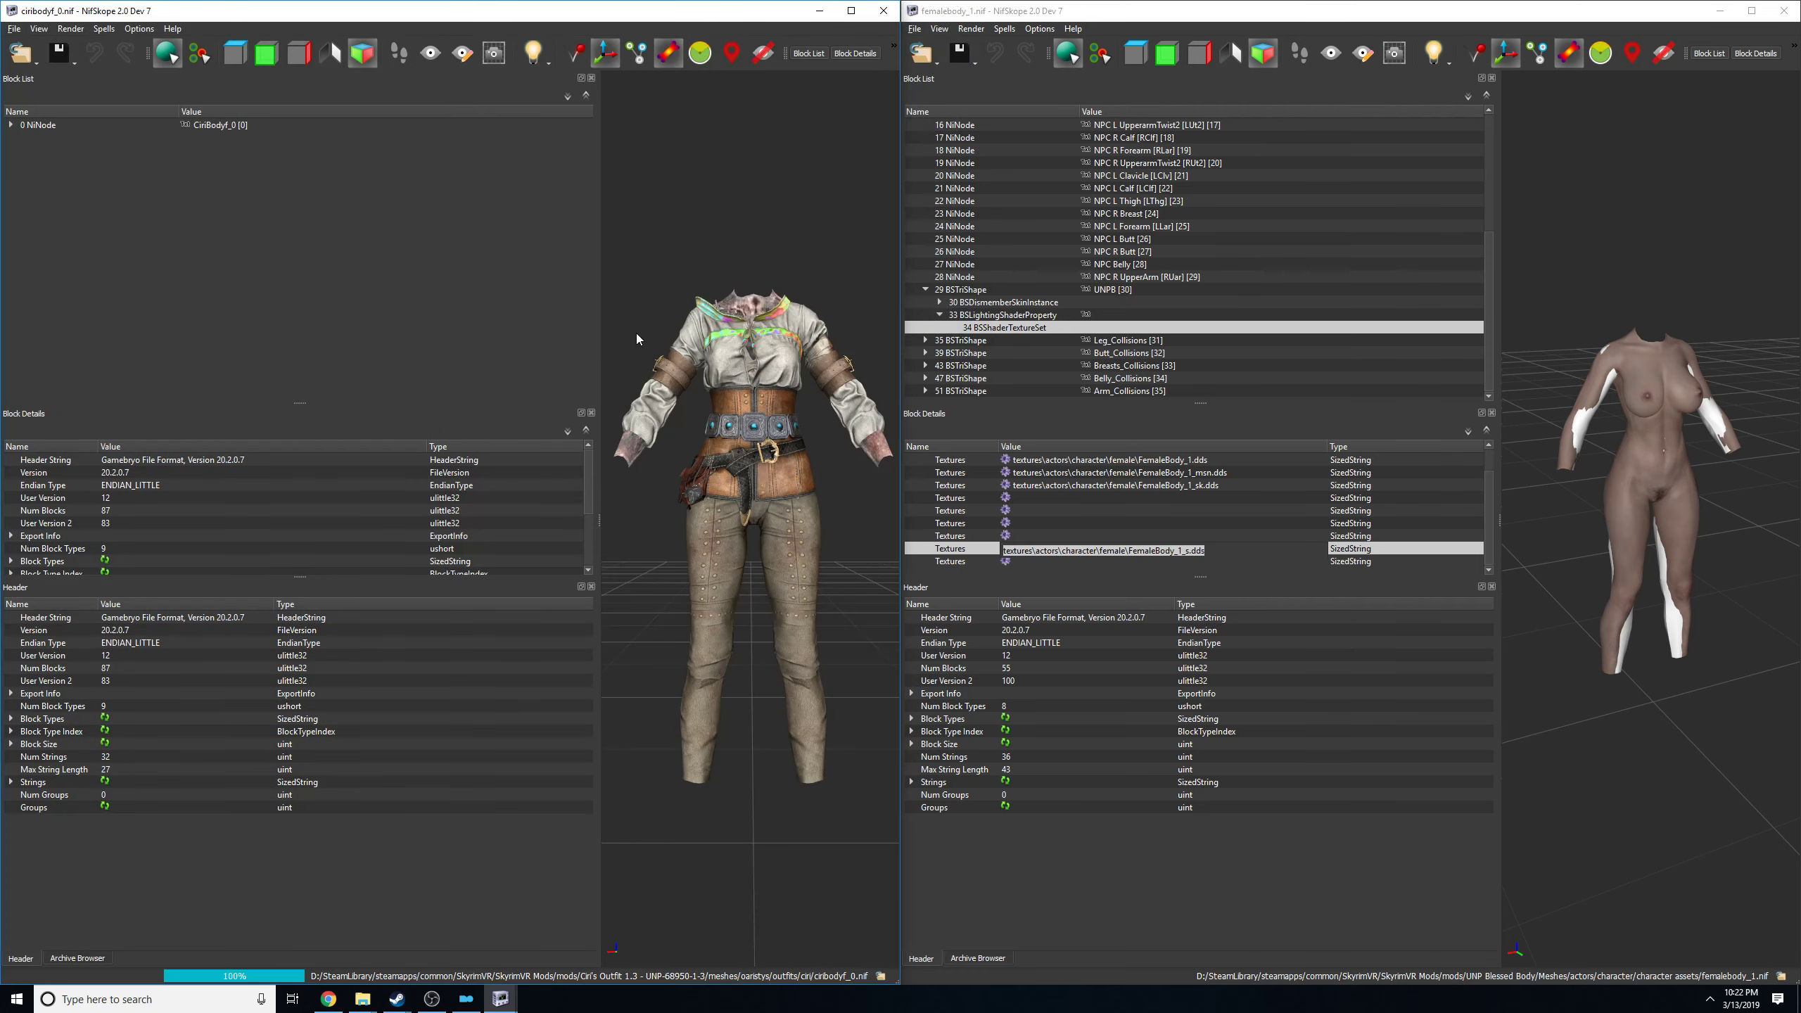
{"action": "left_click_drag", "start_coordinate": [747, 266], "coordinate": [779, 345]}
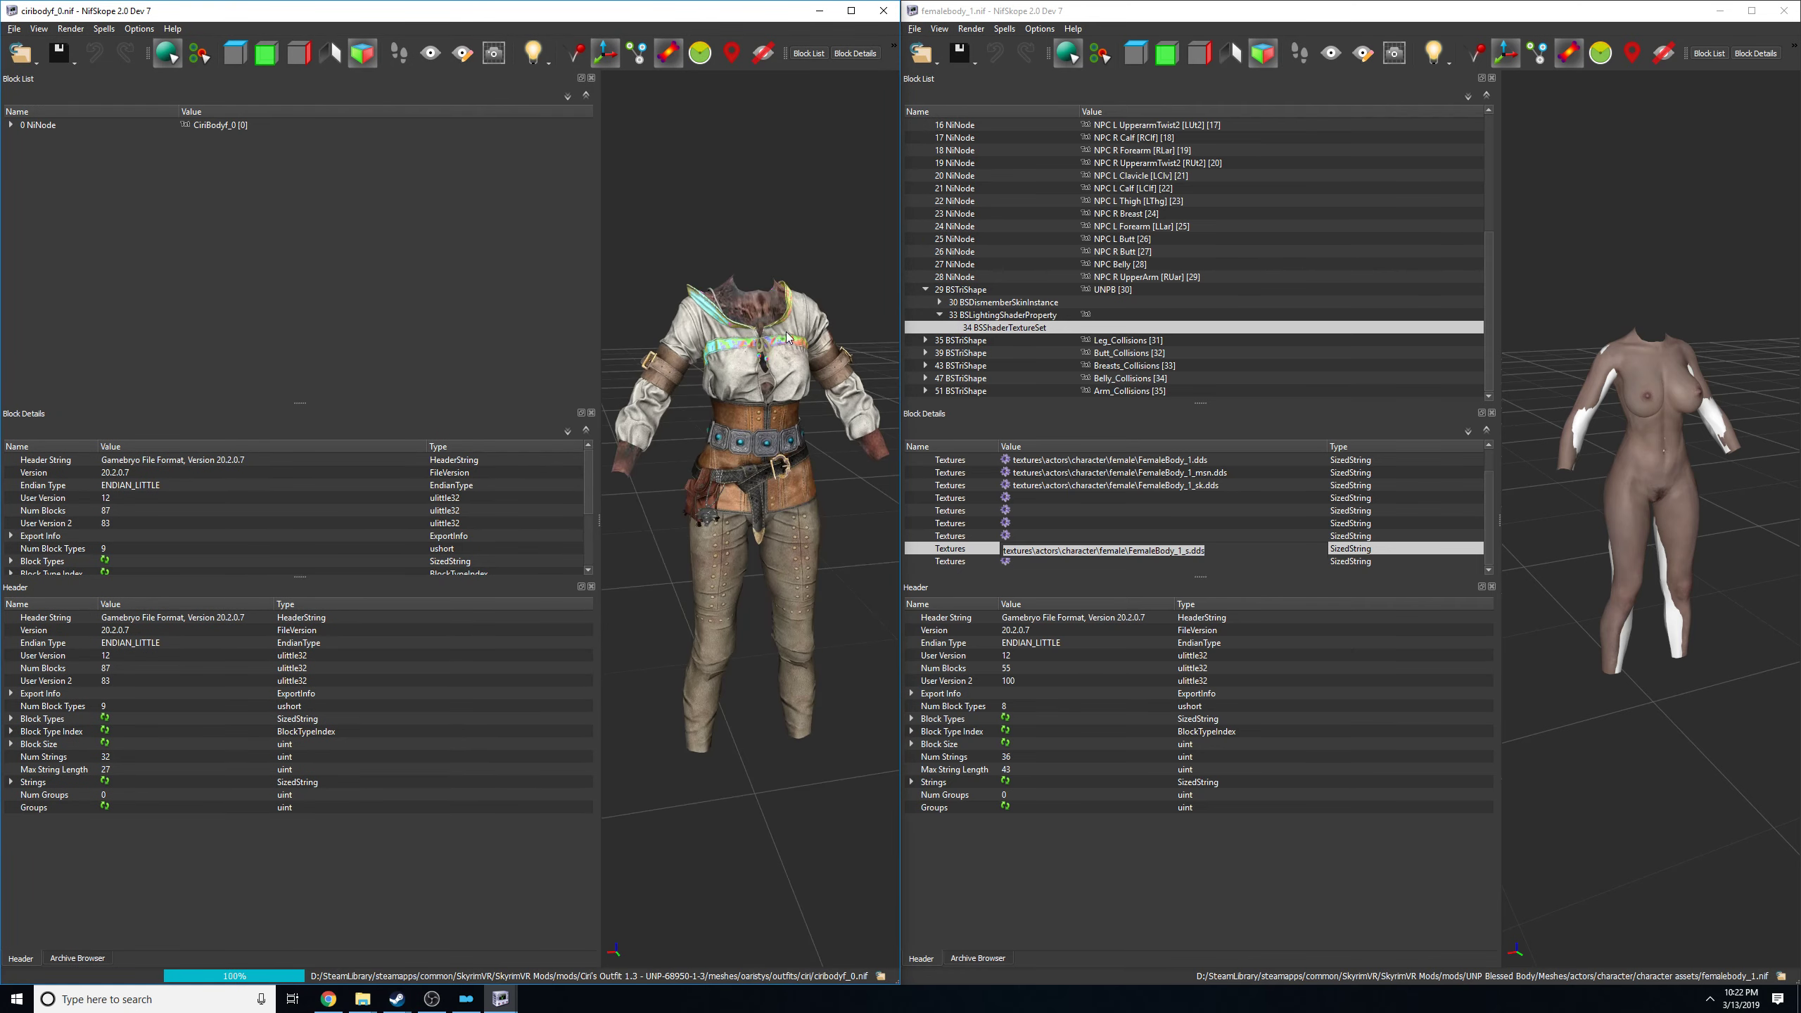
{"action": "left_click", "coordinate": [737, 307]}
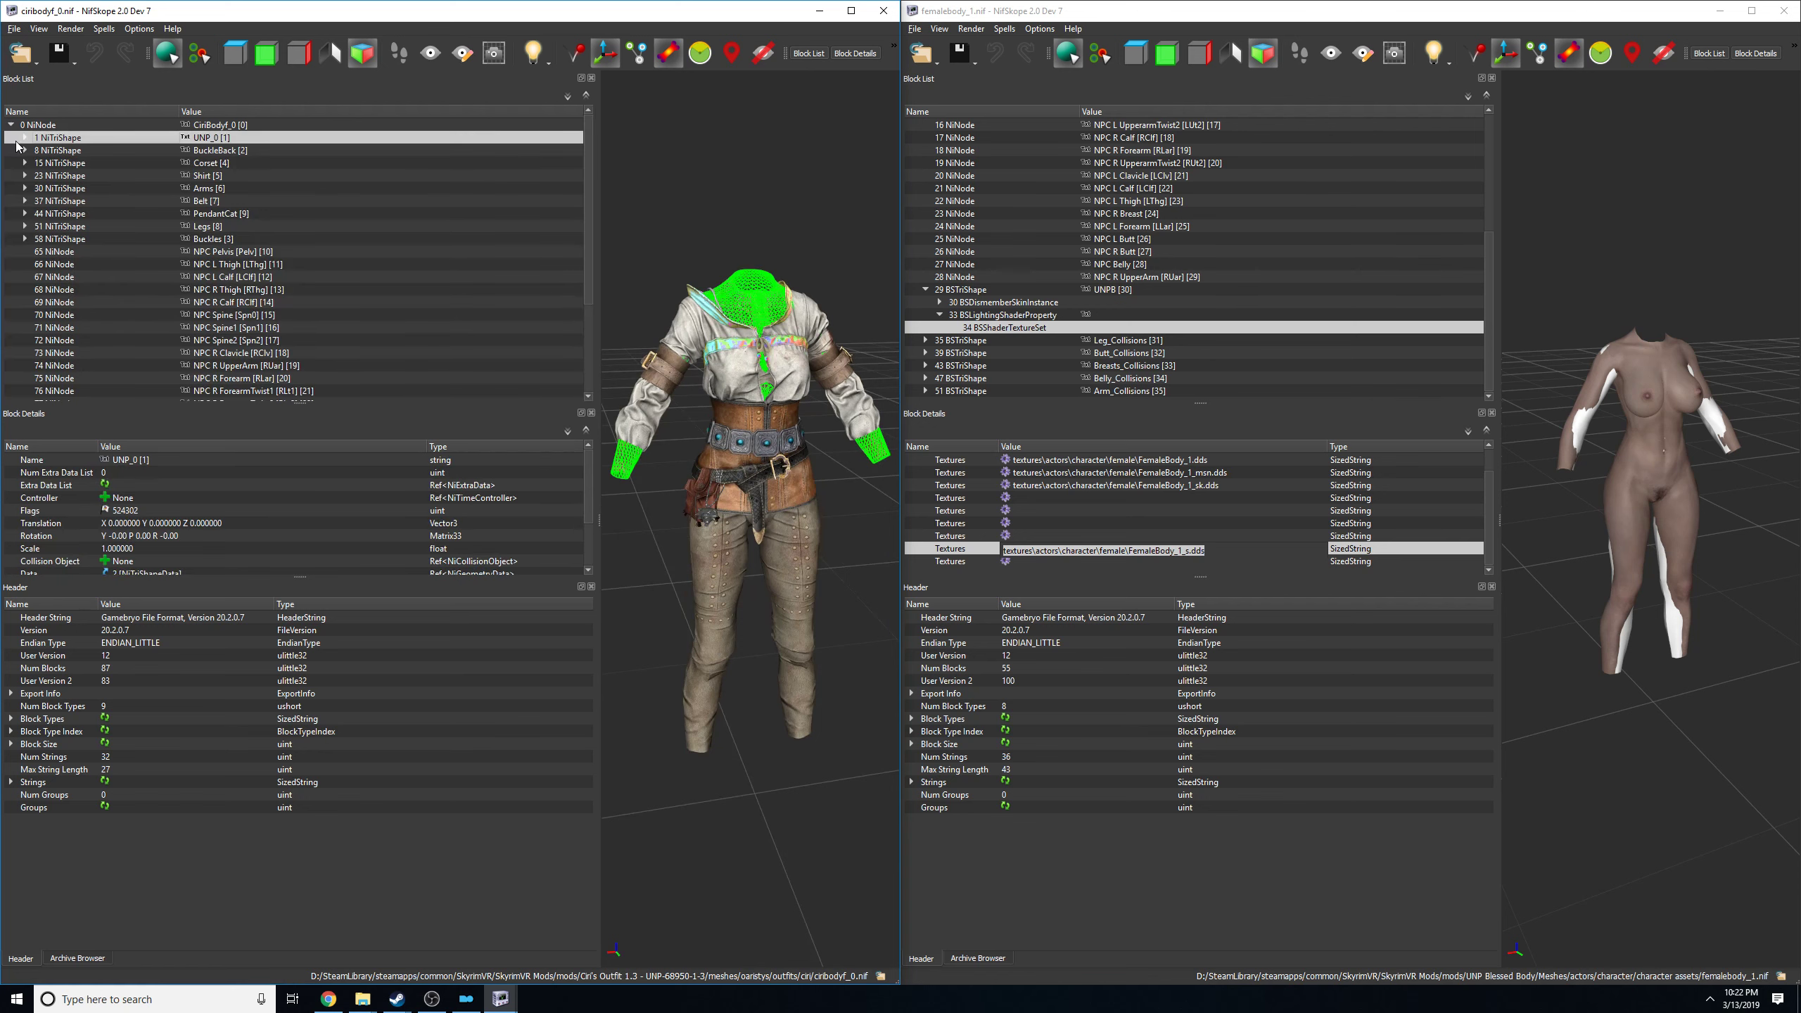
{"action": "left_click", "coordinate": [24, 138]}
{"action": "left_click", "coordinate": [38, 175]}
{"action": "left_click", "coordinate": [75, 189]}
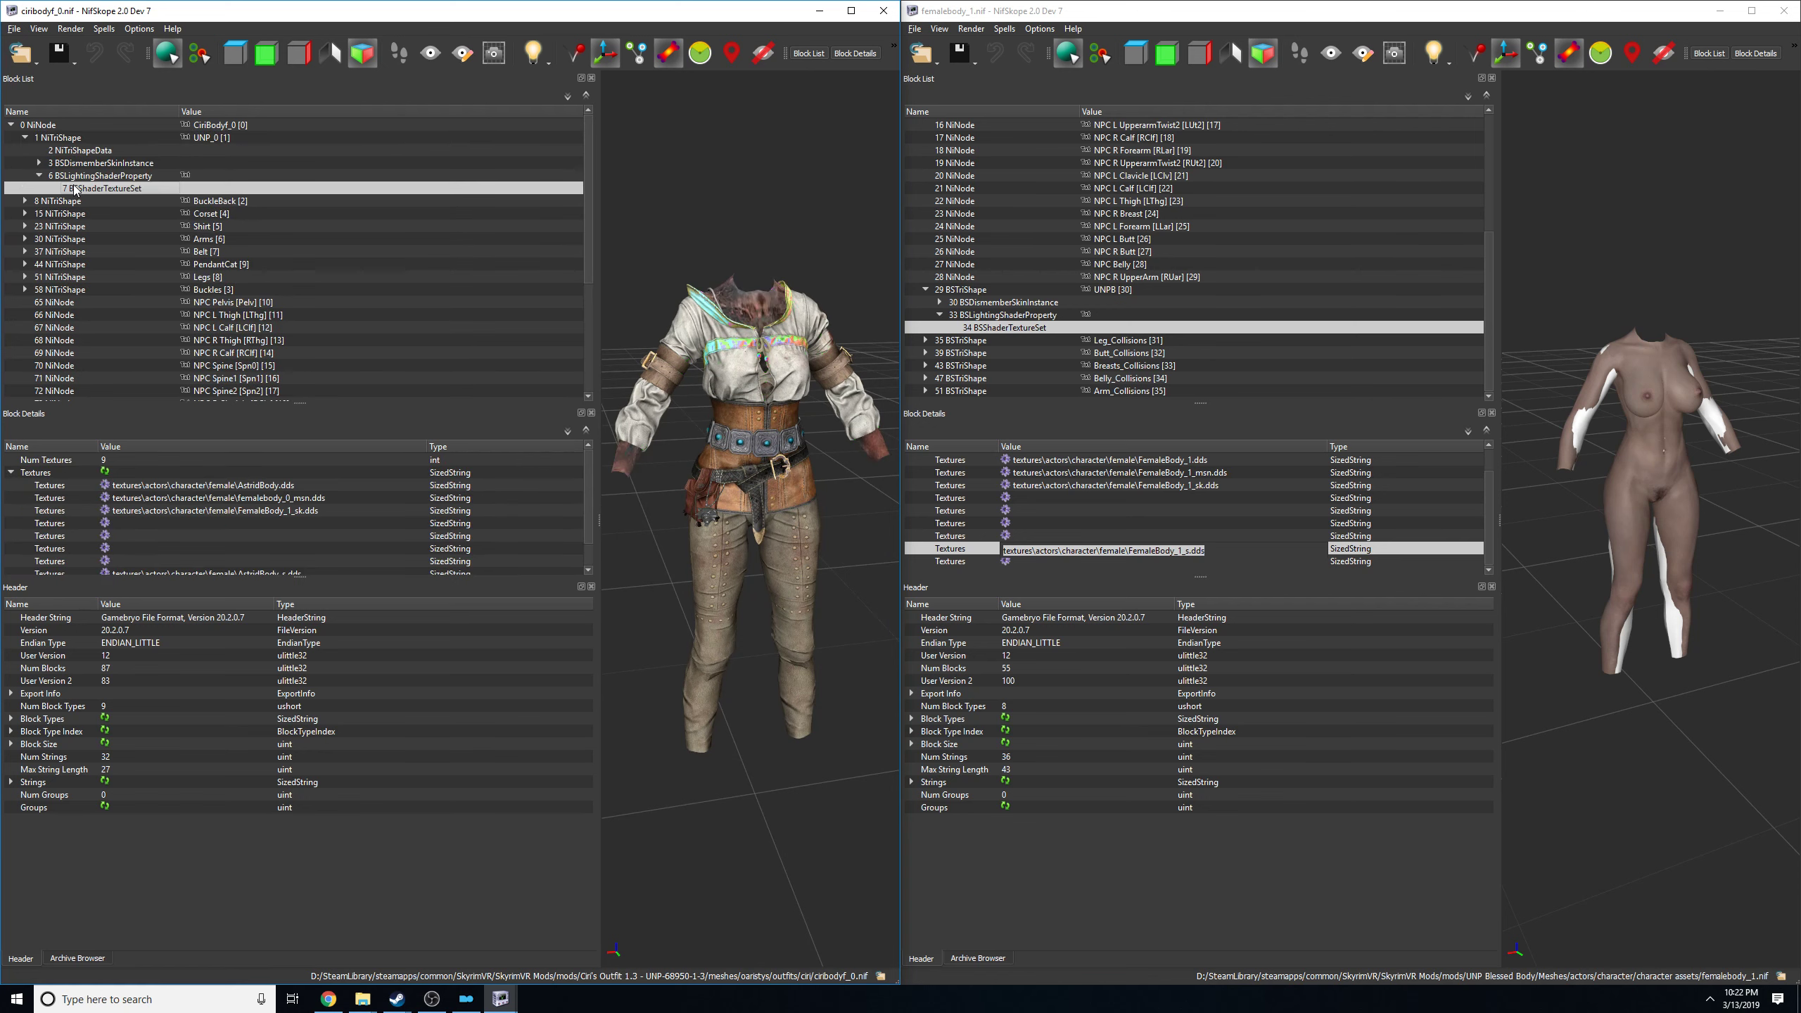
Replace the AstridBody.dds path in the UNP_0 texture set with textures\actors\character\female\FemaleBody_1.dds copied from the reference body.
{"action": "double_click", "coordinate": [1135, 459]}
{"action": "key", "text": "ctrl+c"}
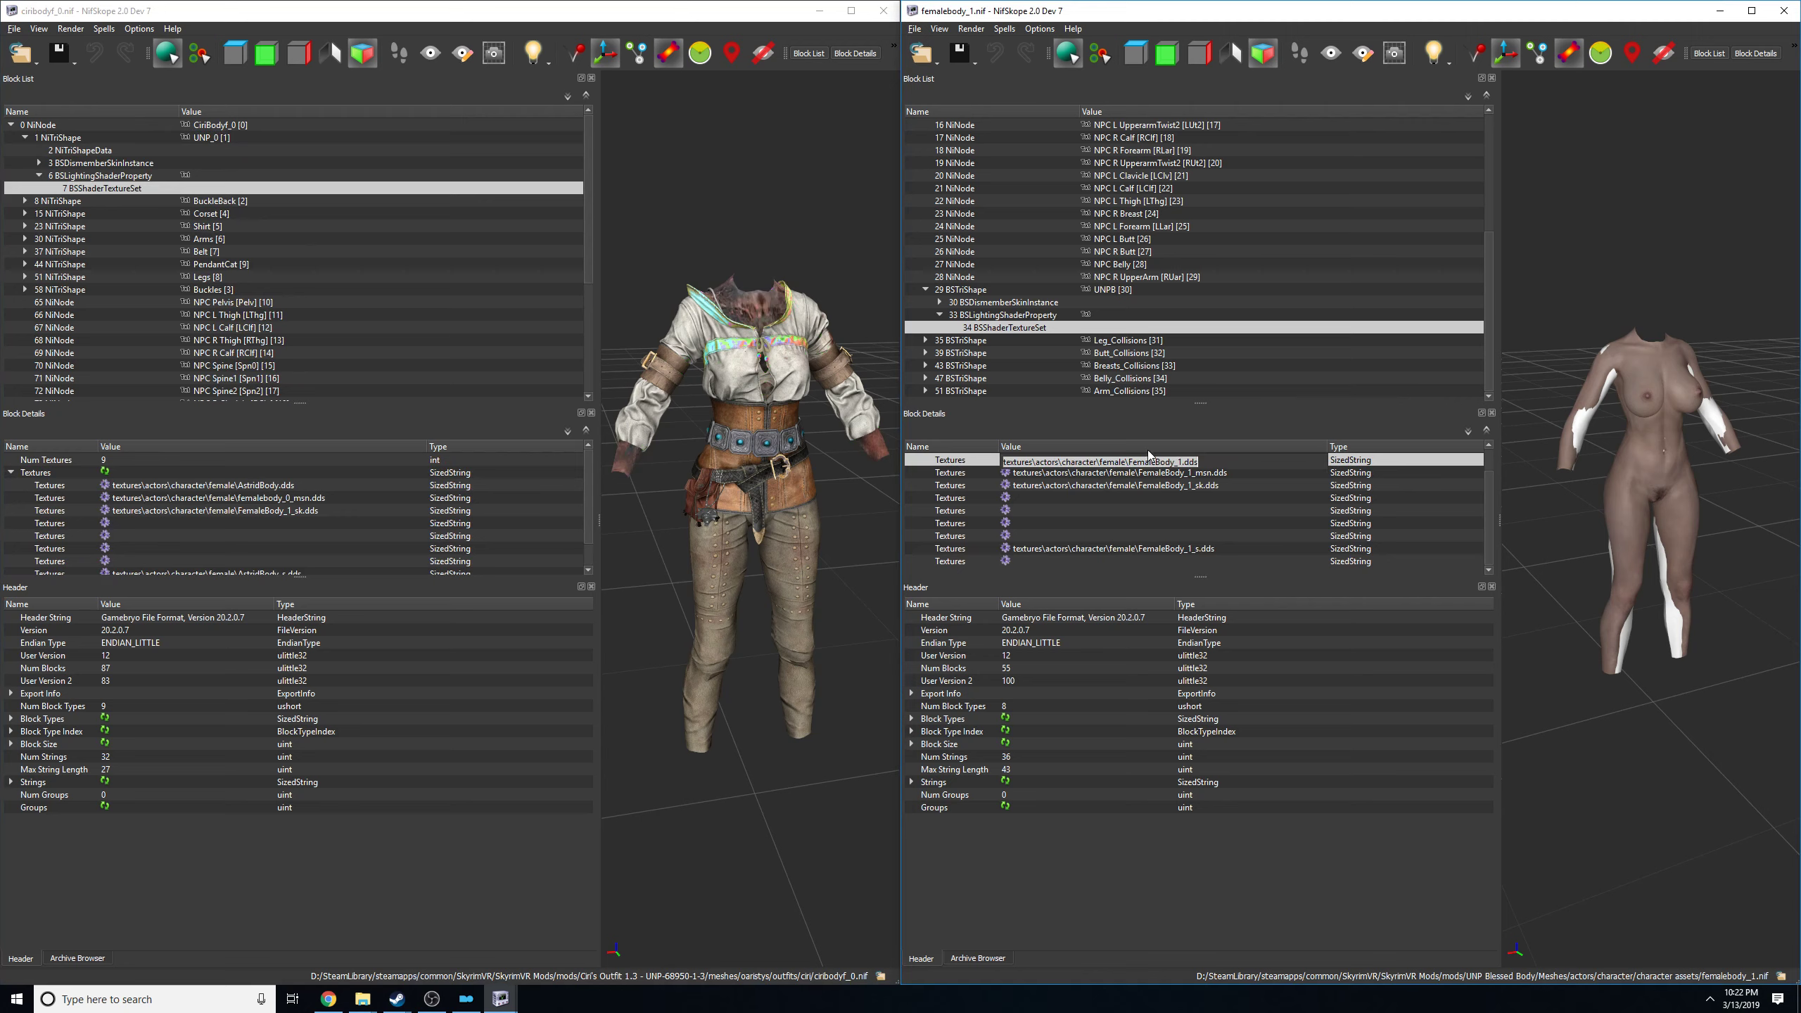
{"action": "double_click", "coordinate": [256, 487]}
{"action": "key", "text": "ctrl+v"}
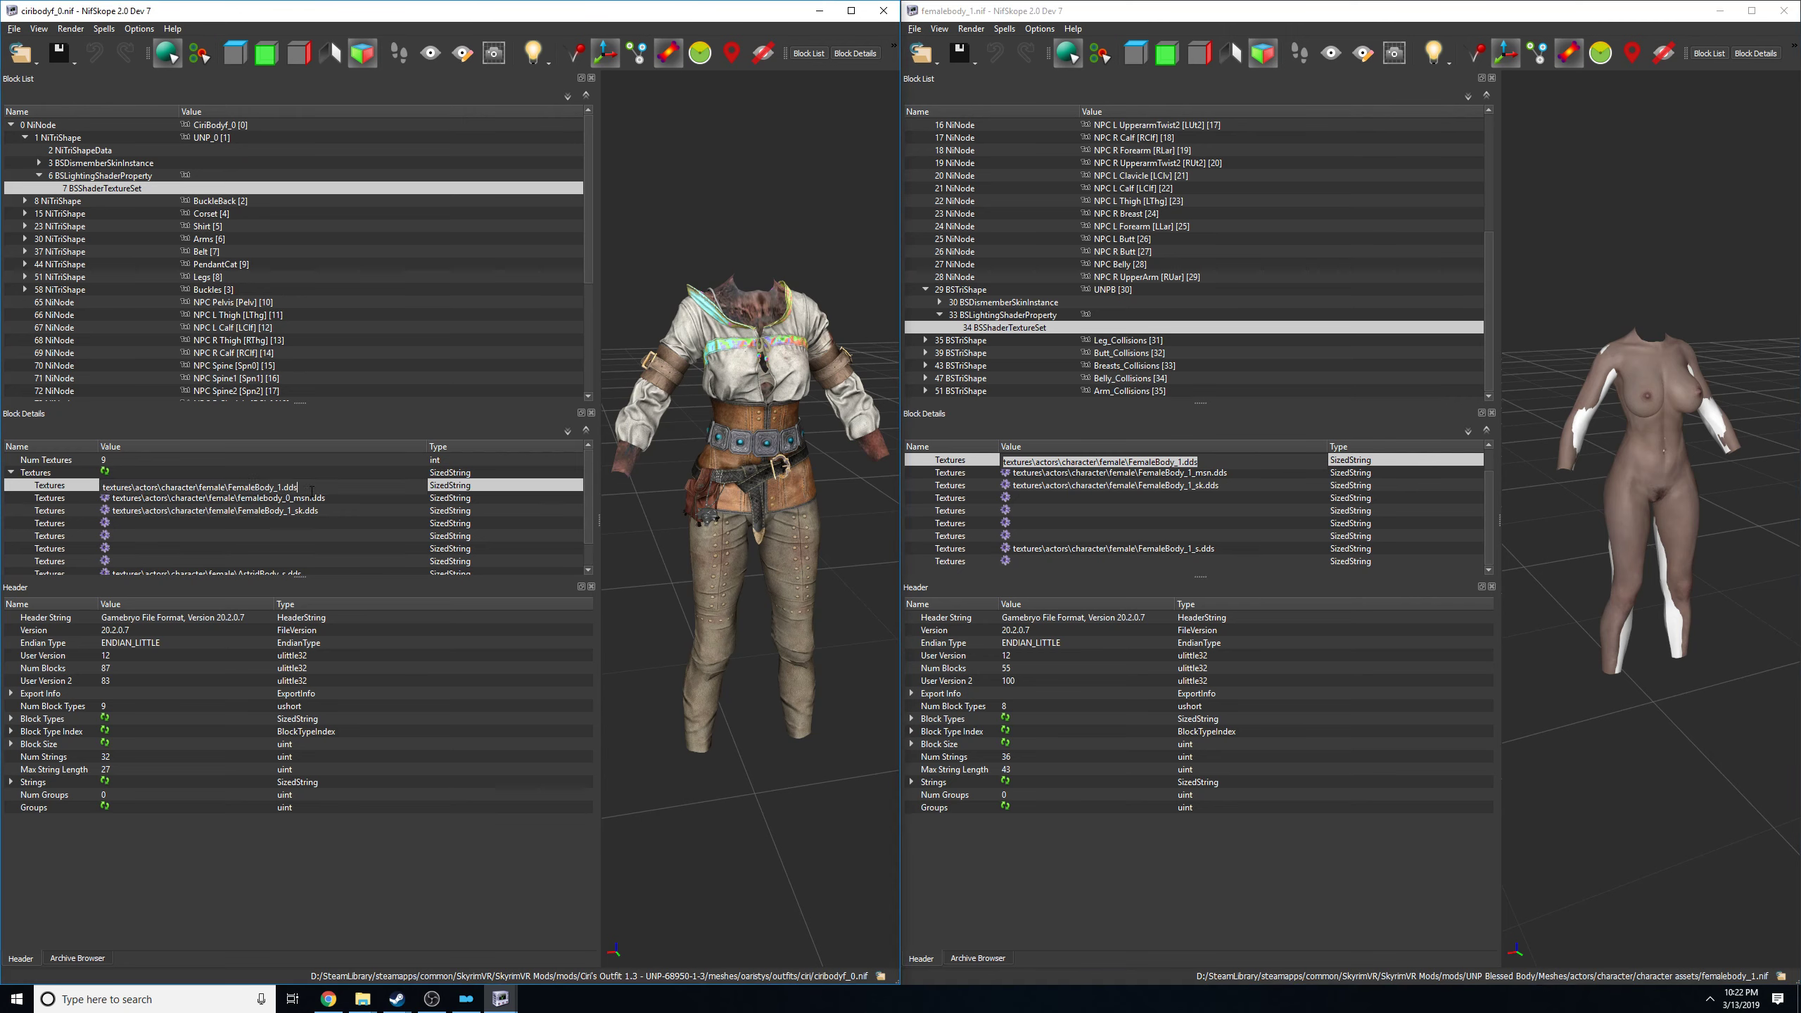
{"action": "left_click", "coordinate": [1090, 509]}
Replace the UNP_0 texture set's femalebody_0_msn.dds path with the reference body's textures\actors\character\female\FemaleBody_1_msn.dds.
{"action": "double_click", "coordinate": [1099, 473]}
{"action": "key", "text": "ctrl+c"}
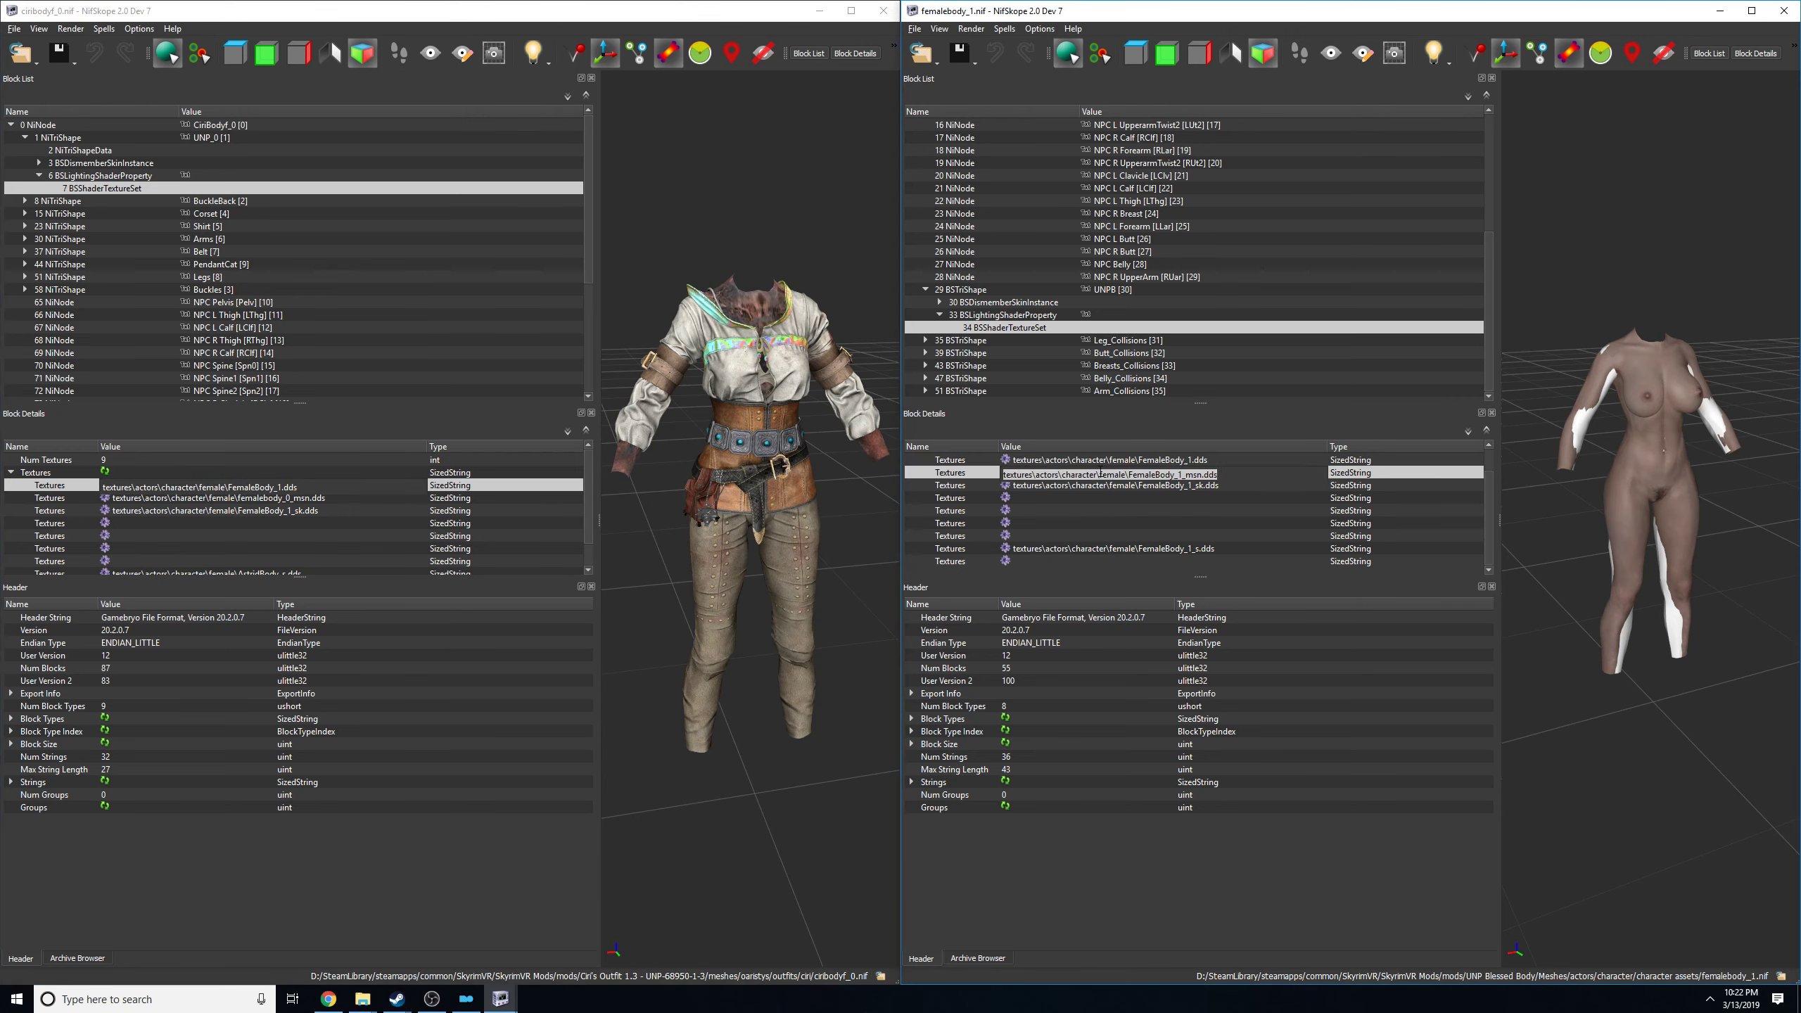
{"action": "double_click", "coordinate": [298, 497]}
{"action": "key", "text": "ctrl+v"}
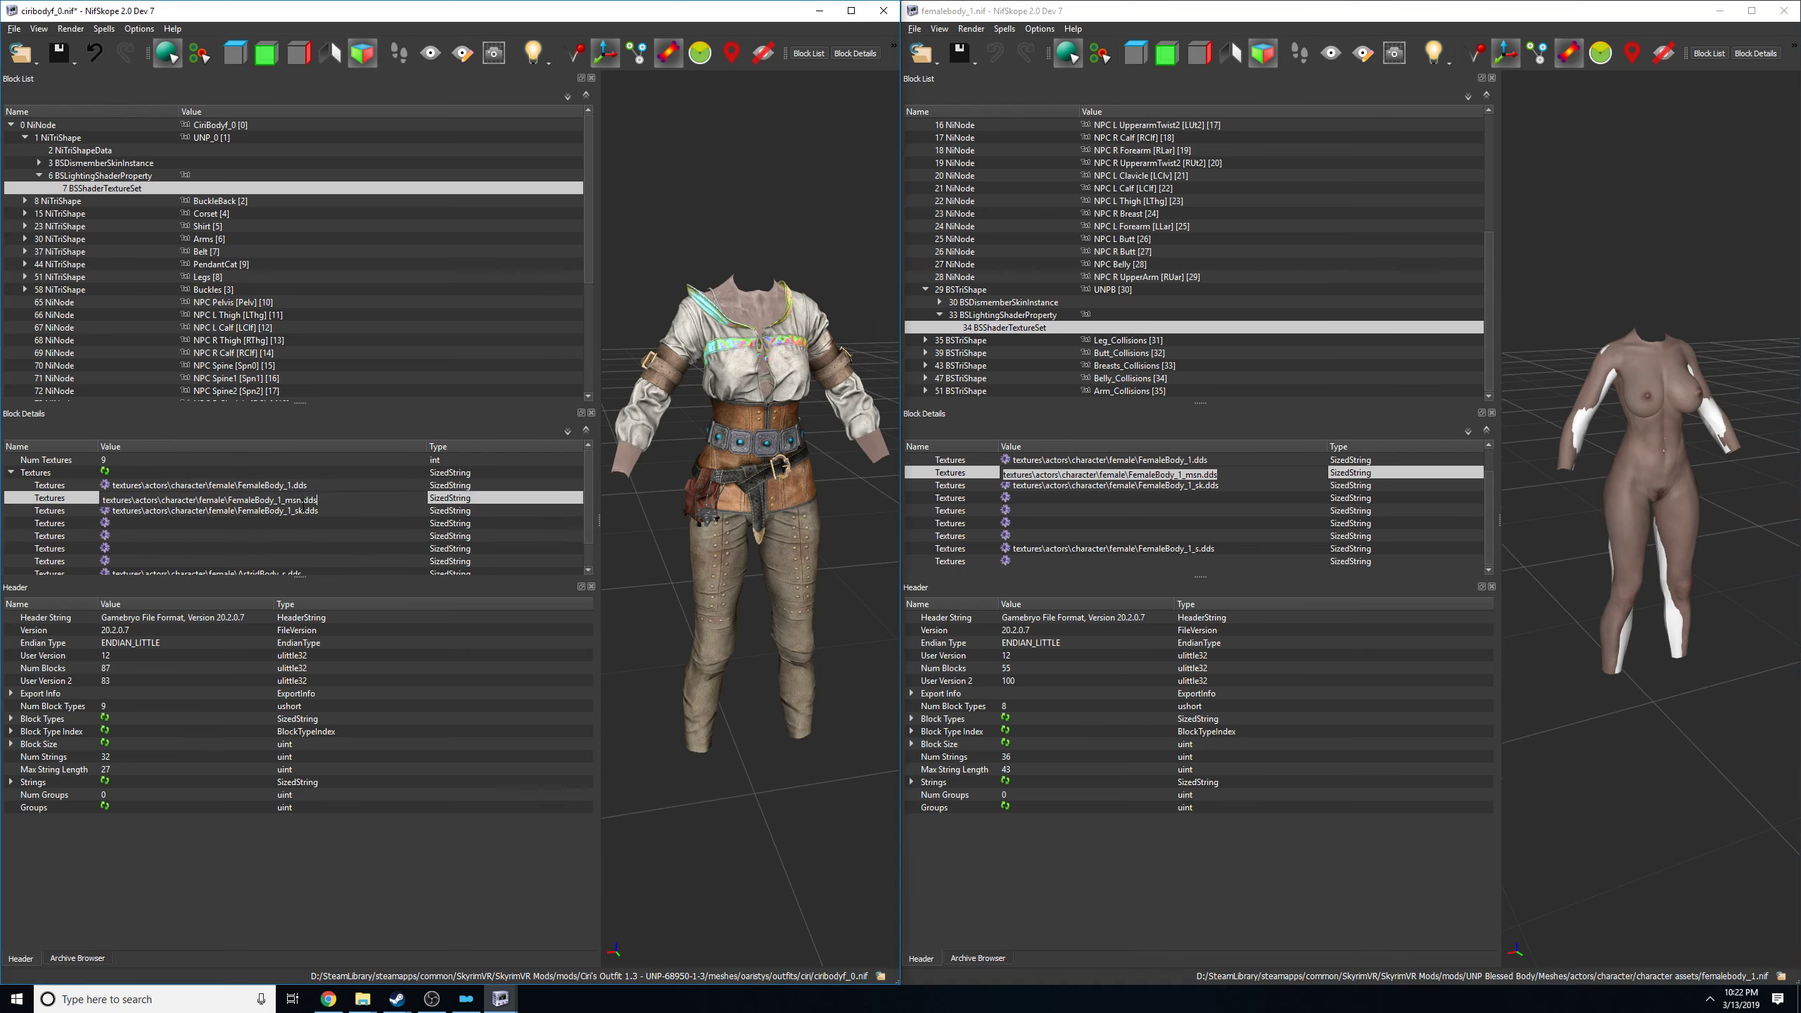
{"action": "left_click", "coordinate": [381, 535]}
Replace the AstridBody_s.dds path with the reference body's textures\actors\character\female\FemaleBody_1_s.dds and save ciribodyf_0.nif.
{"action": "double_click", "coordinate": [1108, 486]}
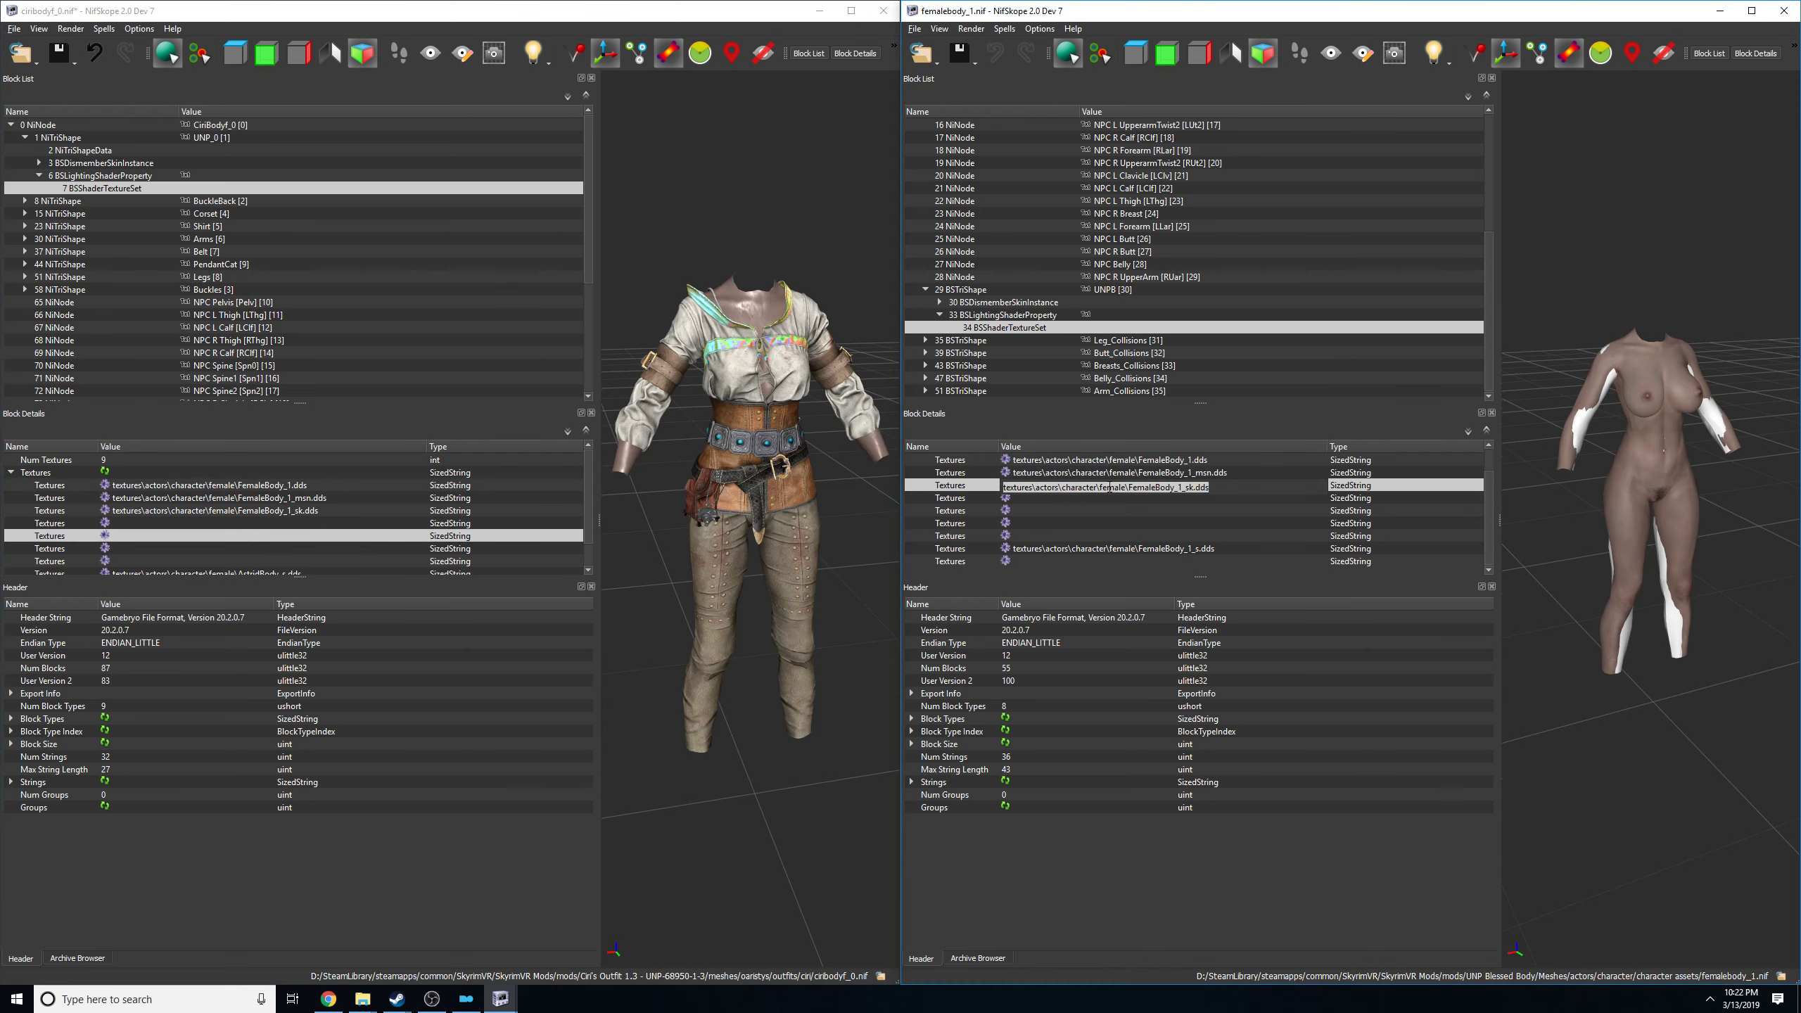
{"action": "left_click", "coordinate": [325, 524]}
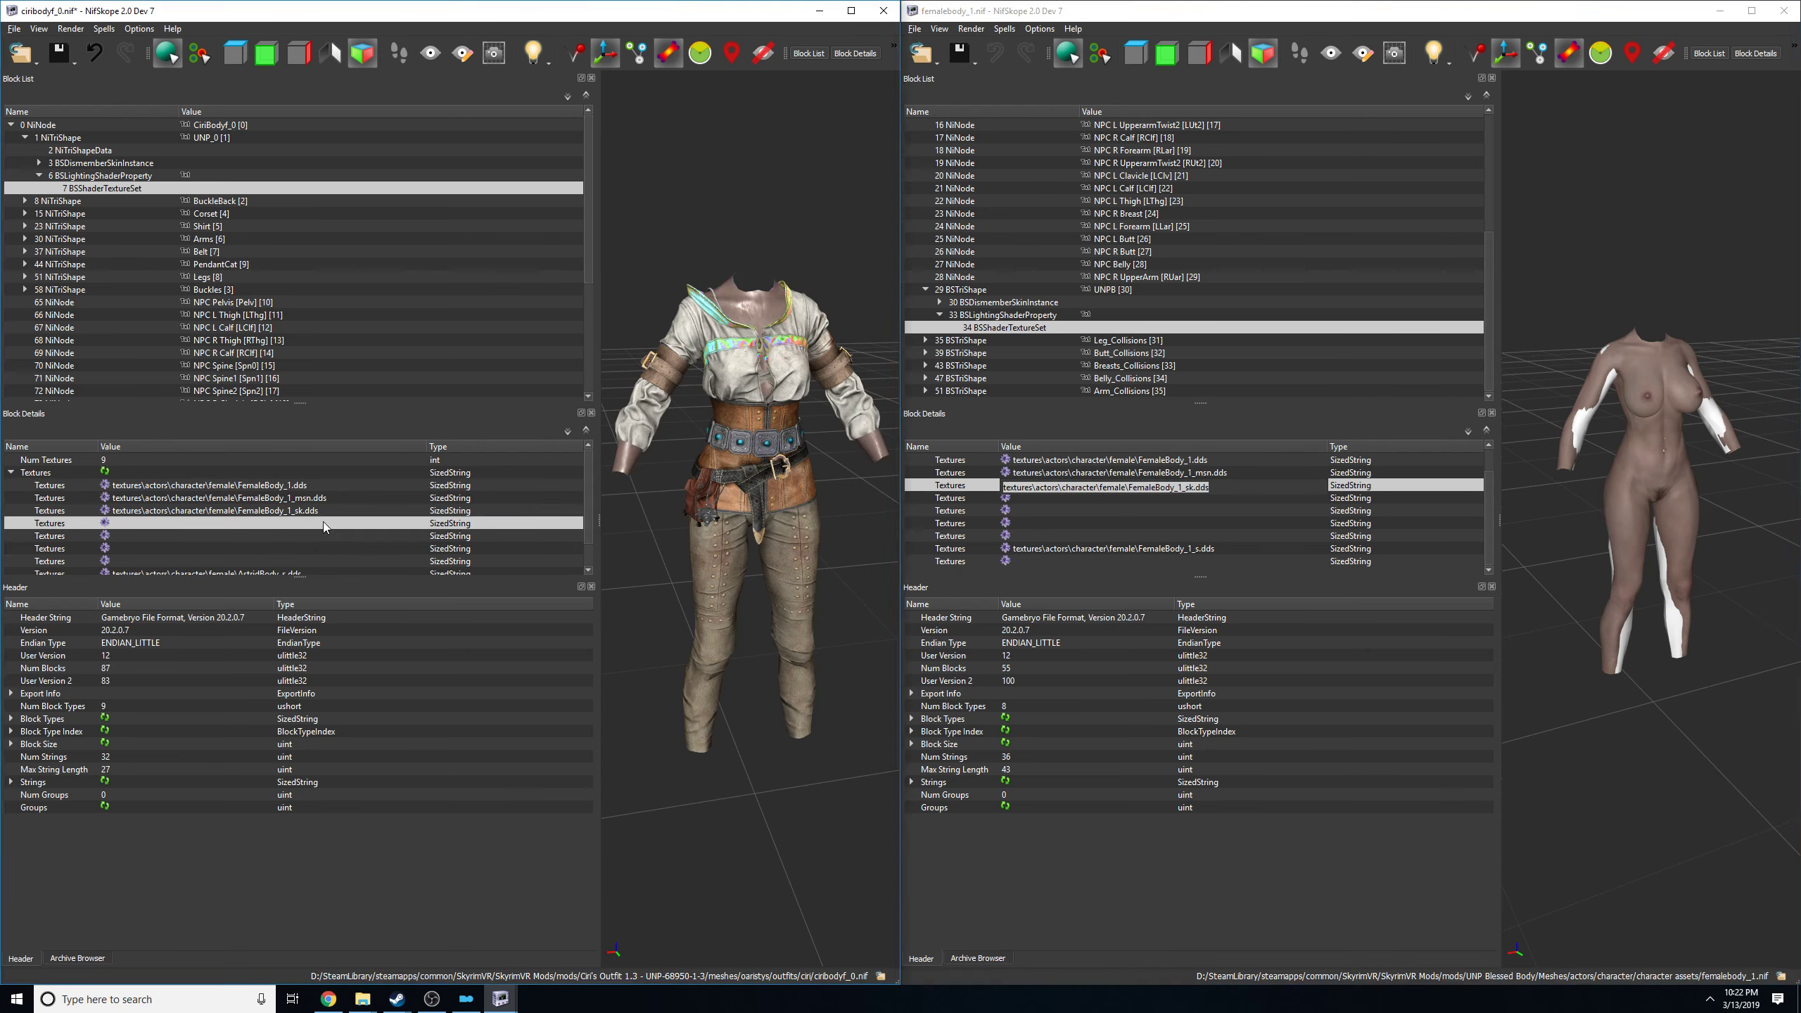
{"action": "double_click", "coordinate": [1128, 550]}
{"action": "scroll", "coordinate": [311, 542], "scroll_direction": "down", "scroll_amount": 1}
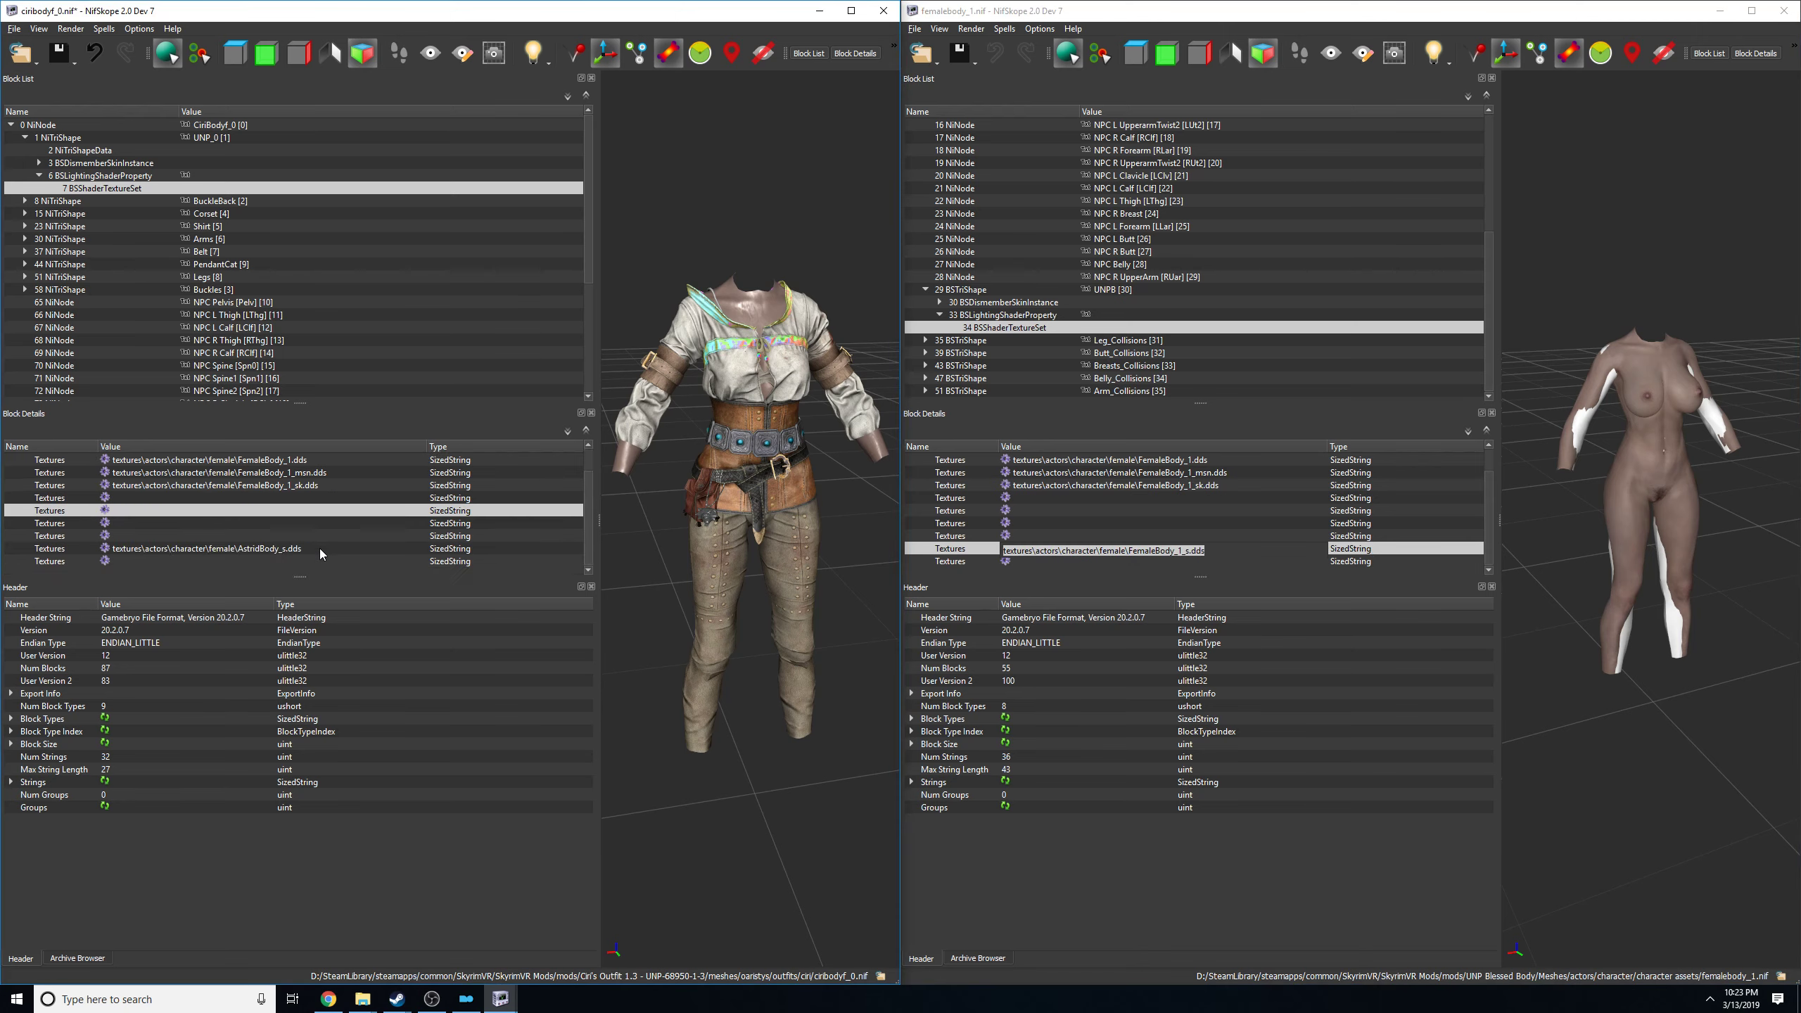
{"action": "double_click", "coordinate": [312, 548]}
{"action": "type", "text": "textures\\actors\\character\\female\\FemaleBody_1_s.dds"}
{"action": "left_click", "coordinate": [355, 512]}
{"action": "left_click_drag", "start_coordinate": [857, 273], "coordinate": [753, 258]}
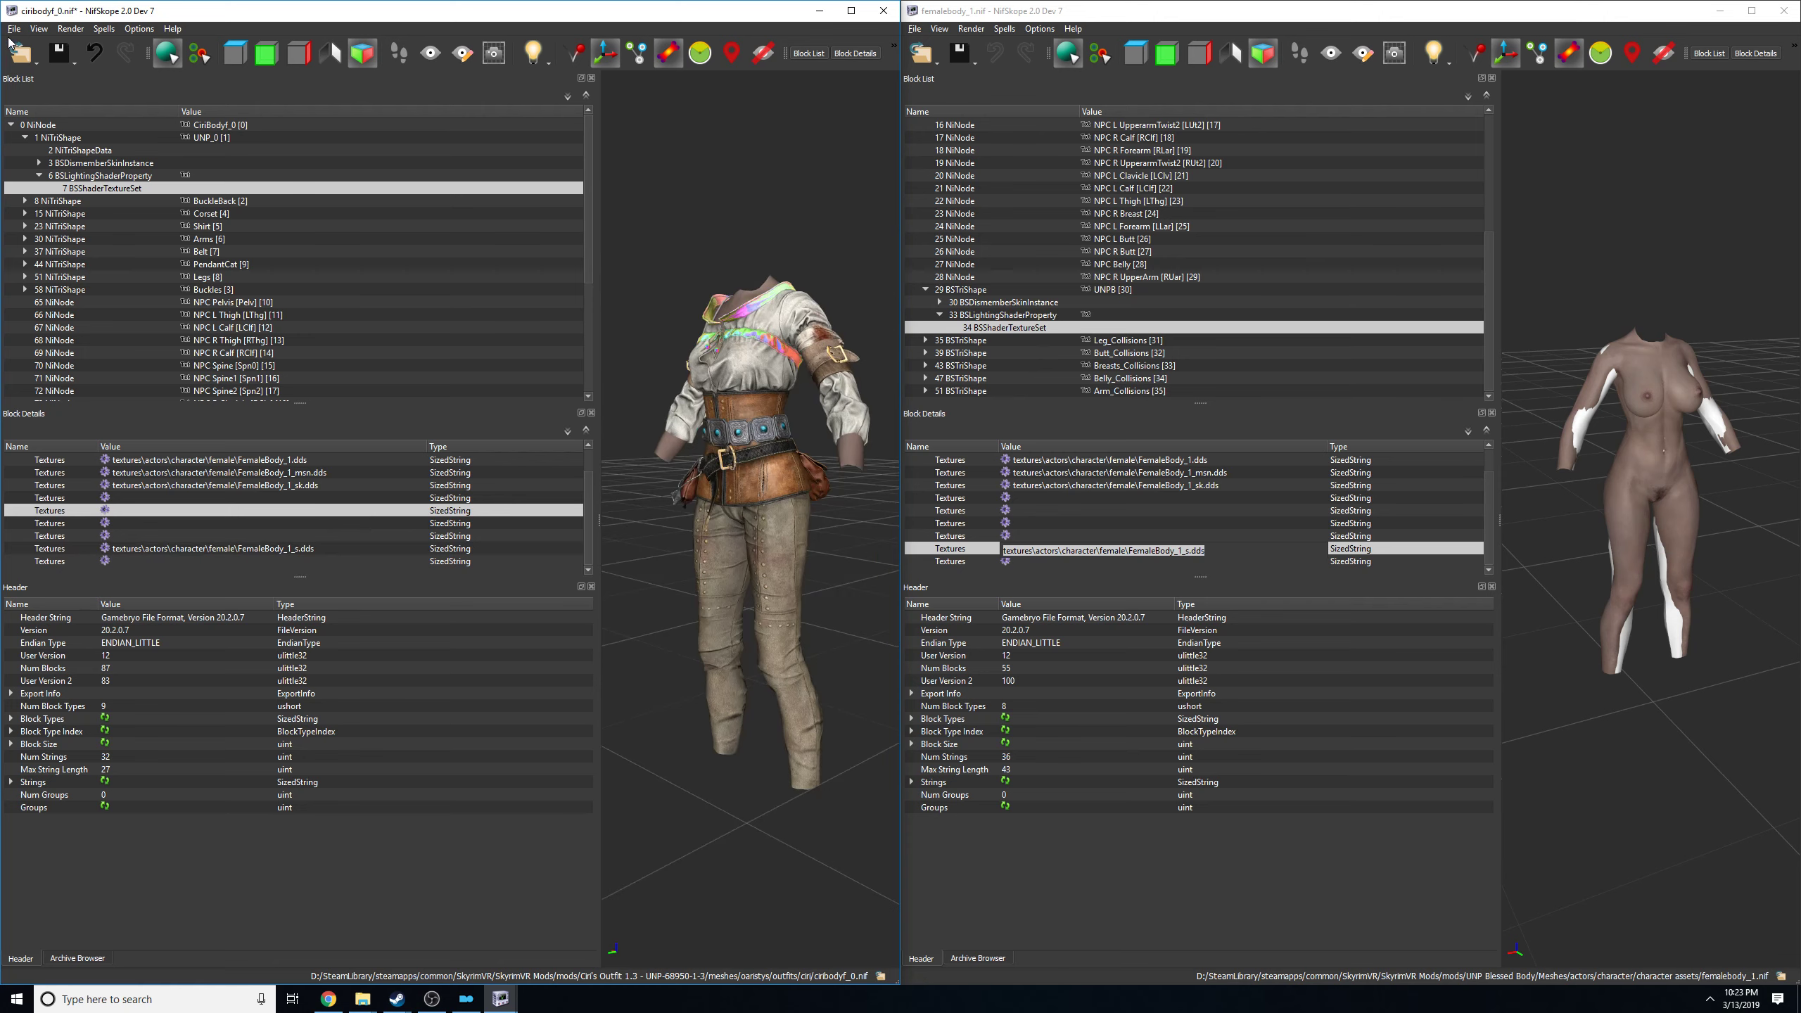
{"action": "left_click", "coordinate": [12, 30]}
{"action": "left_click", "coordinate": [91, 154]}
Inspect the retextured outfit model from several sides and close both the reference body and outfit windows.
{"action": "left_click_drag", "start_coordinate": [739, 251], "coordinate": [796, 270]}
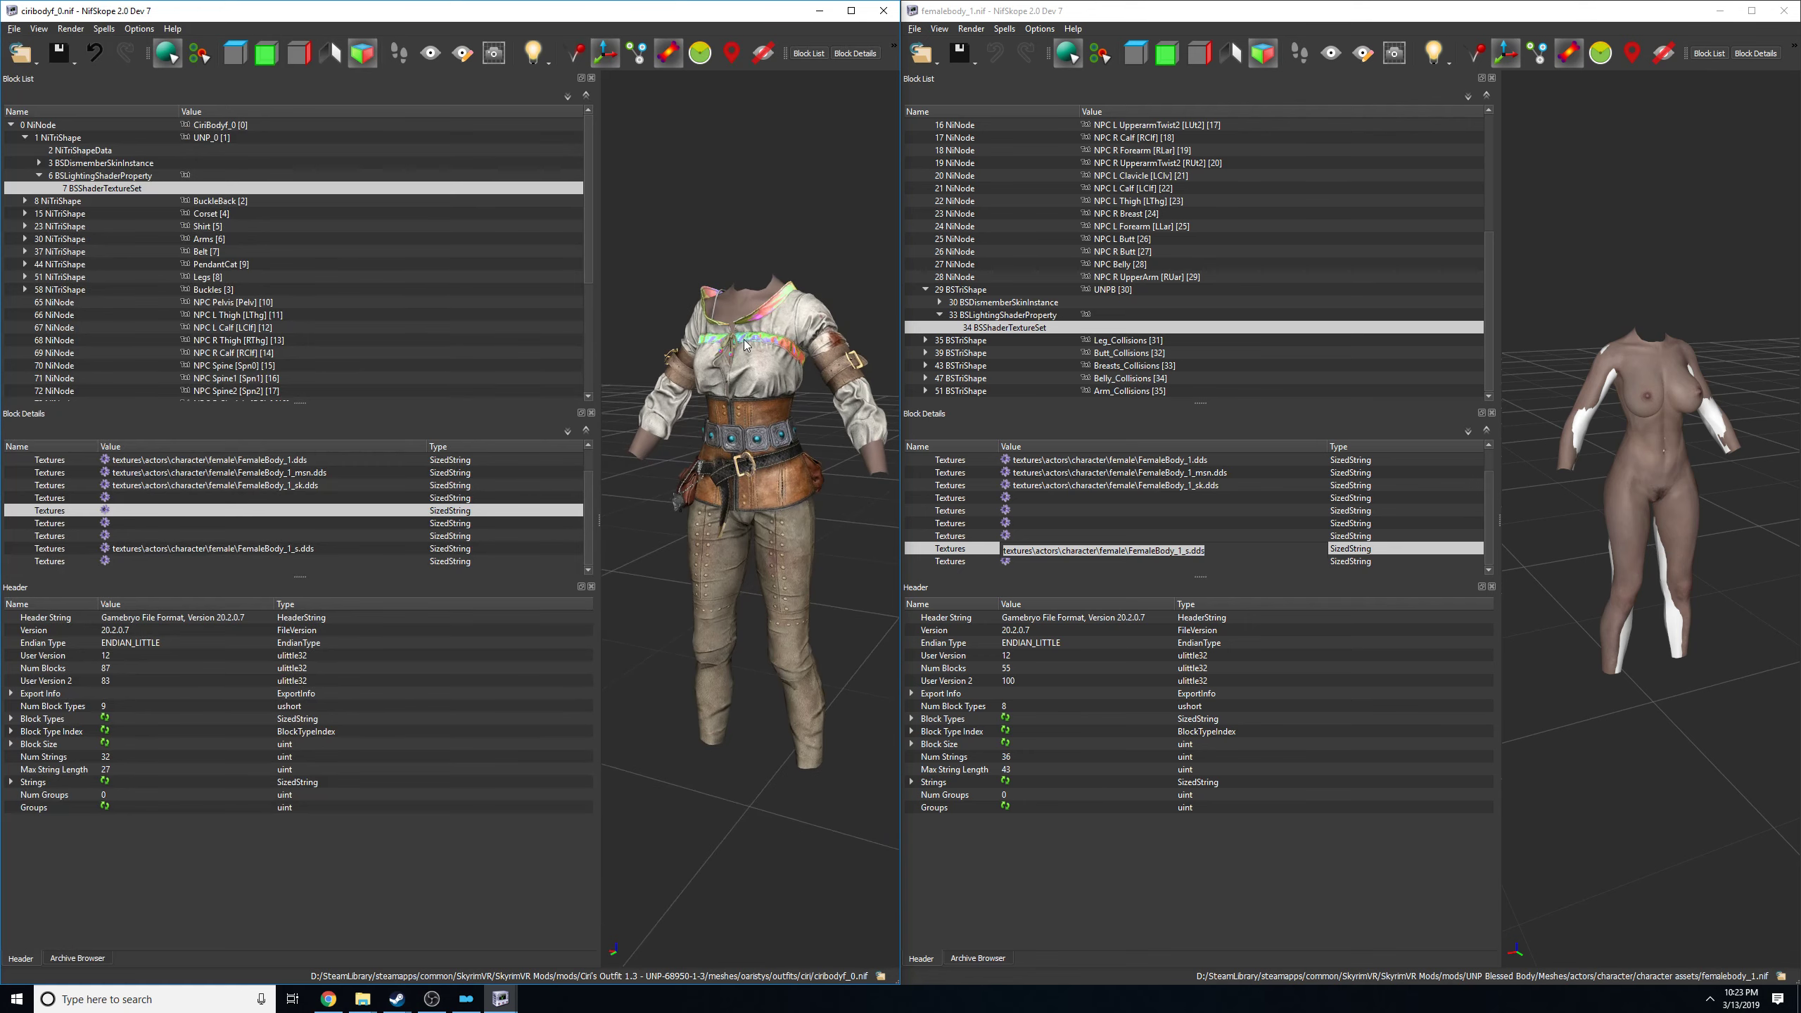
{"action": "left_click_drag", "start_coordinate": [650, 300], "coordinate": [982, 303]}
{"action": "left_click", "coordinate": [982, 303]}
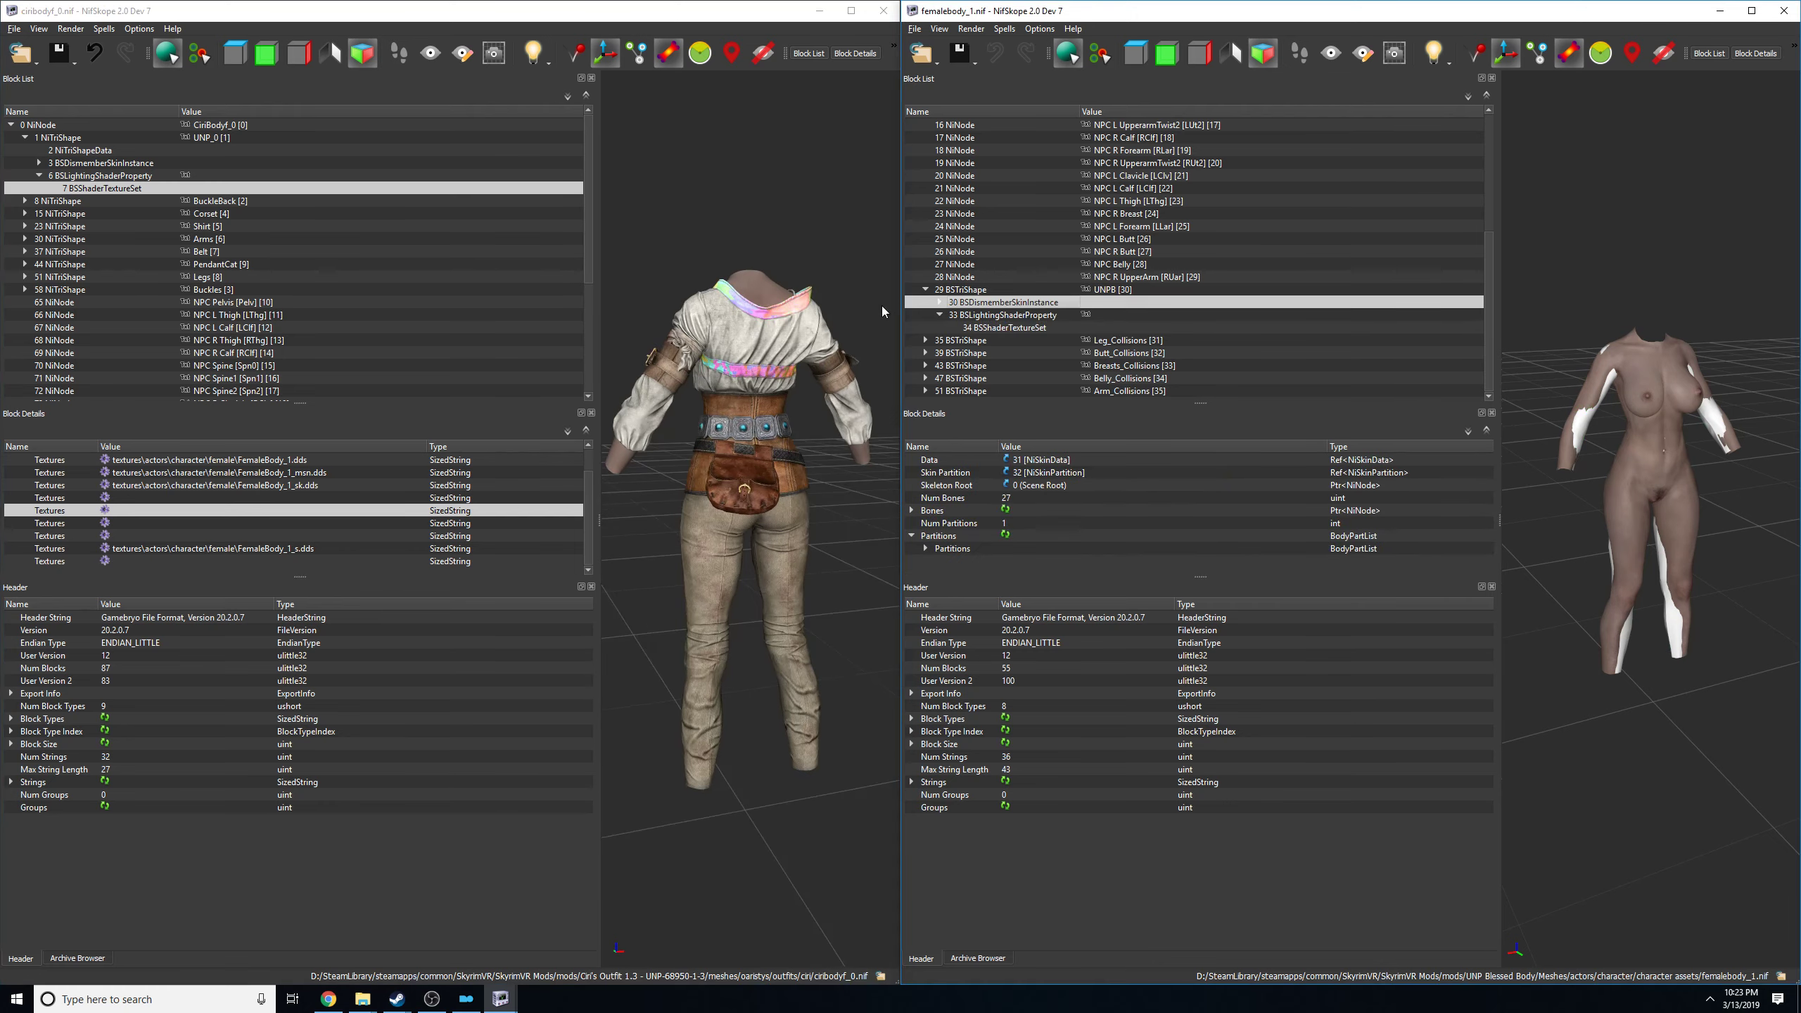
{"action": "left_click", "coordinate": [1783, 11]}
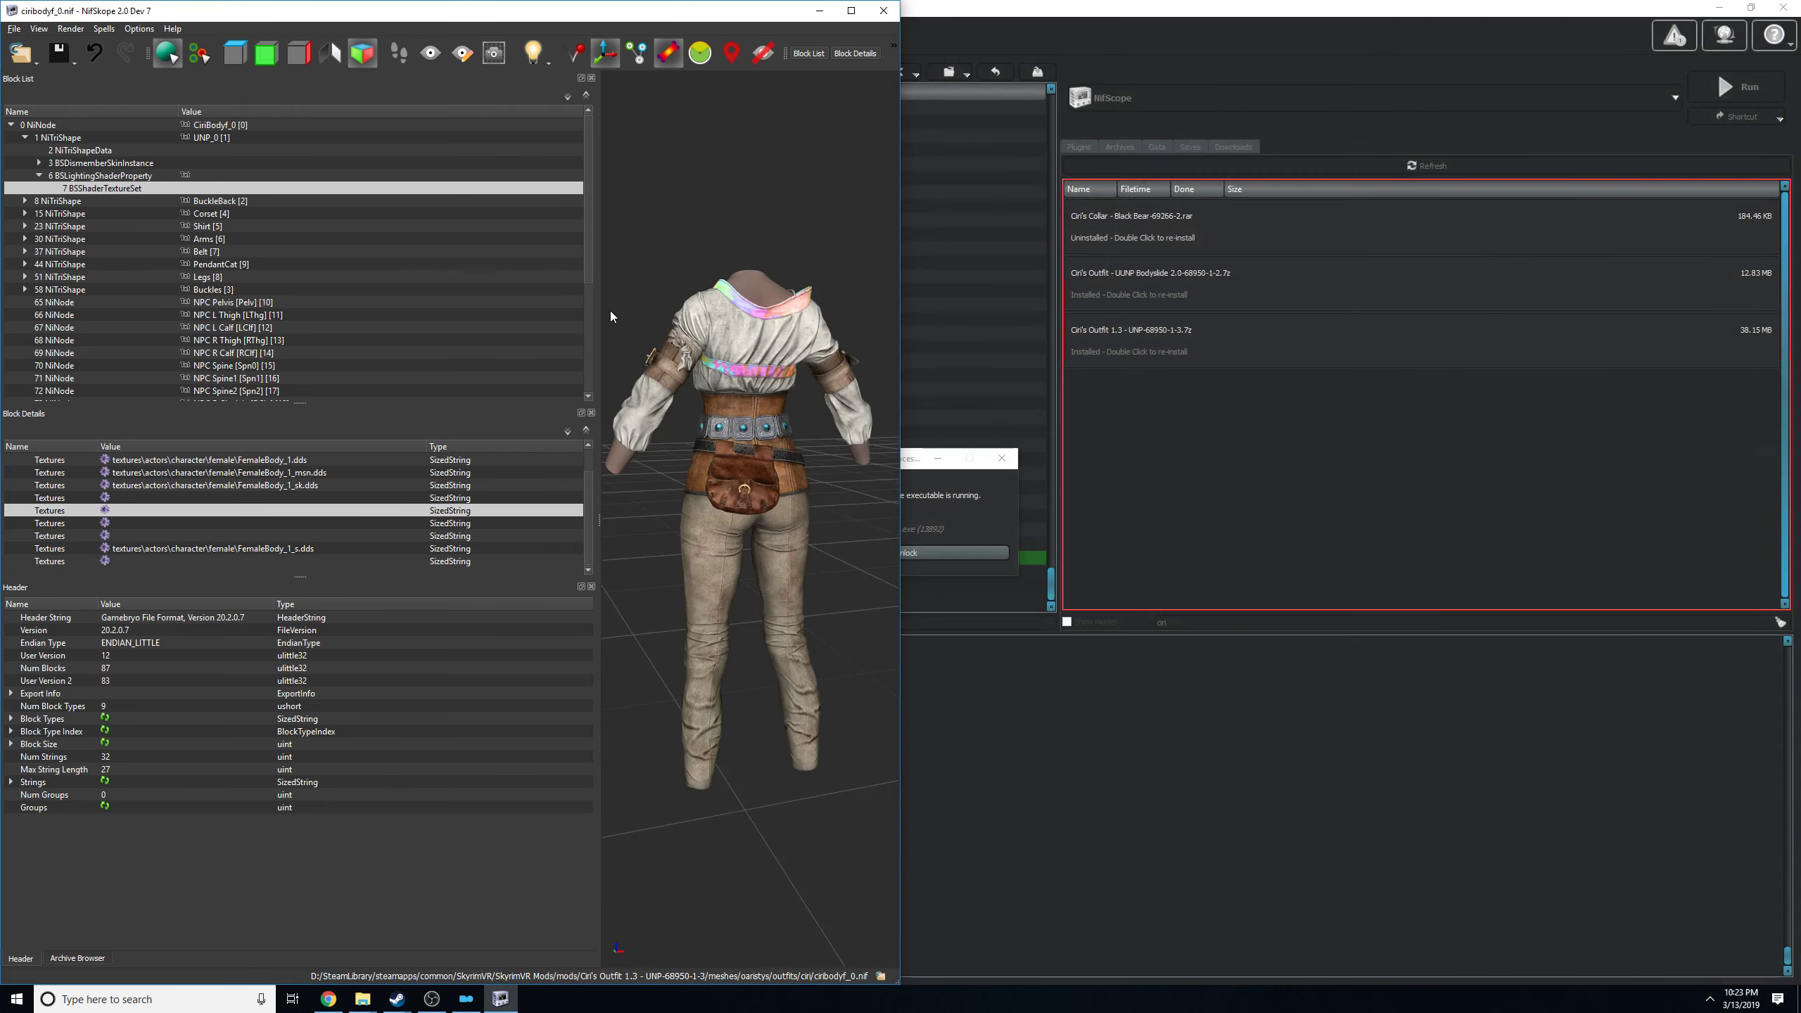
{"action": "left_click_drag", "start_coordinate": [785, 285], "coordinate": [475, 303]}
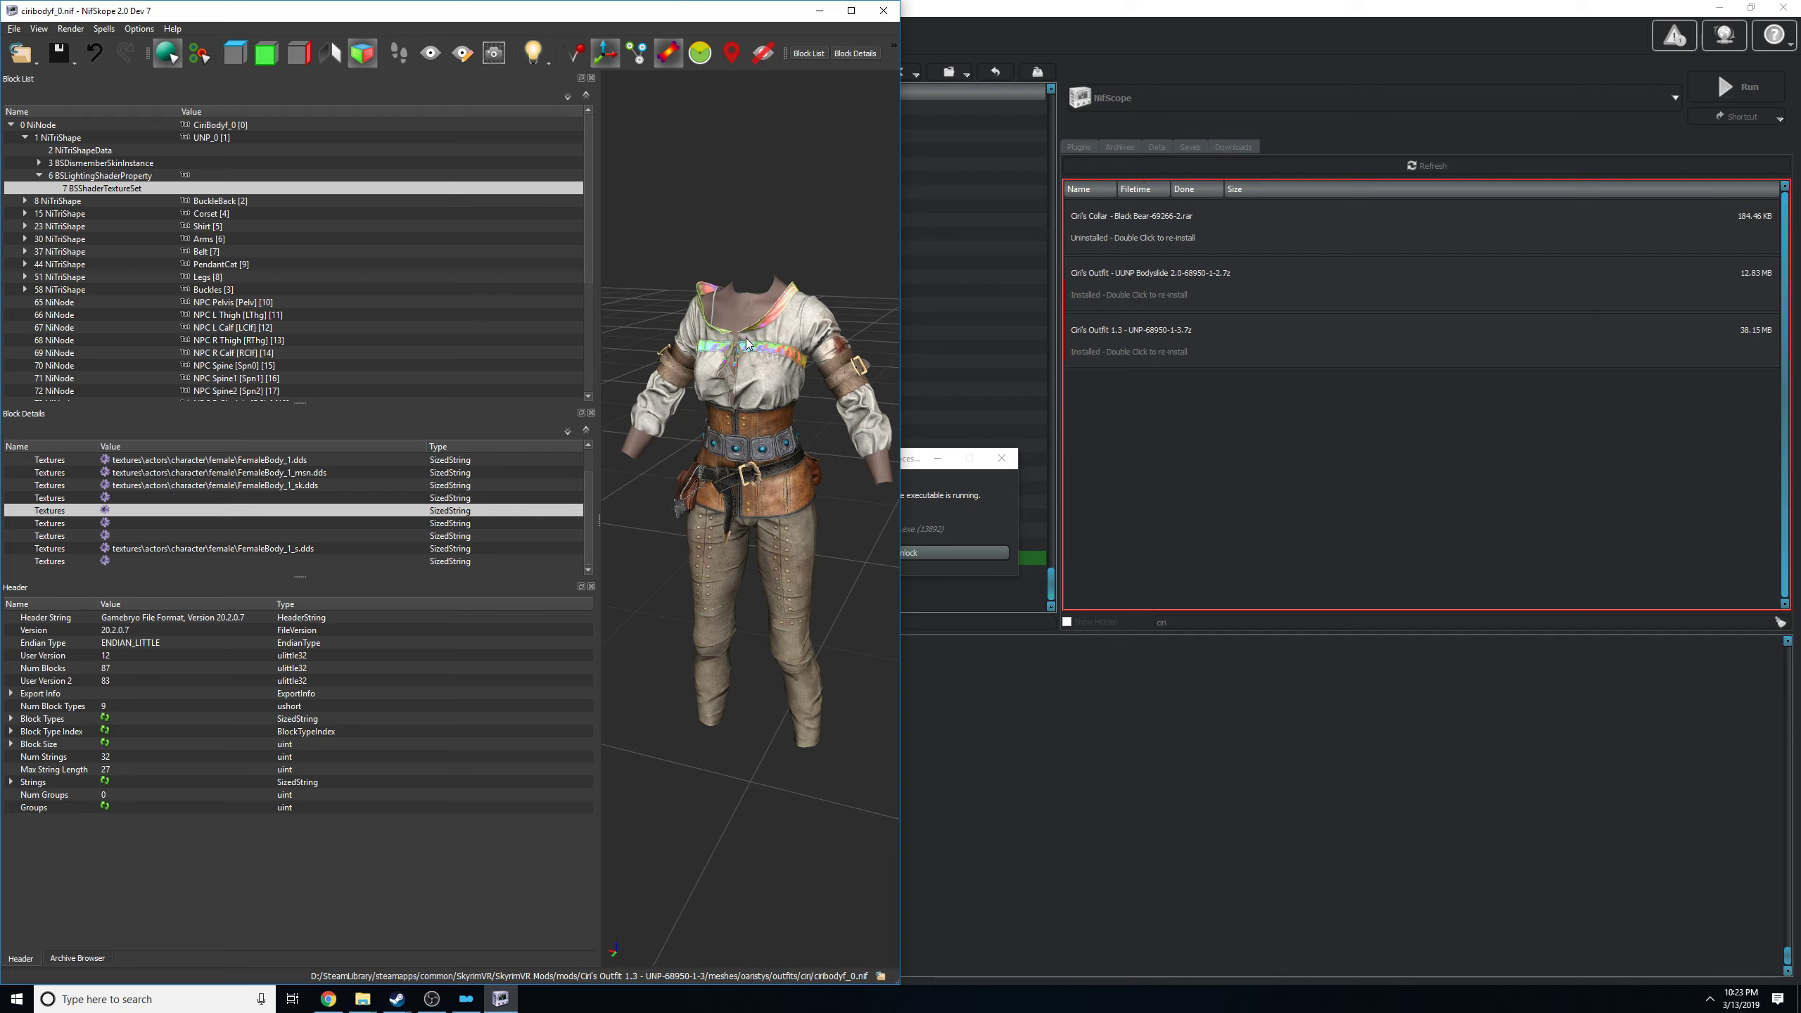
{"action": "scroll", "coordinate": [705, 158], "scroll_direction": "up", "scroll_amount": 3}
{"action": "left_click", "coordinate": [883, 10]}
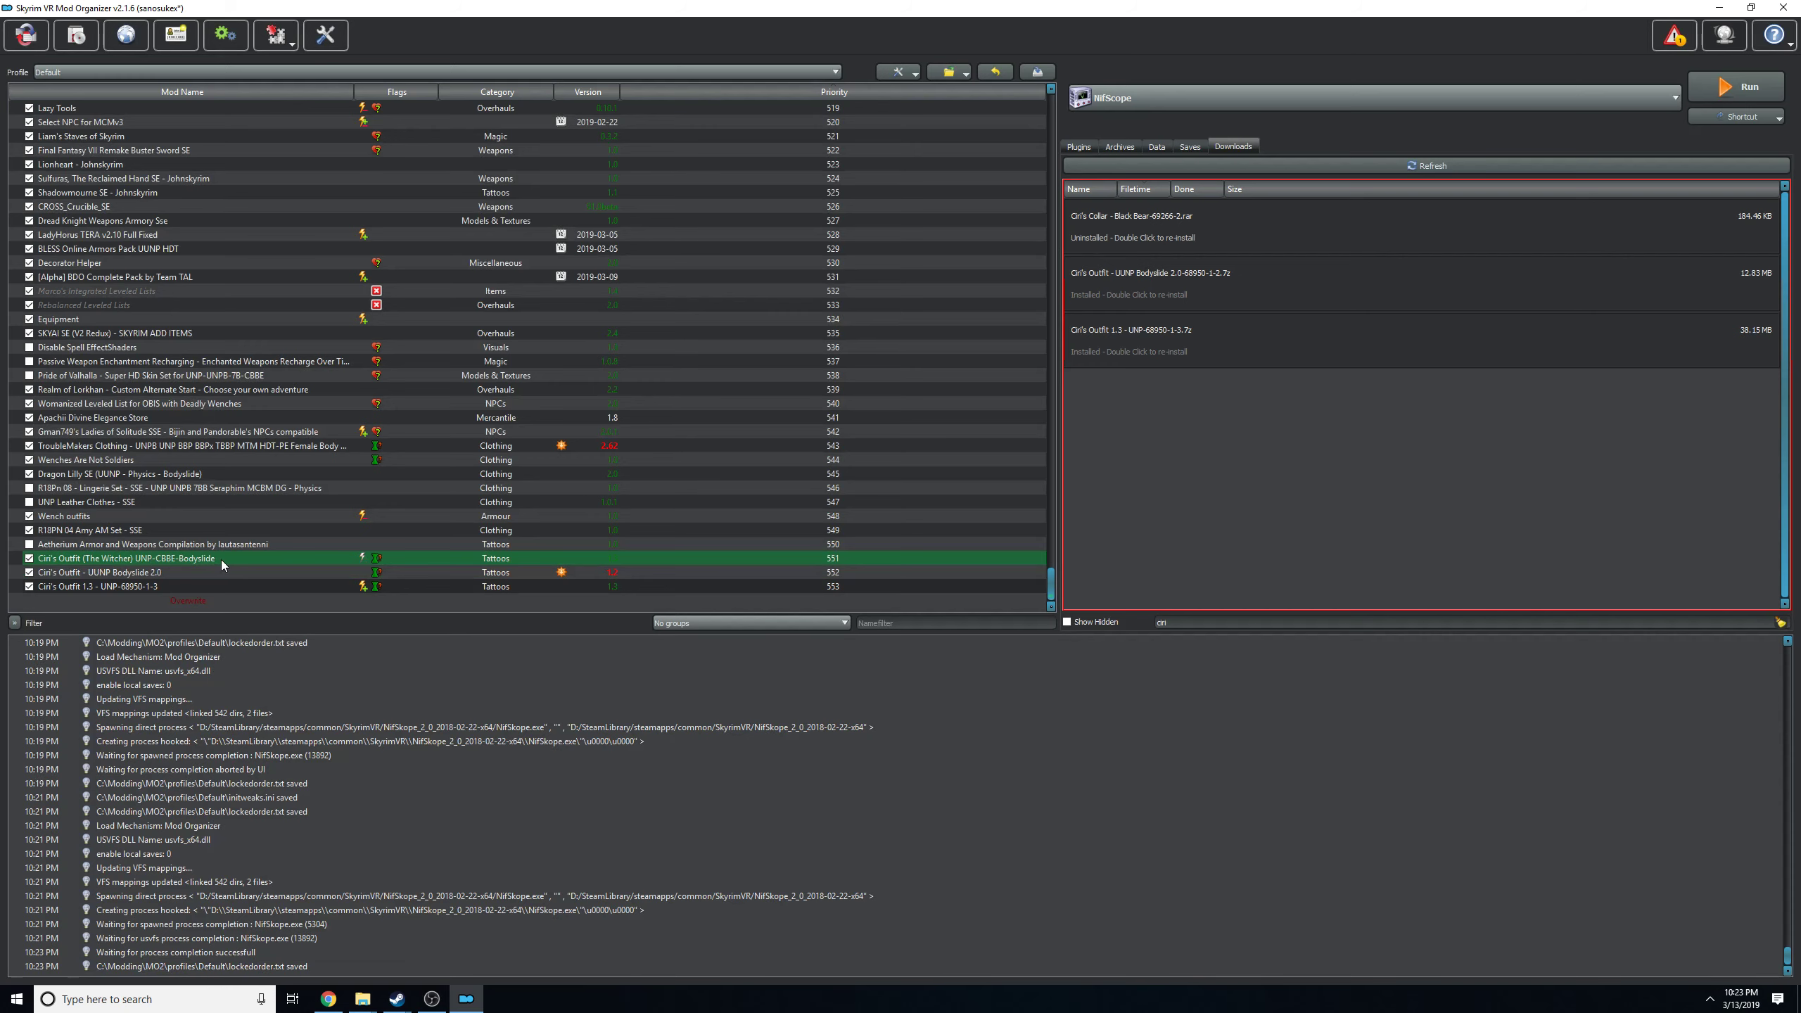
In Mod Organizer, remove the mod Ciri's Outfit 1.3 - UNP-68950-1-3 and confirm its deletion.
{"action": "right_click", "coordinate": [128, 583]}
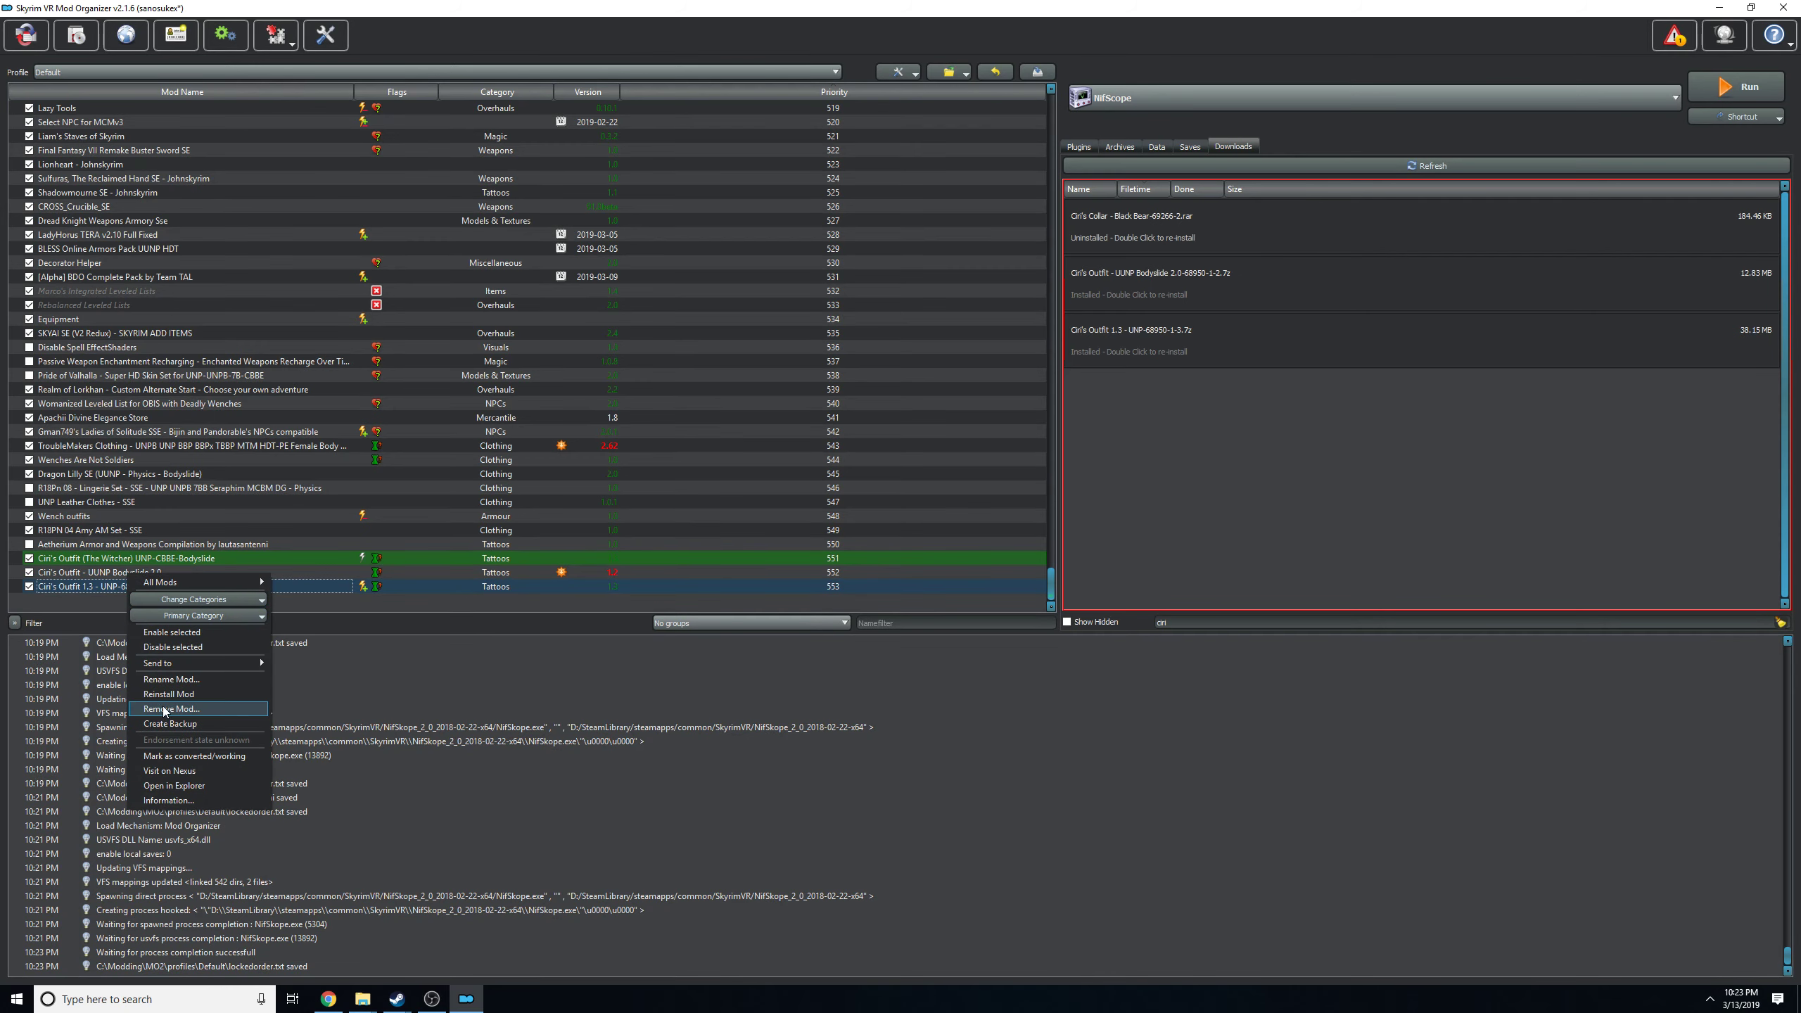
{"action": "left_click", "coordinate": [165, 709]}
{"action": "left_click", "coordinate": [989, 509]}
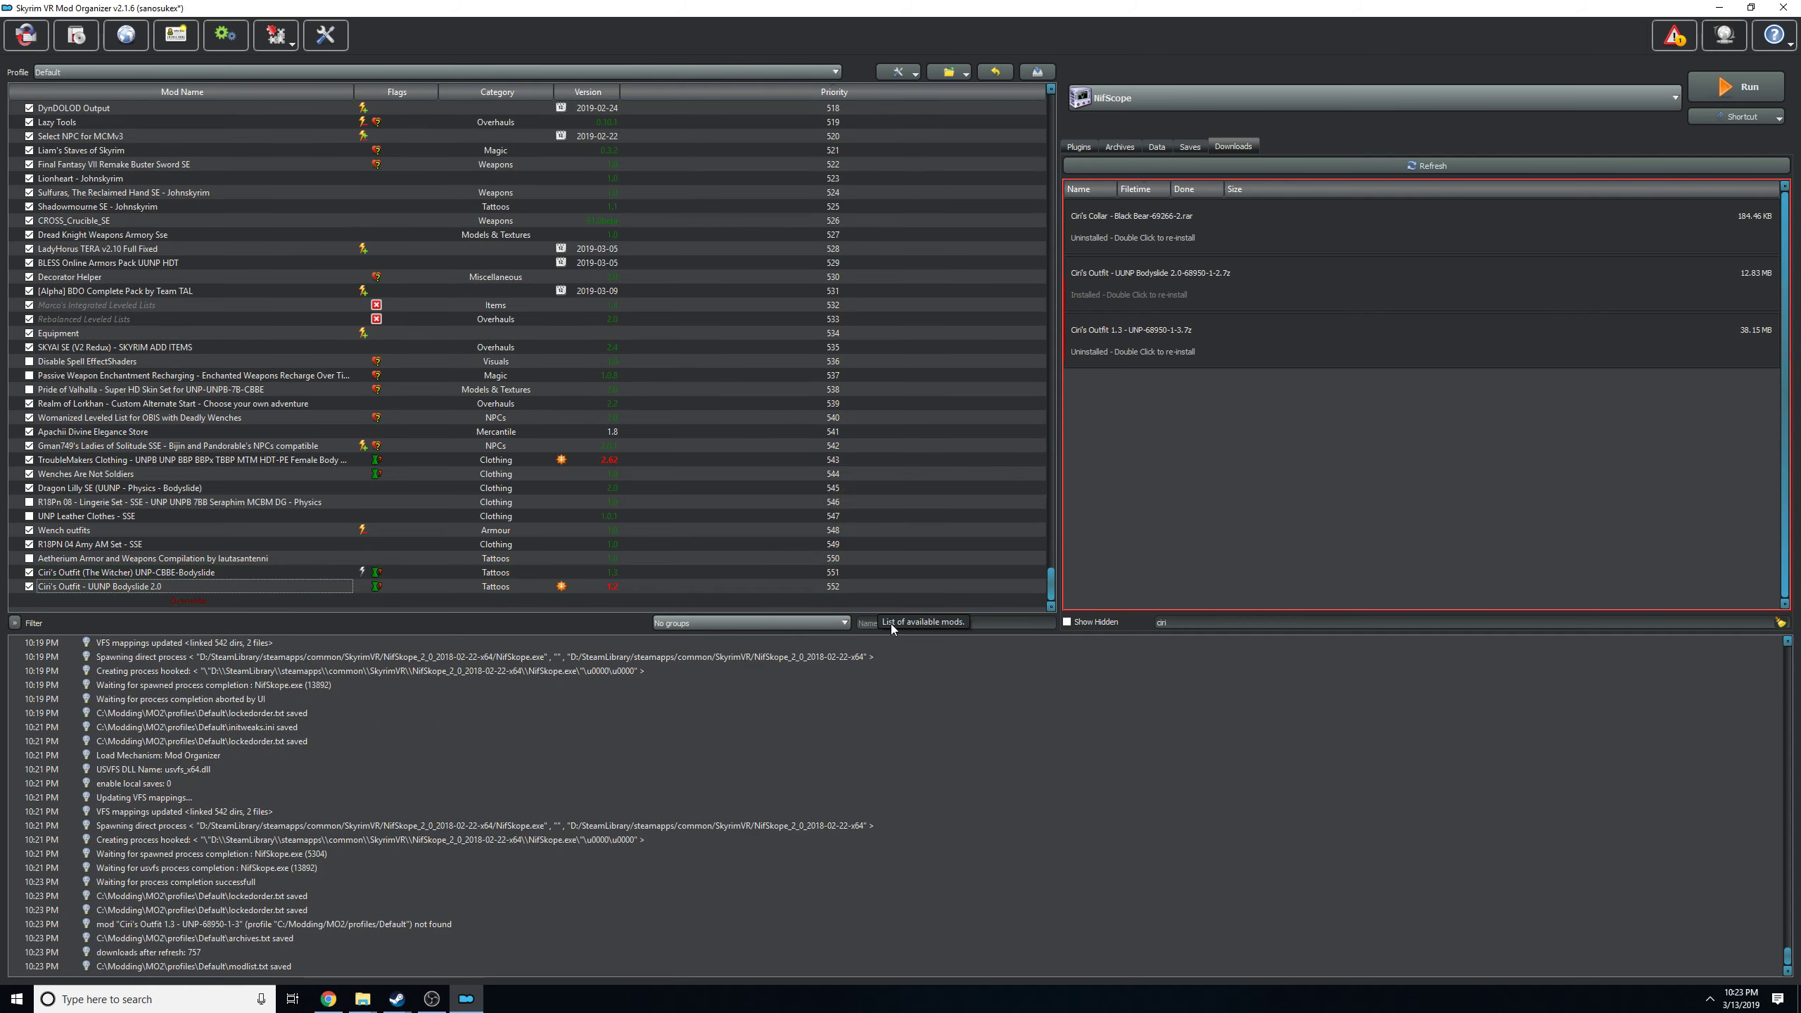
Clear the downloads filter, filter the mod list by "bd", and open the BD UUNP Armor and clothes replacer mod's folder in File Explorer.
{"action": "key", "text": "BackSpace"}
{"action": "key", "text": "BackSpace"}
{"action": "key", "text": "BackSpace"}
{"action": "key", "text": "BackSpace"}
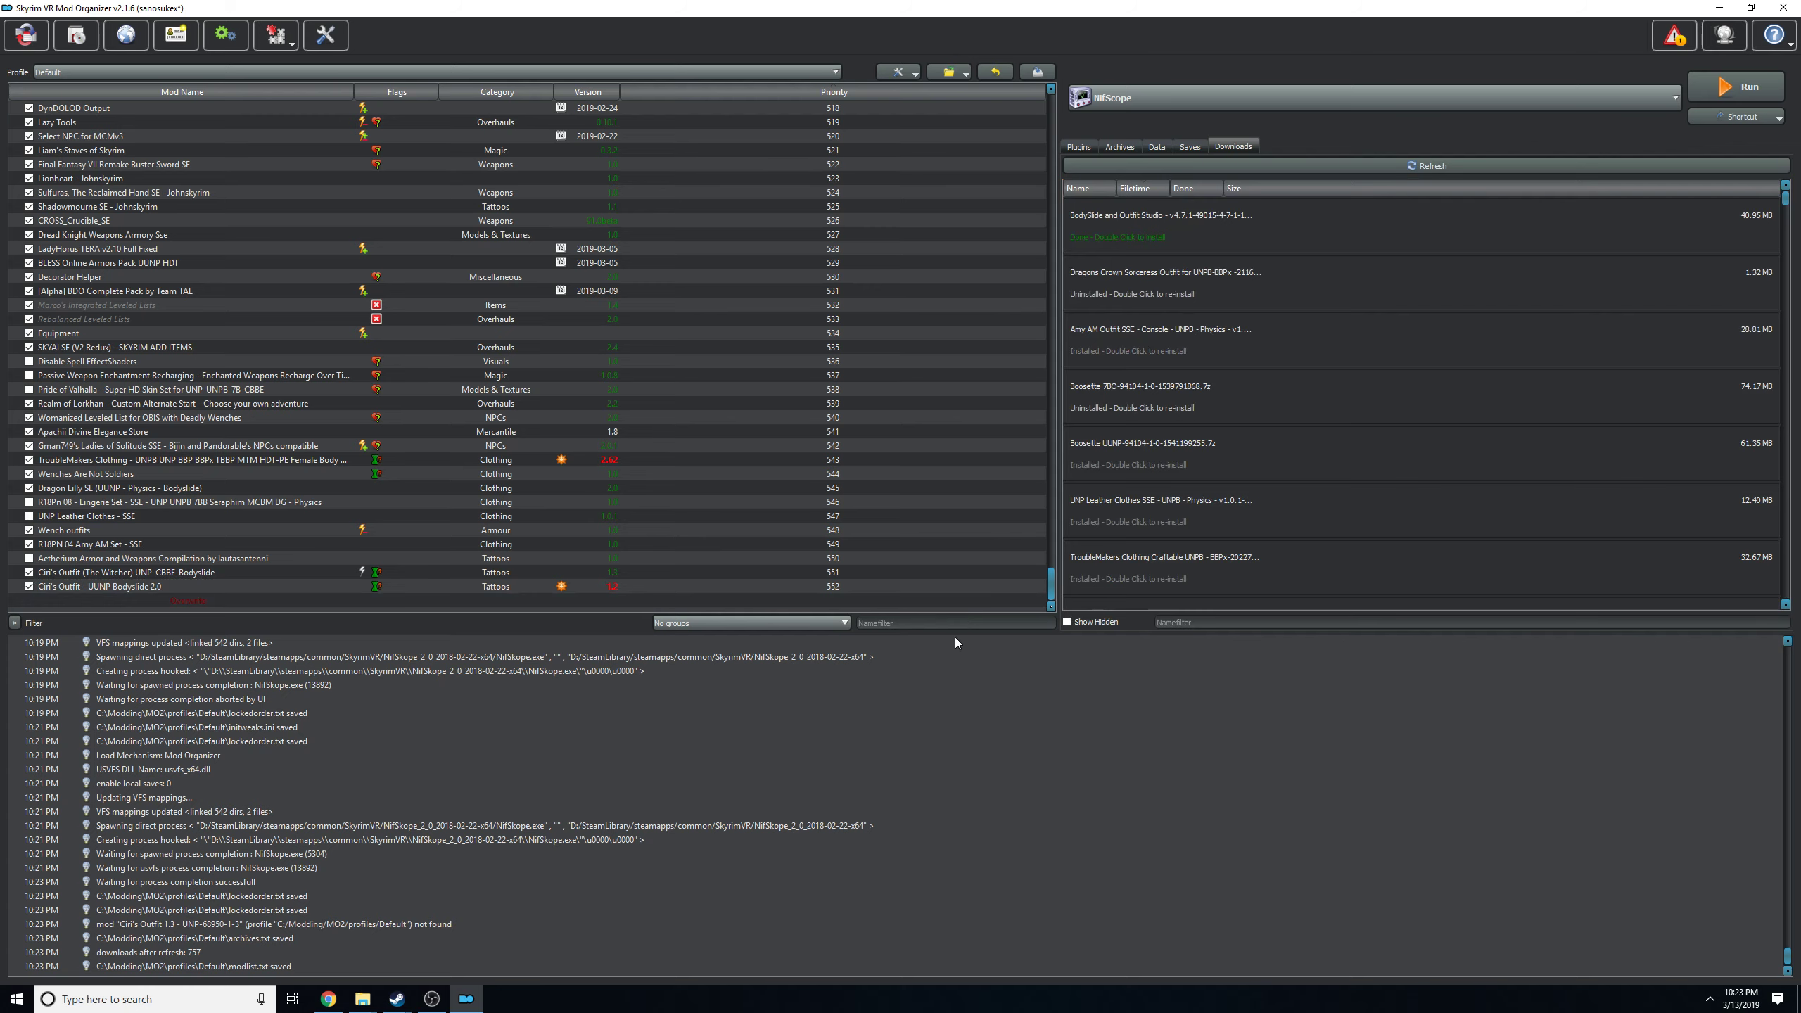
{"action": "type", "text": "bd"}
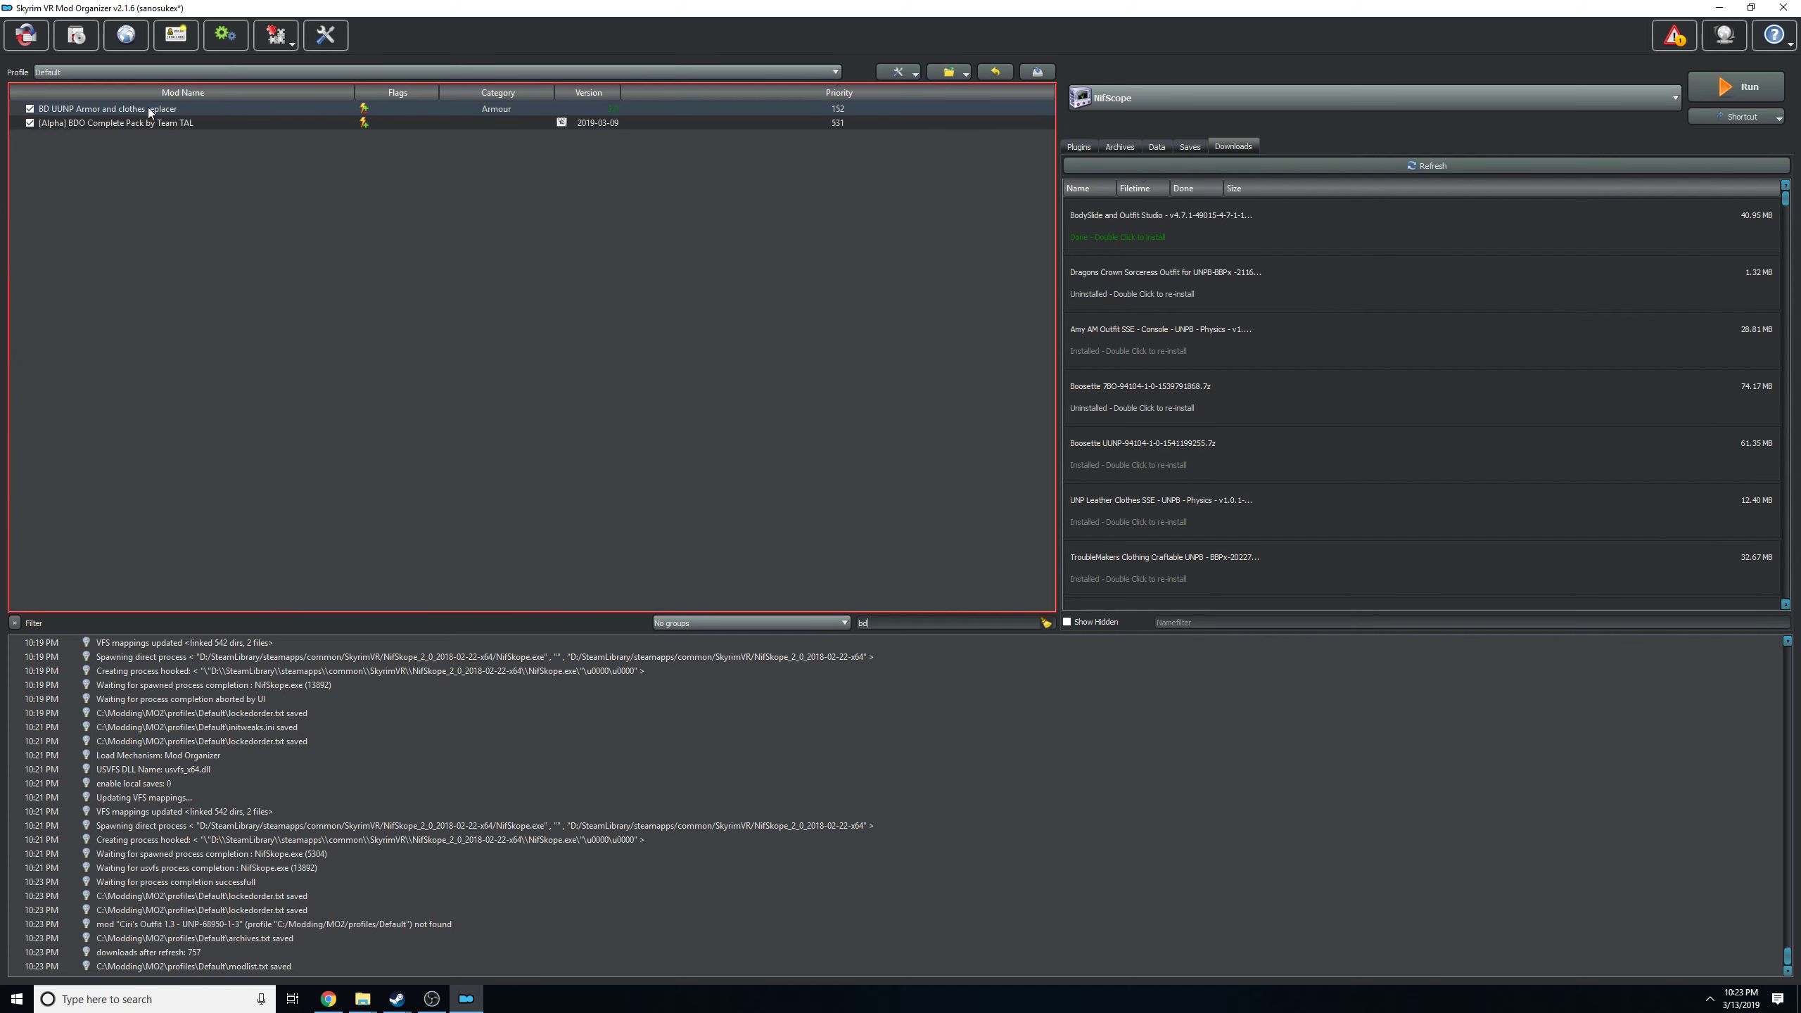
{"action": "right_click", "coordinate": [150, 111]}
{"action": "left_click", "coordinate": [186, 291]}
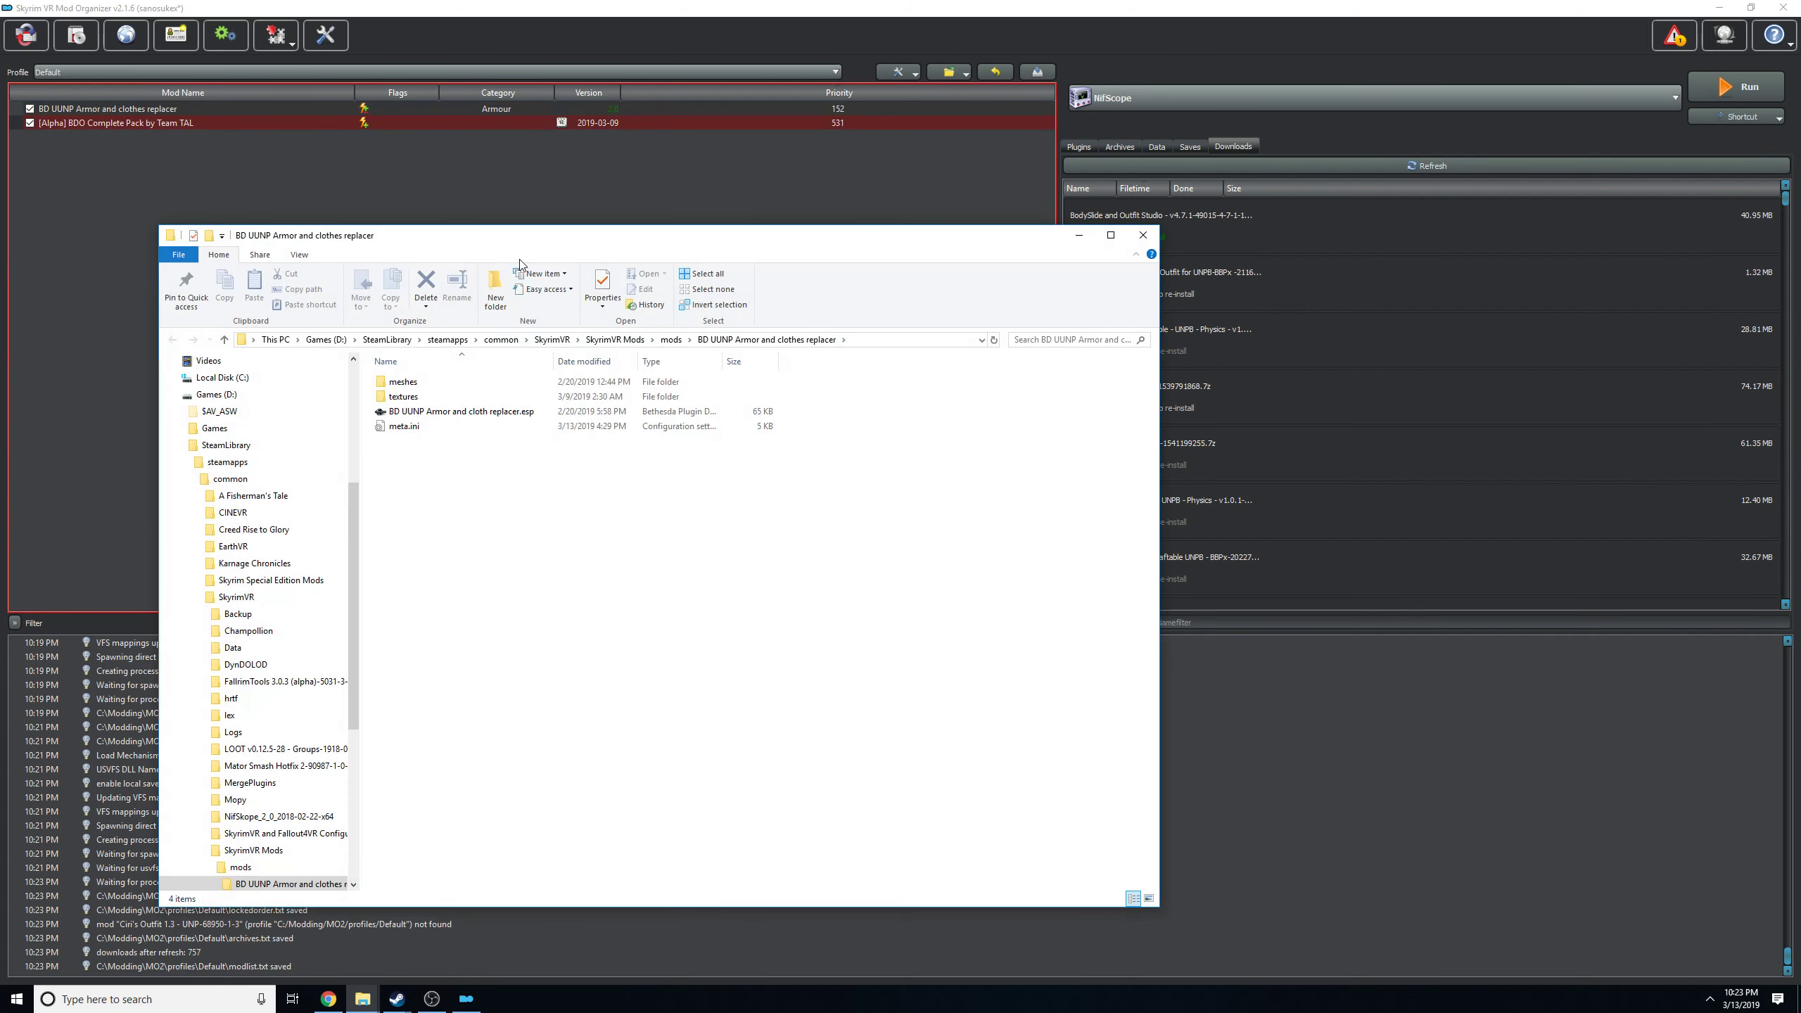
{"action": "left_click_drag", "start_coordinate": [508, 247], "coordinate": [1229, 319]}
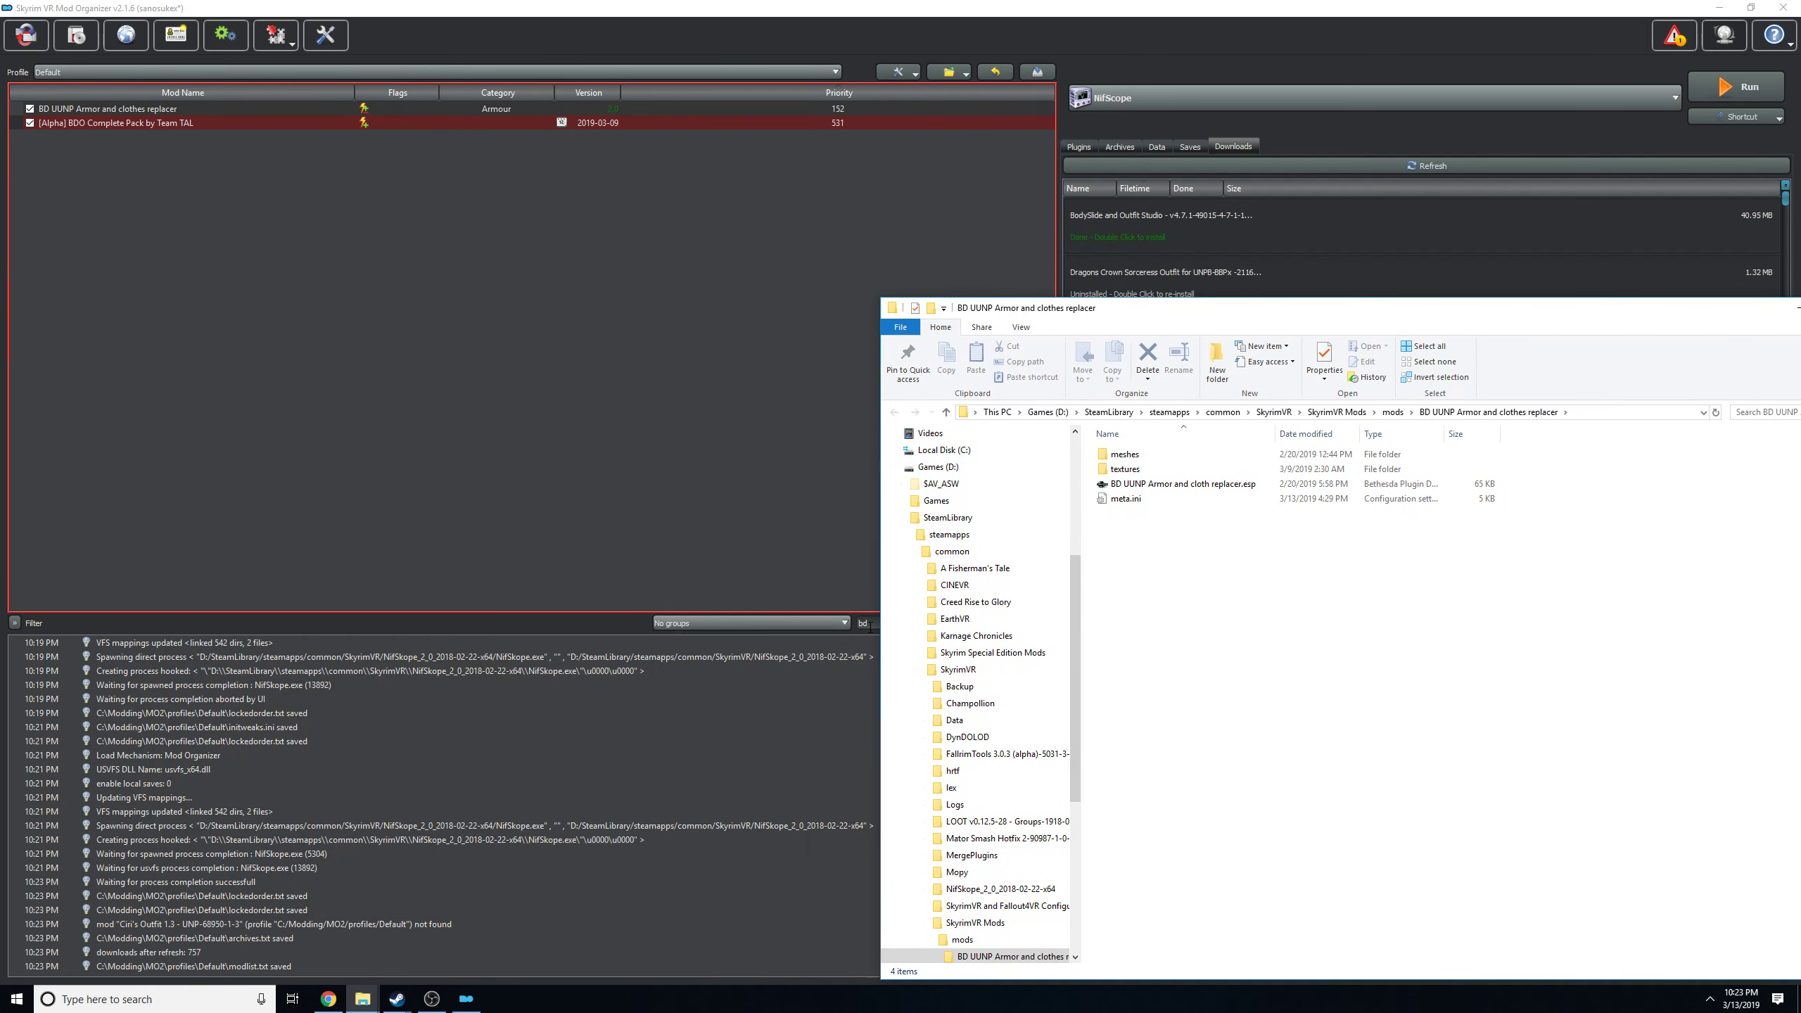
Clear the mod list filter and open the folder of the Ciri's Outfit (The Witcher) UNP-CBBE-Bodyslide mod in File Explorer.
{"action": "left_click_drag", "start_coordinate": [871, 627], "coordinate": [837, 625]}
{"action": "key", "text": "BackSpace"}
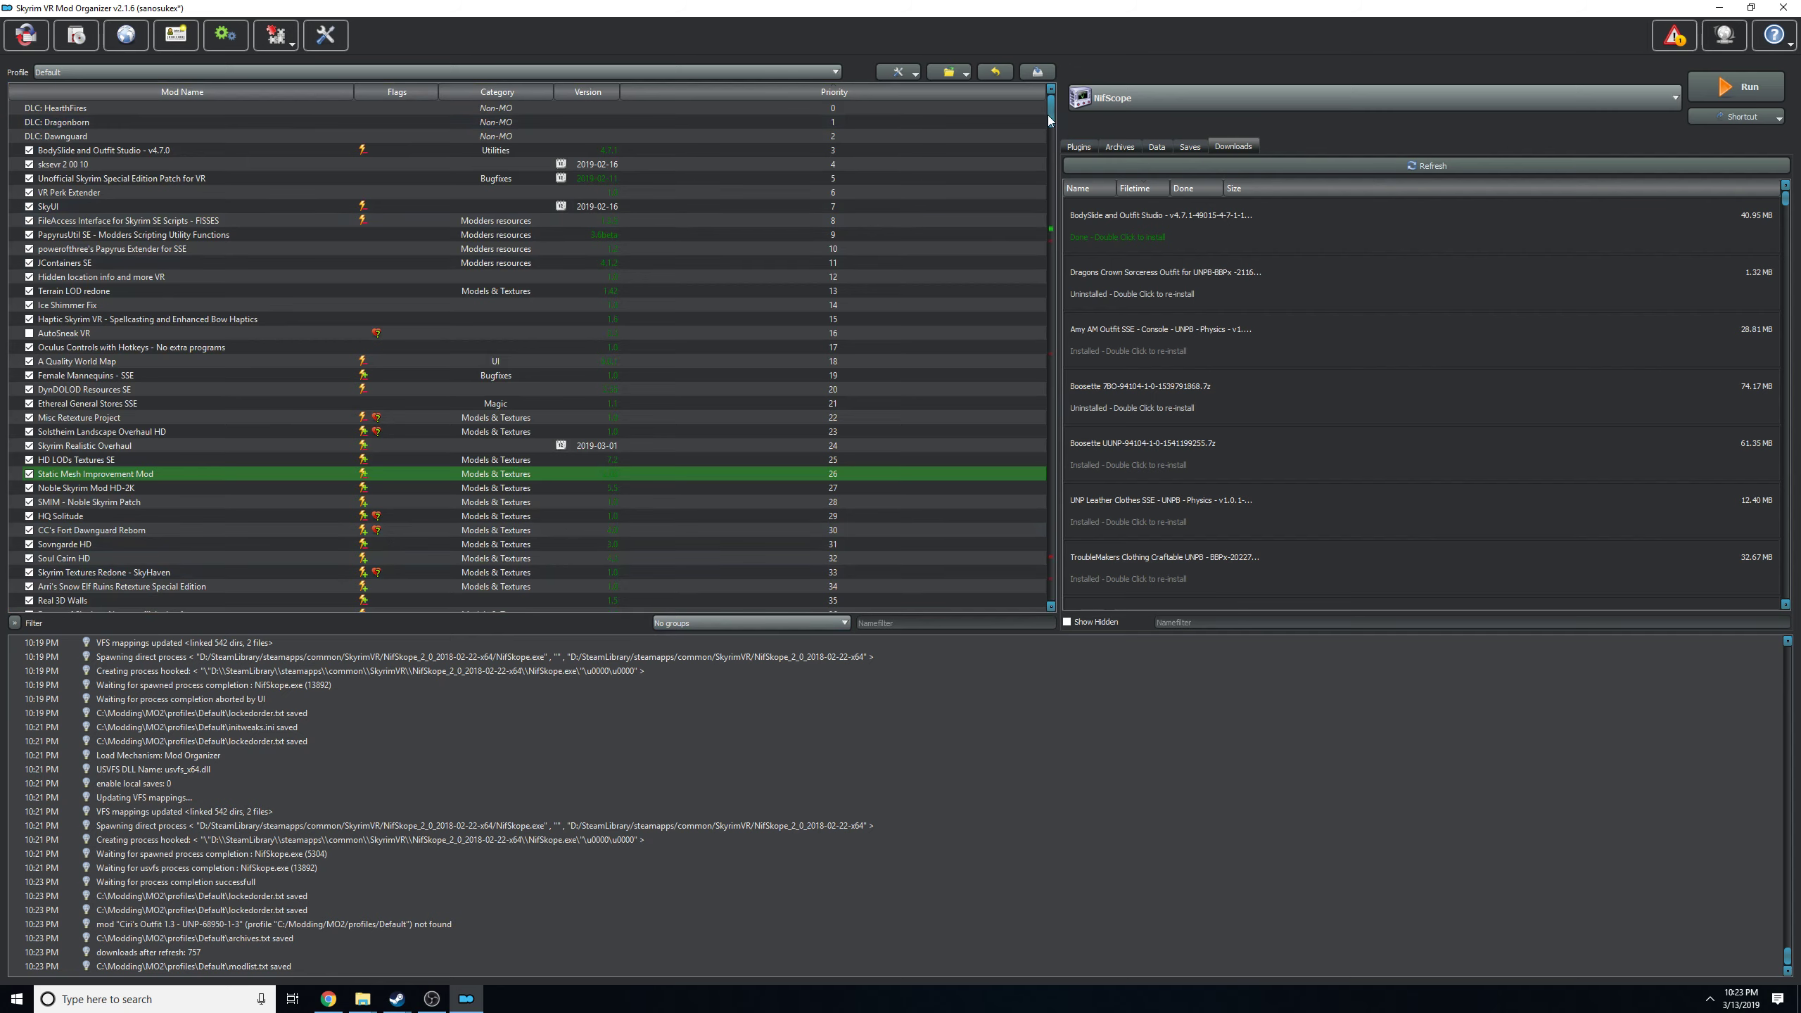
{"action": "left_click_drag", "start_coordinate": [1050, 115], "coordinate": [1014, 605]}
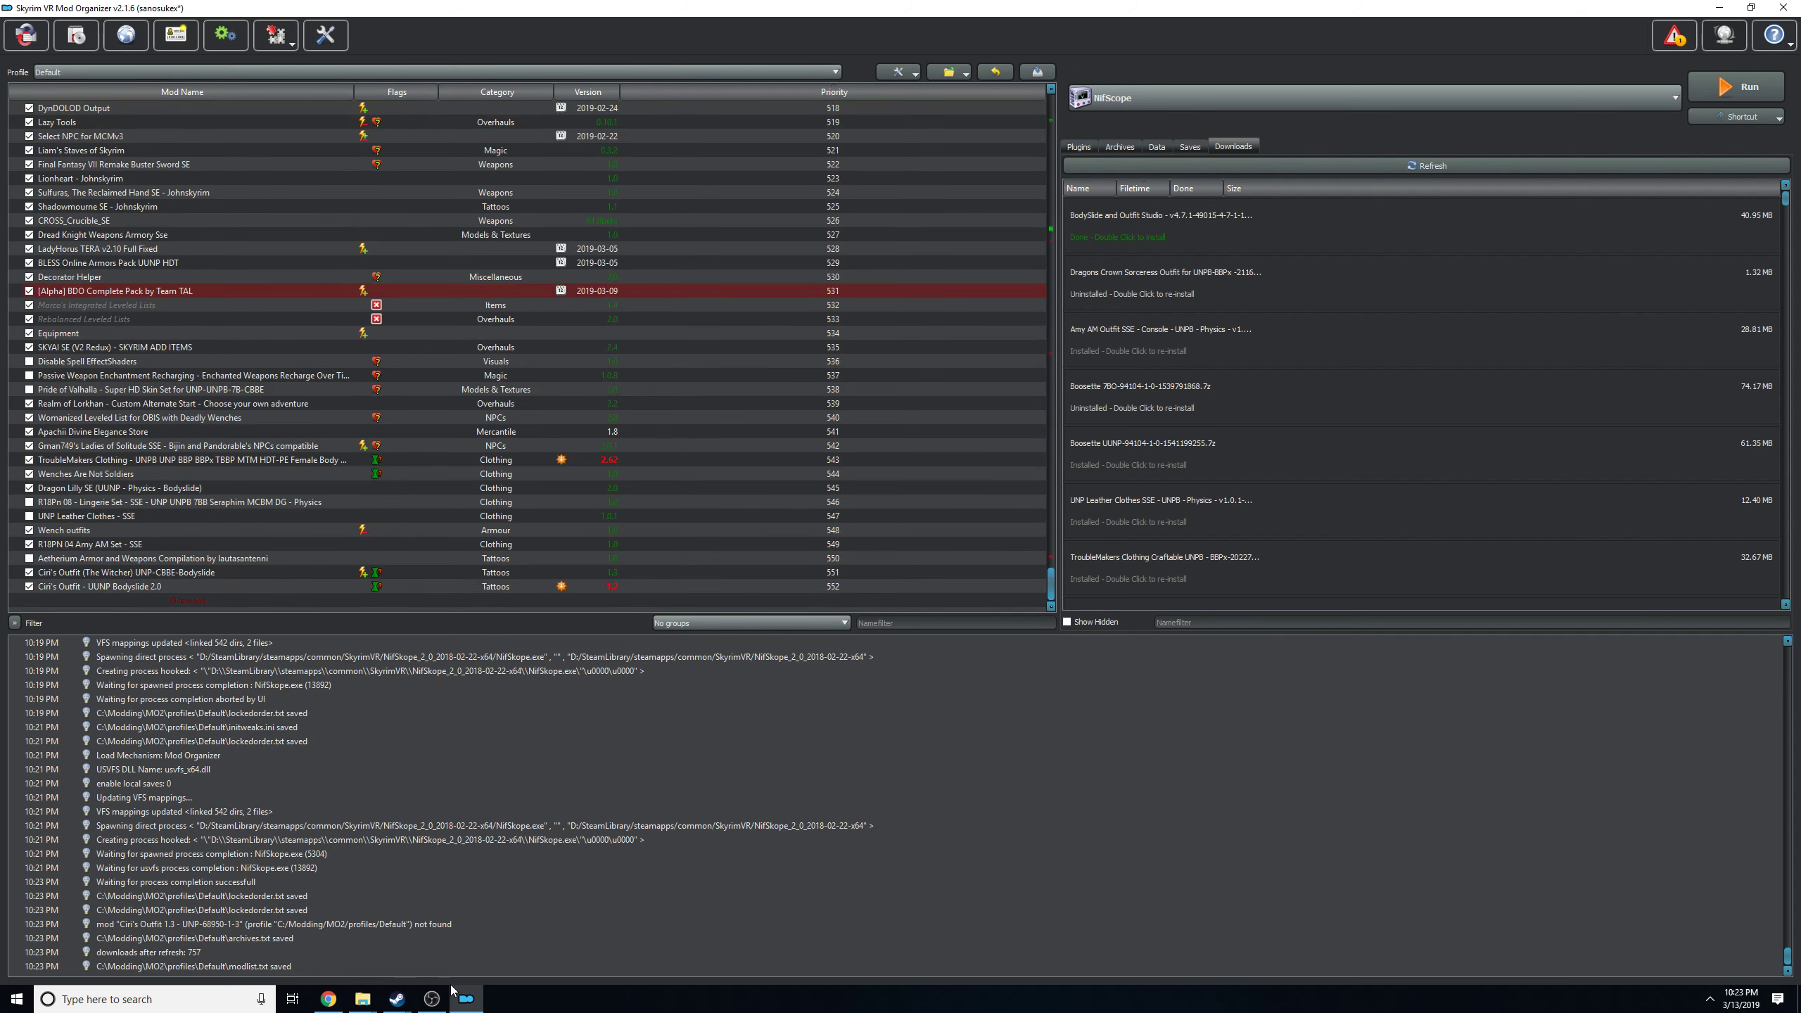
{"action": "left_click", "coordinate": [363, 998]}
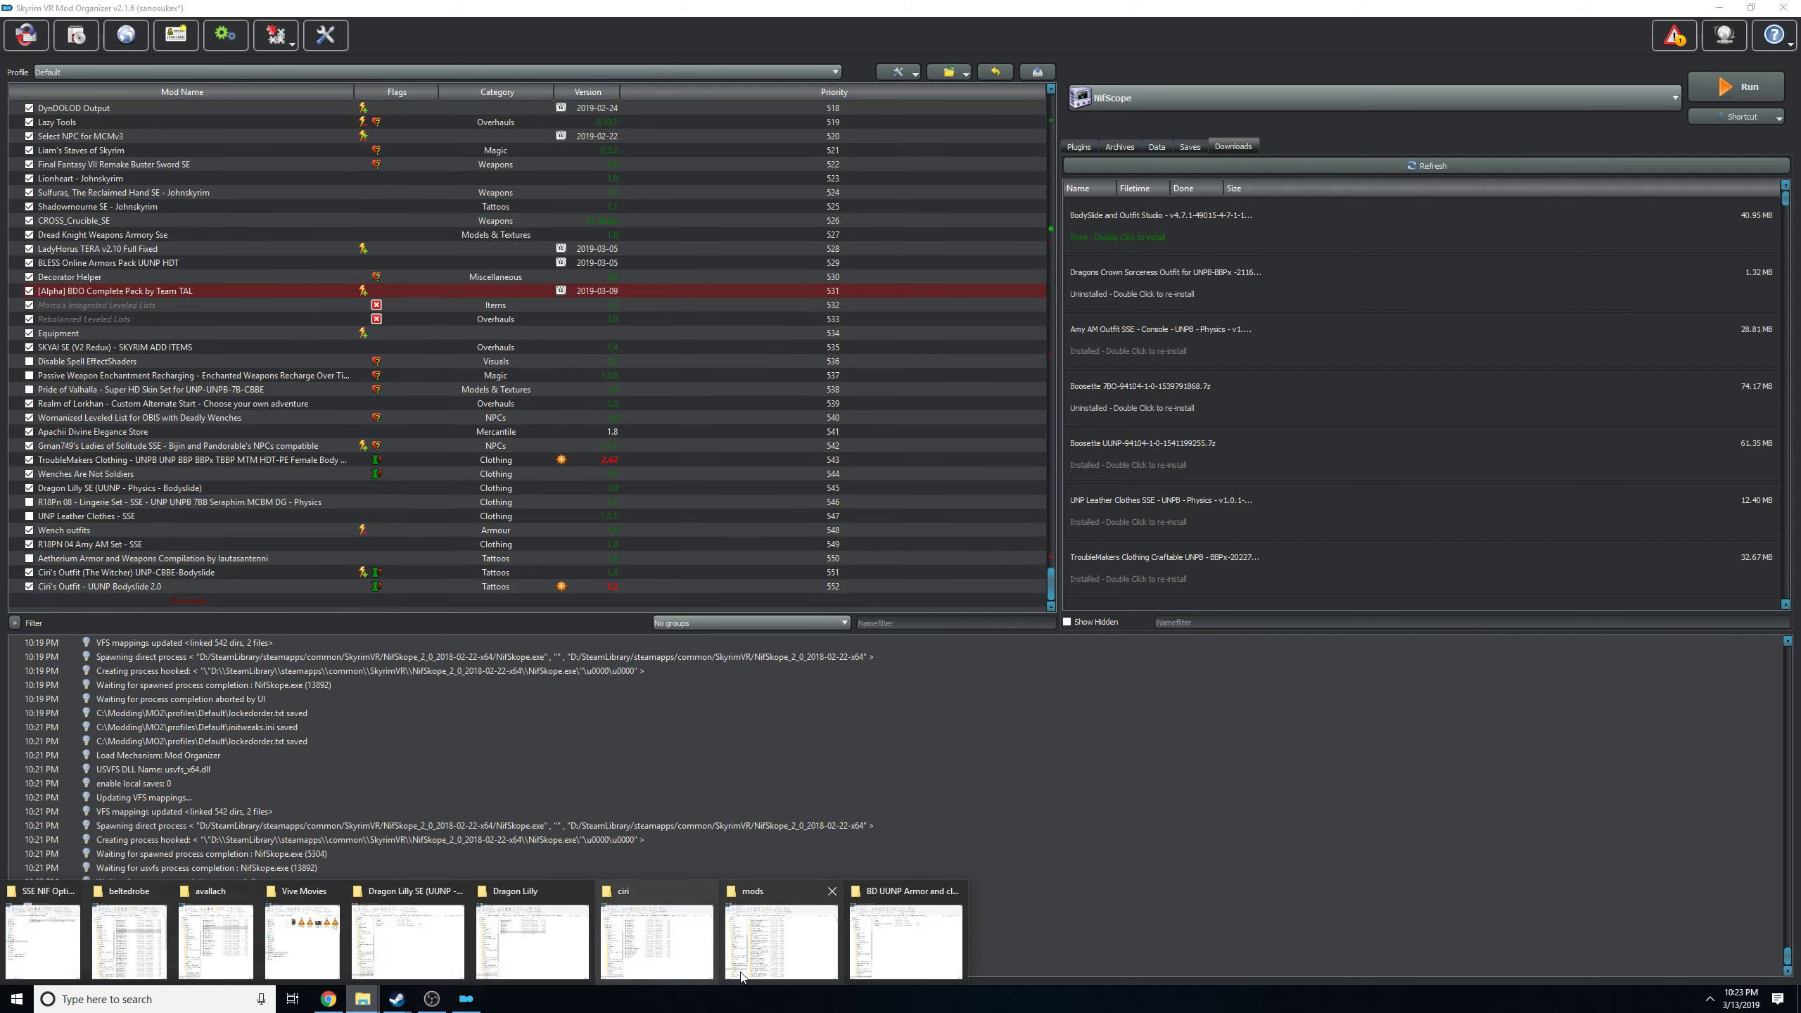
{"action": "left_click", "coordinate": [904, 940]}
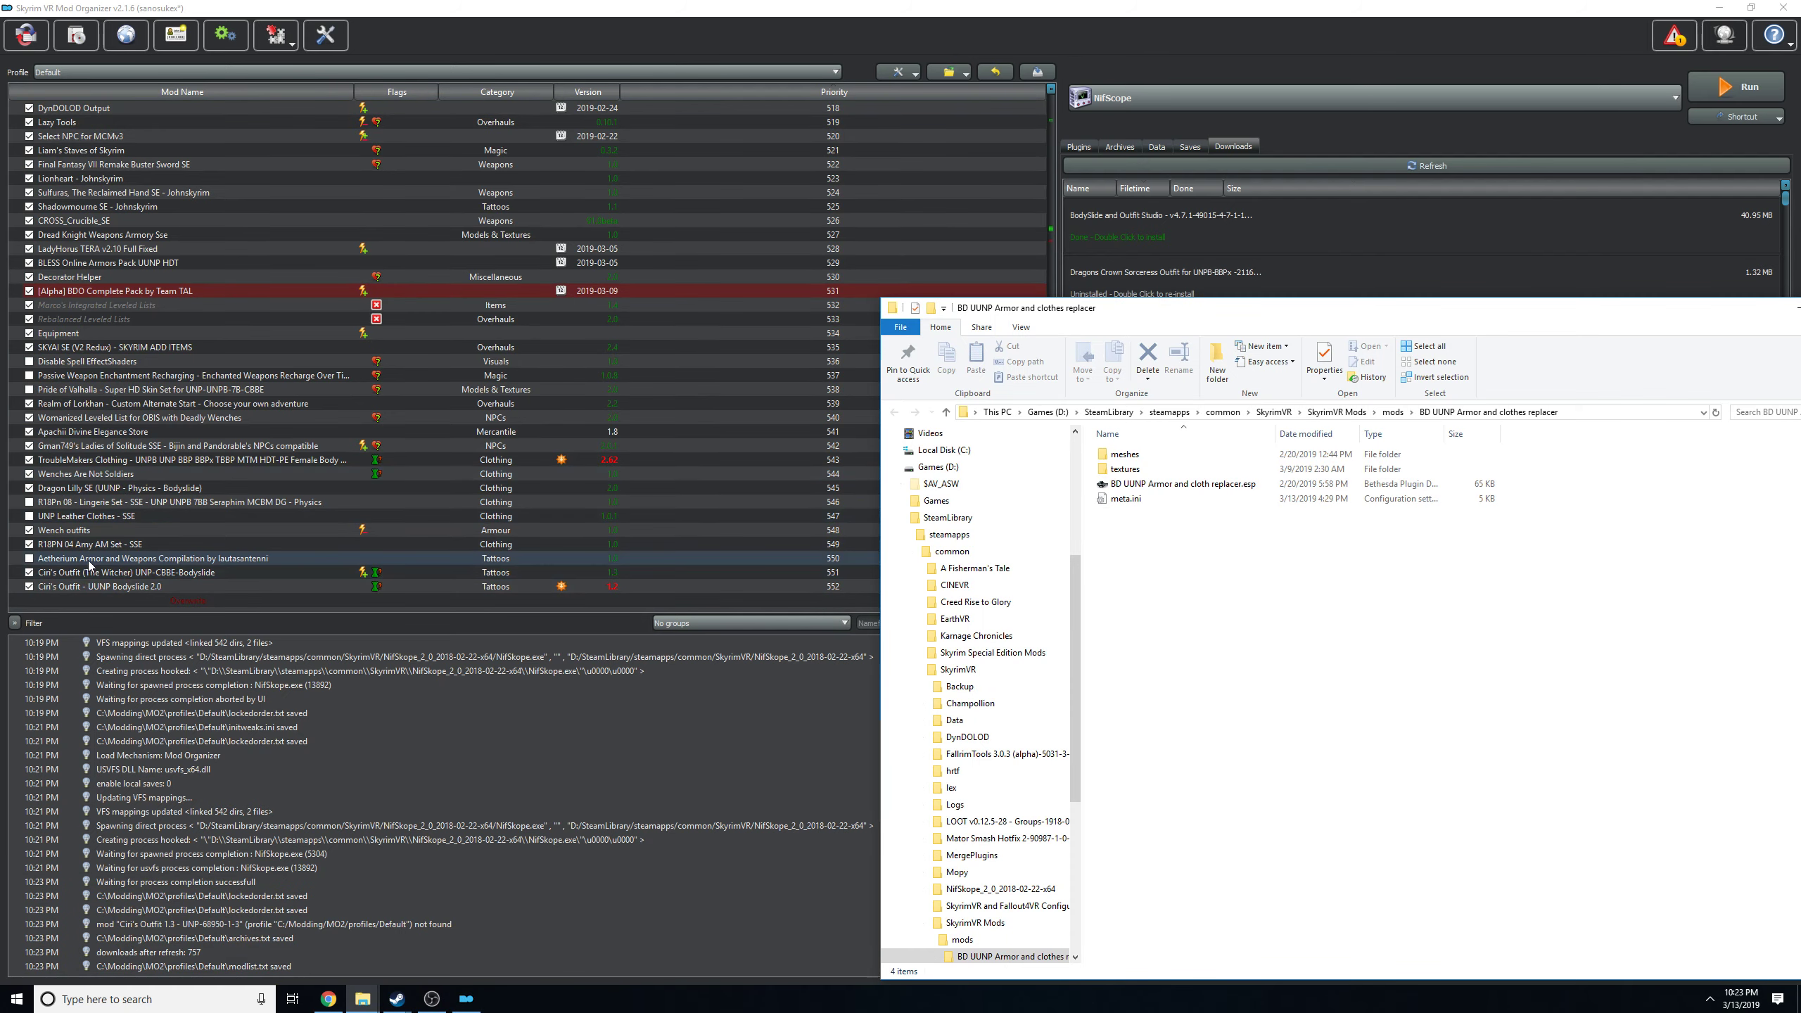
{"action": "left_click", "coordinate": [139, 576]}
{"action": "right_click", "coordinate": [139, 576]}
{"action": "left_click", "coordinate": [200, 773]}
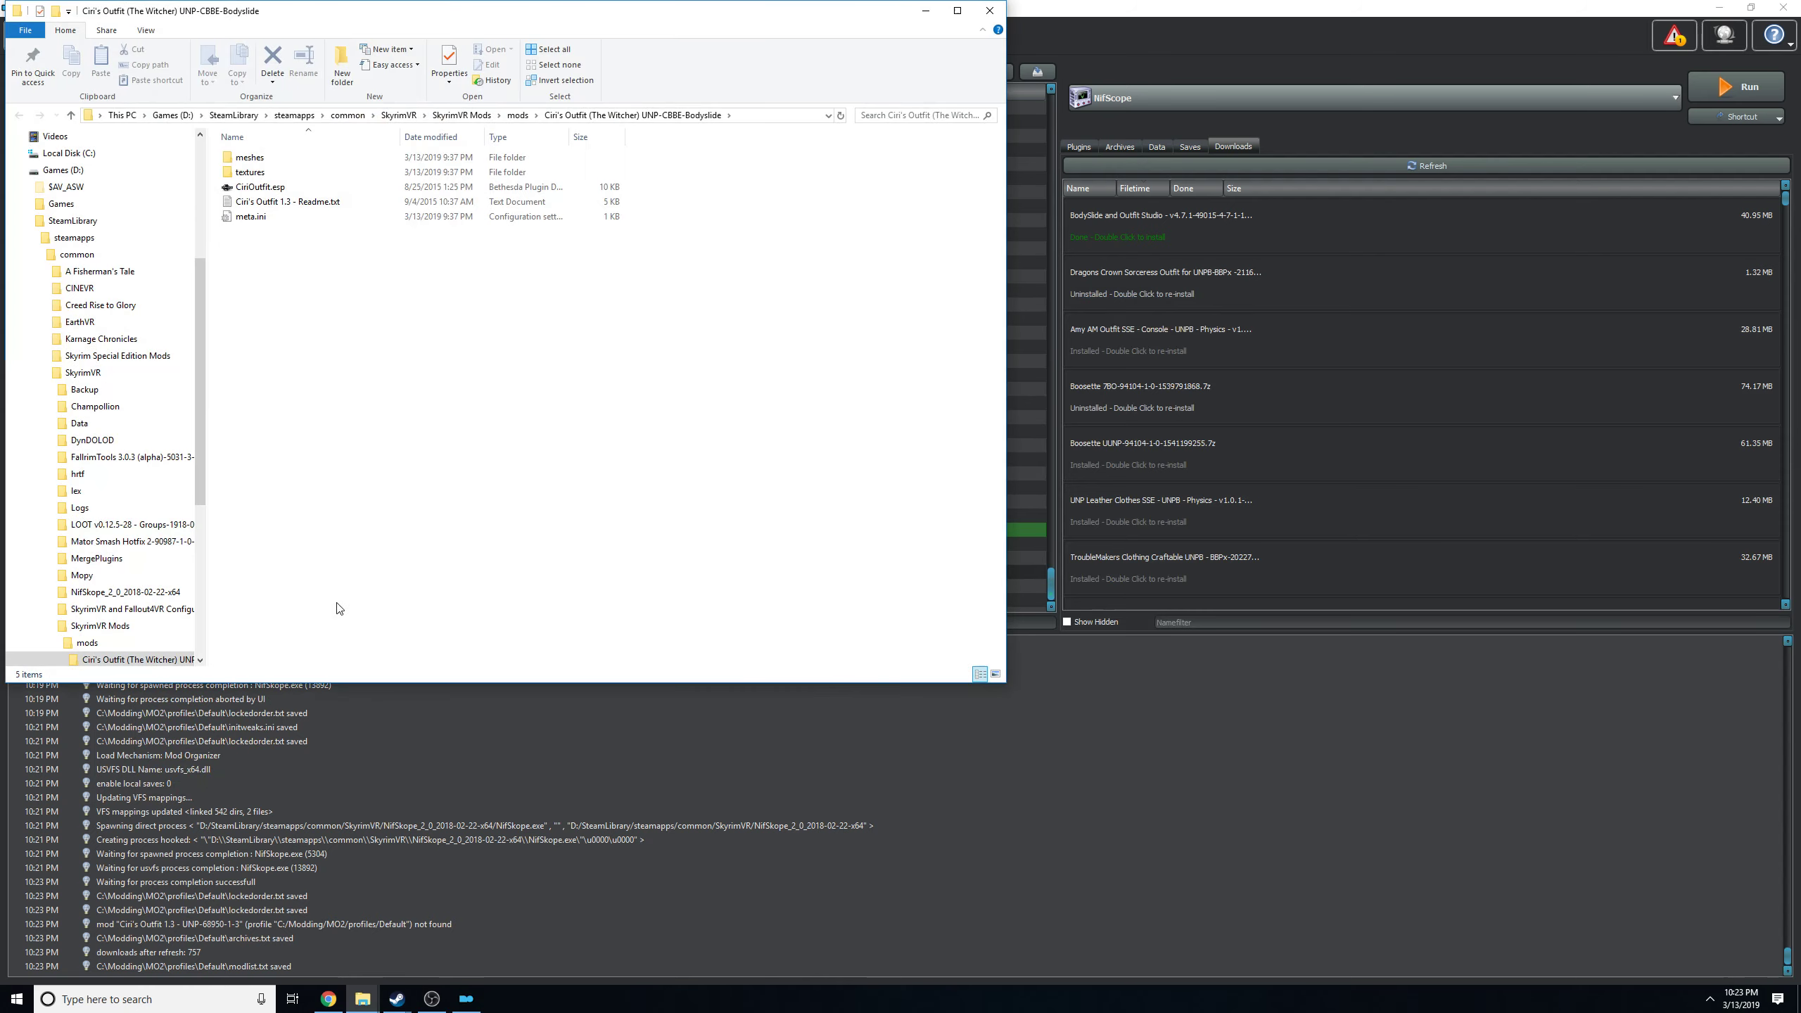
Browse the Ciri's Outfit mod folder down to meshes\oaristys\outfits\ciri.
{"action": "double_click", "coordinate": [284, 157]}
{"action": "double_click", "coordinate": [281, 158]}
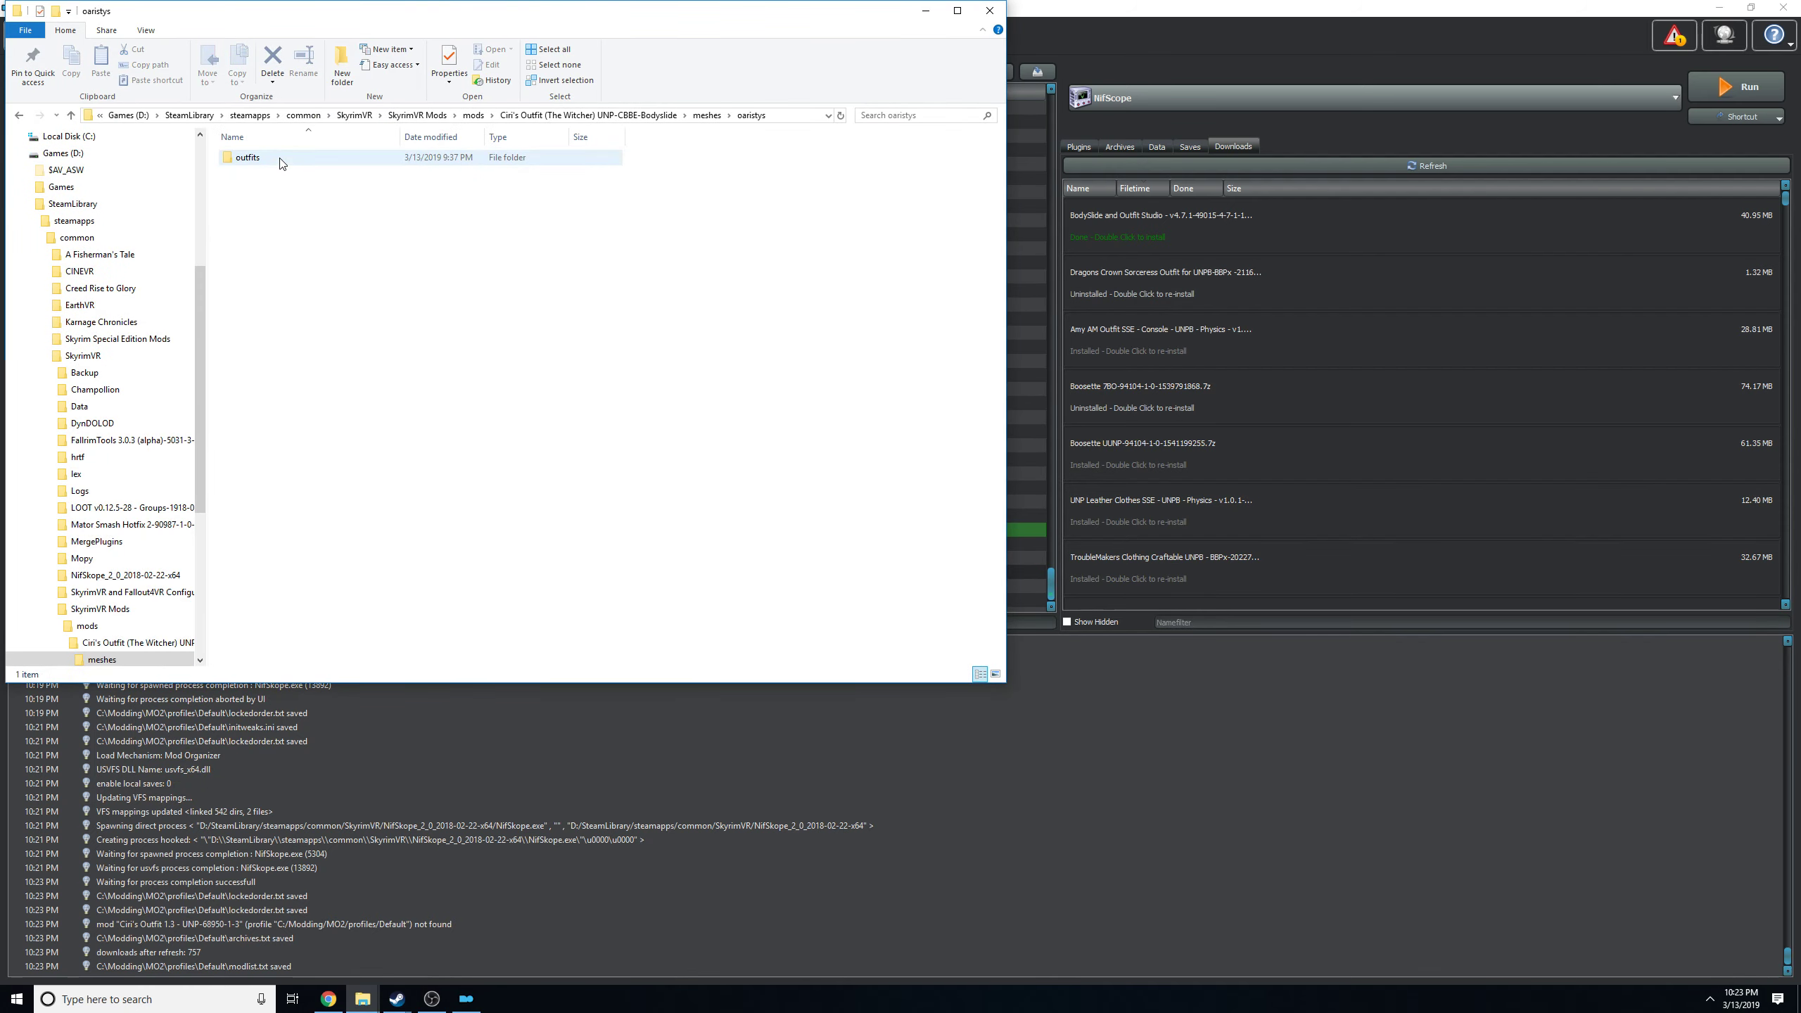
{"action": "double_click", "coordinate": [282, 159]}
{"action": "double_click", "coordinate": [281, 157]}
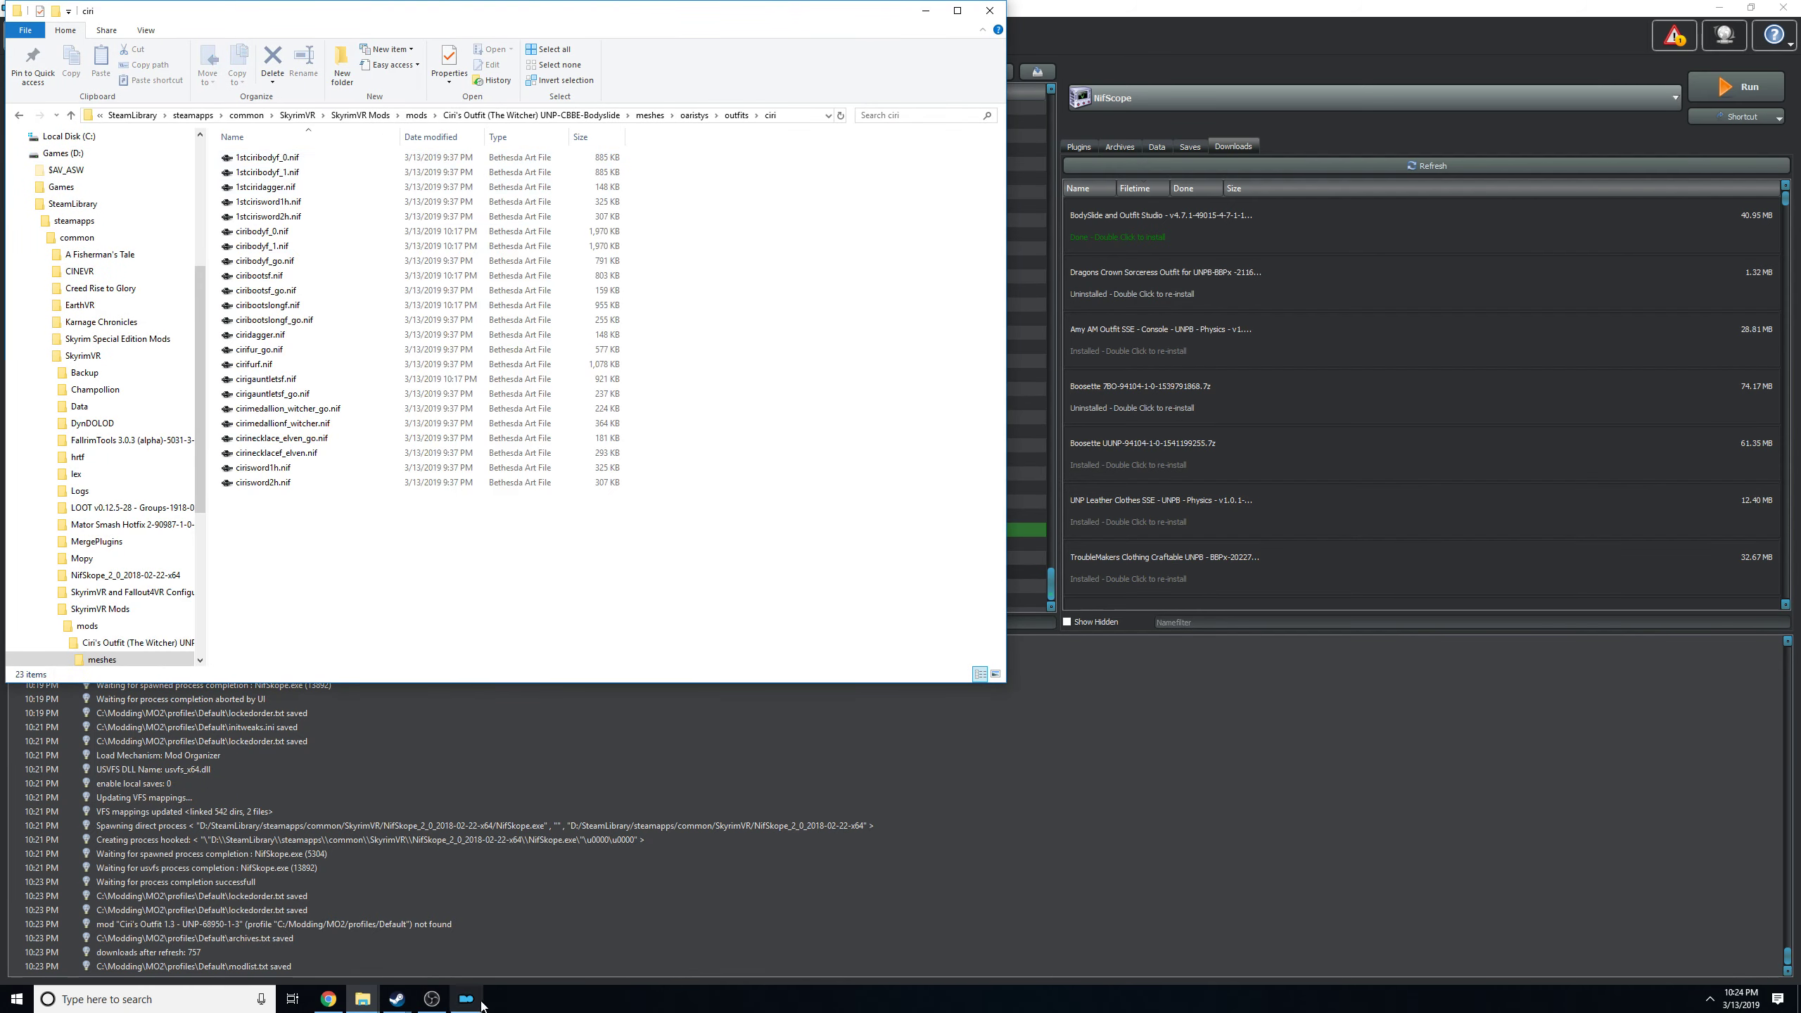
Browse the BD UUNP Armor and clothes replacer mod to meshes\clothes\barkeeper\f and place its window beside the ciri folder.
{"action": "mouse_move", "coordinate": [362, 998]}
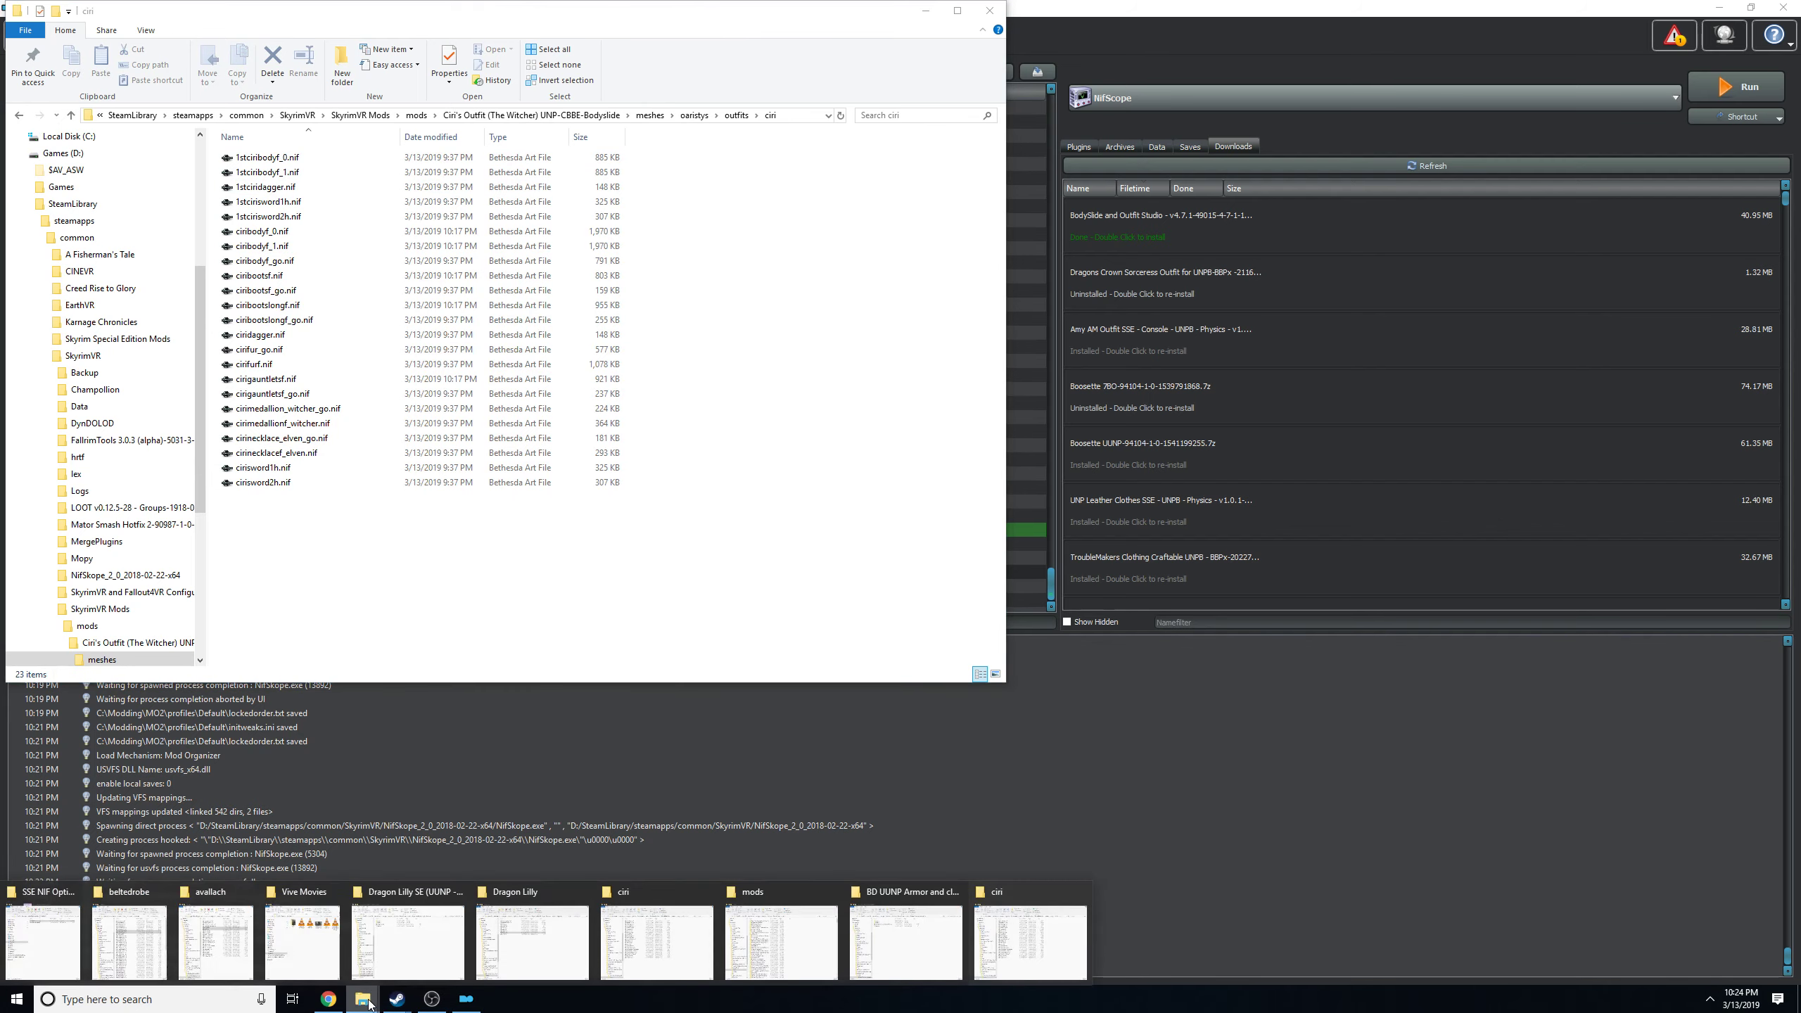
{"action": "left_click", "coordinate": [879, 951]}
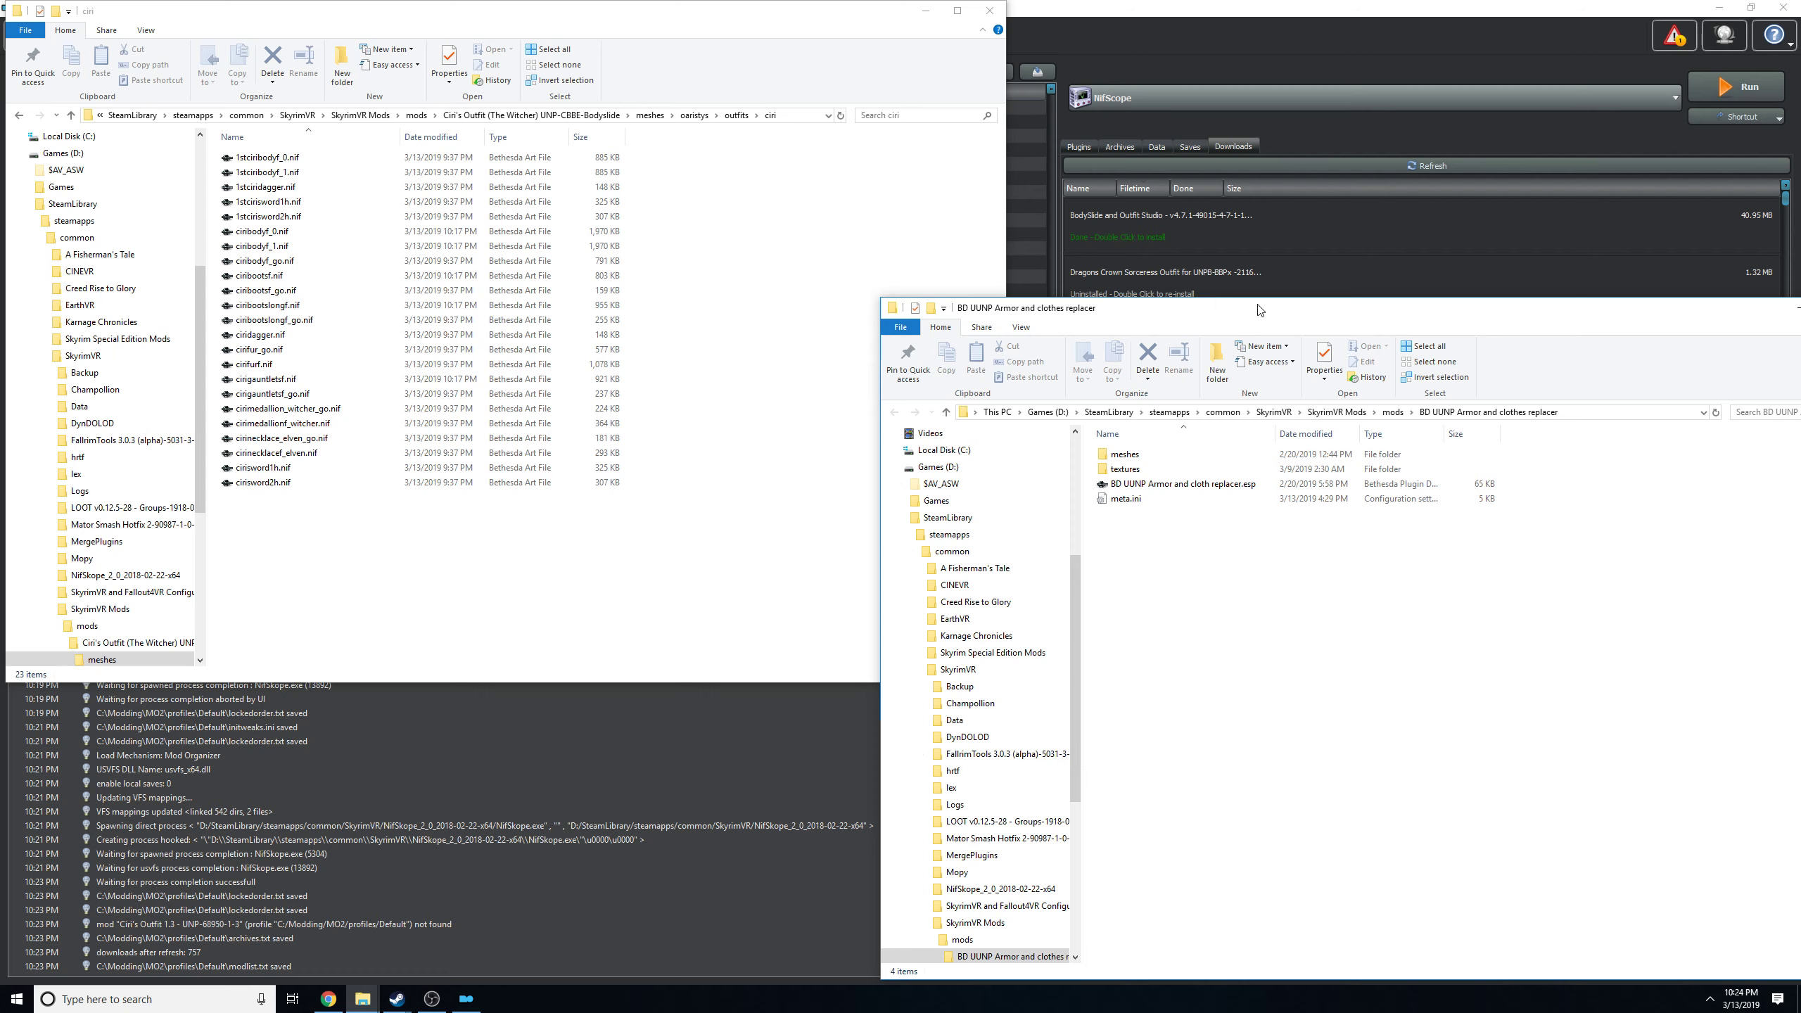
{"action": "left_click_drag", "start_coordinate": [1259, 310], "coordinate": [1055, 237]}
{"action": "left_click", "coordinate": [948, 381]}
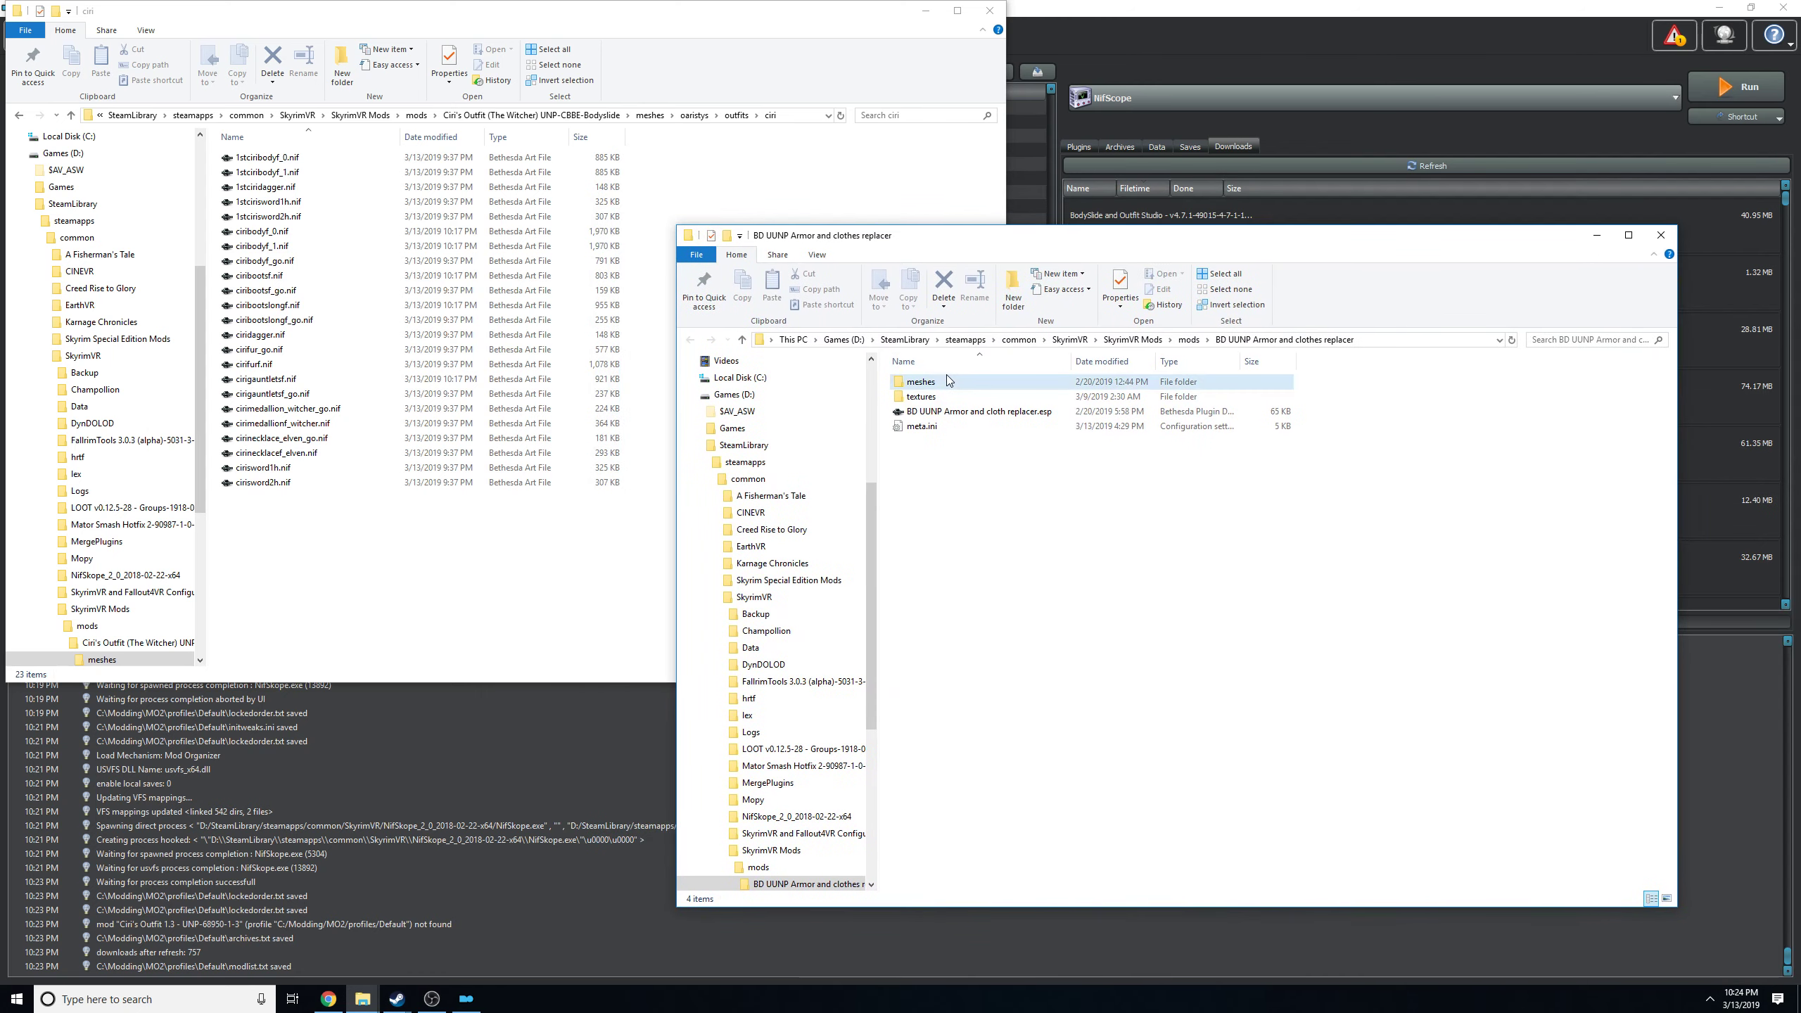
{"action": "double_click", "coordinate": [948, 381]}
{"action": "double_click", "coordinate": [946, 412]}
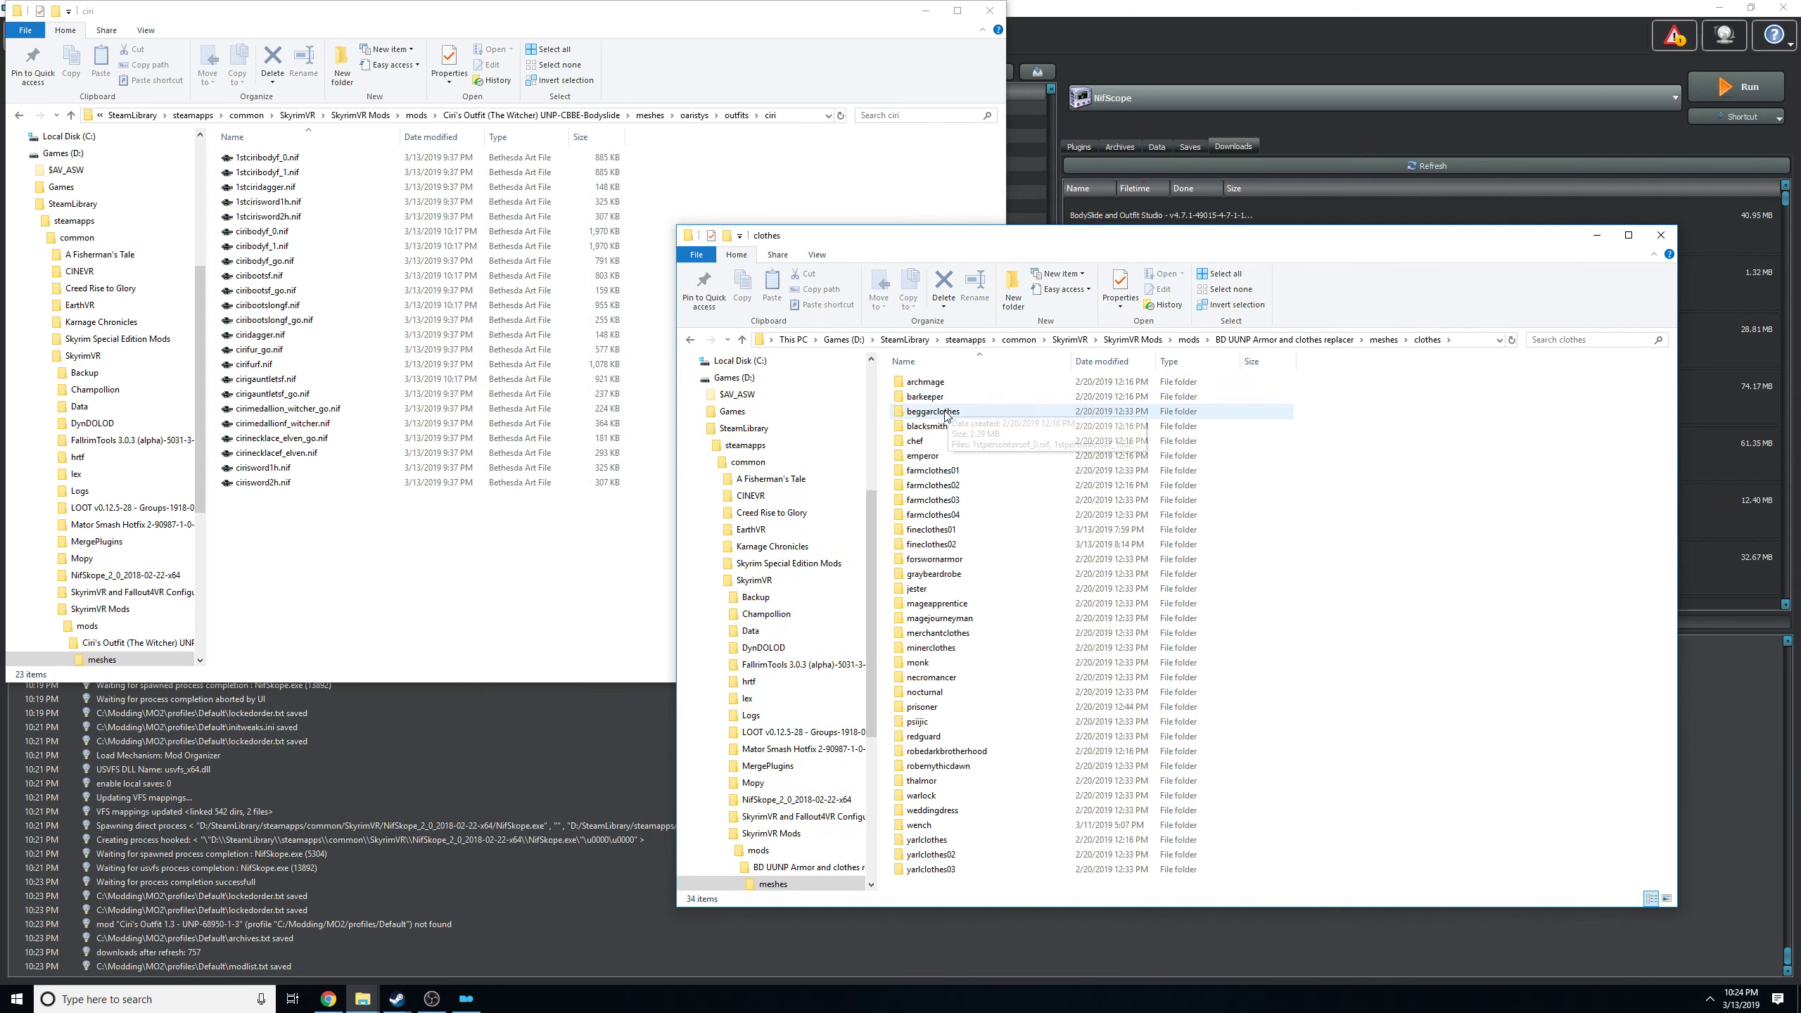
{"action": "double_click", "coordinate": [922, 397]}
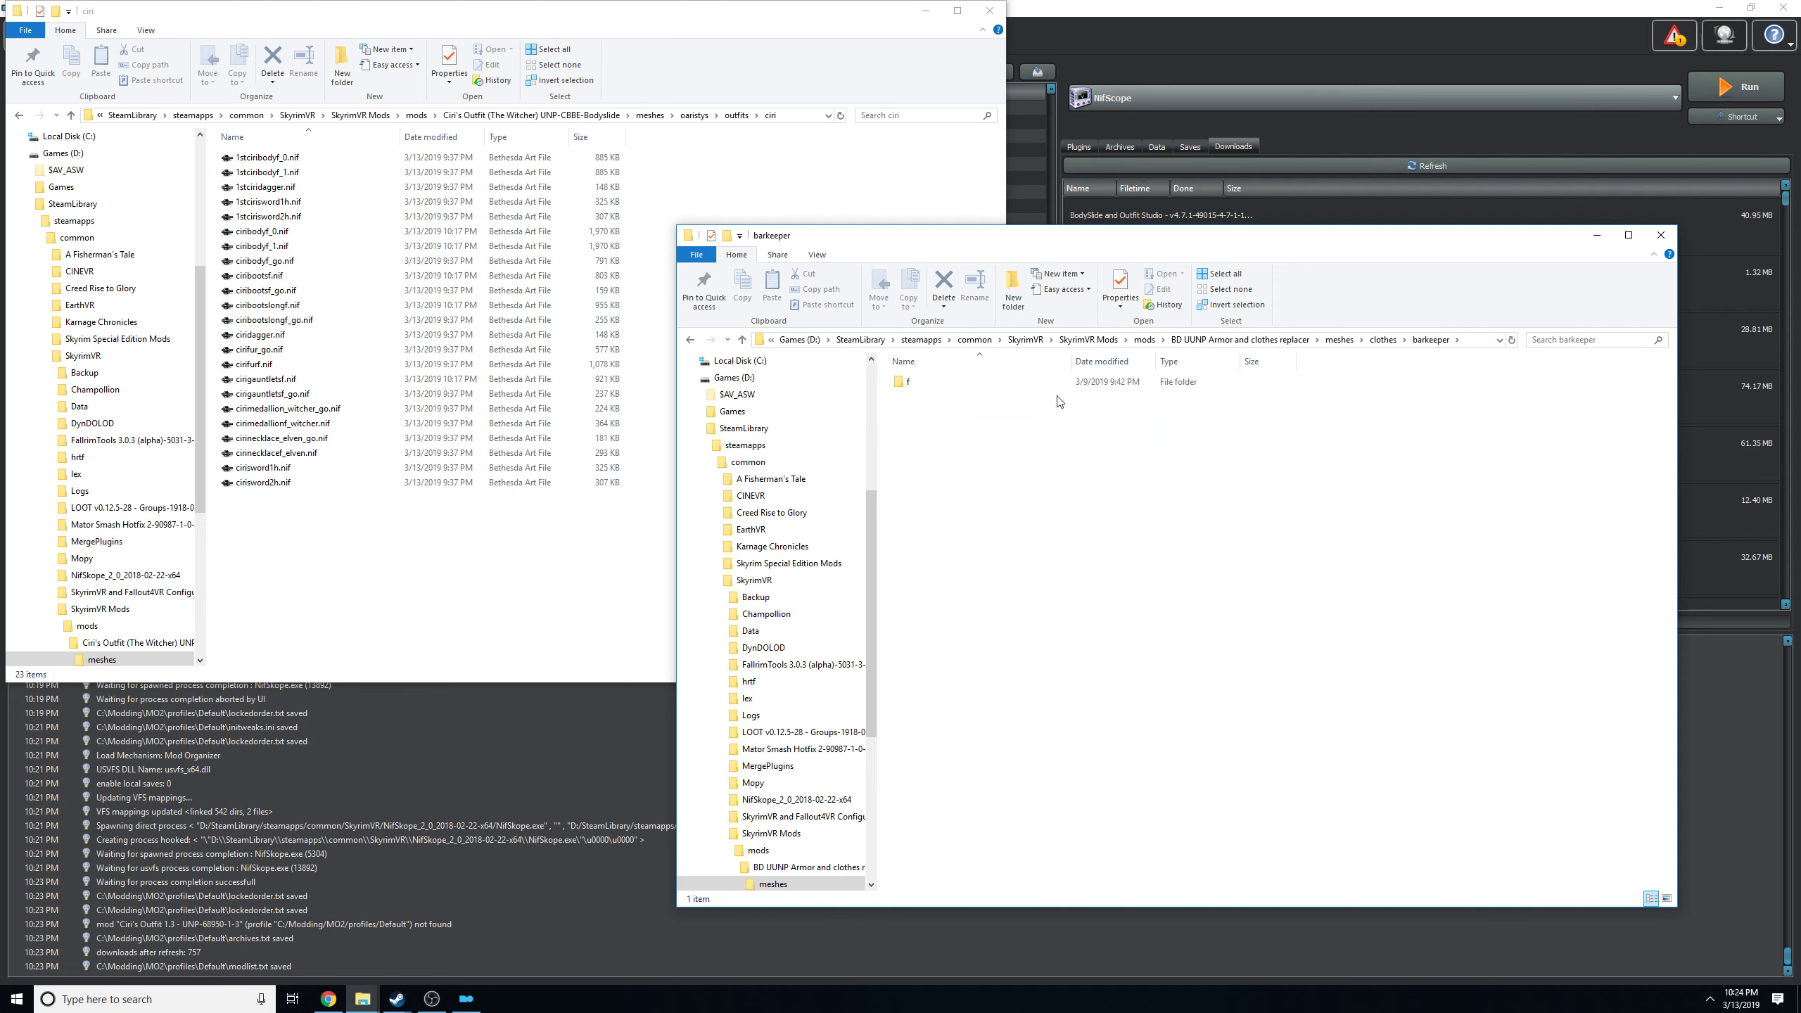
{"action": "double_click", "coordinate": [894, 383]}
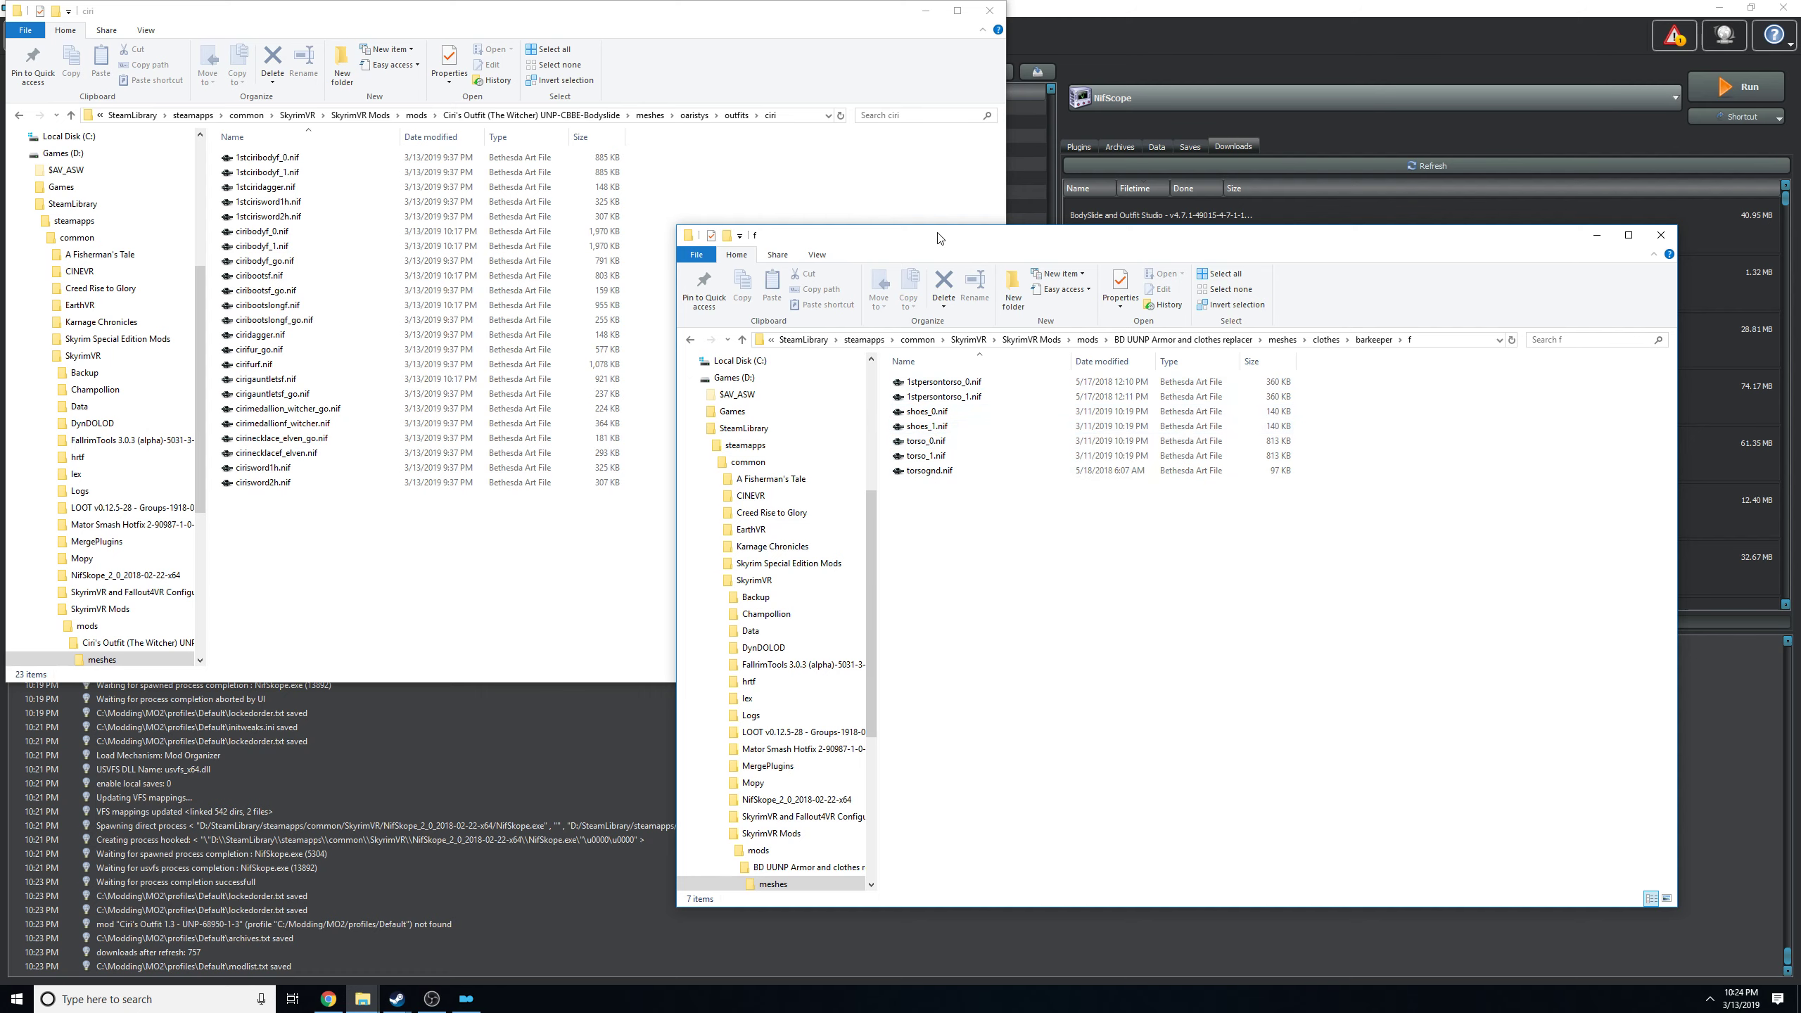
{"action": "left_click_drag", "start_coordinate": [939, 237], "coordinate": [982, 135]}
{"action": "left_click_drag", "start_coordinate": [993, 199], "coordinate": [984, 255]}
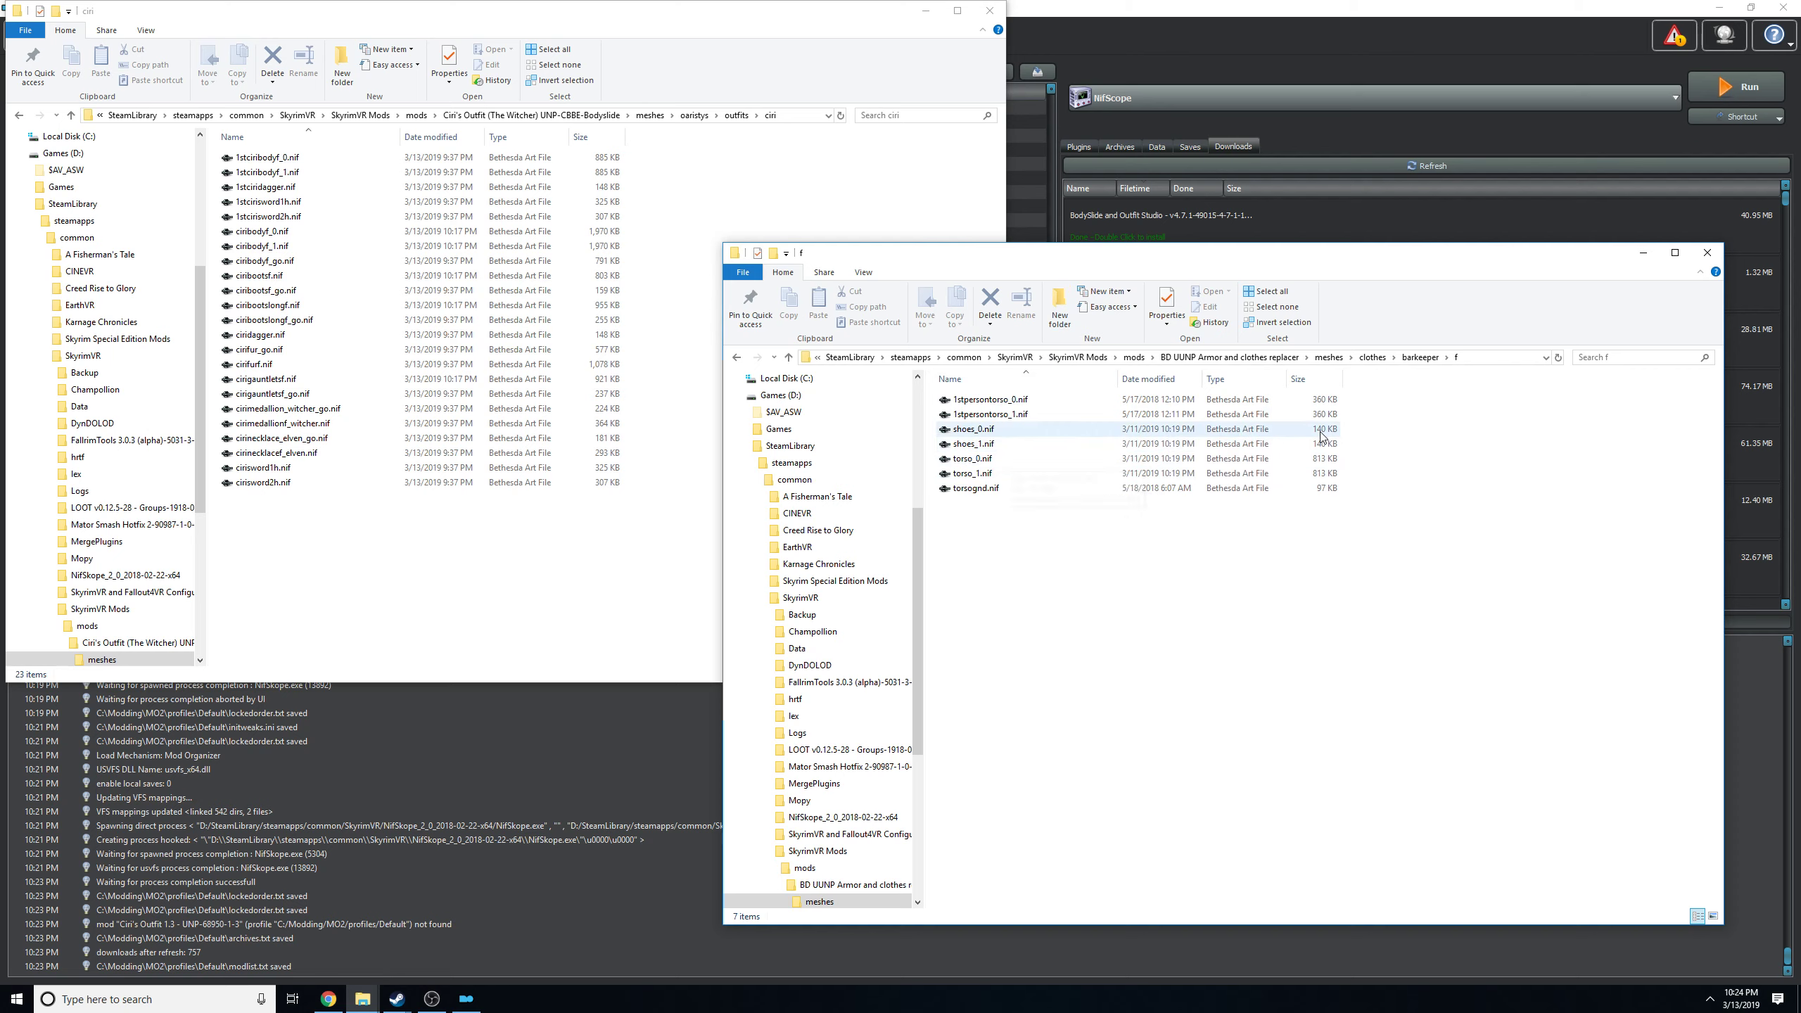
Compare the shoes and torso mesh names in the barkeeper f folder with the boots and body meshes in the ciri folder.
{"action": "left_click_drag", "start_coordinate": [1375, 444], "coordinate": [949, 428]}
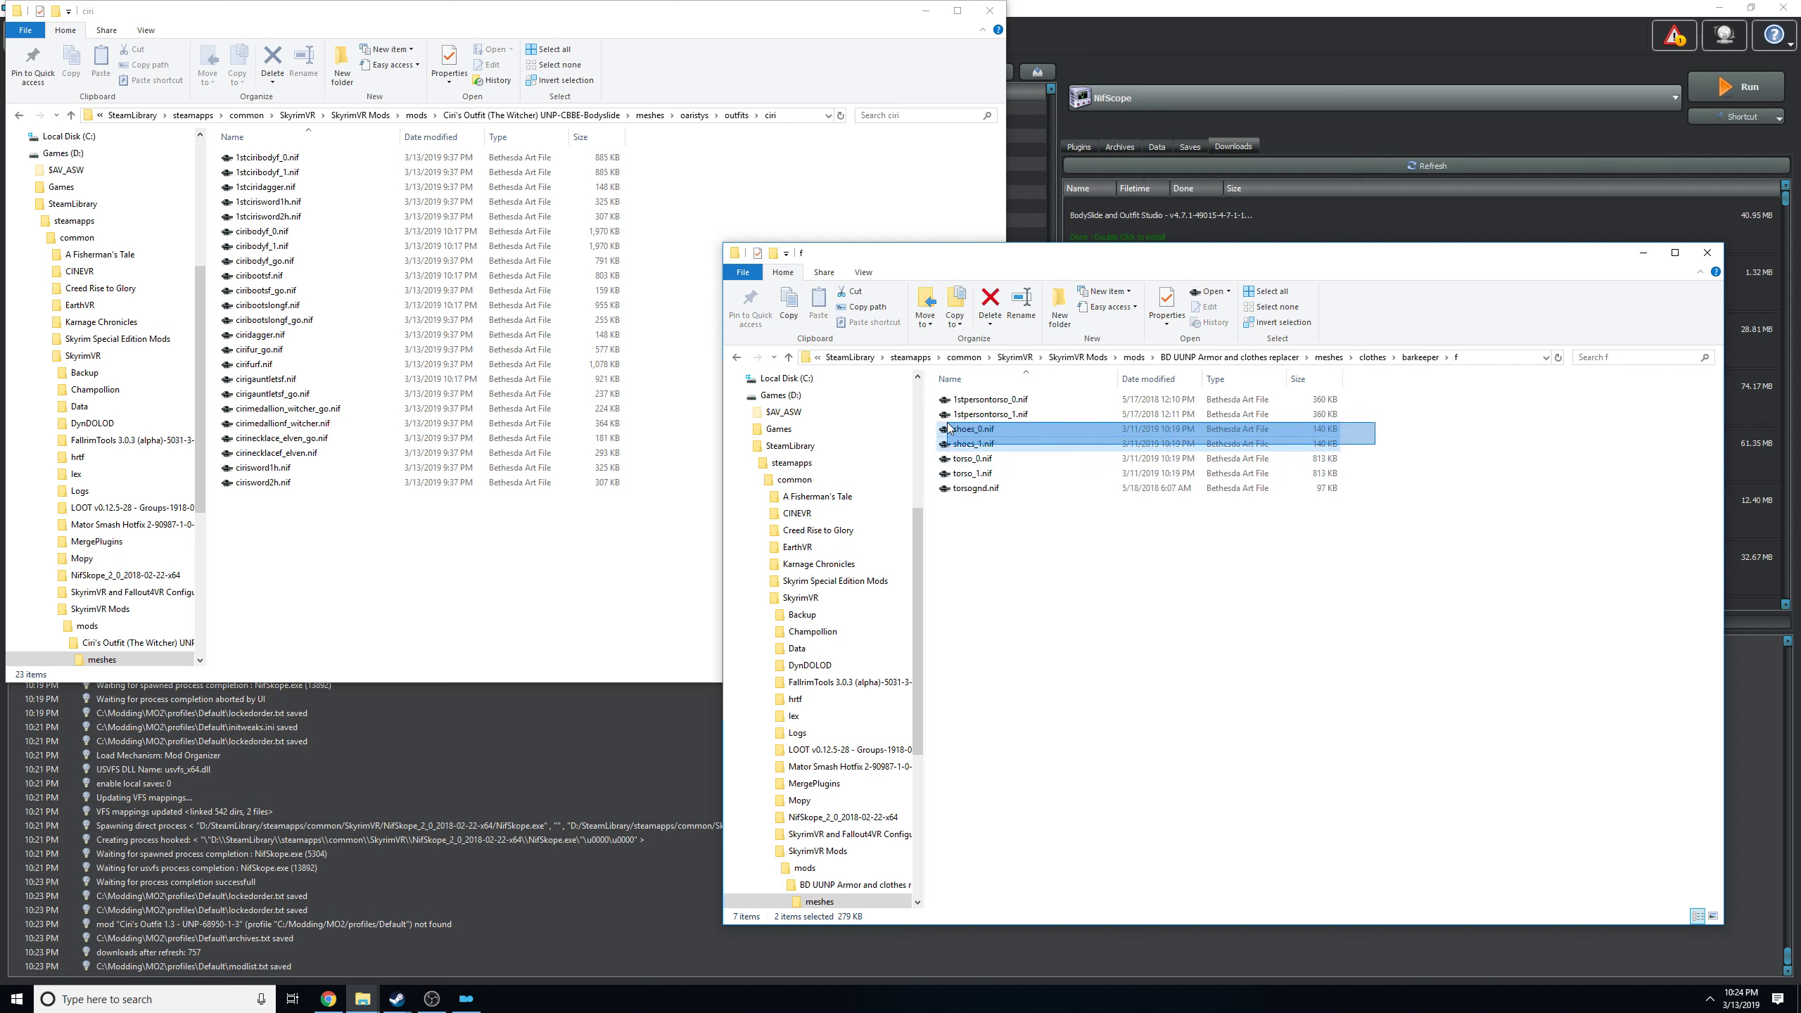
{"action": "left_click_drag", "start_coordinate": [948, 424], "coordinate": [1248, 462]}
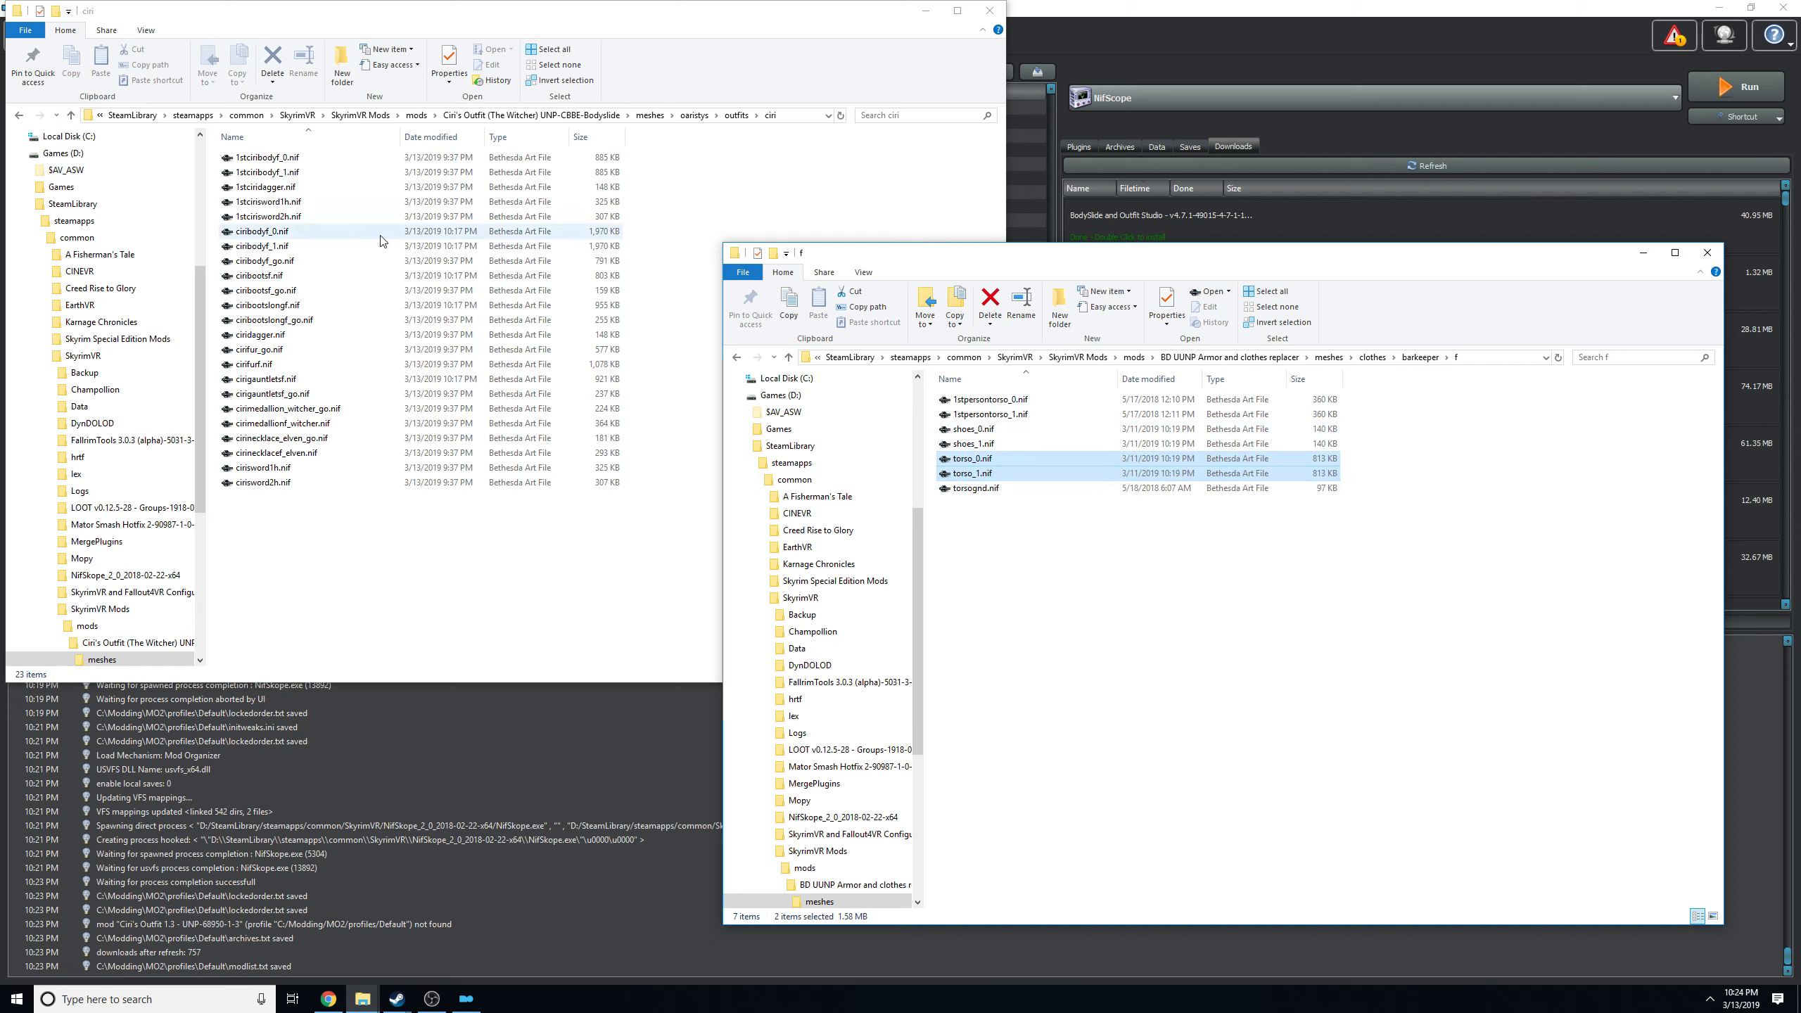
{"action": "left_click", "coordinate": [958, 445]}
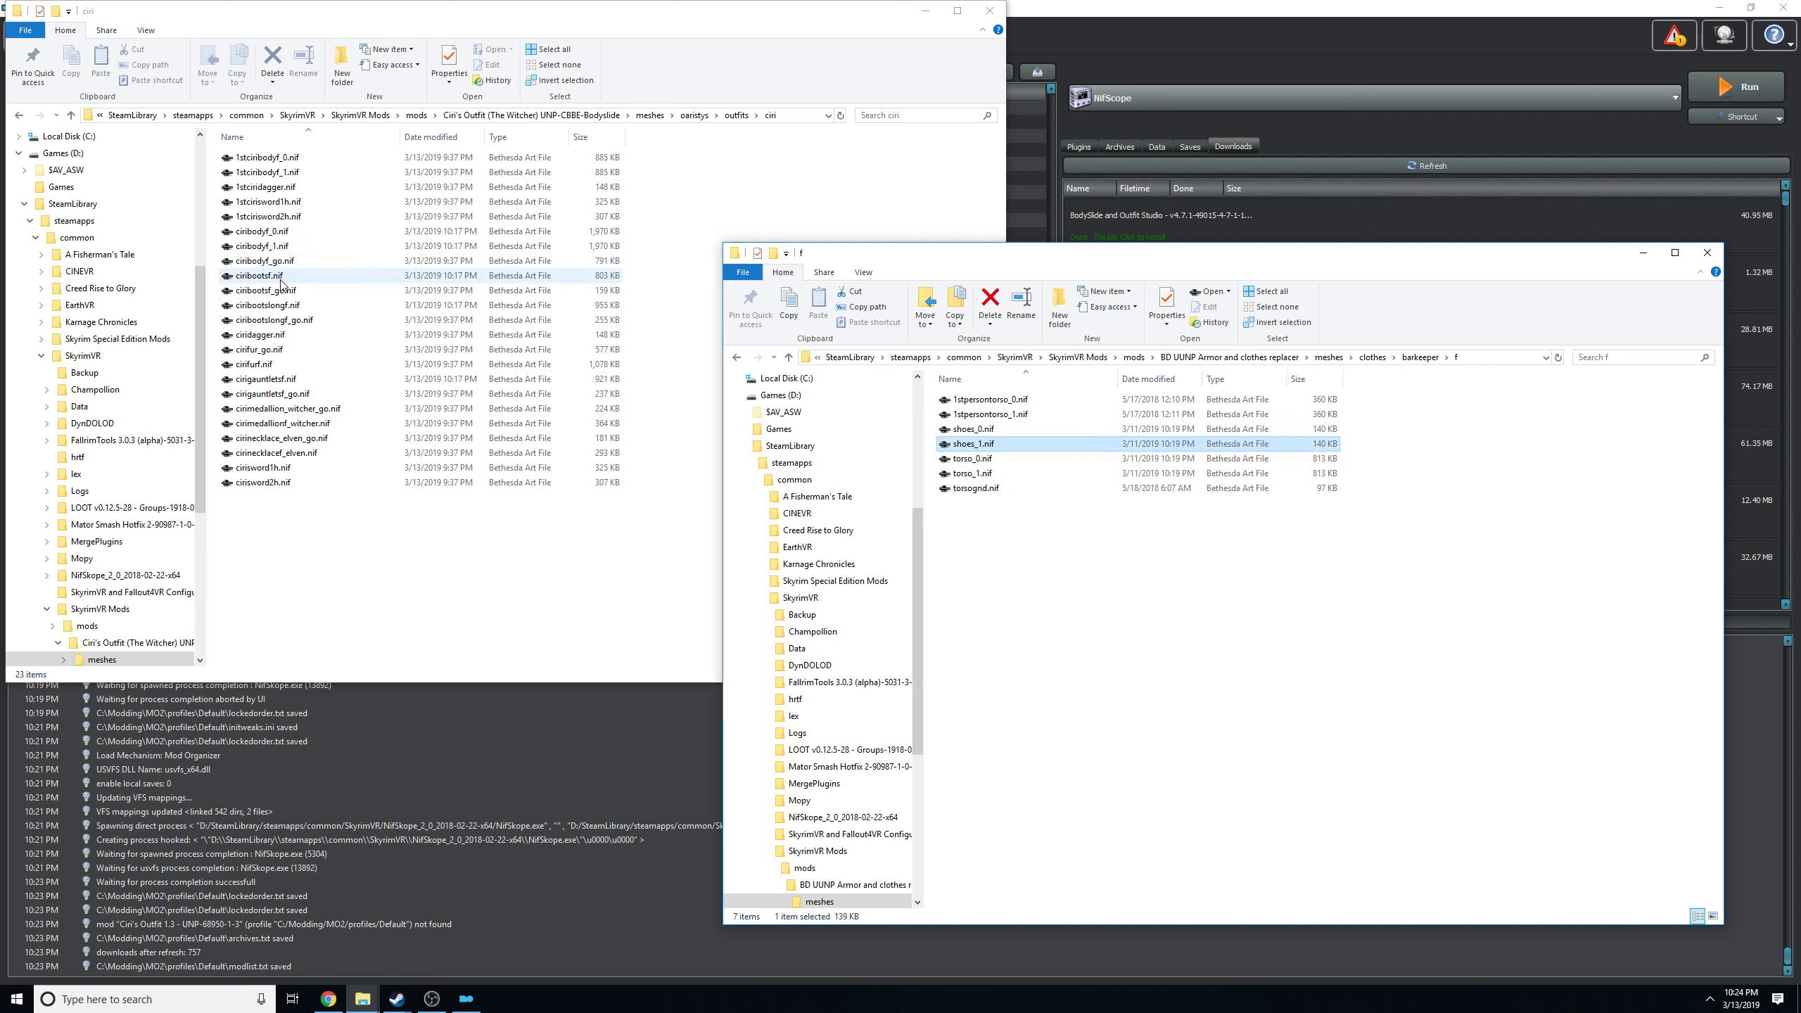
{"action": "left_click", "coordinate": [1369, 449]}
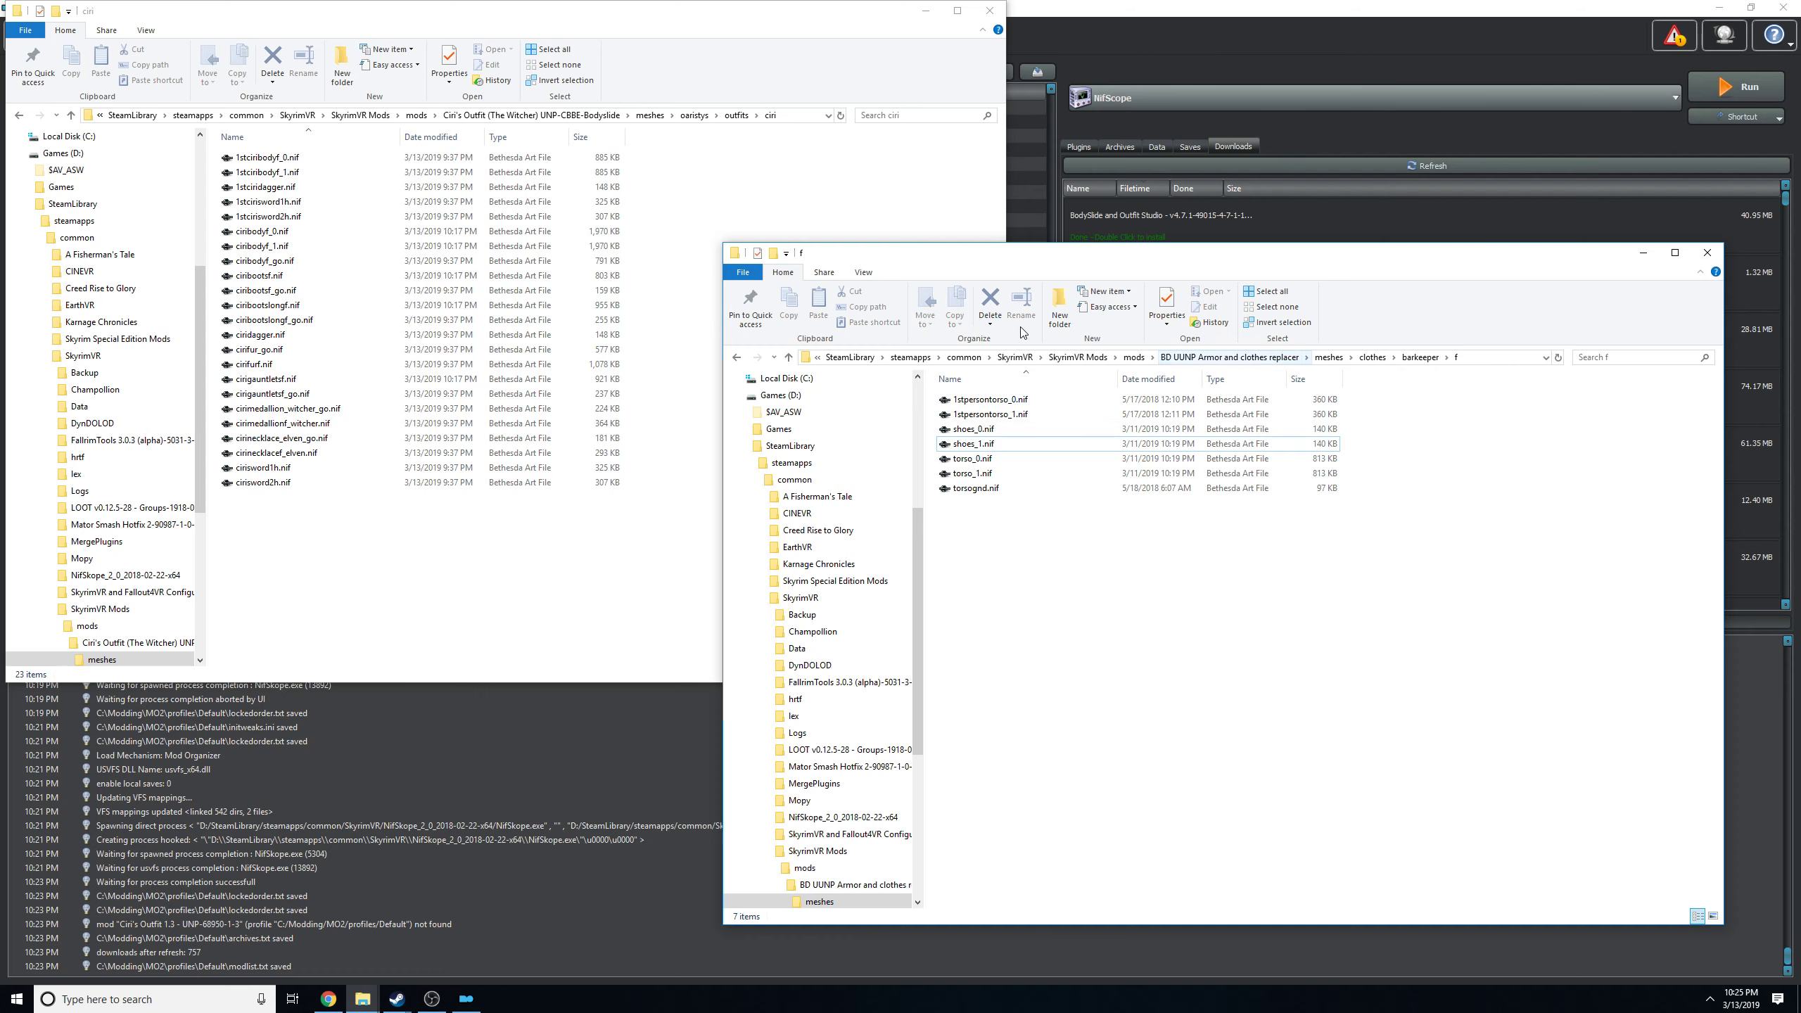
{"action": "left_click_drag", "start_coordinate": [1051, 260], "coordinate": [991, 231]}
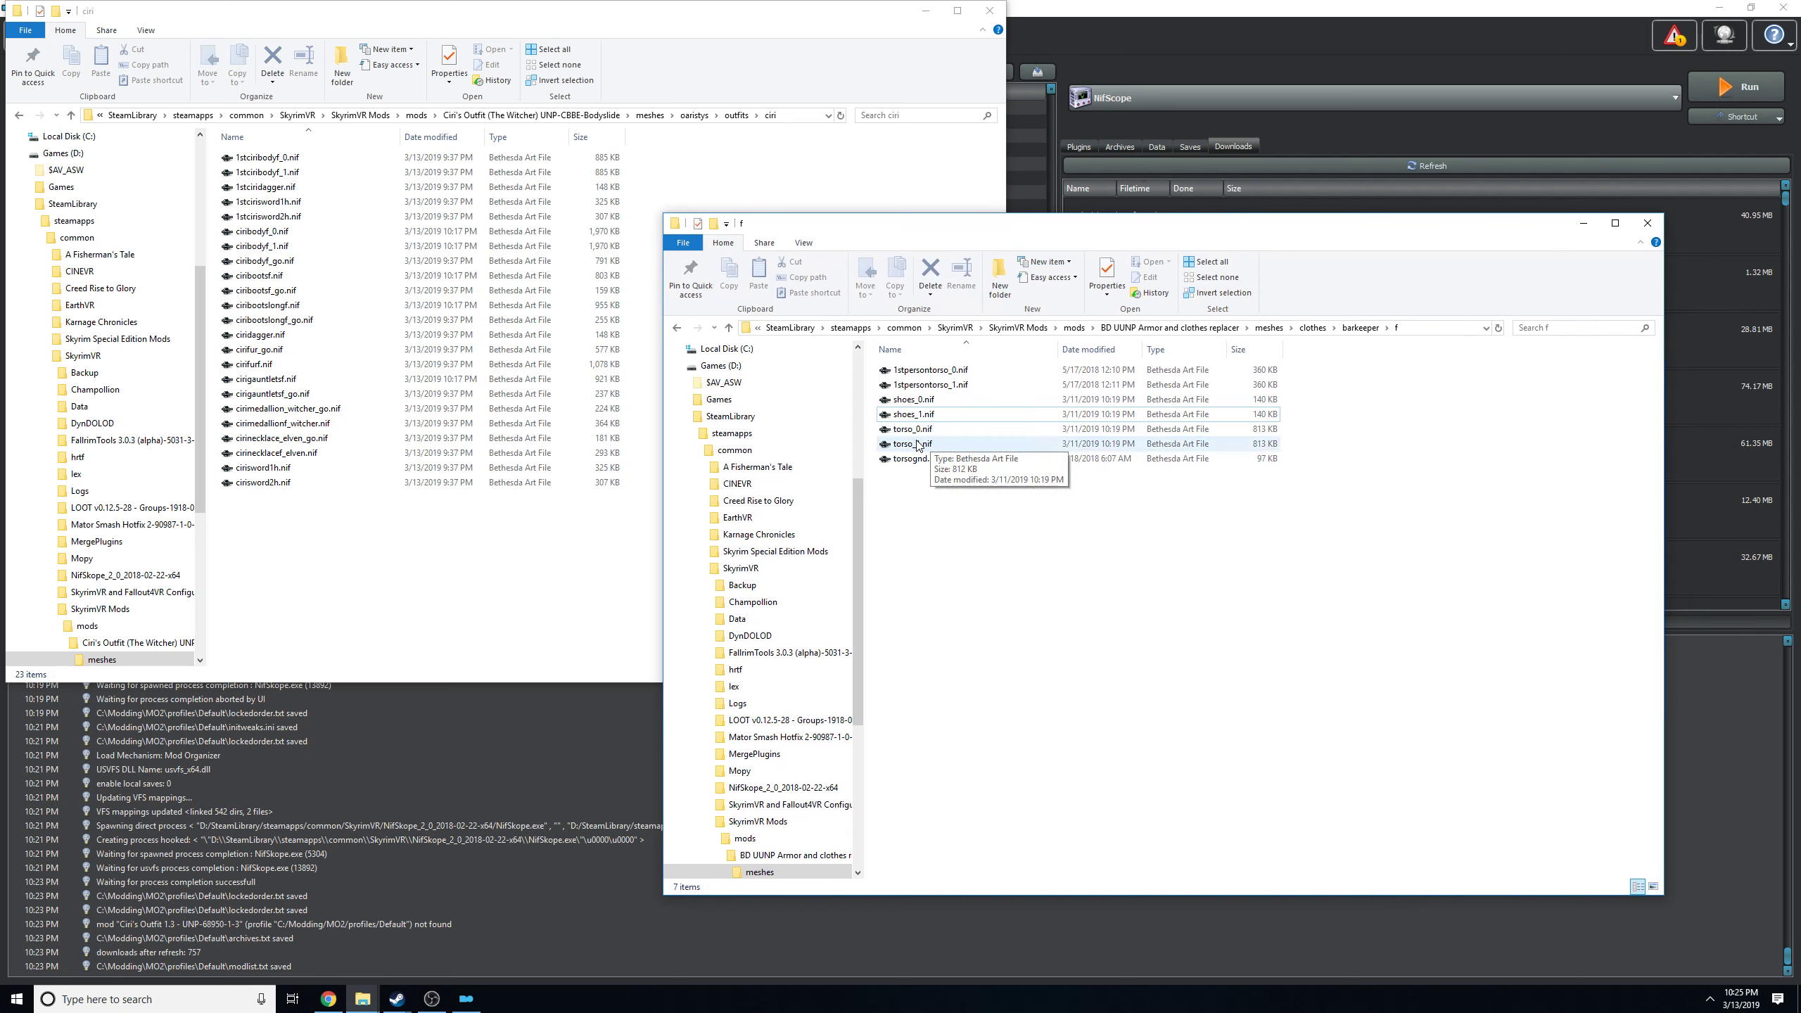
{"action": "right_click", "coordinate": [976, 552]}
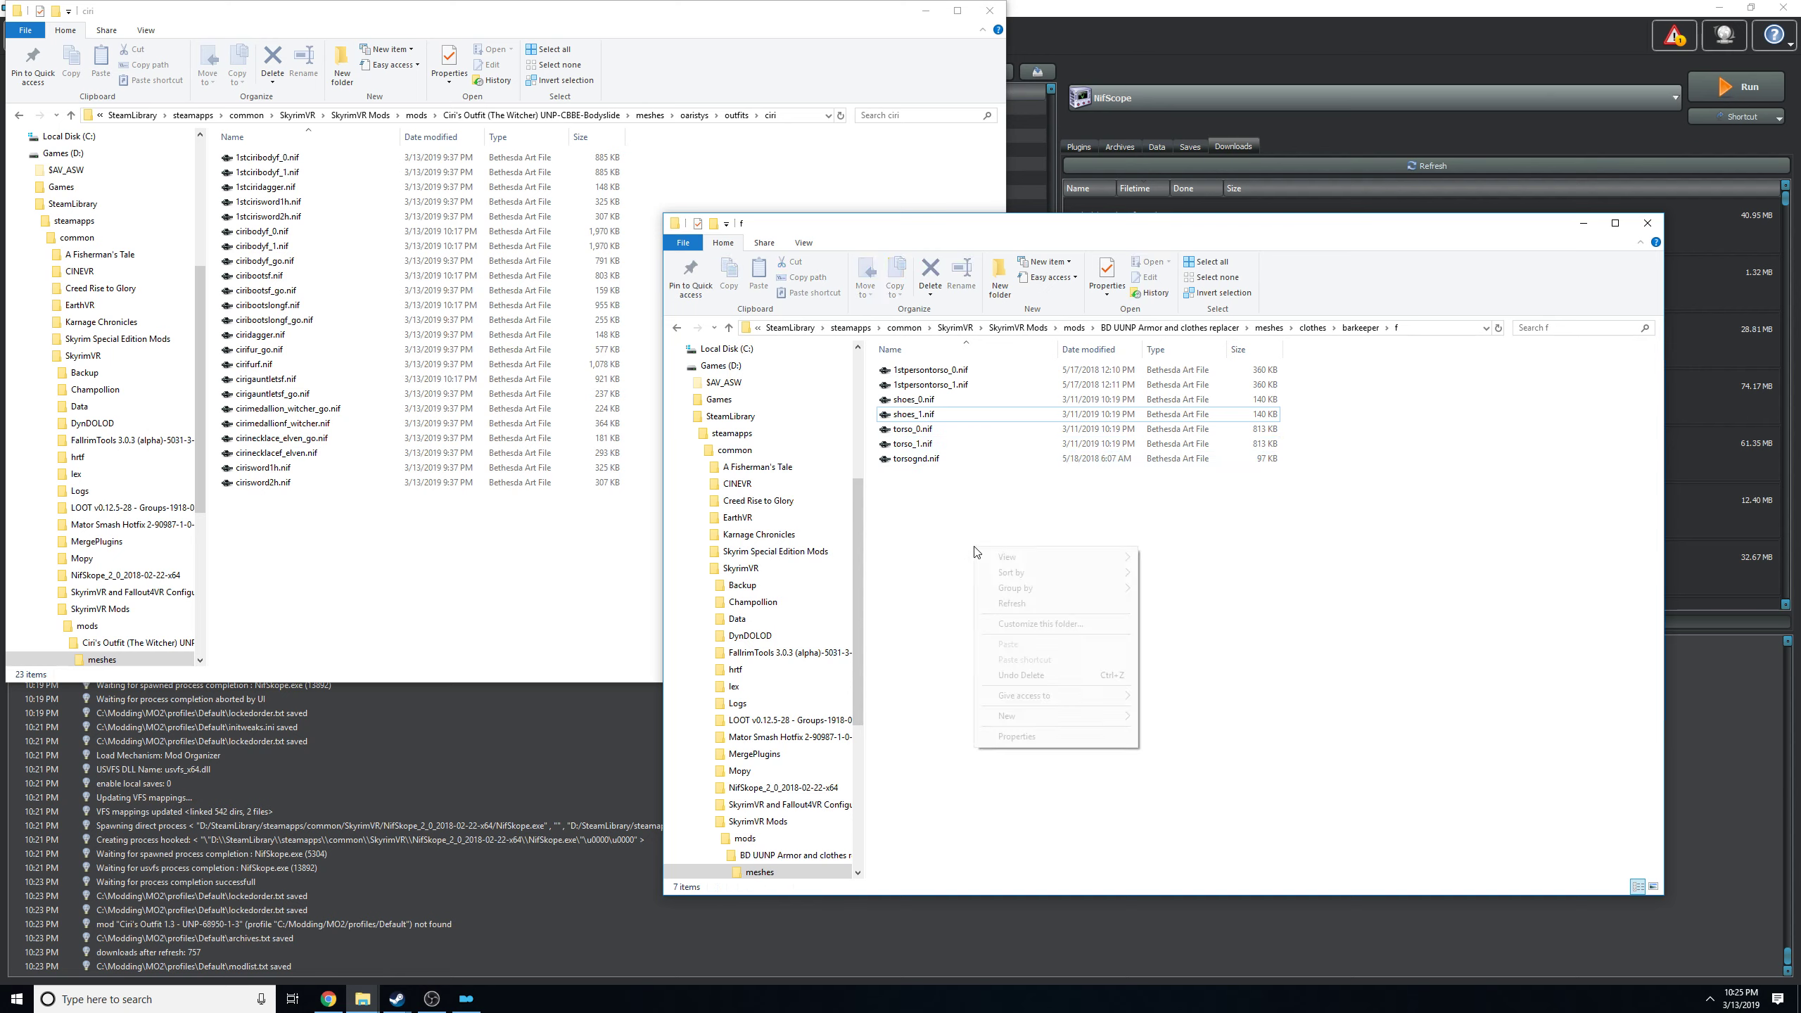
{"action": "left_click", "coordinate": [932, 557]}
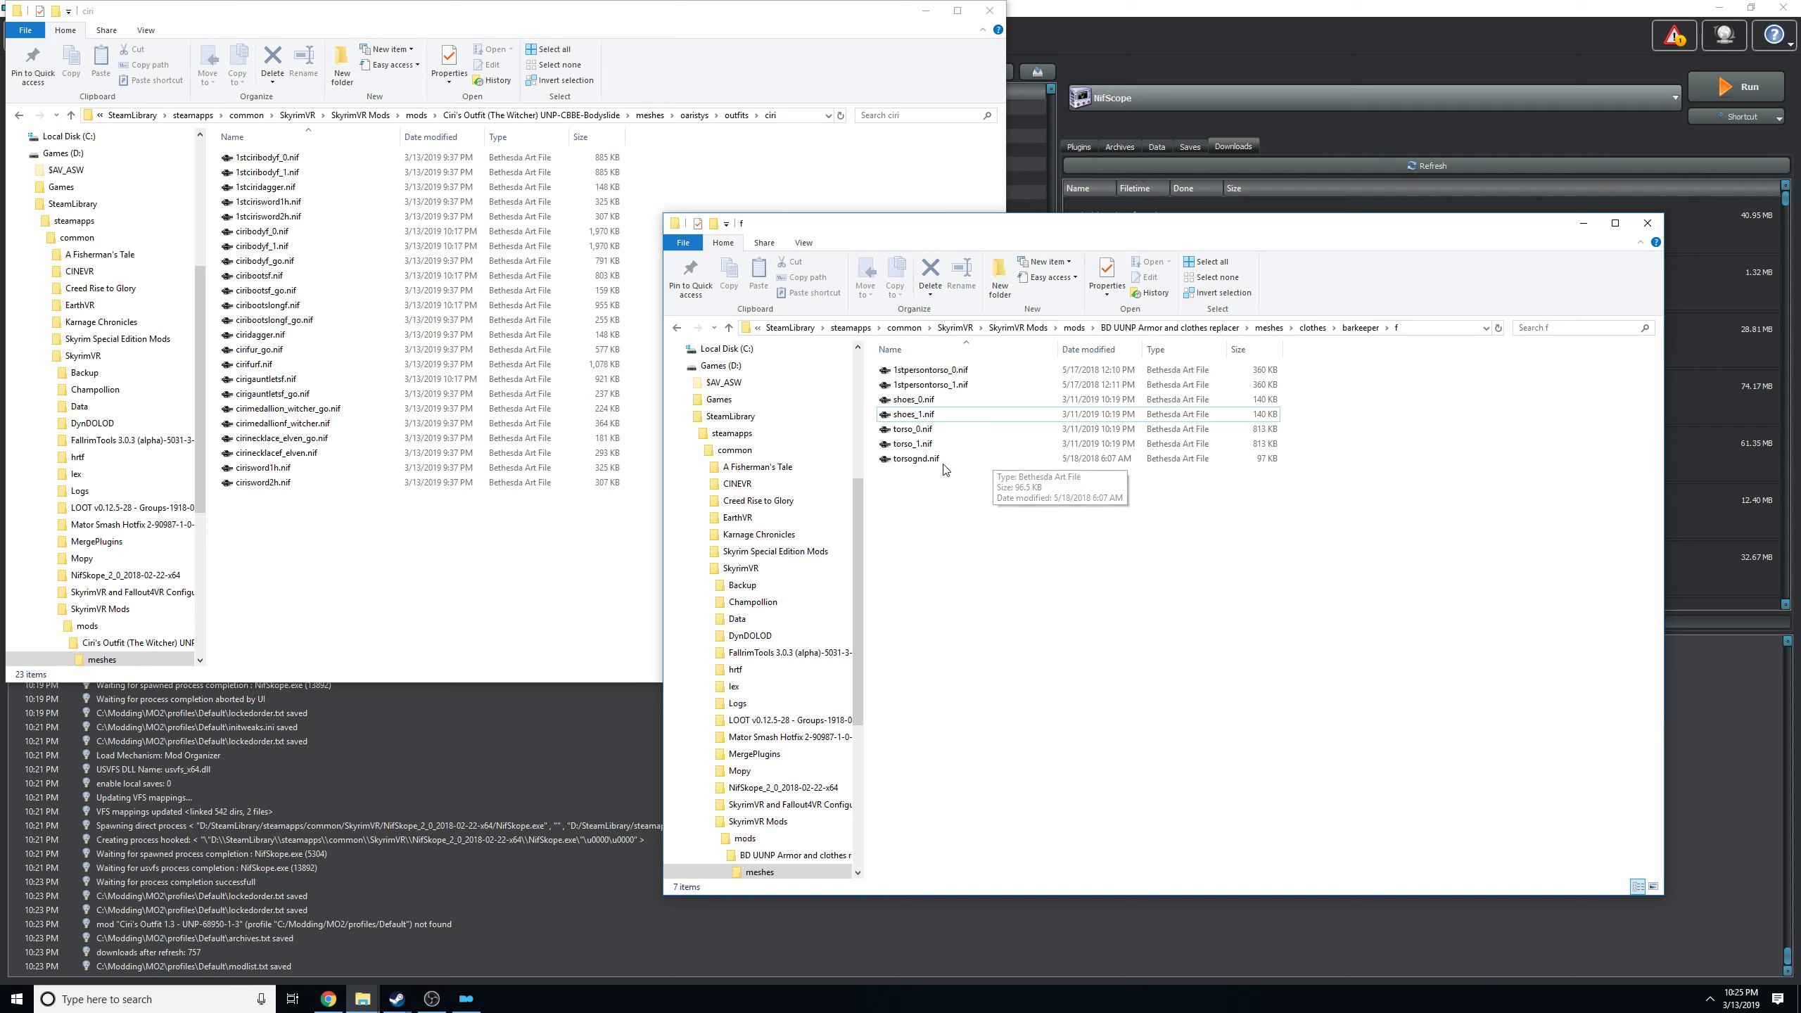
Copy the name of the barkeeper's torso_1.nif and rename ciribodyf_1.nif in the ciri folder to torso_1.nif.
{"action": "left_click", "coordinate": [906, 446]}
{"action": "right_click", "coordinate": [906, 449]}
{"action": "left_click", "coordinate": [1024, 689]}
{"action": "key", "text": "ctrl+c"}
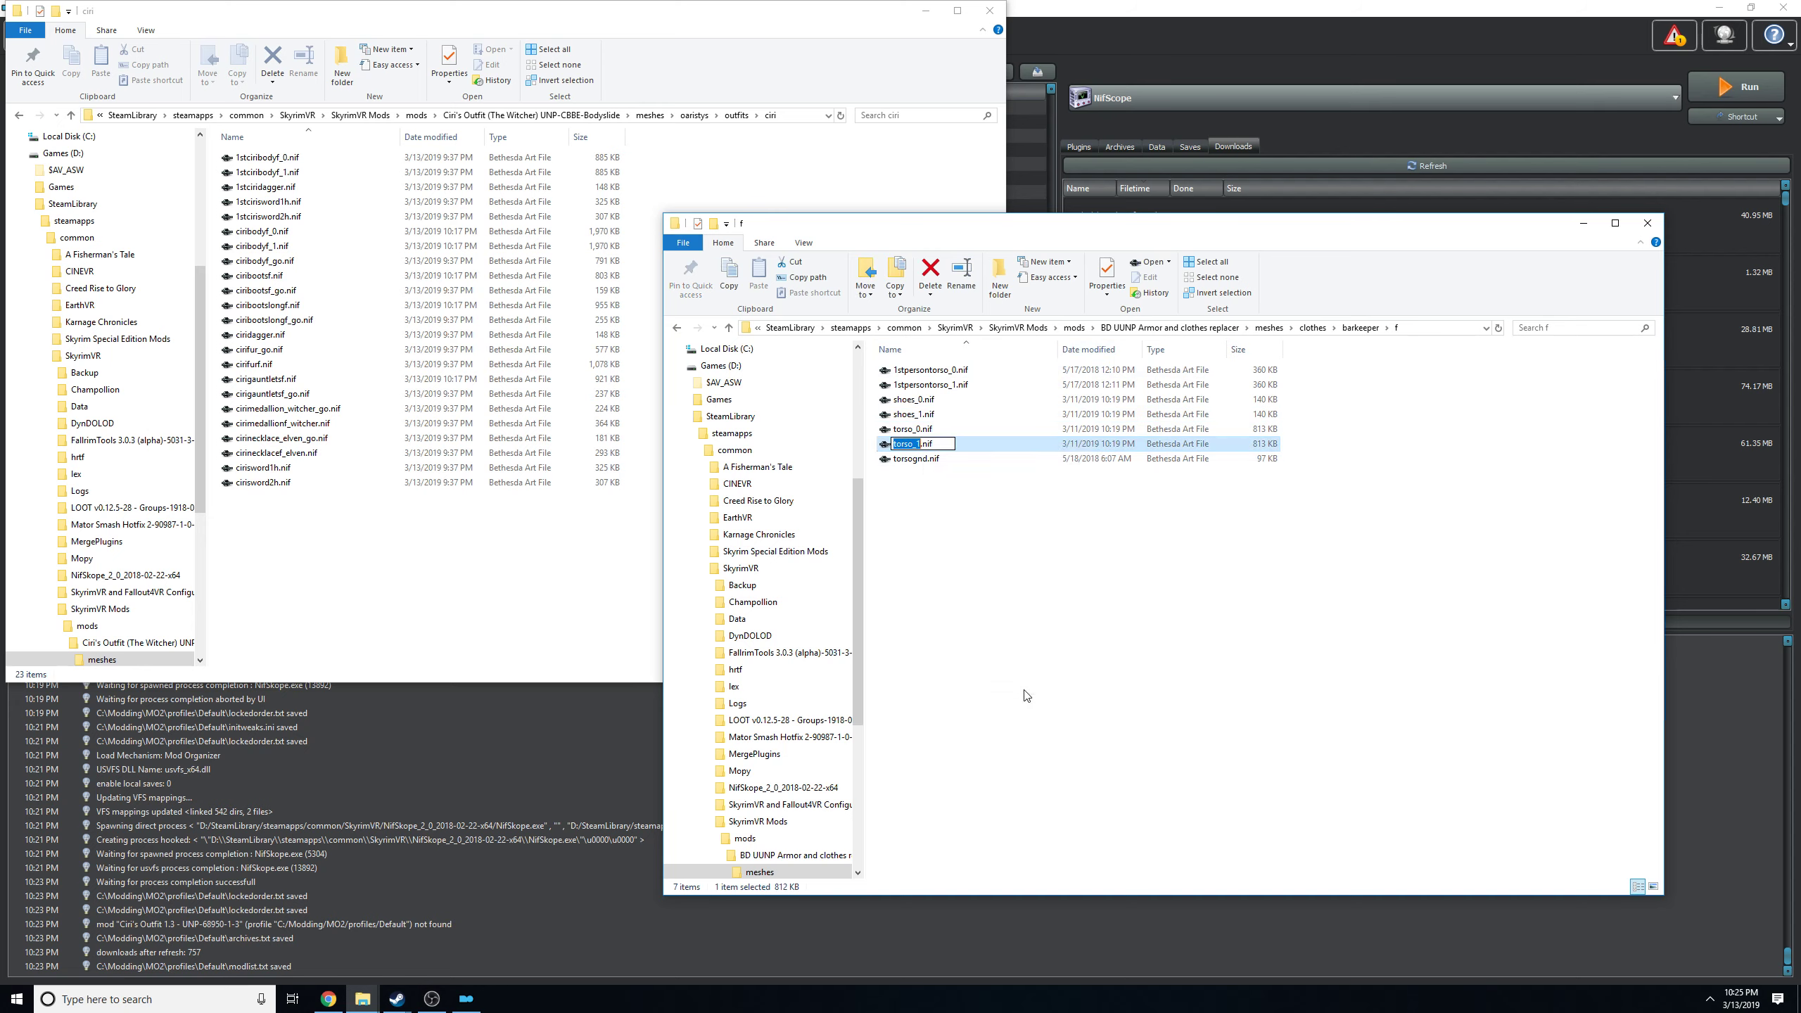
{"action": "left_click", "coordinate": [313, 598]}
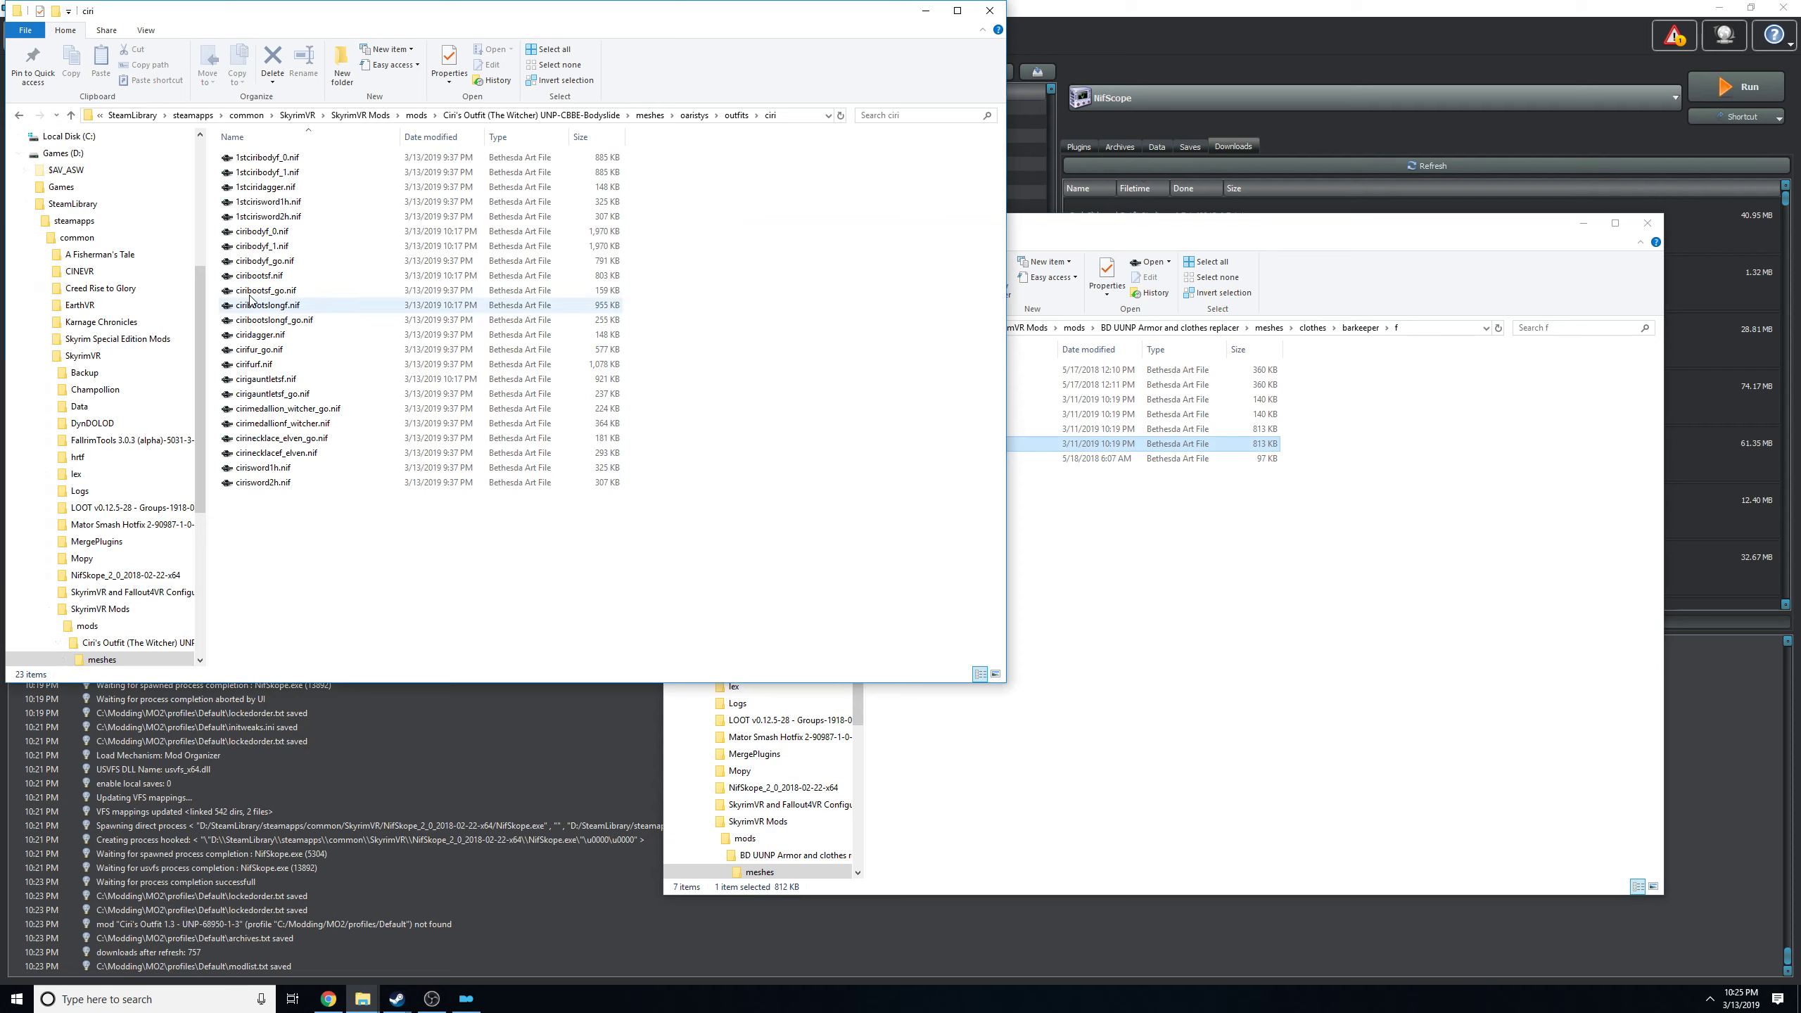
{"action": "right_click", "coordinate": [277, 247]}
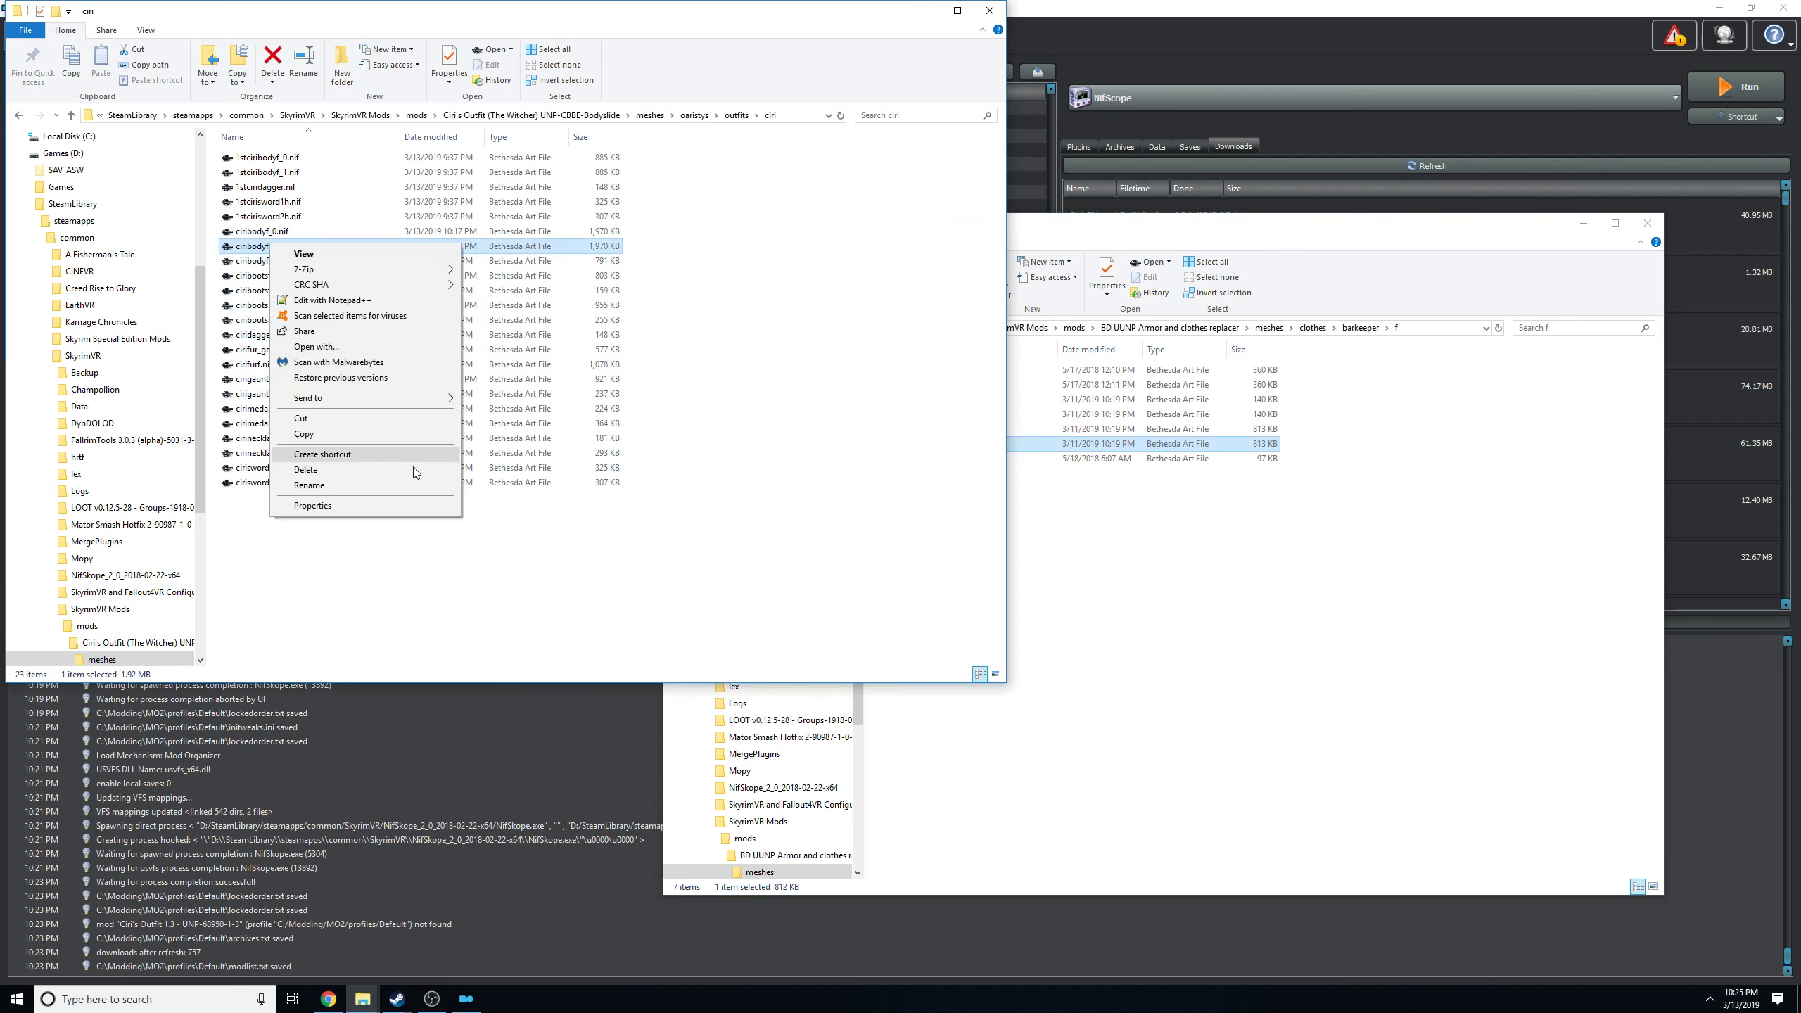
{"action": "left_click", "coordinate": [415, 486]}
{"action": "key", "text": "ctrl+v"}
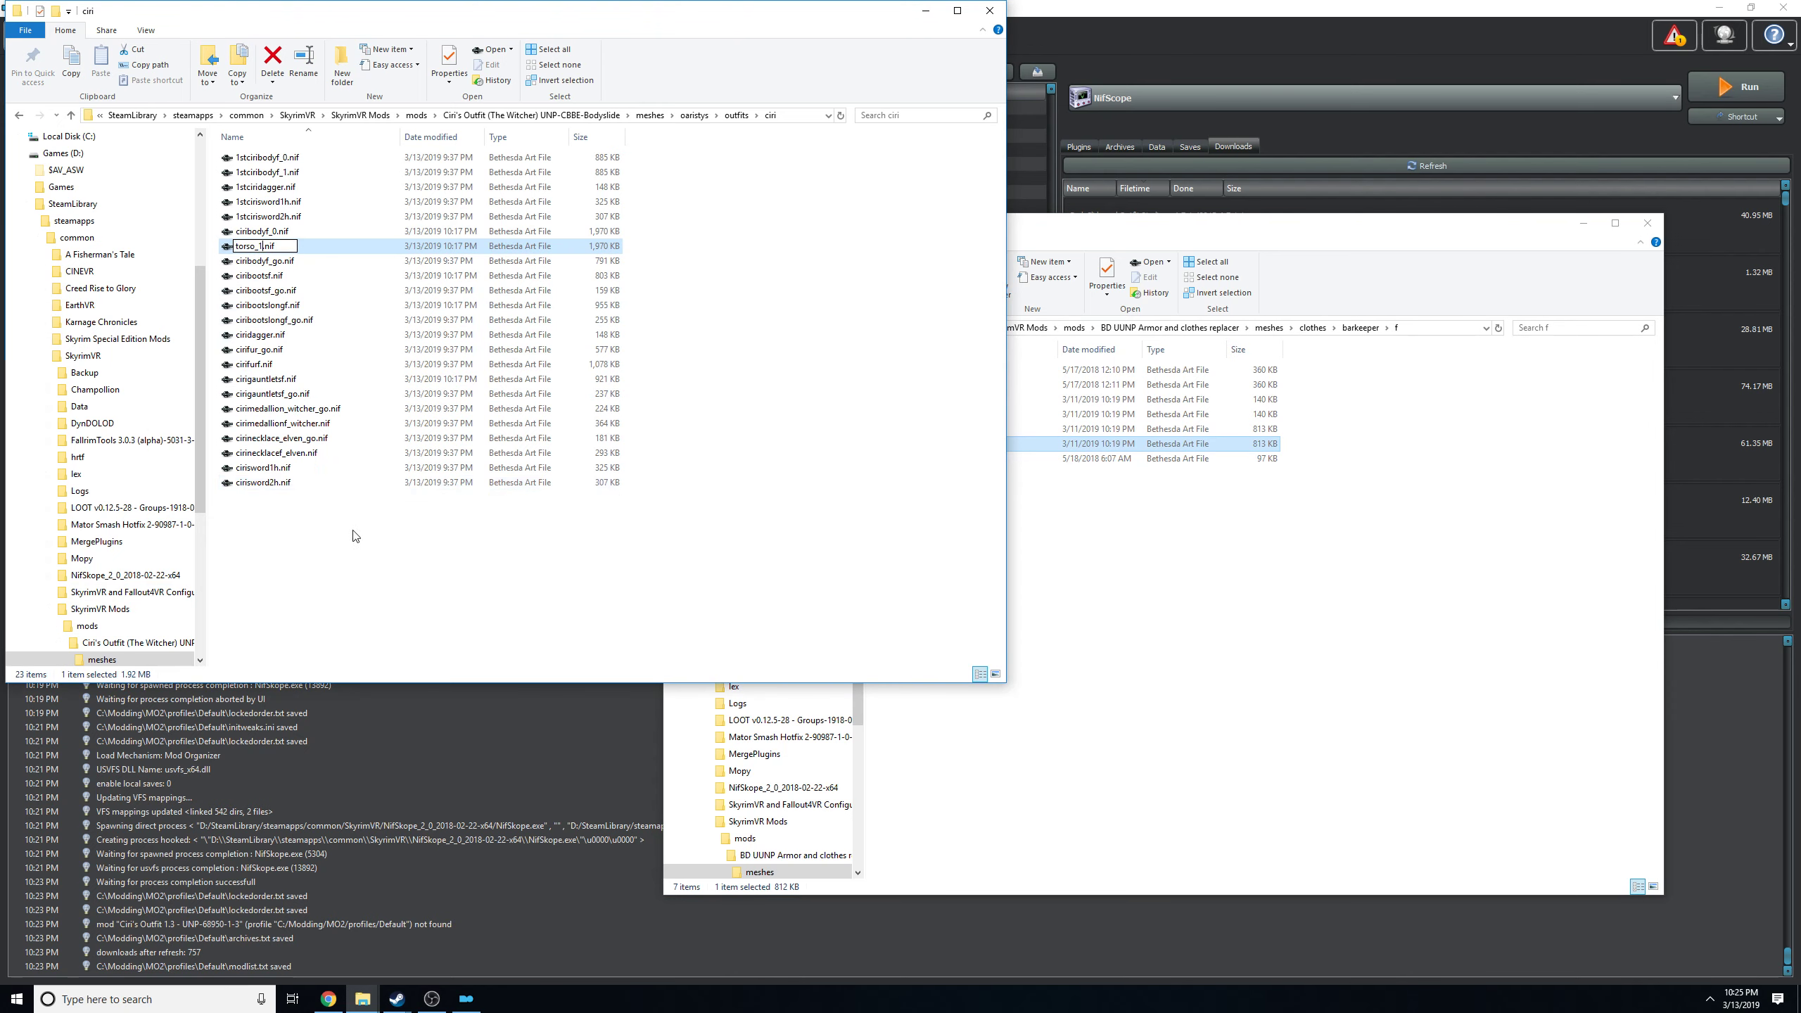
{"action": "left_click", "coordinate": [353, 532]}
Copy the name of the barkeeper's torso_0.nif and rename ciribodyf_0.nif in the ciri folder to torso_0.nif.
{"action": "left_click", "coordinate": [1218, 582]}
{"action": "right_click", "coordinate": [896, 427]}
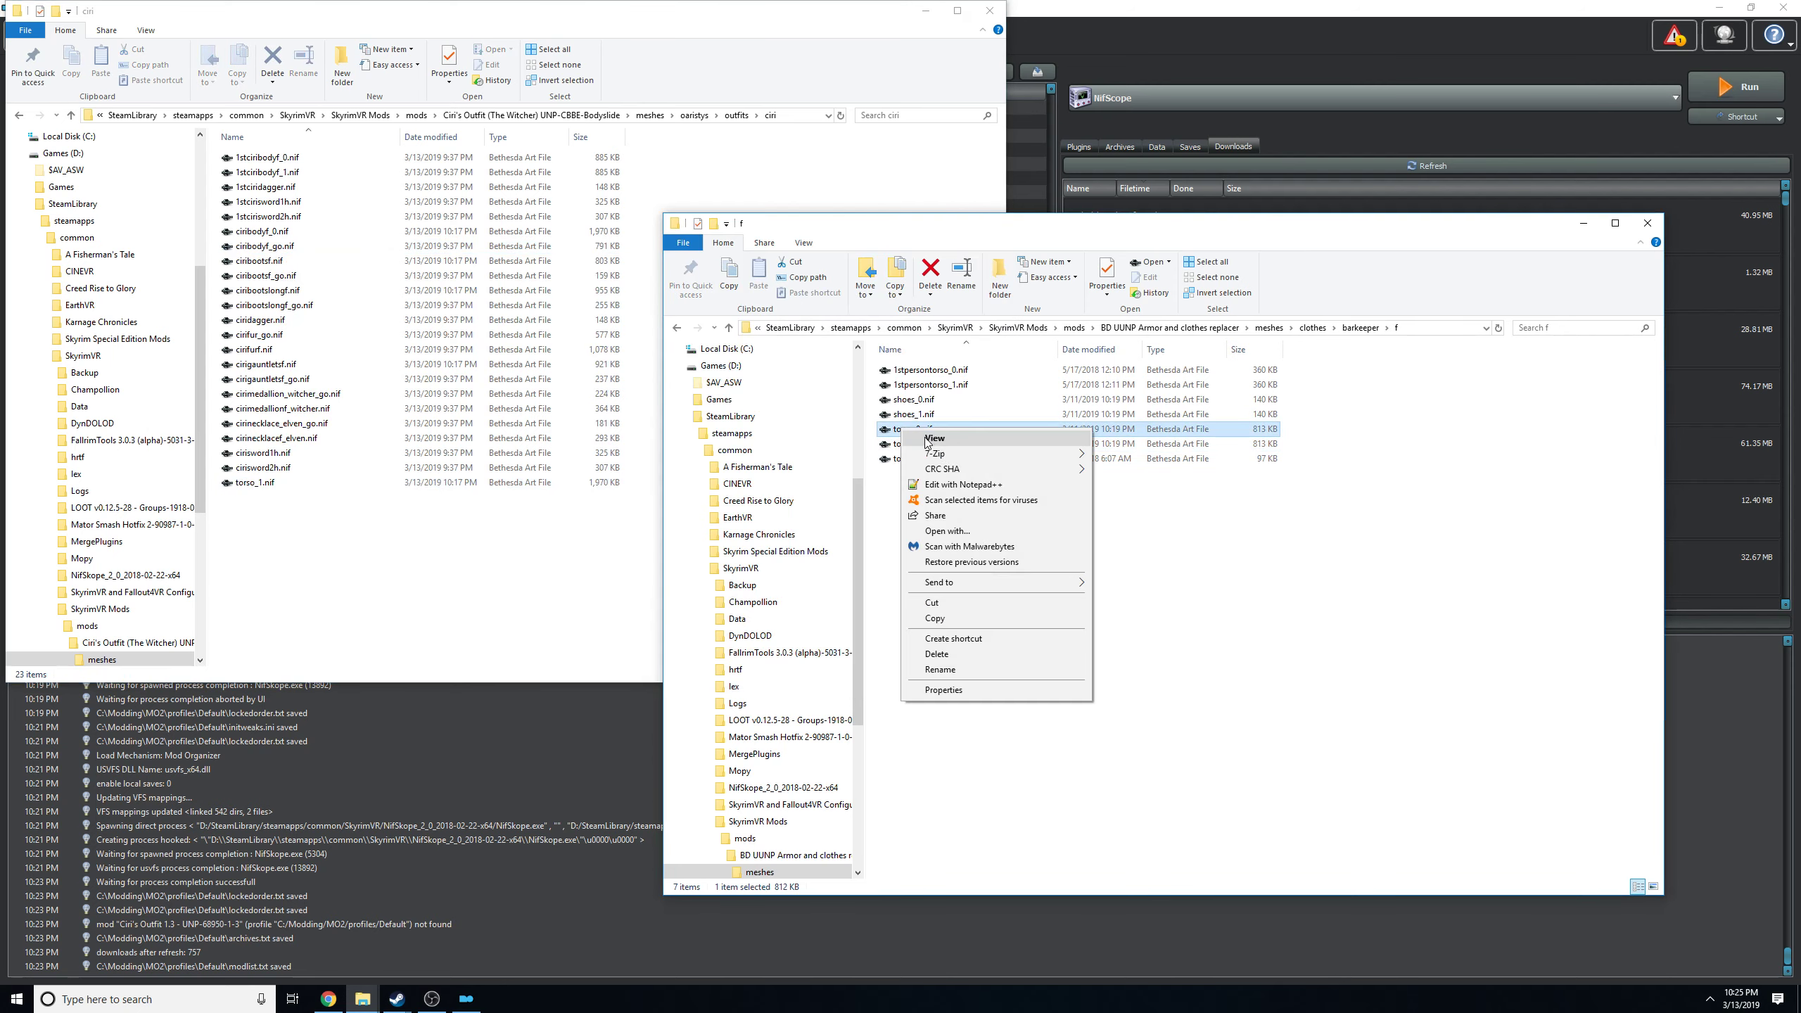
{"action": "left_click", "coordinate": [970, 670]}
{"action": "key", "text": "ctrl+c"}
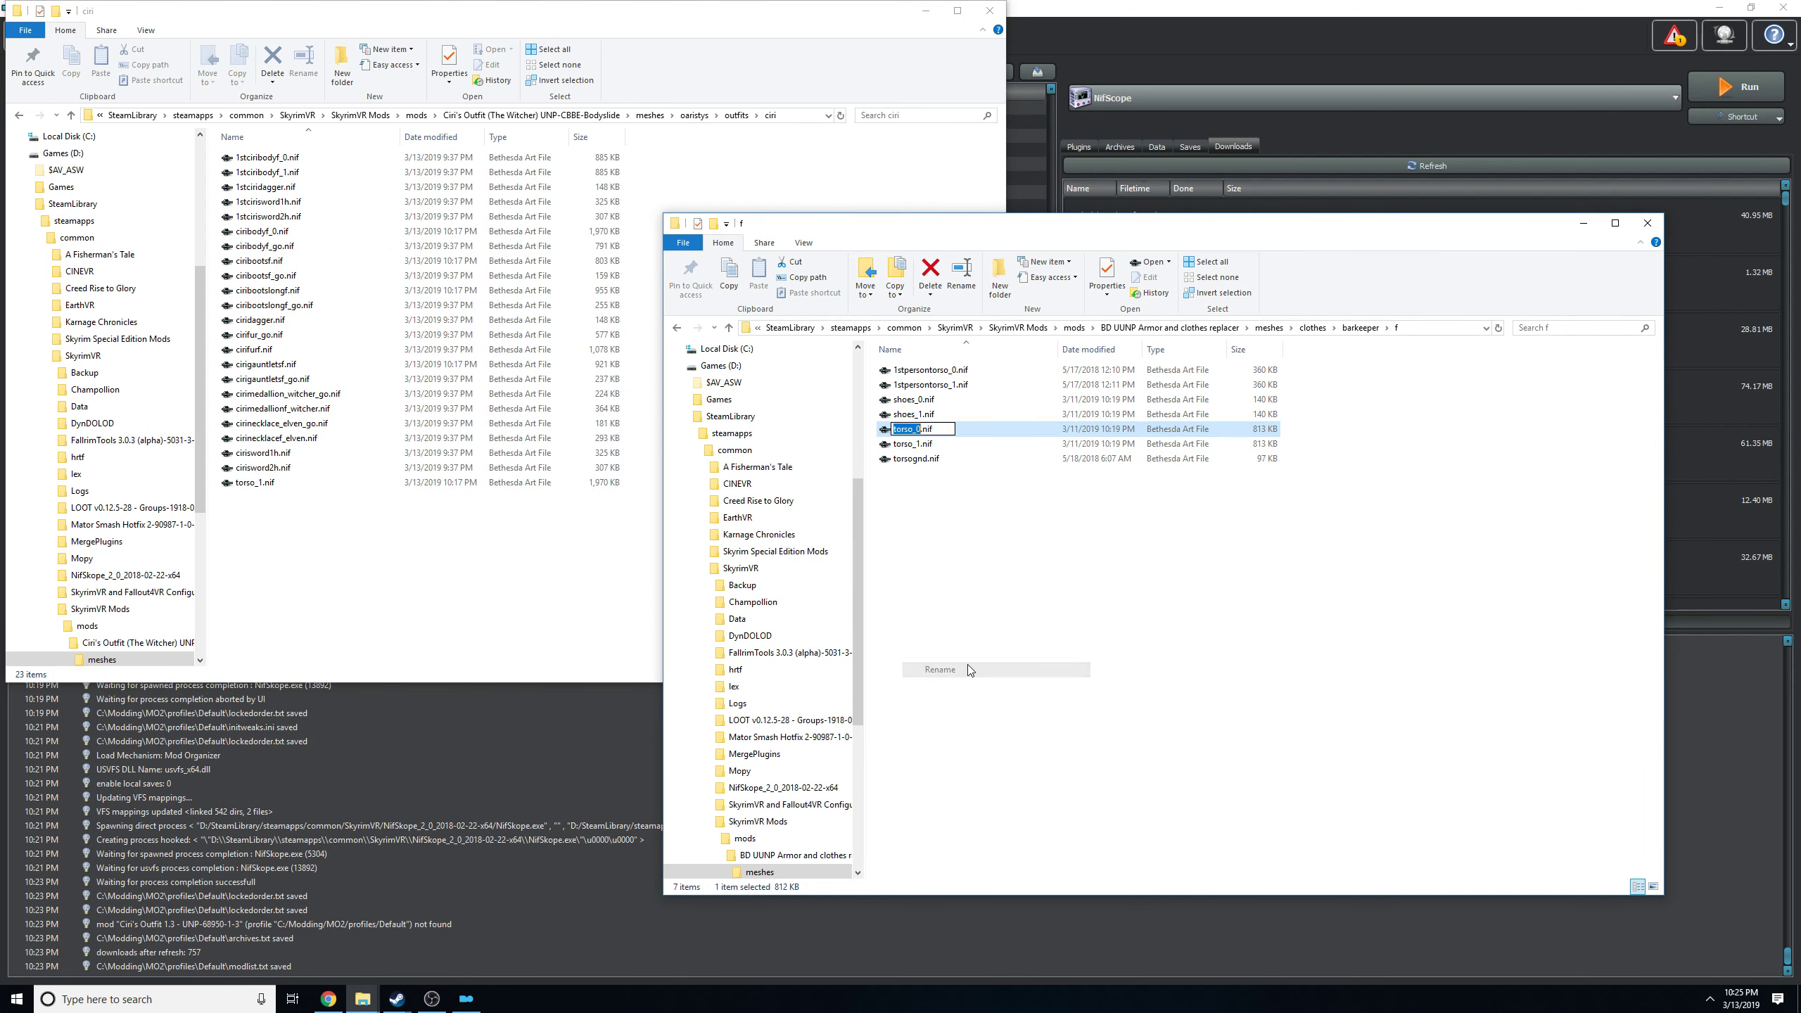
{"action": "left_click", "coordinate": [420, 595]}
{"action": "right_click", "coordinate": [274, 232]}
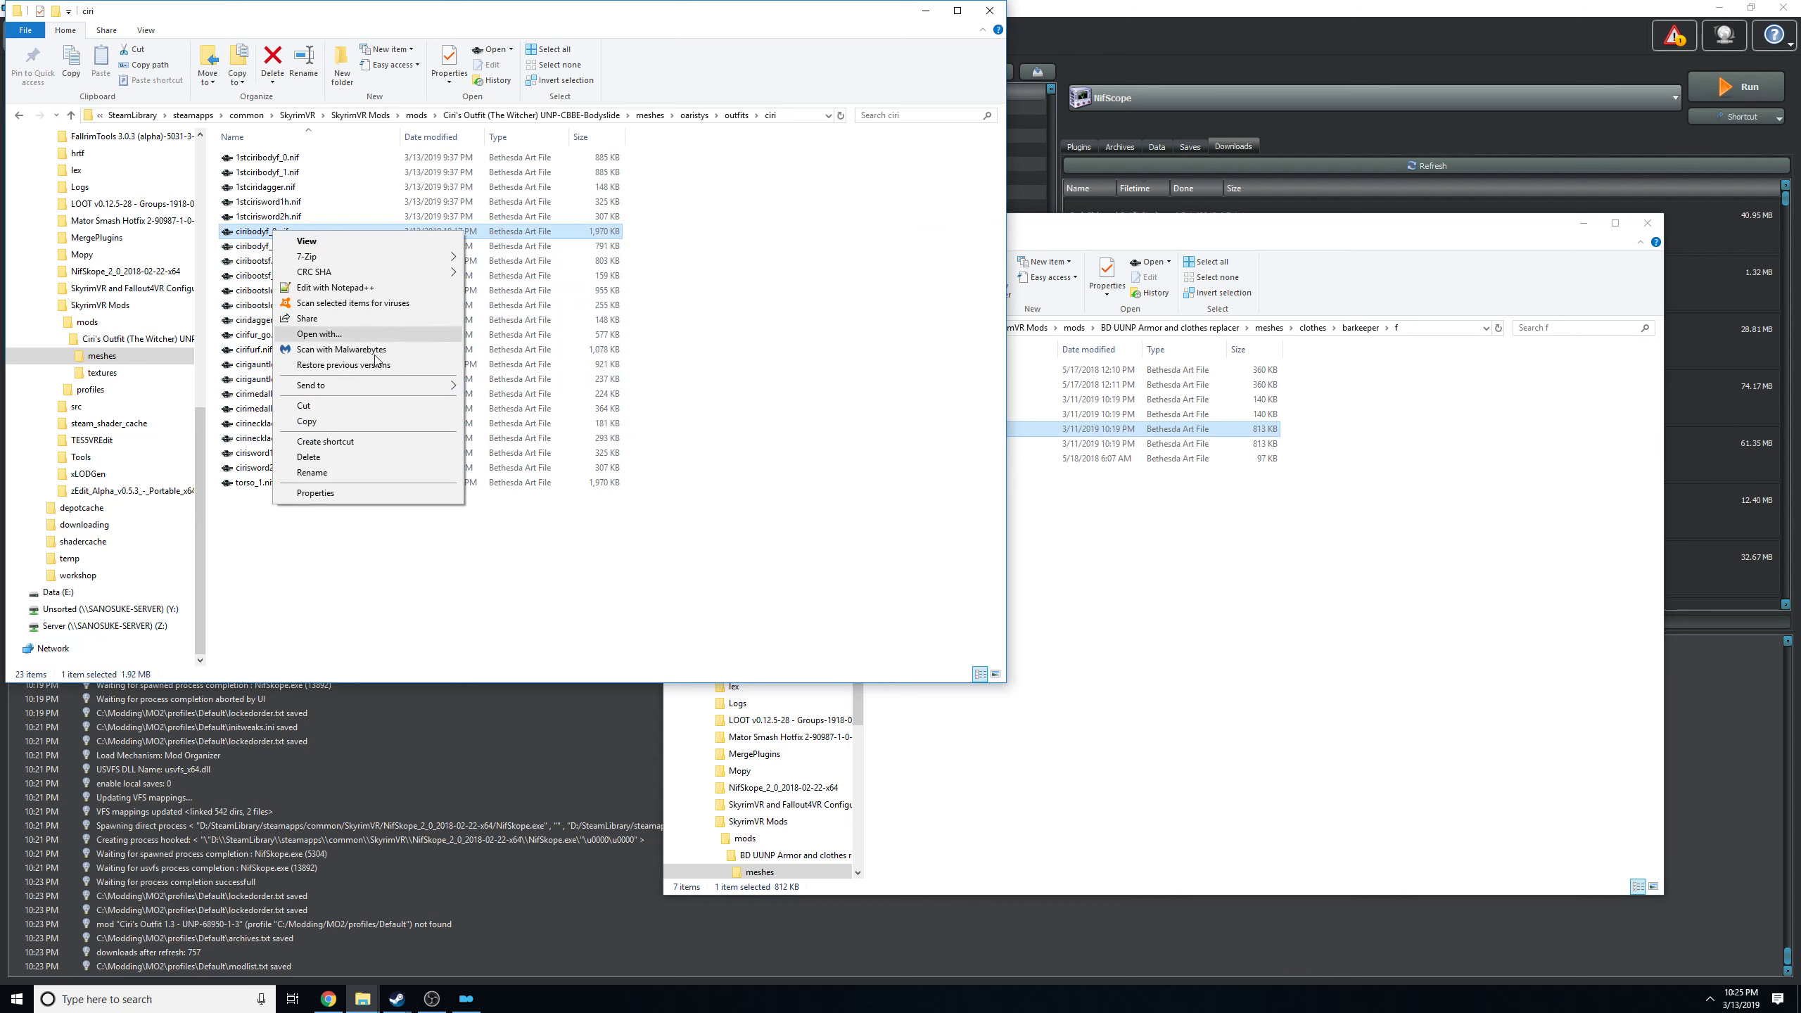
{"action": "left_click", "coordinate": [311, 473]}
{"action": "key", "text": "ctrl+v"}
{"action": "left_click", "coordinate": [379, 574]}
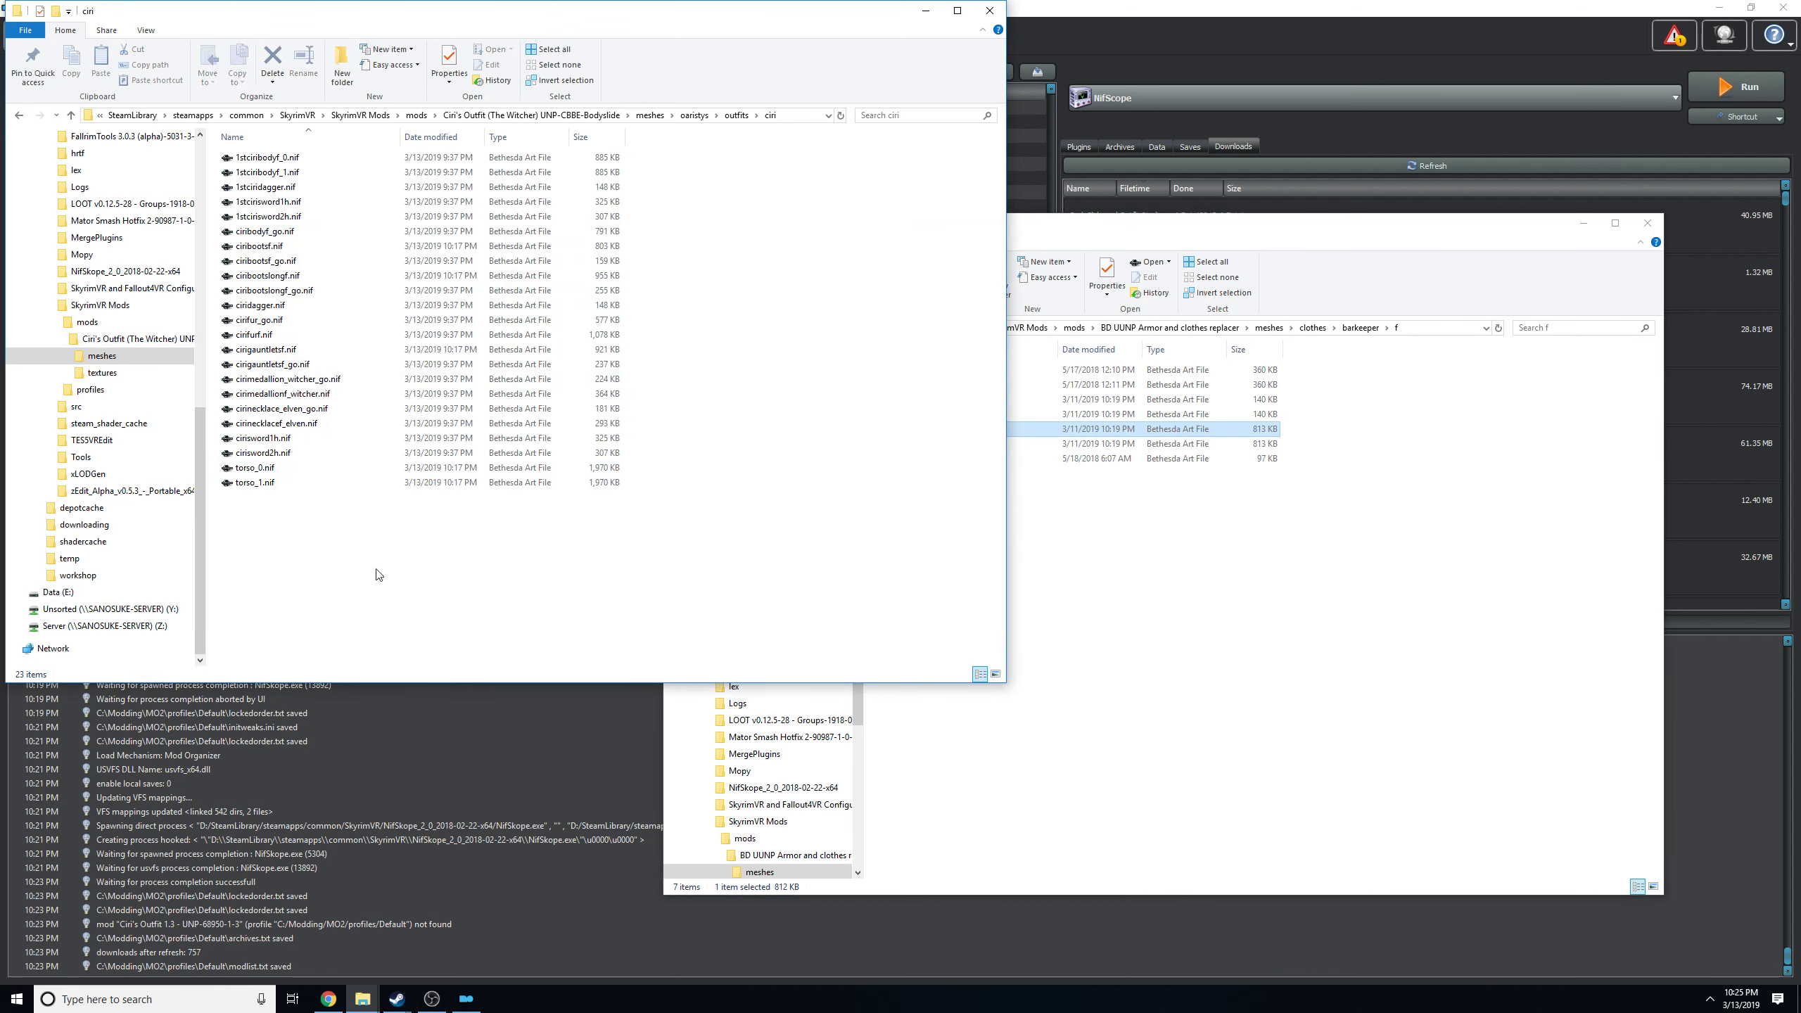
Examine the barkeeper's shoes_1.nif and torso_1.nif alongside the ciri meshes, and go back up to the replacer mod's meshes folder.
{"action": "left_click", "coordinate": [1402, 525]}
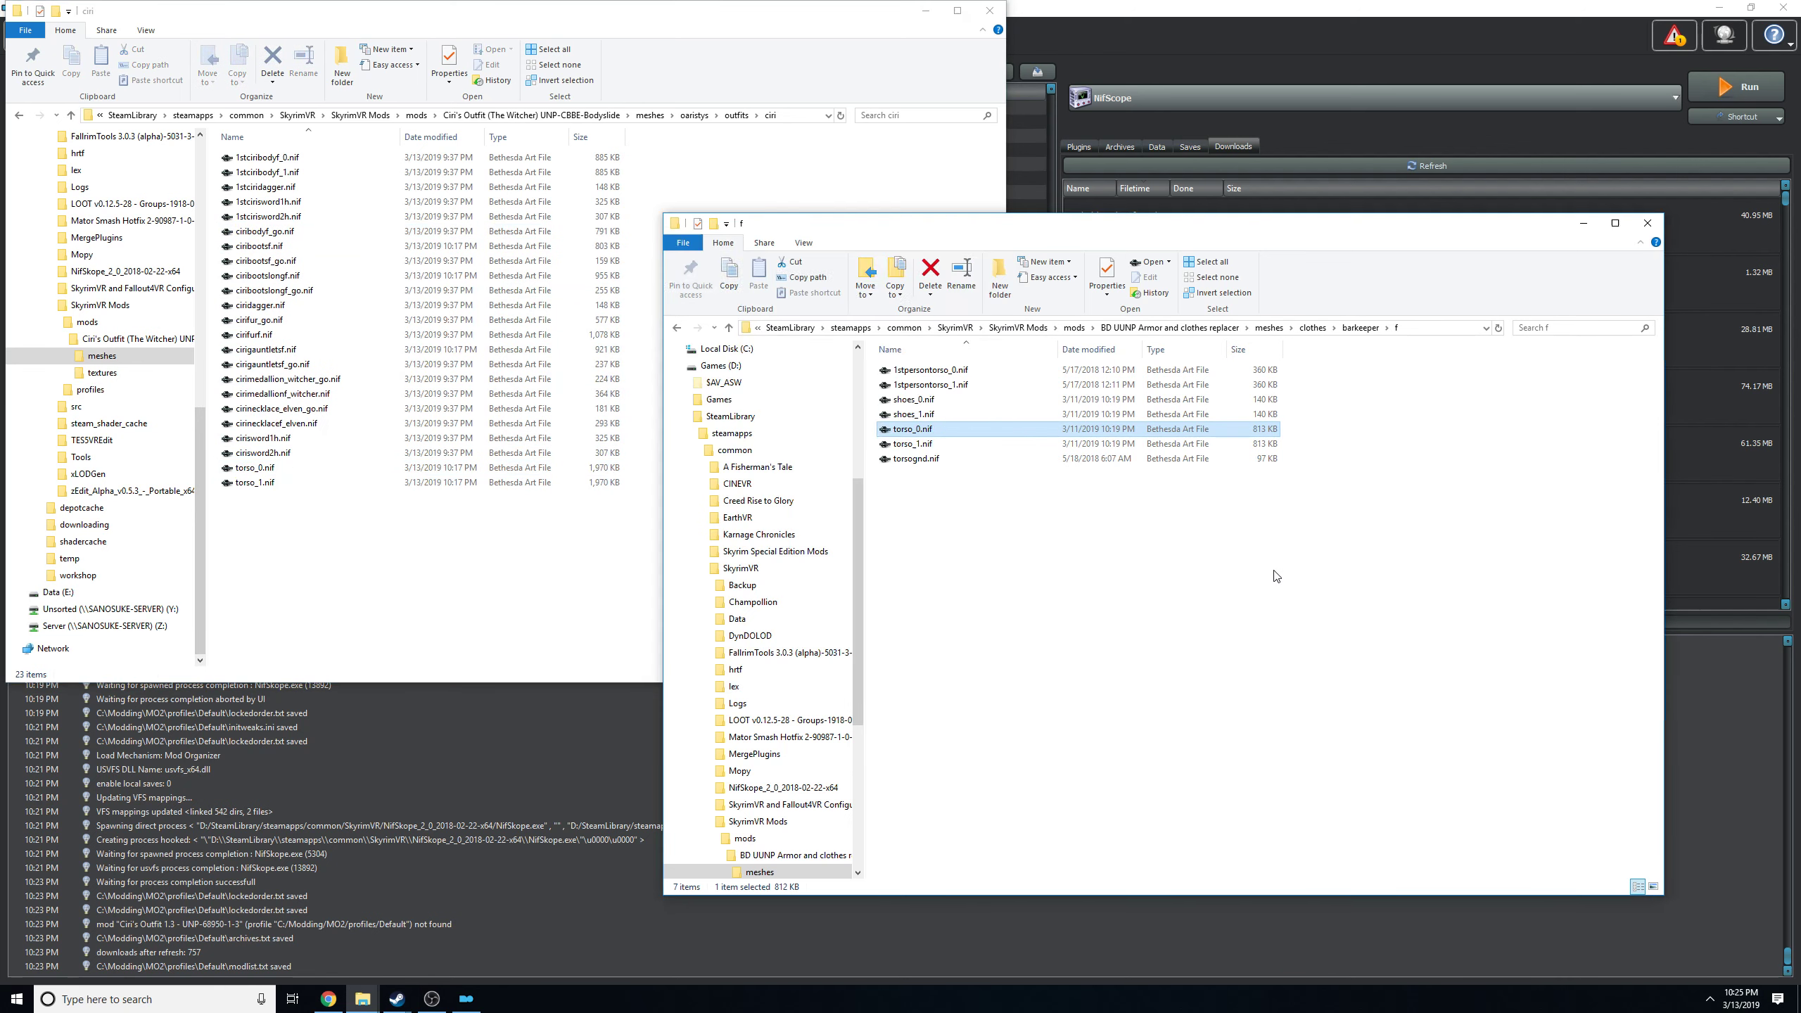
{"action": "left_click", "coordinate": [918, 419]}
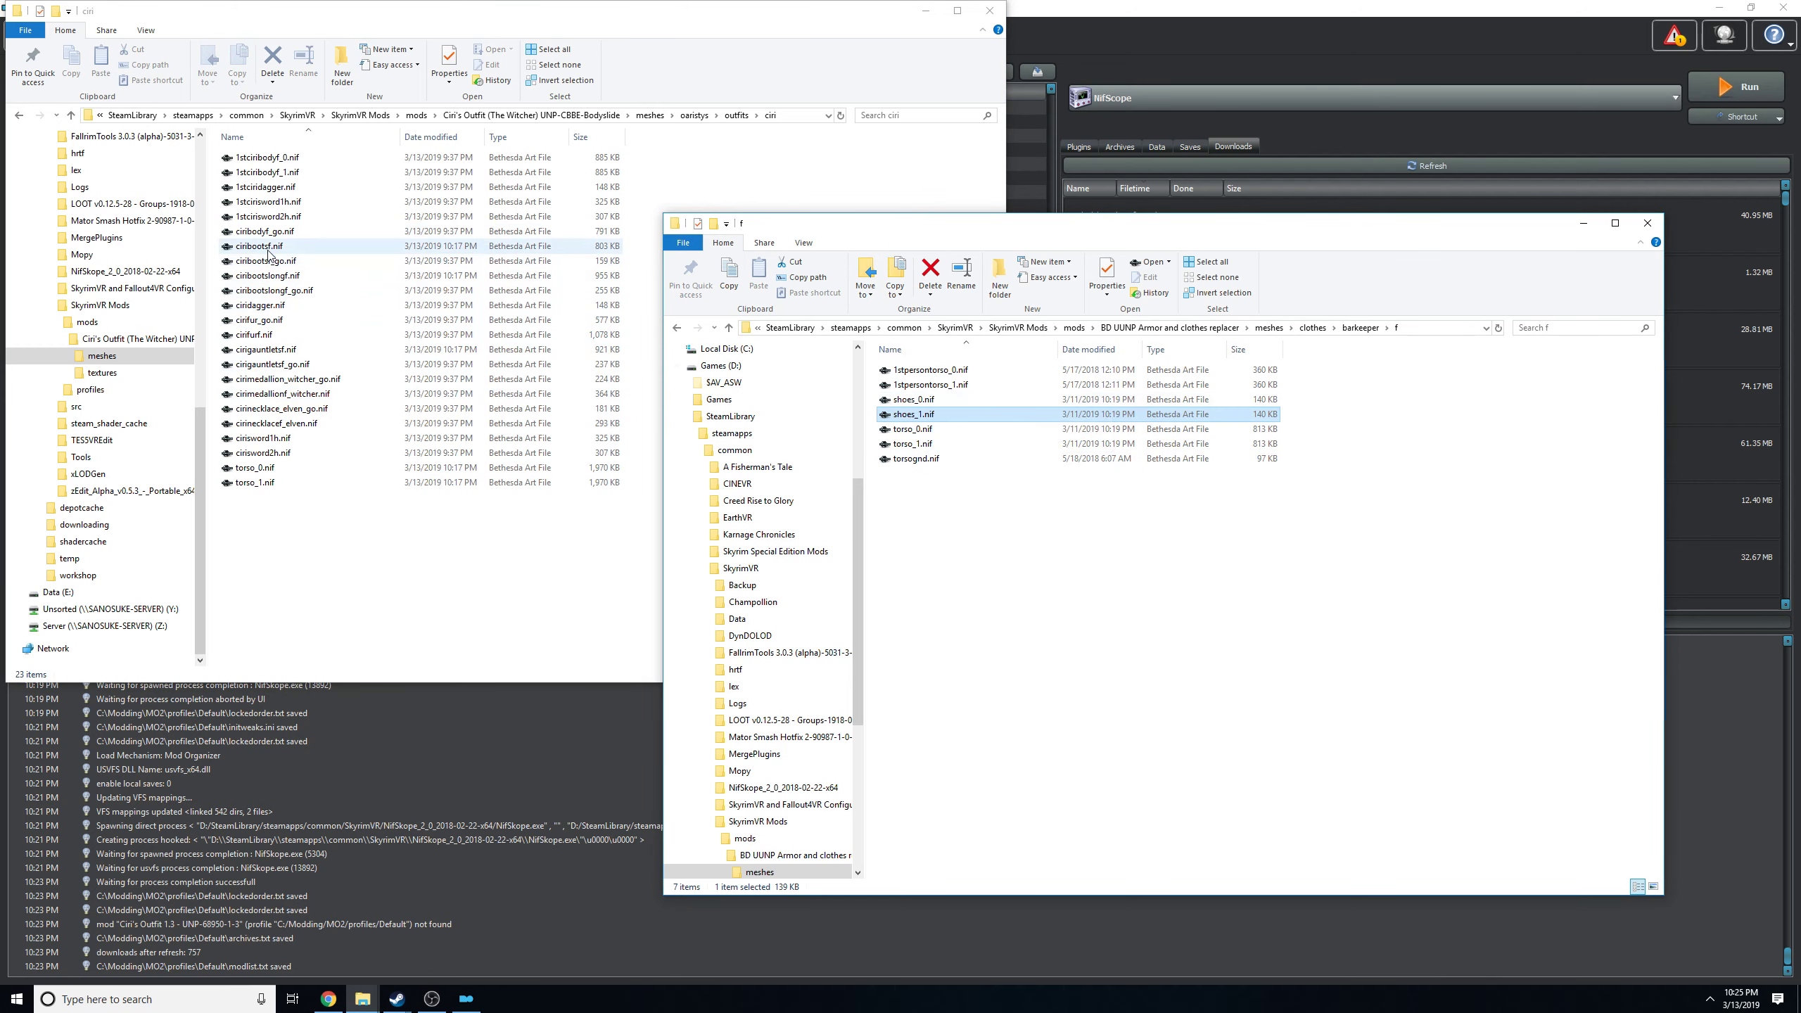
{"action": "left_click_drag", "start_coordinate": [301, 561], "coordinate": [373, 543]}
{"action": "left_click", "coordinate": [776, 566]}
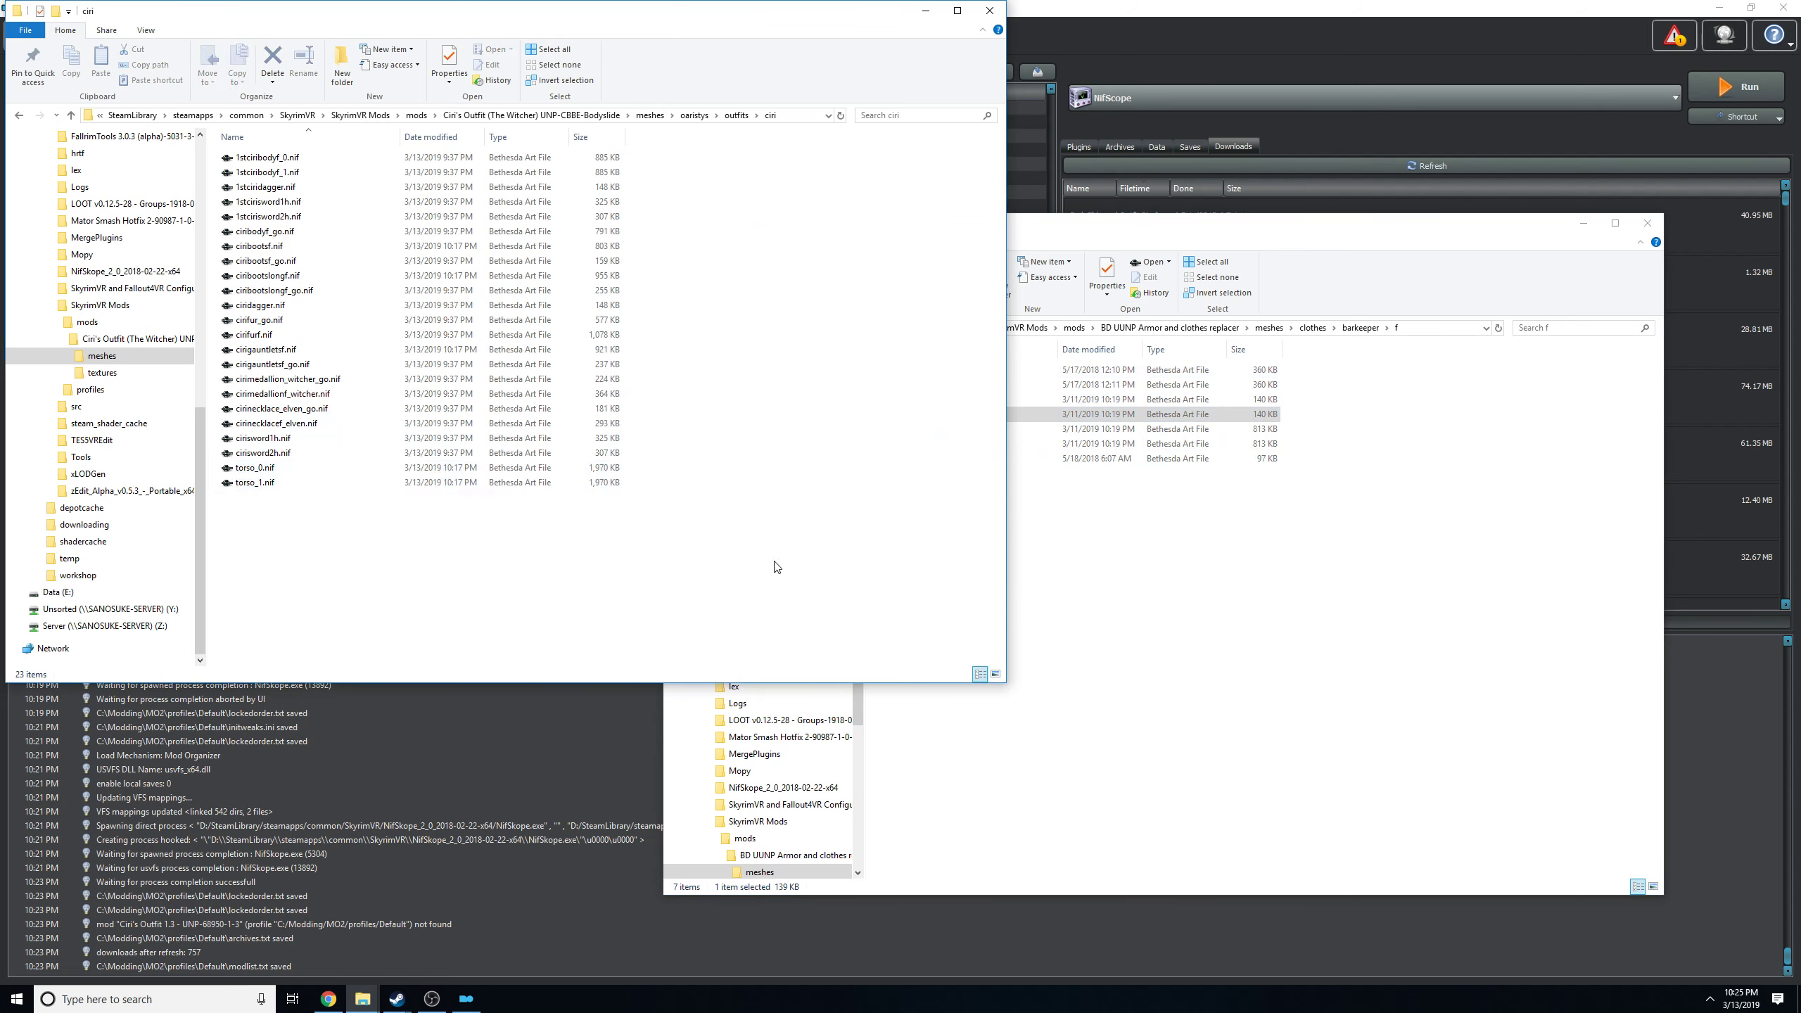
{"action": "left_click", "coordinate": [1500, 634]}
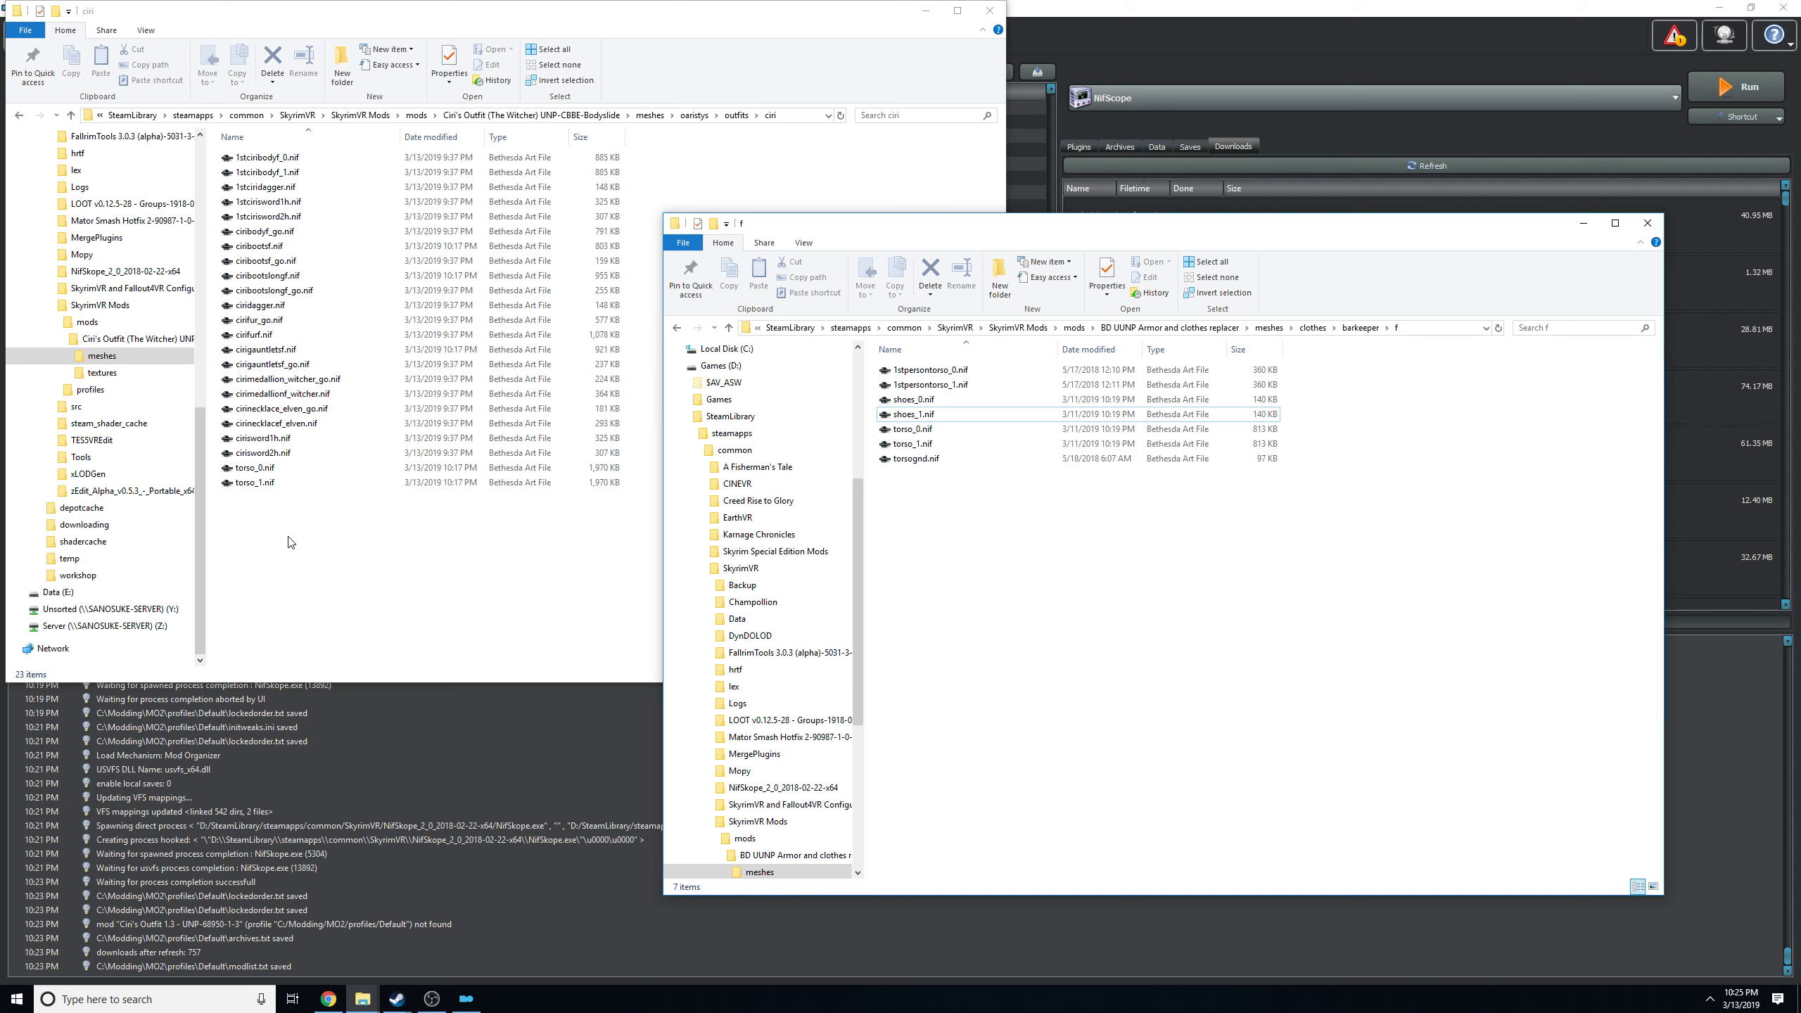
{"action": "left_click", "coordinate": [969, 444]}
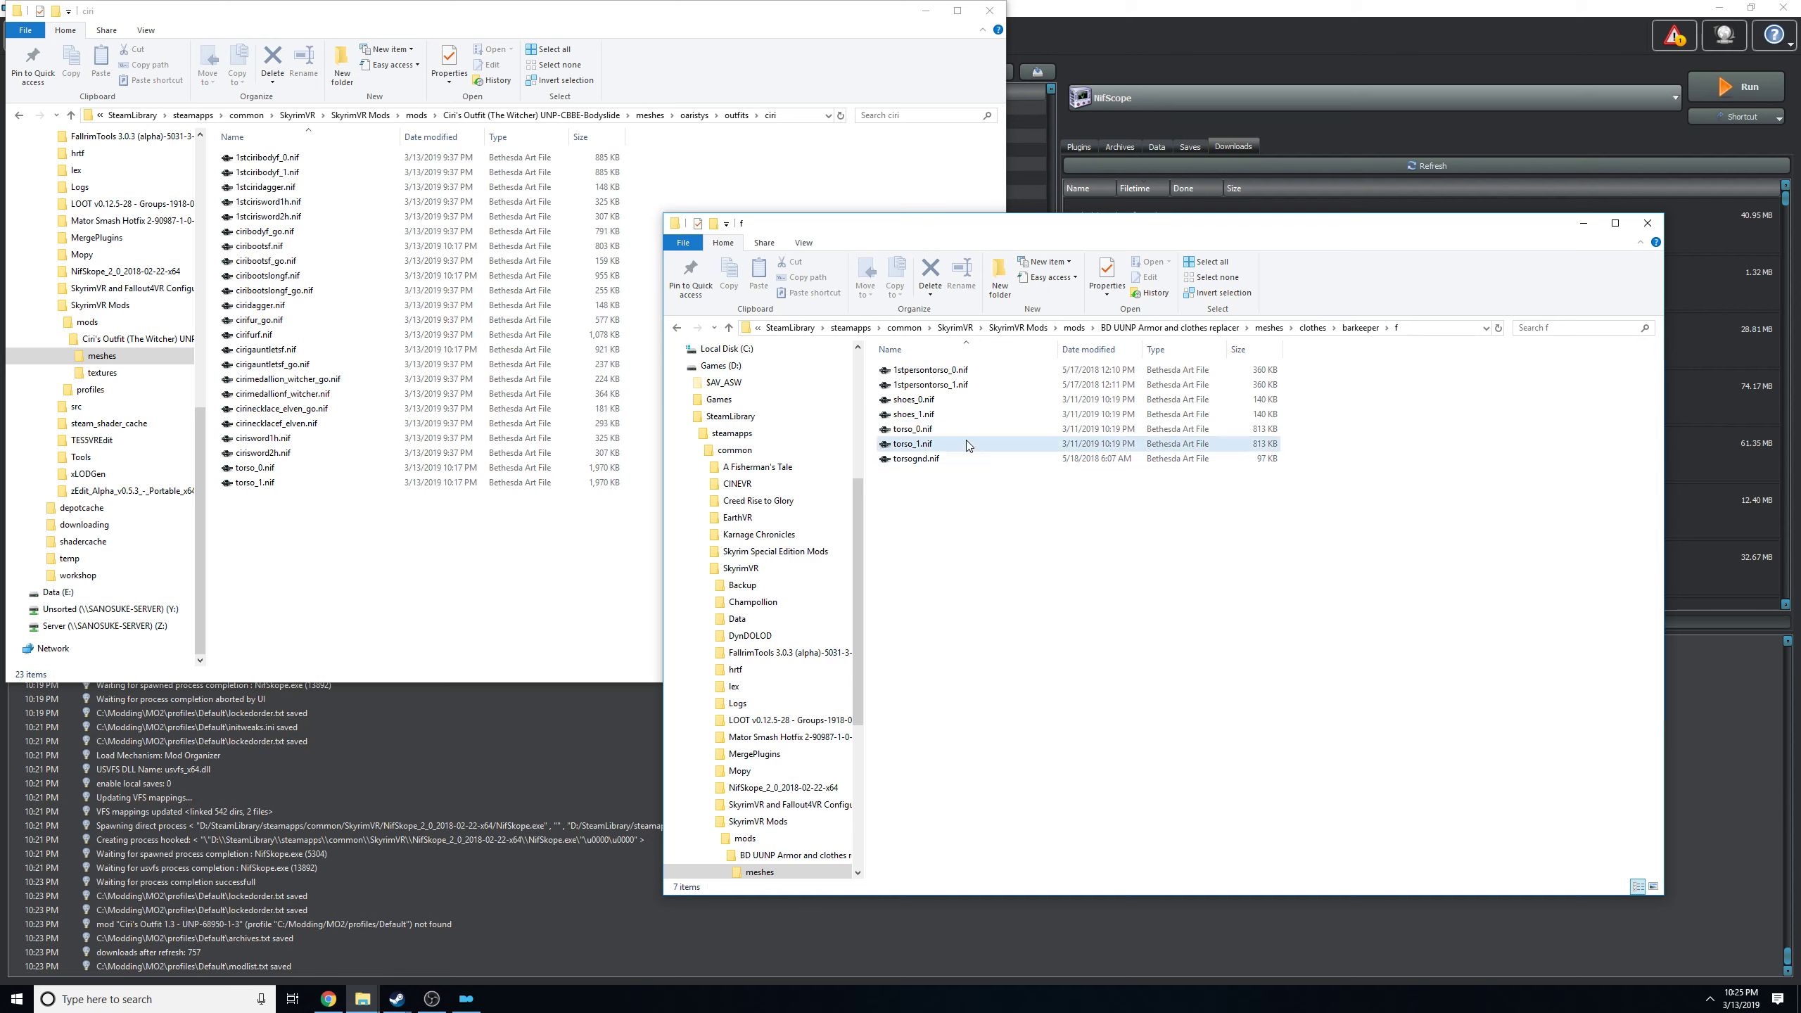
{"action": "left_click", "coordinate": [935, 434]}
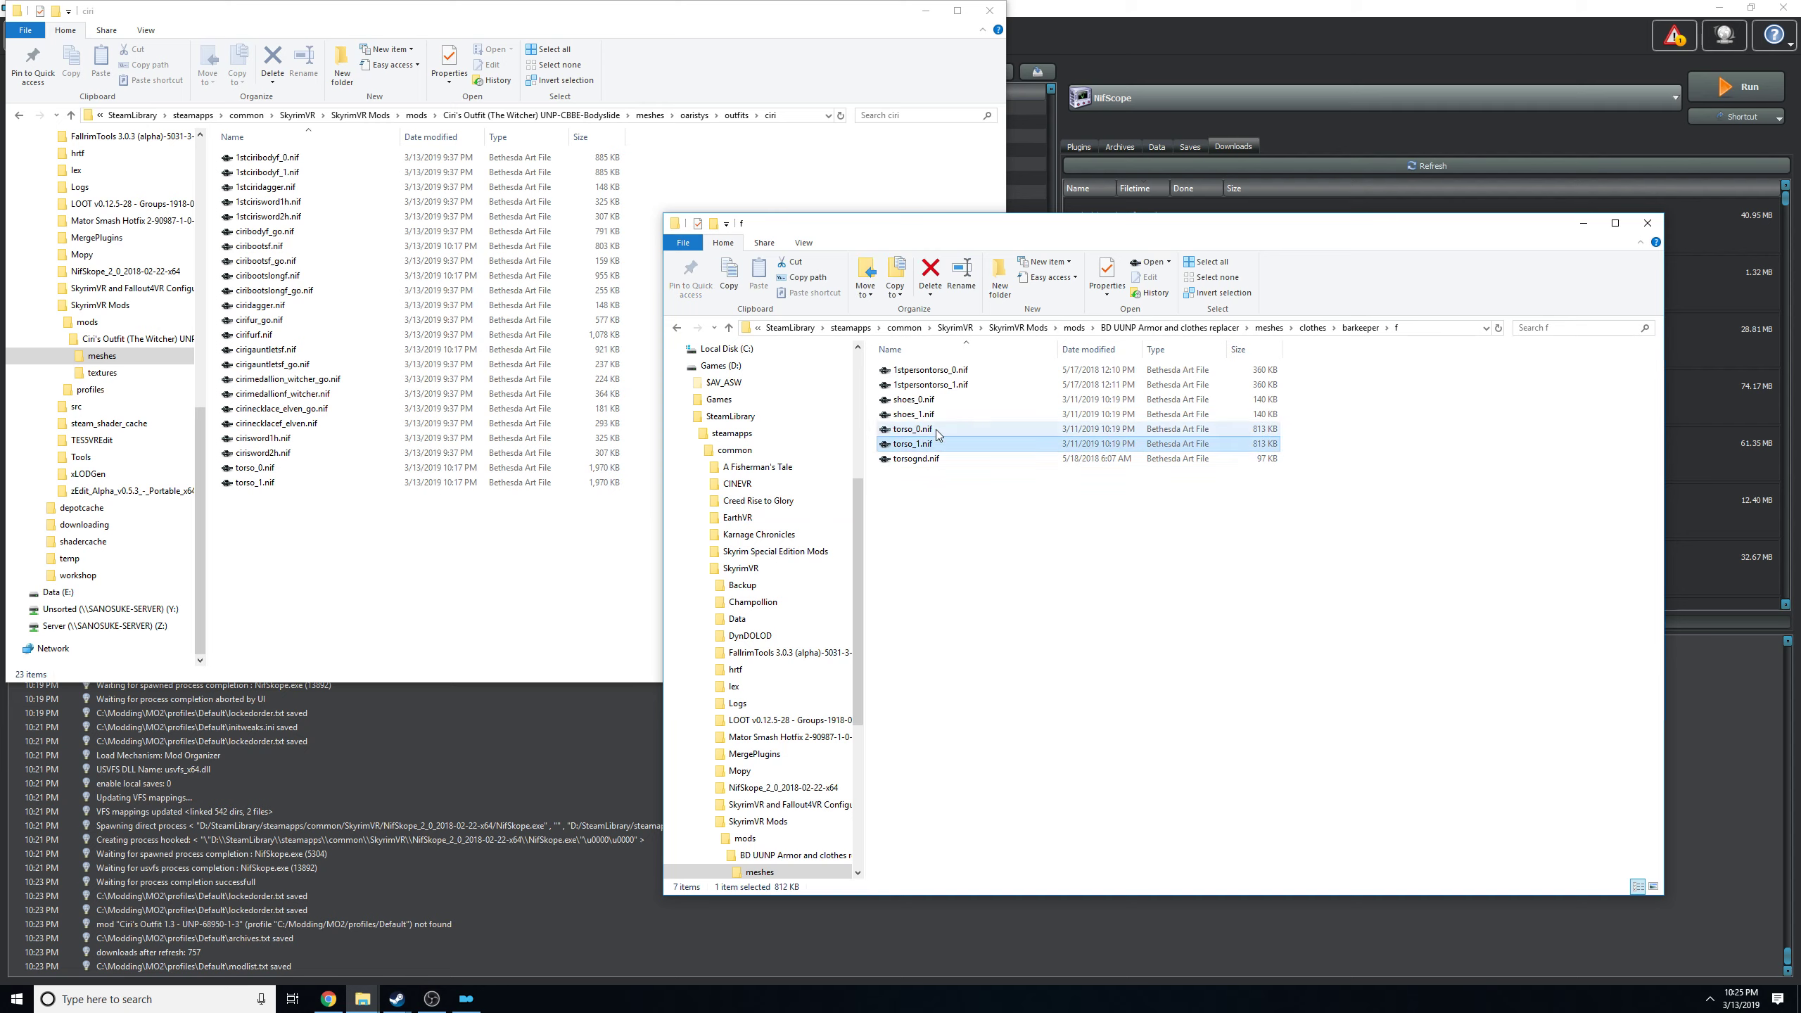
{"action": "left_click", "coordinate": [935, 415]}
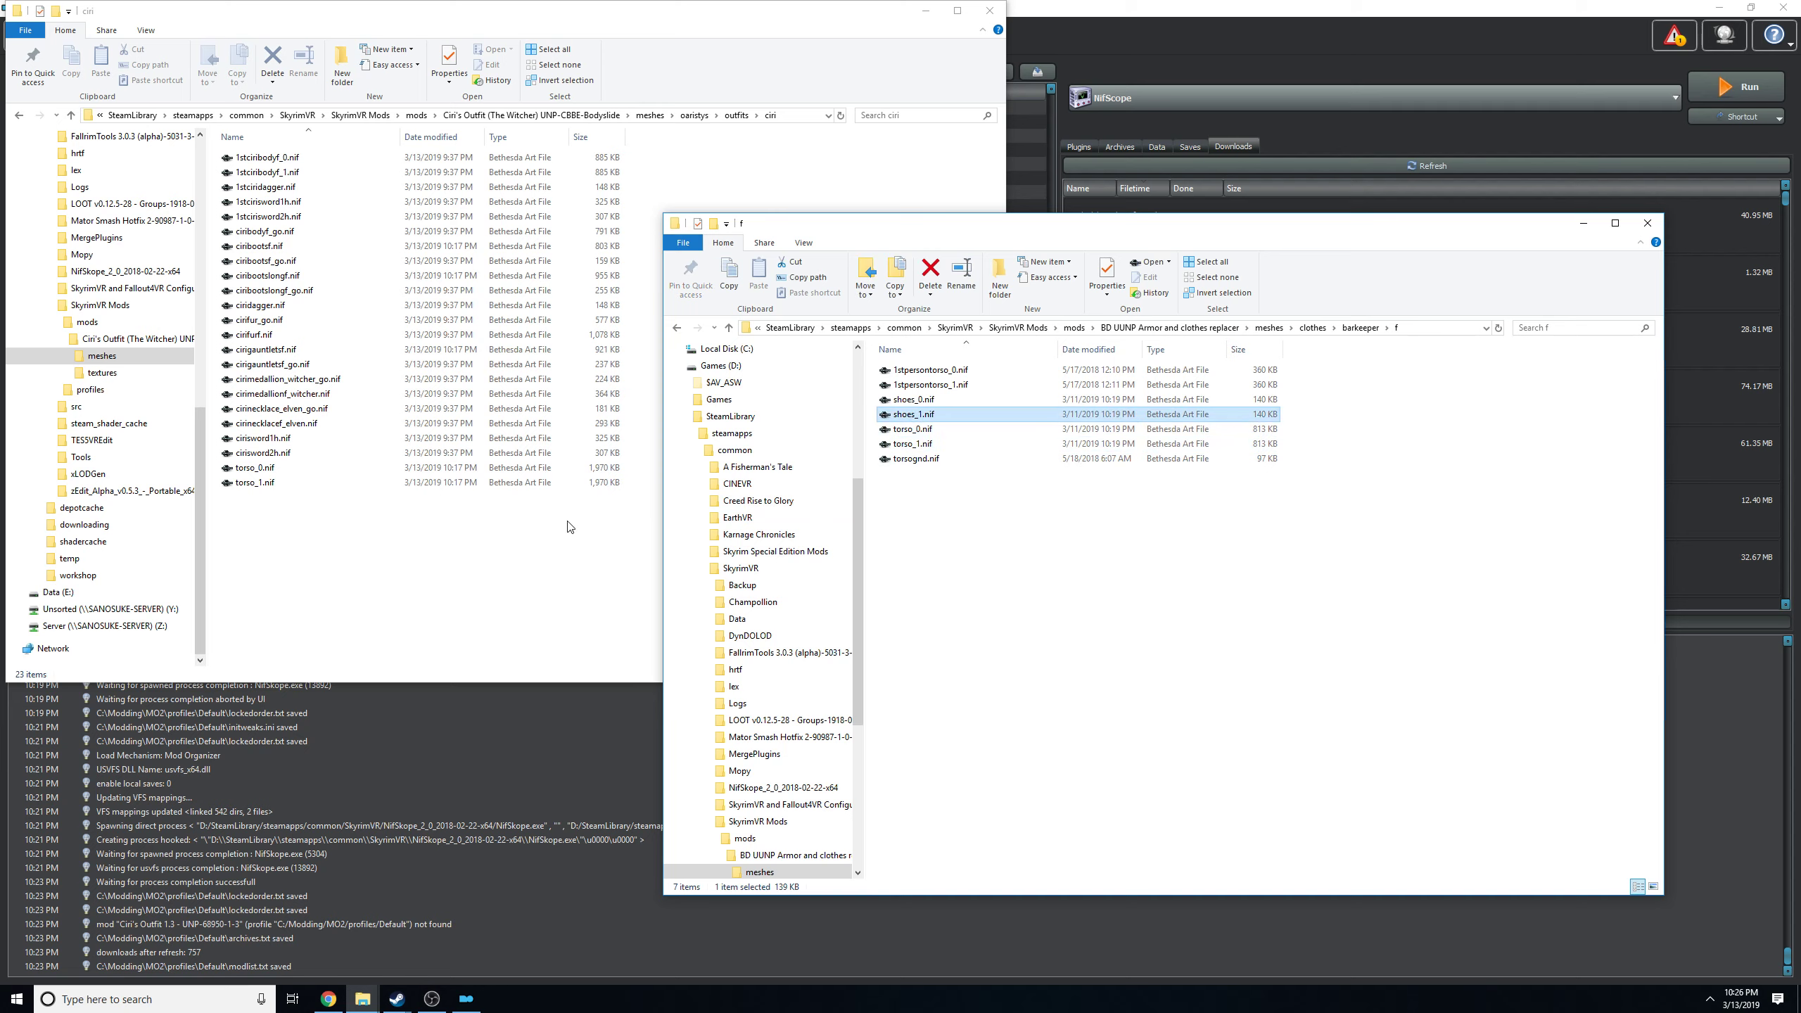
{"action": "left_click", "coordinate": [428, 590]}
{"action": "left_click", "coordinate": [1471, 649]}
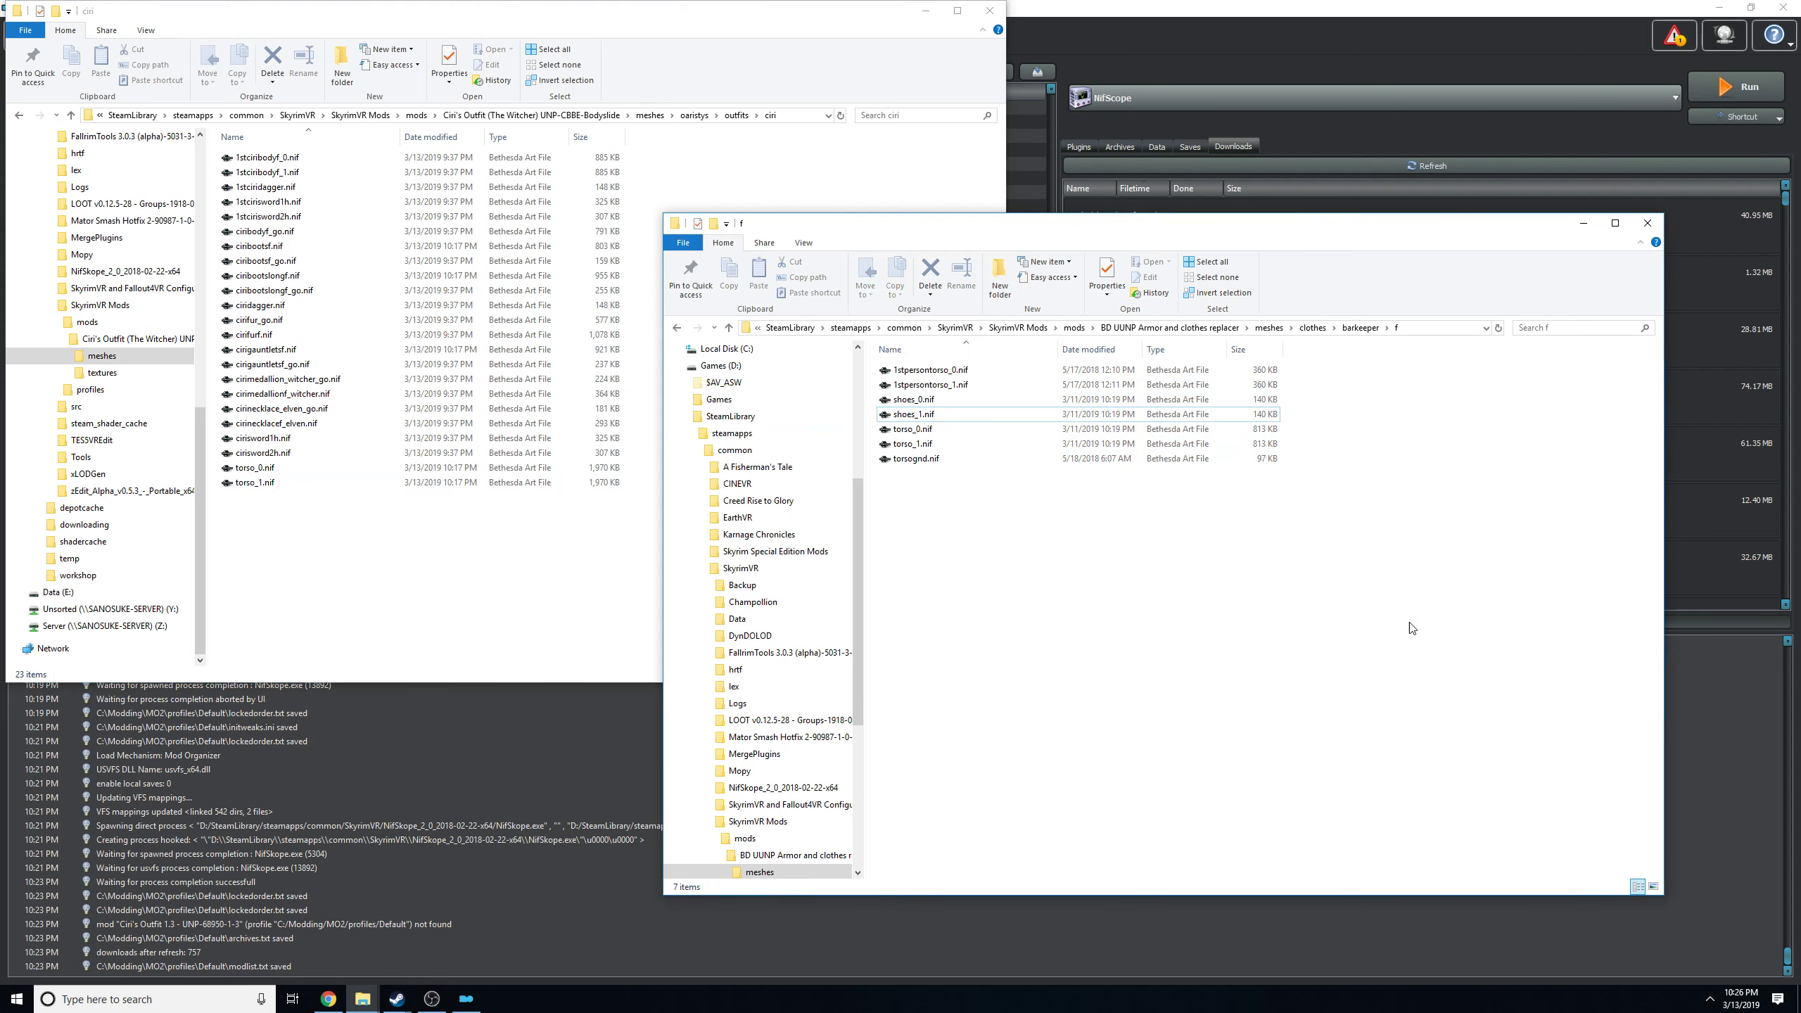
{"action": "left_click", "coordinate": [1268, 327]}
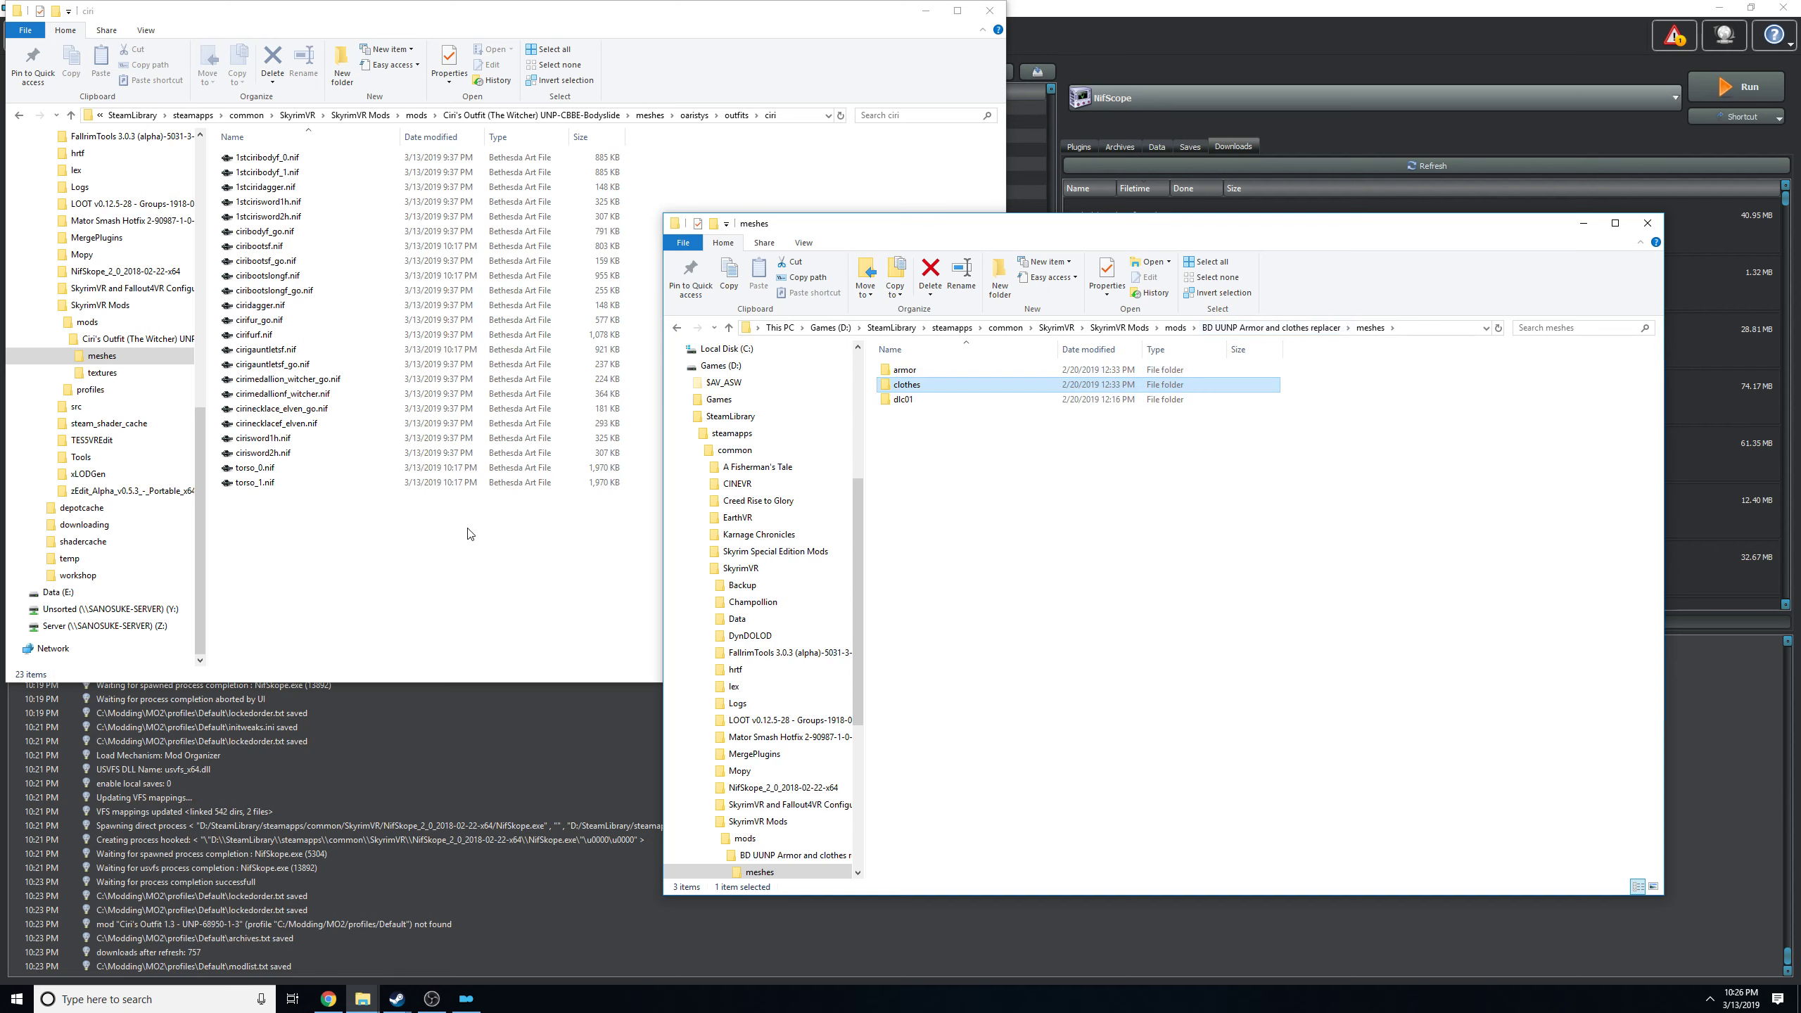
Close both File Explorer windows and switch to the Skyrim Nexus page in Chrome.
{"action": "left_click", "coordinate": [996, 18]}
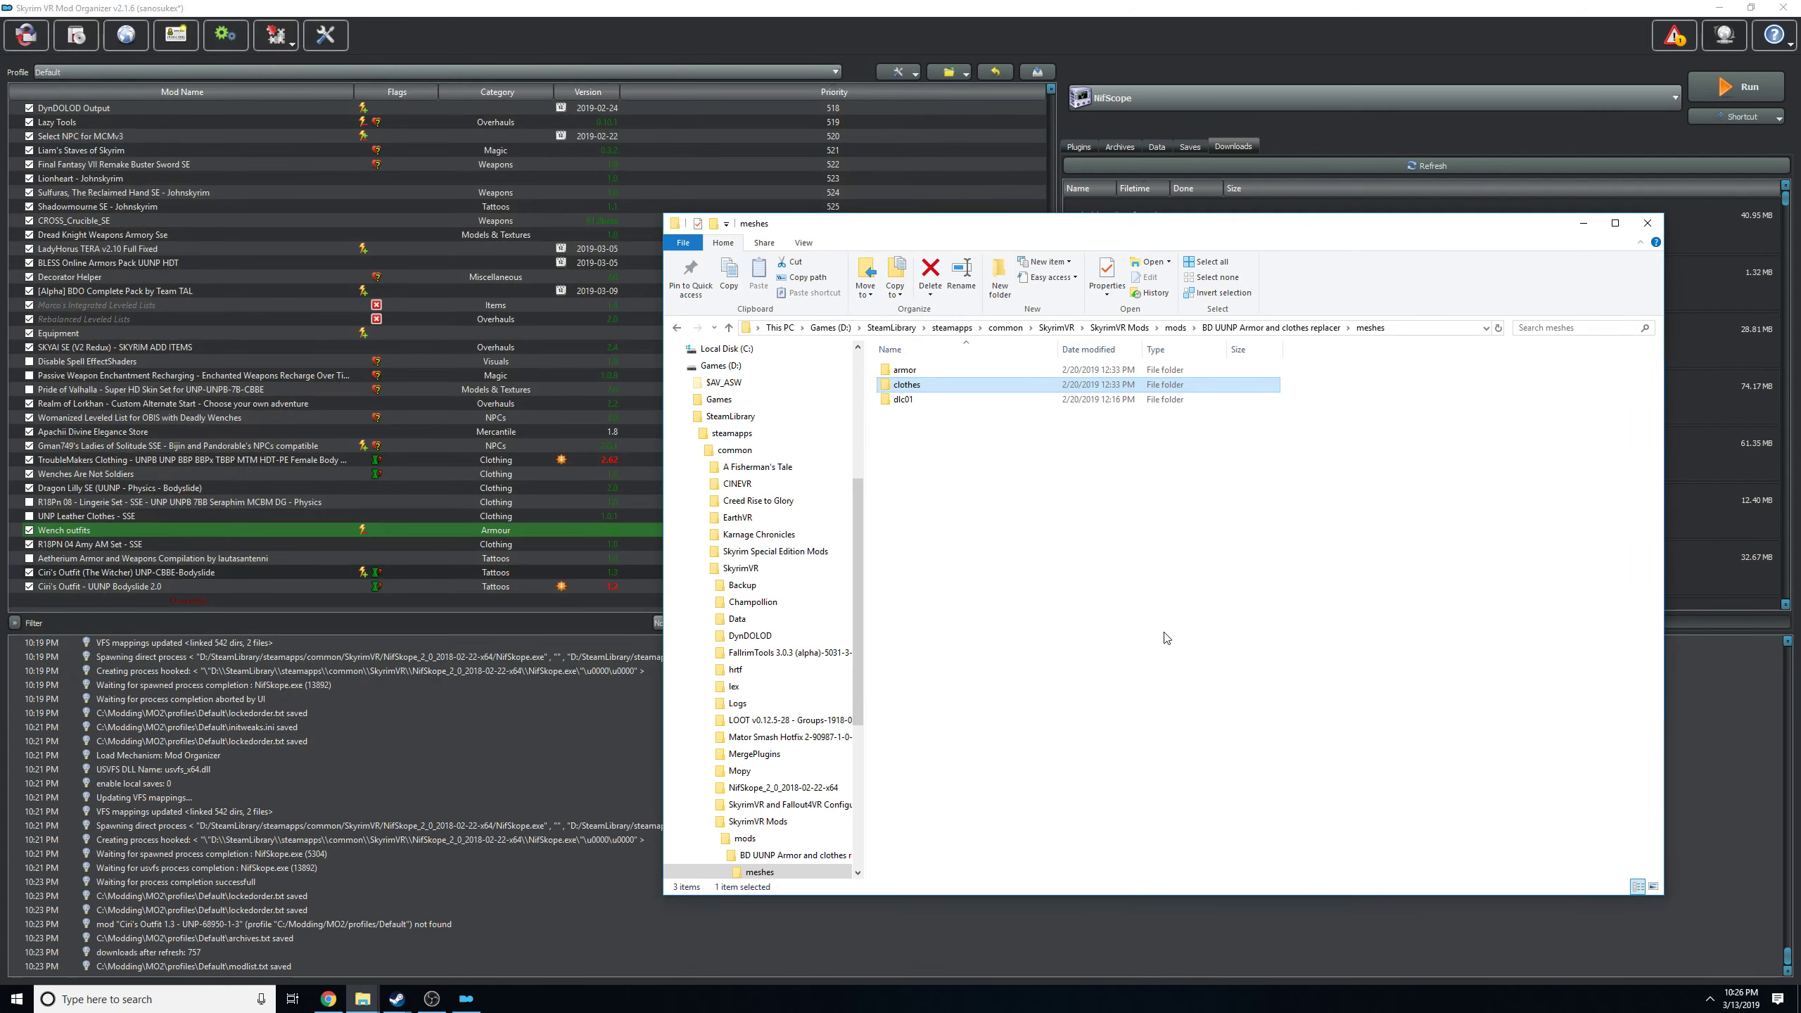
{"action": "left_click", "coordinate": [1166, 631]}
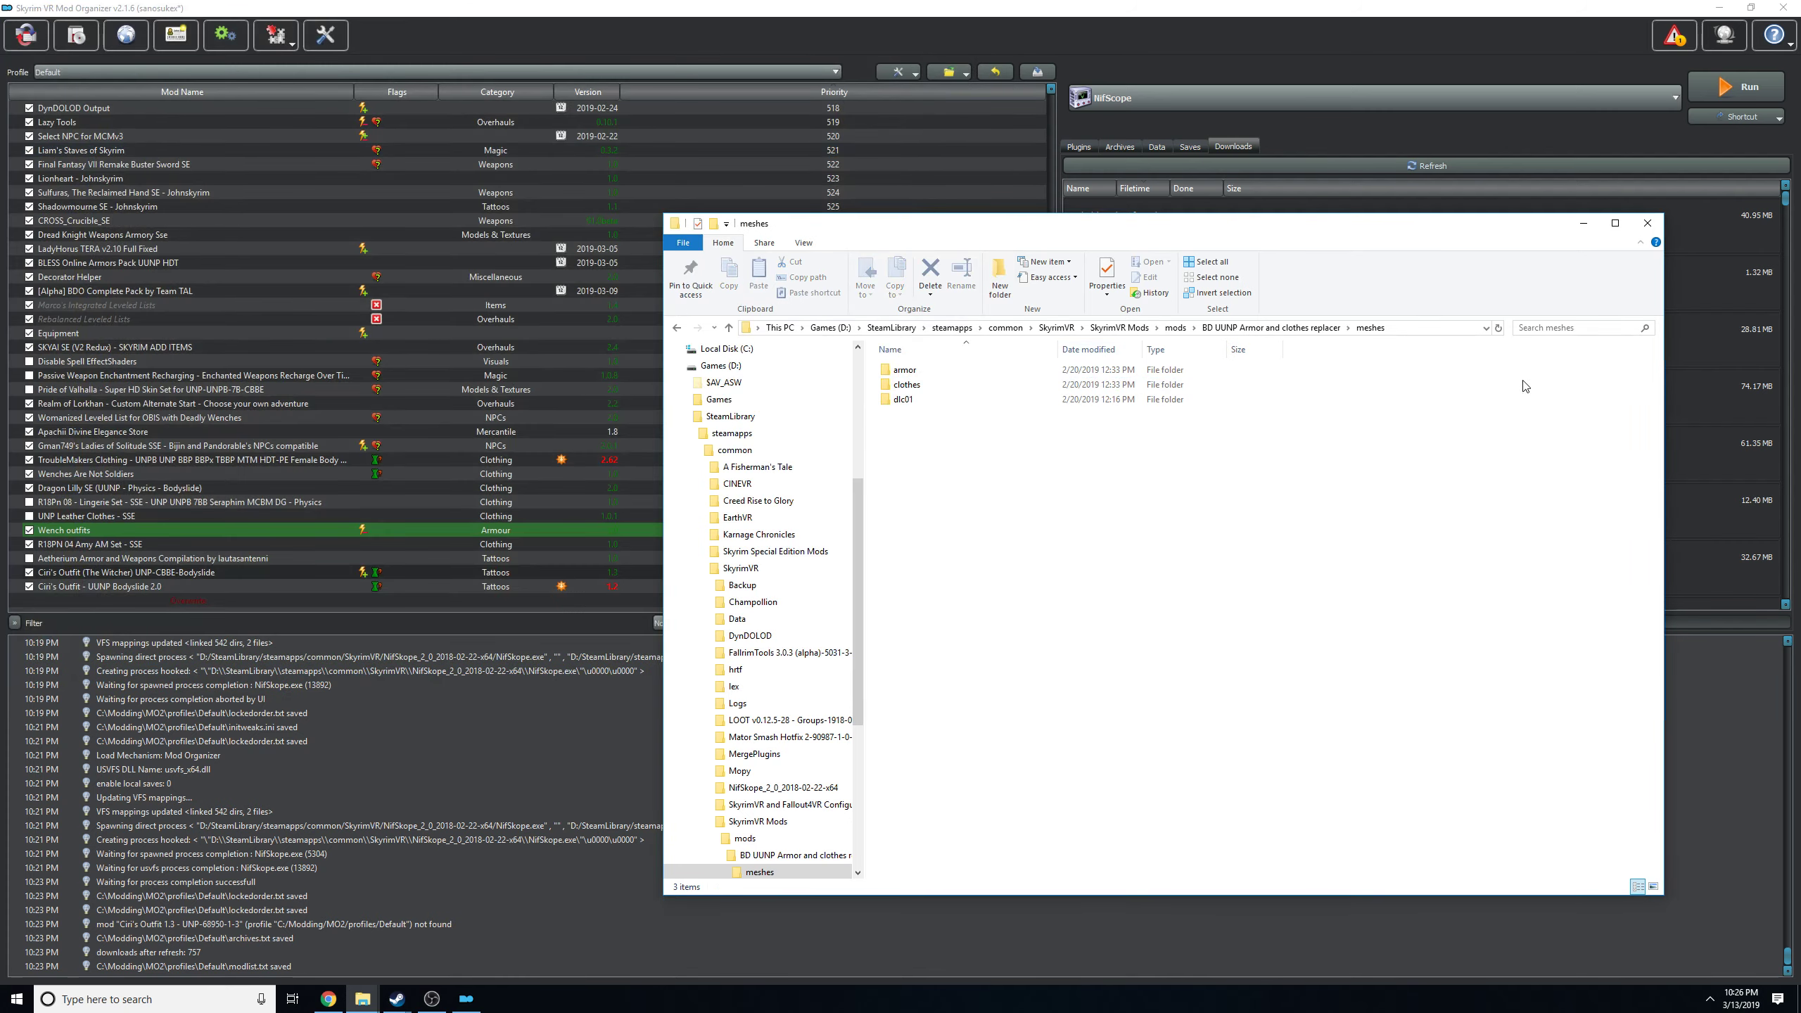
{"action": "left_click", "coordinate": [1647, 223]}
{"action": "left_click", "coordinate": [252, 576]}
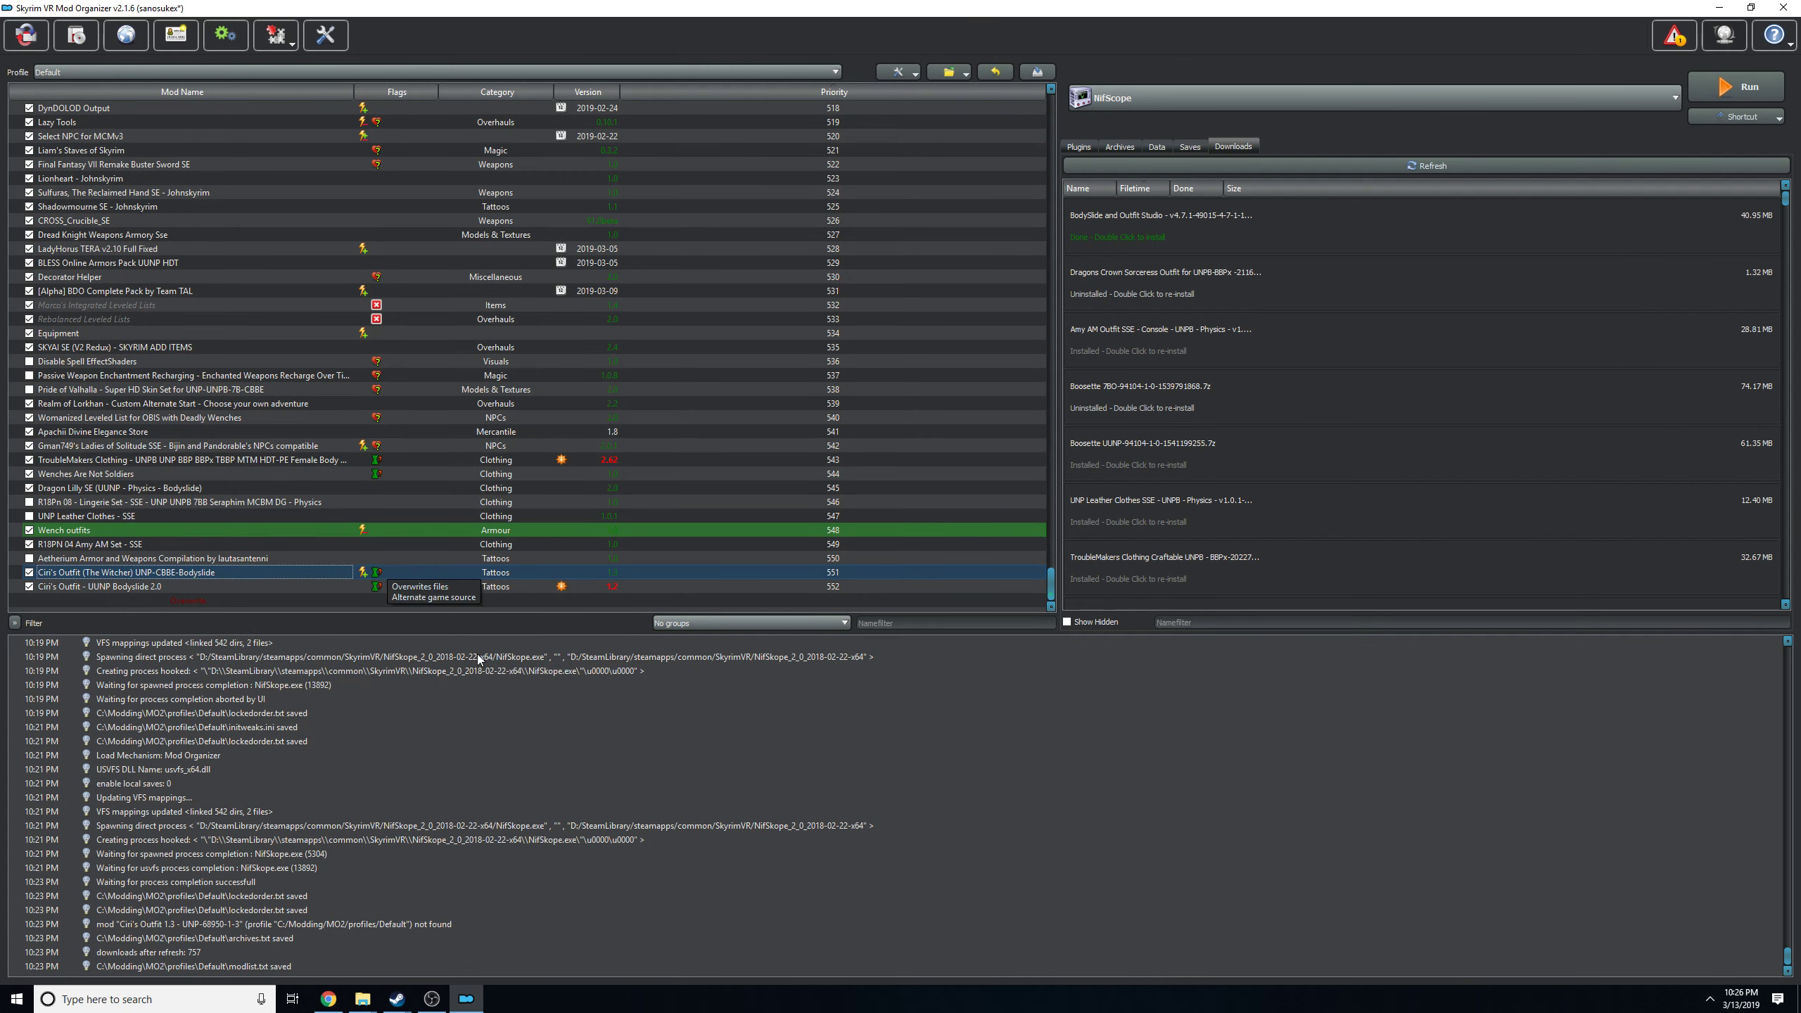
{"action": "left_click", "coordinate": [328, 999]}
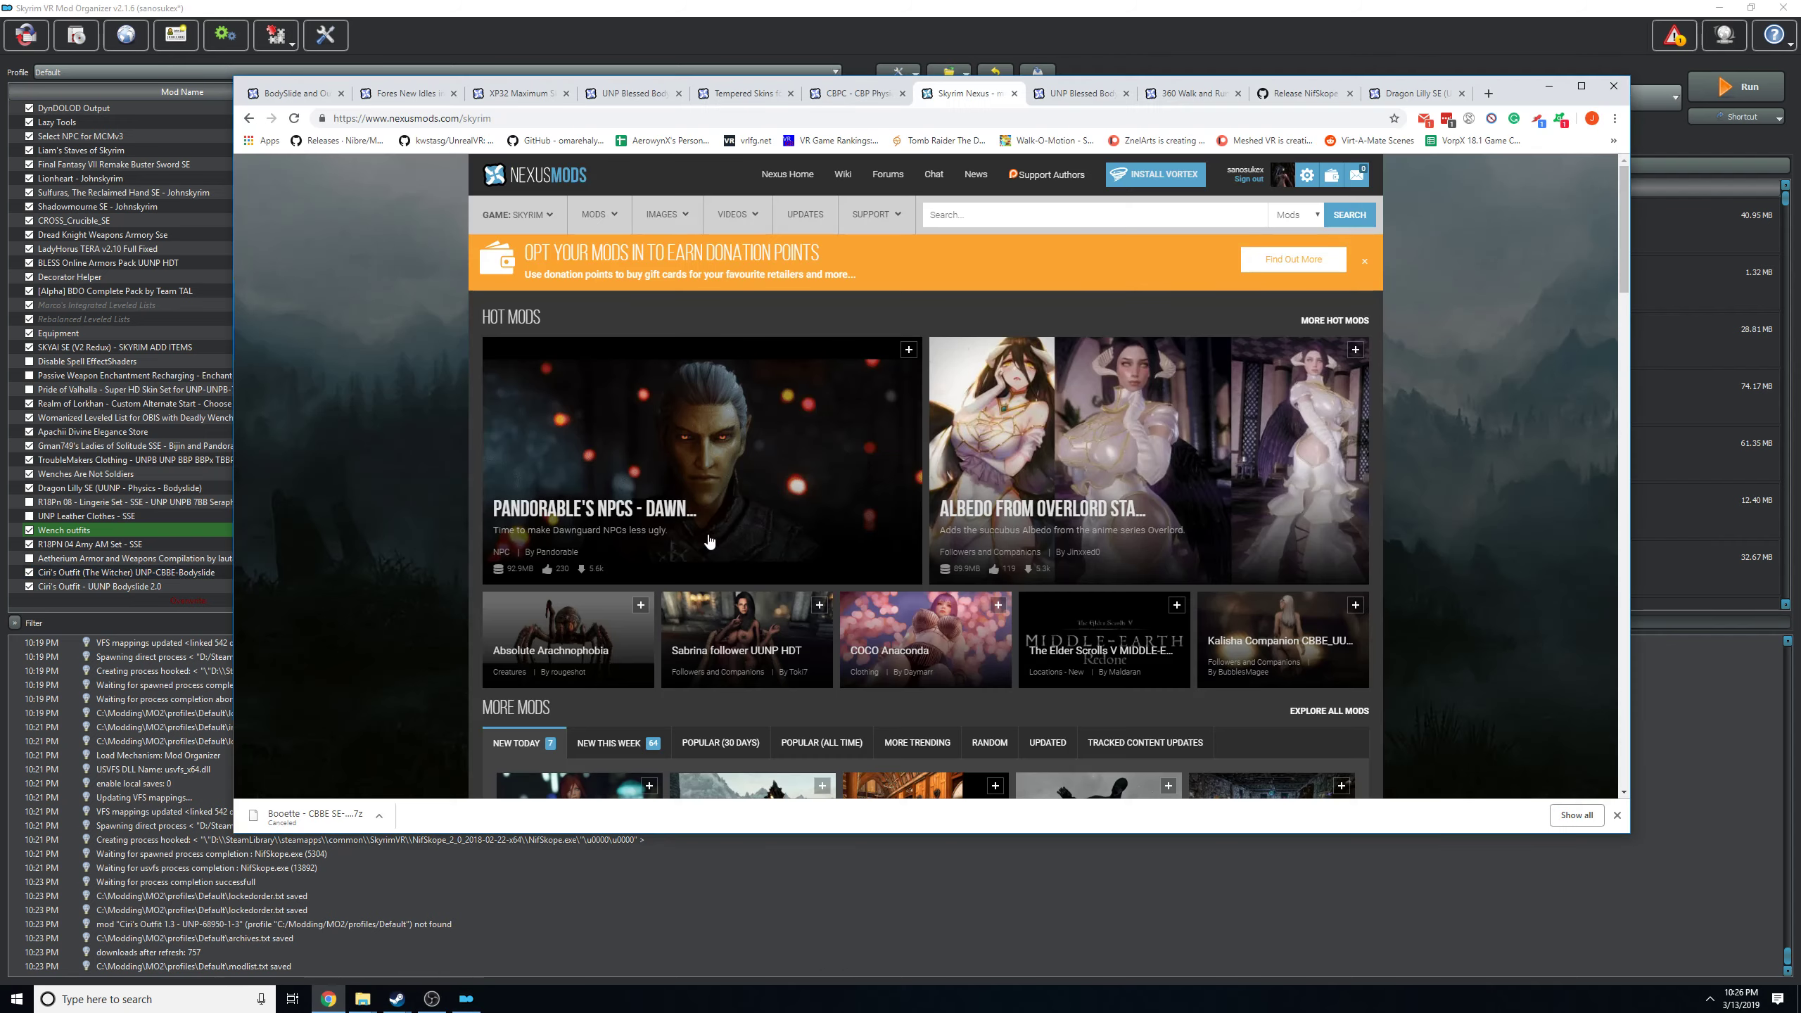
Search the Skyrim Nexus for uunp mods, browse the matches, and switch the site to Skyrim Special Edition.
{"action": "left_click", "coordinate": [1581, 86]}
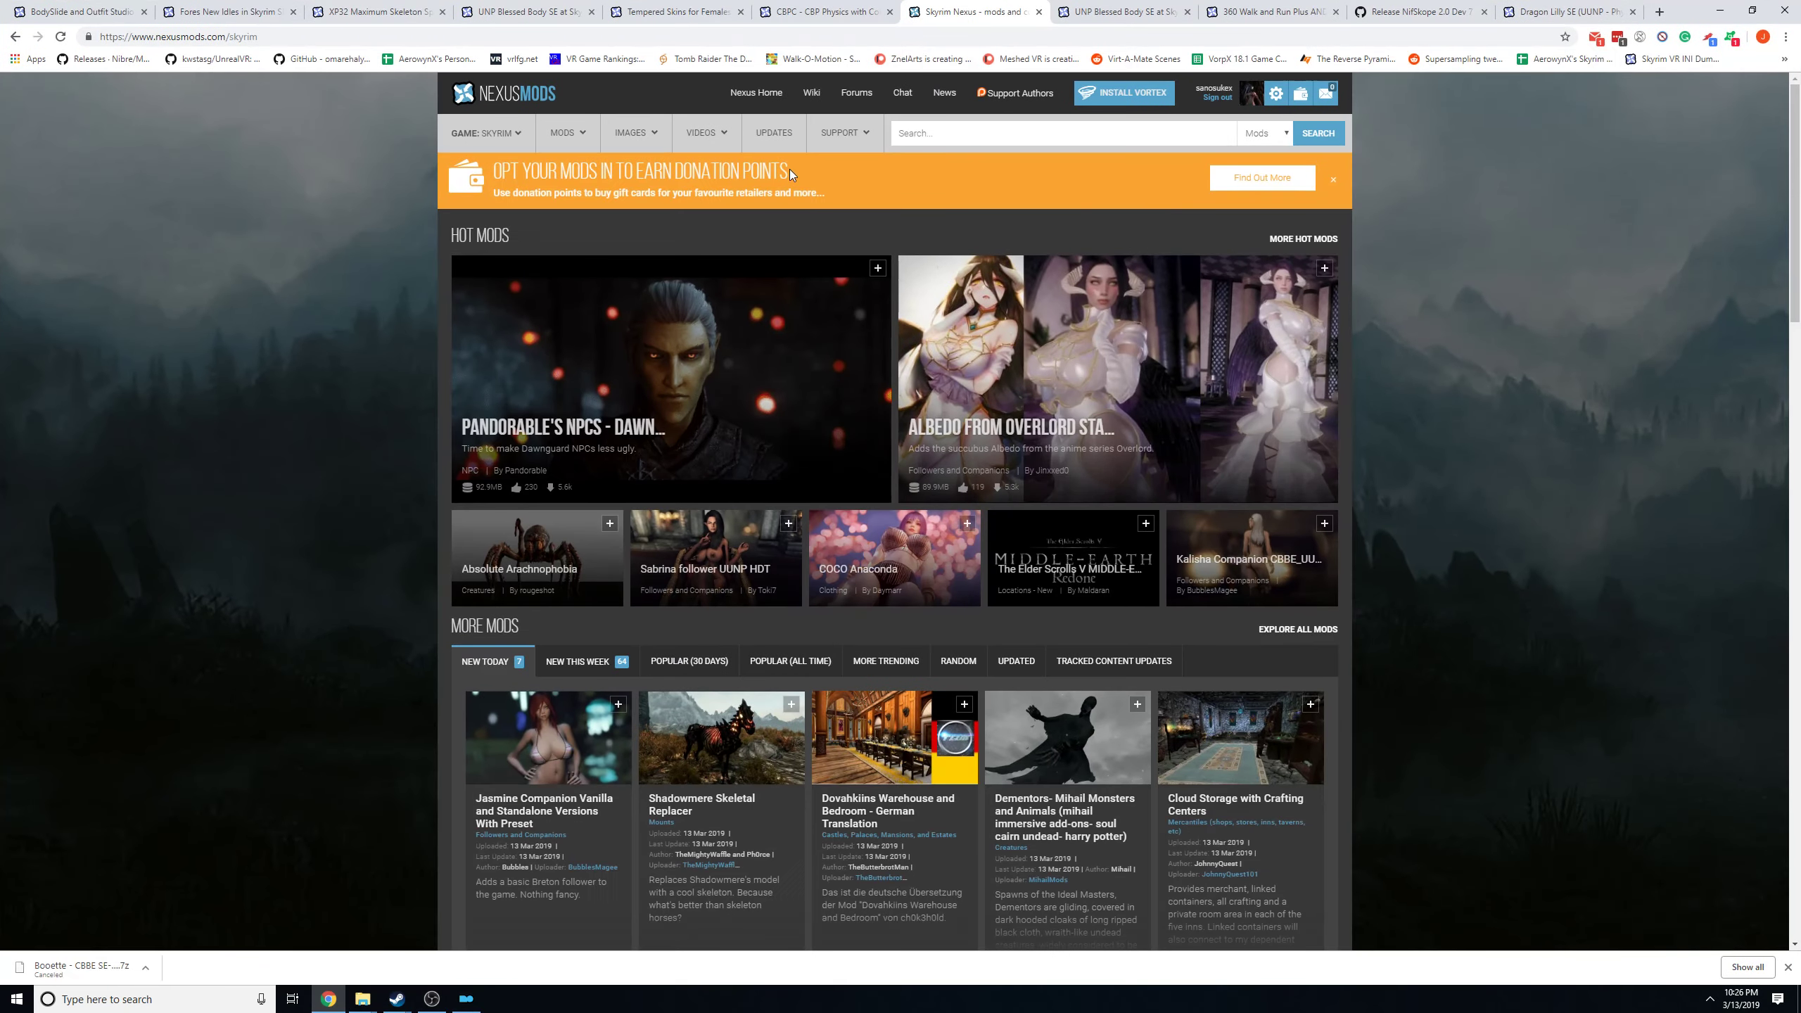
{"action": "left_click", "coordinate": [960, 140]}
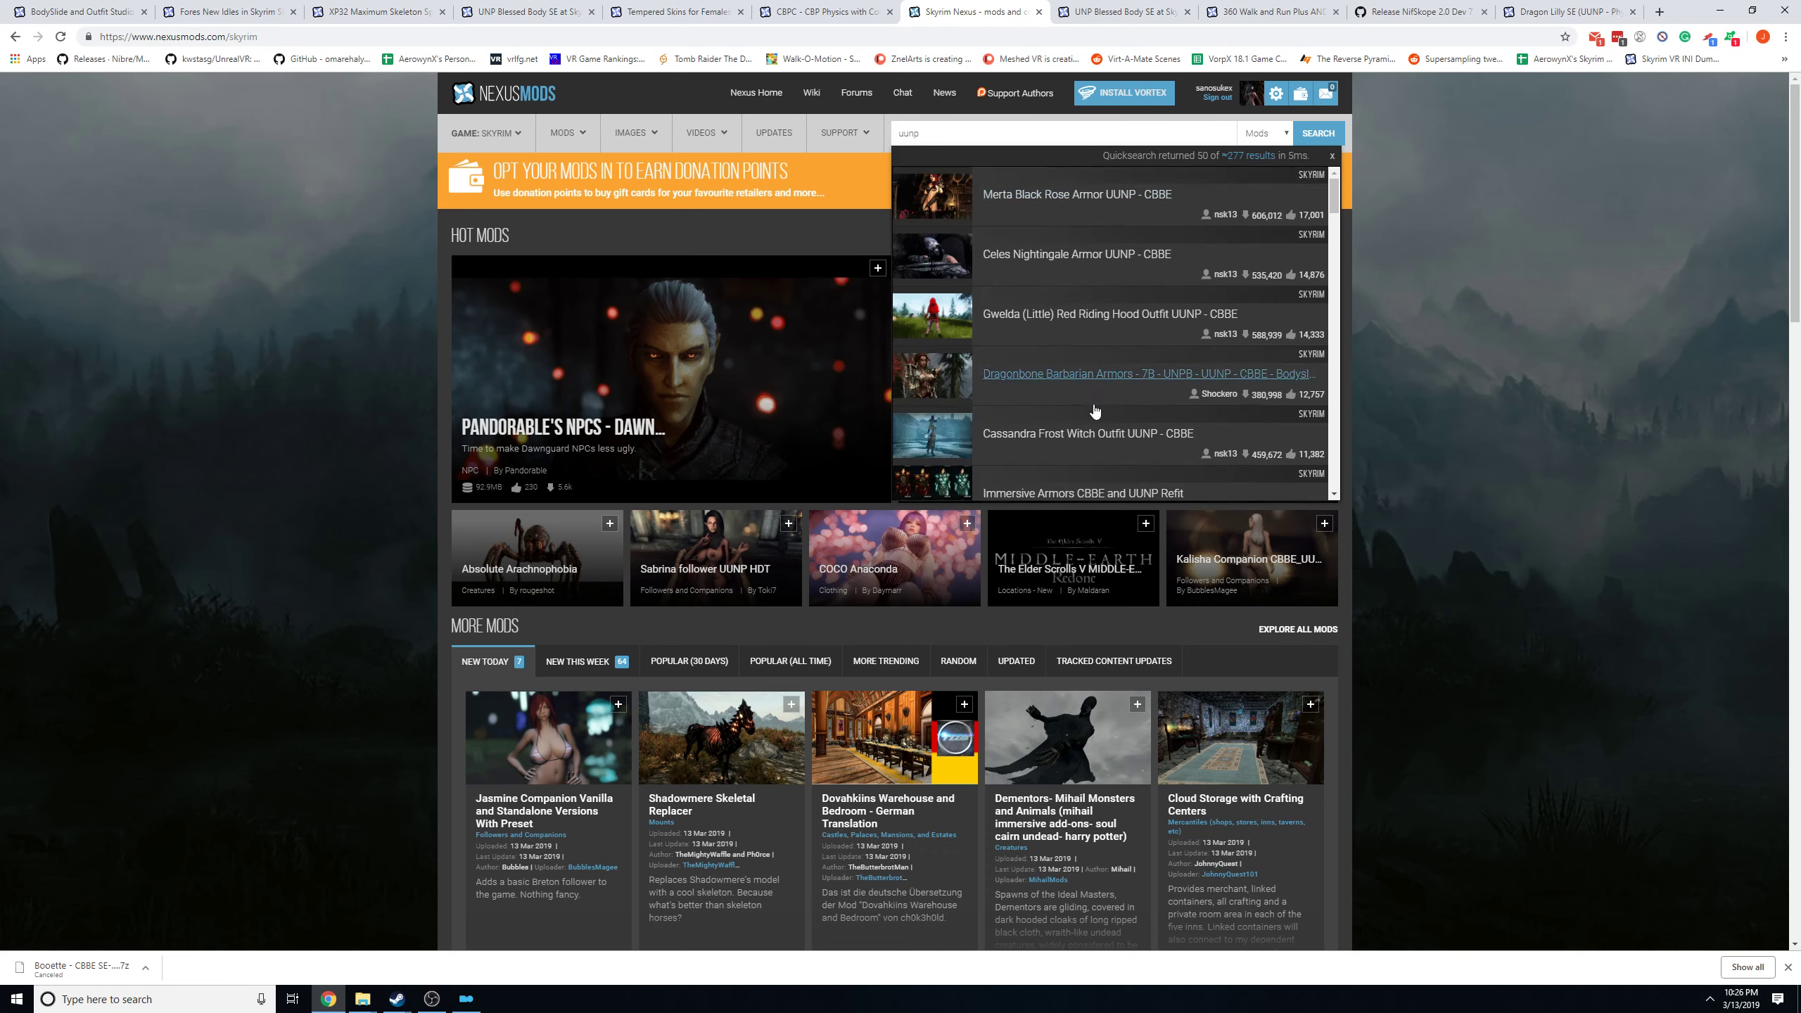
{"action": "scroll", "coordinate": [1092, 403], "scroll_direction": "down", "scroll_amount": 2}
{"action": "scroll", "coordinate": [1090, 406], "scroll_direction": "up", "scroll_amount": 1}
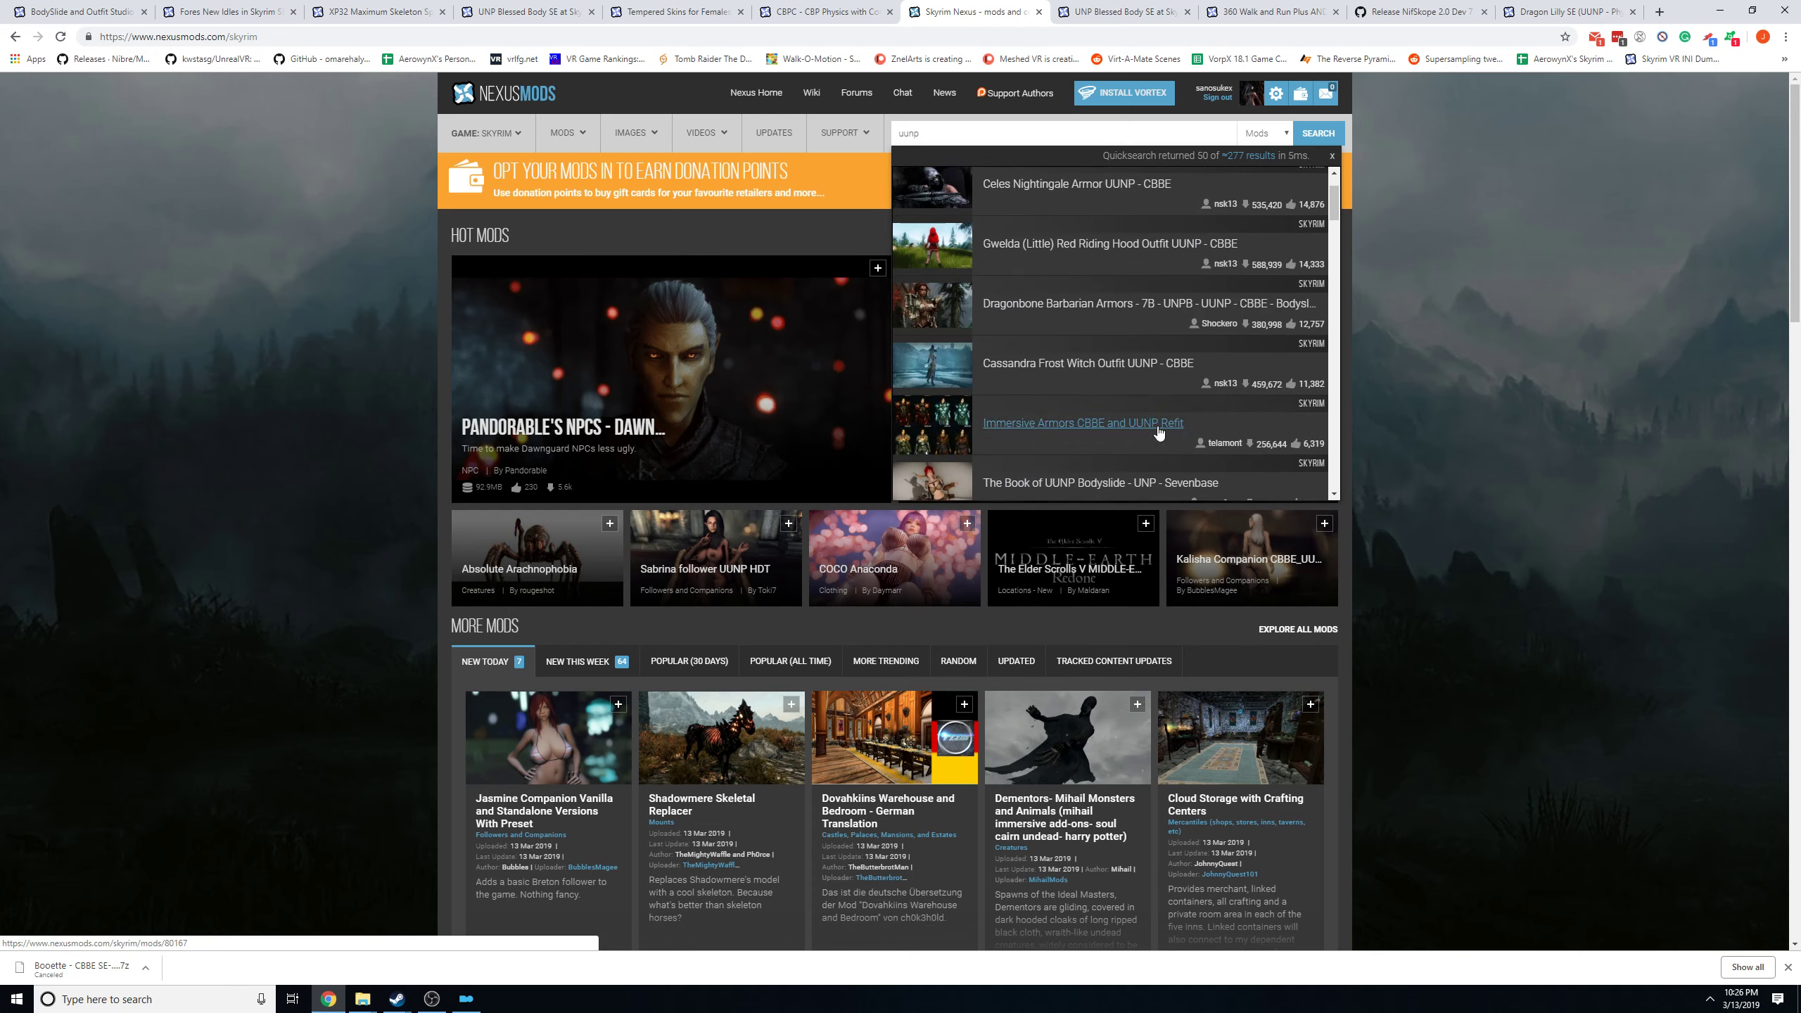
{"action": "mouse_move", "coordinate": [471, 142]}
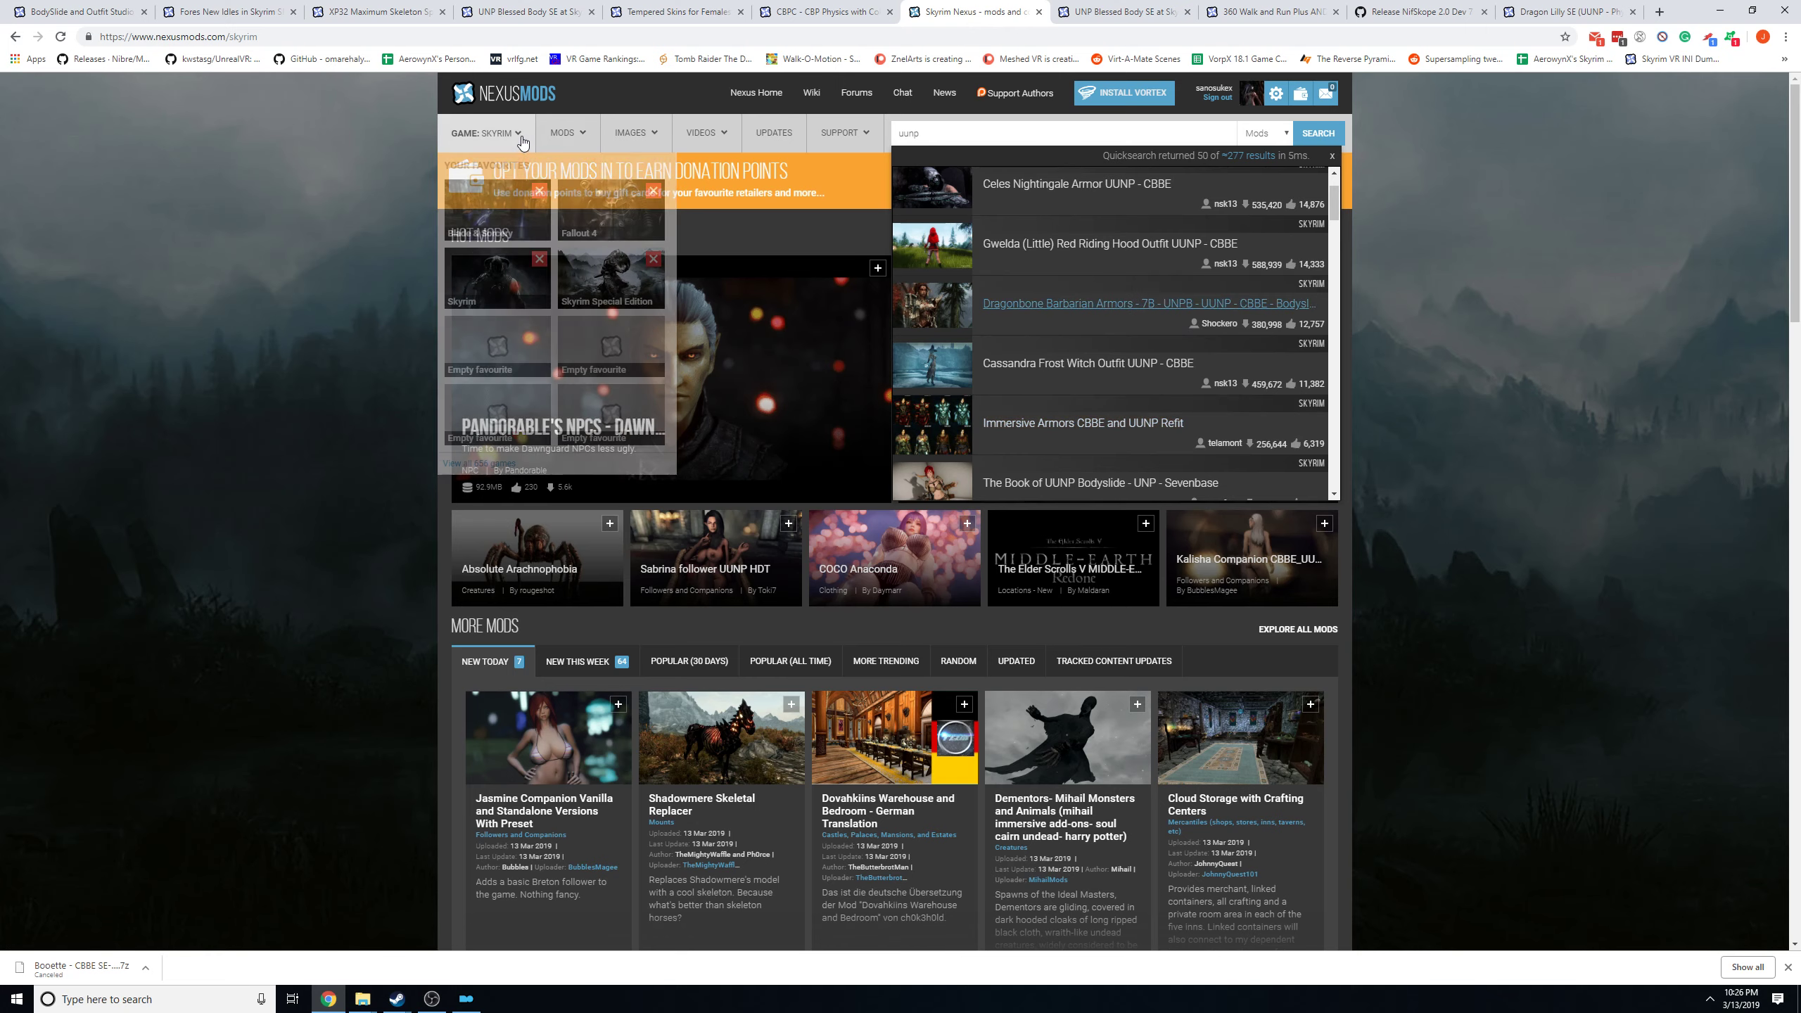
{"action": "left_click", "coordinate": [603, 277]}
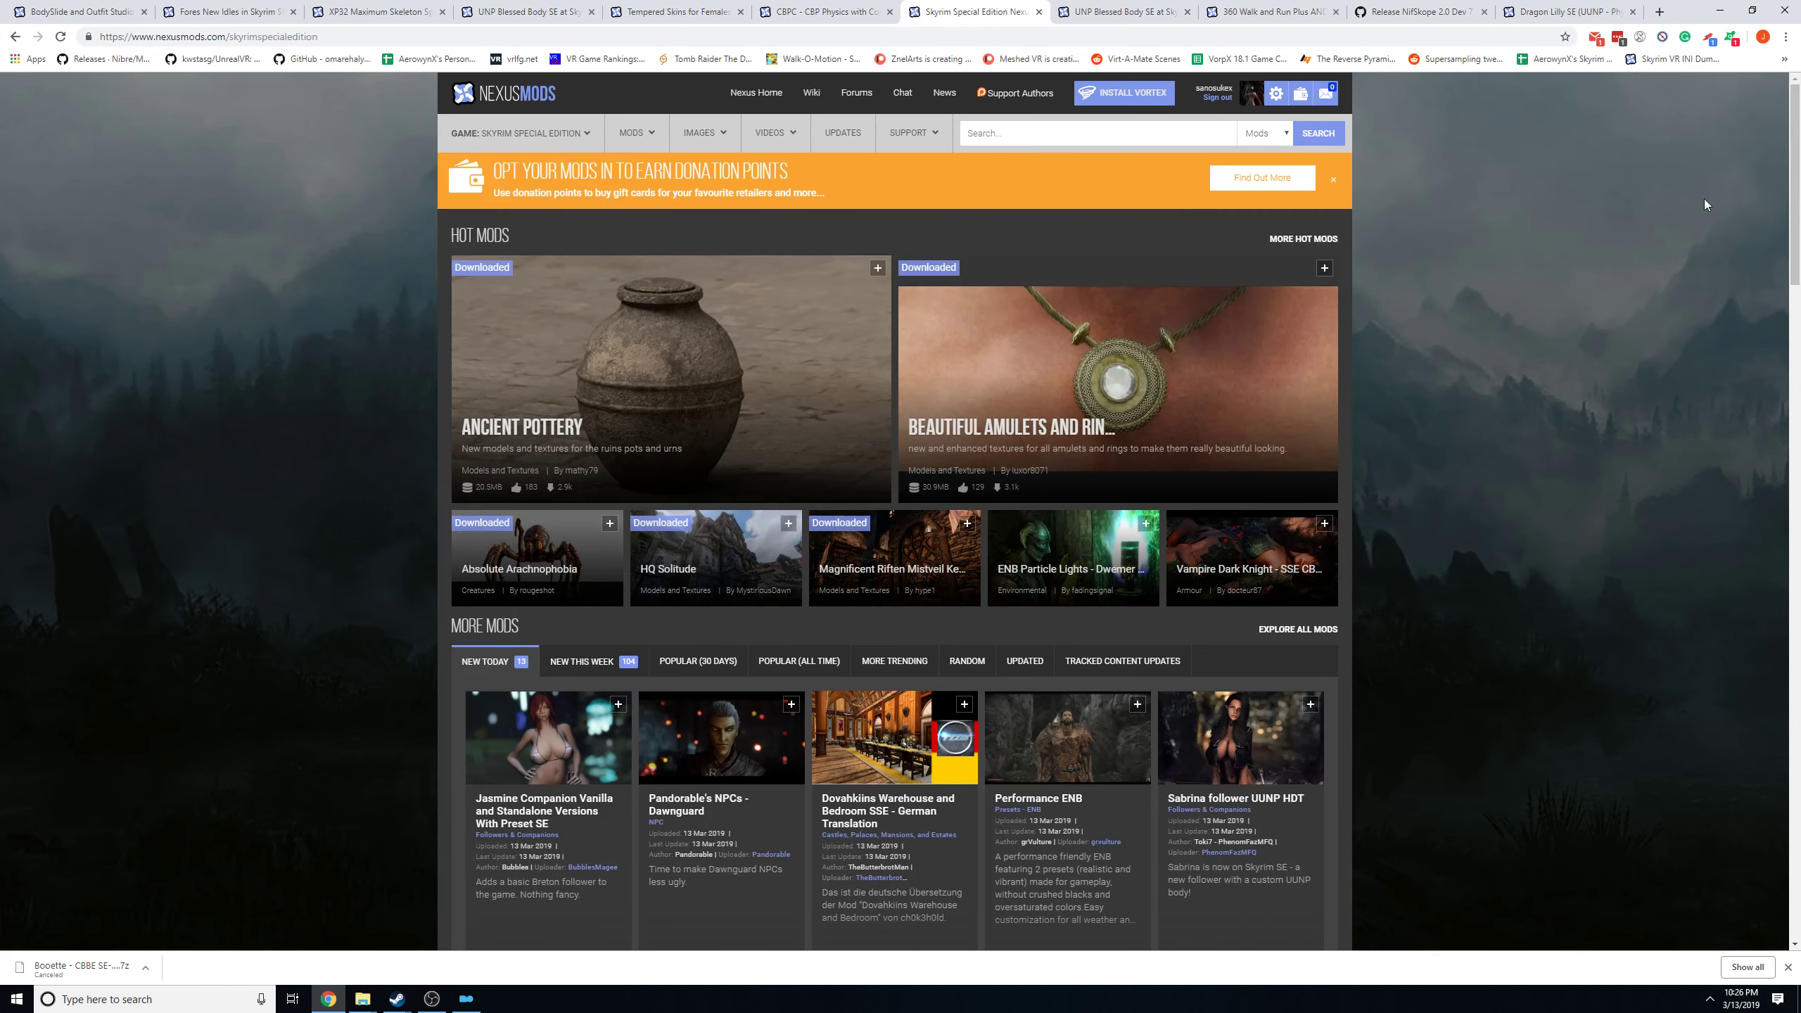
Return to Mod Organizer and open the folder of the Ciri's Outfit (The Witcher) UNP-CBBE-Bodyslide mod in File Explorer.
{"action": "left_click", "coordinate": [1719, 9]}
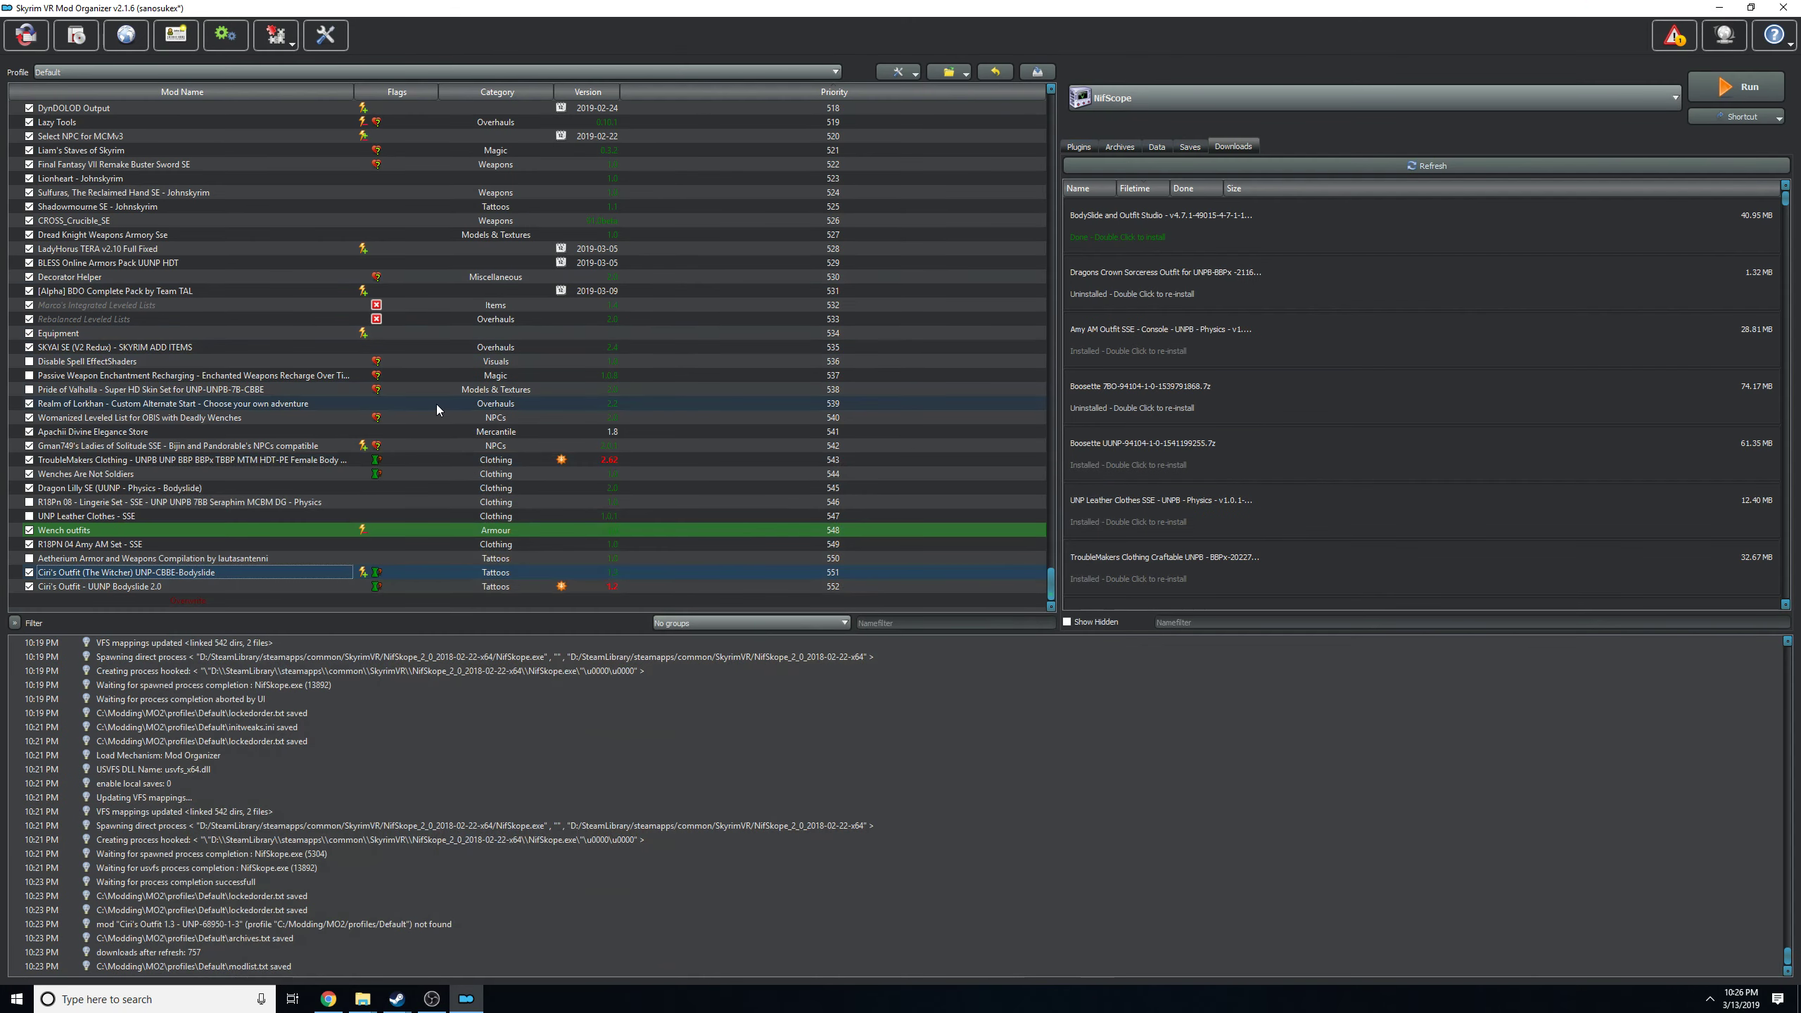
{"action": "right_click", "coordinate": [85, 574]}
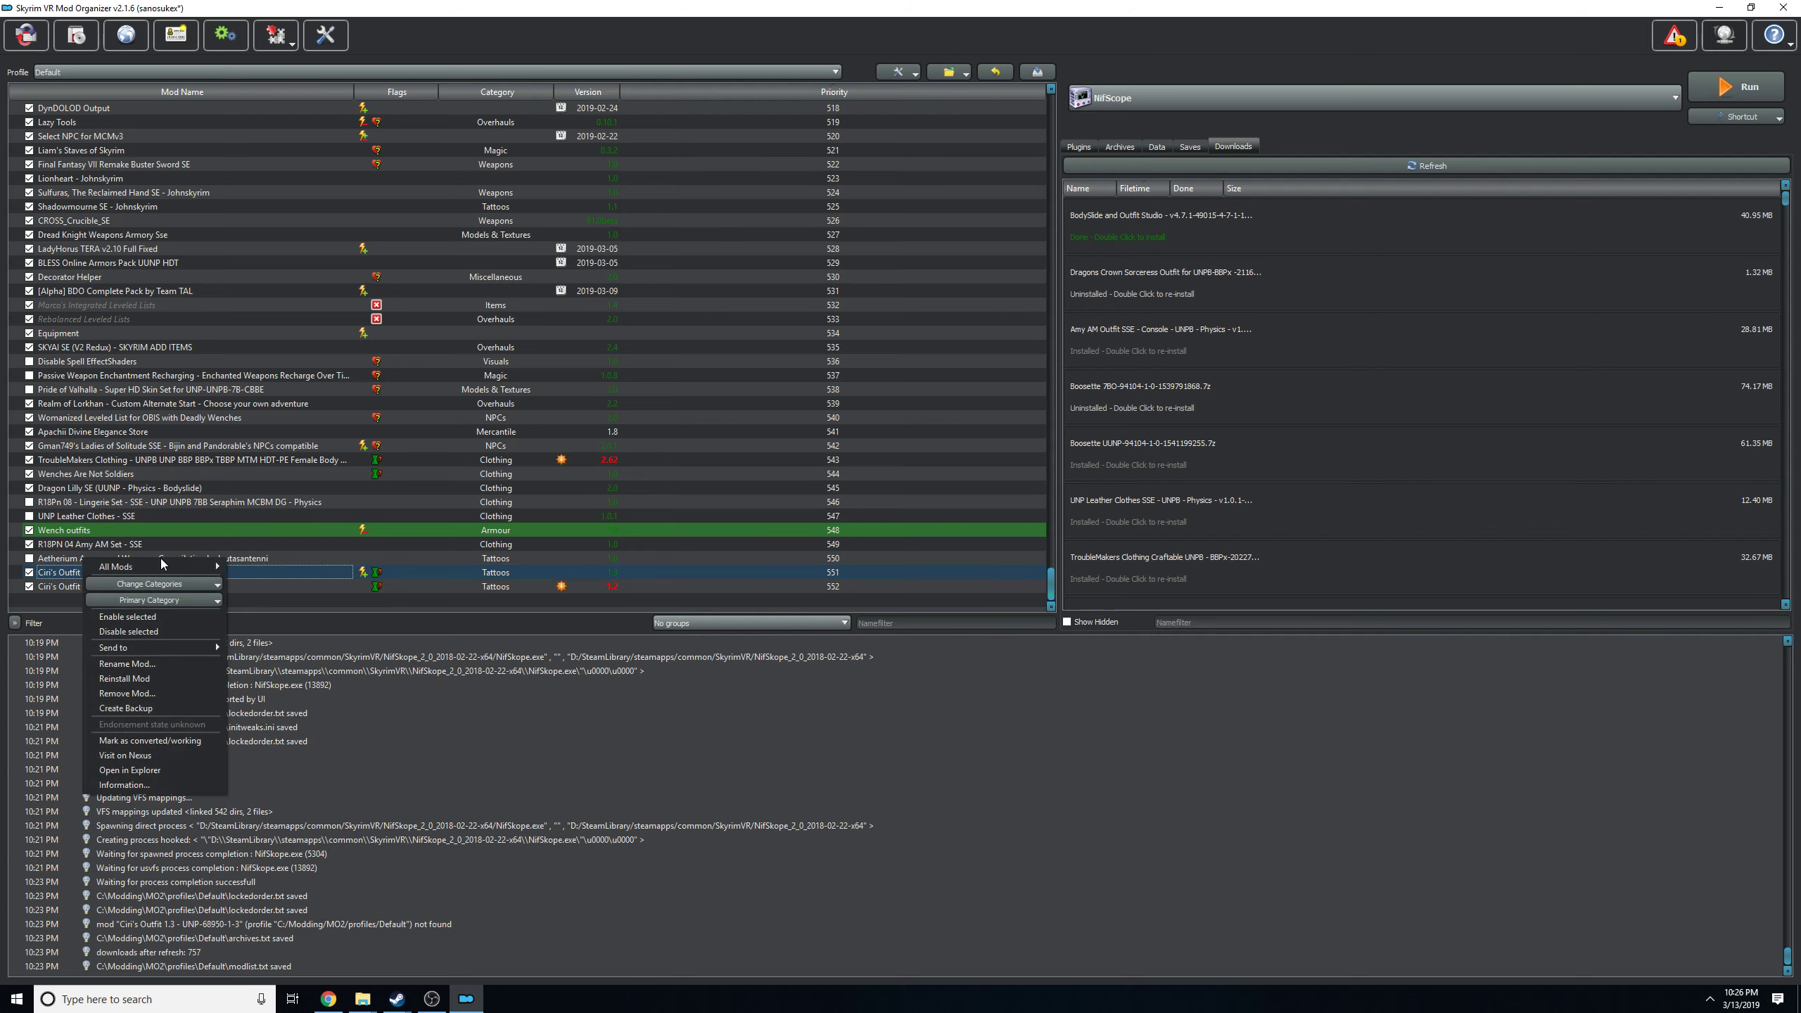
{"action": "left_click", "coordinate": [134, 769]}
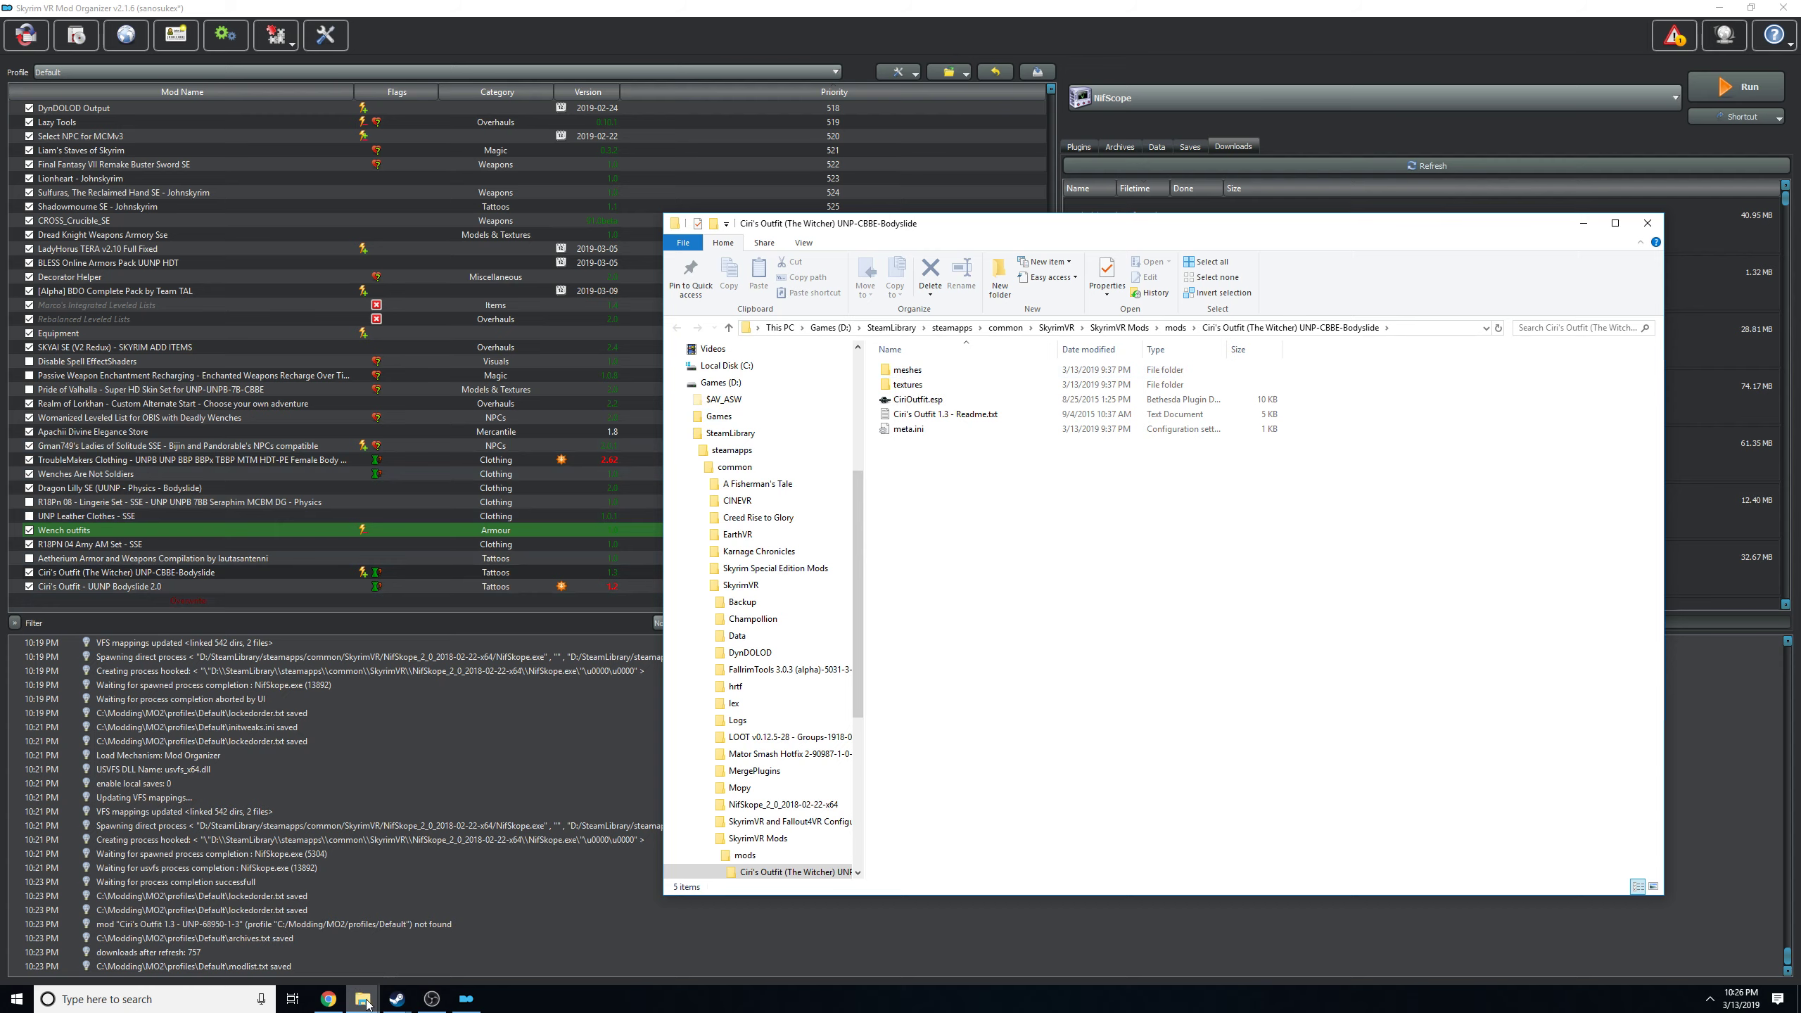
Launch SSE NIF Optimizer.exe from its download folder and place its window clear of the mod's folder.
{"action": "mouse_move", "coordinate": [368, 1003]}
{"action": "left_click", "coordinate": [42, 939]}
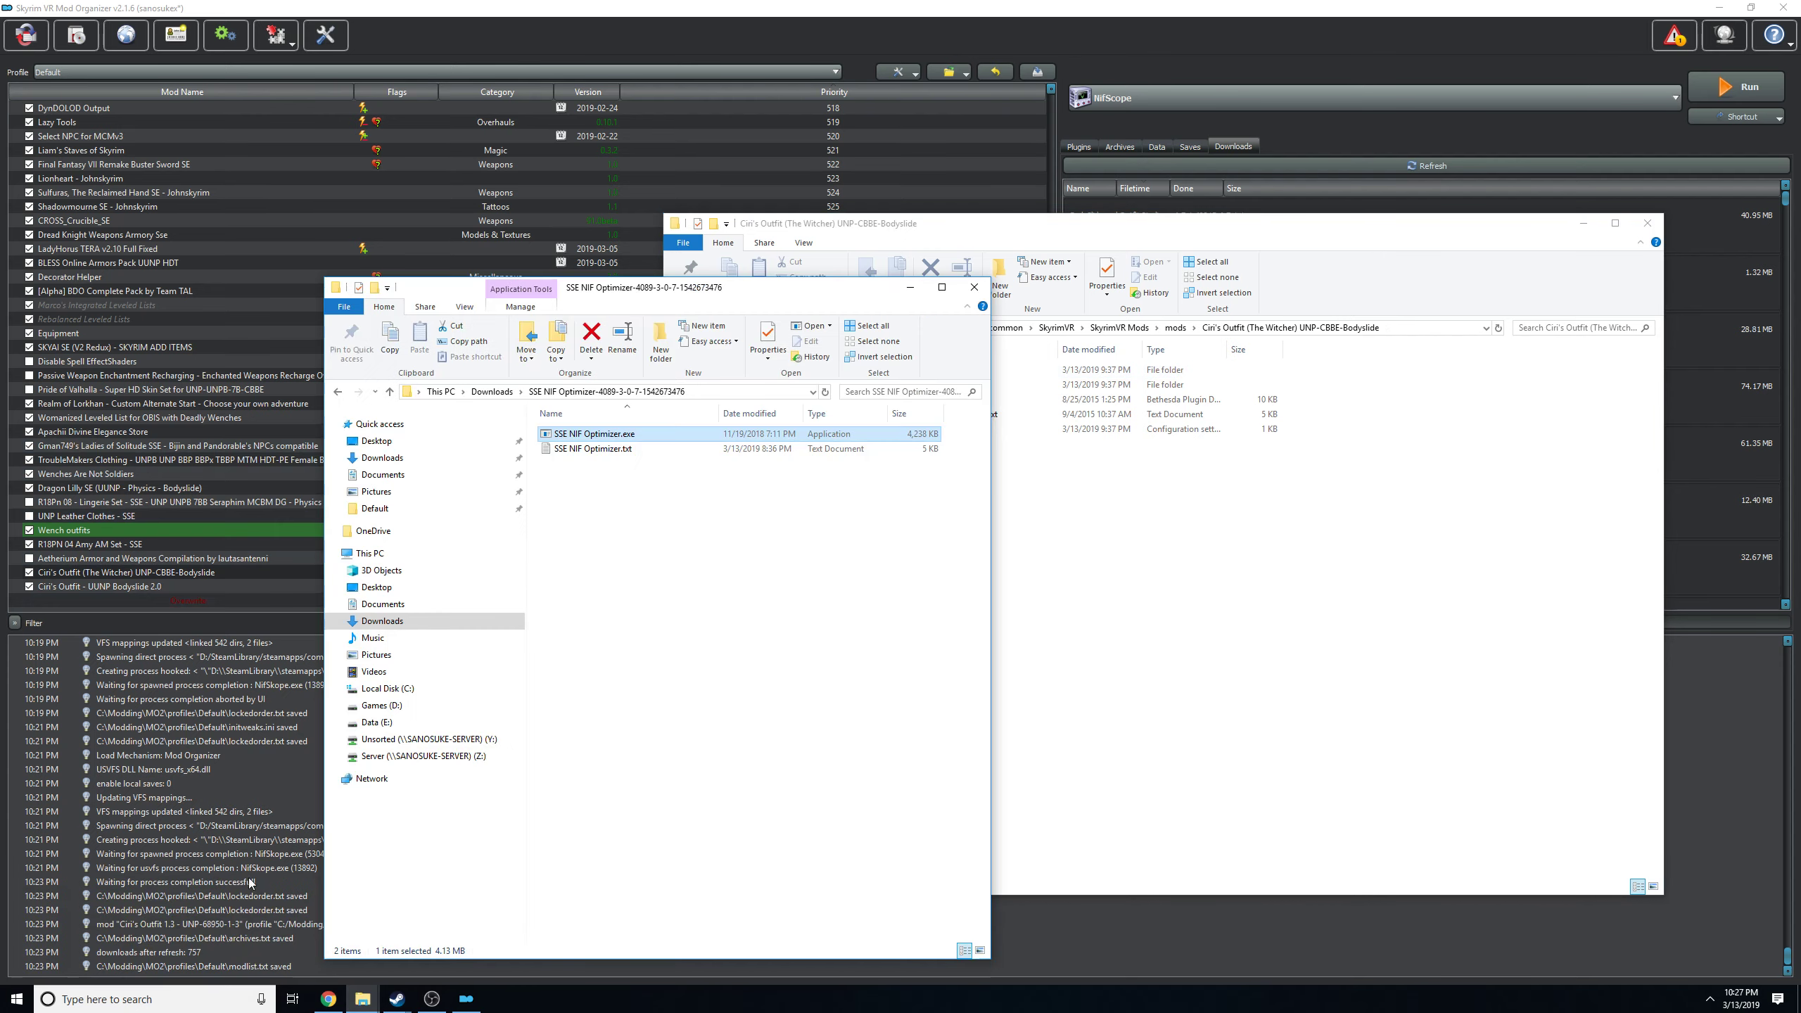
{"action": "left_click_drag", "start_coordinate": [683, 297], "coordinate": [499, 284]}
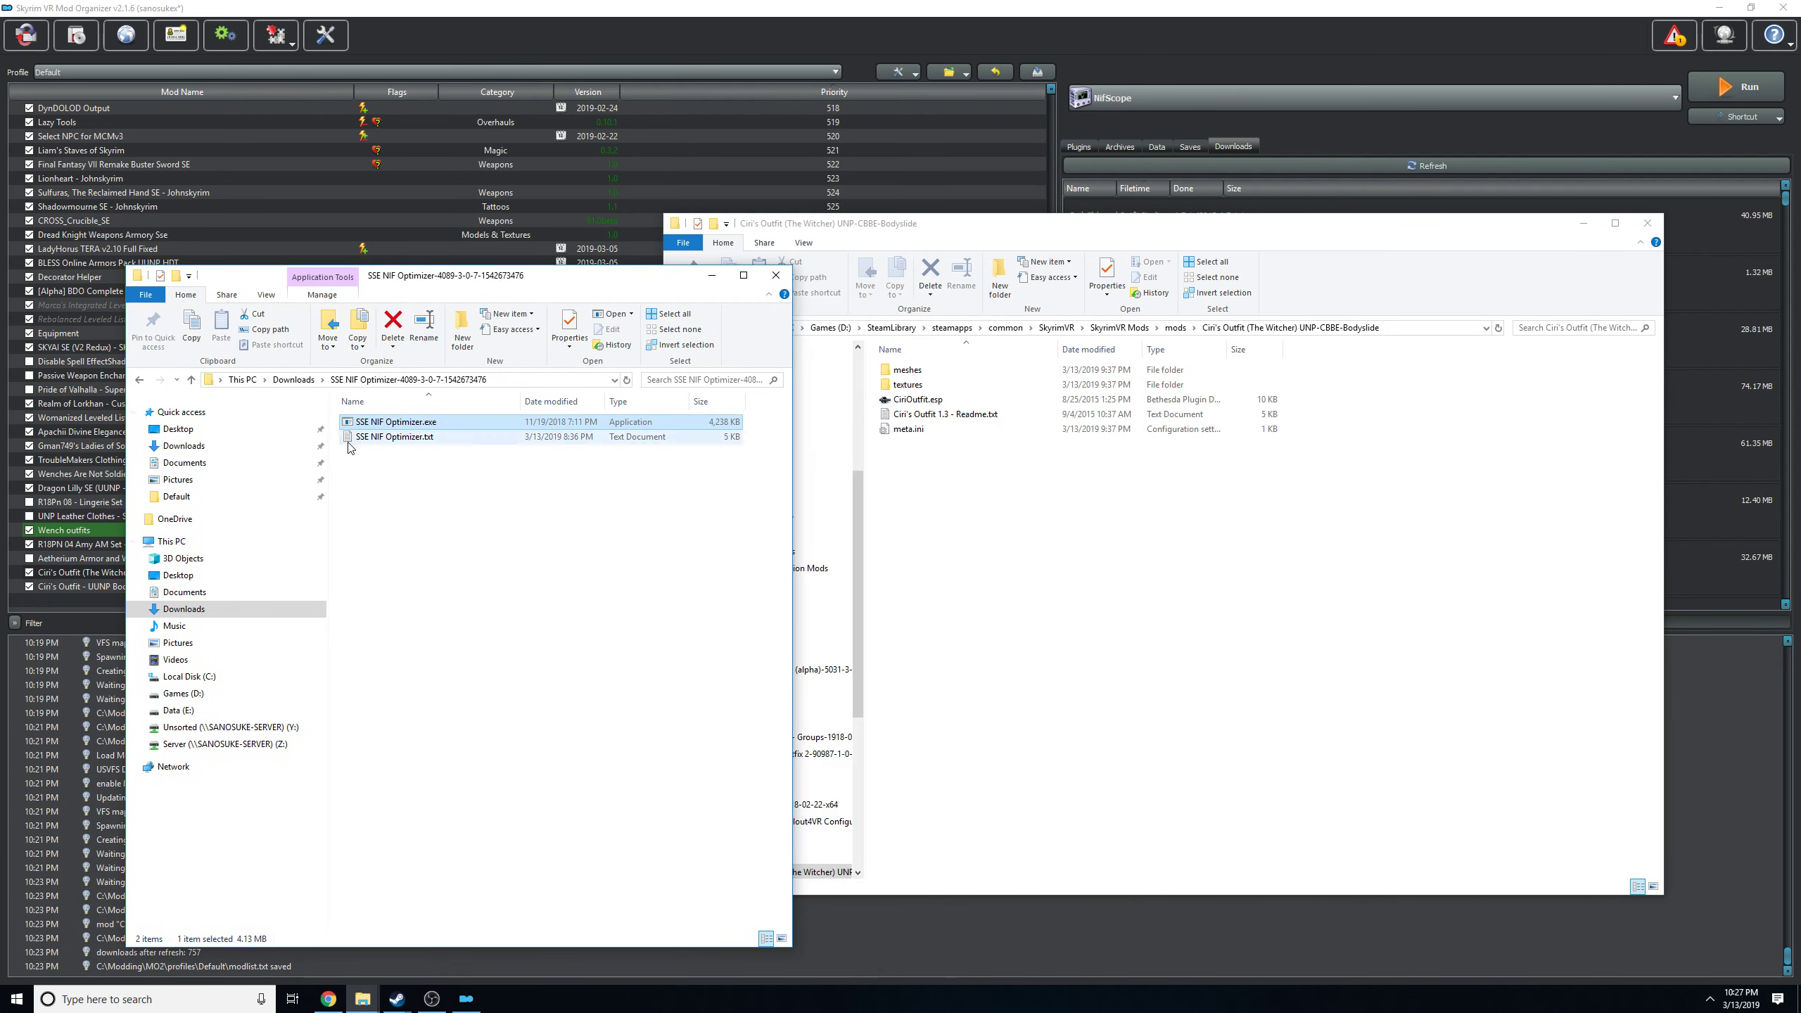
{"action": "double_click", "coordinate": [380, 423]}
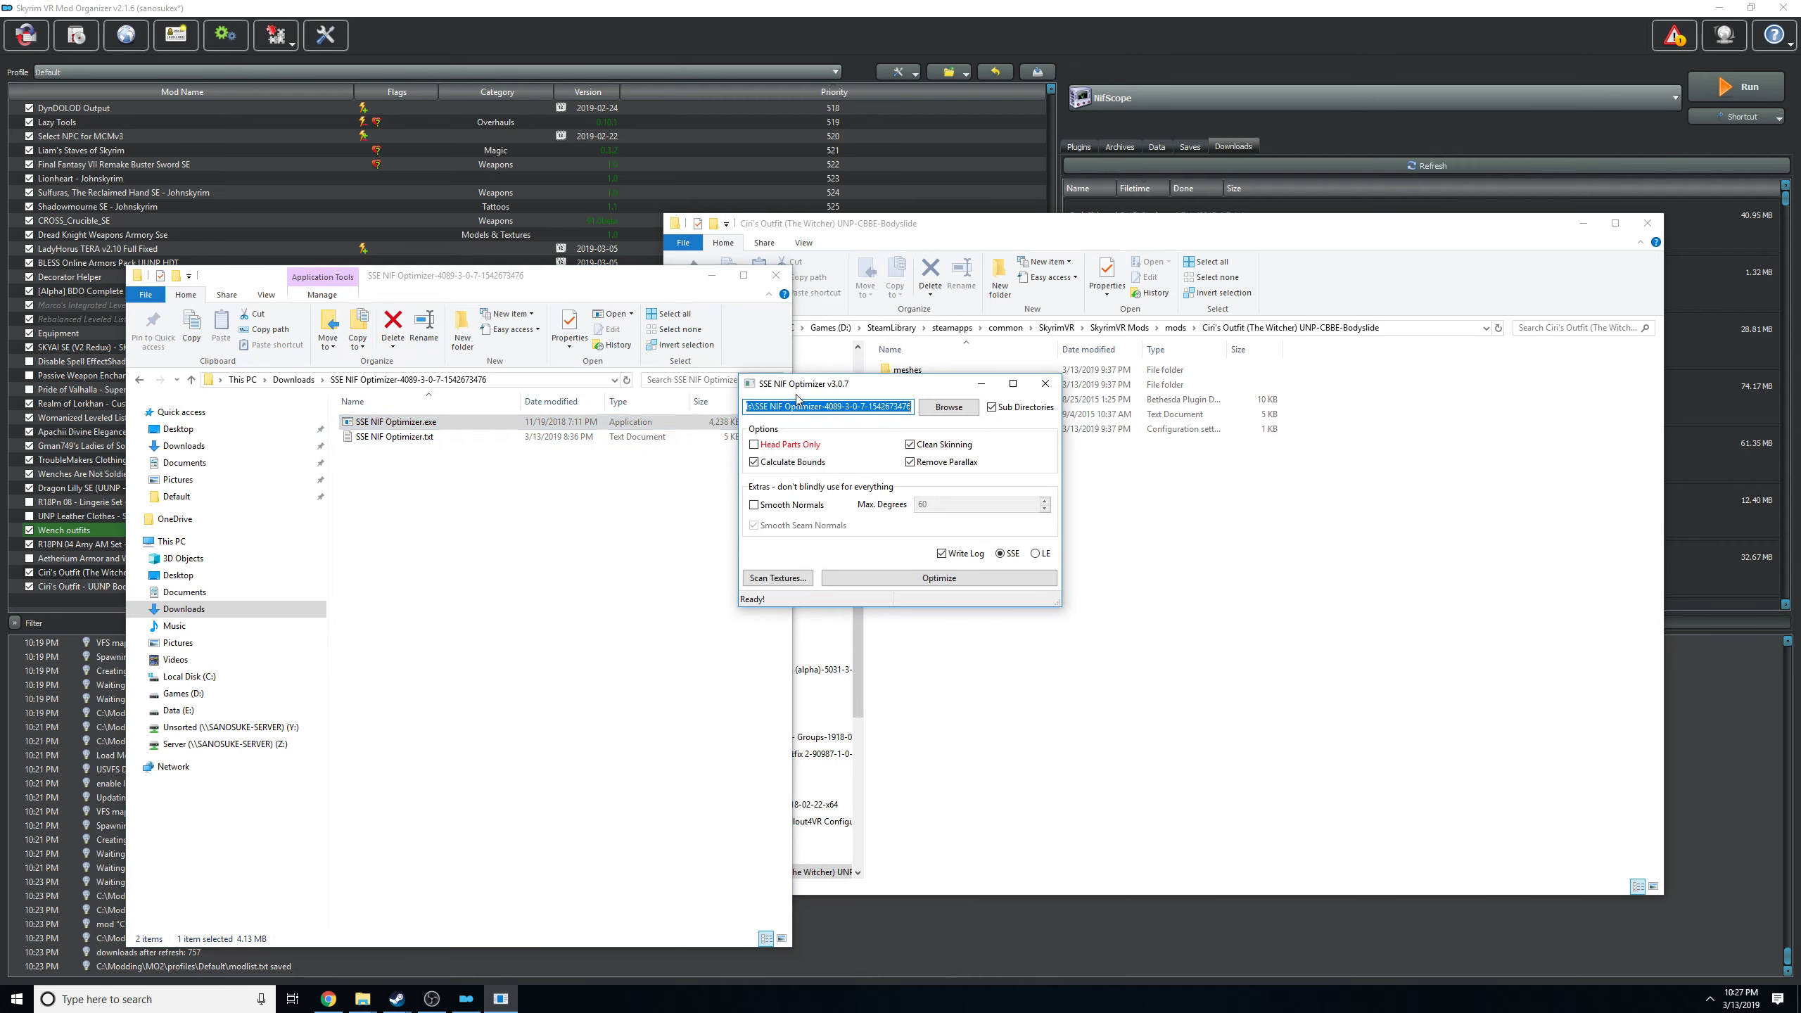
{"action": "left_click_drag", "start_coordinate": [859, 397], "coordinate": [352, 252]}
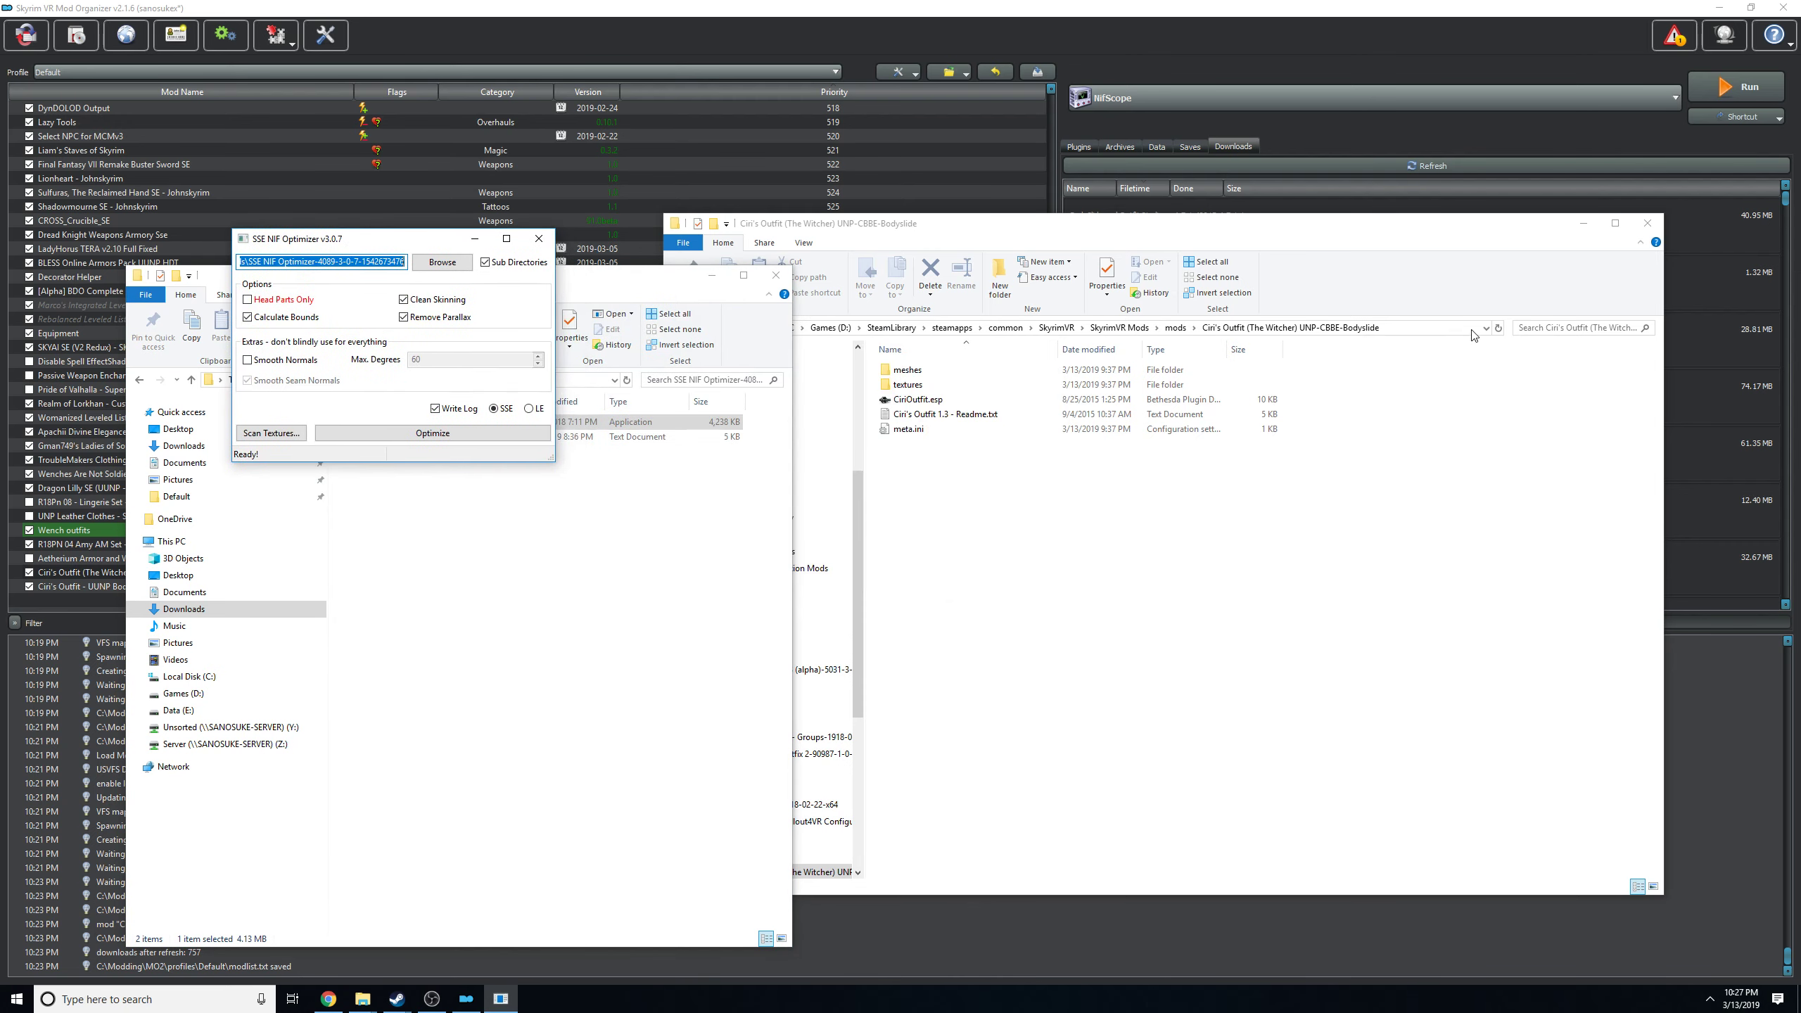
Set the optimizer's folder to the meshes folder of the Ciri's Outfit mod, optimize the meshes for SSE, and close the optimizer.
{"action": "left_click", "coordinate": [1445, 327]}
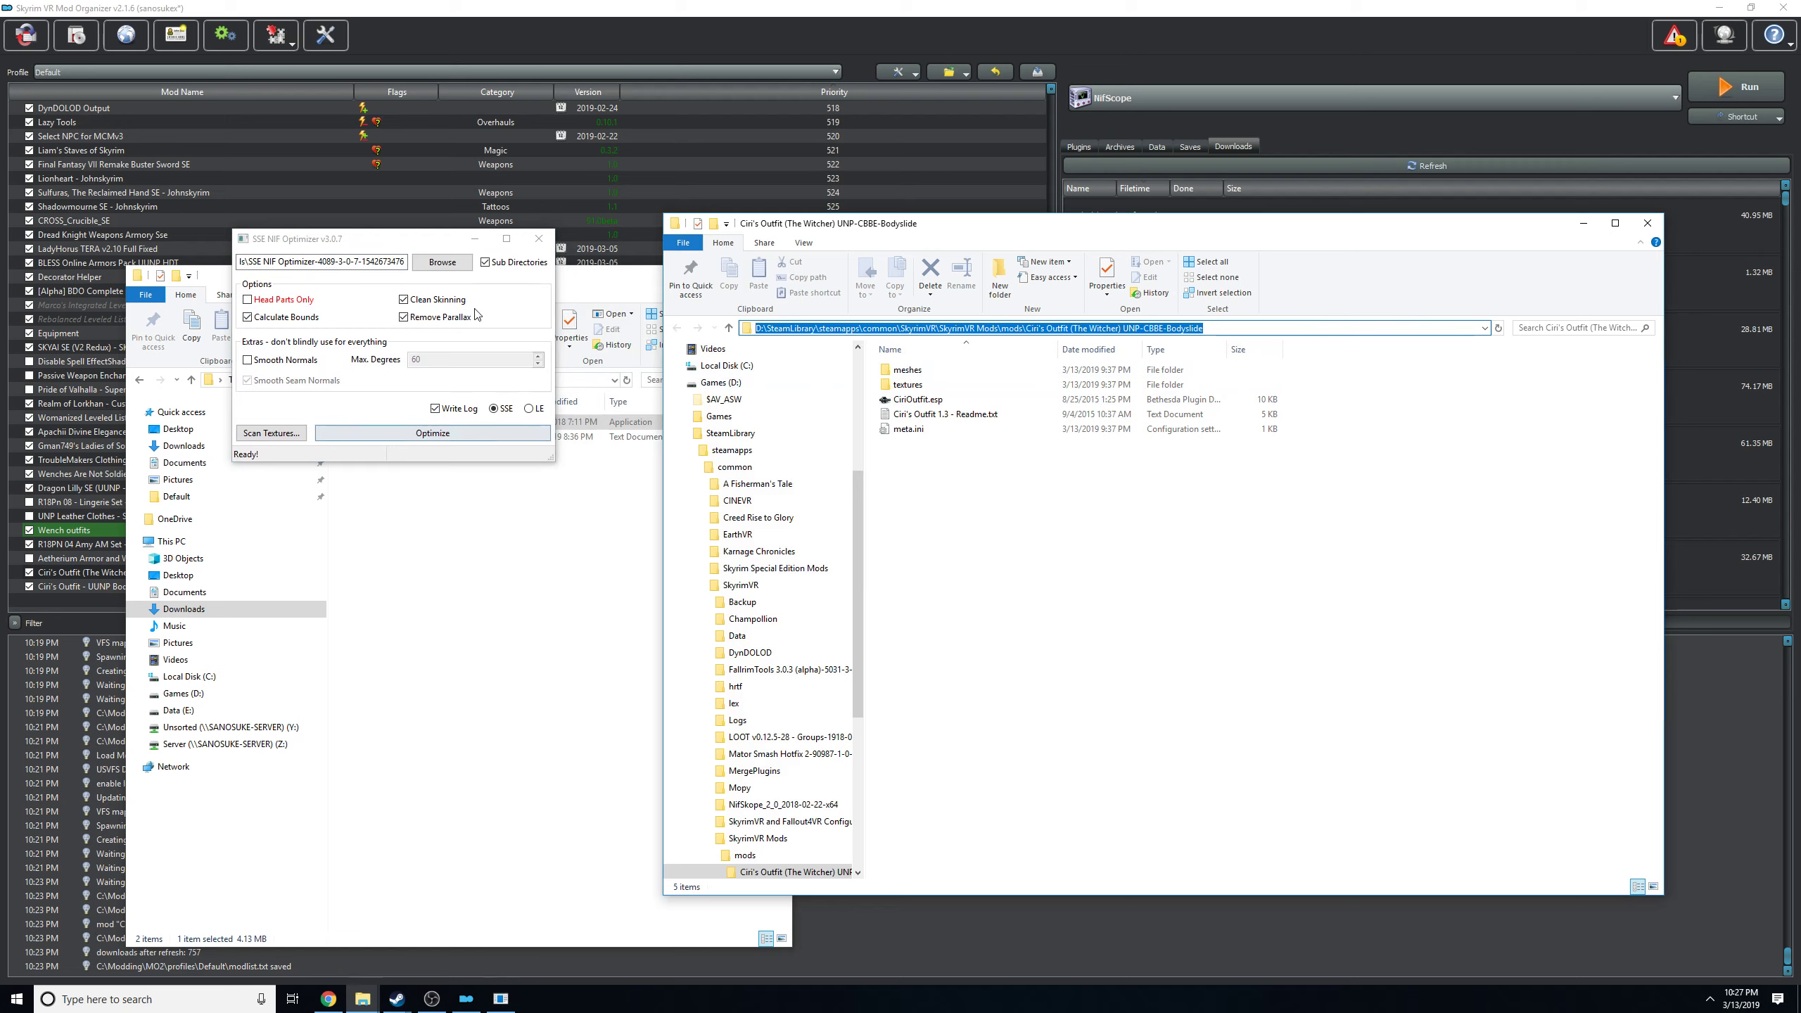
{"action": "left_click", "coordinate": [443, 262]}
{"action": "left_click", "coordinate": [680, 286]}
{"action": "key", "text": "ctrl+v"}
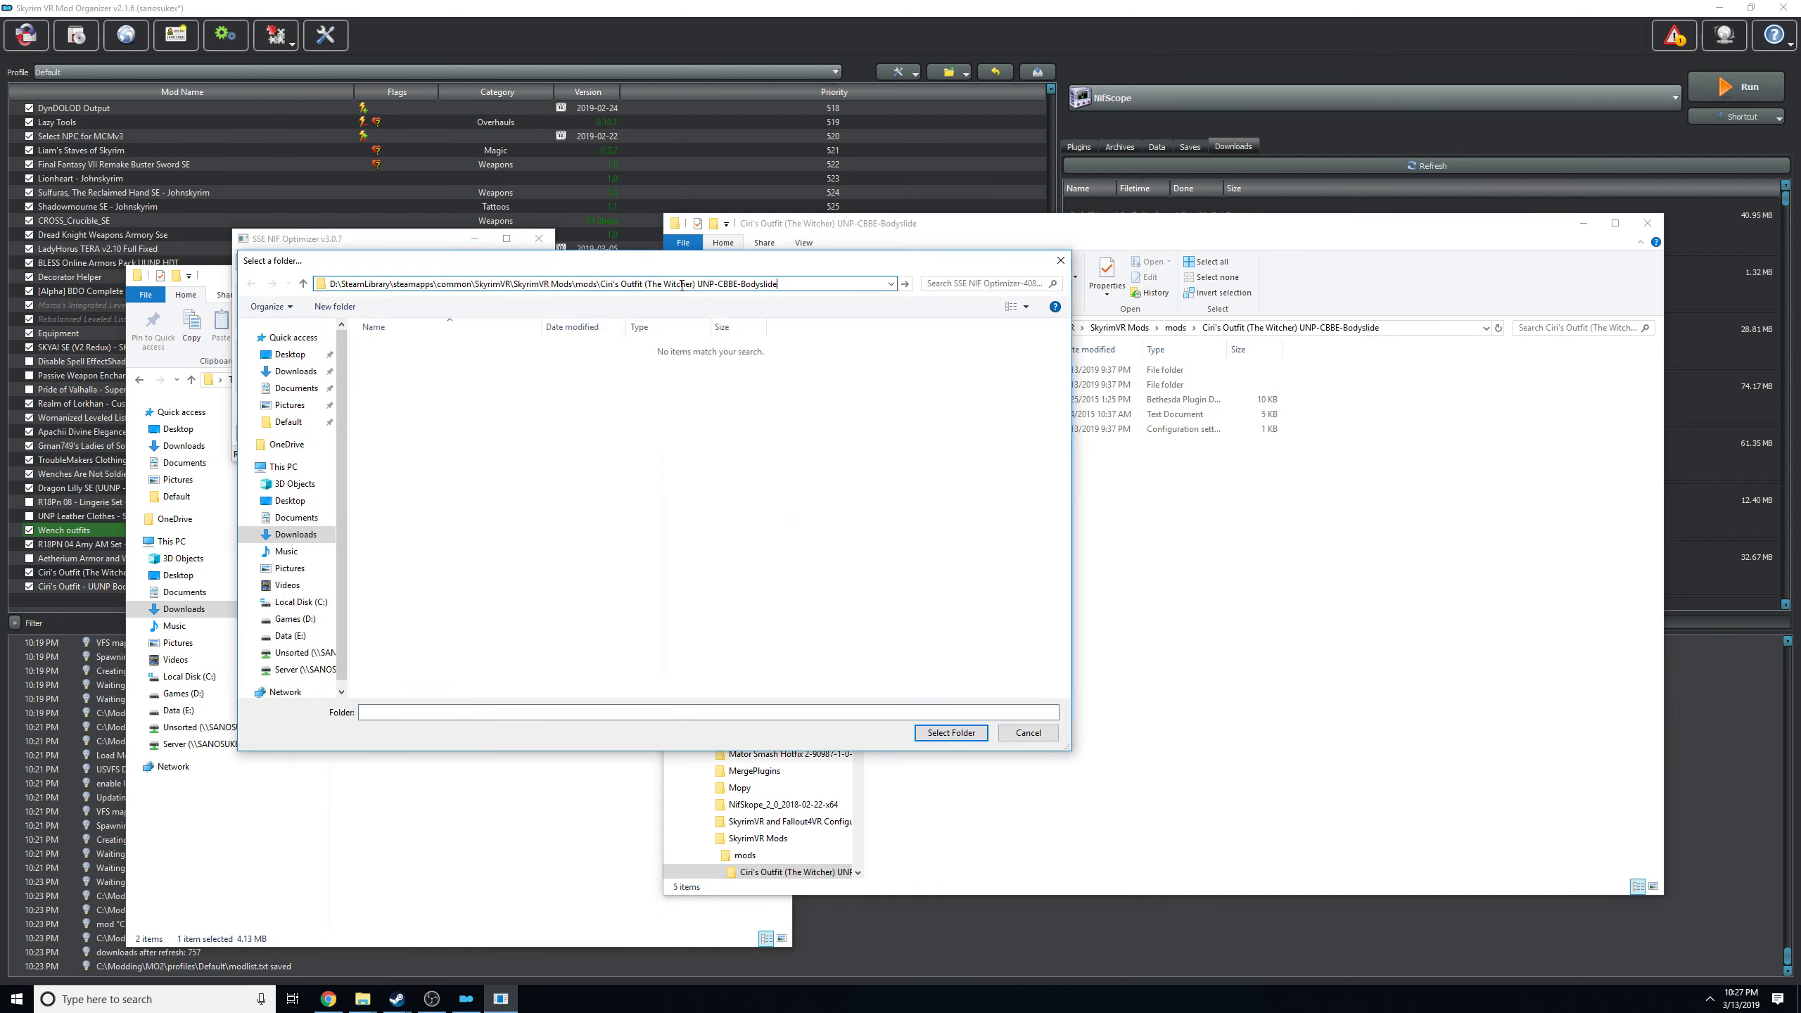
{"action": "key", "text": "Return"}
{"action": "left_click", "coordinate": [407, 353]}
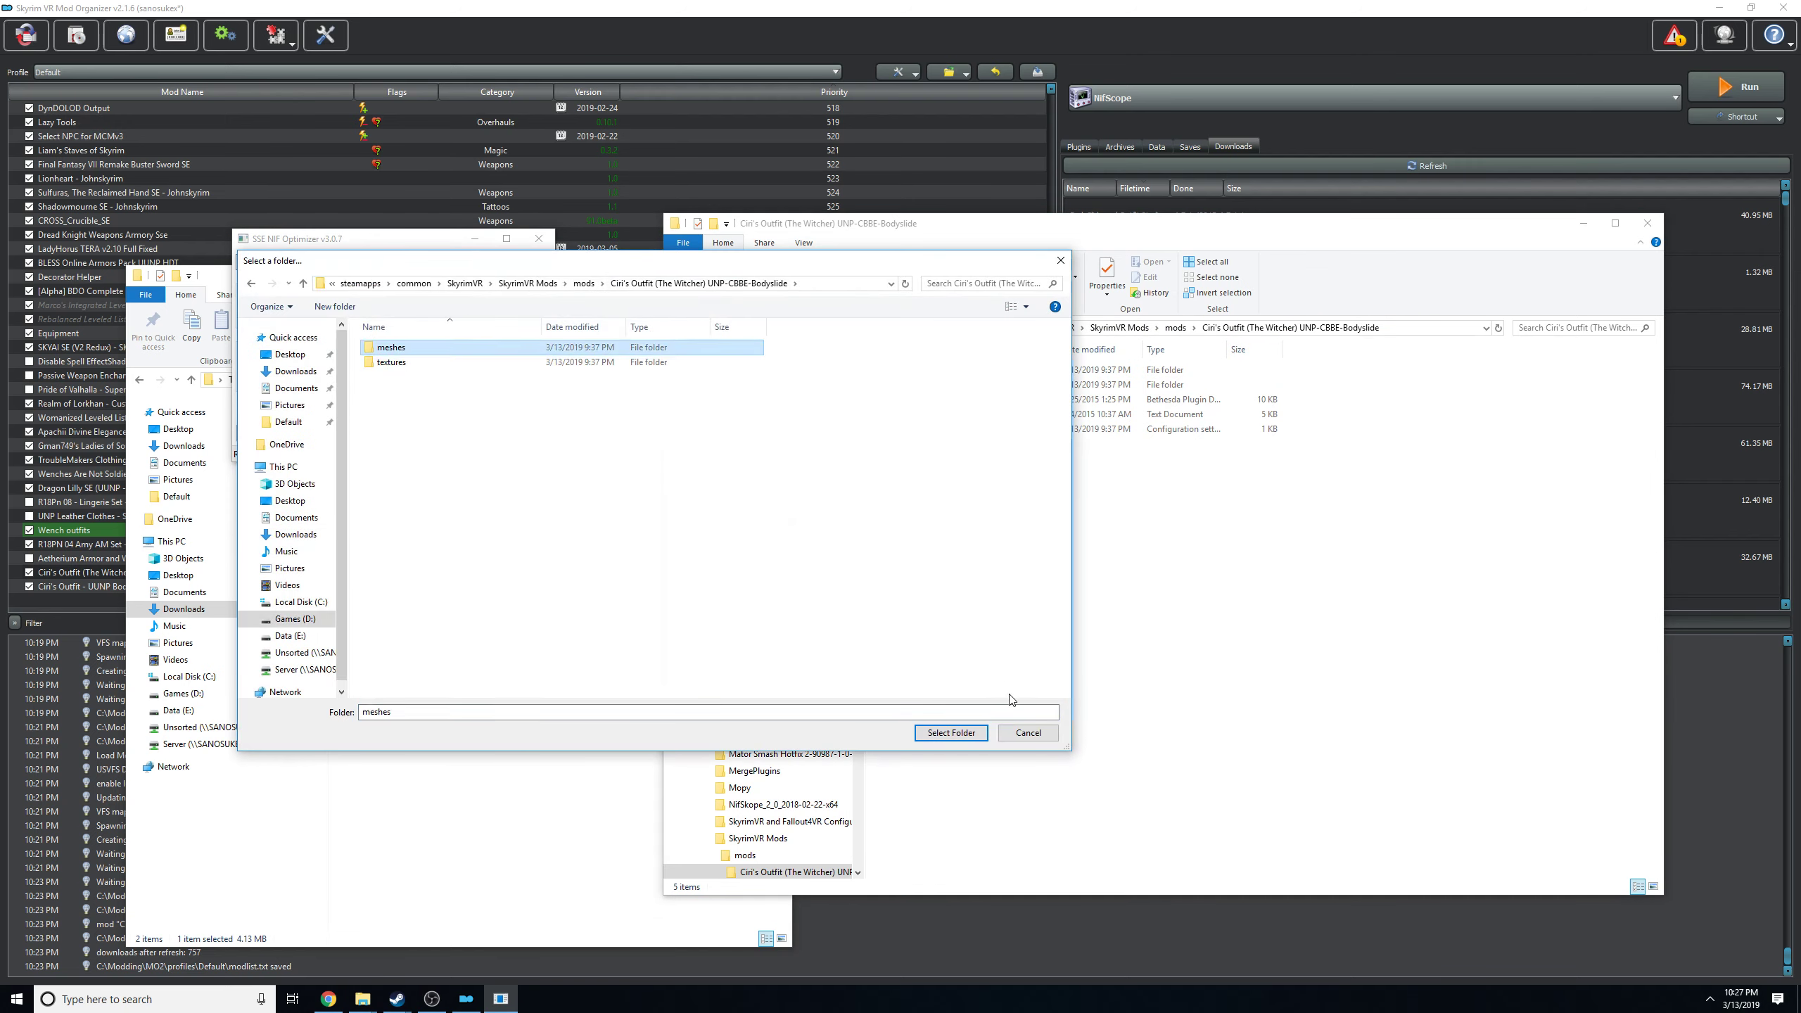
{"action": "left_click", "coordinate": [951, 733]}
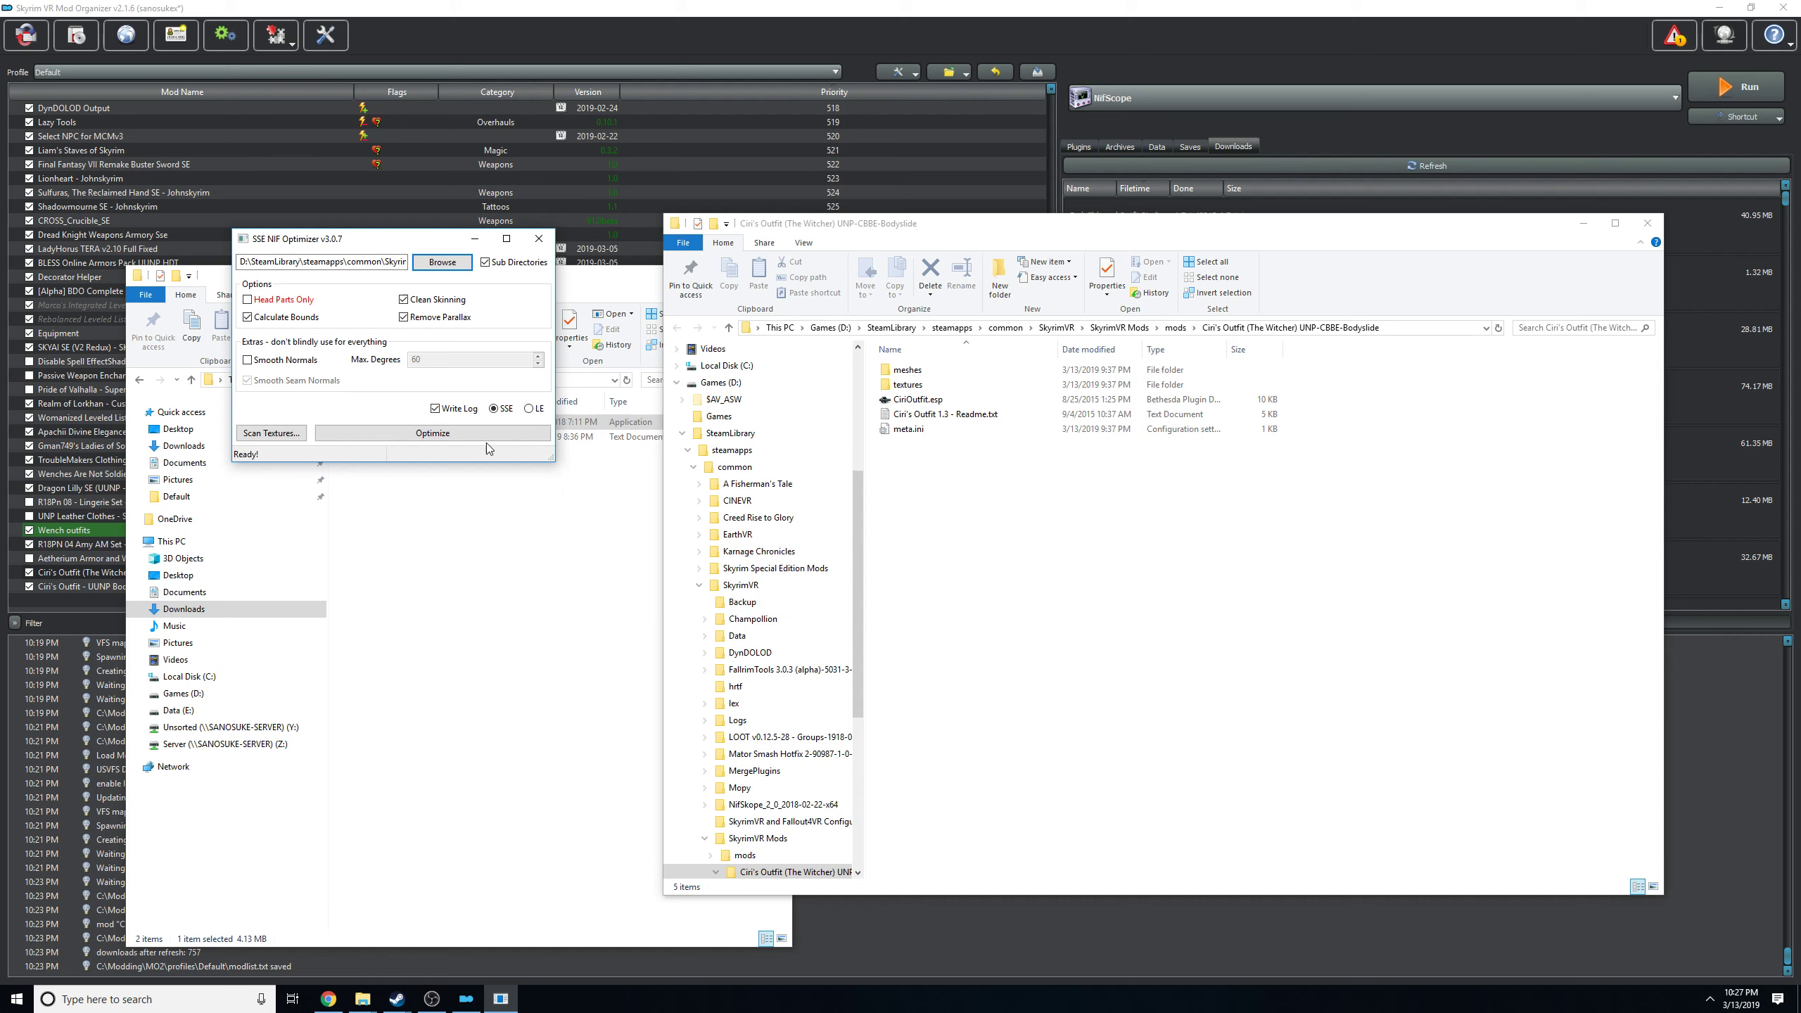
{"action": "left_click", "coordinate": [409, 438]}
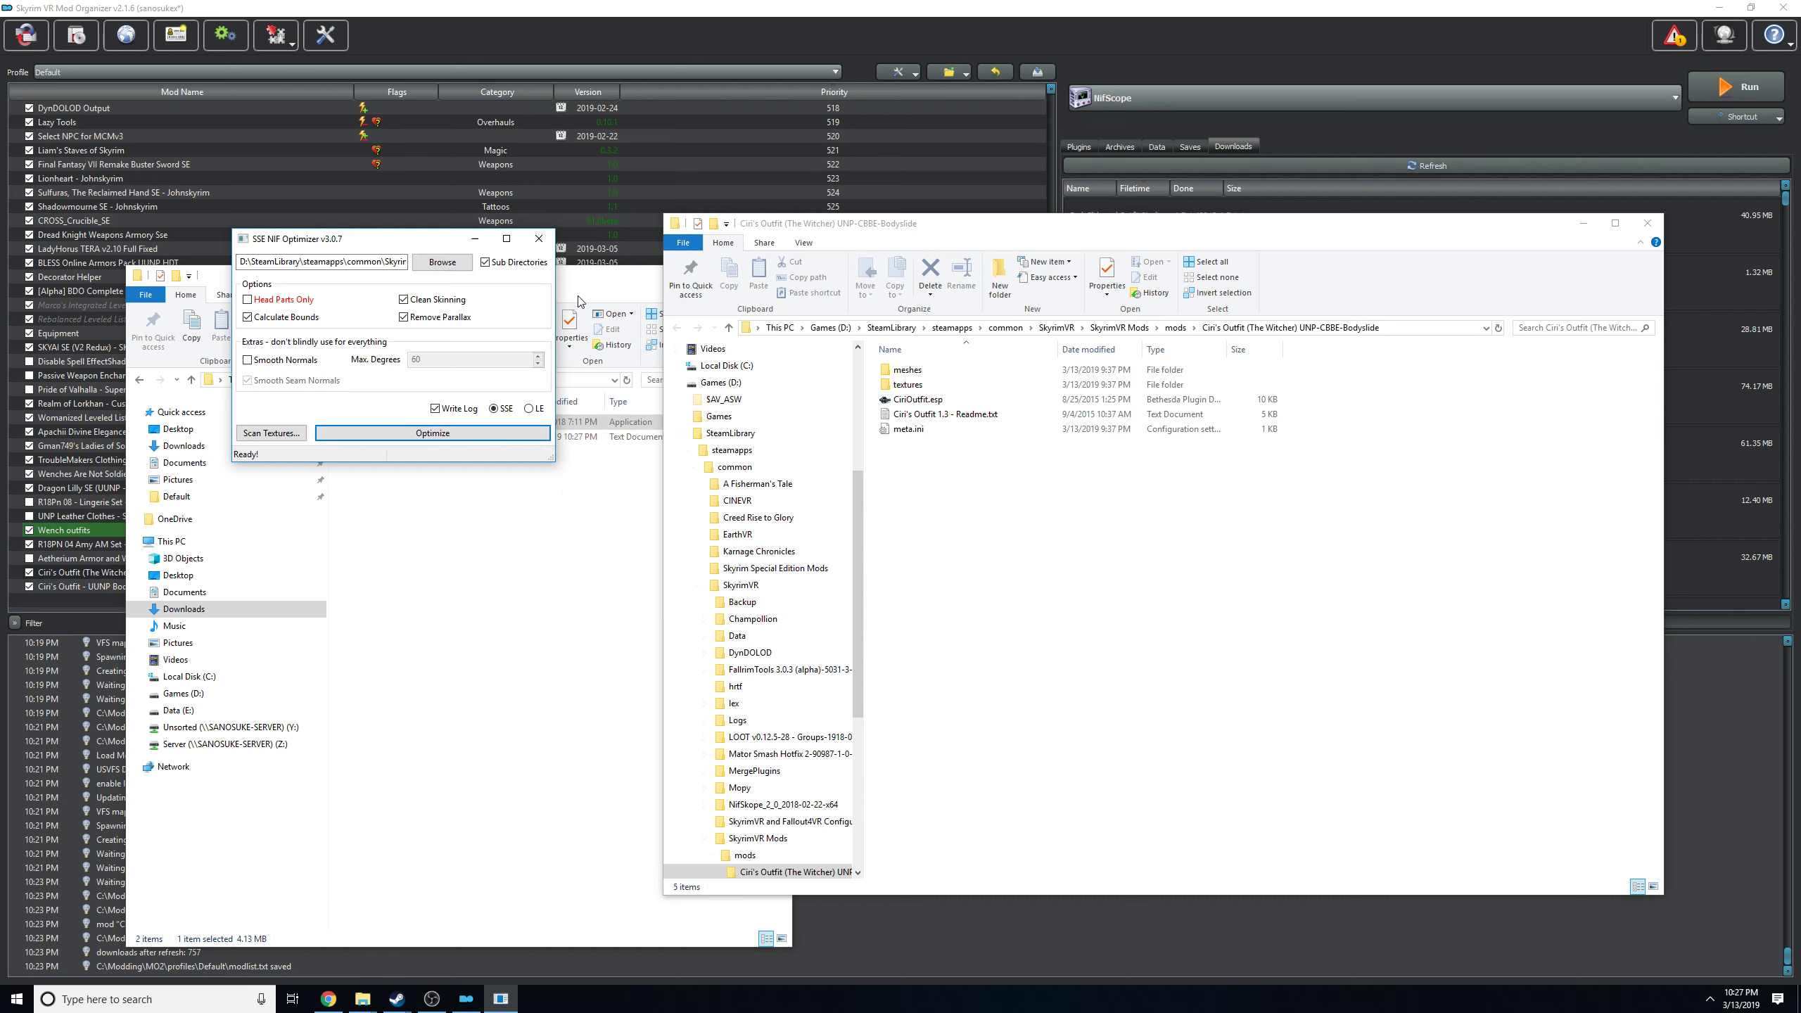
{"action": "left_click", "coordinate": [539, 238]}
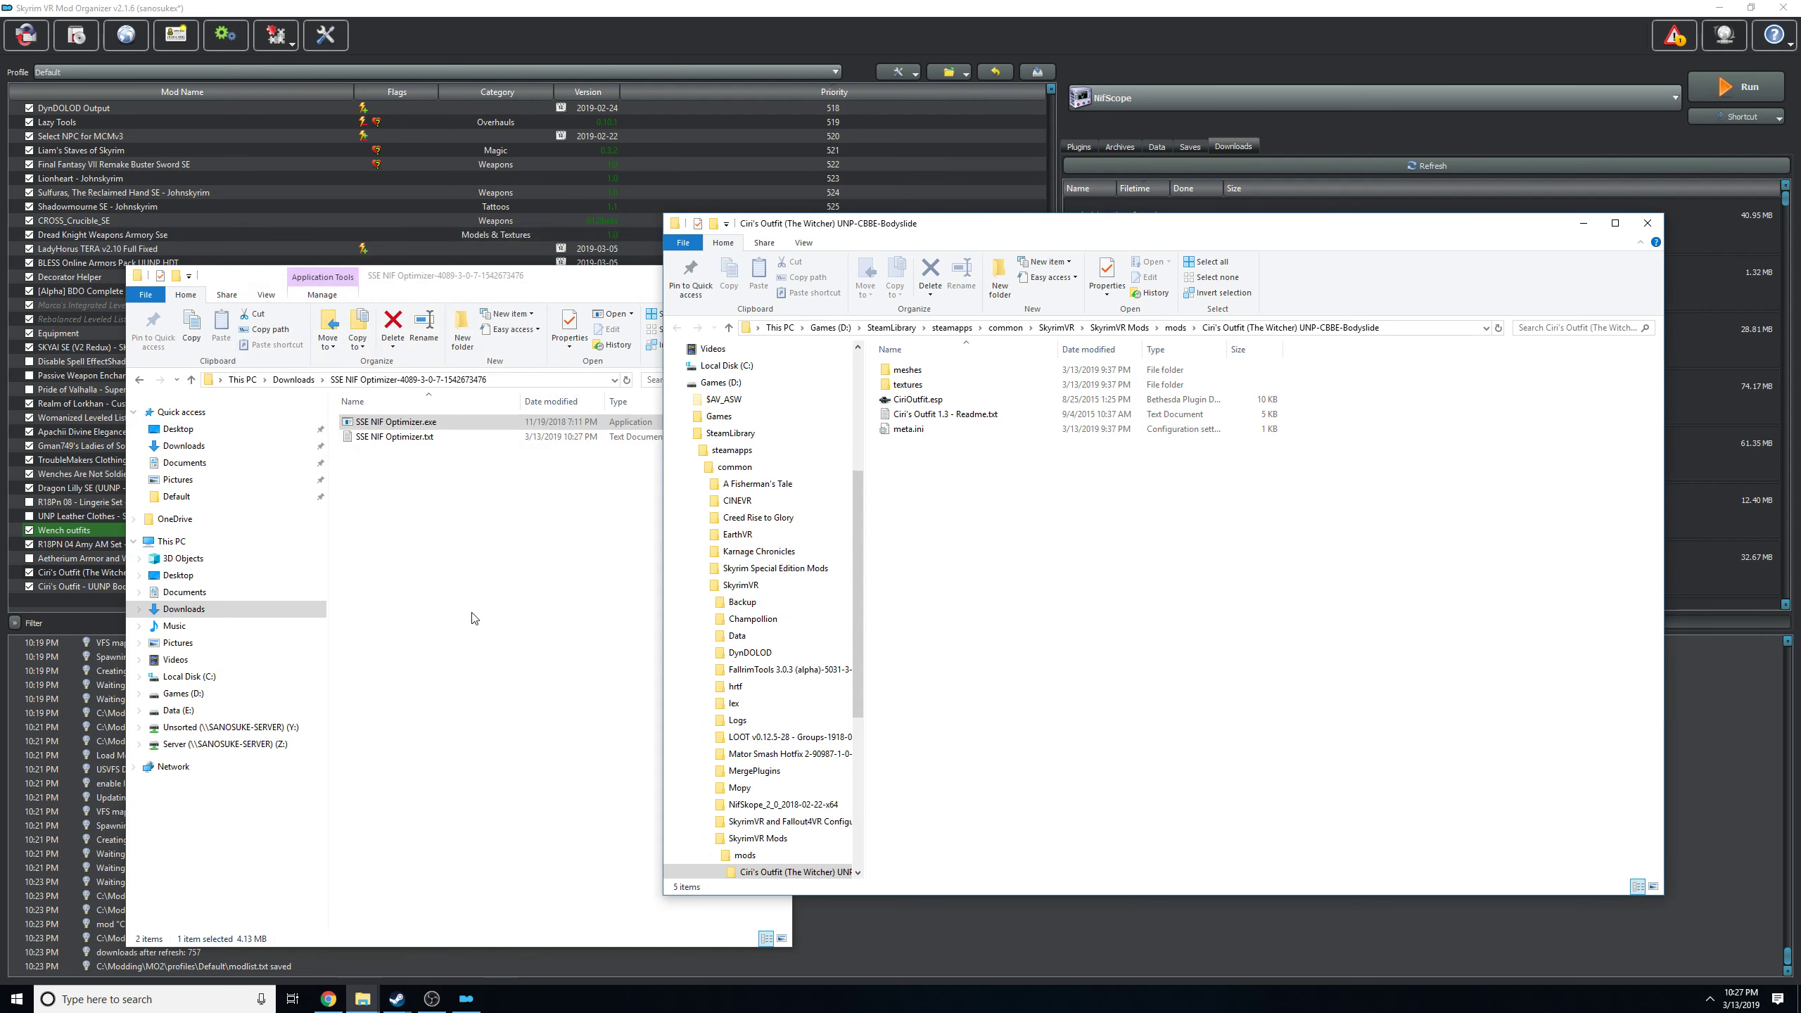
Examine the SSE NIF Optimizer.txt log for the processing result of each mesh, and close it.
{"action": "double_click", "coordinate": [383, 436]}
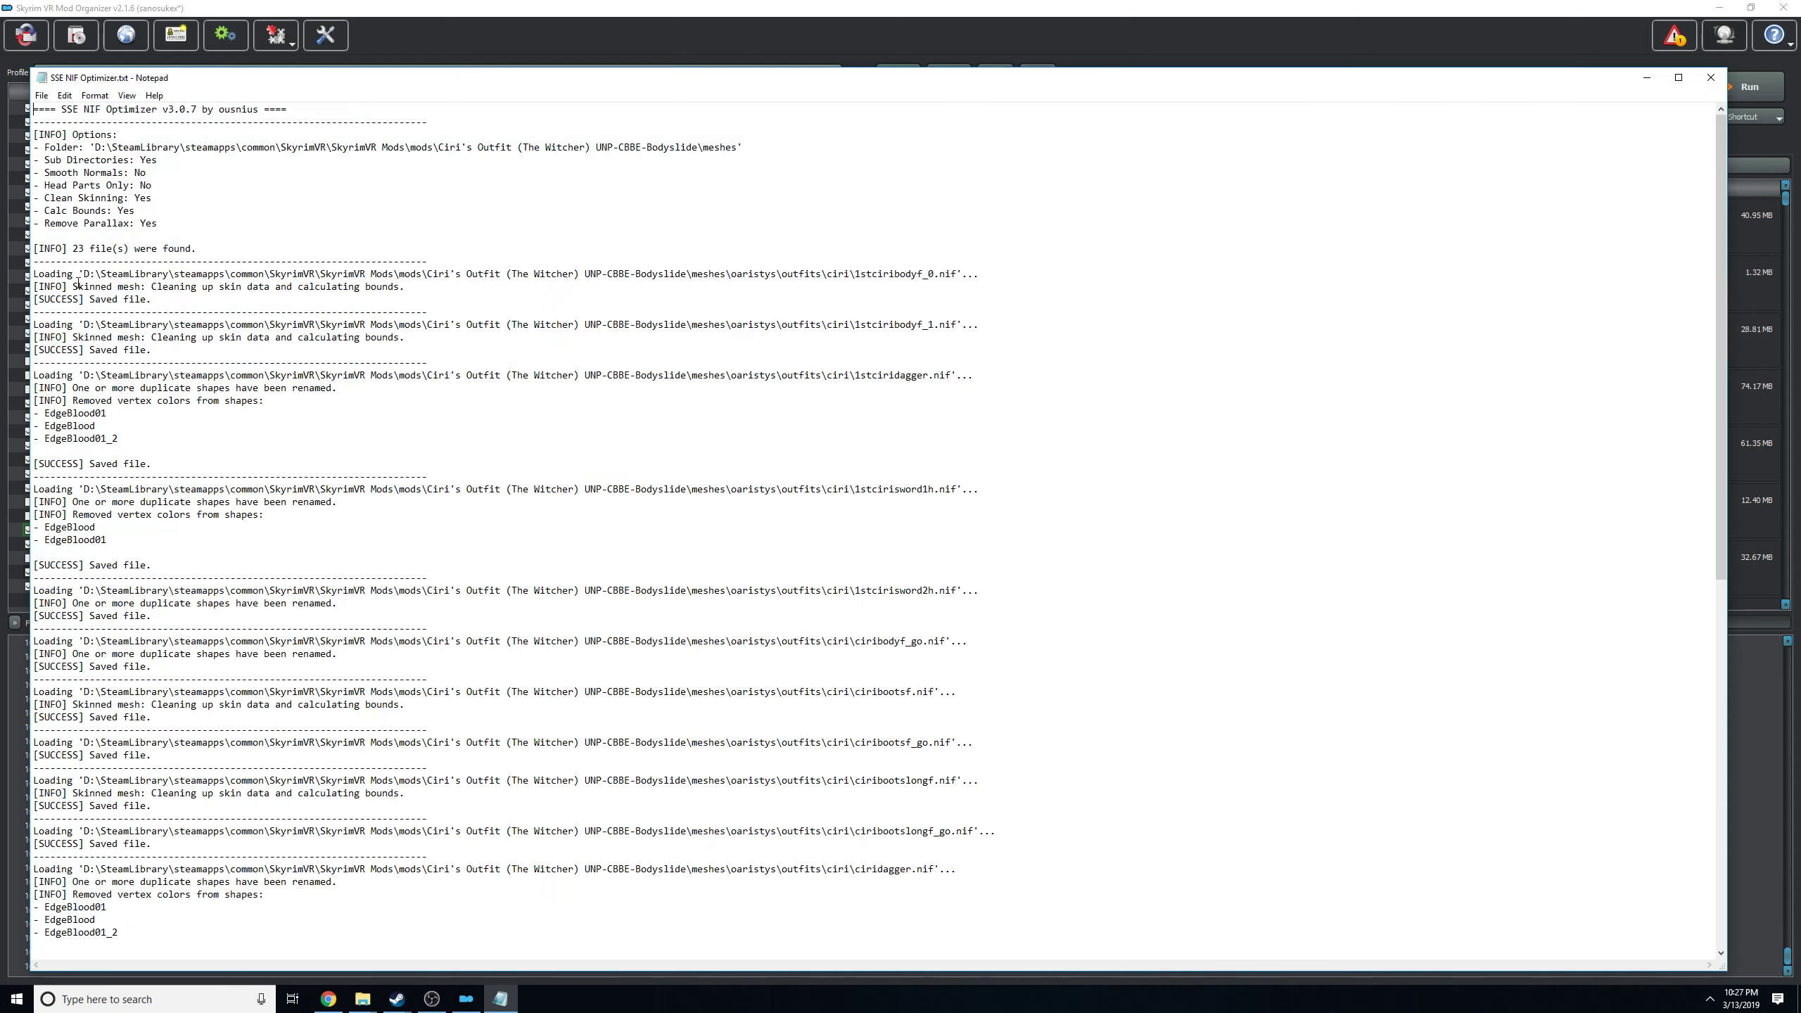
{"action": "scroll", "coordinate": [150, 698], "scroll_direction": "down", "scroll_amount": 6}
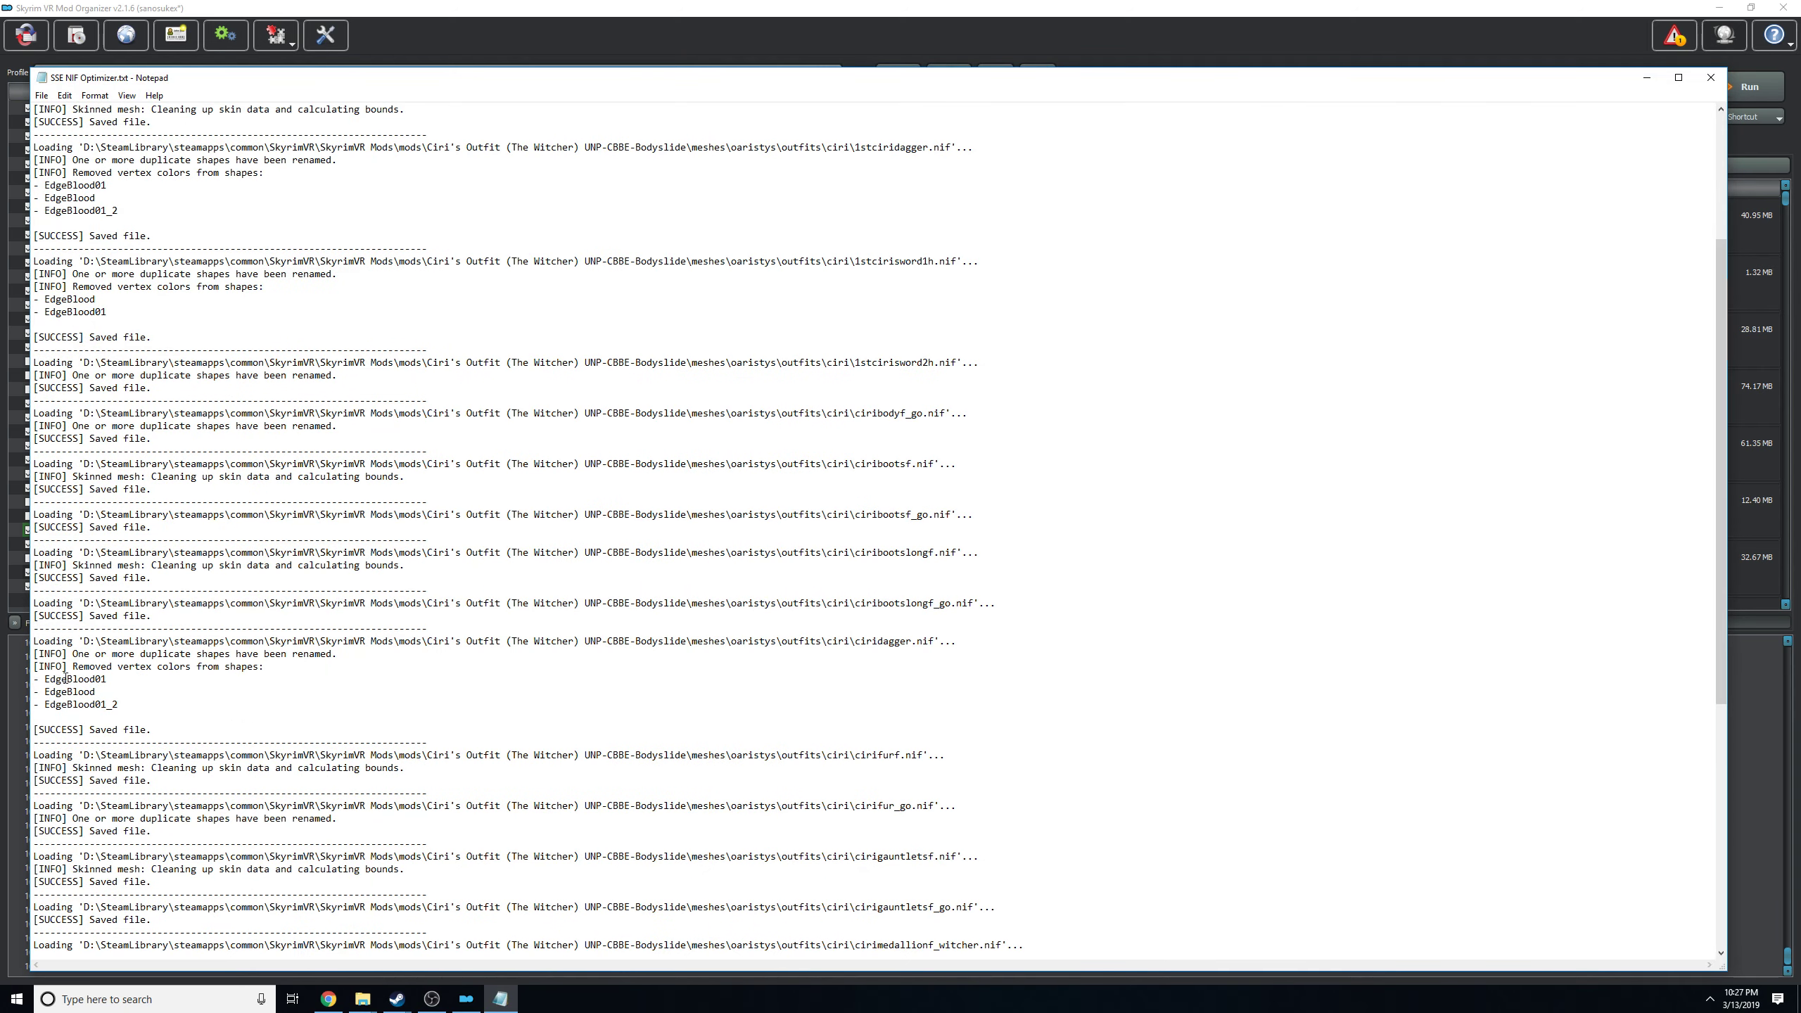
{"action": "scroll", "coordinate": [777, 777], "scroll_direction": "down", "scroll_amount": 12}
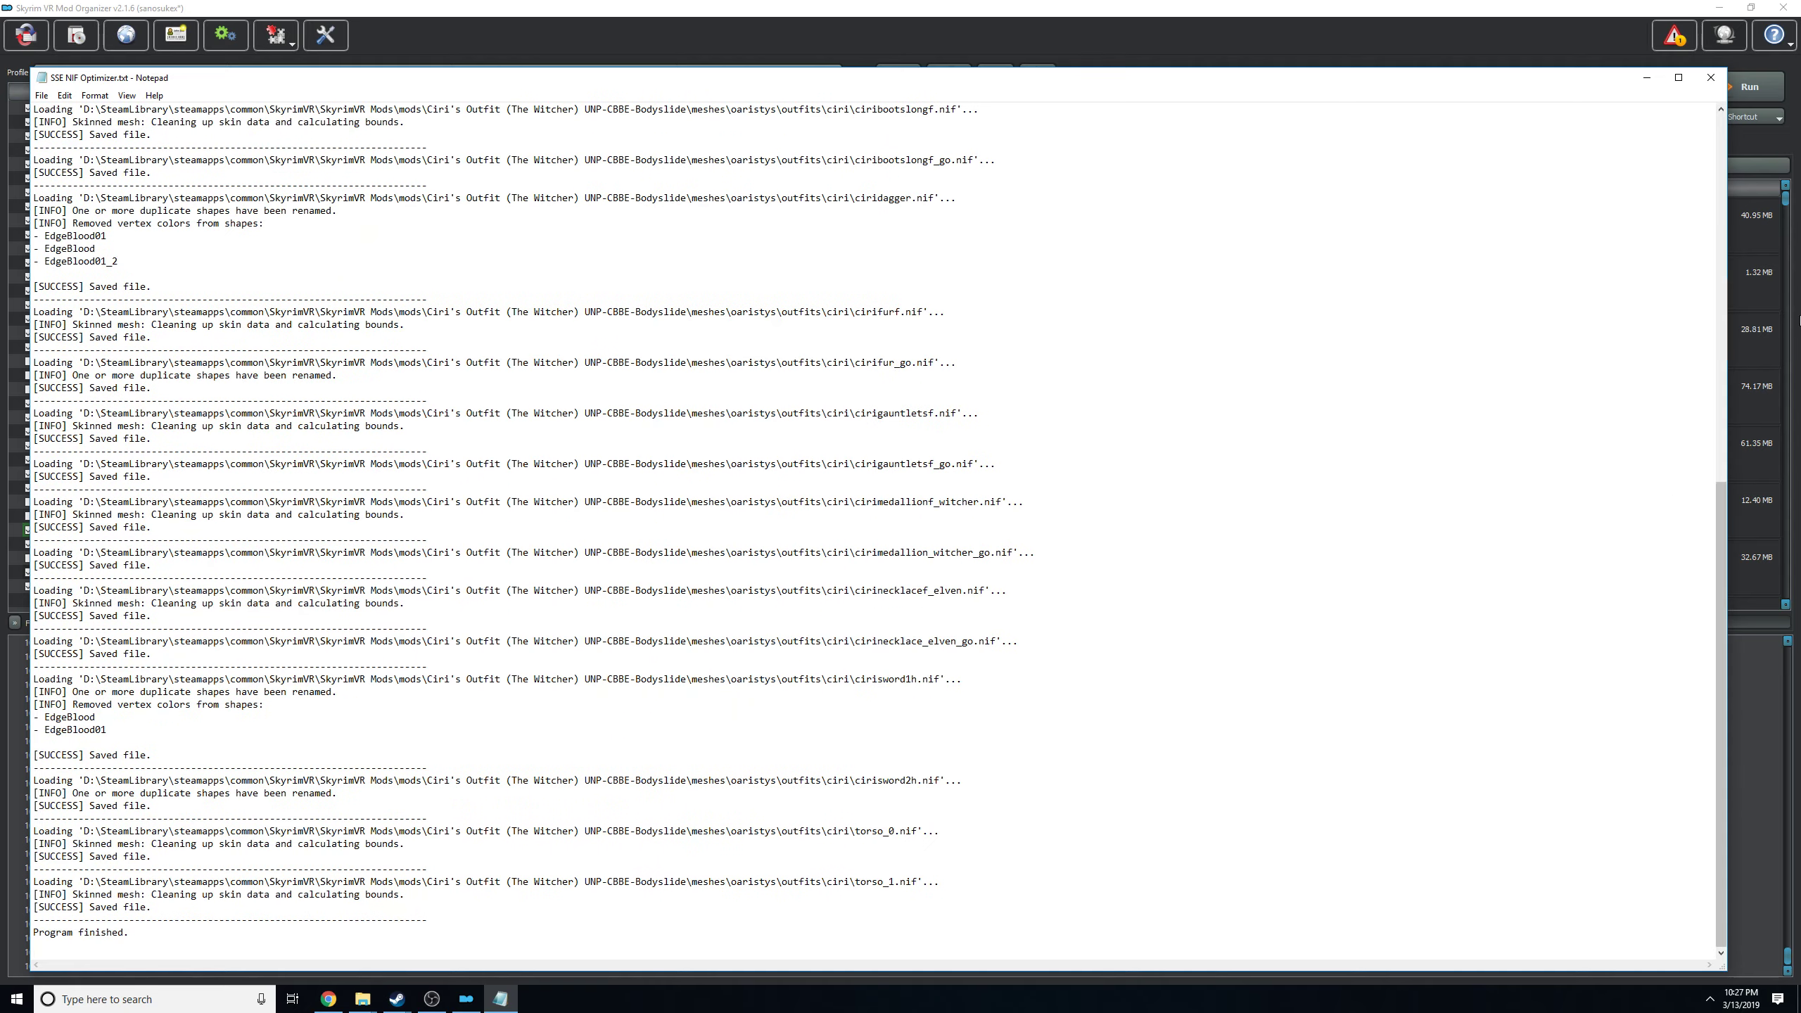
{"action": "left_click", "coordinate": [1712, 79]}
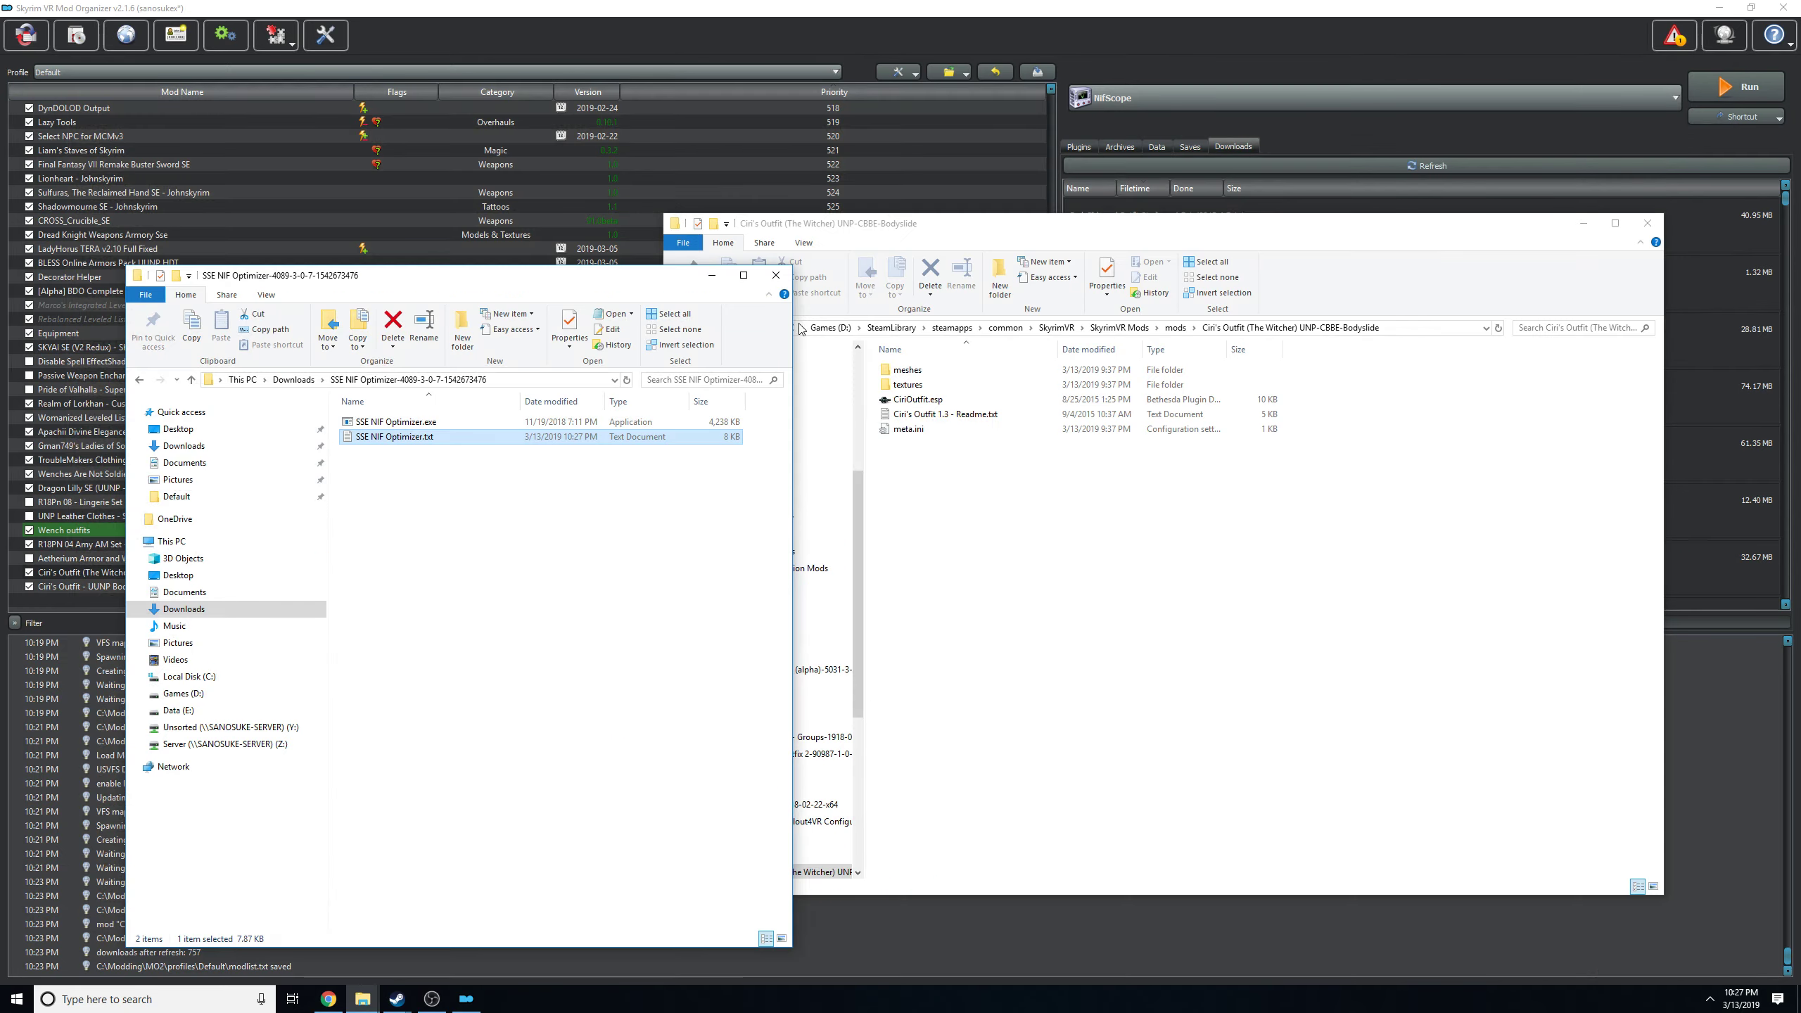
{"action": "left_click", "coordinate": [388, 442]}
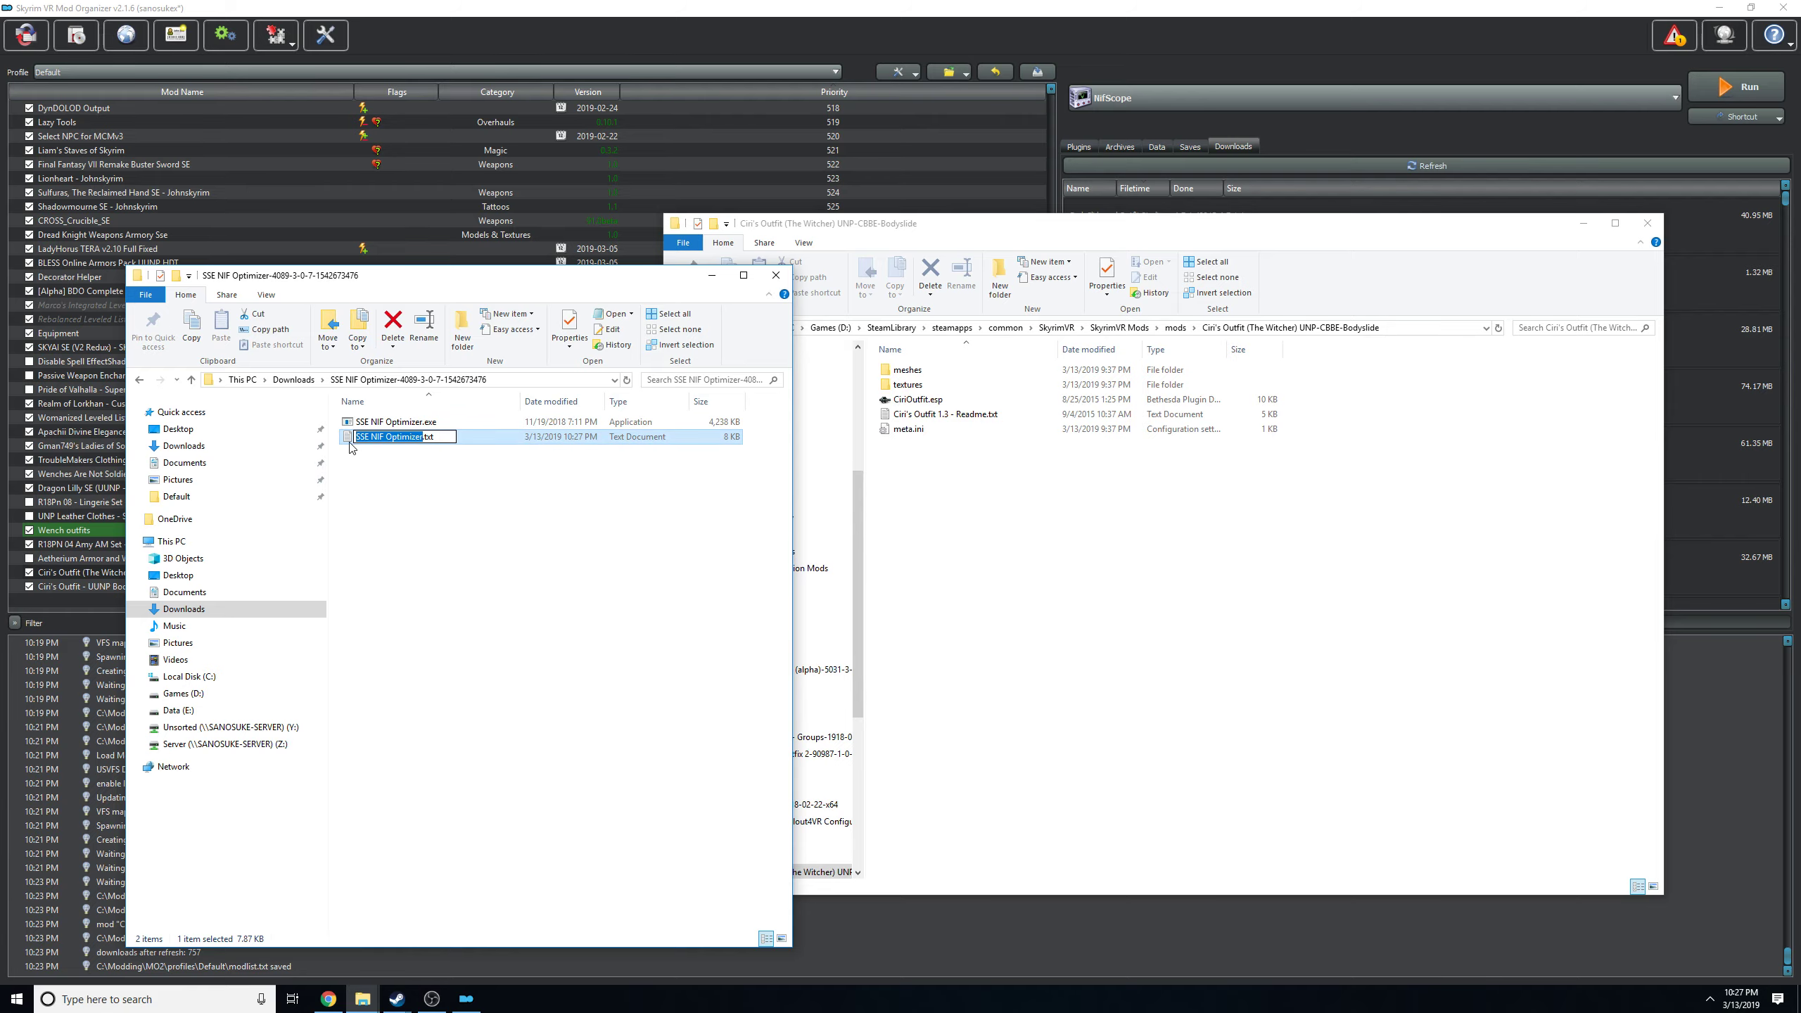
{"action": "double_click", "coordinate": [351, 441]}
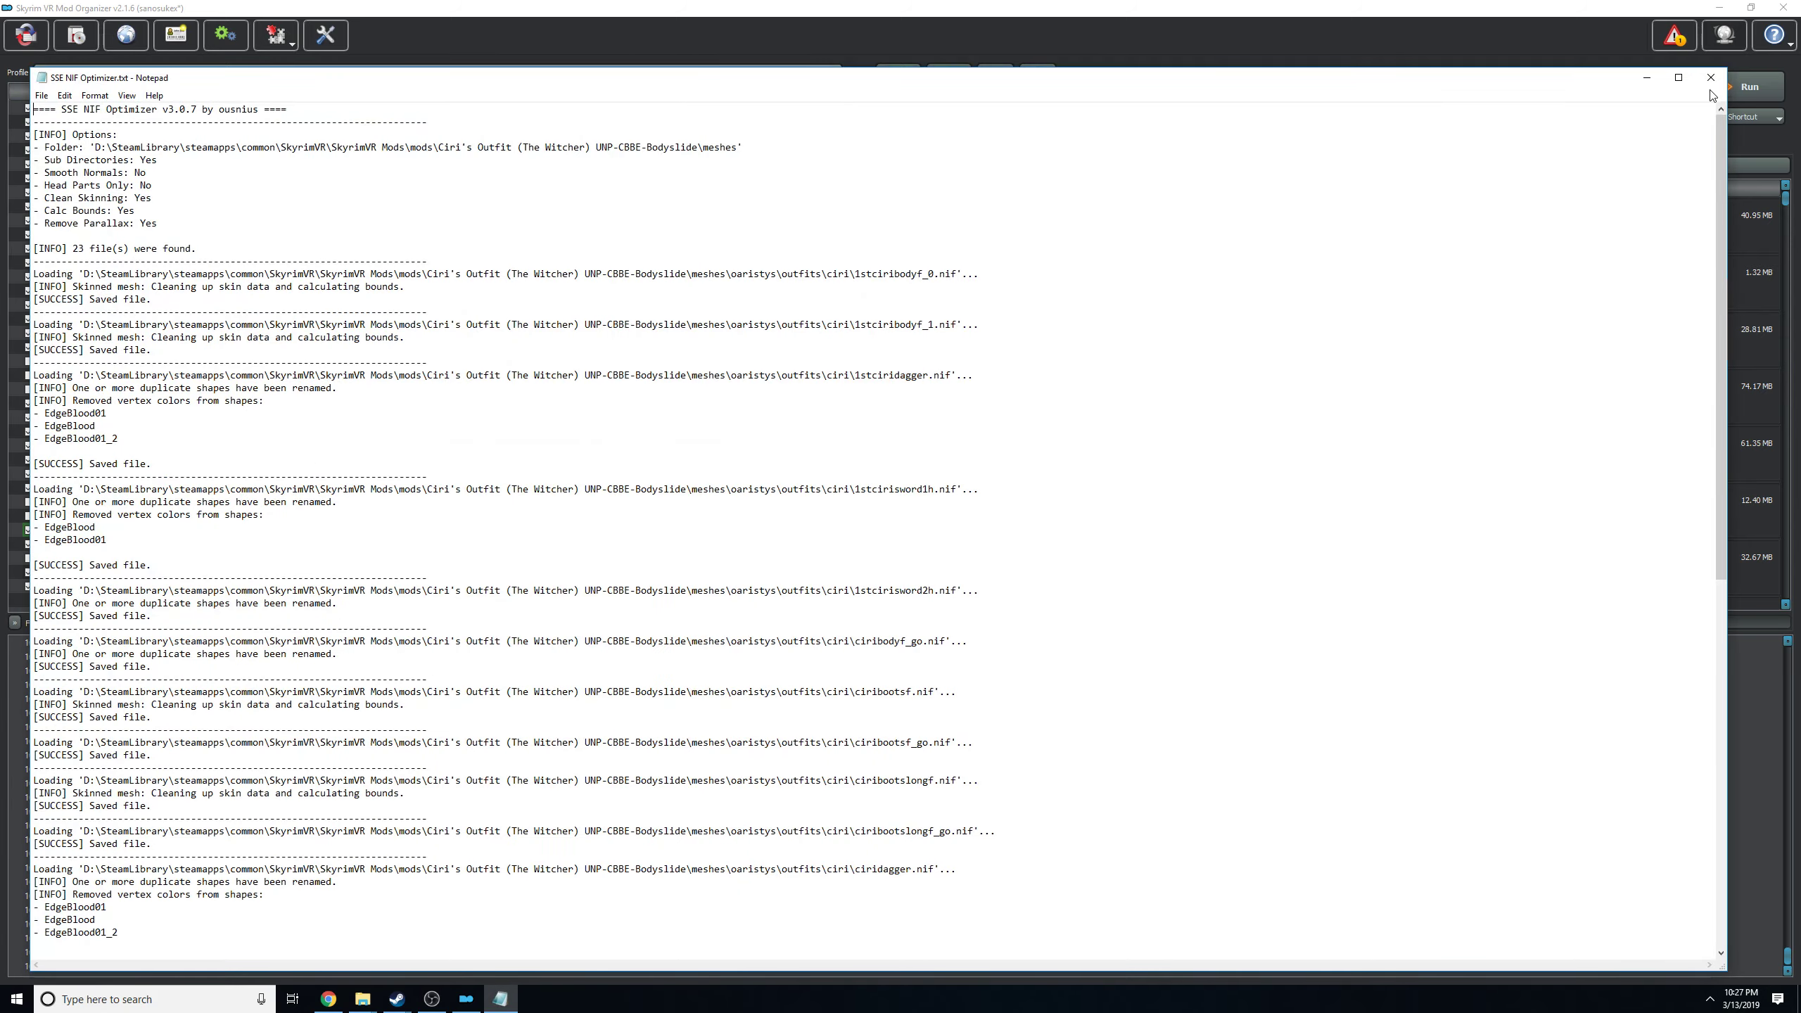
{"action": "left_click", "coordinate": [1711, 78]}
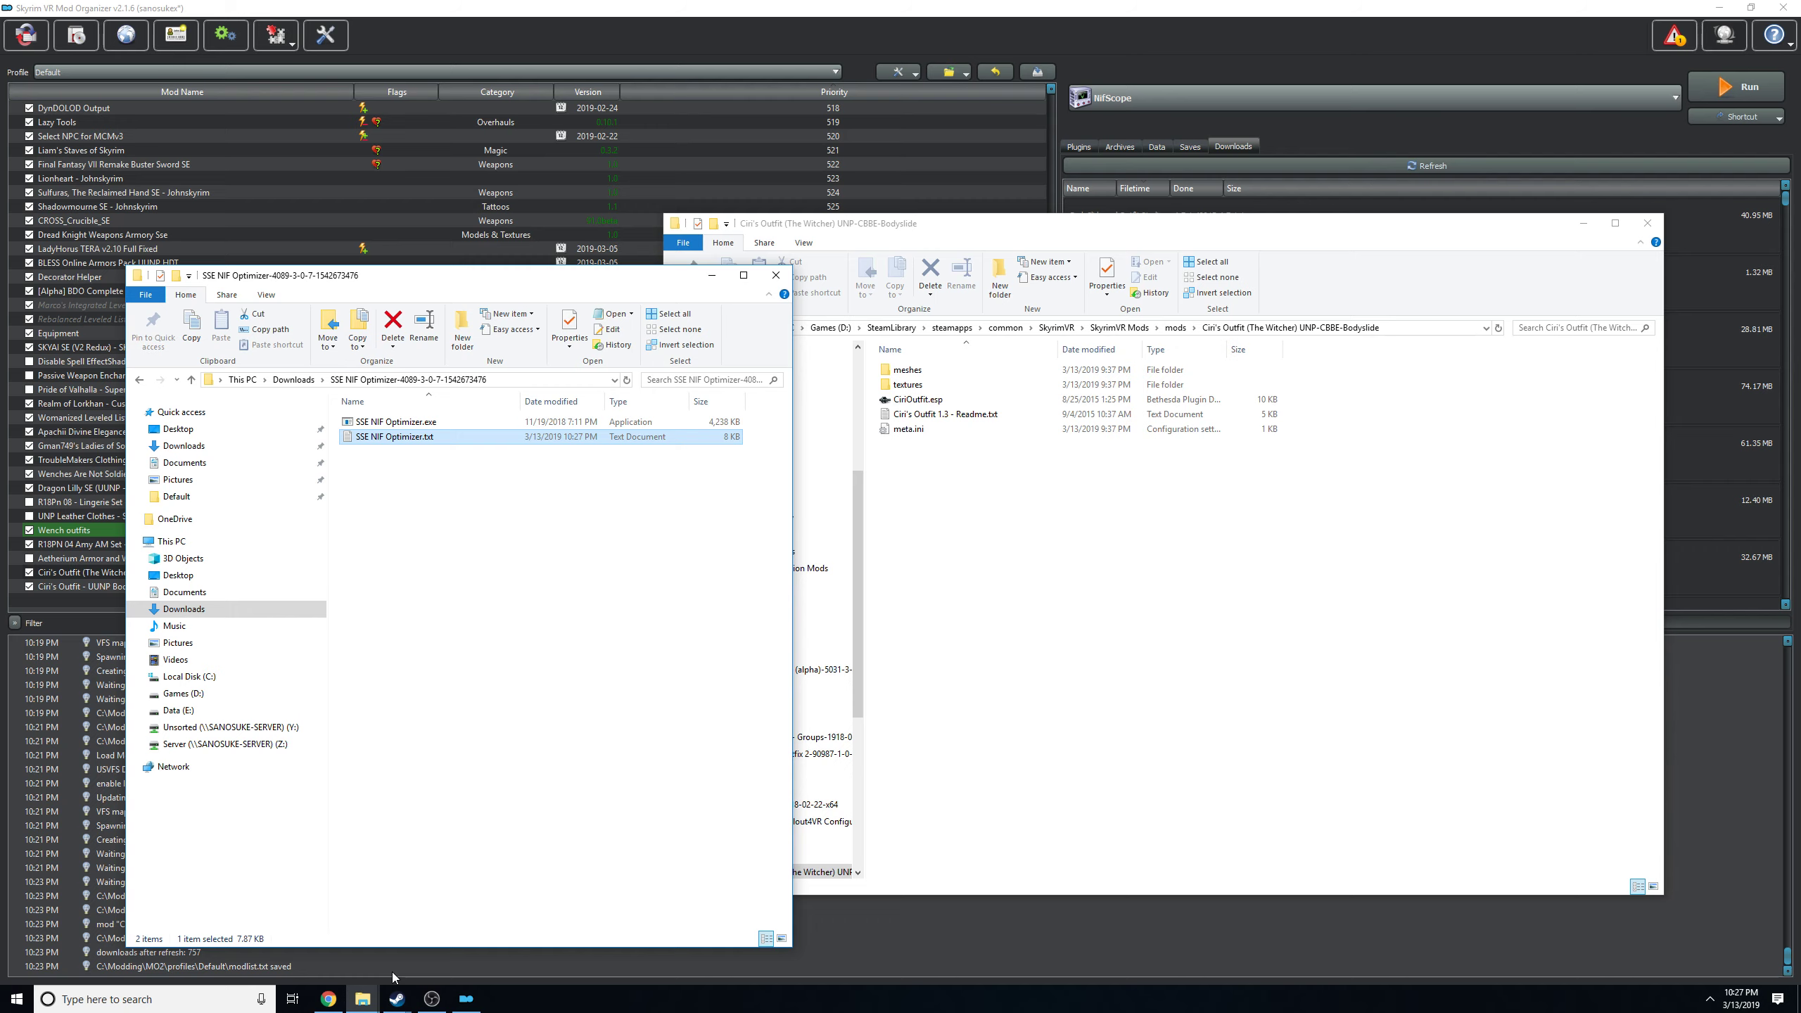
Switch to Chrome, visit the Skyrim and Skyrim Special Edition sections of Nexus Mods, and return to Mod Organizer.
{"action": "left_click", "coordinate": [328, 999]}
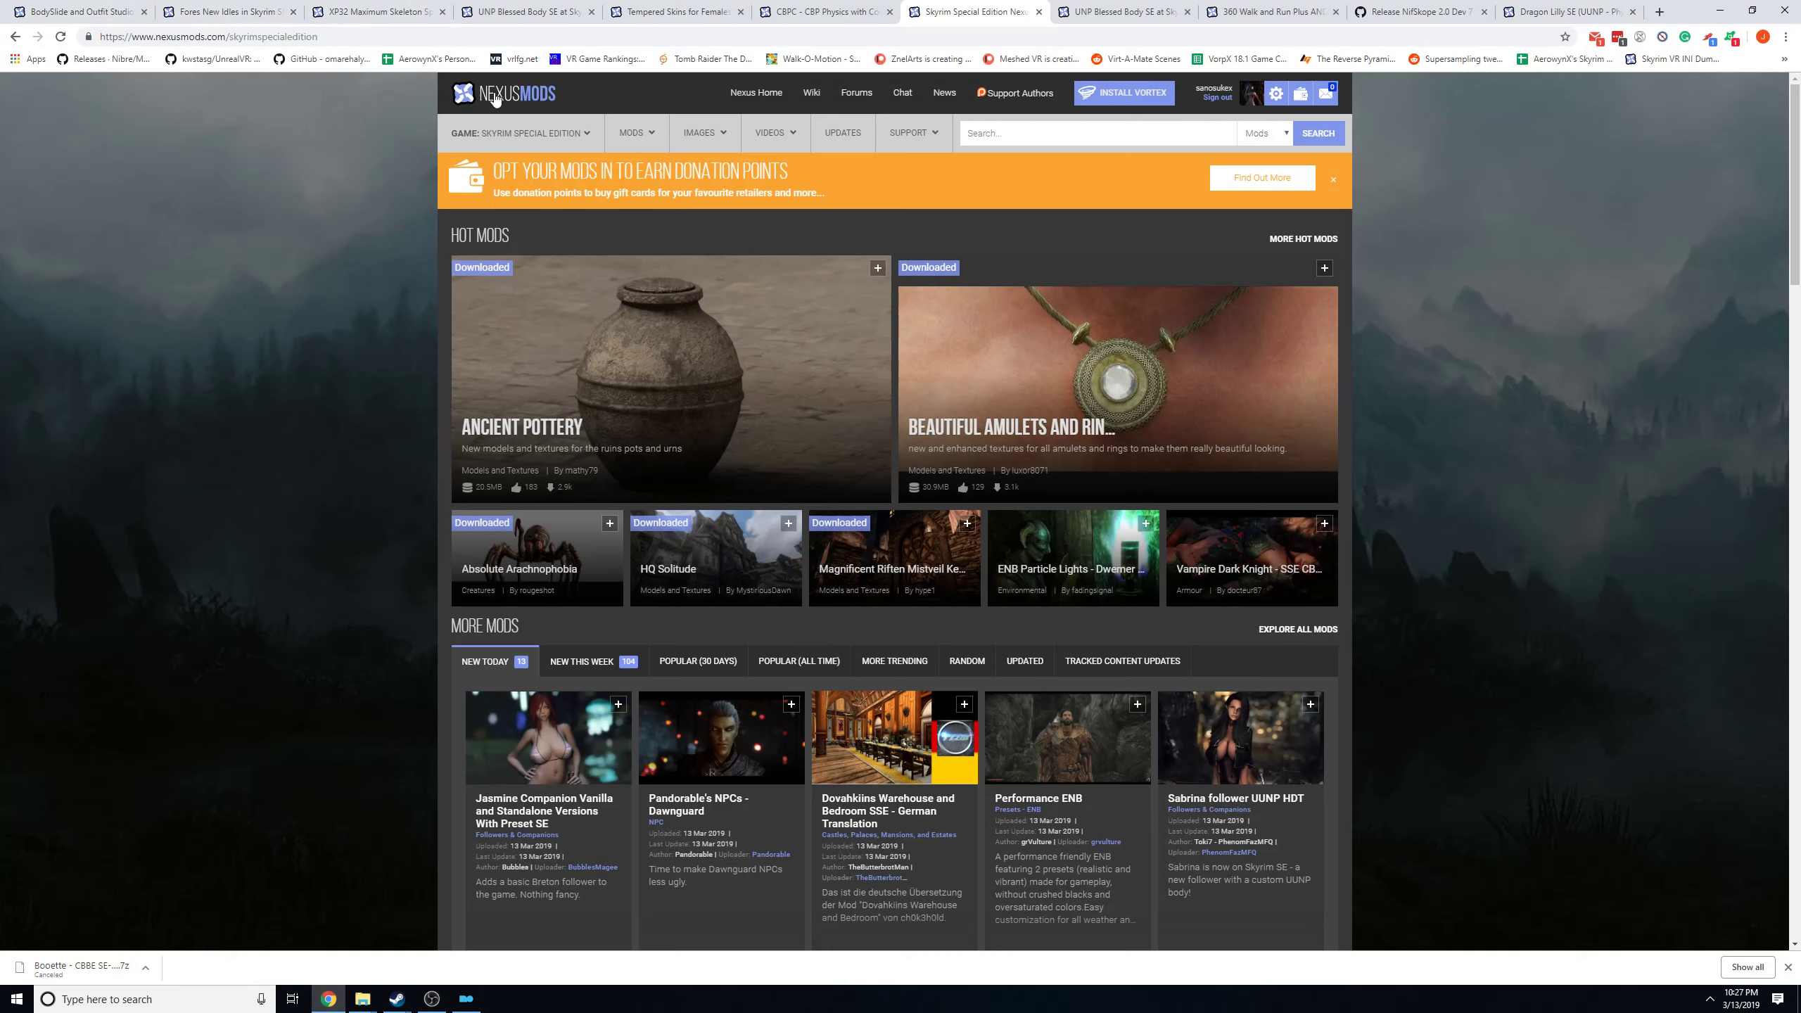
{"action": "mouse_move", "coordinate": [454, 142]}
{"action": "left_click", "coordinate": [504, 276]}
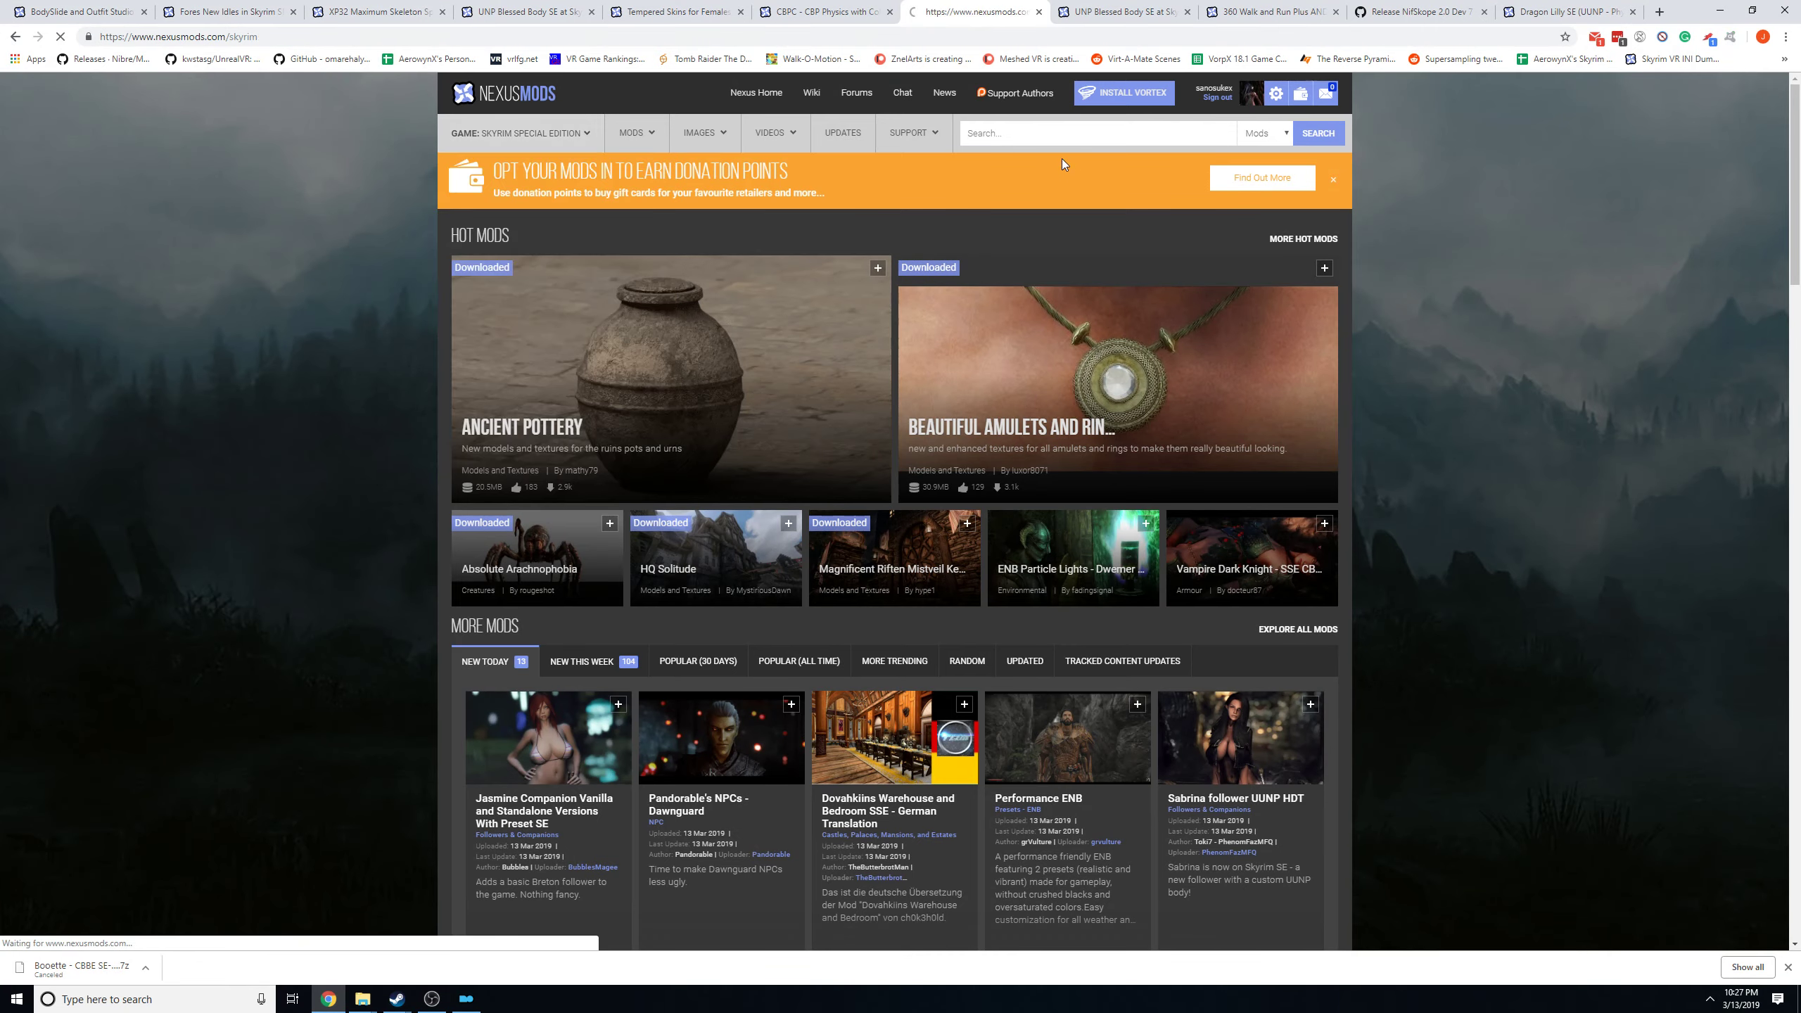
{"action": "left_click", "coordinate": [1025, 132]}
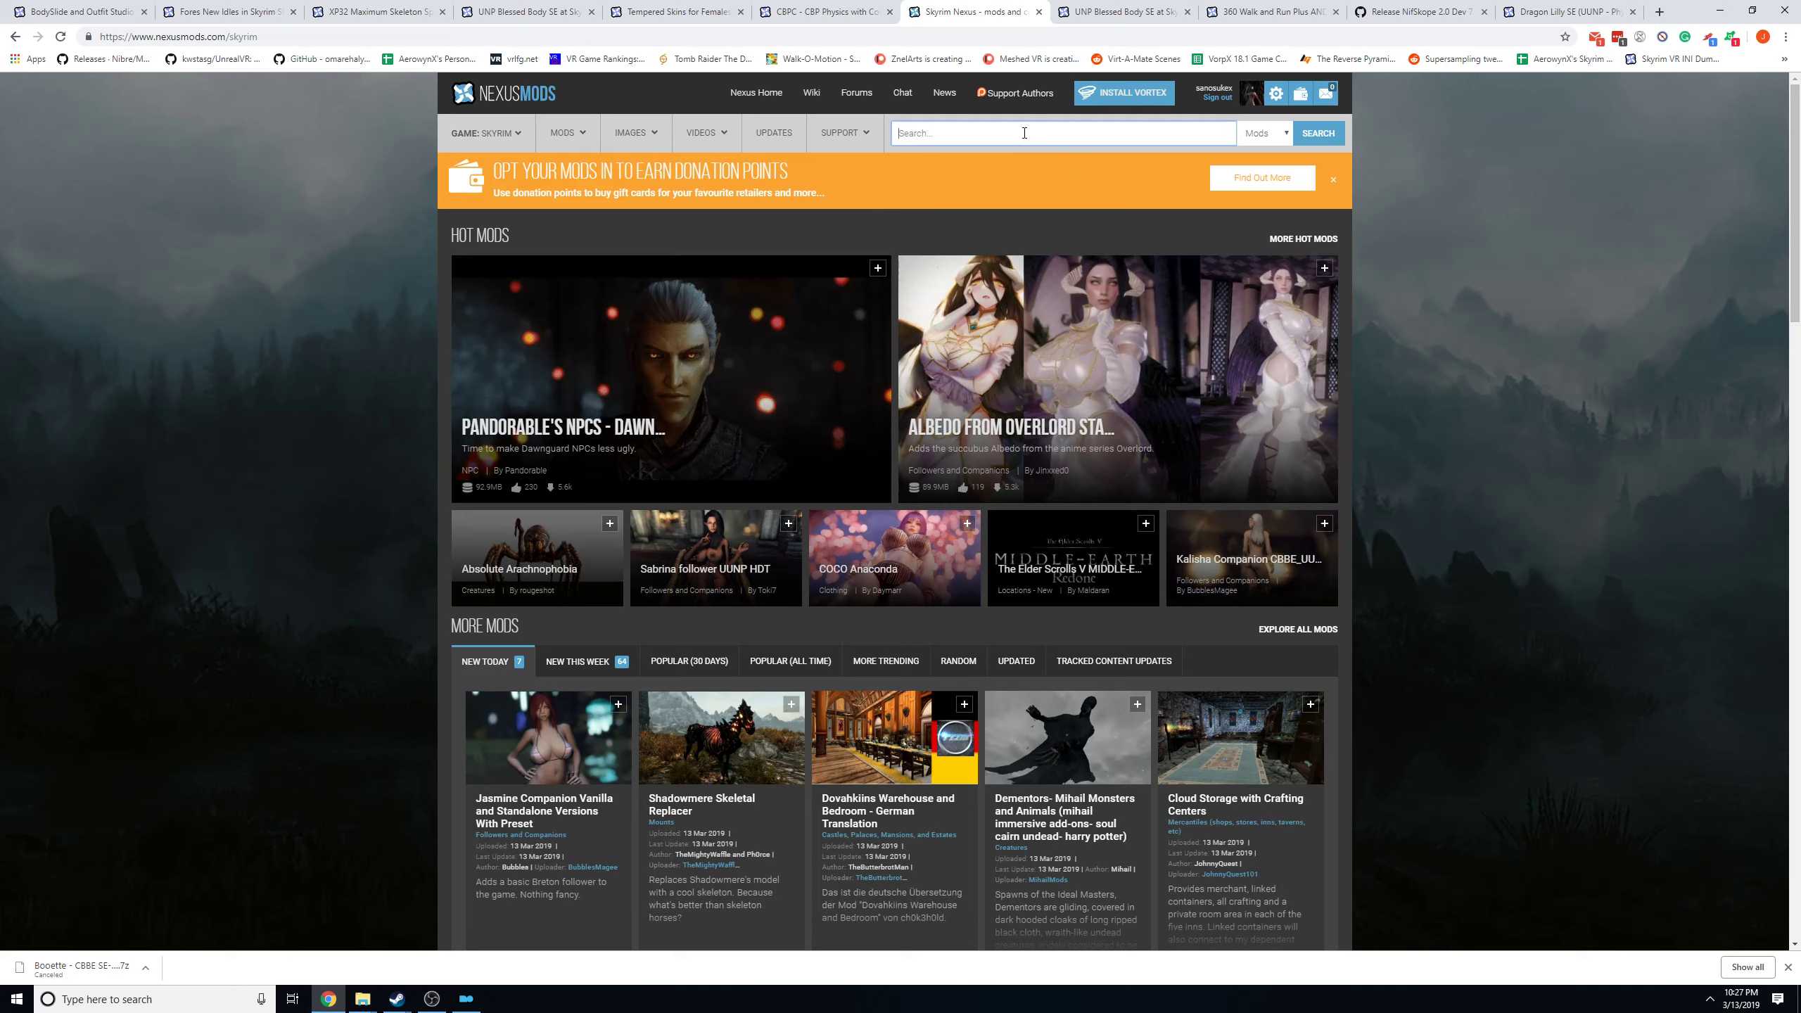
{"action": "mouse_move", "coordinate": [486, 135]}
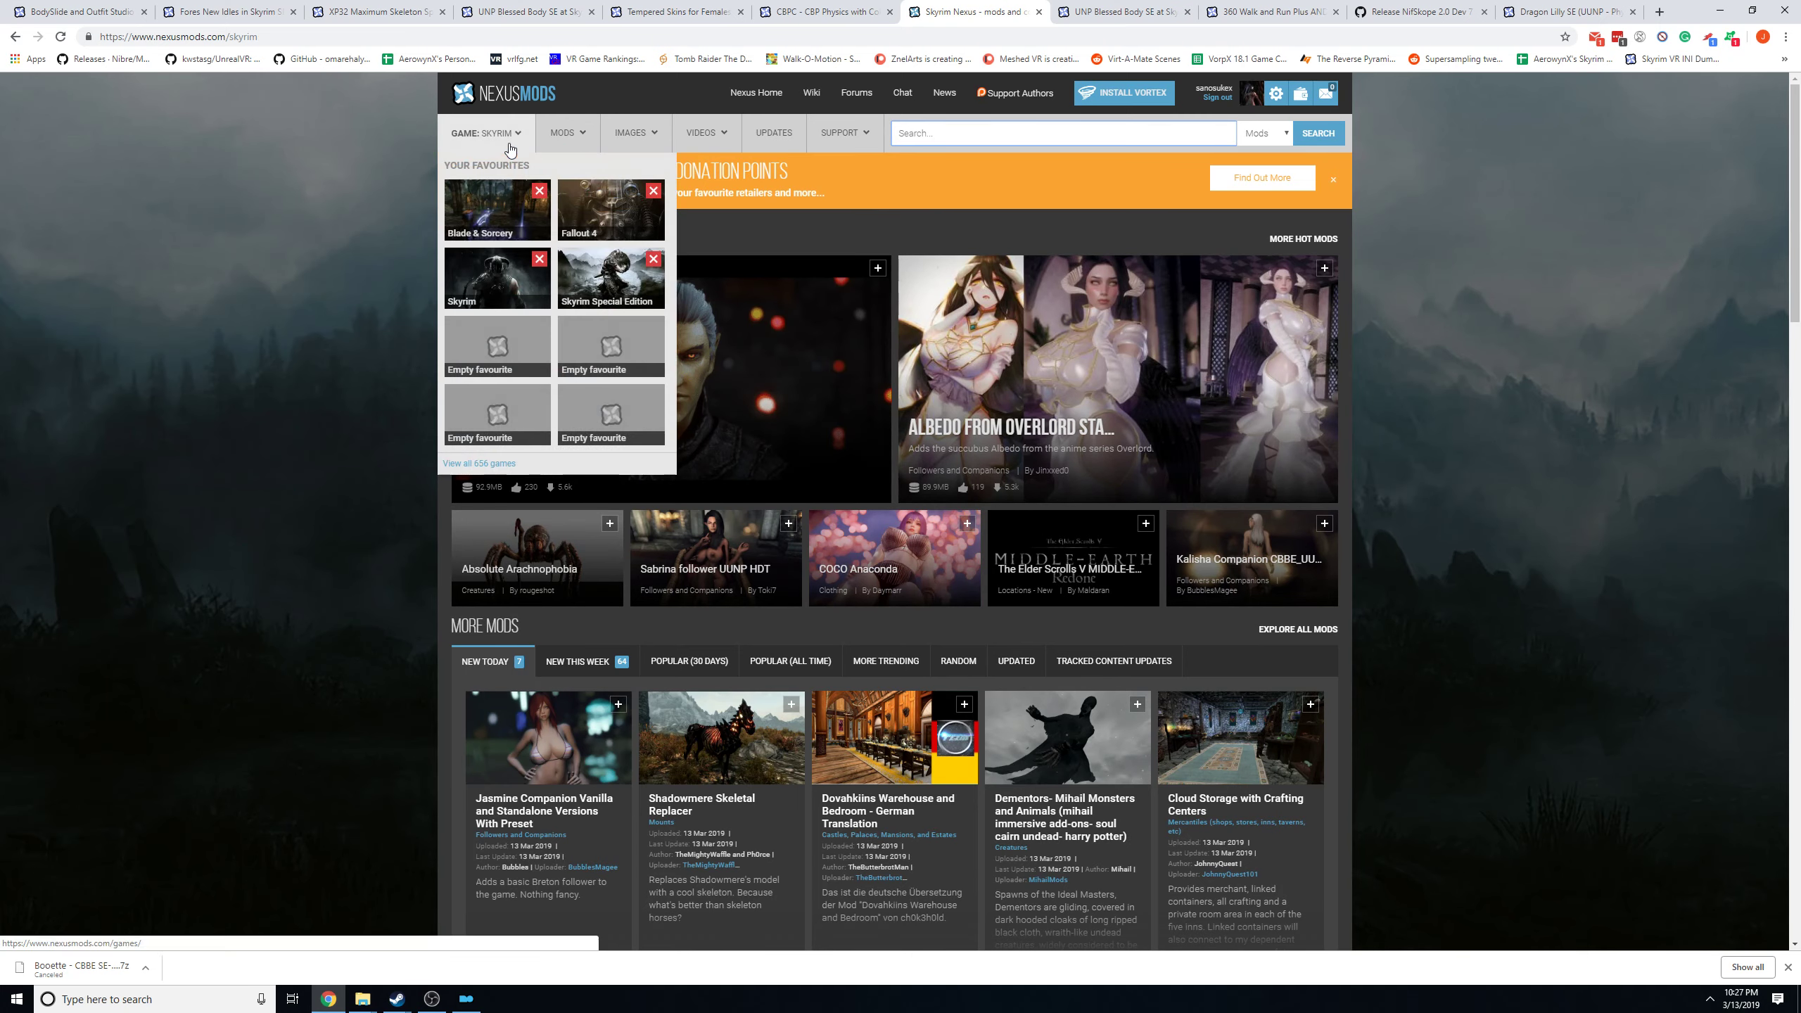
{"action": "left_click", "coordinate": [619, 287]}
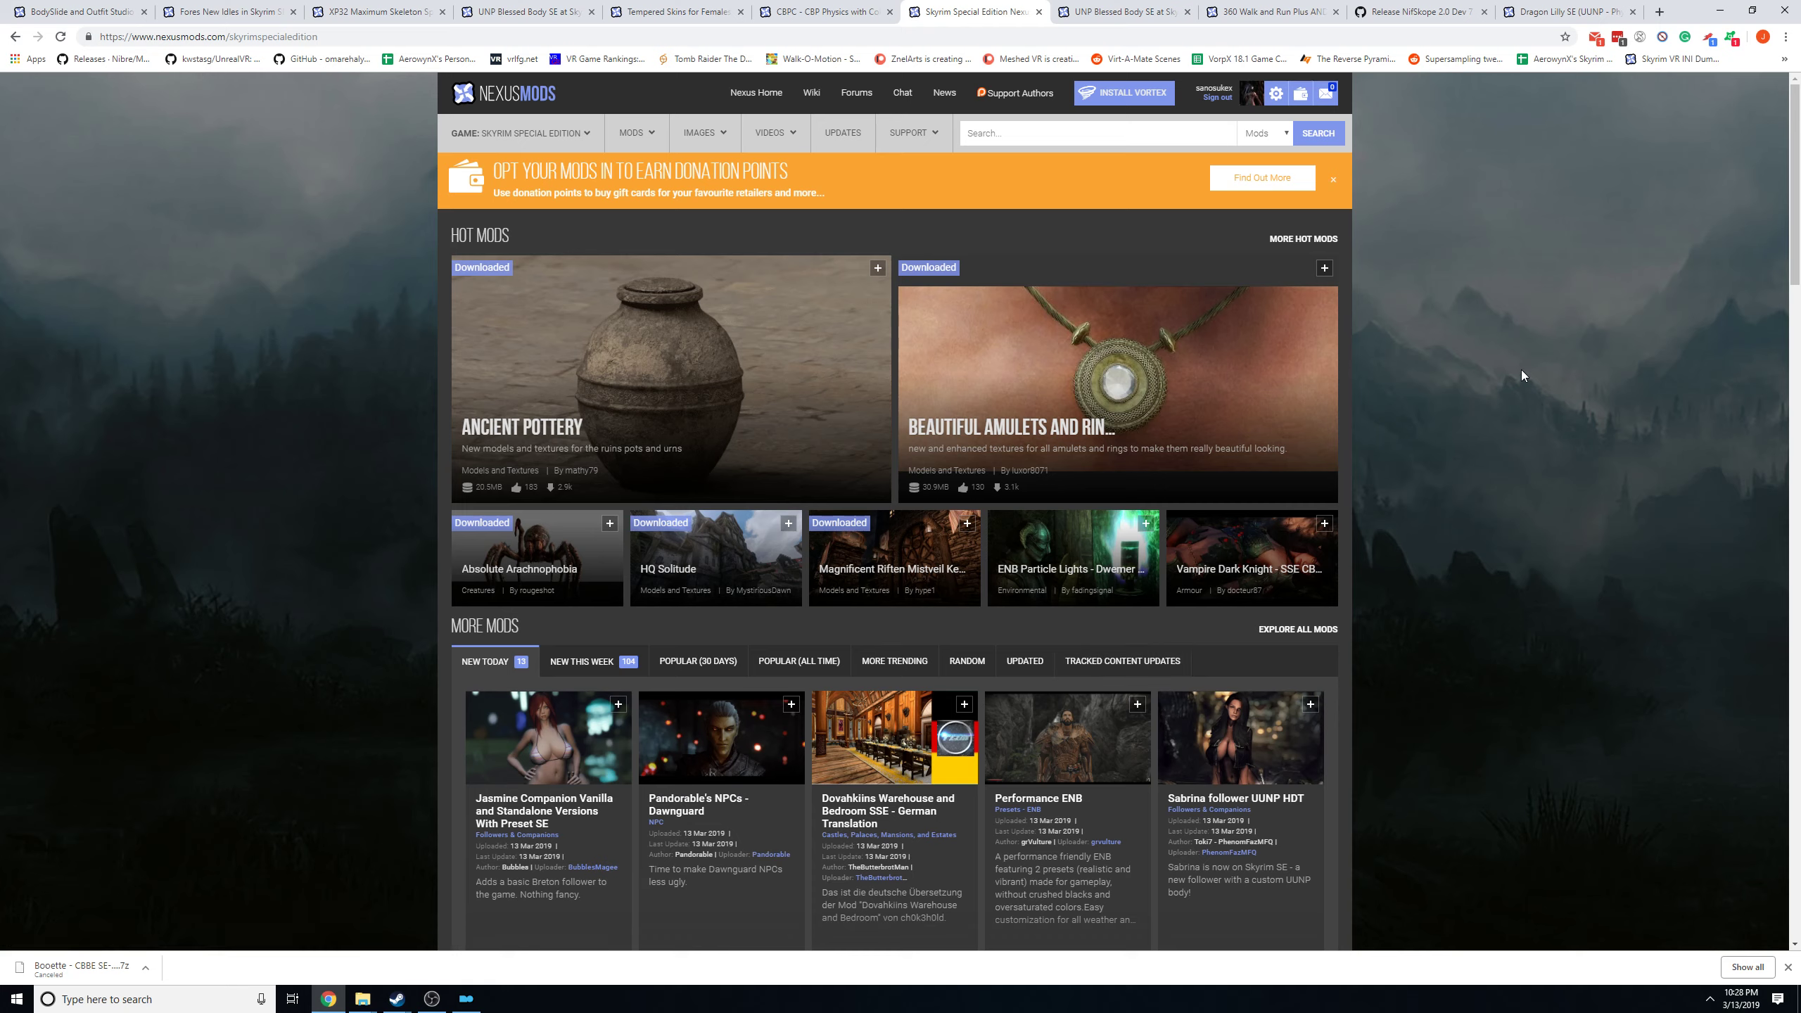
{"action": "left_click", "coordinate": [465, 998]}
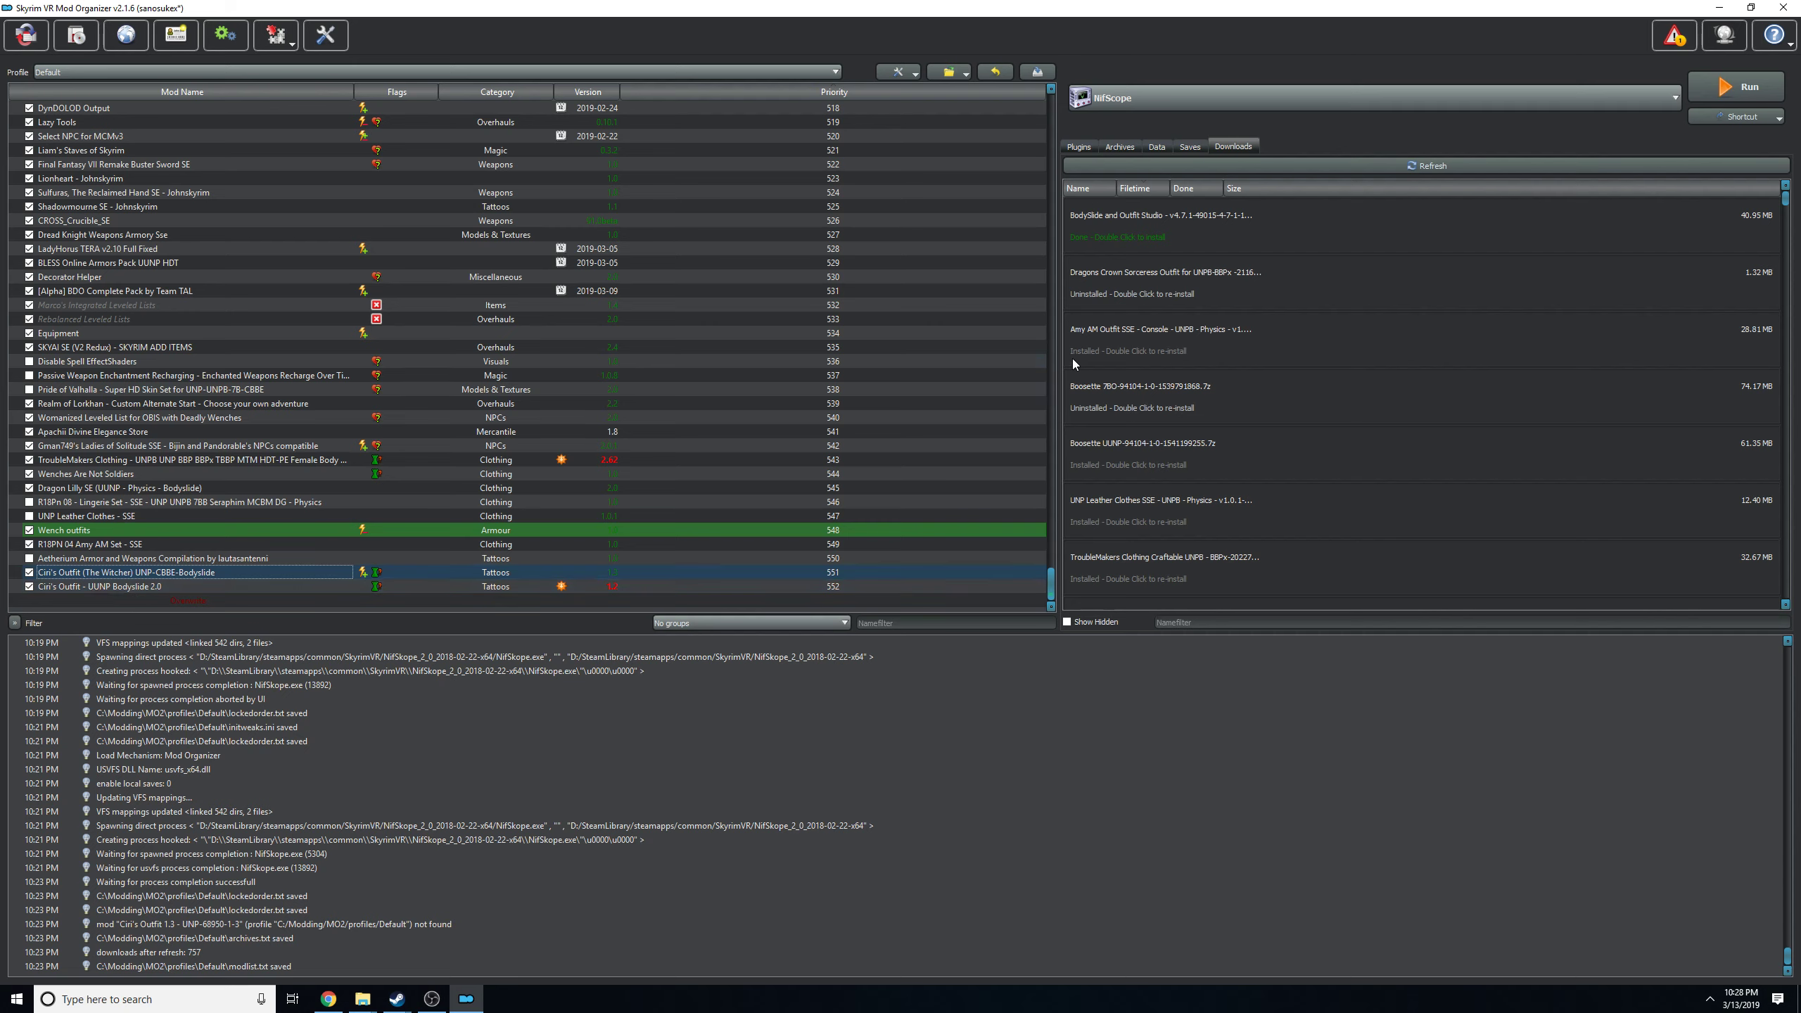
{"action": "left_click", "coordinate": [1175, 111]}
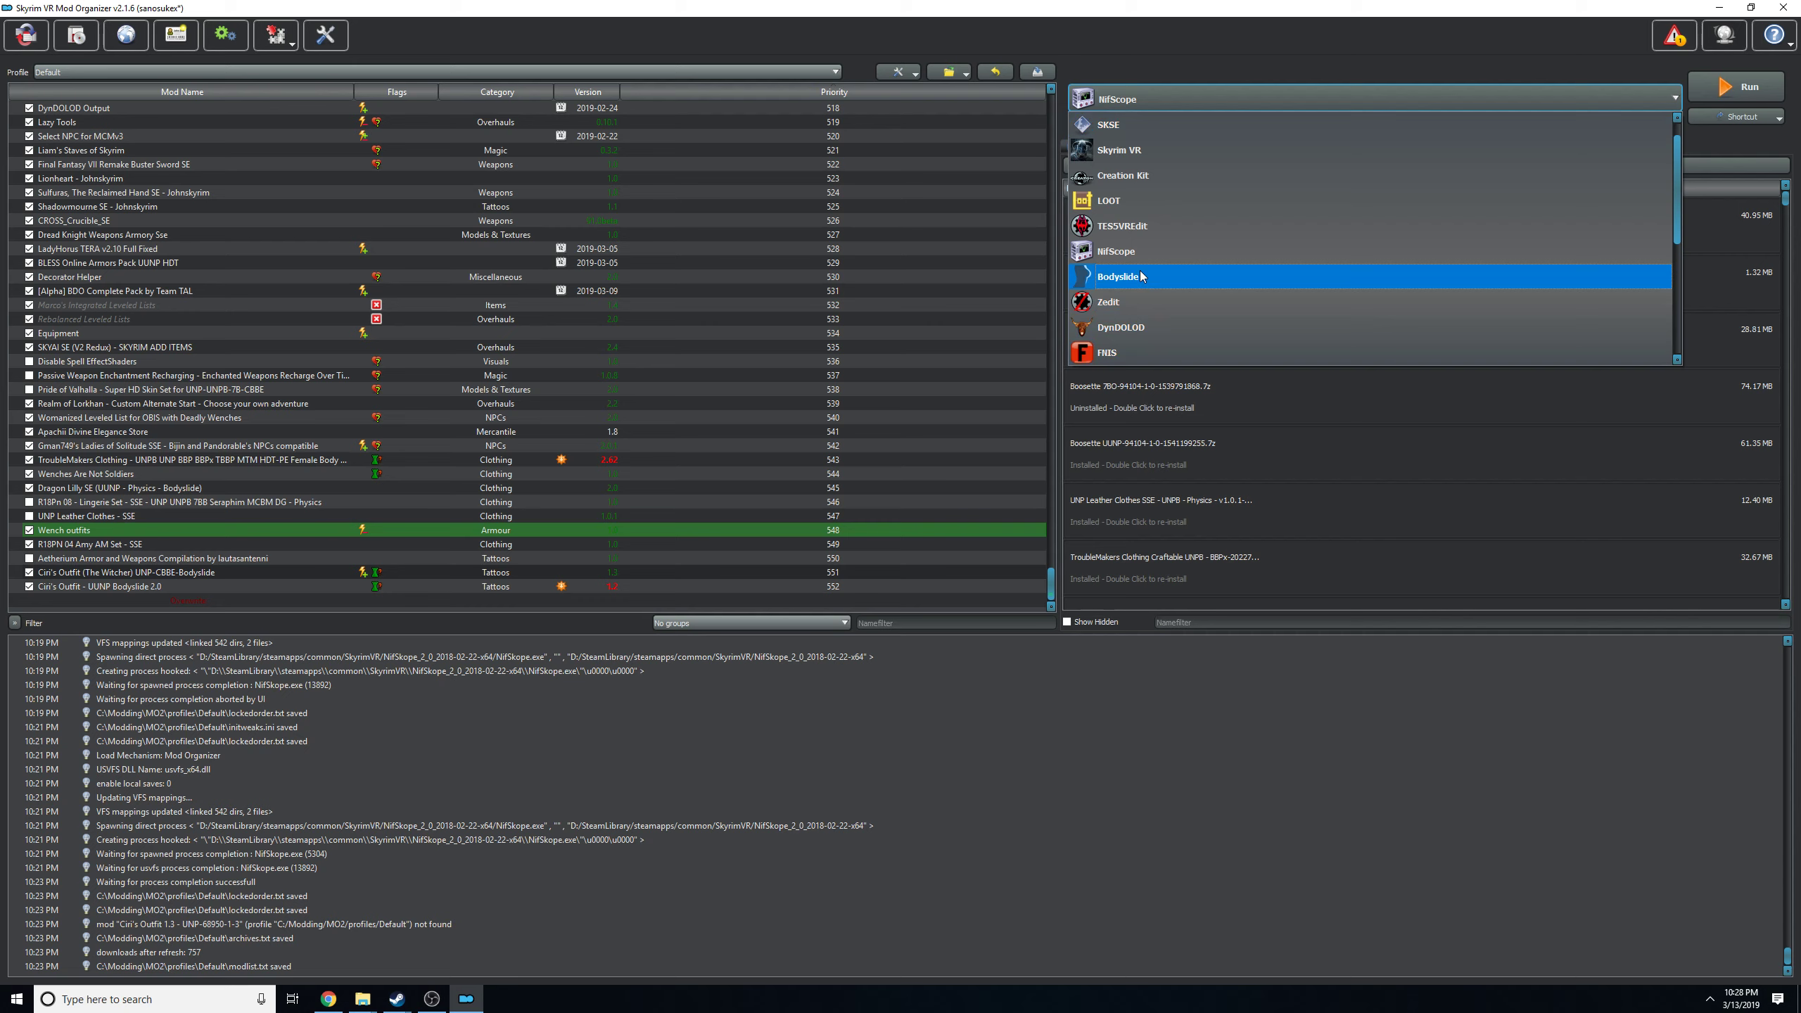
{"action": "left_click", "coordinate": [1133, 798]}
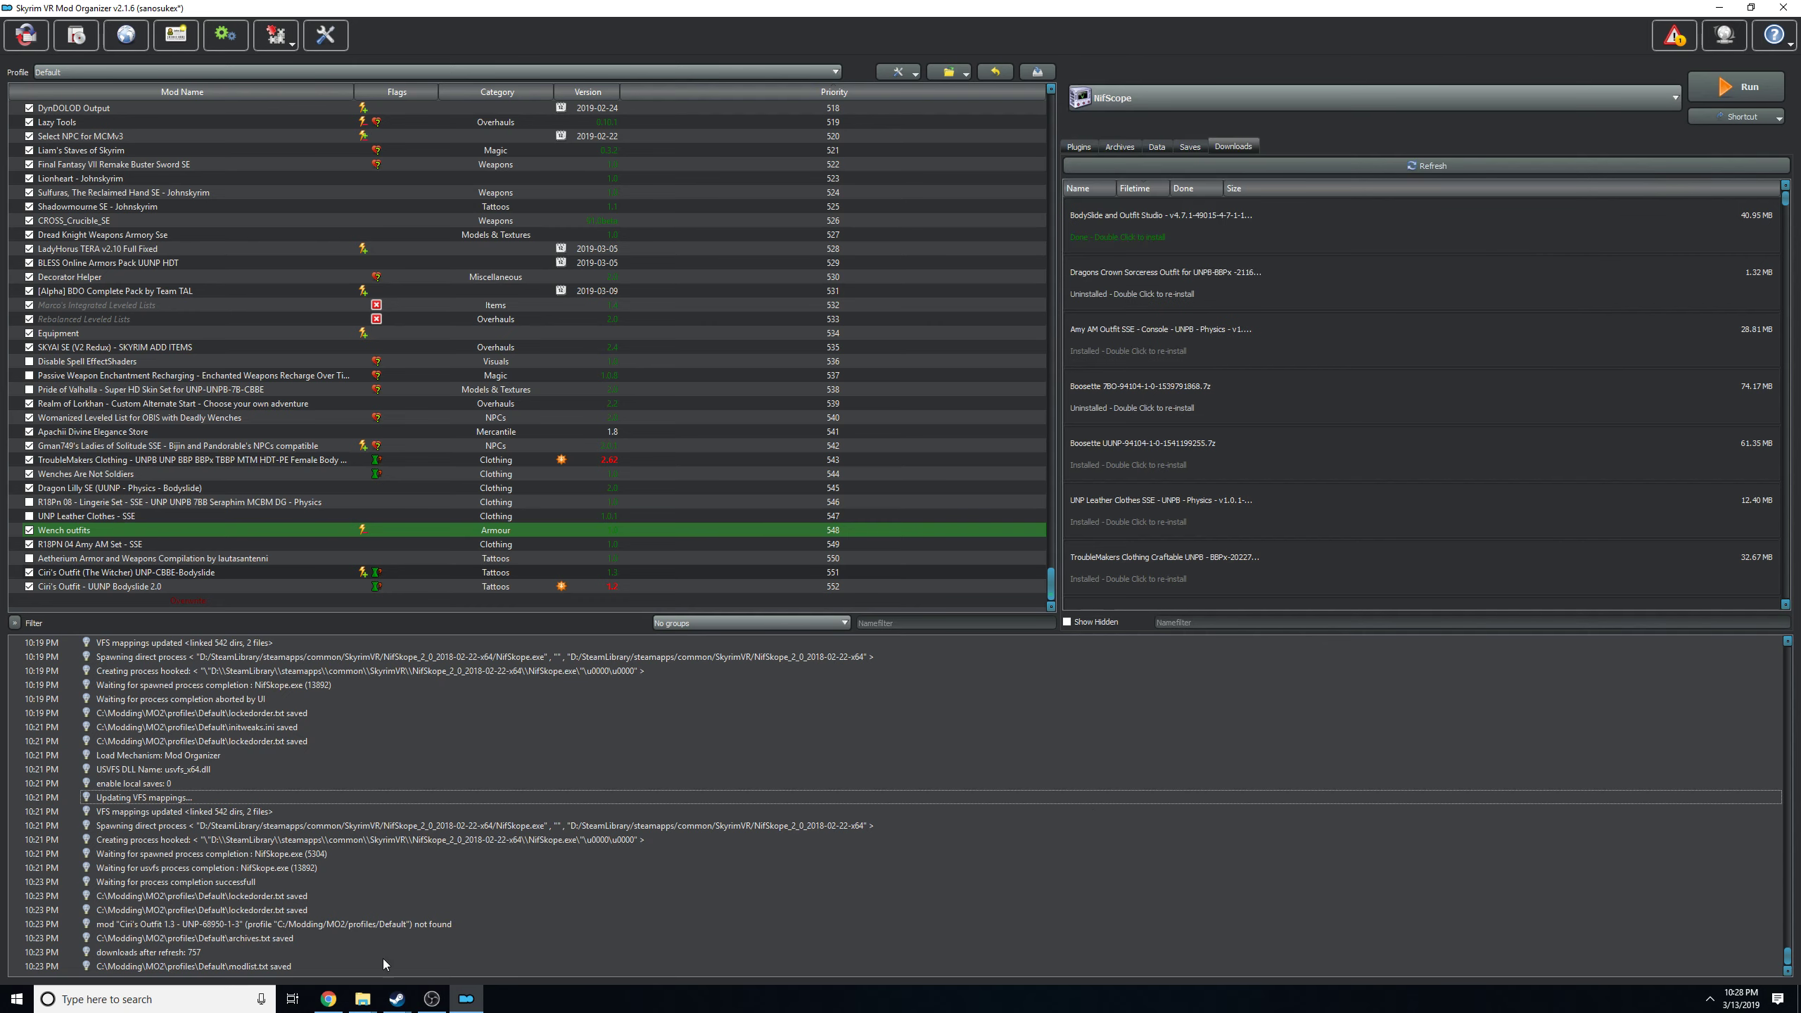
{"action": "mouse_move", "coordinate": [323, 1002]}
{"action": "left_click", "coordinate": [126, 575]}
{"action": "left_click", "coordinate": [76, 476]}
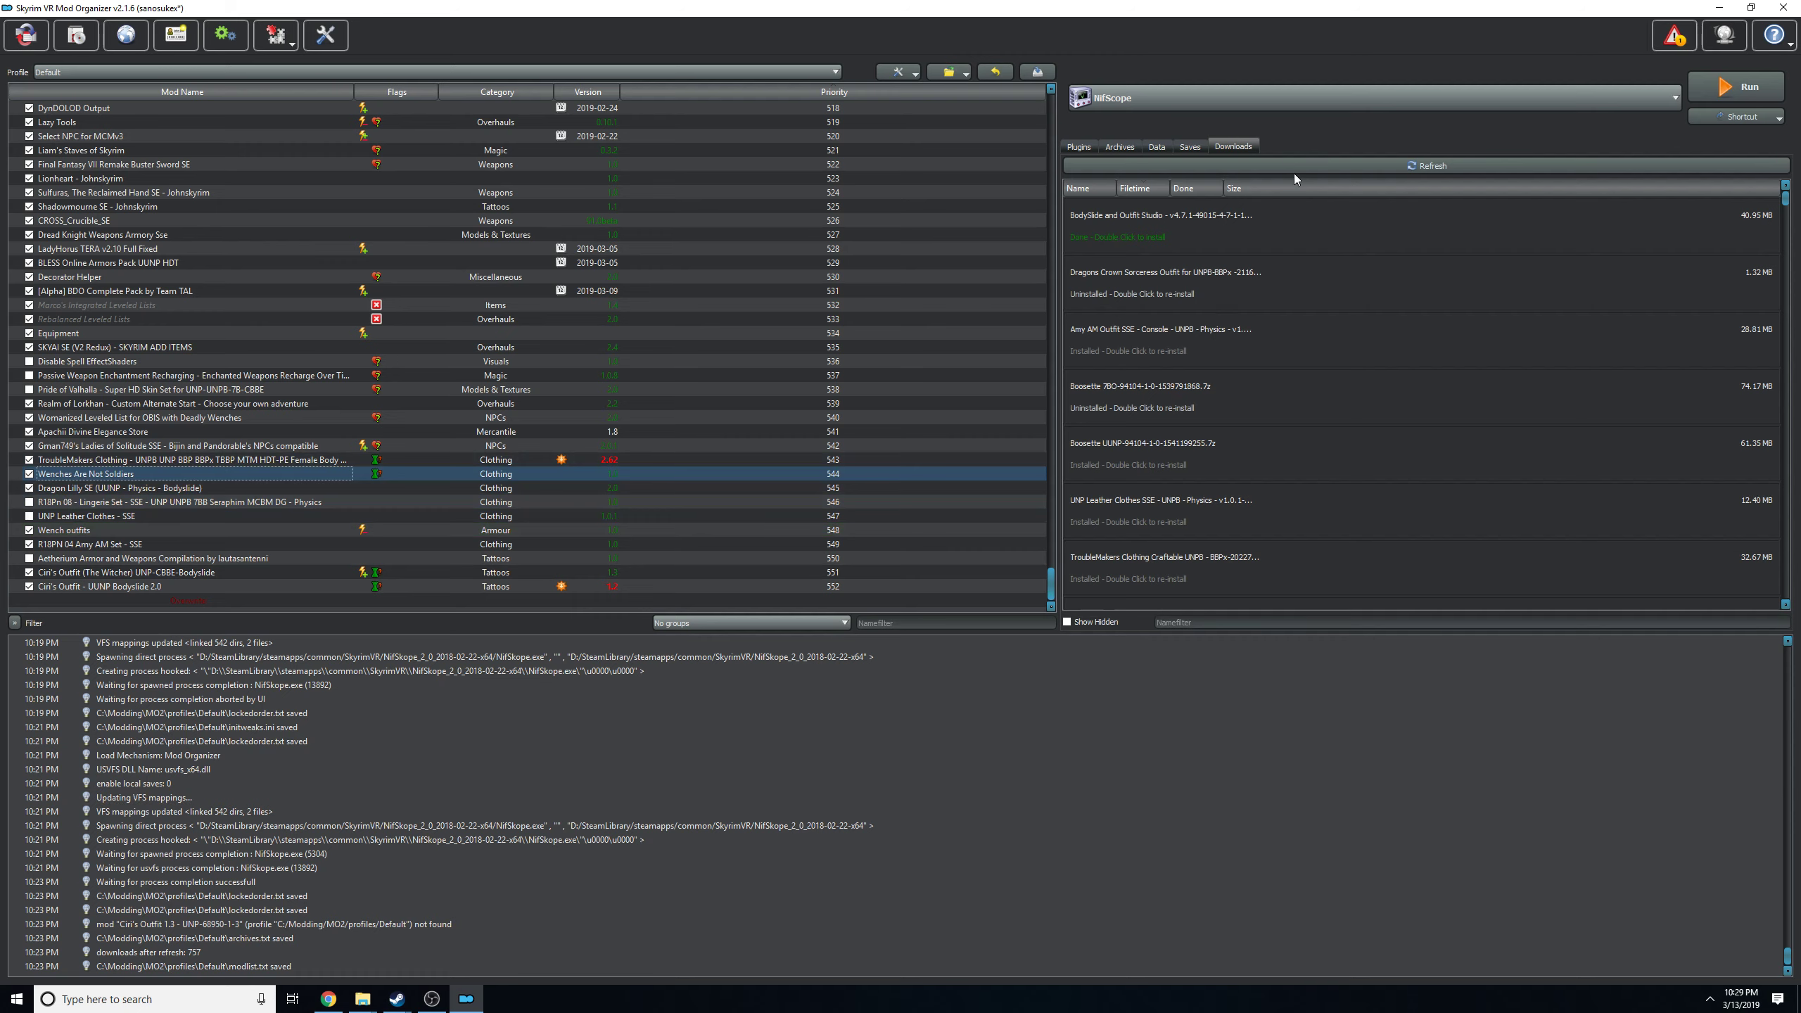
Choose Bodyslide as Mod Organizer's program to run.
{"action": "left_click", "coordinate": [1175, 106]}
{"action": "left_click", "coordinate": [1127, 275]}
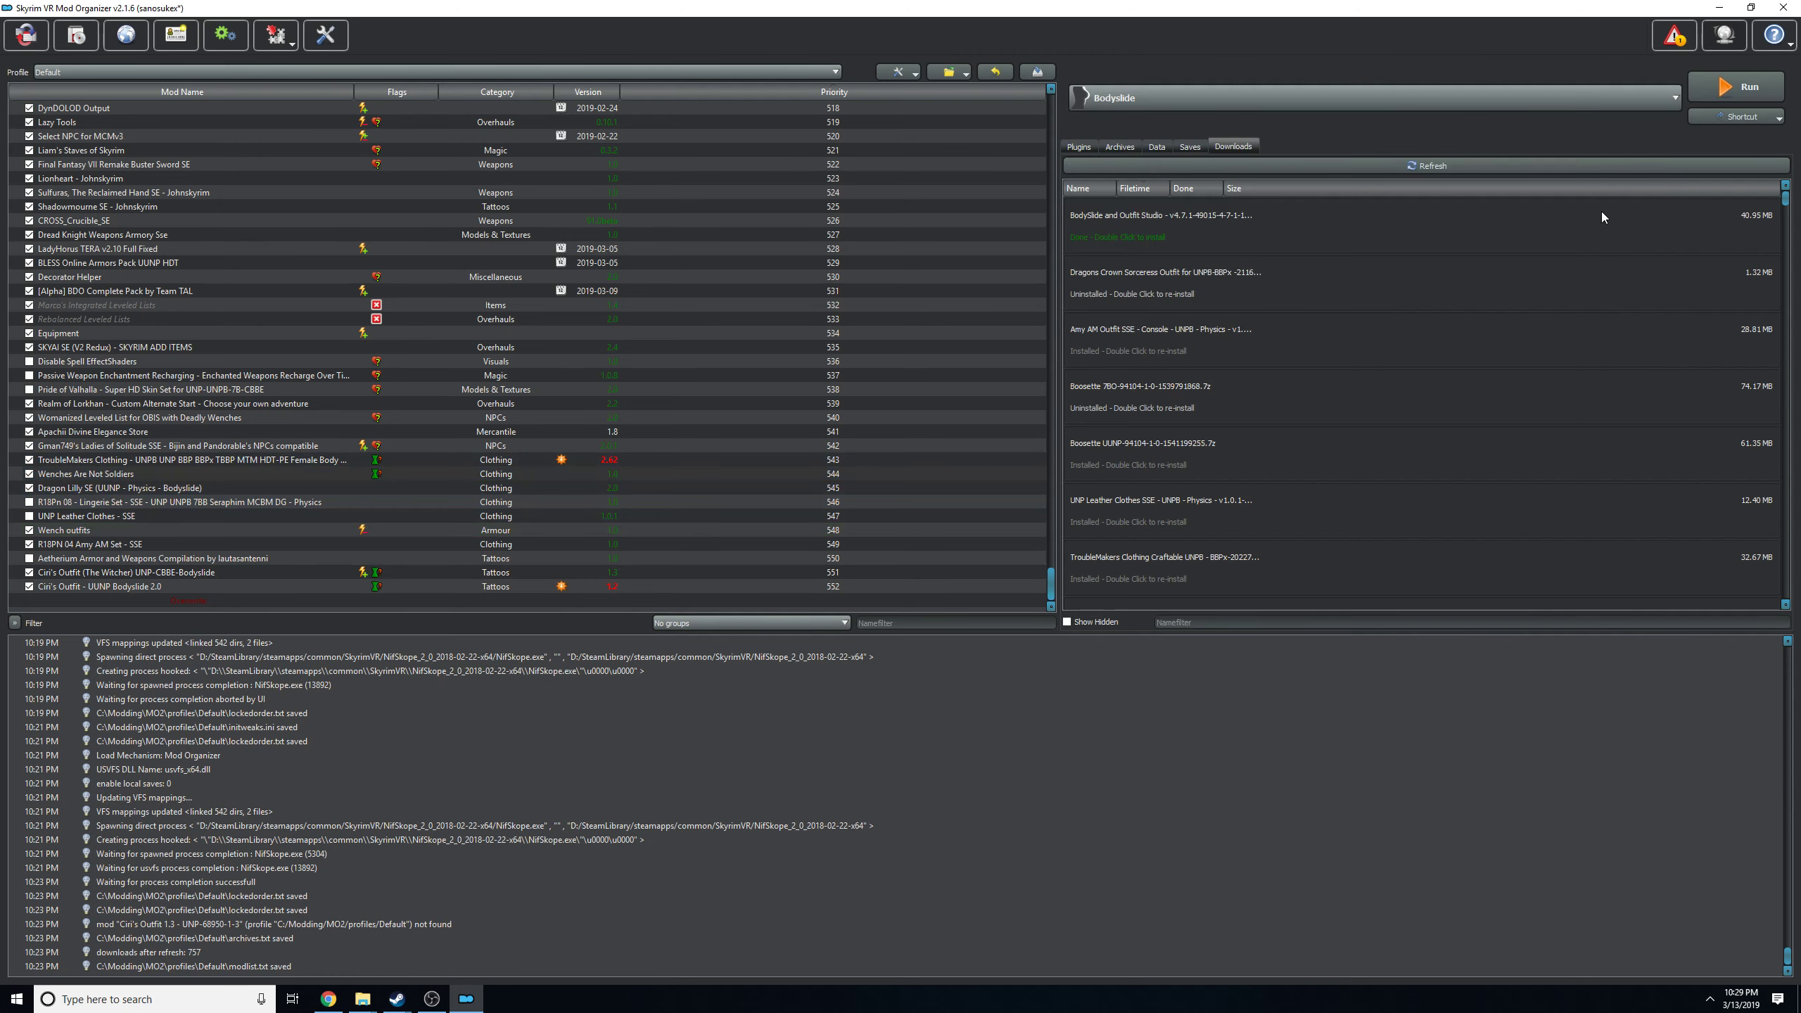
Run BodySlide from Mod Organizer, open Outfit Studio from it, and enlarge the Outfit Studio window.
{"action": "left_click", "coordinate": [1738, 86]}
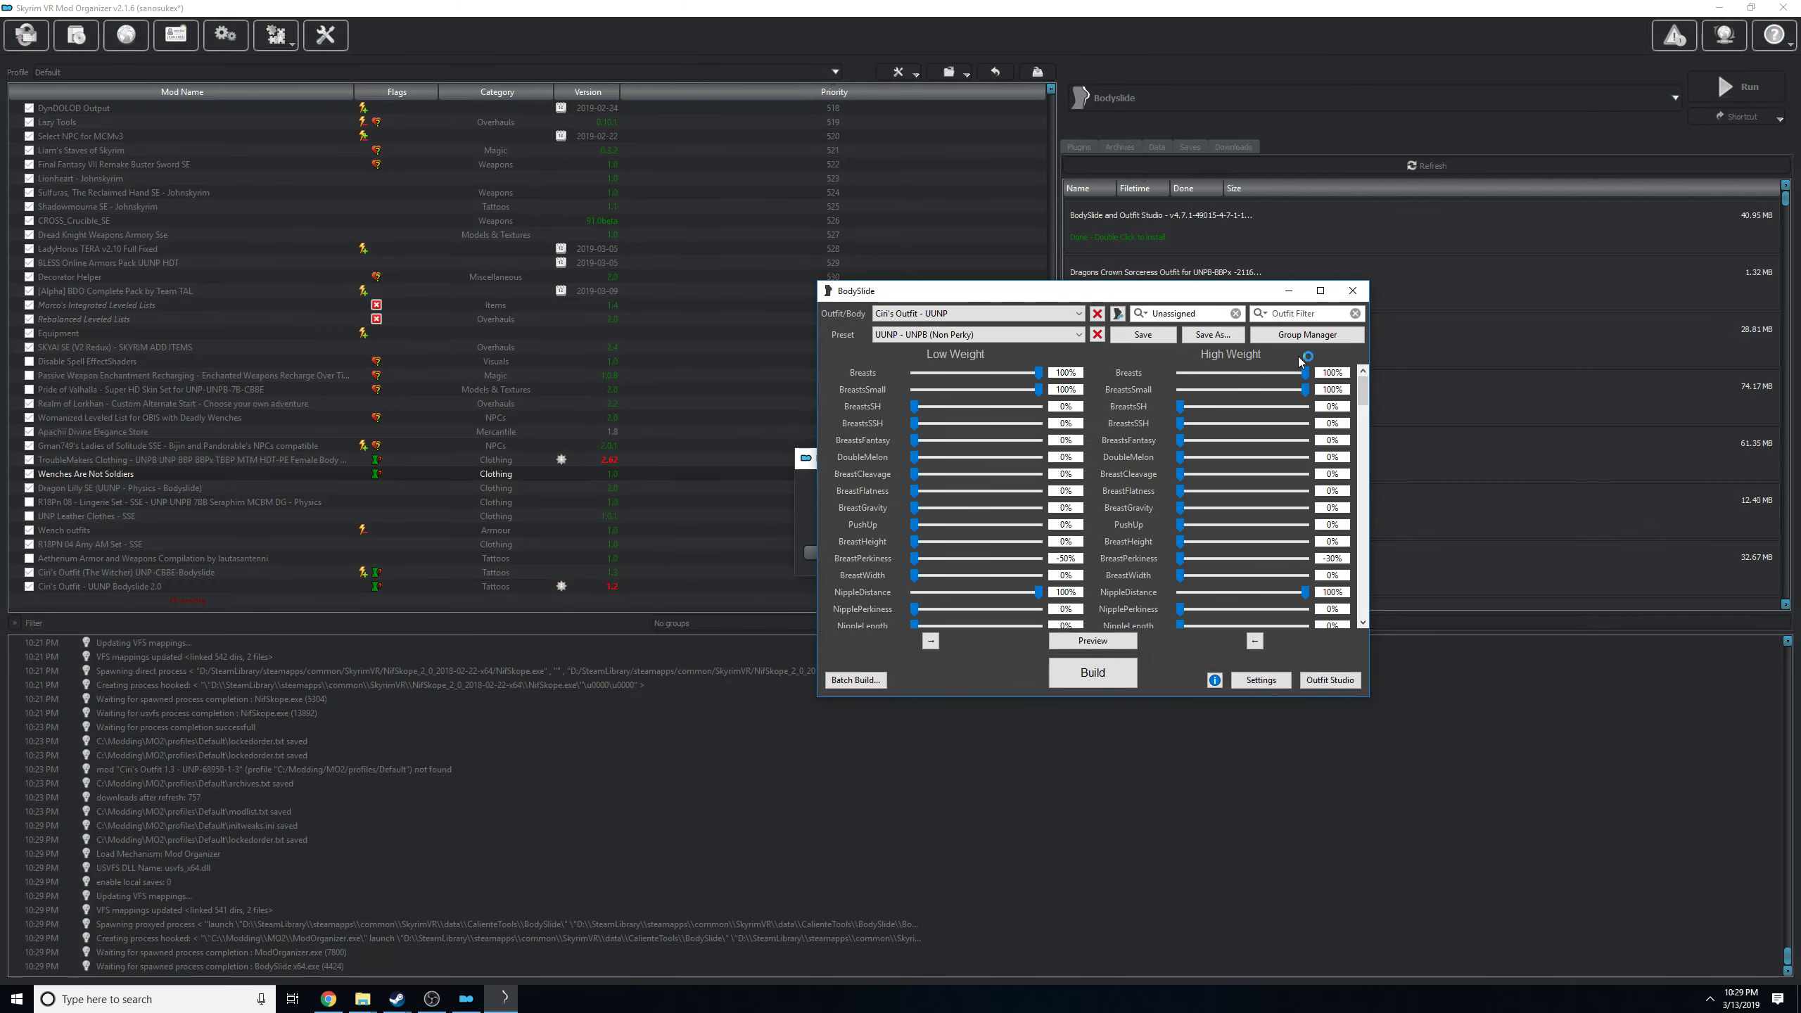
{"action": "left_click_drag", "start_coordinate": [1178, 290], "coordinate": [773, 308]}
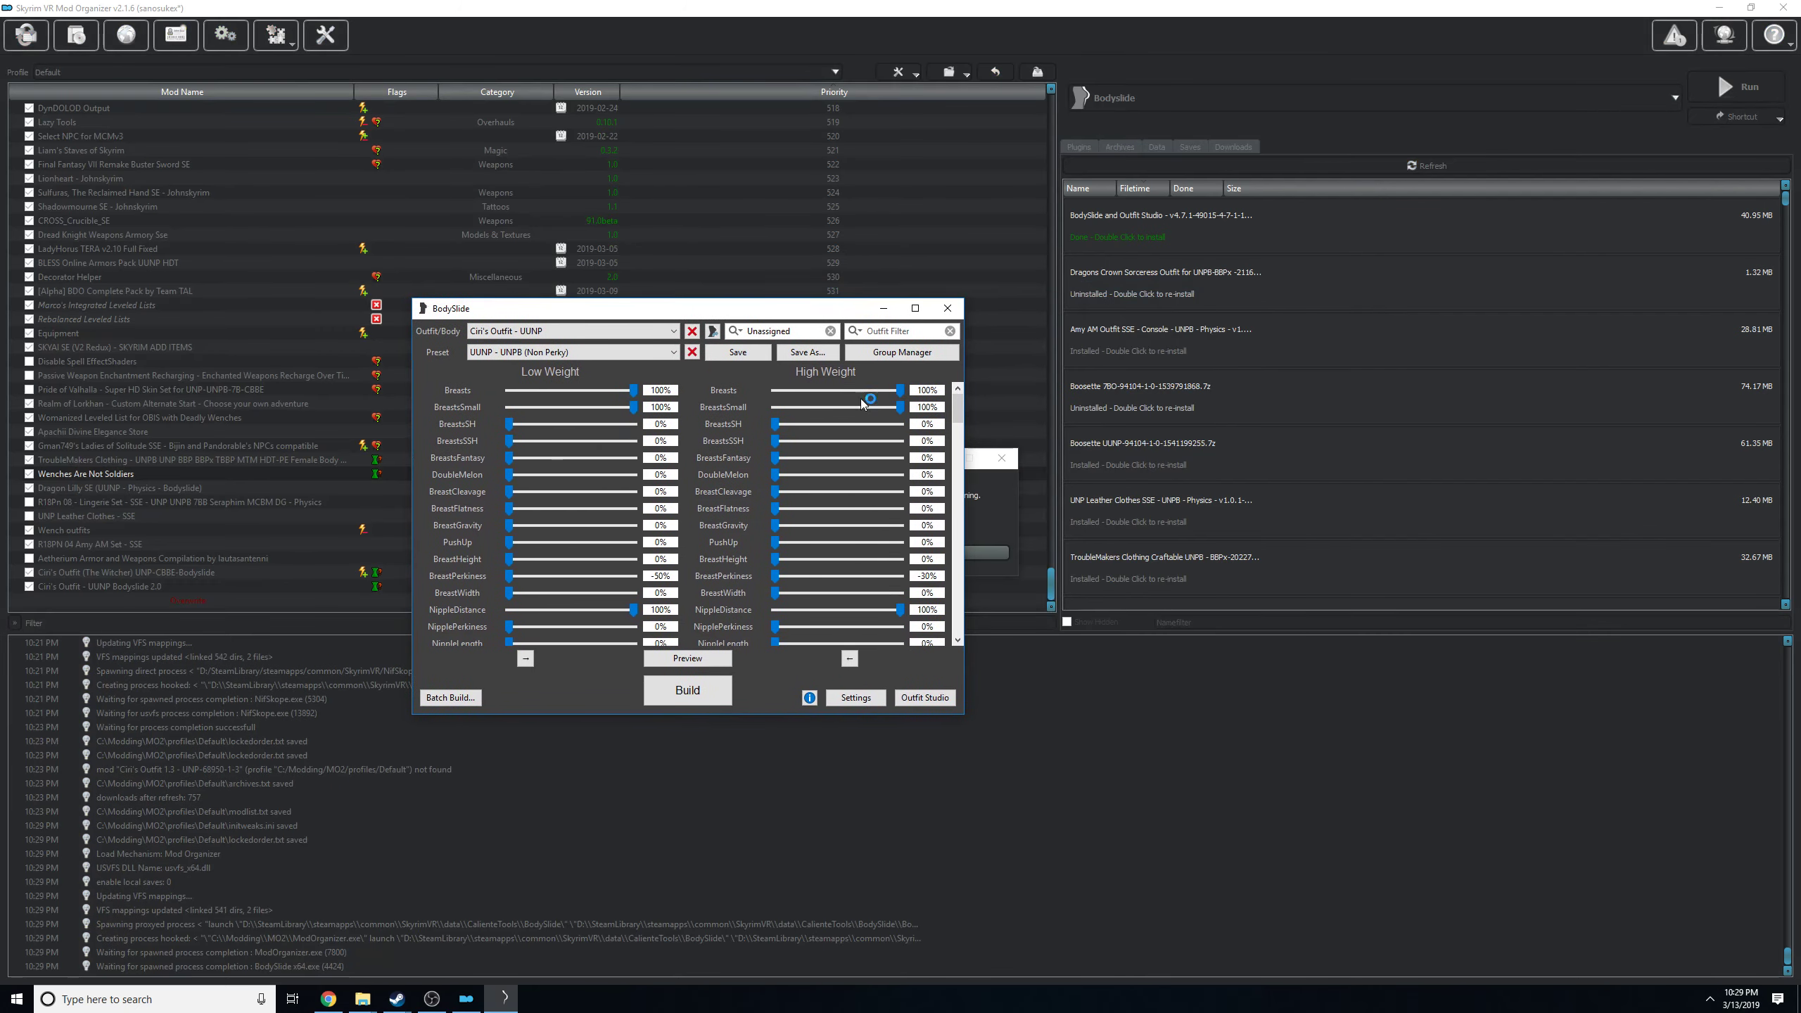
{"action": "left_click", "coordinate": [949, 698]}
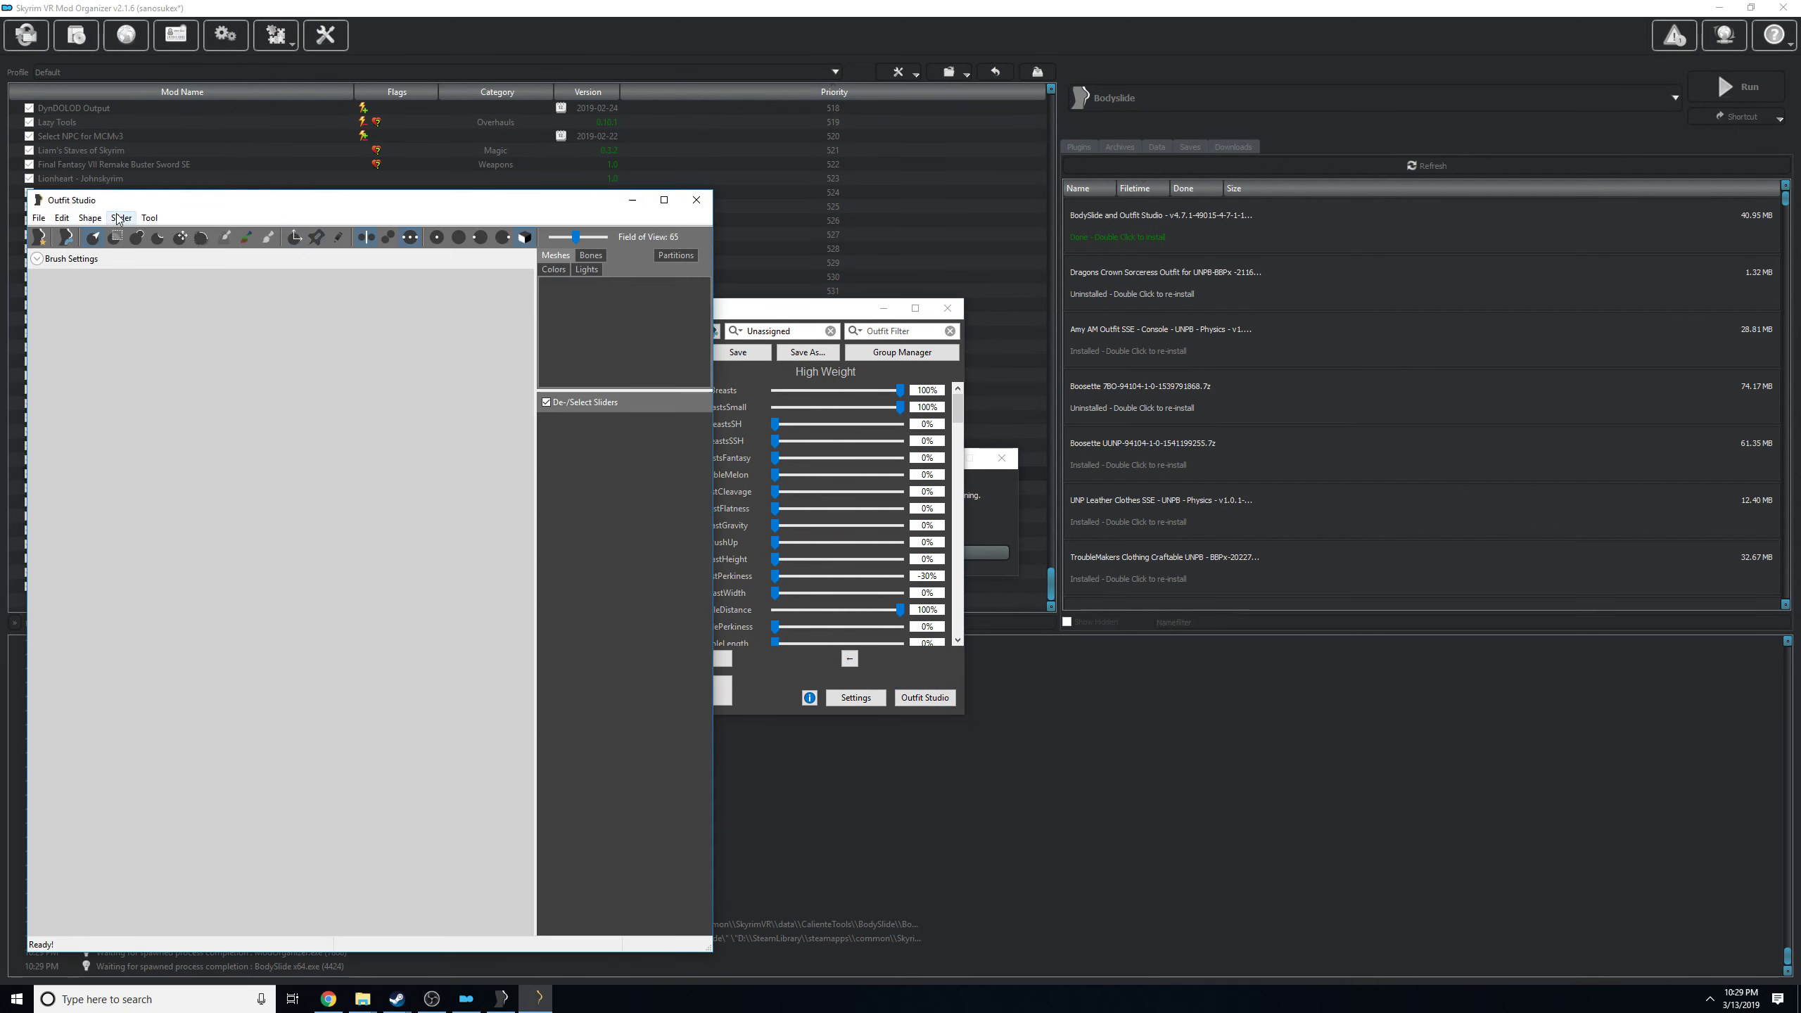
{"action": "left_click_drag", "start_coordinate": [242, 201], "coordinate": [489, 80]}
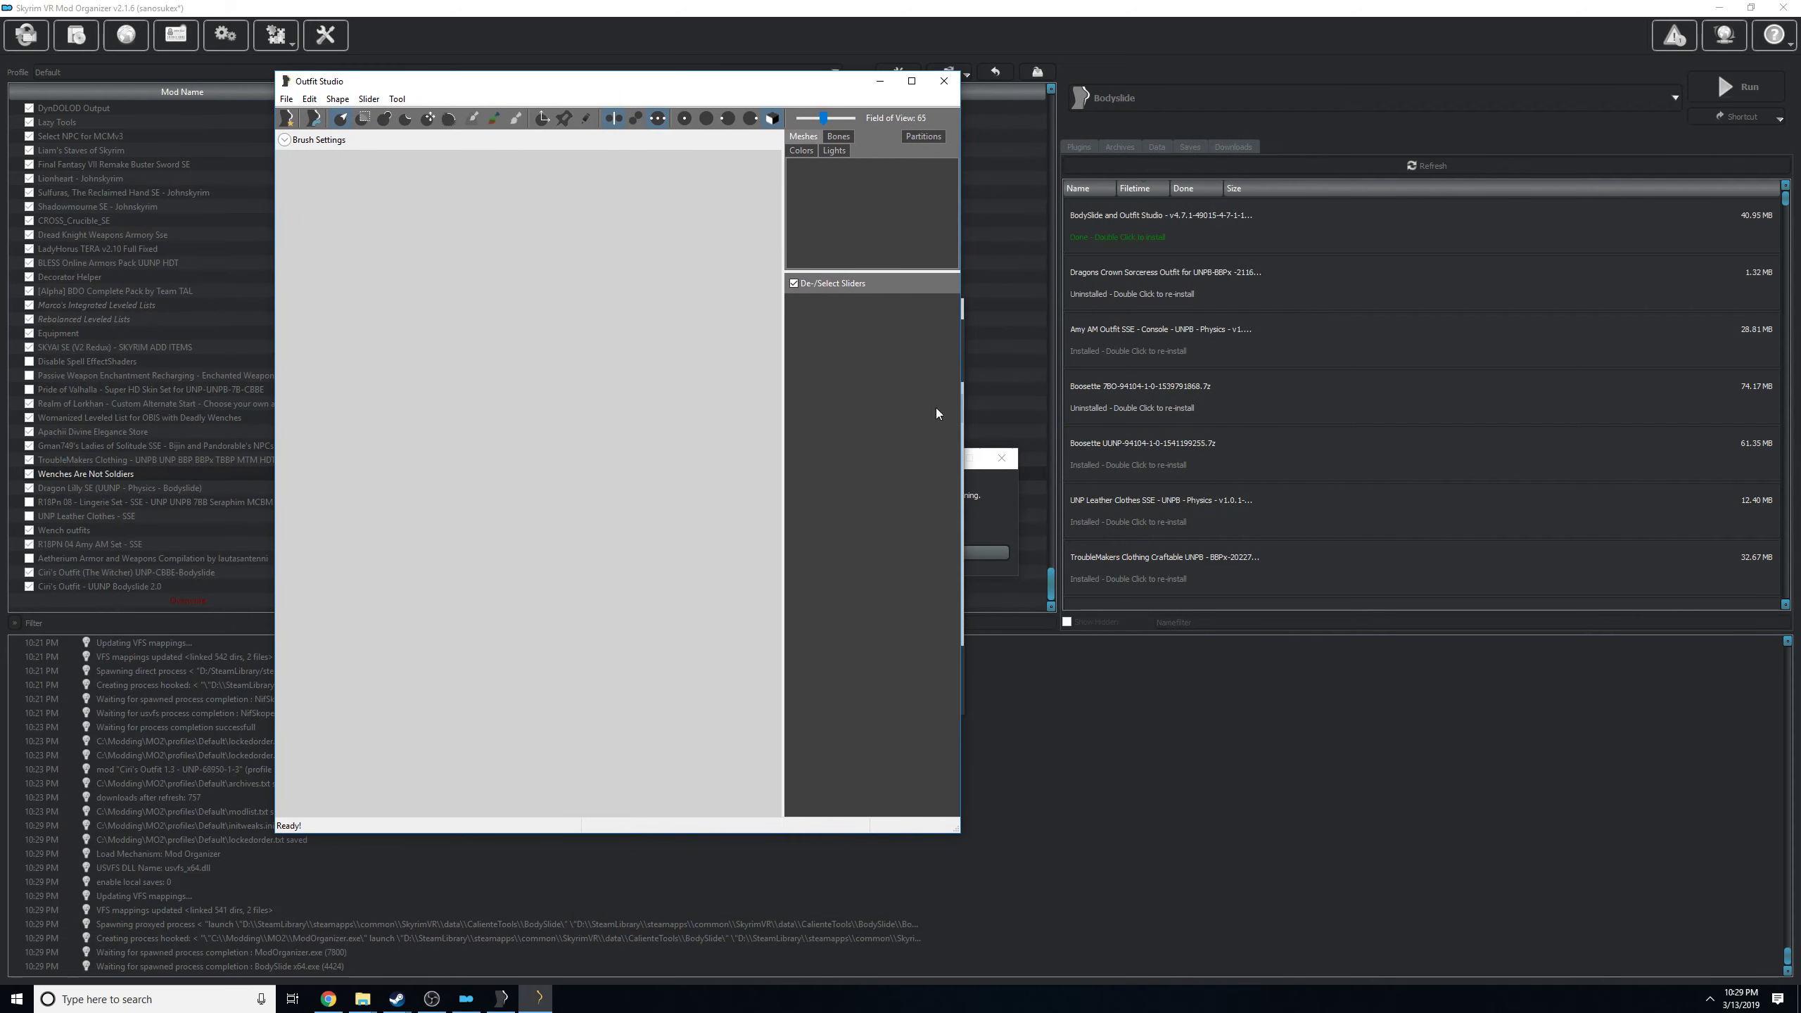
{"action": "left_click_drag", "start_coordinate": [958, 832], "coordinate": [1466, 915]}
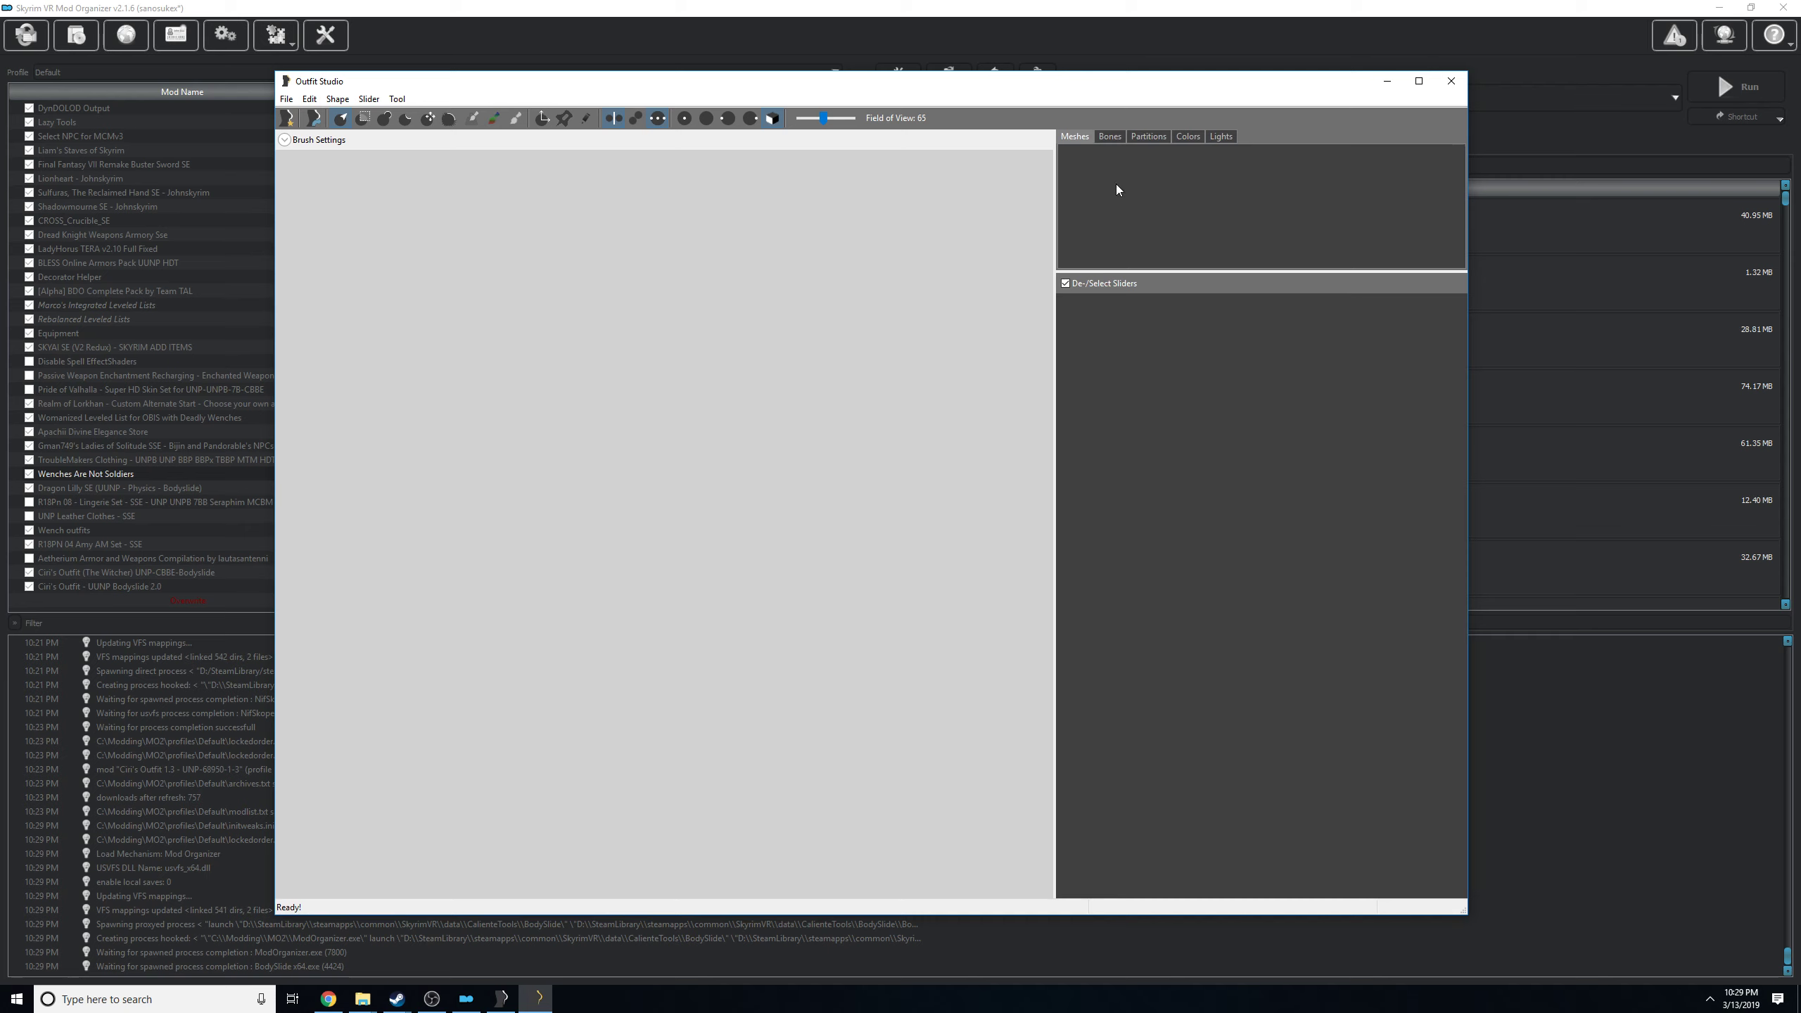
{"action": "mouse_move", "coordinate": [932, 85]}
{"action": "left_mouse_down"}
{"action": "mouse_move", "coordinate": [910, 74]}
{"action": "mouse_move", "coordinate": [942, 89]}
{"action": "left_mouse_up"}
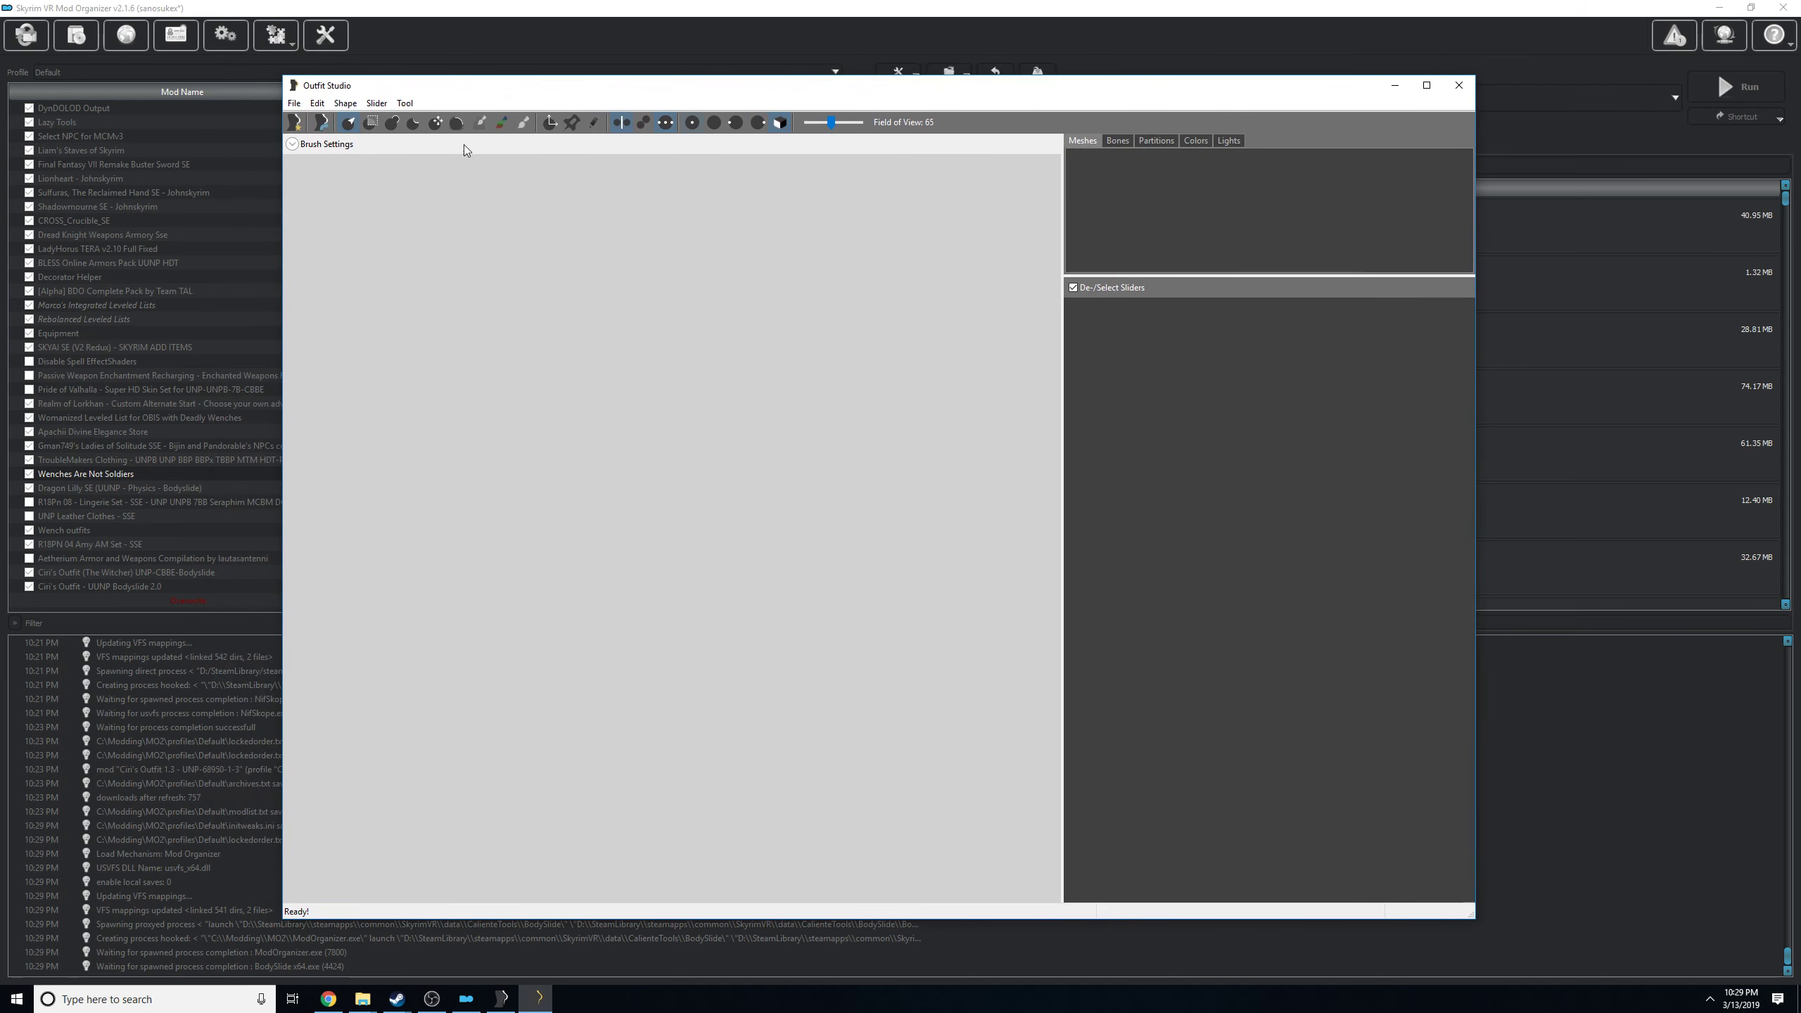
{"action": "left_click", "coordinate": [293, 103]}
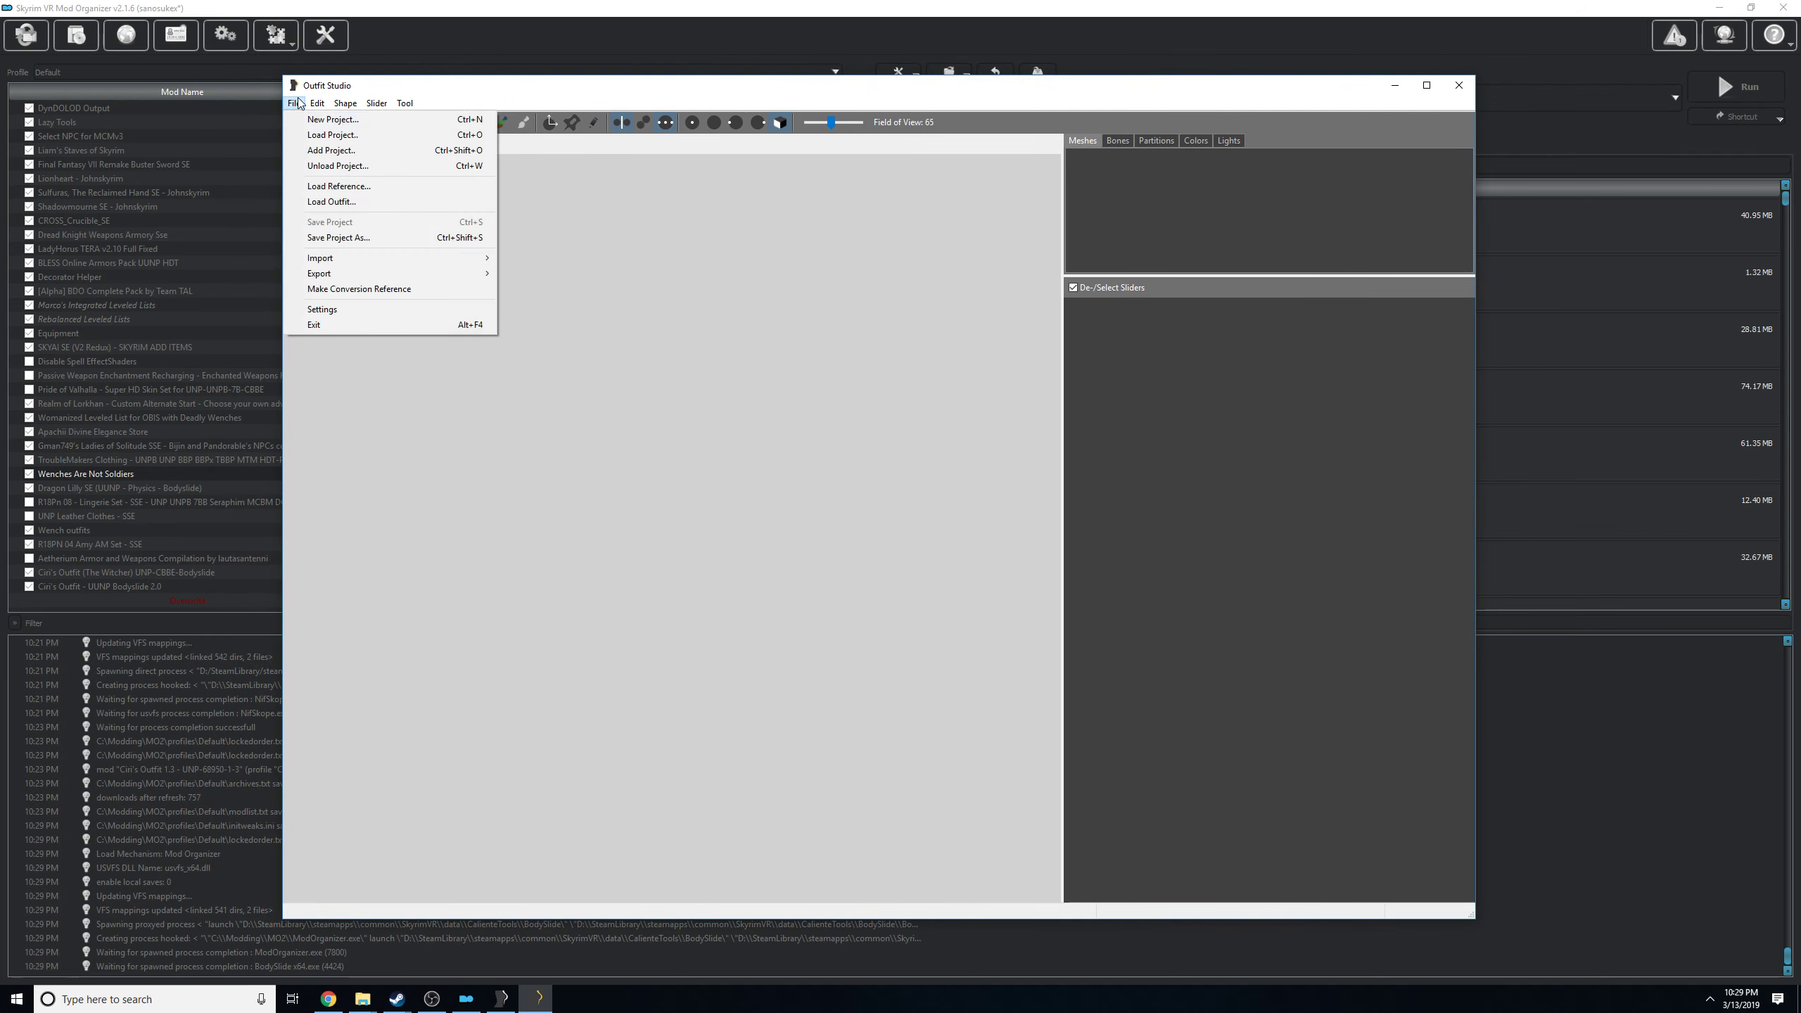
{"action": "mouse_move", "coordinate": [312, 106]}
{"action": "mouse_move", "coordinate": [376, 103]}
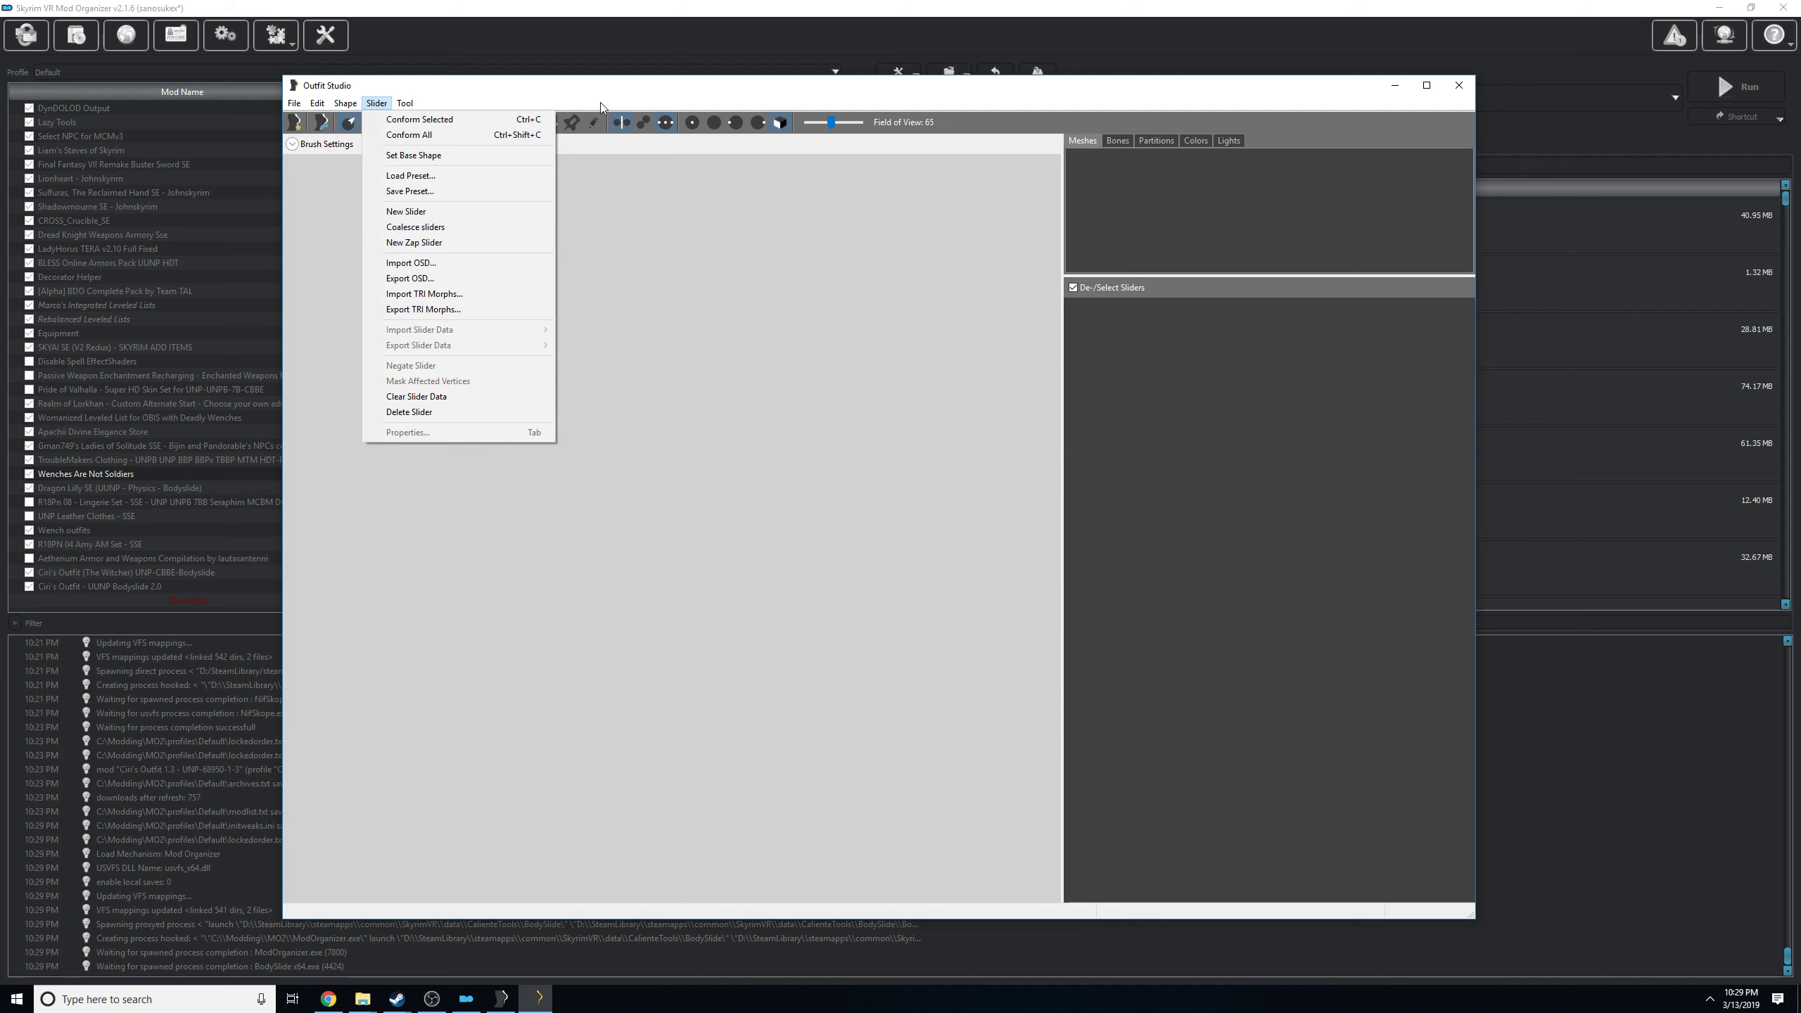
{"action": "mouse_move", "coordinate": [618, 101]}
{"action": "left_mouse_down"}
{"action": "mouse_move", "coordinate": [670, 84]}
{"action": "mouse_move", "coordinate": [644, 103]}
{"action": "mouse_move", "coordinate": [545, 103]}
{"action": "mouse_move", "coordinate": [601, 115]}
{"action": "left_mouse_up"}
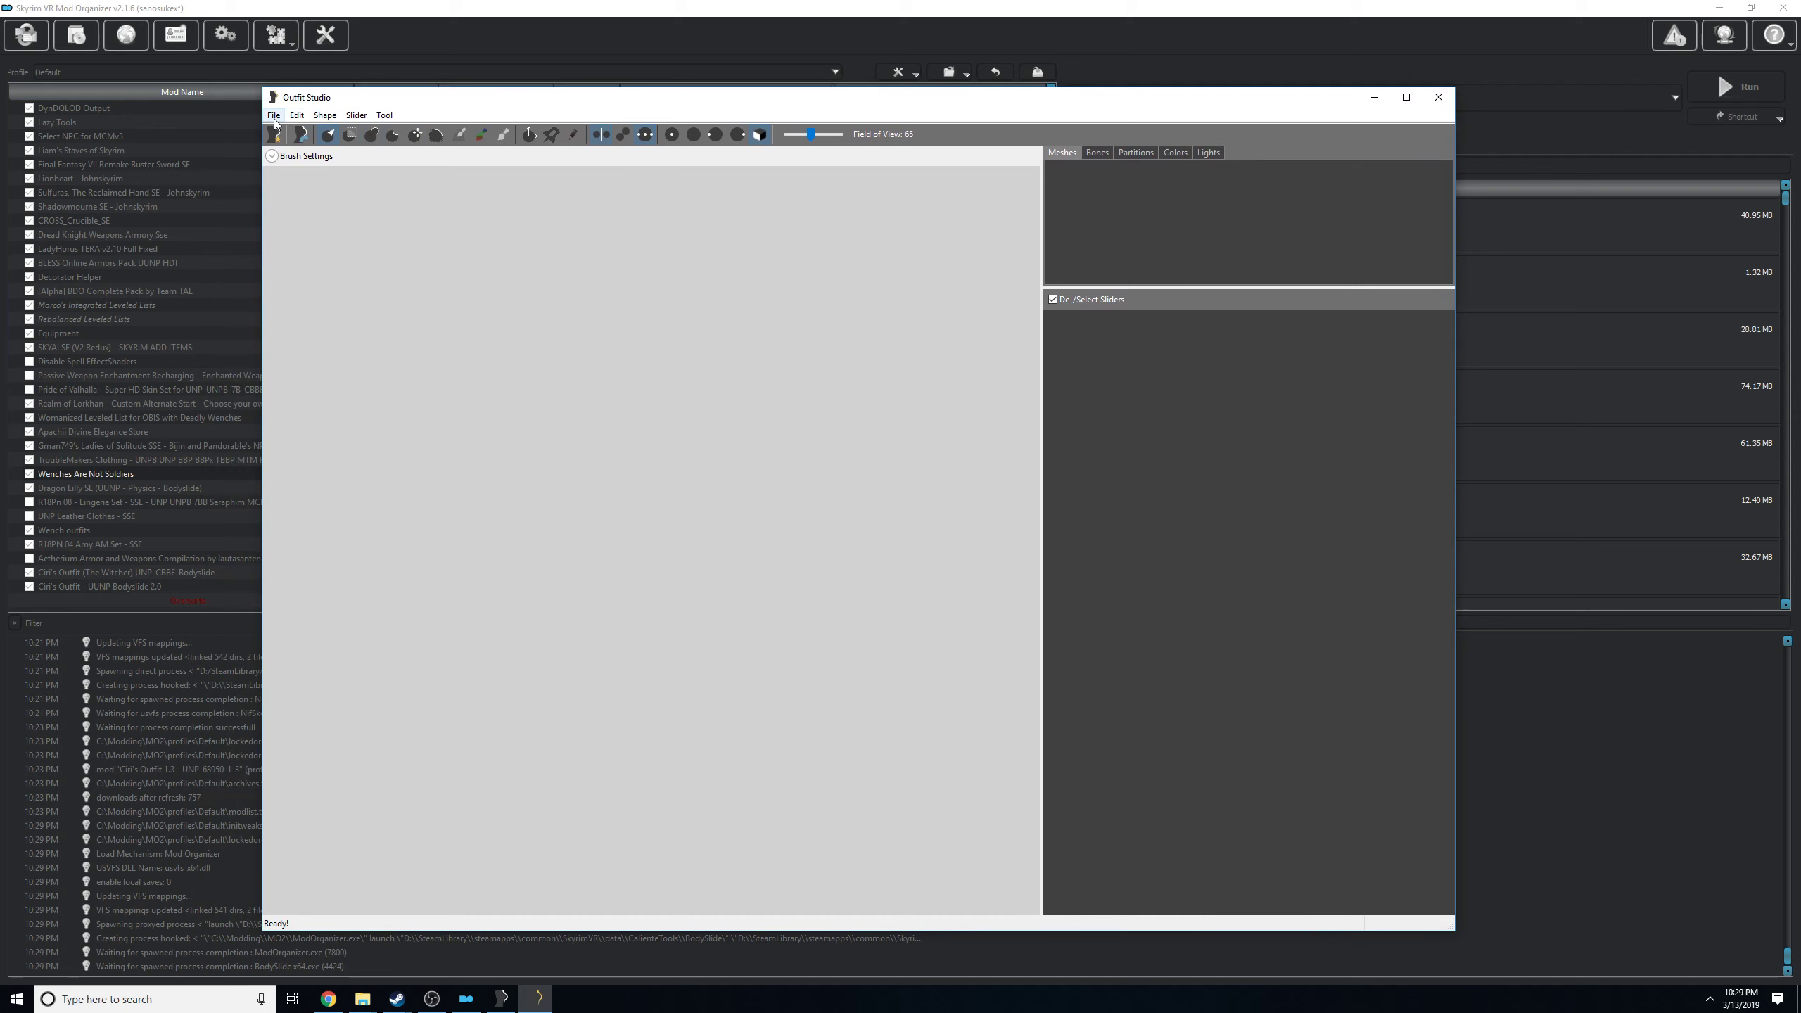
Start loading an outfit from a mesh file and browse to the Ciri's Outfit (The Witcher) UNP-CBBE-Bodyslide mod folder.
{"action": "left_click", "coordinate": [274, 116]}
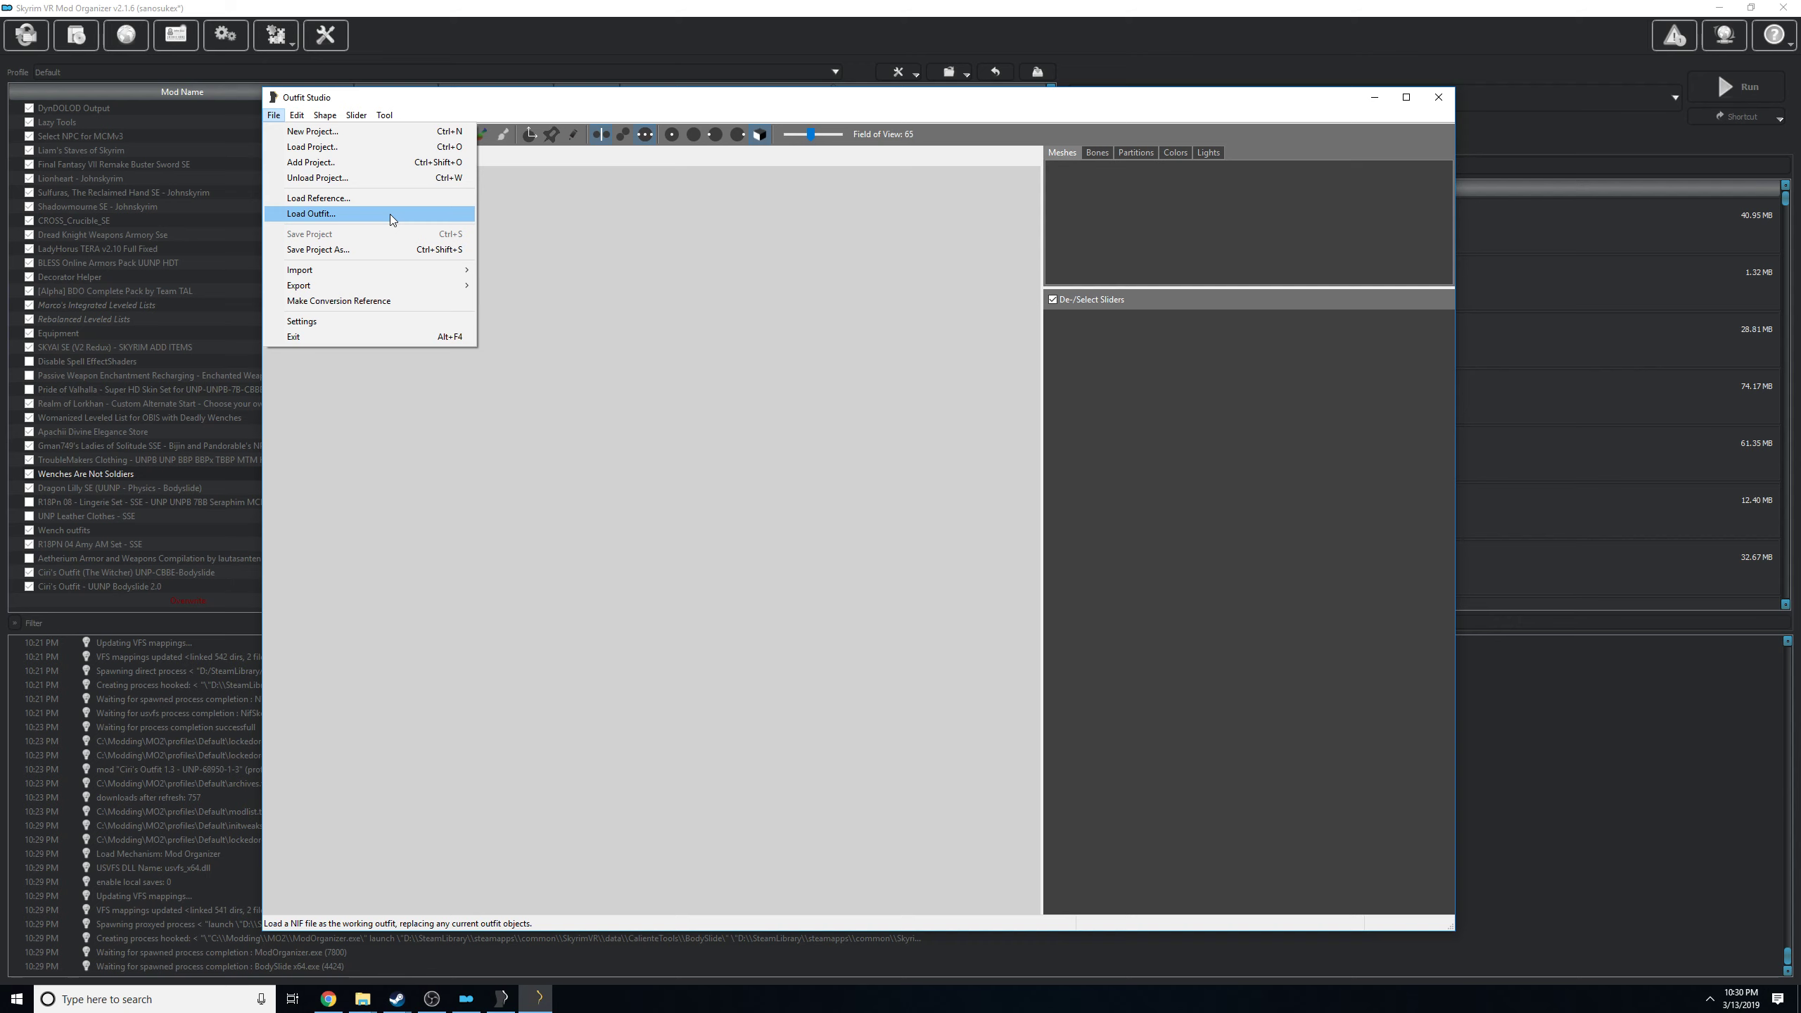
{"action": "left_click", "coordinate": [390, 215]}
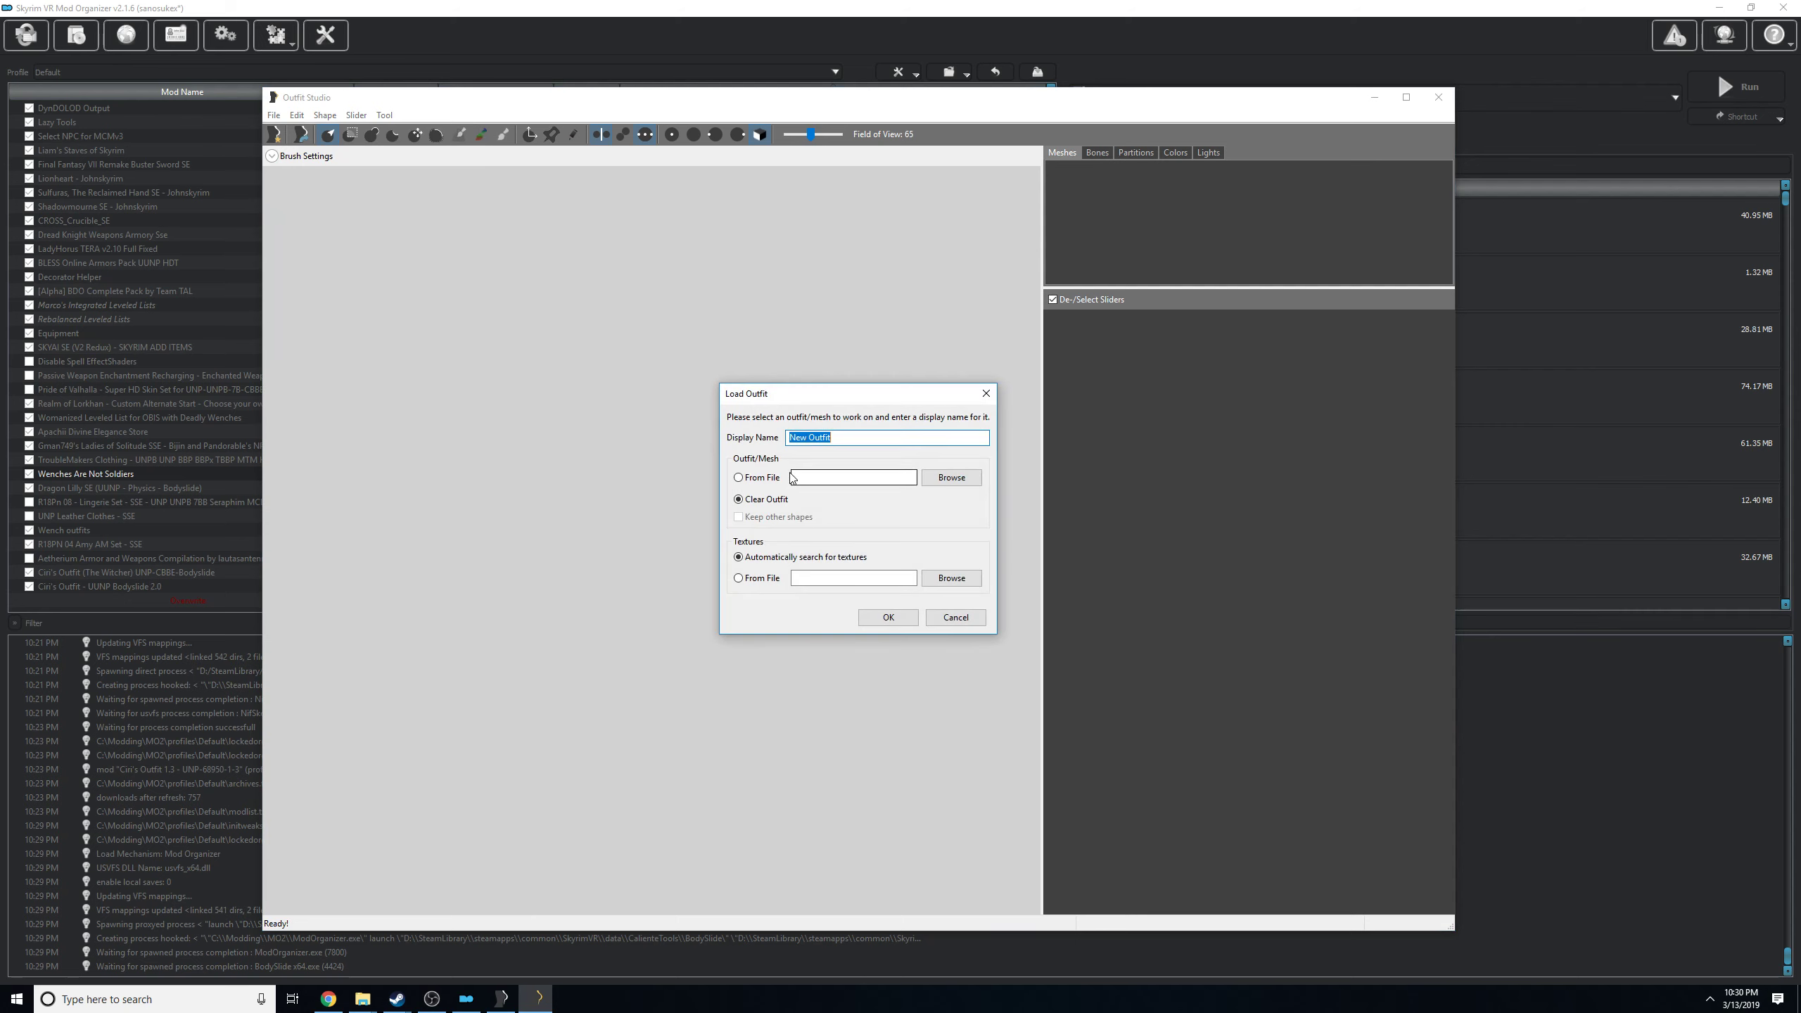
{"action": "left_click", "coordinate": [761, 480]}
{"action": "left_click", "coordinate": [952, 477]}
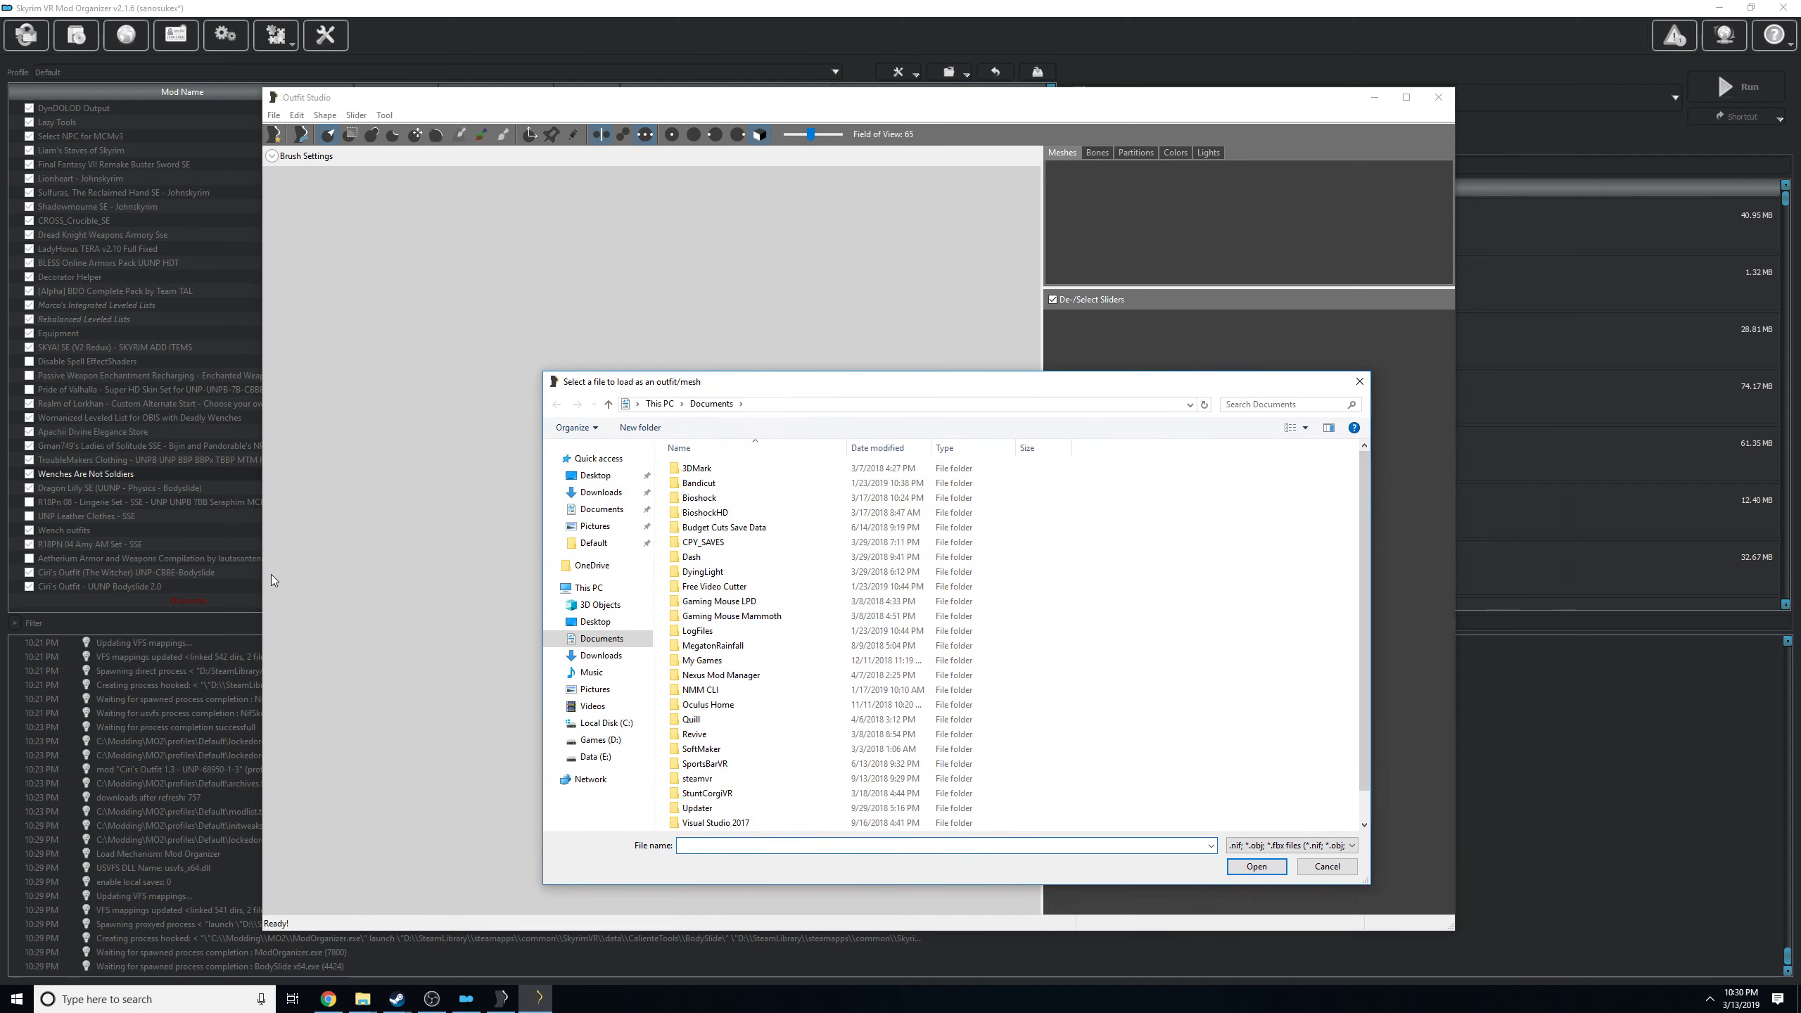
{"action": "left_click", "coordinate": [806, 405]}
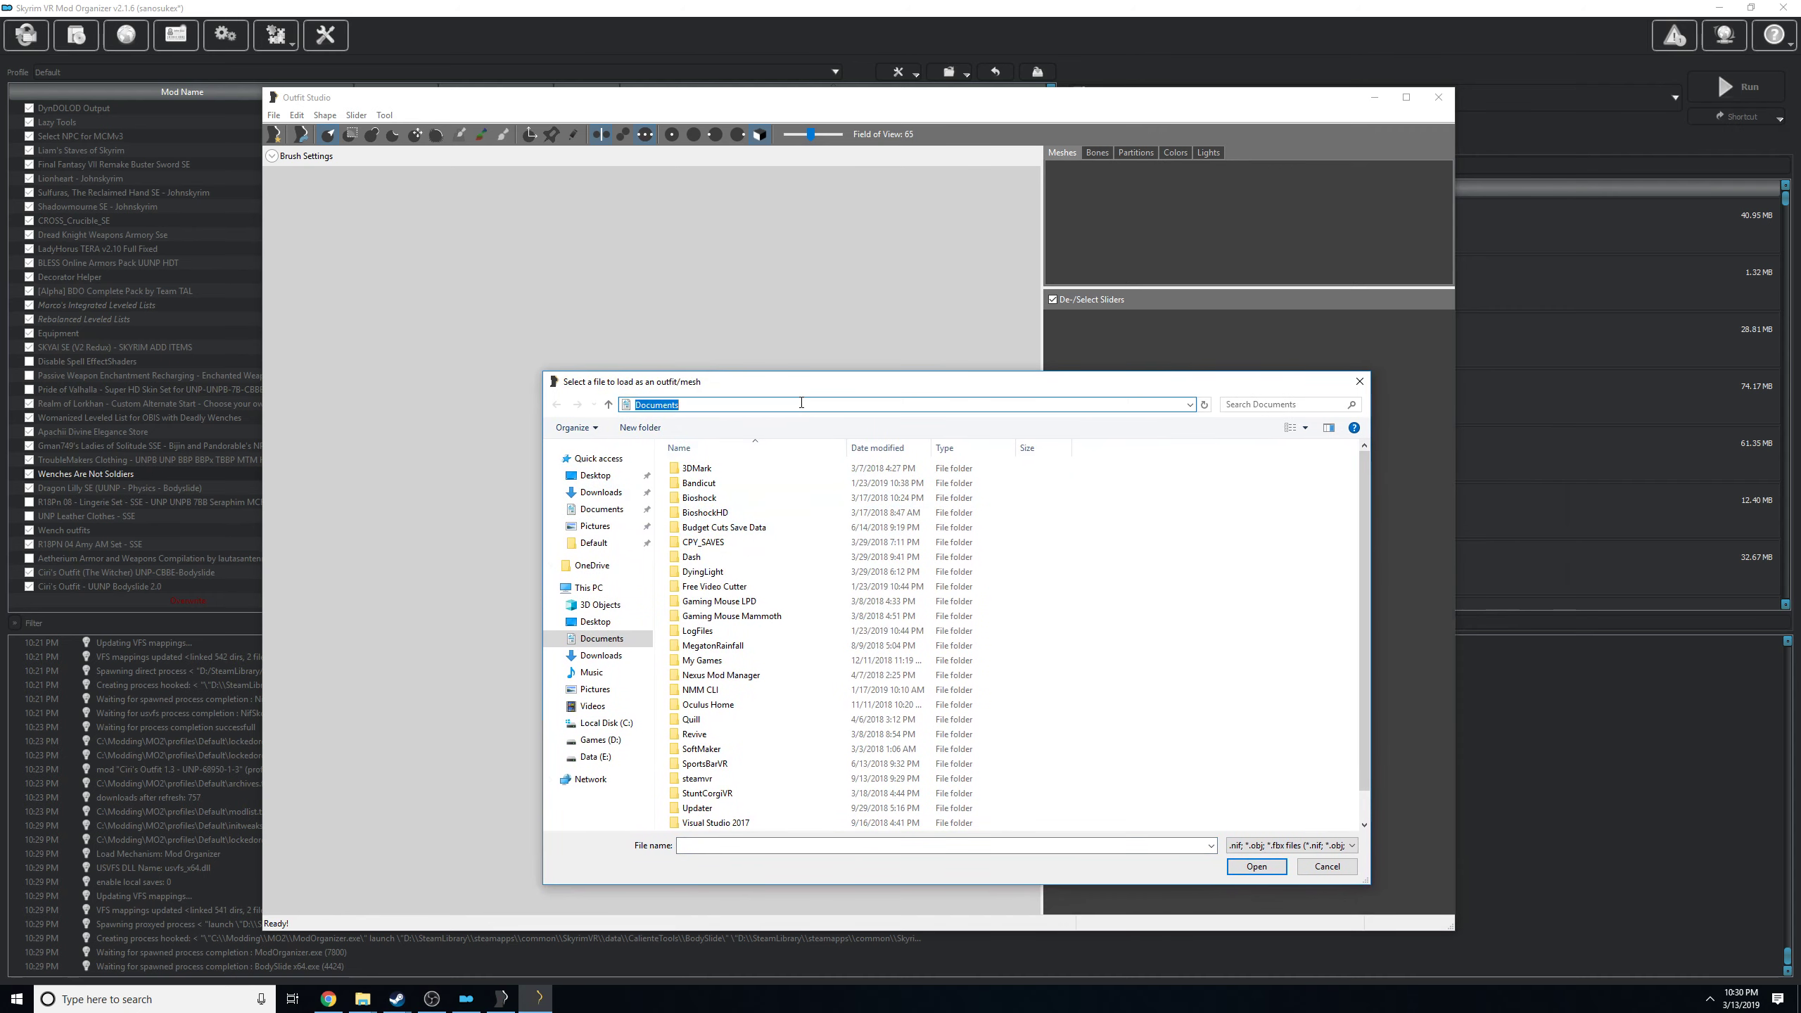
{"action": "type", "text": "D:\\SteamLibrary\\steamapps\\common\\SkyrimVR\\SkyrimVR Mods\\mods\\Ciri's Outfit (The Witcher) UNP-CBBE-Bodyslide"}
{"action": "key", "text": "Return"}
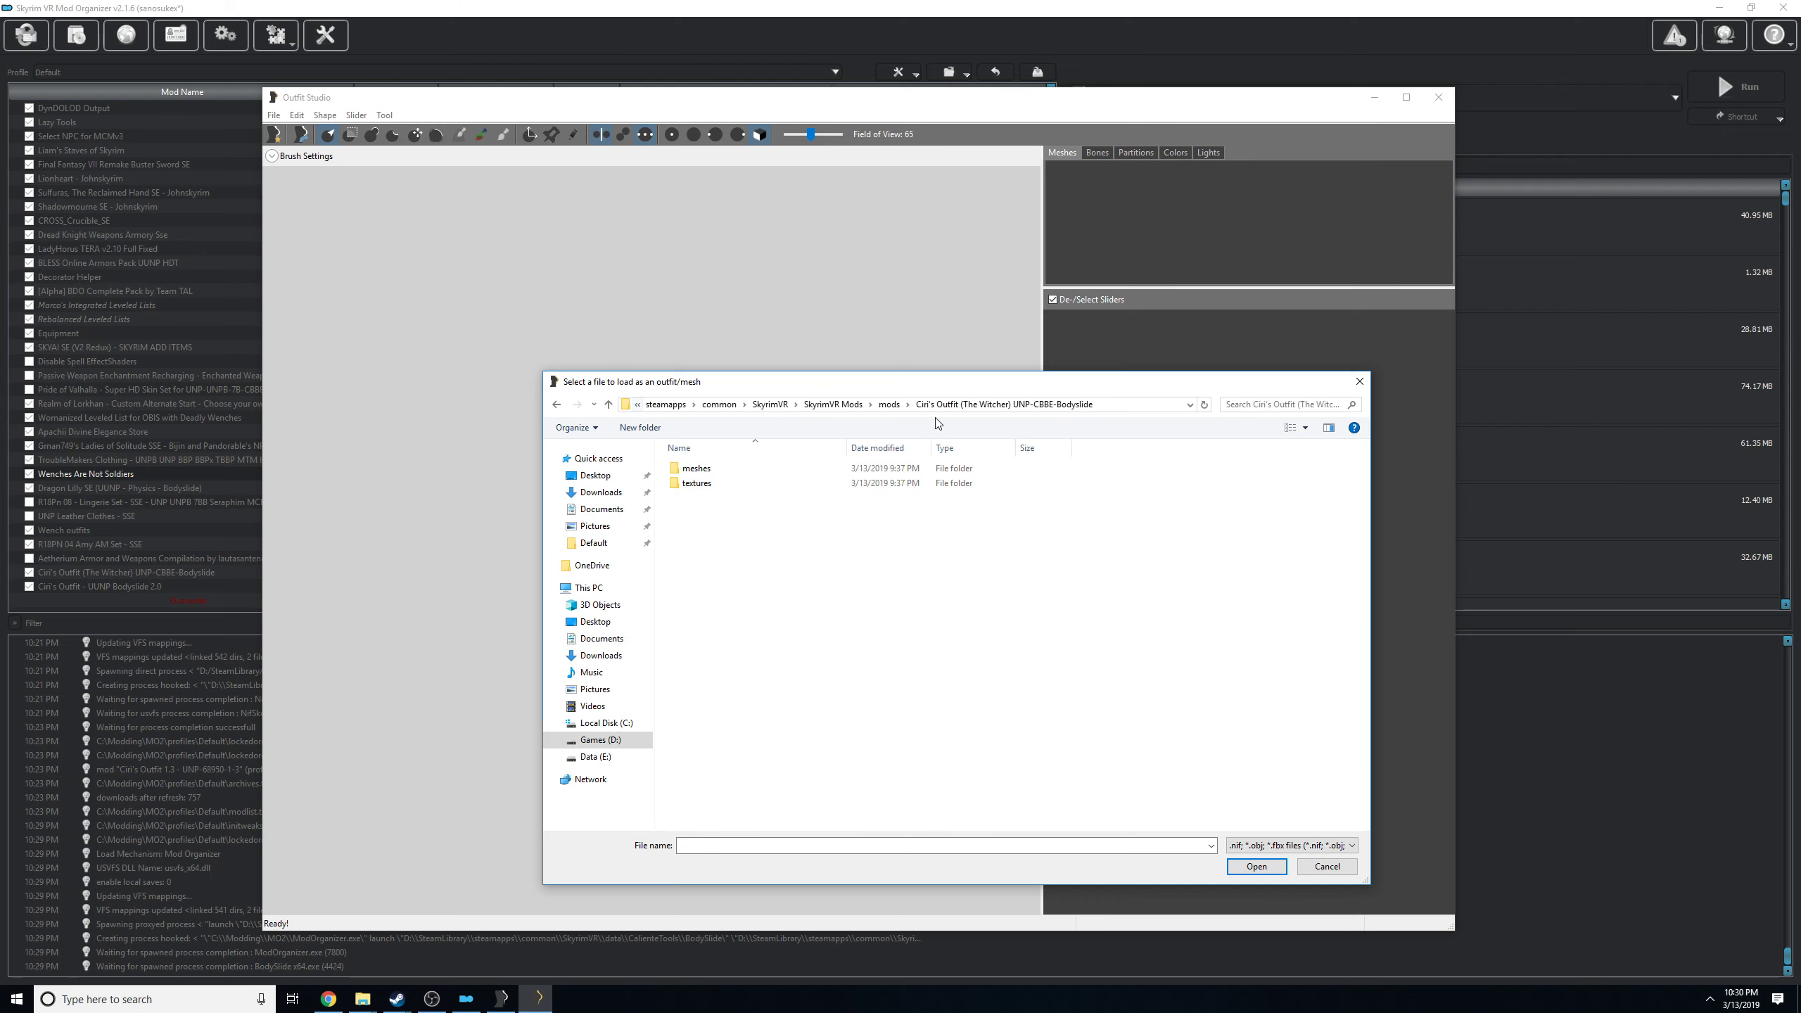
Load femalebody_1.nif from the Aradia Lace Dress meshes folder of the Wench outfits mod as the working outfit.
{"action": "left_click", "coordinate": [896, 406]}
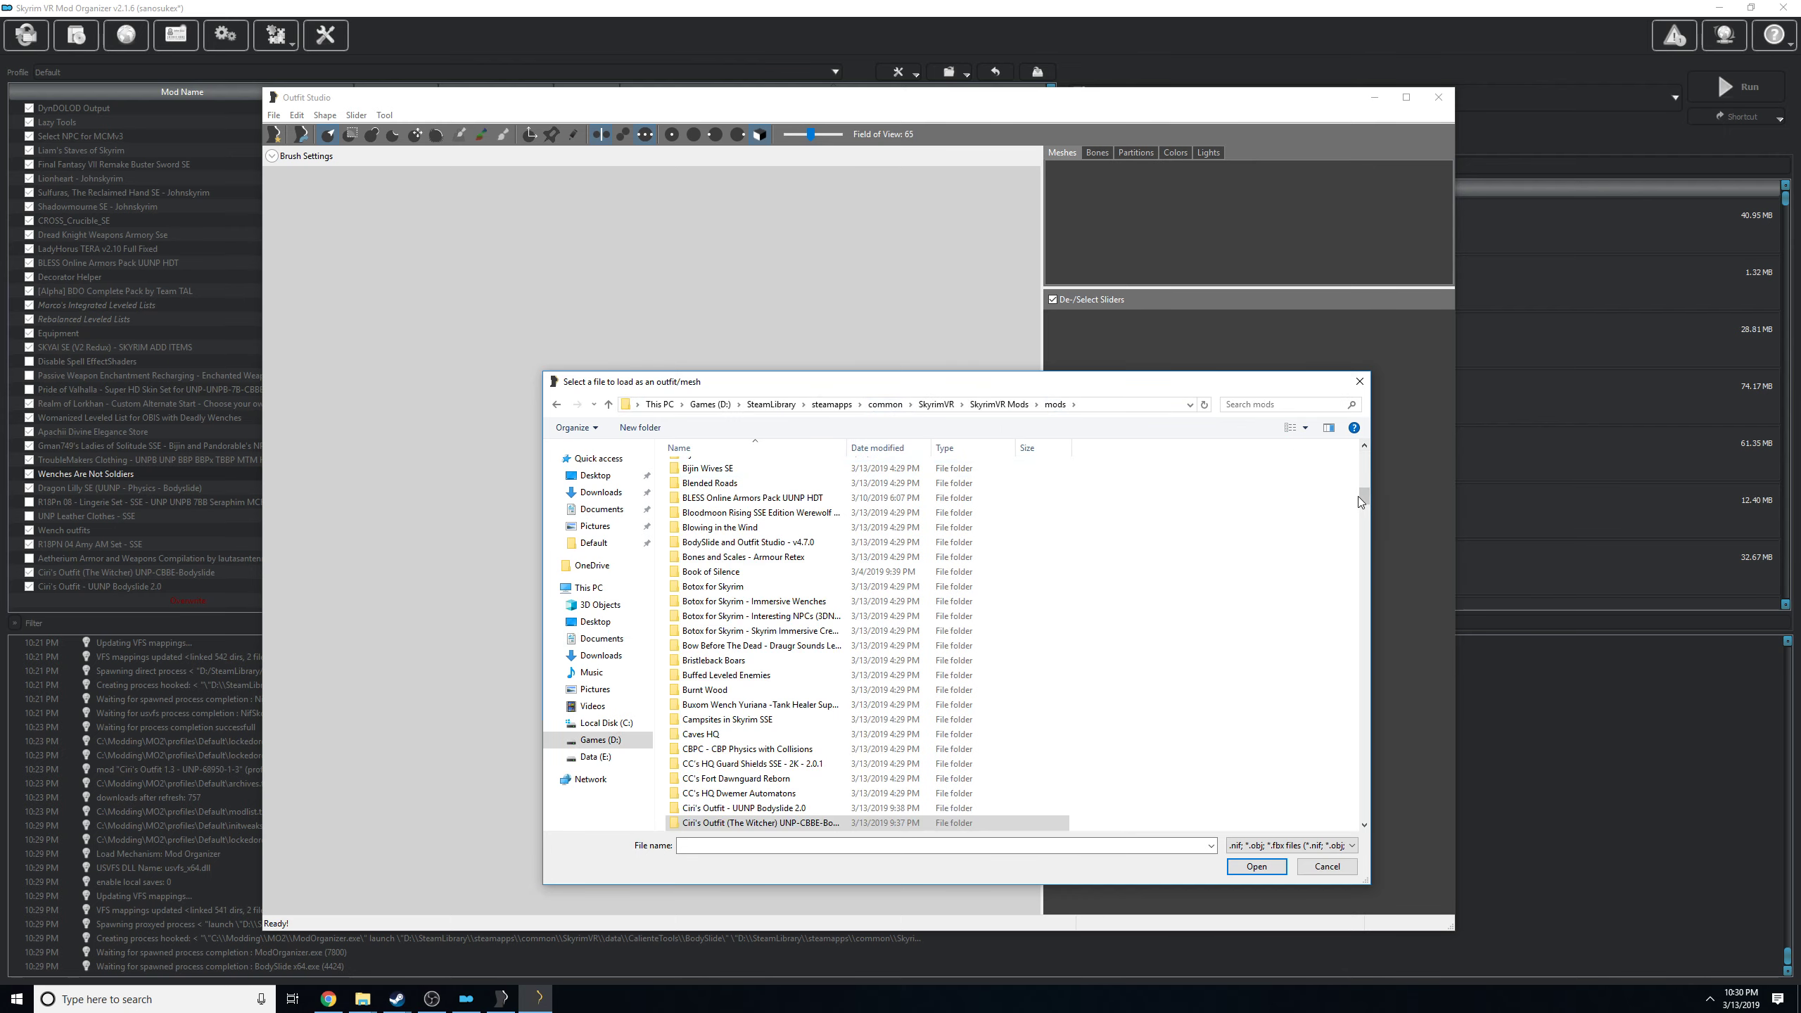
{"action": "left_click_drag", "start_coordinate": [1363, 496], "coordinate": [1395, 824]}
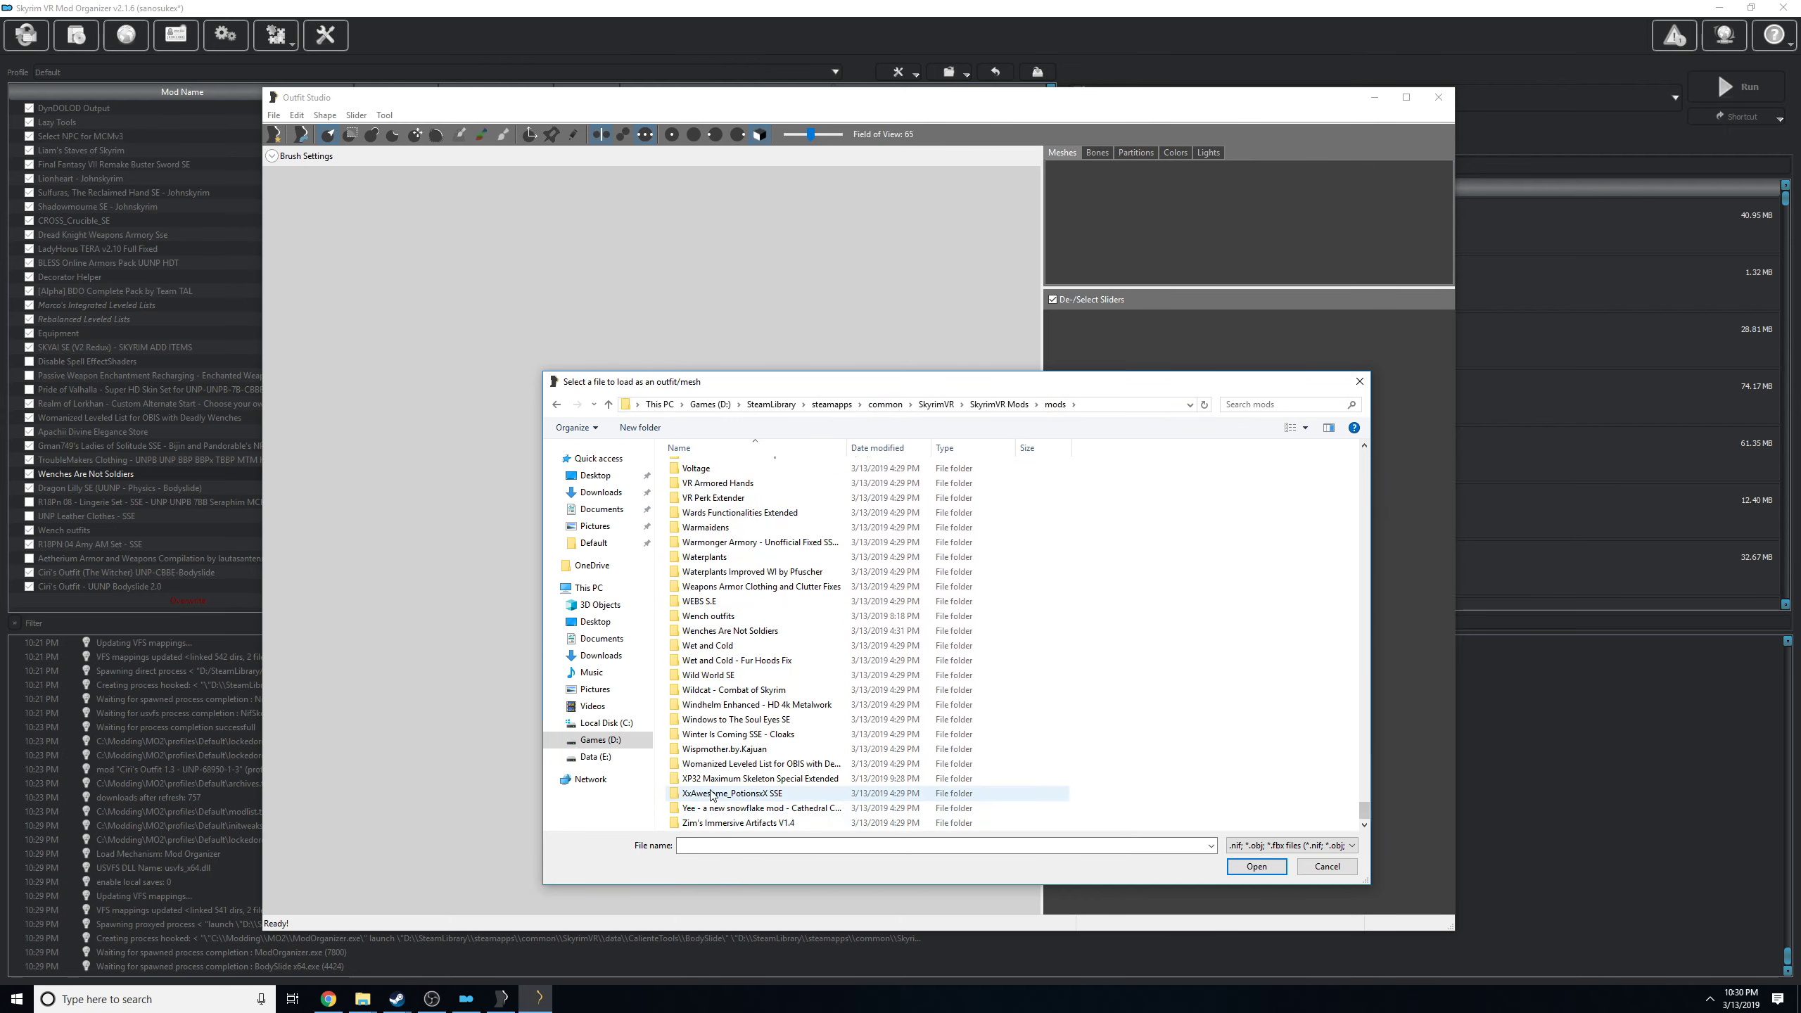
{"action": "double_click", "coordinate": [708, 616]}
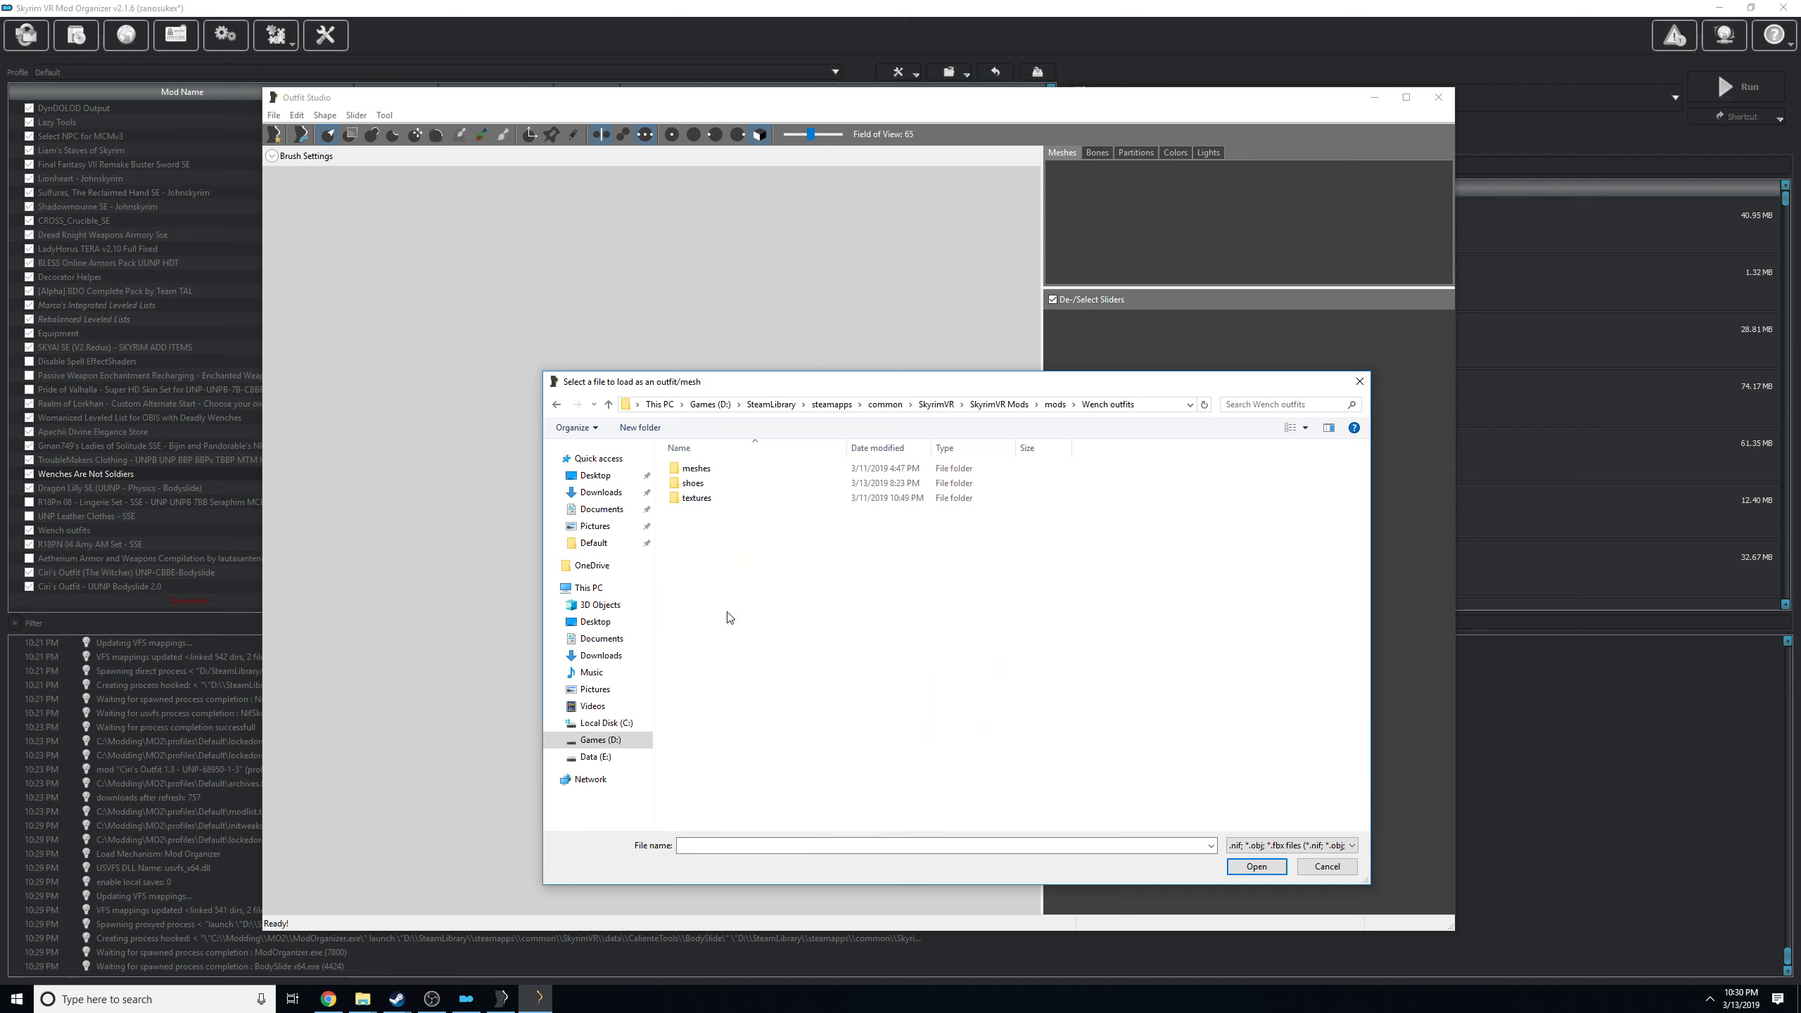
{"action": "double_click", "coordinate": [702, 471]}
{"action": "double_click", "coordinate": [702, 469]}
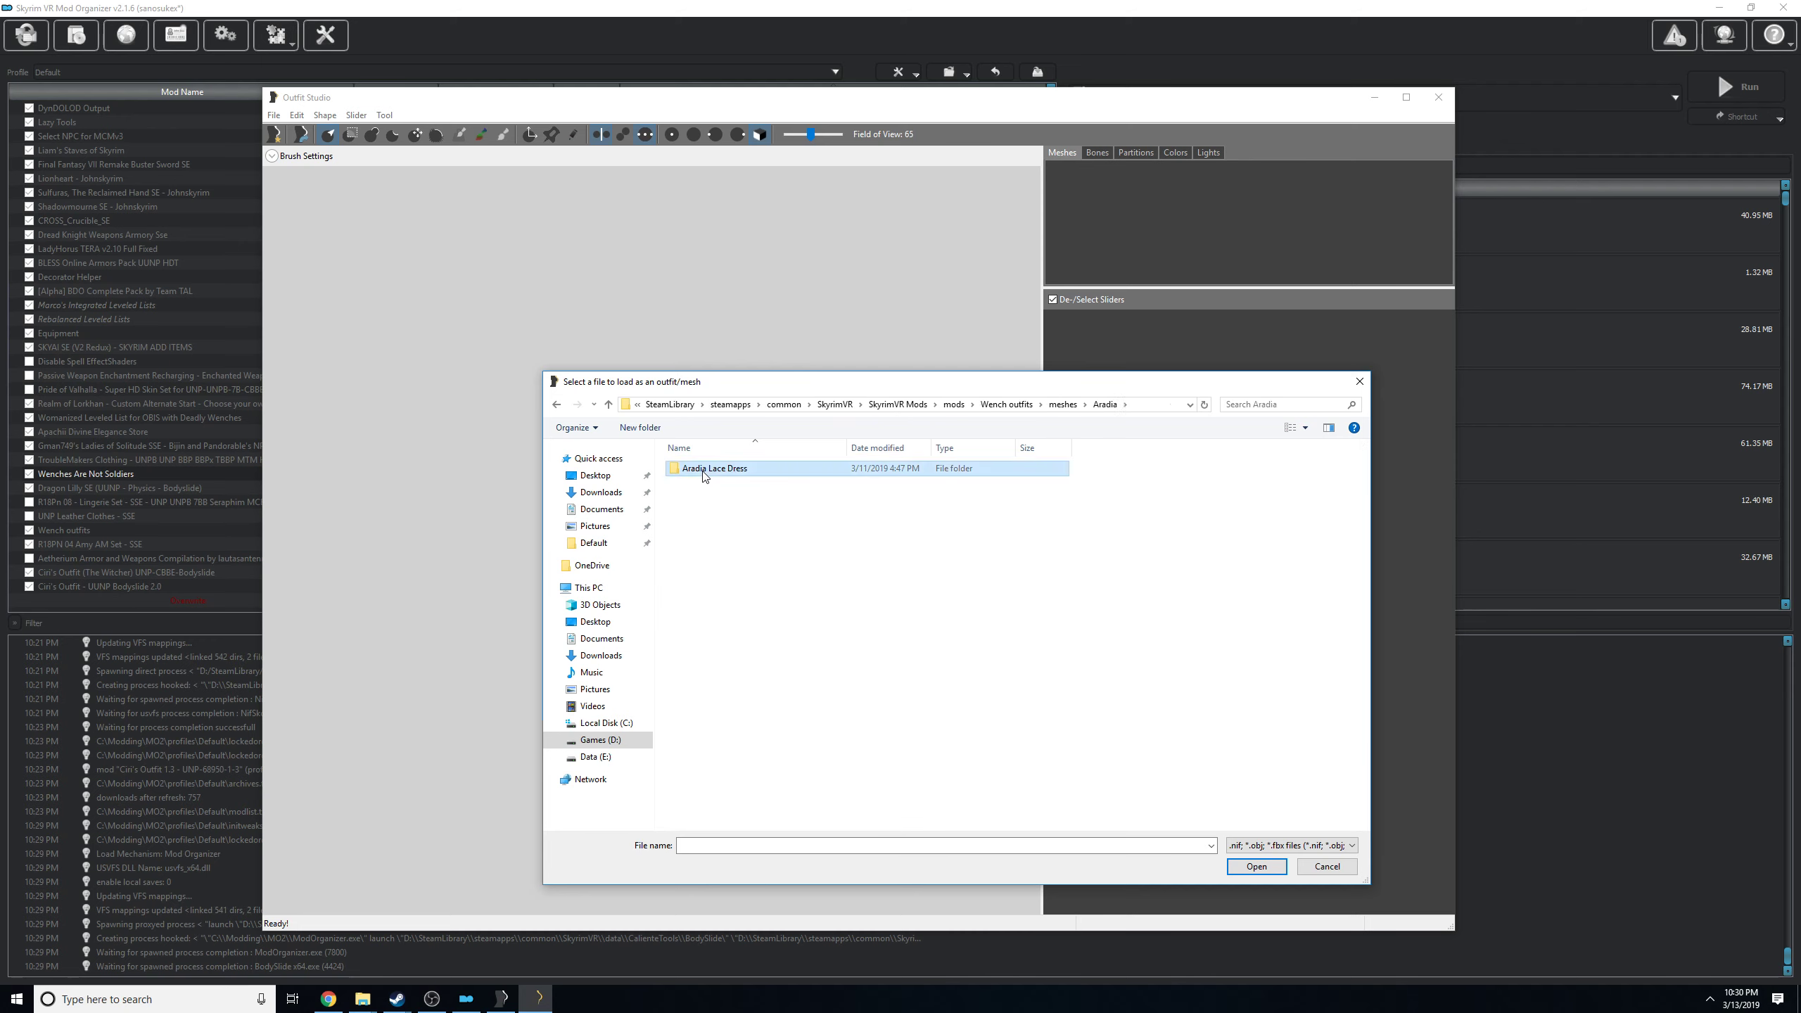
{"action": "double_click", "coordinate": [706, 470]}
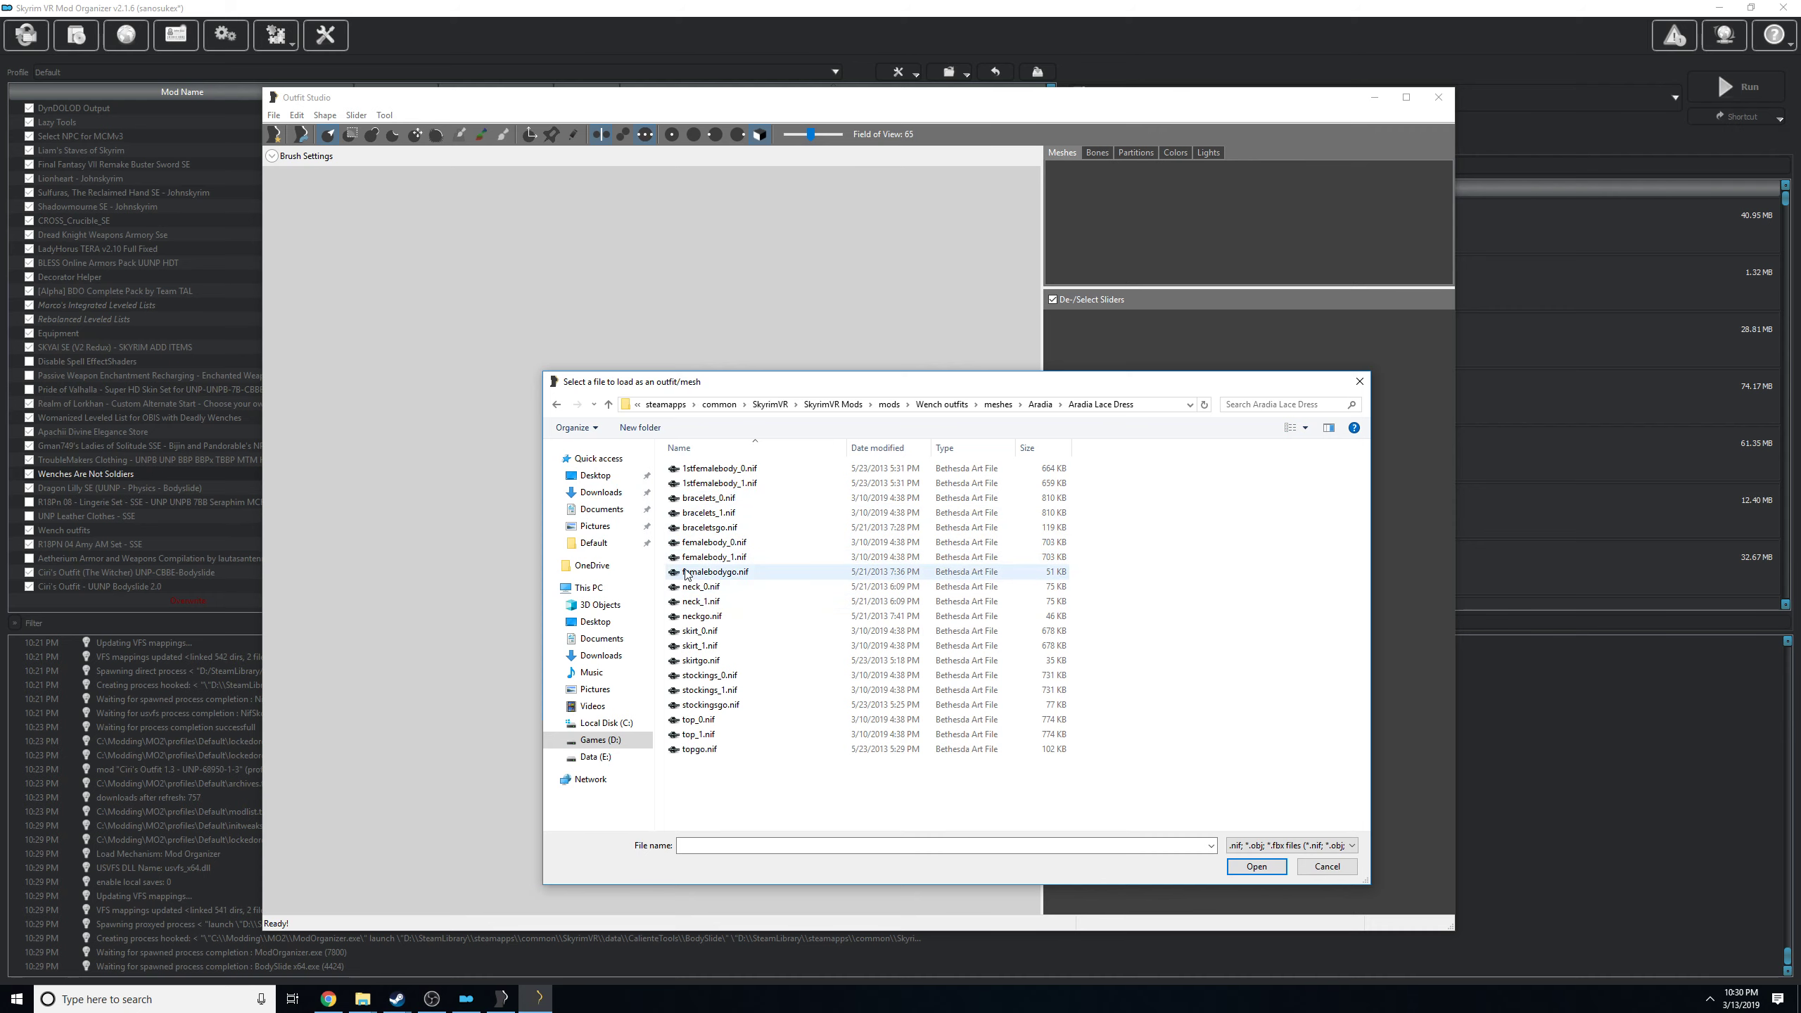
{"action": "left_click", "coordinate": [737, 559]}
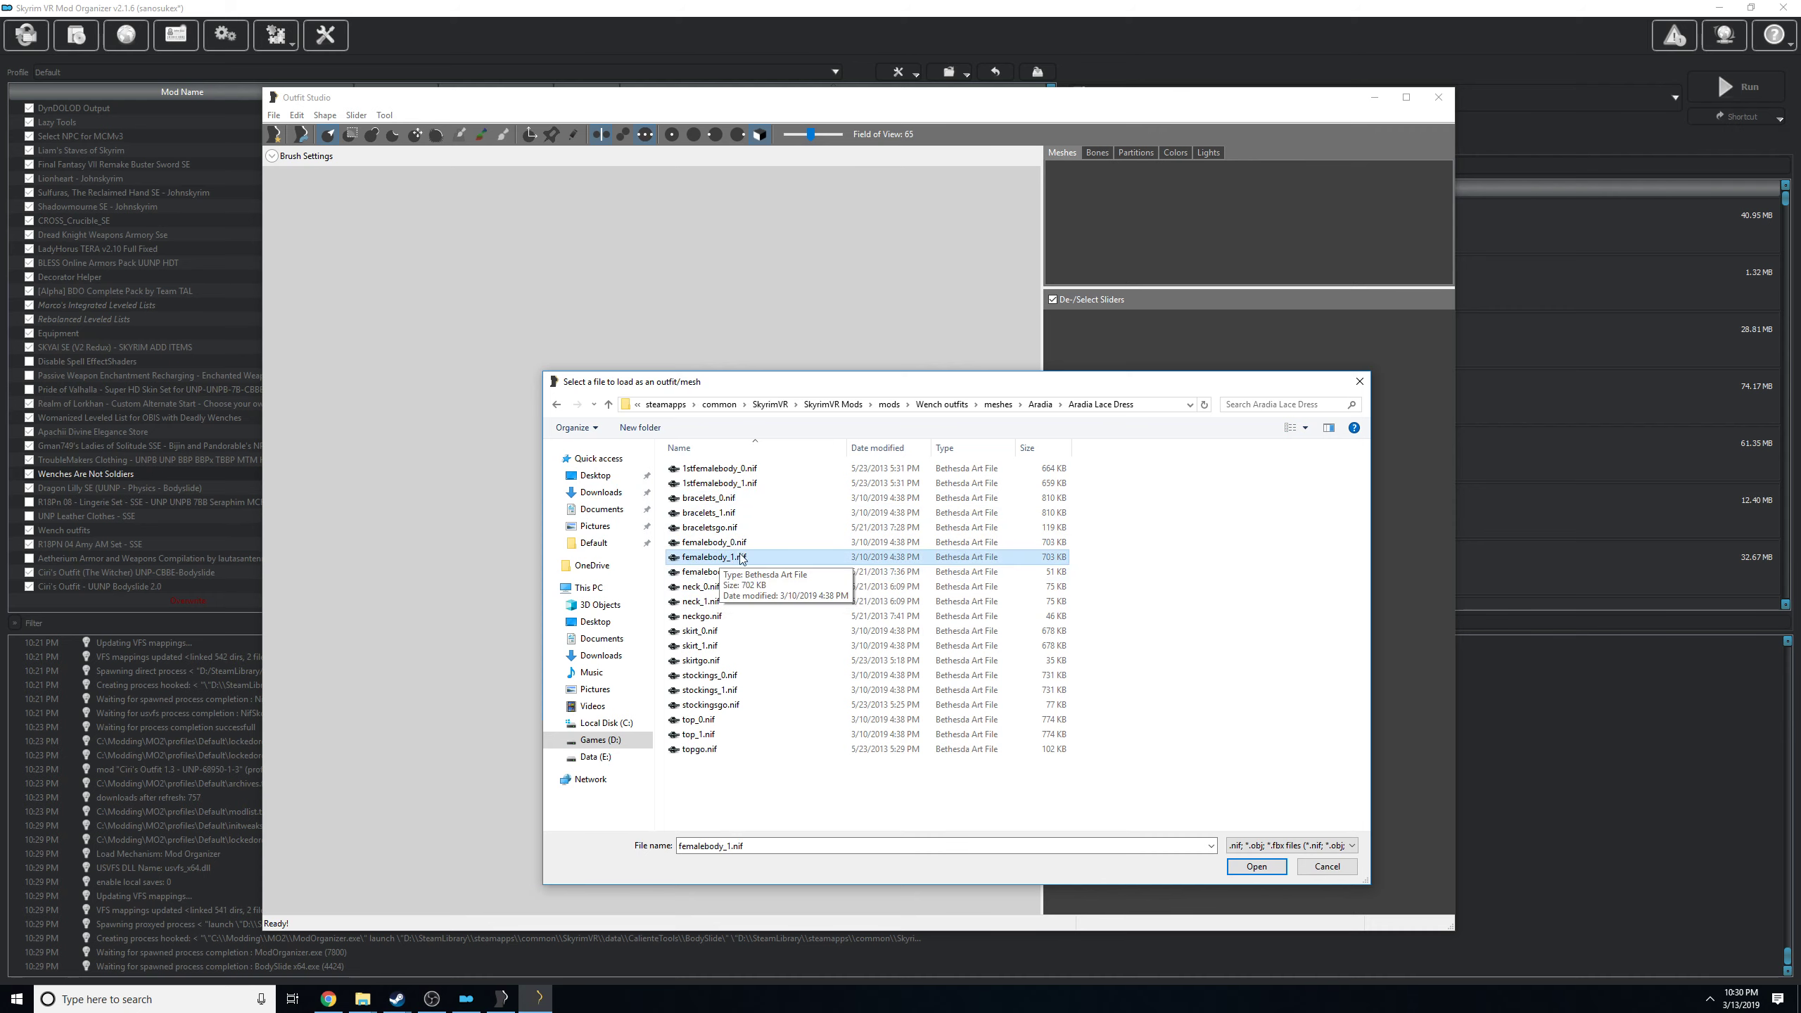
{"action": "double_click", "coordinate": [732, 565]}
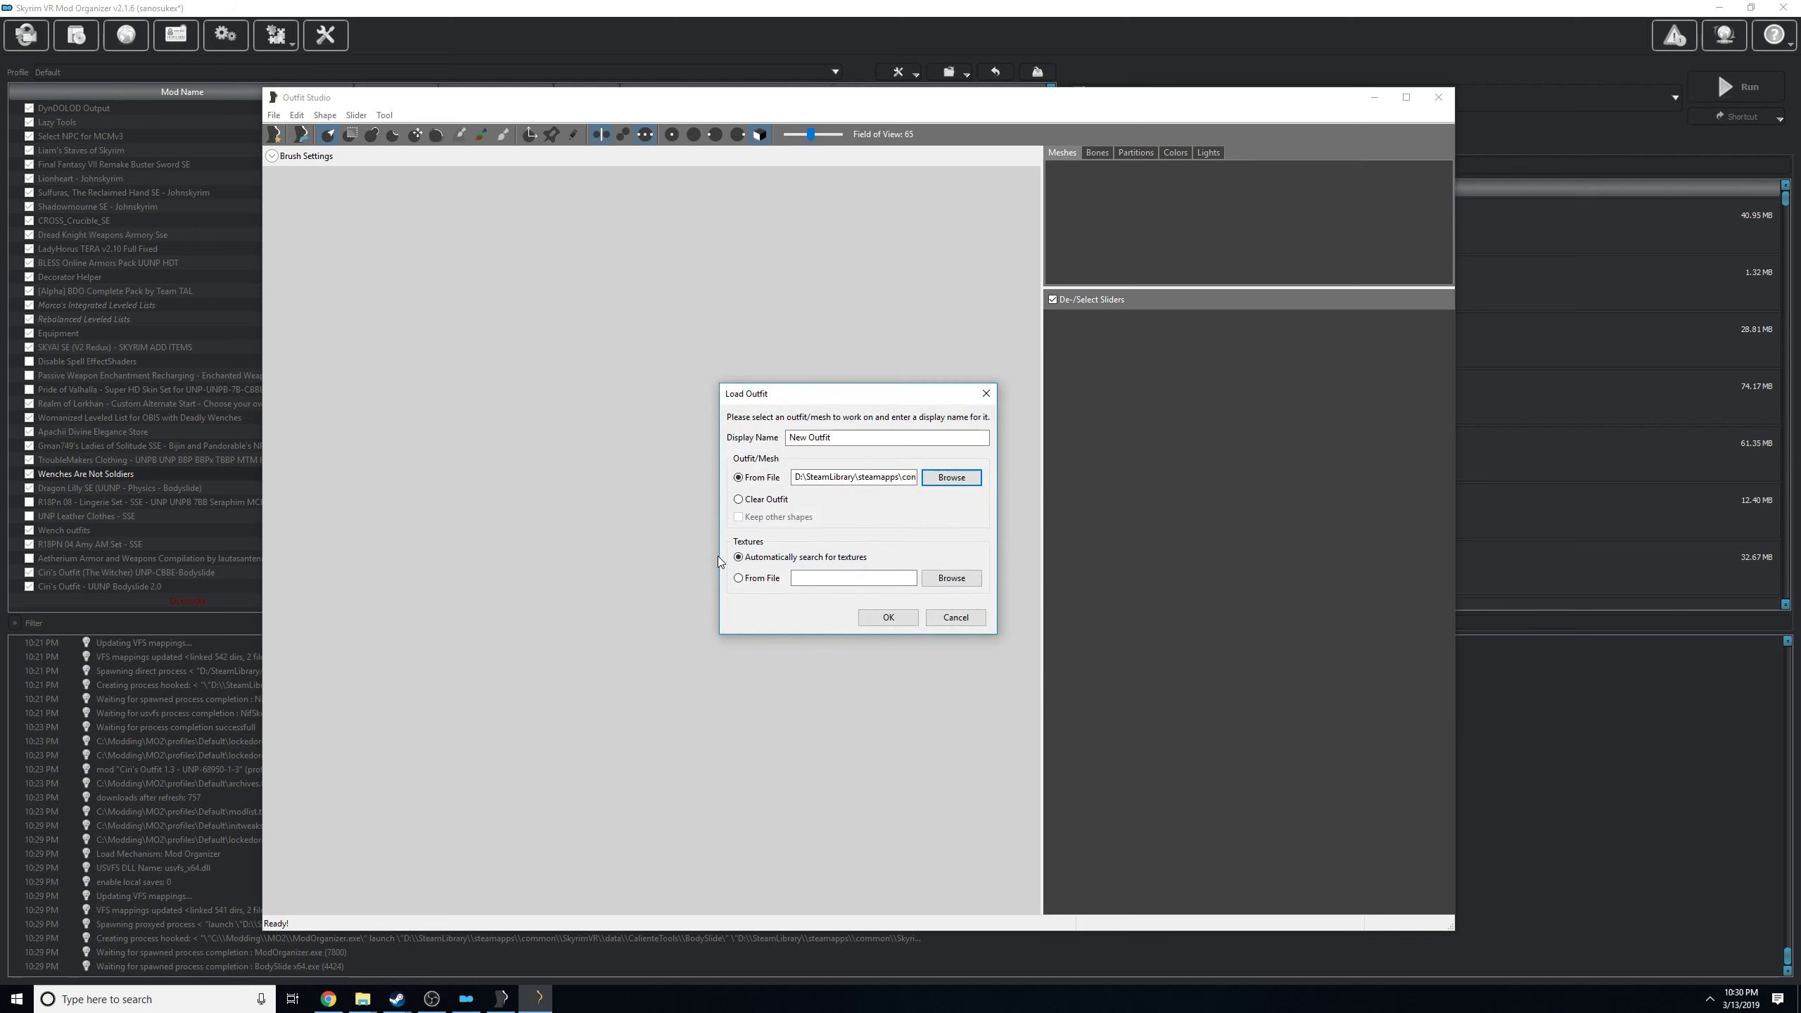
{"action": "left_click", "coordinate": [879, 618]}
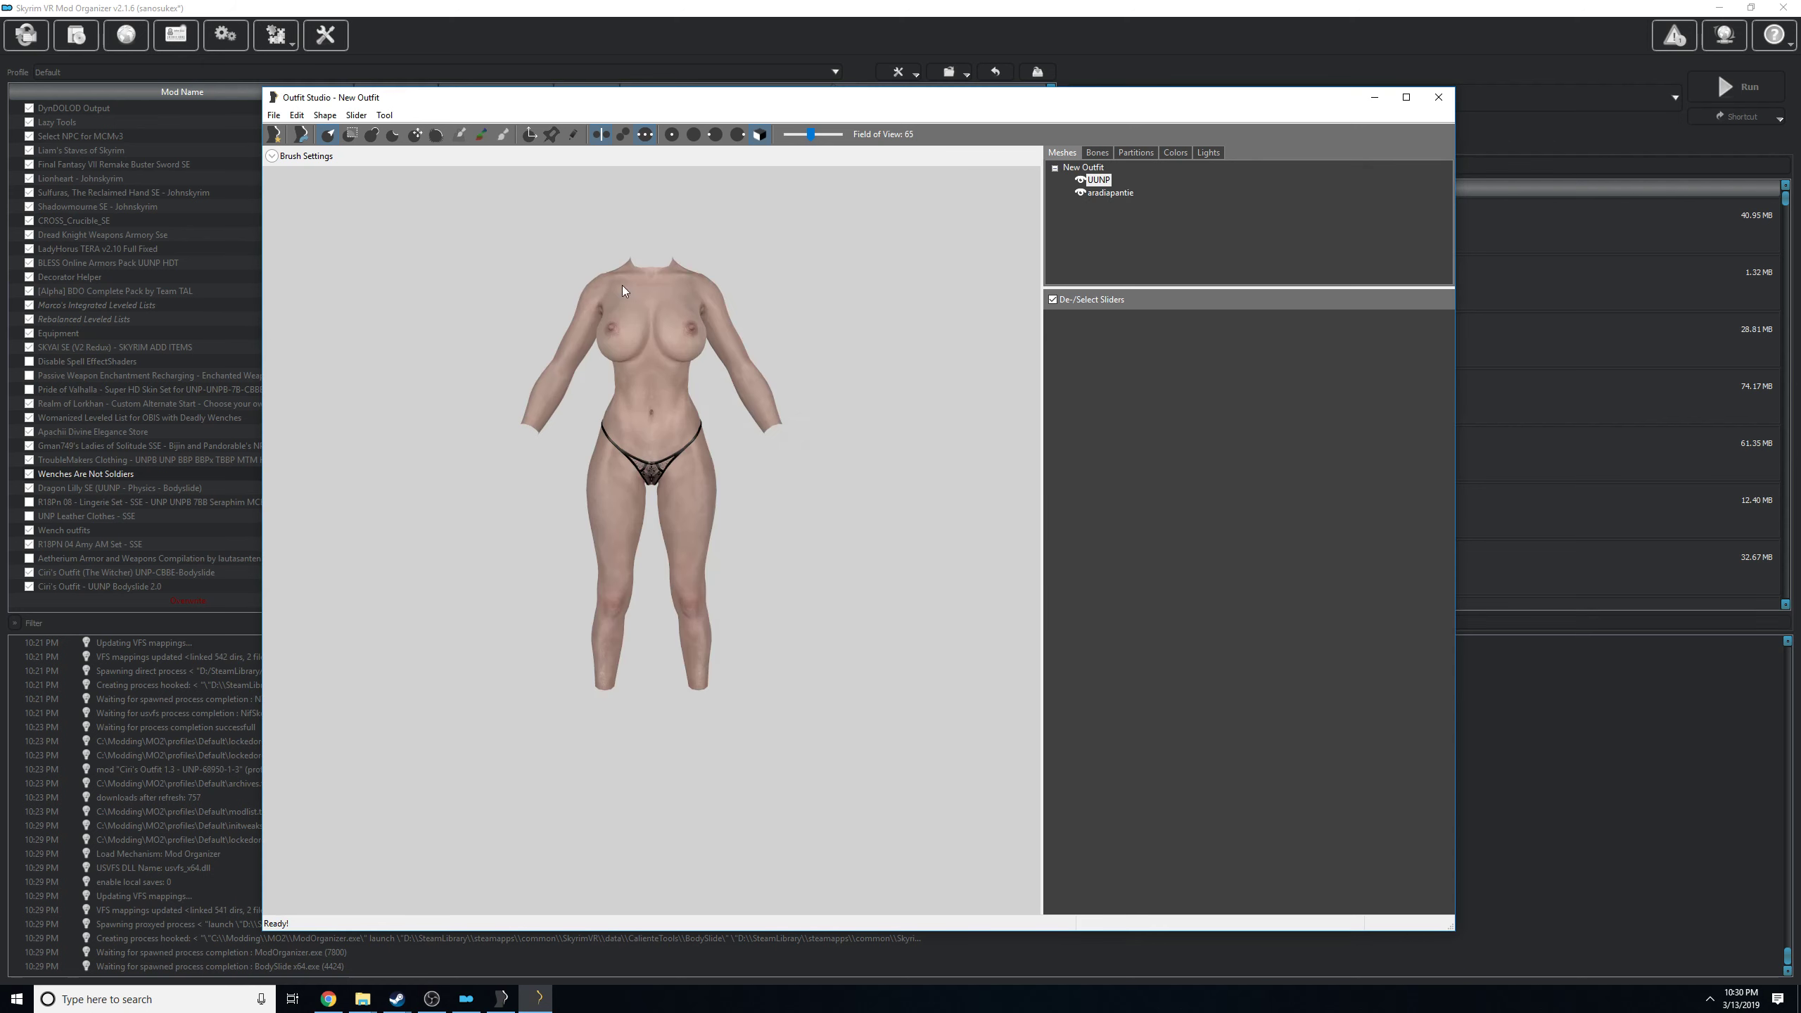
Import skirt_1.nif from the Aradia Lace Dress folder into the outfit project.
{"action": "left_click_drag", "start_coordinate": [1080, 108], "coordinate": [994, 92]}
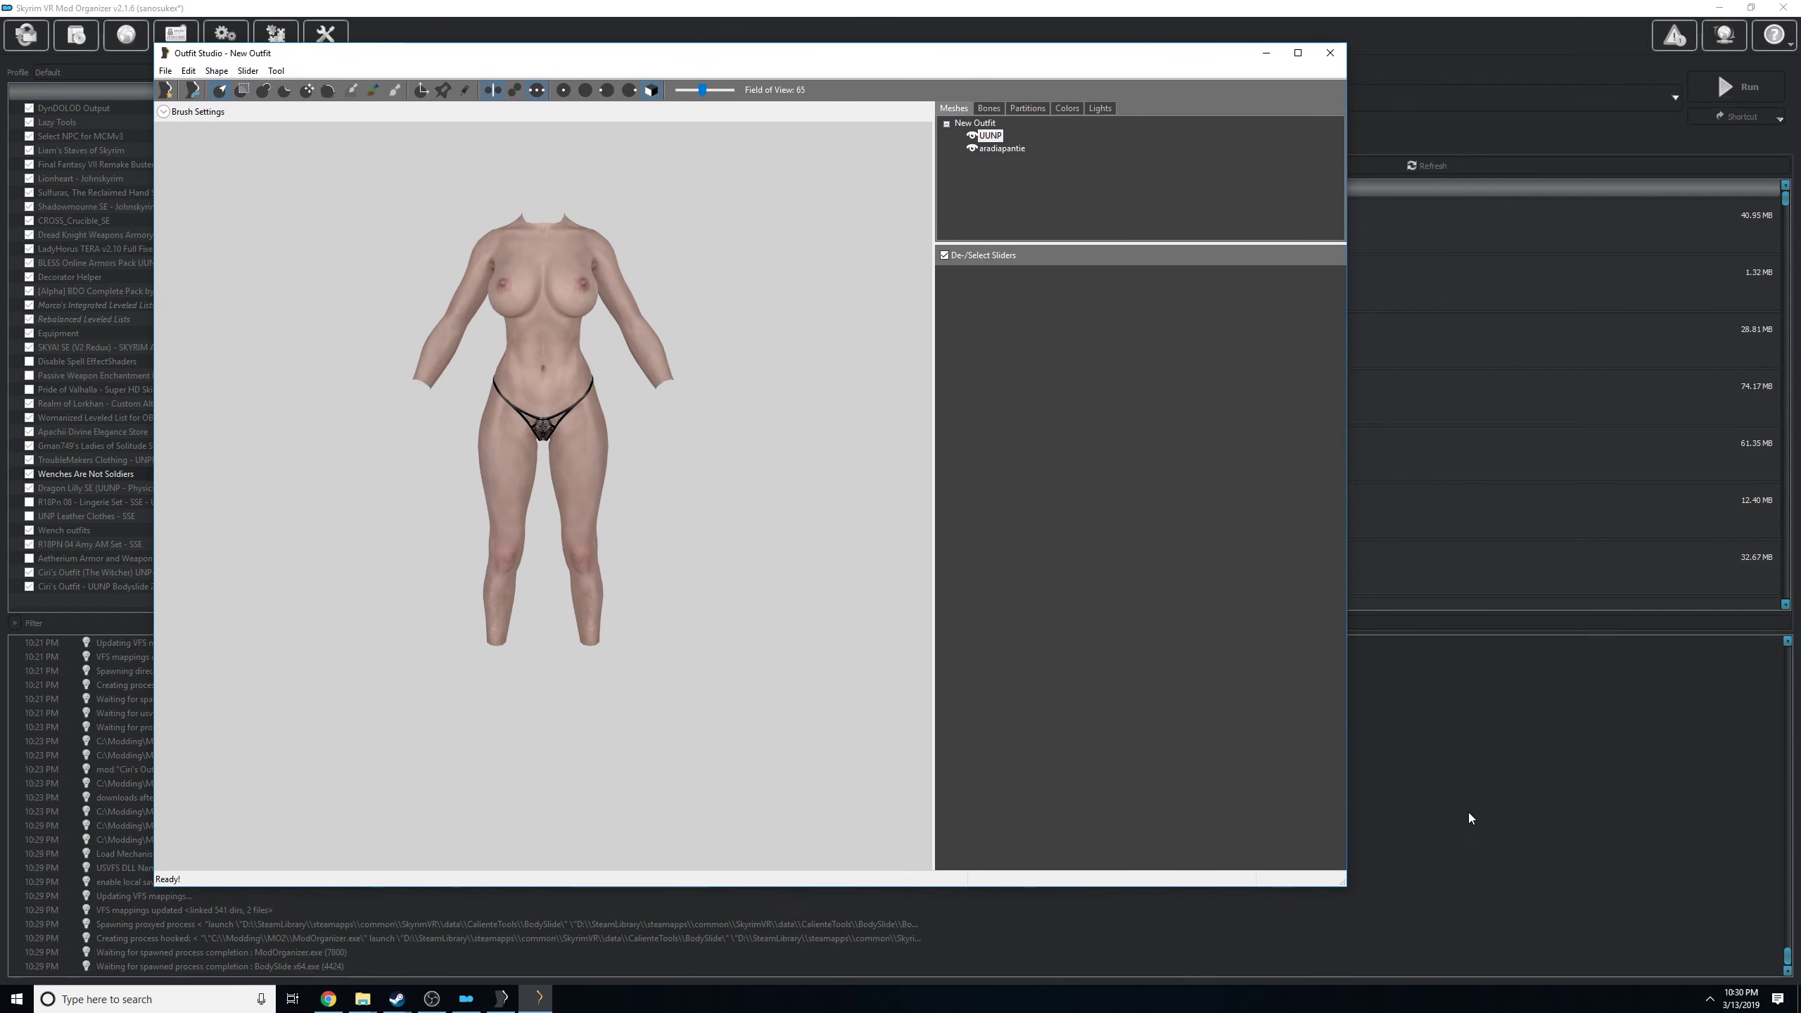
{"action": "left_click_drag", "start_coordinate": [414, 426], "coordinate": [377, 430]}
{"action": "mouse_move", "coordinate": [771, 439]}
{"action": "left_mouse_down"}
{"action": "mouse_move", "coordinate": [730, 445]}
{"action": "mouse_move", "coordinate": [761, 446]}
{"action": "left_mouse_up"}
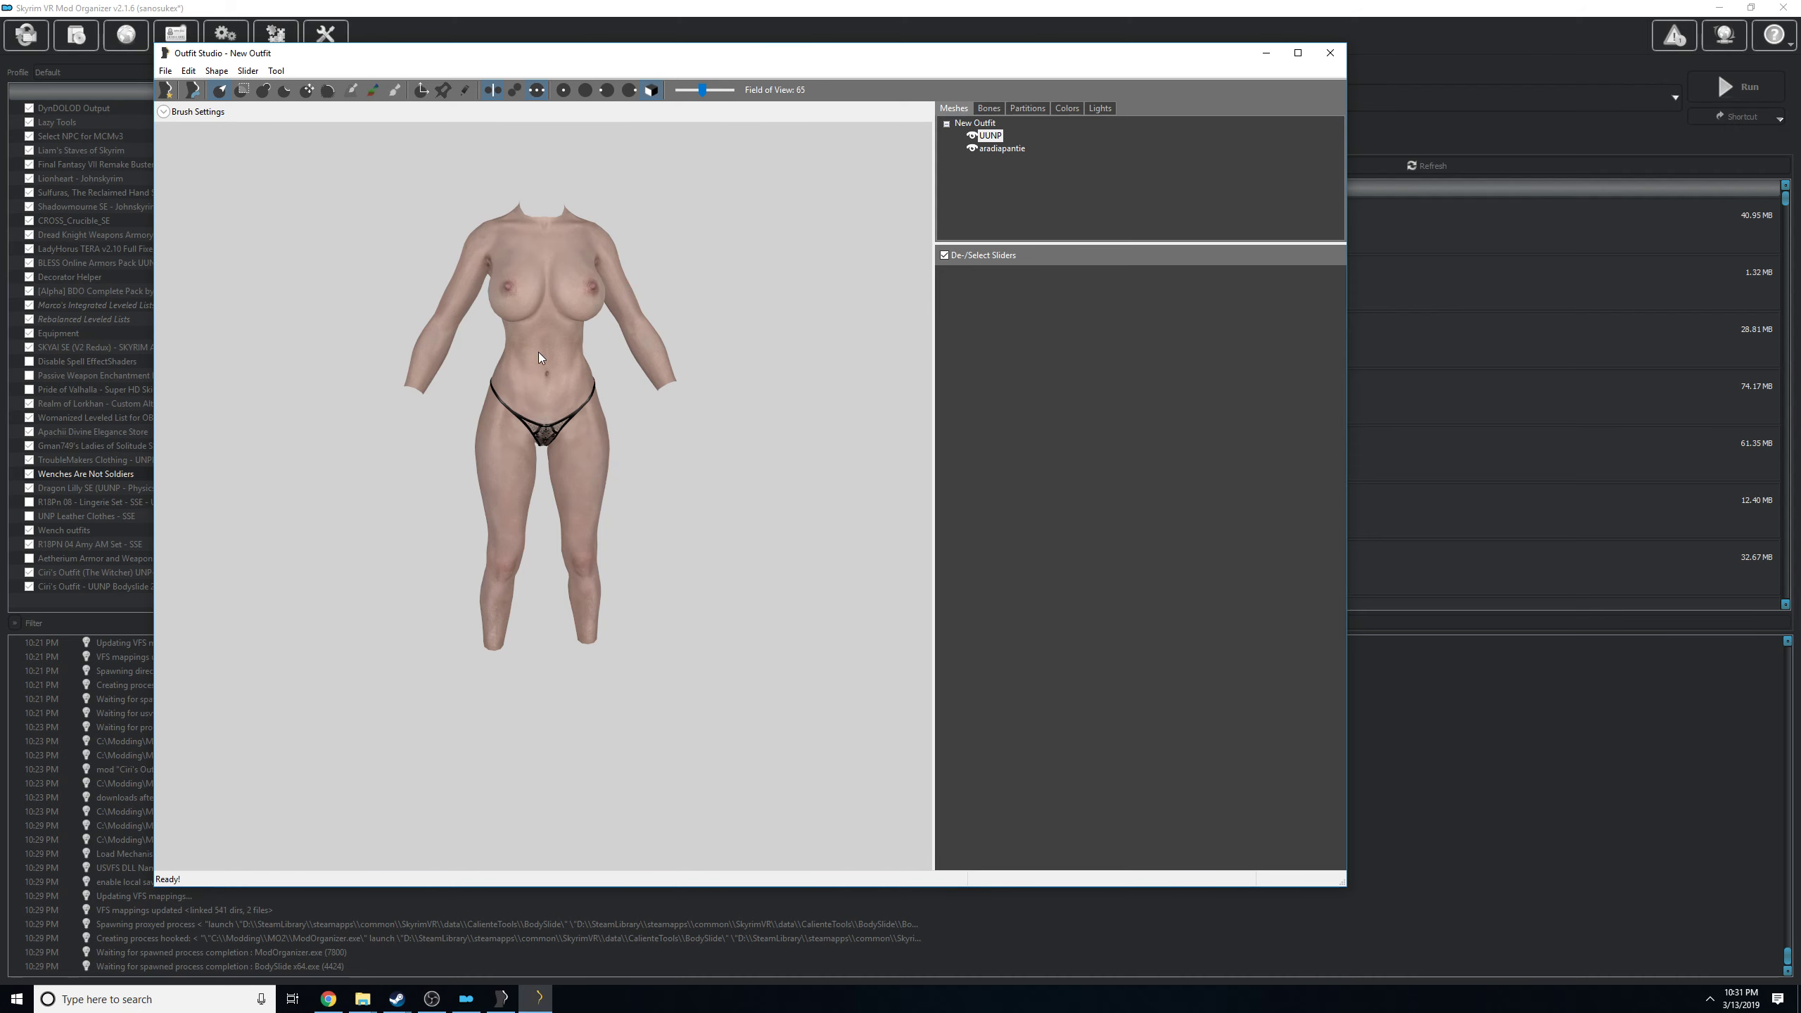
{"action": "mouse_move", "coordinate": [737, 270]}
{"action": "left_mouse_down"}
{"action": "mouse_move", "coordinate": [698, 268]}
{"action": "mouse_move", "coordinate": [729, 260]}
{"action": "left_mouse_up"}
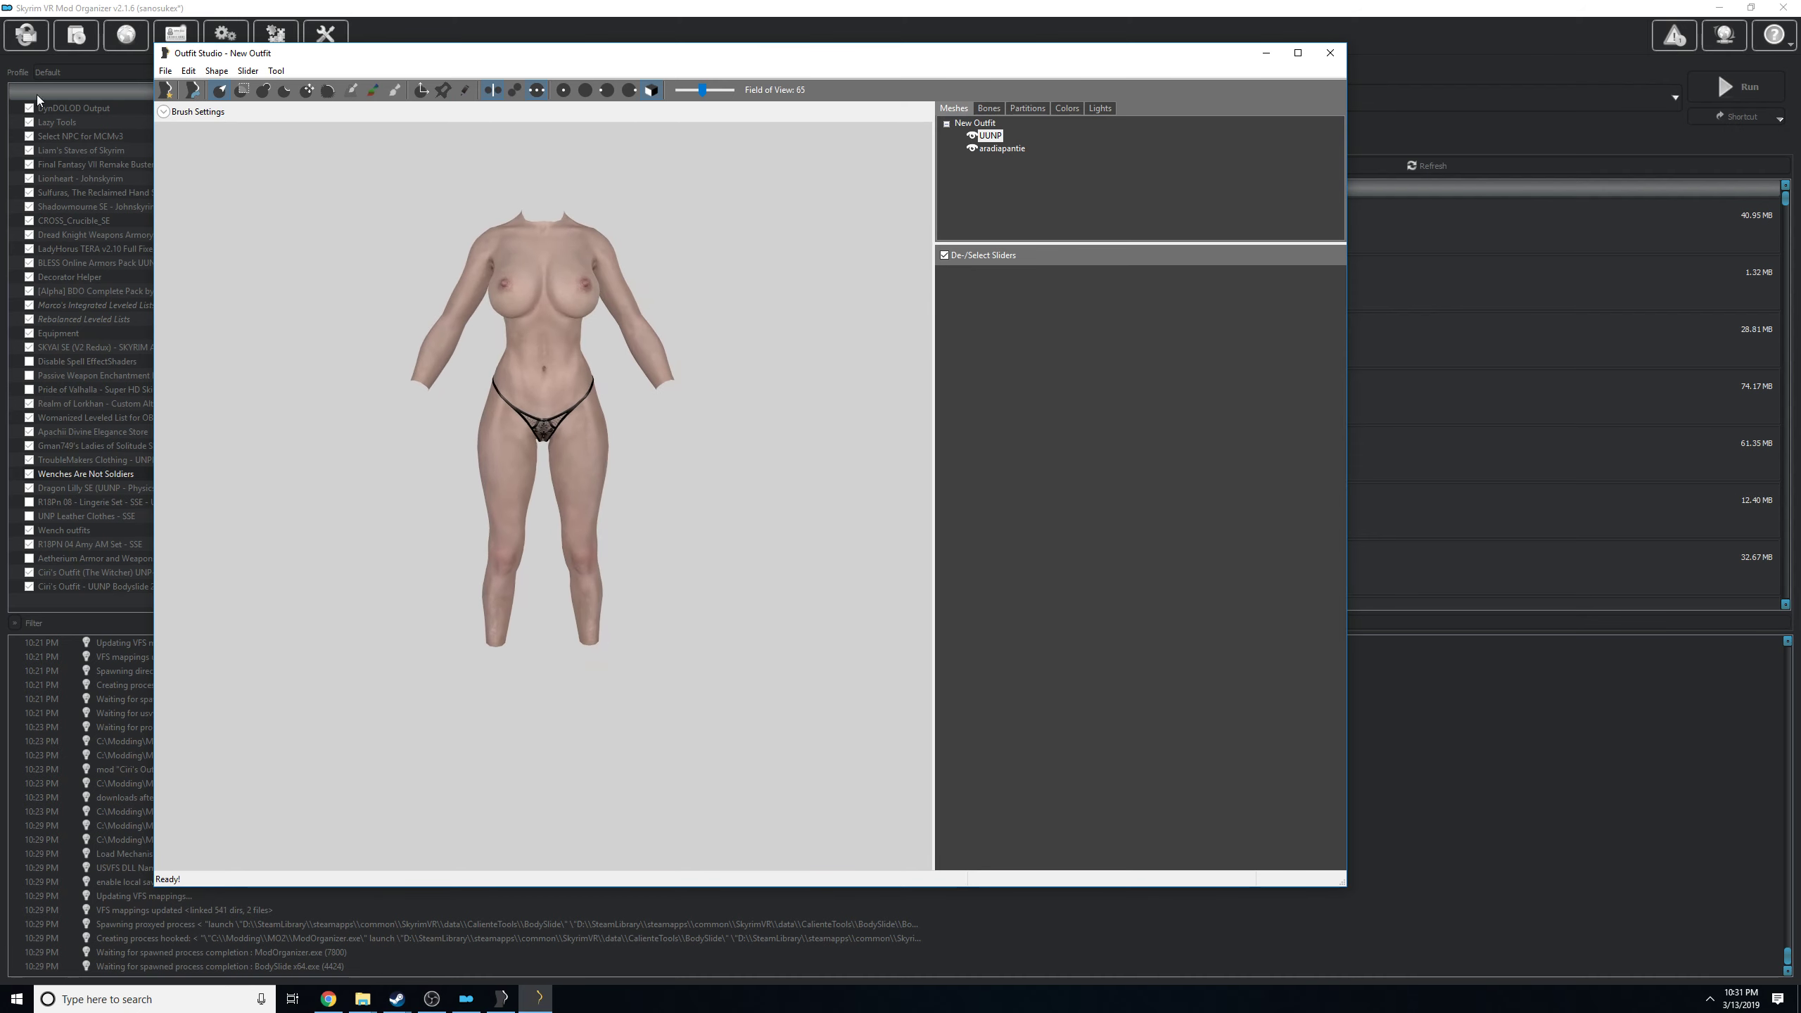
{"action": "left_click", "coordinate": [169, 76]}
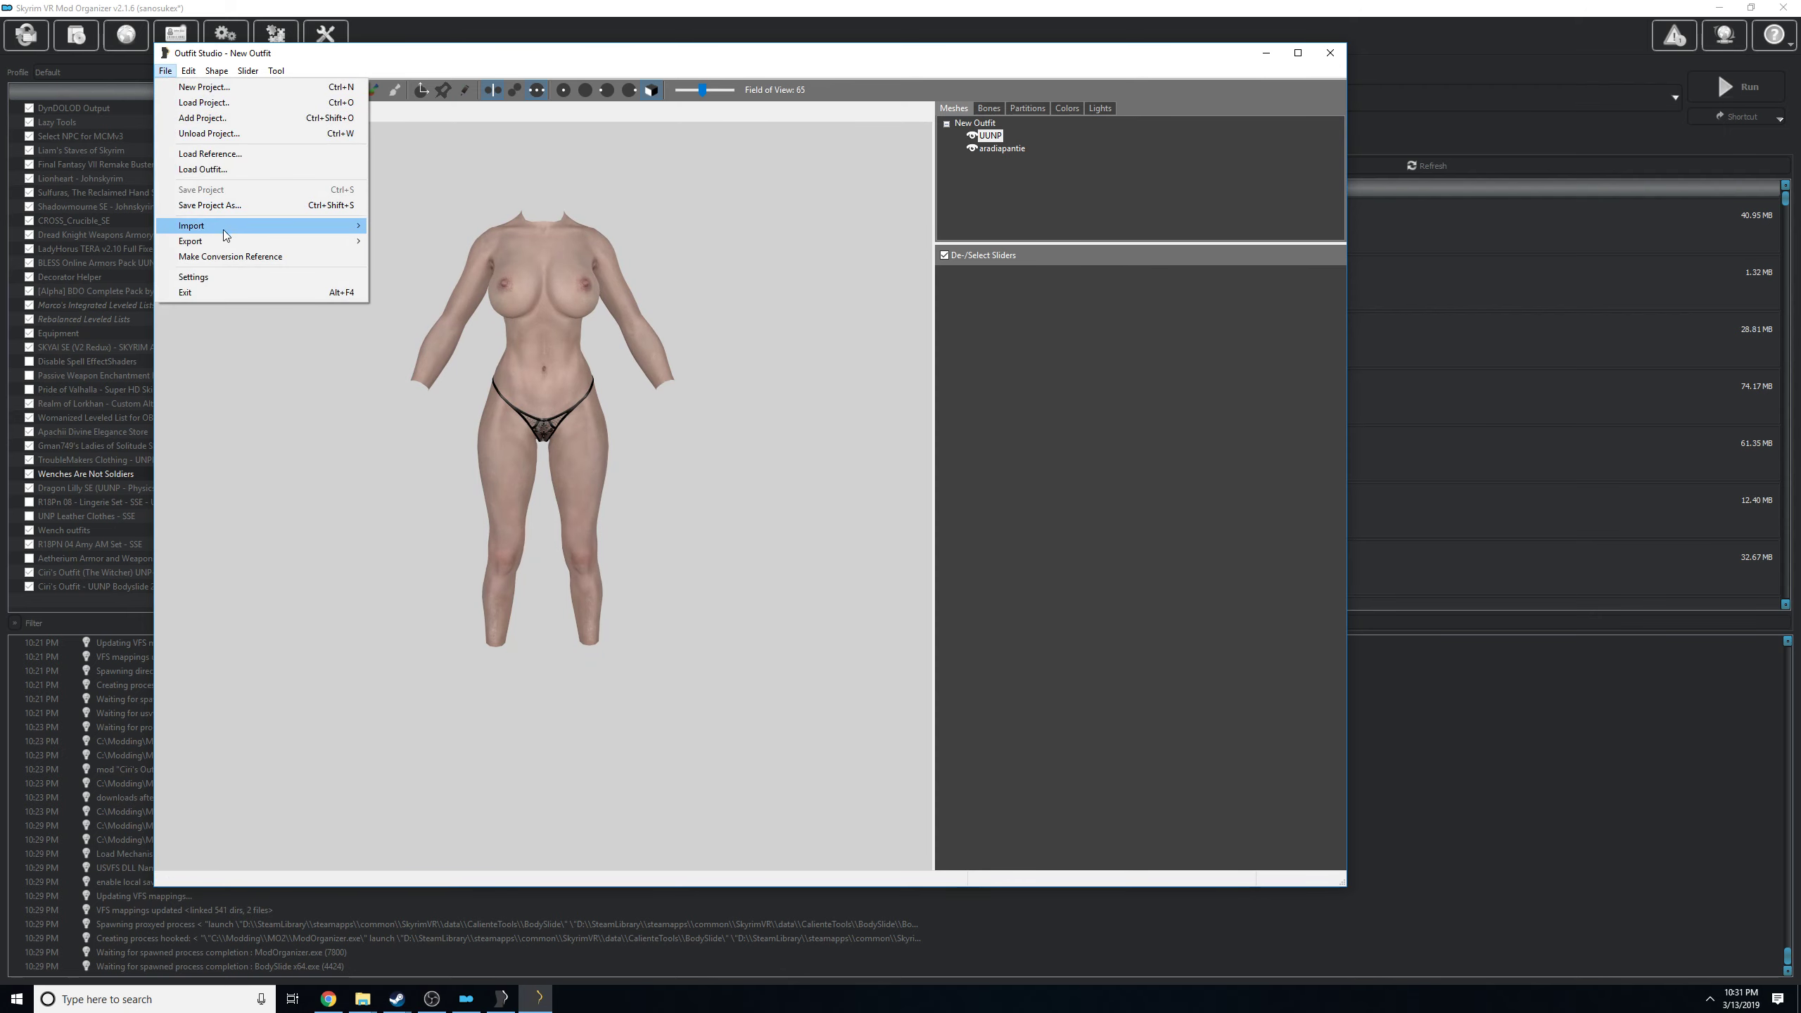
{"action": "mouse_move", "coordinate": [223, 230]}
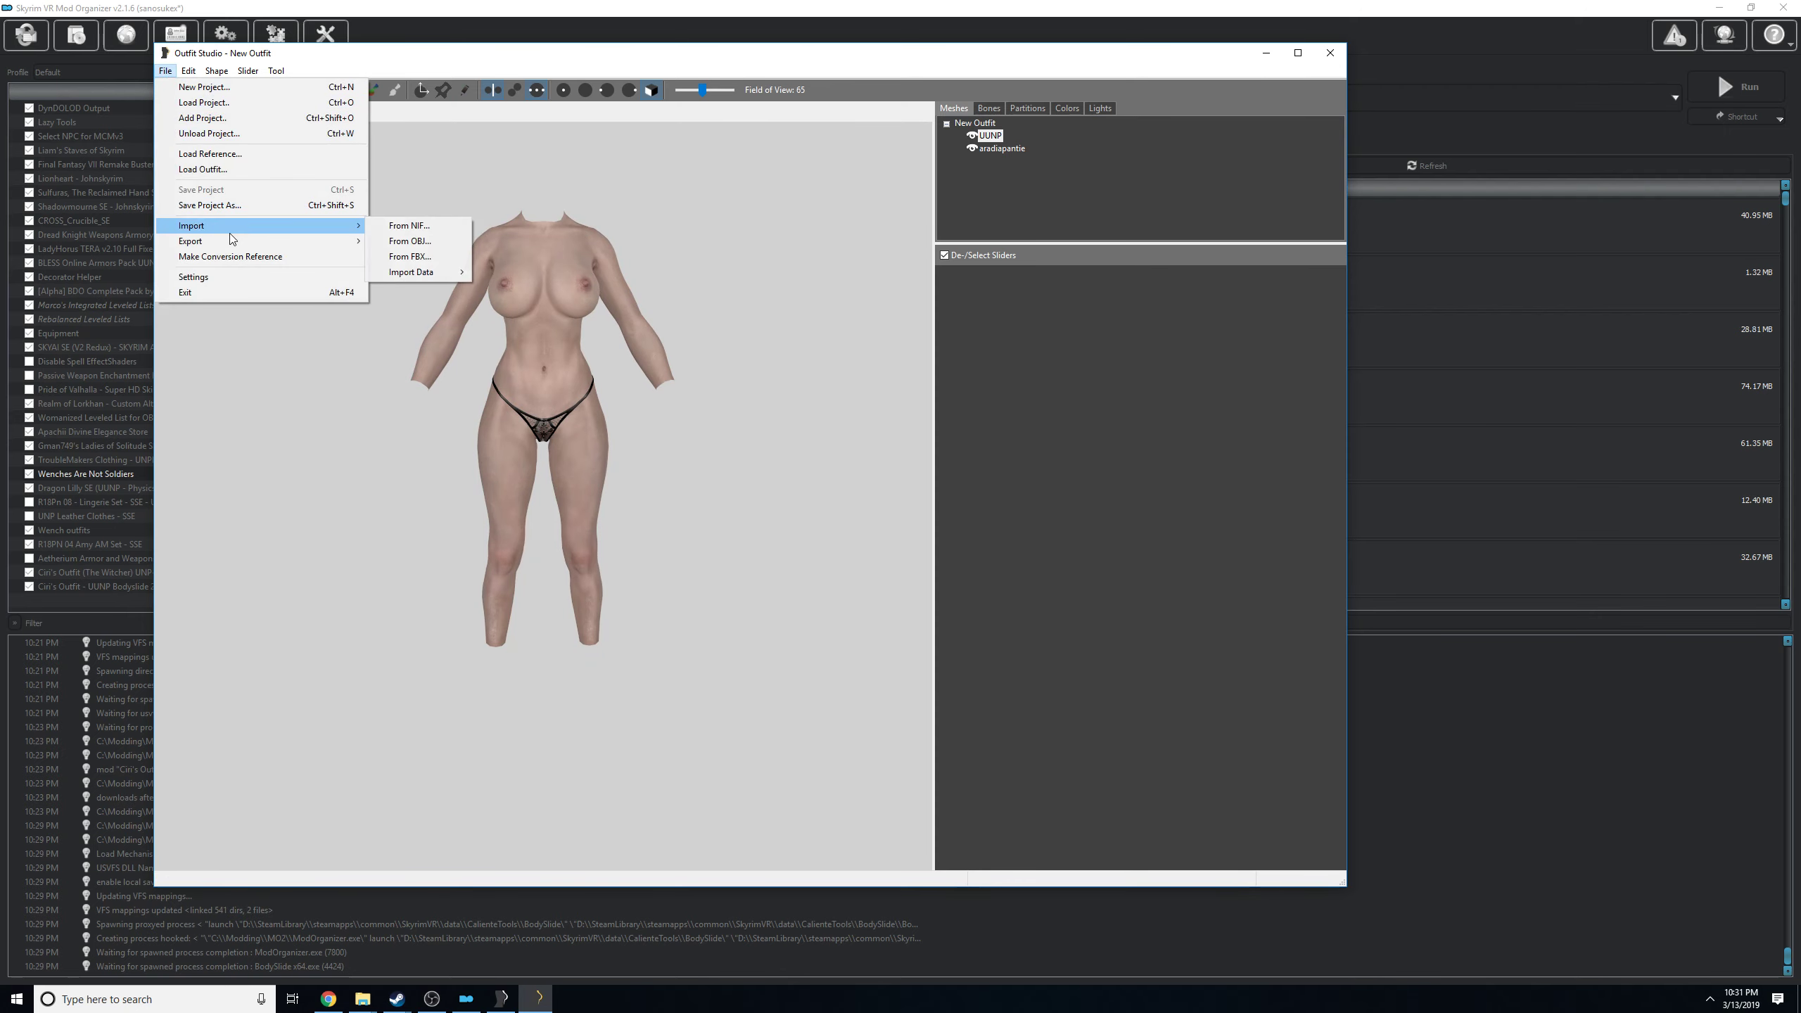
{"action": "left_click", "coordinate": [419, 225]}
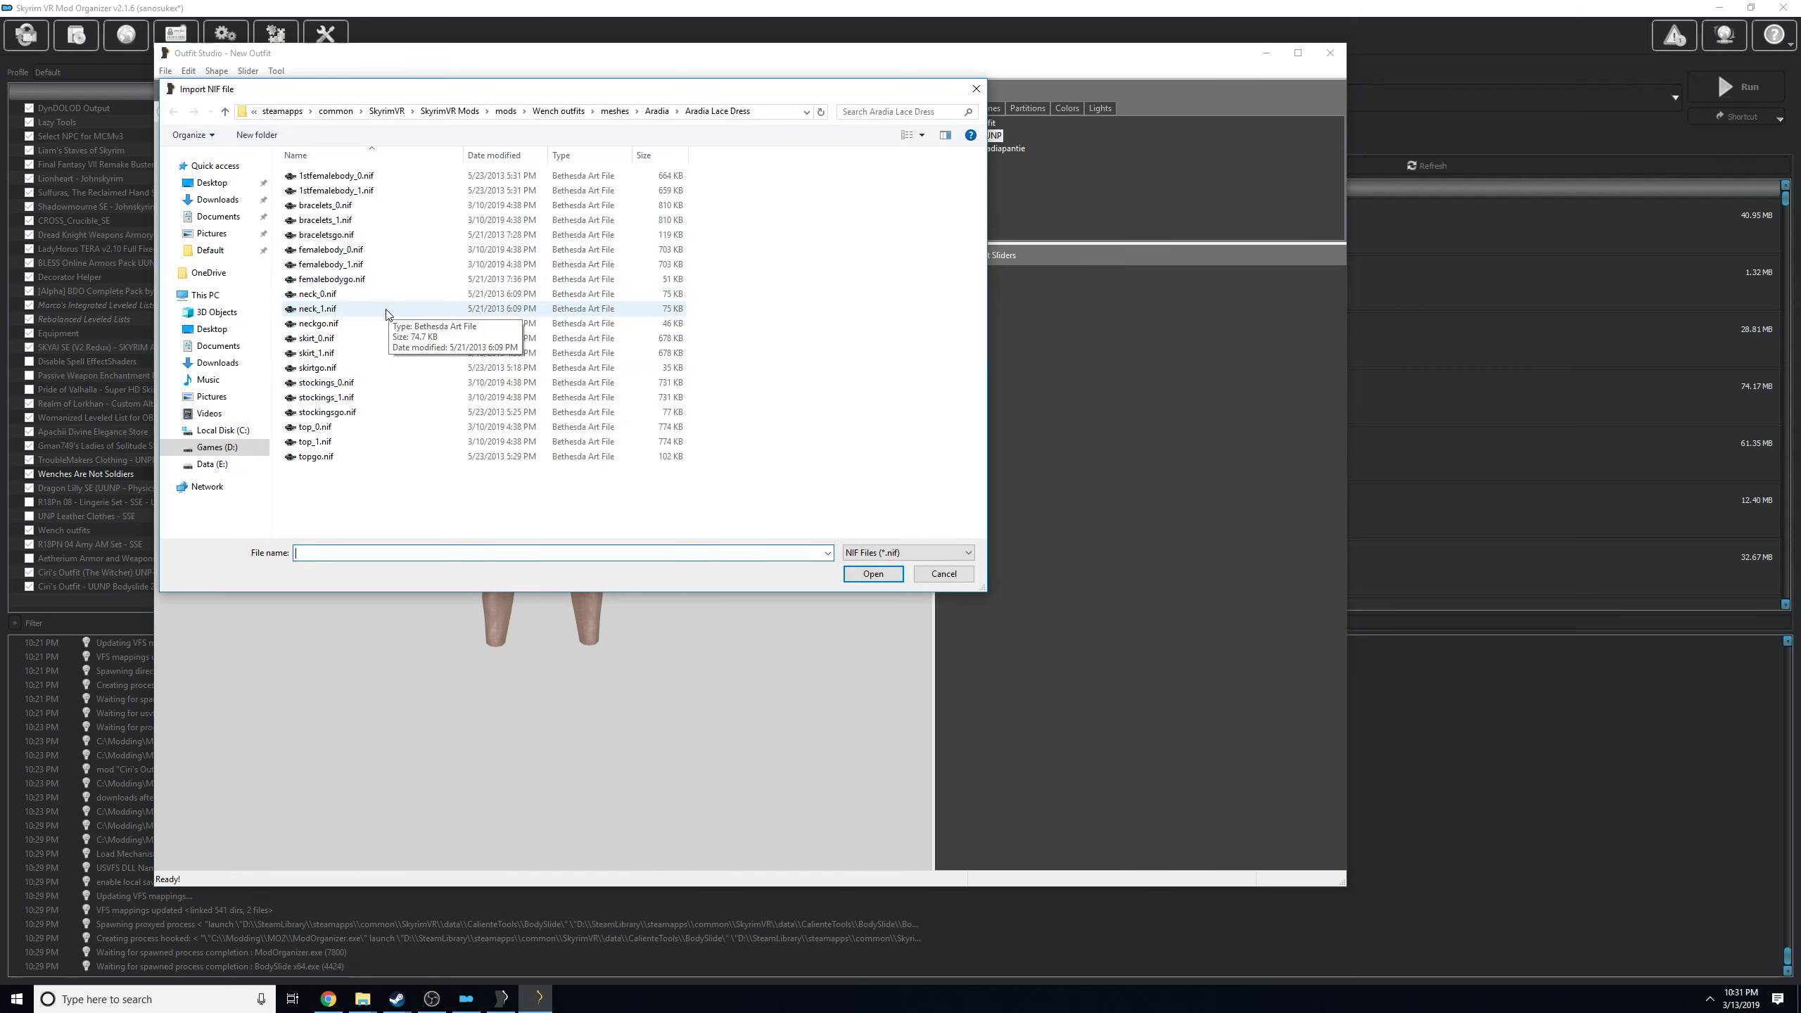
{"action": "double_click", "coordinate": [317, 353]}
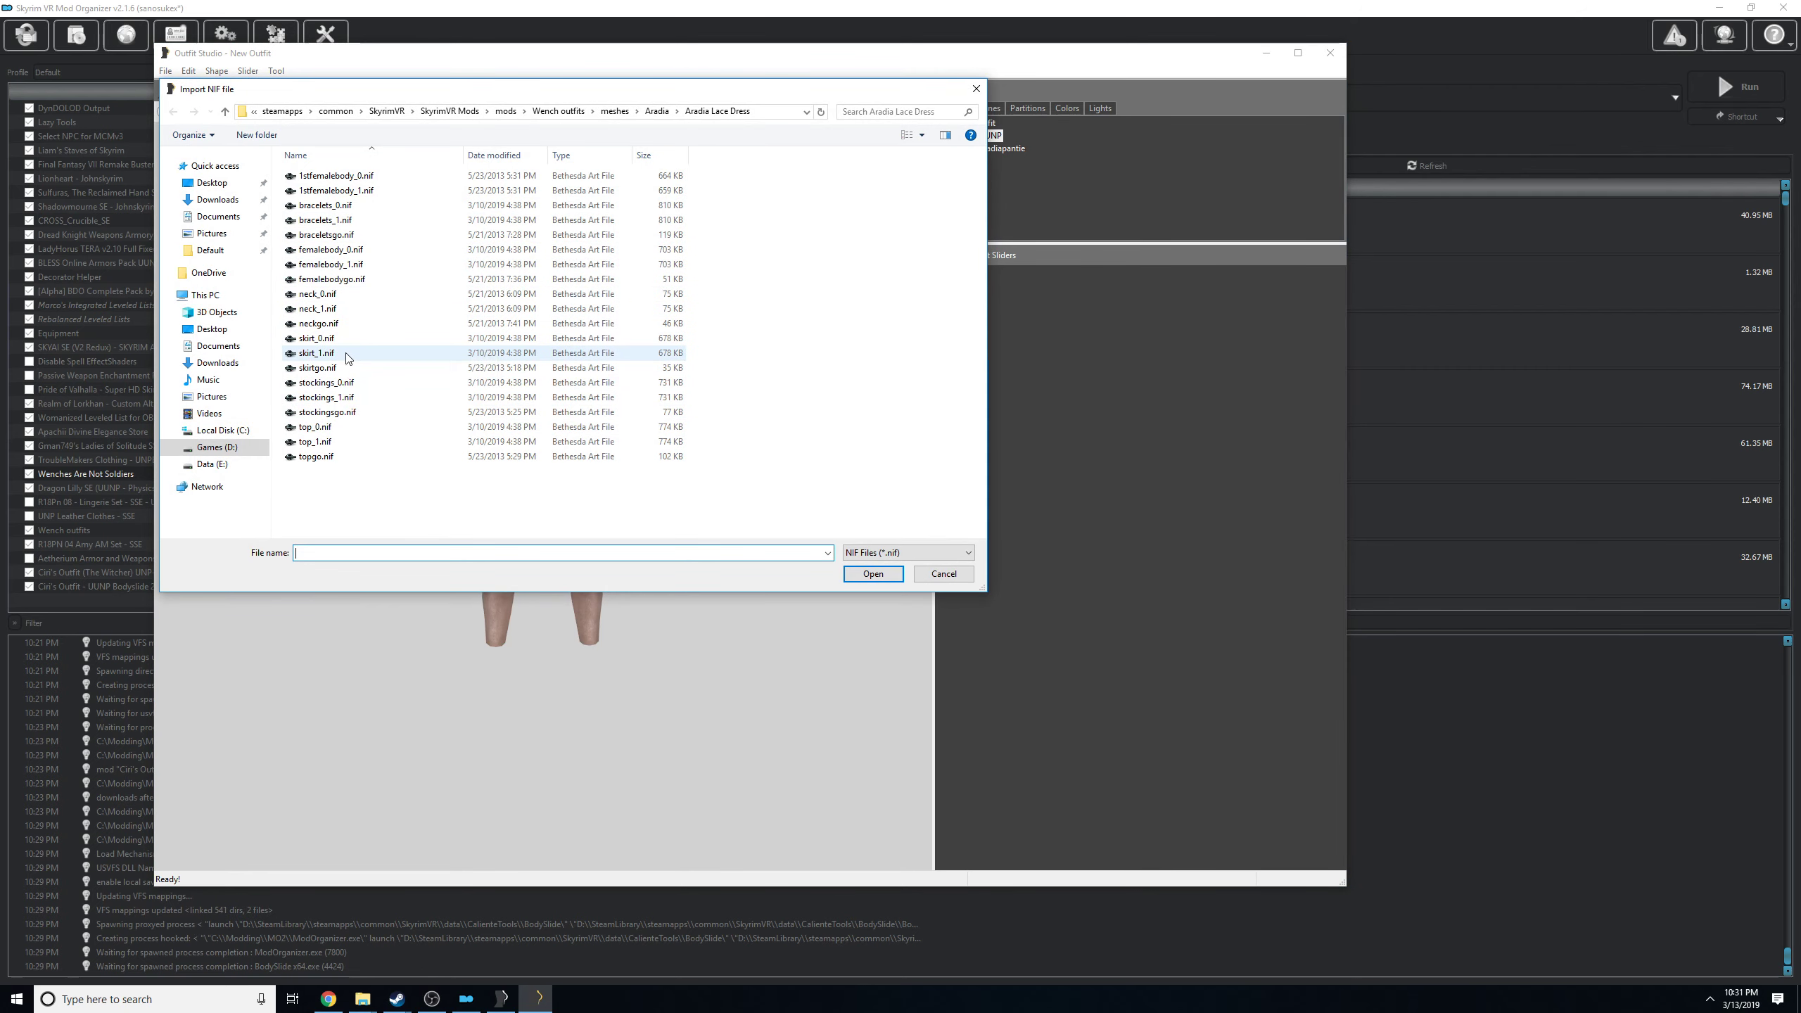
Import bracelets_1.nif from the Aradia Lace Dress folder into the outfit project.
{"action": "mouse_move", "coordinate": [424, 424]}
{"action": "left_mouse_down"}
{"action": "mouse_move", "coordinate": [669, 418]}
{"action": "mouse_move", "coordinate": [435, 415]}
{"action": "left_mouse_up"}
{"action": "left_click", "coordinate": [166, 71]}
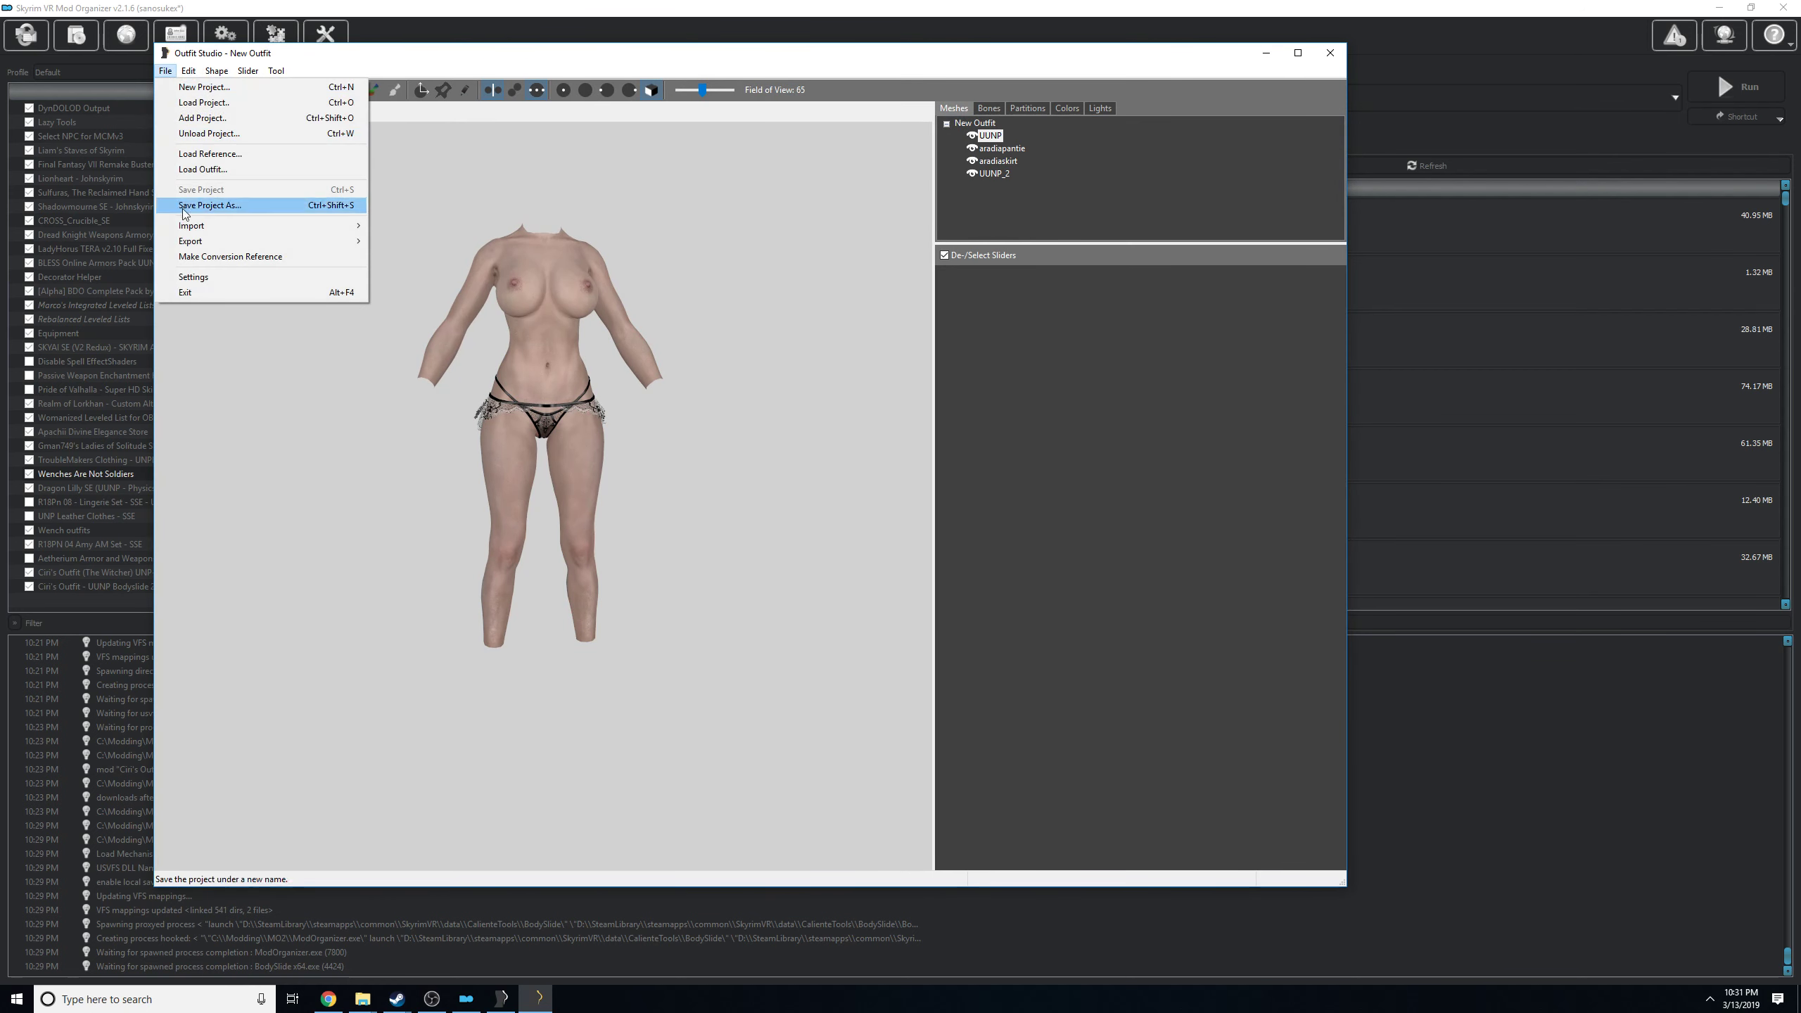
{"action": "mouse_move", "coordinate": [347, 225]}
{"action": "left_click", "coordinate": [410, 224]}
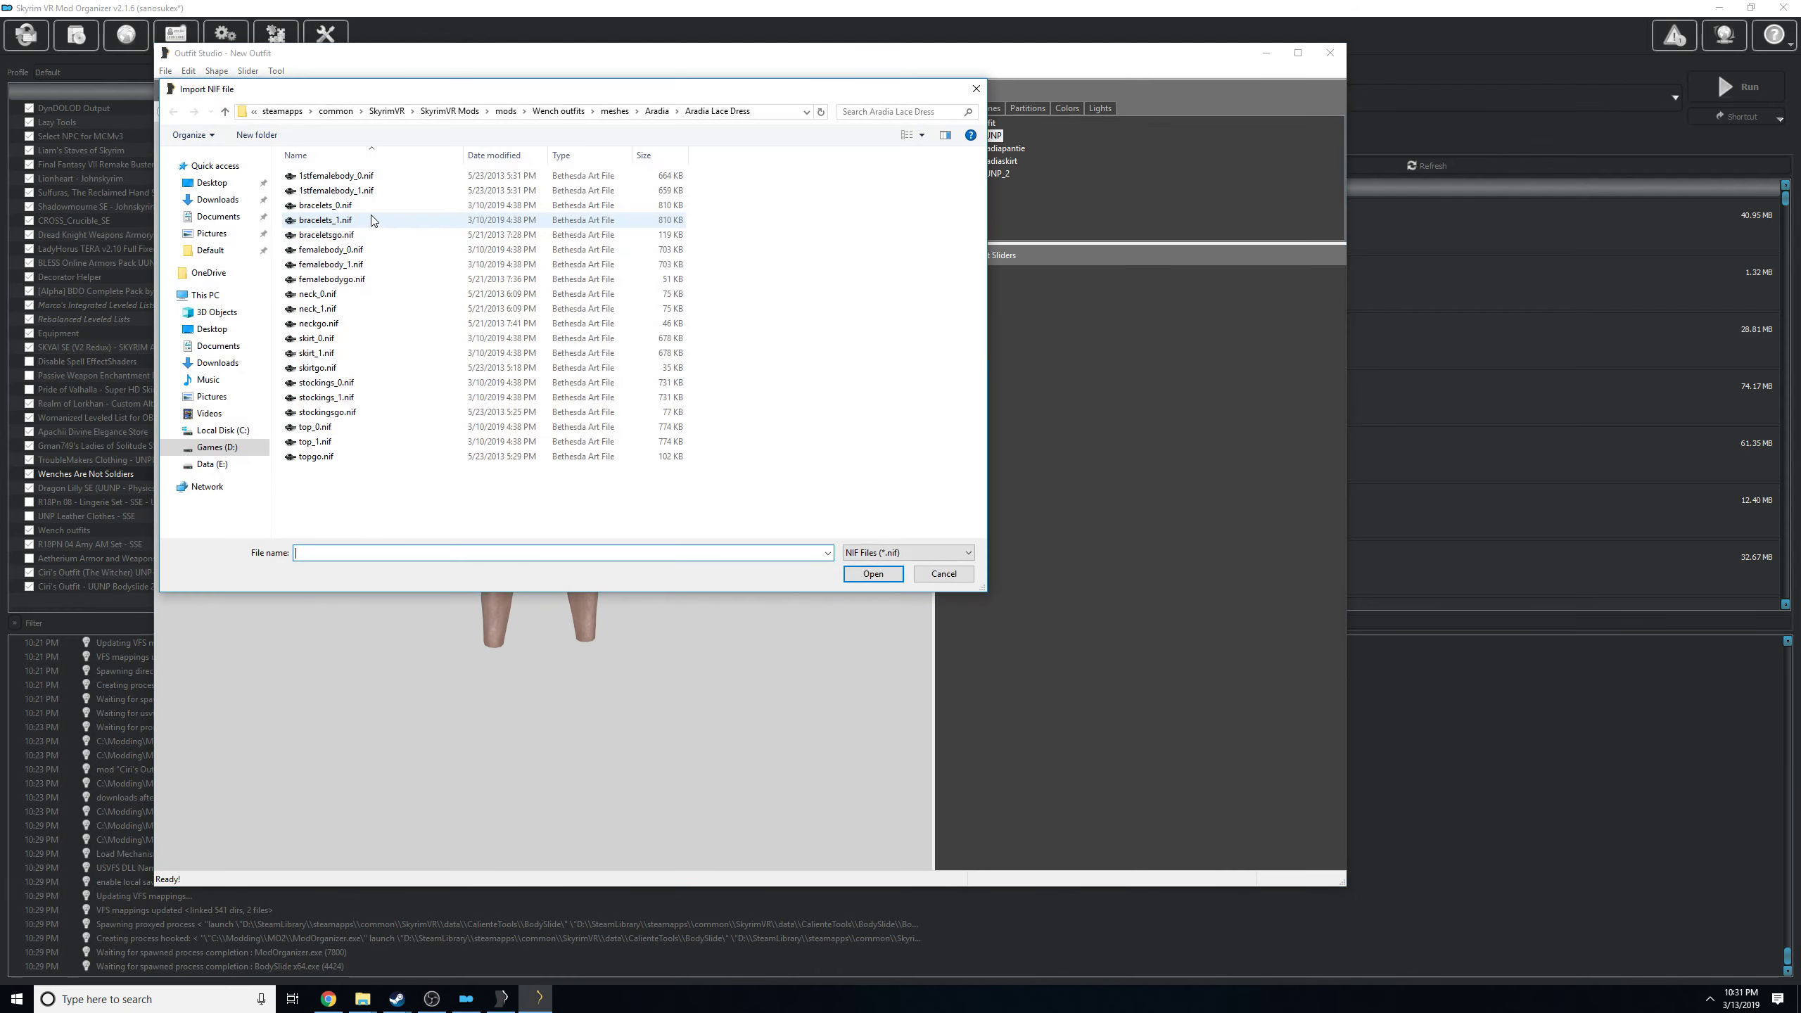
{"action": "double_click", "coordinate": [336, 221]}
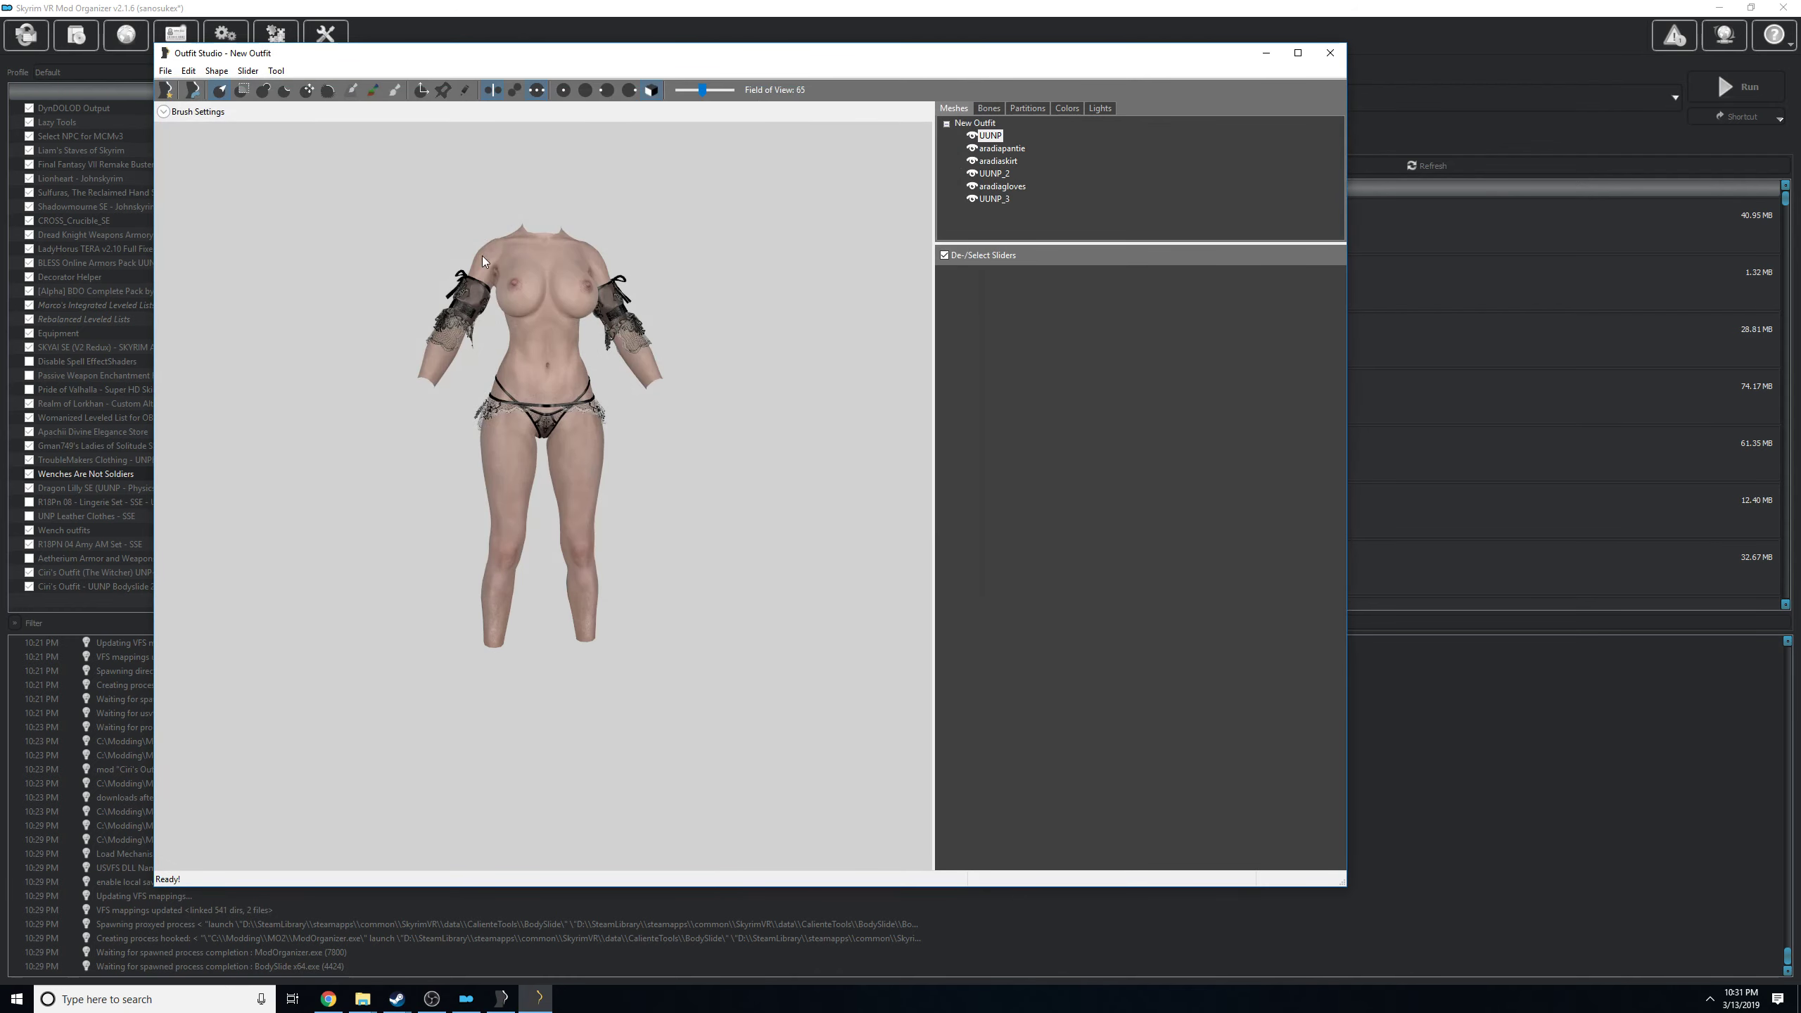
Import top_1.nif from the Aradia Lace Dress folder into the outfit project.
{"action": "left_click_drag", "start_coordinate": [667, 292], "coordinate": [608, 310]}
{"action": "left_click", "coordinate": [166, 71]}
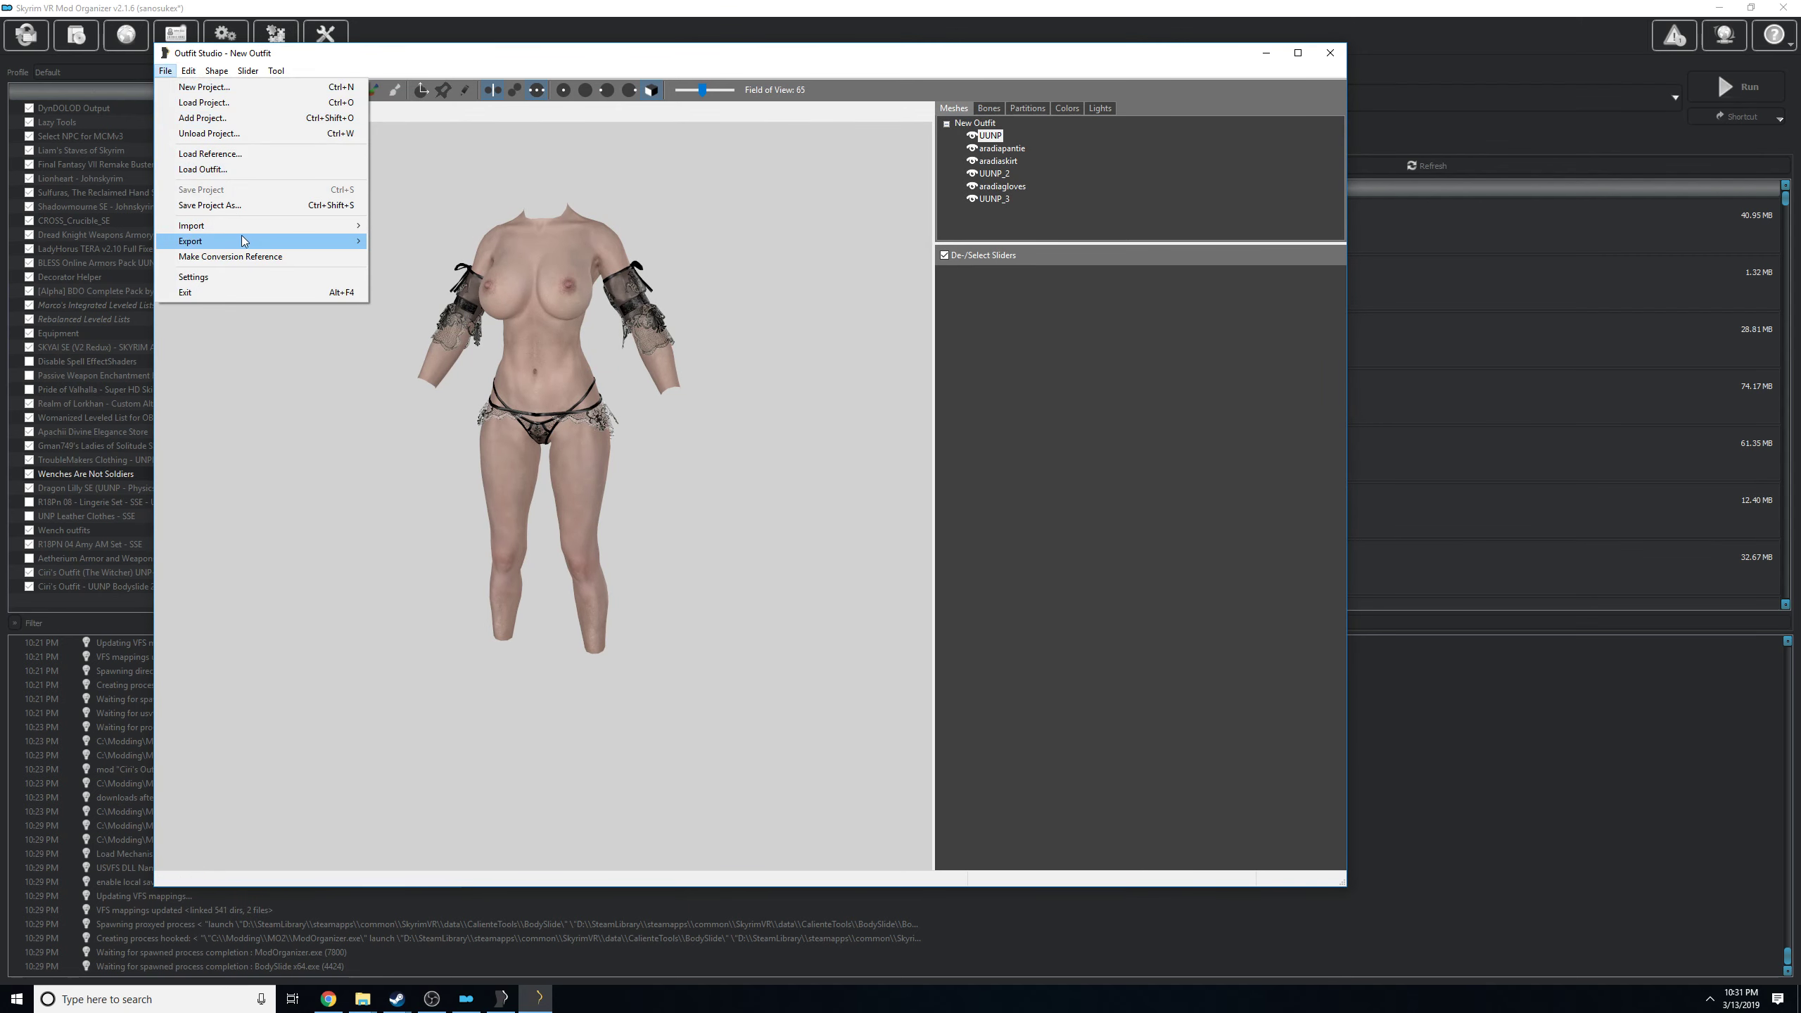
{"action": "mouse_move", "coordinate": [242, 224]}
{"action": "left_click", "coordinate": [432, 225]}
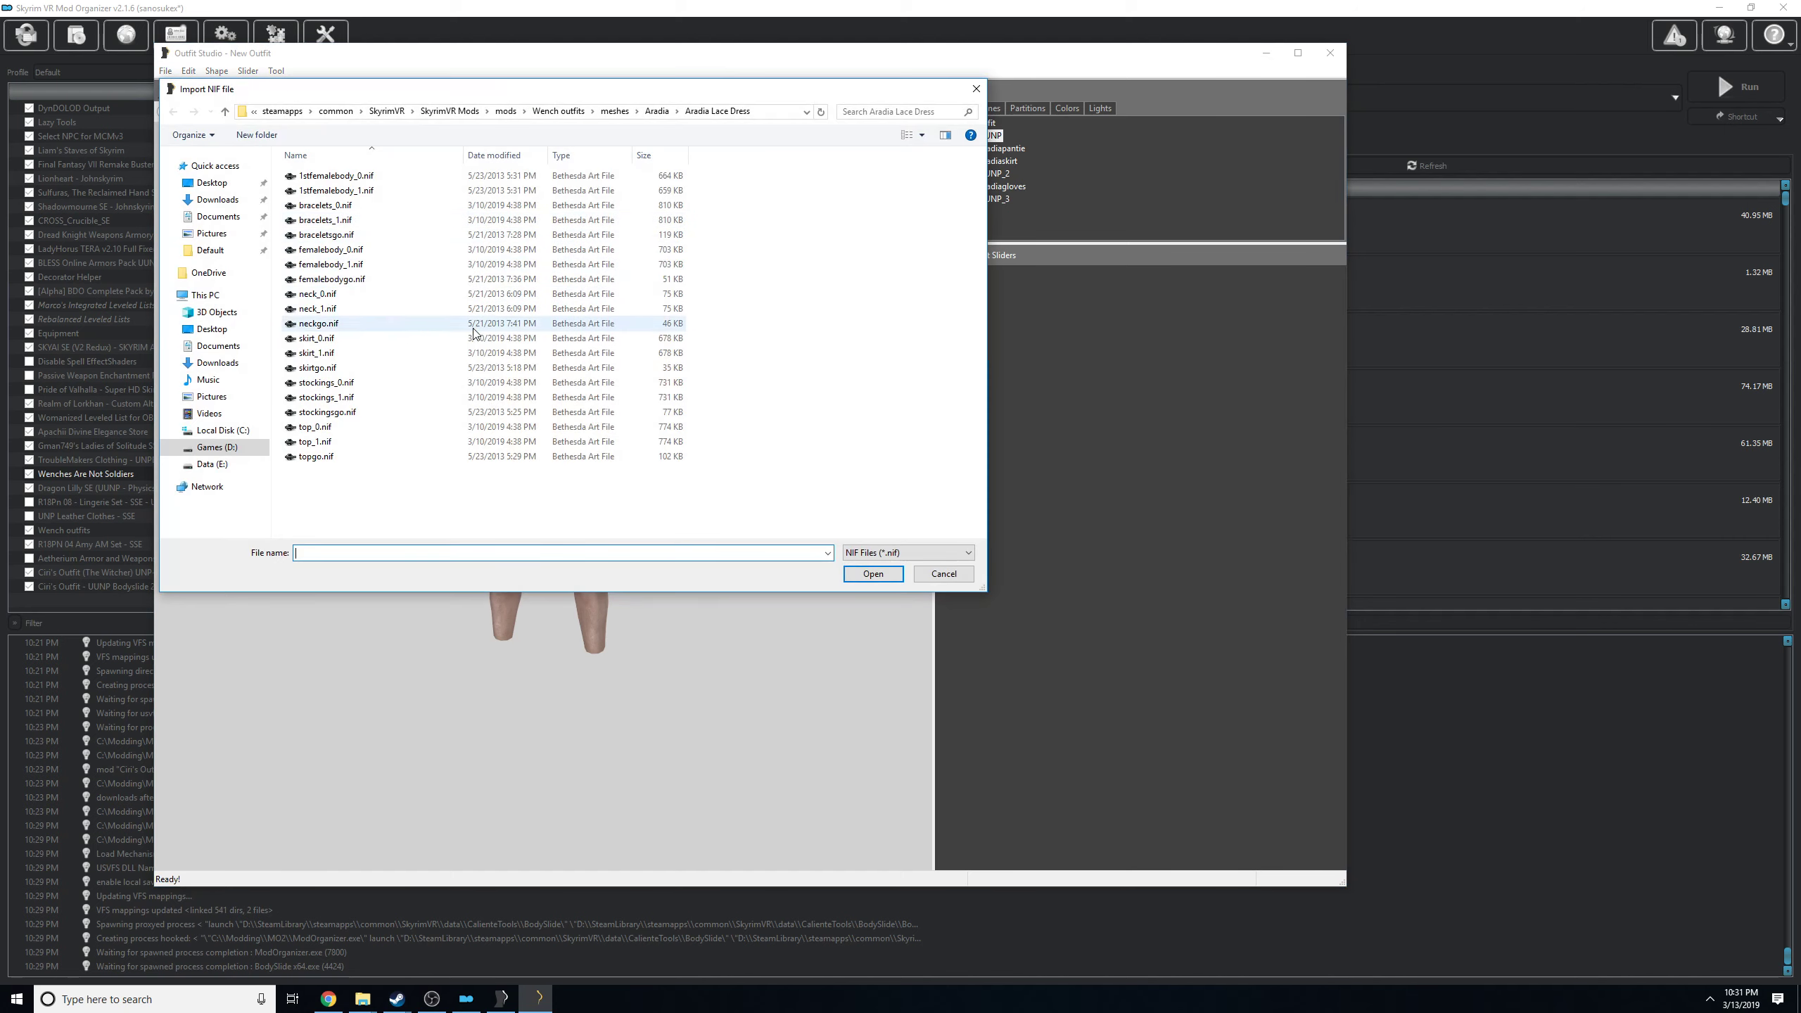
{"action": "double_click", "coordinate": [312, 443]}
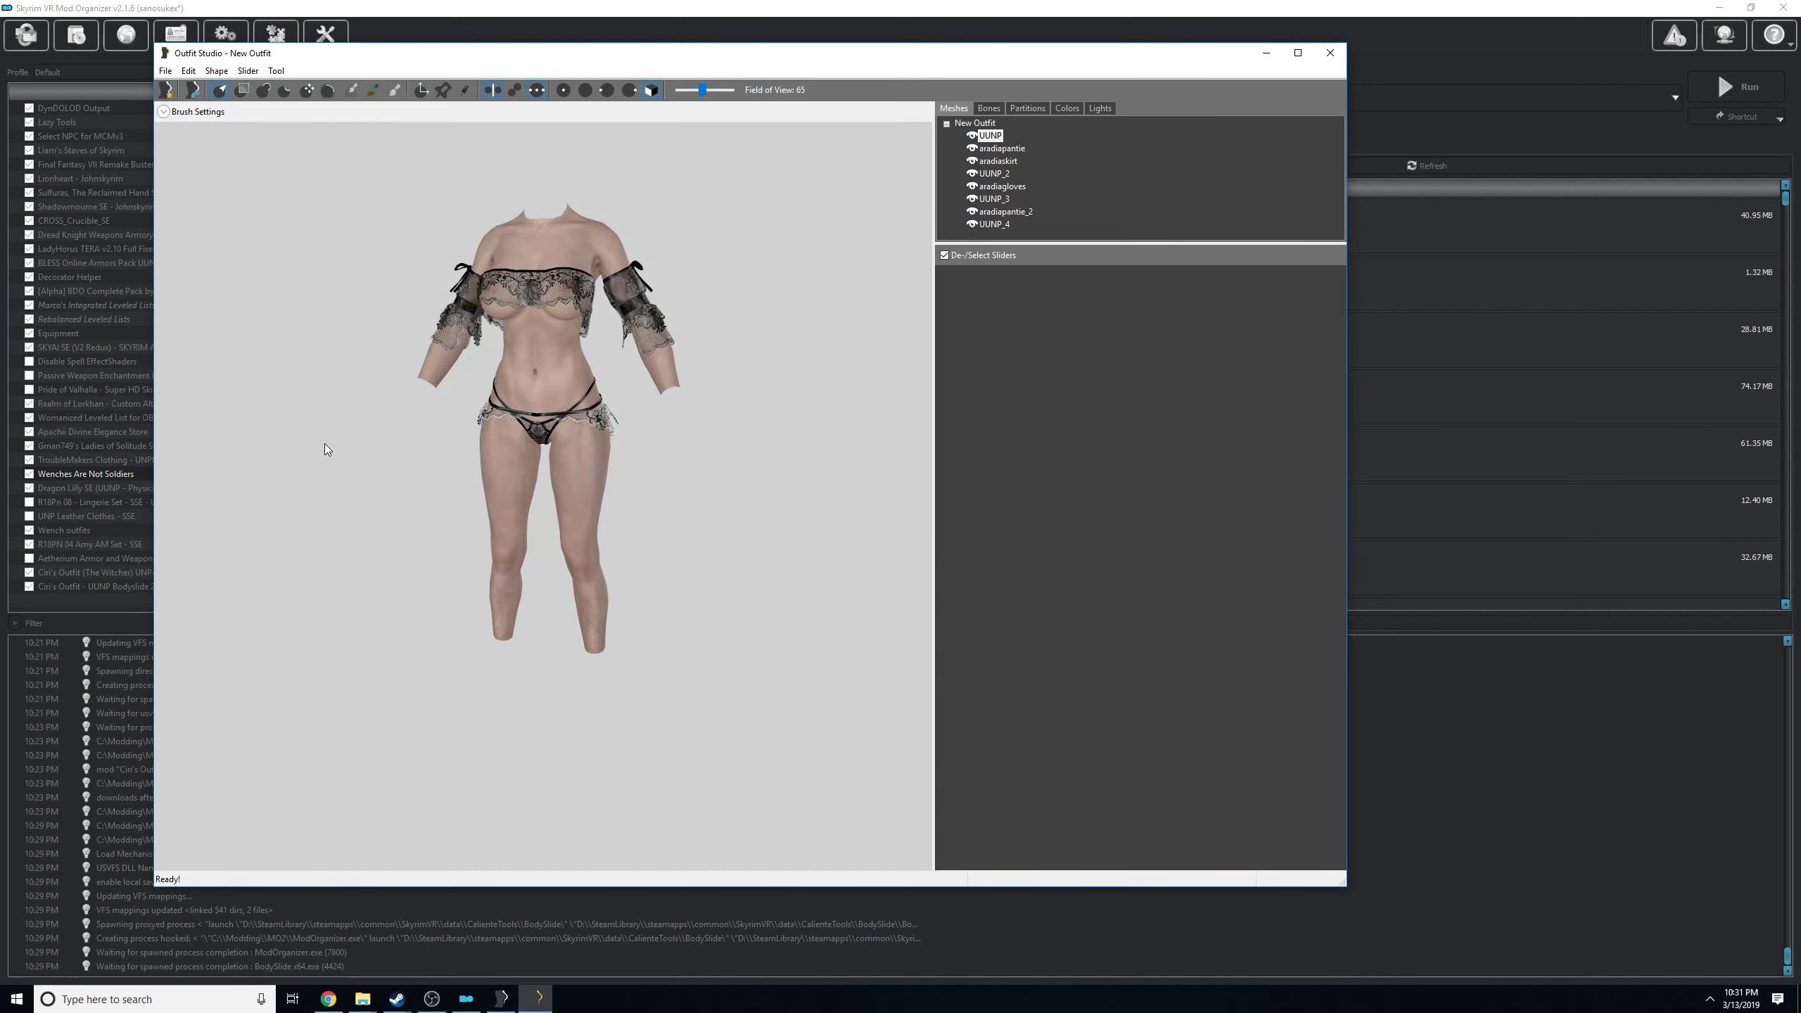
Import stockings_1.nif from the Aradia Lace Dress folder into the outfit project.
{"action": "mouse_move", "coordinate": [514, 305]}
{"action": "left_mouse_down"}
{"action": "mouse_move", "coordinate": [602, 301]}
{"action": "mouse_move", "coordinate": [530, 304]}
{"action": "left_mouse_up"}
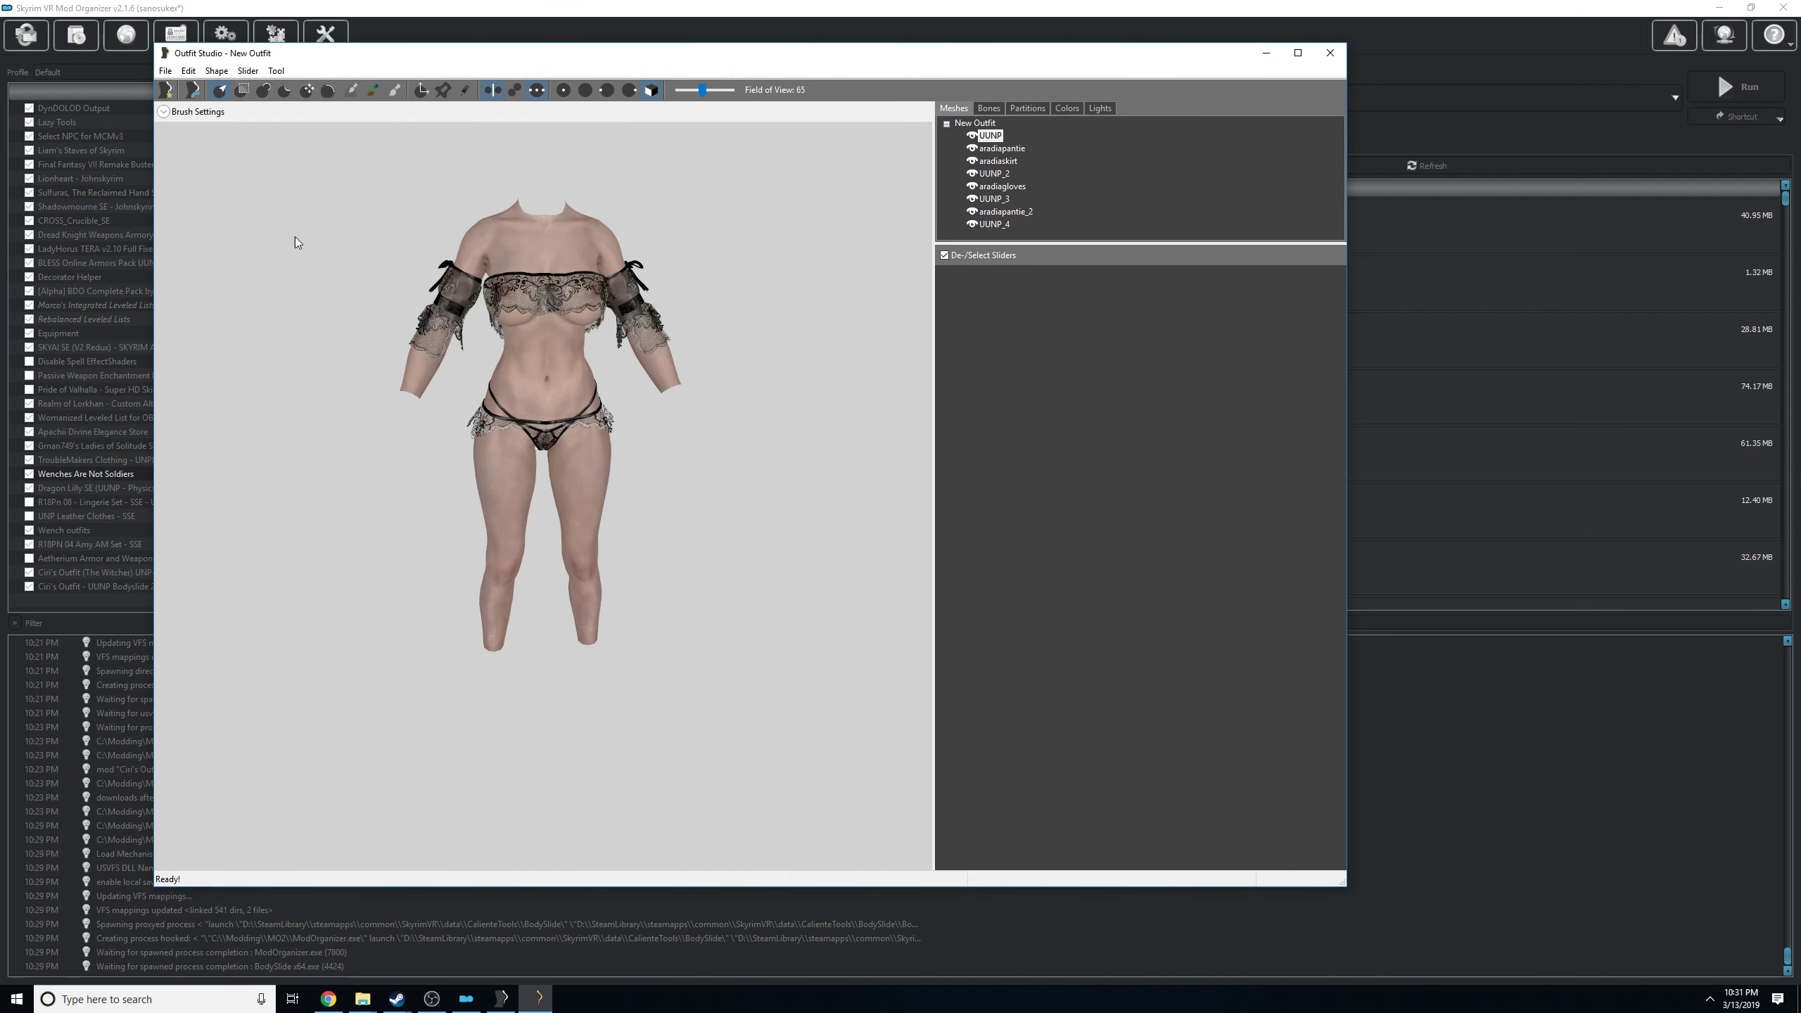
{"action": "left_click", "coordinate": [165, 71]}
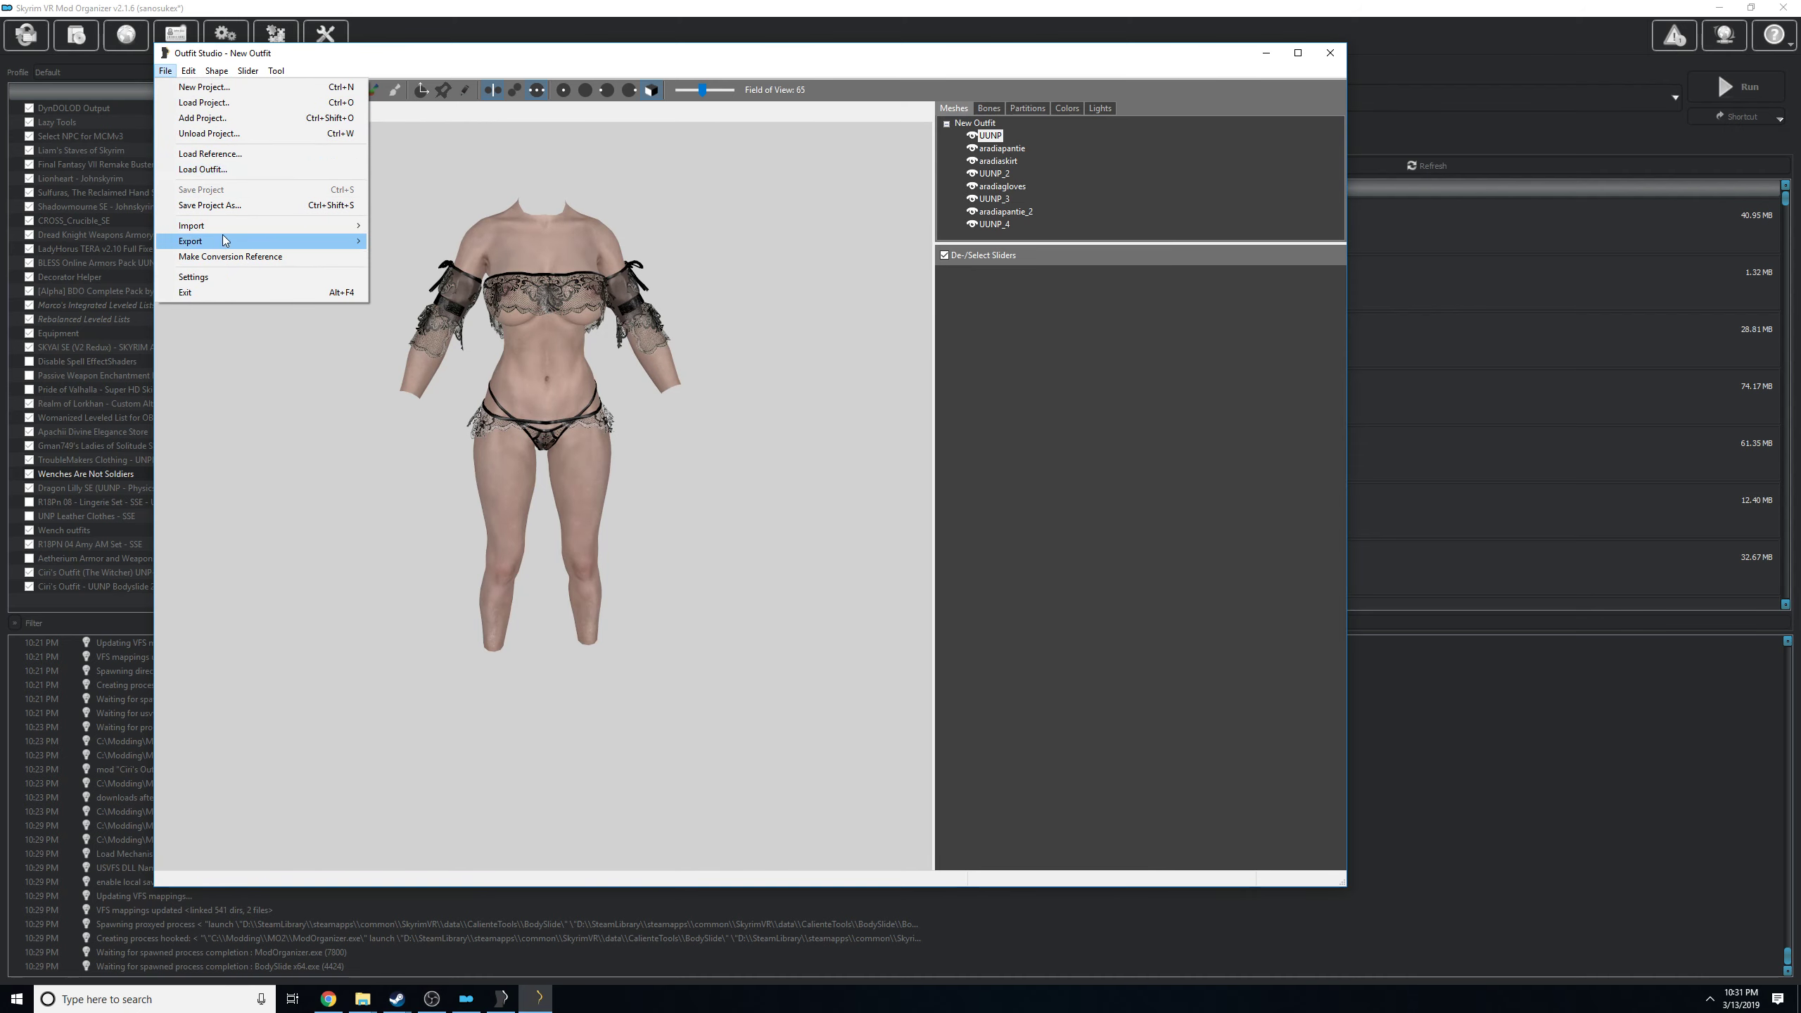
{"action": "mouse_move", "coordinate": [274, 236]}
{"action": "left_click", "coordinate": [401, 226]}
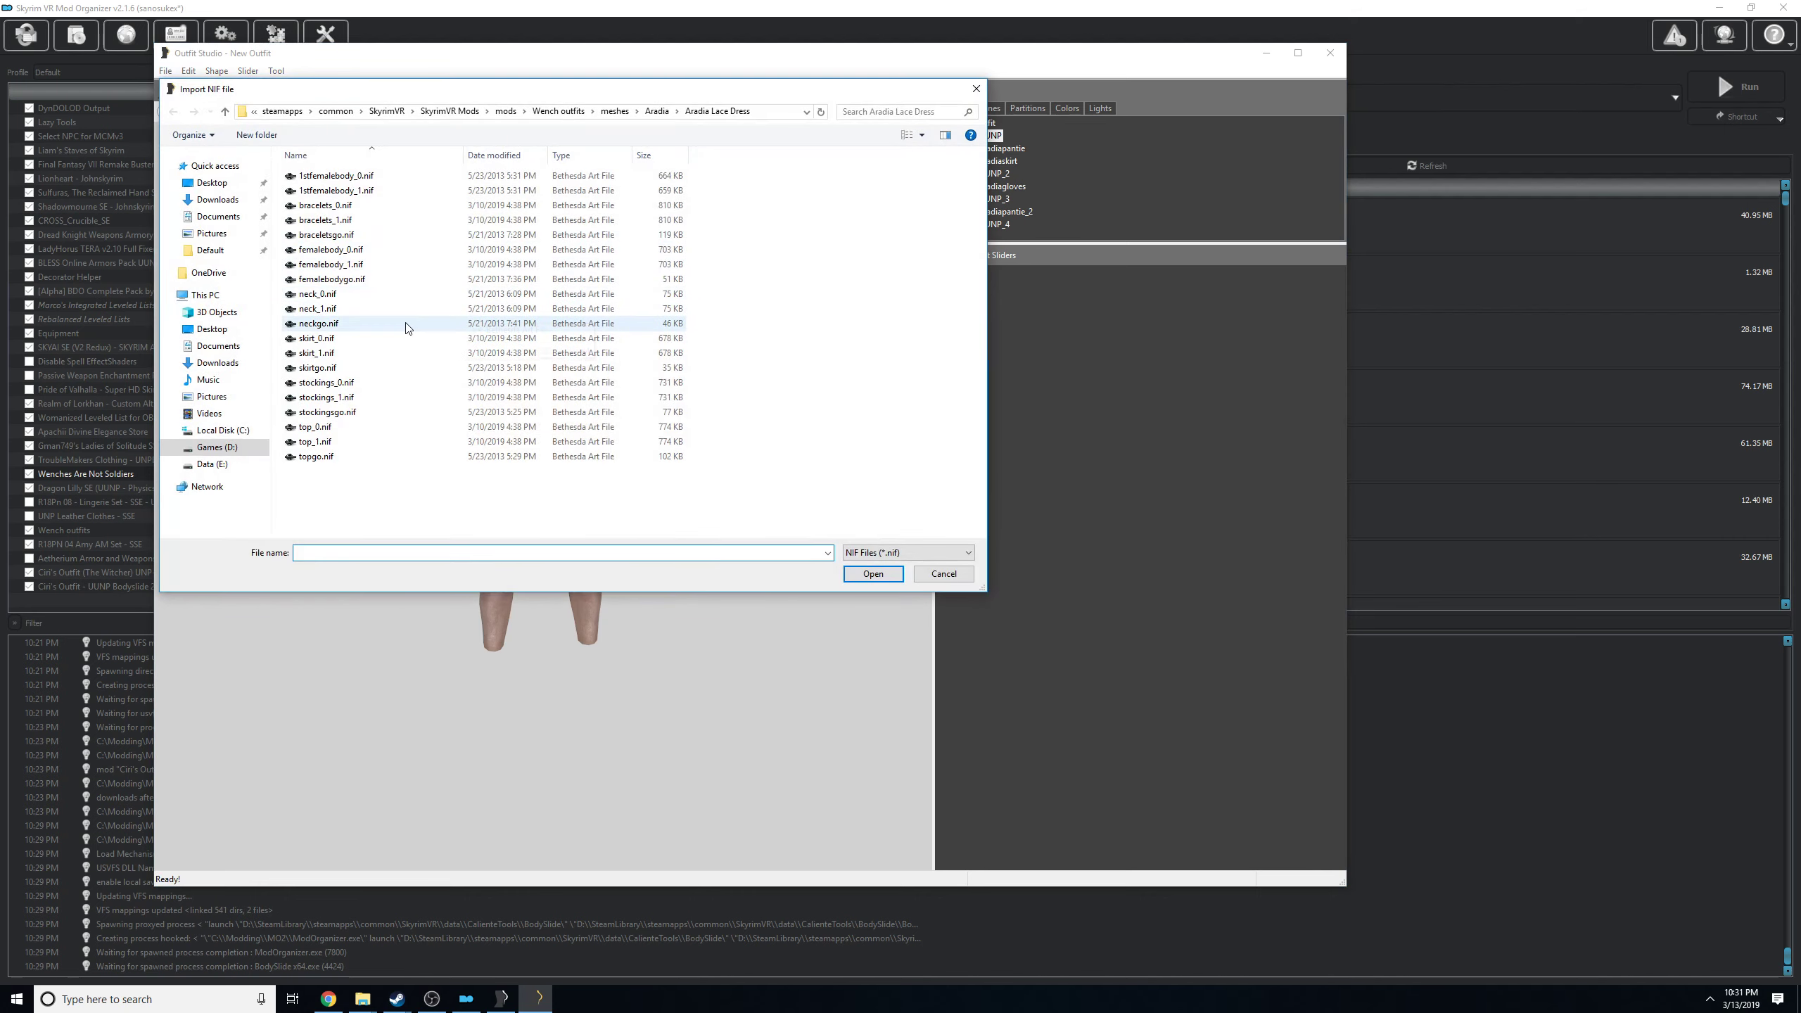
{"action": "double_click", "coordinate": [362, 402]}
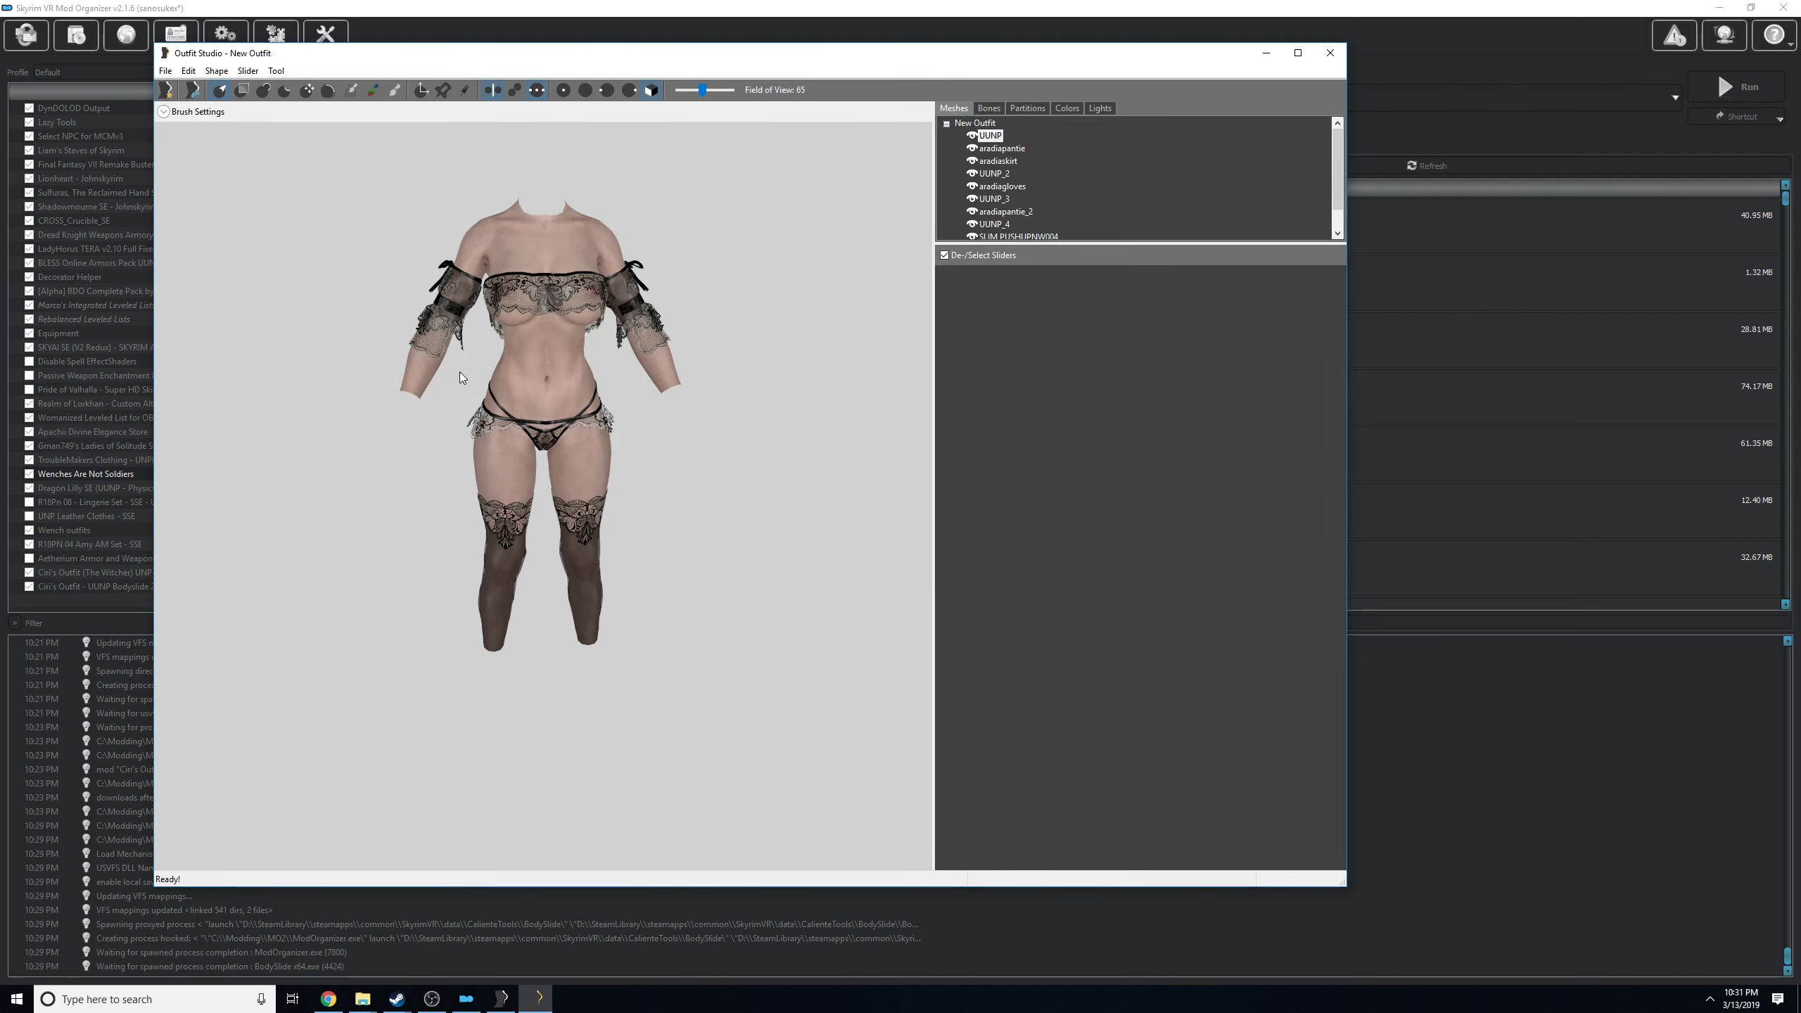
{"action": "left_click_drag", "start_coordinate": [453, 424], "coordinate": [456, 486]}
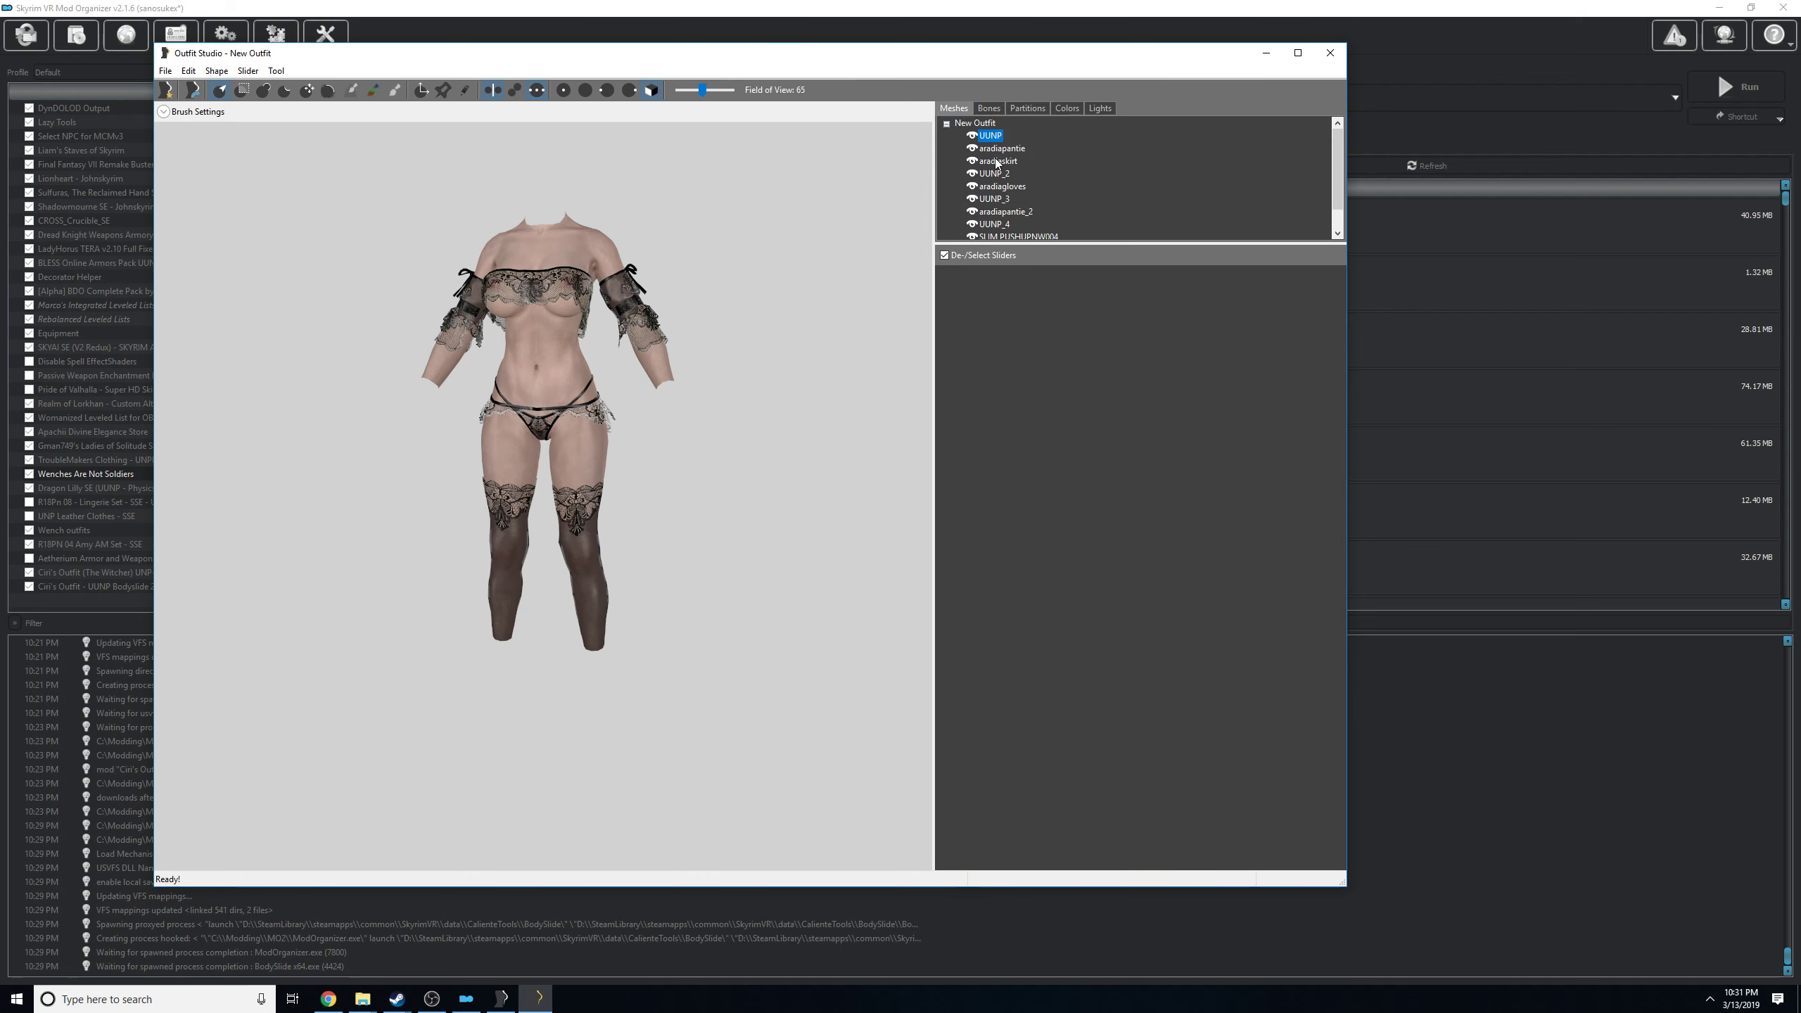
Change the aradiaskirt mesh's partition type to 32 SBP_32_BODY and apply it.
{"action": "left_click", "coordinate": [1023, 107]}
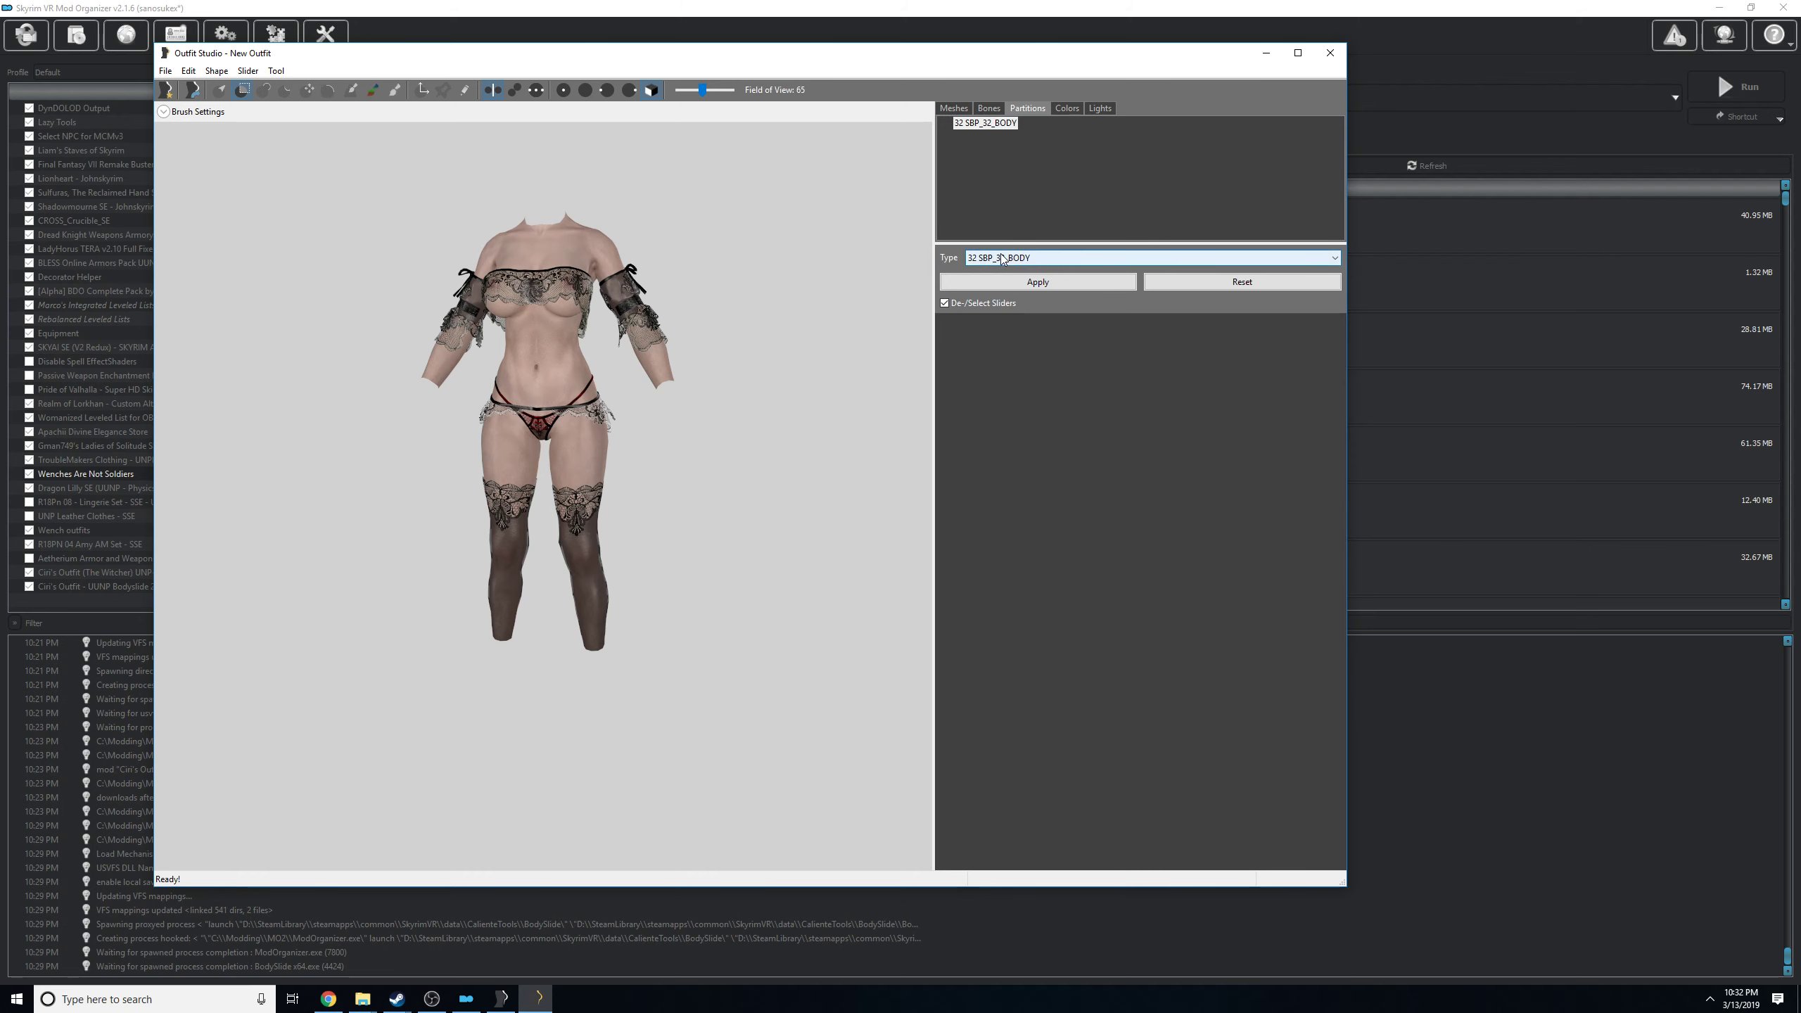
{"action": "left_click", "coordinate": [953, 107]}
{"action": "left_click", "coordinate": [998, 162]}
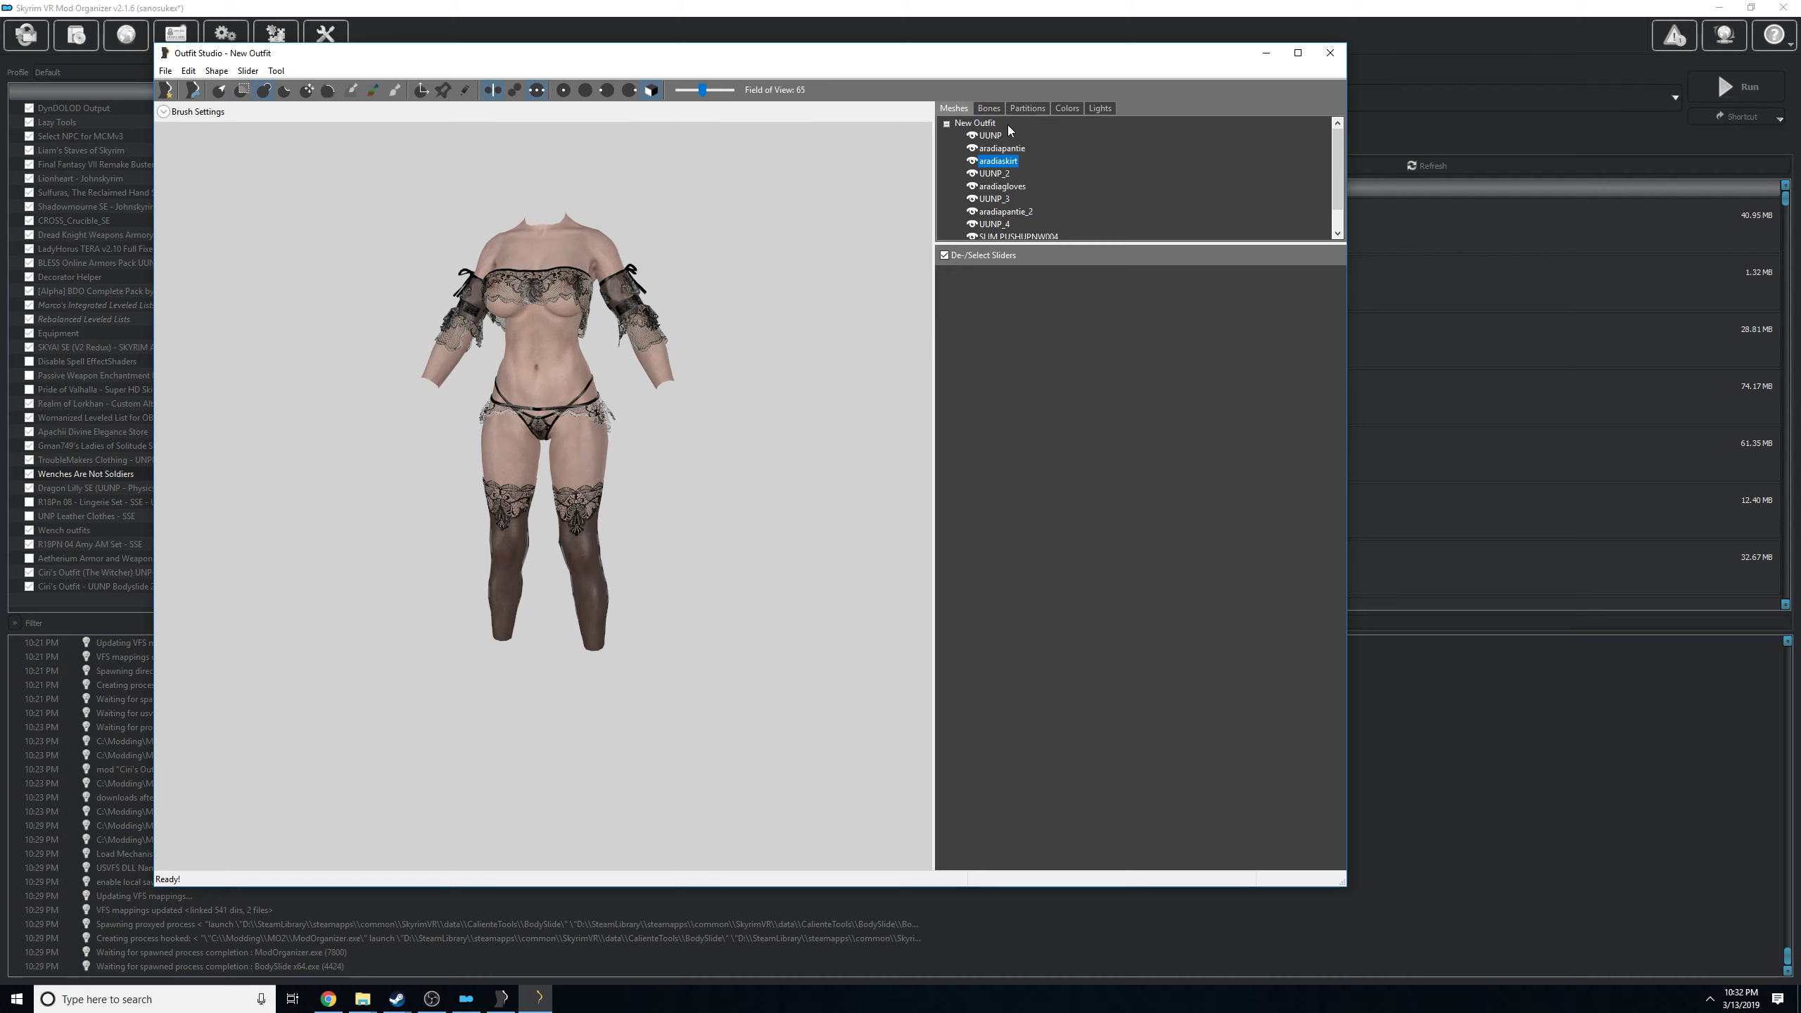
{"action": "left_click", "coordinate": [1027, 107]}
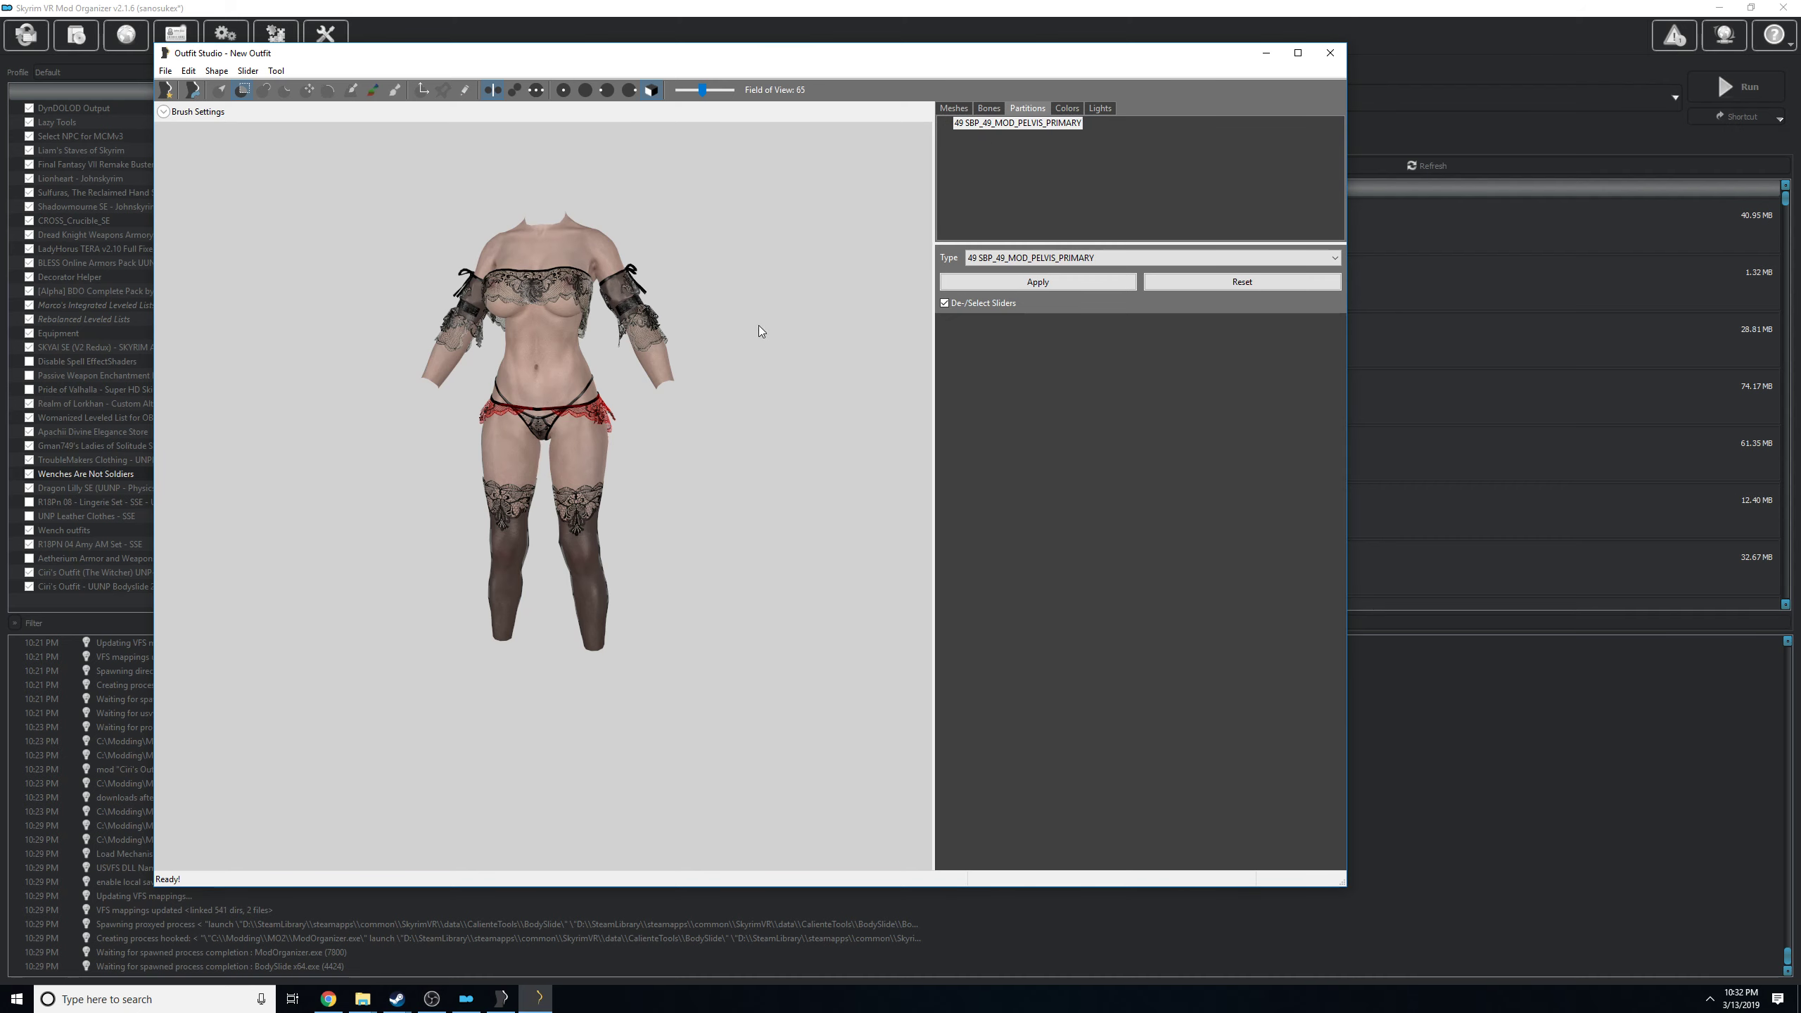
{"action": "left_click", "coordinate": [985, 261]}
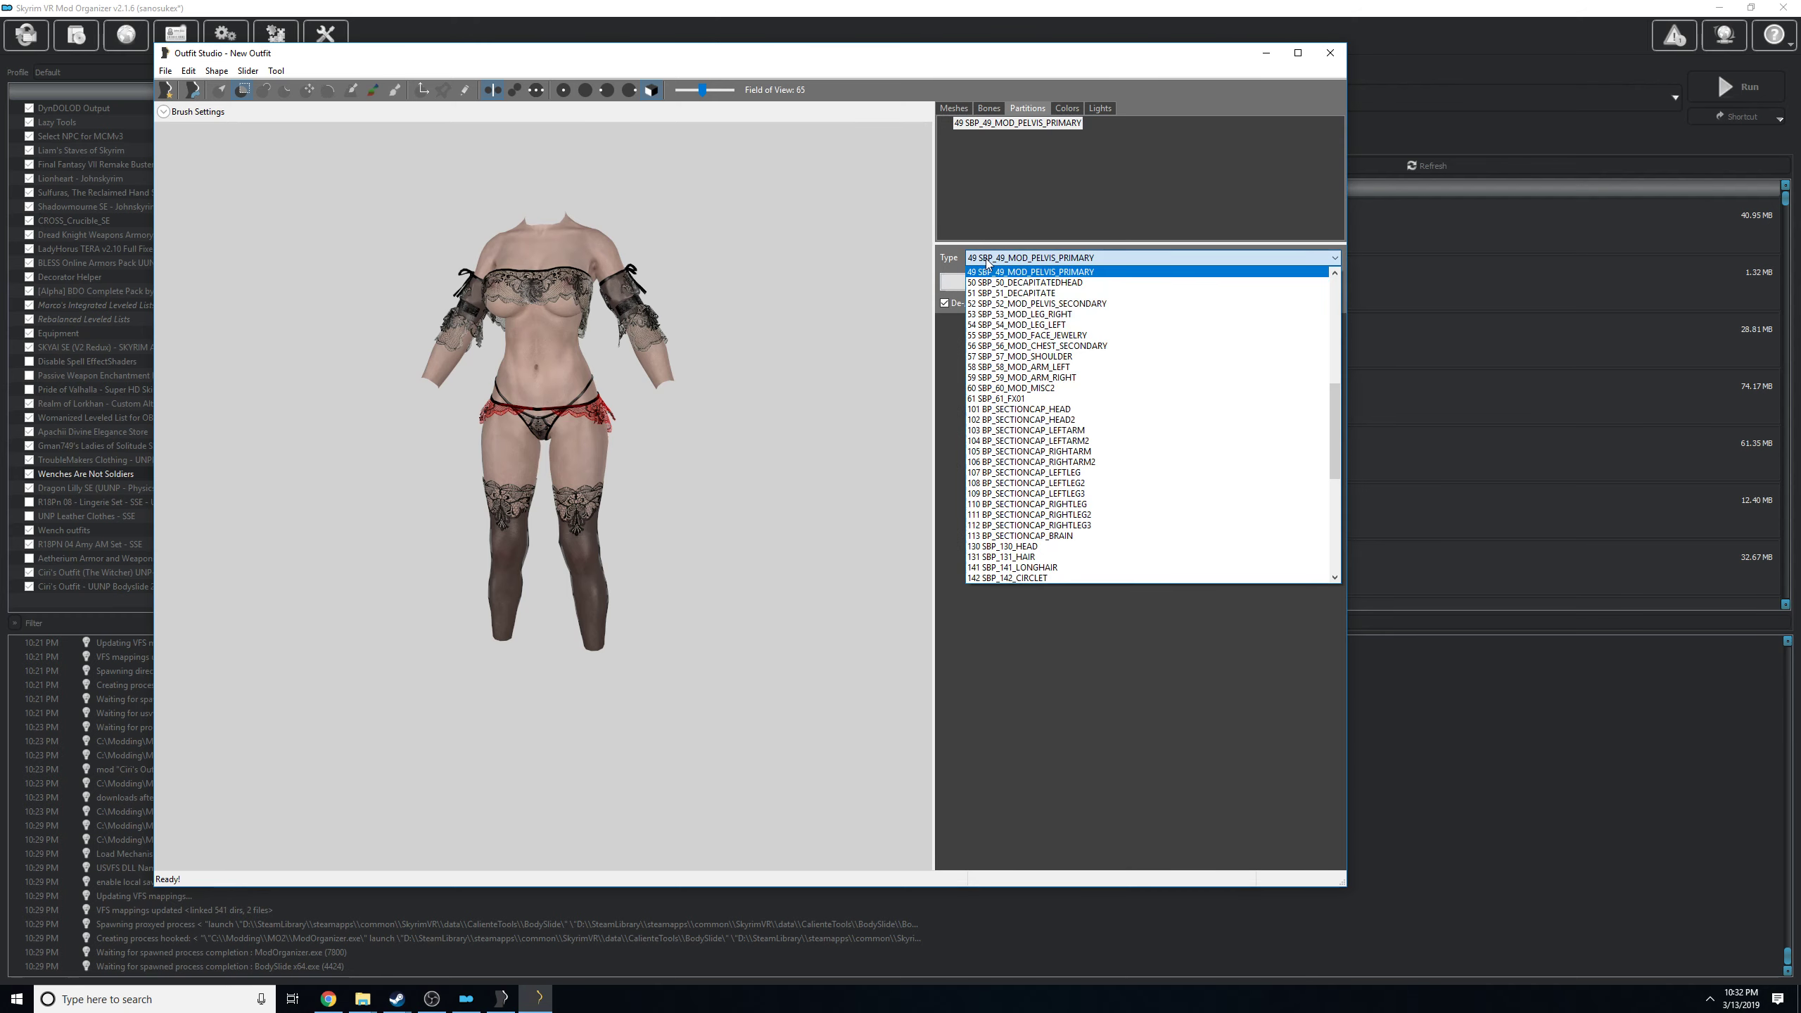
{"action": "left_click_drag", "start_coordinate": [1336, 405], "coordinate": [1337, 305]}
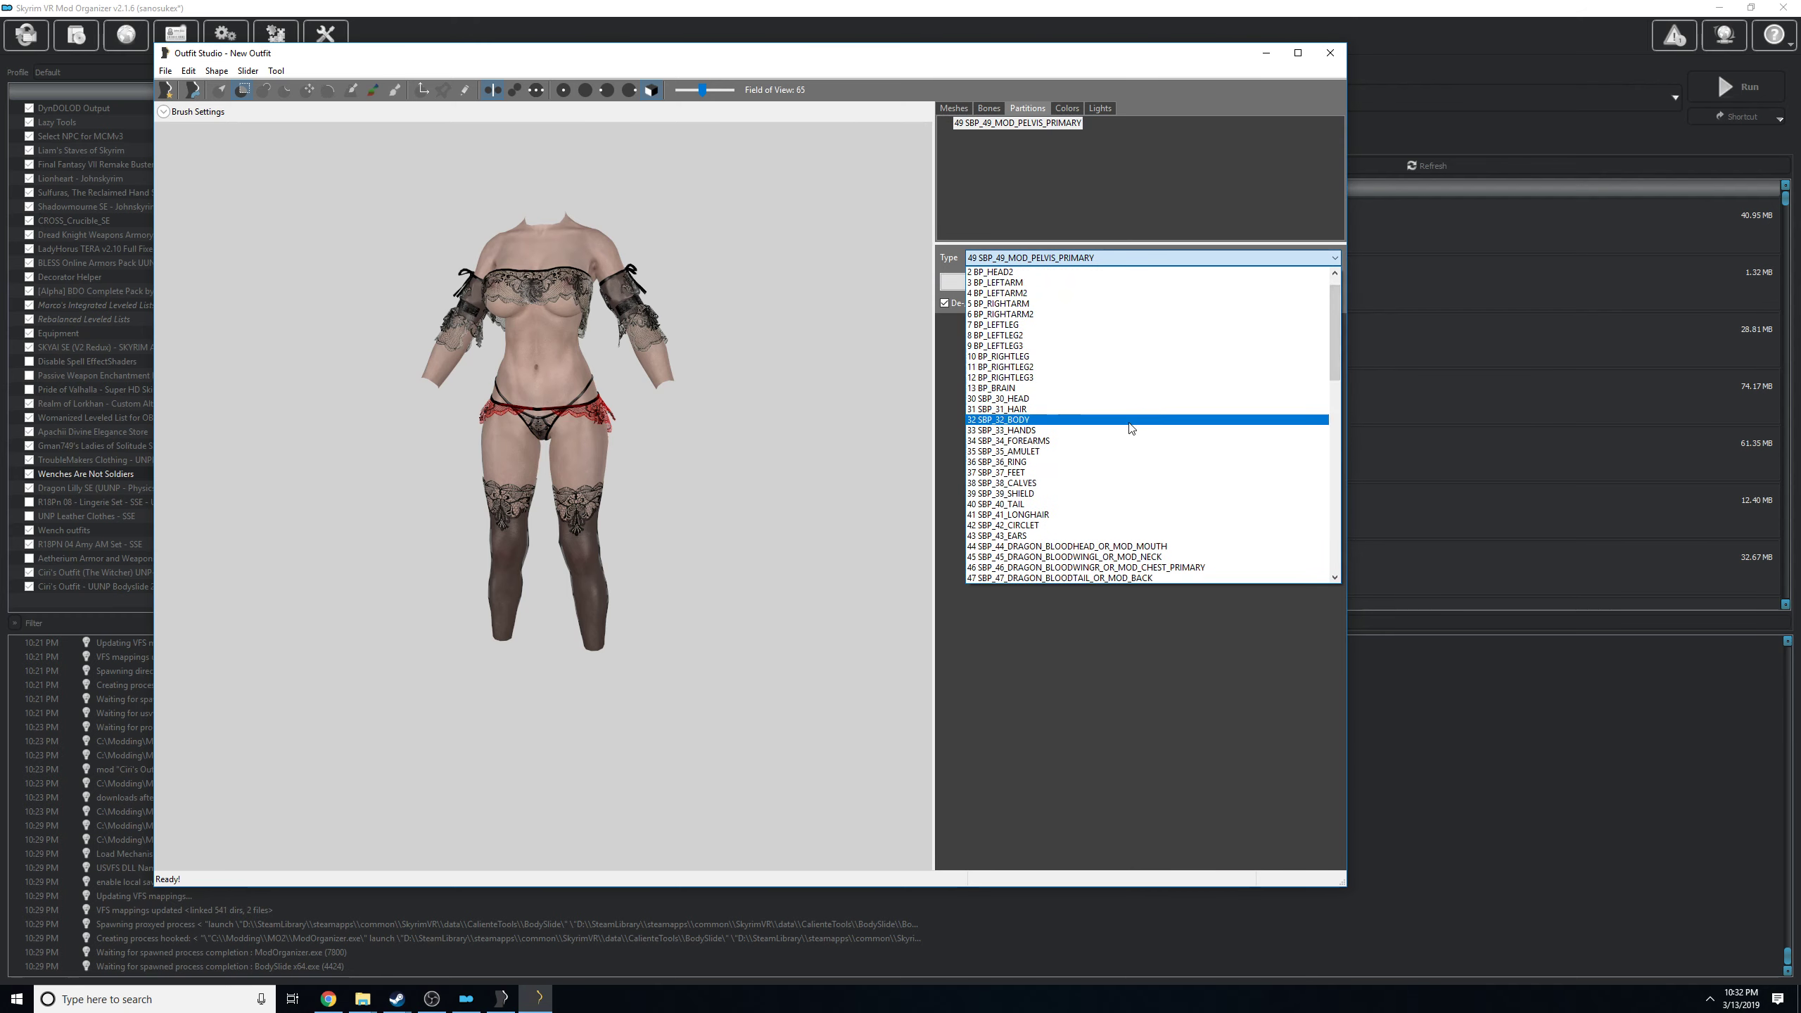
{"action": "left_click", "coordinate": [1129, 422]}
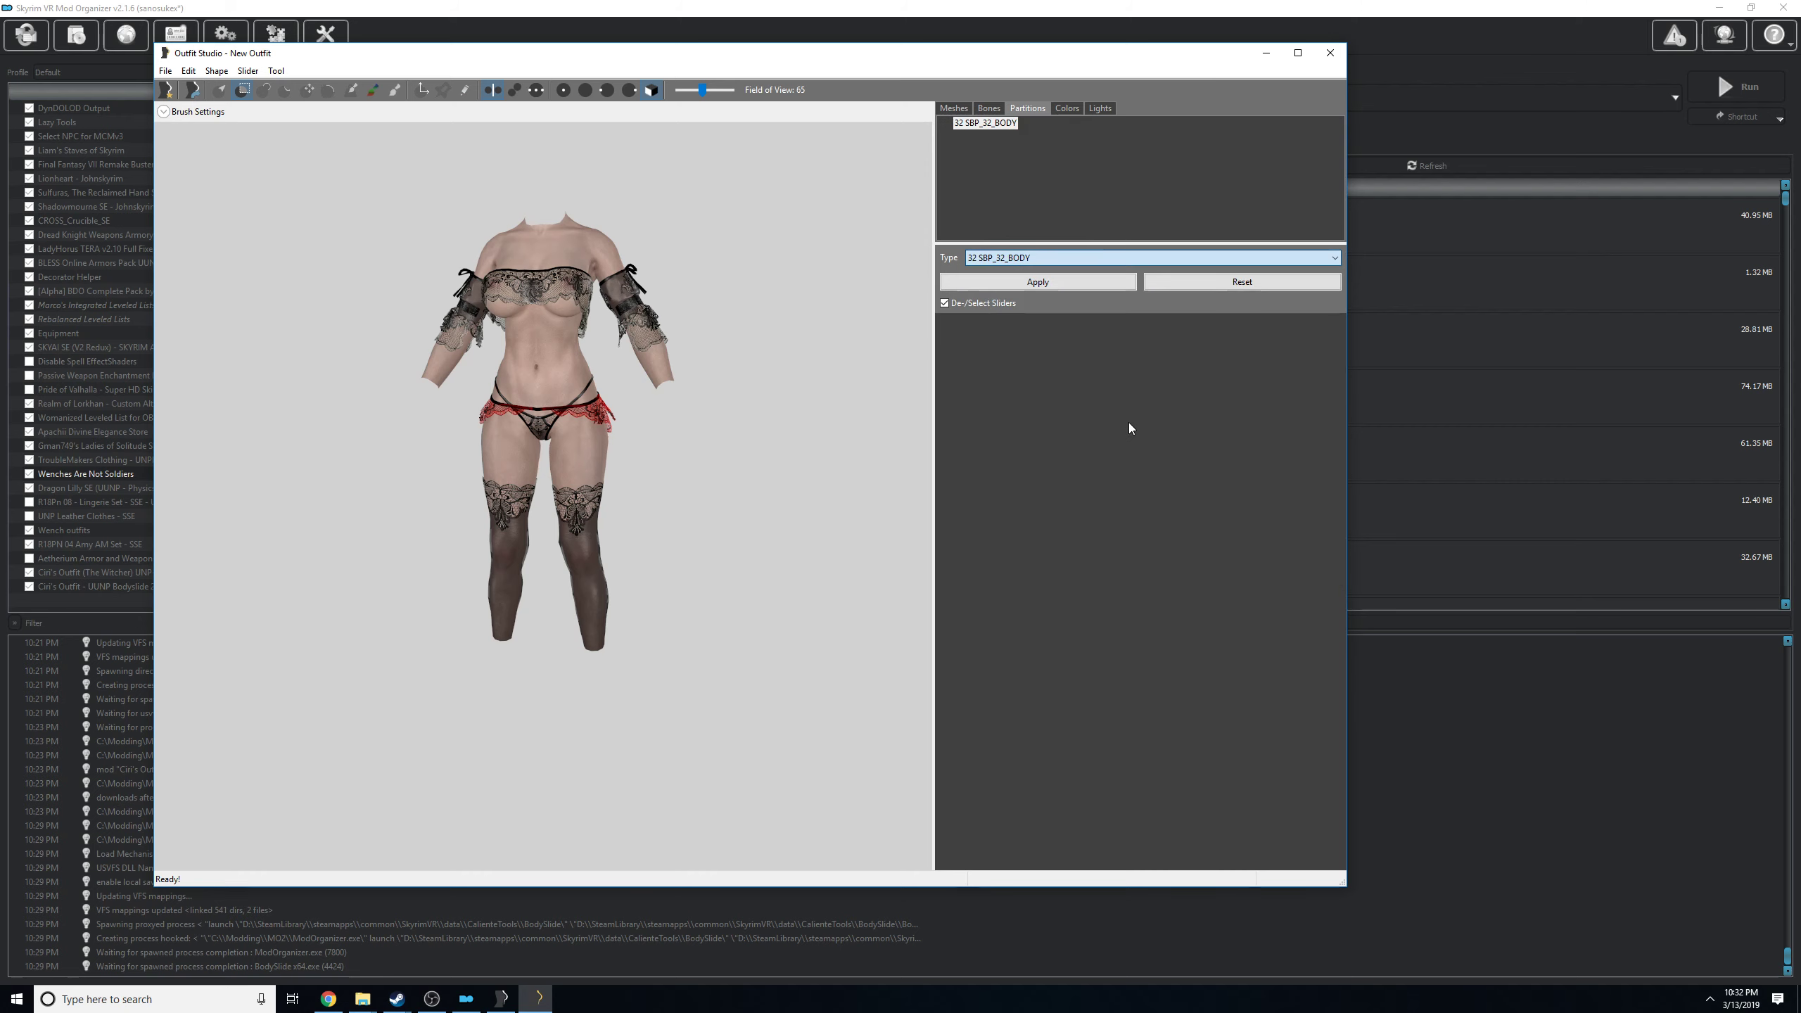
{"action": "left_click", "coordinate": [1030, 283]}
Check the partition of UUNP_2, and delete the duplicate body meshes UUNP_2 and UUNP_3 from the outfit.
{"action": "left_click", "coordinate": [952, 108]}
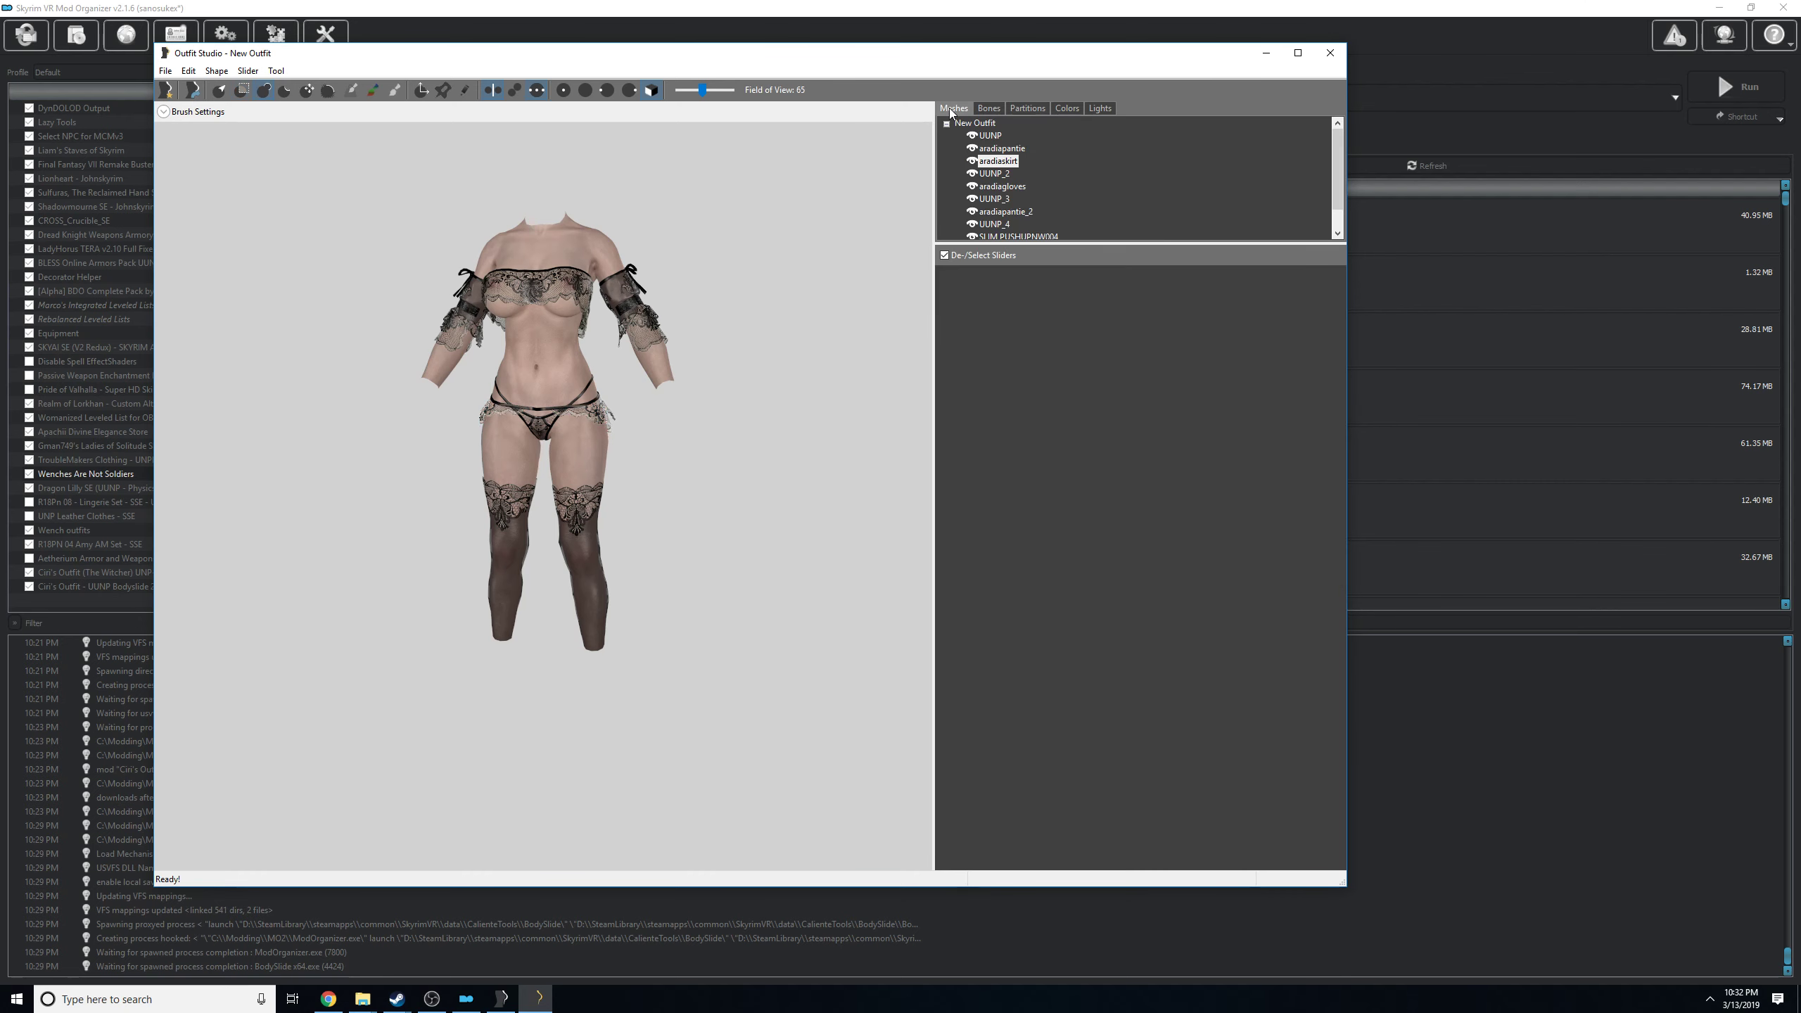
{"action": "left_click", "coordinate": [1000, 149]}
{"action": "left_click", "coordinate": [999, 173]}
{"action": "left_click", "coordinate": [1027, 108]}
{"action": "left_click", "coordinate": [954, 109]}
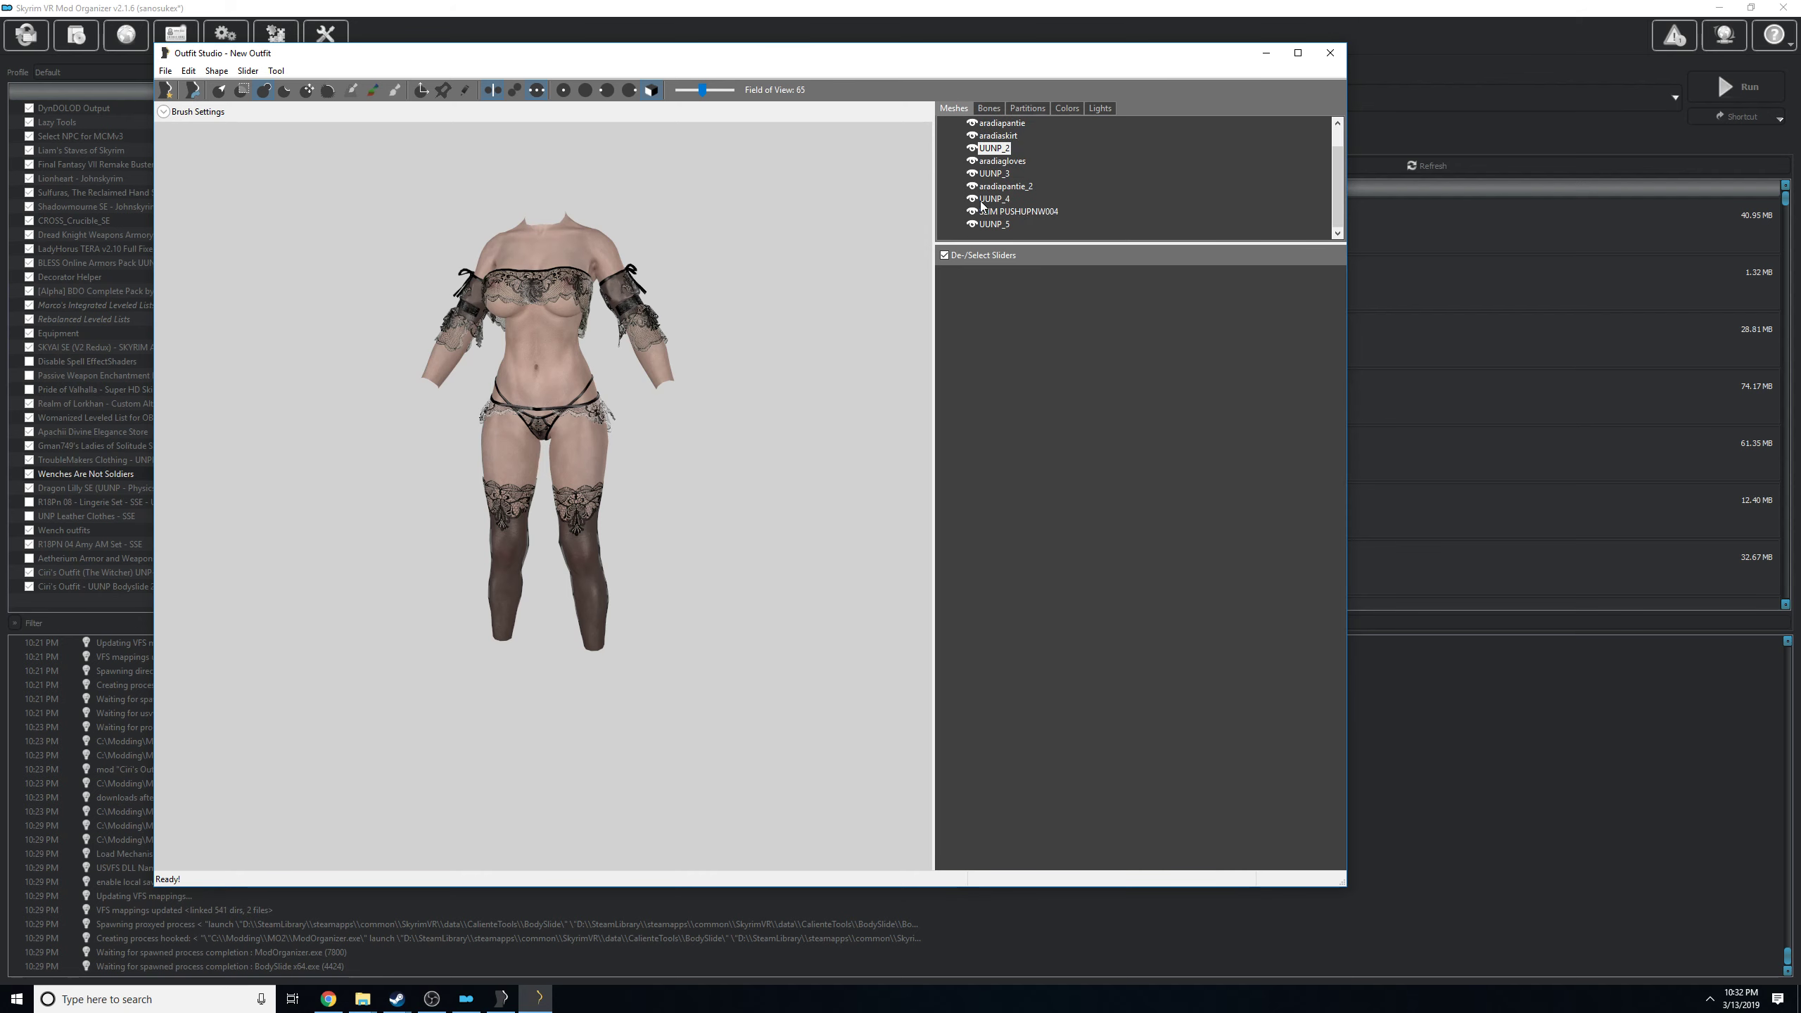
{"action": "left_click", "coordinate": [995, 200]}
{"action": "scroll", "coordinate": [1097, 197], "scroll_direction": "up", "scroll_amount": 1}
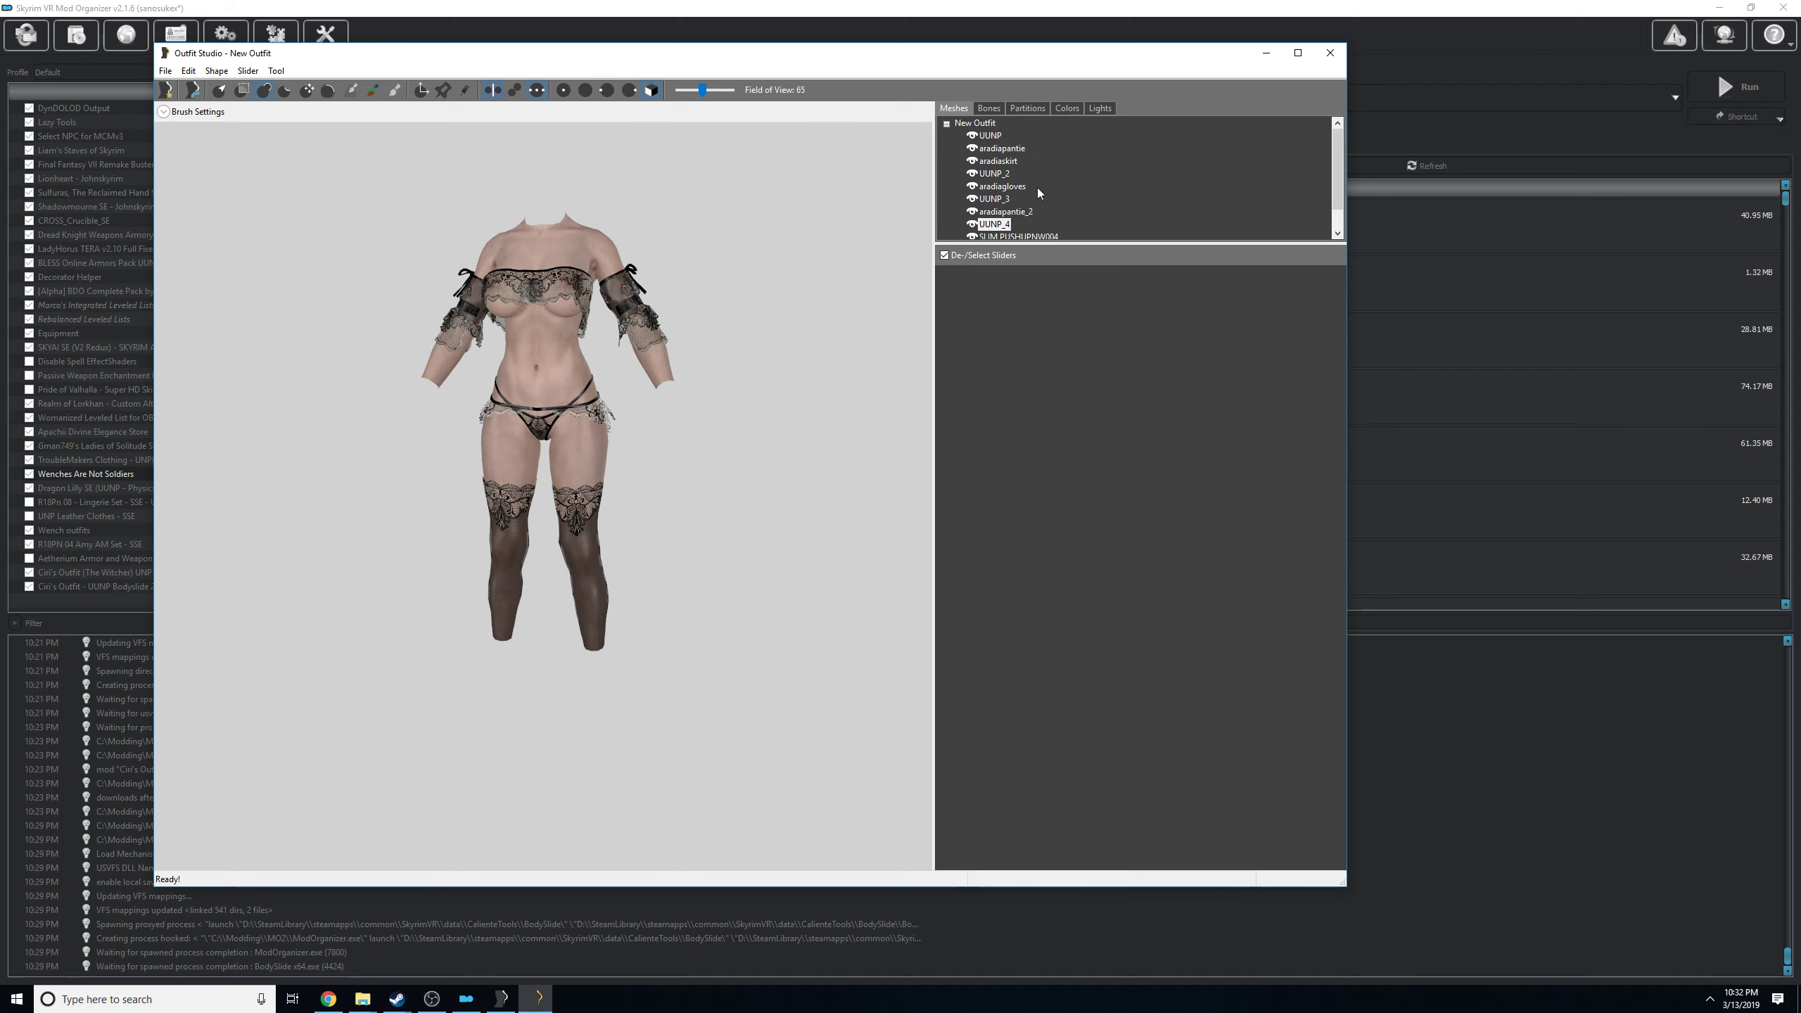
{"action": "right_click", "coordinate": [990, 178]}
{"action": "left_click", "coordinate": [1106, 432]}
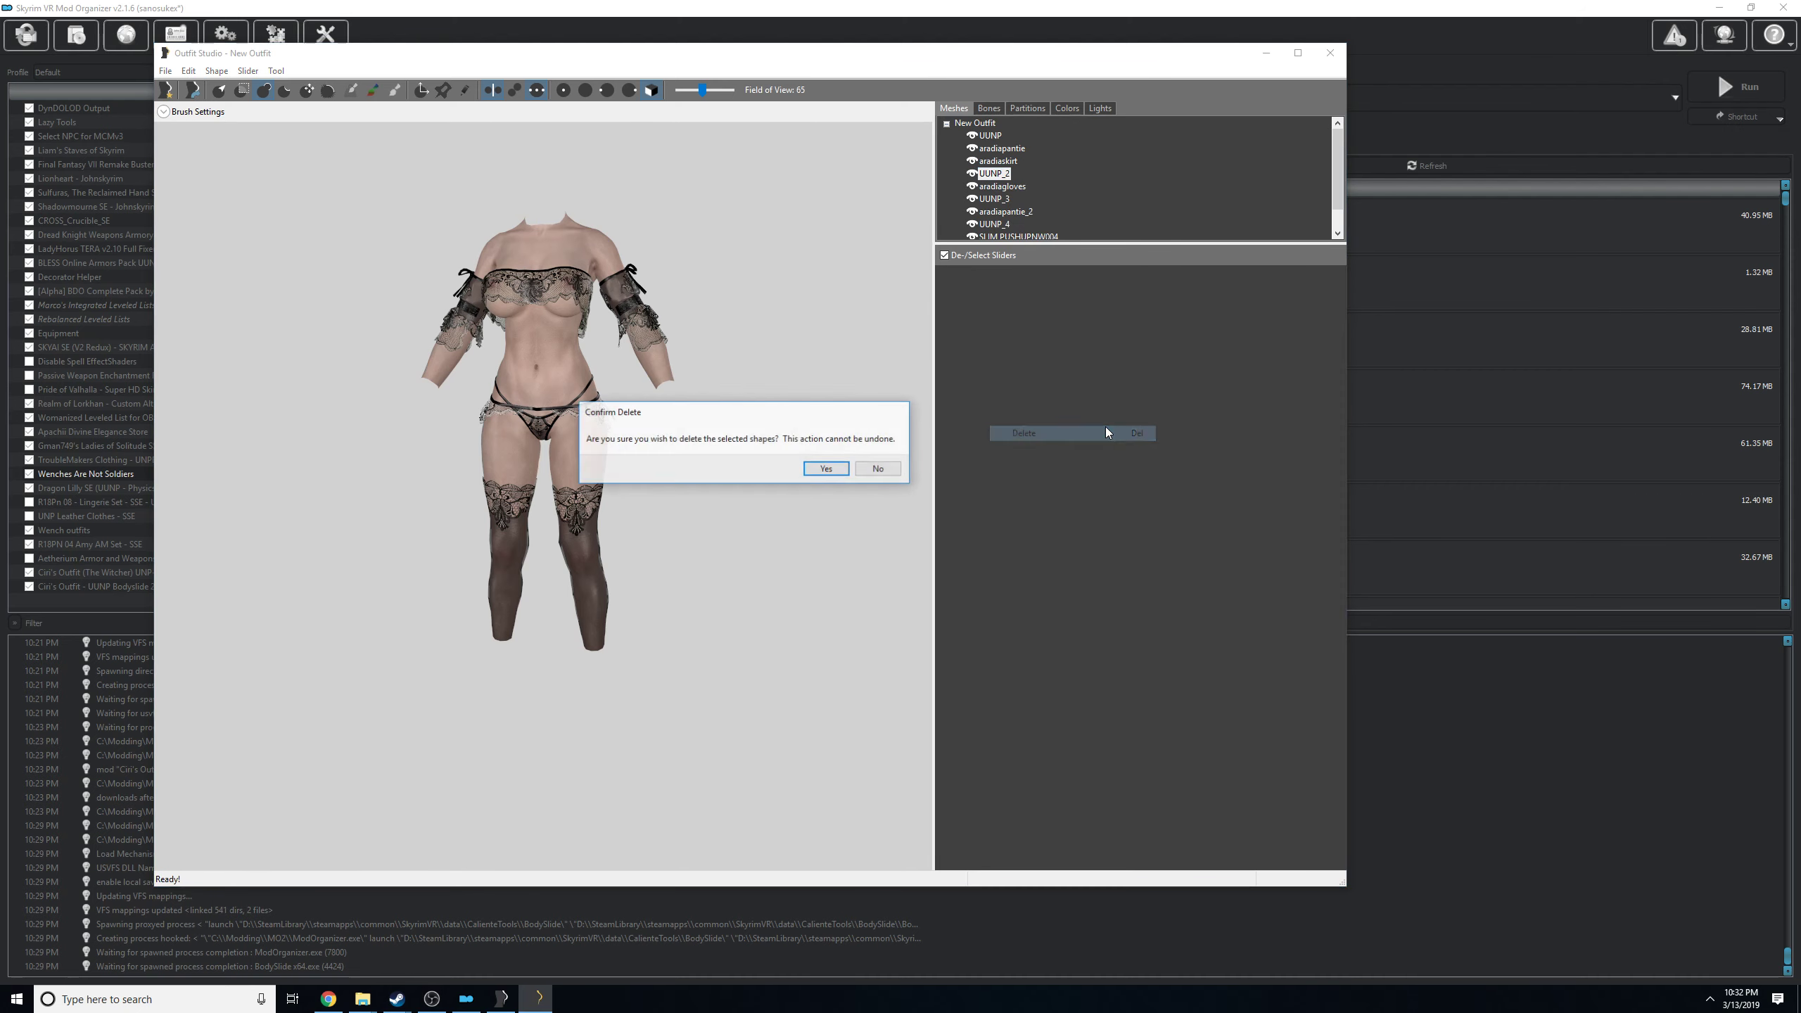
{"action": "left_click", "coordinate": [842, 467]}
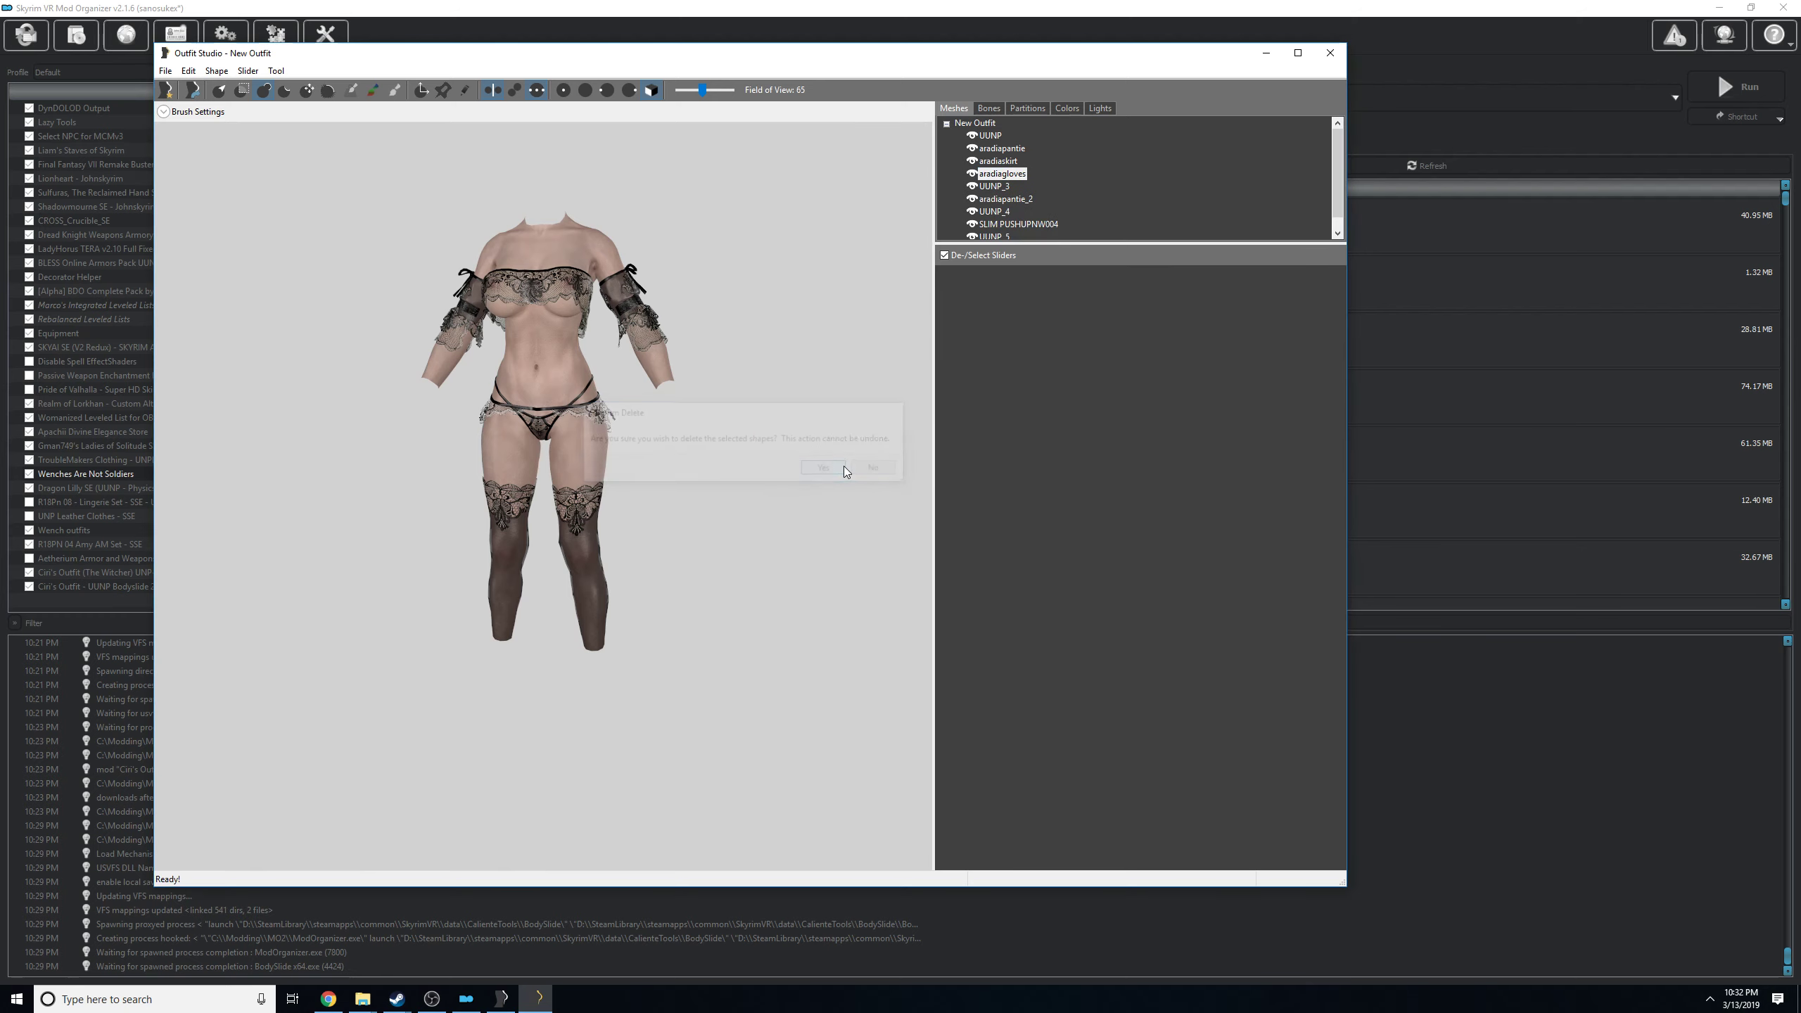
{"action": "right_click", "coordinate": [985, 185]}
{"action": "left_click", "coordinate": [1080, 437]}
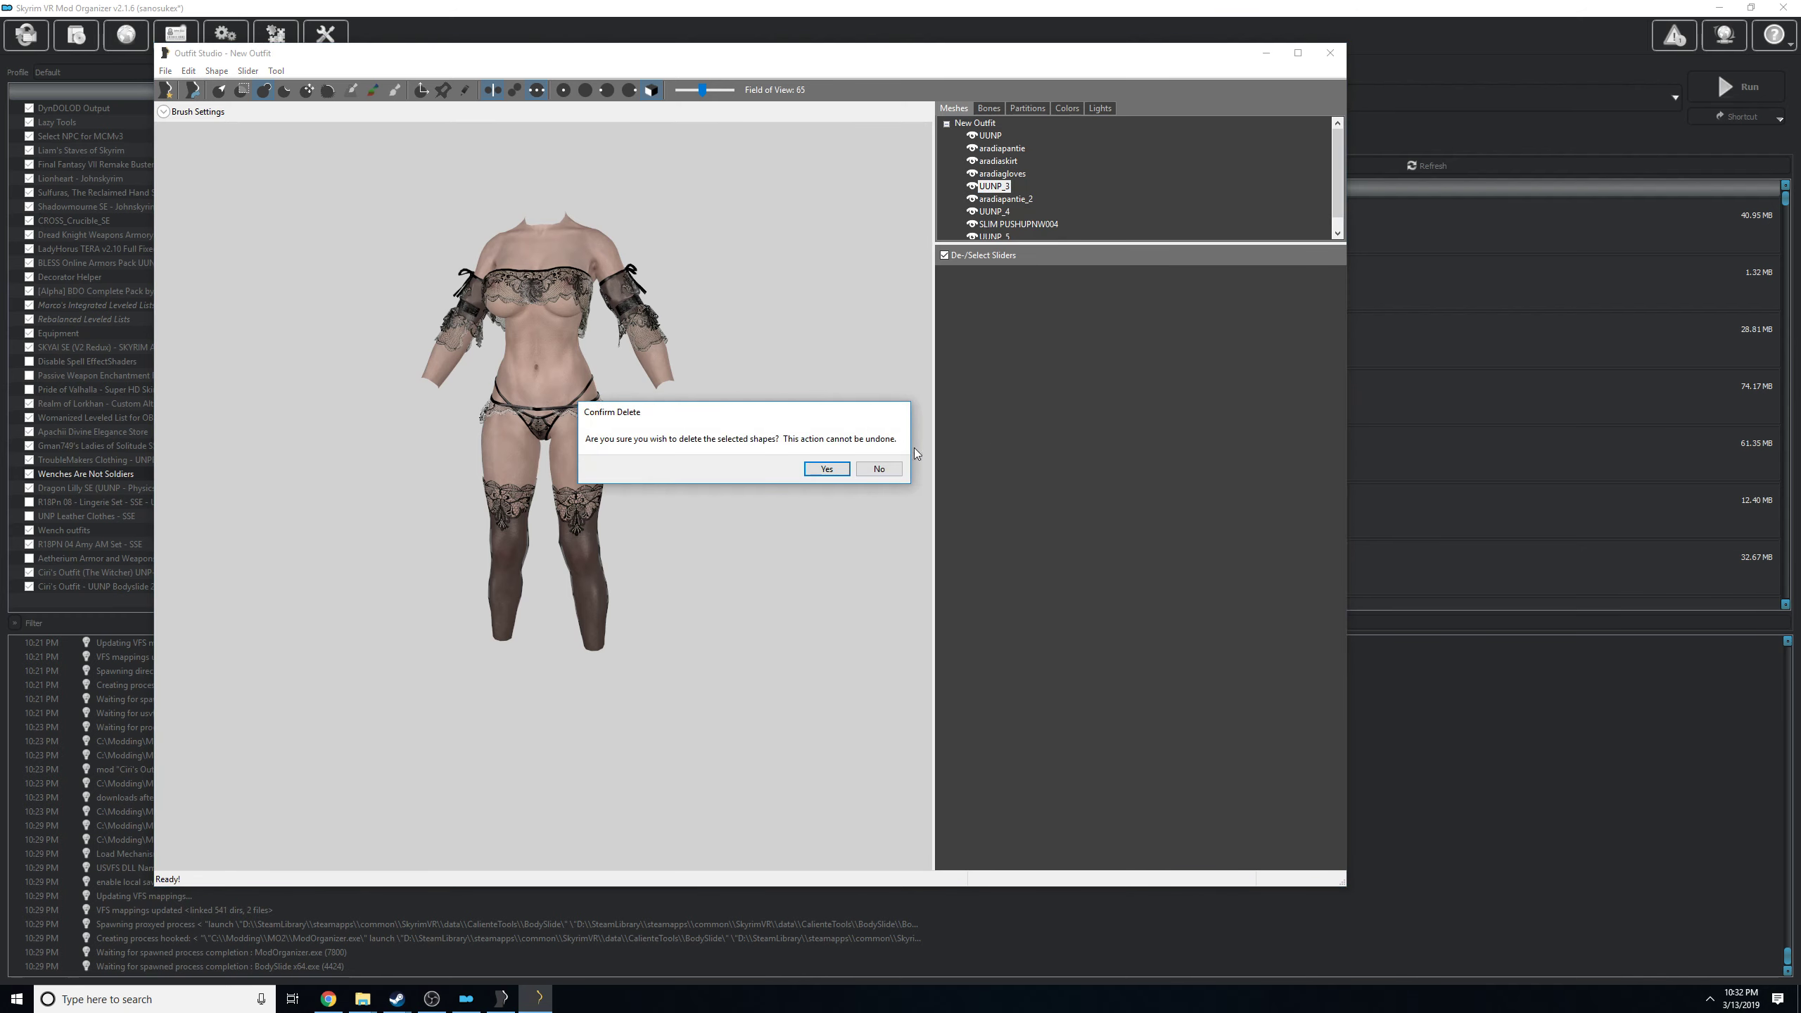
{"action": "left_click", "coordinate": [826, 468]}
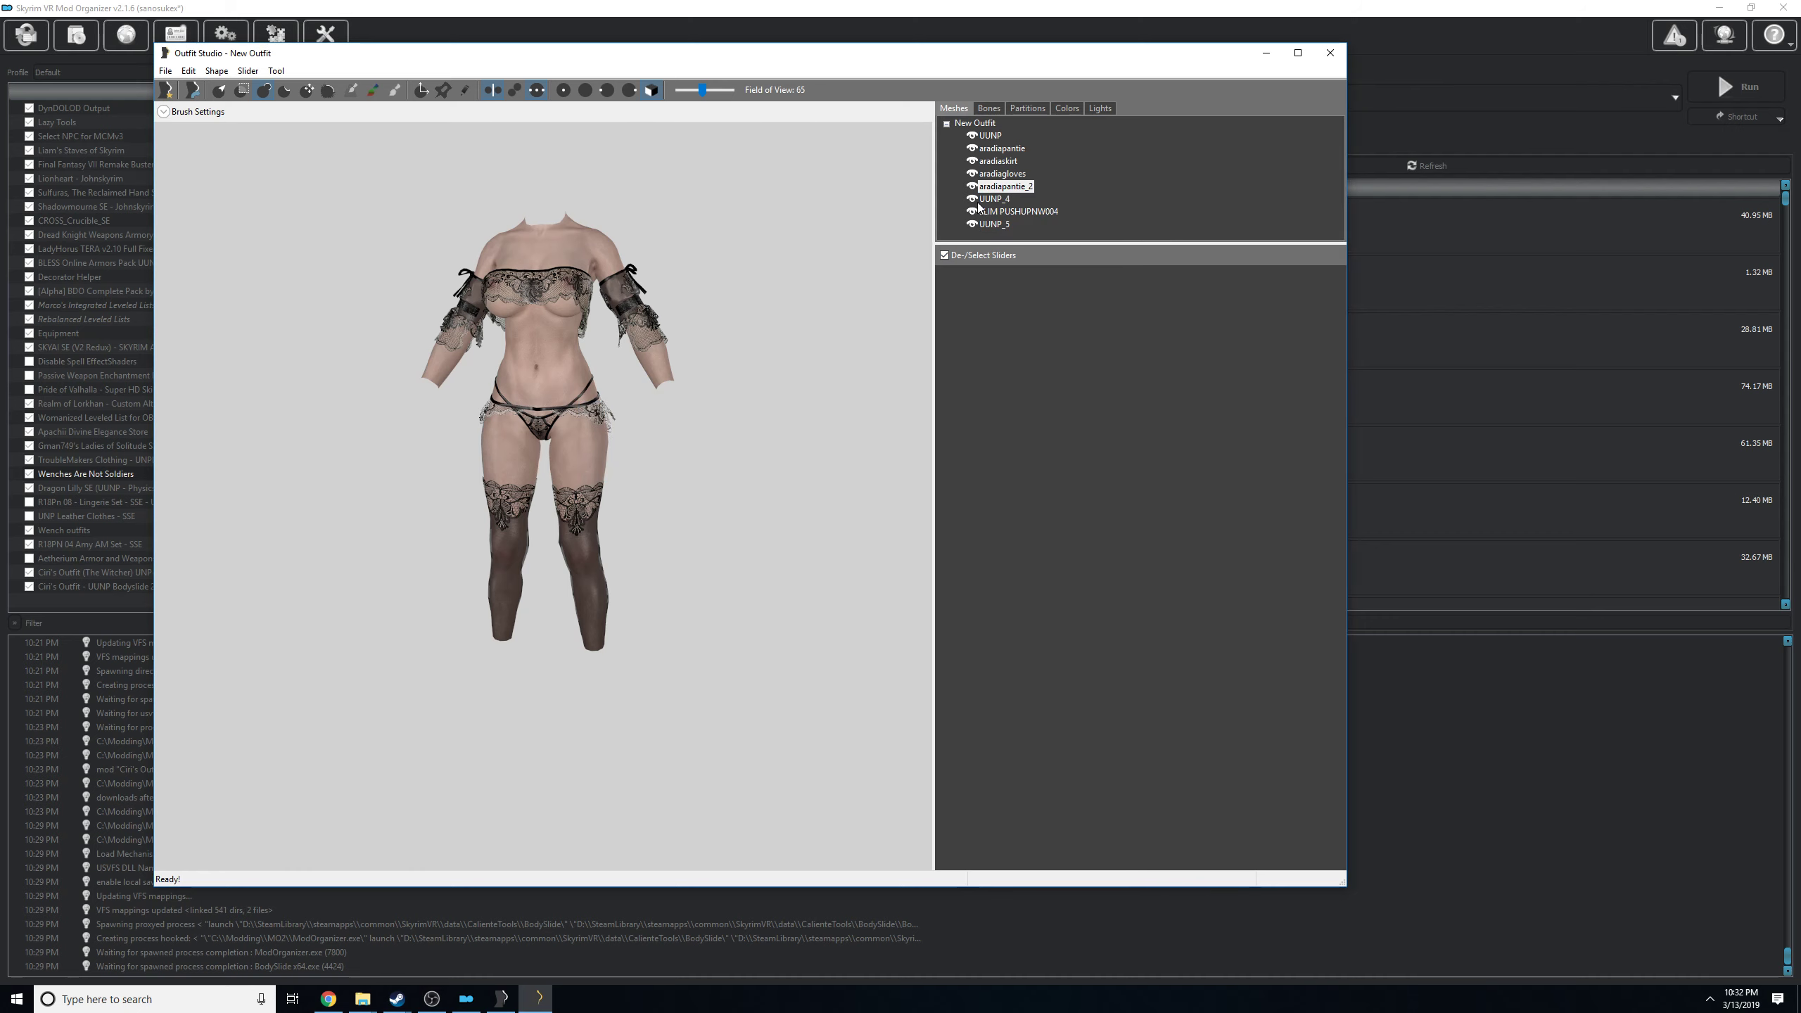
Delete the remaining duplicate body meshes UUNP_4 and UUNP_5 from the outfit.
{"action": "right_click", "coordinate": [1006, 199]}
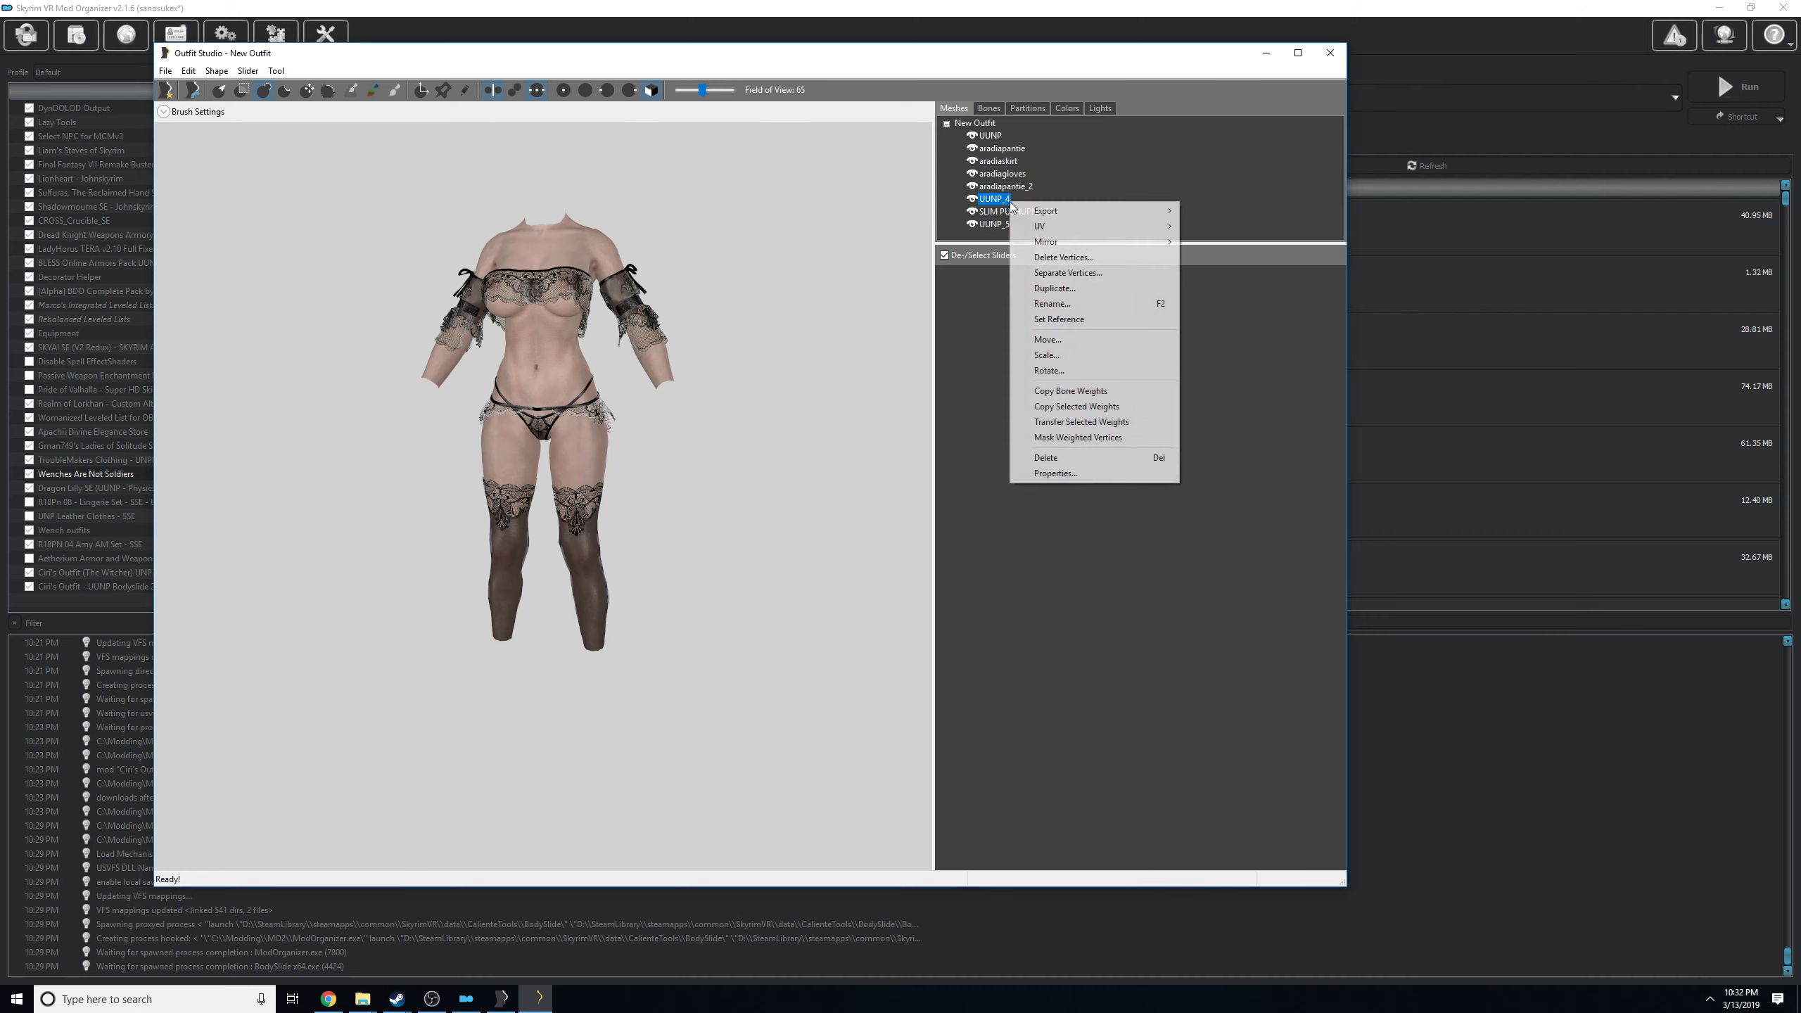
{"action": "left_click", "coordinate": [1080, 457]}
{"action": "left_click", "coordinate": [846, 467]}
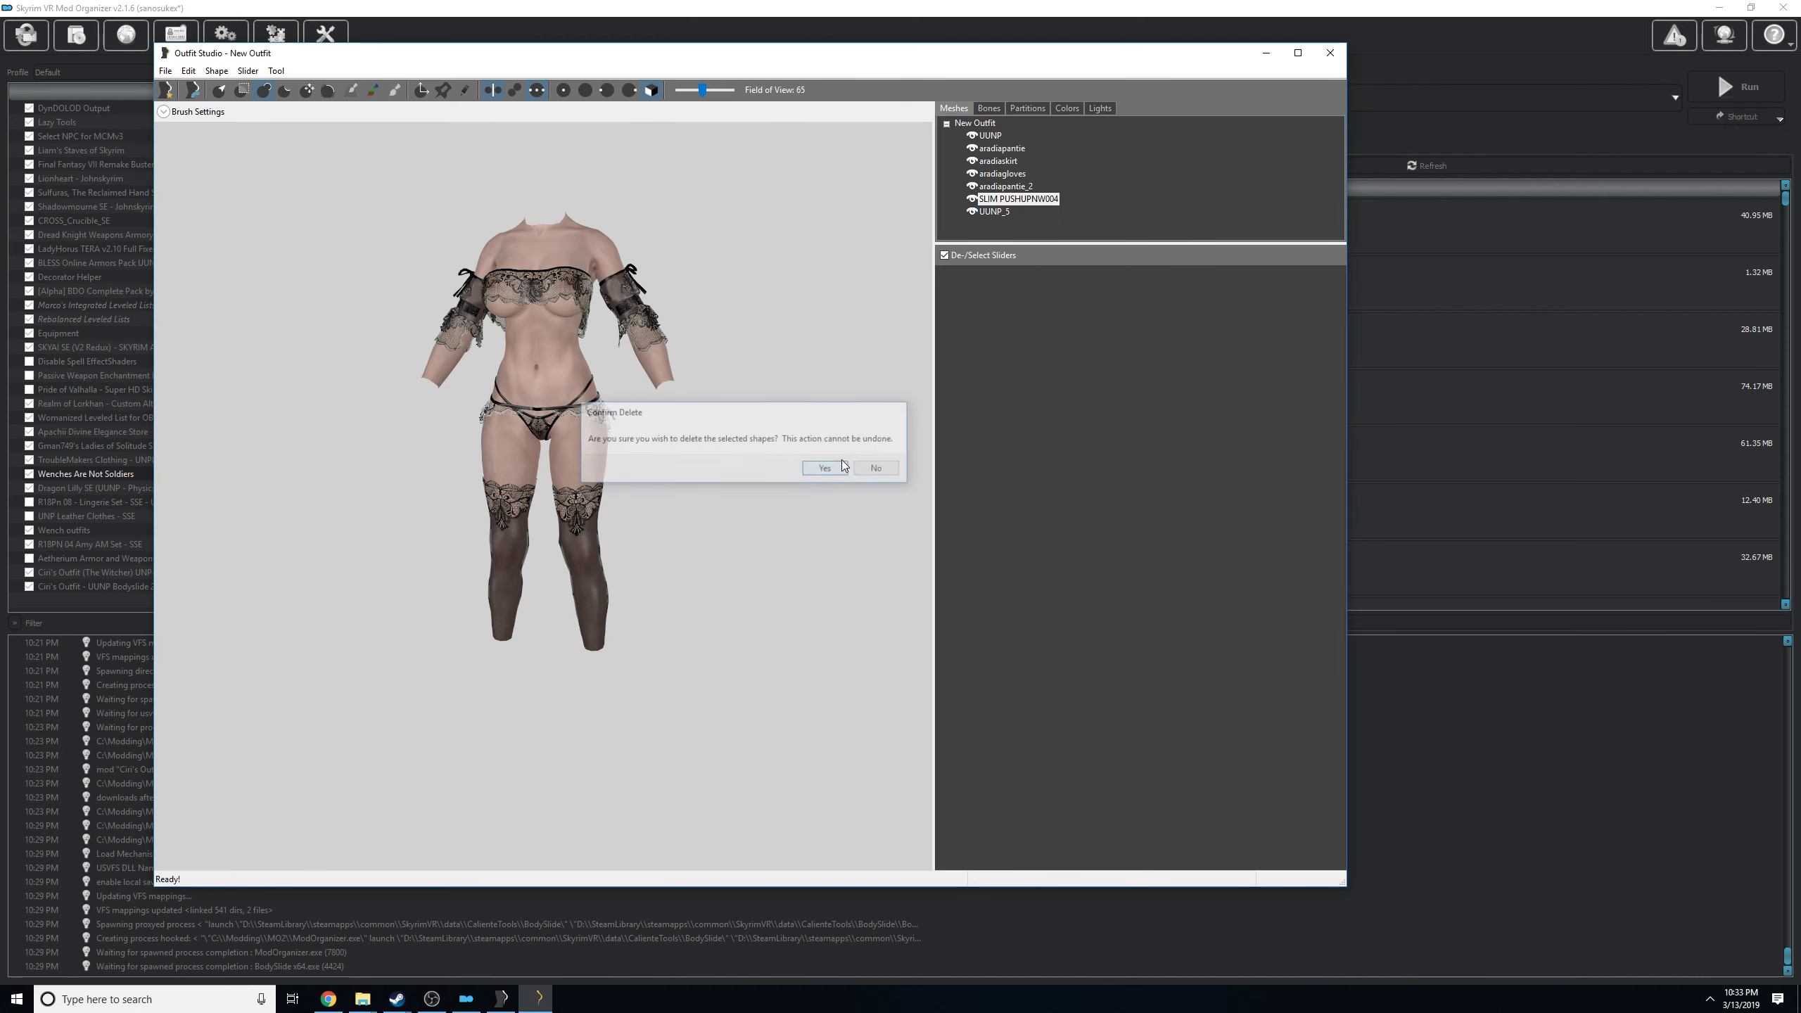
{"action": "right_click", "coordinate": [987, 211]}
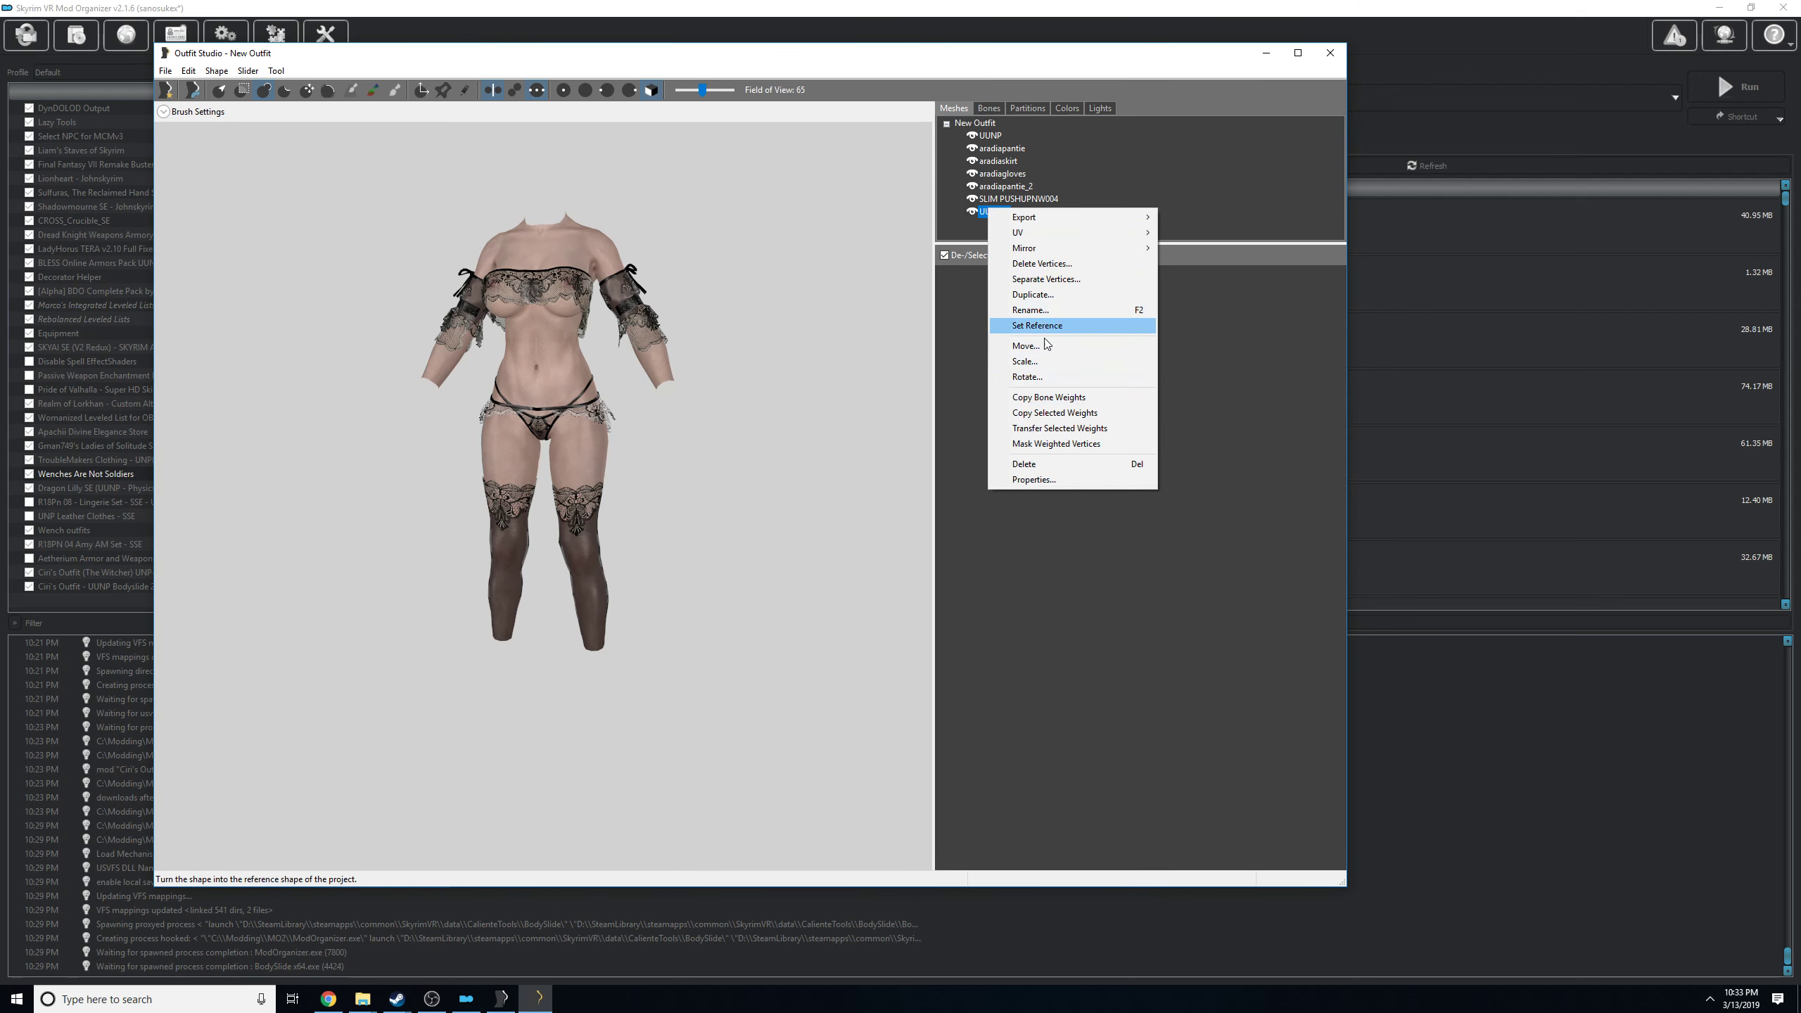
{"action": "left_click", "coordinate": [1047, 468]}
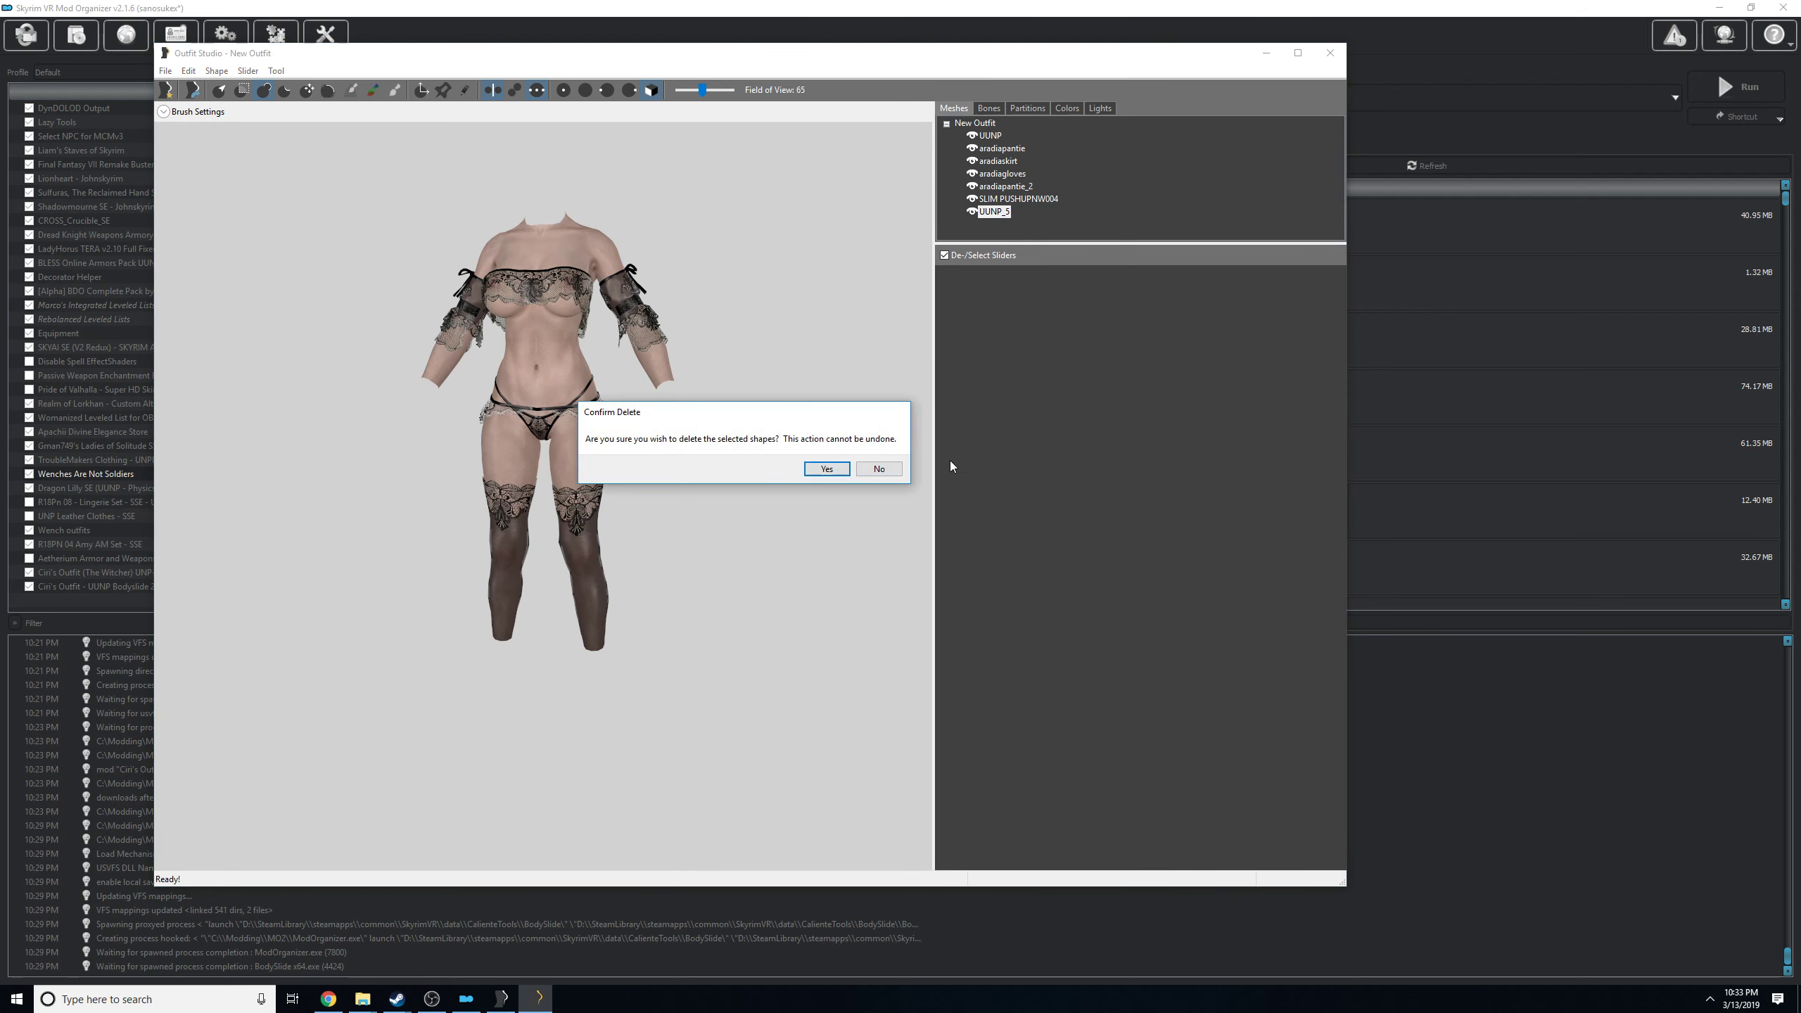
{"action": "left_click", "coordinate": [824, 470]}
Check the partitions of aradiapantie and aradiaskirt, and apply partition type 32 SBP_32_BODY to the aradiagloves mesh.
{"action": "left_click", "coordinate": [987, 159]}
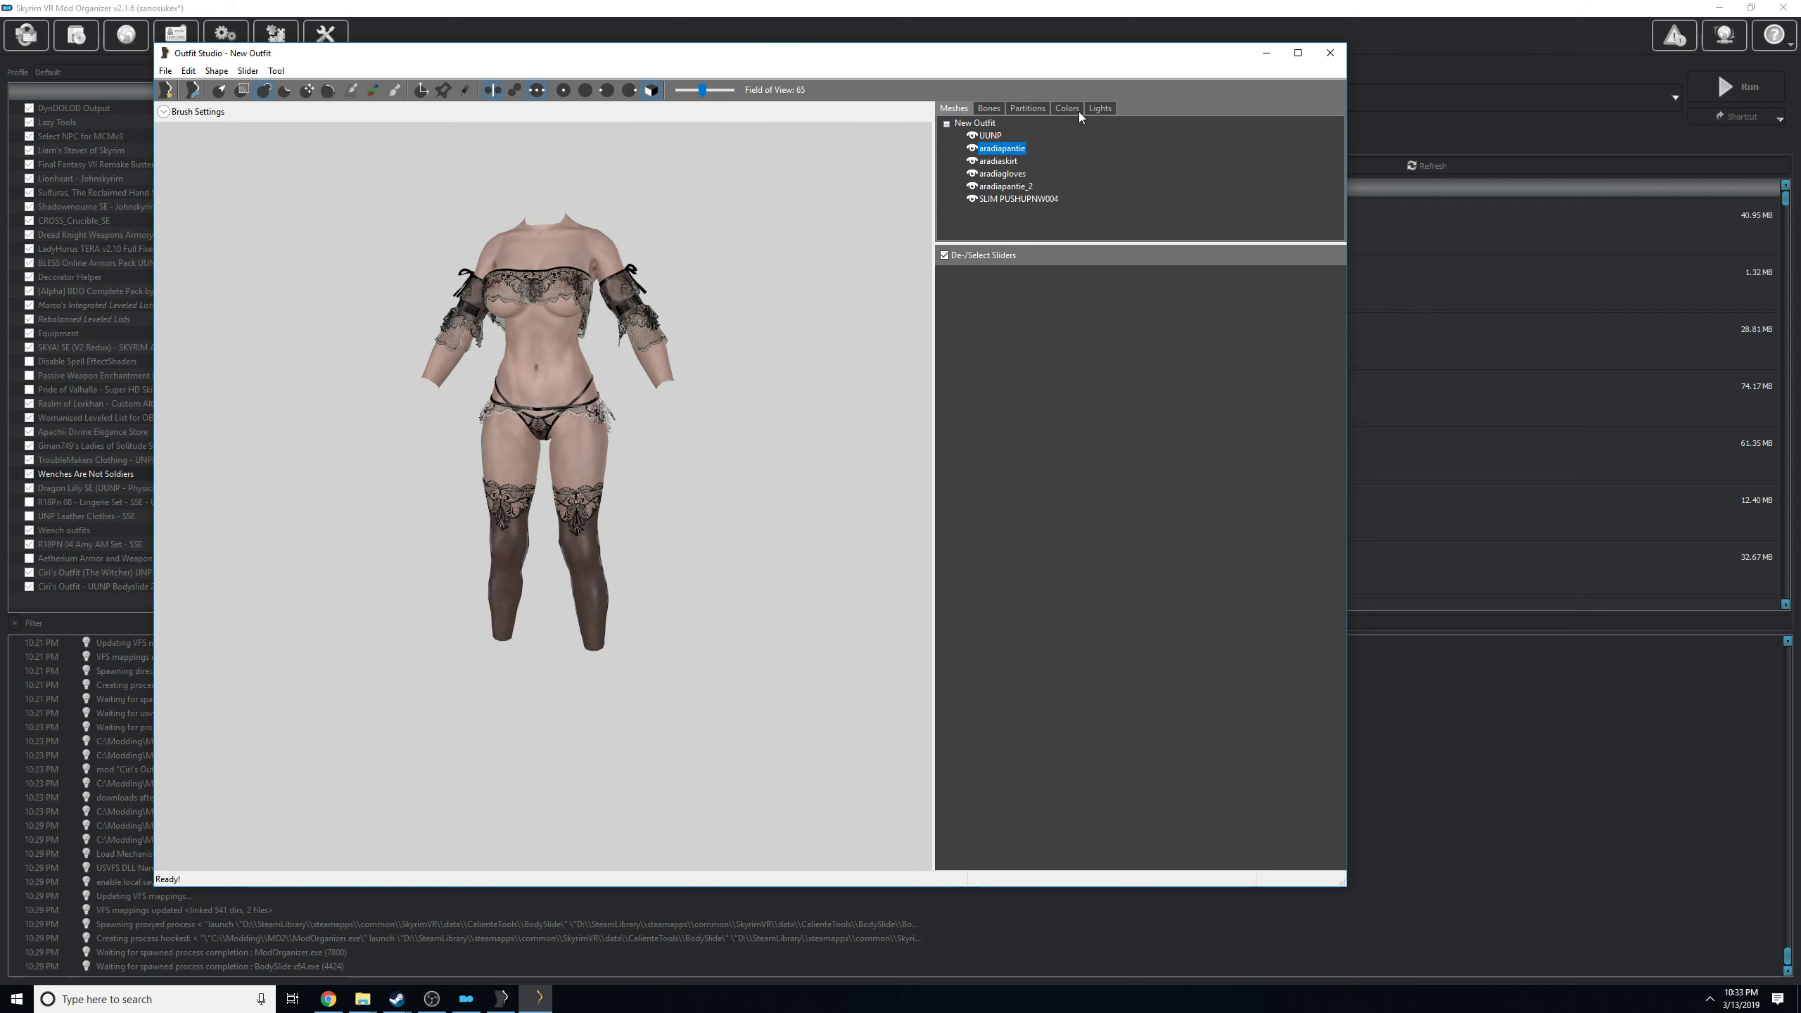
{"action": "left_click", "coordinate": [1028, 108]}
{"action": "left_click", "coordinate": [954, 108]}
{"action": "left_click", "coordinate": [991, 164]}
{"action": "left_click", "coordinate": [1029, 108]}
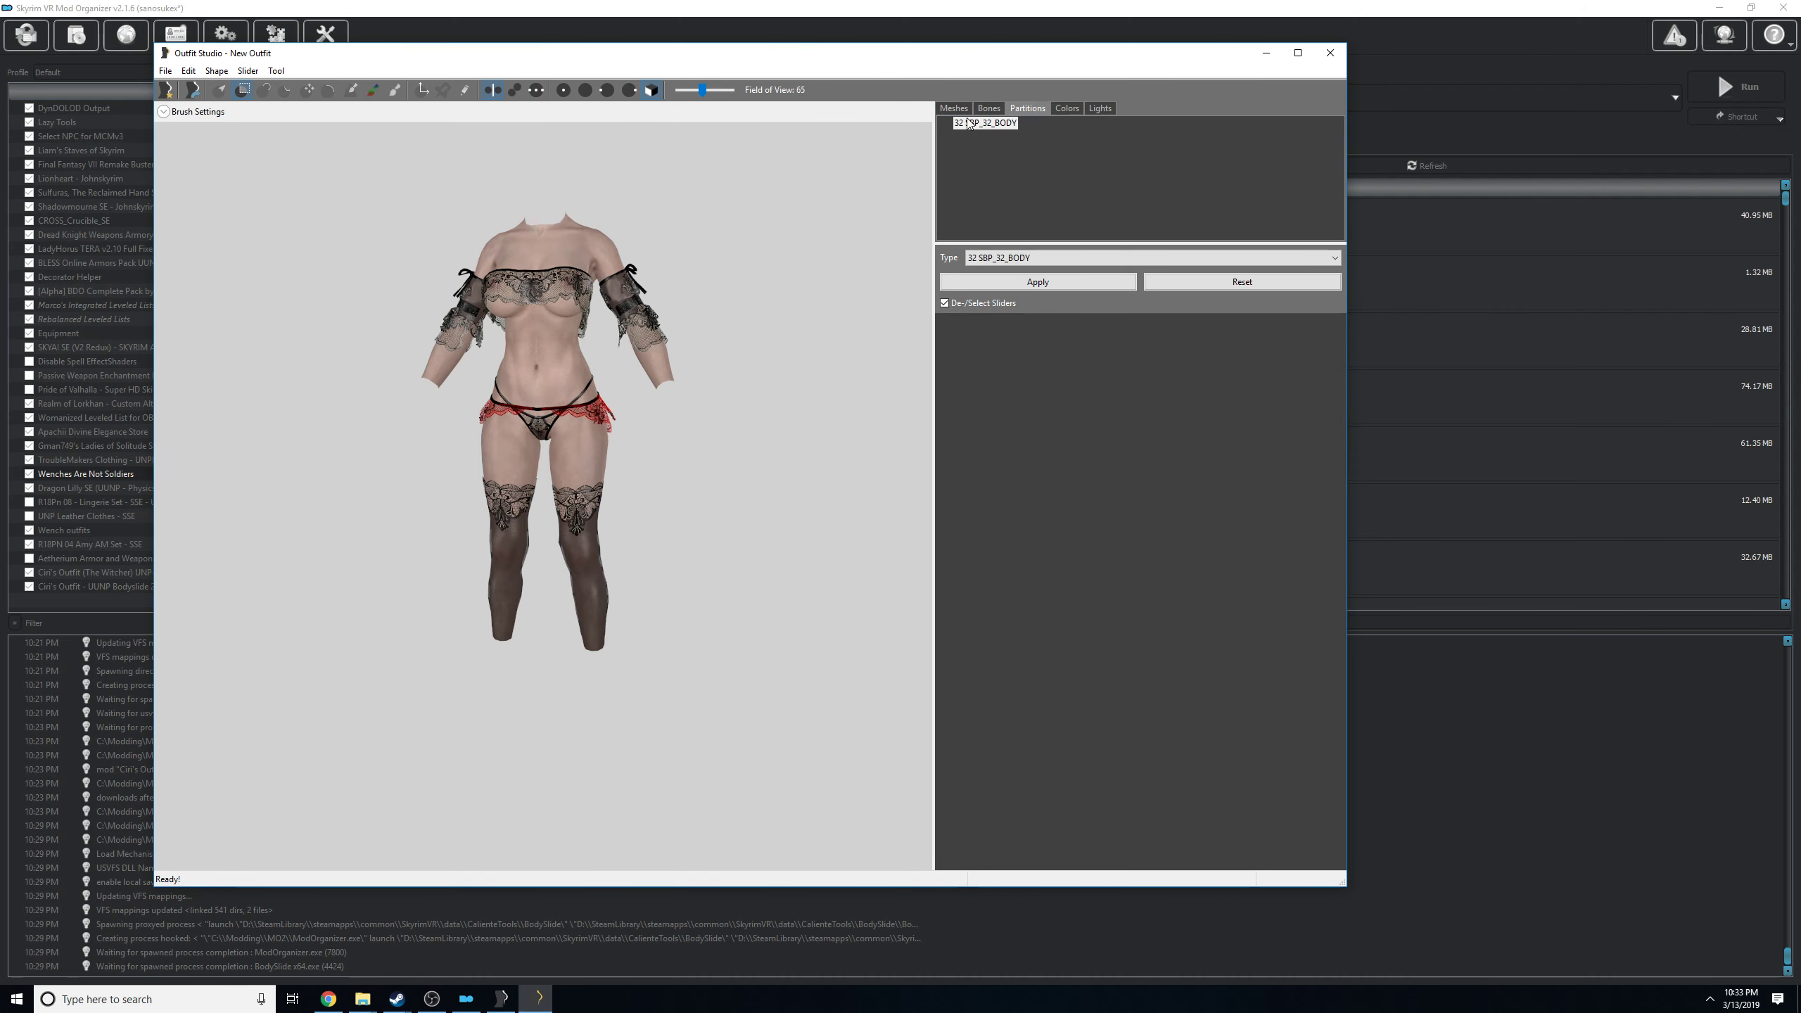
{"action": "left_click", "coordinate": [954, 108]}
{"action": "left_click", "coordinate": [995, 175]}
{"action": "left_click", "coordinate": [1031, 108]}
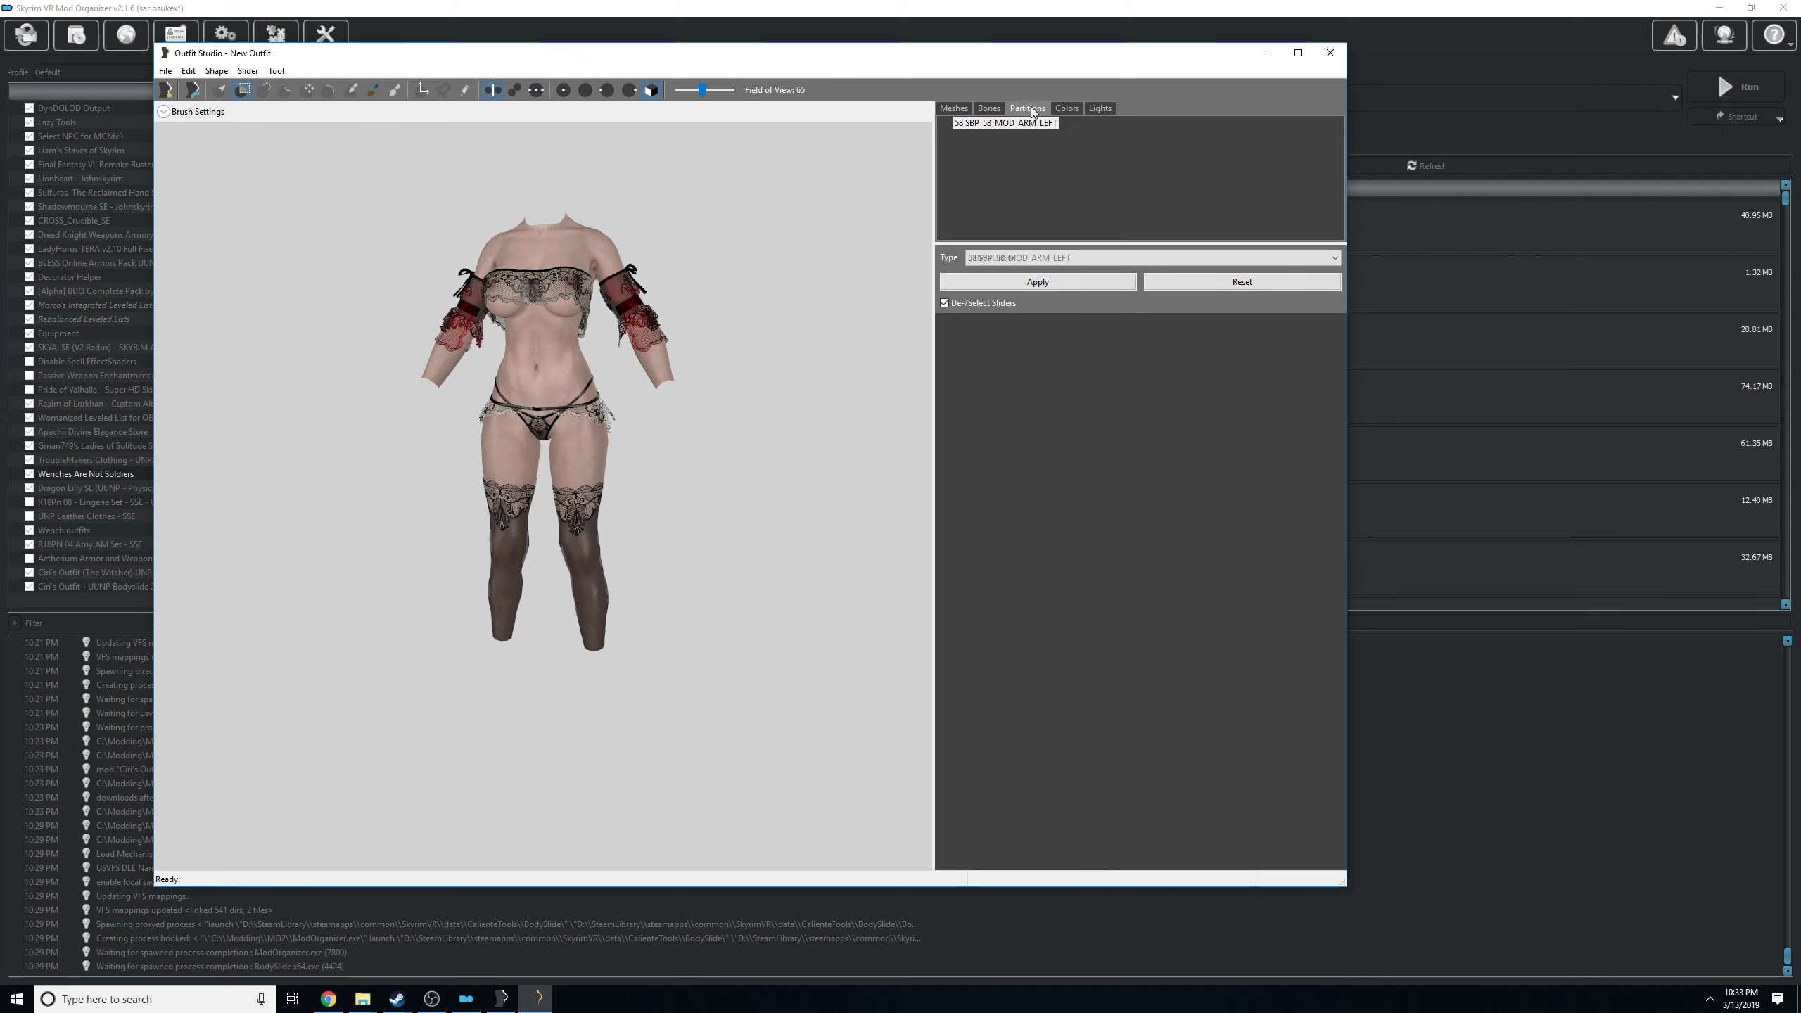
{"action": "left_click", "coordinate": [1029, 260]}
{"action": "scroll", "coordinate": [1248, 407], "scroll_direction": "up", "scroll_amount": 8}
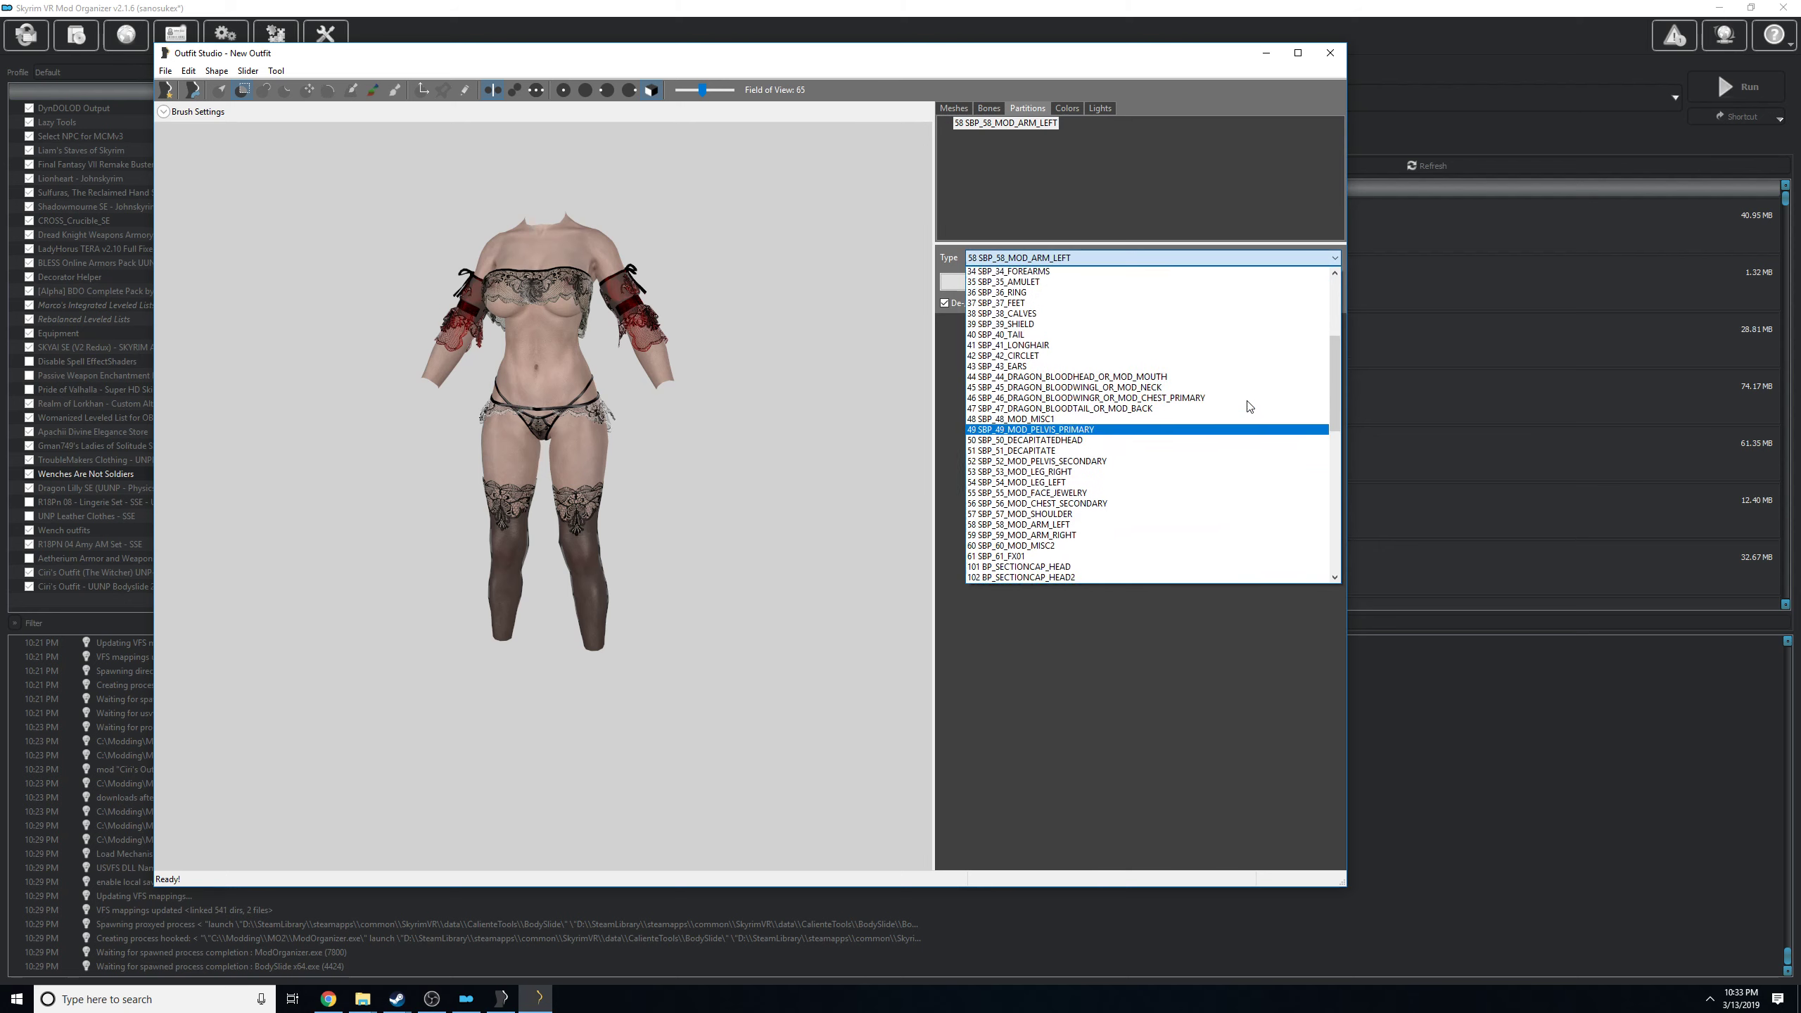
{"action": "scroll", "coordinate": [1248, 406], "scroll_direction": "up", "scroll_amount": 3}
{"action": "left_click", "coordinate": [1219, 351]}
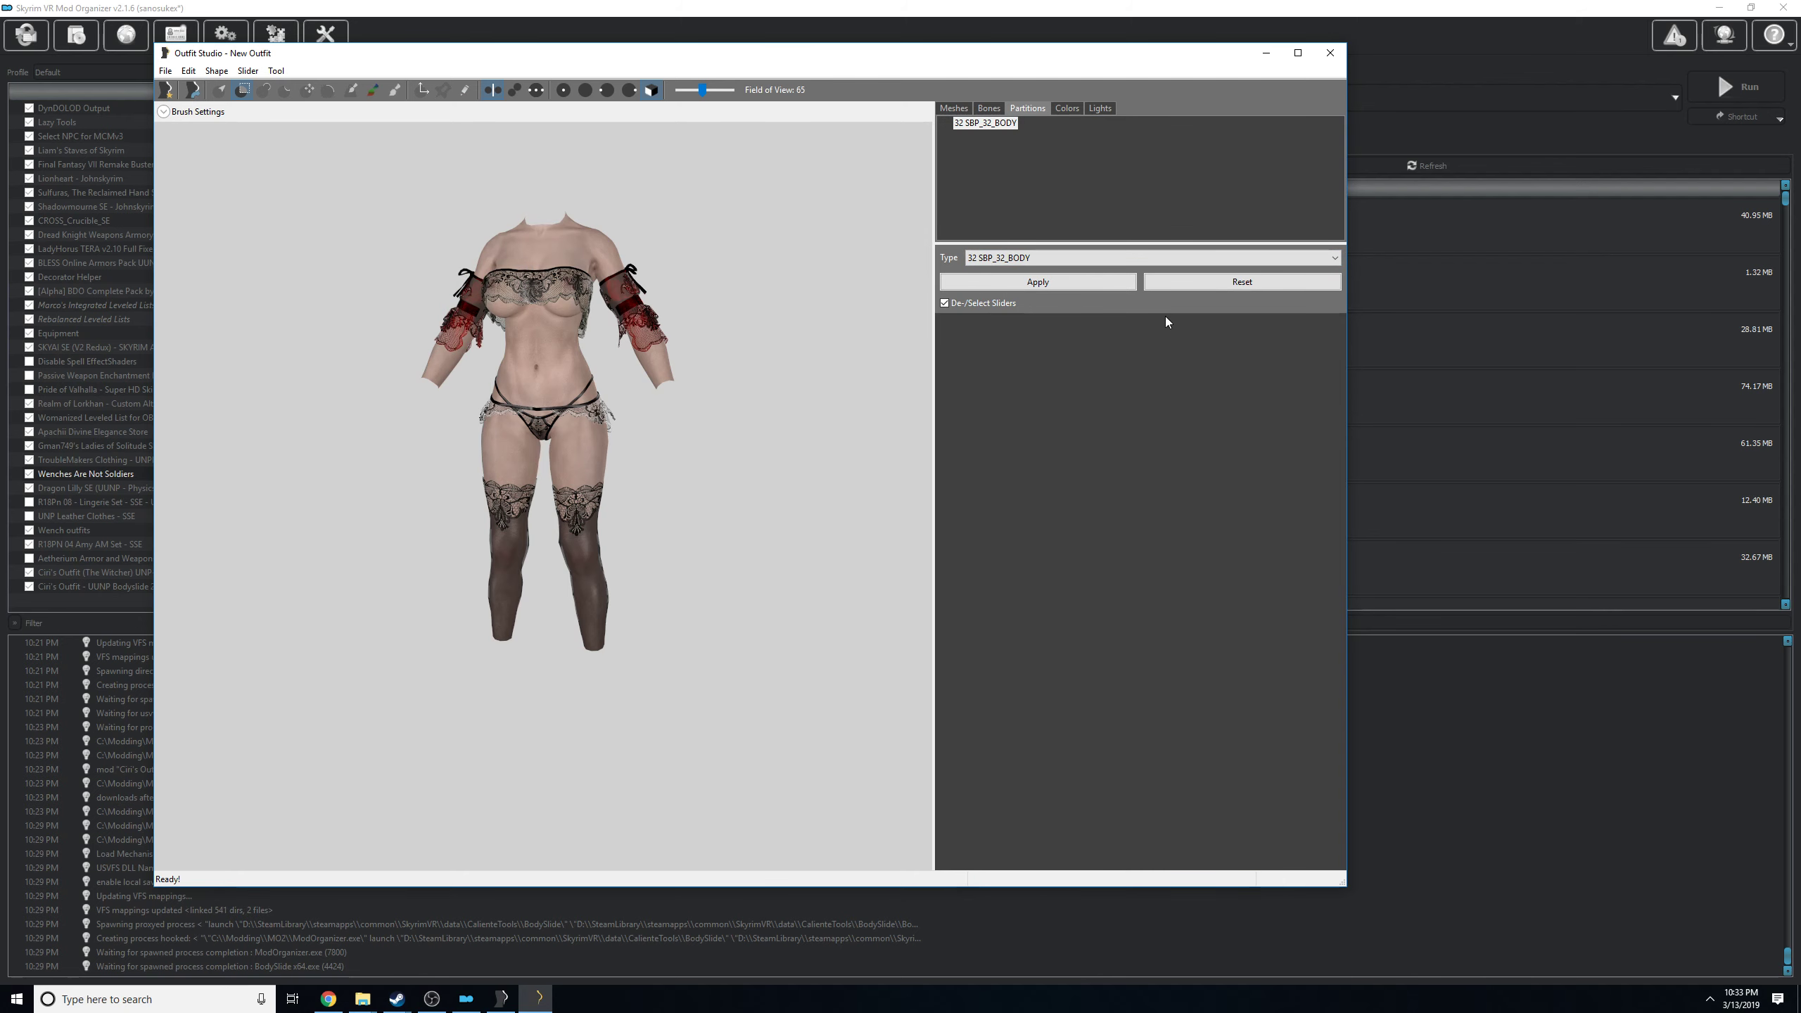
{"action": "left_click", "coordinate": [1005, 283]}
Change the partition type of aradiapantie_2, the lace top mesh, to 32 SBP_32_BODY.
{"action": "left_click", "coordinate": [942, 108]}
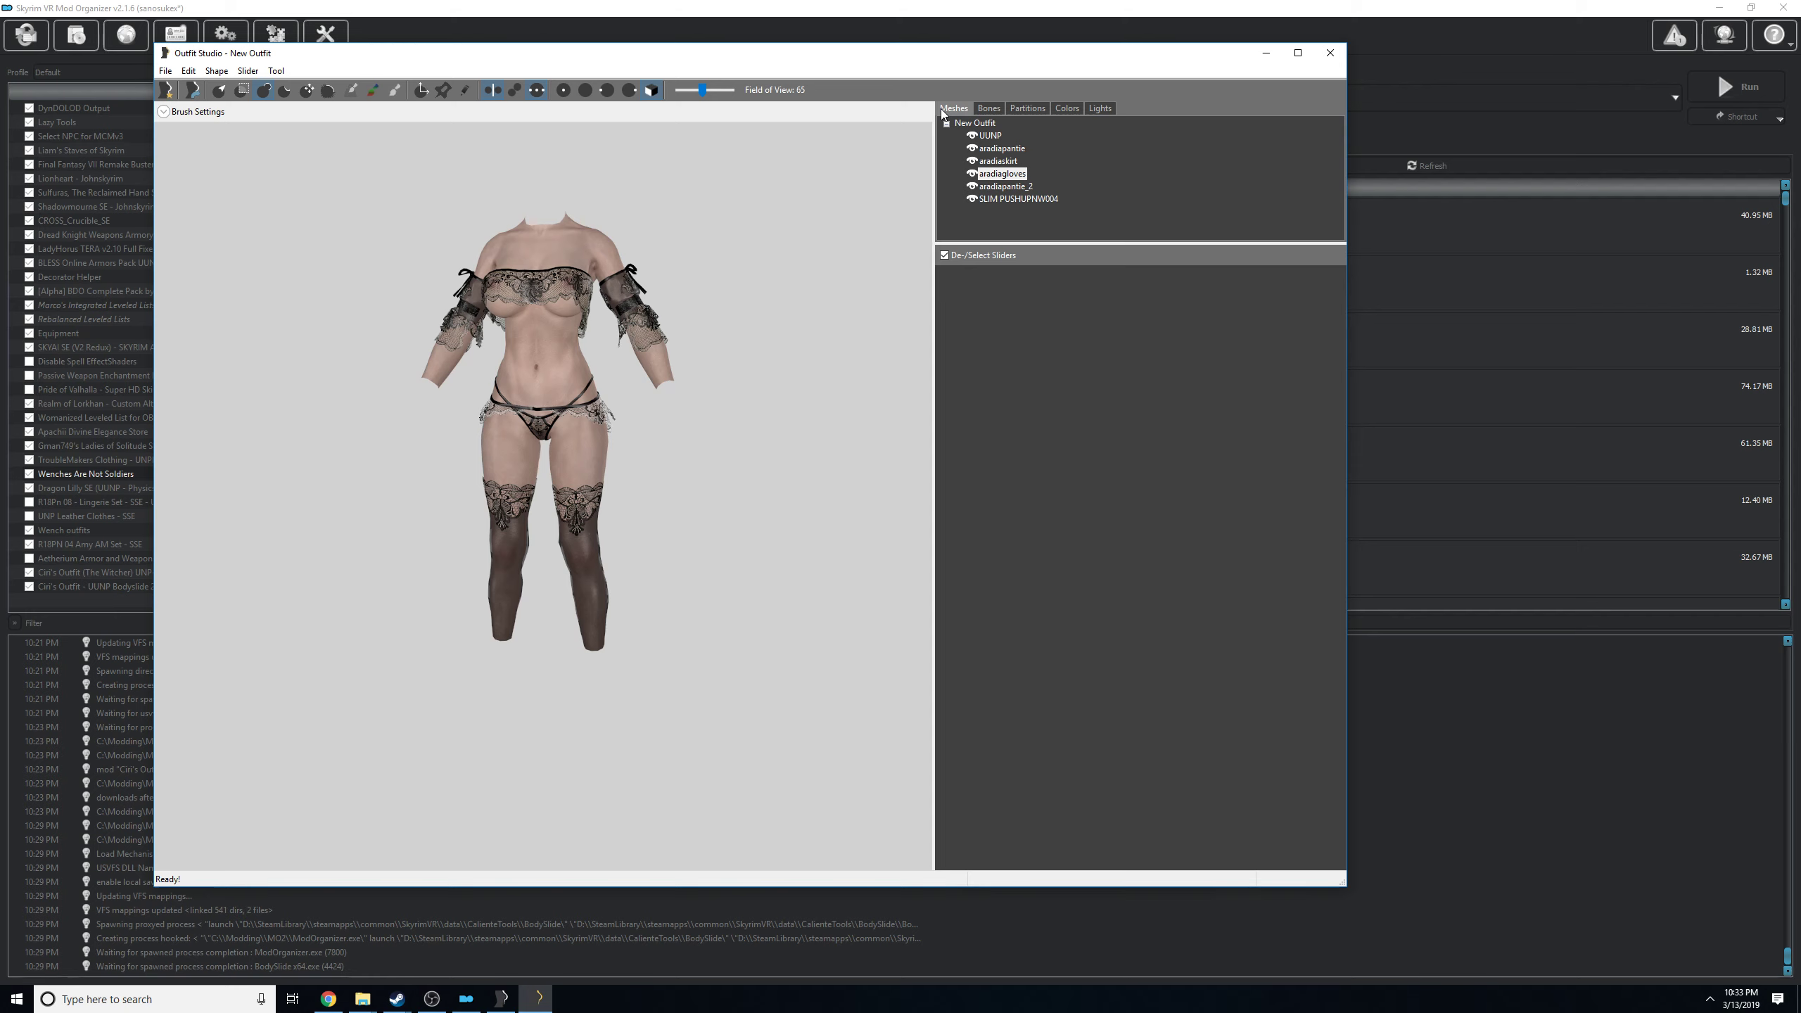
{"action": "left_click", "coordinate": [1027, 109]}
{"action": "left_click", "coordinate": [1031, 259]}
{"action": "scroll", "coordinate": [1105, 347], "scroll_direction": "up", "scroll_amount": 12}
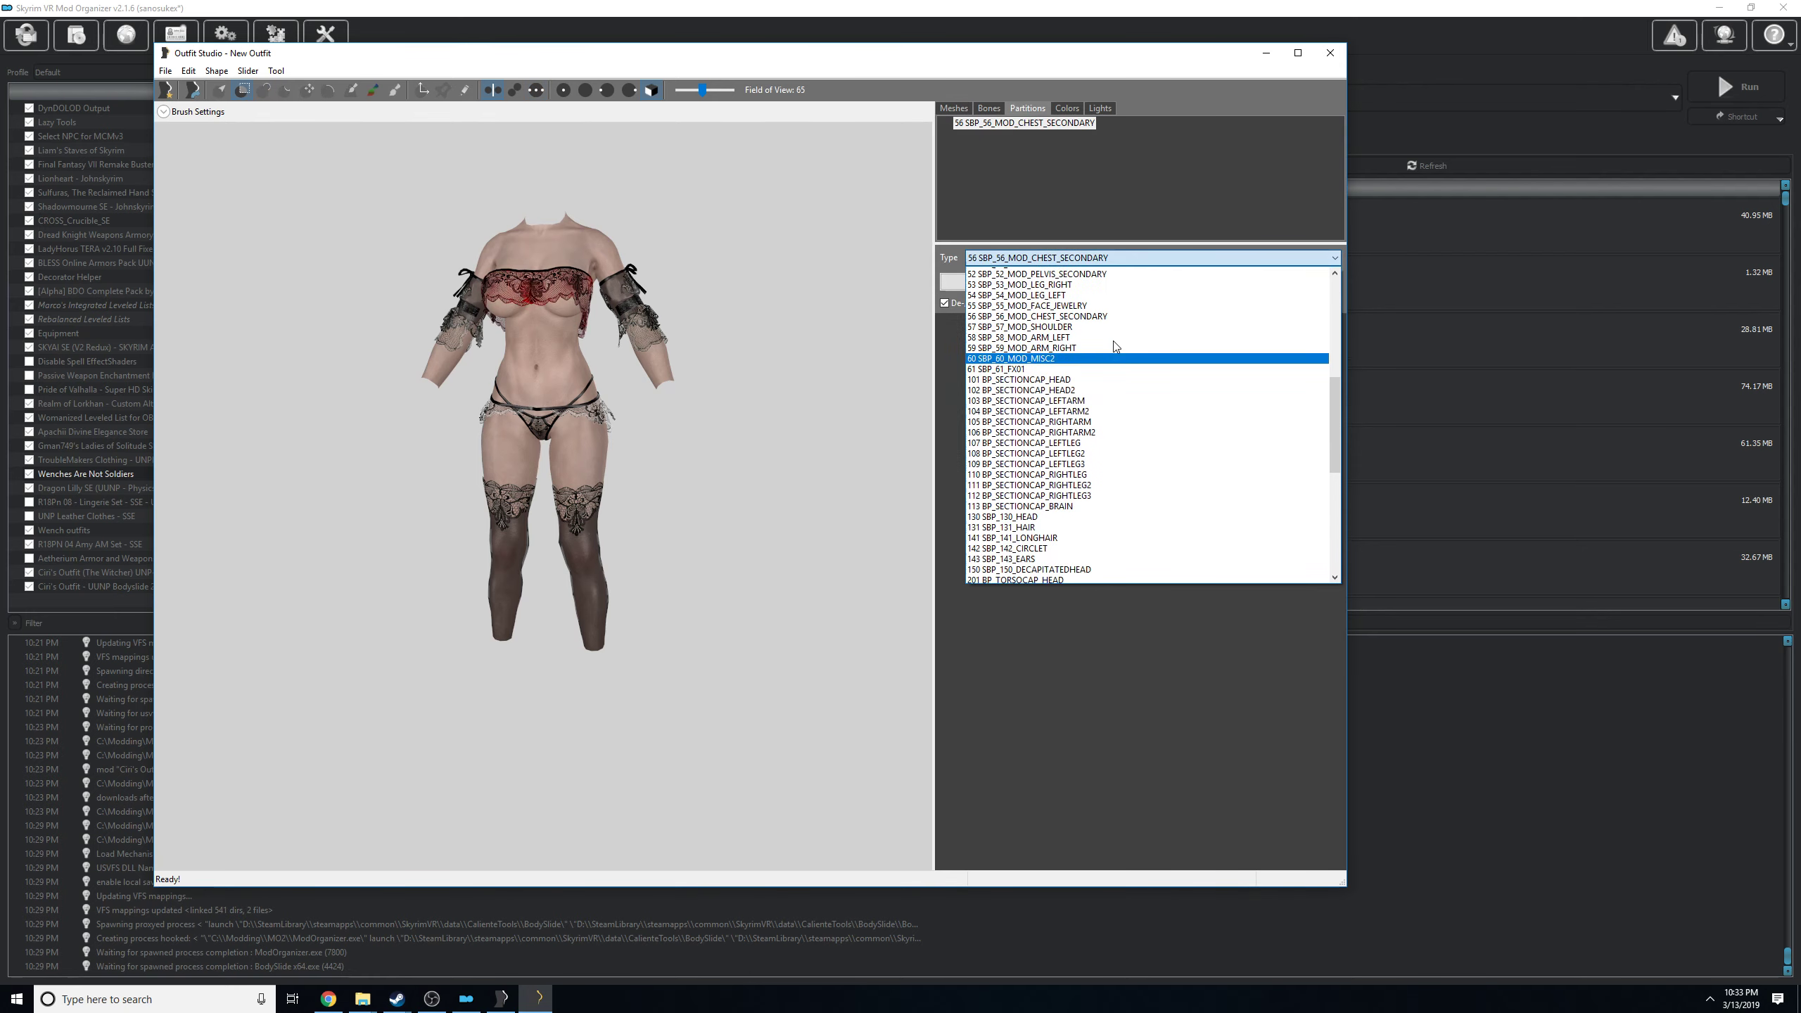
{"action": "left_click", "coordinate": [1108, 400]}
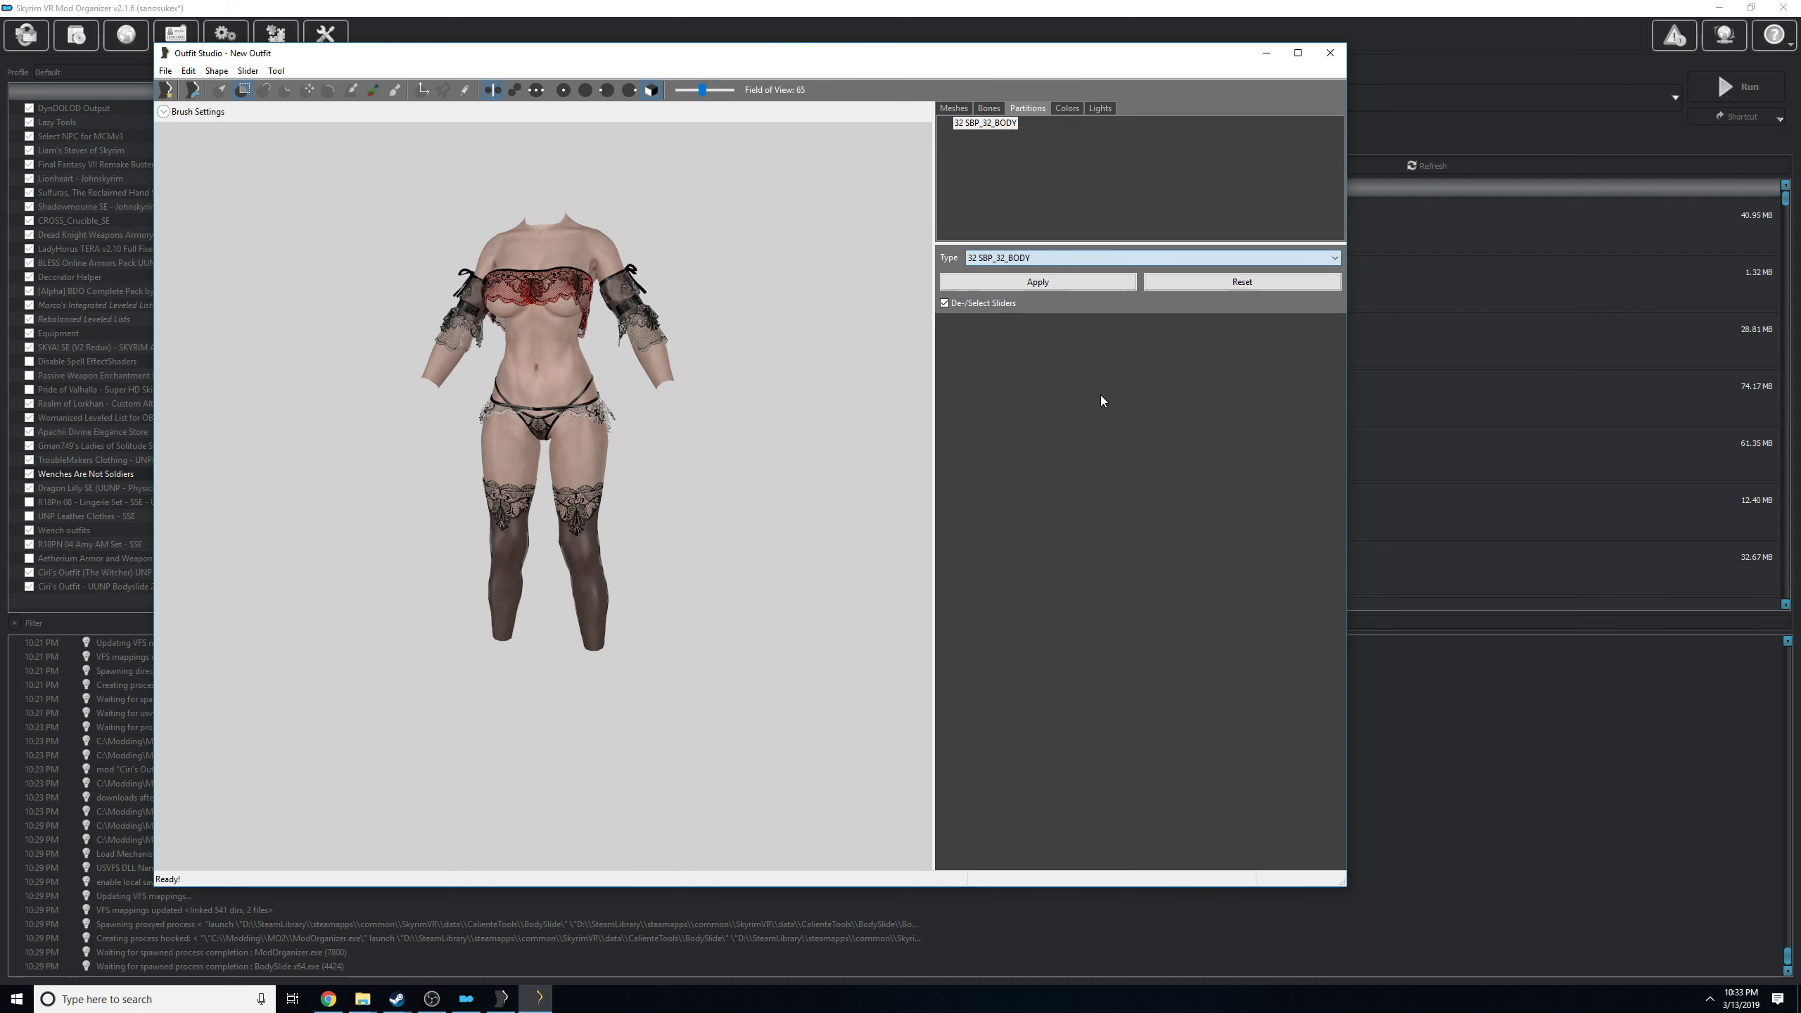
Change the partition type of the SLIM PUSHUPNW004 stockings mesh to 32 SBP_32_BODY and apply it.
{"action": "left_click", "coordinate": [968, 107]}
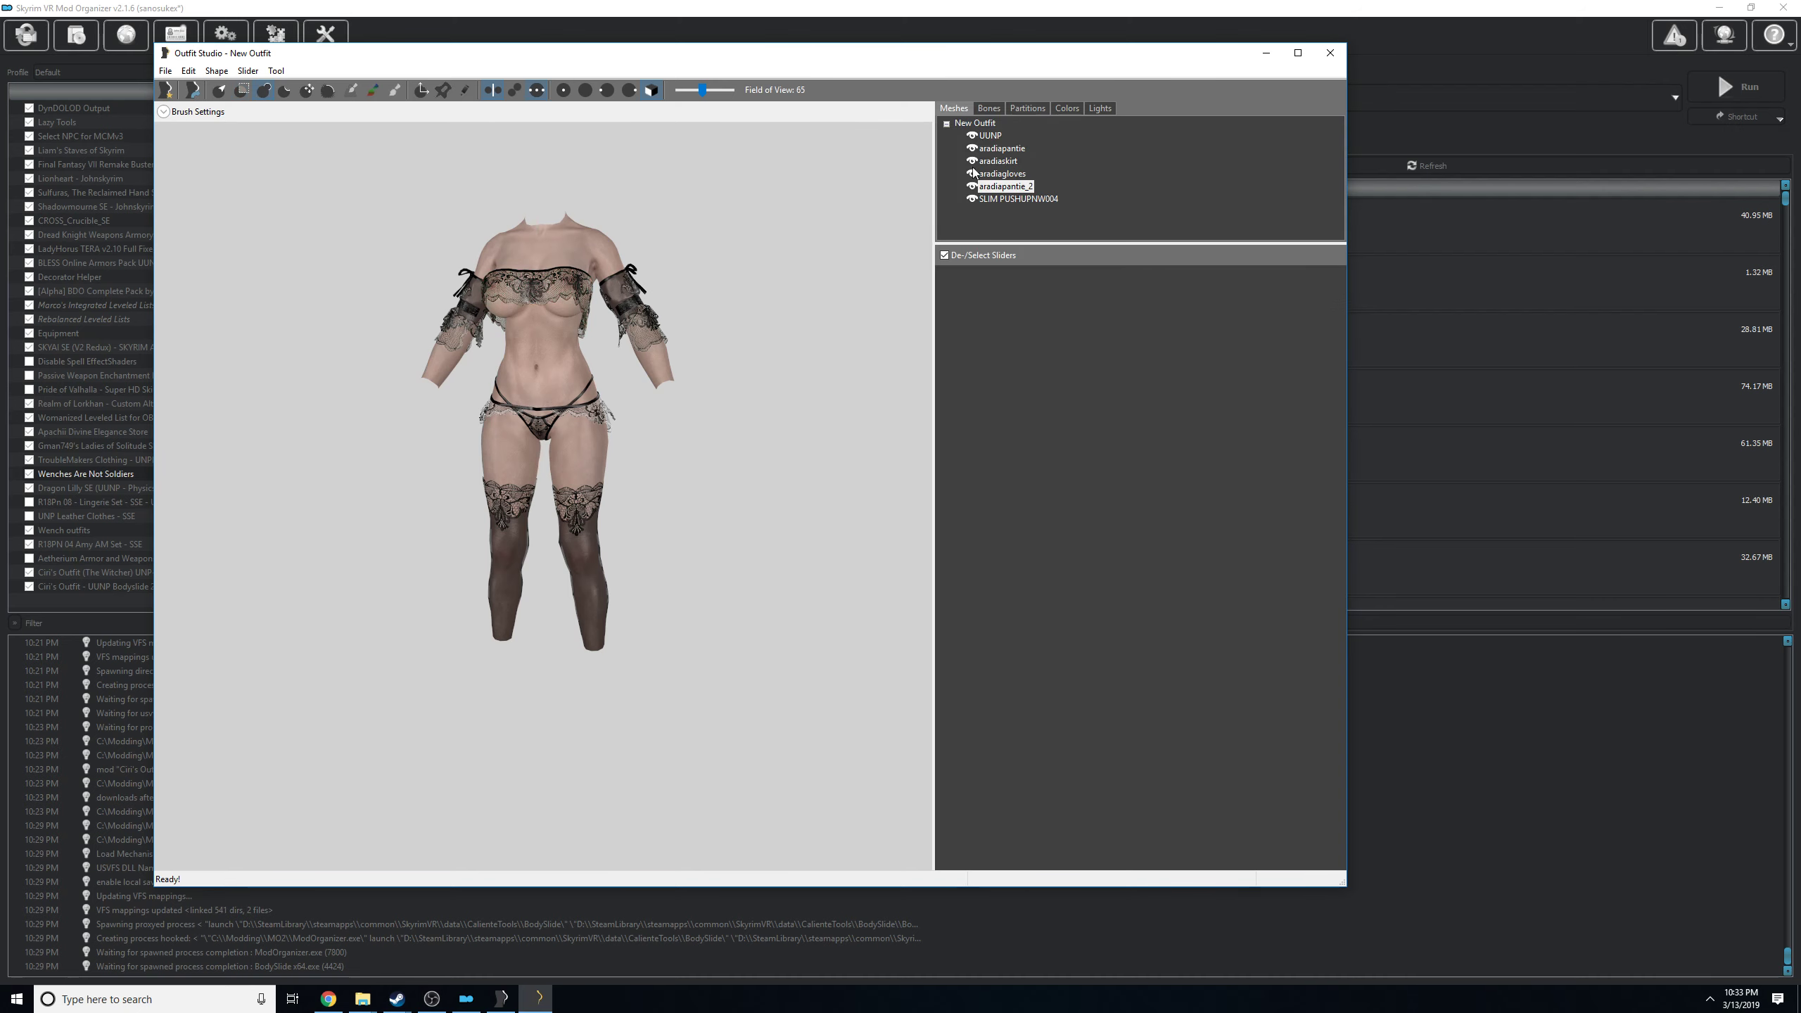
{"action": "left_click", "coordinate": [1021, 110]}
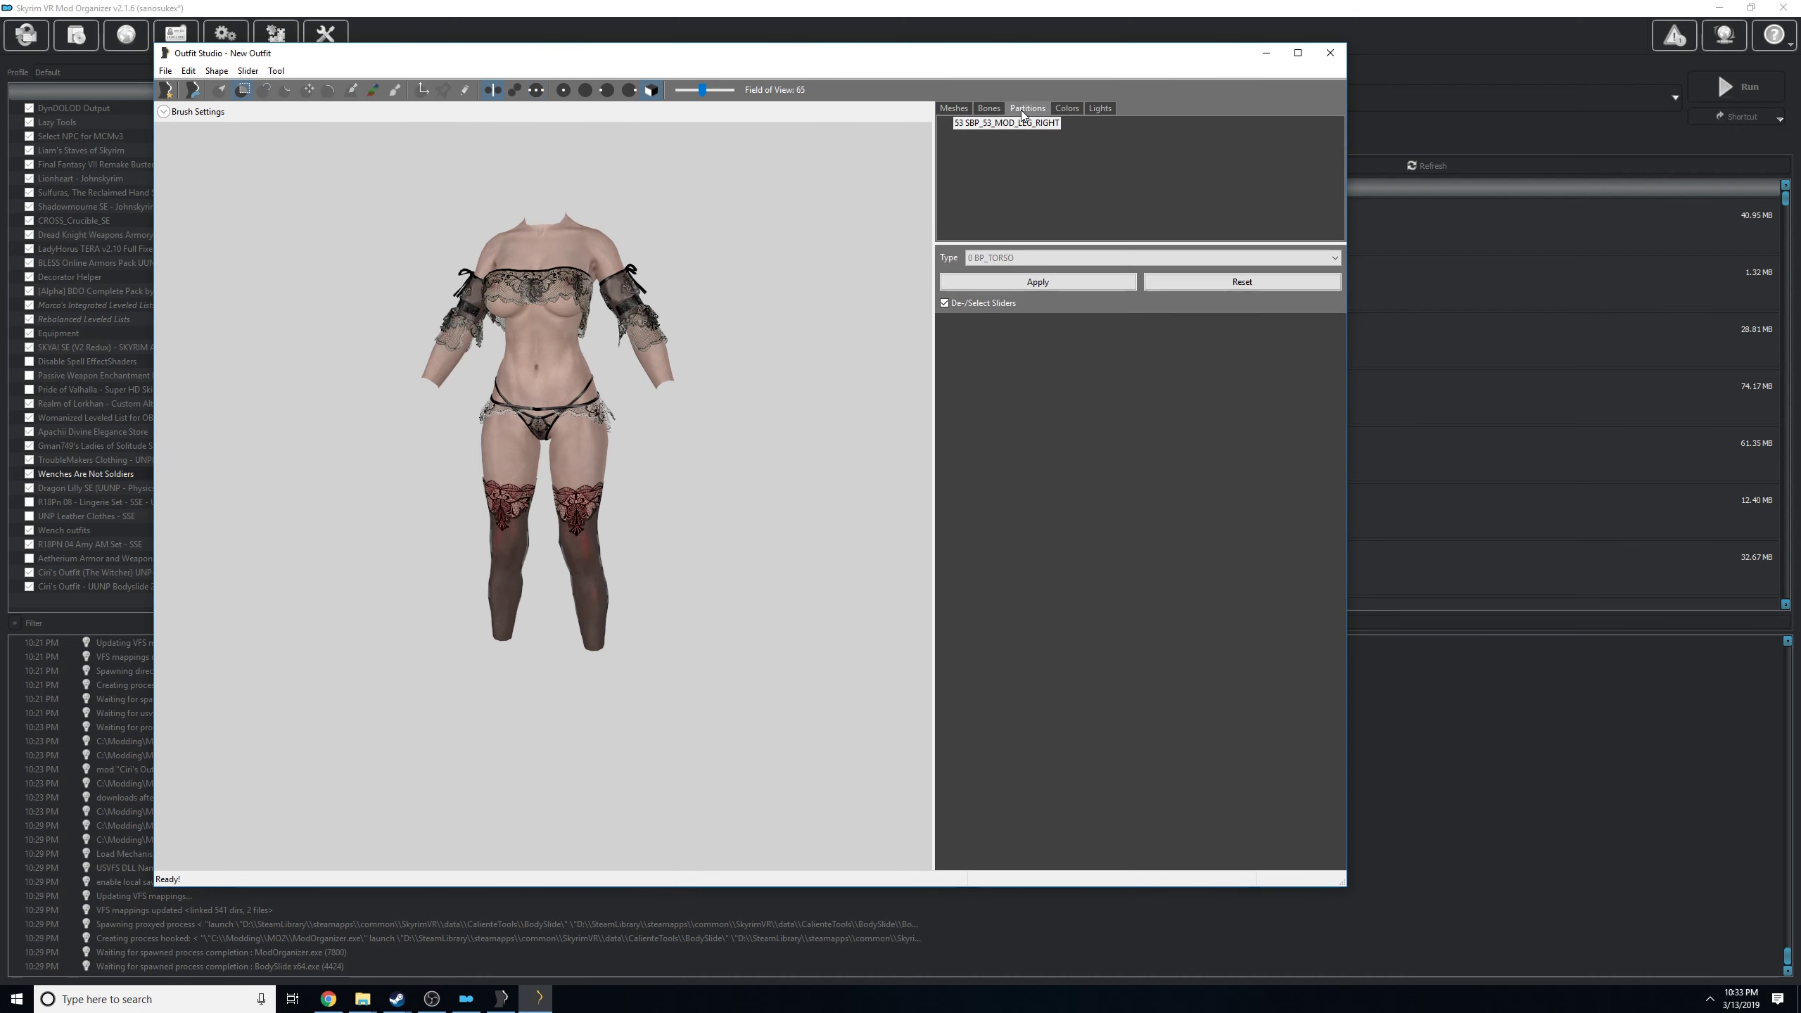
{"action": "left_click", "coordinate": [1064, 258]}
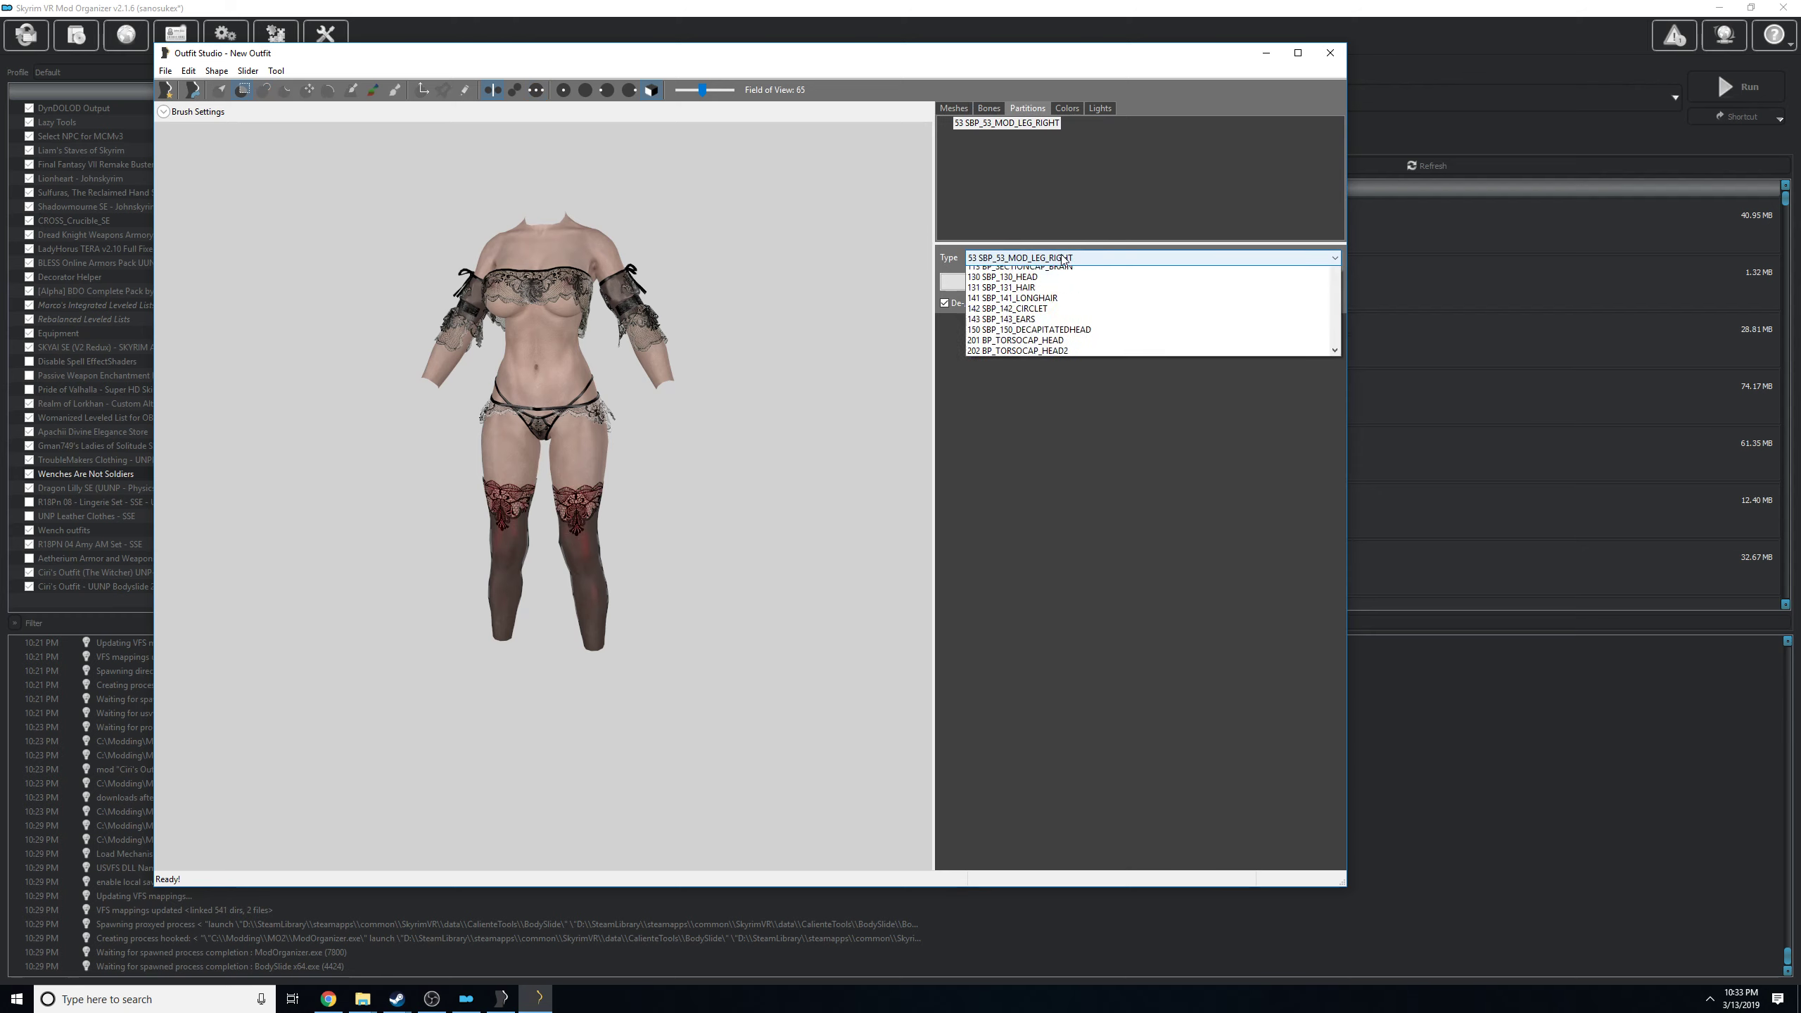
{"action": "scroll", "coordinate": [1081, 451], "scroll_direction": "down", "scroll_amount": 5}
{"action": "scroll", "coordinate": [1081, 451], "scroll_direction": "up", "scroll_amount": 15}
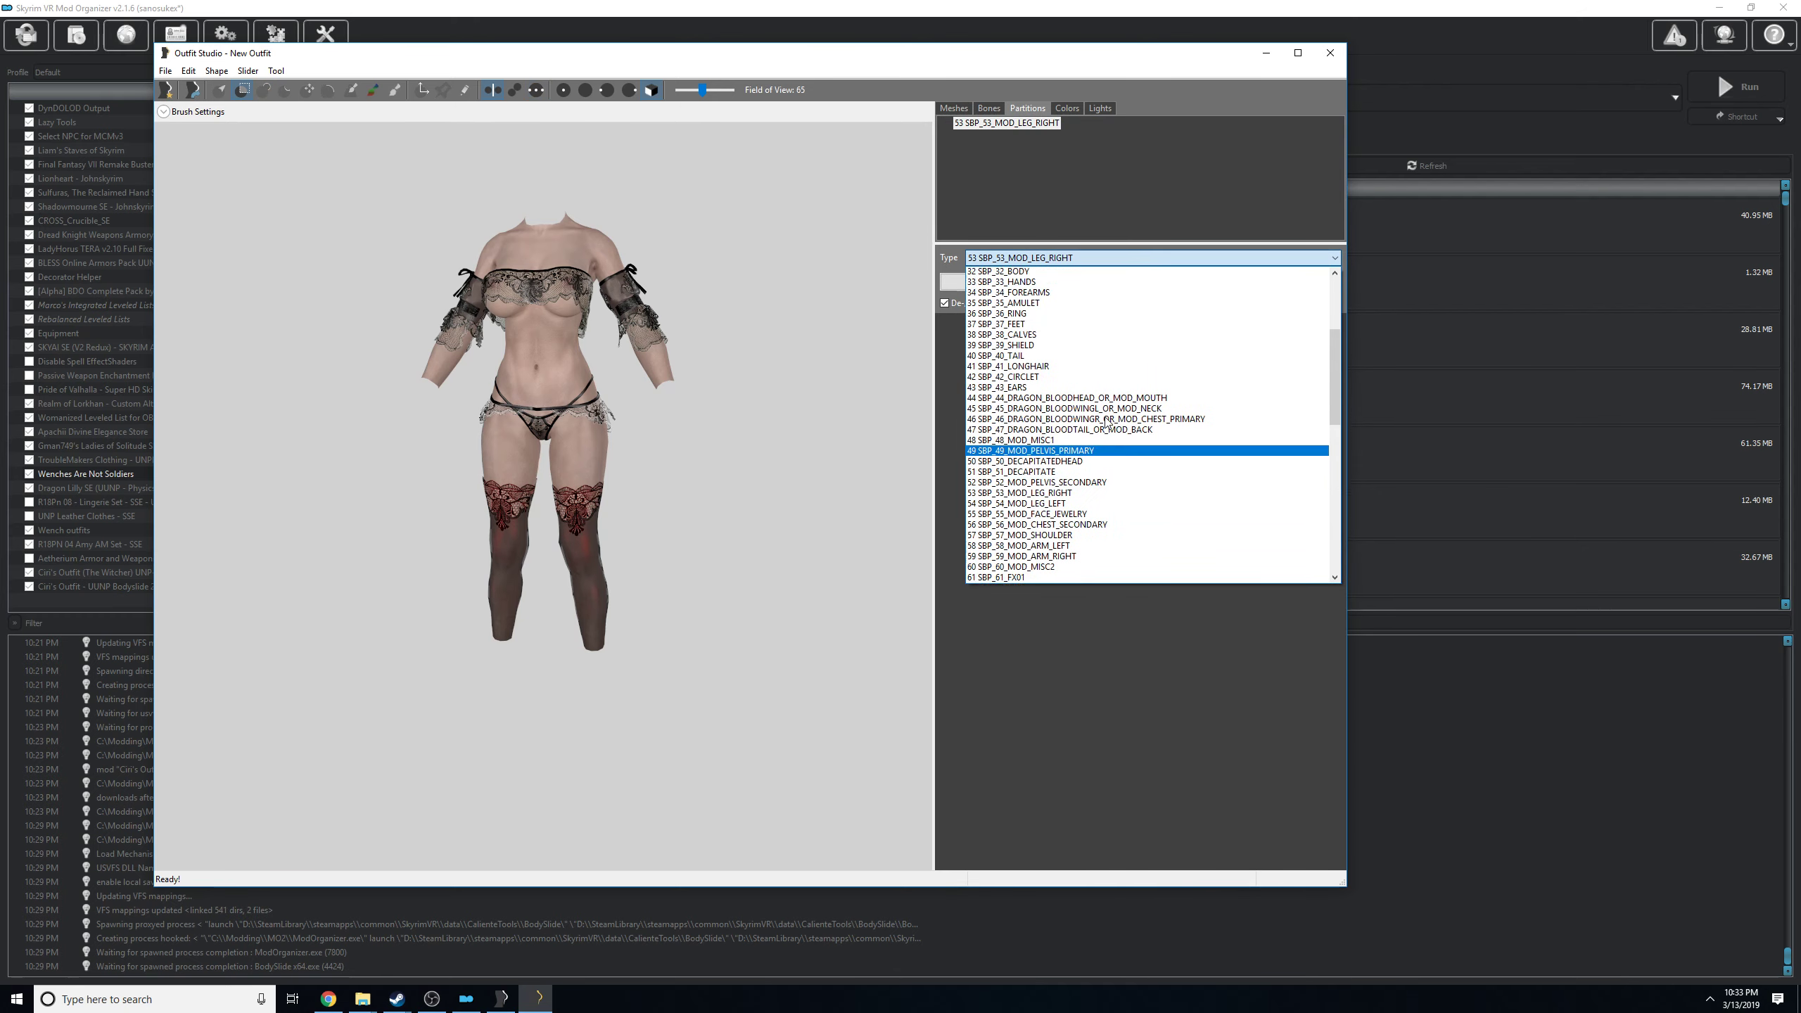
{"action": "left_click", "coordinate": [1099, 430]}
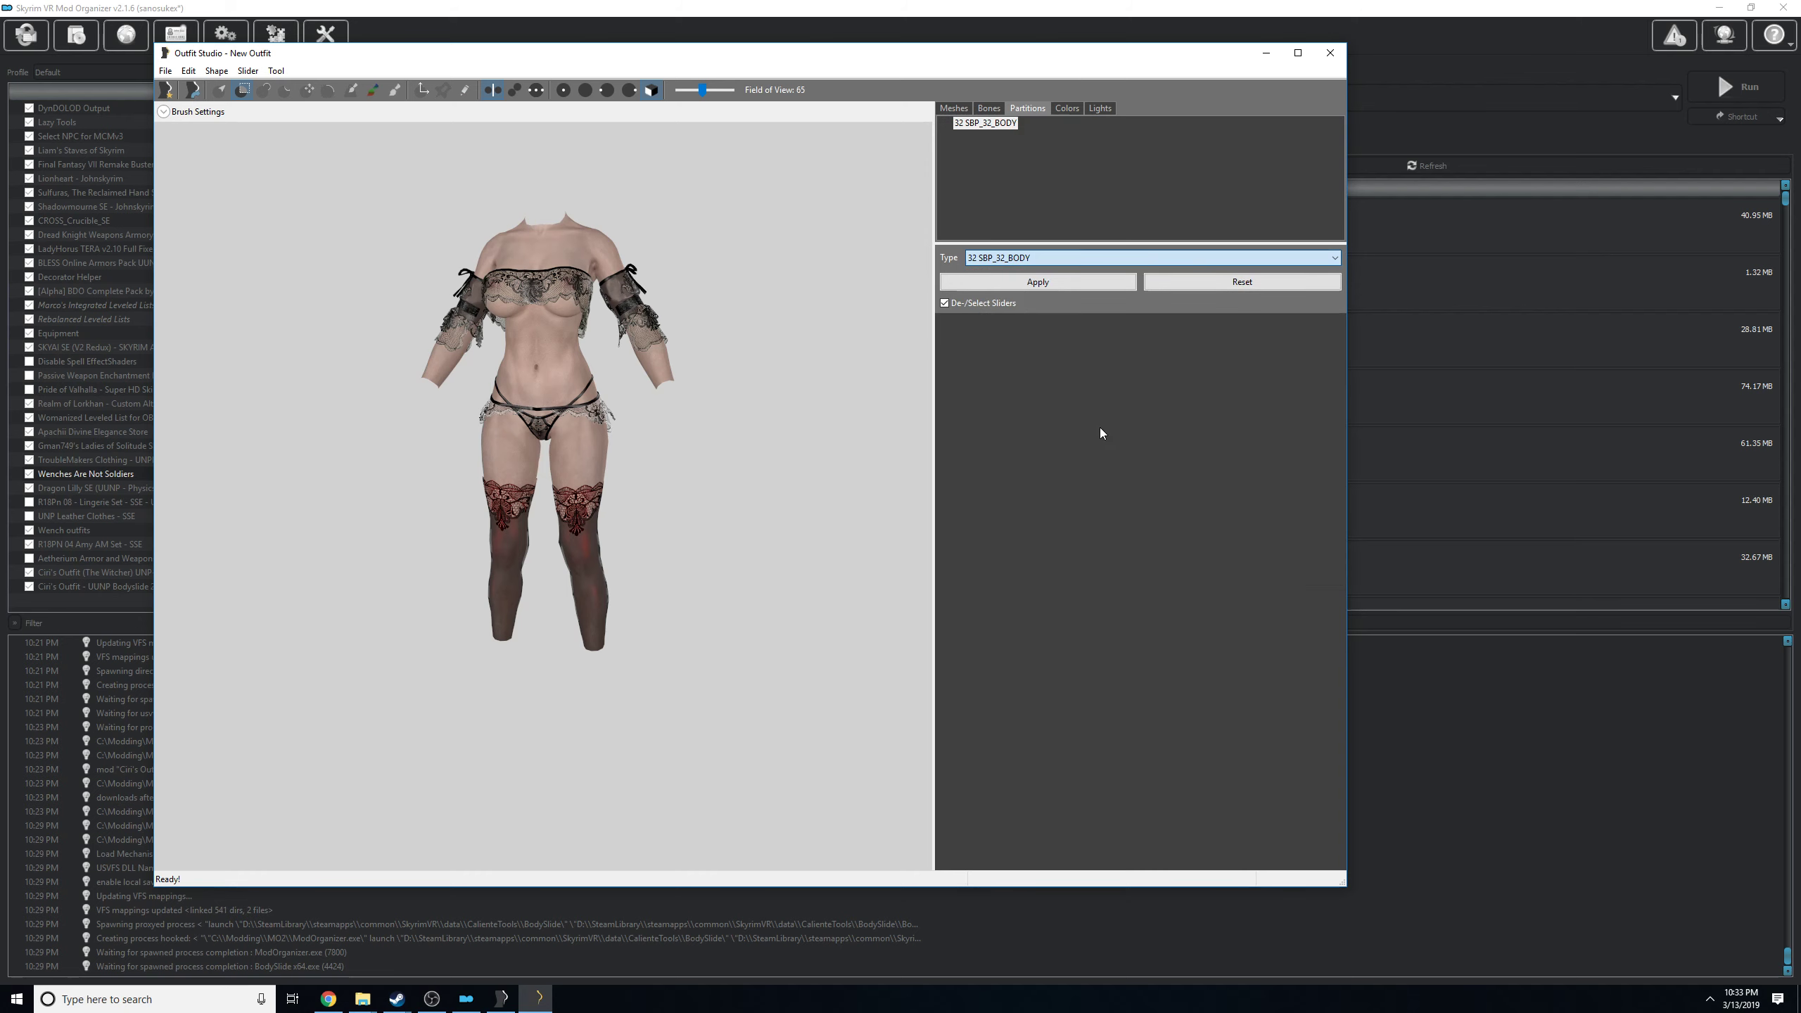
{"action": "left_click", "coordinate": [1006, 280]}
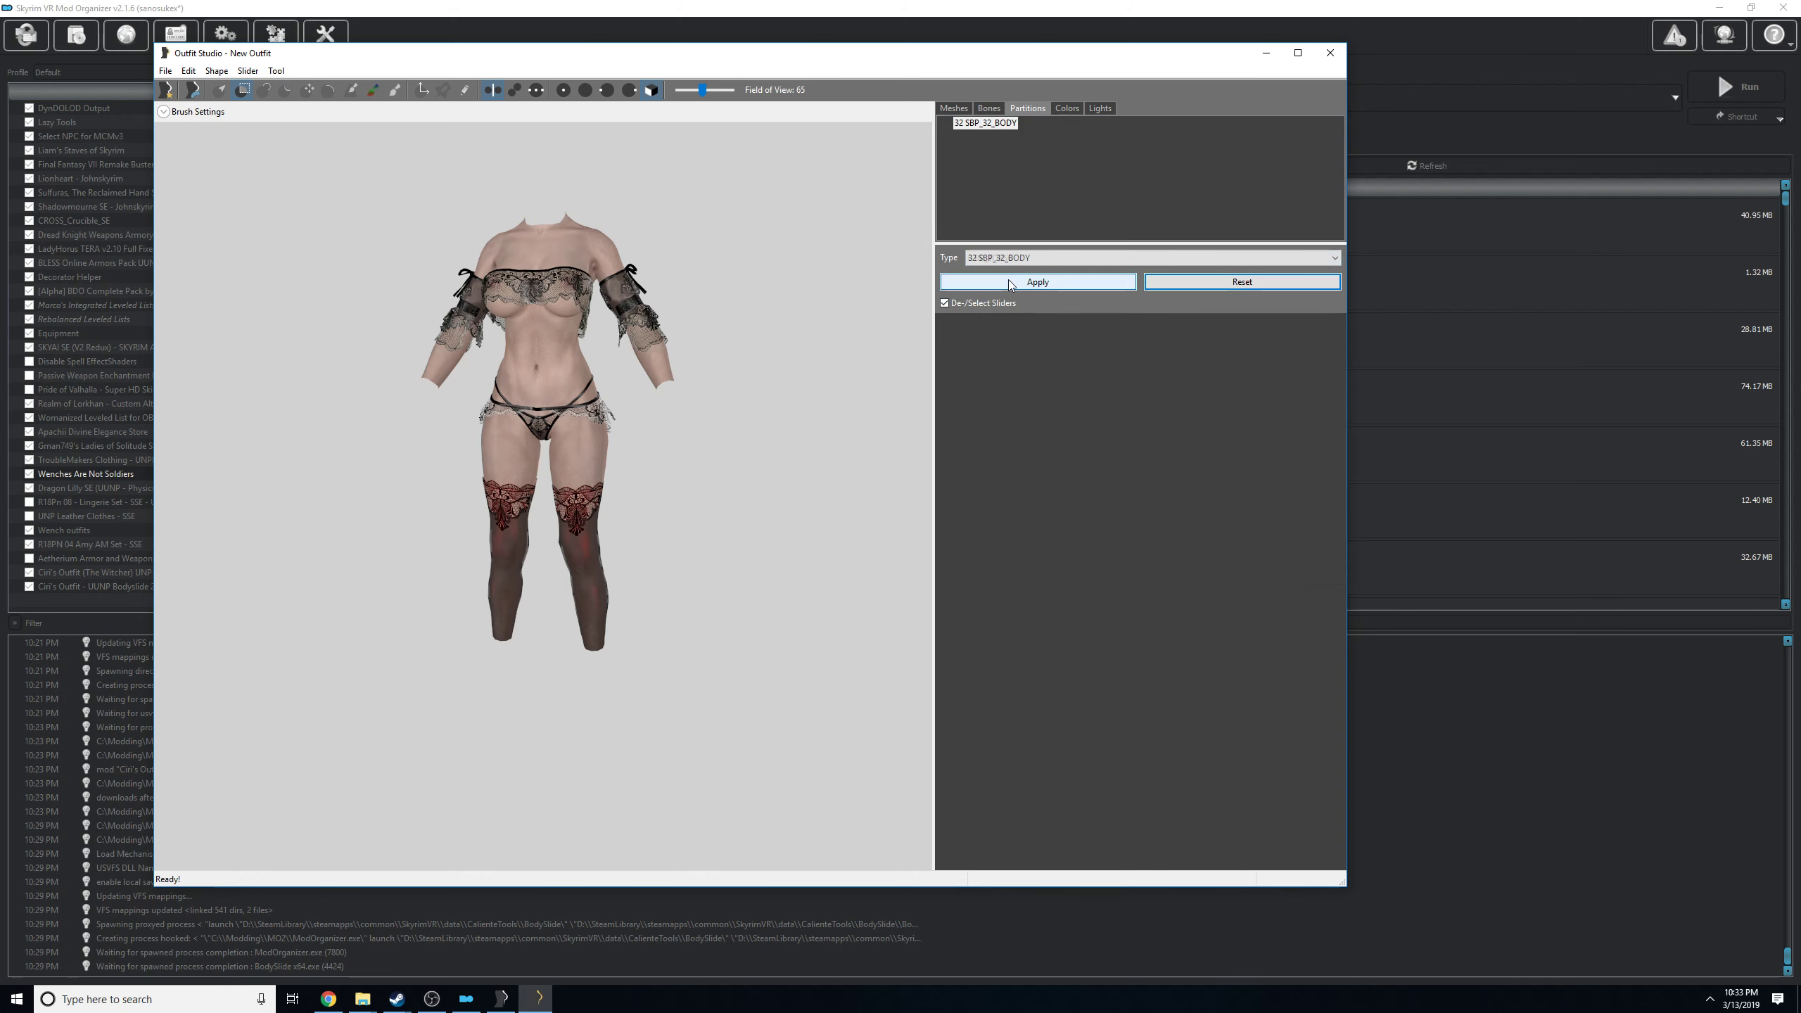
View the NIF export dialog for the combined outfit in the Aradia Lace Dress folder, and cancel it without saving.
{"action": "left_click", "coordinate": [164, 70]}
{"action": "mouse_move", "coordinate": [213, 241]}
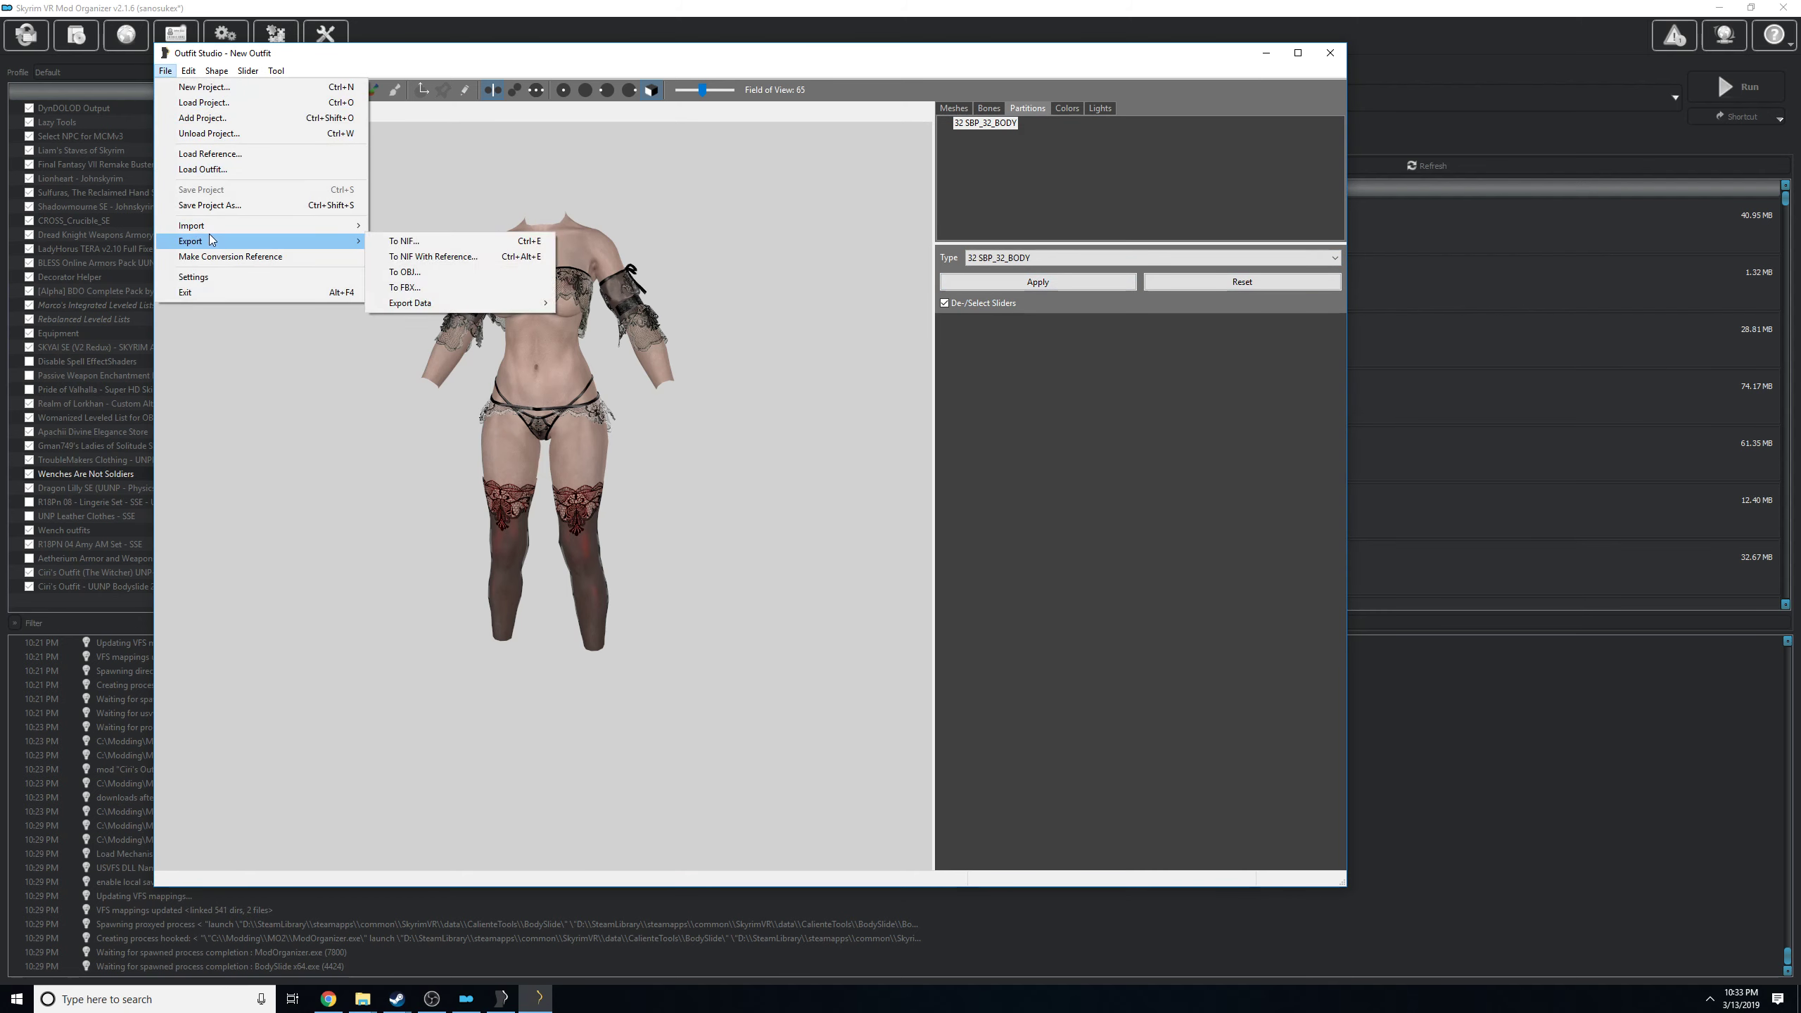
{"action": "left_click", "coordinate": [447, 242]}
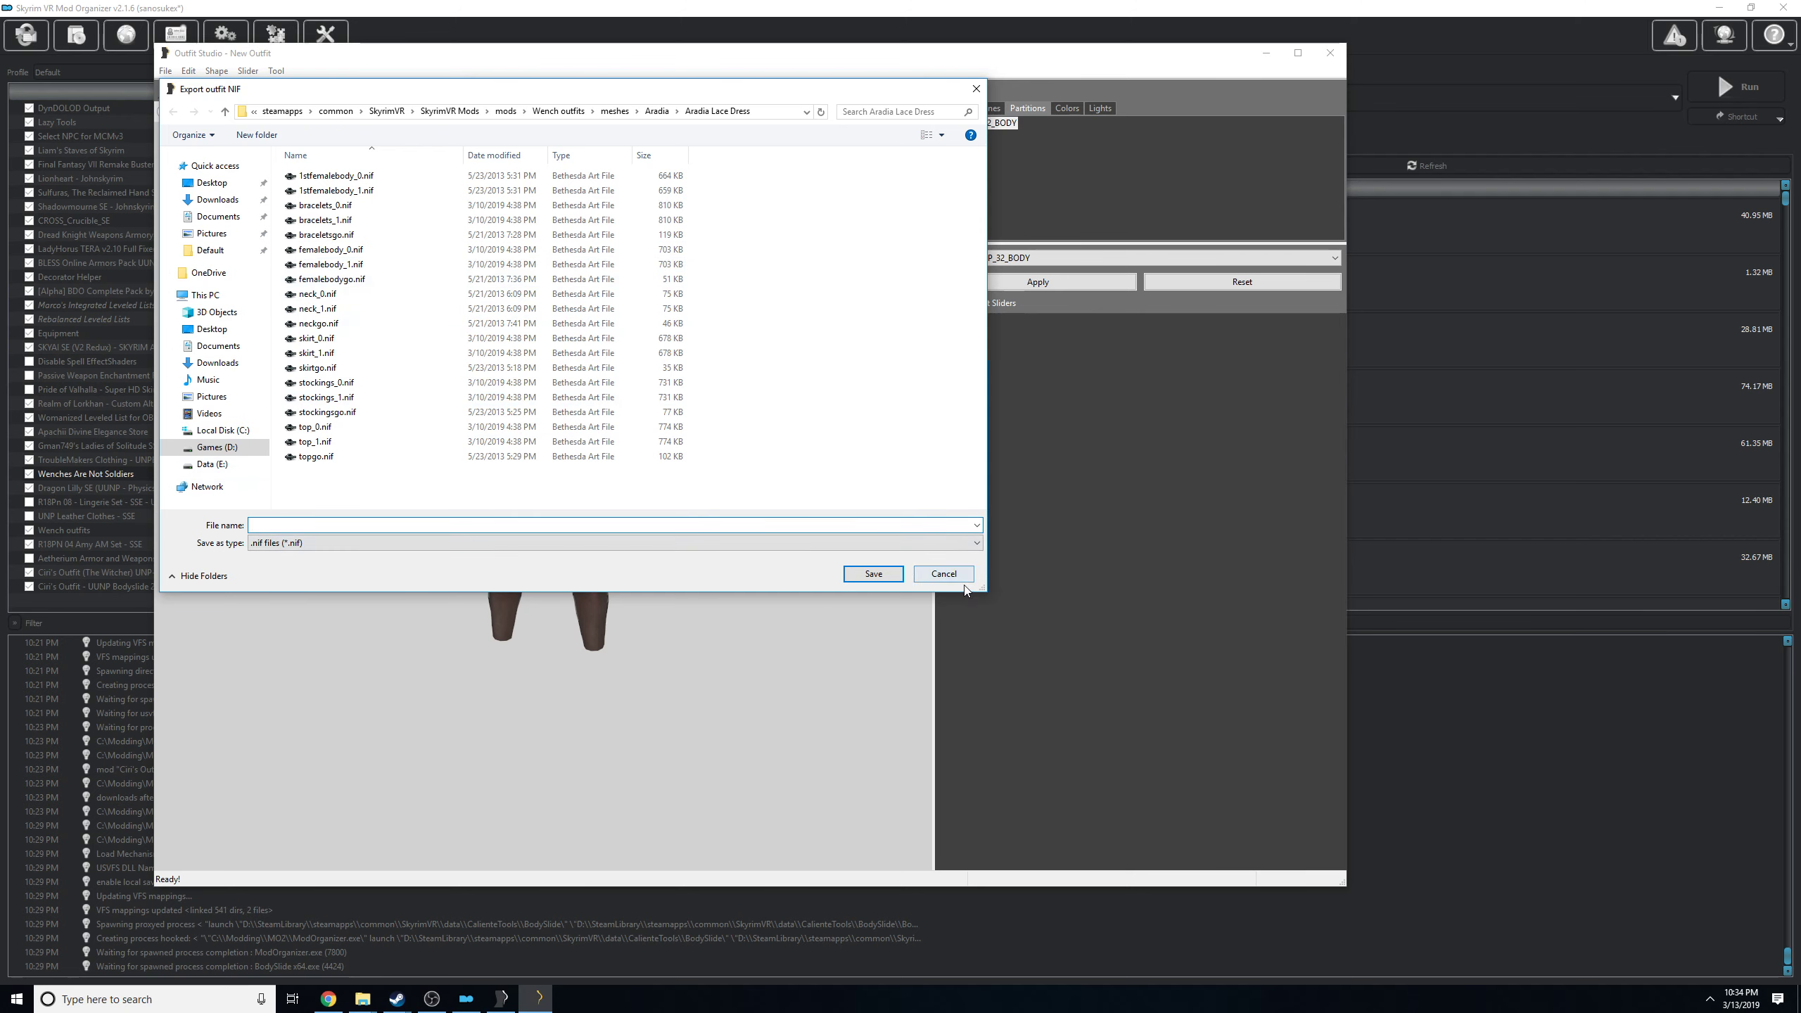
{"action": "left_click_drag", "start_coordinate": [953, 579], "coordinate": [386, 495]}
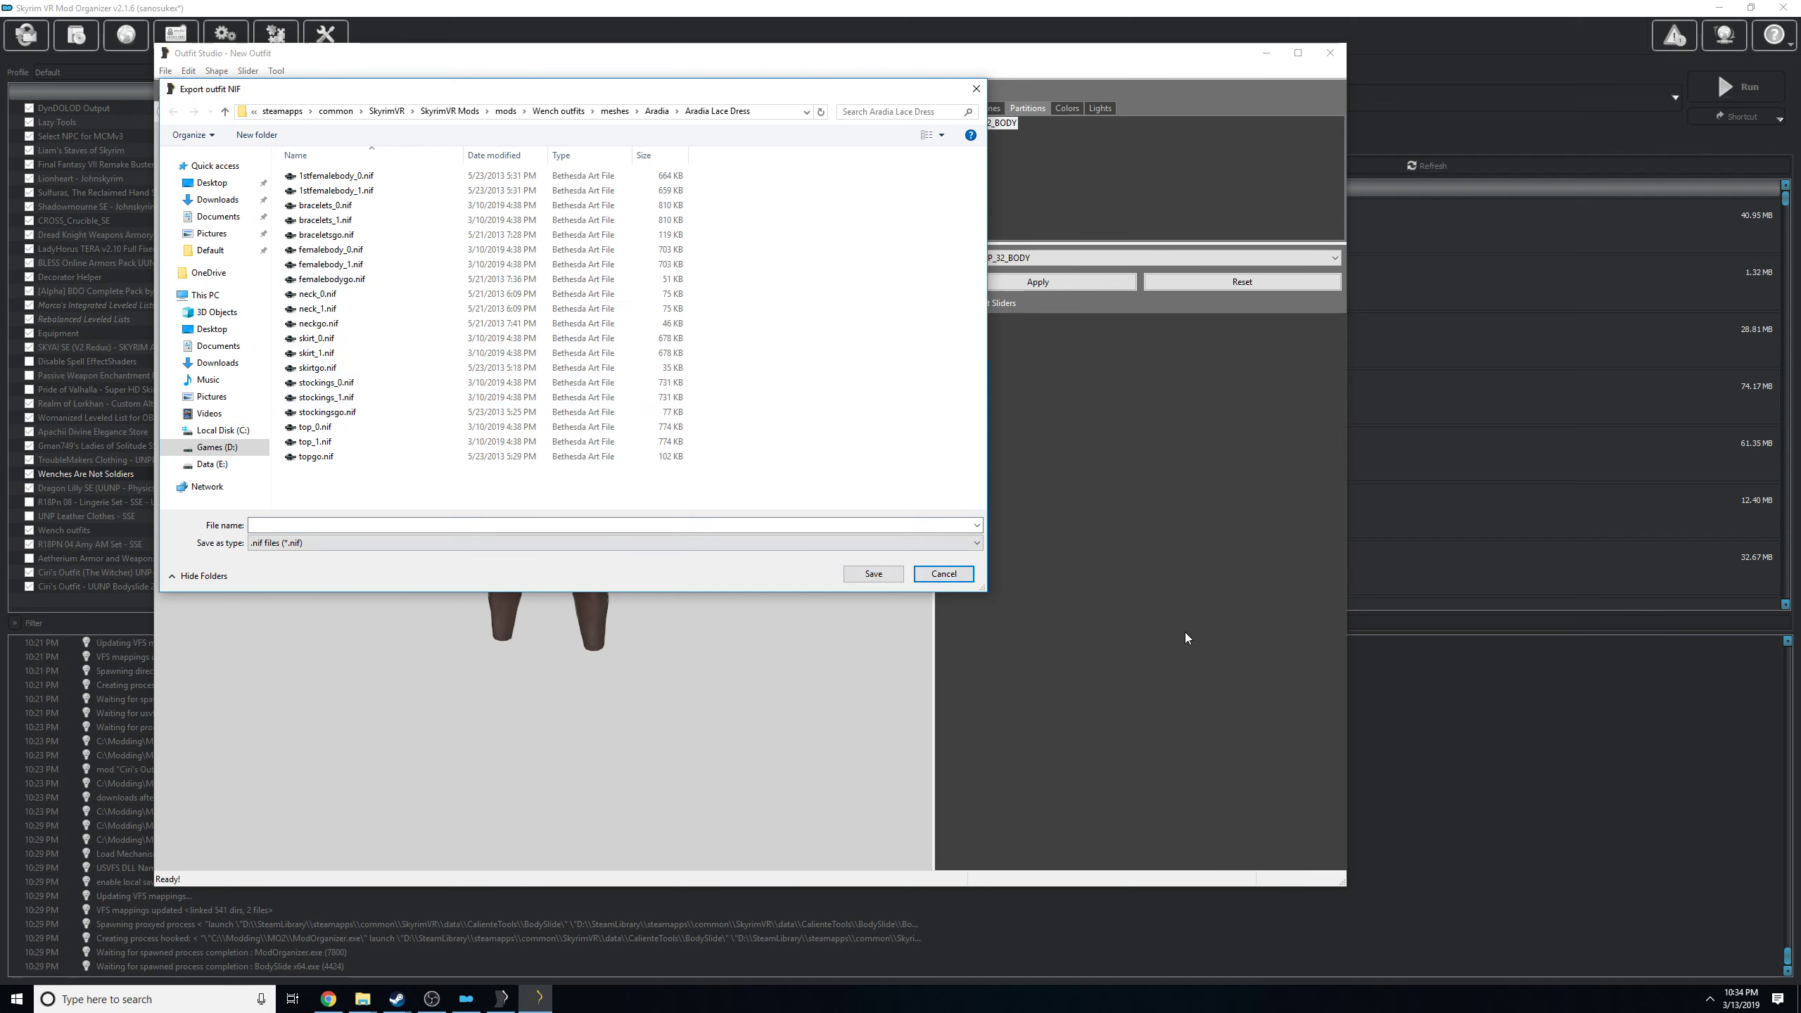
{"action": "left_click", "coordinate": [941, 575]}
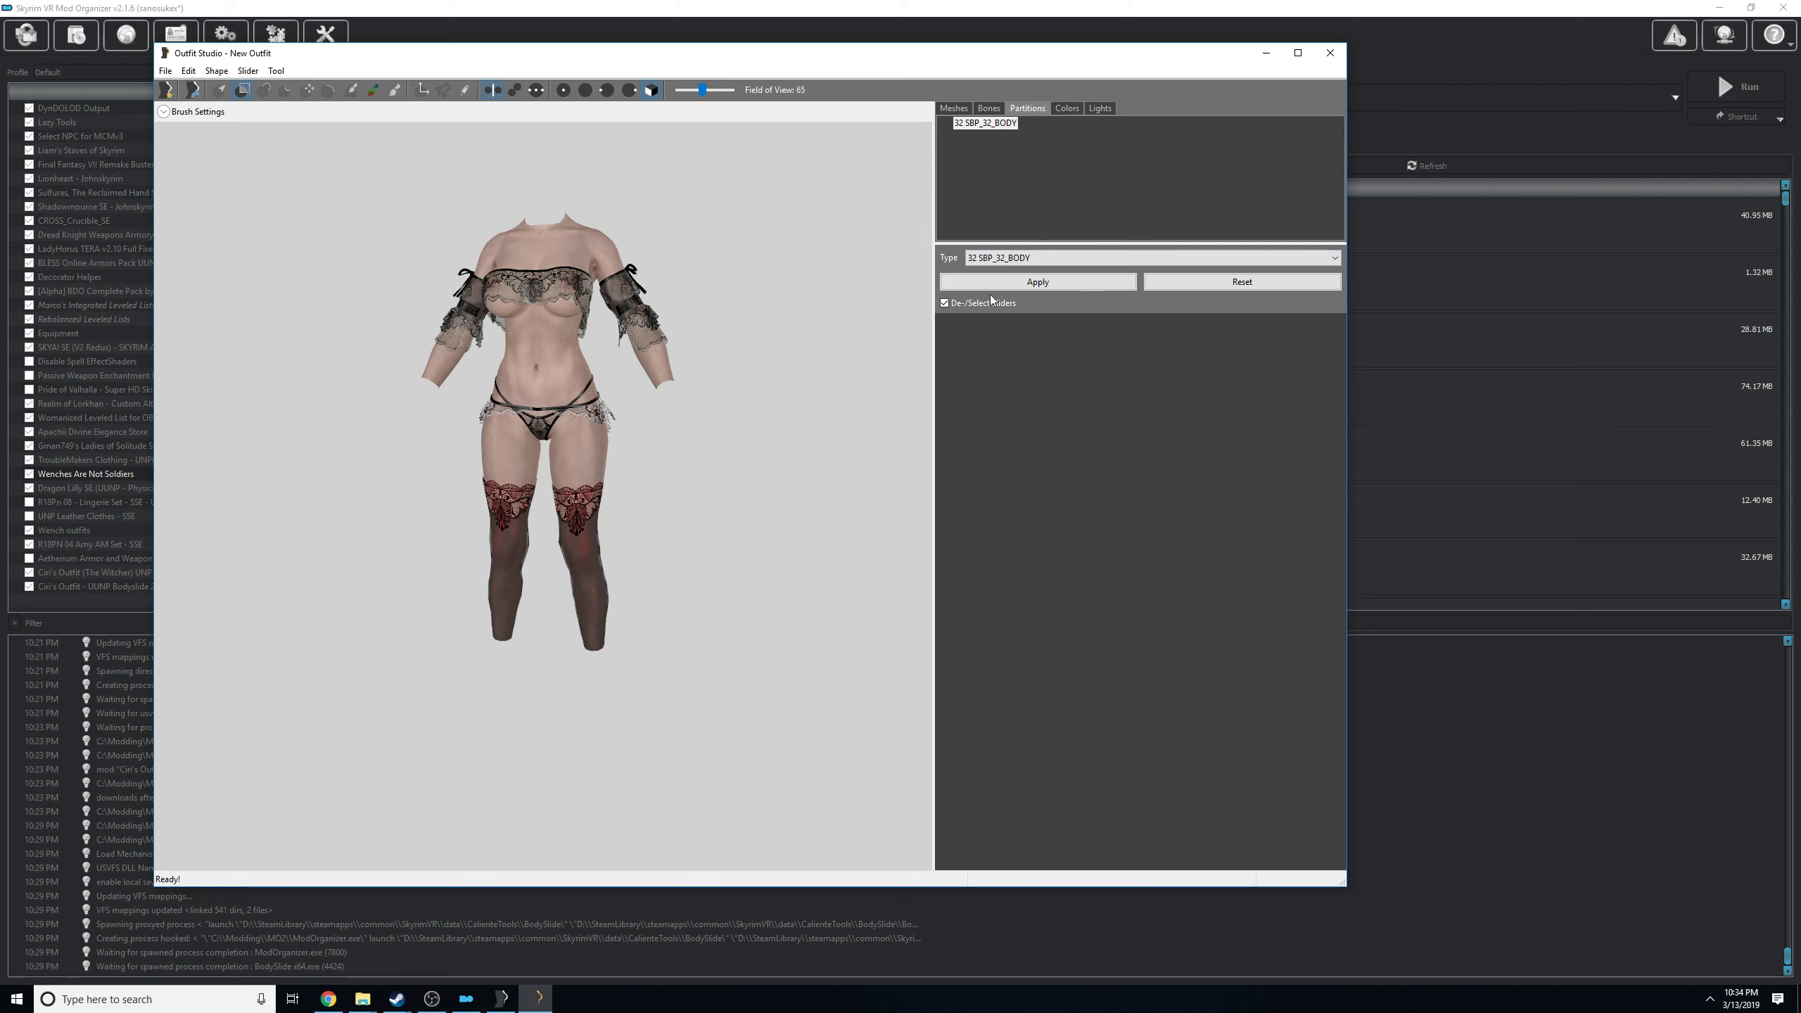
Hide and reshow the UUNP body mesh, and inspect the combined outfit from different angles.
{"action": "left_click", "coordinate": [954, 108]}
{"action": "left_click", "coordinate": [973, 135]}
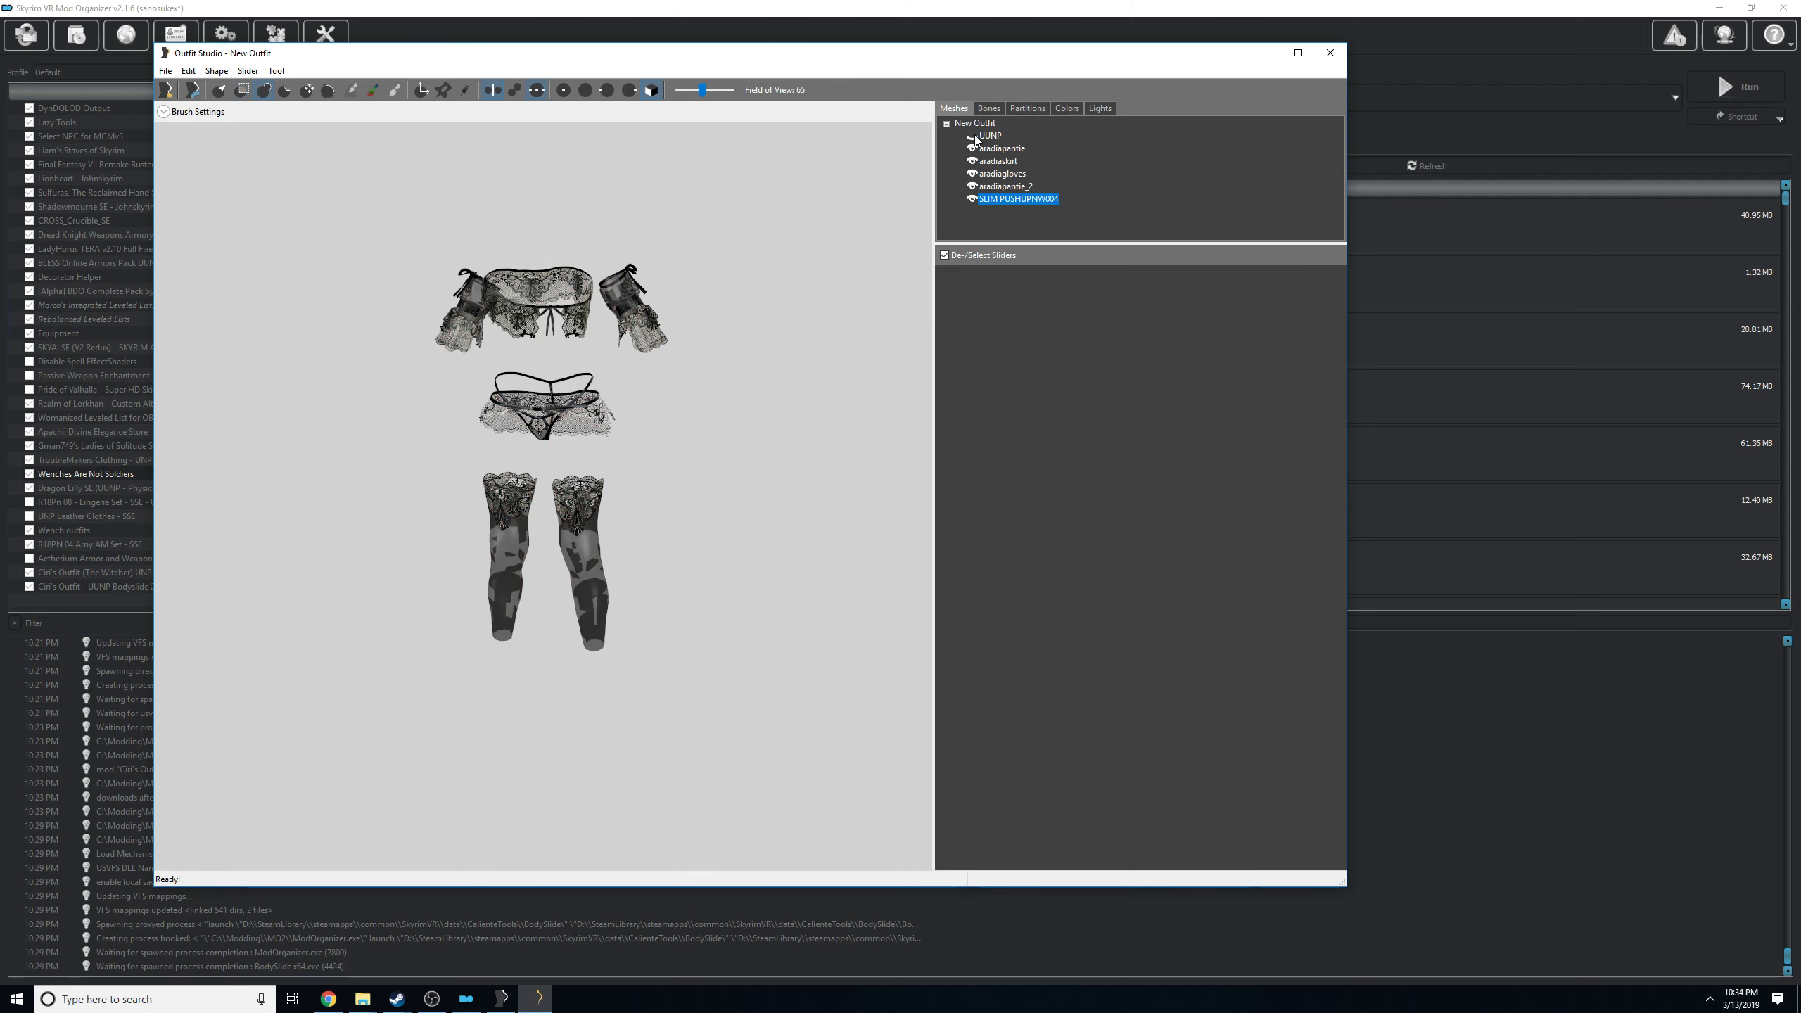
{"action": "left_click", "coordinate": [973, 136]}
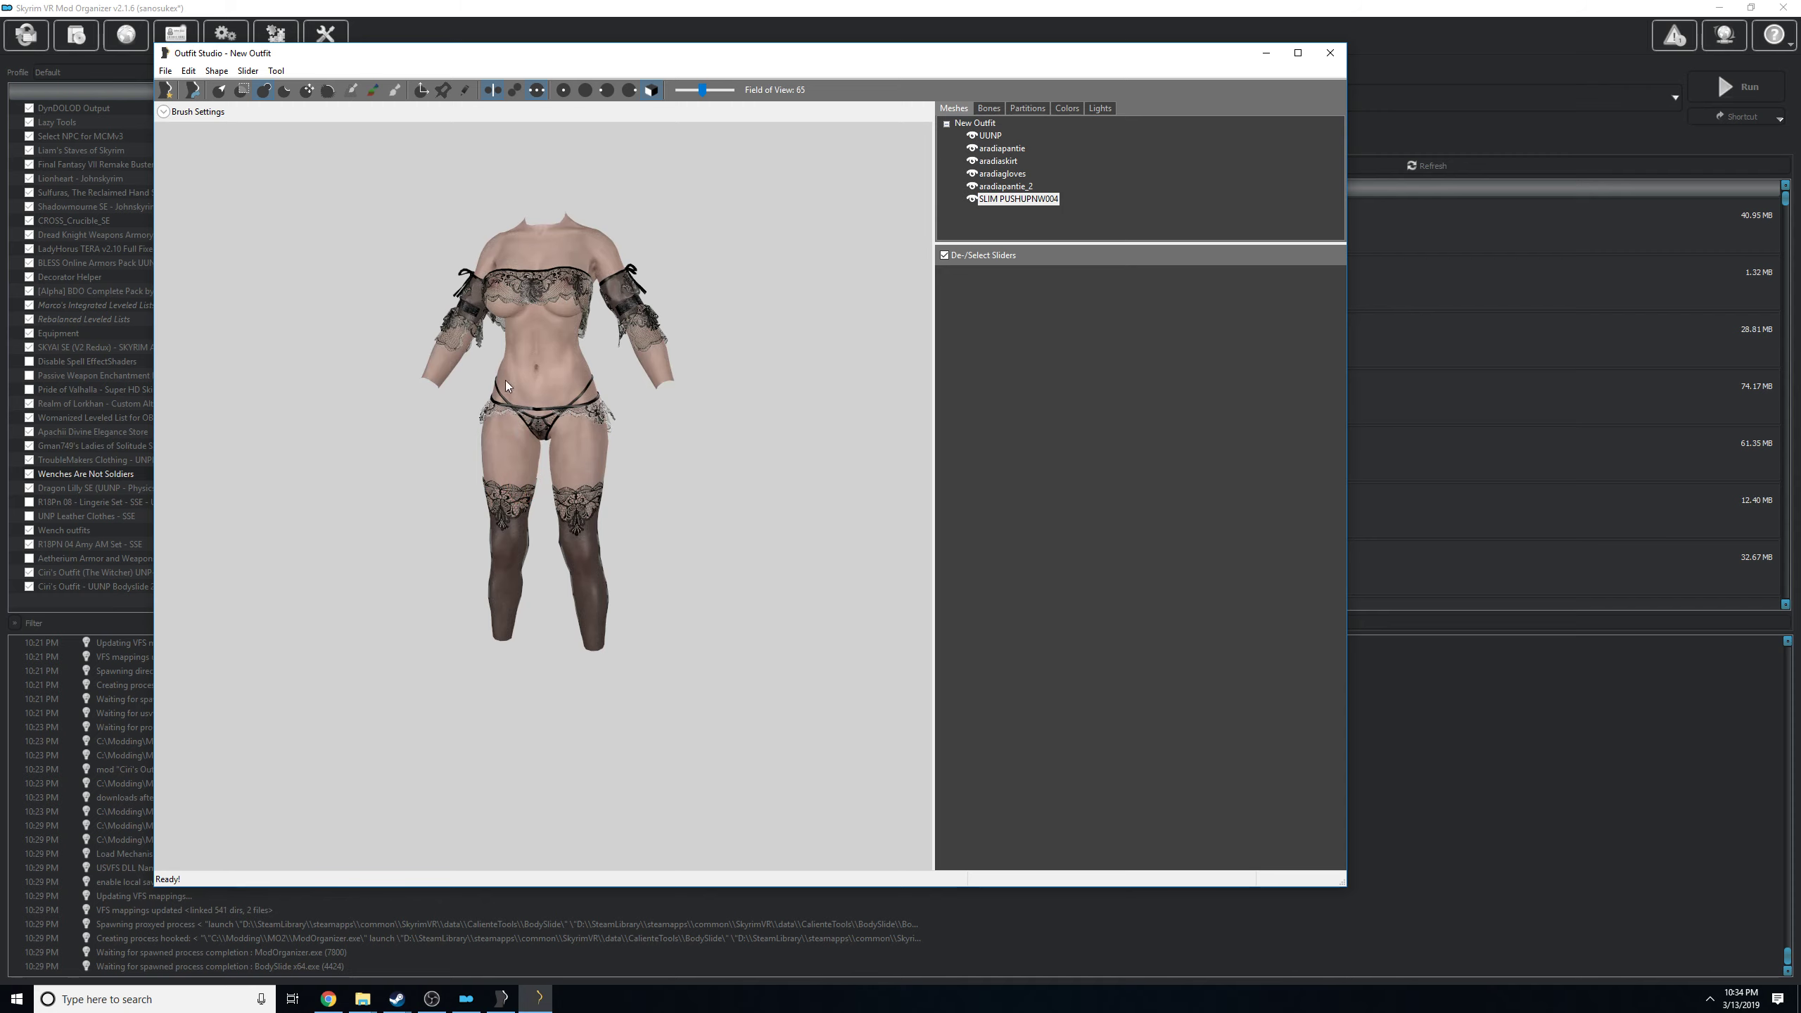
{"action": "left_click_drag", "start_coordinate": [346, 306], "coordinate": [599, 311]}
{"action": "left_click_drag", "start_coordinate": [383, 316], "coordinate": [669, 315]}
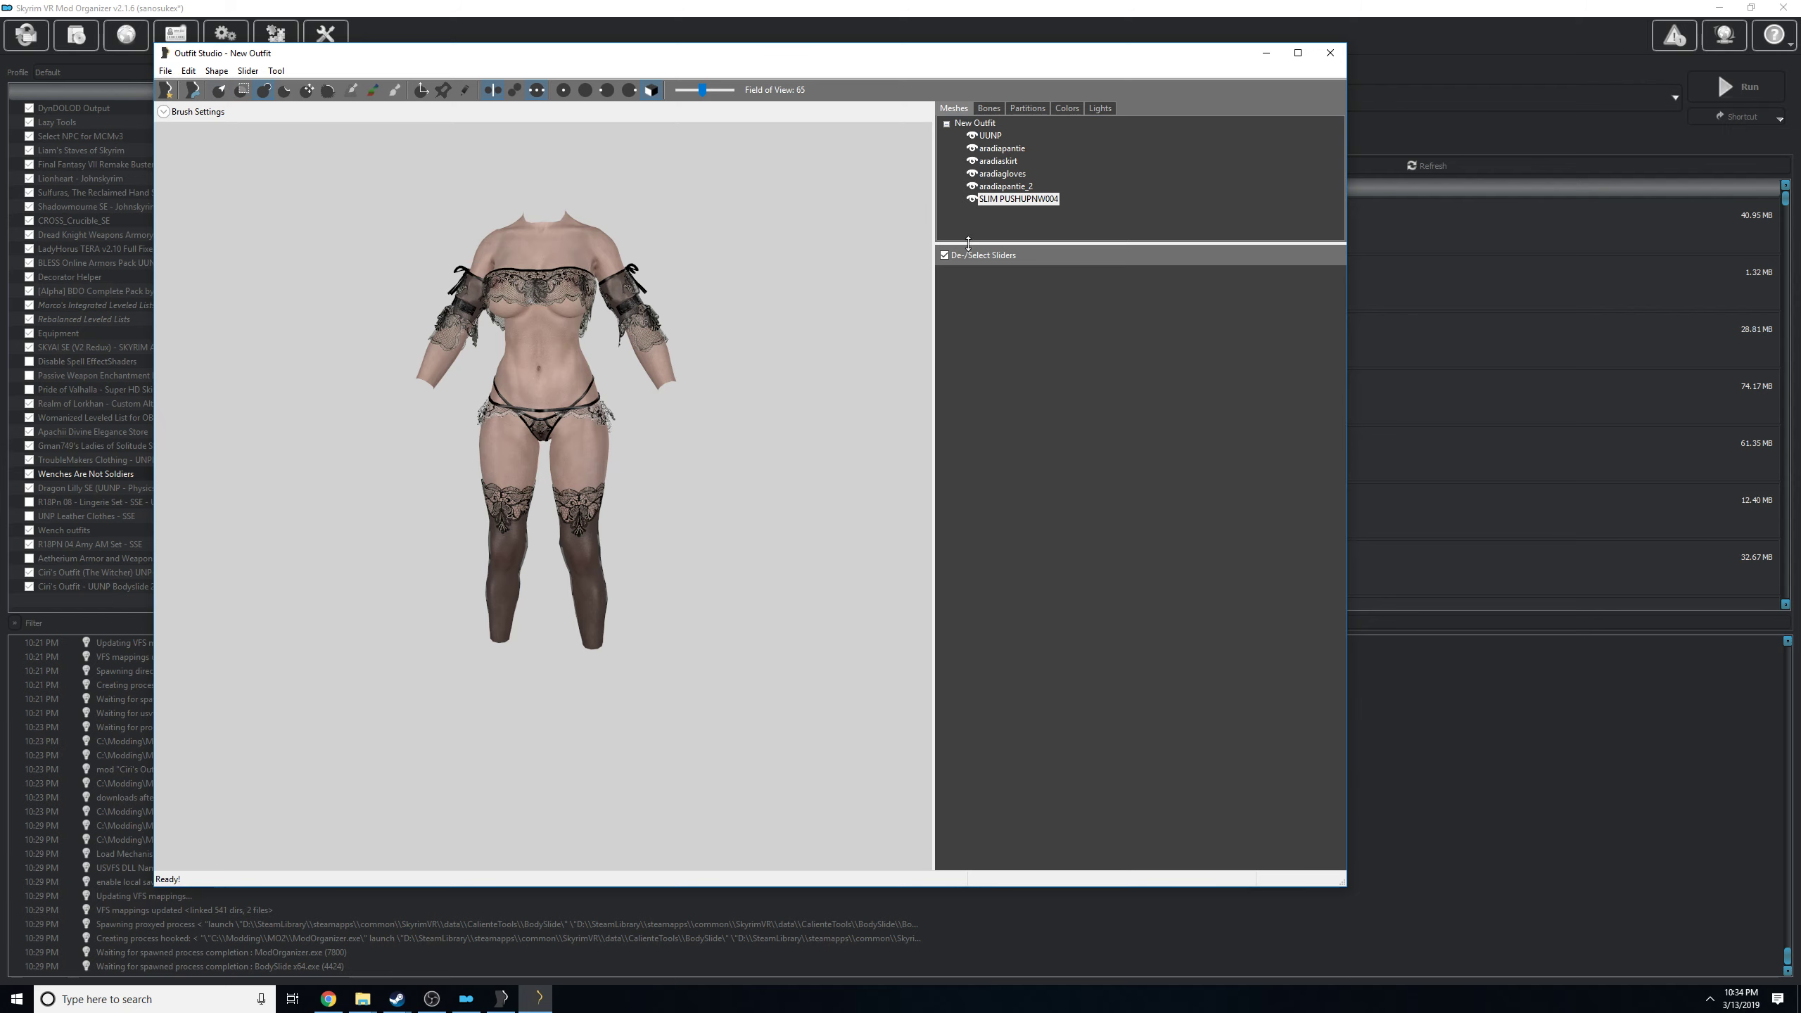
Close Outfit Studio and BodySlide to return to Mod Organizer.
{"action": "left_click", "coordinate": [1330, 53]}
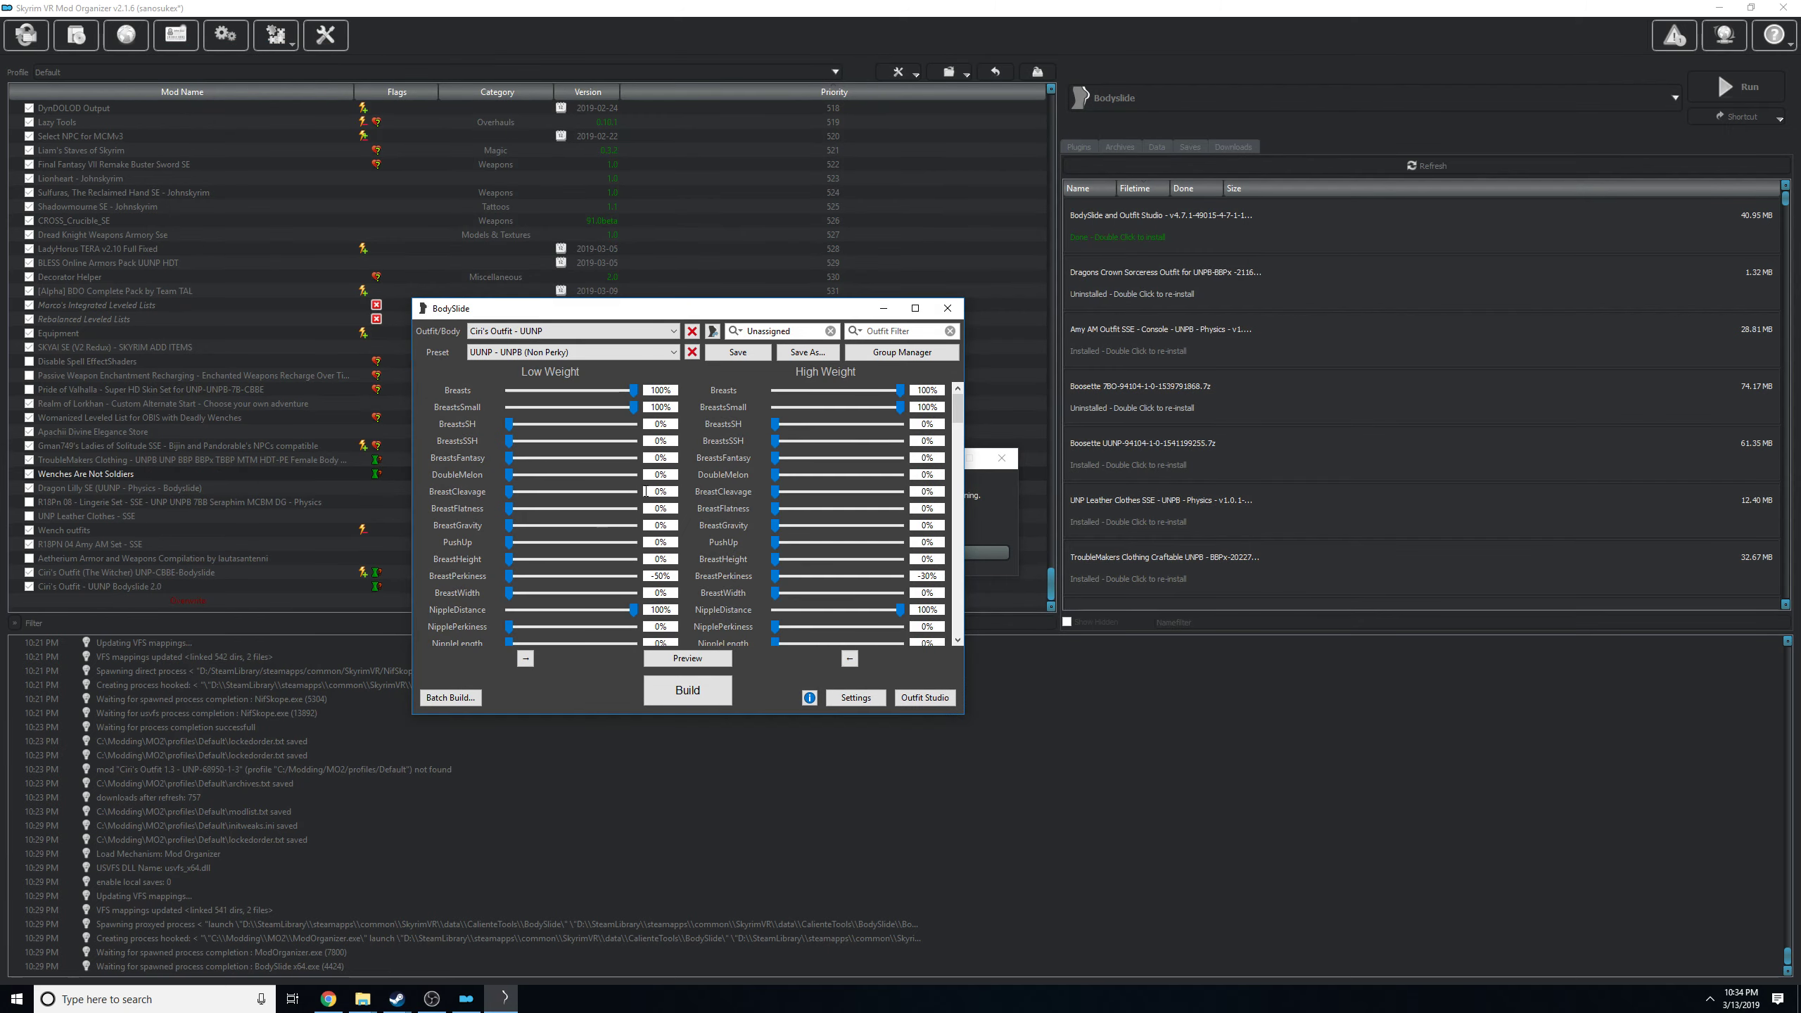
{"action": "left_click", "coordinate": [948, 310]}
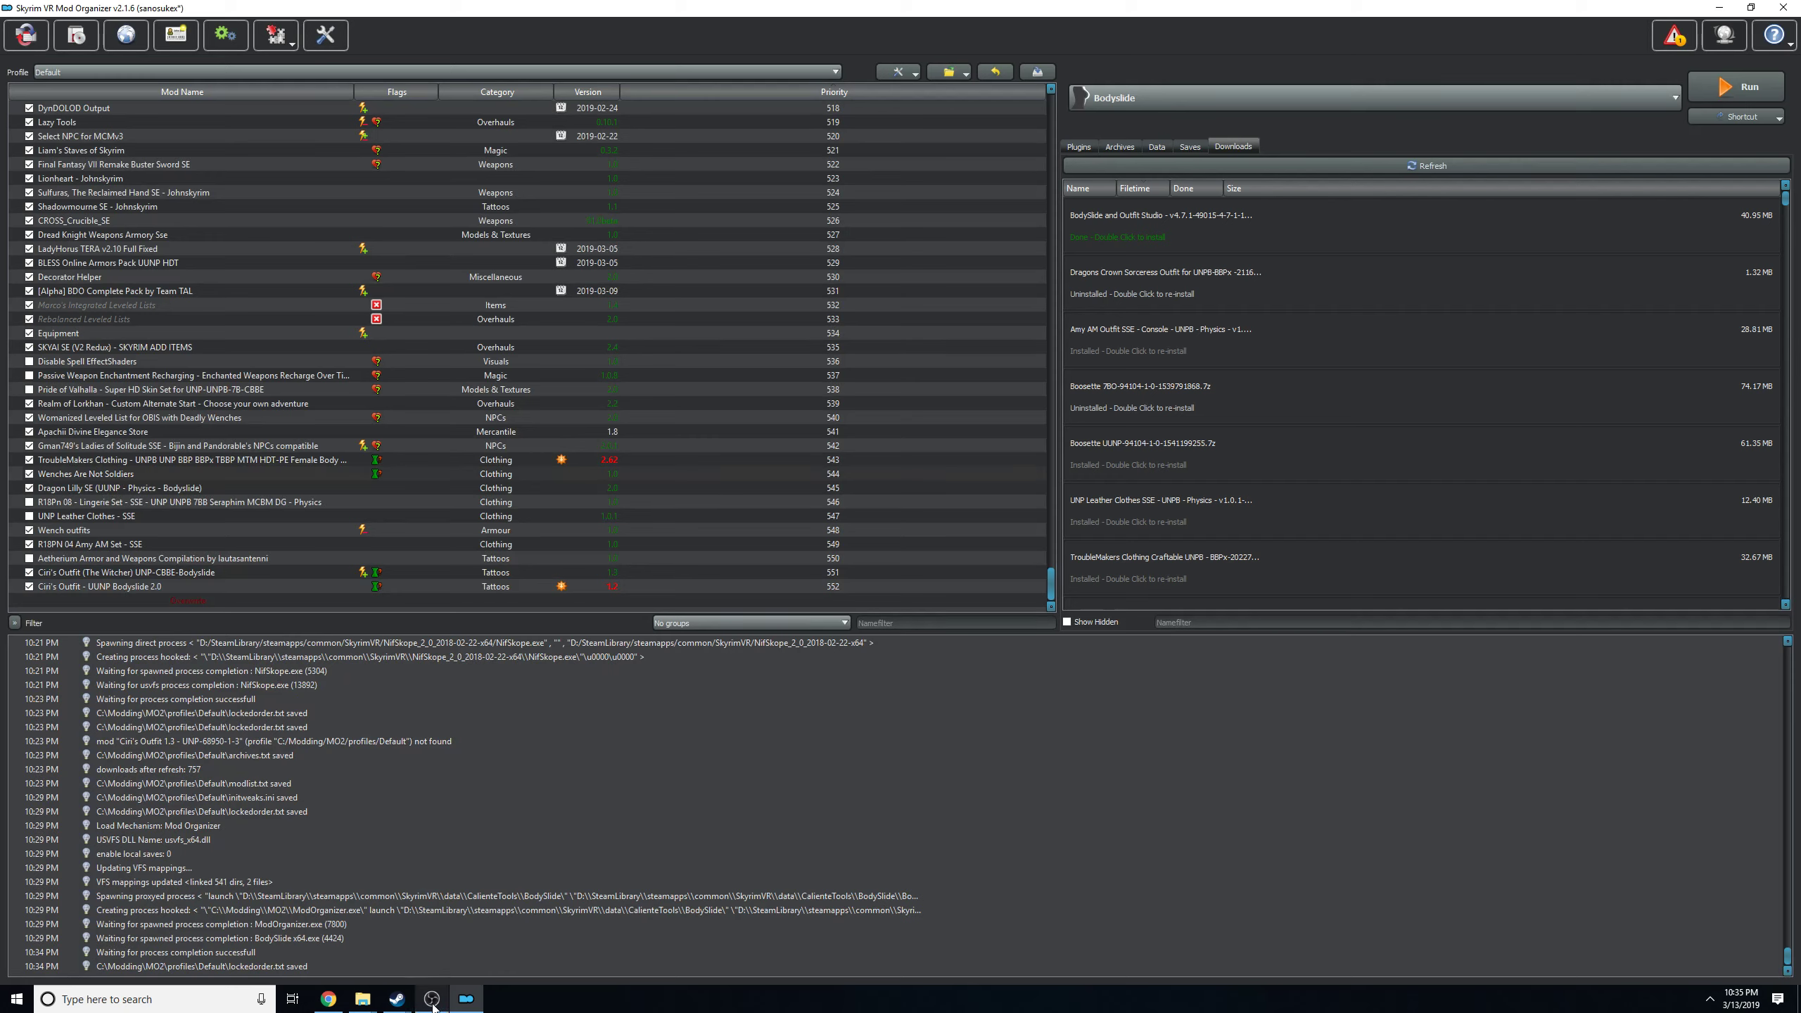
{"action": "mouse_move", "coordinate": [431, 1005]}
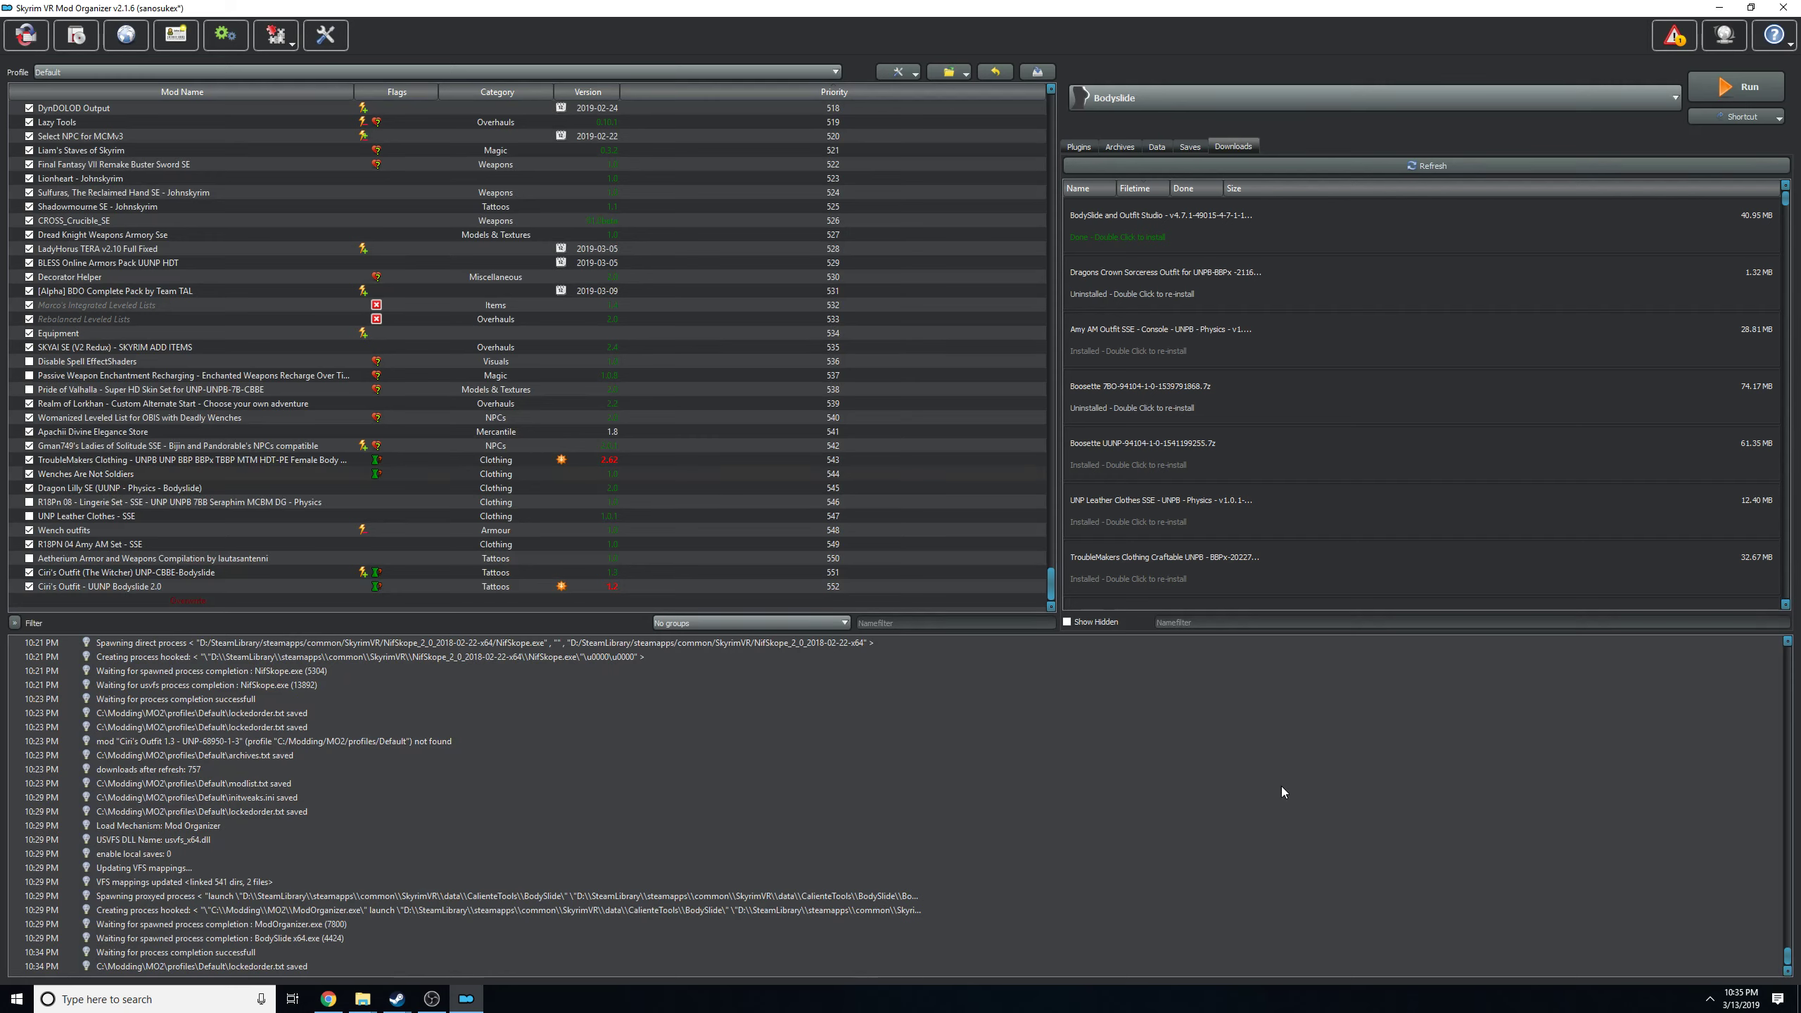